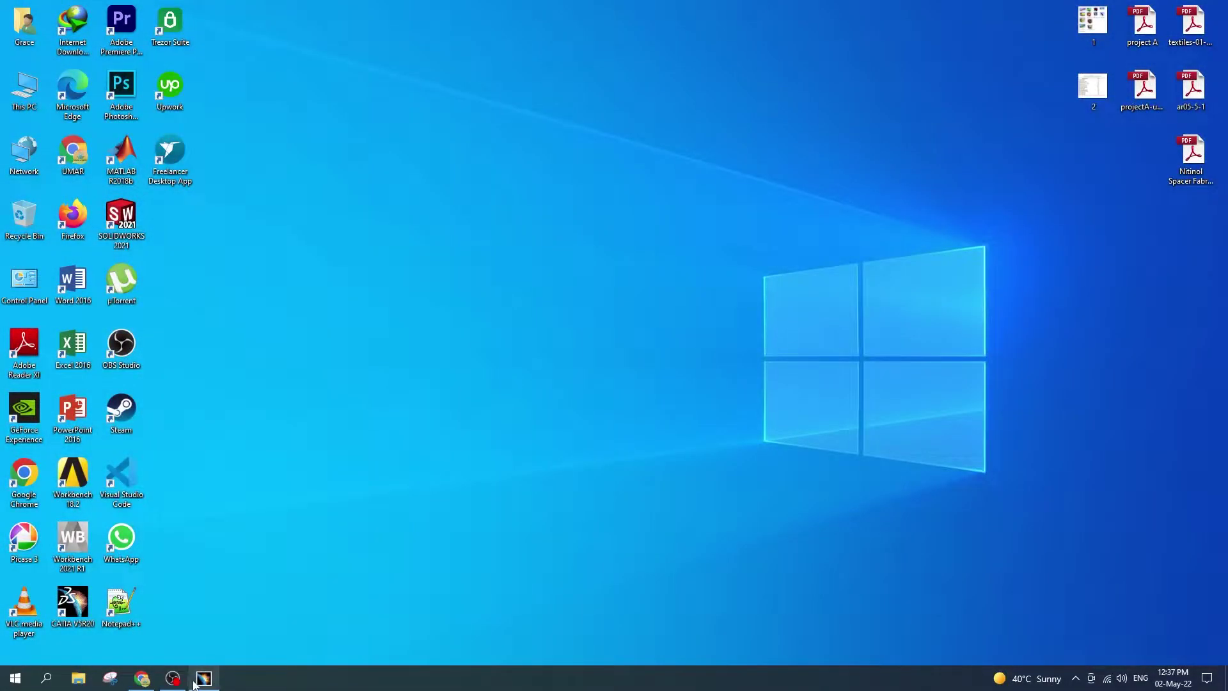
Step: Bring the empty Product1 assembly window to the front, maximized
click(193, 685)
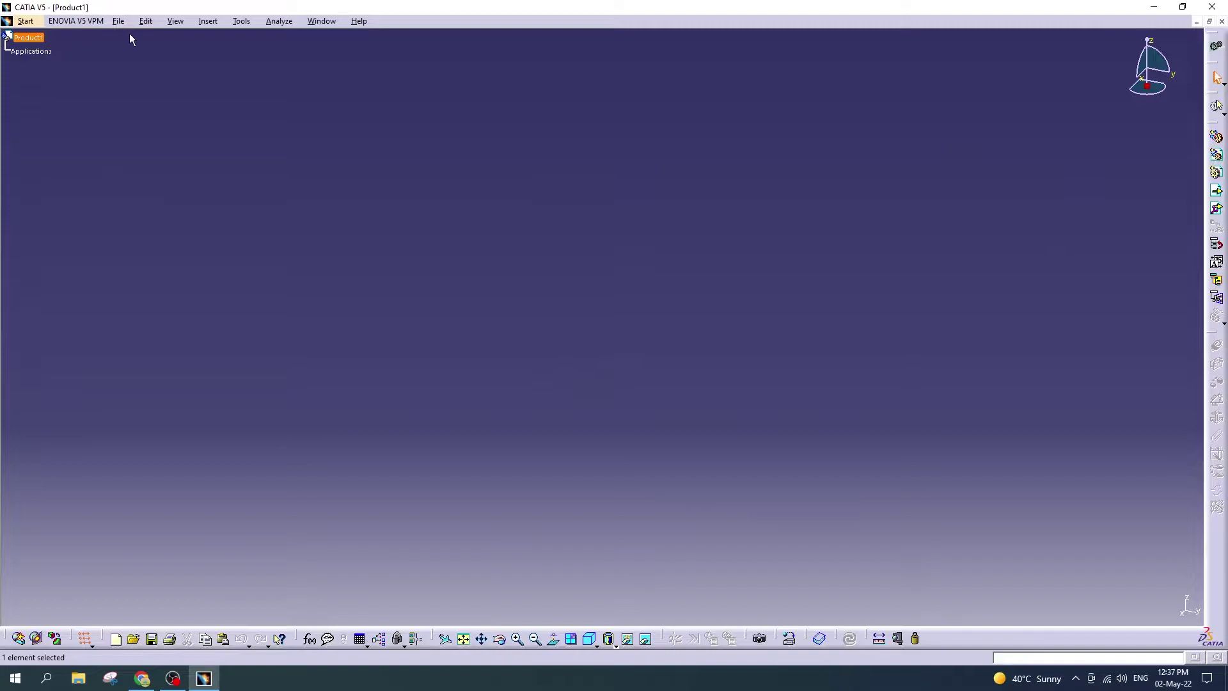
Step: Add a new part, Part1, to Product1, activate it and expand its planes and PartBody
right_click(26, 41)
mouse_move(66, 255)
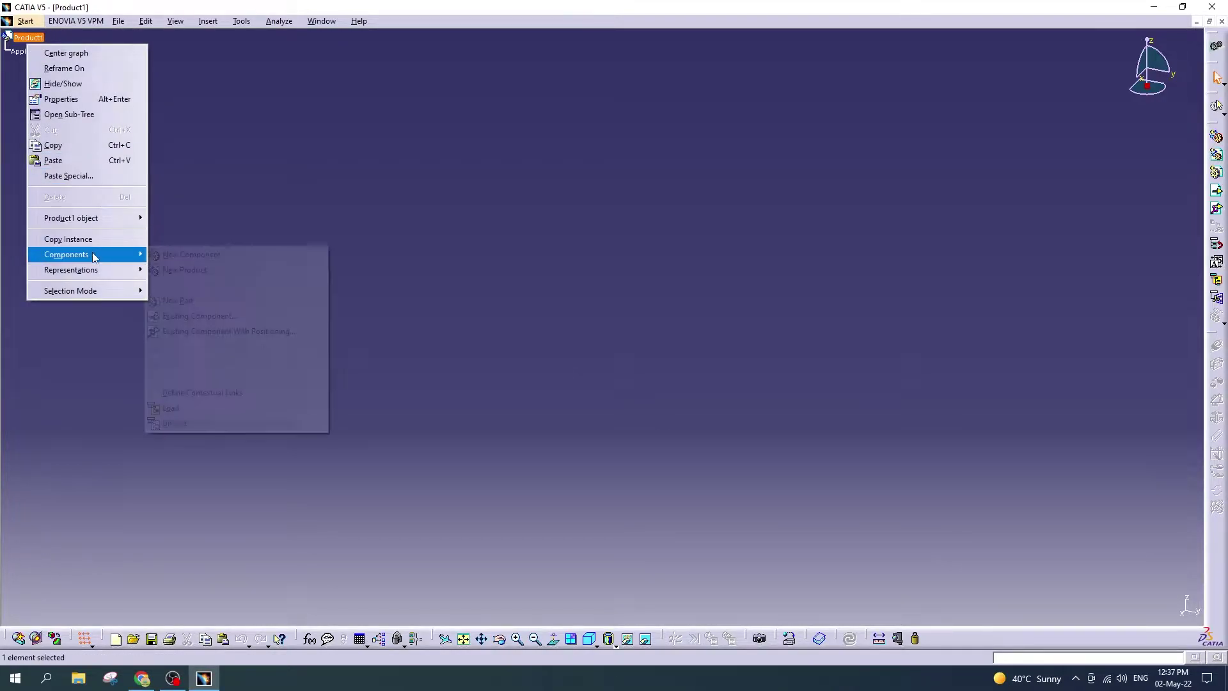
click(232, 314)
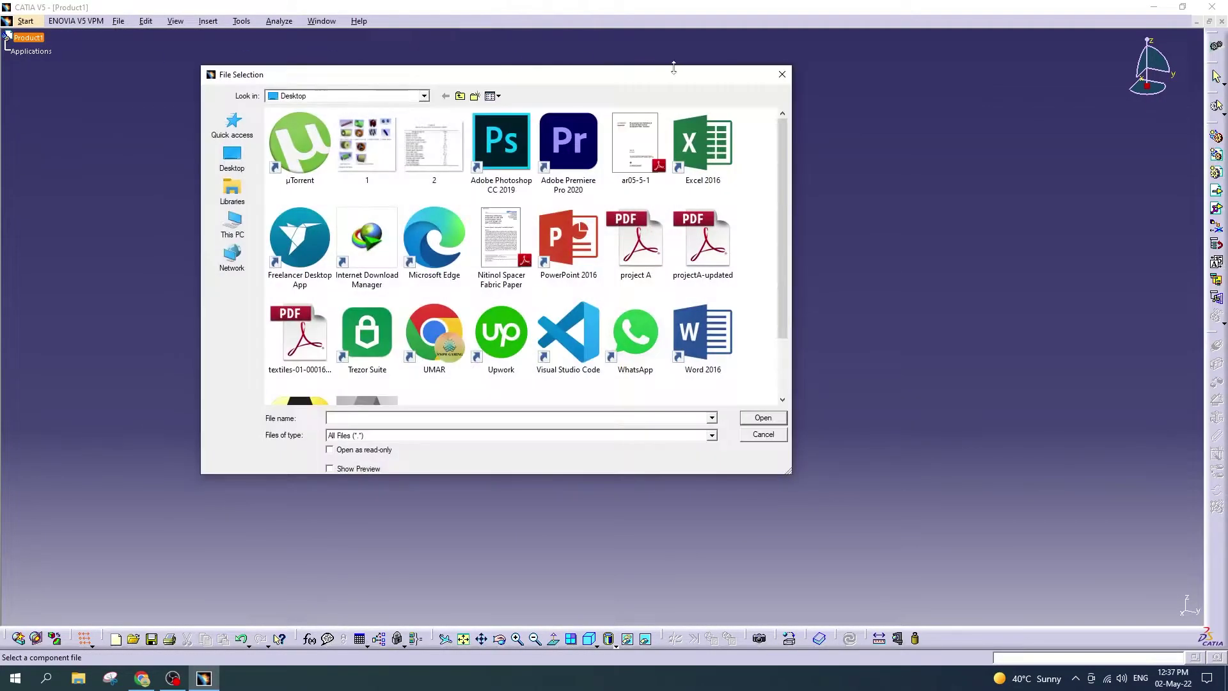
key(Escape)
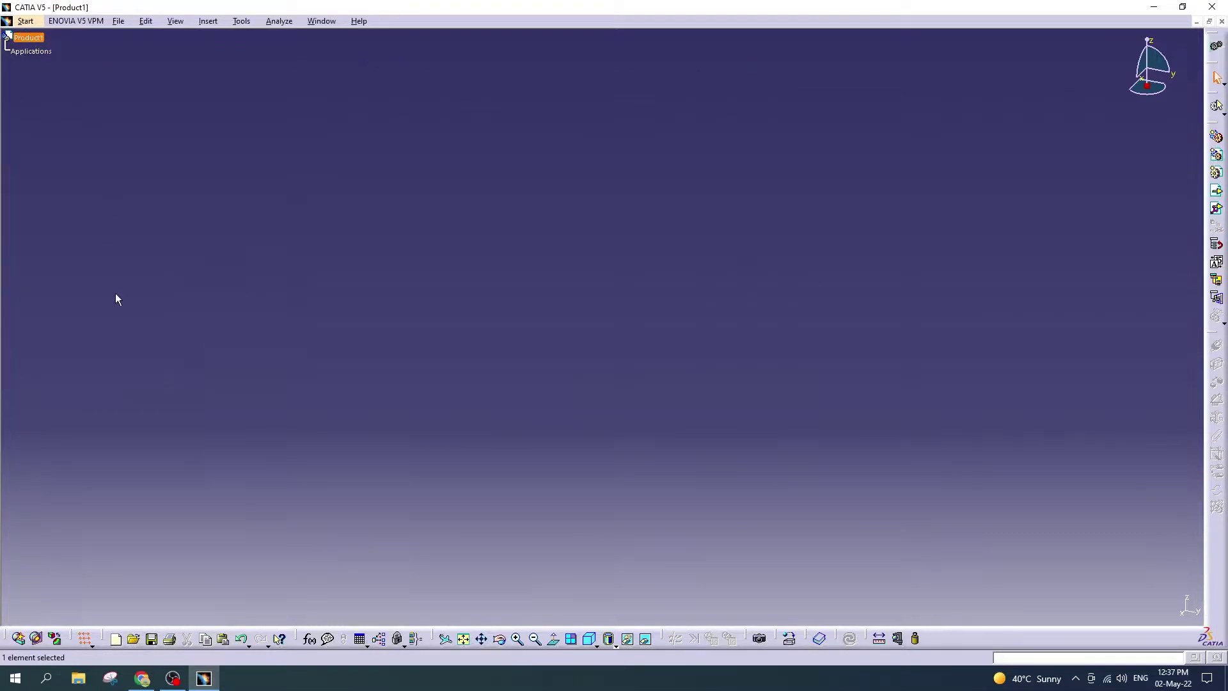
right_click(30, 38)
mouse_move(87, 248)
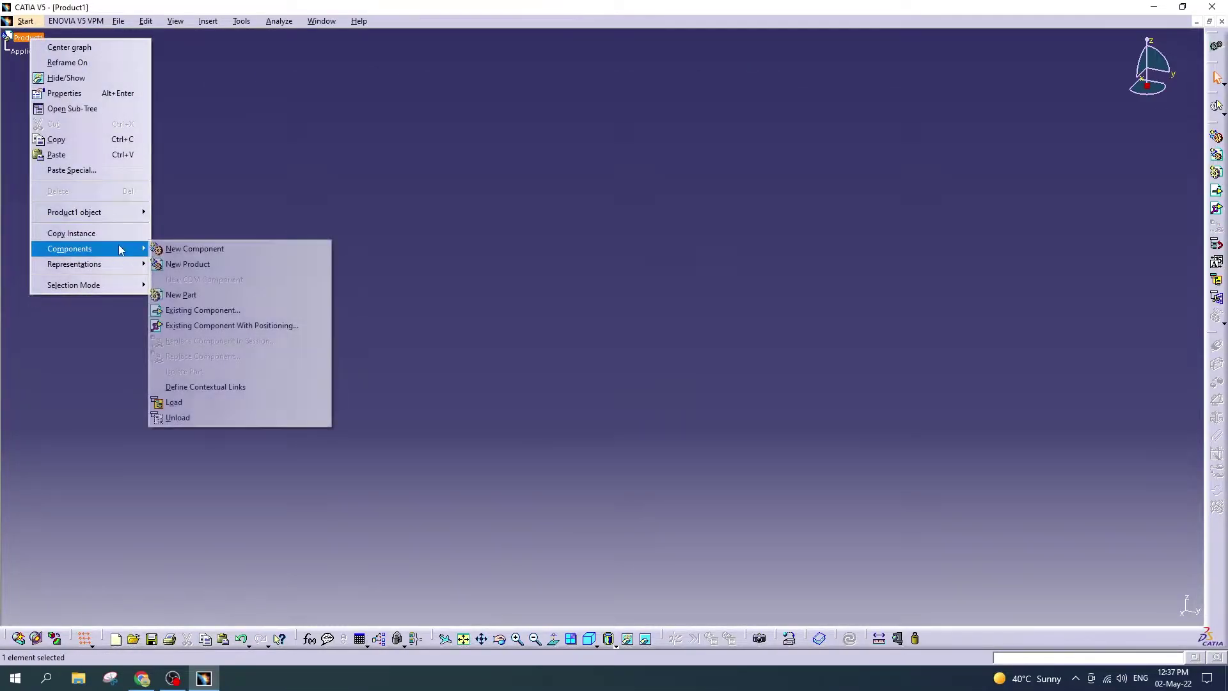
click(186, 295)
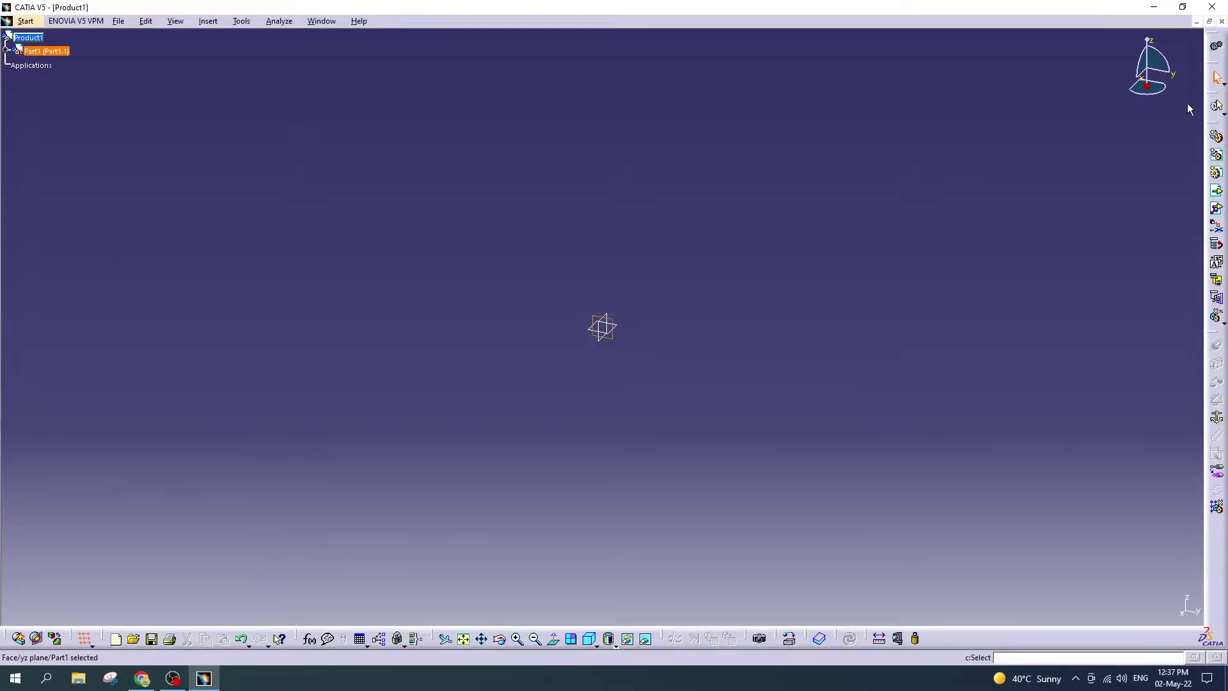
double_click(43, 51)
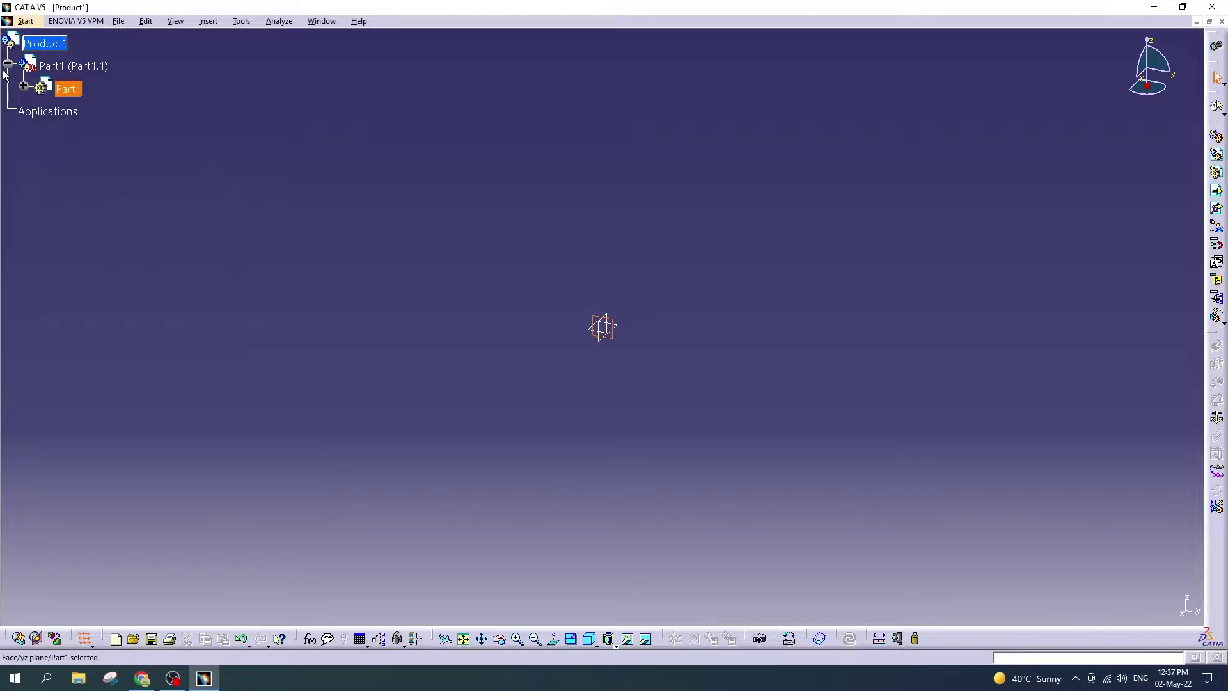
click(23, 85)
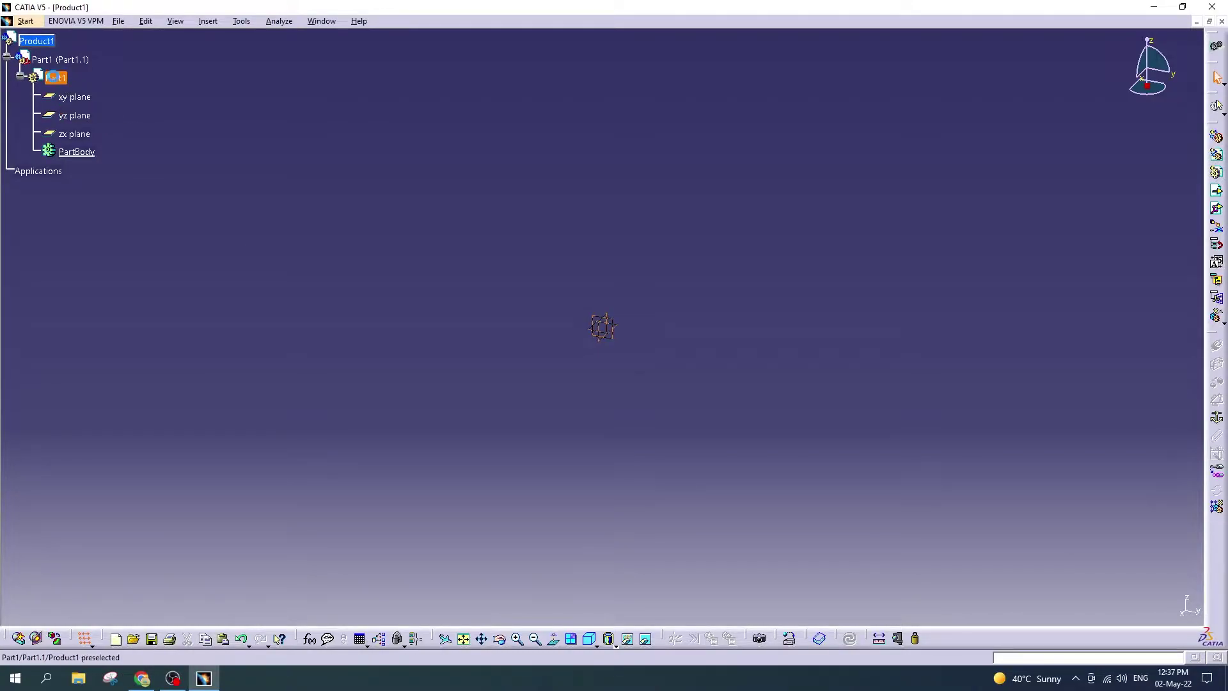
Step: Start a sketch on Part1's yz plane after cancelling an accidental Pad
click(619, 329)
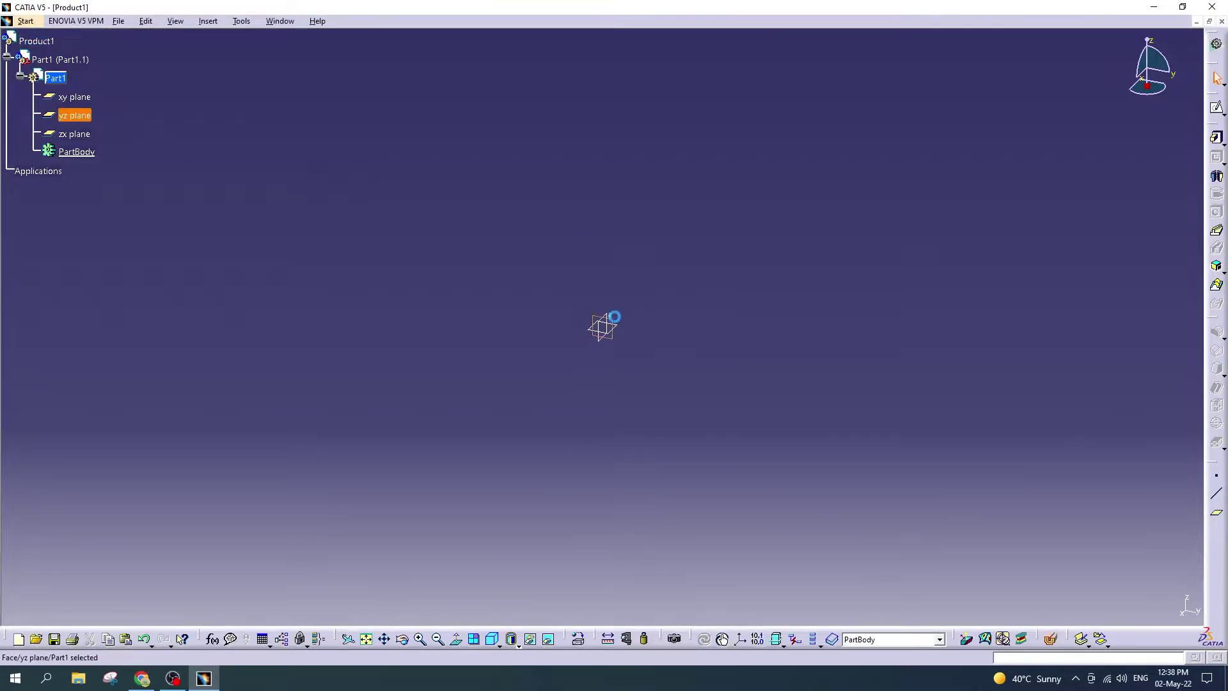
click(1218, 154)
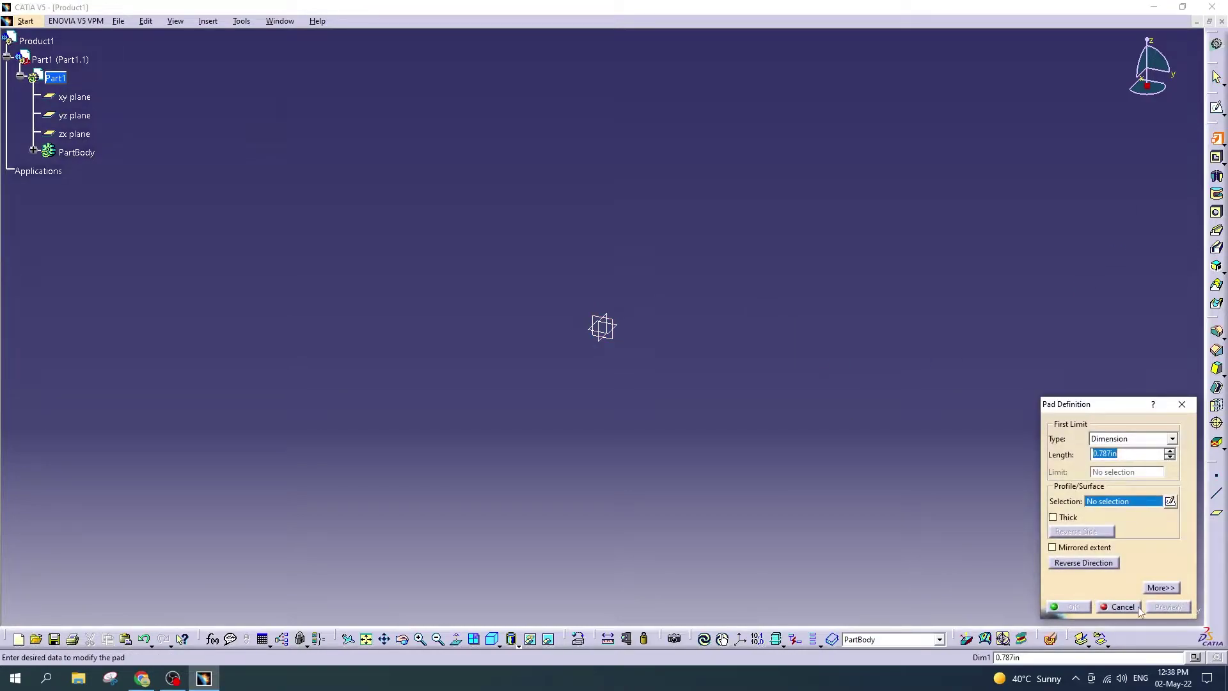
click(1124, 606)
click(1218, 107)
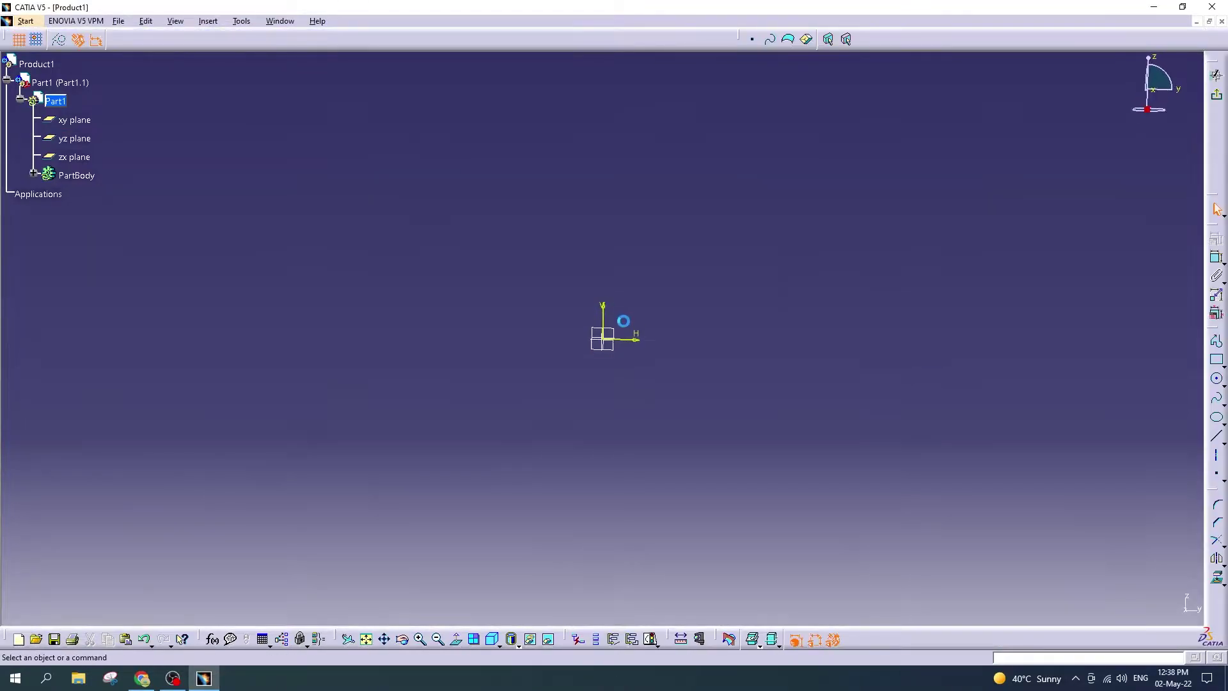
Step: Change the length units from inches to millimetres in the program options
click(244, 24)
click(282, 160)
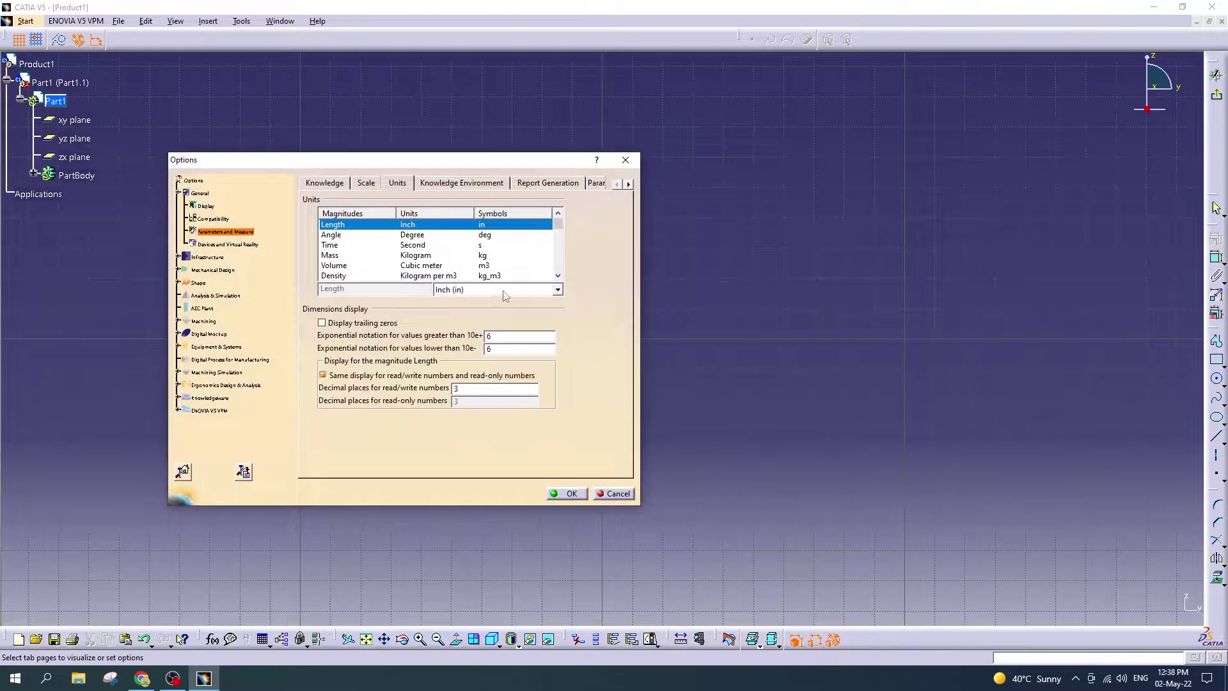
click(505, 295)
click(486, 315)
click(565, 494)
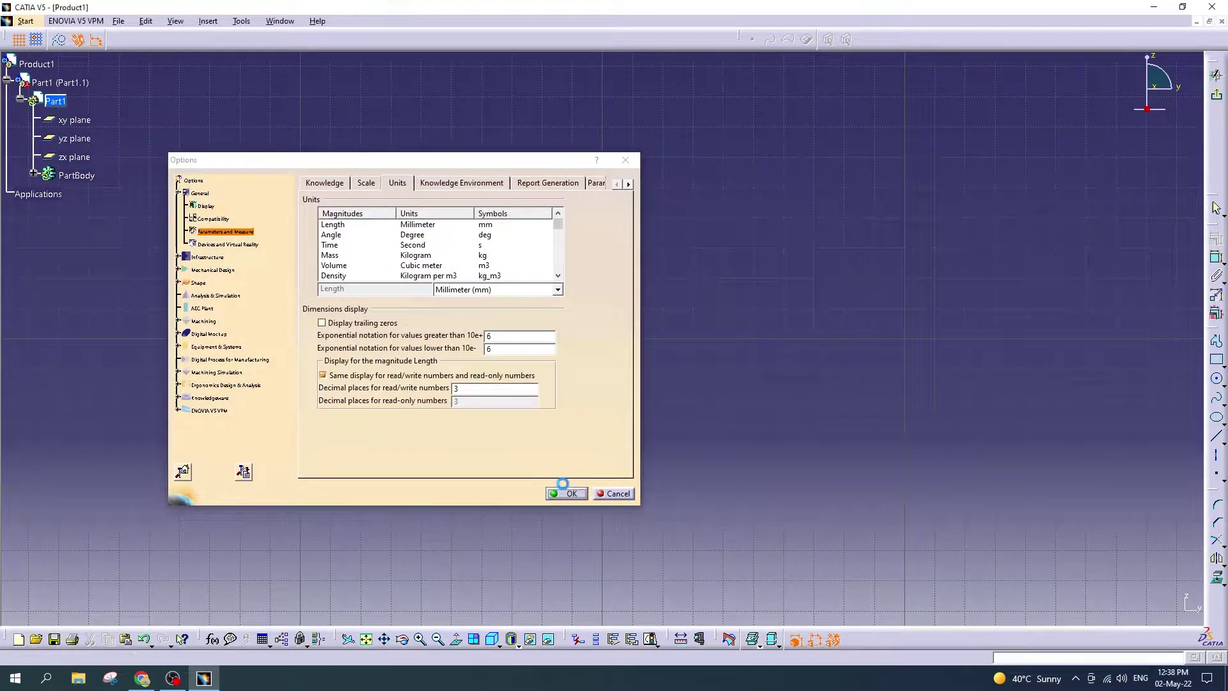
click(1217, 379)
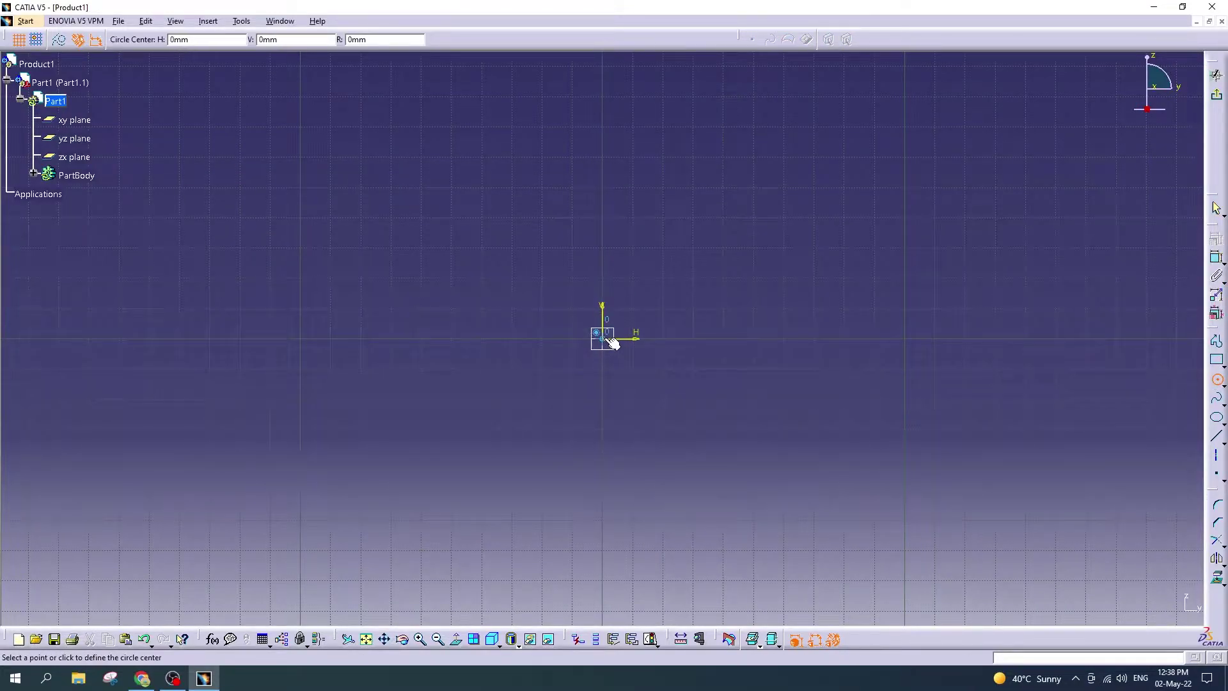
Step: Draw two concentric circles at the origin with radii 32.75 mm and 35.7 mm
click(602, 338)
click(603, 224)
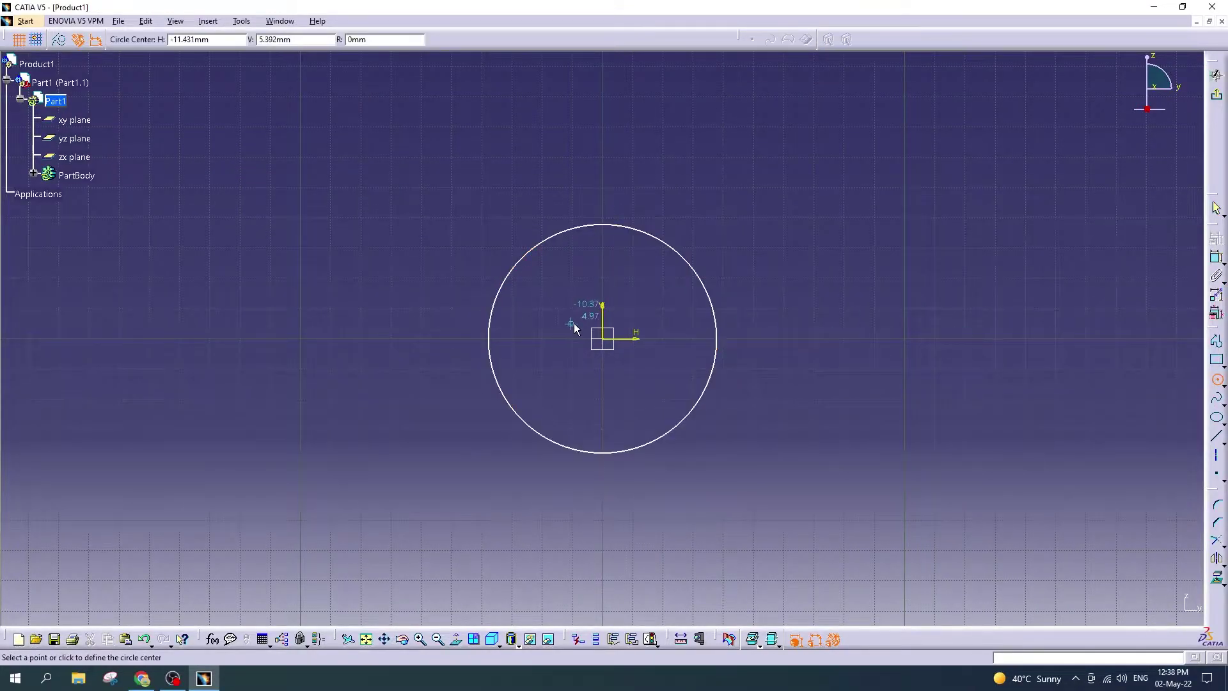
click(602, 338)
click(614, 187)
double_click(618, 225)
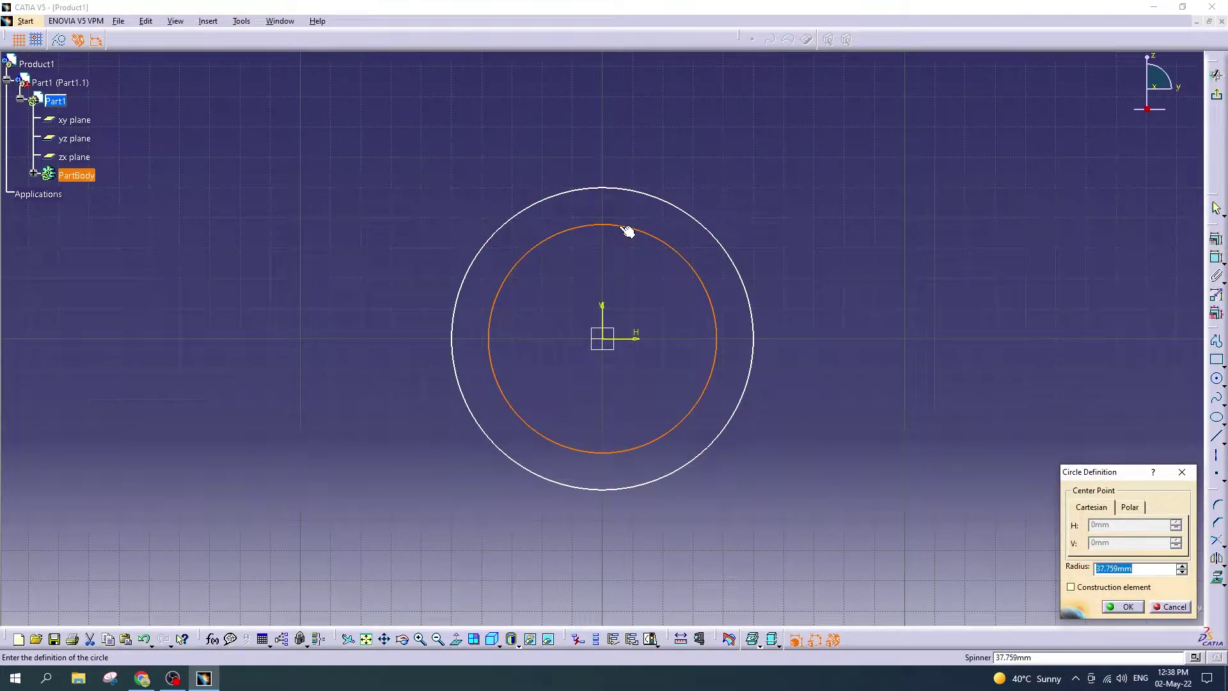
key(Return)
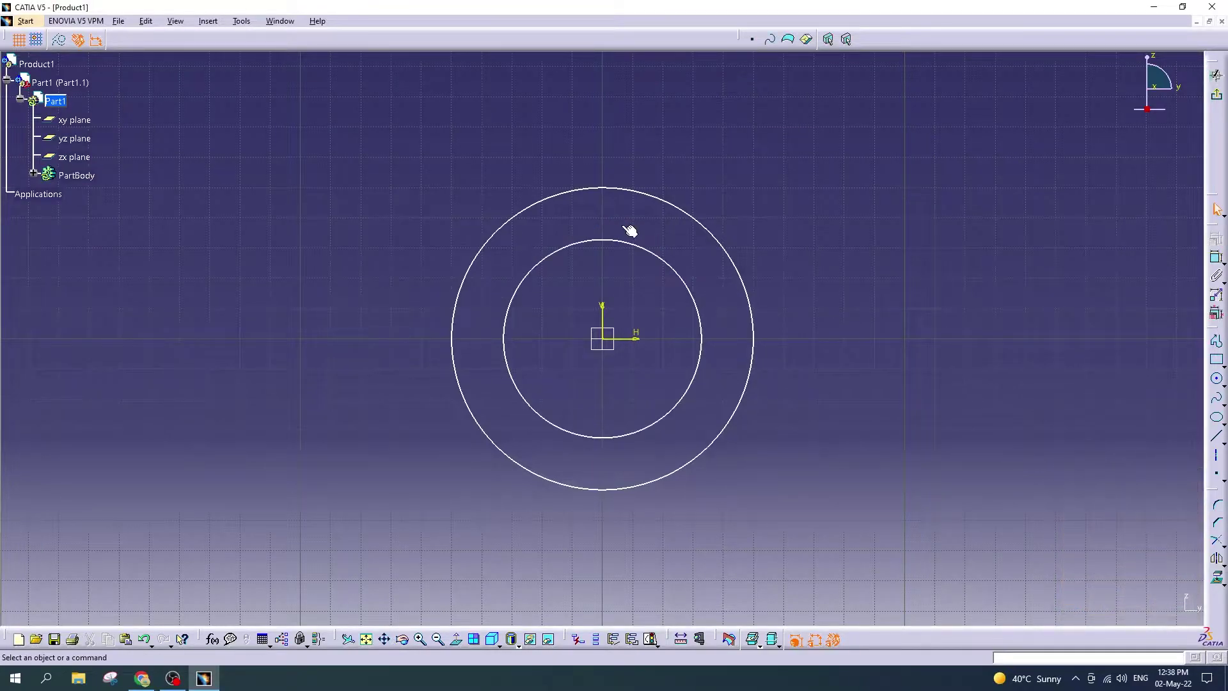
double_click(657, 195)
text(35.7)
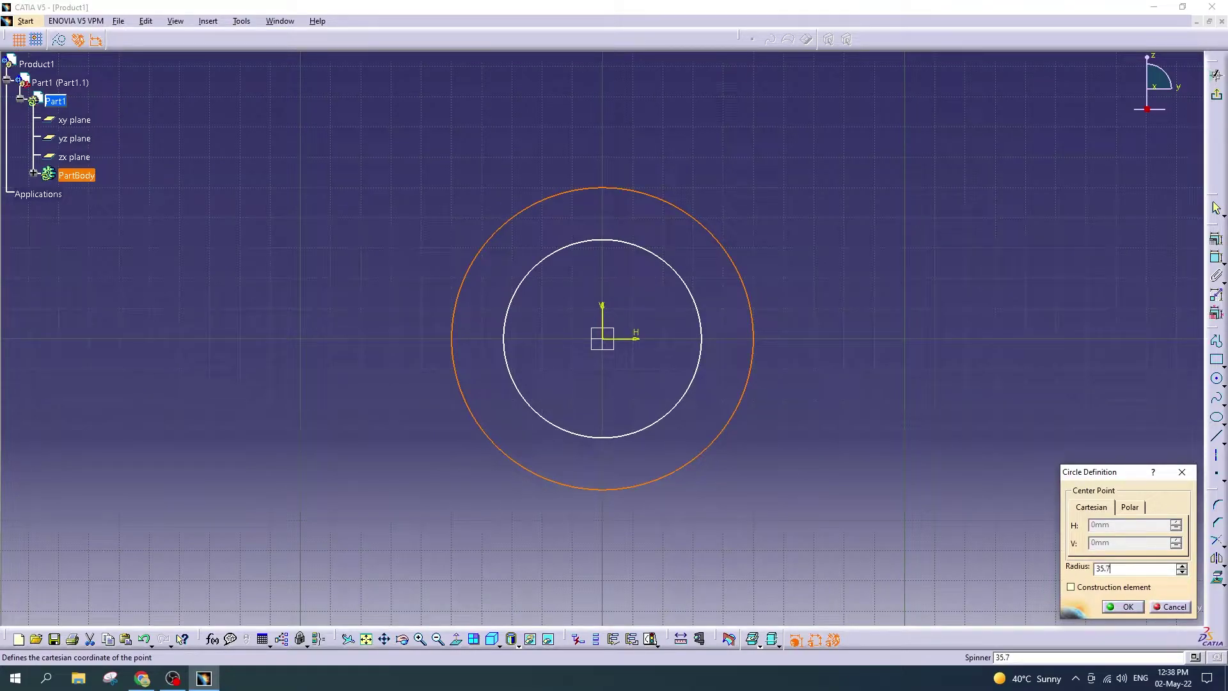
key(Return)
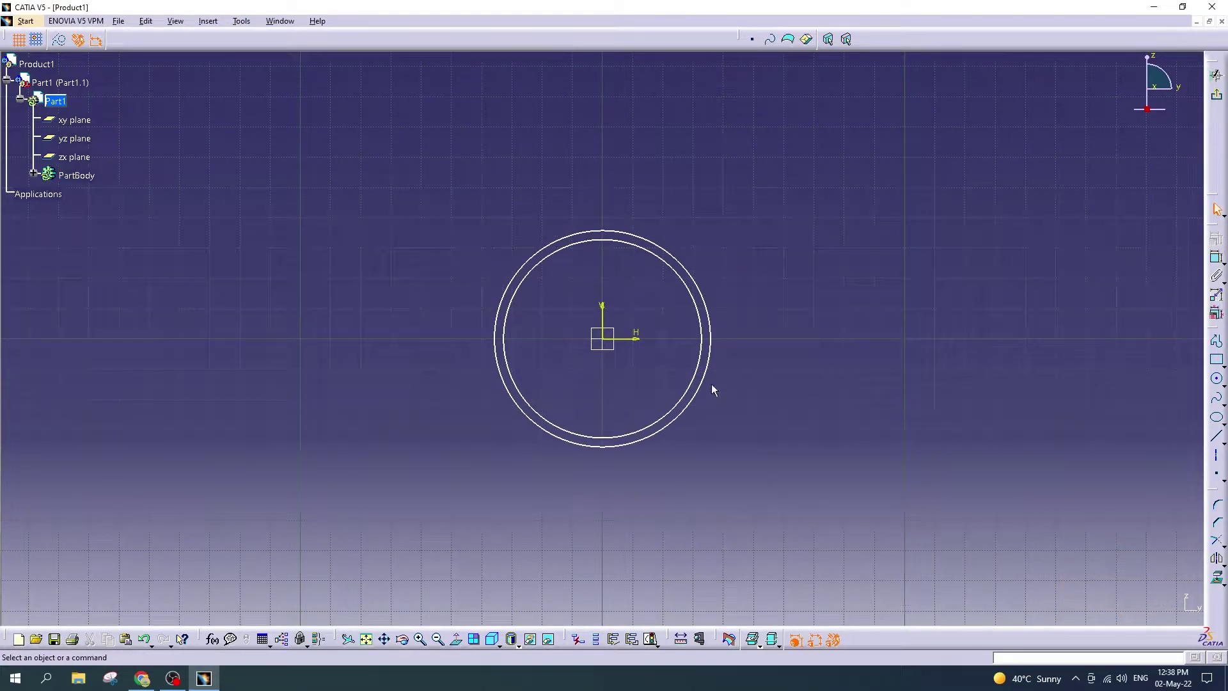
Step: Draw two short vertical lines, one inside the circles and one to their right
click(1218, 417)
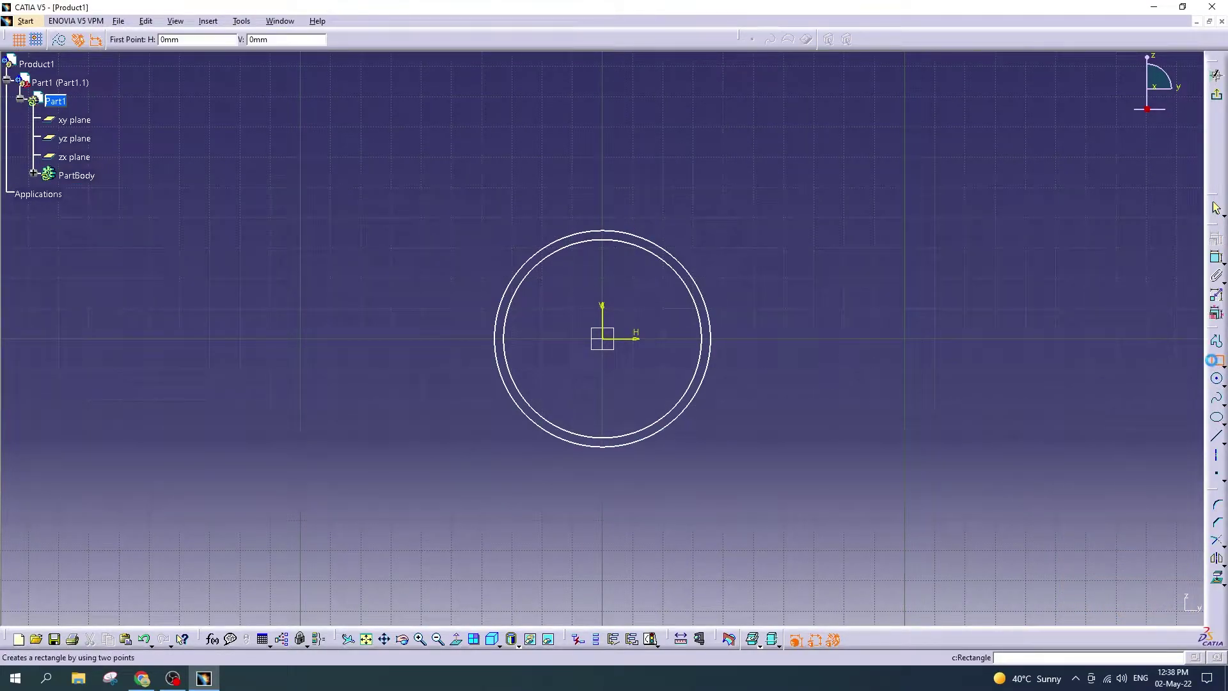
click(1218, 437)
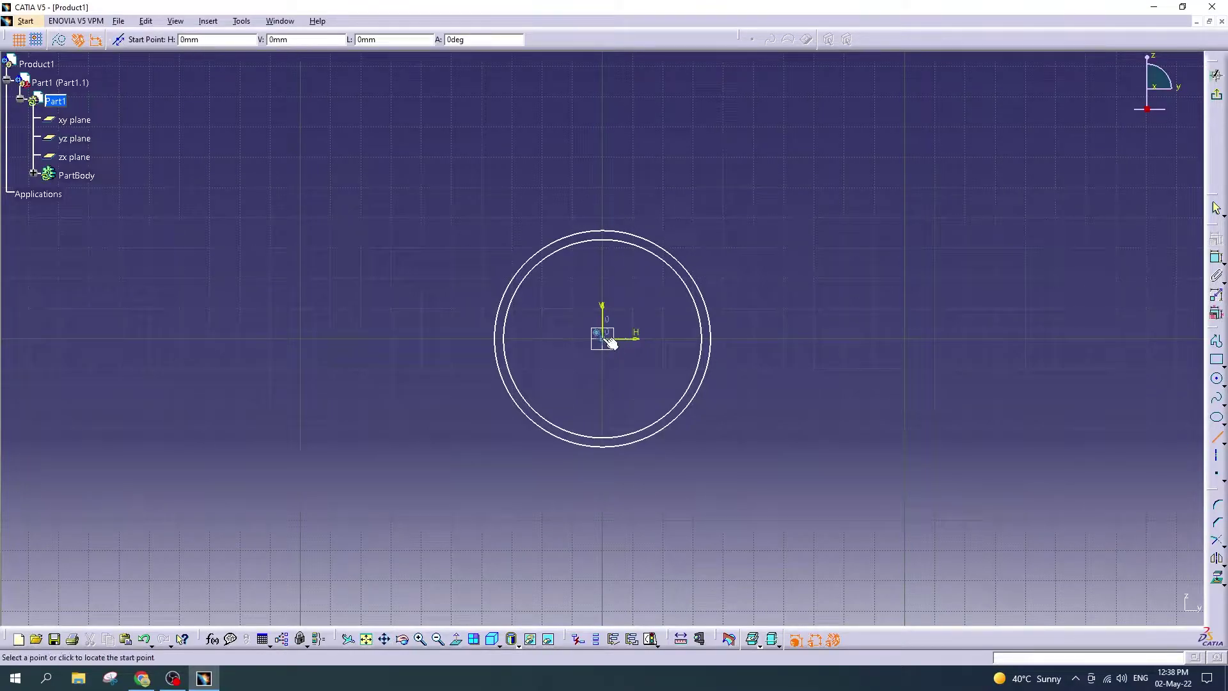
click(657, 337)
click(657, 371)
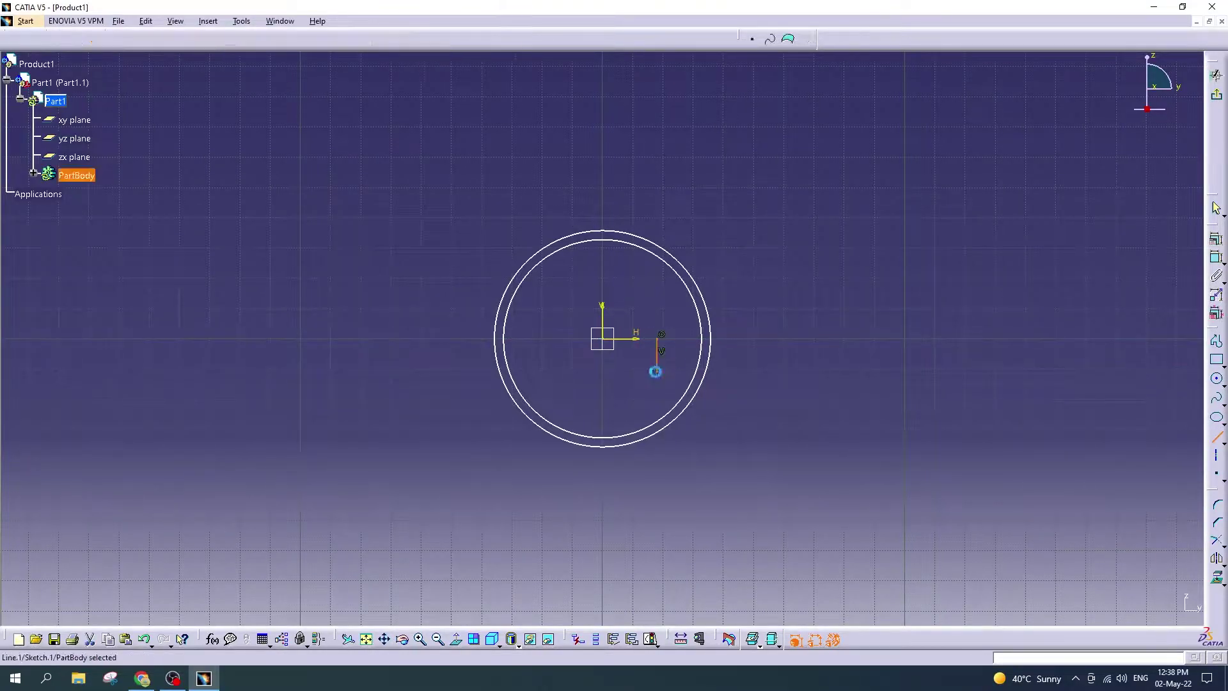
click(1216, 437)
click(761, 338)
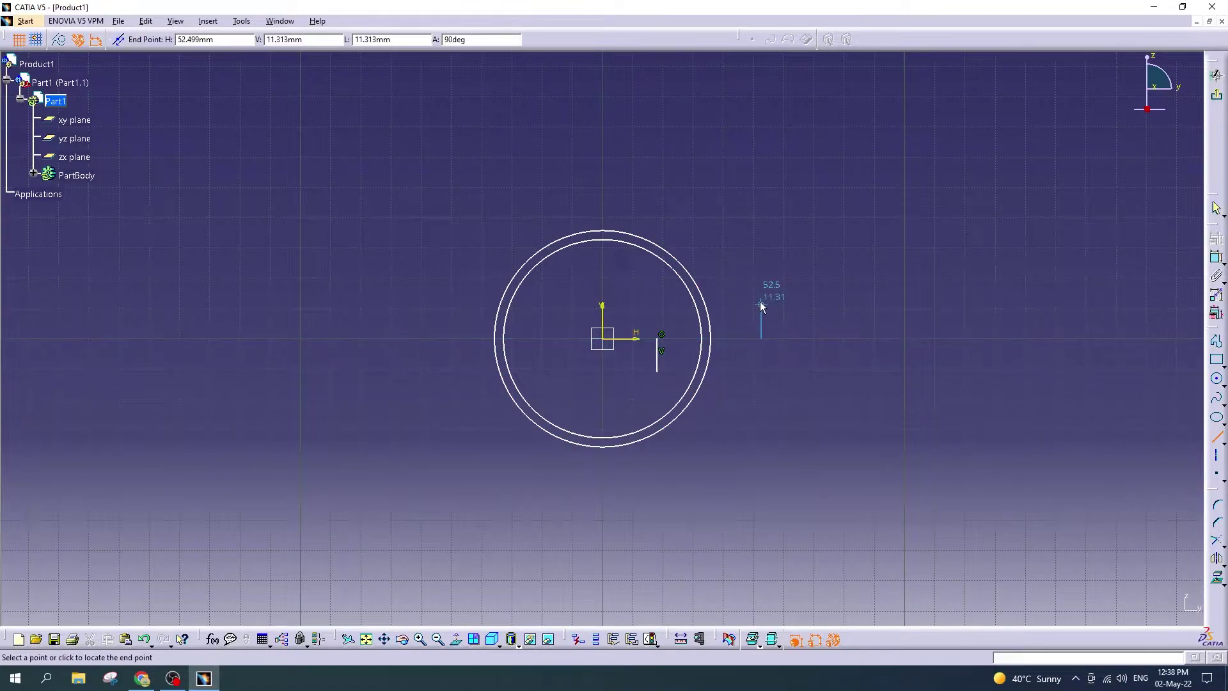
click(761, 297)
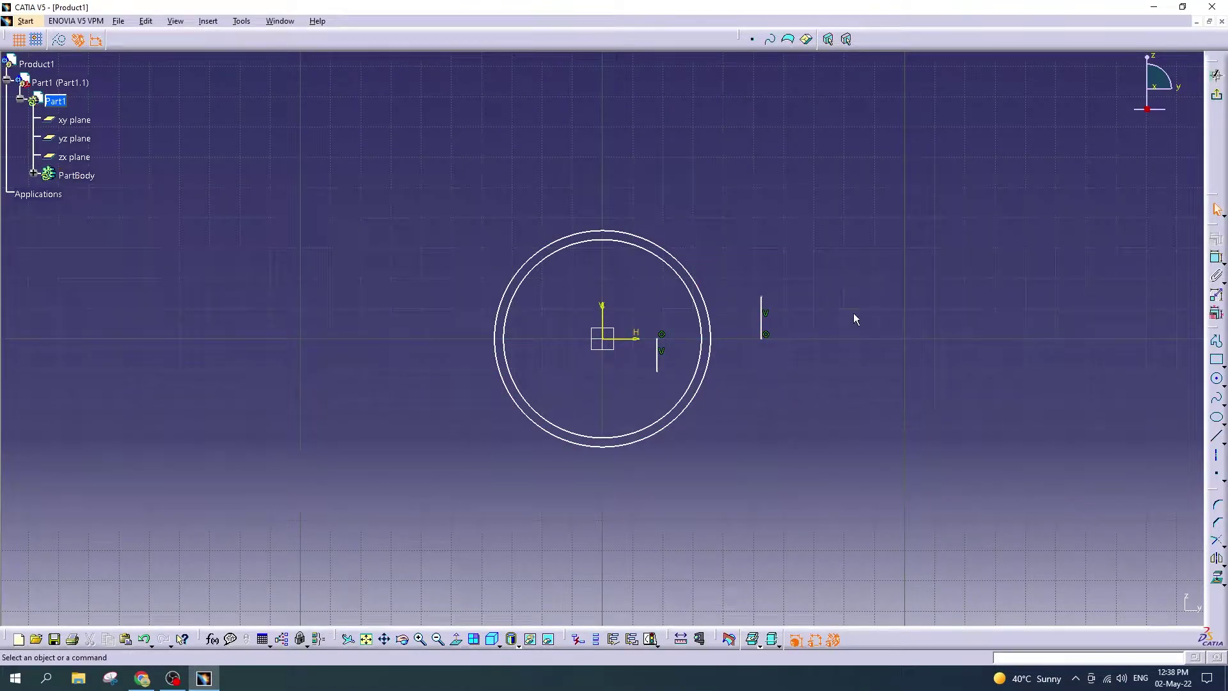
Step: Set the right-hand vertical line's length to 0.5 mm
double_click(769, 325)
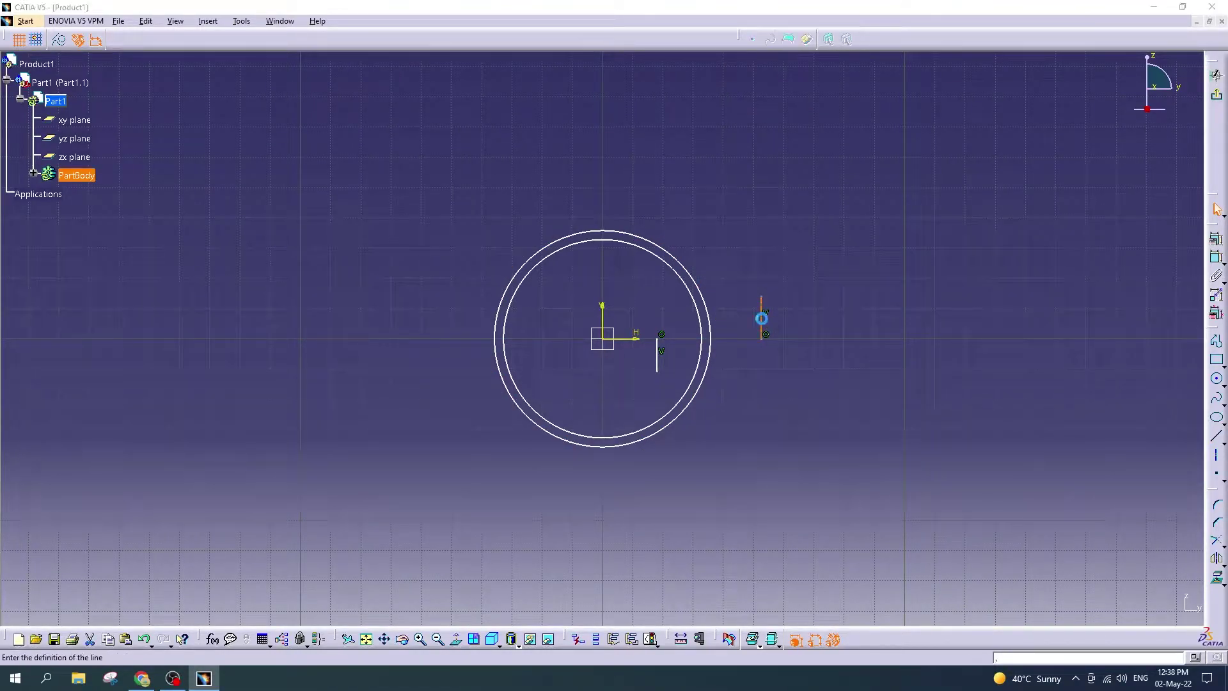
double_click(885, 502)
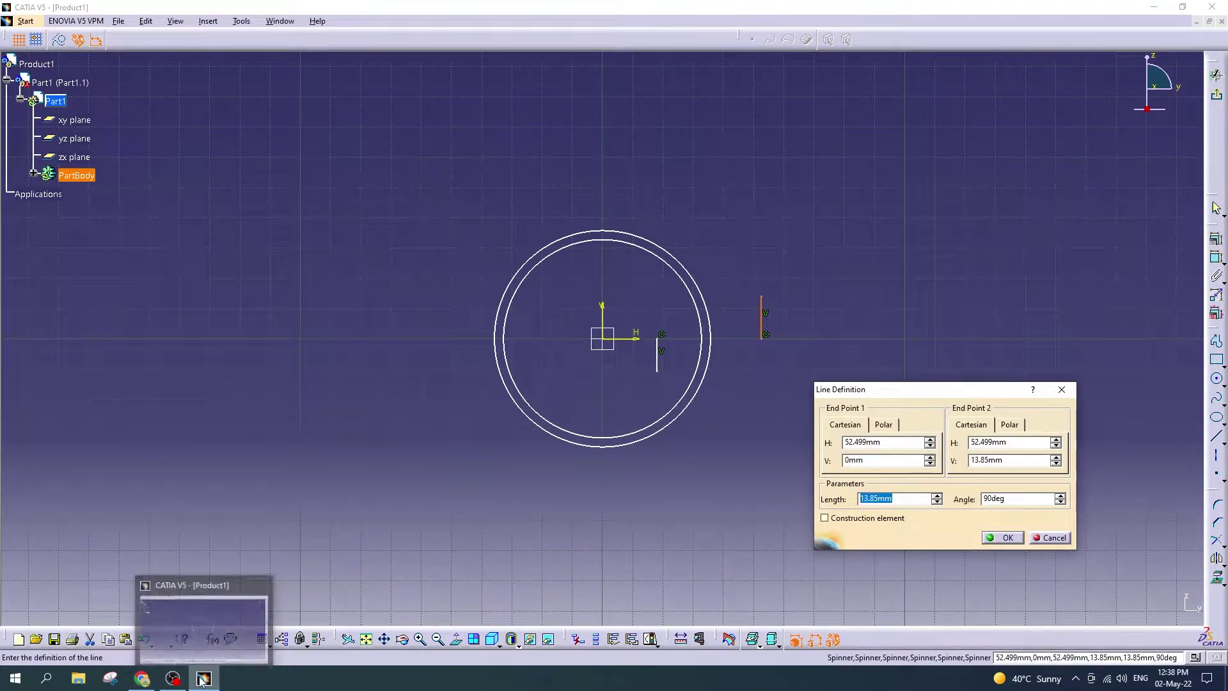
mouse_move(204, 678)
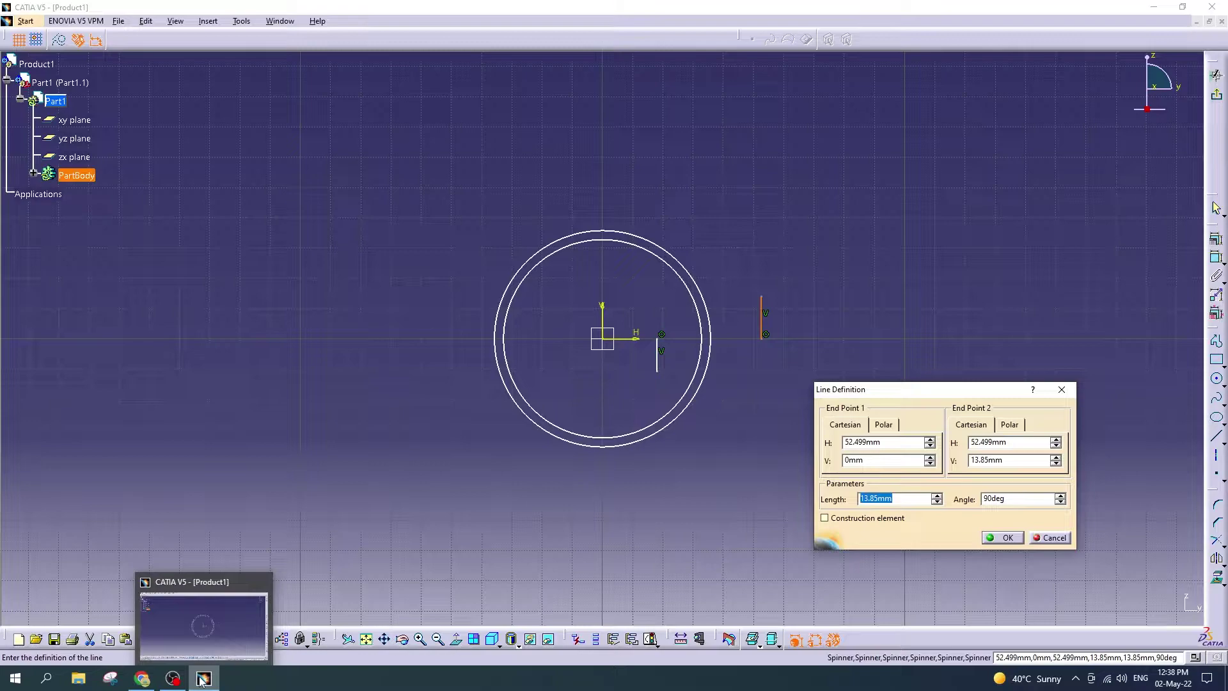
text(1)
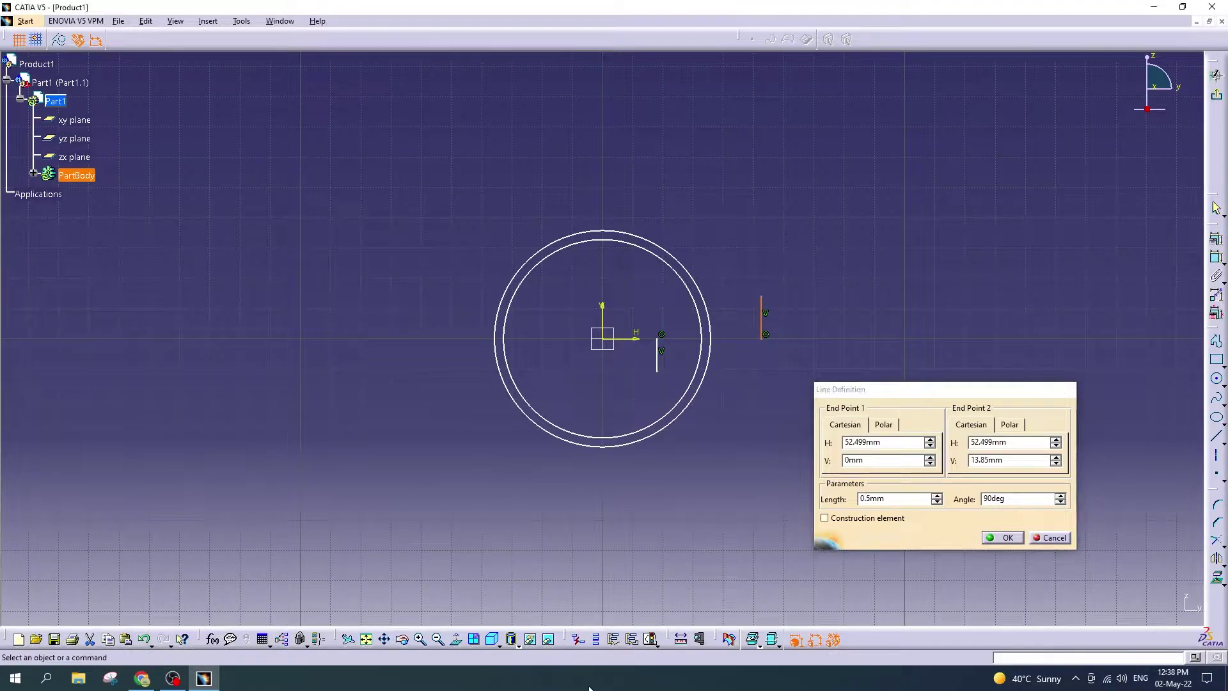
key(Return)
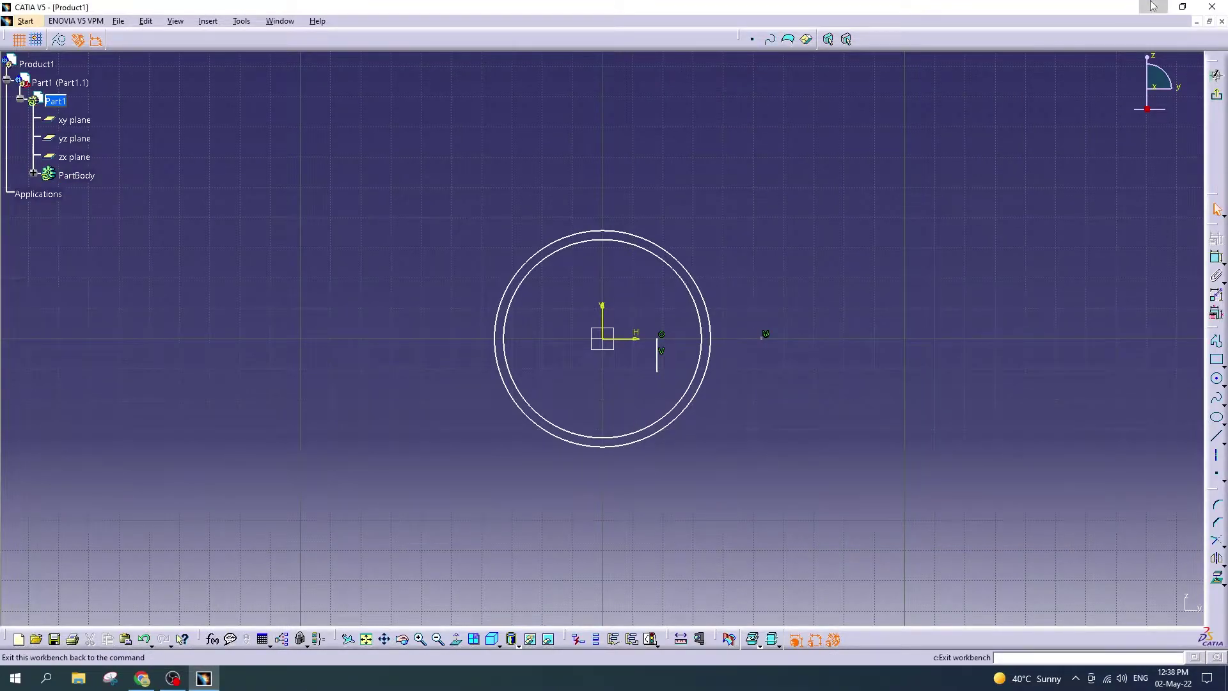
Step: Minimise CATIA and preview the motor parts reference image
click(1154, 7)
double_click(1095, 25)
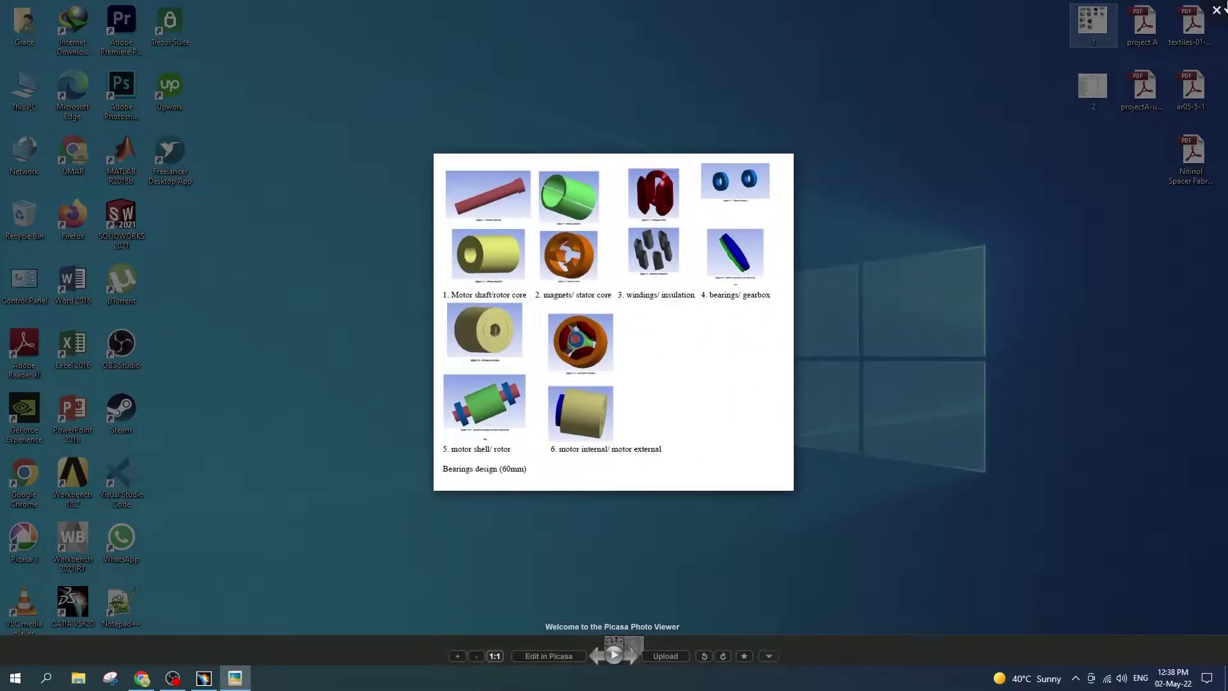
click(1217, 9)
Step: Restore CATIA and set the inner vertical line's length to 5 mm
click(212, 683)
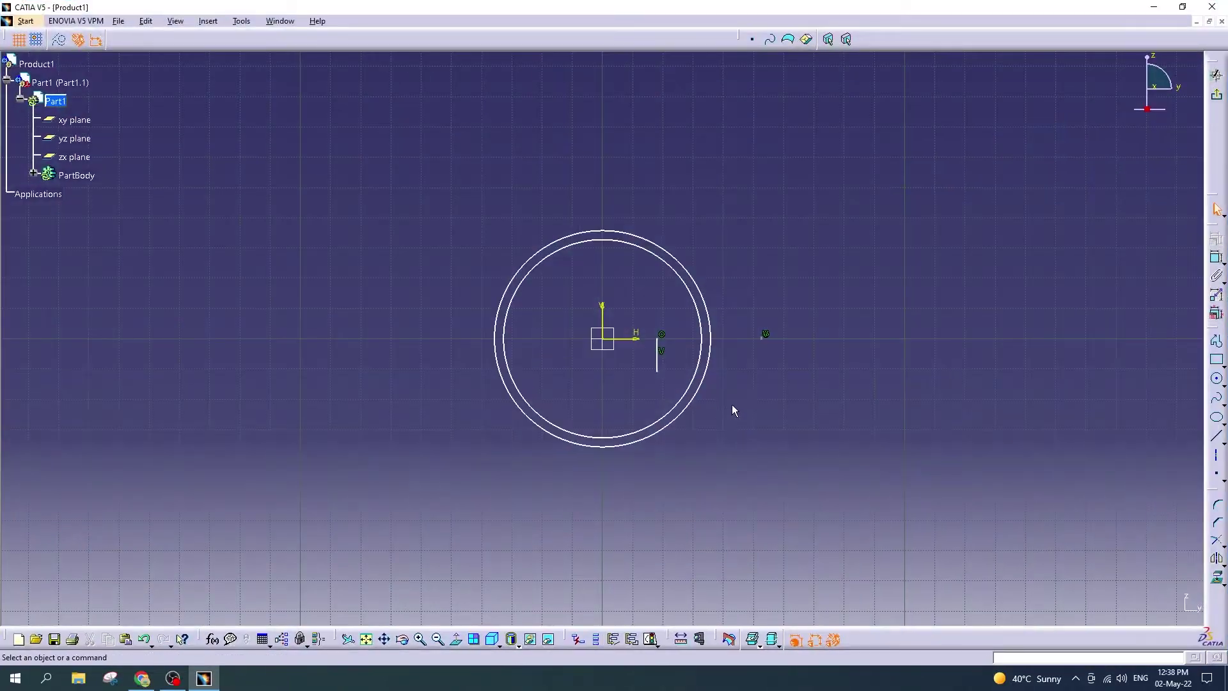
scroll(795, 408, up, 2)
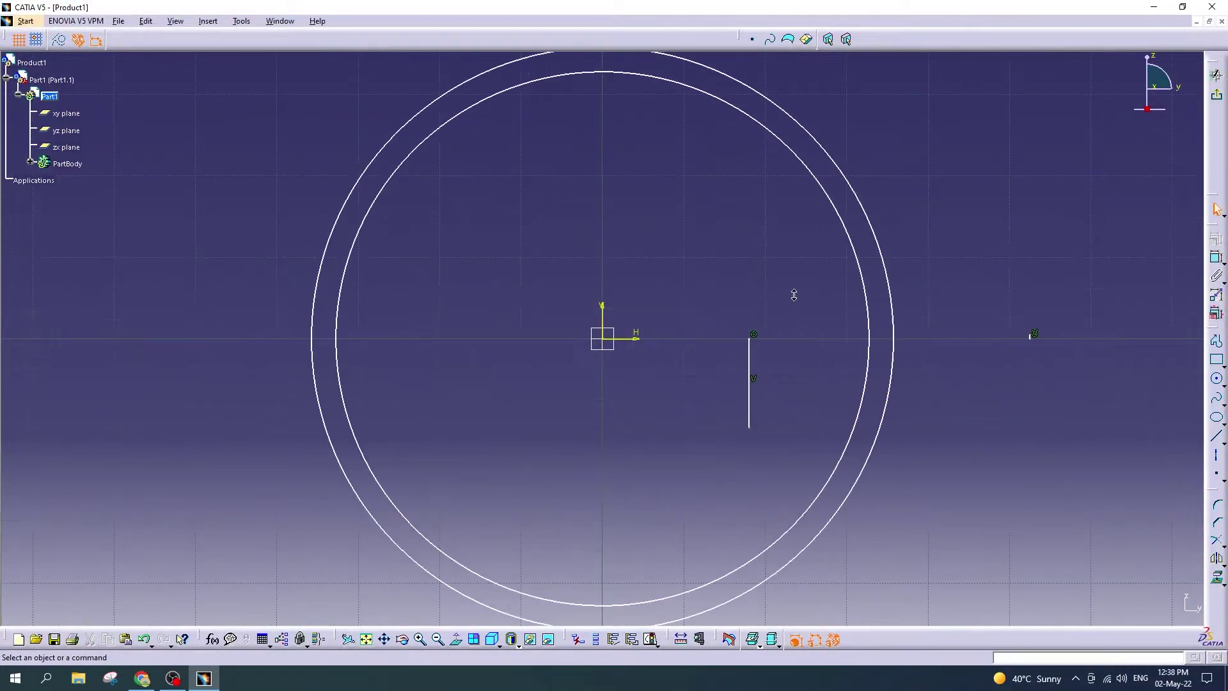
scroll(796, 295, up, 2)
scroll(801, 365, up, 2)
double_click(490, 327)
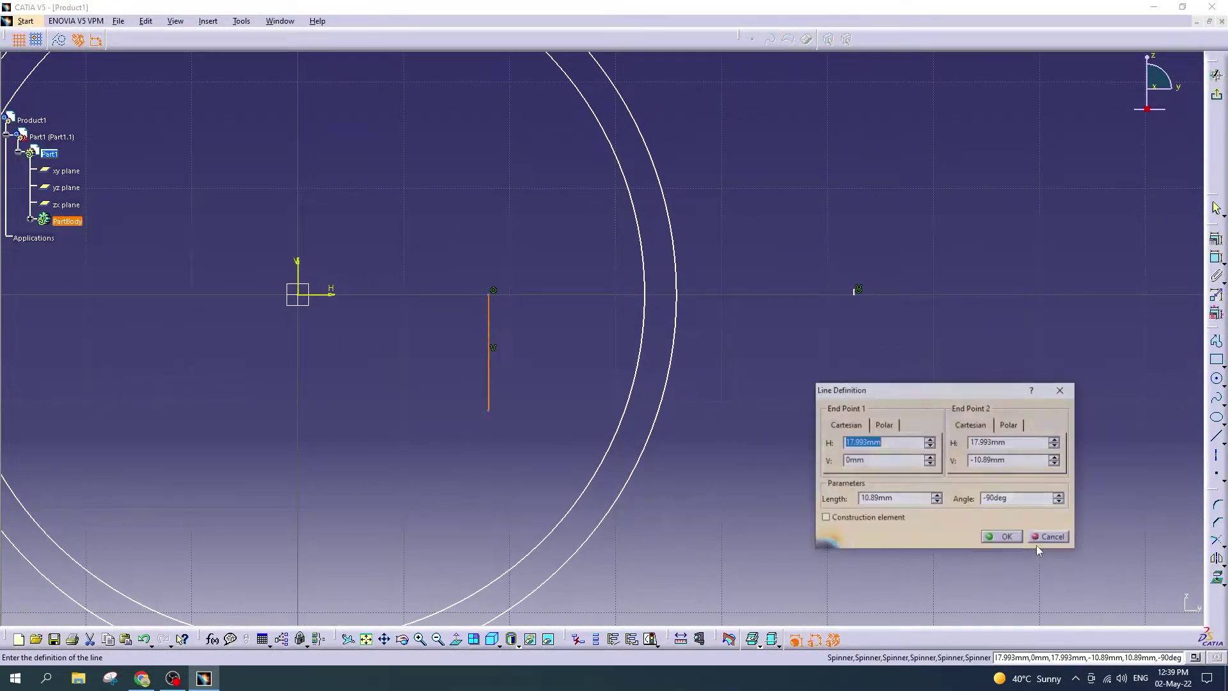
text(5)
key(Return)
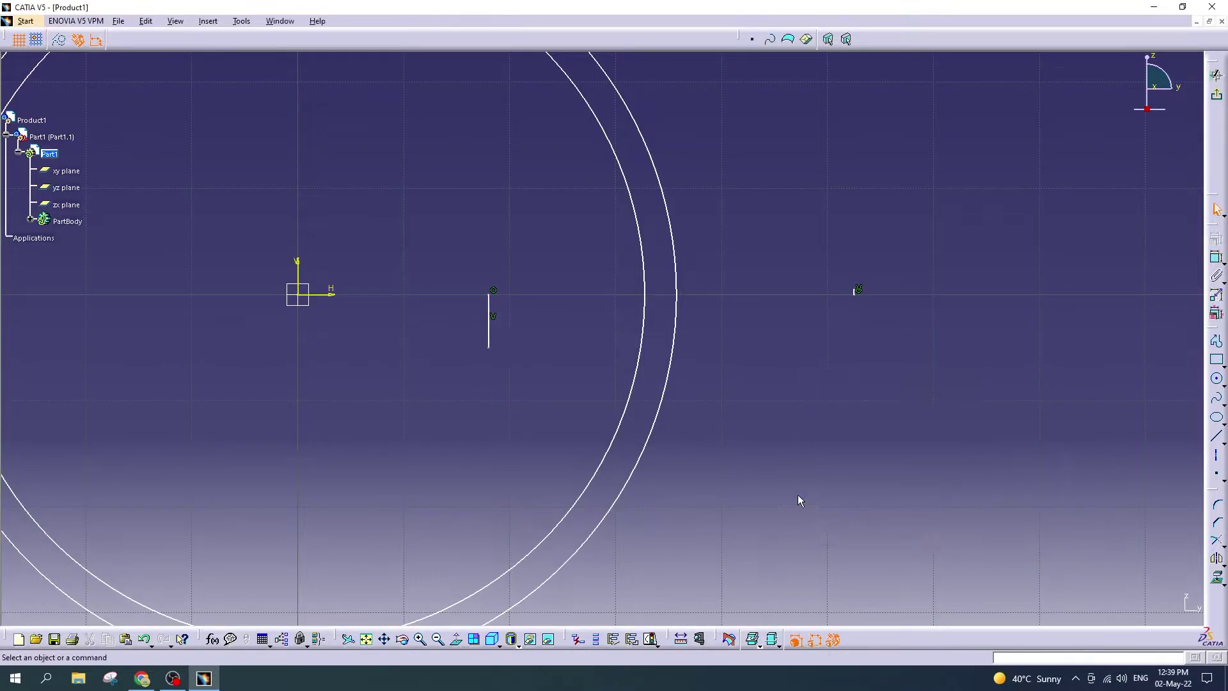
double_click(493, 317)
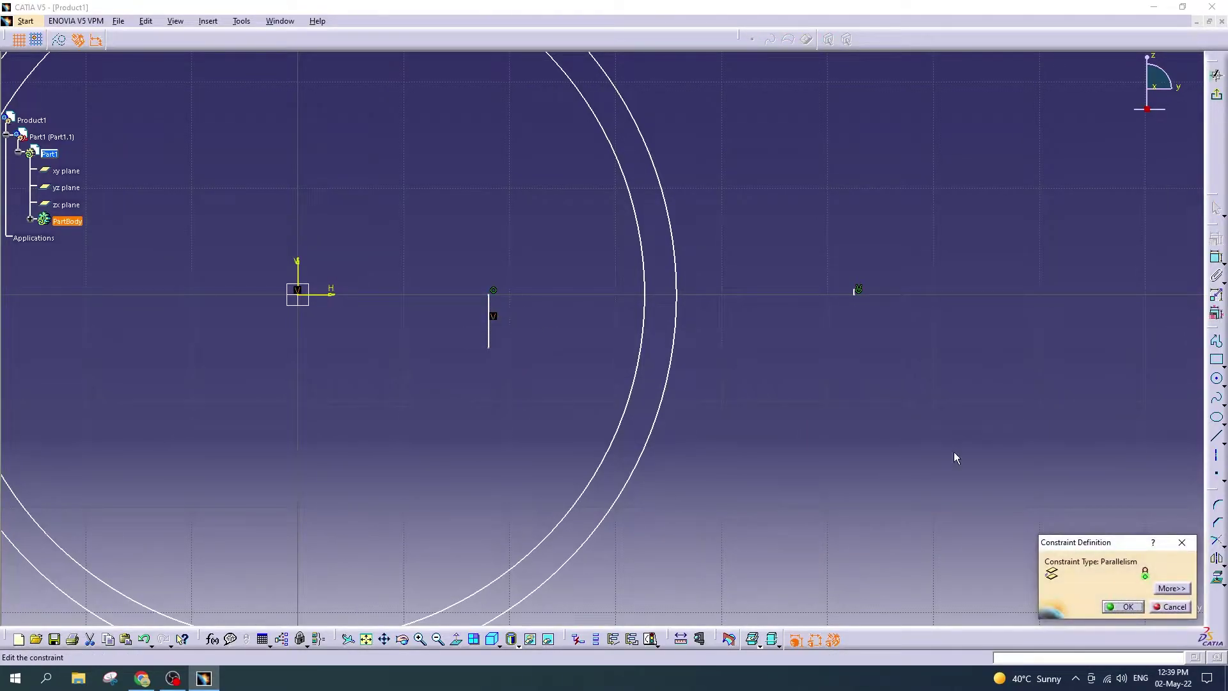
click(1182, 542)
Step: Shorten the inner line to 1 mm and keep the far-right line at 0.5 mm
ctrl+middle_drag(469, 369, 466, 425)
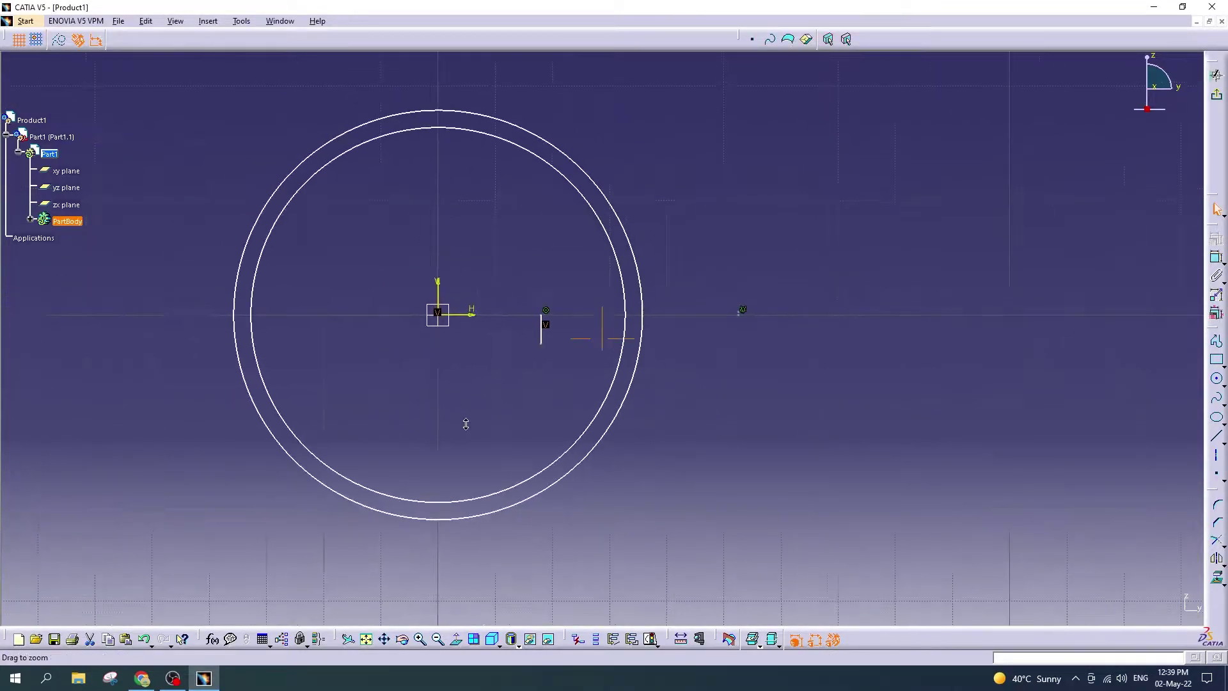
double_click(541, 325)
key(Tab)
key(Tab)
key(Tab)
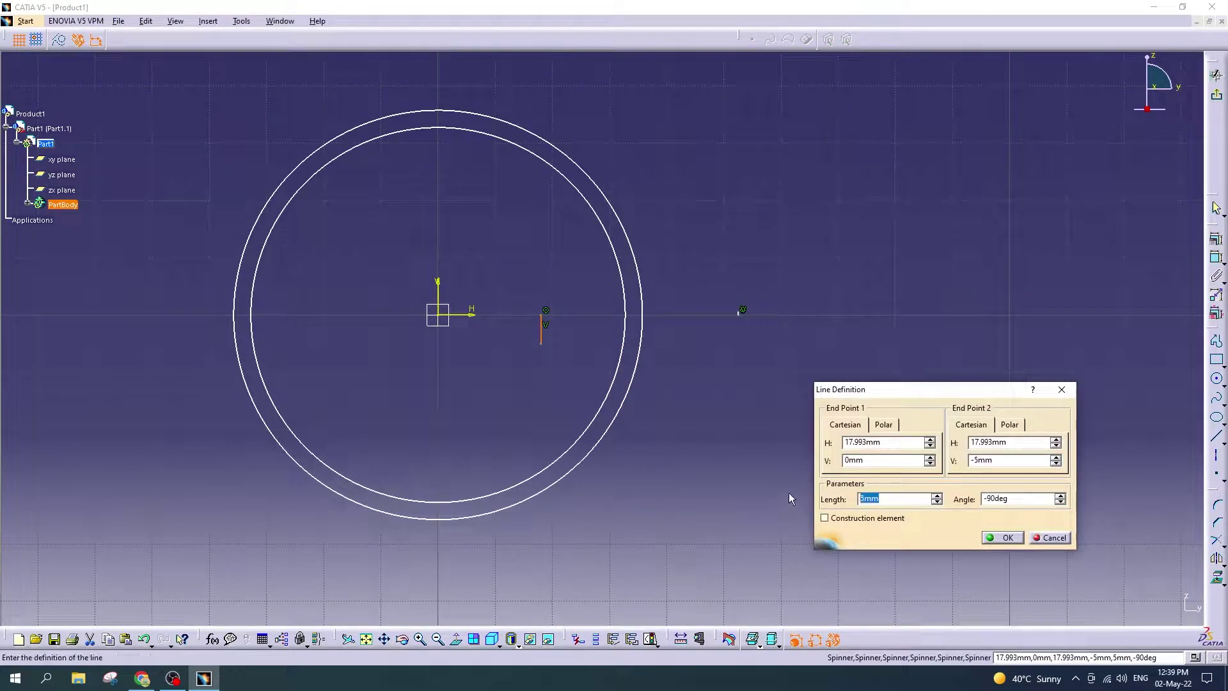
text(1)
key(Return)
ctrl+middle_drag(818, 353, 934, 338)
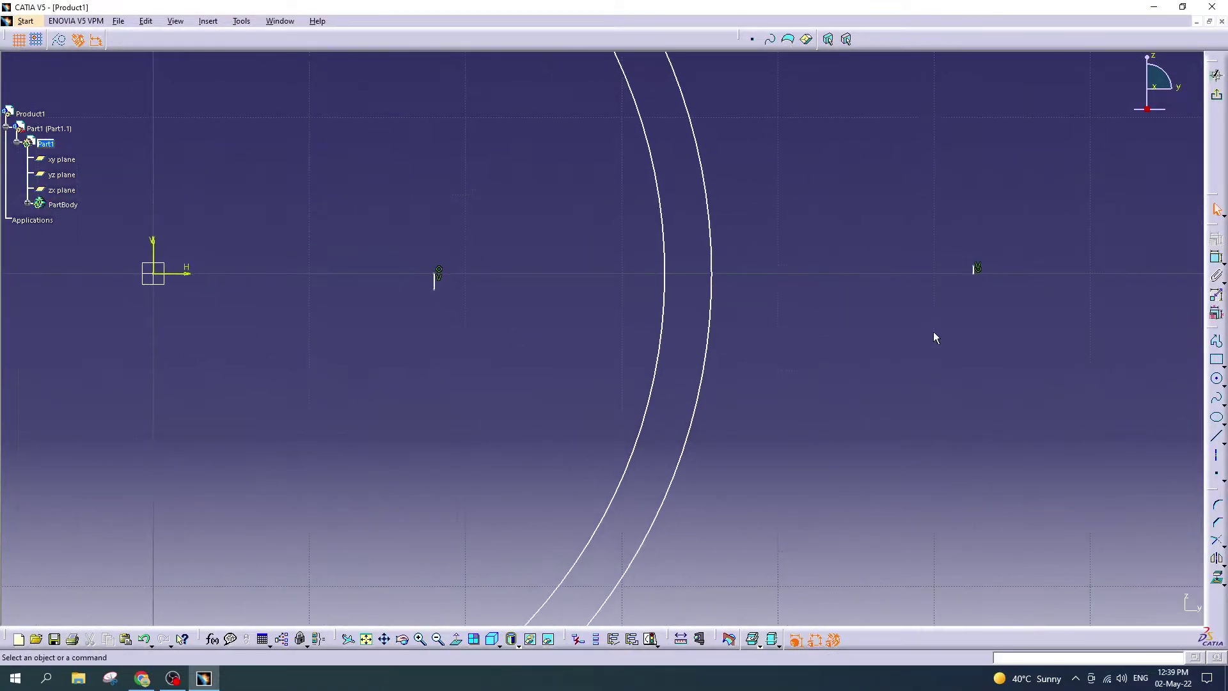
double_click(974, 268)
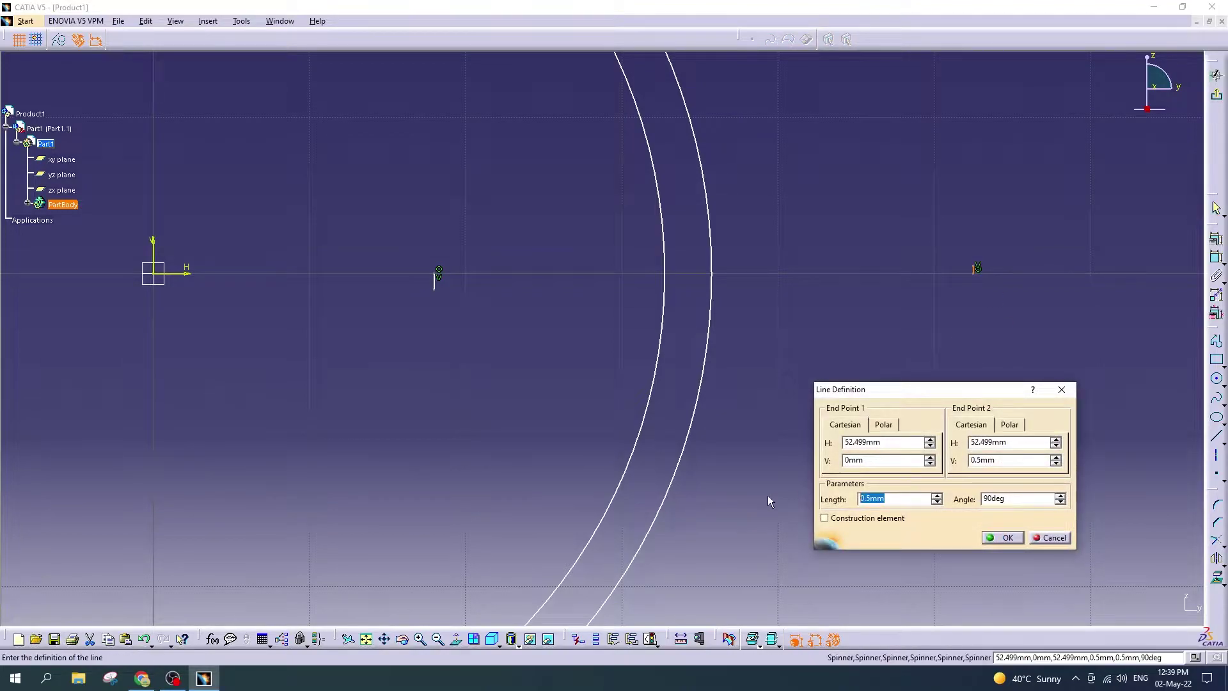
key(Return)
mouse_move(761, 494)
ctrl+middle_down()
mouse_move(759, 401)
mouse_move(736, 368)
mouse_move(1022, 390)
ctrl+middle_up()
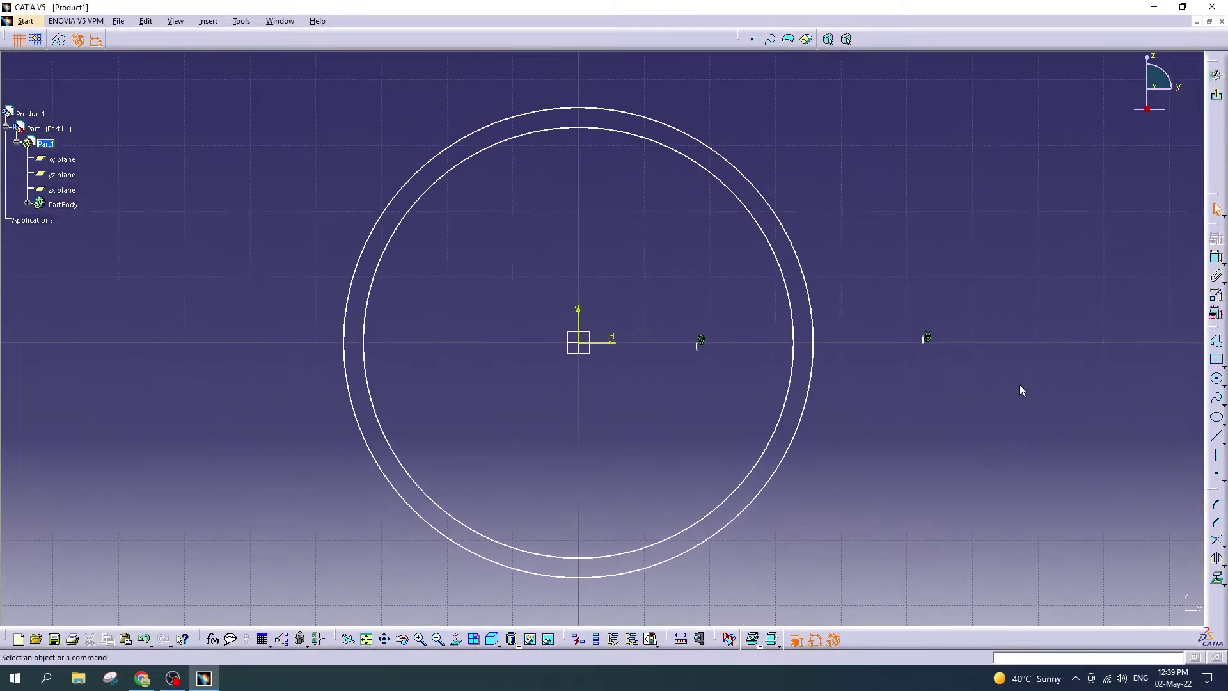
Step: Draw two close parallel horizontal lines across both circles, starting from the far-right stub
click(1213, 437)
click(926, 337)
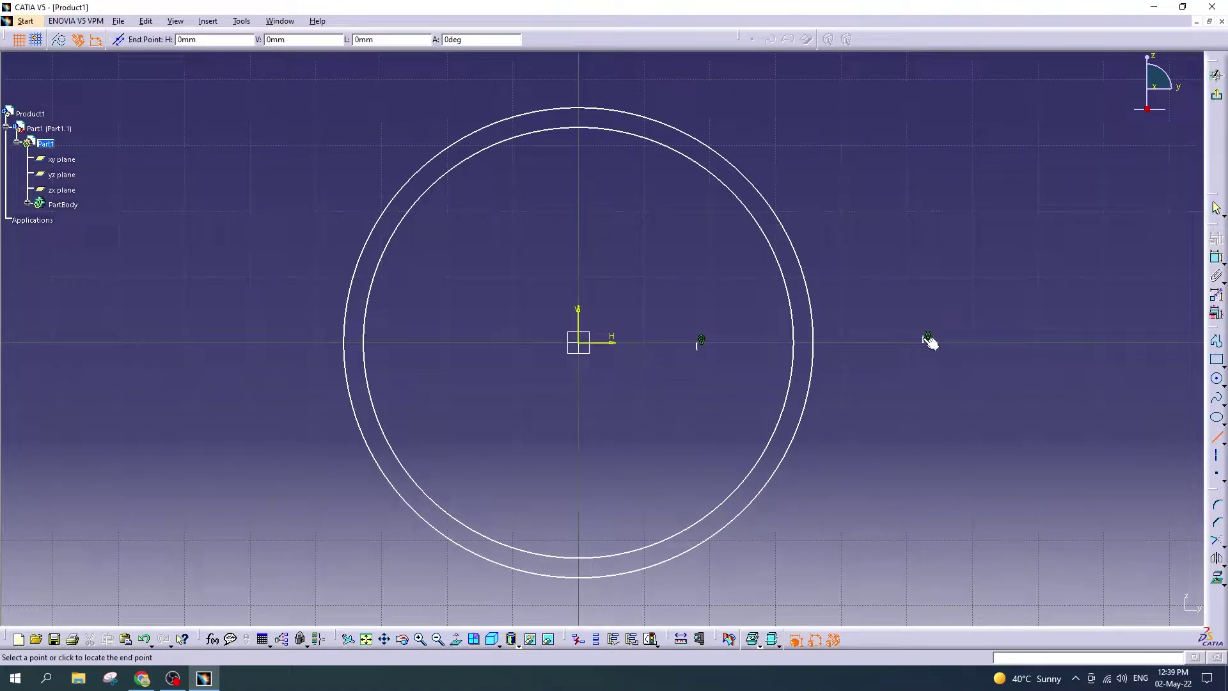
click(181, 337)
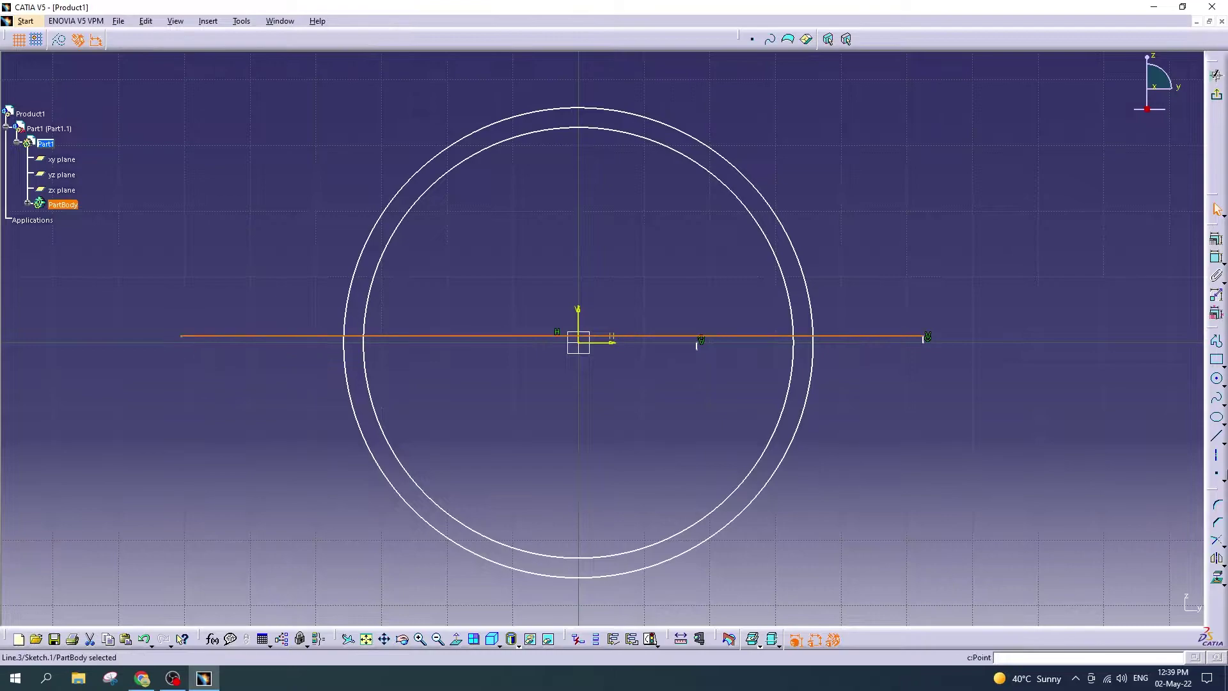
click(1216, 437)
click(924, 340)
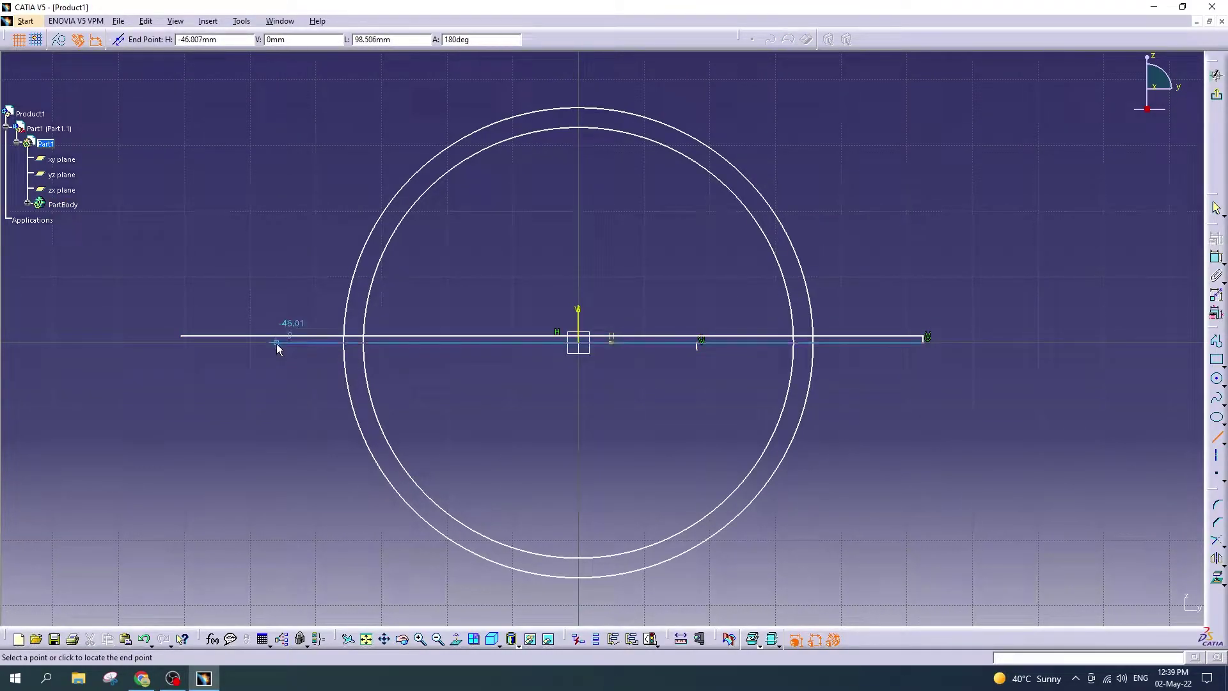
click(1217, 437)
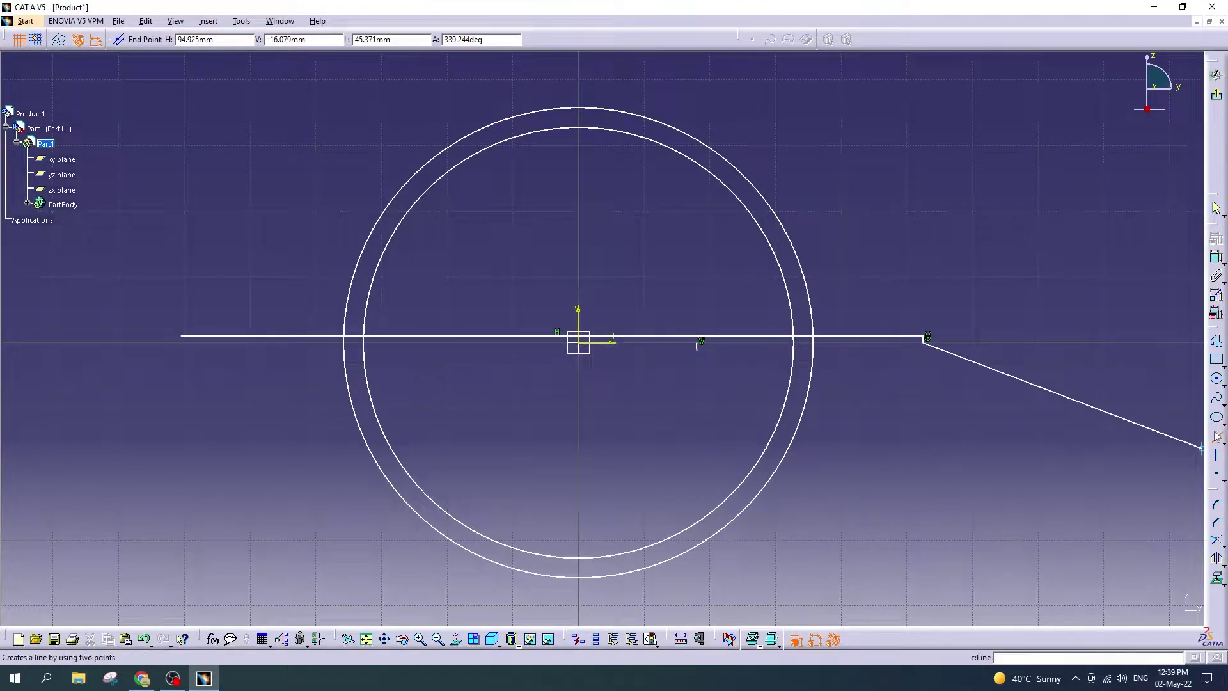
click(835, 349)
Step: Finish the lower line, then trim the right-side ring arcs and line stubs between the lines
click(276, 348)
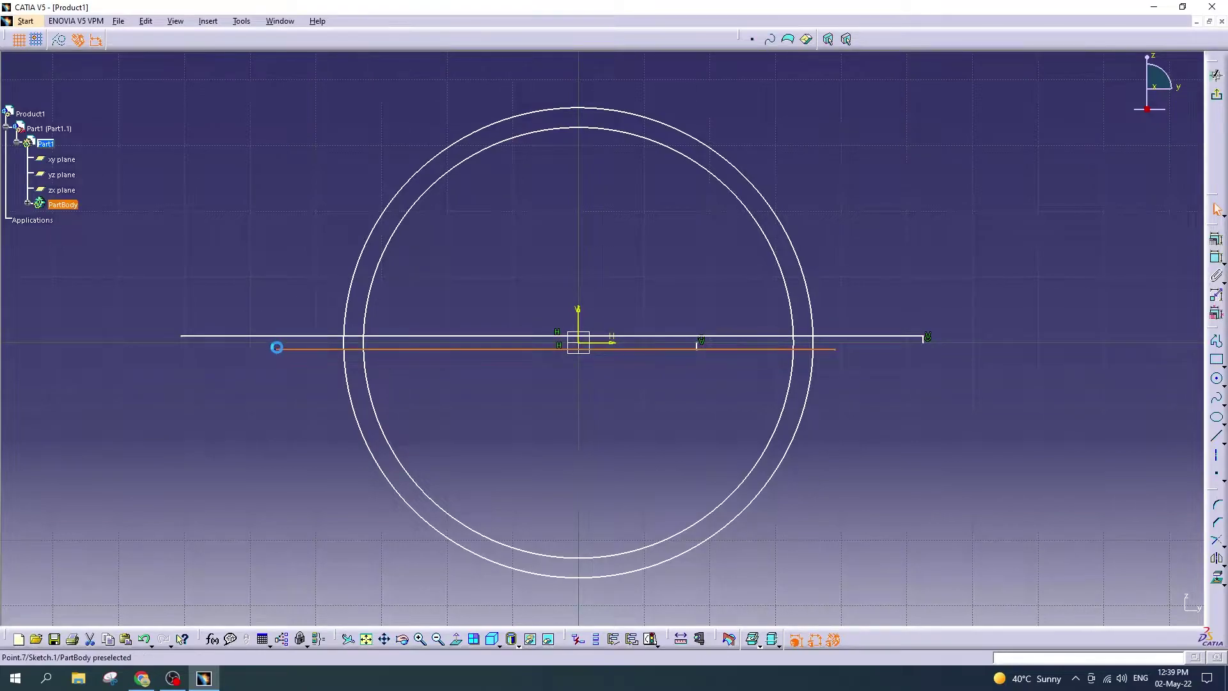
click(886, 454)
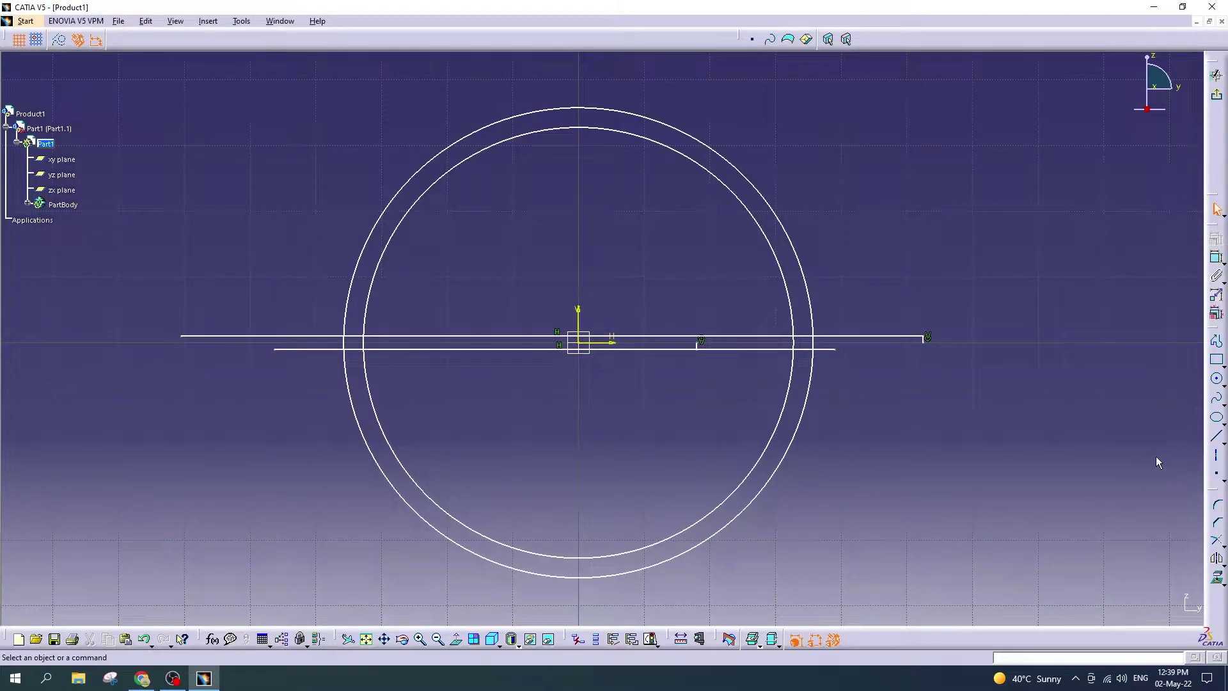
click(1216, 541)
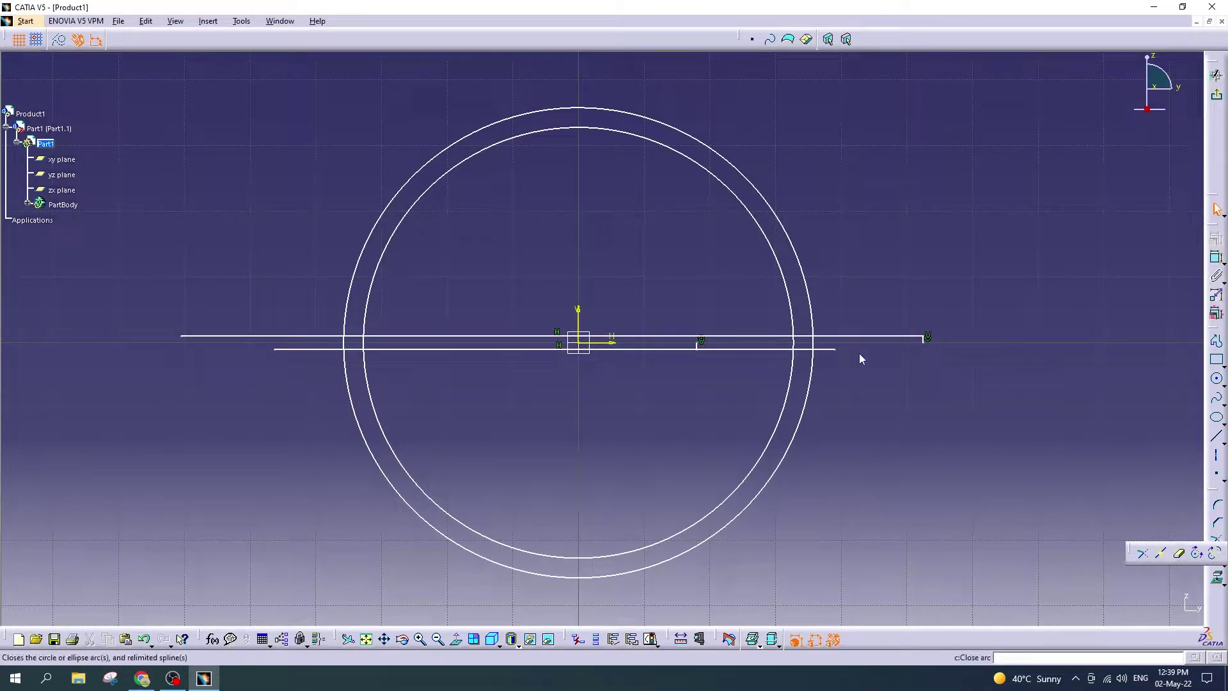
click(818, 345)
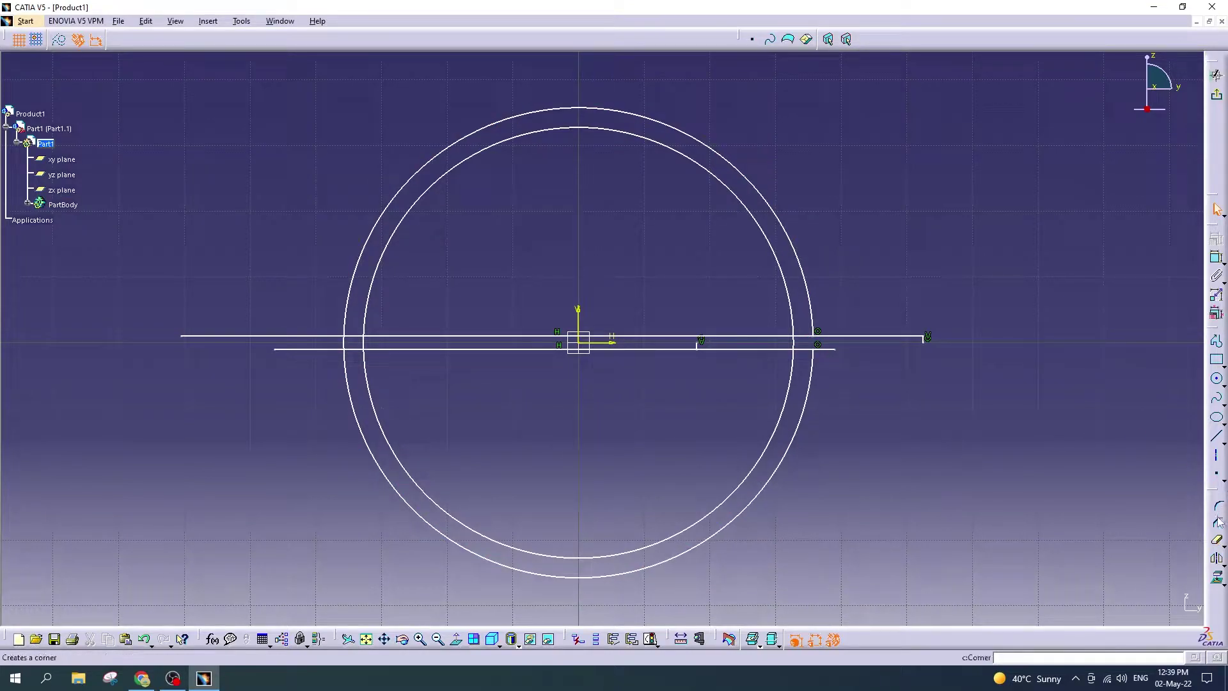
click(1217, 541)
click(793, 347)
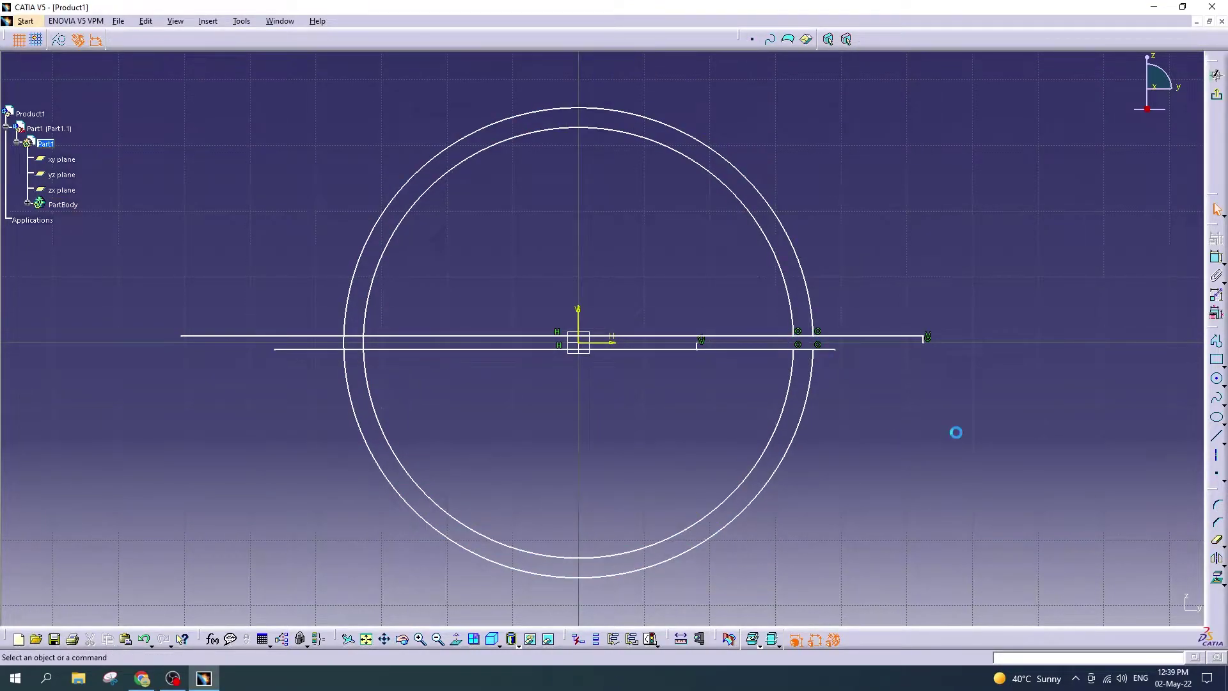
click(846, 336)
click(1217, 541)
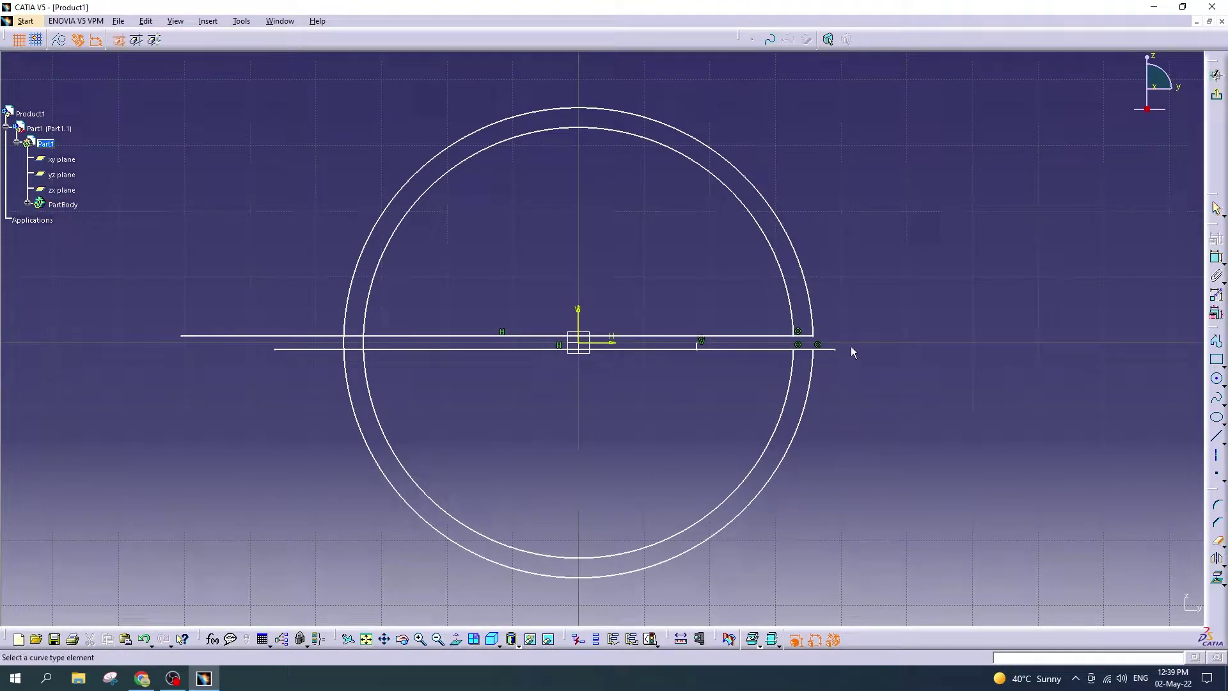
click(829, 352)
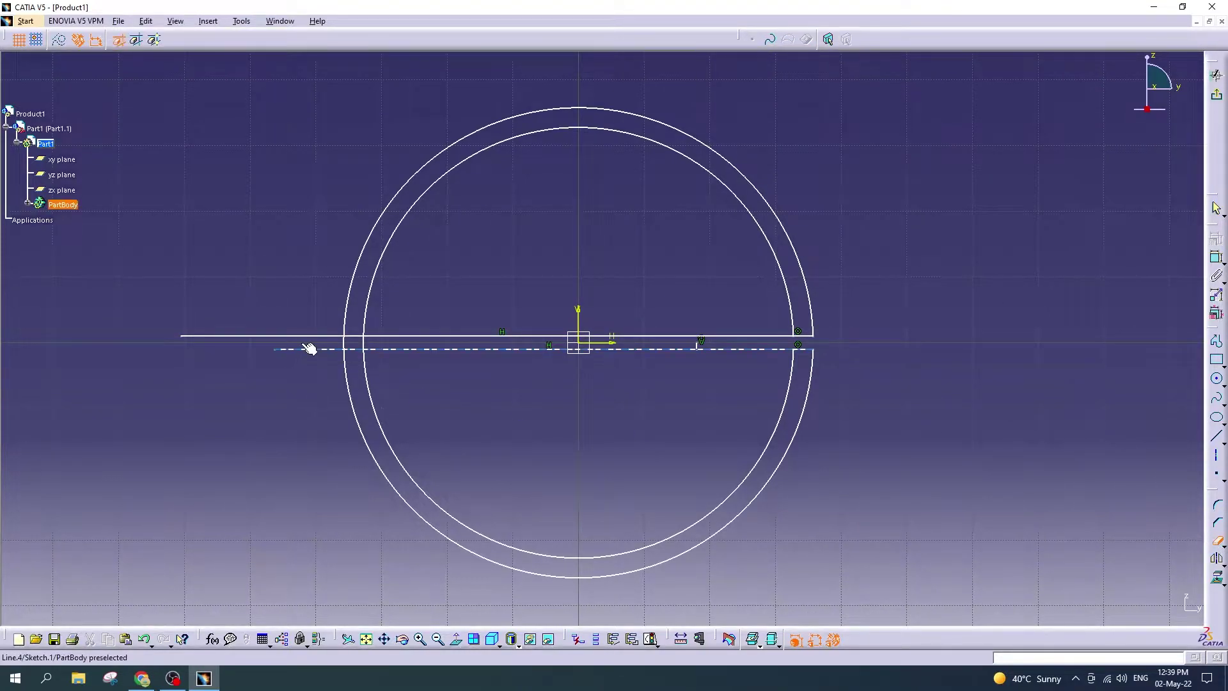
Step: Trim the left-side arc, line stubs and middle line segments, then exit the sketch
click(310, 337)
click(1217, 540)
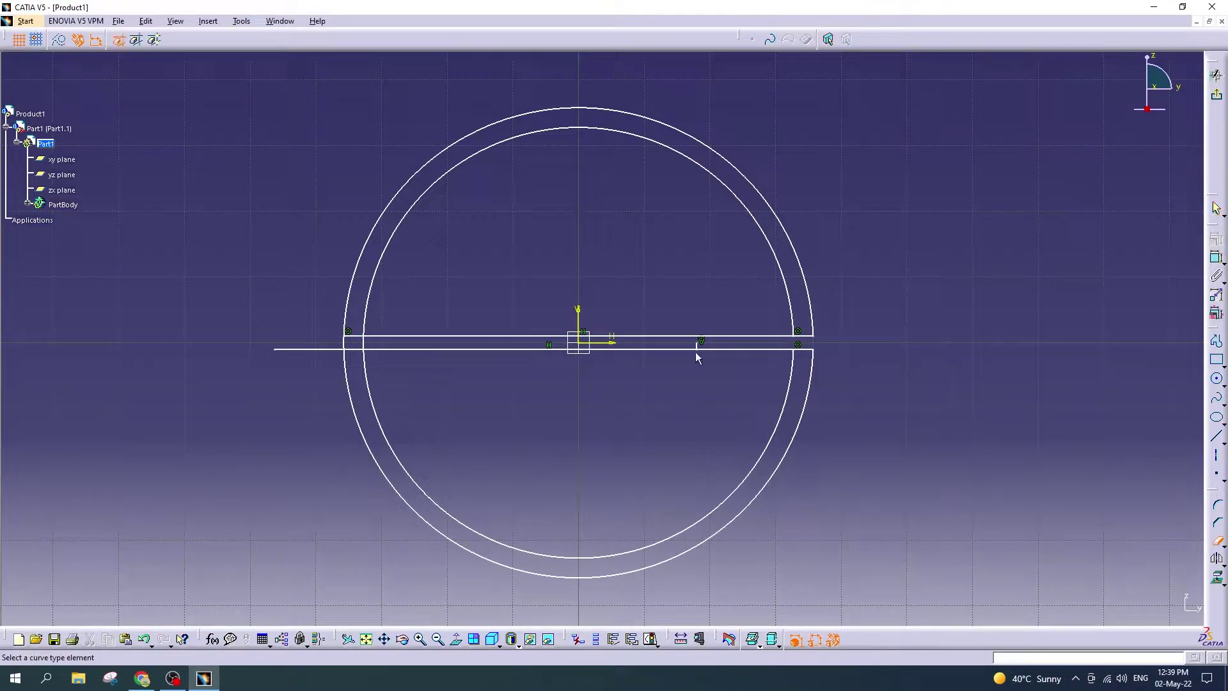
click(323, 350)
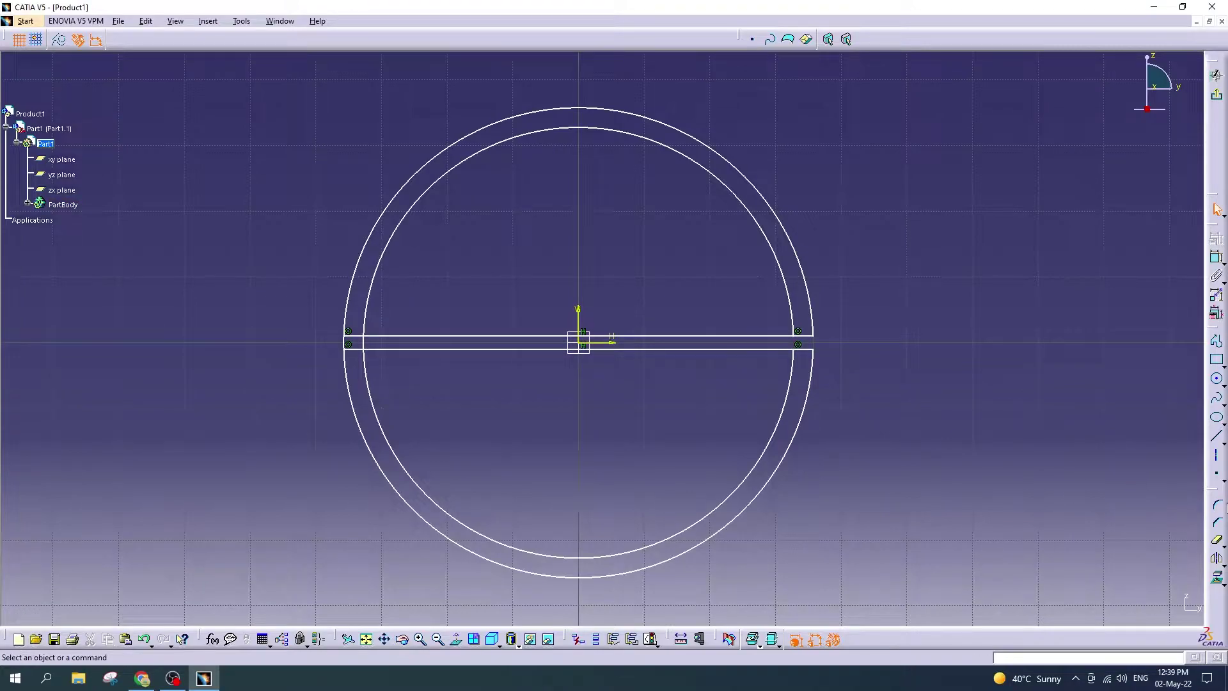
click(1217, 541)
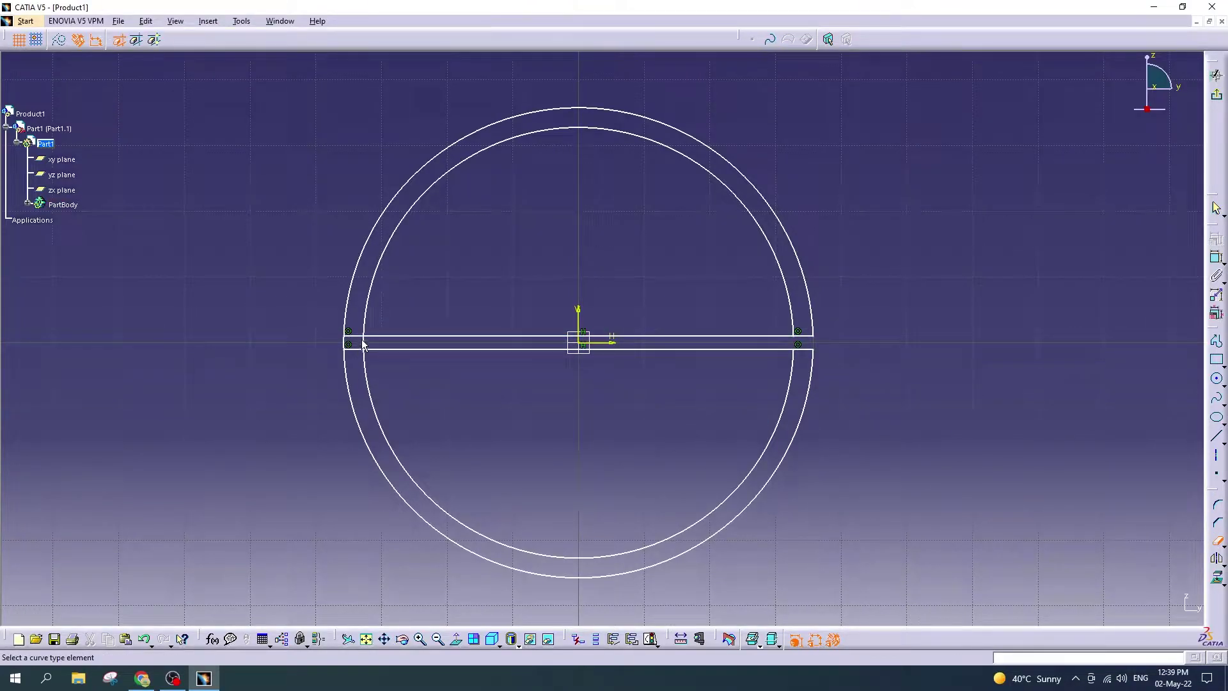
click(364, 346)
click(1217, 541)
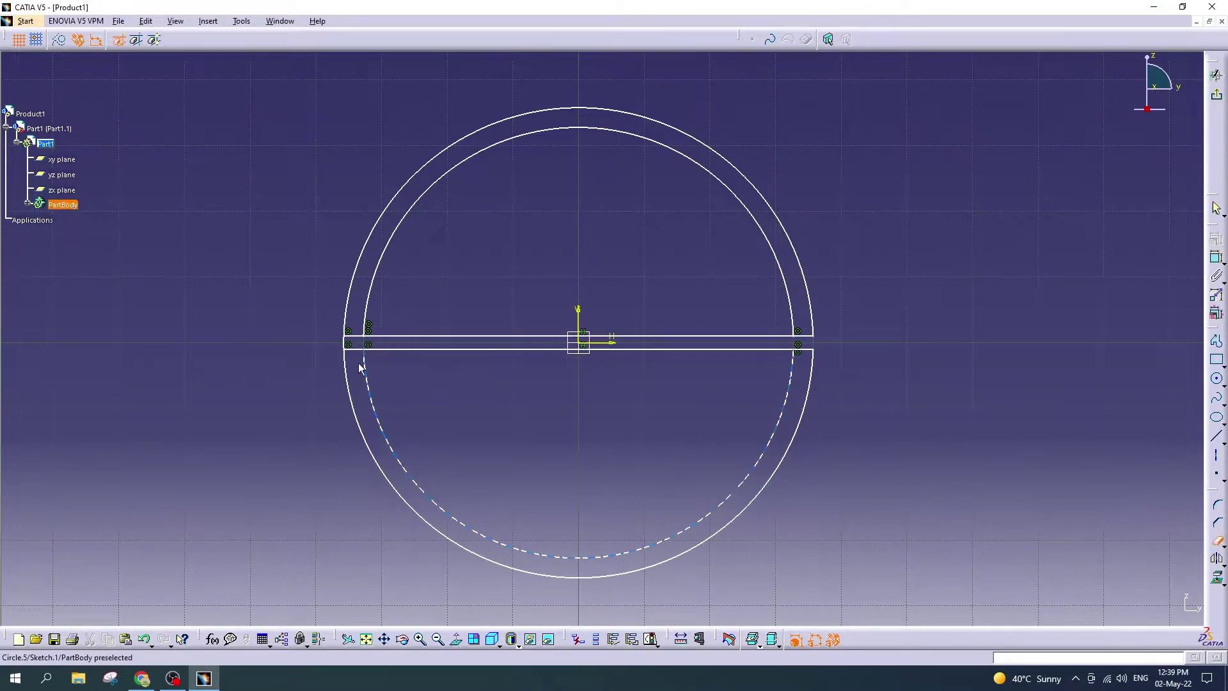
click(349, 348)
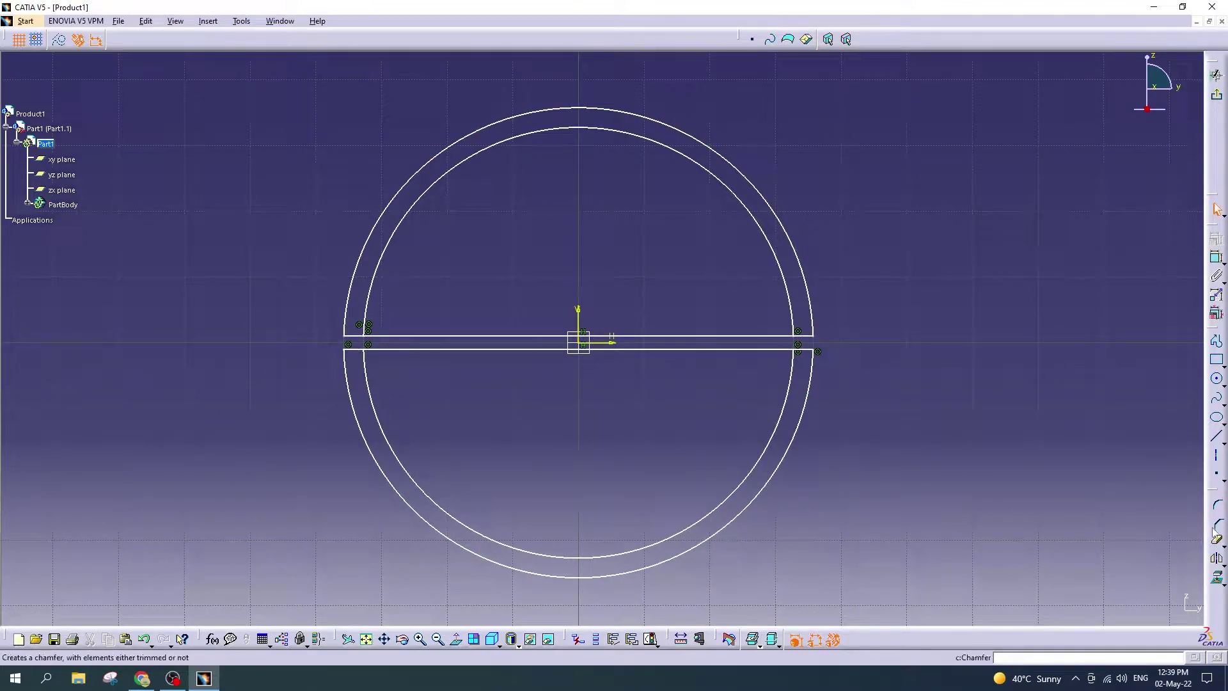
click(1217, 541)
click(682, 336)
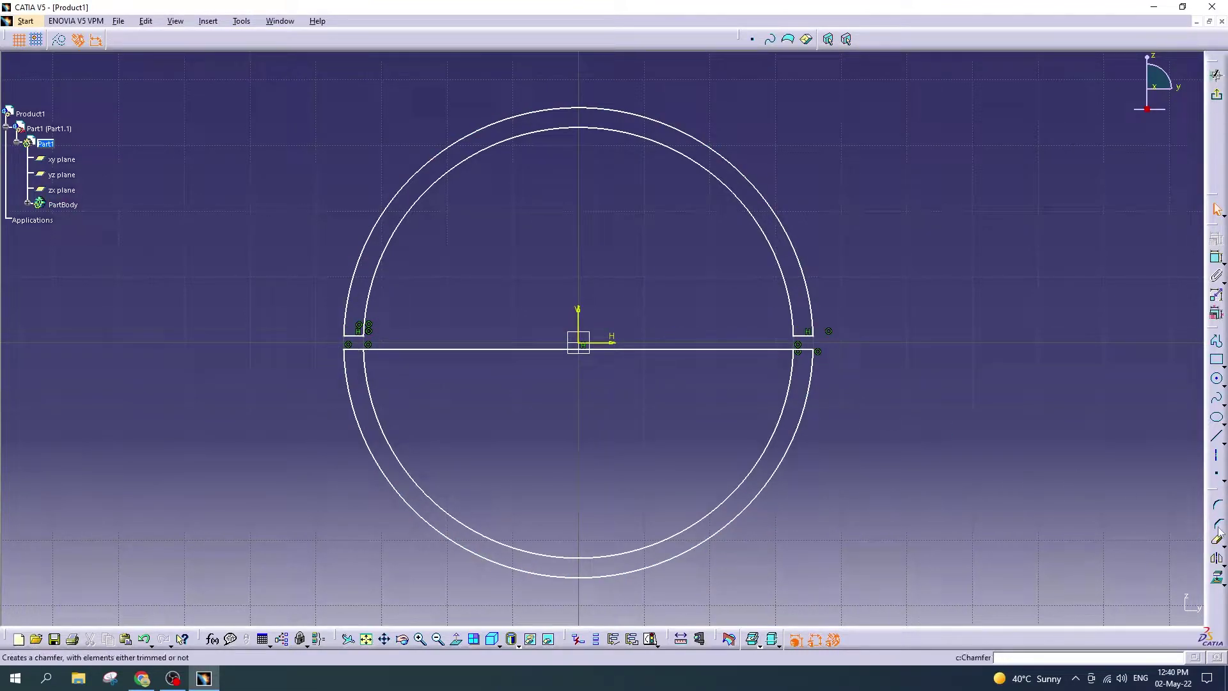
click(1217, 540)
click(675, 351)
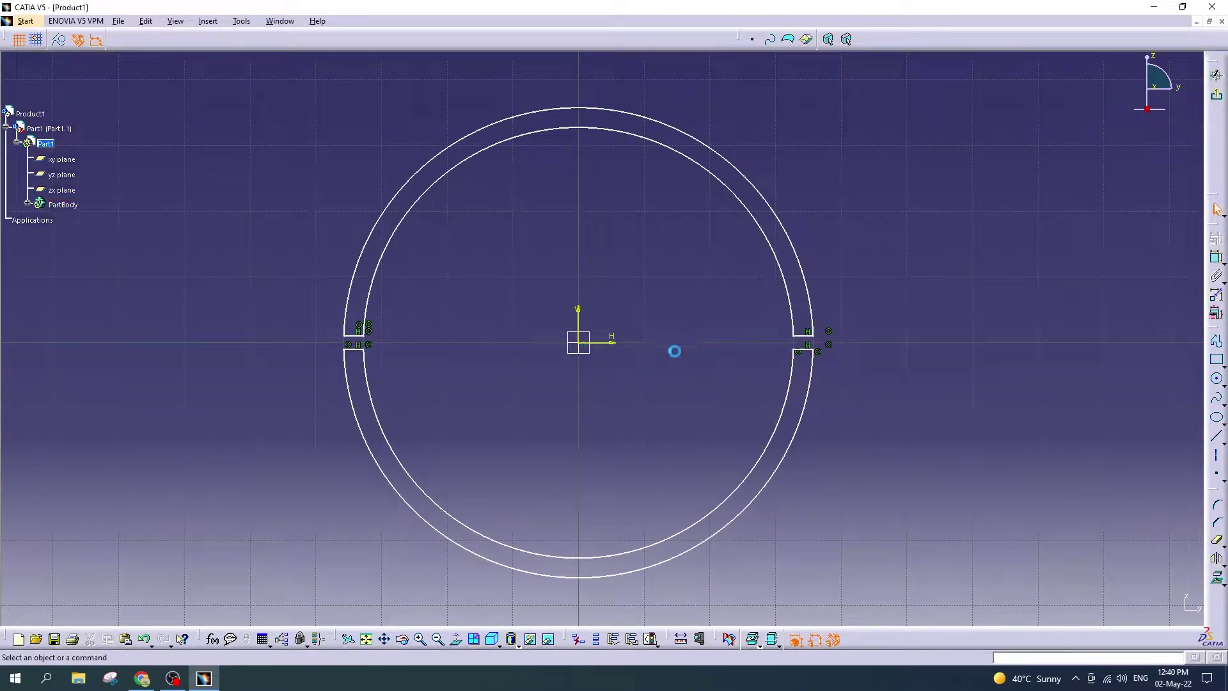
click(1217, 94)
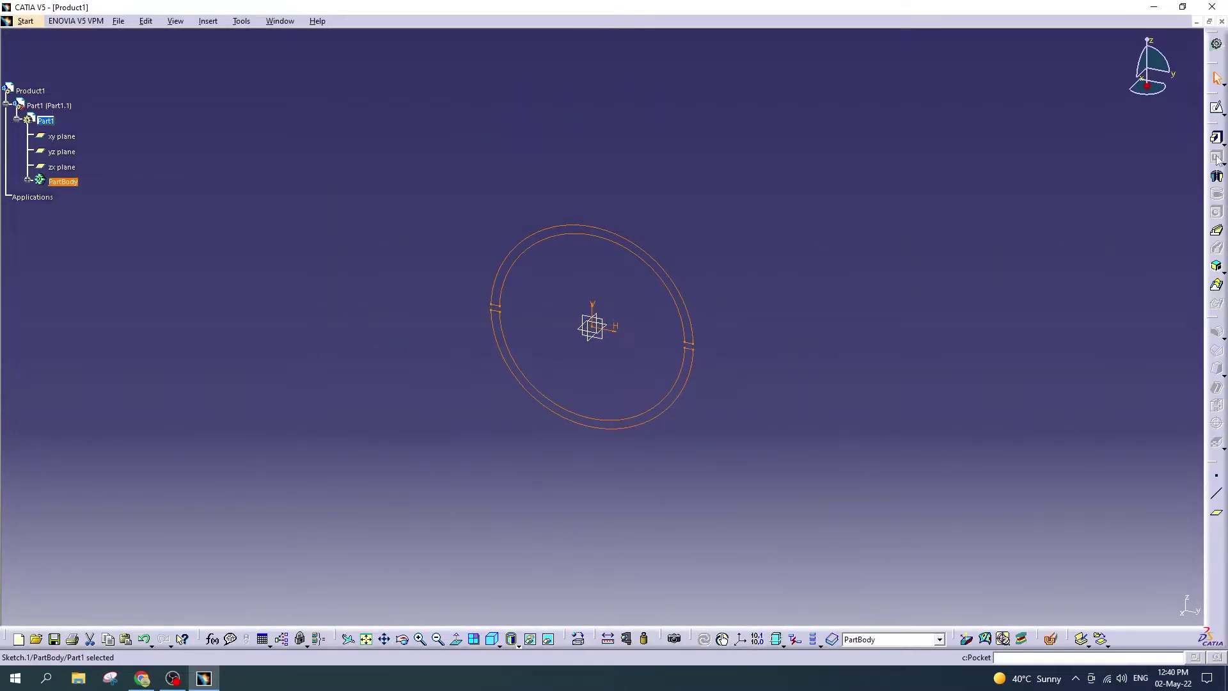
Step: Pad the notched-ring sketch 120 mm, reversed, into a hollow tube split by two slits
click(1217, 137)
click(1074, 564)
text(120)
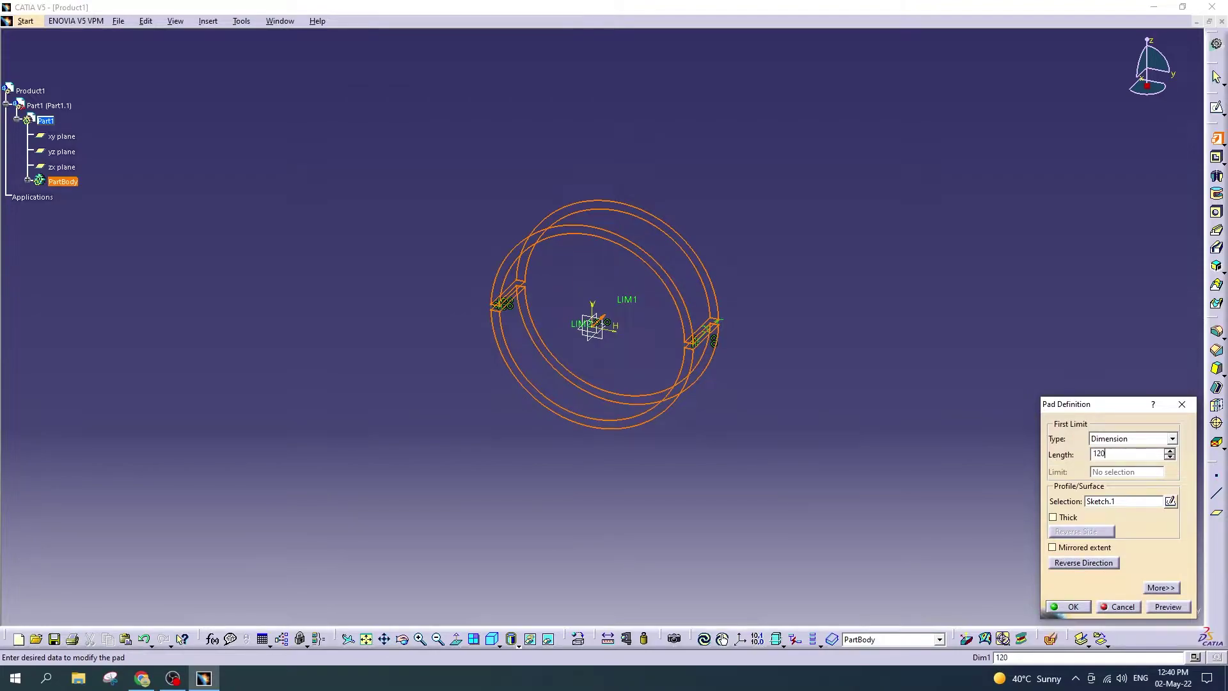
key(Return)
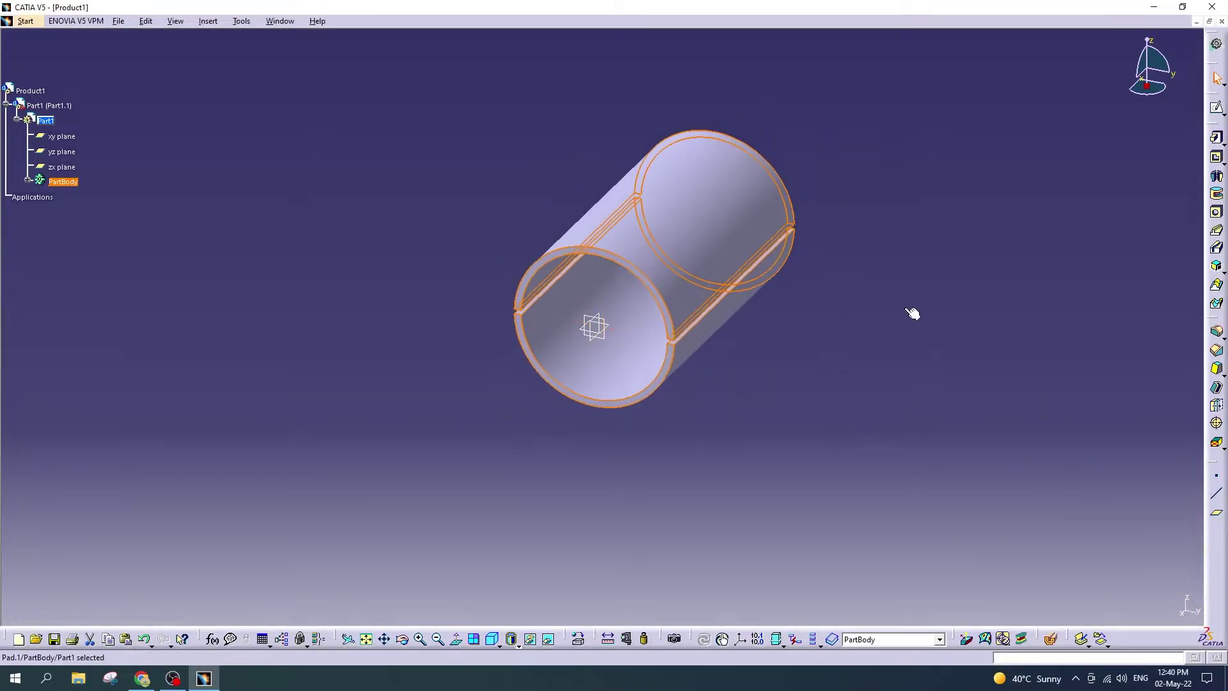
click(912, 314)
middle_drag(906, 255, 859, 300)
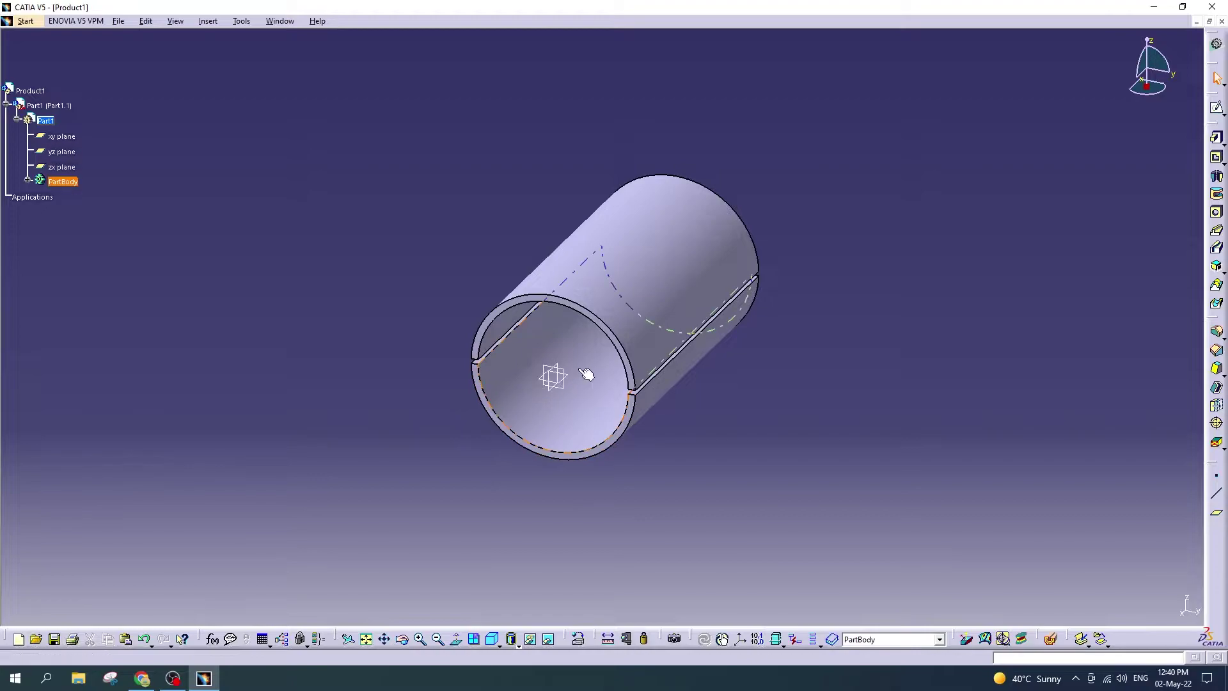
Step: Add a new part, Part2, to Product1 at the default origin and activate it
right_click(24, 88)
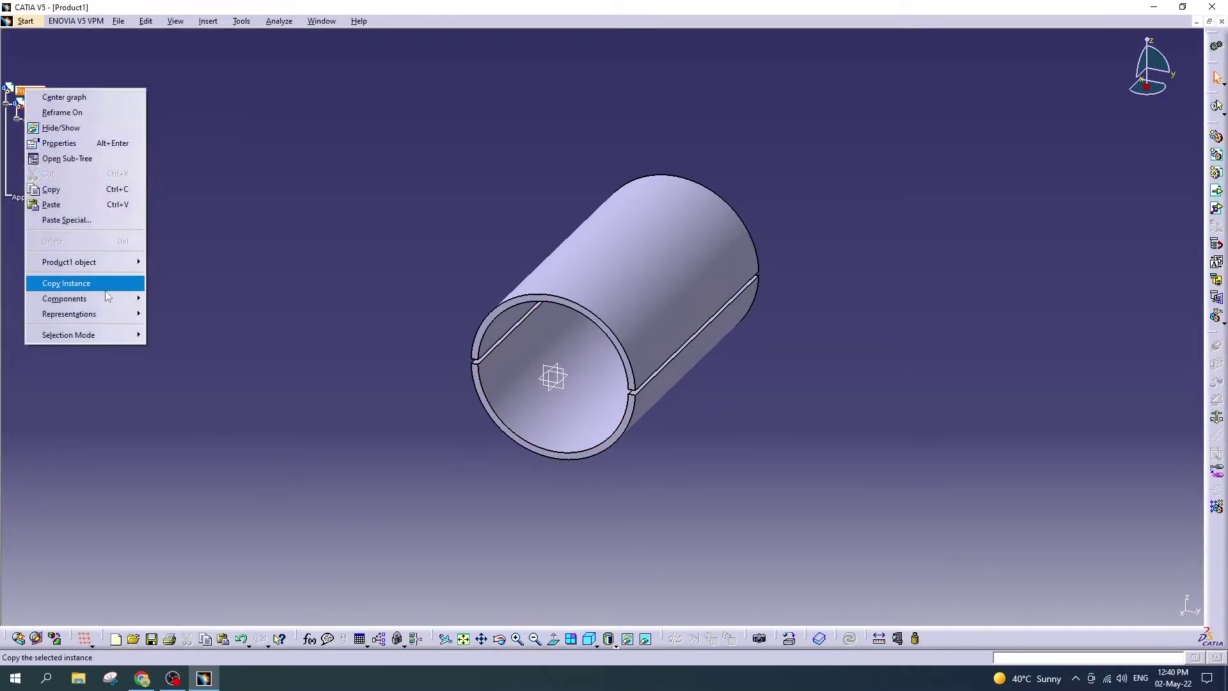
click(208, 346)
click(651, 384)
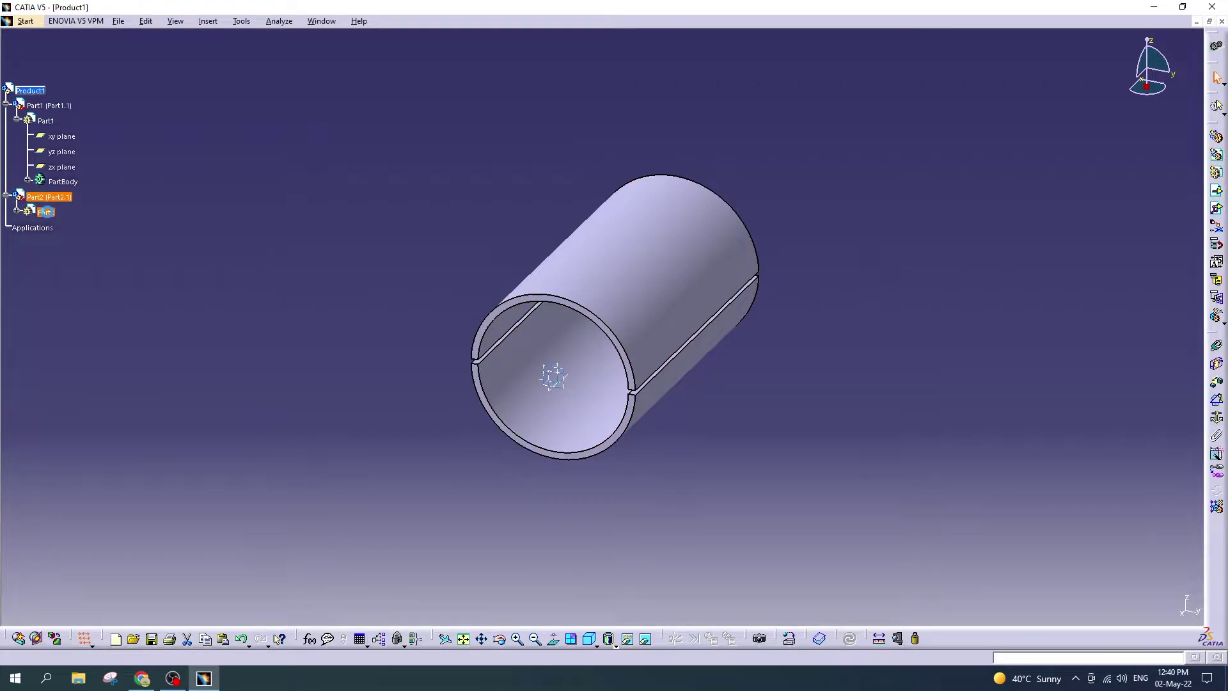
double_click(45, 212)
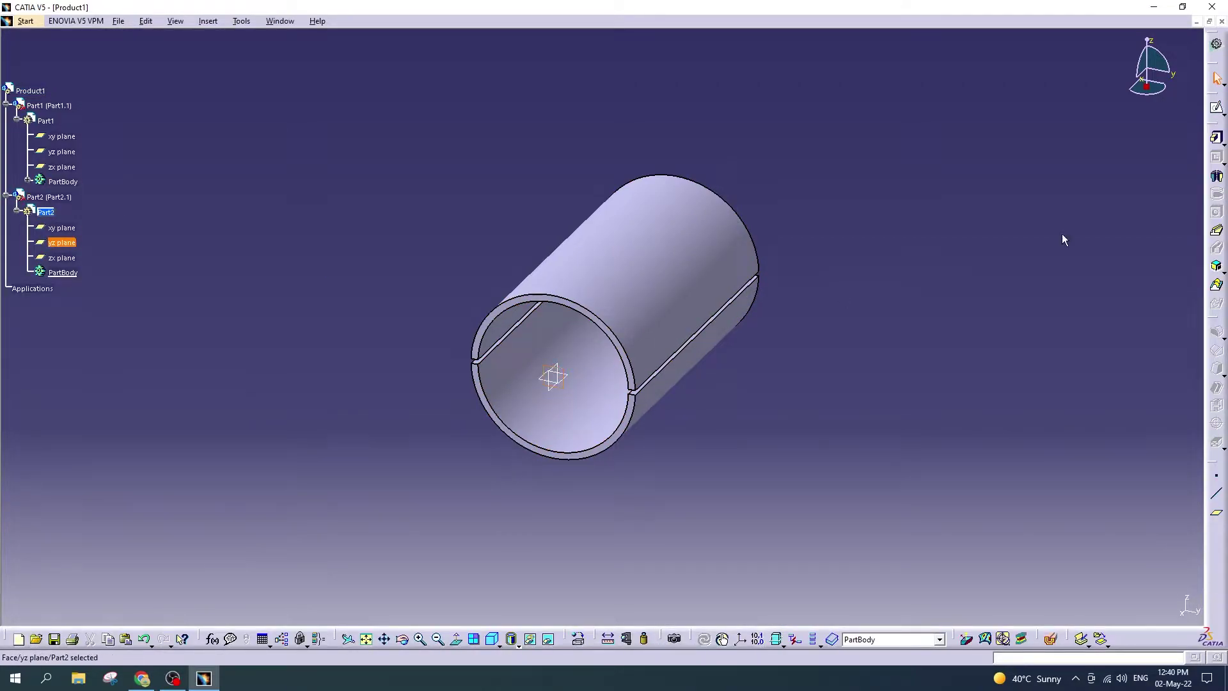
Step: Sketch a circle at the origin constrained to the tube's inner arc, then exit the sketch
click(1222, 114)
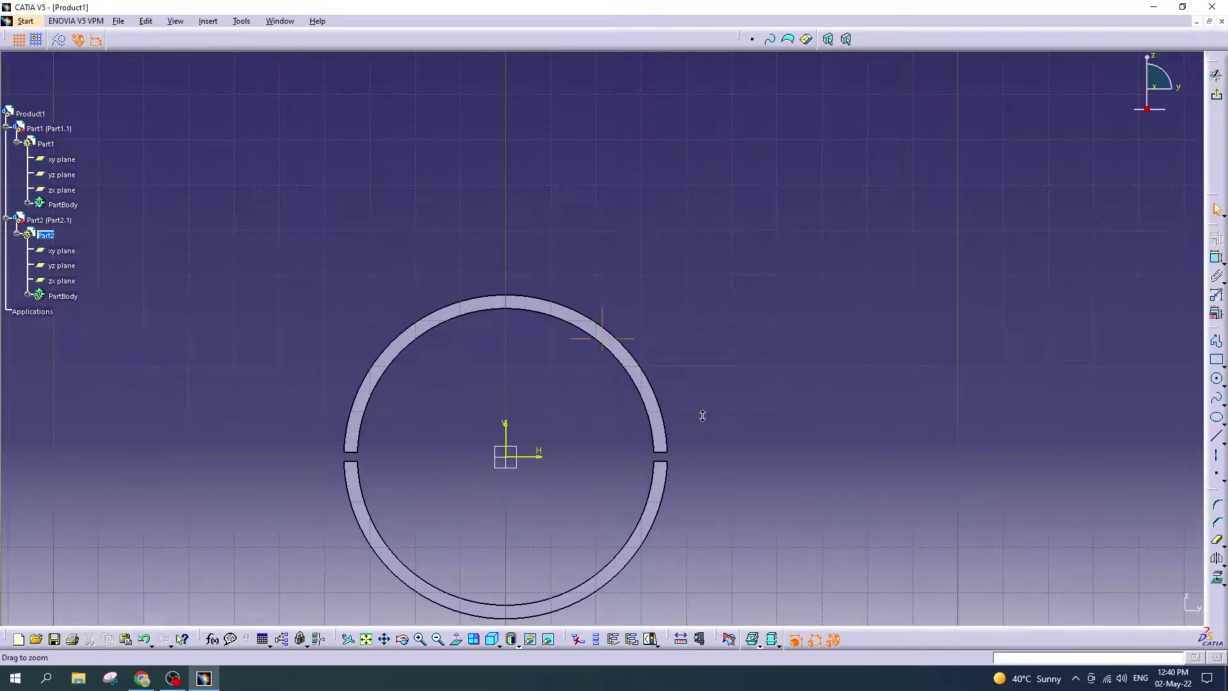
middle_drag(702, 416, 708, 412)
click(1217, 379)
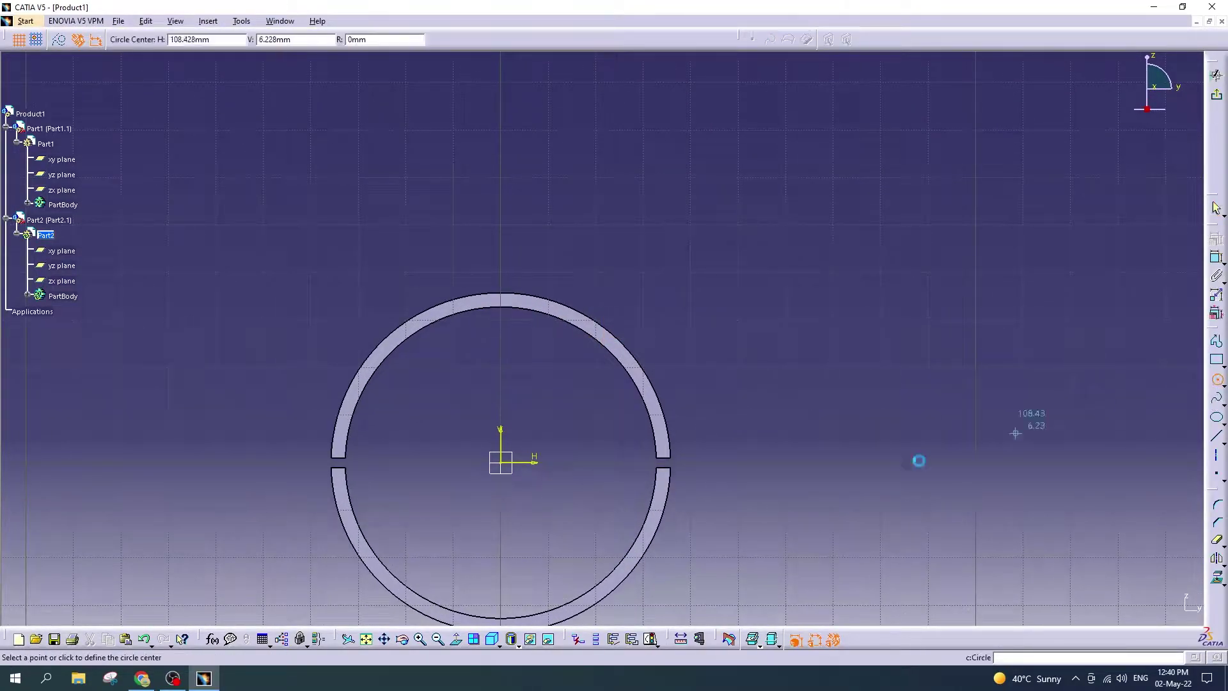
click(510, 462)
click(532, 396)
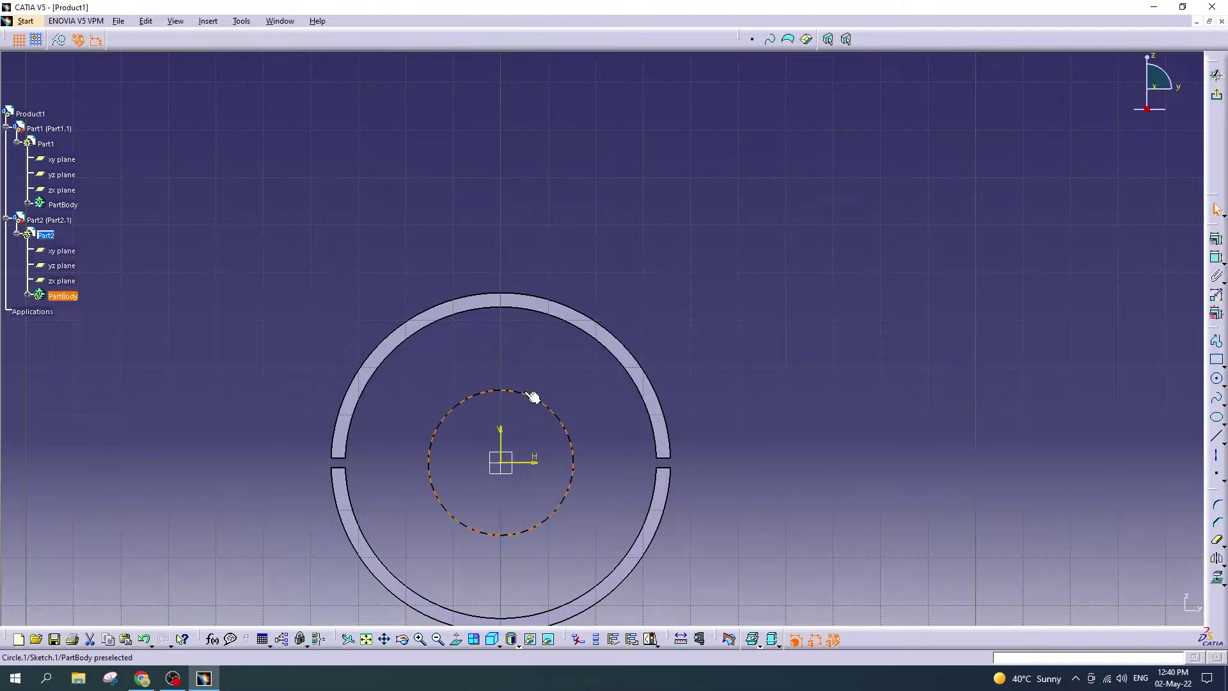
click(582, 327)
click(1216, 239)
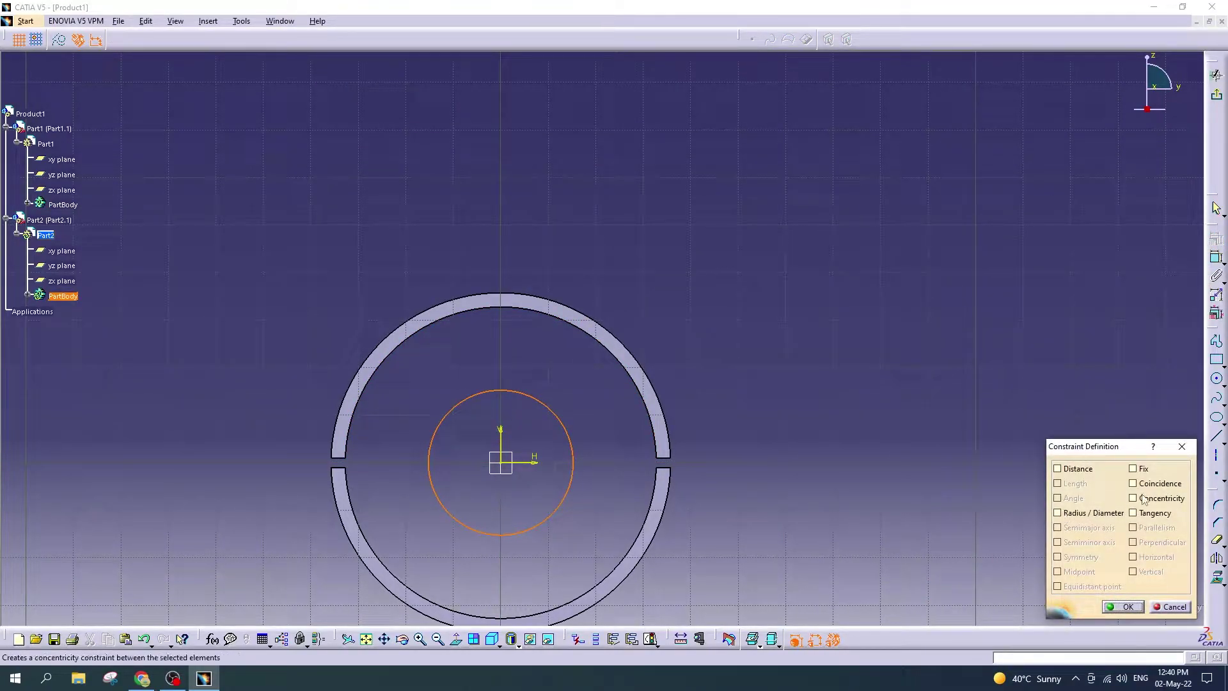
click(1133, 484)
click(1124, 606)
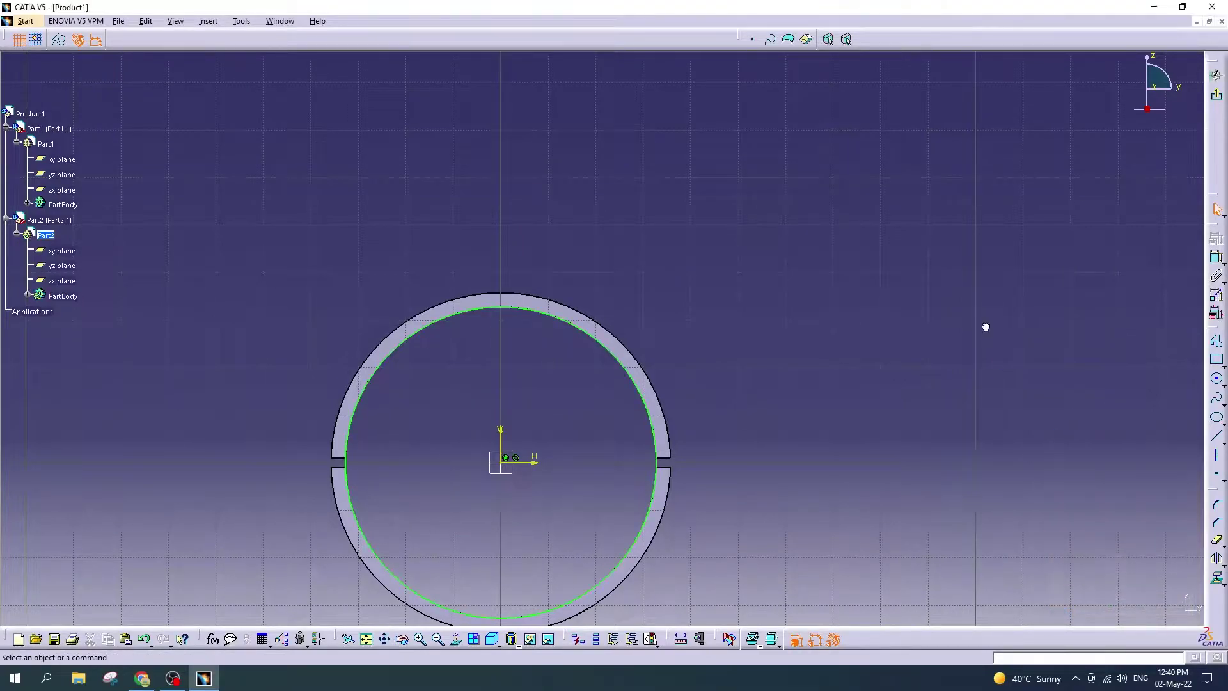
click(1217, 97)
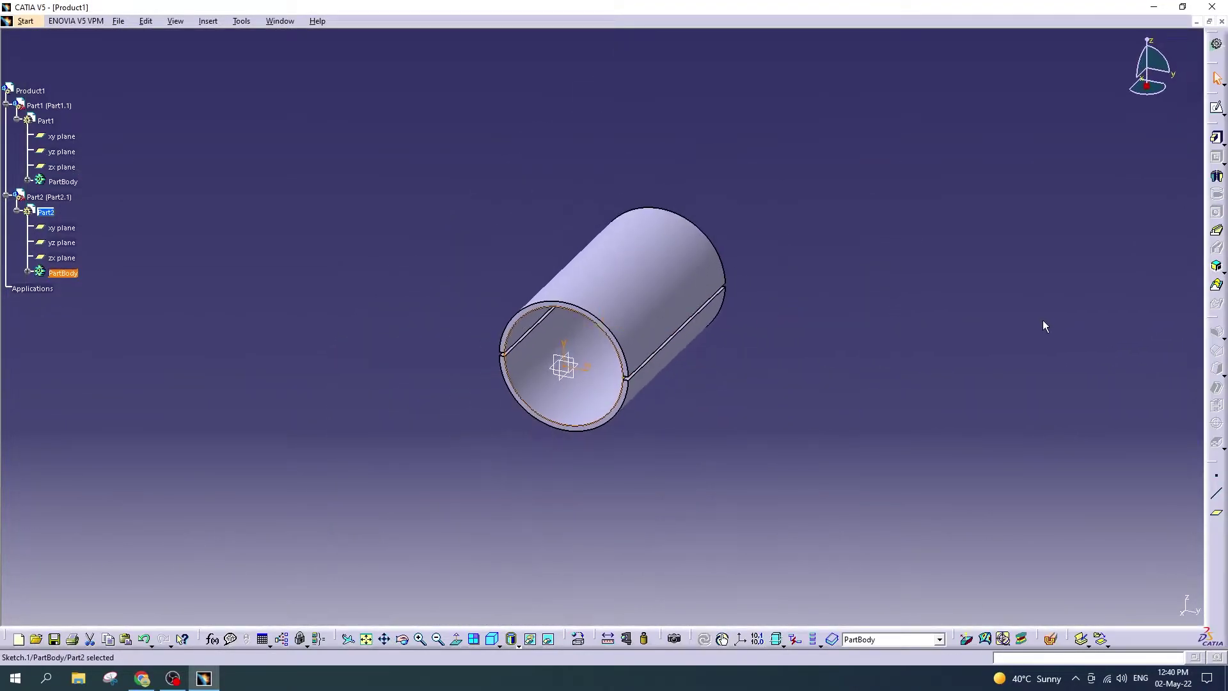
Step: Pad the circle 12 mm reversed into the tube, then reactivate Product1
click(1217, 137)
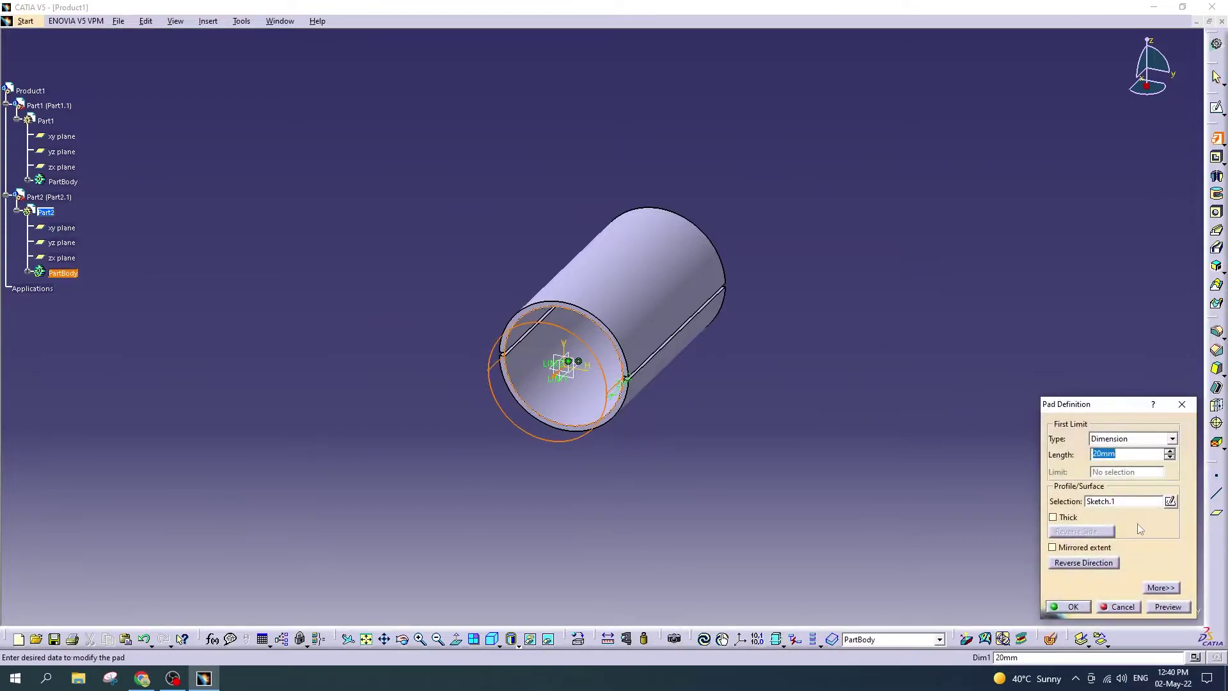
click(1092, 563)
text(120)
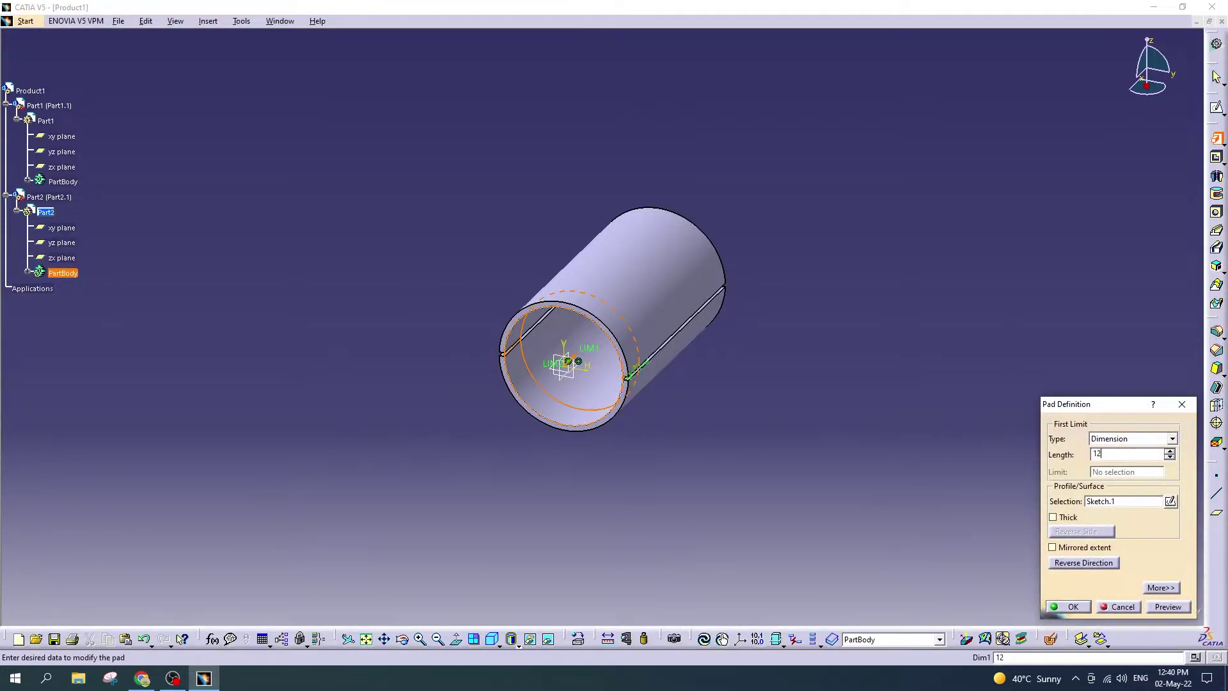
click(1069, 606)
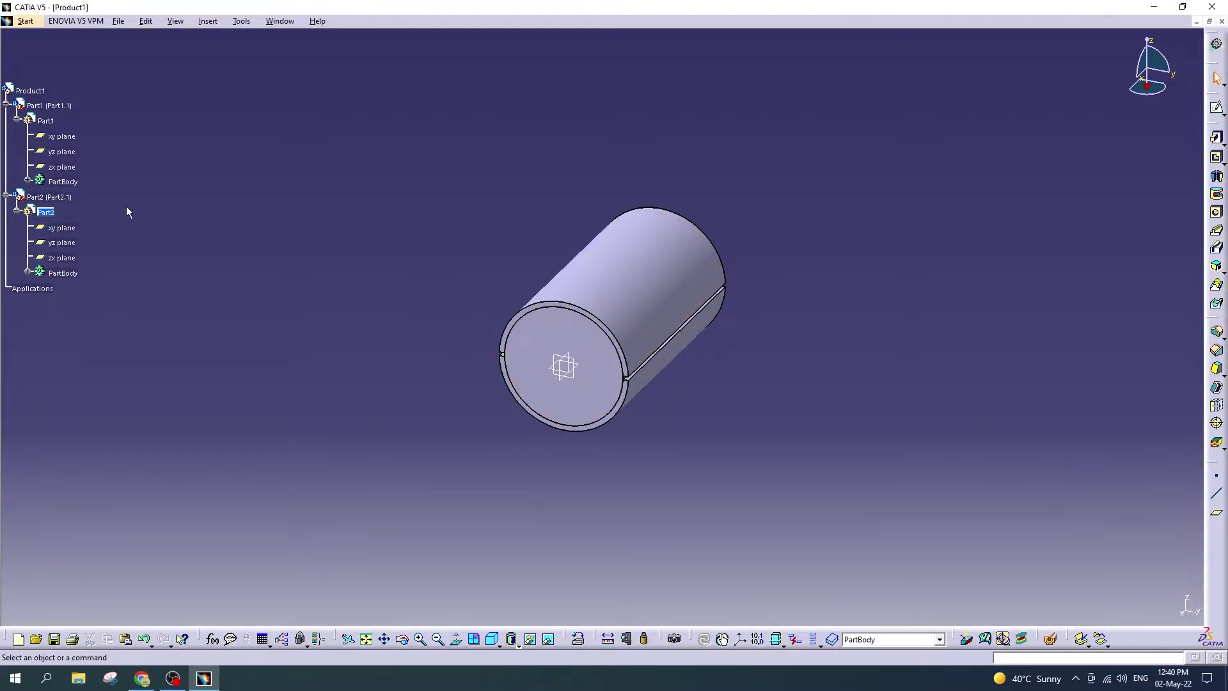
double_click(30, 90)
Step: Add a new Part3 to Product1, accepting the default origin
right_click(26, 90)
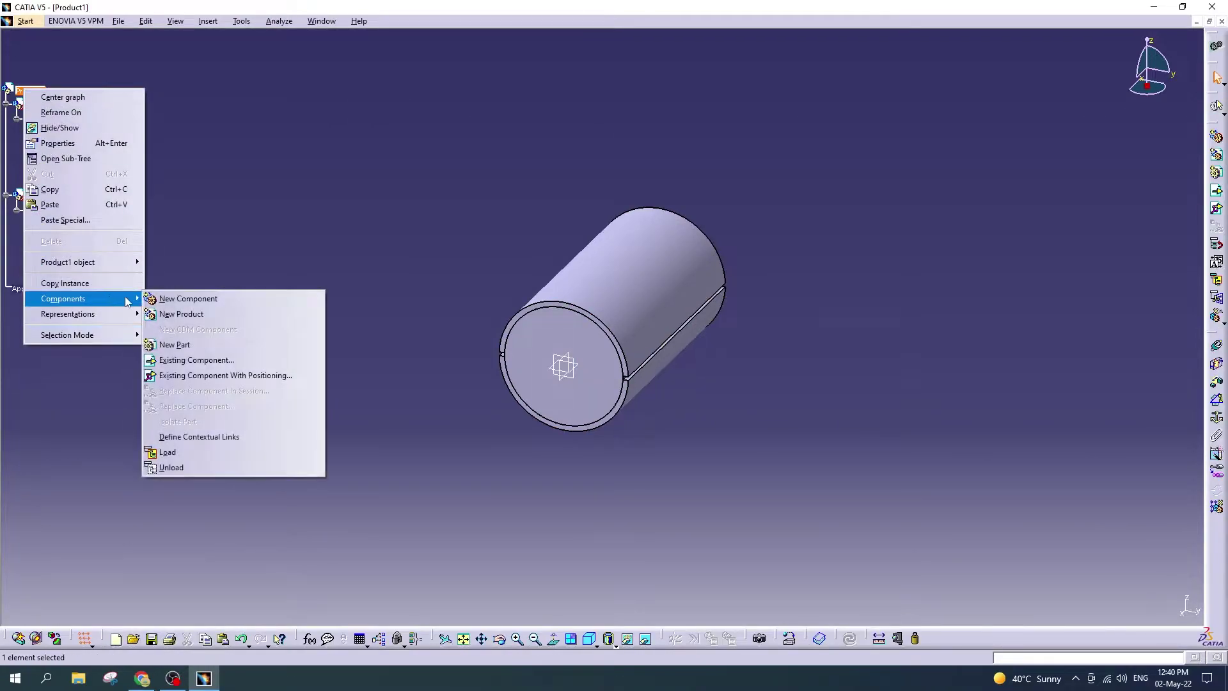
click(174, 344)
key(Return)
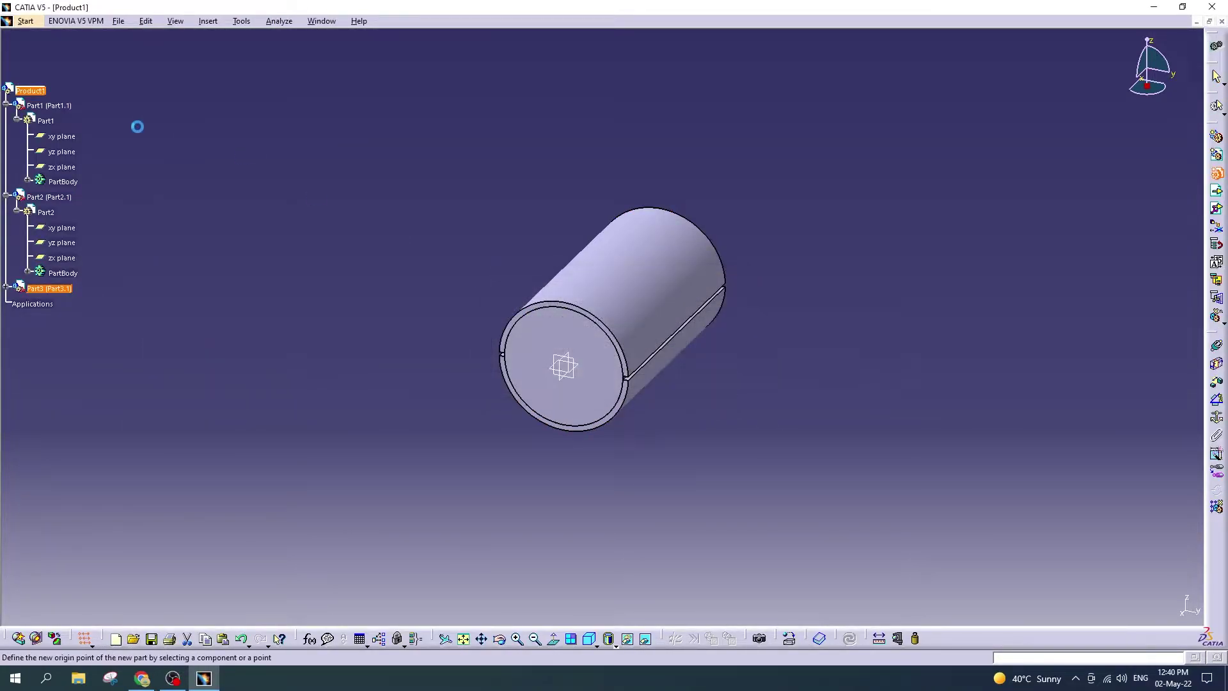
Step: Start Save As for the assembly and browse to E:\Work\Upwork
click(119, 21)
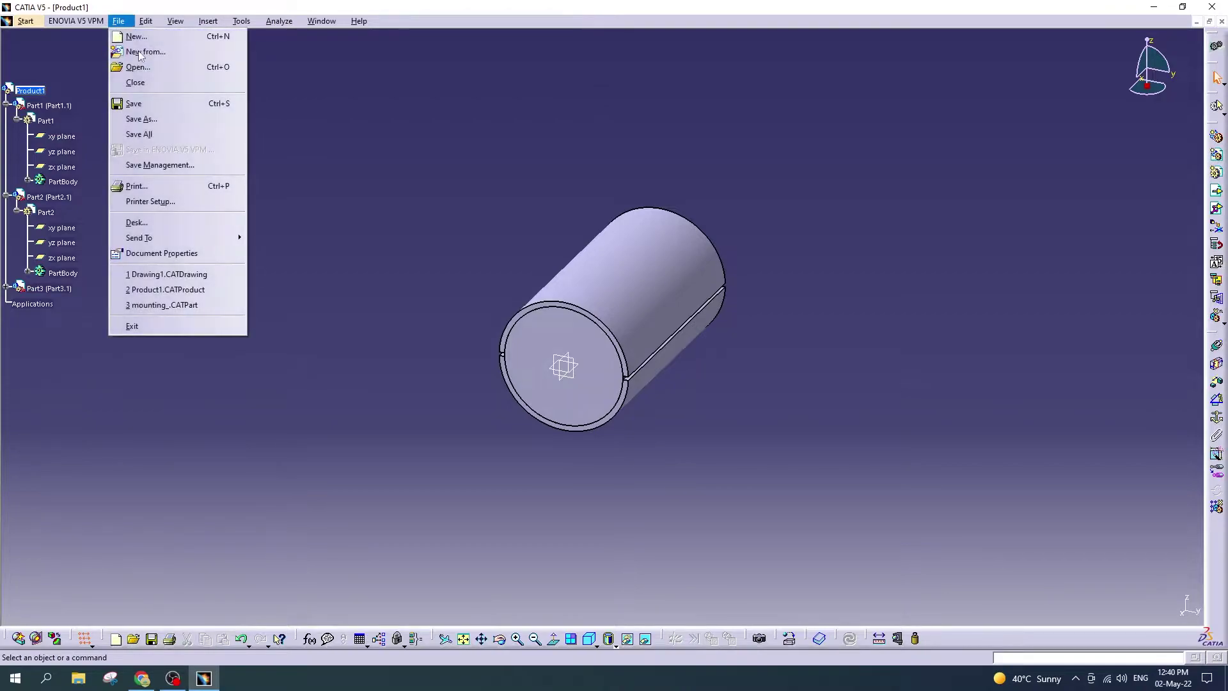
click(142, 119)
click(233, 225)
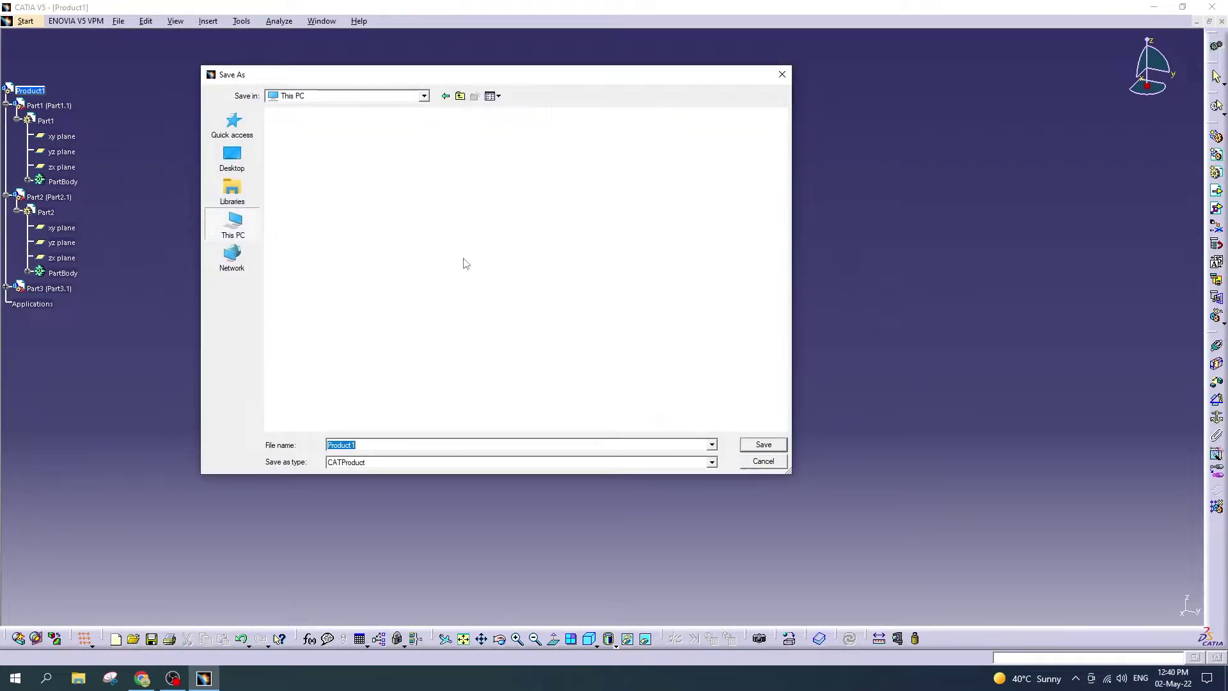
click(633, 250)
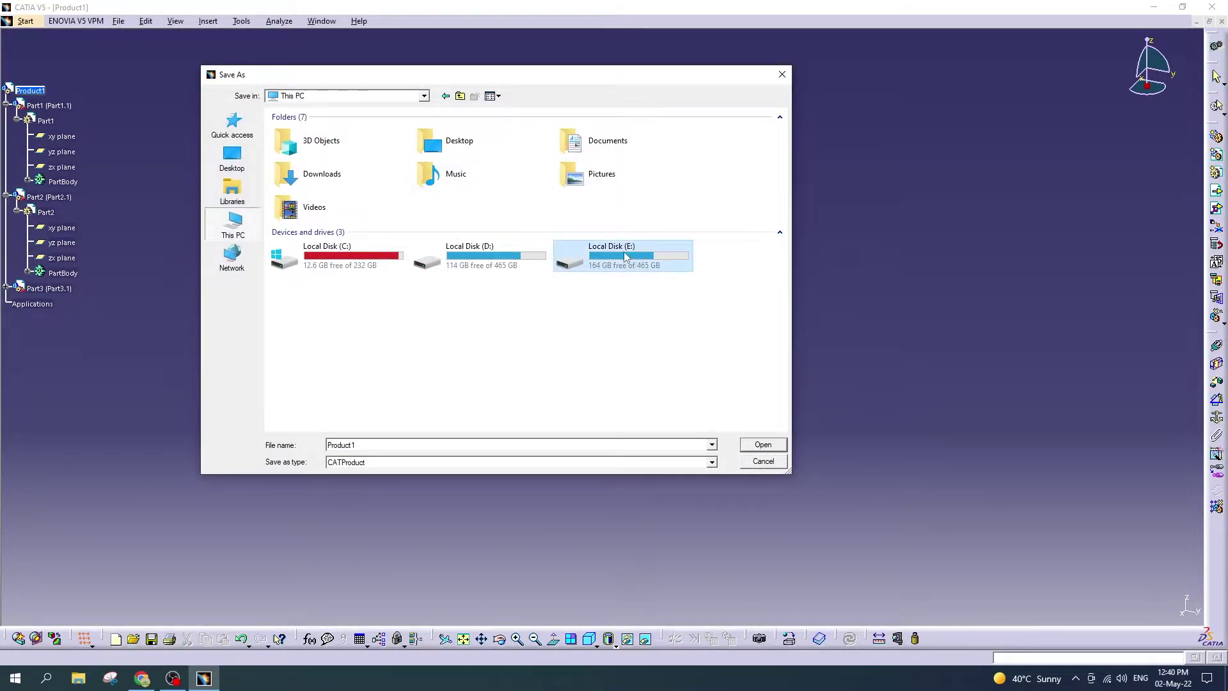
double_click(624, 253)
double_click(418, 158)
double_click(471, 178)
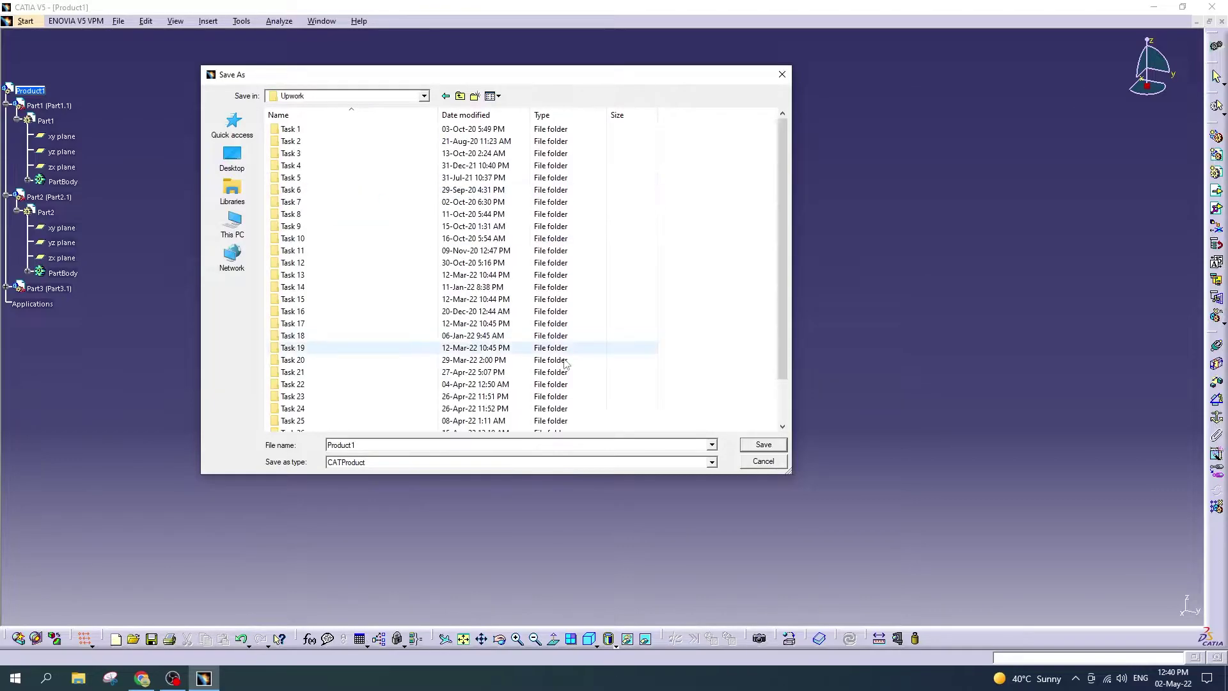
Step: Create a Task 30 folder with a CAD subfolder and save Product1.CATProduct there
right_click(689, 274)
mouse_move(729, 418)
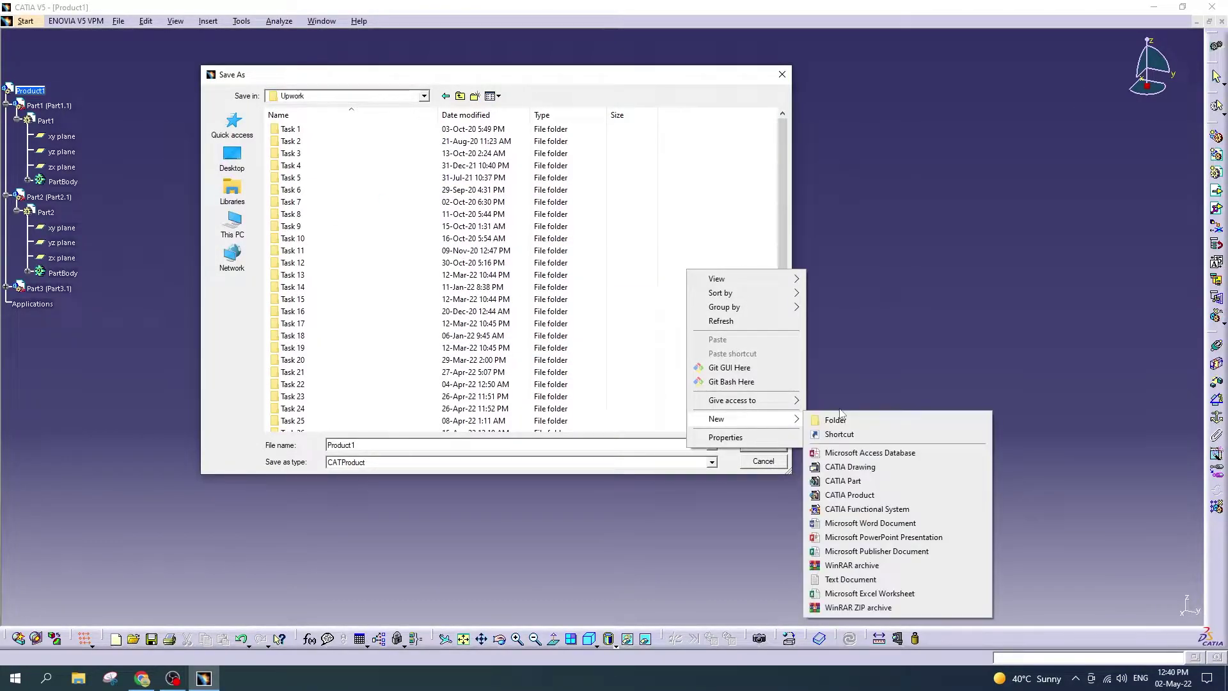
click(825, 420)
text(Task 30)
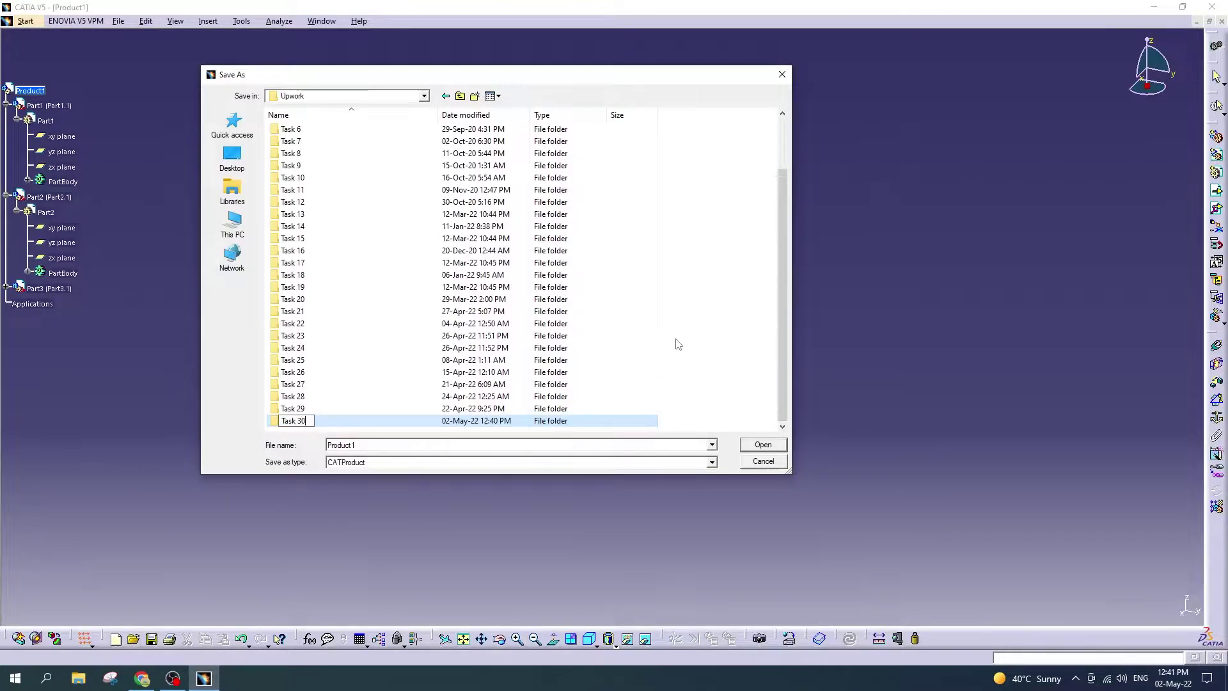
key(Return)
key(Return)
right_click(452, 199)
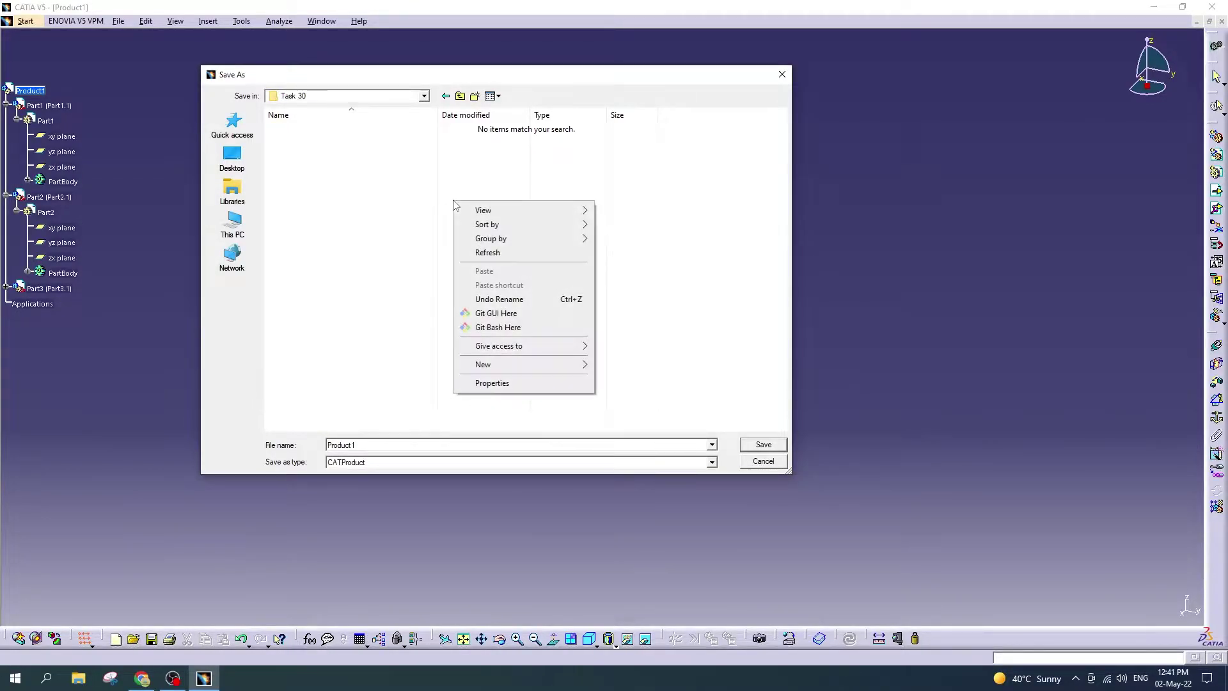
click(655, 373)
text(CAD)
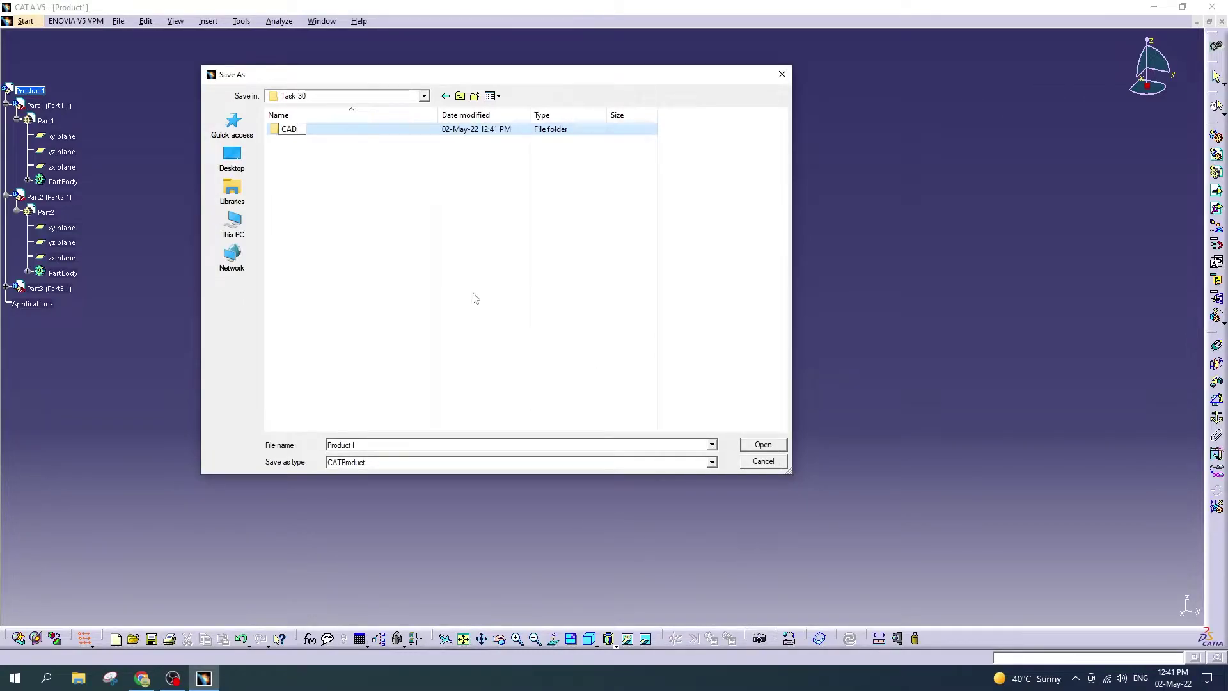
key(Return)
key(Return)
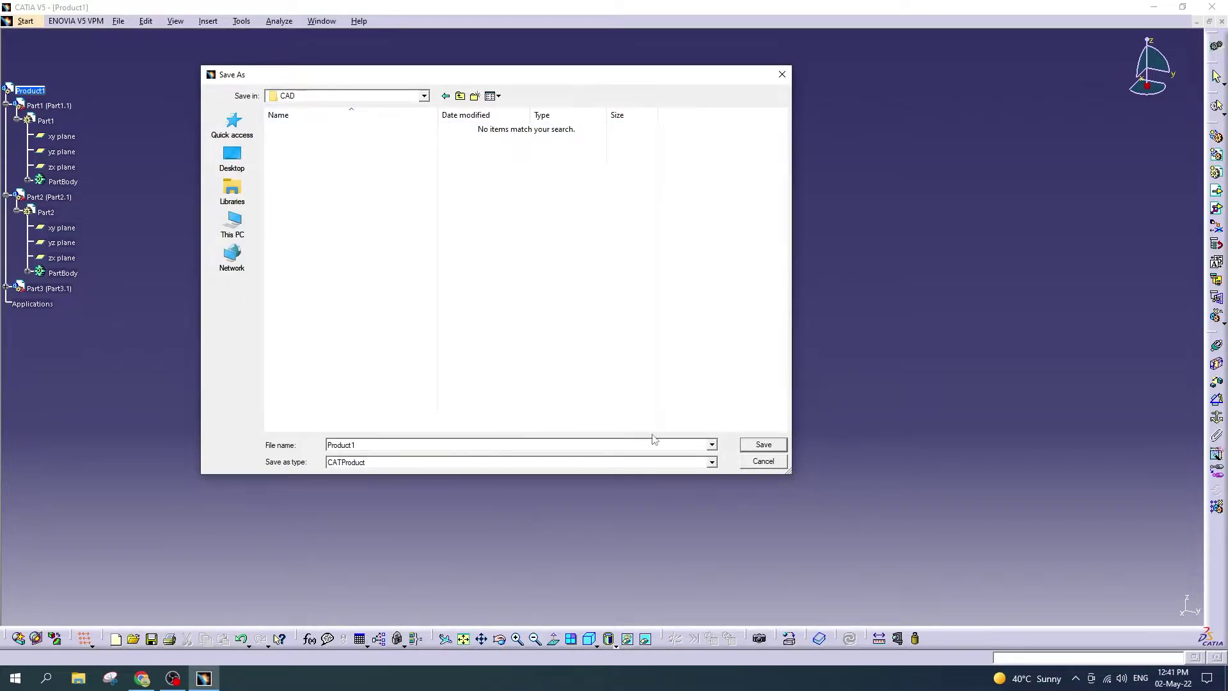
click(757, 446)
click(512, 303)
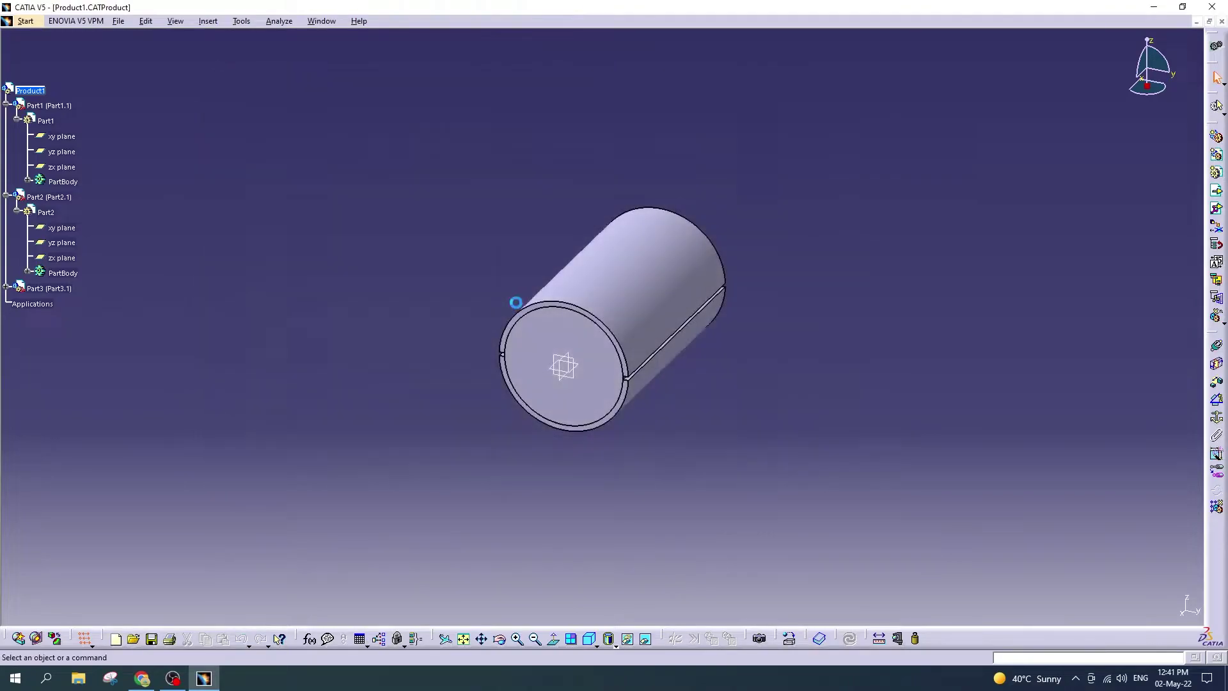
Step: Collapse Part1 and Part2, activate Part3, then expand Part2's PartBody to show Curve.1 and Pad.1
click(5, 287)
click(6, 197)
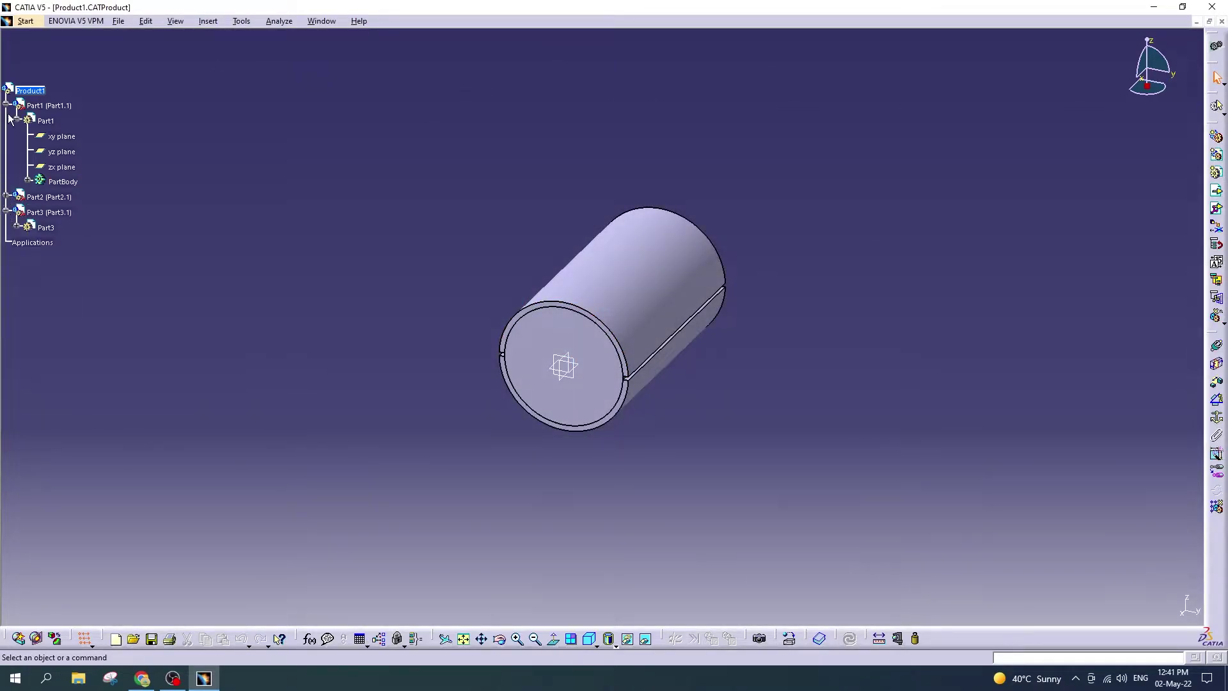
click(5, 104)
double_click(45, 152)
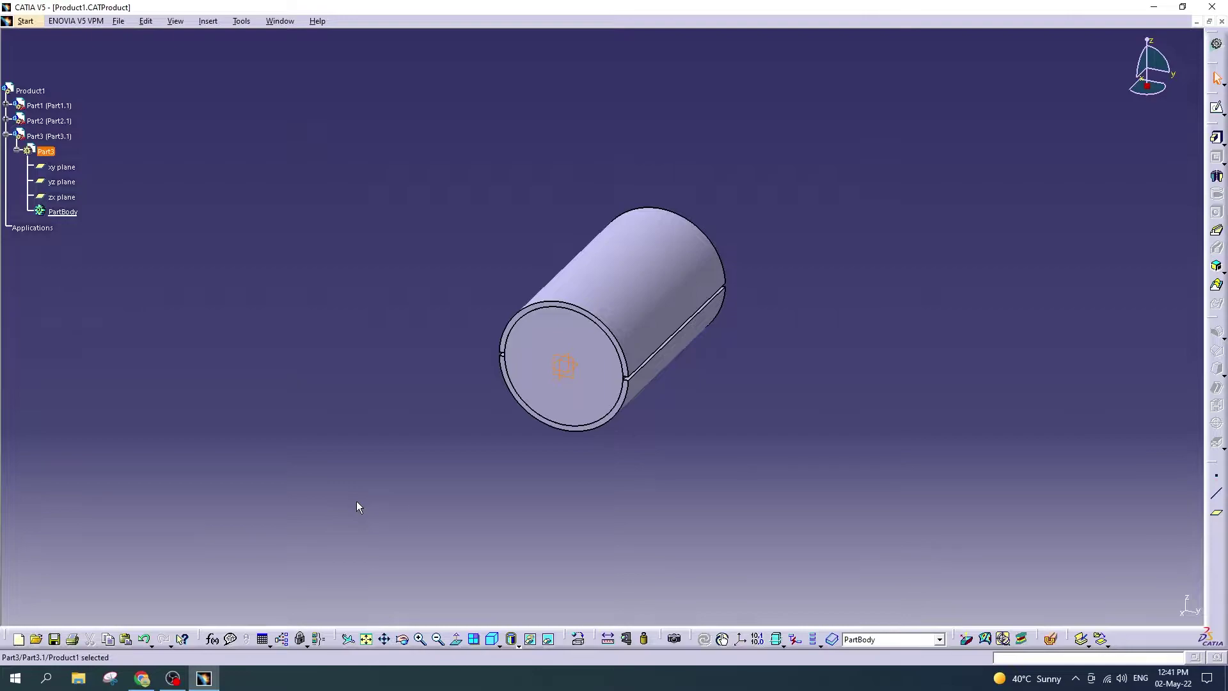
click(6, 121)
click(27, 196)
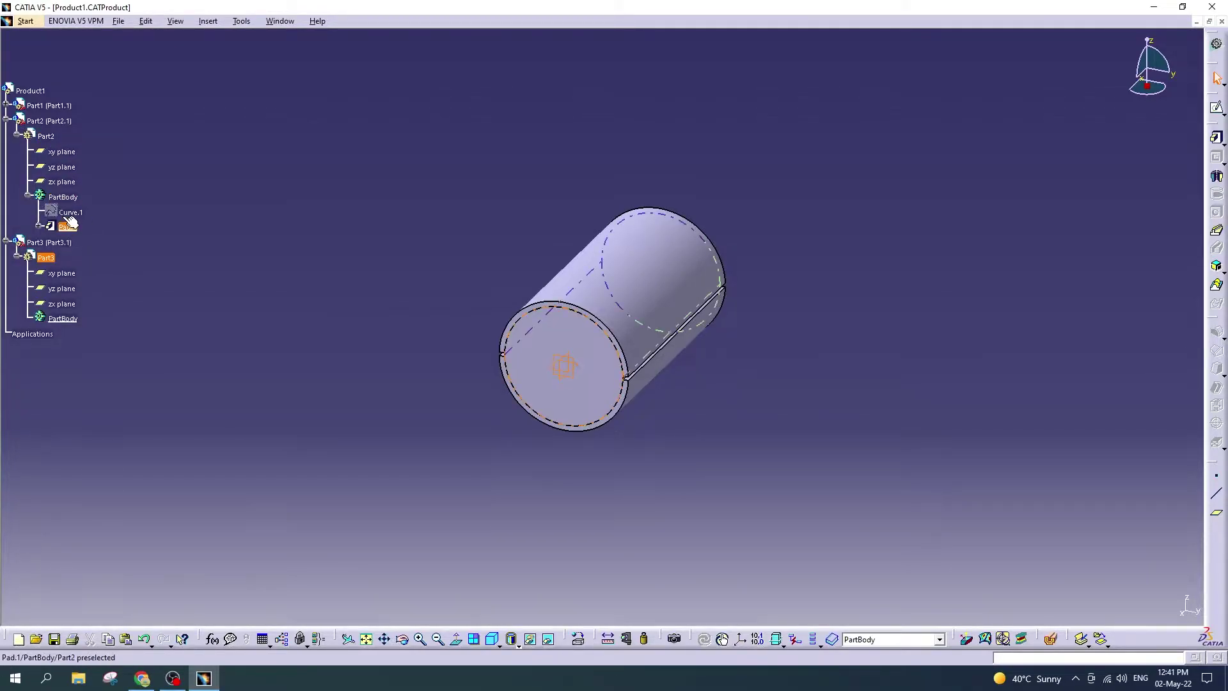
Step: In Part2's Sketch.1, draw a 29 mm radius circle centred on the origin
click(39, 226)
double_click(81, 242)
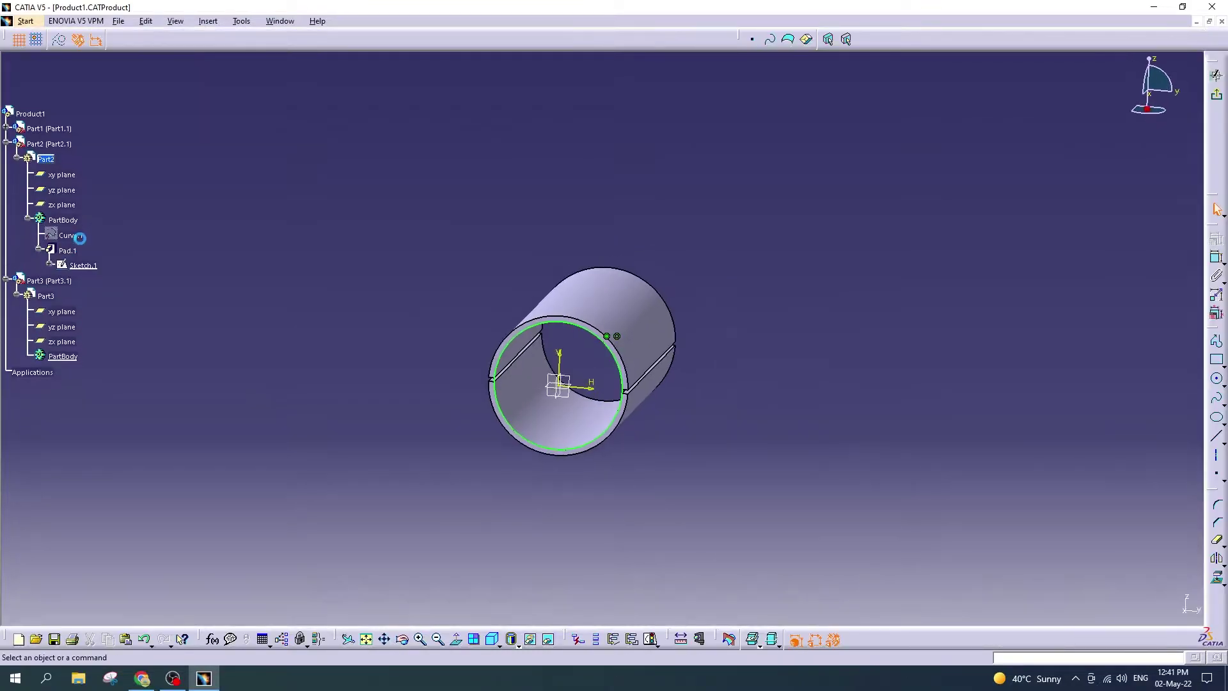
click(1217, 378)
click(659, 269)
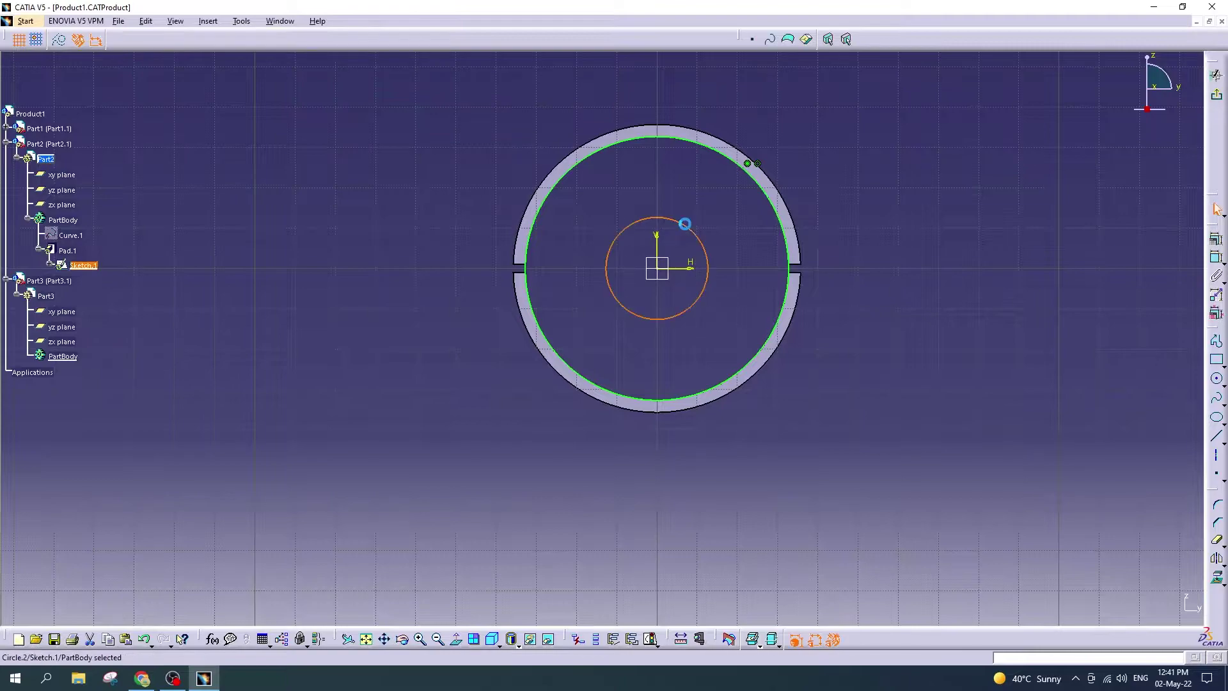
click(685, 225)
double_click(685, 225)
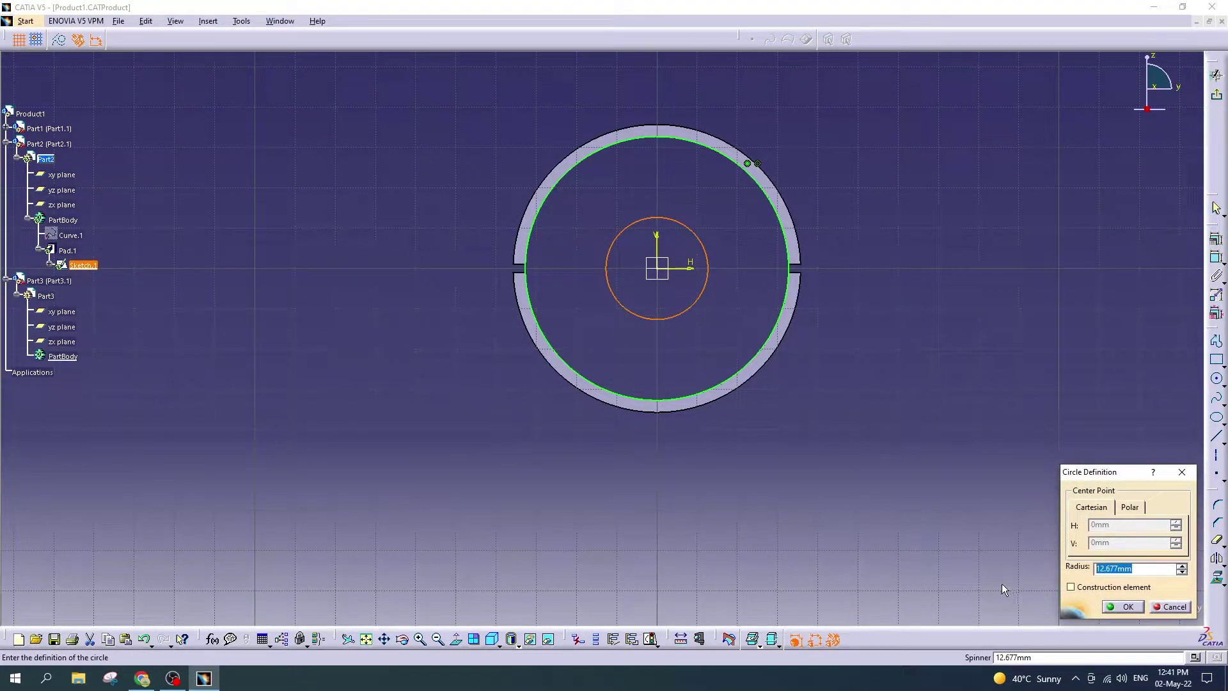
text(29)
key(Return)
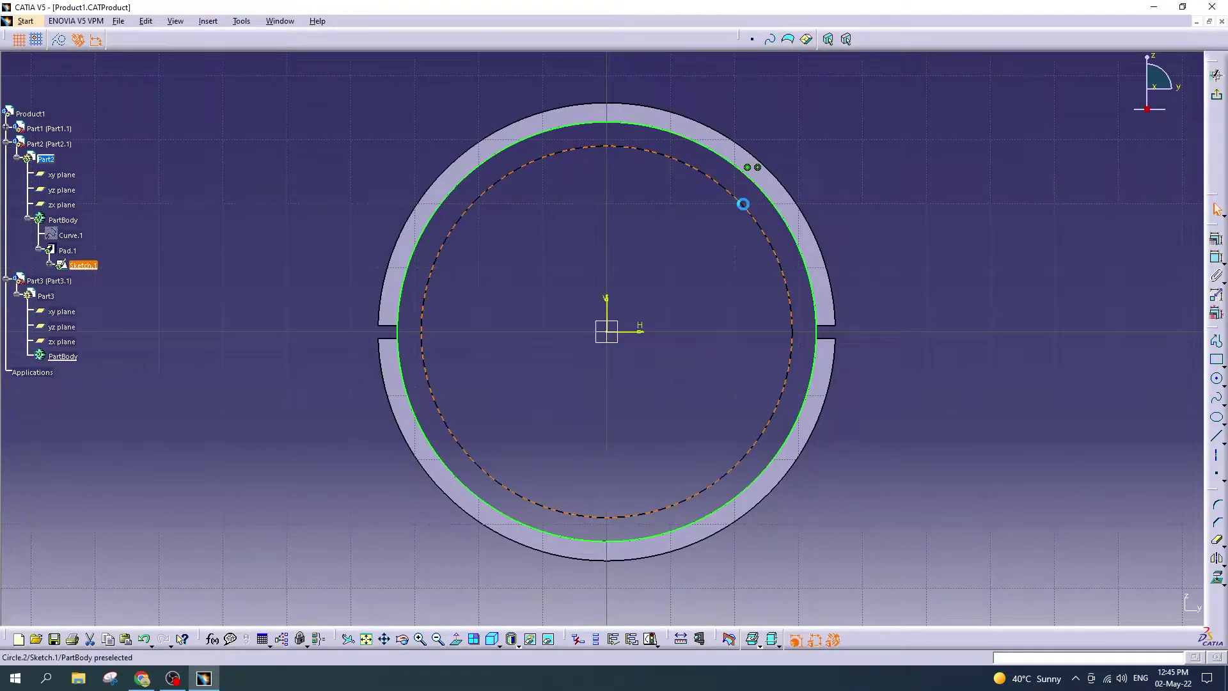
Step: Change the circle radius to 5 mm and exit the sketch to view the cylinder
double_click(746, 201)
text(5)
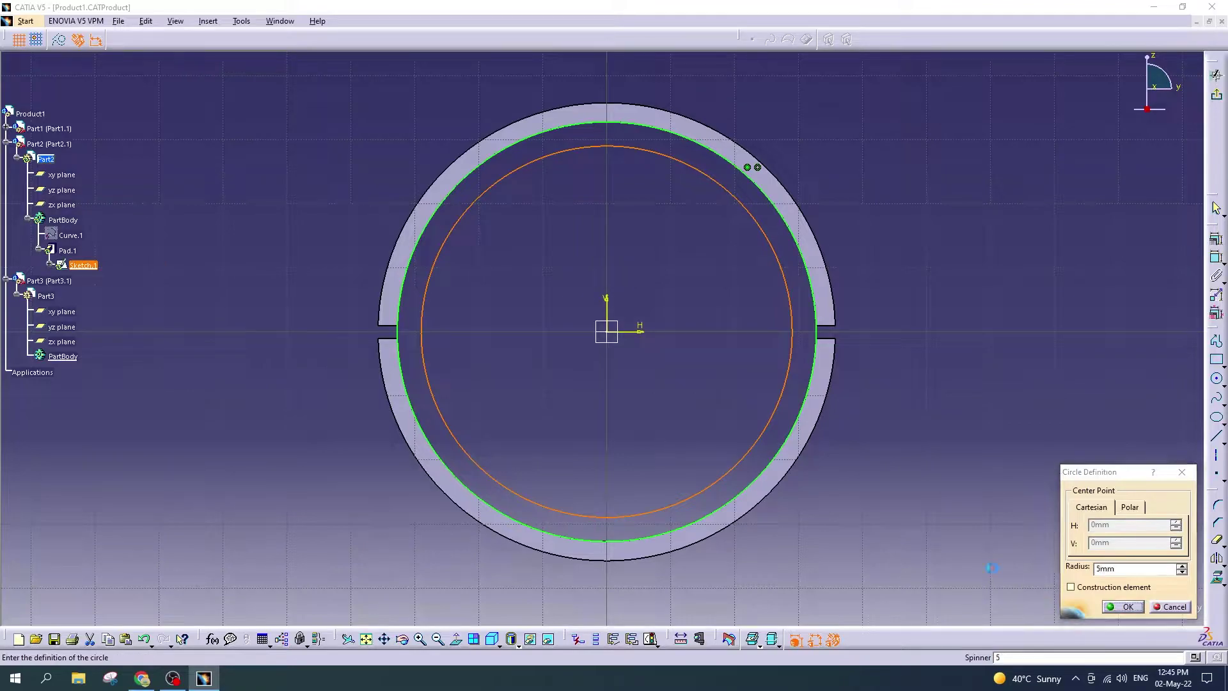
key(Return)
middle_drag(958, 252, 952, 312)
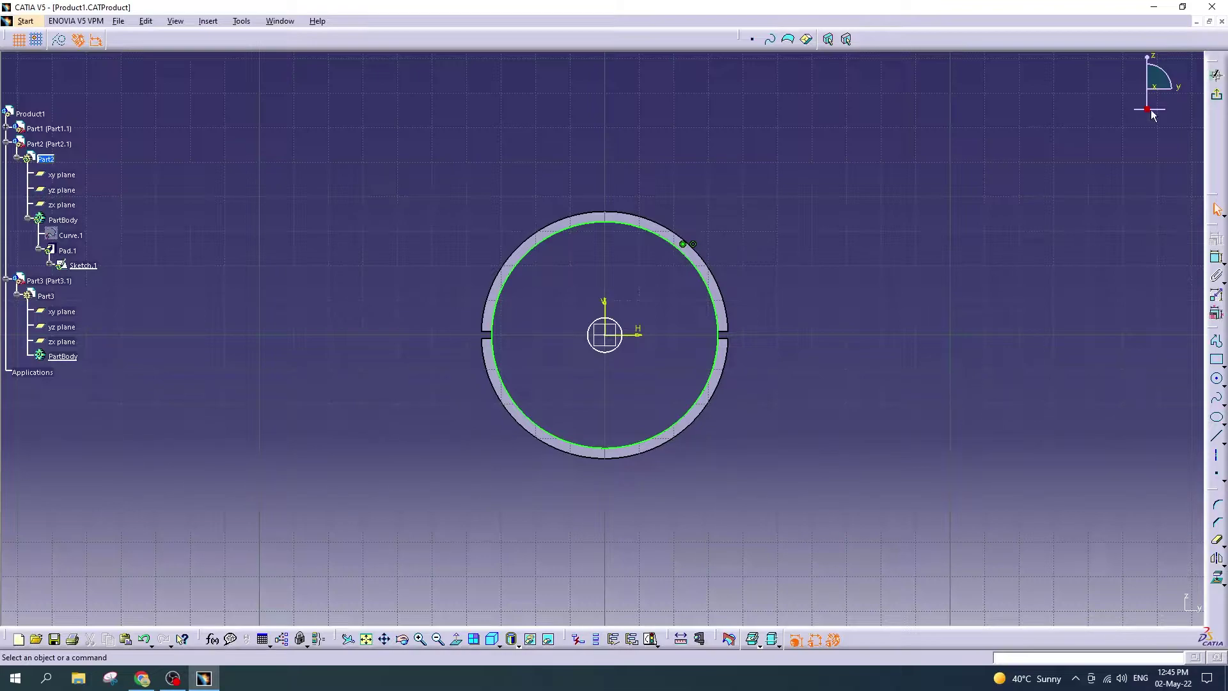
click(1218, 97)
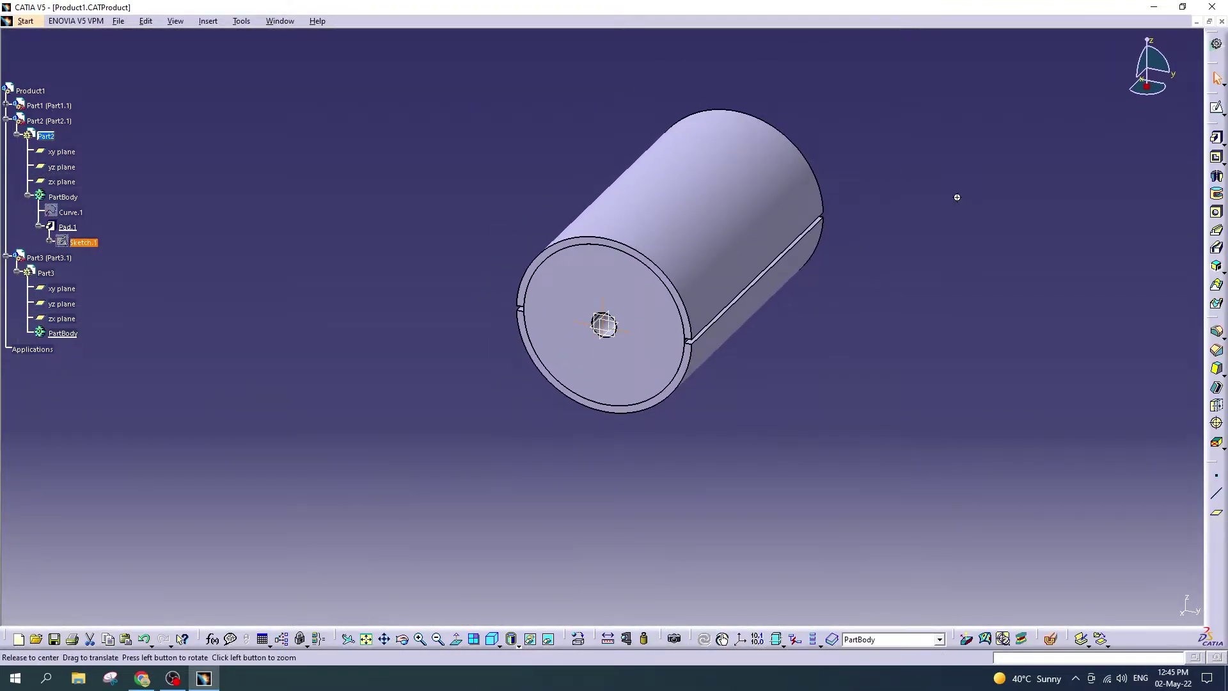
middle_drag(957, 197, 602, 329)
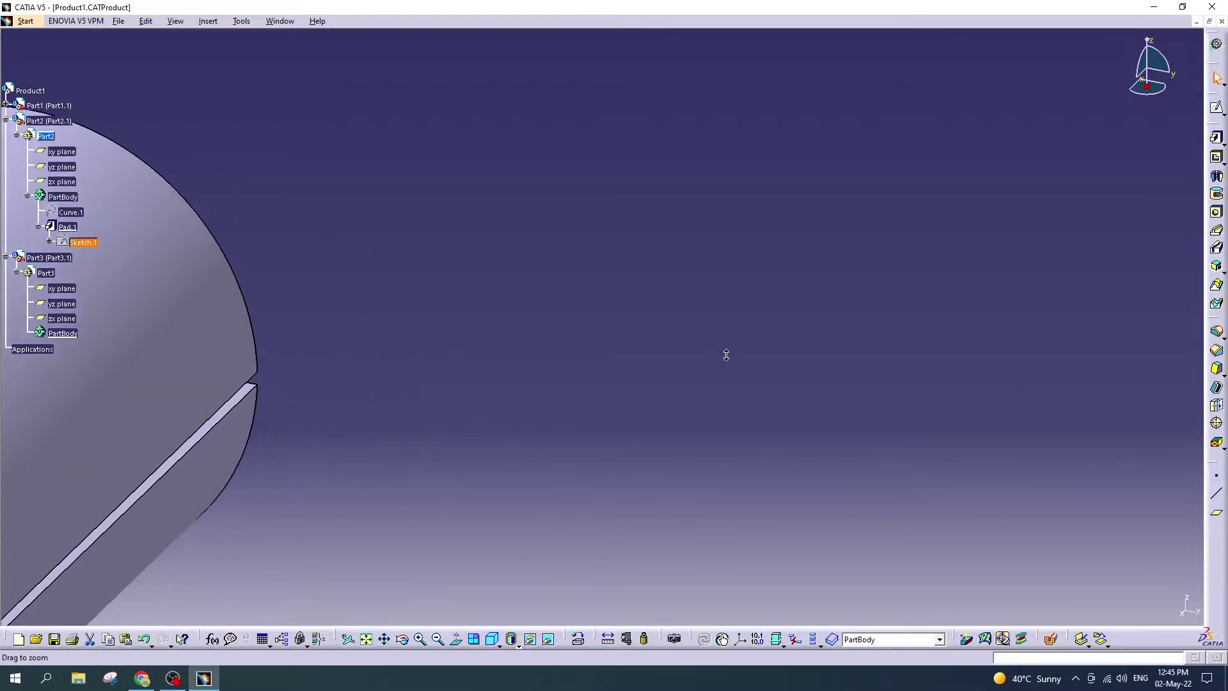
middle_drag(493, 444, 739, 293)
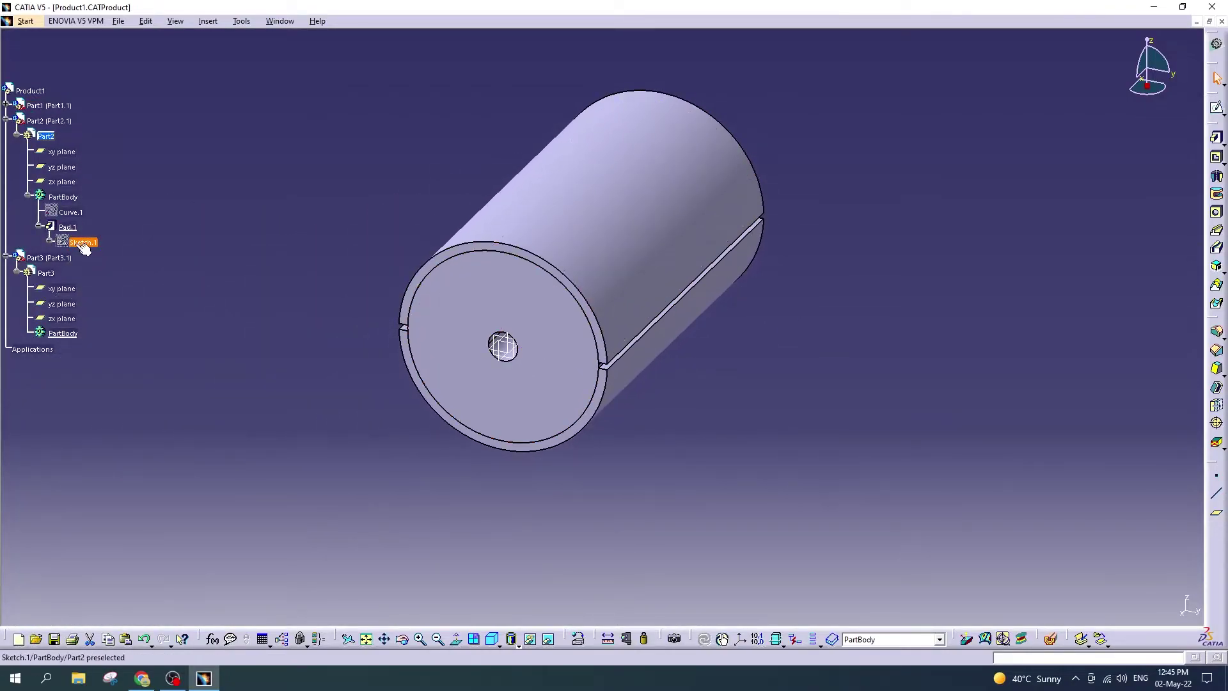
Step: Reopen Sketch.1 to check the circle definition unchanged, then return to 3D
double_click(83, 243)
double_click(597, 401)
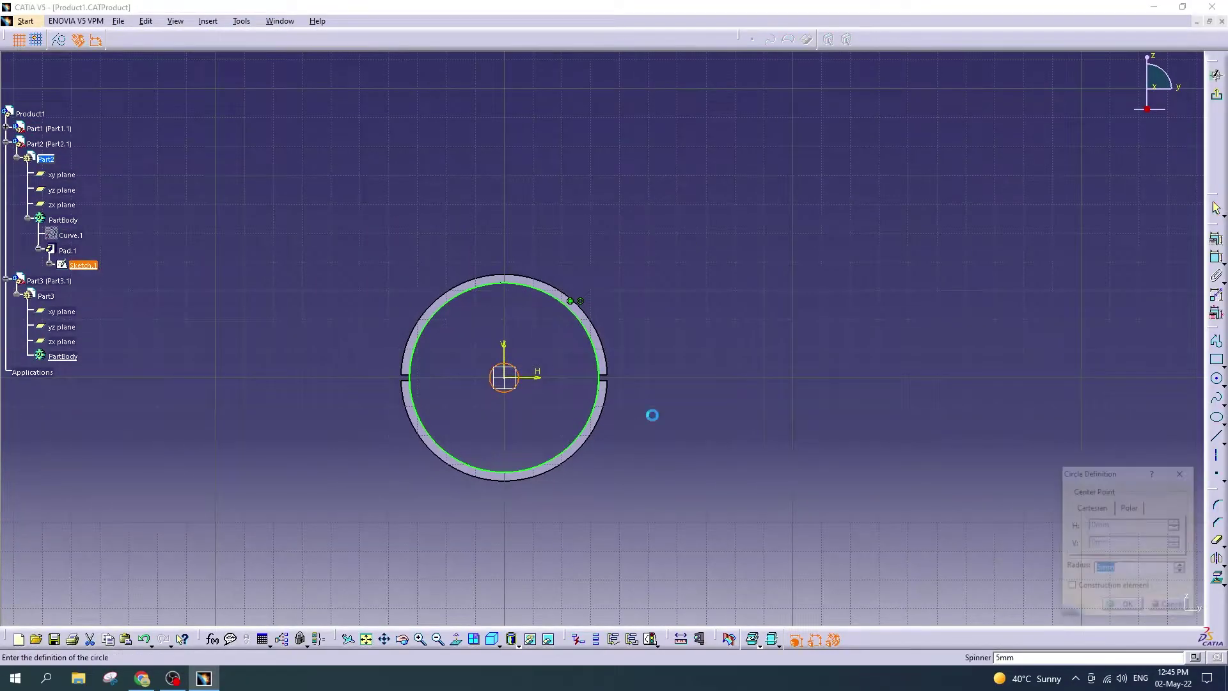
key(Return)
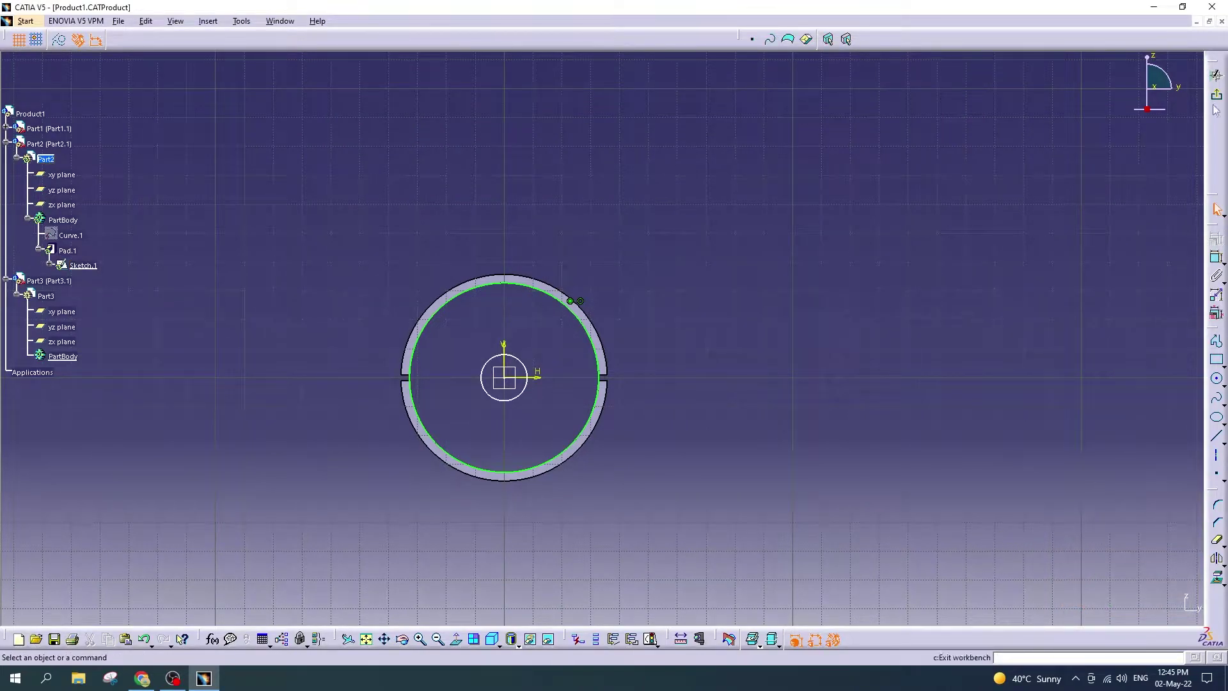
click(1216, 94)
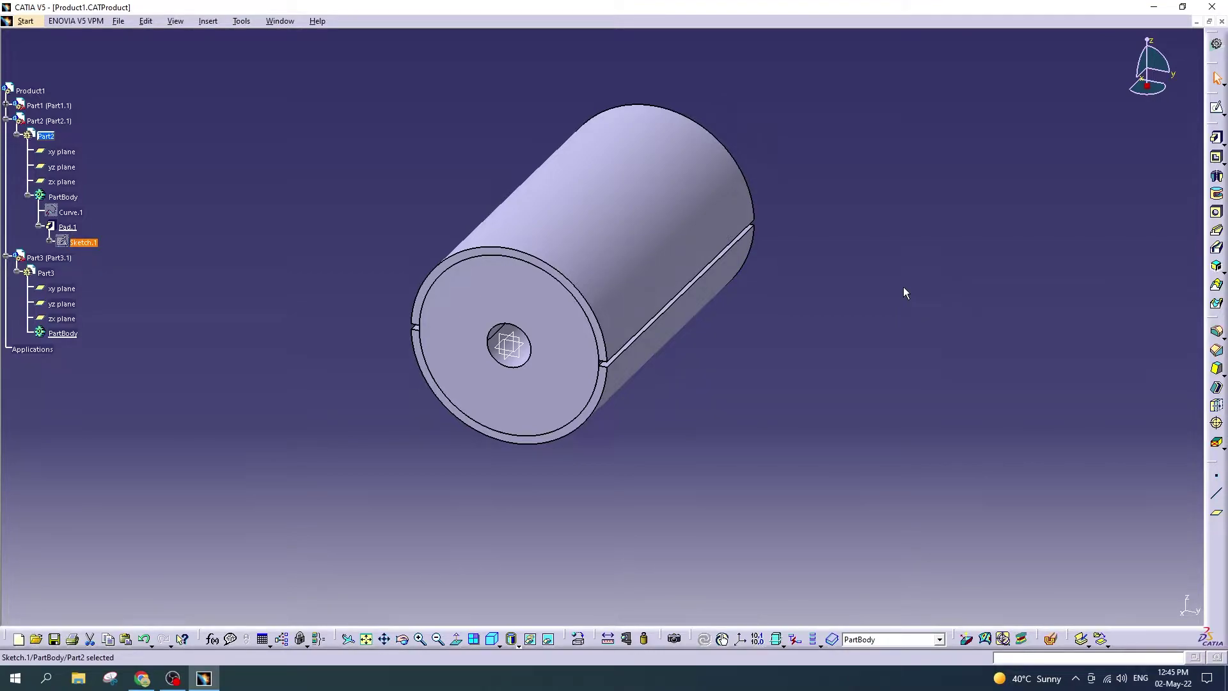
Step: Activate Part3 and start a sketch on its yz plane
click(47, 273)
double_click(49, 275)
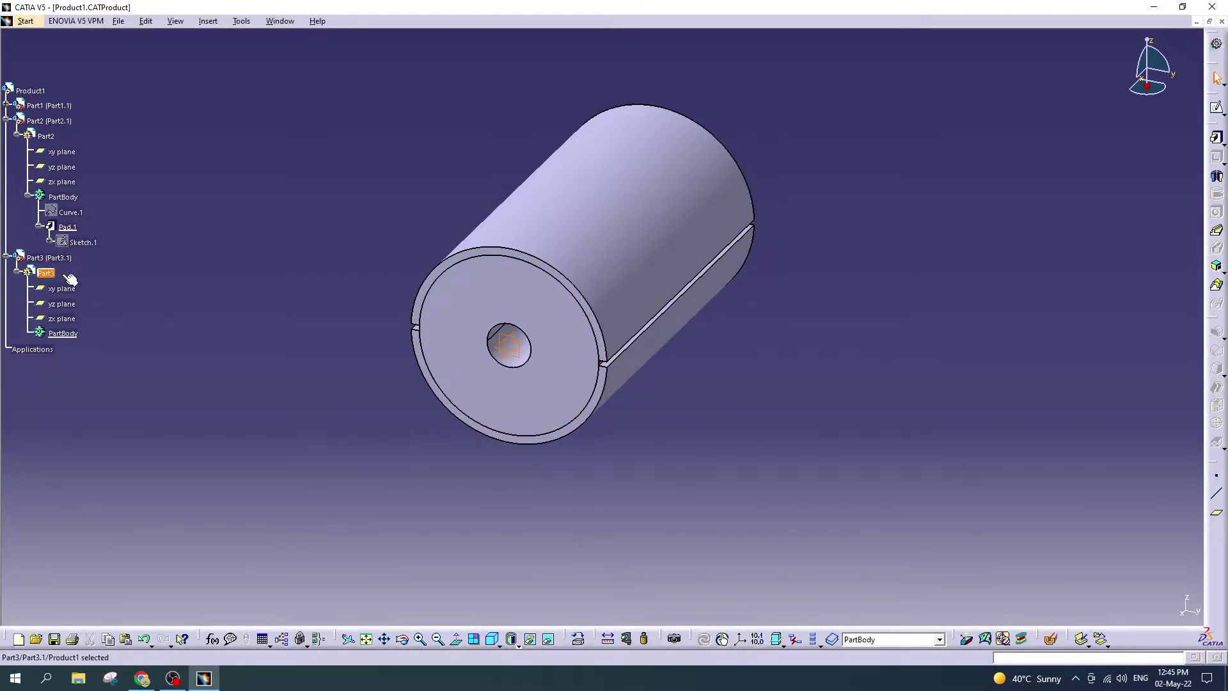
click(506, 337)
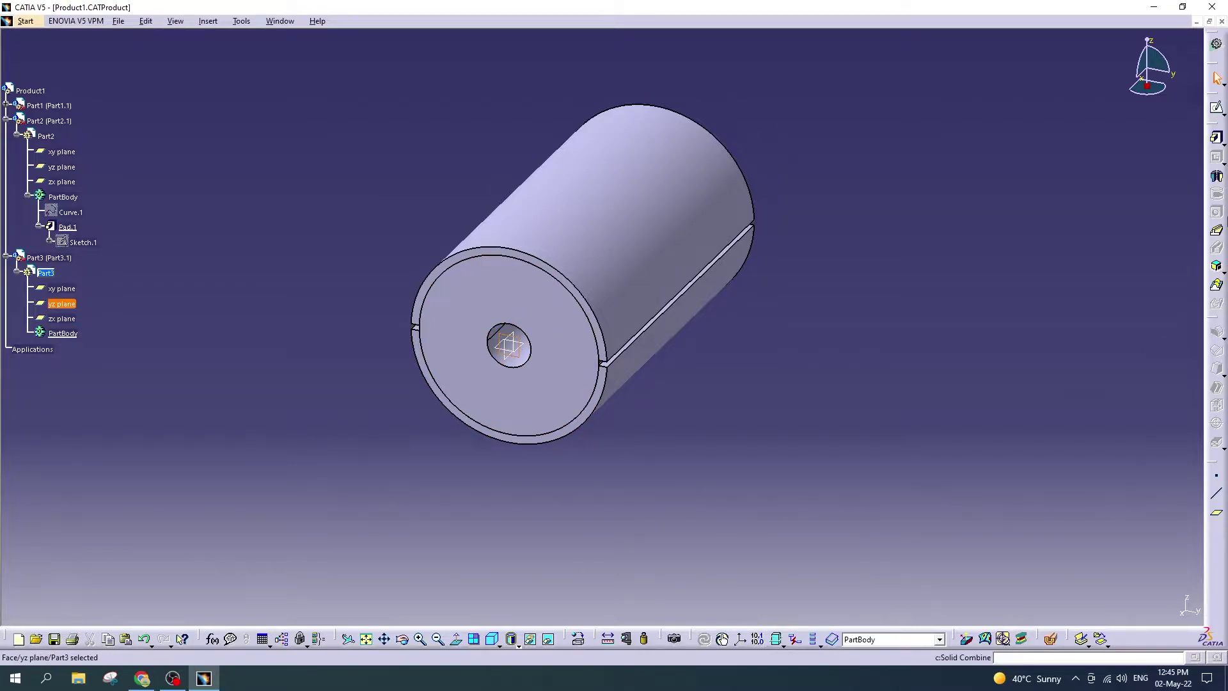
click(1209, 134)
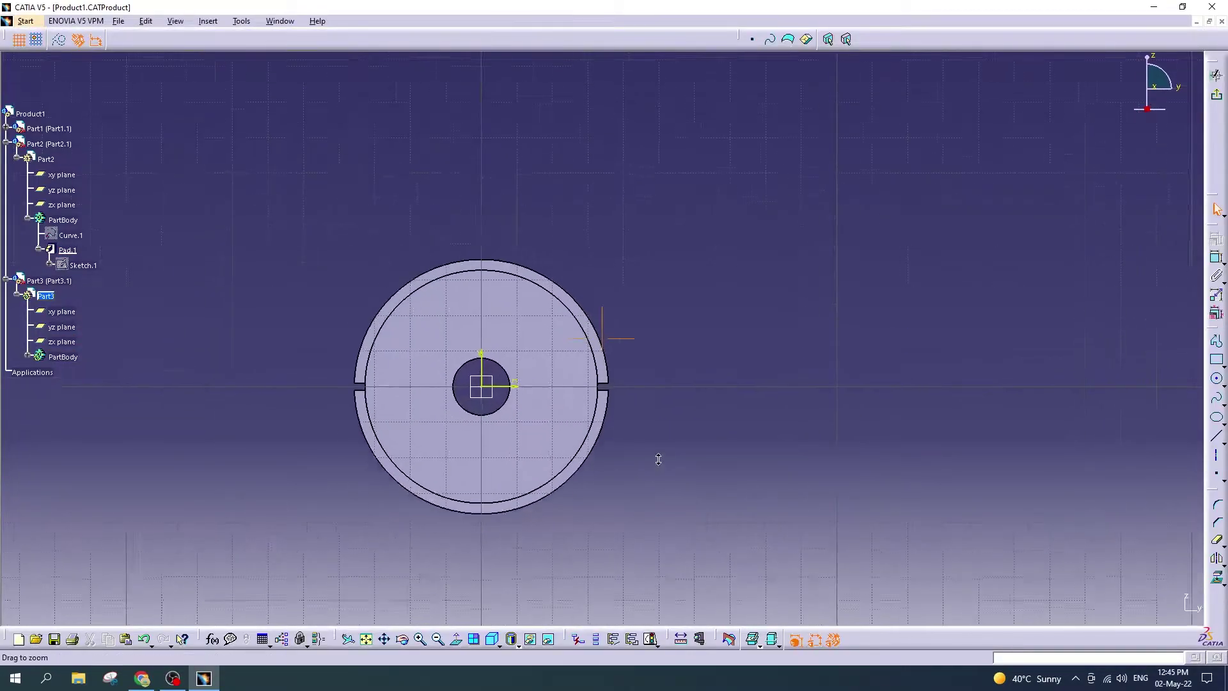
middle_drag(666, 432, 809, 371)
ctrl+middle_drag(806, 422, 1191, 366)
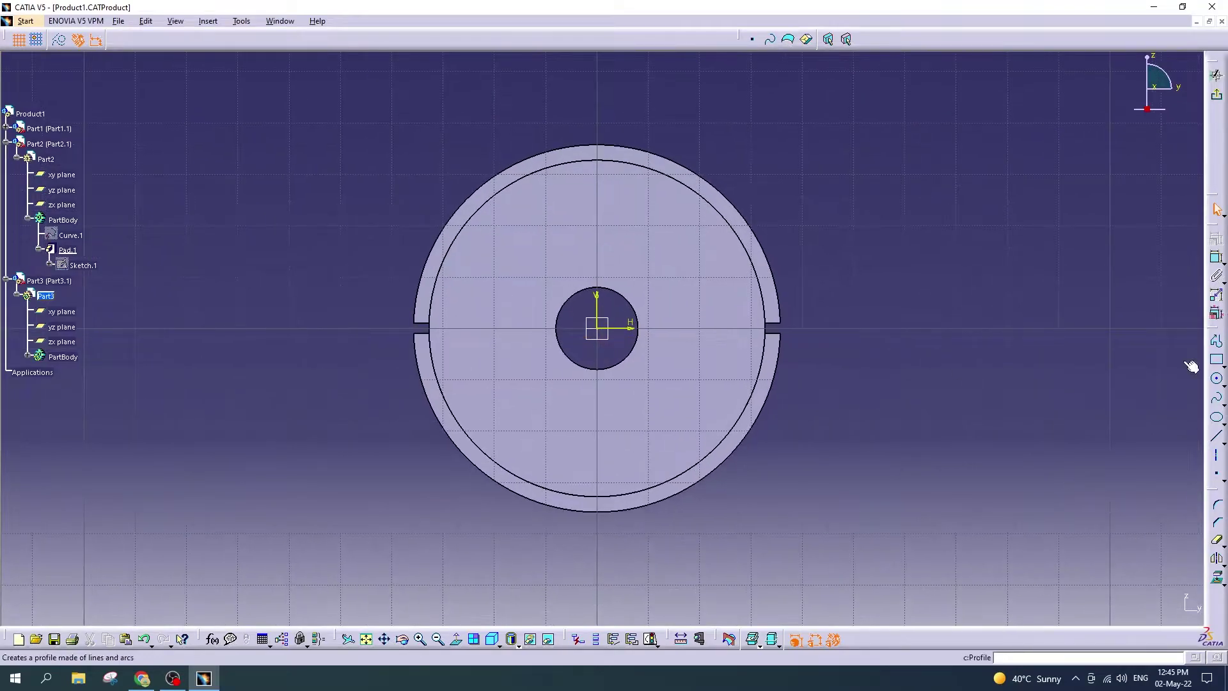
Step: Draw a circle at the origin made coincident with the bore edge, then exit the sketch
click(1217, 377)
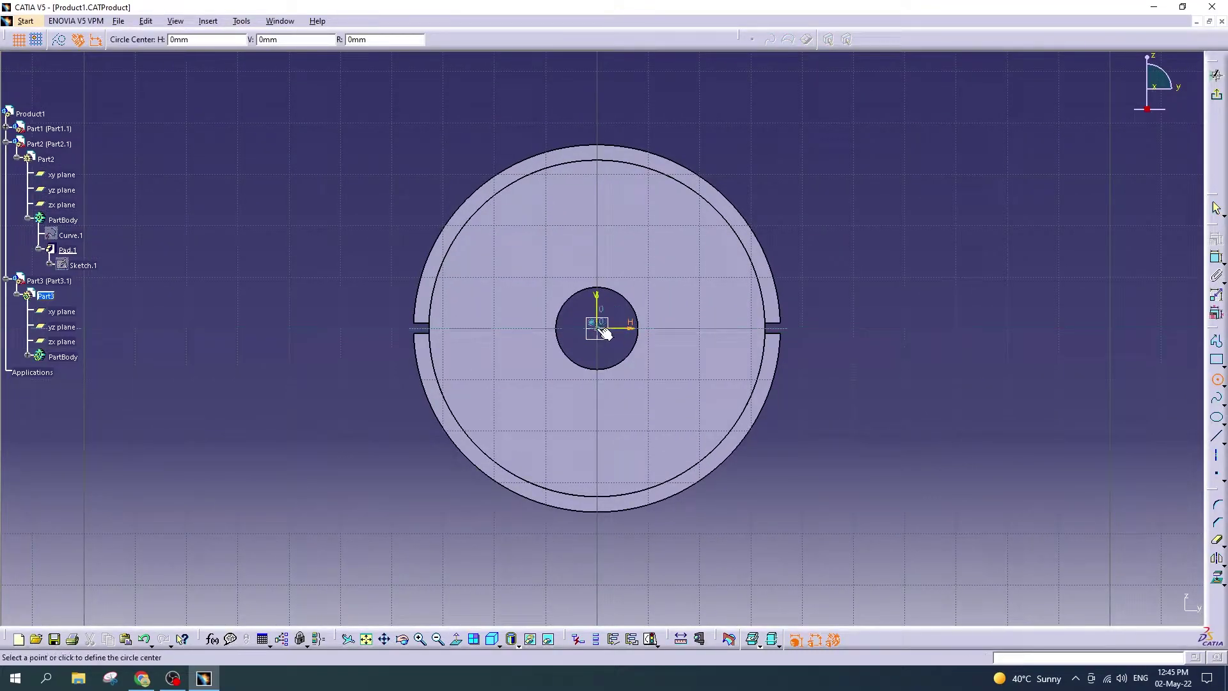
click(597, 329)
click(622, 308)
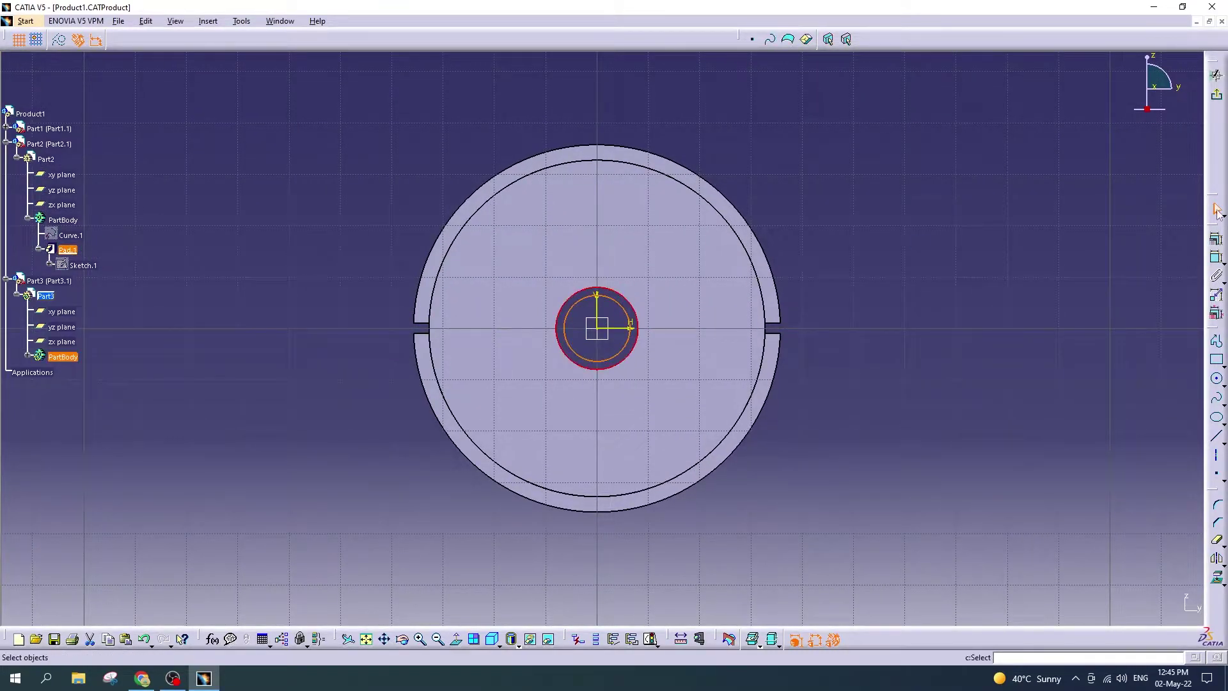
click(1217, 239)
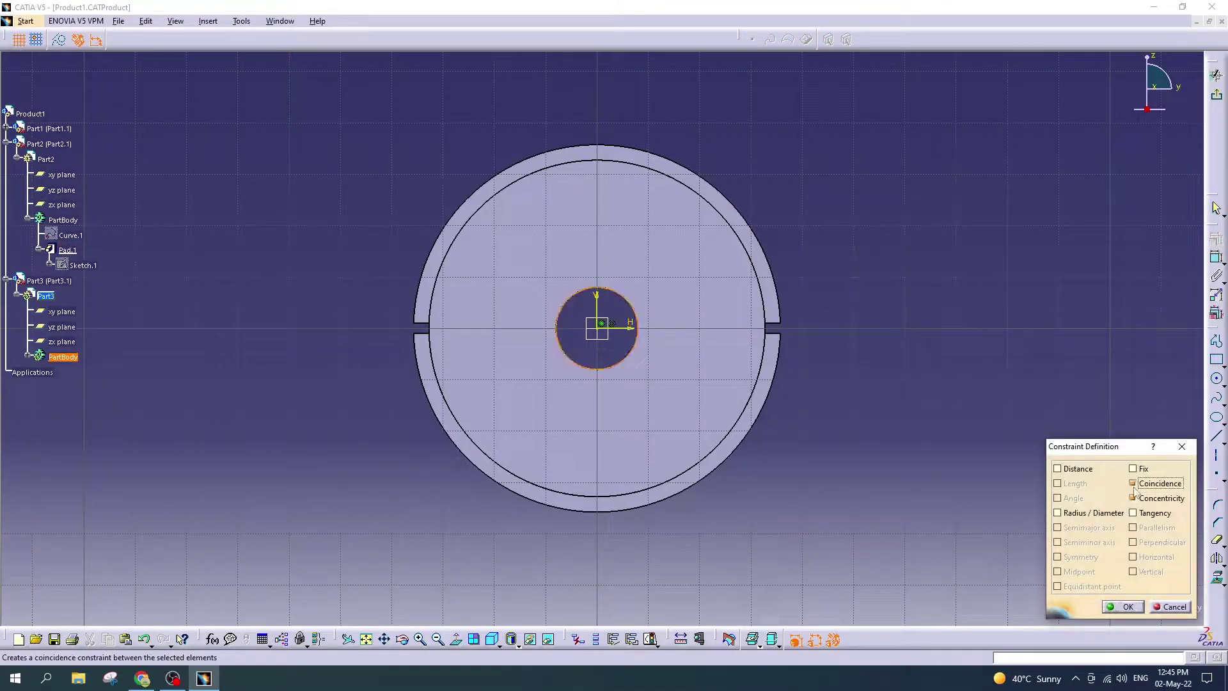
click(1124, 607)
click(1218, 103)
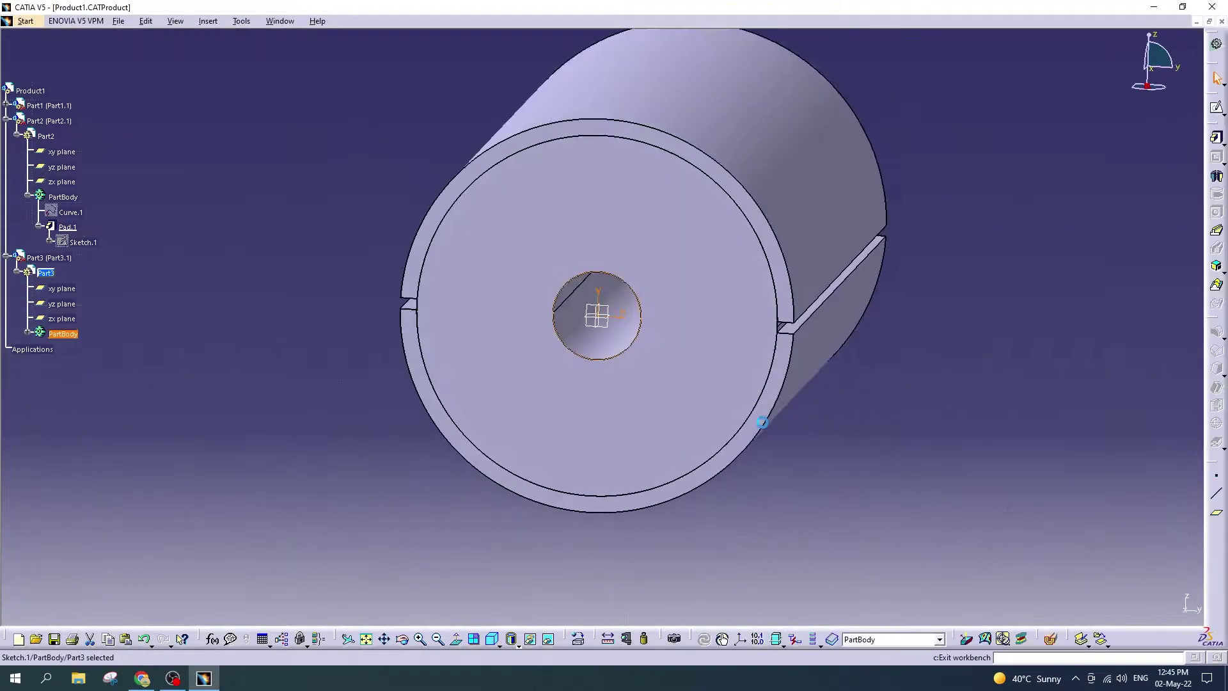
Step: Pad the circle 20 mm in the reversed direction to form the shaft
click(1217, 137)
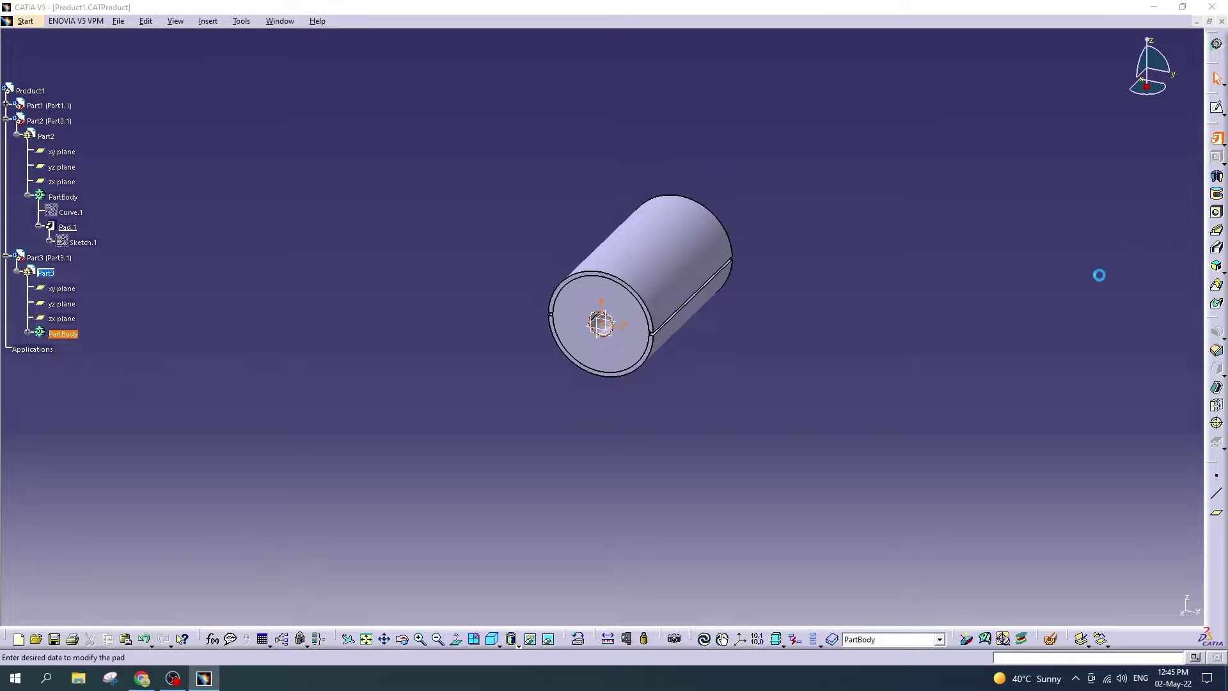
click(1079, 565)
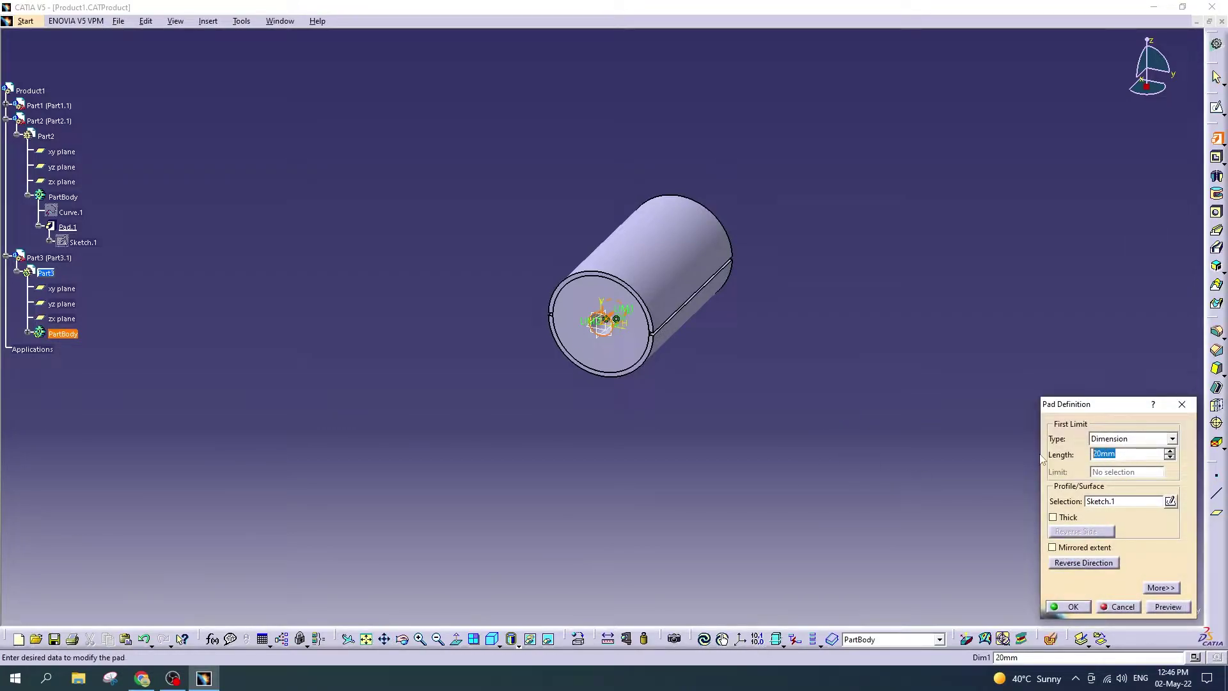
key(Return)
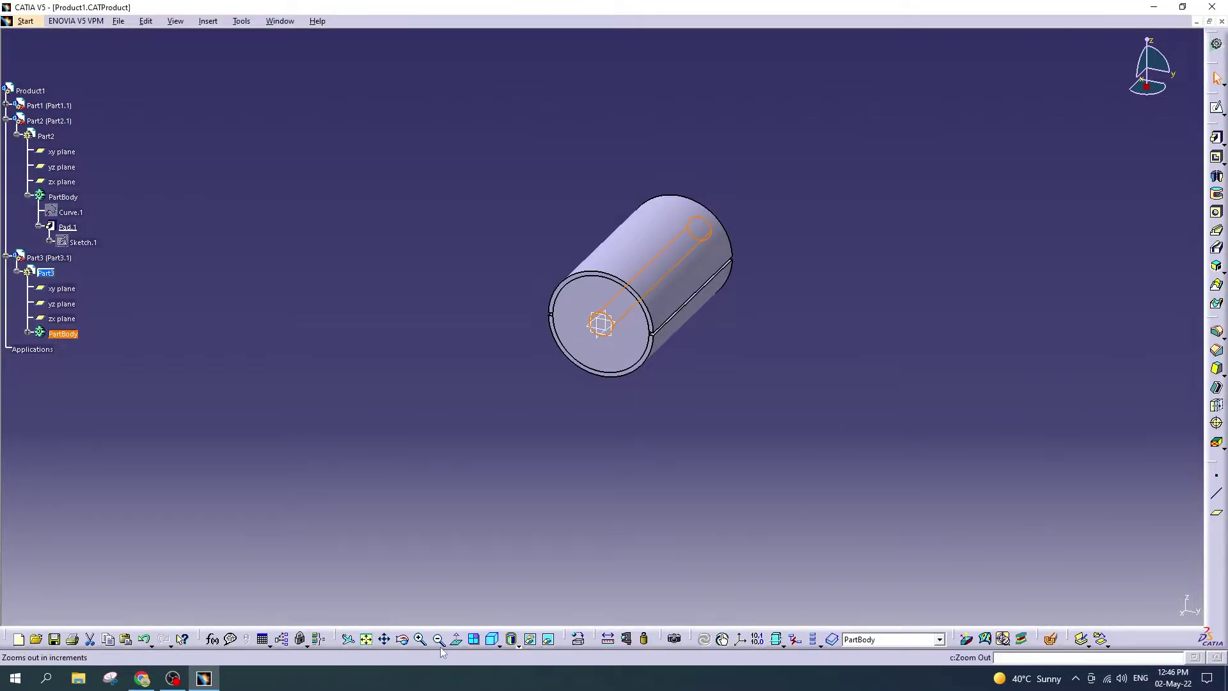
middle_drag(598, 332, 803, 351)
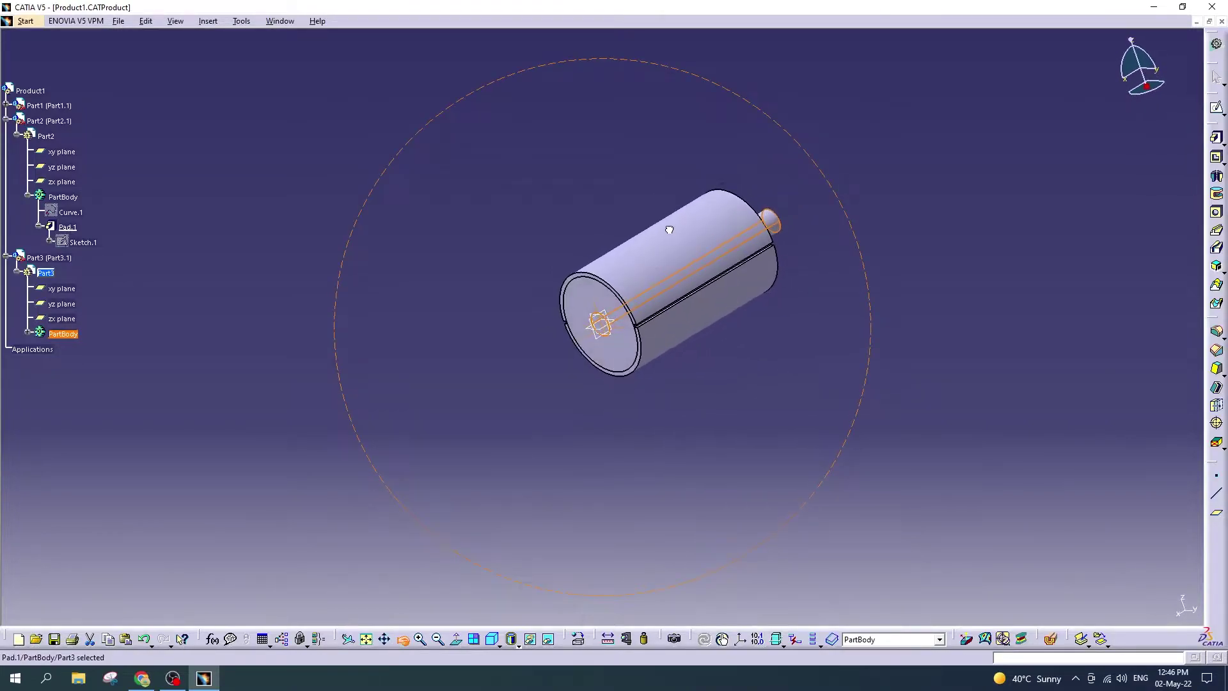
click(804, 350)
click(28, 333)
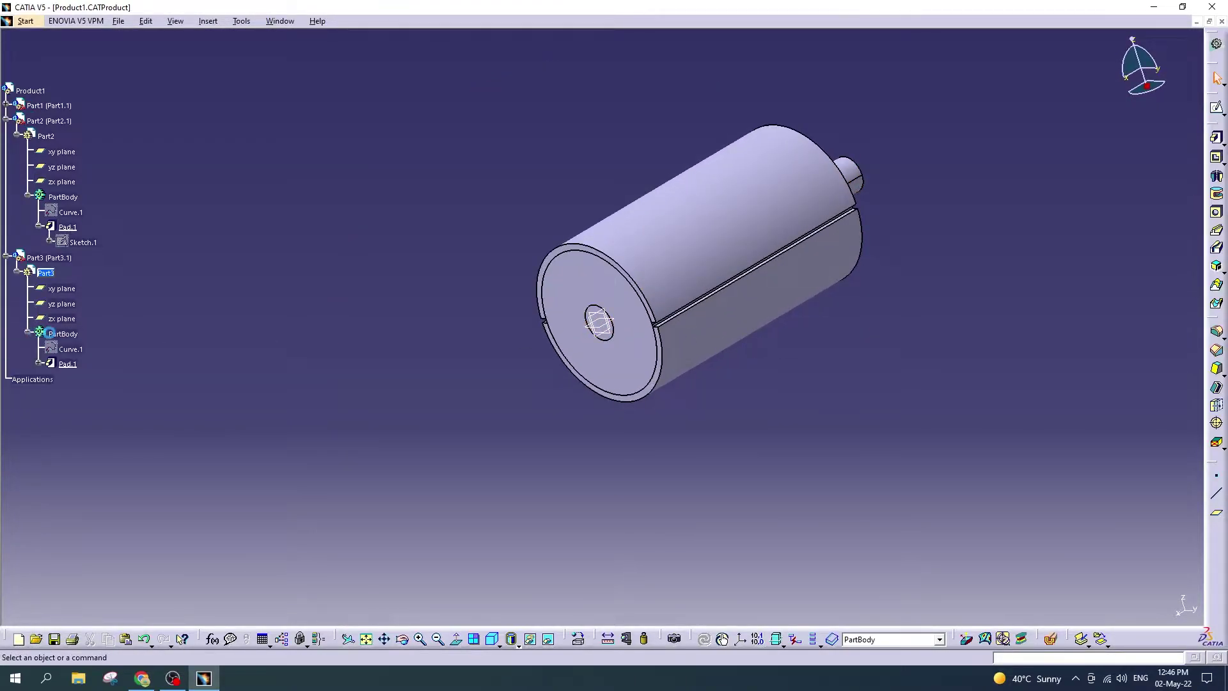
Step: Show Part3's Sketch.1 and pad it 30 mm as Pad.2 out the cylinder's front end
click(48, 438)
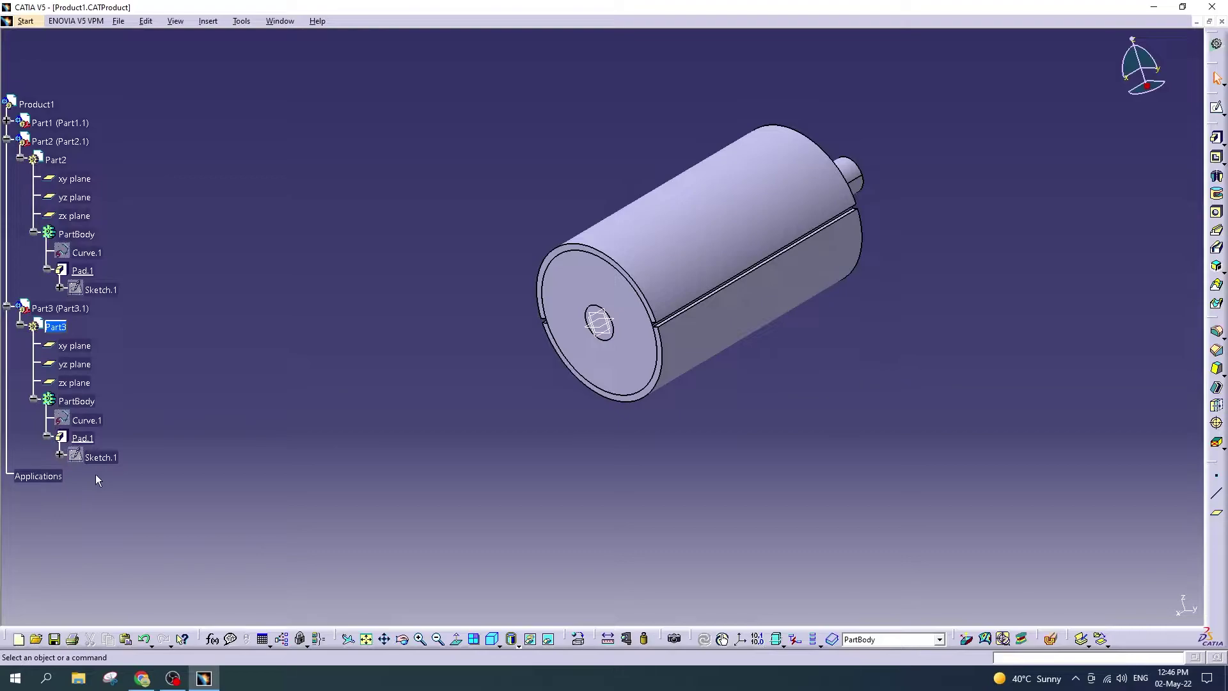
right_click(106, 456)
click(181, 238)
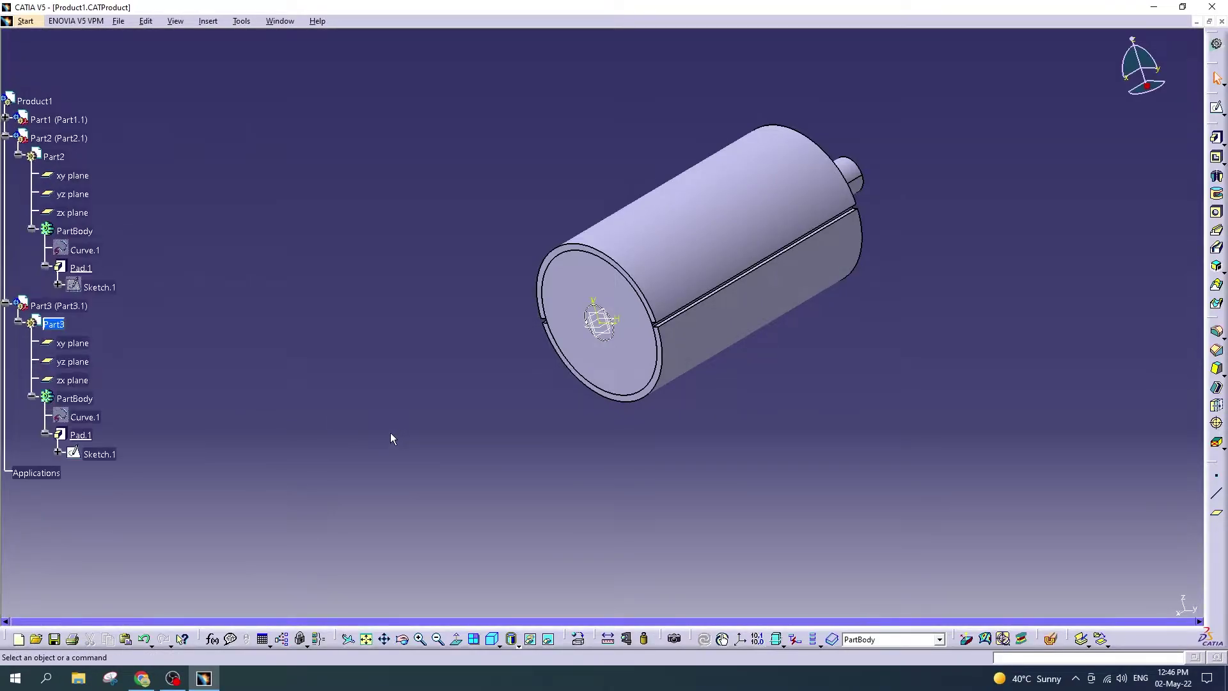
click(96, 454)
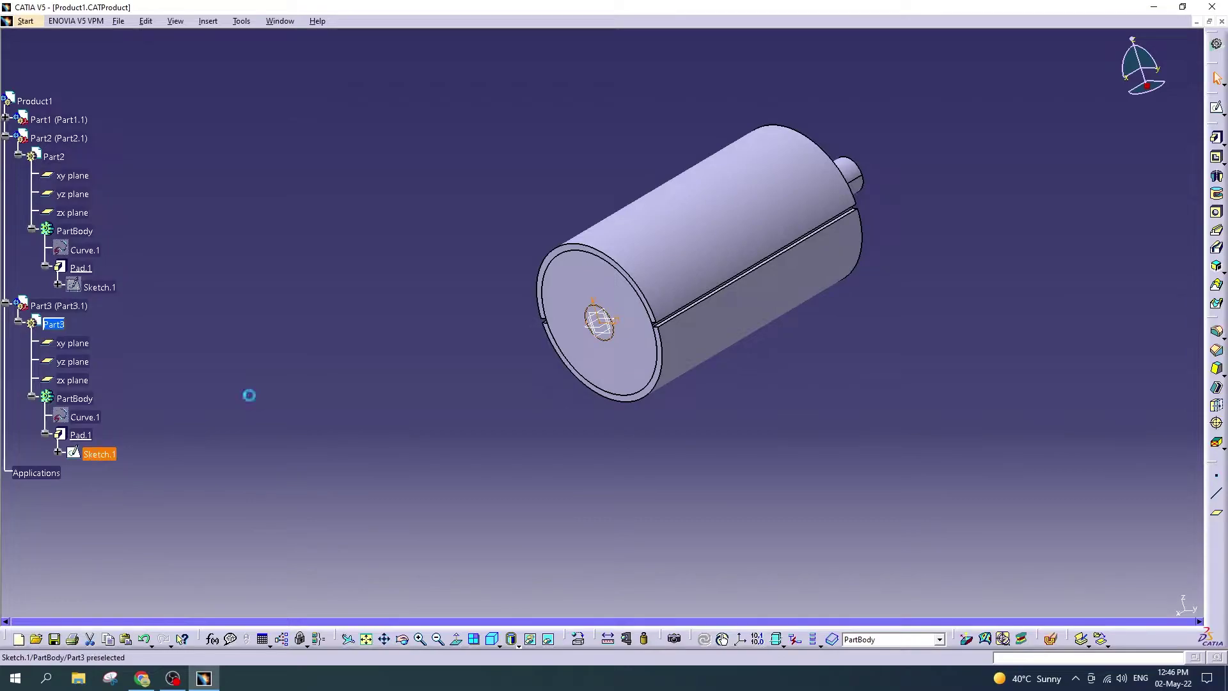
click(1216, 137)
text(30)
key(Return)
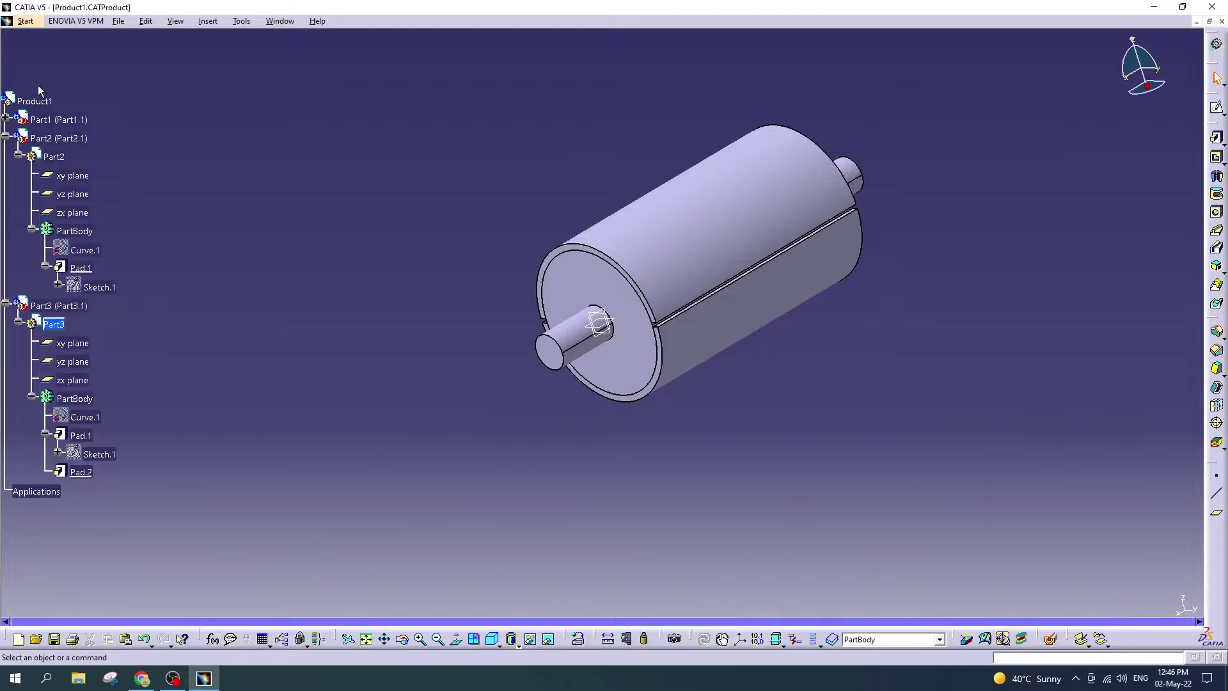
double_click(32, 101)
Step: Add a new empty Part4 to Product1
right_click(36, 101)
mouse_move(75, 311)
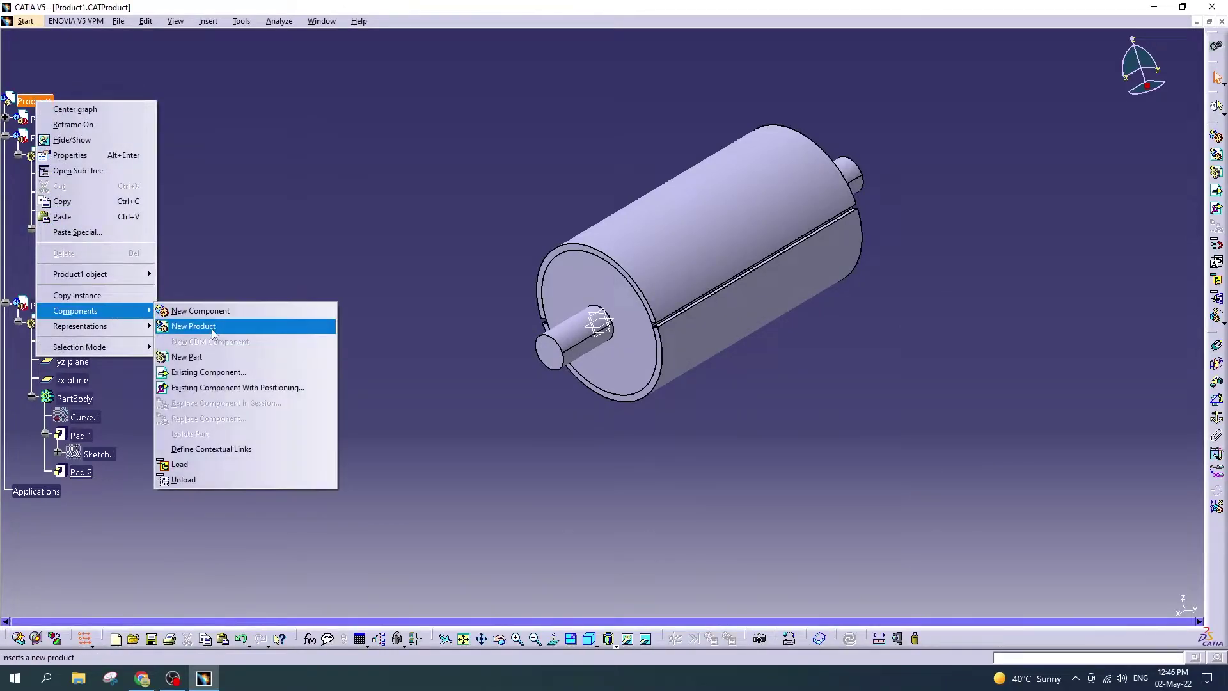
click(192, 356)
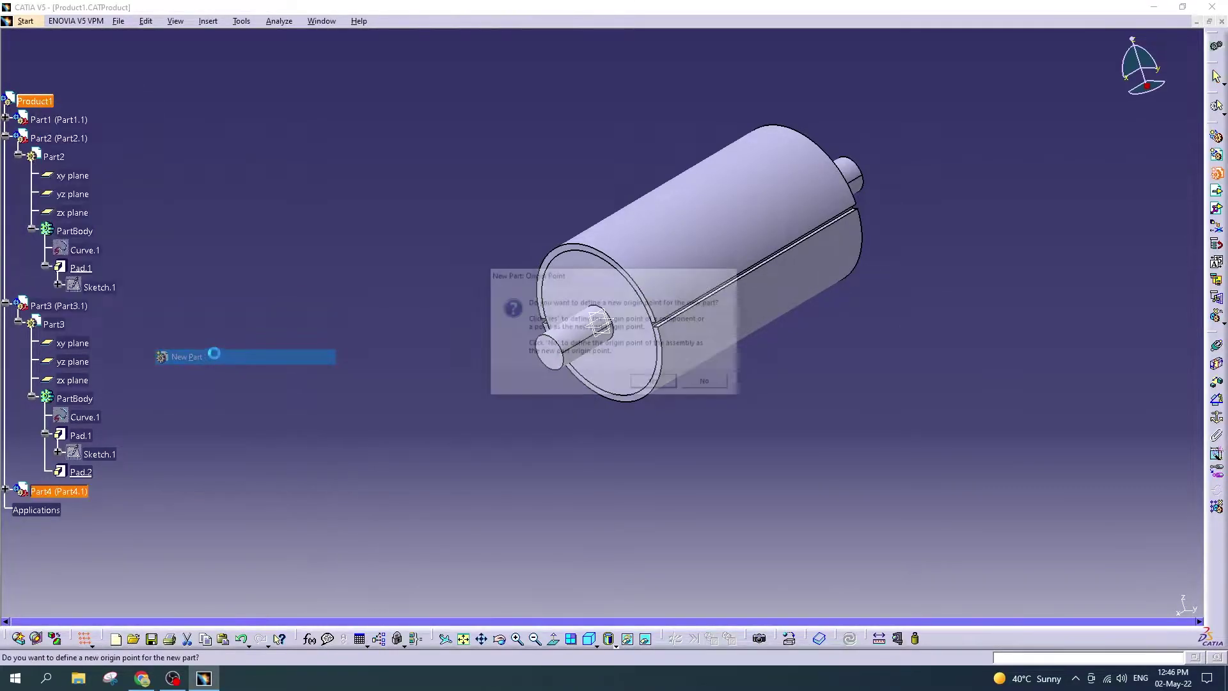
click(640, 383)
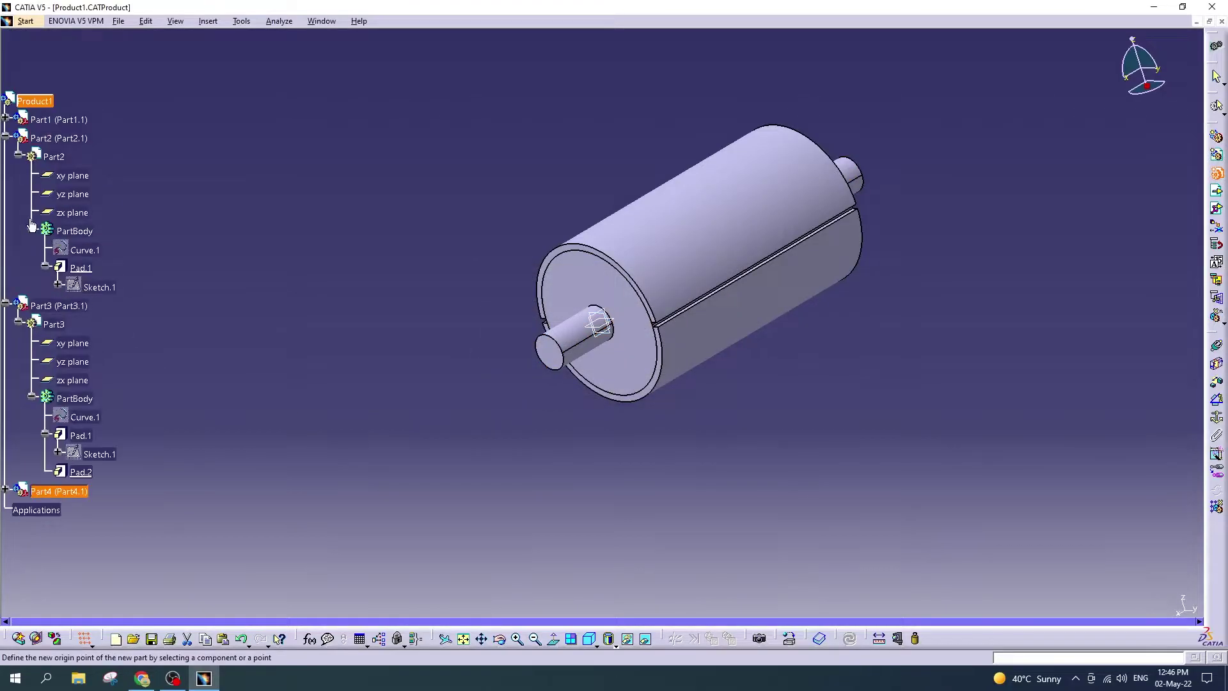
Step: Collapse Part2, activate Part3, and cancel an attempted pad on the shaft's end face
click(5, 137)
double_click(54, 175)
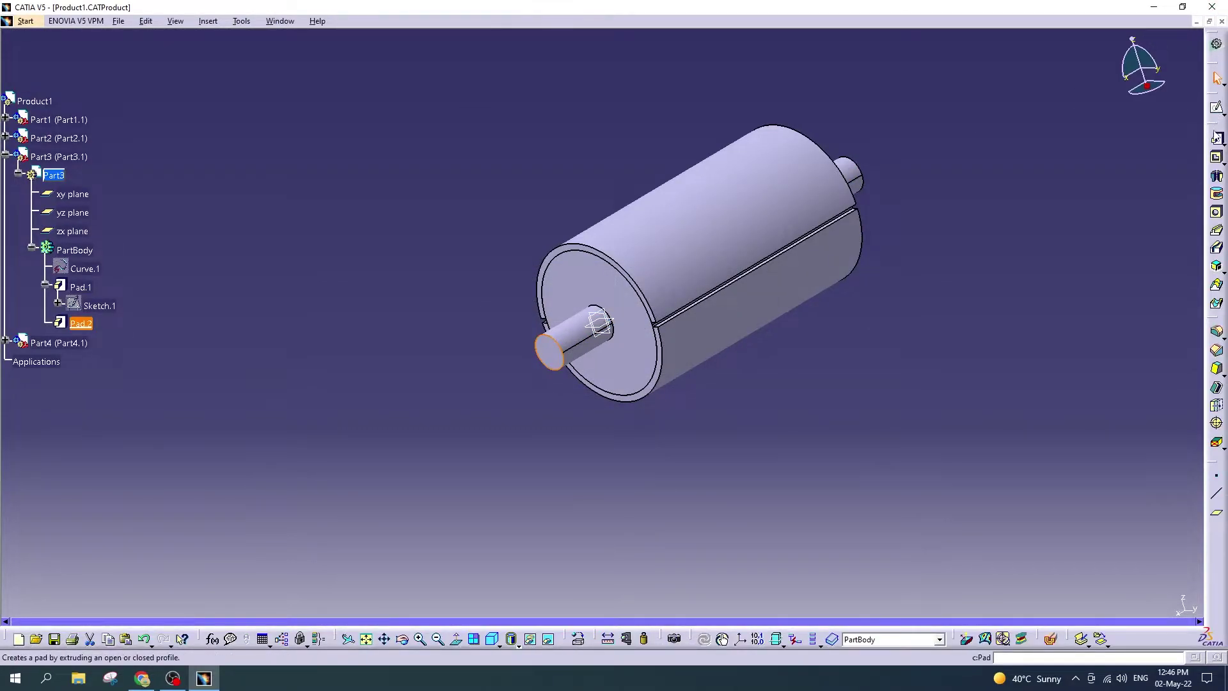
click(1217, 140)
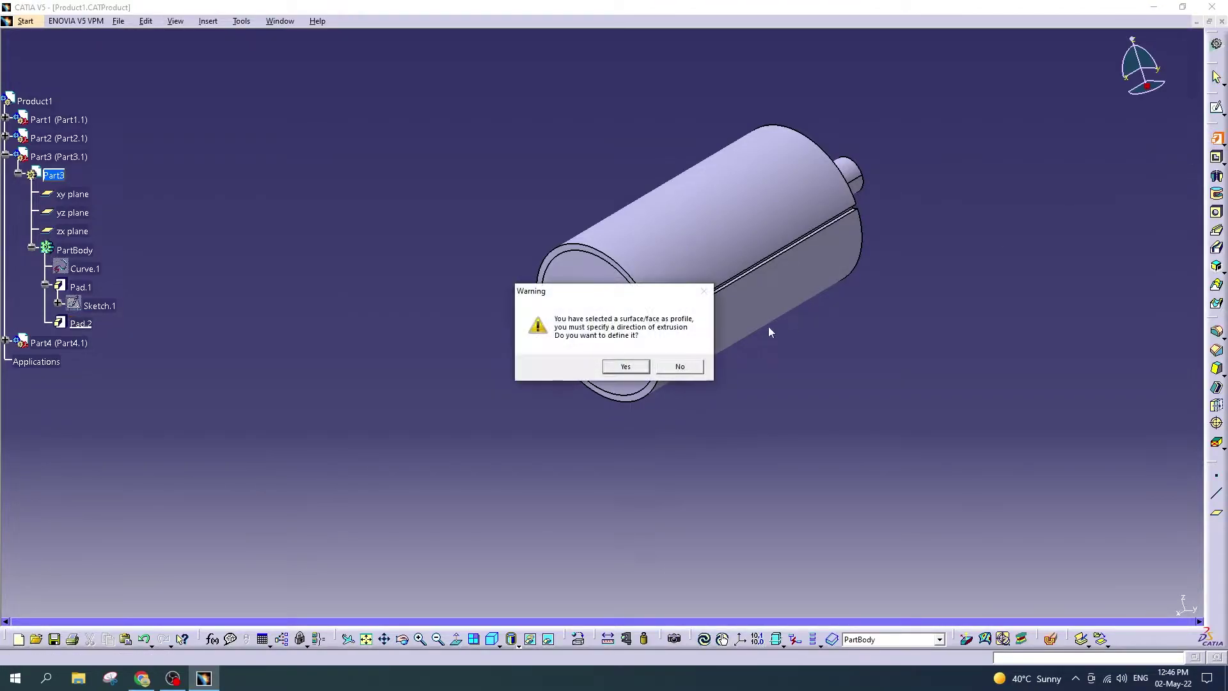
click(702, 366)
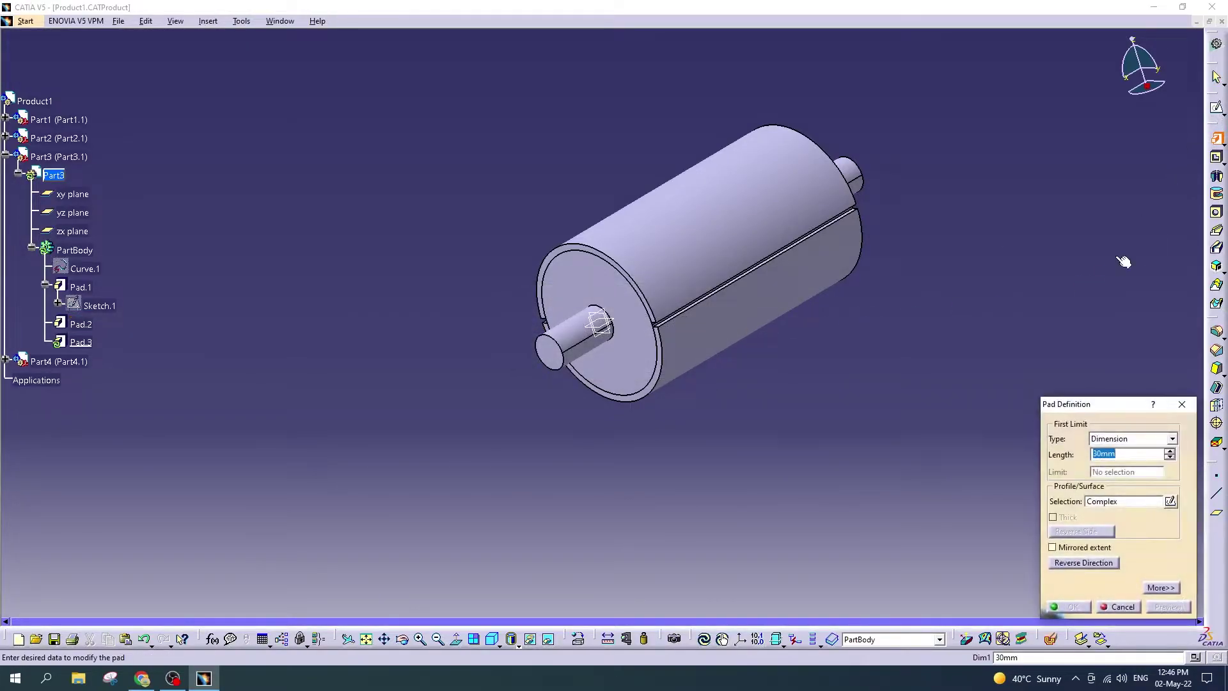
click(1181, 405)
Step: Start Sketch.2 on the shaft's end face and draw a circle around the origin
click(1217, 108)
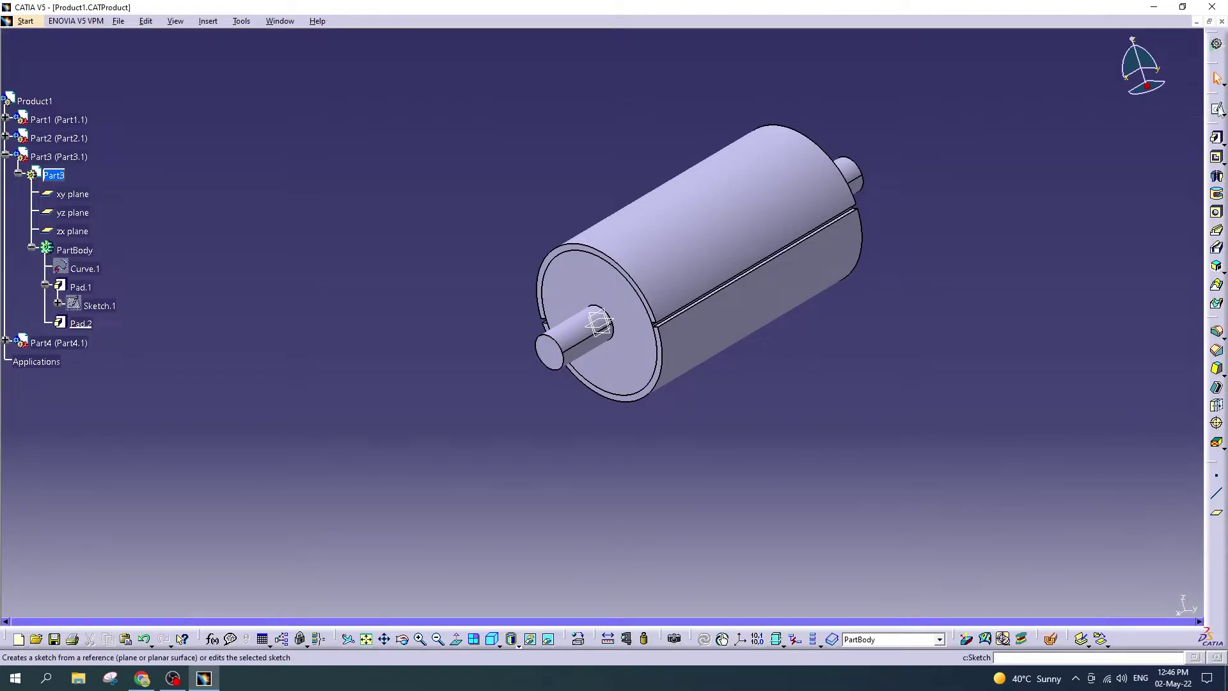
click(576, 382)
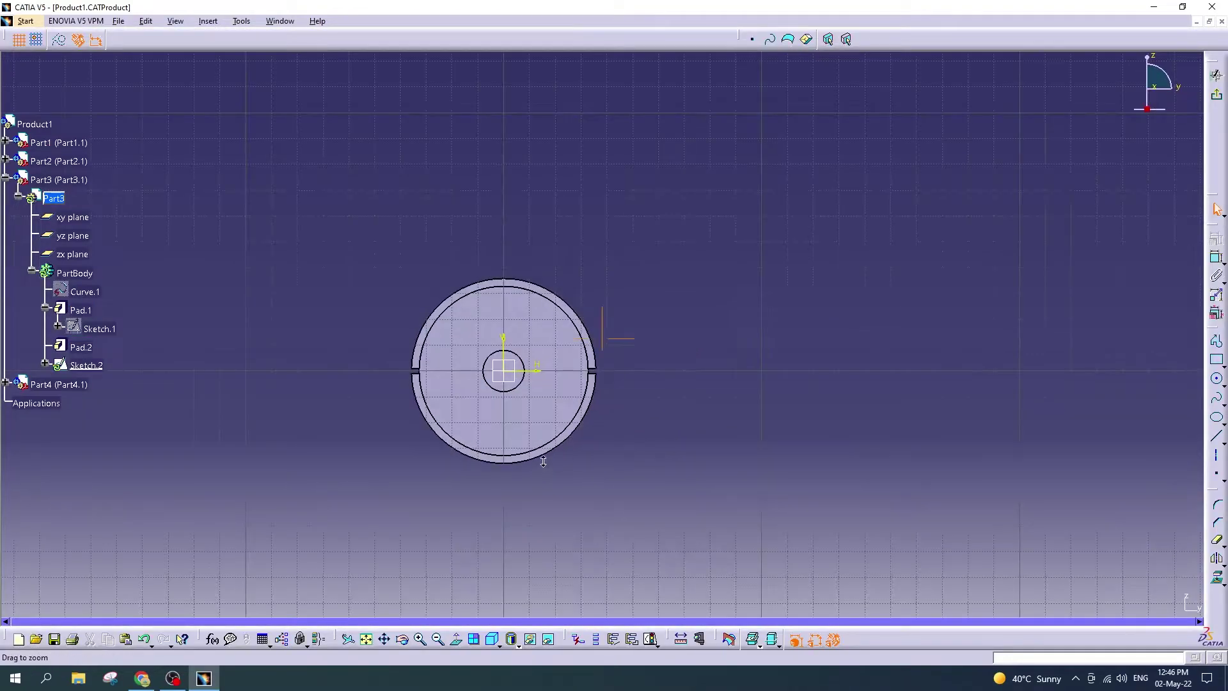
click(1217, 379)
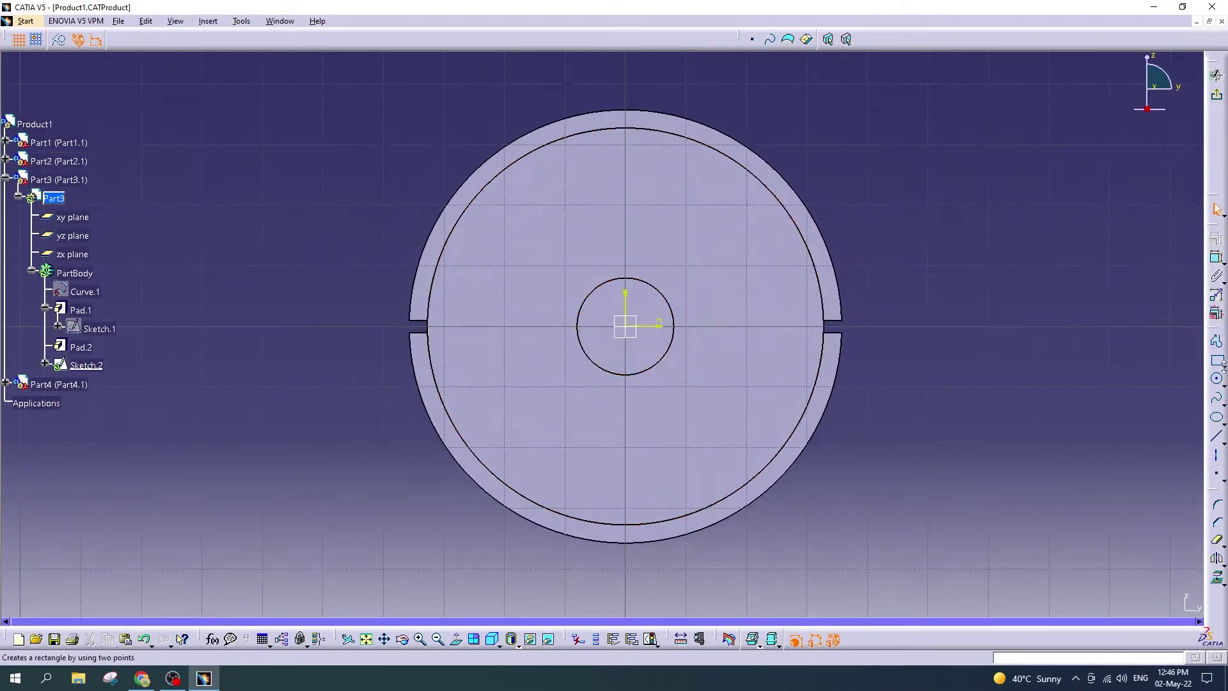
click(684, 290)
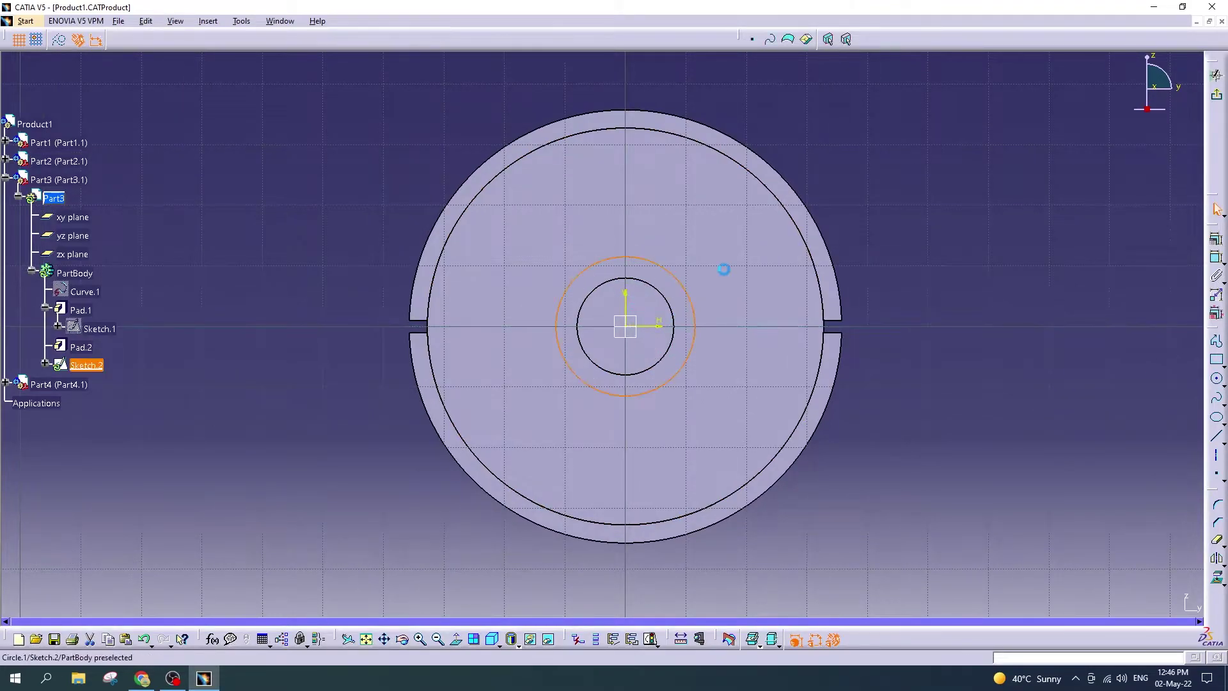
Step: Draw a second circle centred on the origin with a 12 mm radius
click(1217, 379)
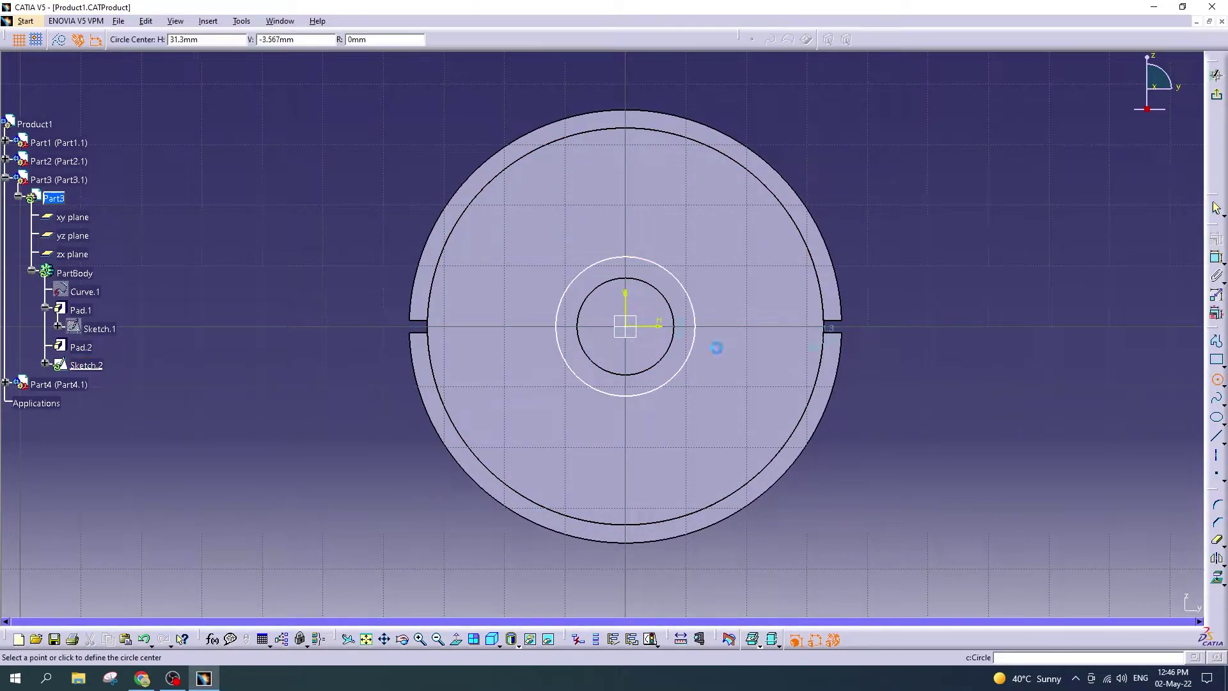
click(625, 326)
click(630, 238)
double_click(637, 240)
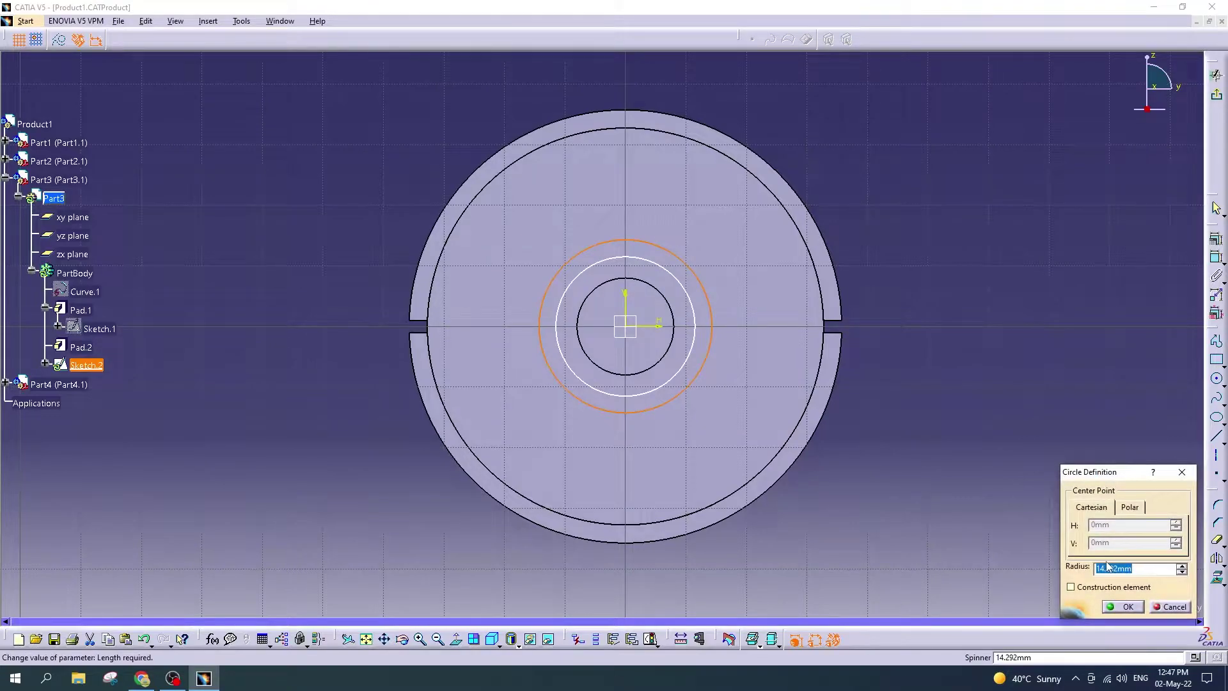
text(12)
key(Return)
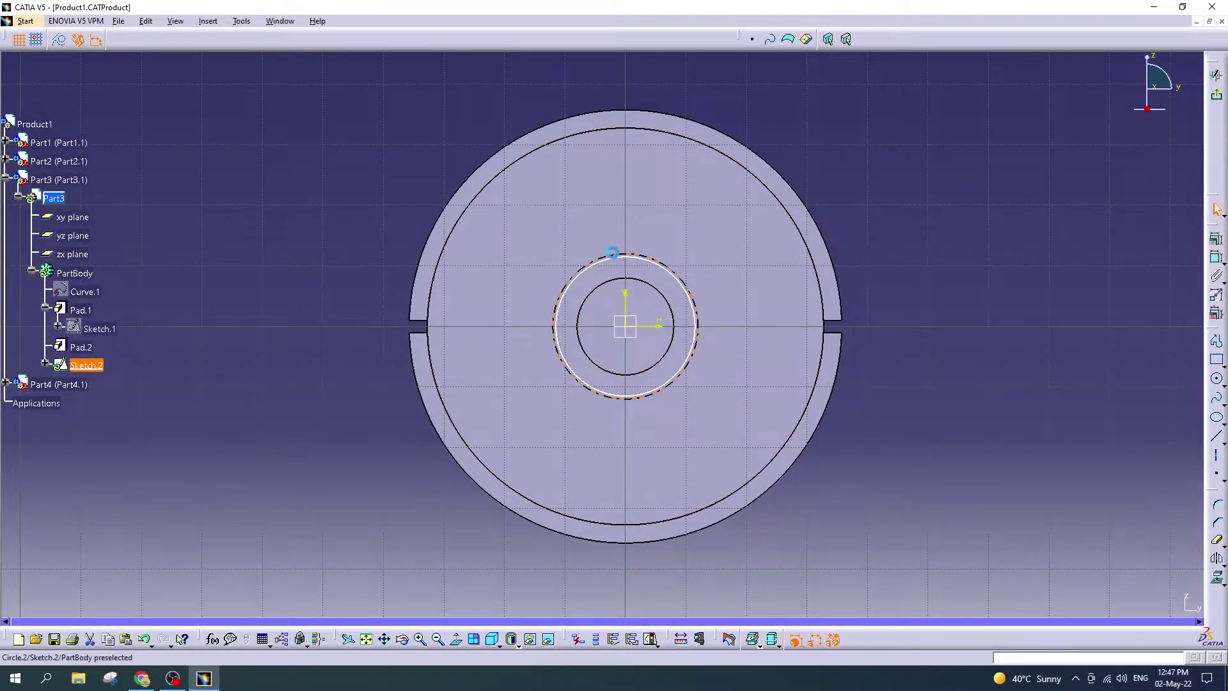
Step: Make the new circle concentric with the shaft's circle and exit the sketch
click(612, 253)
ctrl+click(631, 278)
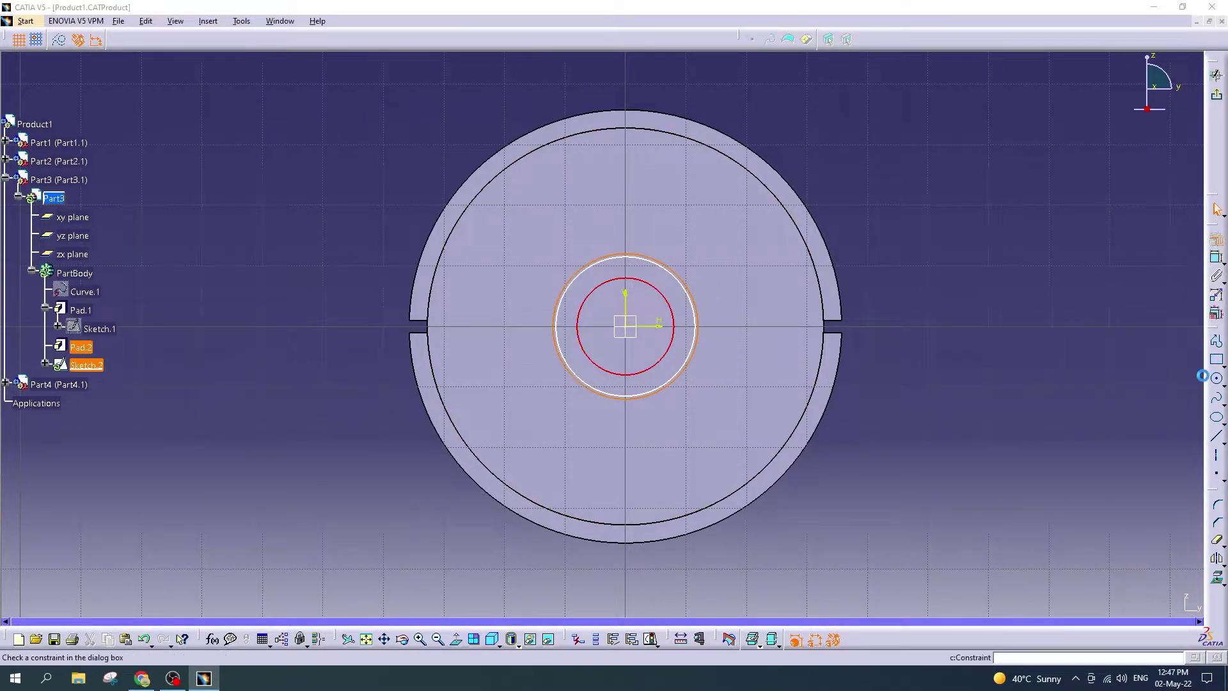
click(1133, 485)
click(1124, 603)
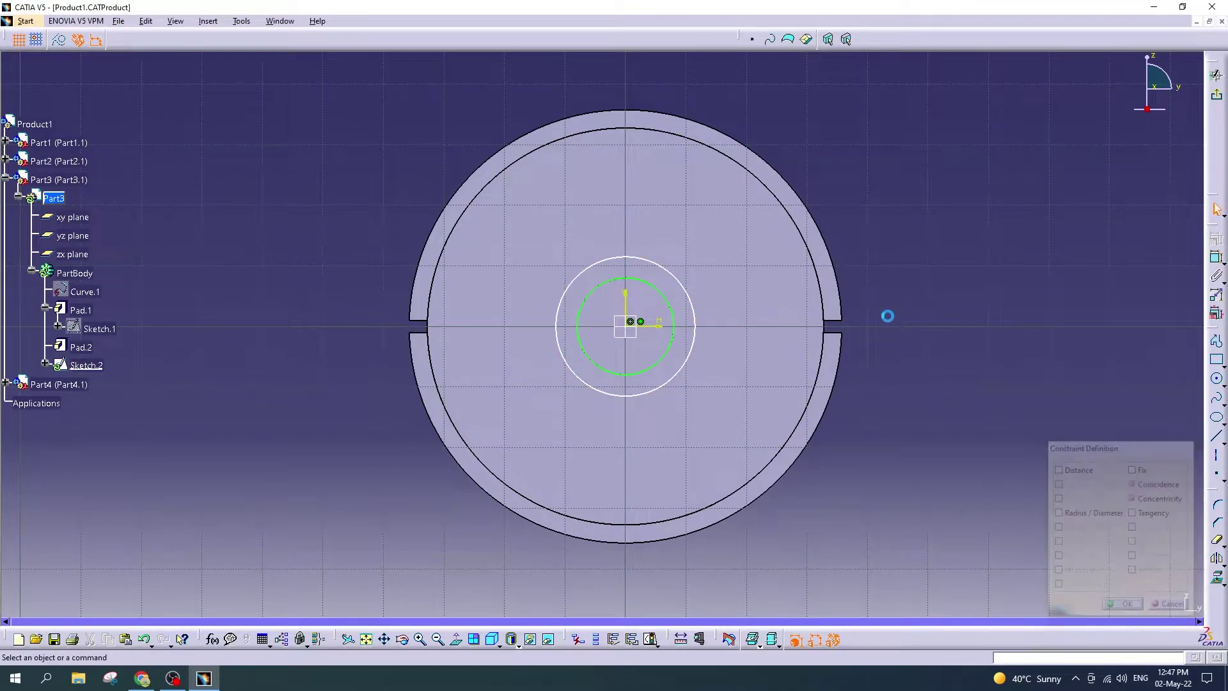
double_click(677, 277)
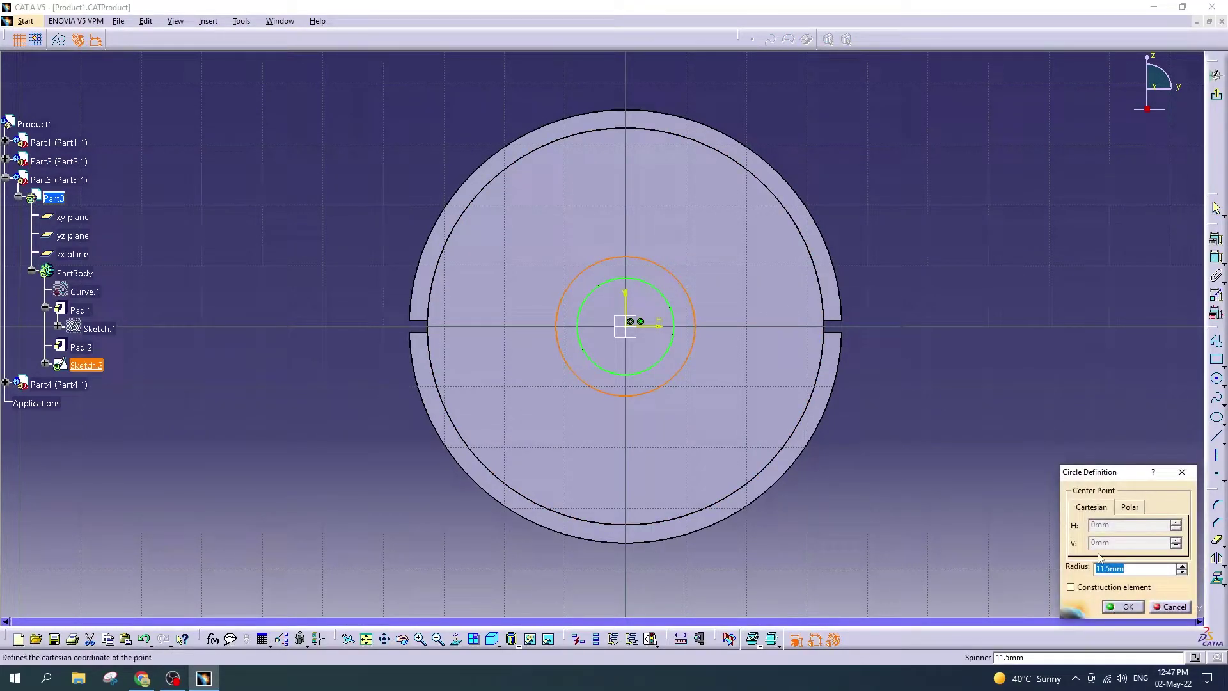
text(1)
key(Return)
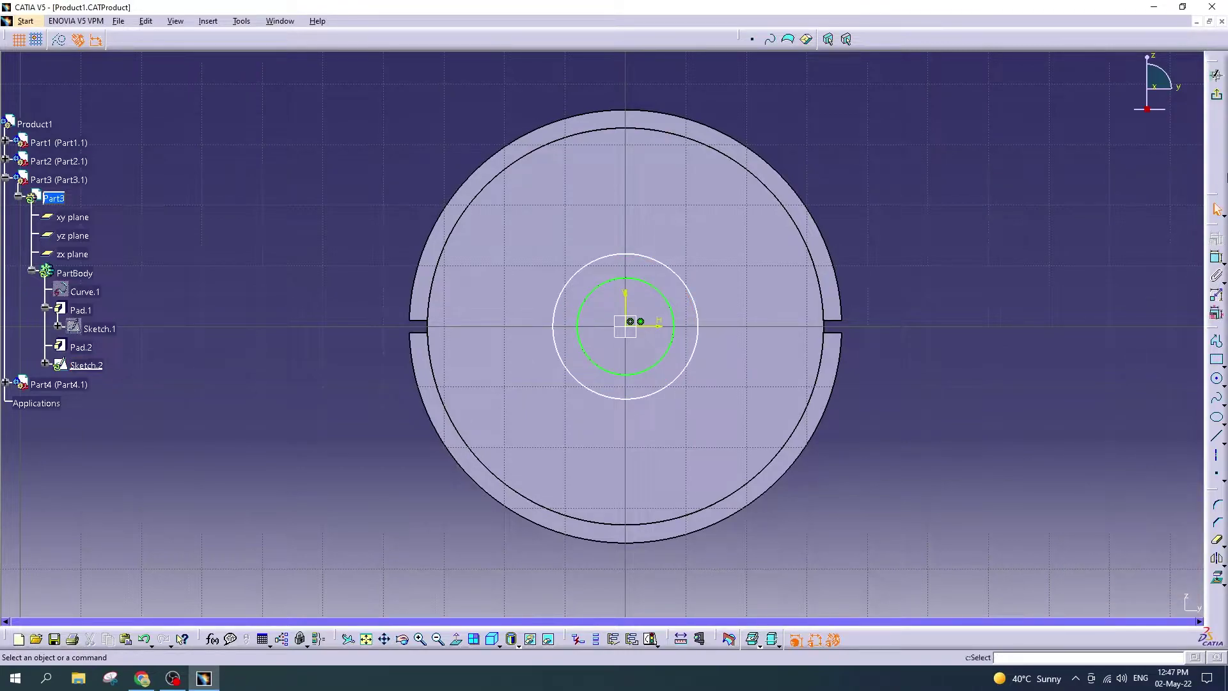
click(1216, 94)
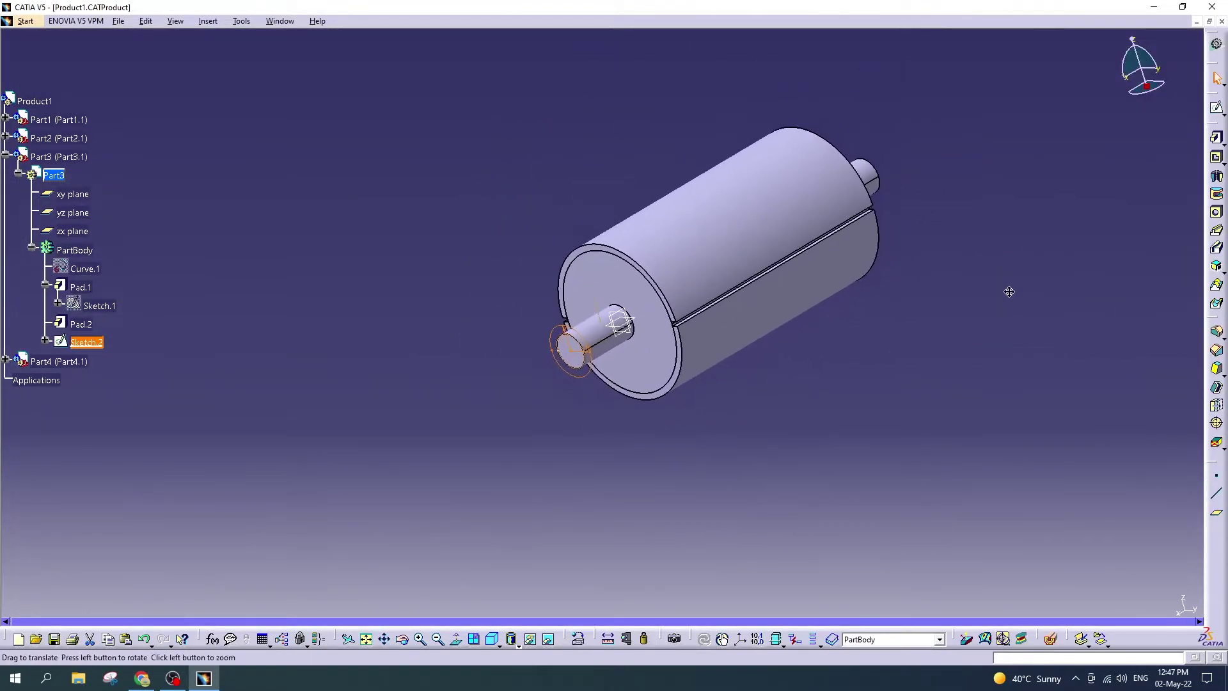
Step: Pad Sketch.2 5 mm in the reversed direction as Pad.3 on the shaft end
click(1217, 137)
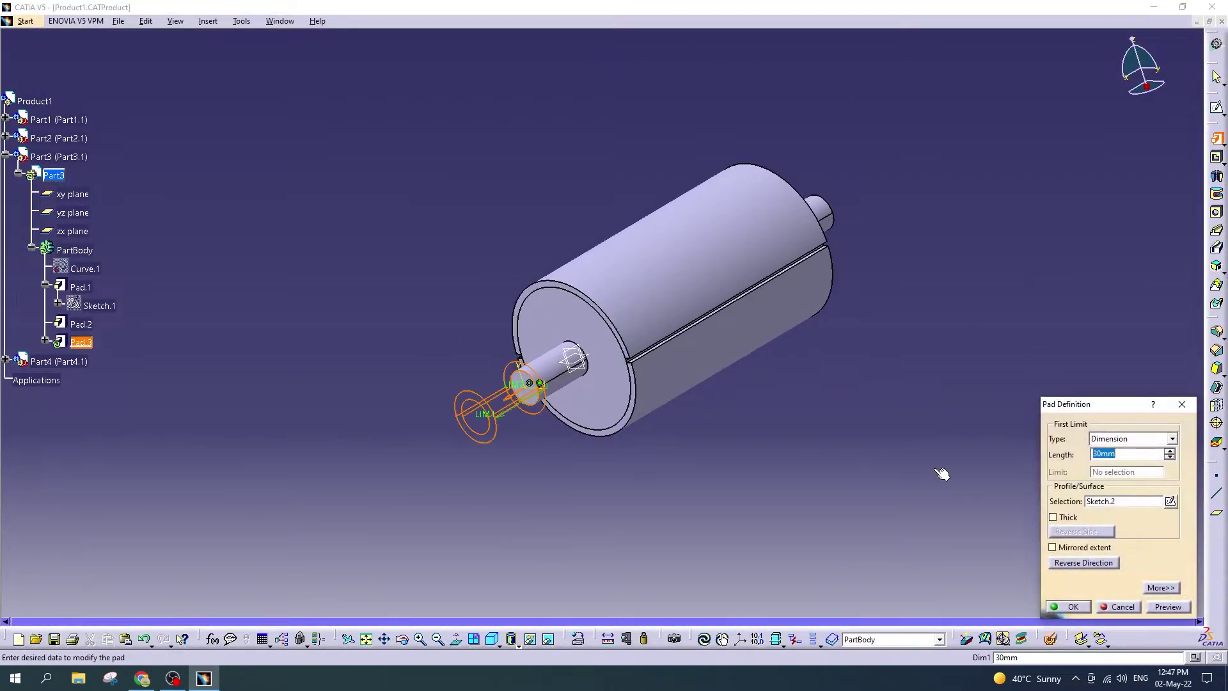
click(1093, 566)
drag(1116, 456, 1053, 458)
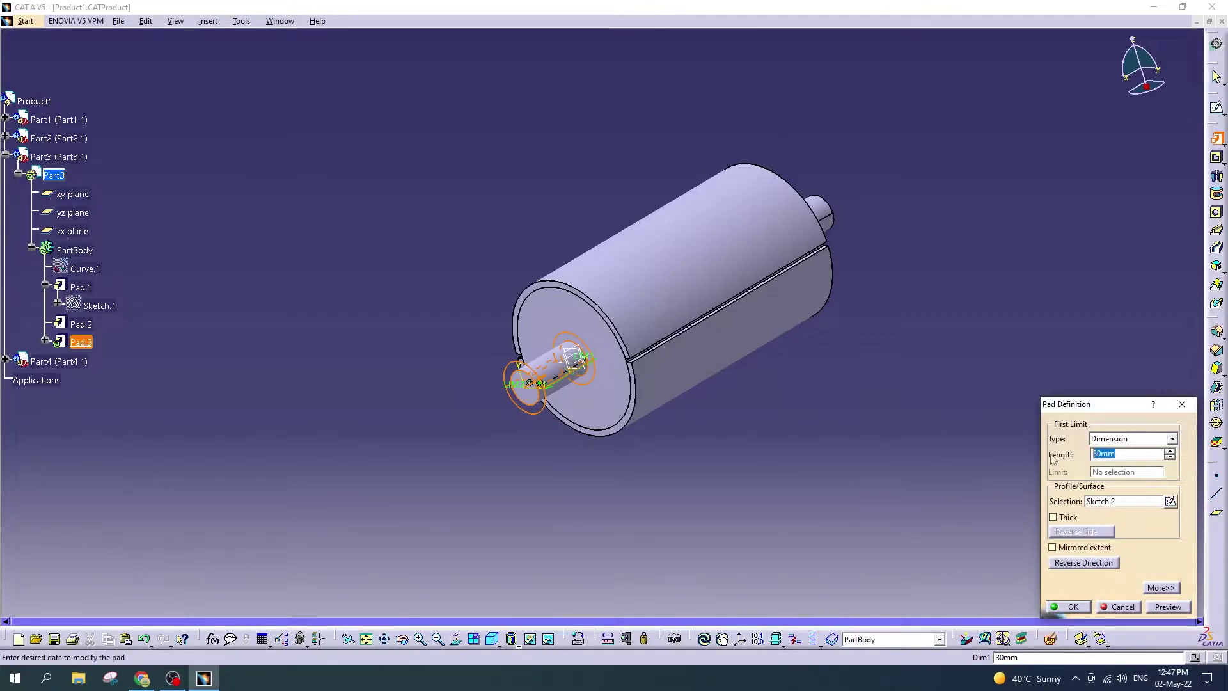
text(5)
key(Return)
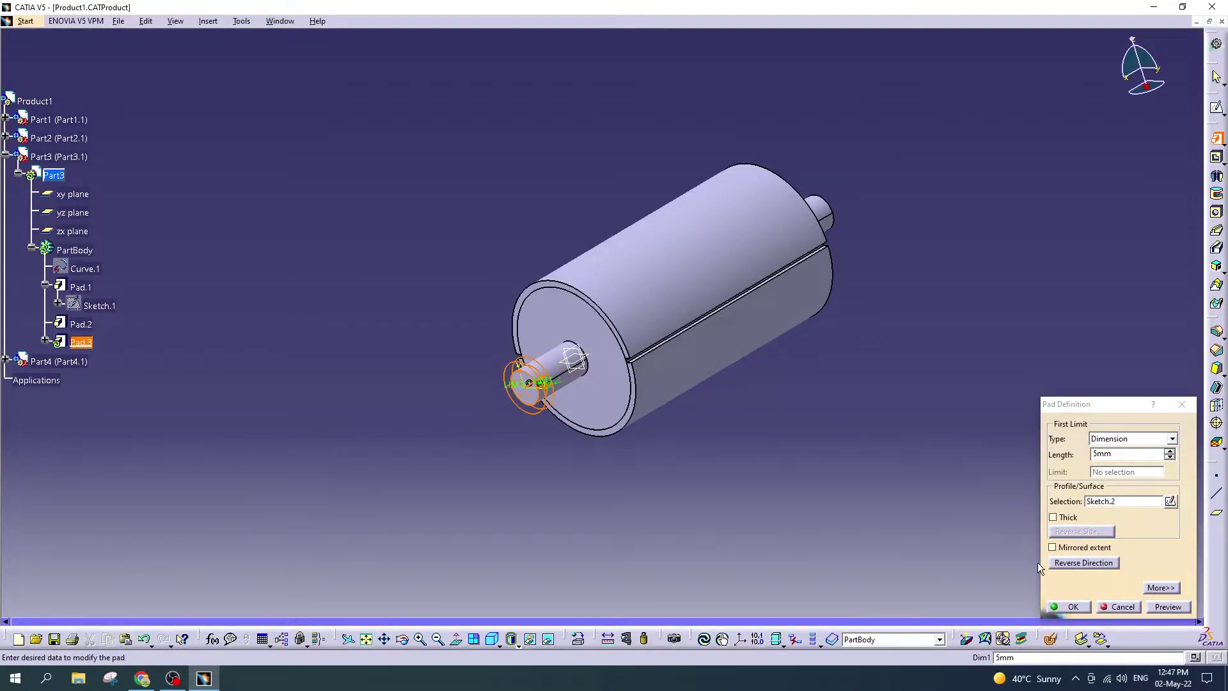
click(1069, 607)
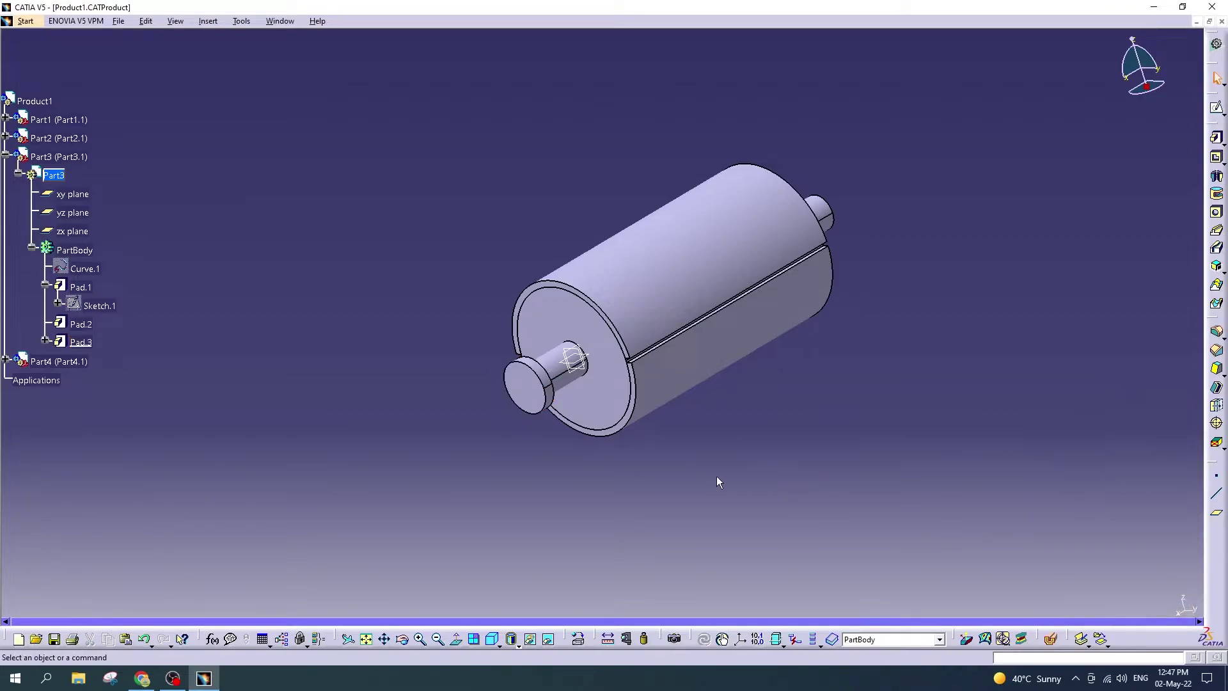
mouse_move(716, 476)
ctrl+middle_down()
mouse_move(749, 463)
mouse_move(755, 436)
ctrl+middle_up()
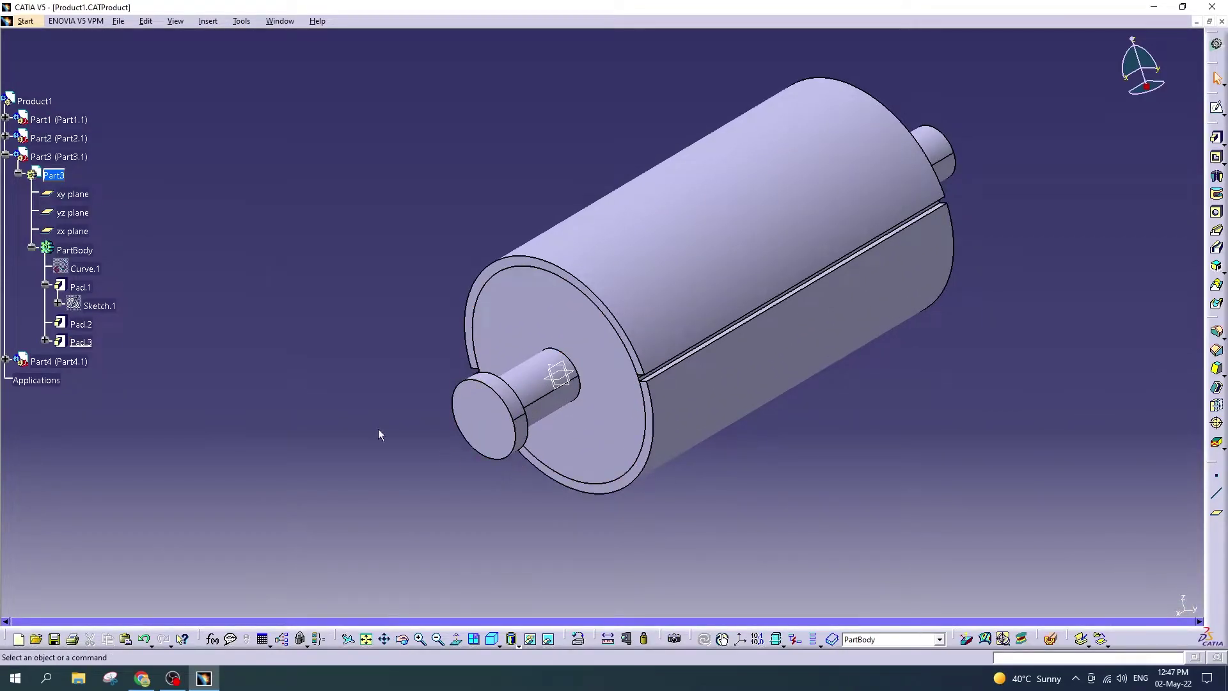
Step: Change the Sketch.2 circle radius to 10 mm
click(44, 340)
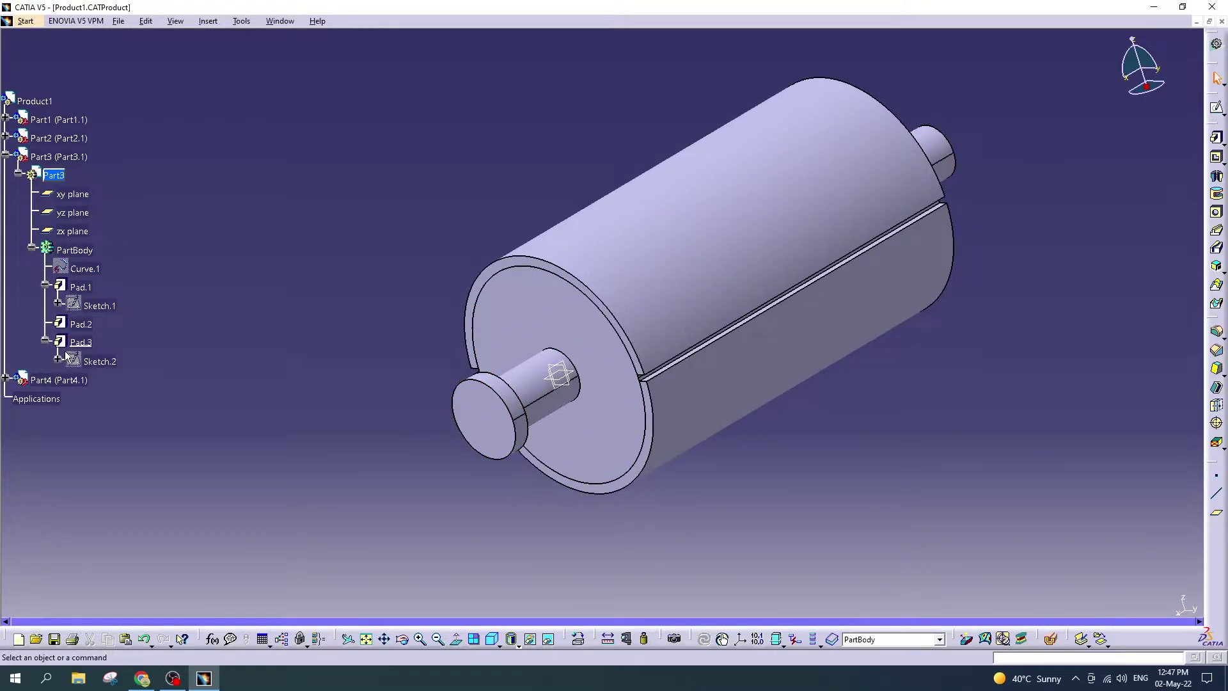
double_click(88, 360)
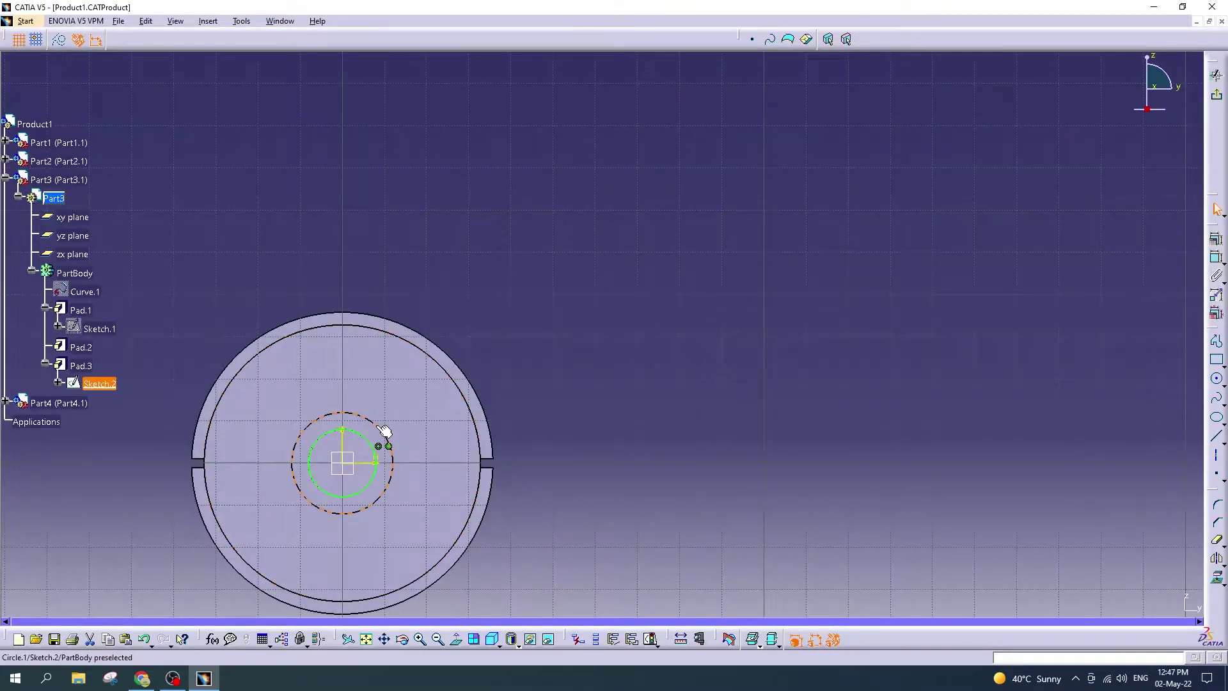
double_click(384, 435)
text(10mm)
key(Return)
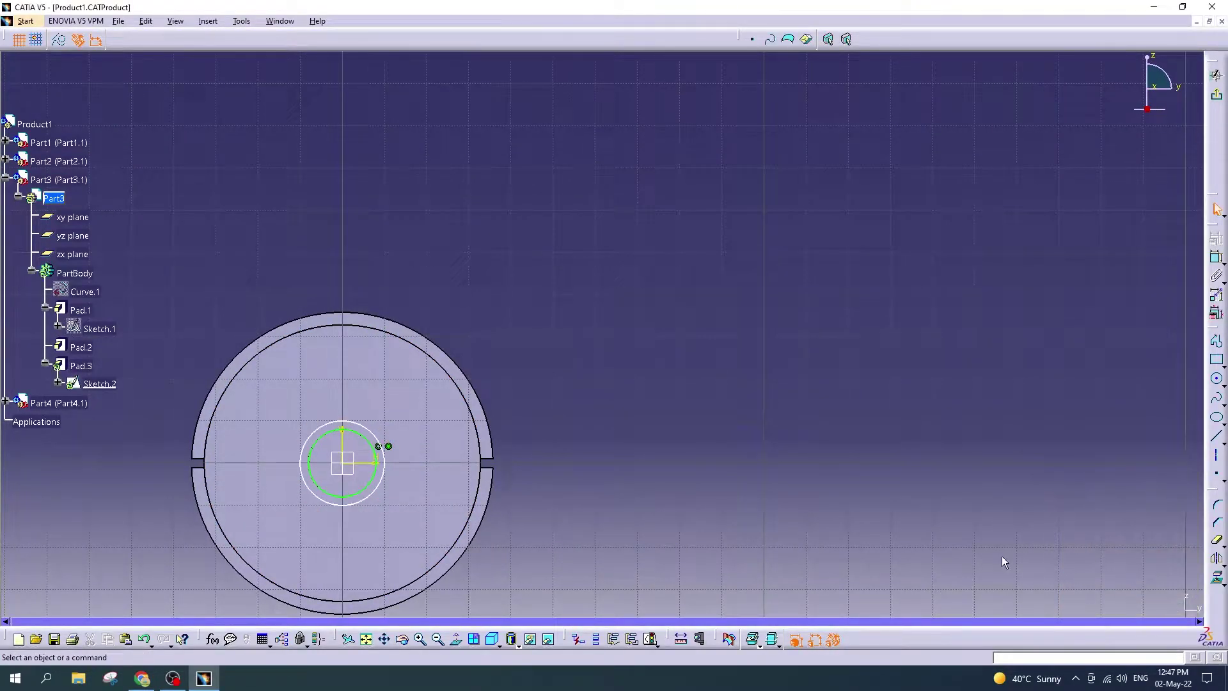
click(1217, 75)
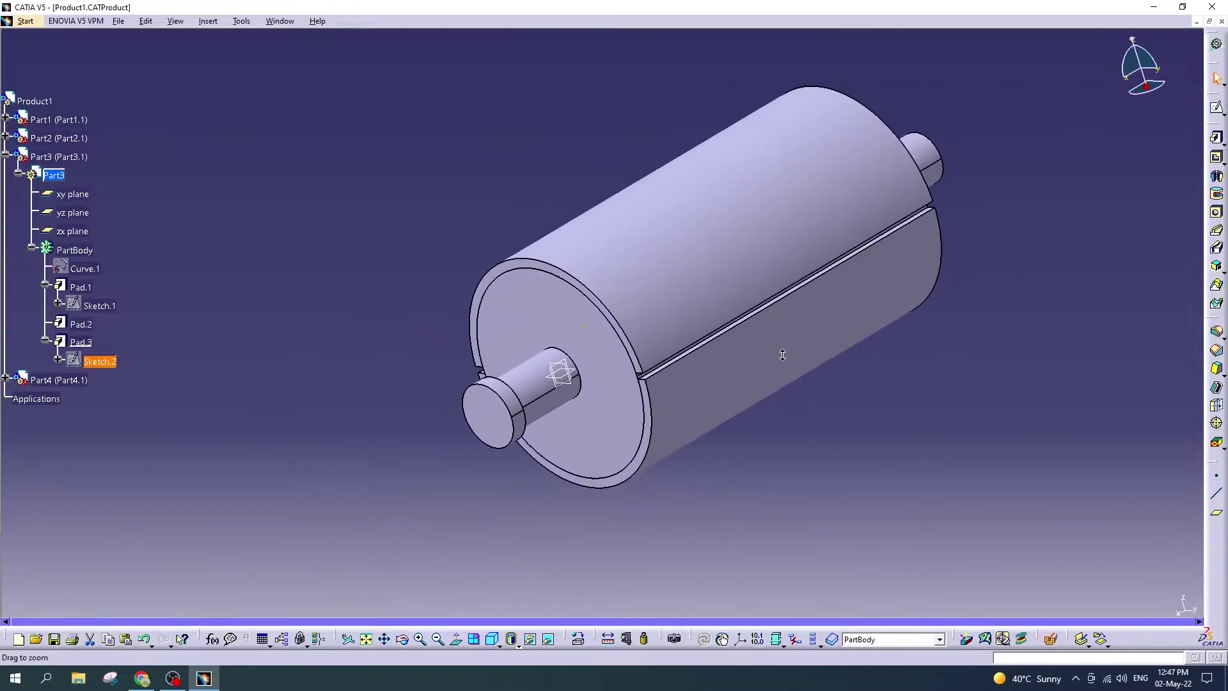
Step: Change Pad.3's length to 10 mm
double_click(80, 342)
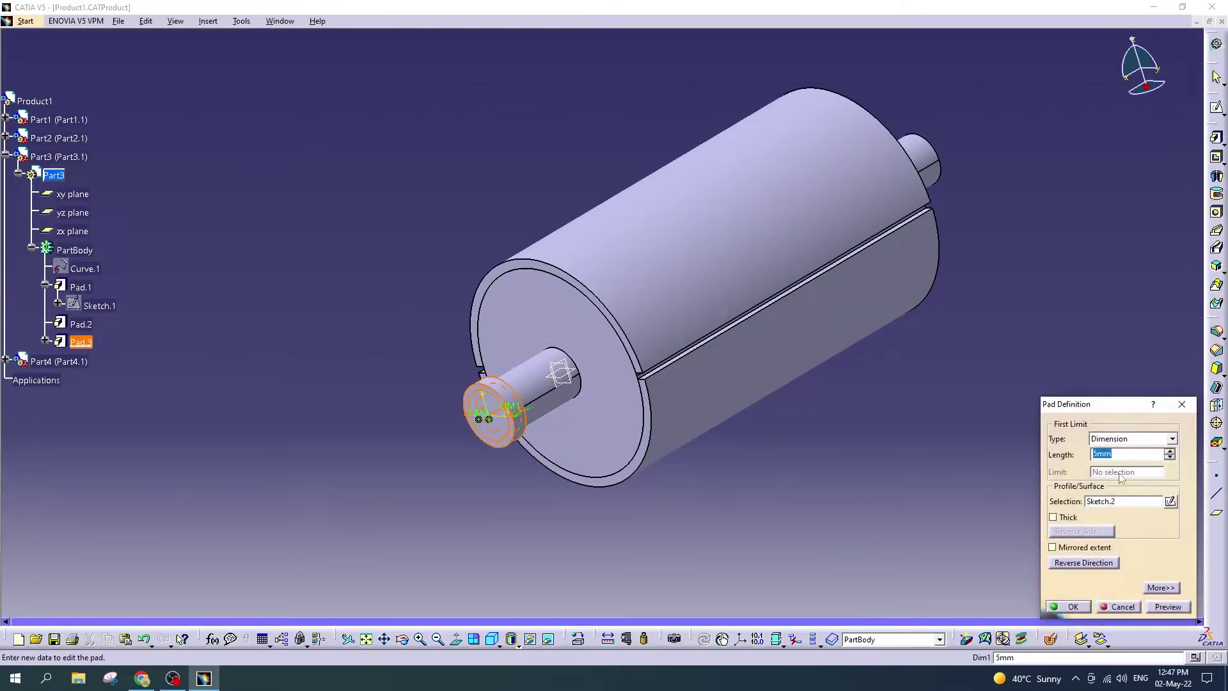
text(10)
click(1074, 607)
mouse_move(890, 441)
middle_down()
mouse_move(831, 433)
mouse_move(777, 461)
middle_up()
click(113, 344)
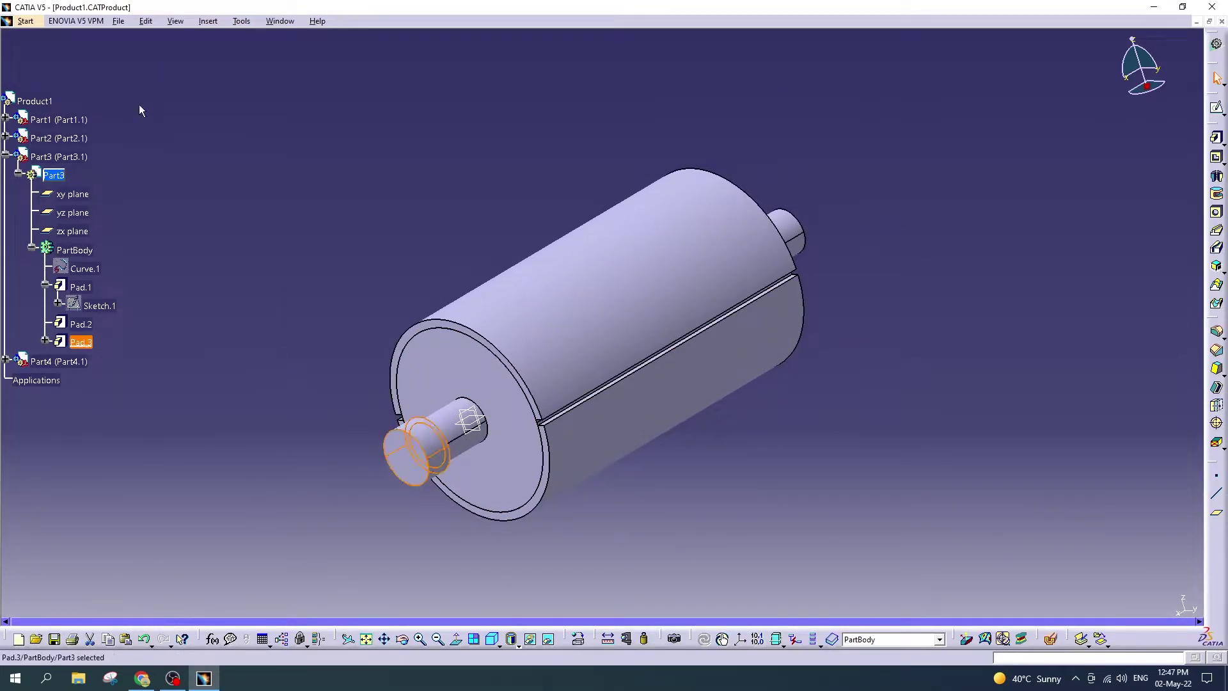
Step: Create Plane.1 offset from the yz plane in the flipped direction
click(209, 21)
click(371, 320)
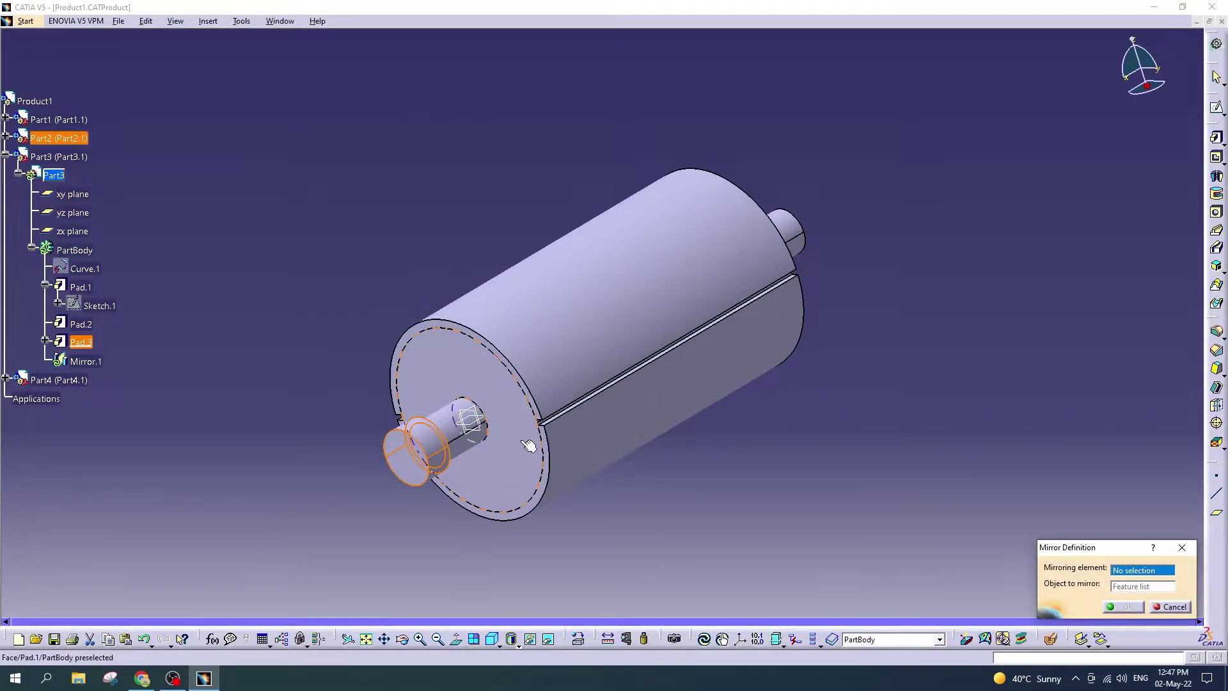
click(1172, 607)
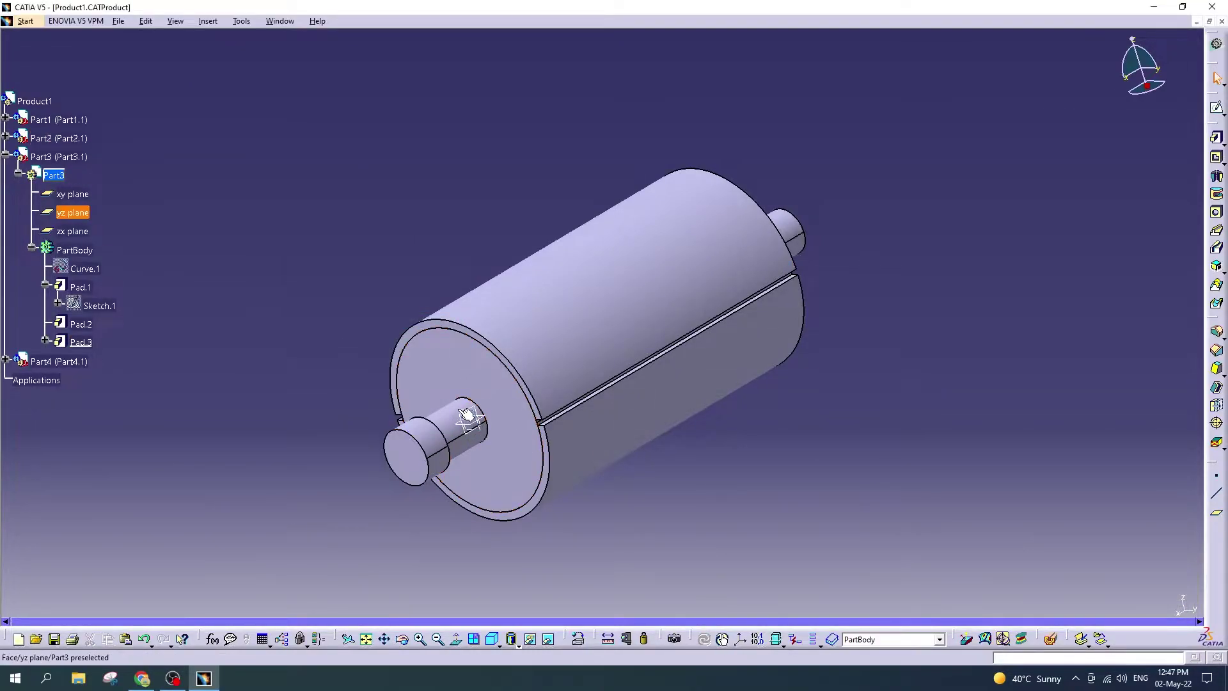
click(1219, 514)
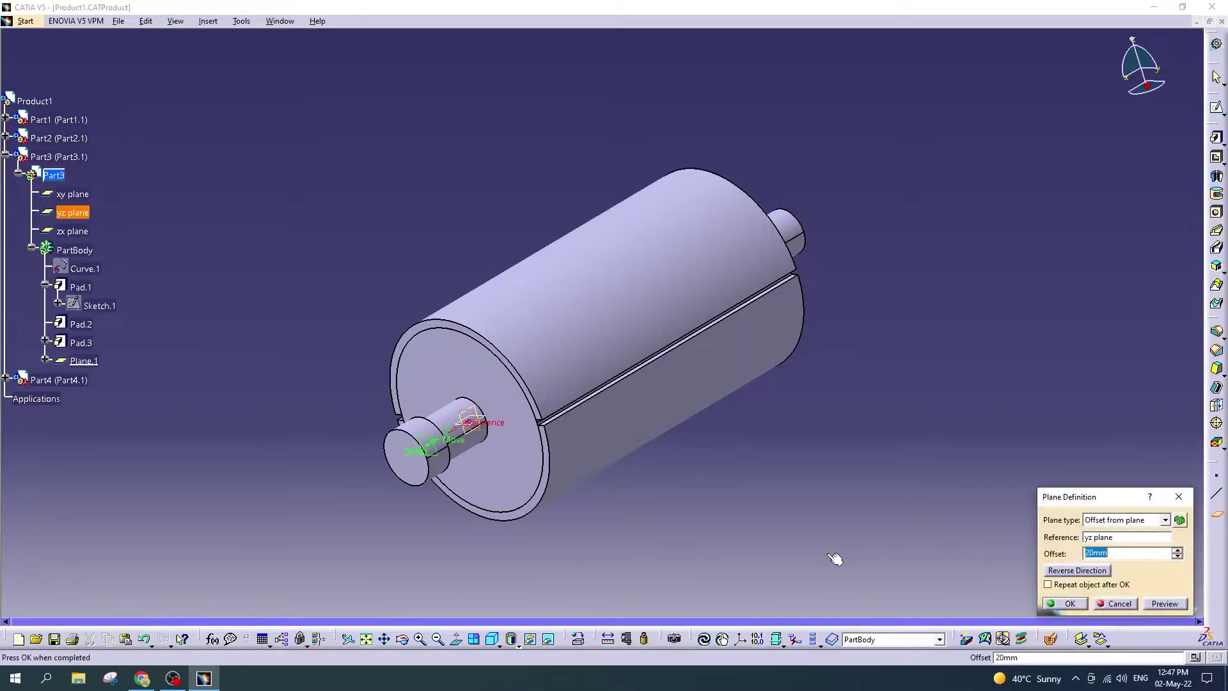
click(1102, 576)
click(1065, 604)
Step: Mirror Pad.3 across Plane.1 as Mirror.1 and reactivate Product1
click(81, 344)
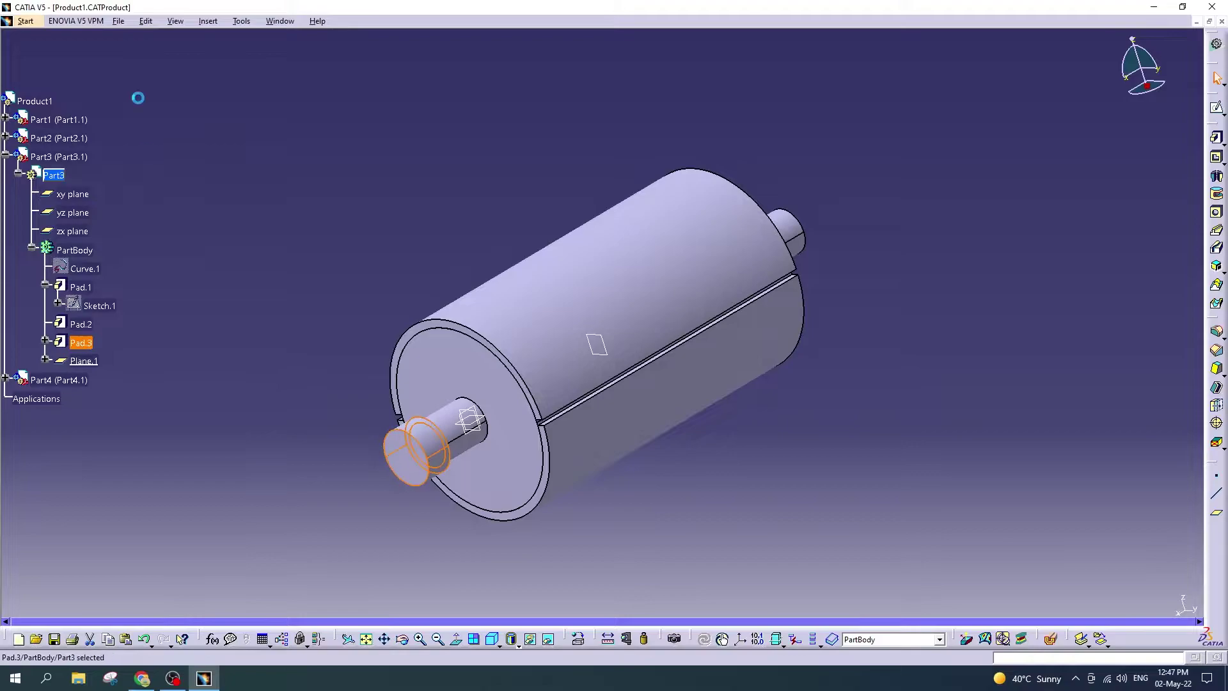
click(206, 21)
mouse_move(252, 252)
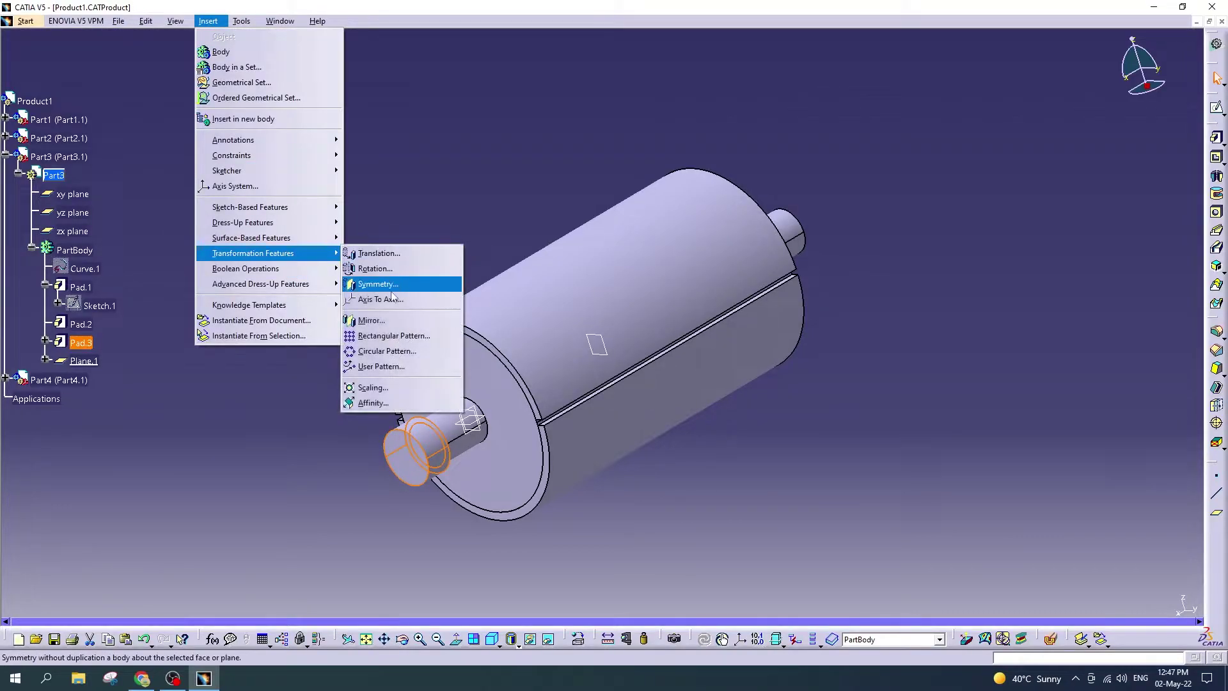
click(384, 323)
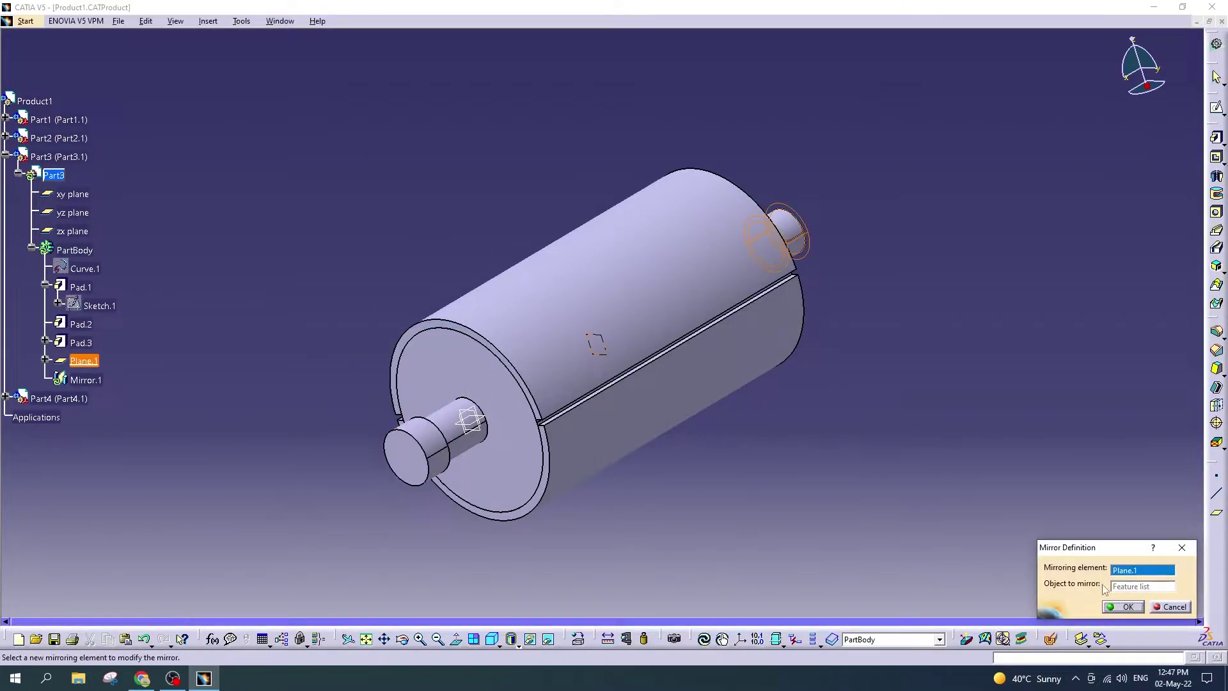
click(1124, 606)
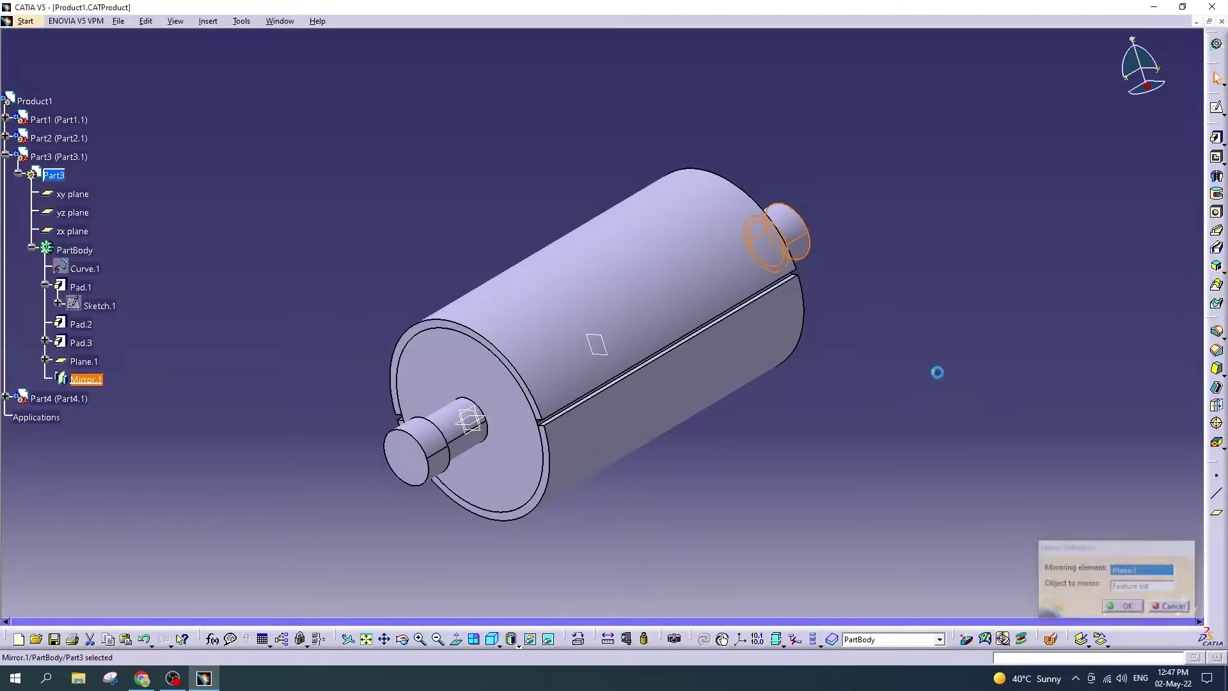
double_click(32, 102)
click(119, 22)
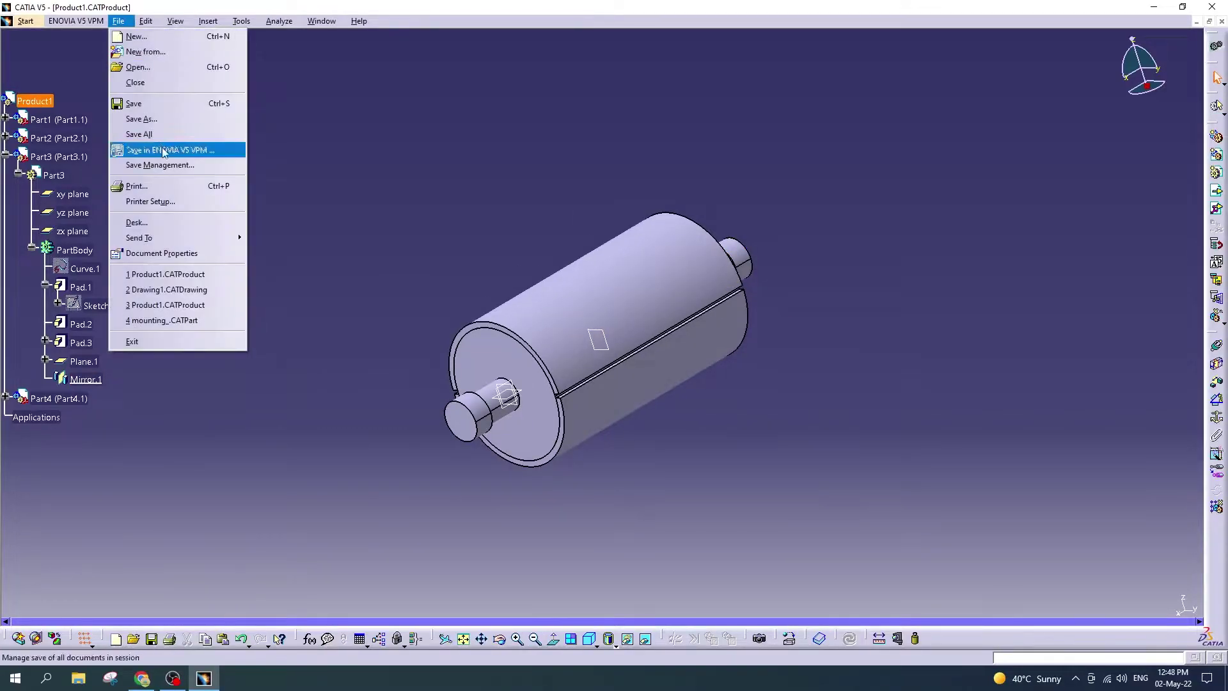
Step: Save the Product1 assembly and make Part4 the active part for editing
click(152, 106)
click(646, 374)
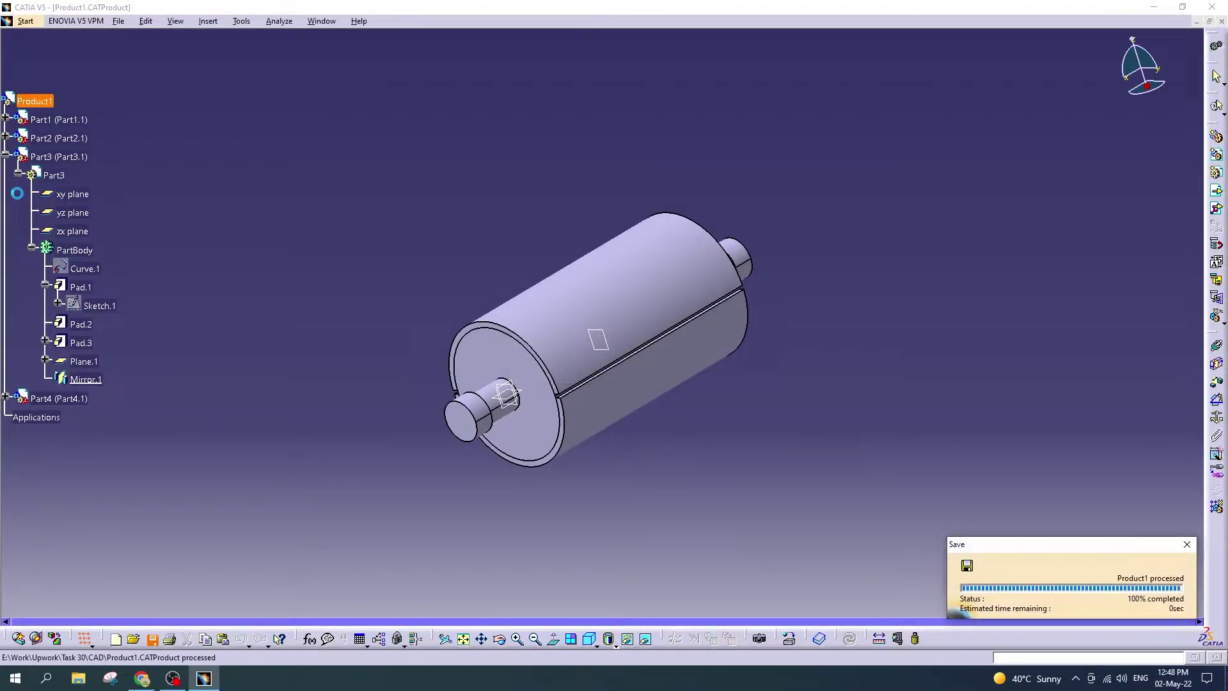
click(5, 173)
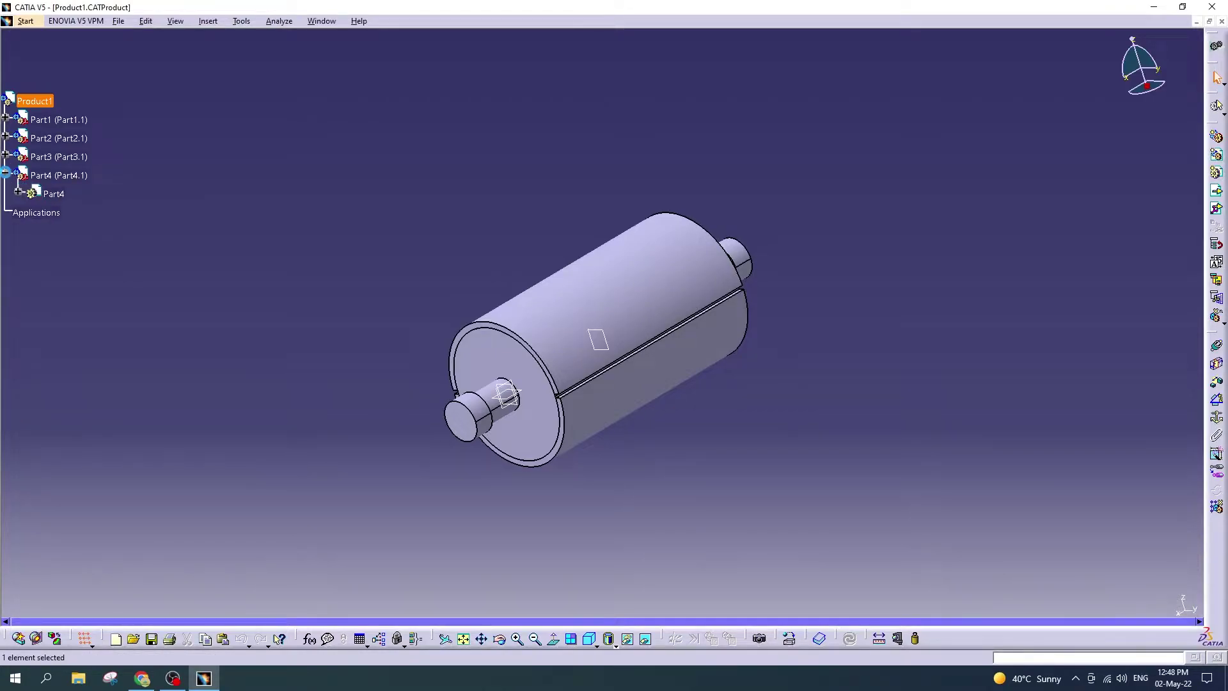
double_click(64, 196)
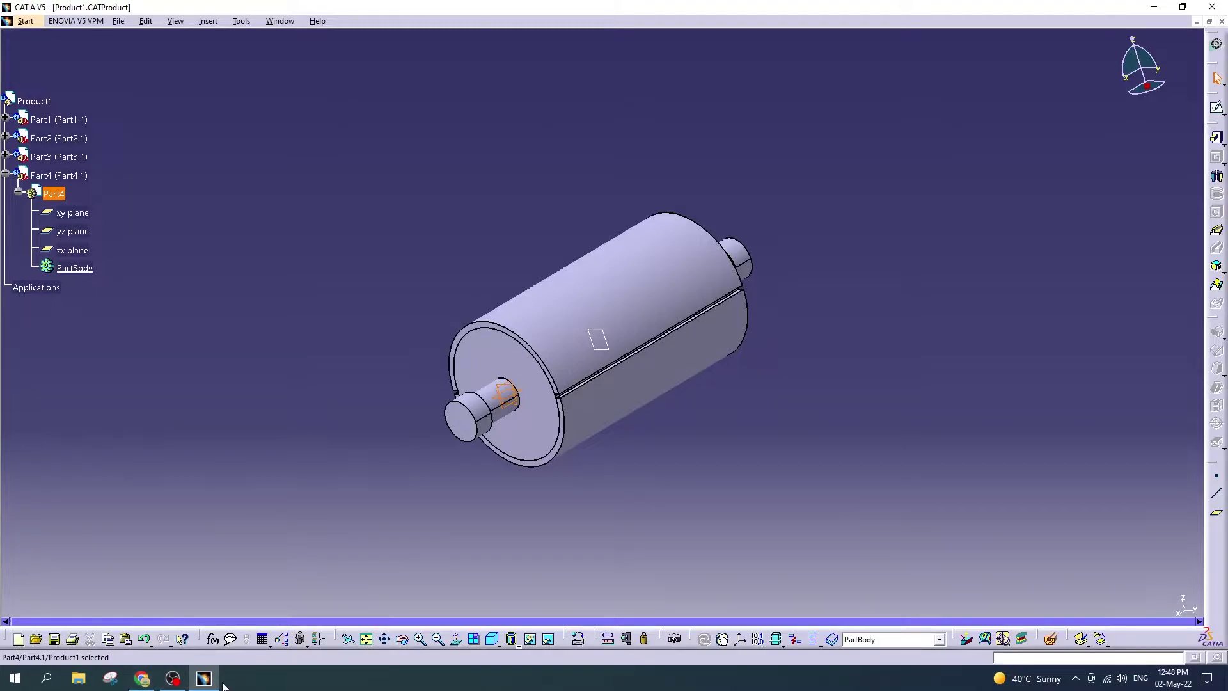
Step: View reference image 1 on the desktop, then return to CATIA
click(203, 679)
double_click(1093, 24)
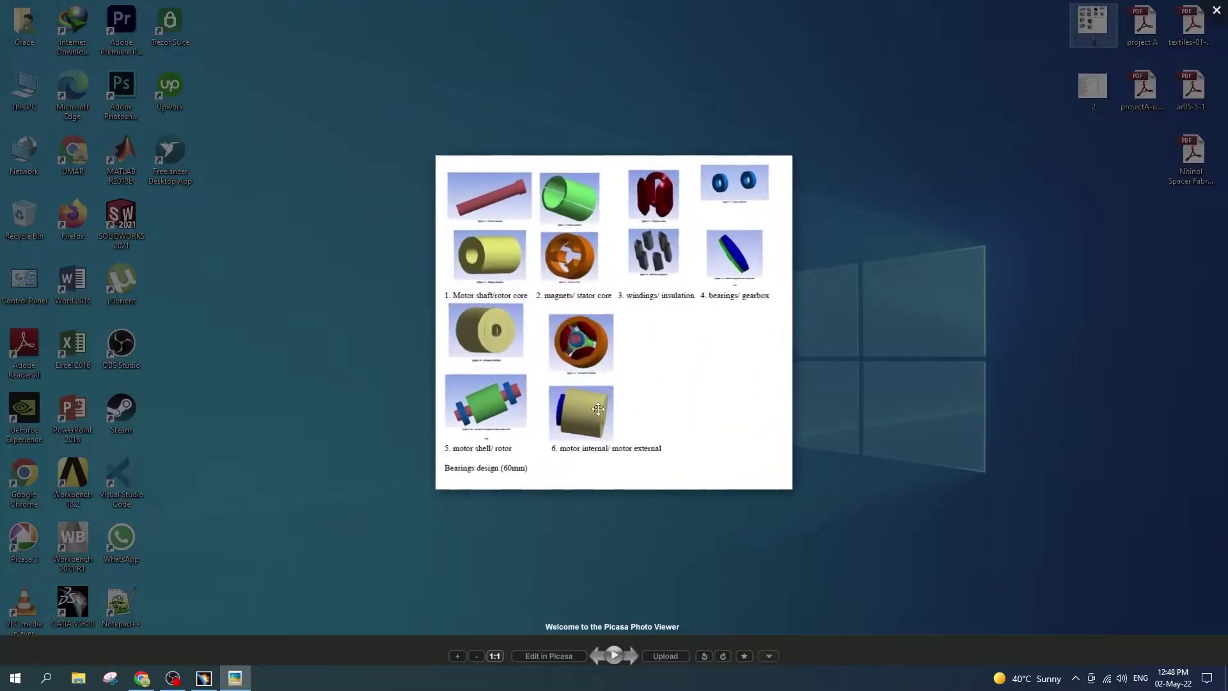
key(Escape)
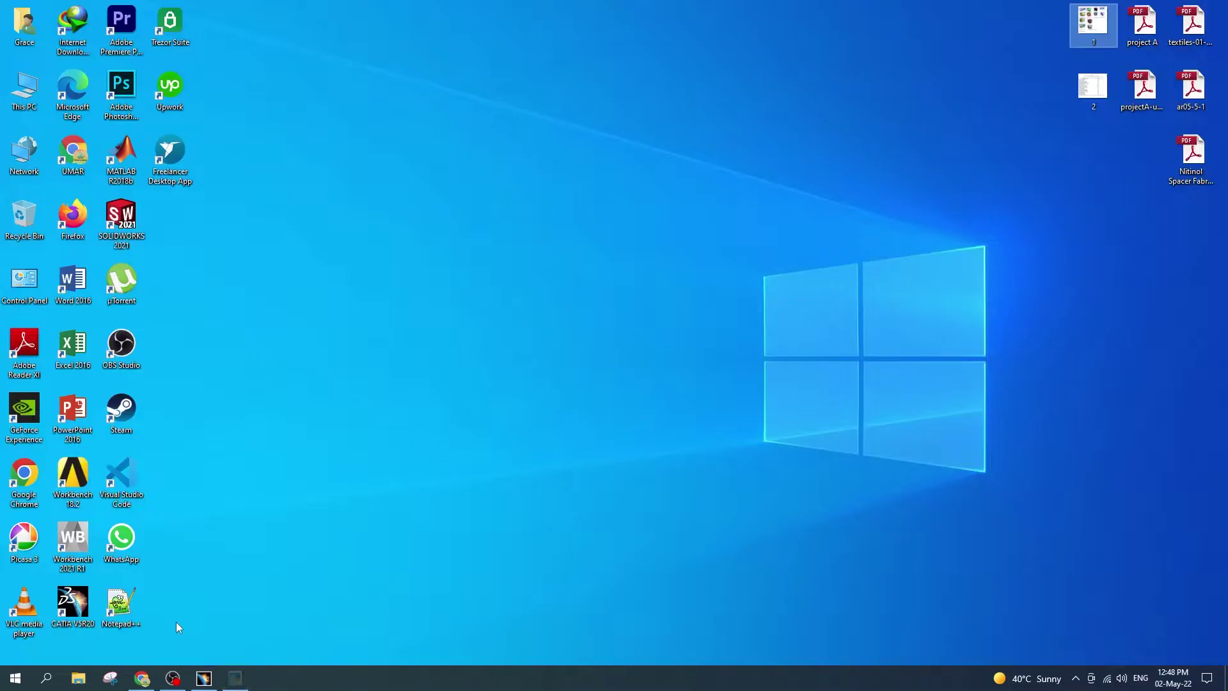
key(alt+Tab)
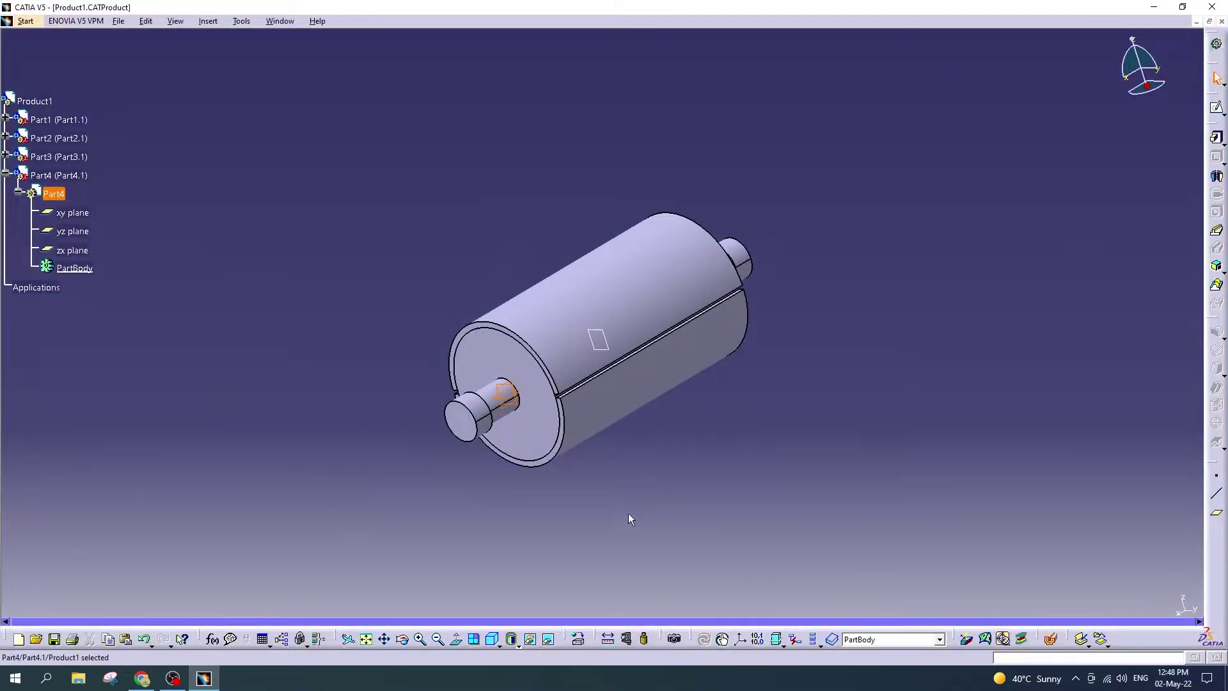
Step: Create a plane offset 10 mm from Part4's yz plane at the shaft
mouse_move(629, 513)
middle_down()
mouse_move(654, 494)
mouse_move(654, 525)
mouse_move(626, 529)
middle_up()
click(689, 528)
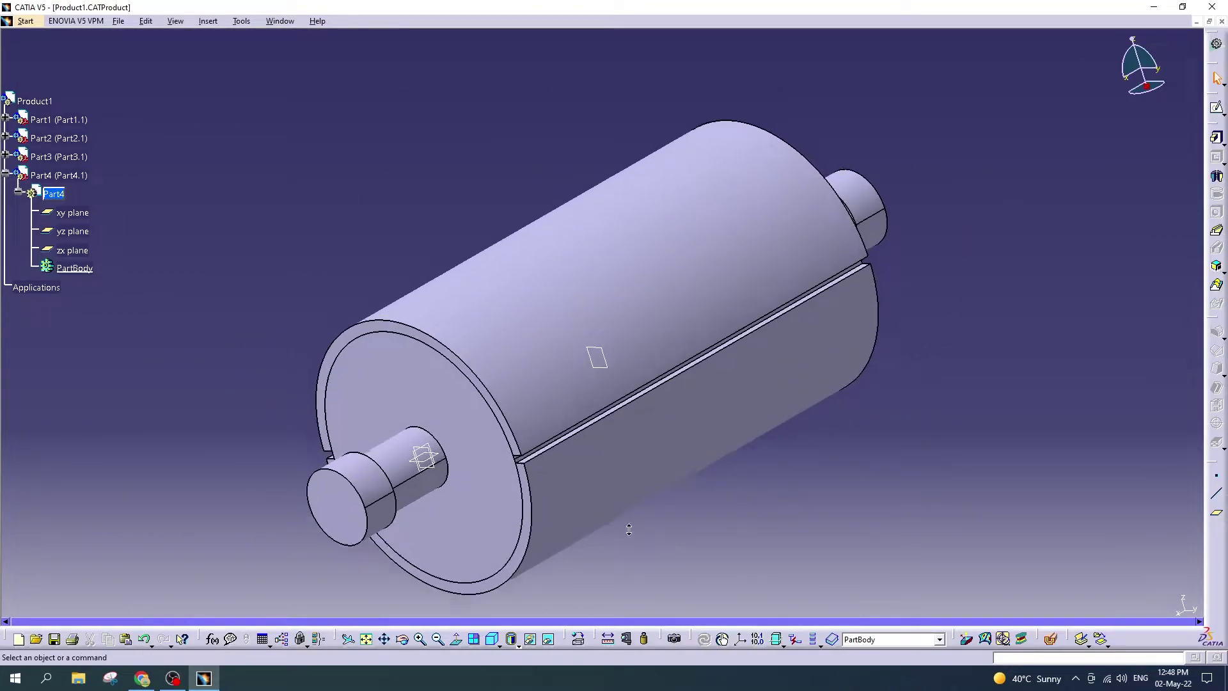
click(410, 460)
click(824, 554)
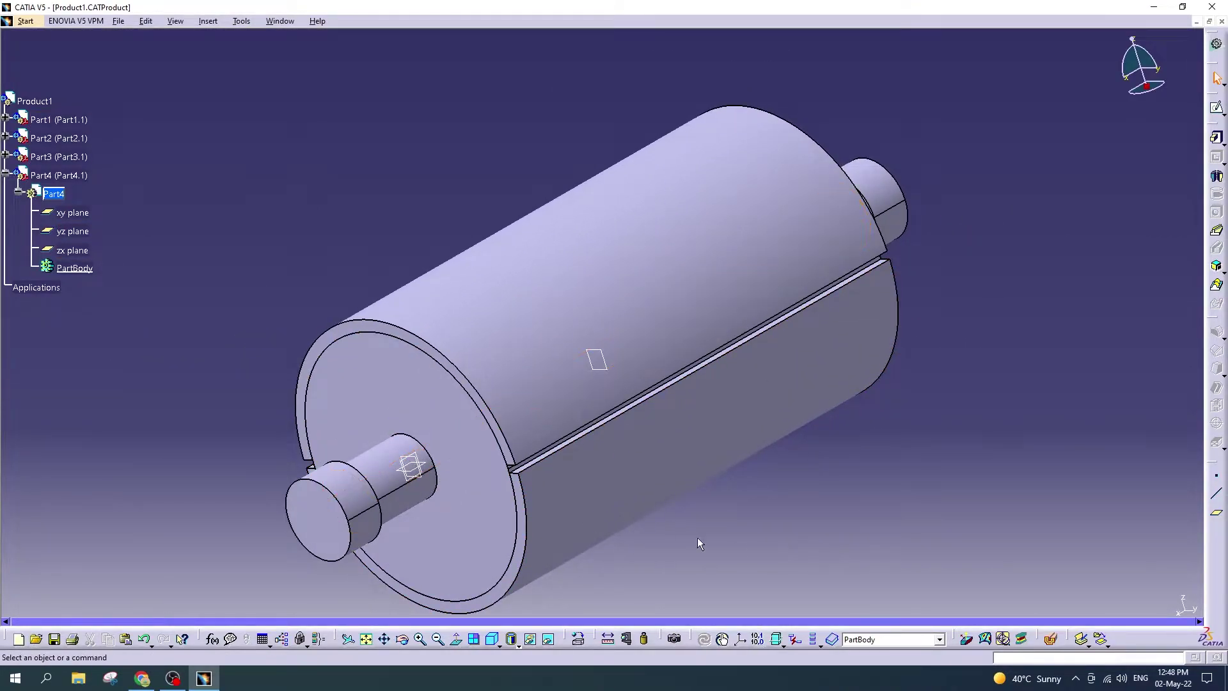
key(Down)
key(Down)
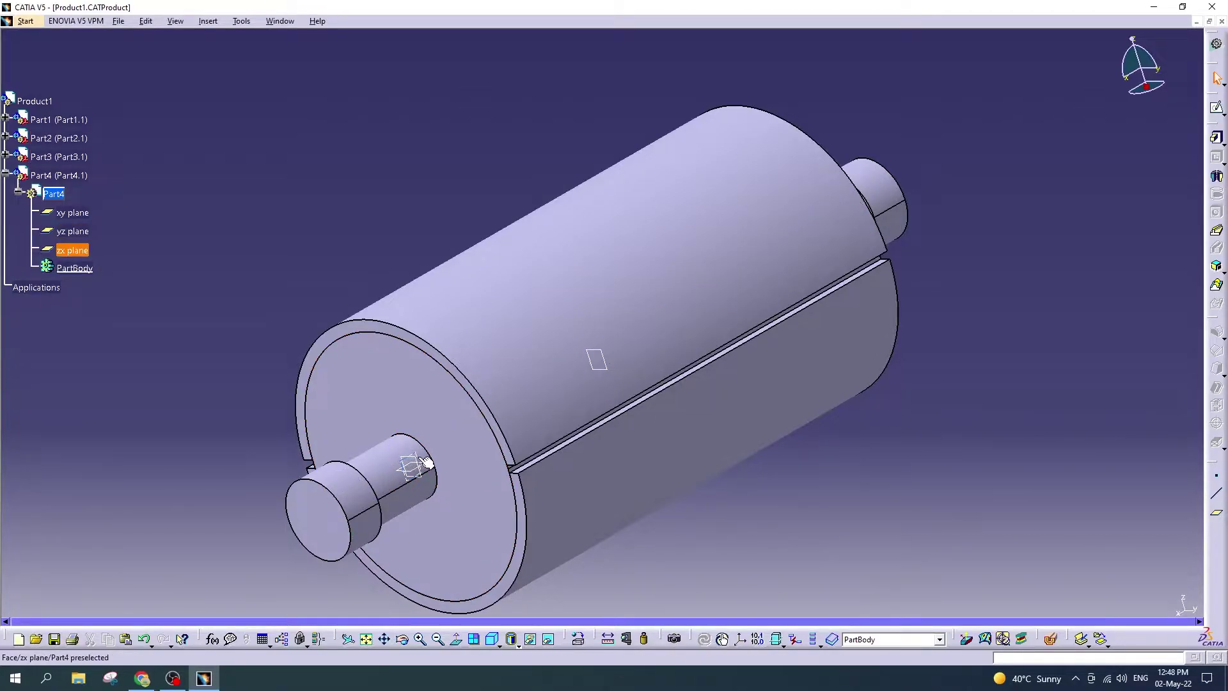
key(Down)
key(Down)
key(Down)
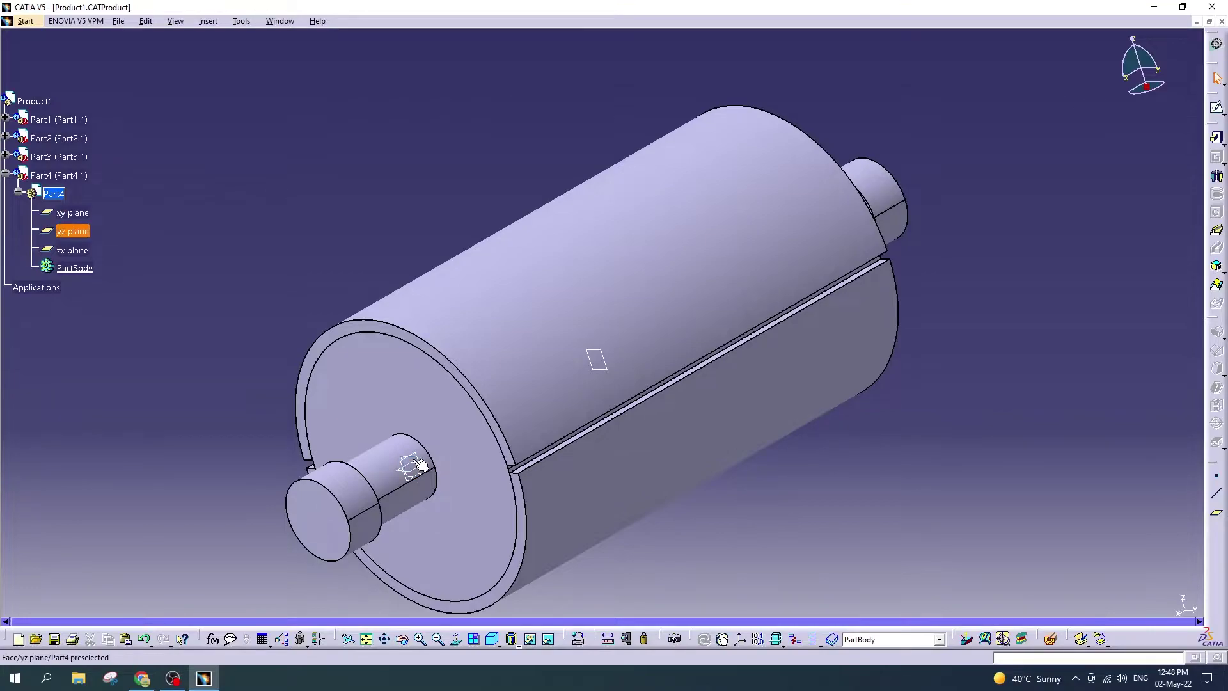
click(581, 441)
click(1217, 512)
text(10)
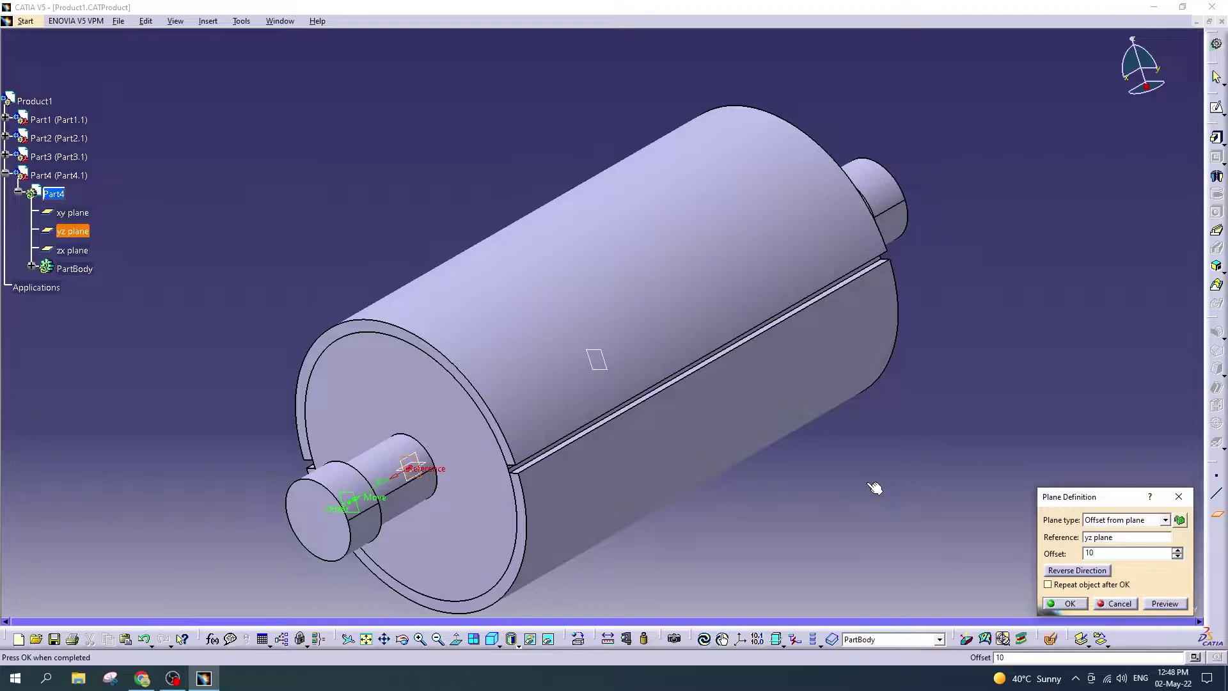
click(1069, 604)
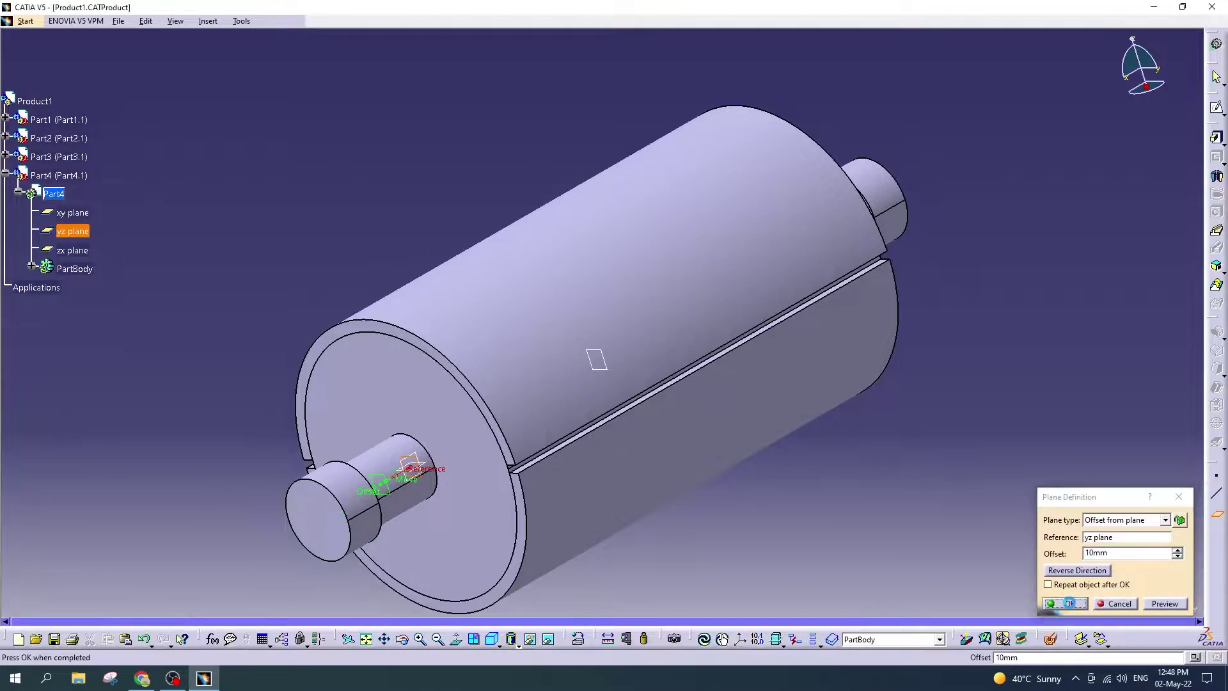
click(1161, 7)
Step: View the motor components reference image enlarged in the photo viewer, then return to CATIA
double_click(1093, 88)
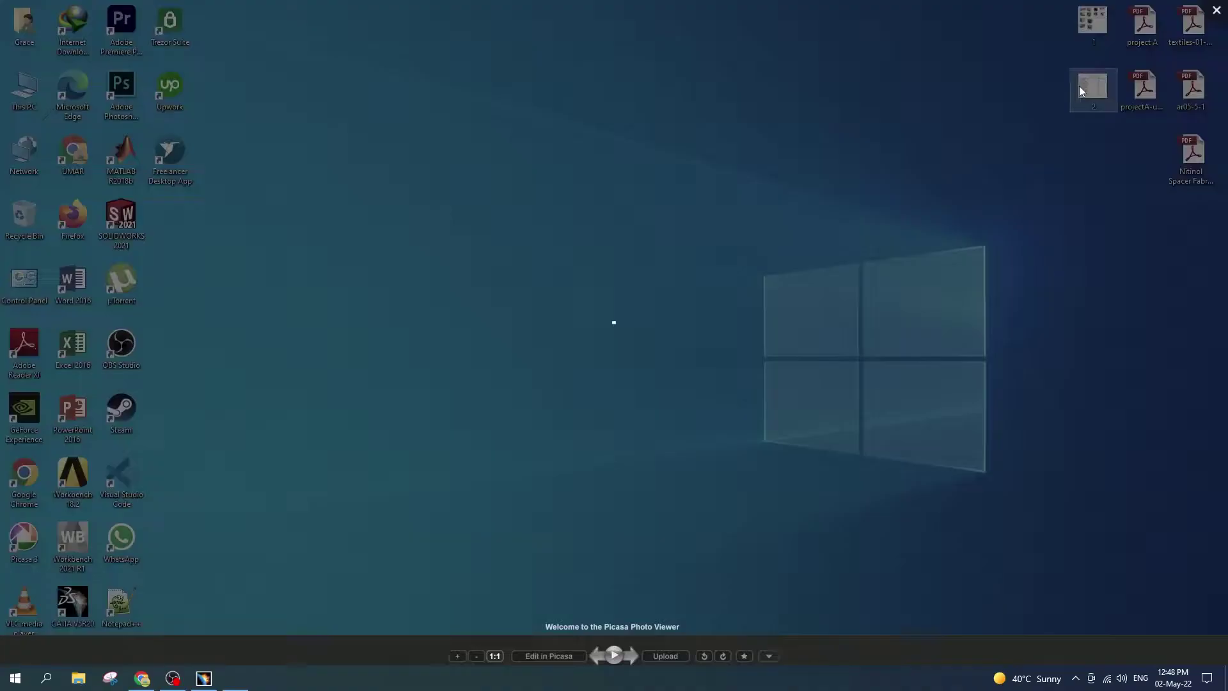
key(Left)
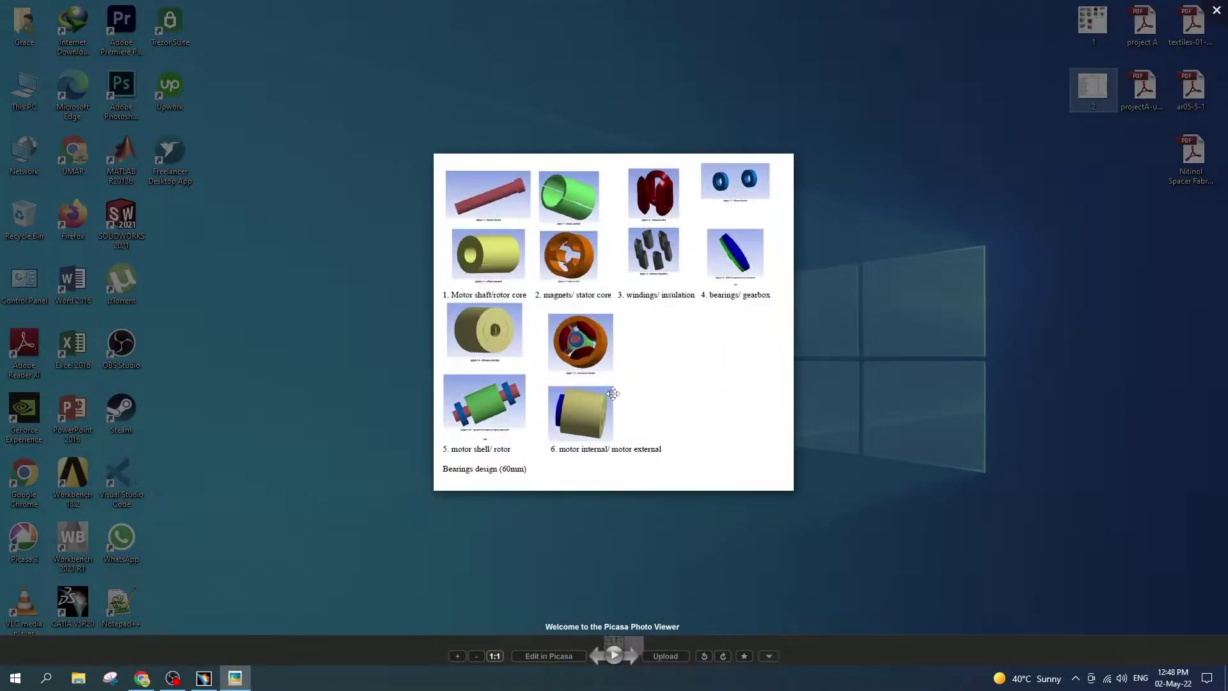
scroll(613, 394, up, 3)
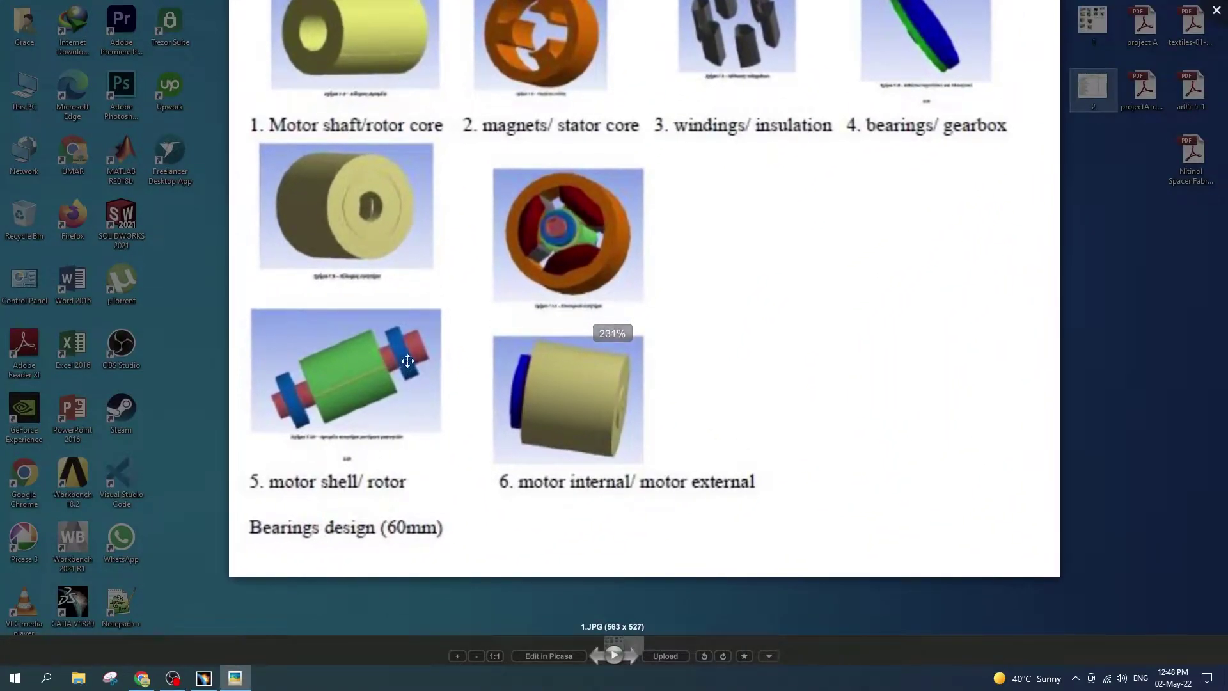
click(1217, 10)
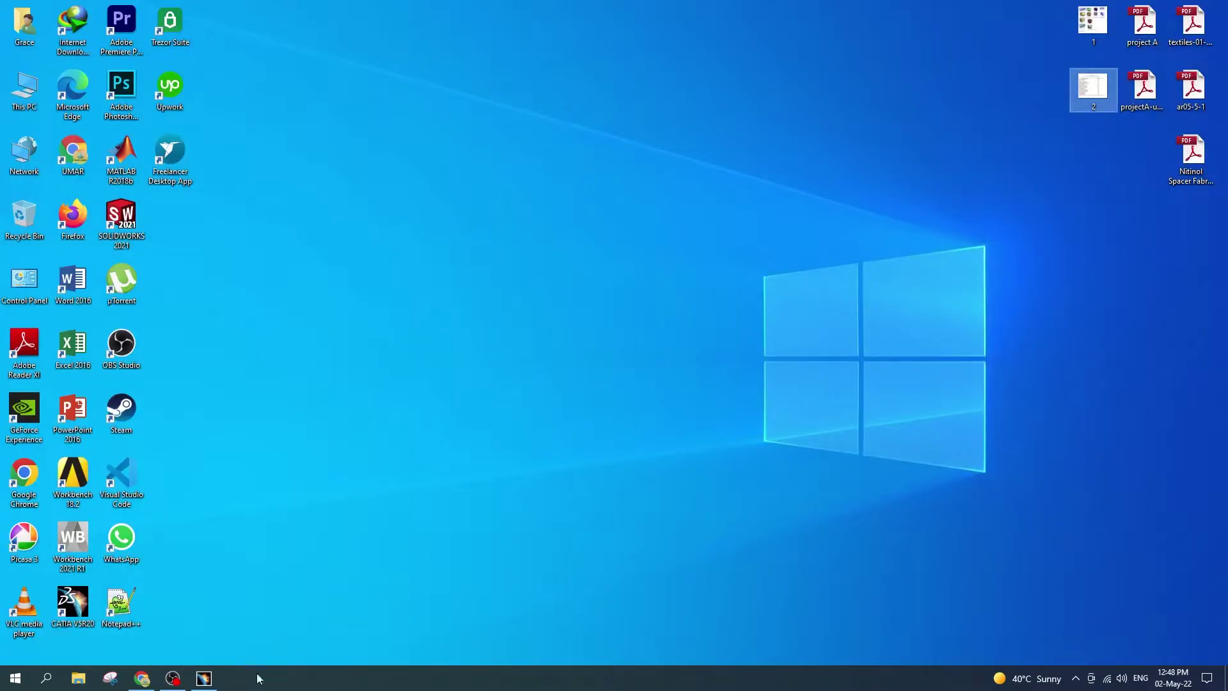
click(203, 678)
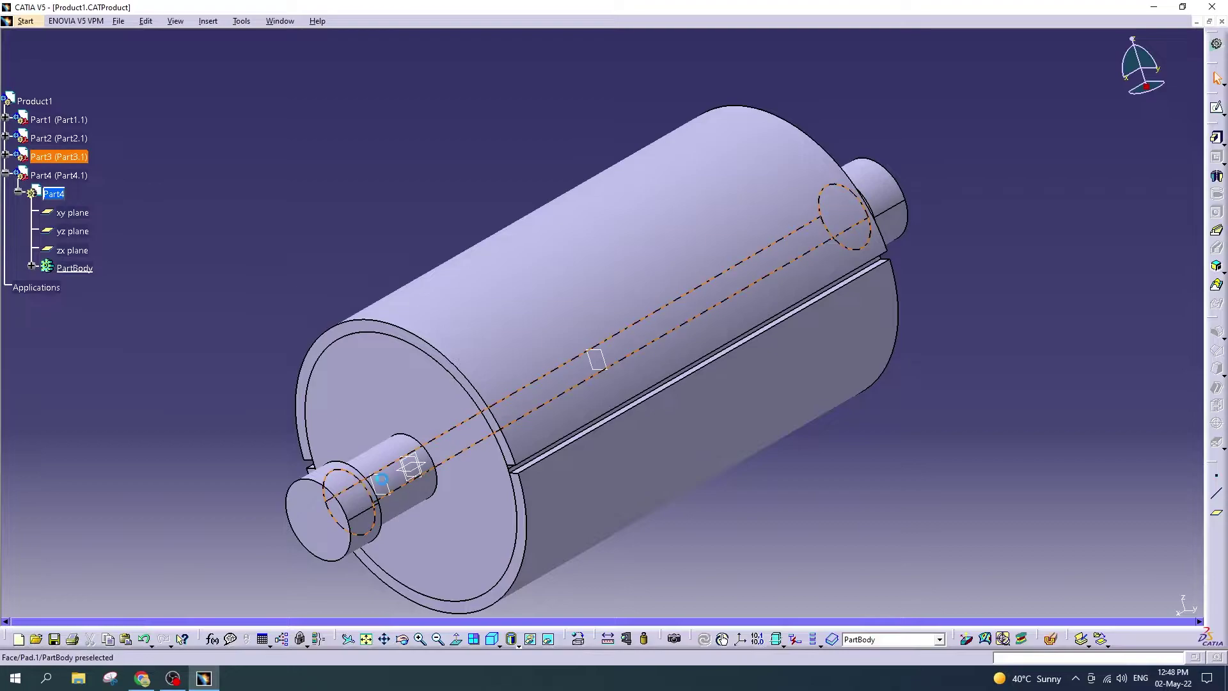
Step: Start a new Part4 sketch on the right-hand shaft end face
click(389, 481)
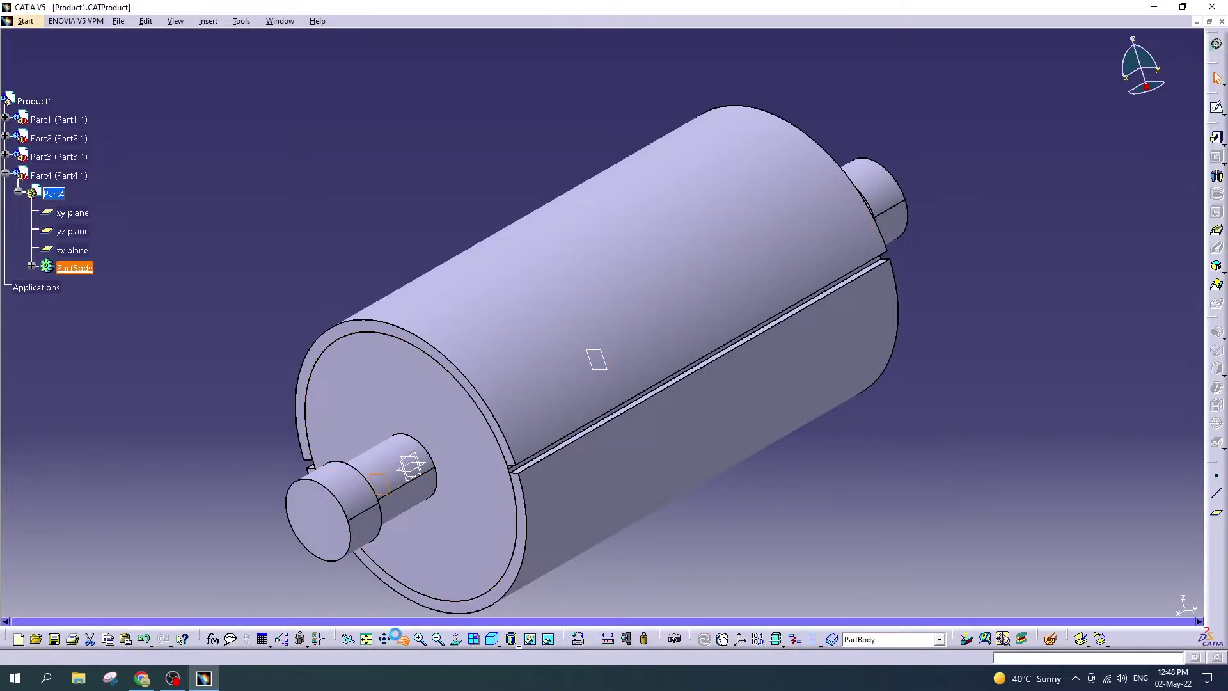
mouse_move(471, 530)
middle_down()
mouse_move(518, 370)
mouse_move(542, 375)
middle_up()
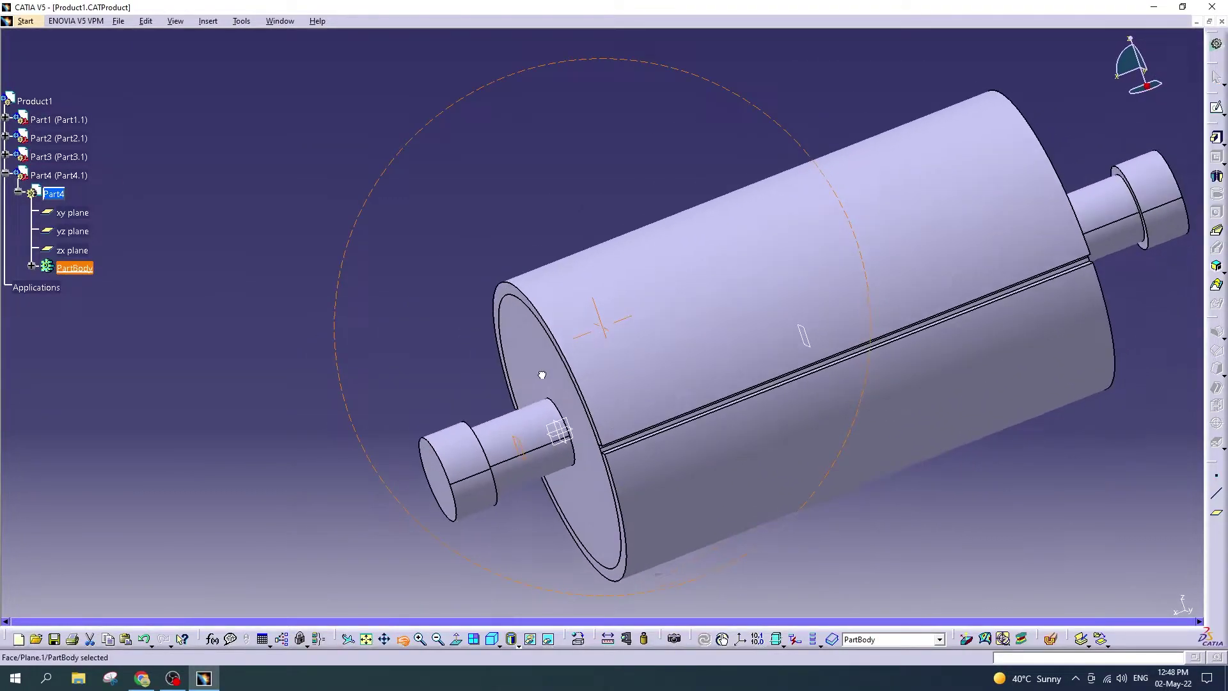
click(1150, 248)
click(1217, 107)
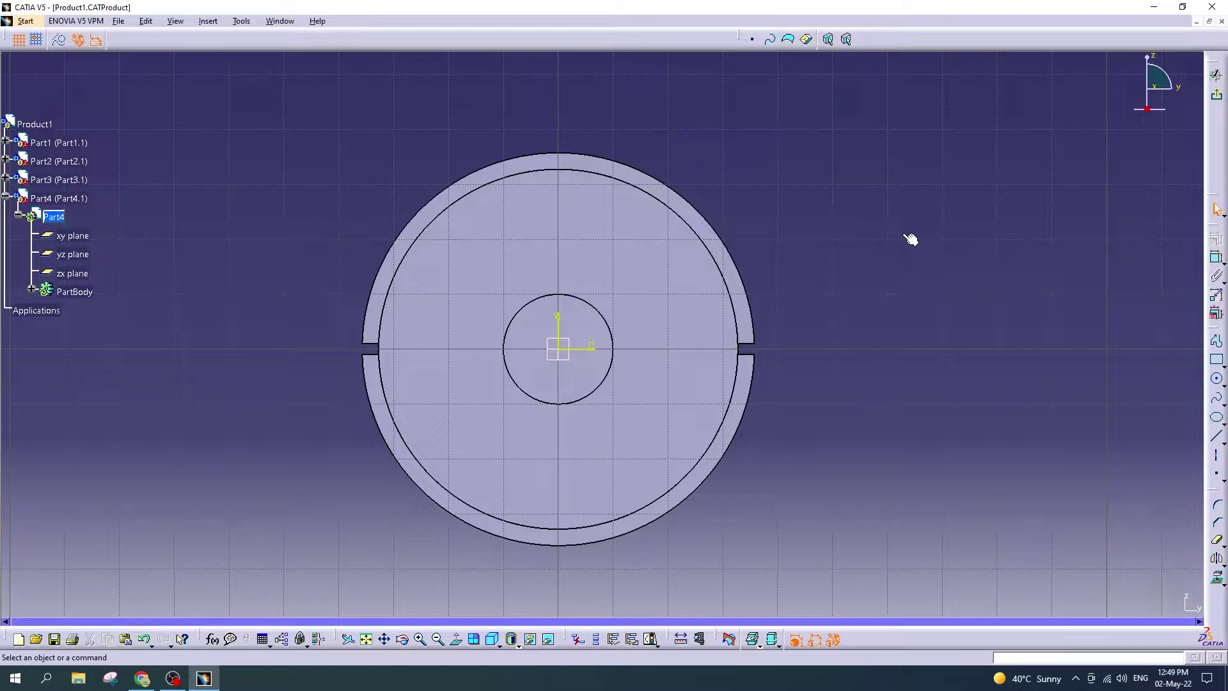
click(211, 684)
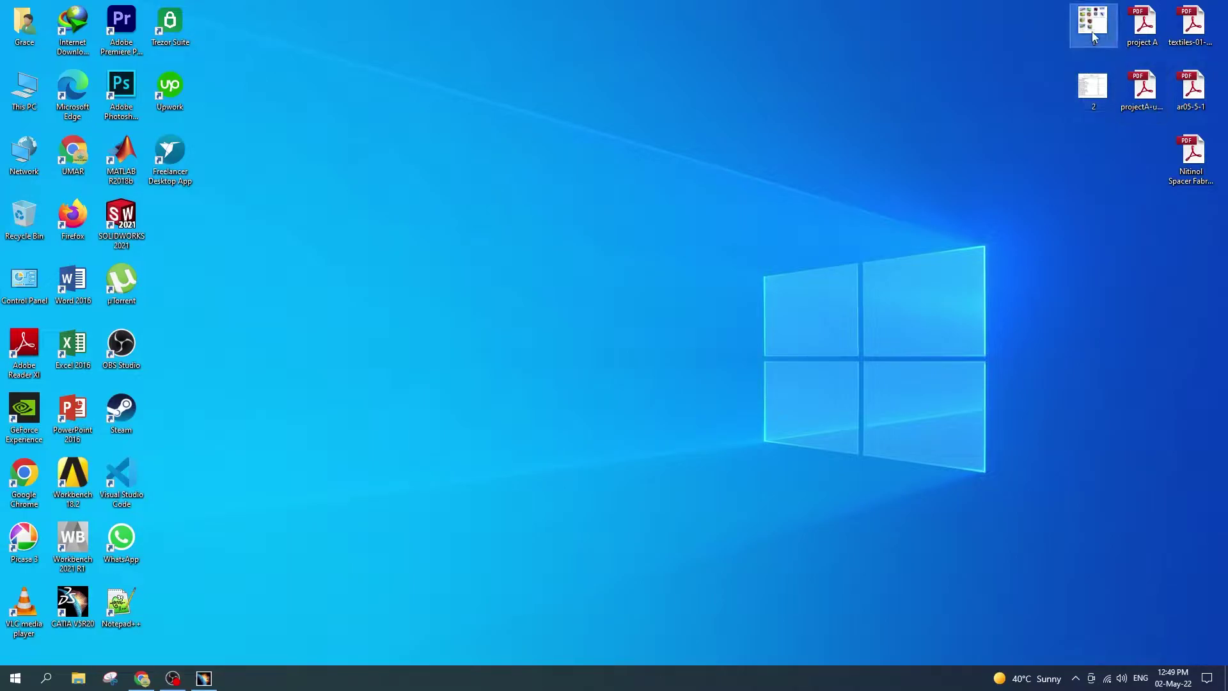
Step: View reference image 1 in the photo viewer and return to CATIA's sketch
double_click(1094, 32)
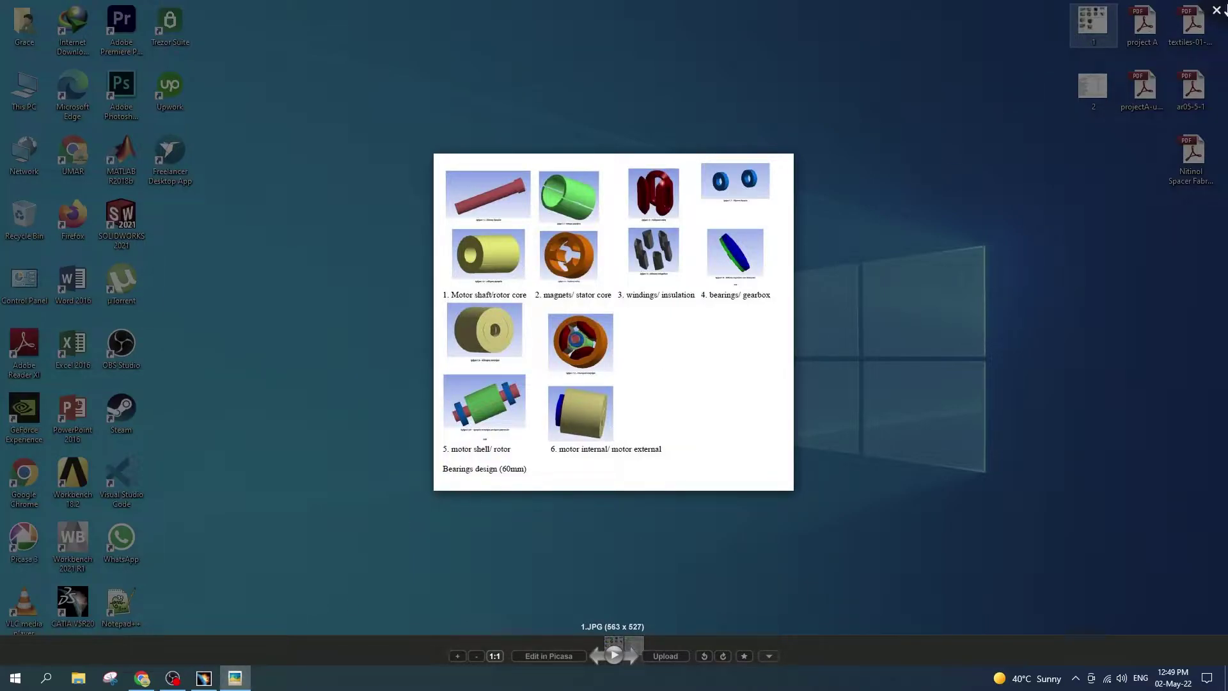
click(278, 634)
click(205, 680)
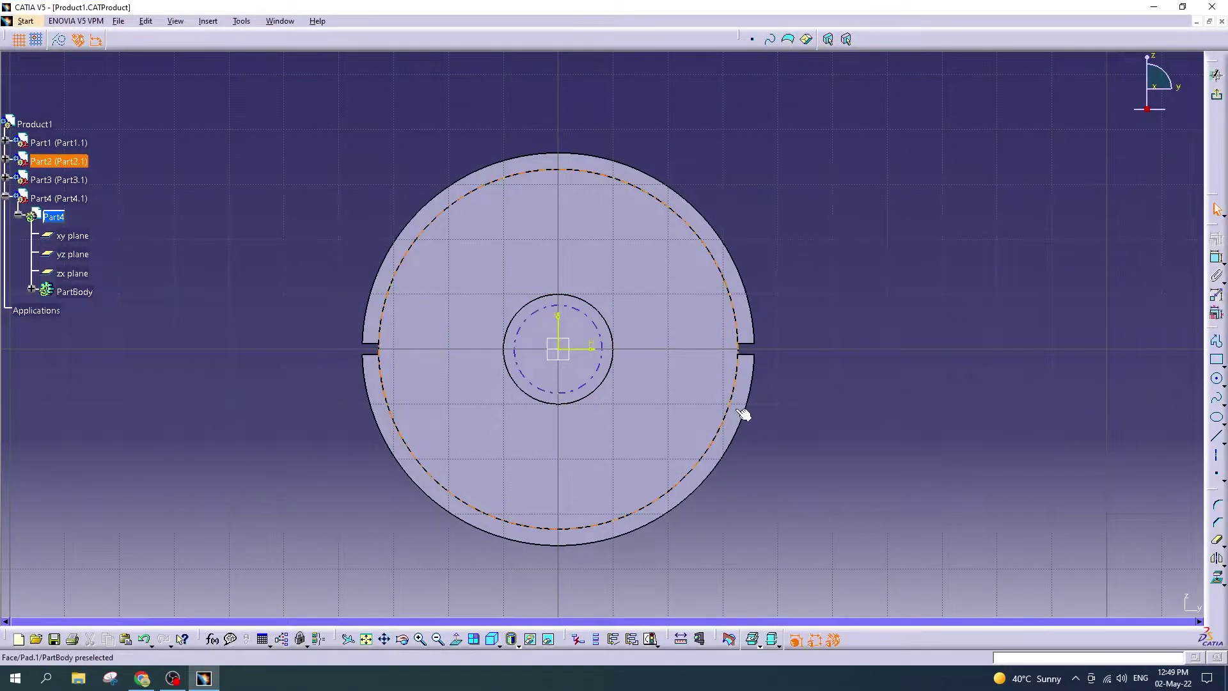
Step: Draw a circle of radius 8 mm centred at the sketch origin
click(1217, 379)
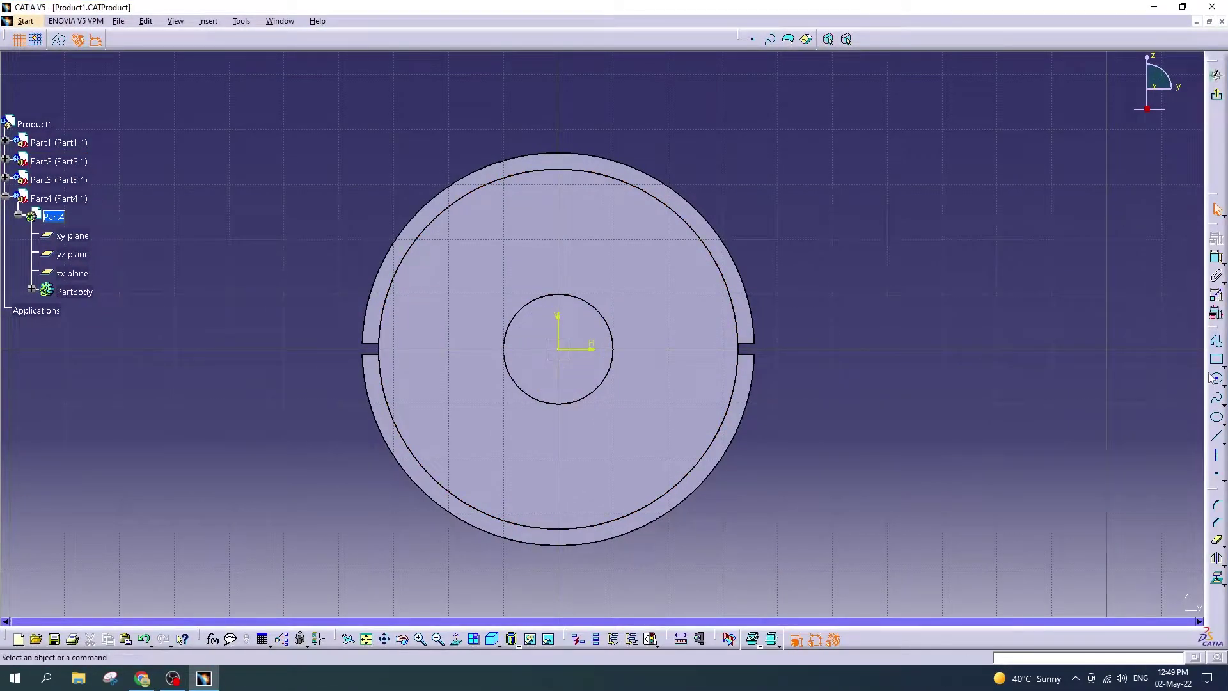
click(560, 349)
click(587, 266)
double_click(636, 305)
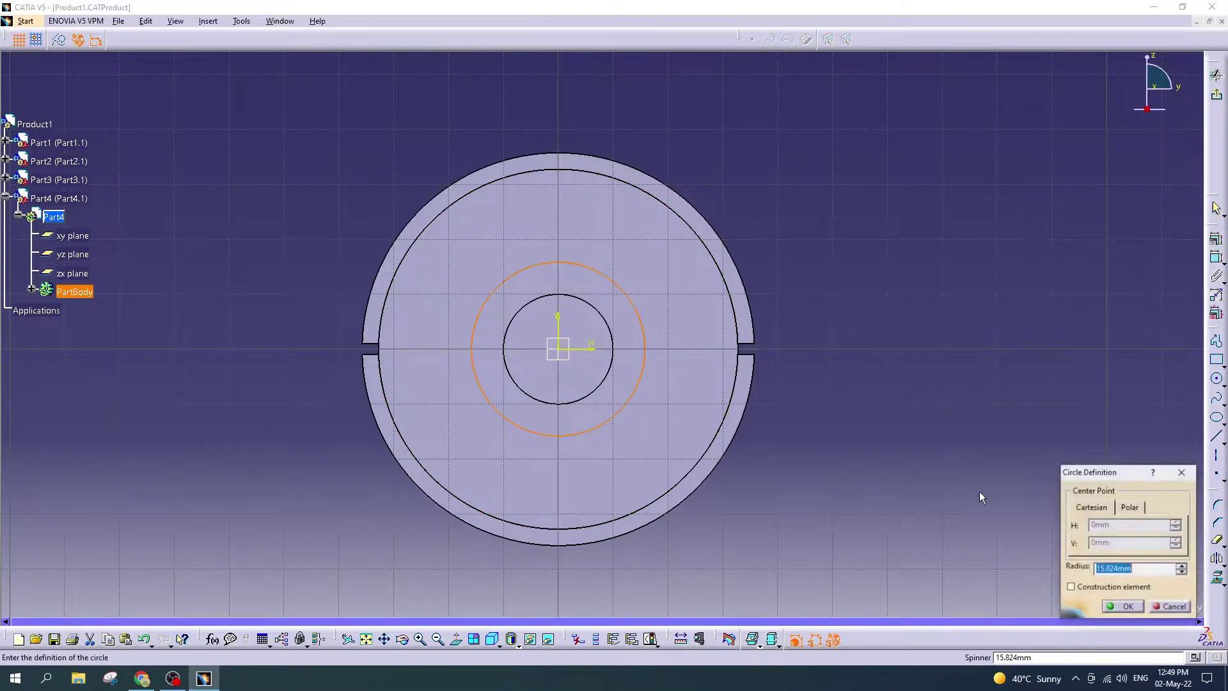
text(8)
key(Return)
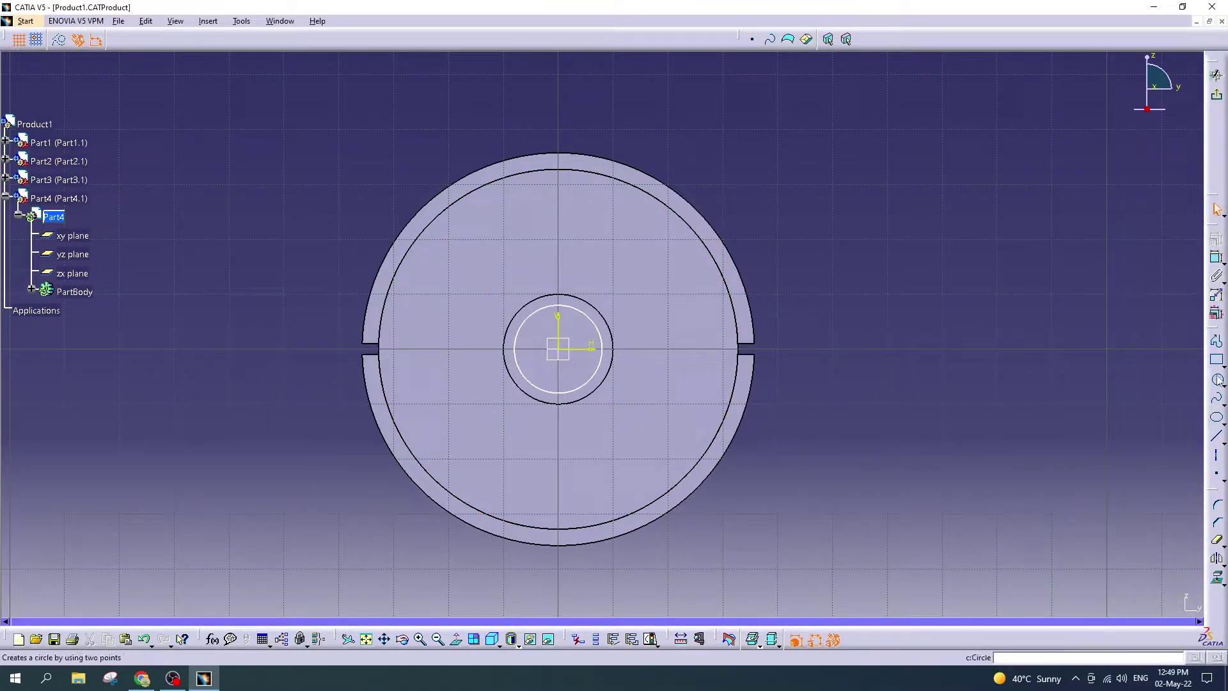
Step: Add a second, larger circle at the origin and open the design-parameters table image
click(1218, 380)
click(558, 349)
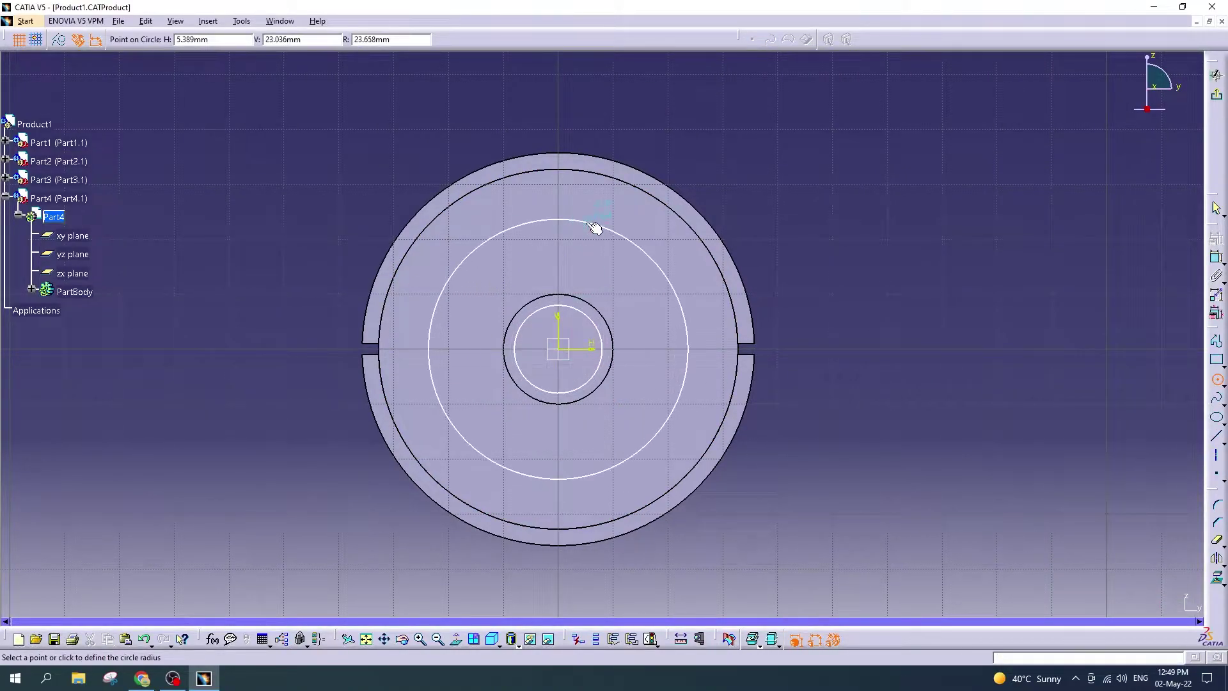
click(581, 205)
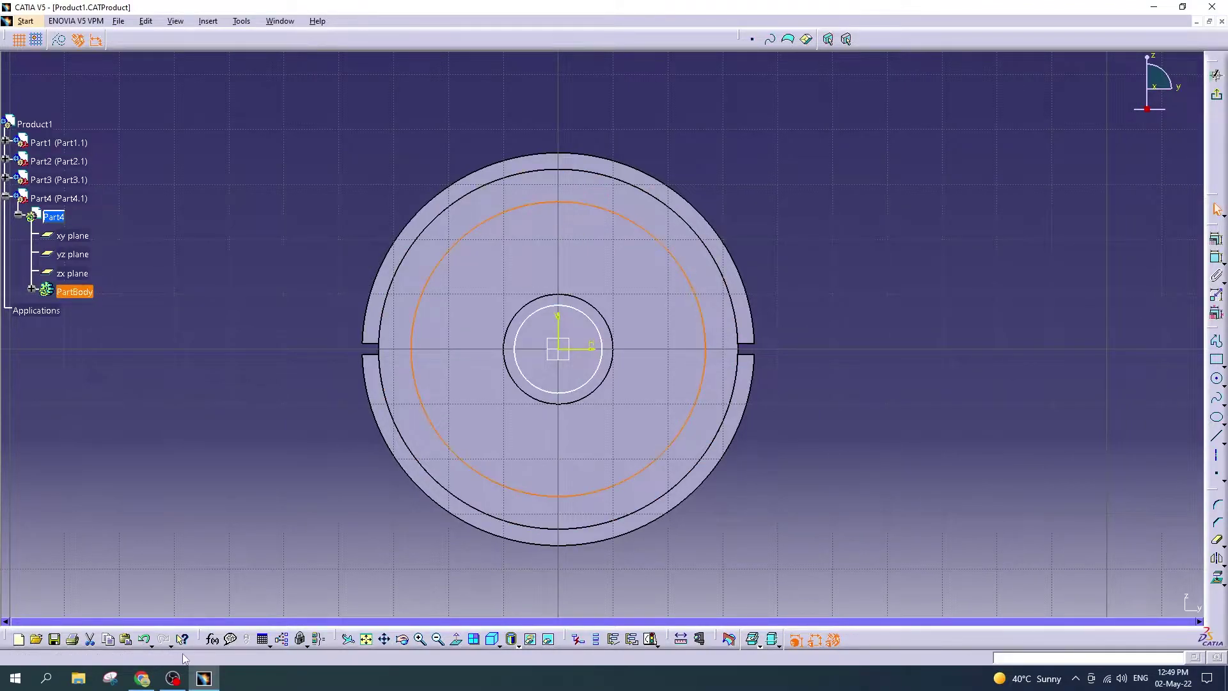
key(super+d)
double_click(1094, 86)
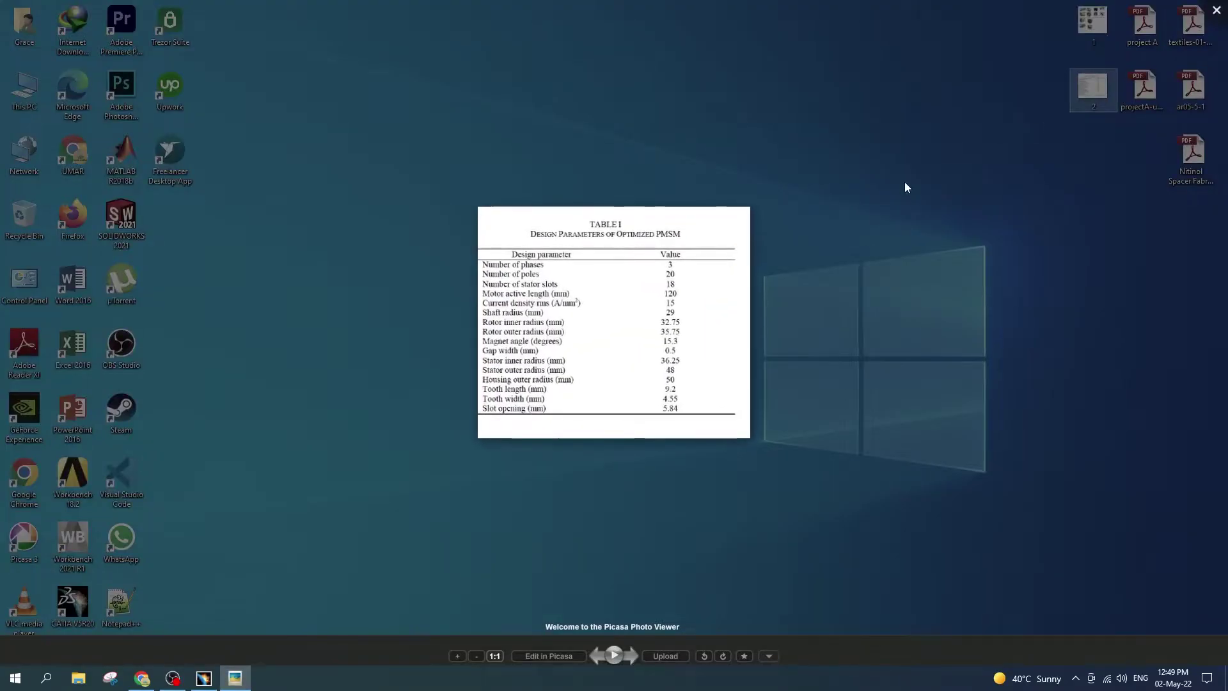
Step: Compare the motor-parts image with the design-parameters table, then return to CATIA
key(Left)
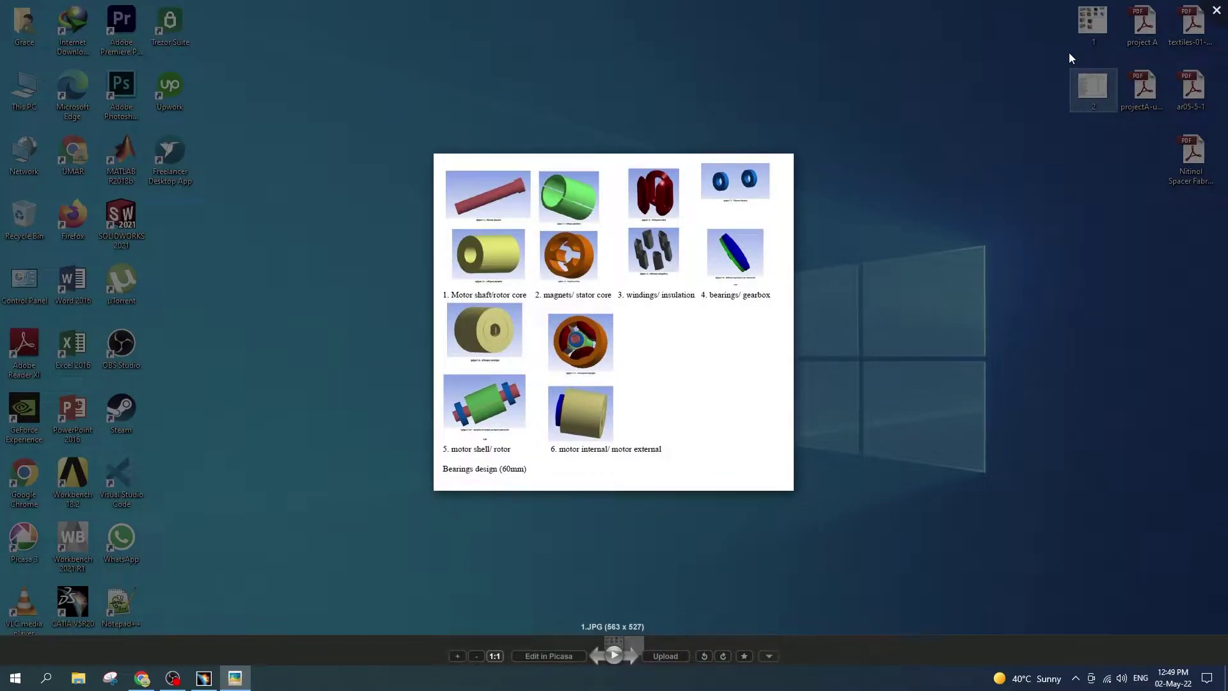
key(Right)
click(1216, 10)
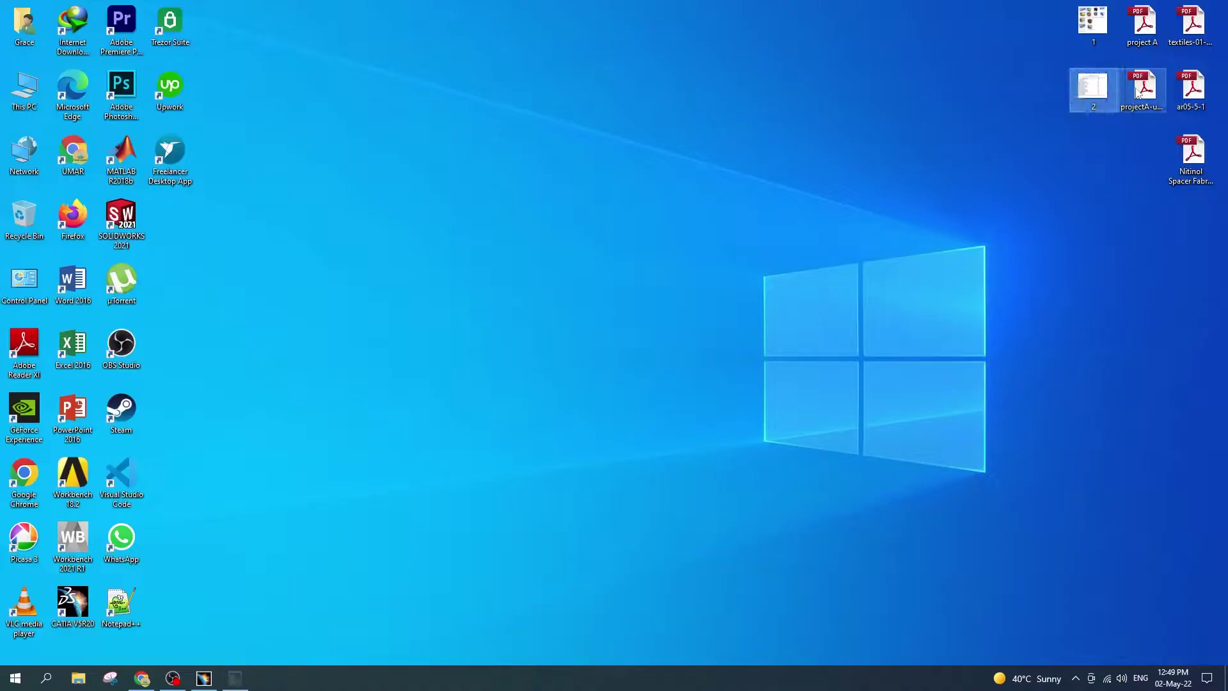
click(204, 678)
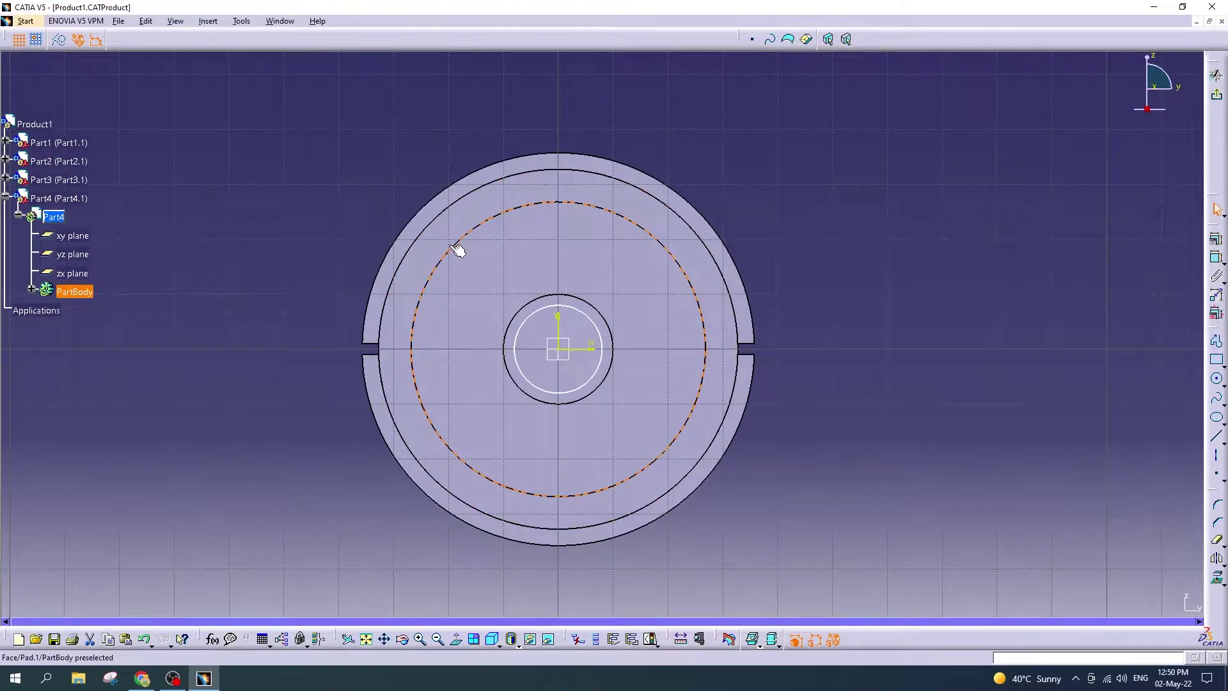
Step: Make the sketch circle coincident with Part2's inner shell circle and exit the sketch
click(460, 248)
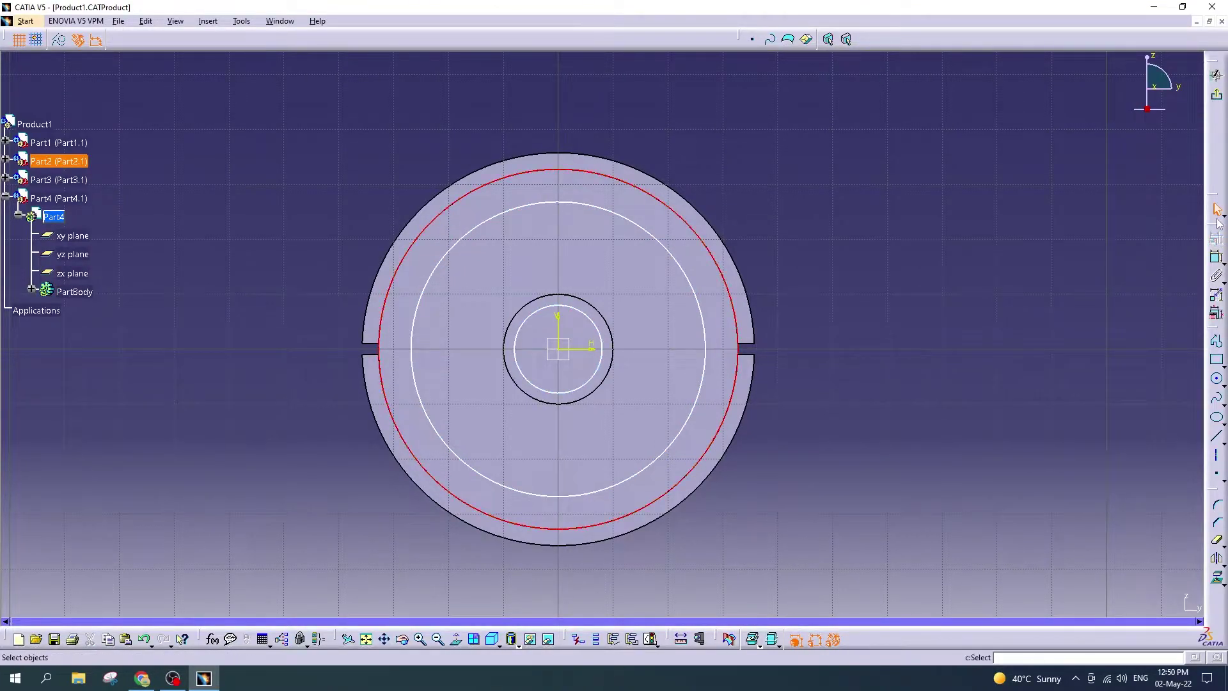
click(854, 268)
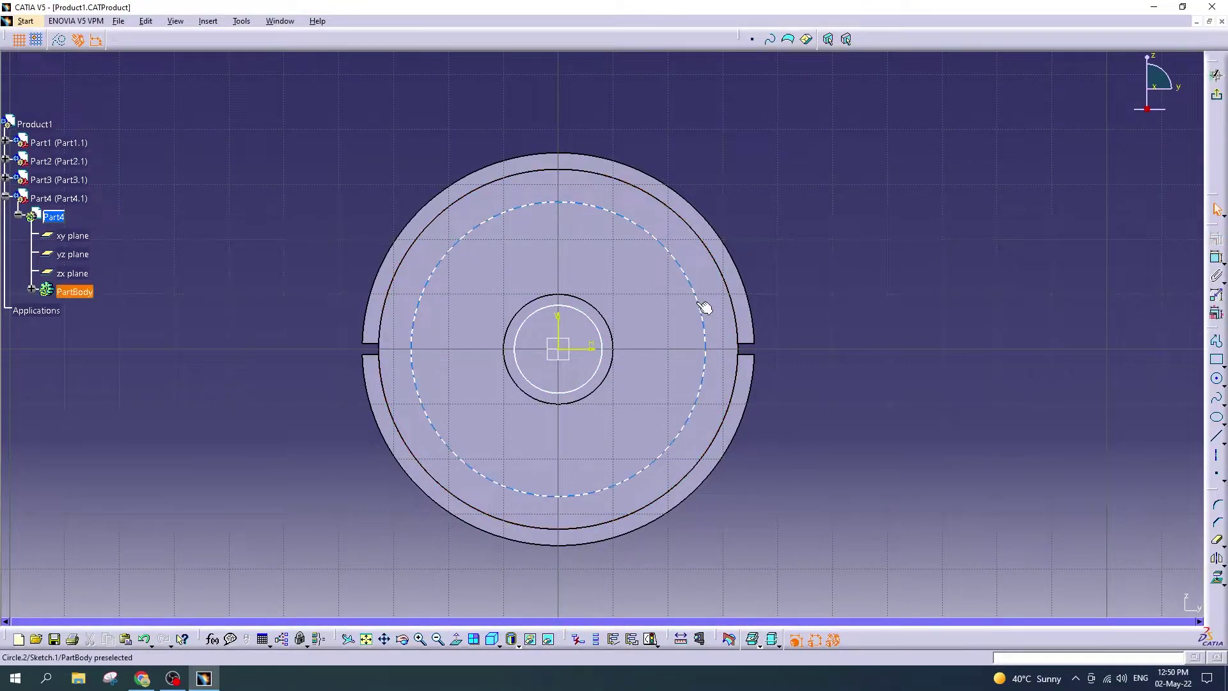
click(704, 307)
ctrl+click(726, 283)
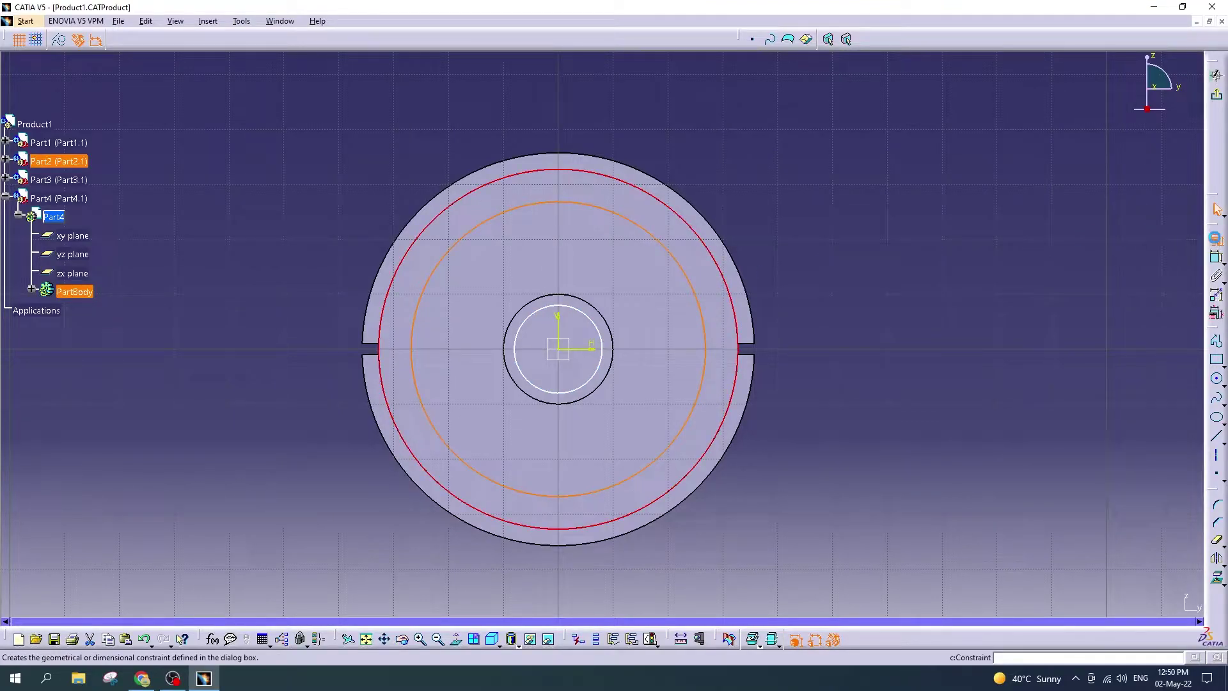
click(1217, 238)
click(1145, 484)
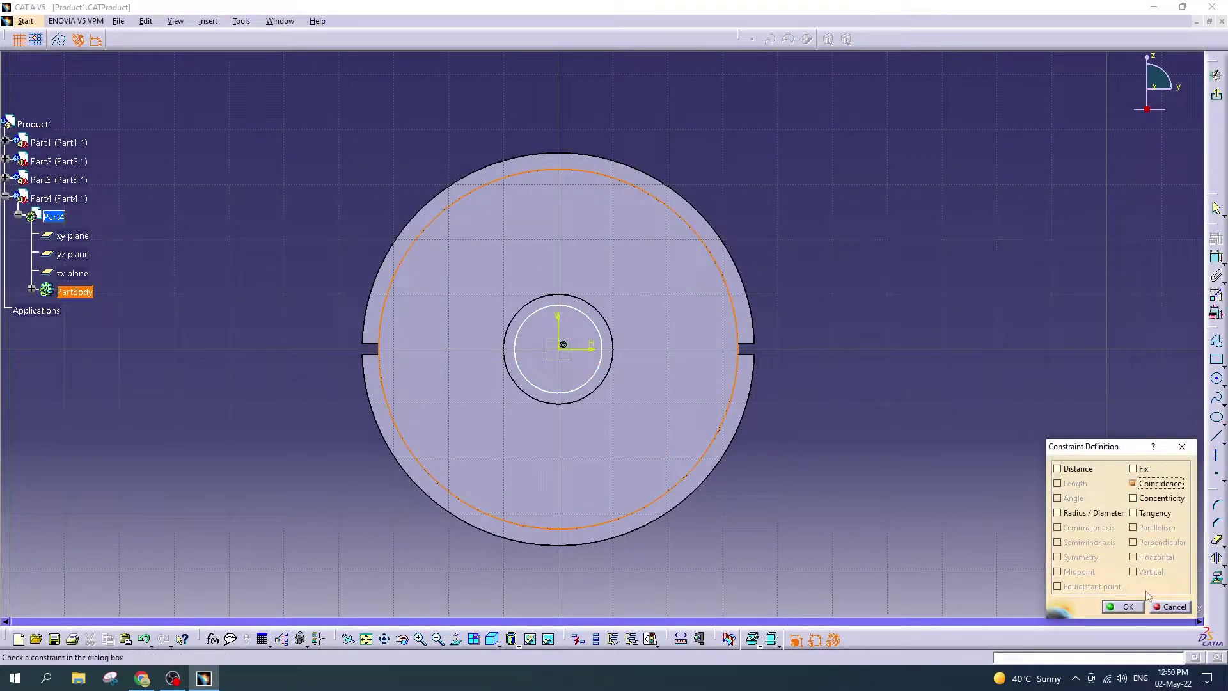
click(1126, 607)
click(1217, 76)
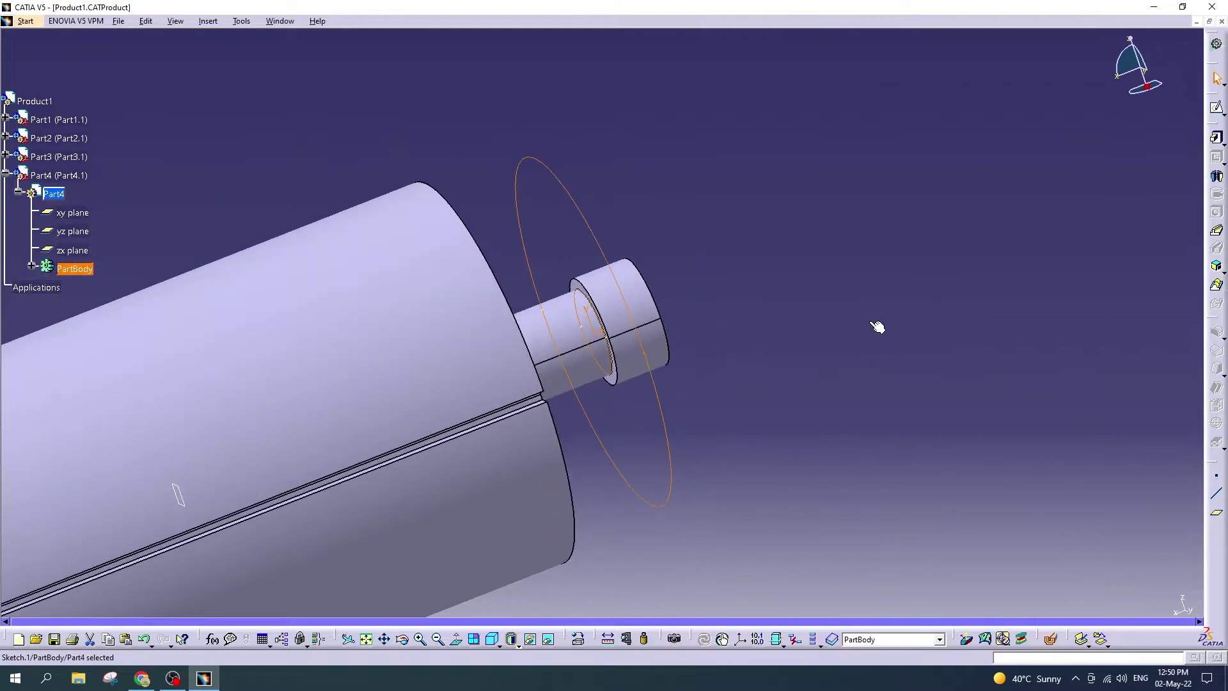
Step: Zoom and orbit the assembly, then expand Part2's feature list
mouse_move(878, 327)
middle_down()
mouse_move(765, 301)
mouse_move(779, 351)
middle_up()
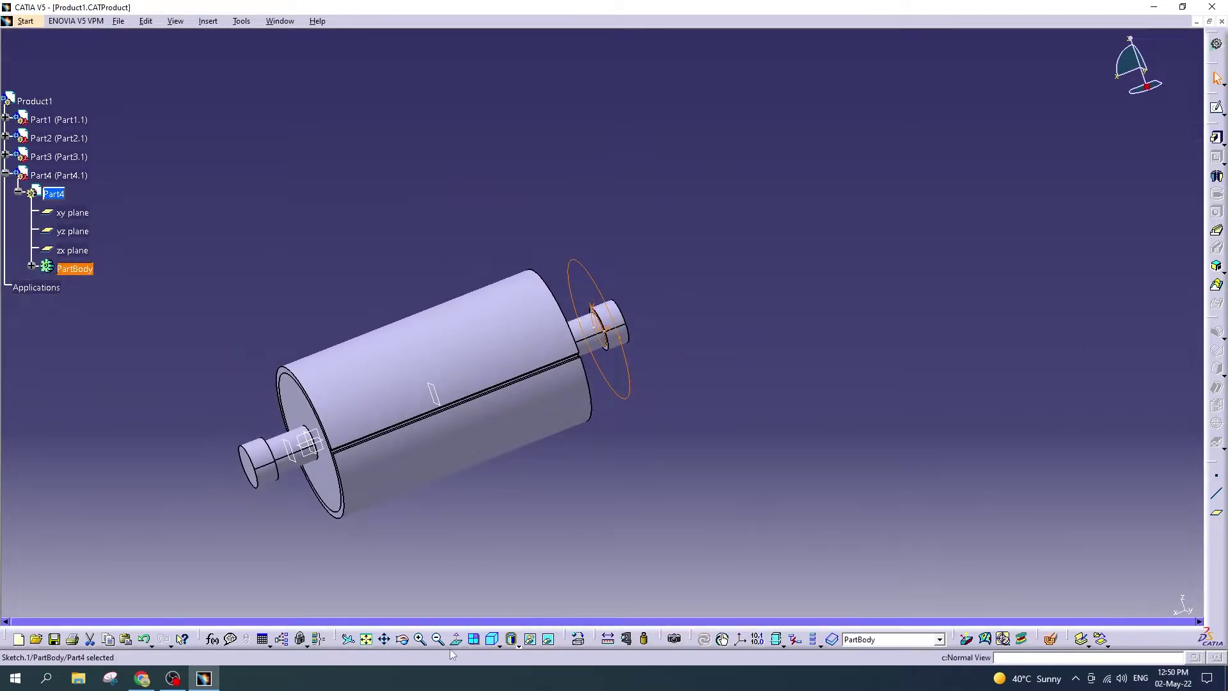
click(403, 639)
mouse_move(480, 403)
mouse_down()
mouse_move(439, 391)
mouse_move(431, 403)
mouse_up()
mouse_move(521, 515)
middle_down()
mouse_move(541, 504)
mouse_move(456, 489)
mouse_move(576, 479)
middle_up()
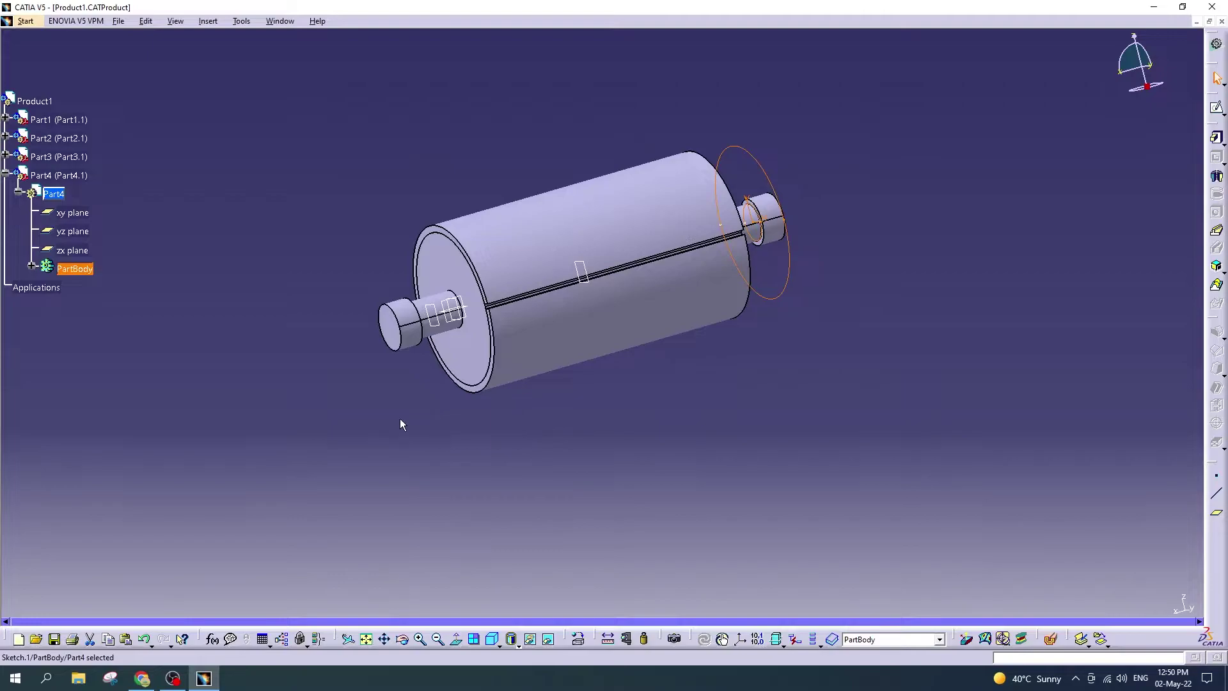
click(5, 136)
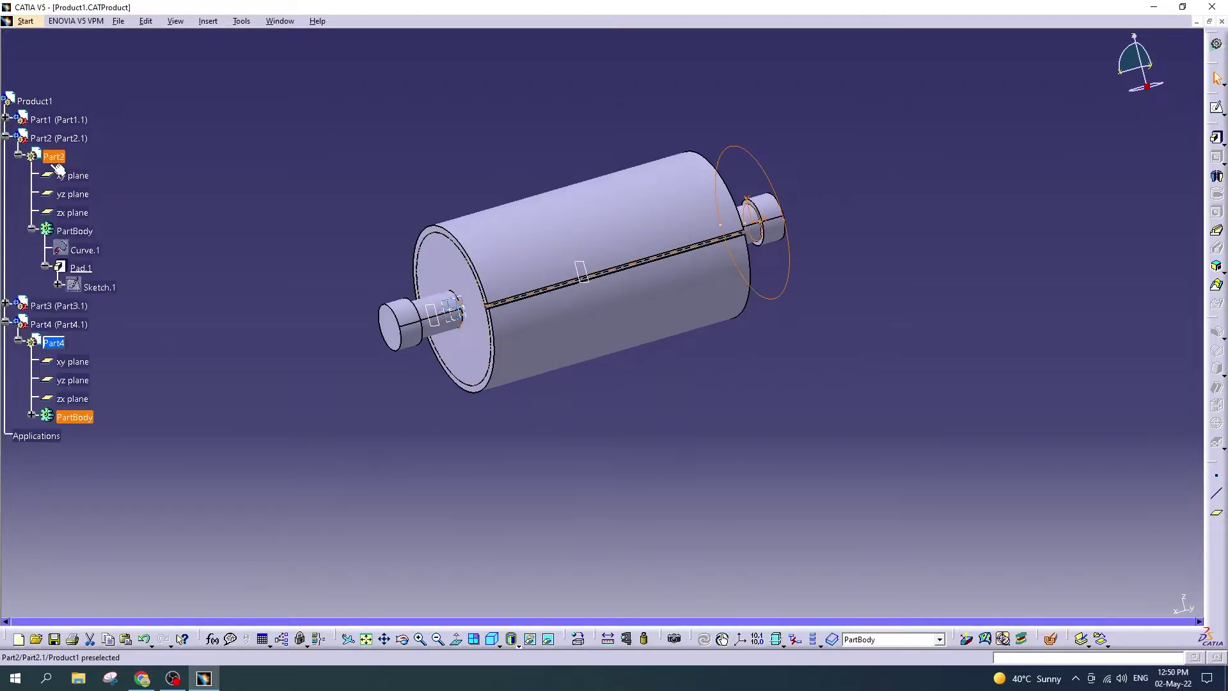
Step: Set the inner circle in Part2's Sketch.1 to an 11 mm radius
double_click(98, 287)
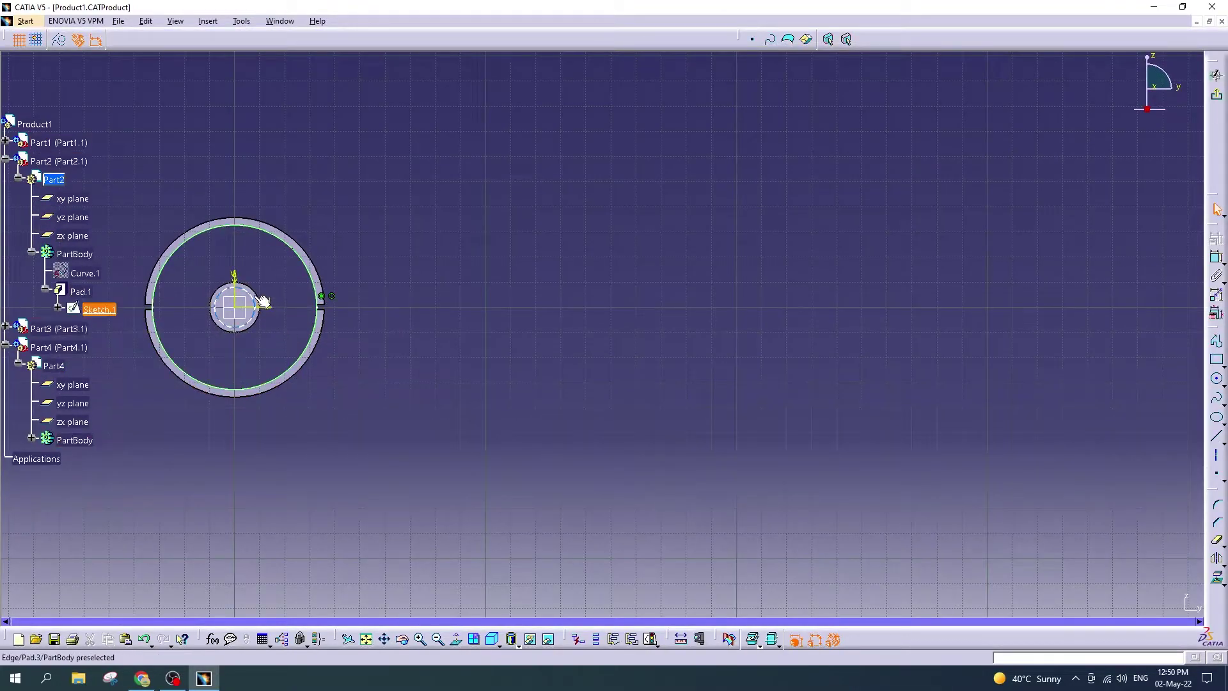
double_click(259, 301)
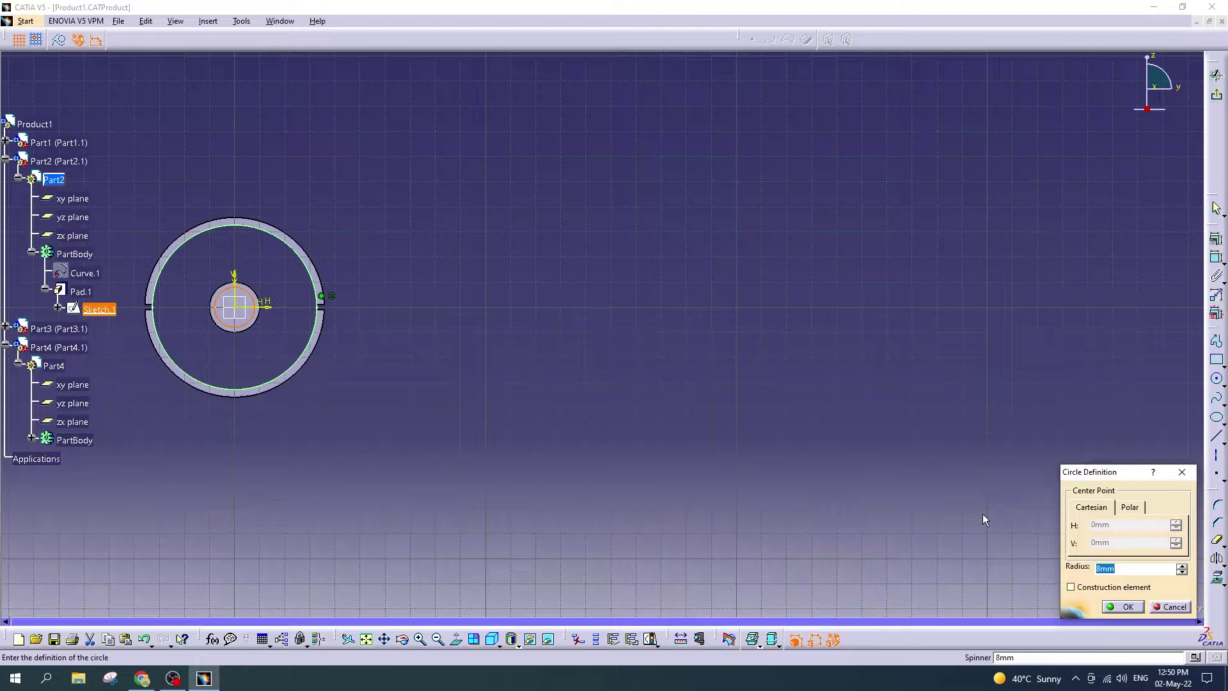
text(11)
key(Return)
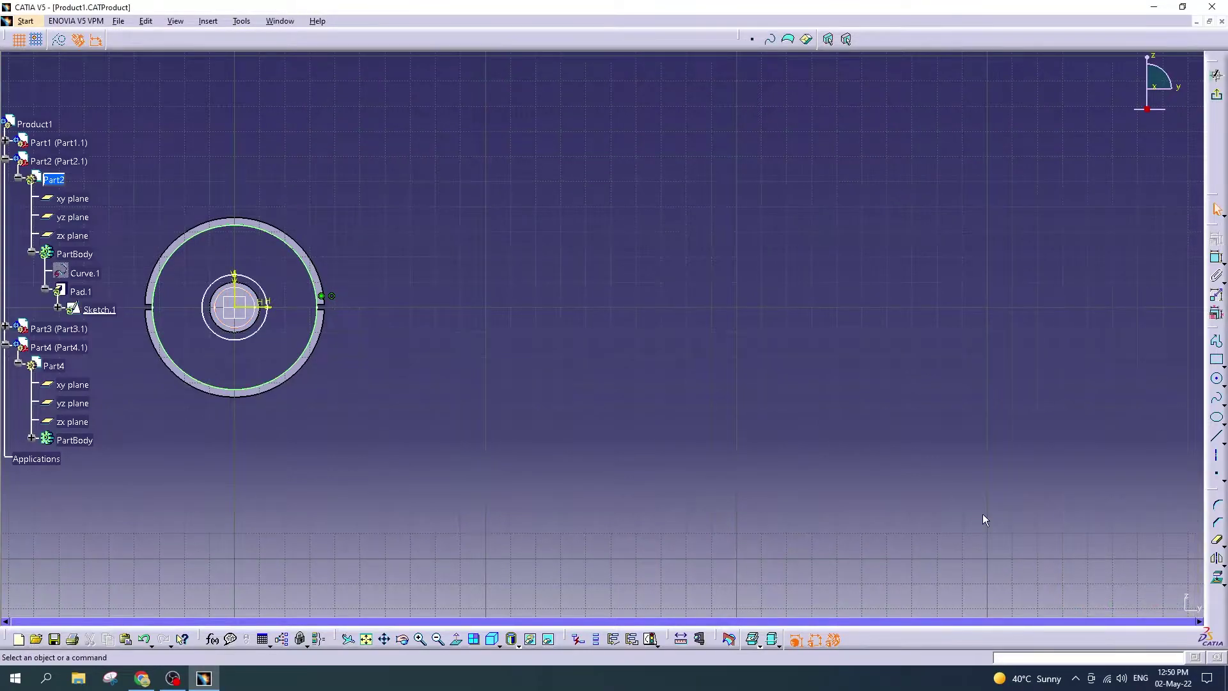
click(1217, 76)
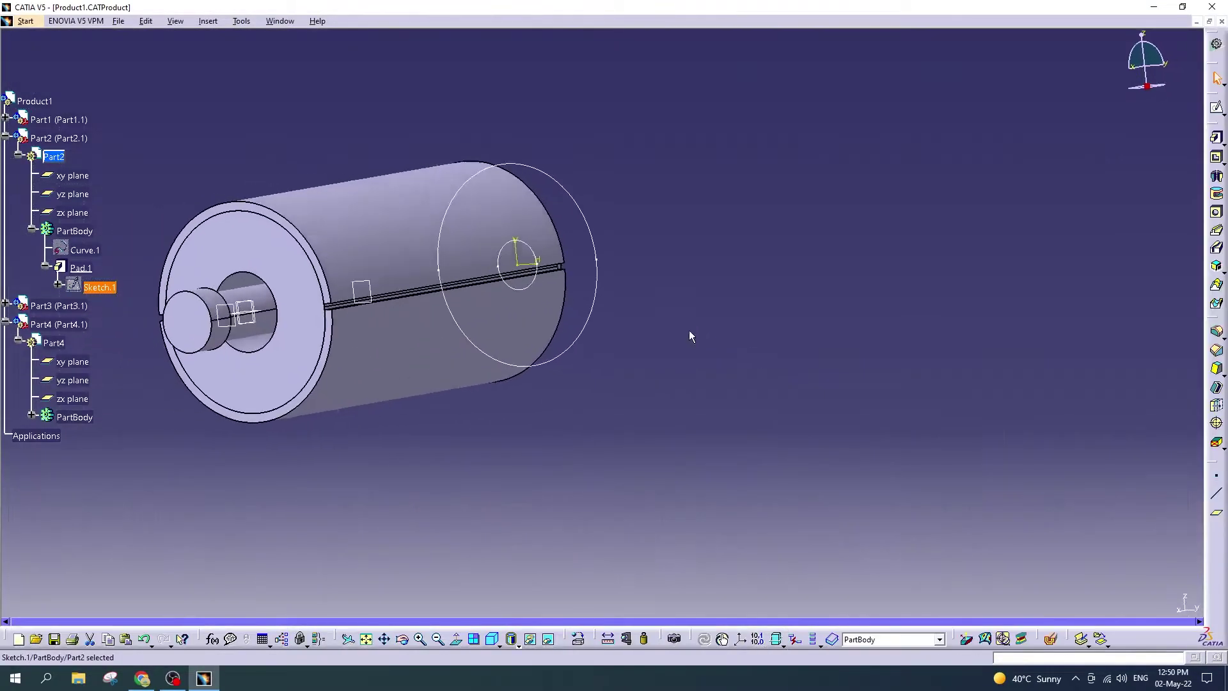
Step: Open Part3's Sketch.1 and inspect the inner circle's radius without changing it
click(5, 305)
scroll(9, 307, down, 5)
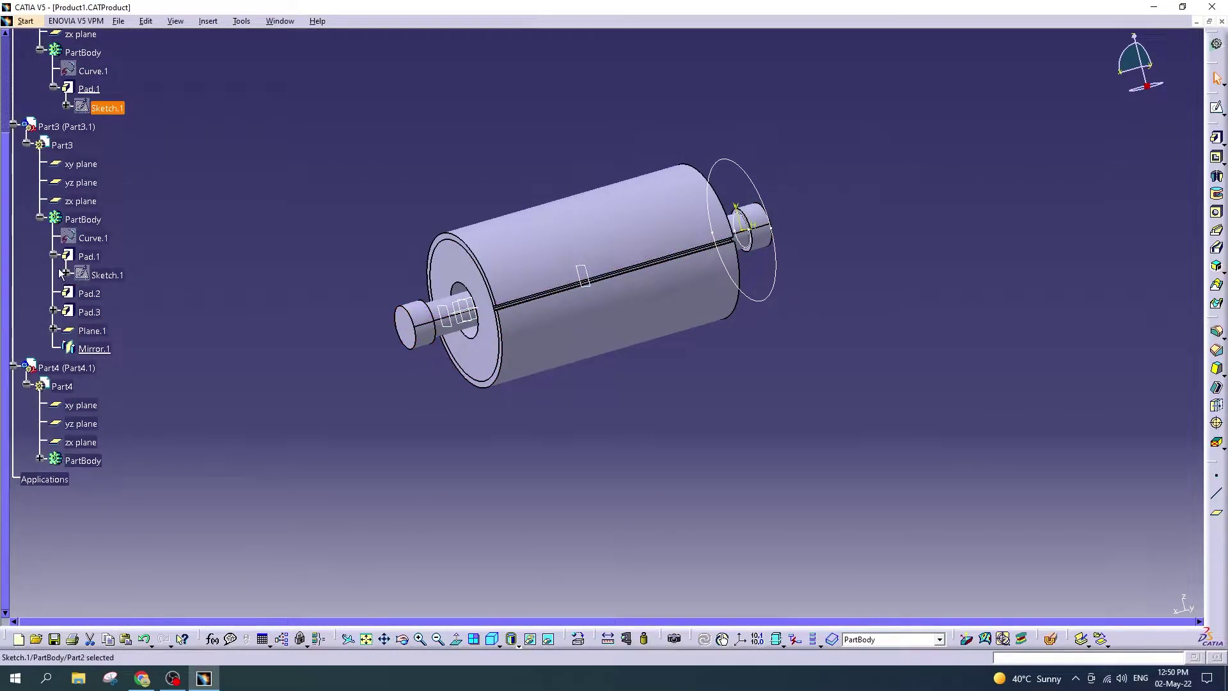
click(101, 274)
double_click(100, 272)
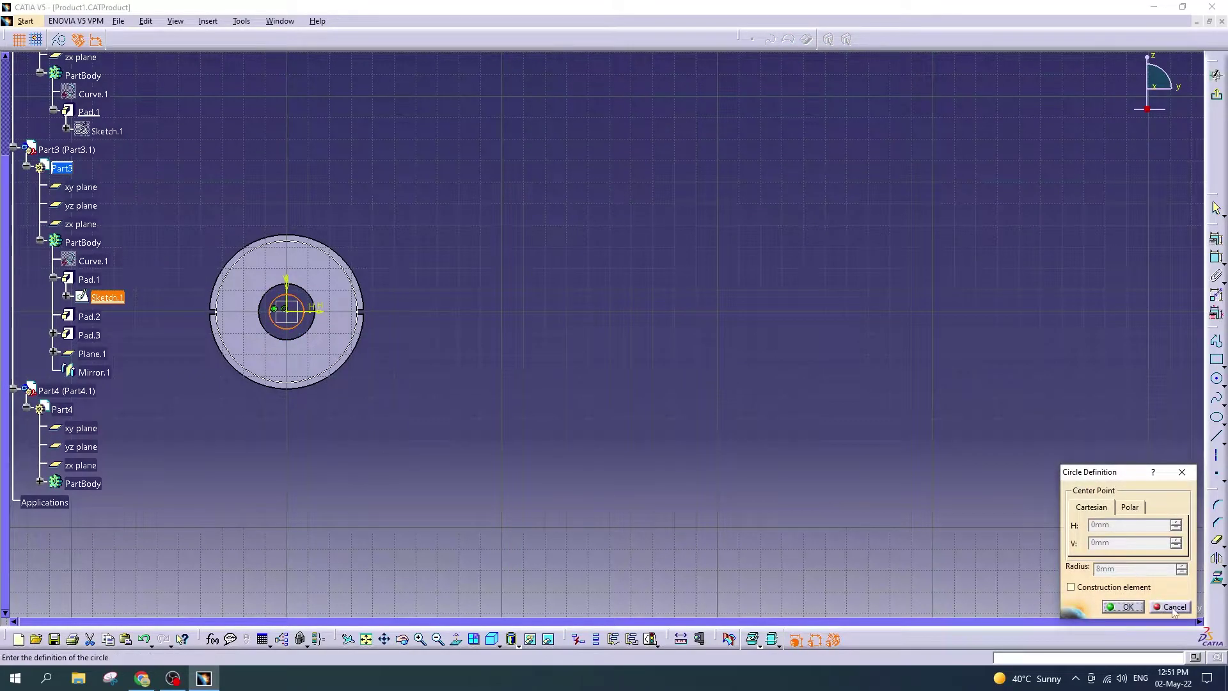
click(1176, 613)
click(482, 371)
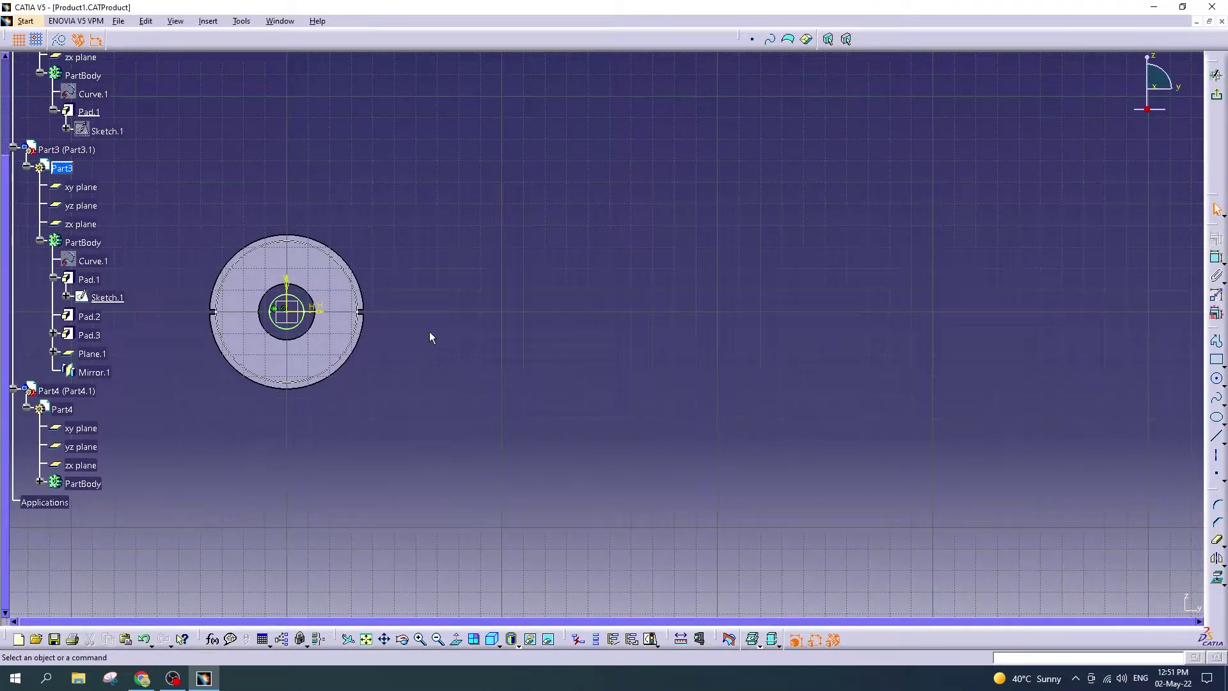
double_click(315, 306)
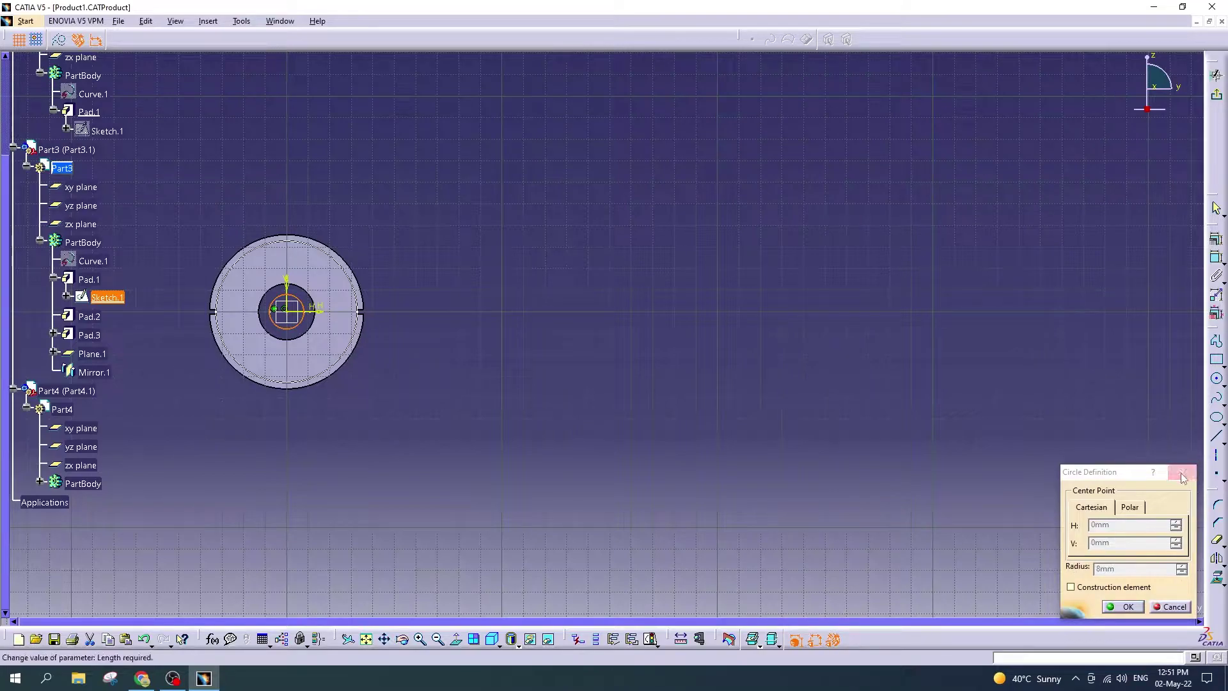
click(1124, 606)
click(1217, 95)
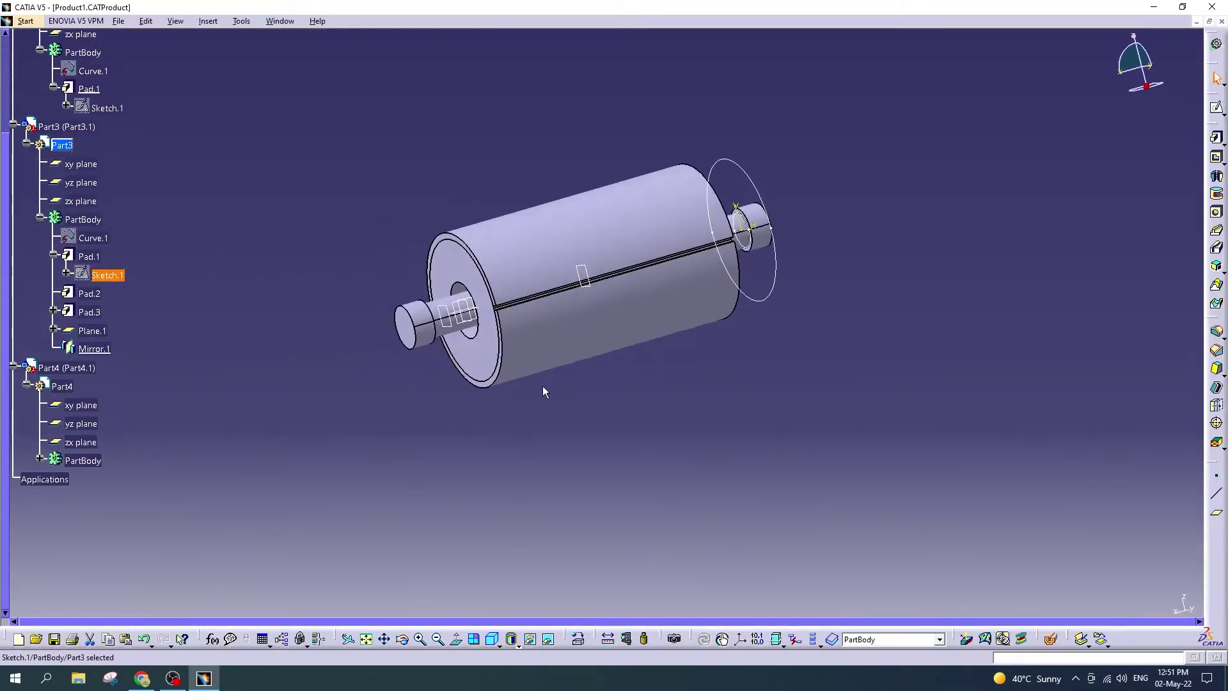
click(542, 386)
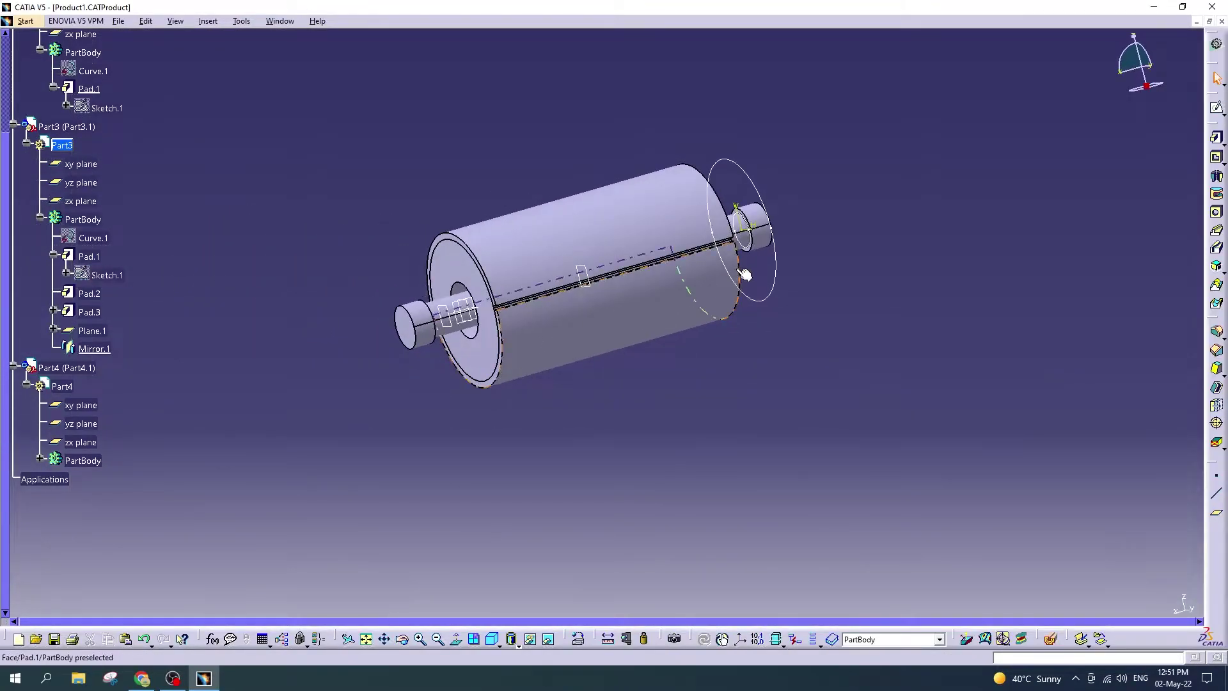
Step: Recheck the circle radius in Part3's sketch, exit, and dismiss the Pad.4/Mirror.1 warnings
double_click(116, 277)
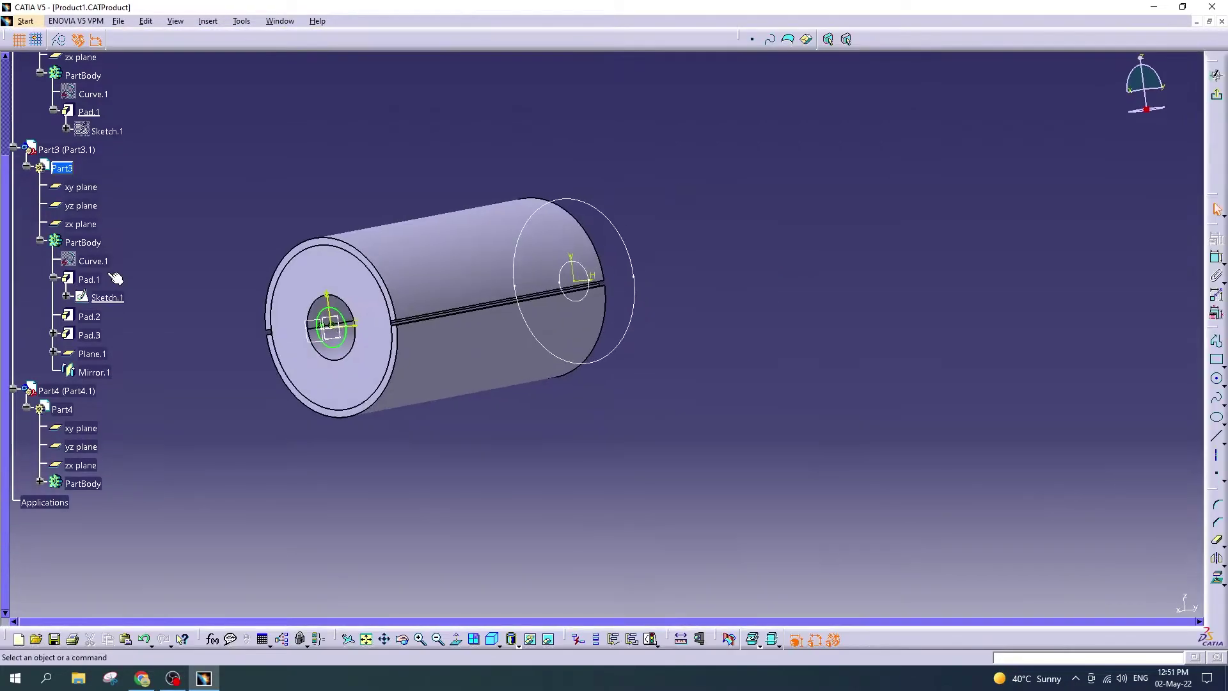
middle_drag(349, 310, 840, 400)
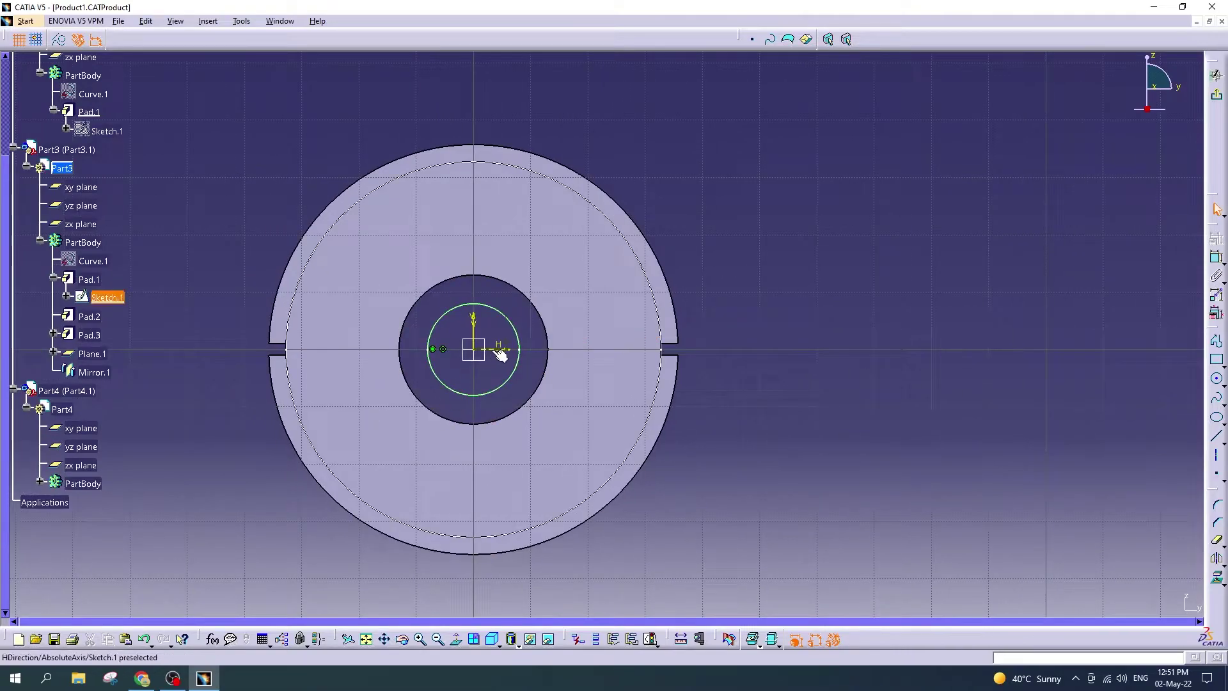
double_click(518, 373)
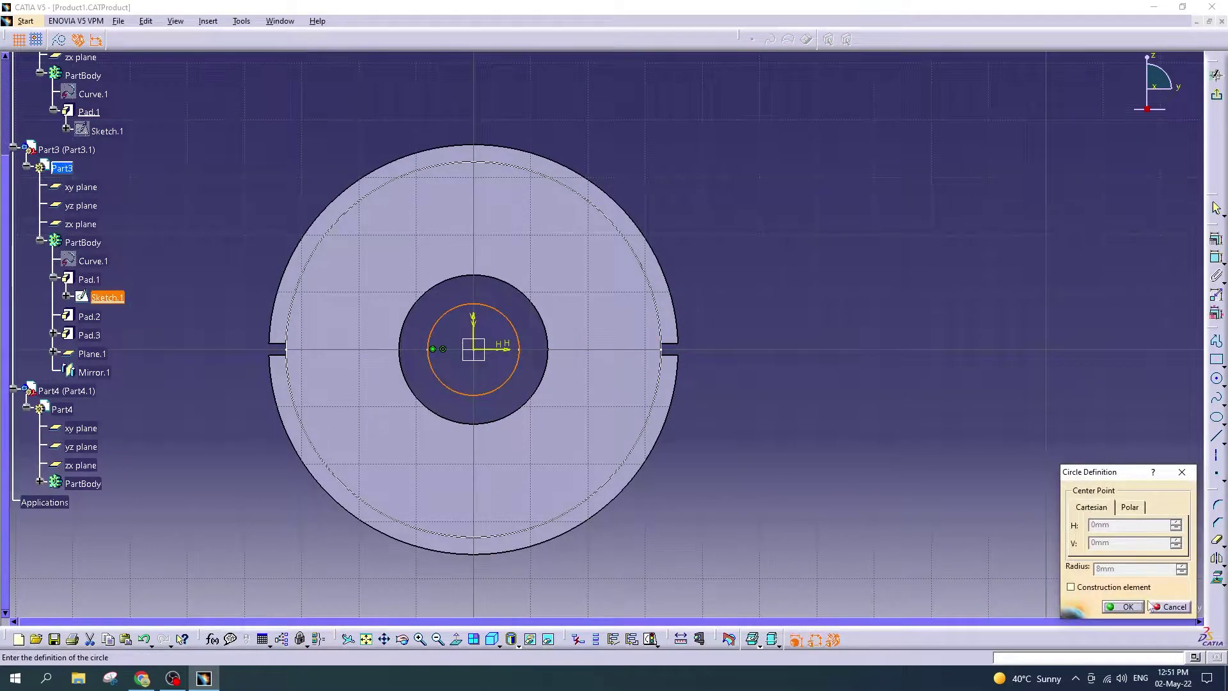
click(1166, 609)
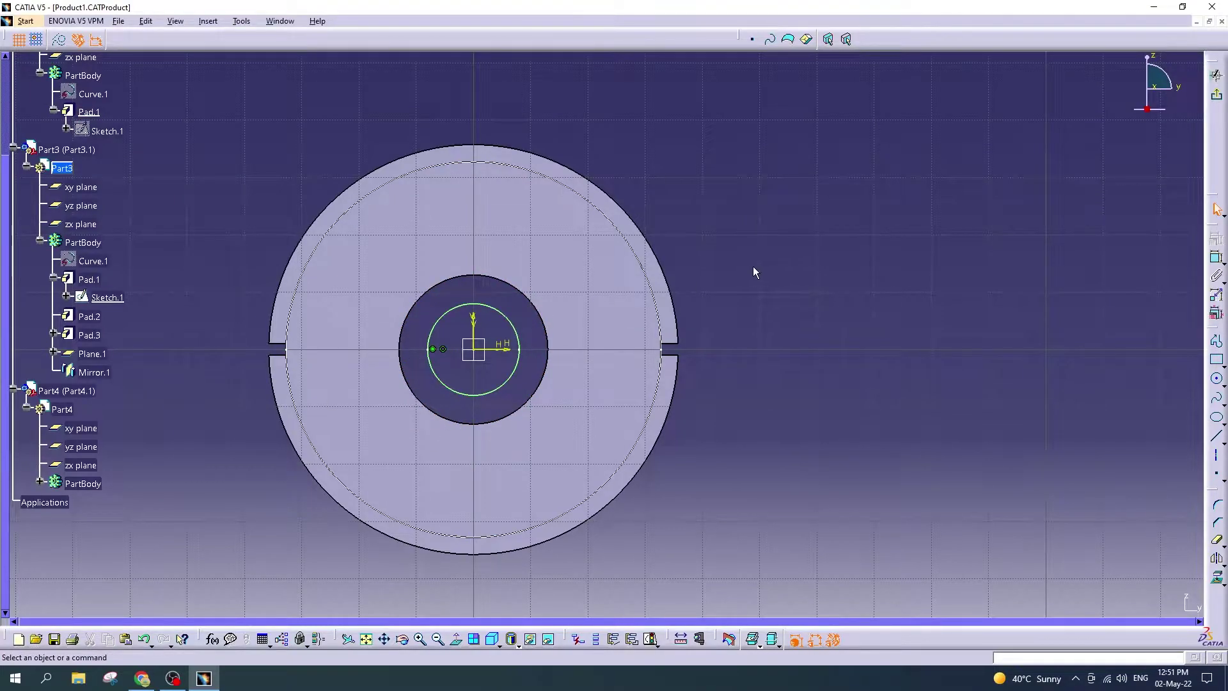
middle_drag(576, 394, 531, 381)
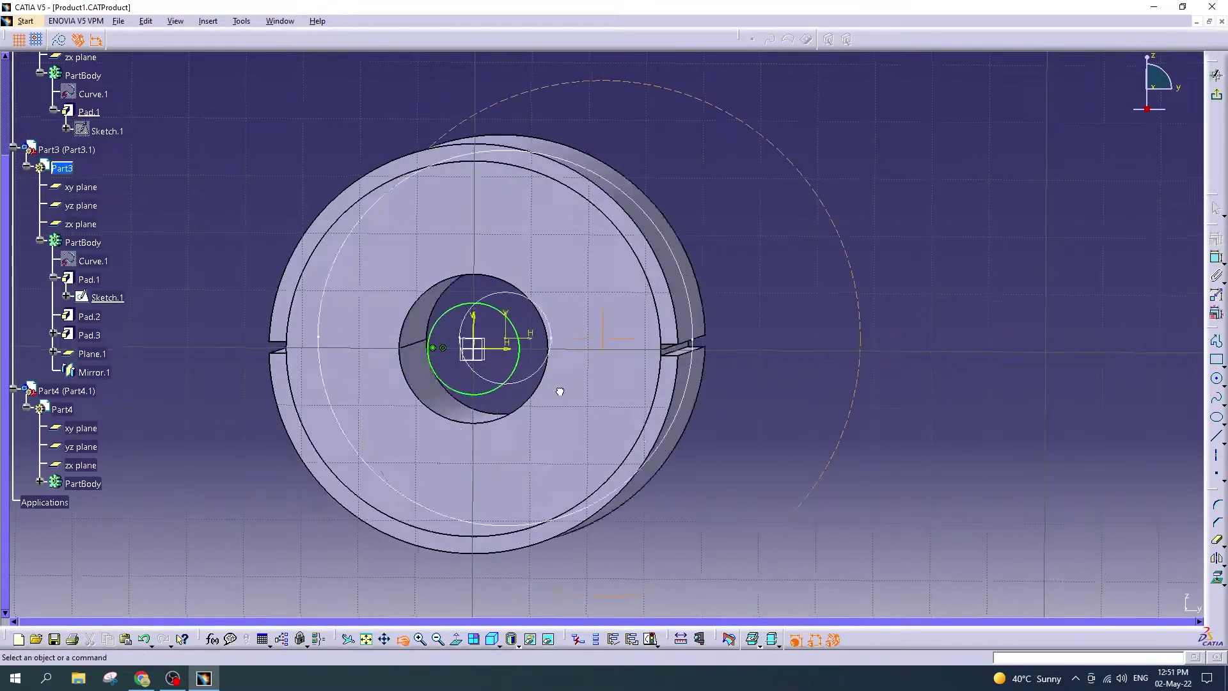
double_click(515, 370)
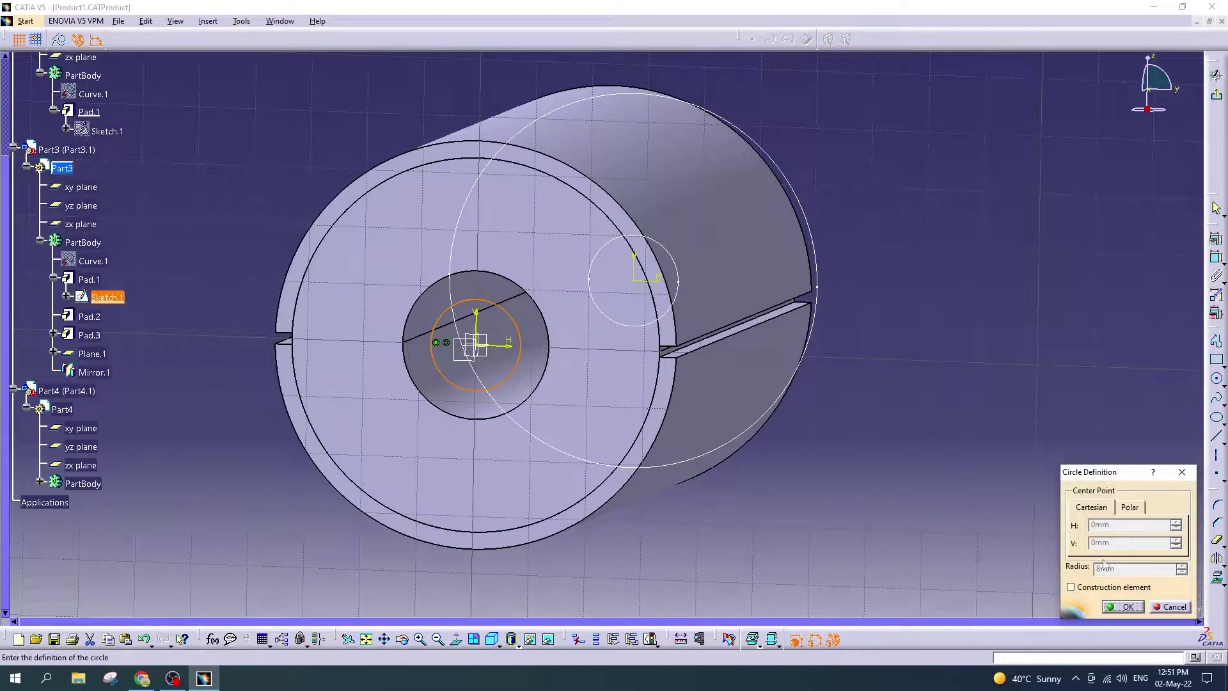
click(1164, 608)
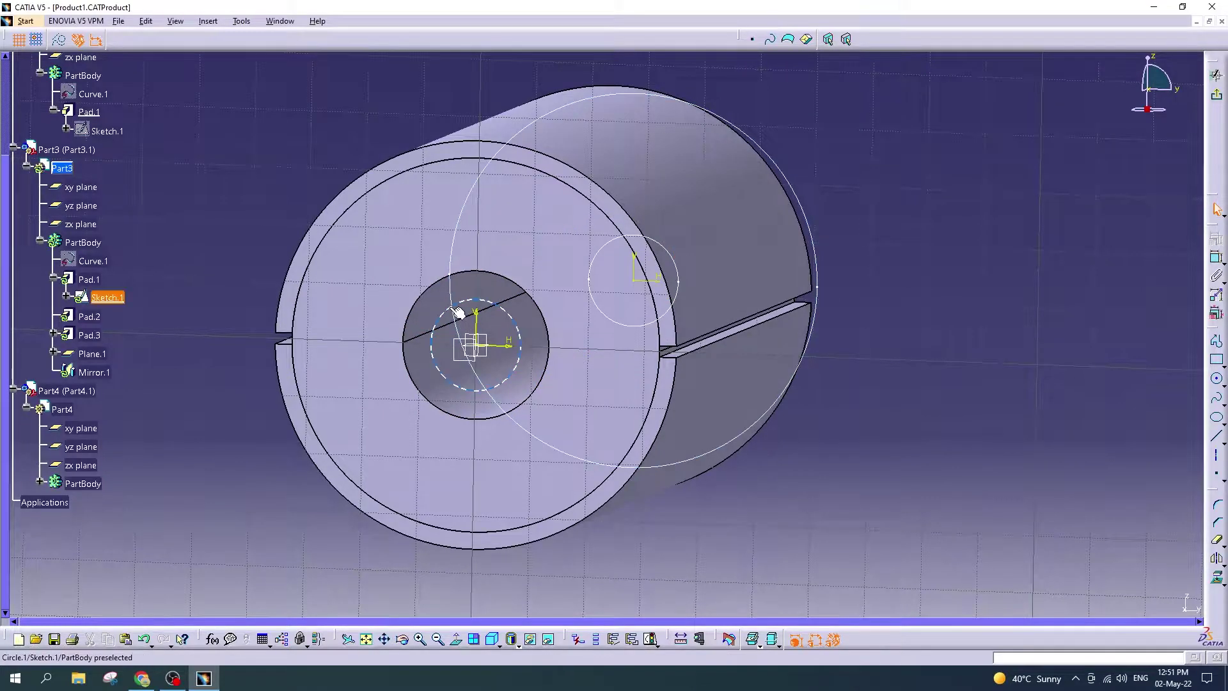
double_click(459, 312)
key(Escape)
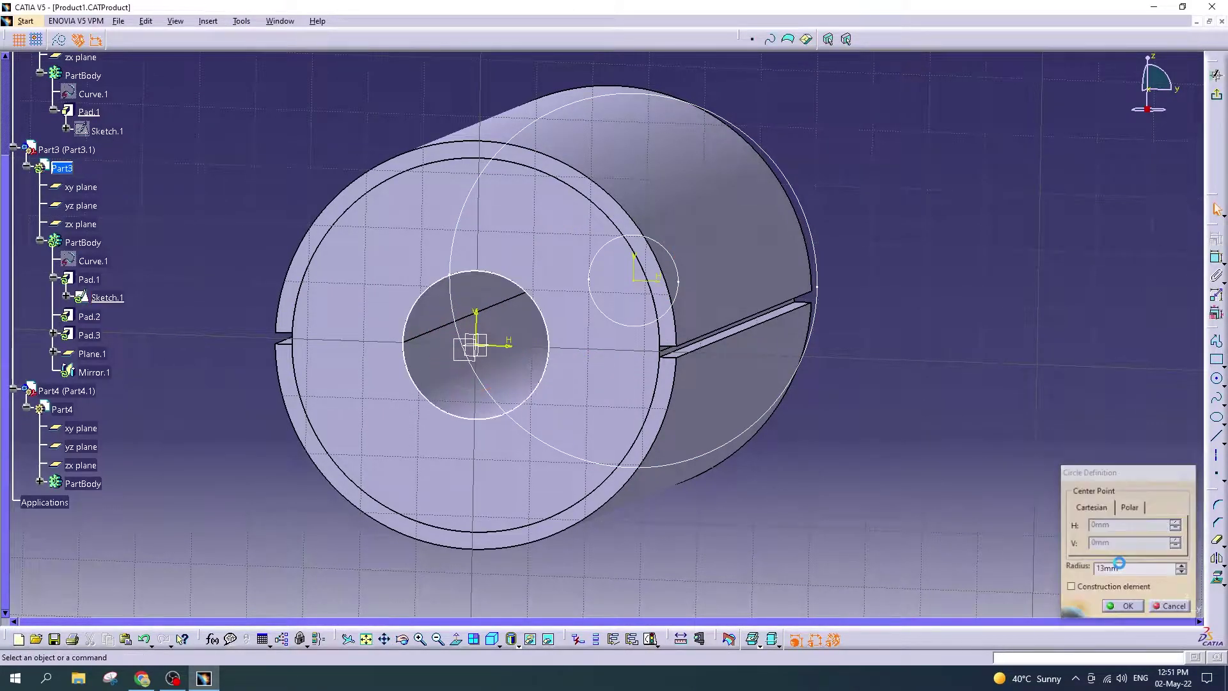
click(1217, 94)
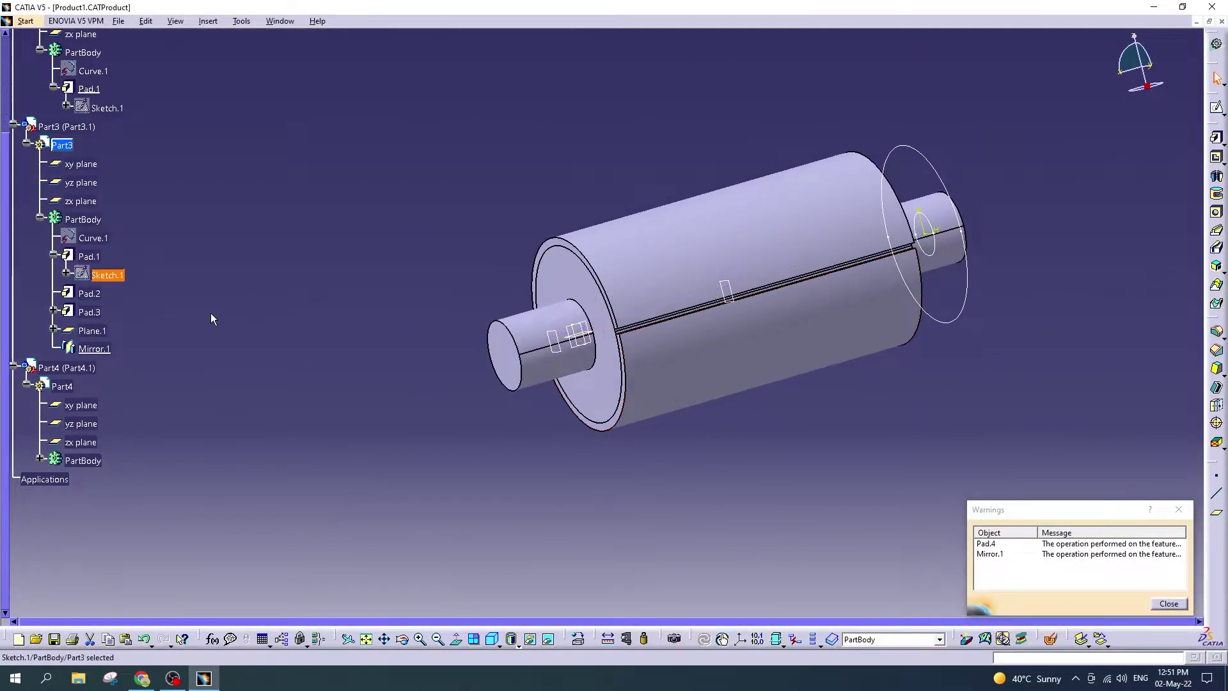
click(1175, 606)
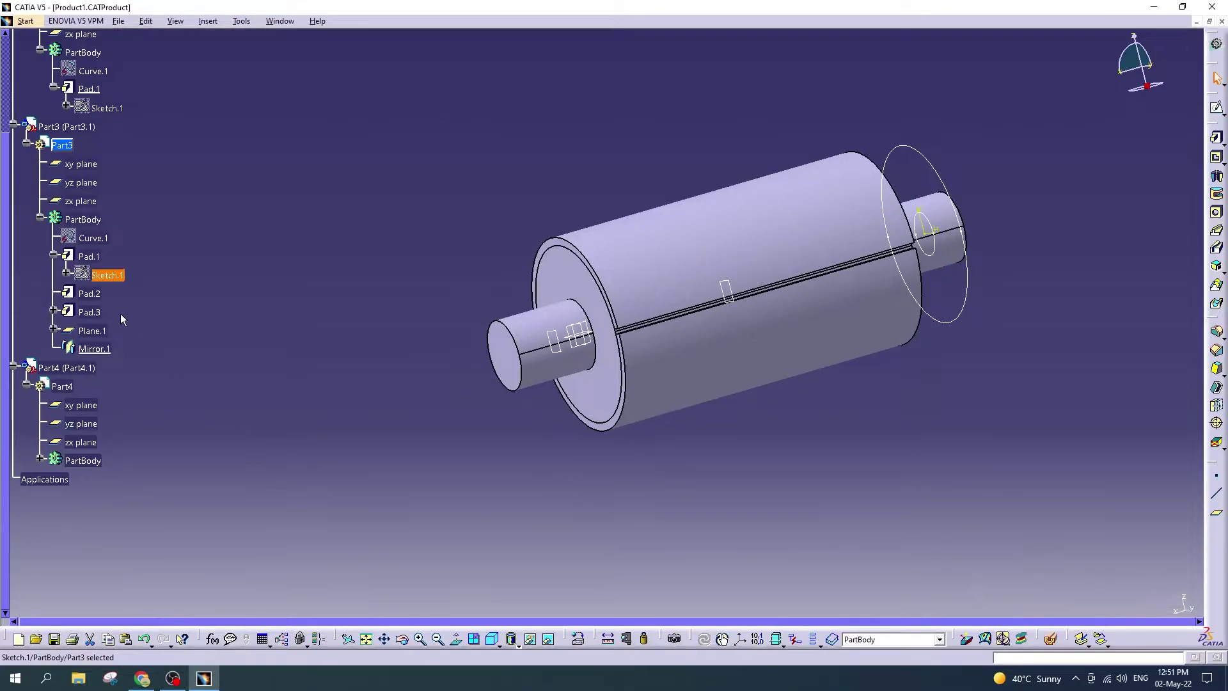
Step: Open Part3's Sketch.2 and inspect the shaft-end circle's definition from a 3D angle
click(55, 311)
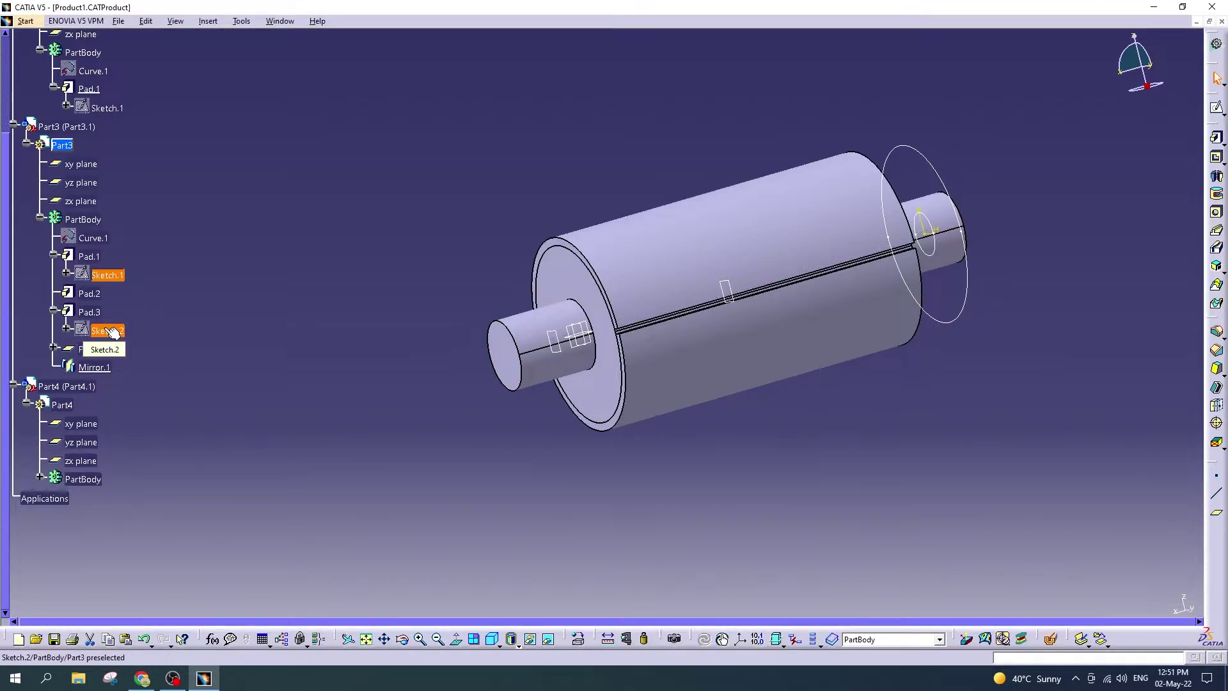
double_click(112, 331)
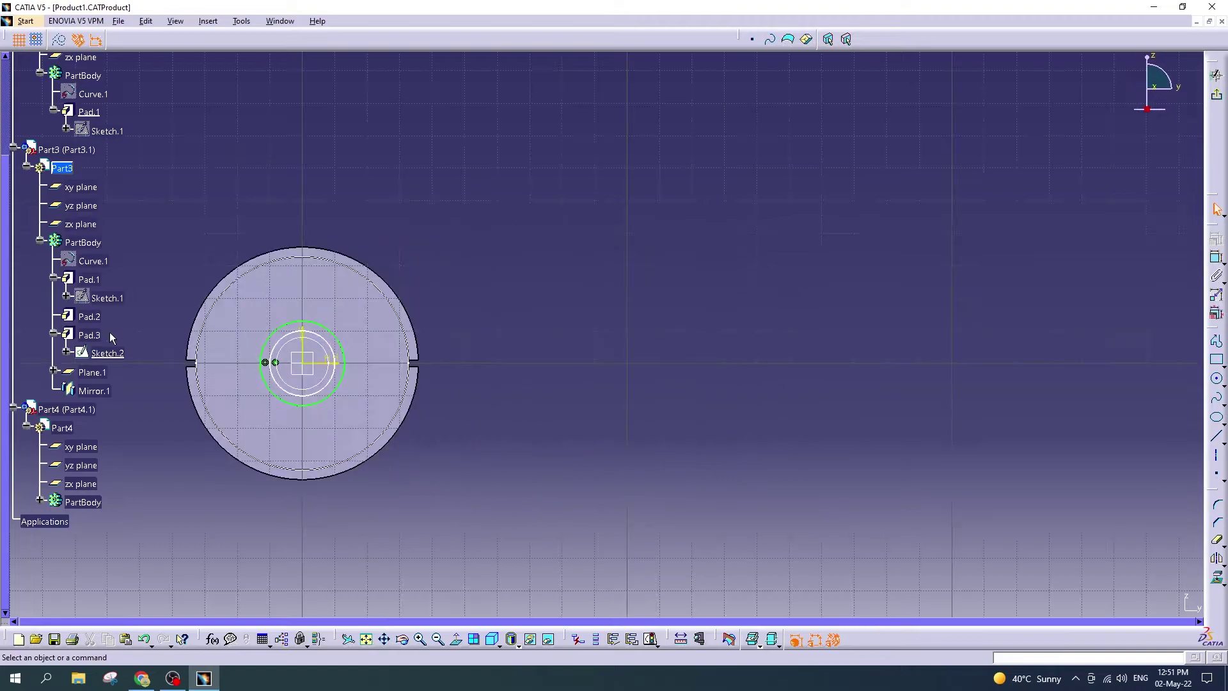
scroll(597, 334, up, 2)
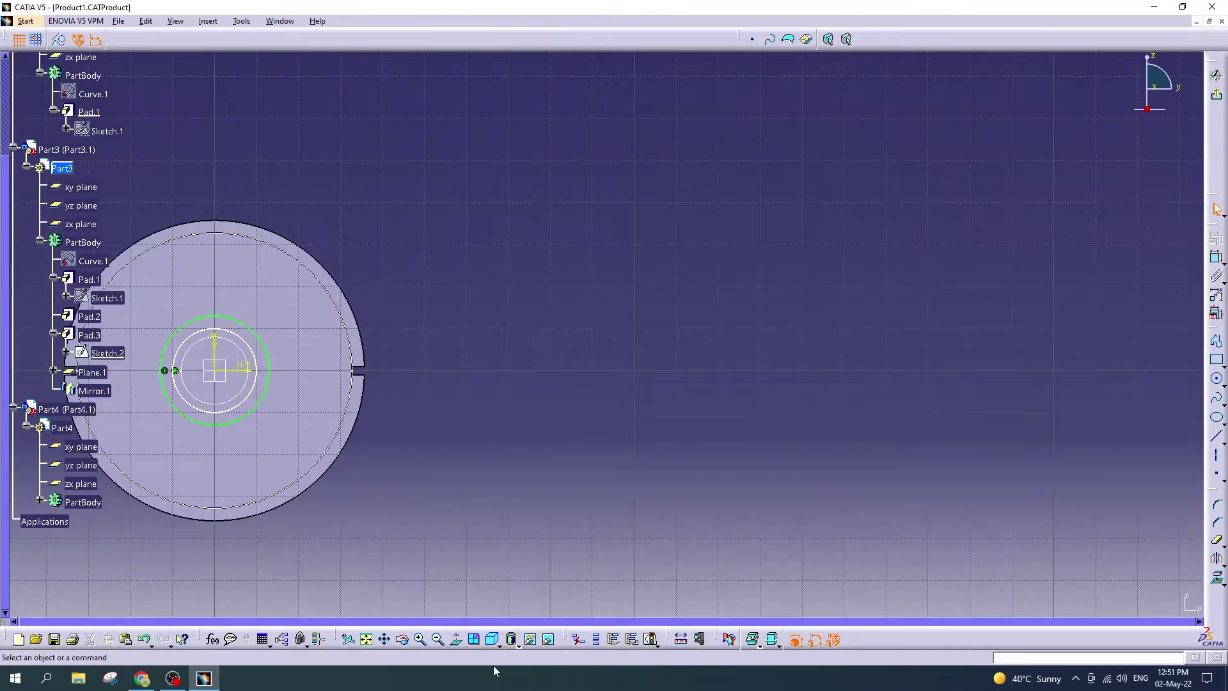
click(402, 641)
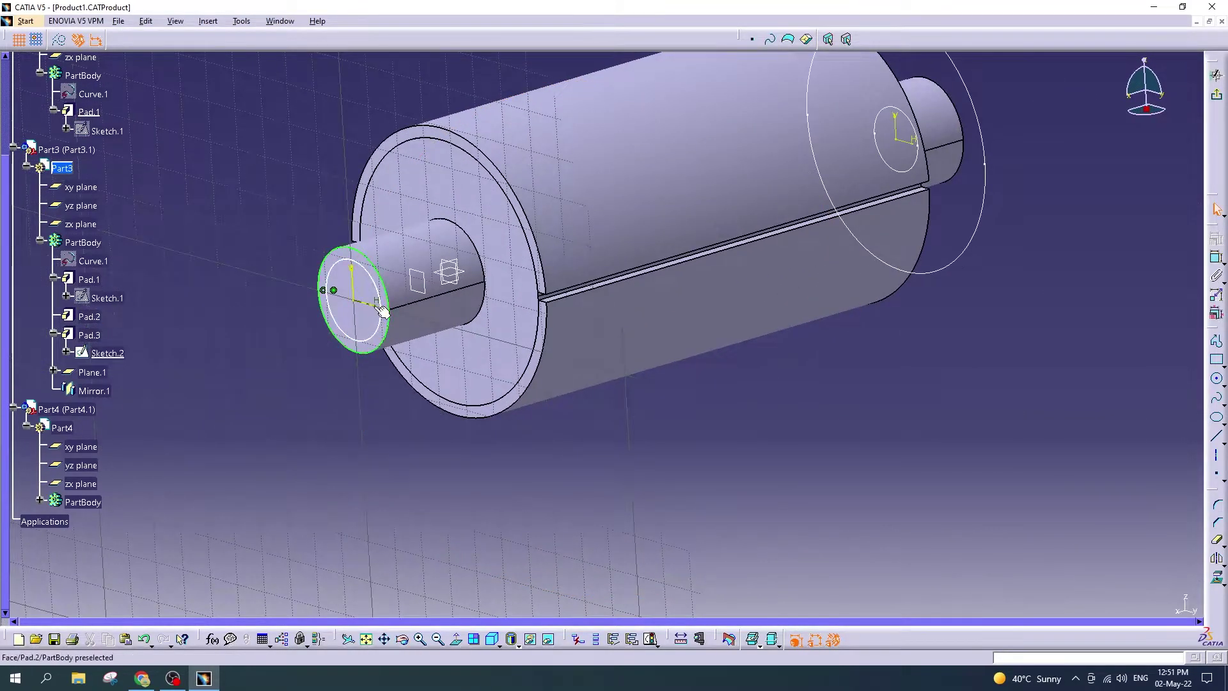
click(387, 301)
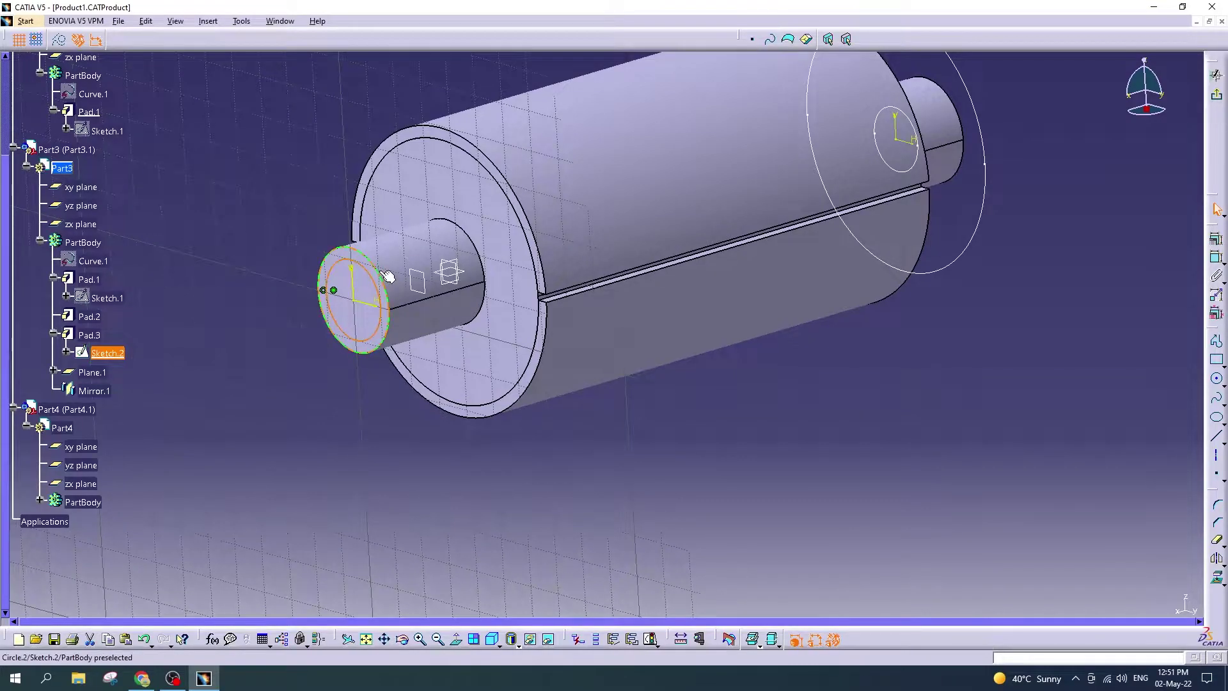
double_click(386, 279)
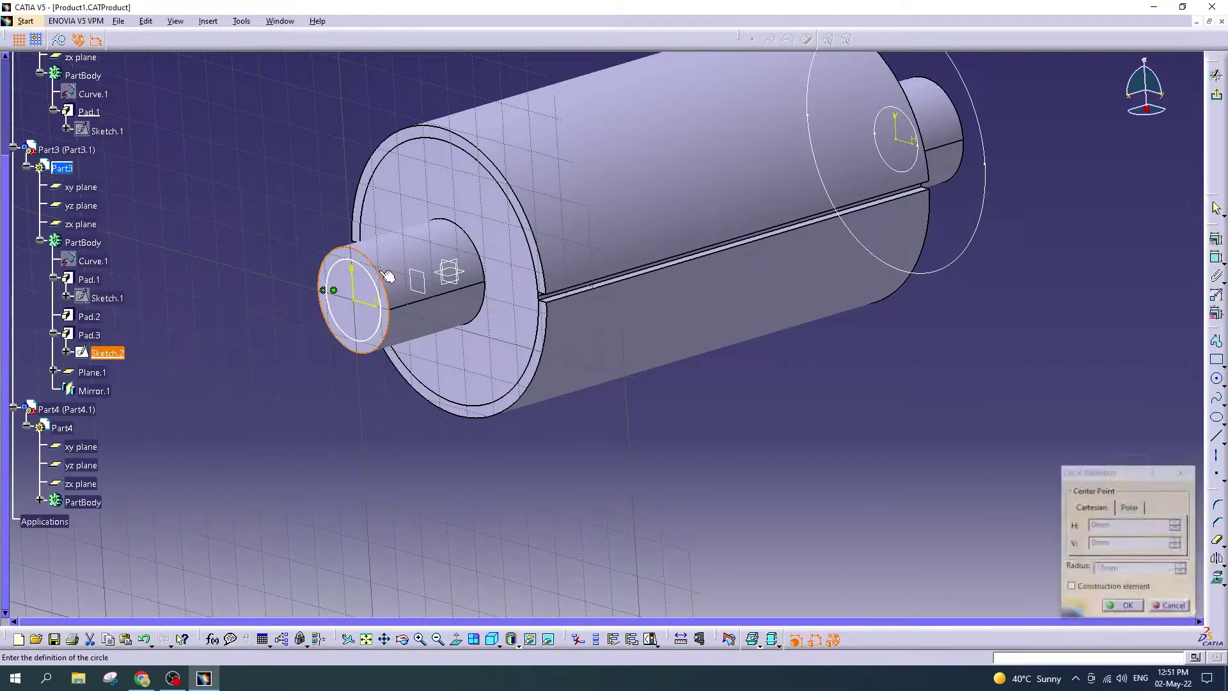
click(1137, 609)
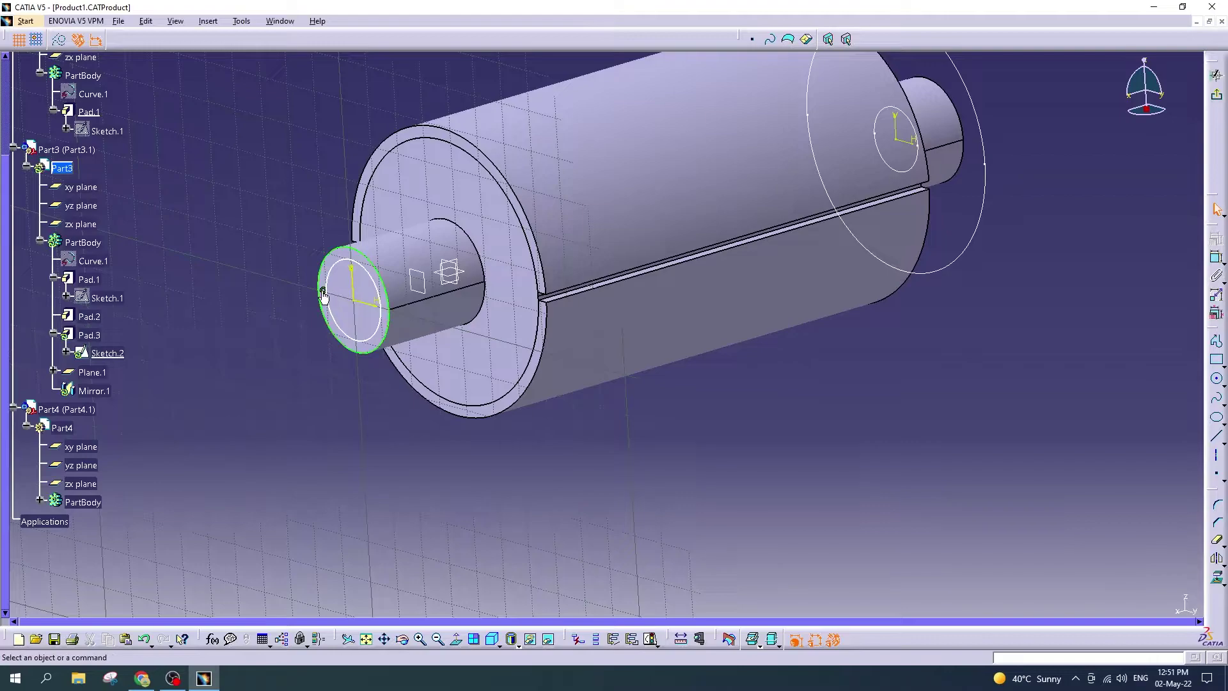
Step: Set the shaft-end circle radius to 10mm and return to the 3D part
double_click(323, 296)
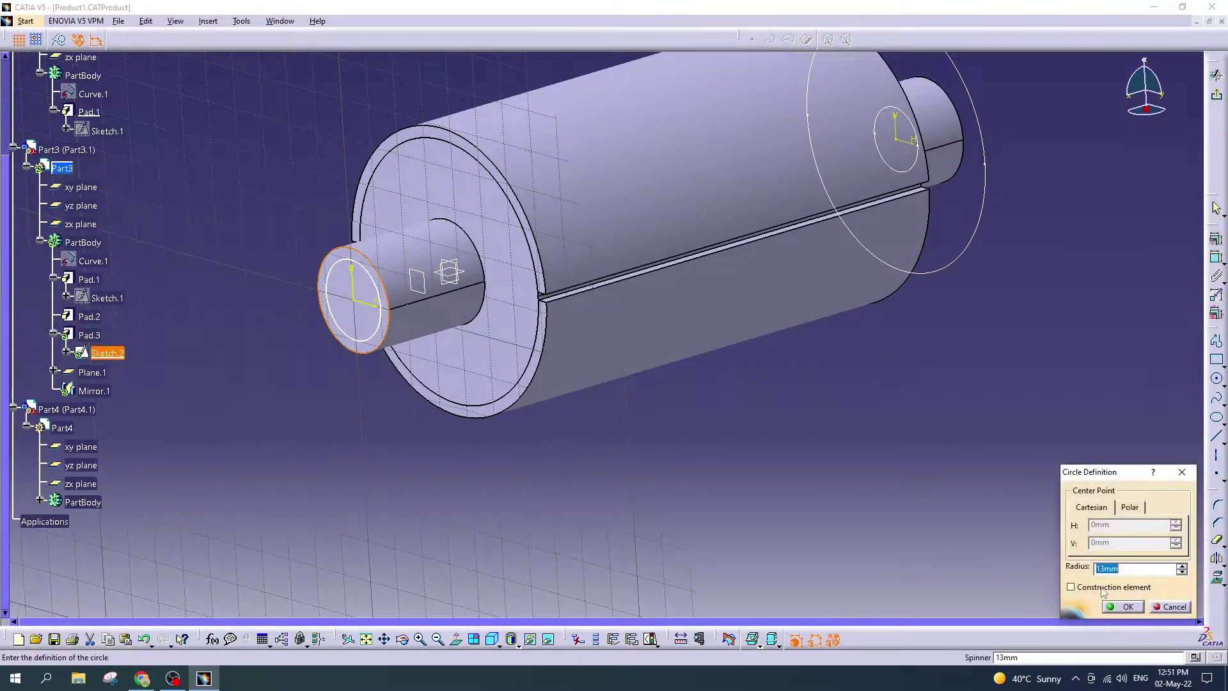
text(10)
click(1124, 606)
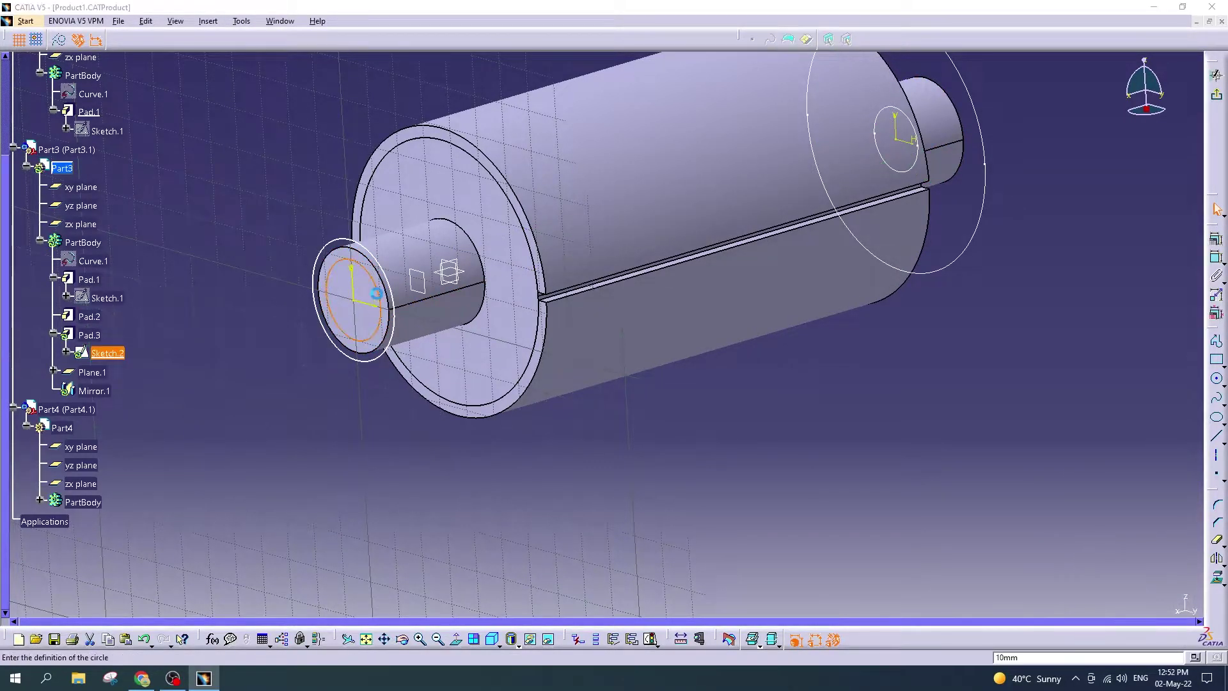
click(1133, 608)
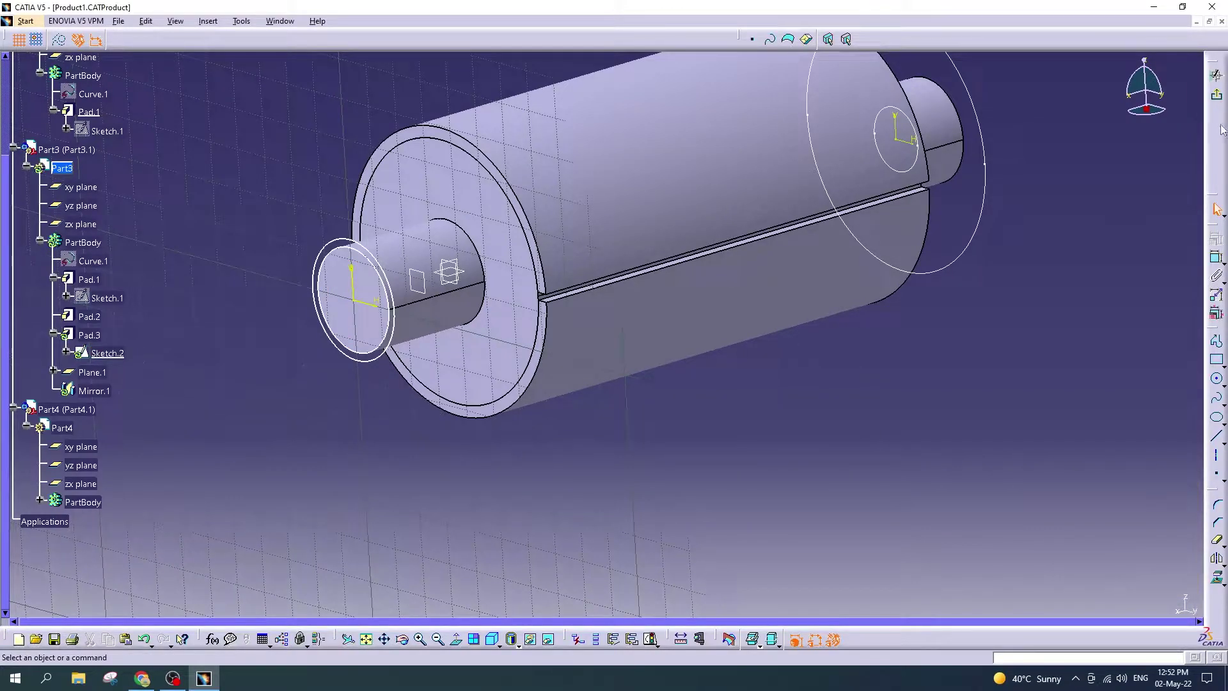
click(1216, 75)
Step: Make Part4 active and expand its PartBody to list its features
middle_drag(776, 353, 769, 344)
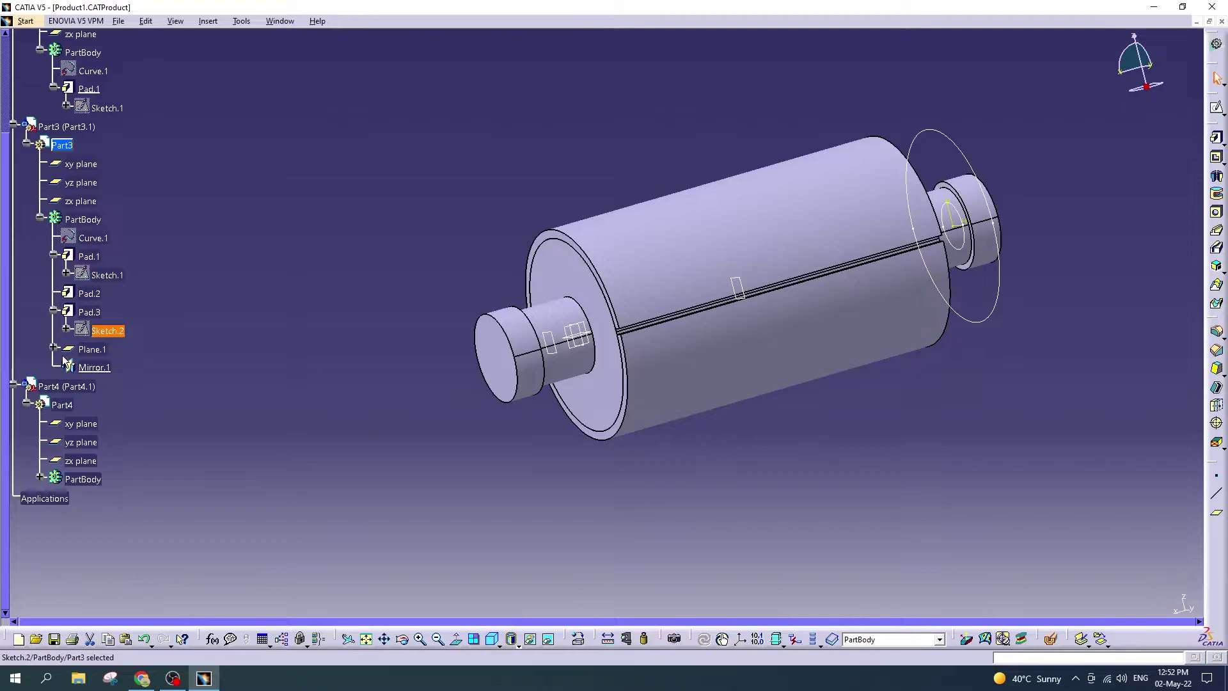
click(62, 405)
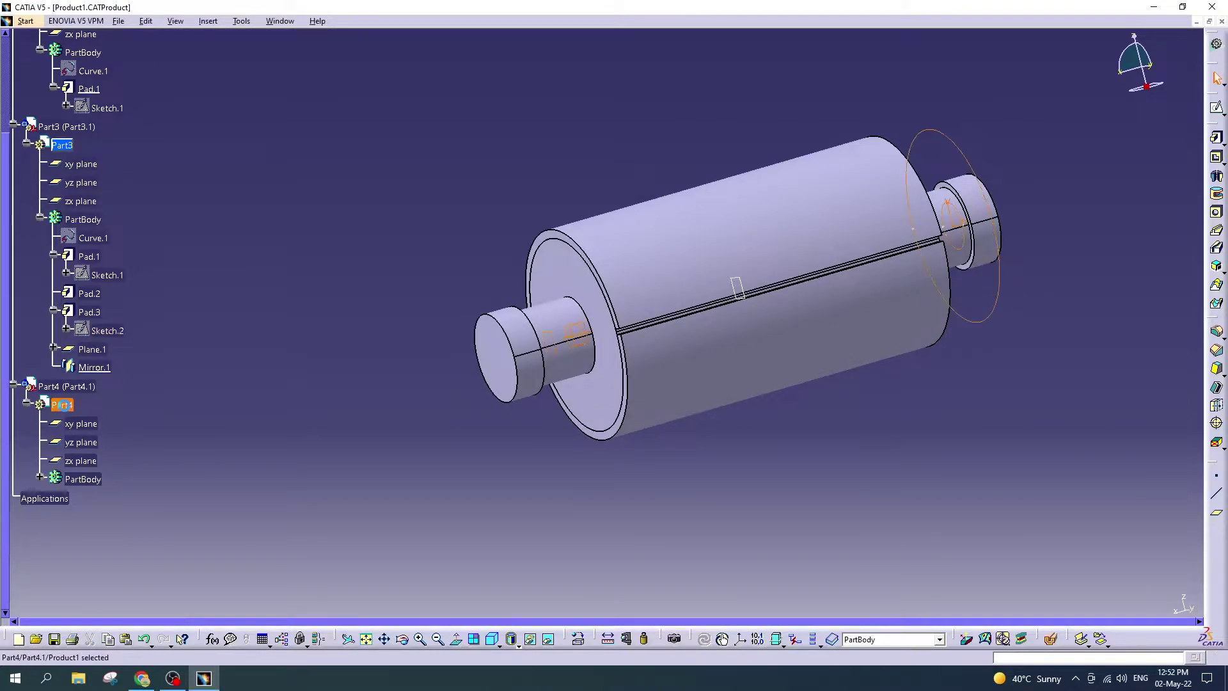
click(40, 480)
scroll(109, 416, down, 2)
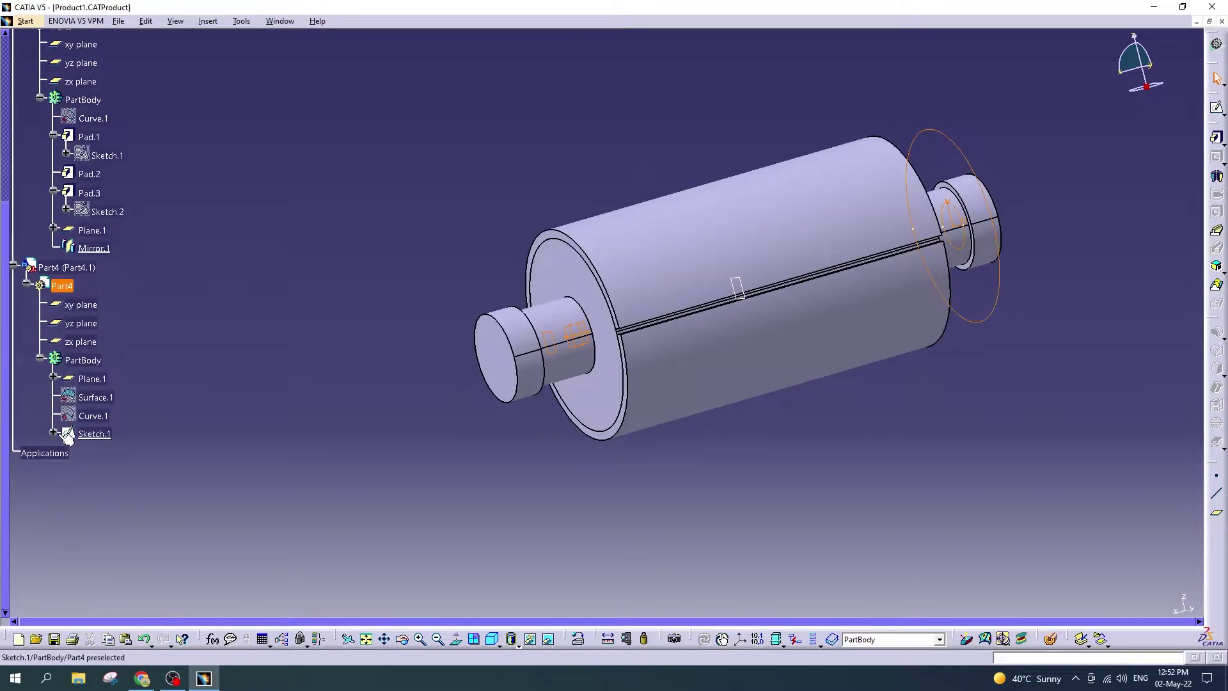
Step: Enter 20 as the radius of Part4's Sketch.1 circle and exit the sketch
click(51, 434)
double_click(95, 434)
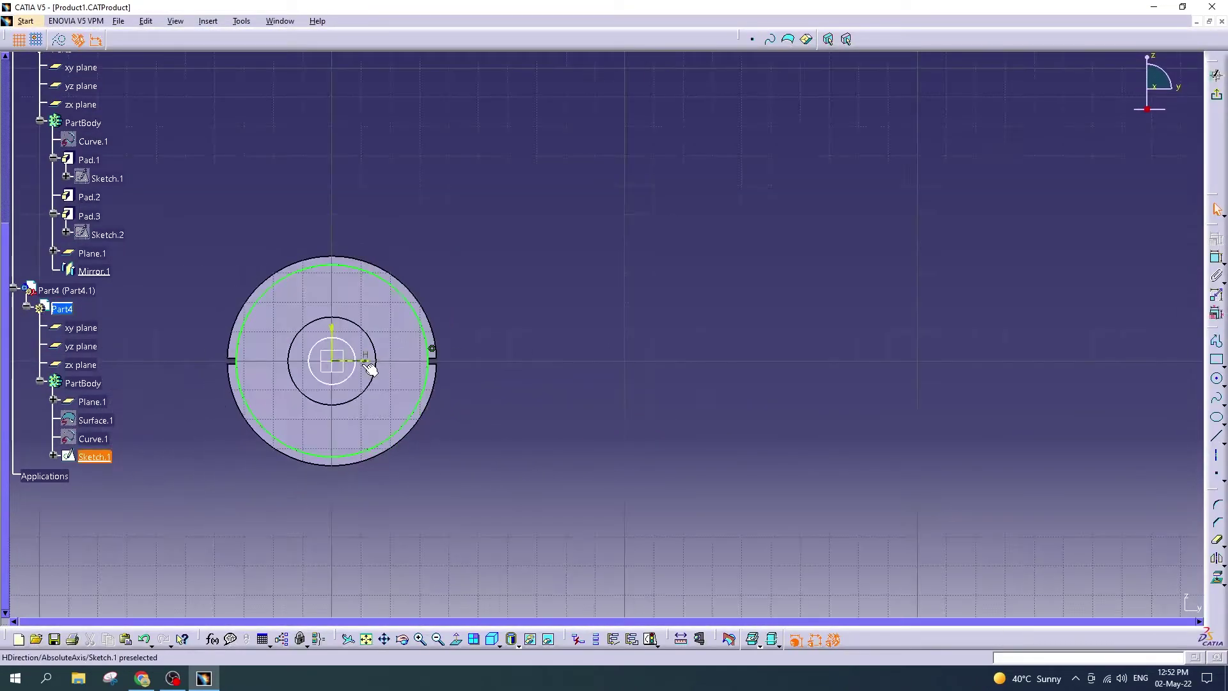
double_click(362, 354)
text(20)
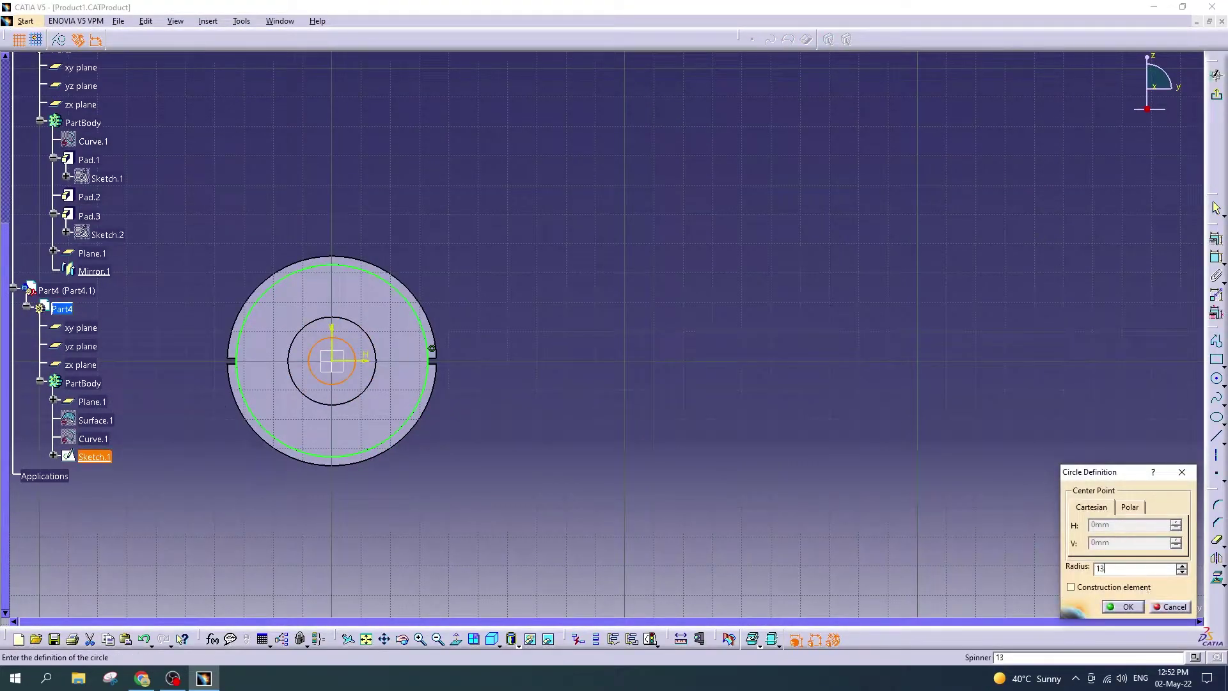
key(Return)
click(1217, 95)
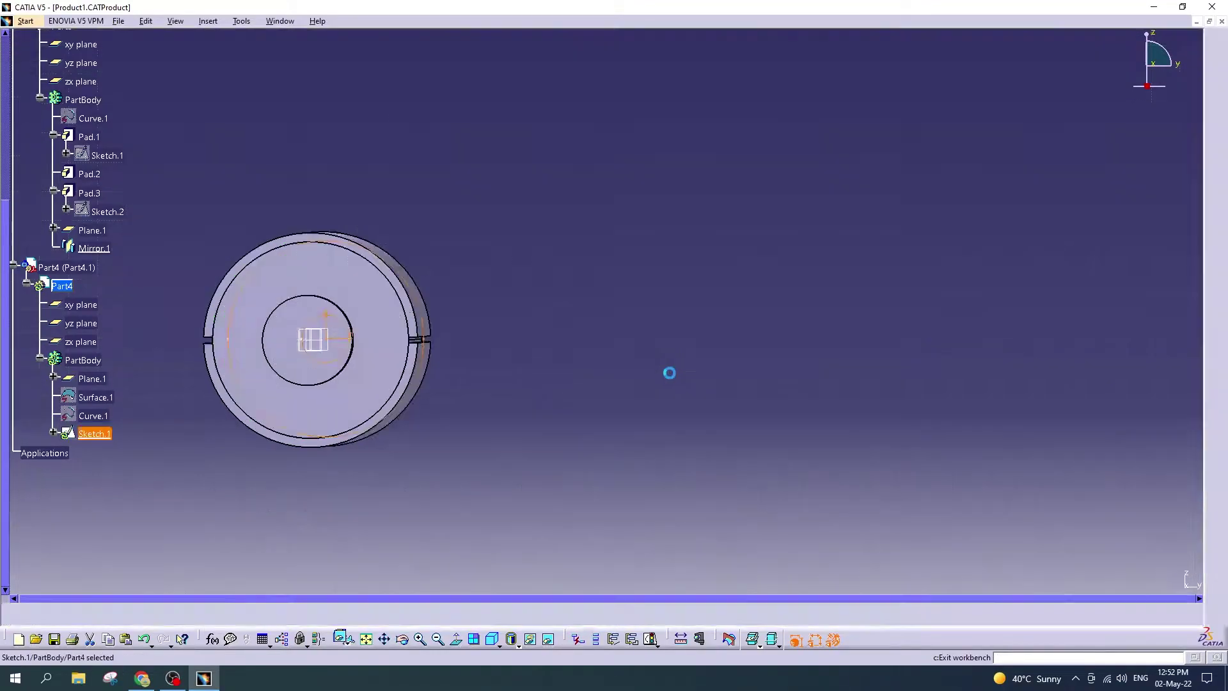
Step: Orbit to an angled assembly view and detach the Pad variants into a floating palette
middle_drag(666, 370, 597, 319)
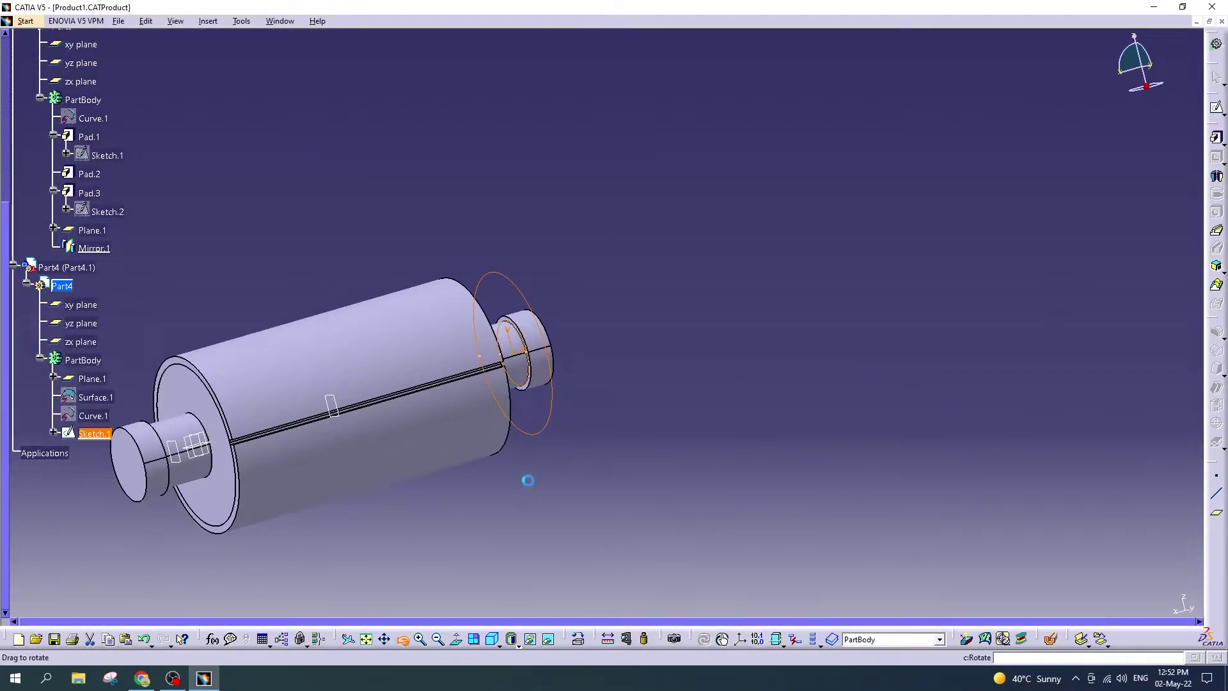
middle_drag(527, 479, 471, 497)
click(1223, 144)
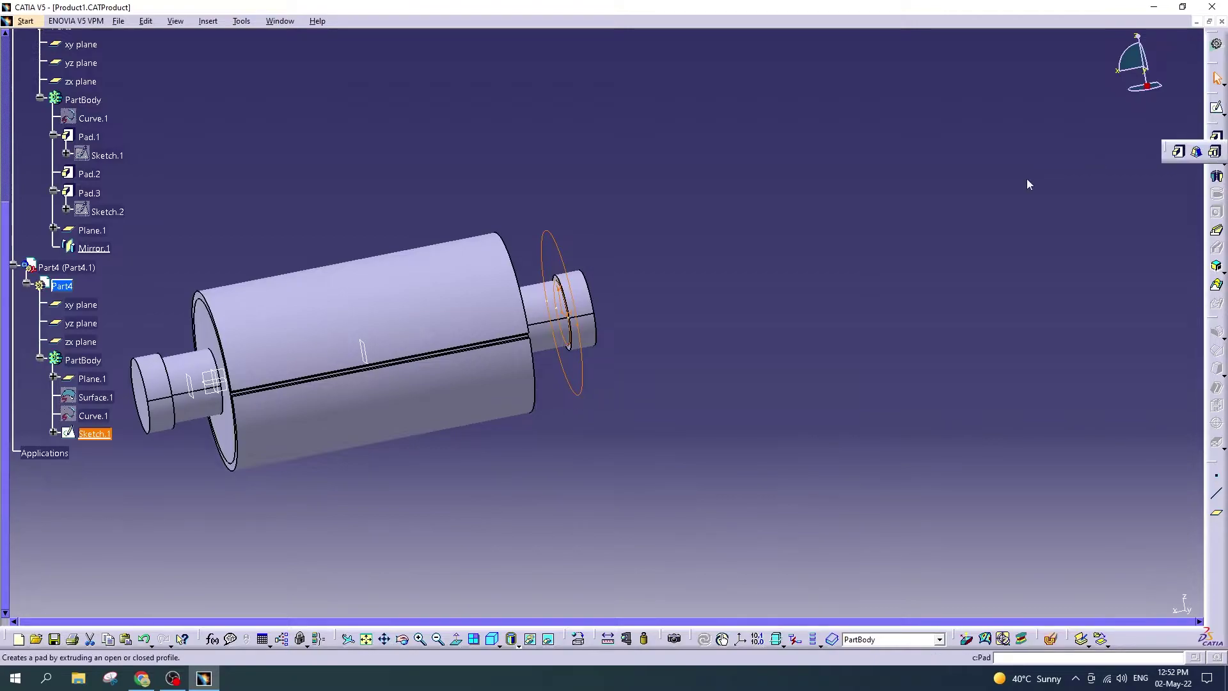
drag(1172, 158, 1185, 131)
Step: Pad Part4's Sketch.1 circle into Pad.1, a 10mm-thick disc, clearing a thickness error
click(1192, 144)
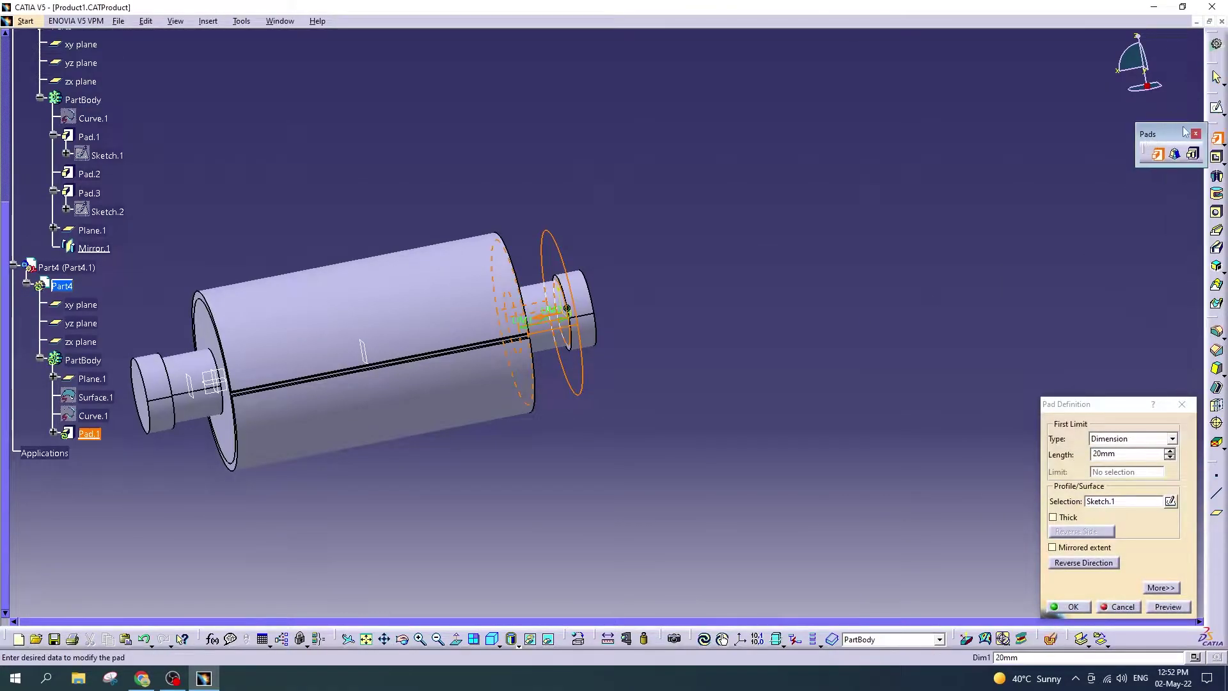
click(1196, 133)
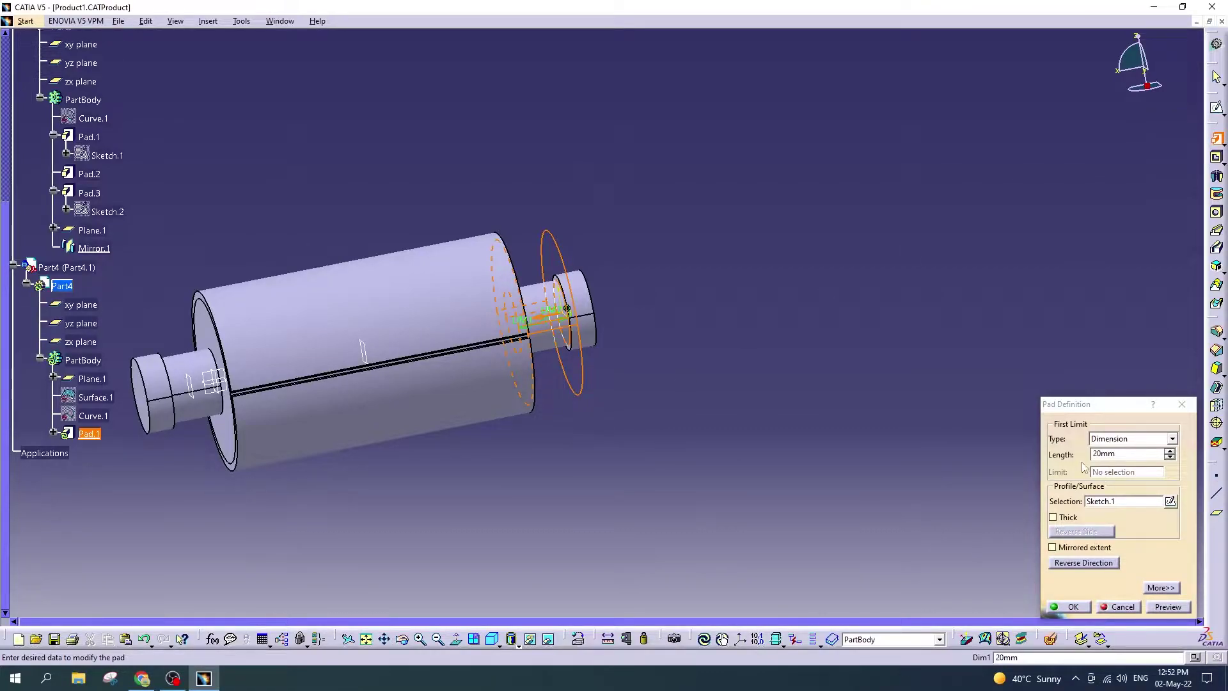
double_click(1116, 454)
text(5)
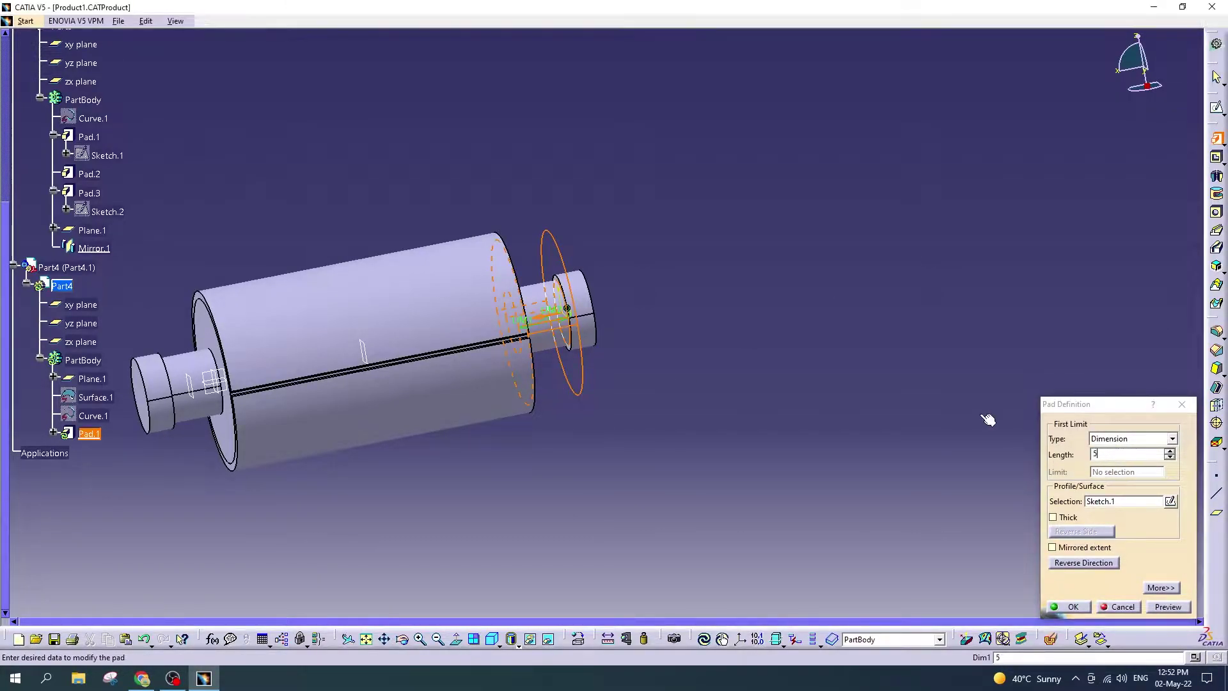
key(Return)
text(0)
key(Return)
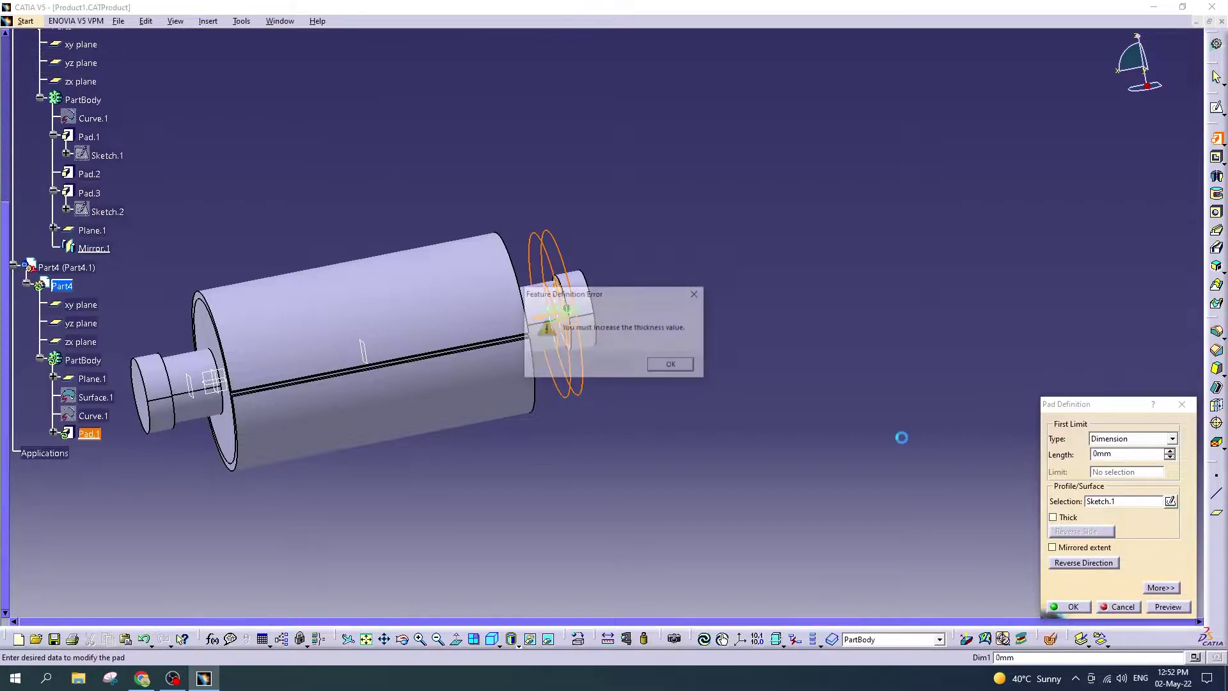
click(673, 366)
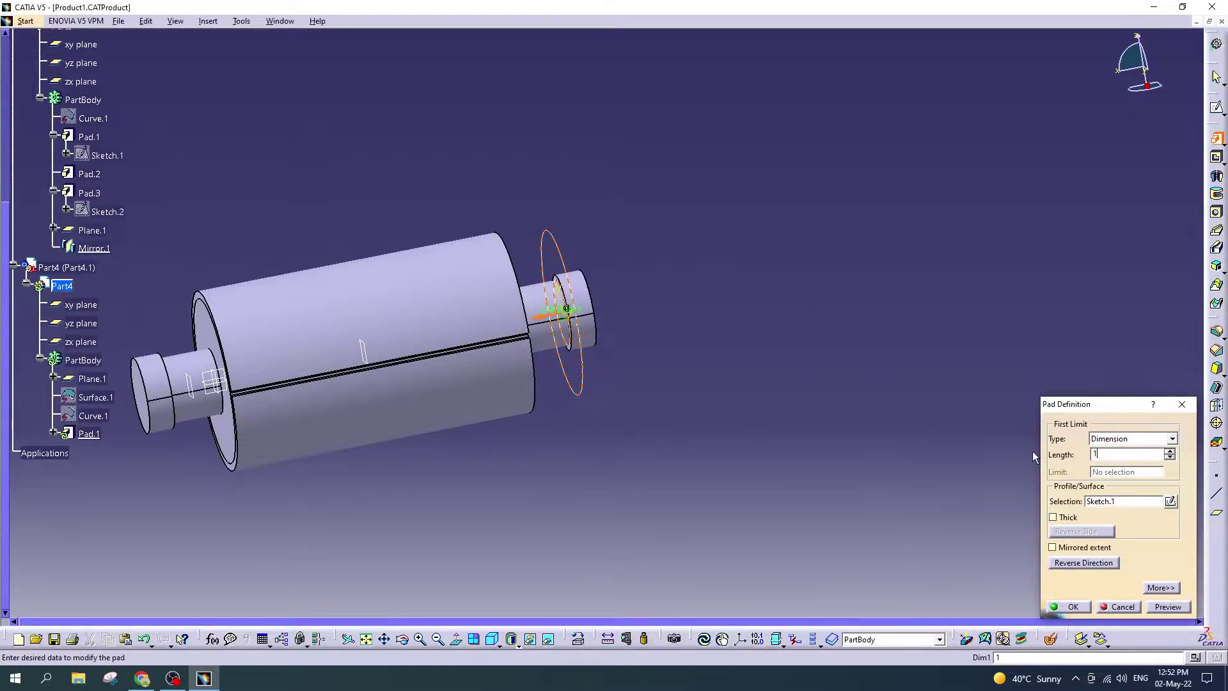
click(1067, 607)
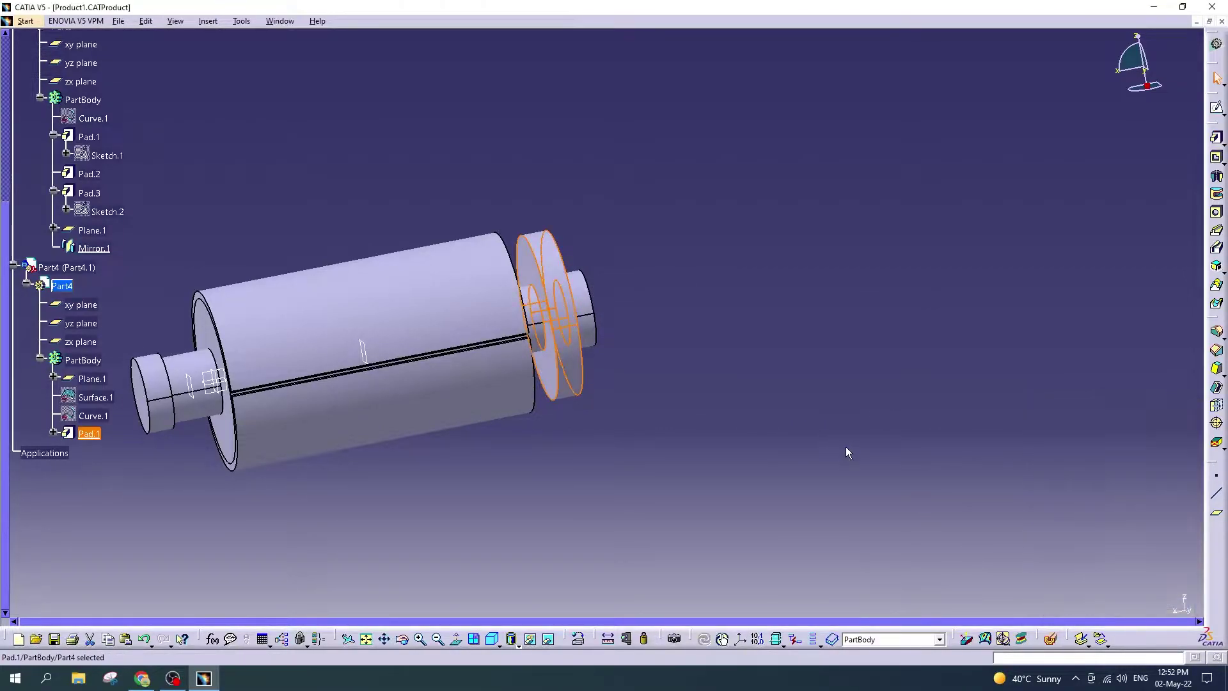
Step: Orbit the model and select Pad.1 in the tree for insertion commands
scroll(665, 358, down, 3)
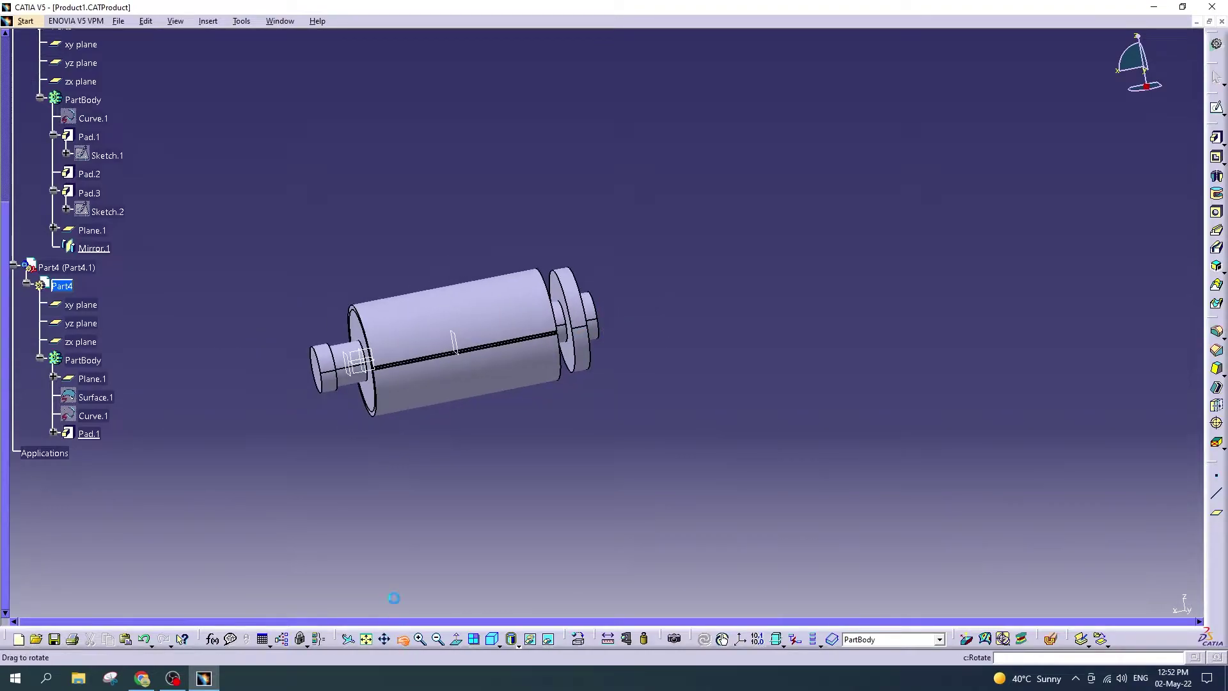
middle_drag(395, 598, 501, 422)
click(89, 434)
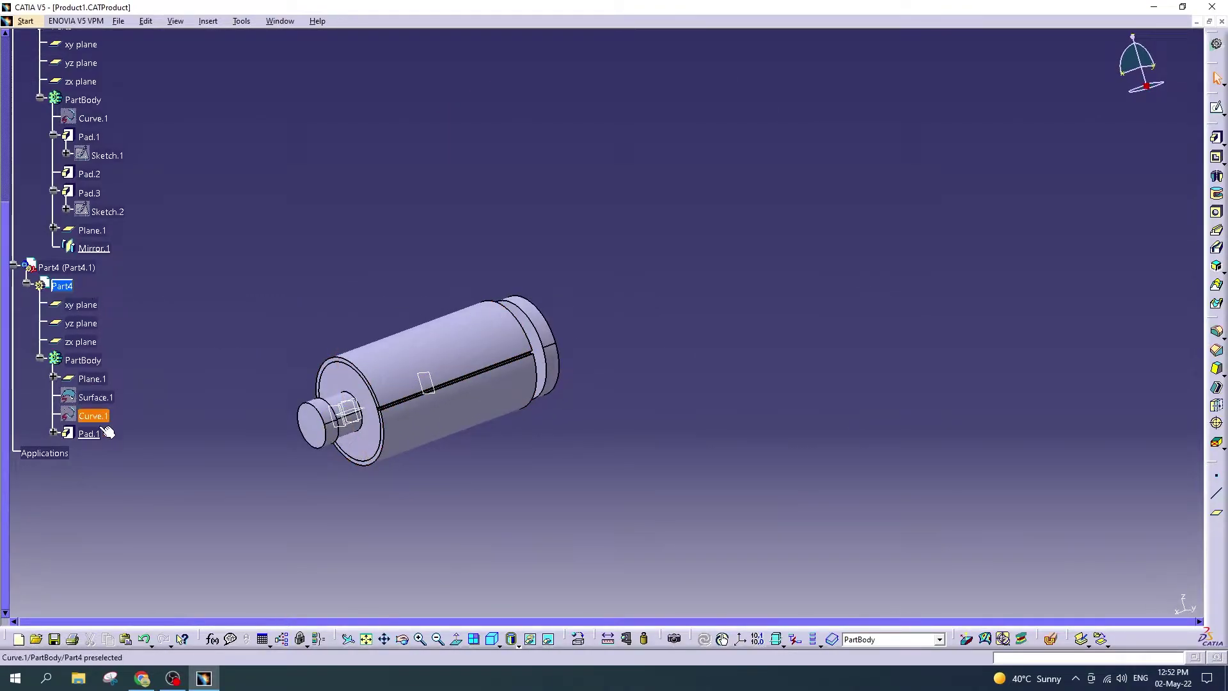
click(209, 21)
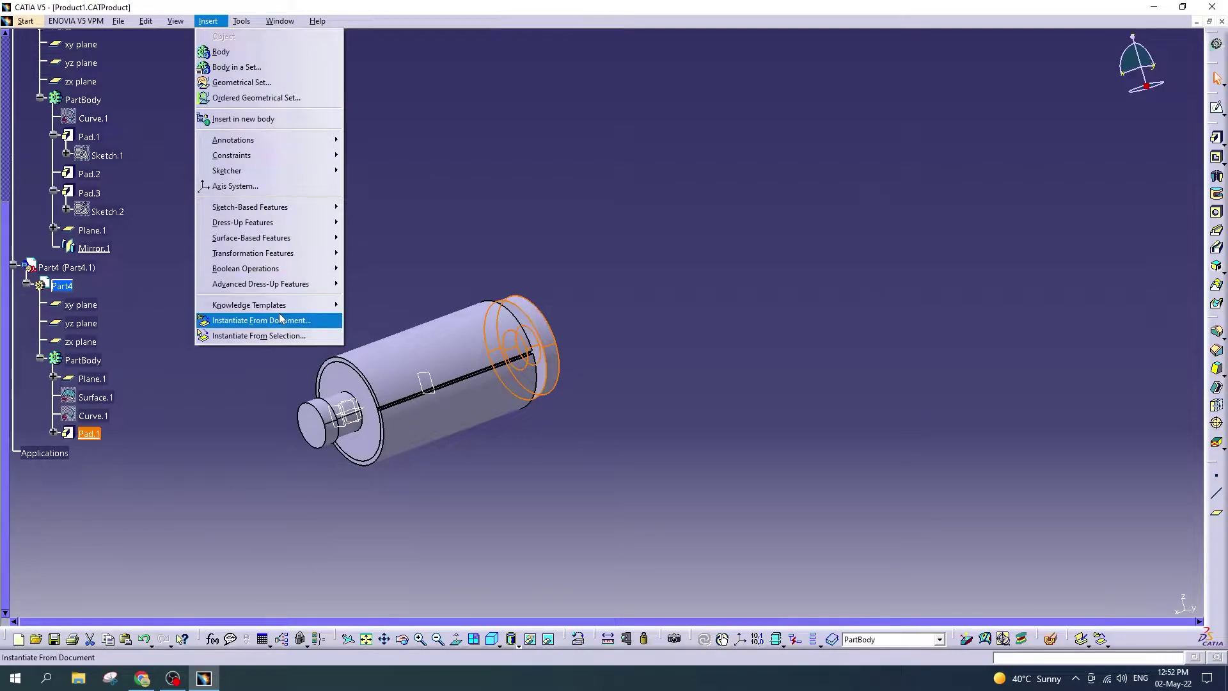
mouse_move(252, 253)
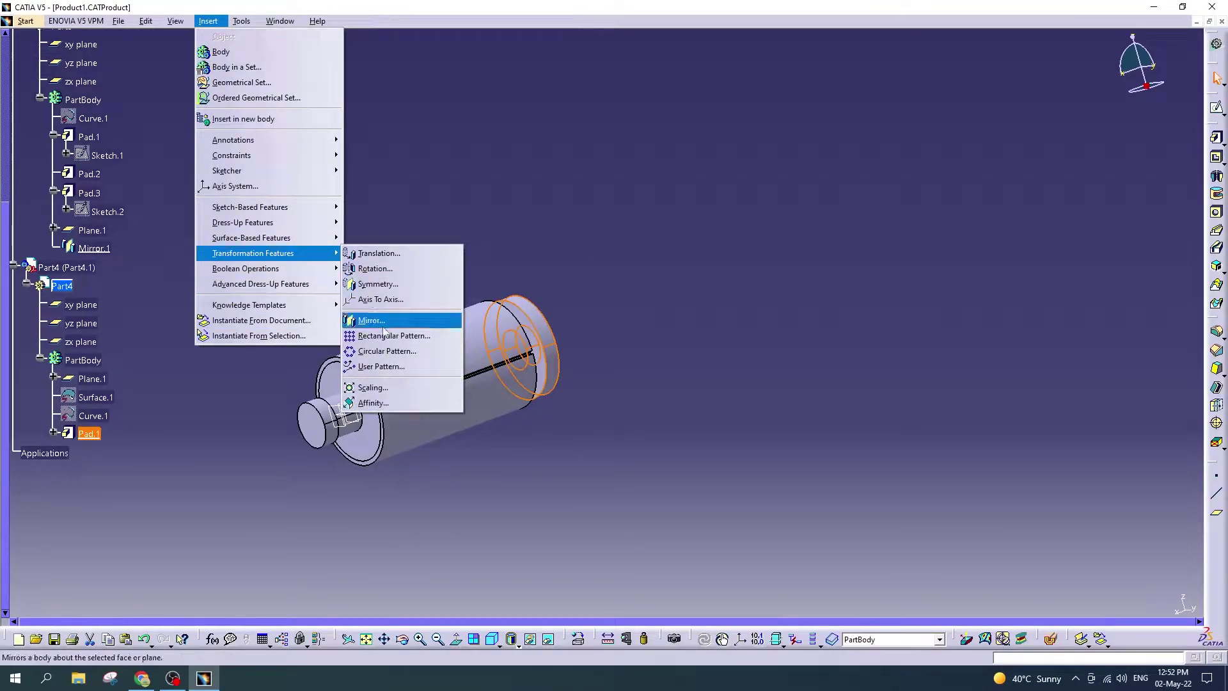
Step: Mirror Pad.1 across Plane.2 as Mirror.1 and zoom to inspect both discs
click(371, 321)
click(441, 383)
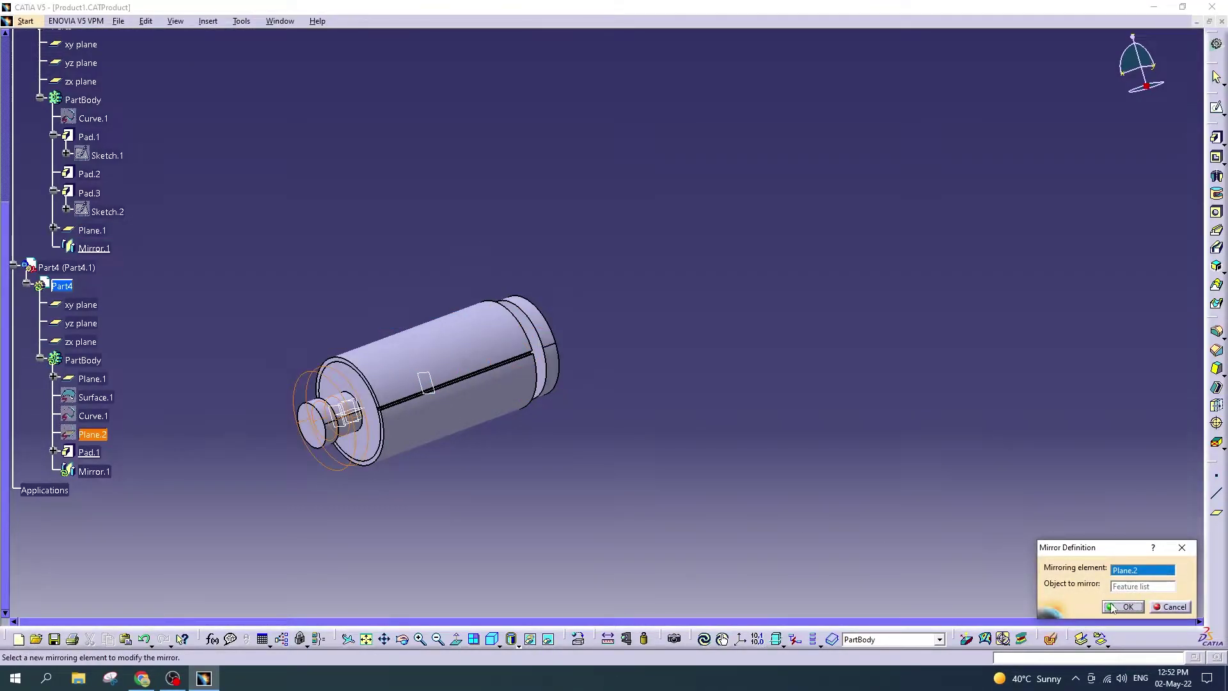
click(1113, 608)
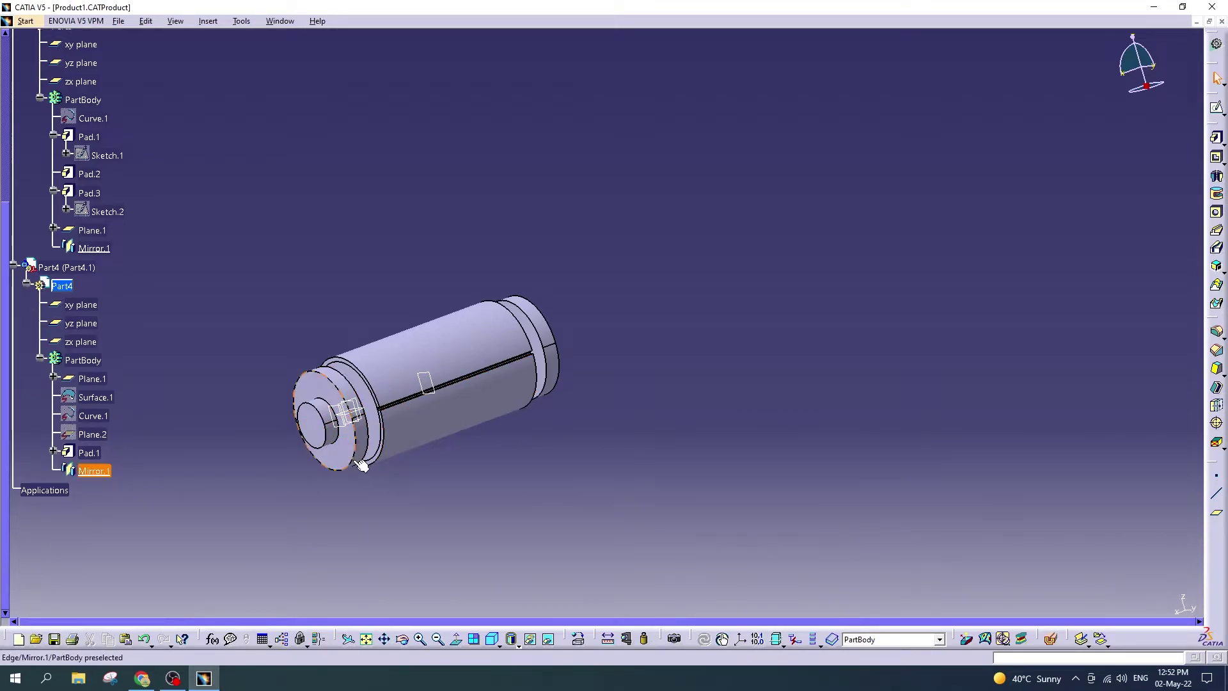
middle_drag(440, 299, 585, 235)
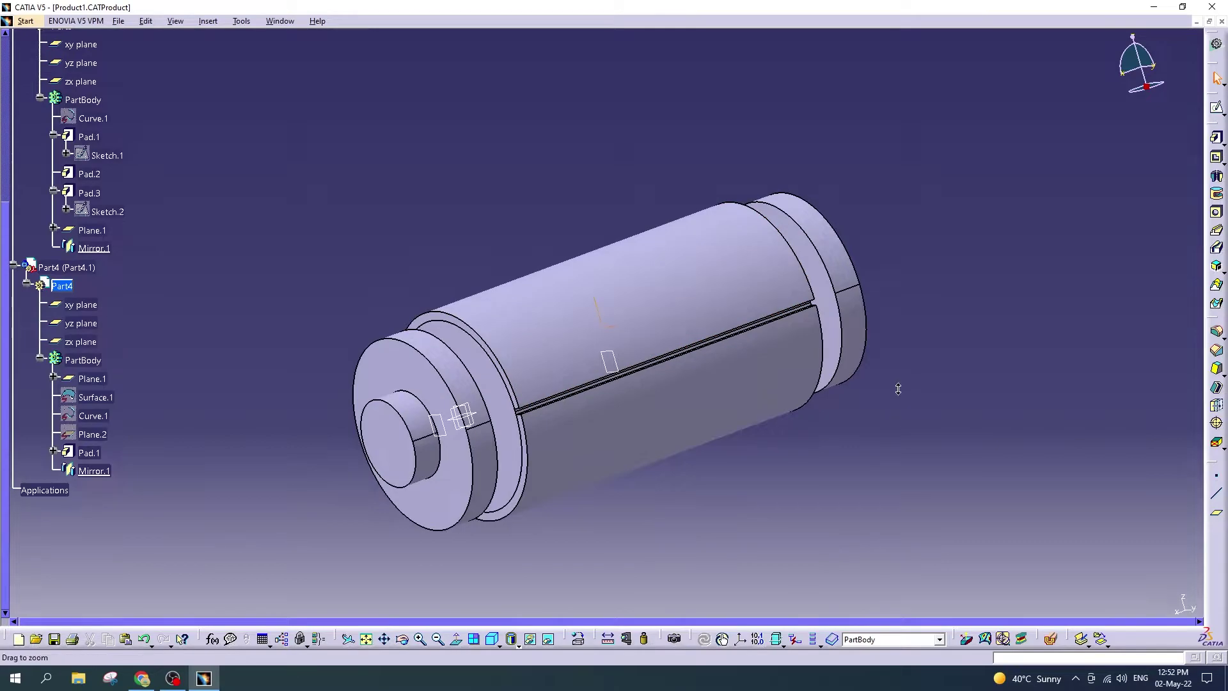
middle_drag(899, 389, 901, 403)
scroll(38, 281, up, 3)
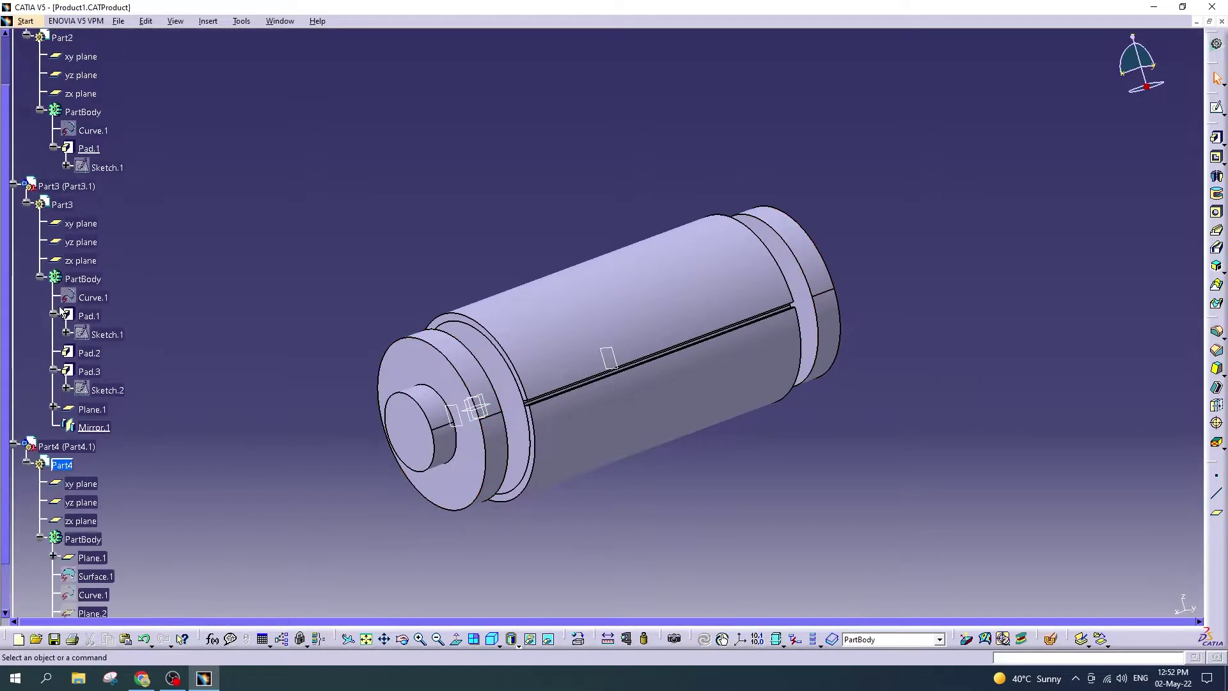
Step: Collapse the Part3, Part4 and Part2 branches in the tree
click(13, 186)
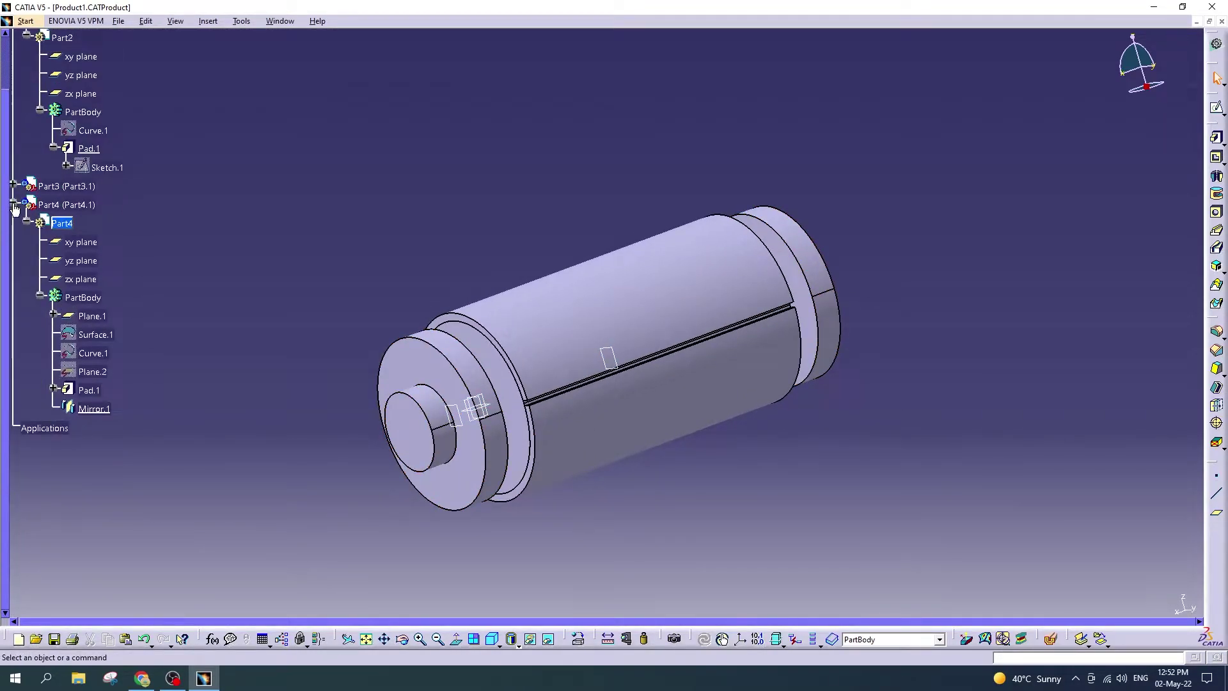
click(13, 204)
click(5, 195)
Step: Add a new Part5 to Product1 using Product1 as its origin
double_click(33, 161)
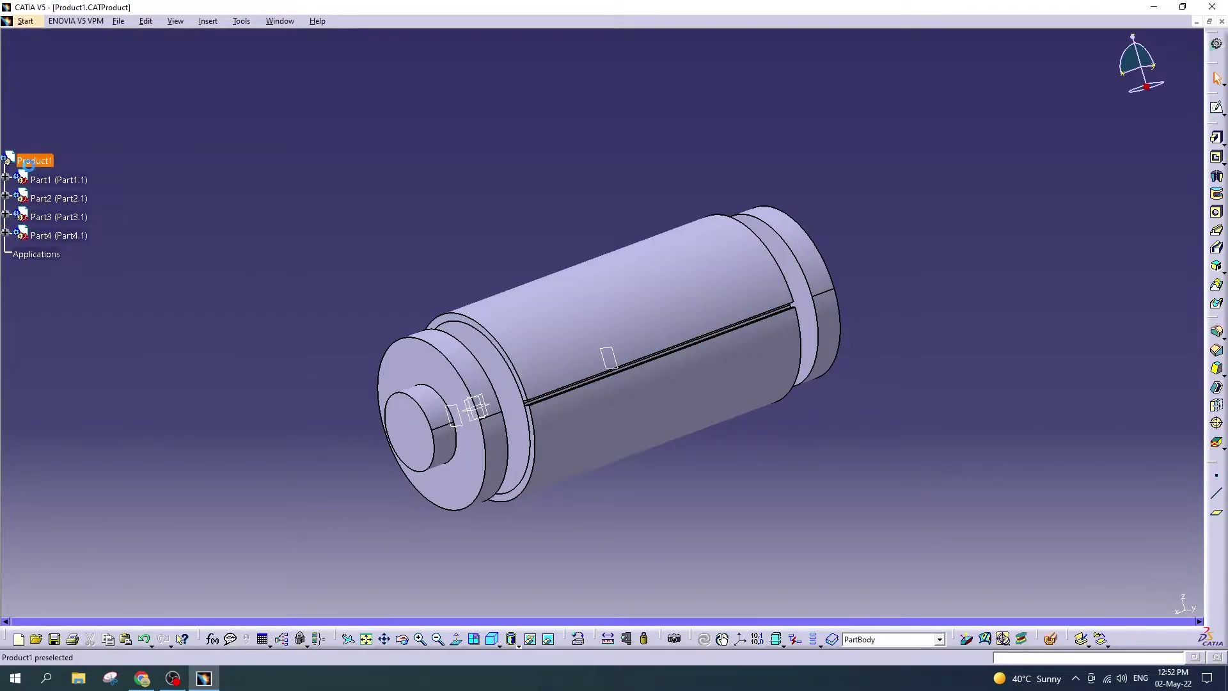
right_click(36, 166)
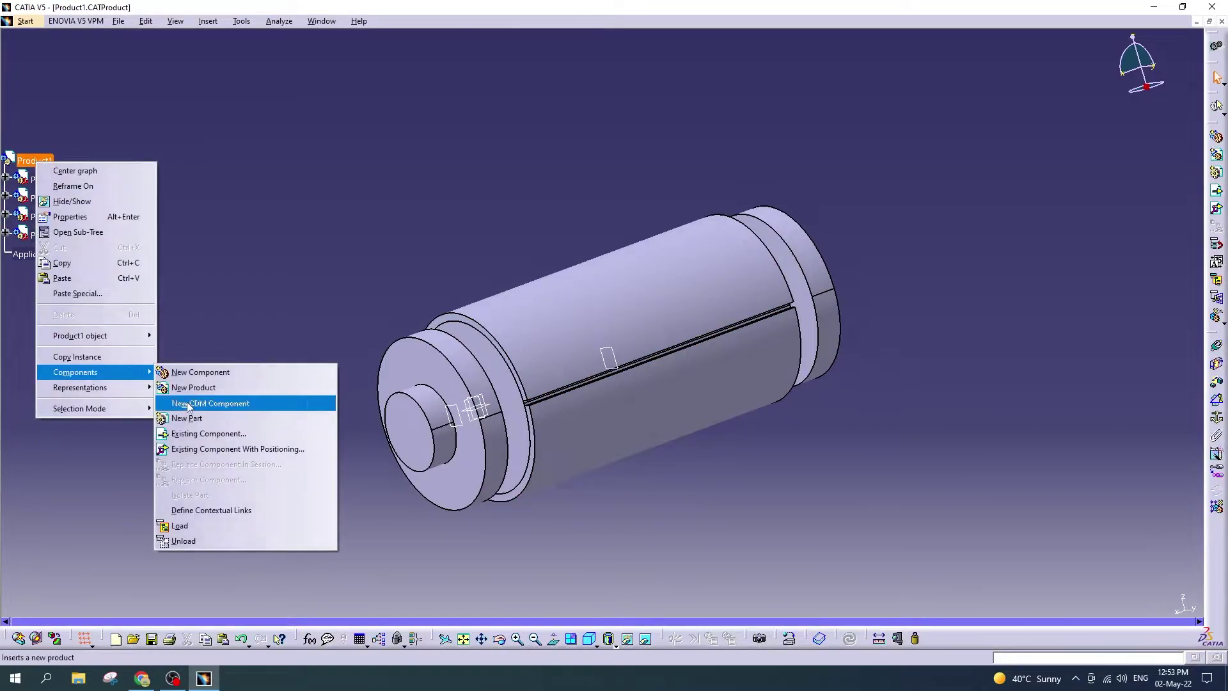
click(211, 418)
click(639, 386)
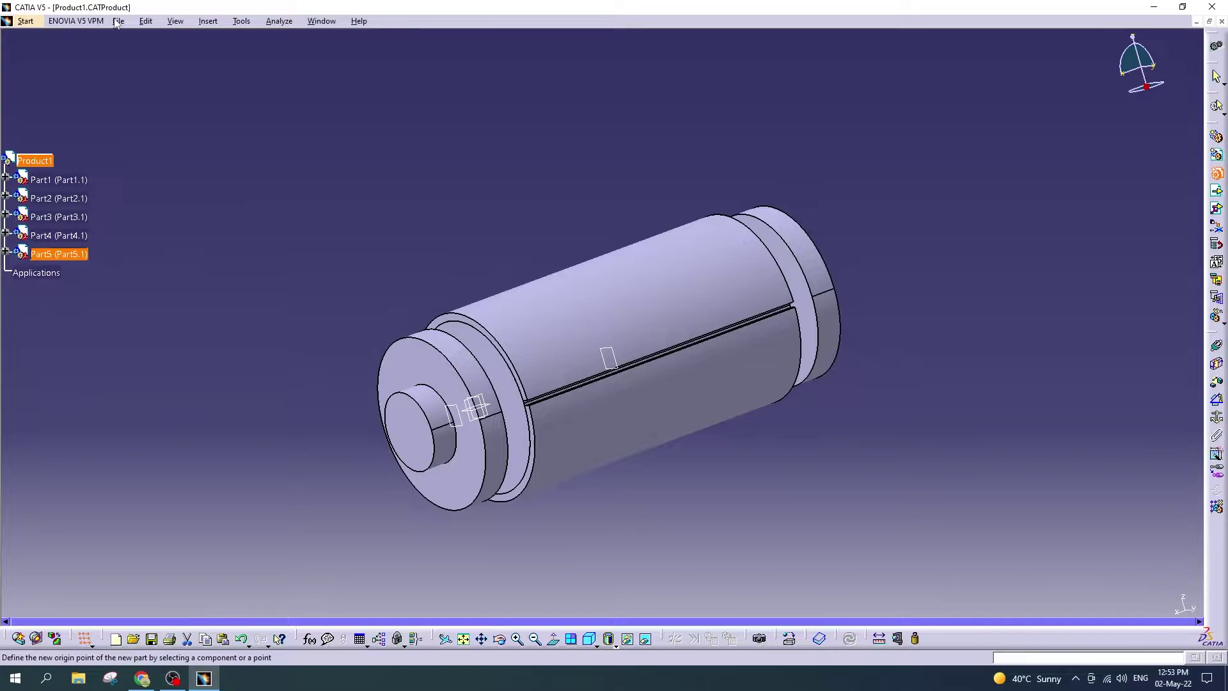
click(58, 235)
click(53, 275)
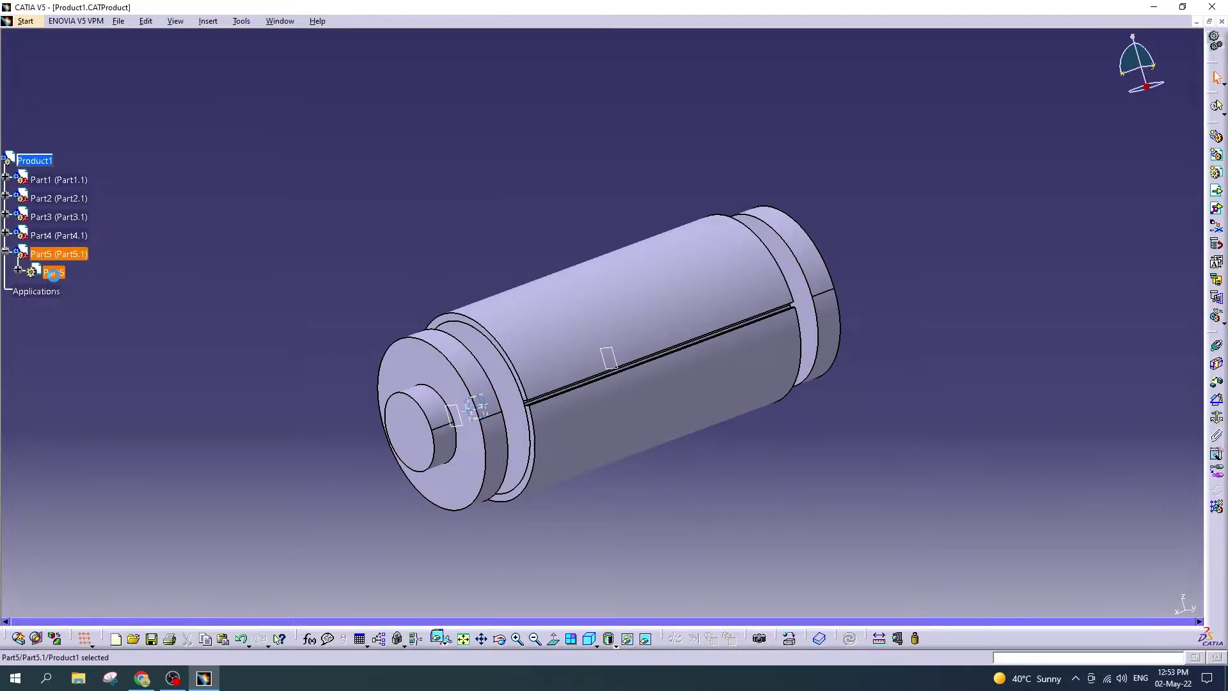
double_click(53, 275)
Step: Save the Product1 assembly and make Part5 active for editing
double_click(35, 160)
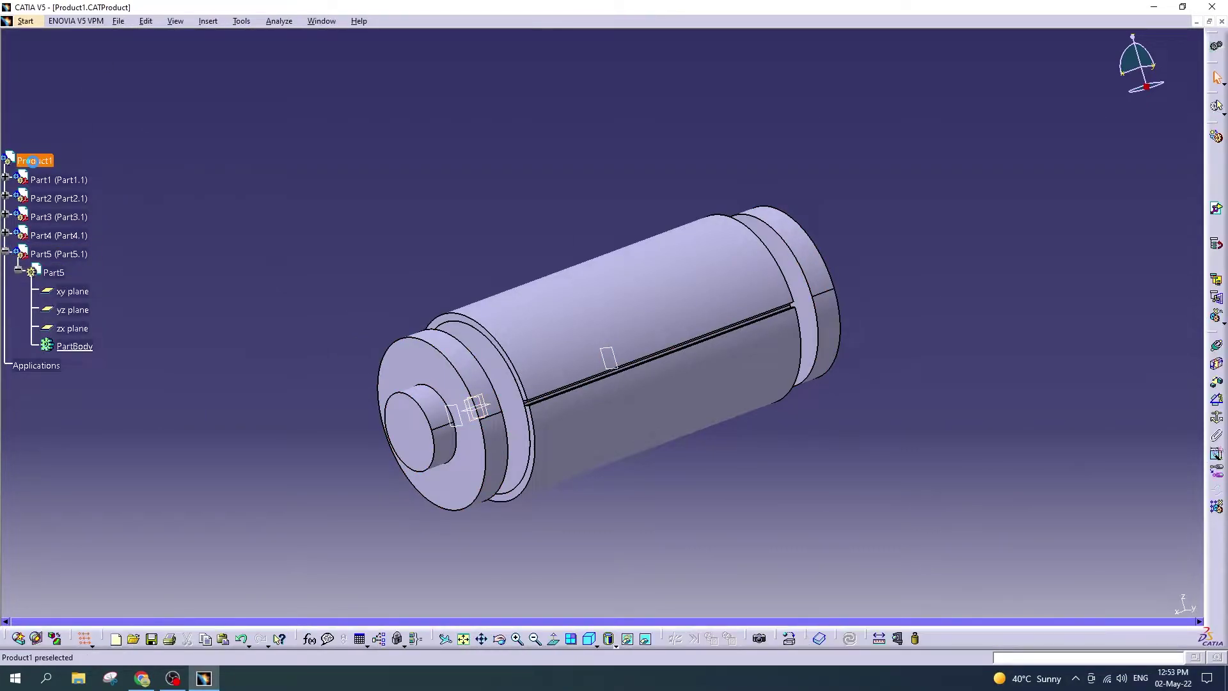
click(118, 21)
click(163, 105)
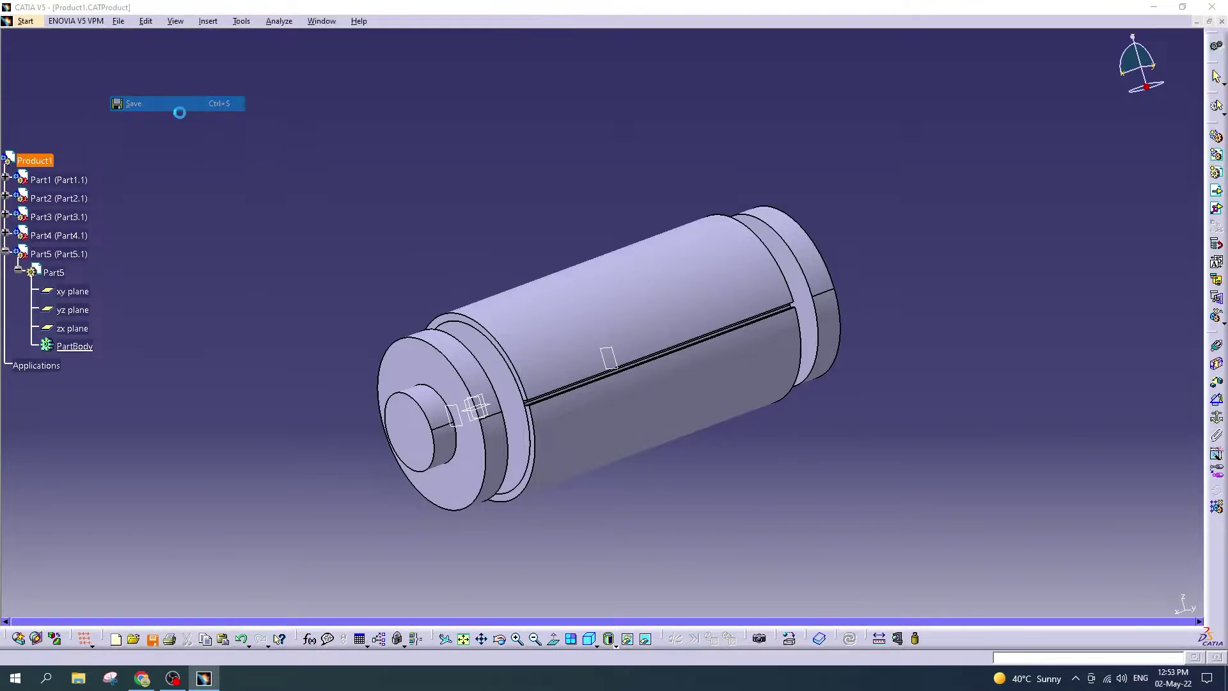
click(633, 373)
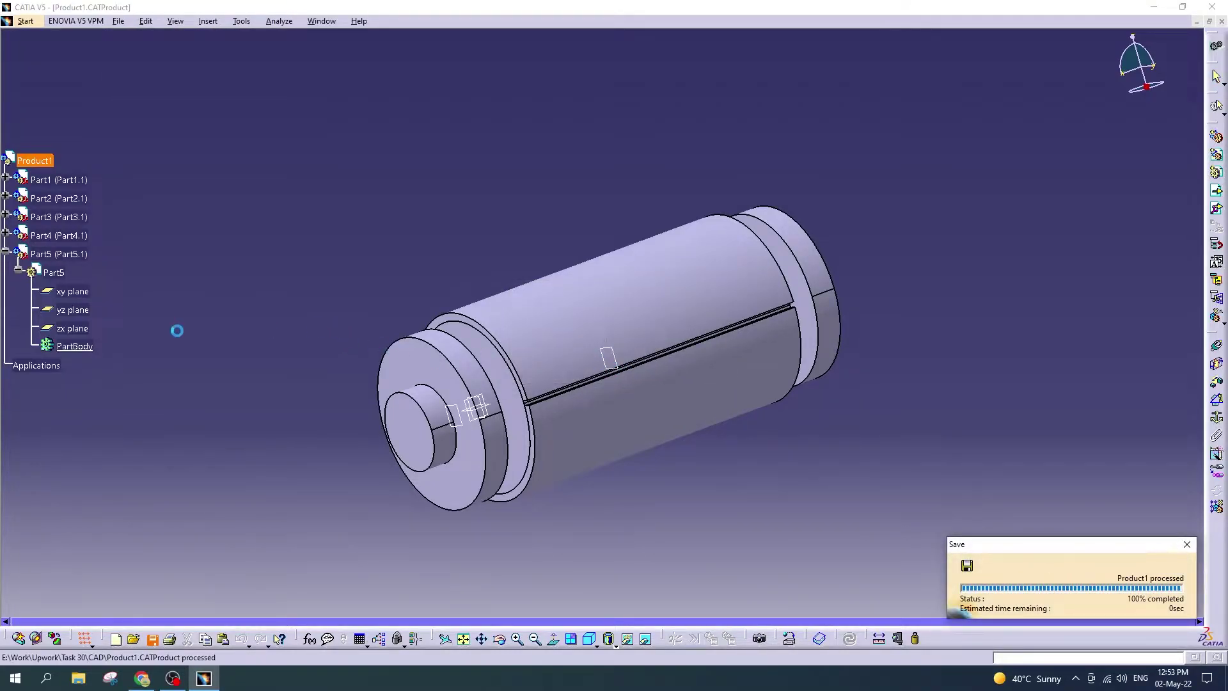
double_click(54, 272)
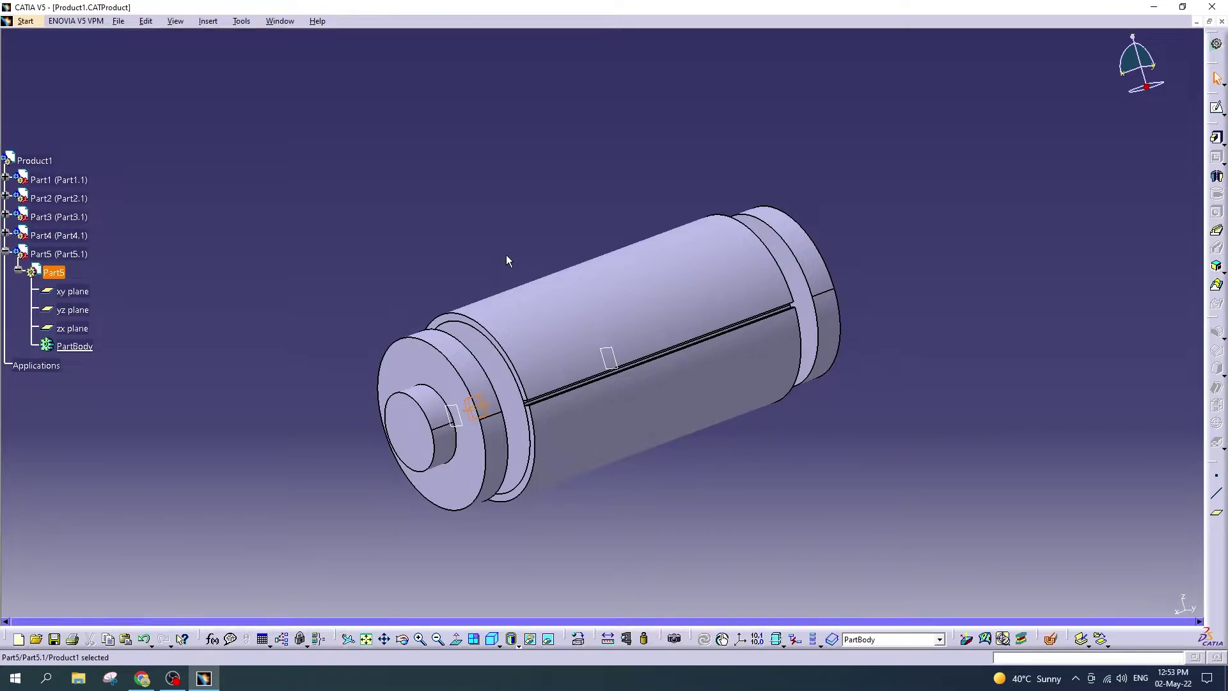
ctrl+middle_drag(933, 256, 931, 275)
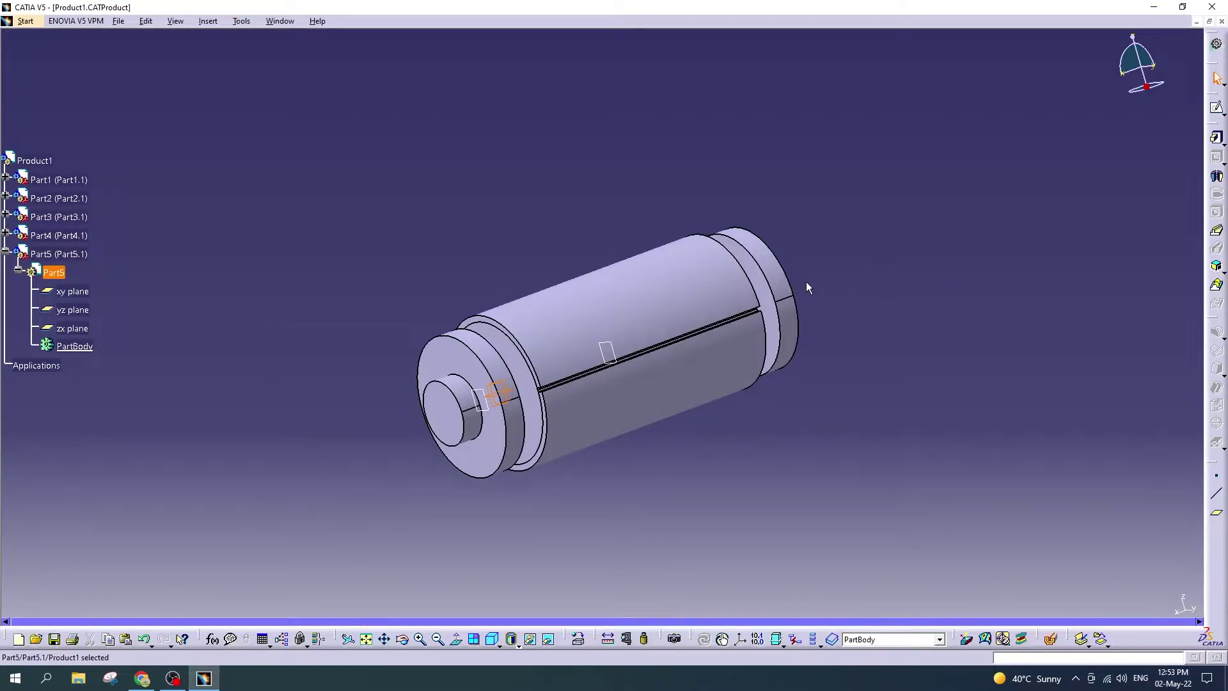
click(213, 684)
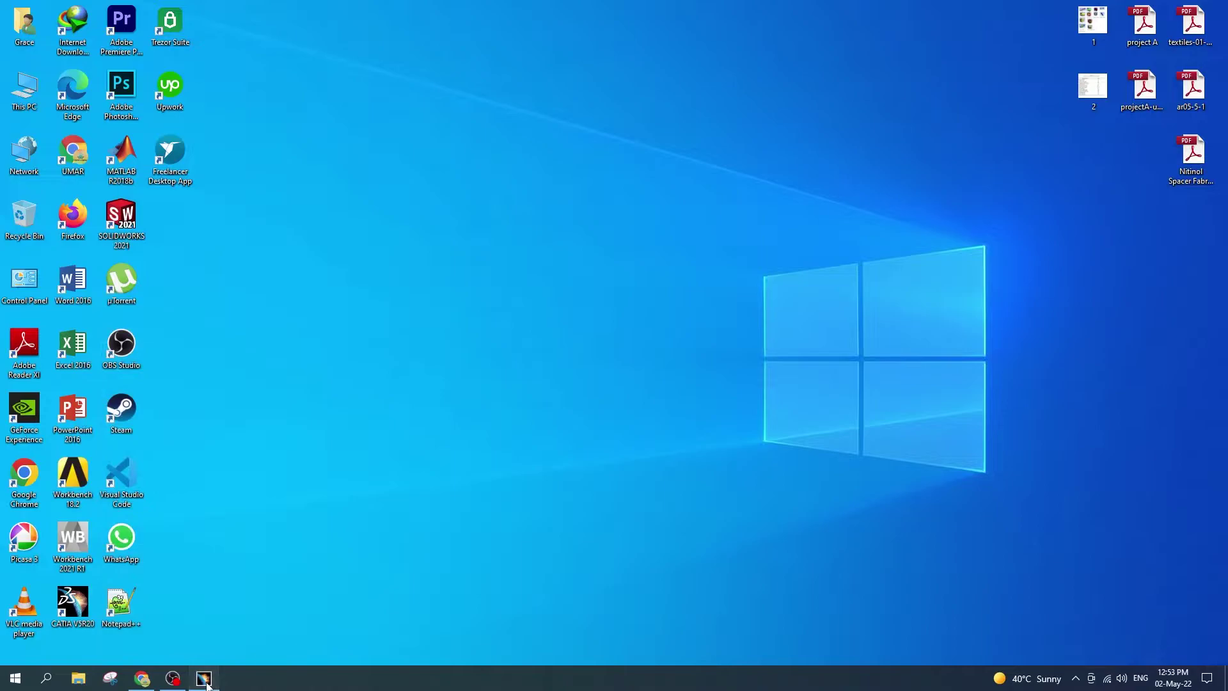
click(208, 685)
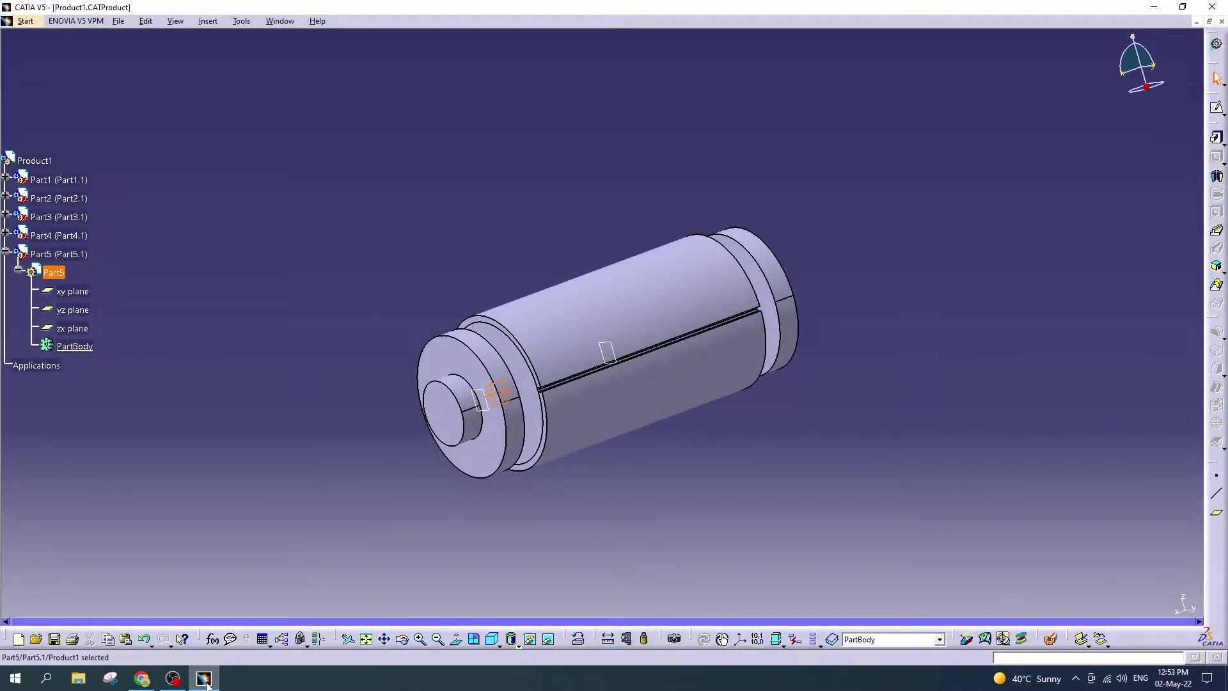
key(super+d)
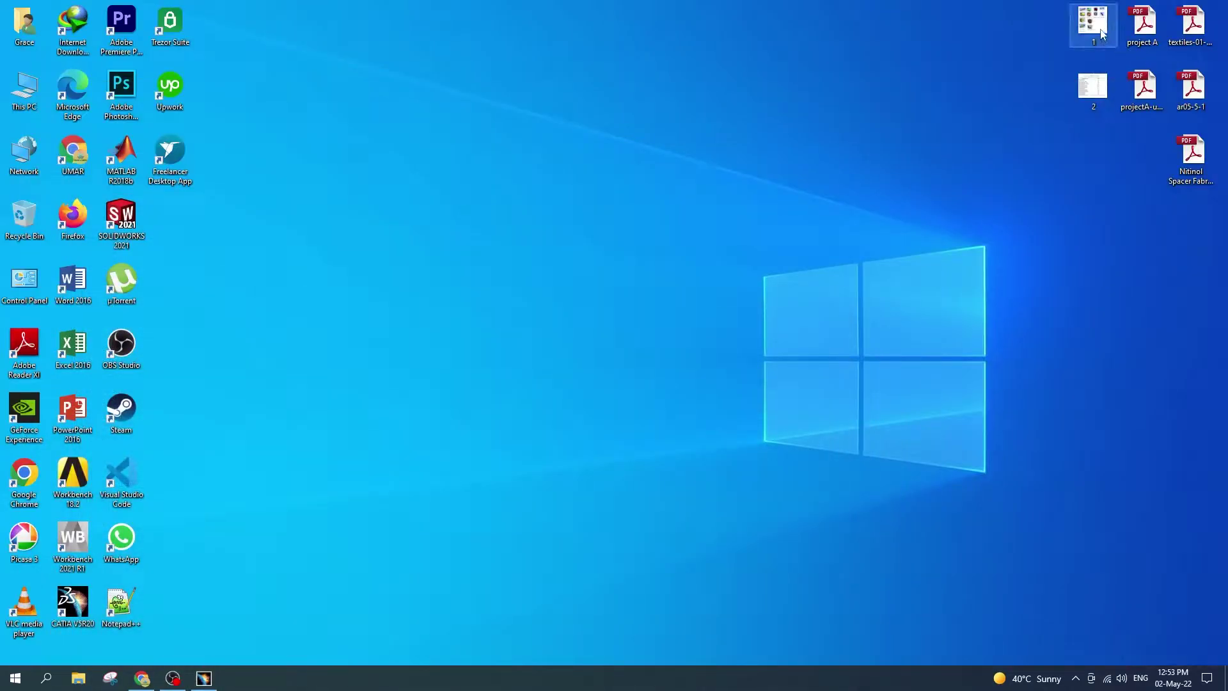
double_click(1093, 24)
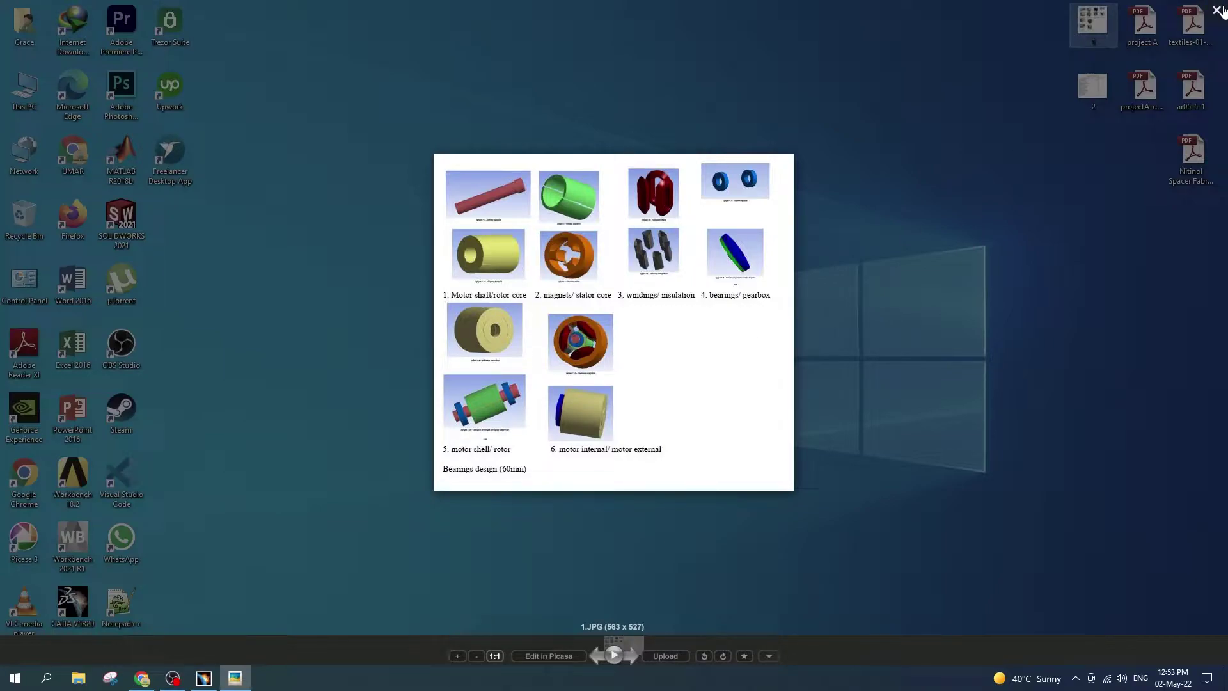
click(1217, 11)
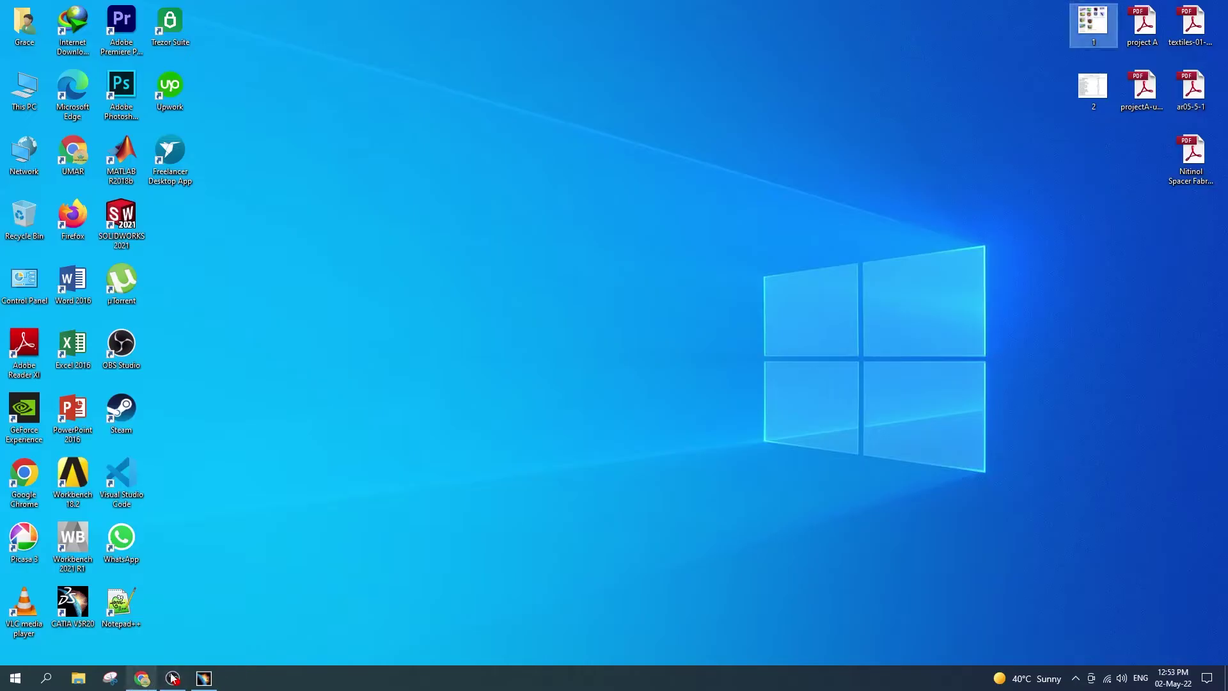
click(203, 678)
click(402, 638)
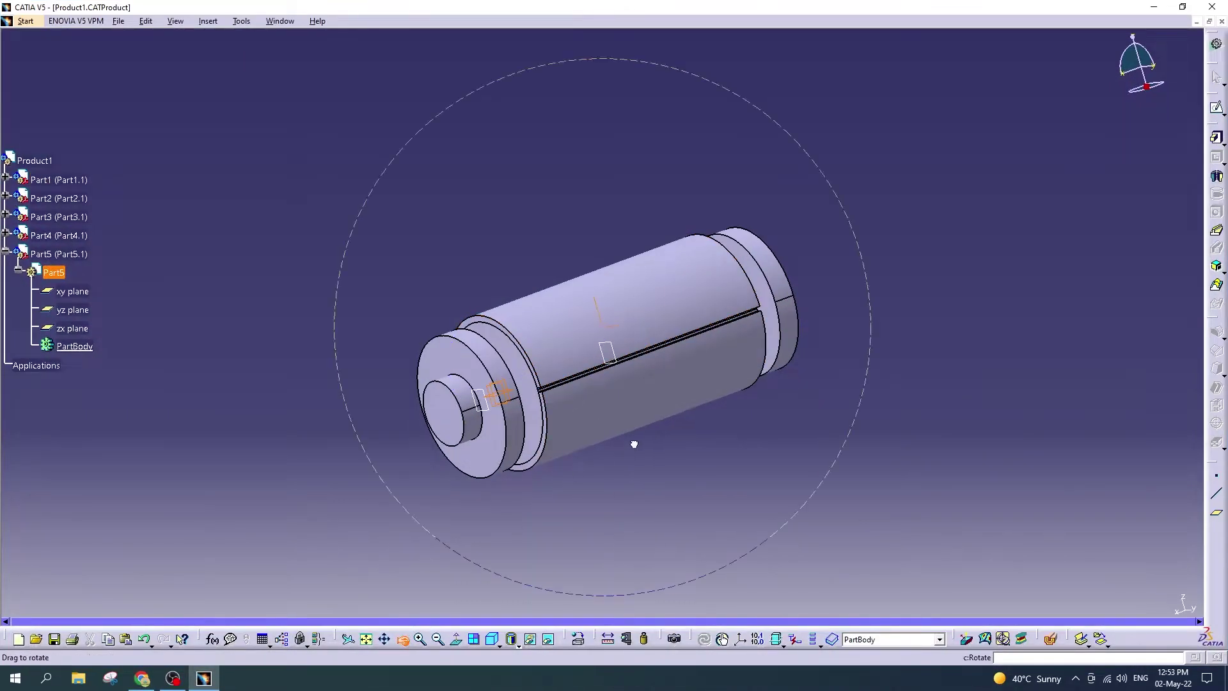
mouse_move(634, 441)
mouse_down()
mouse_move(474, 455)
mouse_move(526, 423)
mouse_move(543, 442)
mouse_move(461, 496)
mouse_move(433, 496)
mouse_move(525, 467)
mouse_move(535, 478)
mouse_move(425, 455)
mouse_move(567, 455)
mouse_move(609, 502)
mouse_up()
middle_drag(608, 501, 730, 365)
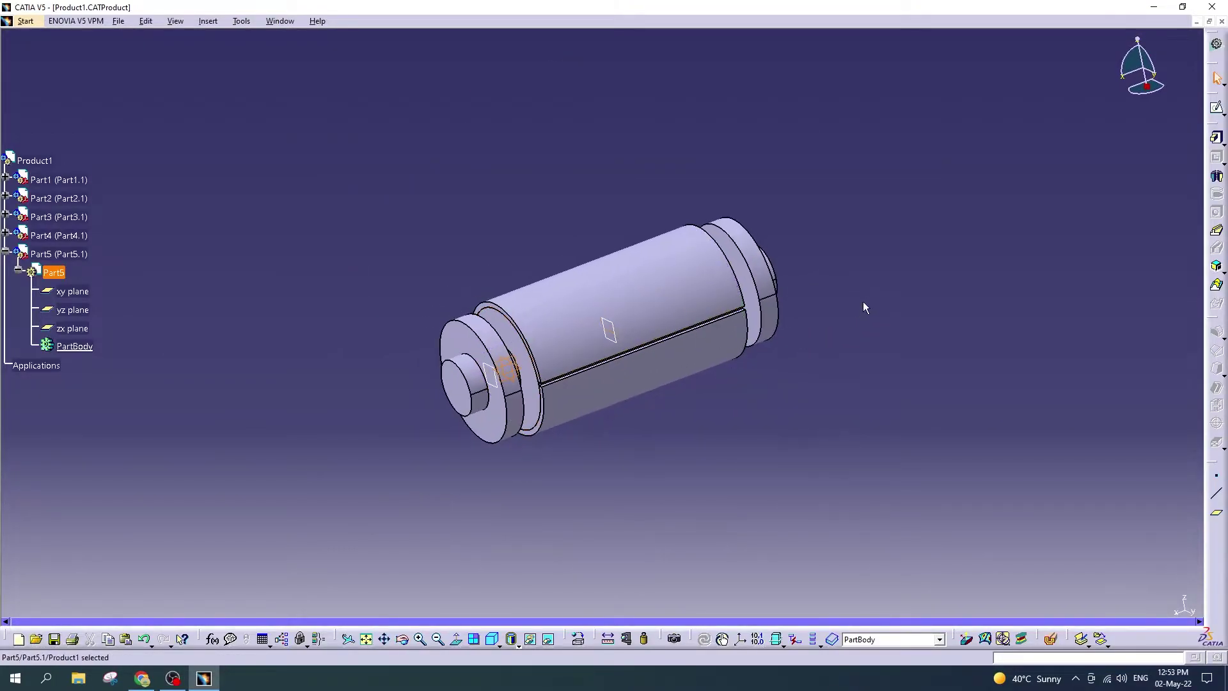
middle_drag(864, 296, 813, 332)
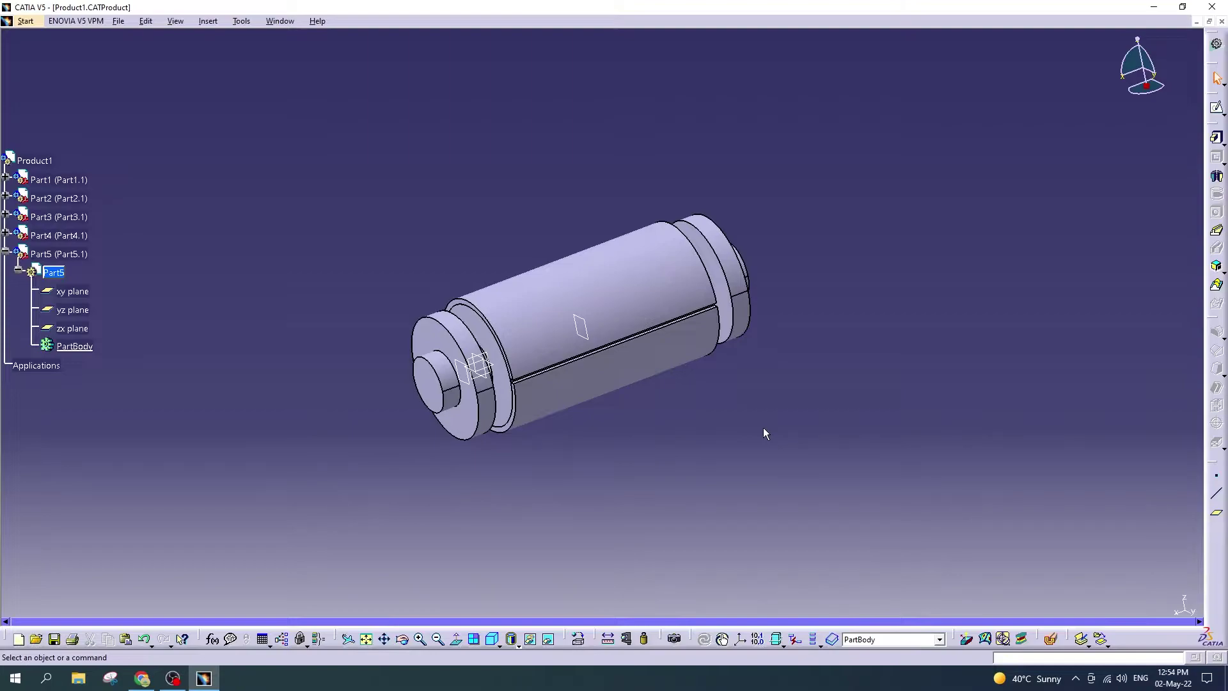
Step: Start a new sketch on Part5's yz plane and fit the part in view
click(72, 310)
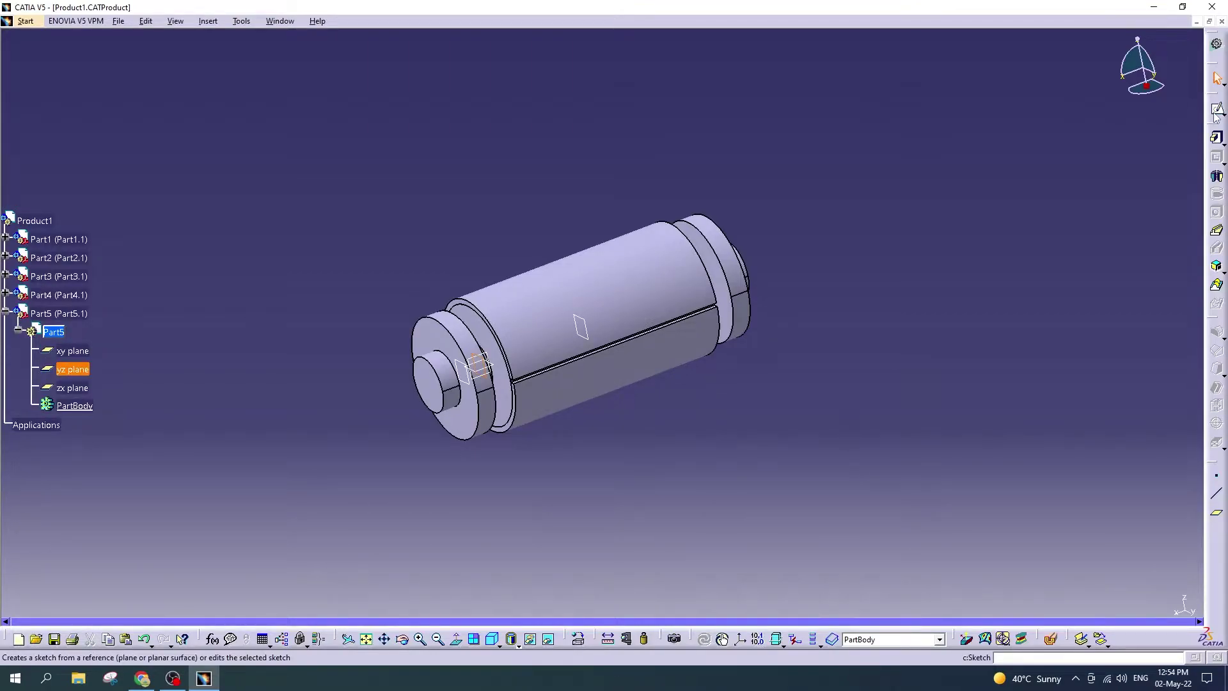
click(1216, 113)
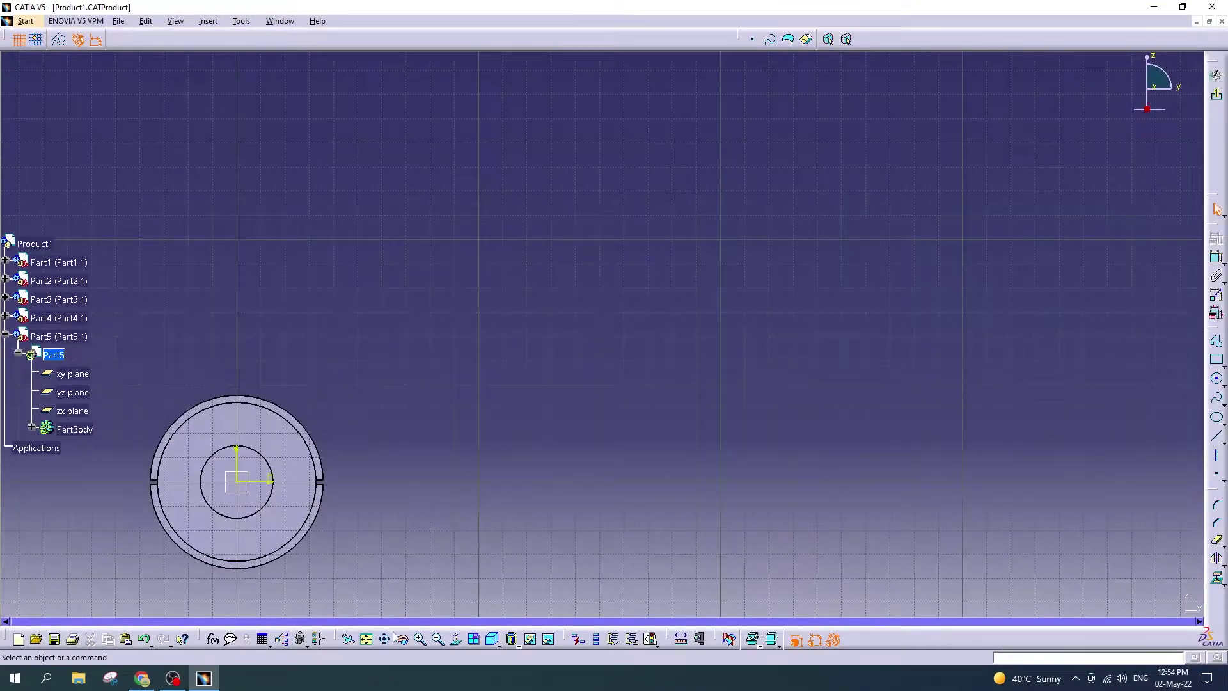
click(366, 638)
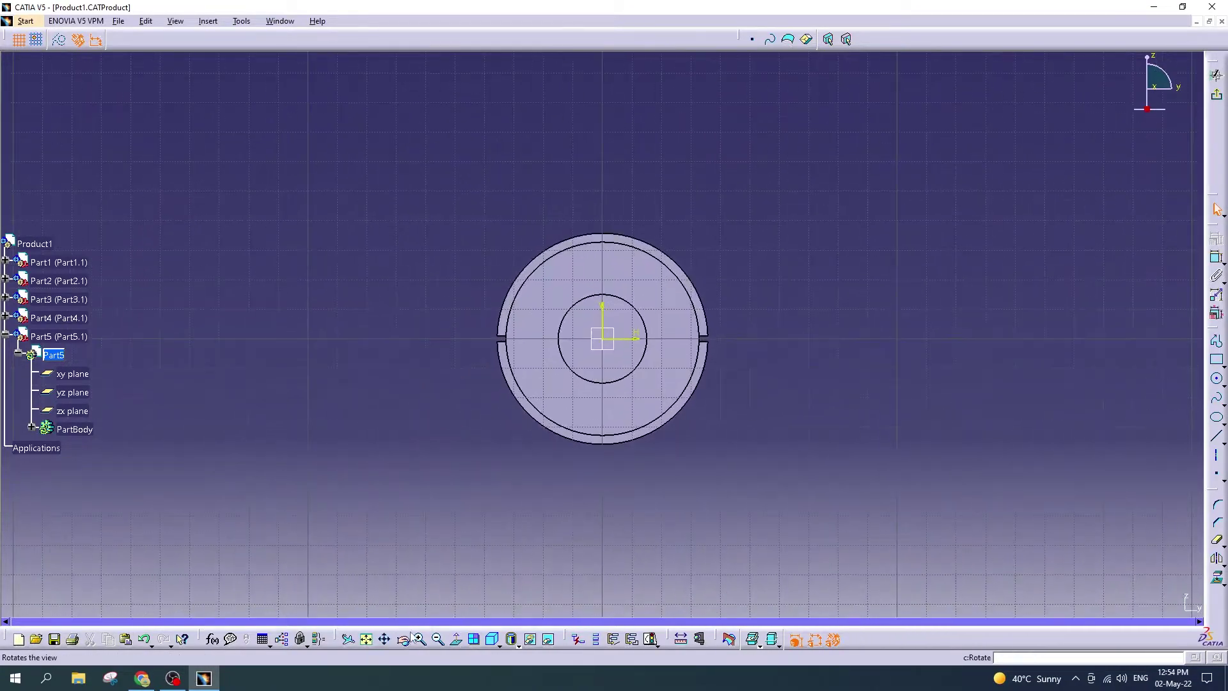
Step: Draw an origin-centred circle with a 36.25 mm radius around the rotor
click(1217, 378)
click(602, 339)
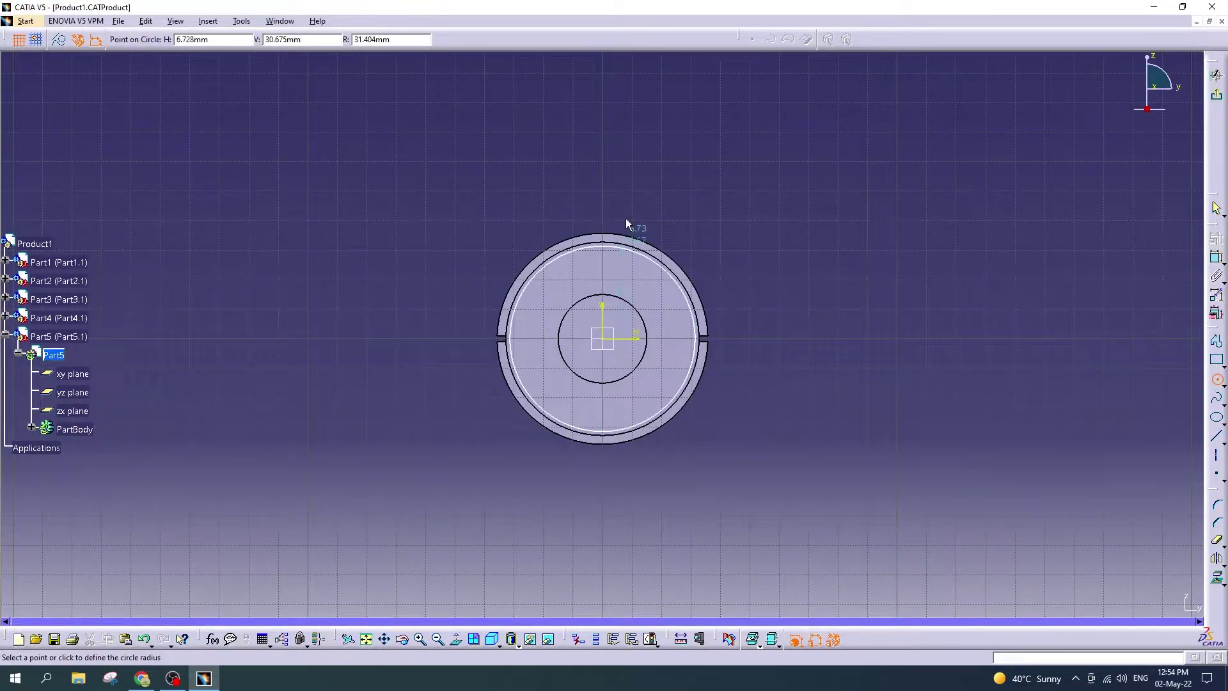
click(627, 206)
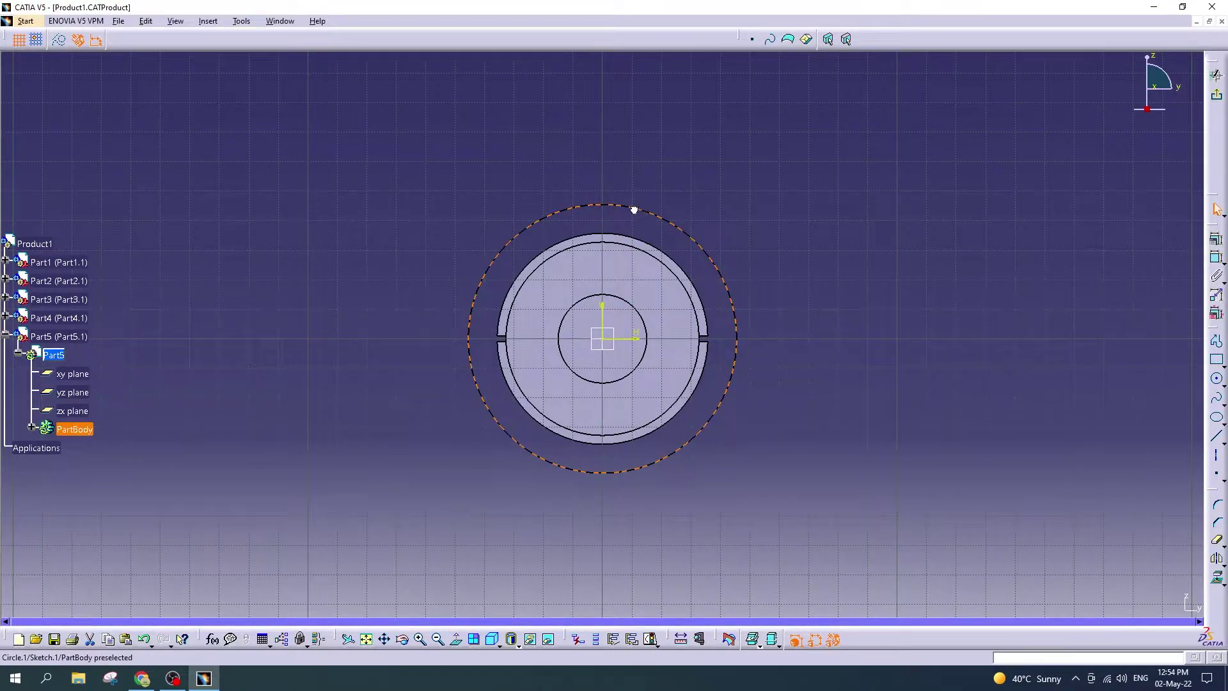
double_click(635, 210)
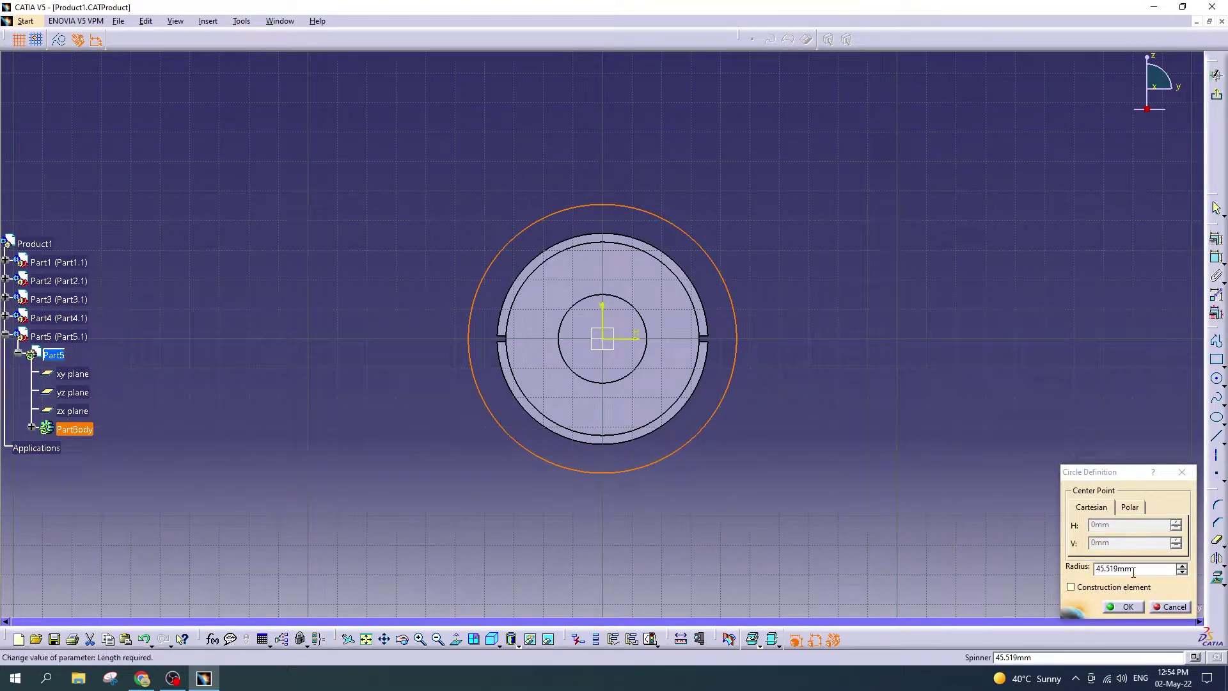
click(1067, 576)
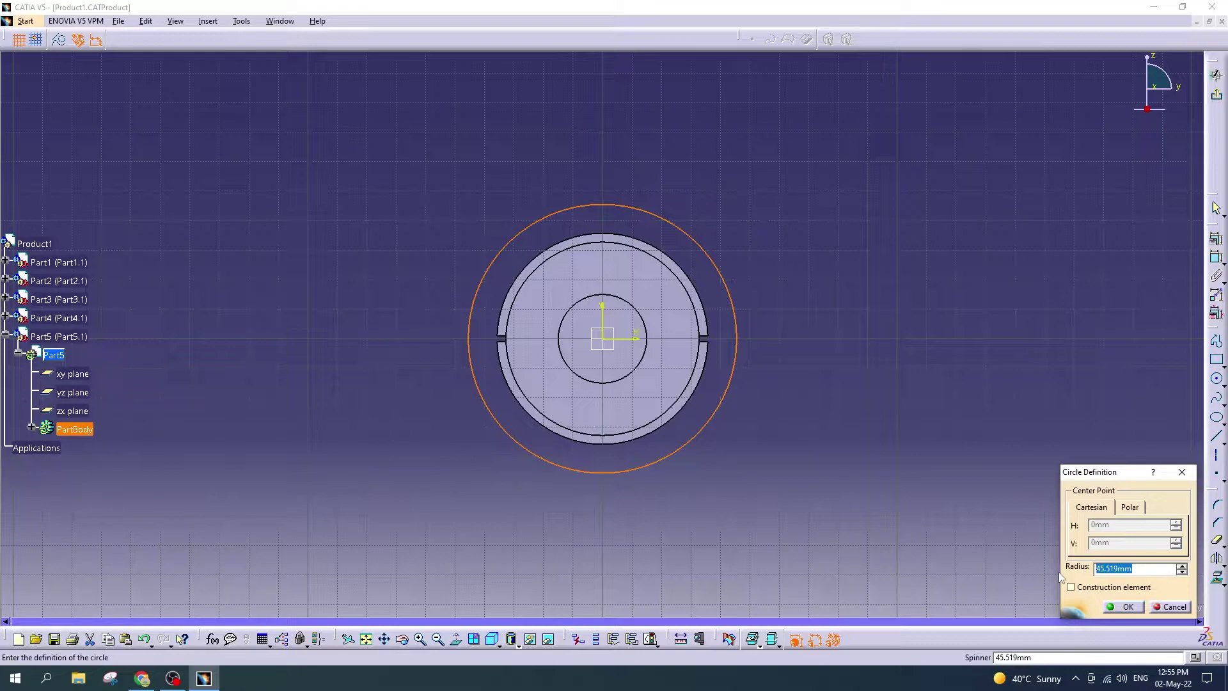
text(36.25)
key(Return)
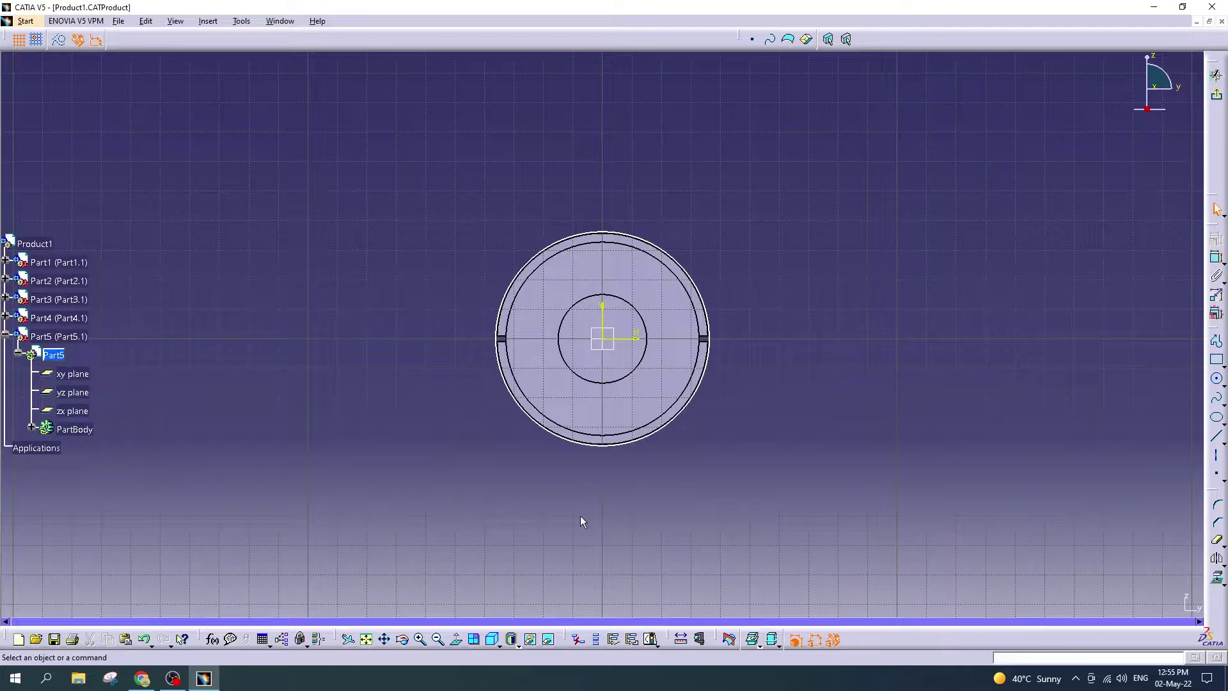
Step: Draw two more circles centred on the sketch origin
ctrl+middle_drag(723, 452, 729, 406)
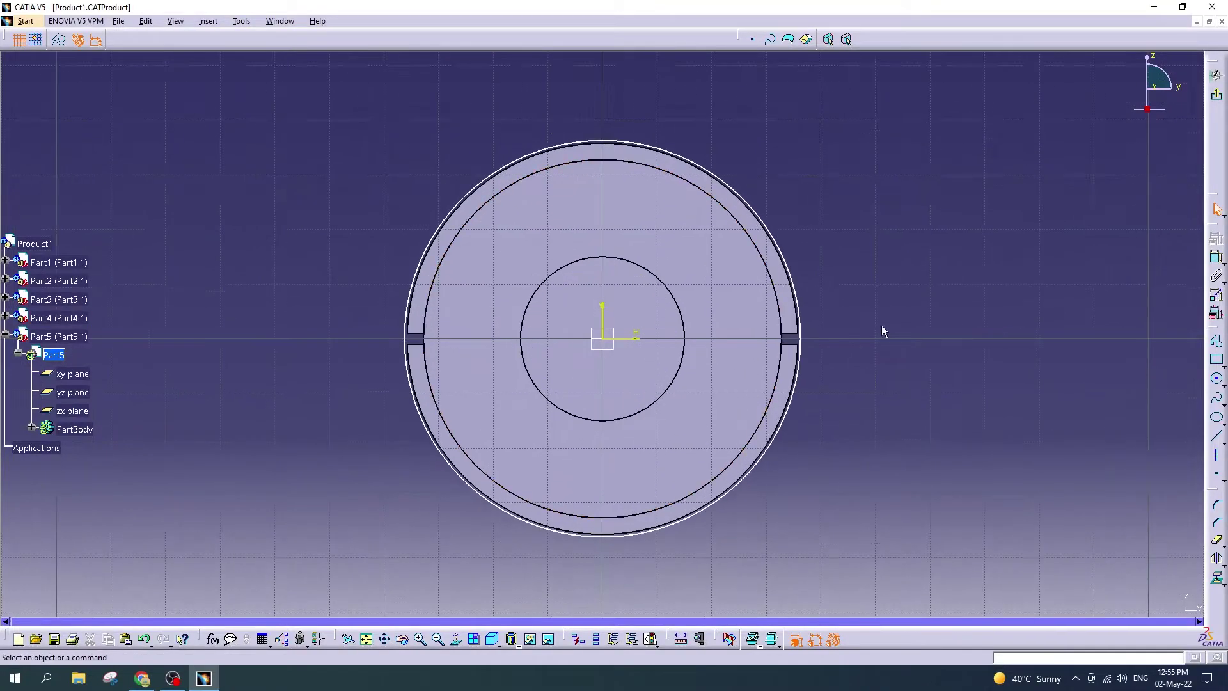
click(1218, 381)
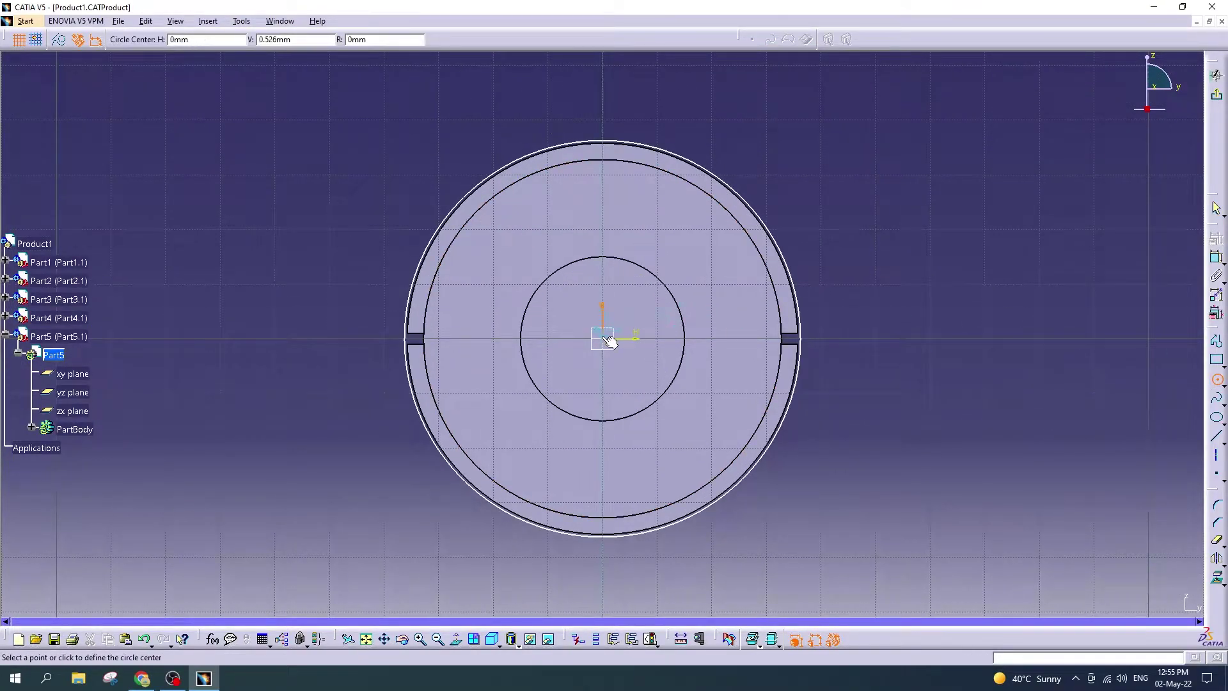
click(602, 338)
click(638, 110)
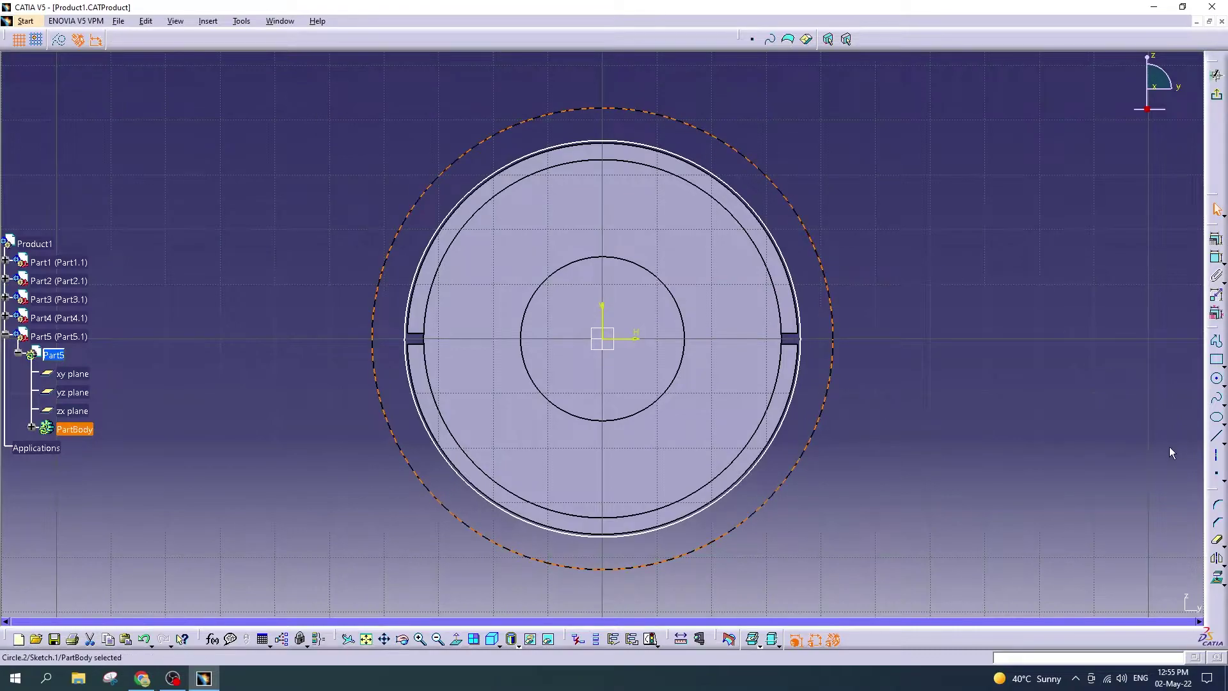
click(1218, 381)
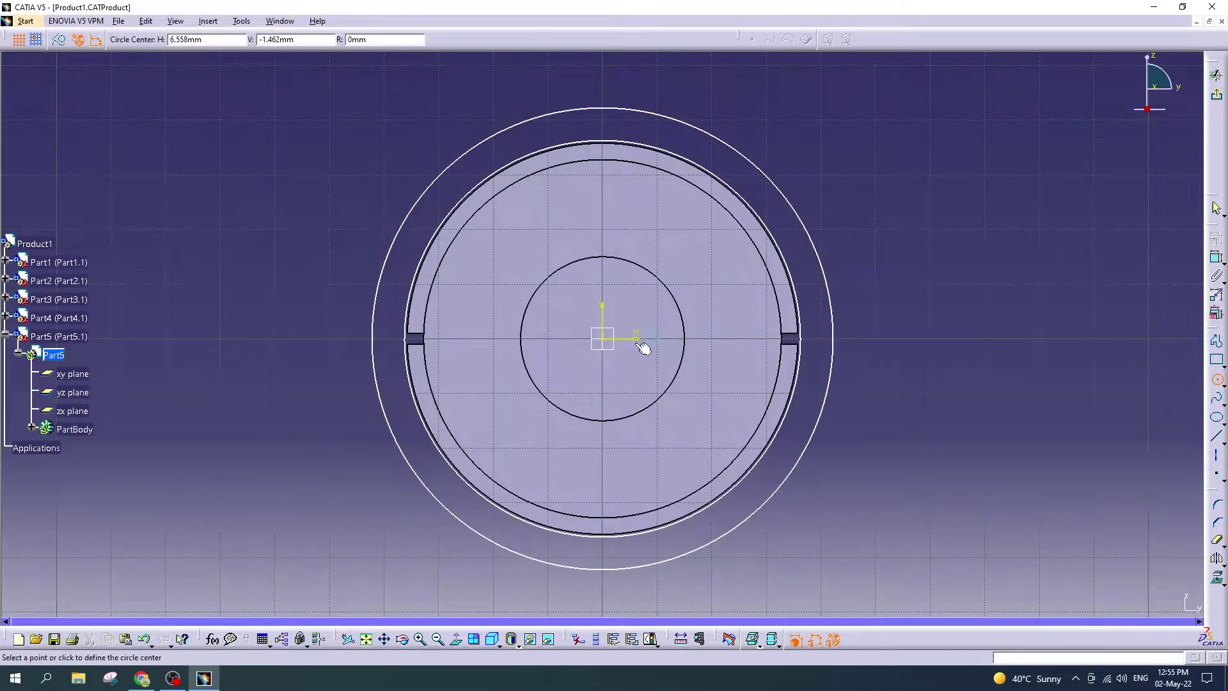
click(602, 338)
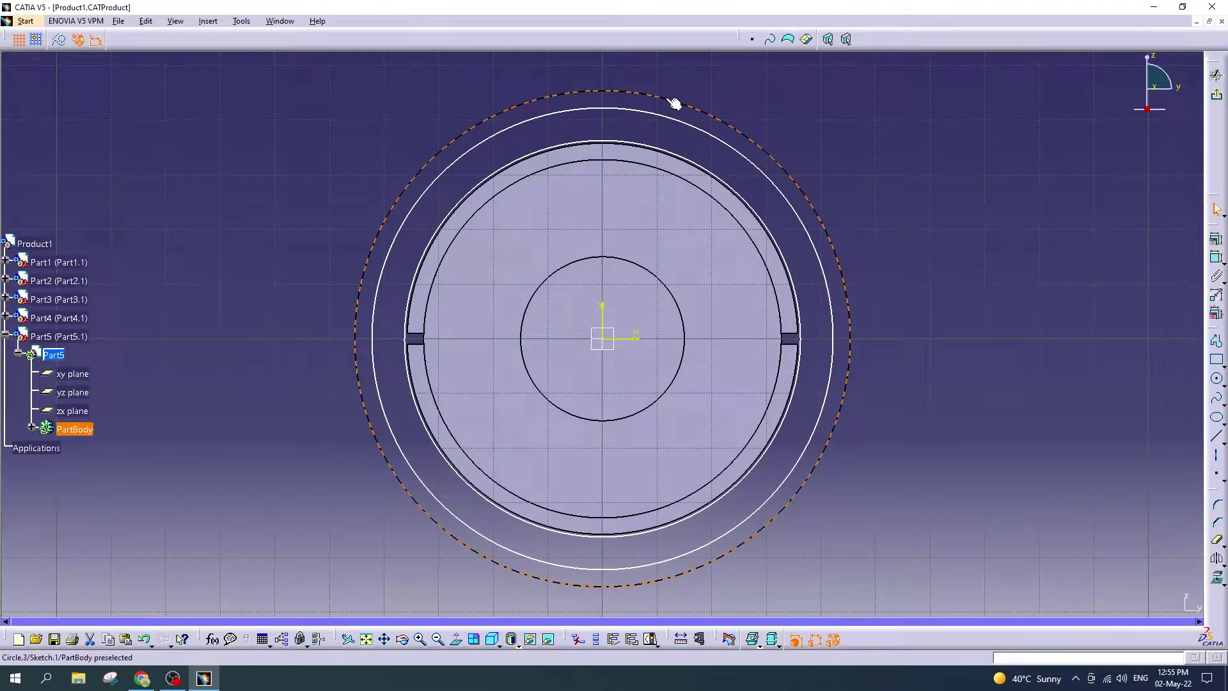
Step: Set the outer circle's radius to 48 mm and the middle circle's to 36 mm
double_click(667, 100)
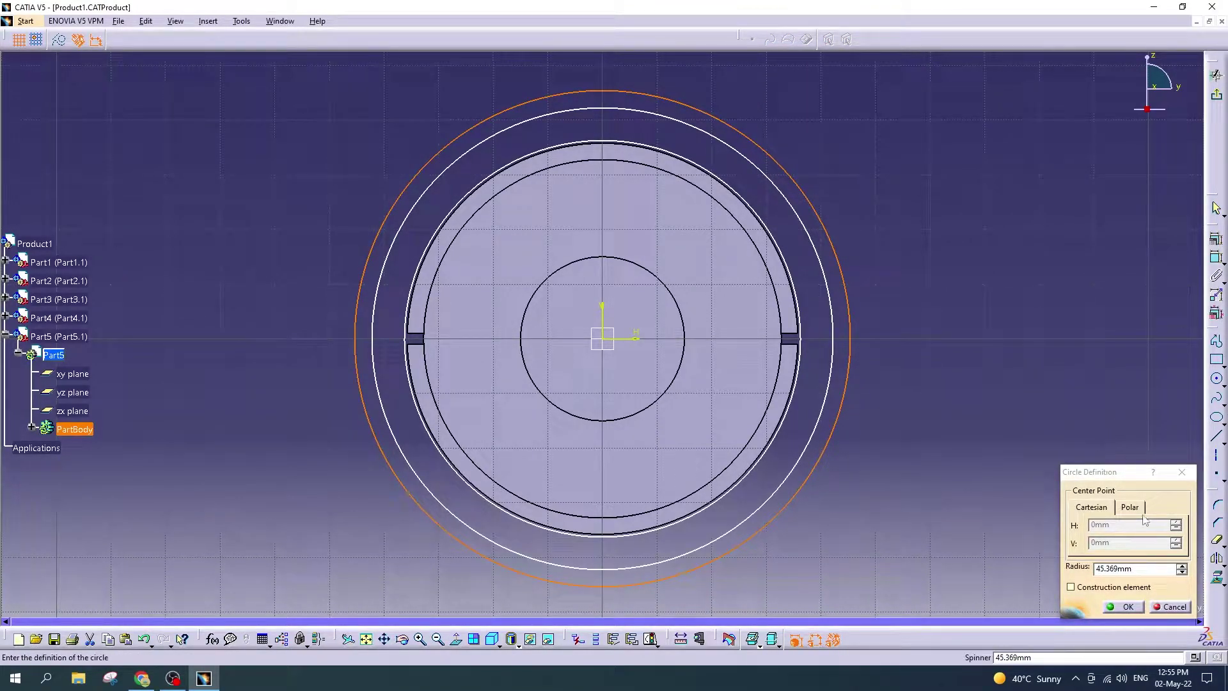
click(1071, 576)
text(48)
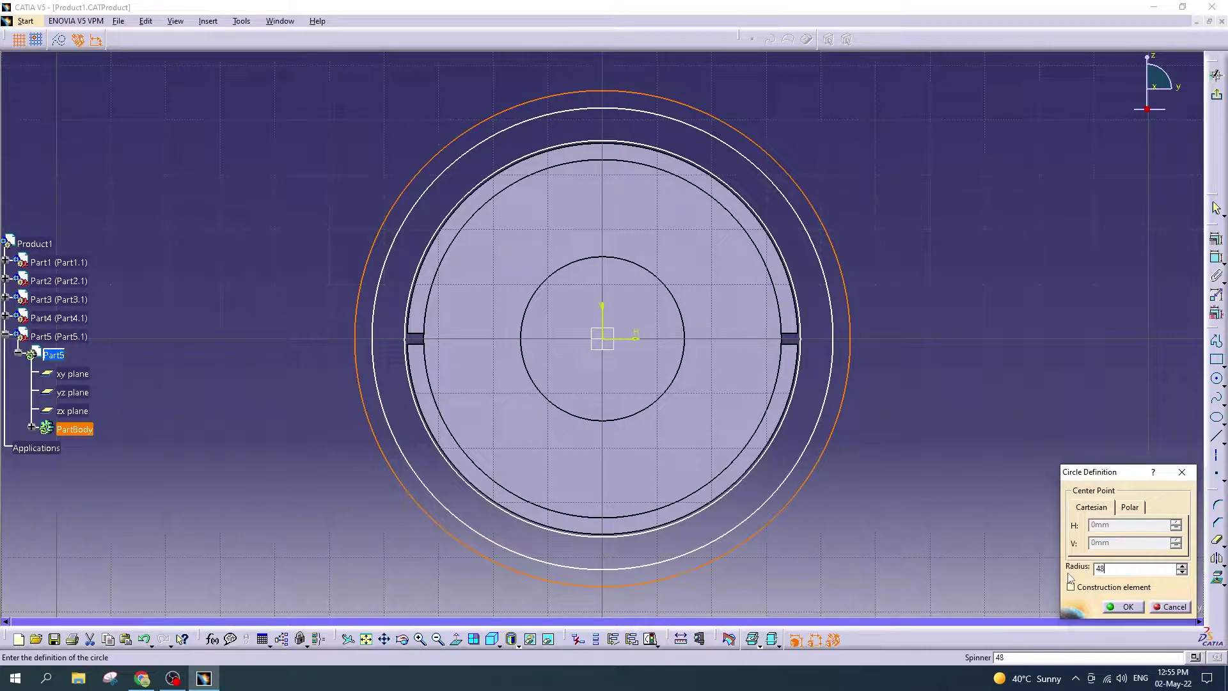
key(Return)
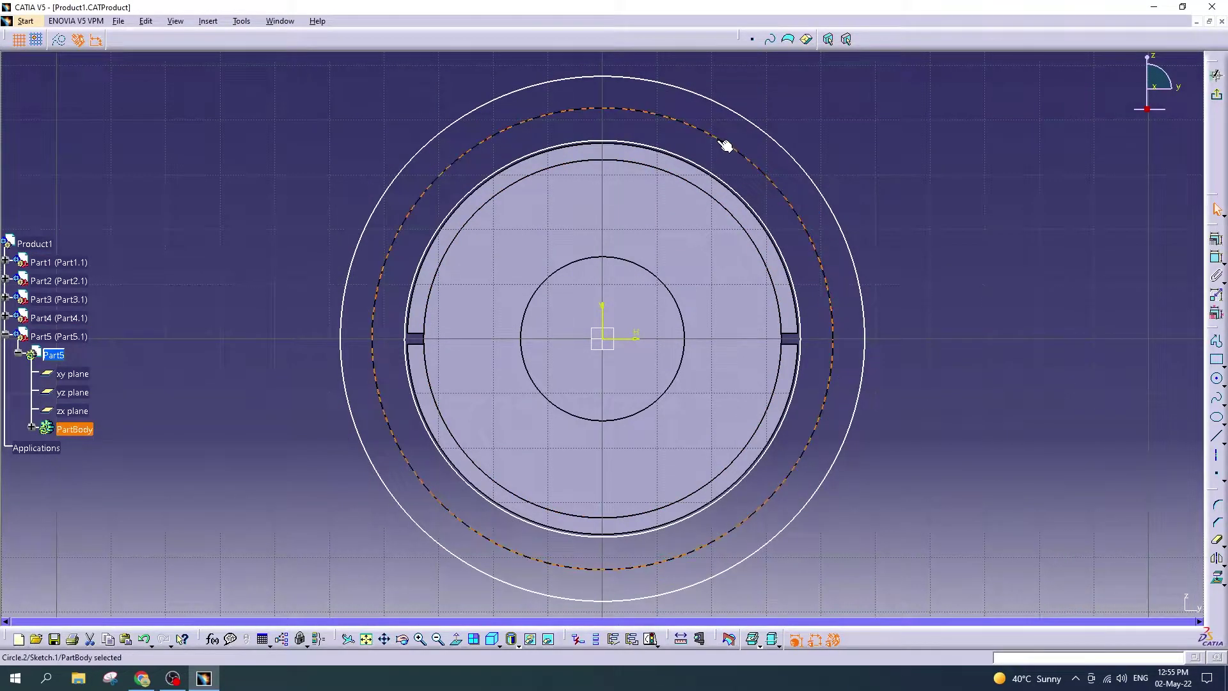
double_click(720, 144)
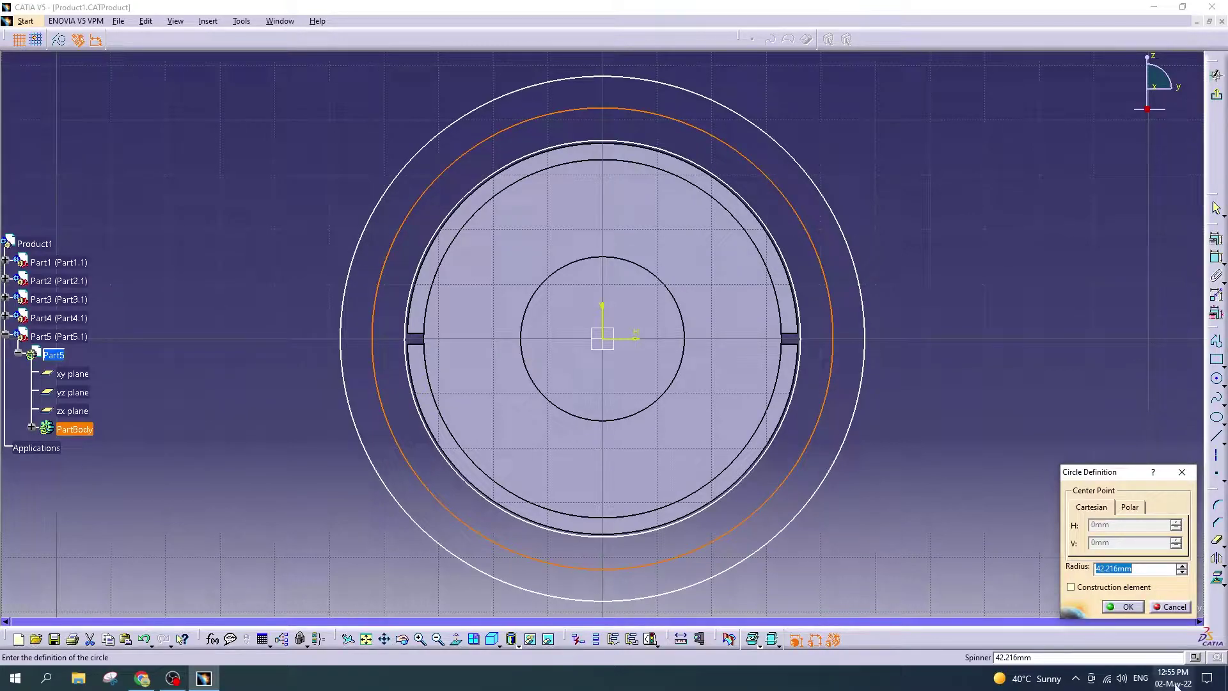
text(36.2)
key(Return)
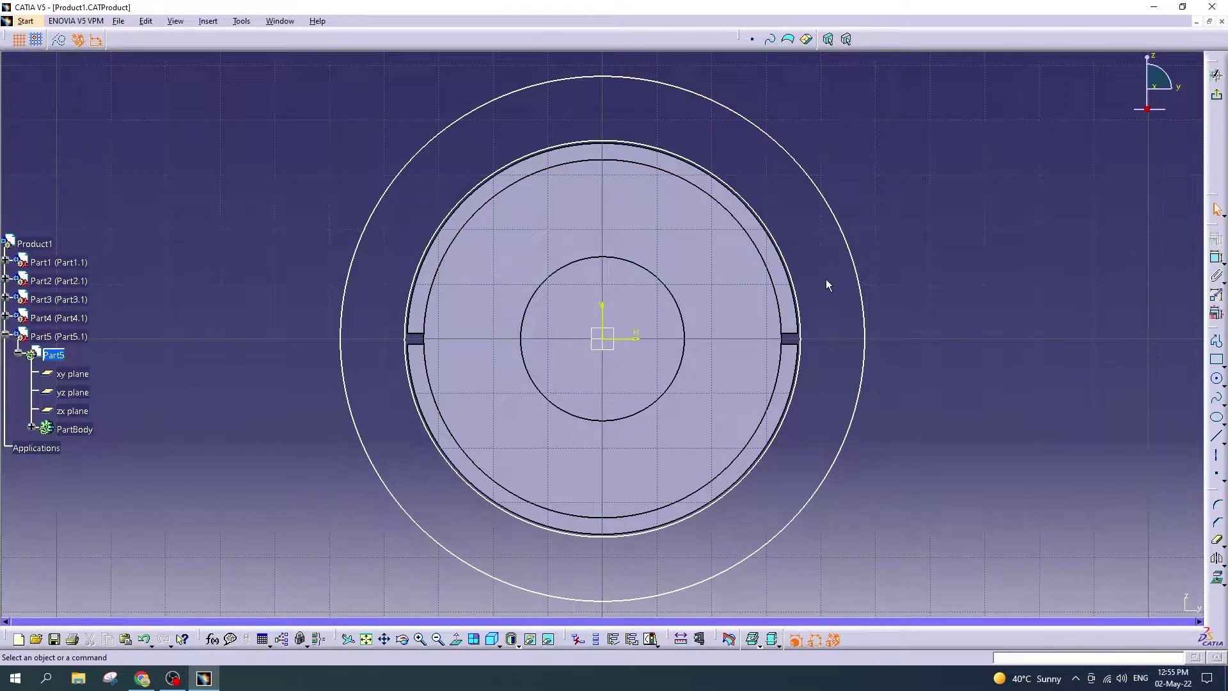
Step: Verify the 48 mm outer circle and re-enter the middle circle's radius
double_click(787, 143)
click(1182, 474)
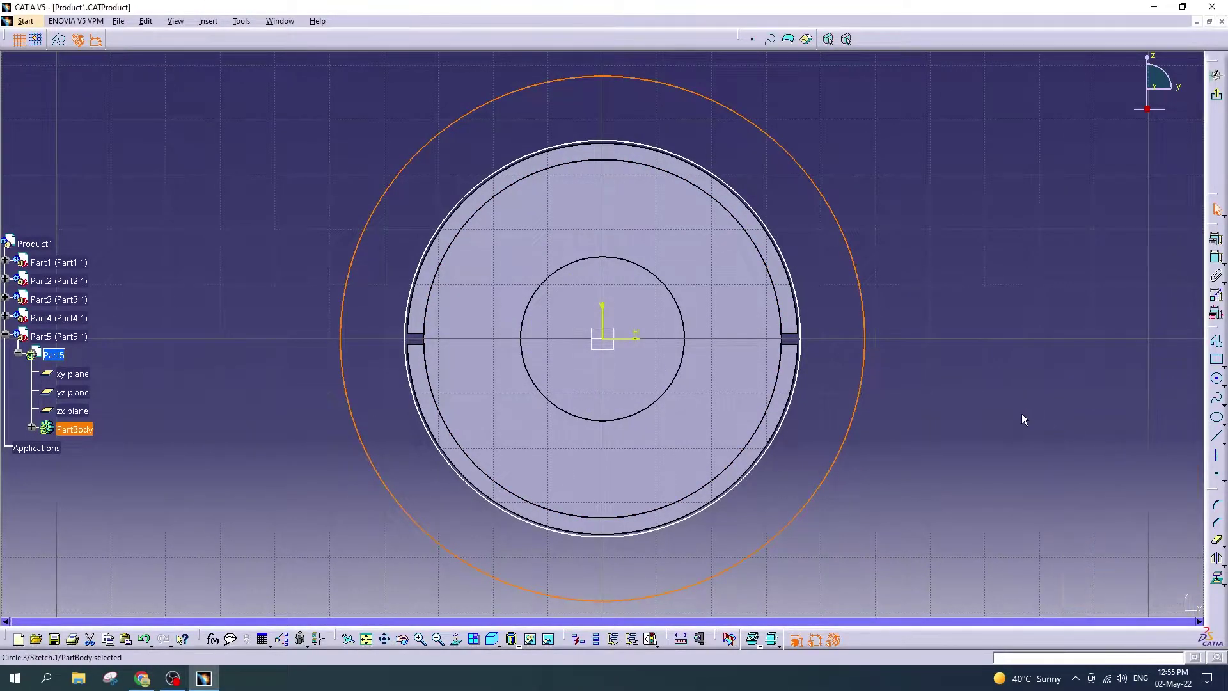
double_click(823, 259)
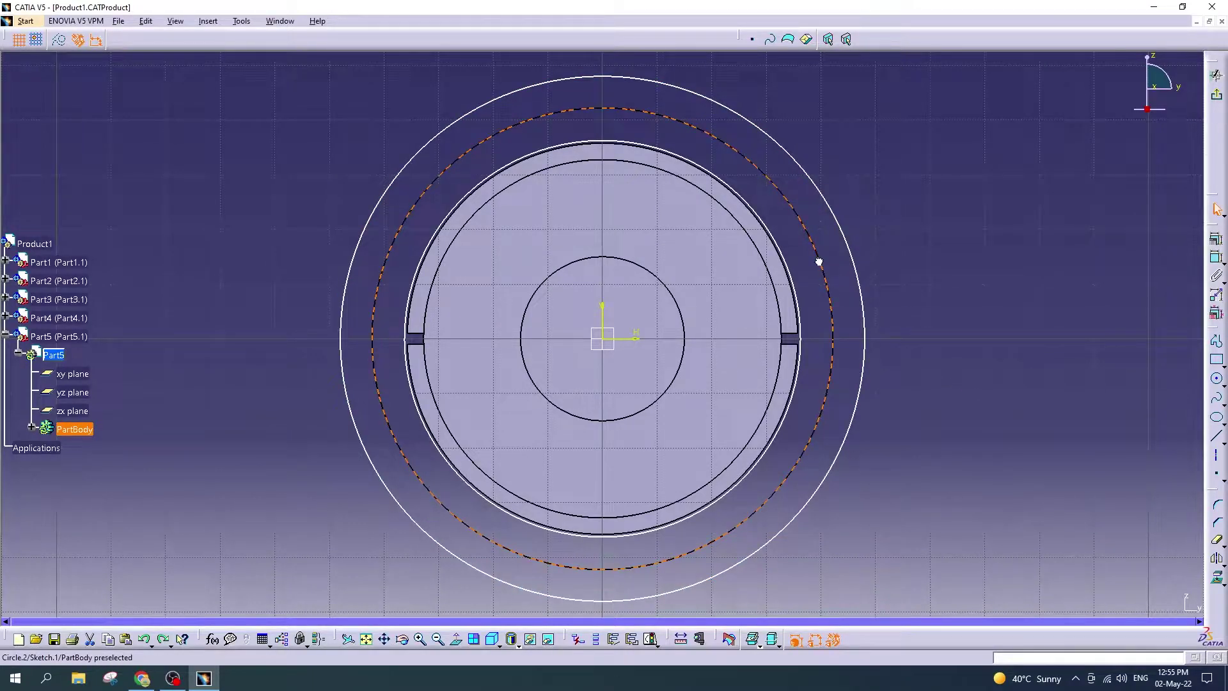
text(36.25)
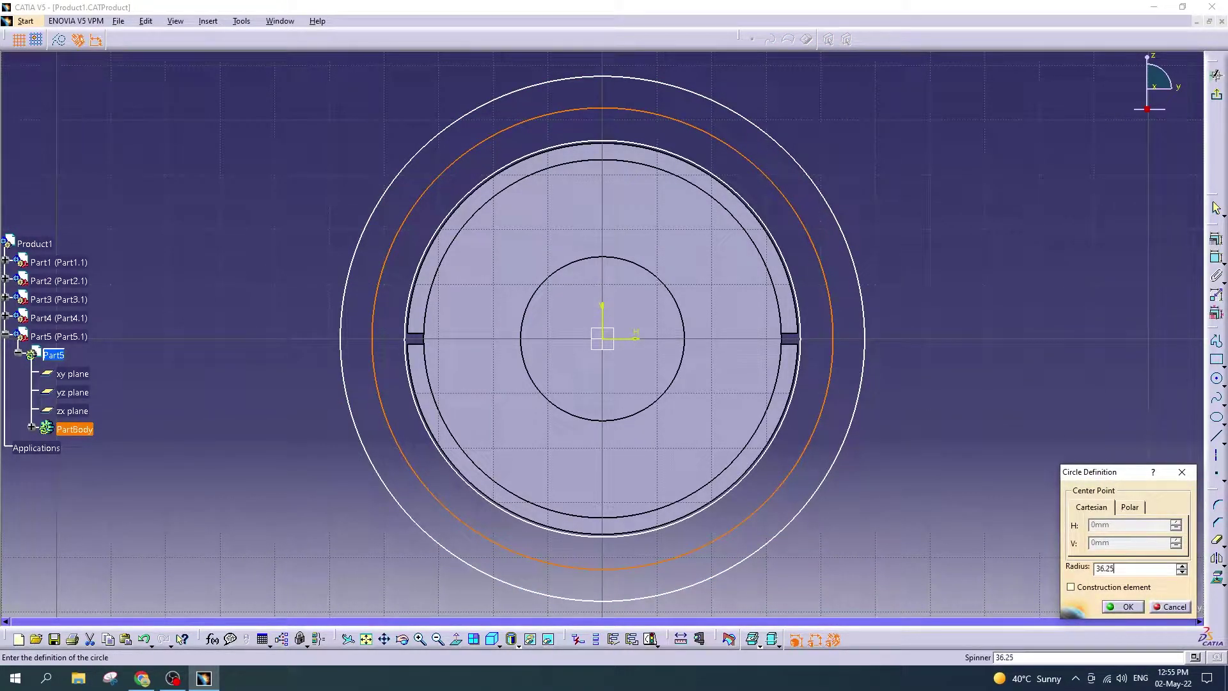
key(Return)
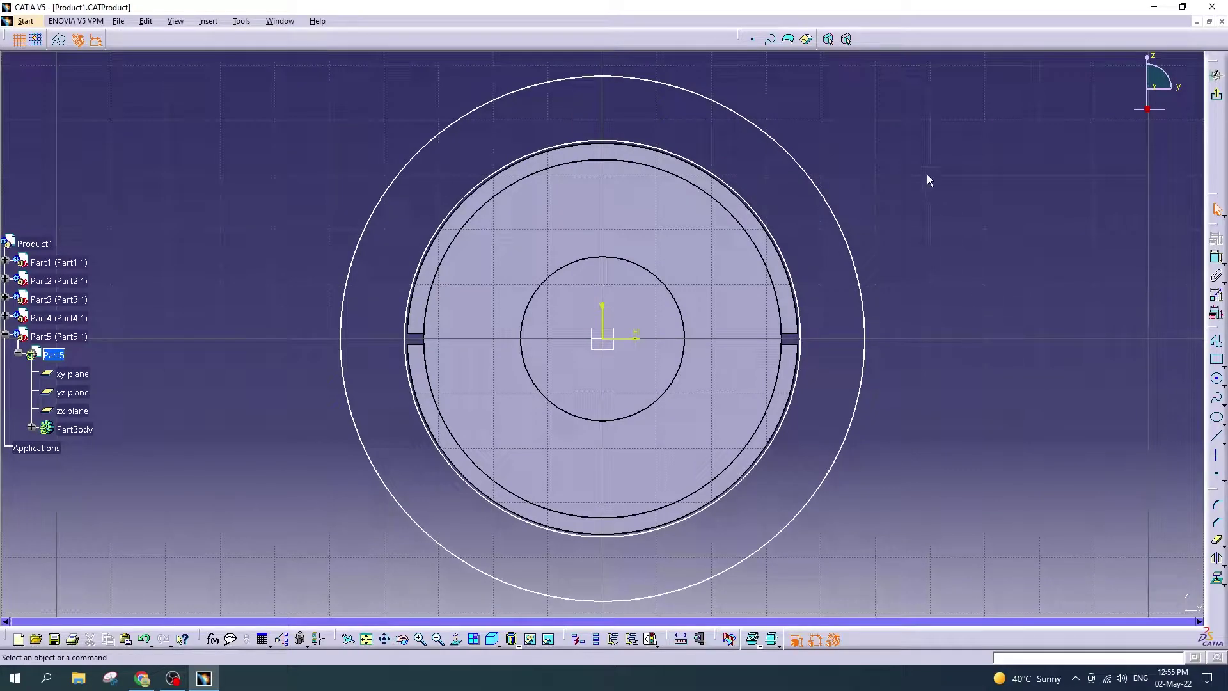
ctrl+middle_drag(927, 175, 917, 206)
Step: Inspect the rotor-edge circle's radius, leaving it unchanged
double_click(813, 296)
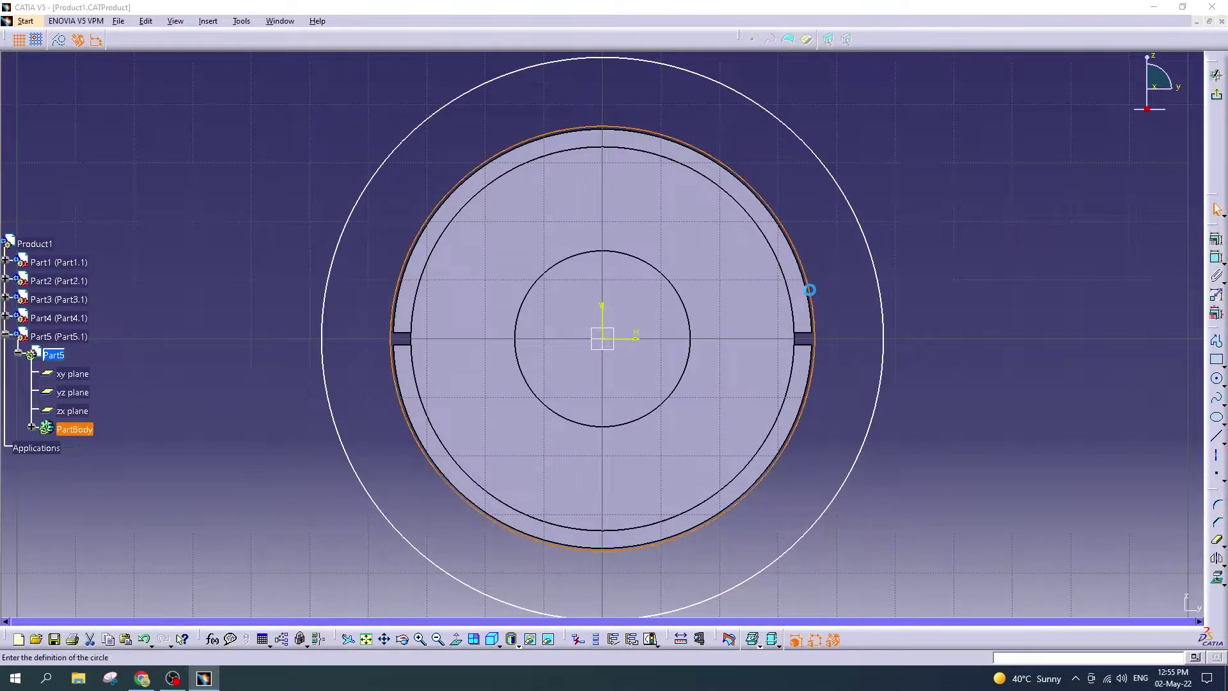
click(1126, 607)
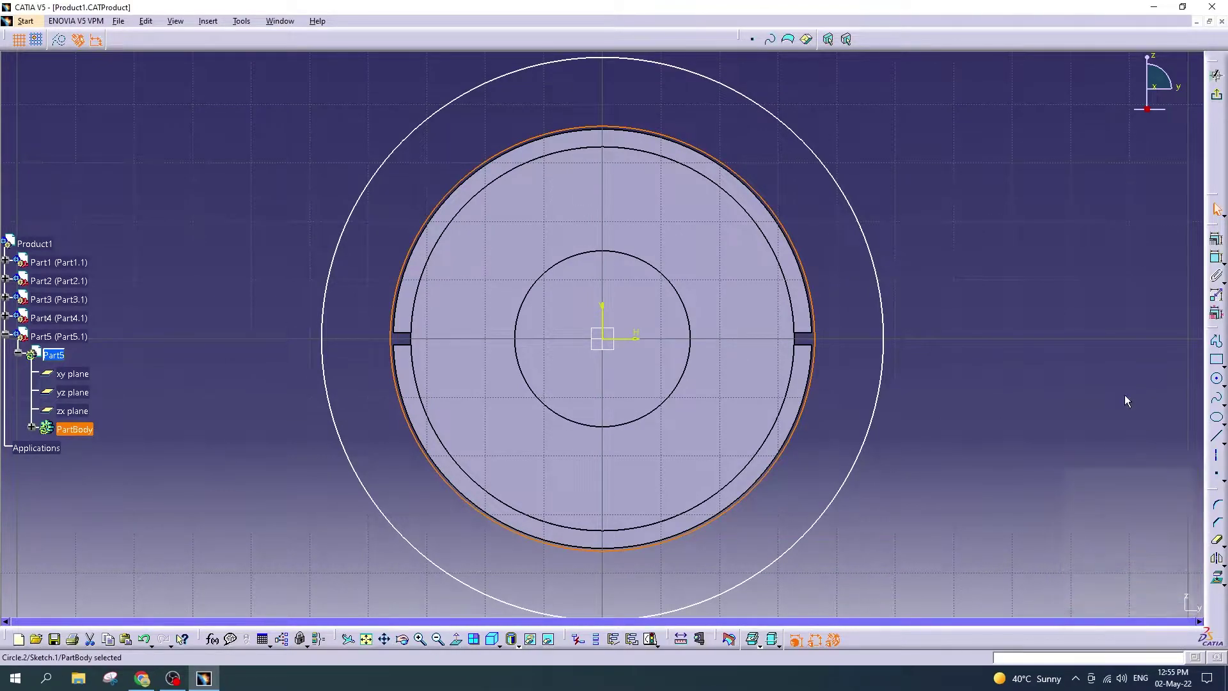
click(922, 206)
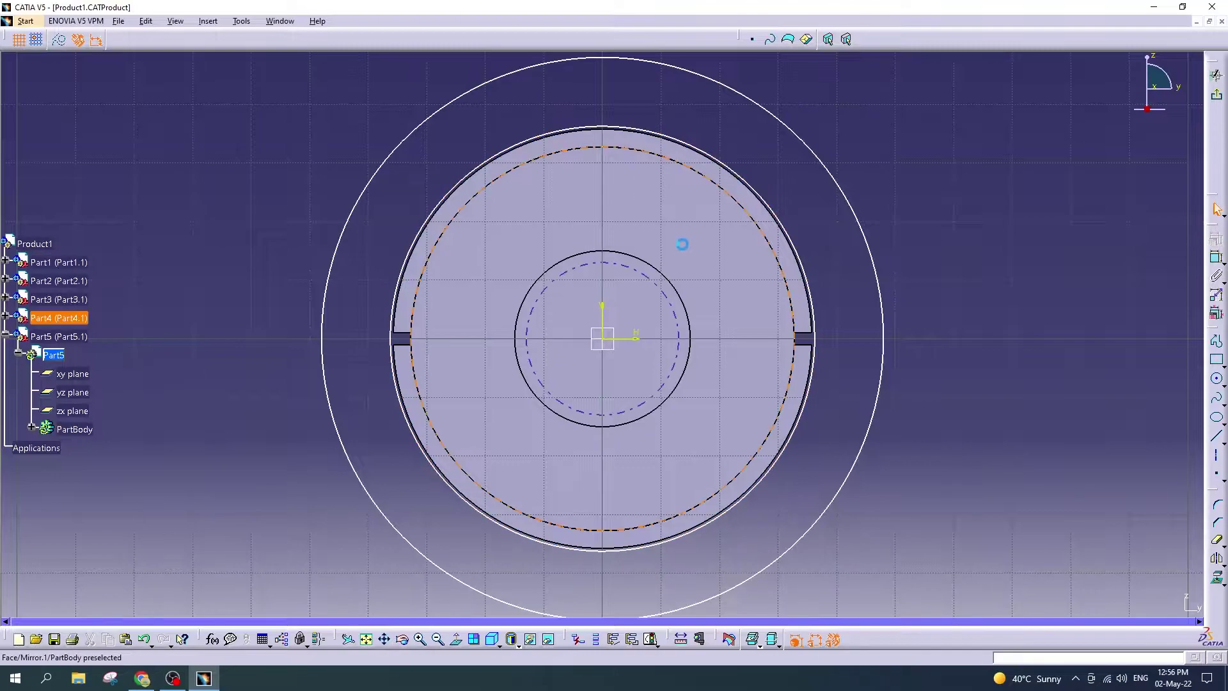
Step: Draw an origin-centred circle of about 45.3 mm radius inside the 48 mm circle
click(1217, 380)
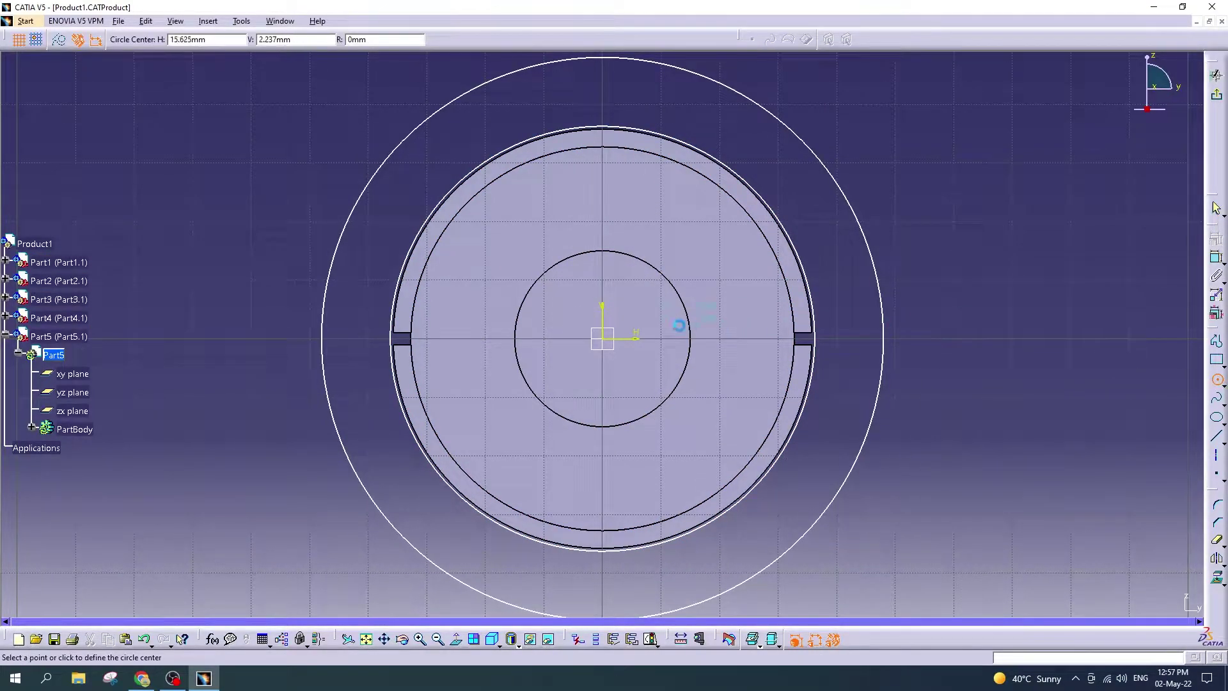
click(608, 339)
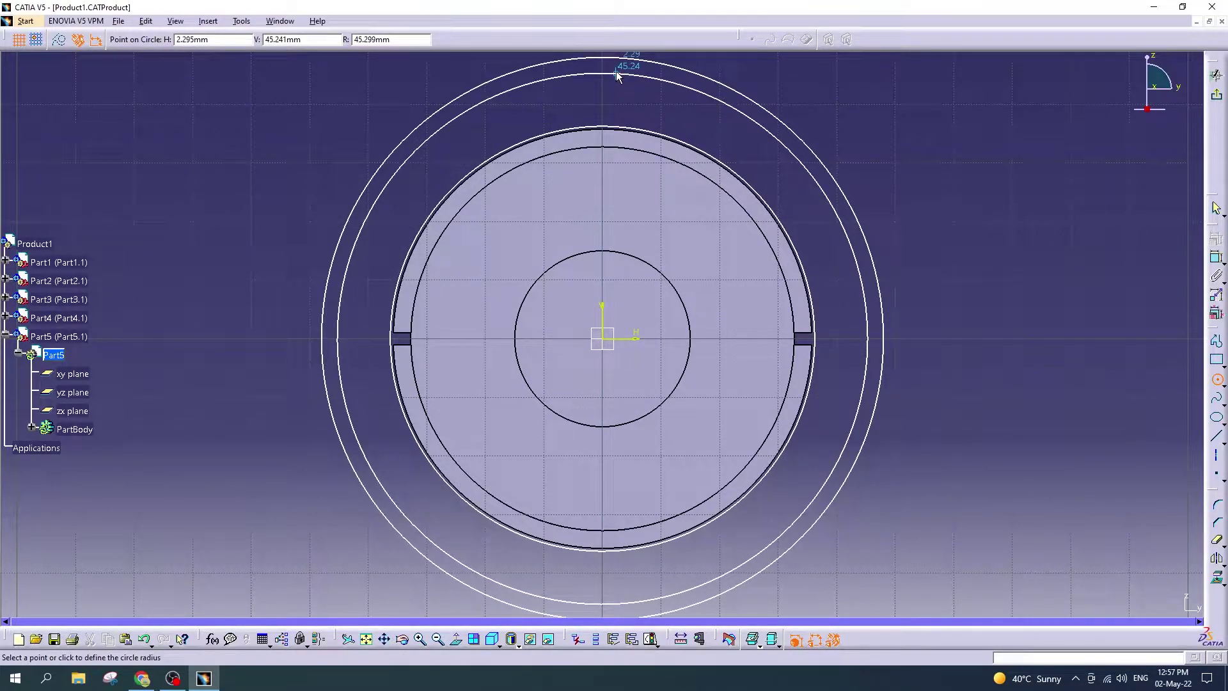
click(618, 74)
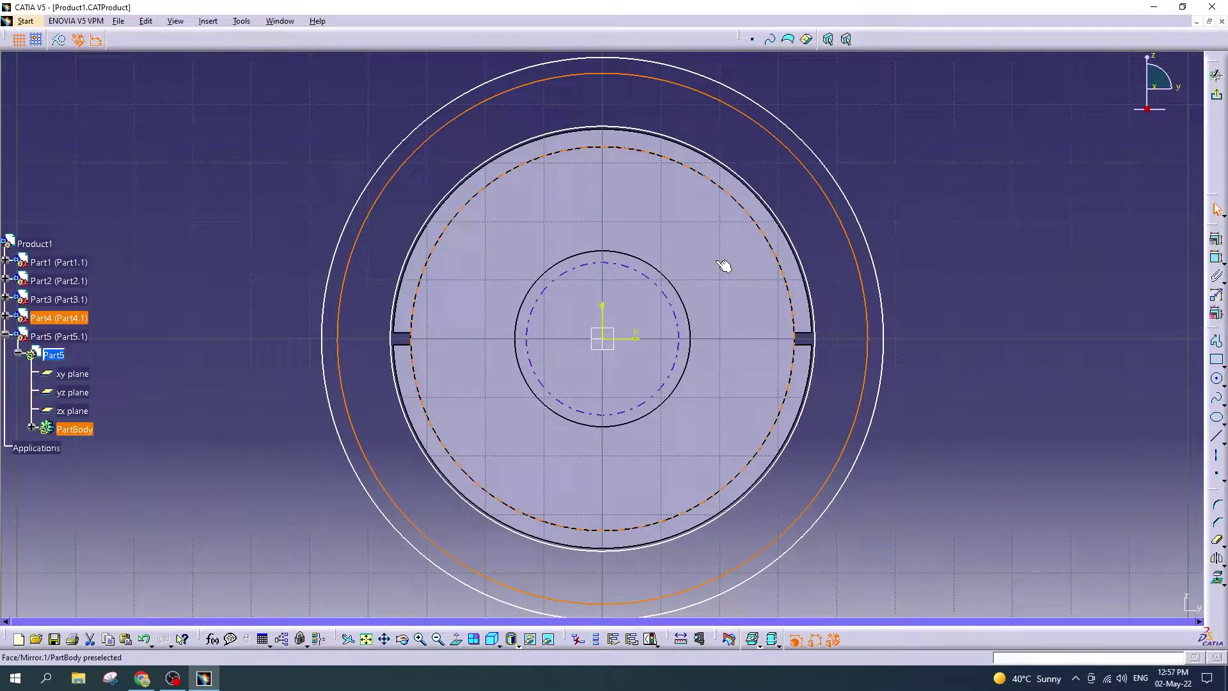
ctrl+middle_drag(616, 192, 609, 282)
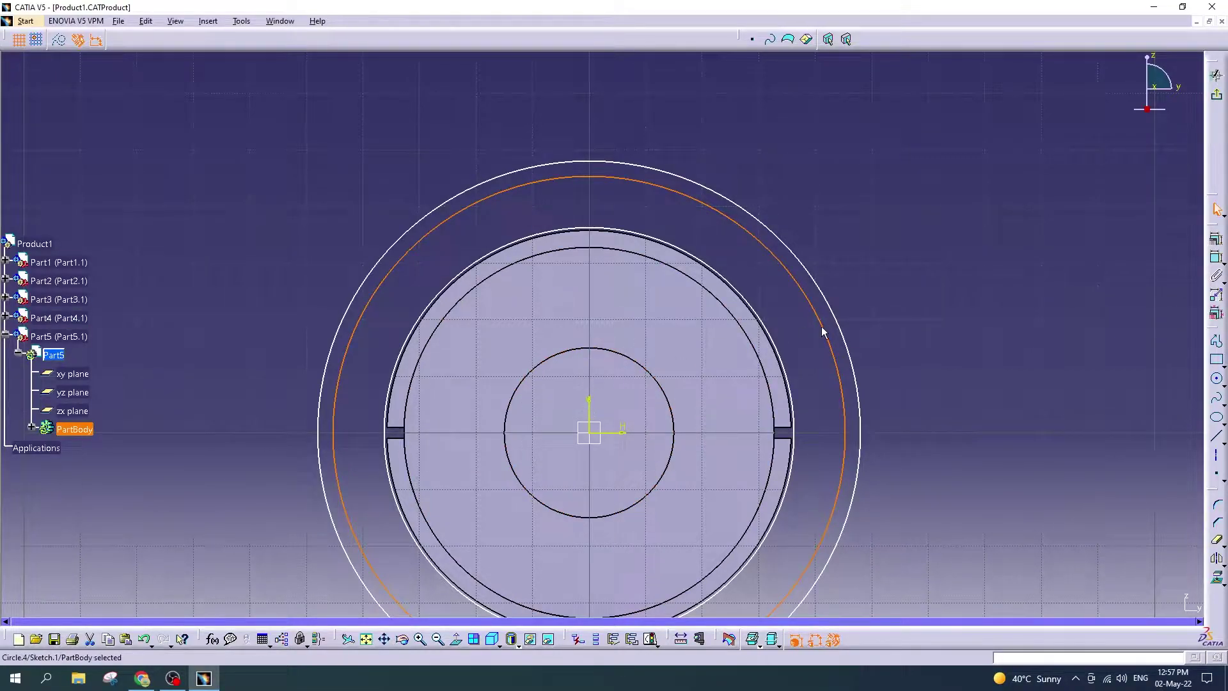
Step: Draw a 9.2 mm vertical line down from the top of the 45.3 mm circle
click(1217, 436)
click(590, 177)
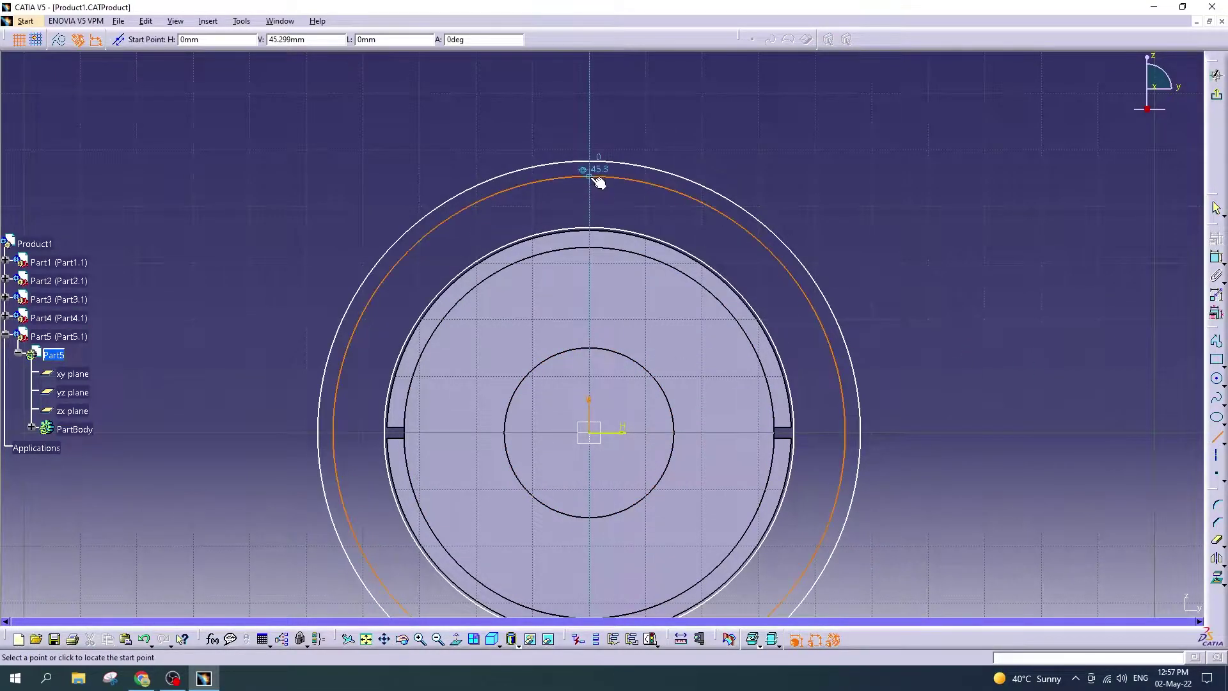
click(589, 211)
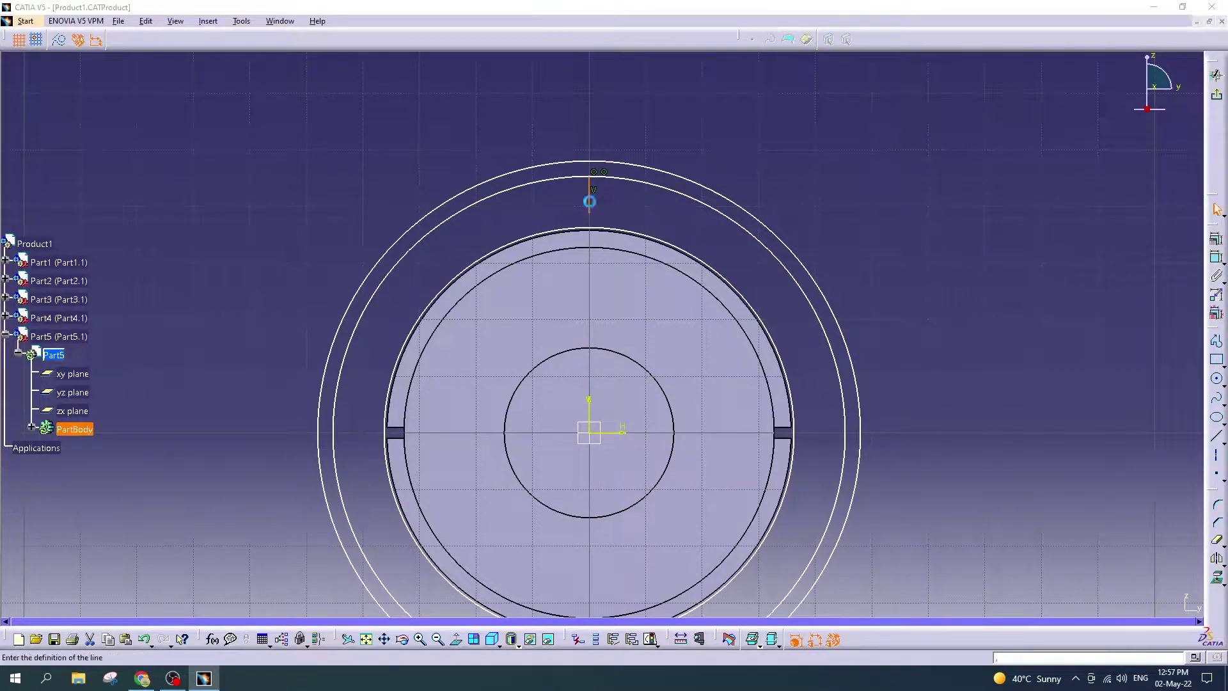
double_click(589, 197)
drag(896, 499, 860, 499)
text(9.)
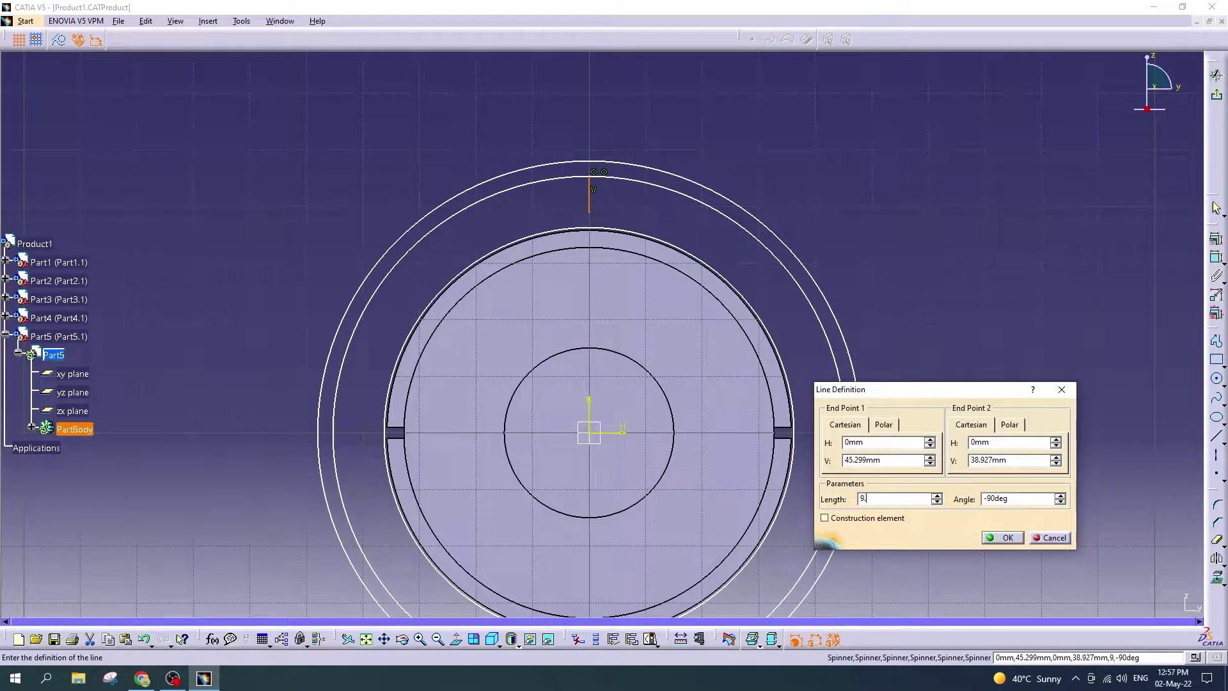
text(2mm)
key(Return)
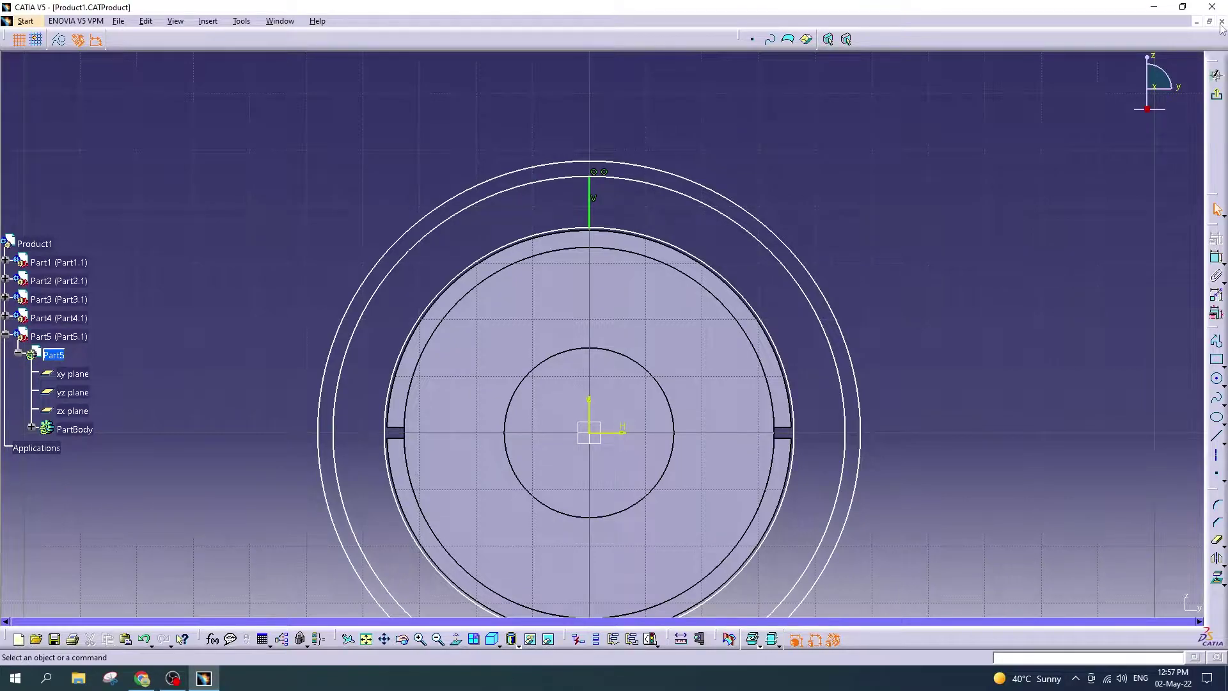
click(1155, 6)
double_click(1092, 70)
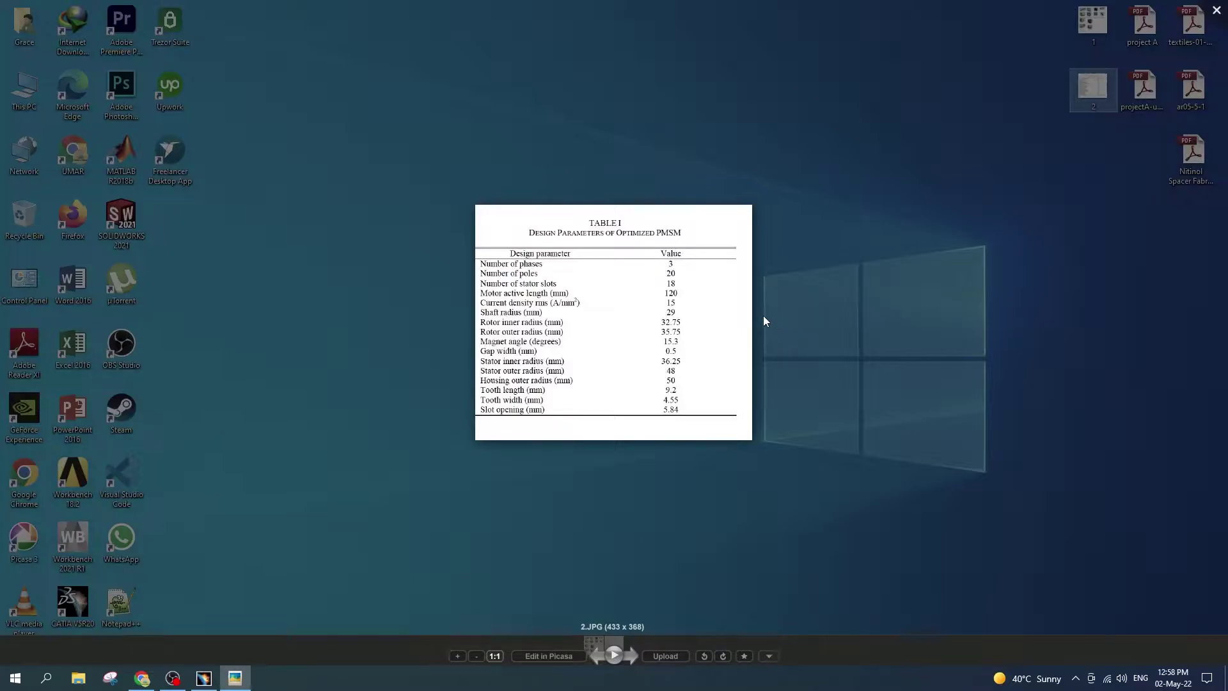
click(1218, 9)
click(204, 678)
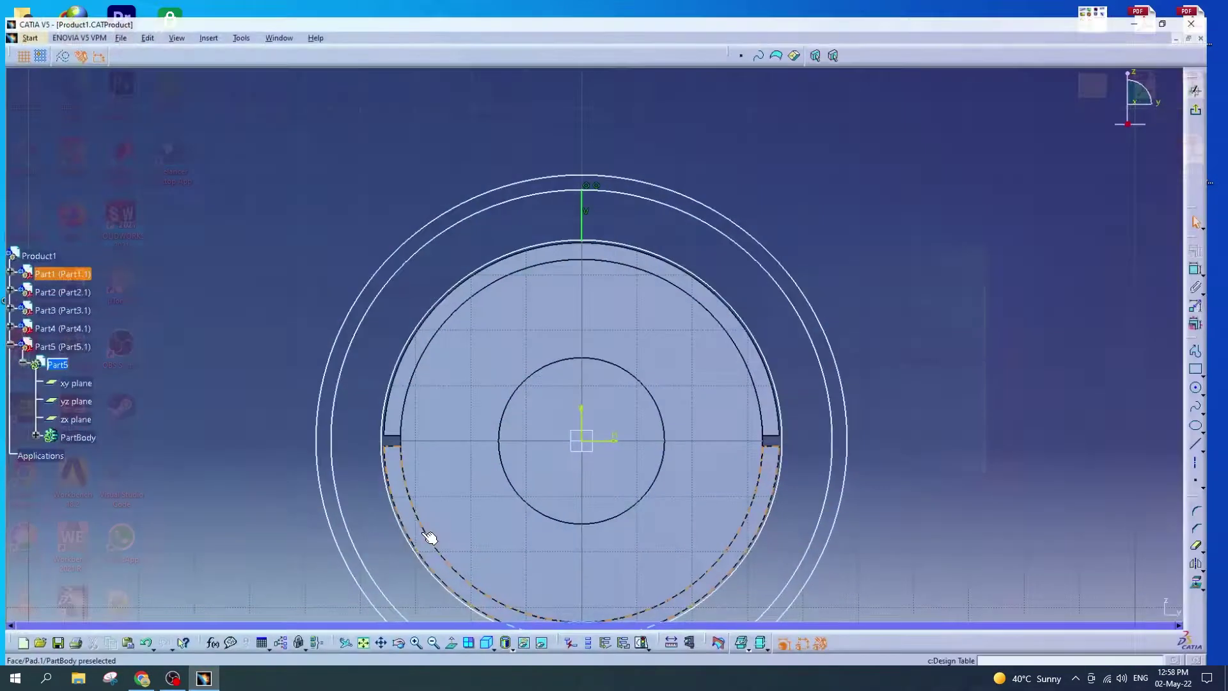
Step: Make the vertical line's bottom point coincident with the rotor's outer arc
mouse_move(614, 291)
middle_down()
mouse_move(612, 248)
mouse_move(601, 348)
mouse_move(617, 329)
mouse_move(616, 284)
mouse_move(592, 264)
middle_up()
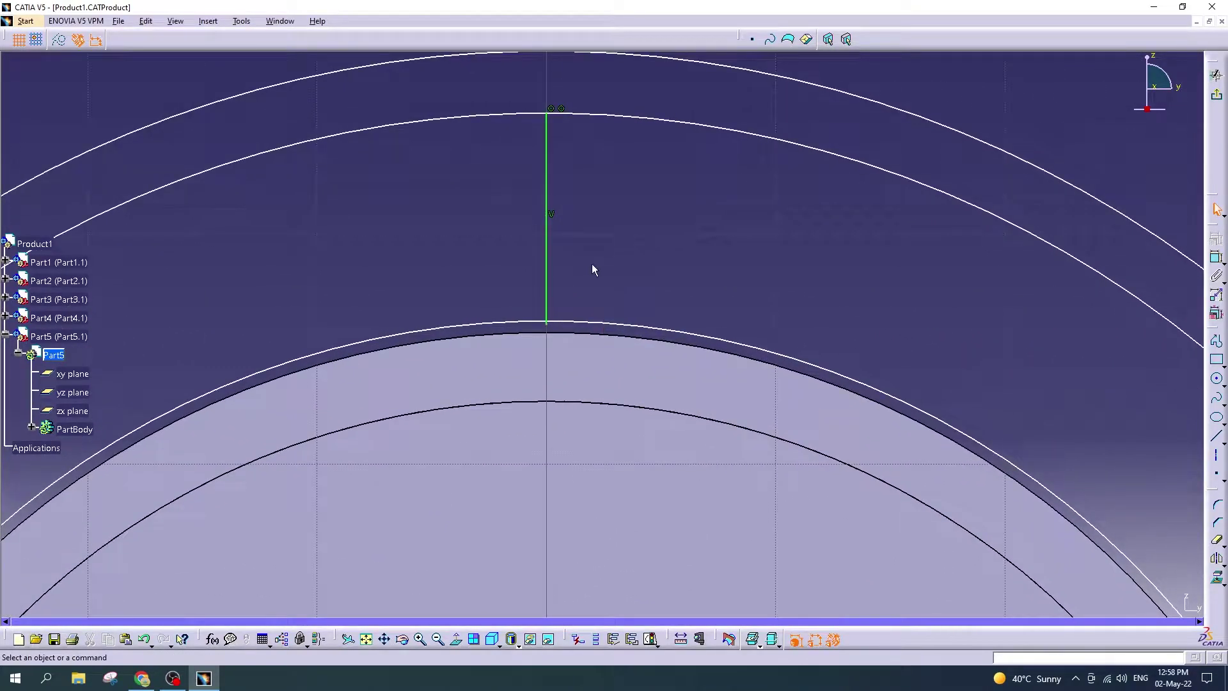
click(544, 323)
ctrl+click(563, 322)
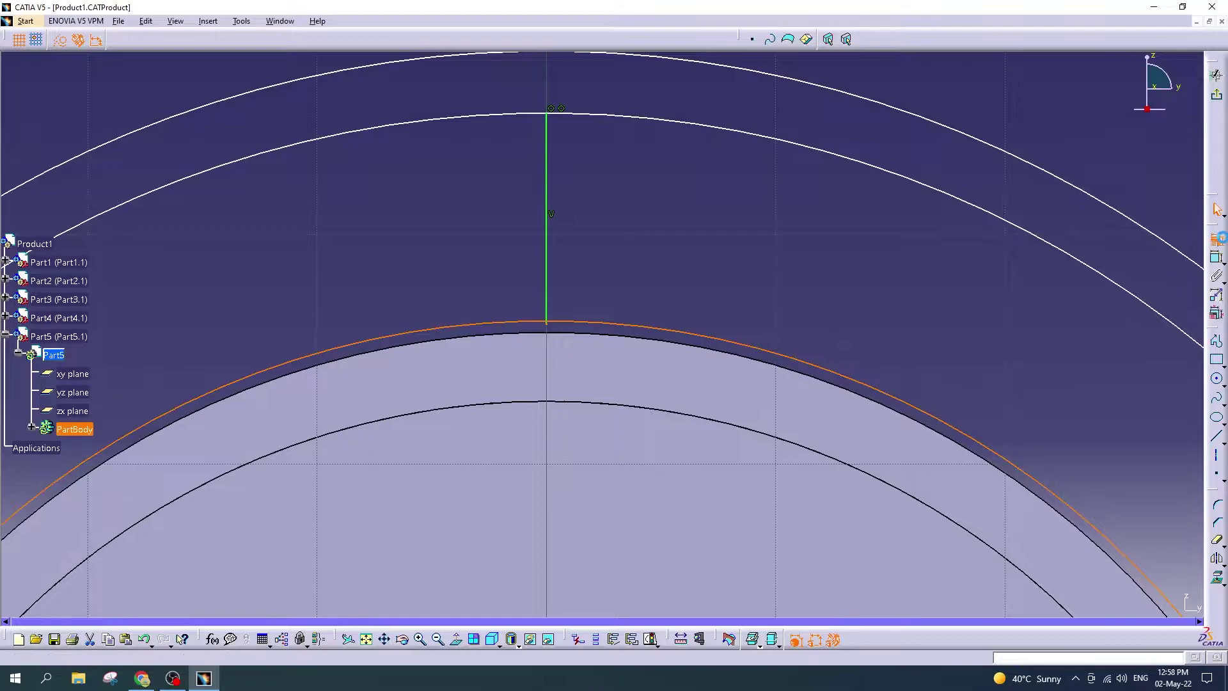
click(1216, 238)
click(1134, 484)
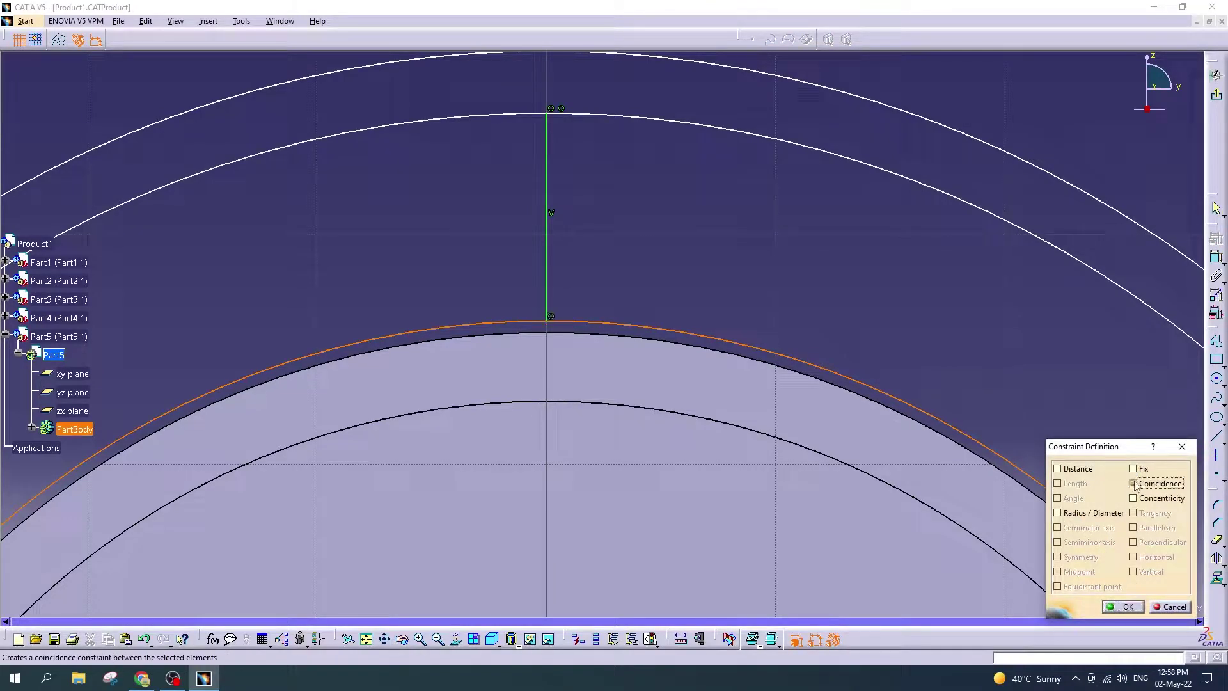
click(1124, 606)
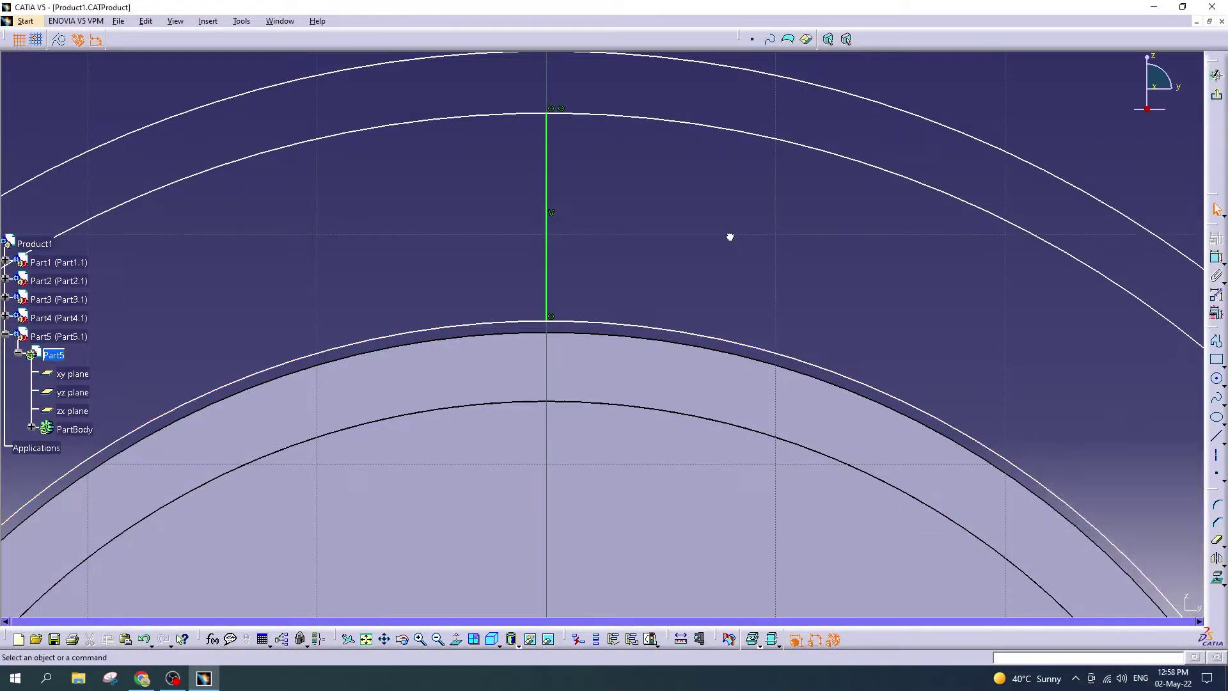
Step: Set the smaller outer circle's radius to 45.3 mm
double_click(548, 266)
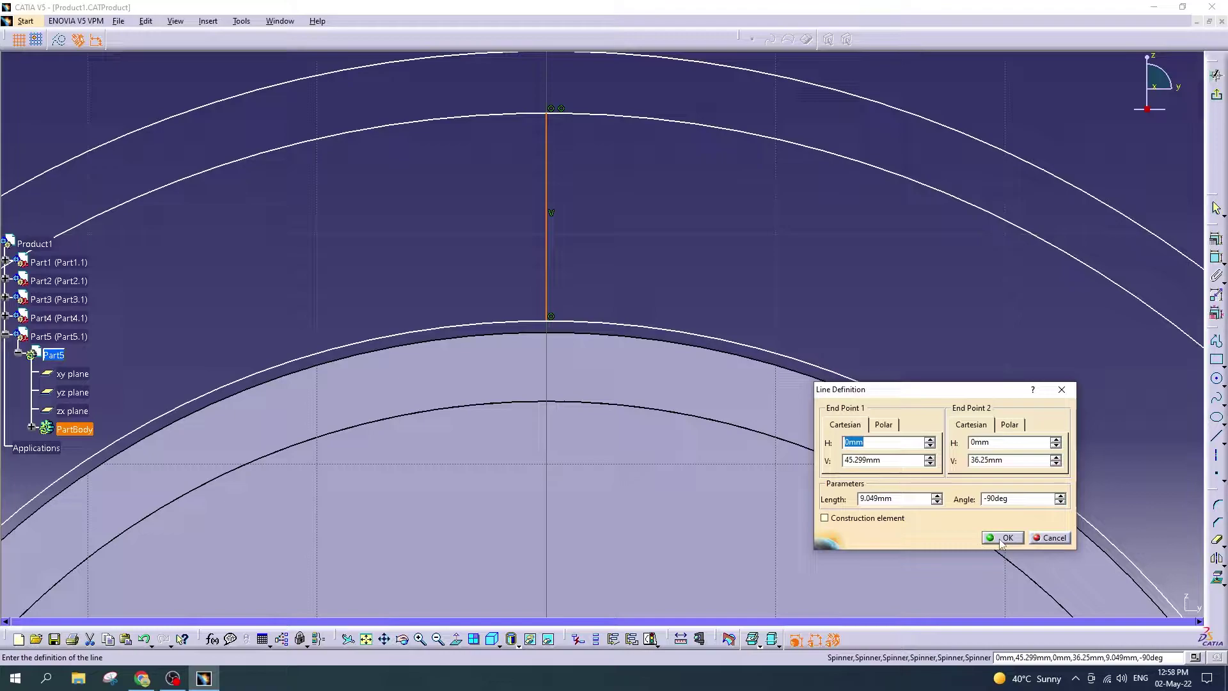
click(1050, 539)
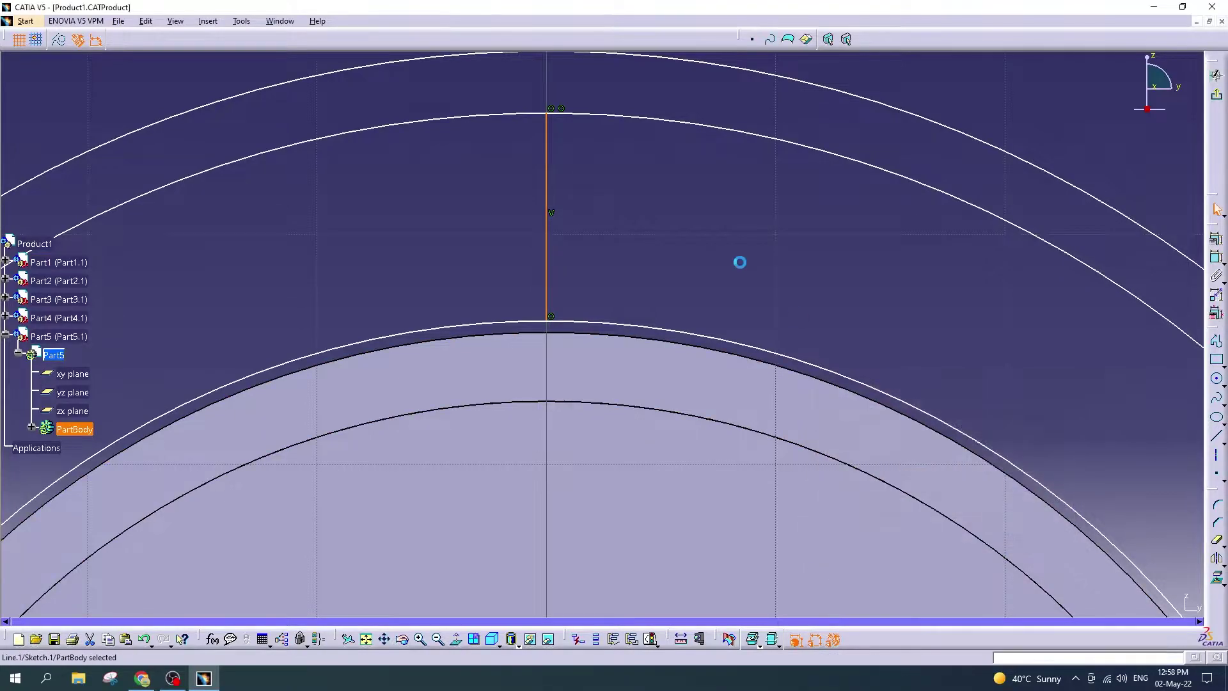
click(615, 110)
double_click(616, 114)
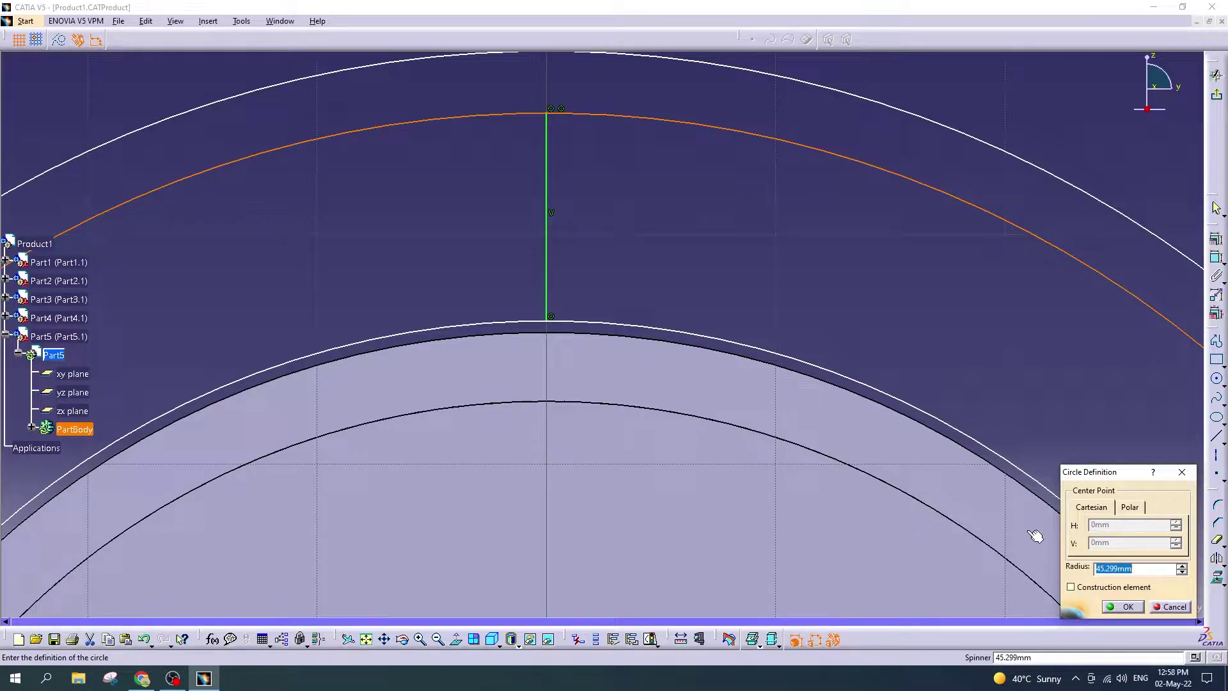
text(45.3)
key(Return)
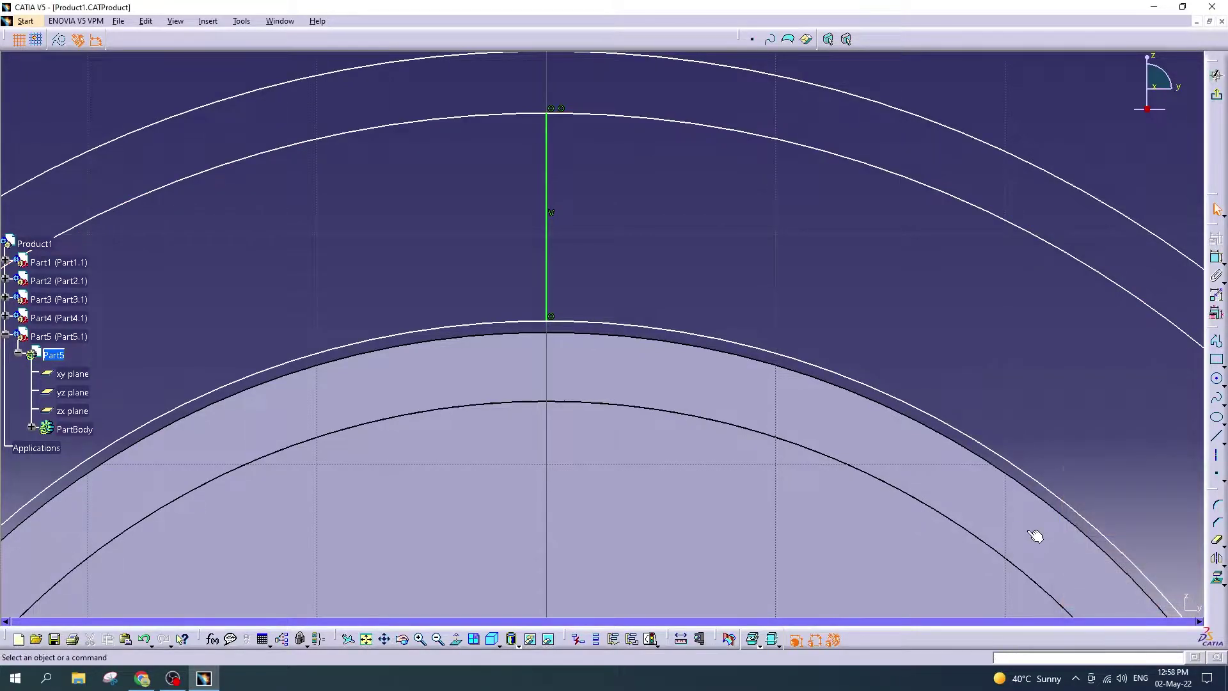
ctrl+middle_drag(644, 260, 666, 406)
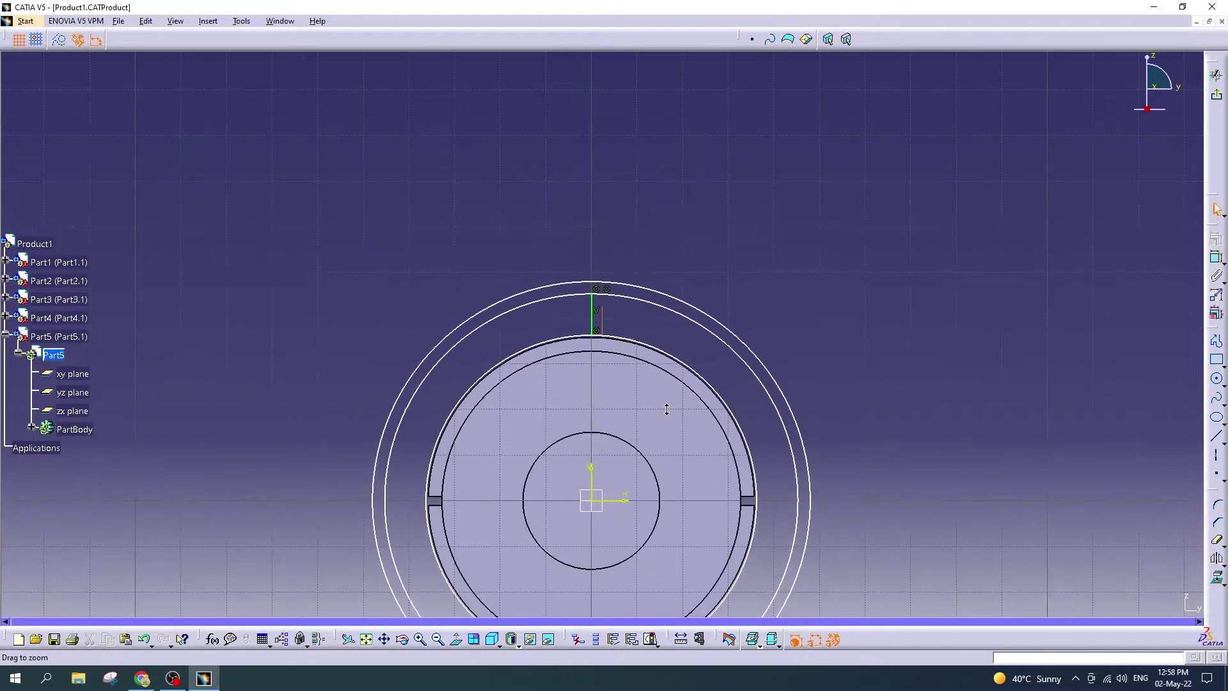
double_click(606, 294)
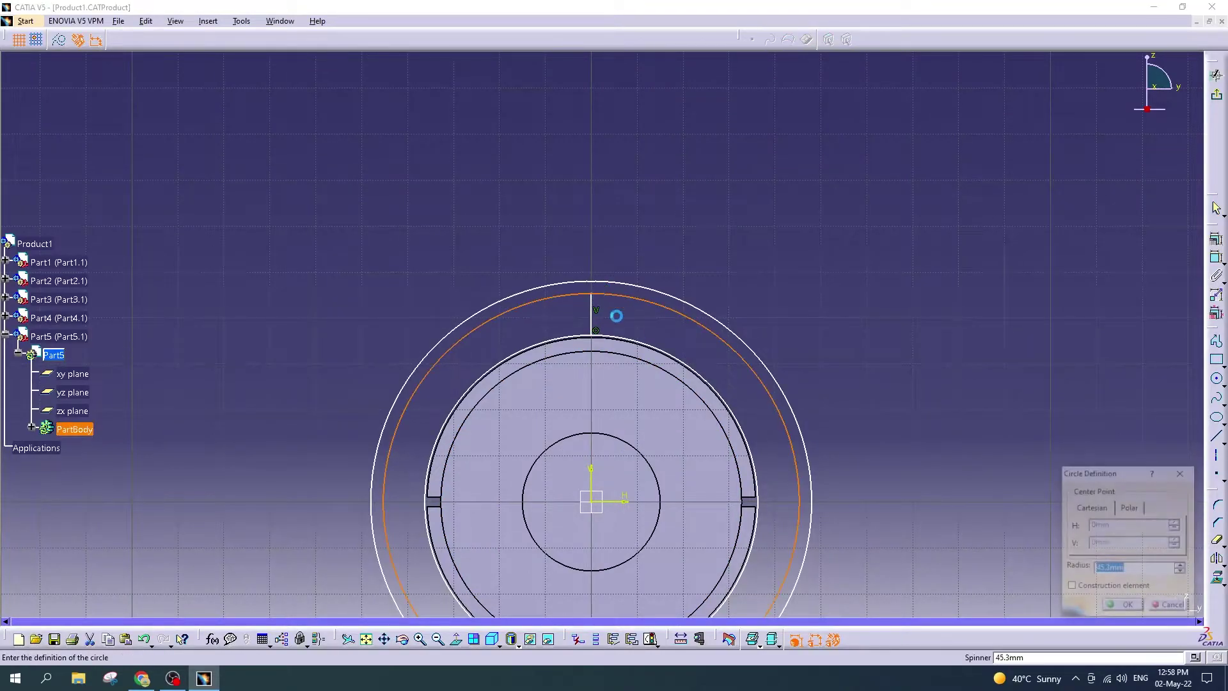
text(45.3)
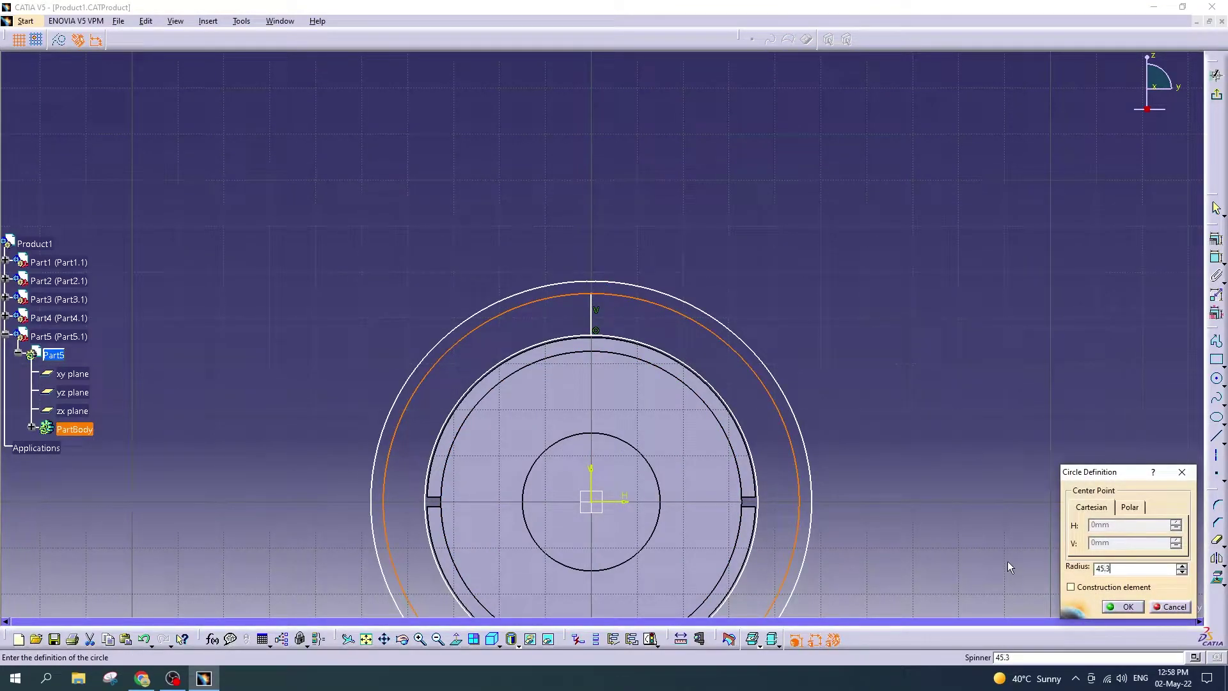
key(Return)
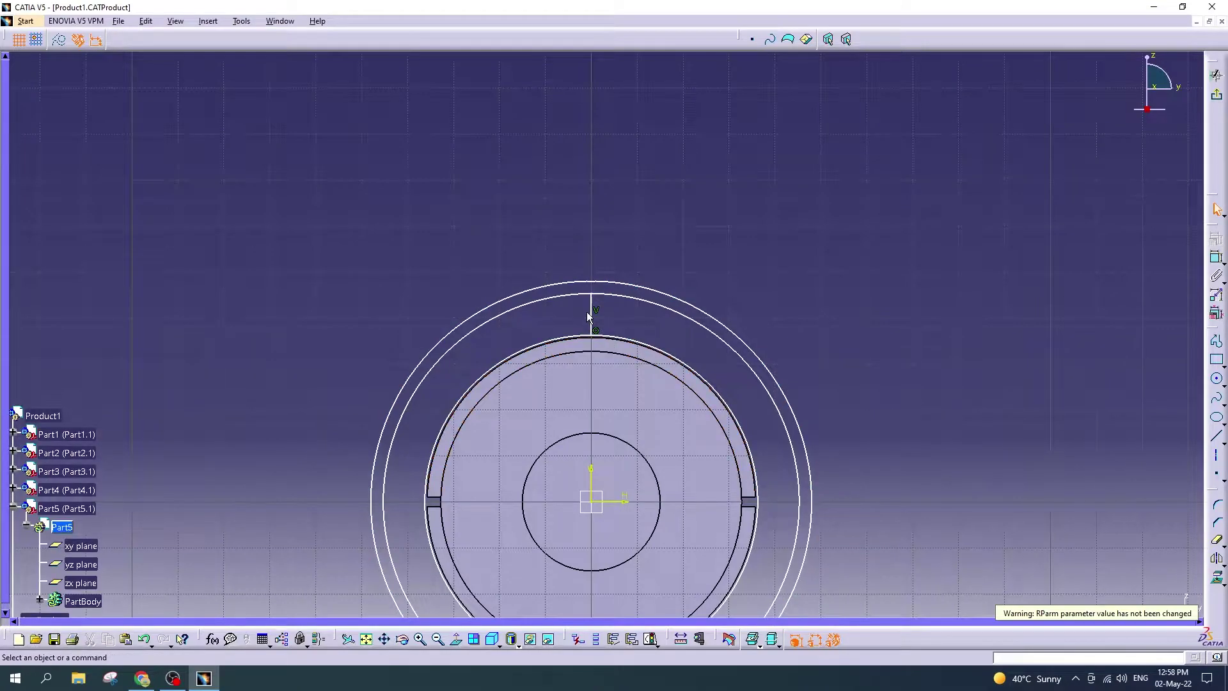
Step: Change that circle's radius to 45.5 mm and delete the vertical line
double_click(591, 313)
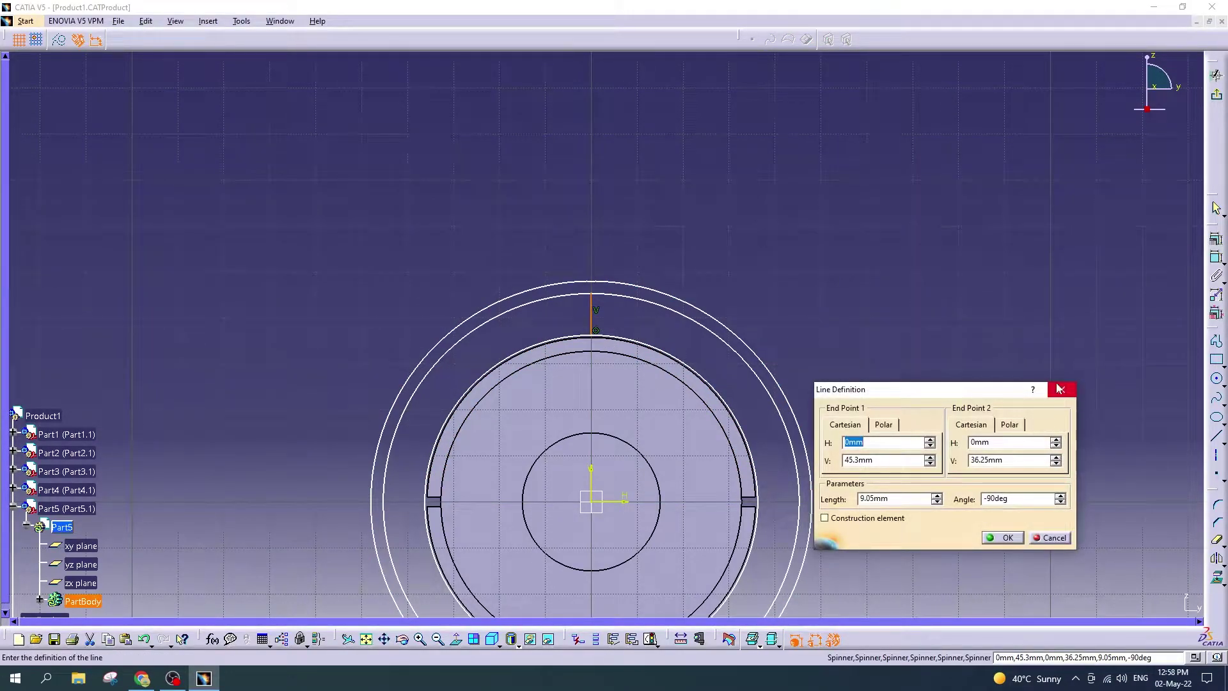
key(Return)
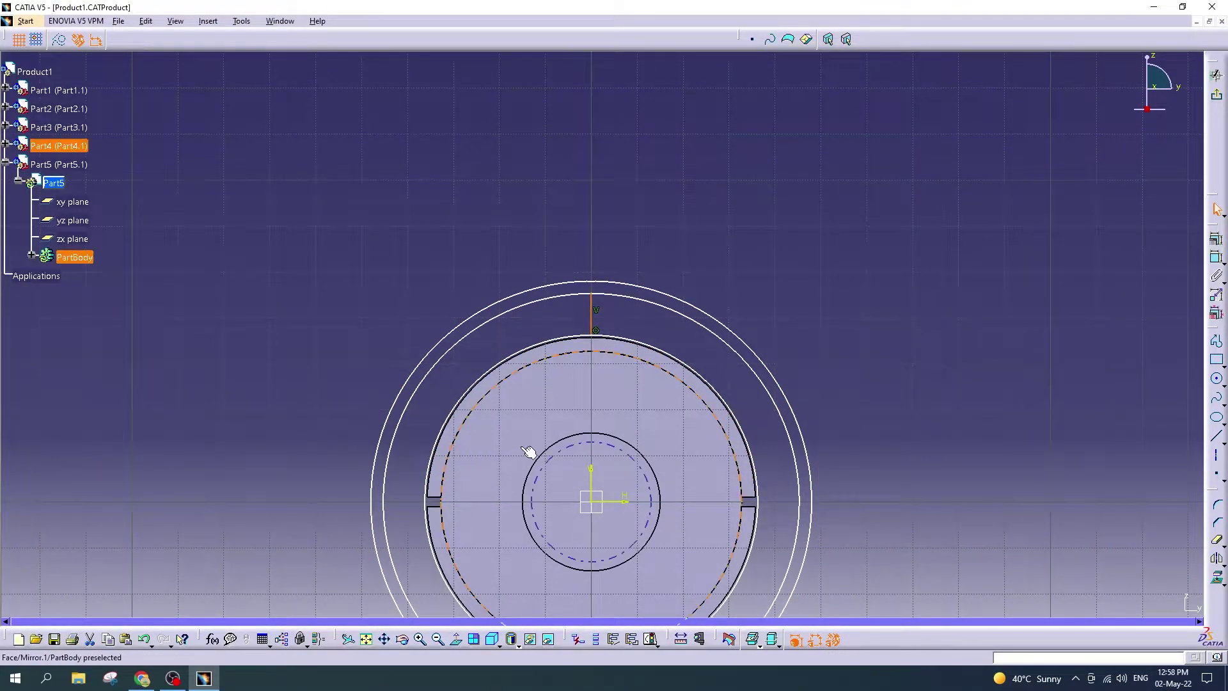
mouse_move(524, 451)
middle_down()
mouse_move(562, 380)
mouse_move(584, 241)
middle_up()
double_click(584, 193)
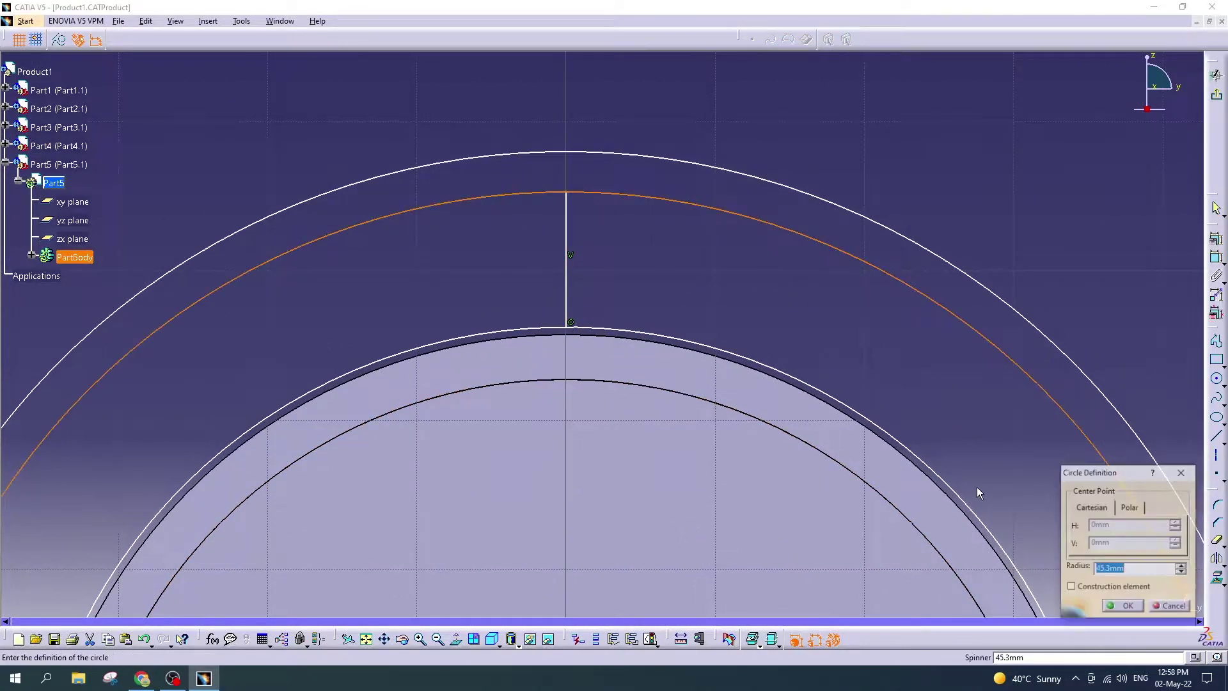
text(45)
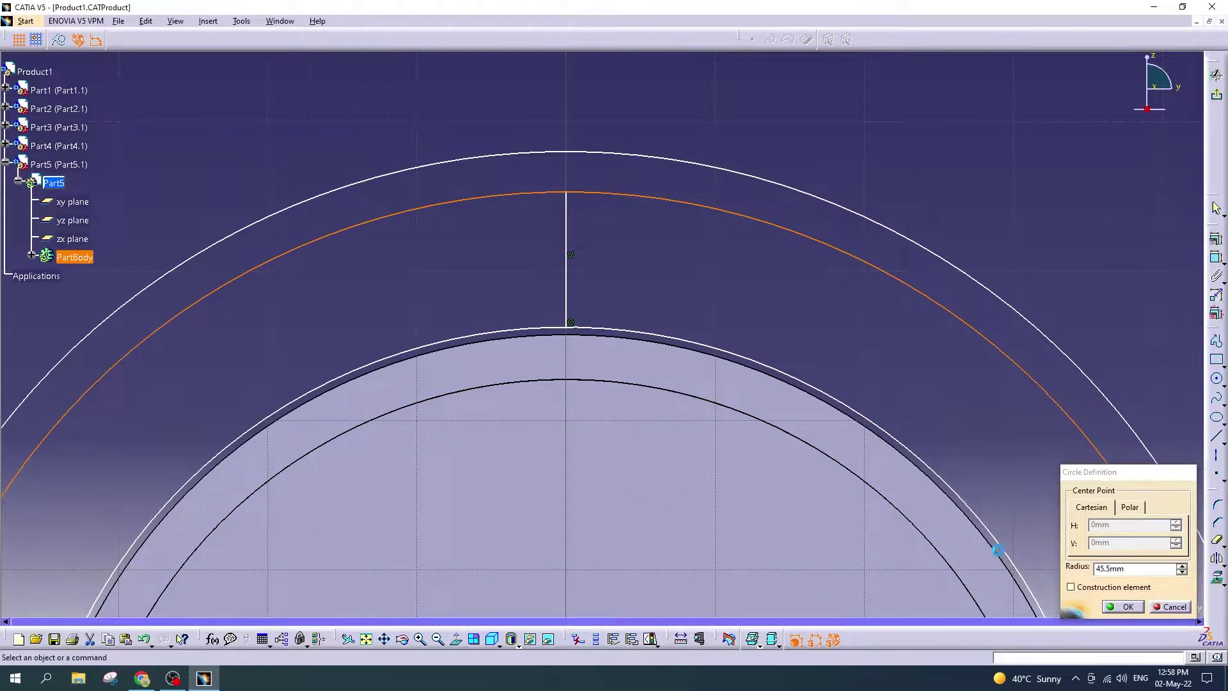
key(Return)
middle_drag(589, 251, 599, 317)
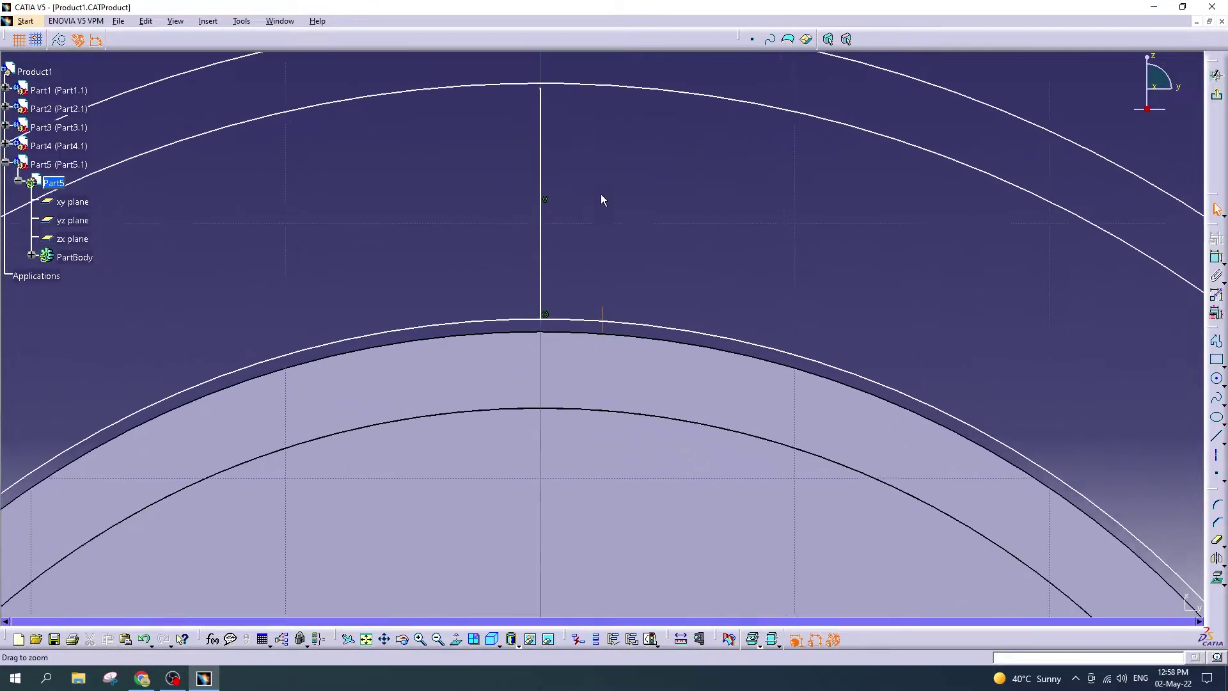
key(Delete)
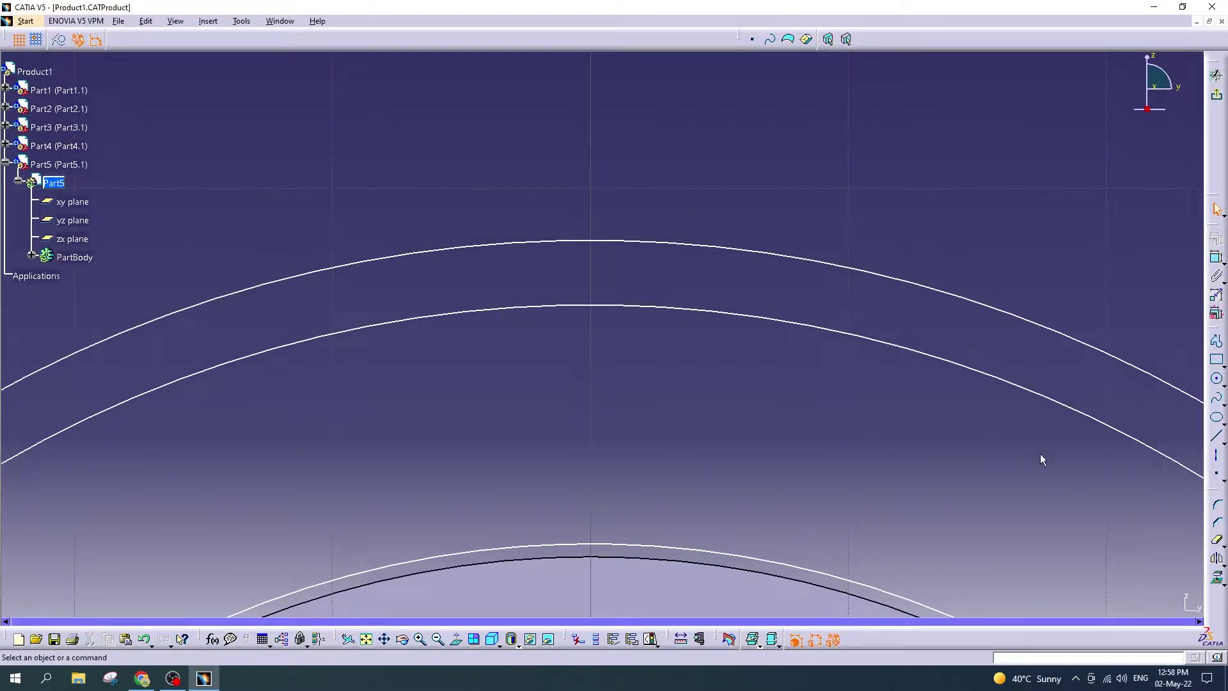
Step: Draw a trial vertical line from the upper arc to the rotor arc, inspect it, then delete it
click(1217, 437)
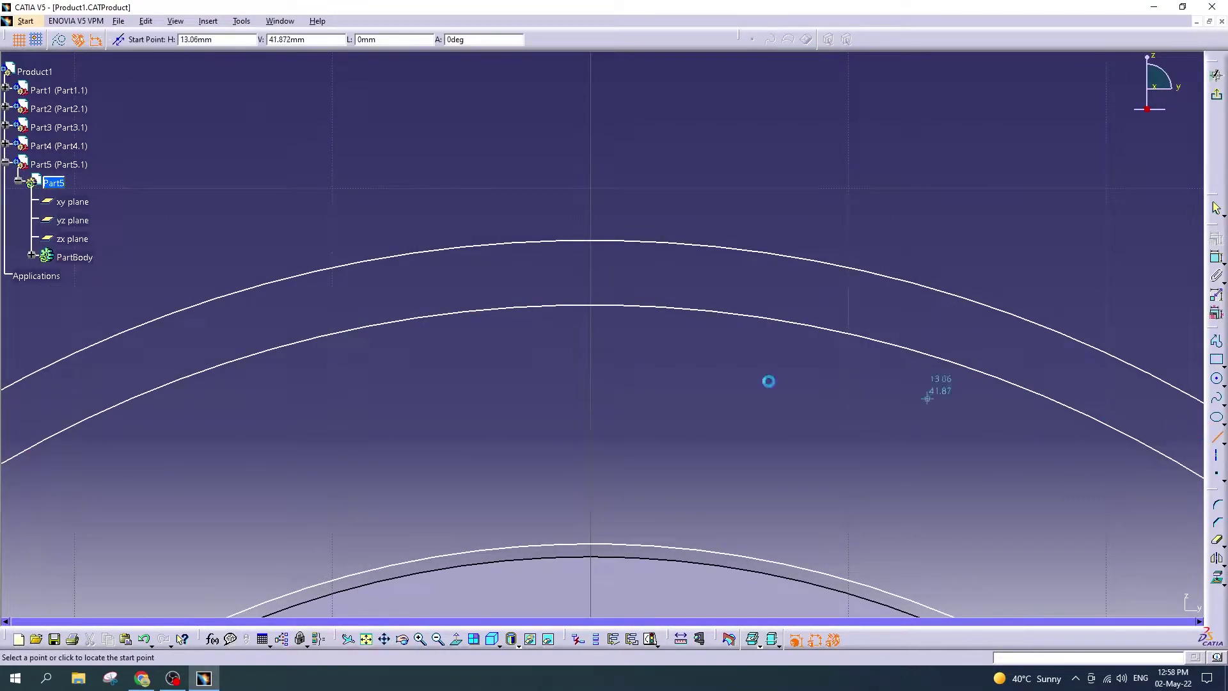
click(591, 305)
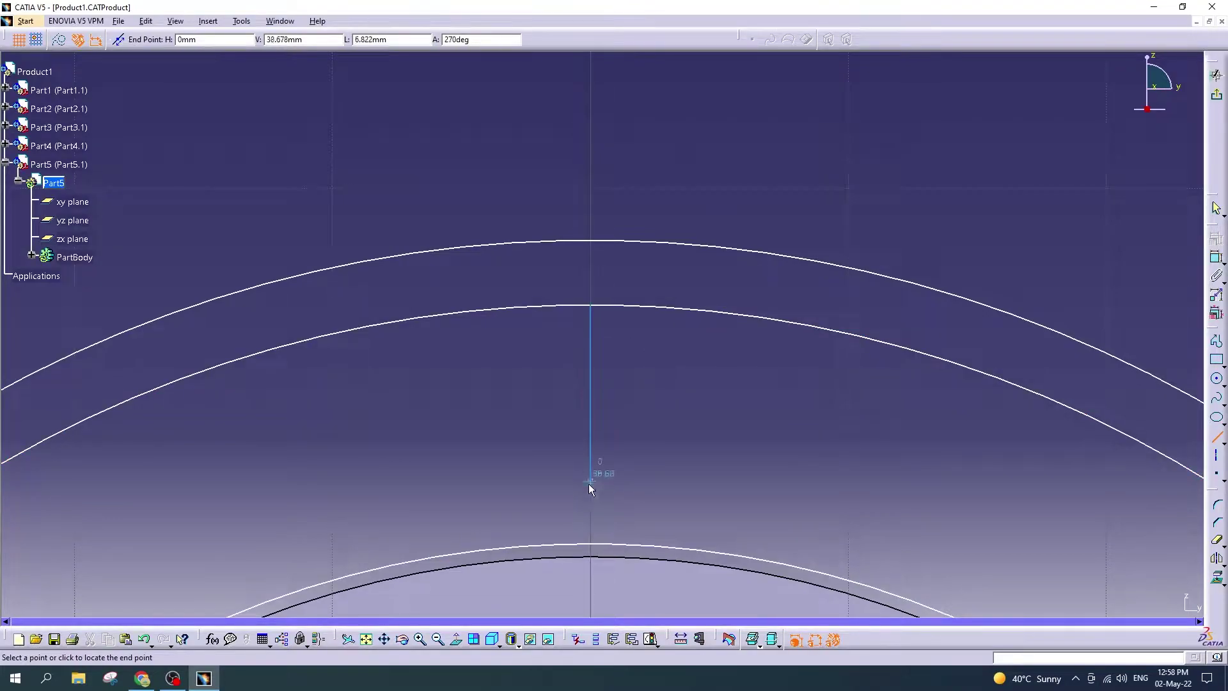
click(592, 542)
double_click(592, 541)
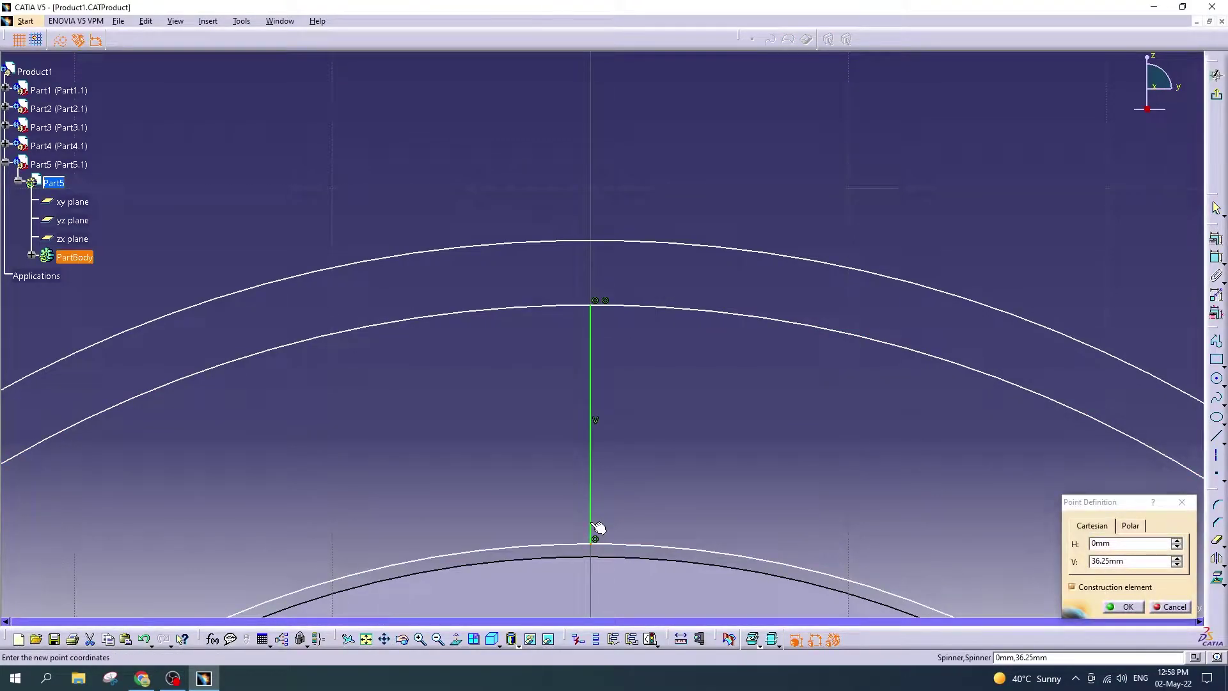
click(1194, 502)
double_click(591, 458)
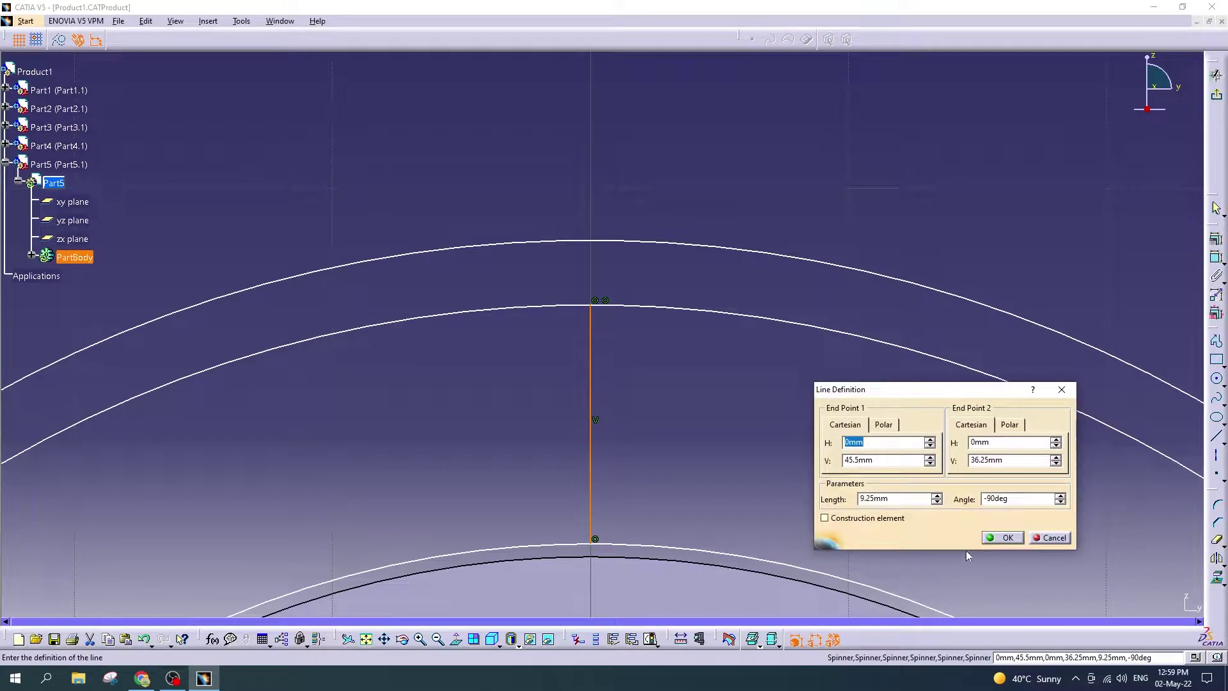
click(1052, 540)
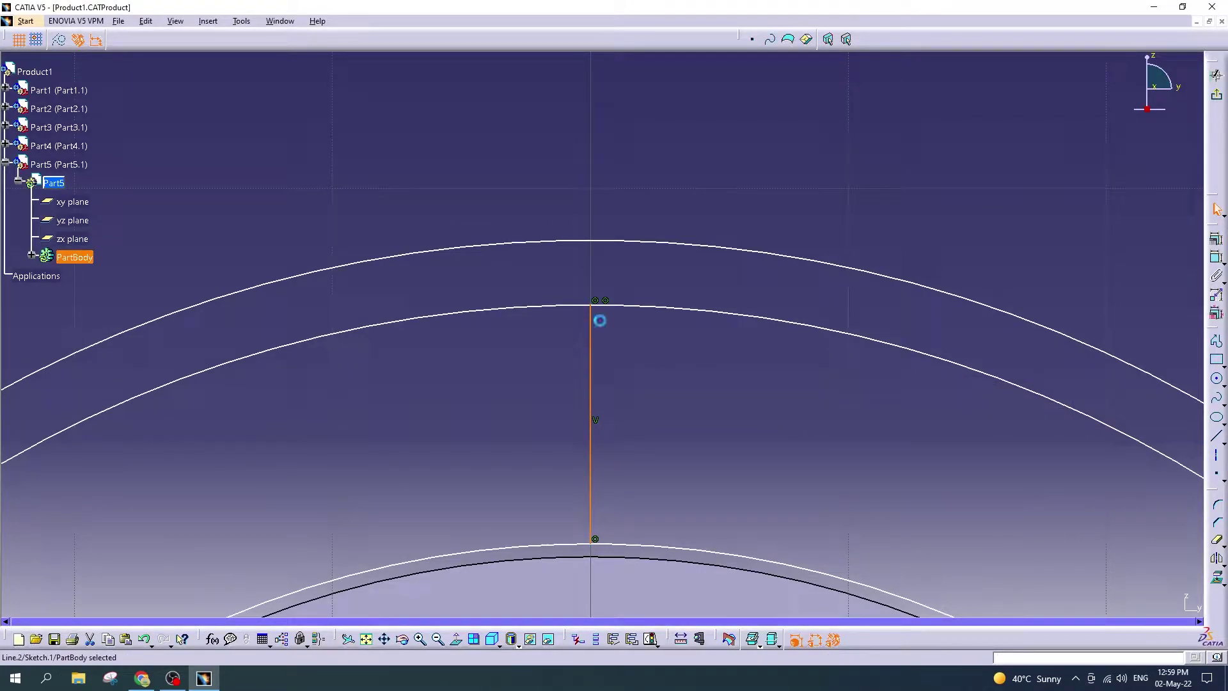
key(Delete)
Step: Set the smaller outer circle's radius to 45.4 mm
double_click(619, 306)
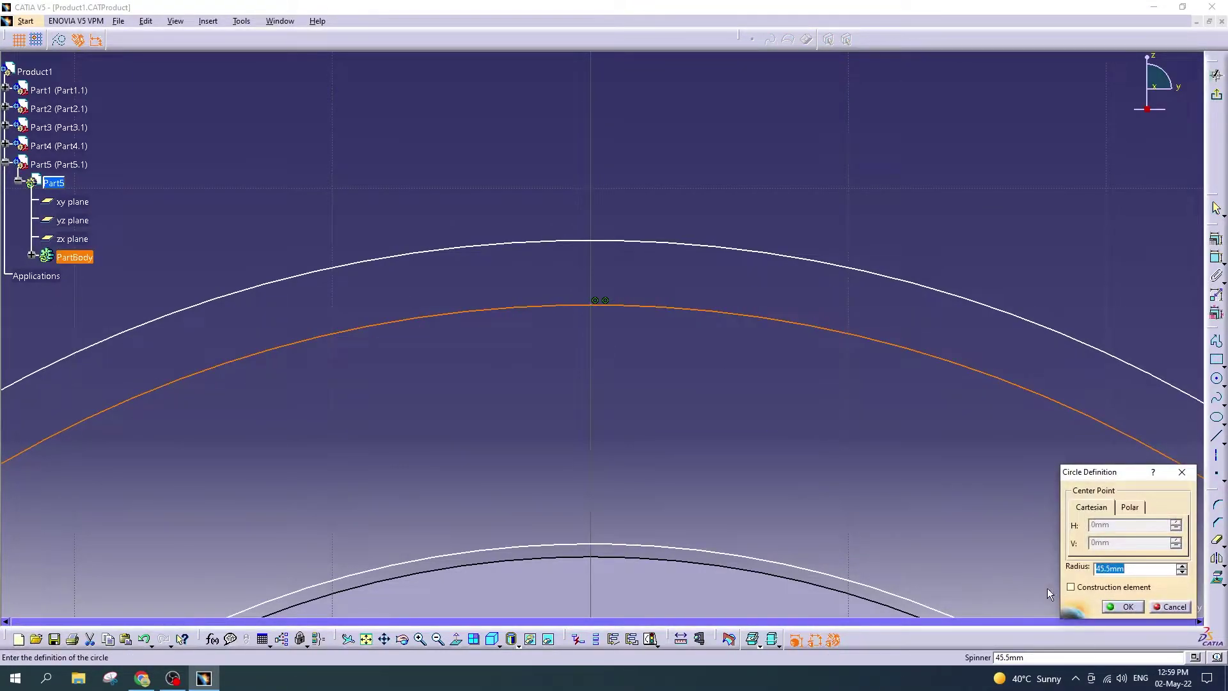
text(45.)
key(Return)
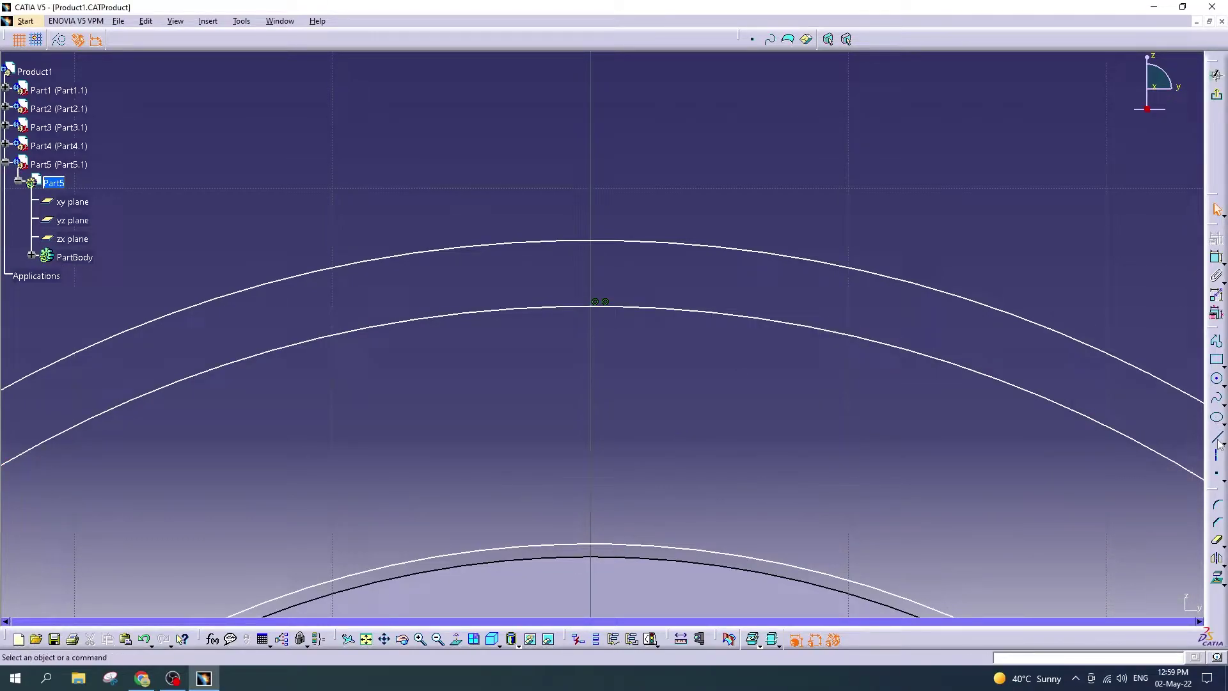
scroll(669, 364, down, 5)
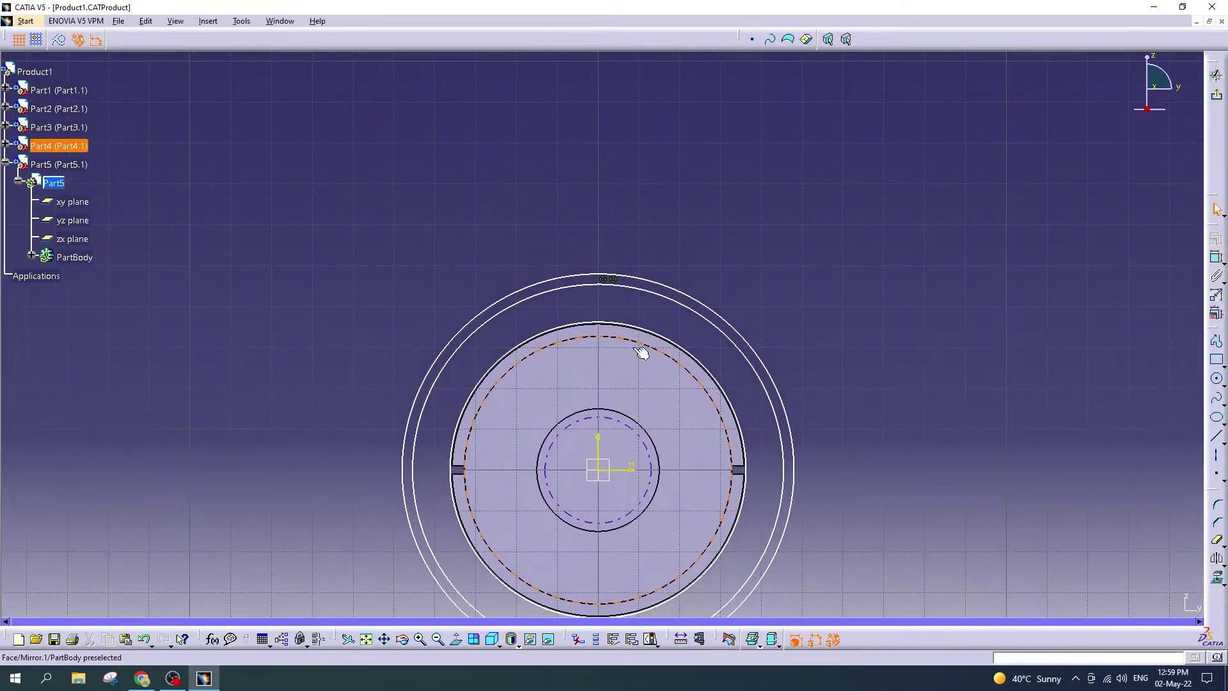
mouse_move(693, 376)
middle_down()
mouse_move(642, 244)
mouse_move(666, 370)
mouse_move(670, 317)
middle_up()
click(1217, 436)
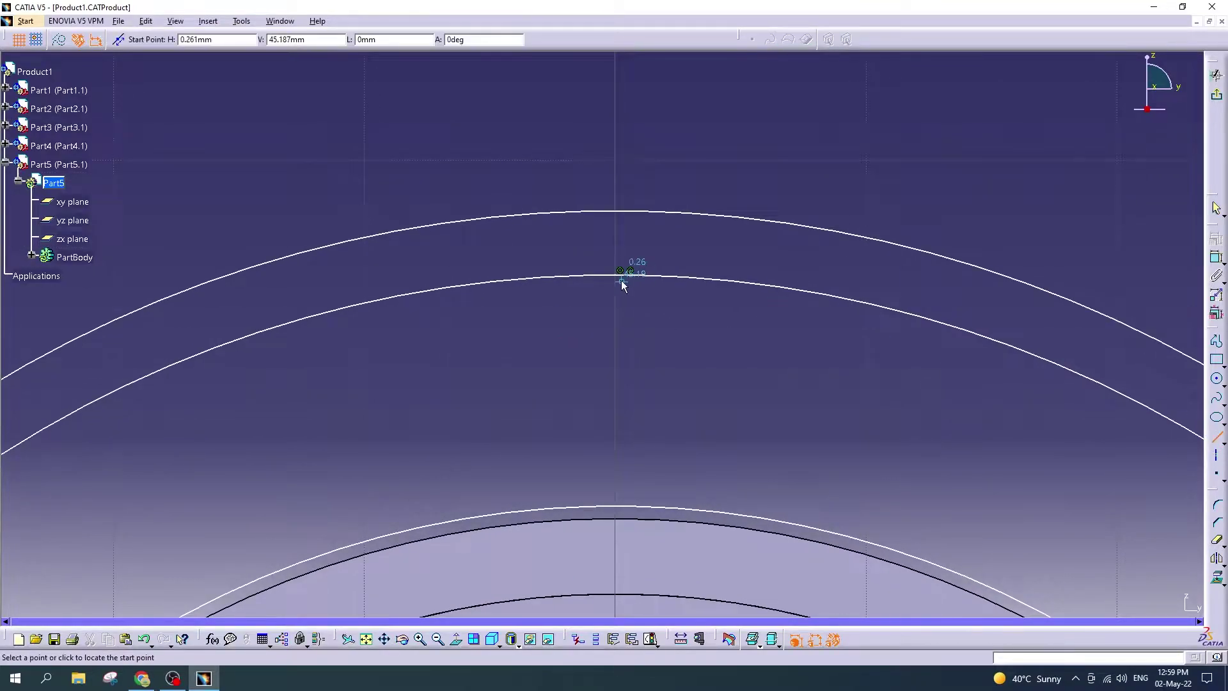
click(616, 276)
click(615, 412)
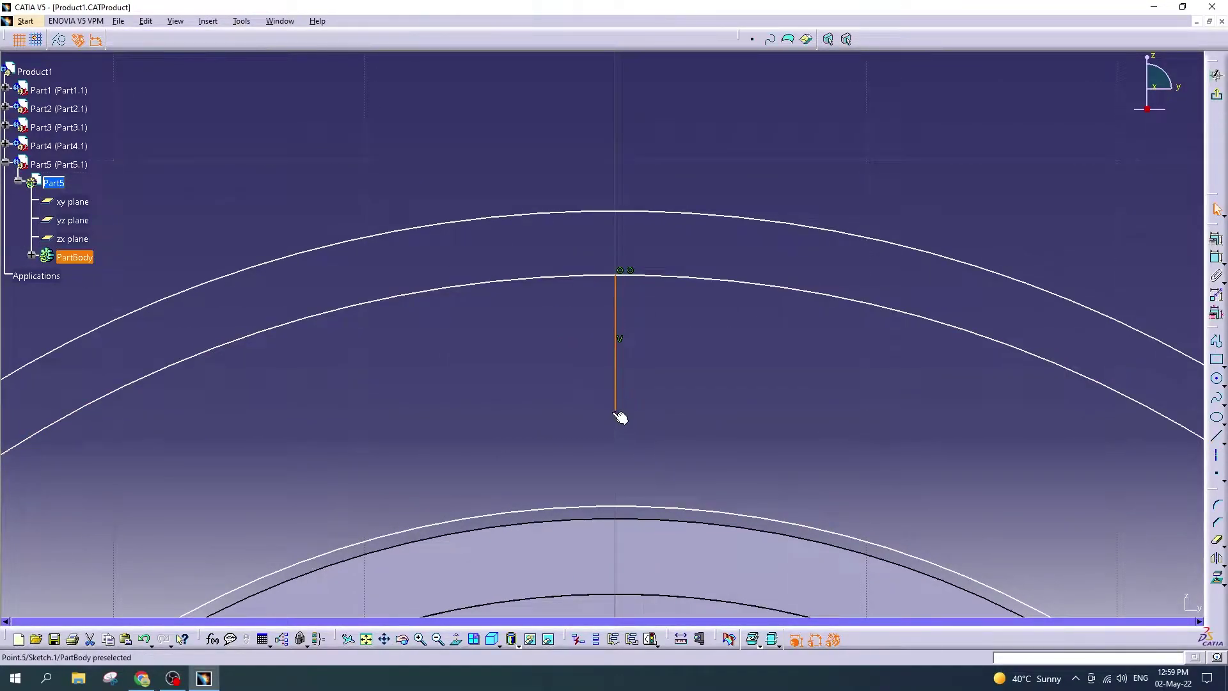
double_click(615, 375)
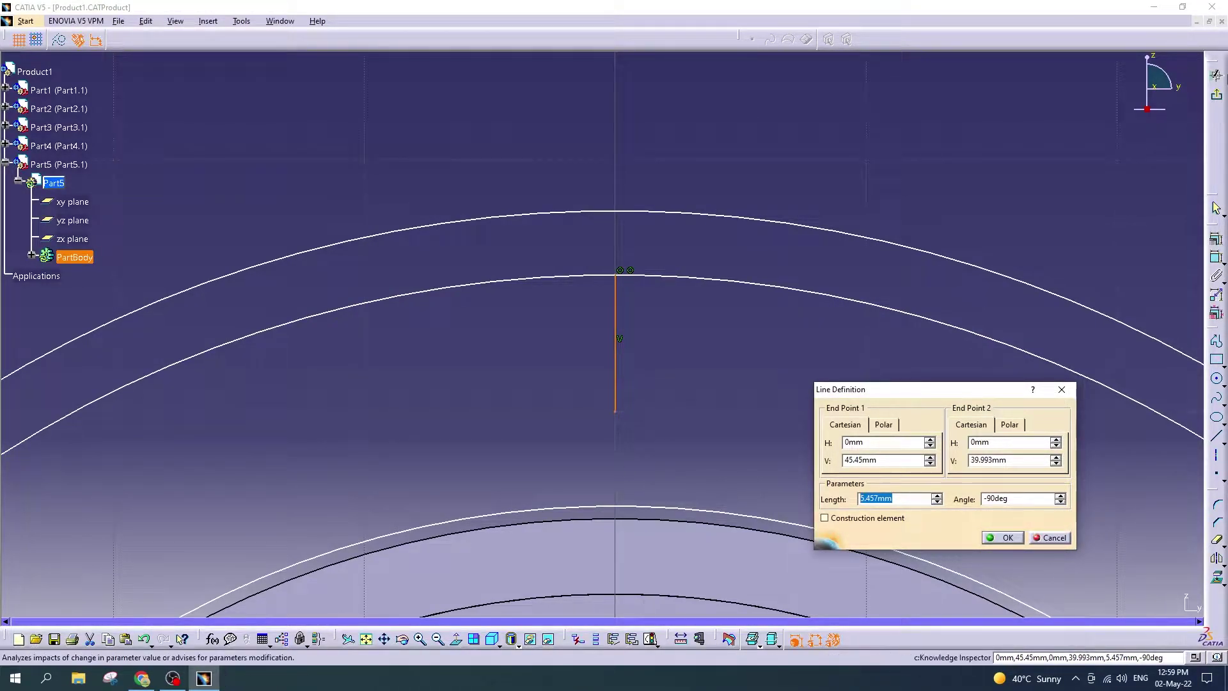
click(1154, 6)
double_click(1094, 84)
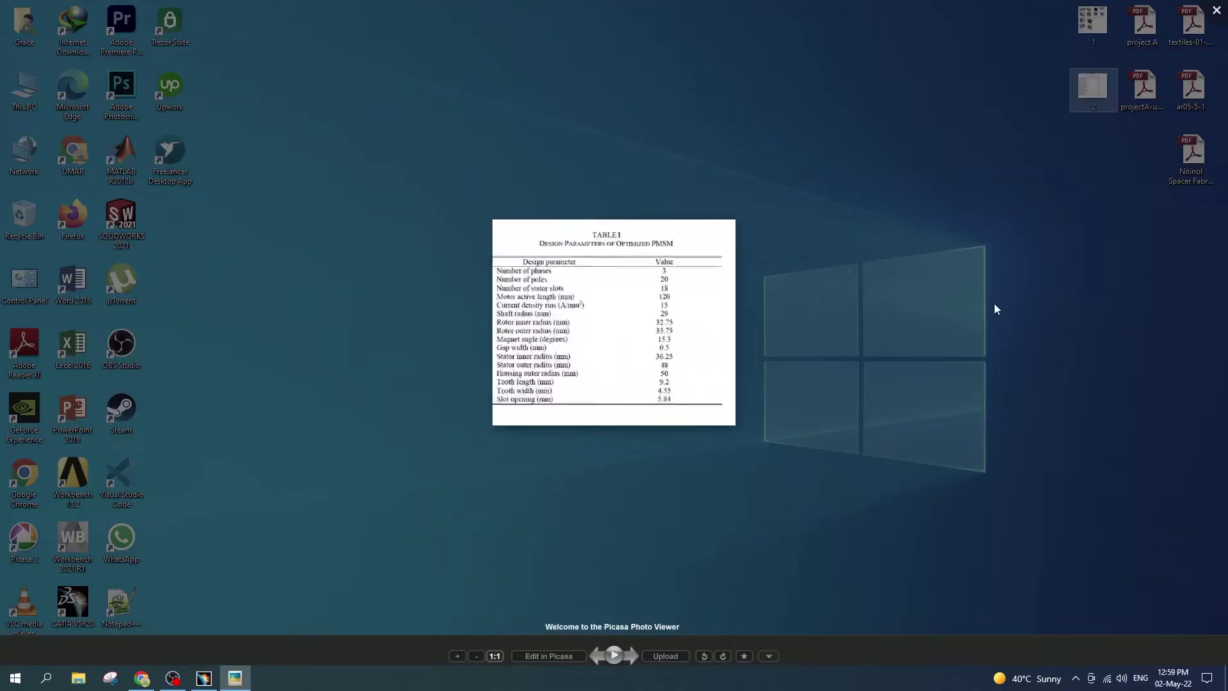
click(847, 243)
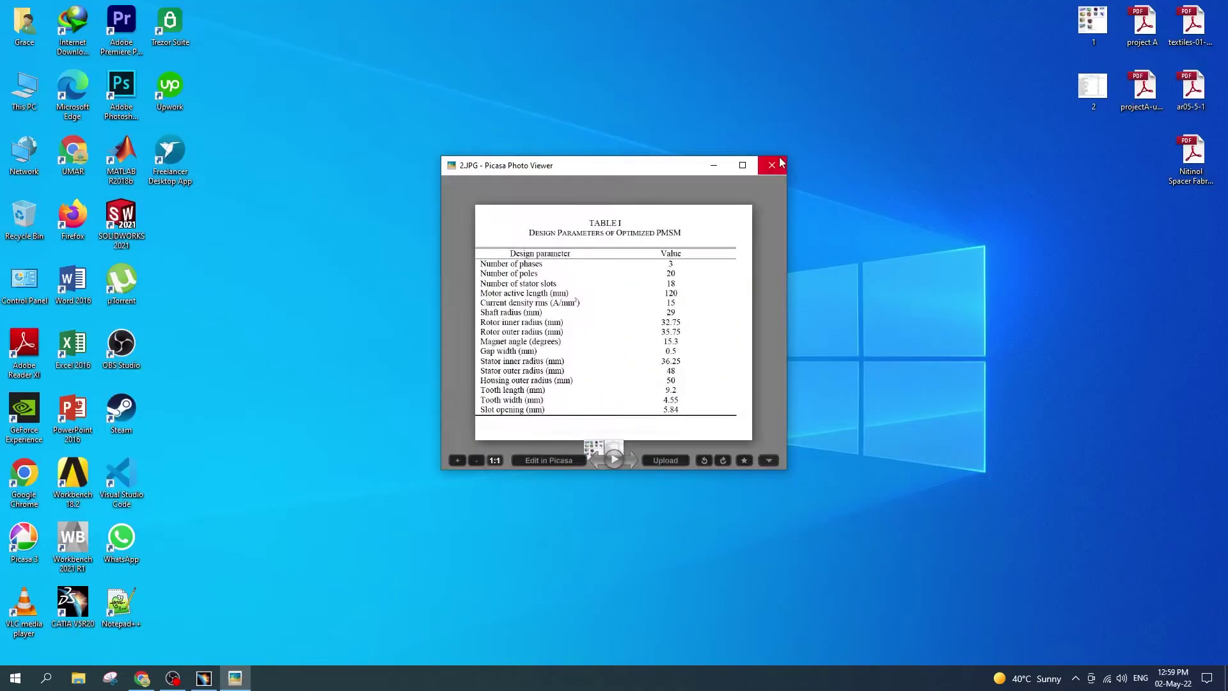
click(211, 683)
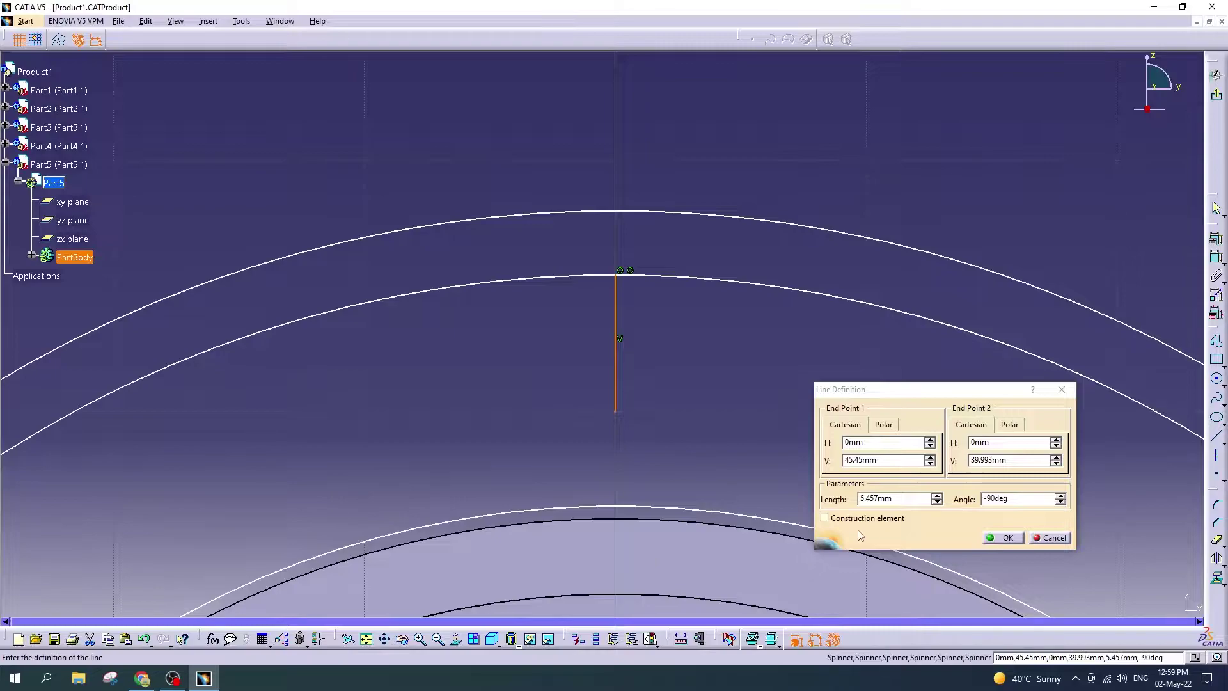
Step: Set the vertical line's length to 5.8 mm
text(5.8)
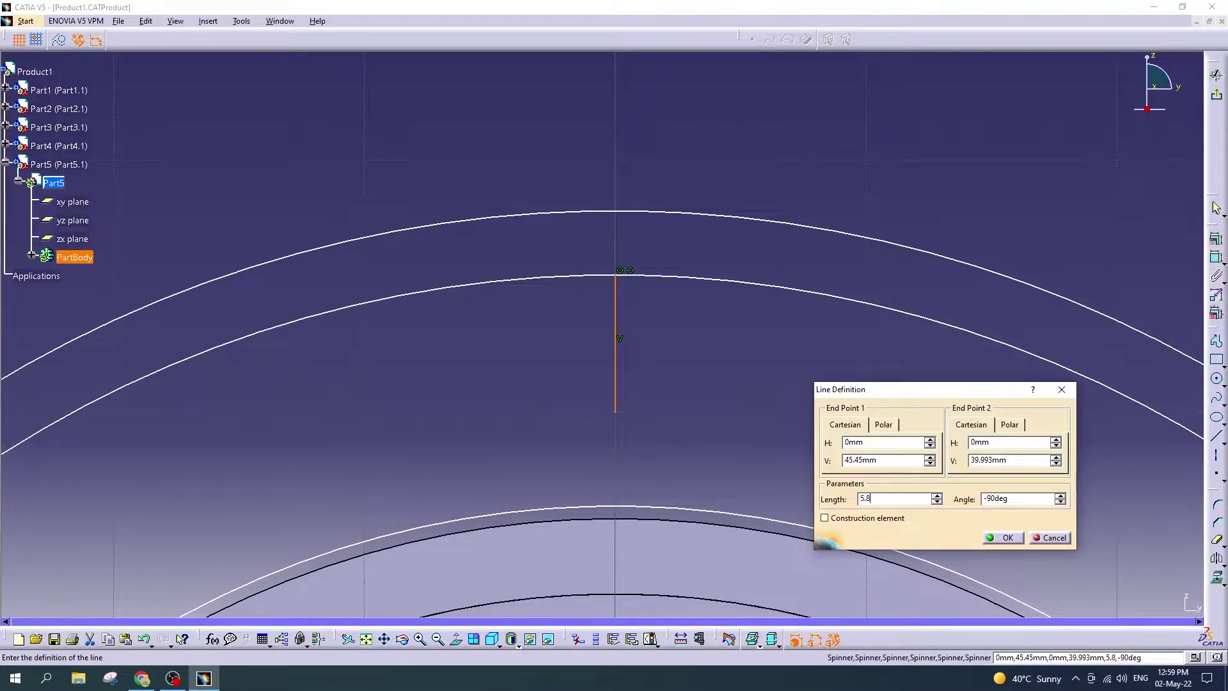
key(Return)
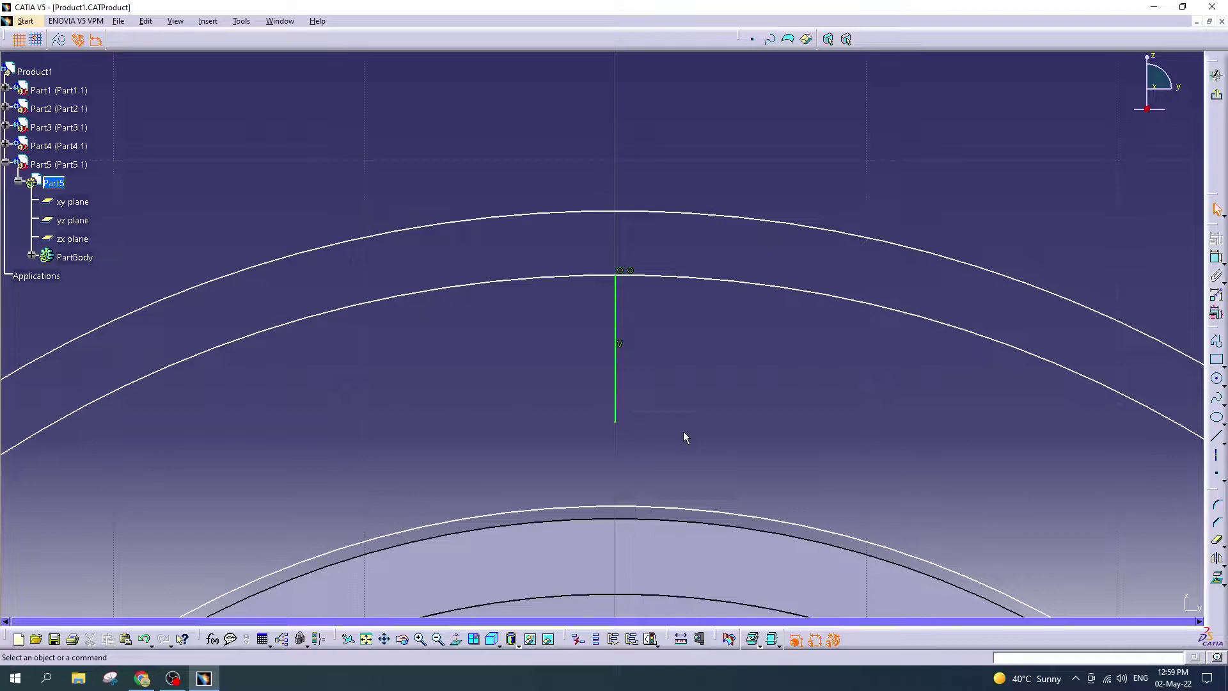
Step: Draw two short horizontal lines branching right and left off the vertical line
click(1217, 436)
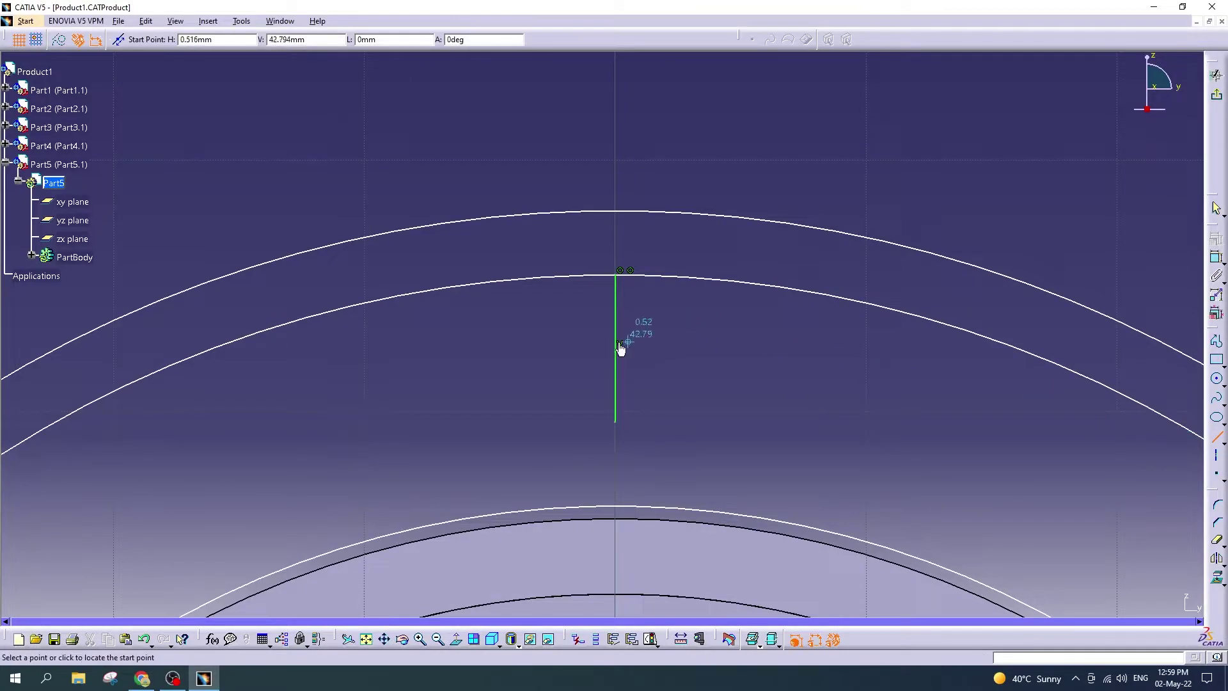
click(615, 342)
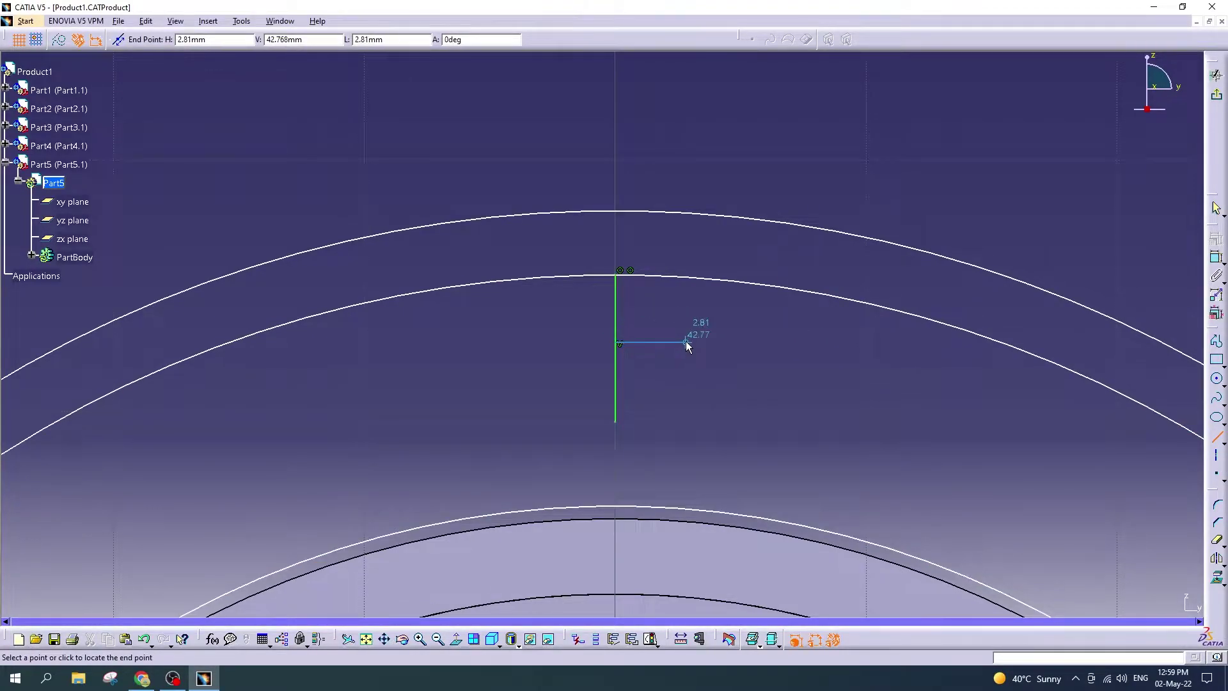
click(677, 343)
click(1217, 436)
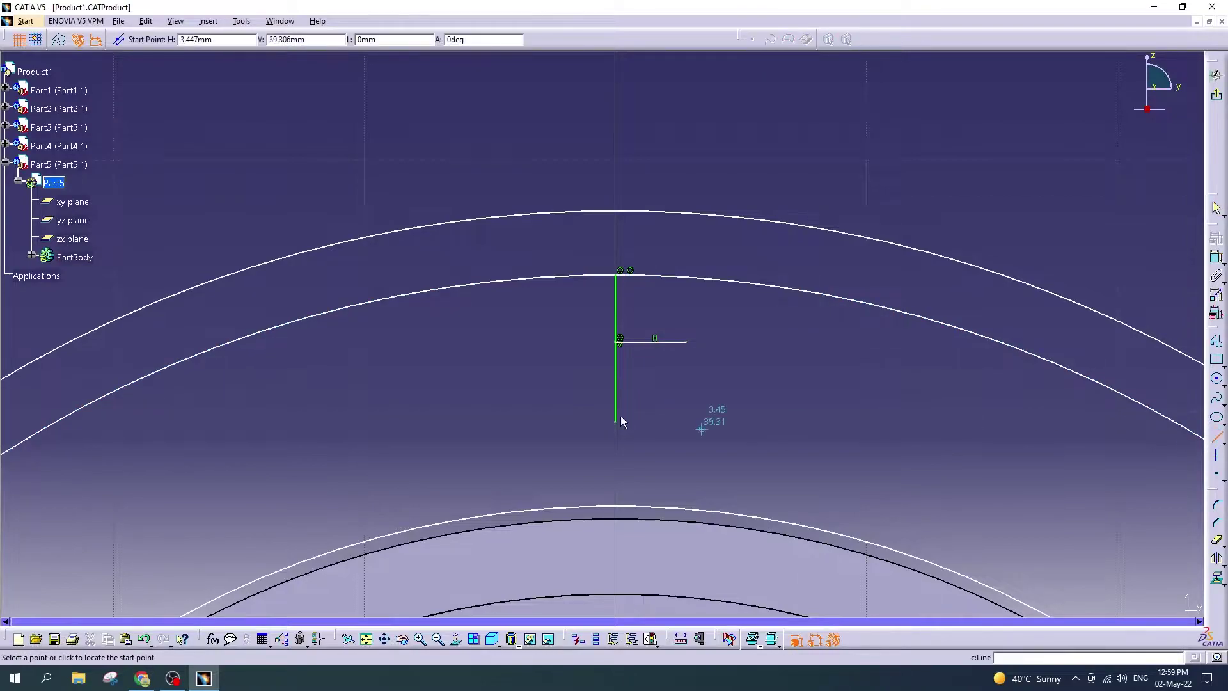
click(616, 375)
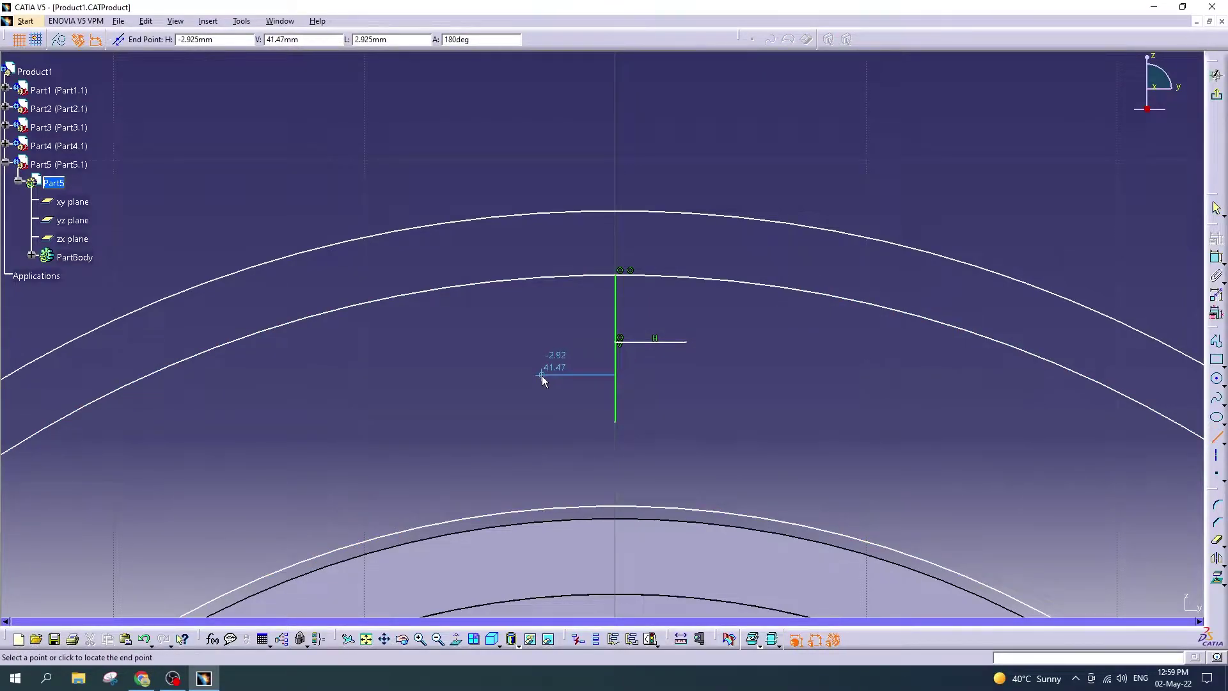
click(542, 375)
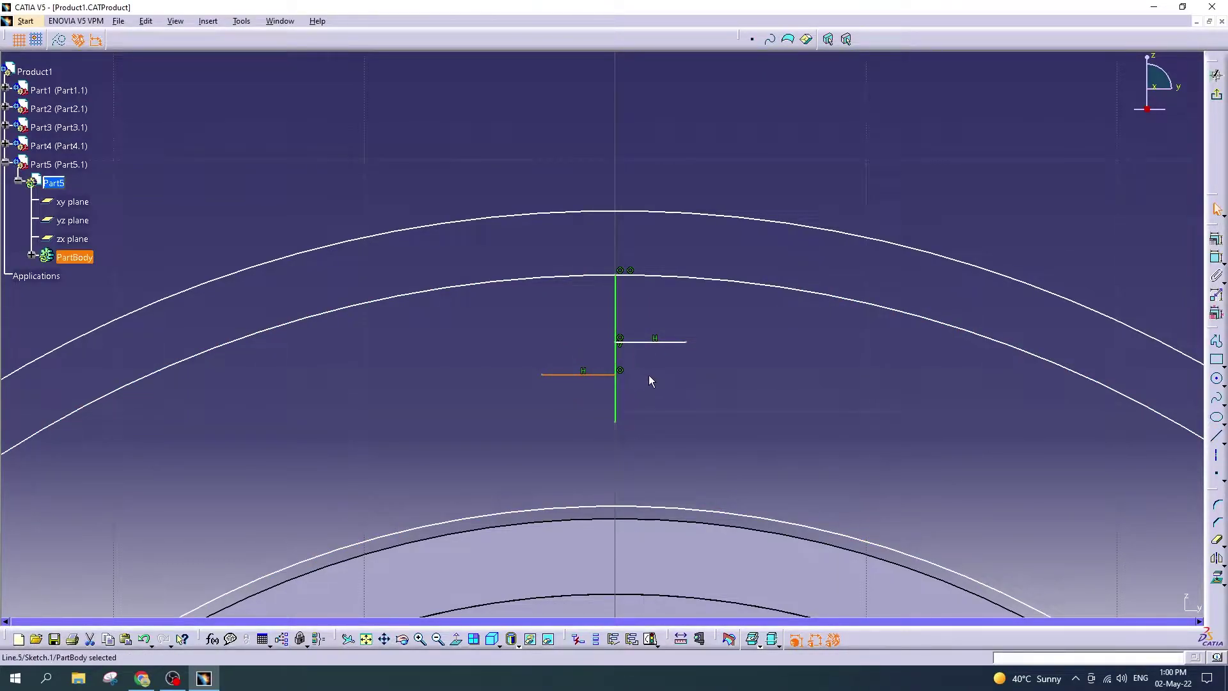
Step: Convert the vertical and both horizontal lines to construction geometry
click(616, 352)
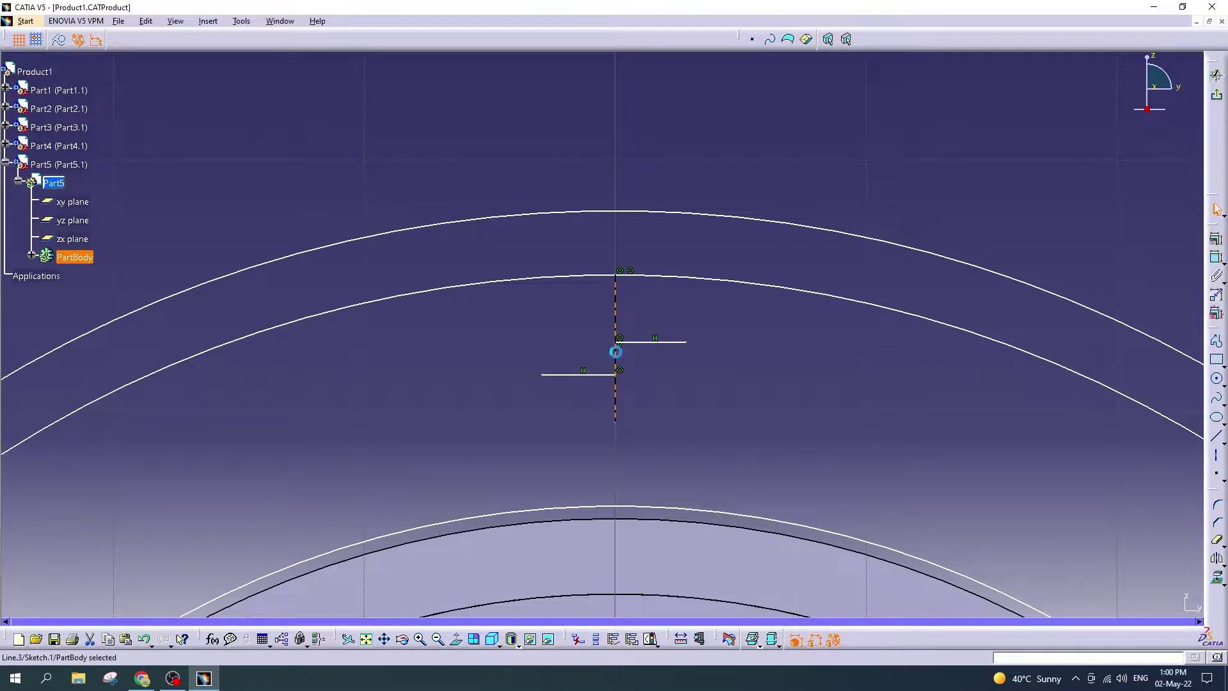
ctrl+click(583, 376)
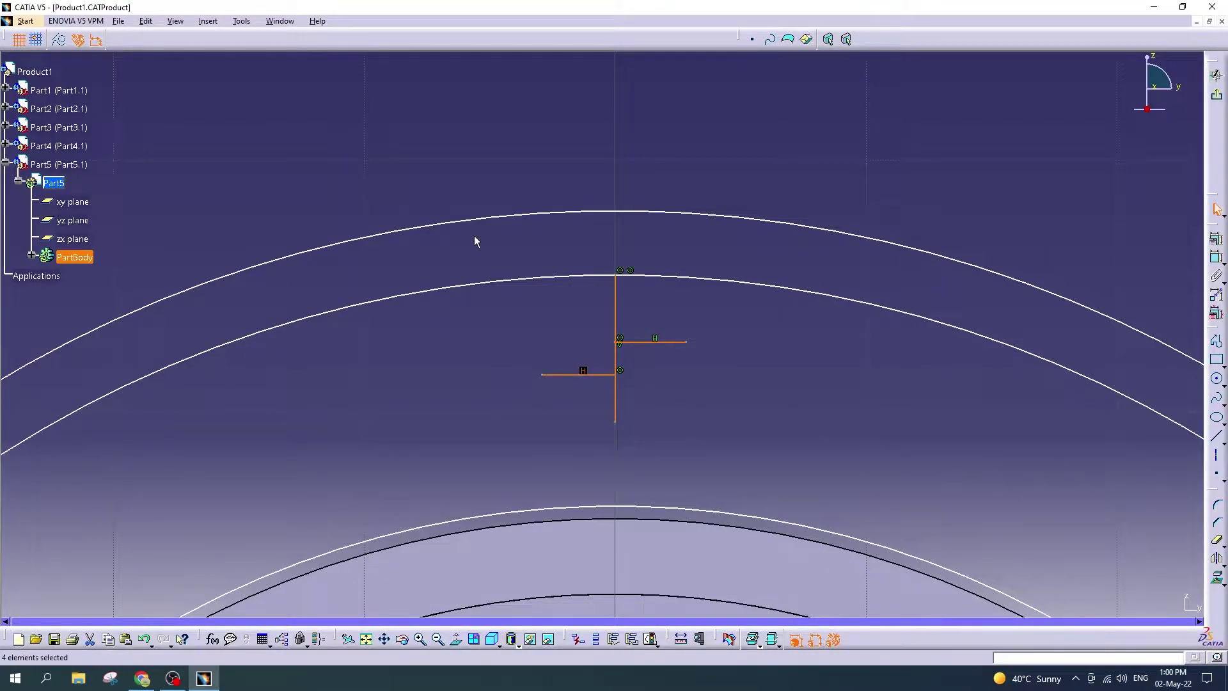
click(59, 40)
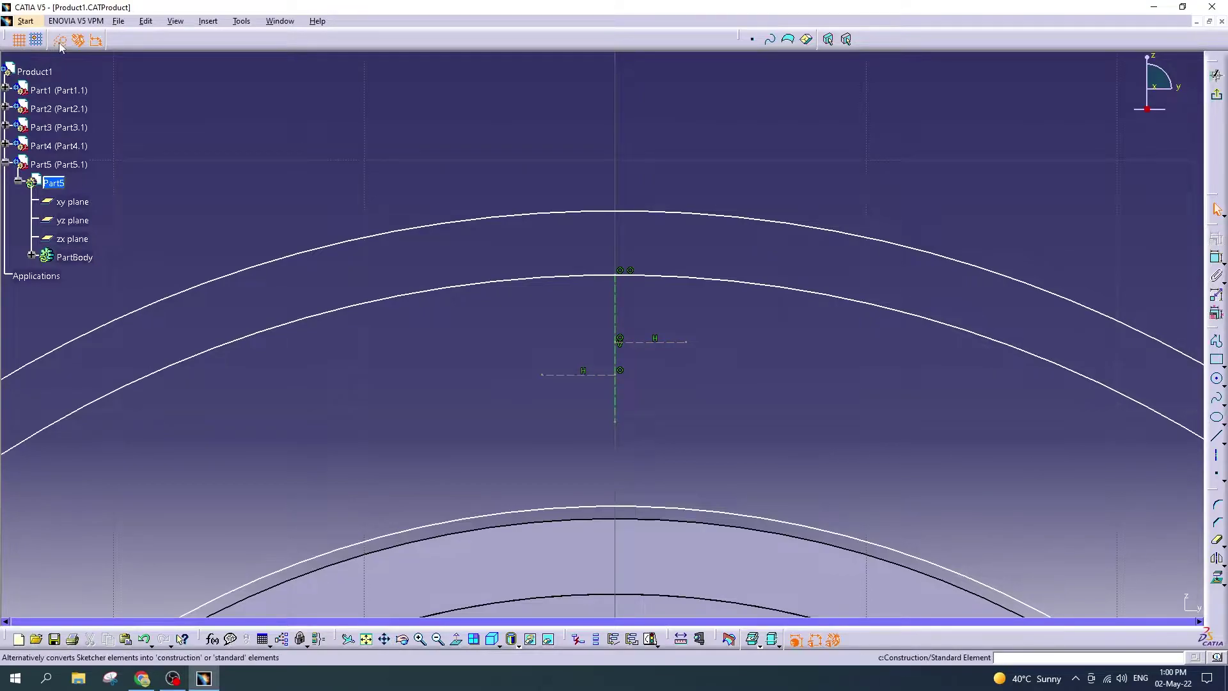
Step: Shorten both horizontal construction lines, making the left one 2.275 mm long
double_click(666, 341)
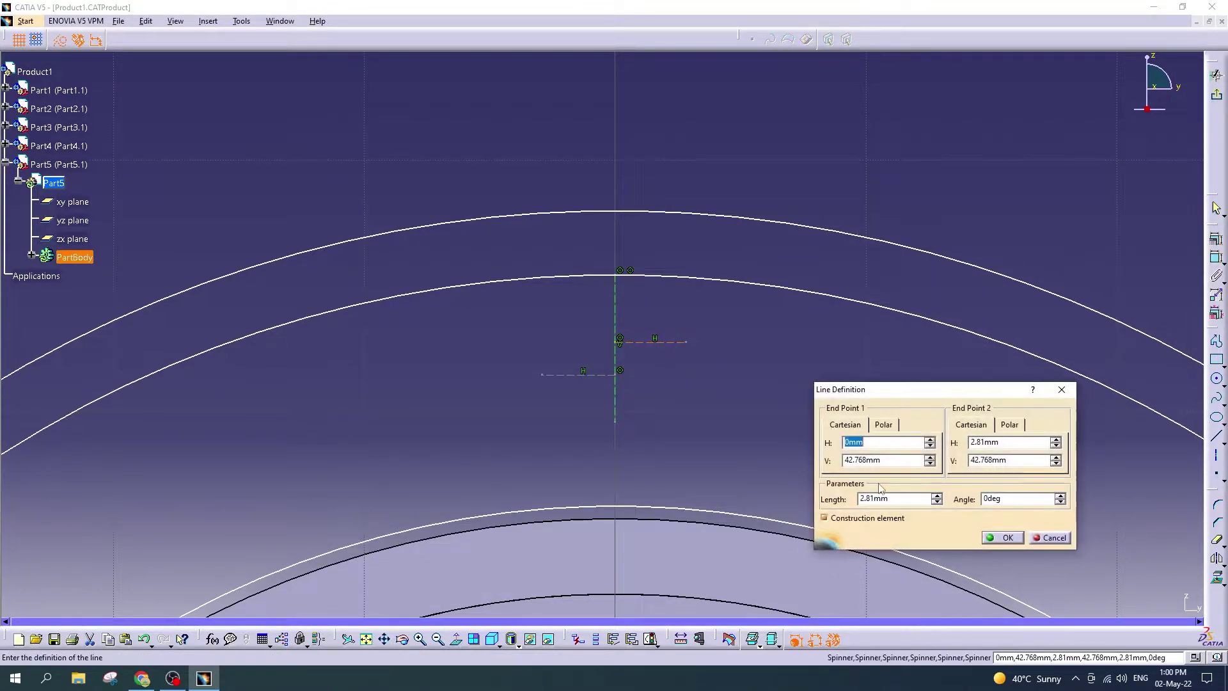
double_click(886, 498)
text(2)
text(2)
text(5)
key(Return)
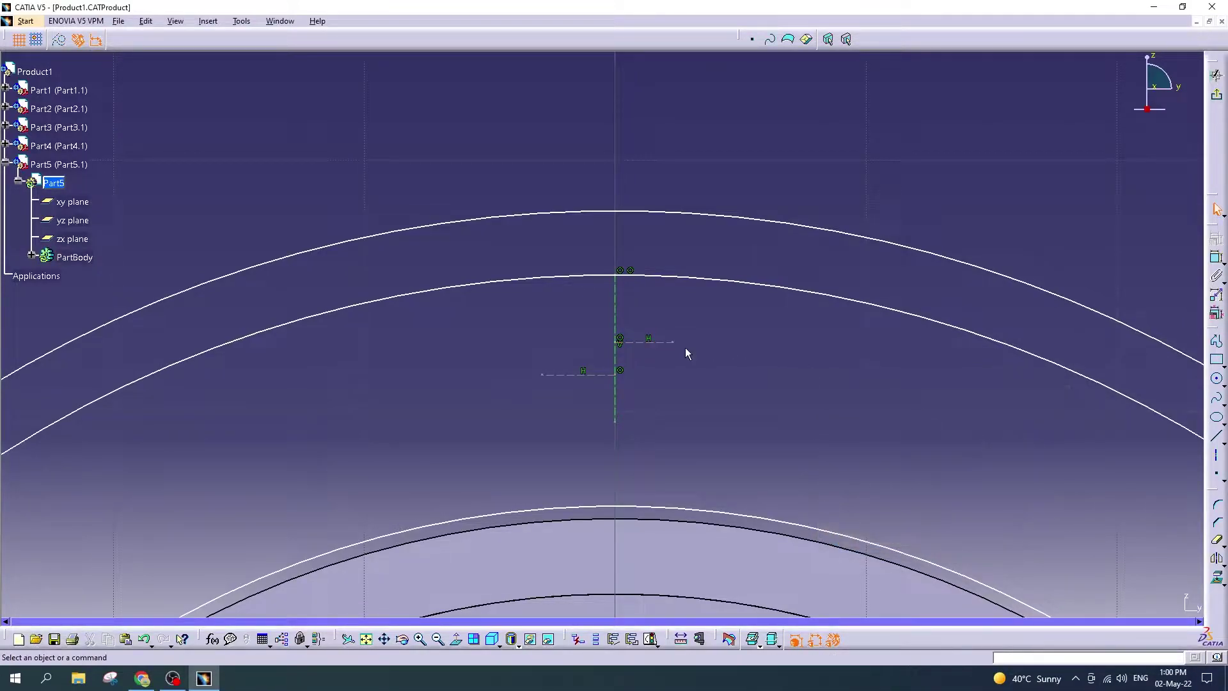
double_click(585, 374)
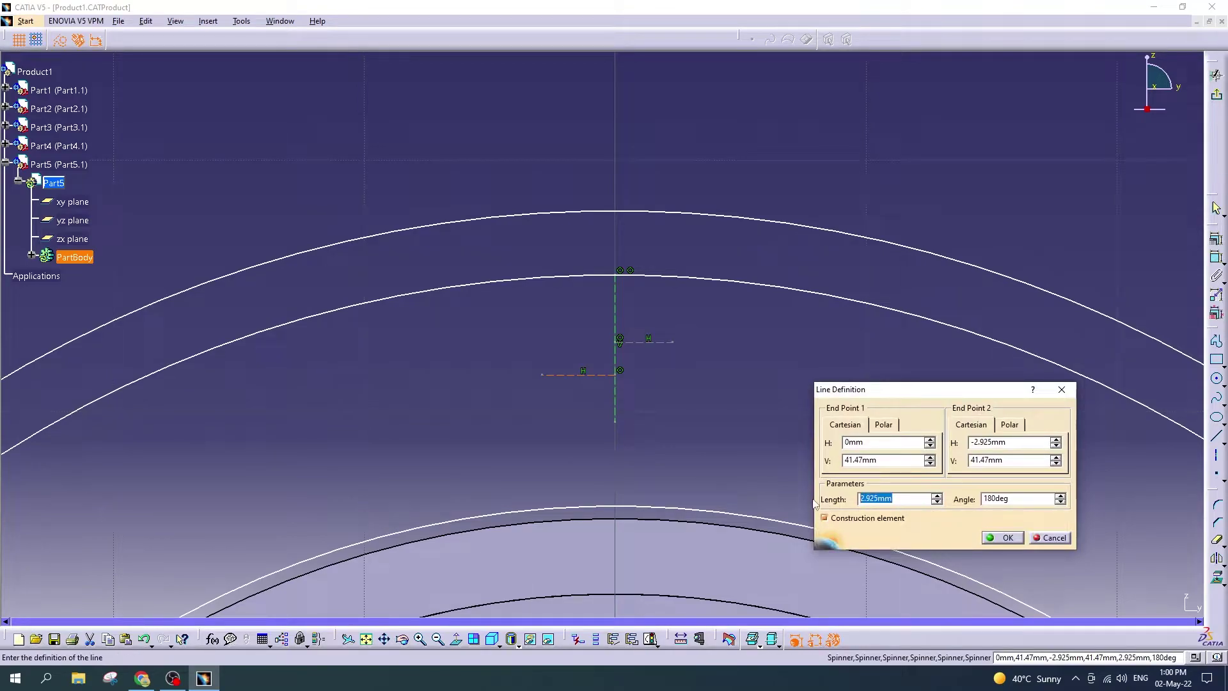
text(2)
text(5)
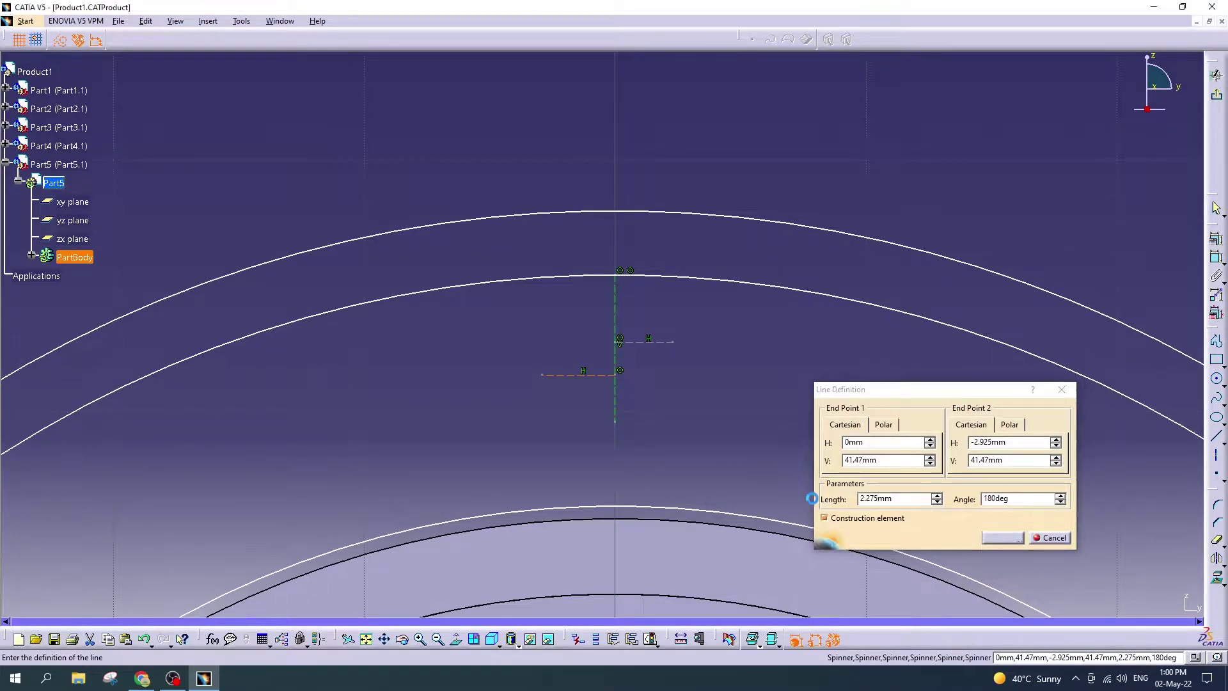
key(Return)
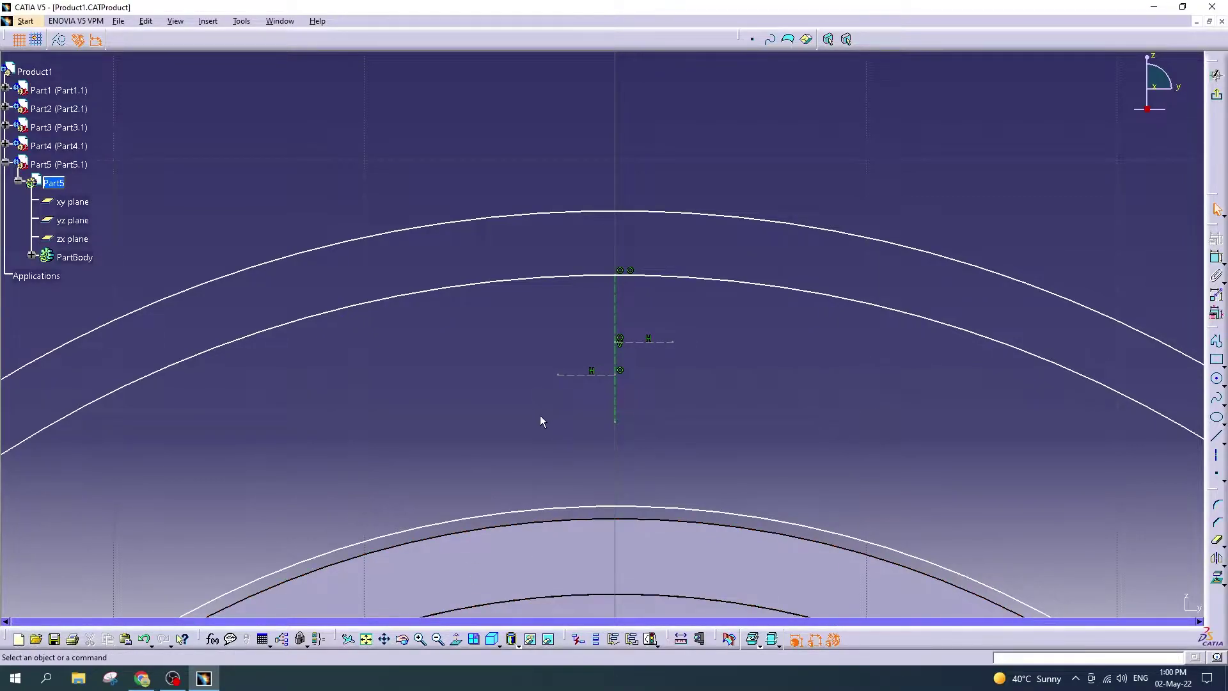
Step: Re-frame the view on the top of the sketch and begin a new line
ctrl+middle_drag(899, 412, 810, 571)
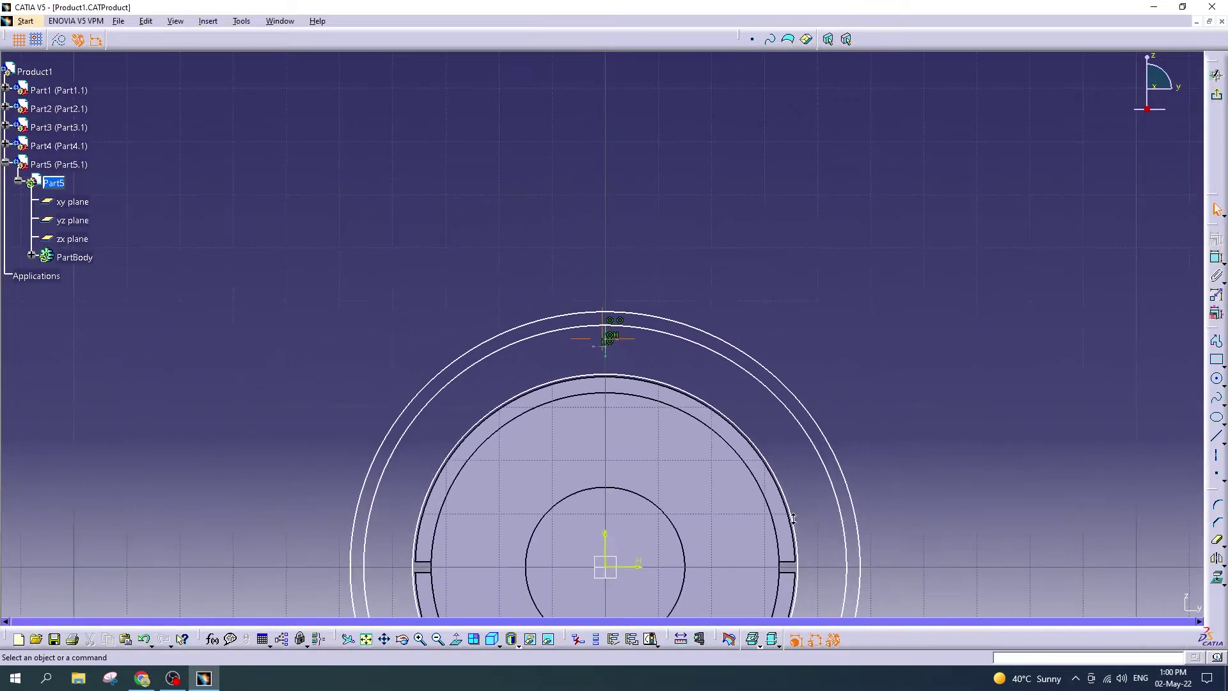
middle_drag(788, 491, 782, 420)
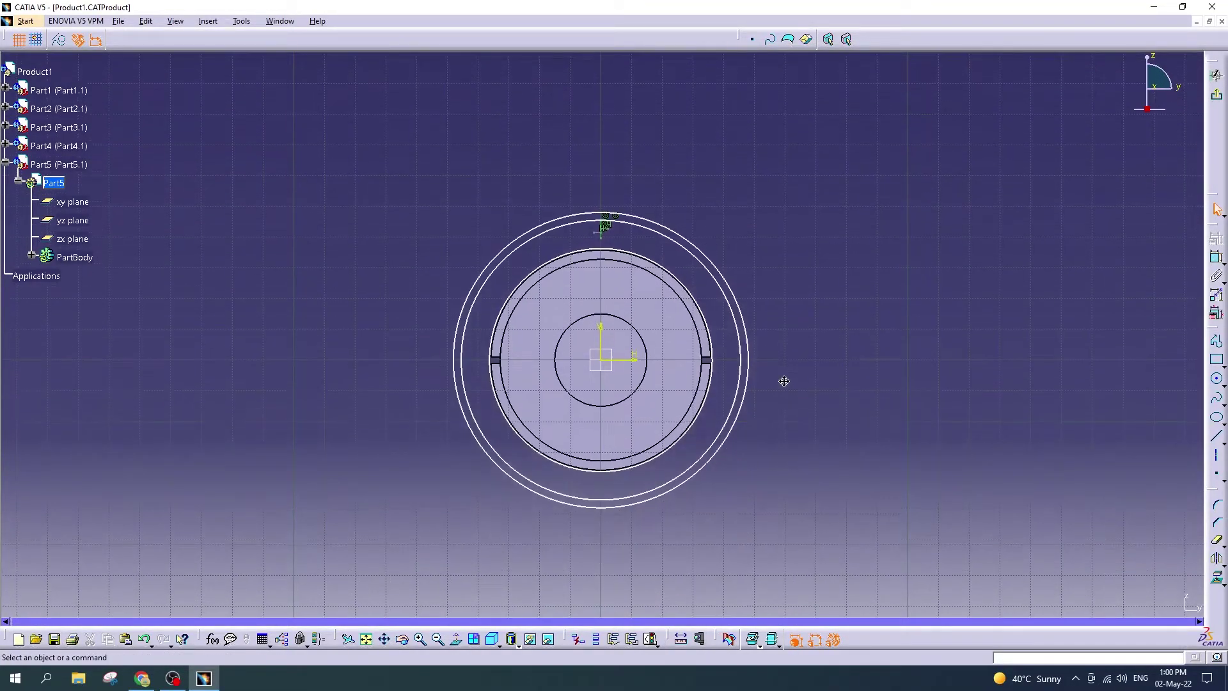
ctrl+middle_drag(778, 479, 748, 330)
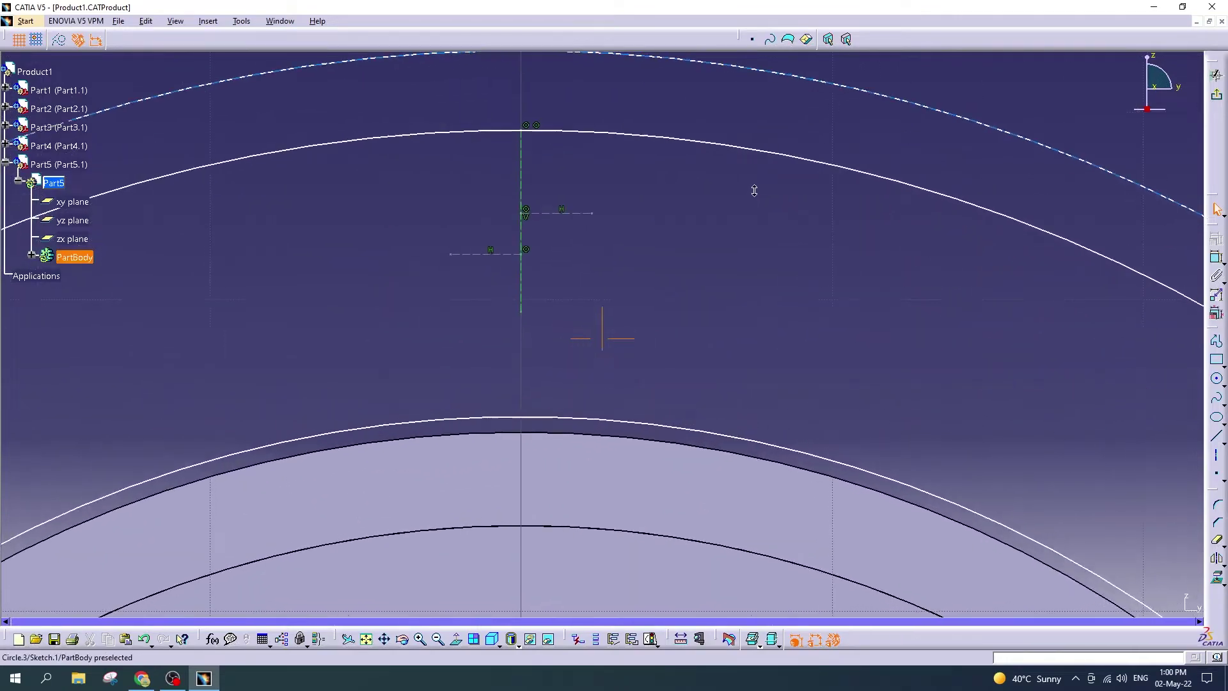
click(1217, 436)
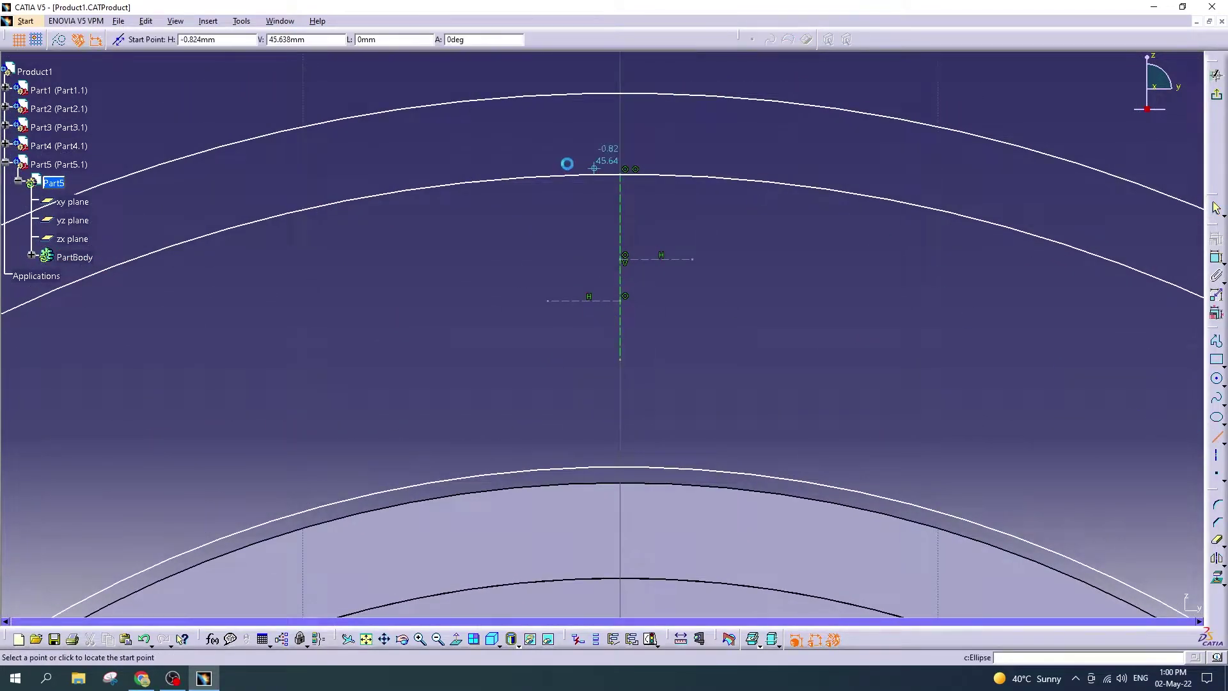
Step: Draw two vertical lines down from the inner arc, left and right of centre
click(548, 178)
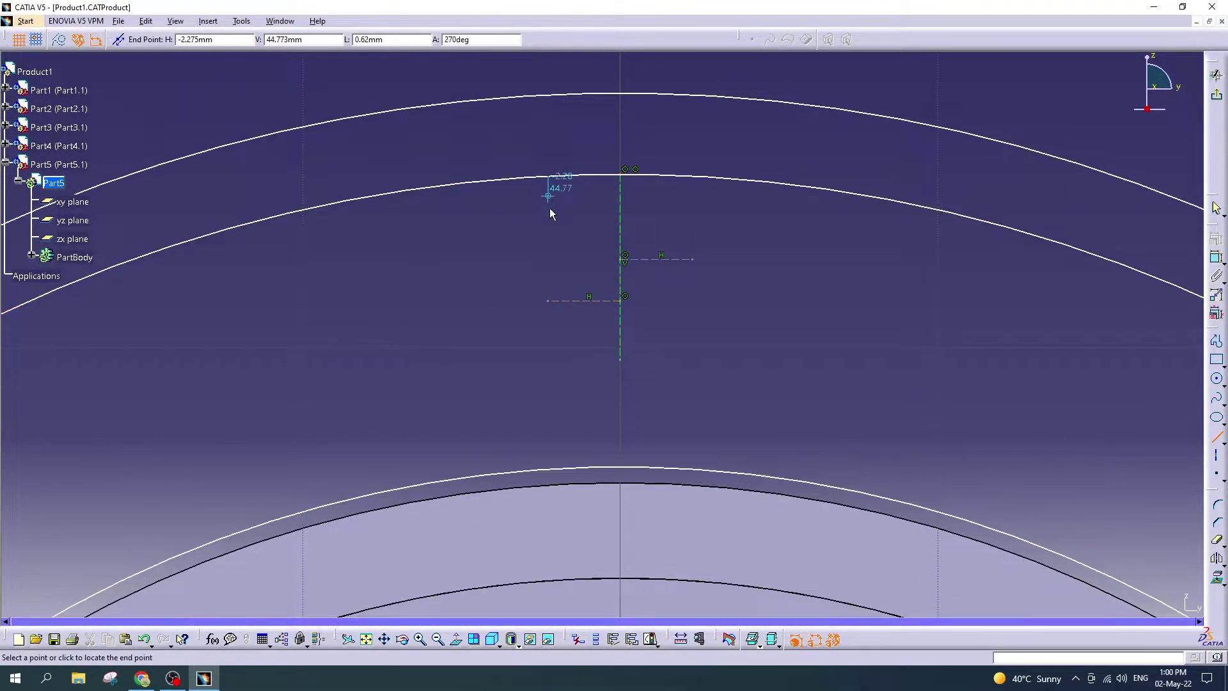
click(548, 359)
click(1217, 436)
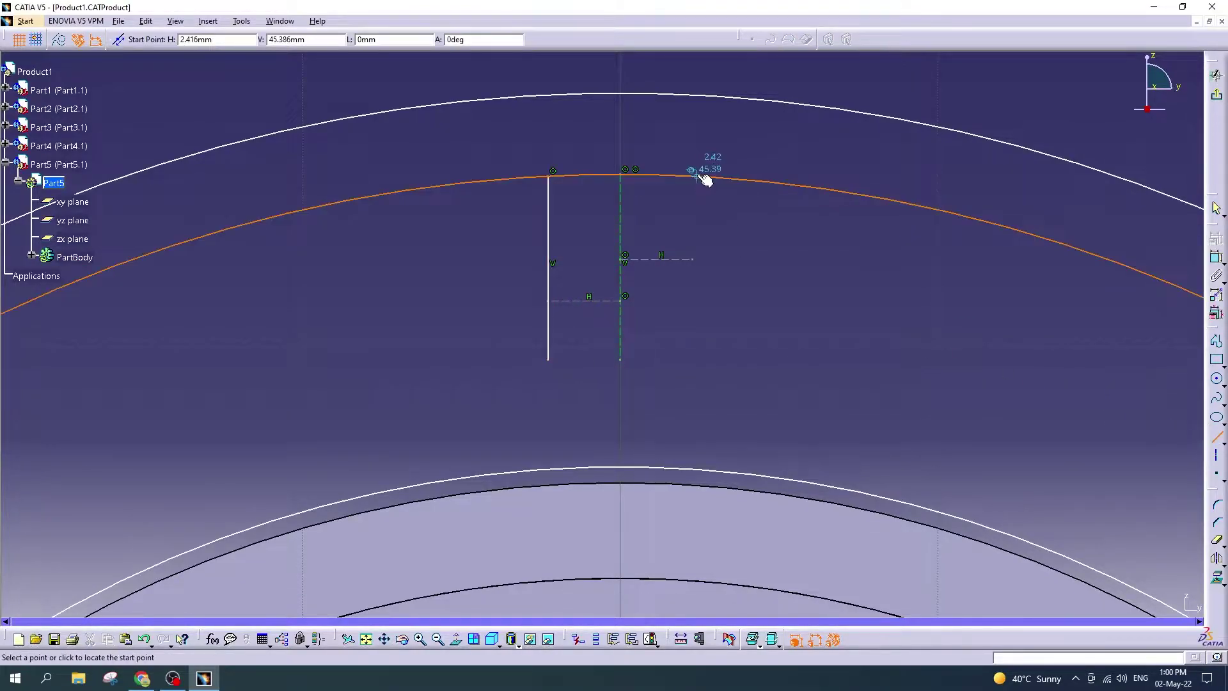
click(693, 177)
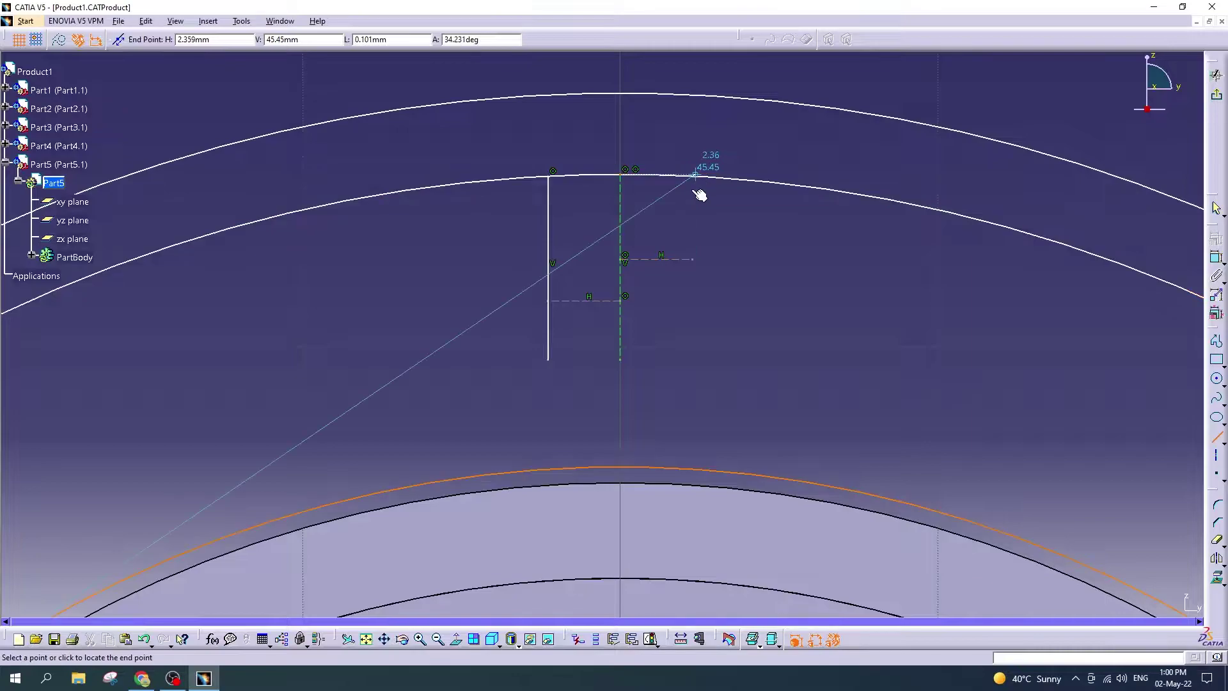
click(693, 360)
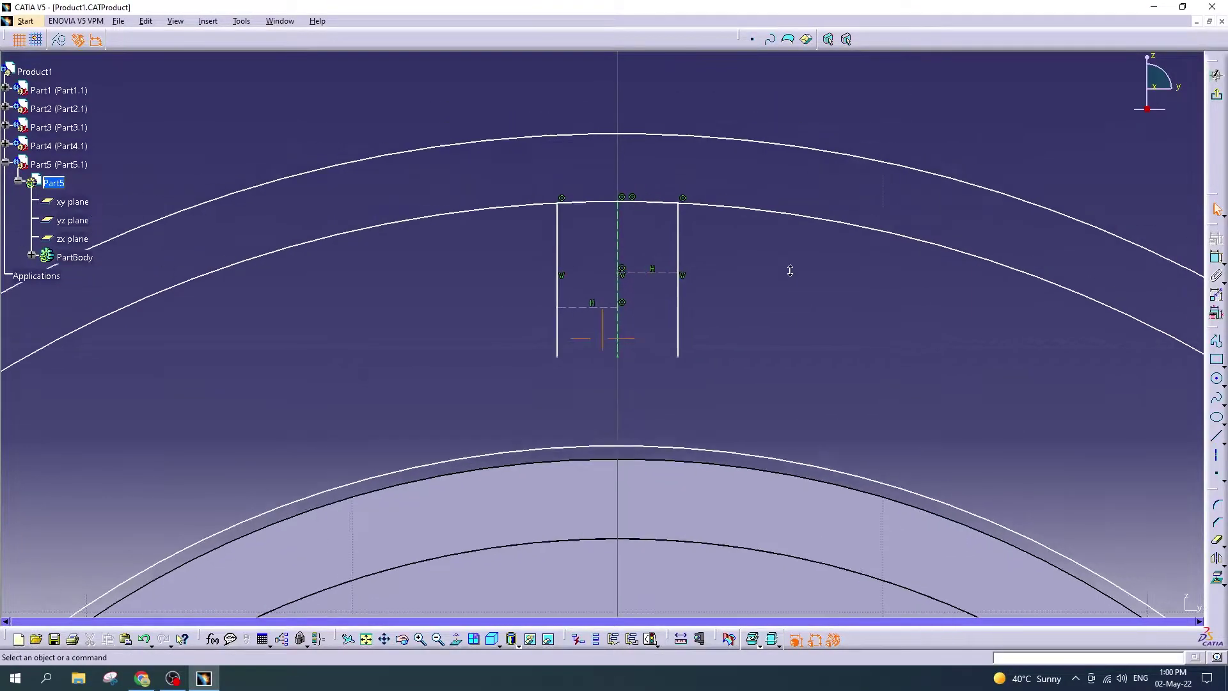
Step: Check the motor parts reference image on the desktop, then return to the CATIA sketch
click(1154, 7)
double_click(1094, 22)
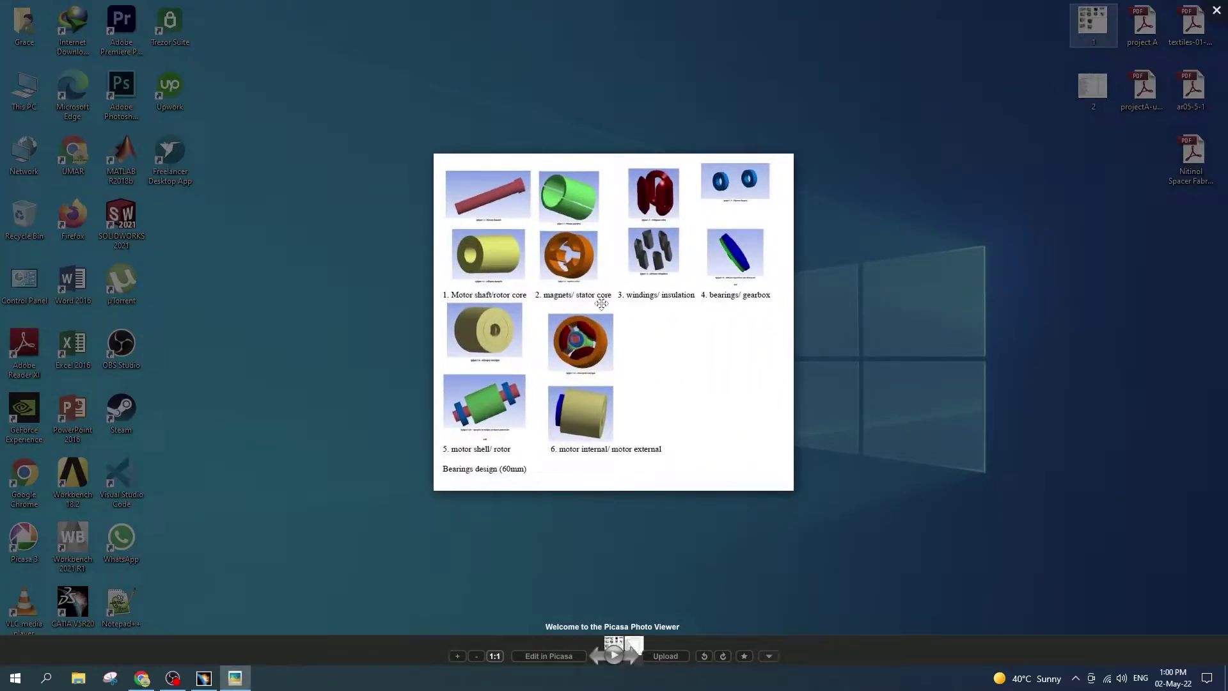
key(Escape)
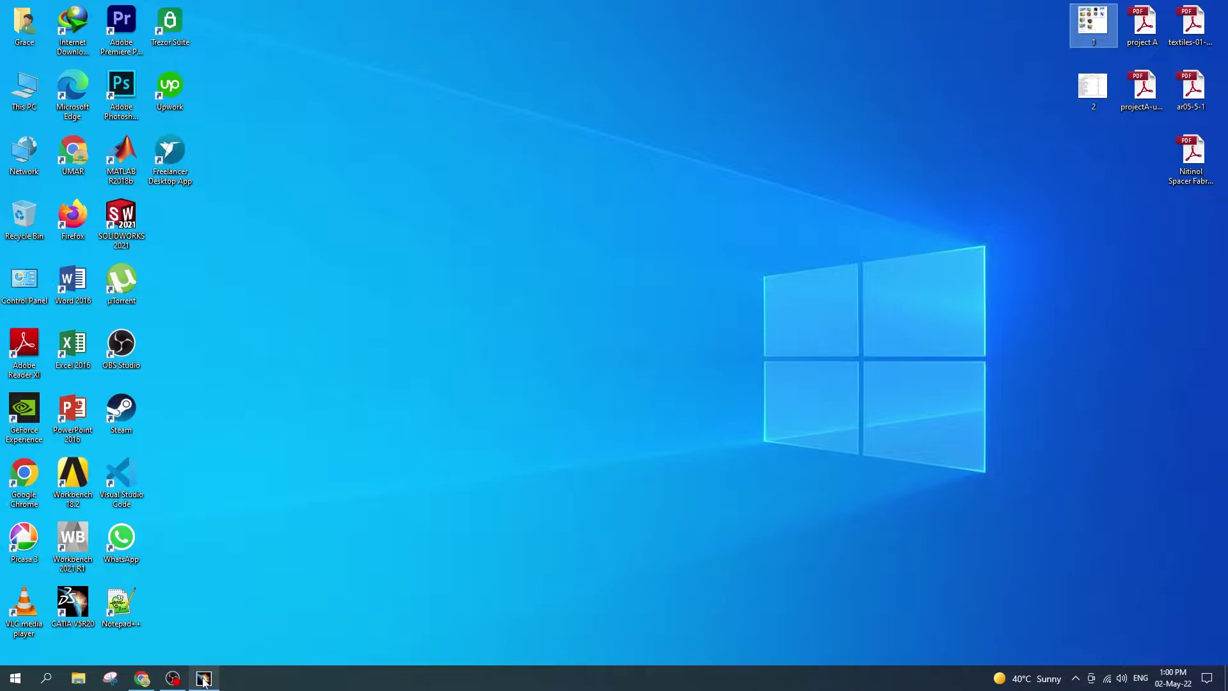
click(203, 679)
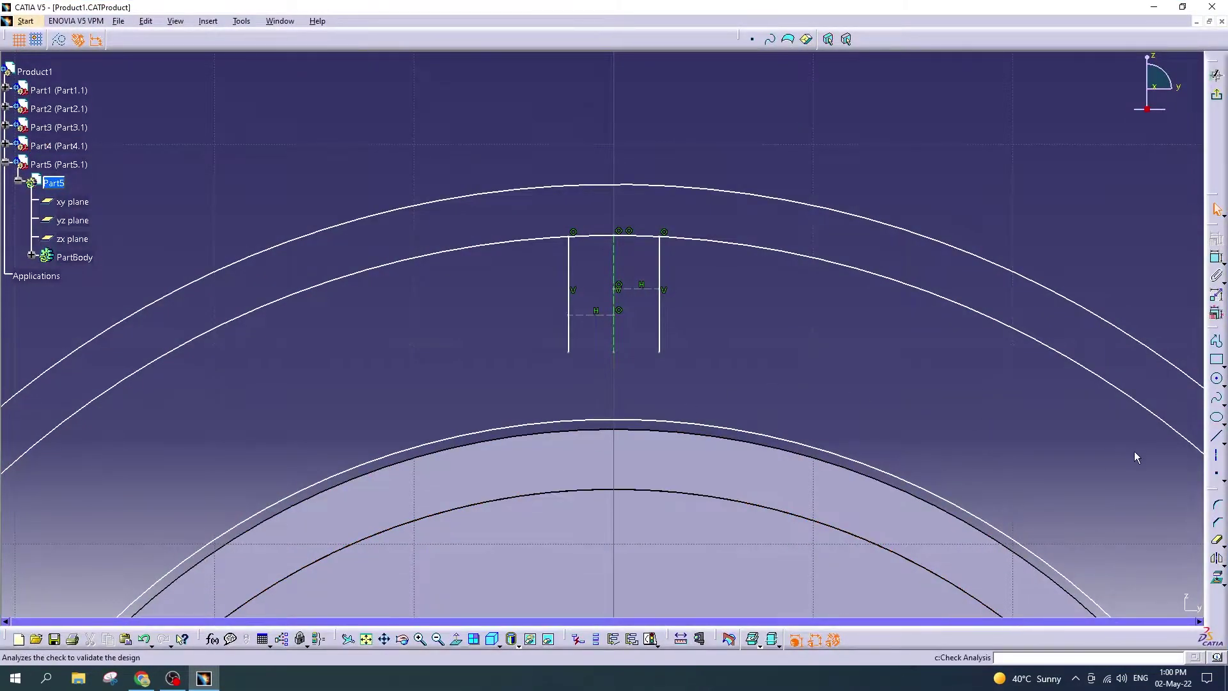
click(1217, 379)
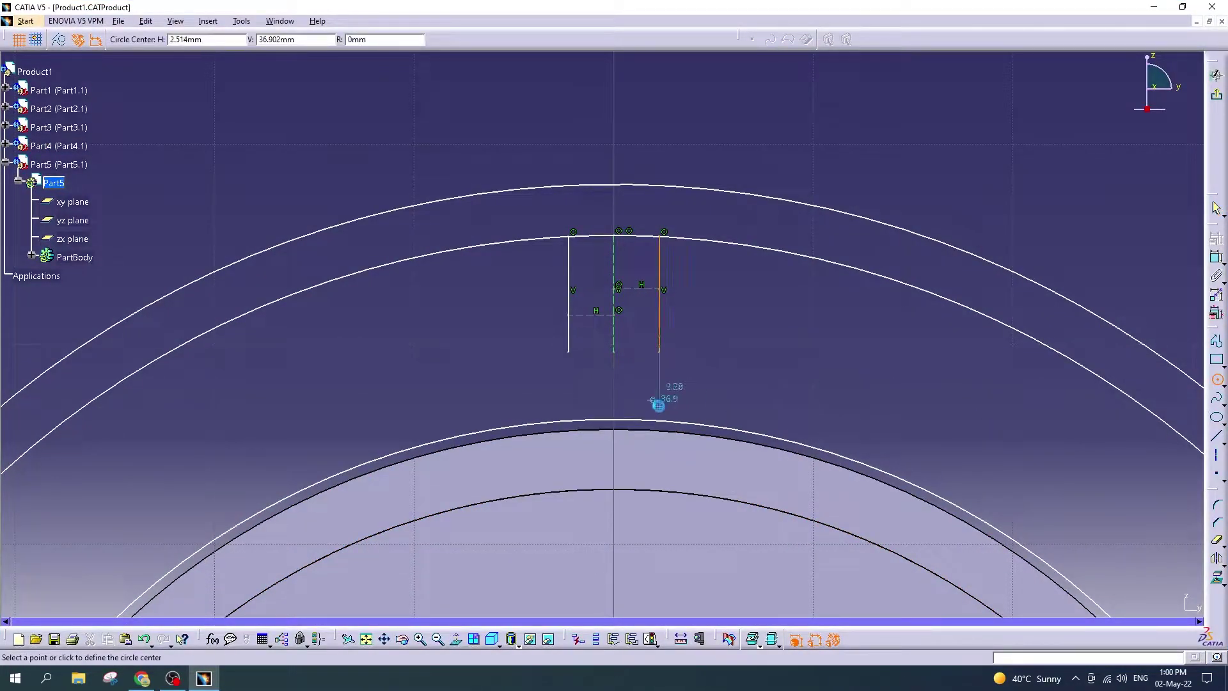
click(615, 421)
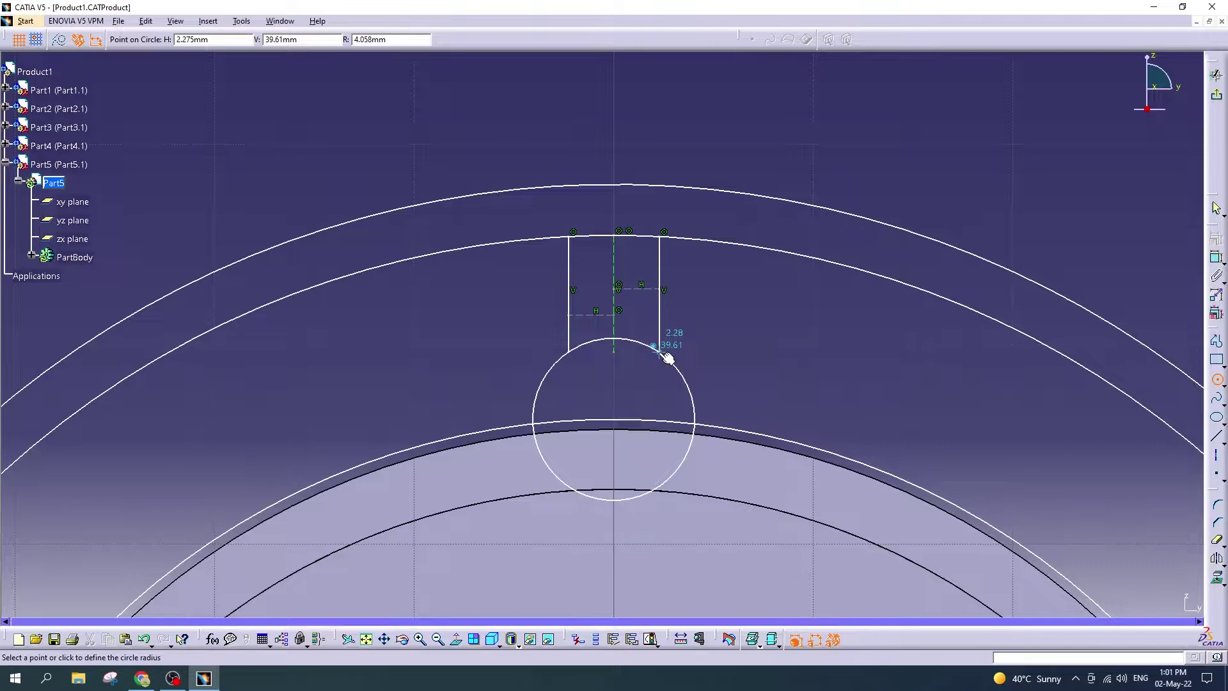
key(Escape)
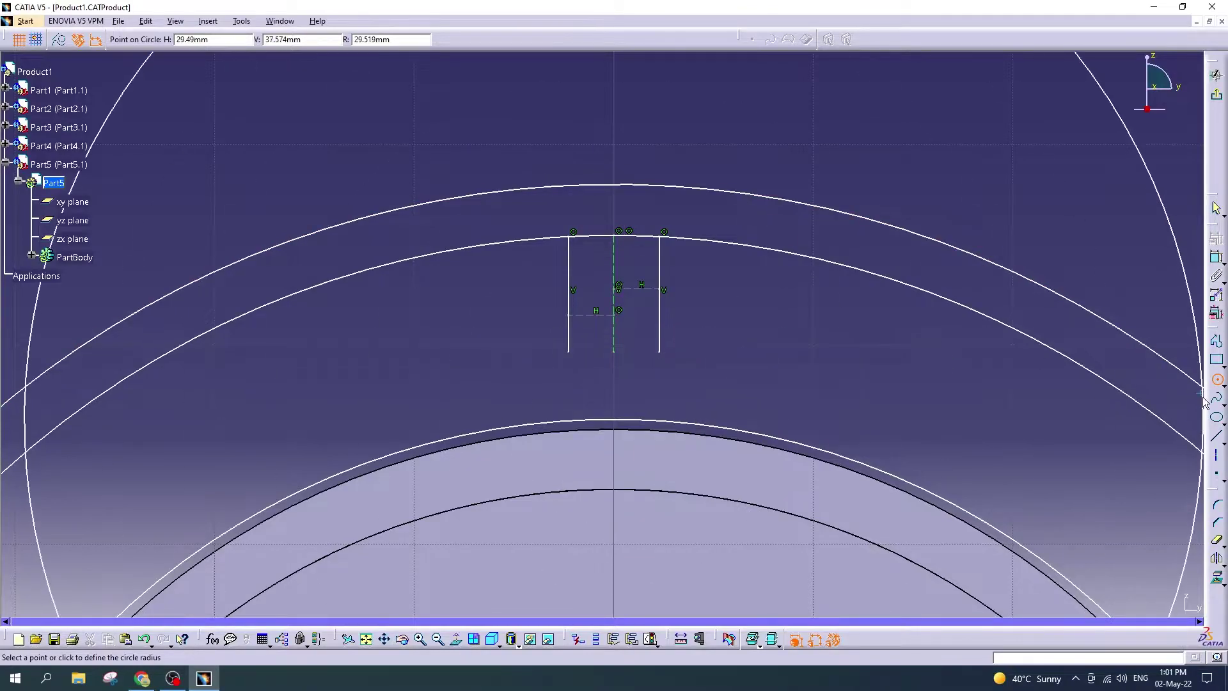
middle_drag(707, 403, 719, 520)
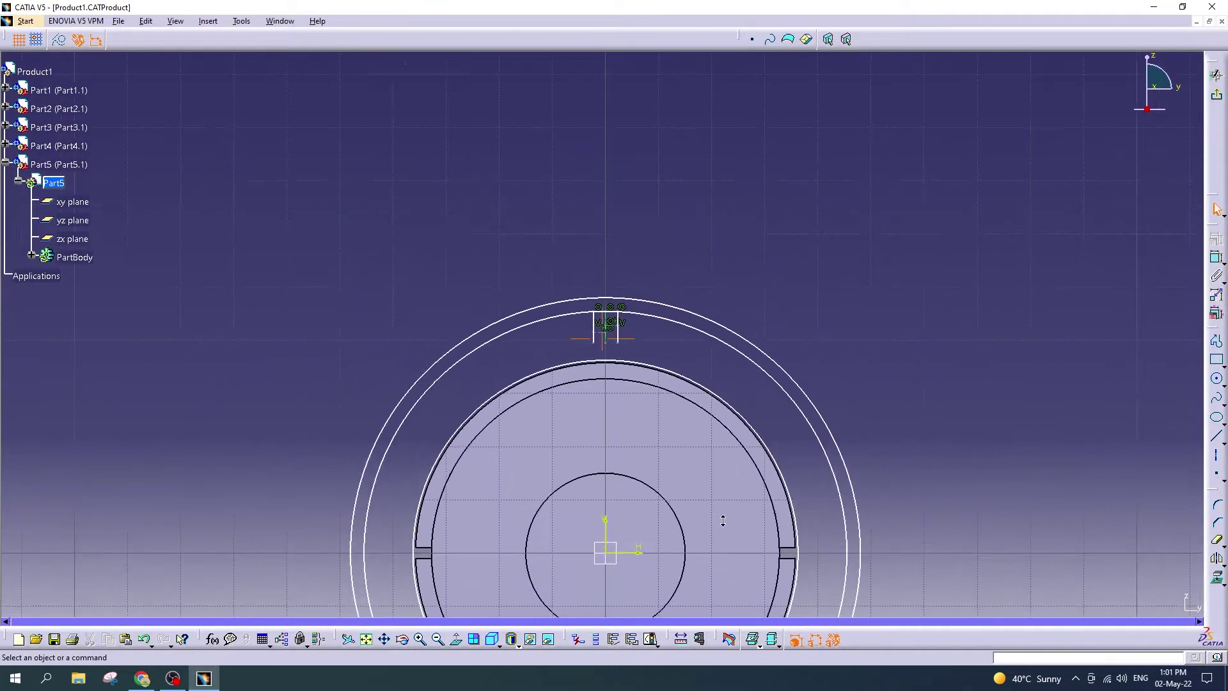
click(1217, 378)
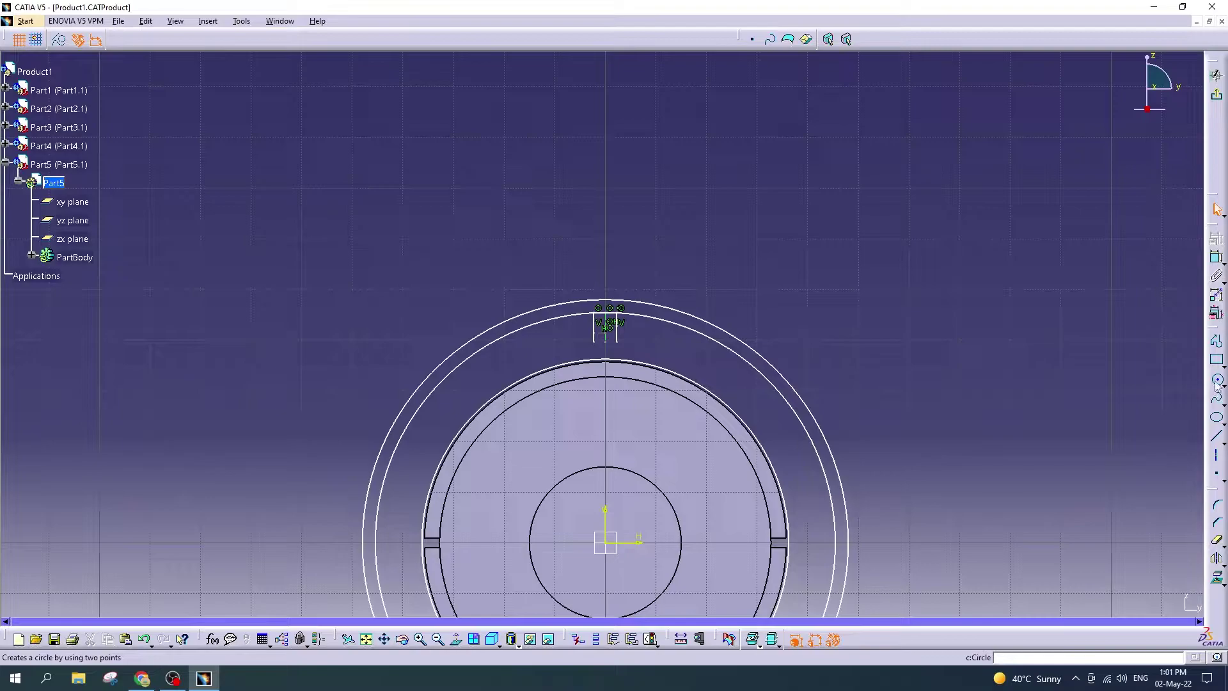
click(605, 543)
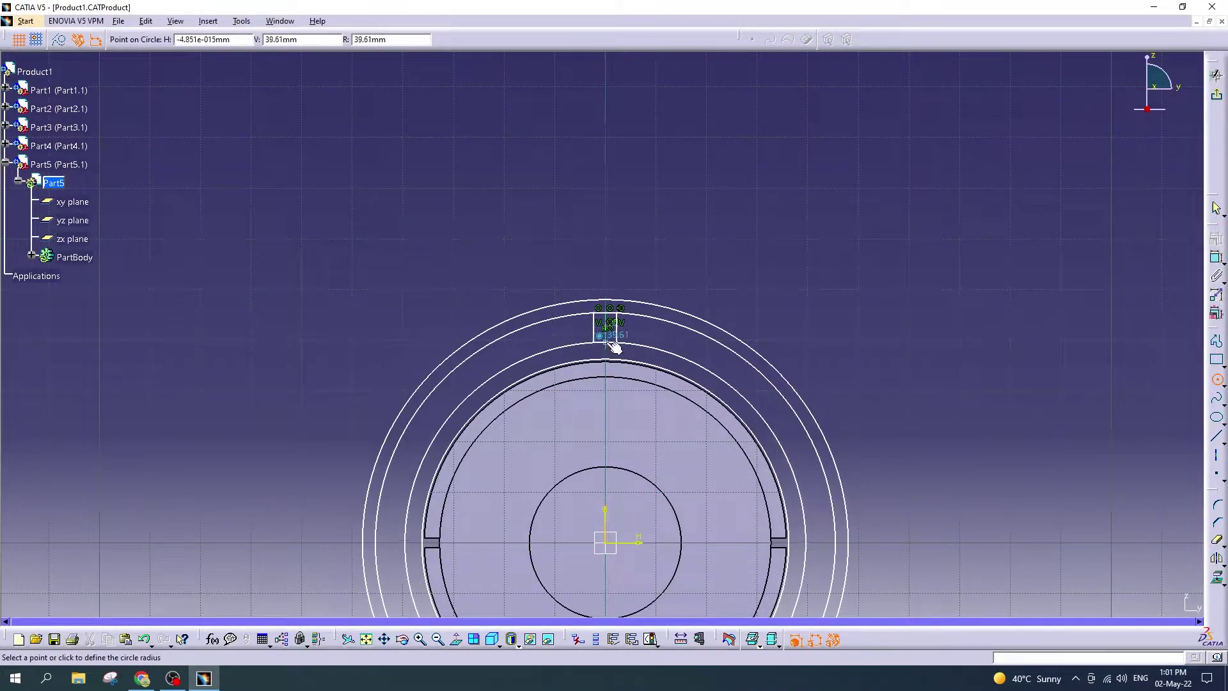
key(Escape)
middle_drag(747, 456, 673, 417)
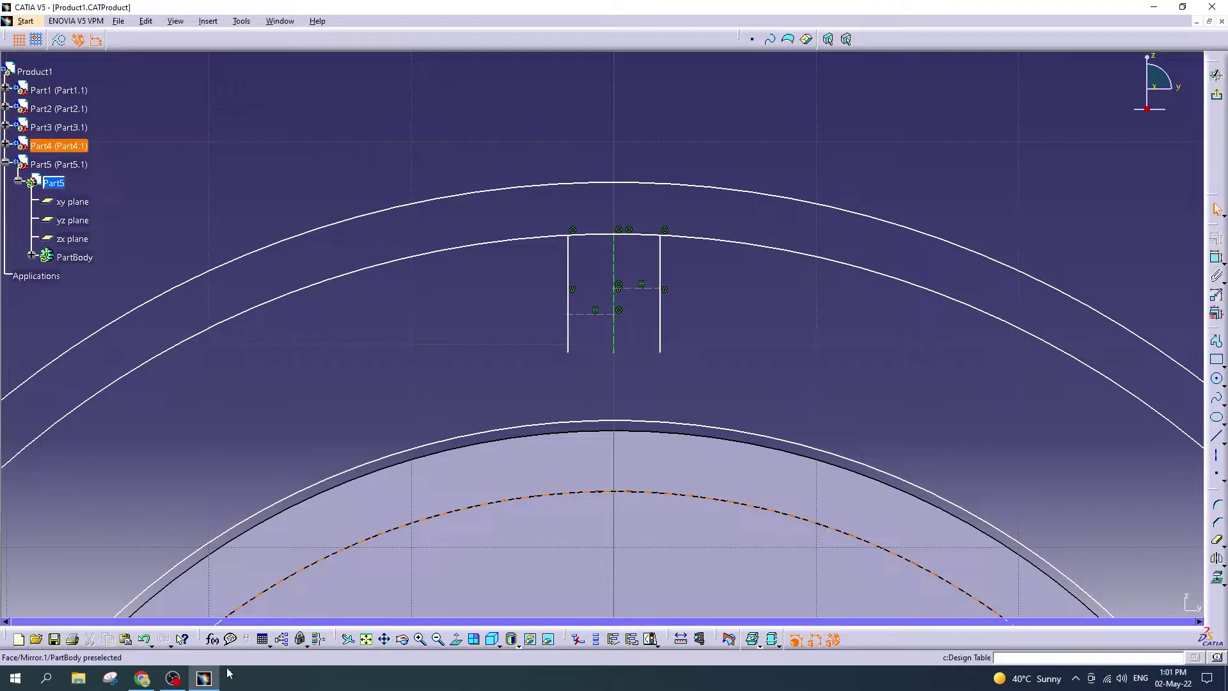
click(173, 678)
click(1154, 7)
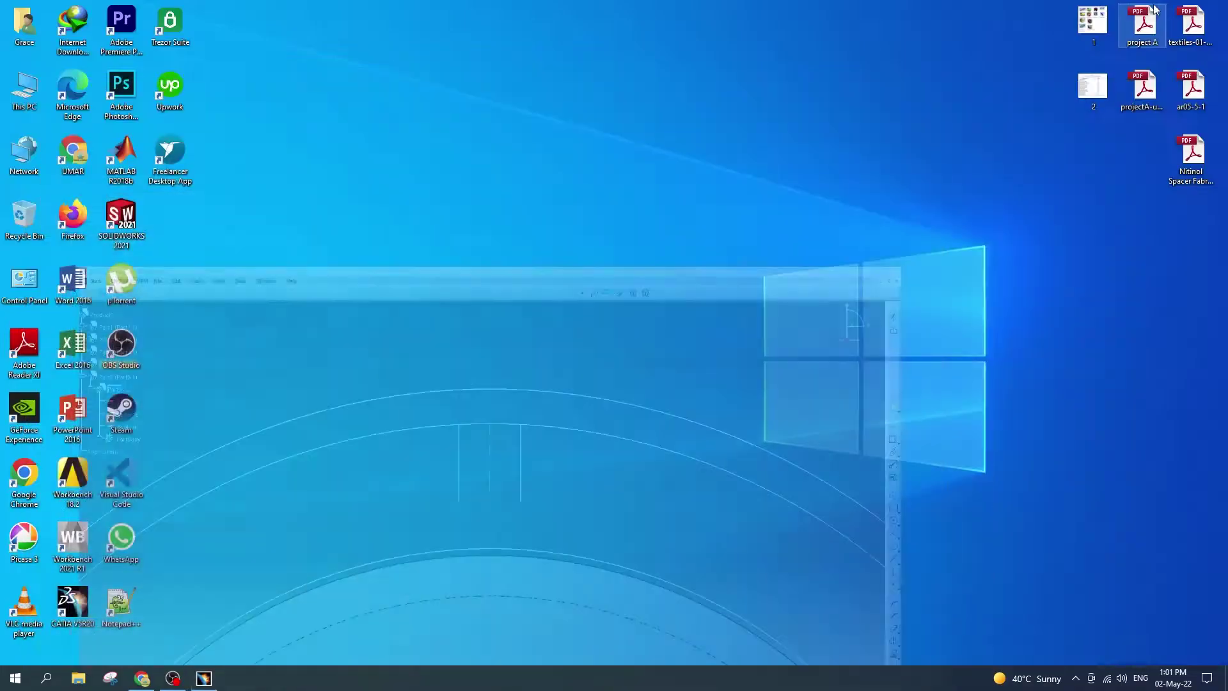
double_click(1094, 25)
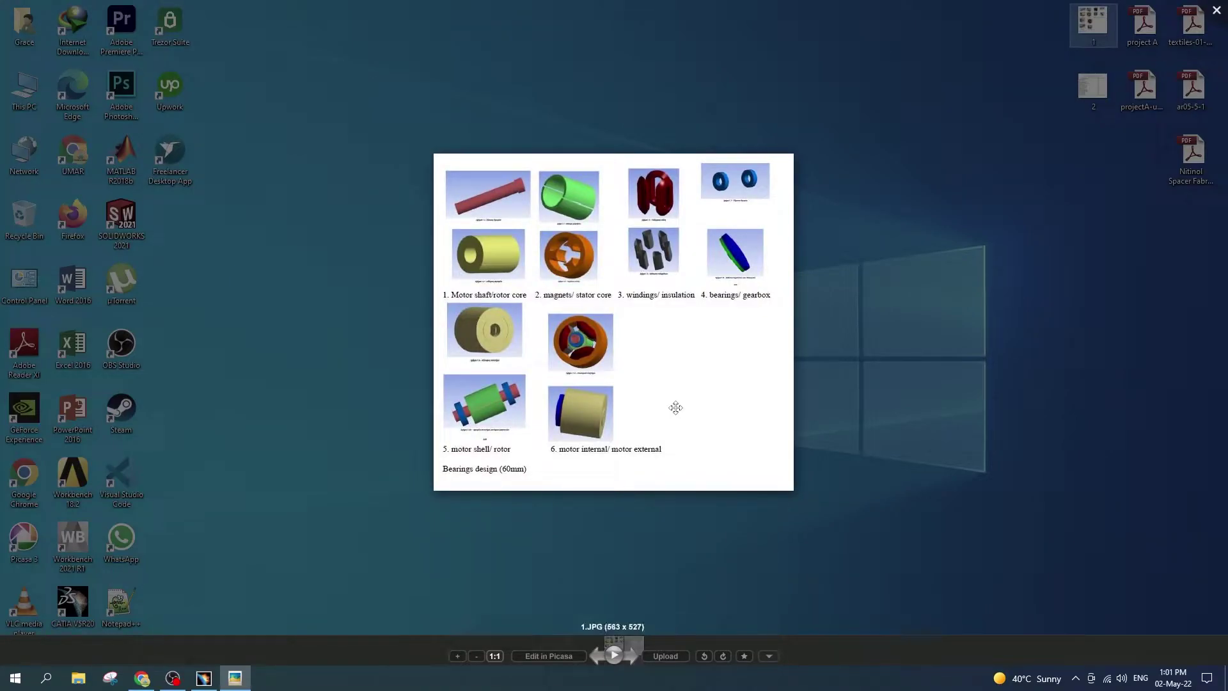
click(1217, 10)
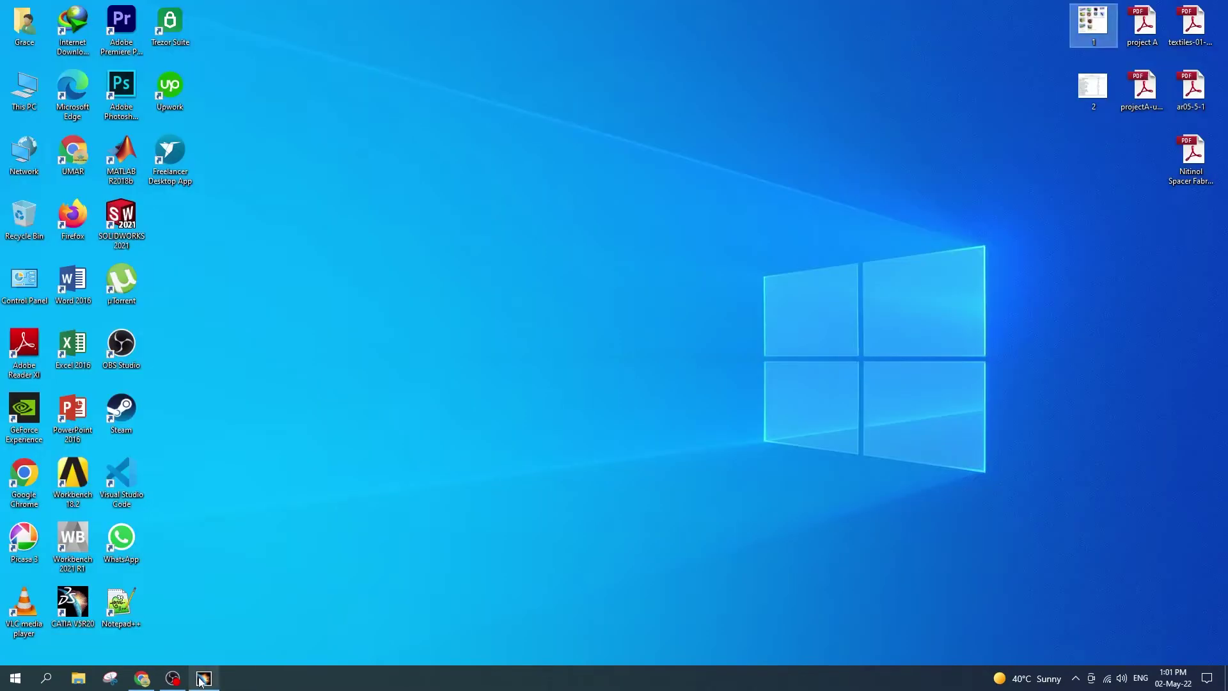
click(203, 679)
mouse_move(807, 294)
ctrl+middle_down()
mouse_move(771, 479)
mouse_move(735, 409)
mouse_move(741, 458)
ctrl+middle_up()
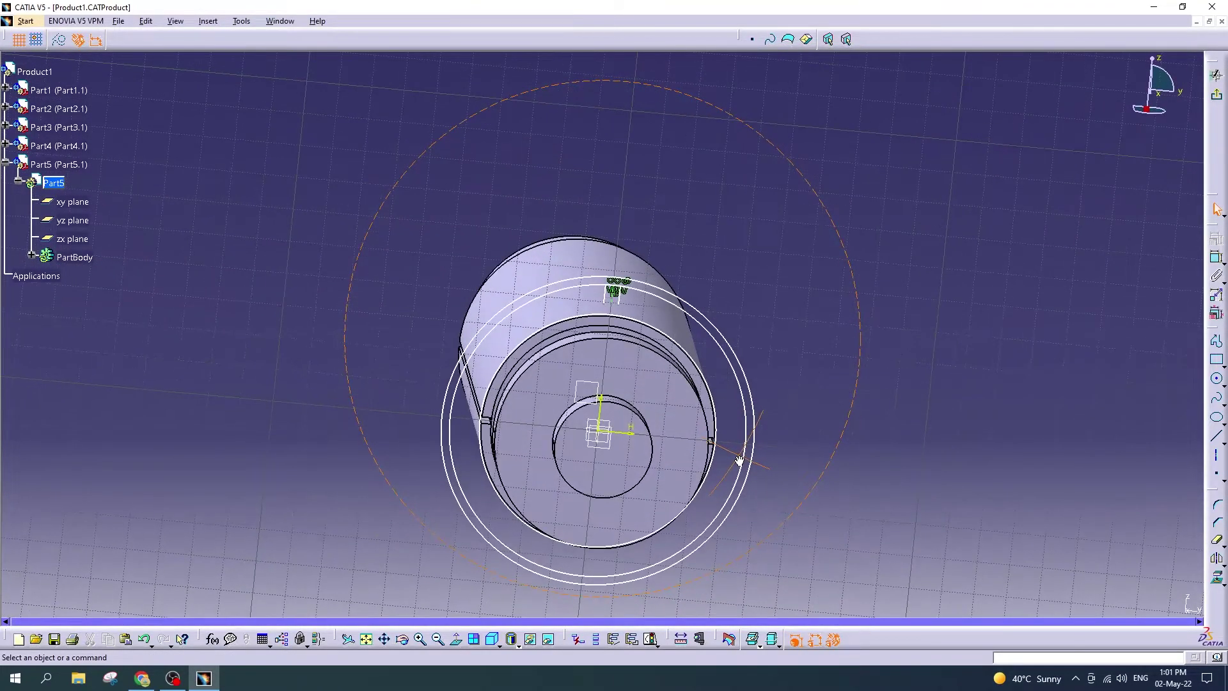
click(806, 39)
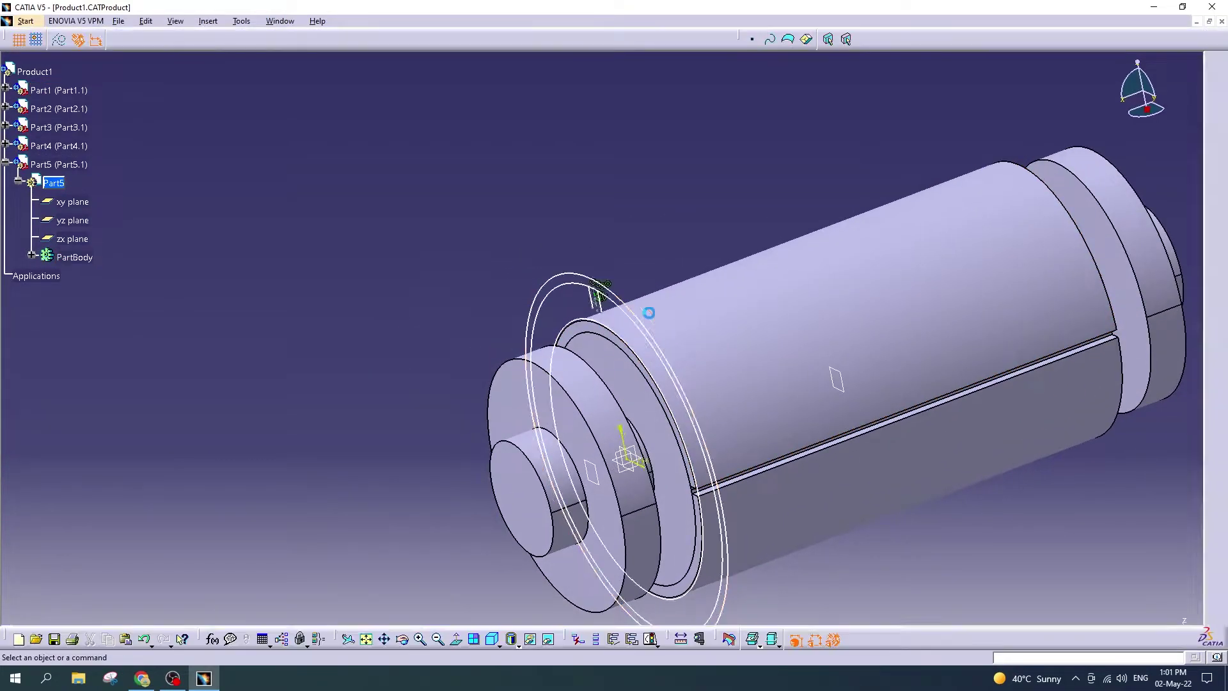
double_click(649, 313)
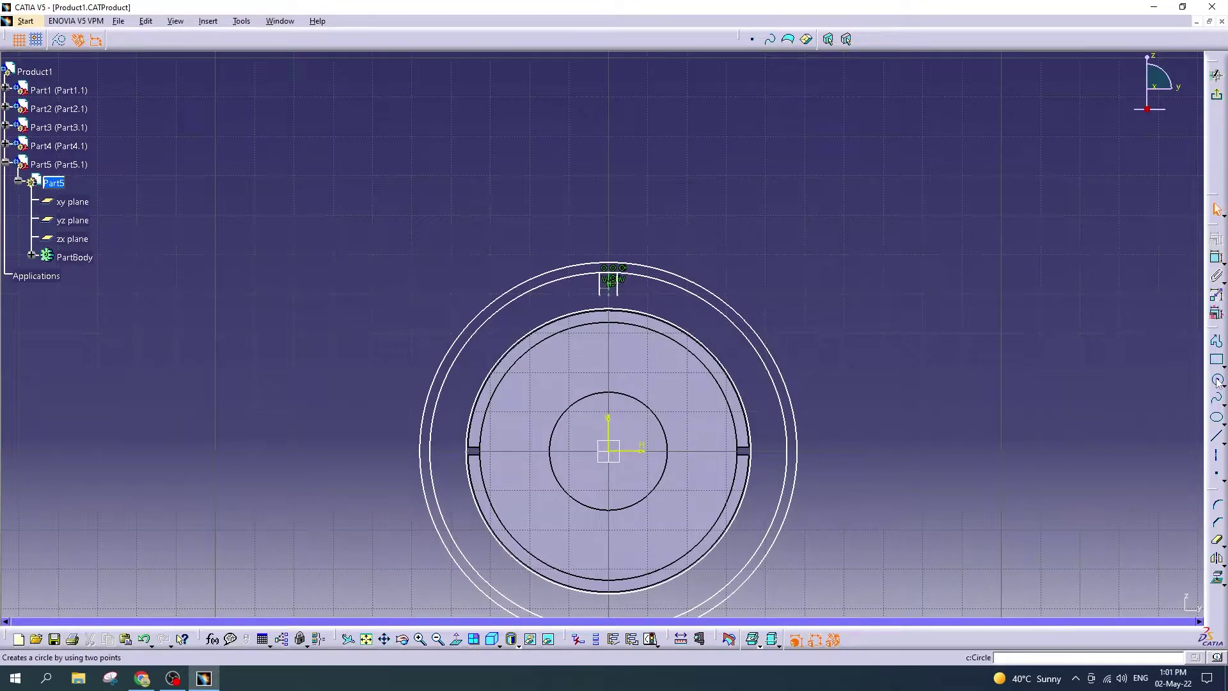
mouse_move(817, 309)
ctrl+middle_down()
mouse_move(841, 184)
mouse_move(774, 323)
mouse_move(759, 286)
ctrl+middle_up()
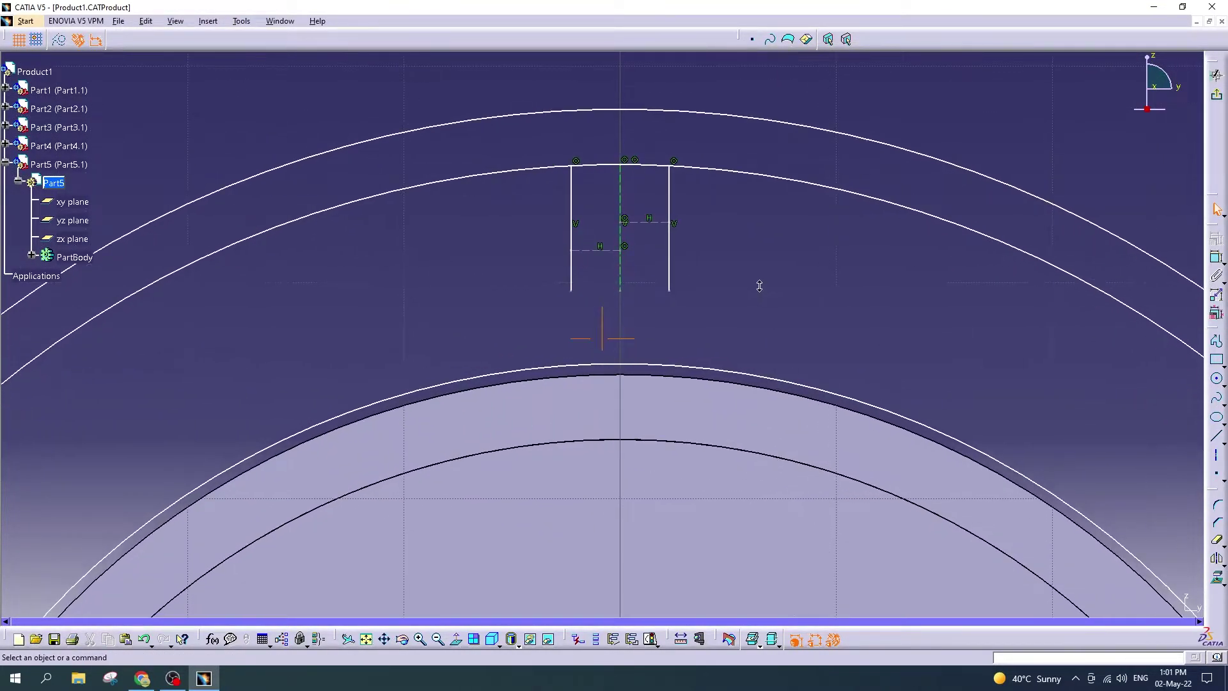
click(1218, 381)
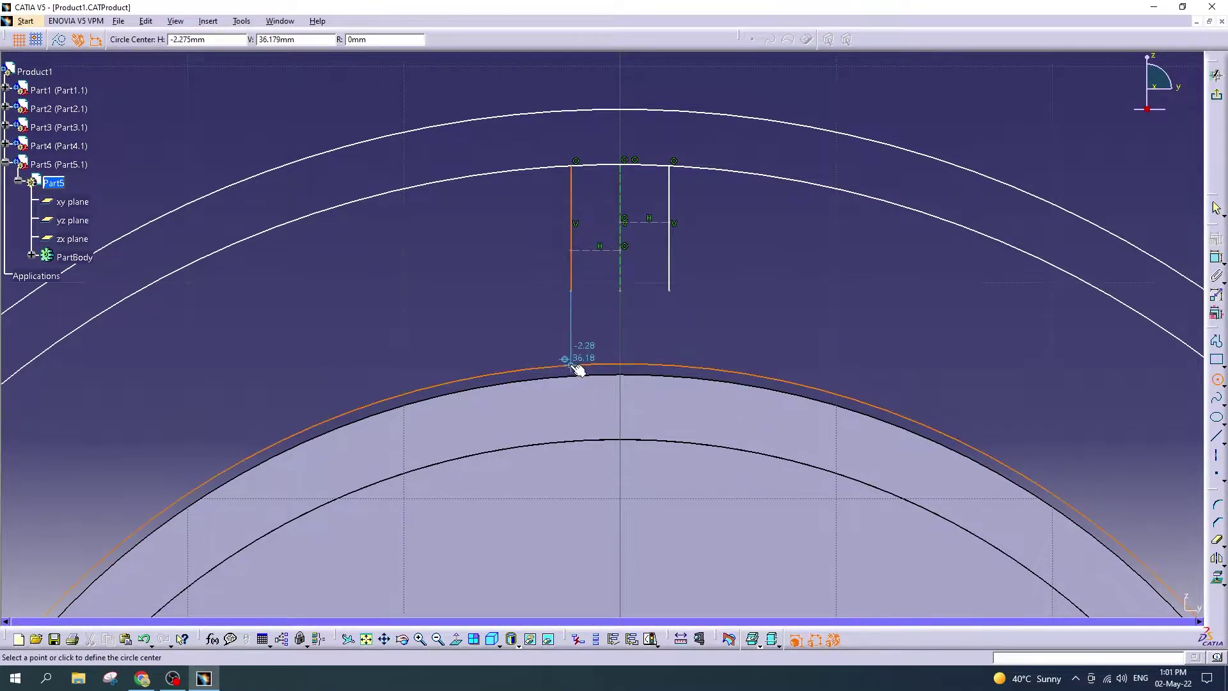
click(572, 367)
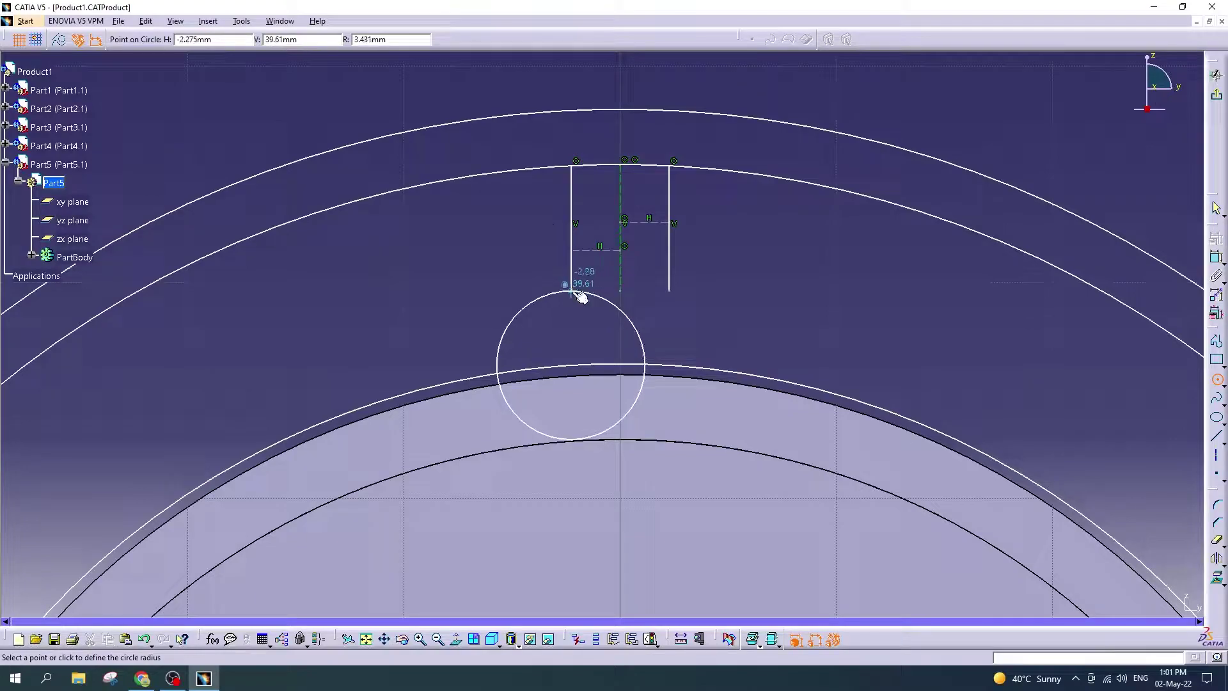
key(Escape)
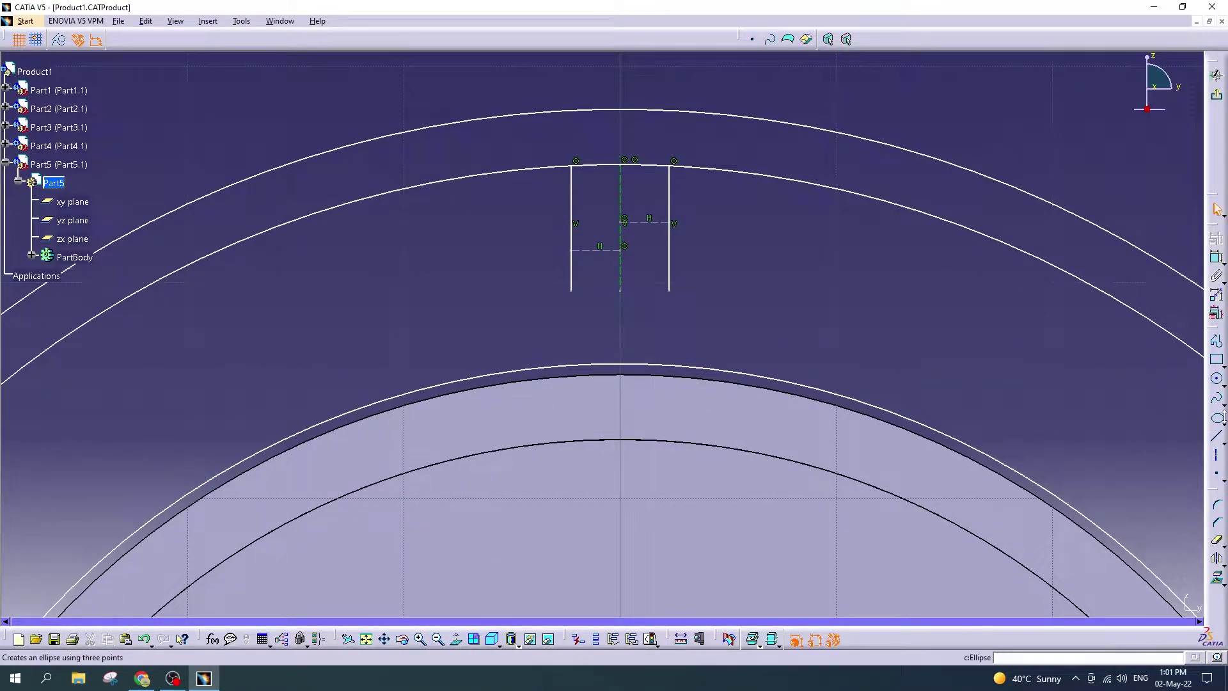
click(1220, 401)
click(1218, 420)
click(620, 365)
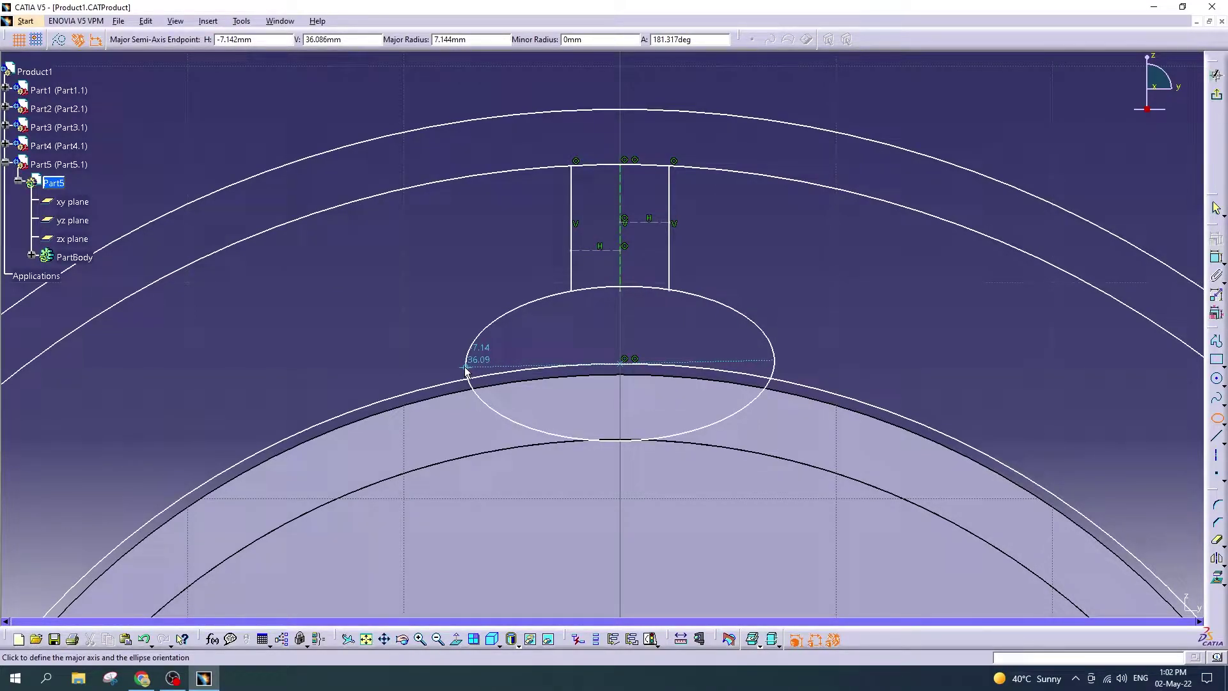
key(Escape)
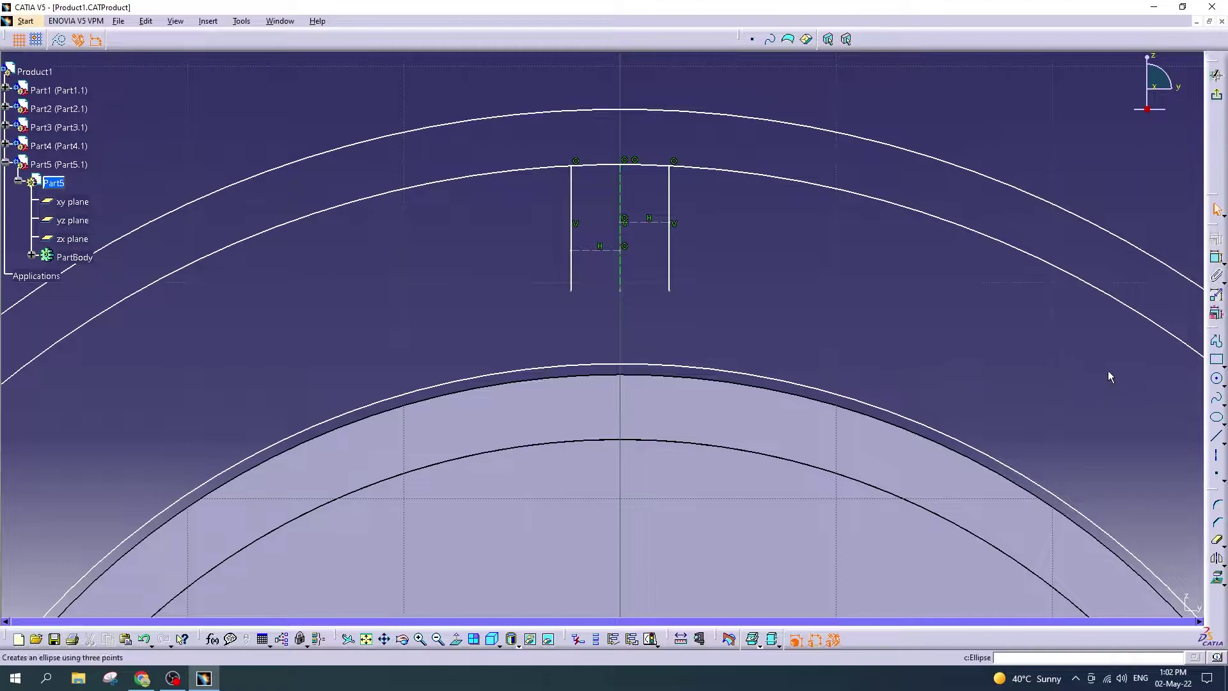
click(1222, 383)
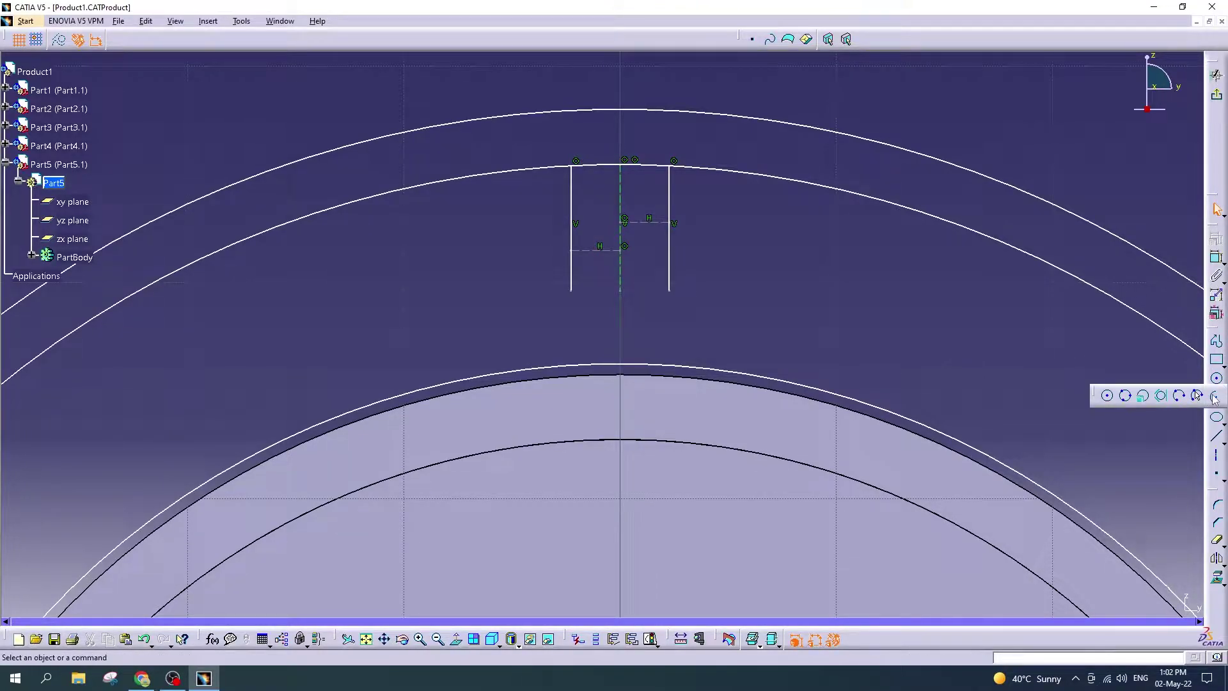
Step: Draw a circle centred on the vertical axis, sized to reach the slot's lower corner
click(1108, 396)
ctrl+middle_drag(805, 320, 769, 406)
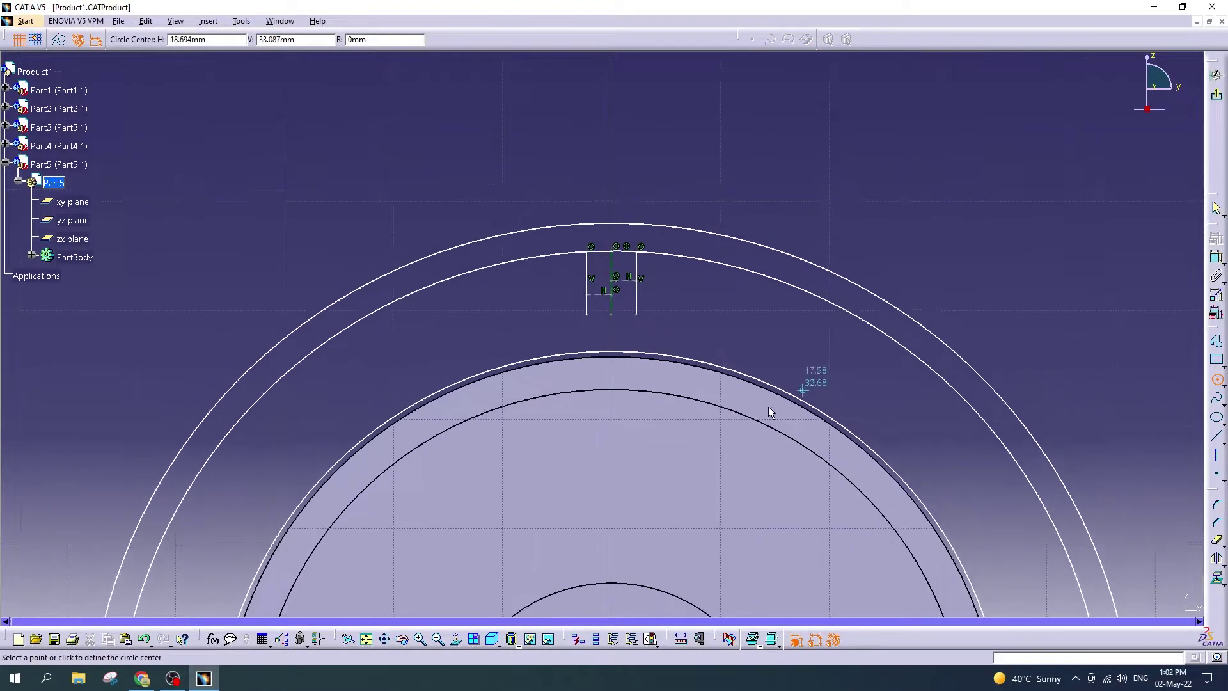
click(611, 480)
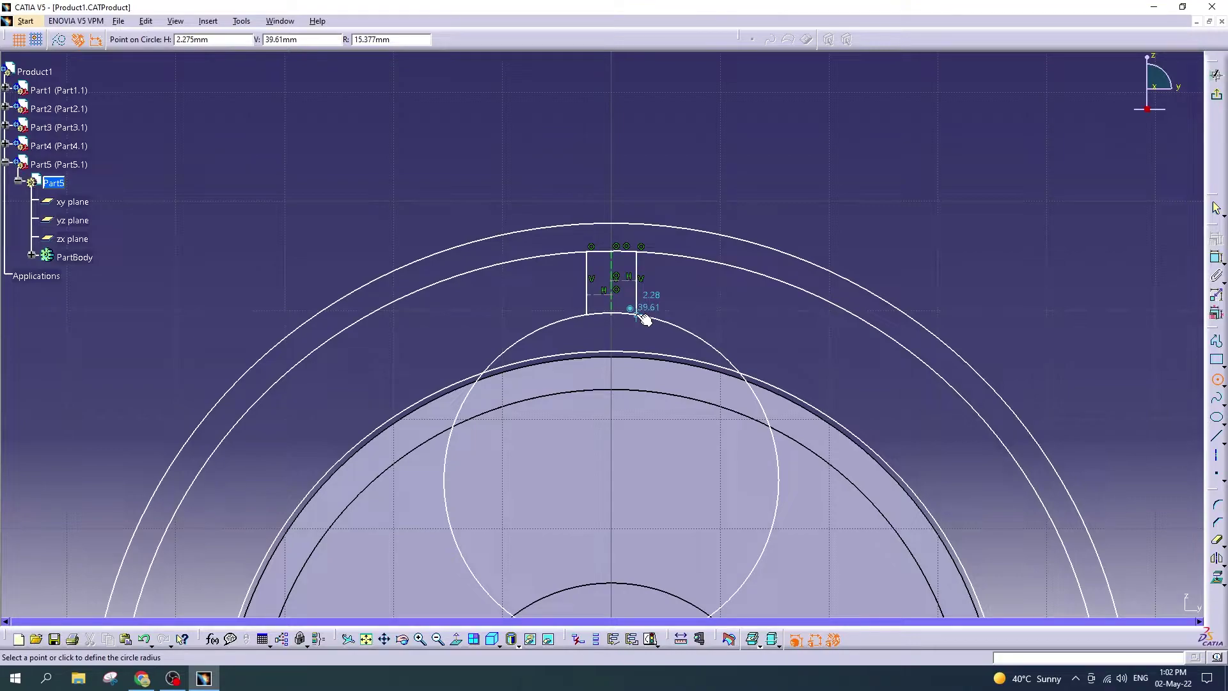
click(643, 318)
Step: Set the circle centre's vertical coordinate to 30 mm, then raise it to 35 mm
double_click(615, 476)
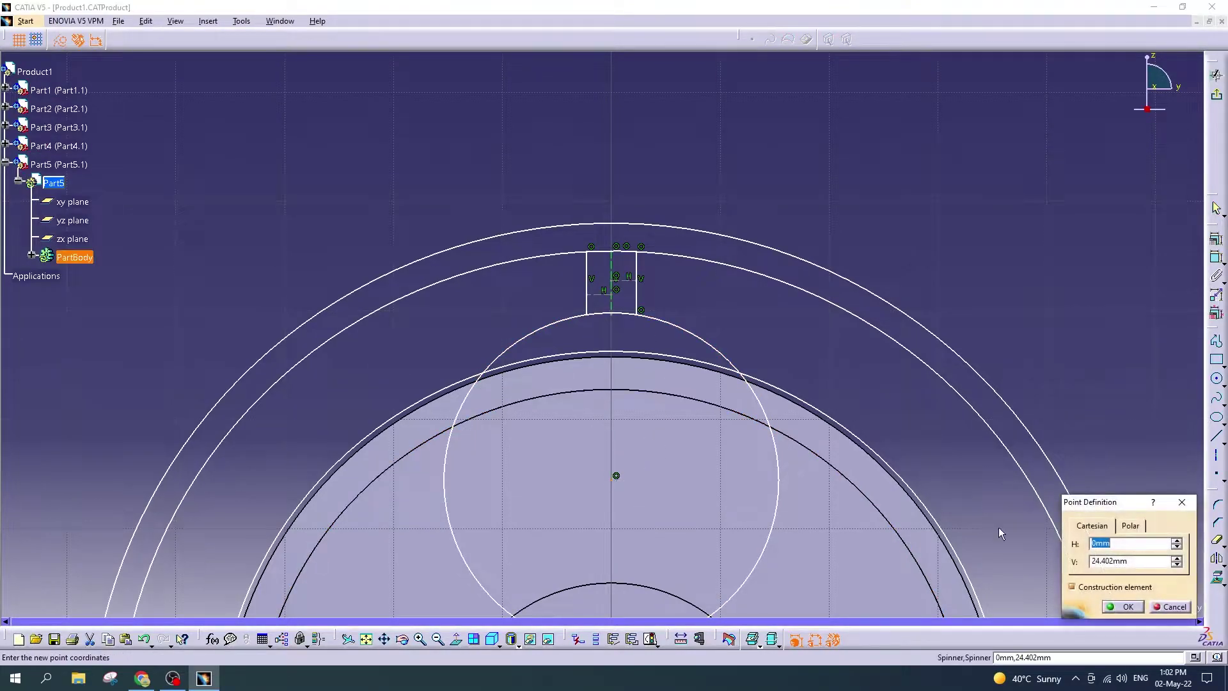
double_click(1143, 560)
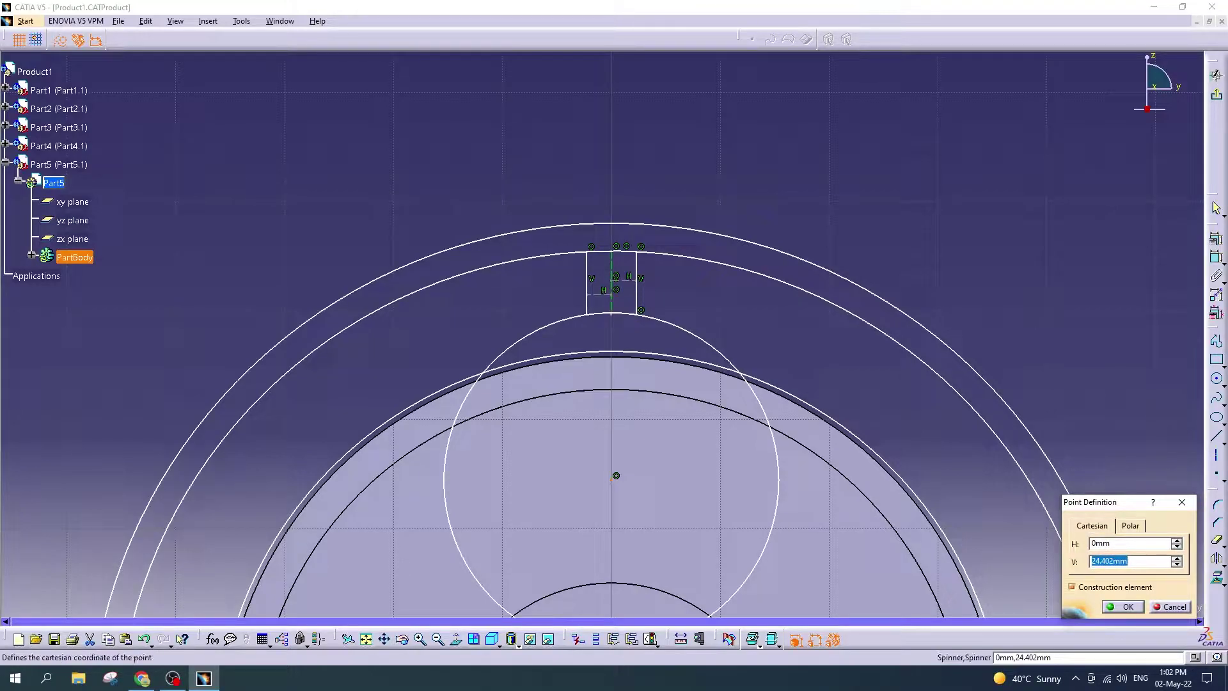
text(30)
key(Return)
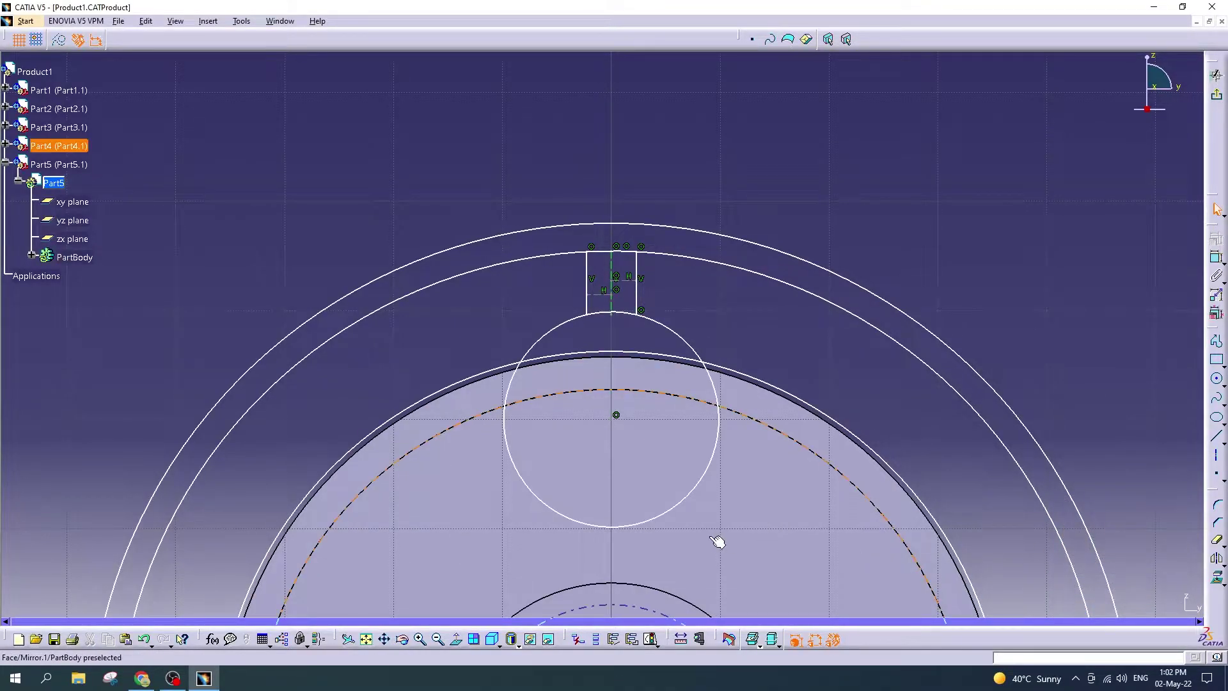
double_click(617, 415)
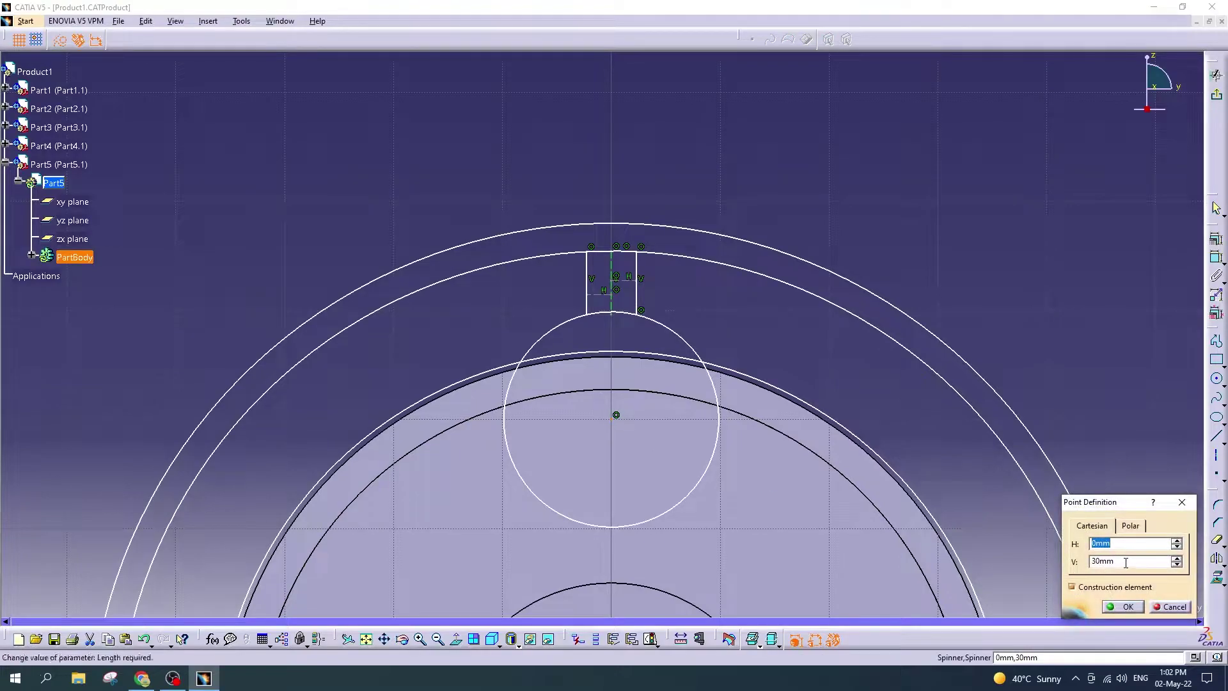
key(Tab)
text(35)
key(Return)
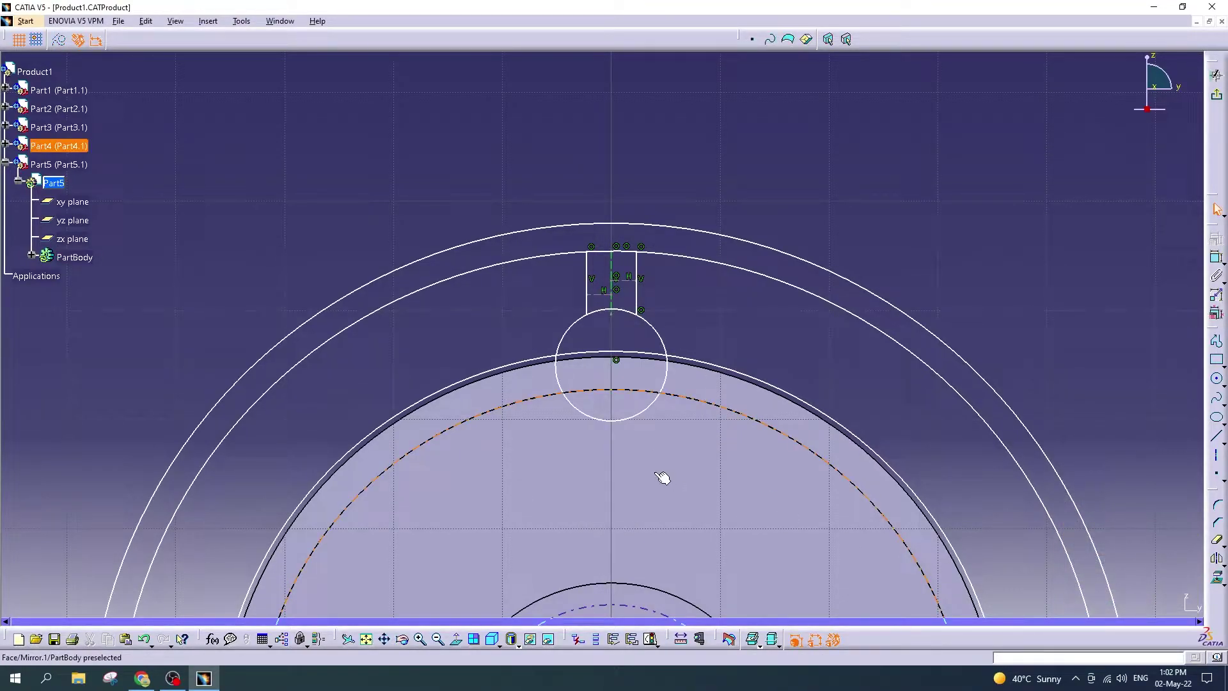
Step: View the motor reference image on the desktop and return to the CATIA sketch
click(1155, 7)
double_click(1094, 25)
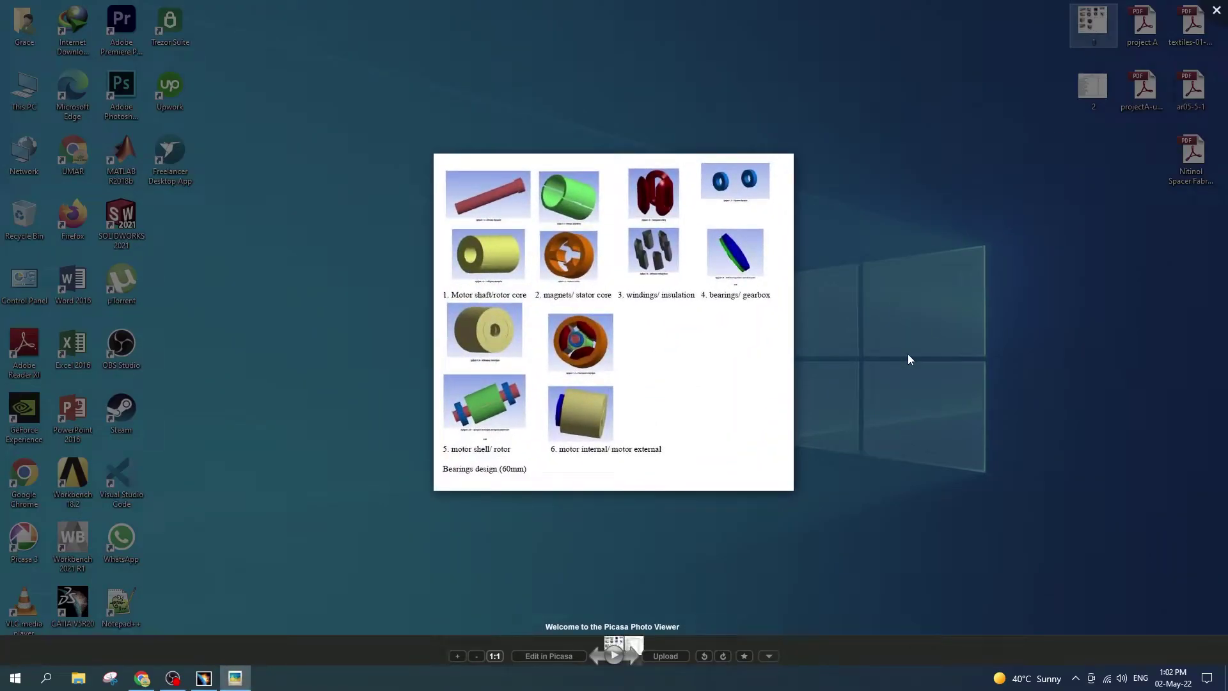
click(1217, 11)
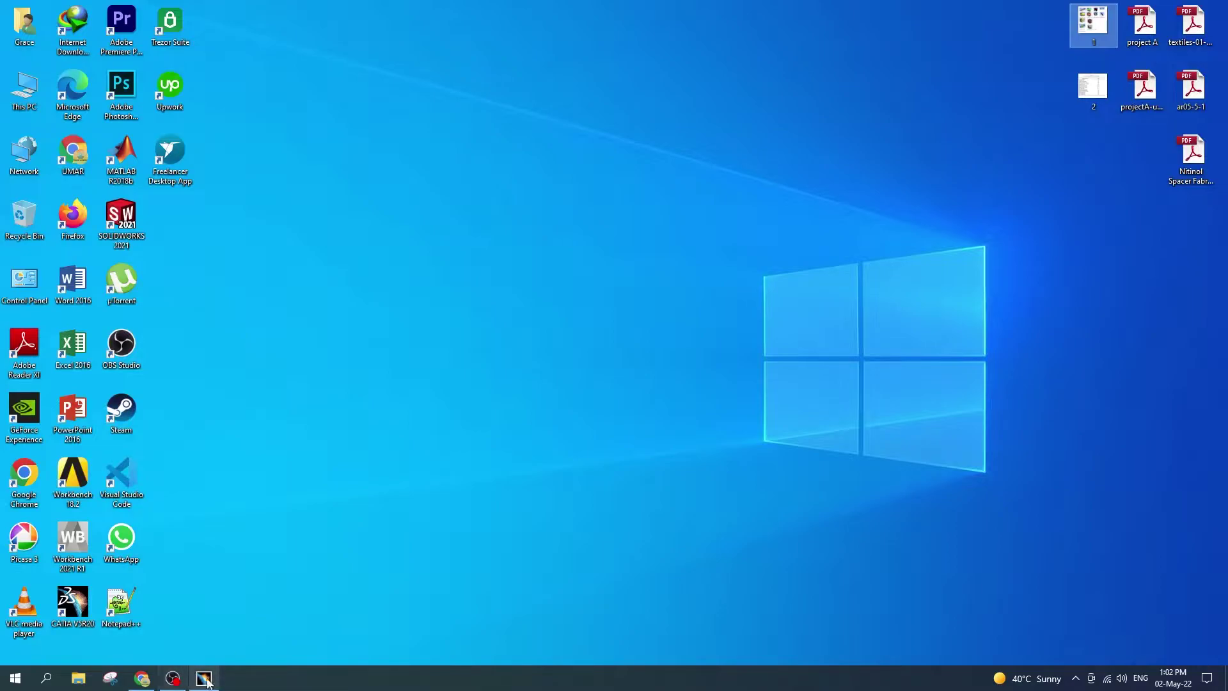
click(204, 679)
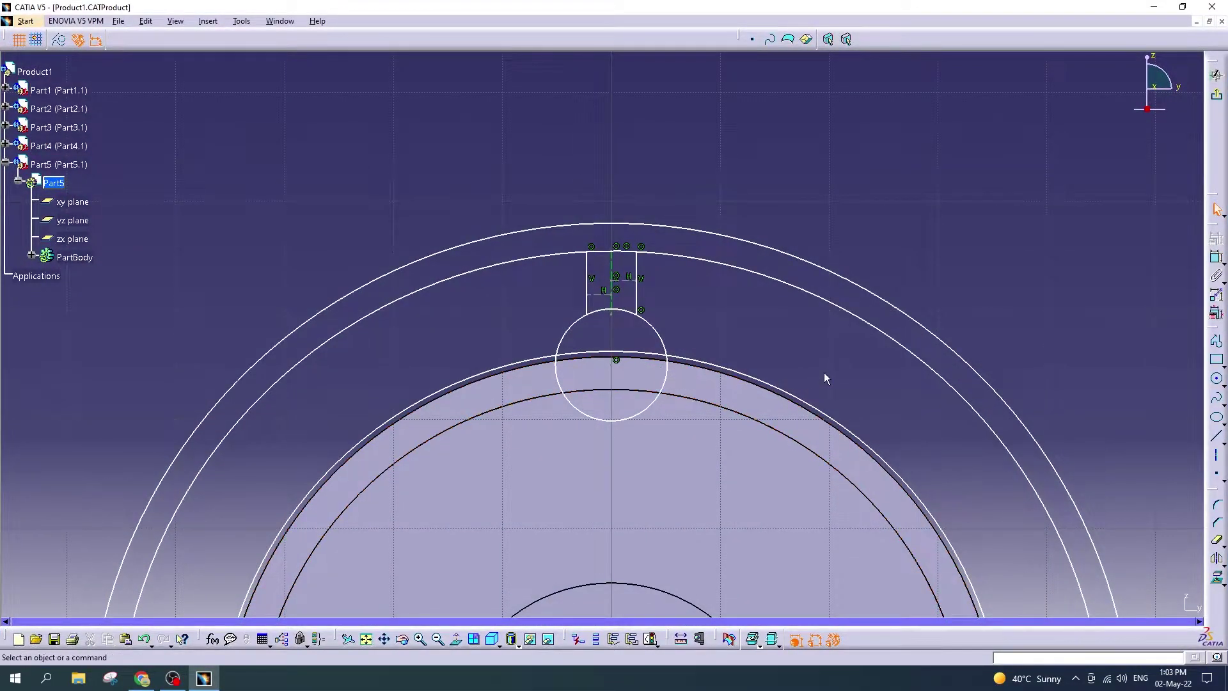
Step: Trim the small circle's arcs on either side of the centreline
ctrl+middle_drag(748, 330, 759, 282)
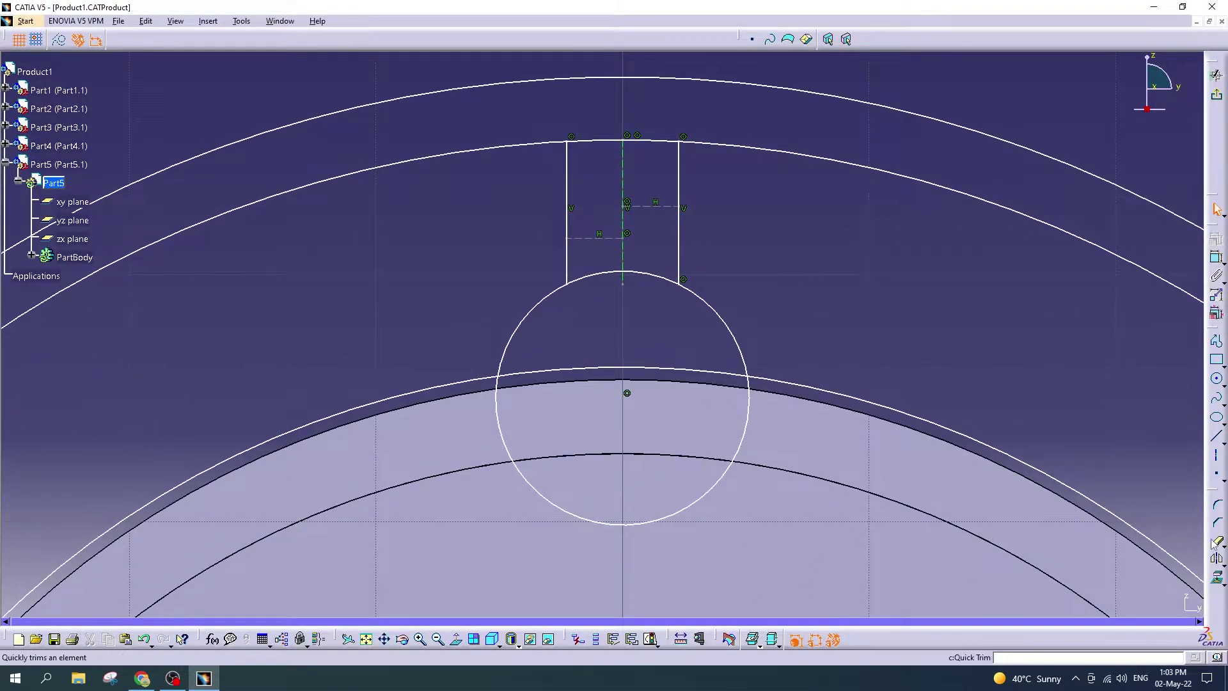
click(1217, 540)
click(742, 442)
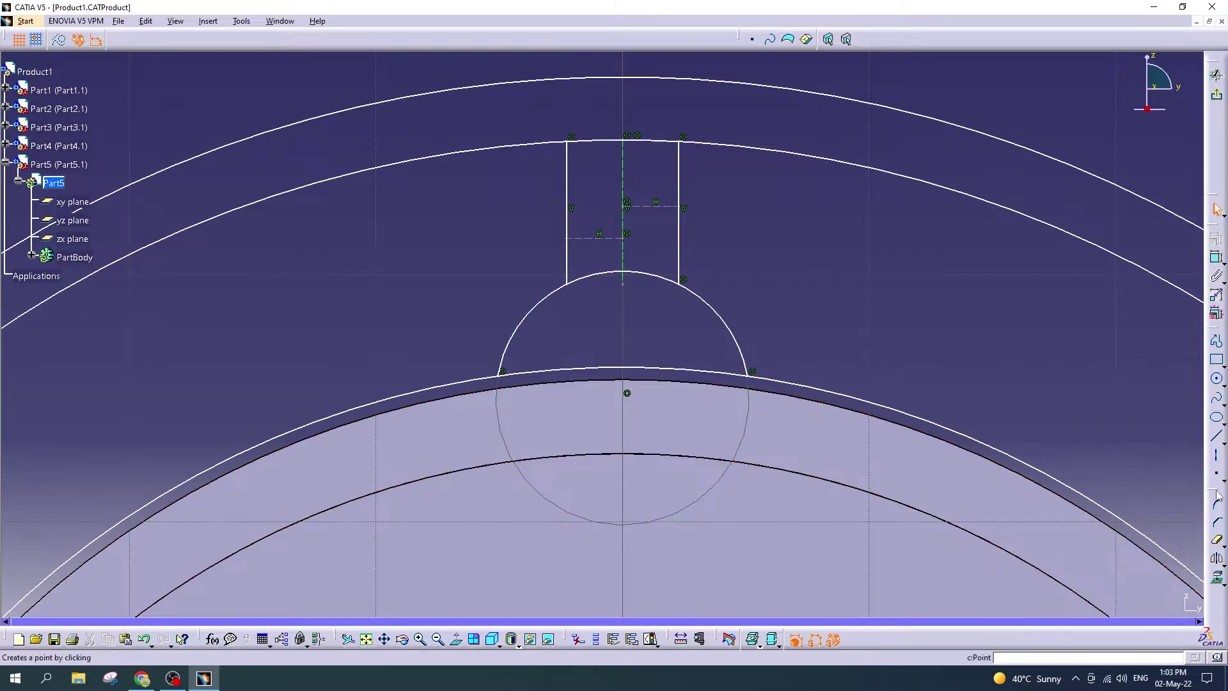
click(1216, 542)
click(598, 273)
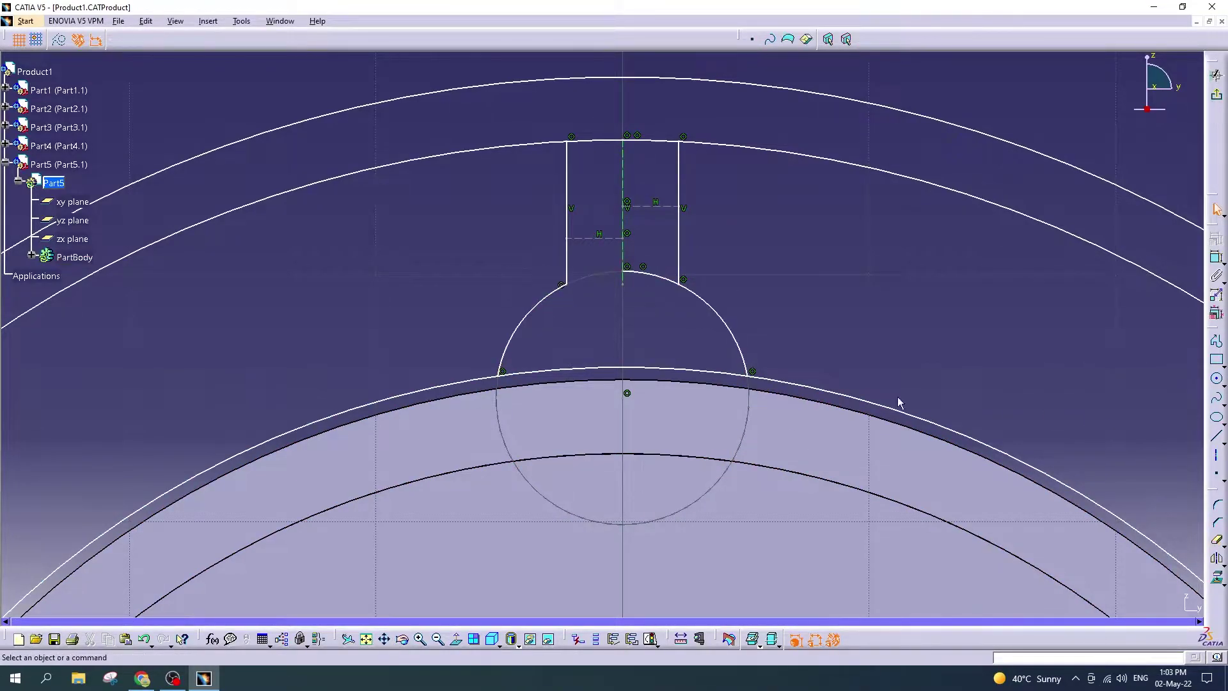
click(1217, 540)
click(654, 282)
Step: Trim the top arc segments between the slot lines and the rotor arc outside the circle
click(1217, 541)
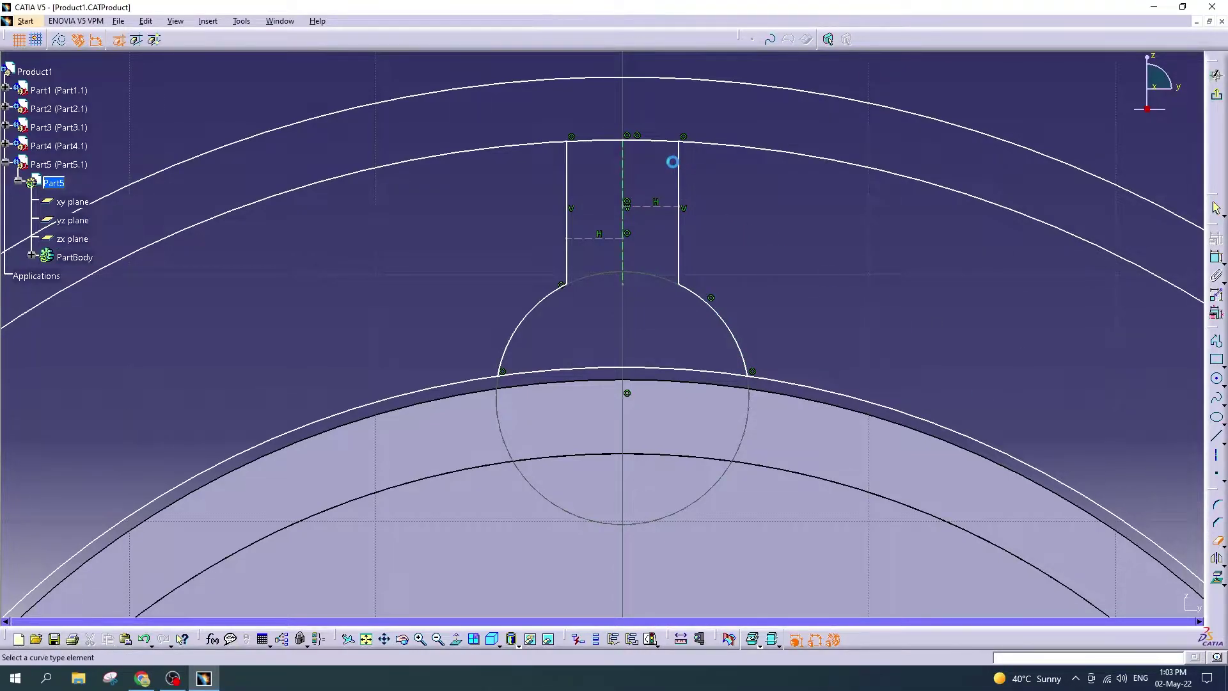
click(656, 139)
click(1215, 541)
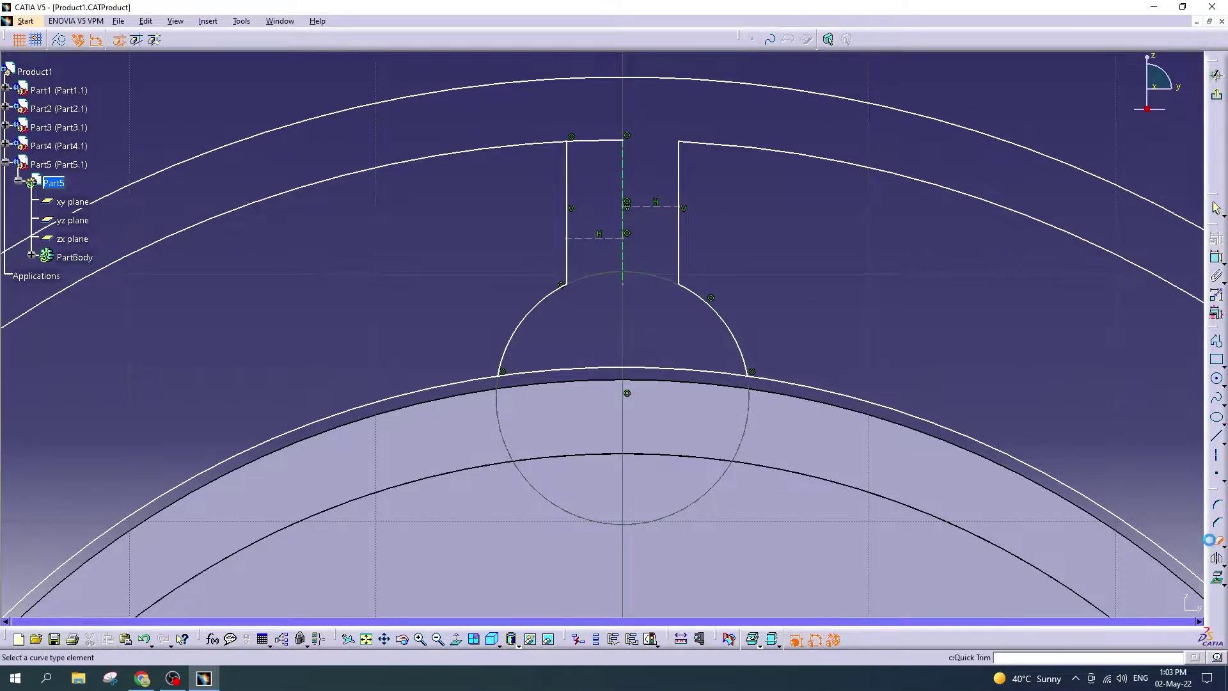
click(596, 141)
mouse_move(857, 251)
ctrl+middle_down()
mouse_move(877, 431)
mouse_move(865, 296)
ctrl+middle_up()
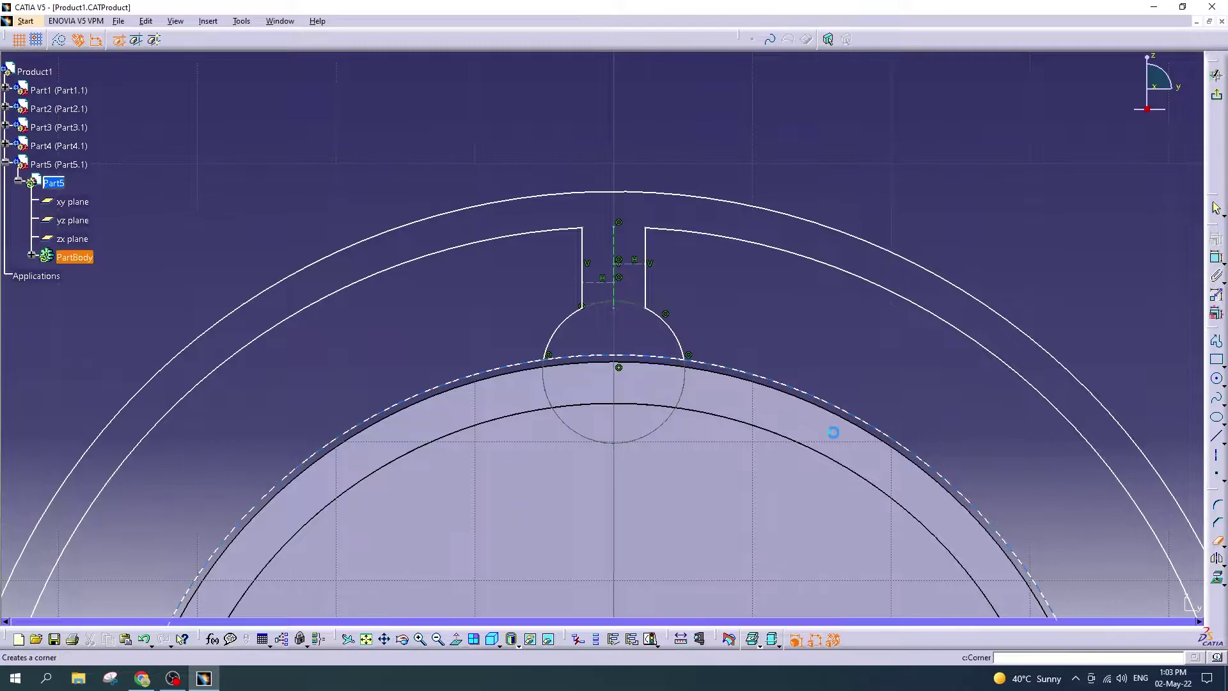
click(755, 376)
mouse_move(782, 307)
ctrl+middle_down()
mouse_move(809, 461)
mouse_move(808, 324)
ctrl+middle_up()
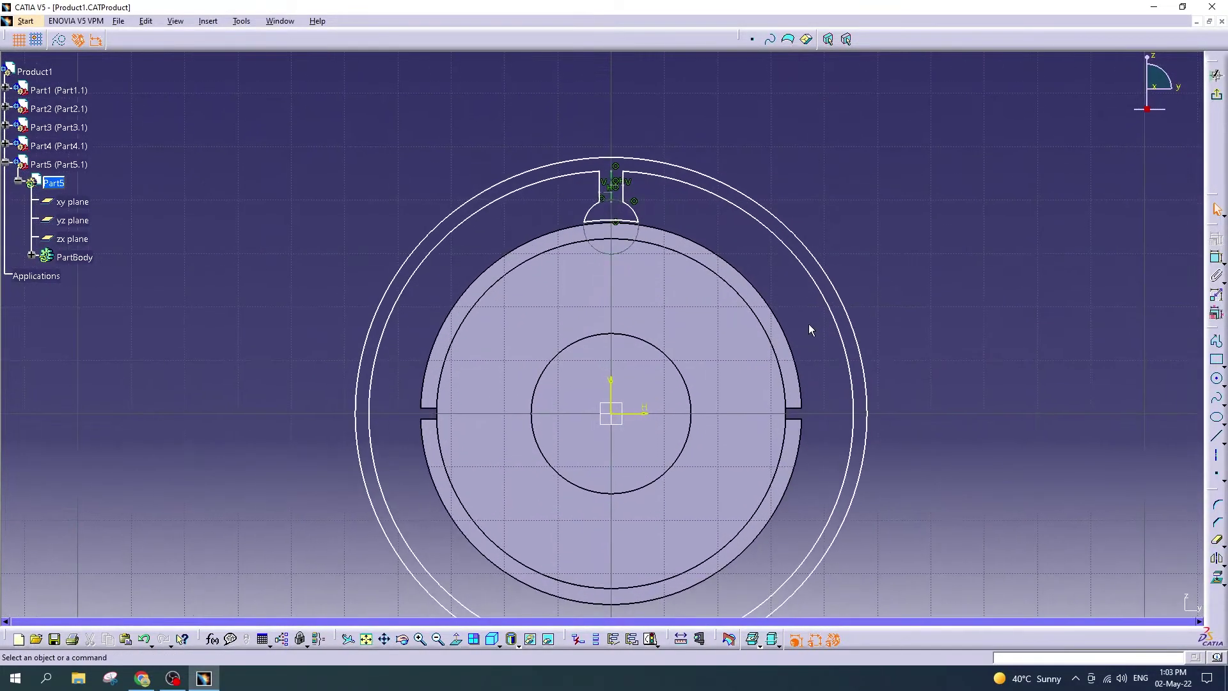
Step: Select the tooth's two side lines, bottom arc and dashed circle, then open Insert > Operation > Transformation
click(627, 200)
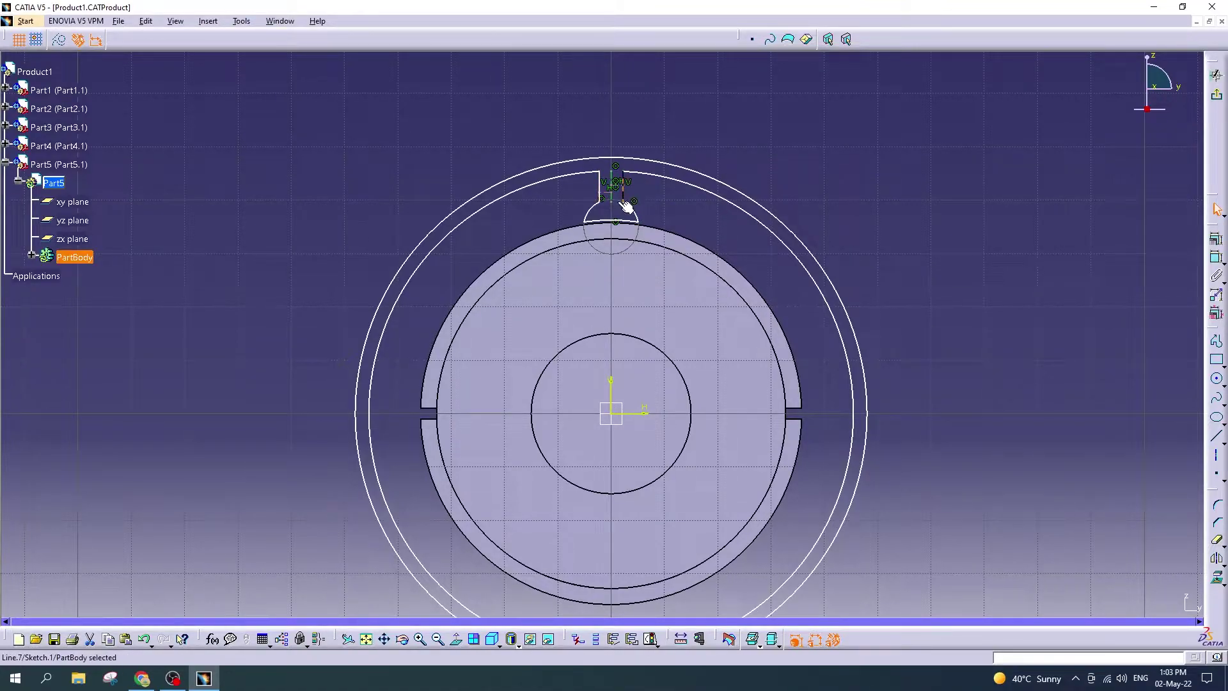
ctrl+click(599, 185)
ctrl+click(604, 225)
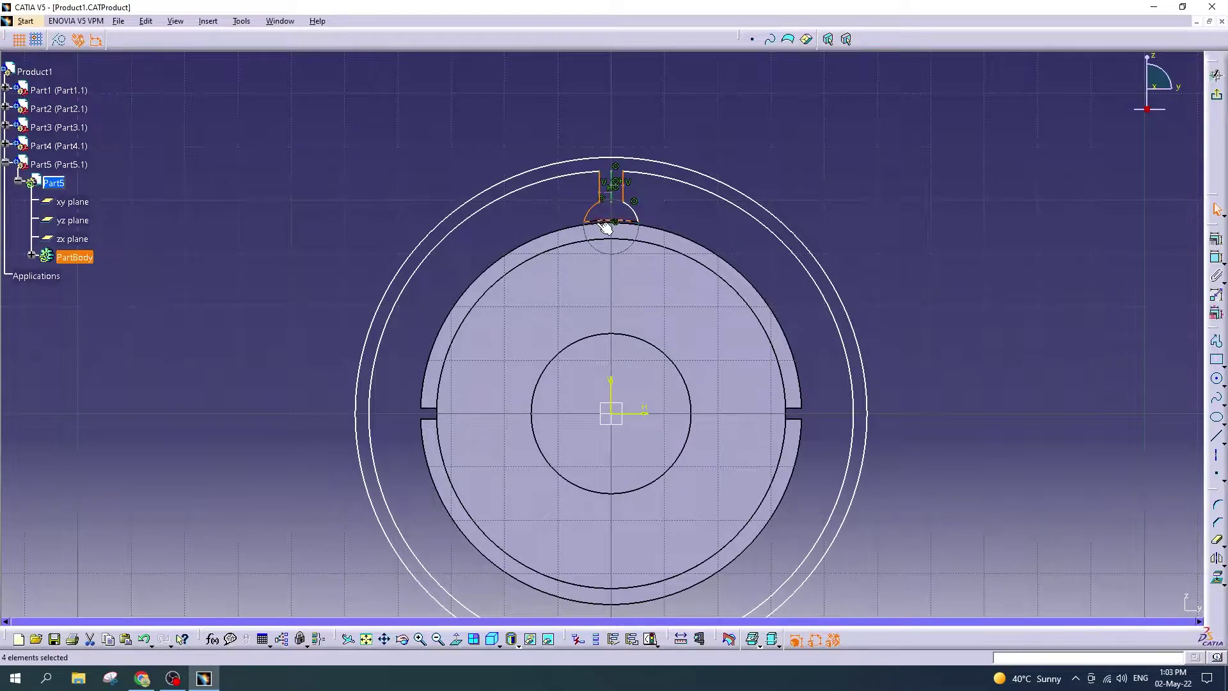
scroll(685, 277, down, 2)
mouse_move(685, 277)
ctrl+middle_down()
mouse_move(678, 261)
mouse_move(683, 277)
ctrl+middle_up()
ctrl+click(683, 277)
scroll(211, 168, up, 2)
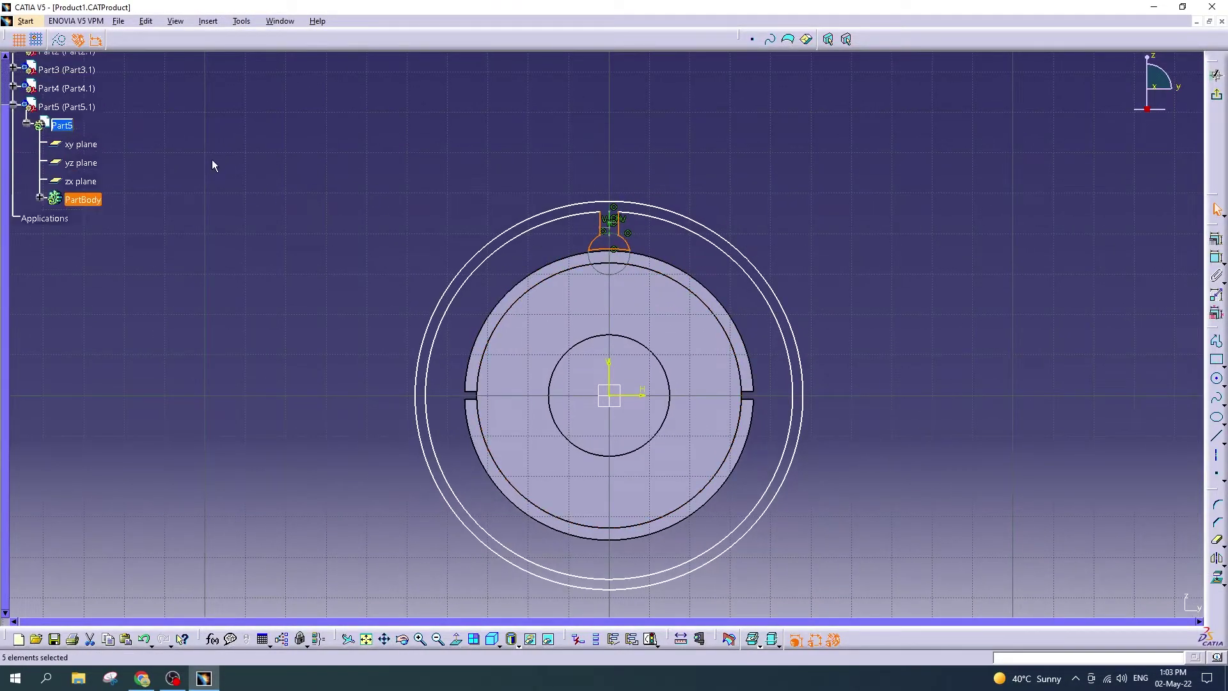
click(205, 22)
mouse_move(320, 128)
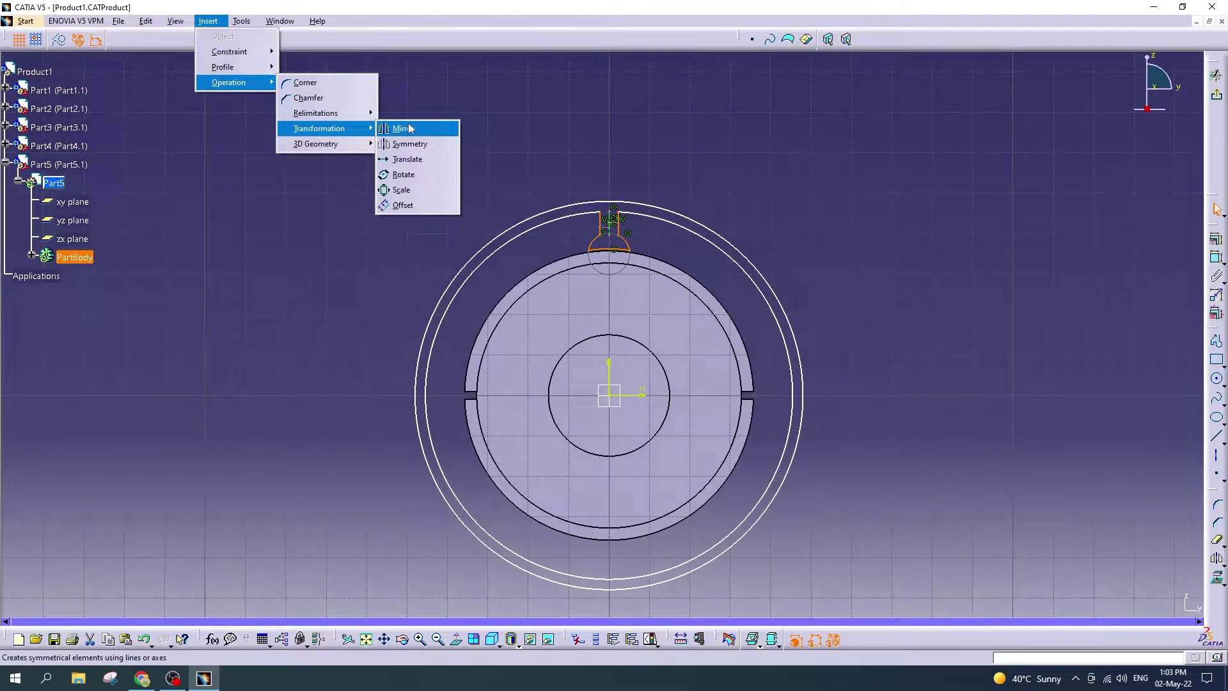
Step: Rotate a duplicate of the tooth profile about the sketch origin, referenced from the tooth top
click(420, 176)
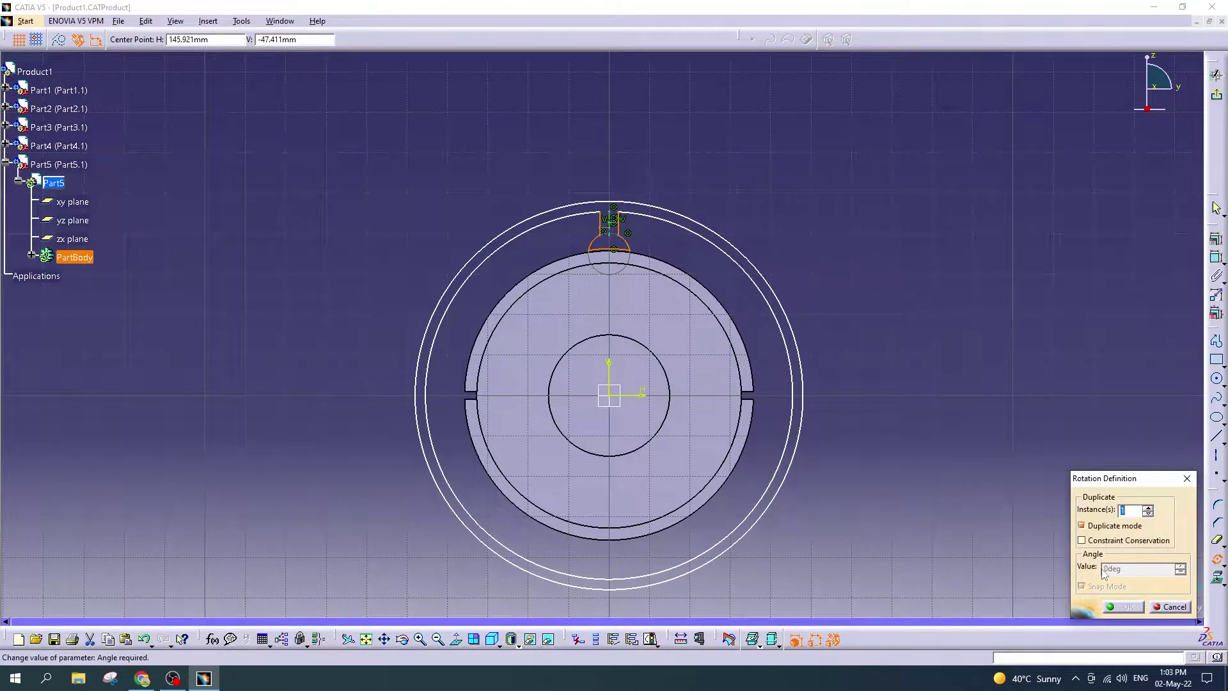
click(616, 399)
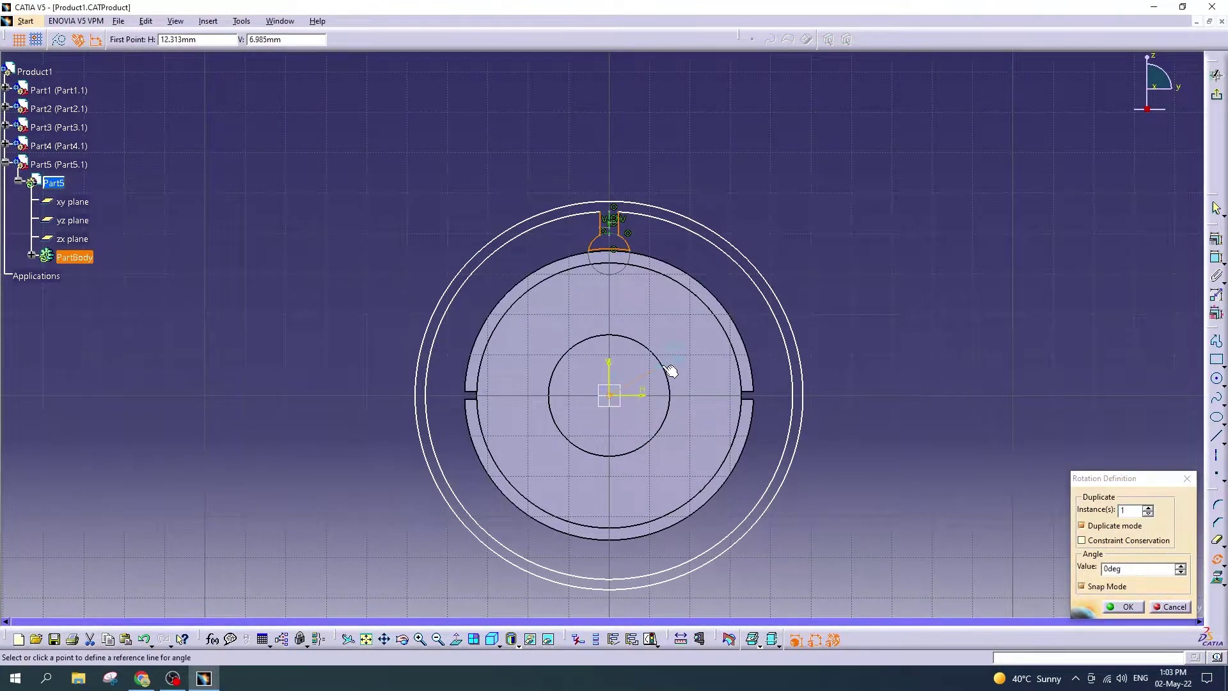
click(614, 217)
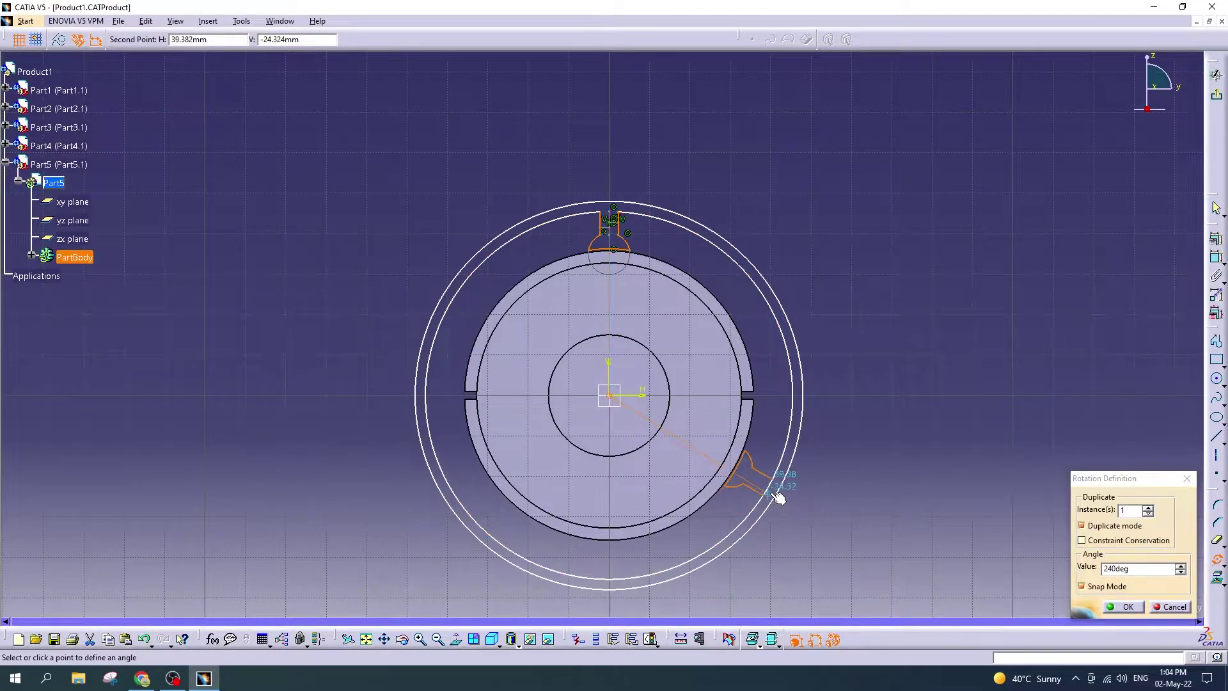
Step: Place the 240° tooth copy and reselect the top tooth's side lines, checking the small circle
click(771, 491)
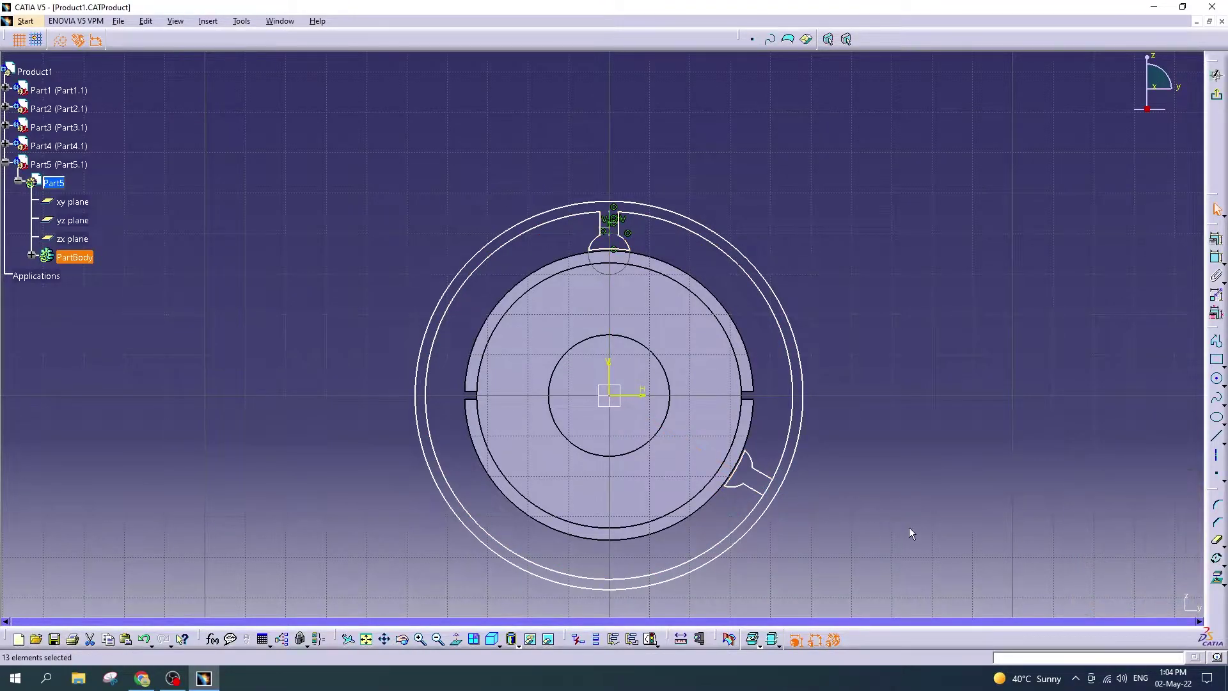
click(857, 291)
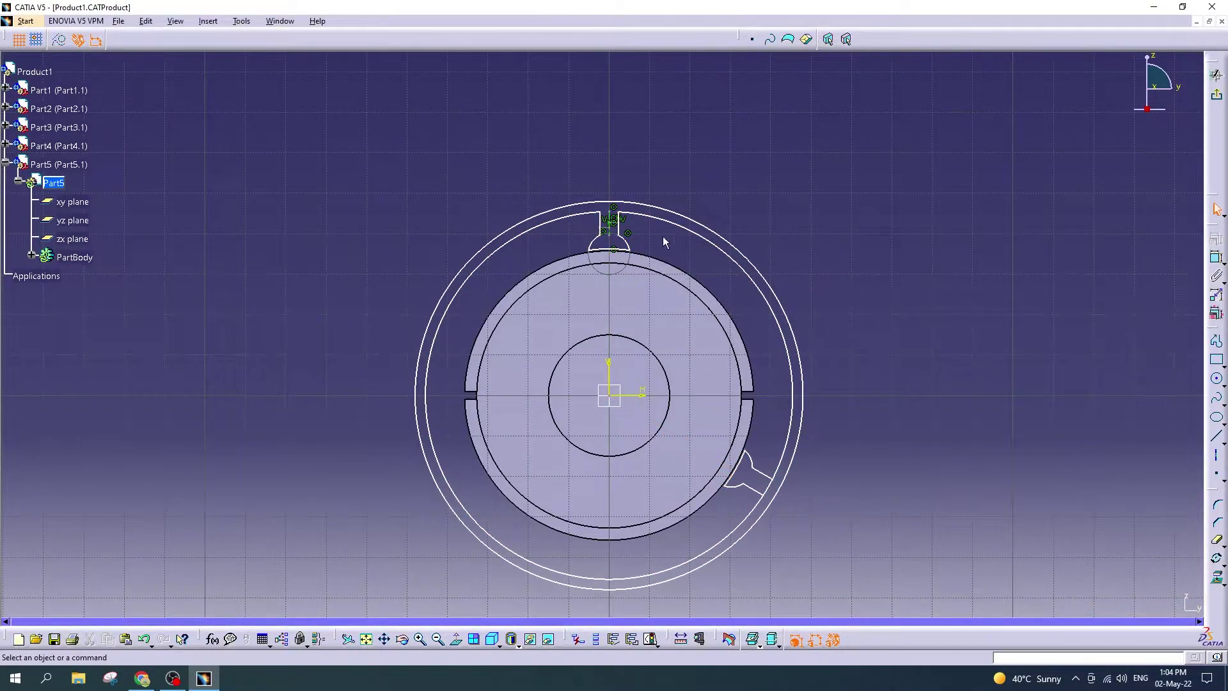
click(627, 225)
ctrl+click(605, 224)
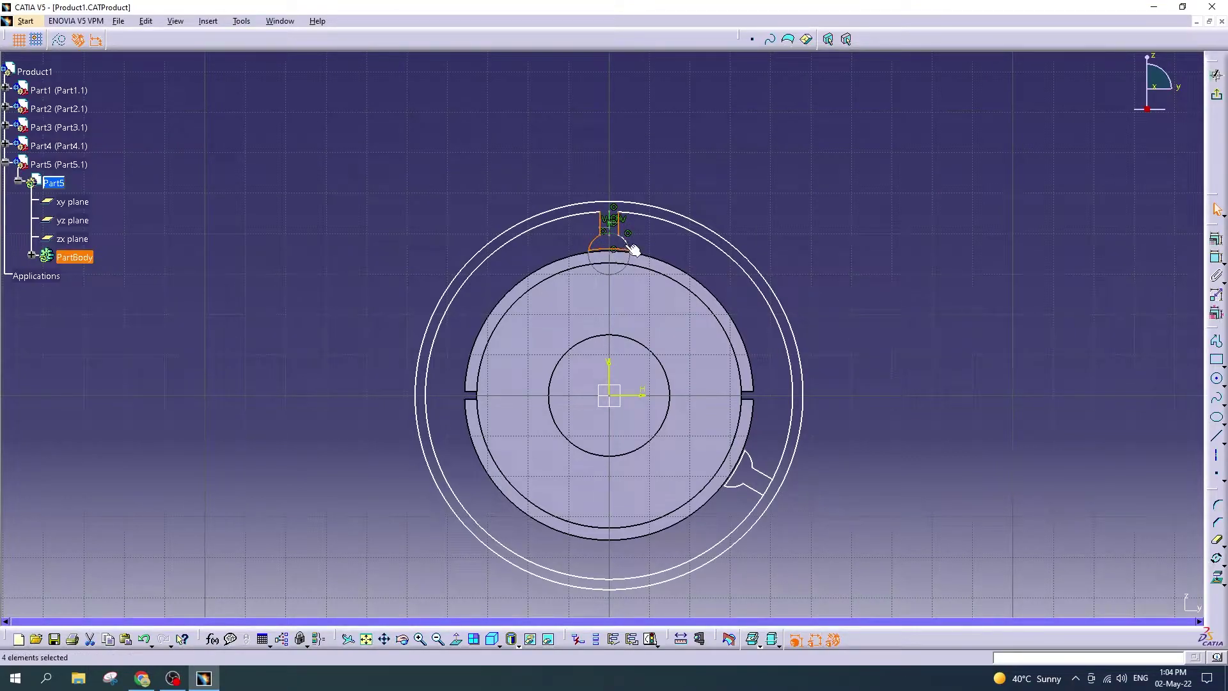
double_click(626, 246)
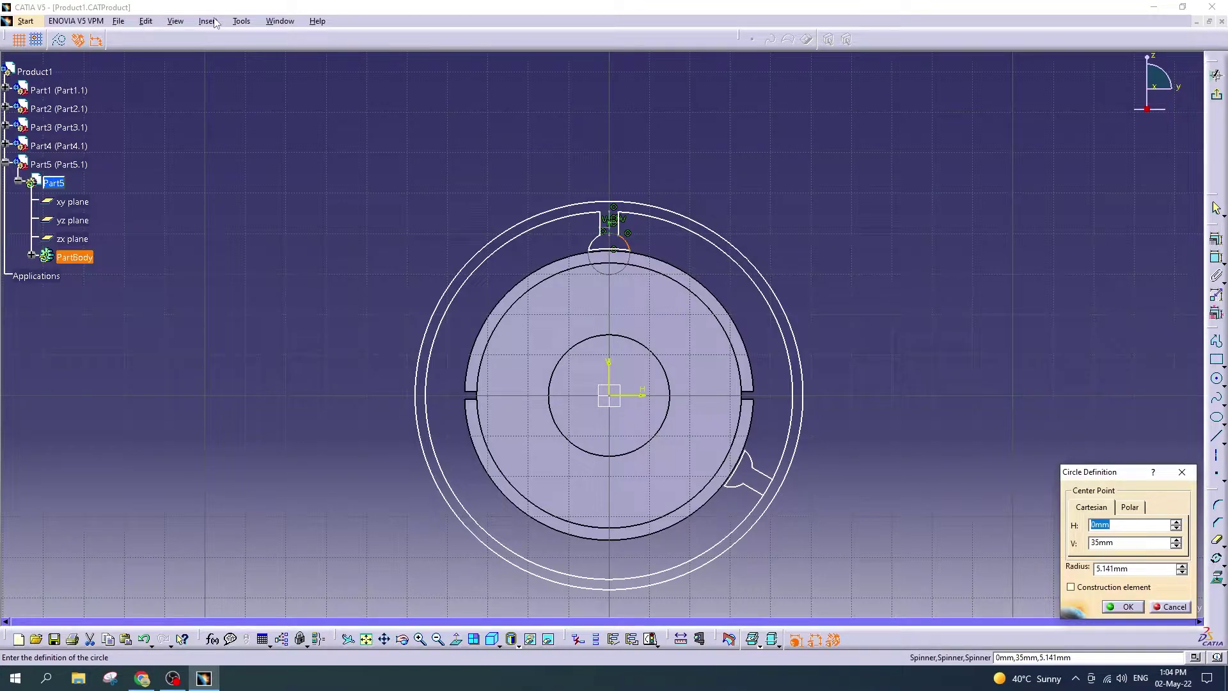
click(1183, 471)
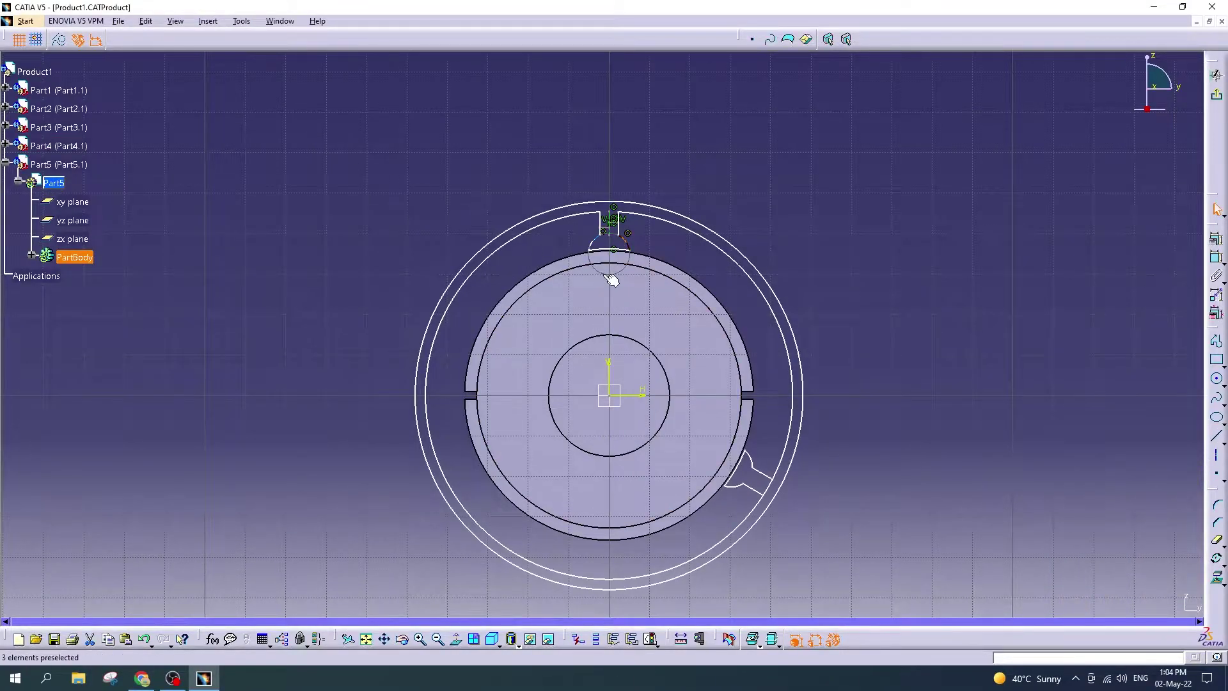
Step: Rotate a copy of the top tooth's lines and arcs 120° about the origin to the lower left
ctrl+click(610, 225)
ctrl+click(626, 232)
ctrl+click(588, 242)
ctrl+click(590, 246)
click(204, 22)
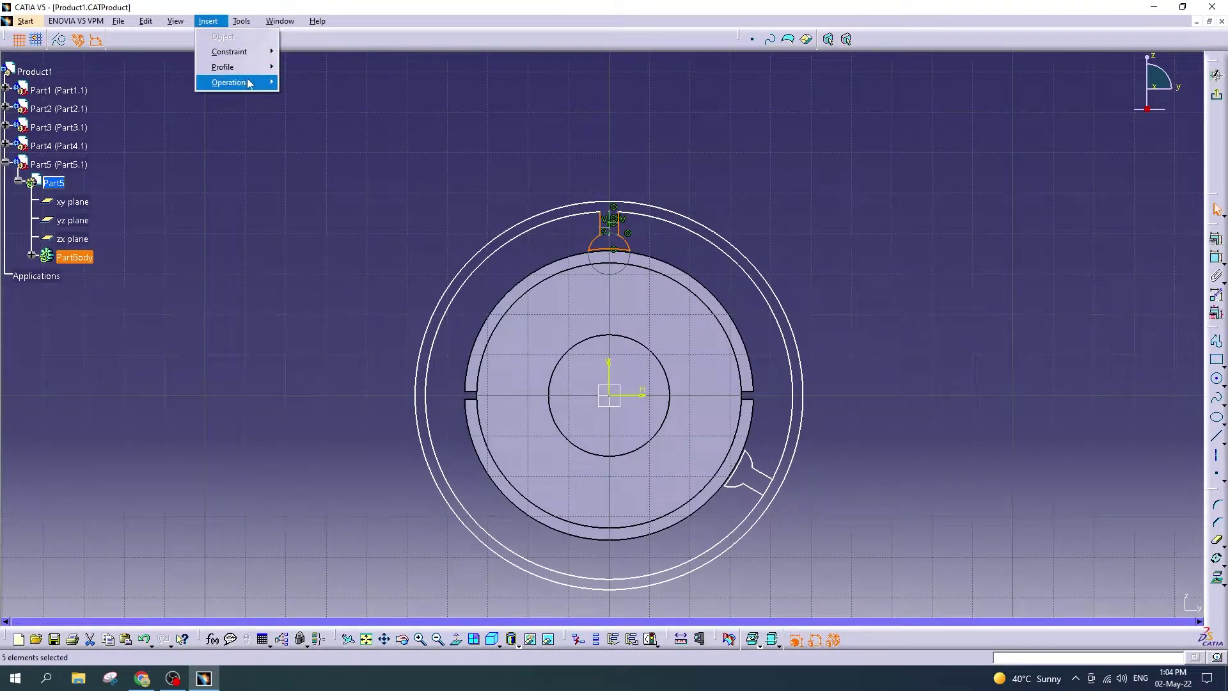
click(416, 174)
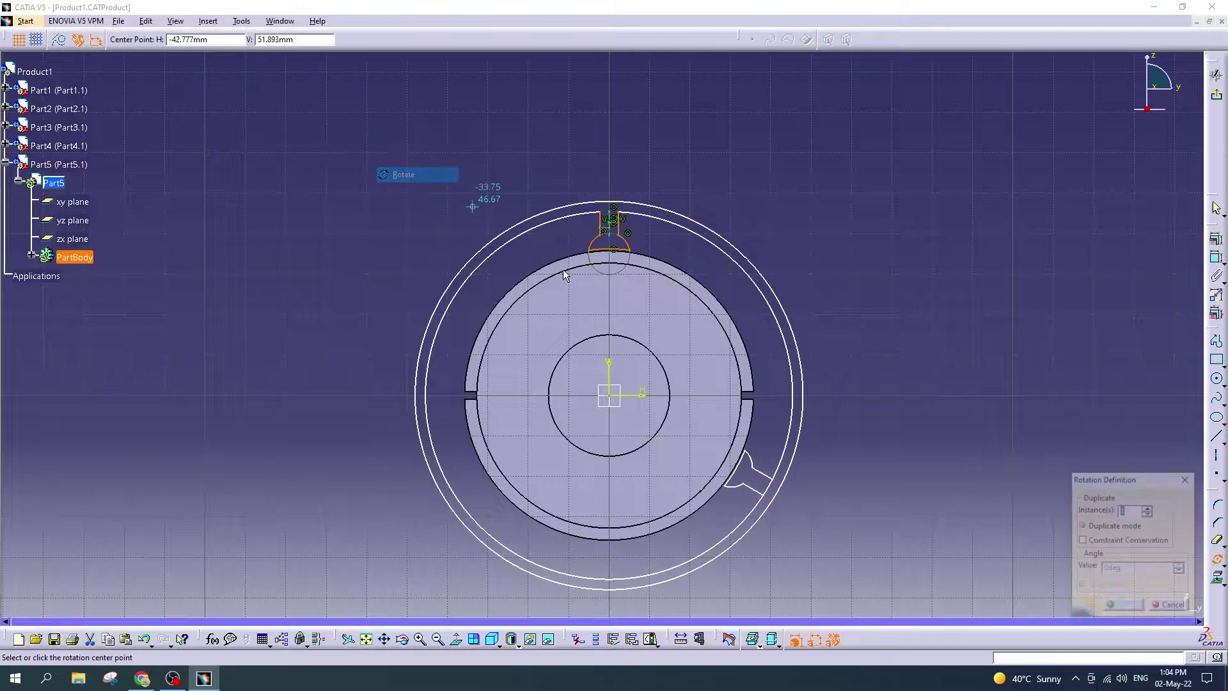
click(610, 396)
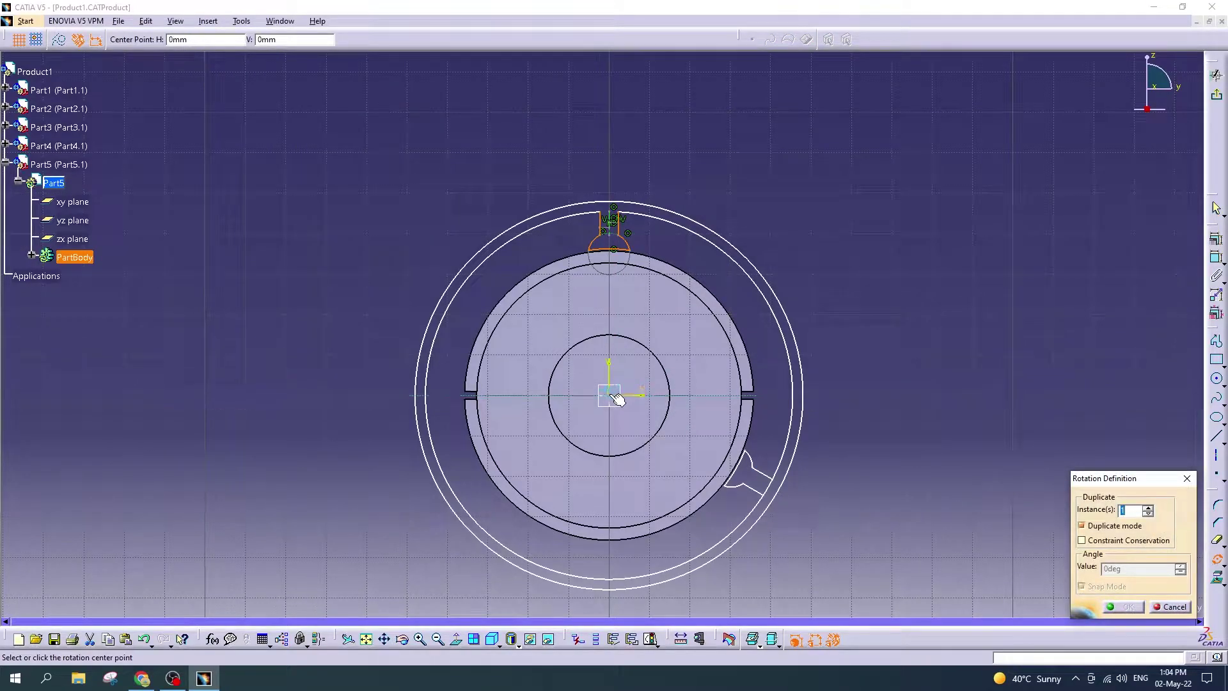
click(613, 208)
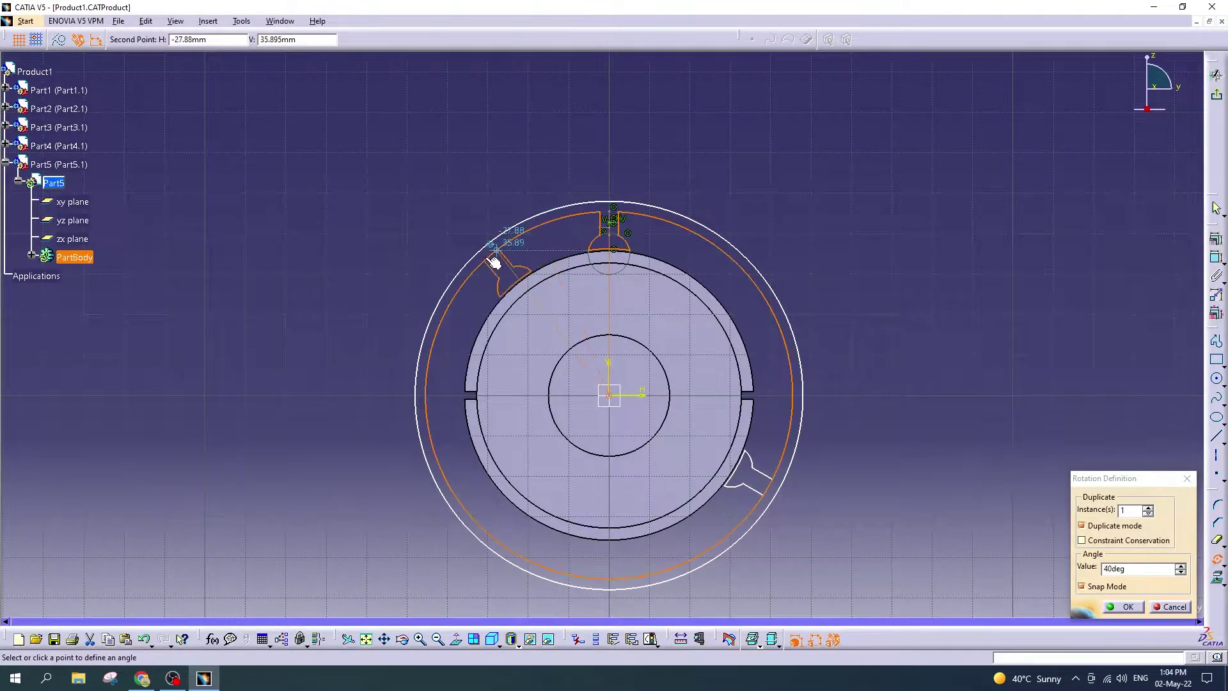
click(467, 481)
click(954, 518)
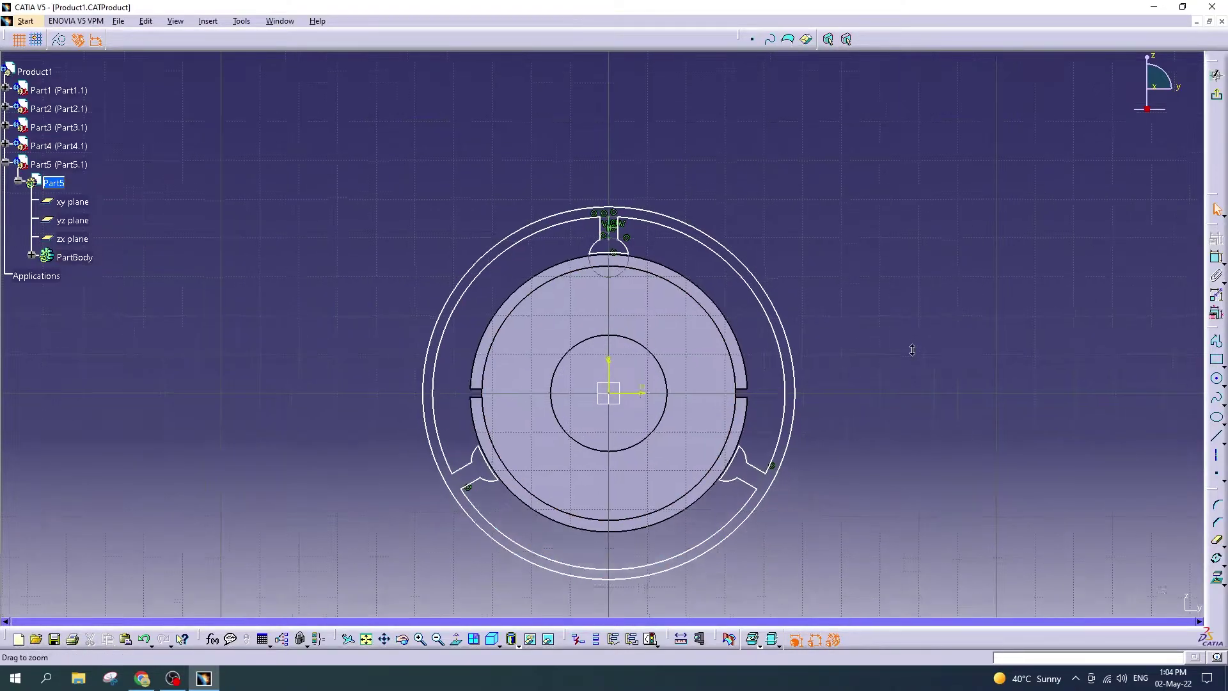
Step: Pad the stator sketch into a solid with Reverse Direction
click(1216, 75)
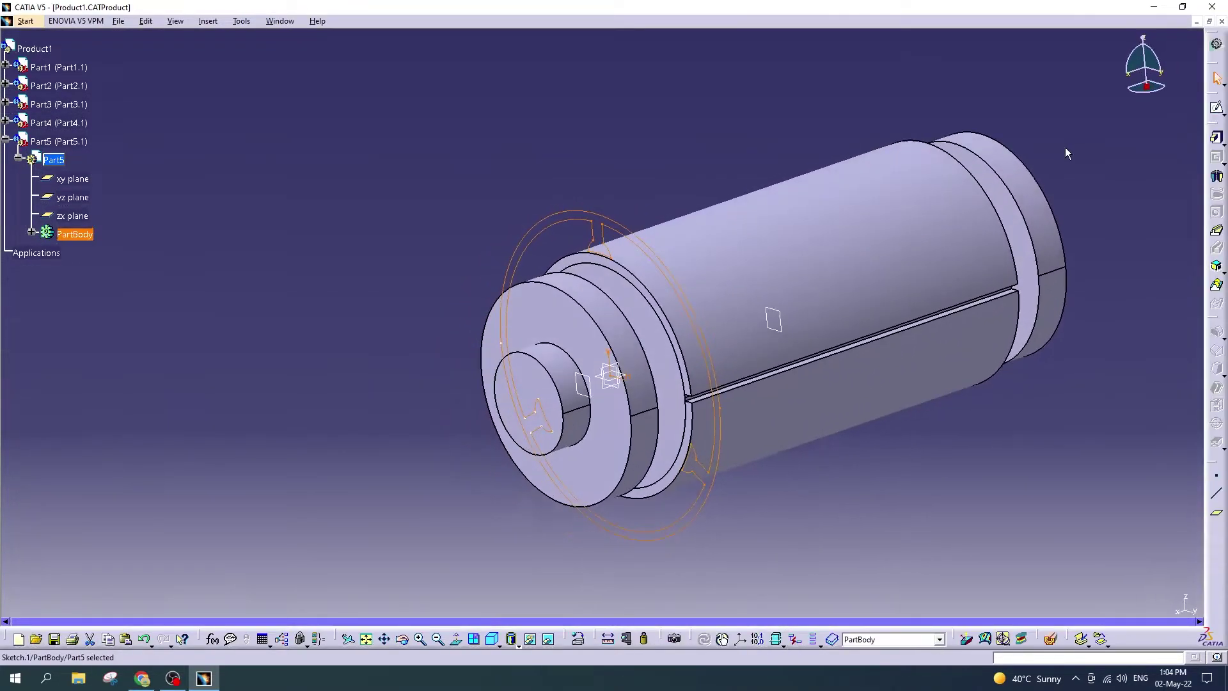
click(1216, 139)
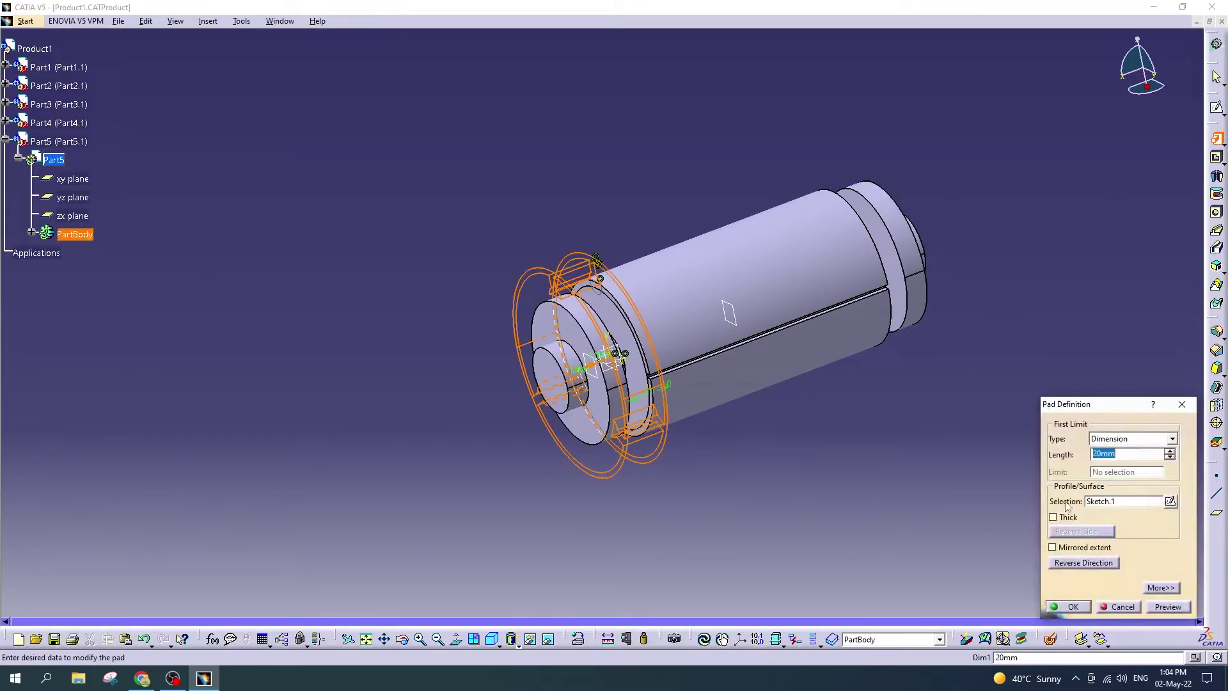
click(1091, 565)
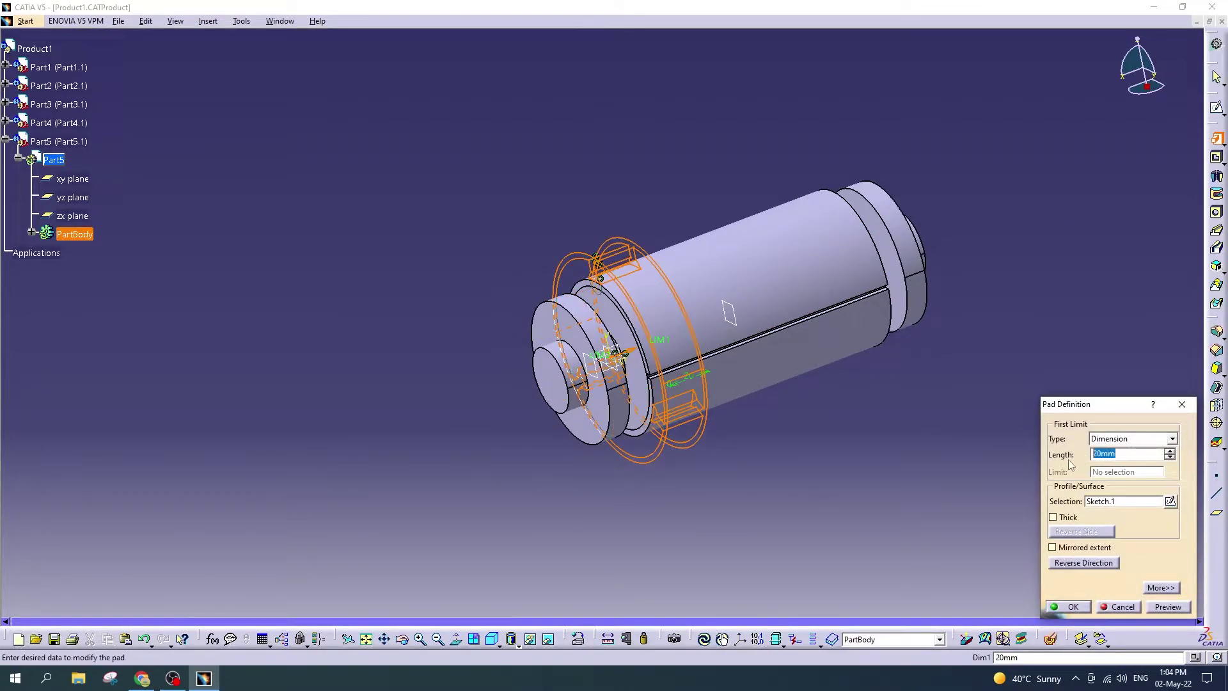
text(120)
key(Return)
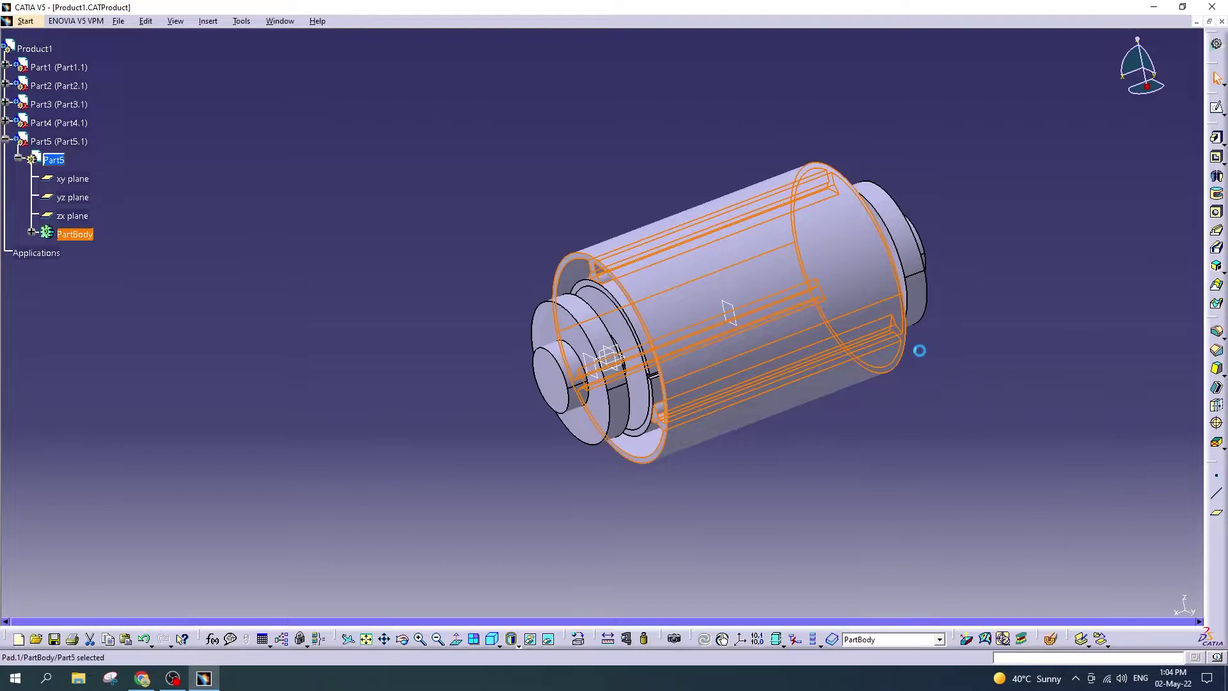
Step: Orbit to the model's end, activate Product1 and save the product
click(403, 639)
mouse_move(462, 413)
mouse_down()
mouse_move(644, 374)
mouse_move(721, 287)
mouse_up()
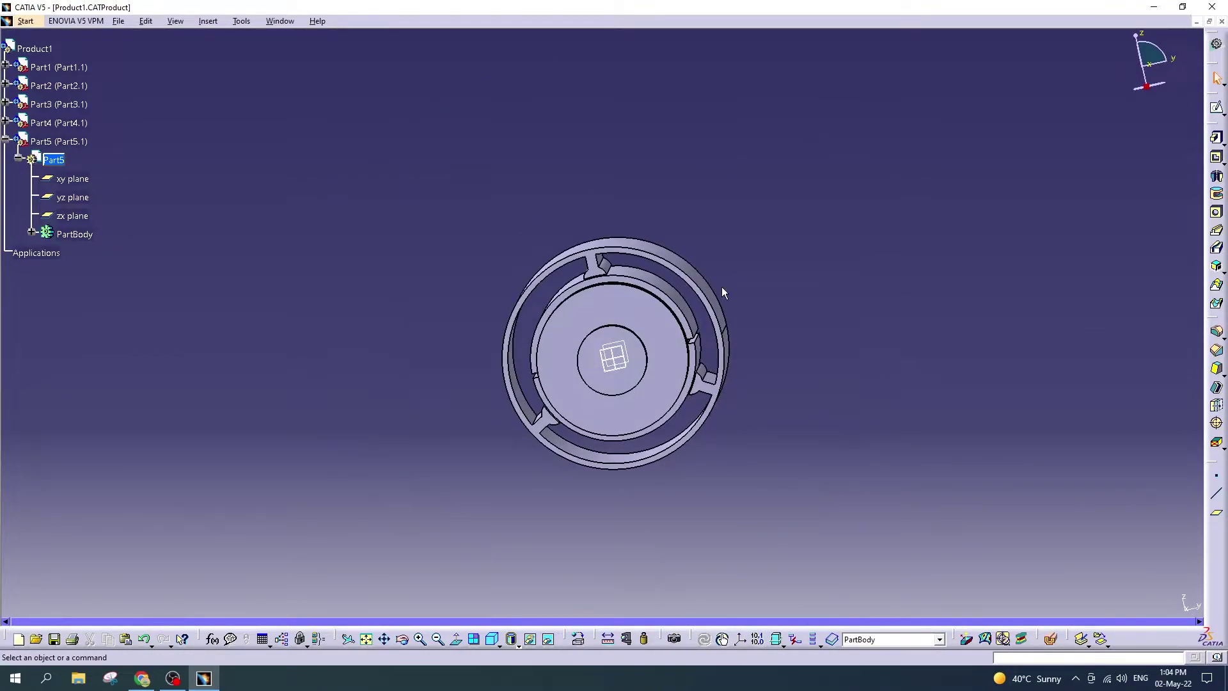
double_click(34, 49)
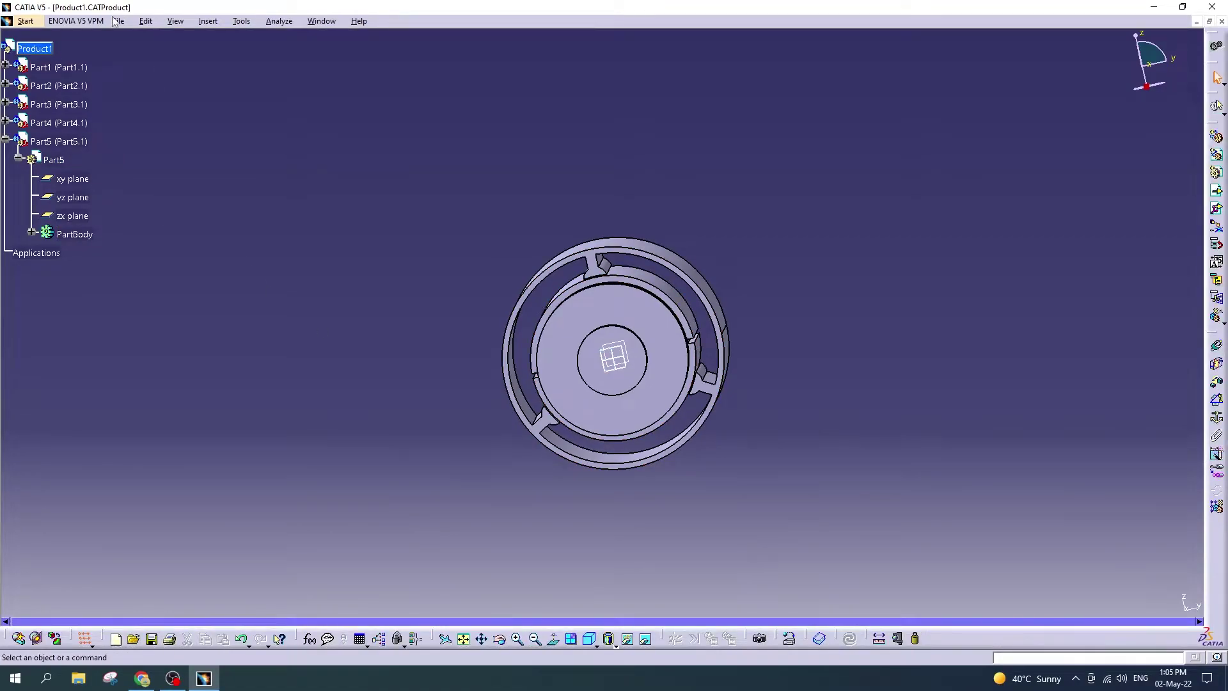
click(116, 21)
click(131, 104)
click(119, 21)
click(138, 104)
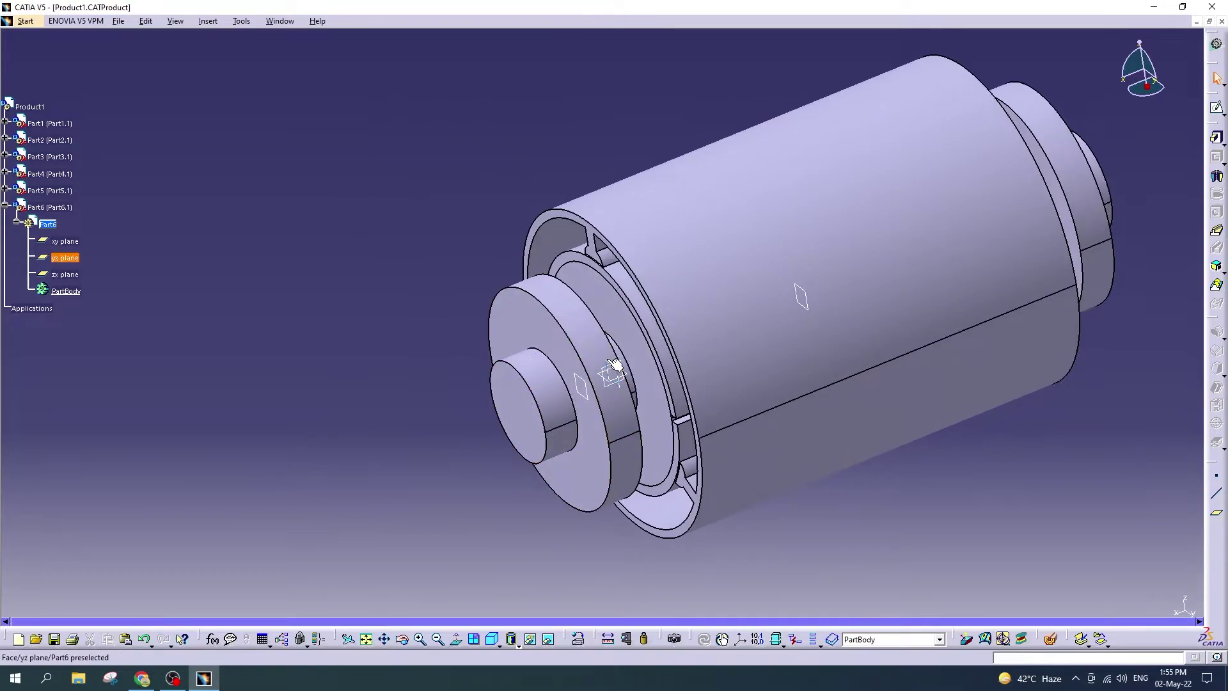
Step: Open a new sketch on Part6's yz plane and zoom in on the top tooth notch
click(1216, 107)
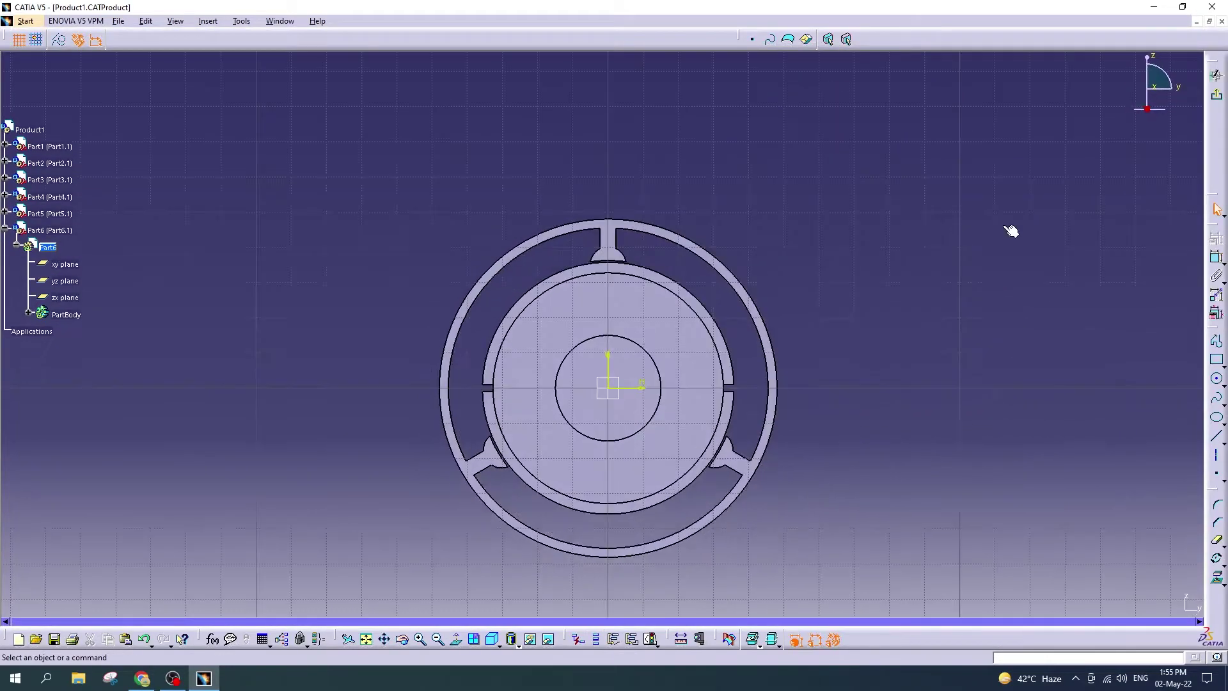
scroll(594, 298, up, 2)
scroll(594, 298, up, 2)
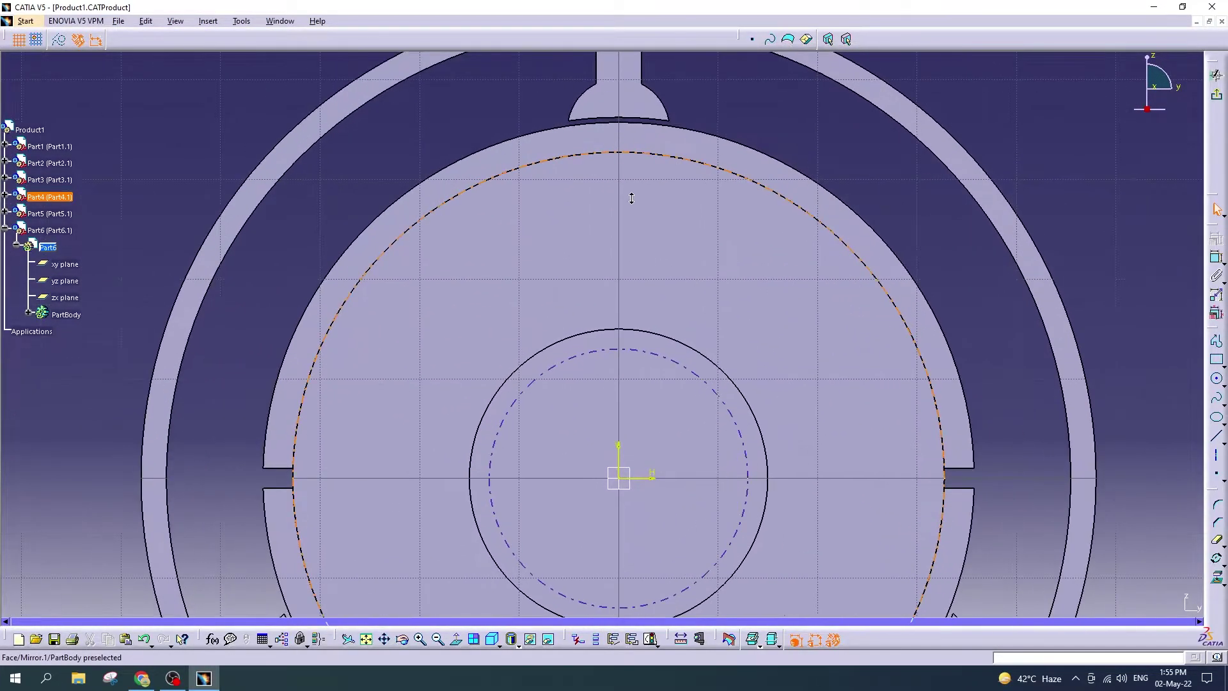
scroll(653, 318, up, 2)
mouse_move(653, 318)
middle_down()
mouse_move(664, 425)
mouse_move(687, 299)
mouse_move(686, 322)
middle_up()
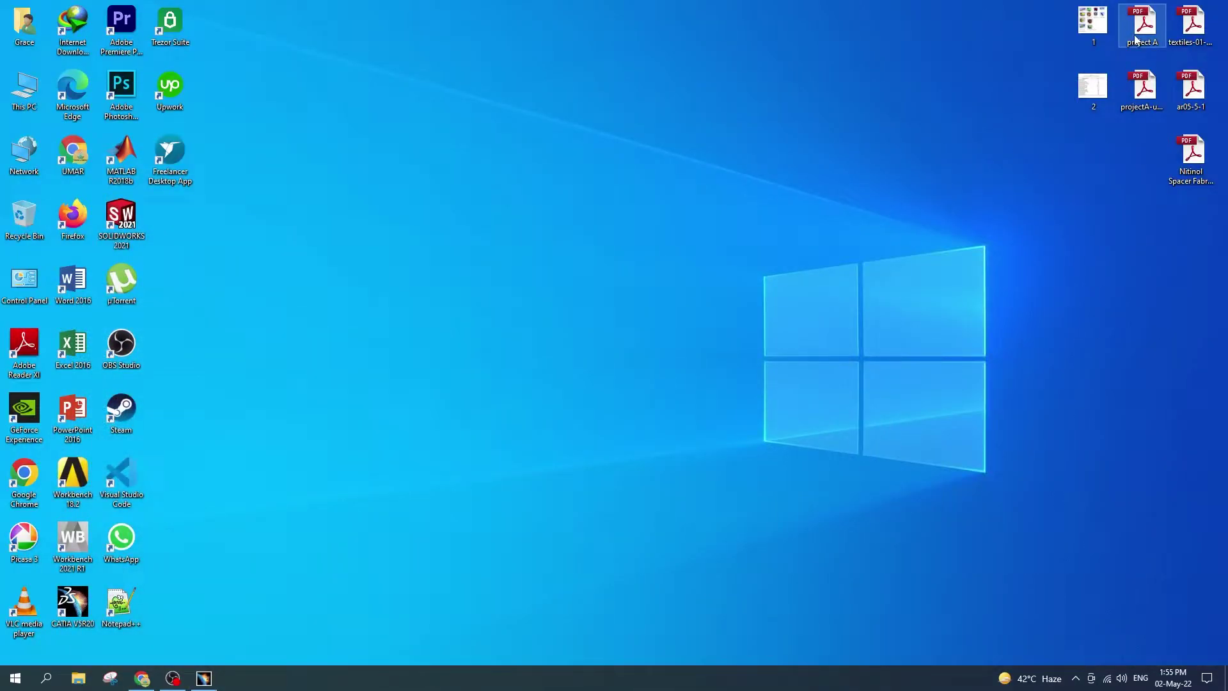
double_click(1143, 90)
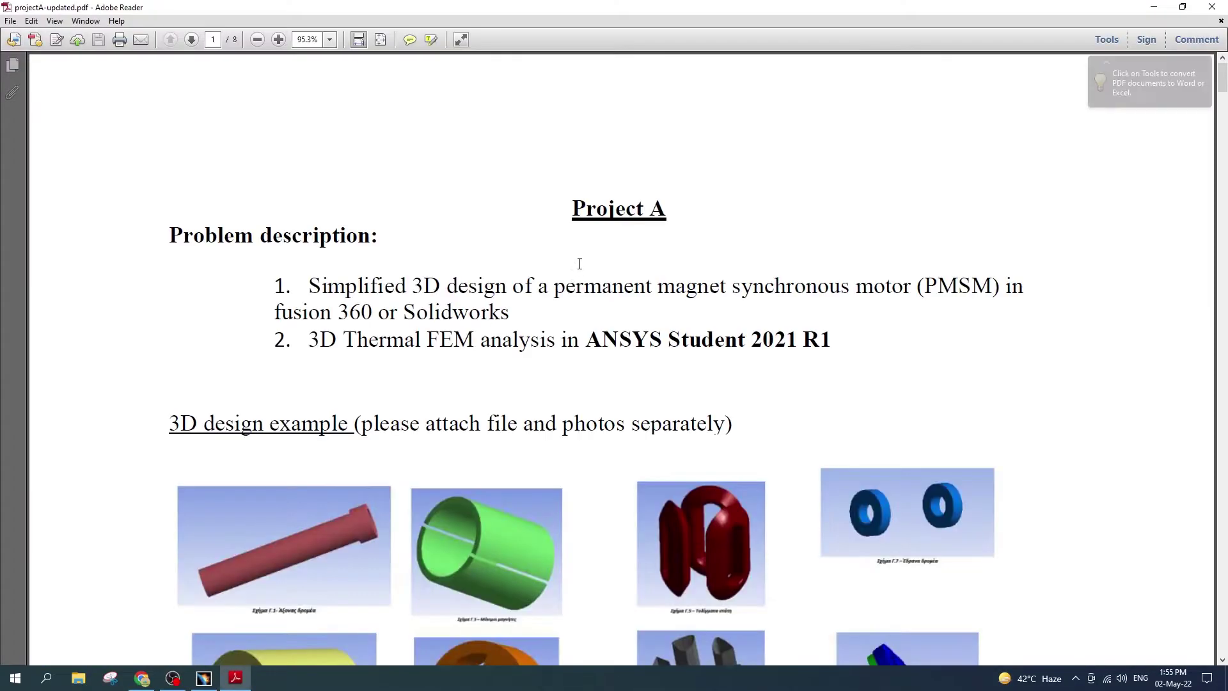
scroll(668, 483, down, 2)
scroll(669, 484, down, 1)
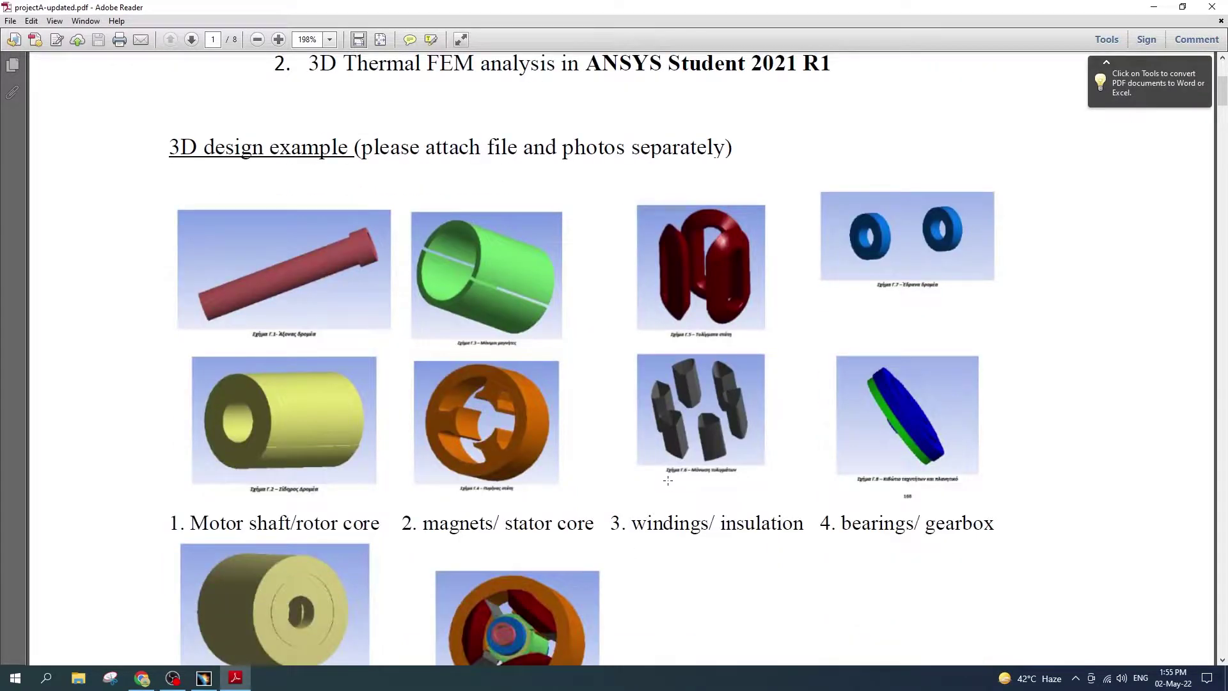
scroll(668, 481, down, 2)
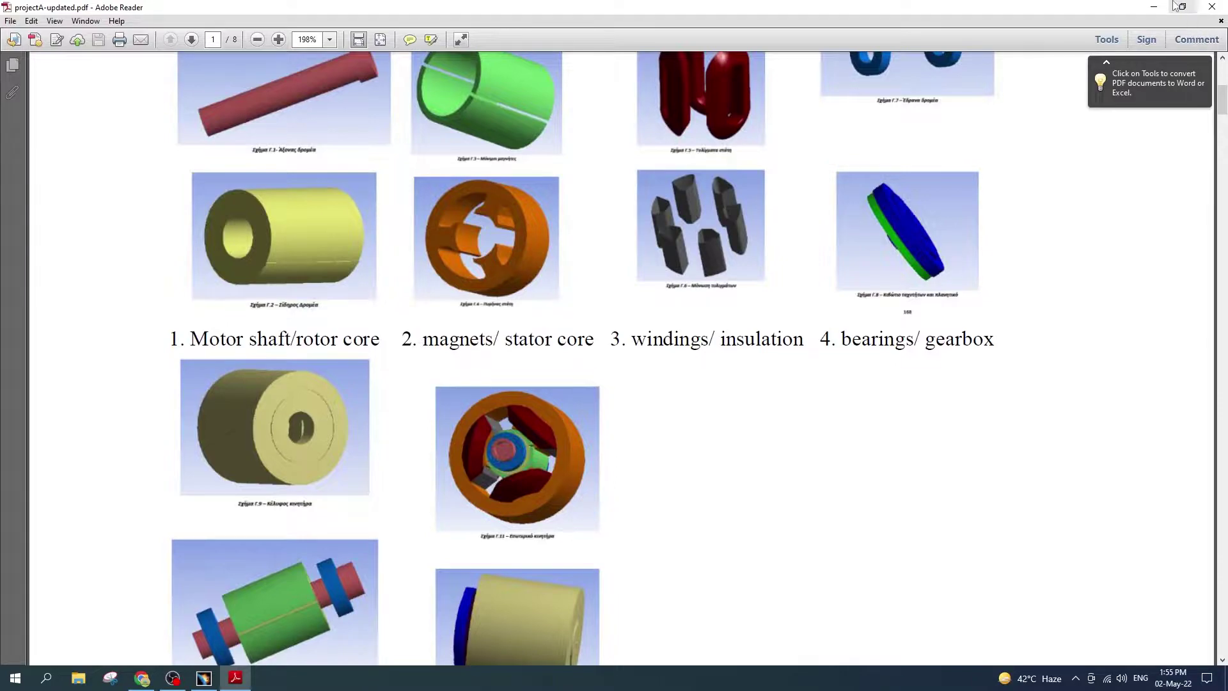
click(1212, 6)
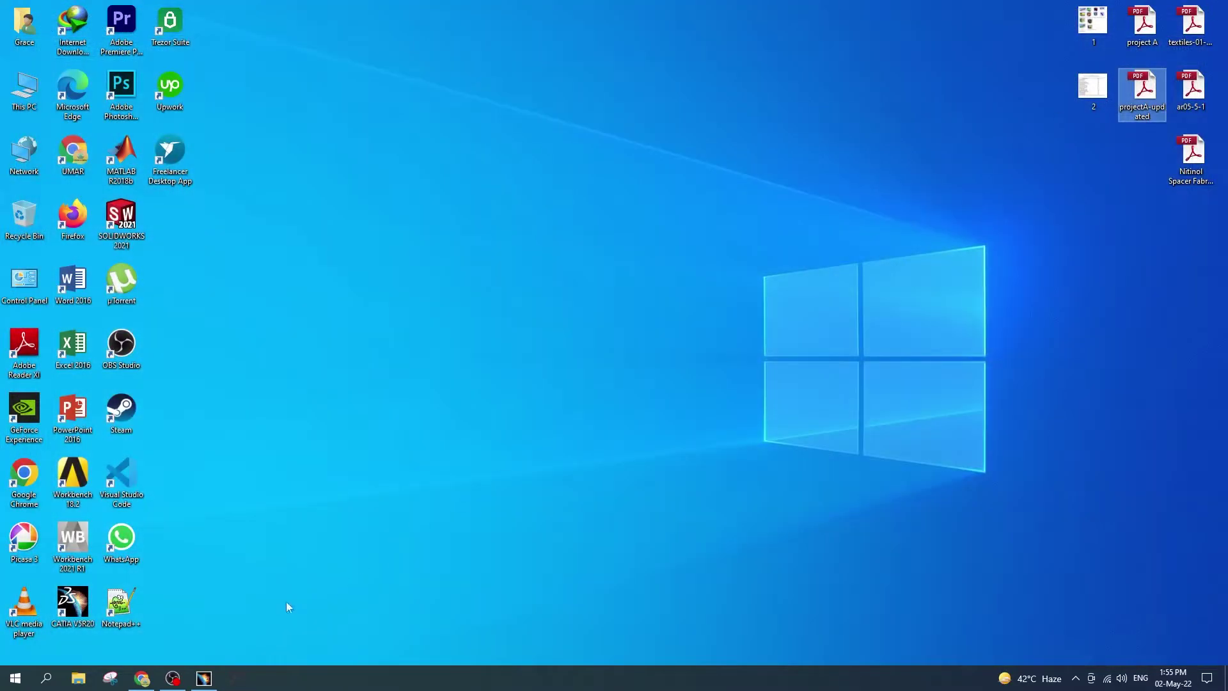
click(204, 678)
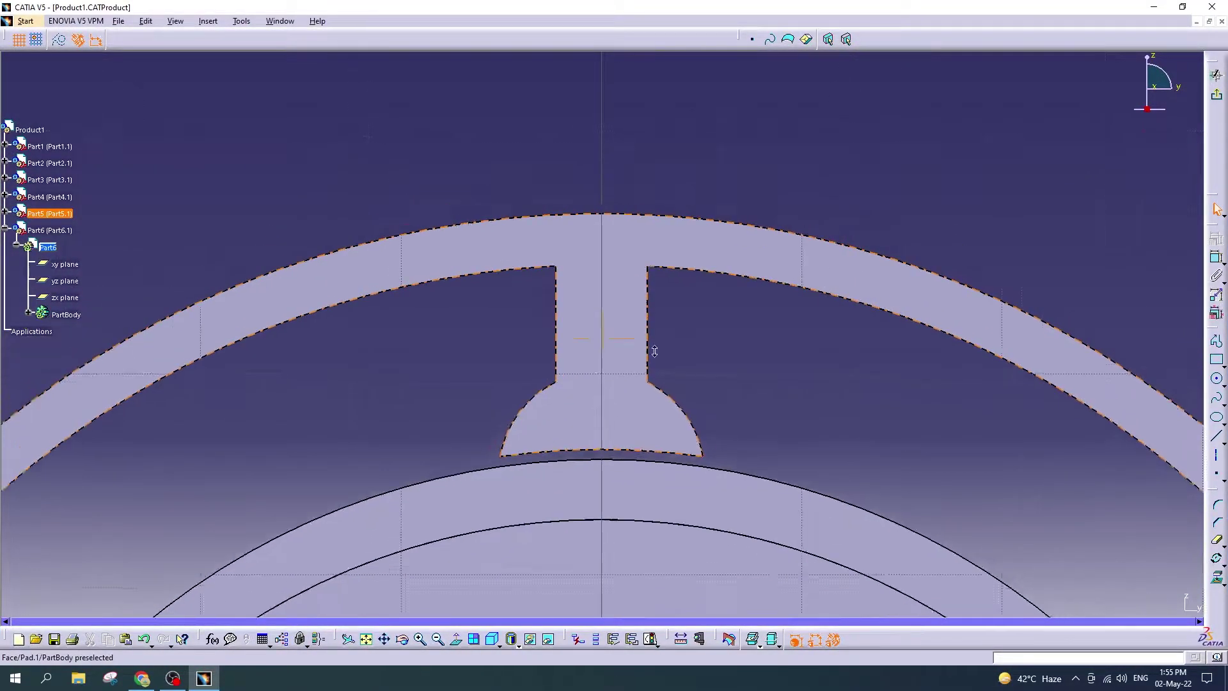
mouse_move(652, 349)
ctrl+middle_down()
mouse_move(700, 510)
mouse_move(676, 475)
mouse_move(624, 460)
mouse_move(629, 333)
mouse_move(635, 343)
ctrl+middle_up()
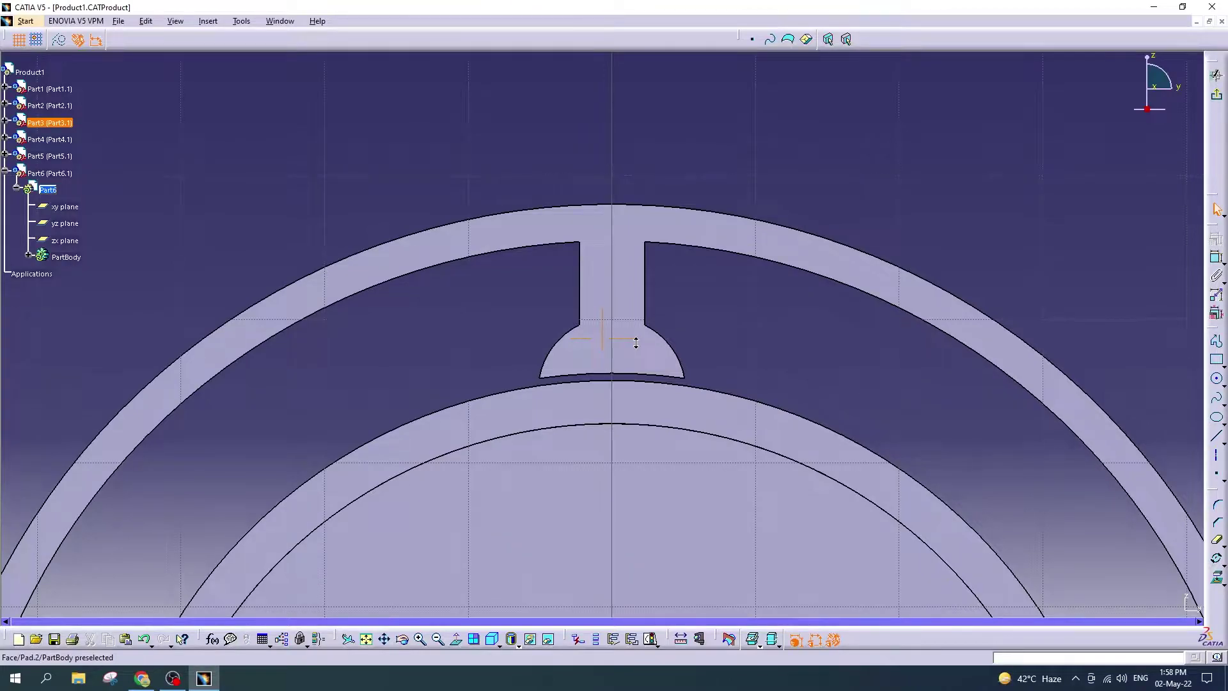
mouse_move(636, 343)
ctrl+middle_down()
mouse_move(672, 353)
mouse_move(669, 504)
ctrl+middle_up()
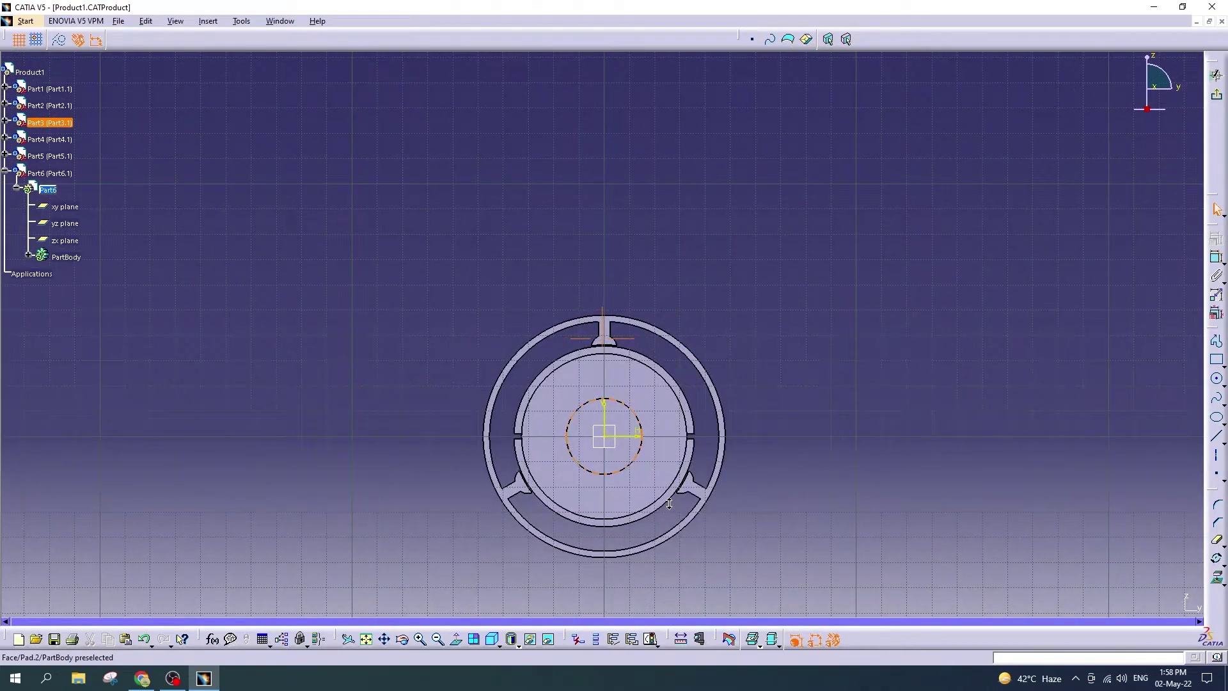
click(203, 679)
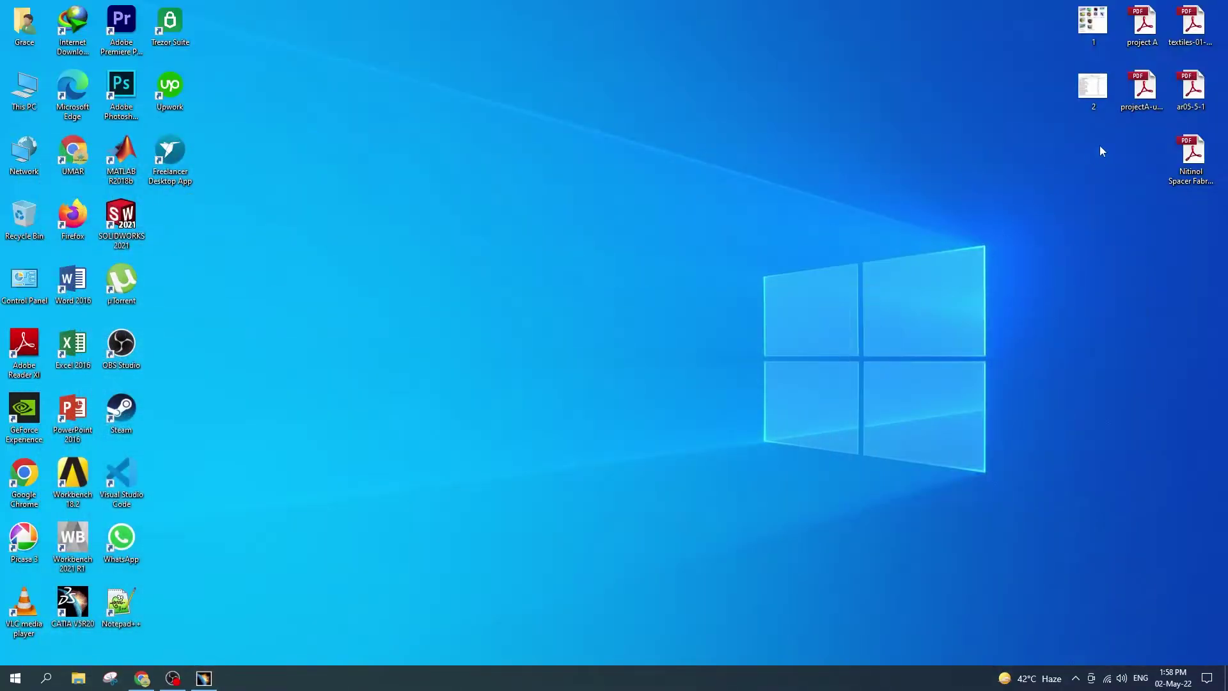
double_click(1145, 96)
double_click(1111, 96)
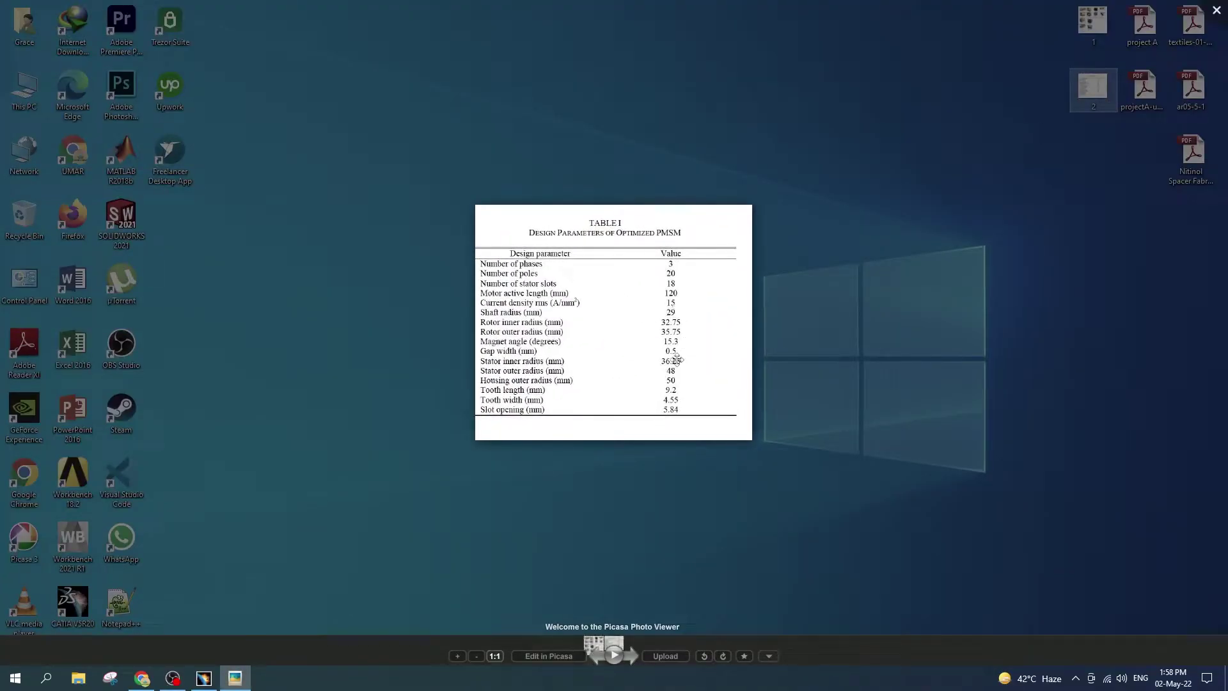
click(373, 574)
Step: Draw a vertical construction line through the centre of the top stator tooth
click(204, 678)
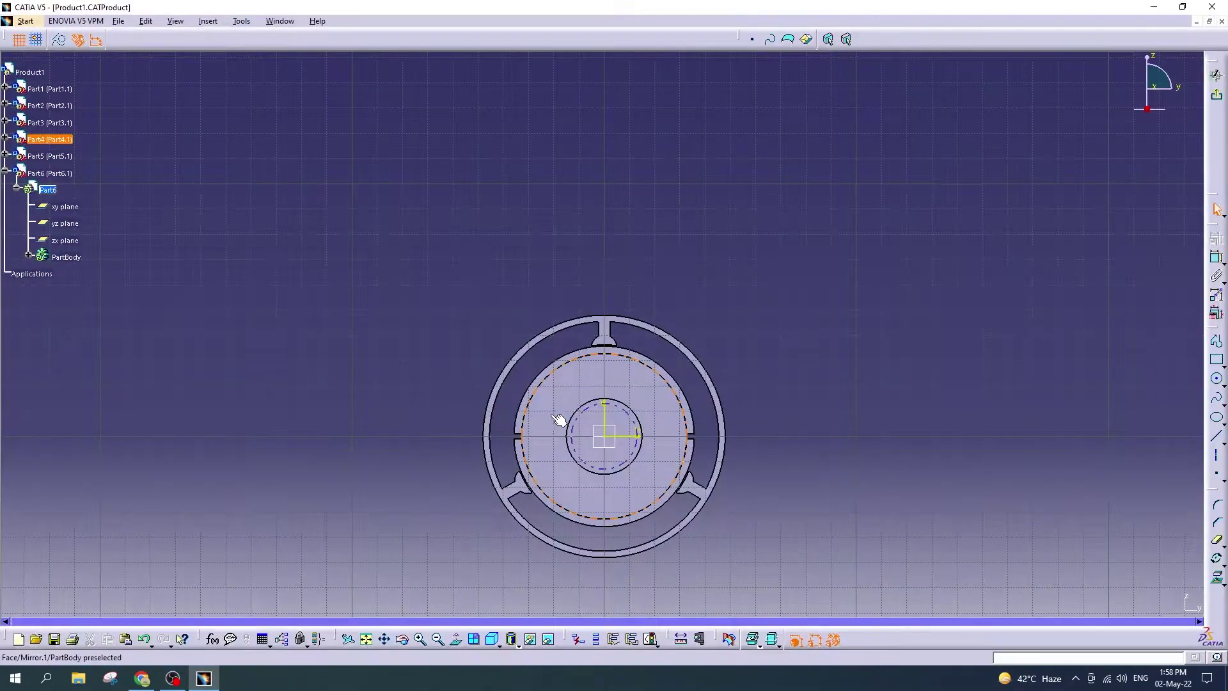
ctrl+middle_drag(584, 389, 659, 214)
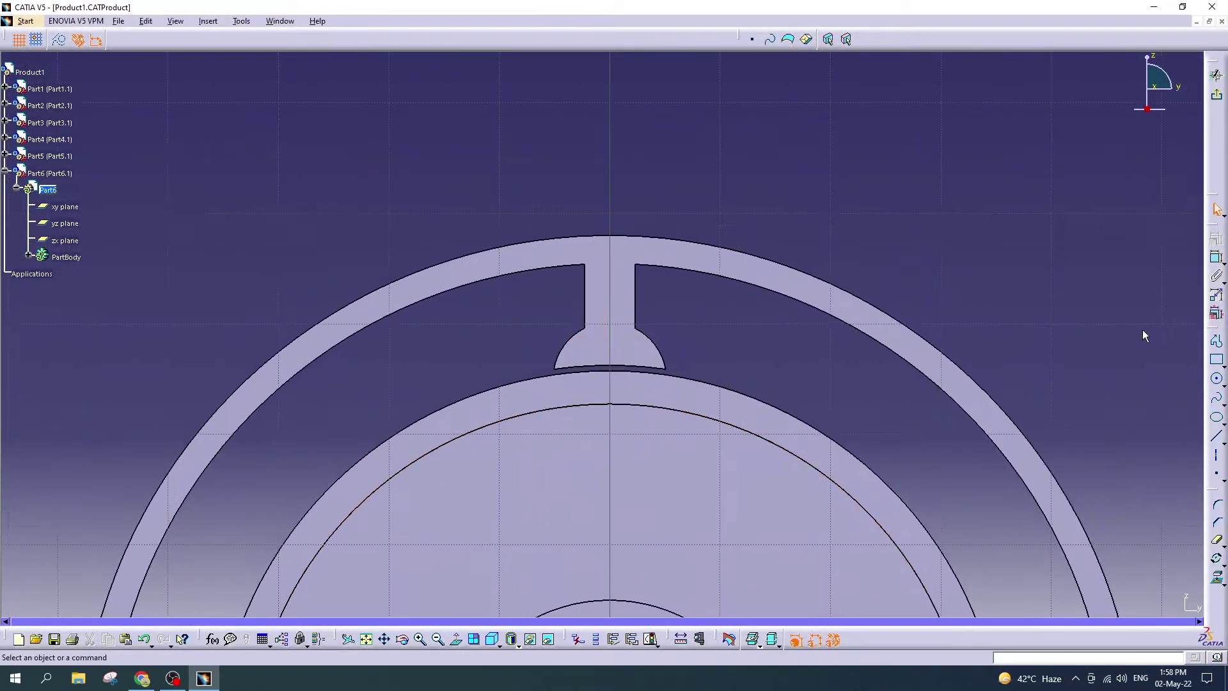
click(1217, 361)
click(610, 200)
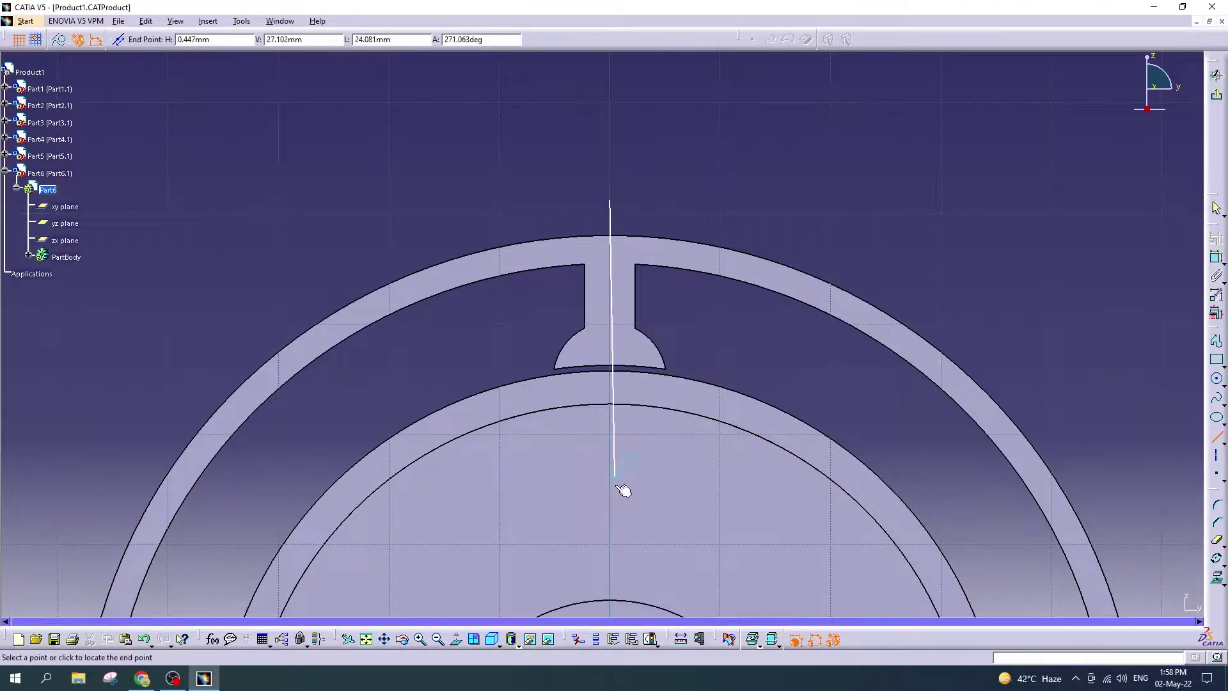
click(610, 534)
click(60, 40)
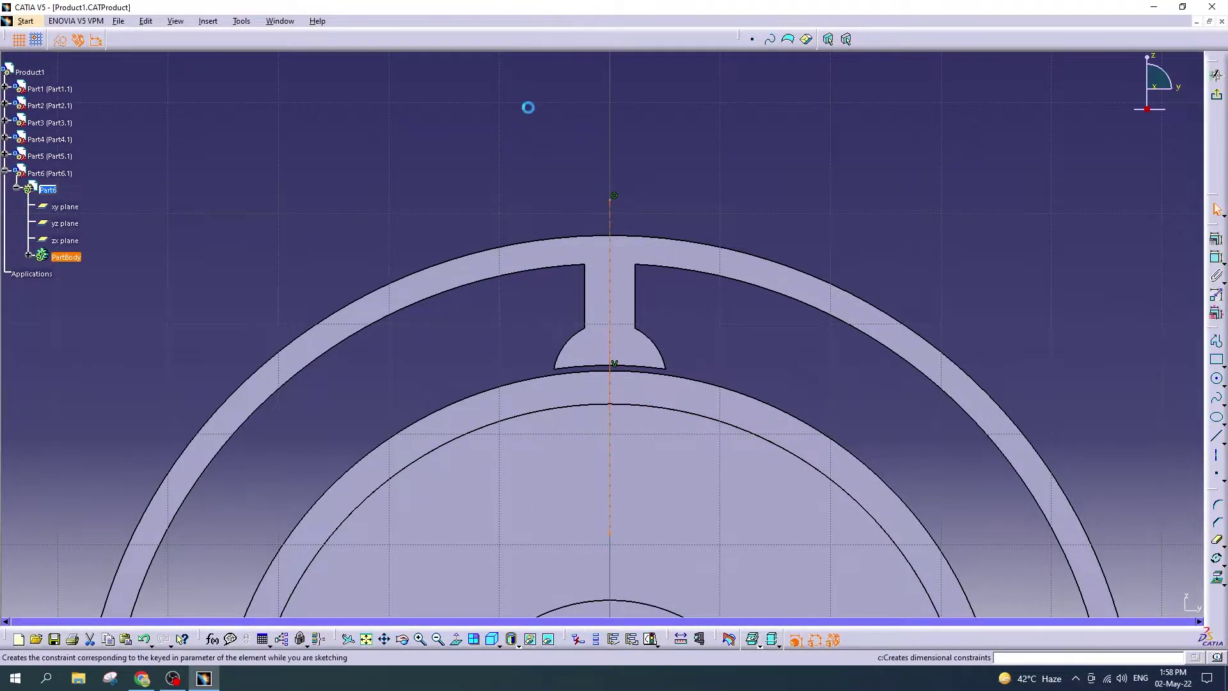
Step: Try and cancel a rectangle twice, then open the 1.JPG motor parts reference image
click(1217, 361)
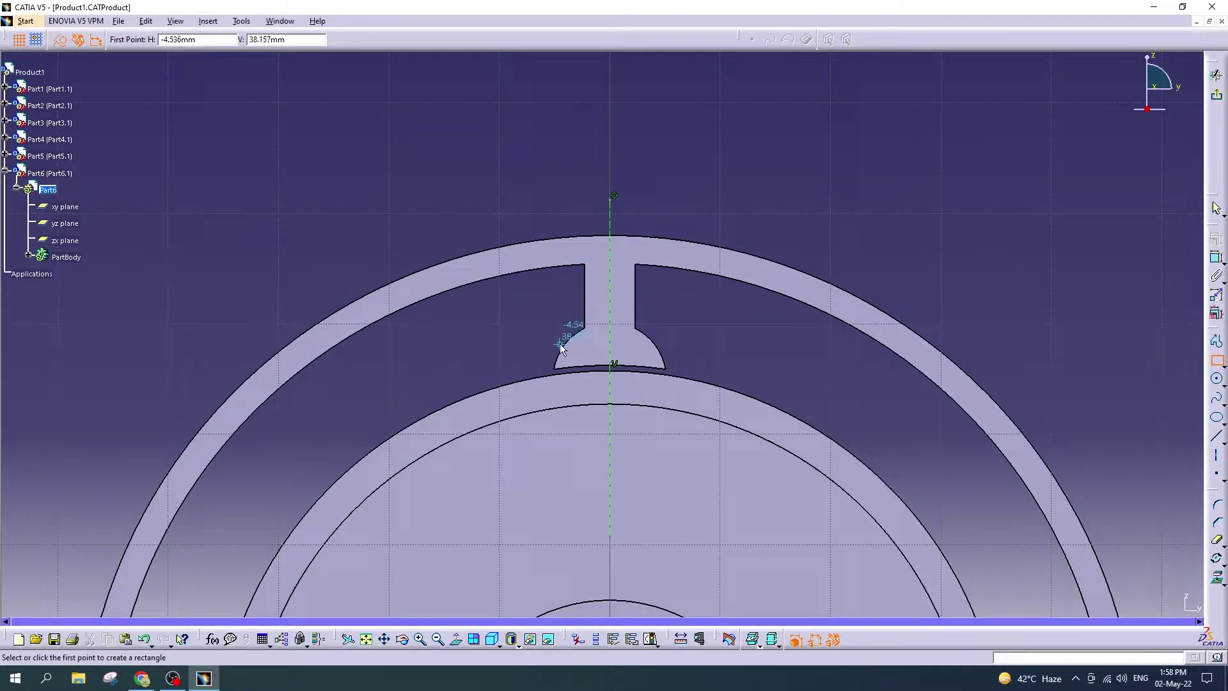
click(413, 305)
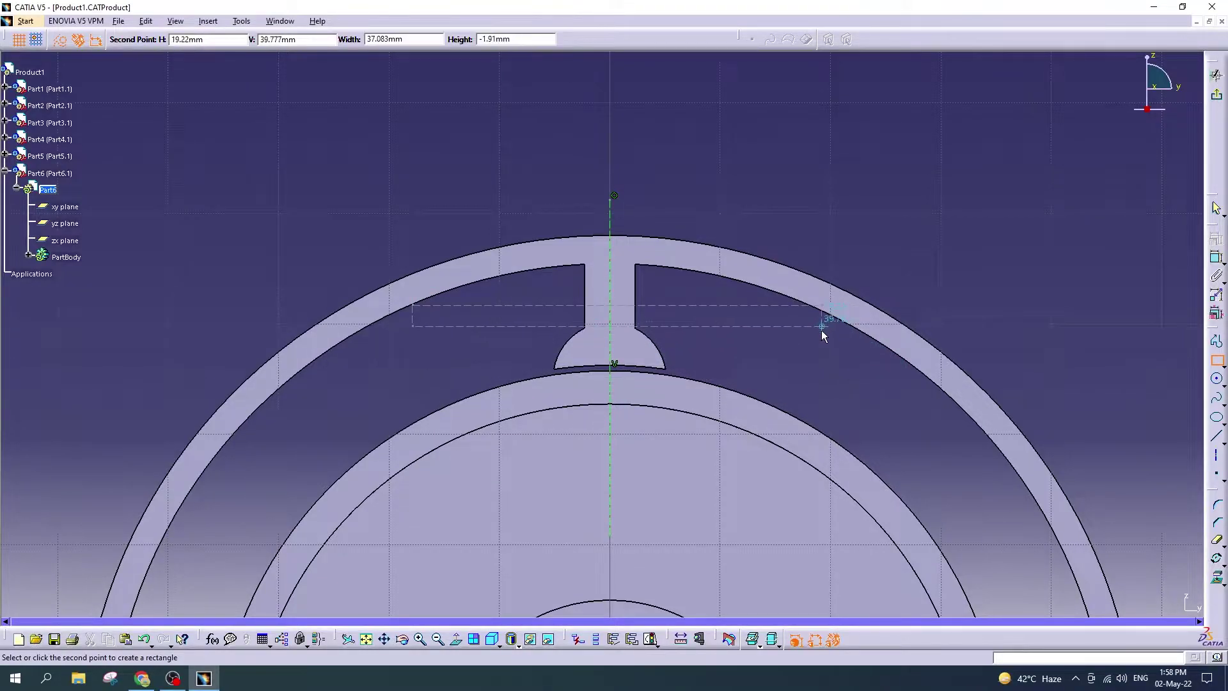
key(Escape)
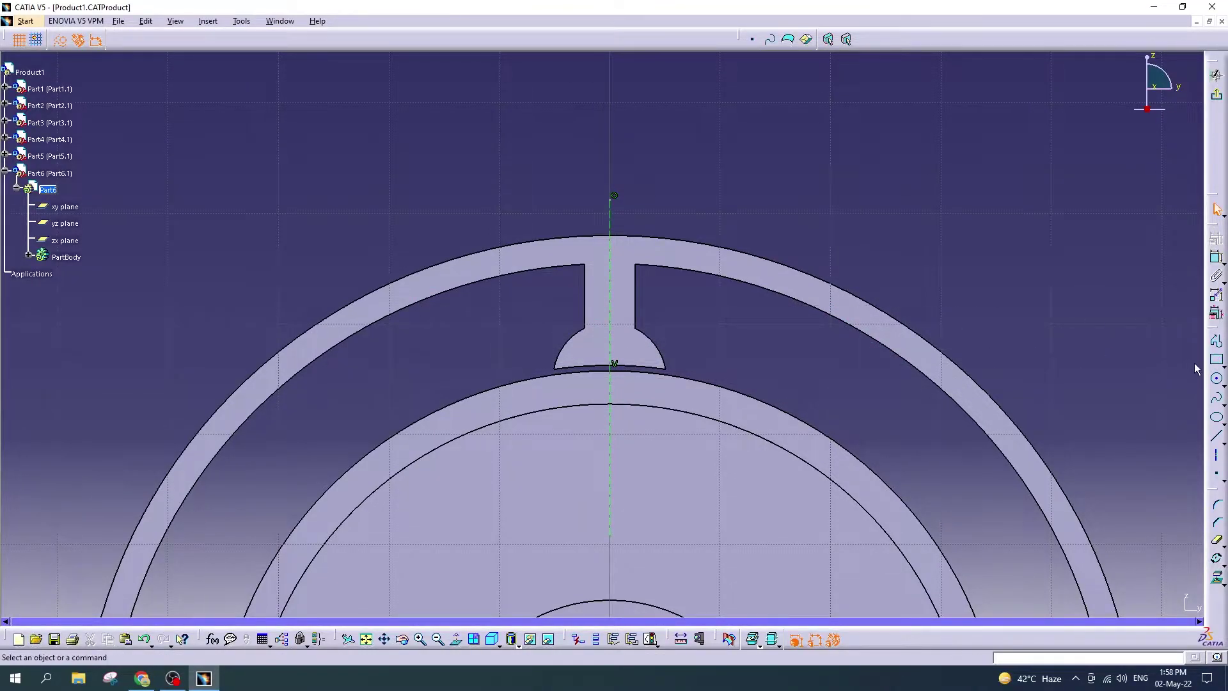
click(1217, 359)
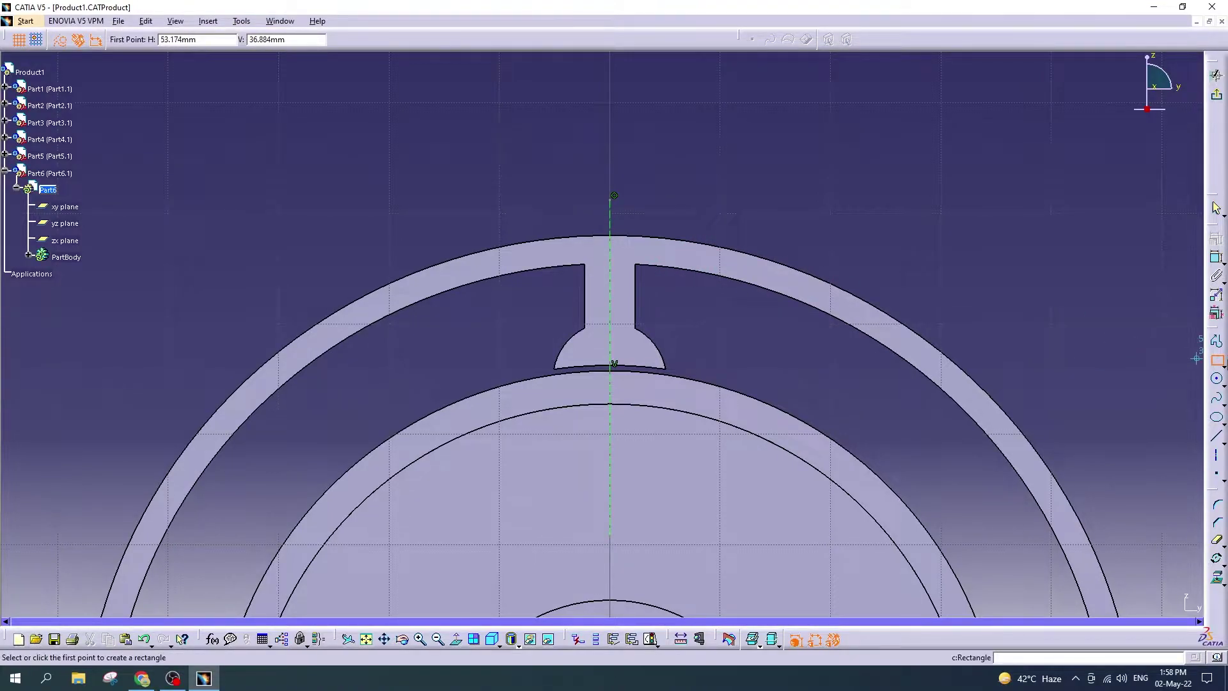
key(Escape)
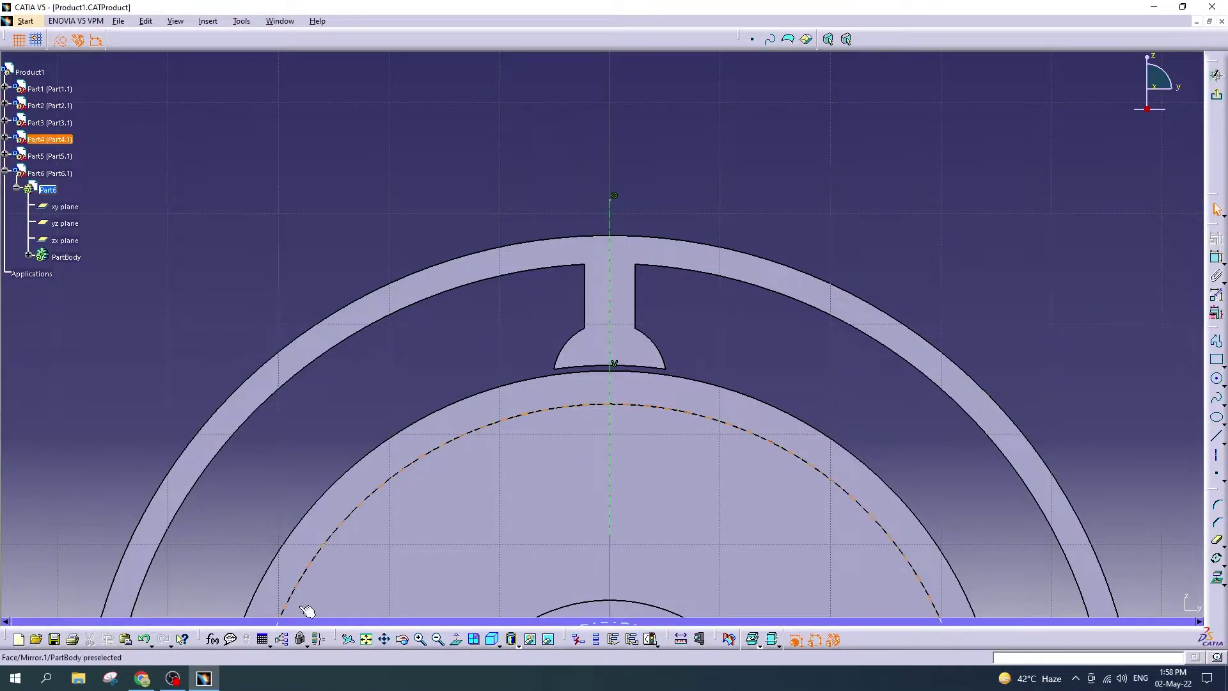
click(1155, 7)
double_click(1098, 33)
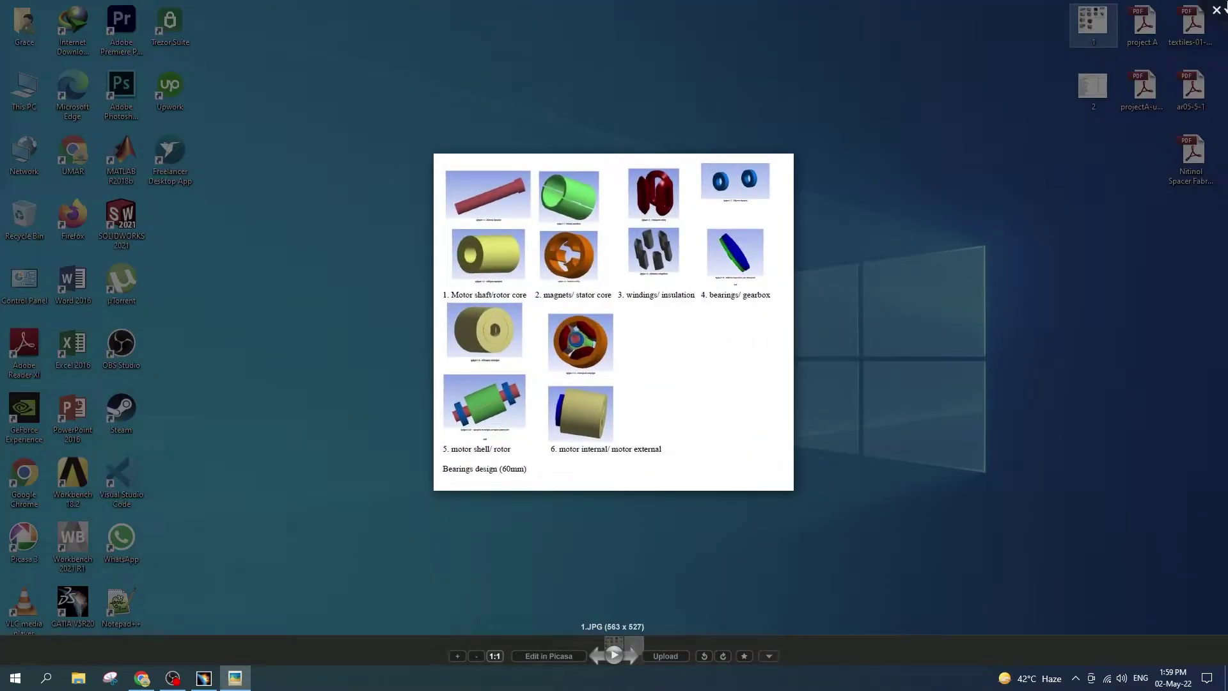
Step: Close image 1, view the PMSM design-parameter table, then return to the CATIA sketch
click(927, 236)
double_click(1082, 99)
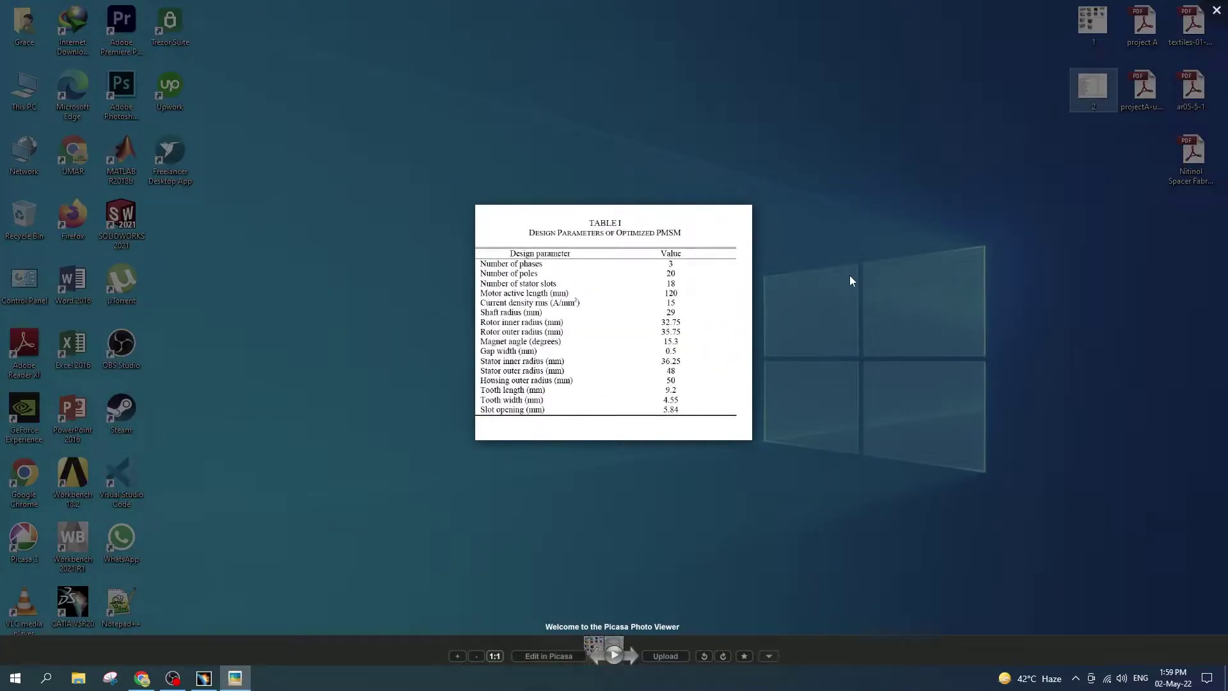
click(272, 598)
click(203, 678)
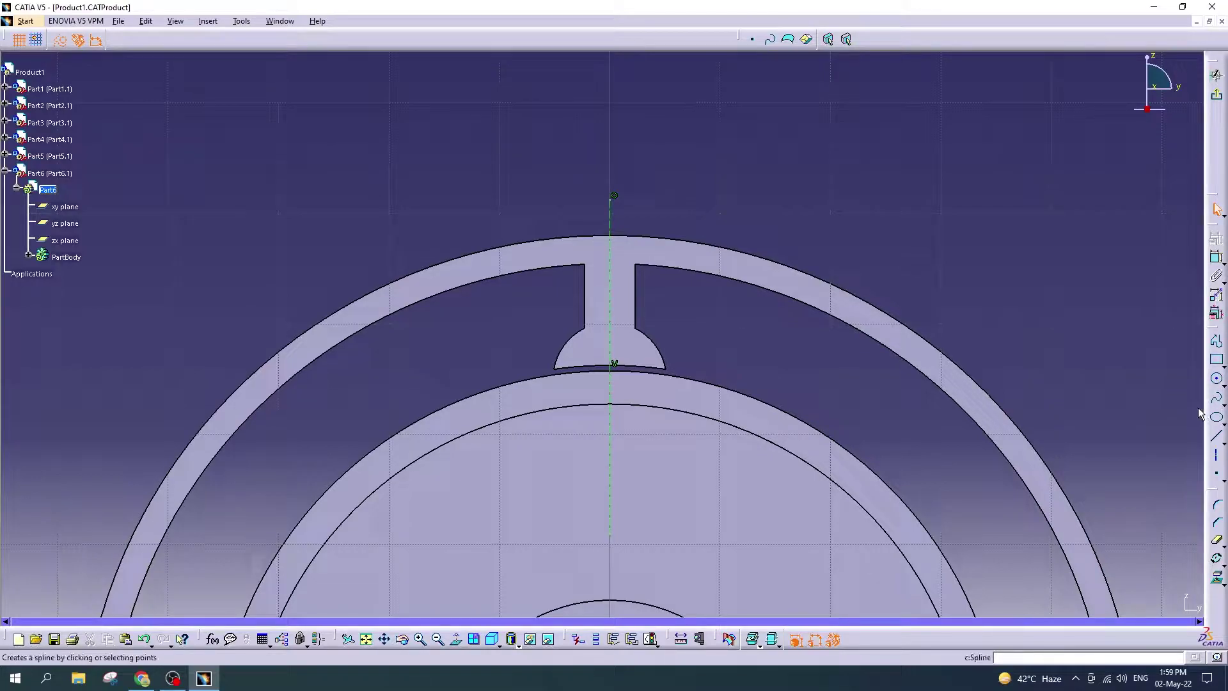
Step: Draw a rectangle from the top of the tooth on the centre axis down to near the tooth base
click(1216, 366)
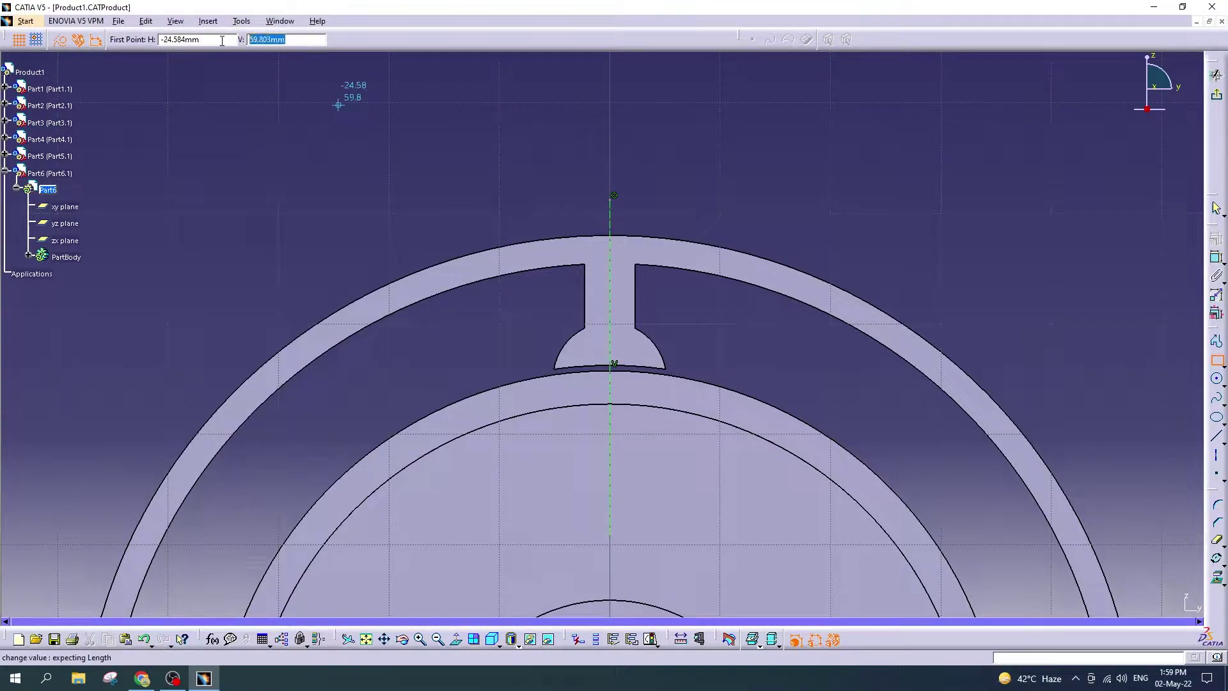
click(618, 283)
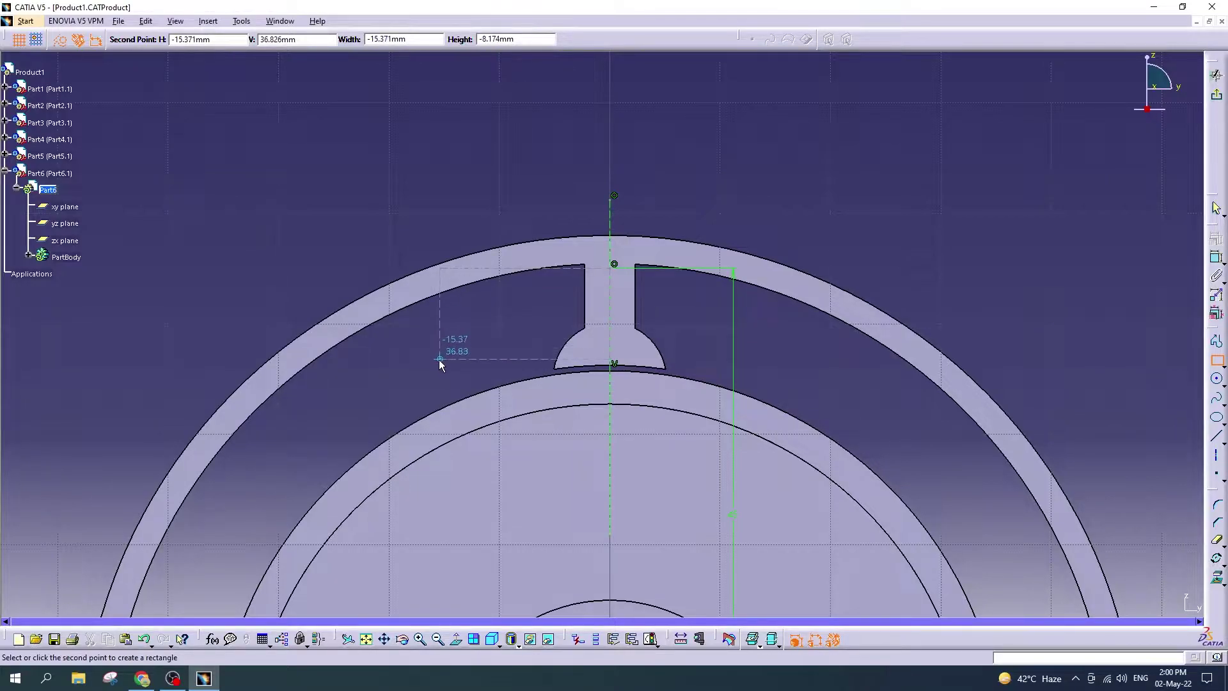
click(439, 360)
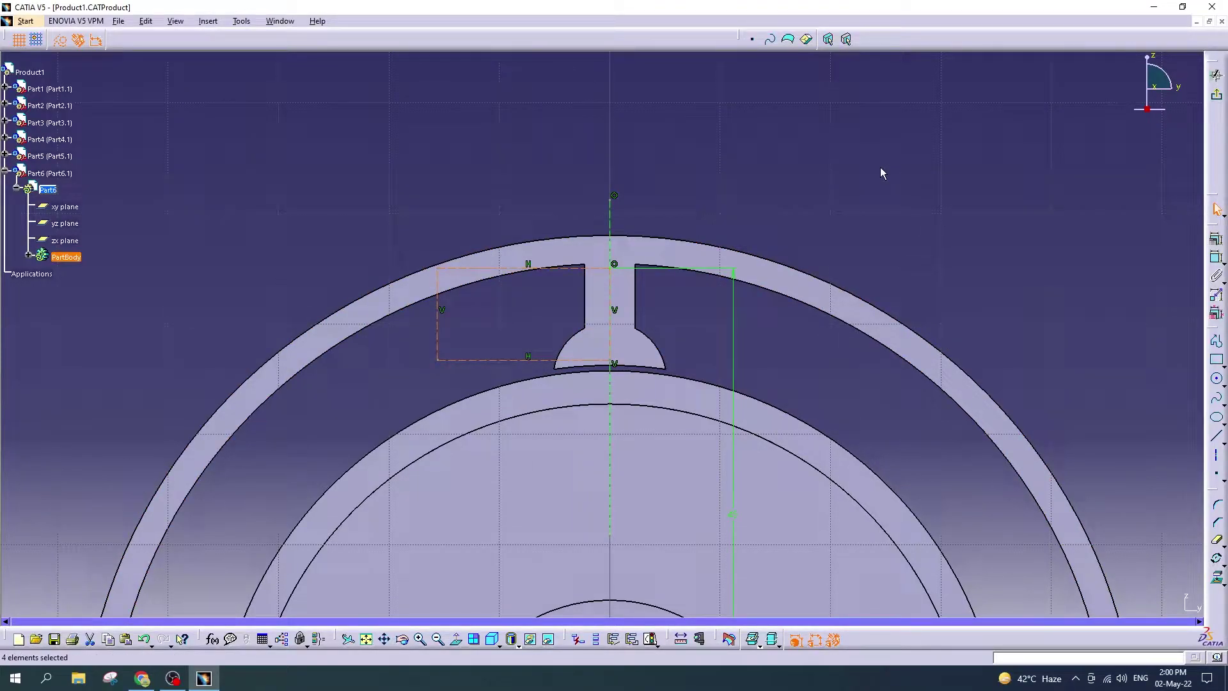
click(452, 310)
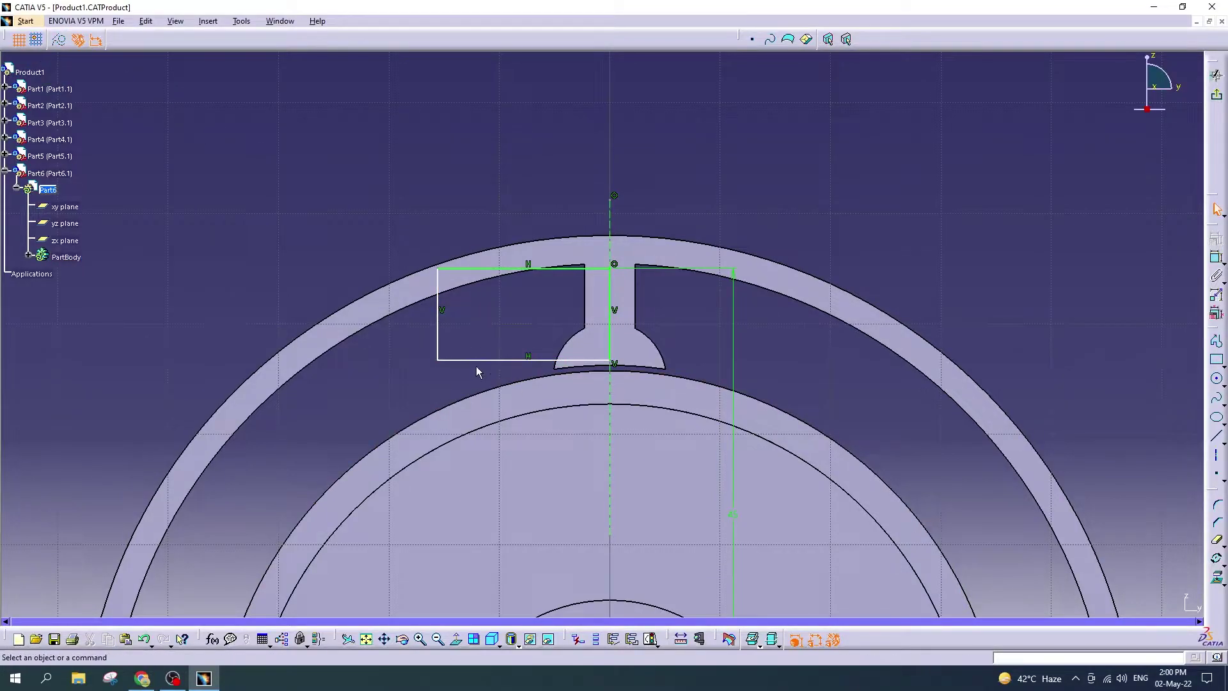
Step: Keep the rectangle's axis side at 8 mm and add a short 4 mm vertical line in the slot
click(1215, 436)
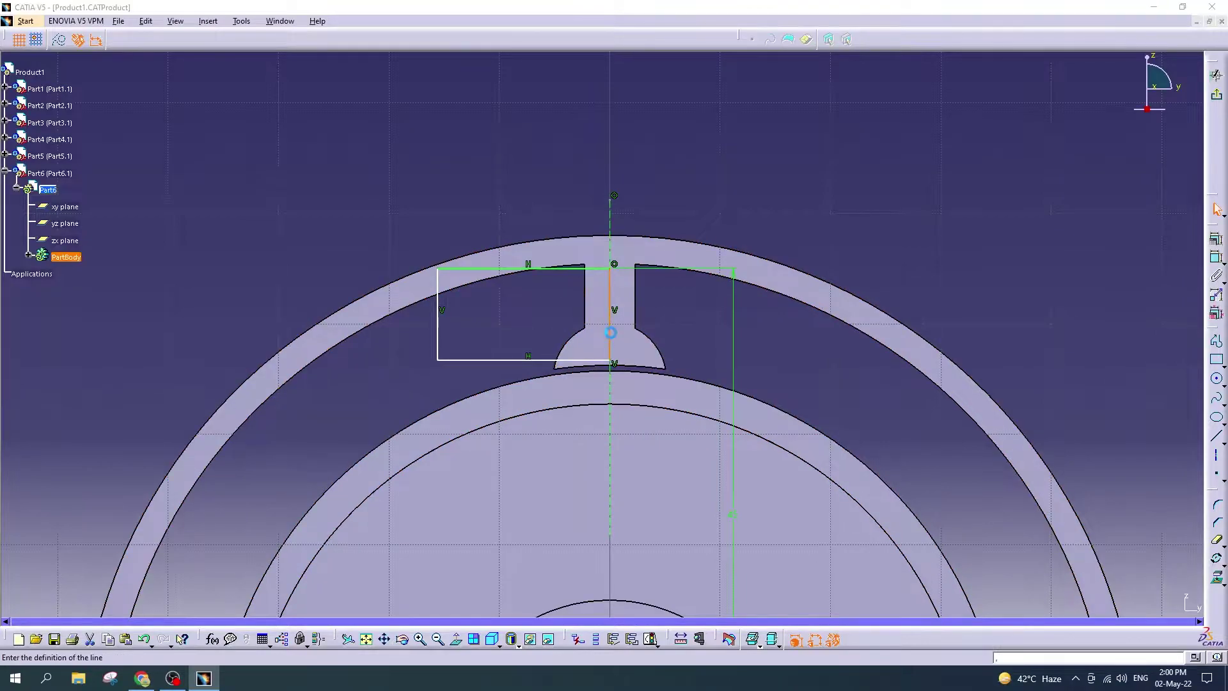
double_click(611, 333)
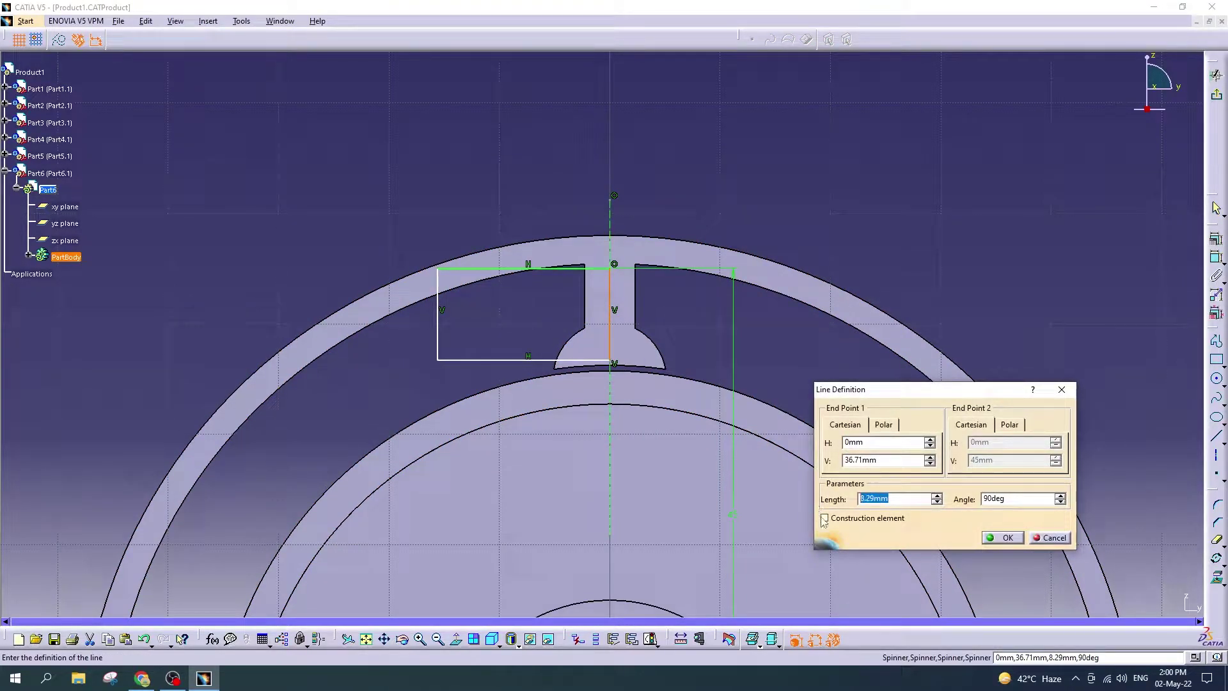
text(8)
key(Return)
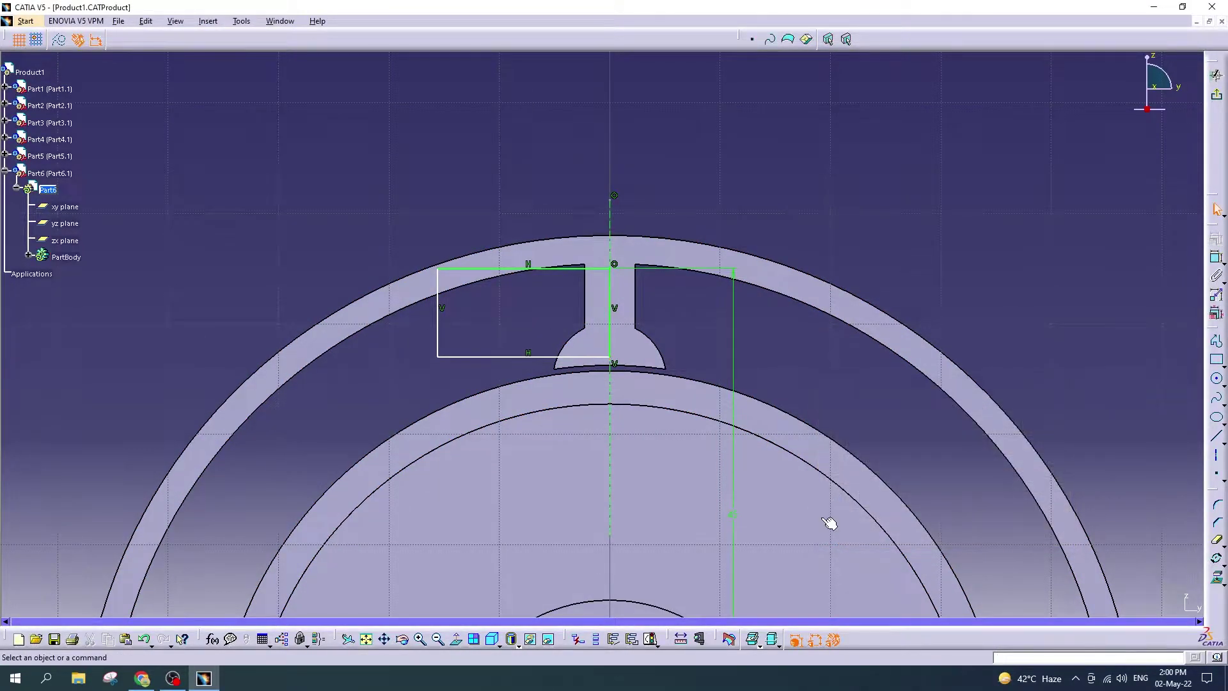
click(1215, 437)
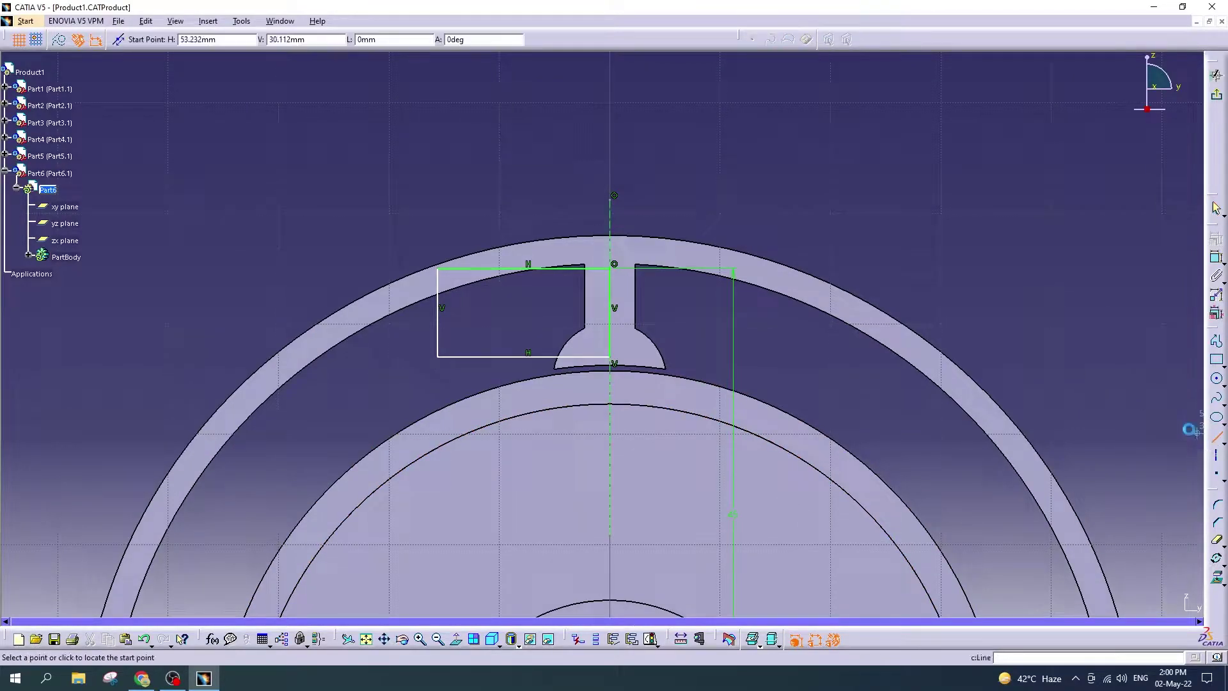
click(544, 268)
click(544, 328)
double_click(551, 314)
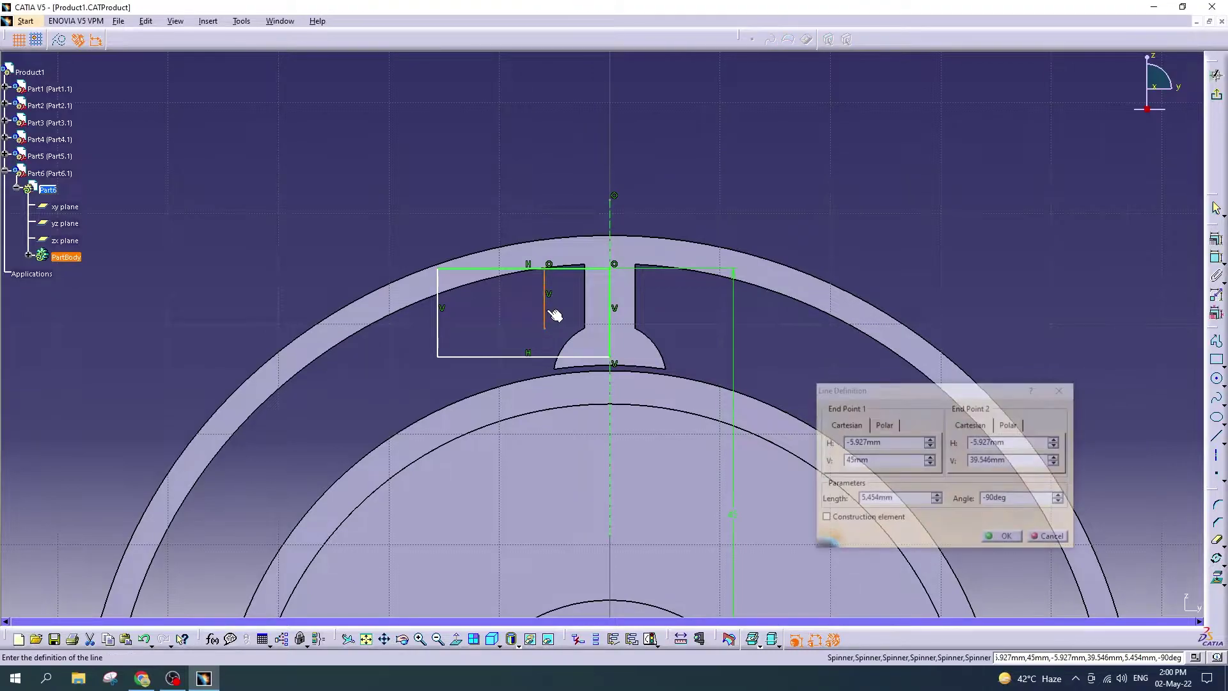
text(4)
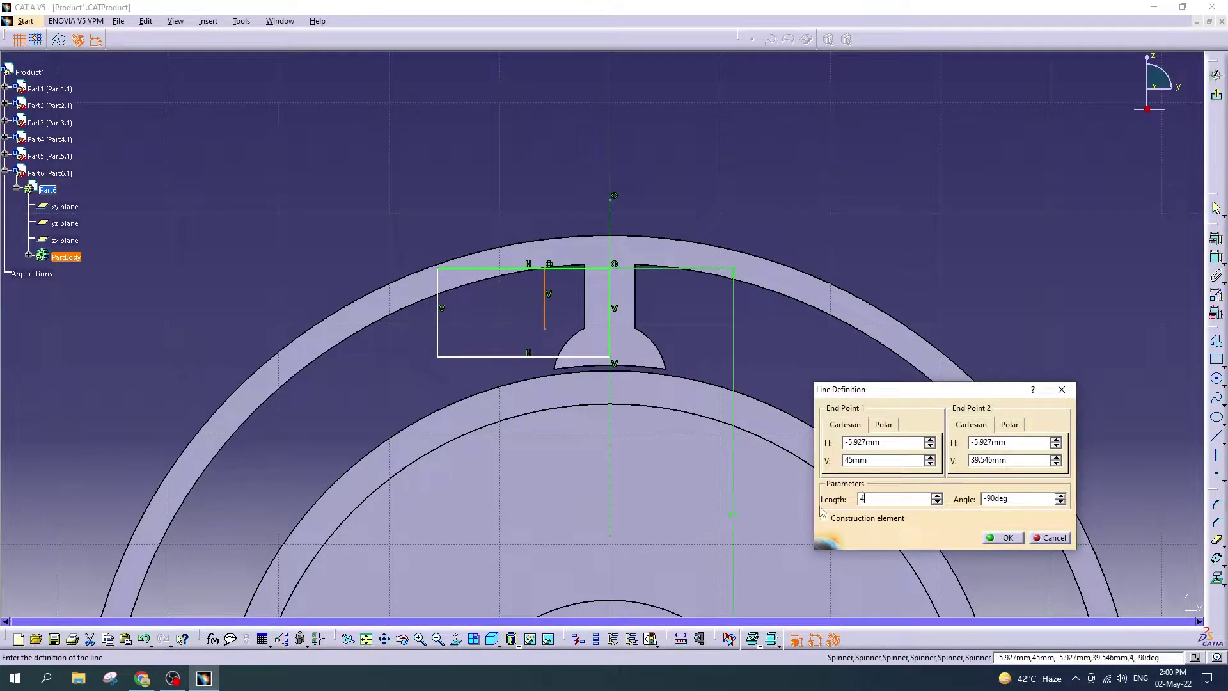
key(Return)
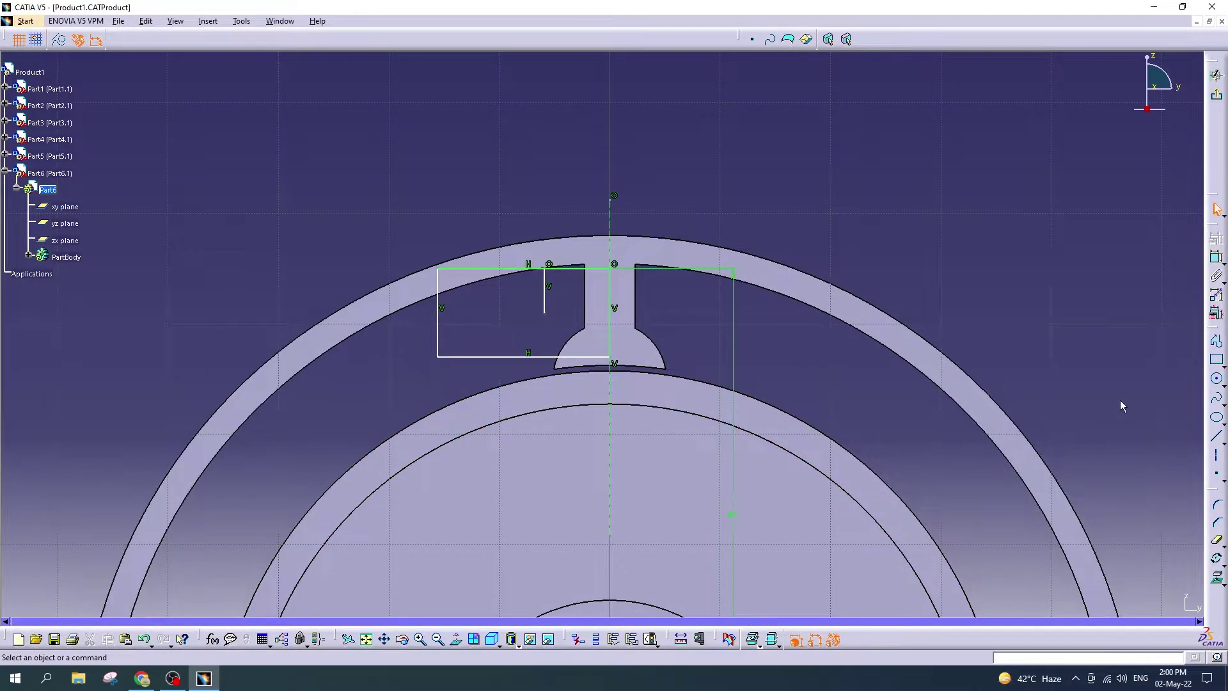
Step: Try to set the bottom edge to 15 mm, then delete the blocking parallelism constraint
double_click(528, 356)
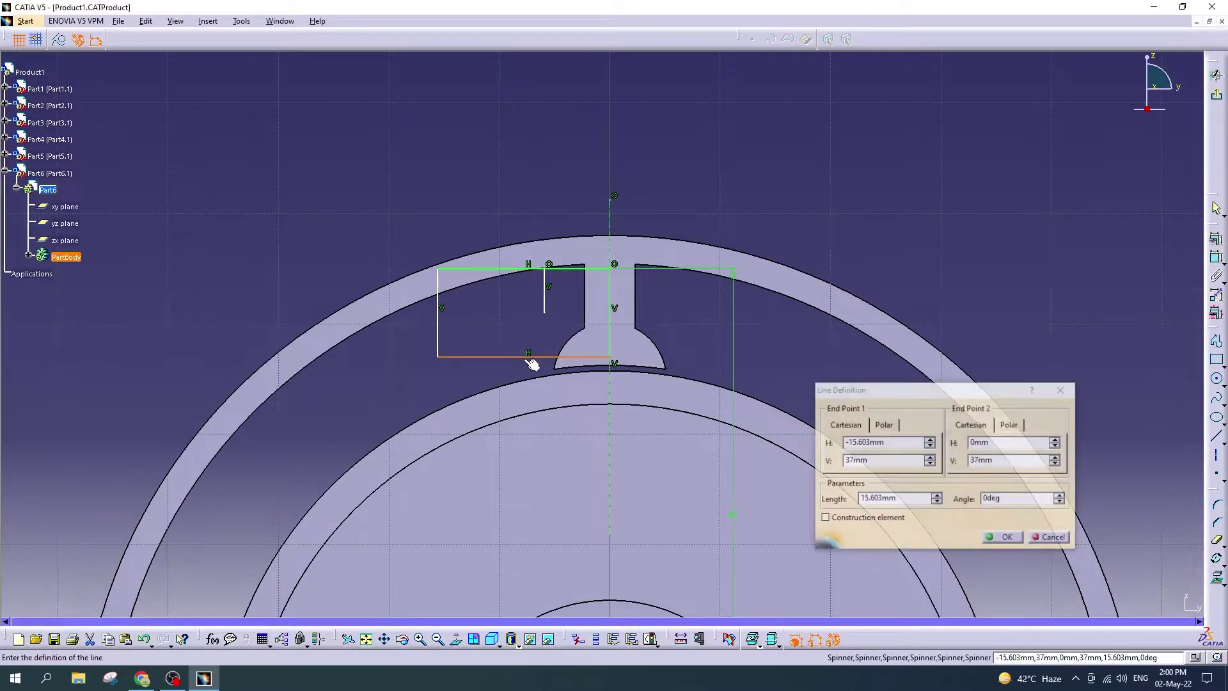
text(15)
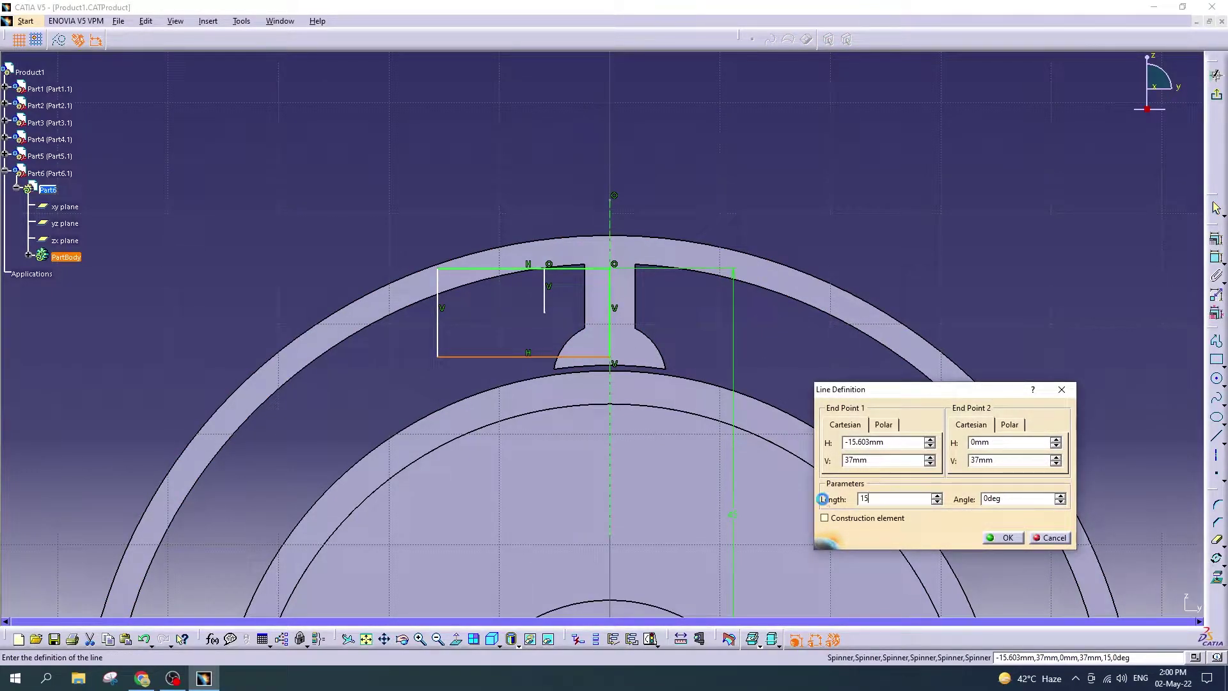
key(Return)
click(692, 368)
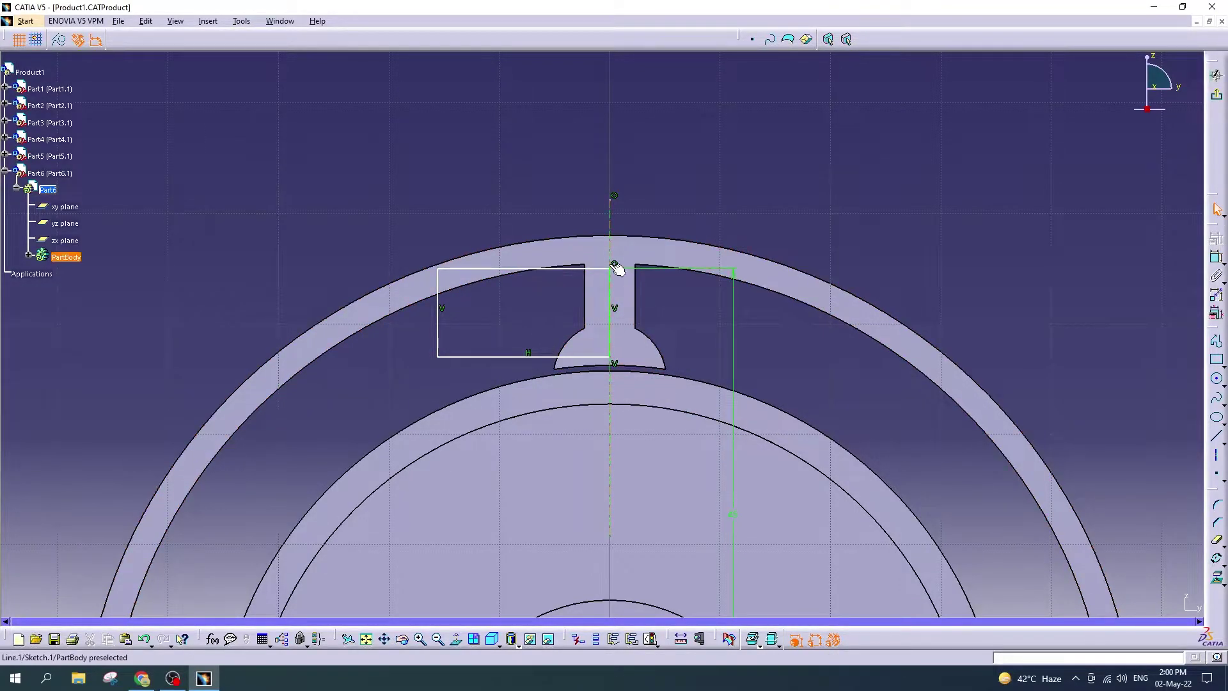
double_click(515, 356)
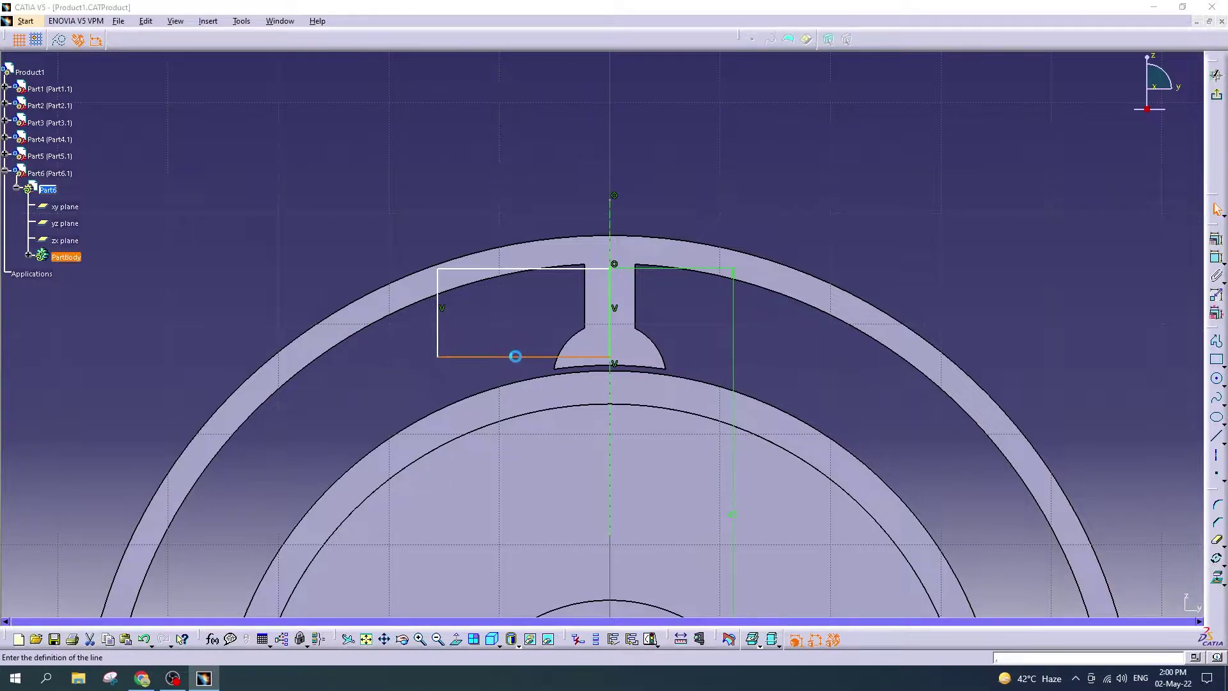
double_click(889, 498)
text(15)
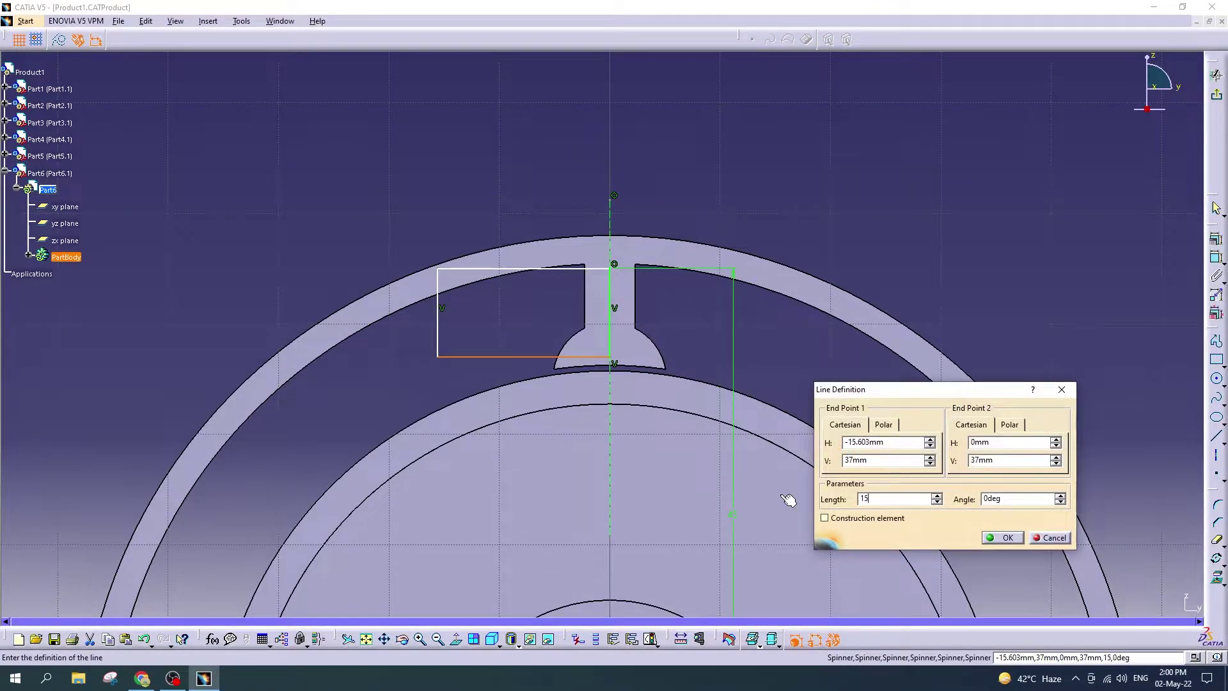
key(Return)
click(706, 374)
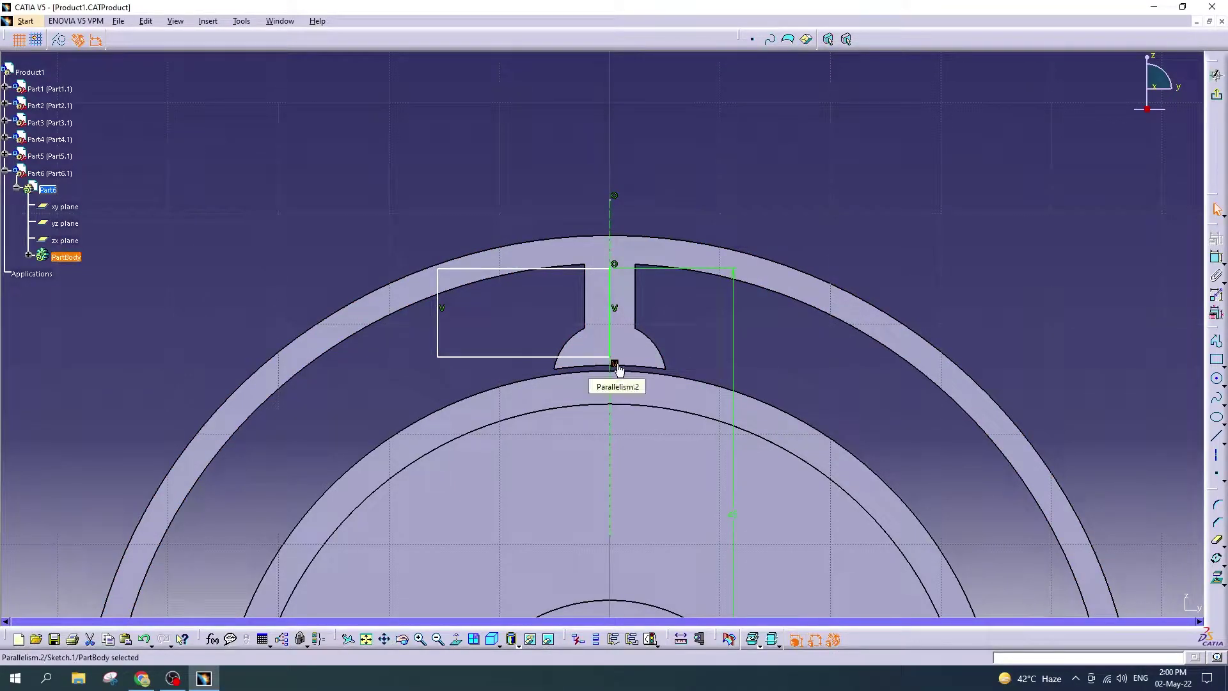
key(Delete)
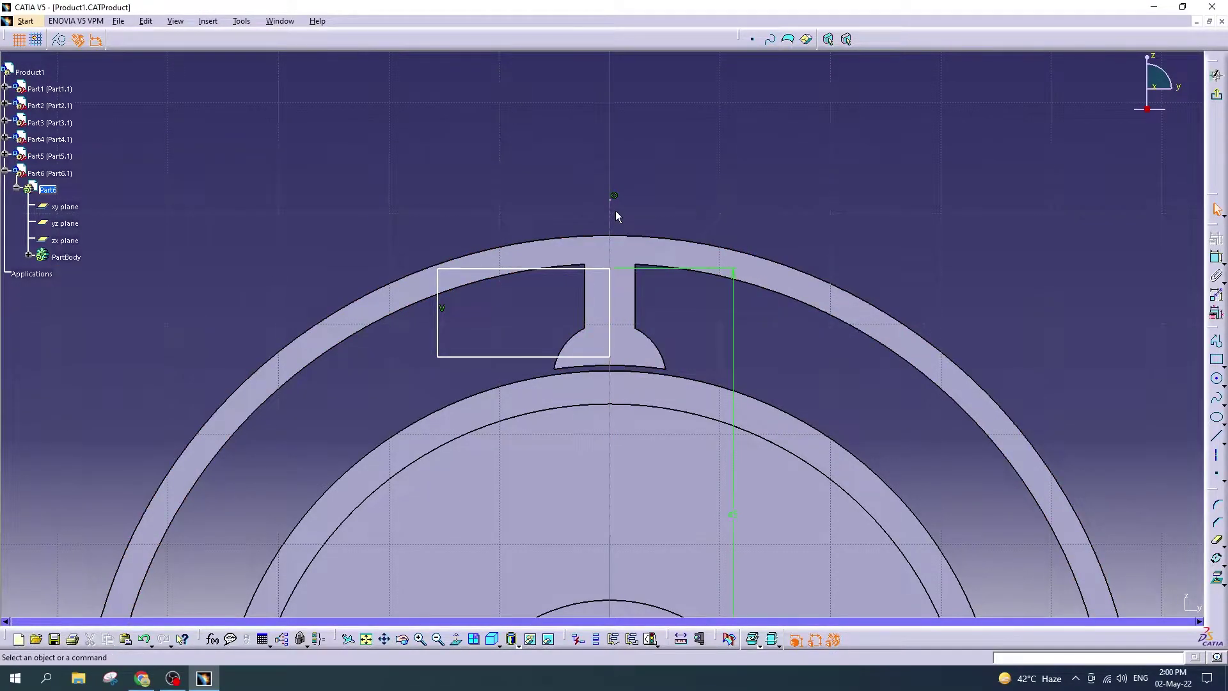
Step: Set the bottom edge to 15 mm and fix the right edge onto the vertical axis
click(441, 310)
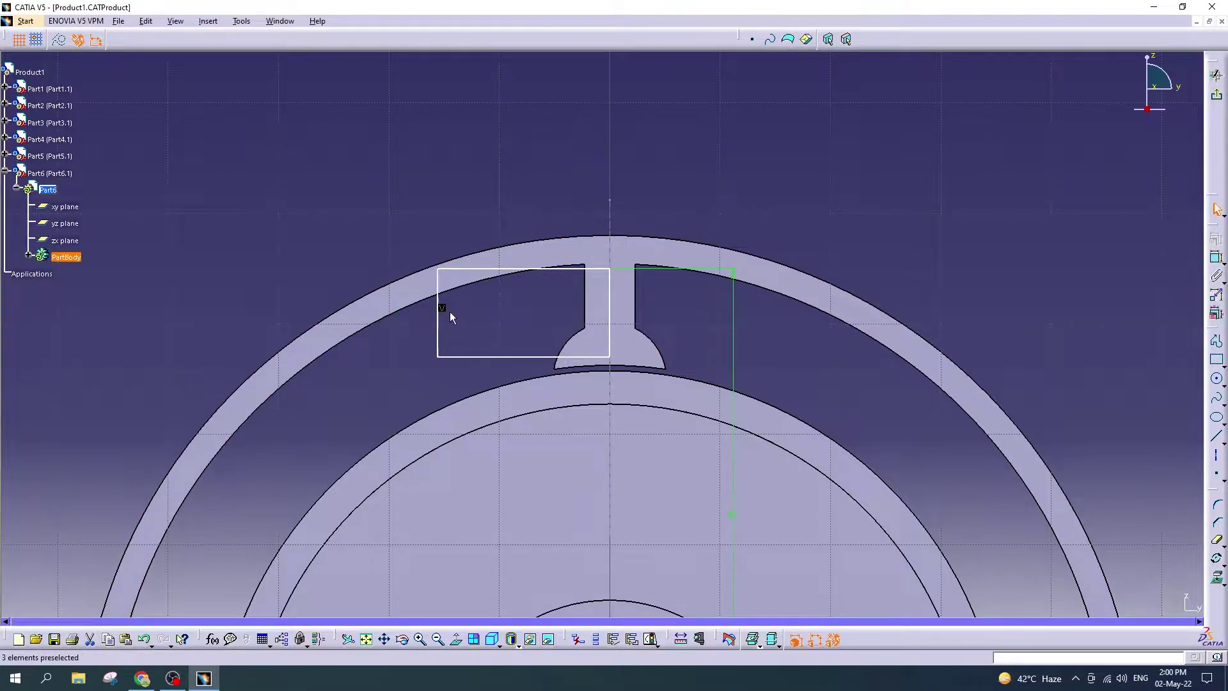
double_click(482, 356)
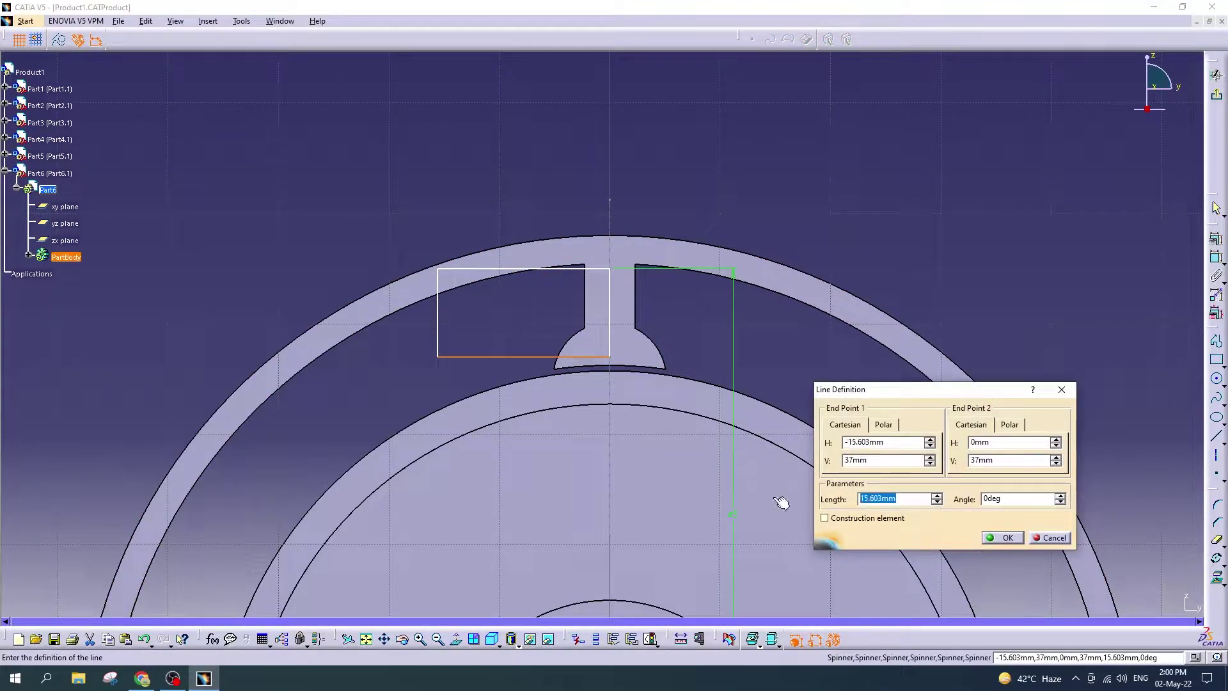
text(15)
key(Return)
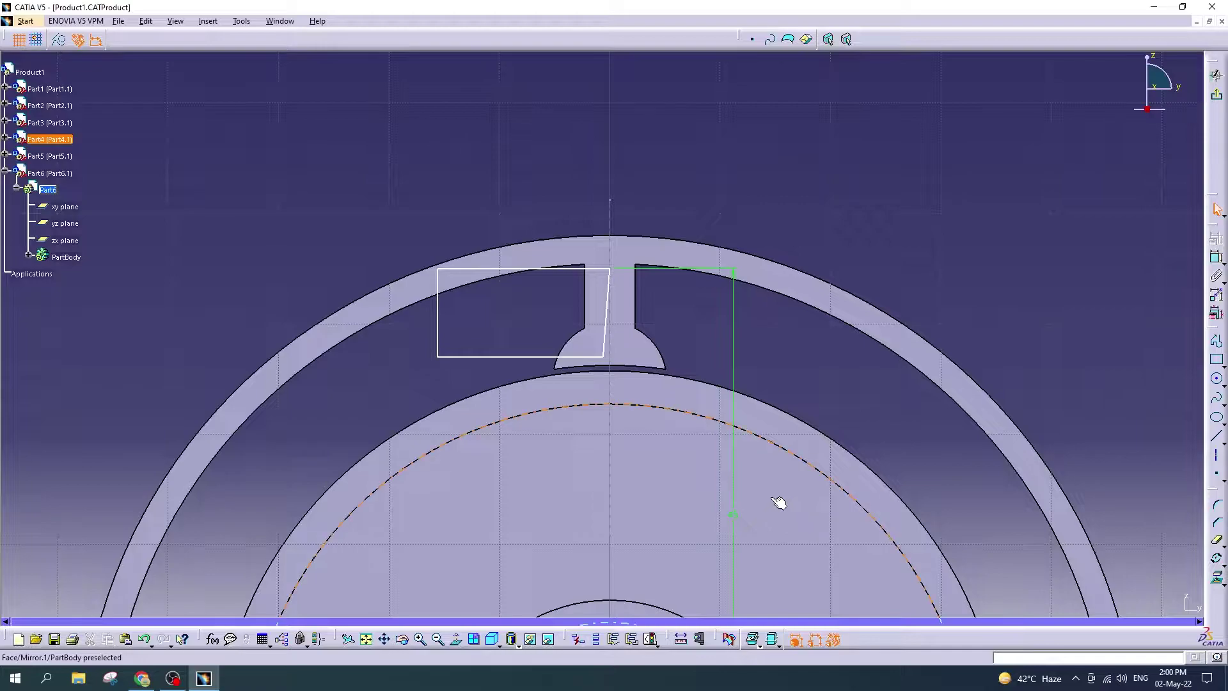
drag(605, 339, 610, 333)
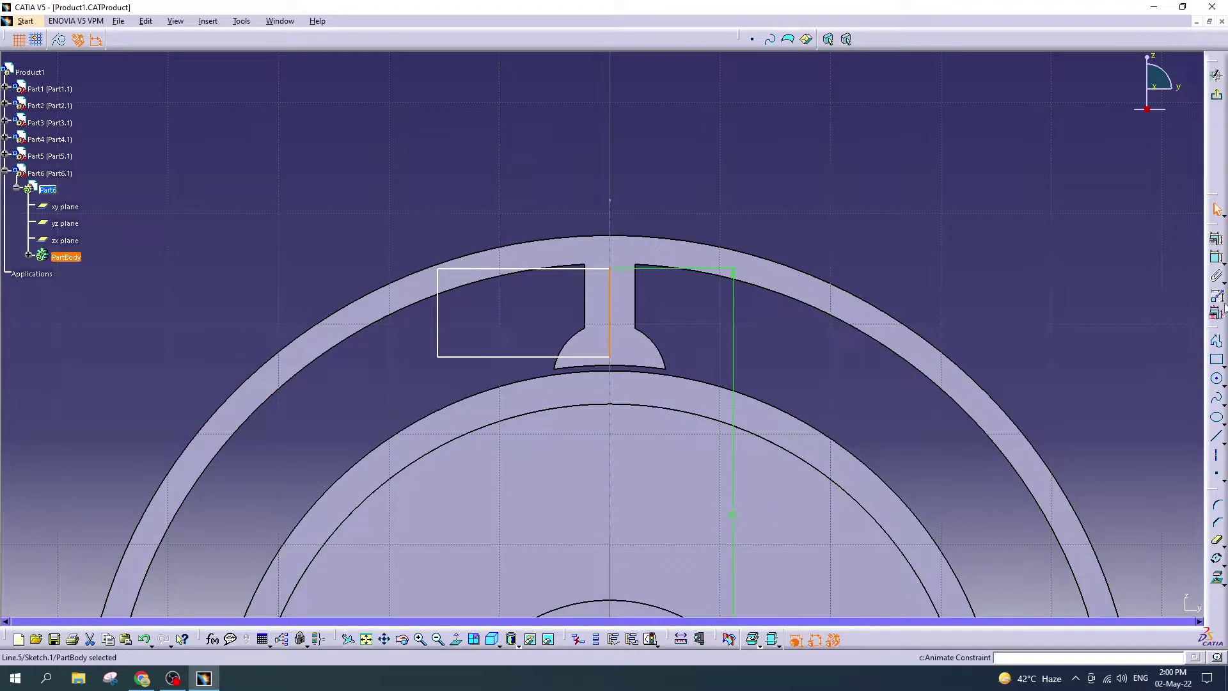
click(1215, 241)
click(1134, 472)
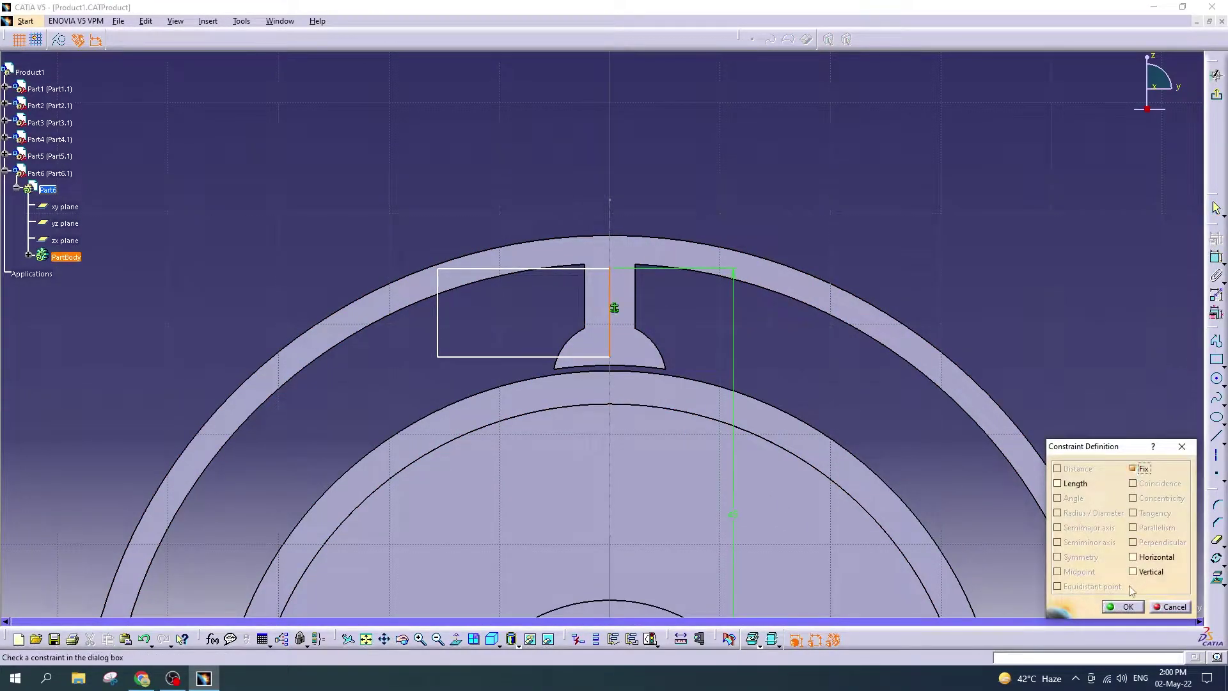
click(1123, 609)
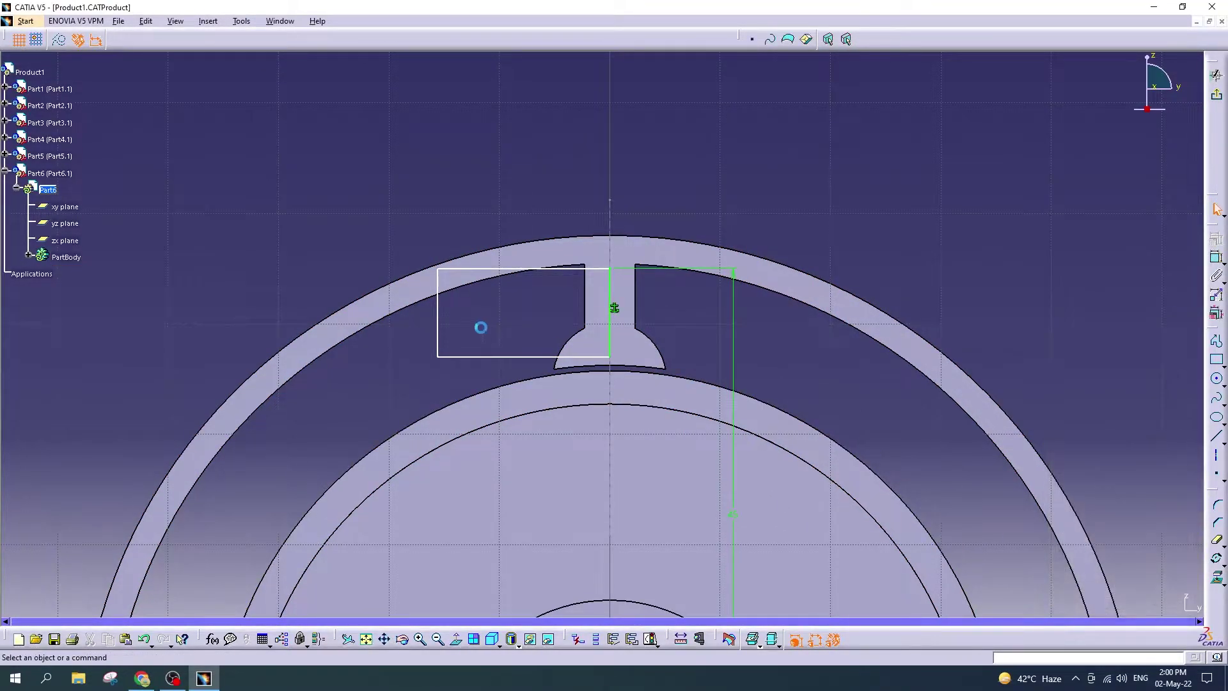
Step: Reapply the 15 mm bottom edge and set both left-edge endpoints to H -15 mm
double_click(460, 356)
text(15)
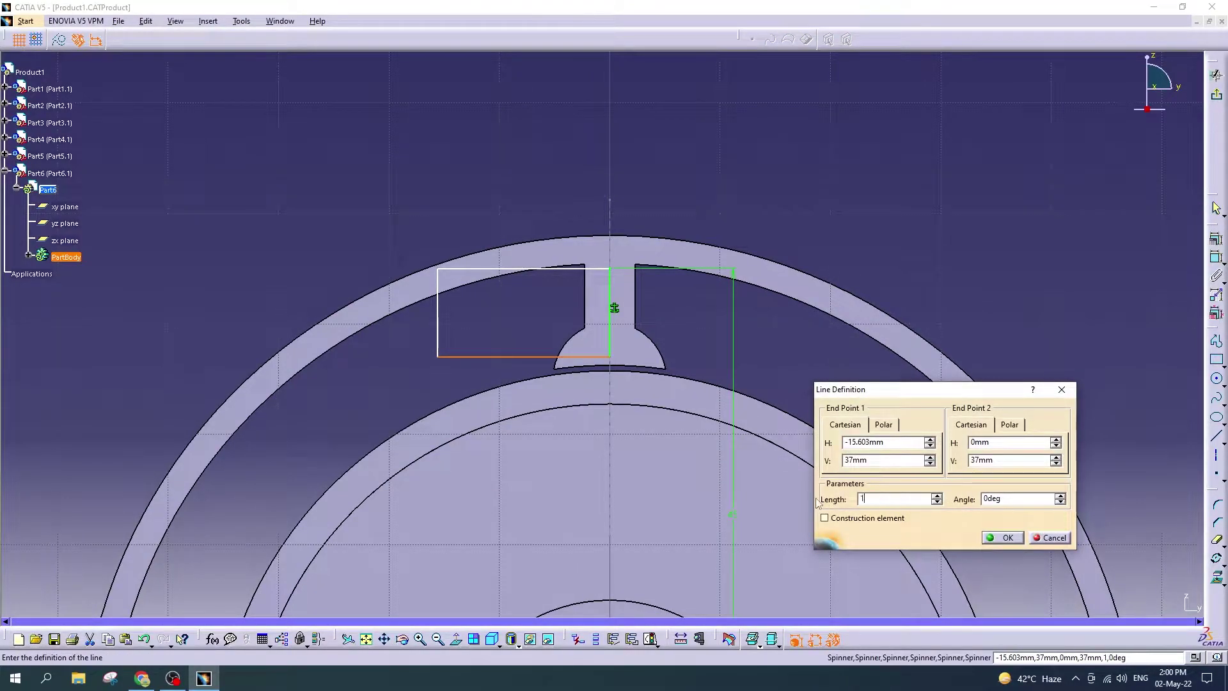
key(Return)
click(690, 368)
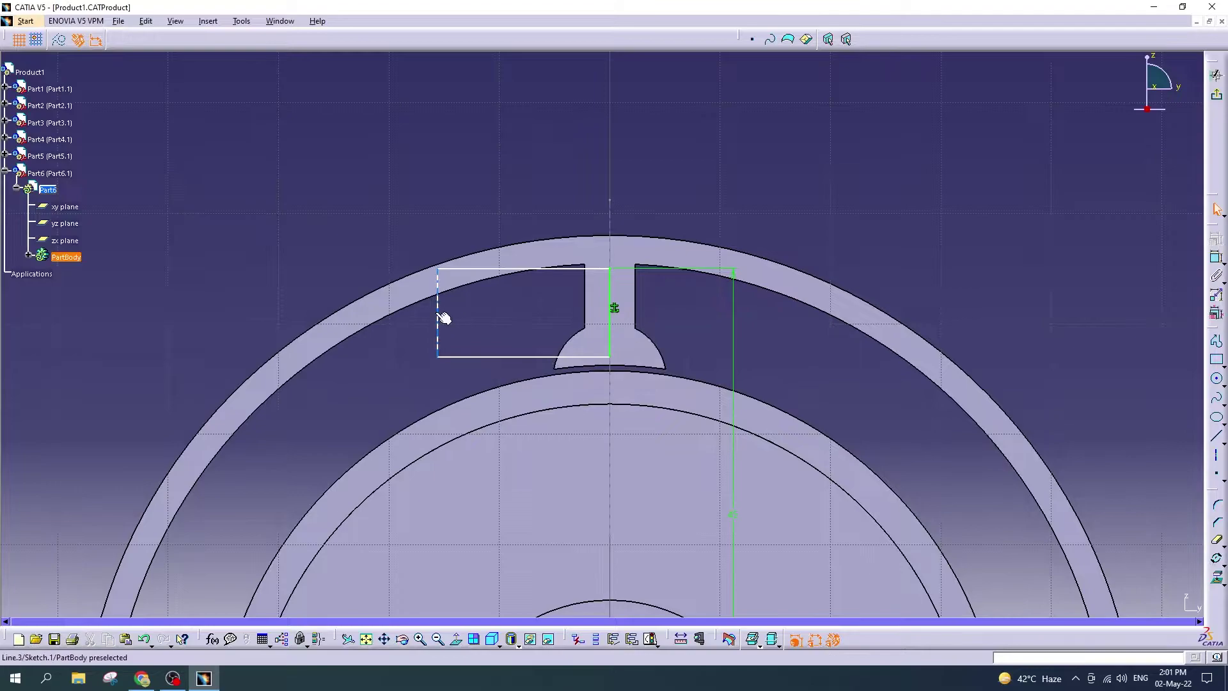
double_click(438, 310)
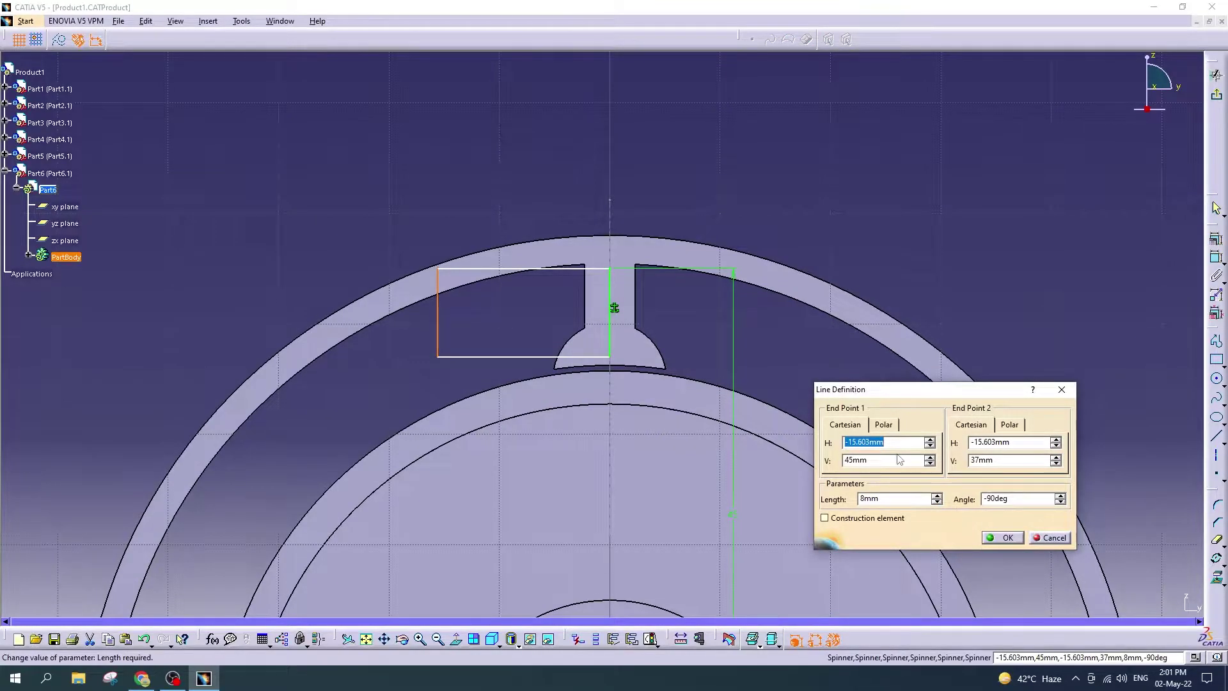
text(-15)
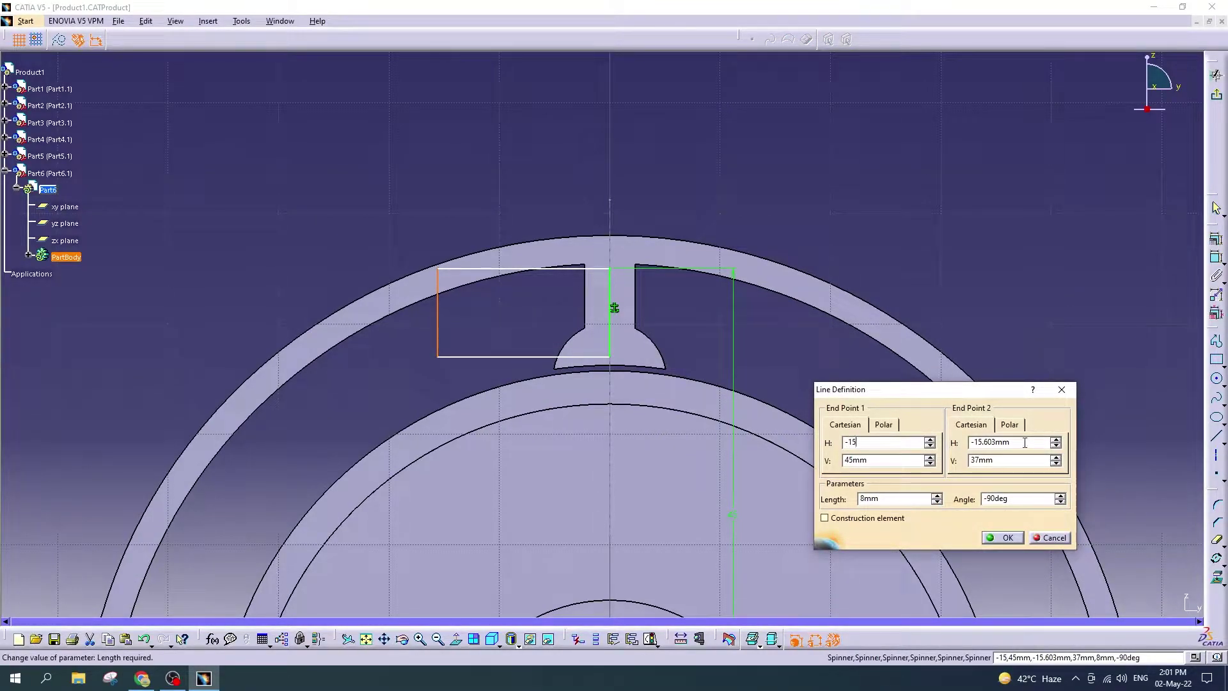
key(Tab)
key(Tab)
text(-15)
key(Return)
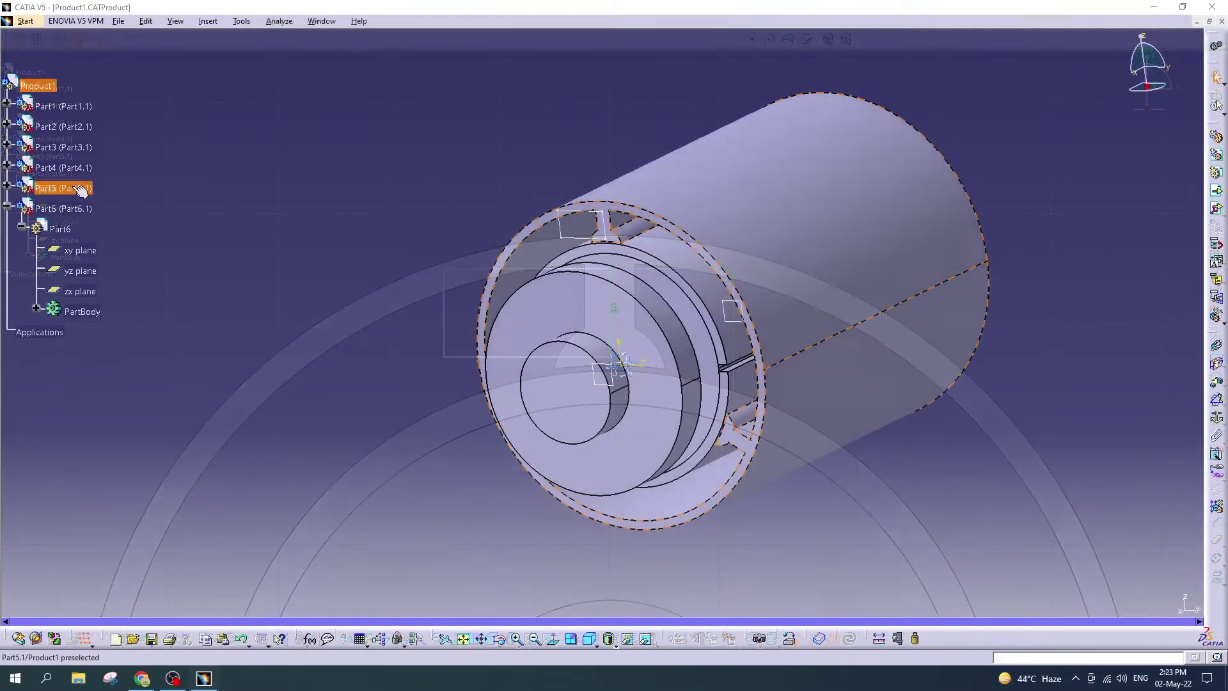
Step: Briefly open Part2's Sketch.1 to inspect it, then return to the 3D assembly
click(6, 144)
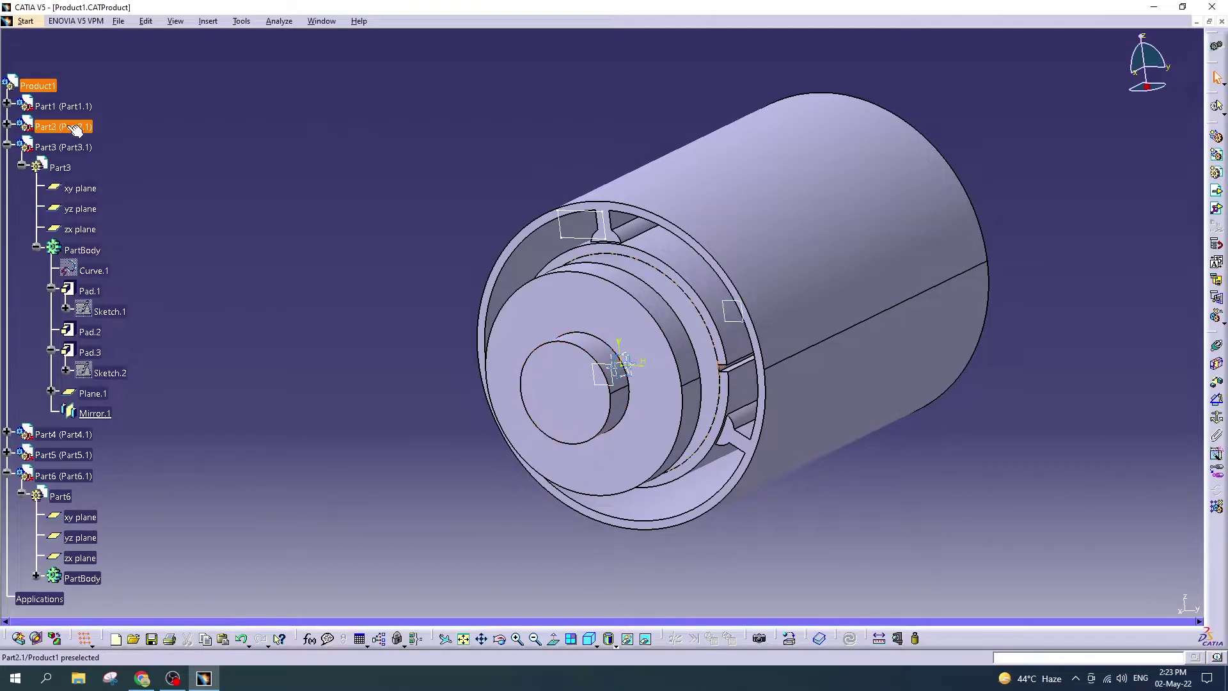
click(6, 144)
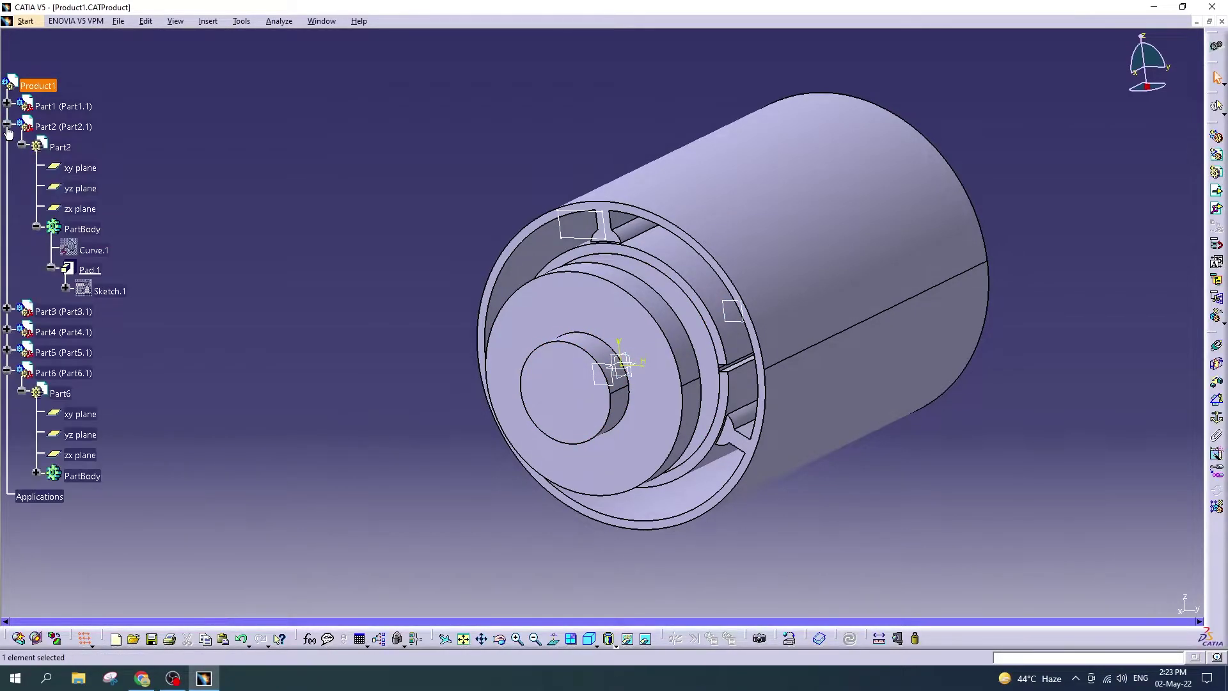
double_click(106, 291)
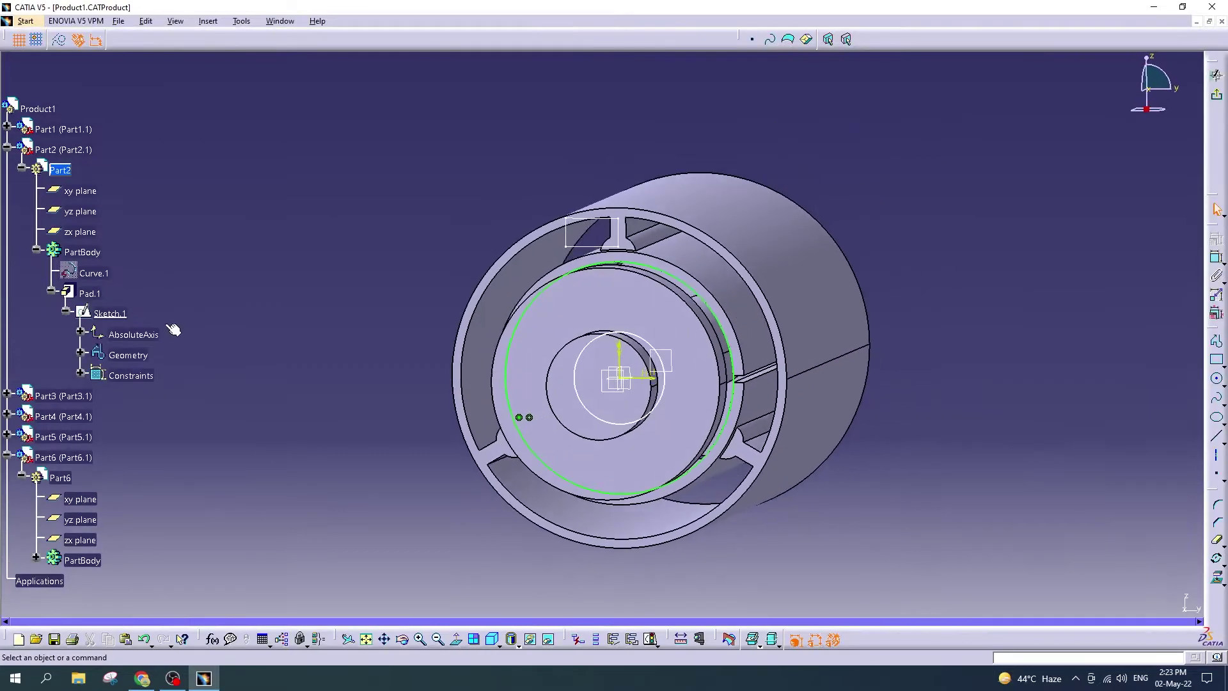
ctrl+middle_drag(485, 419, 549, 390)
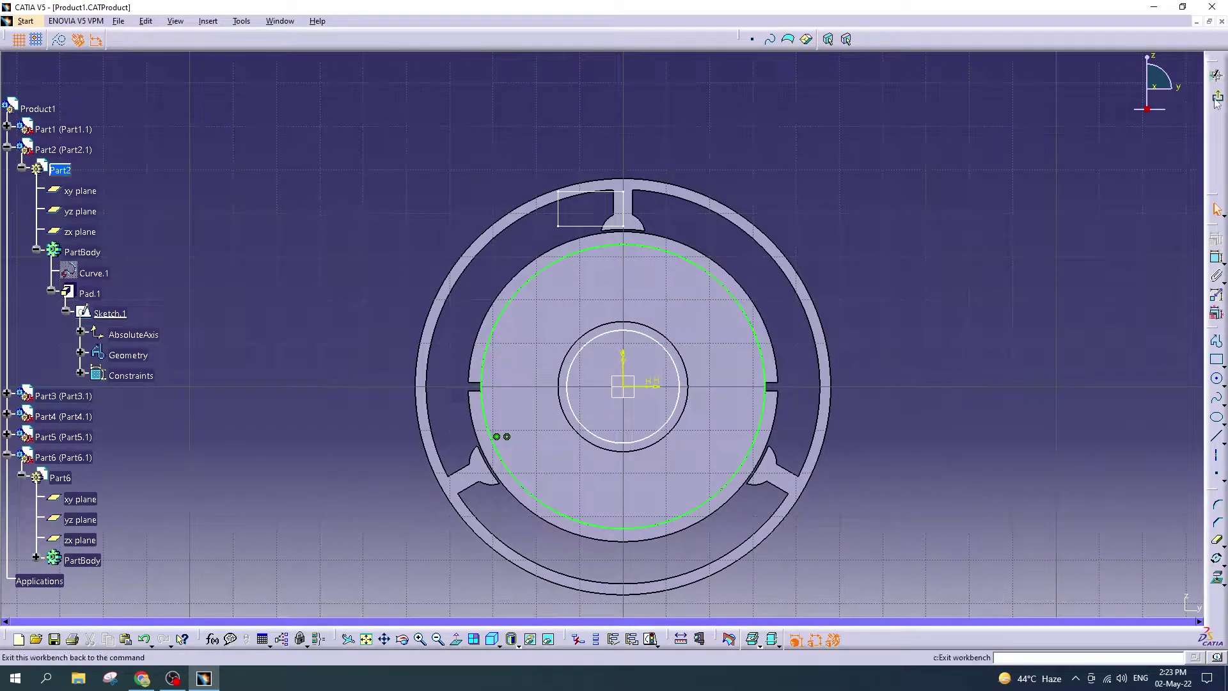
click(1216, 75)
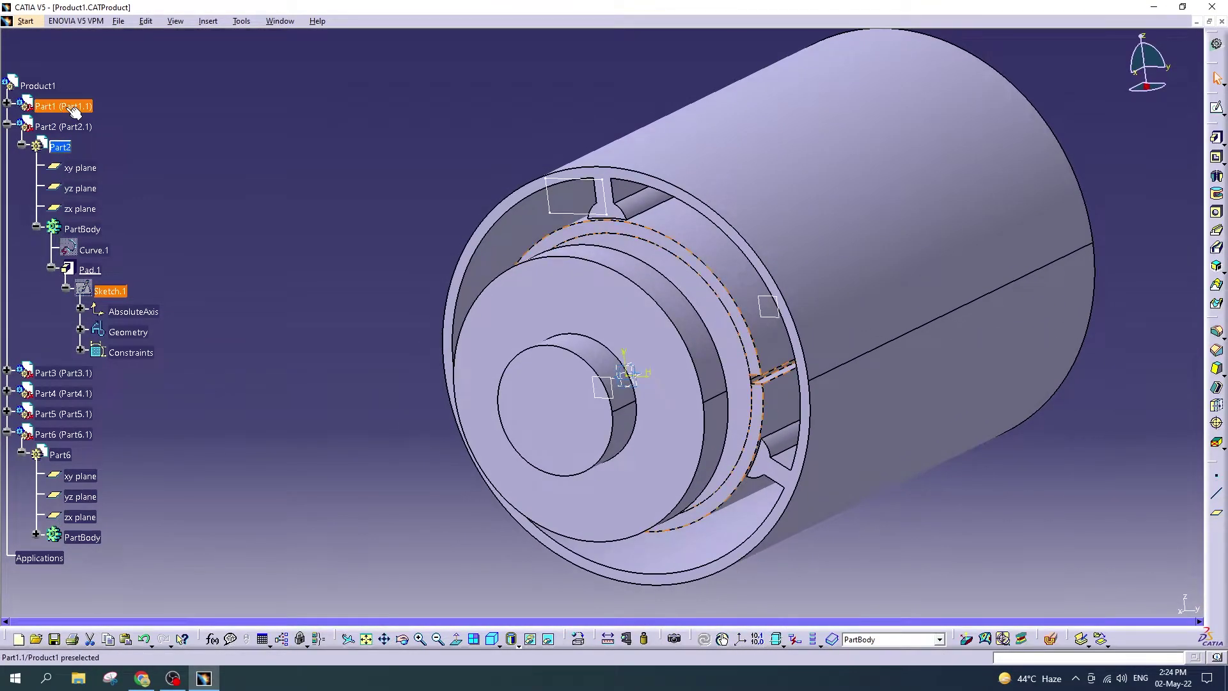
click(75, 112)
Step: Open Part1's Sketch.1 under PartBody > Pad.1 for editing
click(7, 122)
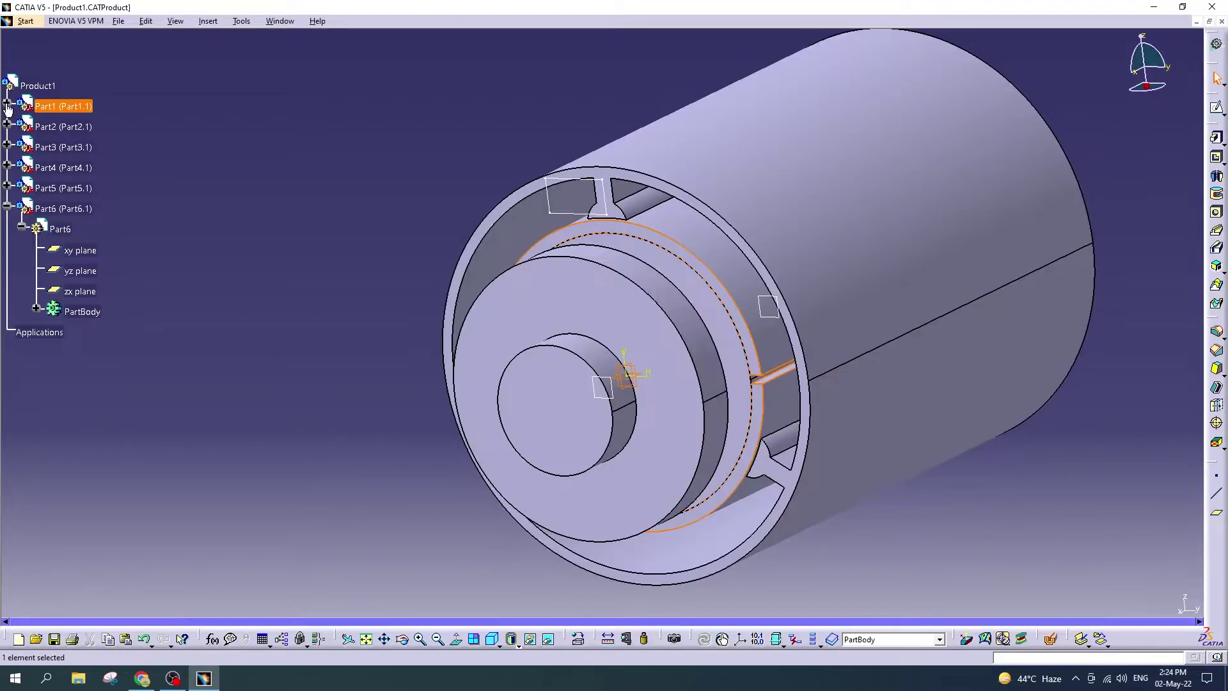
click(6, 102)
click(36, 205)
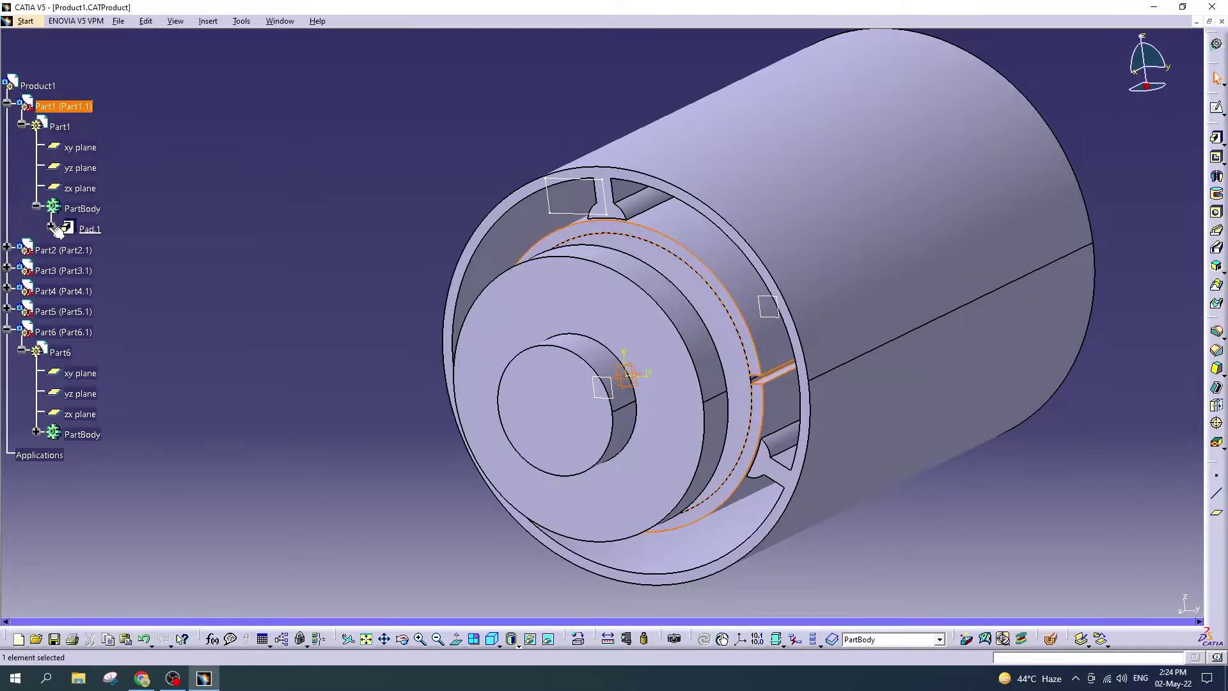
click(52, 227)
double_click(105, 250)
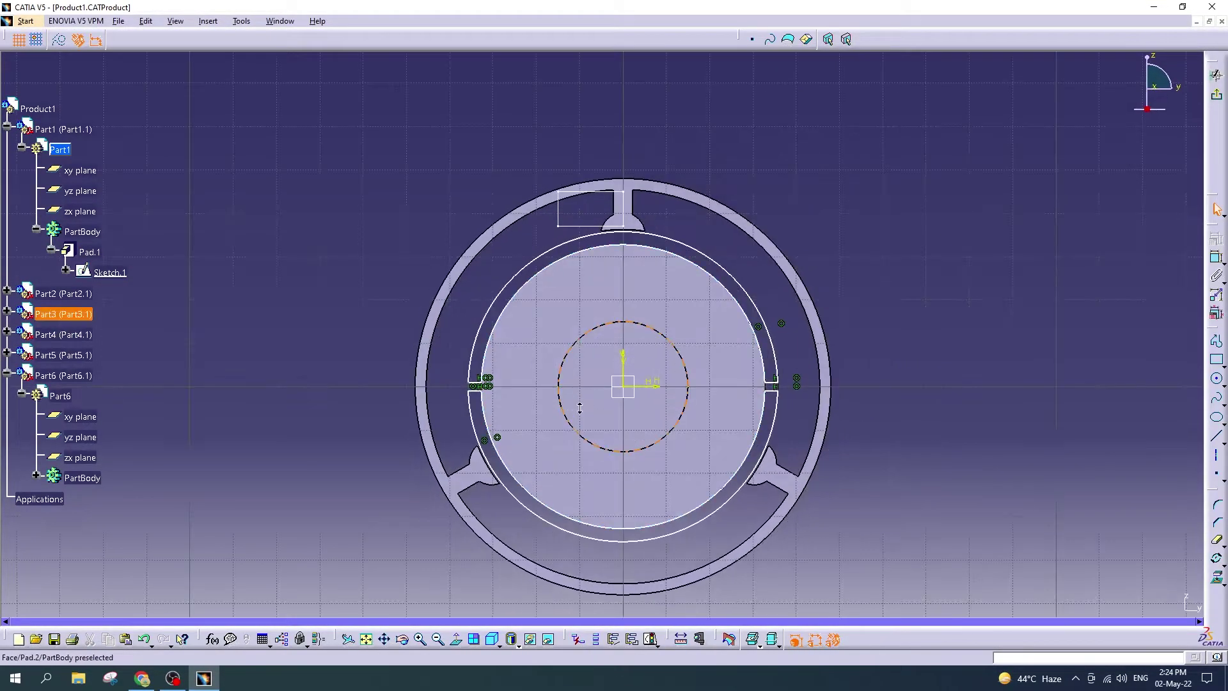
Step: Select the magnet arcs and their end lines for a sketch transformation
click(808, 370)
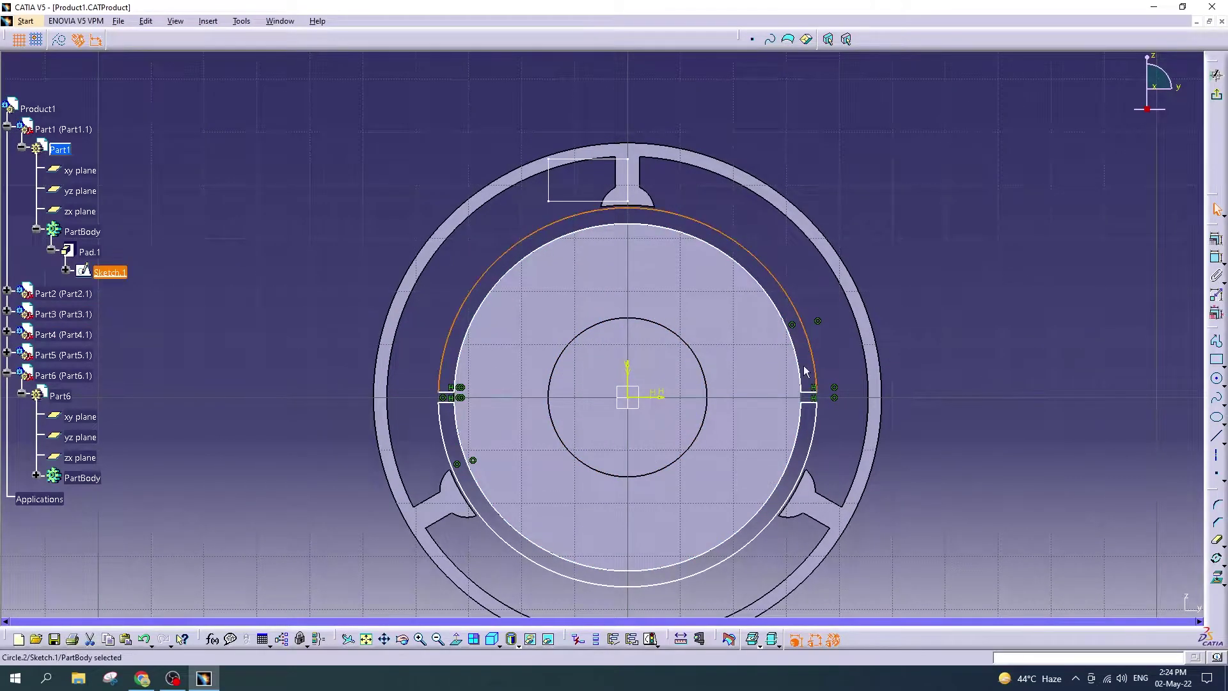
ctrl+click(805, 388)
ctrl+click(801, 382)
ctrl+click(802, 414)
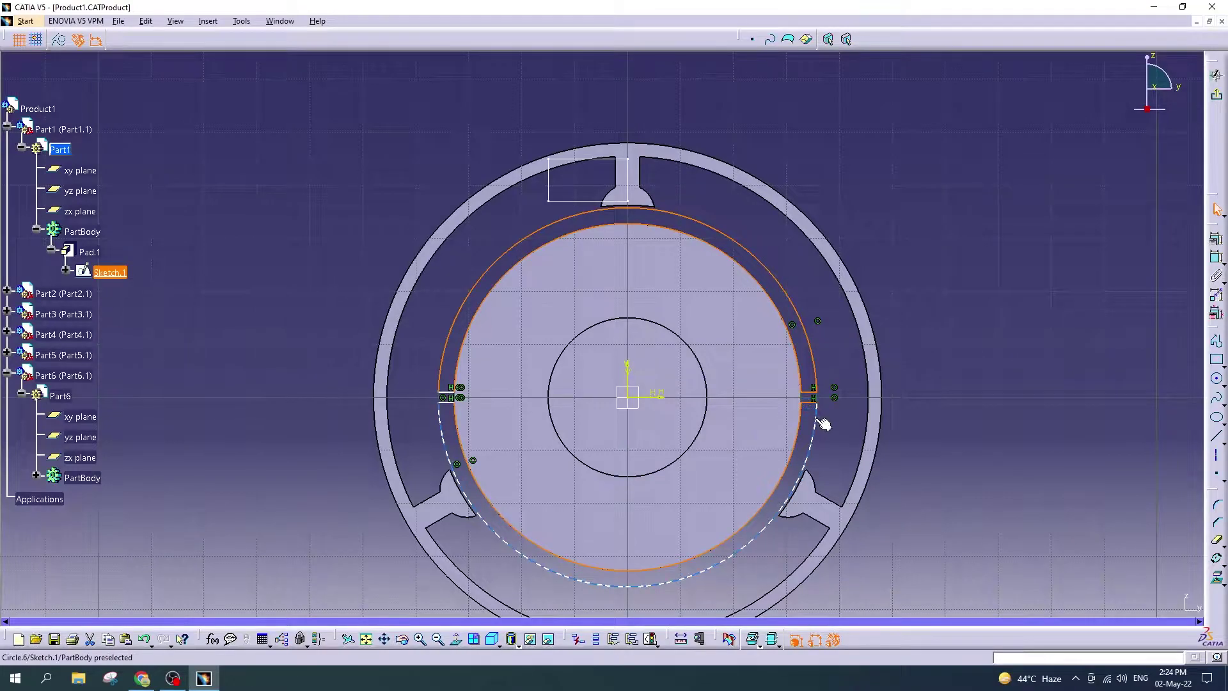
ctrl+click(813, 415)
ctrl+click(451, 402)
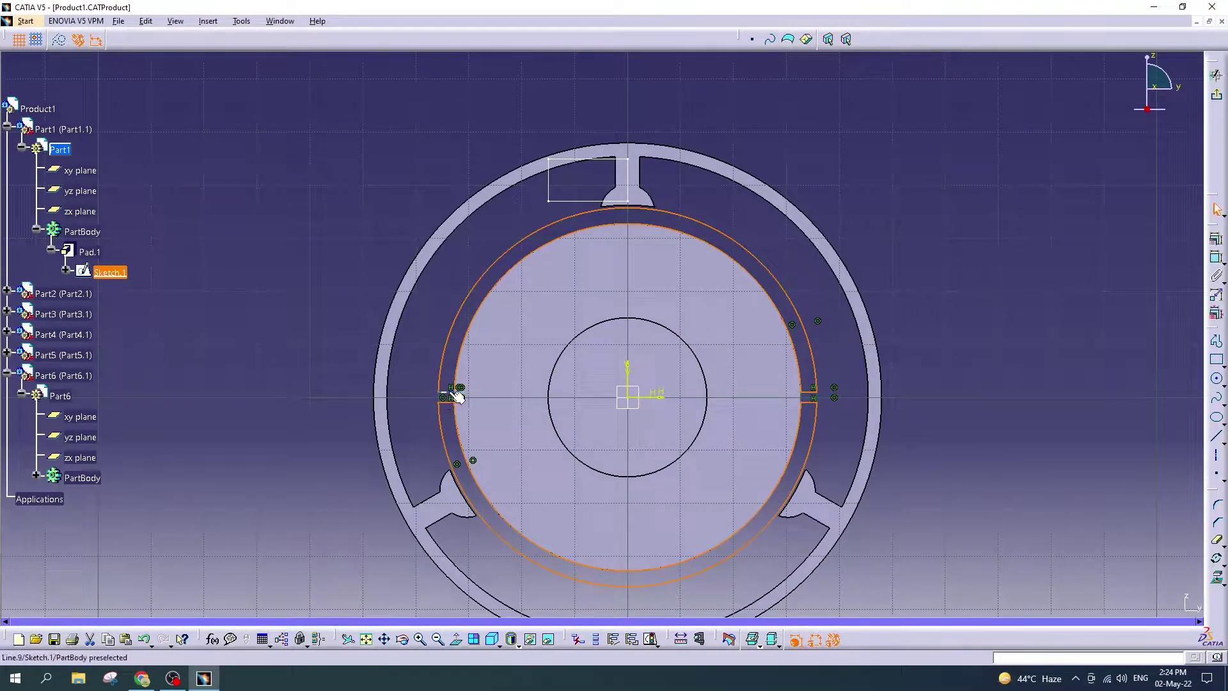
click(211, 23)
mouse_move(319, 129)
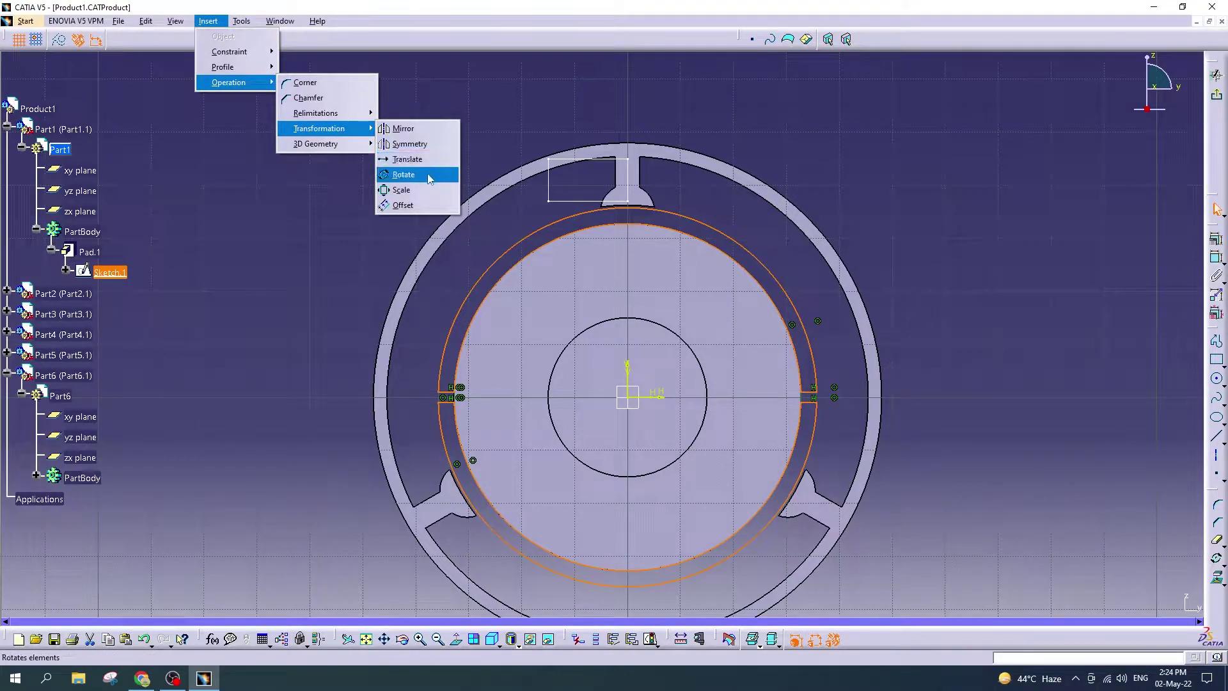
Step: Rotate a single duplicate of the selected magnet geometry about the origin by roughly 15°
click(422, 175)
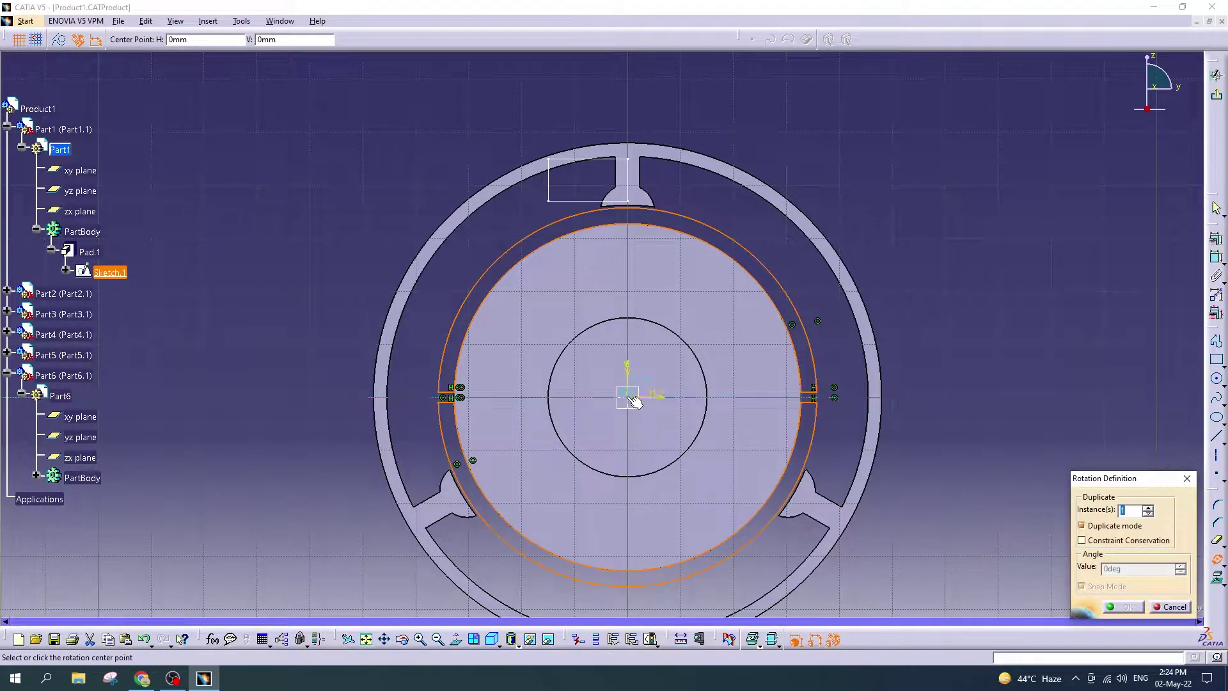
click(637, 404)
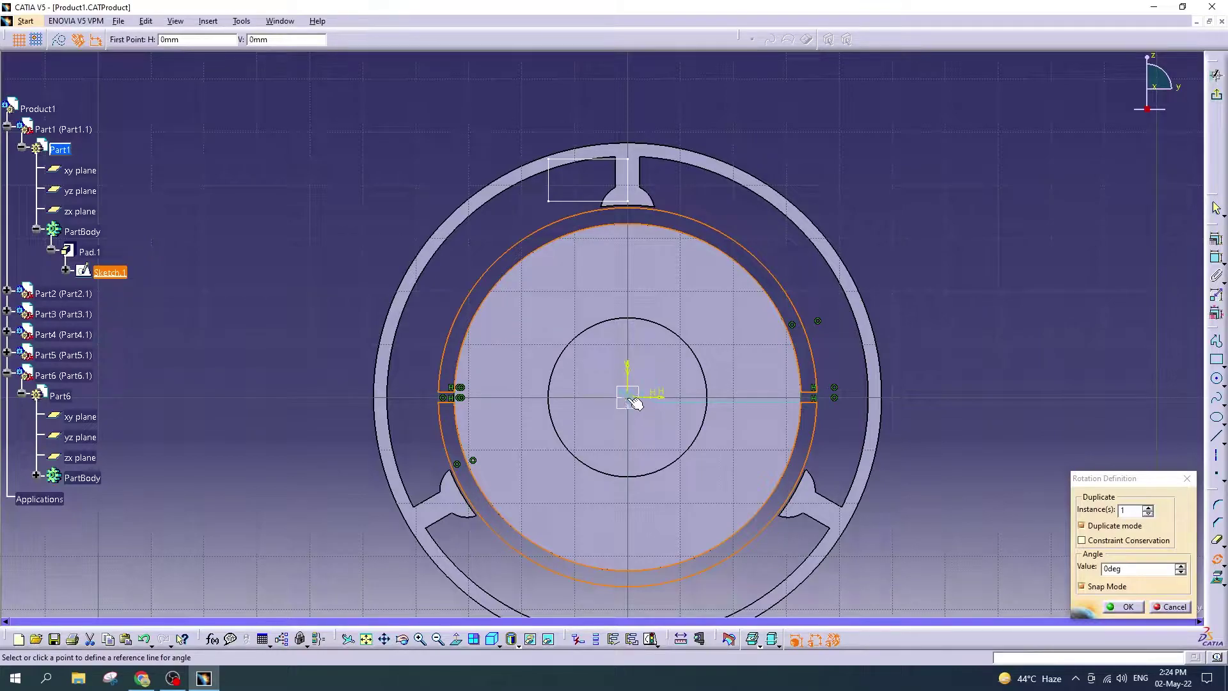
click(635, 402)
text(15.3)
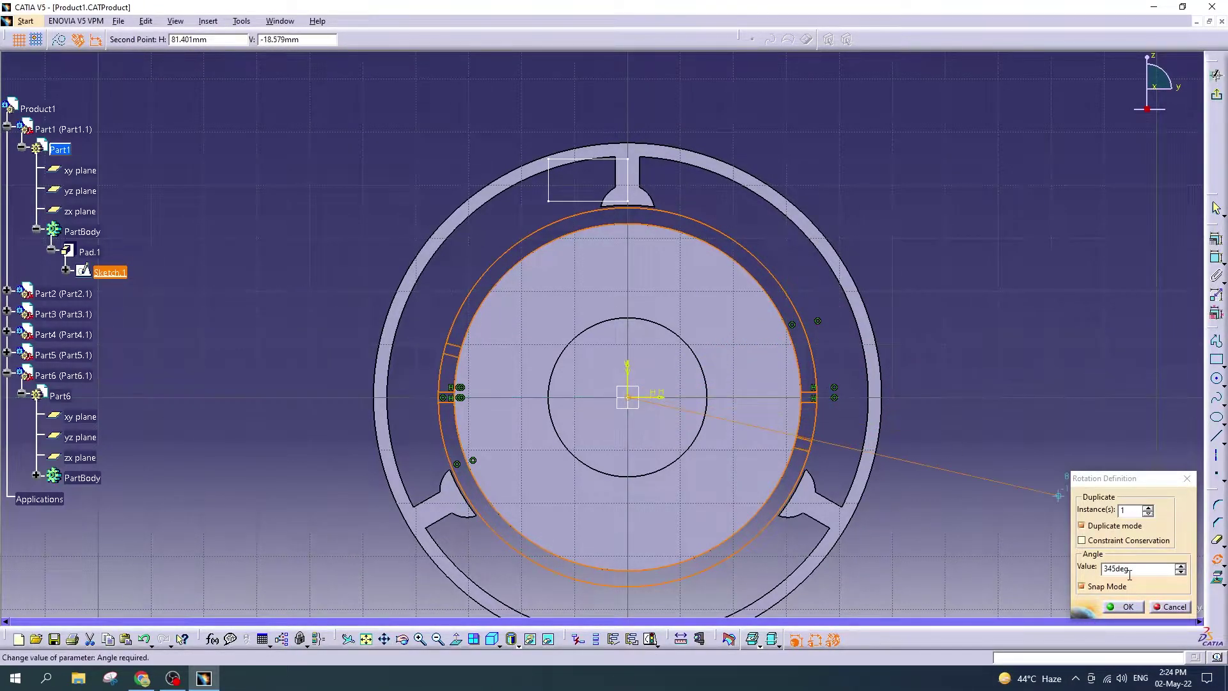
click(1041, 526)
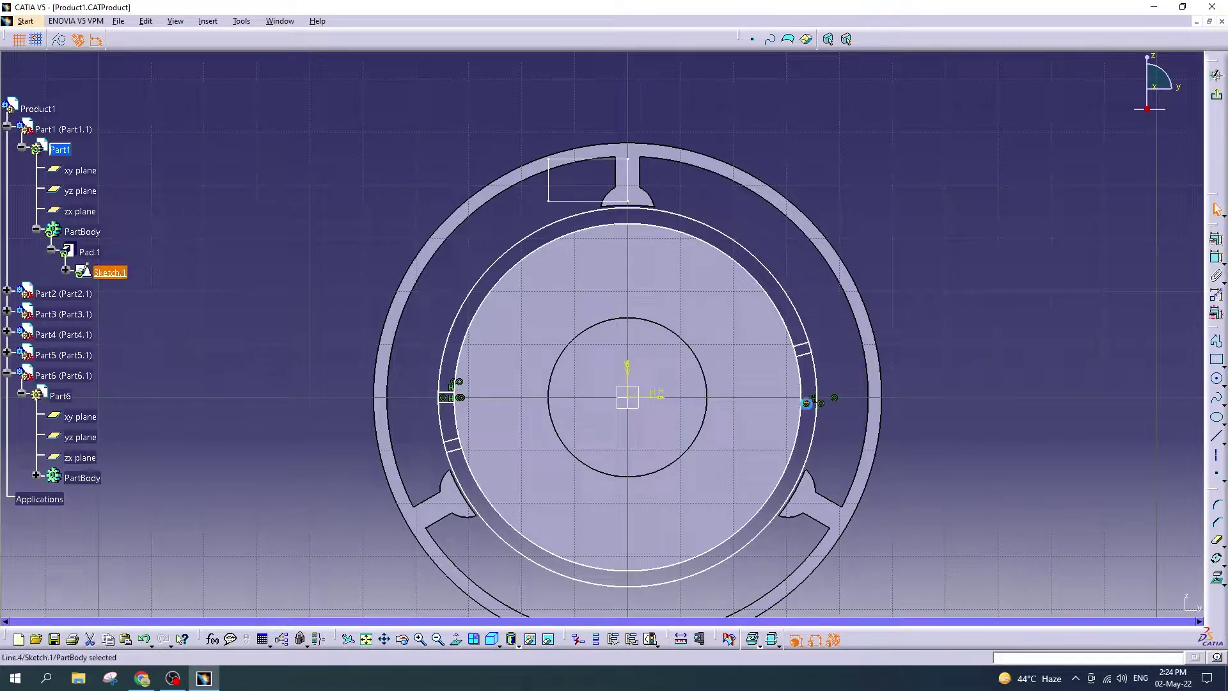
Step: Increase the lower arc's radius so it runs just outside the rotor edge
click(806, 403)
double_click(802, 412)
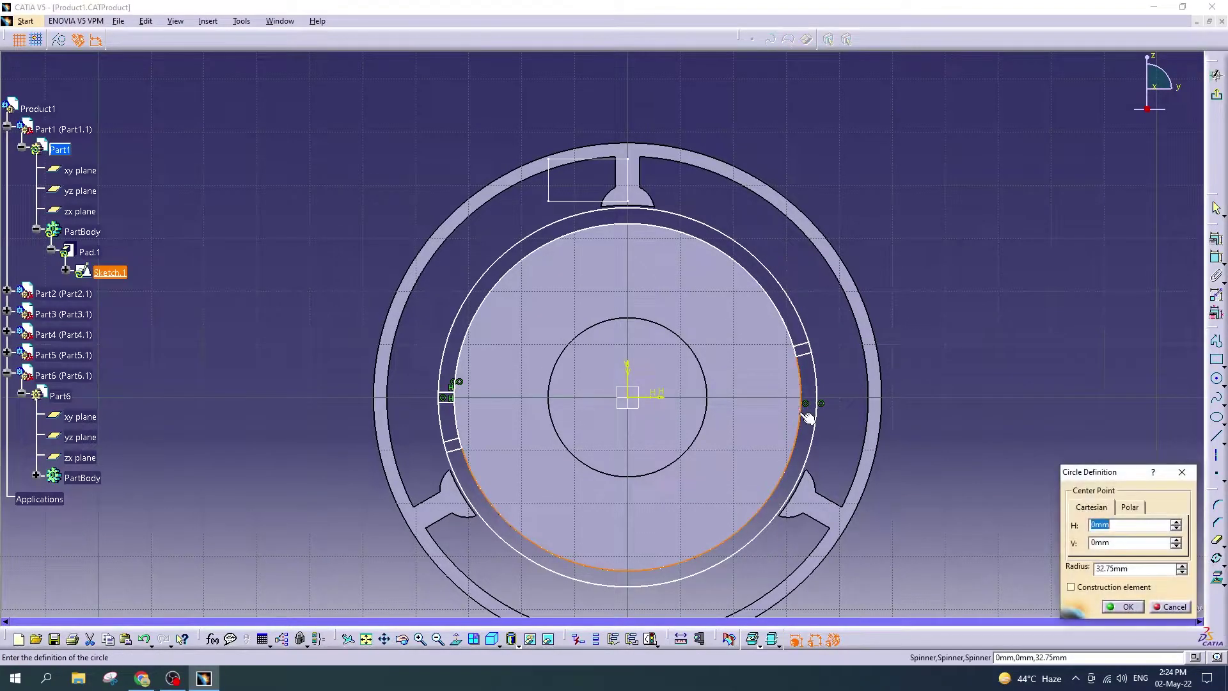
click(1181, 473)
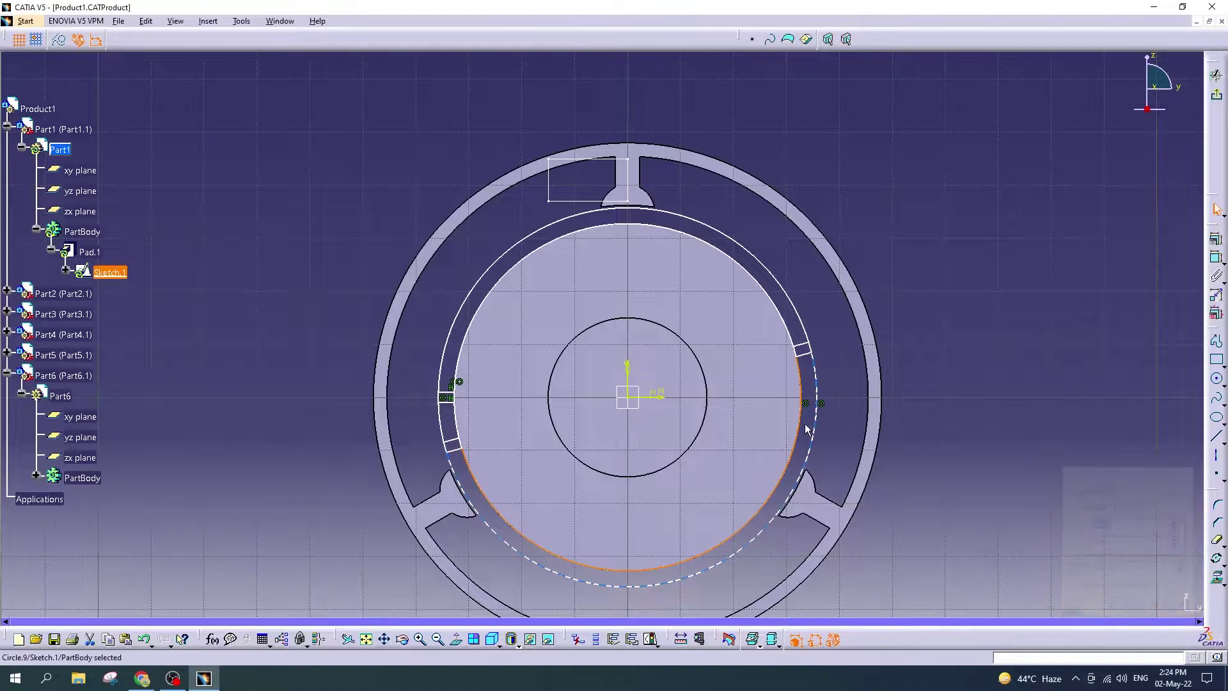
double_click(477, 469)
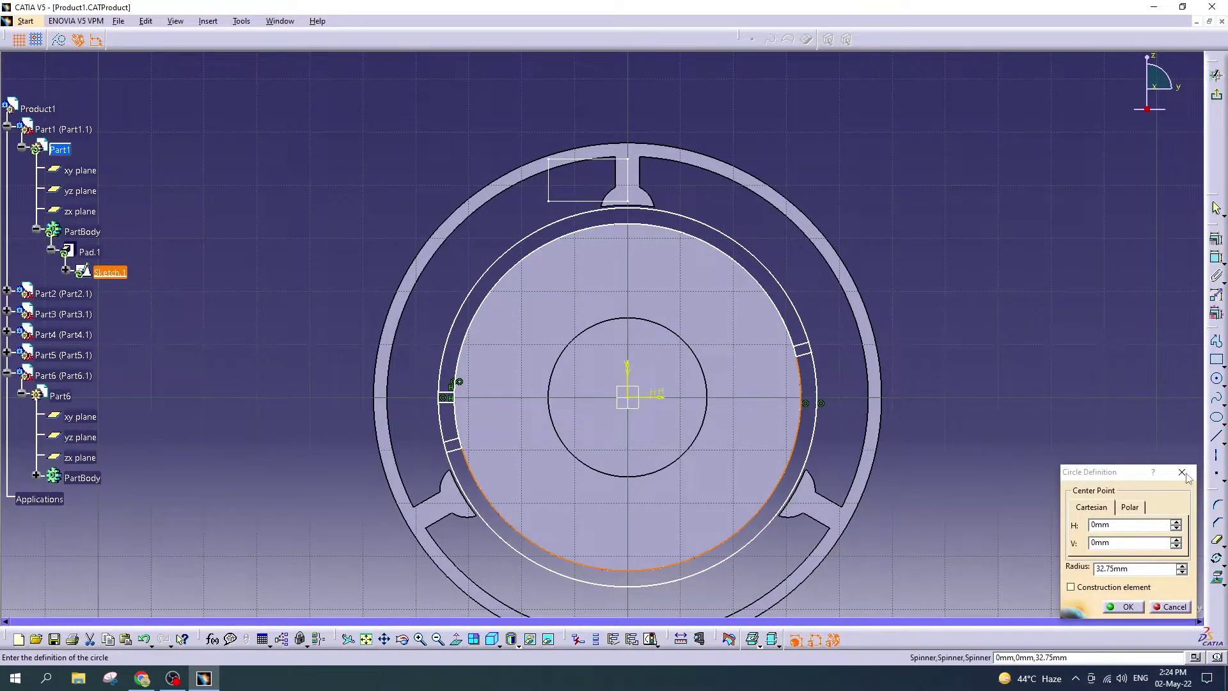
key(Escape)
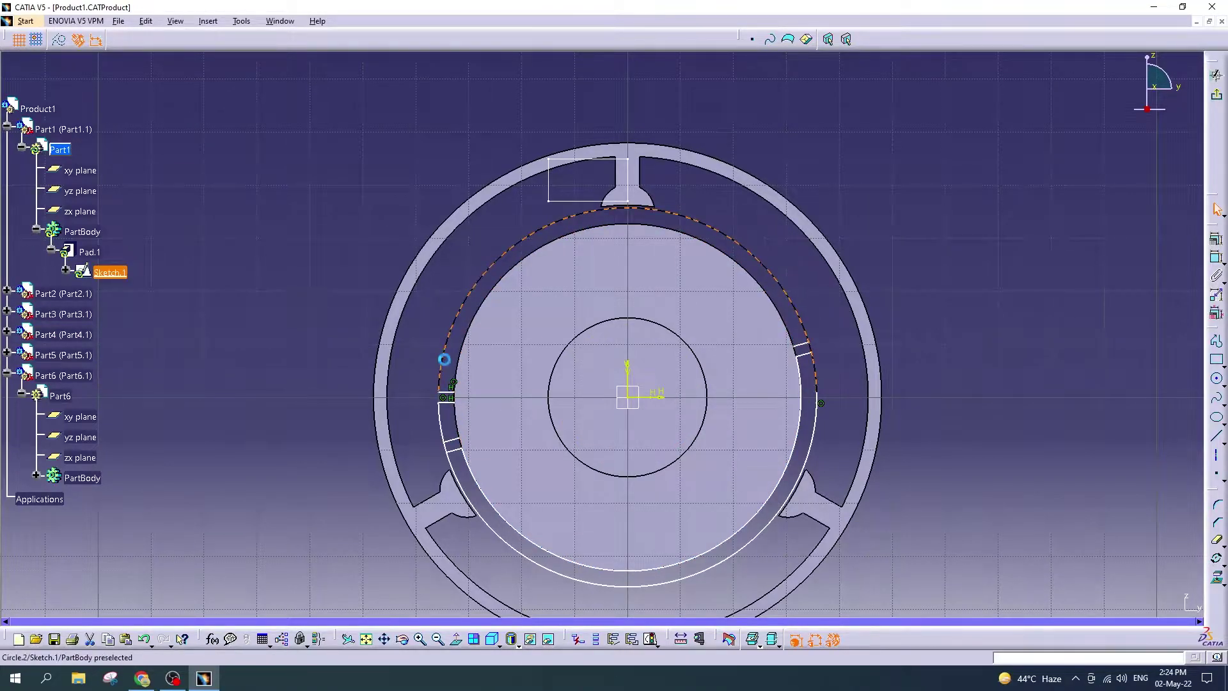
double_click(446, 416)
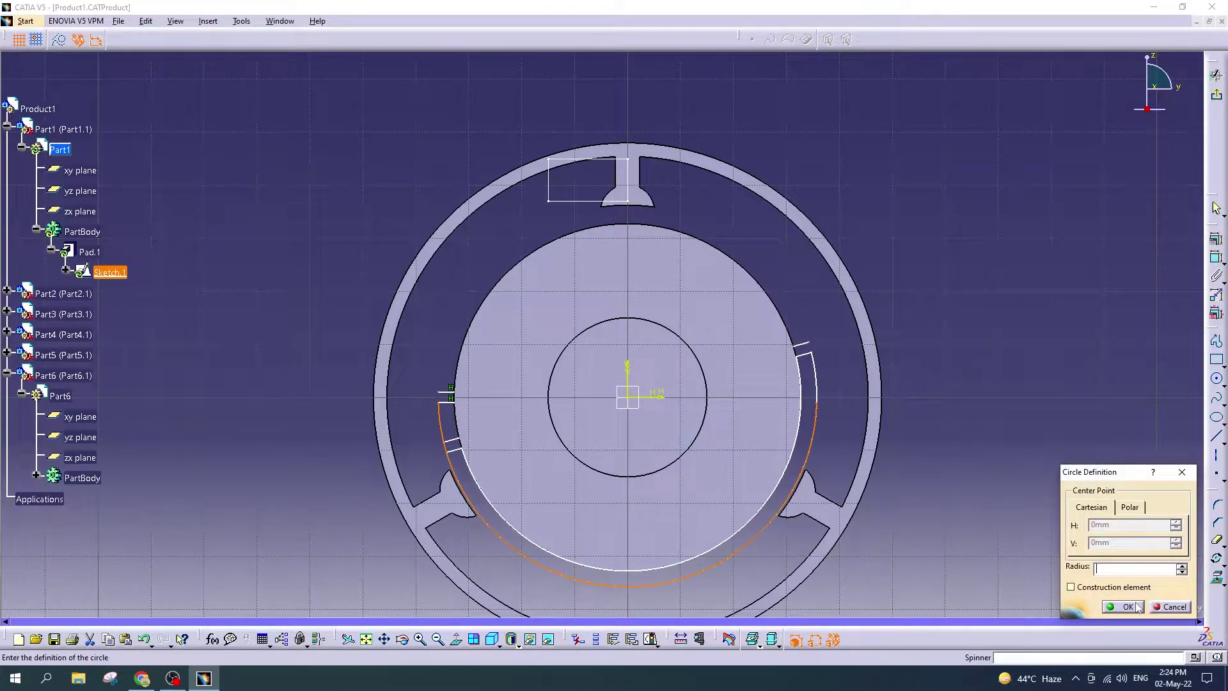
key(Return)
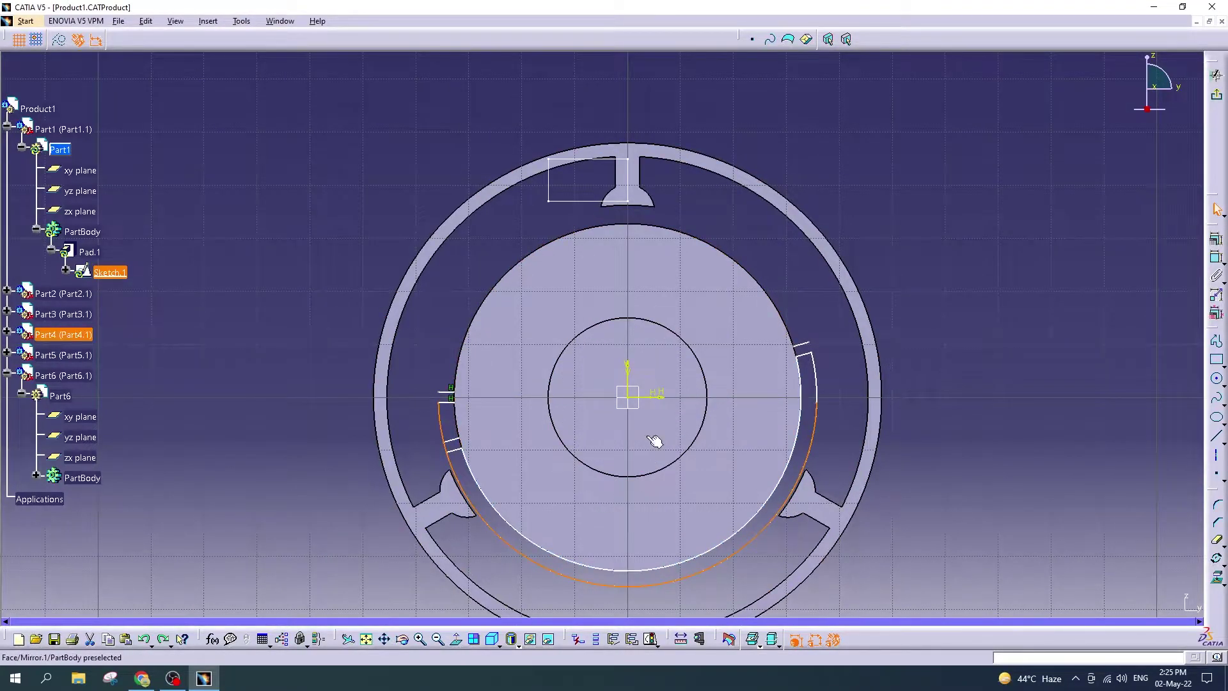
Step: Delete the lower arc, sketch a trial origin-centred arc, and open the short left line's definition
click(459, 402)
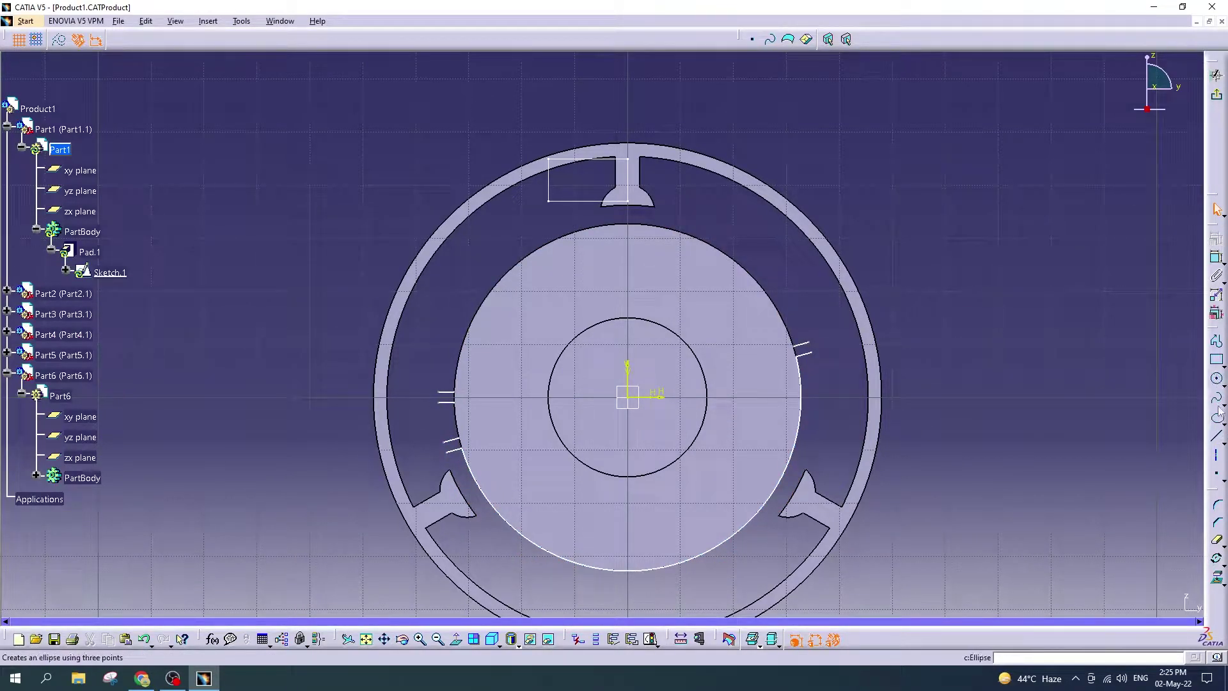
click(1222, 382)
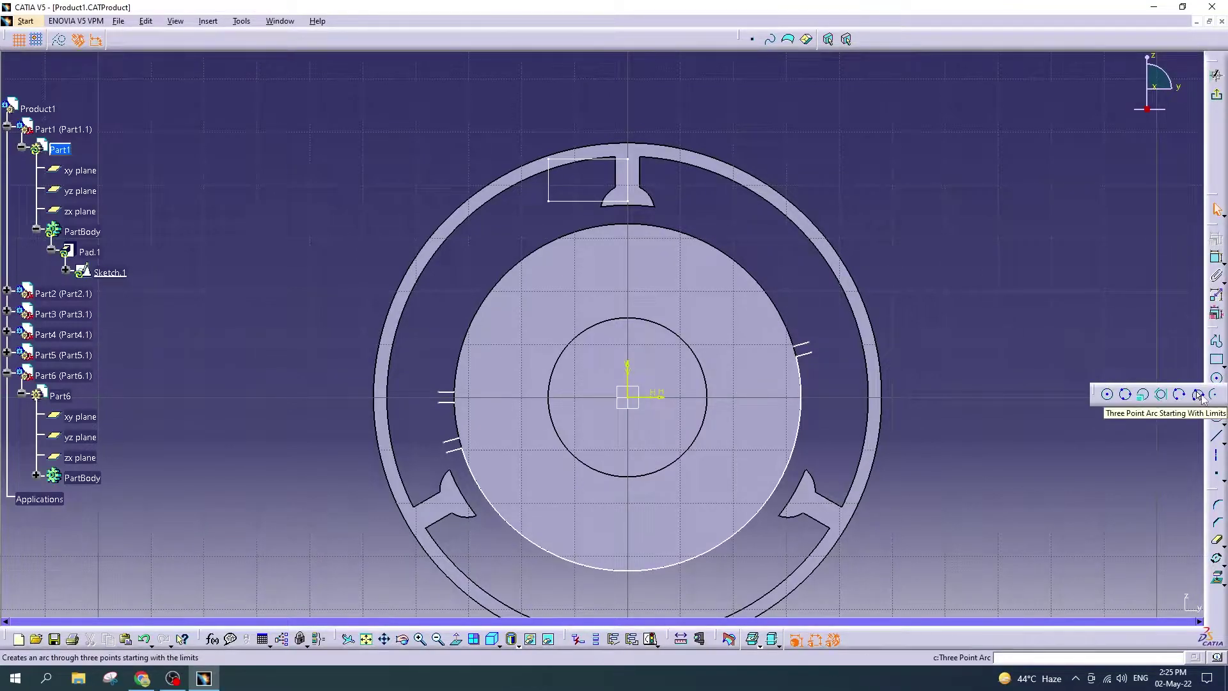
click(1214, 394)
click(633, 401)
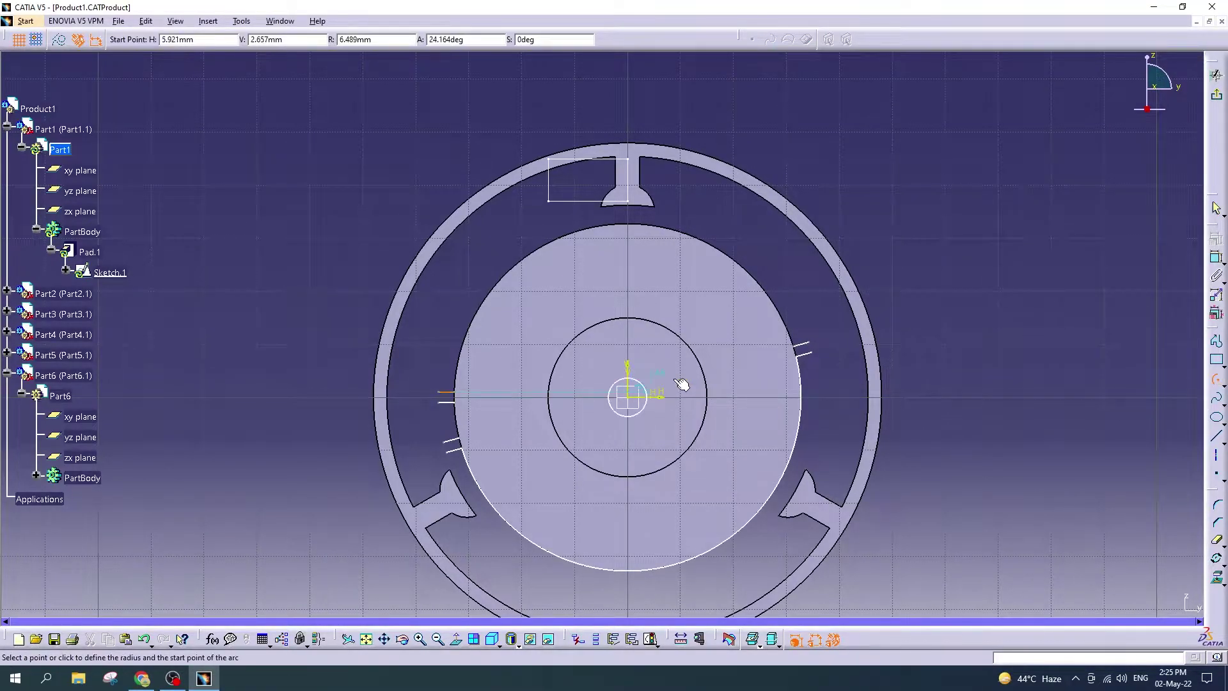
click(800, 349)
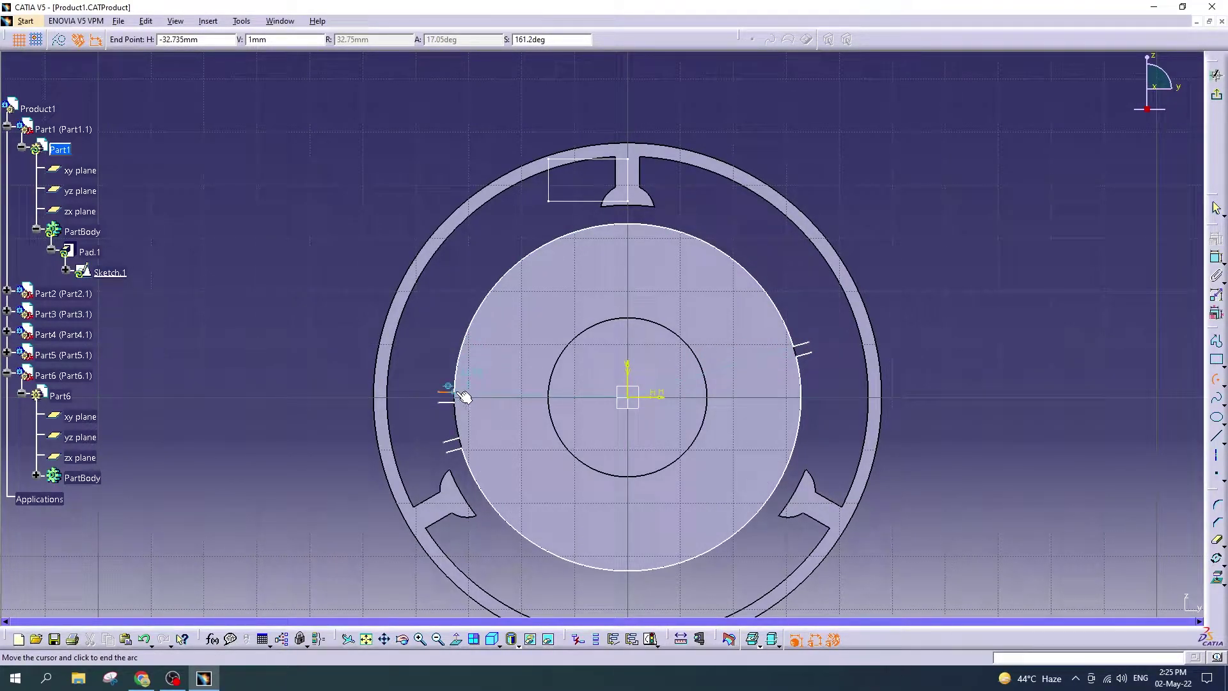
click(466, 444)
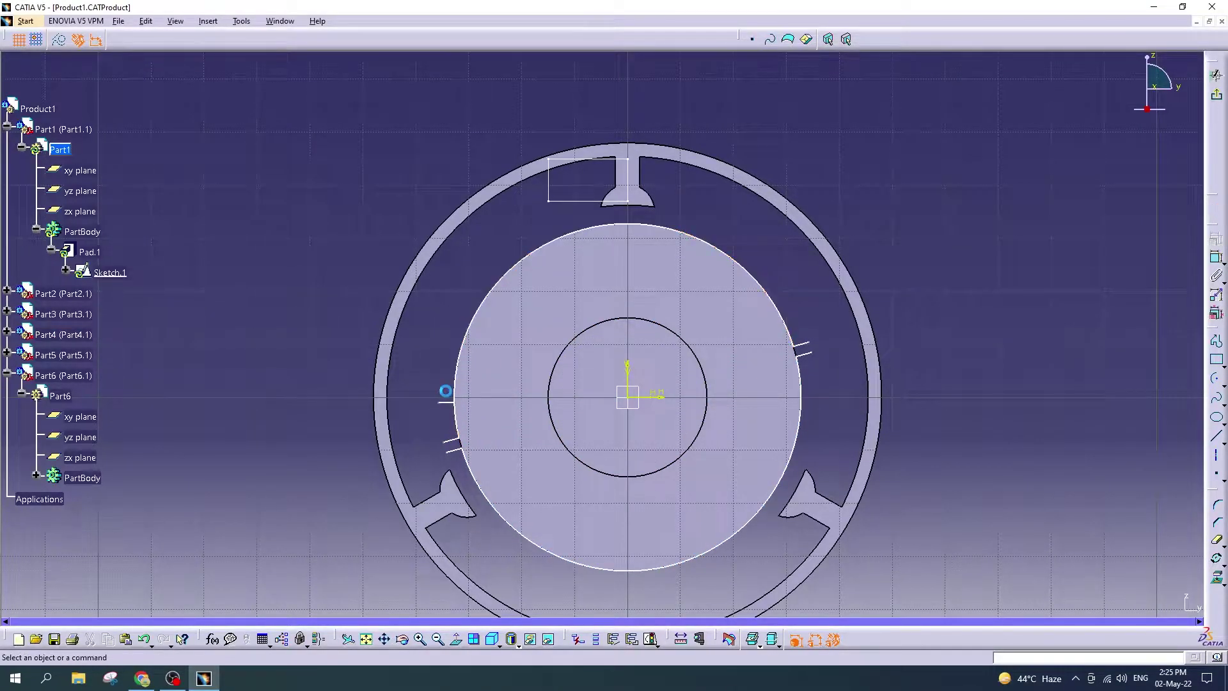
double_click(447, 402)
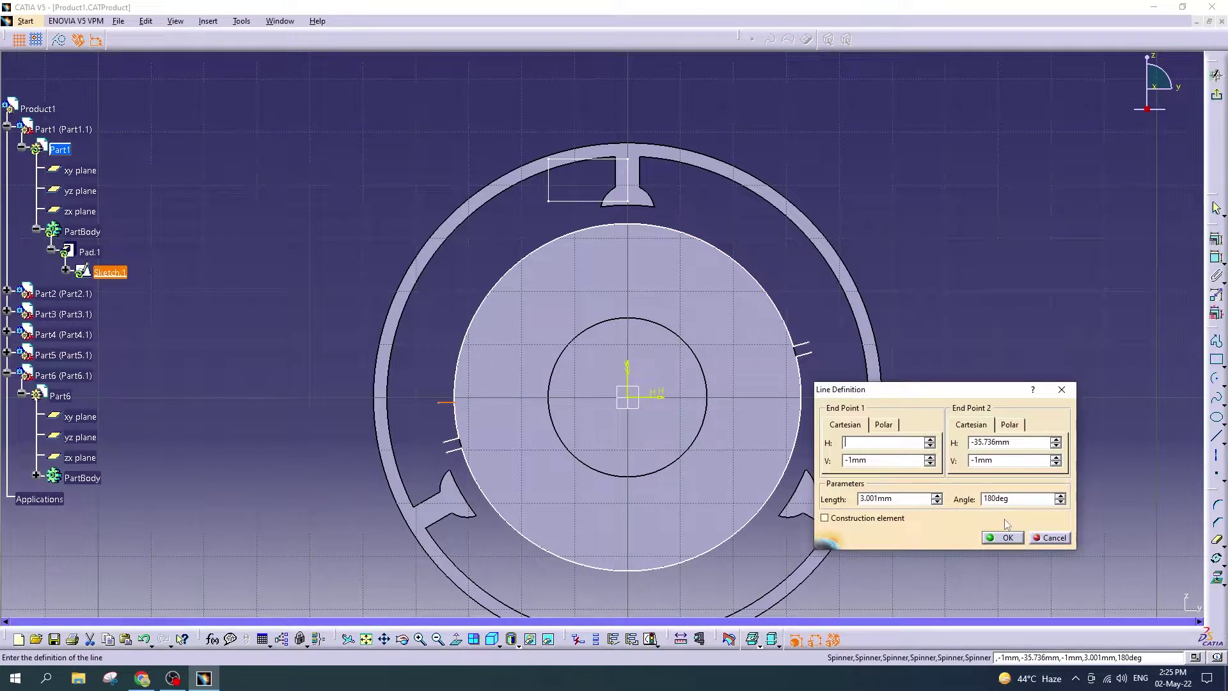
Step: Confirm the left line edit and draw a 35.75 mm origin-centred arc from the right slot to the left side
click(1002, 537)
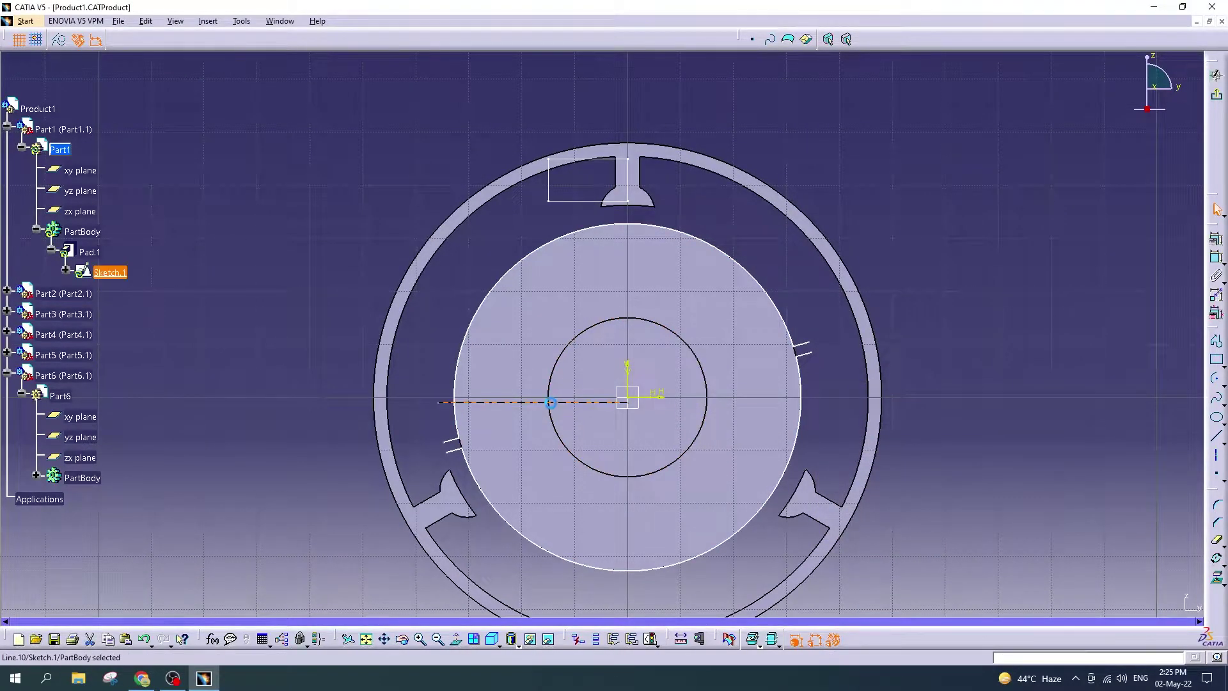
click(867, 381)
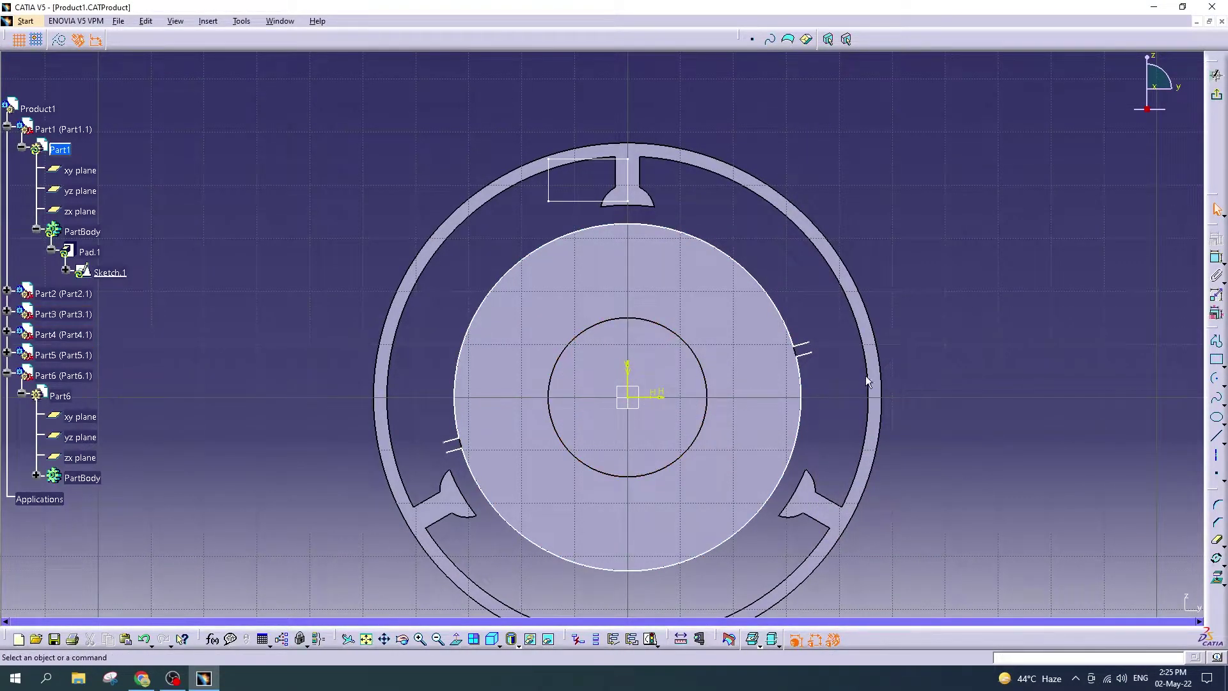
click(1217, 379)
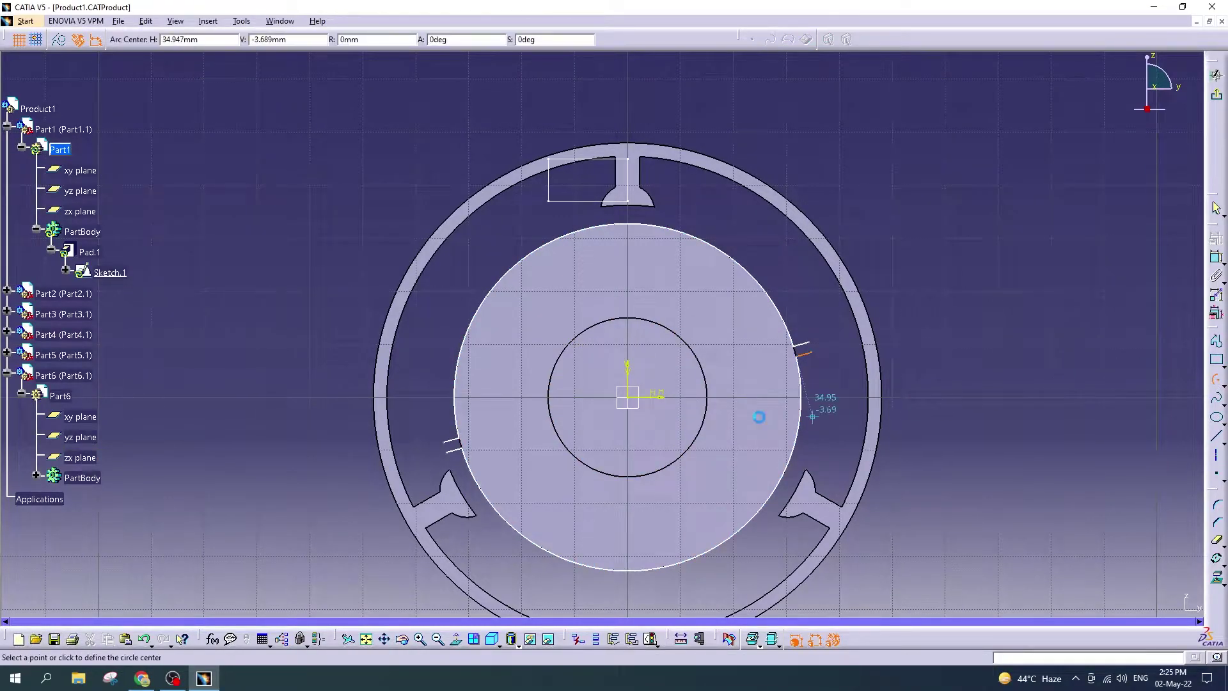
click(635, 398)
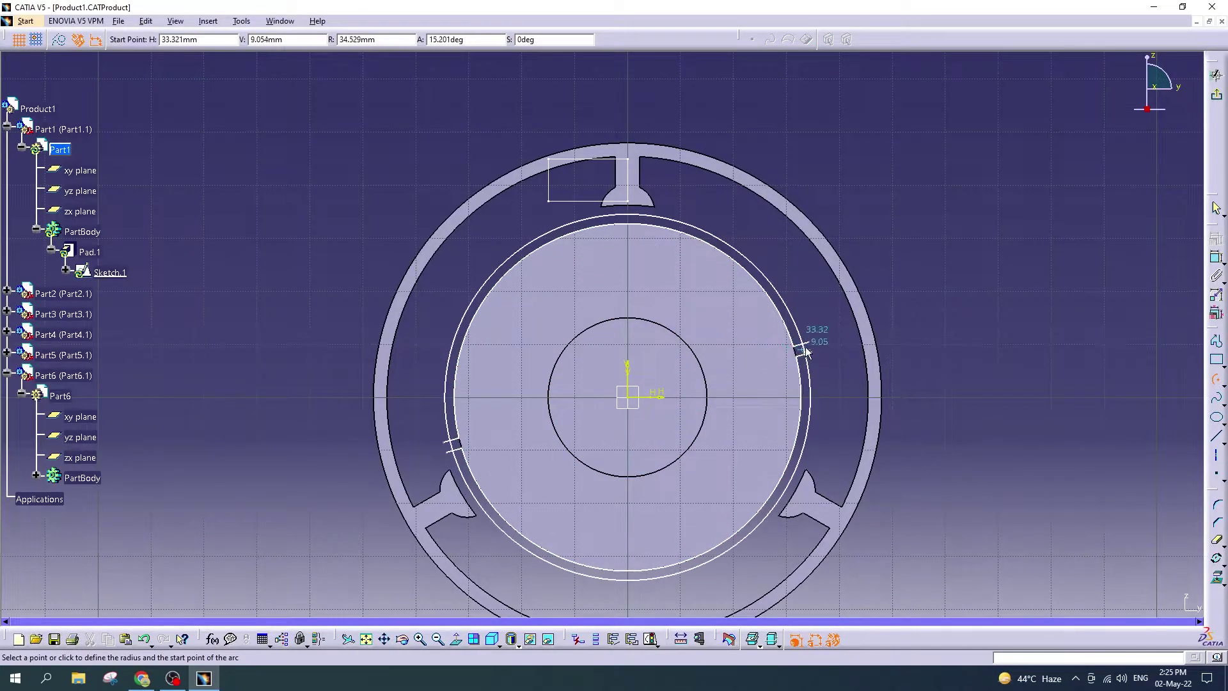
click(810, 345)
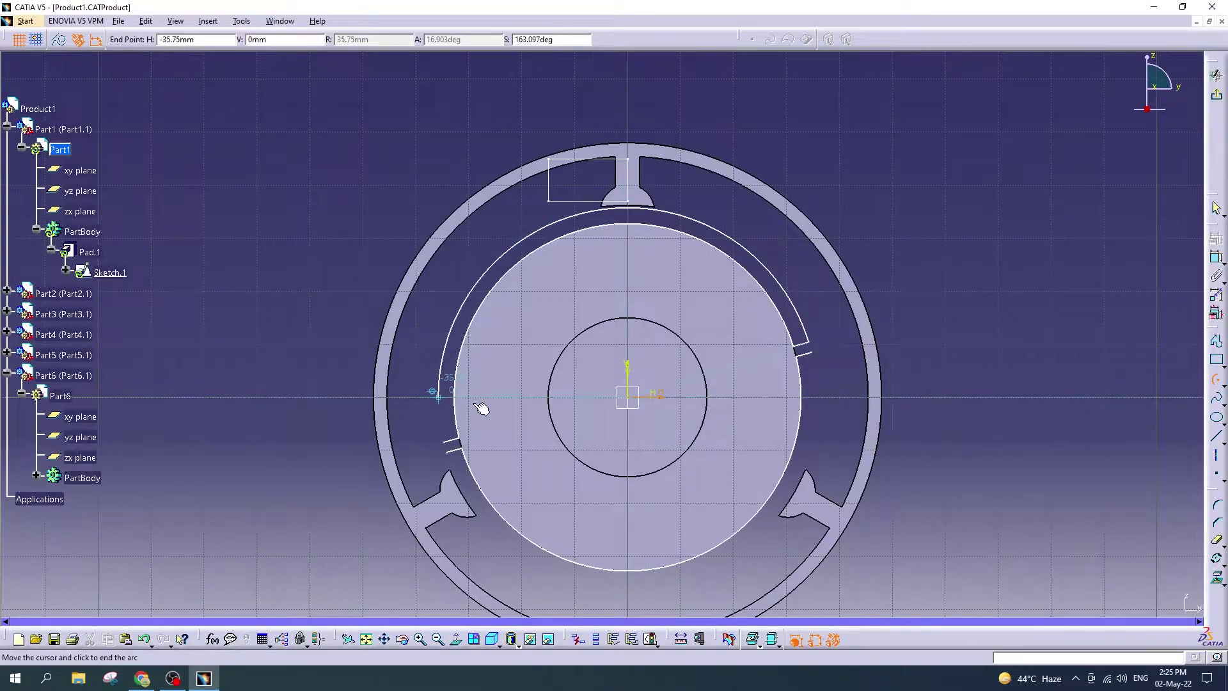
click(445, 441)
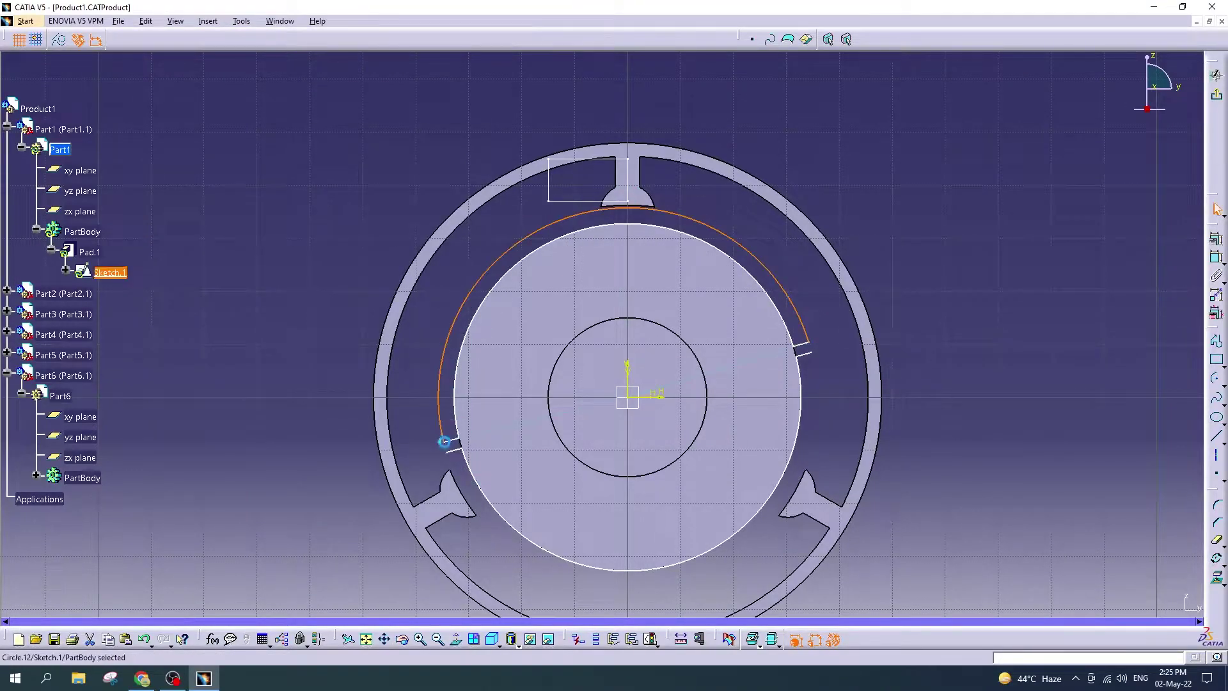
Step: Draw a second origin-centred arc from the right slot mark to the lower-left slot mark
click(1217, 379)
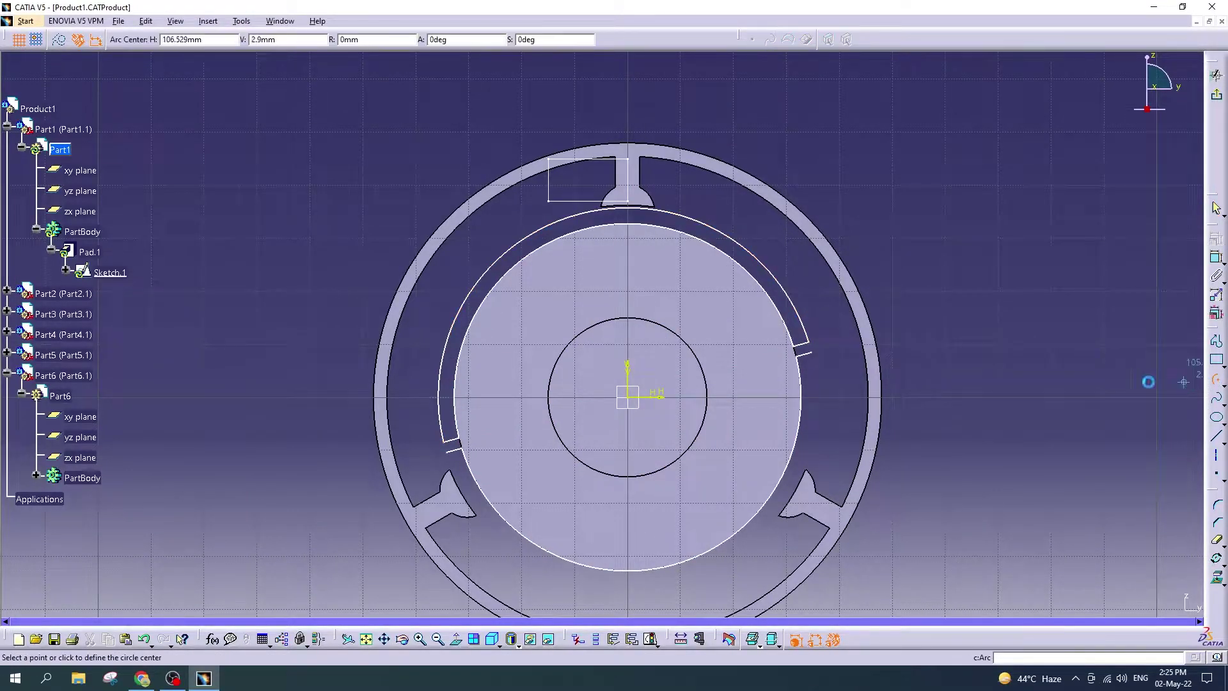
click(635, 400)
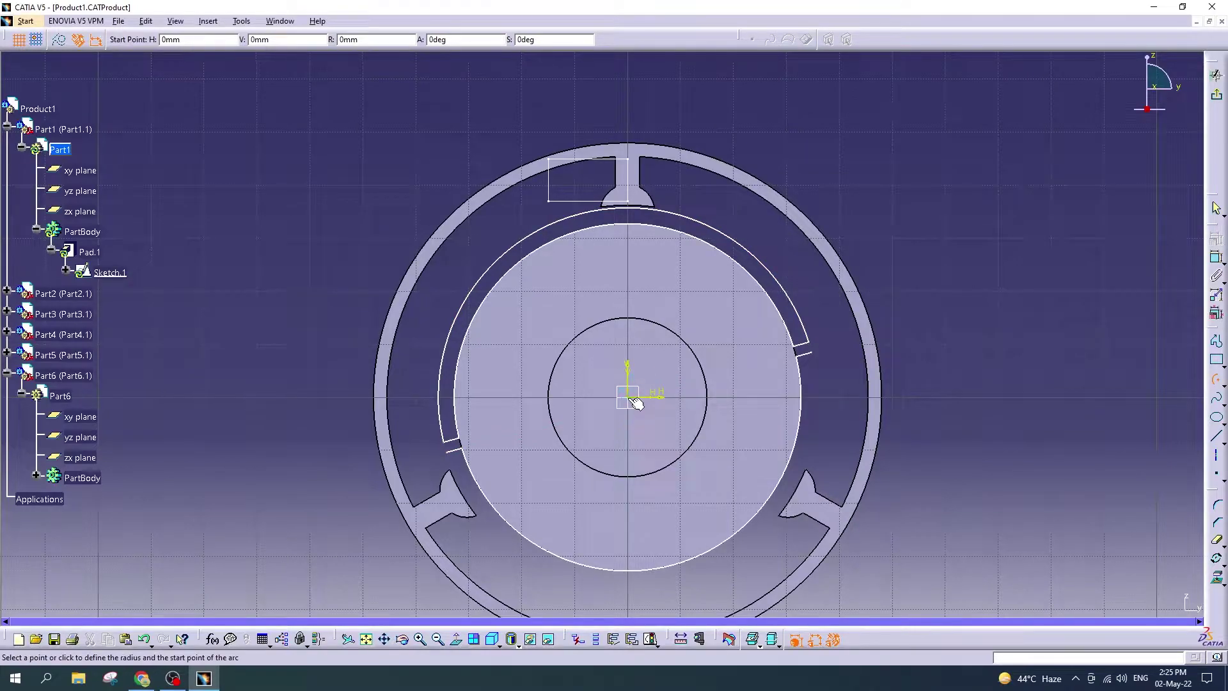
click(810, 350)
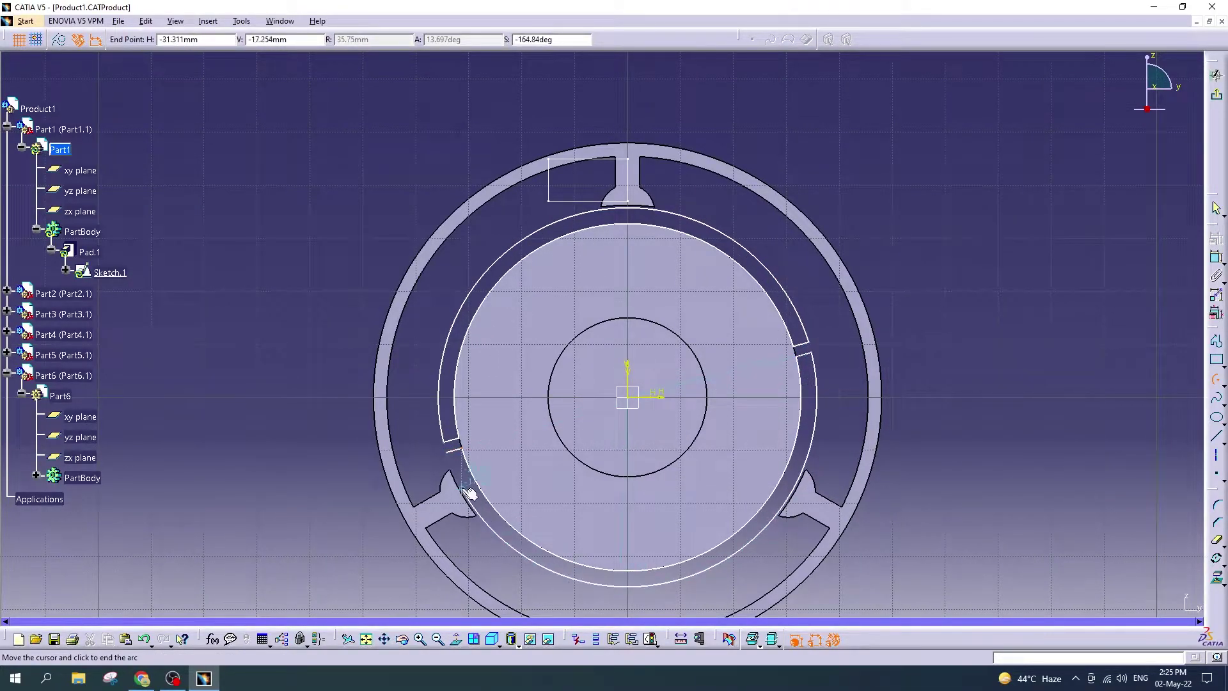
double_click(448, 454)
key(Escape)
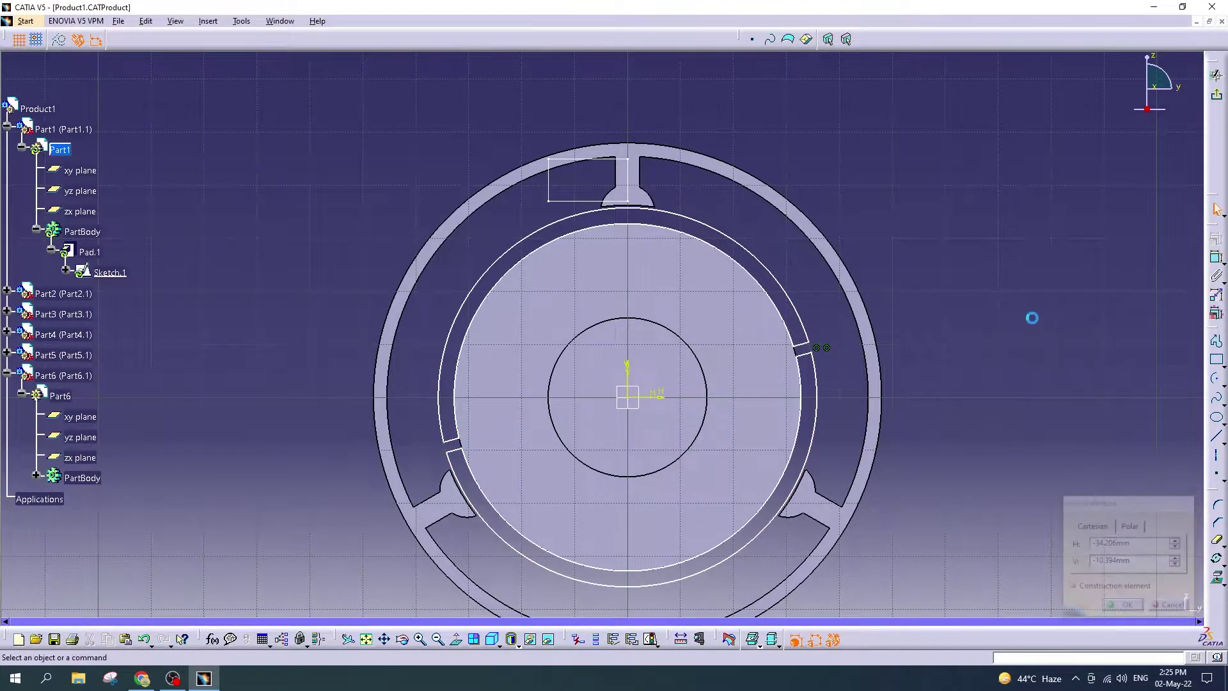
Step: Back in Part6's sketch, draw a 4 mm horizontal line left of the tooth centre
click(1217, 98)
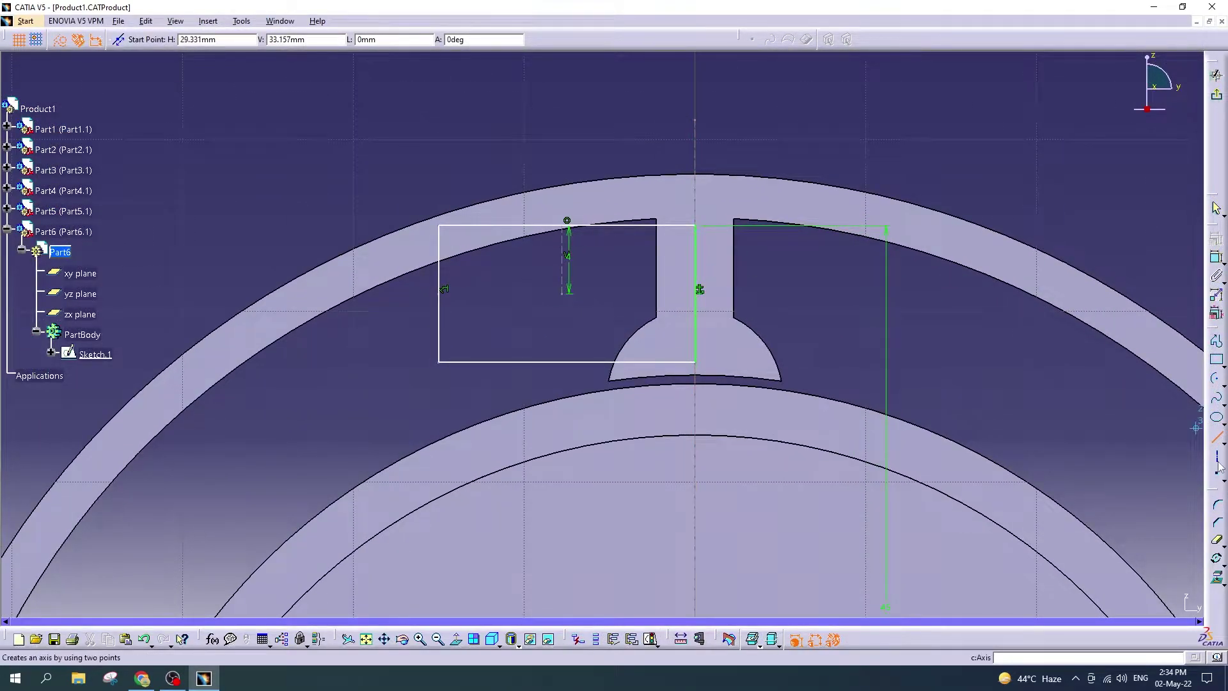
click(1215, 430)
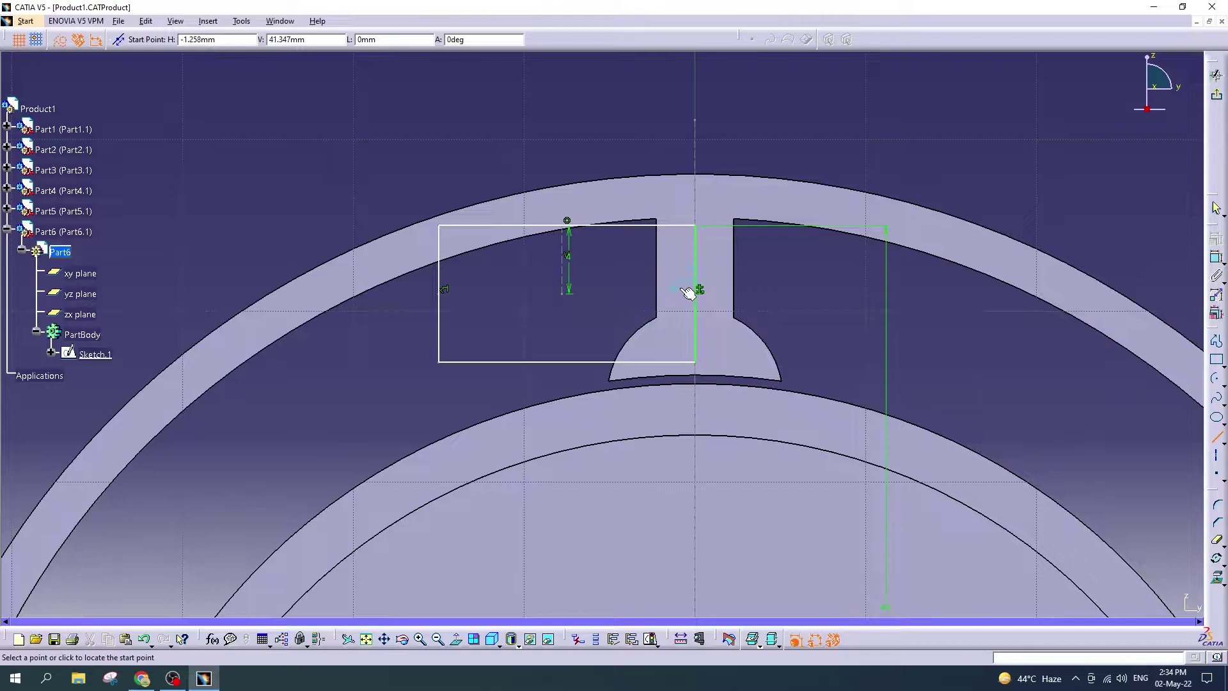
click(700, 290)
click(613, 293)
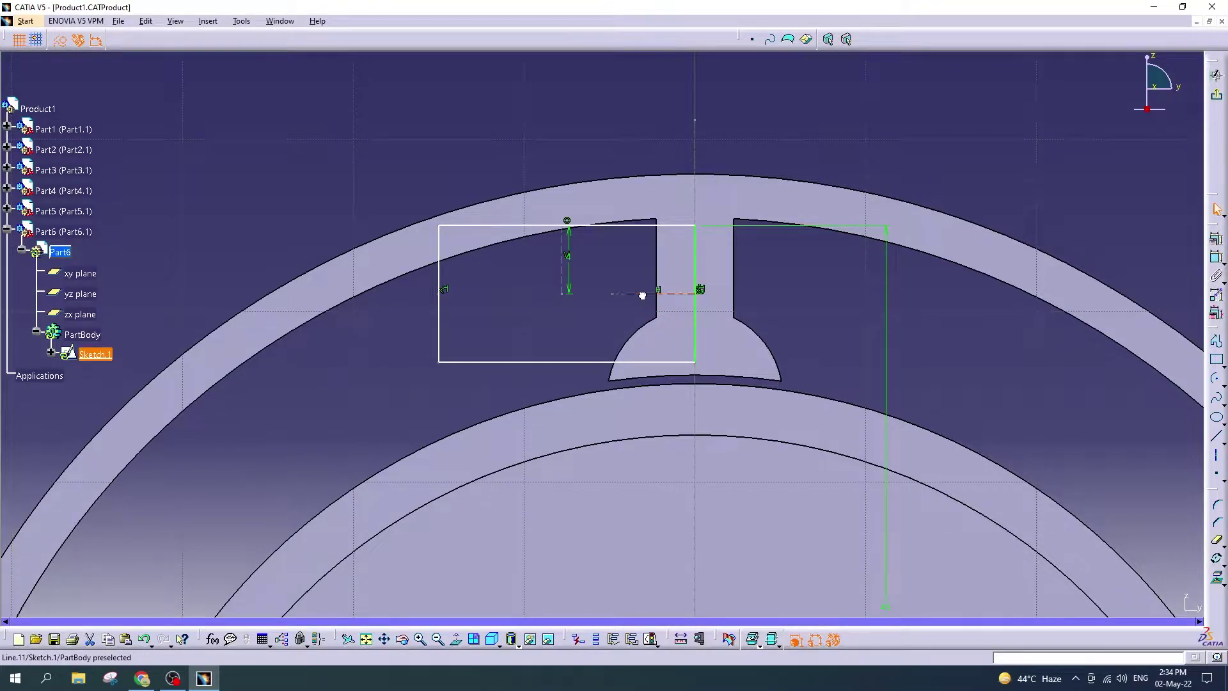
double_click(642, 295)
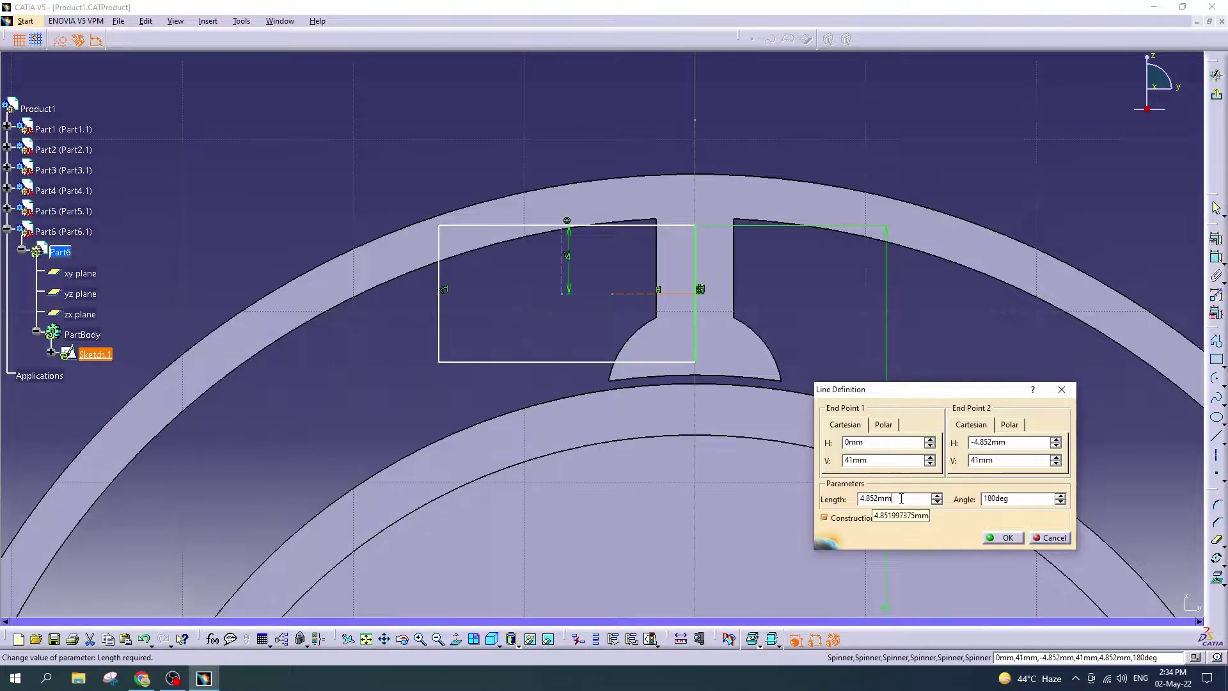
drag(908, 497, 837, 502)
text(4)
key(Return)
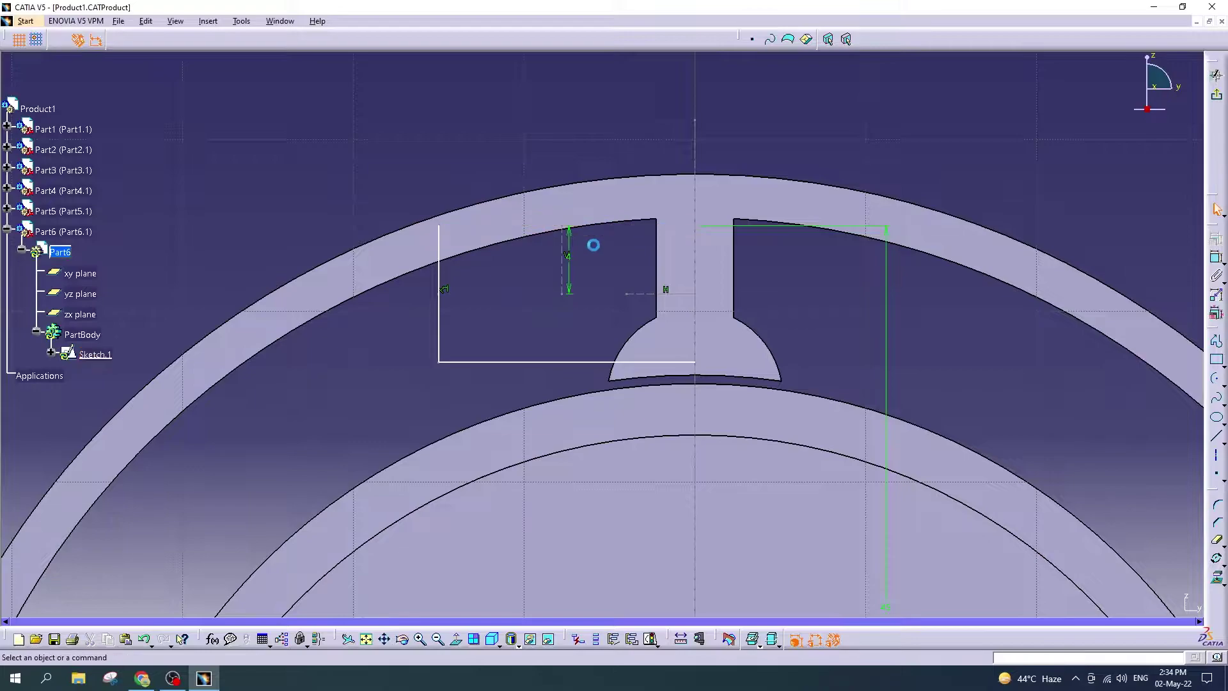
Step: Delete the rectangle's left and bottom edges and start a 6 mm vertical line downward
click(439, 296)
key(Delete)
click(479, 363)
key(Delete)
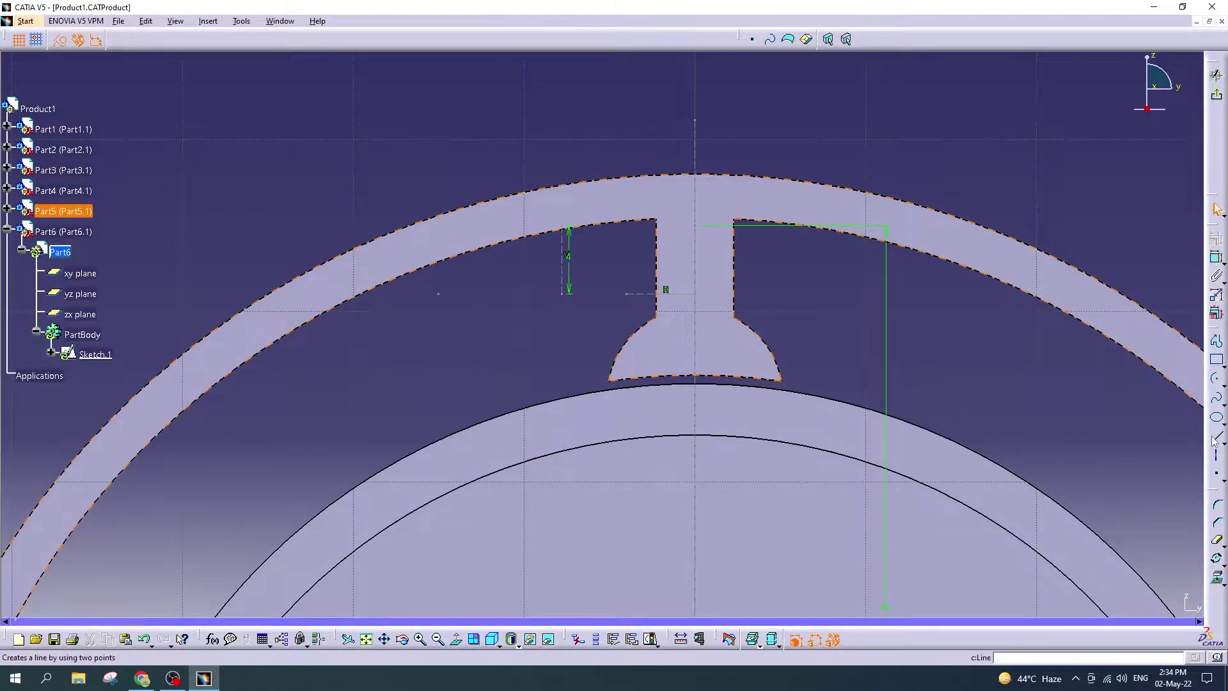
click(1214, 440)
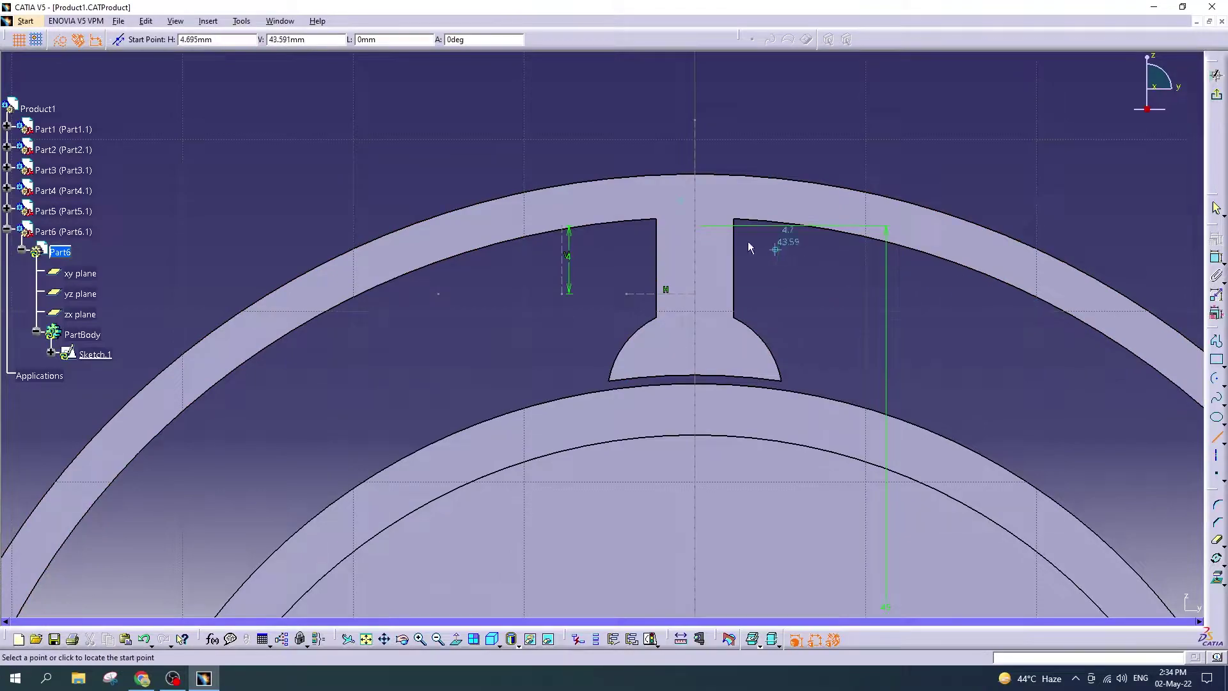
click(627, 227)
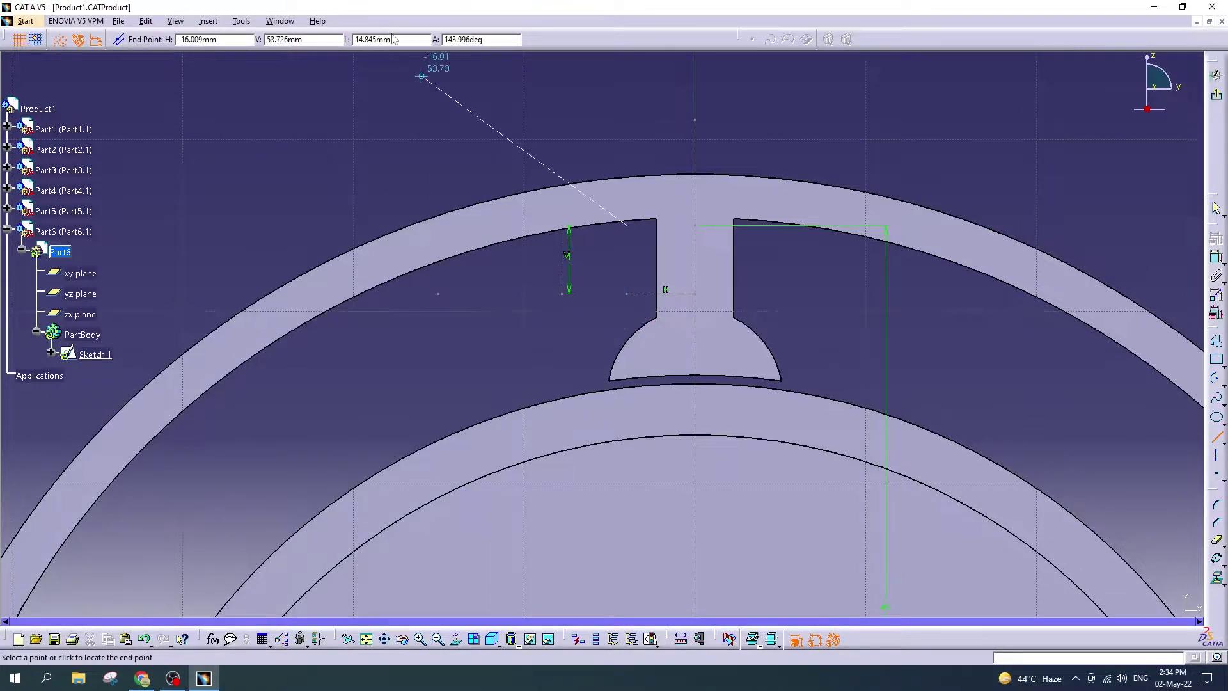
text(6)
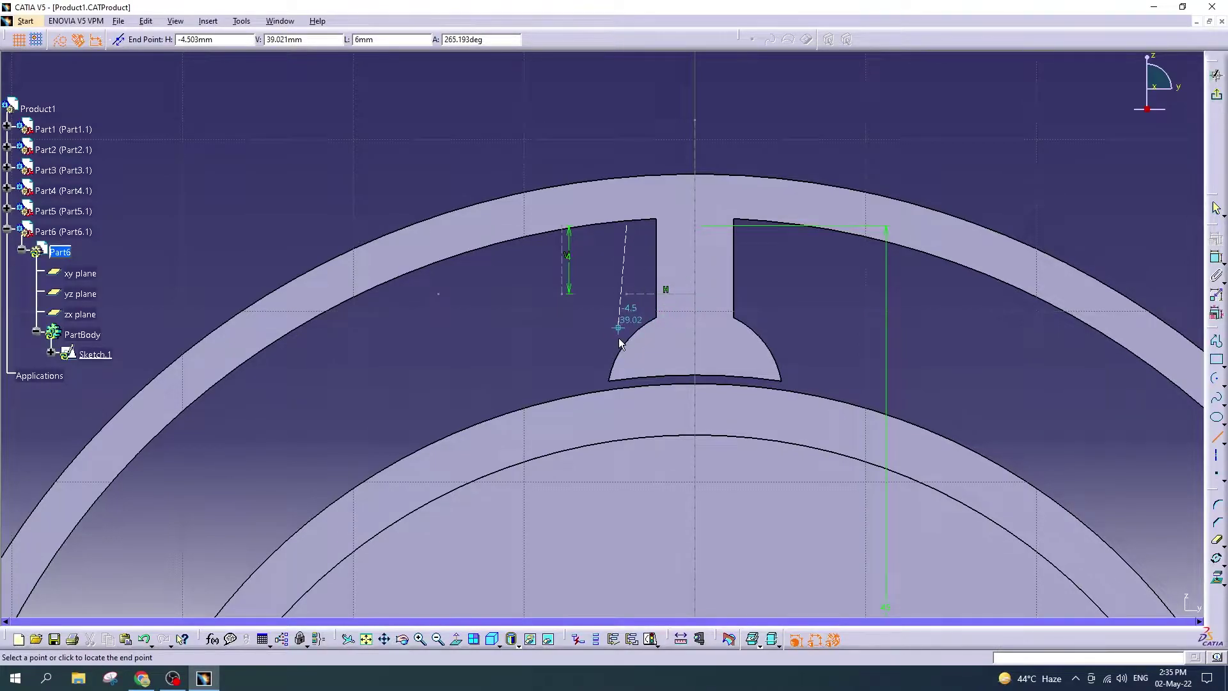
Step: Finish the 6 mm vertical line, then draw a 4 mm horizontal line along the slot top
key(Return)
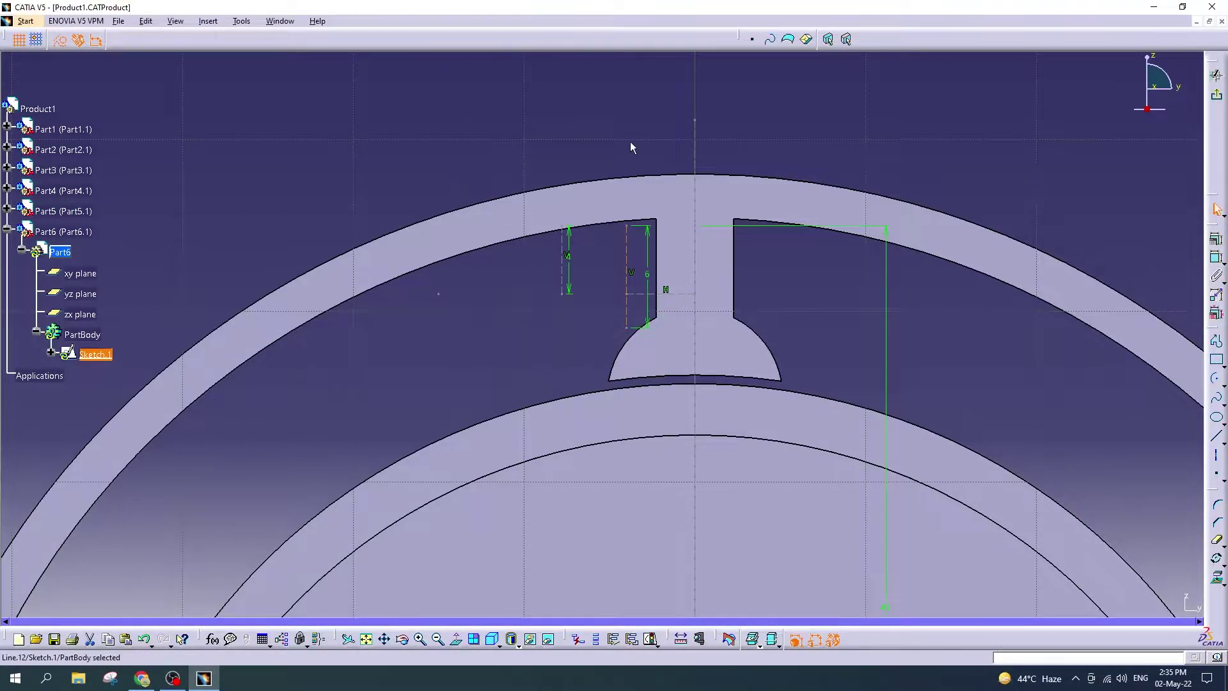
click(1216, 440)
click(614, 225)
text(4)
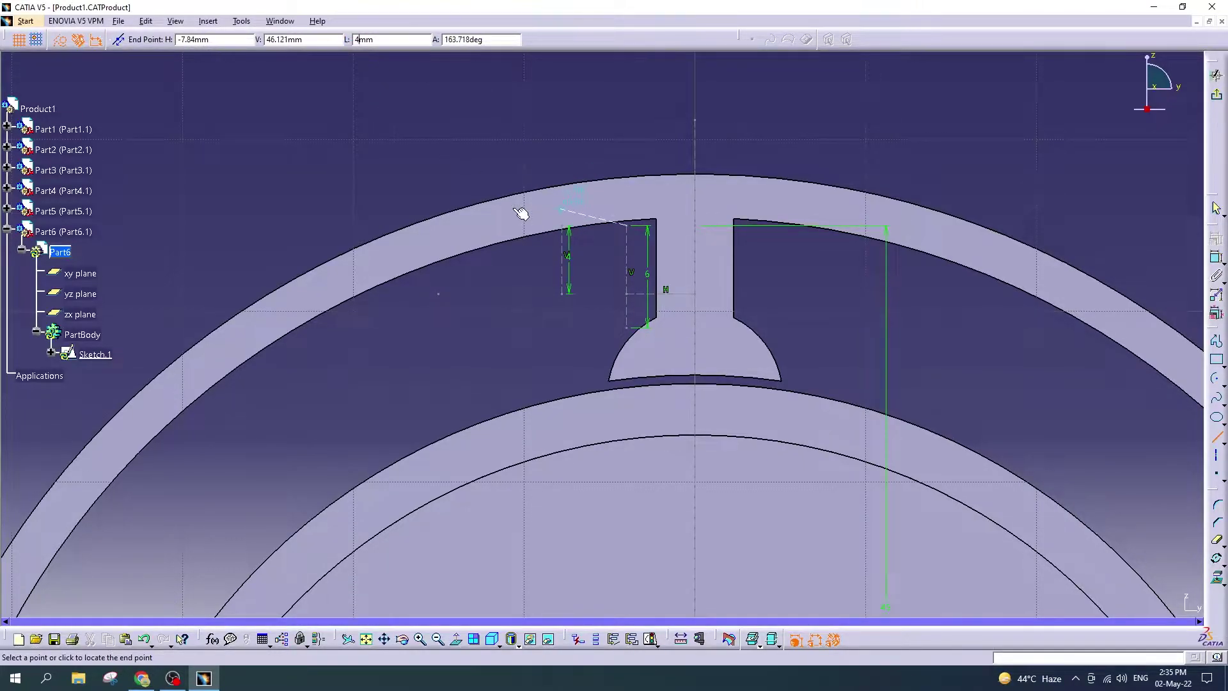
click(547, 234)
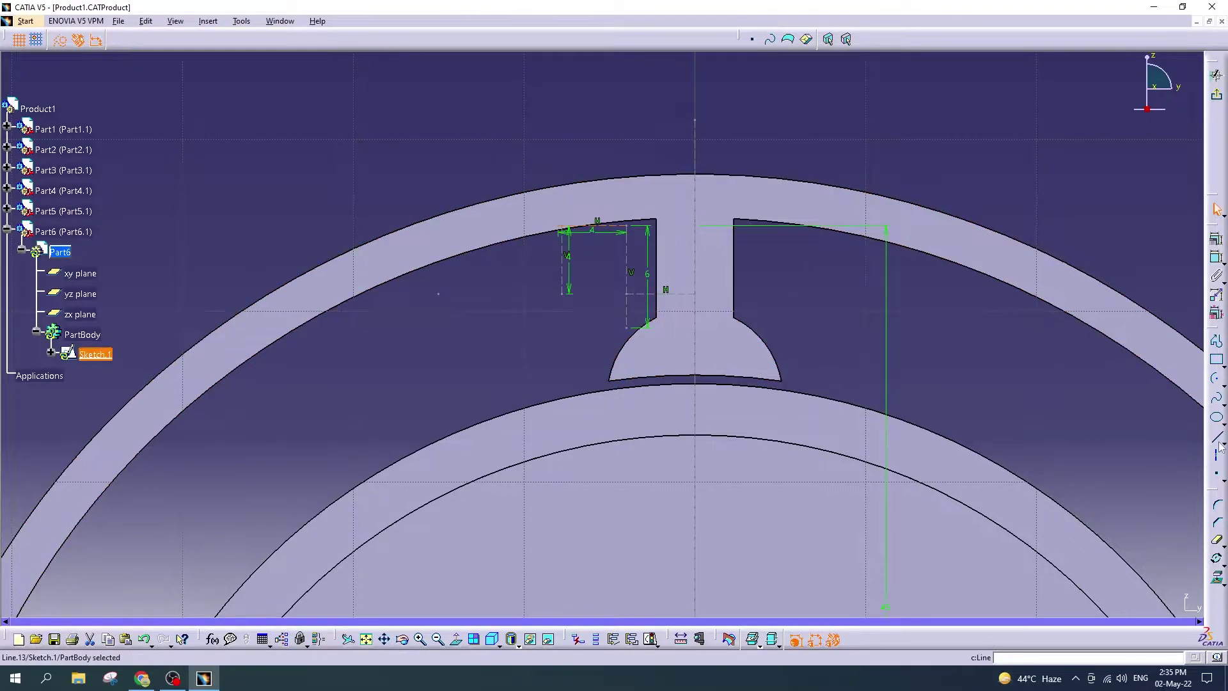
Step: Draw a slanted profile line left from the top corner and convert three lines from construction to solid
click(1217, 341)
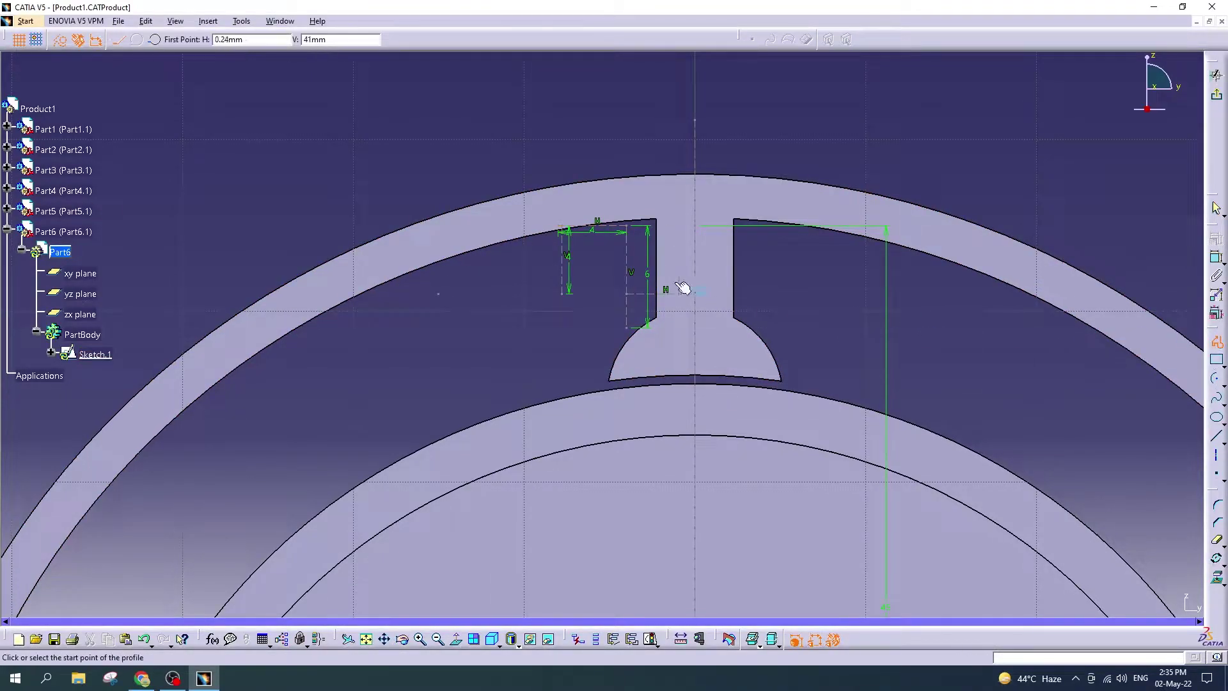
click(560, 228)
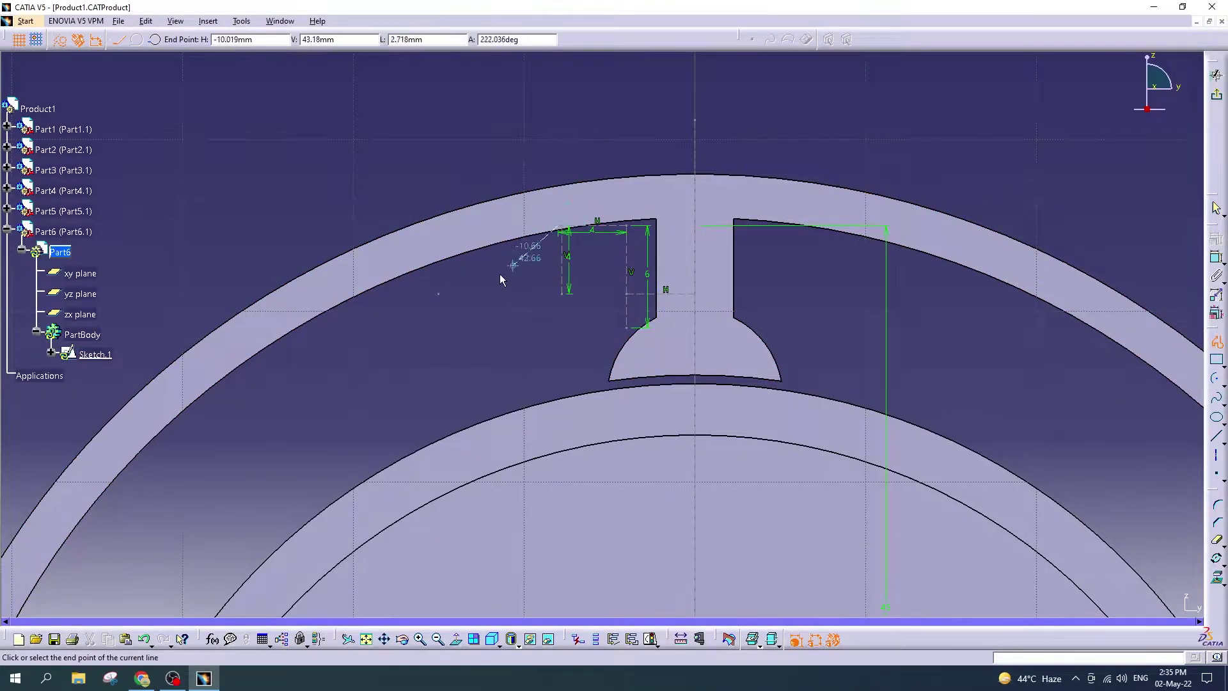
click(438, 294)
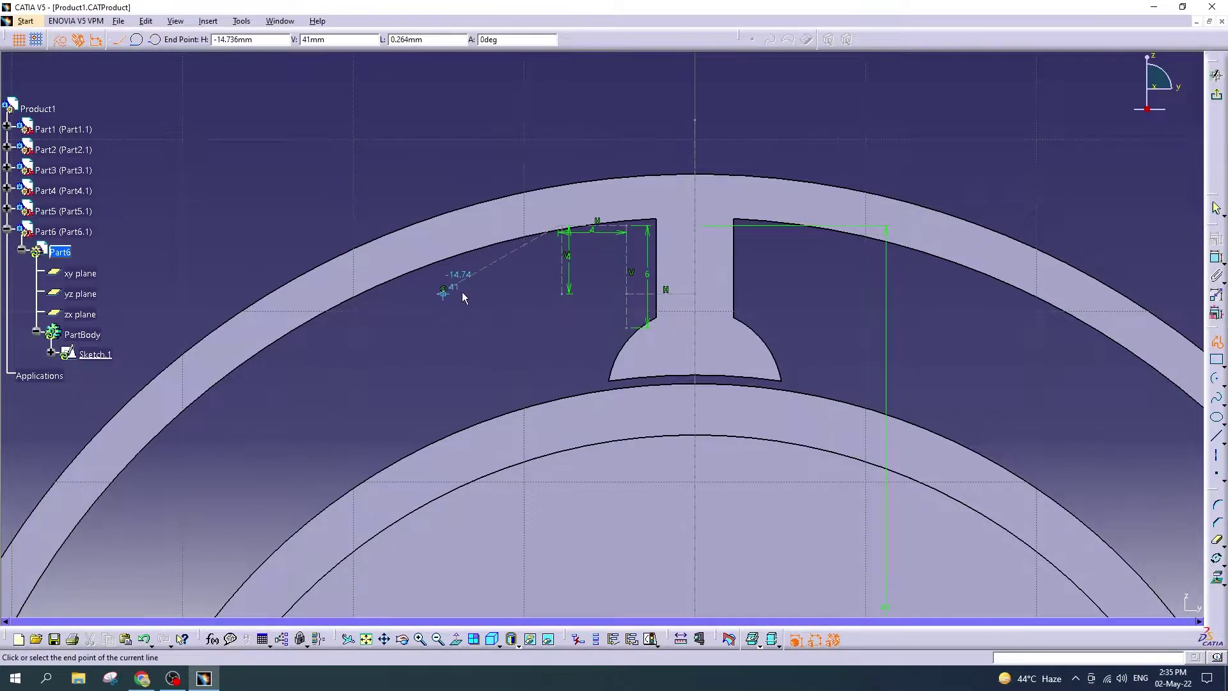
key(Escape)
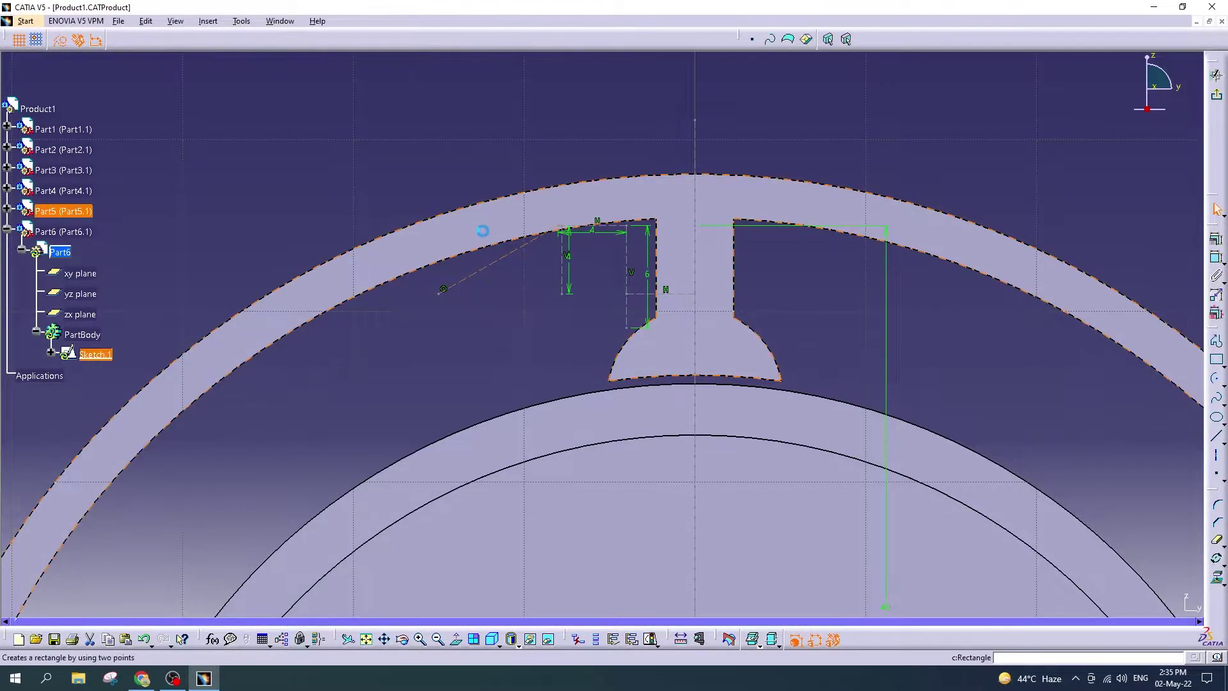
click(549, 235)
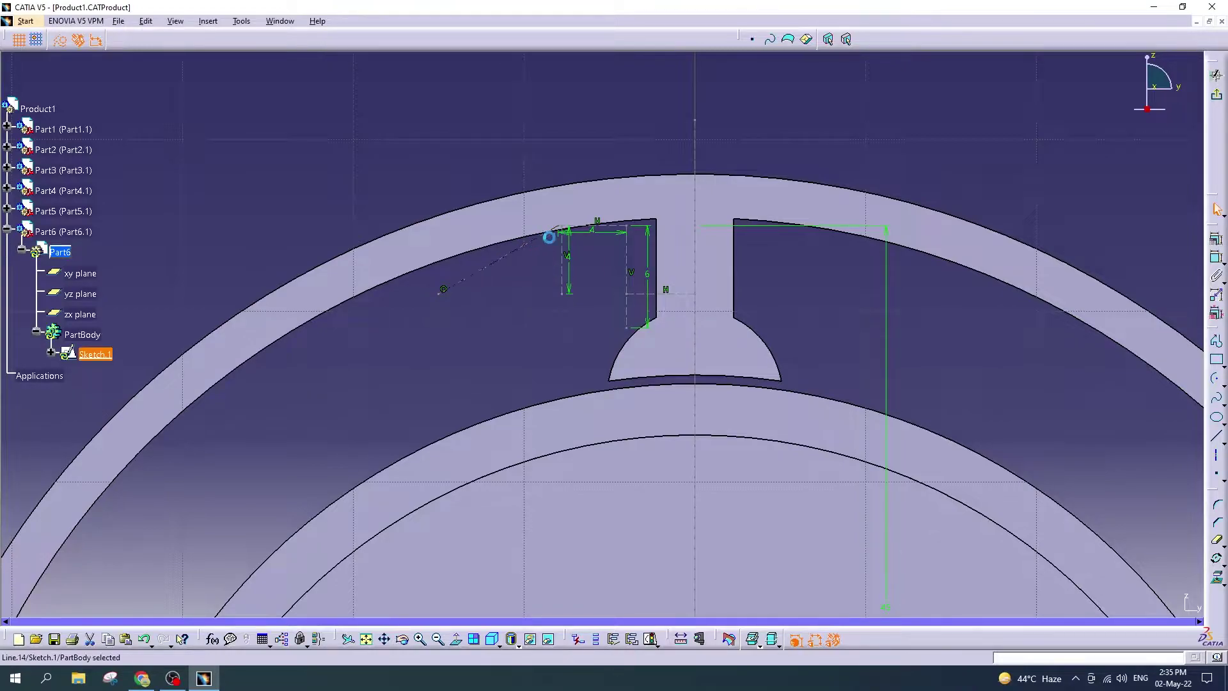
ctrl+click(601, 230)
ctrl+click(627, 272)
click(371, 231)
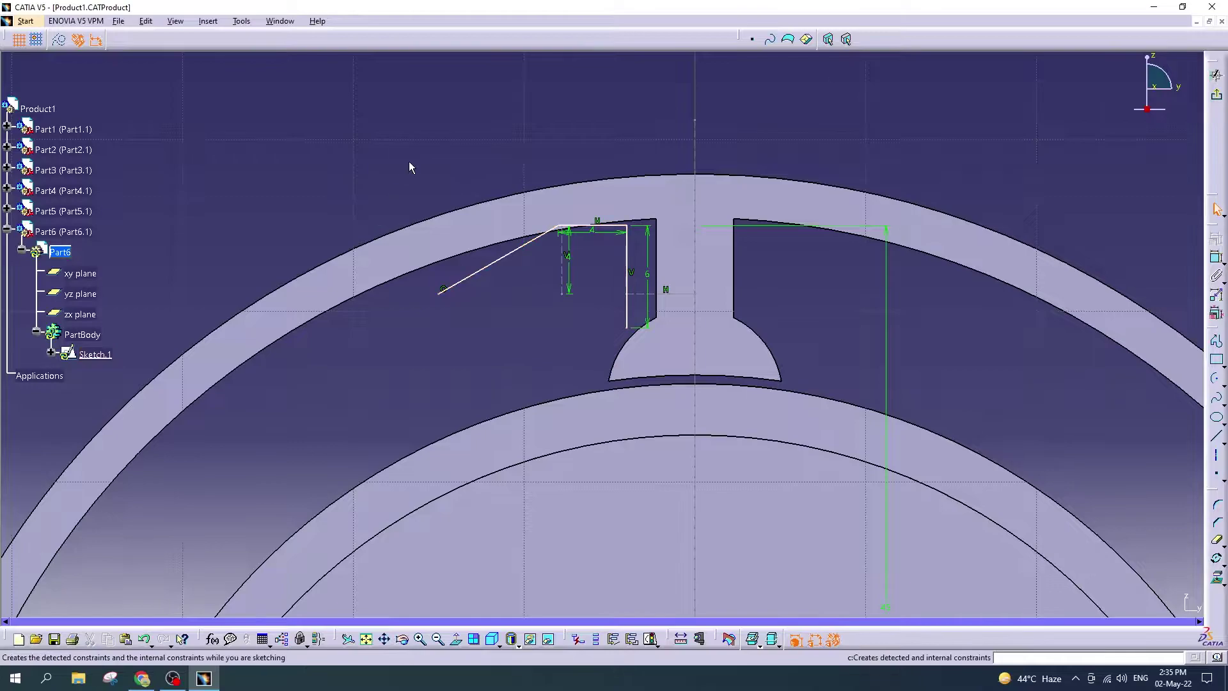
Step: Draw the horizontal bottom edge from the vertical line's bottom end, closing the small rectangle
click(1217, 437)
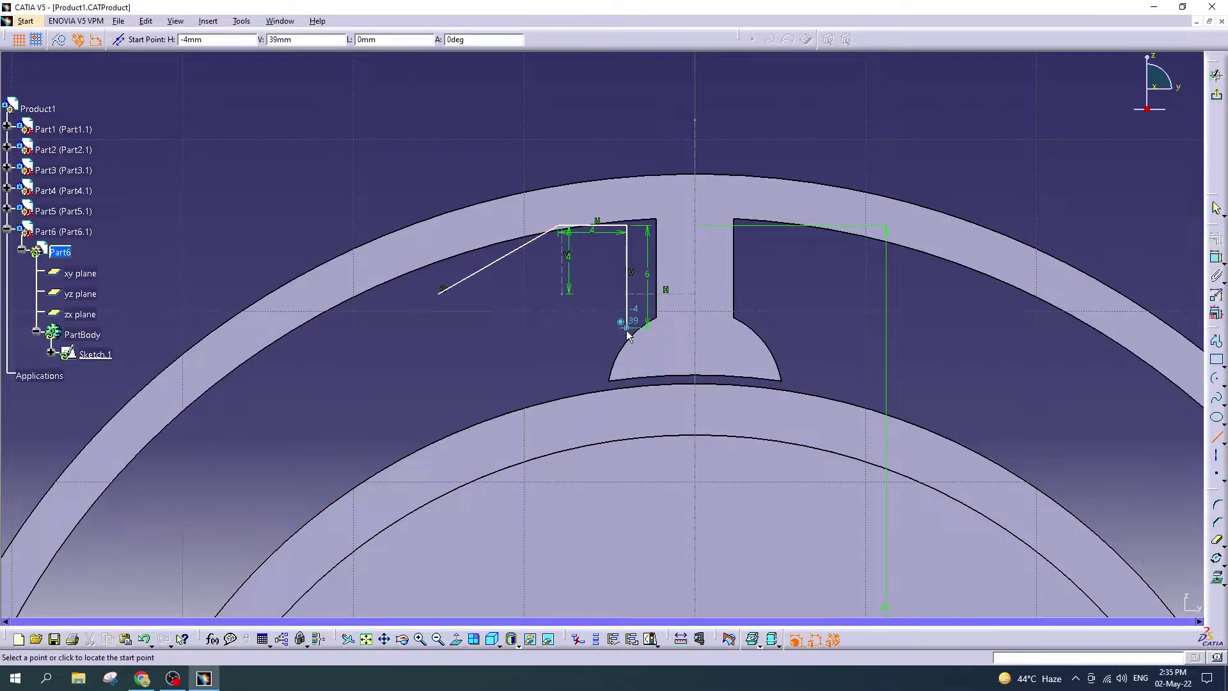
click(626, 329)
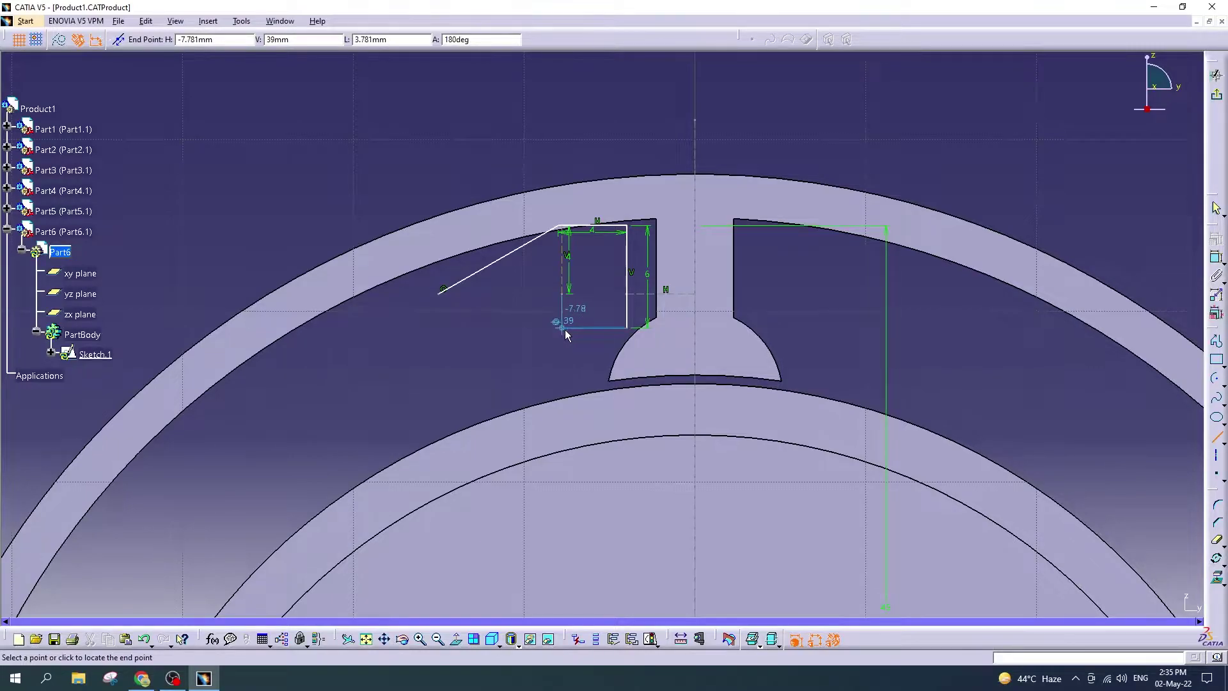
click(563, 329)
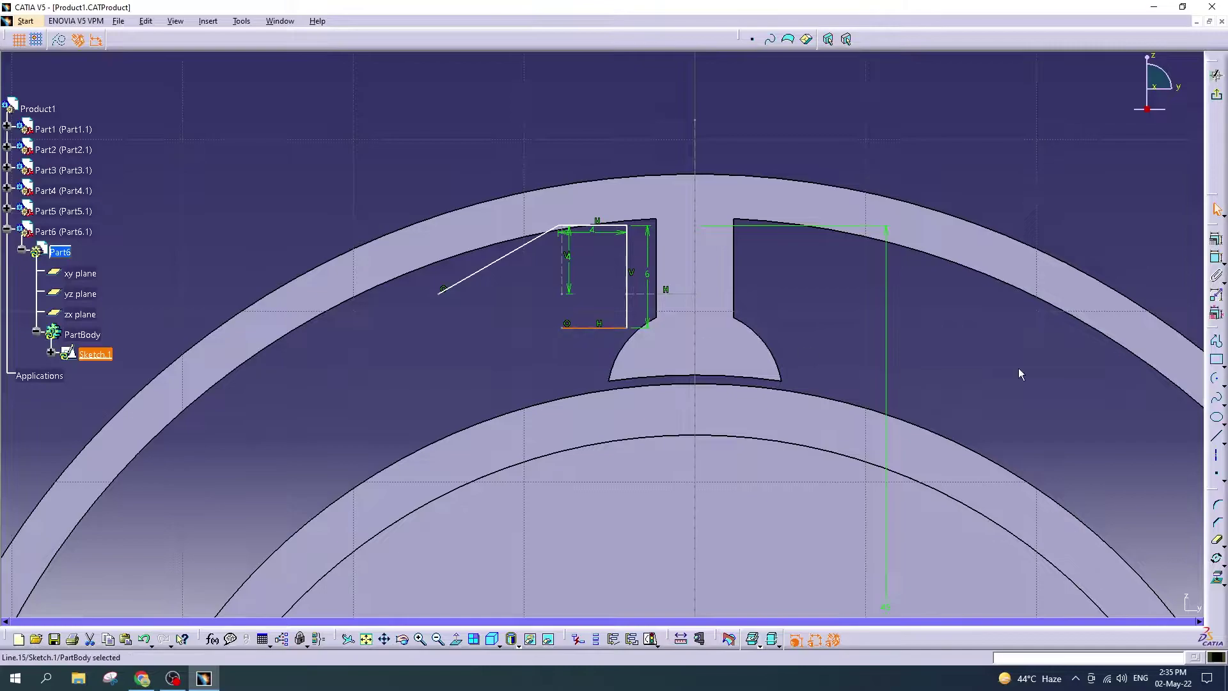
click(1216, 437)
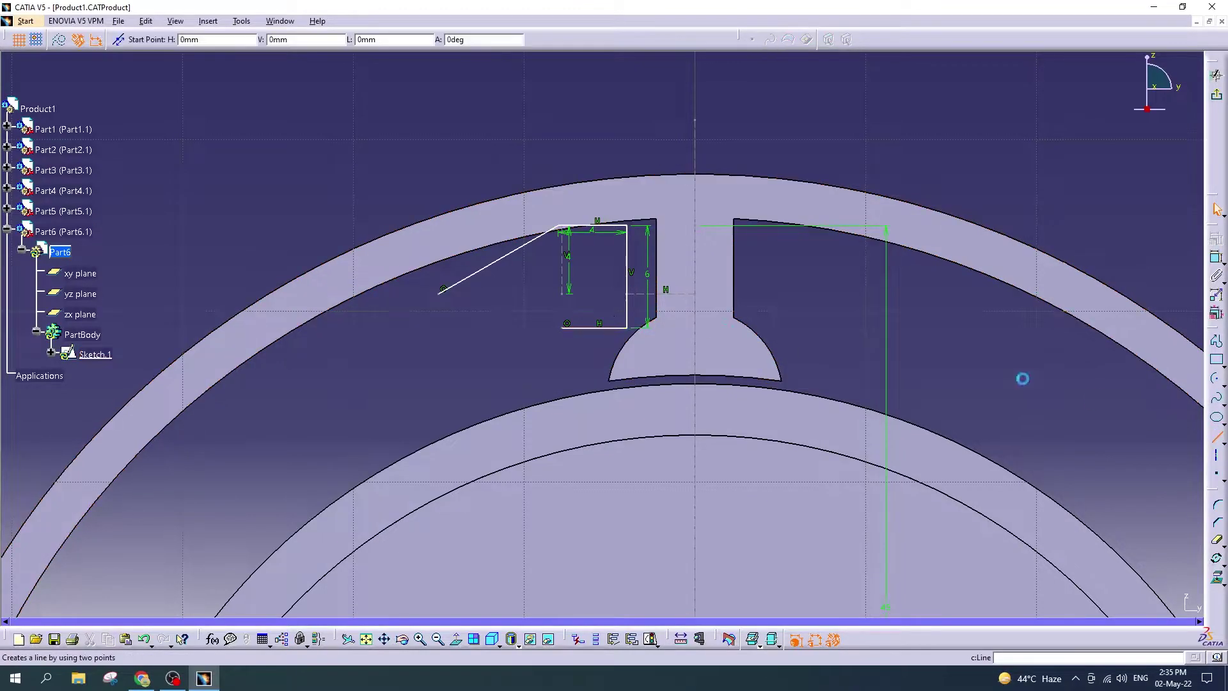
click(563, 327)
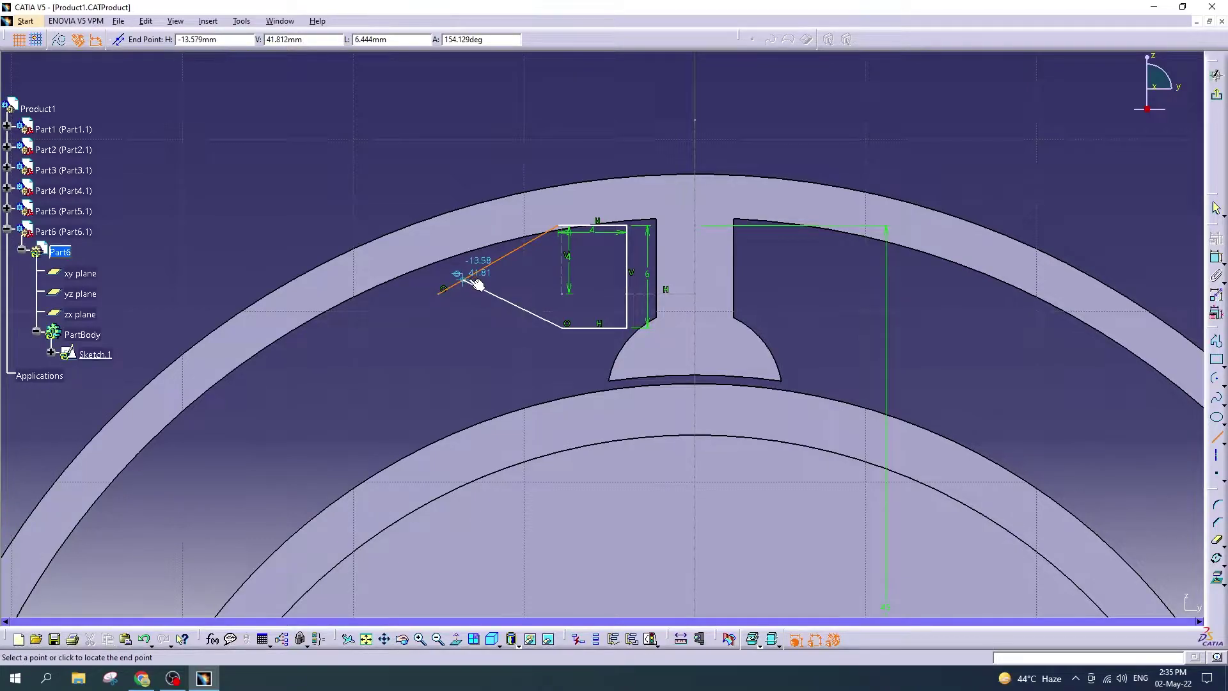
key(Escape)
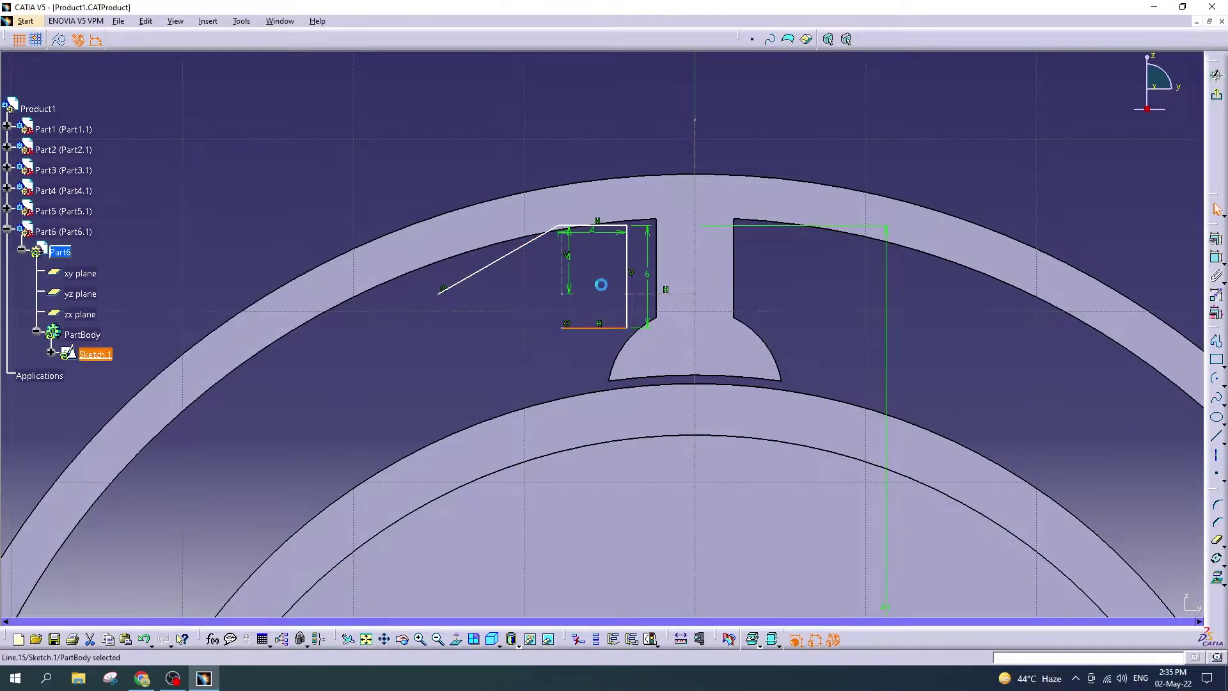
Step: Try setting the left vertical line's length to 3 mm, dismissing an invalid-values warning
double_click(627, 291)
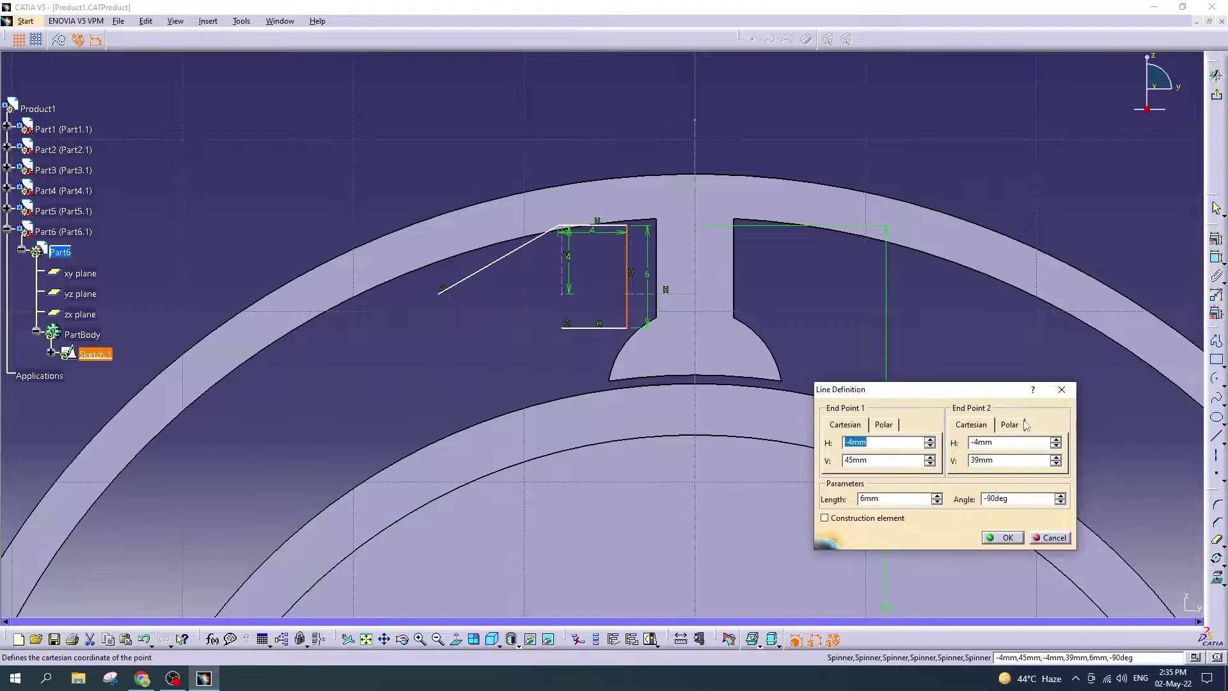
click(1003, 537)
double_click(563, 278)
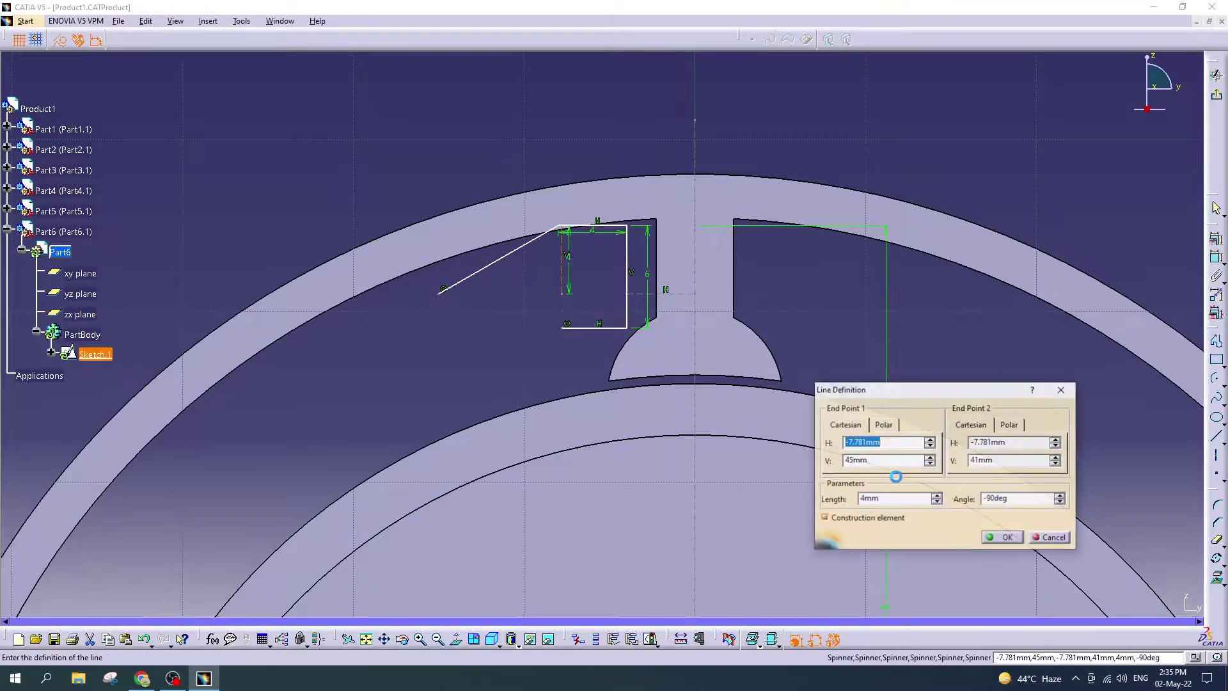
double_click(870, 498)
text(3)
key(Return)
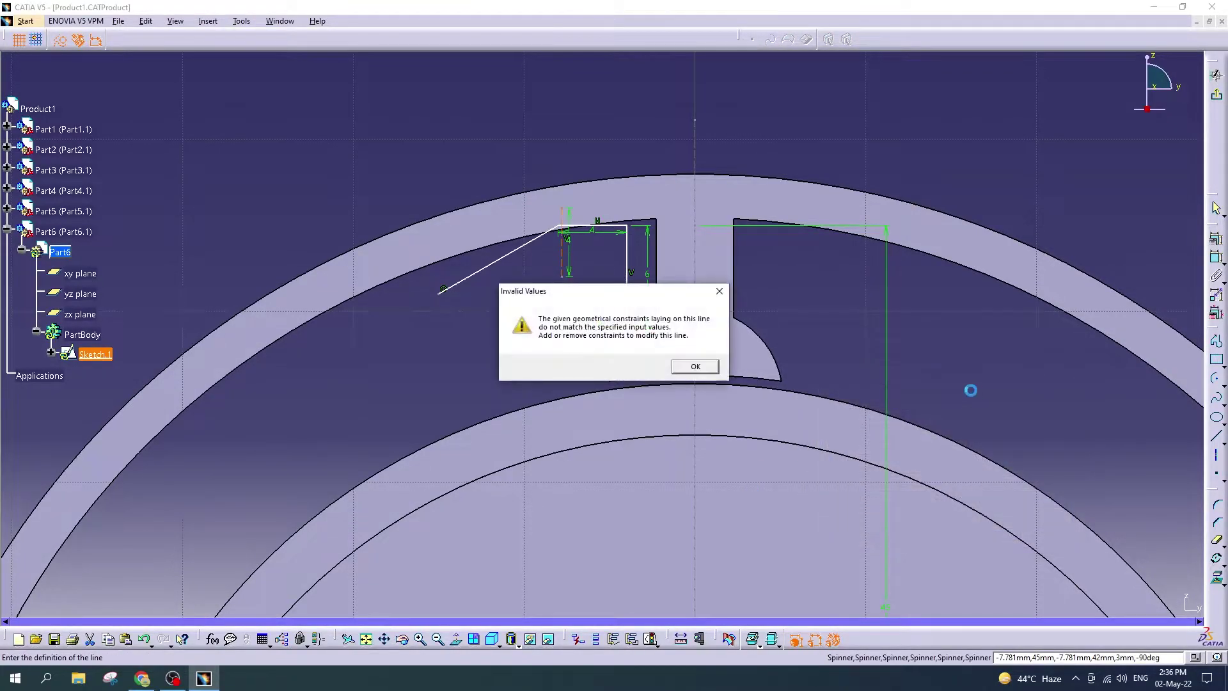
click(696, 366)
Step: After abandoned line attempts at the corner, set the left vertical line's length to 3 mm
click(1217, 437)
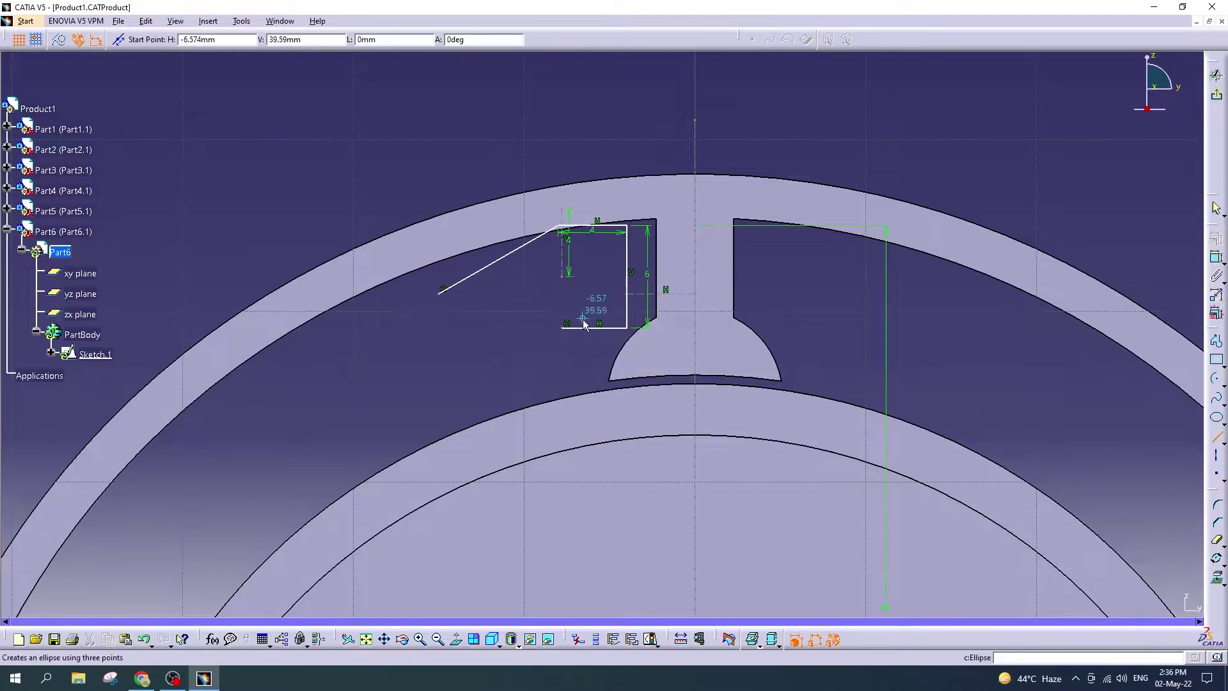
click(559, 329)
click(1217, 437)
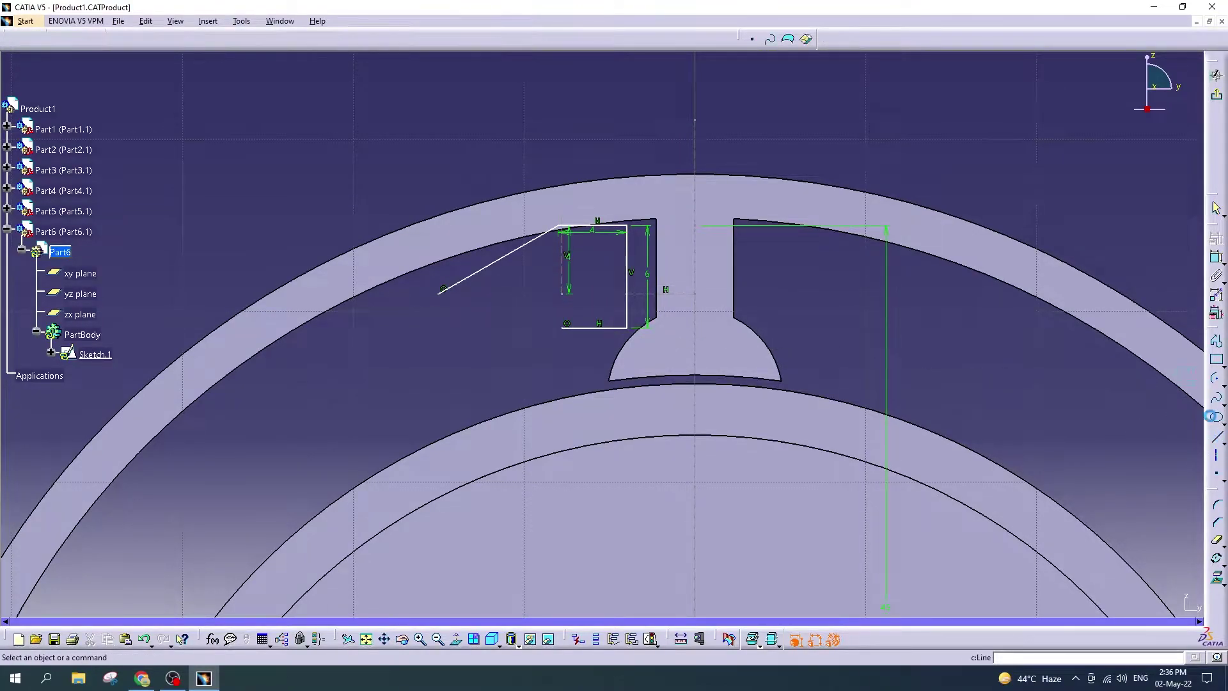
click(1217, 437)
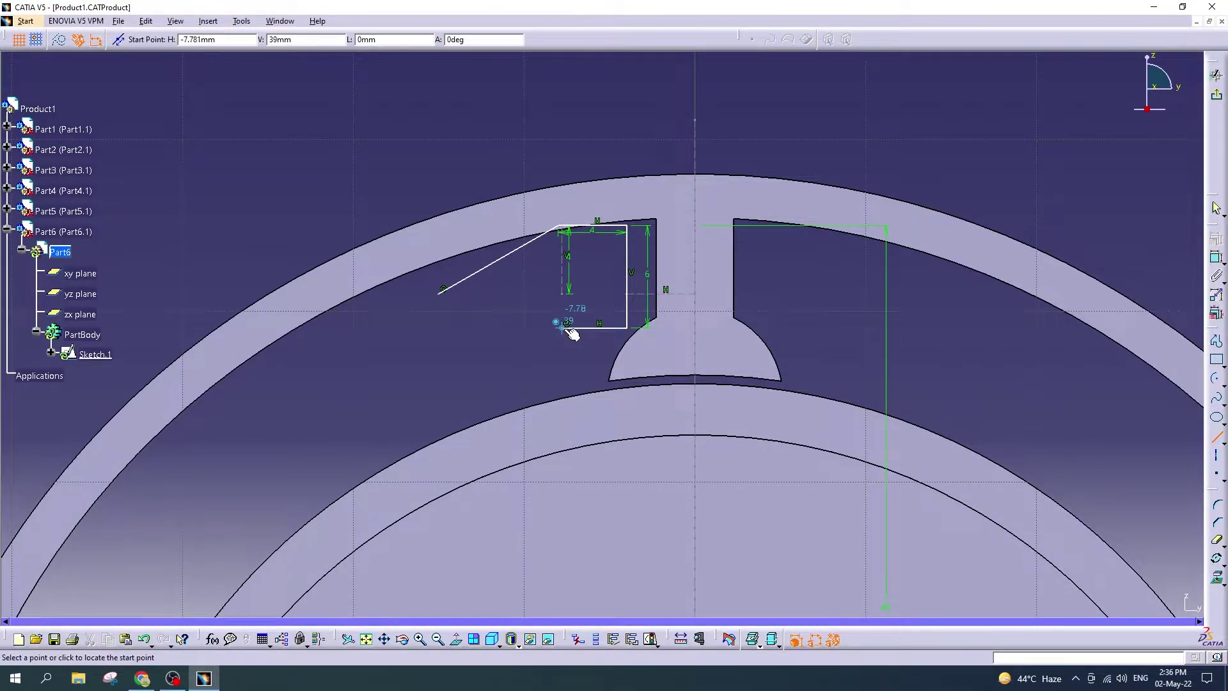
click(561, 327)
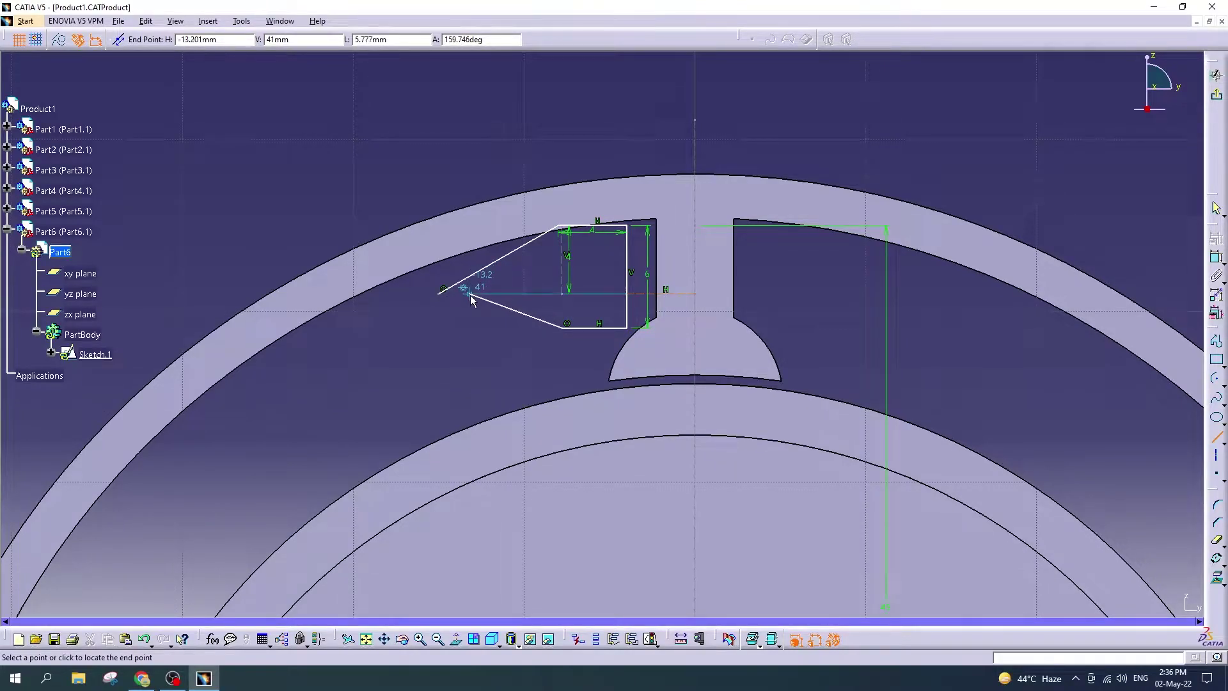
click(1217, 437)
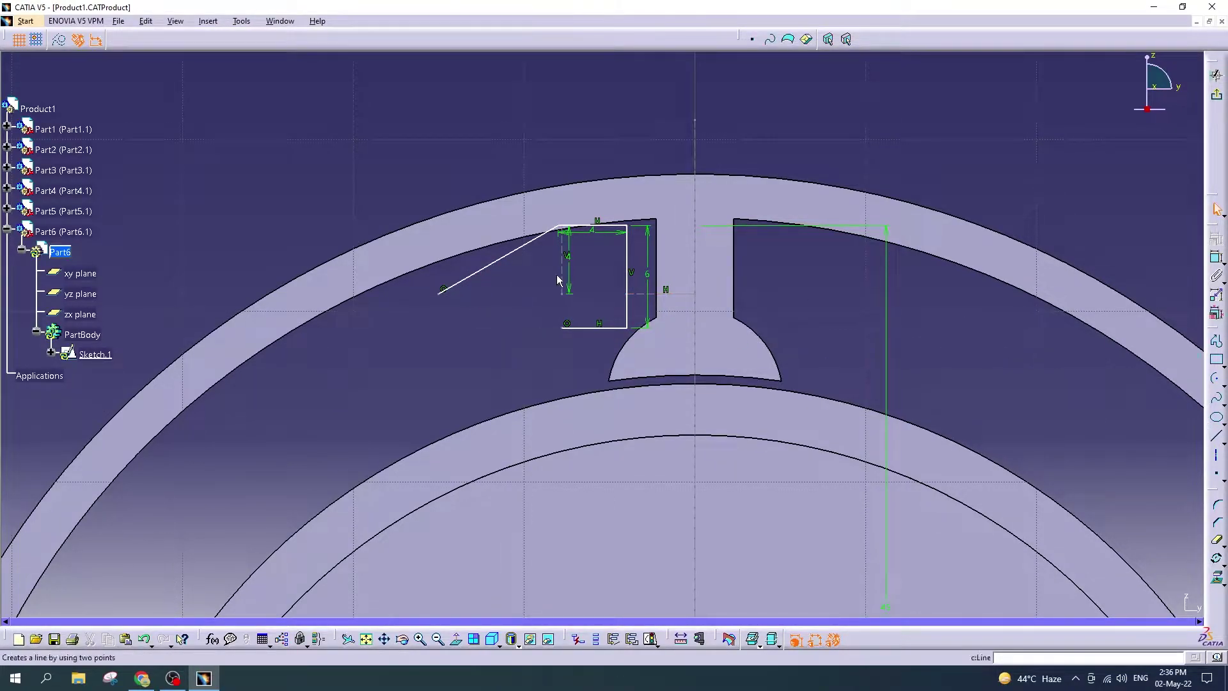
key(Escape)
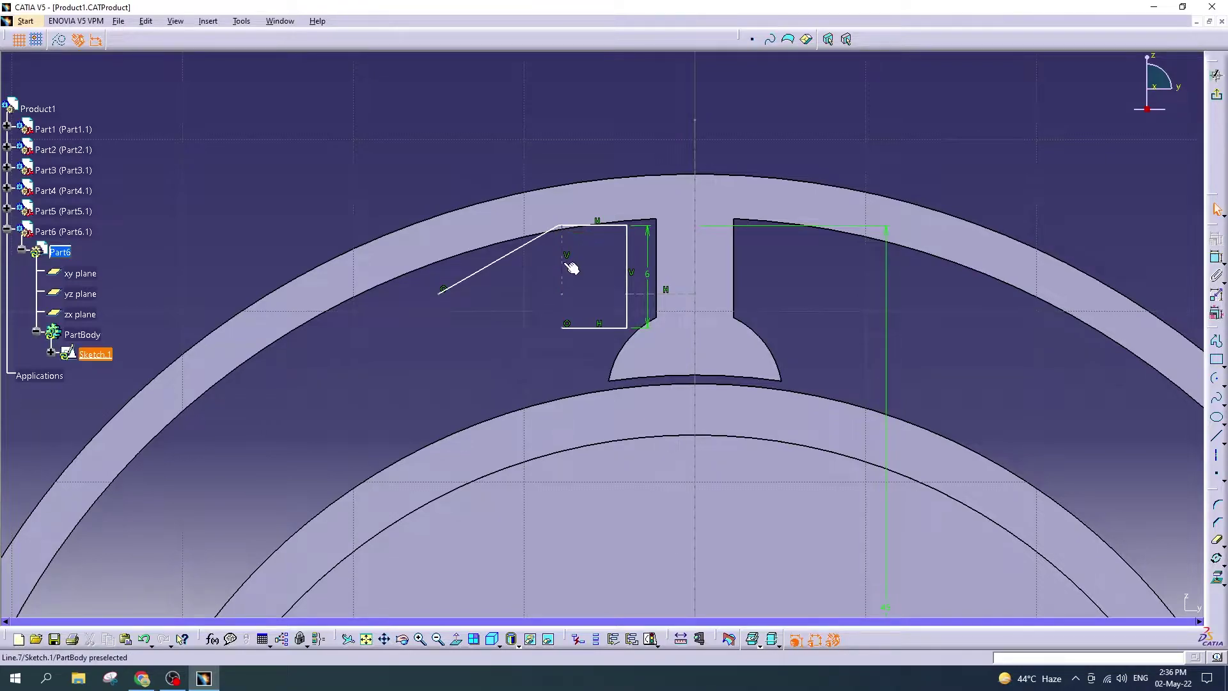
double_click(572, 268)
double_click(896, 499)
text(3)
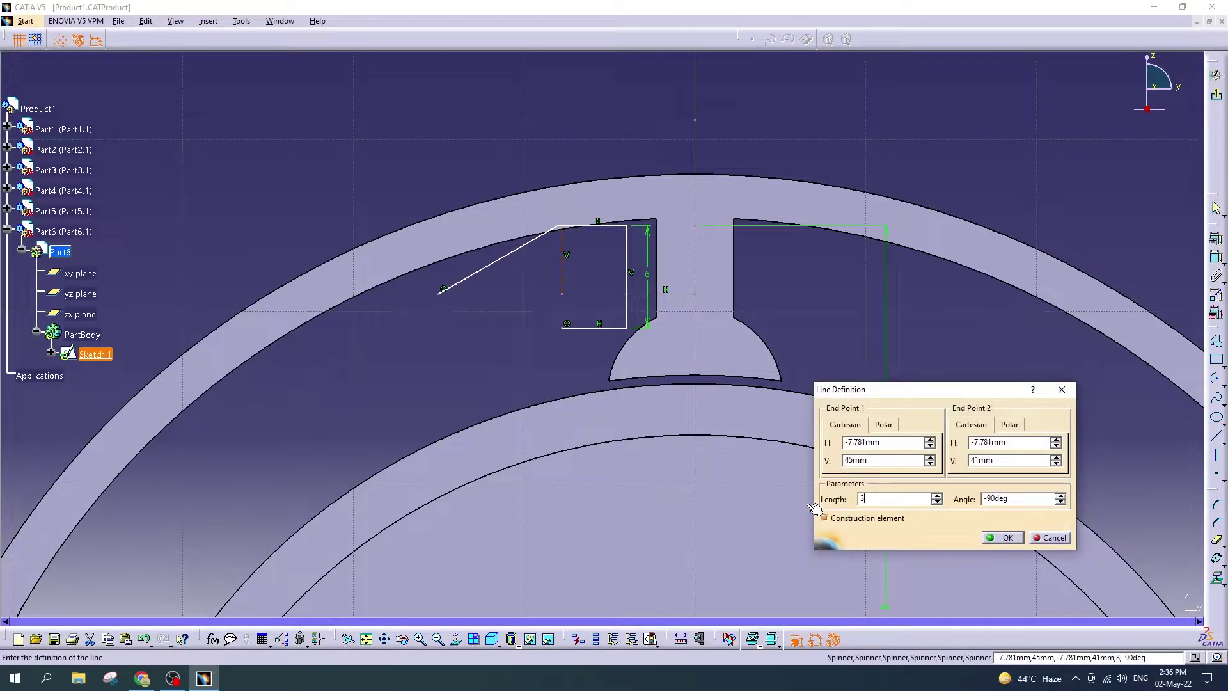
key(Return)
Step: Draw a line from the lower-left corner to the slanted line, closing the pointed outline
click(1215, 442)
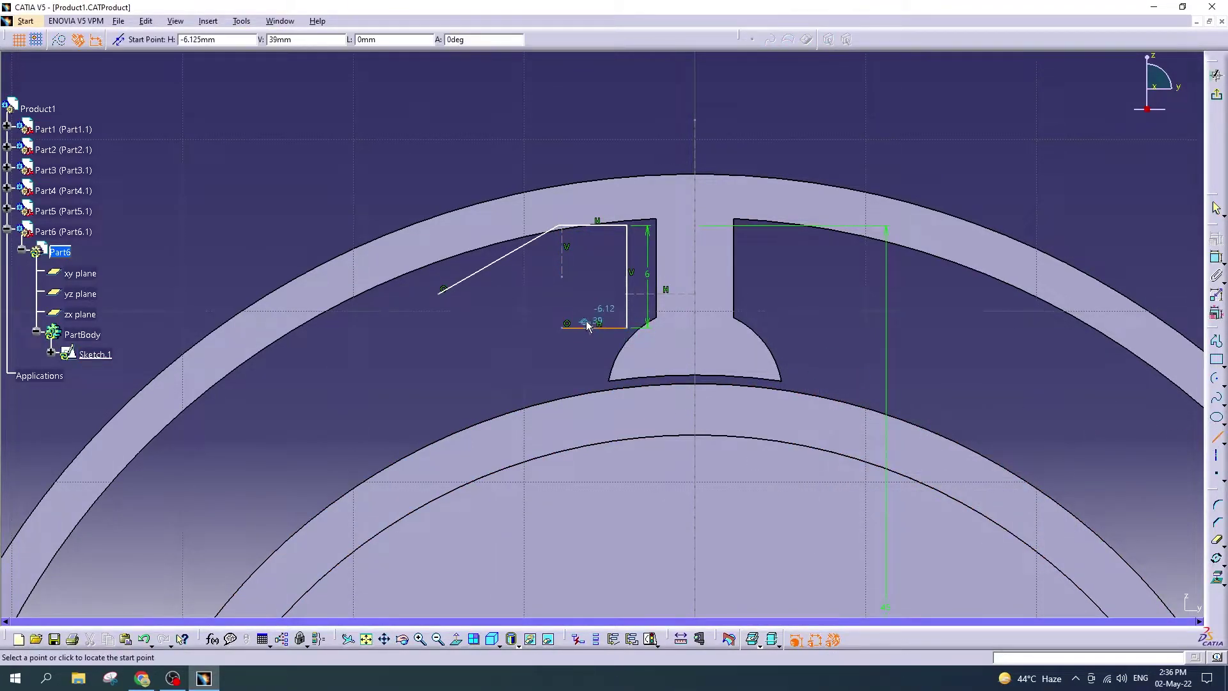
click(563, 330)
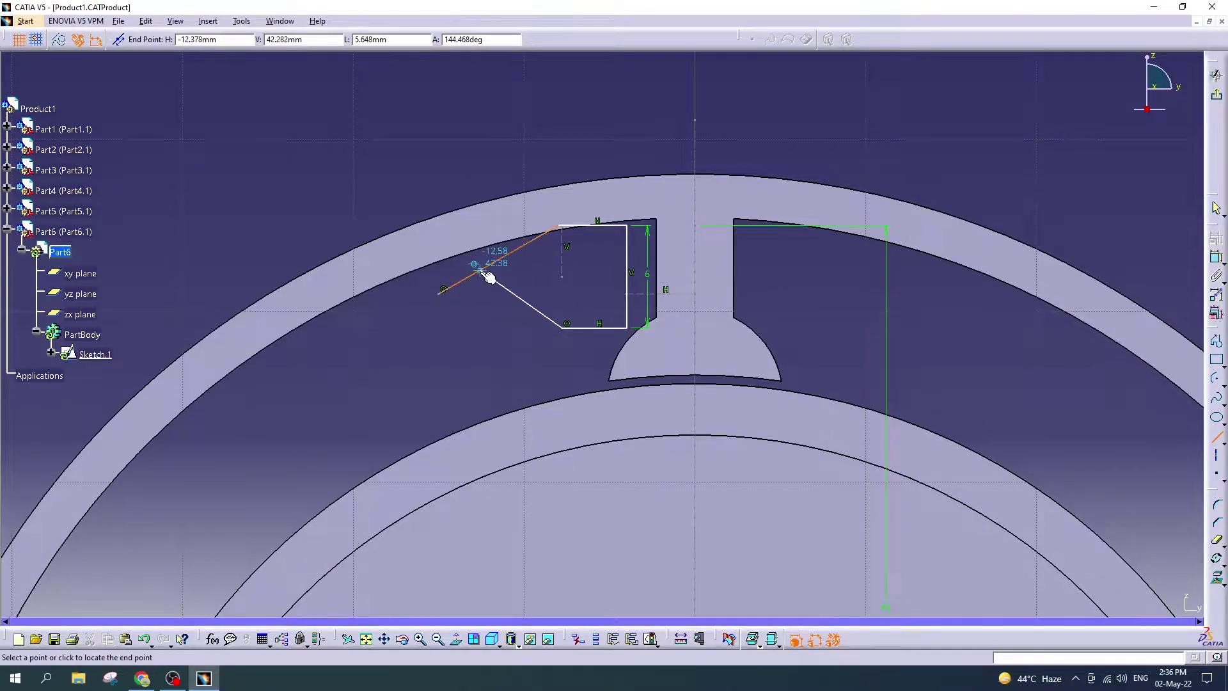
double_click(471, 277)
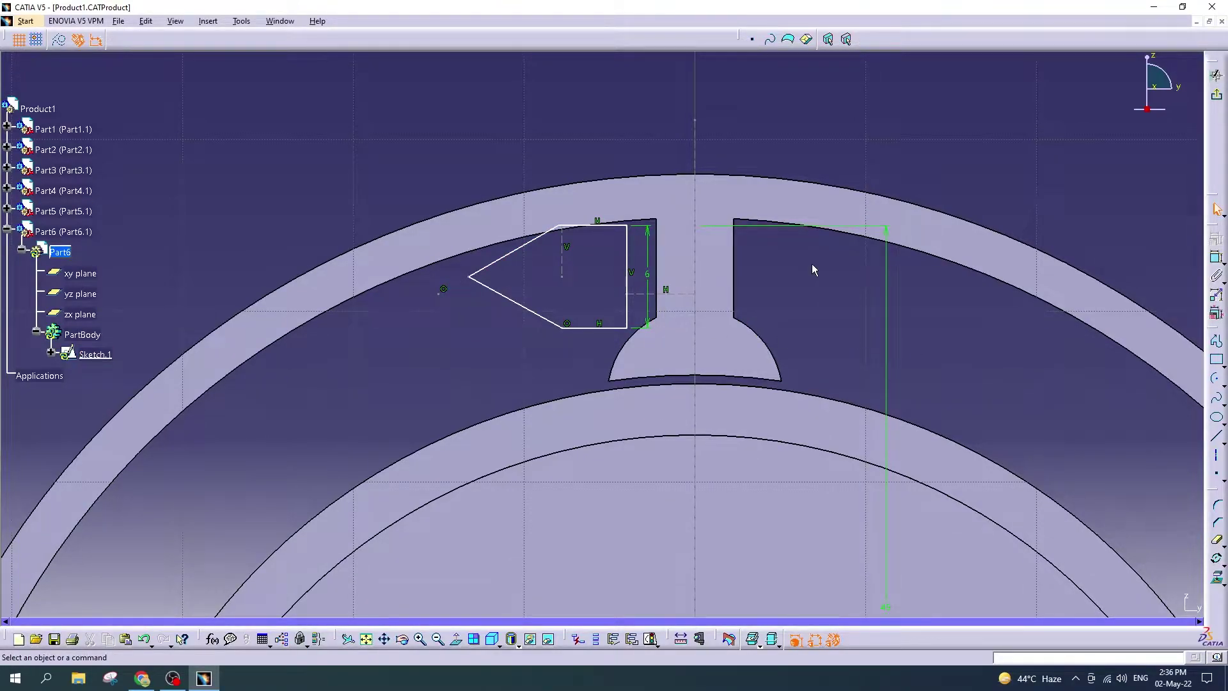
ctrl+middle_drag(811, 263, 847, 355)
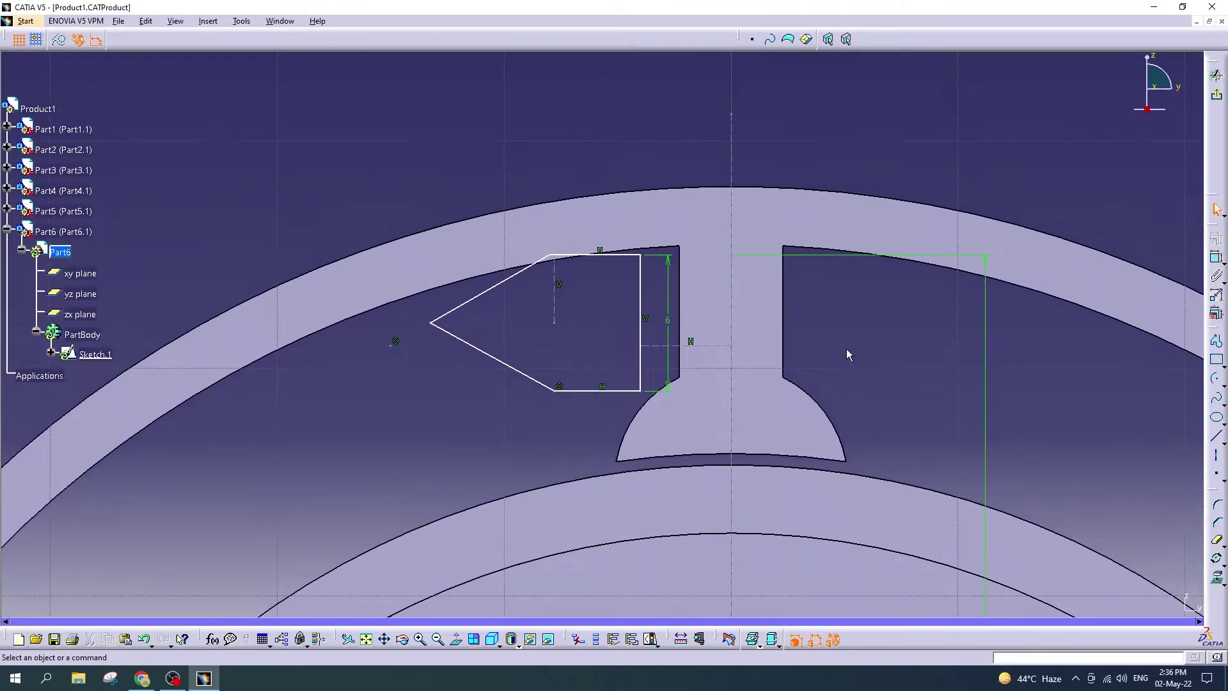
Step: Round the sloped-edge corners with radii 10 and 5
click(1218, 400)
click(1218, 506)
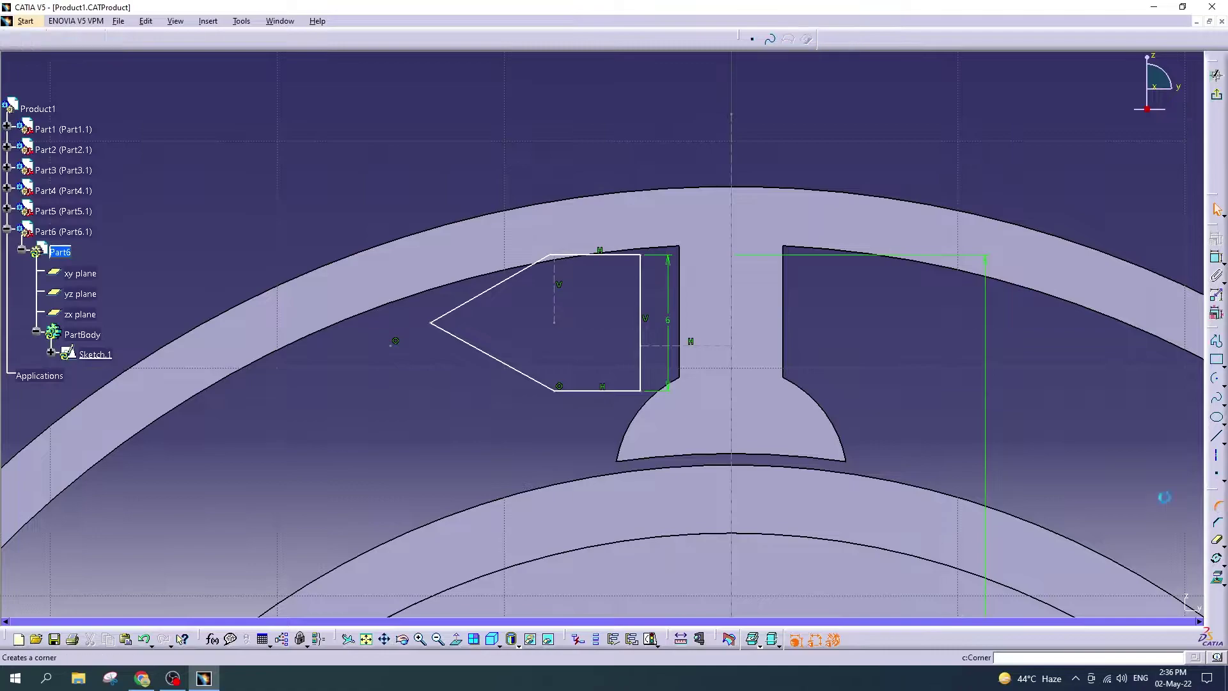
click(568, 257)
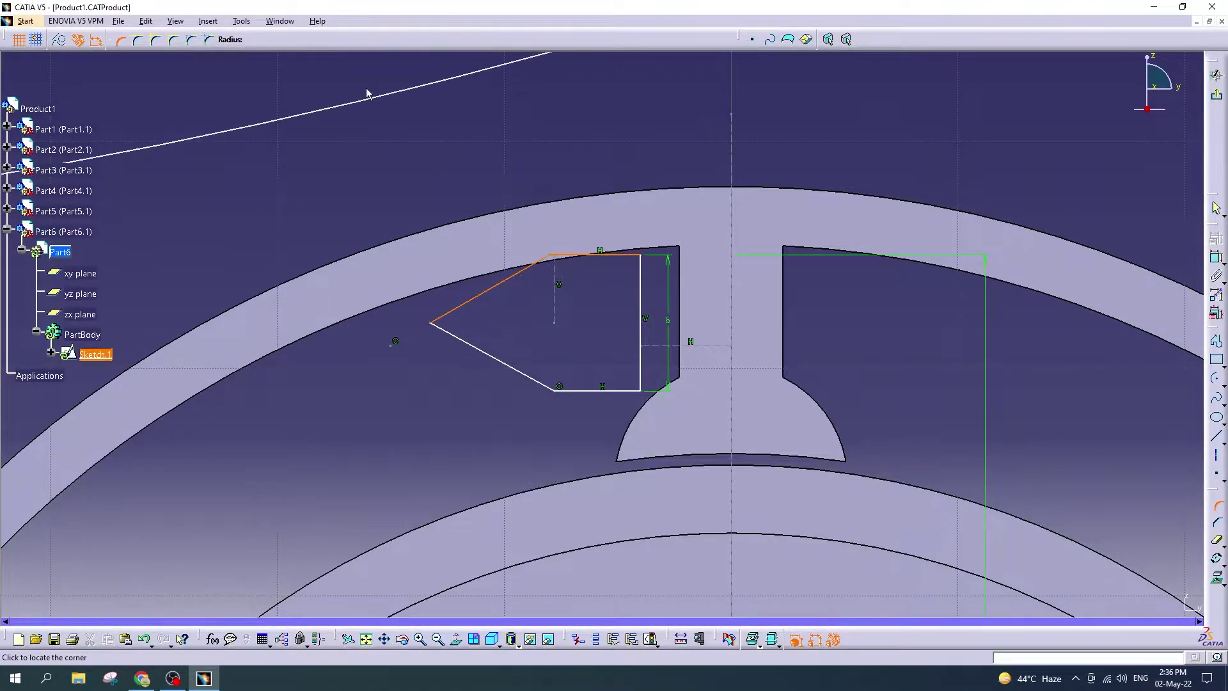
text(10)
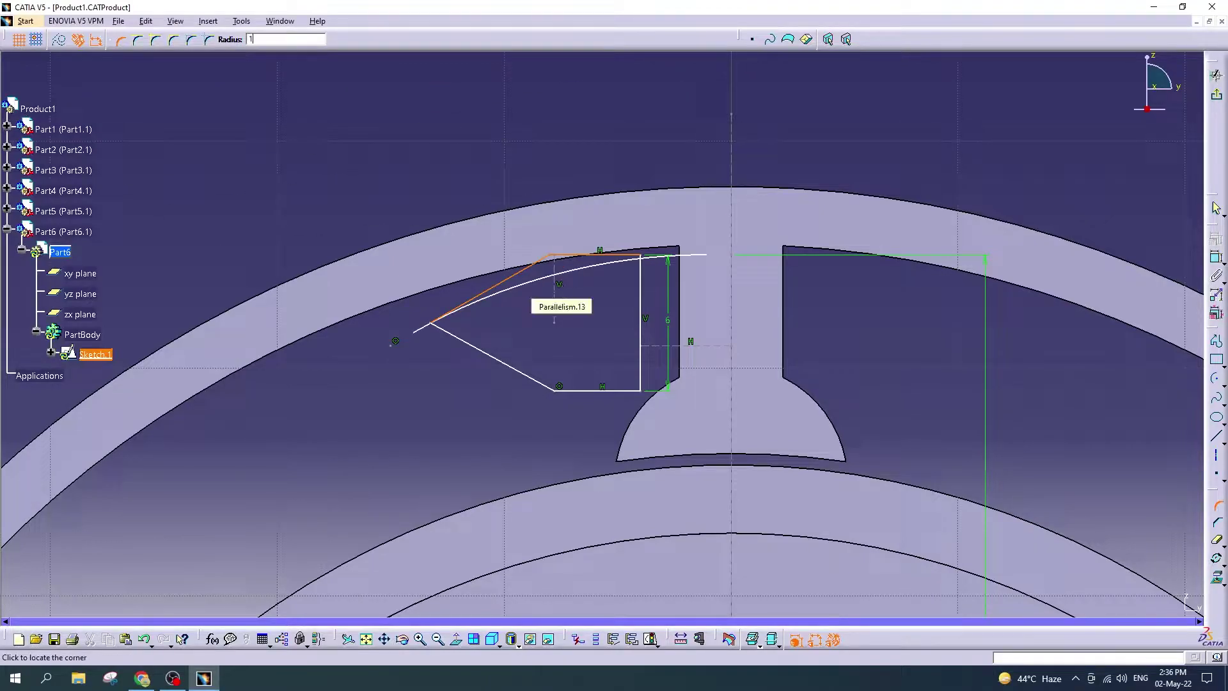
key(Return)
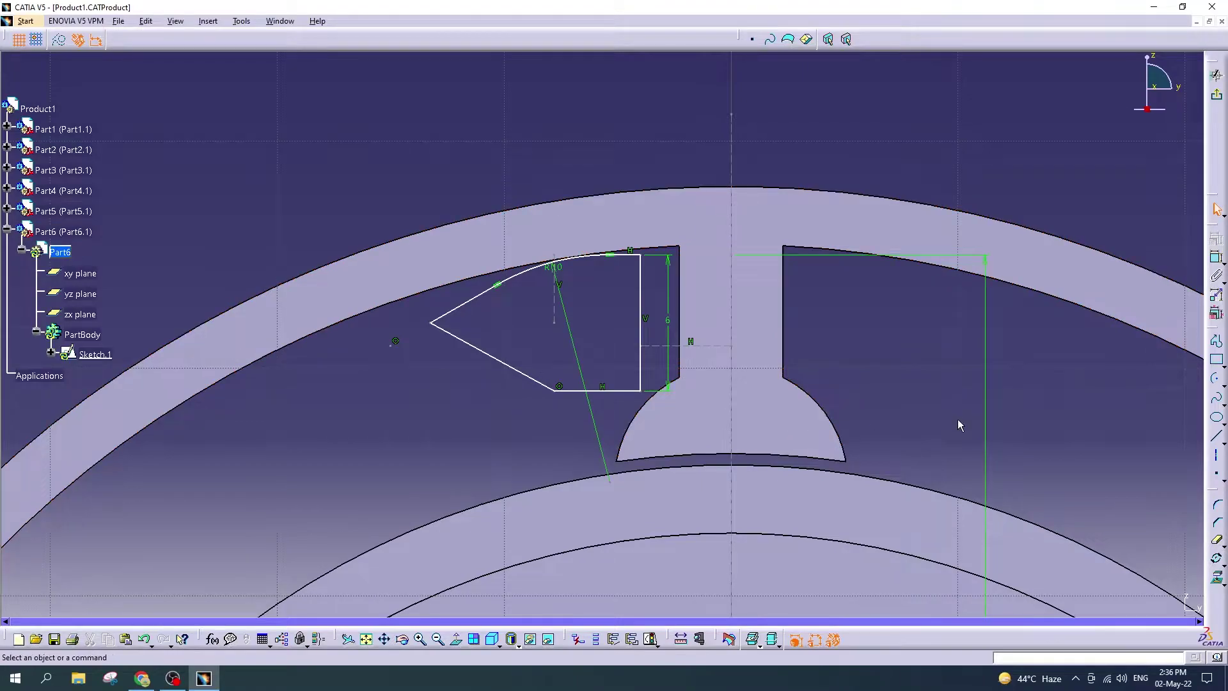
click(1218, 506)
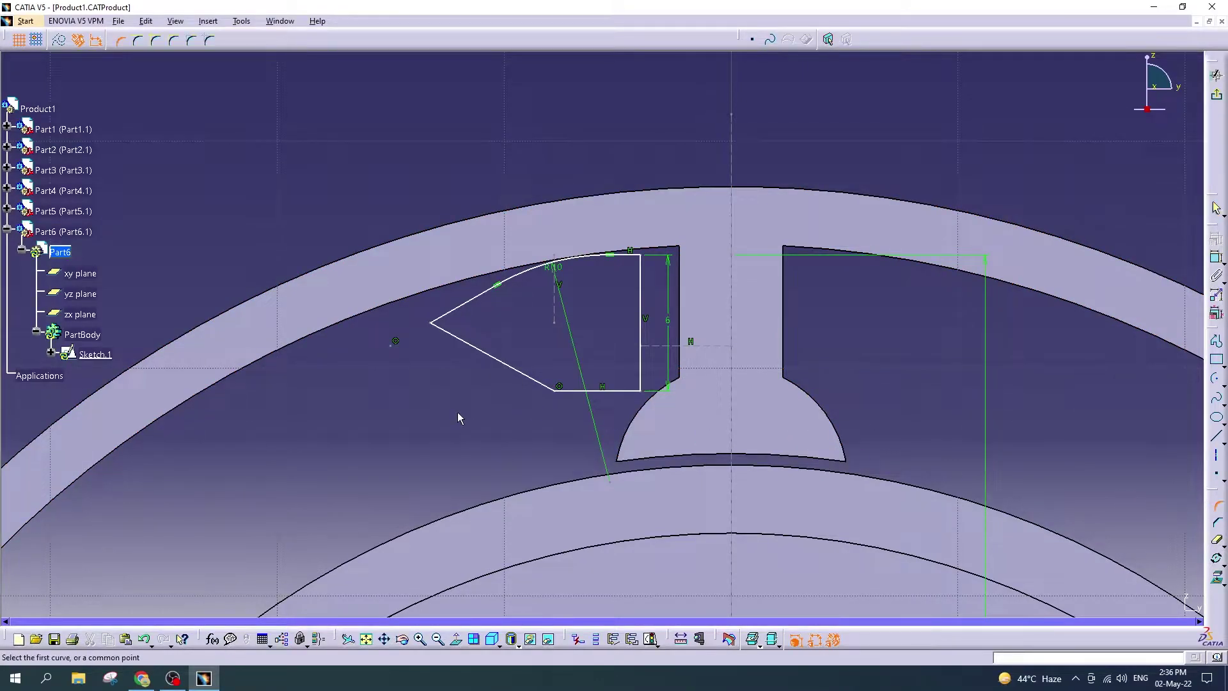
click(555, 389)
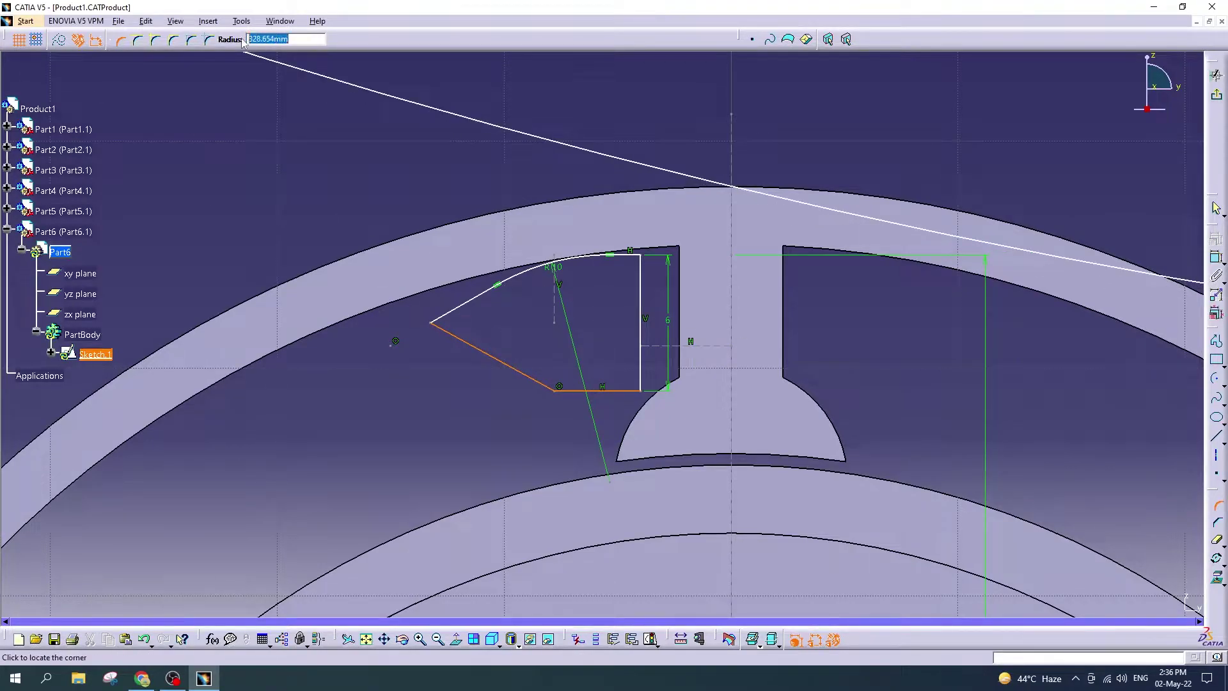
text(5)
key(Return)
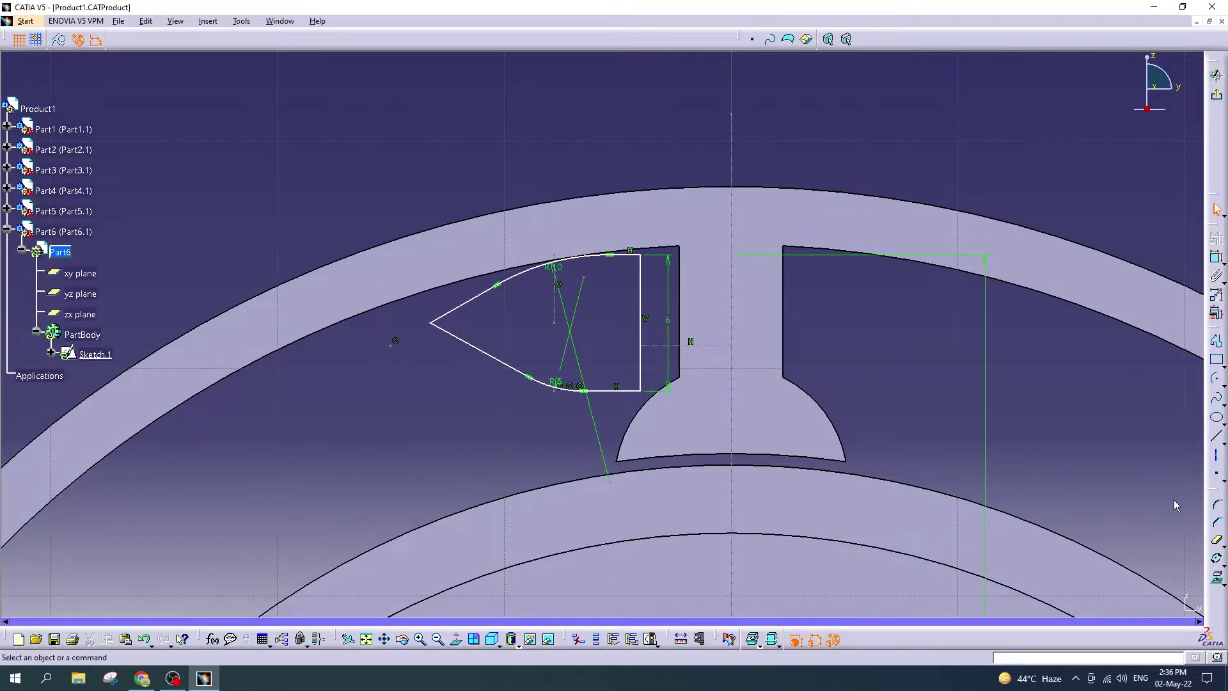
Step: Round the top-right and bottom-right corners with 0.5 radii, accepting the Corner Command prompt
click(1218, 505)
click(641, 256)
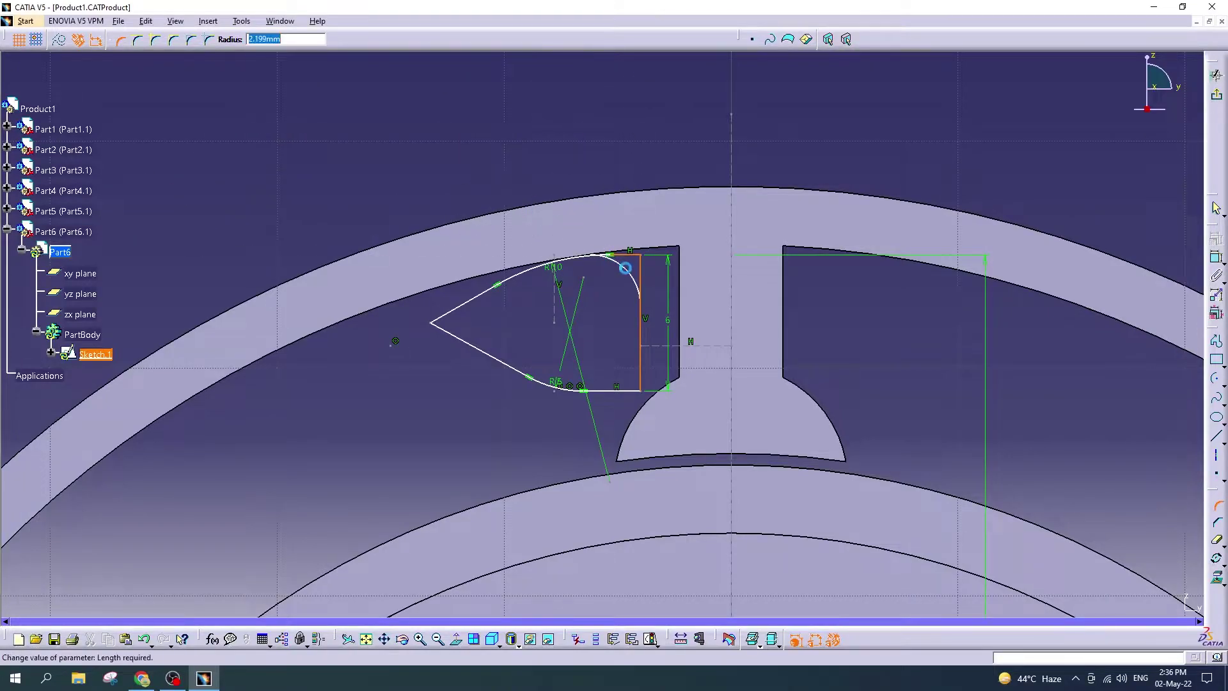
text(0.5)
key(Return)
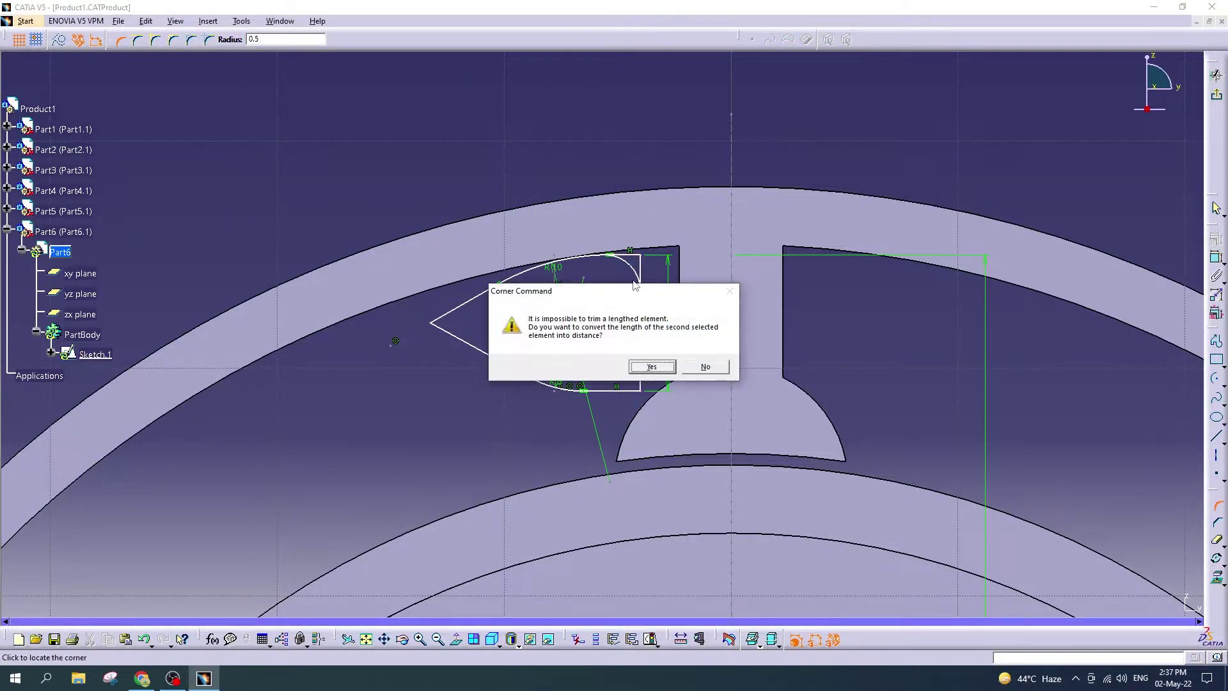
click(652, 367)
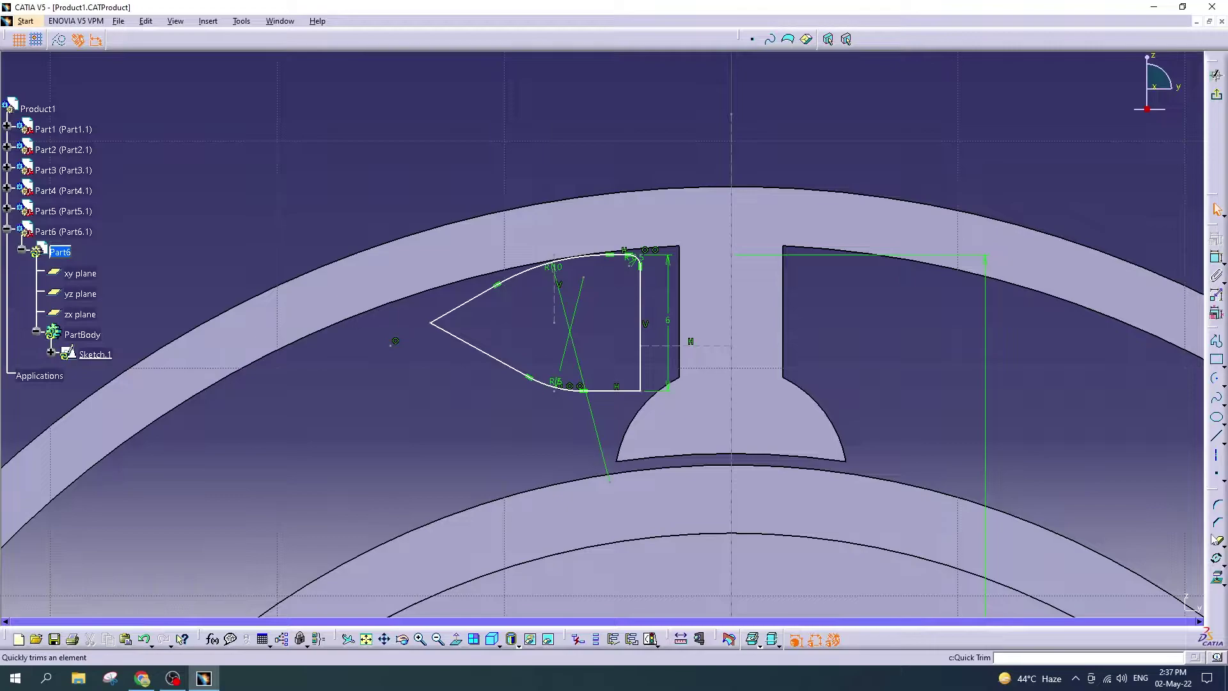
click(640, 368)
click(623, 389)
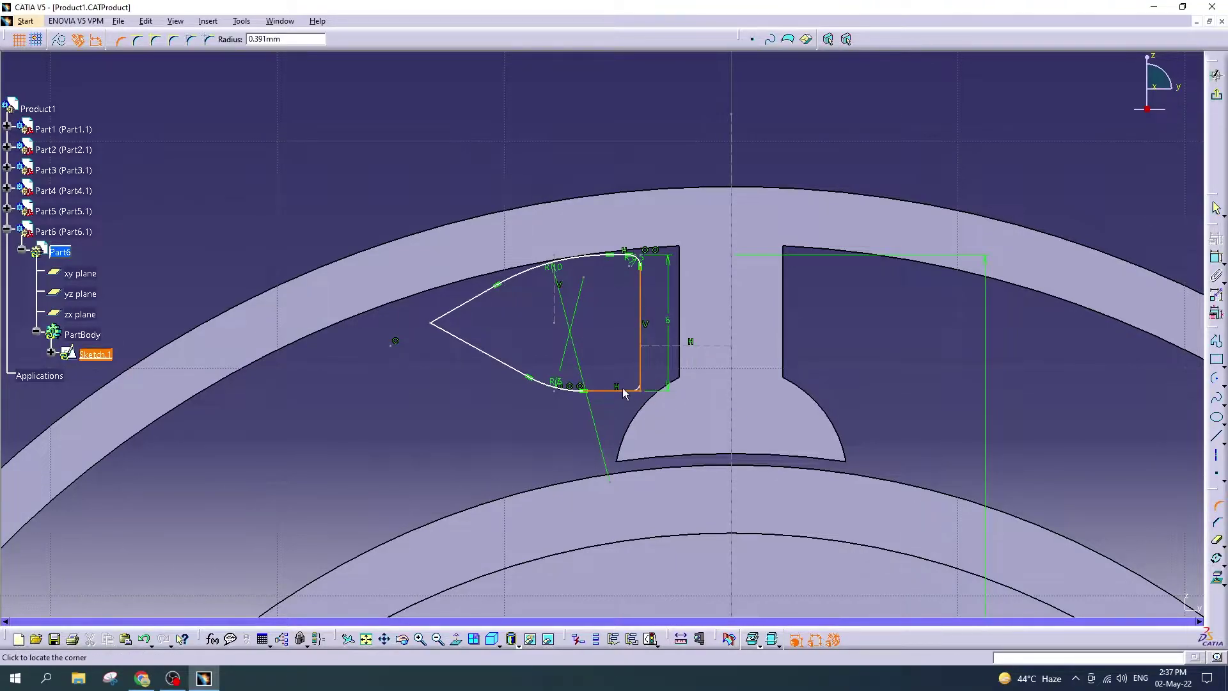
text(0.5)
key(Return)
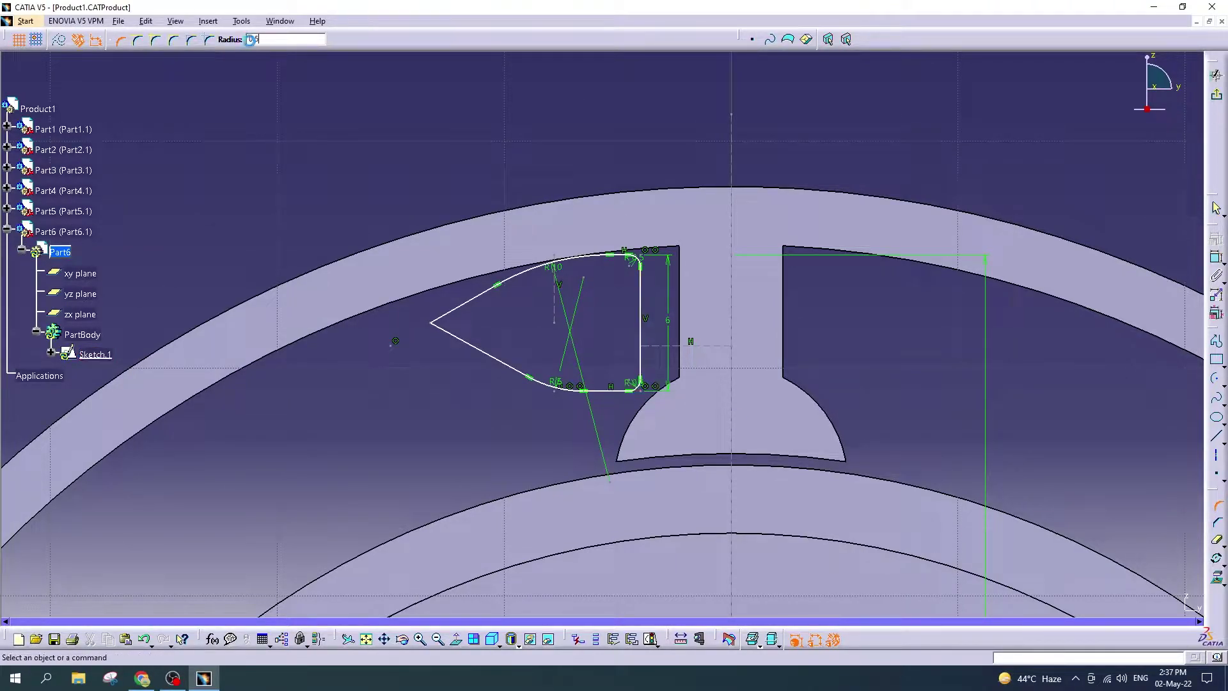
Step: Round the profile's left tip with radius 5 and zoom out to view the part
click(1220, 507)
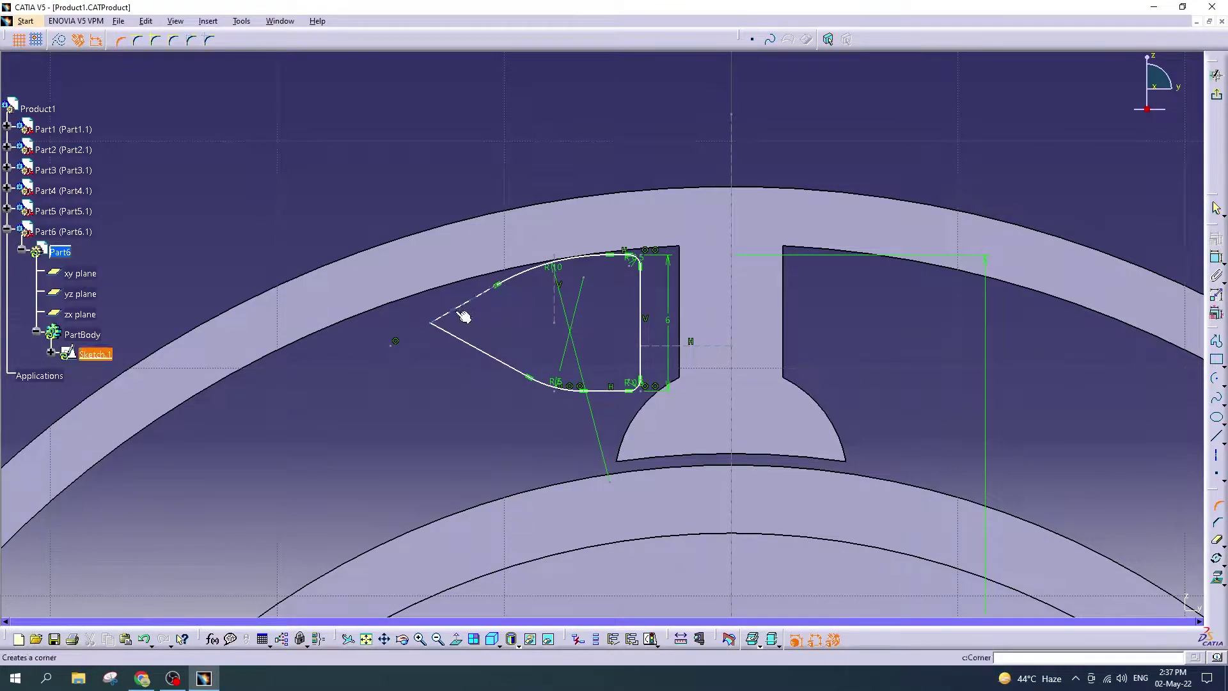
click(441, 323)
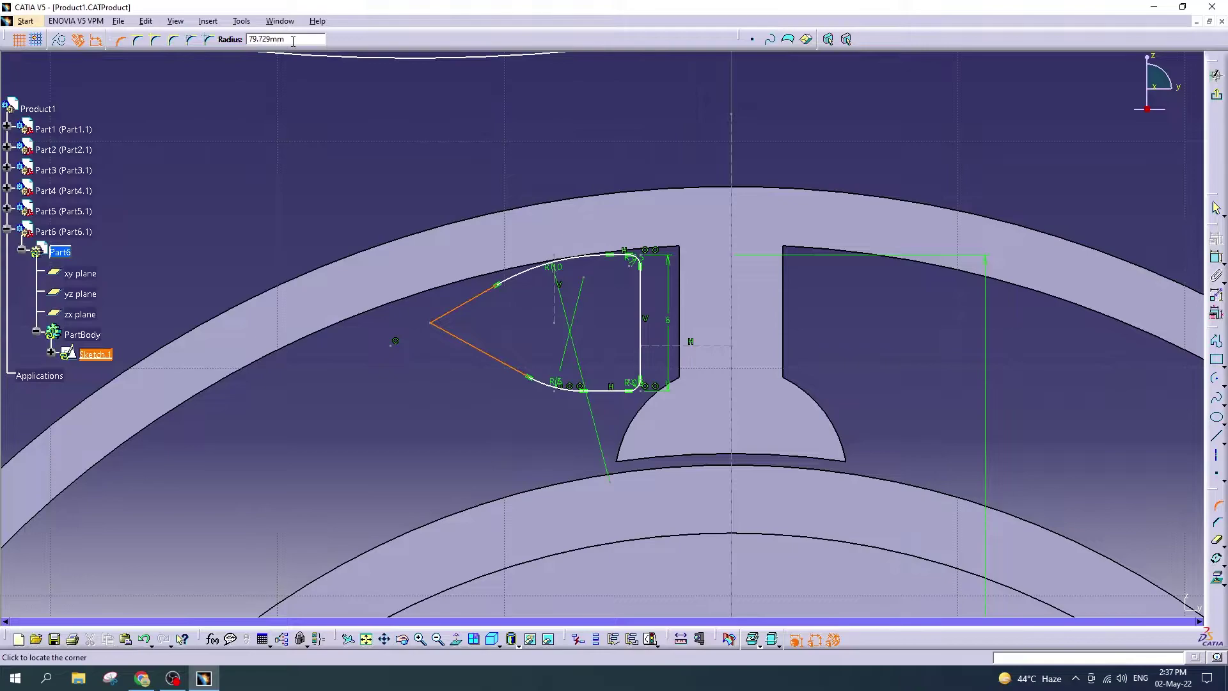
text(5)
key(Return)
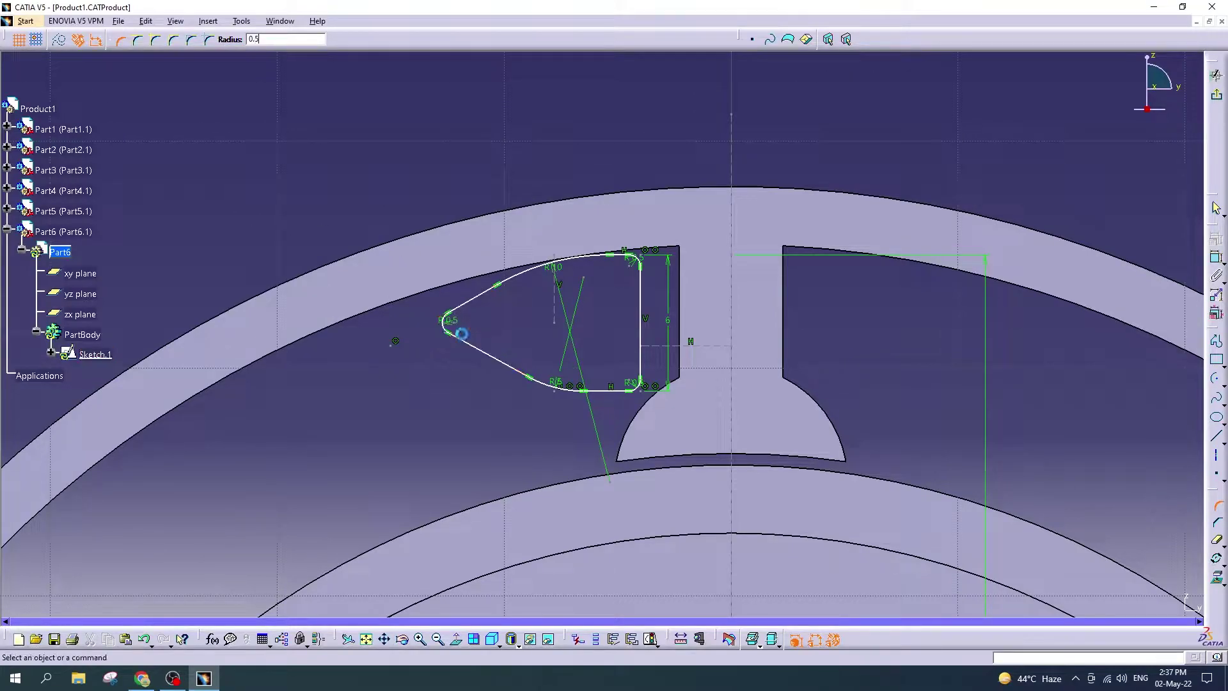
mouse_move(913, 351)
middle_down()
mouse_move(908, 532)
mouse_move(879, 449)
middle_up()
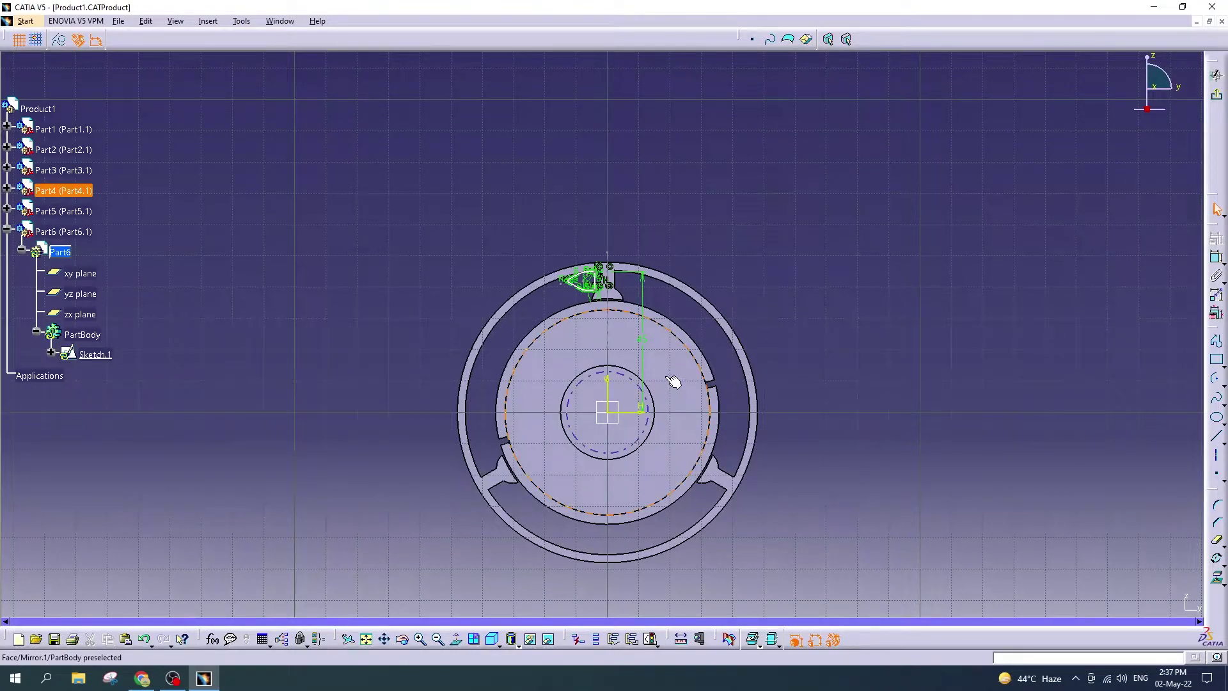
Step: Draw a vertical line beside the slot and set the R10 arc centre's horizontal position to 0 mm
ctrl+middle_drag(645, 376, 645, 324)
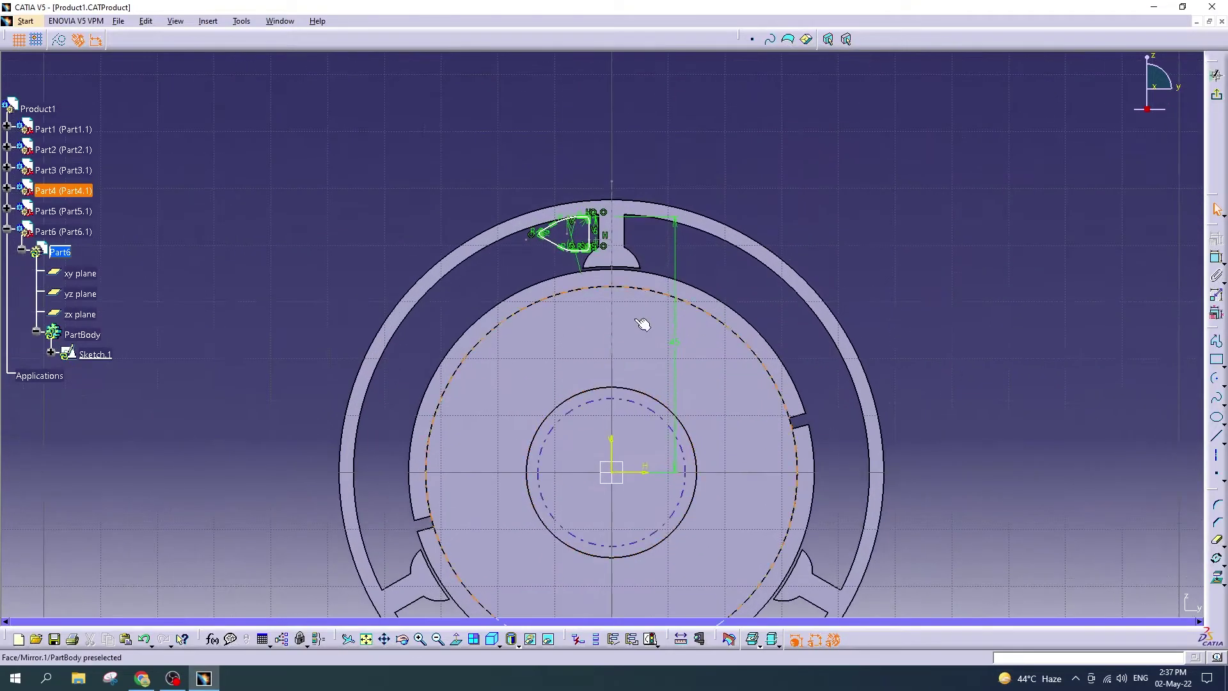
mouse_move(600, 497)
ctrl+middle_down()
mouse_move(603, 586)
mouse_move(625, 563)
ctrl+middle_up()
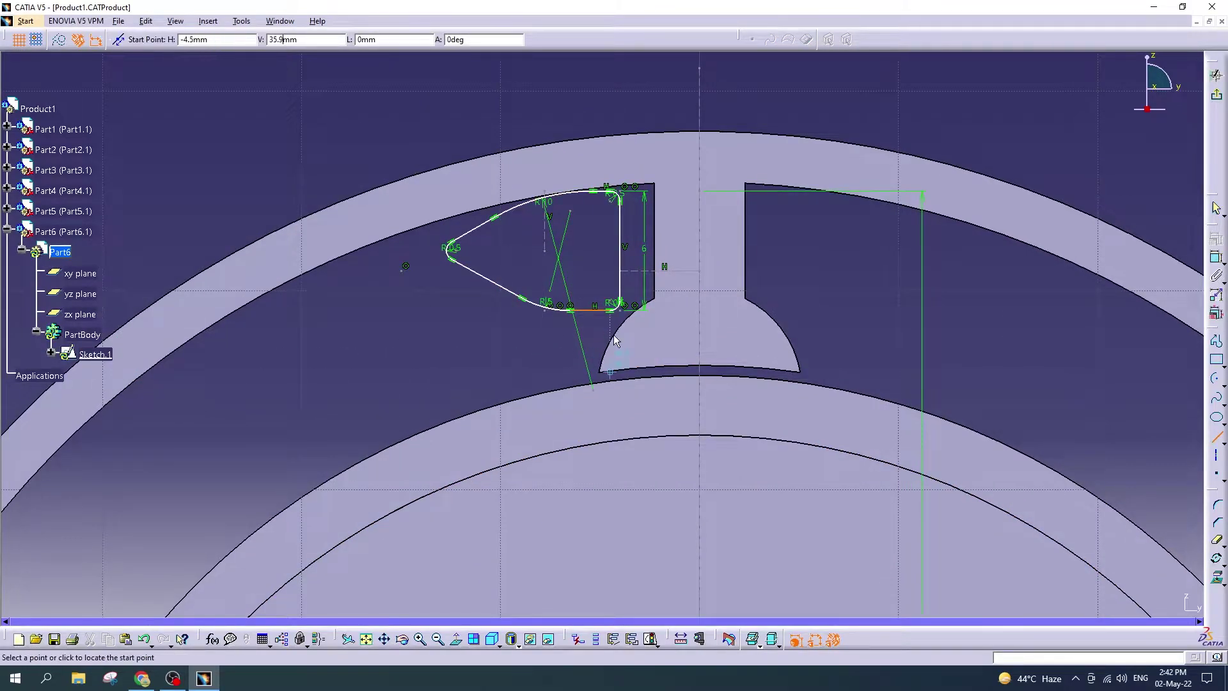
click(594, 373)
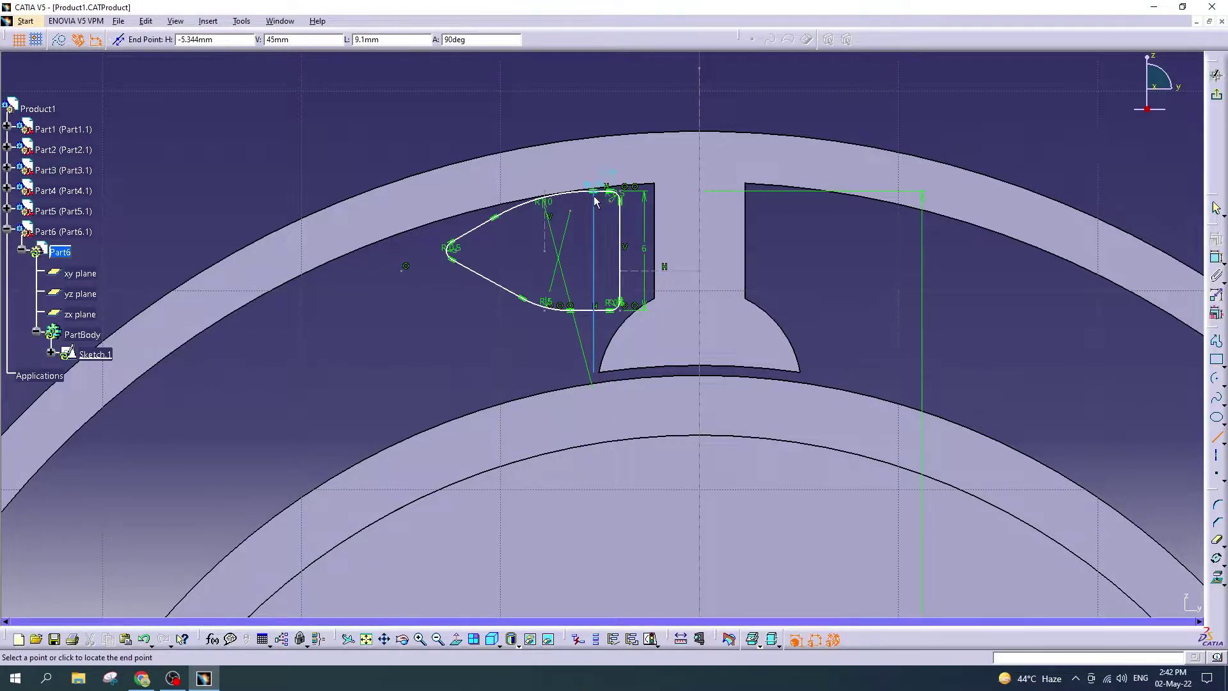
click(595, 192)
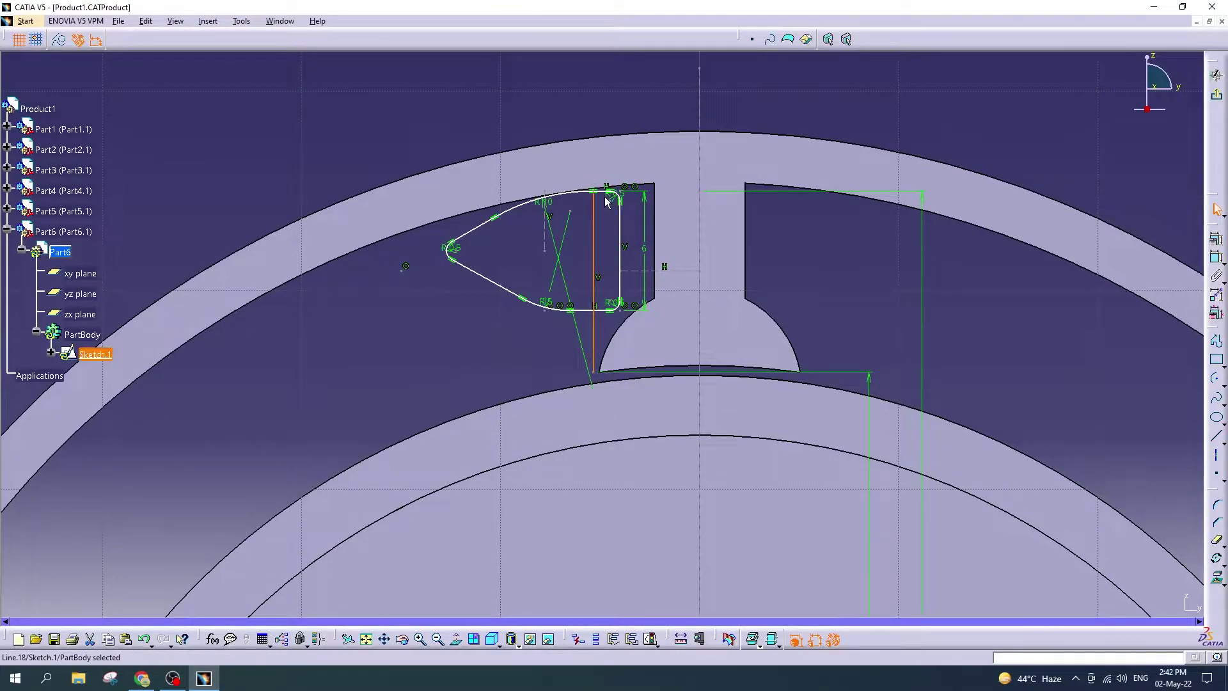
double_click(516, 209)
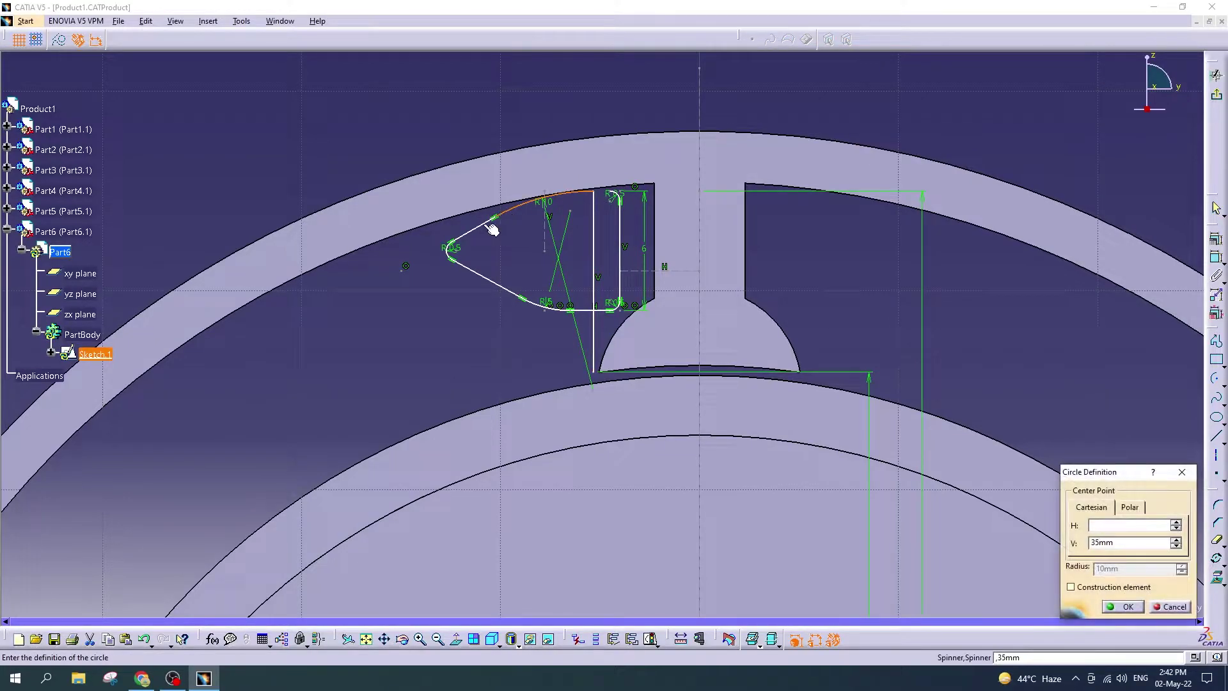
click(492, 229)
click(1121, 606)
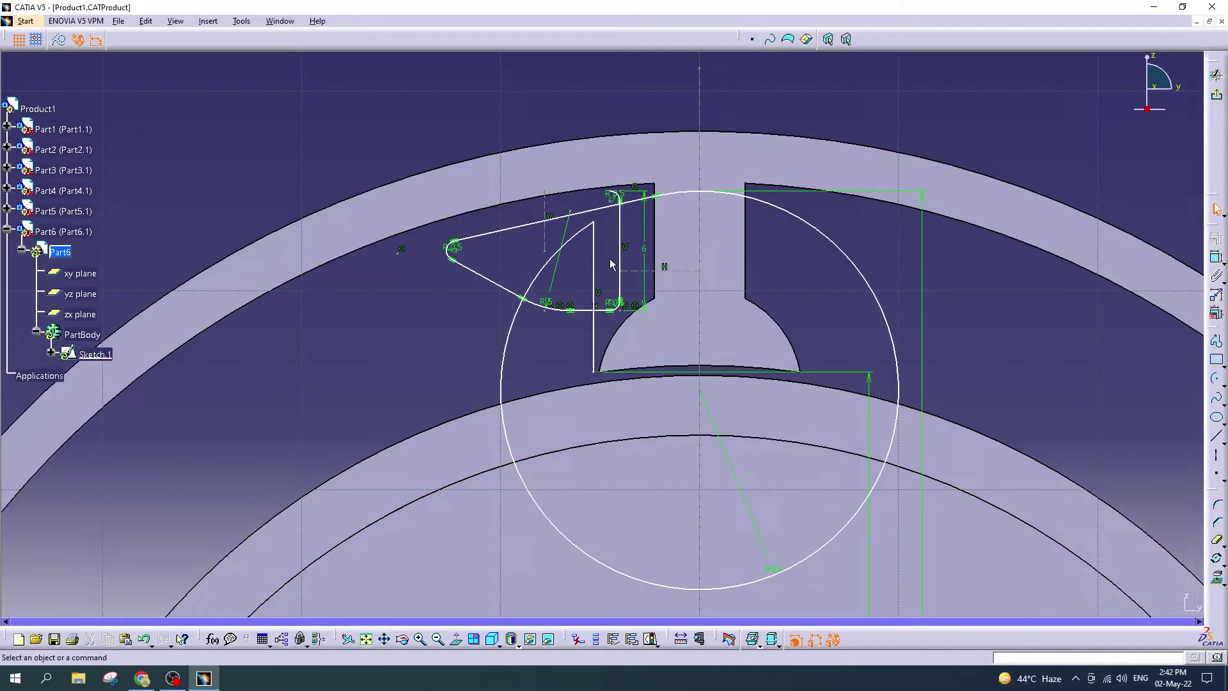
Step: Delete the large circle, bottom segment, inclined line, top corner fillet and right vertical line
click(584, 228)
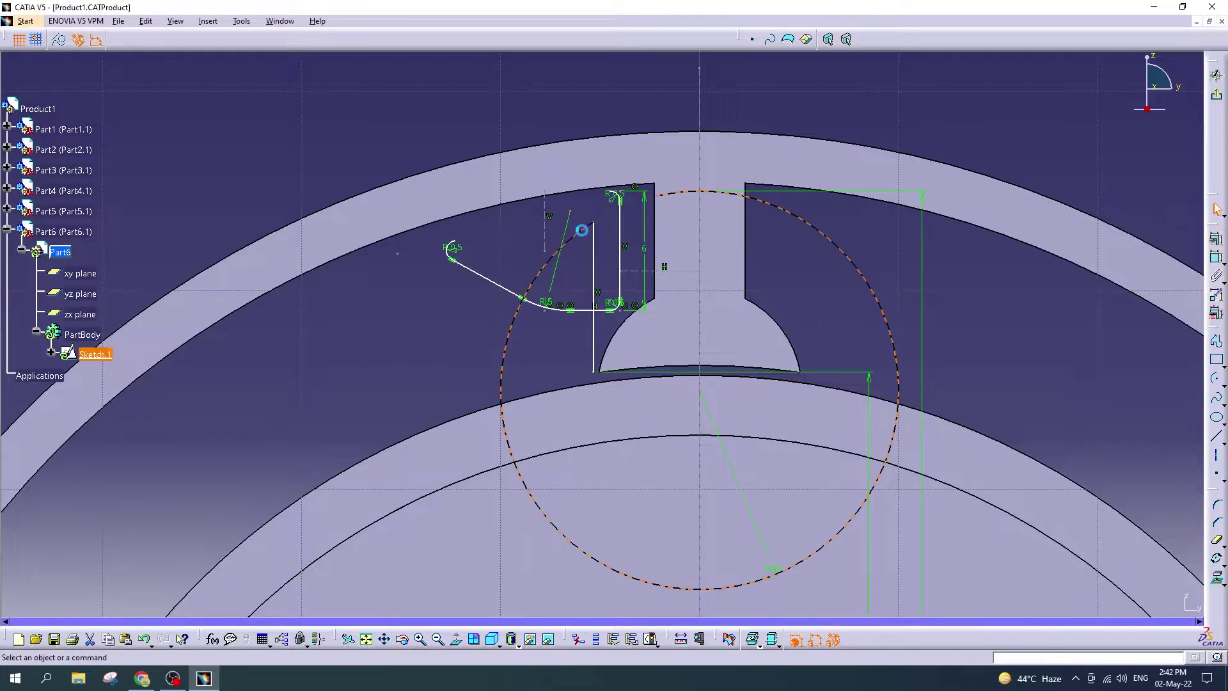
key(Delete)
click(570, 309)
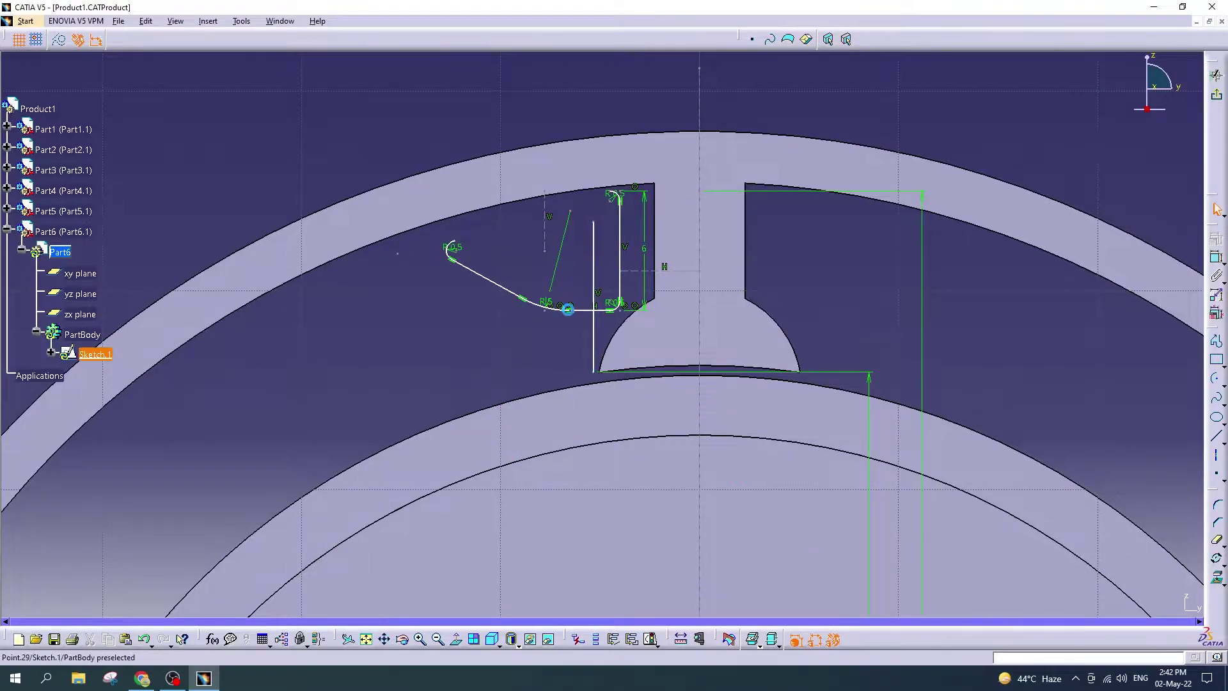
key(Delete)
click(479, 273)
key(Delete)
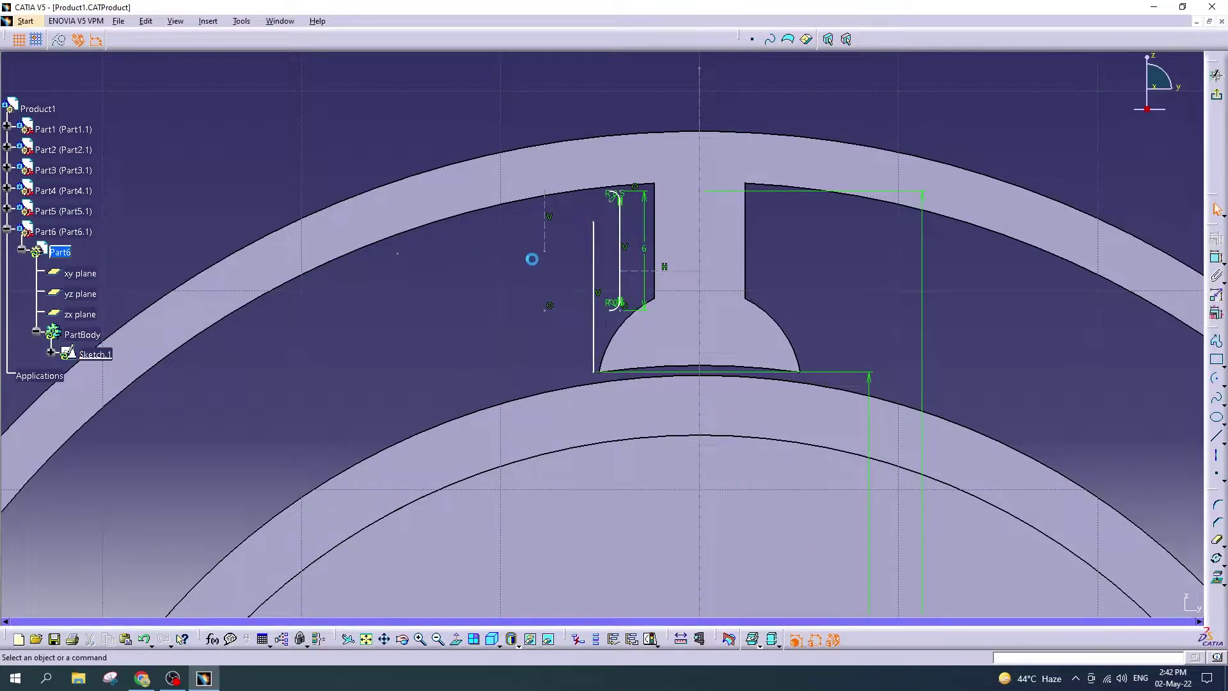
double_click(625, 247)
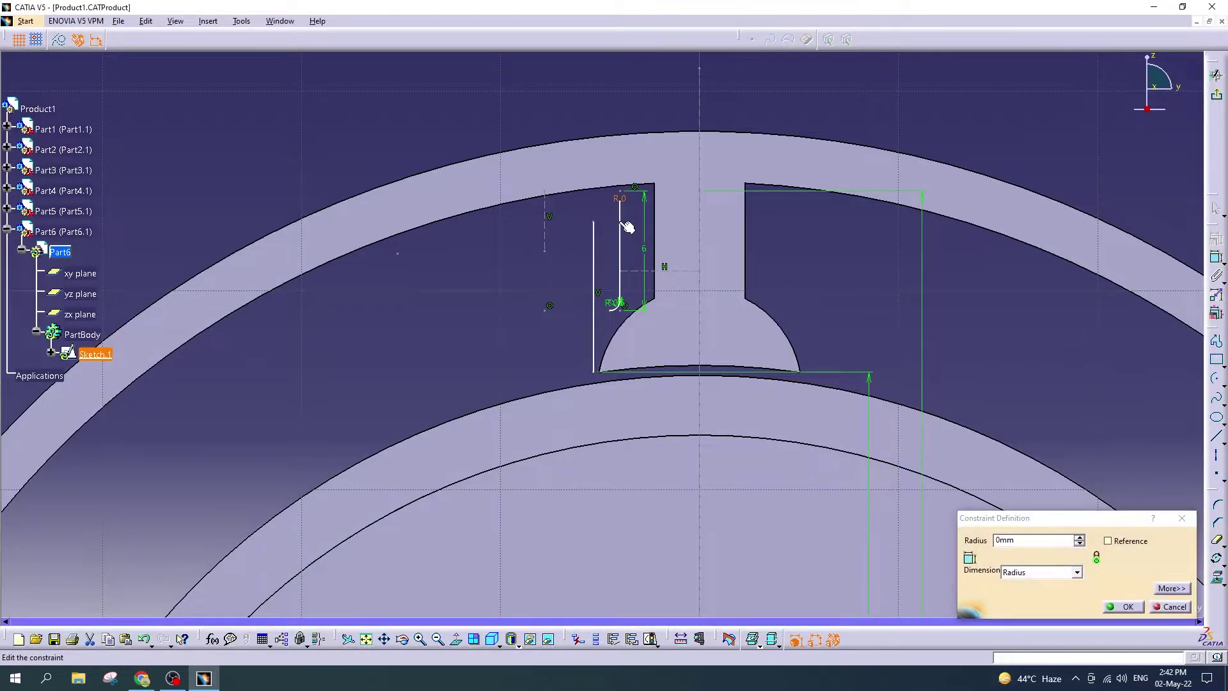
key(Escape)
key(Delete)
click(619, 244)
key(Delete)
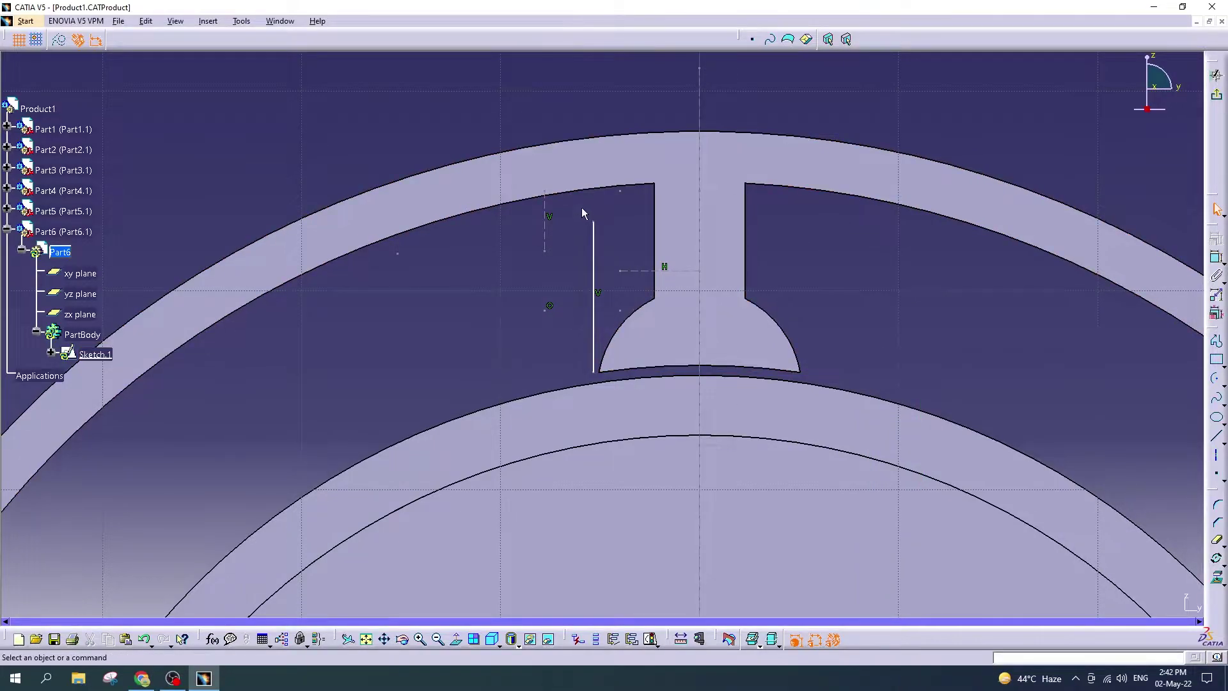
Step: Delete the duplicate vertical line and convert the dashed construction line to standard geometry
click(602, 242)
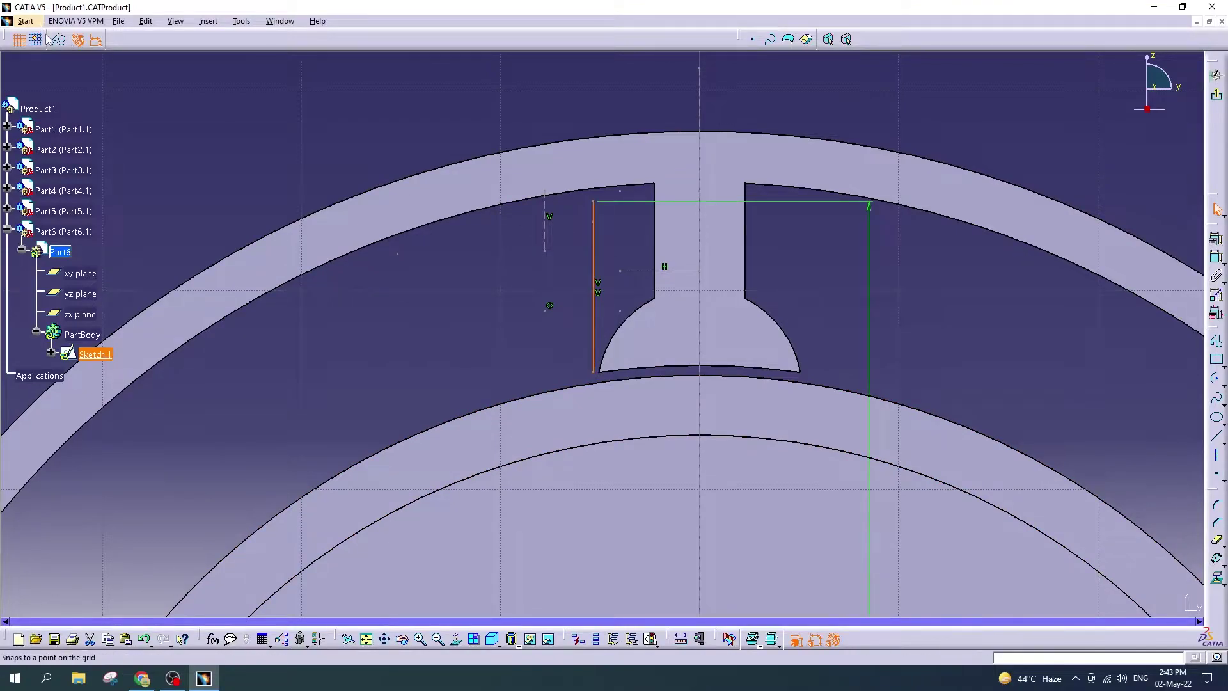
click(596, 264)
key(Delete)
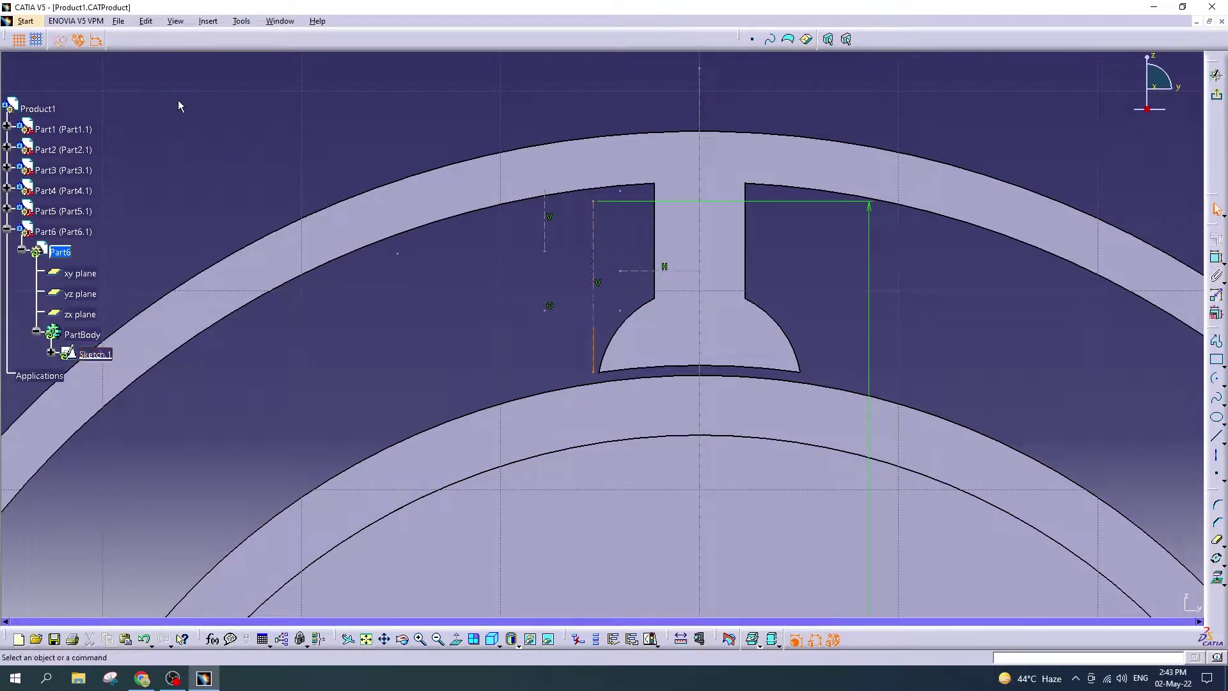
click(597, 255)
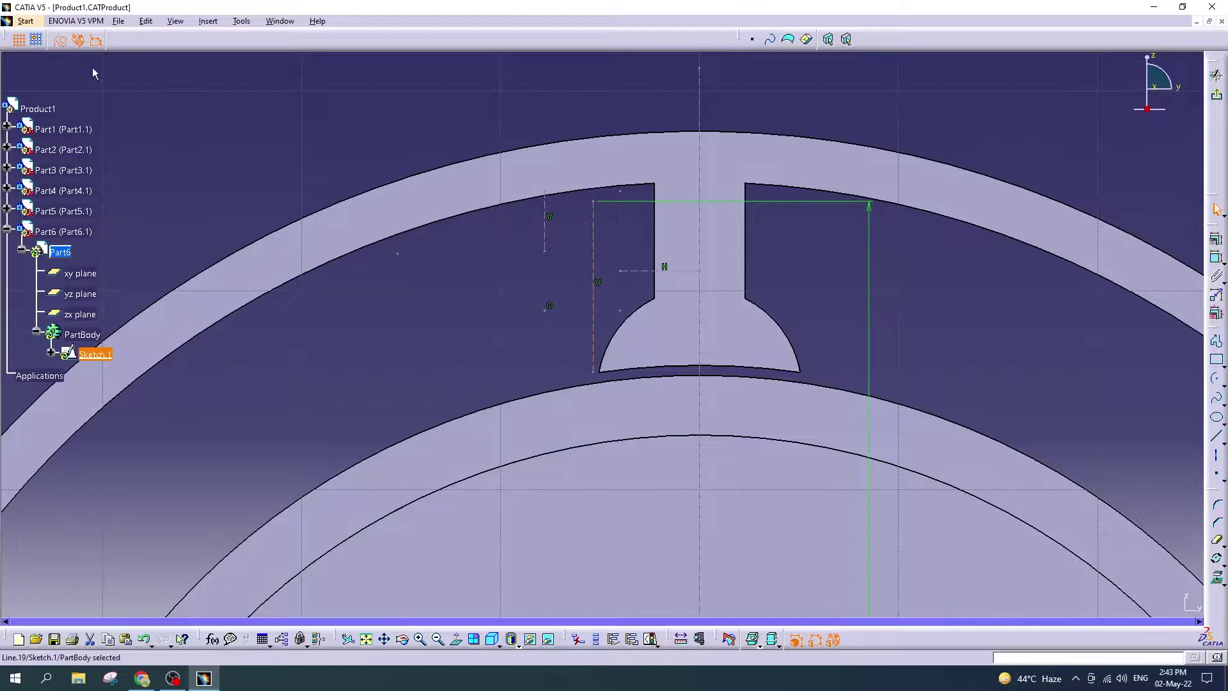
click(64, 41)
click(490, 130)
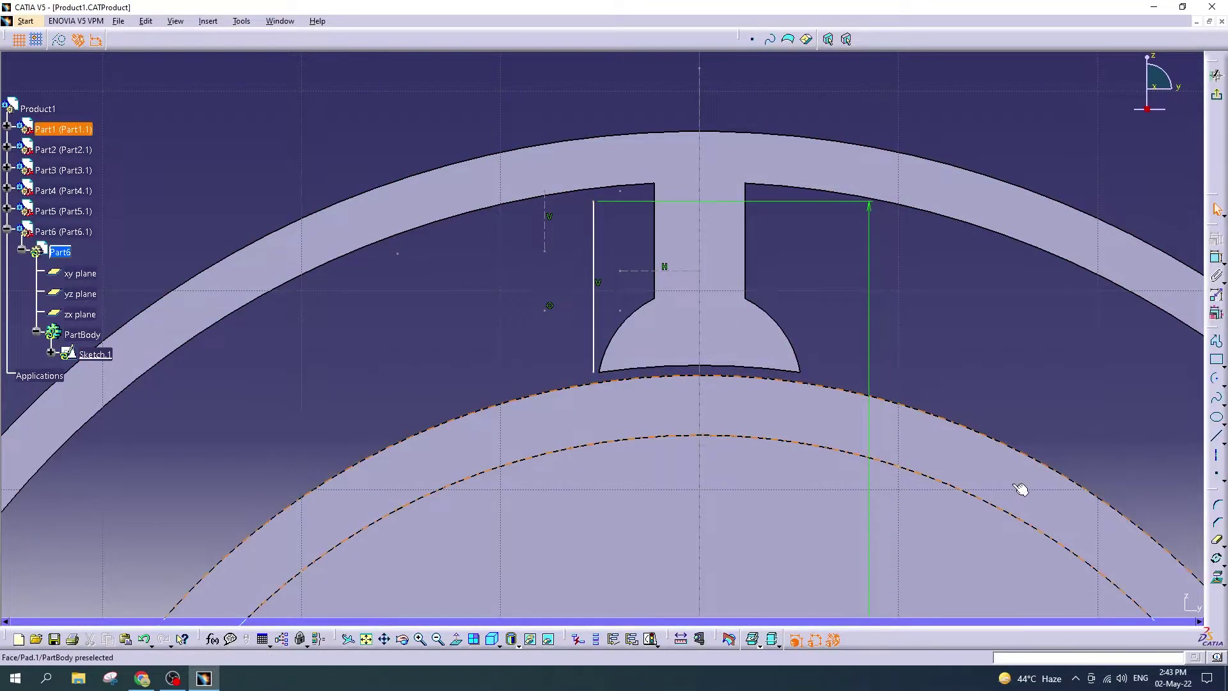
Step: Draw a circle centred at the origin passing through the slot's top corner
click(1217, 378)
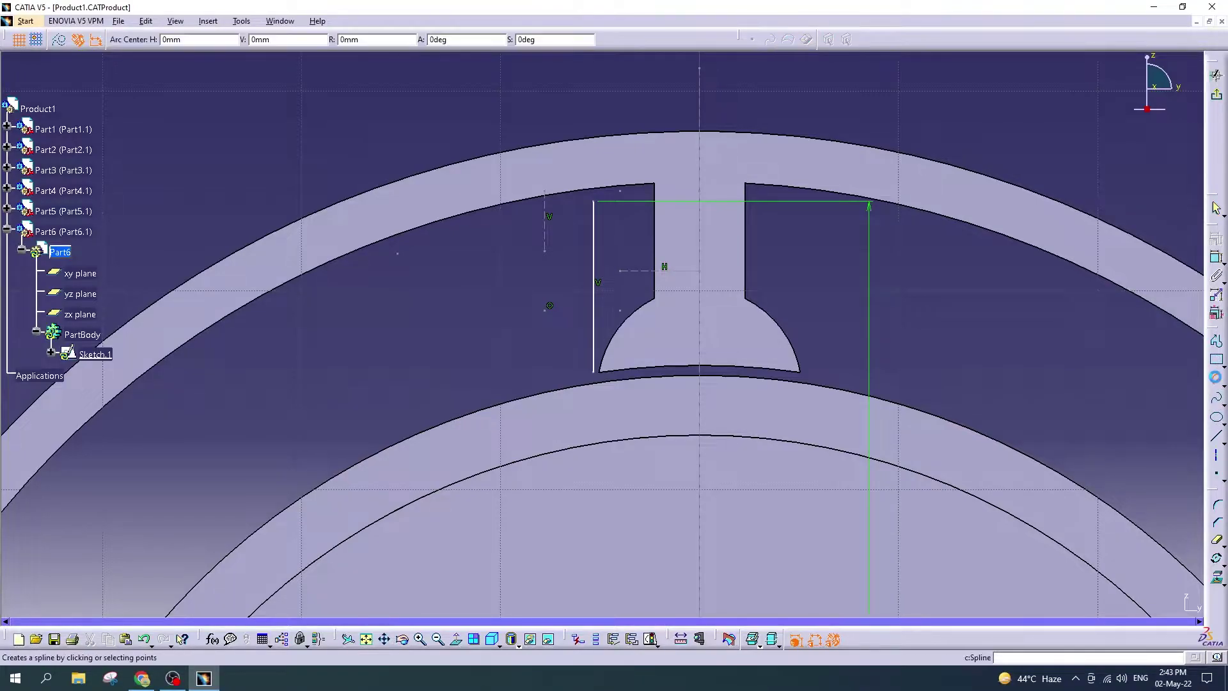
click(1224, 384)
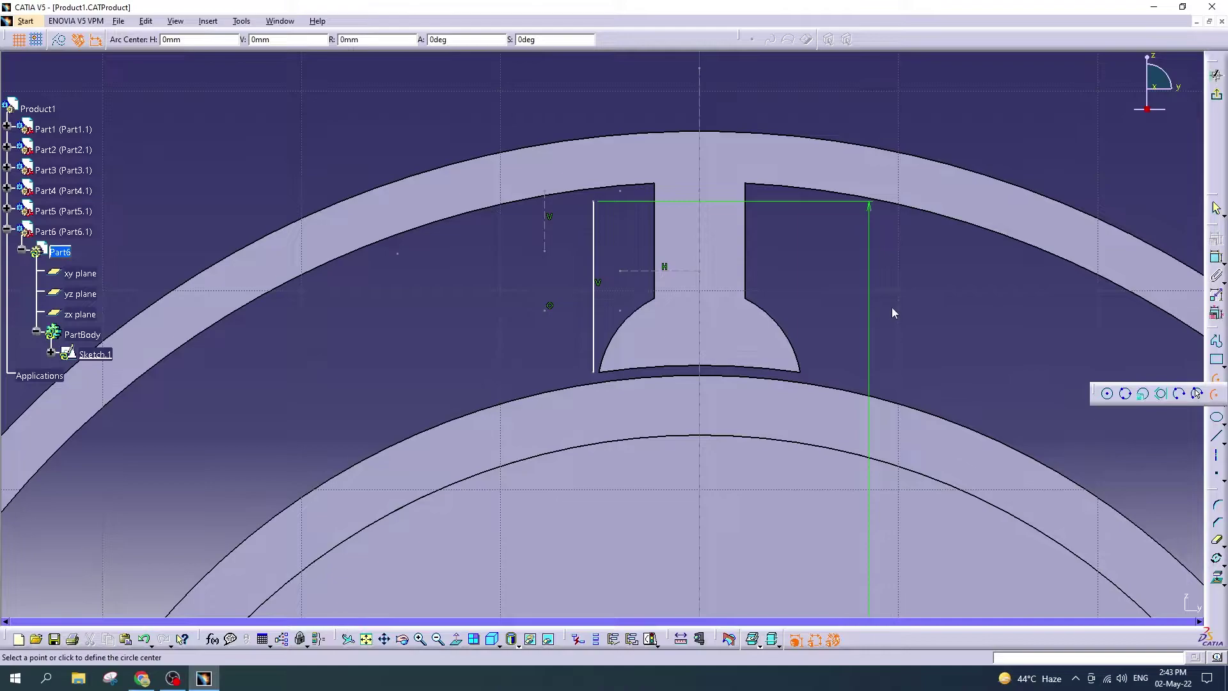
click(1107, 393)
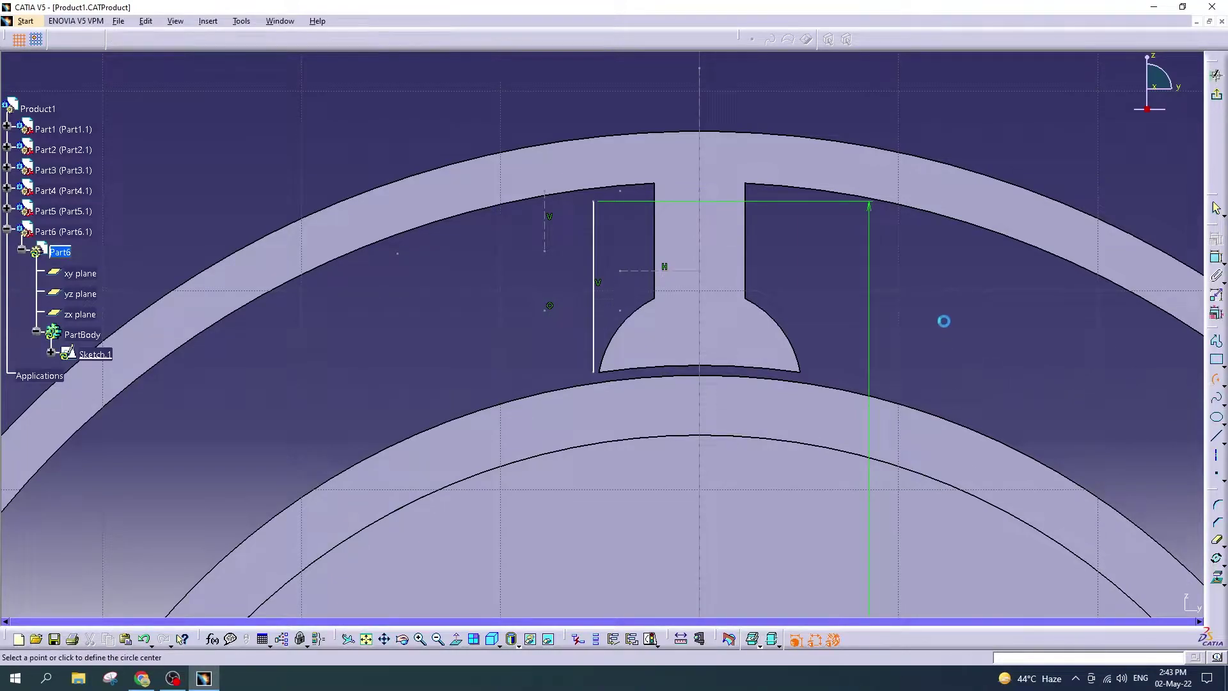
middle_drag(906, 286, 917, 412)
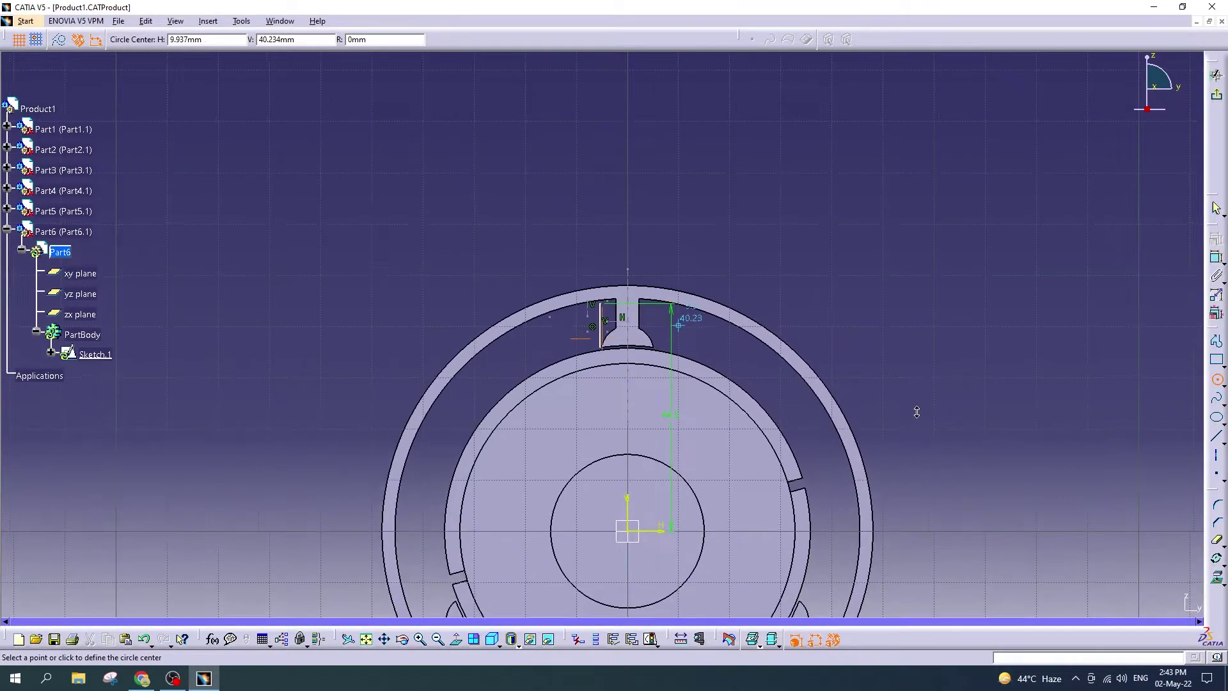
click(635, 535)
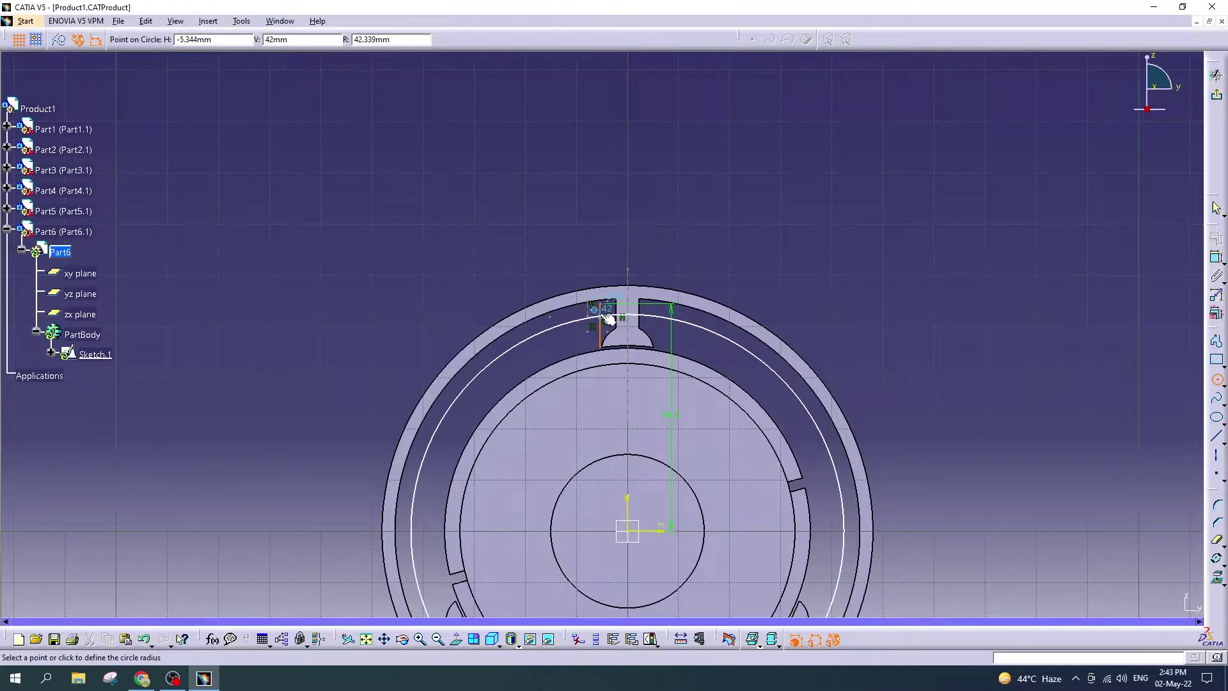
ctrl+middle_drag(601, 309, 600, 179)
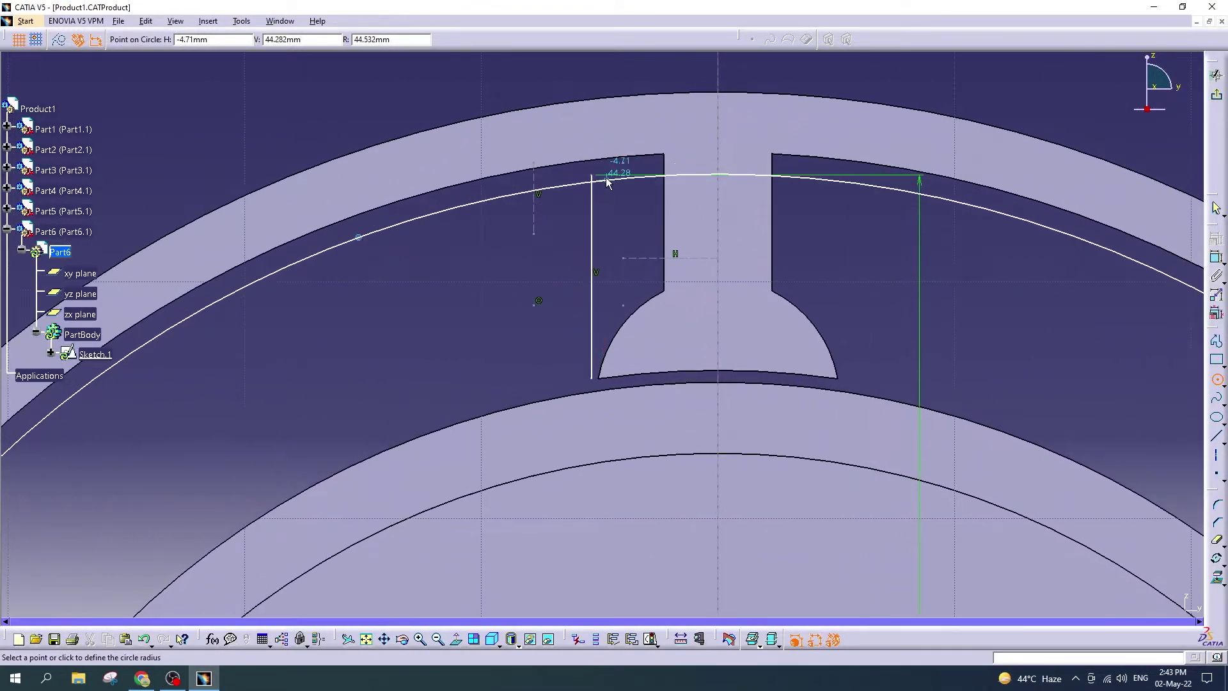
click(600, 179)
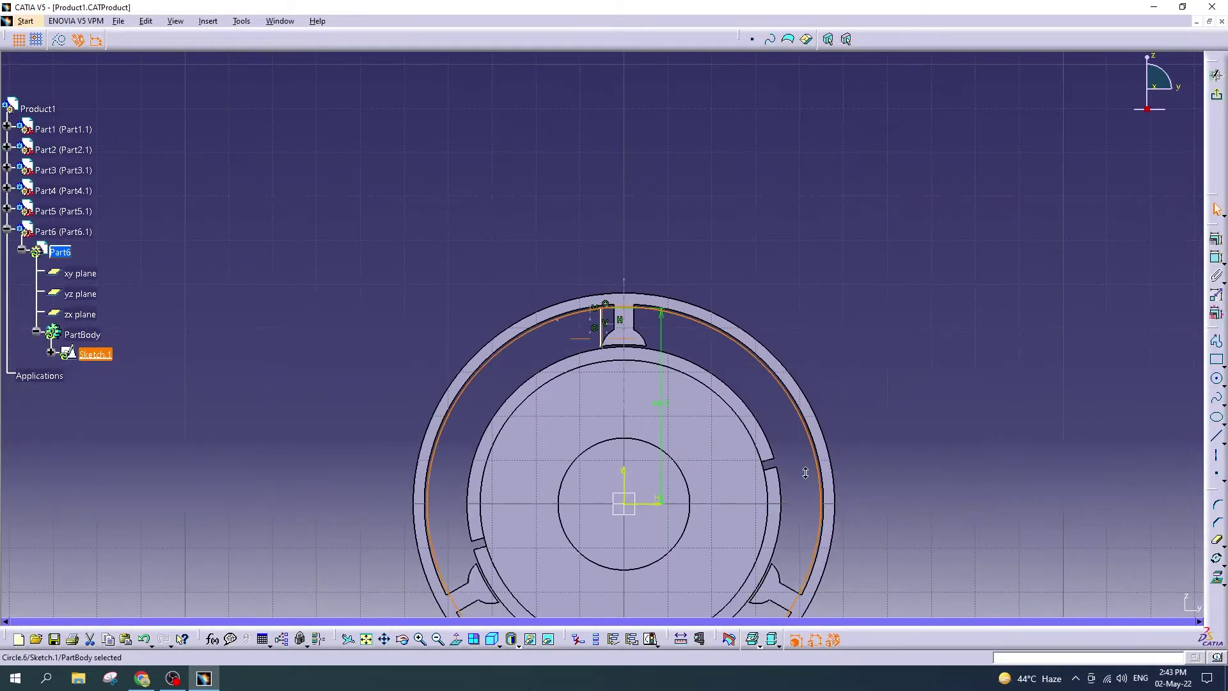
mouse_move(754, 269)
ctrl+middle_down()
mouse_move(800, 446)
mouse_move(618, 502)
mouse_move(722, 473)
mouse_move(693, 386)
ctrl+middle_up()
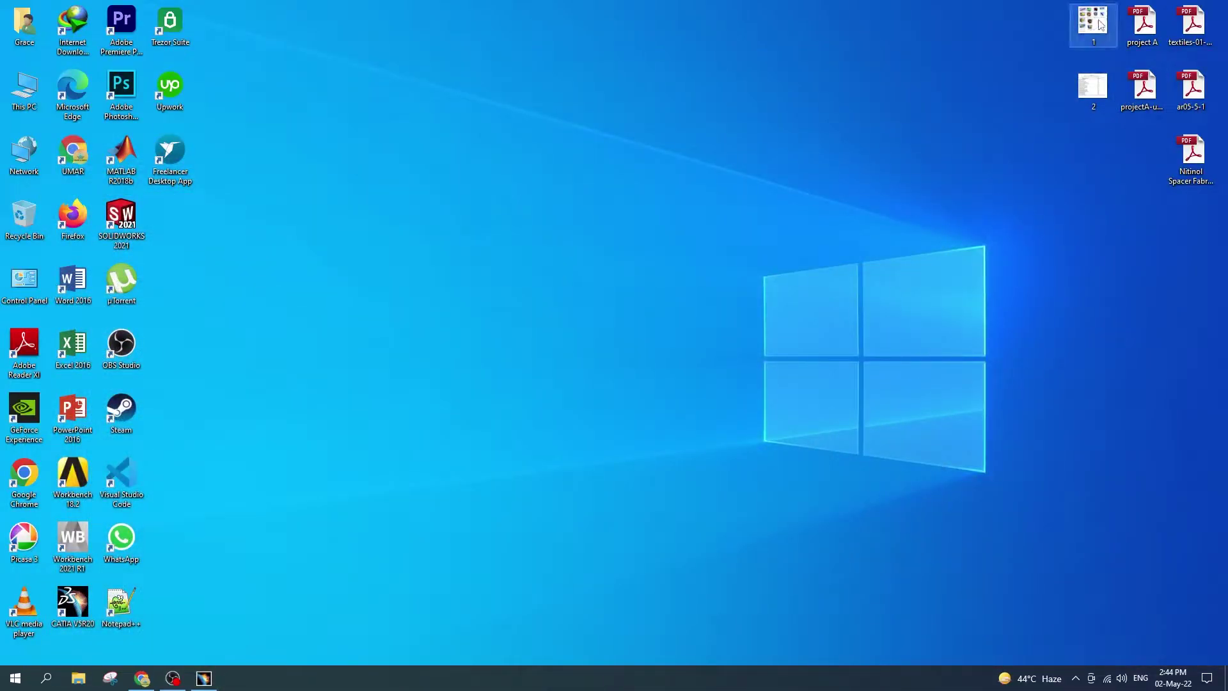
Step: Check the motor parts reference image in Picasa, then return to the sketch
double_click(1098, 25)
scroll(604, 344, up, 6)
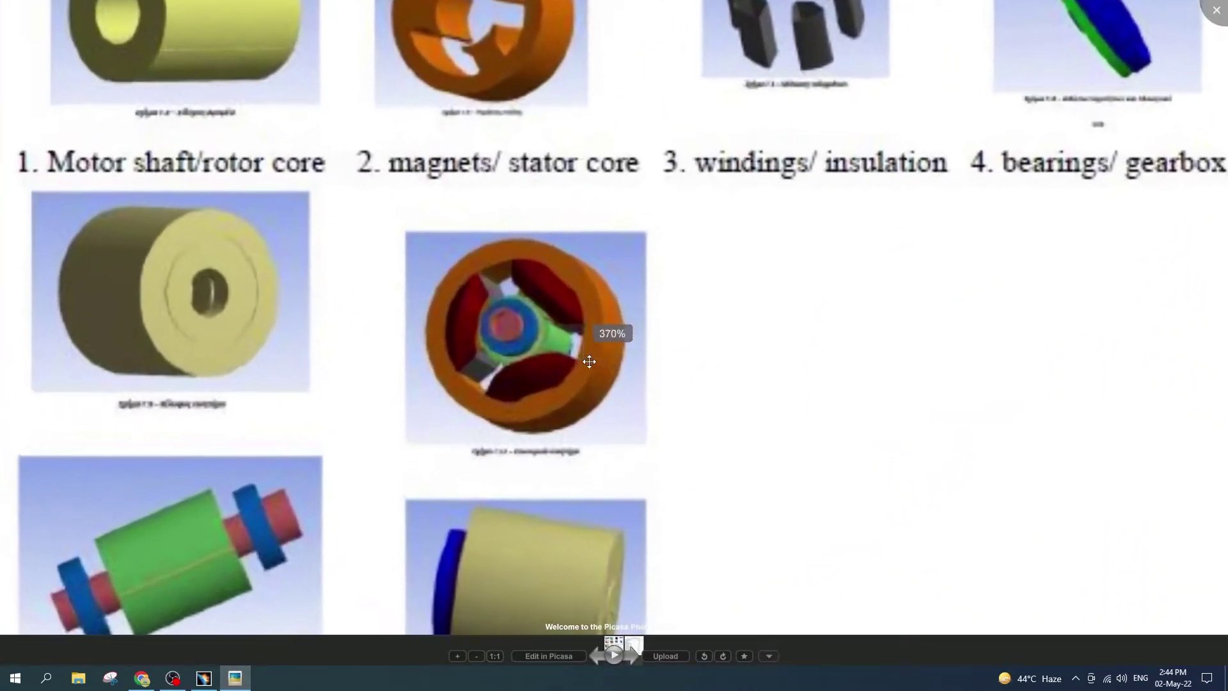
click(1217, 10)
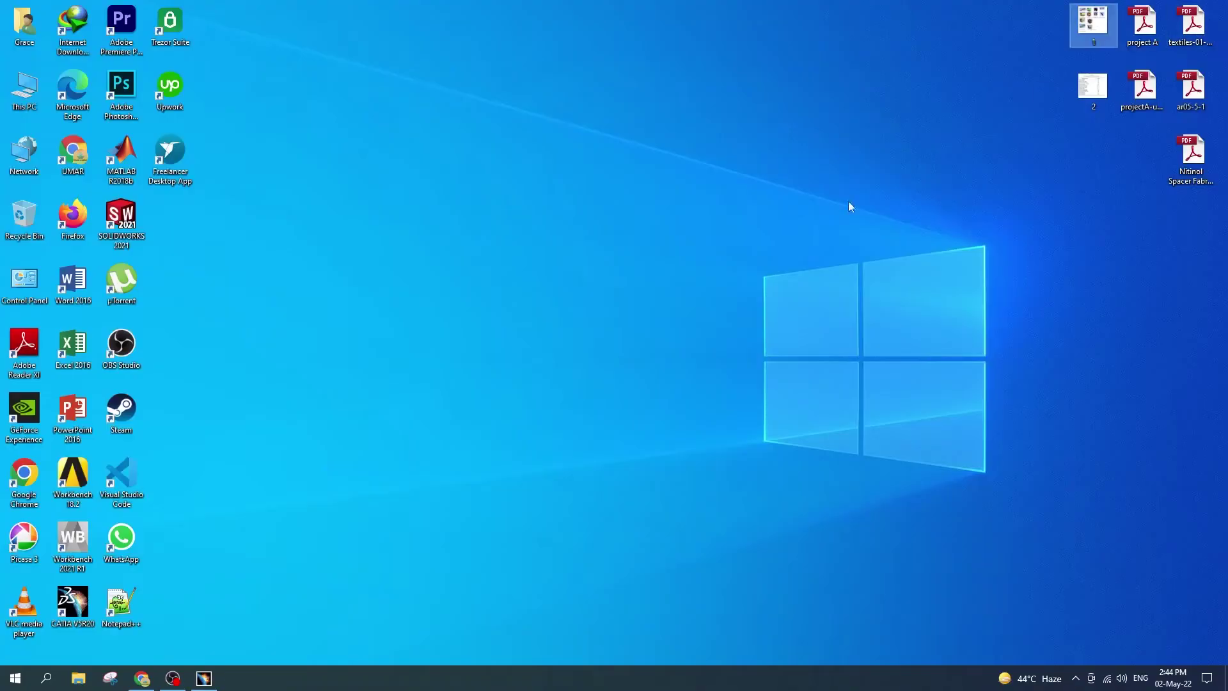
click(203, 678)
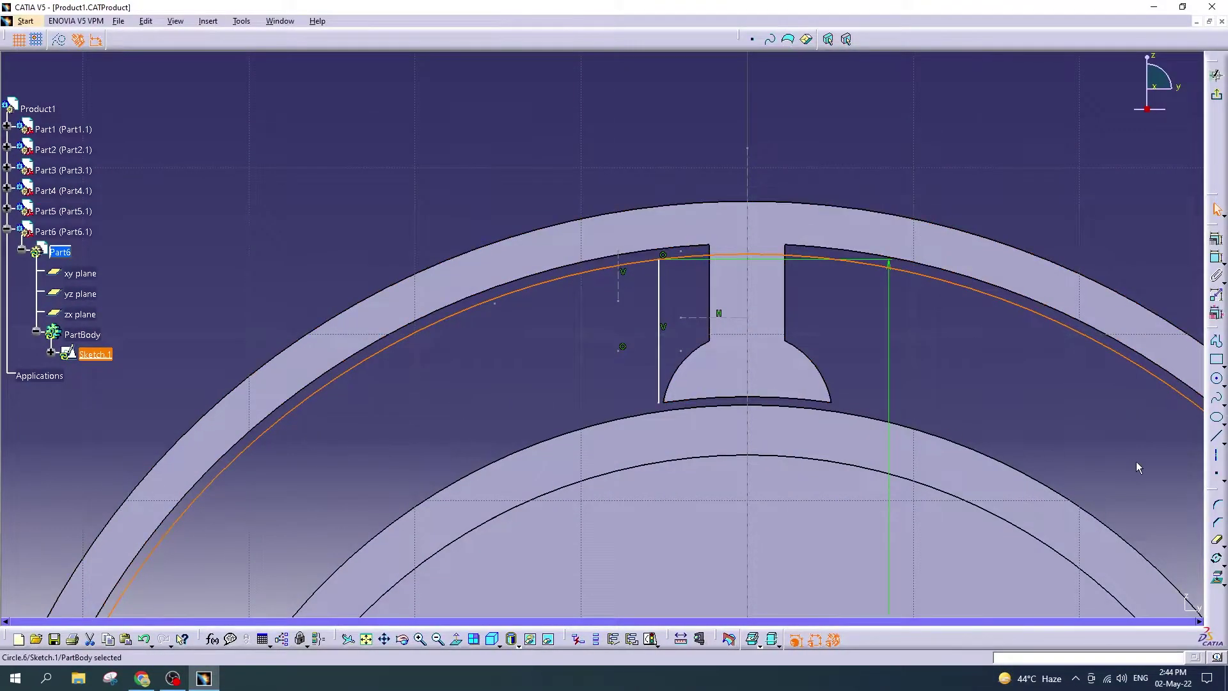
Step: Draw a 6 mm horizontal line left from the slot's lower corner and inspect the slot edge line
click(1217, 341)
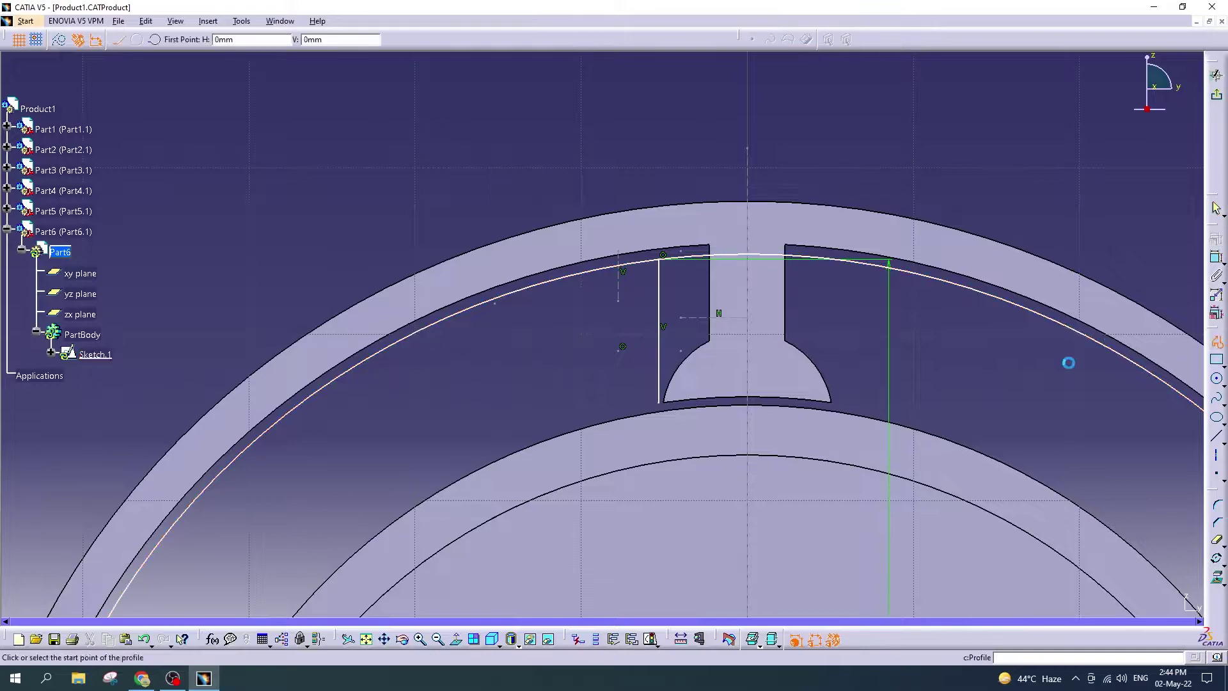
click(664, 405)
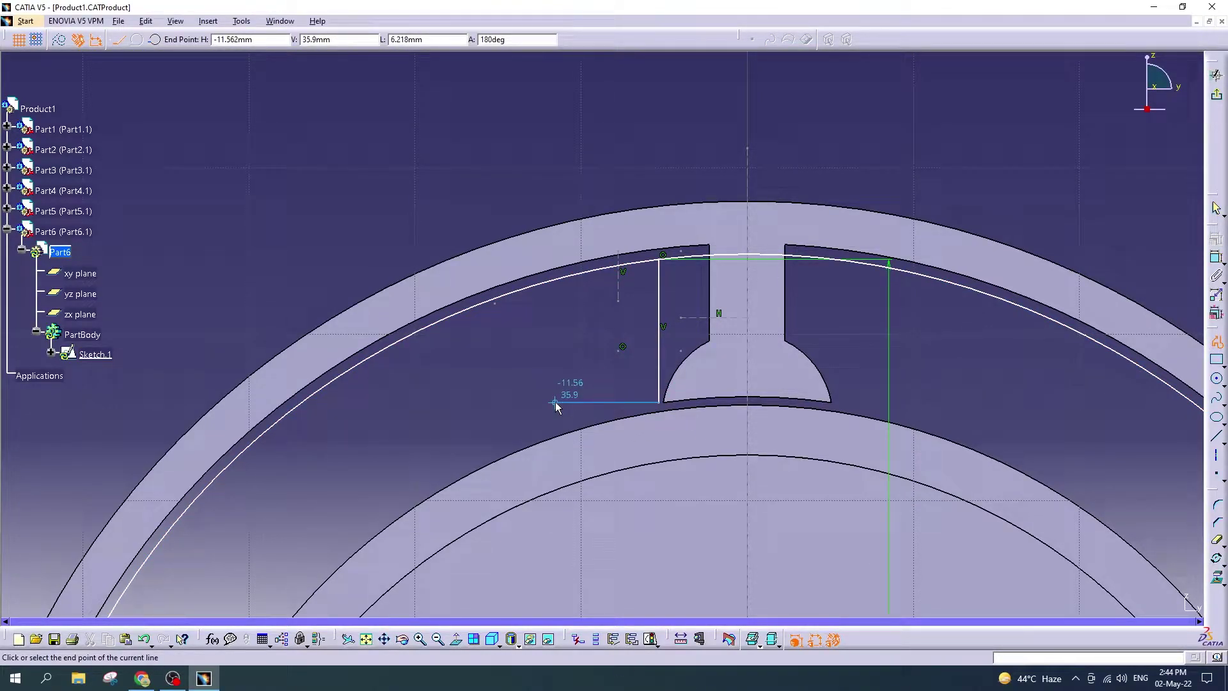
click(410, 39)
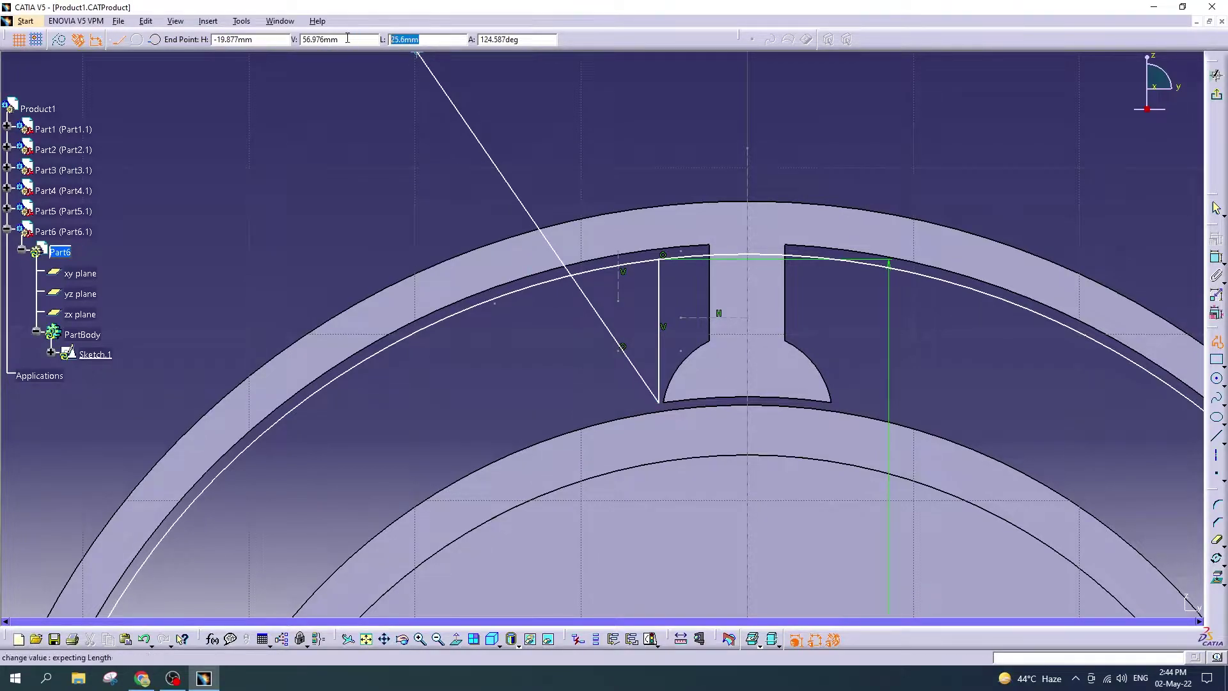
key(Return)
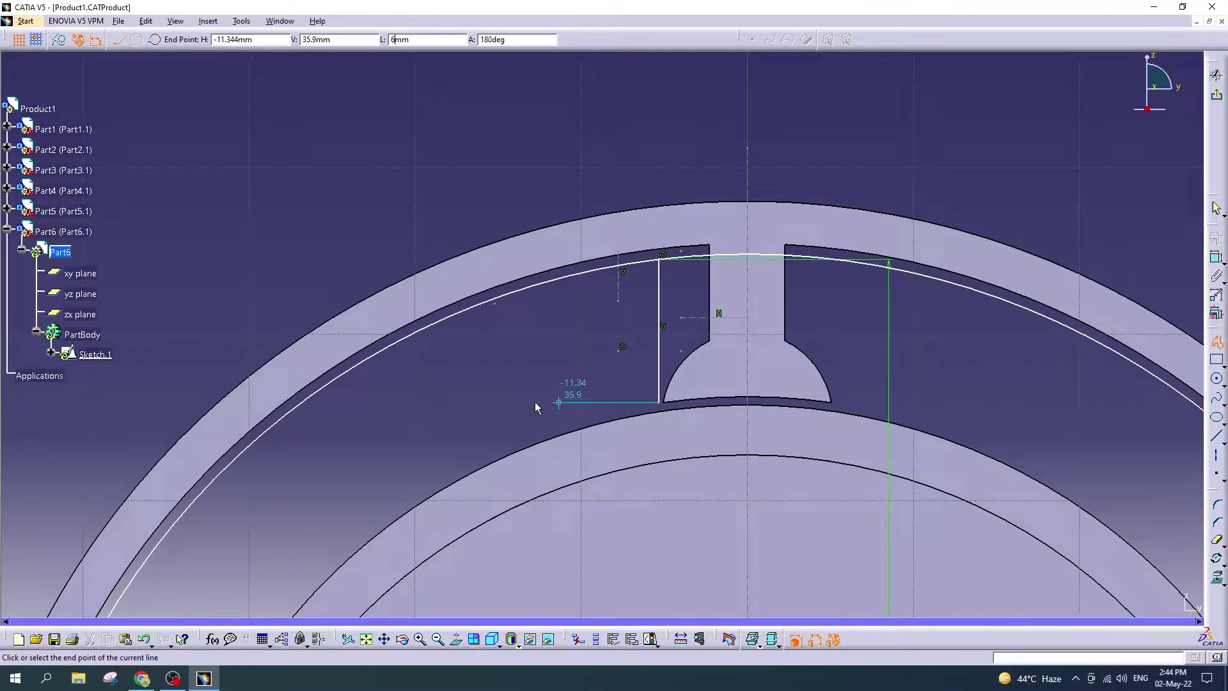
click(536, 402)
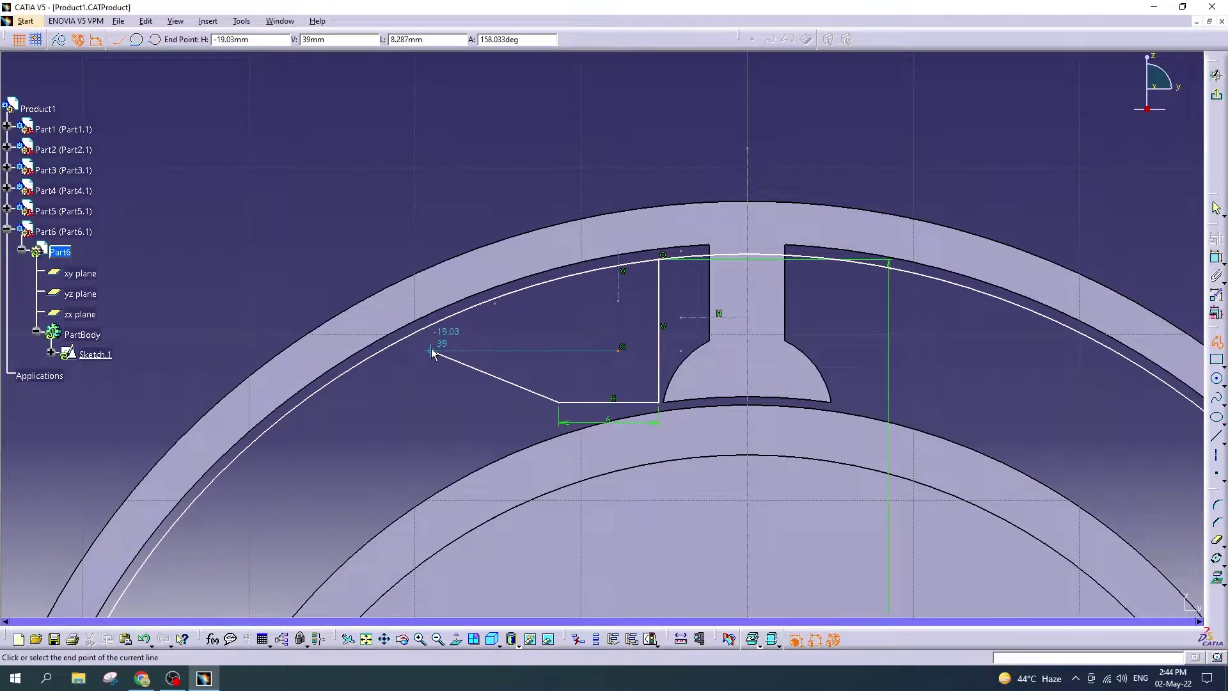
key(Escape)
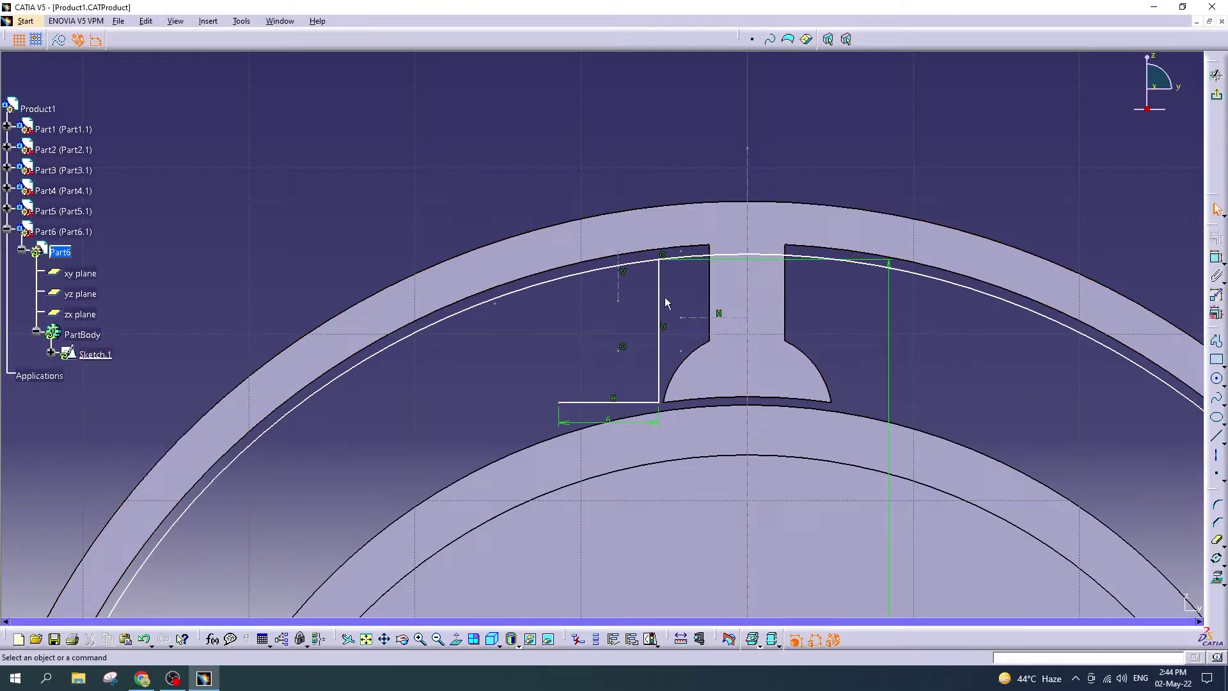
double_click(660, 300)
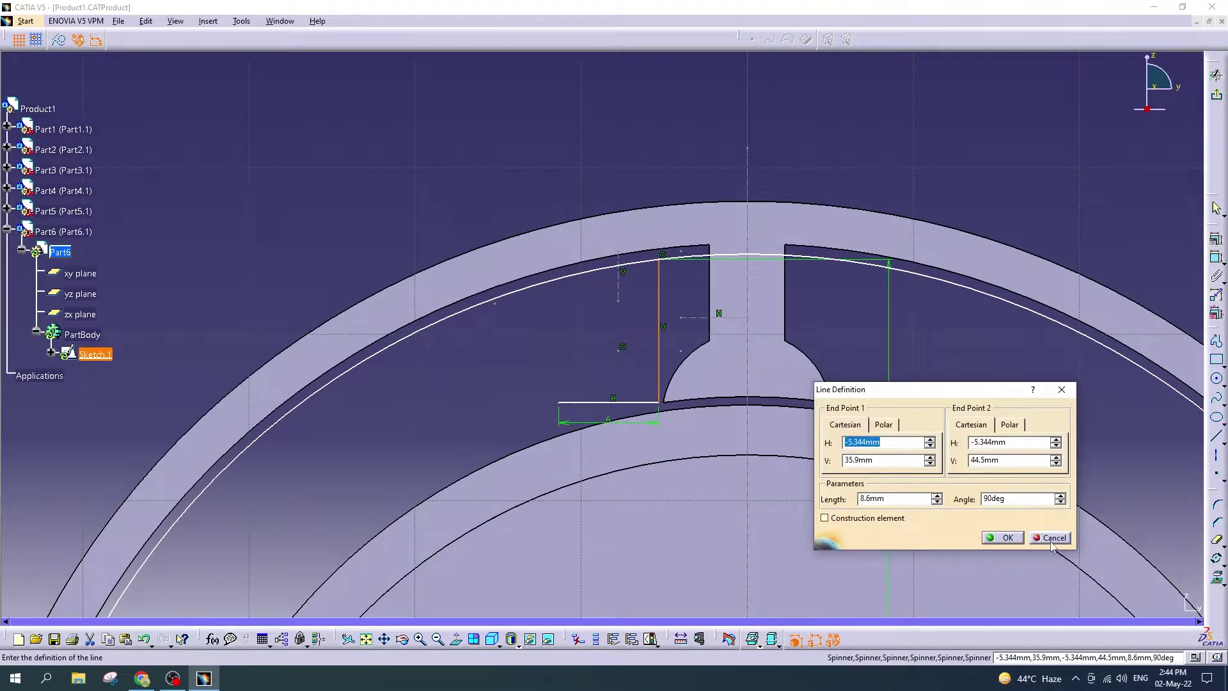
click(1055, 538)
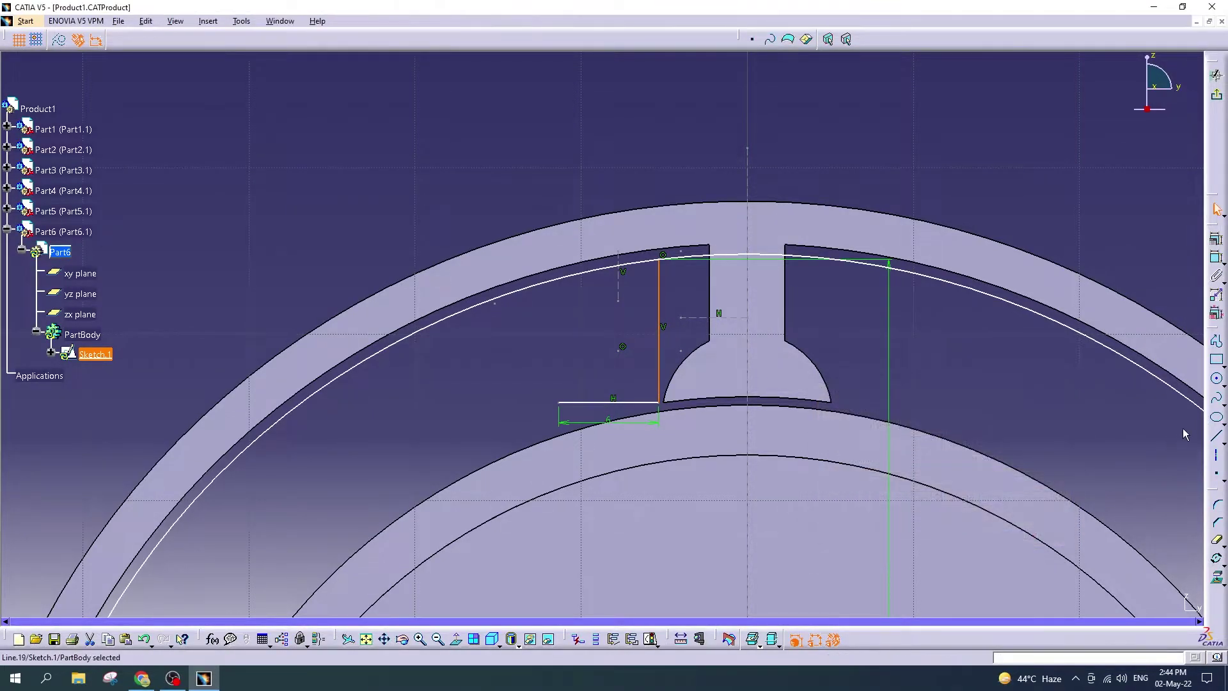
Step: Add a short vertical line rising from the horizontal line and set its length to 4
click(1217, 437)
click(599, 404)
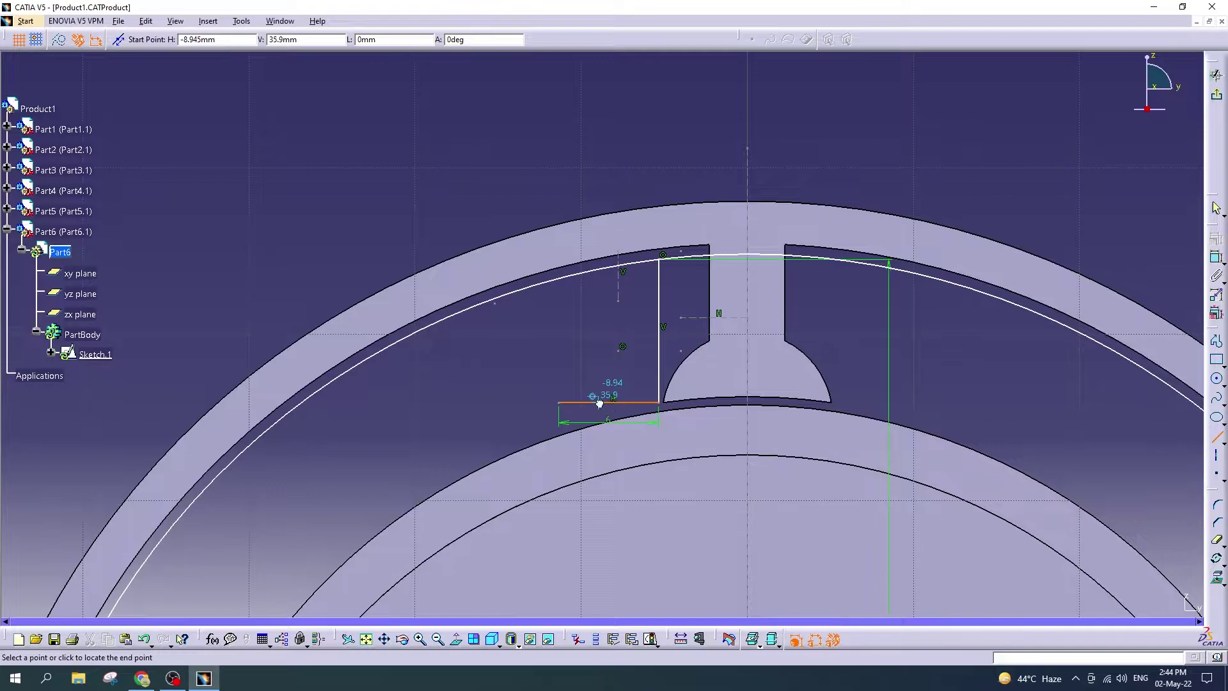
click(599, 339)
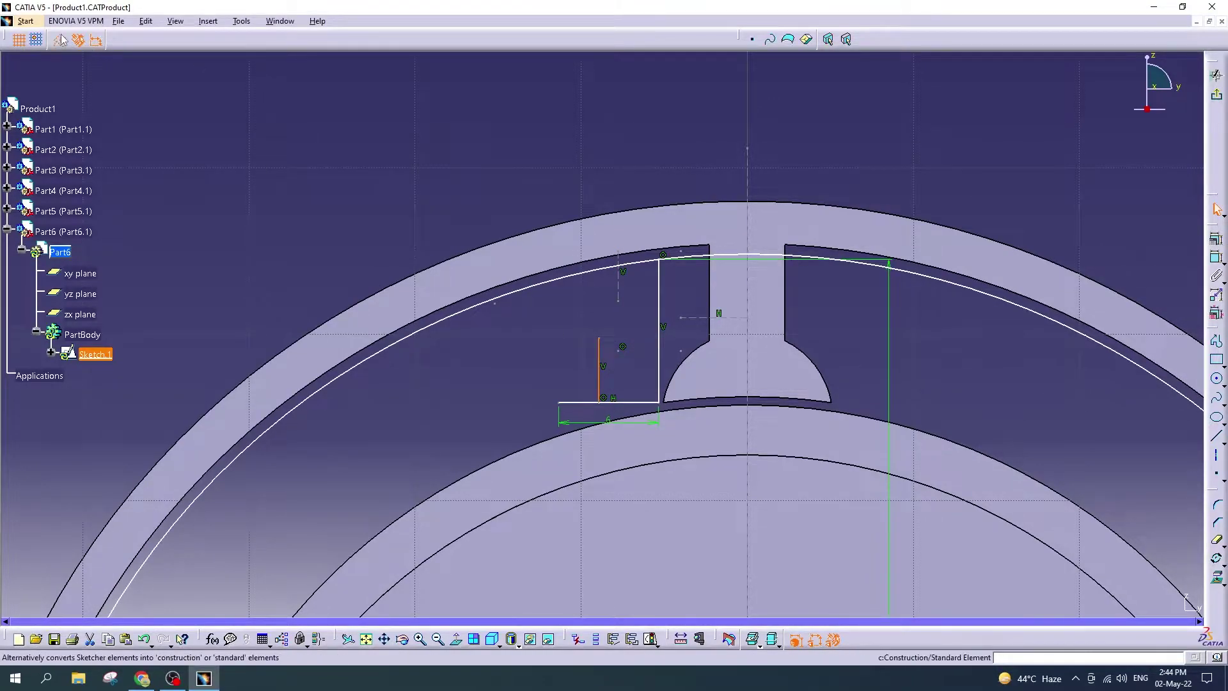
double_click(600, 358)
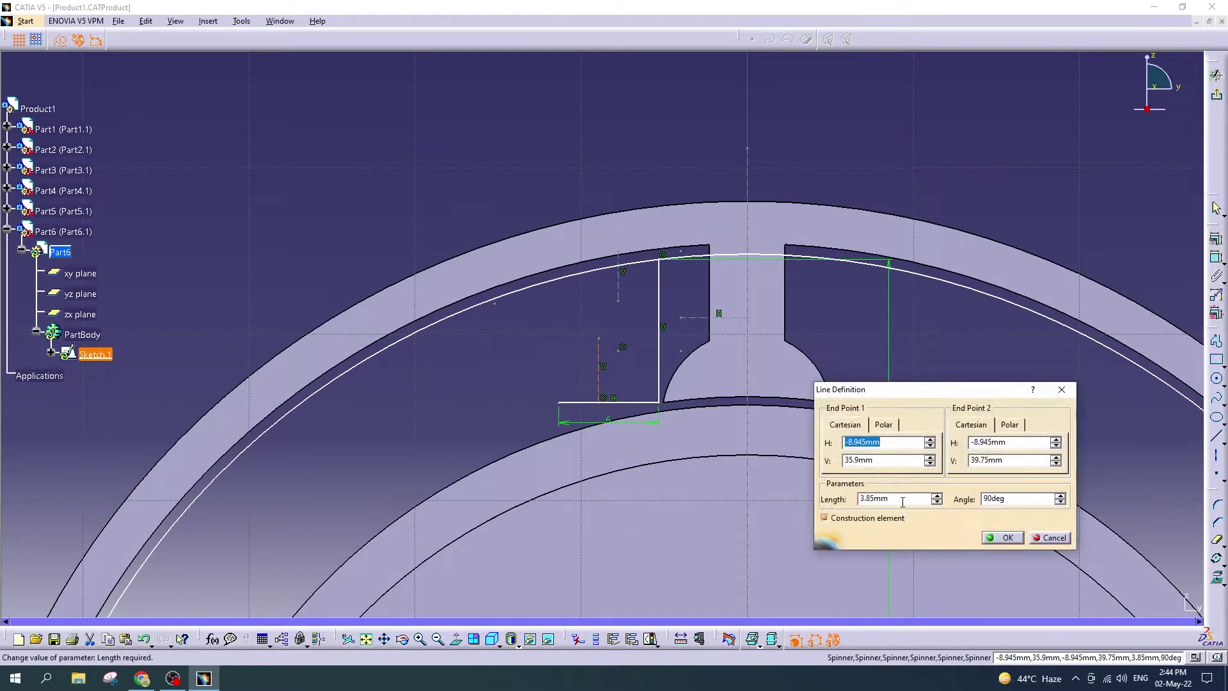
double_click(893, 499)
text(4.3)
key(Return)
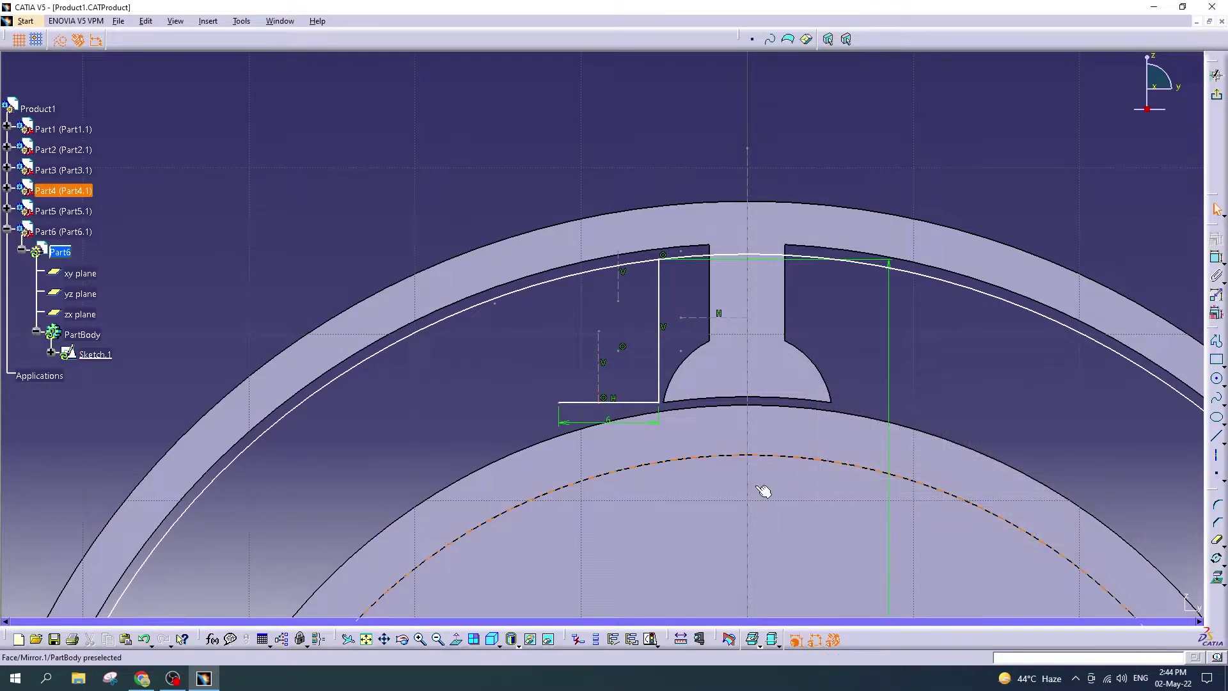
Step: Draw a slanted line from the horizontal line's left end to the circle
click(1216, 437)
click(559, 402)
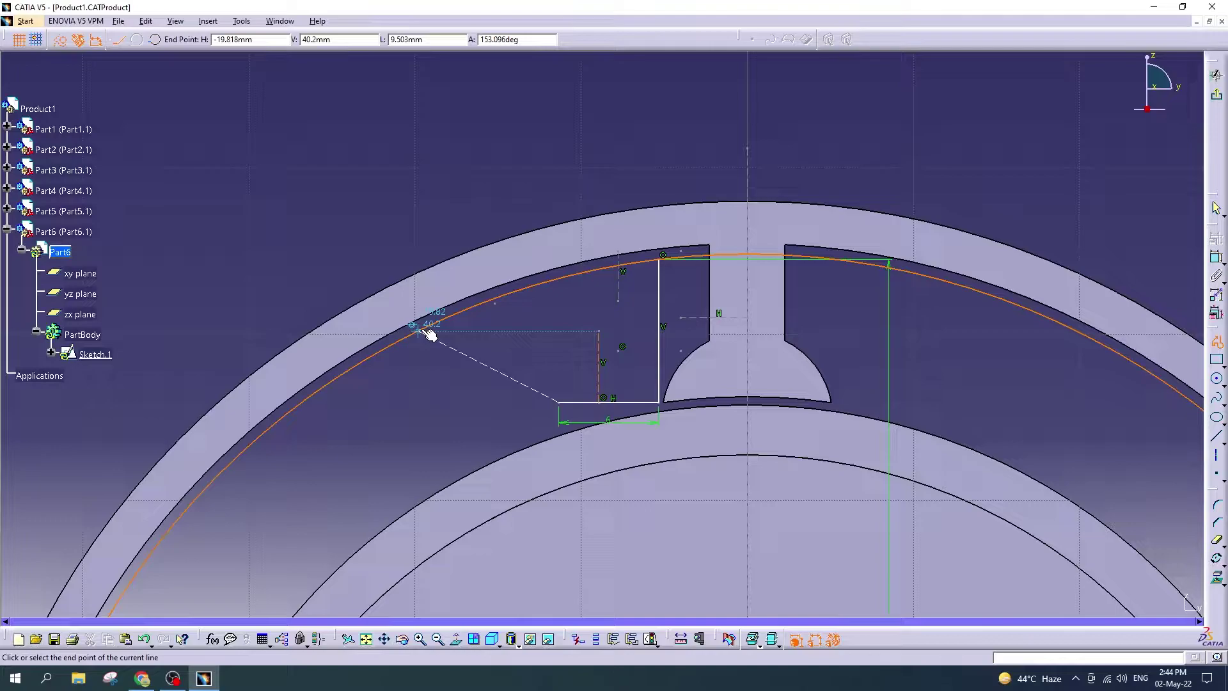
click(422, 327)
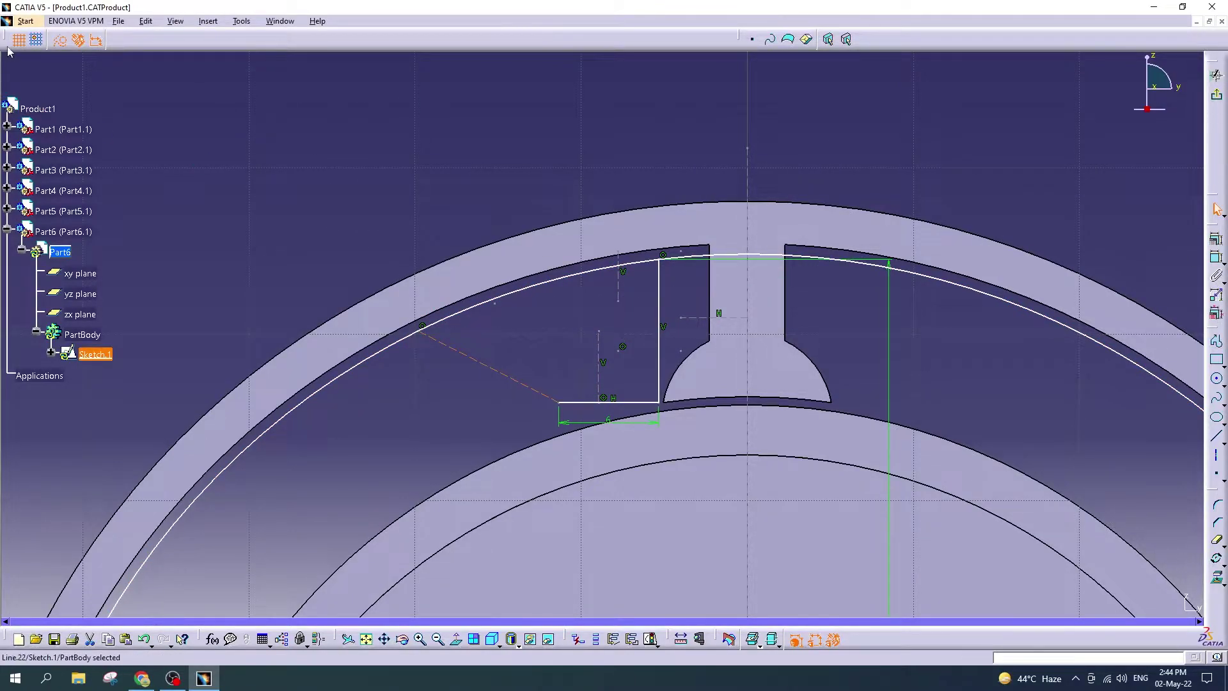
key(Escape)
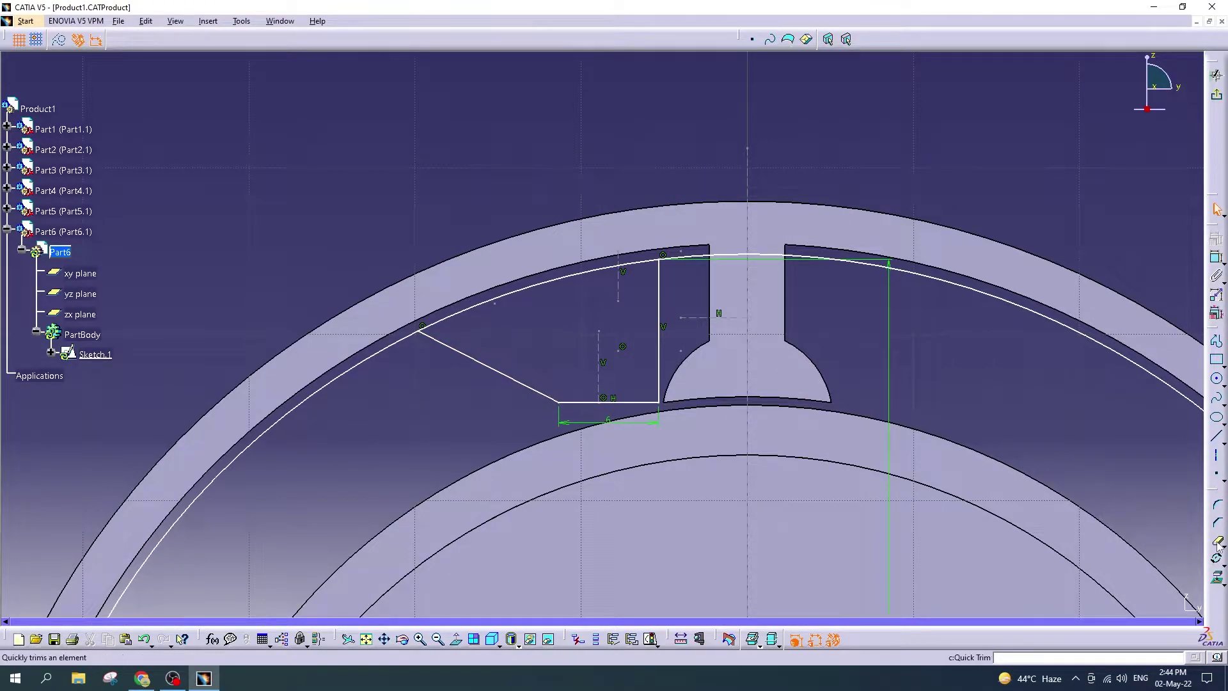
Step: Quick Trim the circle's unwanted portions, leaving the arc that closes the wedge profile
click(1217, 541)
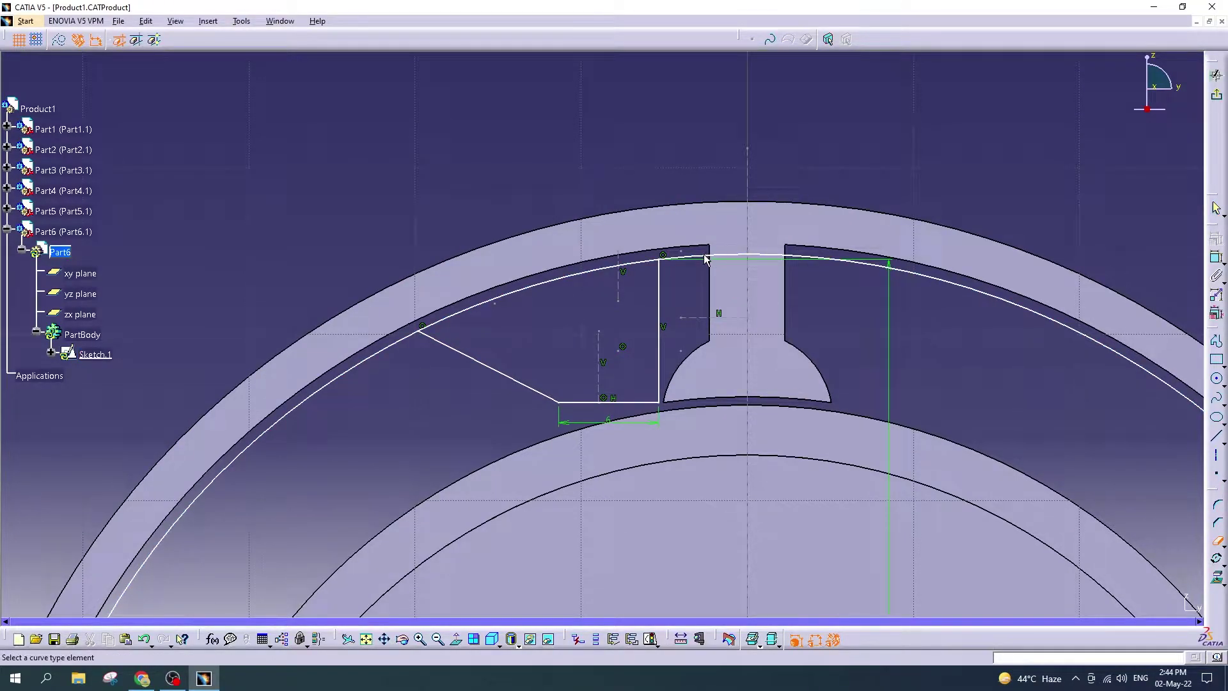
click(774, 246)
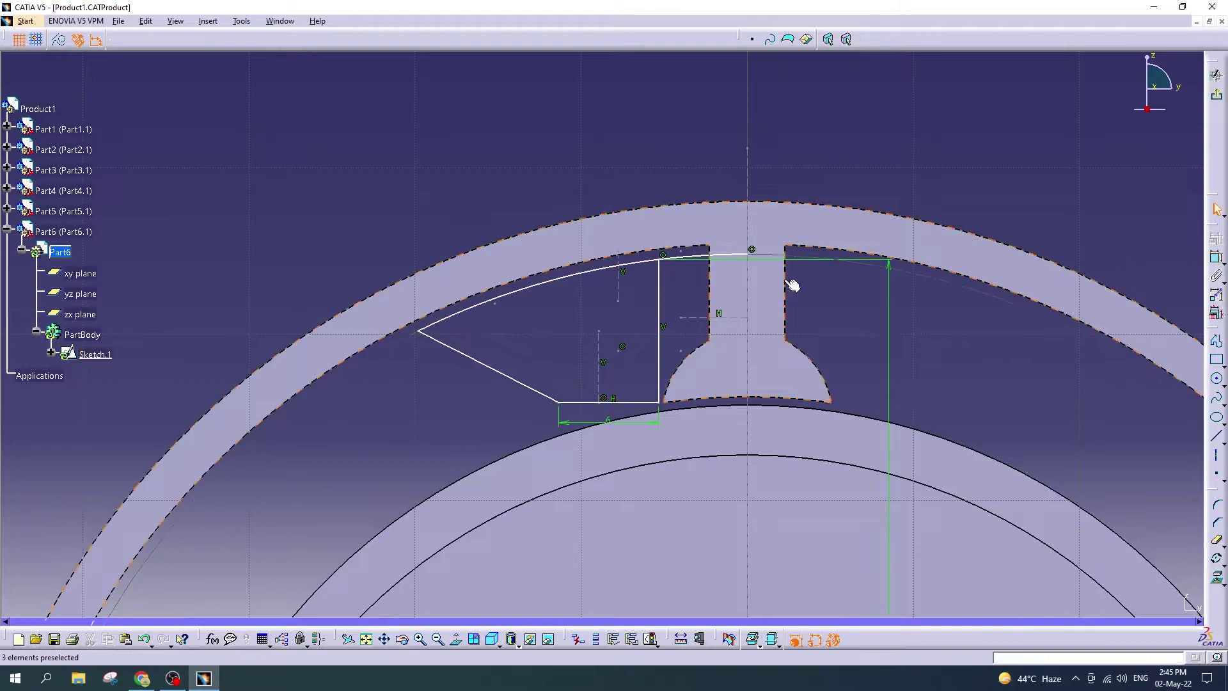
click(697, 256)
mouse_move(893, 335)
ctrl+middle_down()
mouse_move(913, 501)
mouse_move(915, 333)
ctrl+middle_up()
Step: Exit the sketcher, pad Sketch.1 120 mm in reversed direction, then reopen Sketch.1 under Pad.1
click(1218, 96)
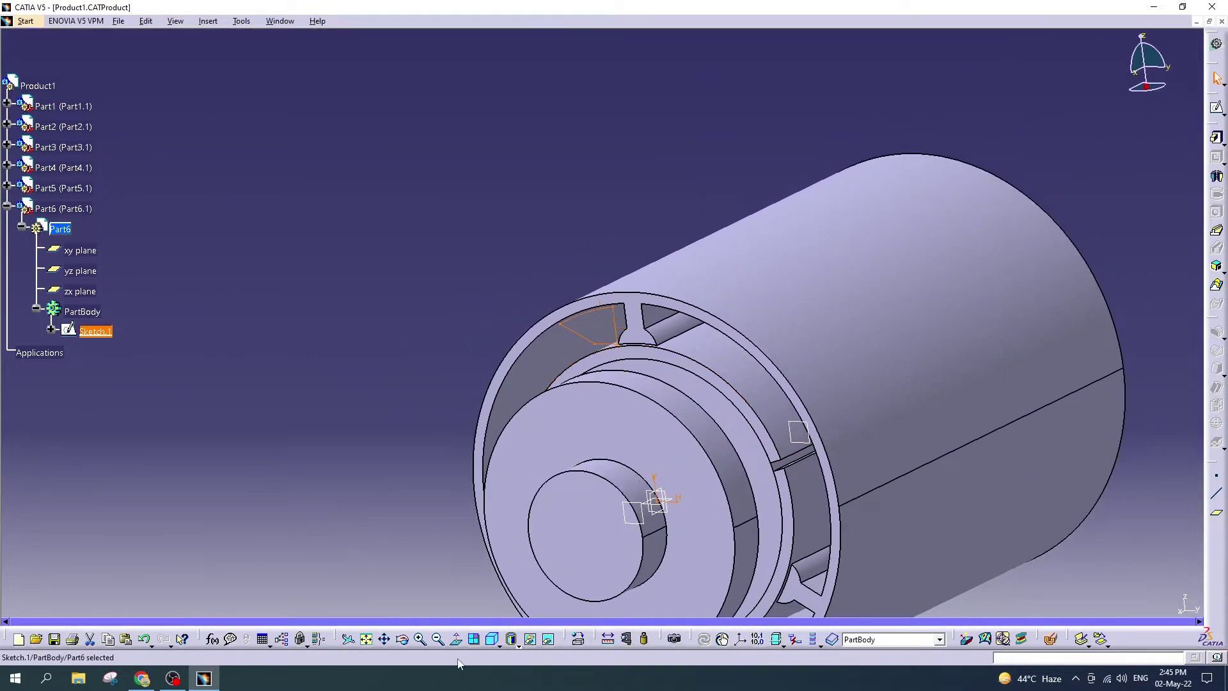
mouse_move(810, 432)
middle_down()
mouse_move(729, 280)
mouse_move(705, 324)
mouse_move(716, 337)
middle_up()
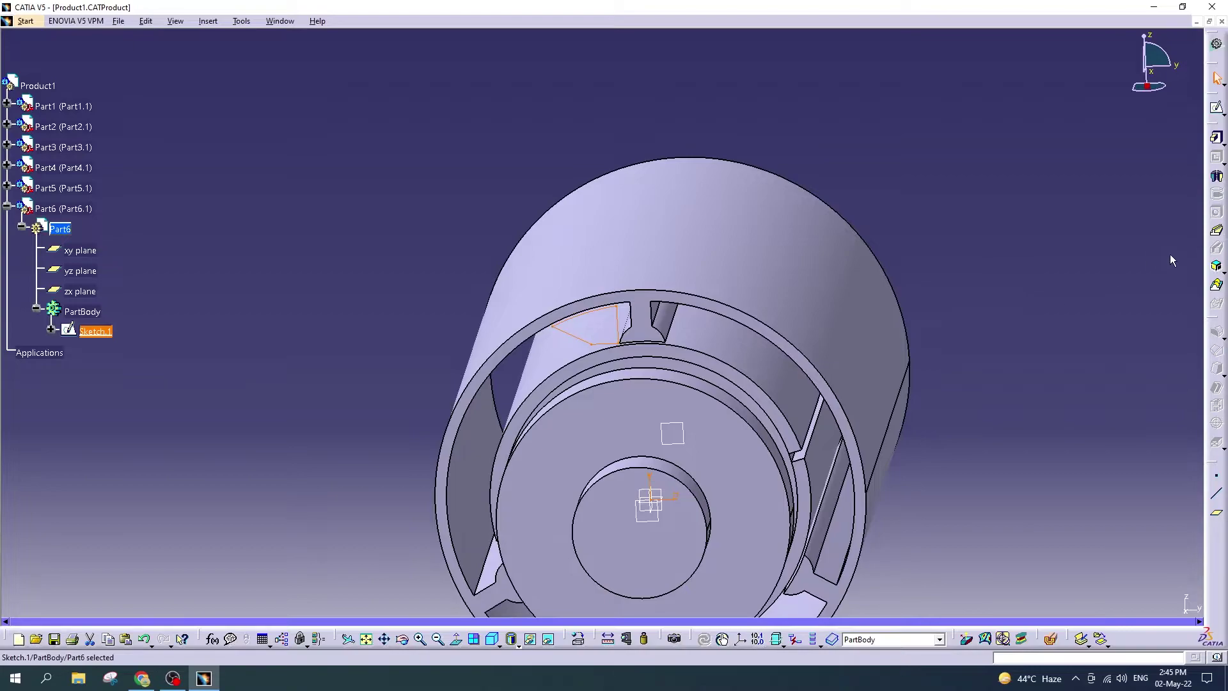
click(1217, 137)
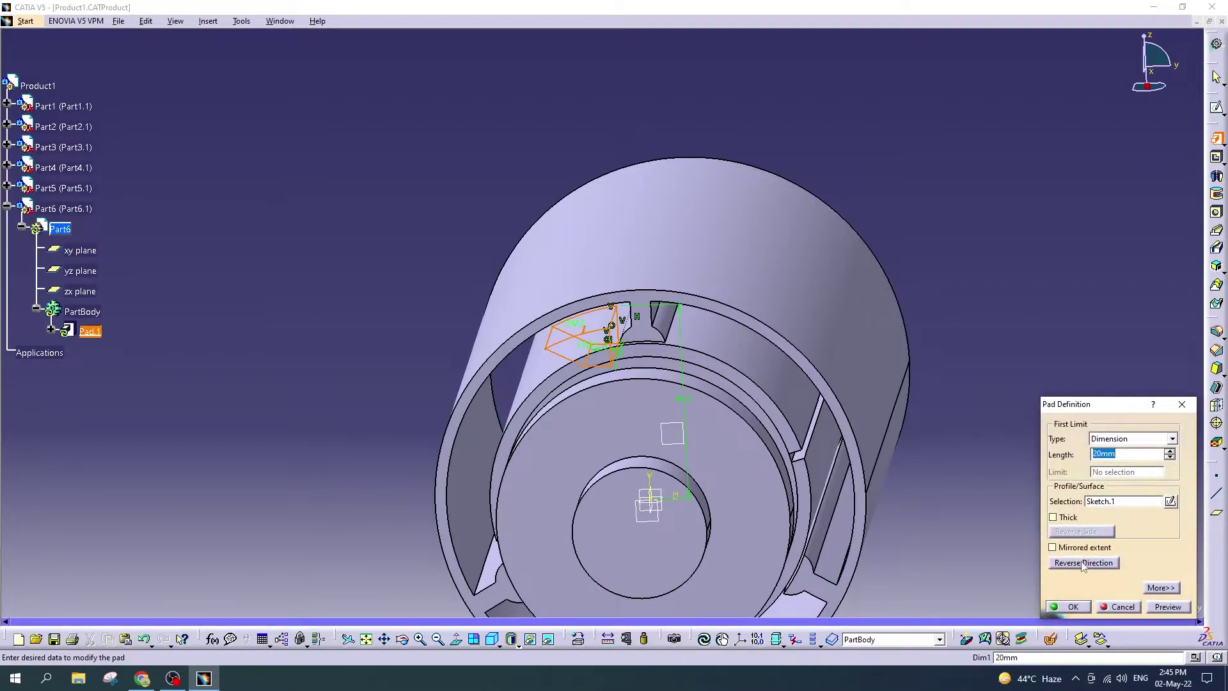
click(1083, 563)
text(120)
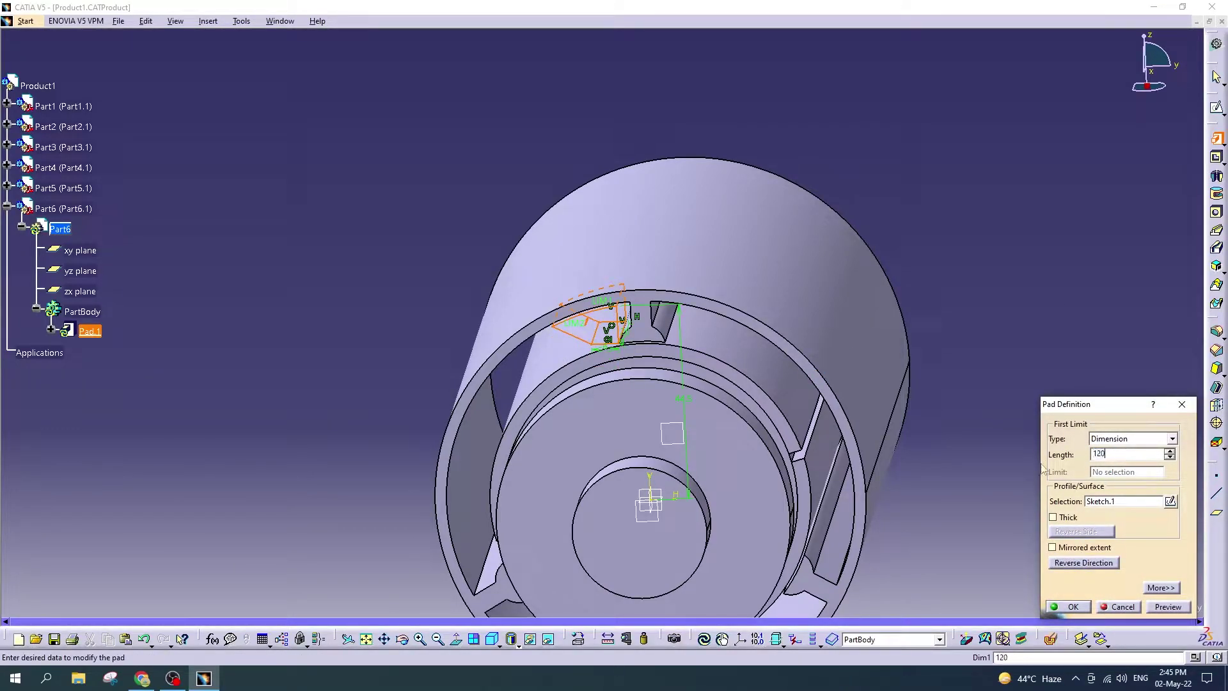
key(Return)
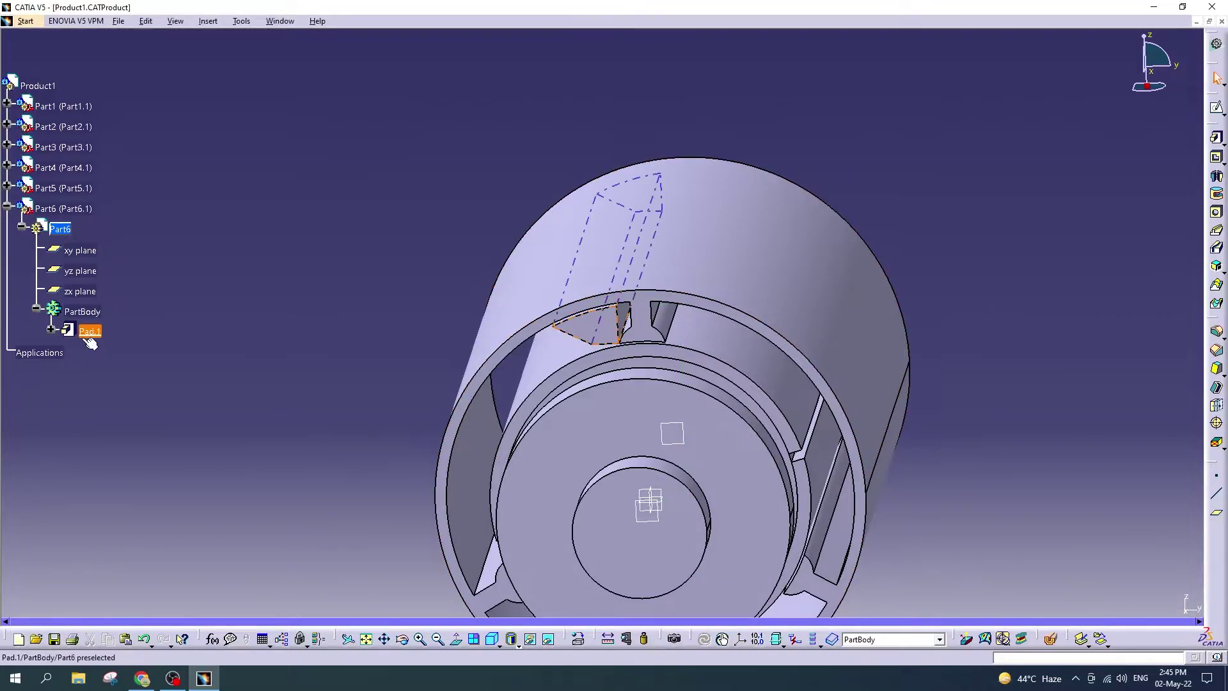
click(51, 330)
double_click(106, 351)
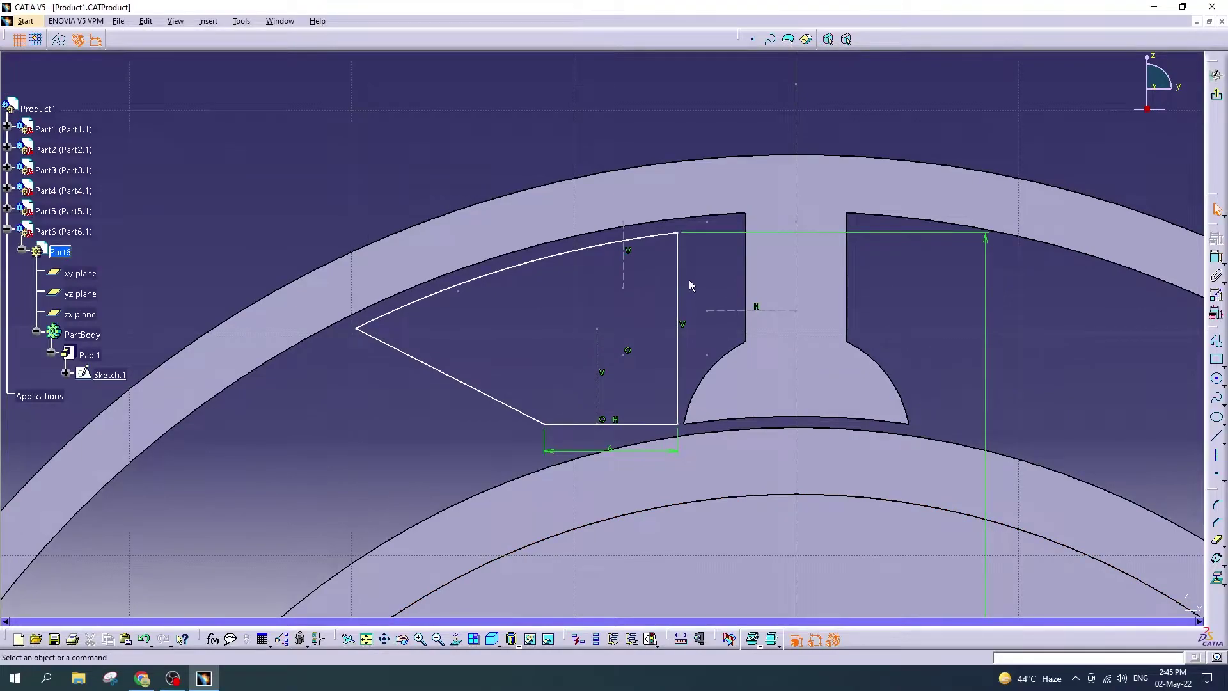
Step: Try a radius-5 corner between the bottom and slanted lines, then undo it
ctrl+click(643, 238)
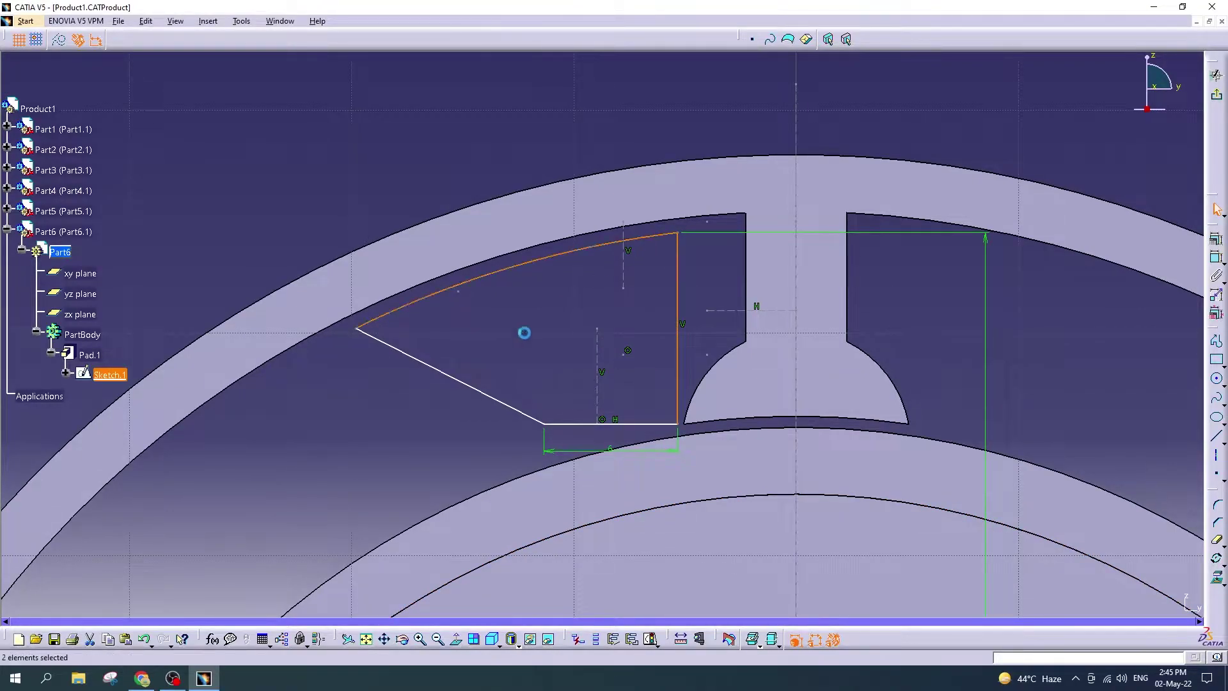
ctrl+click(413, 362)
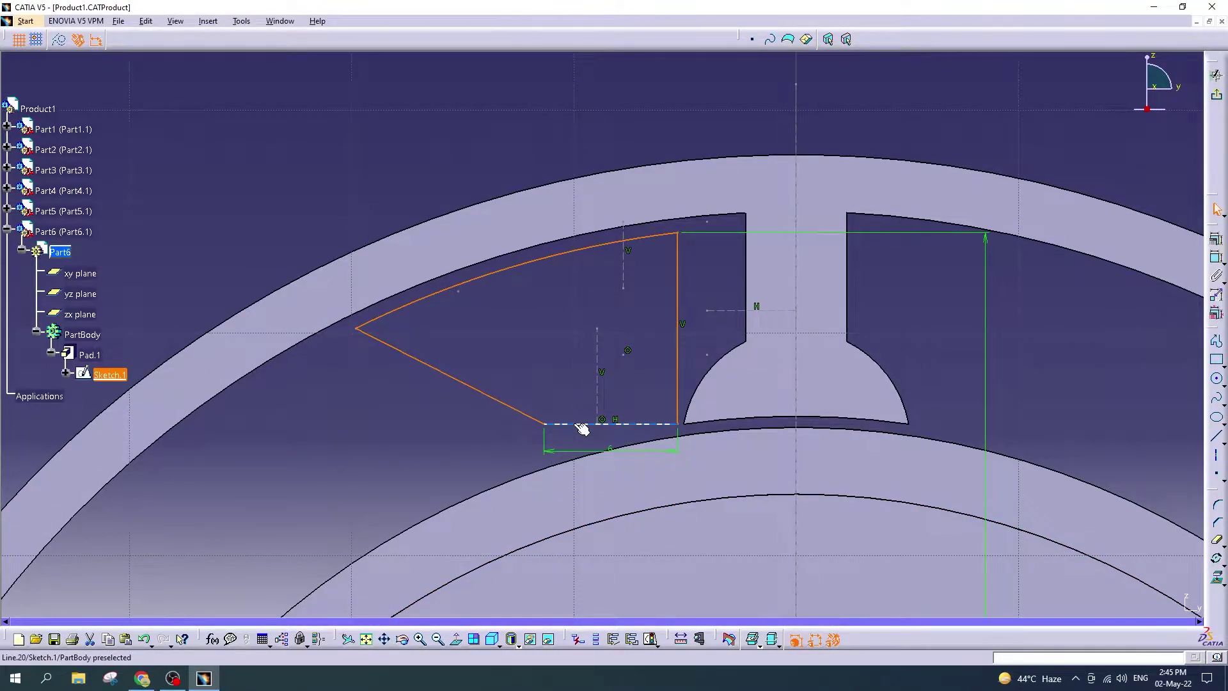
click(565, 337)
click(1218, 506)
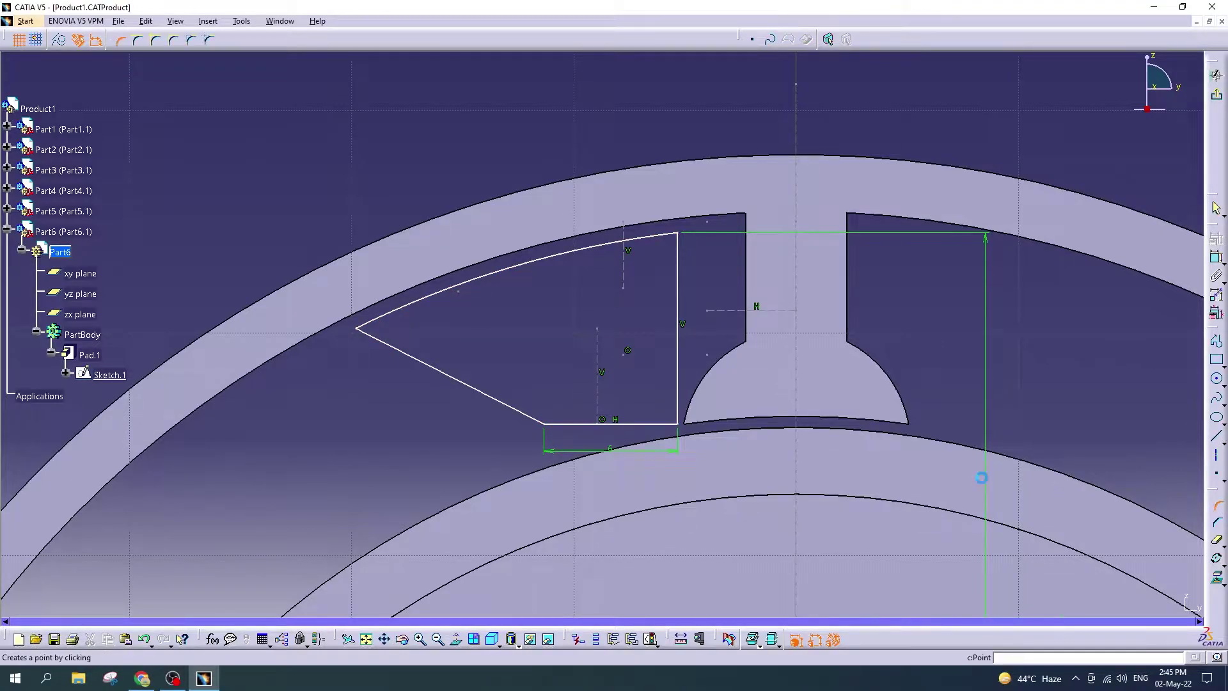
click(556, 424)
click(535, 420)
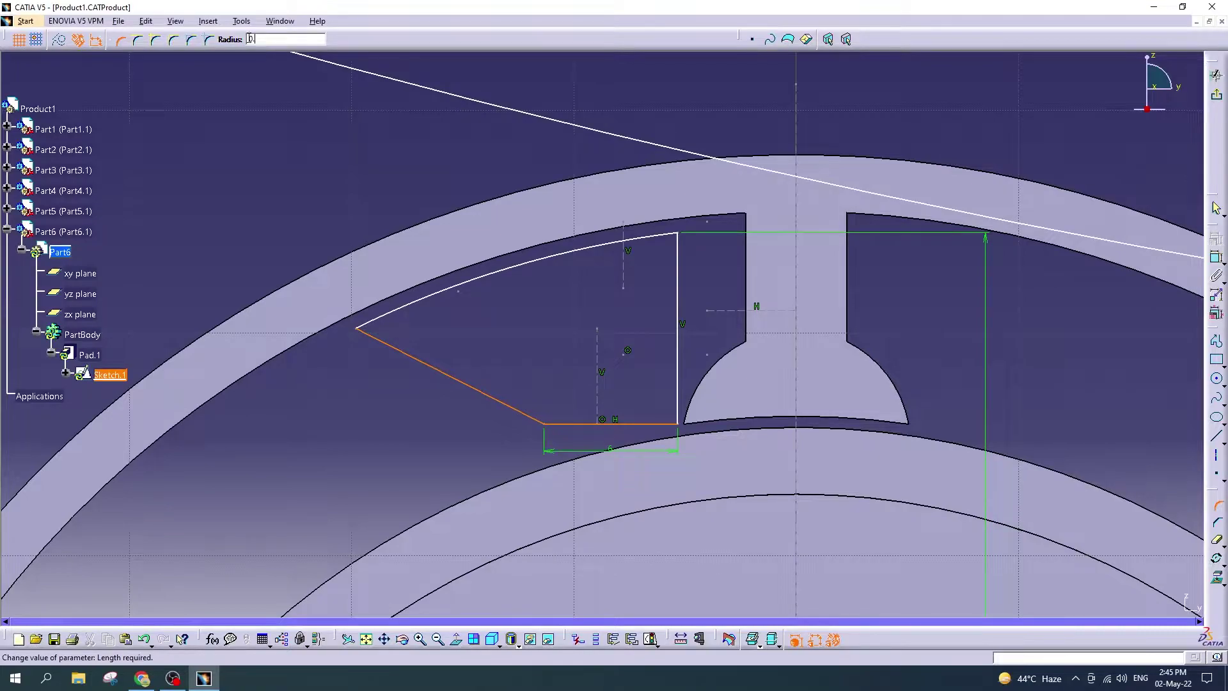
text(5)
key(Return)
click(633, 366)
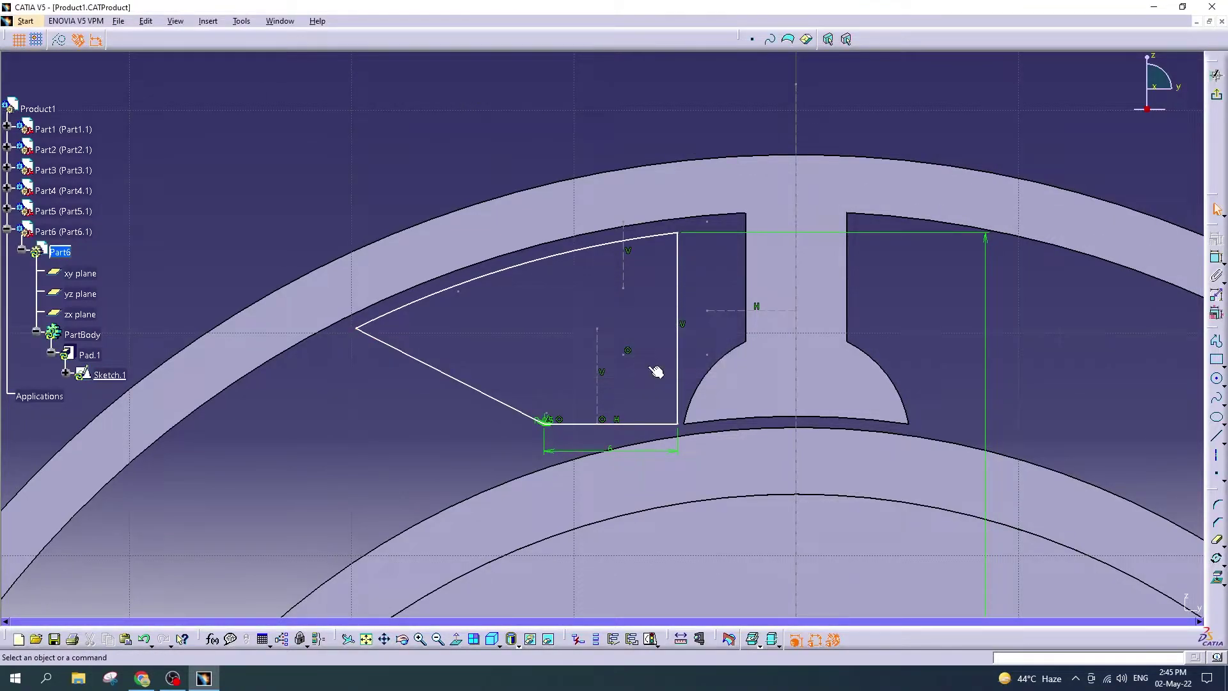
key(ctrl+z)
Step: Round the bottom-left corner of the wedge profile with radius 10
click(1216, 505)
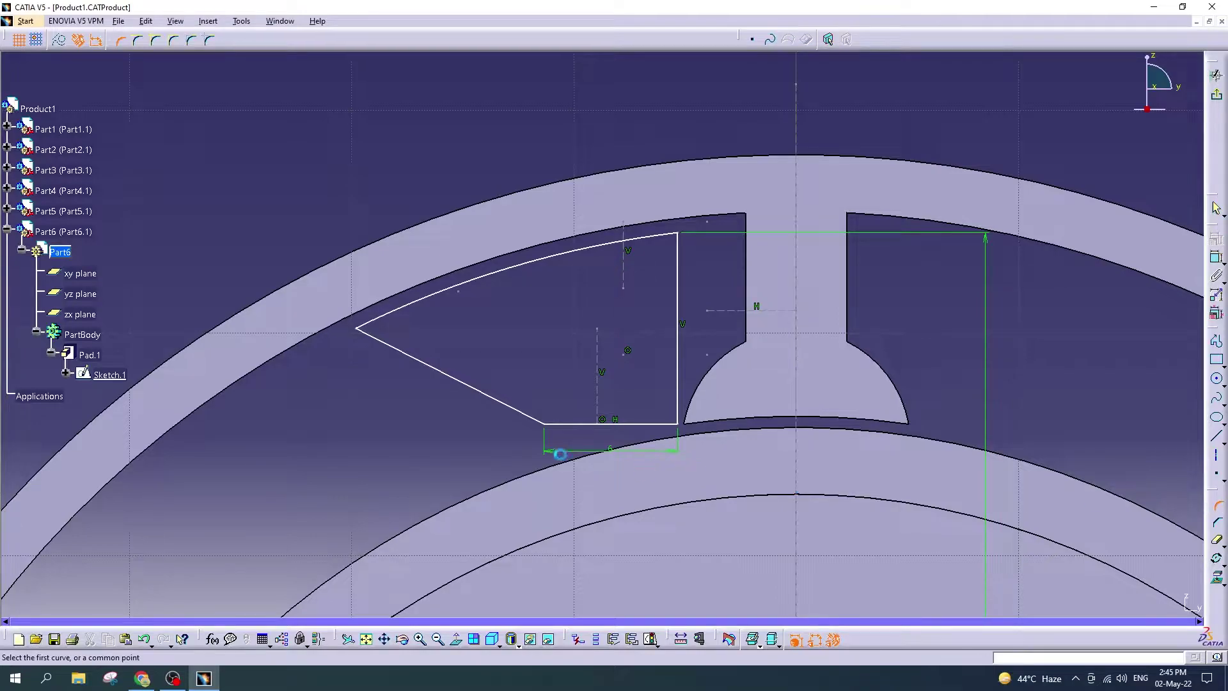
click(550, 423)
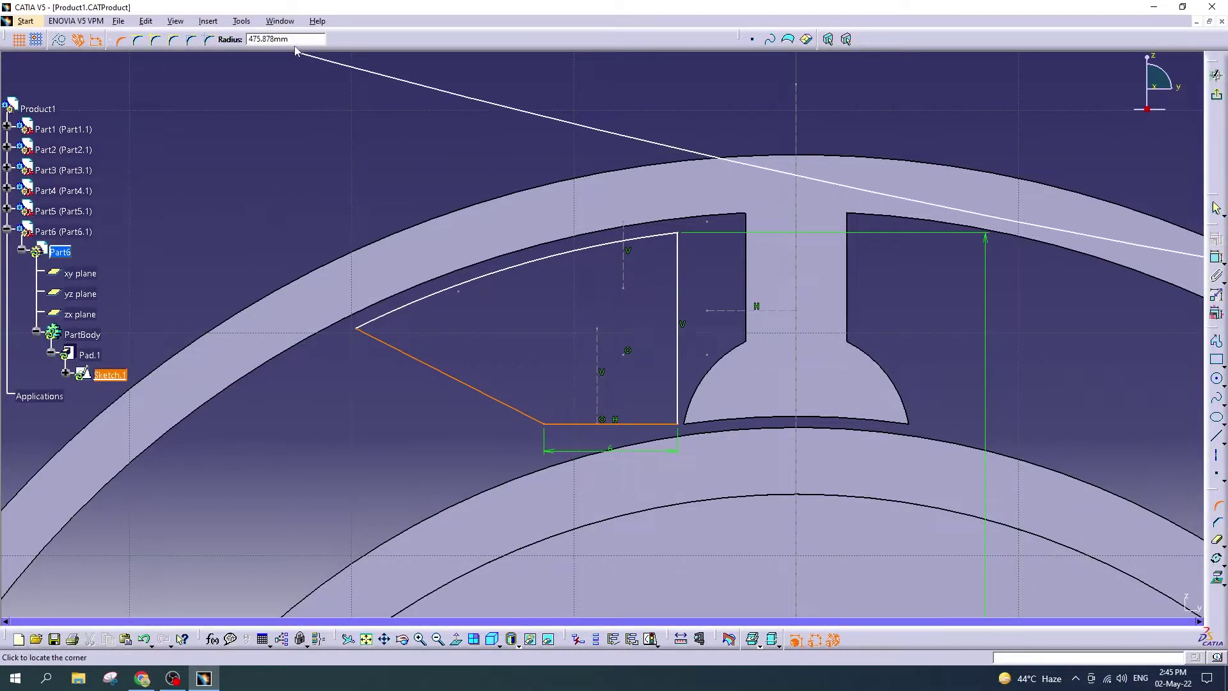
text(0)
key(Return)
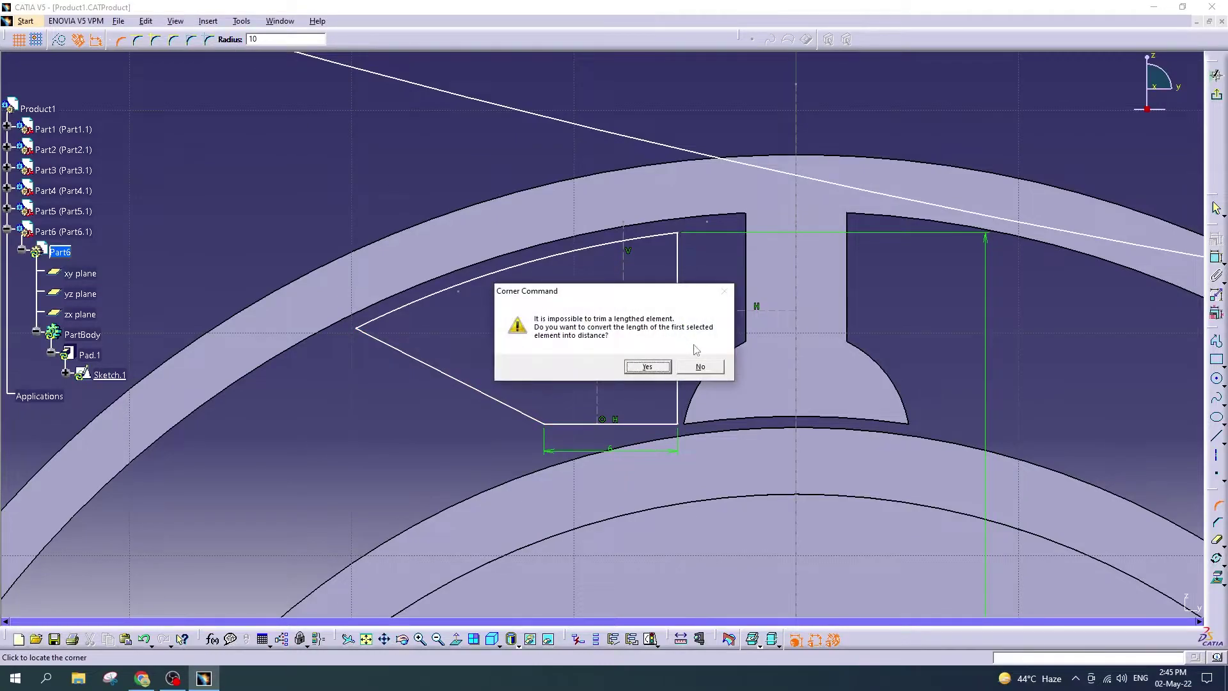
click(698, 382)
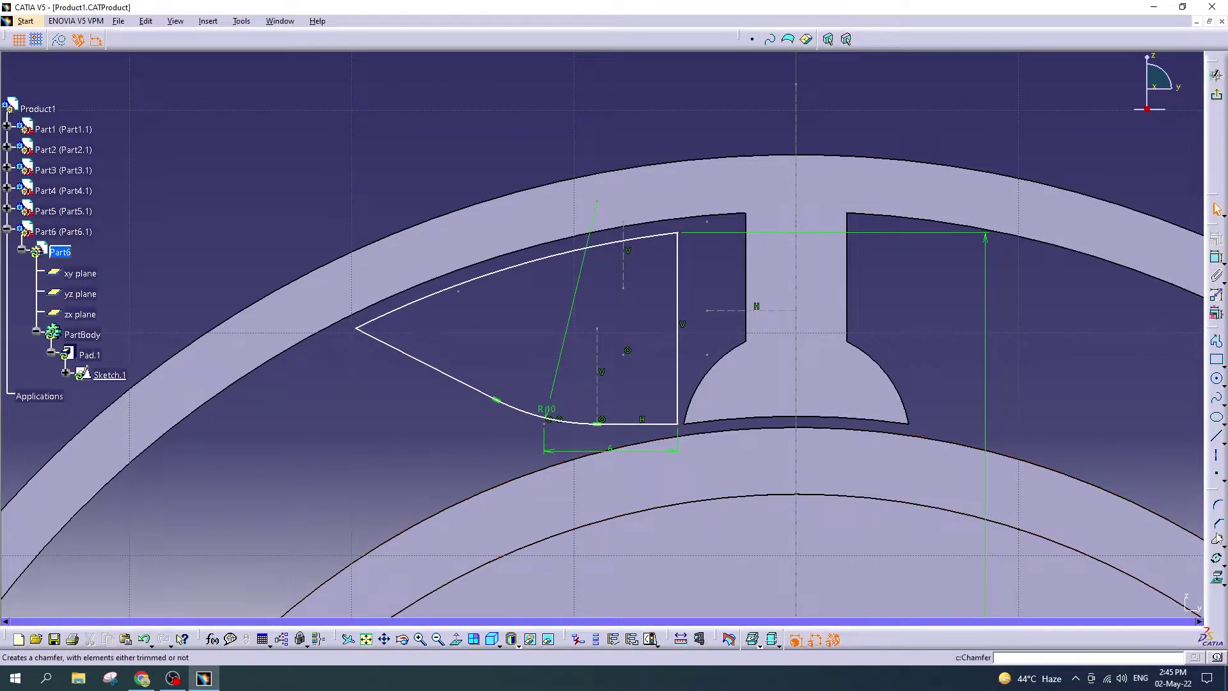
Step: Round the top-right, bottom-right and left-tip corners with radius 0.5
click(1217, 506)
click(679, 238)
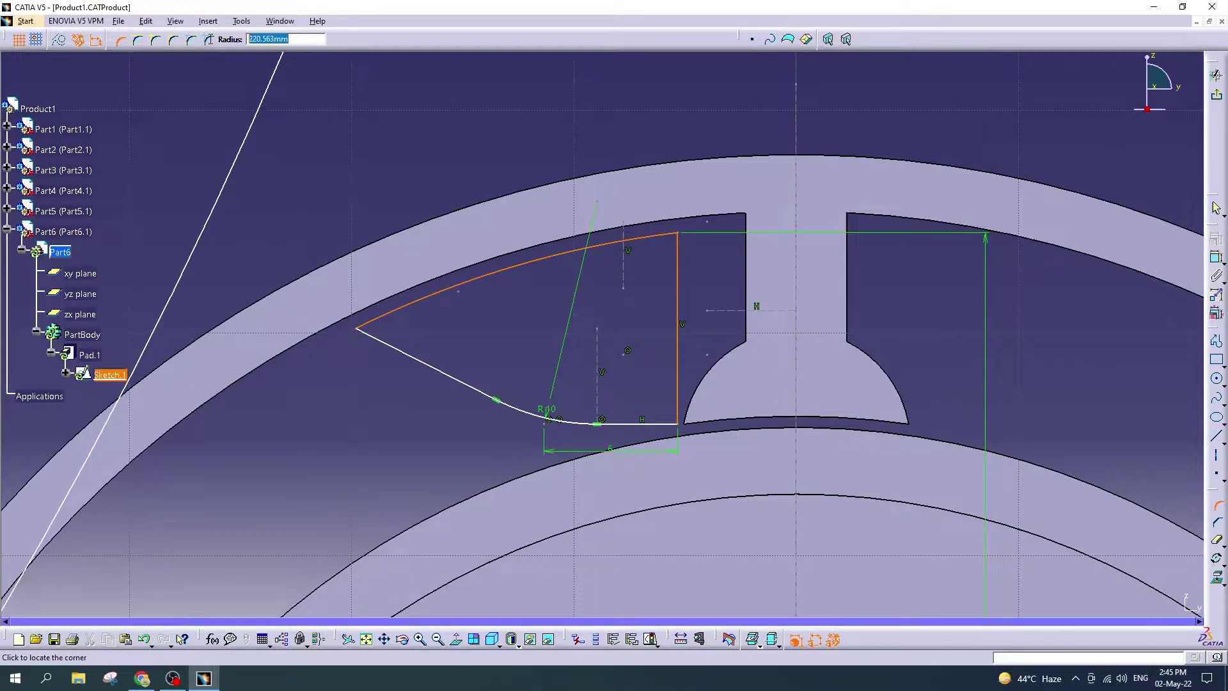
text(0.5)
key(Return)
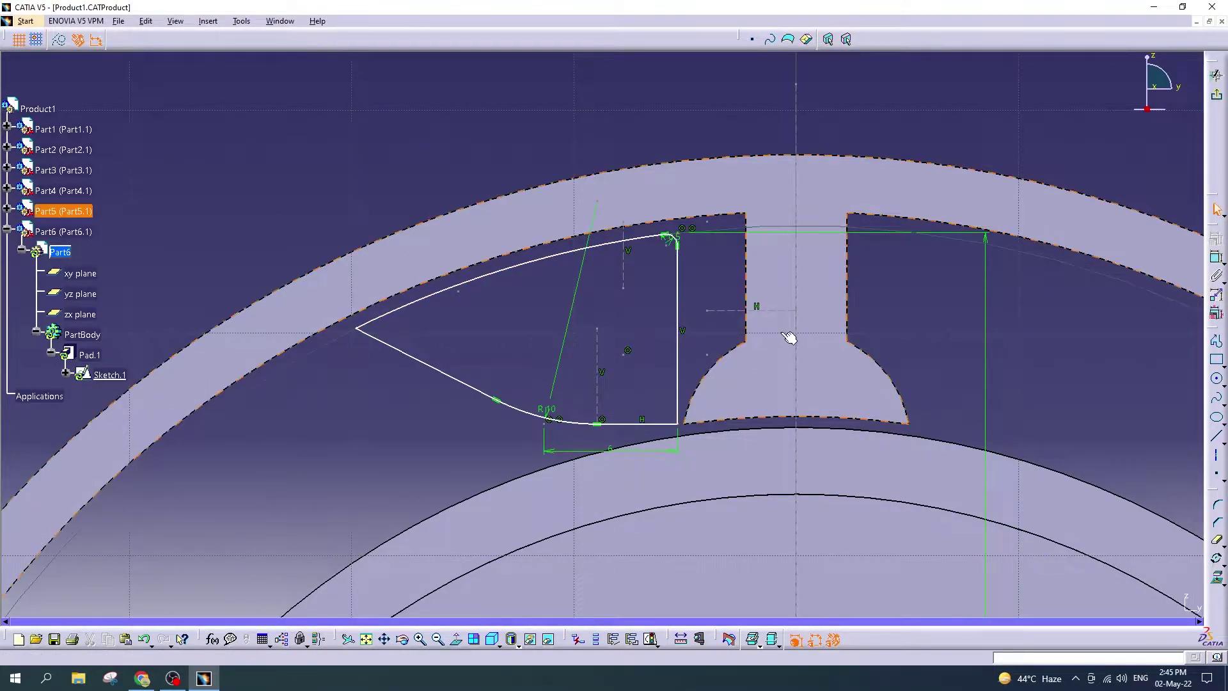
click(678, 424)
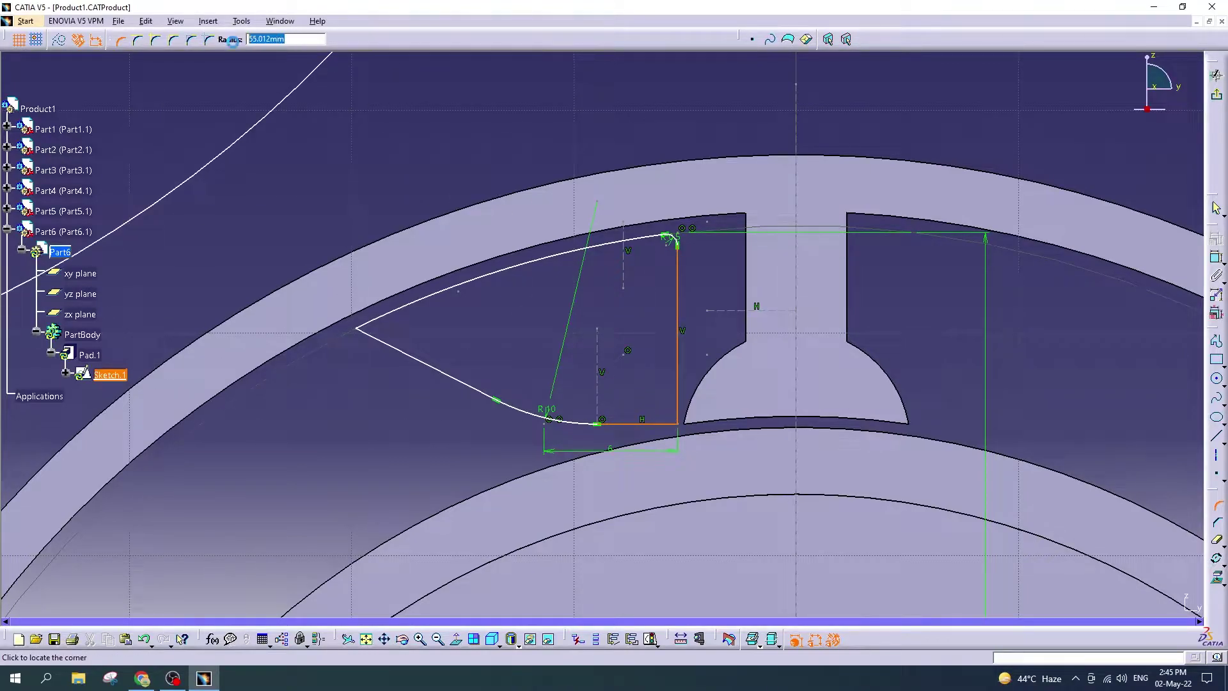
text(0.5)
key(Return)
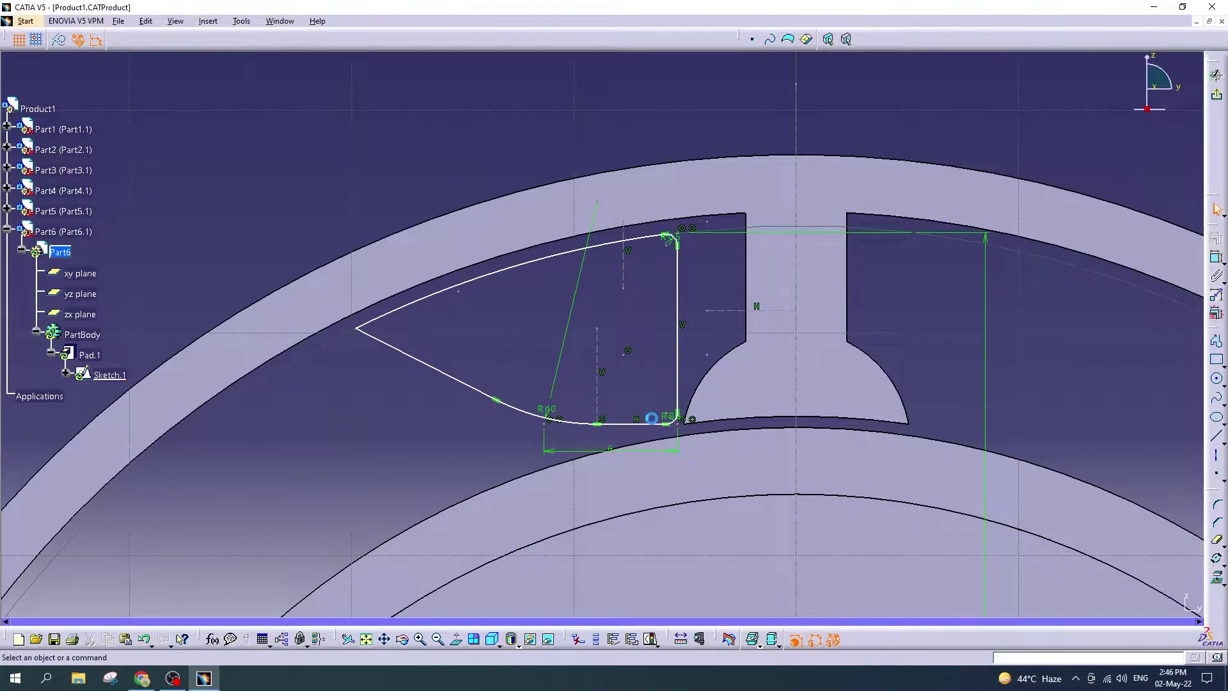
click(371, 323)
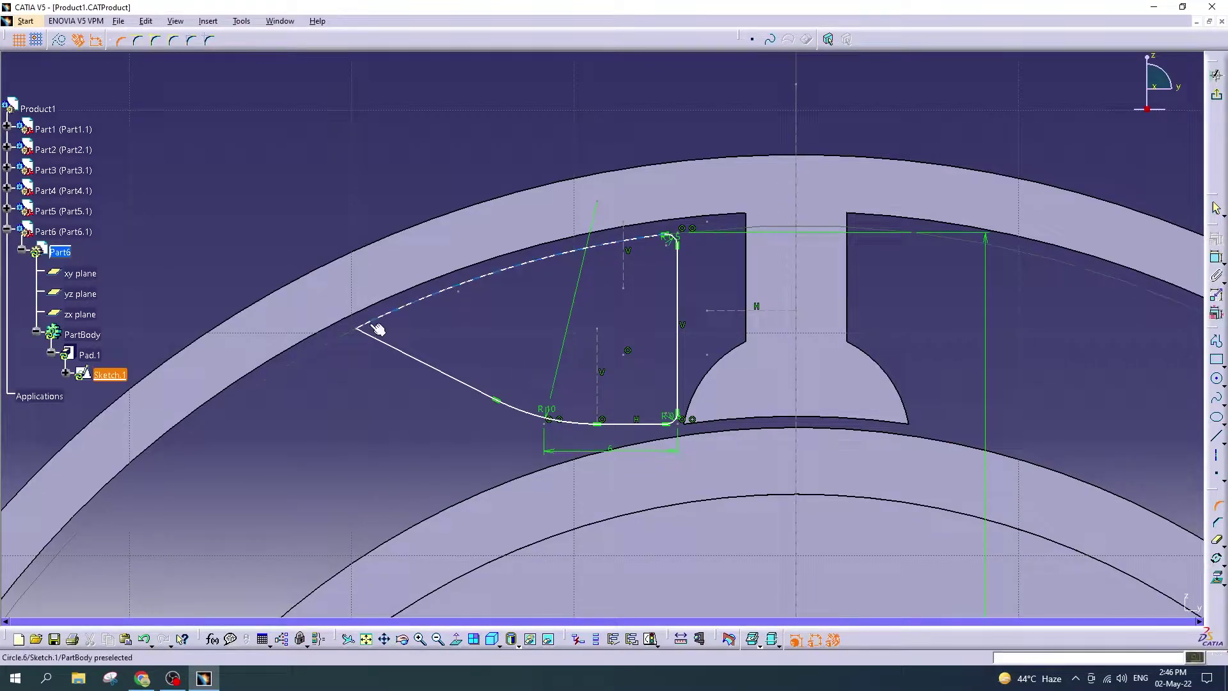
click(363, 338)
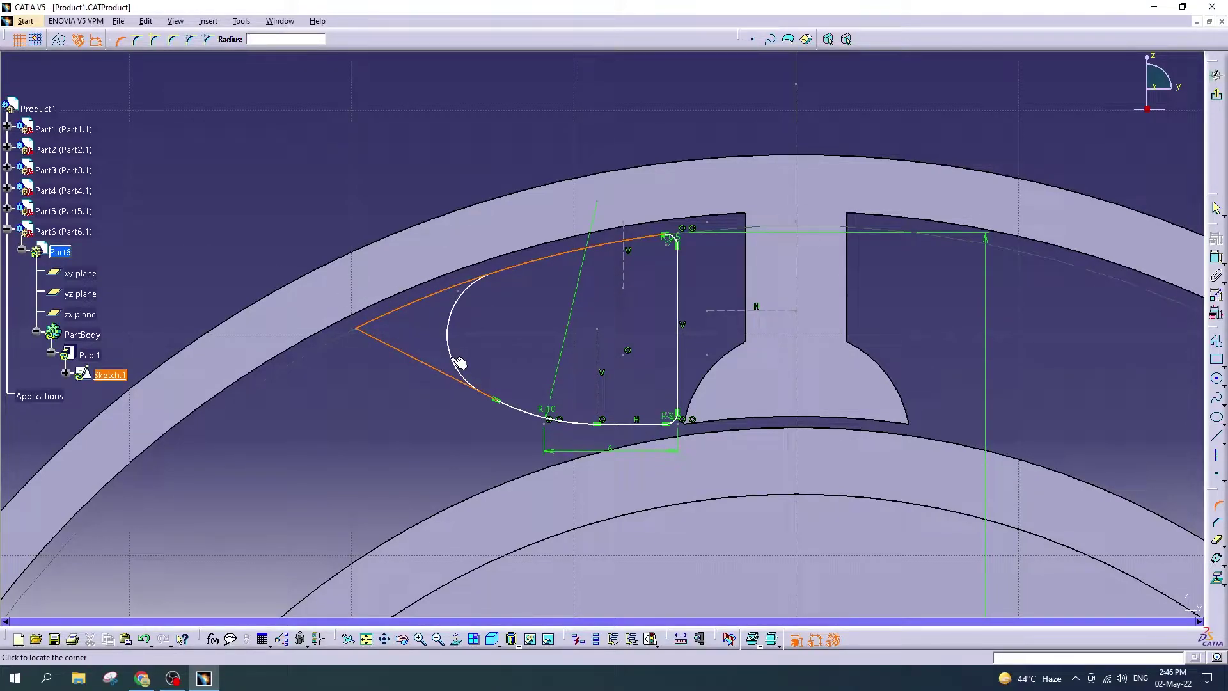
text(0.5)
key(Return)
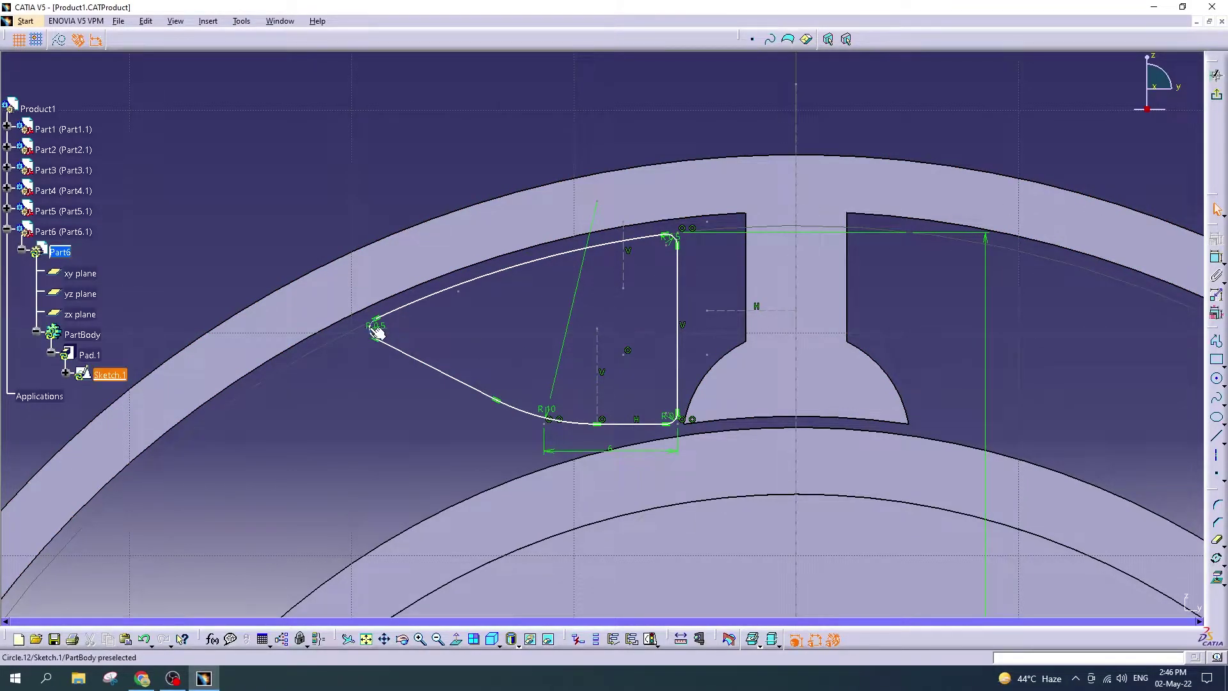
Step: Select the whole profile: upper arc, right line, bottom line, R10 arc and slanted line
click(405, 316)
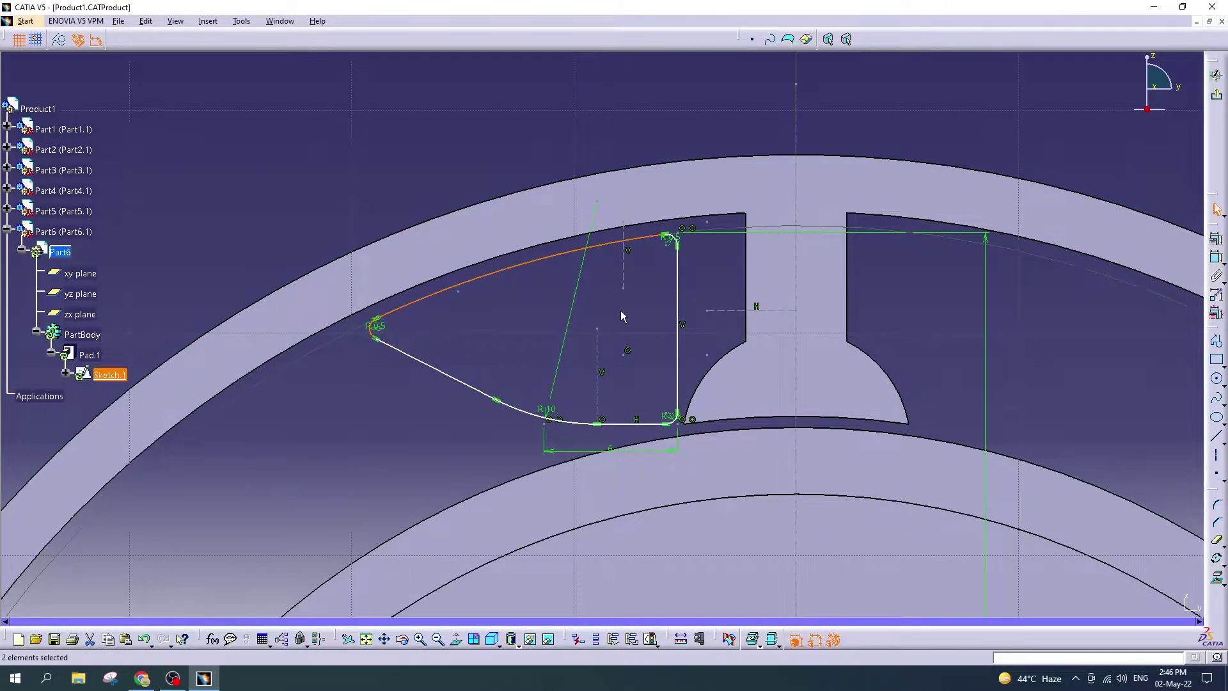
ctrl+click(671, 234)
ctrl+click(680, 276)
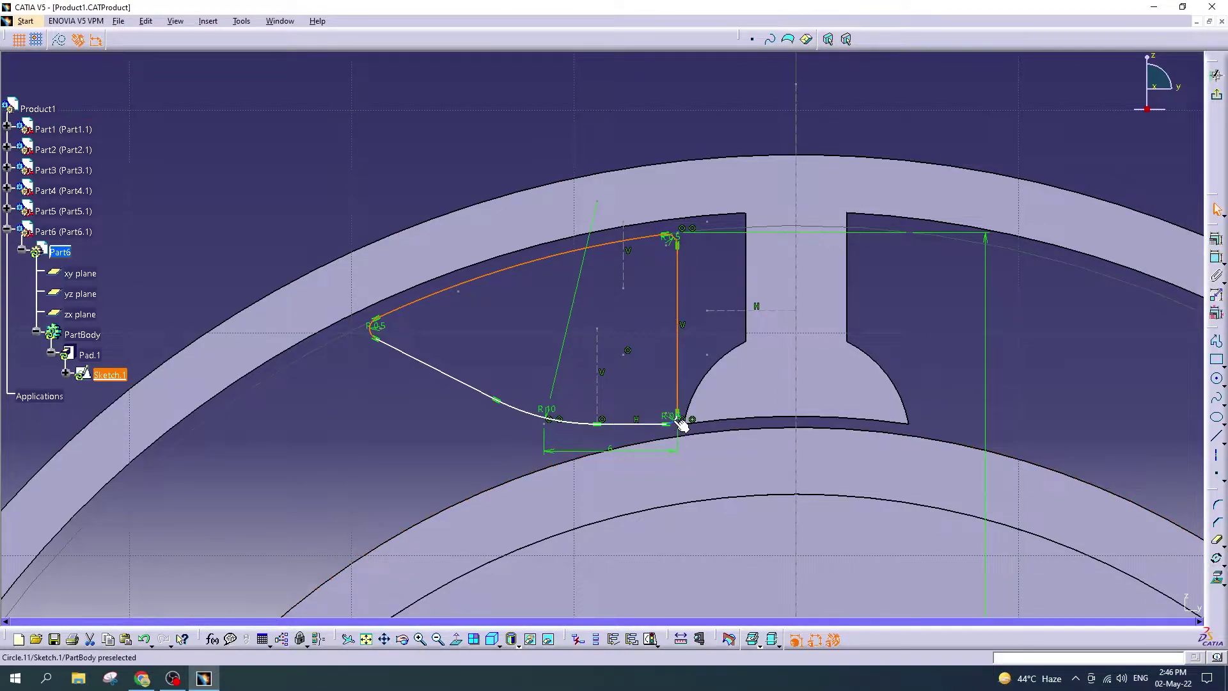
ctrl+click(640, 423)
ctrl+click(581, 426)
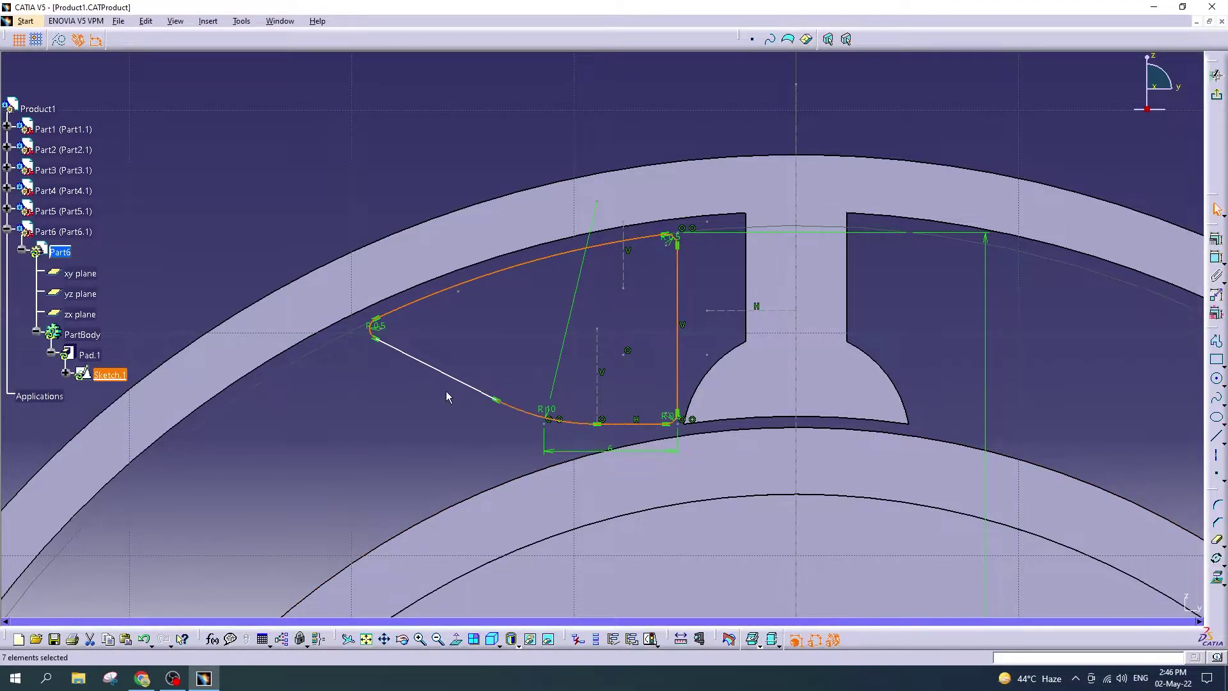
ctrl+click(481, 392)
click(207, 21)
mouse_move(229, 82)
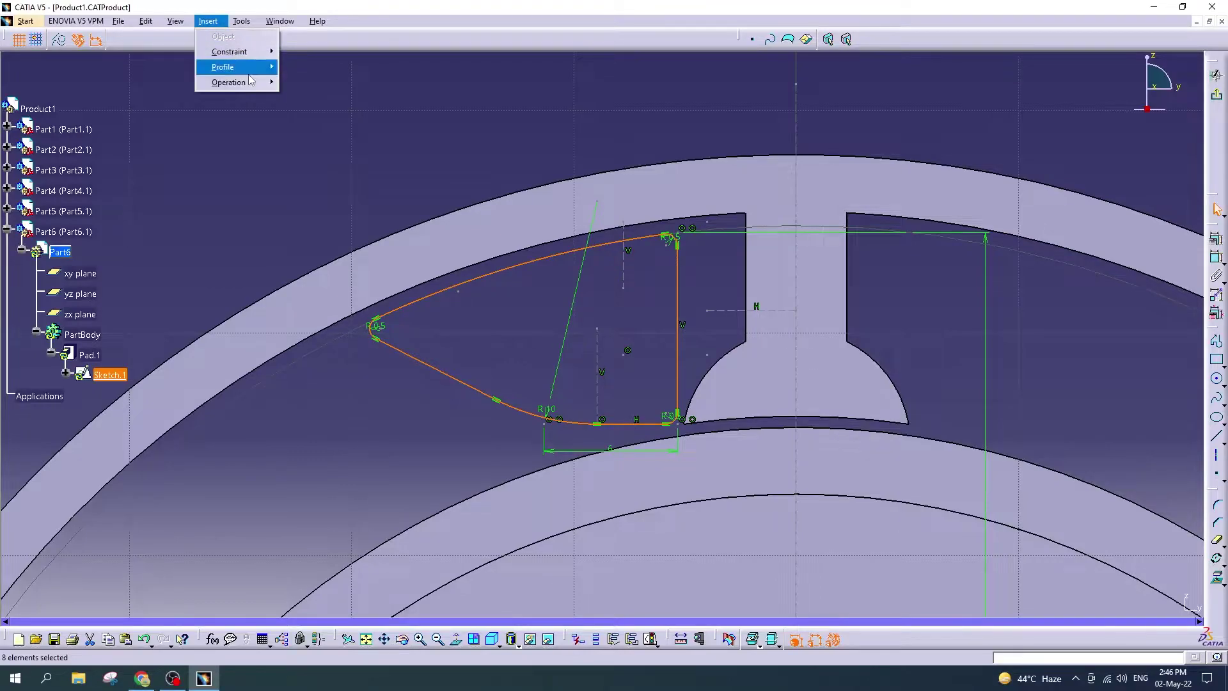
Step: Mirror the rounded wedge profile about the vertical axis and zoom out to the whole part
click(400, 122)
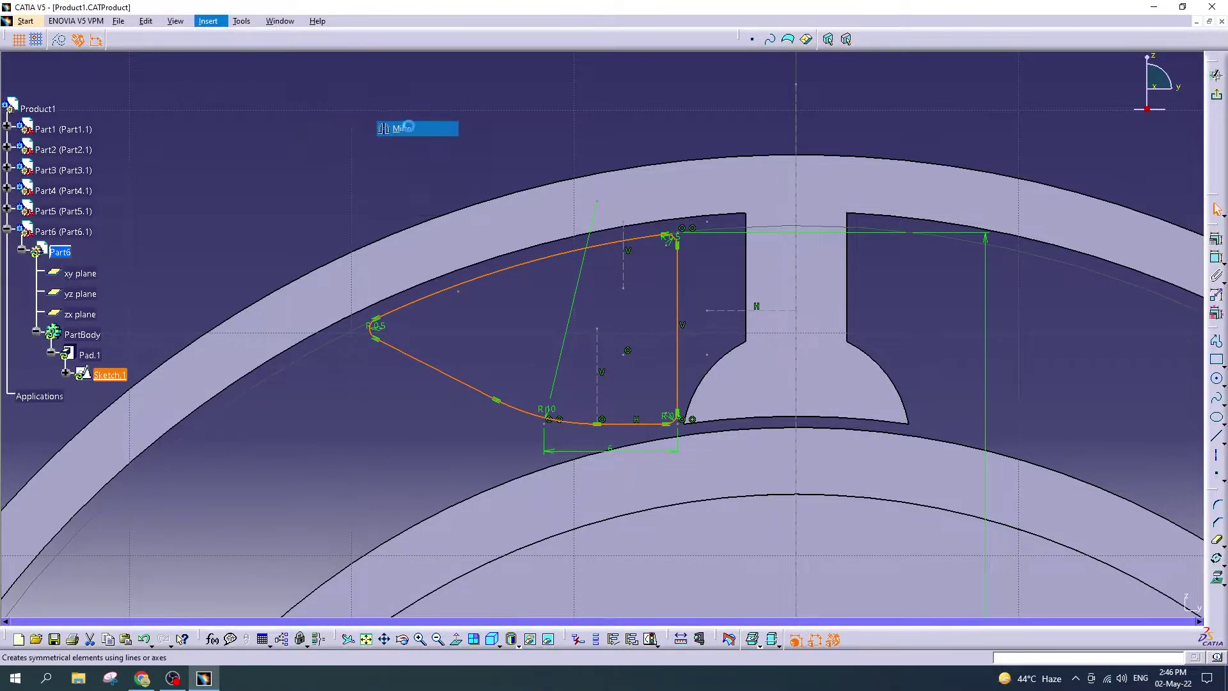
click(800, 339)
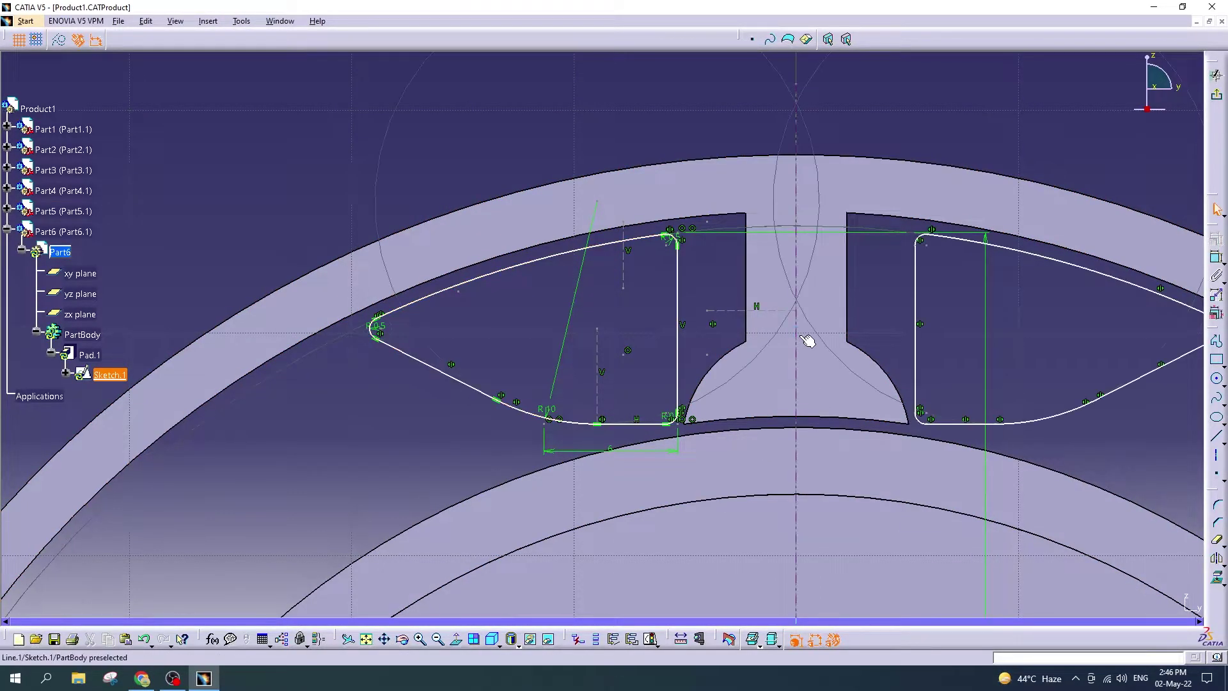
mouse_move(810, 337)
ctrl+middle_down()
mouse_move(951, 397)
mouse_move(904, 397)
mouse_move(821, 360)
ctrl+middle_up()
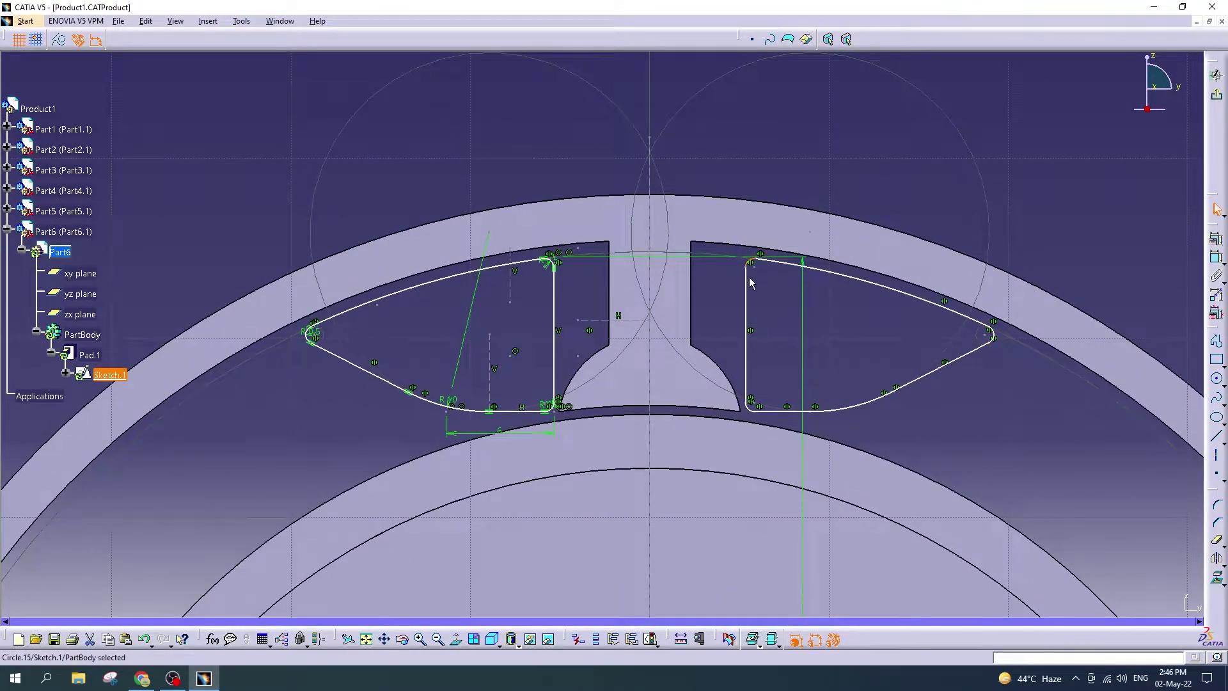
ctrl+click(790, 266)
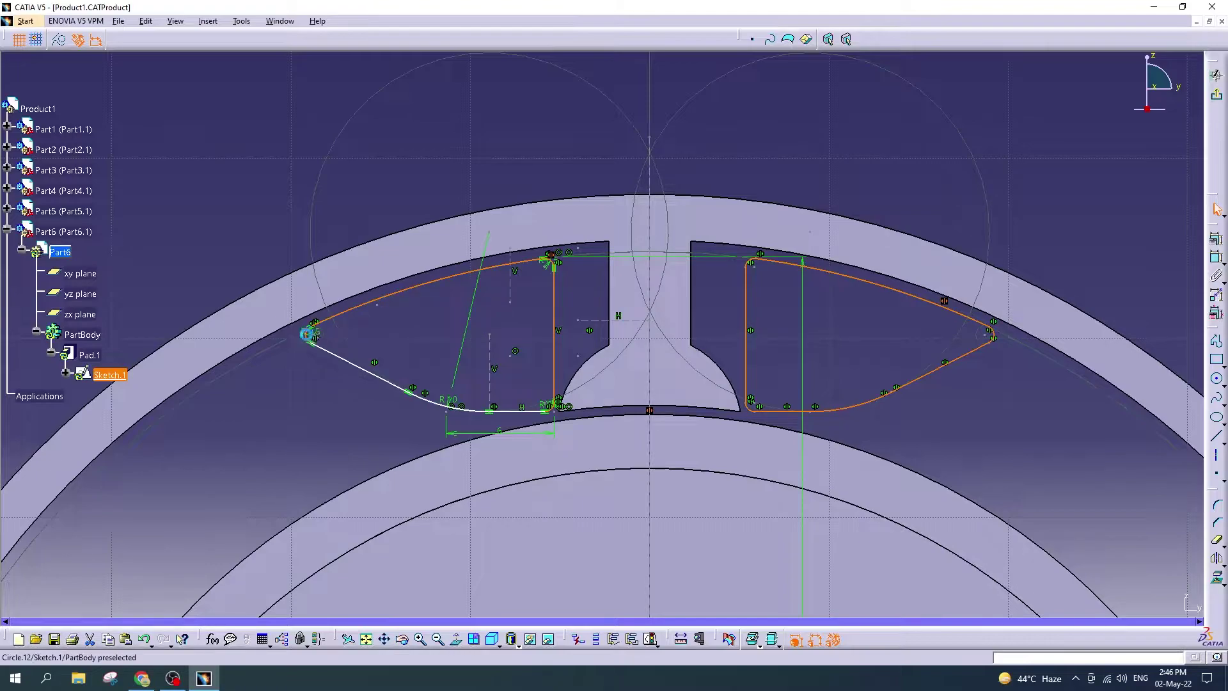
ctrl+click(337, 356)
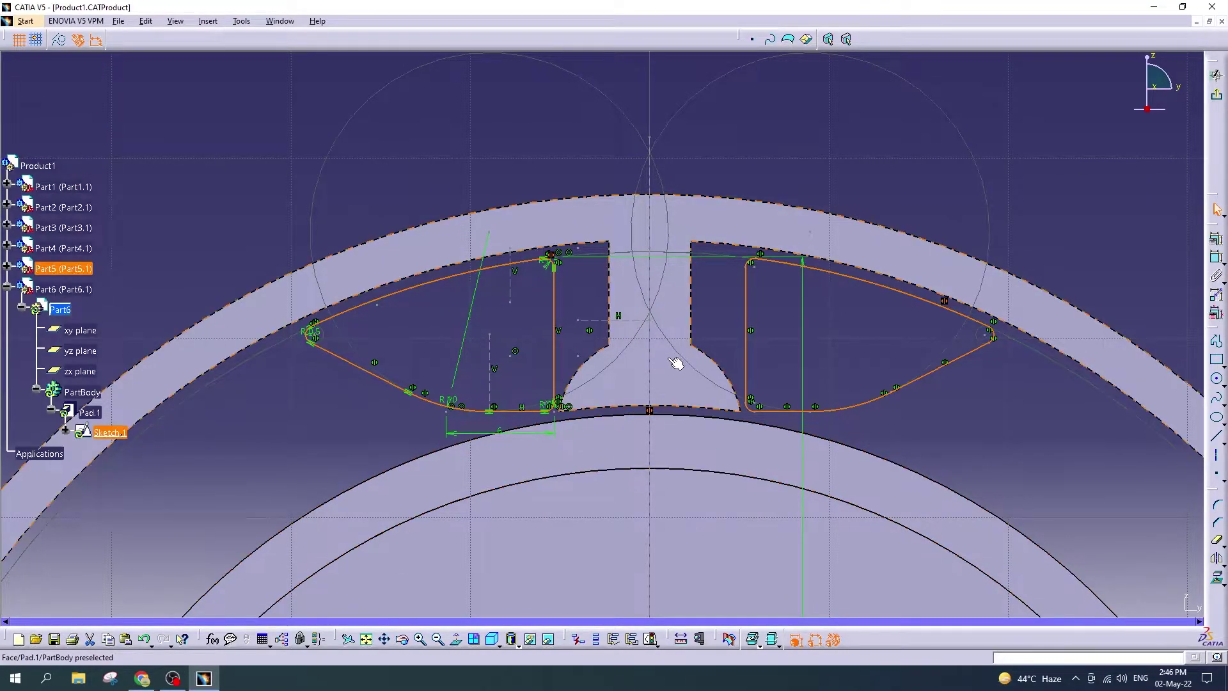
middle_drag(676, 362, 659, 374)
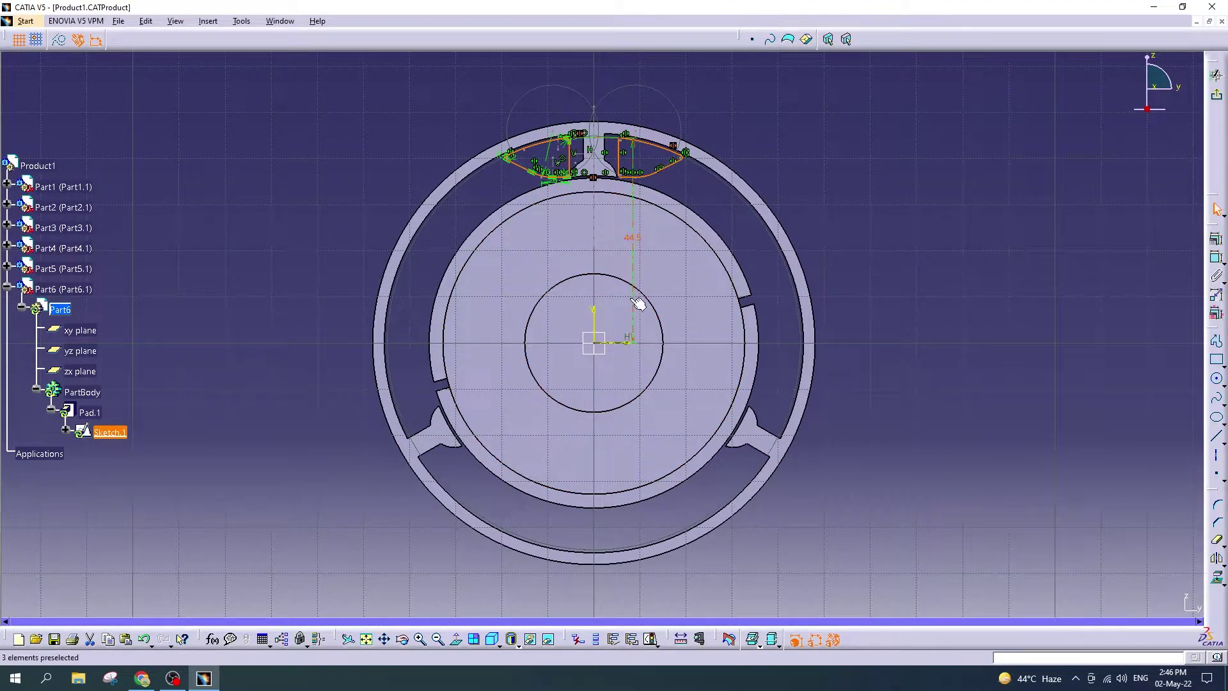
middle_drag(638, 304, 288, 40)
Step: Rotate the paired fin profiles about the sketch origin, creating two copies around the ring
click(207, 21)
mouse_move(319, 129)
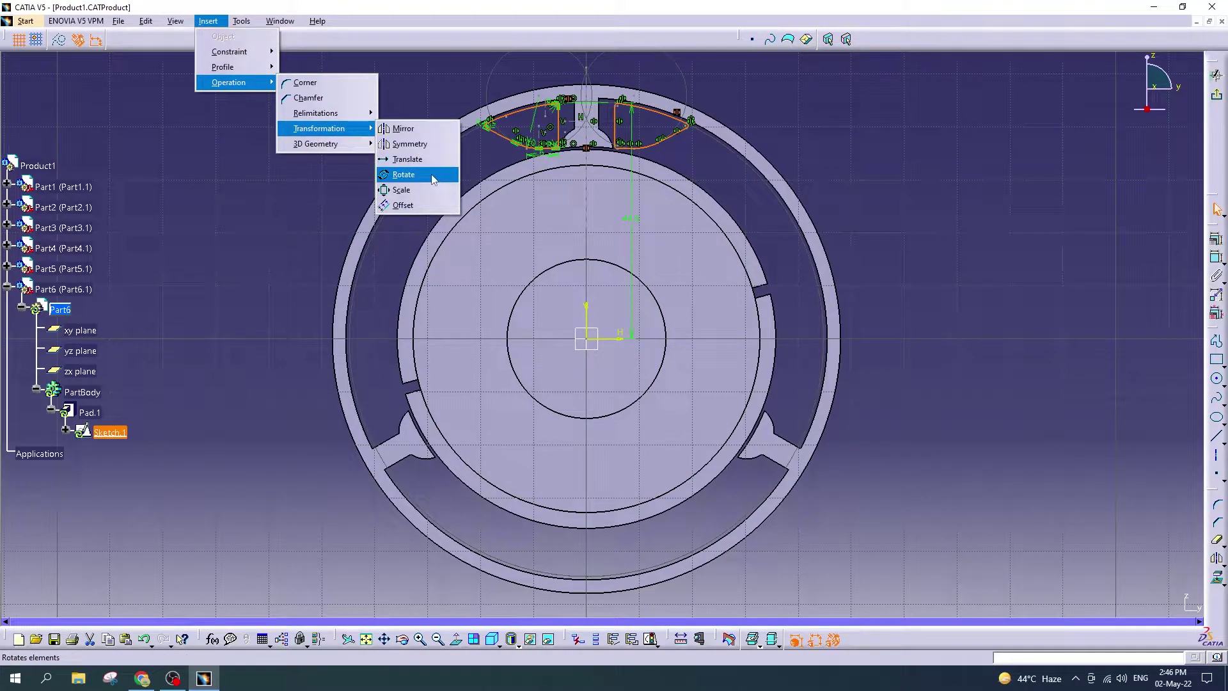
click(436, 175)
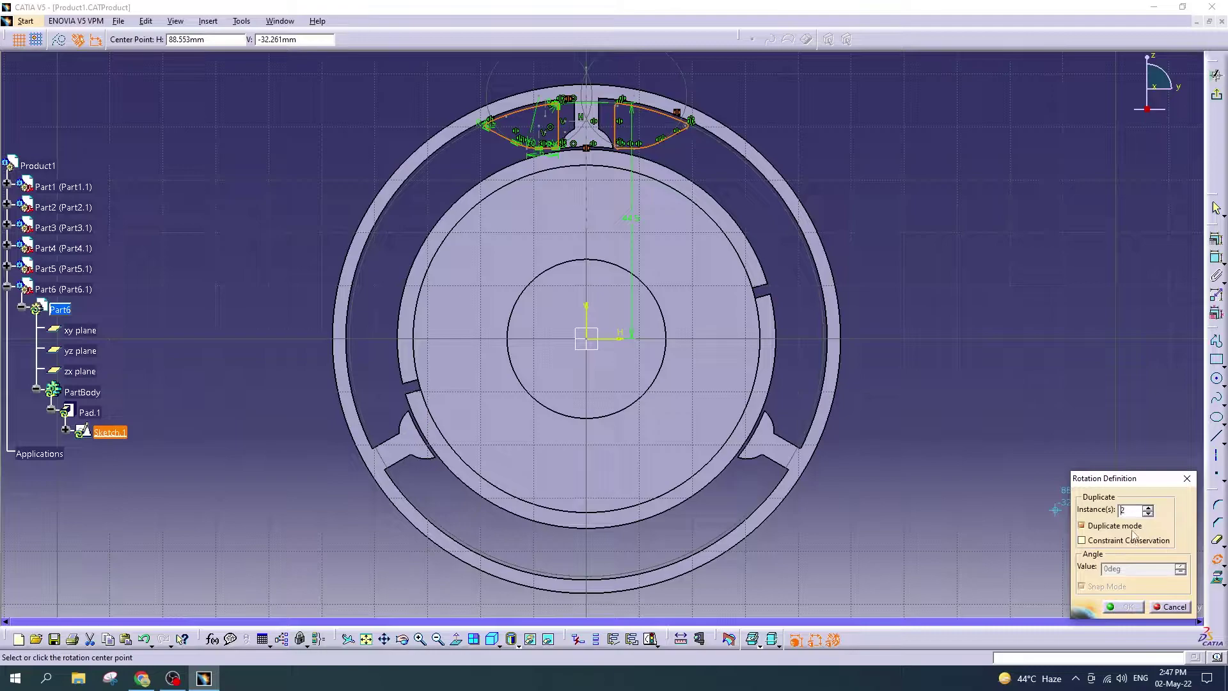
click(587, 340)
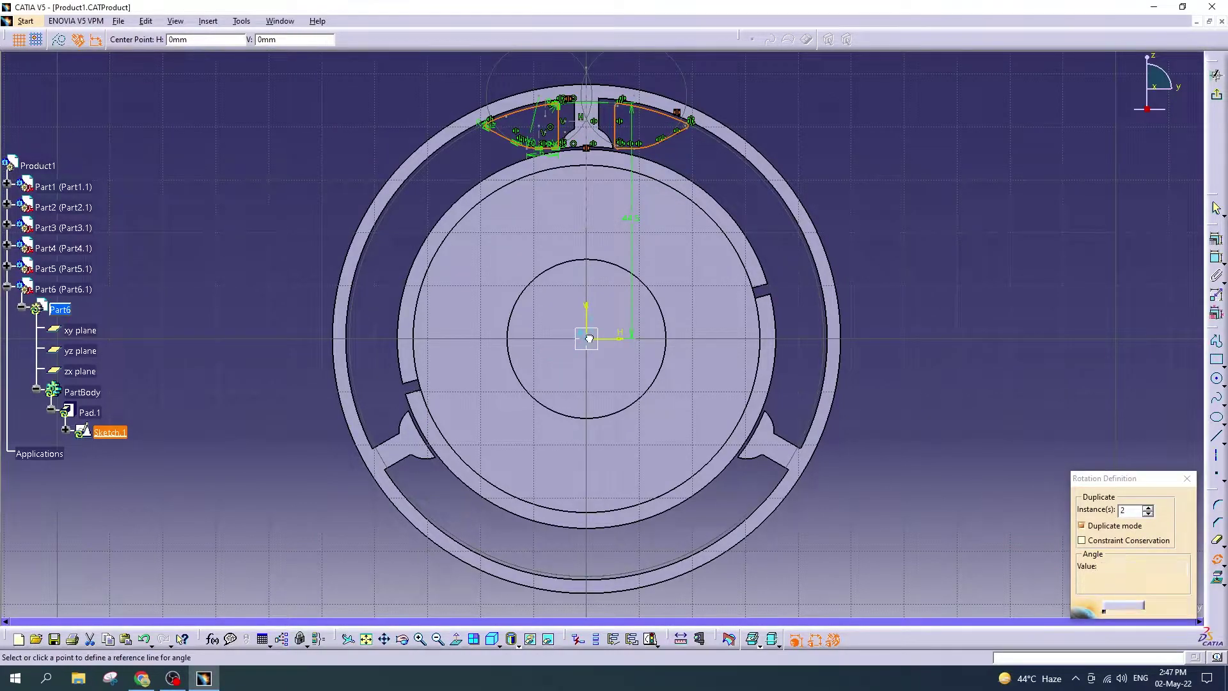
click(592, 122)
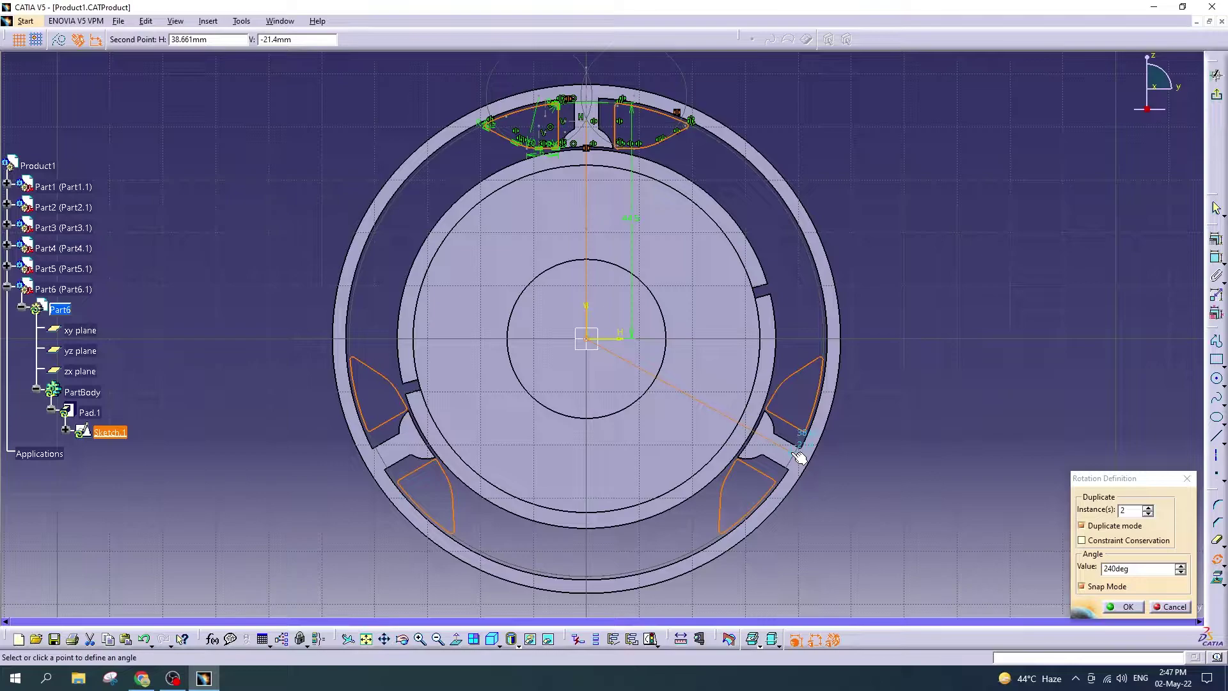
click(798, 453)
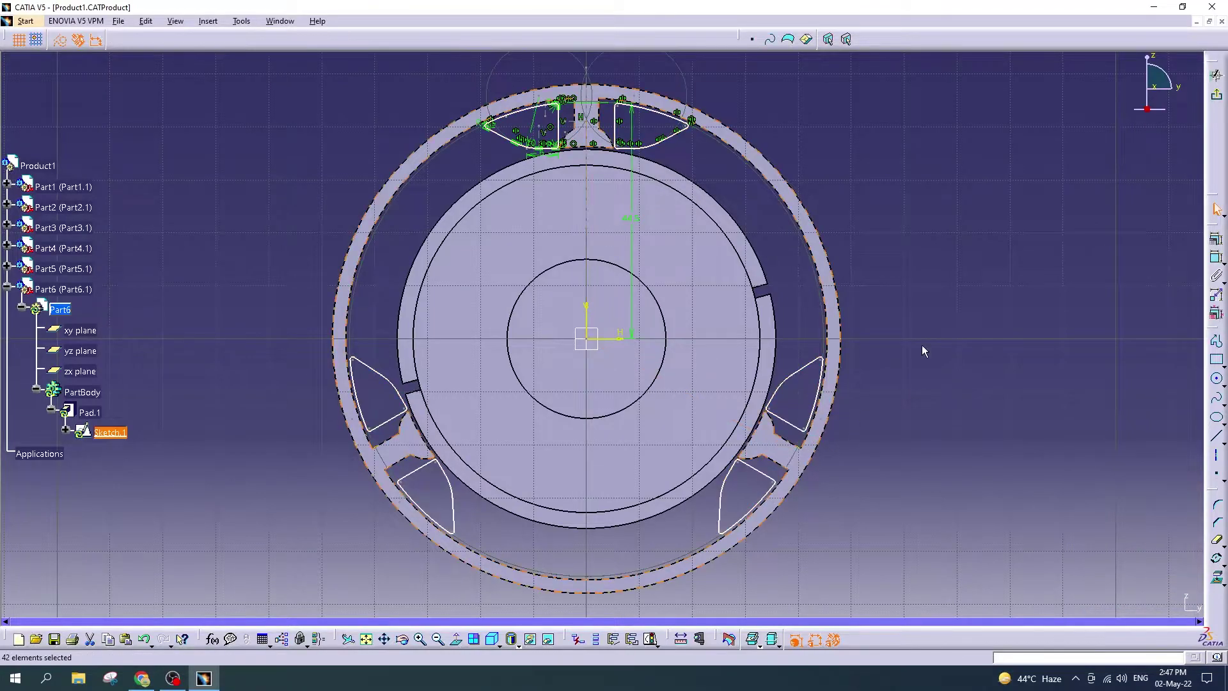
Step: Exit the sketch, start a 1 mm Shell on Pad.1, and dismiss the multiple-lumps warning
click(1216, 75)
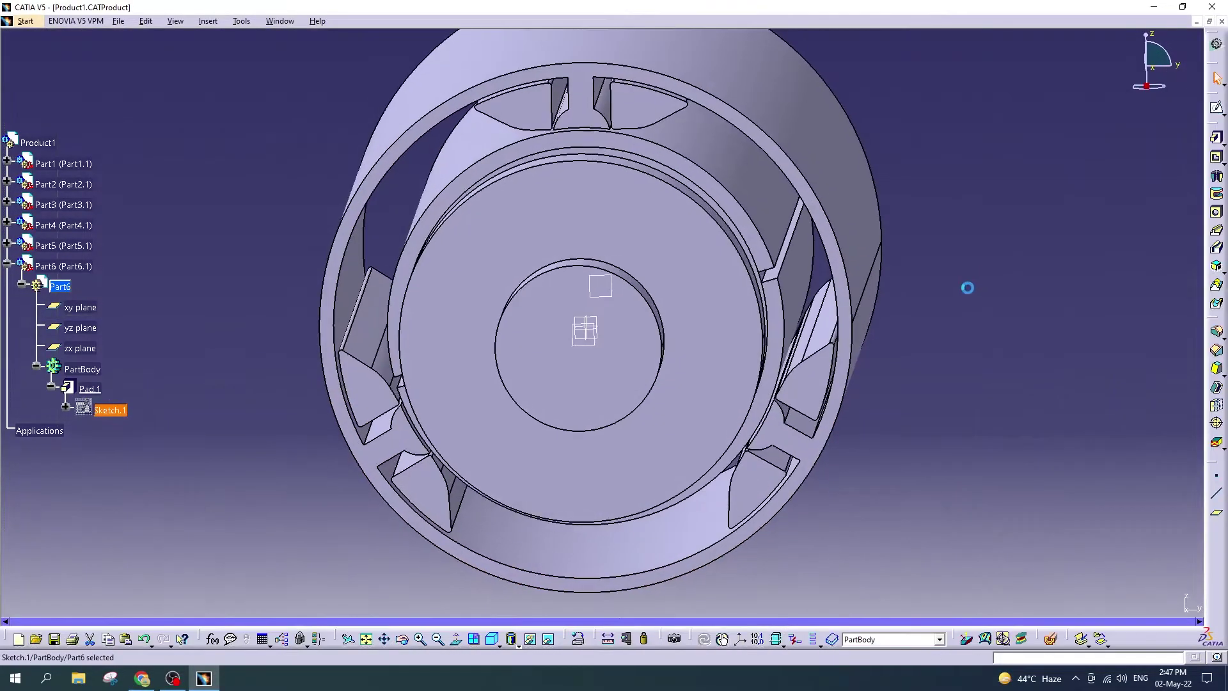
middle_drag(927, 220, 929, 223)
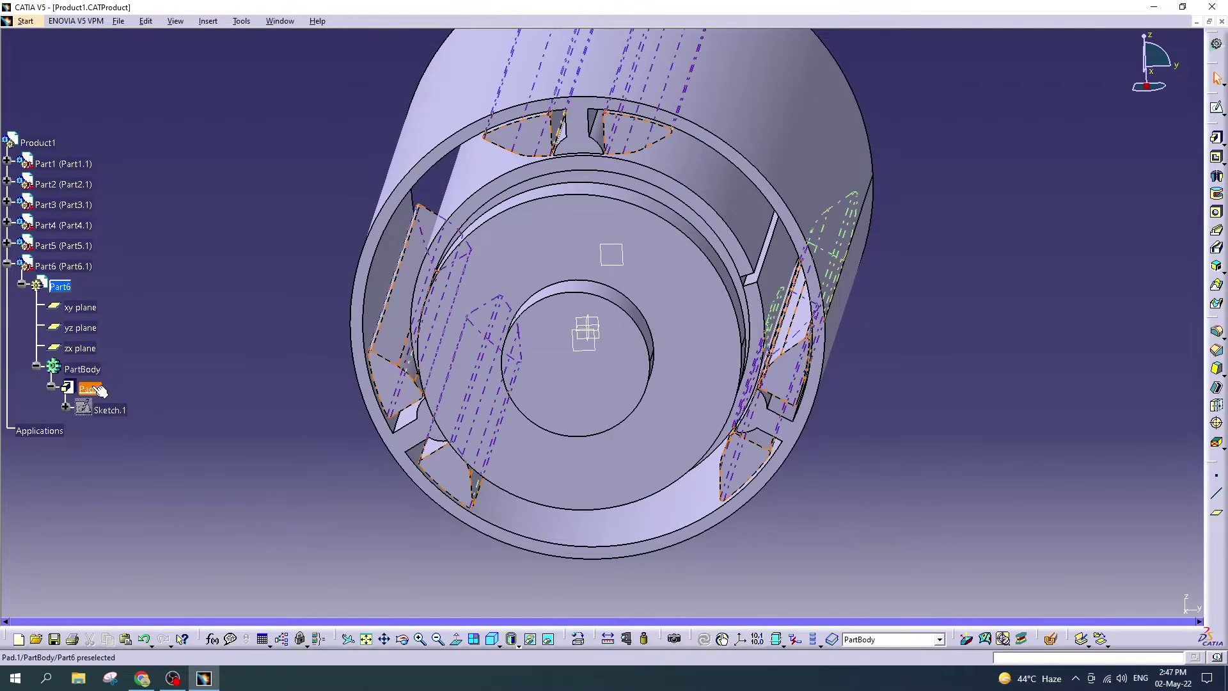
click(51, 386)
click(90, 389)
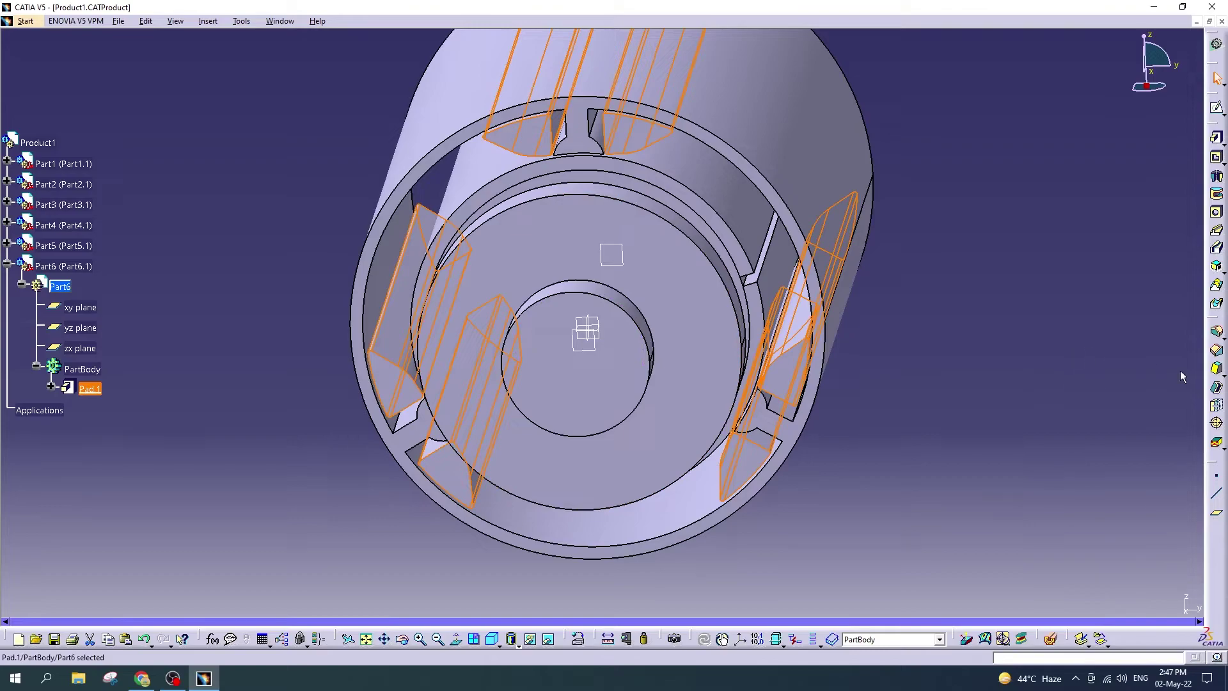
click(1217, 389)
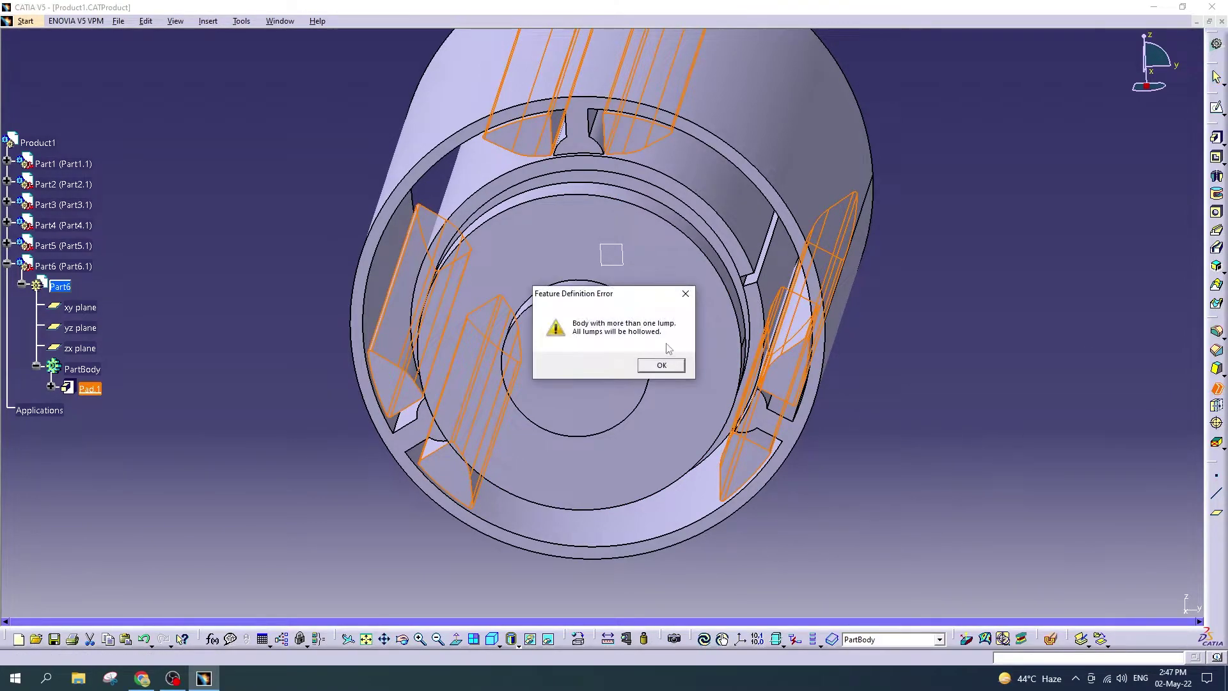
click(662, 365)
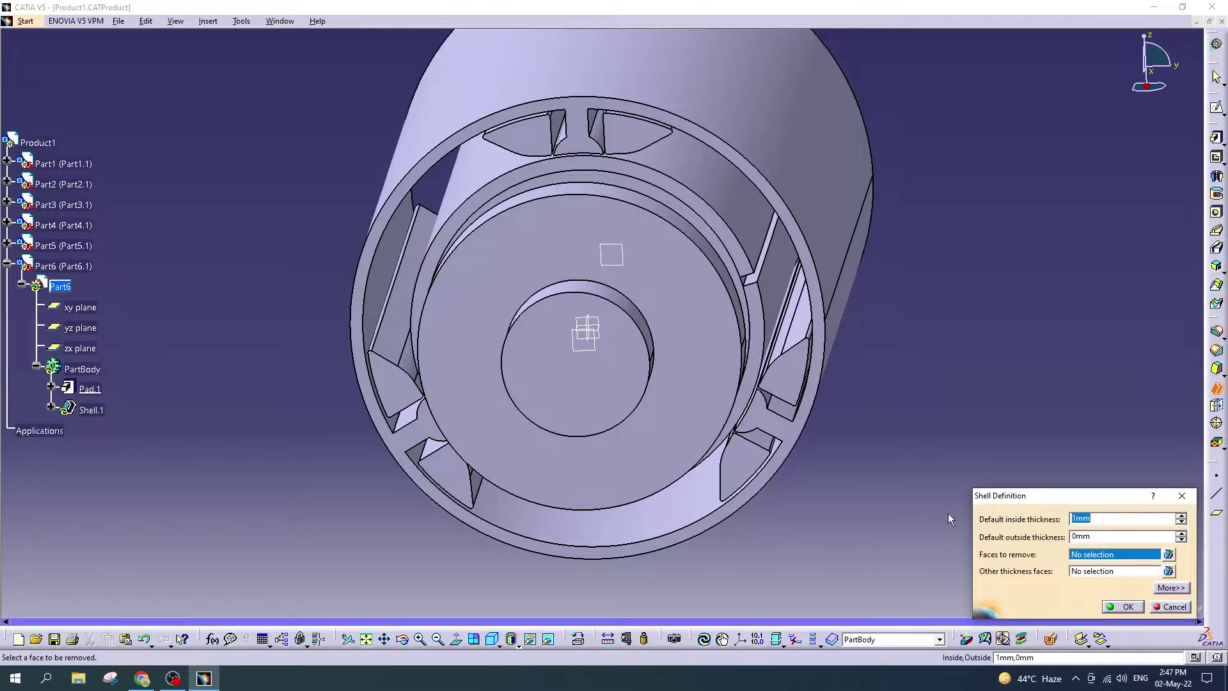
Step: Mark the six fin faces at the near end as faces to remove
click(799, 382)
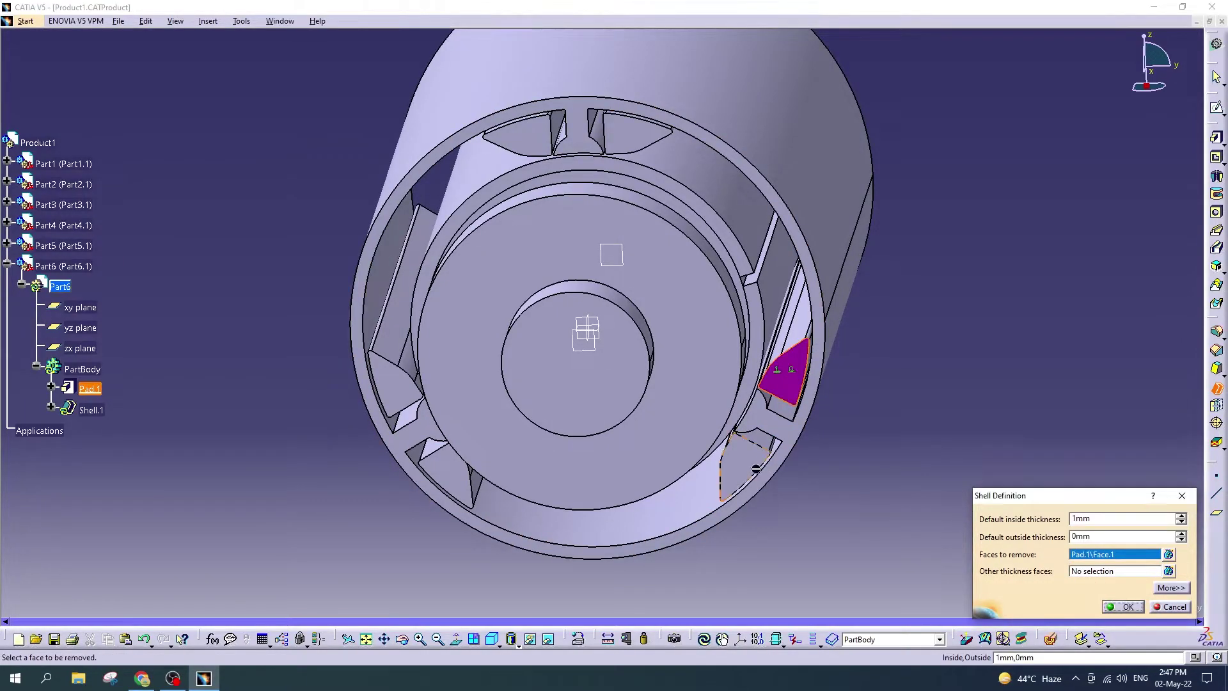
click(749, 466)
click(637, 133)
click(520, 136)
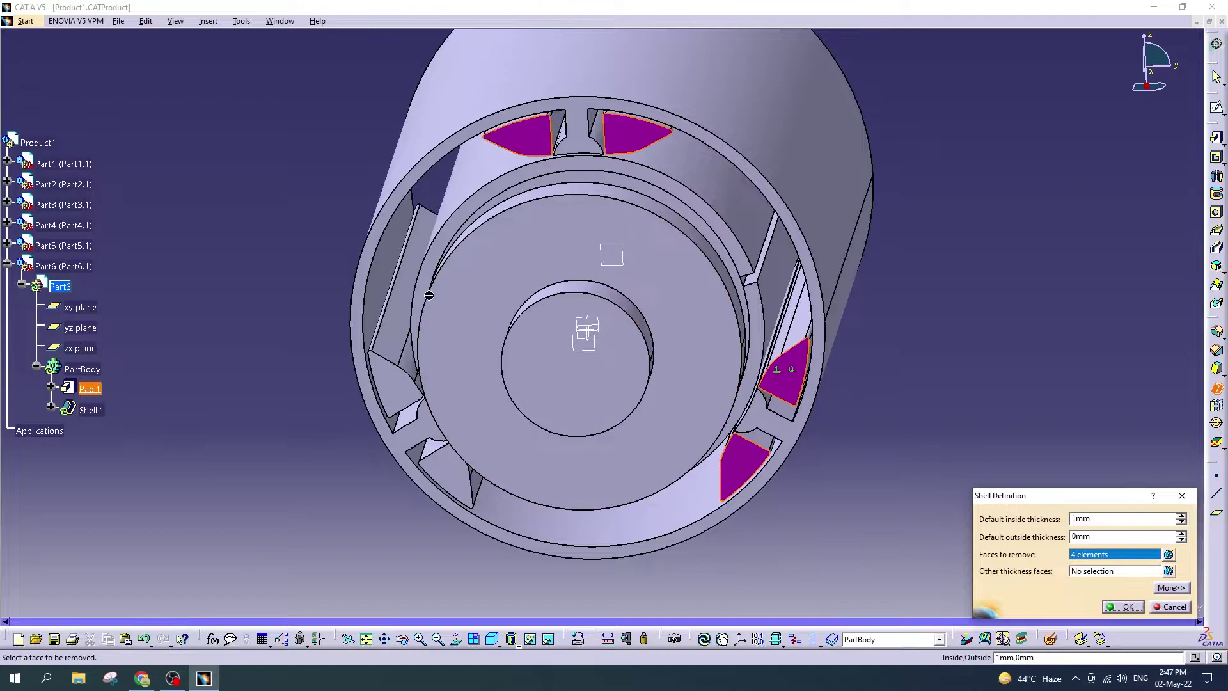
click(394, 382)
click(448, 473)
middle_drag(448, 474, 508, 466)
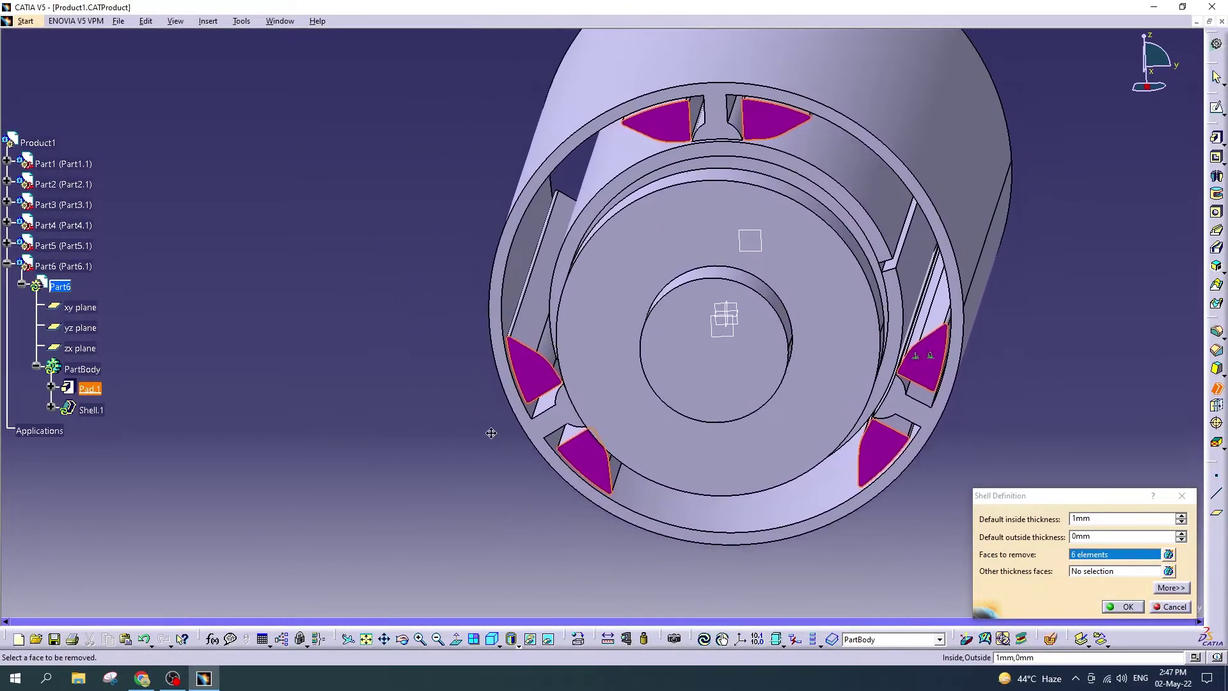
click(437, 639)
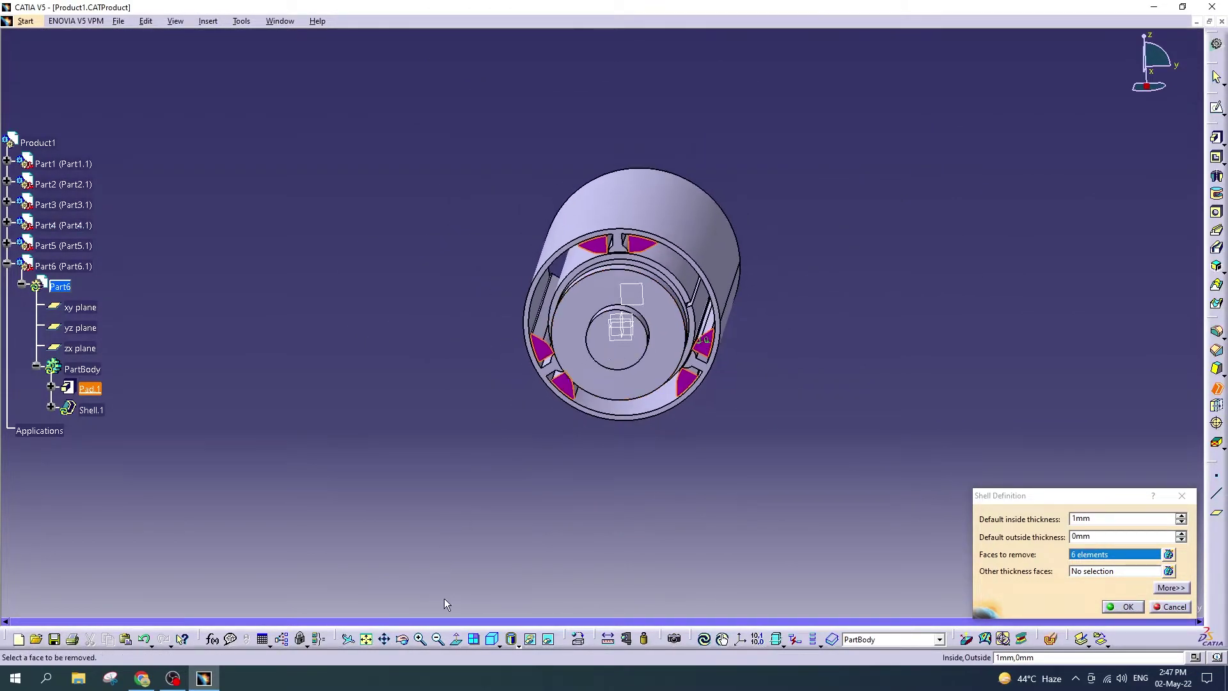
click(403, 638)
drag(708, 283, 391, 510)
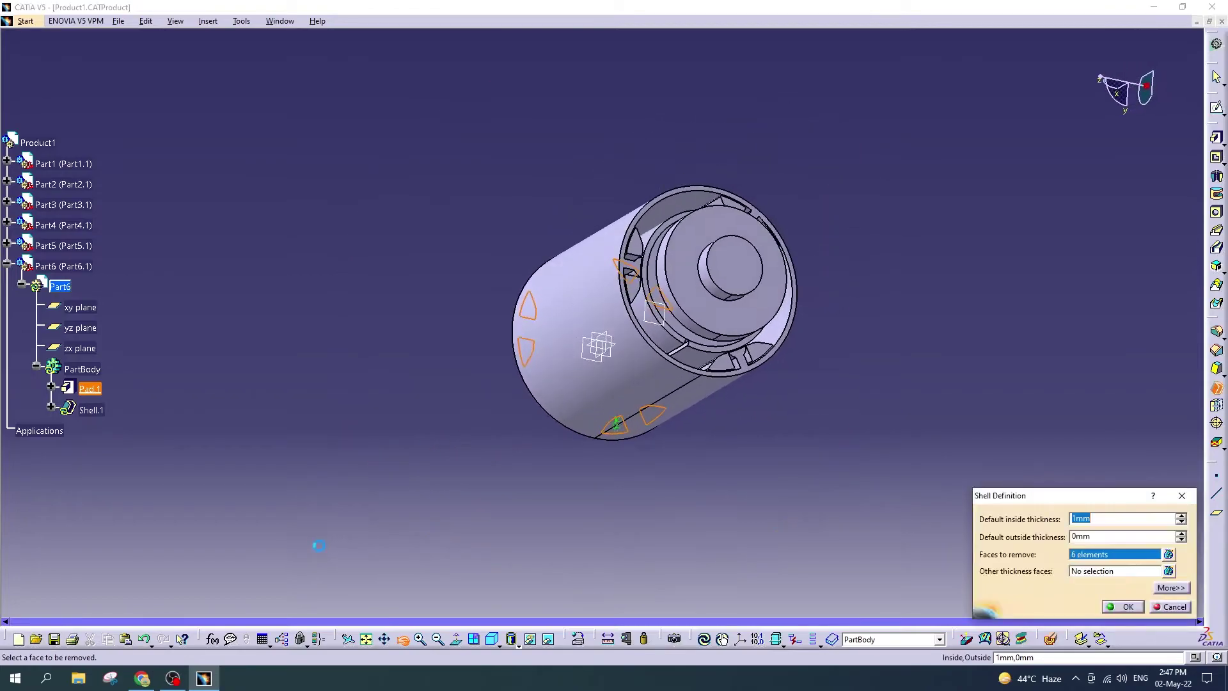
click(403, 639)
drag(614, 358, 576, 268)
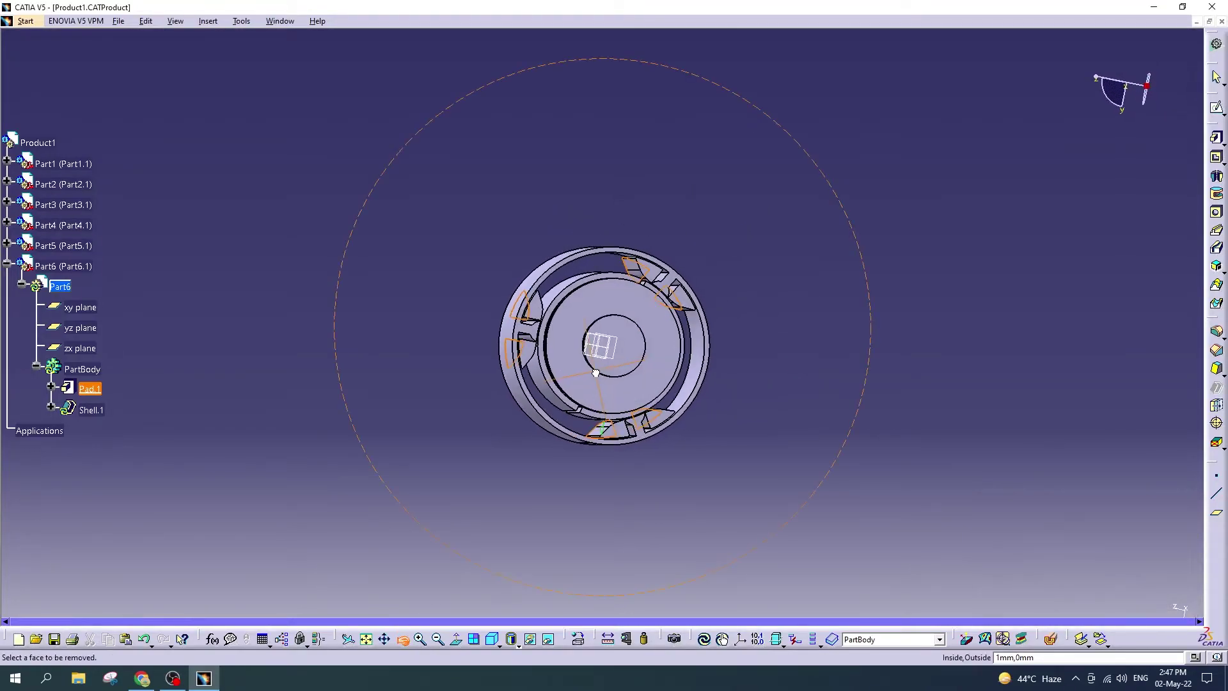
click(420, 639)
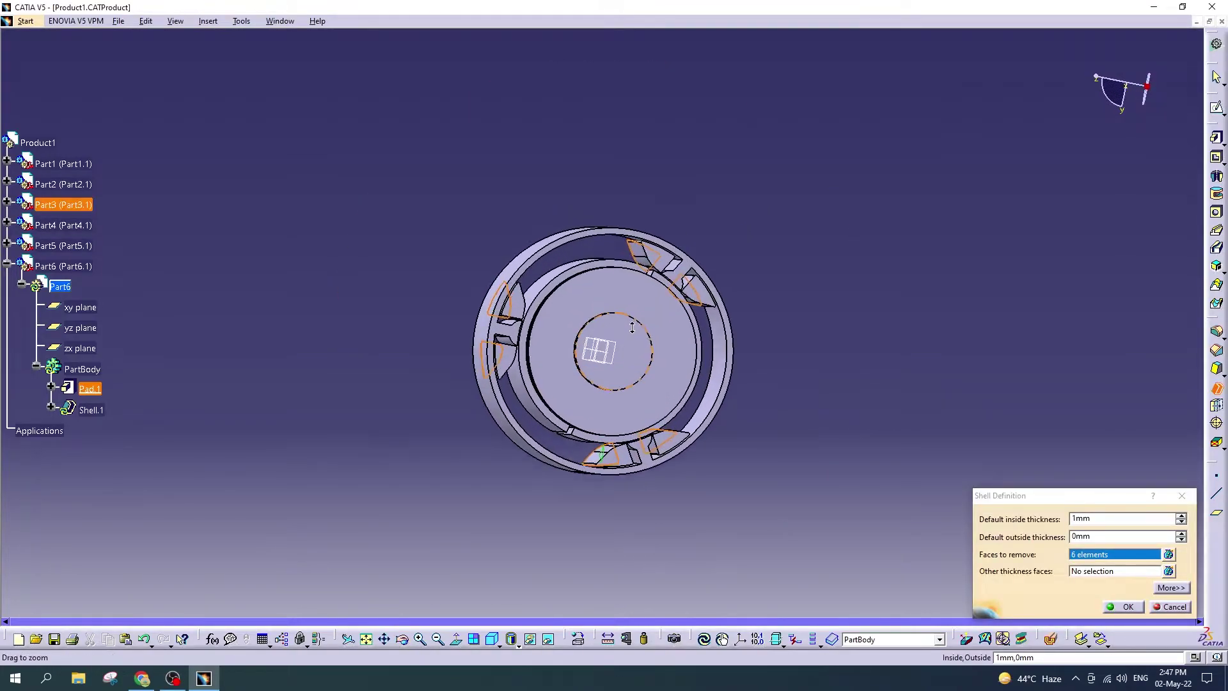
Step: Add the six fin faces at the opposite end to the faces to remove
click(491, 298)
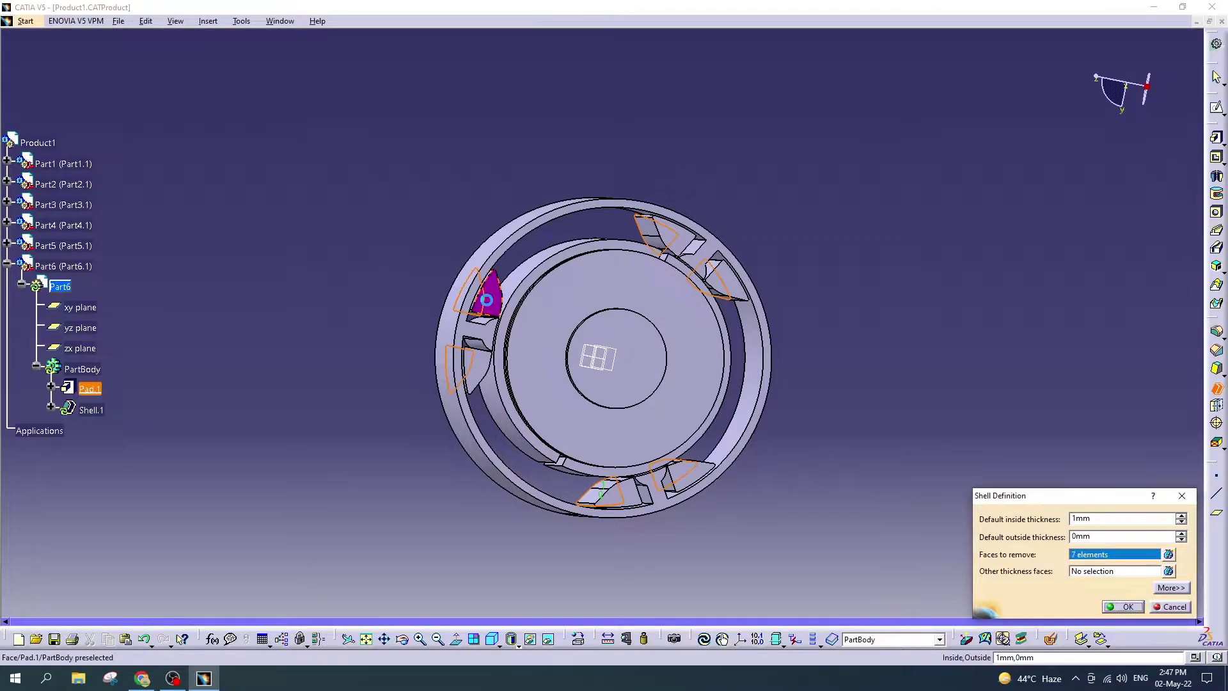
click(479, 368)
click(635, 492)
click(698, 474)
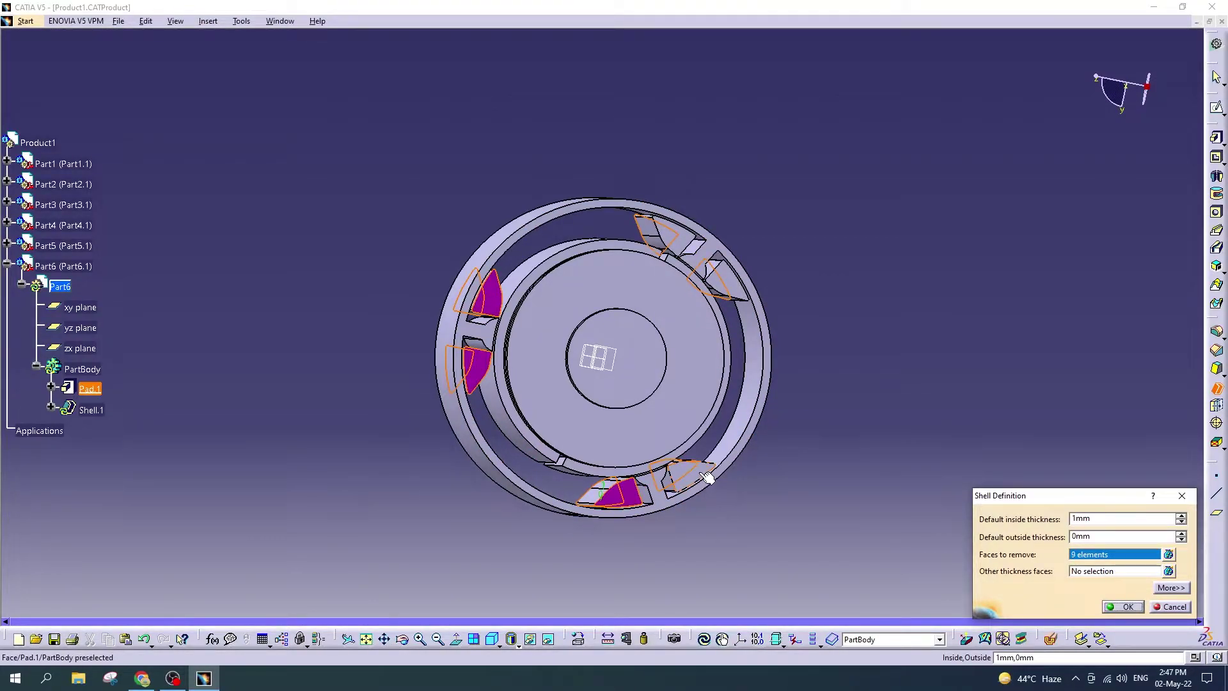
click(738, 291)
click(681, 238)
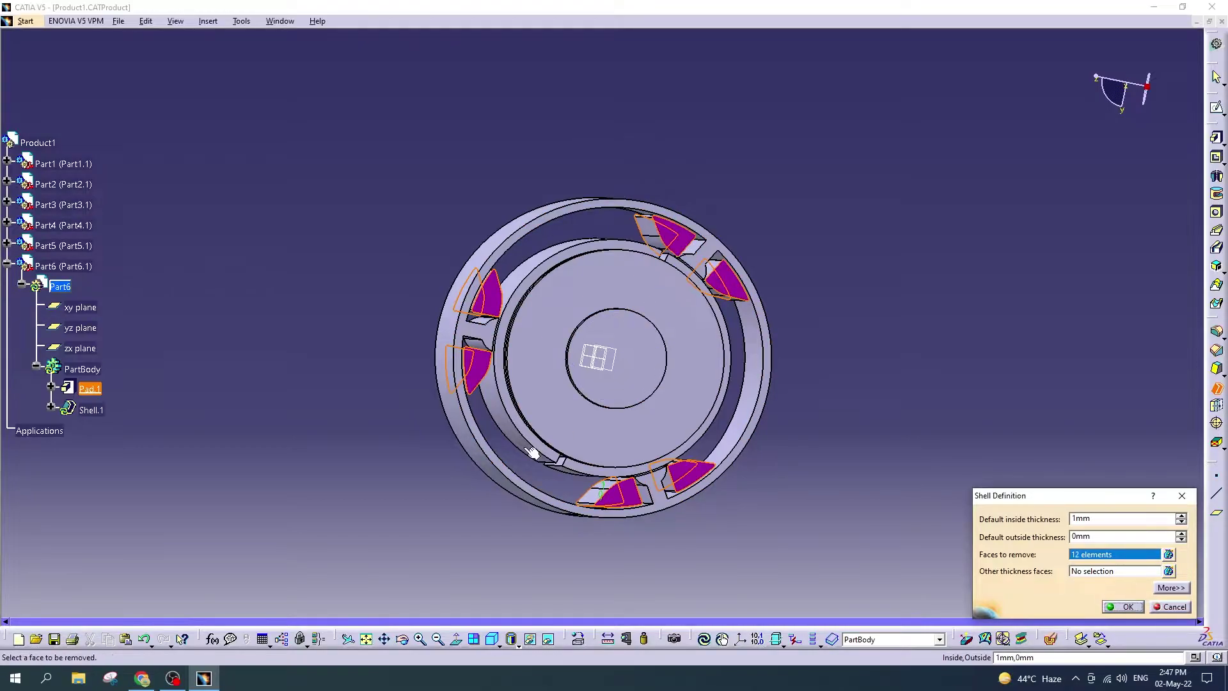
drag(404, 643, 872, 252)
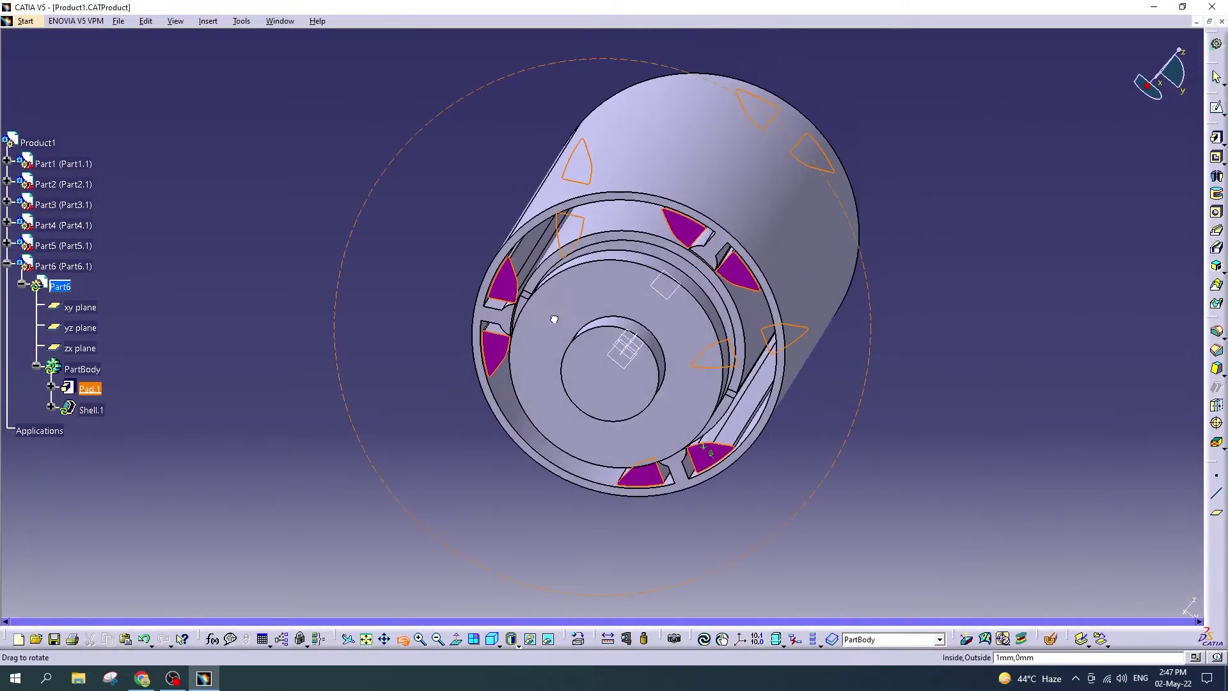
drag(404, 646, 548, 285)
mouse_move(590, 412)
middle_down()
mouse_move(665, 347)
mouse_move(604, 336)
middle_up()
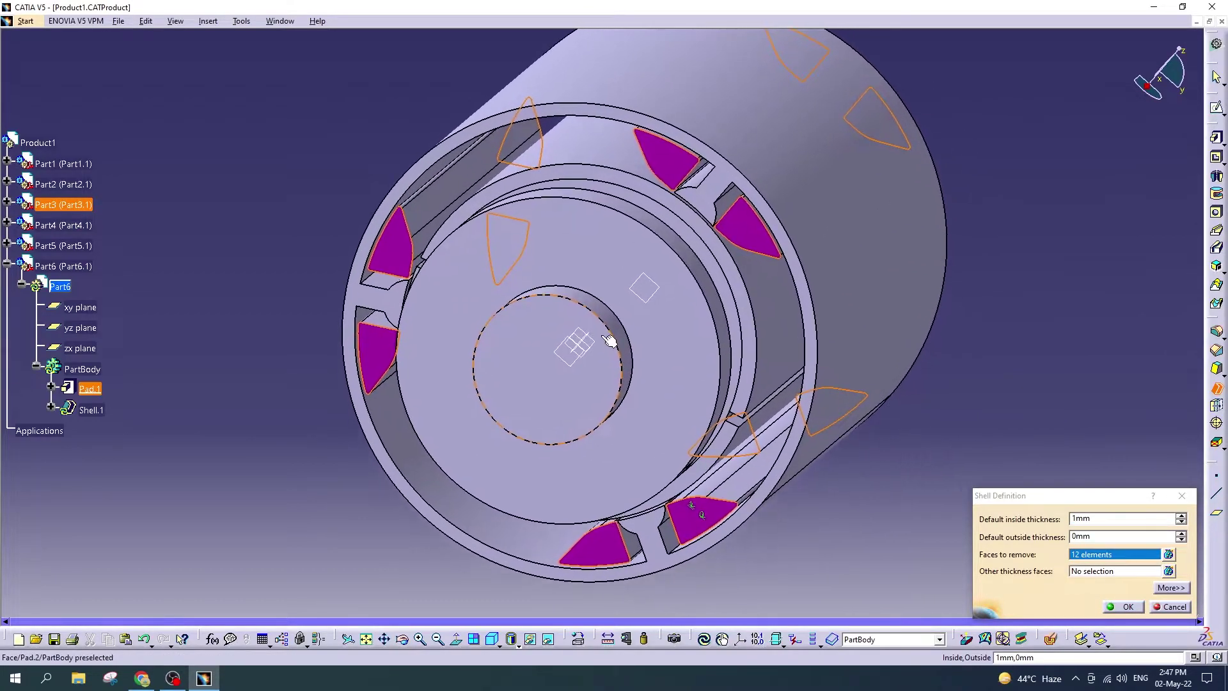
Step: Apply the 1 mm shell, recheck its settings, and collapse Part6 in the tree
click(1123, 606)
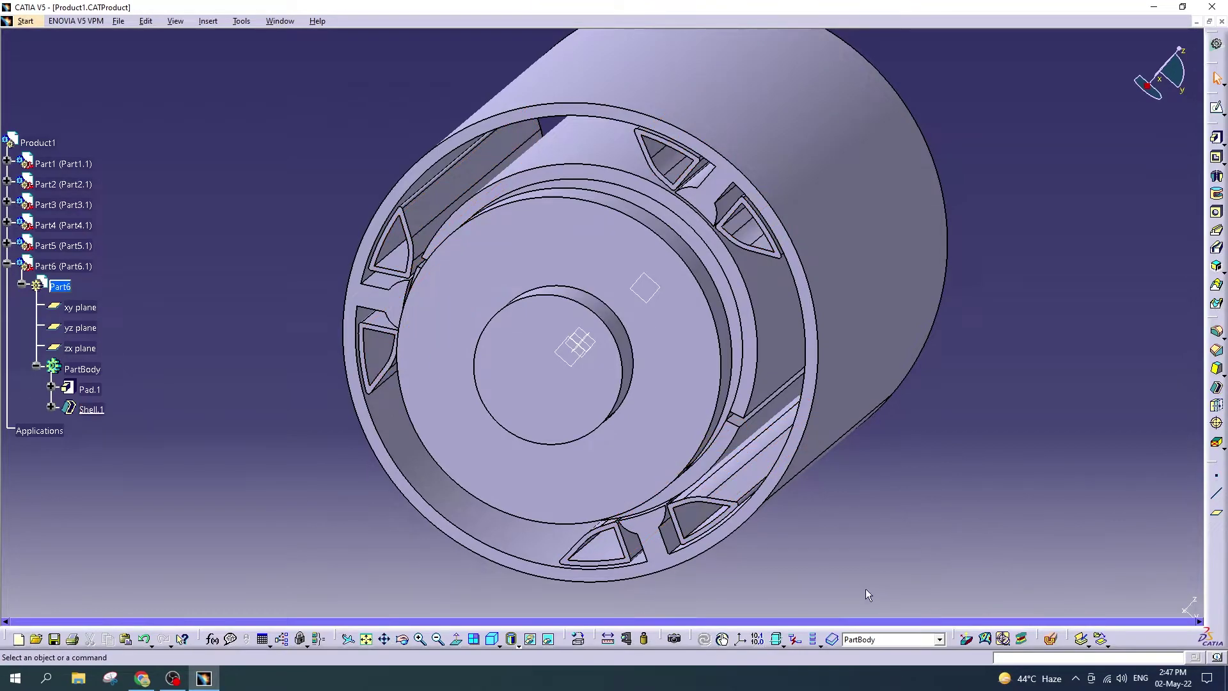
double_click(93, 410)
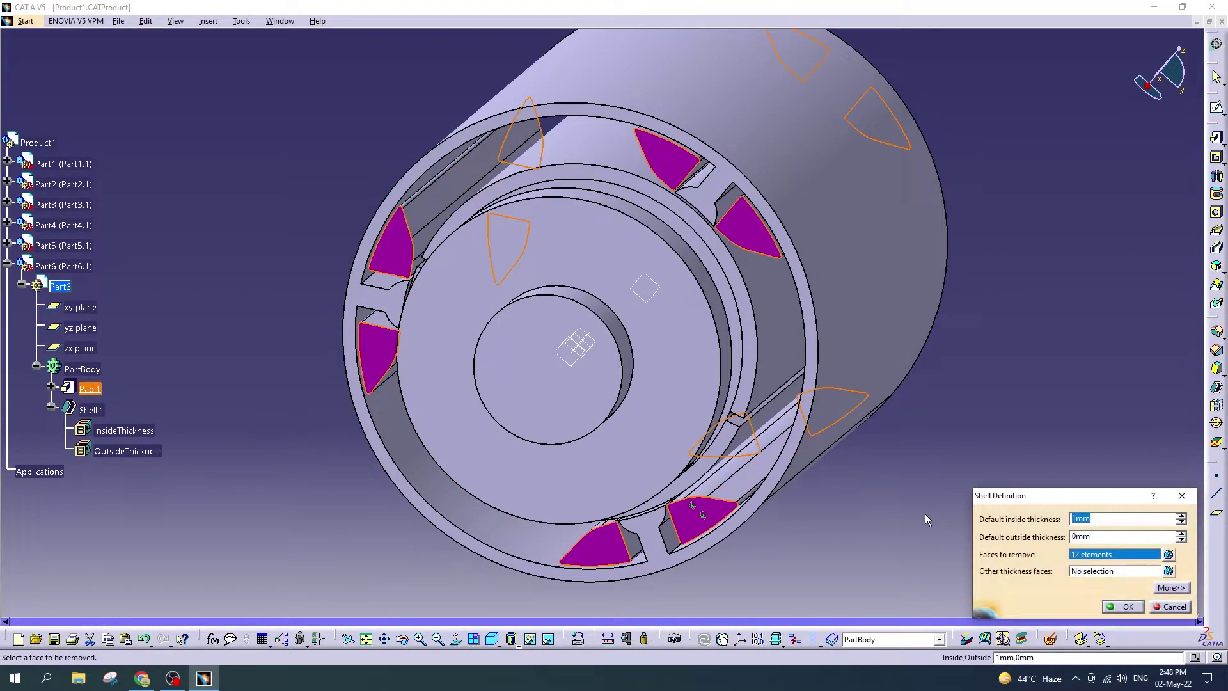
key(Return)
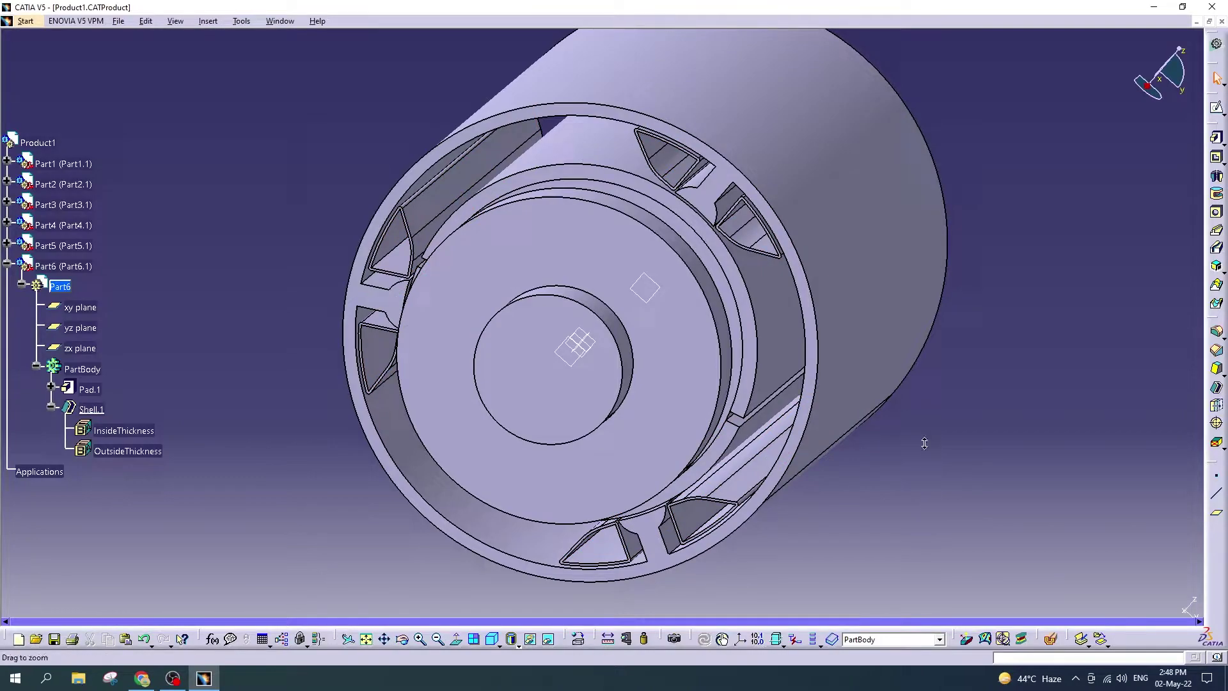
mouse_move(924, 443)
middle_down()
mouse_move(891, 441)
mouse_move(893, 426)
middle_up()
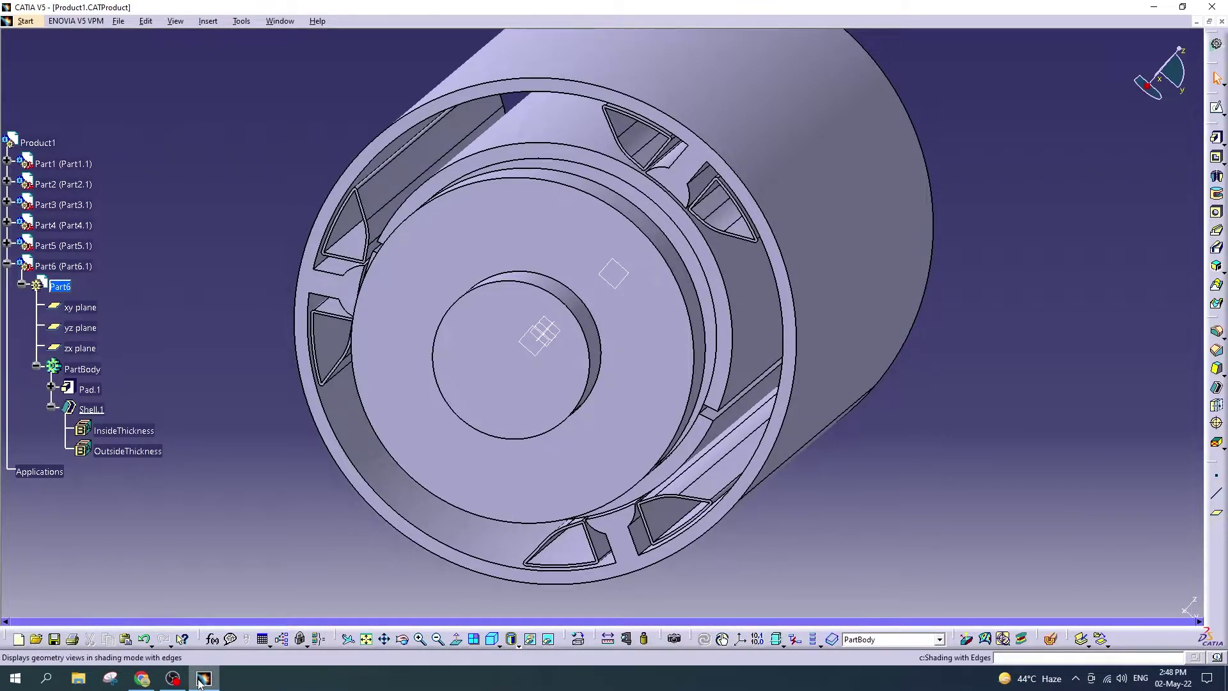
click(6, 263)
Step: Activate and save Product1, then insert a new part at a picked origin point
double_click(44, 142)
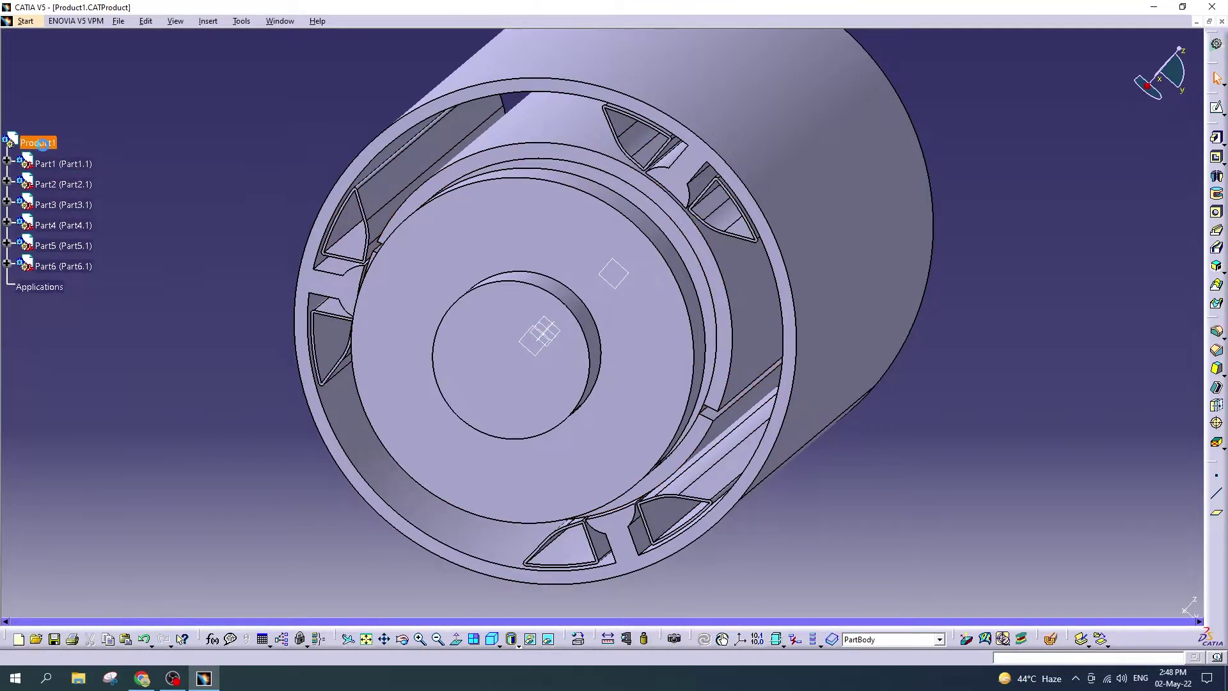
click(134, 103)
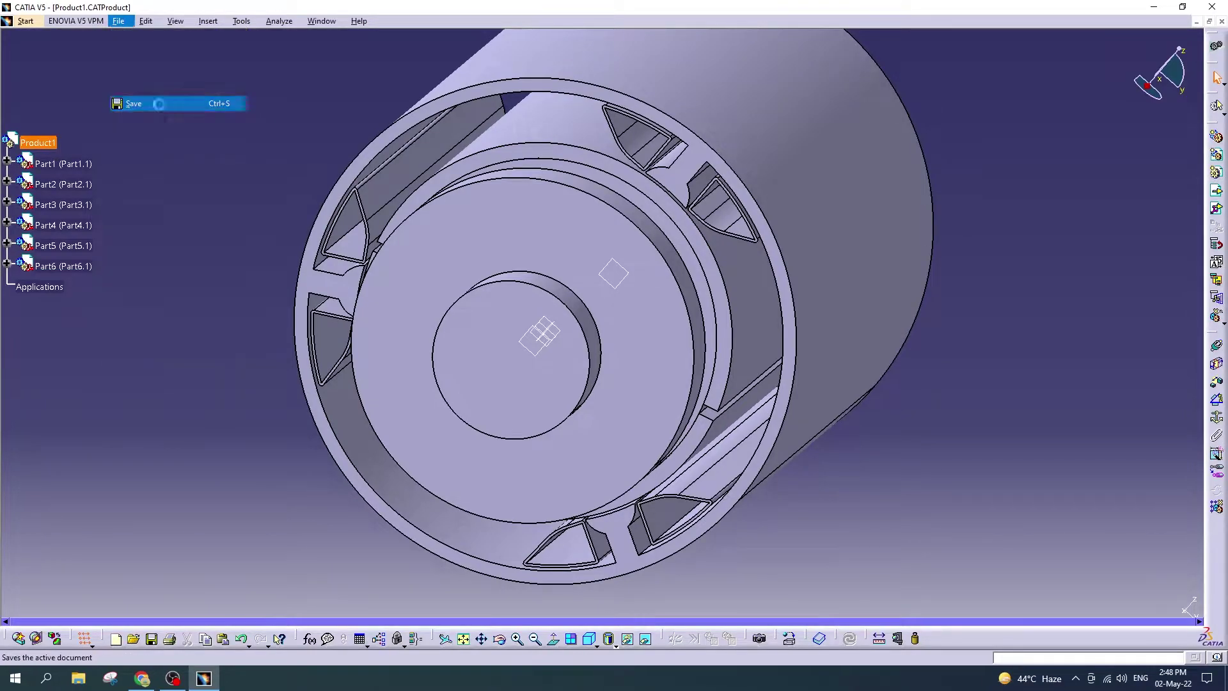
right_click(33, 142)
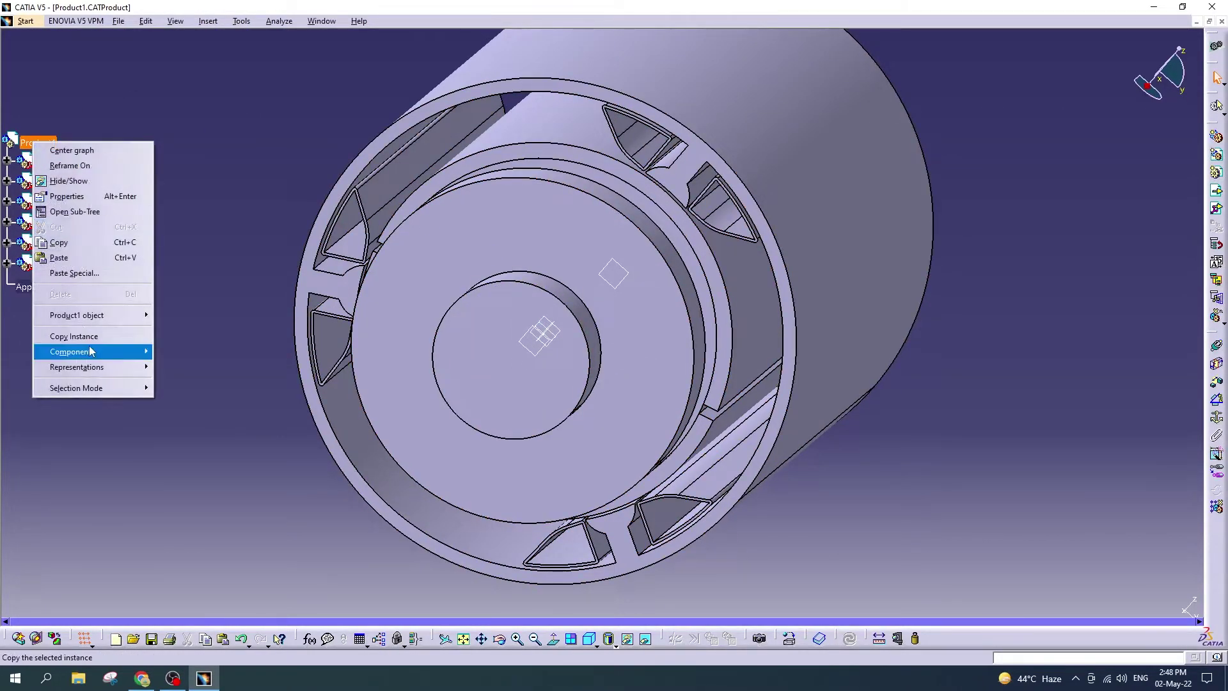
click(275, 398)
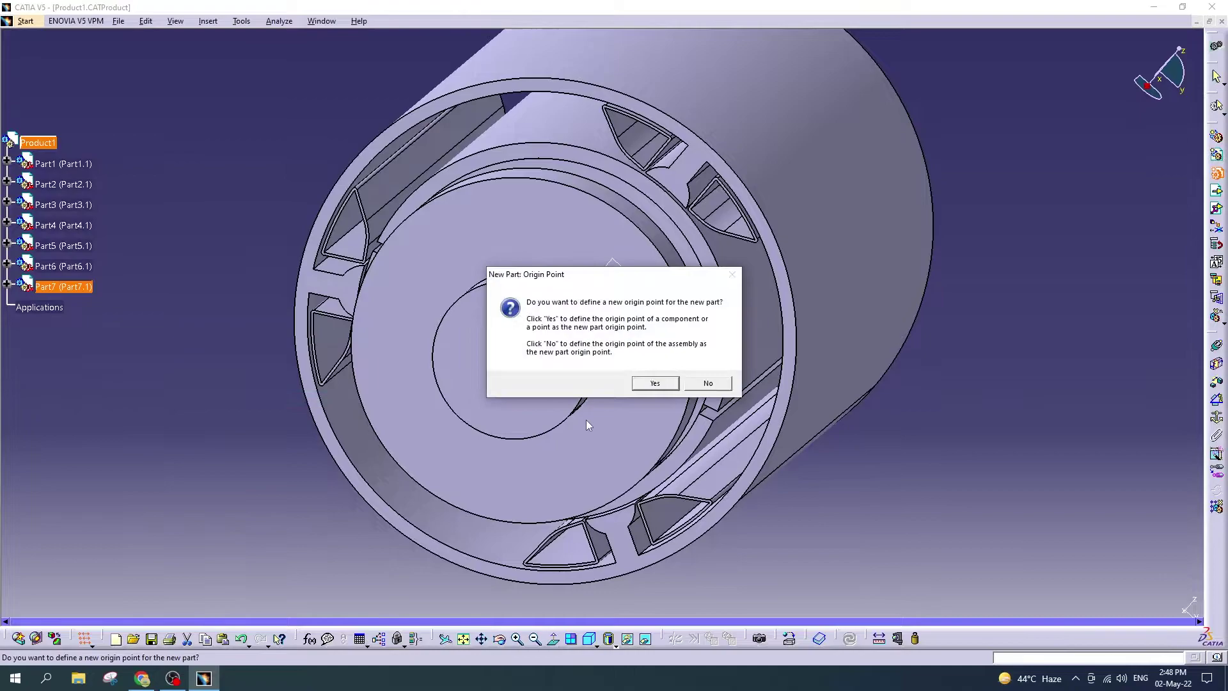
click(640, 385)
click(545, 331)
double_click(70, 308)
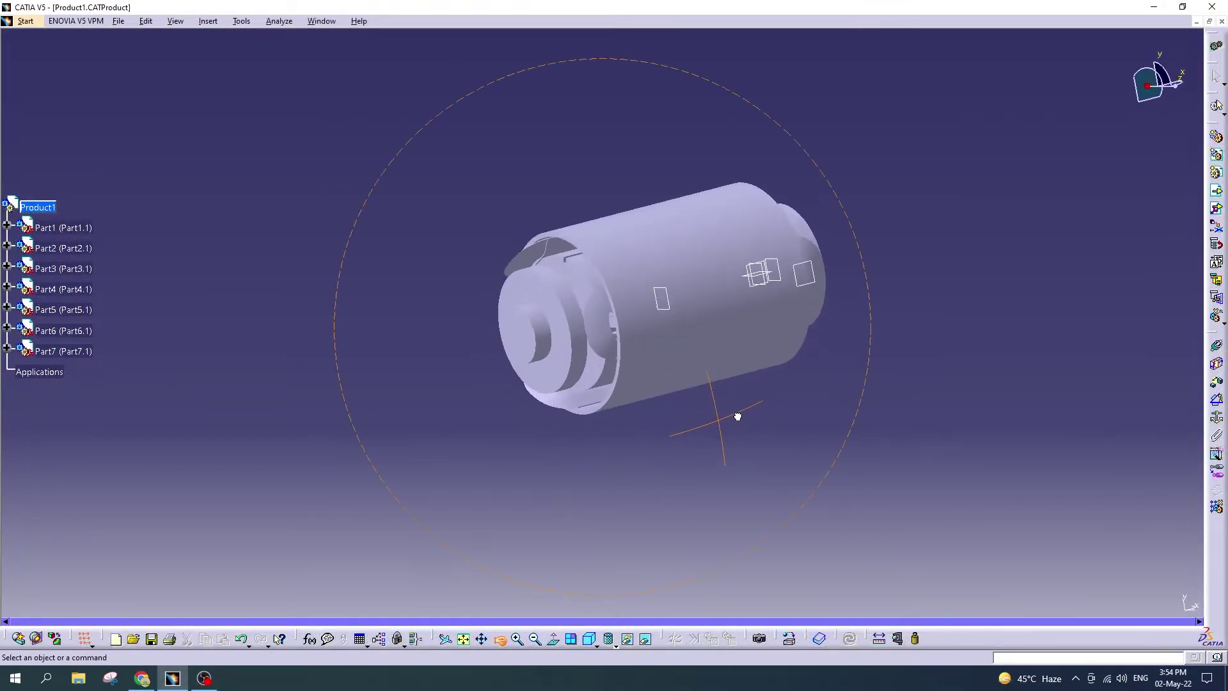
Step: Insert another new part into Product1 at the default origin and activate Part8
mouse_move(736, 418)
mouse_down()
mouse_move(810, 379)
mouse_move(675, 404)
mouse_move(322, 380)
mouse_up()
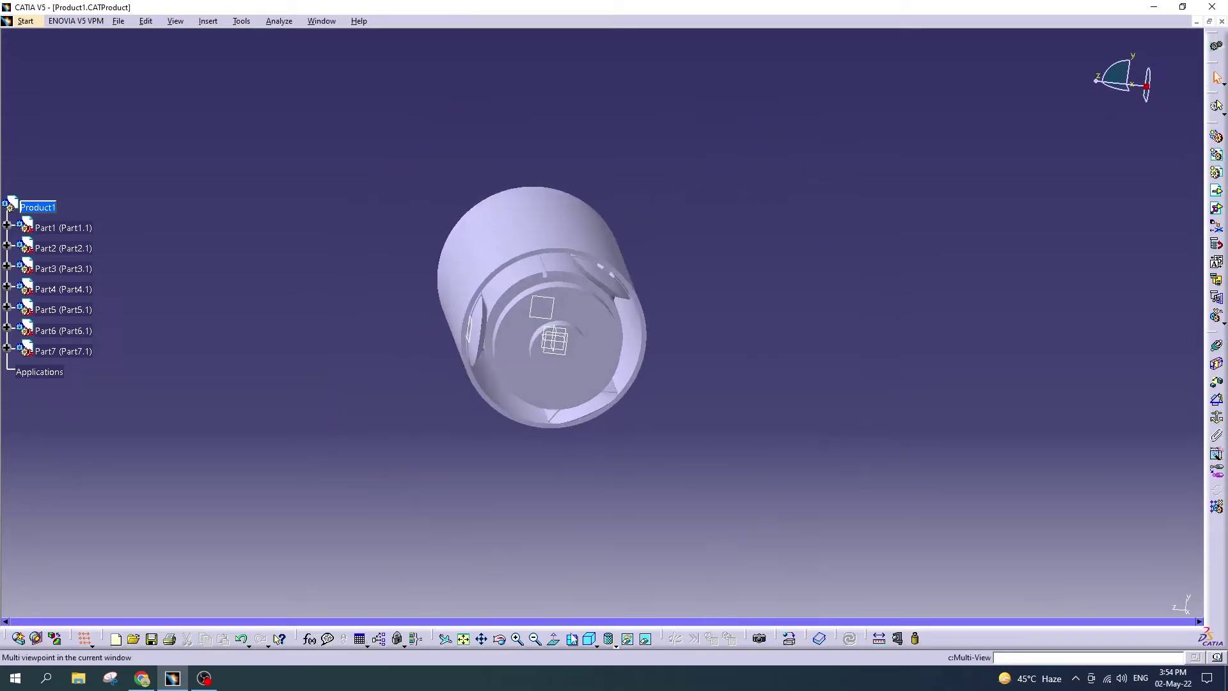
click(589, 638)
mouse_move(549, 481)
middle_down()
mouse_move(568, 447)
mouse_move(688, 367)
middle_up()
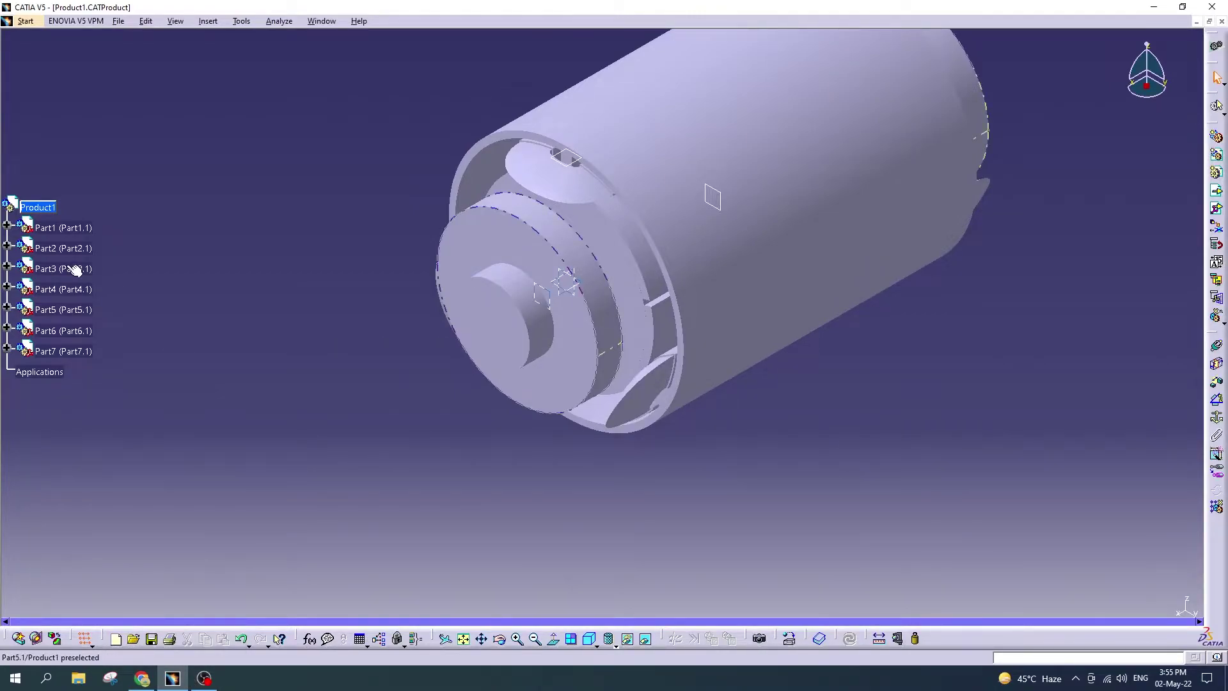
drag(64, 208, 64, 88)
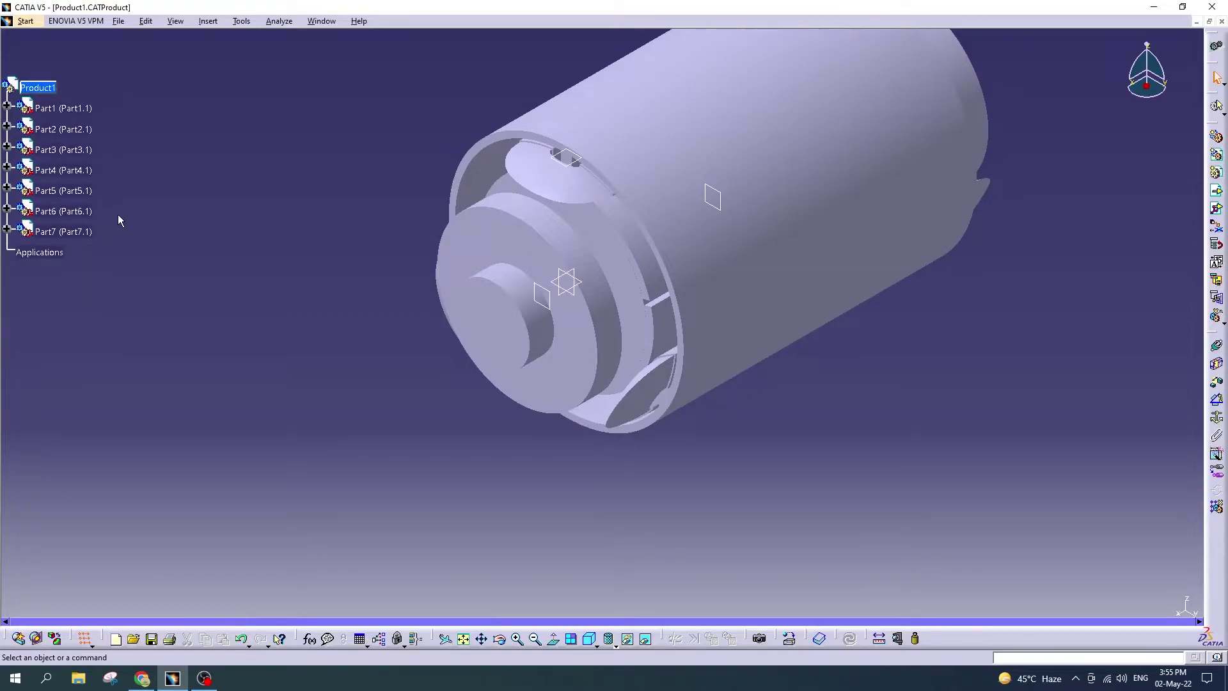
right_click(46, 91)
mouse_move(85, 302)
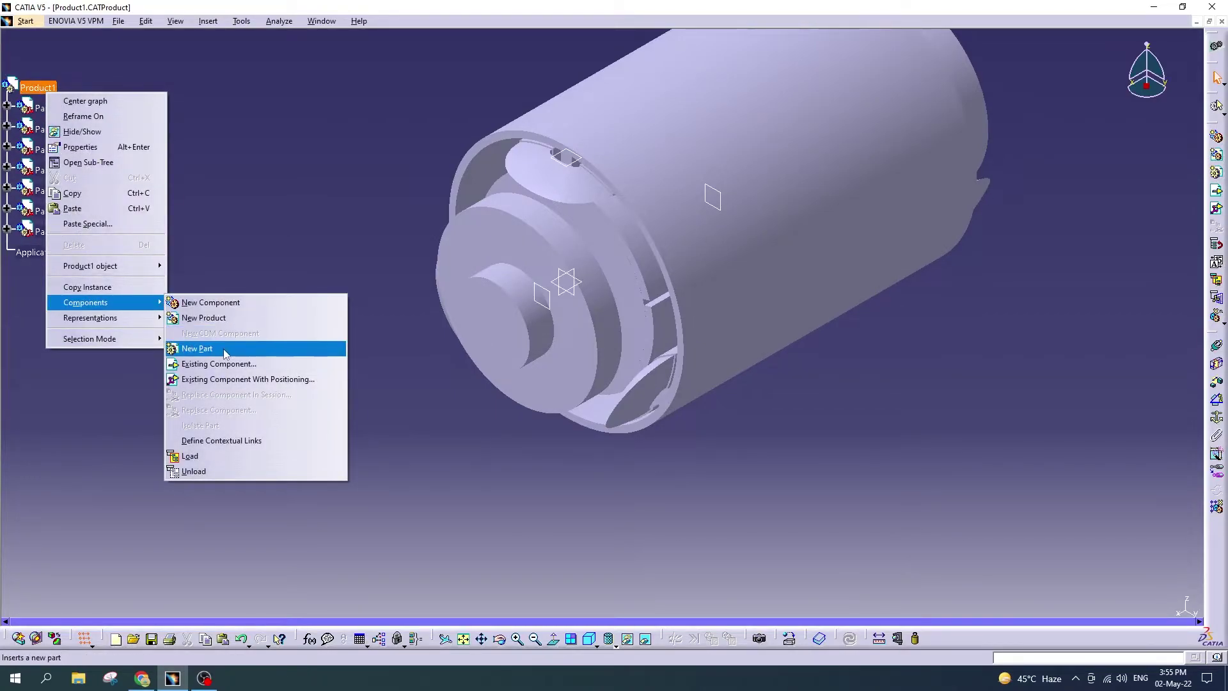
click(197, 348)
click(637, 386)
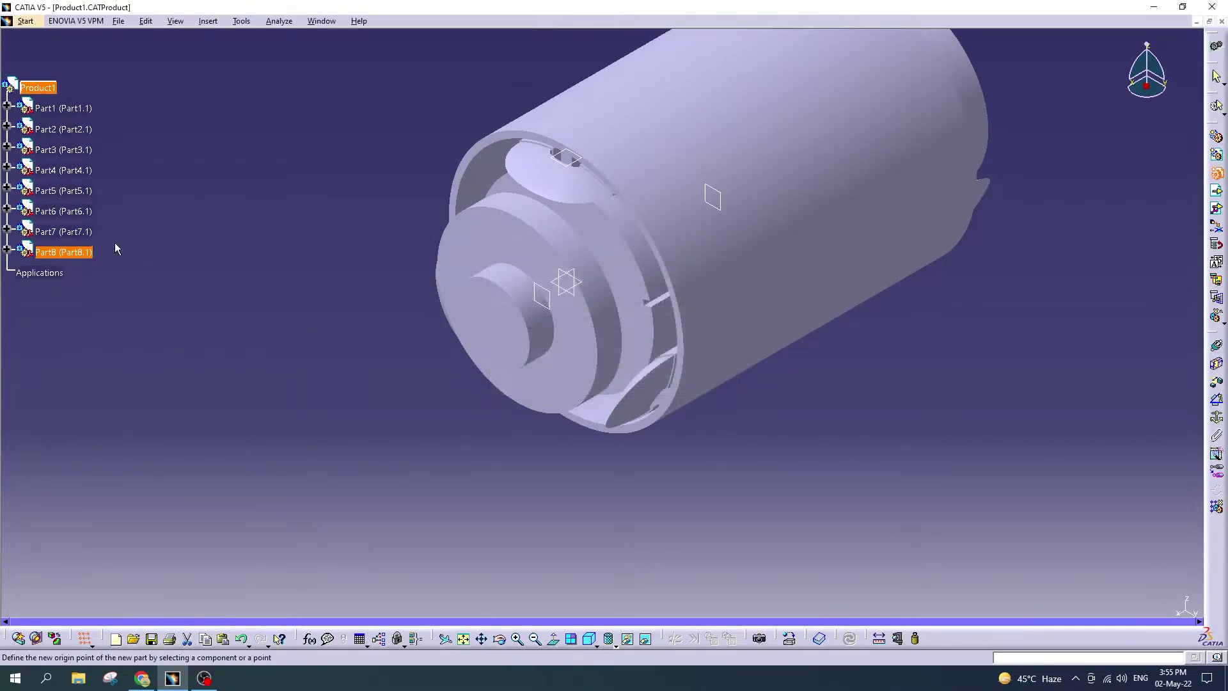
click(7, 250)
double_click(60, 276)
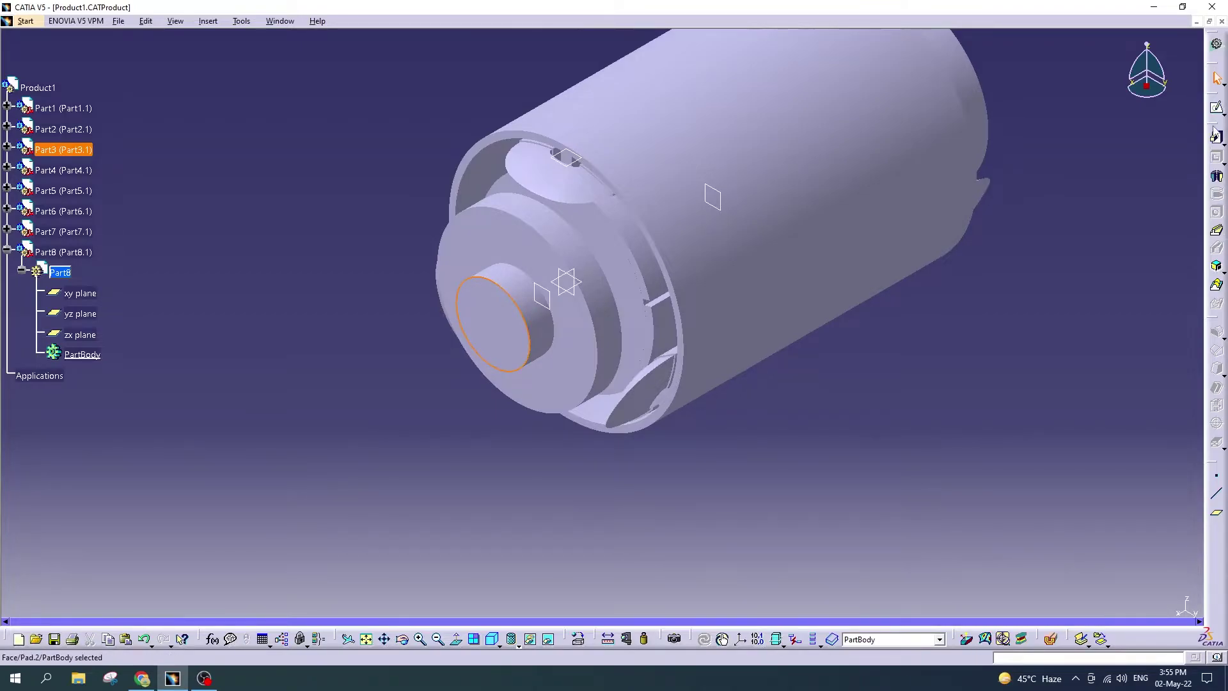
click(1216, 110)
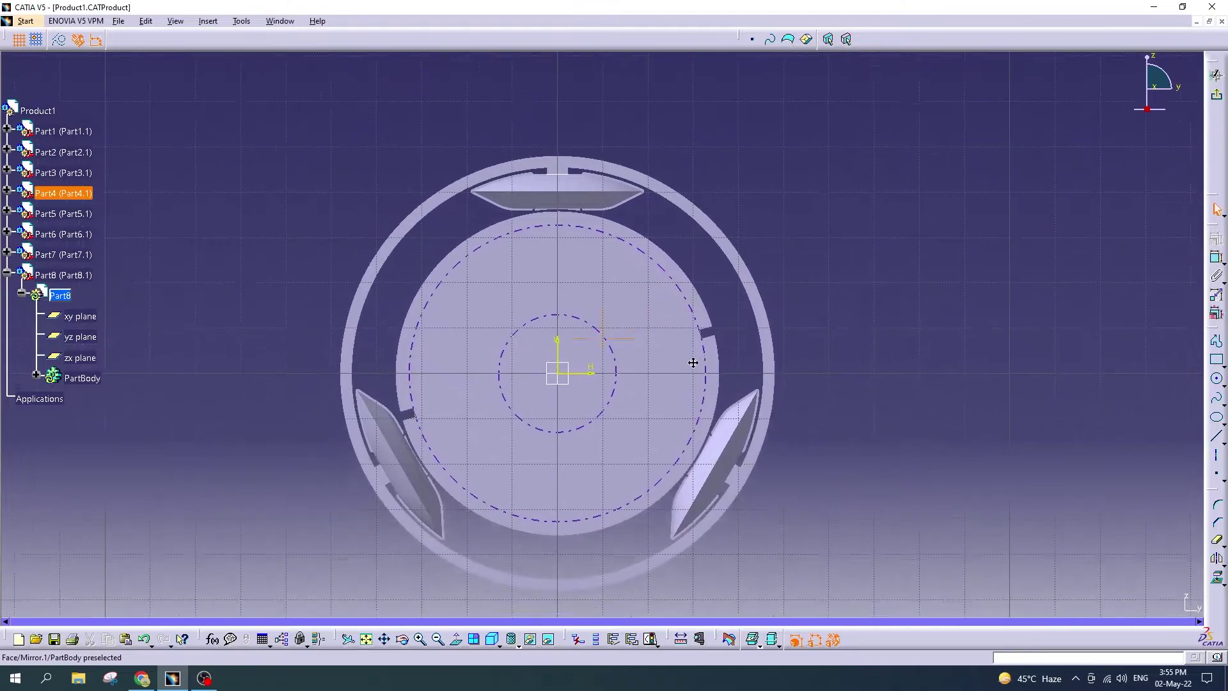
click(1216, 75)
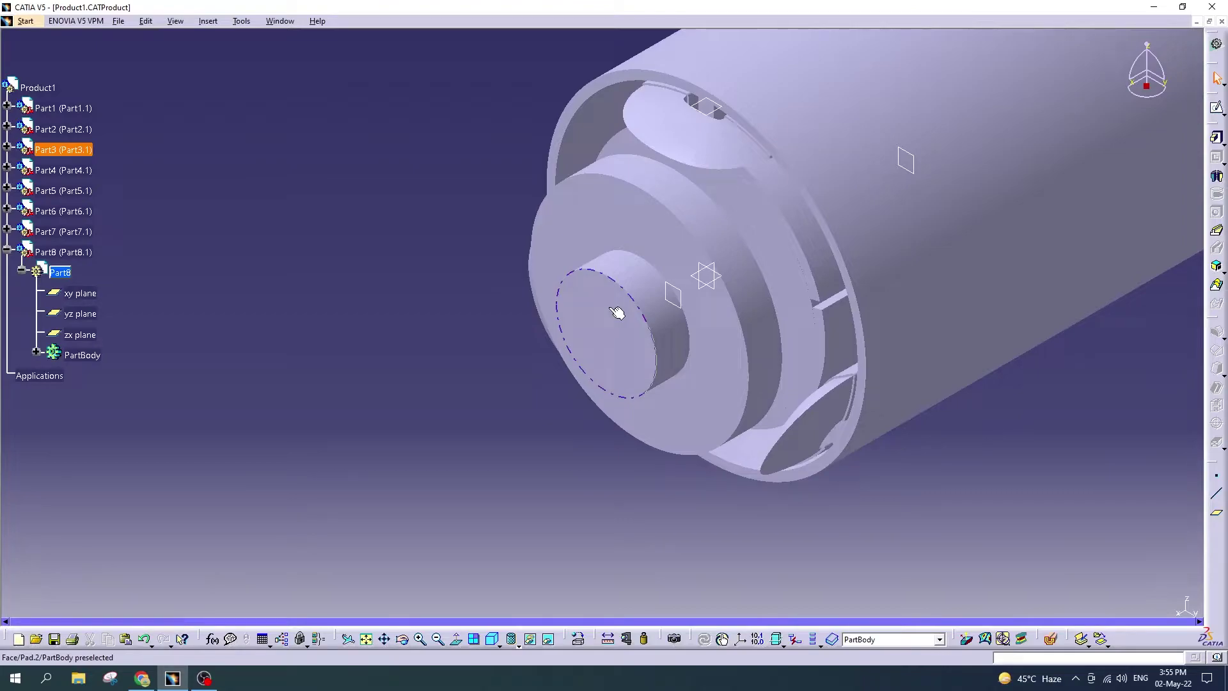
scroll(616, 312, down, 5)
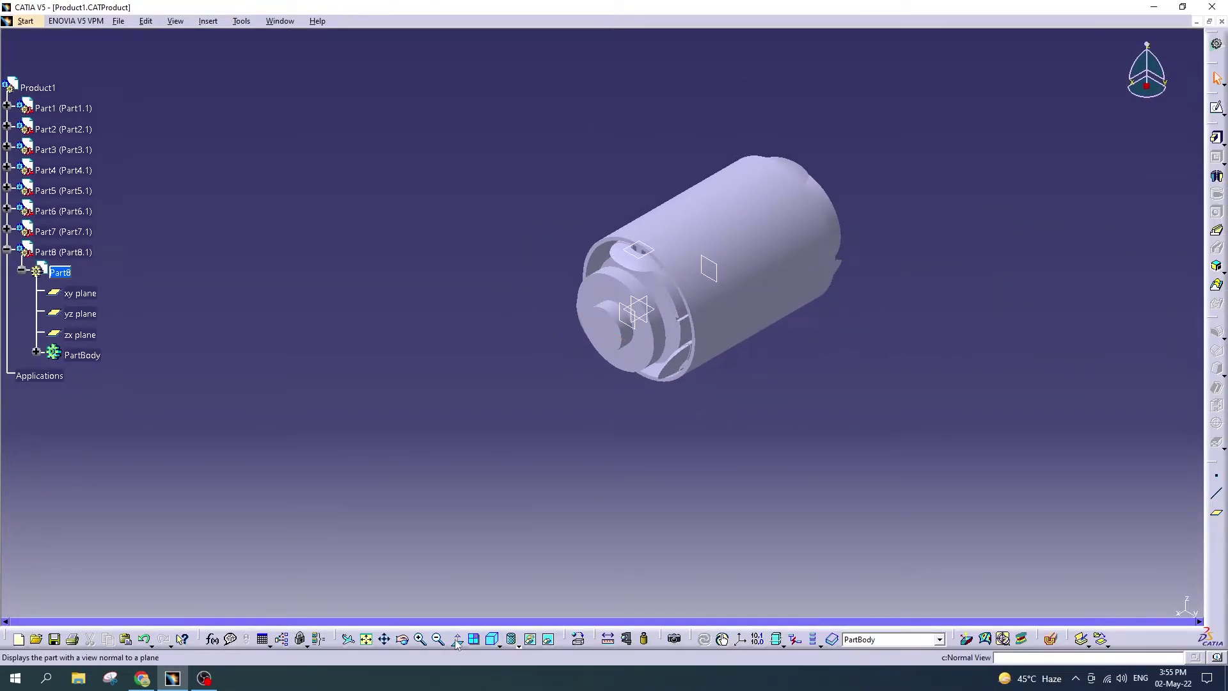
middle_drag(769, 427, 637, 452)
click(402, 639)
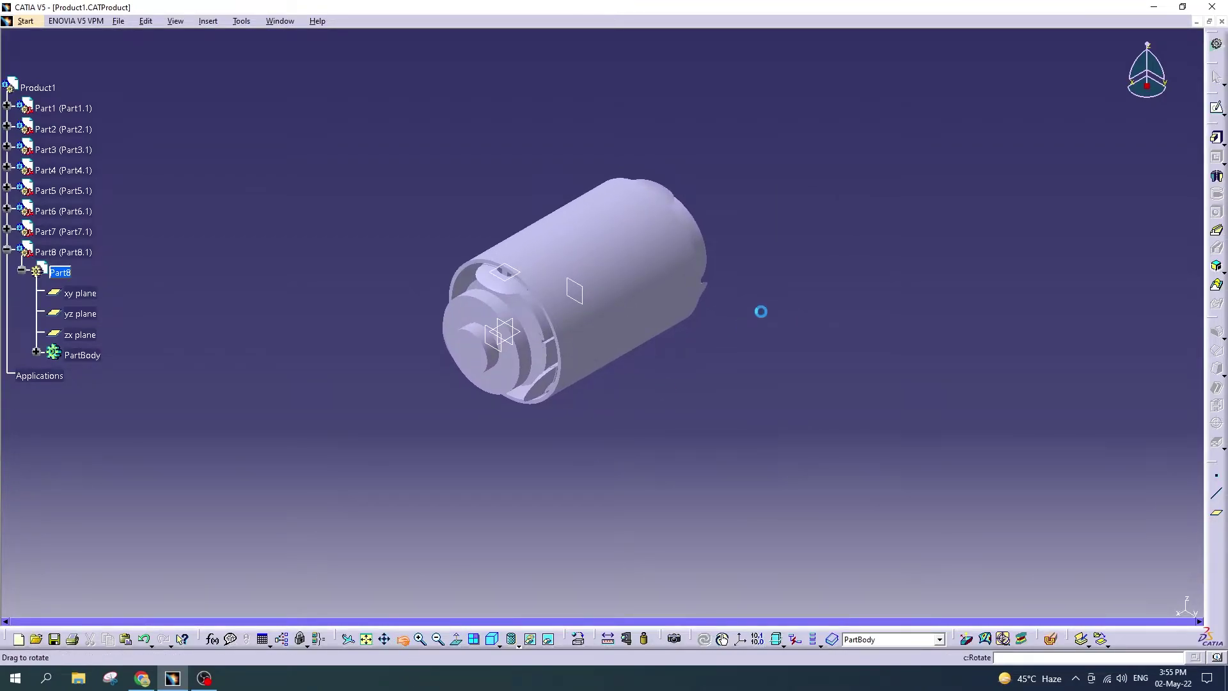
mouse_move(759, 309)
mouse_down()
mouse_move(587, 390)
mouse_move(474, 406)
mouse_move(534, 431)
mouse_up()
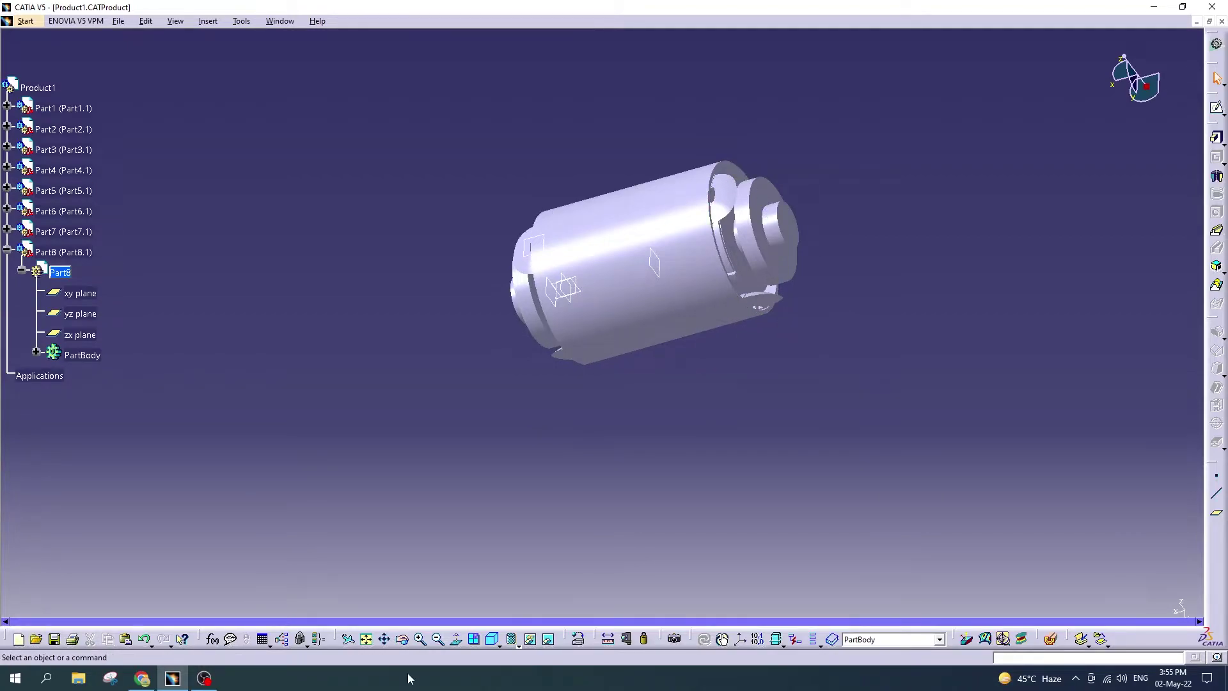
click(403, 639)
drag(768, 268, 803, 384)
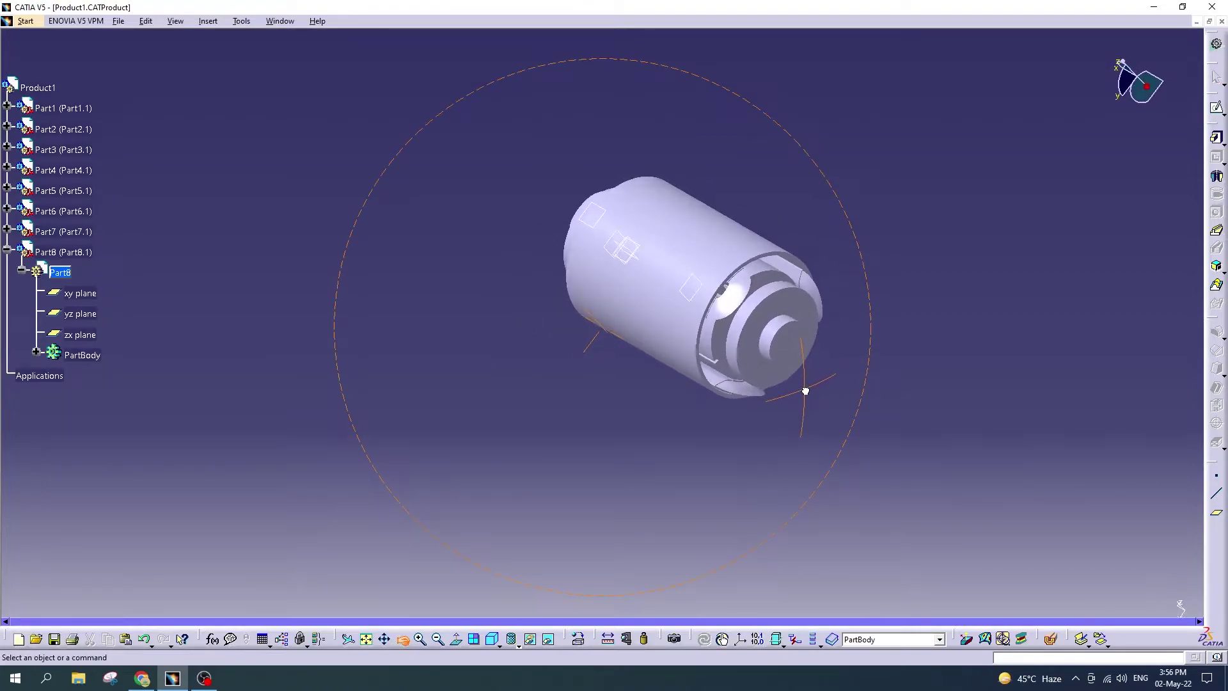
drag(903, 369, 928, 352)
middle_drag(927, 351, 659, 296)
Step: Create a plane offset 2 mm, reversed, from the small circular end face
click(659, 296)
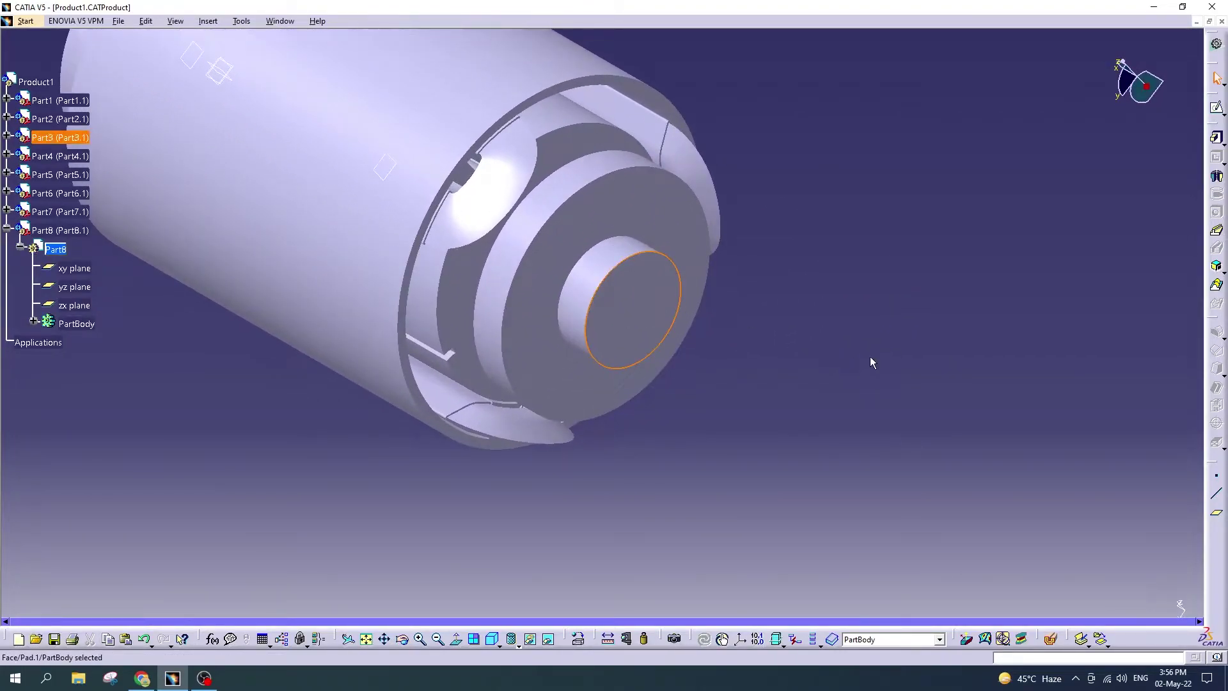
click(1218, 519)
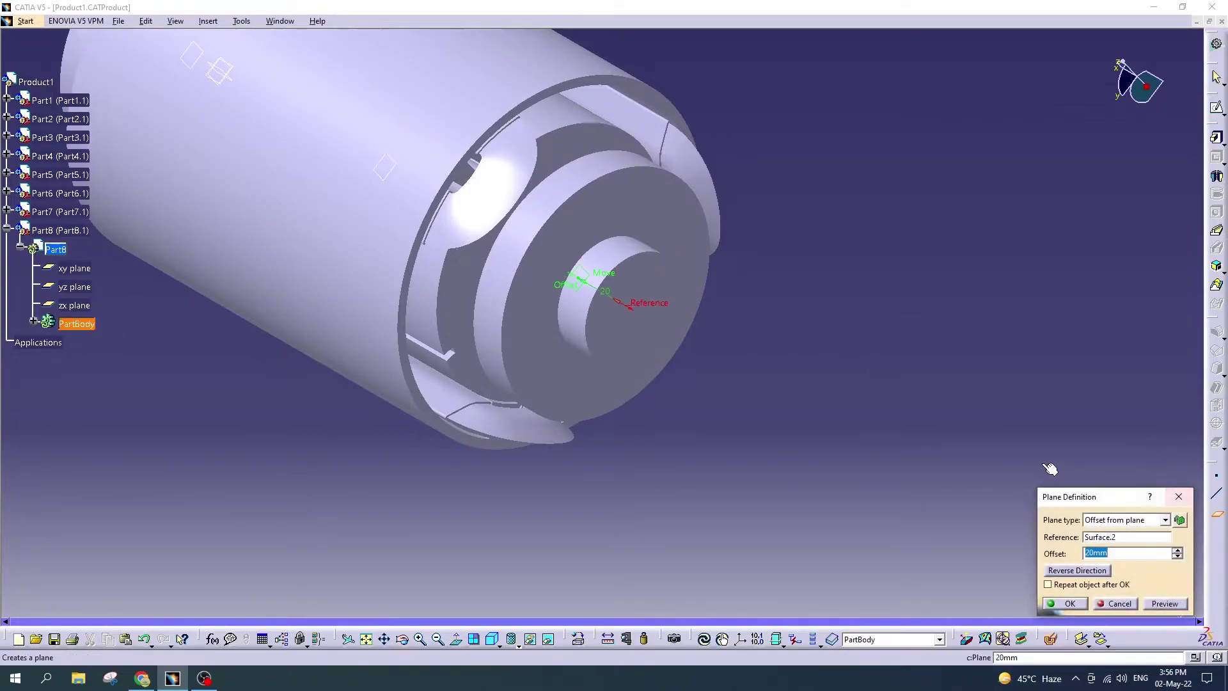
click(1087, 572)
text(2)
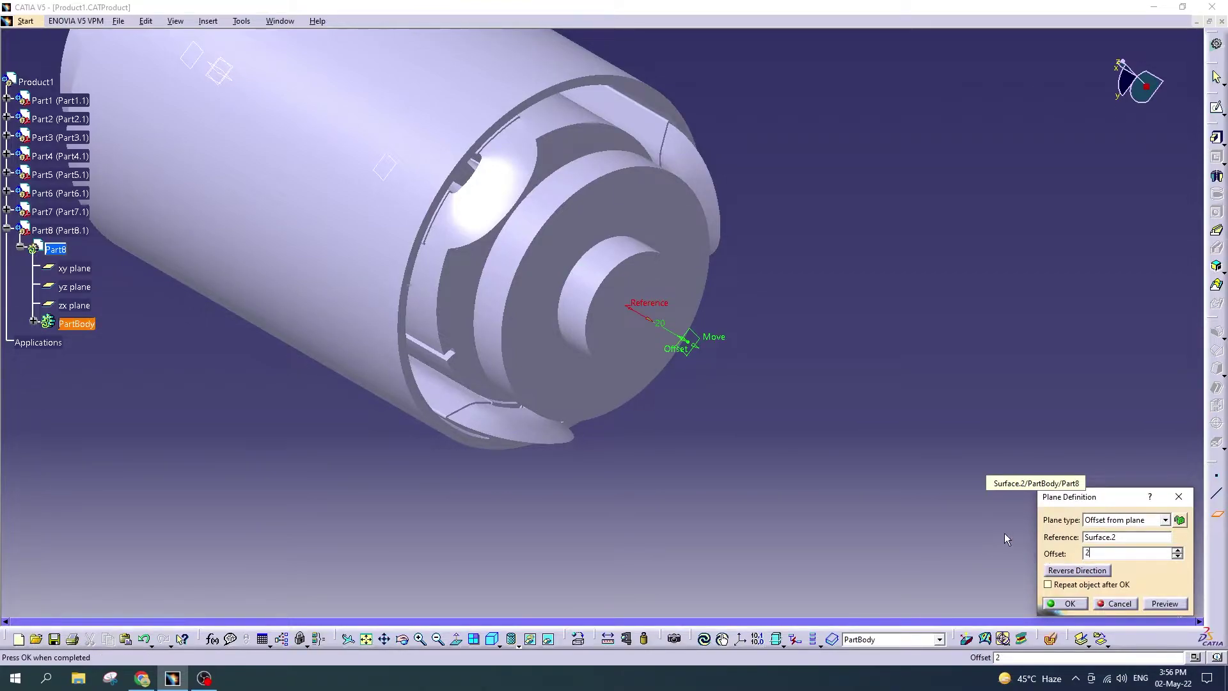
click(826, 390)
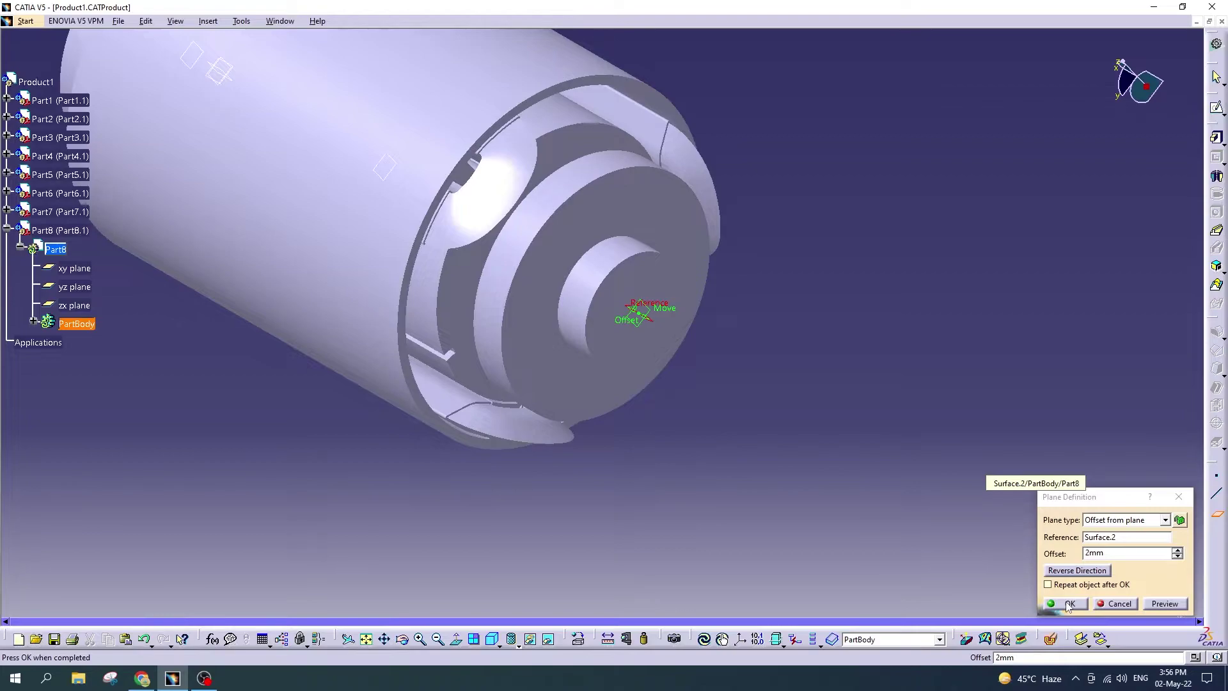
click(1067, 604)
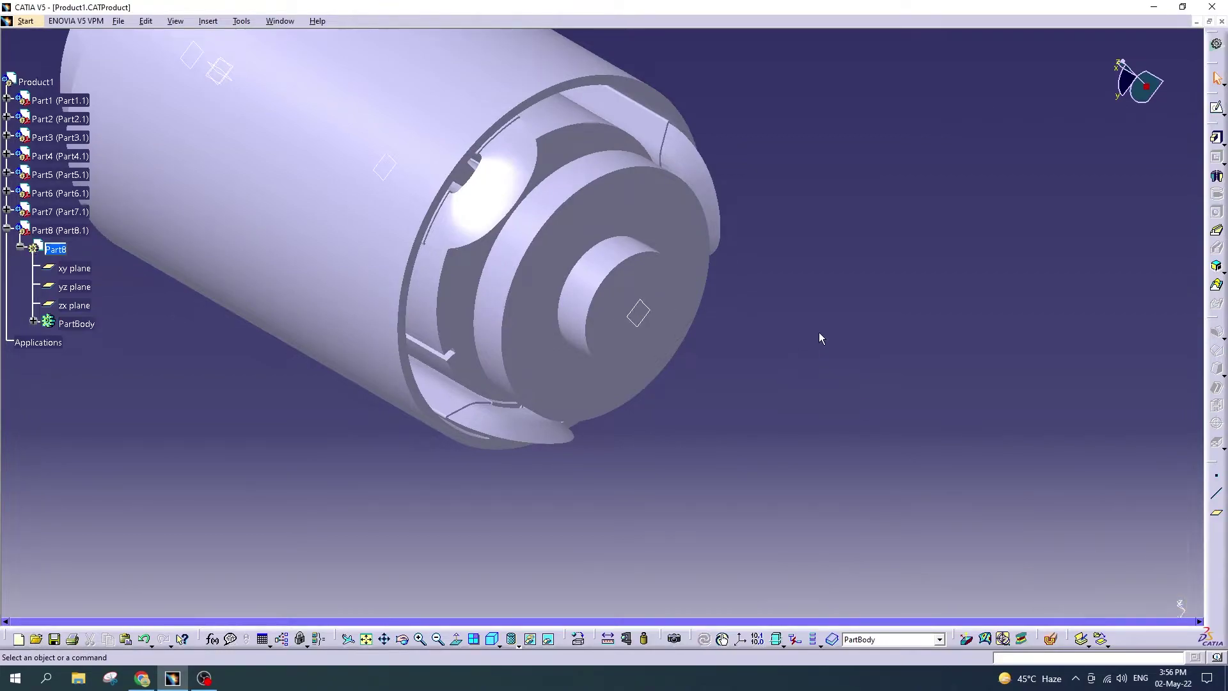
middle_drag(861, 324, 861, 295)
Step: Sketch a 50 mm radius circle centred on the origin on the new offset plane
click(1216, 109)
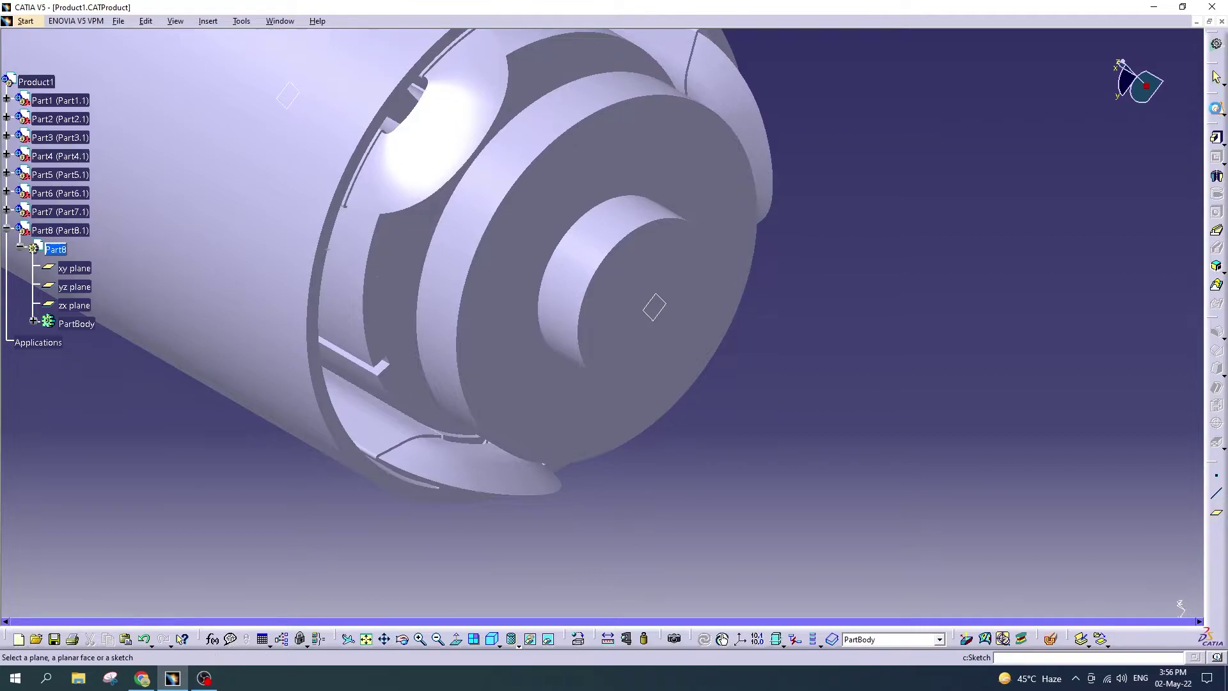
click(654, 307)
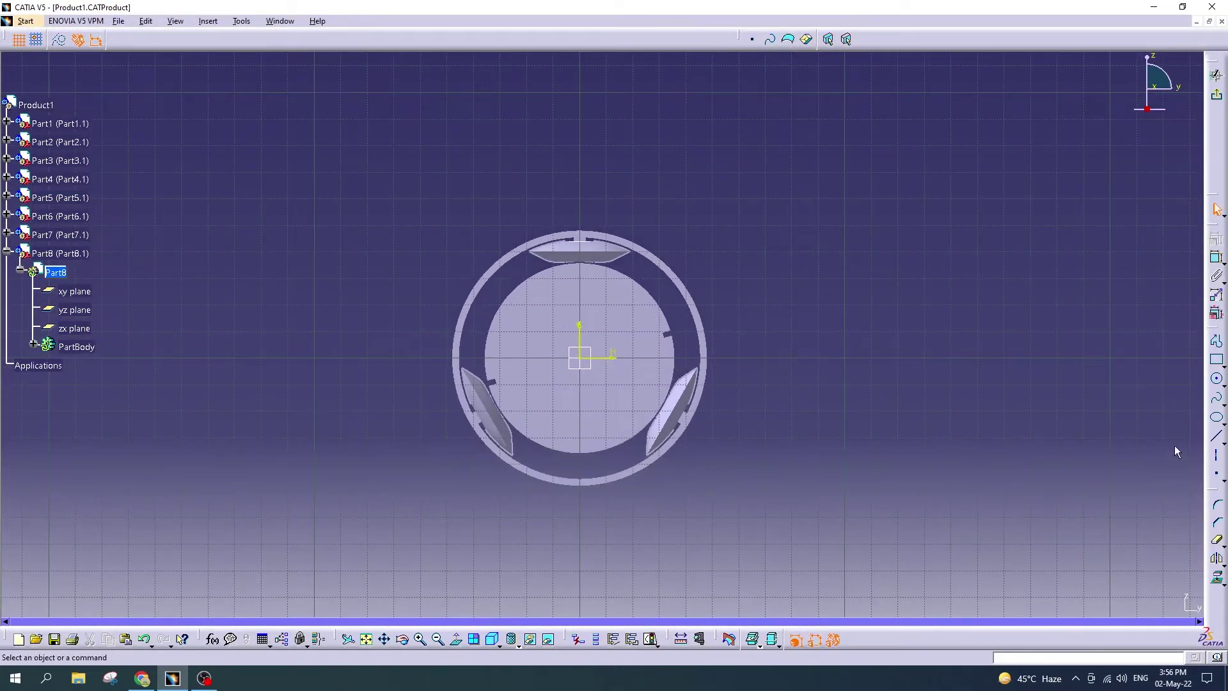
click(1218, 379)
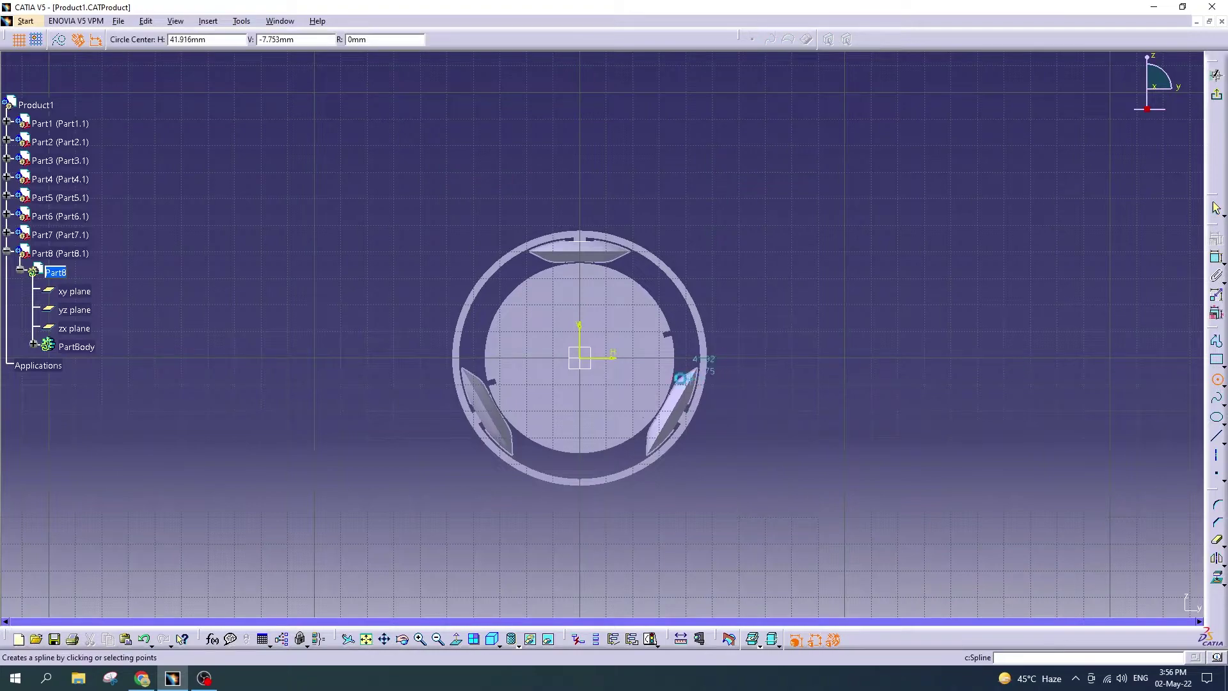
click(580, 357)
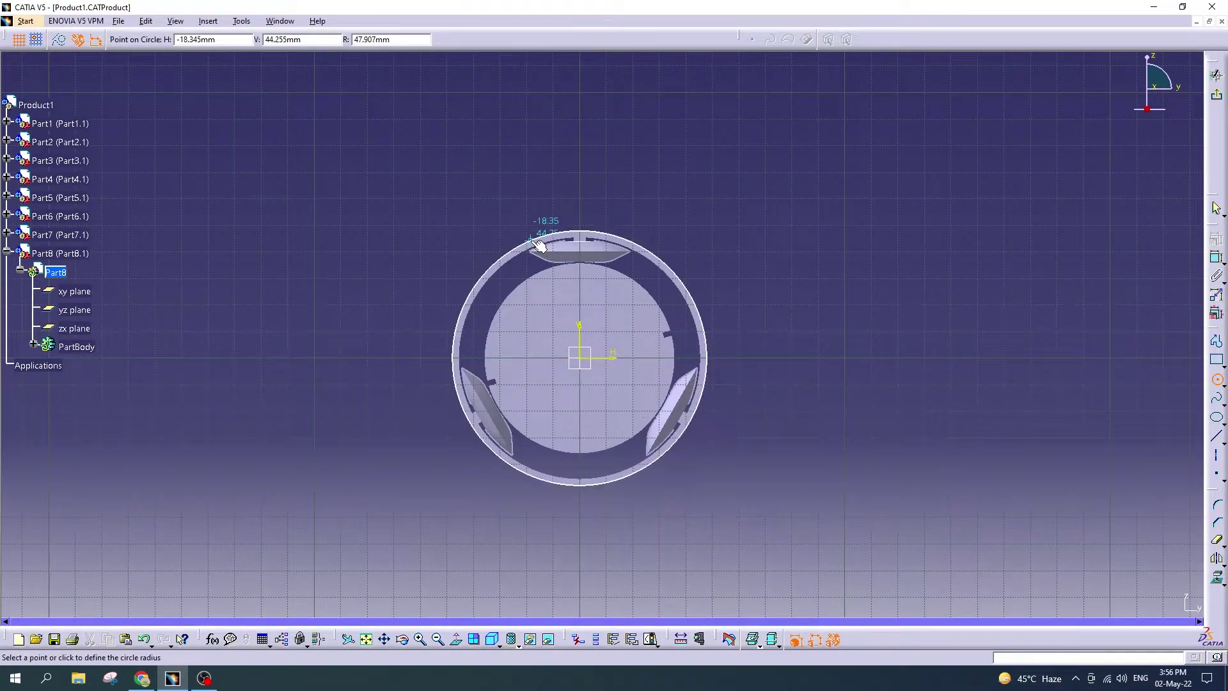
click(540, 231)
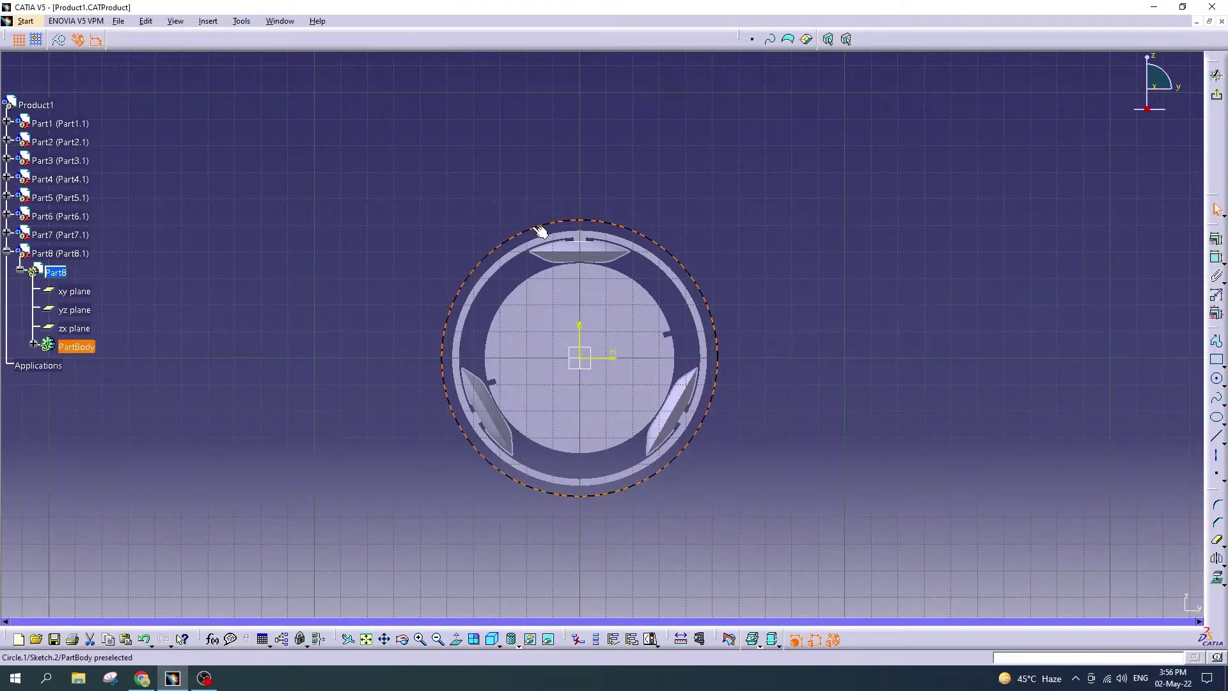
double_click(588, 225)
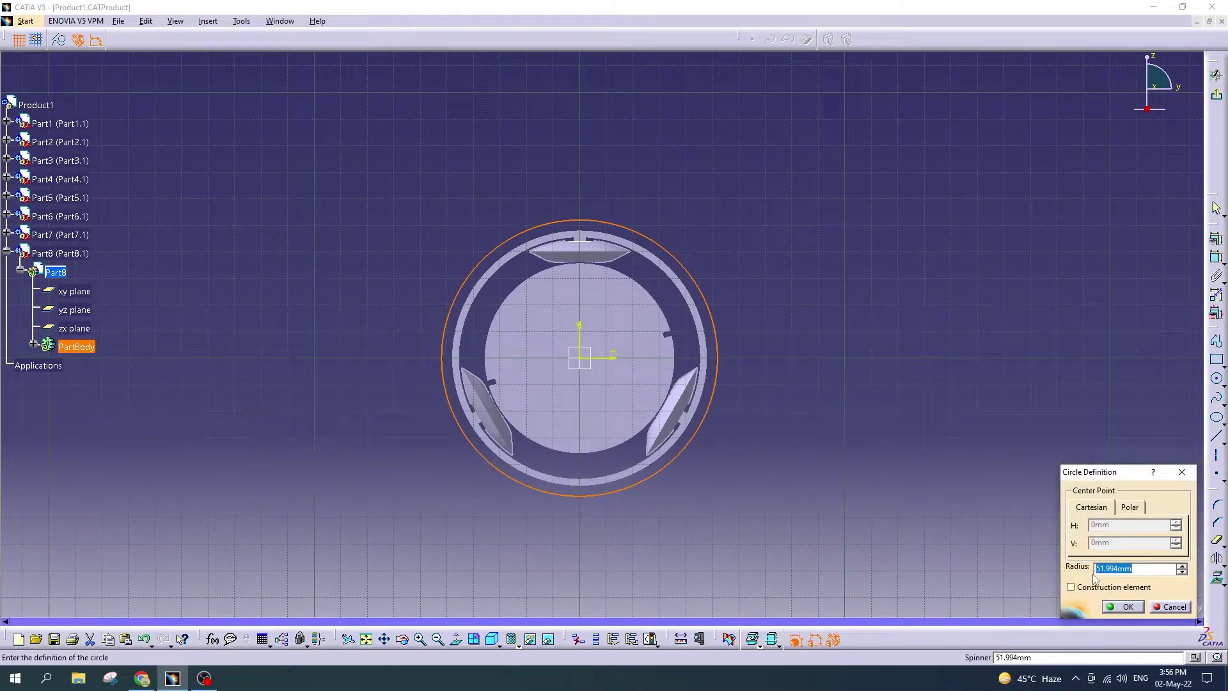
key(Return)
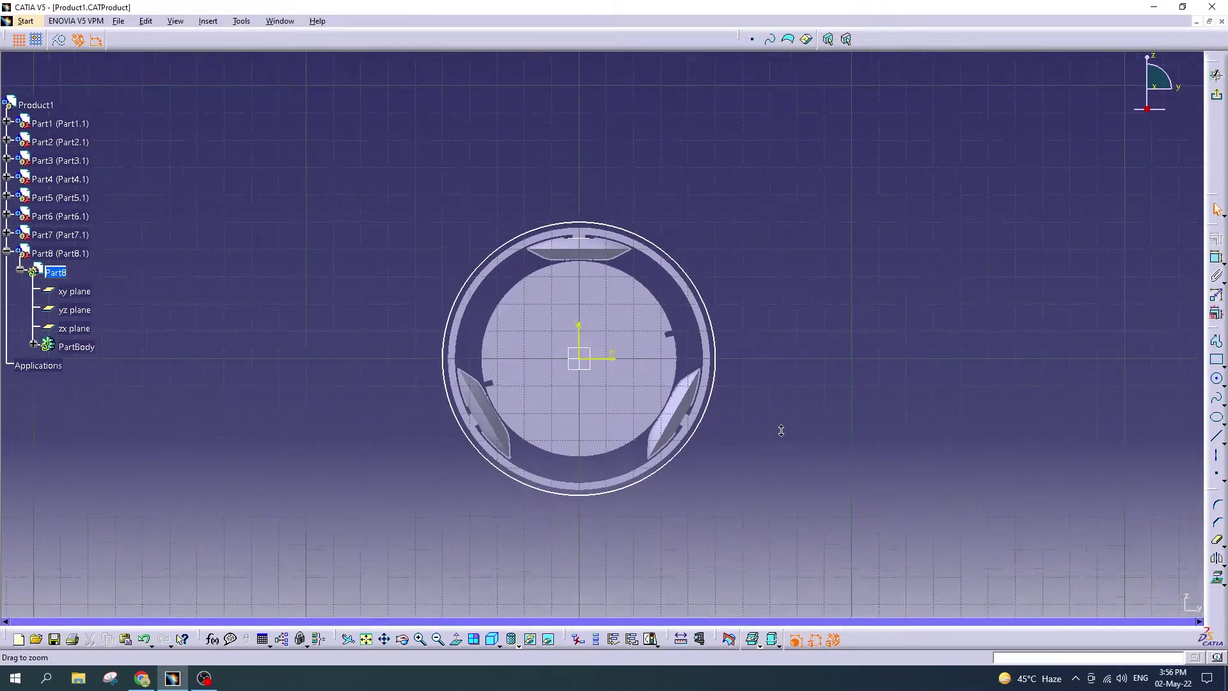
middle_drag(782, 431, 787, 411)
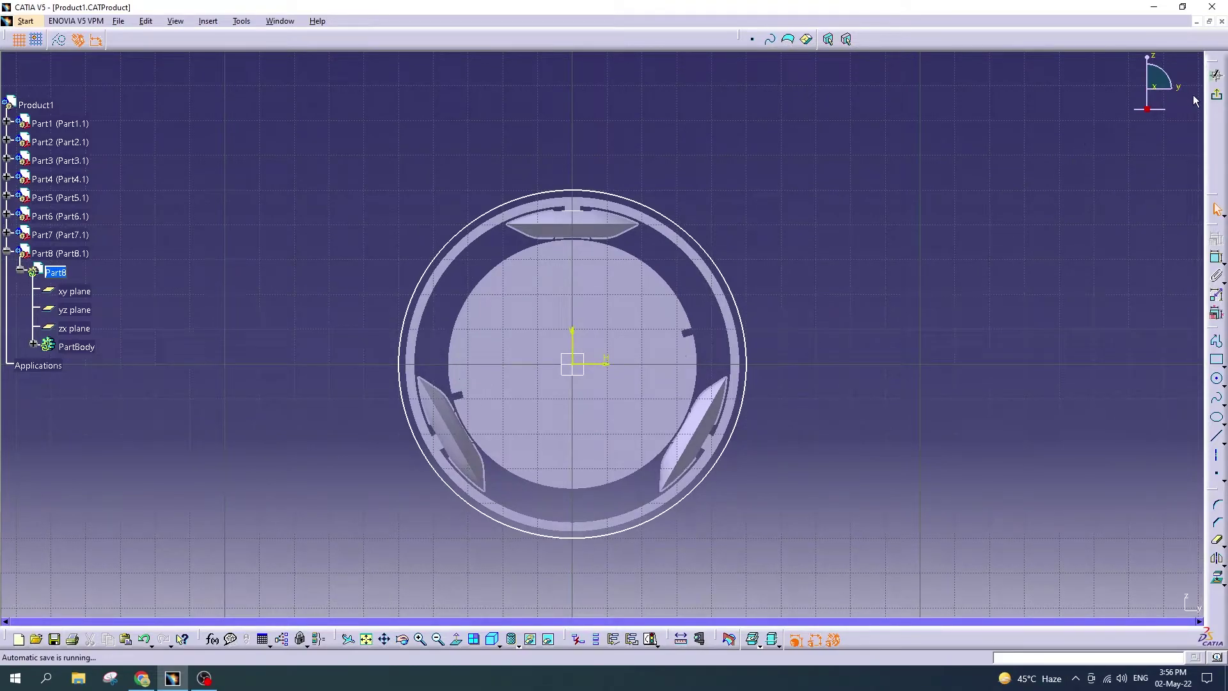
click(1218, 97)
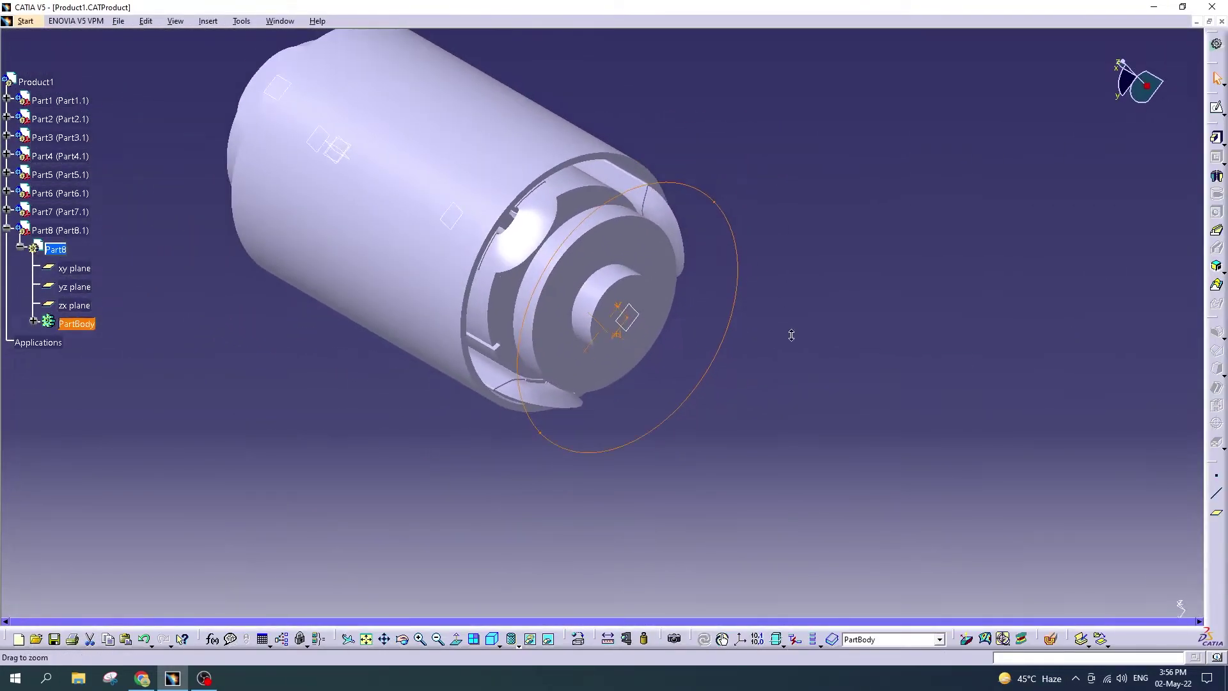
Step: Pad the circle sketch 20 mm into a disc and select the disc's end face
mouse_move(791, 336)
middle_down()
mouse_move(765, 301)
mouse_move(1149, 258)
middle_up()
click(1216, 332)
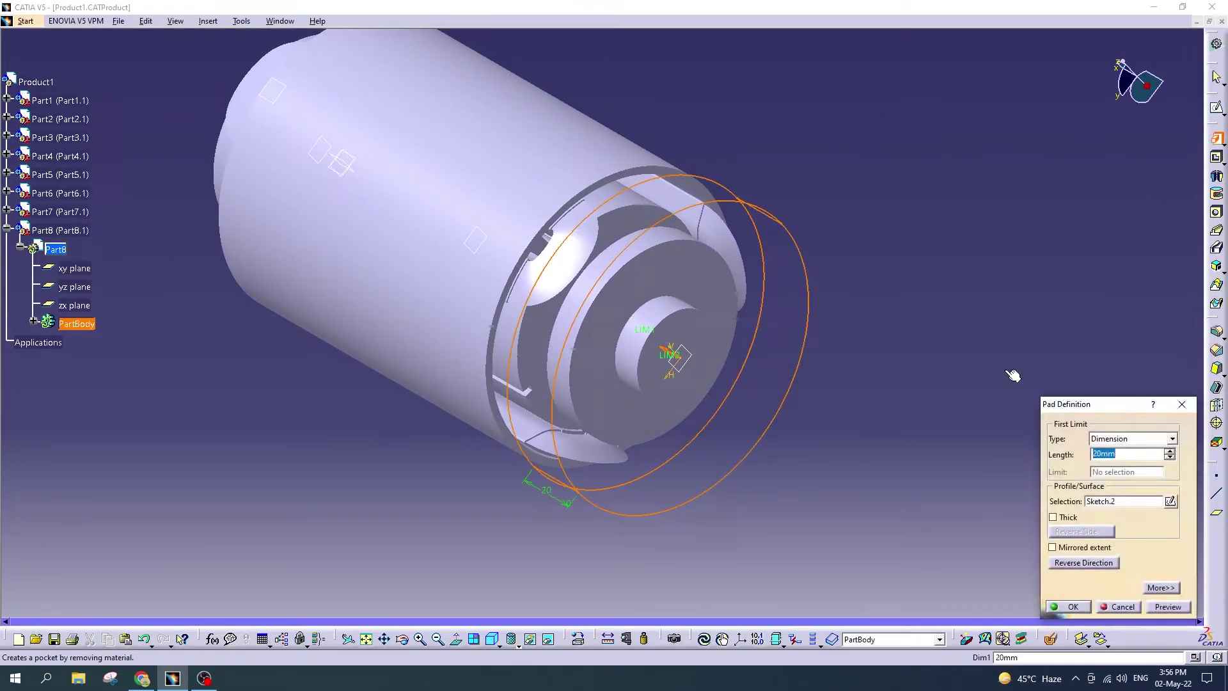
click(1068, 607)
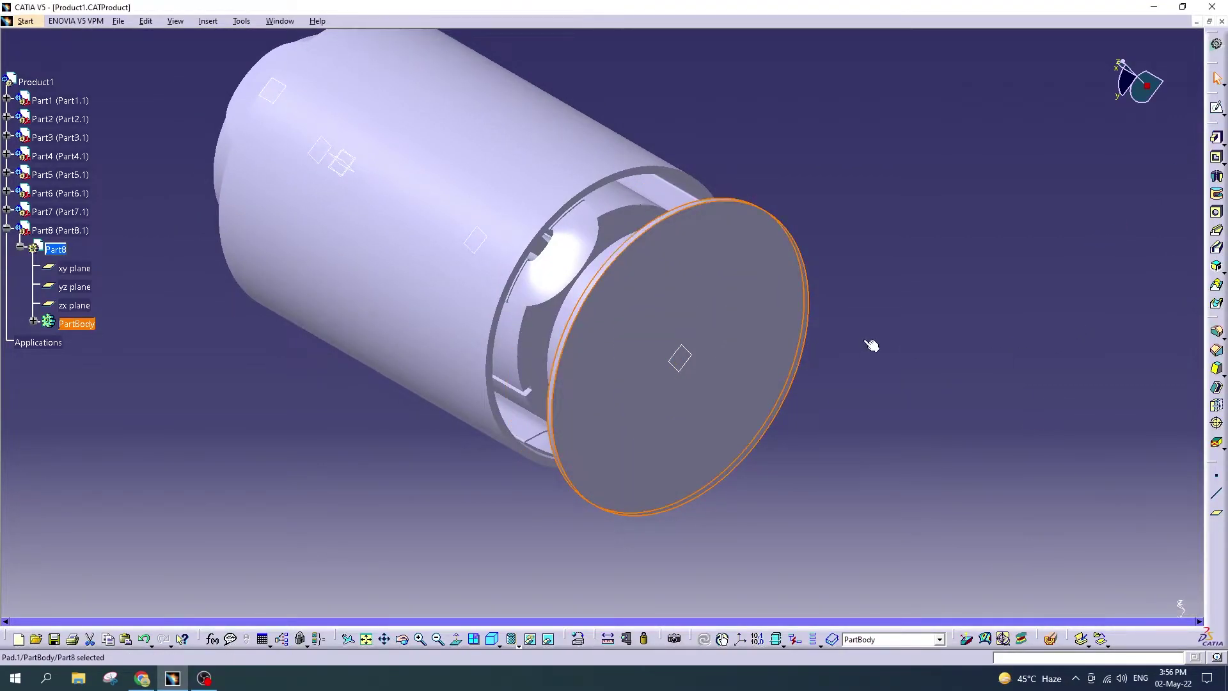
click(939, 296)
mouse_move(939, 297)
middle_down()
mouse_move(681, 405)
mouse_move(733, 419)
mouse_move(614, 420)
mouse_move(671, 356)
middle_up()
click(672, 355)
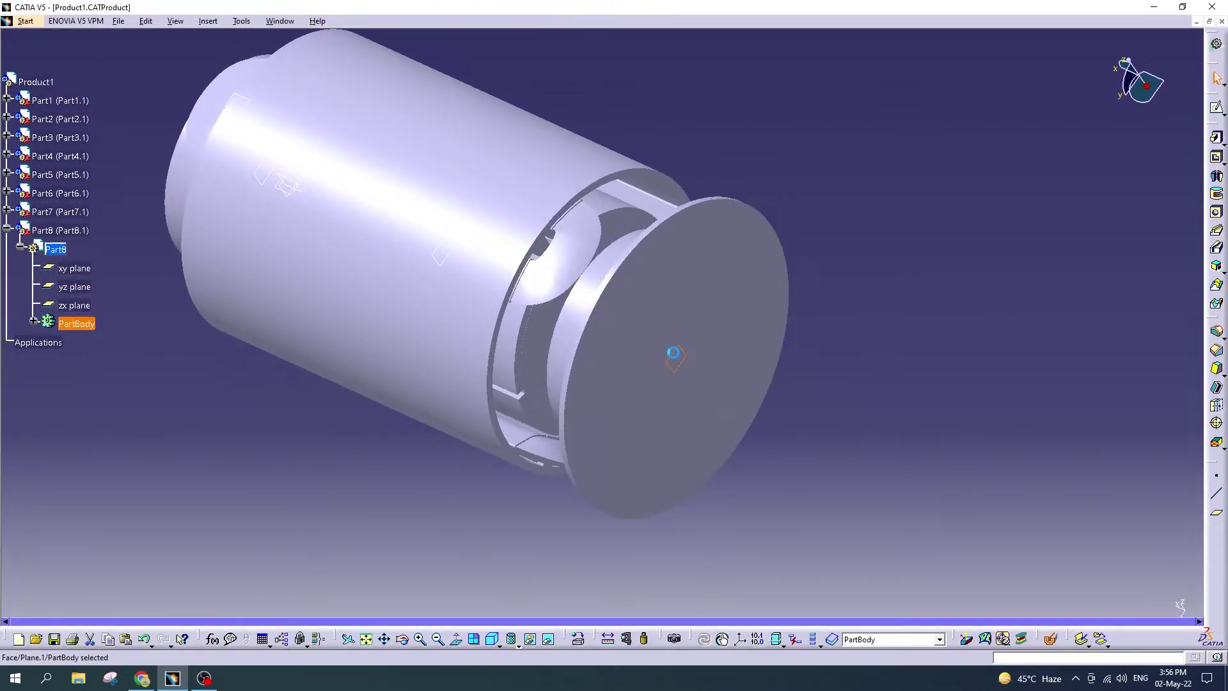
click(1217, 109)
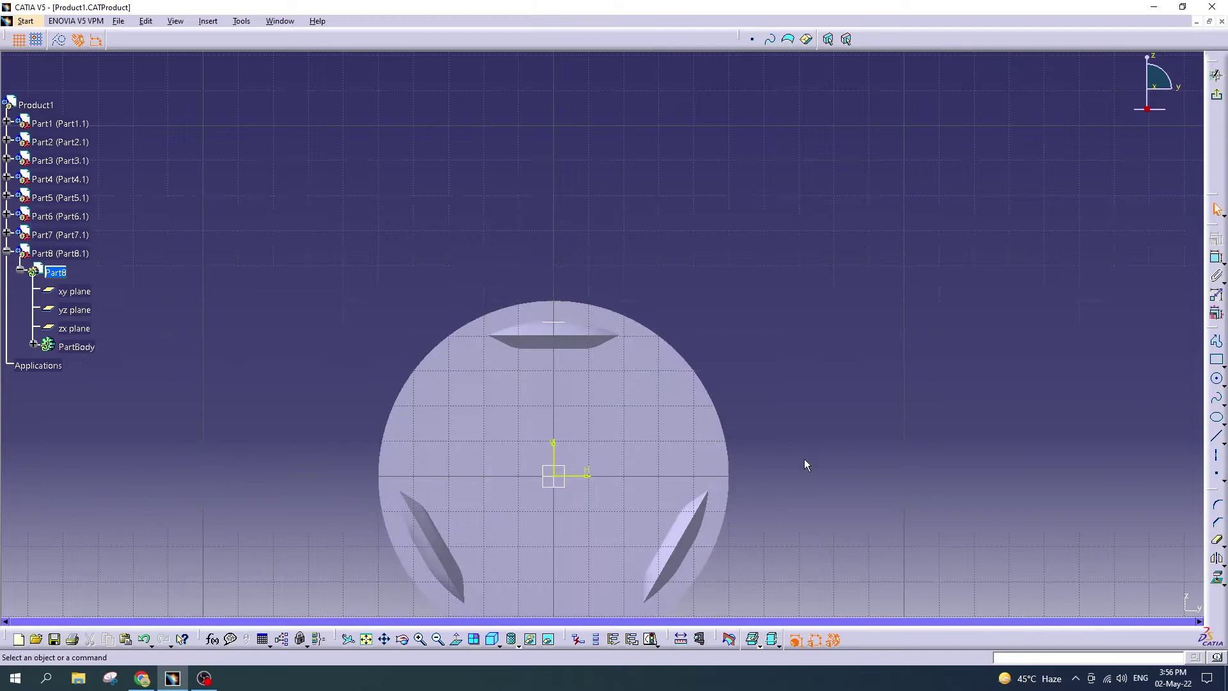
Step: Sketch a radius 13 circle at the origin, then start a reversed pad and cancel it
click(1217, 380)
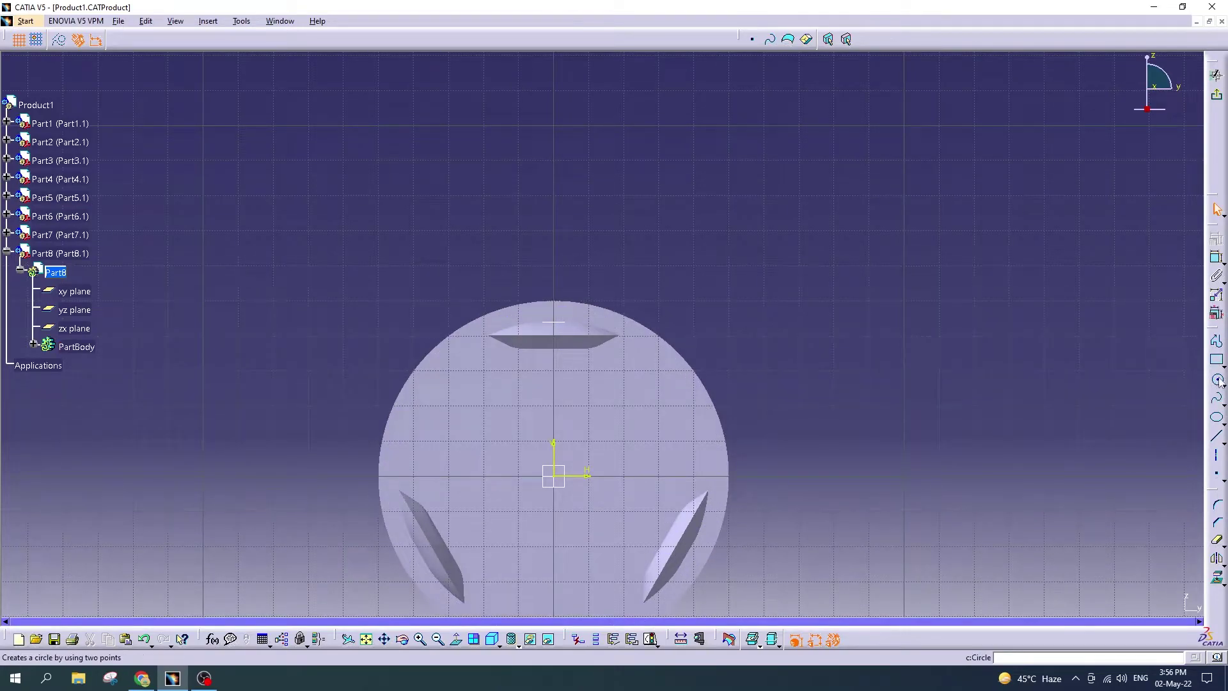
click(554, 477)
click(563, 410)
double_click(565, 410)
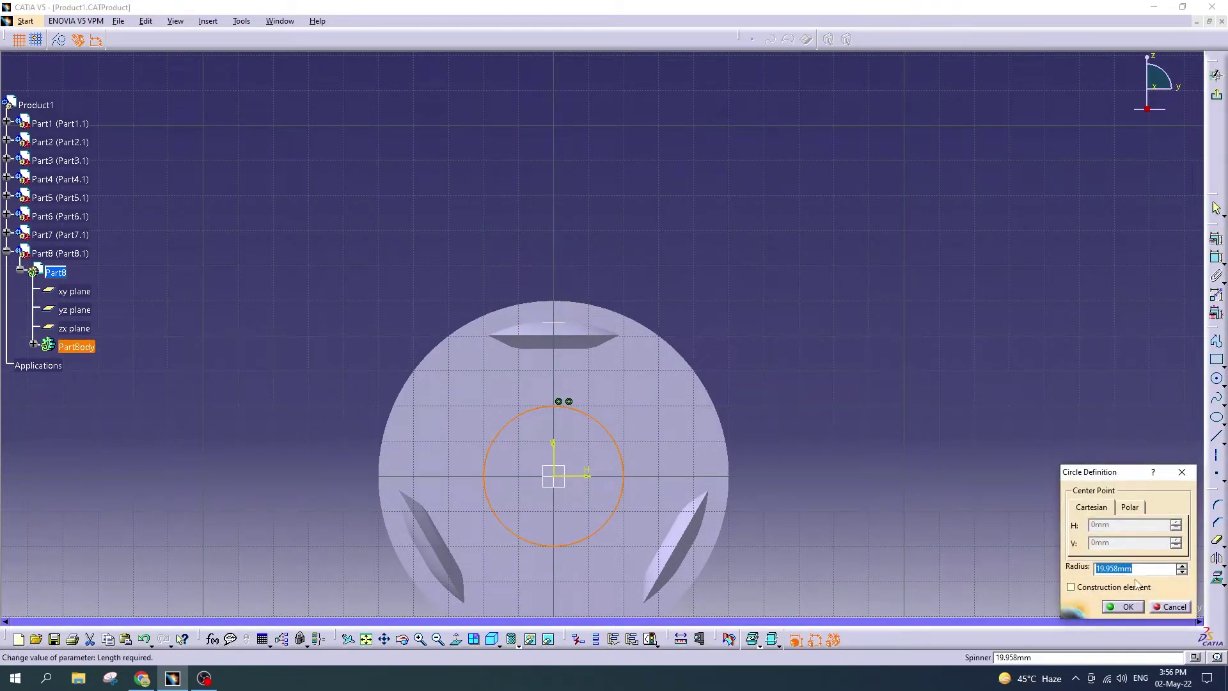
key(Return)
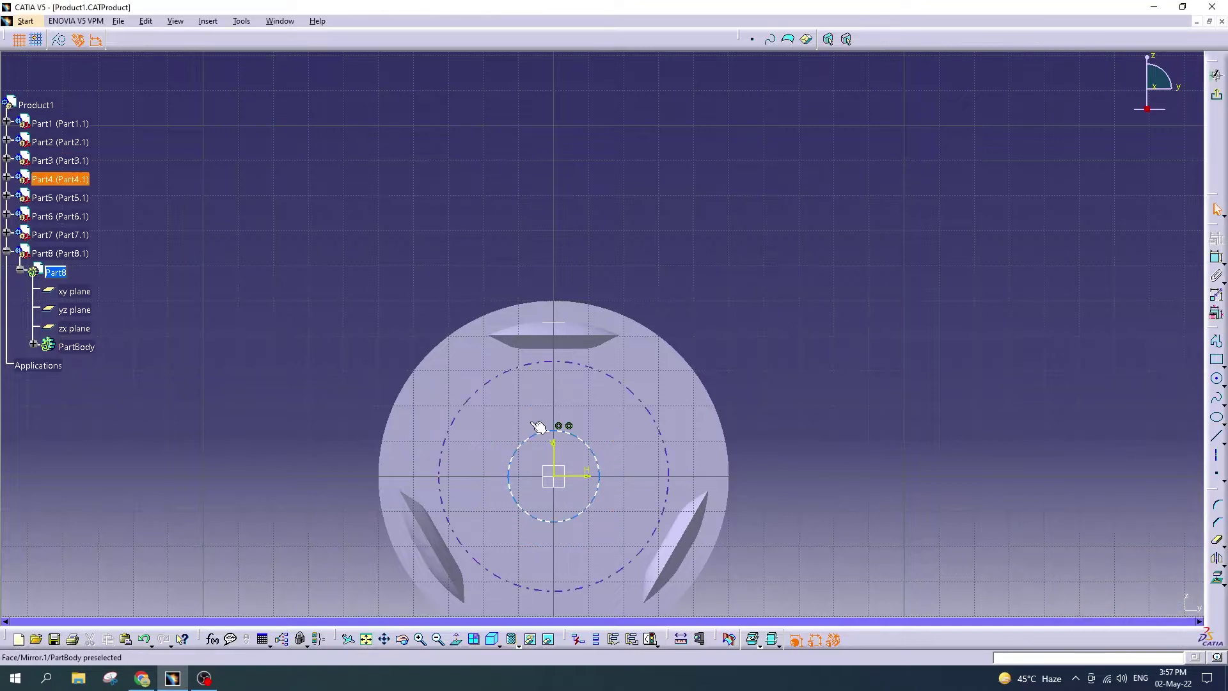
click(1216, 75)
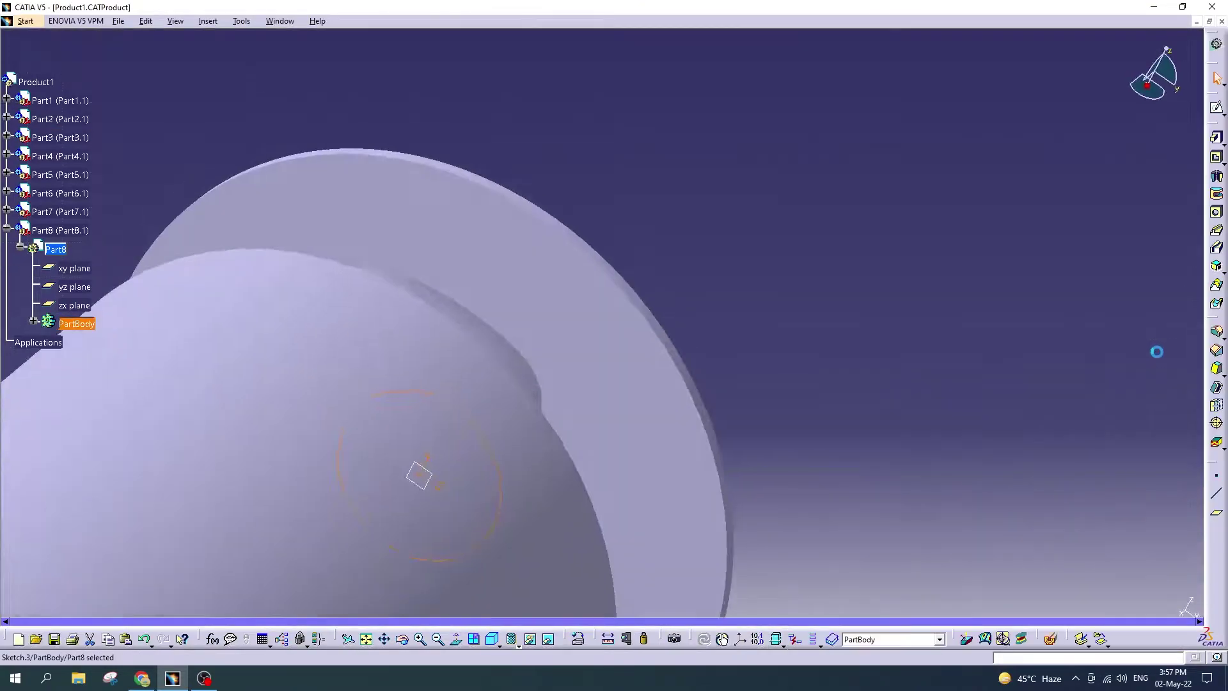
click(1217, 137)
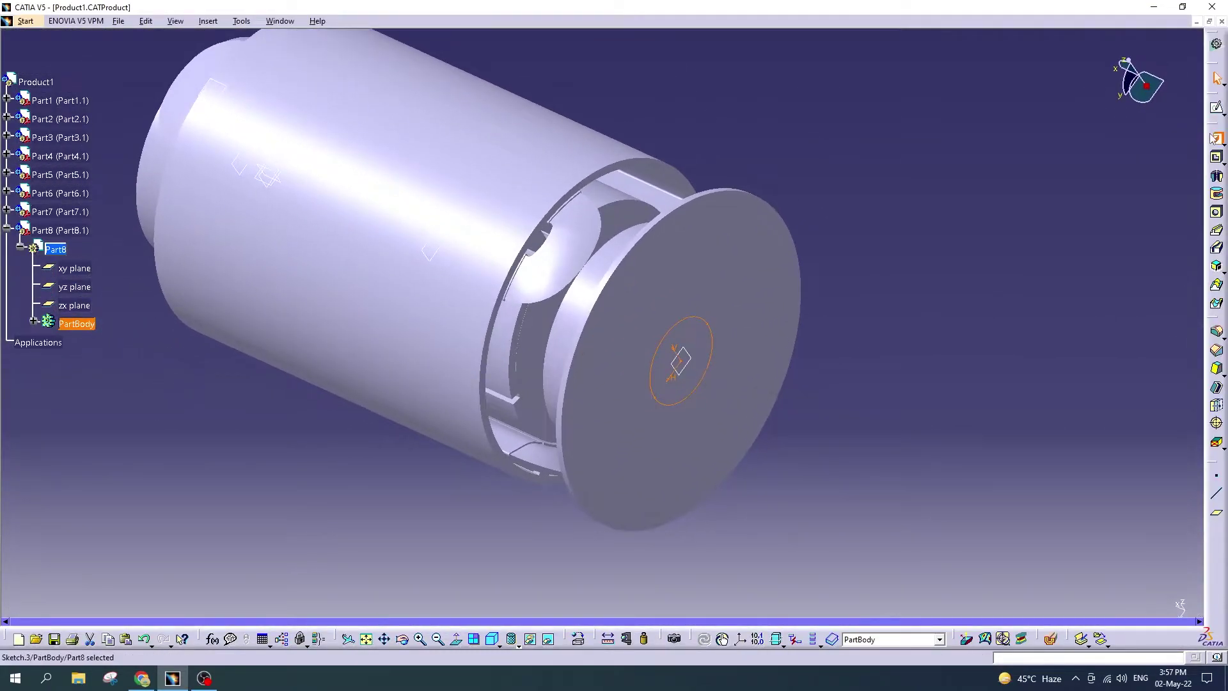
click(1078, 566)
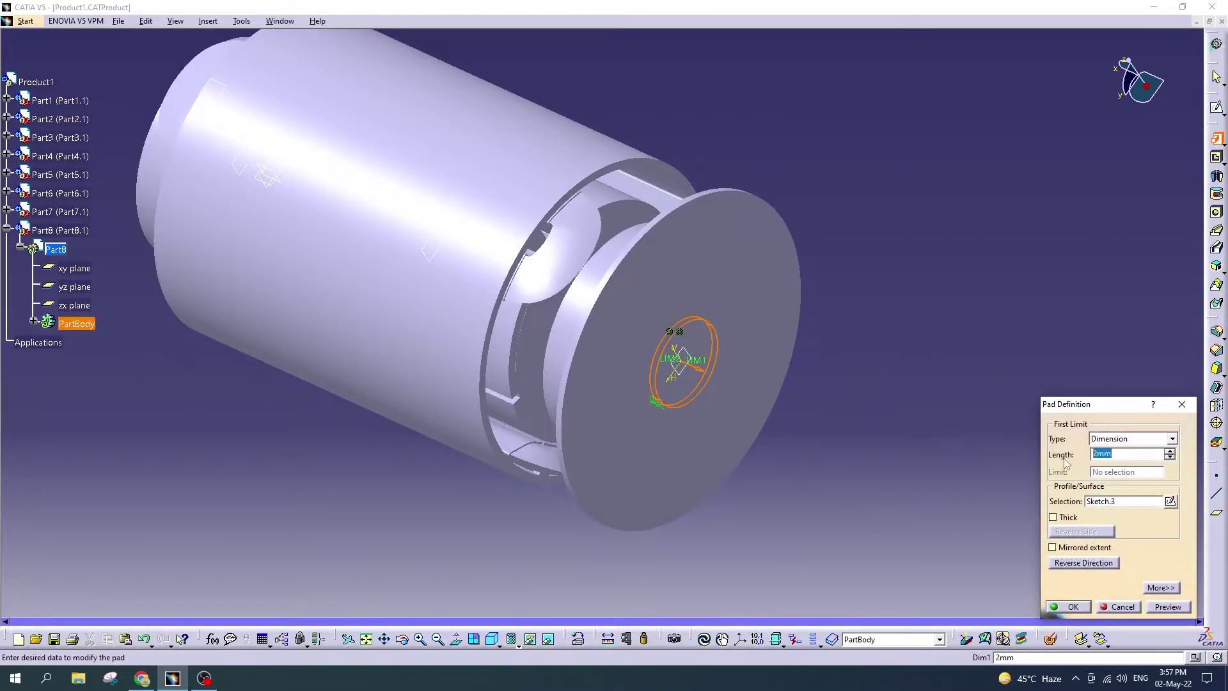
click(1120, 606)
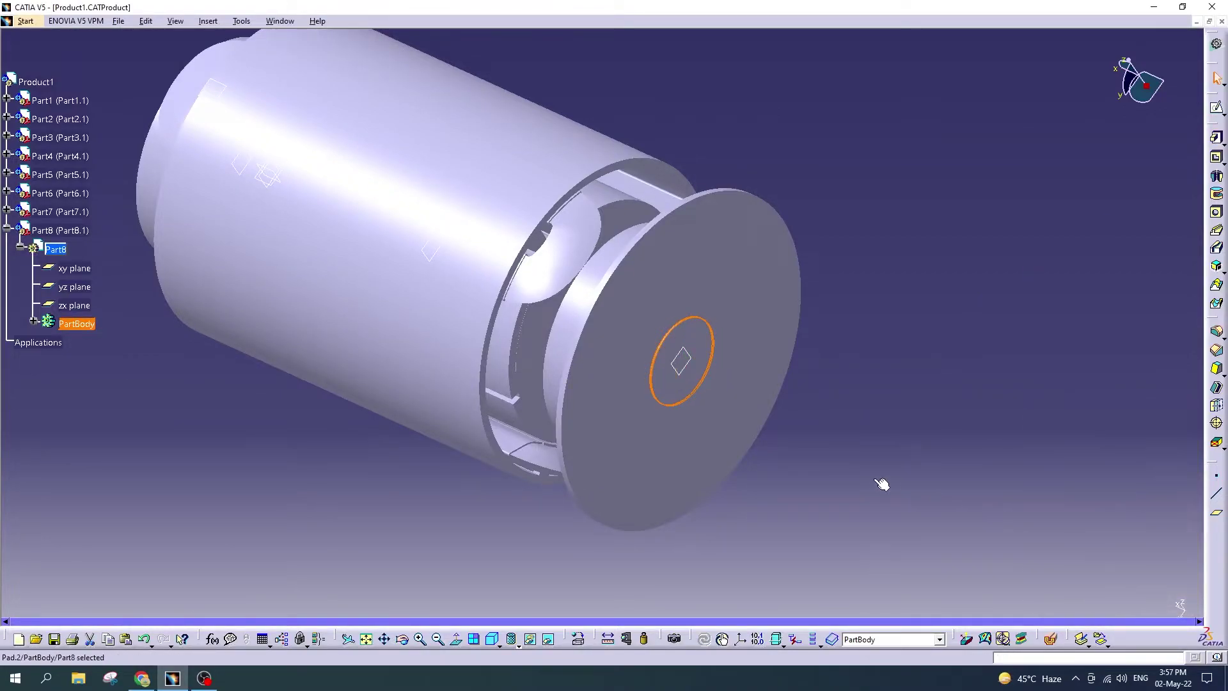
middle_drag(877, 336, 840, 321)
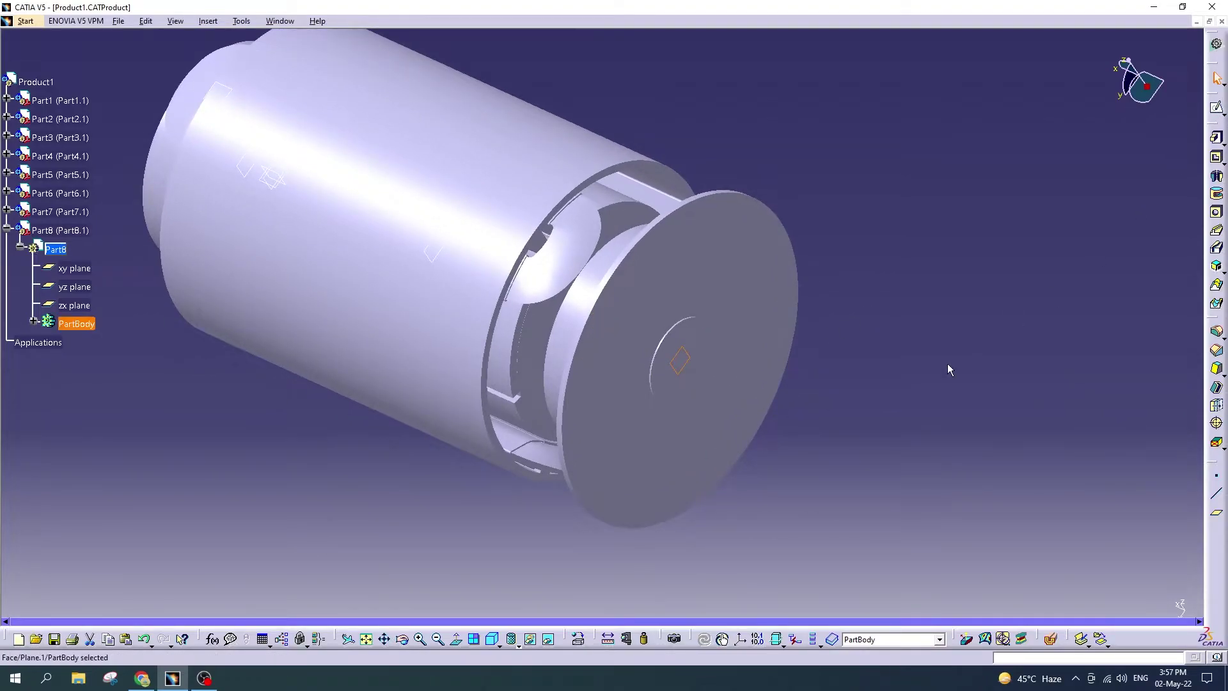
Step: Create Plane.2 offset 2 mm from Plane.1 at the part's end and open a sketch on it
mouse_move(558, 506)
middle_down()
mouse_move(715, 335)
mouse_move(951, 443)
middle_up()
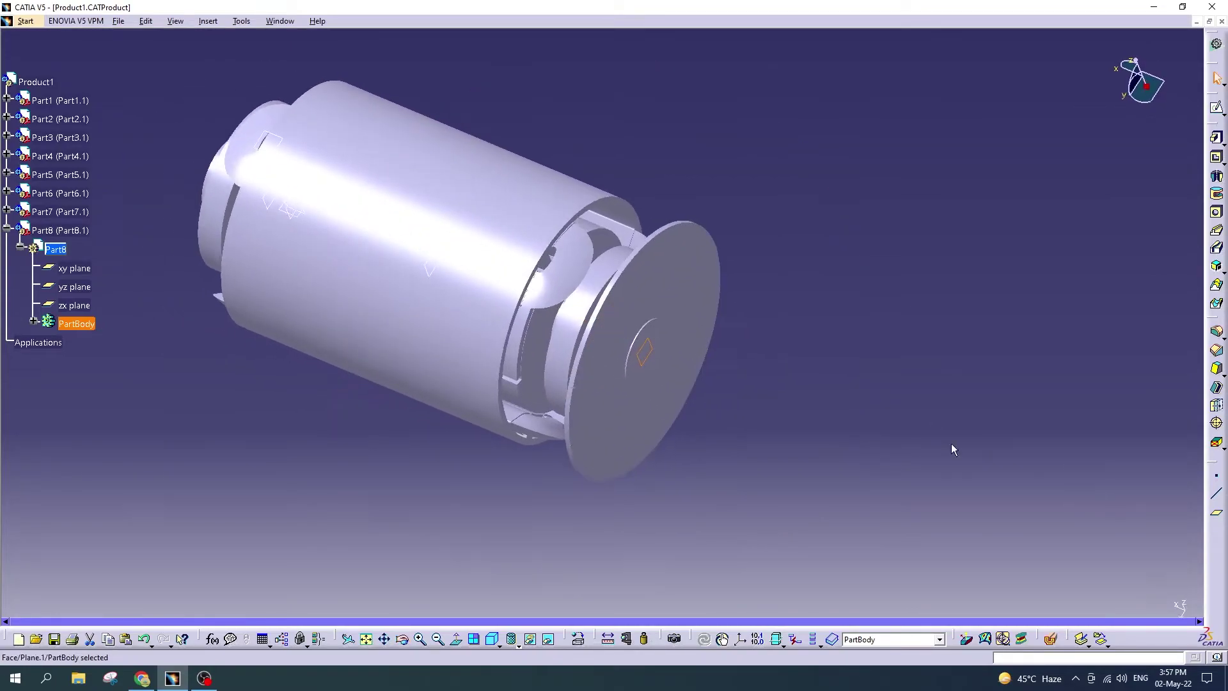
click(654, 361)
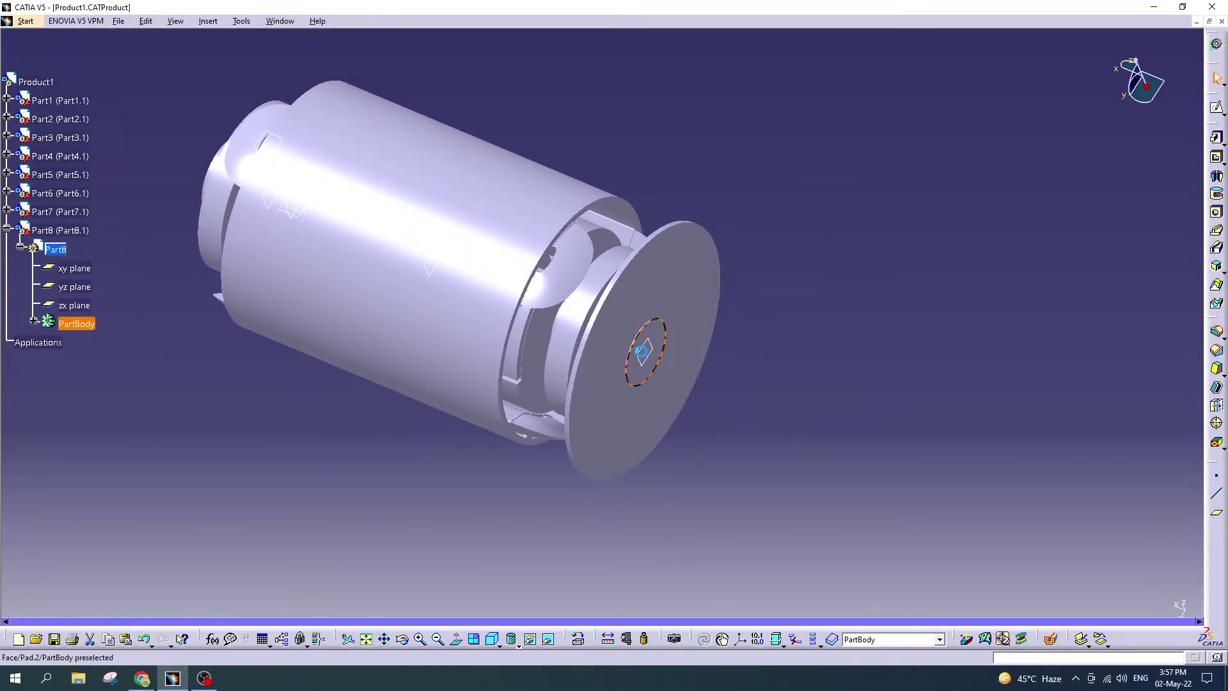
click(1216, 511)
middle_drag(983, 545, 929, 443)
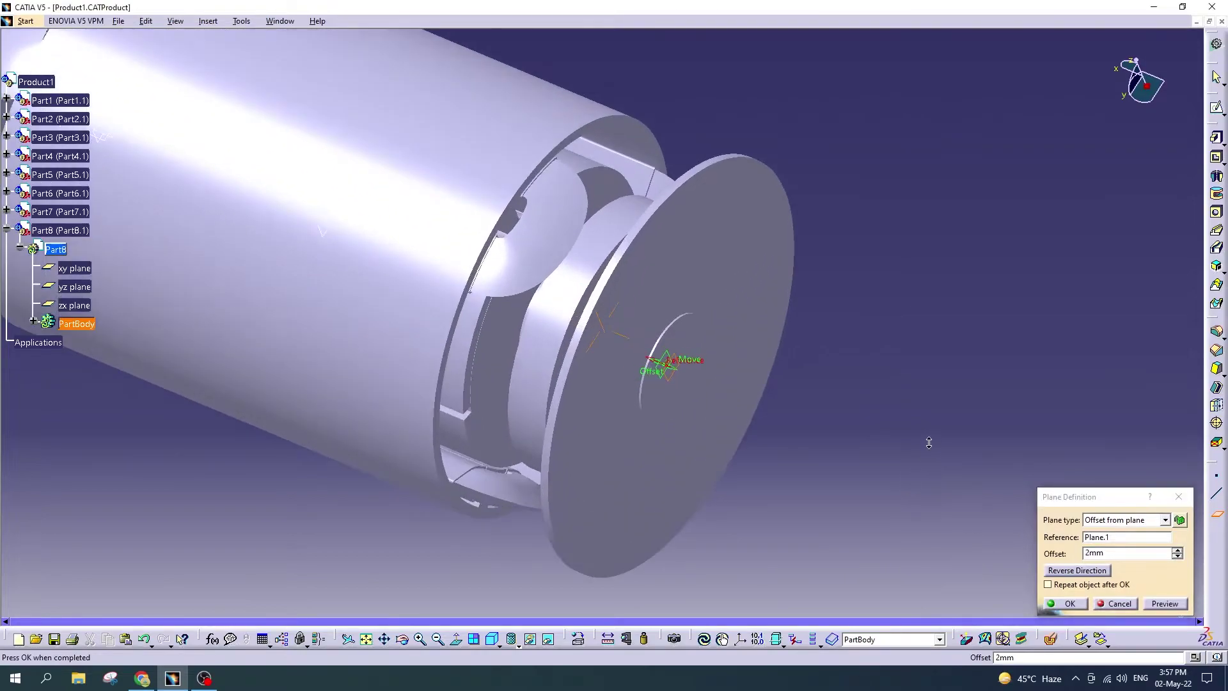
click(1067, 603)
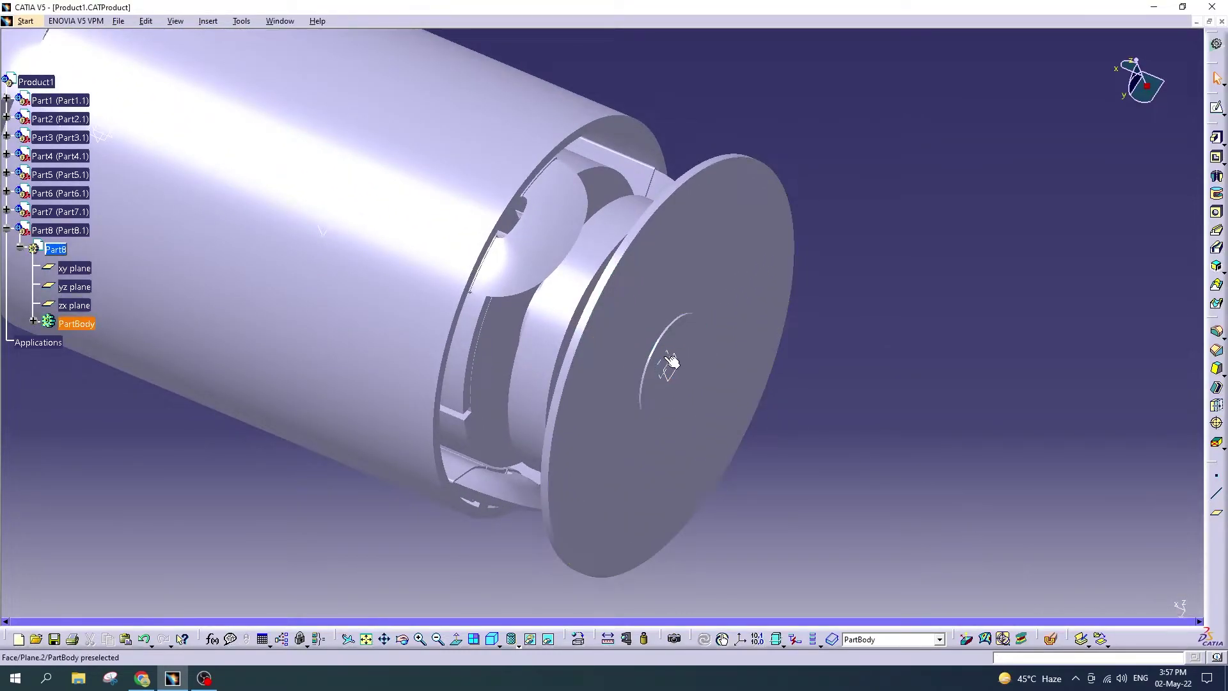
click(1217, 107)
click(668, 366)
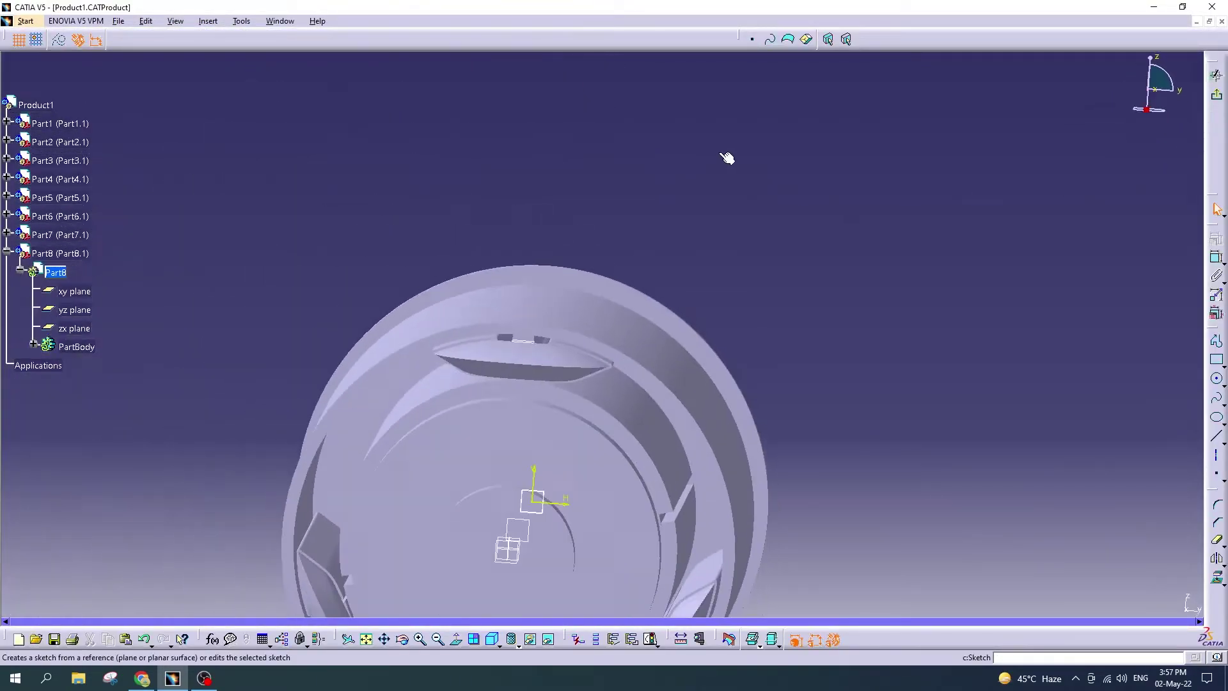
Step: Draw two circles centred on the sketch origin
click(1217, 378)
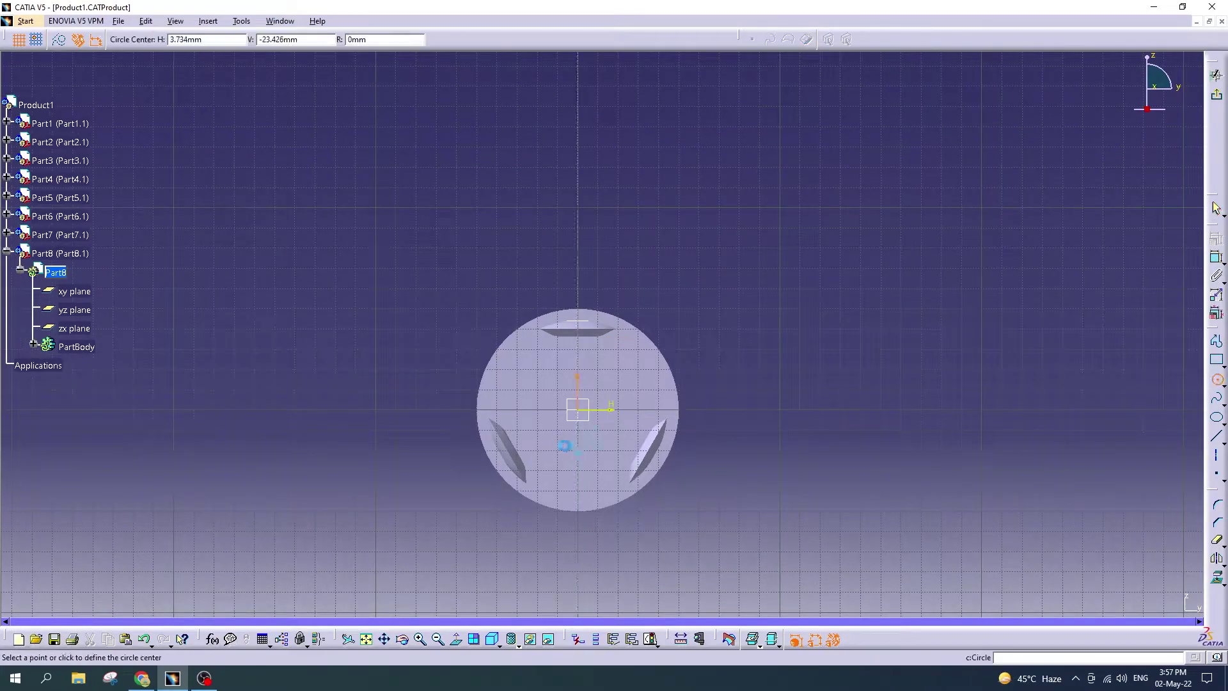
click(578, 410)
click(623, 366)
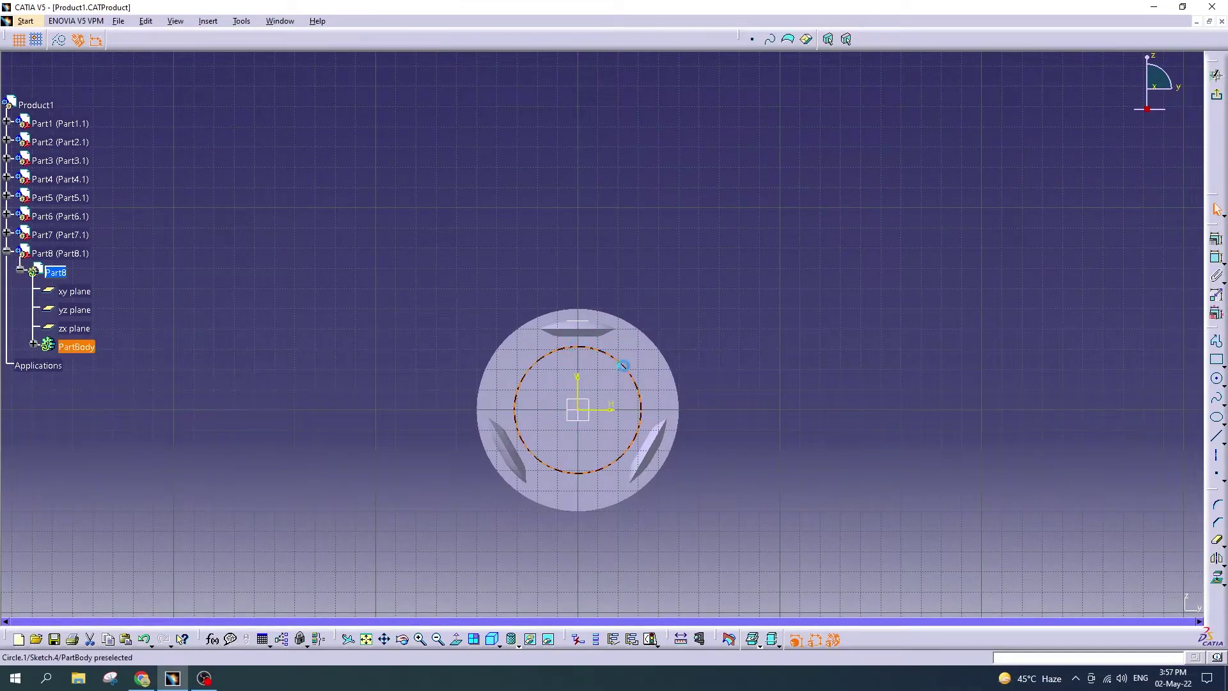
click(1217, 380)
click(578, 409)
click(556, 245)
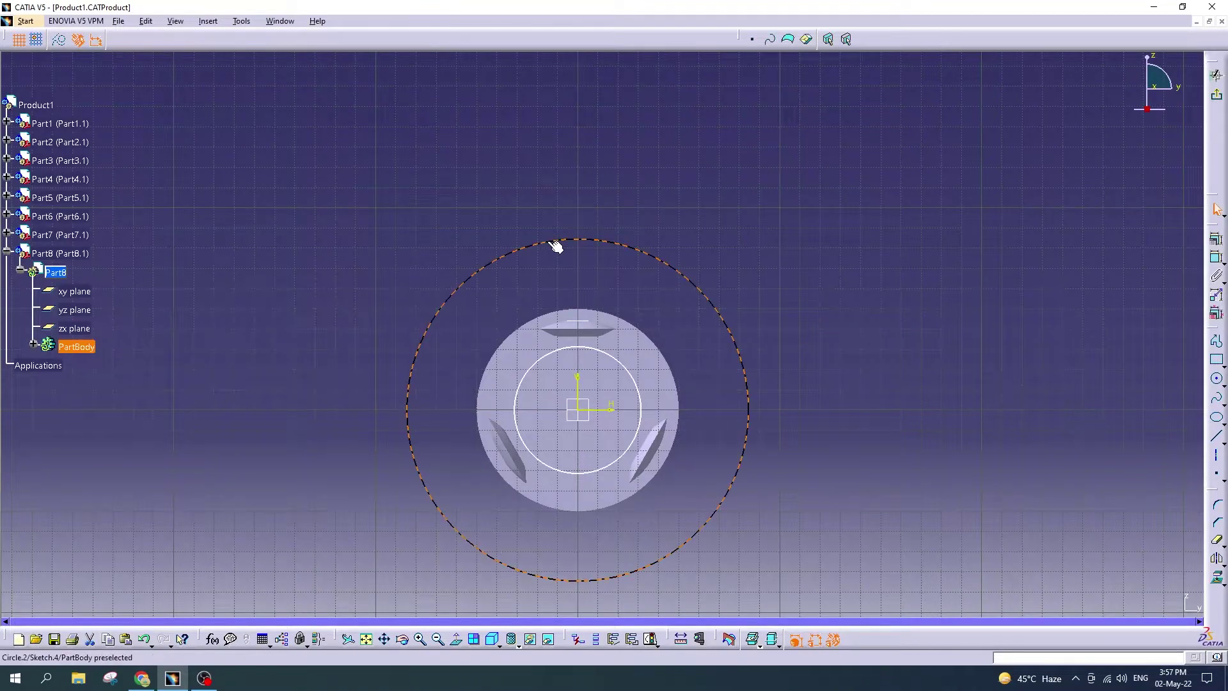
Step: Set the outer circle radius to 50 mm and the inner to 48 mm, then exit the sketch
double_click(549, 239)
text(50)
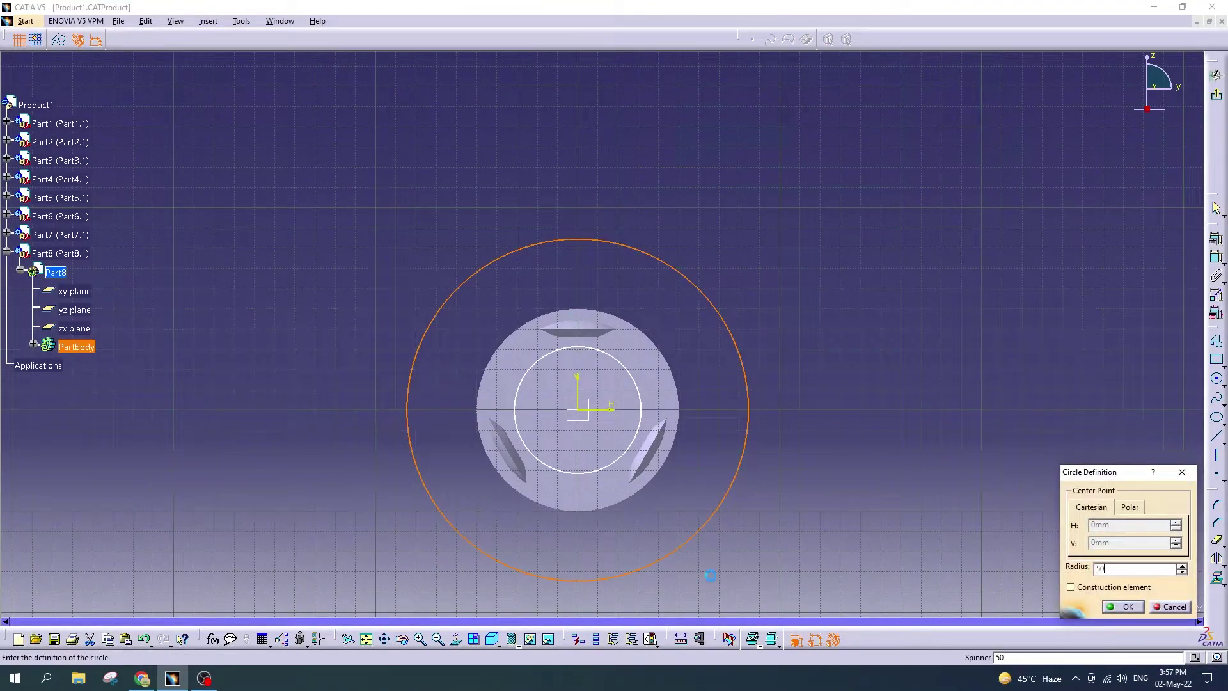
key(Return)
double_click(556, 351)
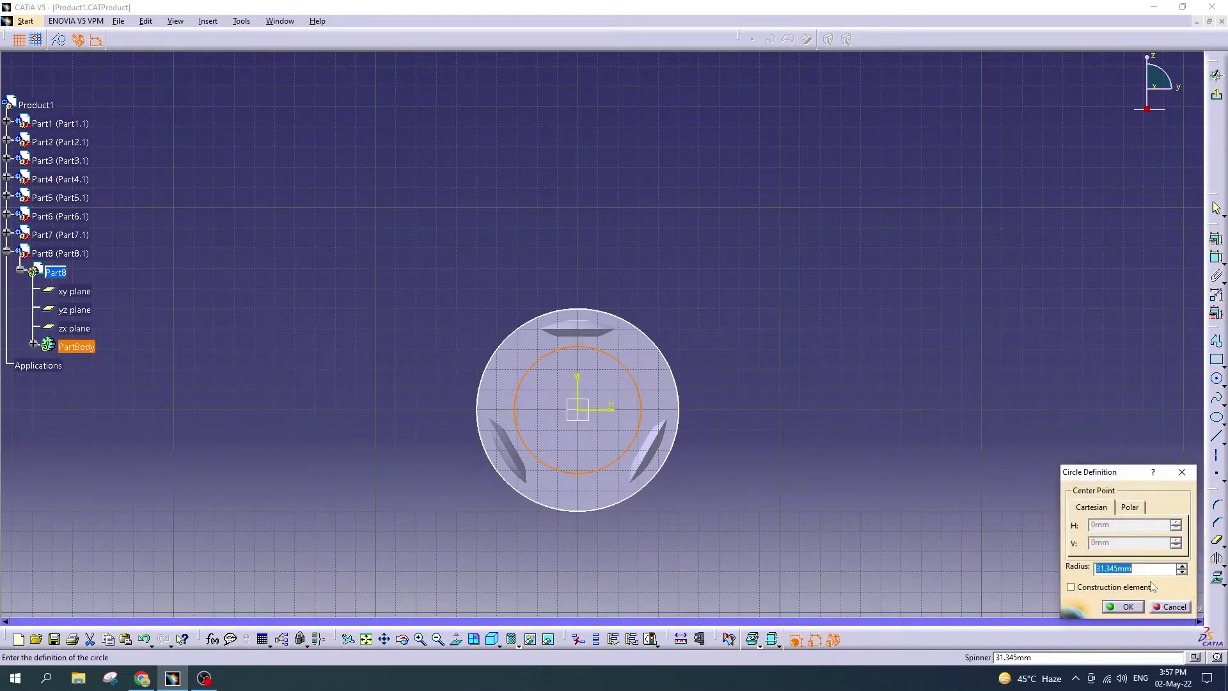
key(Return)
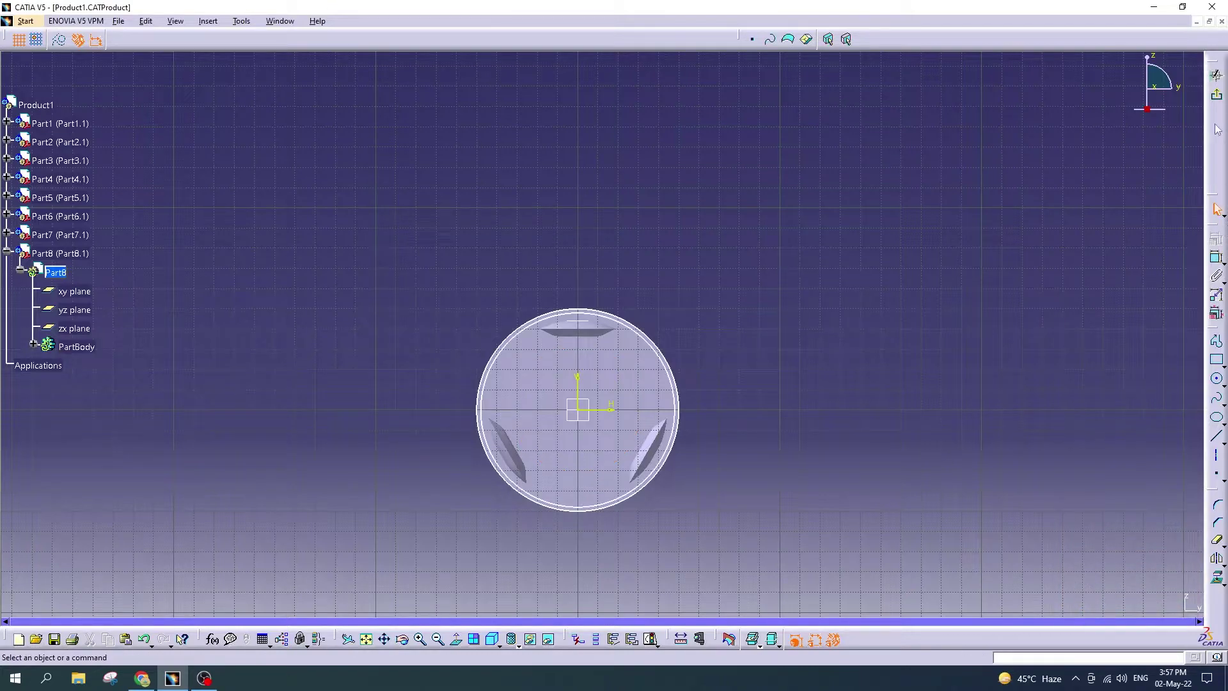
click(1217, 95)
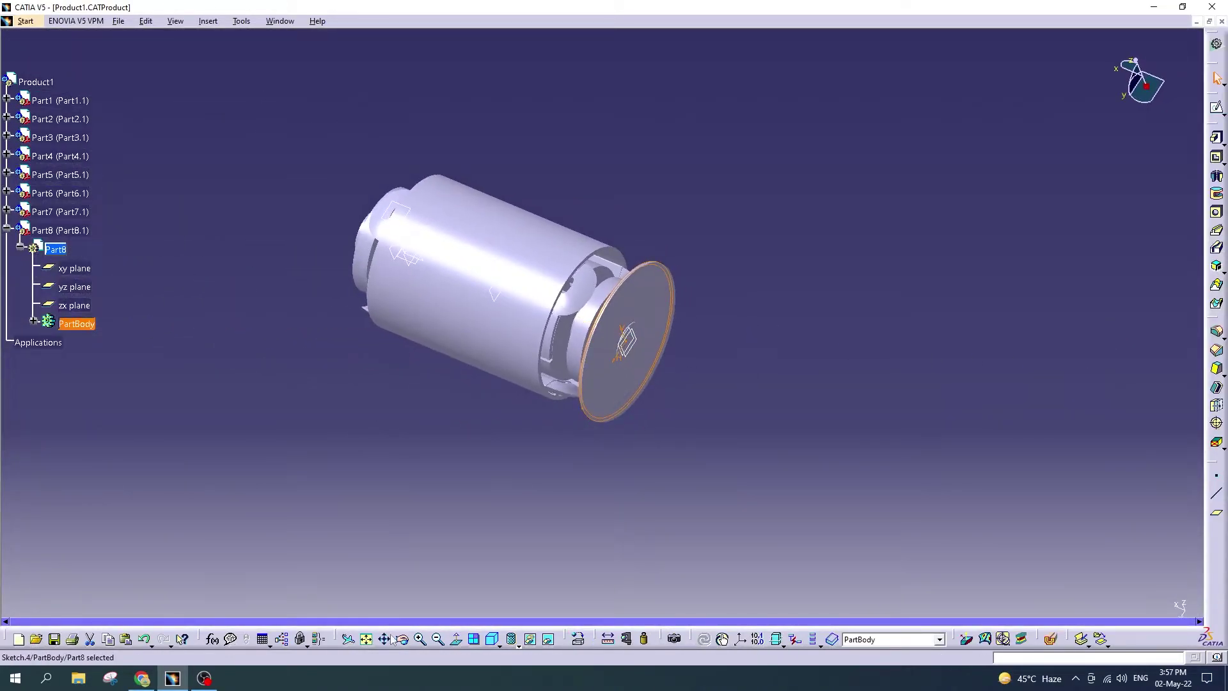
Step: Start a pad from Sketch.4 and try the Up to surface limit, dismissing its error
click(404, 643)
drag(576, 415, 661, 461)
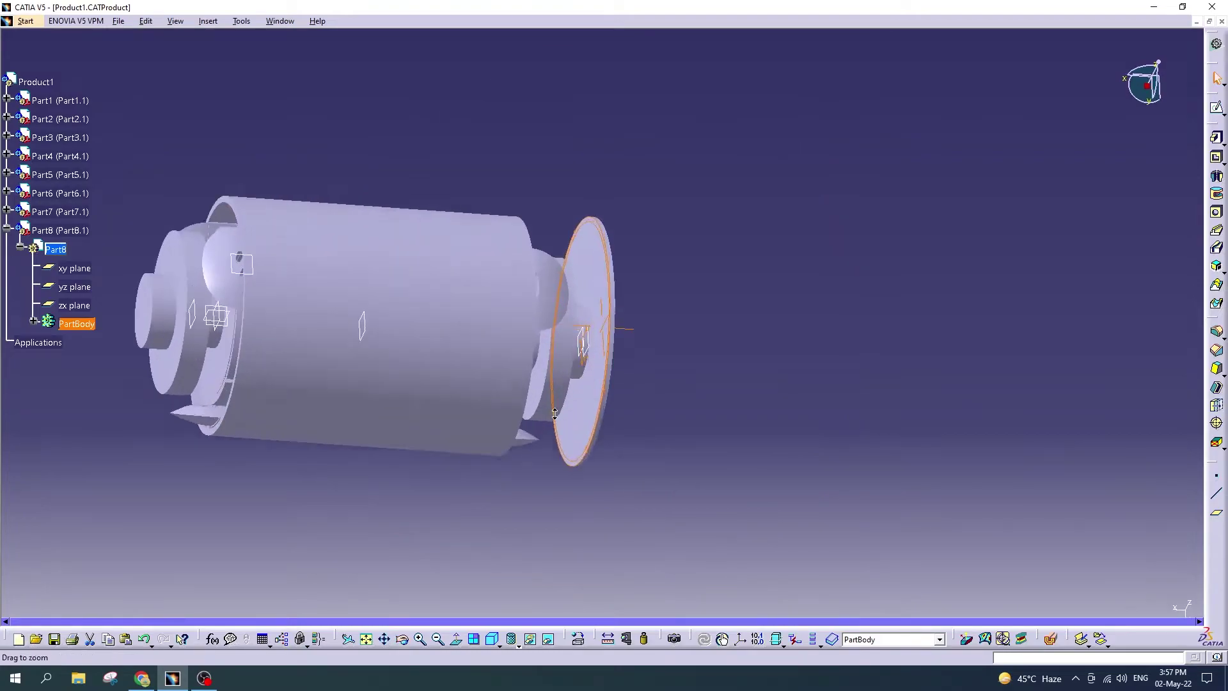
middle_drag(660, 461, 909, 449)
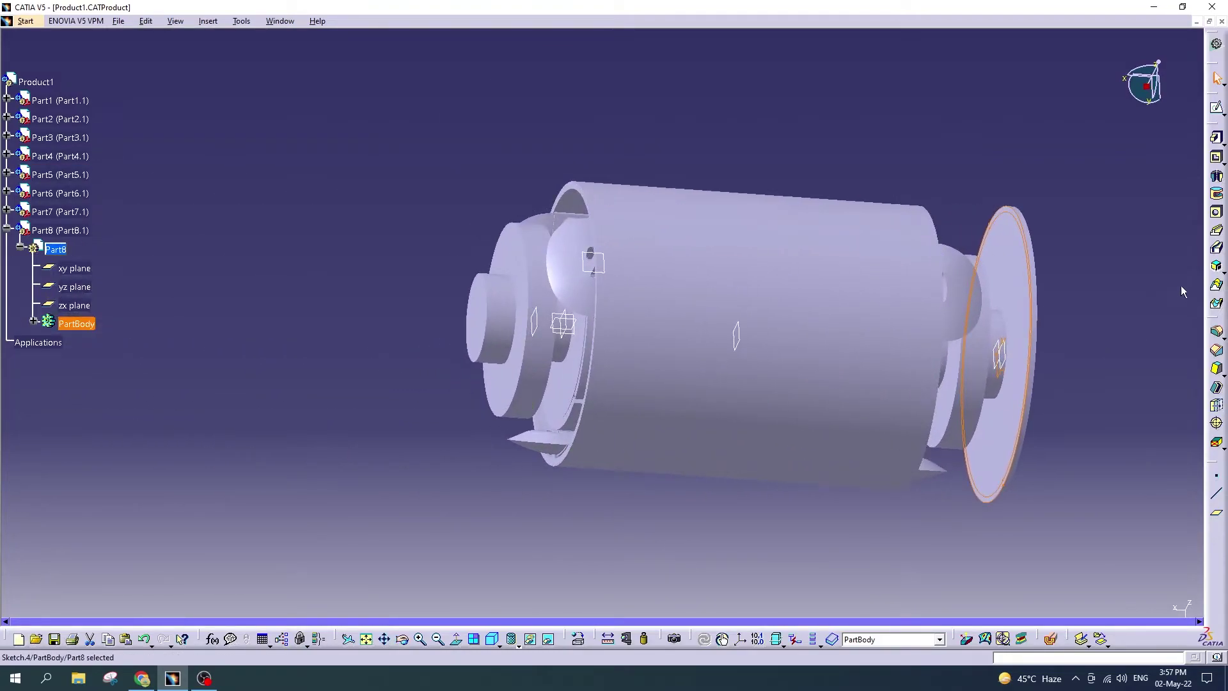
click(1217, 138)
click(1172, 440)
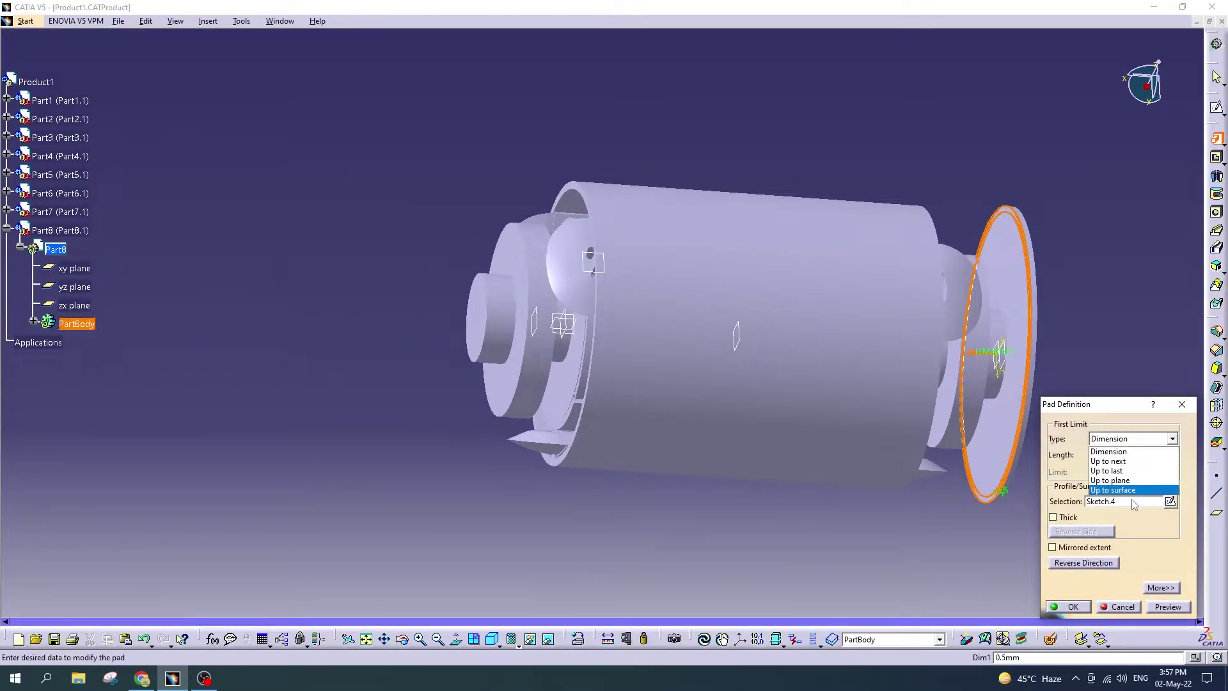
click(1121, 490)
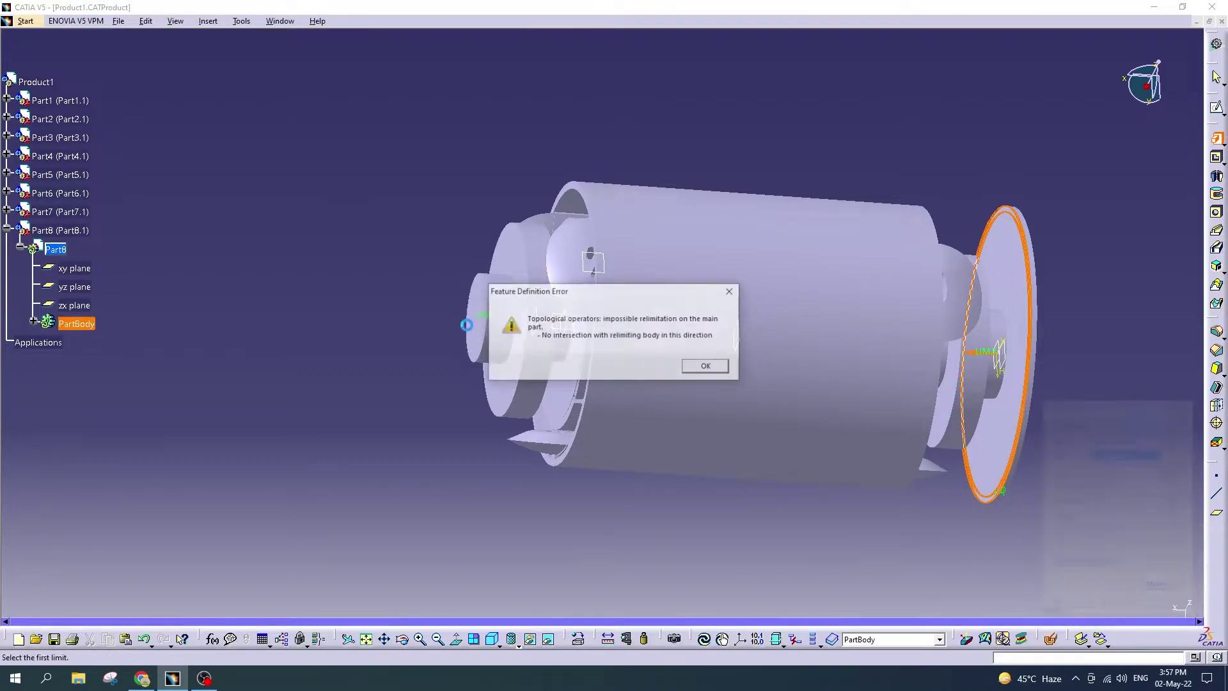
click(711, 367)
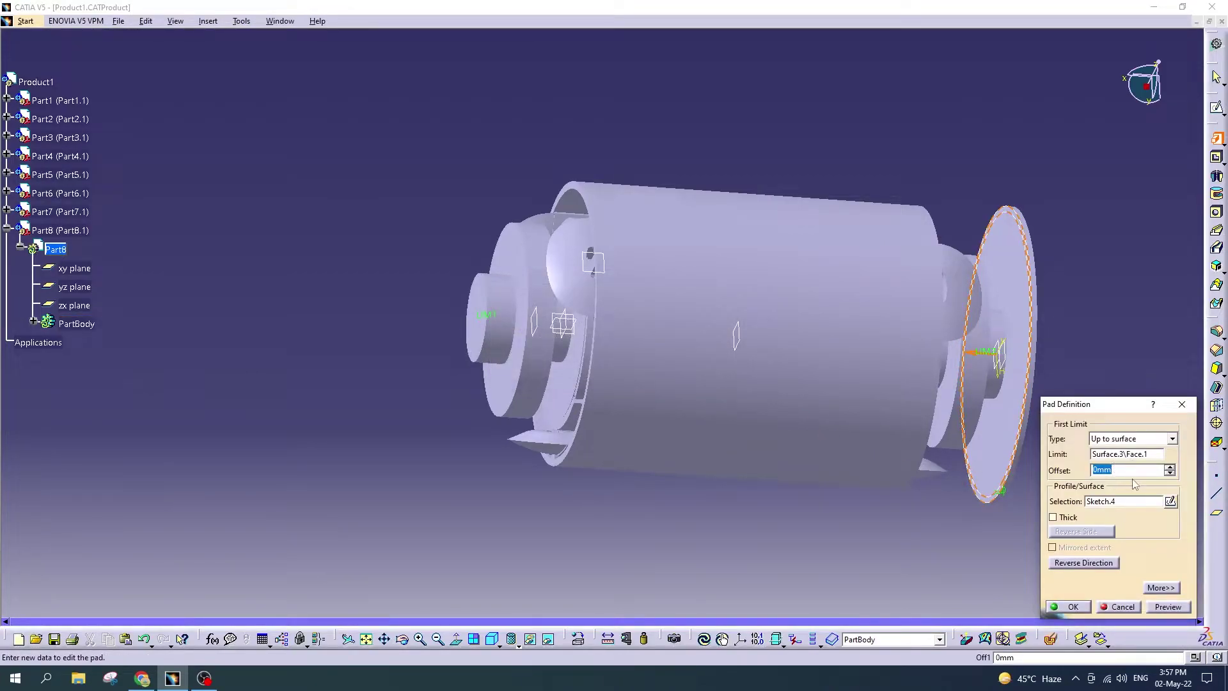
Step: Pad the ring 120 mm by Dimension, inspect the sleeve, and open projectA-updated.pdf
click(1172, 439)
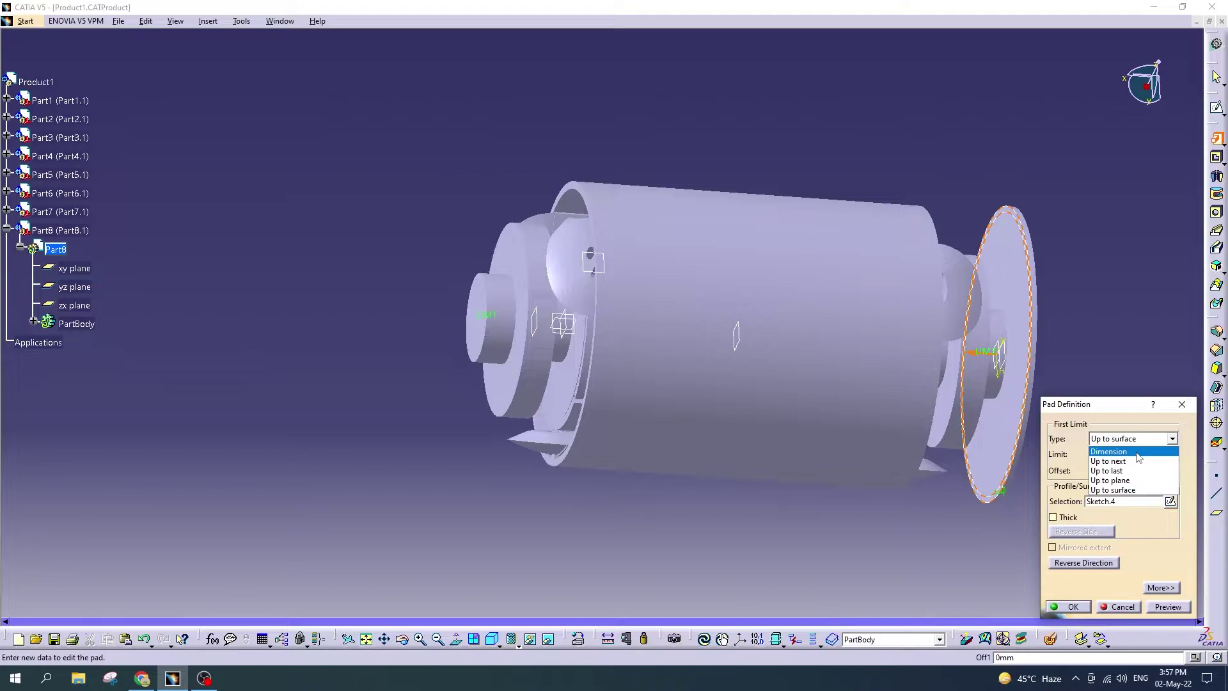
click(1126, 451)
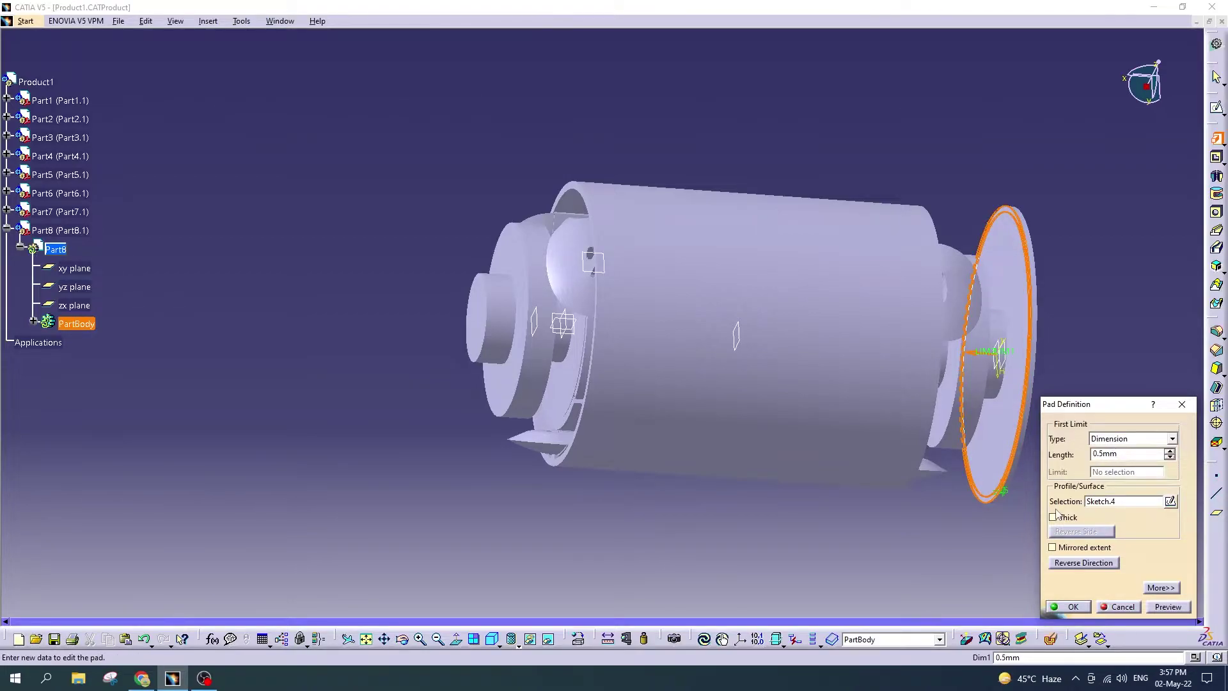
drag(1121, 454, 1044, 458)
text(120)
click(1162, 606)
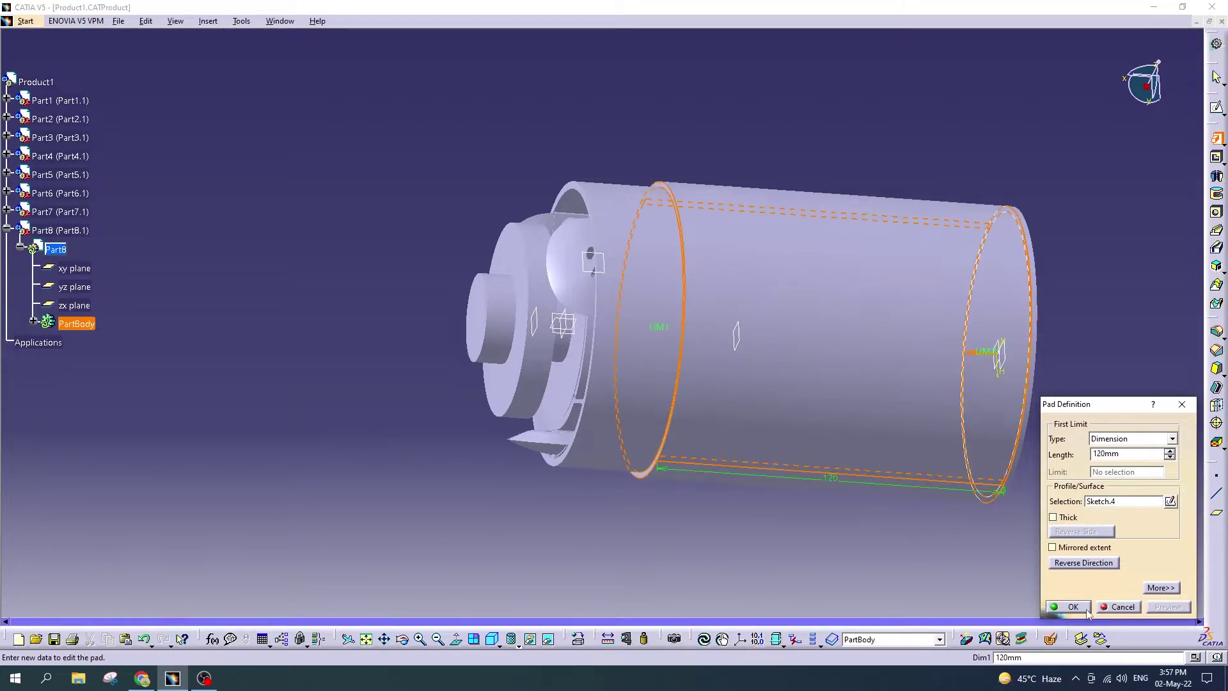
click(1070, 606)
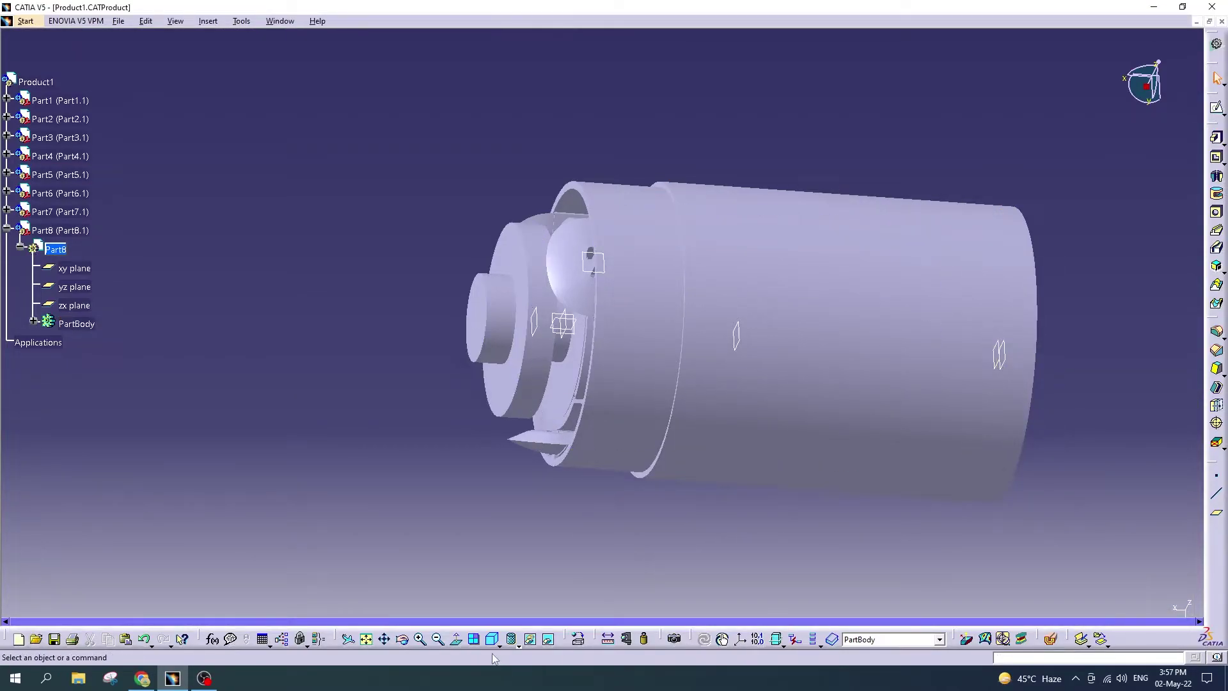
mouse_move(537, 415)
middle_down()
mouse_move(839, 341)
mouse_move(736, 368)
mouse_move(637, 430)
mouse_move(597, 439)
mouse_move(582, 471)
mouse_move(609, 502)
mouse_move(641, 507)
middle_up()
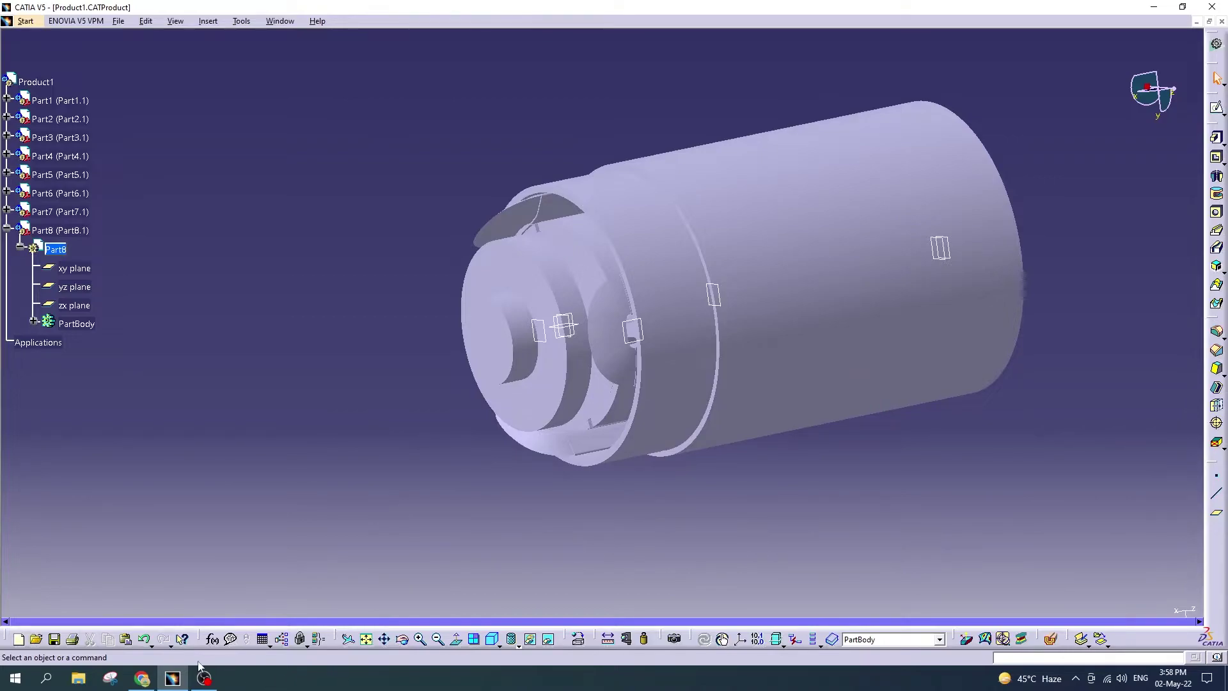
click(172, 678)
double_click(1140, 89)
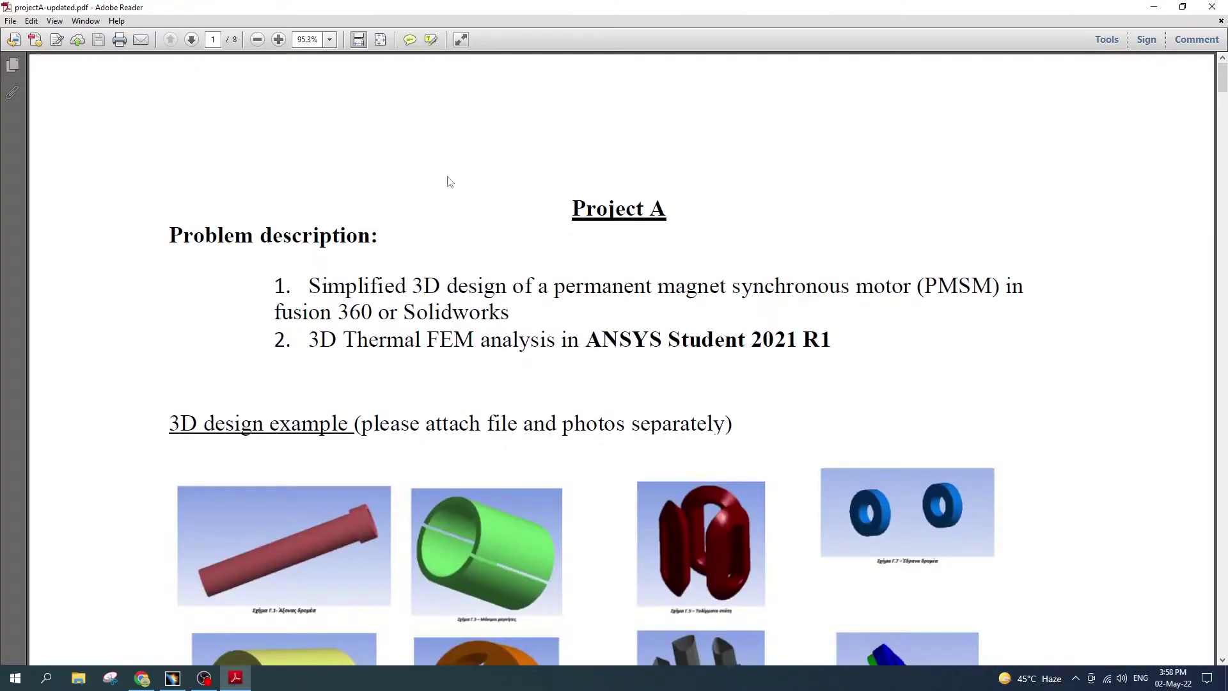
scroll(397, 58, down, 3)
click(380, 39)
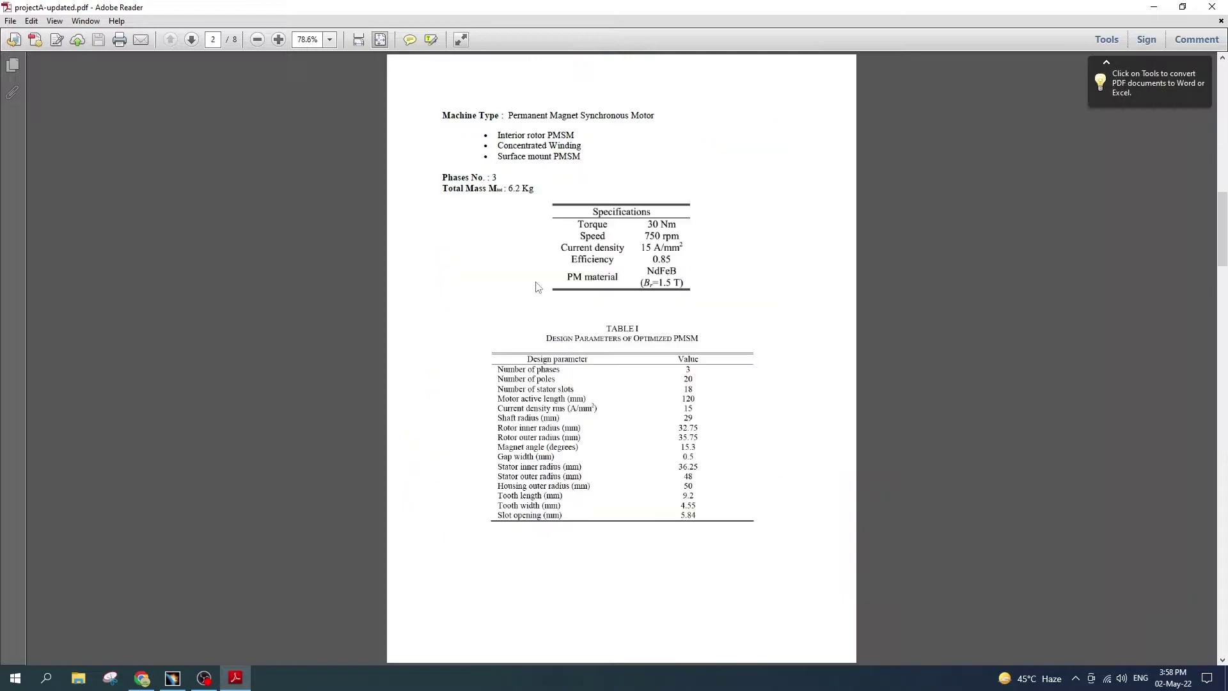
scroll(538, 287, down, 3)
scroll(536, 286, down, 1)
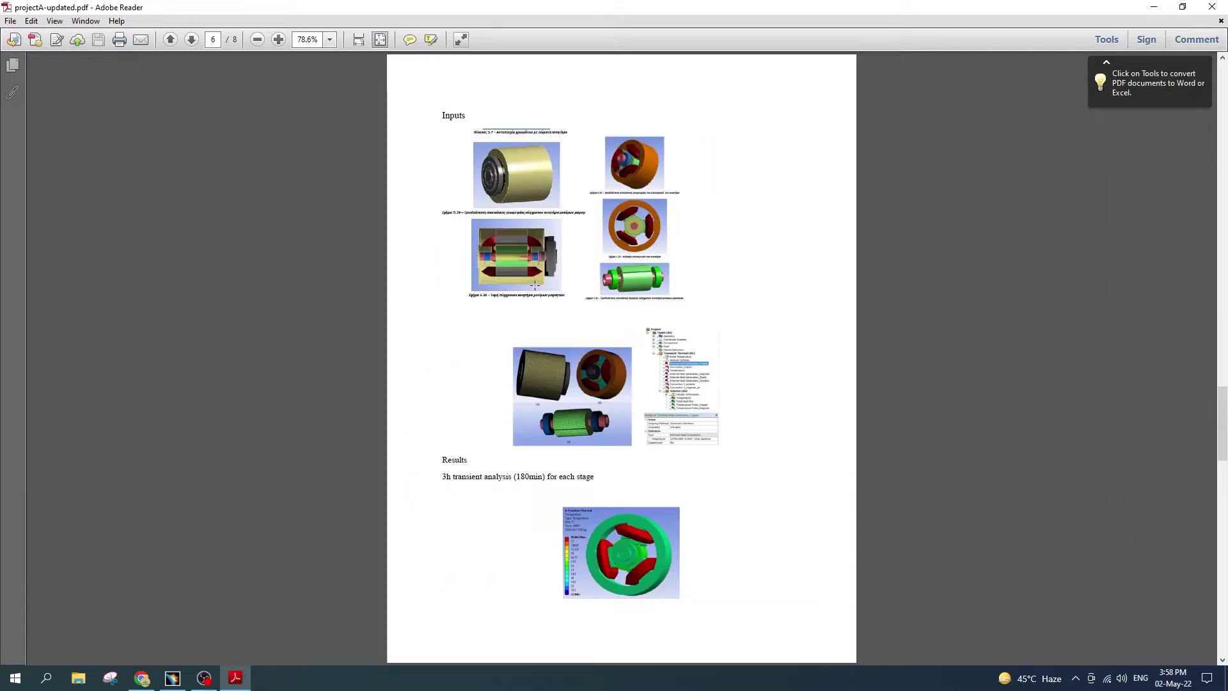
click(358, 39)
scroll(537, 301, up, 2)
scroll(506, 397, down, 3)
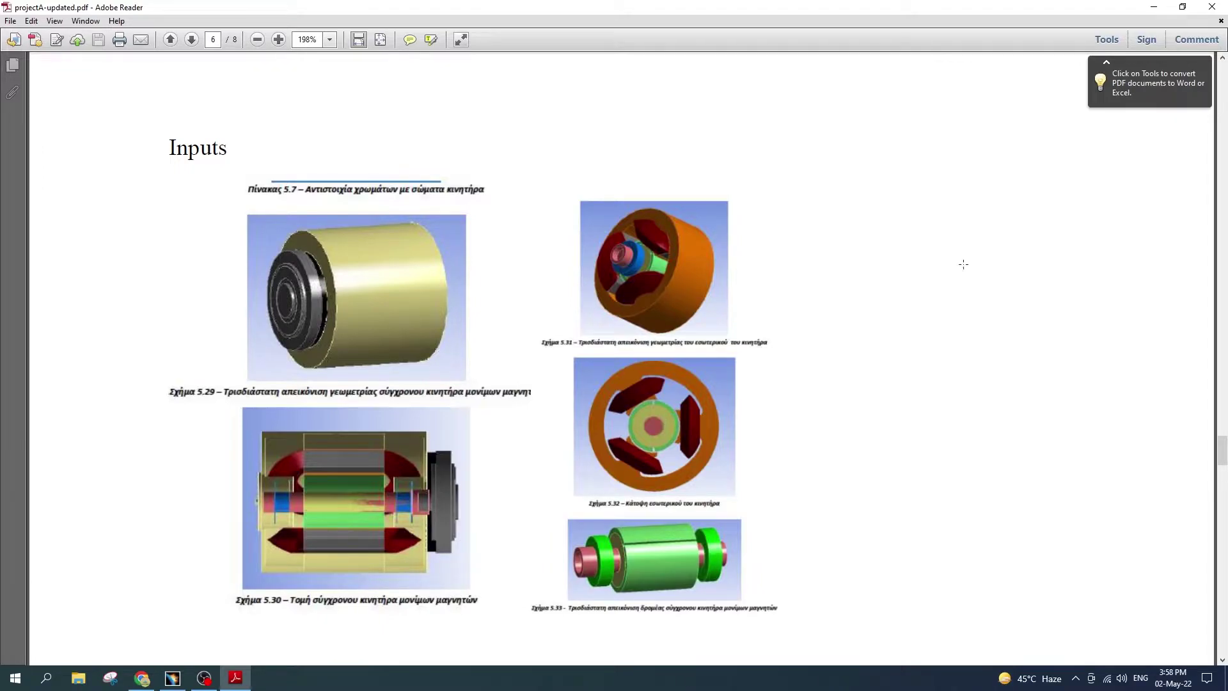
click(1211, 8)
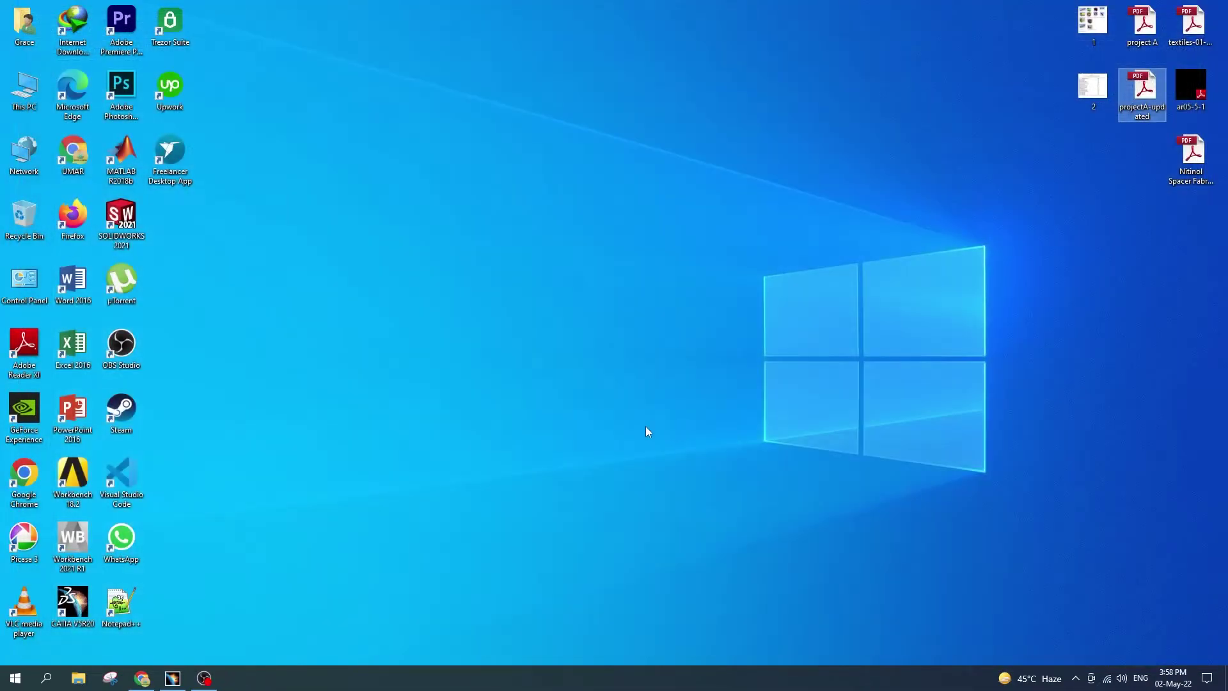
click(173, 678)
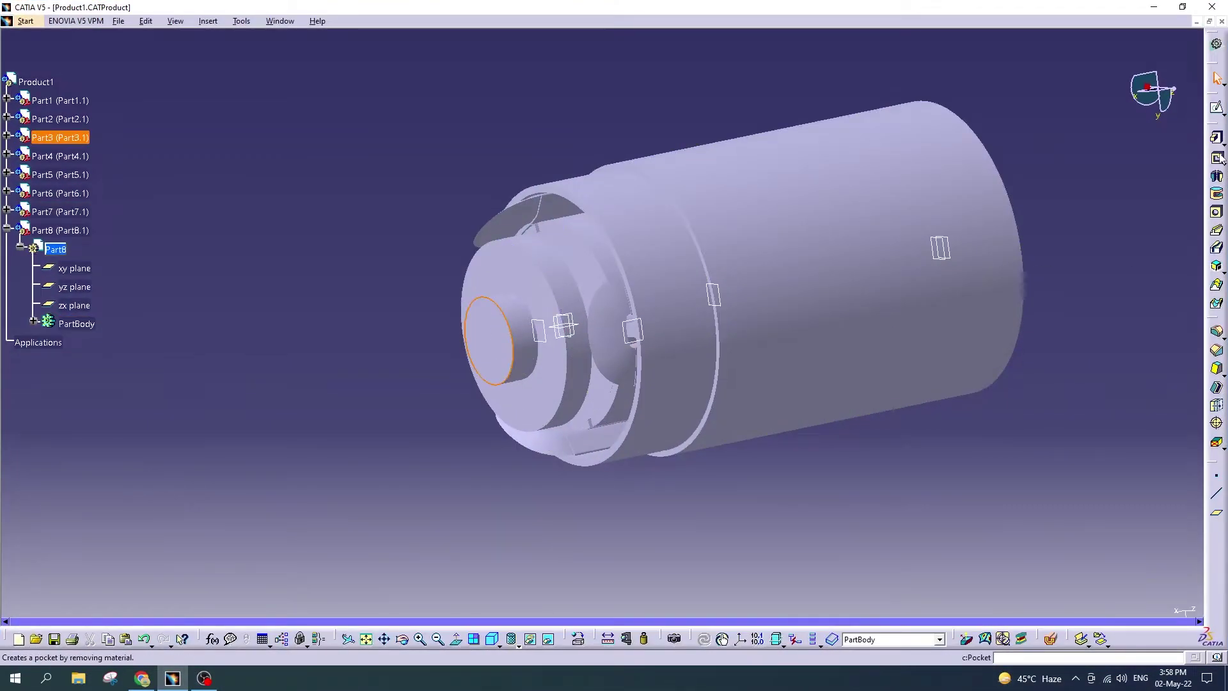
Step: Sketch a 50 mm-radius circle centred on the origin of the part's end face
click(1217, 107)
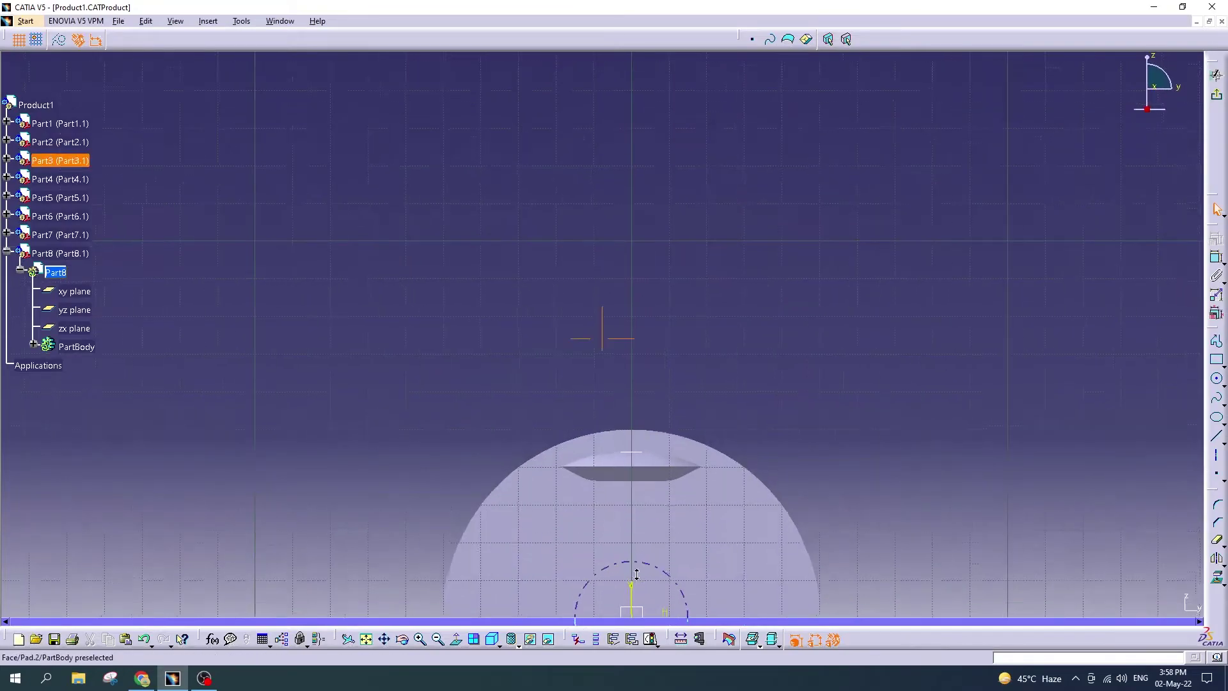
middle_drag(637, 574, 627, 305)
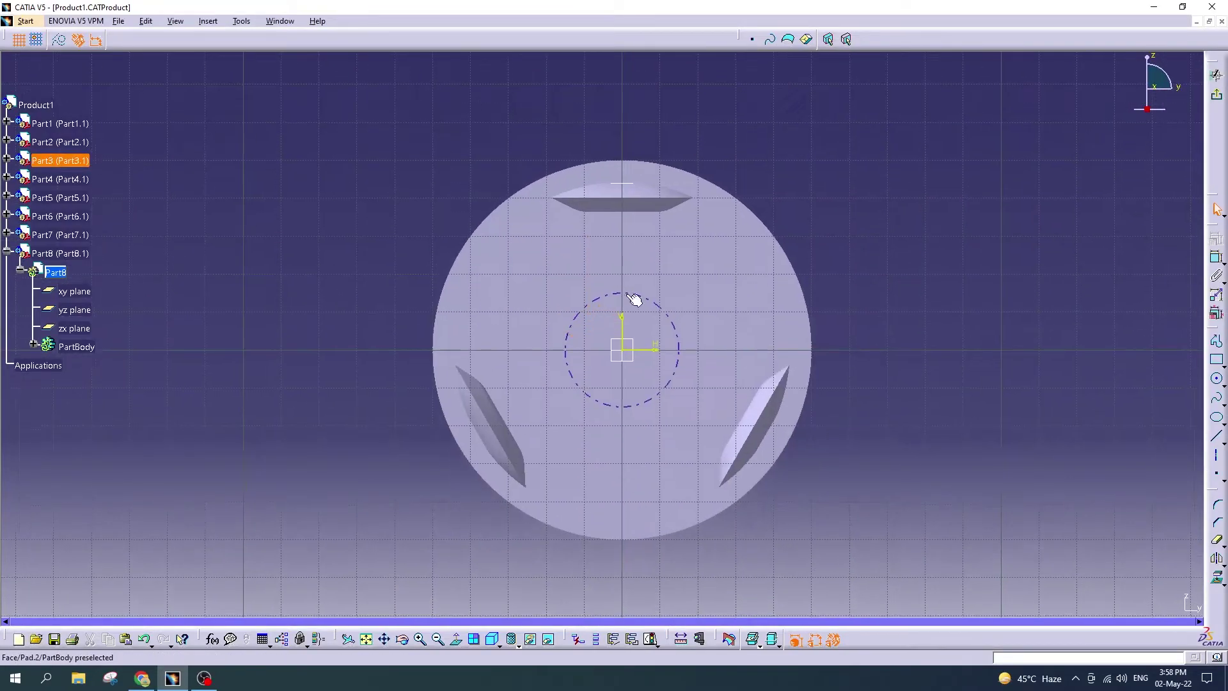
click(1219, 382)
click(622, 351)
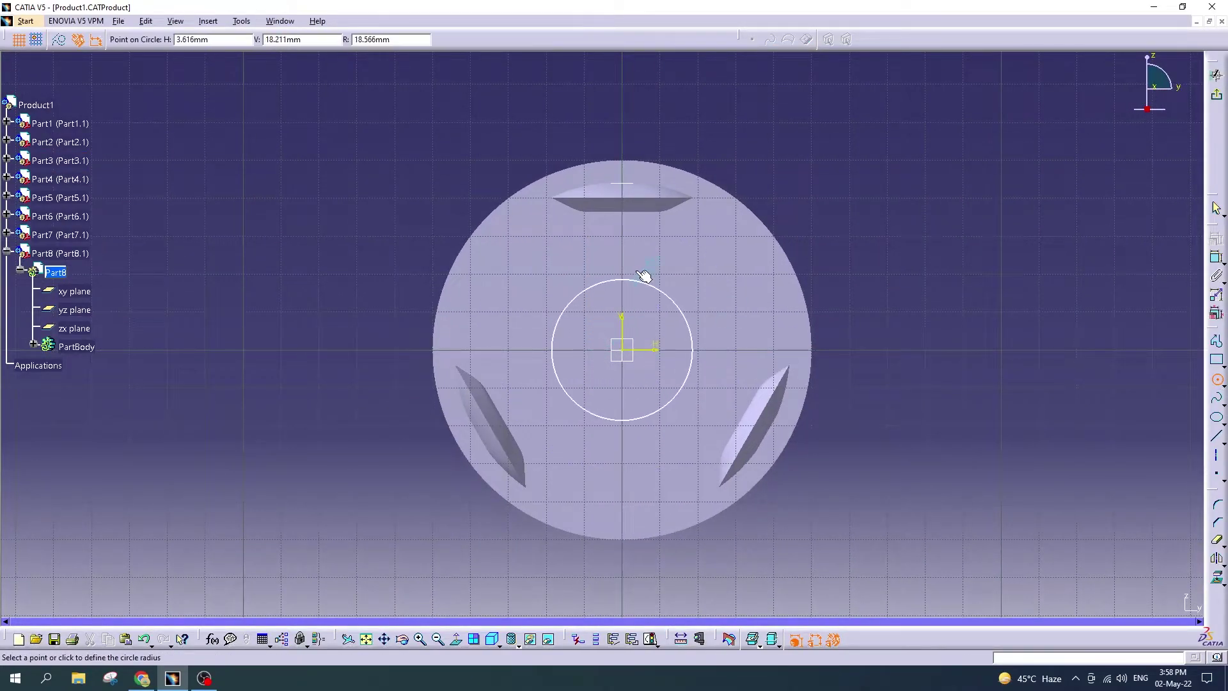
click(665, 152)
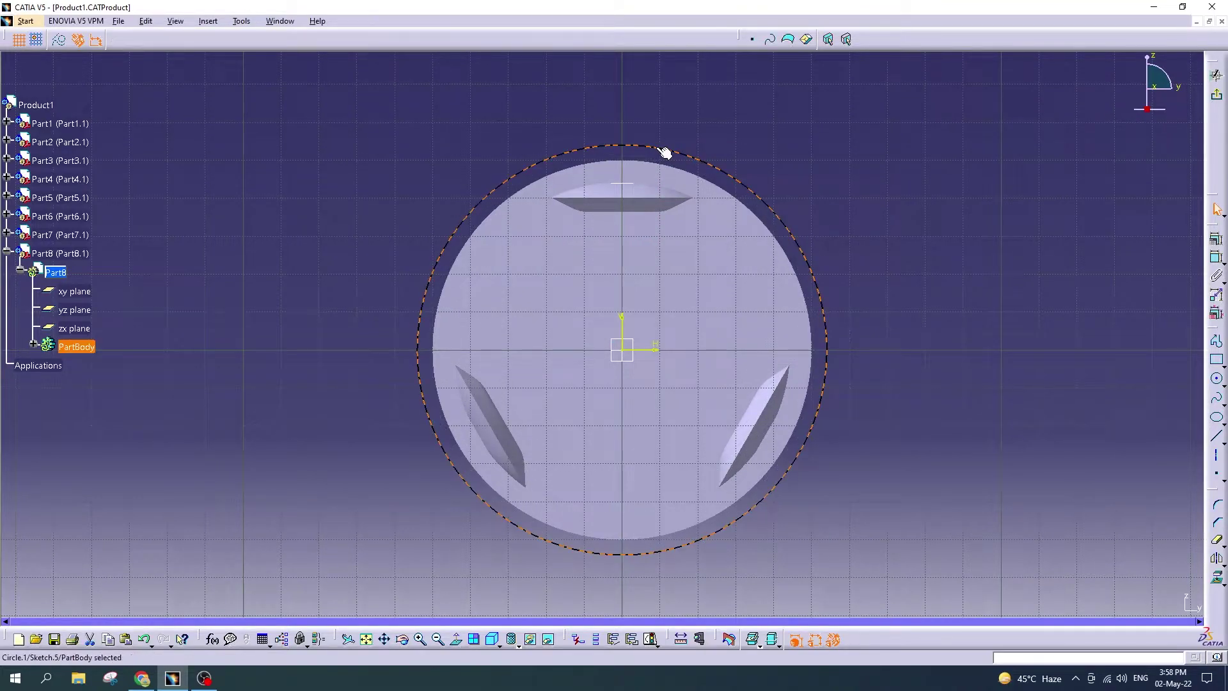
double_click(666, 152)
drag(1134, 569, 1086, 570)
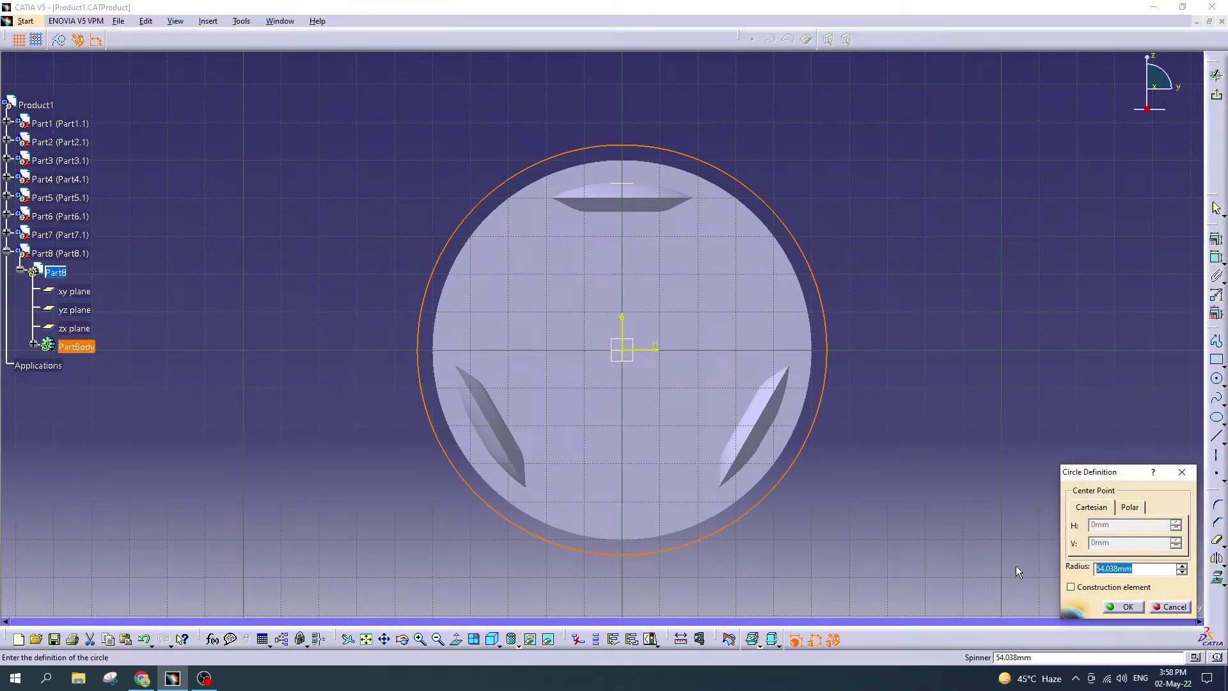
text(50)
key(Return)
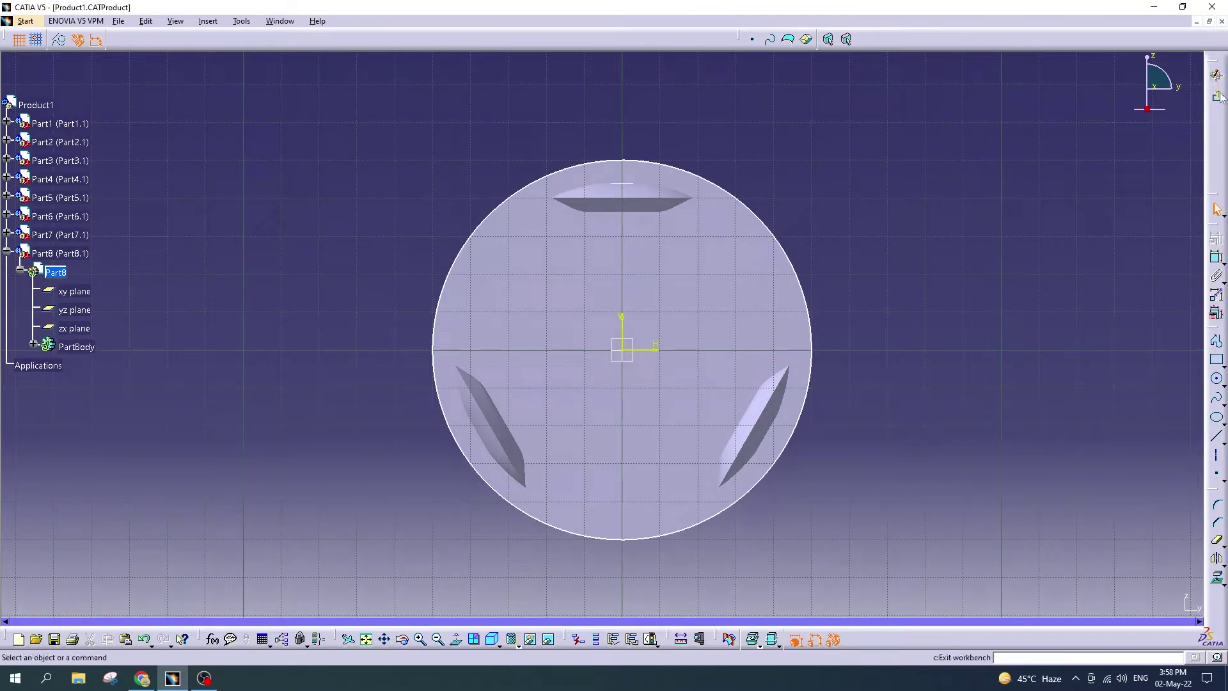
Step: Exit the sketch and orbit to view the circle against the part
click(1218, 96)
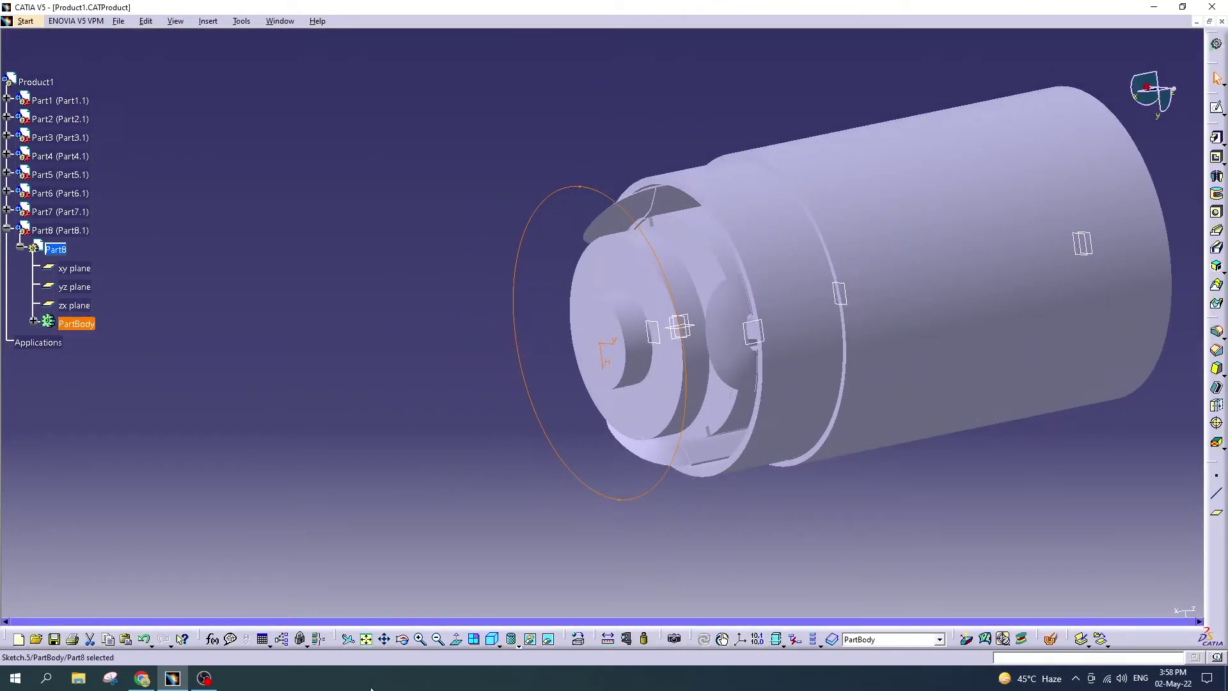
click(402, 638)
drag(839, 366, 758, 366)
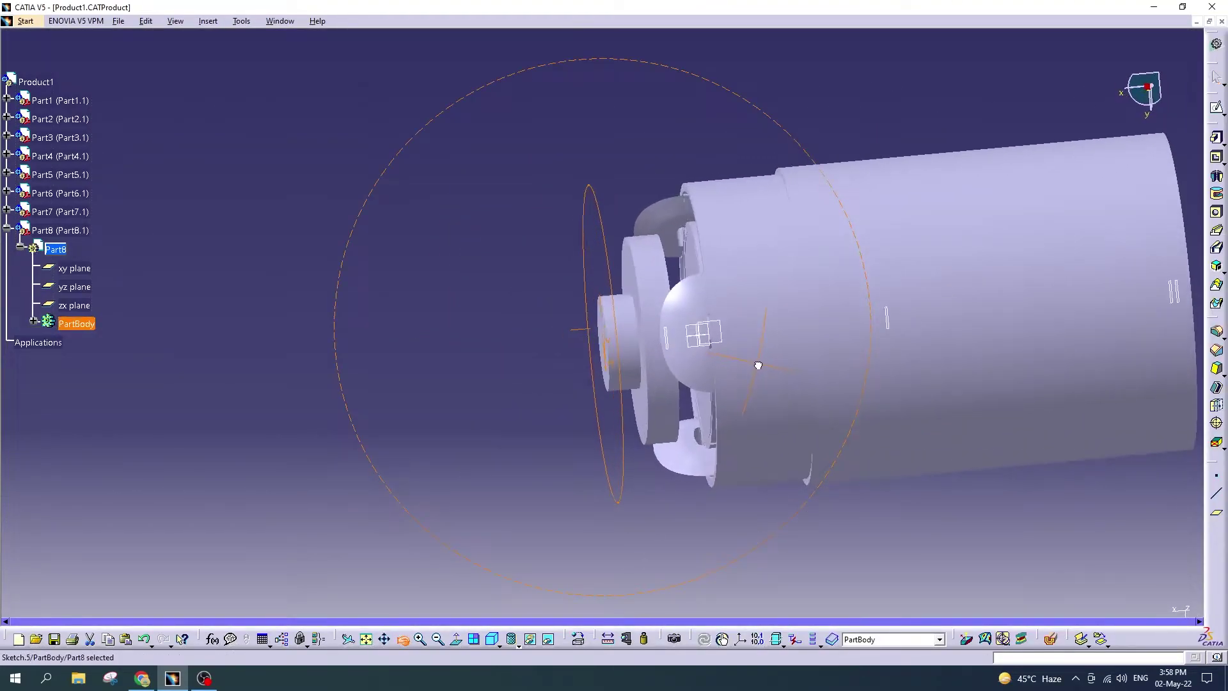
middle_drag(776, 420, 579, 305)
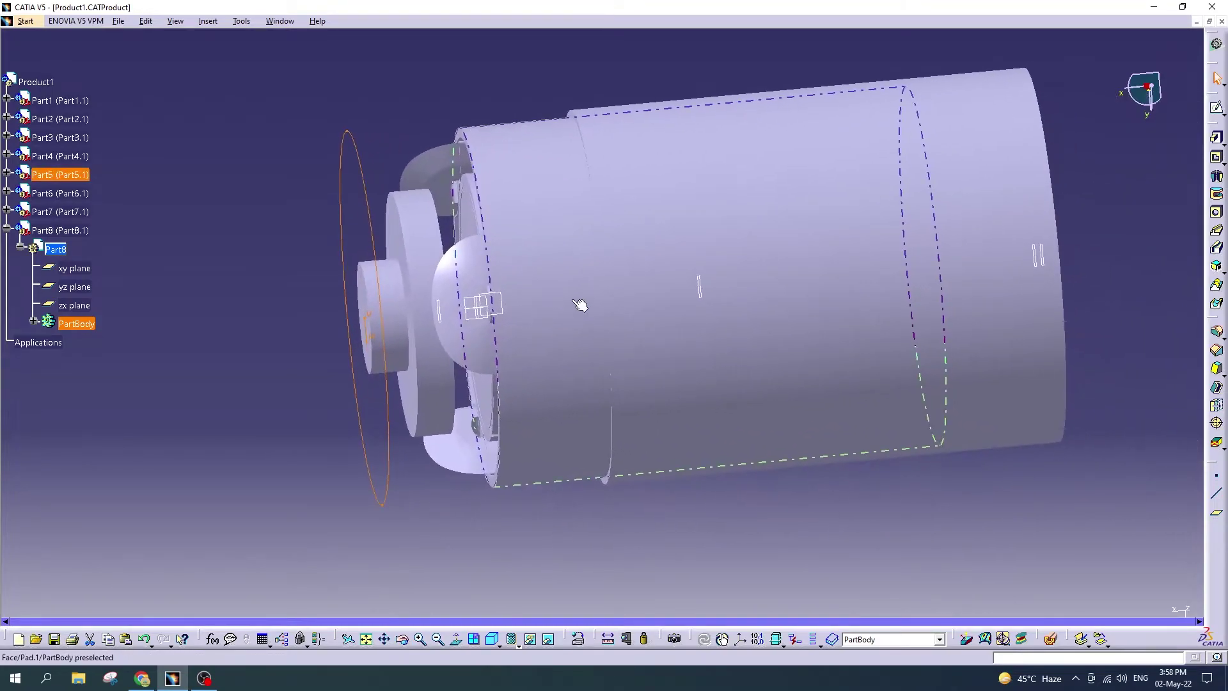
Step: Review projectA-updated.pdf down to page 6 at fit width, then close it and restore CATIA
click(1158, 9)
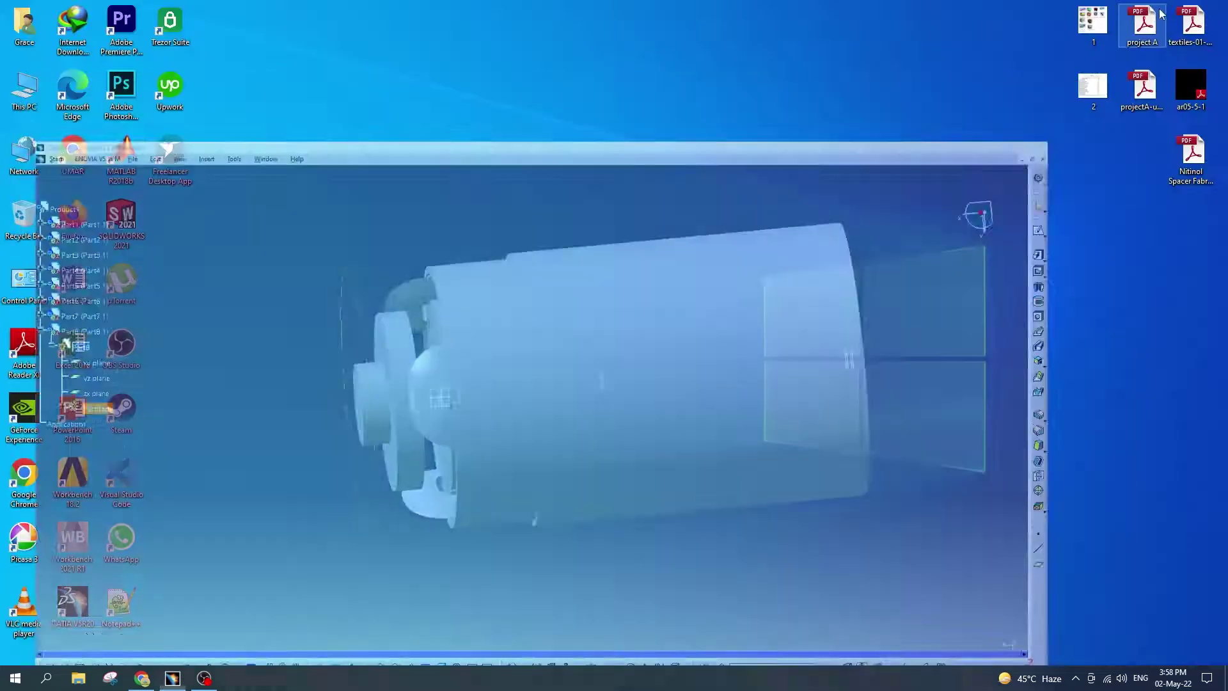
double_click(1136, 96)
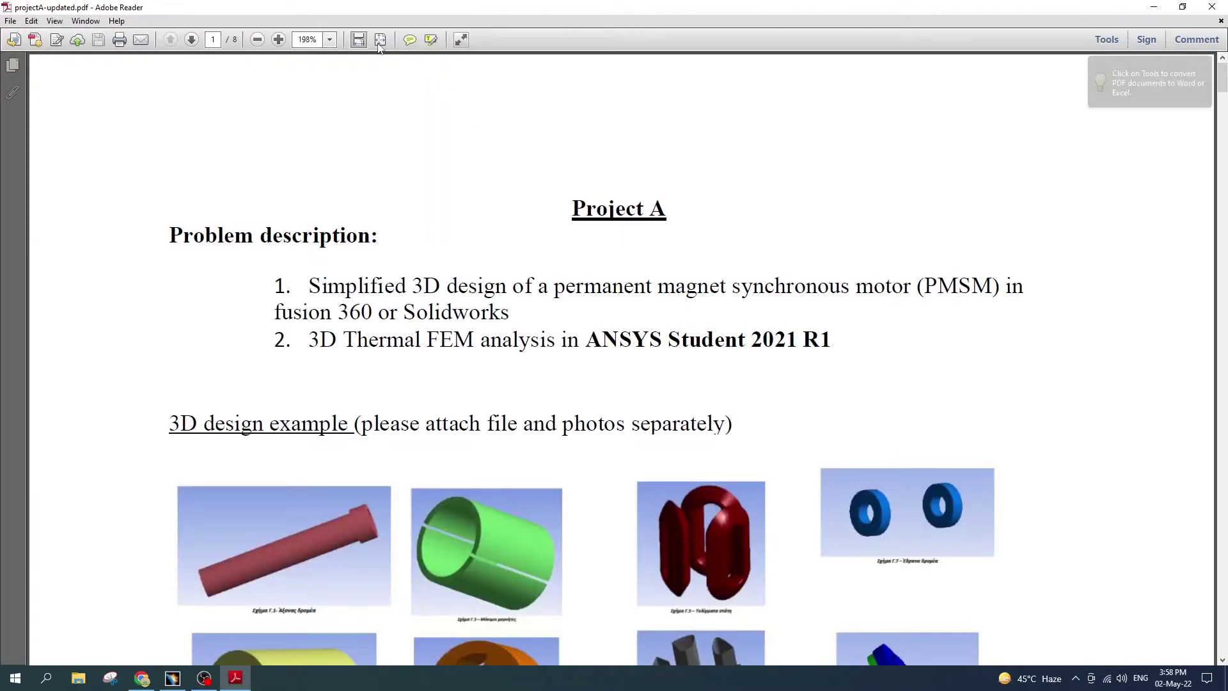
click(380, 40)
scroll(493, 289, down, 5)
scroll(493, 289, down, 5)
scroll(493, 289, down, 5)
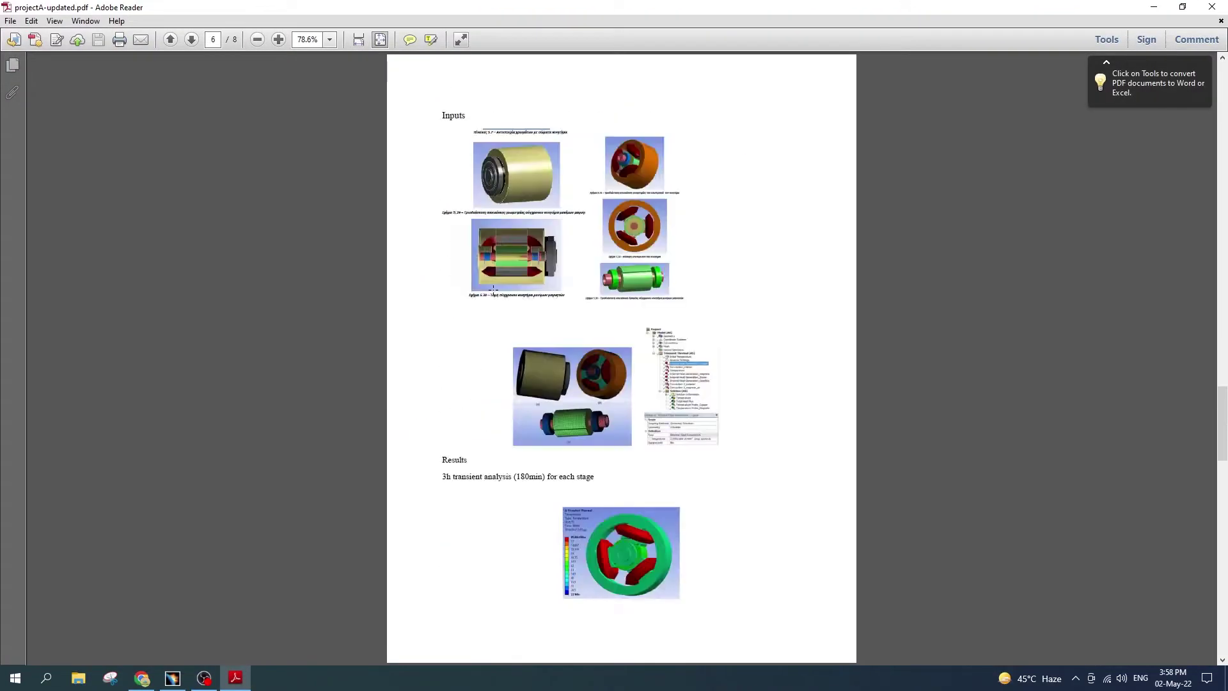
click(357, 40)
scroll(492, 226, down, 2)
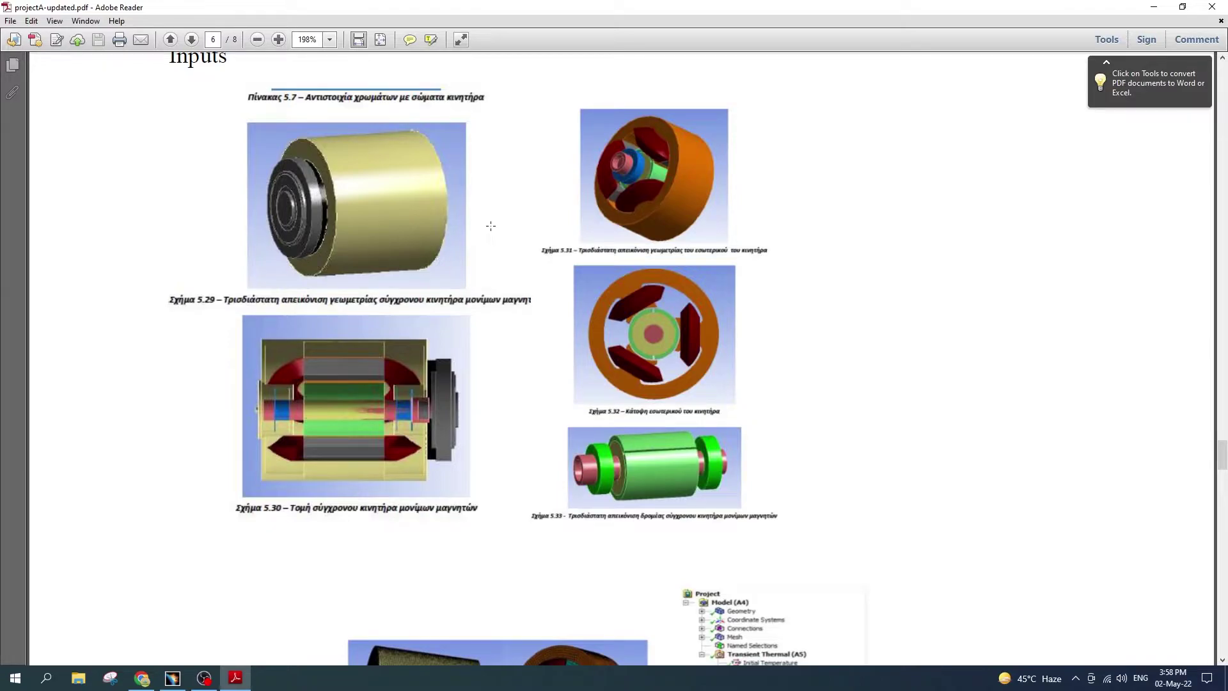
click(1209, 8)
click(172, 678)
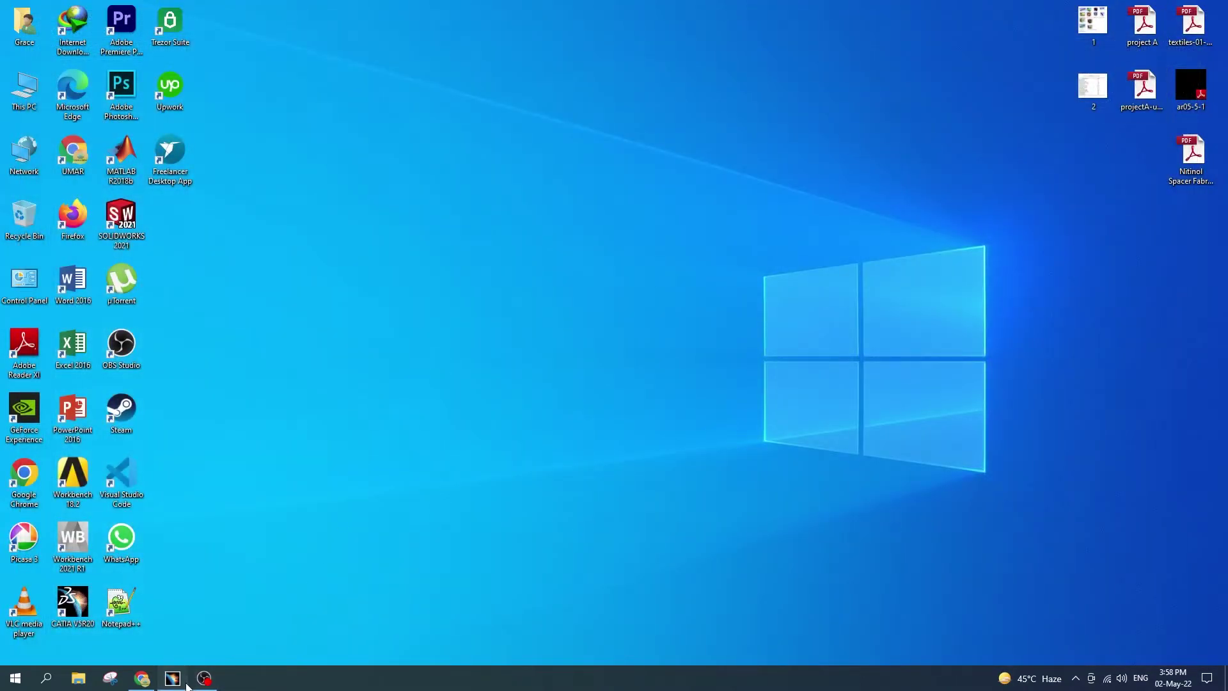
Step: Reopen Sketch.5 and draw a smaller circle centred on the origin
middle_drag(375, 391, 413, 516)
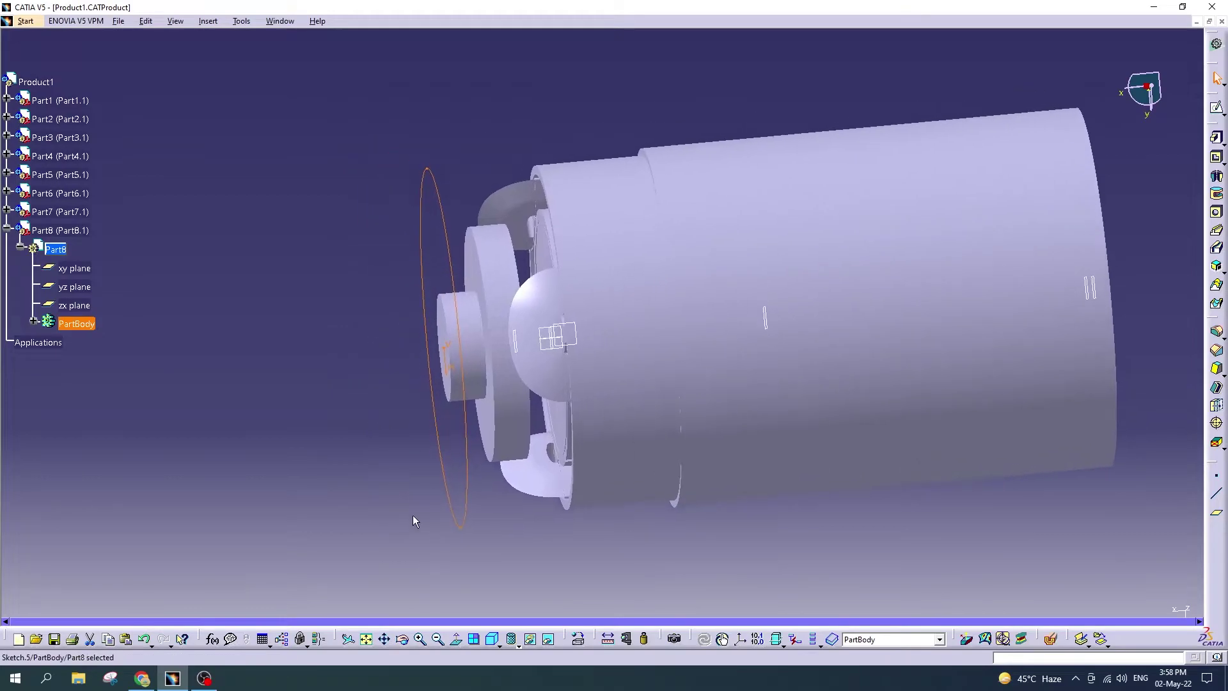
drag(448, 419, 531, 380)
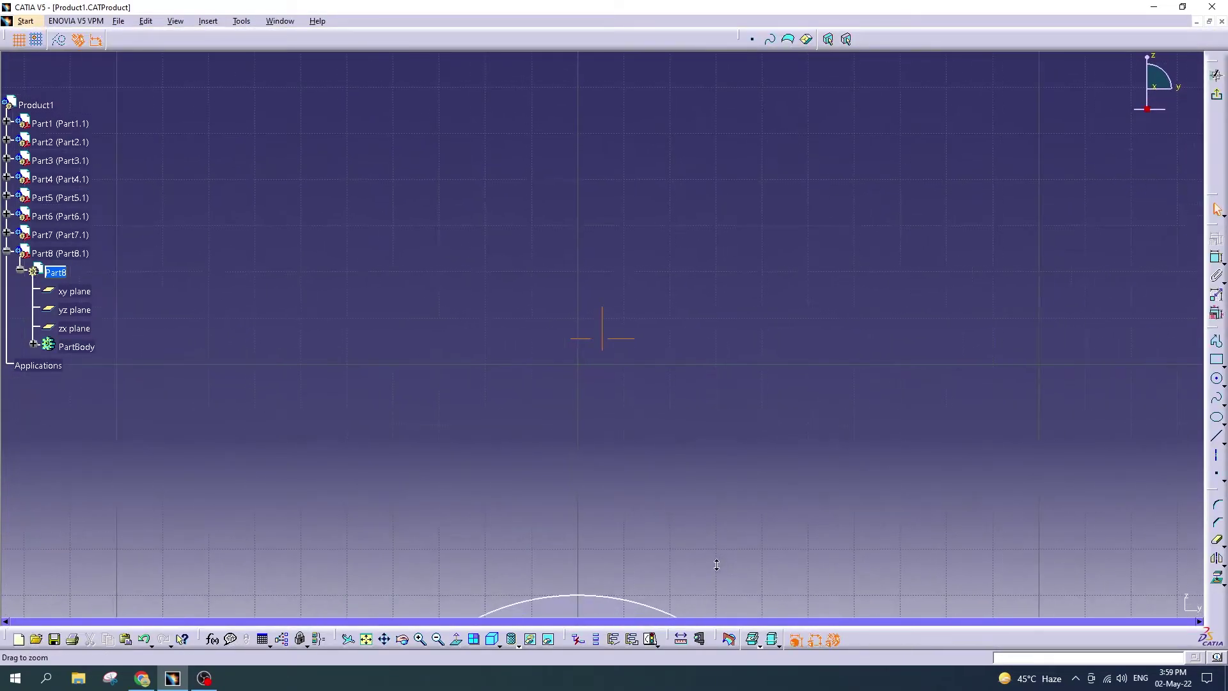
mouse_move(715, 565)
middle_down()
mouse_move(697, 213)
mouse_move(678, 164)
middle_up()
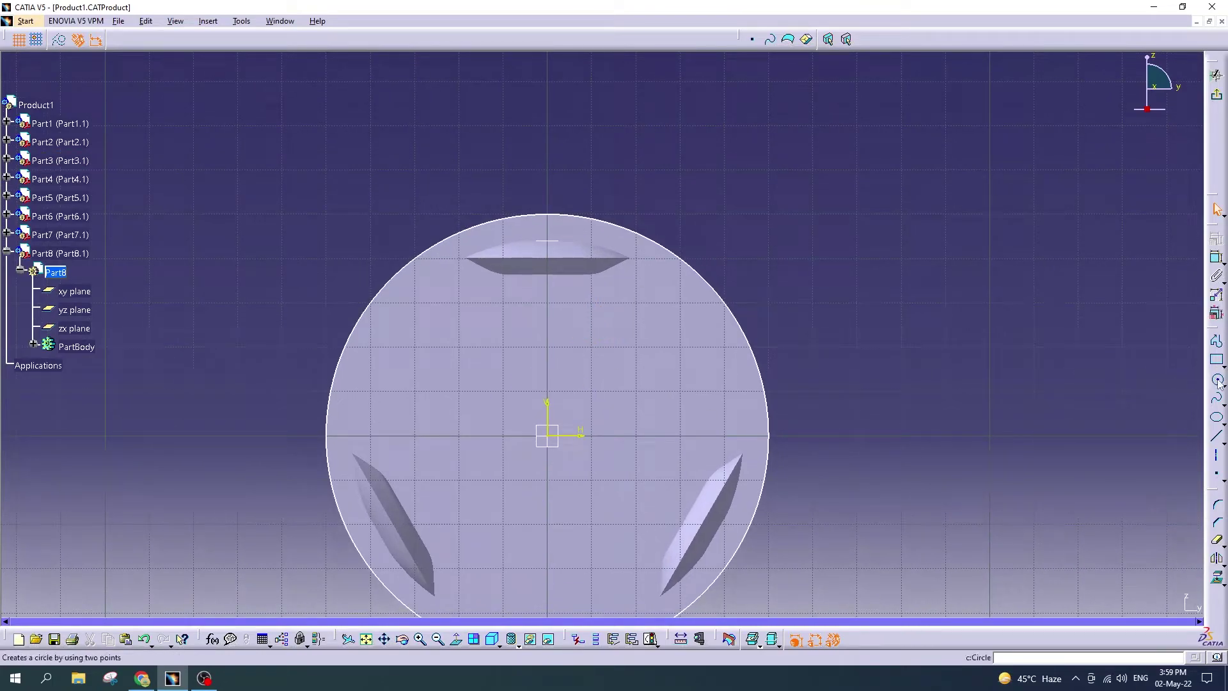
click(1218, 379)
click(548, 435)
click(547, 369)
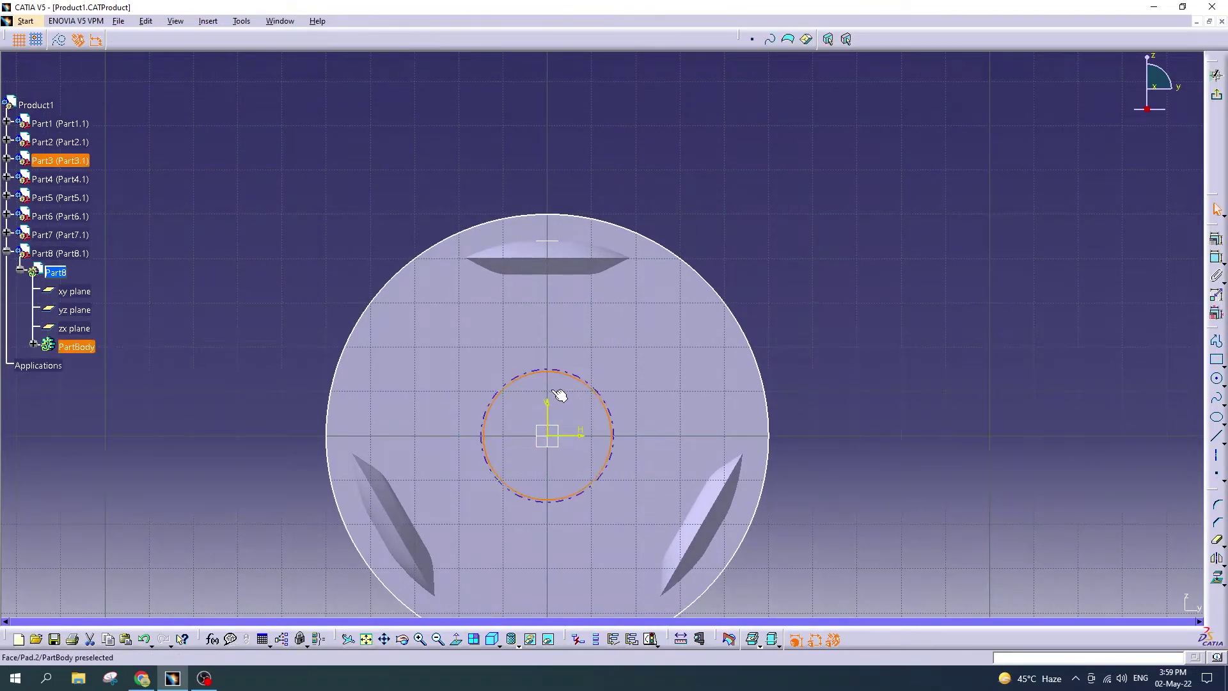
Step: Constrain the circle coincident with the end face's small circular edge and exit the sketch
scroll(569, 393, up, 3)
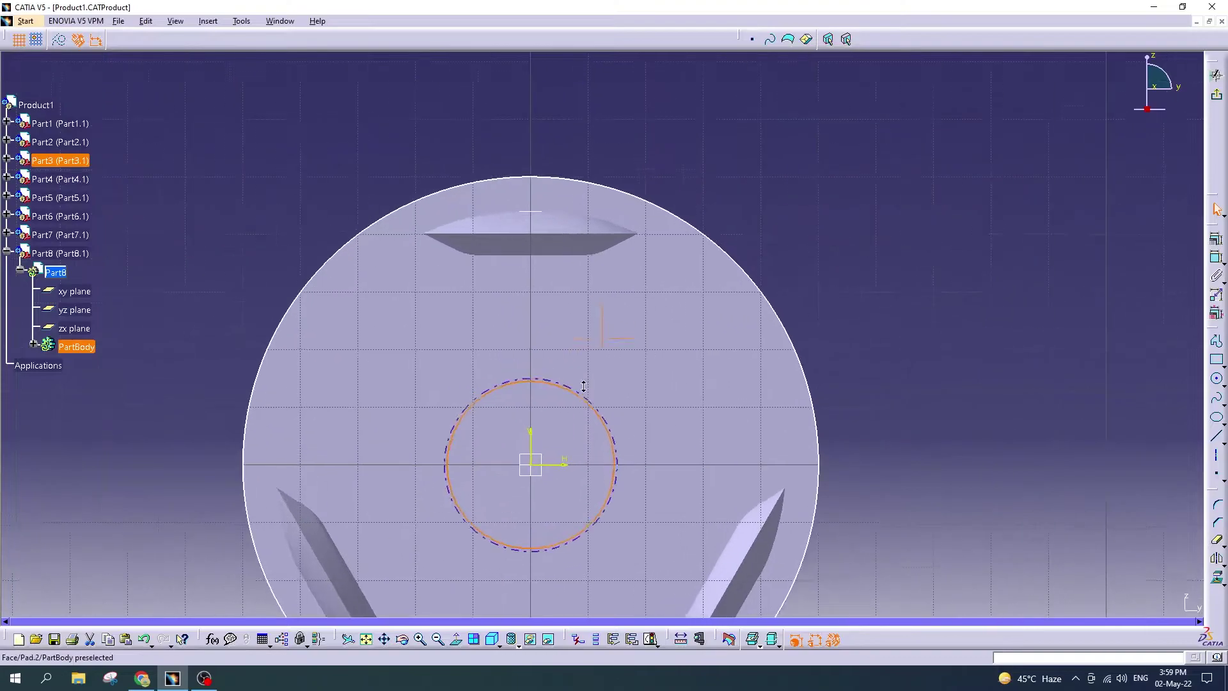
ctrl+click(607, 407)
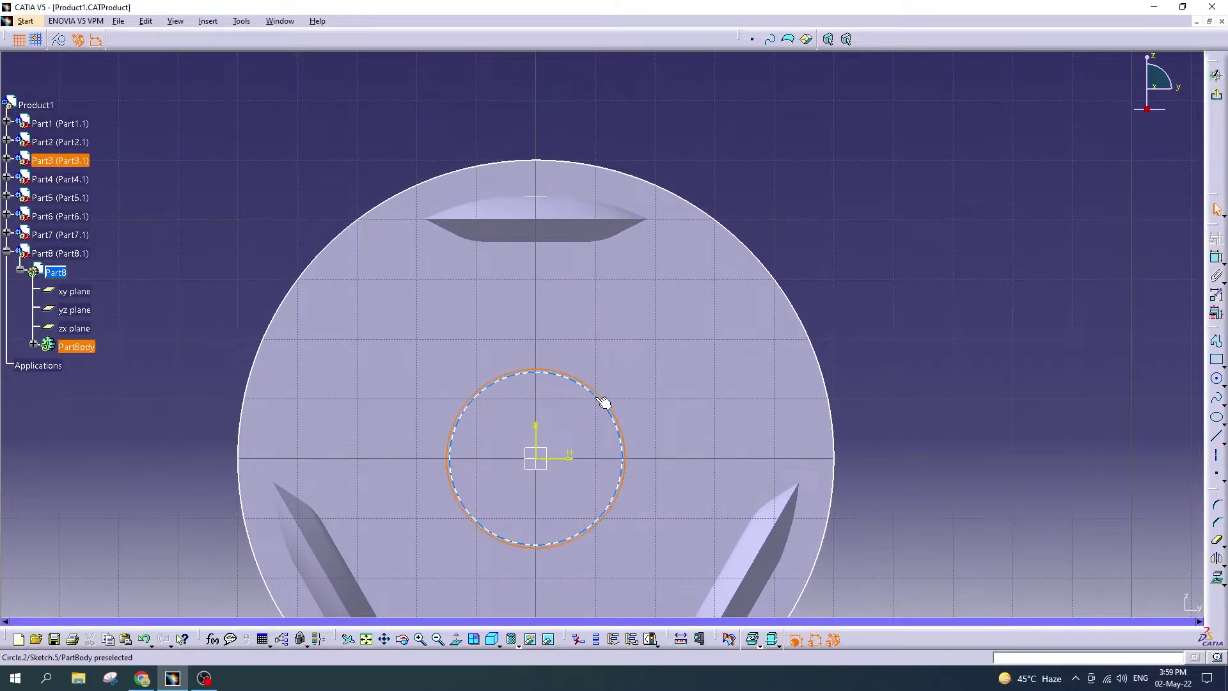
click(1215, 239)
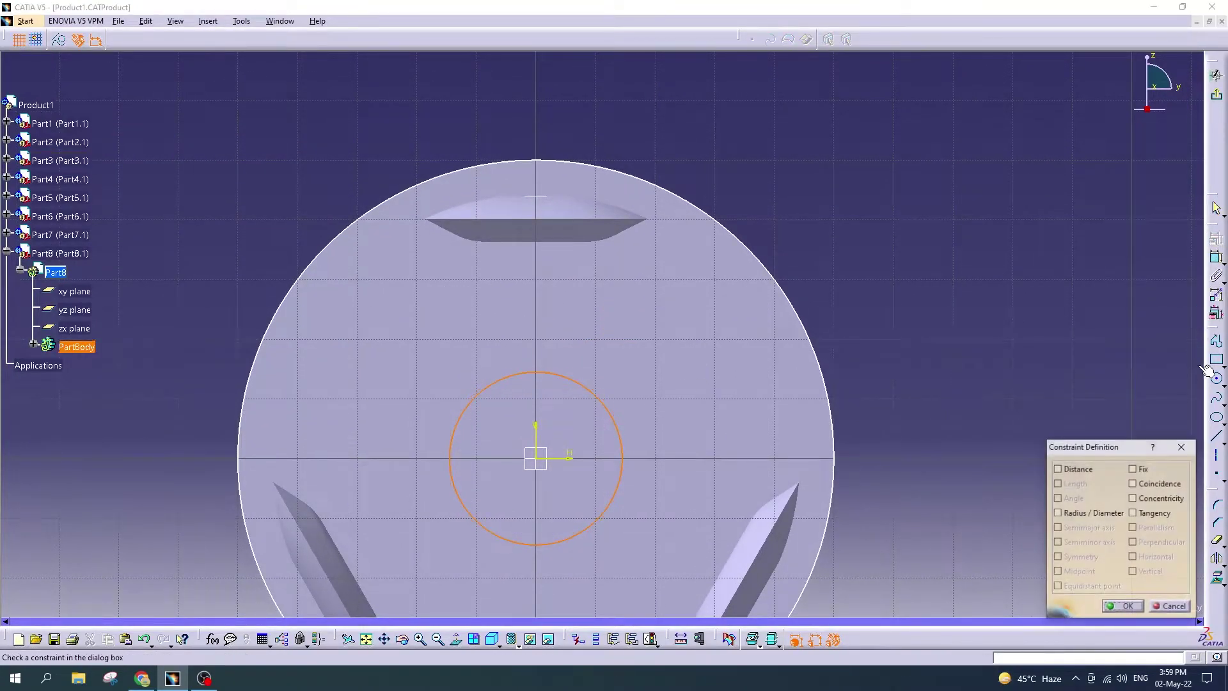
click(1133, 484)
click(1124, 607)
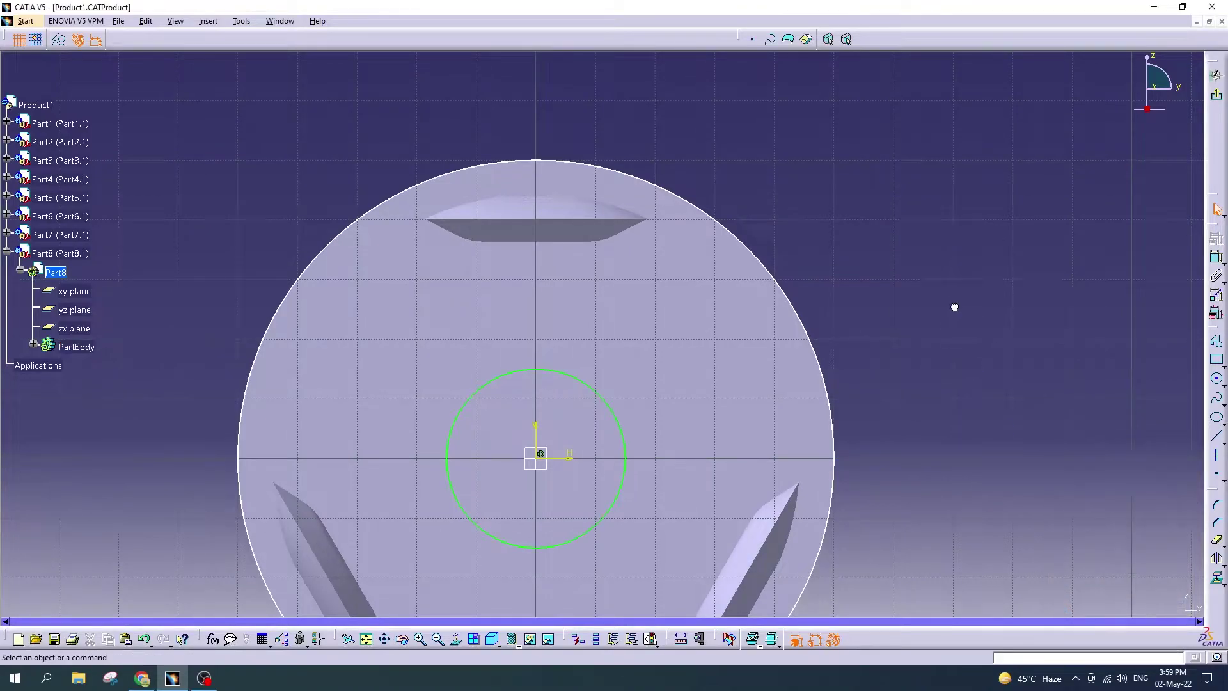
ctrl+middle_drag(1045, 211, 1045, 235)
click(1219, 102)
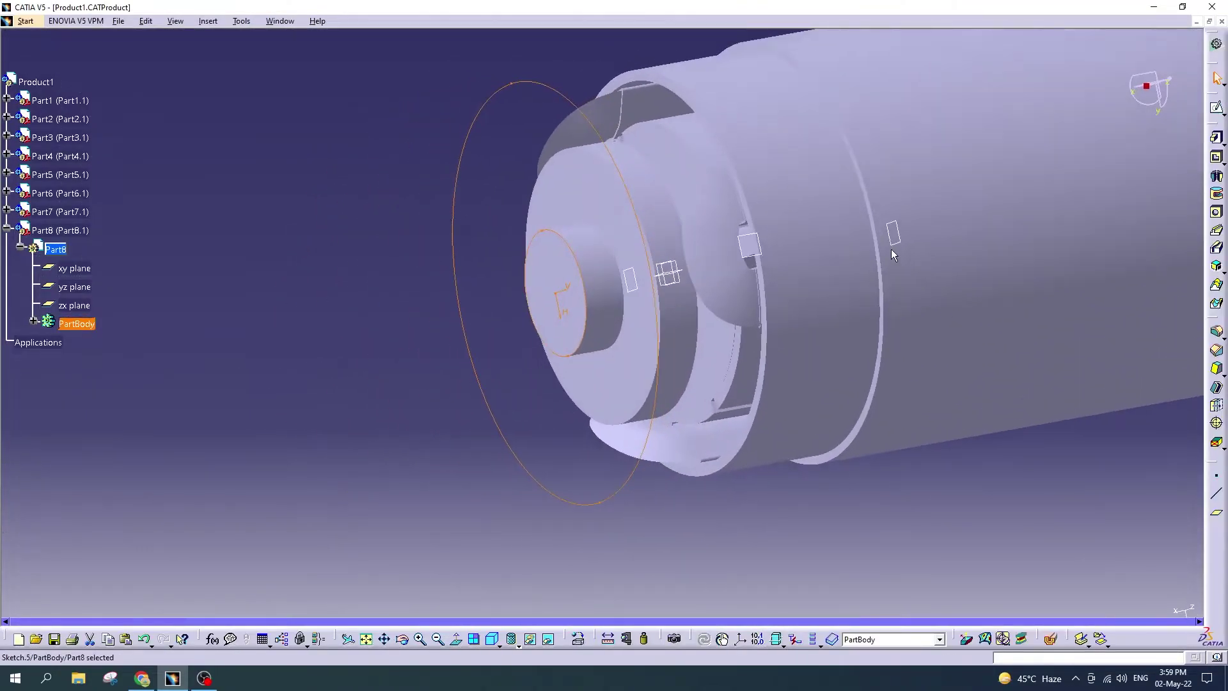
Step: Pad Sketch.5 in the reversed direction to form the capping disc
click(1215, 140)
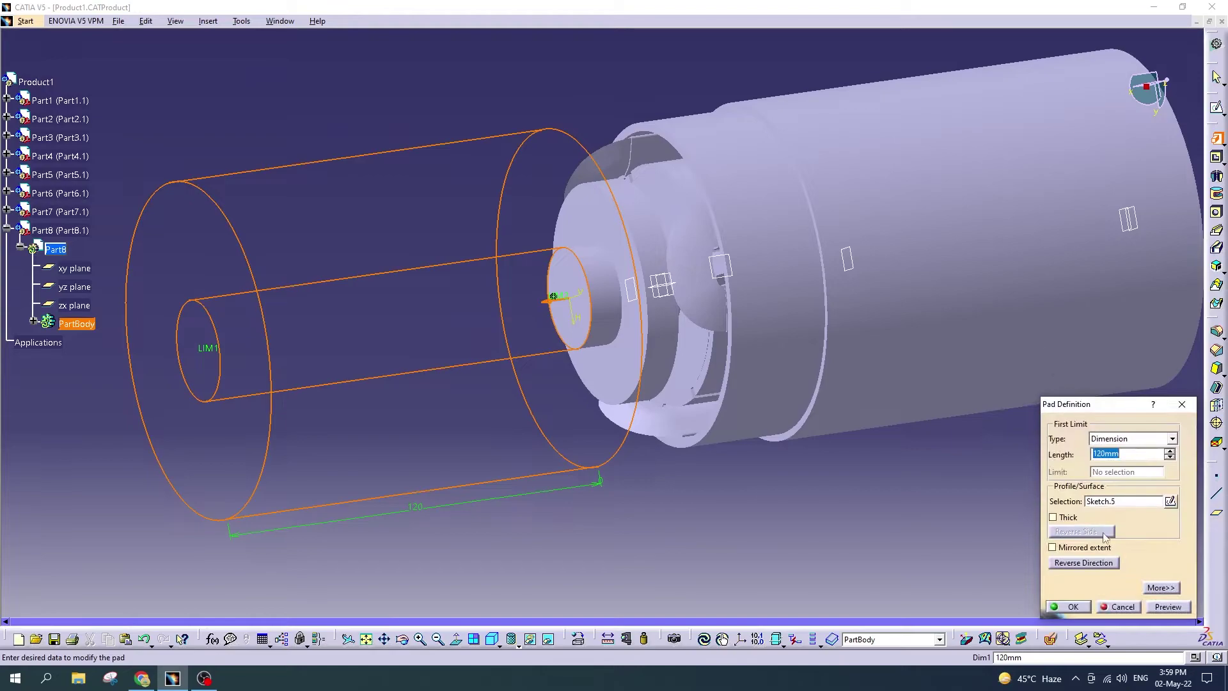
click(1101, 562)
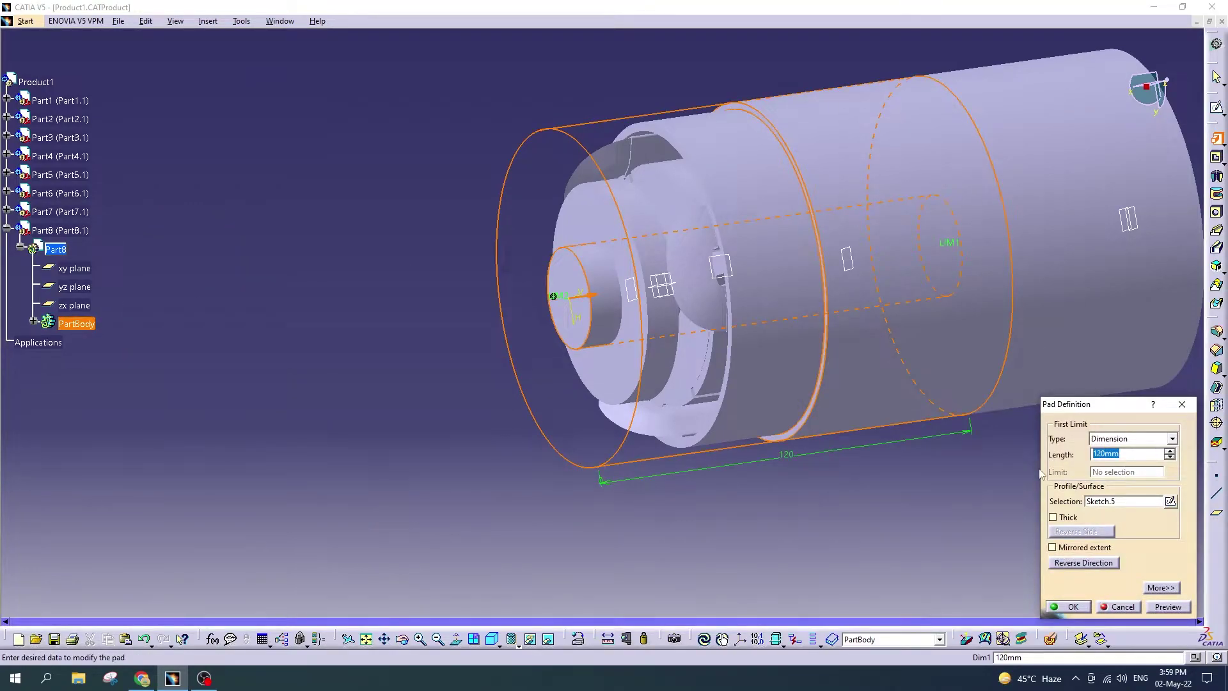
click(1069, 606)
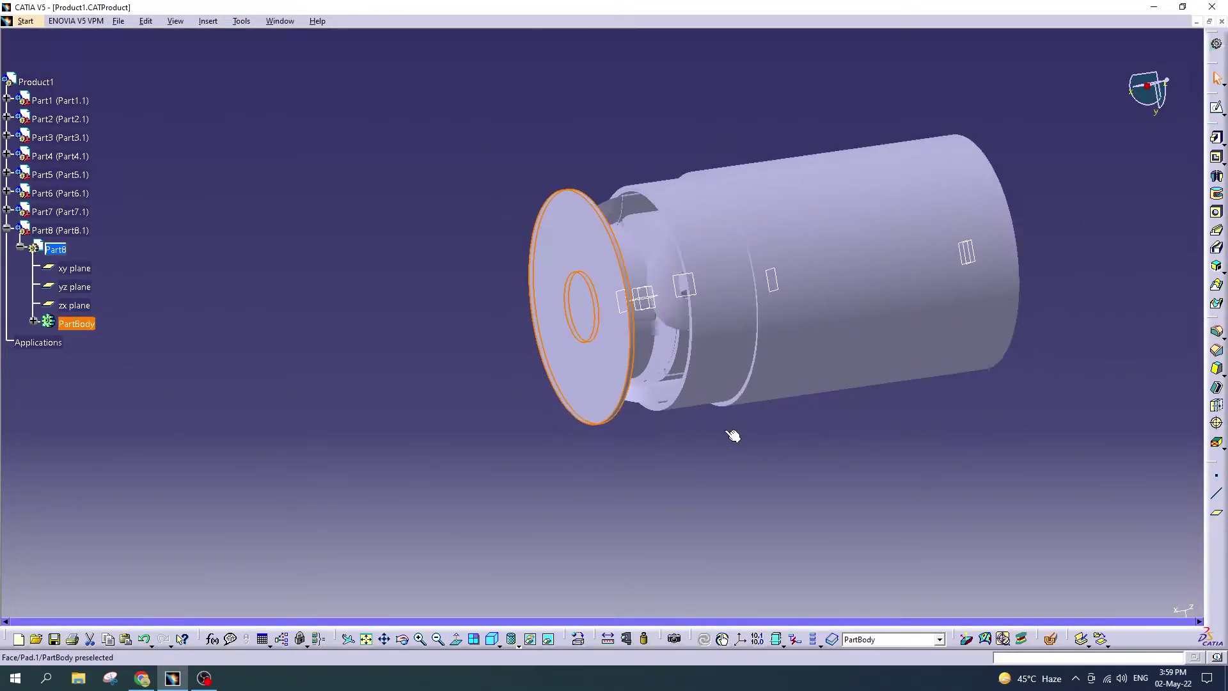
Step: Inspect the disc pad and the 2 mm pad definitions without changing them
mouse_move(710, 412)
middle_down()
mouse_move(869, 296)
mouse_move(851, 295)
middle_up()
double_click(1027, 332)
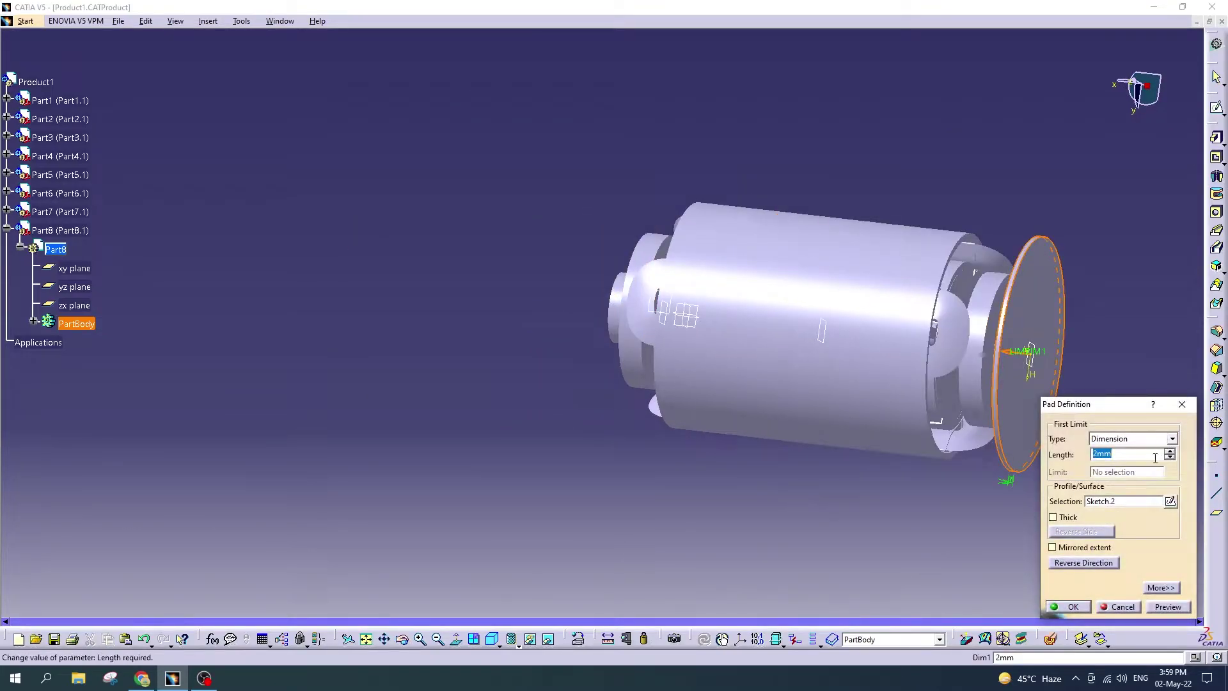
click(1117, 606)
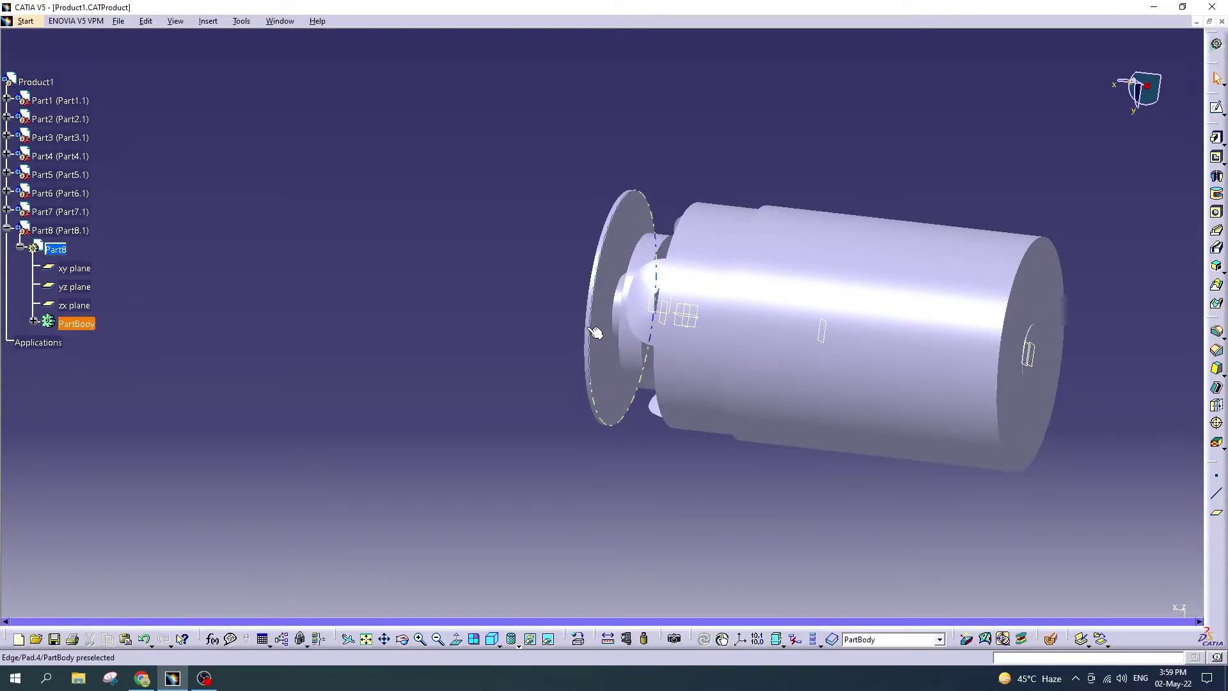
double_click(793, 328)
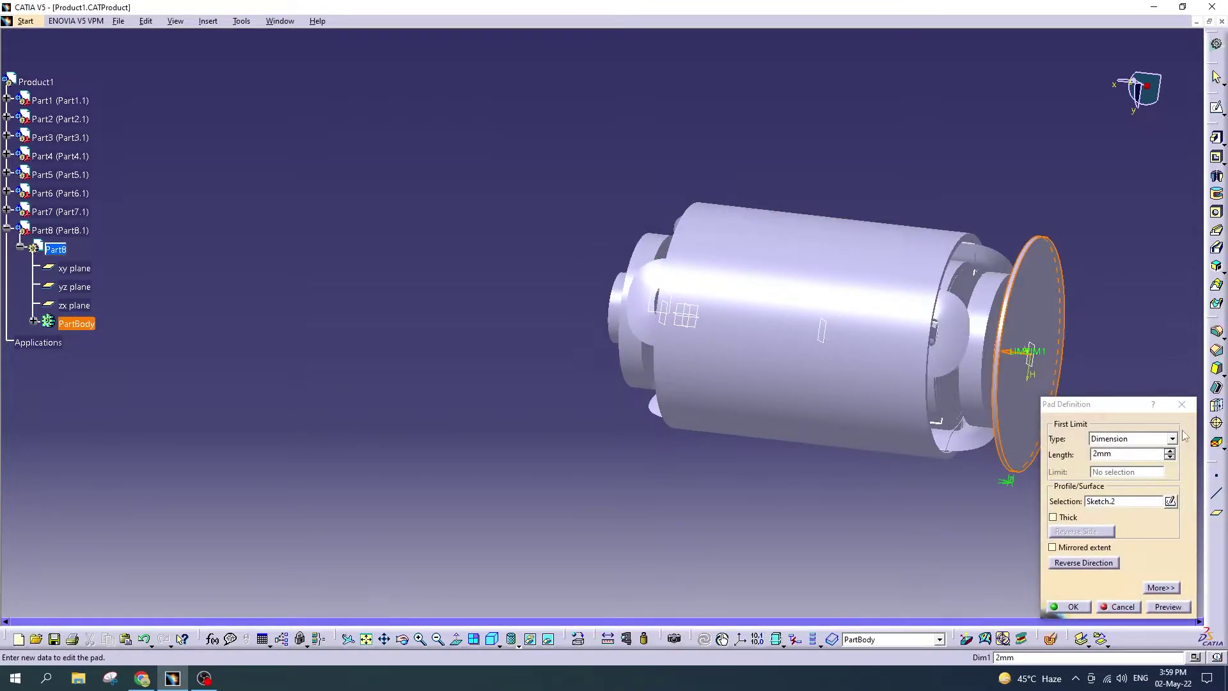
click(1181, 407)
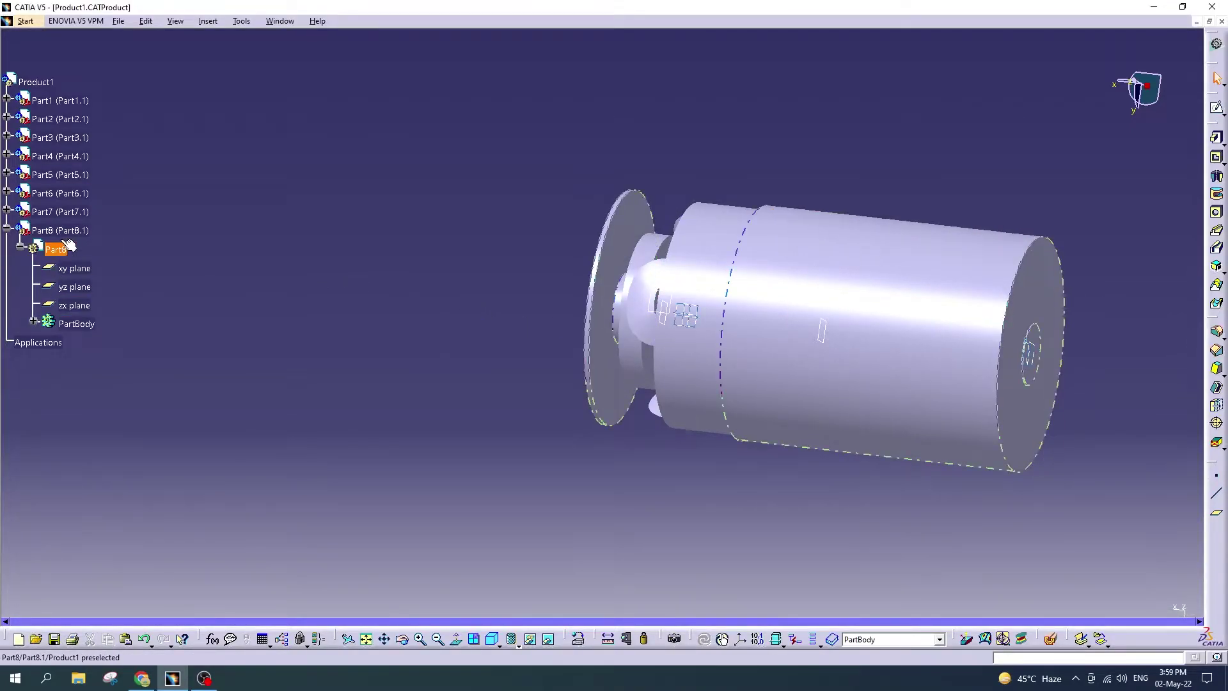
Step: Open Pad.3's definition from the tree, apply it, and orbit around the cylinder
click(34, 322)
scroll(84, 397, down, 2)
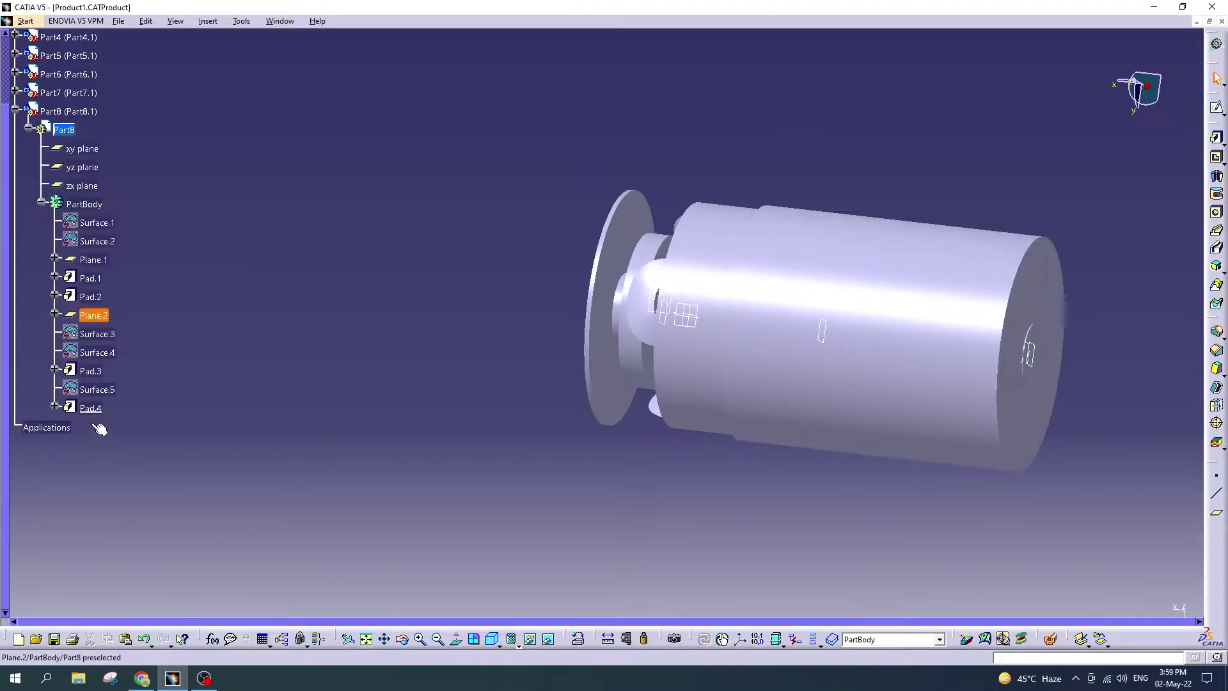
double_click(90, 373)
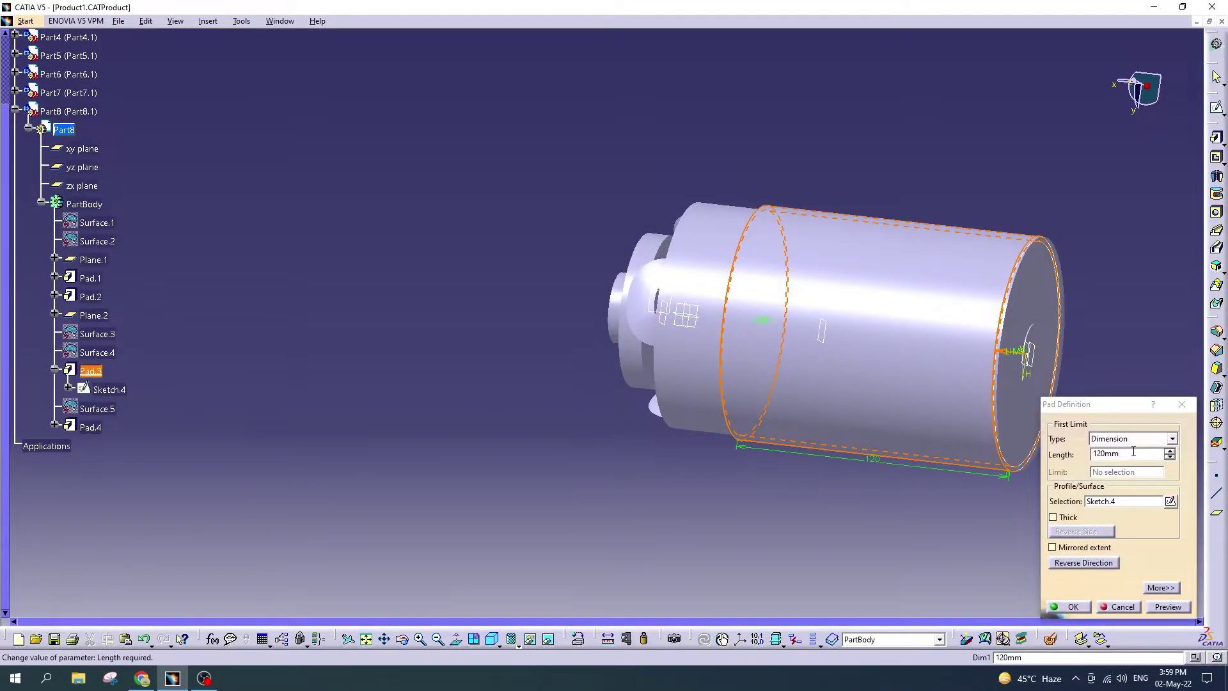
key(Return)
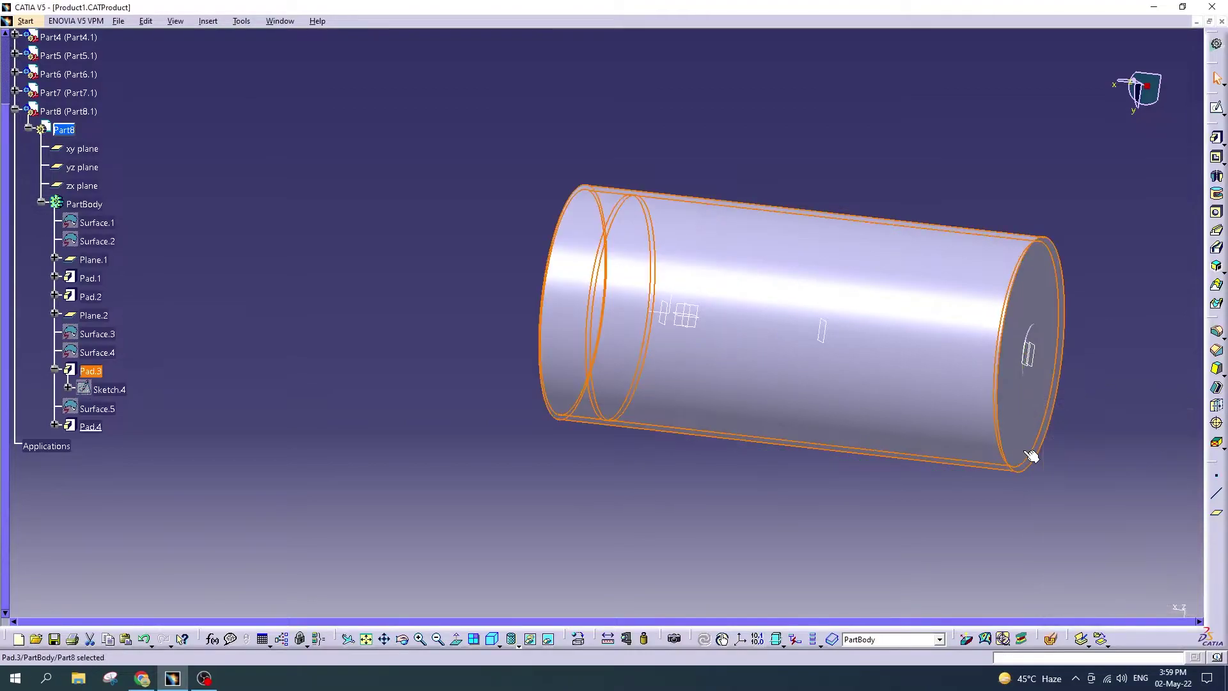
click(589, 472)
mouse_move(402, 643)
mouse_down()
mouse_move(636, 424)
mouse_move(777, 419)
mouse_move(735, 412)
mouse_up()
middle_drag(630, 439, 651, 417)
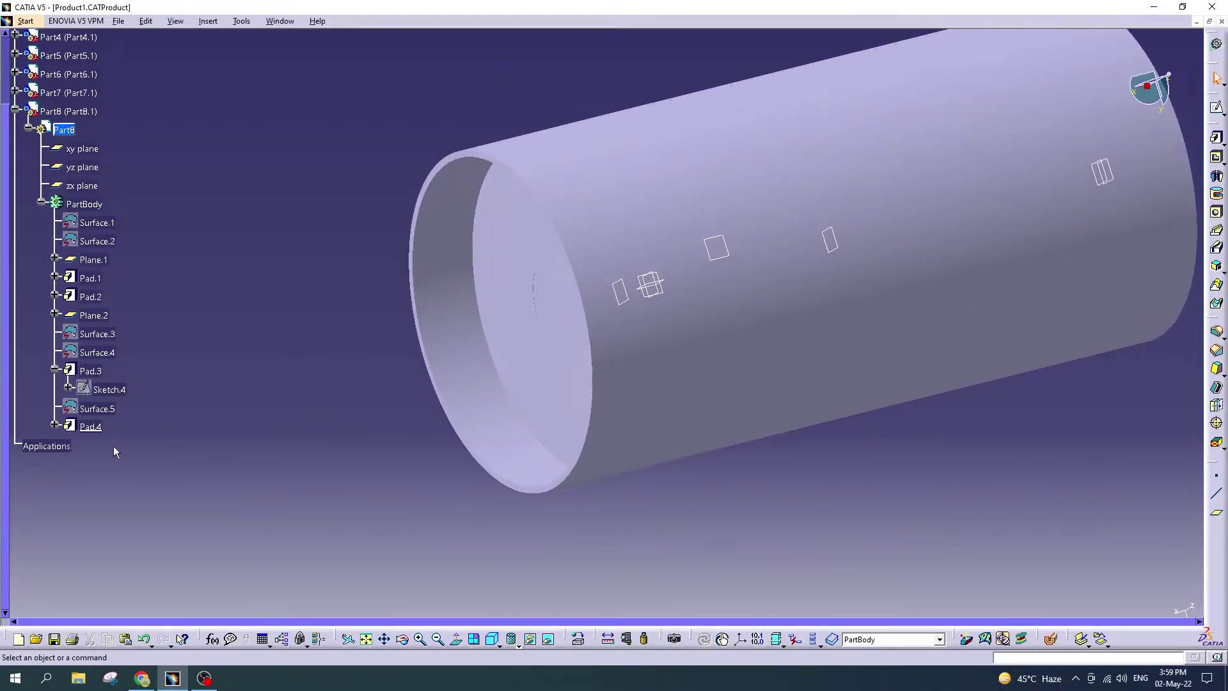
Step: Check Pad.4's definition, then set Pad.3's length to 150 mm
double_click(90, 427)
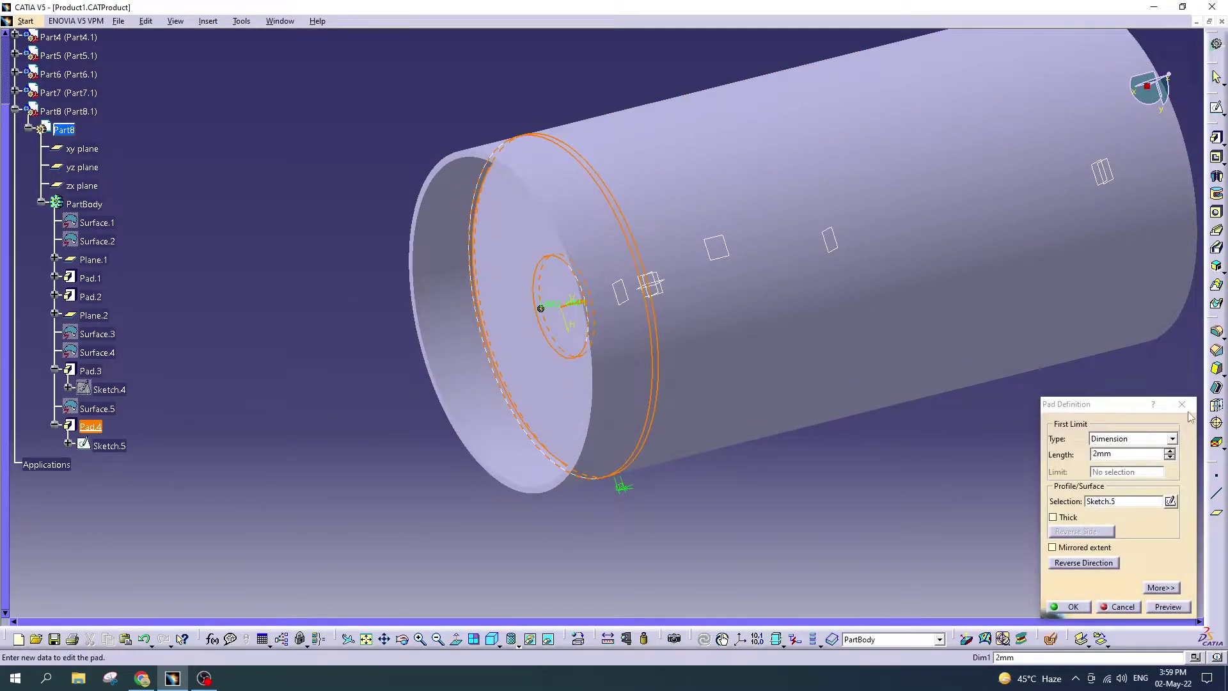
click(1182, 405)
double_click(90, 371)
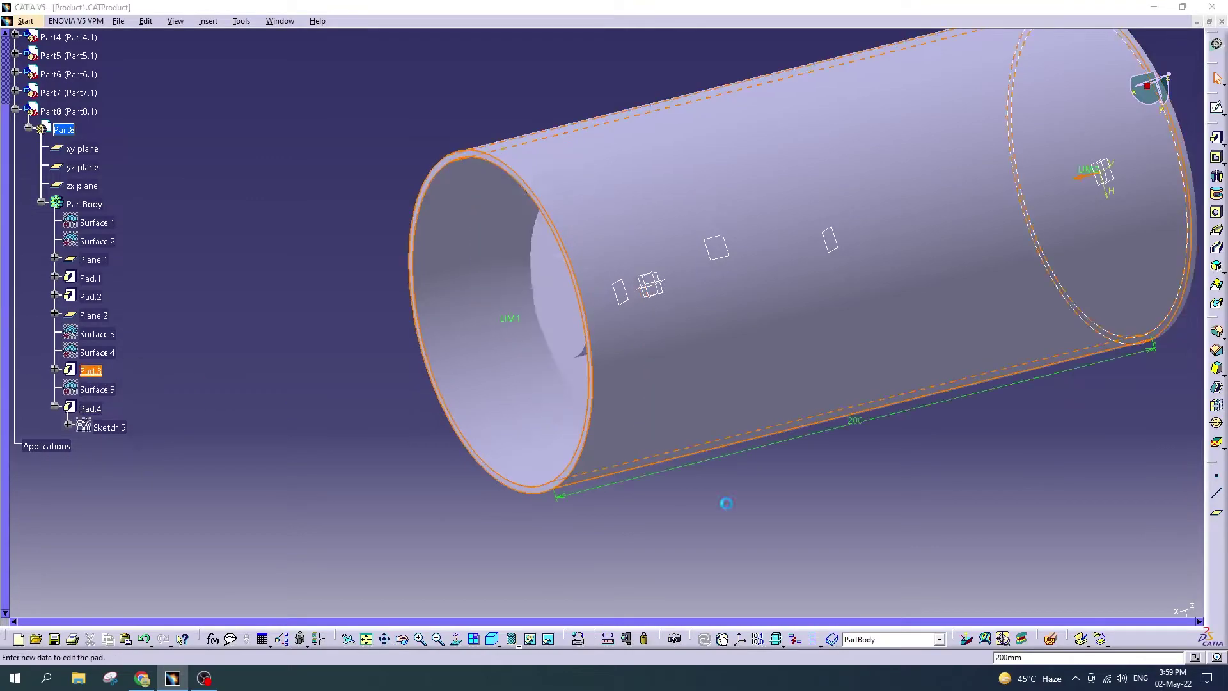
text(150)
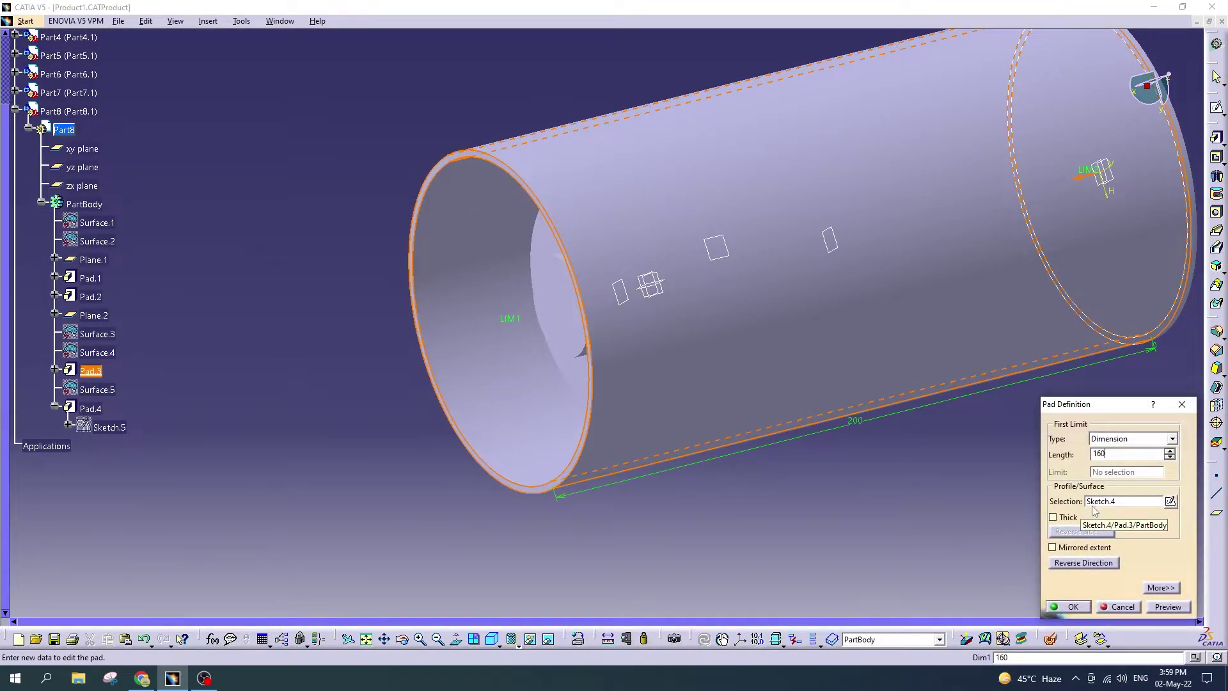
key(Return)
click(787, 515)
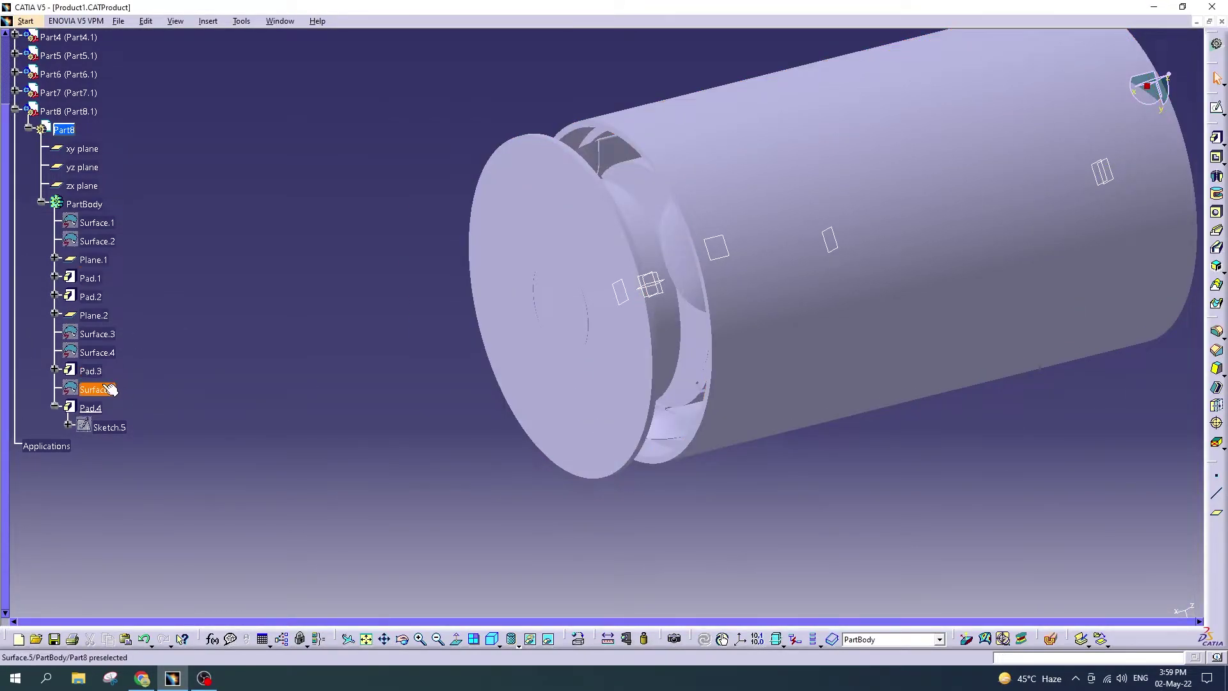
Step: Lengthen Pad.3 to 170 mm, re-edit it with 200 typed, and orbit to inspect the cylinder
double_click(90, 371)
text(170)
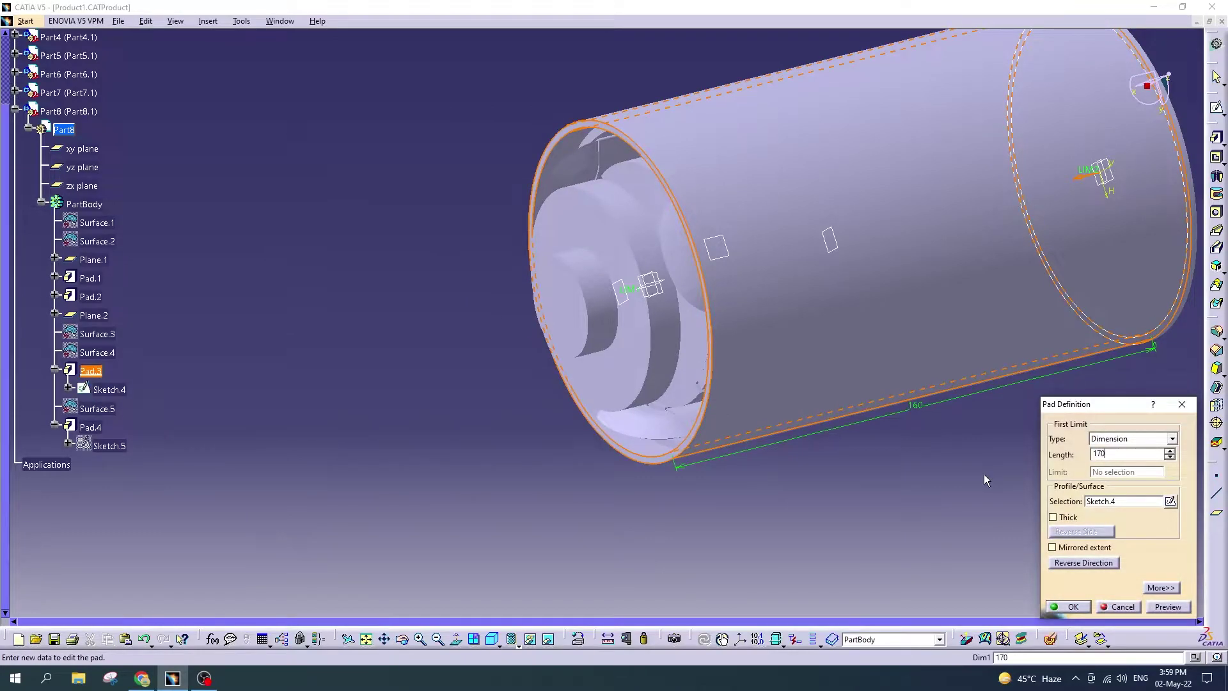
key(Return)
middle_drag(472, 571, 576, 387)
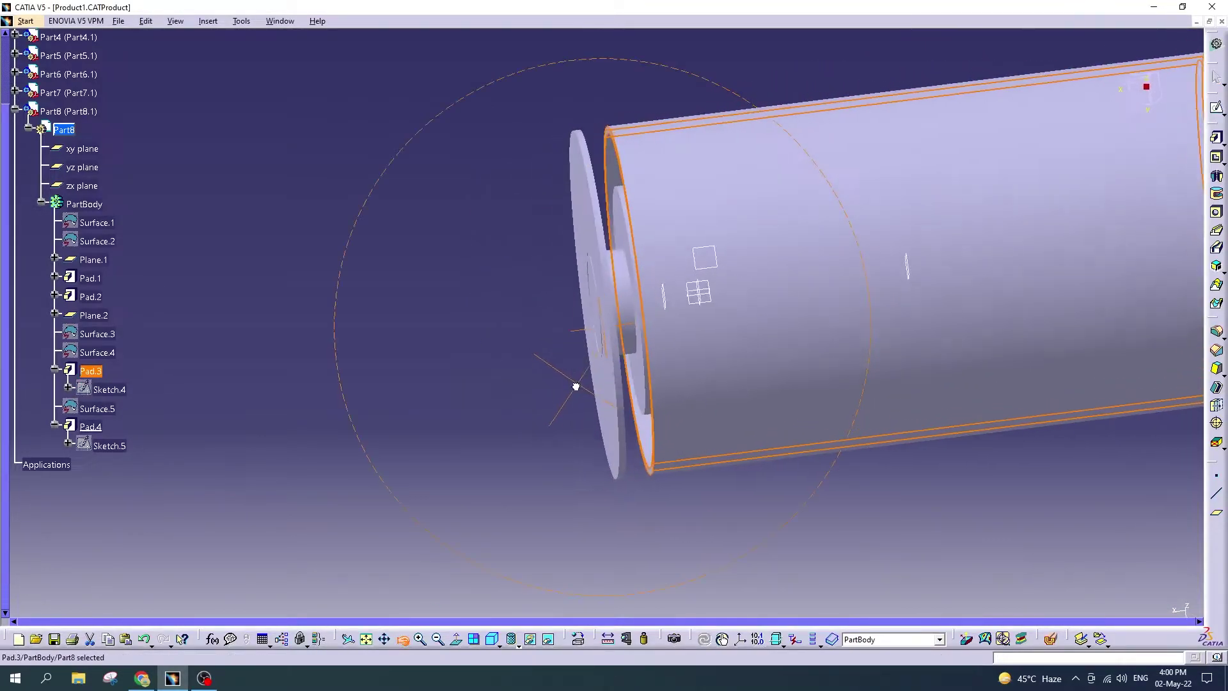
double_click(90, 371)
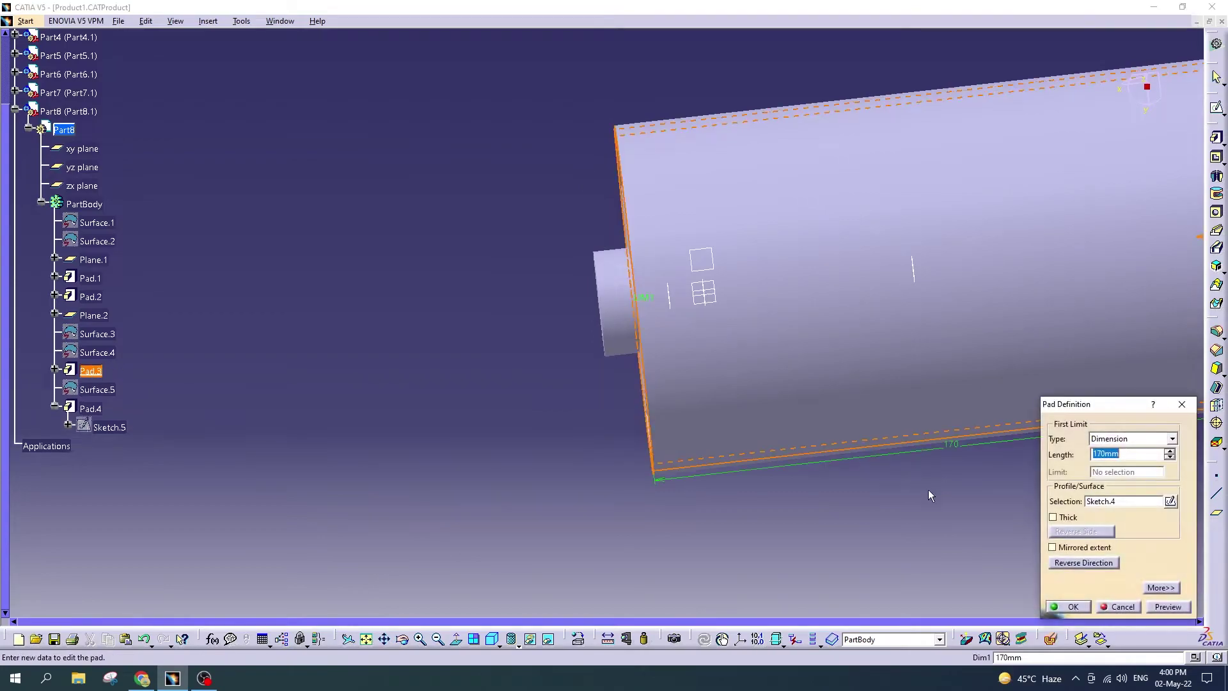
text(1200)
key(Return)
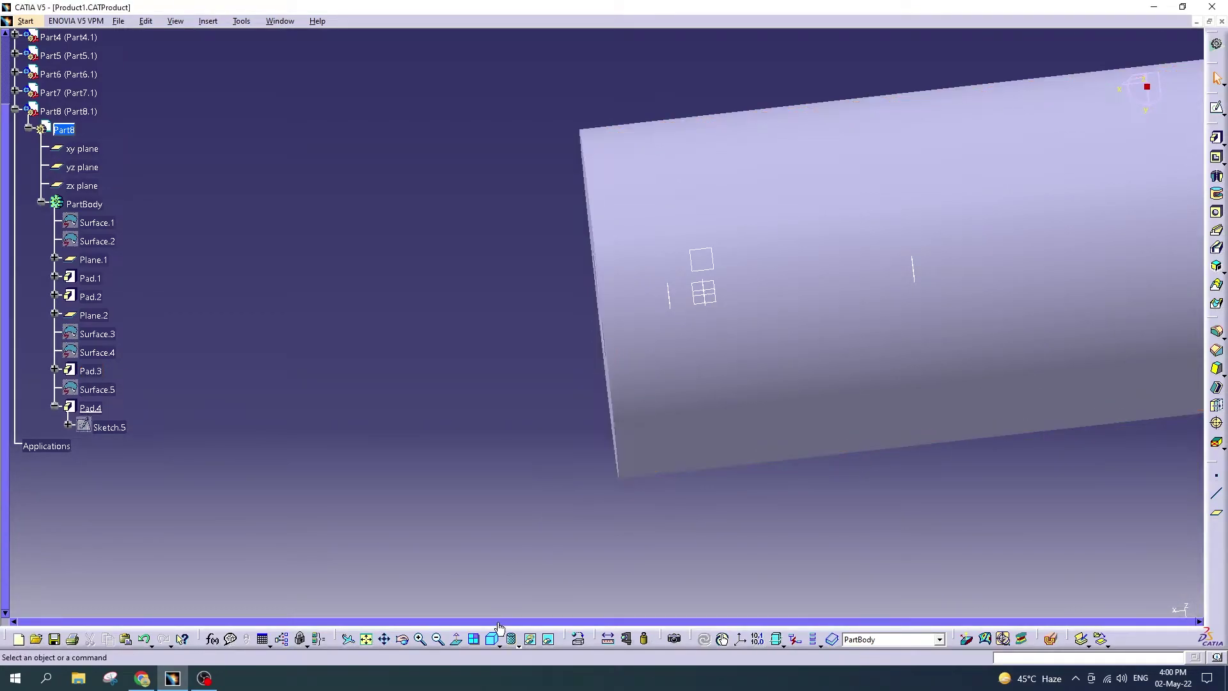
mouse_move(581, 447)
middle_down()
mouse_move(846, 354)
mouse_move(759, 407)
middle_up()
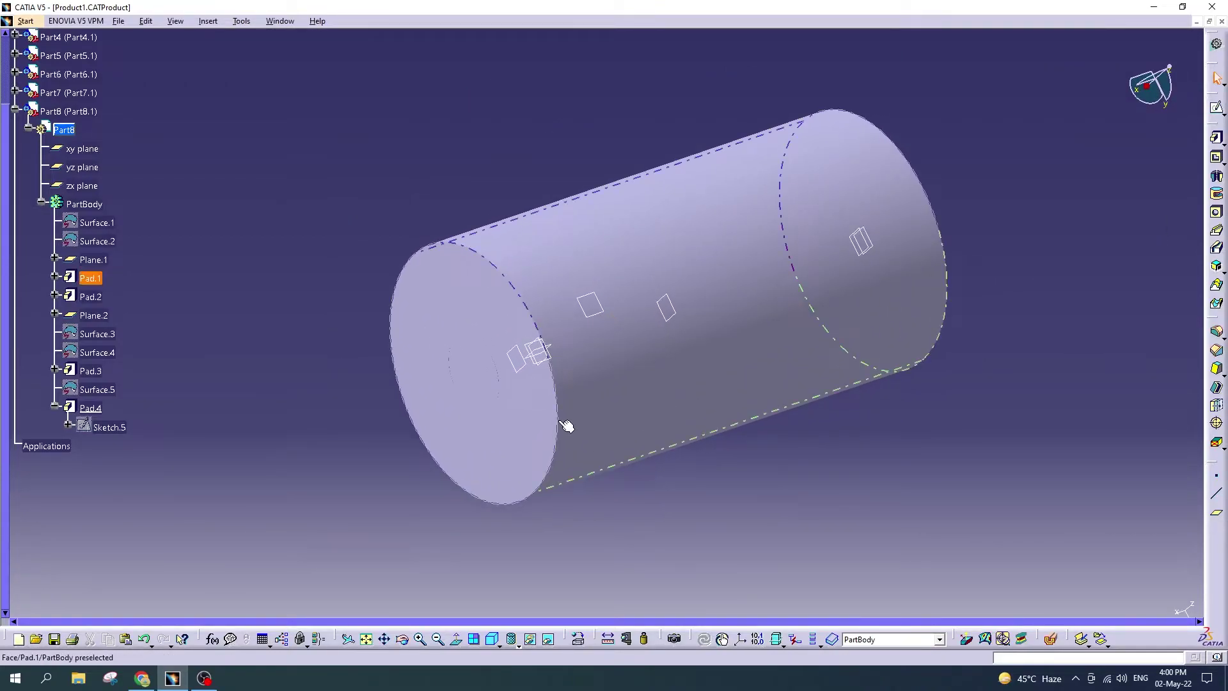
click(202, 676)
double_click(1145, 89)
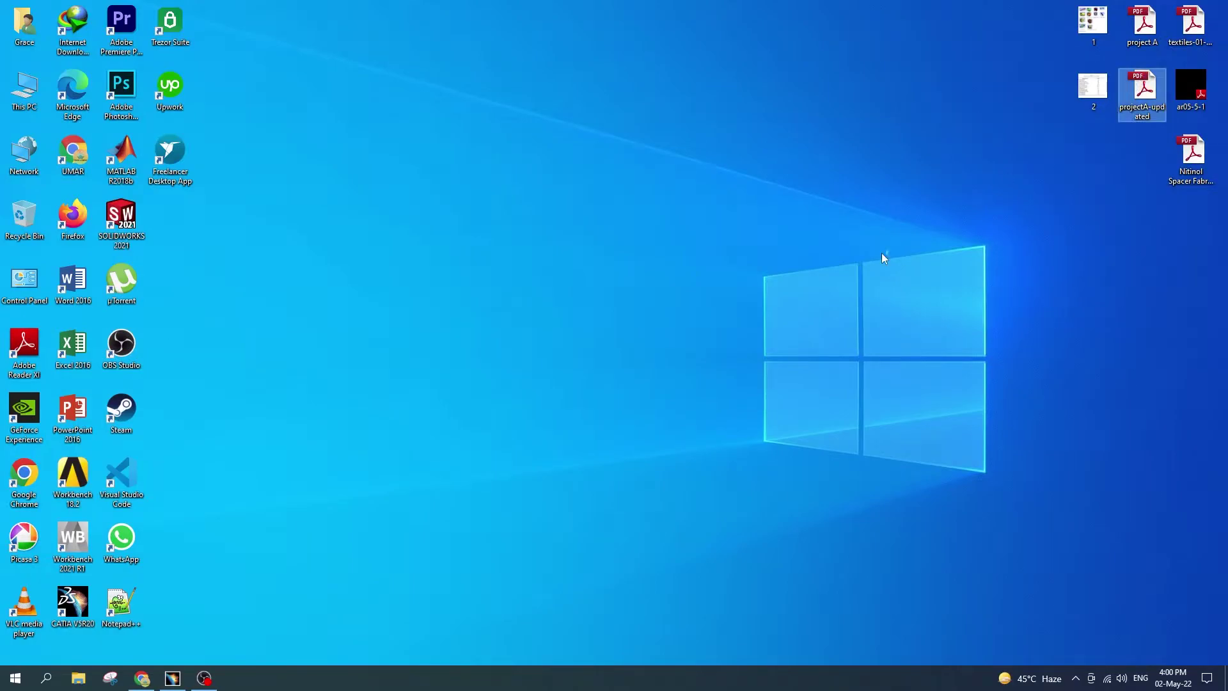
click(380, 39)
scroll(466, 249, down, 5)
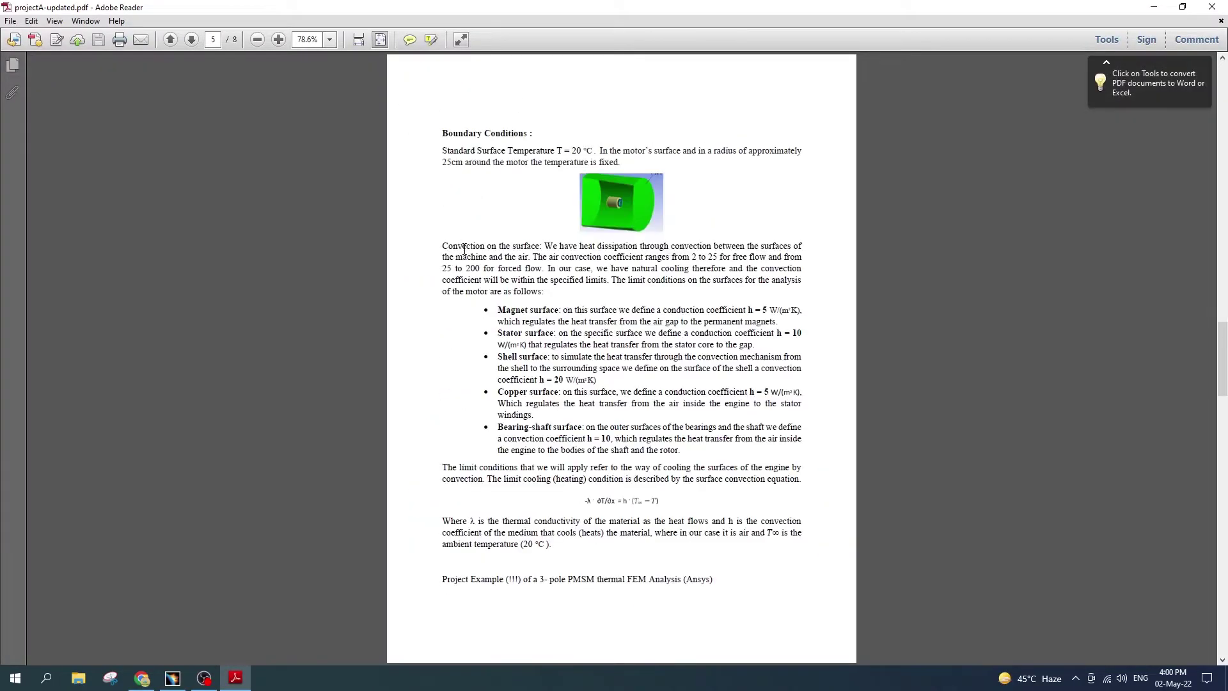
scroll(465, 250, down, 2)
click(357, 40)
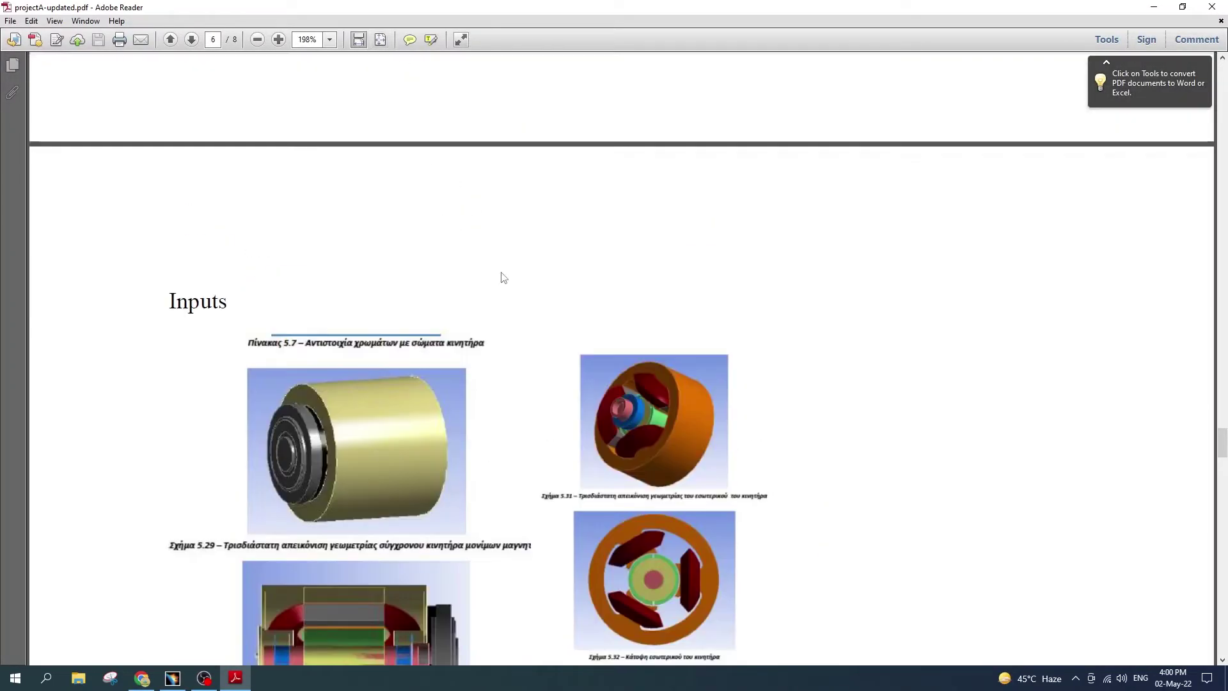
scroll(502, 301, down, 3)
scroll(507, 460, down, 3)
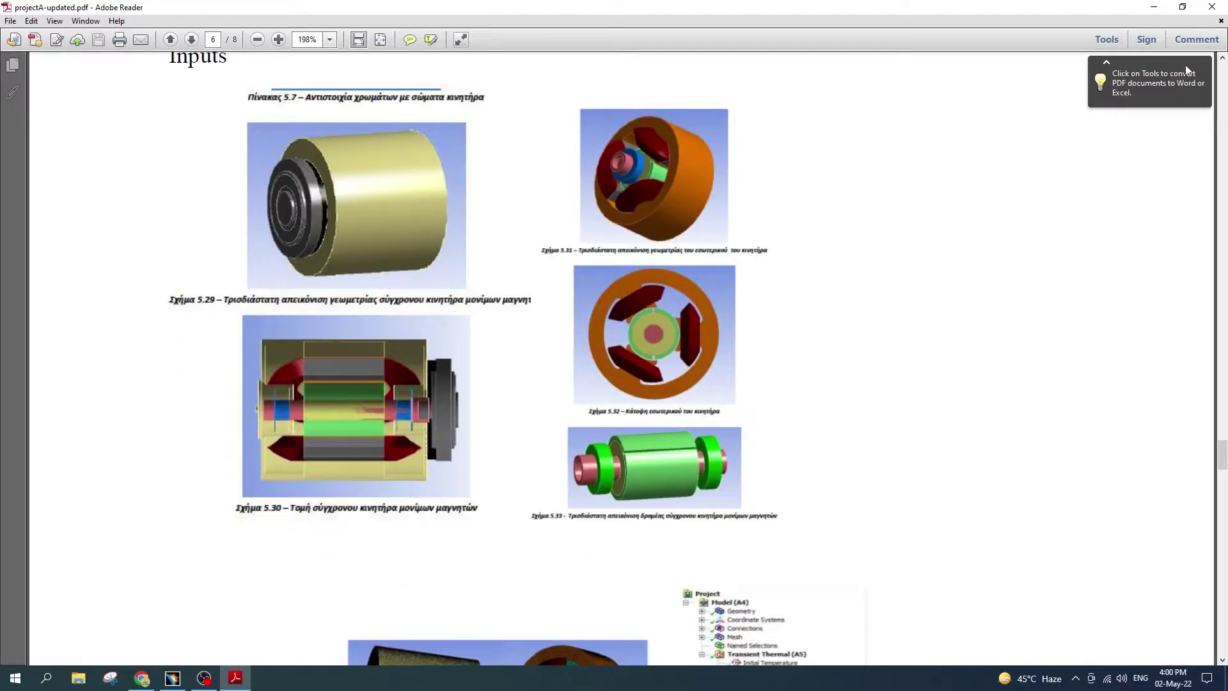
click(1211, 6)
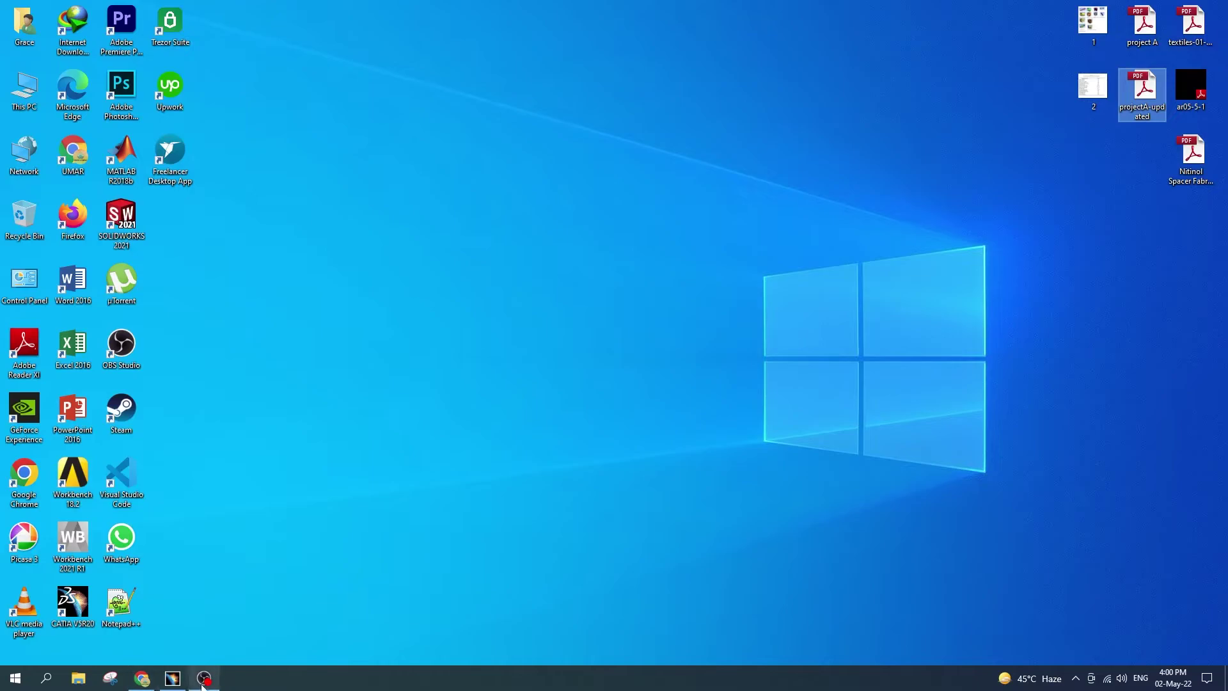
click(172, 677)
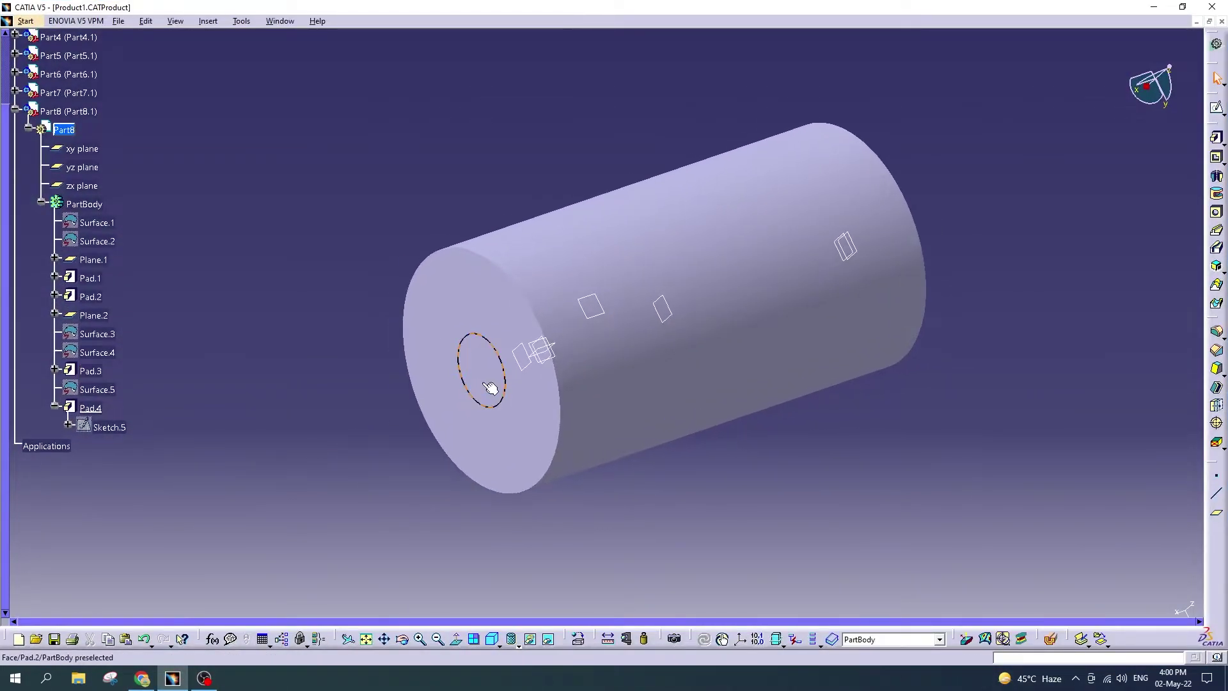
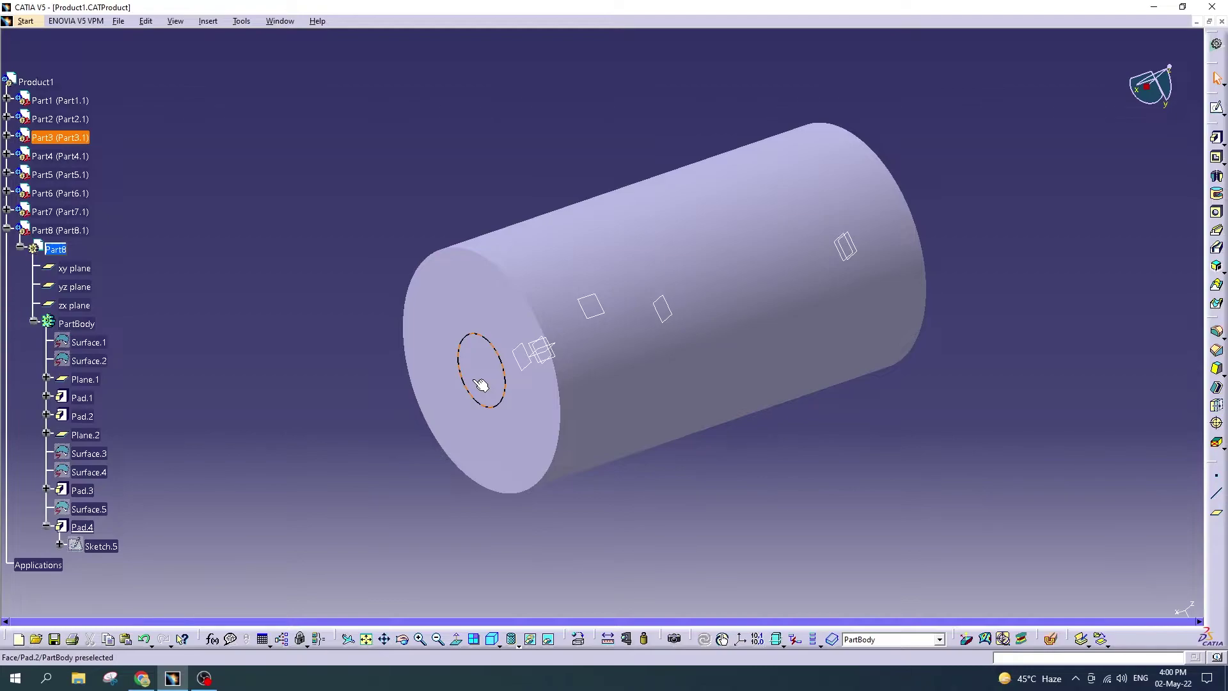
Step: Collapse Part8, rotate the view slightly, and save Product1, accepting the save warning
click(8, 229)
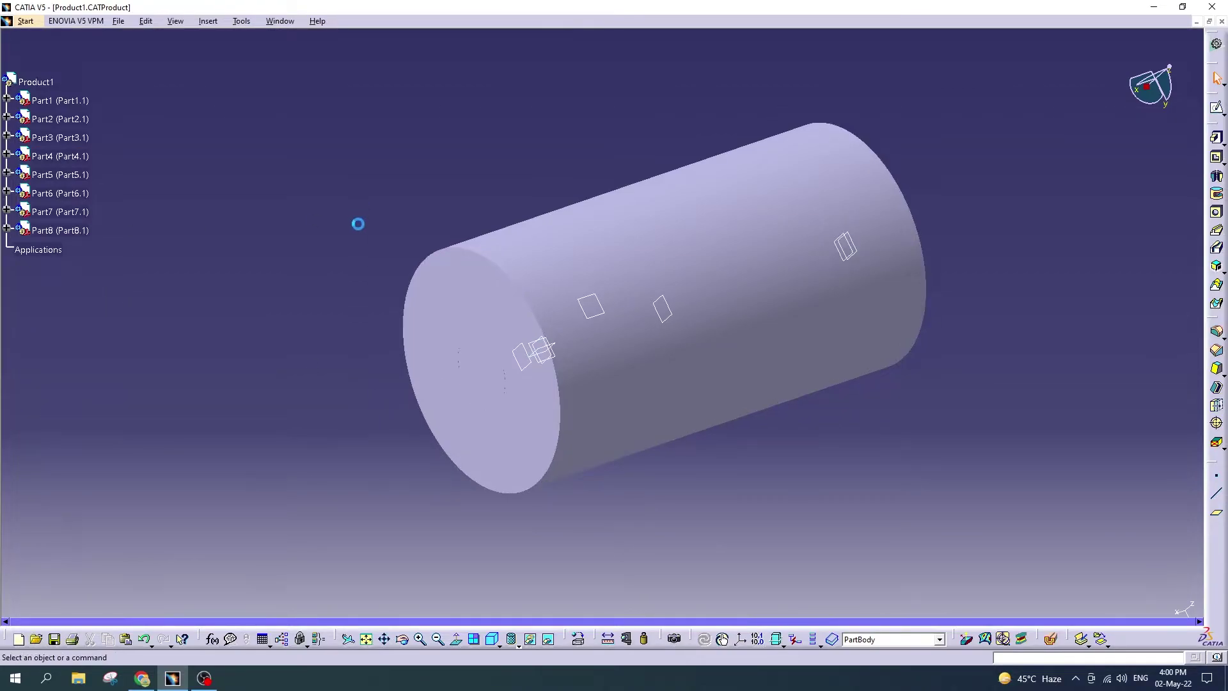
click(405, 640)
mouse_move(508, 335)
mouse_down()
mouse_move(448, 335)
mouse_move(743, 343)
mouse_move(454, 400)
mouse_up()
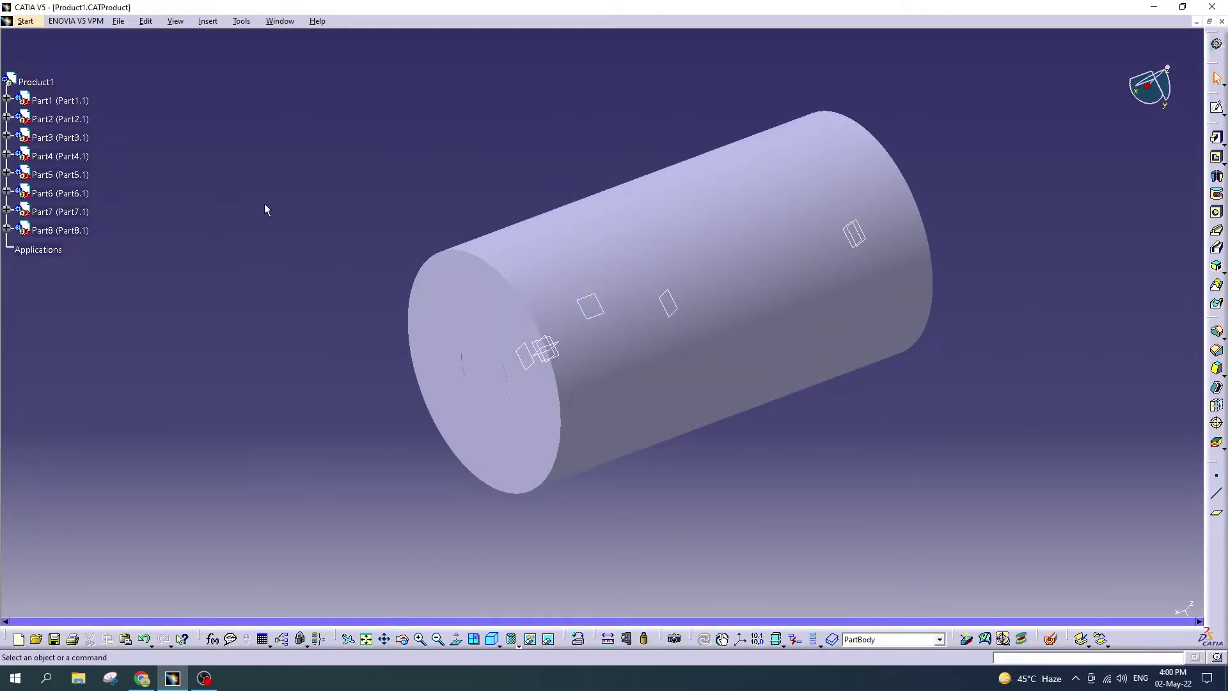
right_click(41, 83)
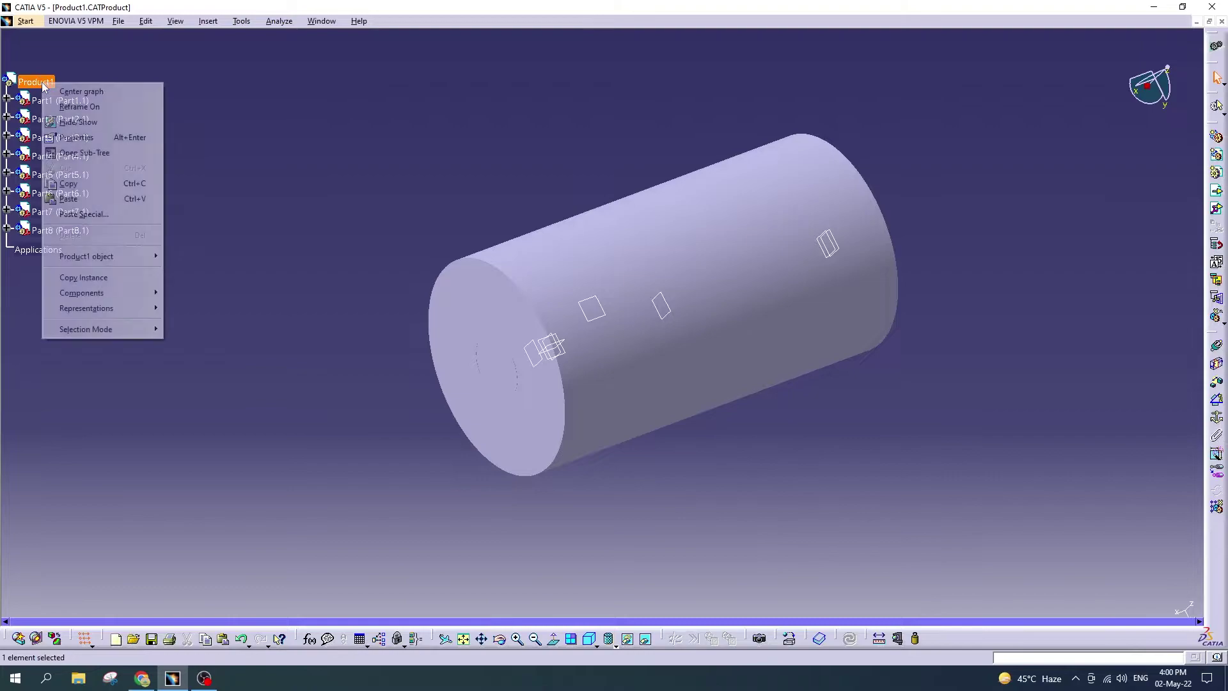
click(119, 21)
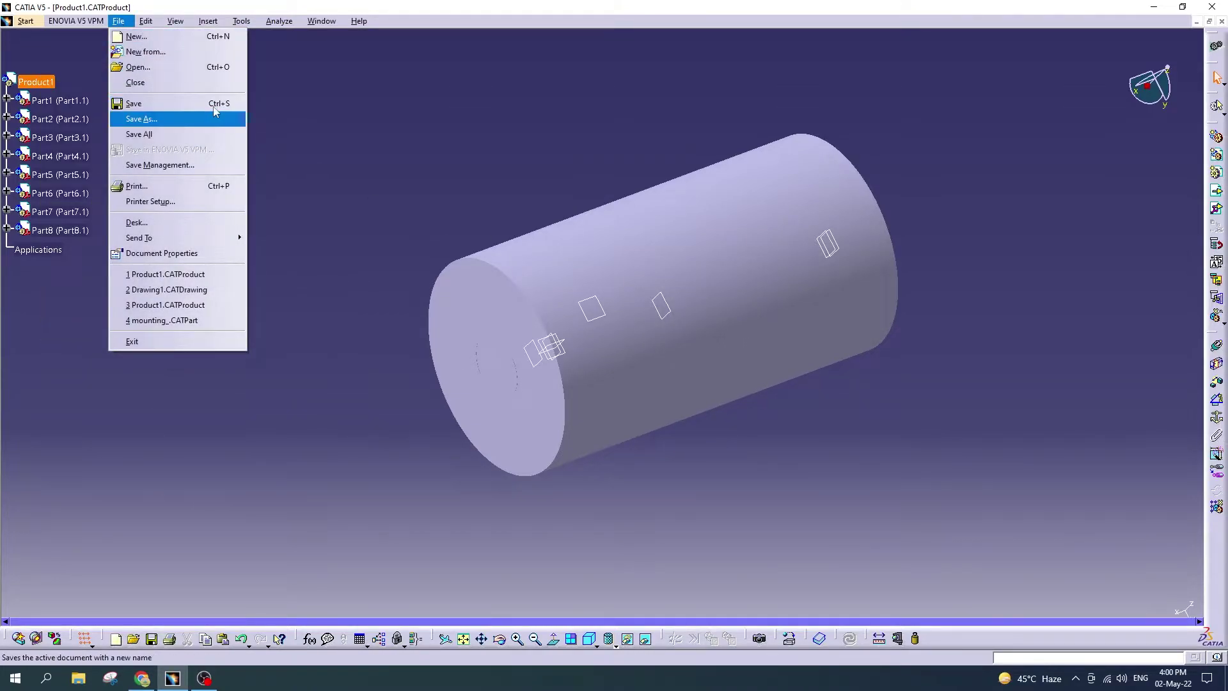
click(173, 103)
click(633, 370)
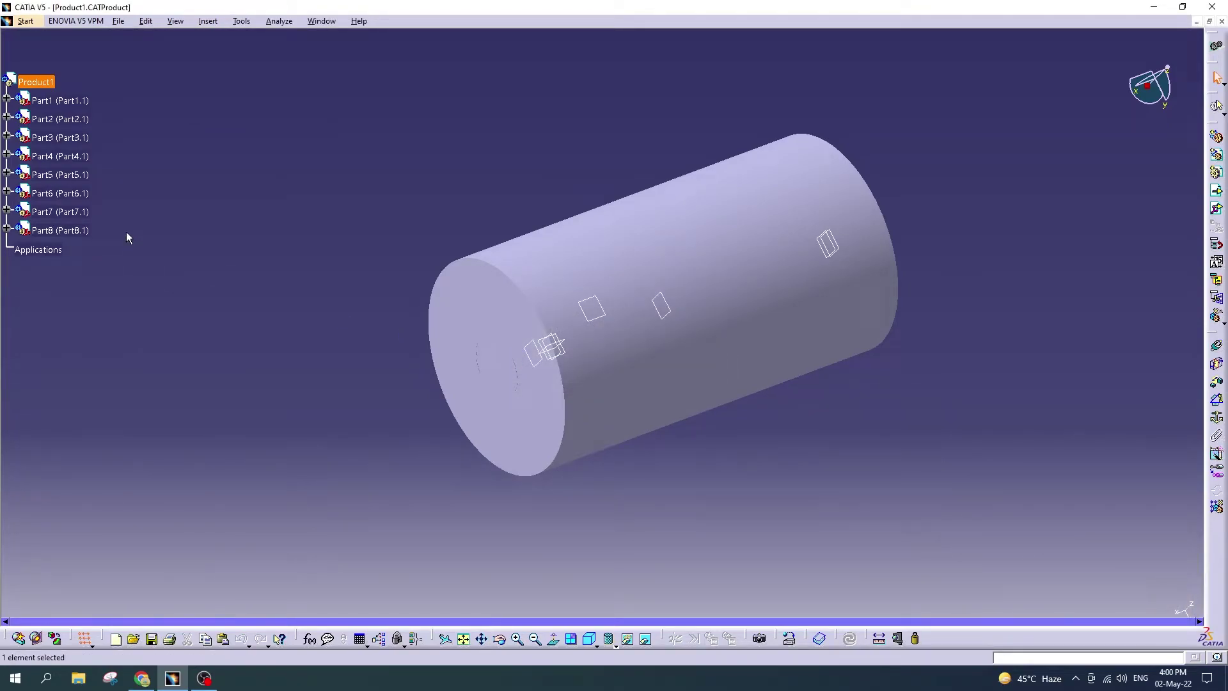
Step: Add a new Part9 to Product1 at the default origin, expand it, and minimize CATIA
click(192, 253)
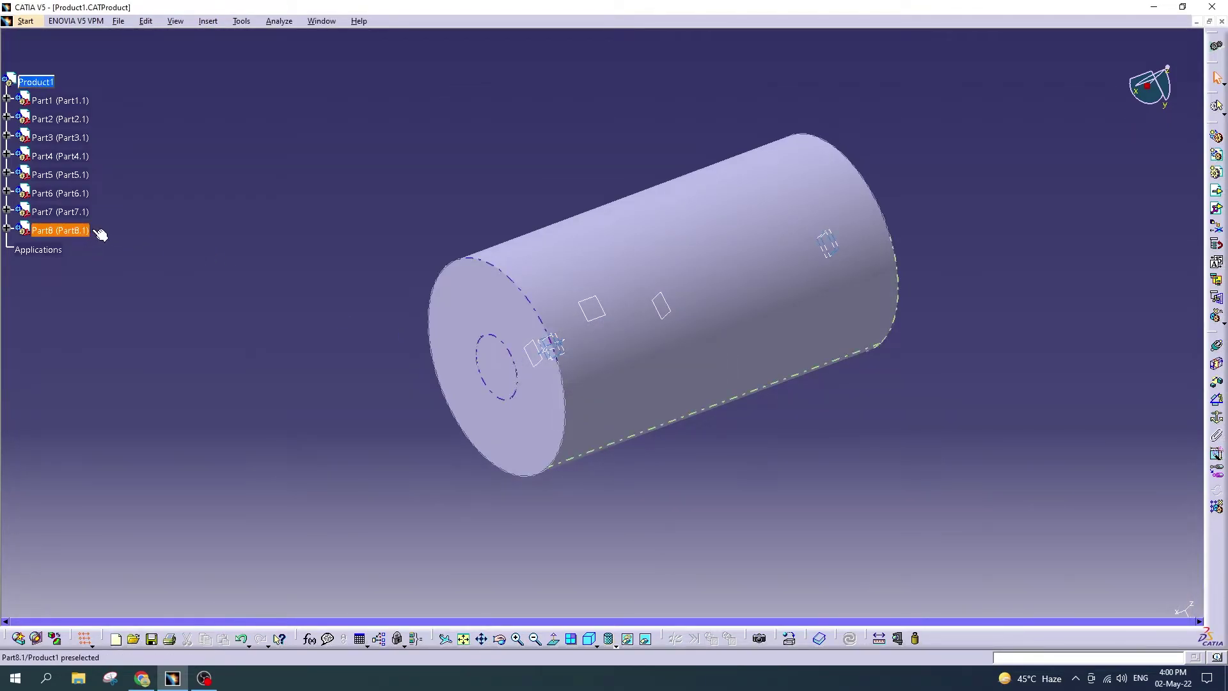
right_click(36, 82)
mouse_move(77, 290)
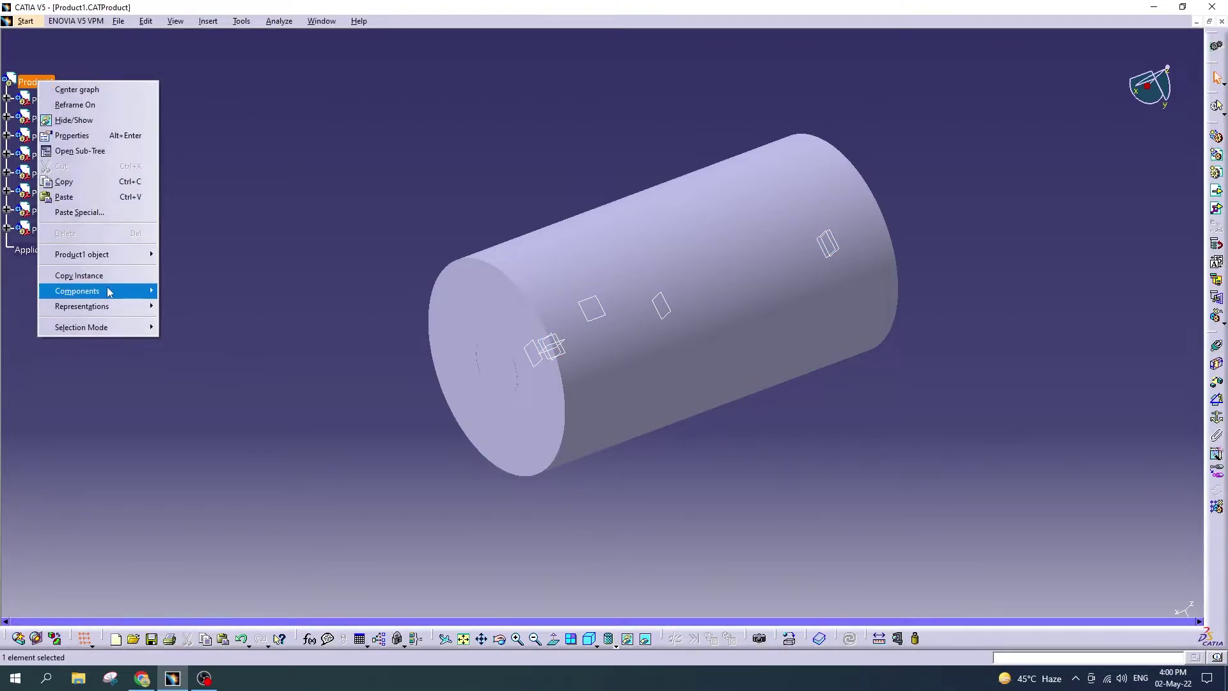
click(239, 336)
click(659, 381)
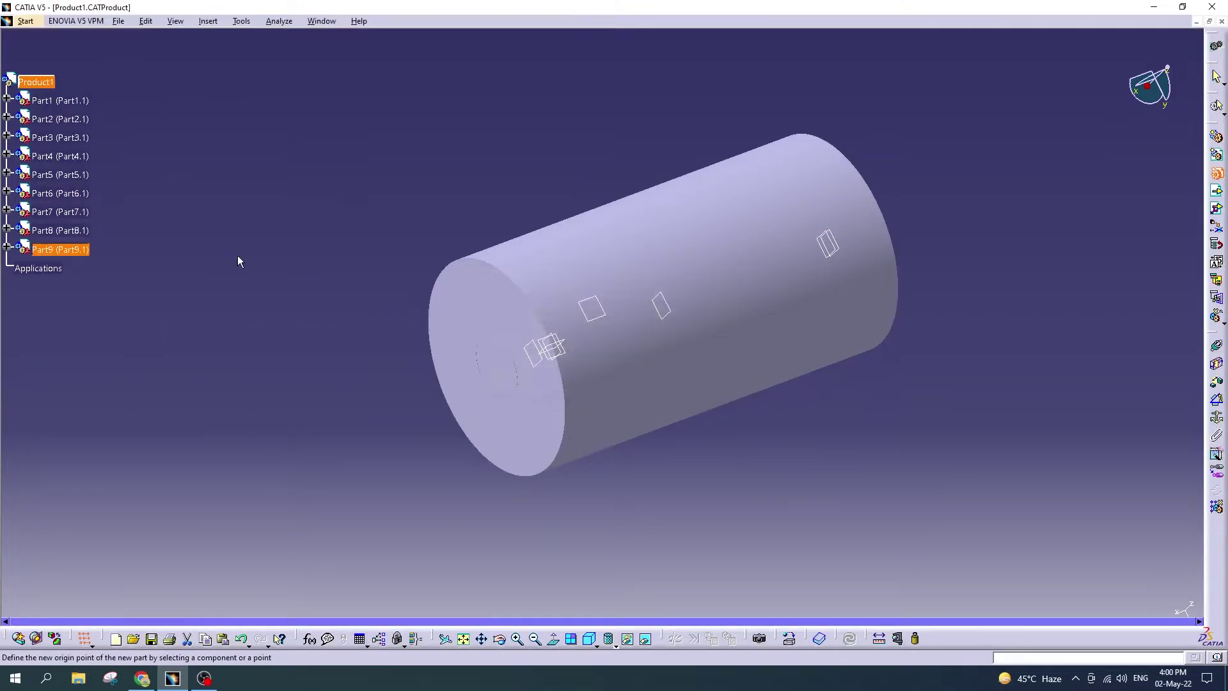
click(6, 247)
click(20, 264)
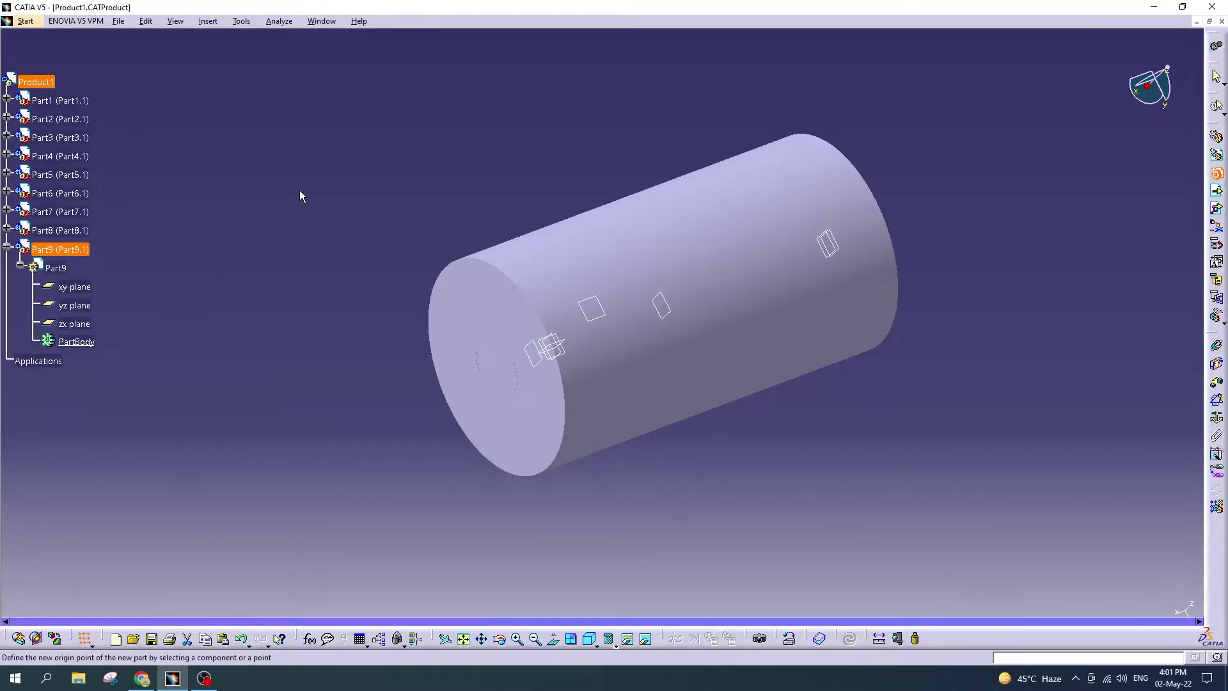
click(1146, 8)
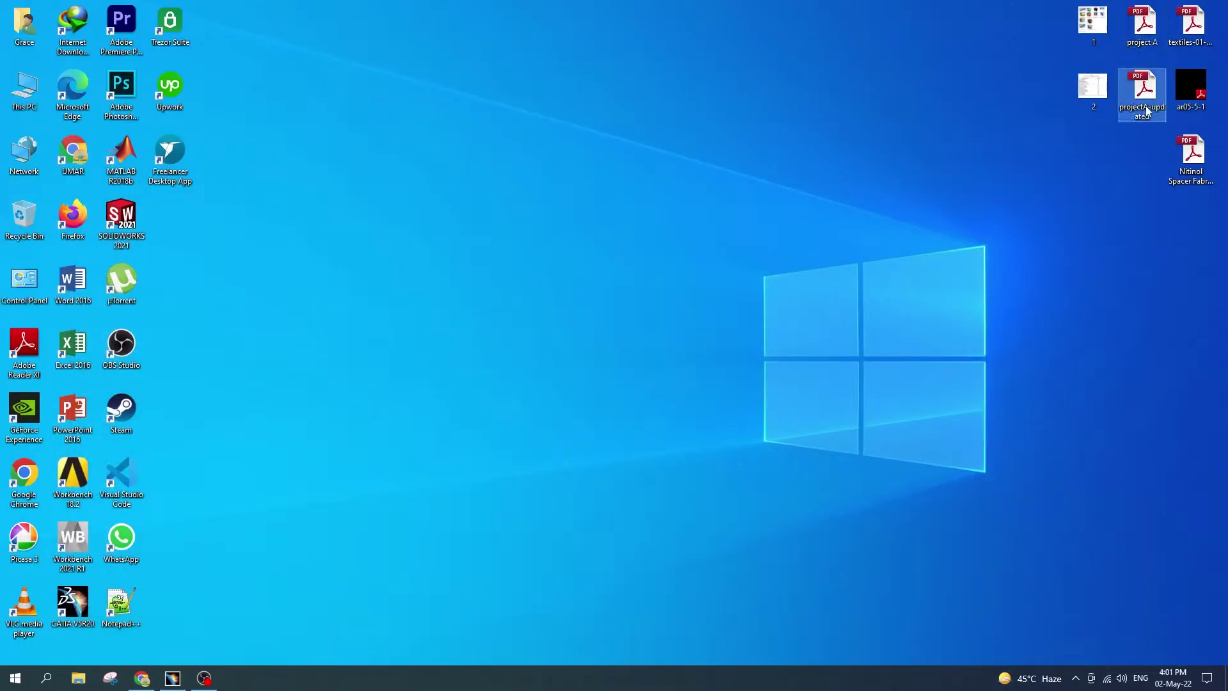
Step: Open the project A PDF, scroll through it, and close it
double_click(1142, 44)
scroll(557, 302, down, 2)
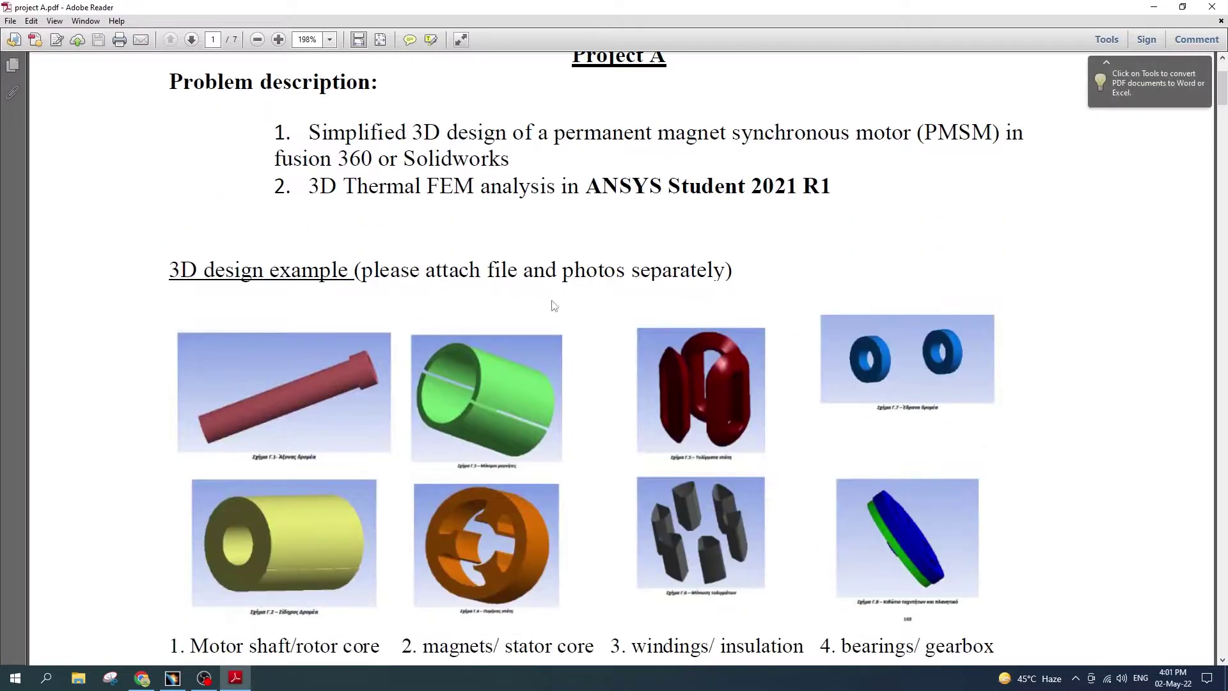
scroll(557, 302, down, 2)
click(1212, 6)
Step: View image 2's PMSM parameter table in Picasa, then restore CATIA
double_click(1092, 90)
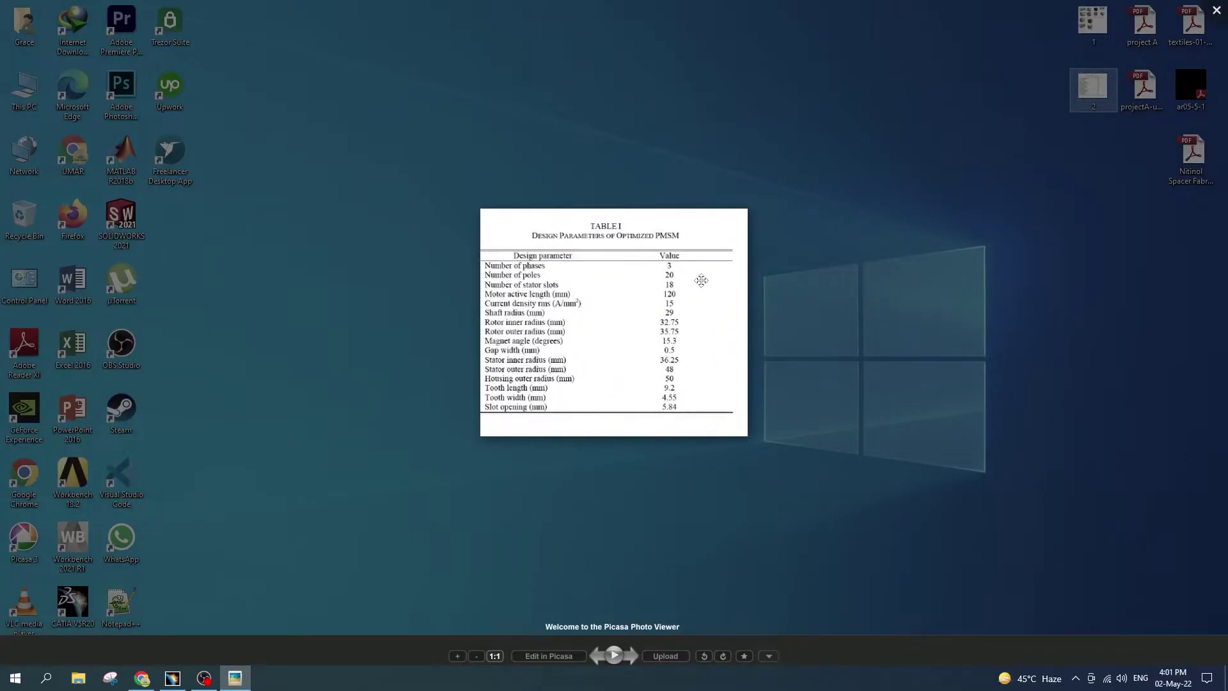
click(403, 413)
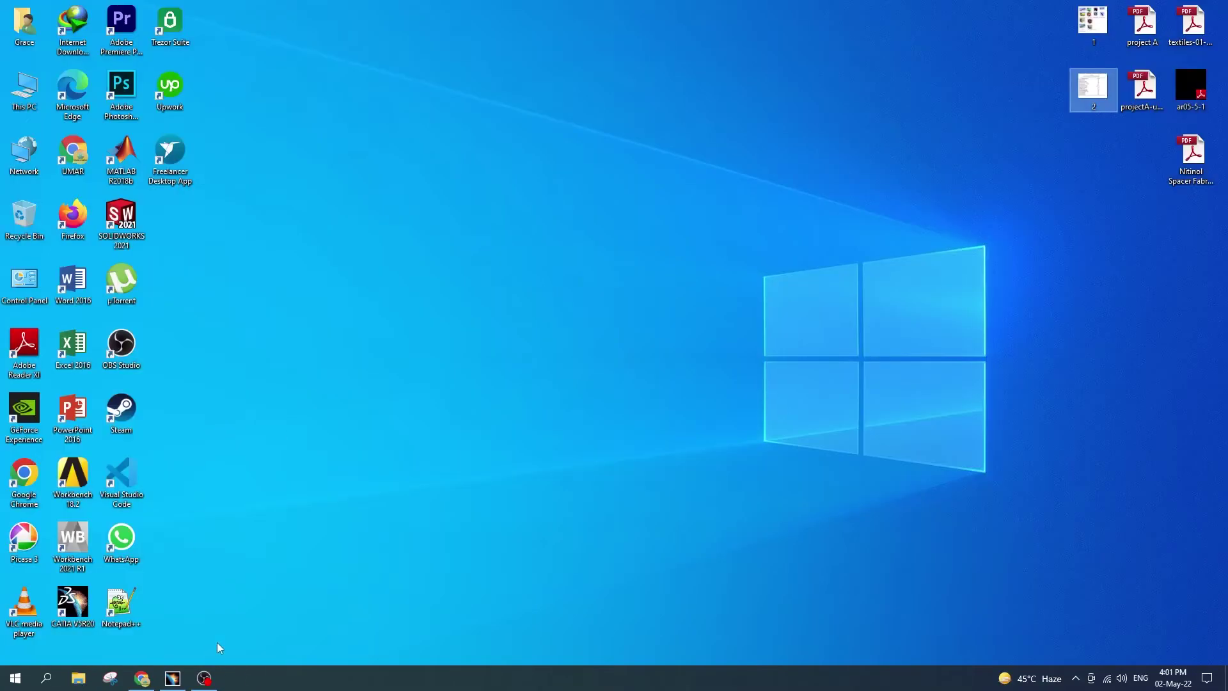
click(172, 680)
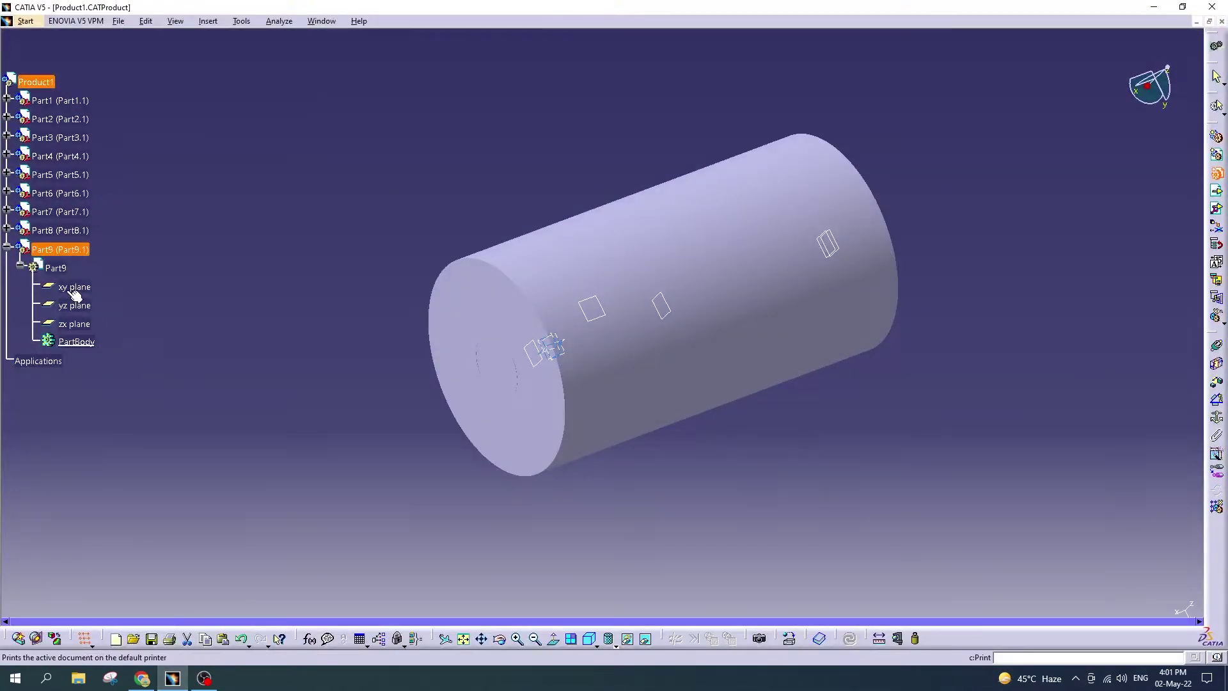
Step: Make Part9 active and sketch a circle centred on the origin on the cylinder's end face
double_click(57, 269)
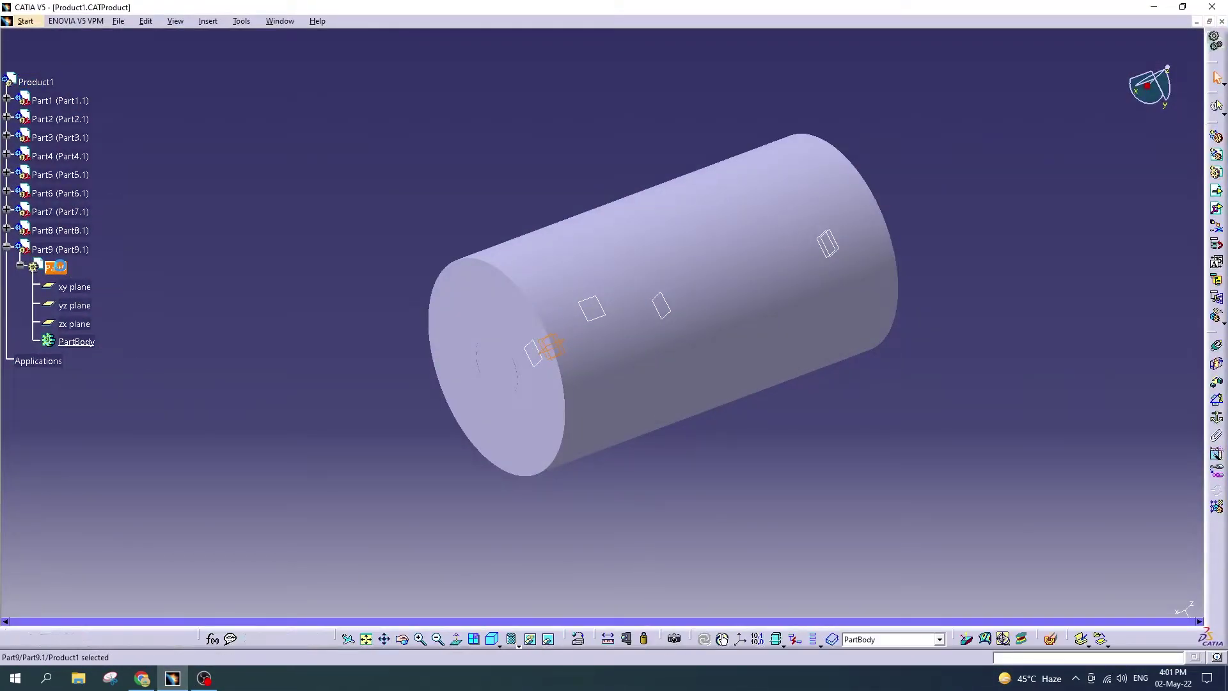
click(506, 371)
click(1217, 106)
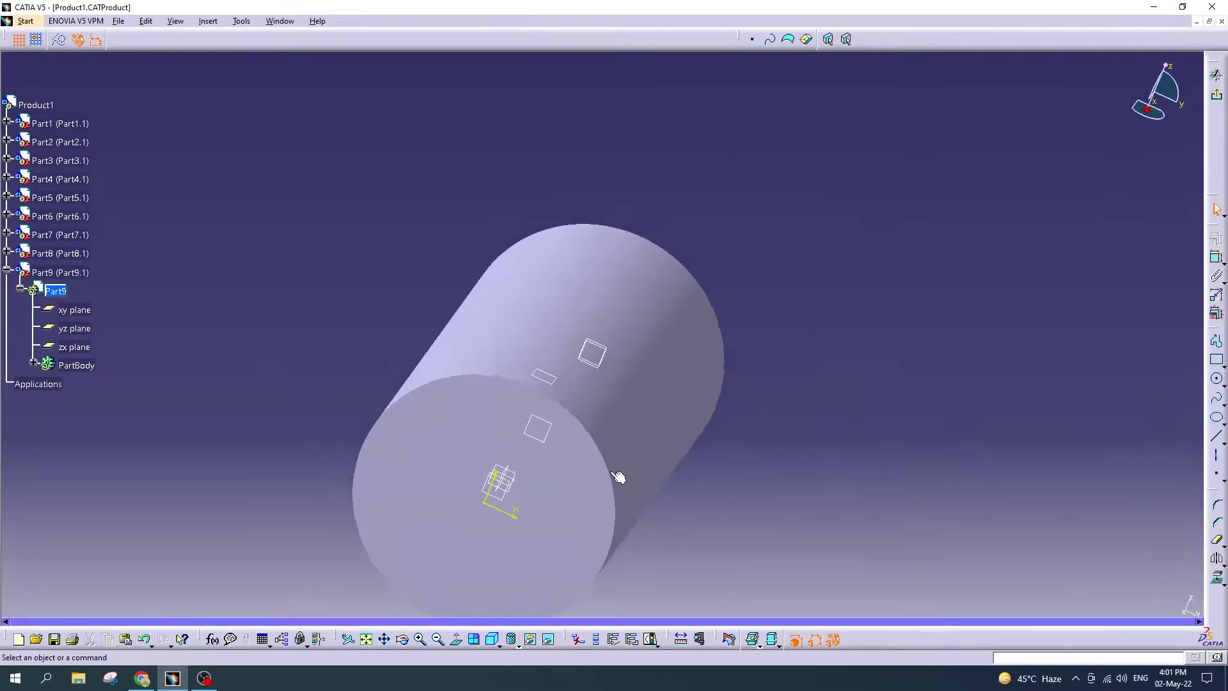
click(1217, 379)
click(617, 338)
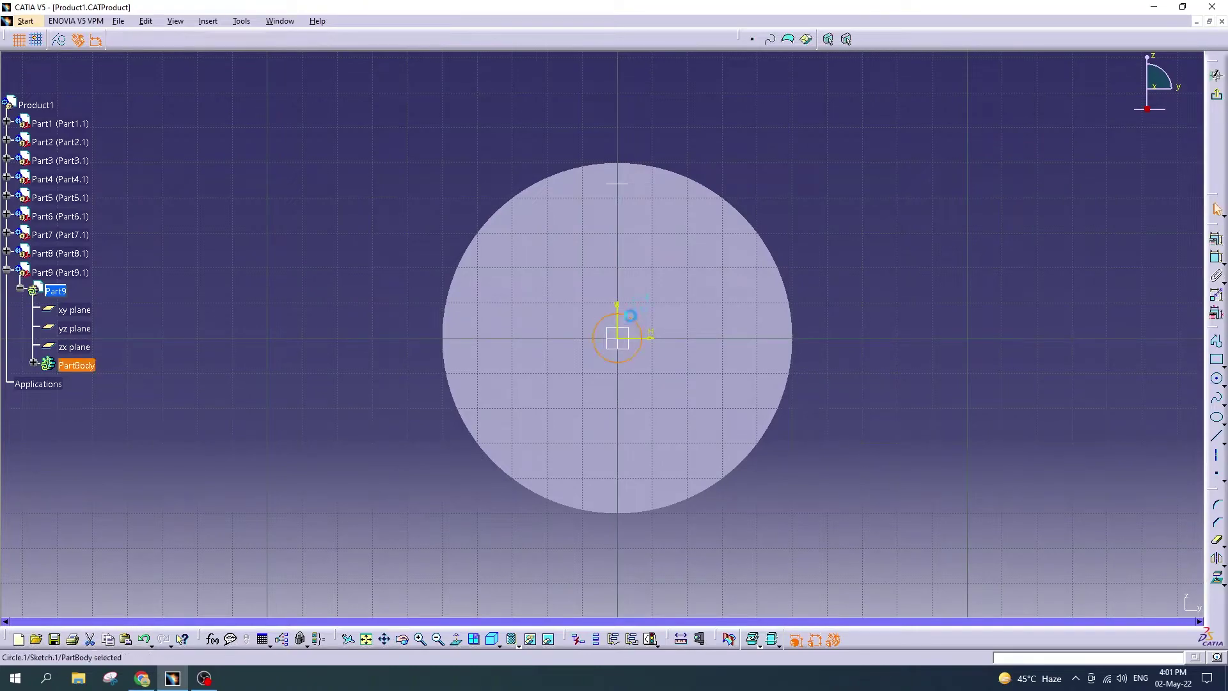
click(1217, 75)
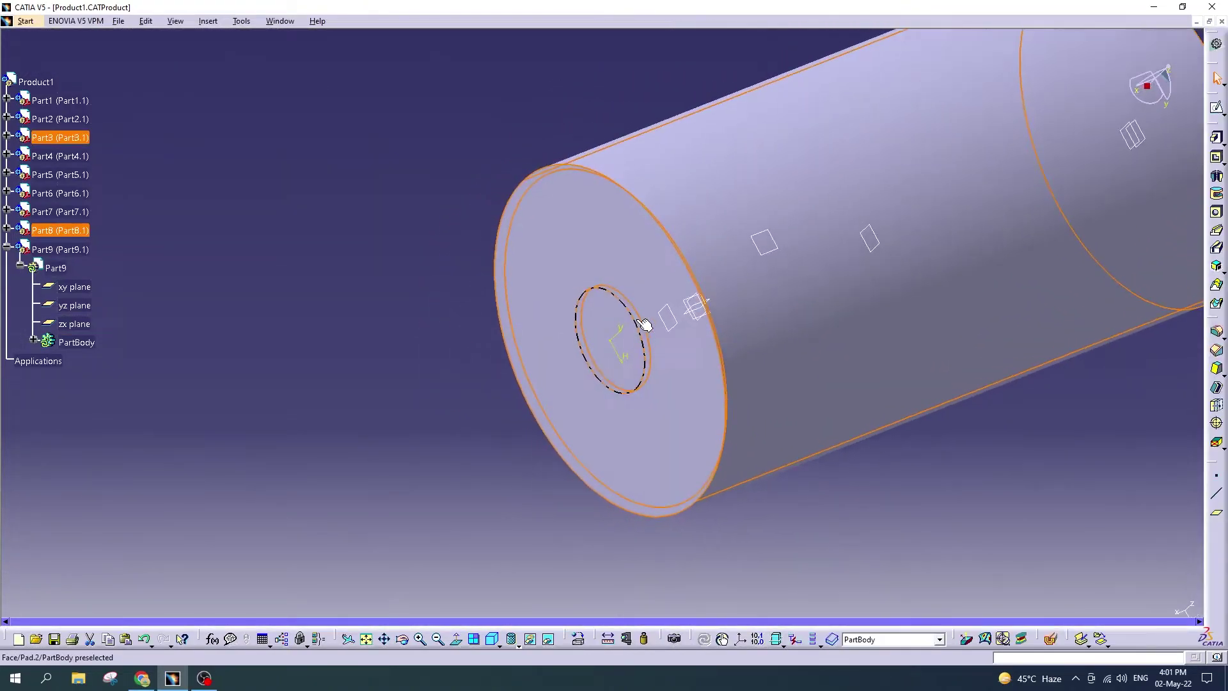
Step: Reopen Sketch.1 and apply a constraint to the circle
click(112, 347)
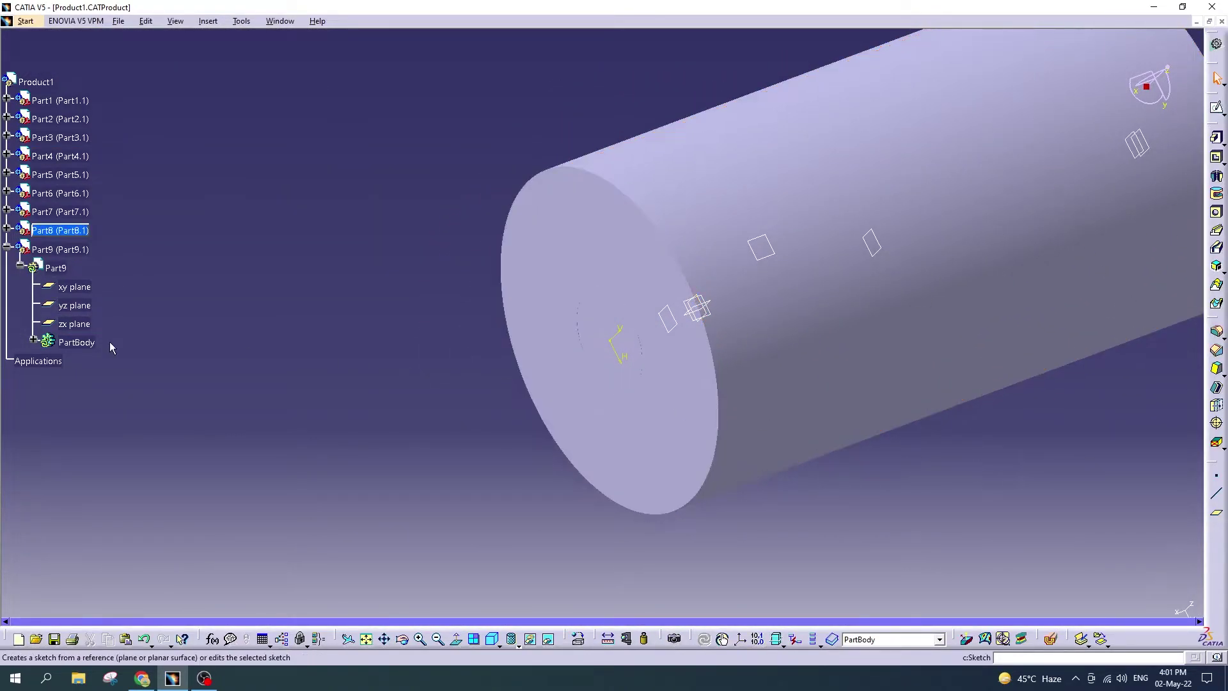
click(33, 340)
double_click(87, 379)
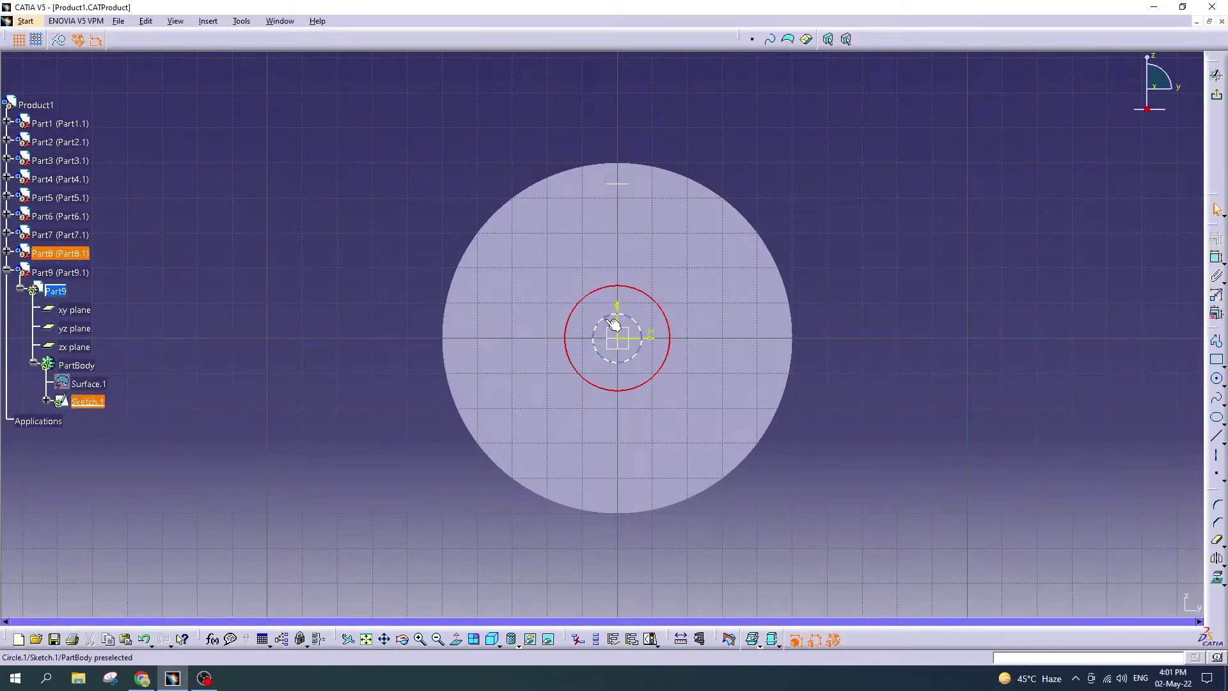
click(1216, 238)
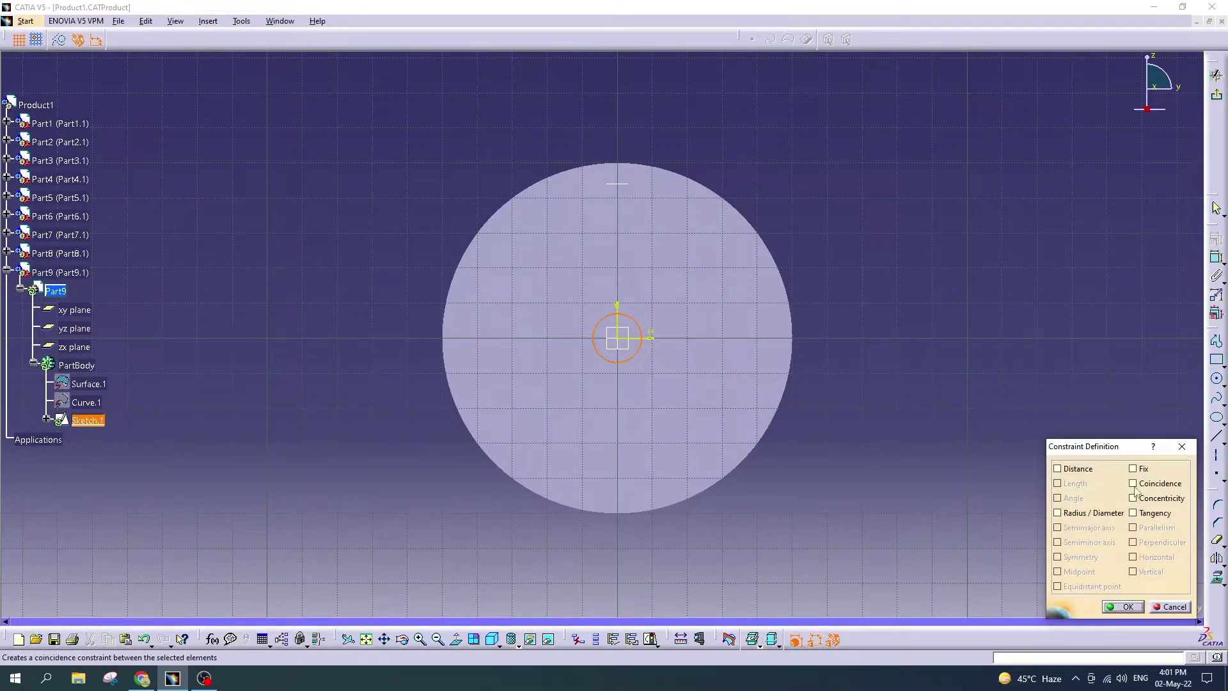
click(1126, 607)
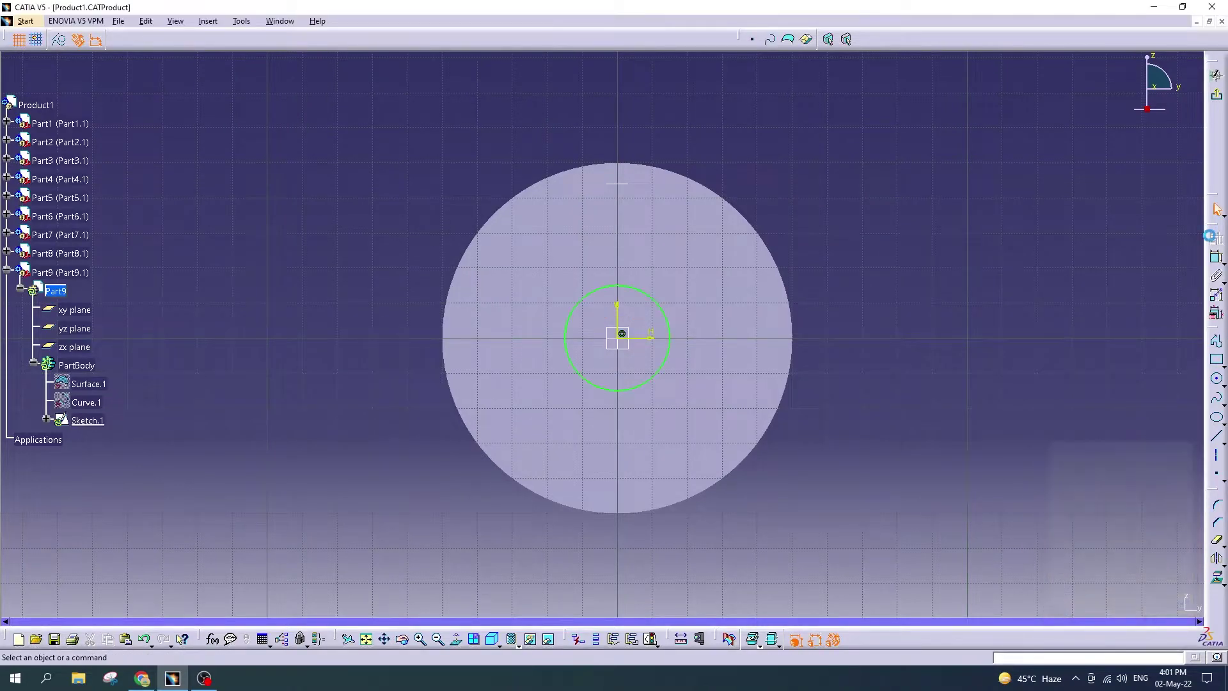
click(1216, 94)
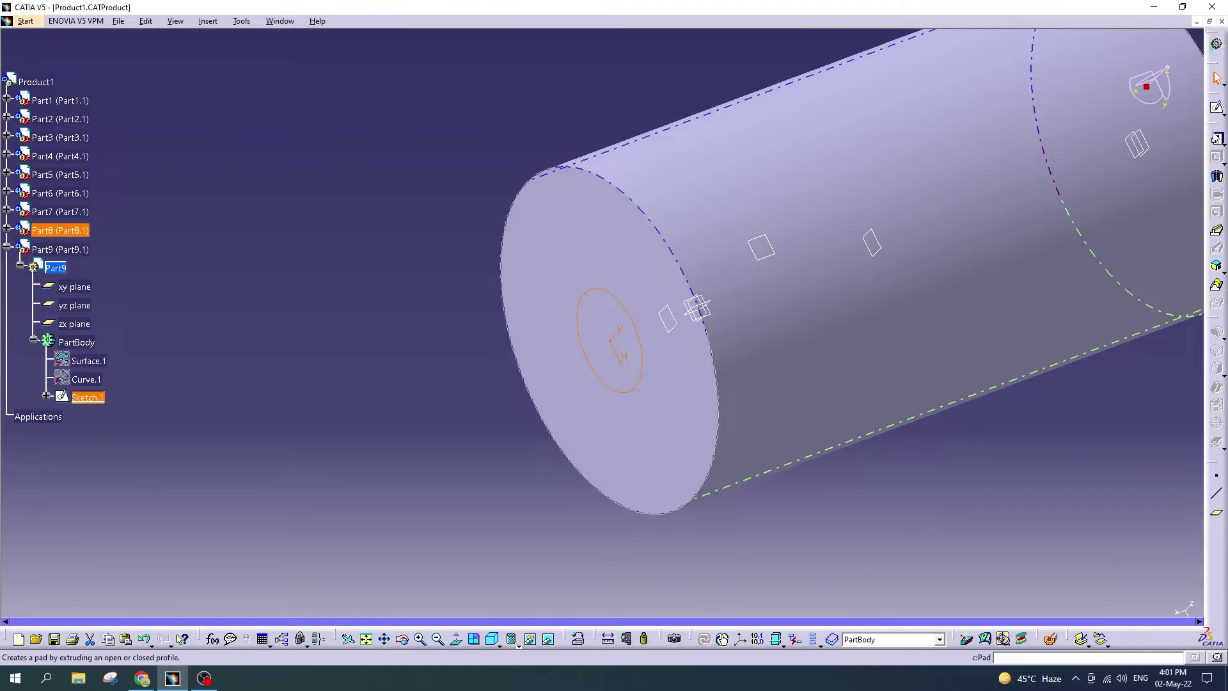
Step: Pad the circle sketch to a length of 3 mm
click(1216, 137)
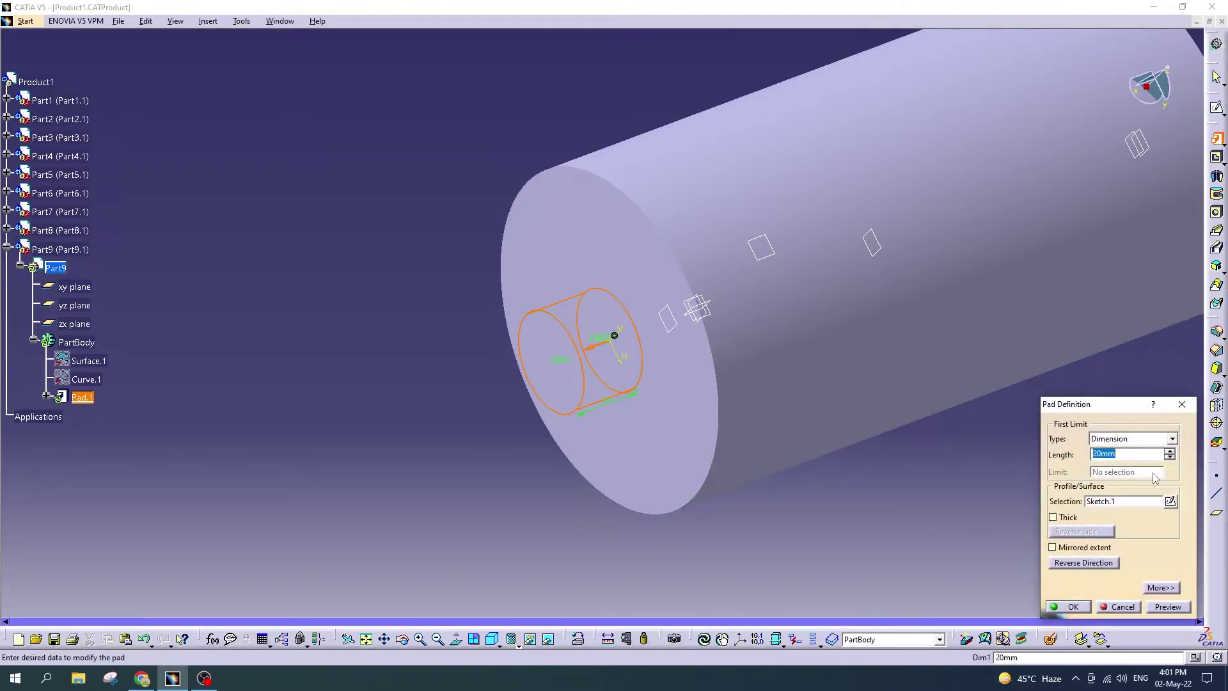
text(5)
key(Return)
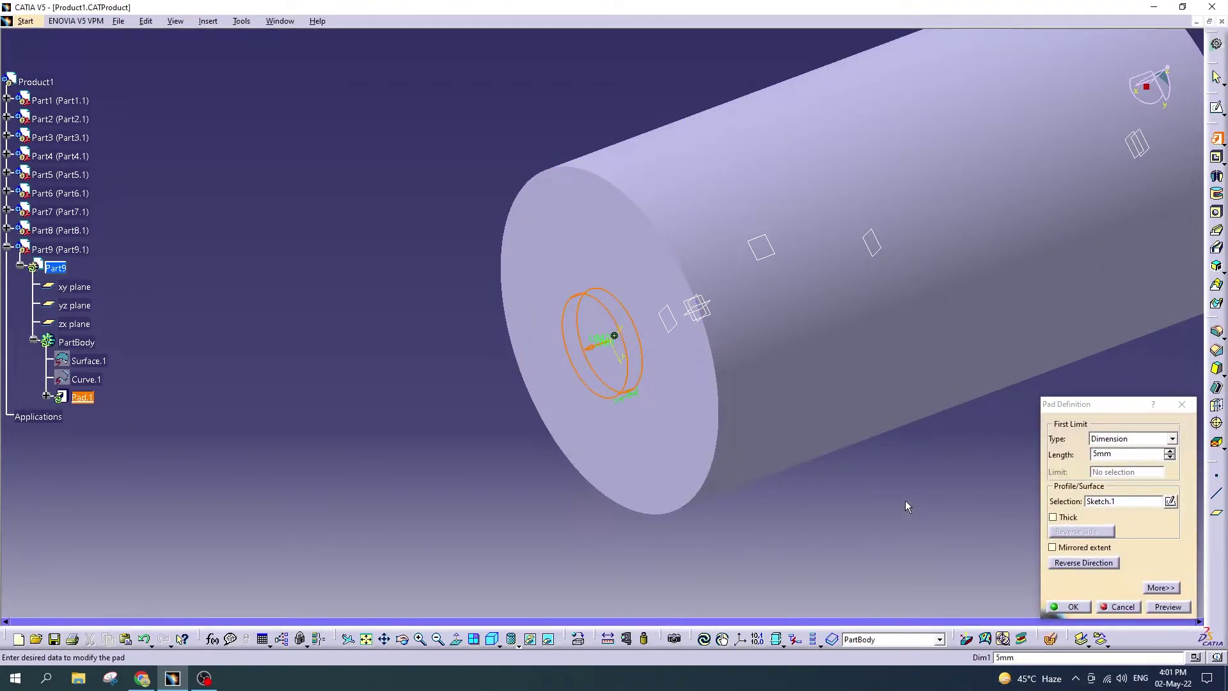
text(3)
click(1069, 607)
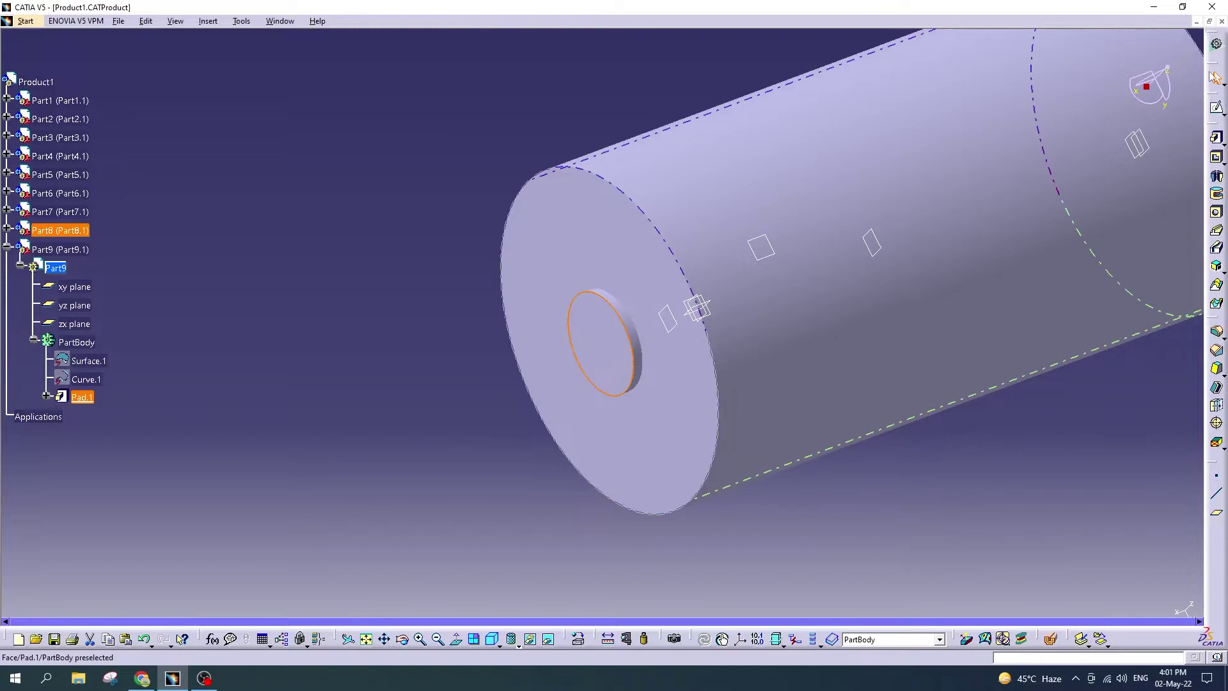
Step: Sketch a 60 mm-radius circle centred on the origin on the pad face
click(1216, 107)
click(608, 358)
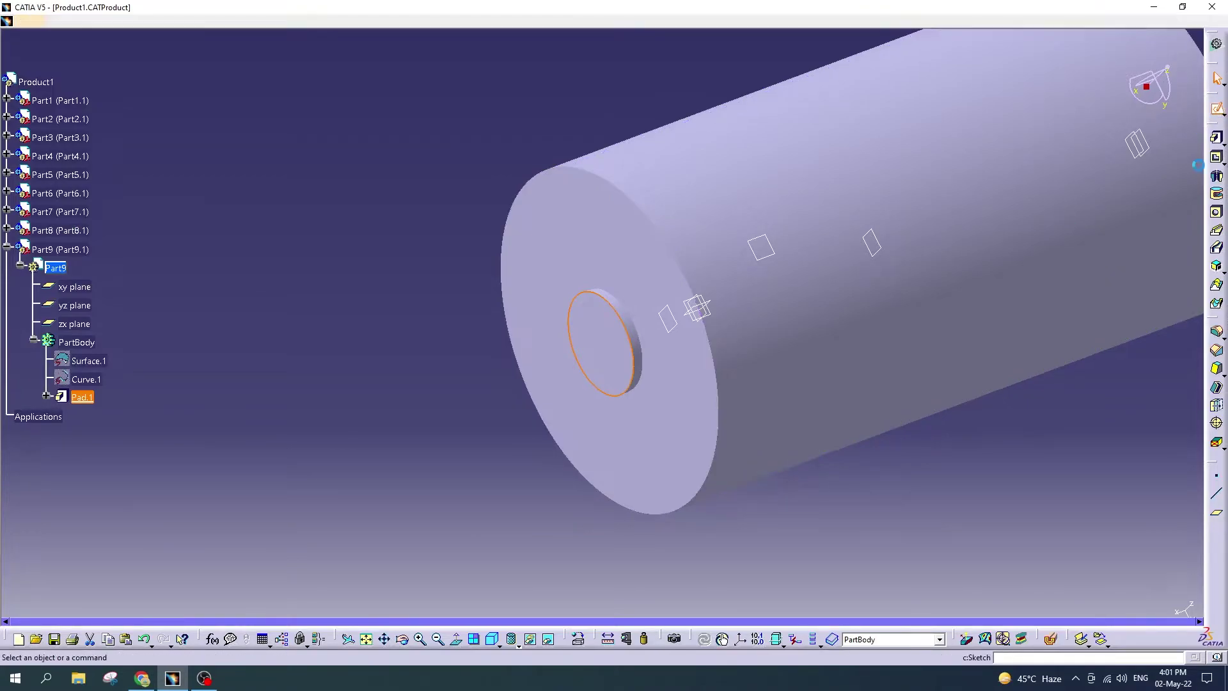
click(1218, 379)
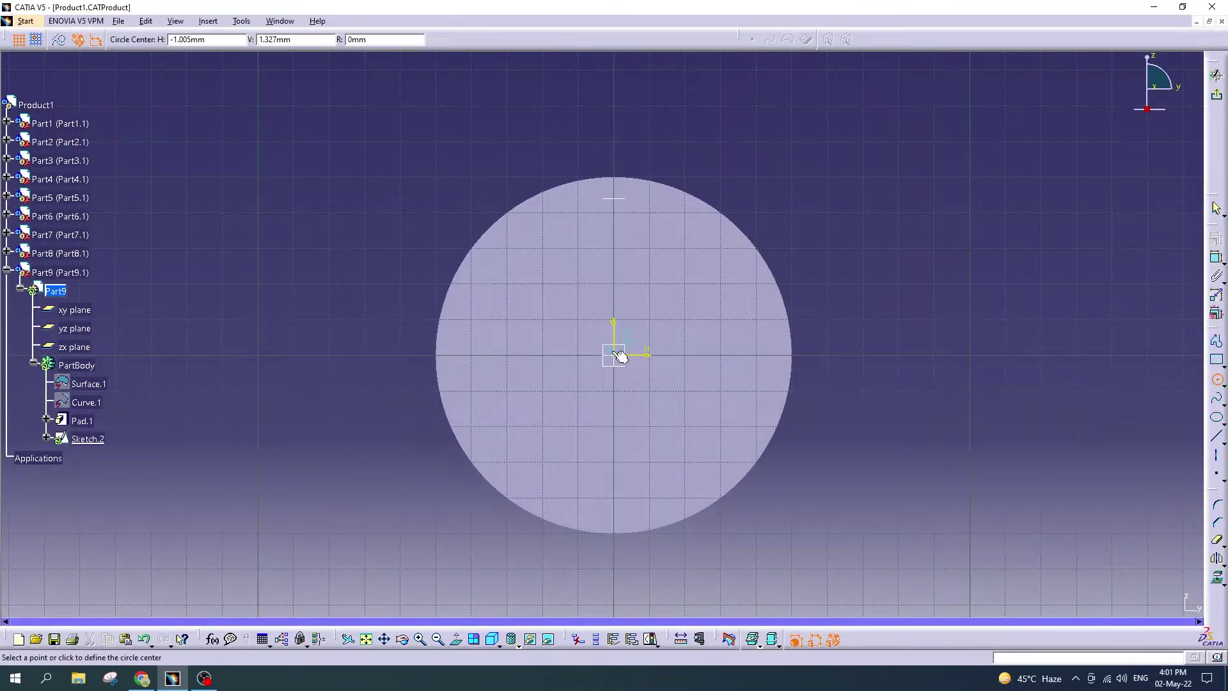
click(634, 254)
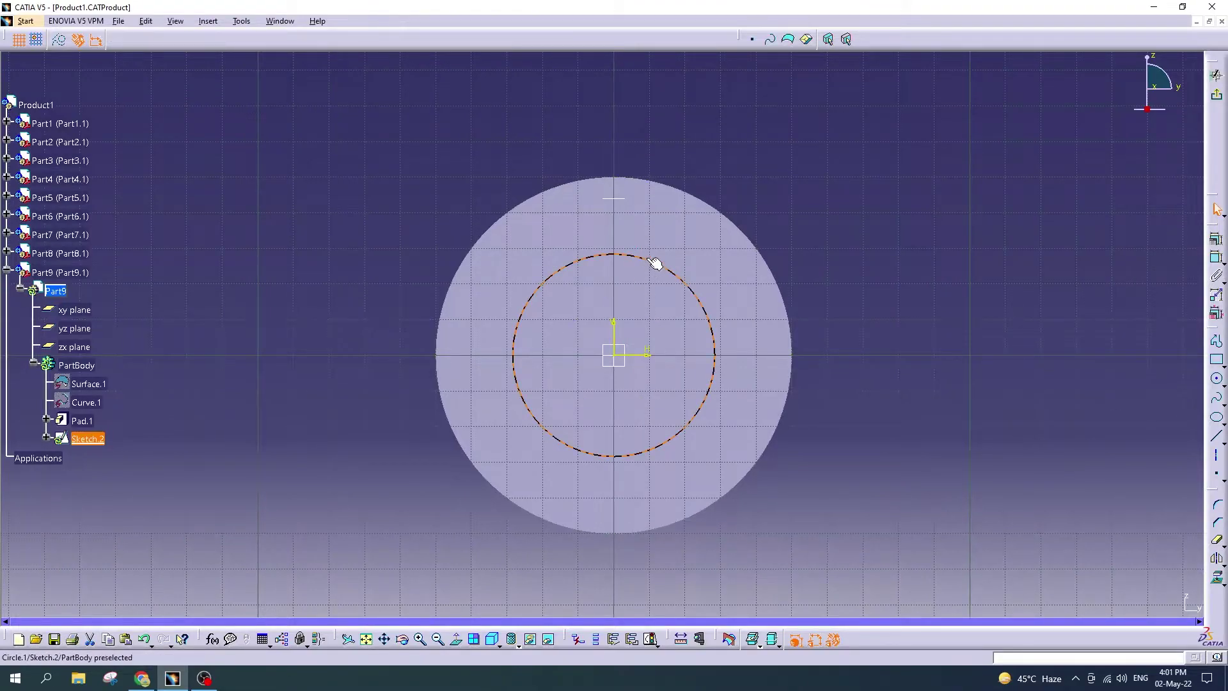
double_click(698, 294)
text(6)
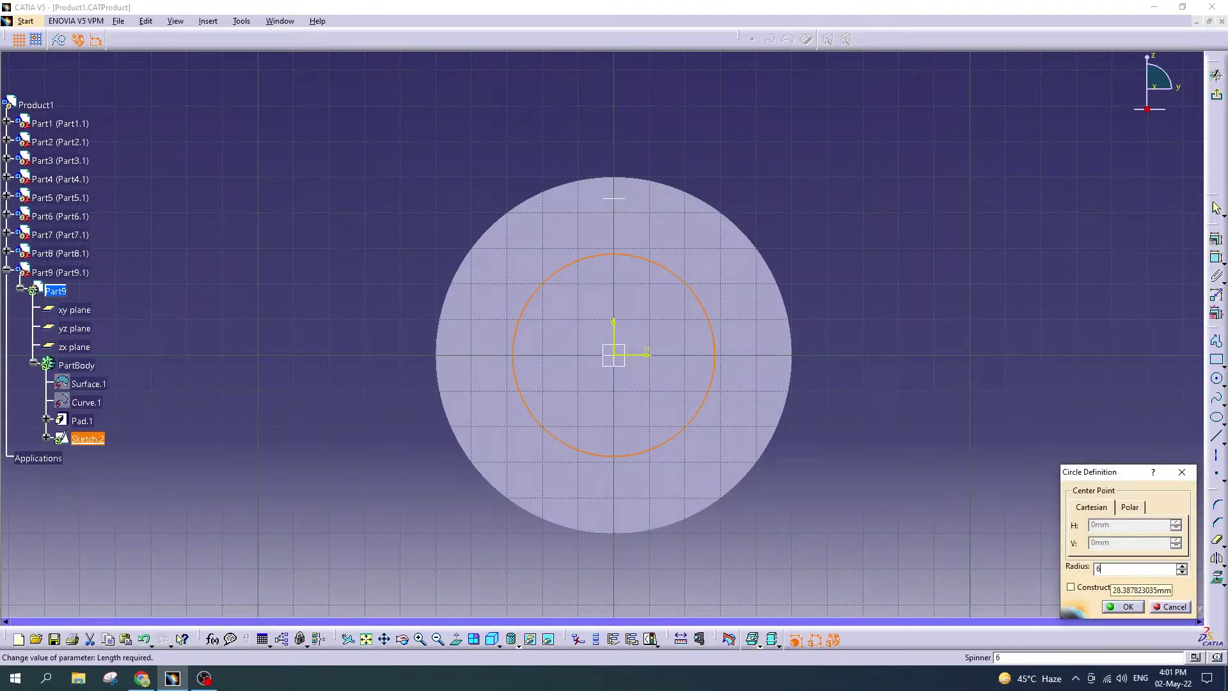
text(0)
key(Return)
click(1217, 94)
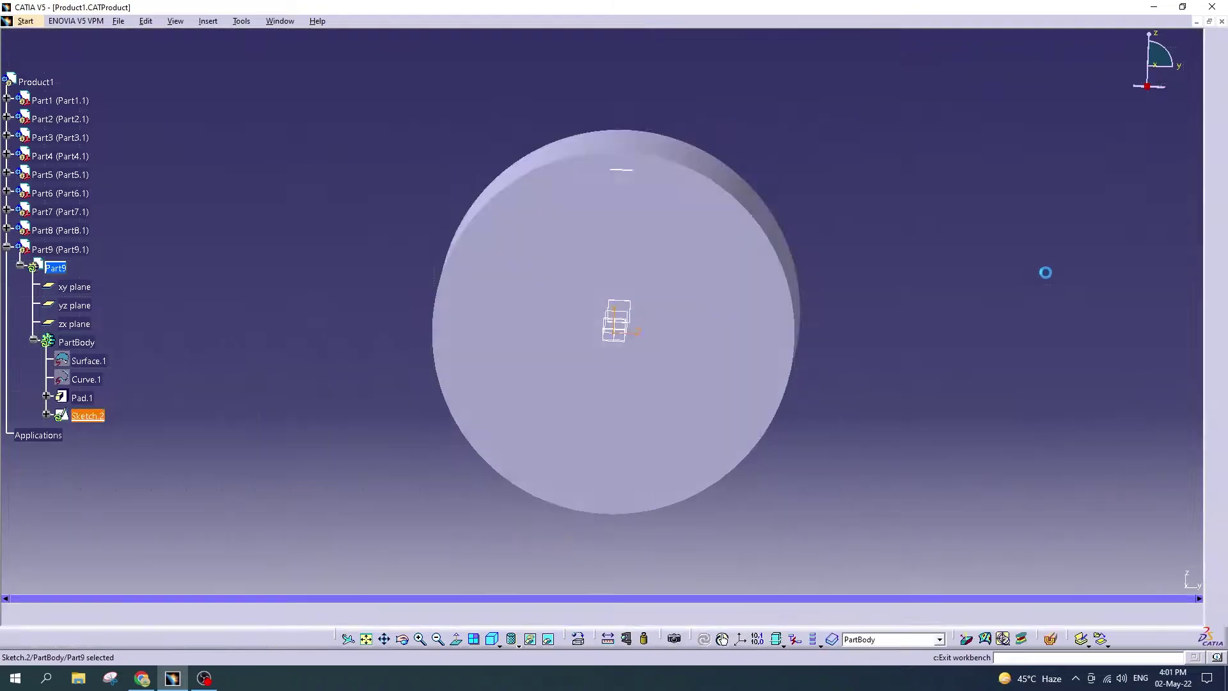
Step: Recheck the PMSM design-parameter table image in Picasa, then select projectA-updated.pdf
click(1154, 7)
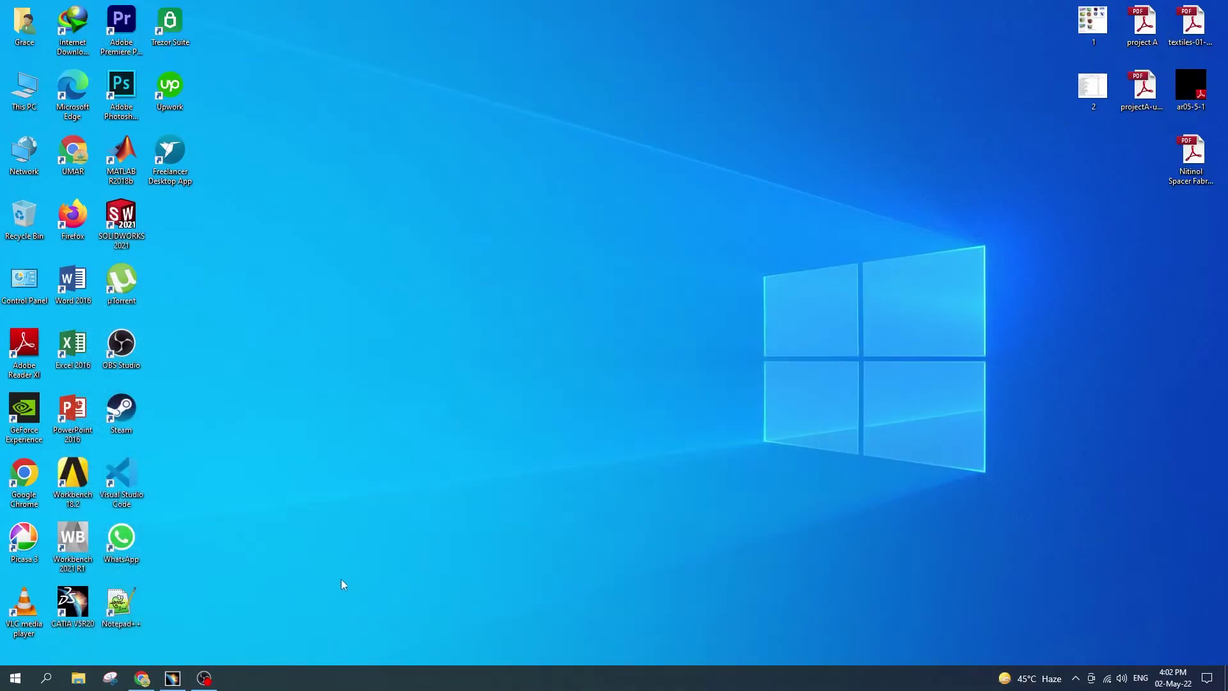
double_click(1109, 97)
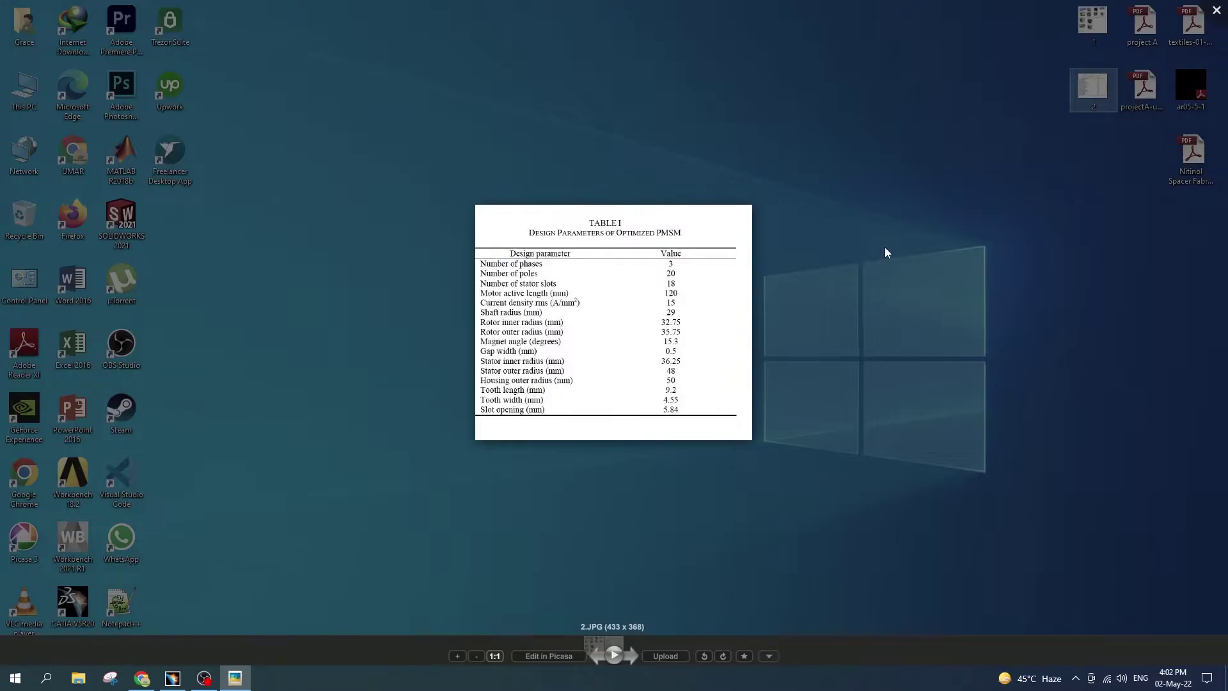
key(Escape)
key(Right)
Step: Open projectA-updated.pdf and scroll its pages at Fit Width
key(Return)
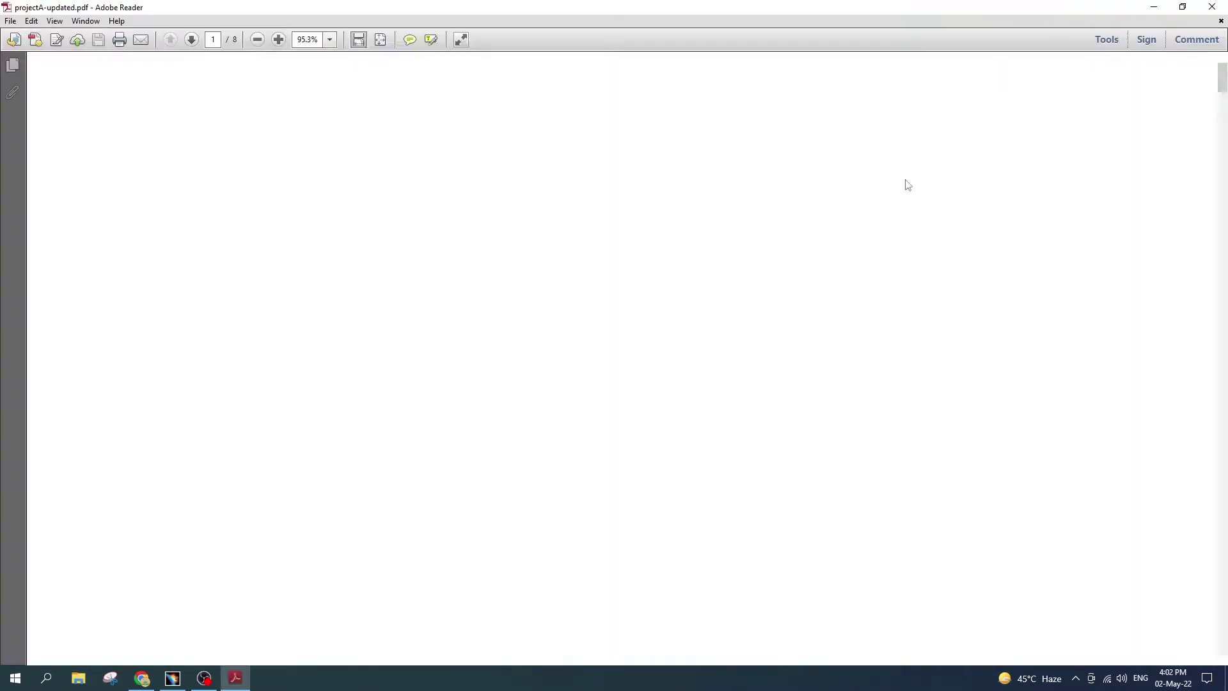
scroll(501, 211, down, 10)
scroll(502, 211, down, 3)
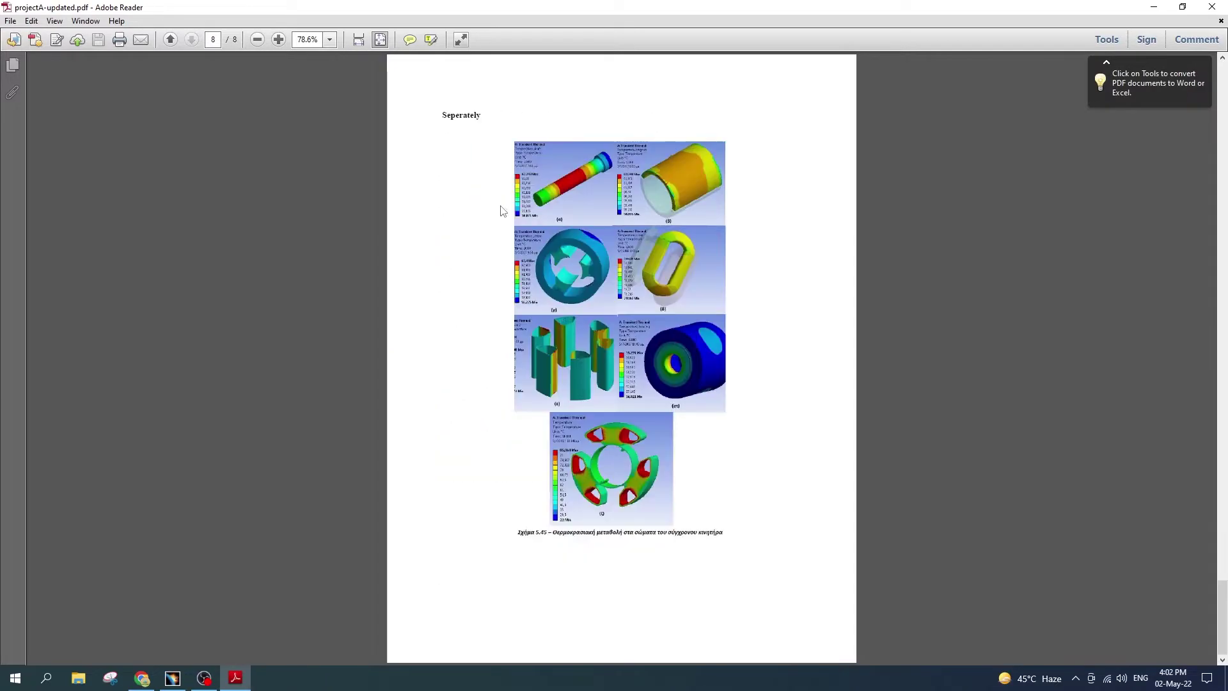
scroll(368, 88, up, 3)
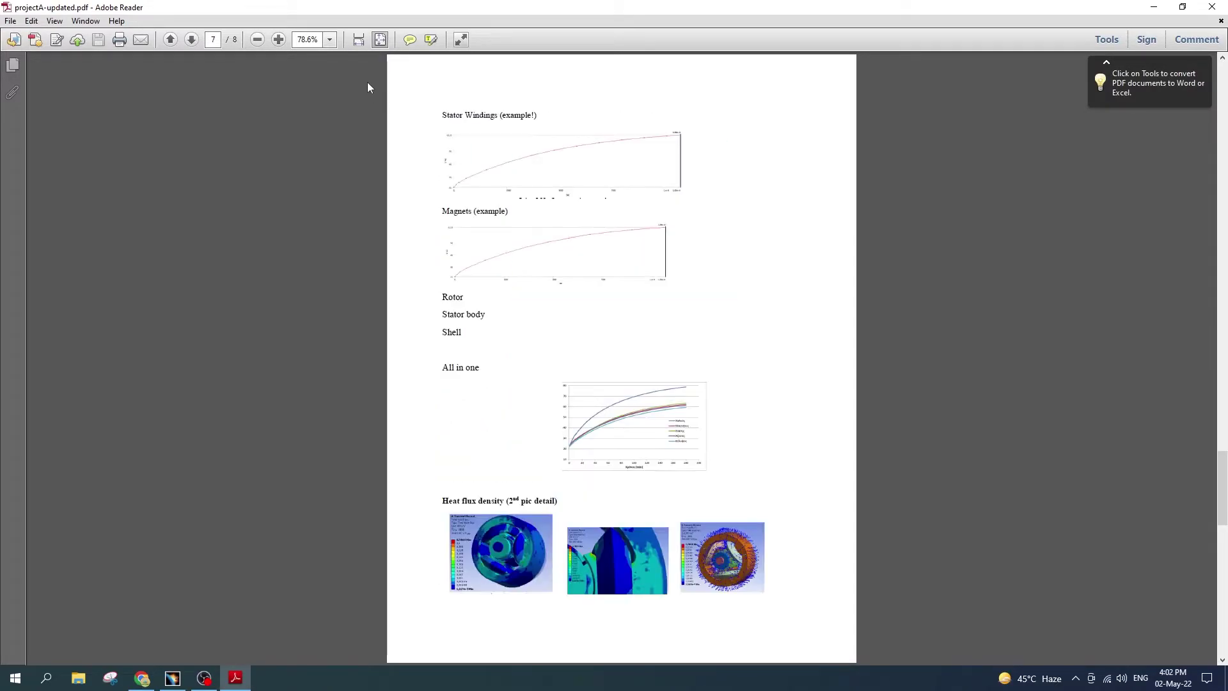
scroll(353, 61, up, 5)
scroll(353, 60, down, 3)
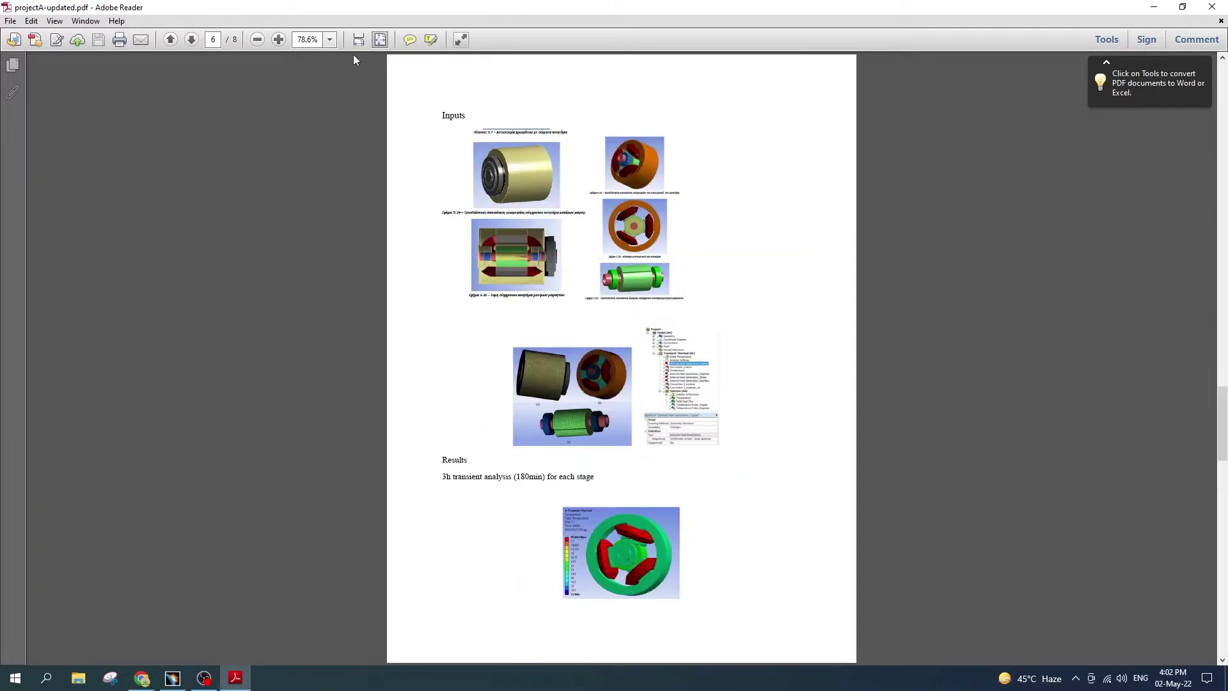
click(359, 39)
scroll(496, 279, down, 3)
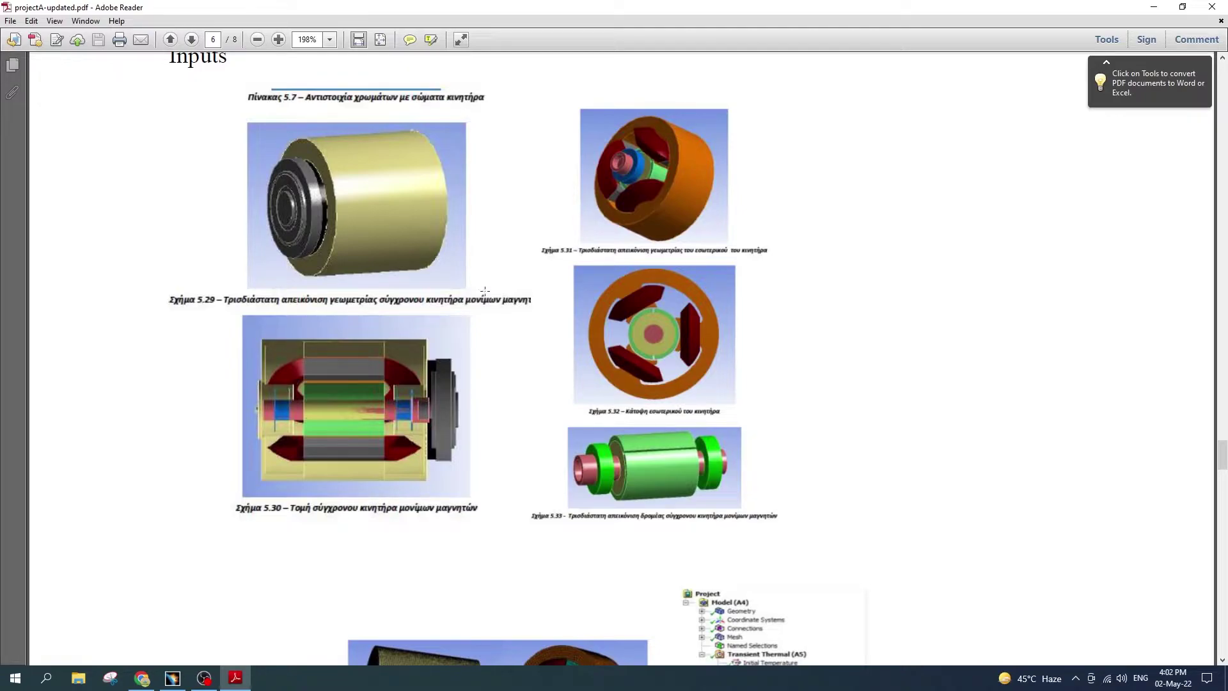
Step: Review the PDF's tables at Fit Page, then close Adobe Reader
click(373, 39)
scroll(420, 233, up, 2)
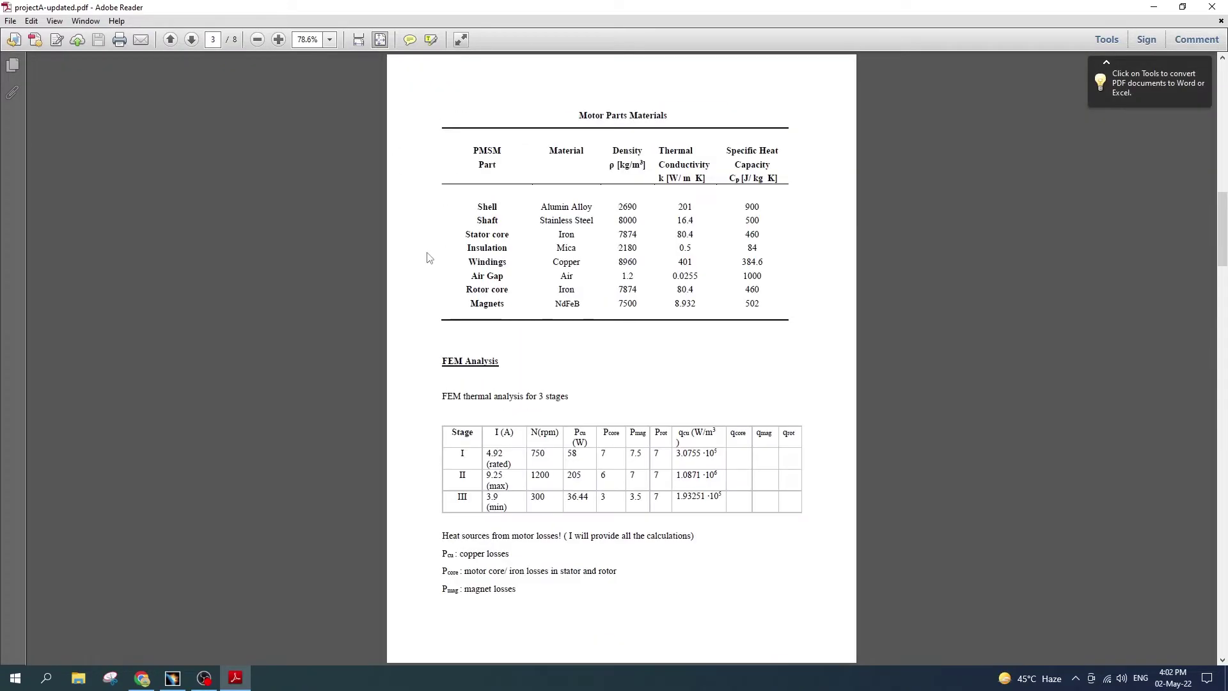
scroll(428, 258, up, 2)
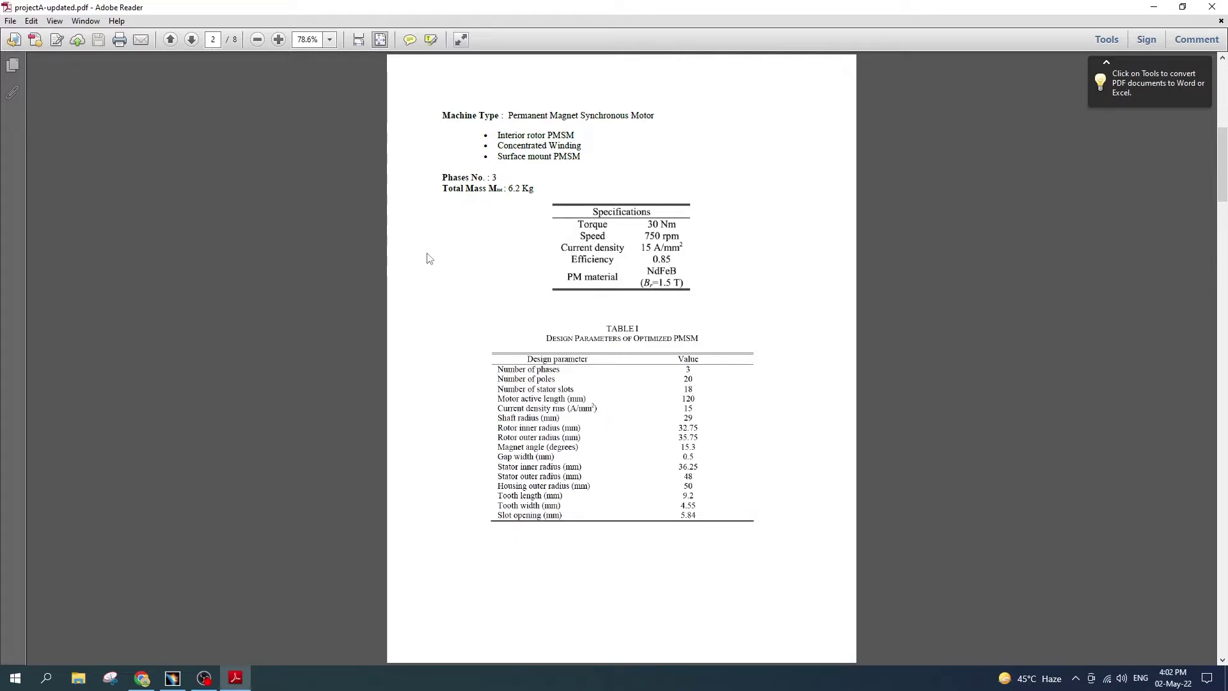
scroll(429, 258, up, 1)
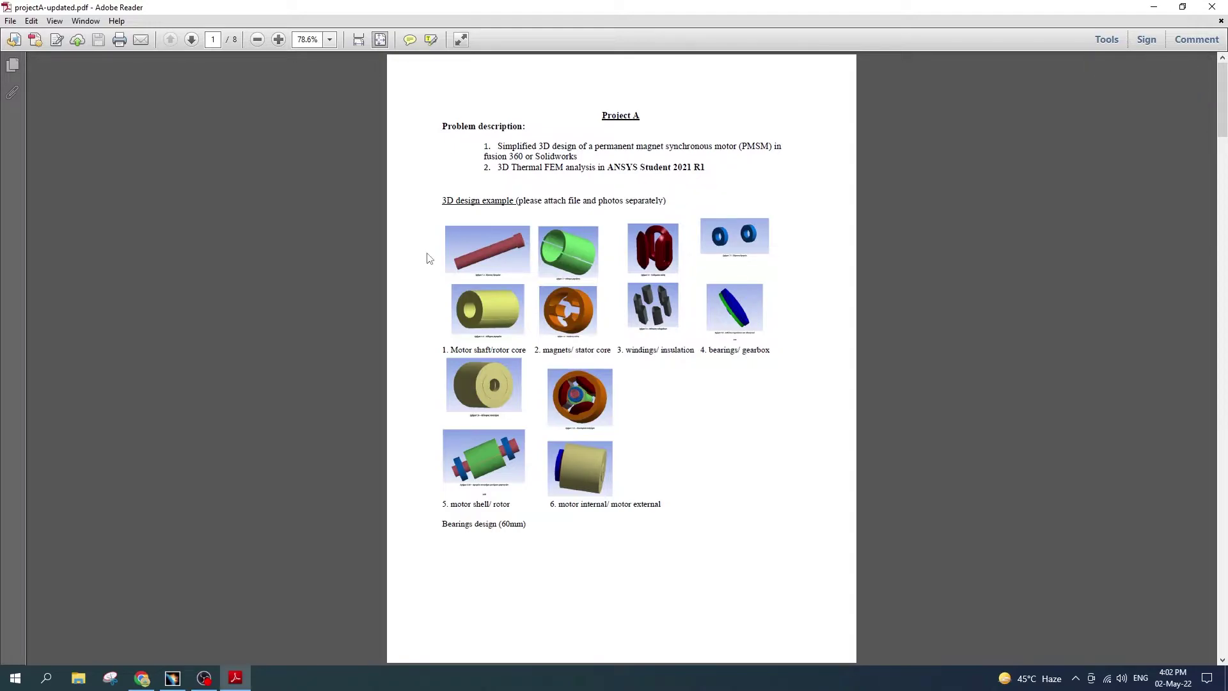
scroll(433, 250, down, 1)
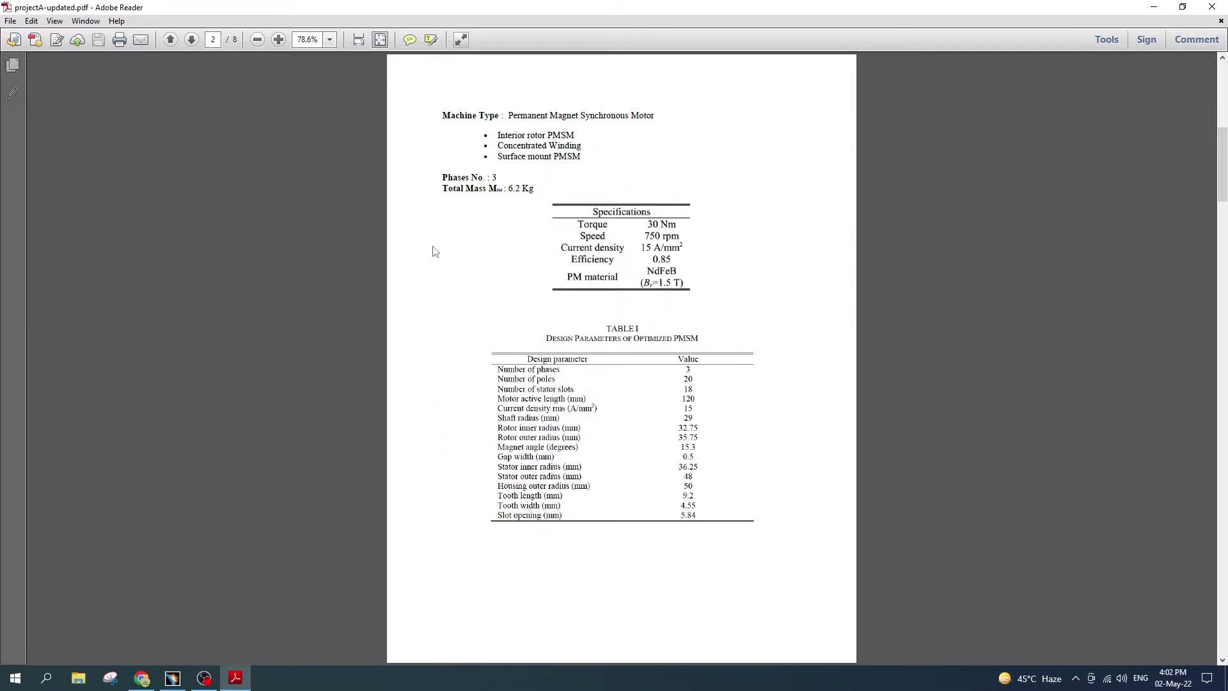
scroll(433, 251, down, 1)
scroll(433, 250, down, 1)
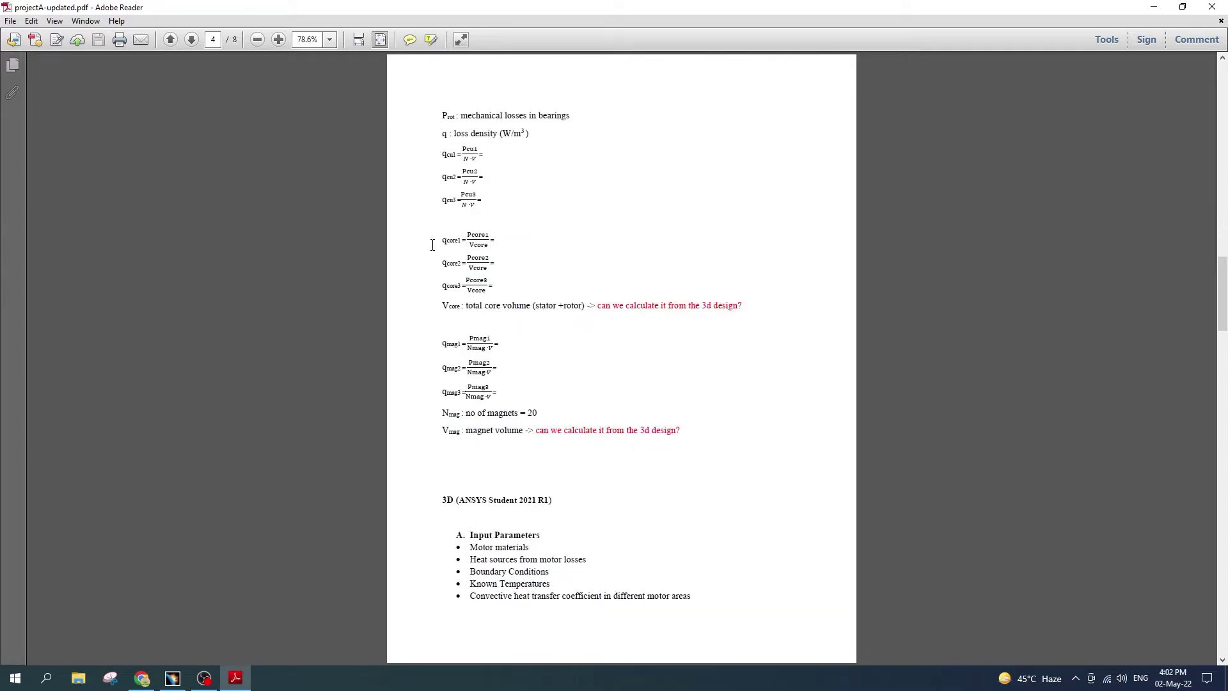
scroll(433, 246, up, 1)
scroll(435, 251, up, 1)
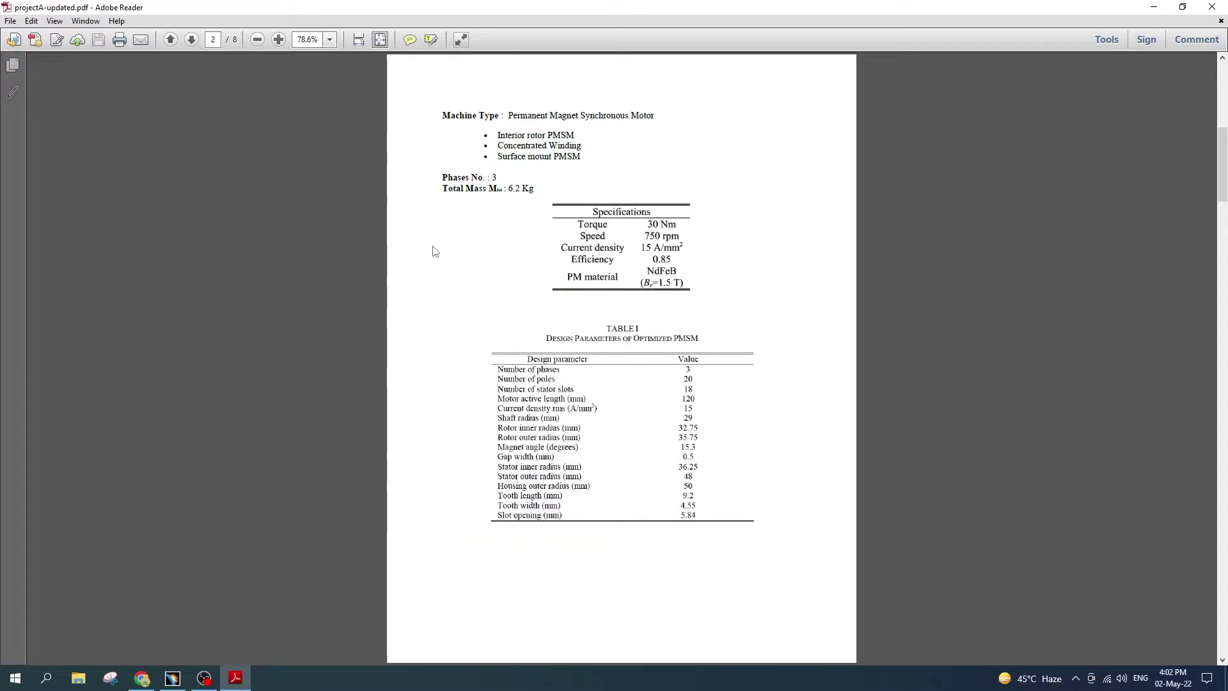
click(1212, 6)
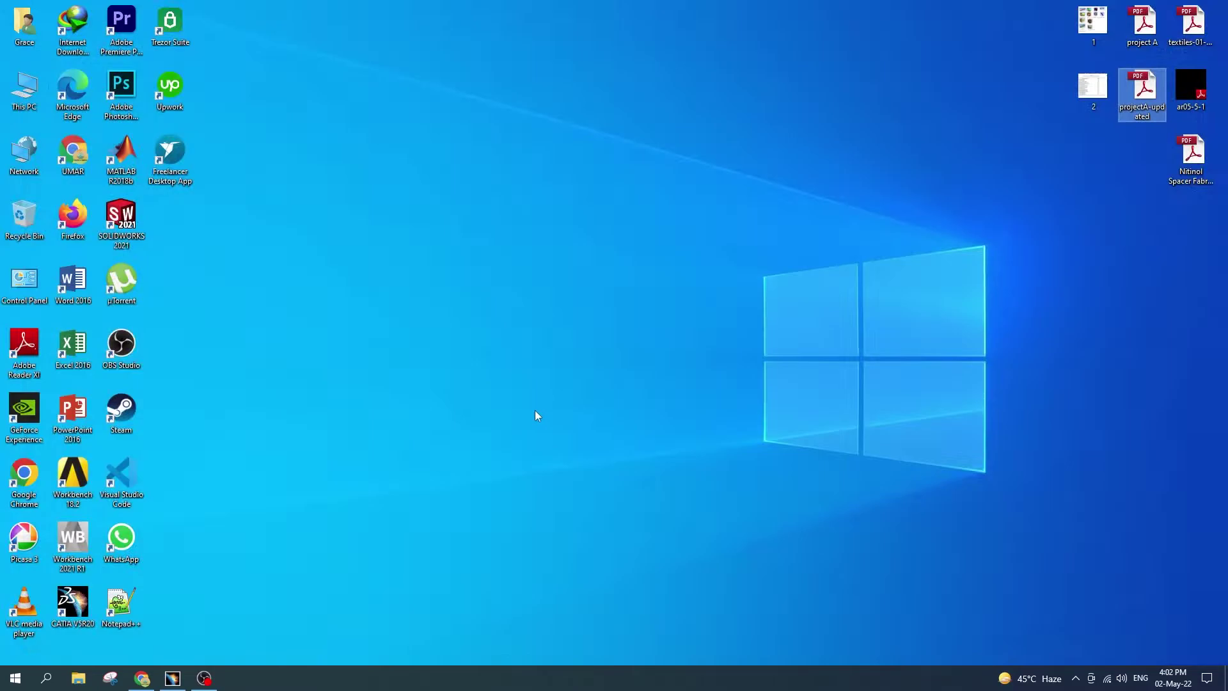
Step: Confirm Sketch.2's outer circle radius and pad it 10 mm as Pad.2
click(172, 678)
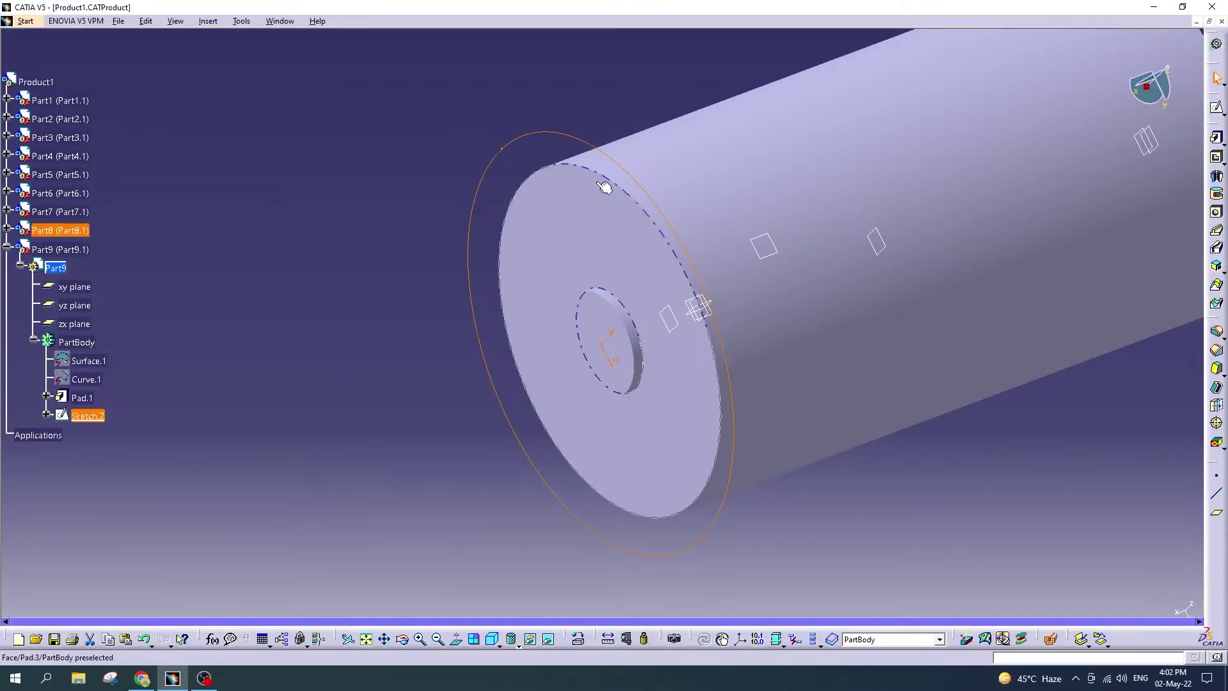
double_click(604, 152)
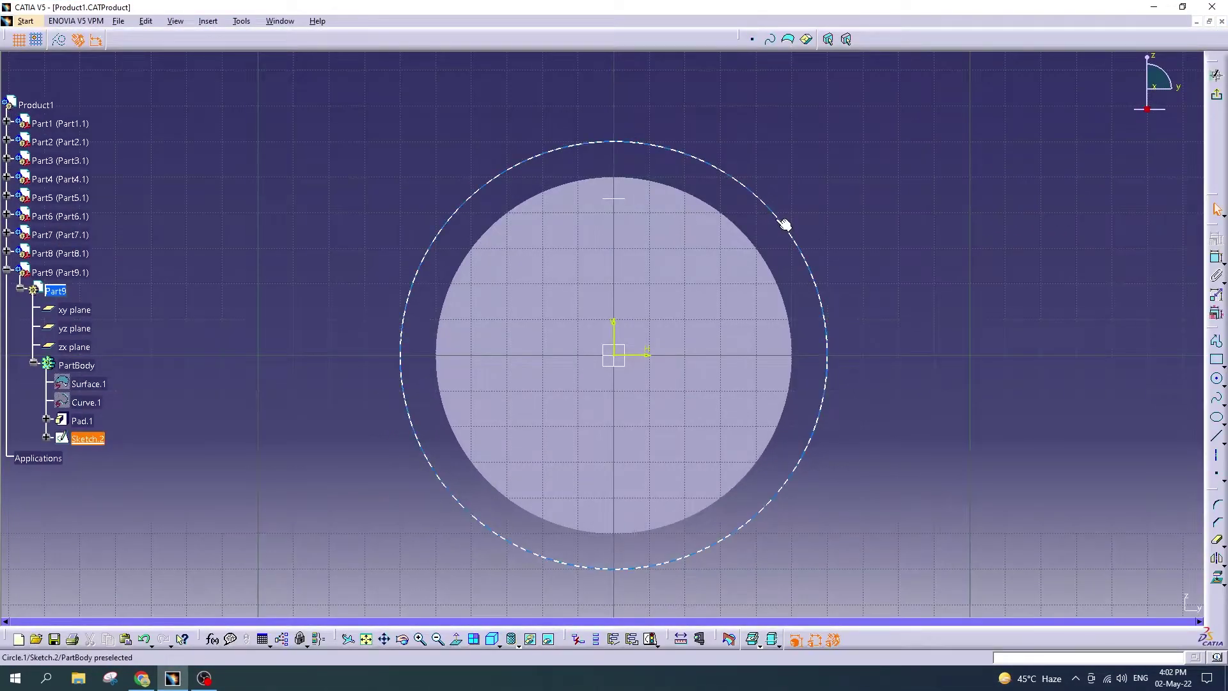
double_click(783, 227)
click(1182, 472)
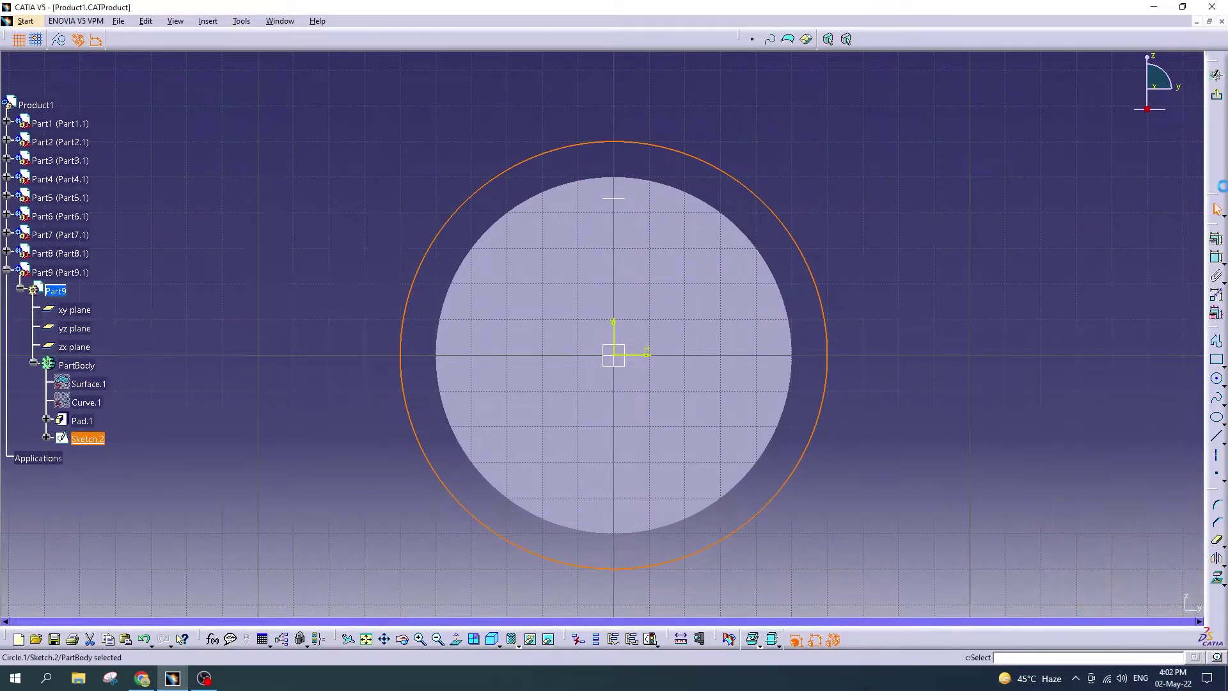
click(1217, 95)
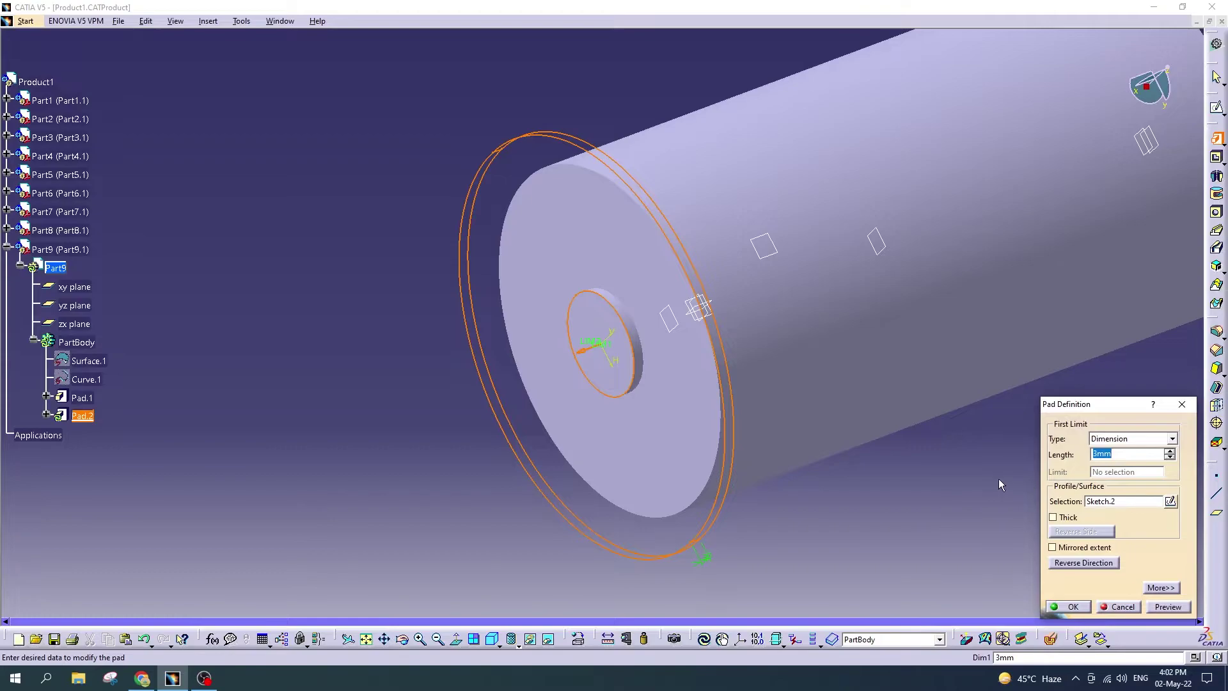
text(10)
key(Return)
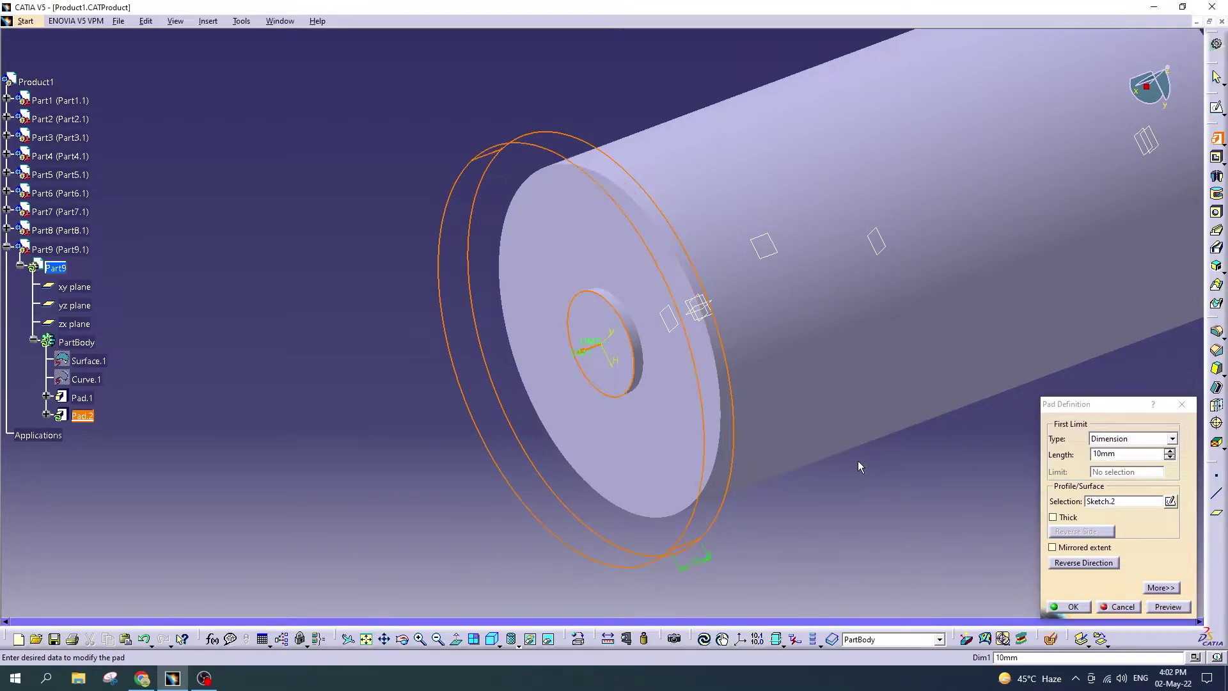
click(1157, 608)
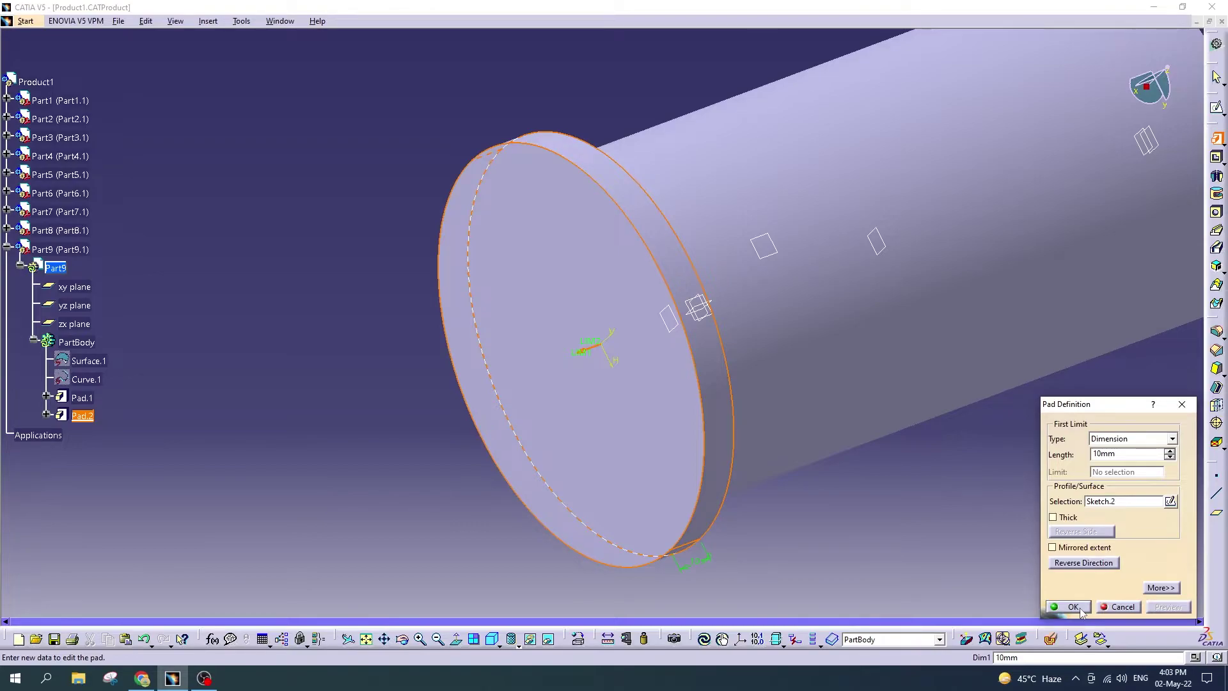
double_click(1114, 454)
click(1065, 607)
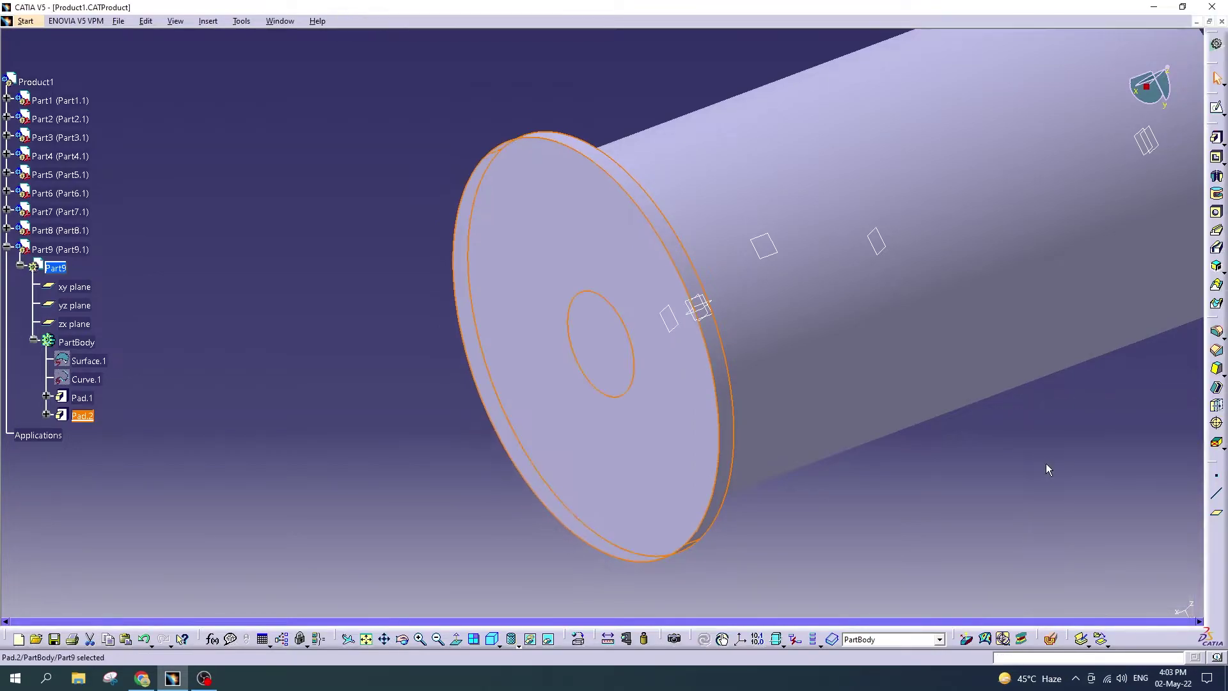
Step: Sketch a 50 mm-radius centred circle on the flange face and pocket it 5 mm deep
mouse_move(486, 605)
middle_down()
mouse_move(598, 552)
mouse_move(821, 535)
middle_up()
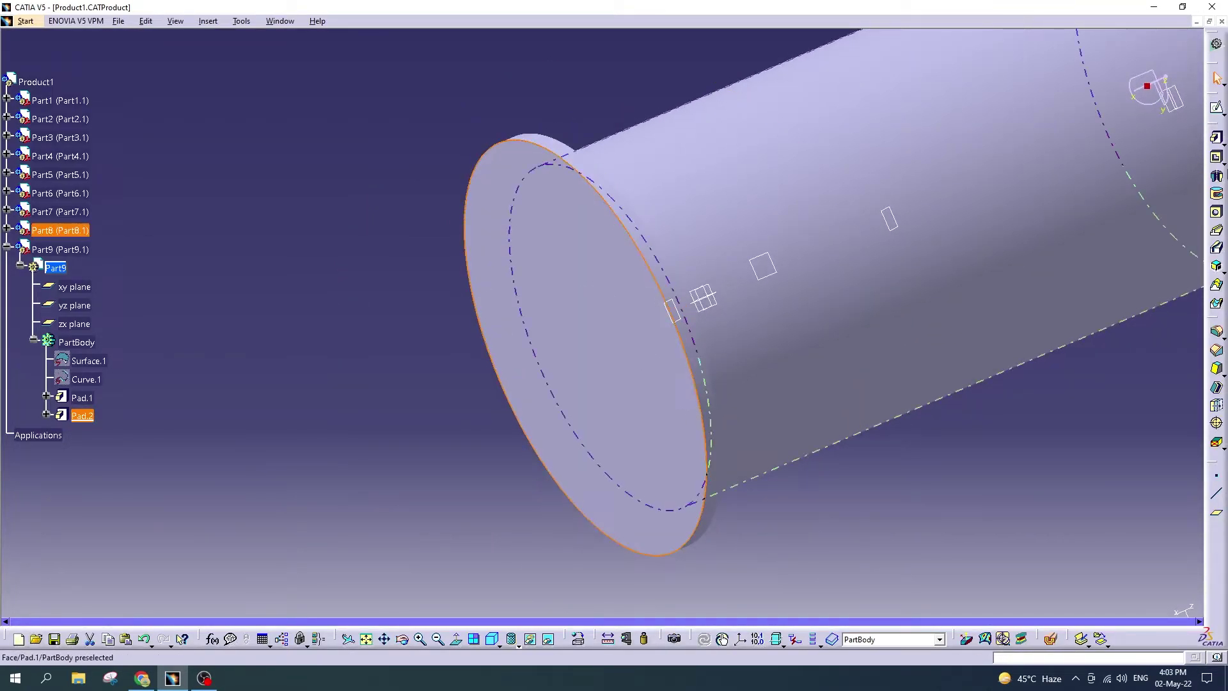
click(1217, 108)
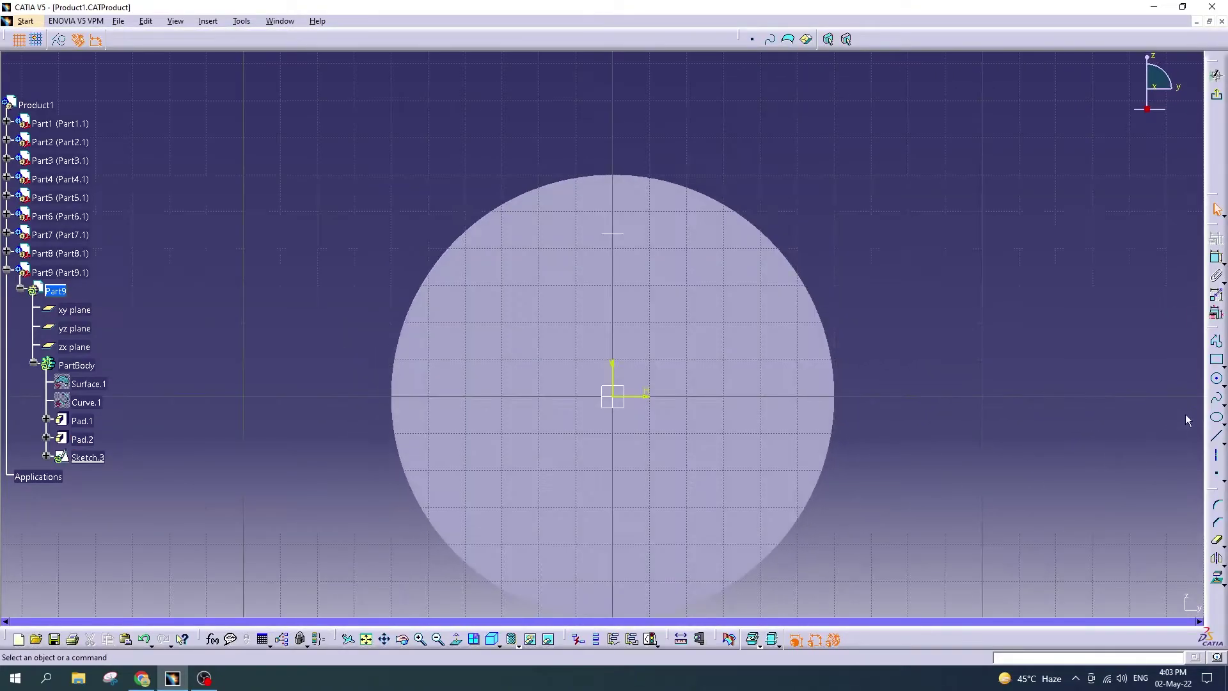
click(1217, 378)
click(615, 397)
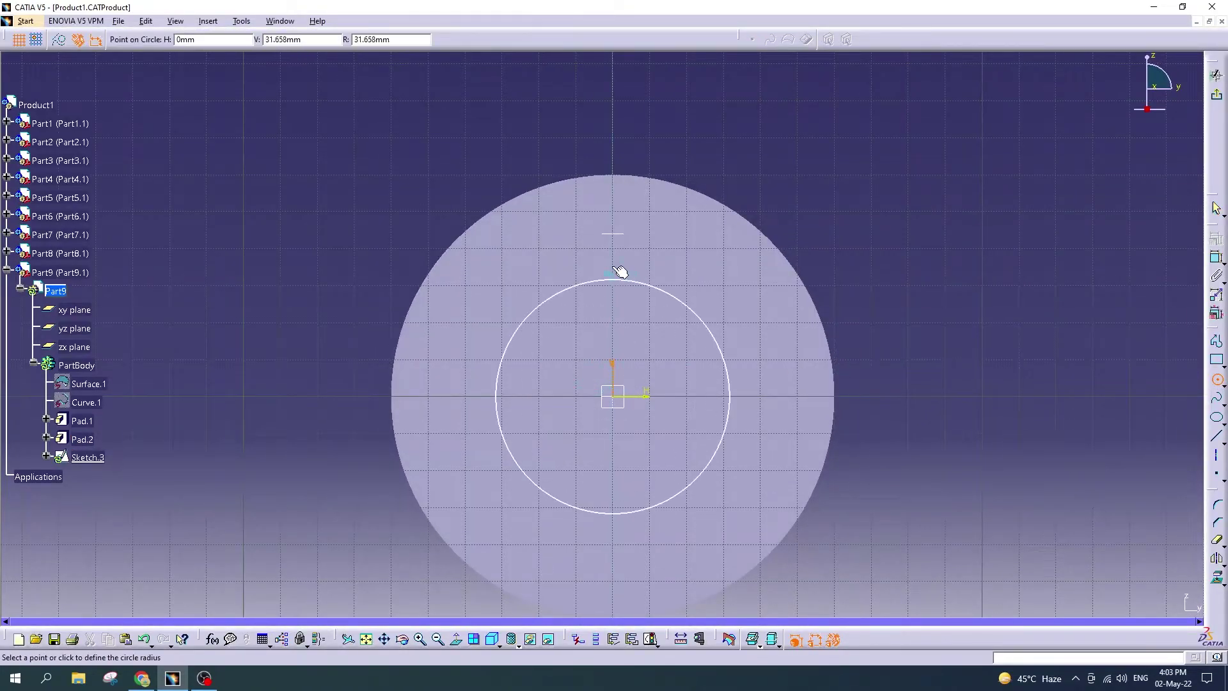
click(641, 218)
double_click(653, 222)
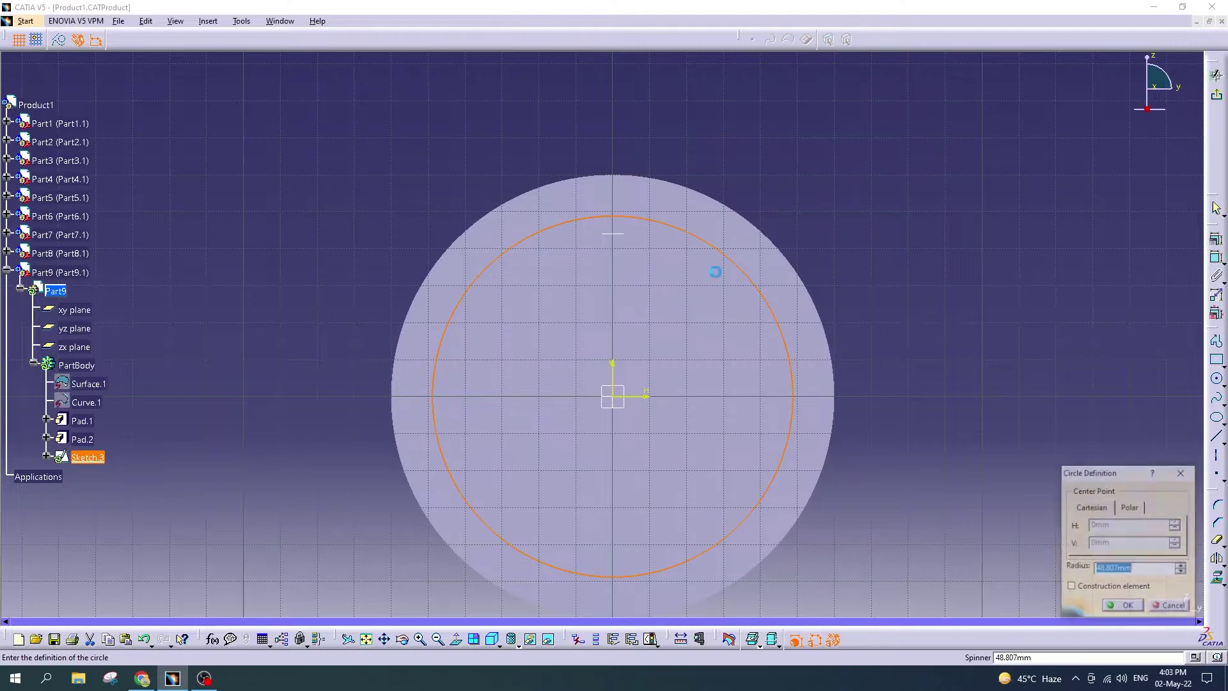
text(50)
key(Return)
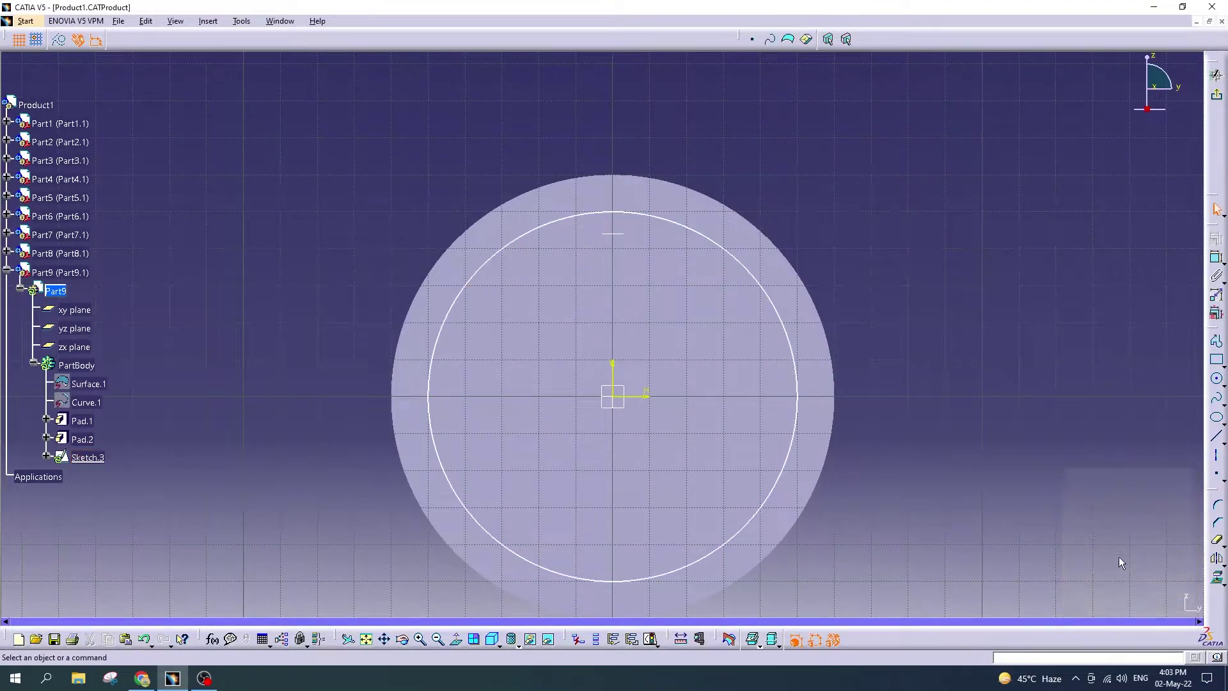
click(1217, 94)
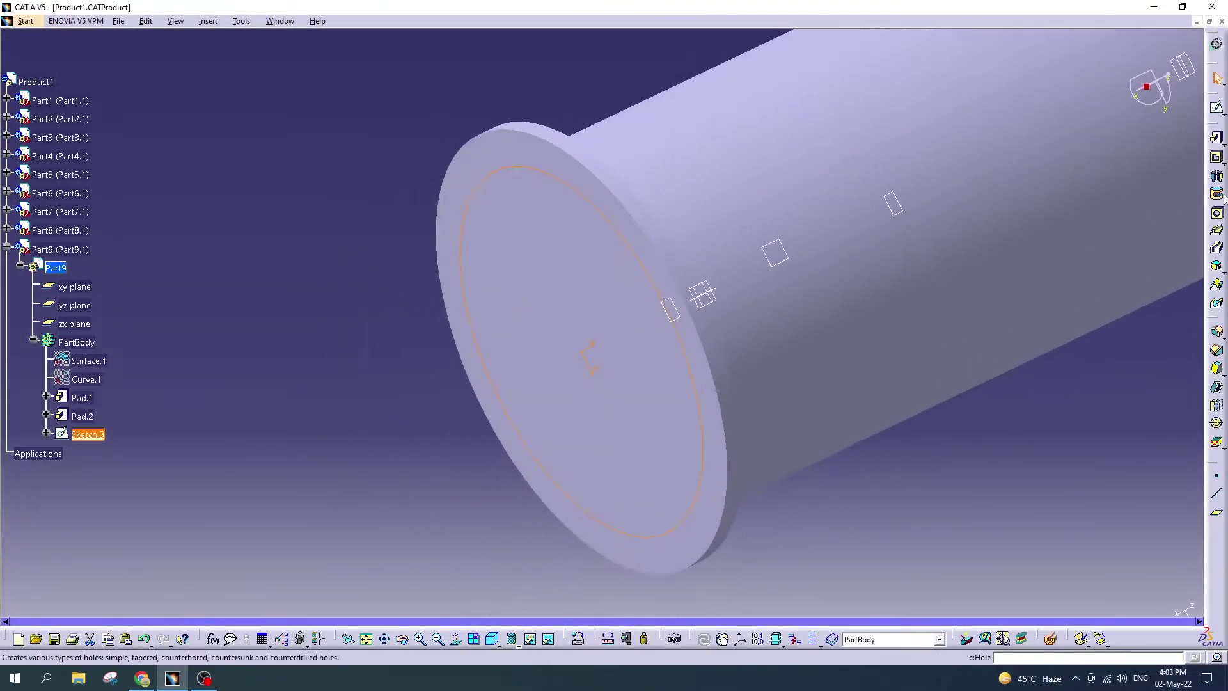
click(1217, 160)
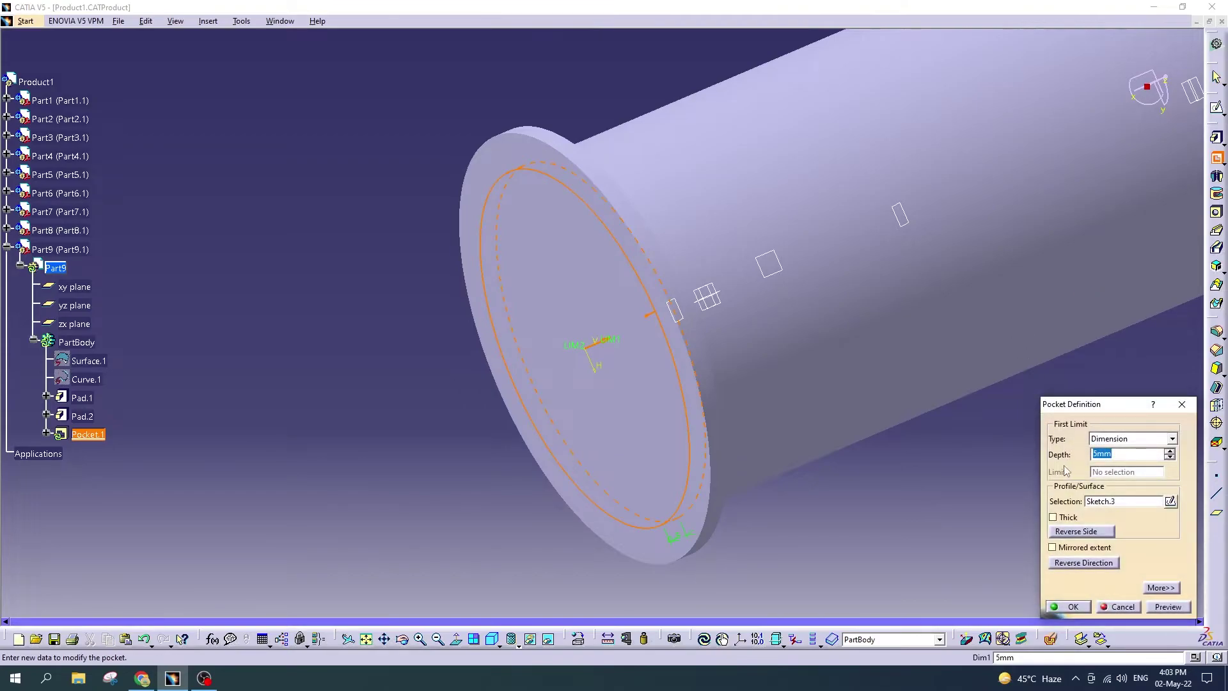
key(Return)
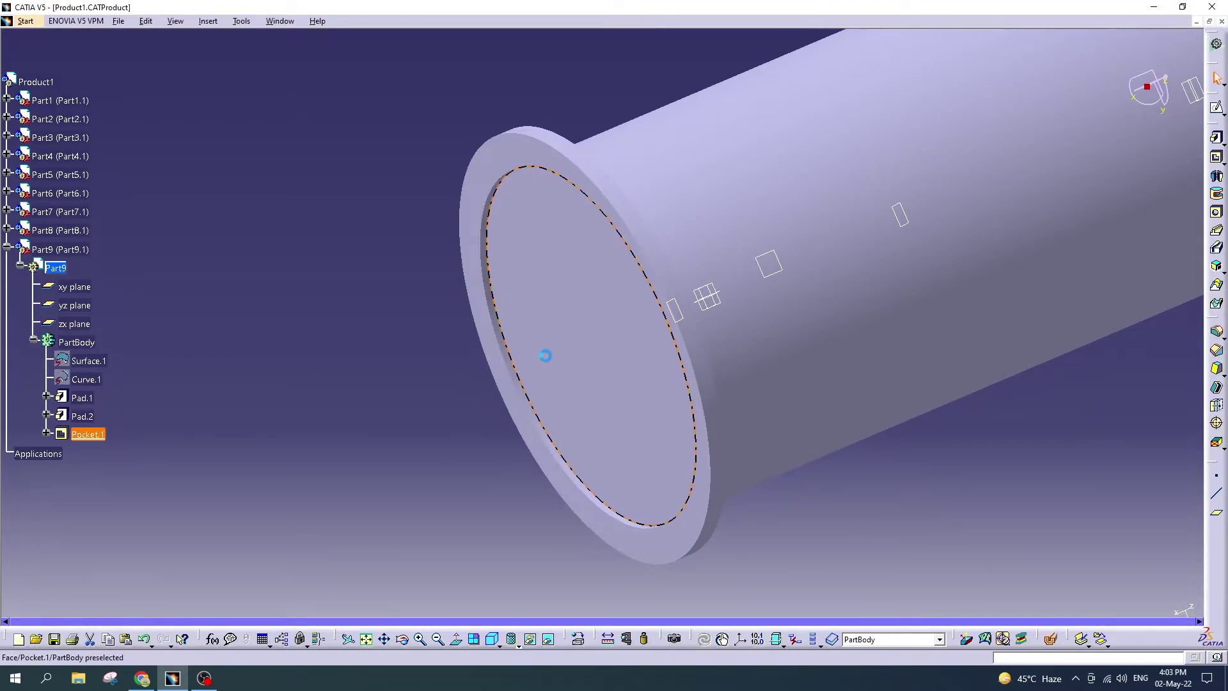
Step: Sketch a centred circle of radius 3 on the pocketed flange face
click(1217, 108)
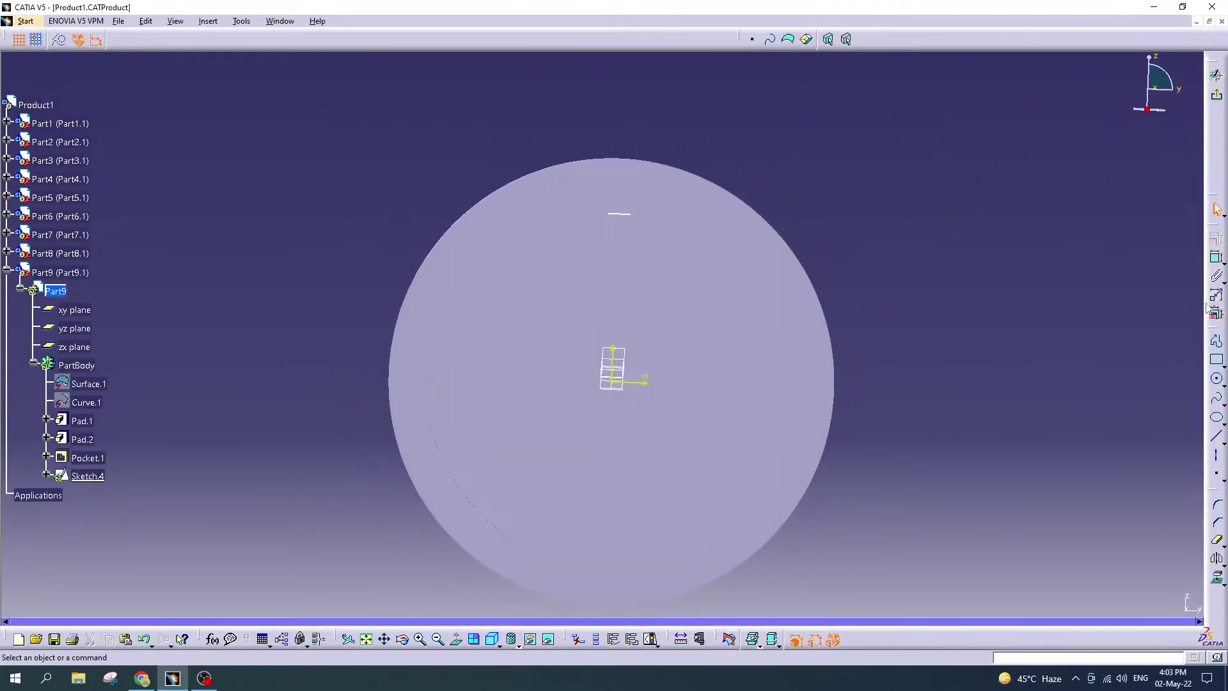
click(1217, 379)
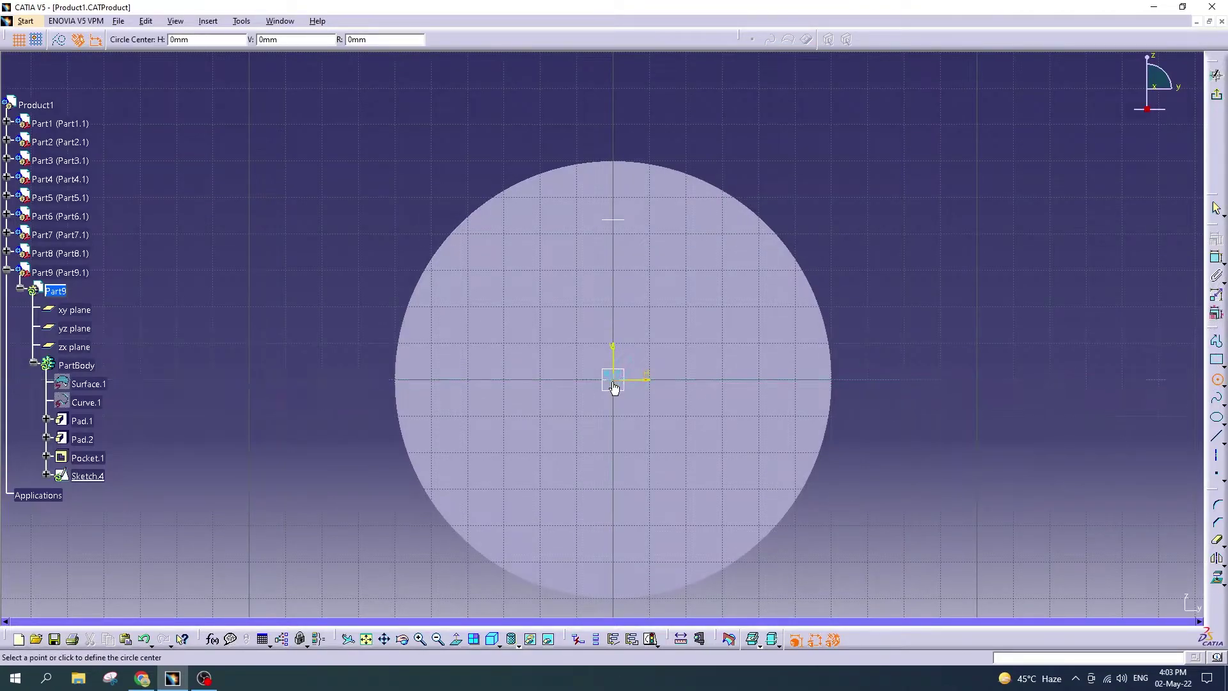
click(613, 380)
click(633, 286)
double_click(639, 290)
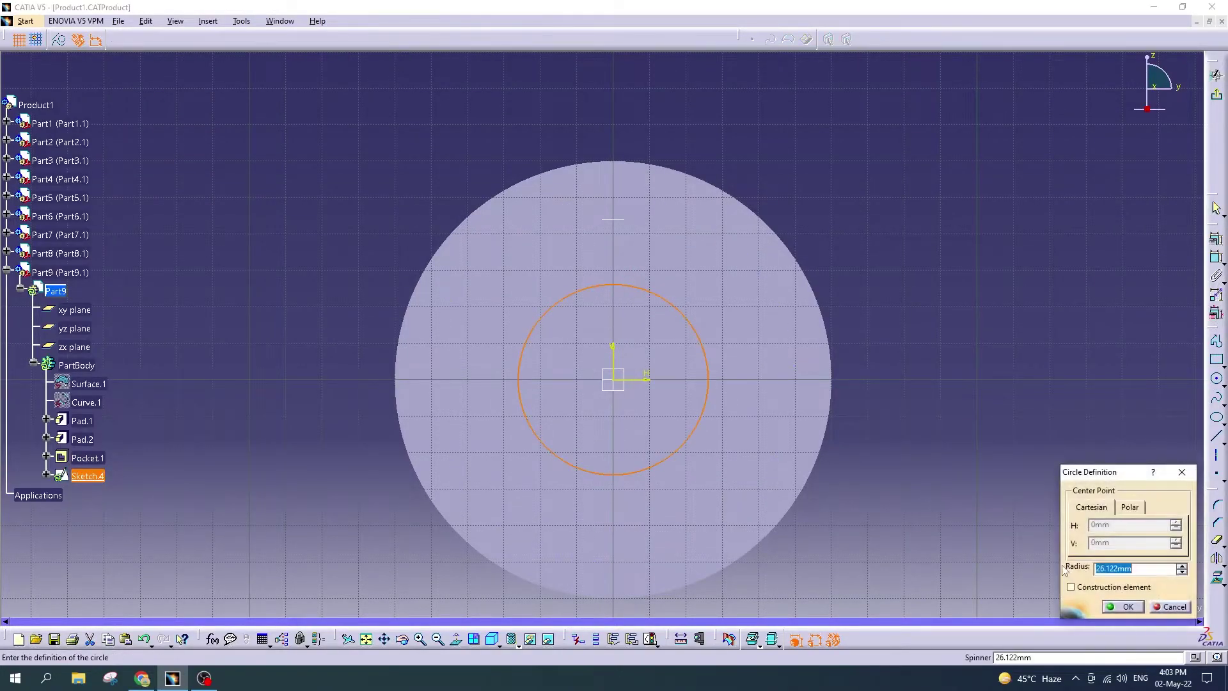
drag(1144, 569, 1070, 569)
text(3)
key(Return)
click(1217, 95)
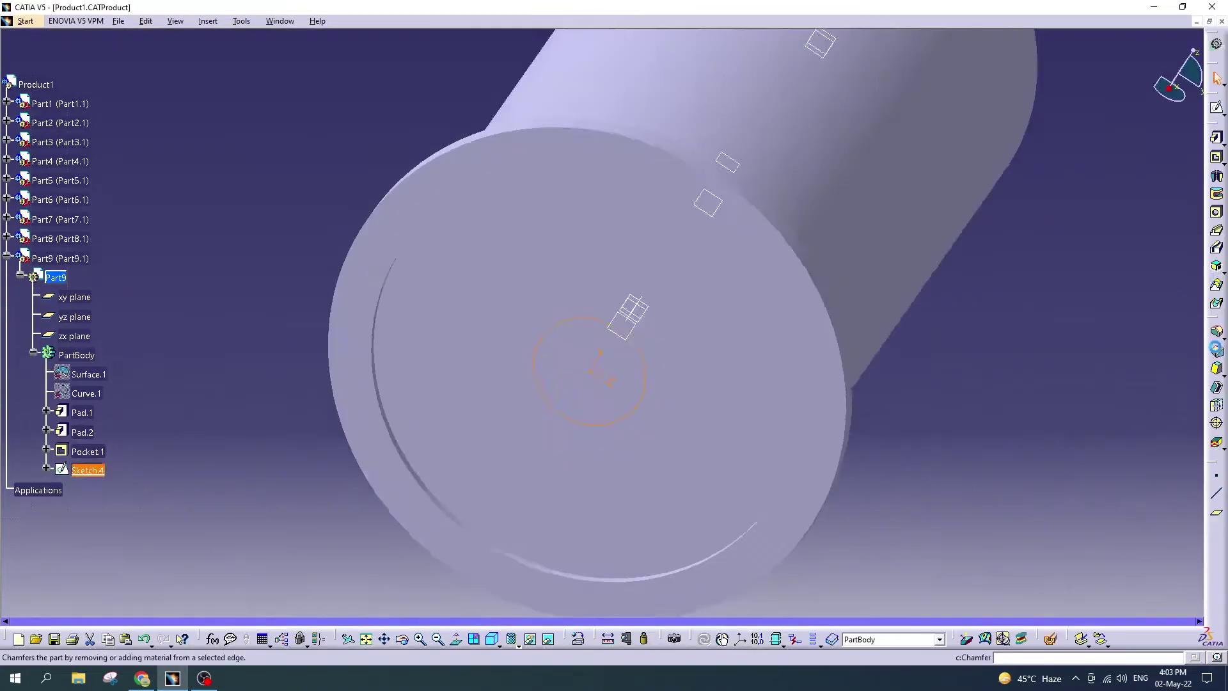
Step: Pad Sketch.4 by 2 mm in the reversed direction as Pad.3
click(1217, 138)
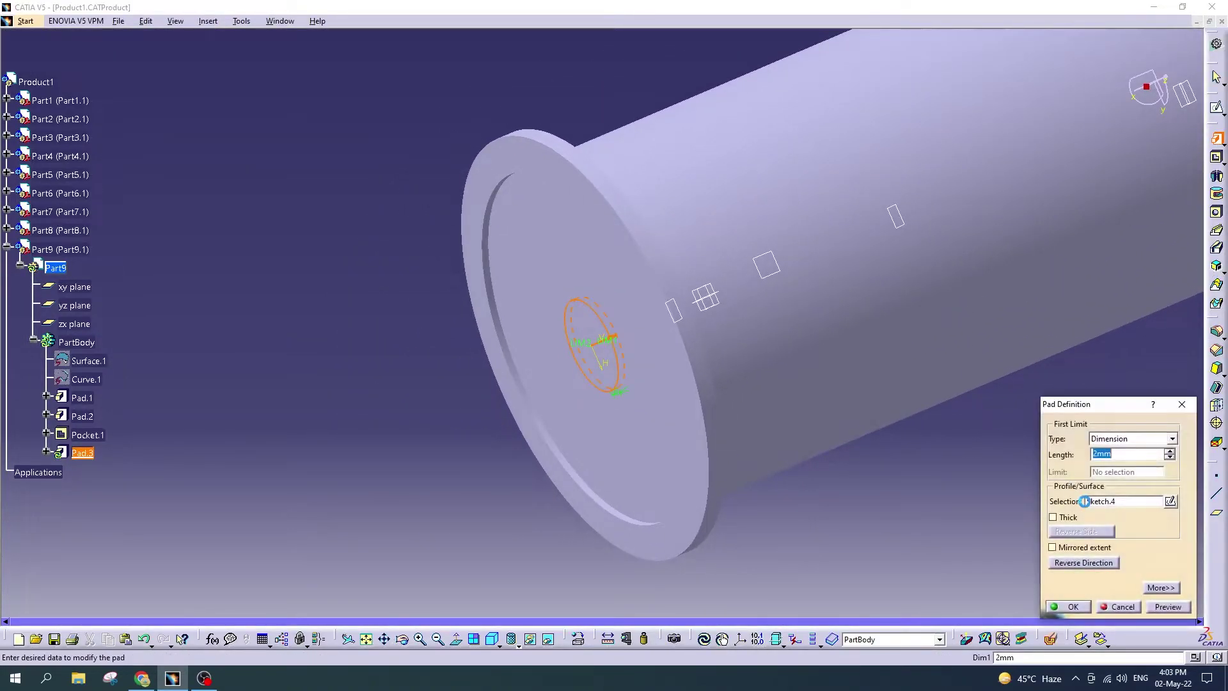
click(1087, 563)
click(1068, 607)
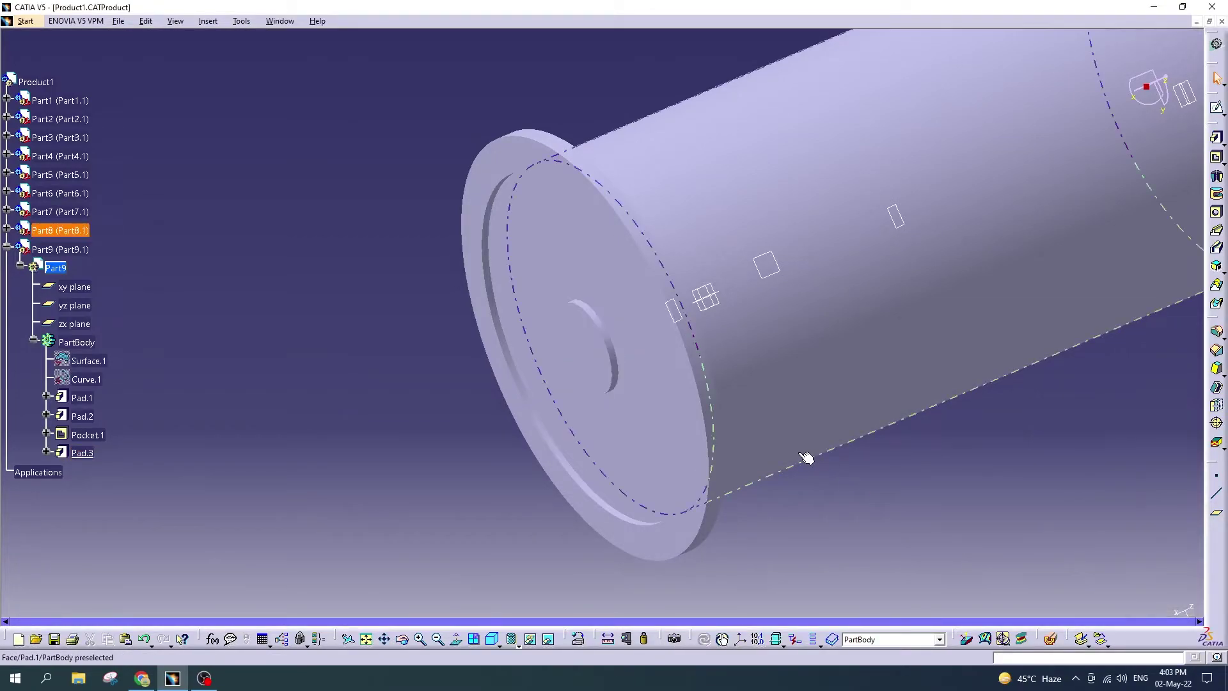
mouse_move(896, 451)
middle_down()
mouse_move(898, 493)
mouse_move(898, 478)
mouse_move(949, 444)
mouse_move(841, 441)
middle_up()
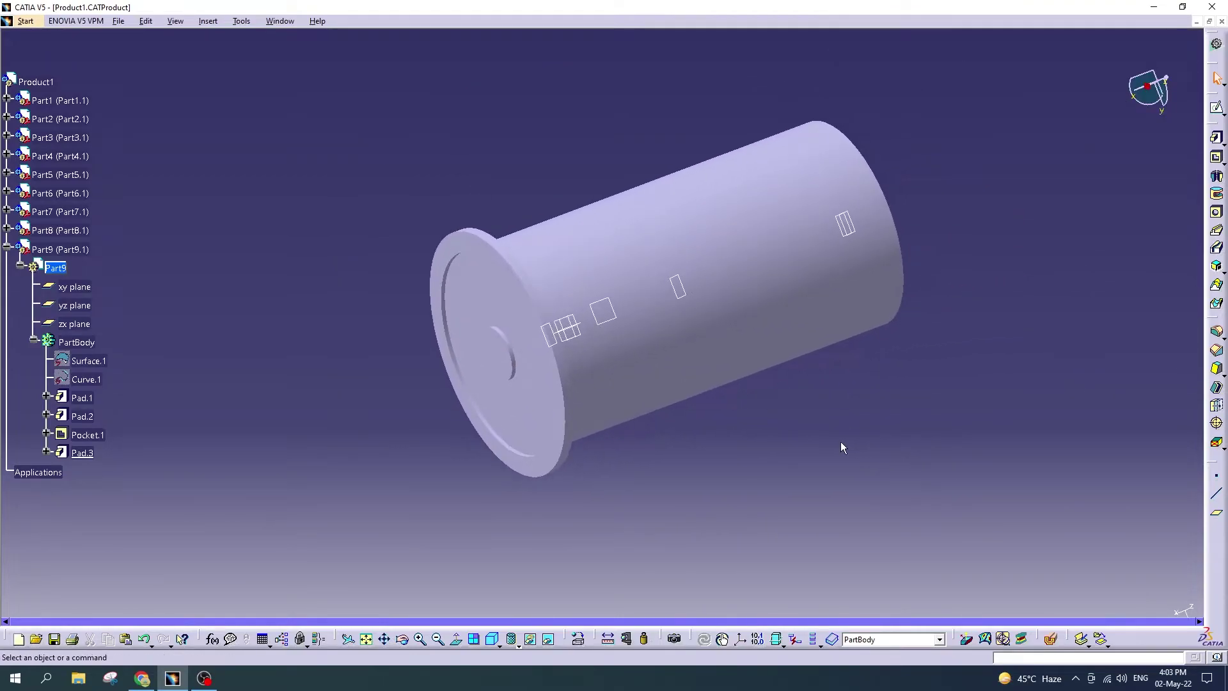
Step: Activate Product1 and save the assembly
click(6, 251)
double_click(35, 81)
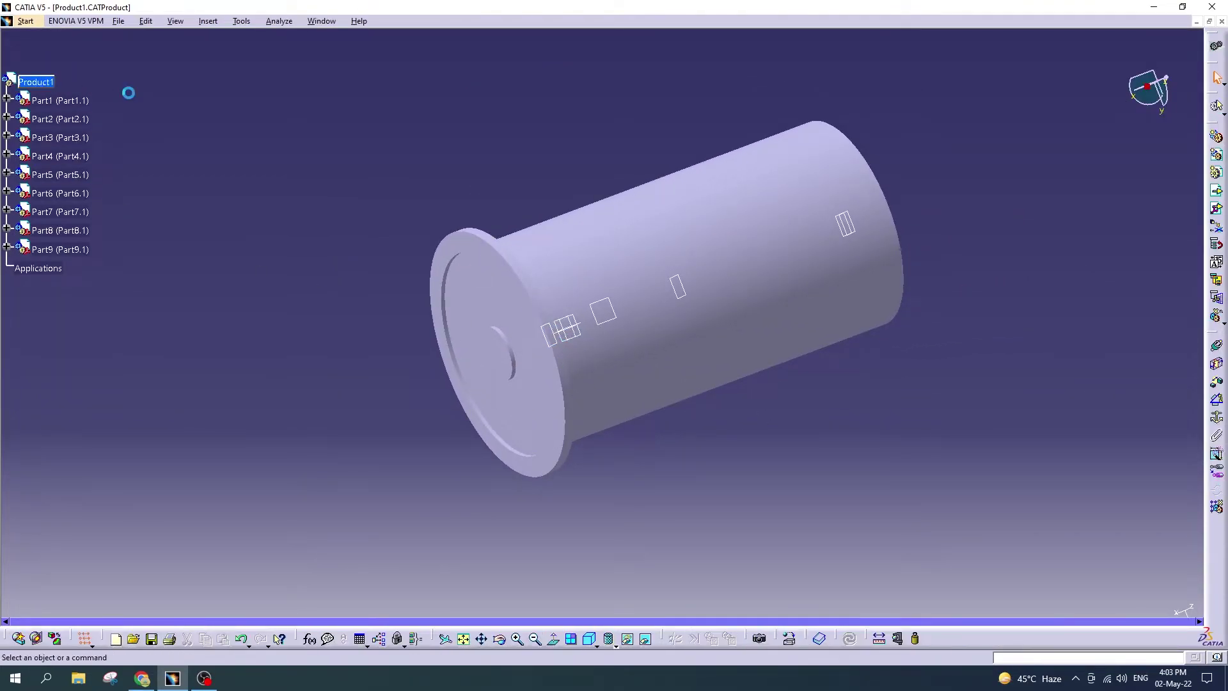
click(117, 24)
click(137, 102)
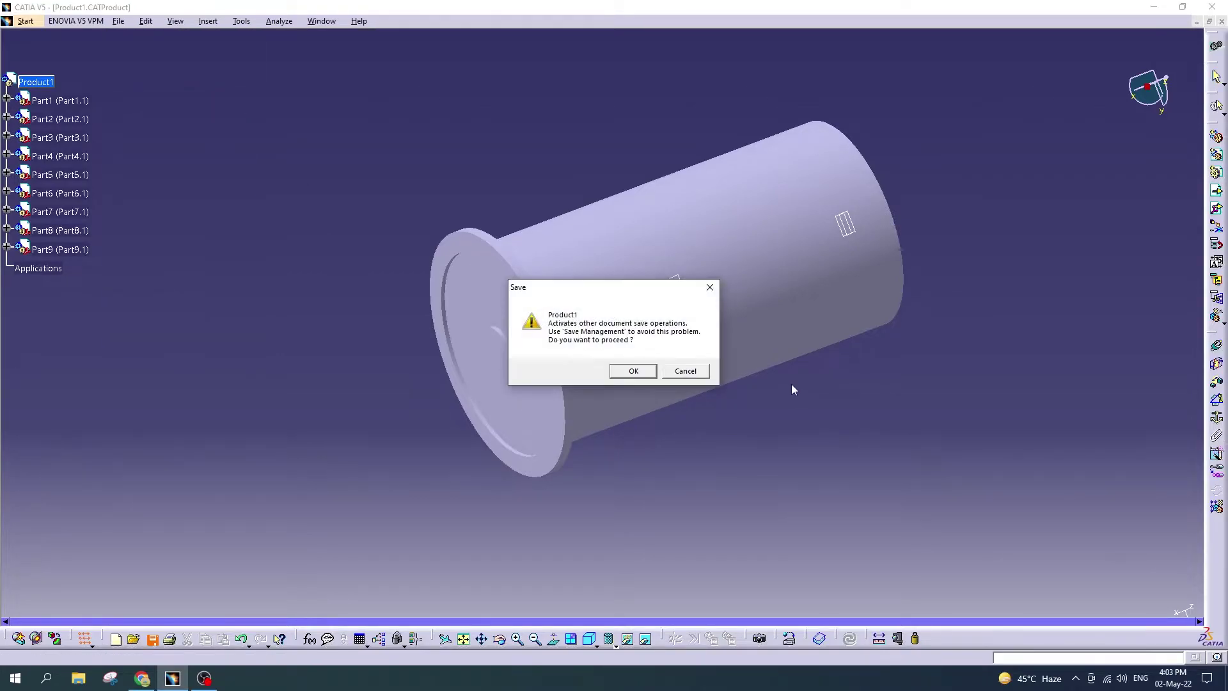
click(649, 372)
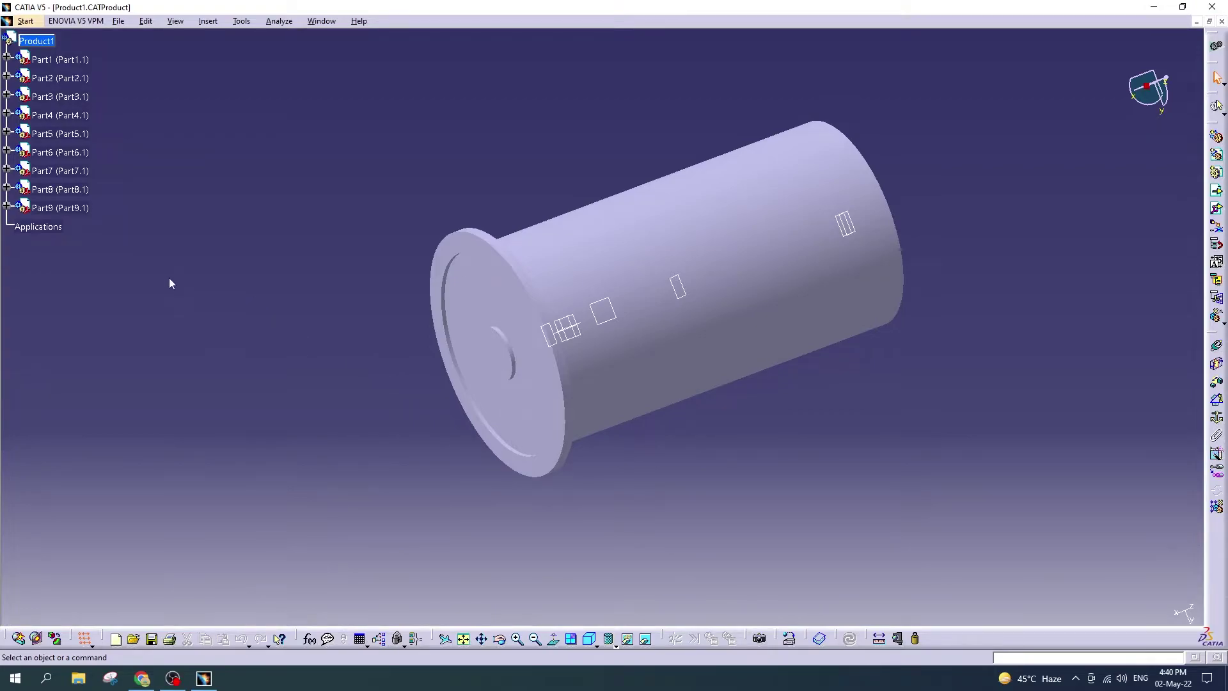
Step: Hide Part8 and Part9 in the assembly
mouse_move(254, 333)
middle_down()
mouse_move(310, 301)
mouse_move(199, 376)
middle_up()
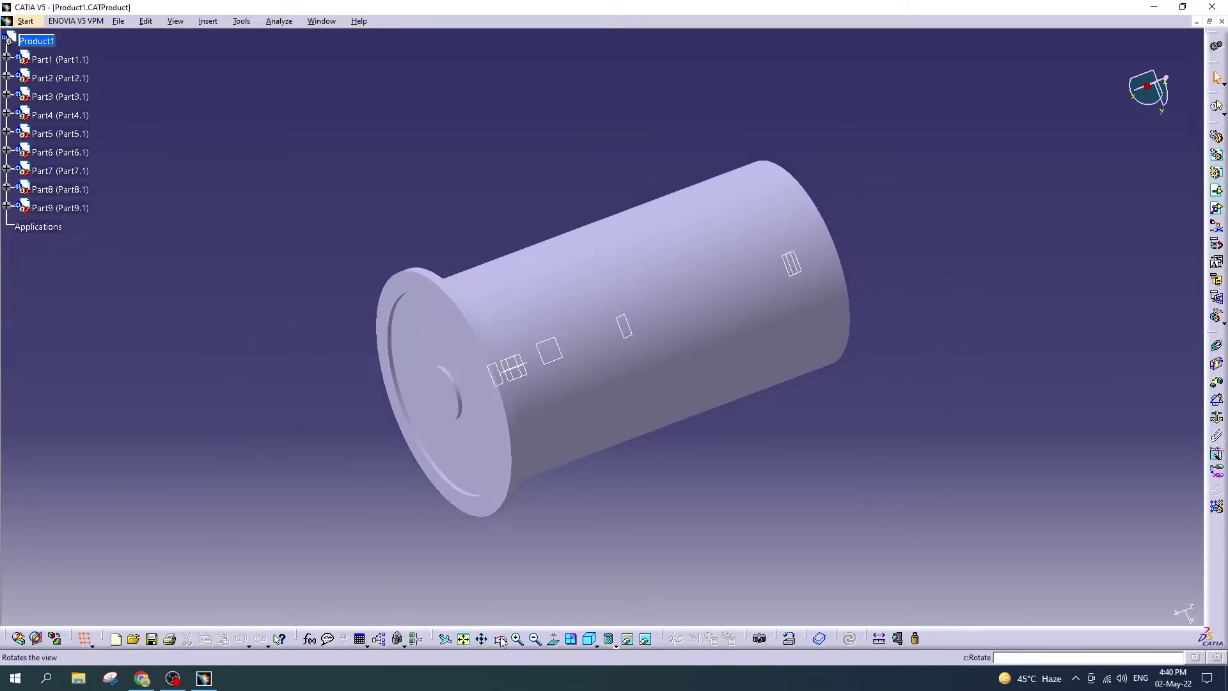
middle_drag(401, 379, 452, 365)
click(42, 208)
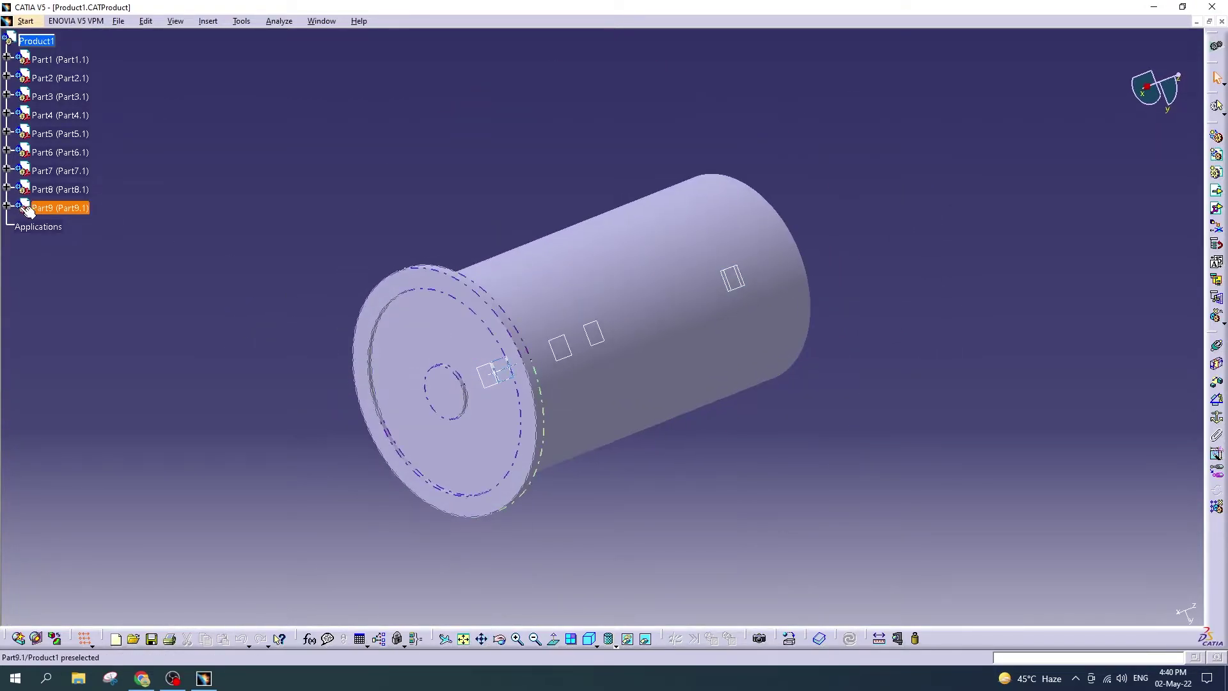
right_click(51, 189)
click(104, 231)
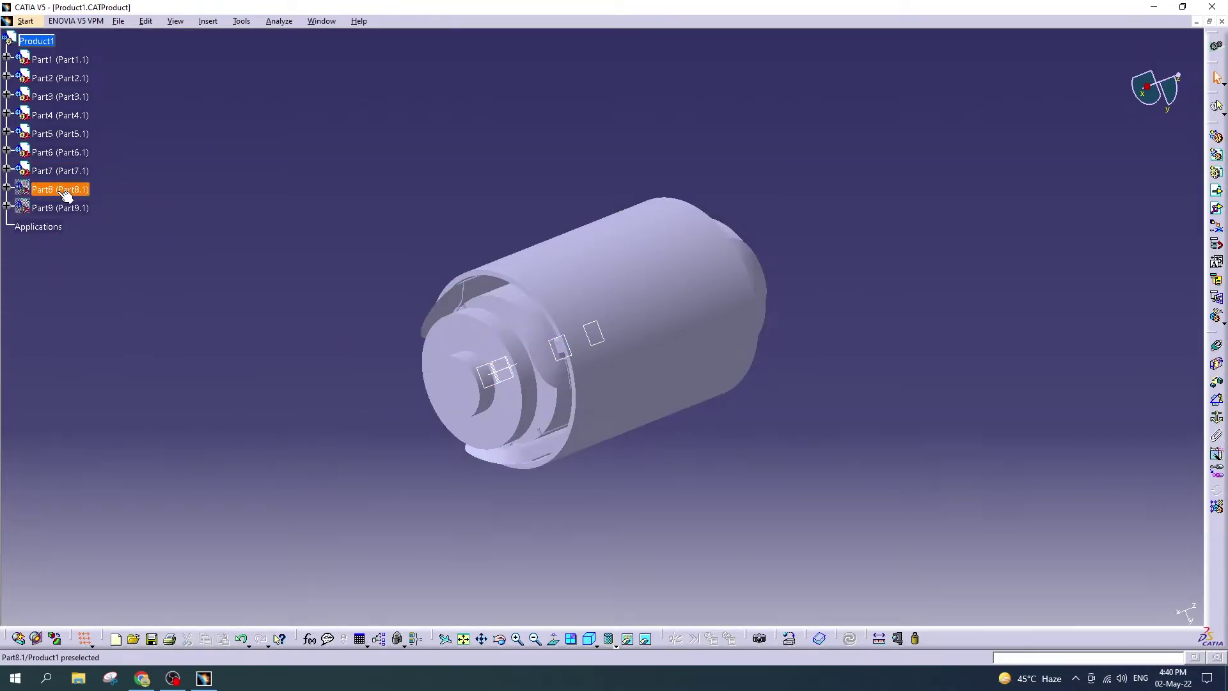
Step: Orbit to an end-on view and expand Part1's tree down to Pad.1's Sketch.1
click(56, 135)
click(499, 639)
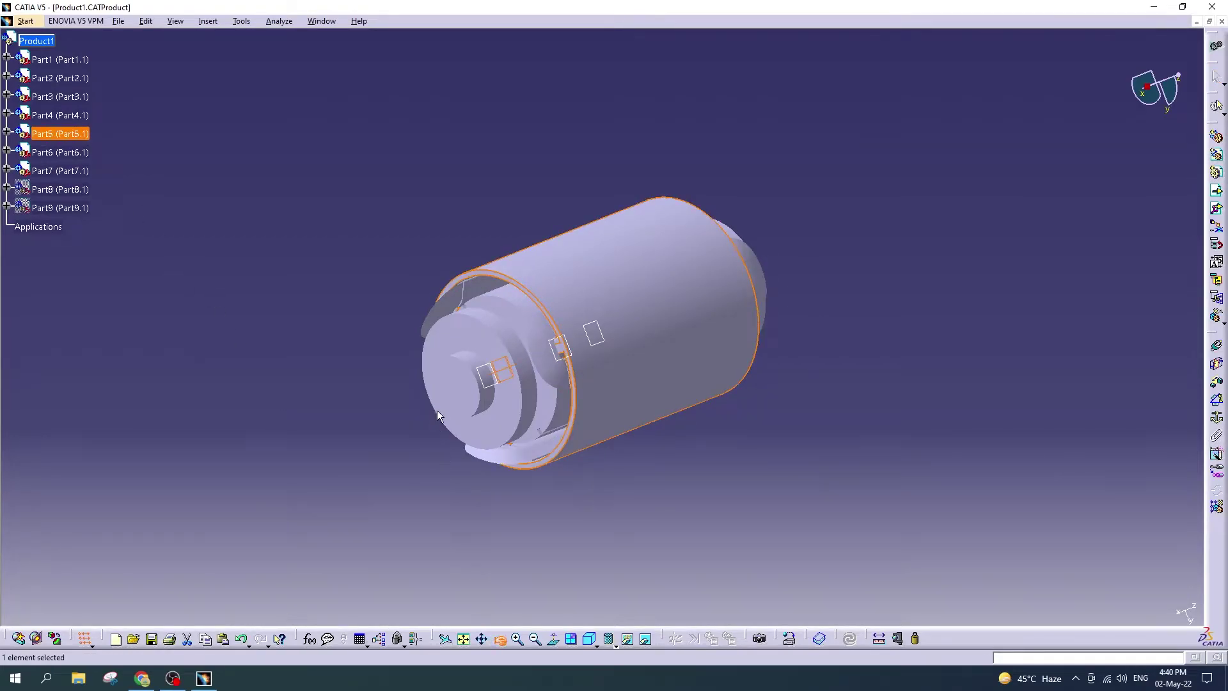
mouse_move(437, 410)
mouse_down()
mouse_move(645, 315)
mouse_move(631, 351)
mouse_move(622, 339)
mouse_move(636, 332)
mouse_move(525, 384)
mouse_up()
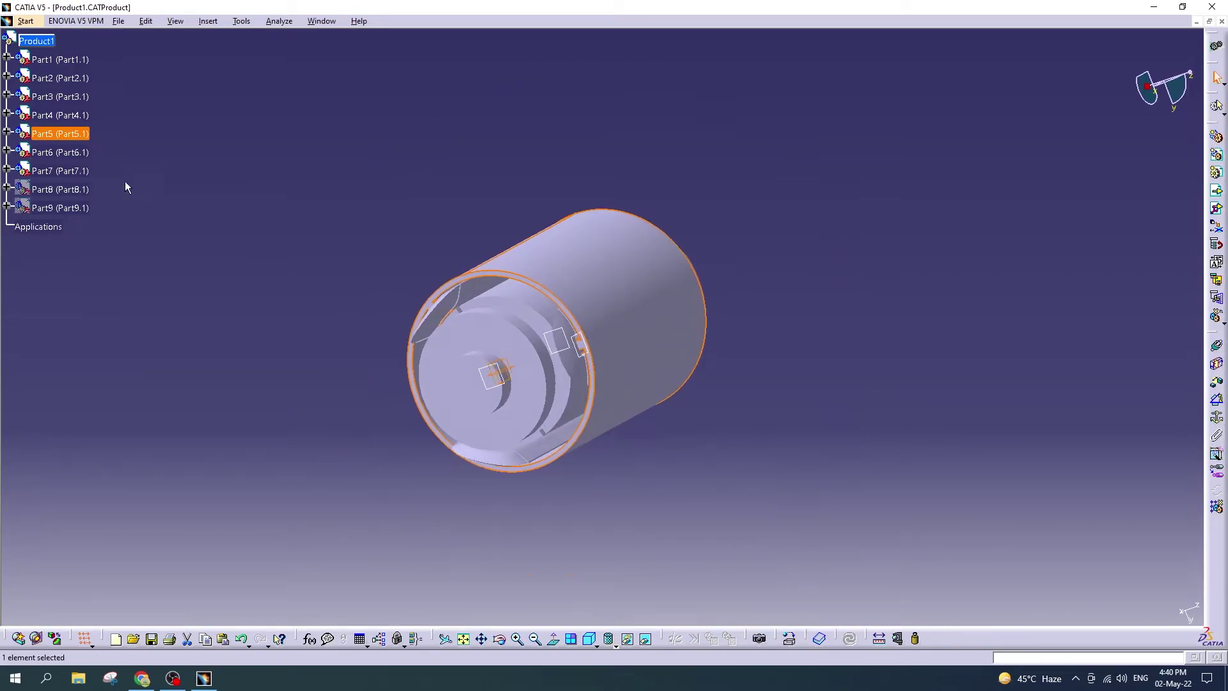
click(6, 57)
click(20, 76)
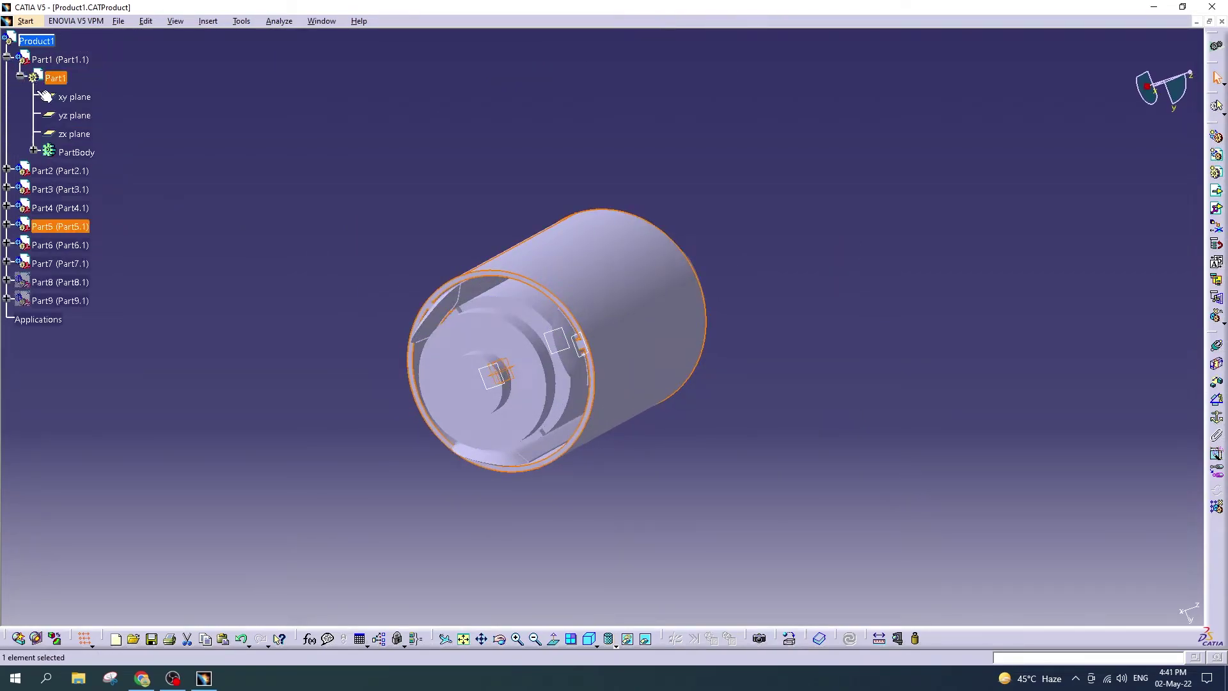
click(33, 149)
click(47, 169)
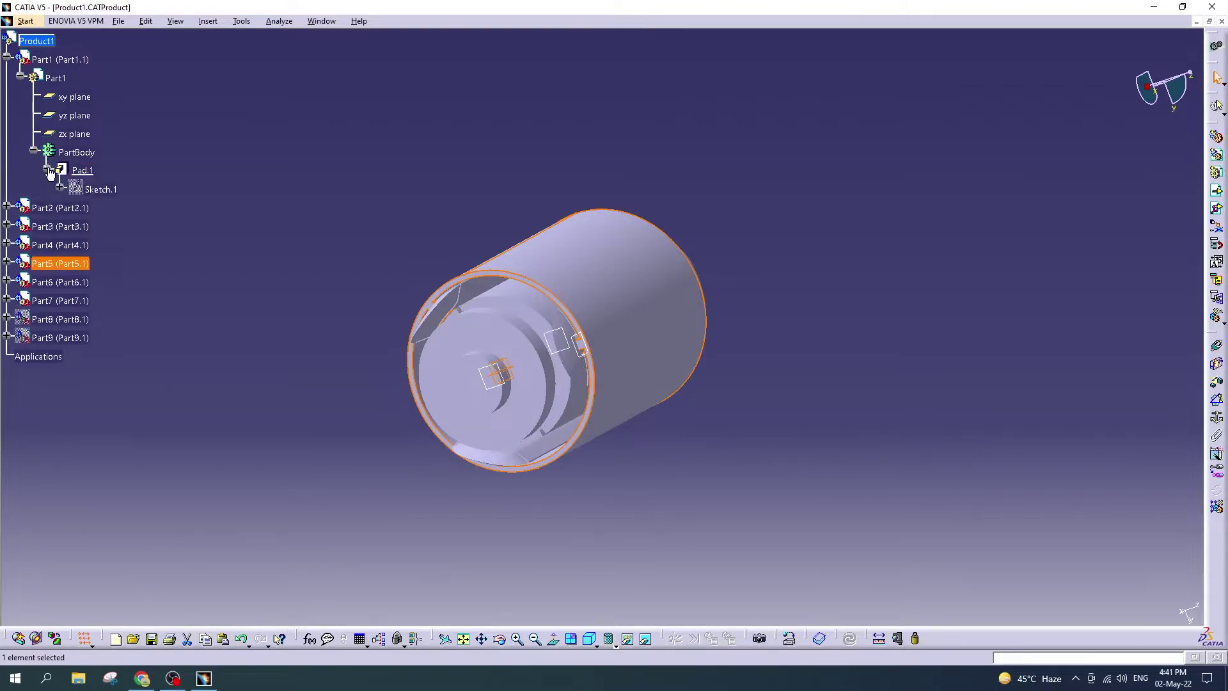
Step: Edit Part1's Sketch.1, zoom in, and add then delete a gap distance constraint
double_click(101, 189)
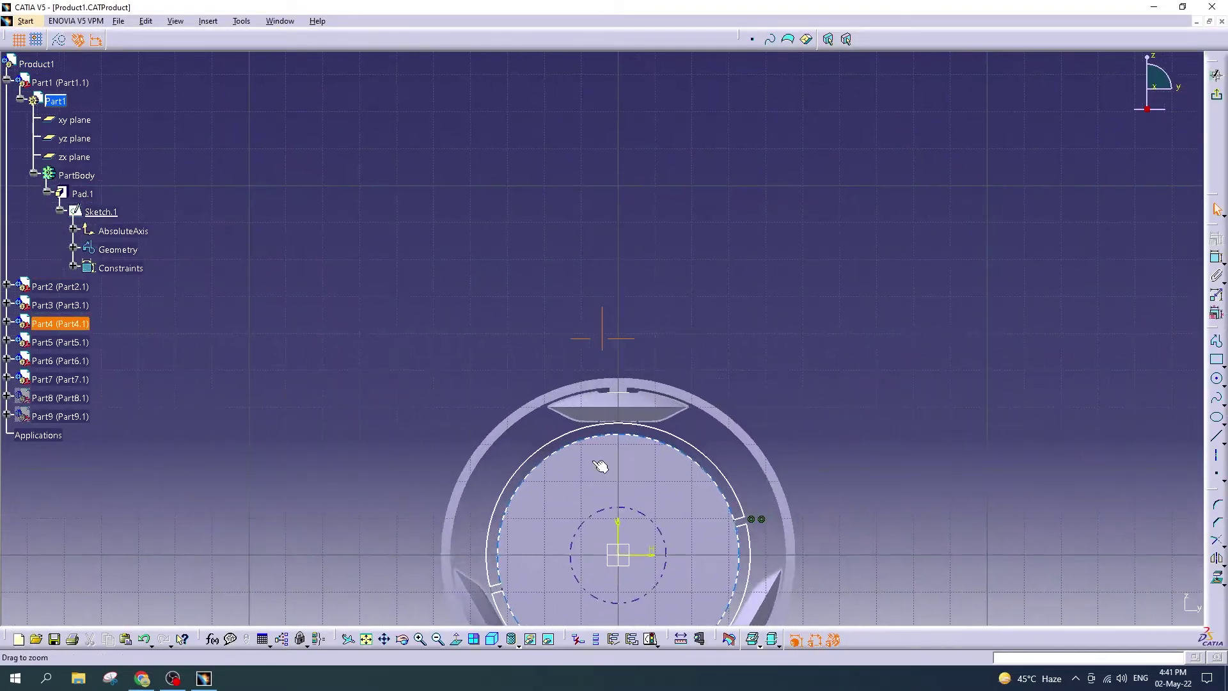
middle_drag(524, 270, 545, 245)
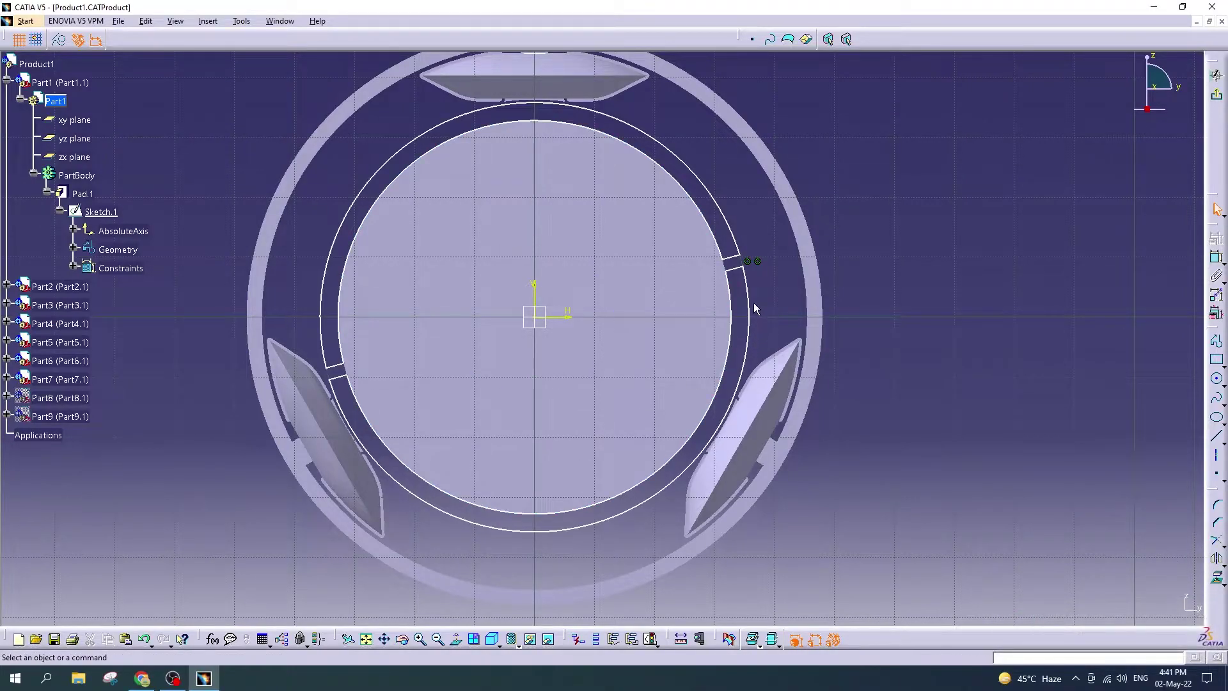
click(1217, 257)
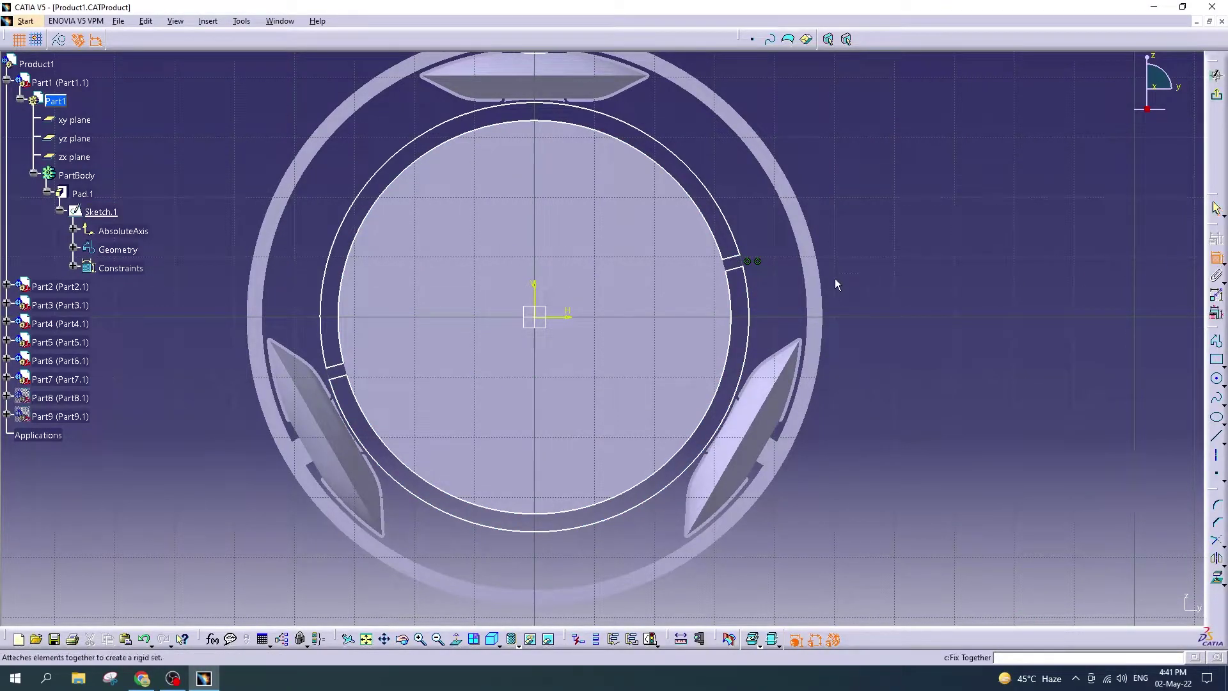
click(733, 259)
click(743, 272)
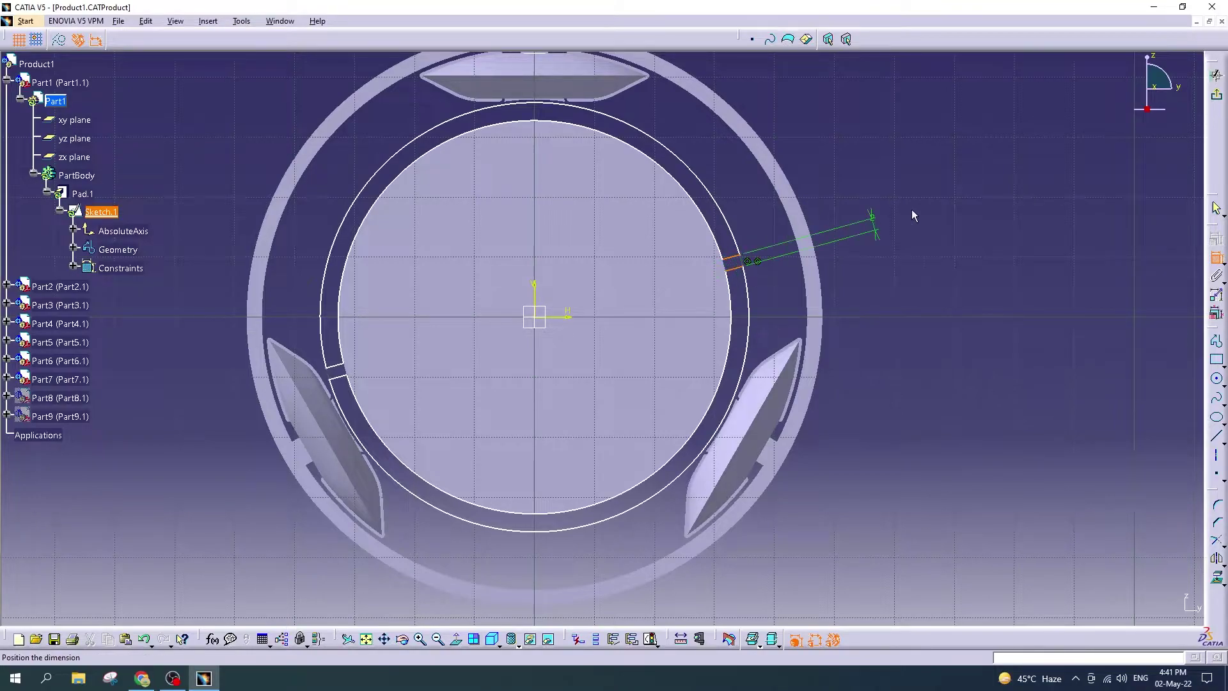
click(913, 214)
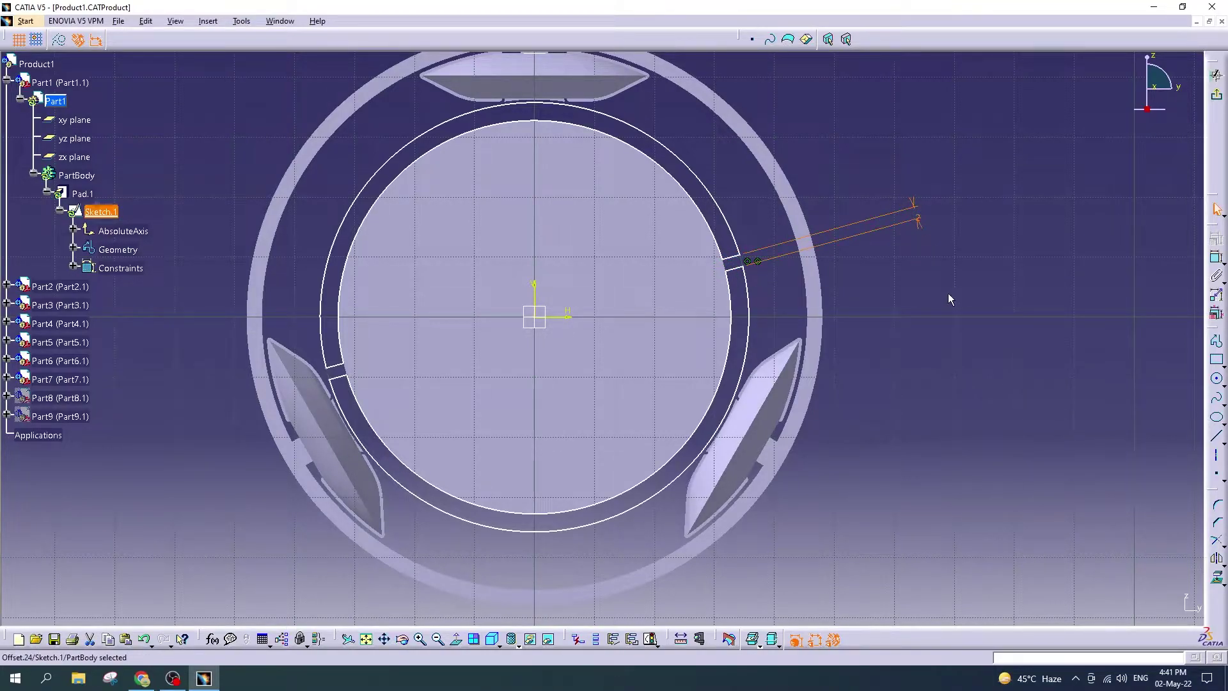
key(Delete)
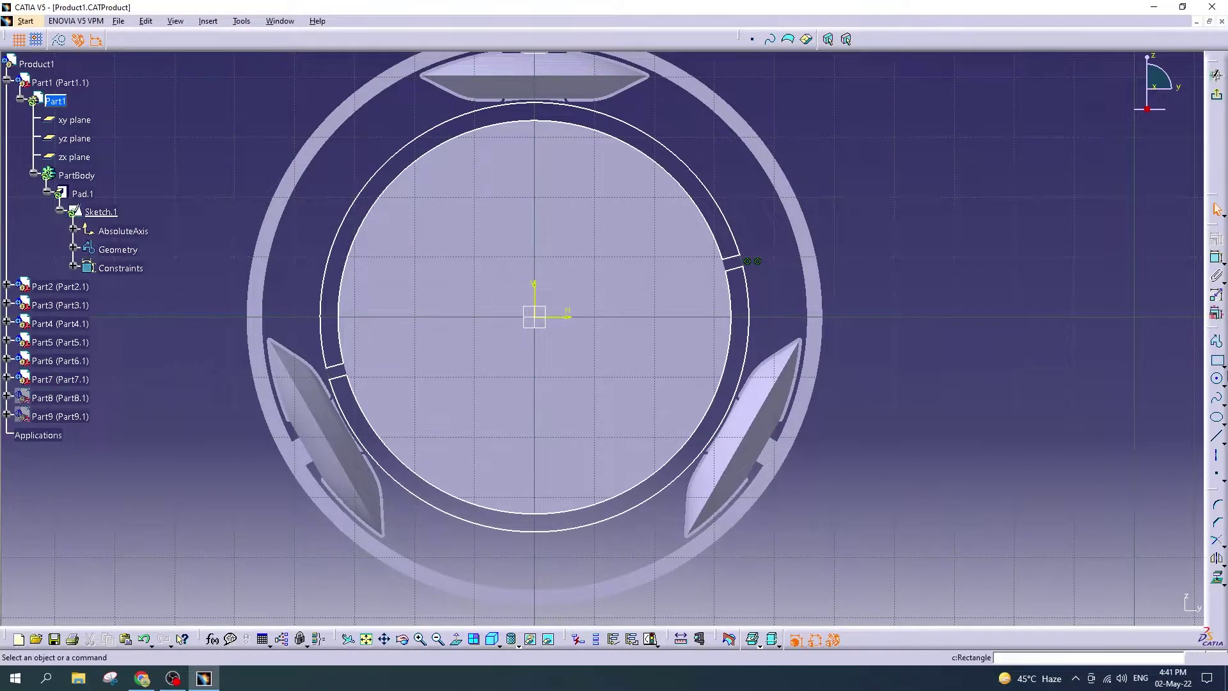
Step: Start a line at the sketch origin and check the 360/20 calculation in the browser
click(1217, 437)
click(535, 315)
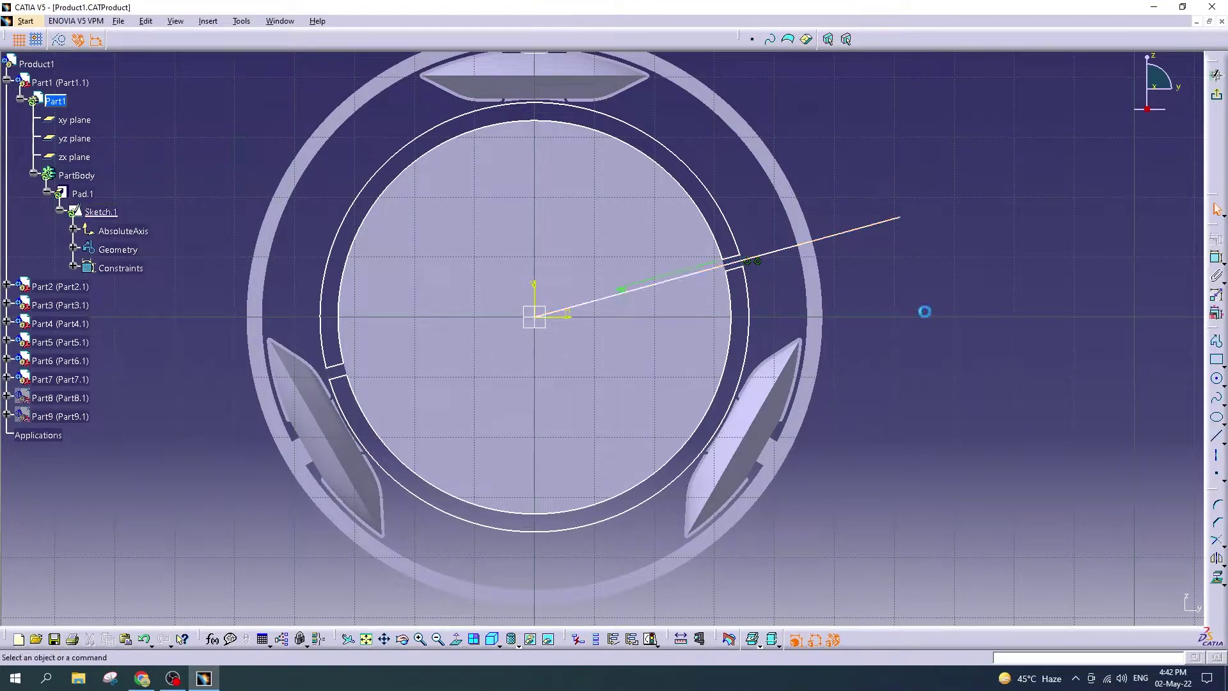
click(143, 677)
click(534, 11)
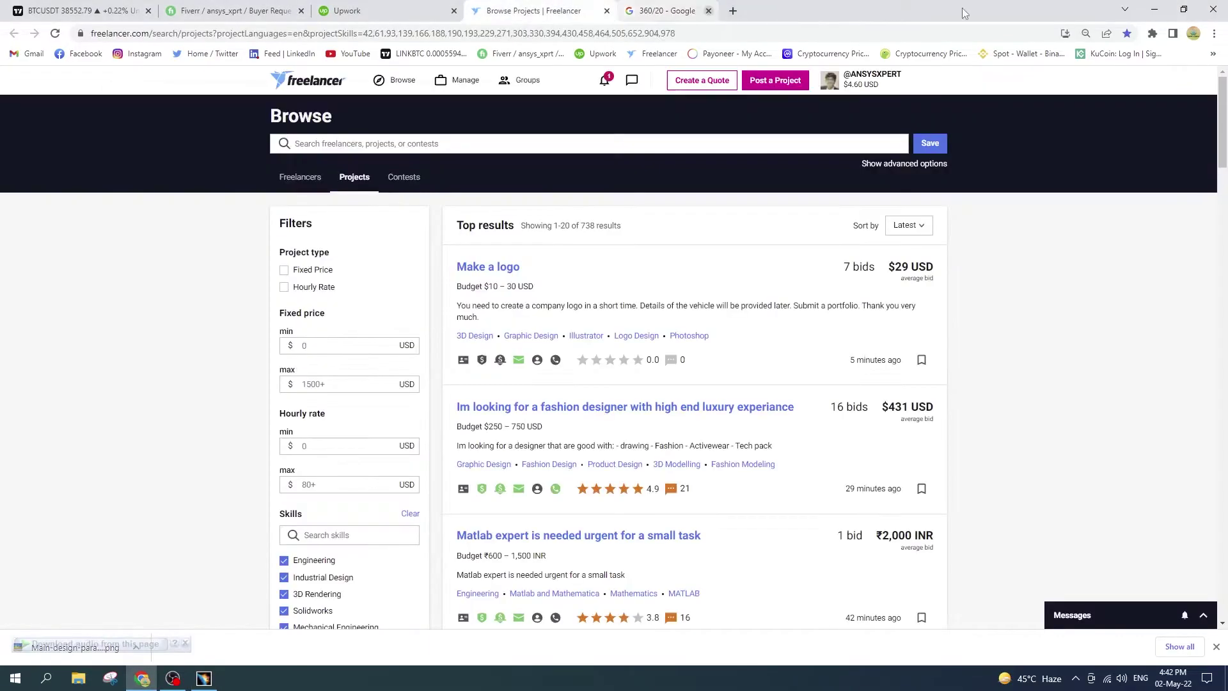
click(1155, 9)
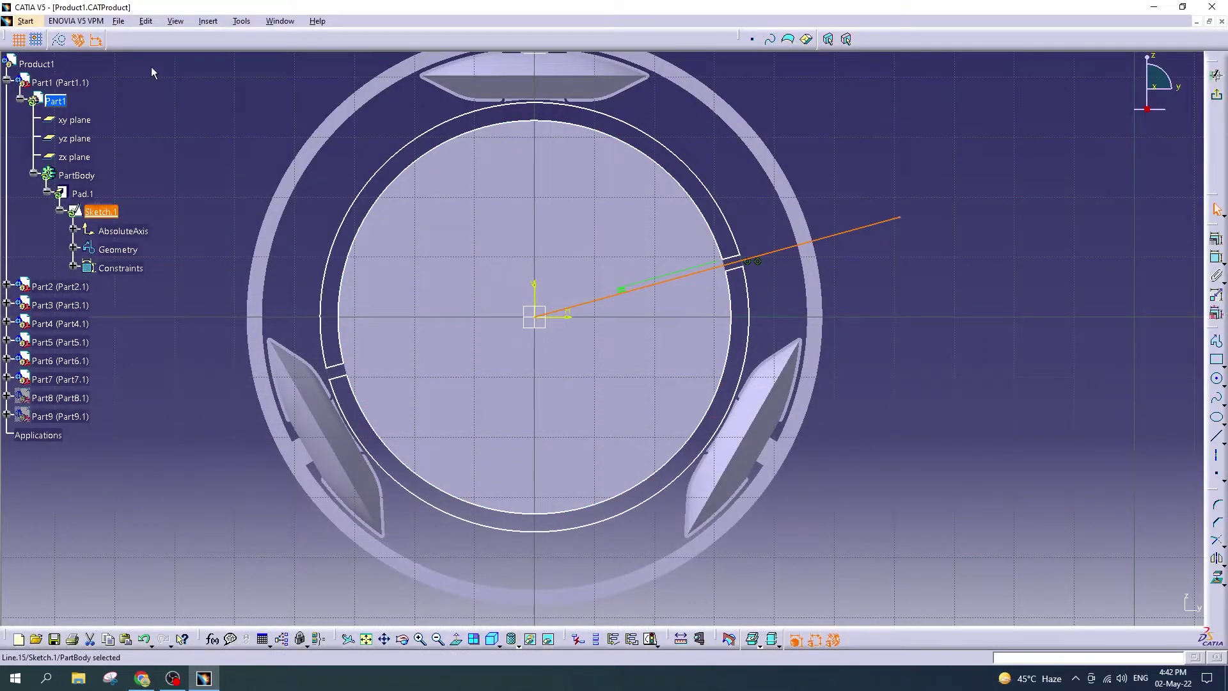
Step: Make the first line construction geometry and draw a second line from the sketch origin
click(1009, 274)
click(1217, 437)
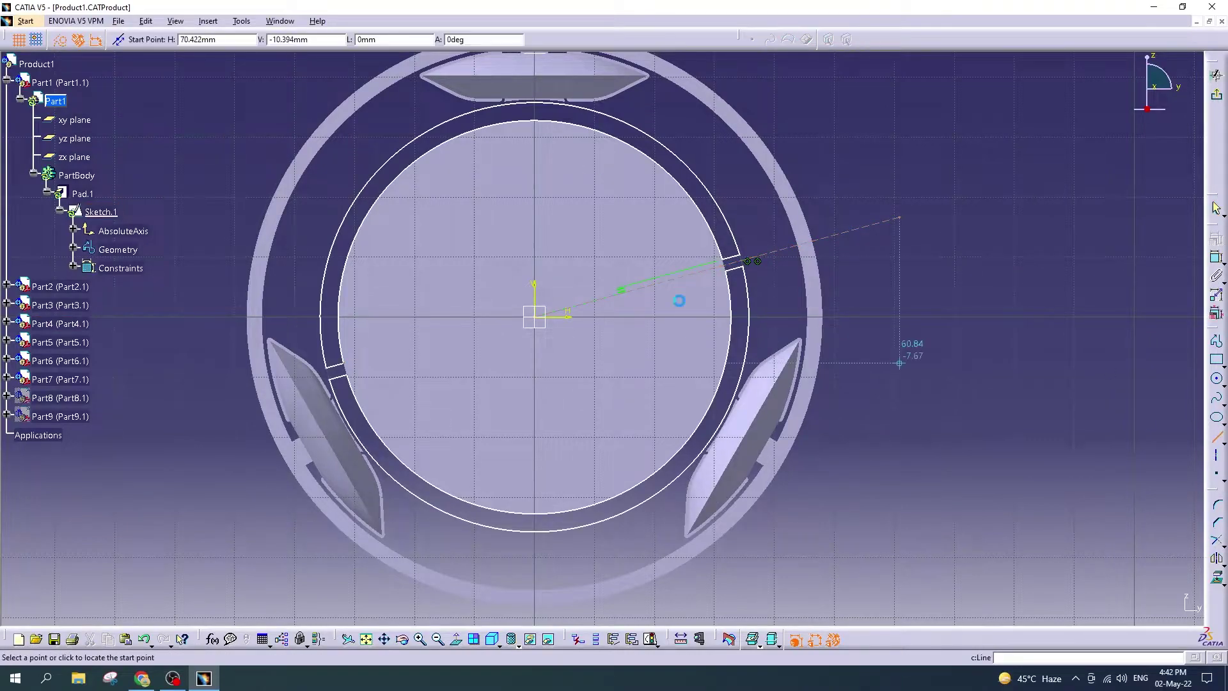
click(538, 318)
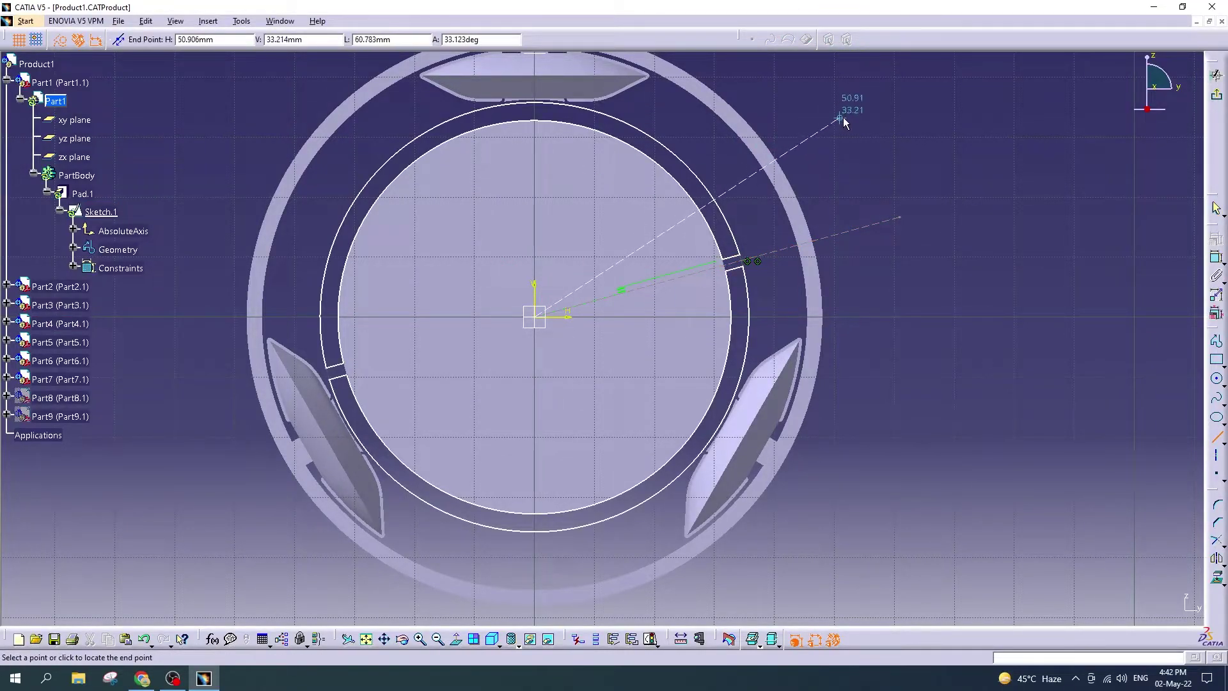
click(843, 117)
Step: Constrain the angle between the two construction lines to 18°
ctrl+click(736, 189)
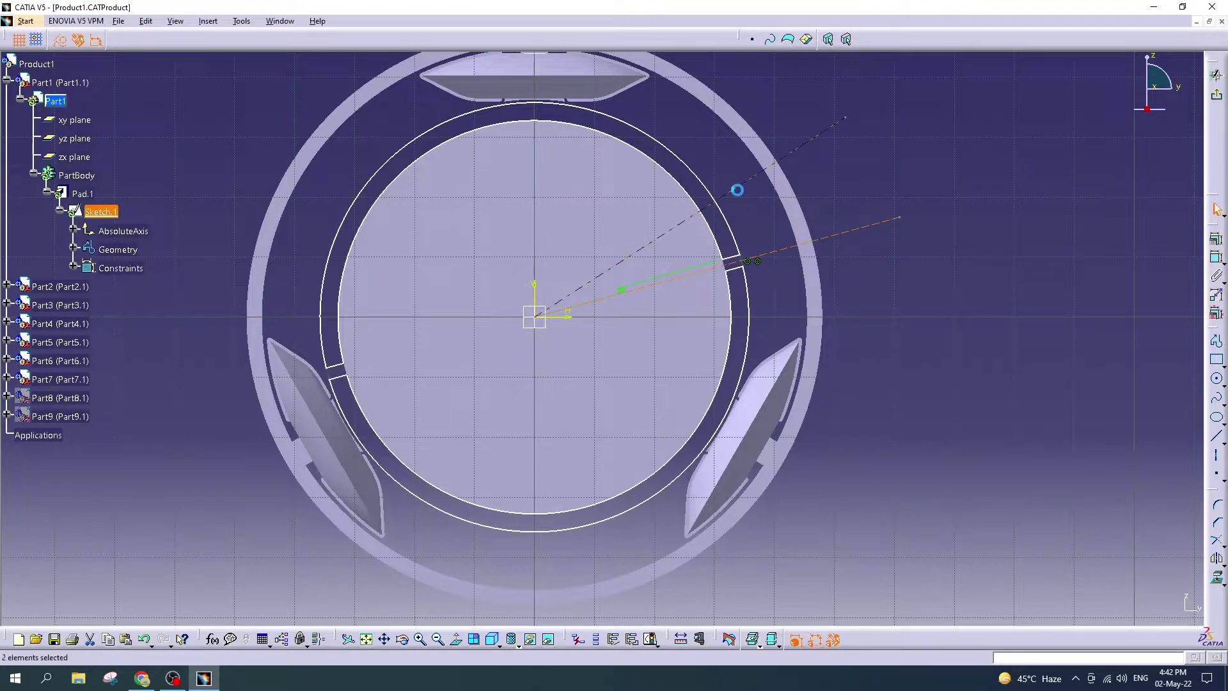
click(1215, 238)
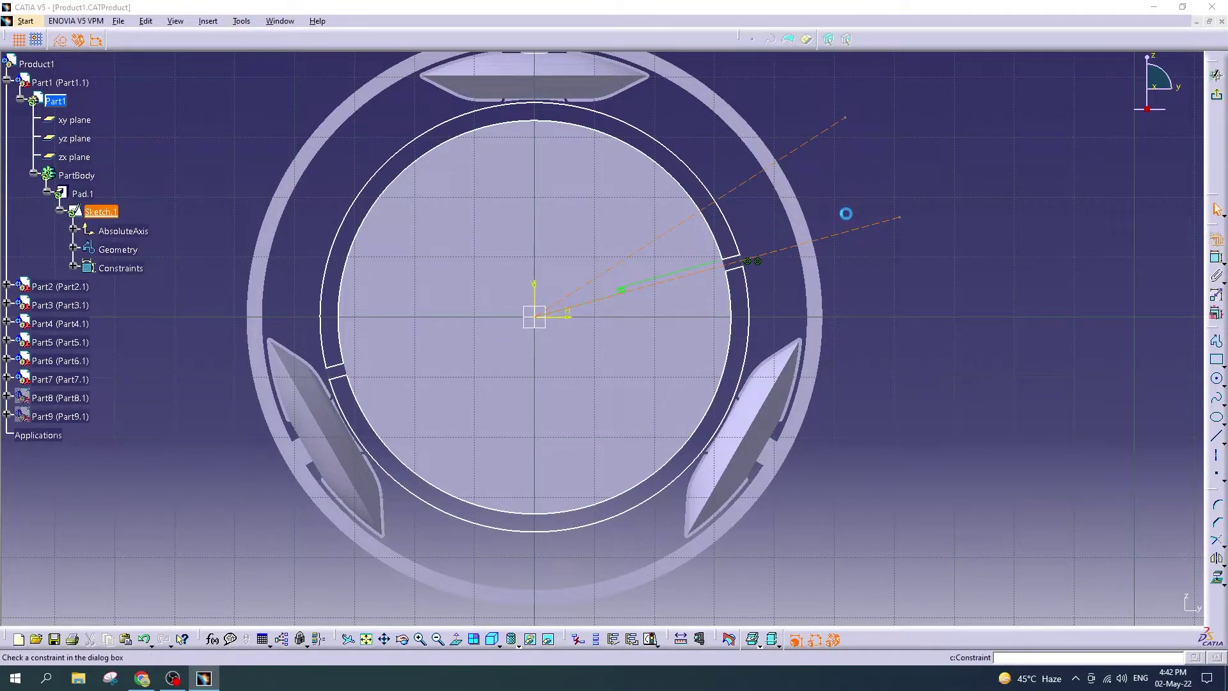
click(1057, 499)
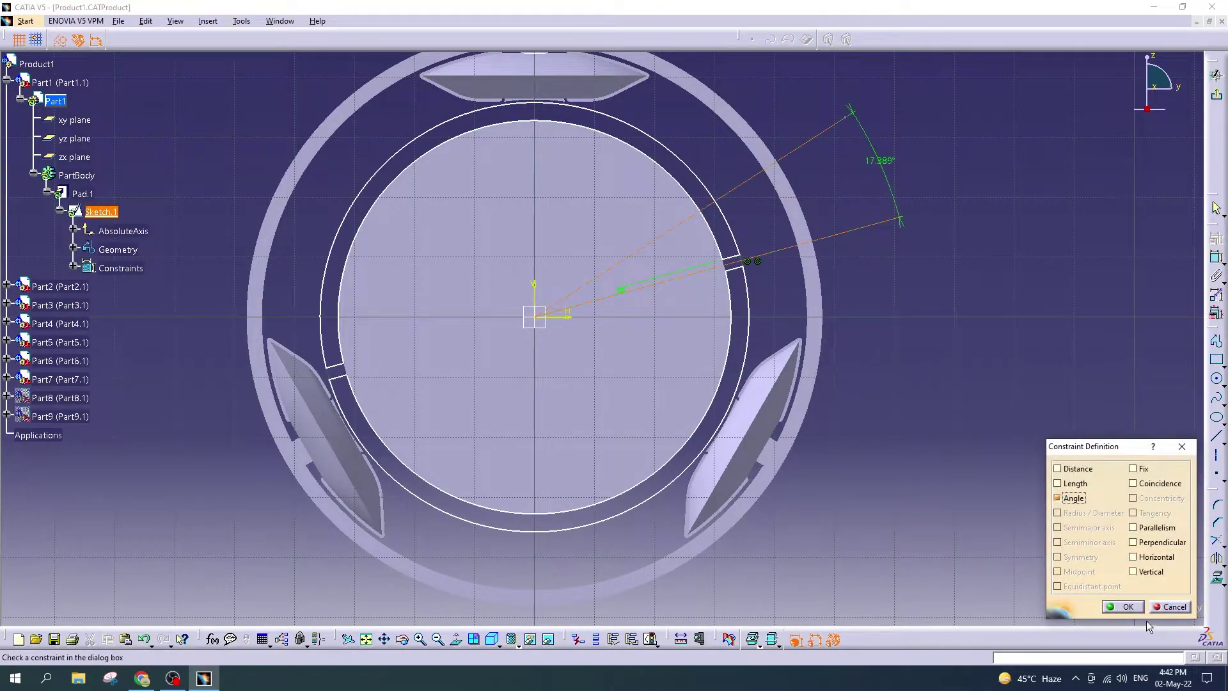
click(1124, 606)
double_click(878, 160)
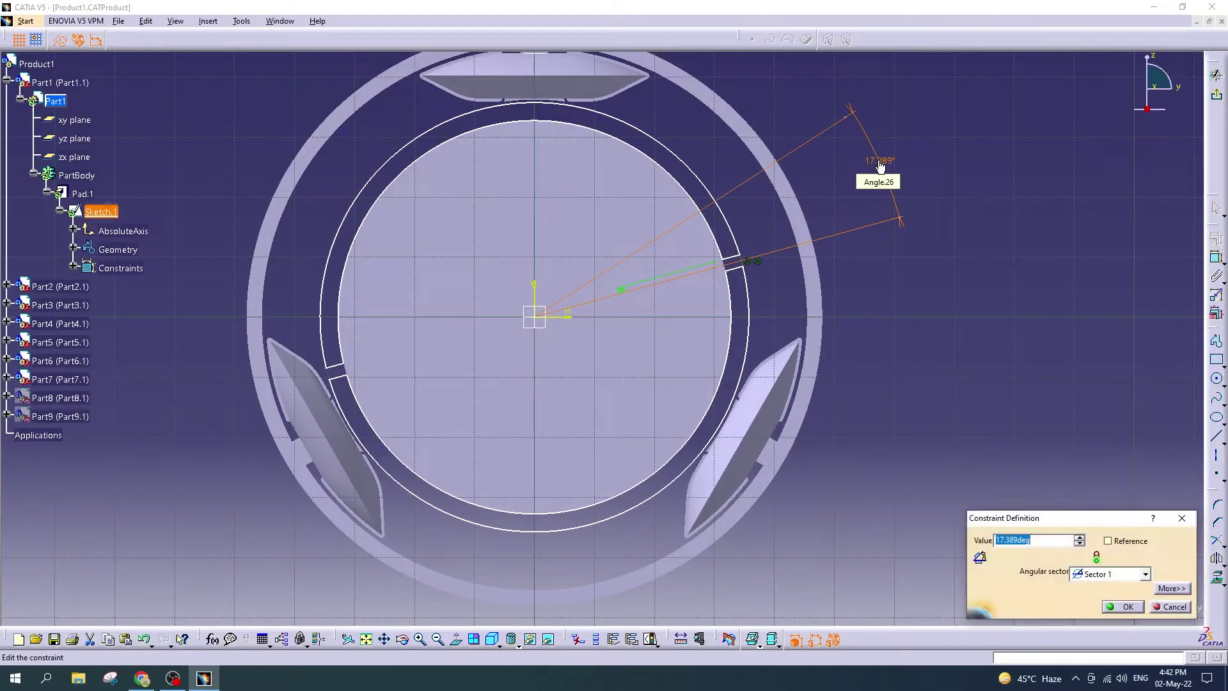
key(Return)
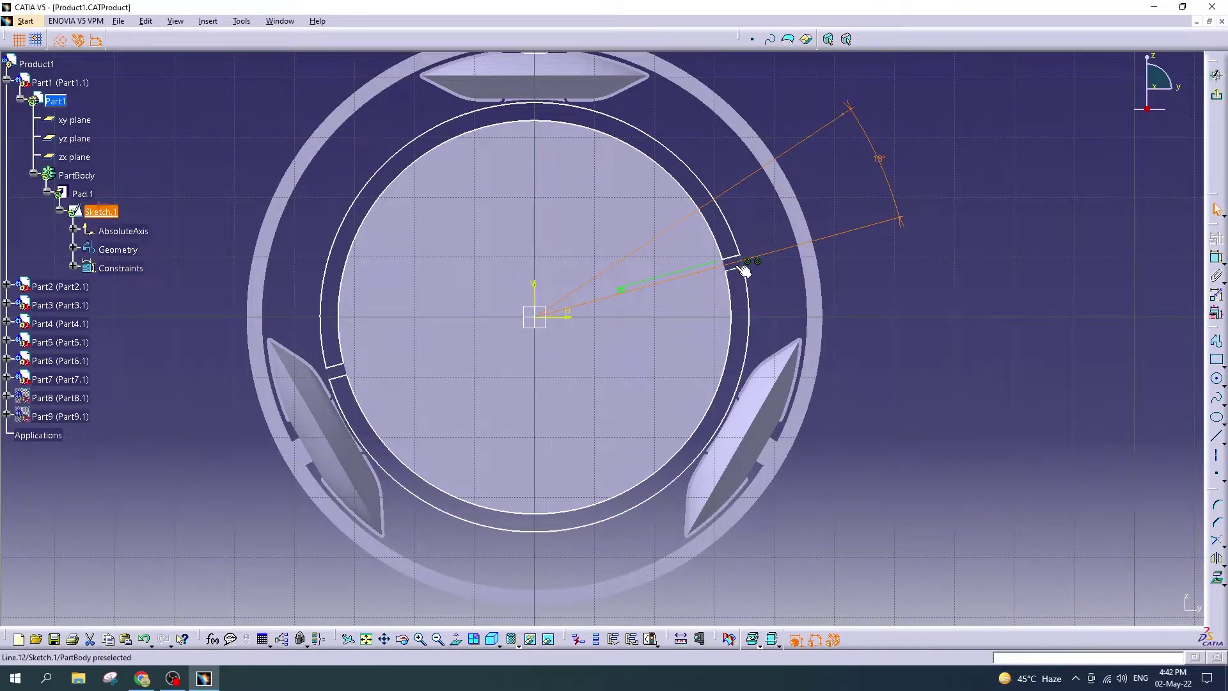
Step: Select the two short gap lines for a sketch operation
click(740, 261)
ctrl+click(731, 269)
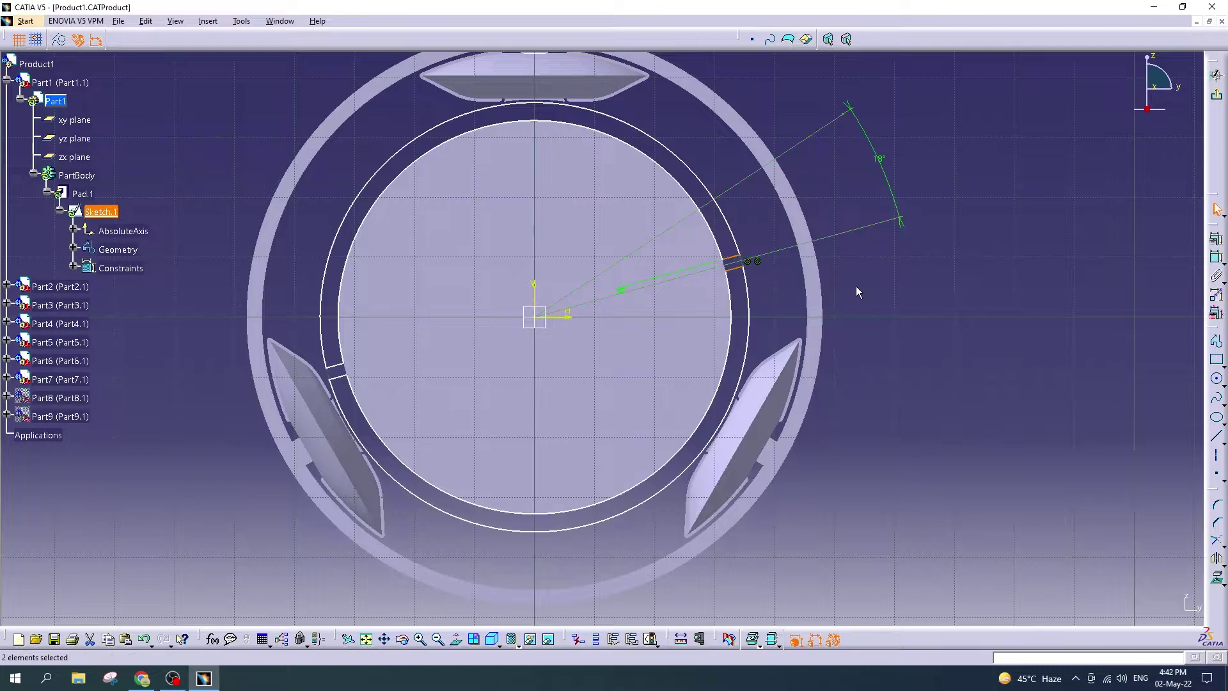
click(201, 22)
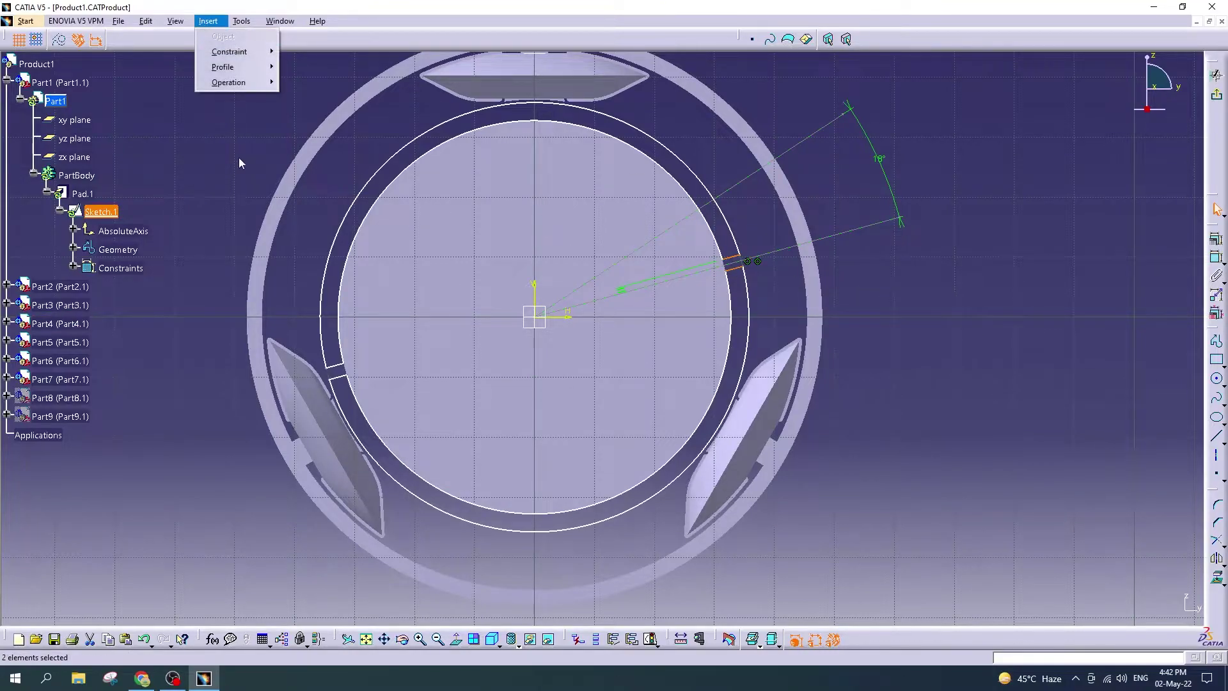
mouse_move(318, 128)
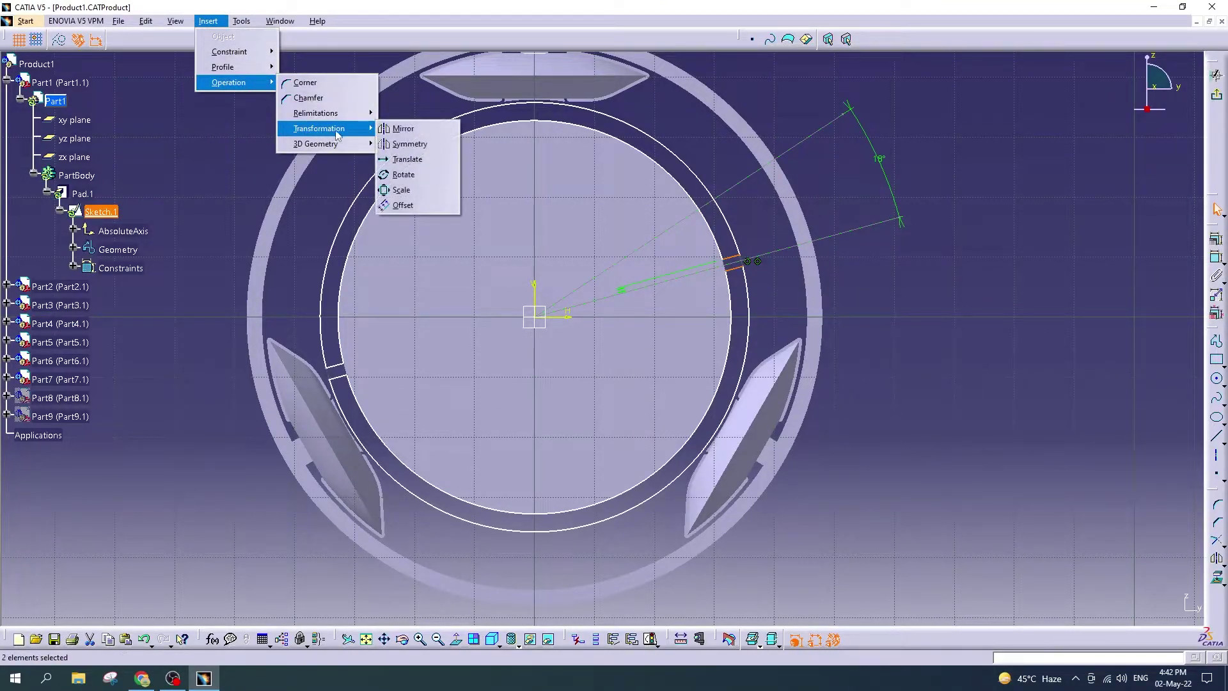
Step: Rotate the selected gap lines about the origin into 20 instances spaced 18° apart
click(422, 174)
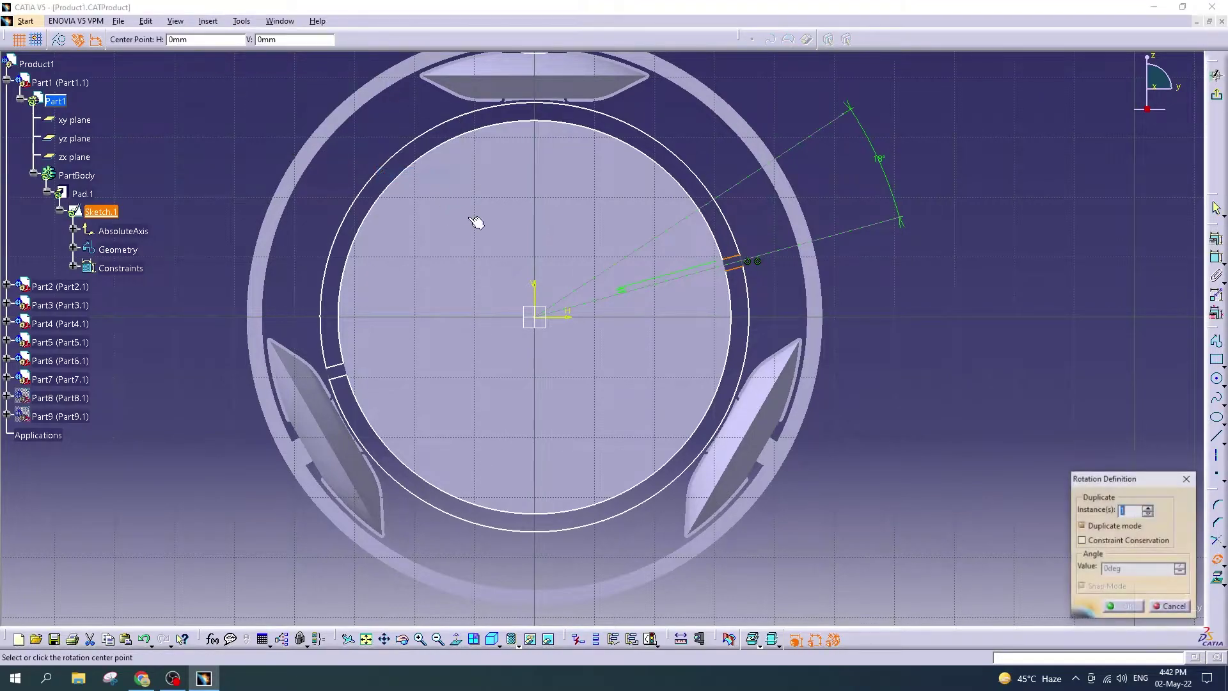
text(2)
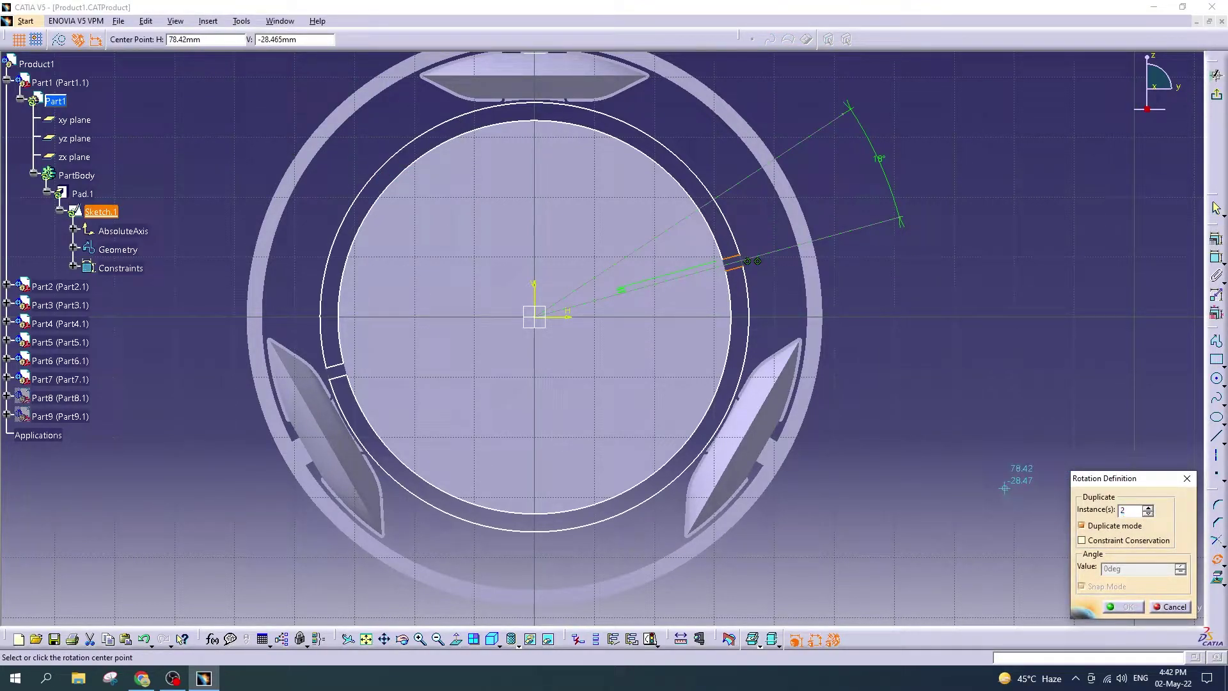
text(0)
click(542, 323)
click(753, 264)
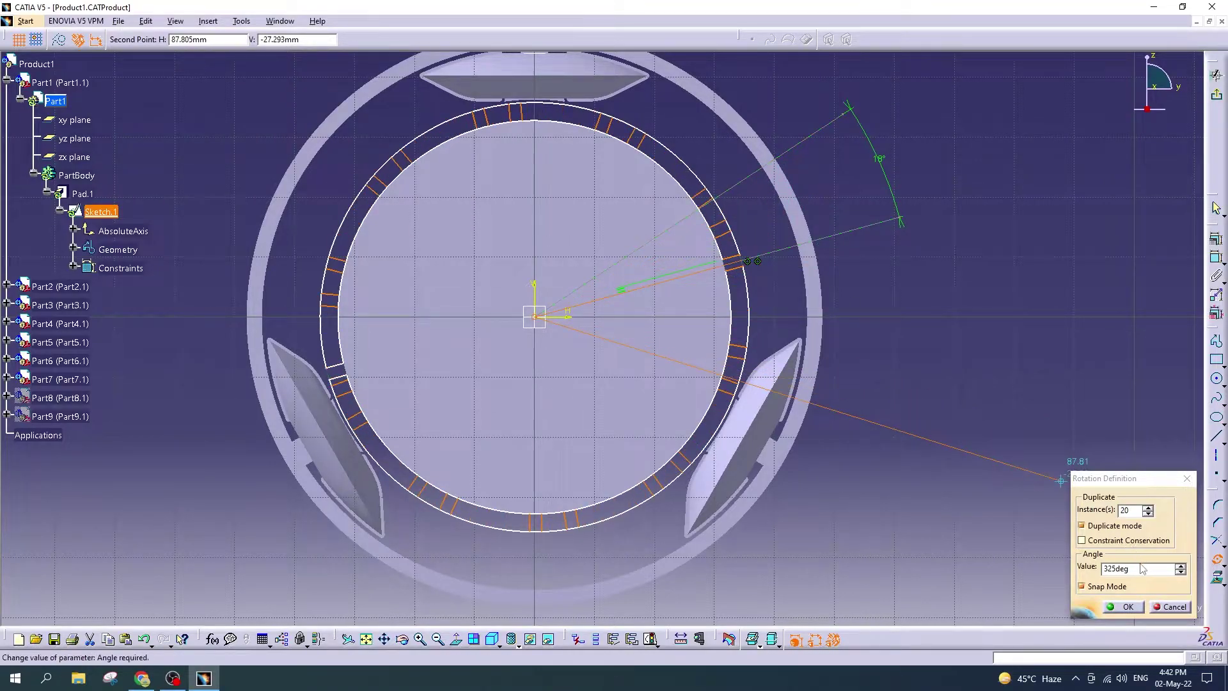
drag(1143, 569, 1066, 565)
text(18)
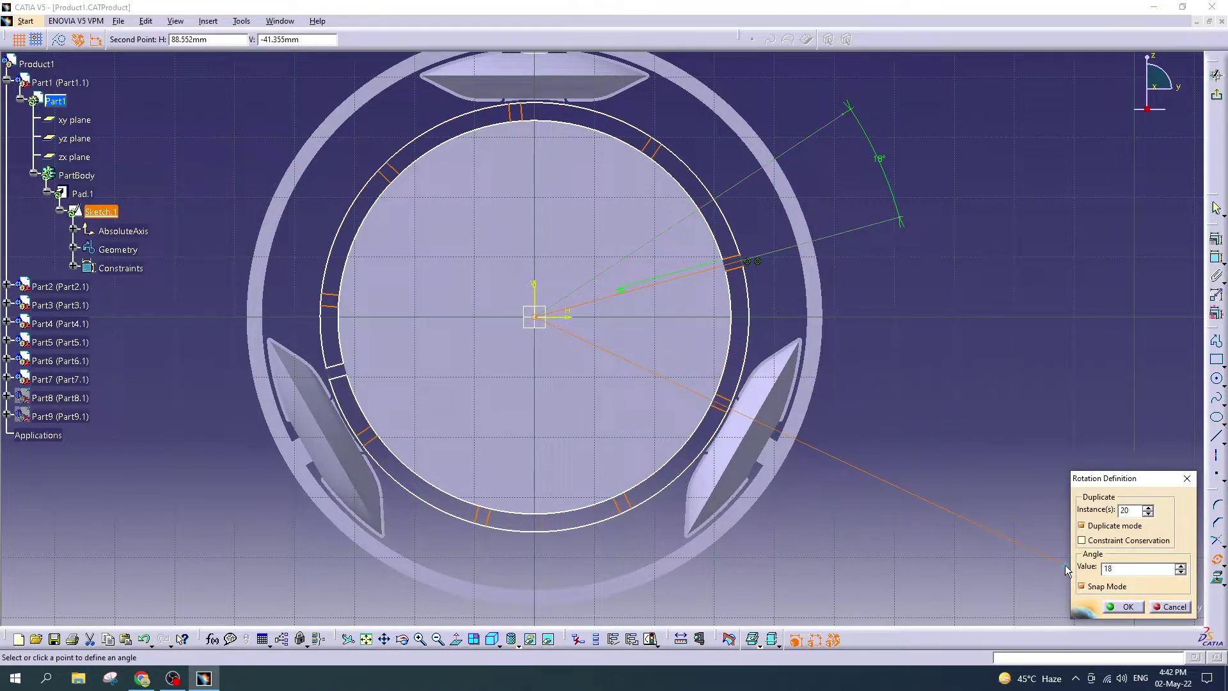
key(Return)
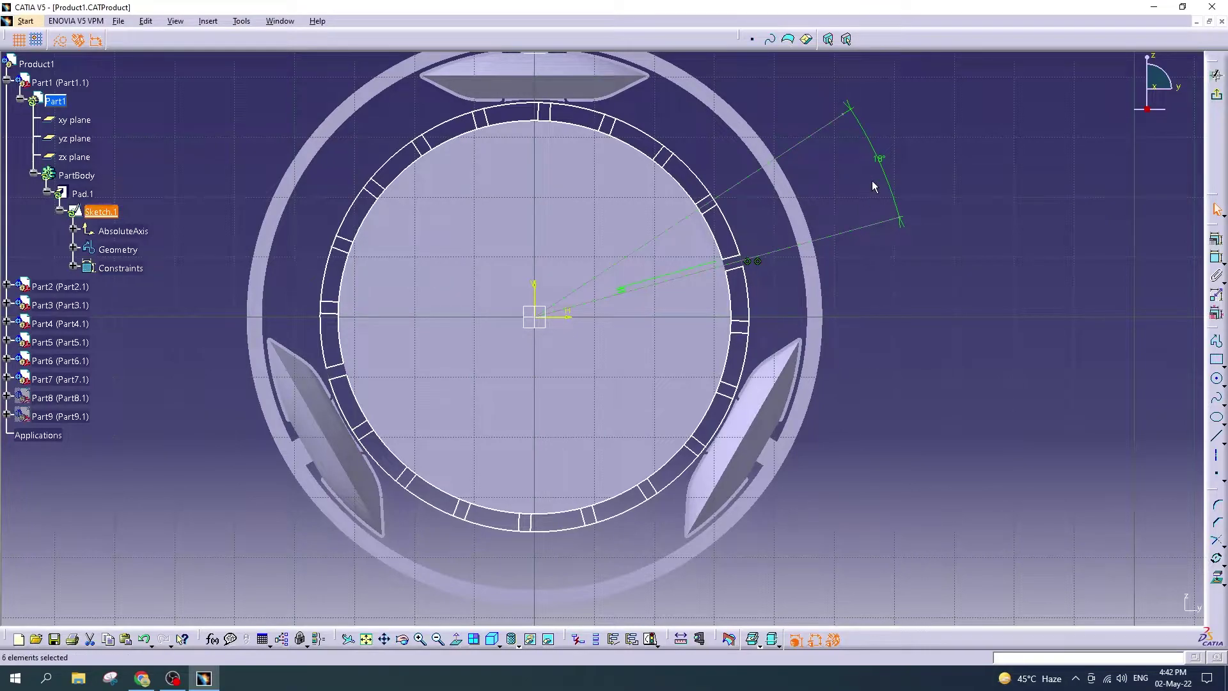
click(888, 161)
key(Delete)
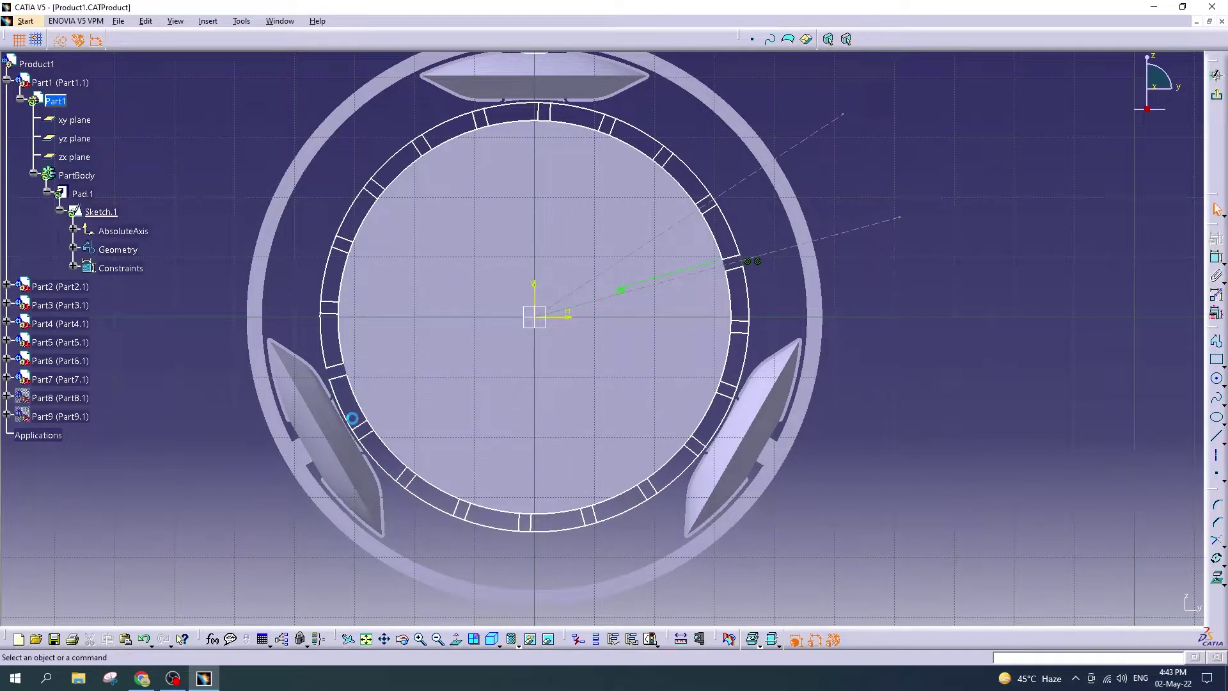
Step: Trim the leftover reference line and the first inner and outer arc pieces at the slots
click(1220, 543)
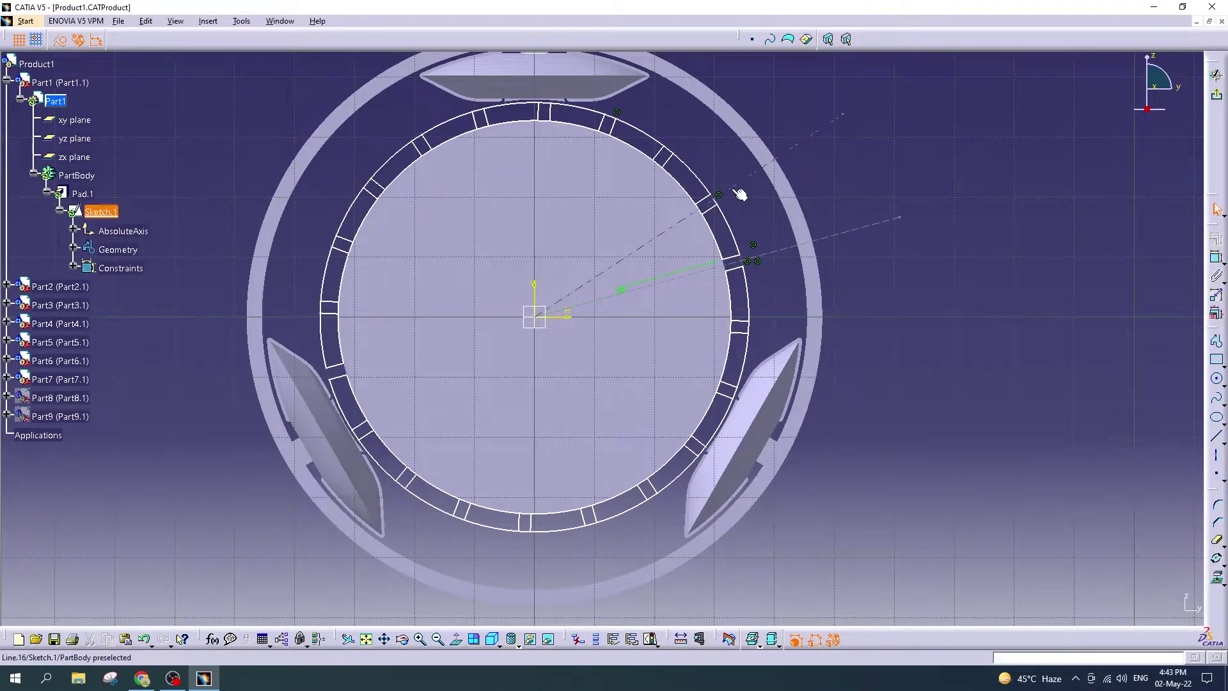
click(774, 253)
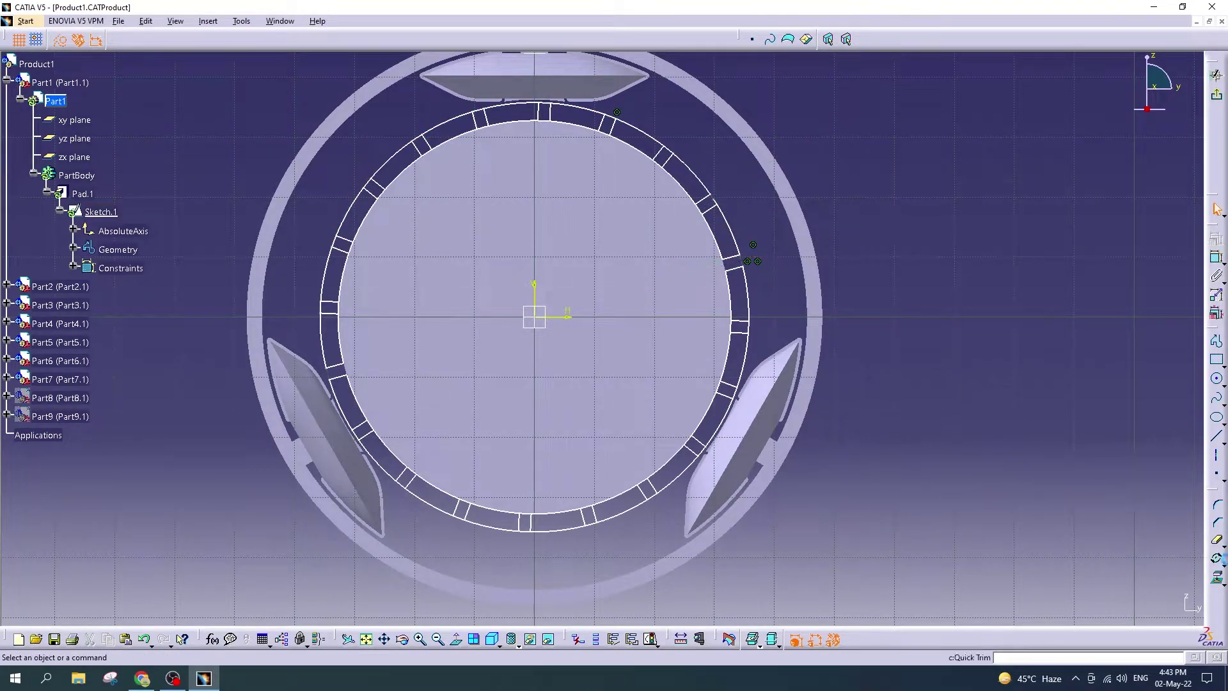
click(1208, 543)
click(749, 325)
click(741, 330)
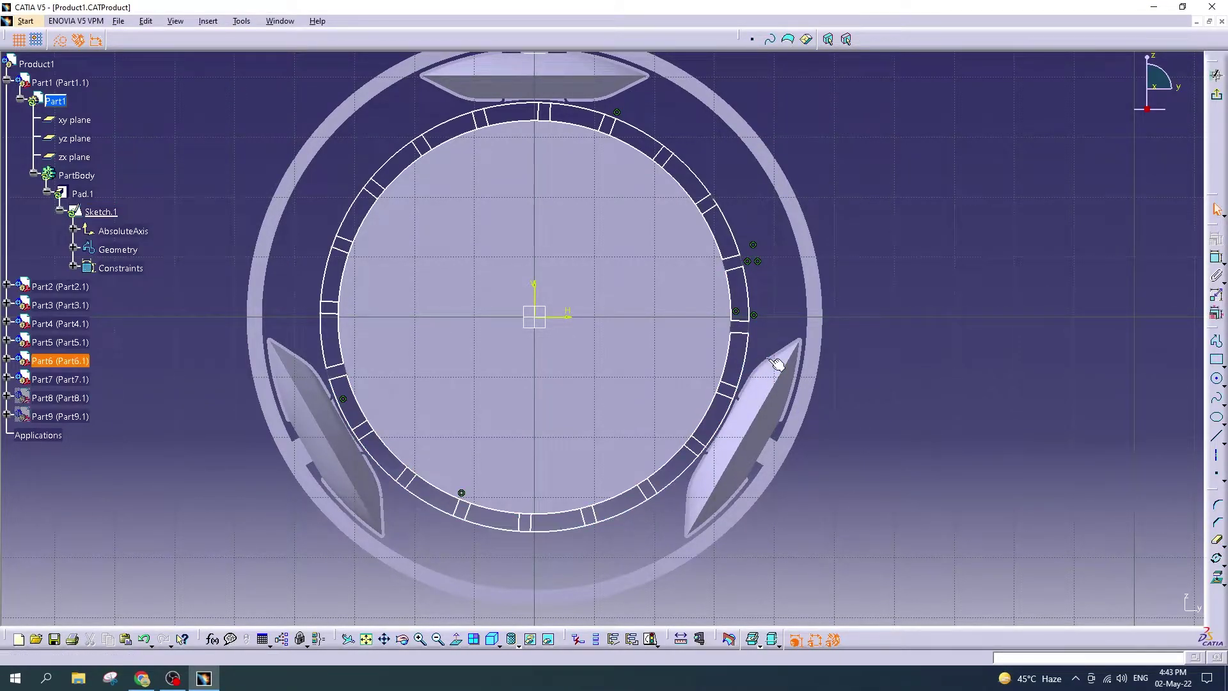
click(1217, 541)
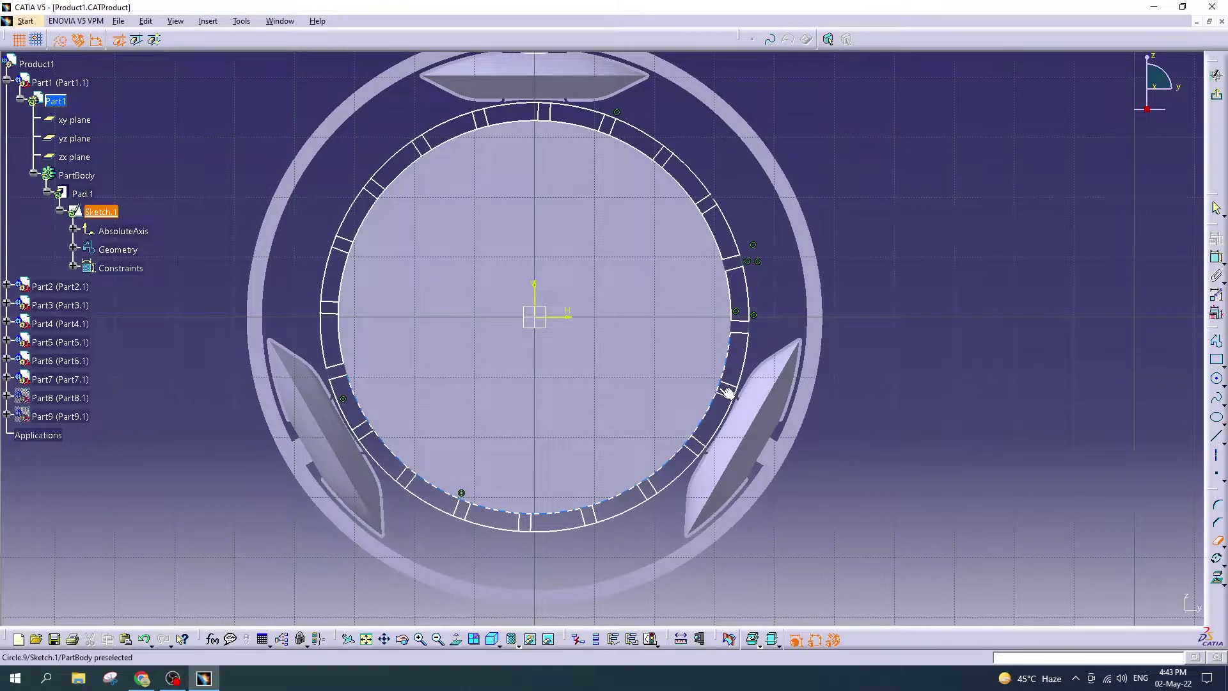
click(729, 392)
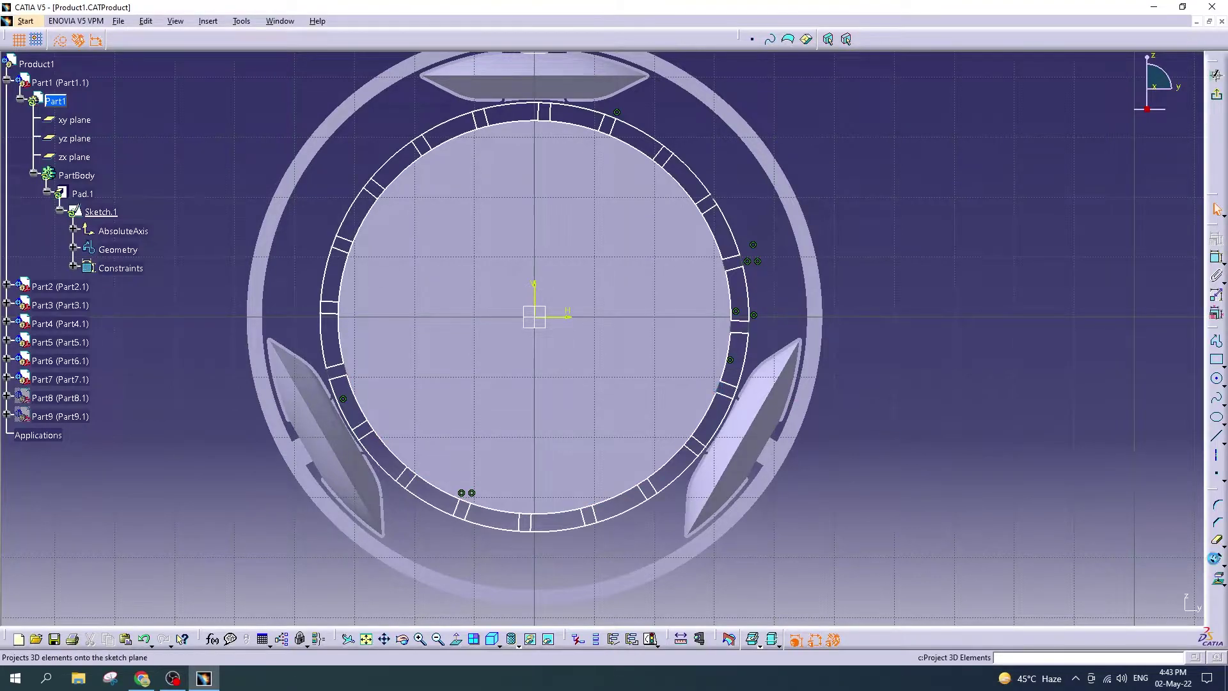
click(738, 395)
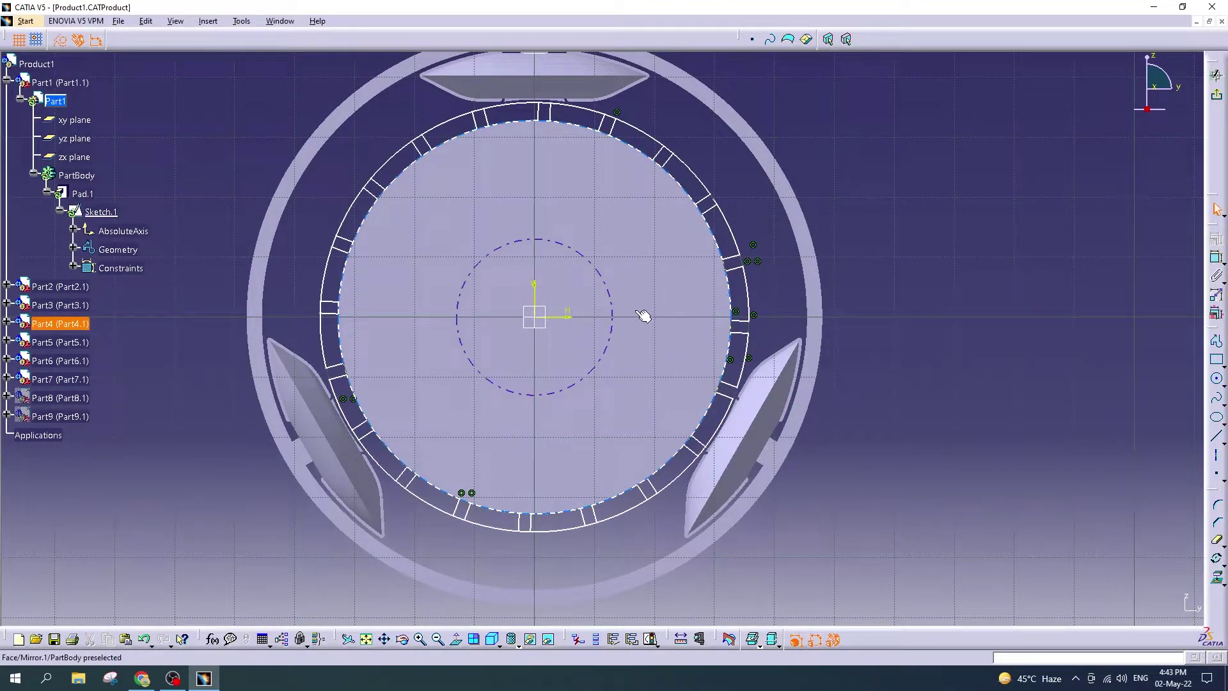
Step: Trim inner and outer arc pieces across the upper-right and top slots
mouse_move(643, 275)
middle_down()
mouse_move(644, 425)
mouse_move(647, 316)
mouse_move(723, 364)
mouse_move(678, 376)
middle_up()
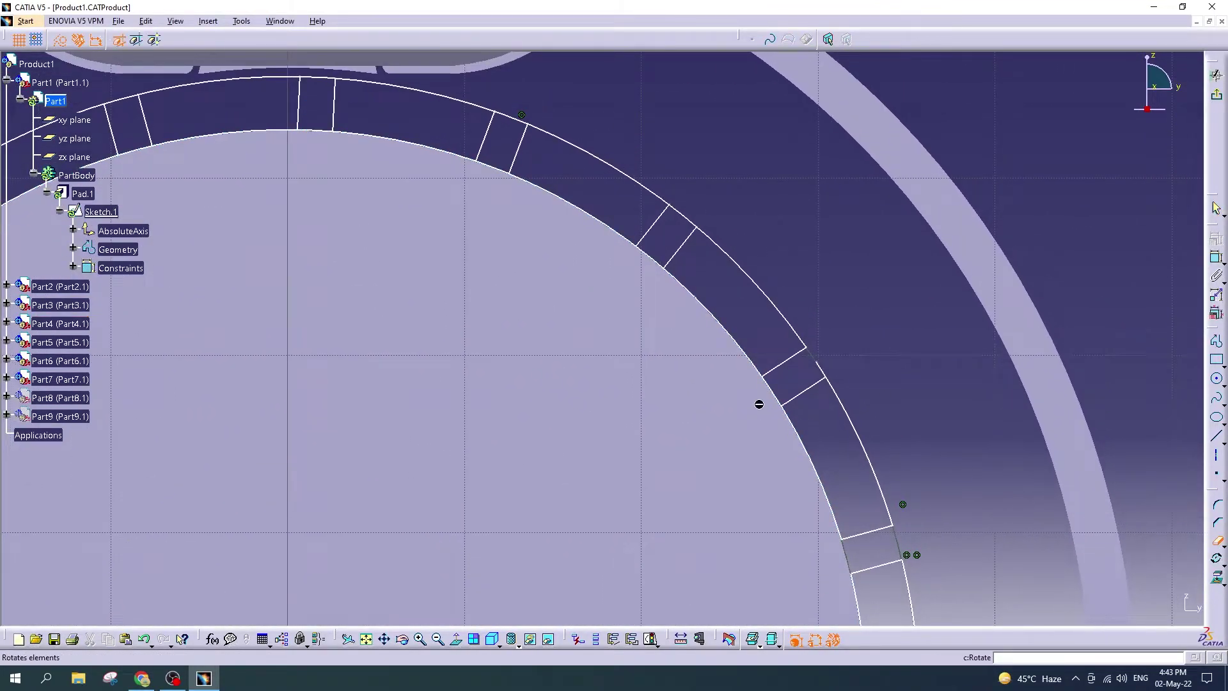
click(778, 394)
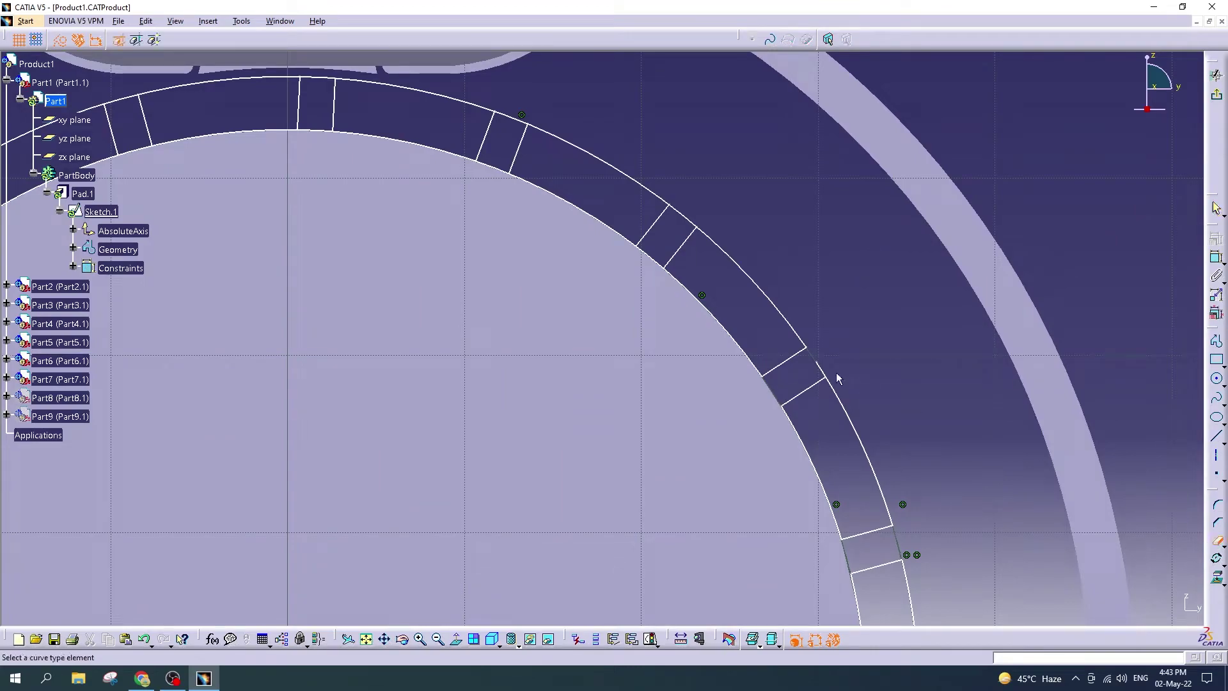
click(817, 373)
click(1218, 542)
click(653, 260)
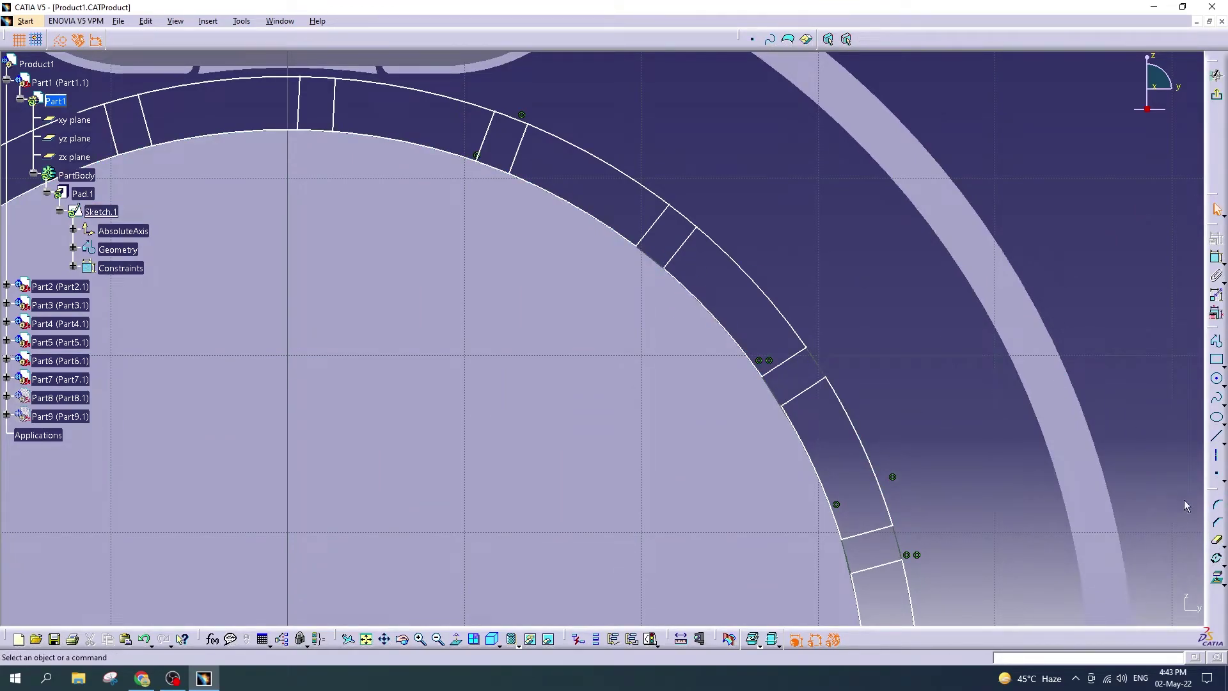
click(681, 221)
scroll(549, 241, down, 2)
scroll(806, 401, down, 2)
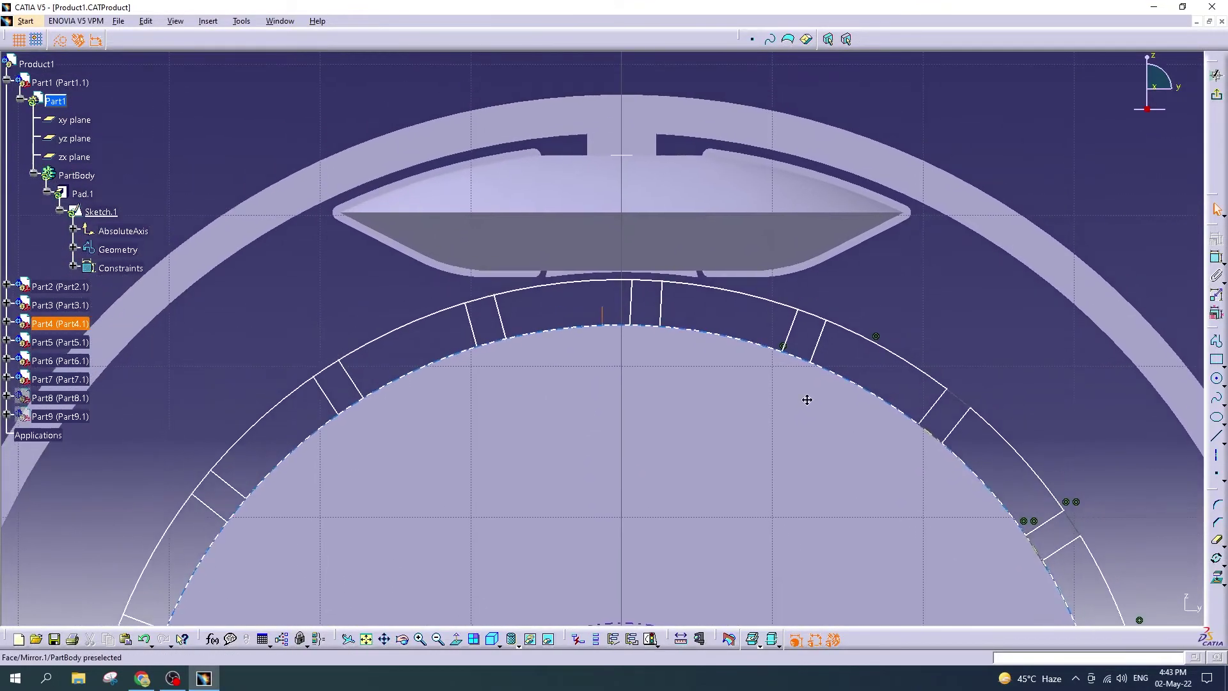
scroll(792, 378, up, 1)
click(1217, 543)
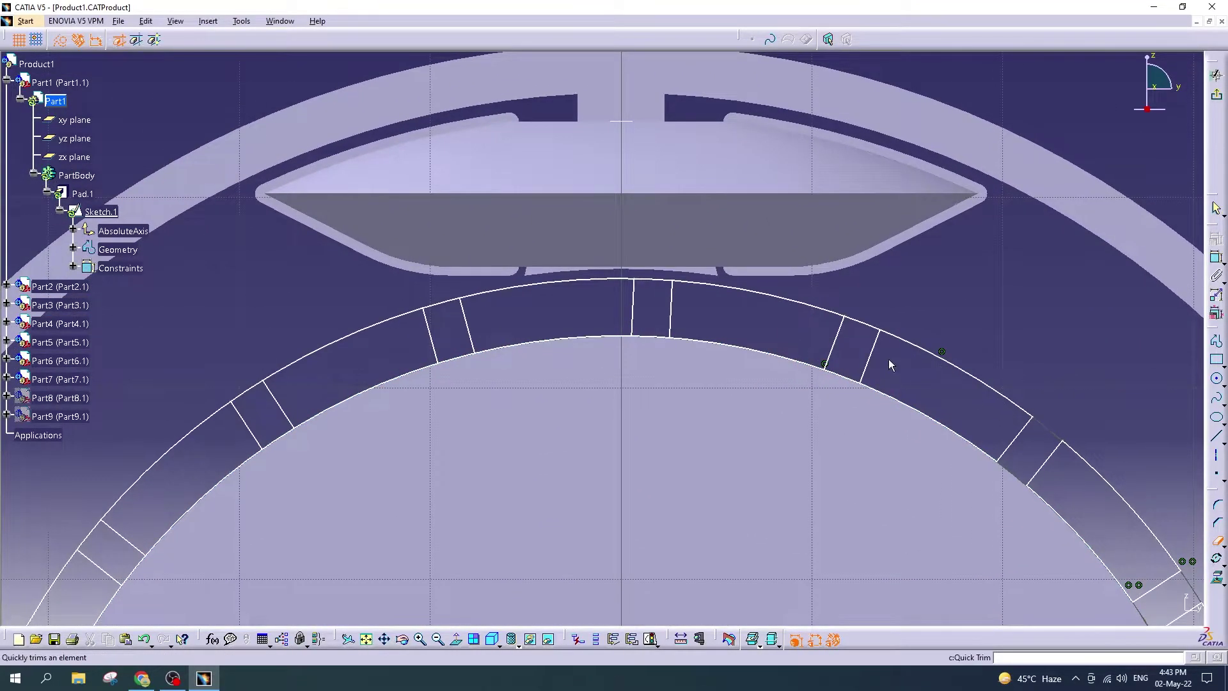
click(865, 325)
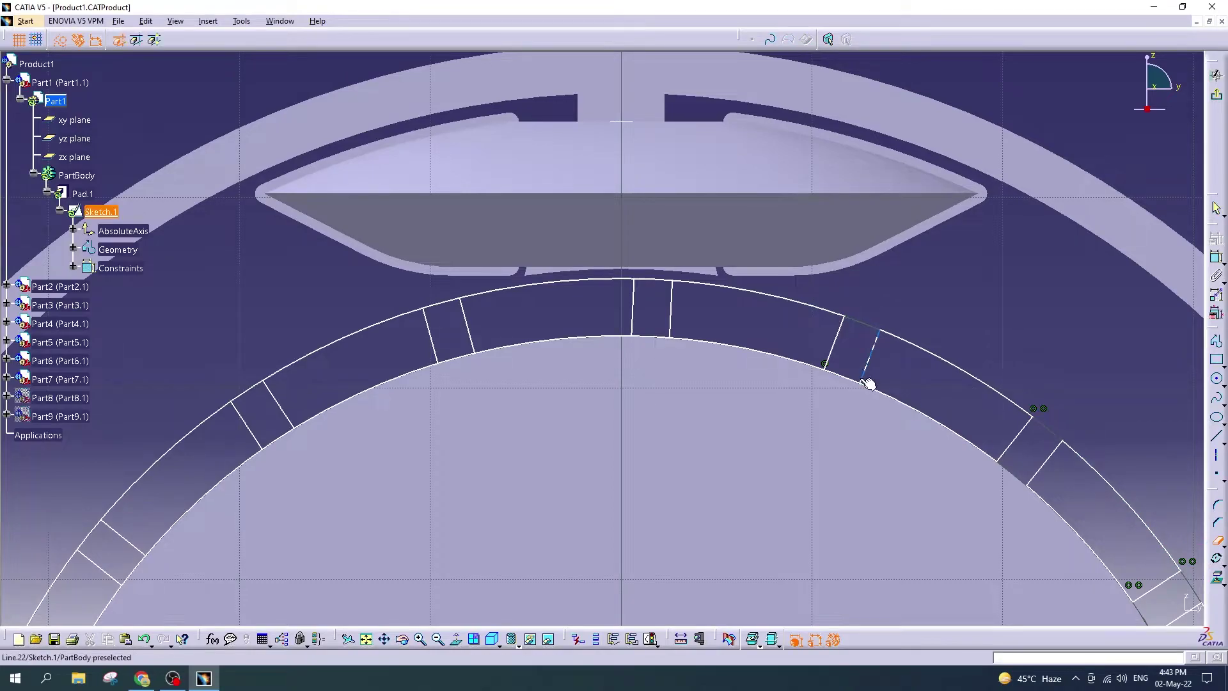
click(844, 376)
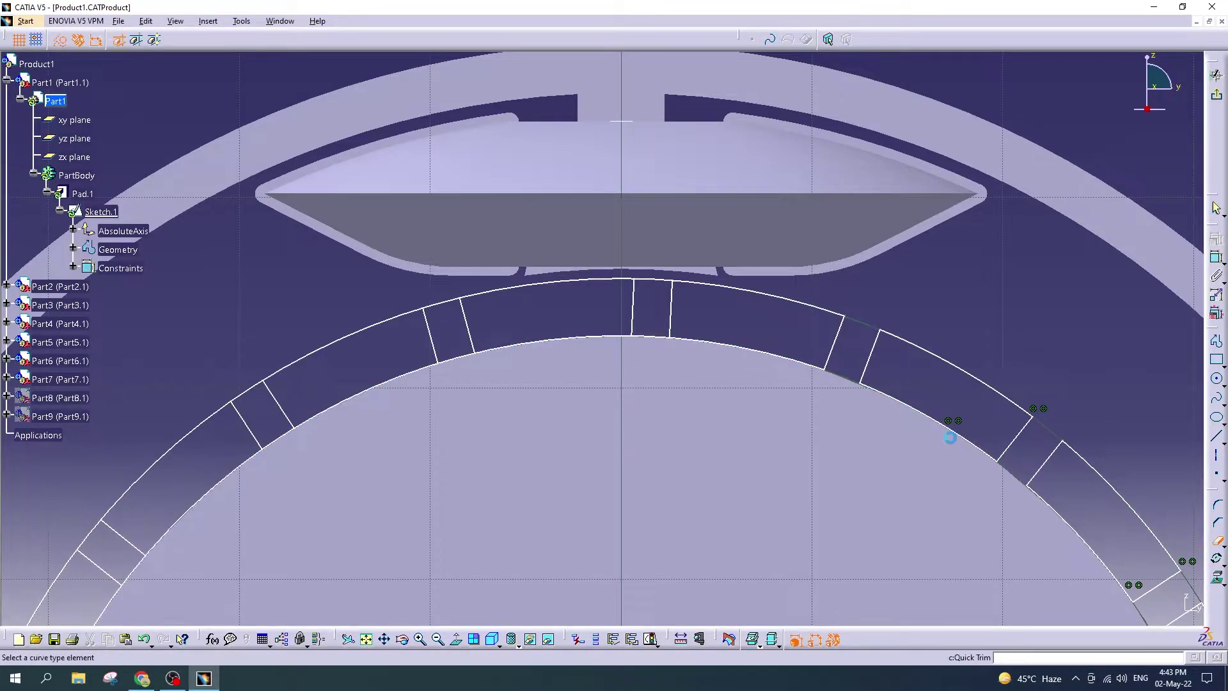
click(666, 339)
click(1217, 539)
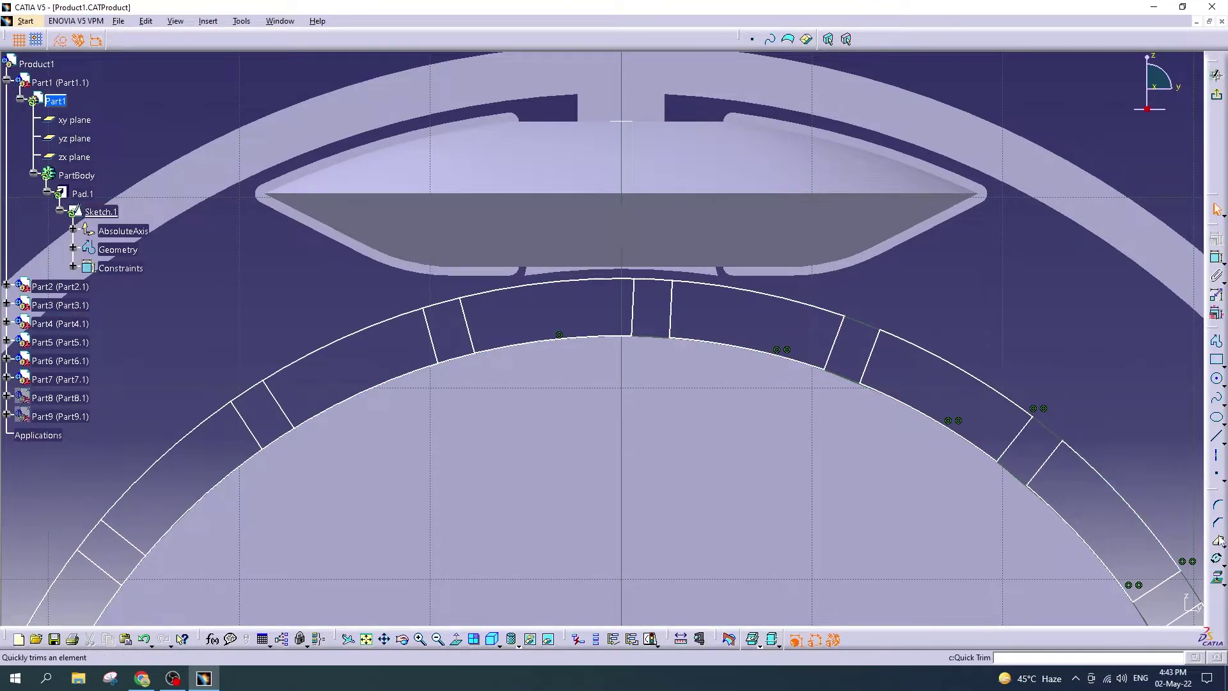
click(652, 281)
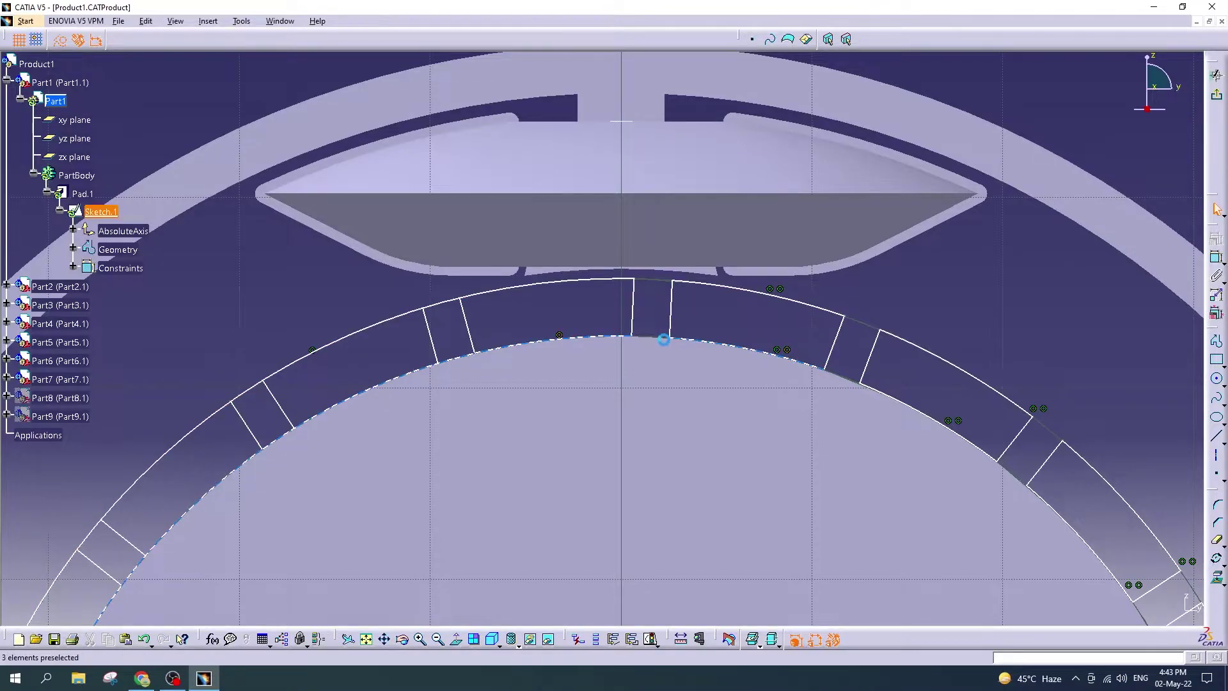
Step: Trim the outer and inner arc pieces between slot lines on the ring's upper-left
middle_drag(658, 340, 962, 293)
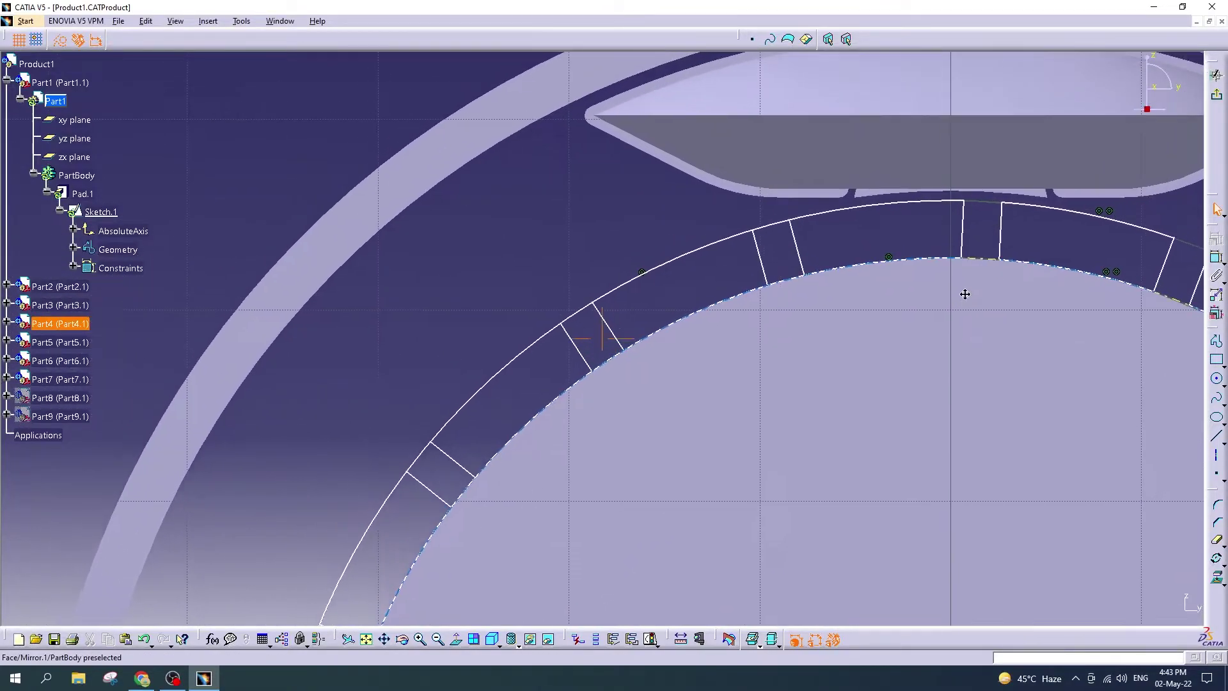
click(1218, 541)
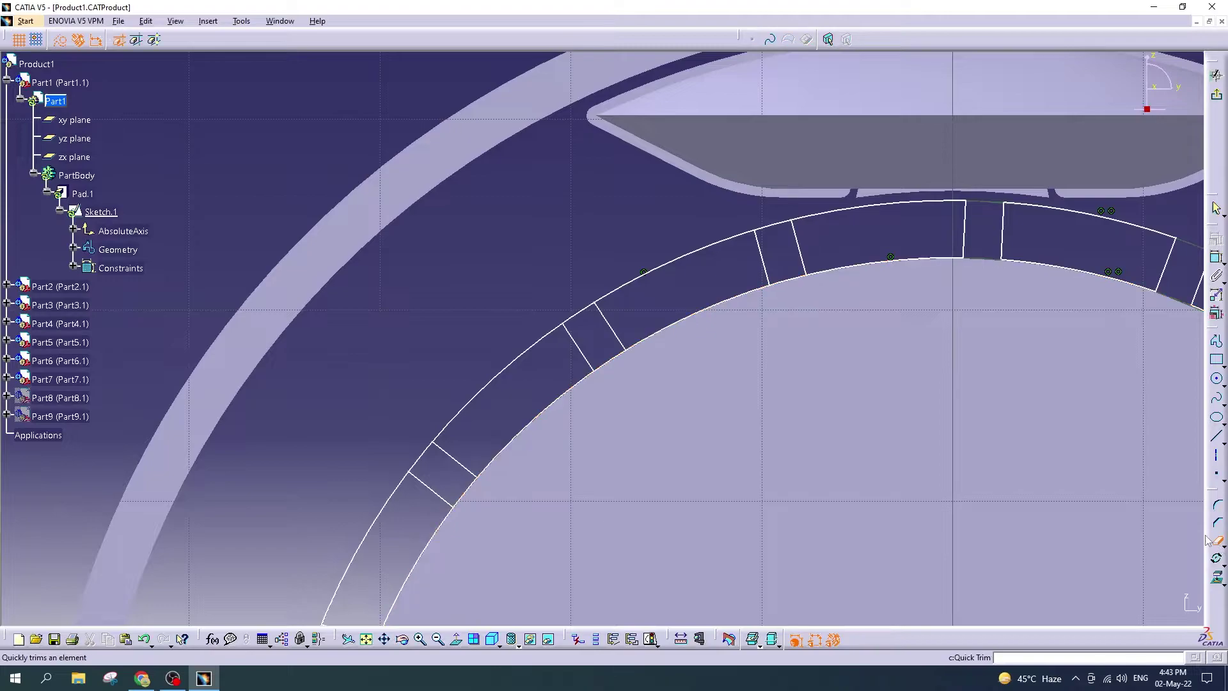
click(775, 226)
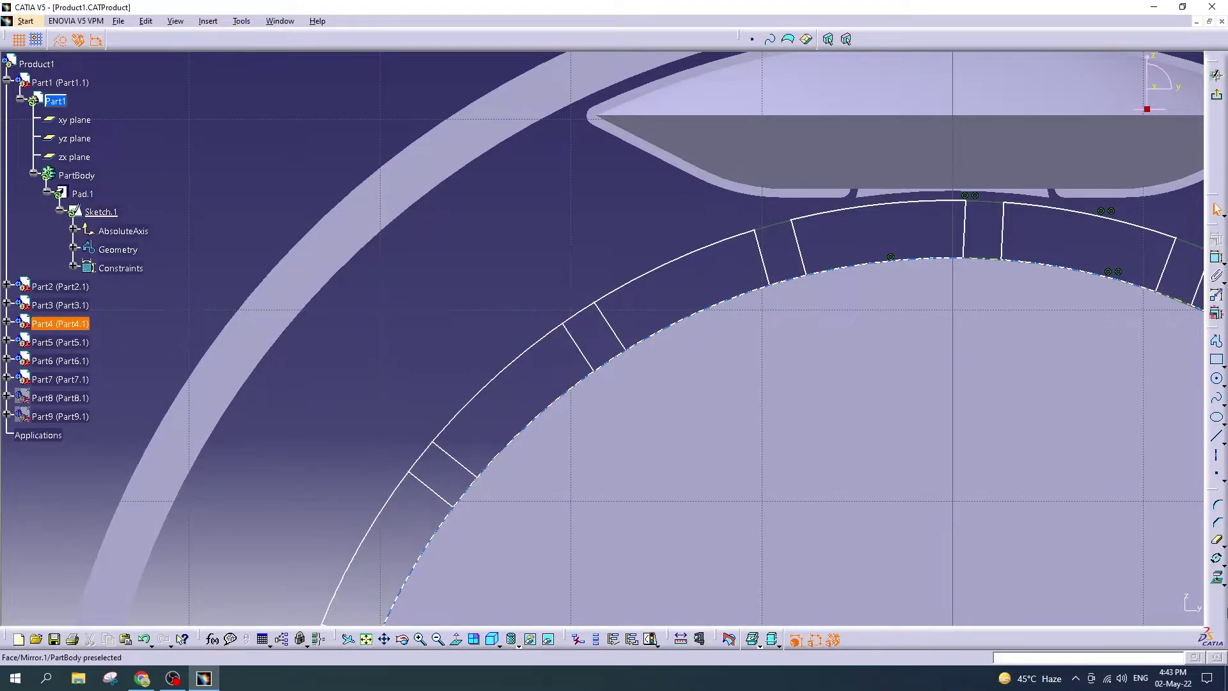
click(800, 277)
click(1214, 538)
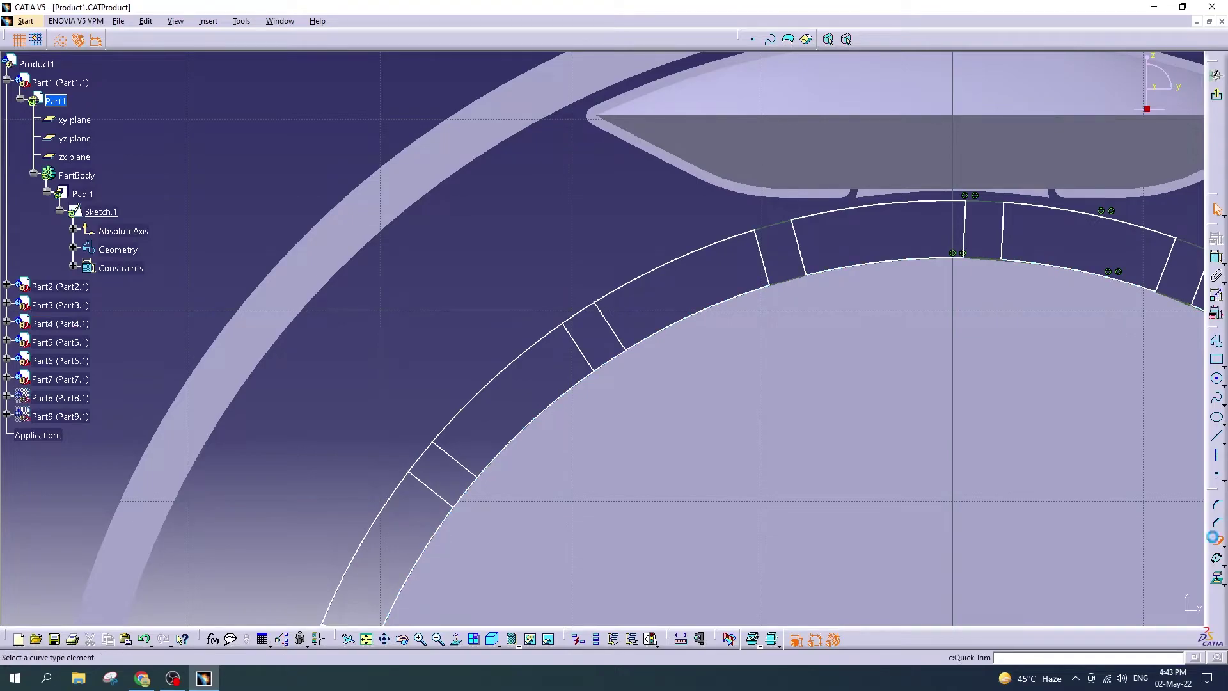
click(618, 365)
click(1215, 554)
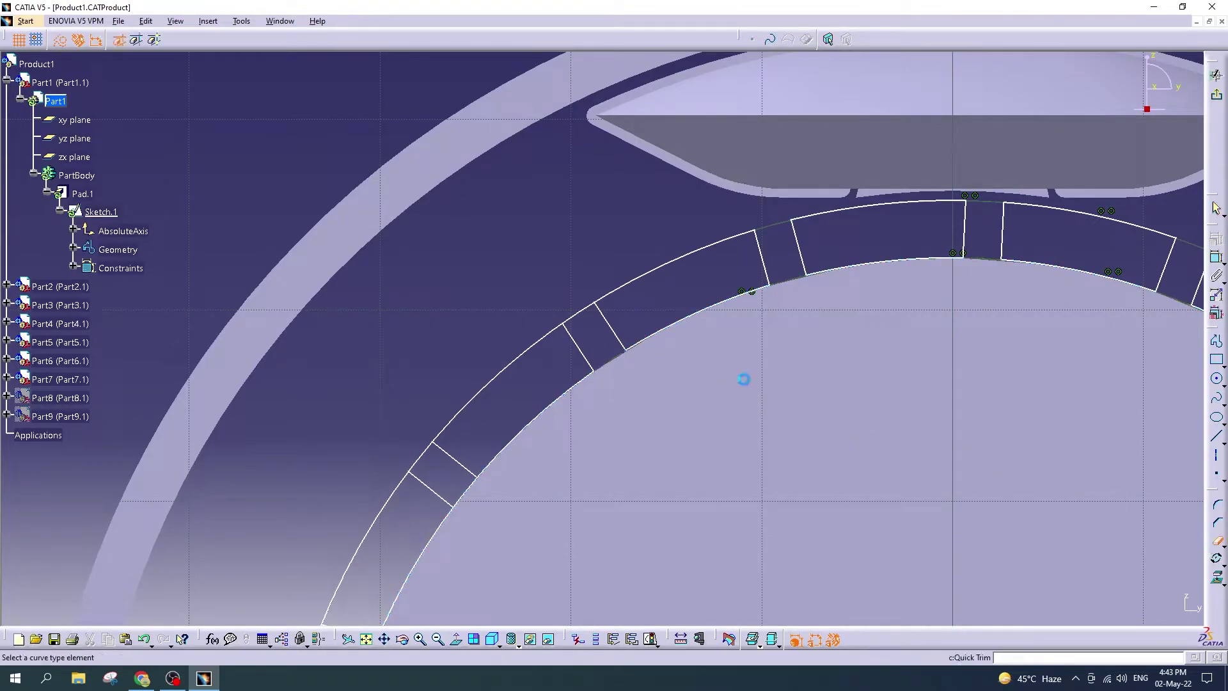
click(574, 314)
click(1218, 541)
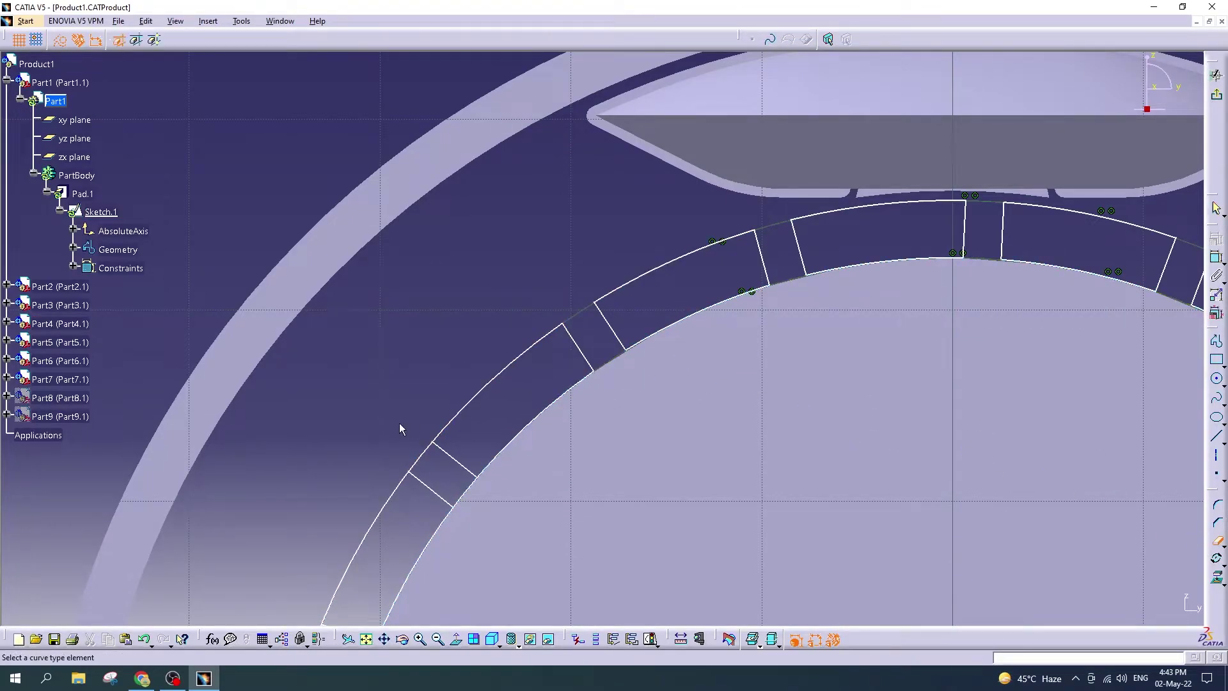
click(422, 456)
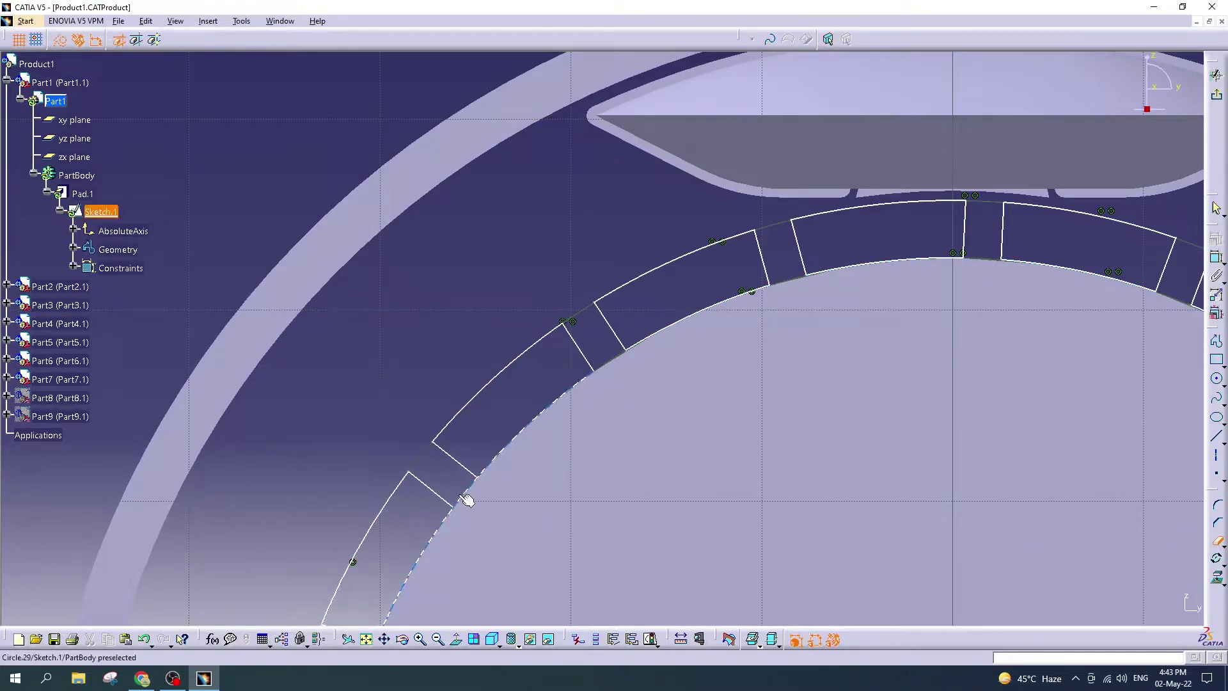
Step: Trim the arc pieces between slot lines on the left side of the ring
mouse_move(568, 544)
middle_down()
mouse_move(727, 315)
mouse_move(762, 480)
mouse_move(729, 266)
middle_up()
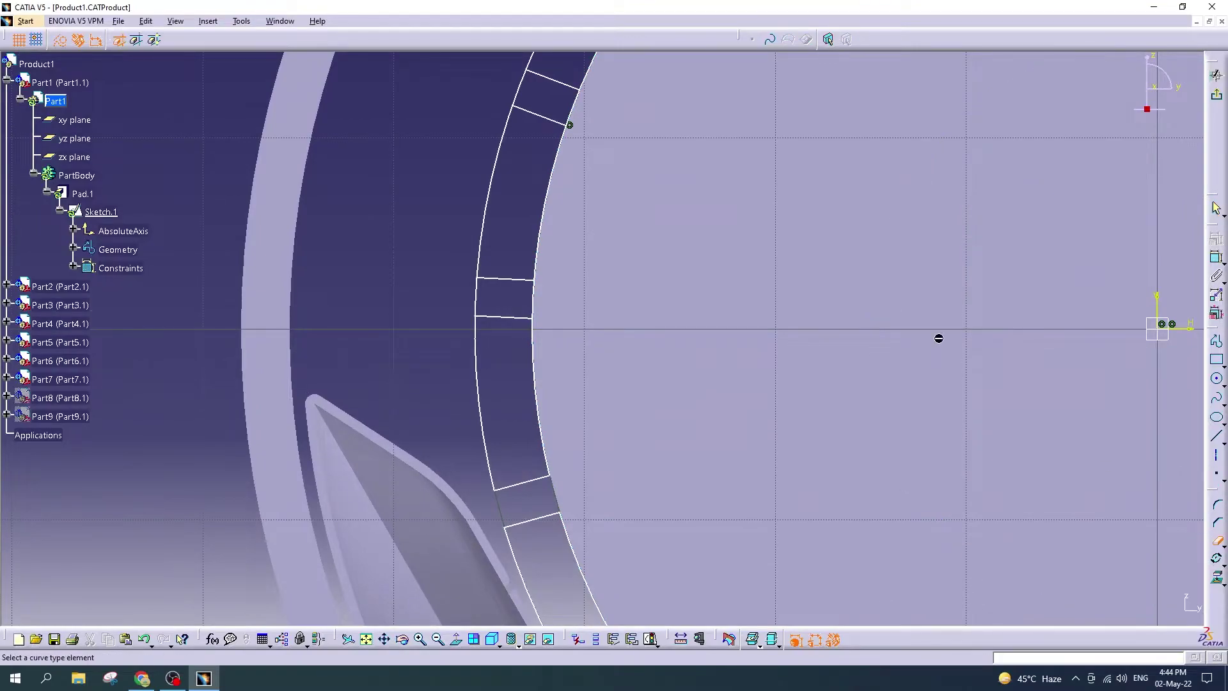
click(521, 82)
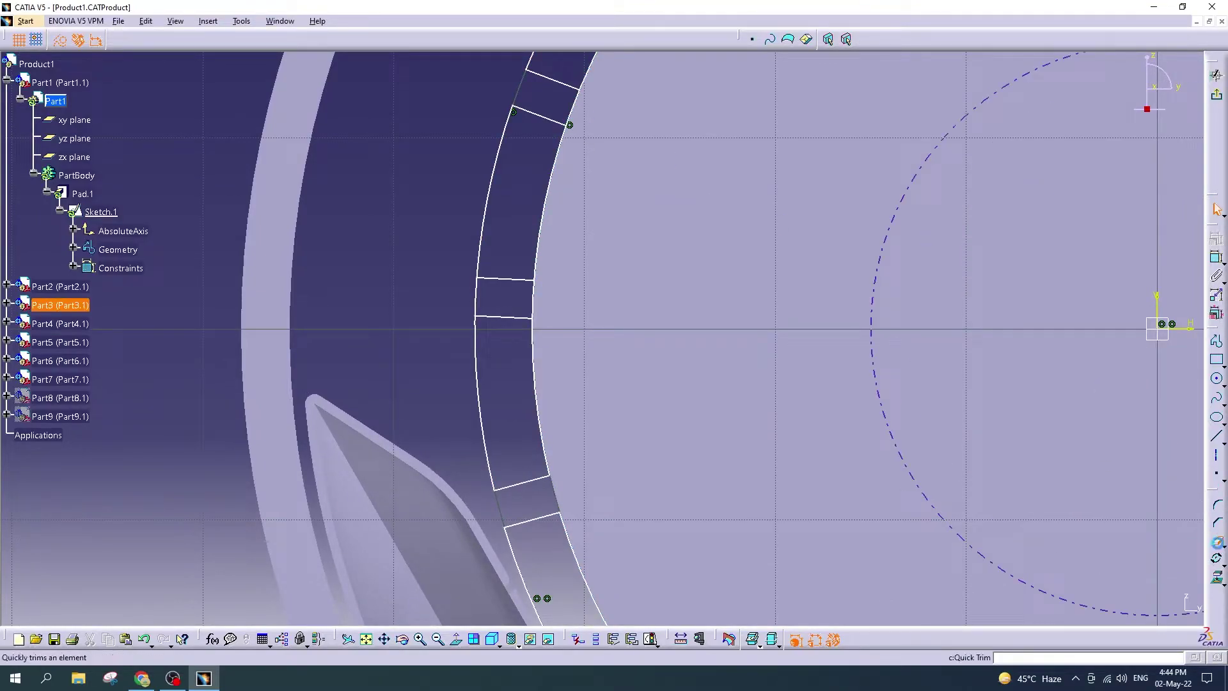
click(584, 116)
click(533, 303)
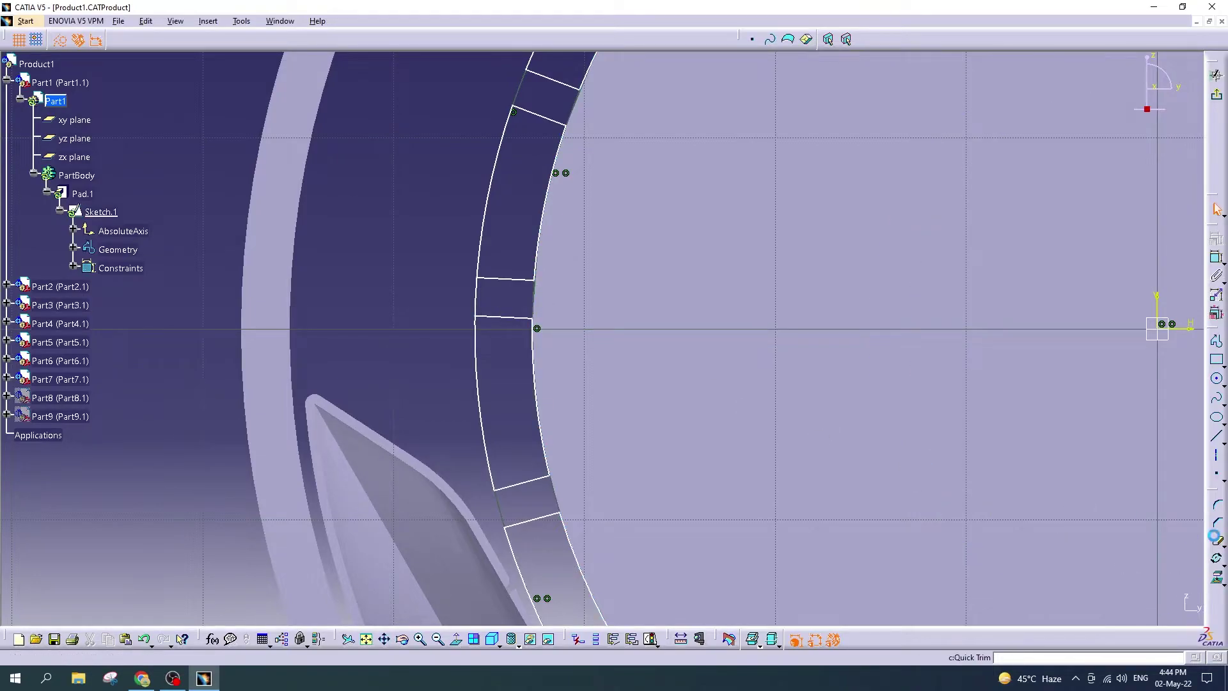
click(486, 301)
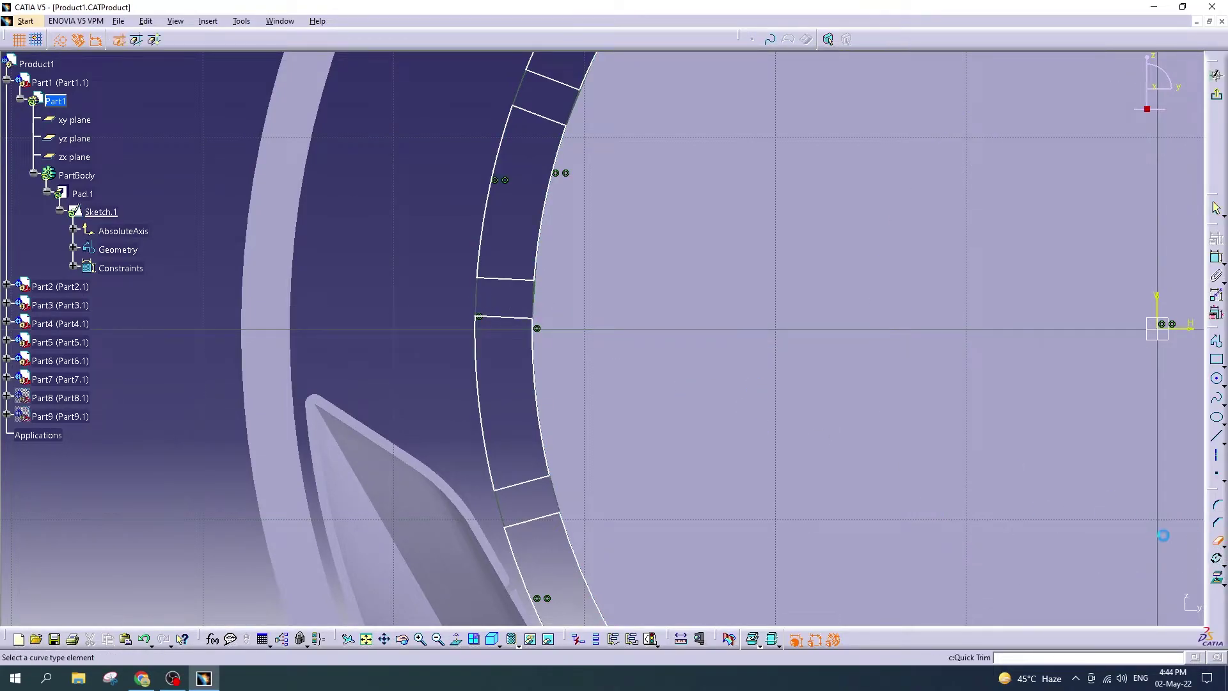
Step: Trim the inner and outer arc pieces around the lower-left and bottom of the ring
mouse_move(686, 548)
middle_down()
mouse_move(420, 242)
mouse_move(379, 257)
middle_up()
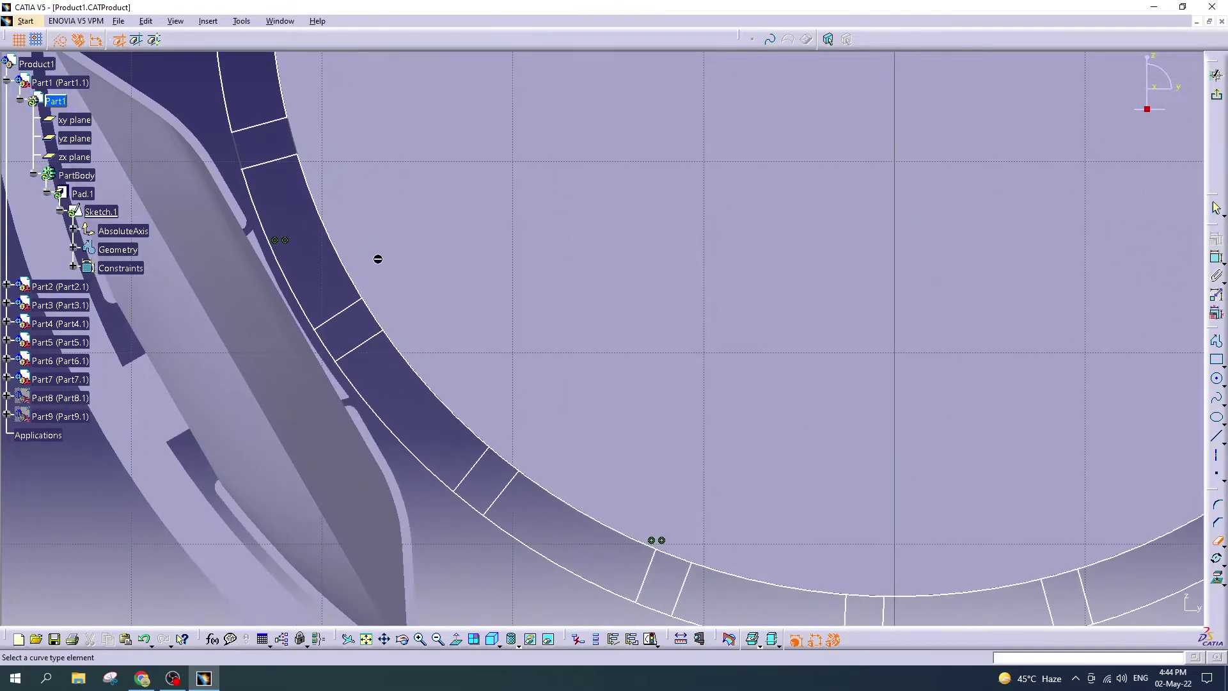
click(1218, 540)
click(329, 365)
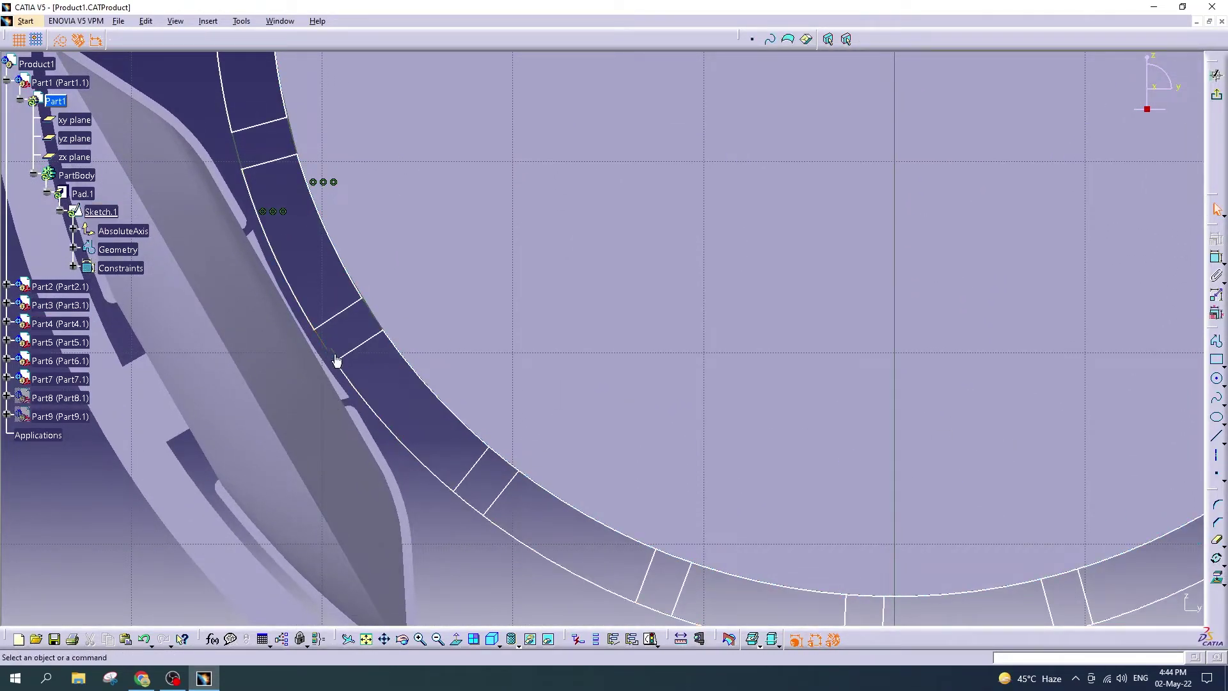
click(1217, 540)
click(505, 462)
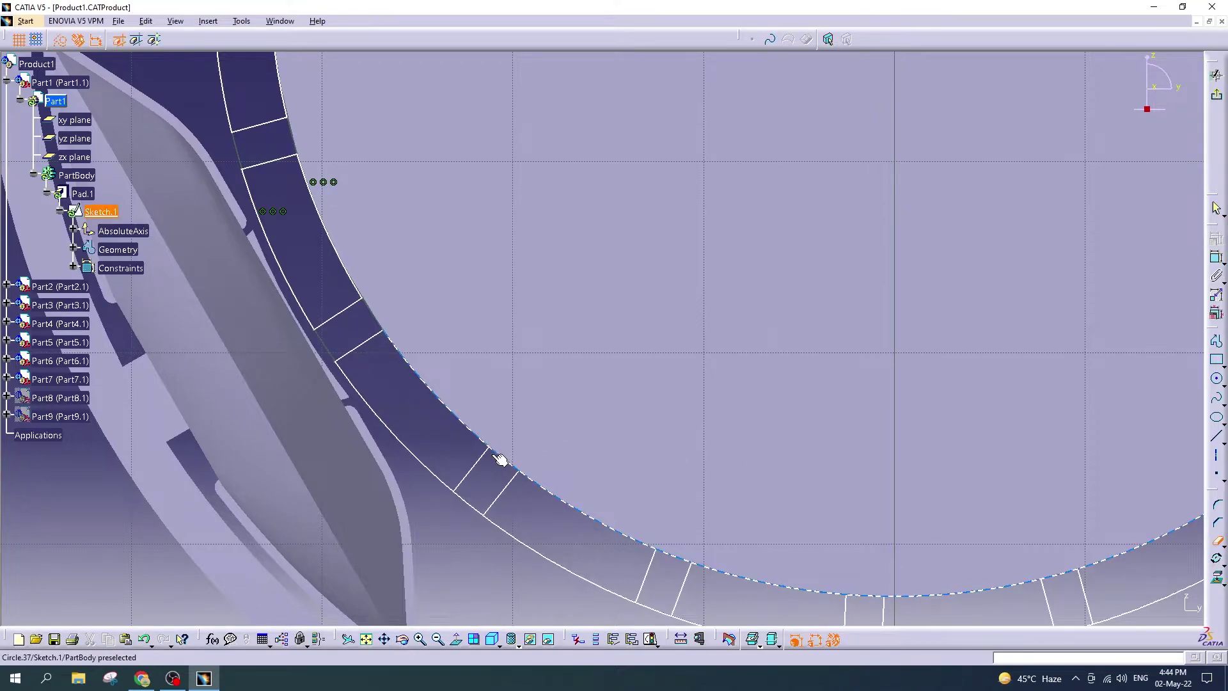
click(1218, 541)
click(470, 504)
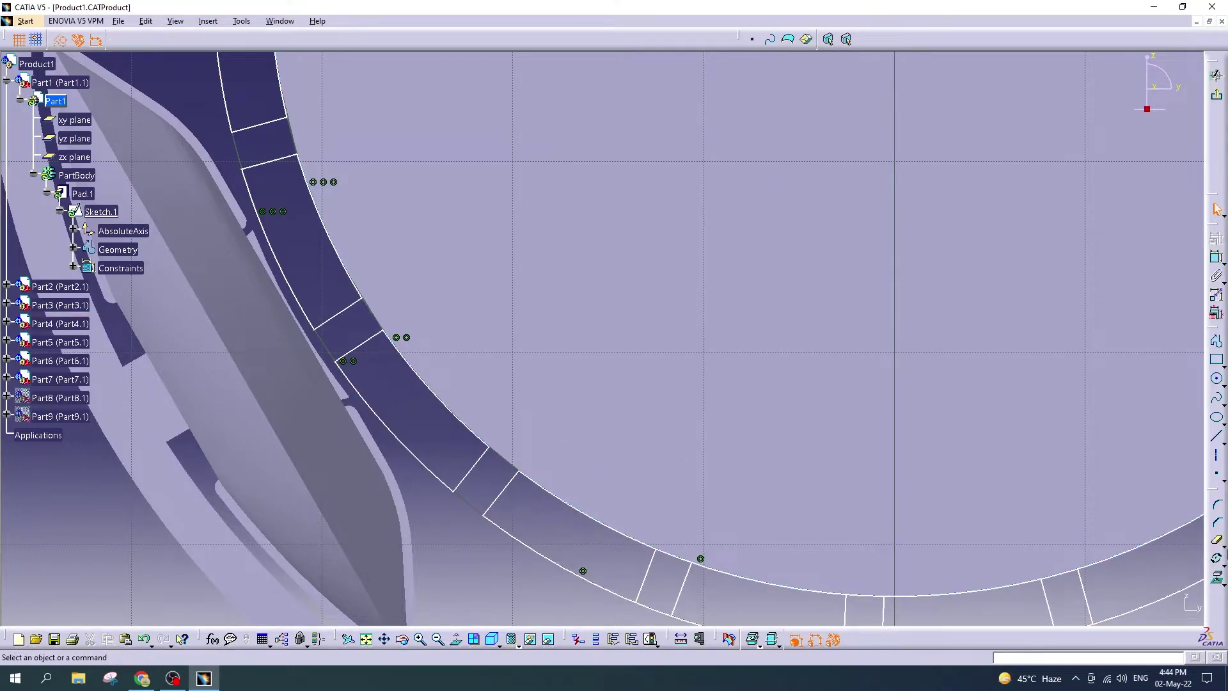
click(1218, 540)
click(669, 556)
click(1218, 541)
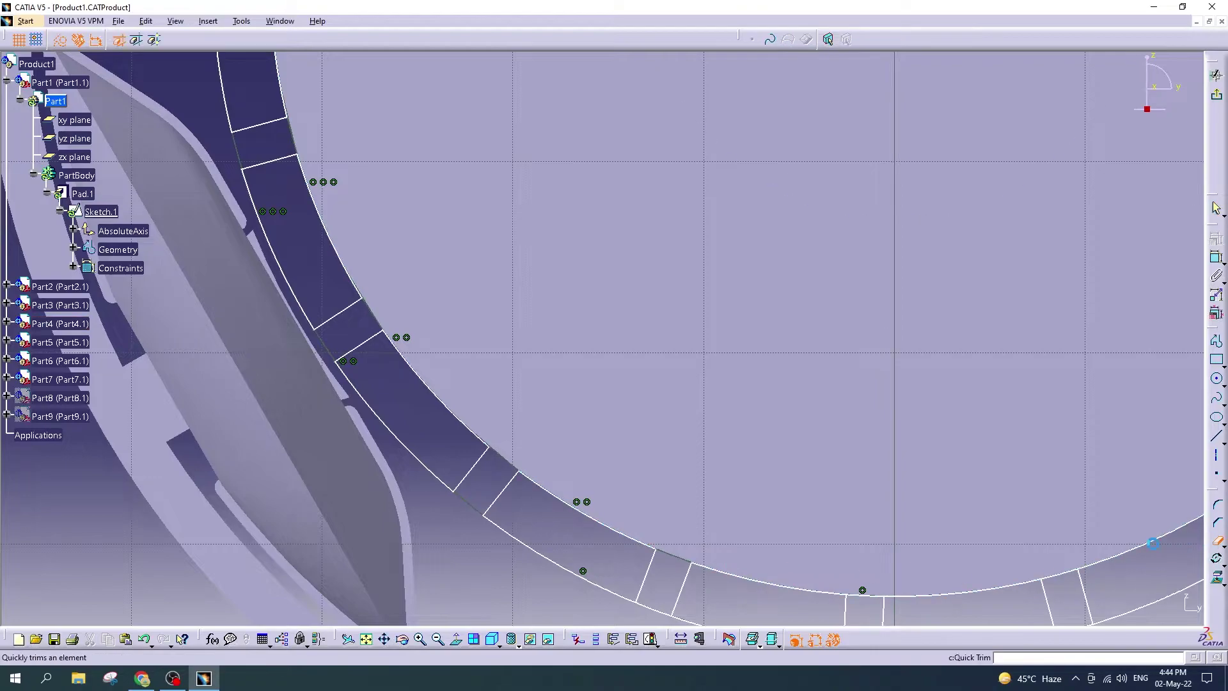
click(654, 610)
Step: Trim the short outer and inner arc pieces along the lower part of the ring
mouse_move(1017, 564)
middle_down()
mouse_move(691, 378)
mouse_move(579, 461)
mouse_move(534, 538)
middle_up()
click(1218, 541)
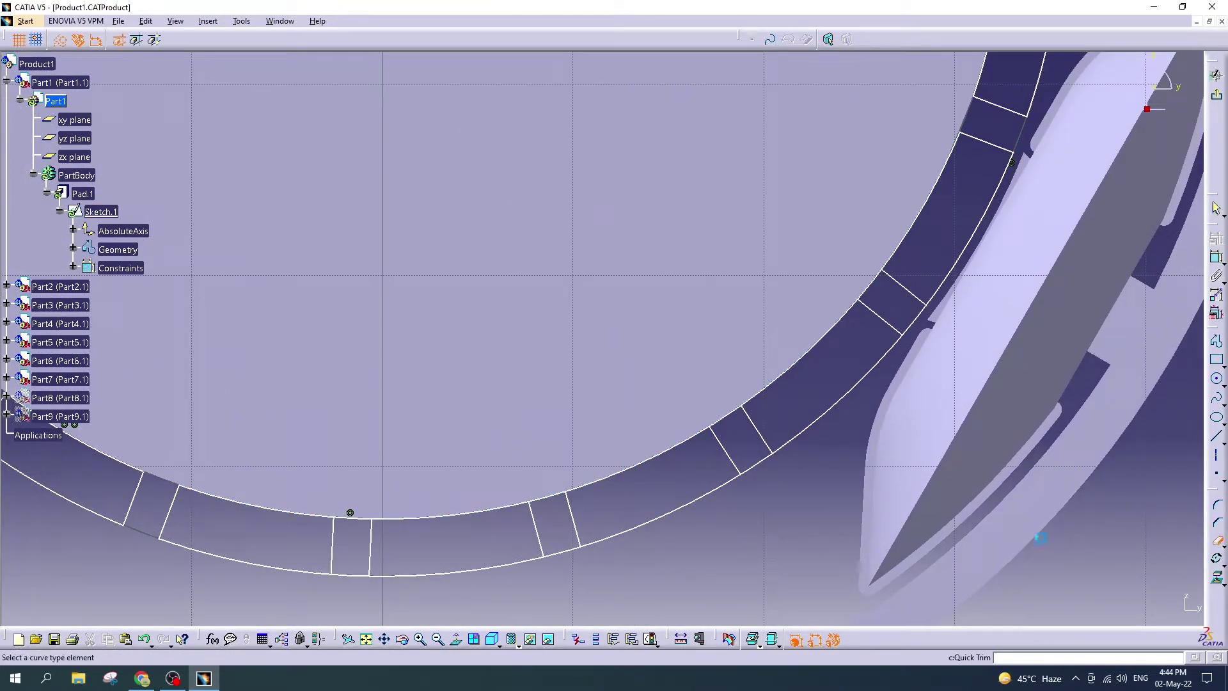
click(350, 516)
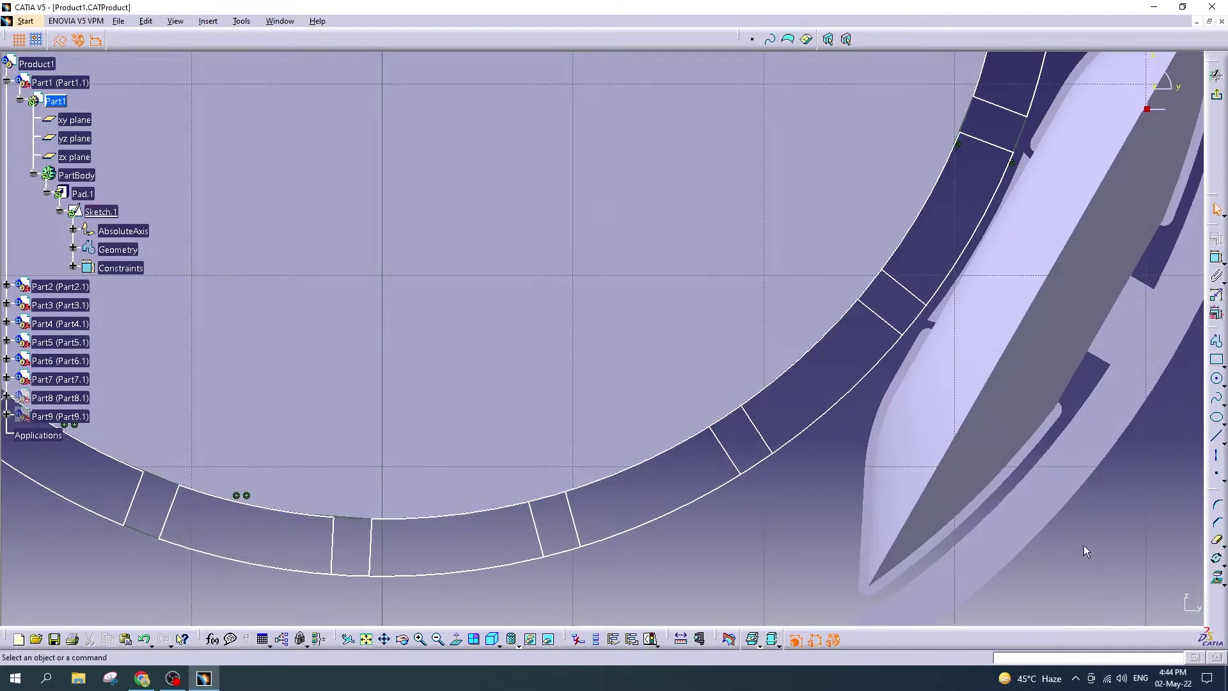
click(1217, 540)
click(352, 575)
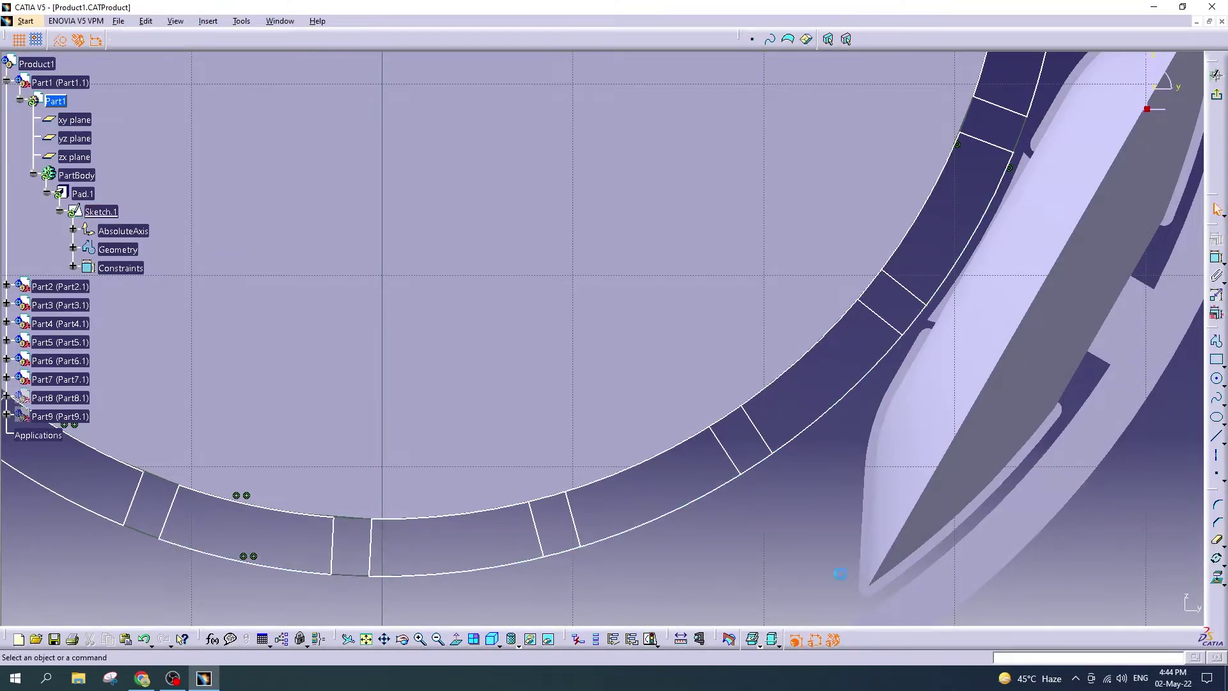
click(1217, 541)
click(566, 551)
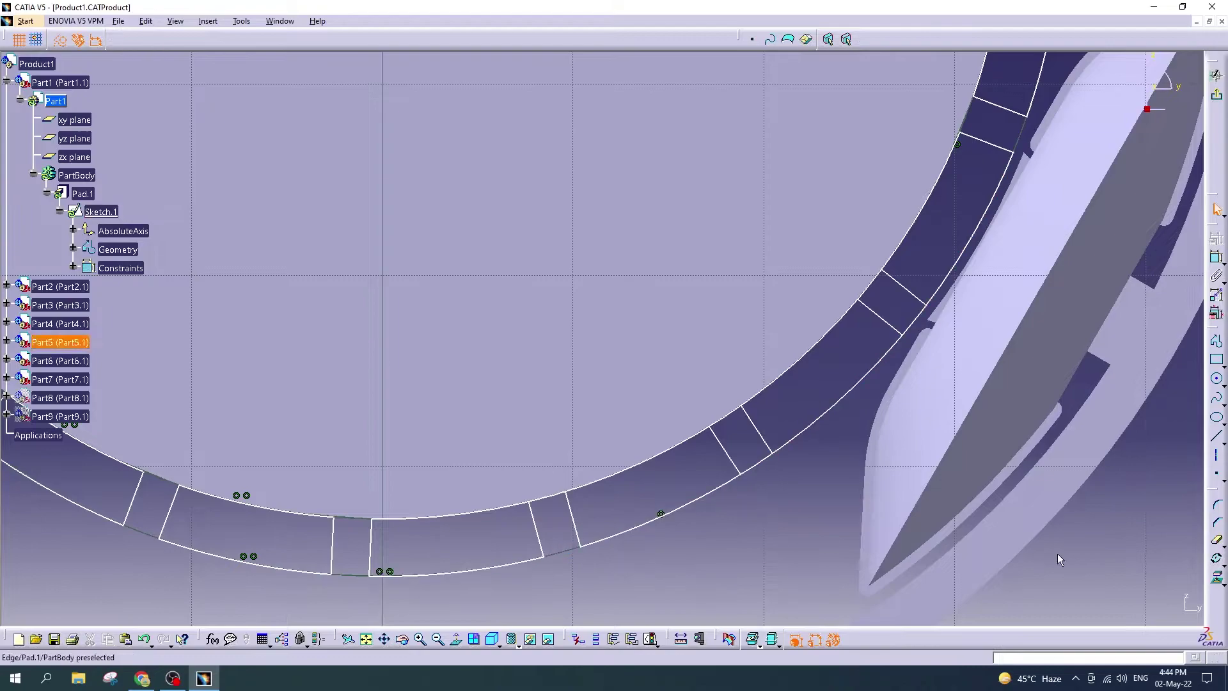
click(1217, 541)
click(549, 498)
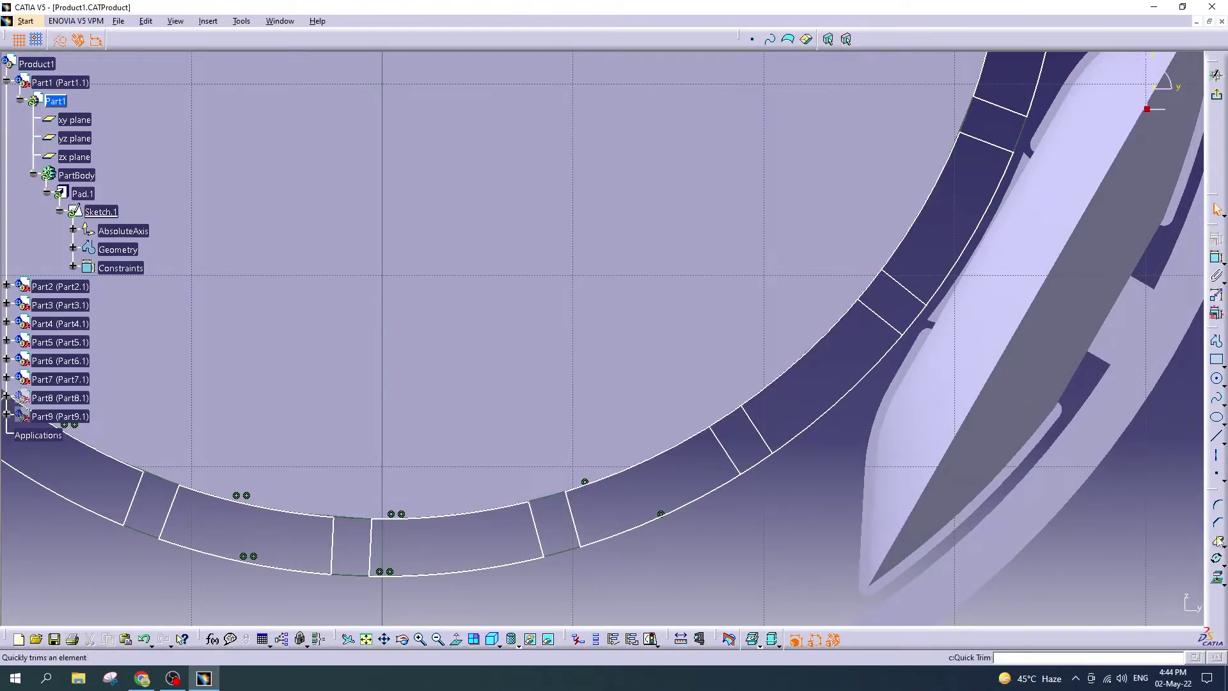
Step: Trim the remaining inner and outer arc pieces on the ring's right side
click(728, 417)
click(1218, 540)
click(757, 467)
click(1217, 540)
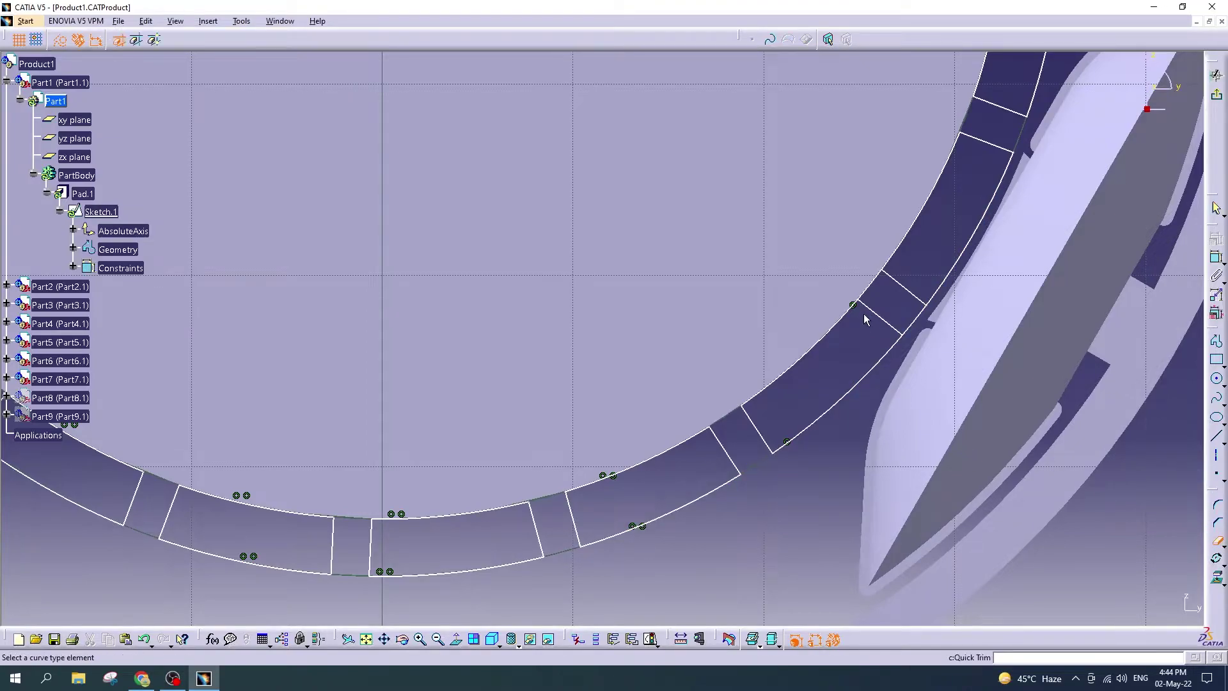
click(863, 289)
click(1218, 541)
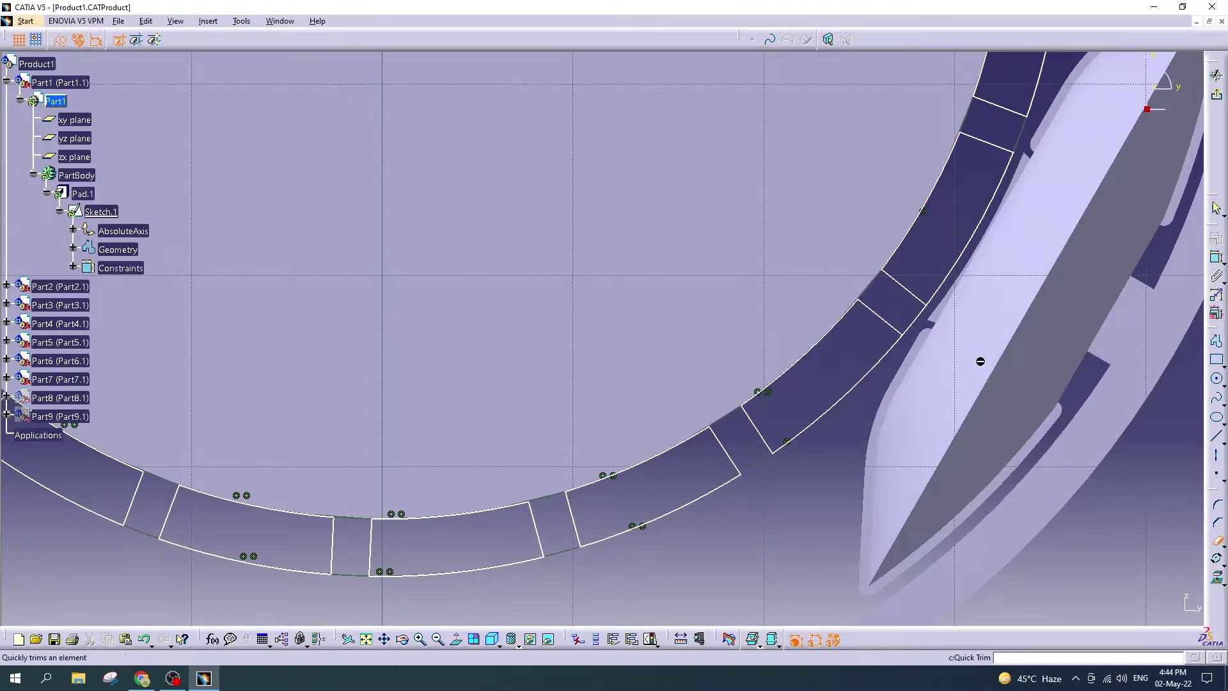
click(920, 322)
middle_drag(1116, 231, 757, 396)
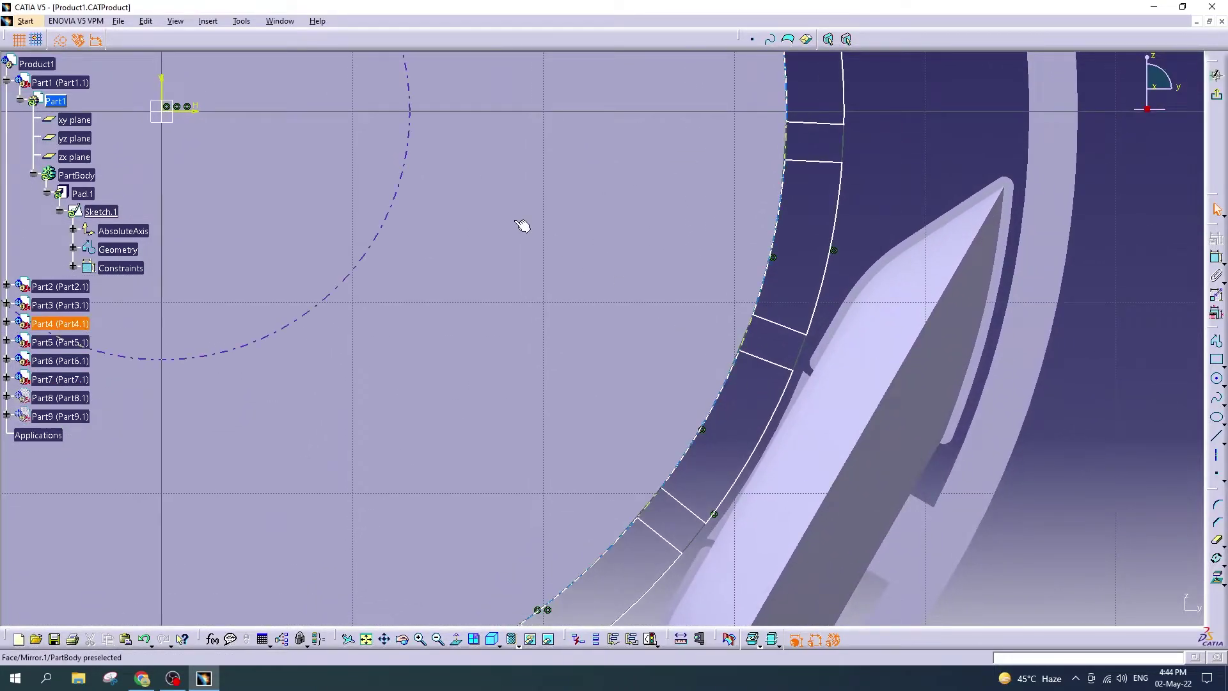
Step: Check the whole trimmed ring and exit the sketch, triggering Pad.1's open-contour diagnosis
ctrl+middle_drag(520, 225, 779, 283)
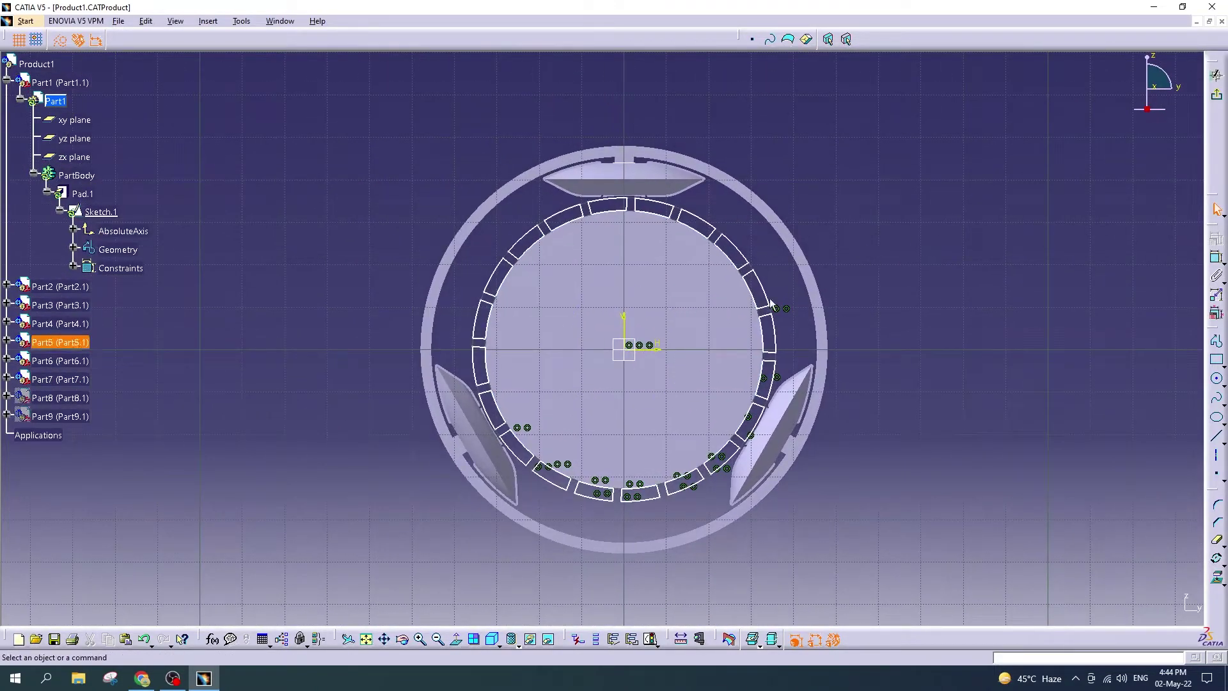
ctrl+middle_drag(736, 333, 659, 201)
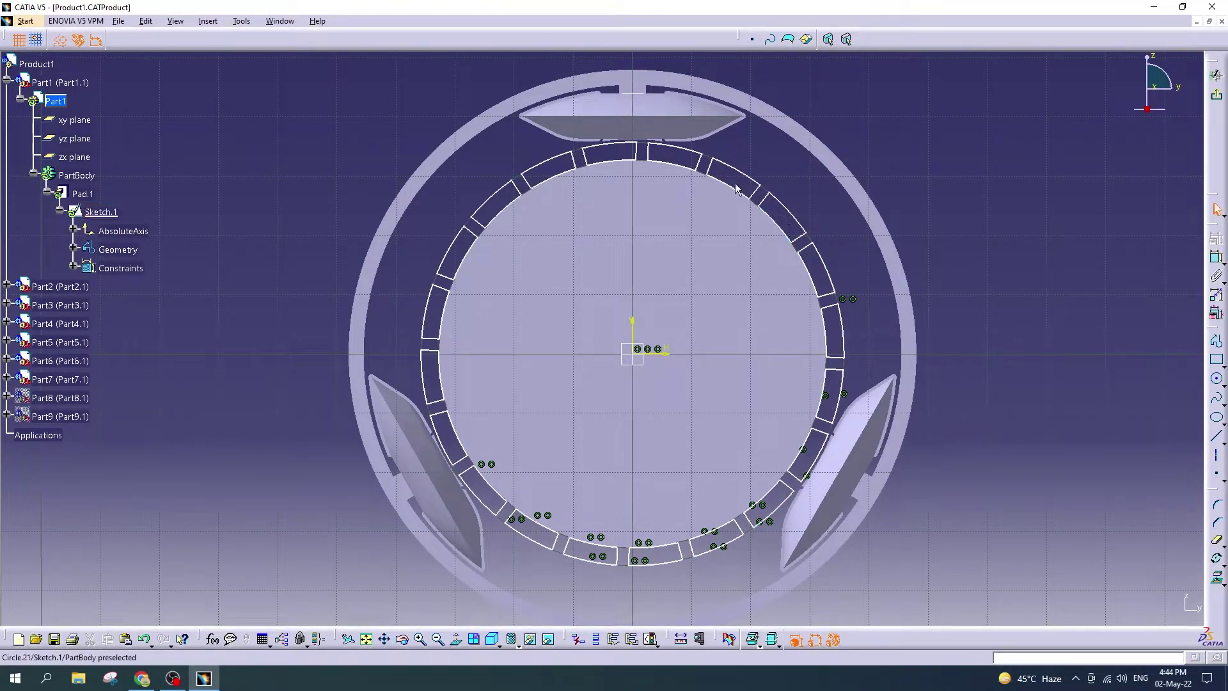
click(1218, 89)
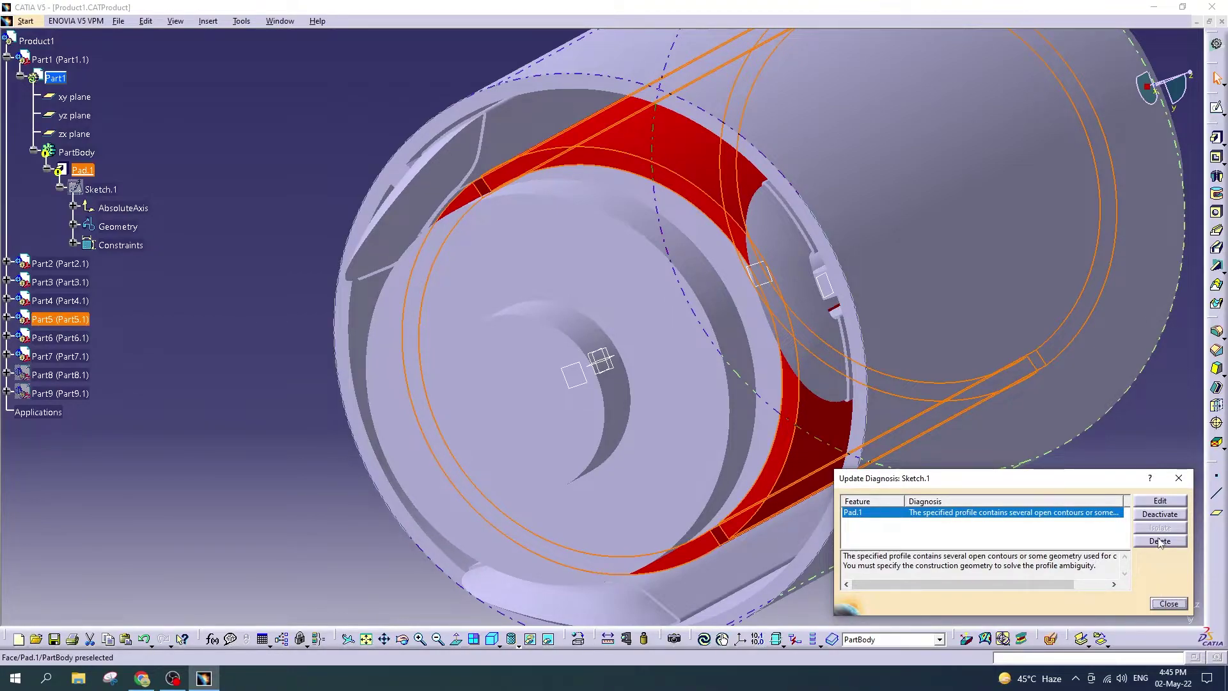
Step: Dismiss the update diagnosis, reopen Sketch.1 for another look, and exit it again
click(1161, 604)
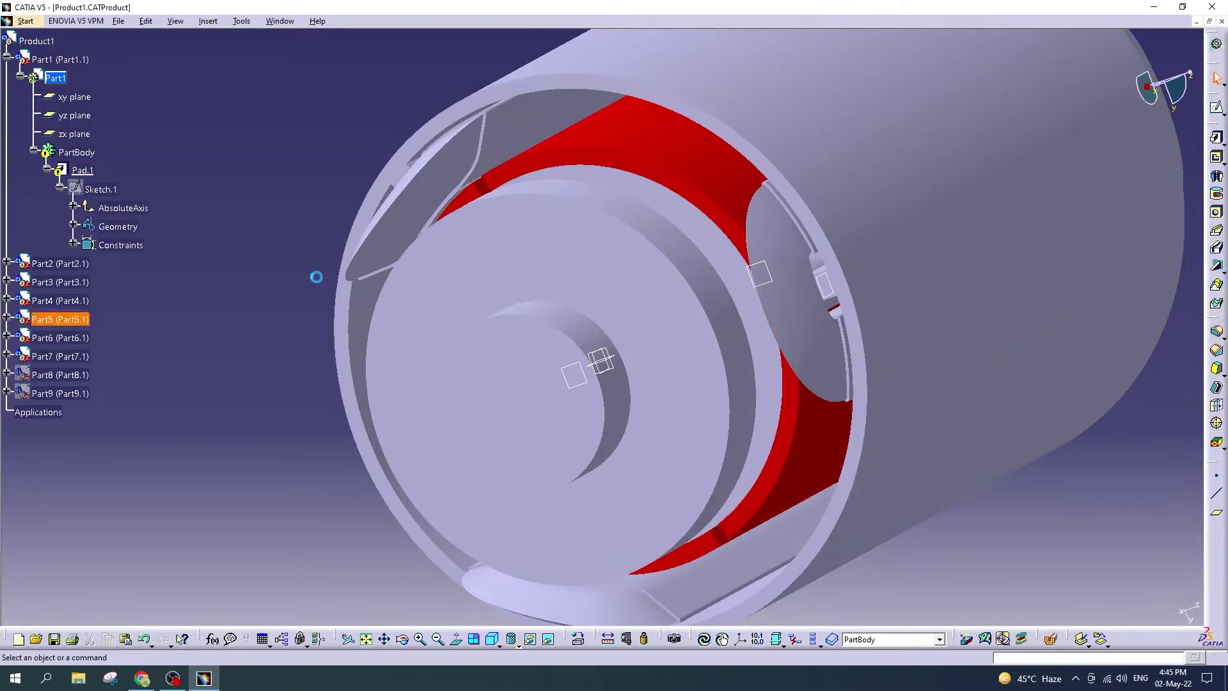
double_click(97, 191)
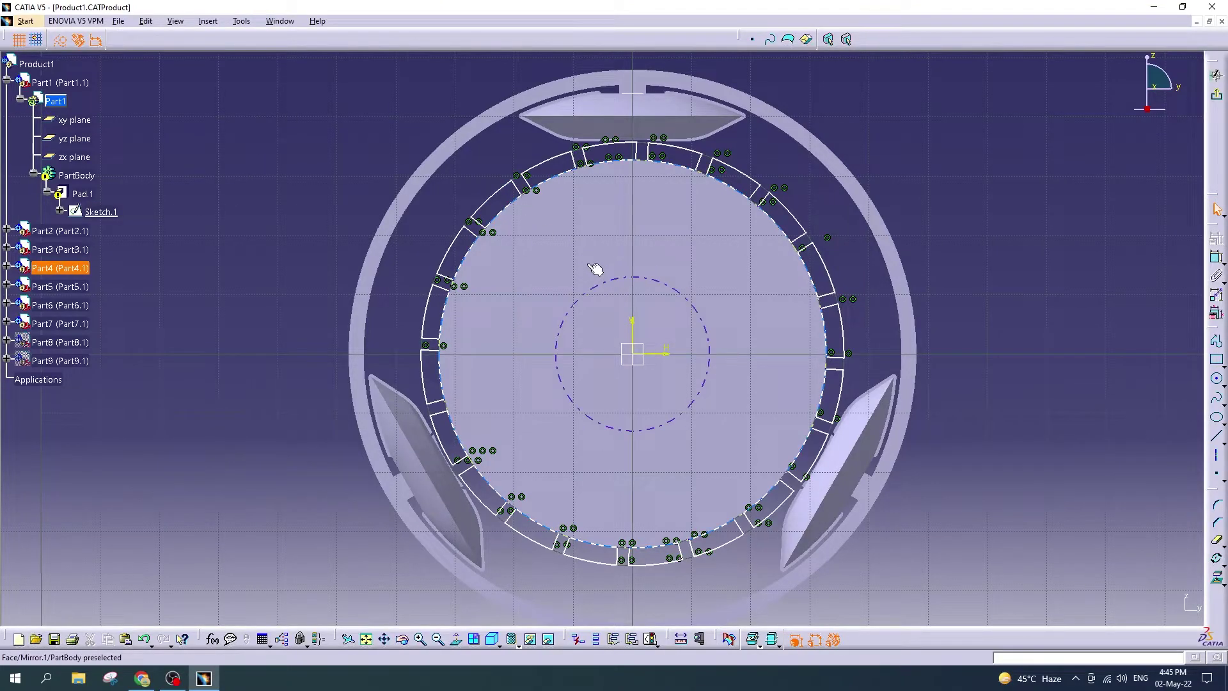
middle_drag(493, 482, 606, 396)
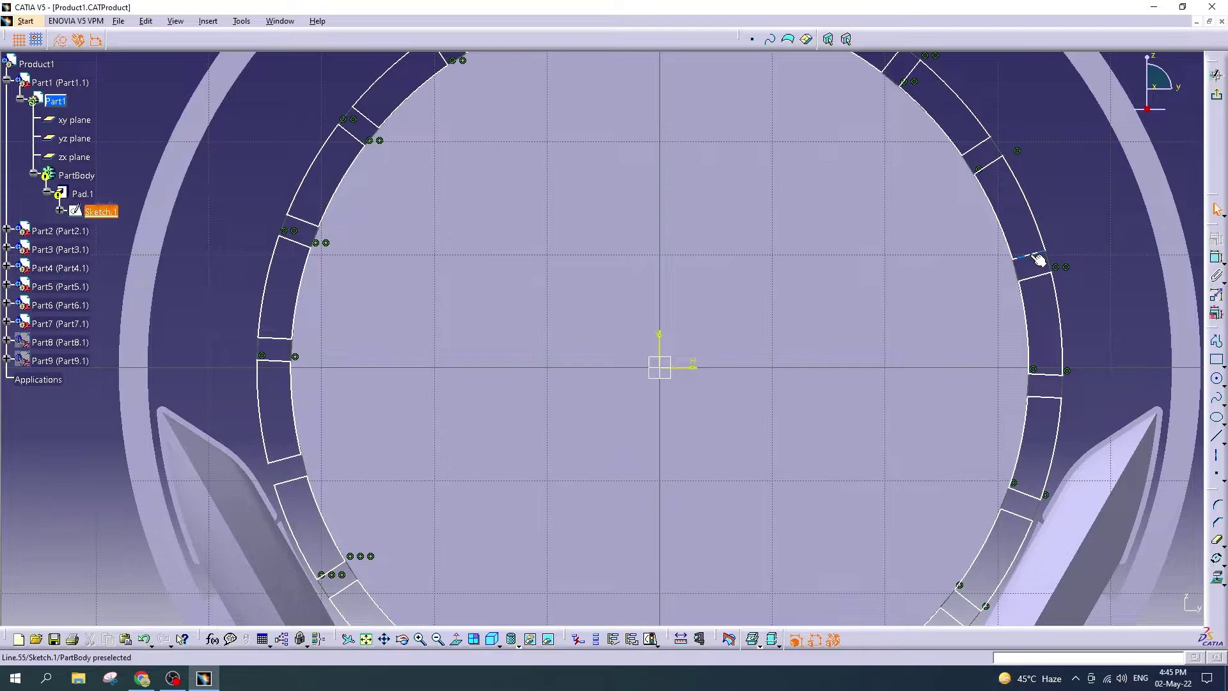
click(1217, 75)
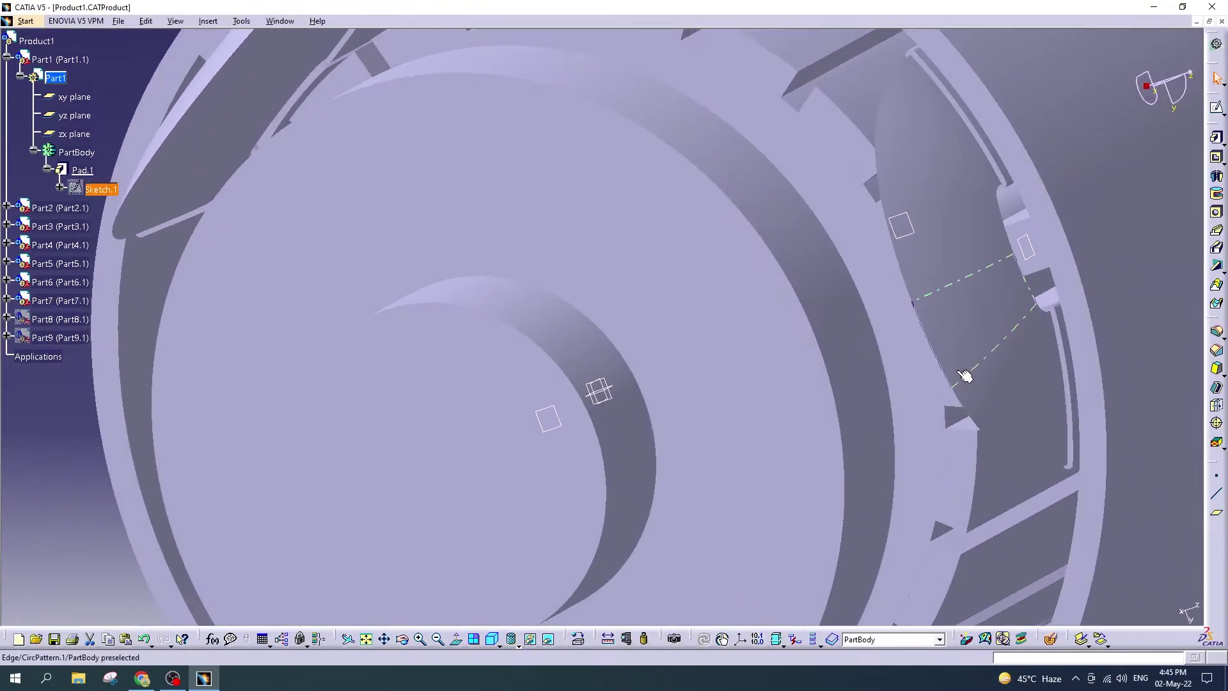
Step: Reorient the view of the cylinder and collapse the Part1 branch in the tree
middle_drag(864, 294, 664, 554)
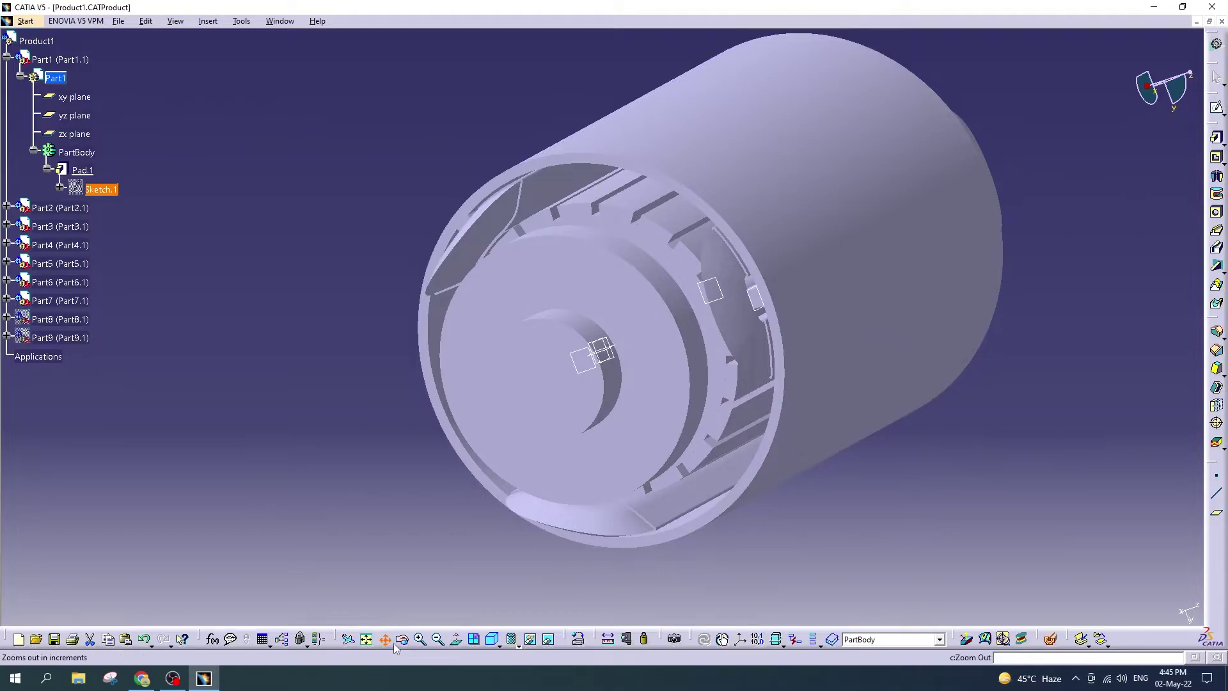
click(403, 640)
mouse_move(627, 329)
mouse_down()
mouse_move(680, 343)
mouse_move(661, 316)
mouse_move(661, 277)
mouse_move(661, 310)
mouse_move(626, 339)
mouse_move(591, 346)
mouse_up()
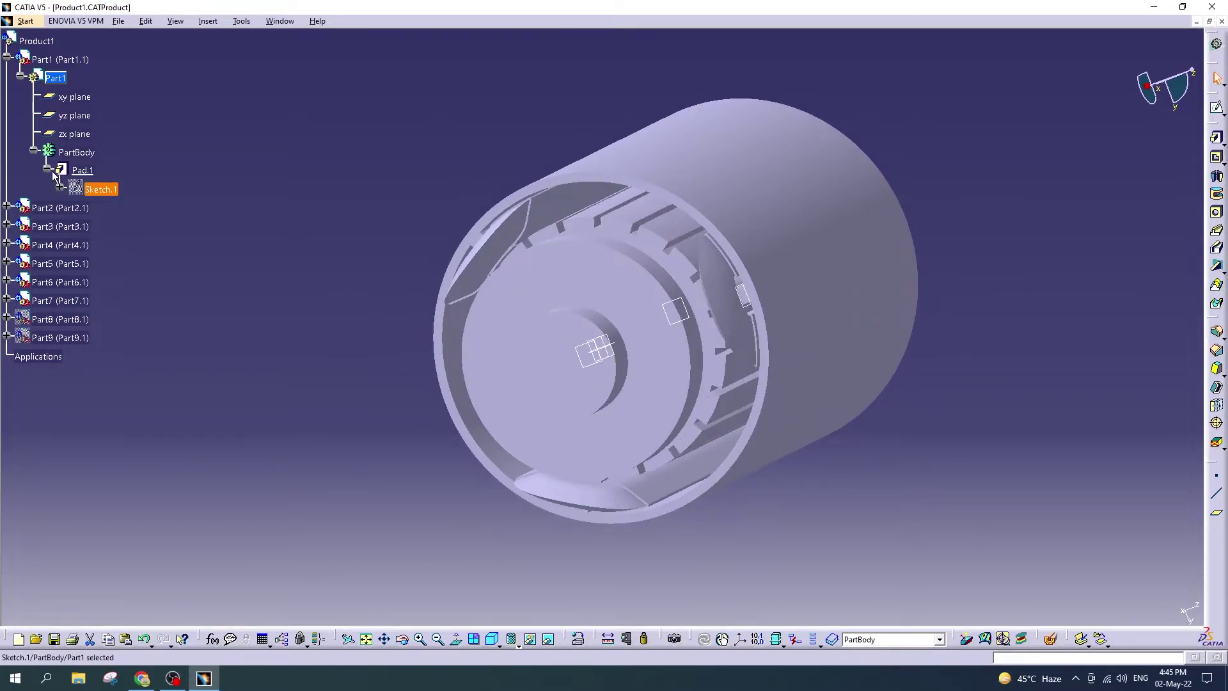
click(7, 57)
Step: Activate Product1 and save the assembly together with its parts
double_click(32, 41)
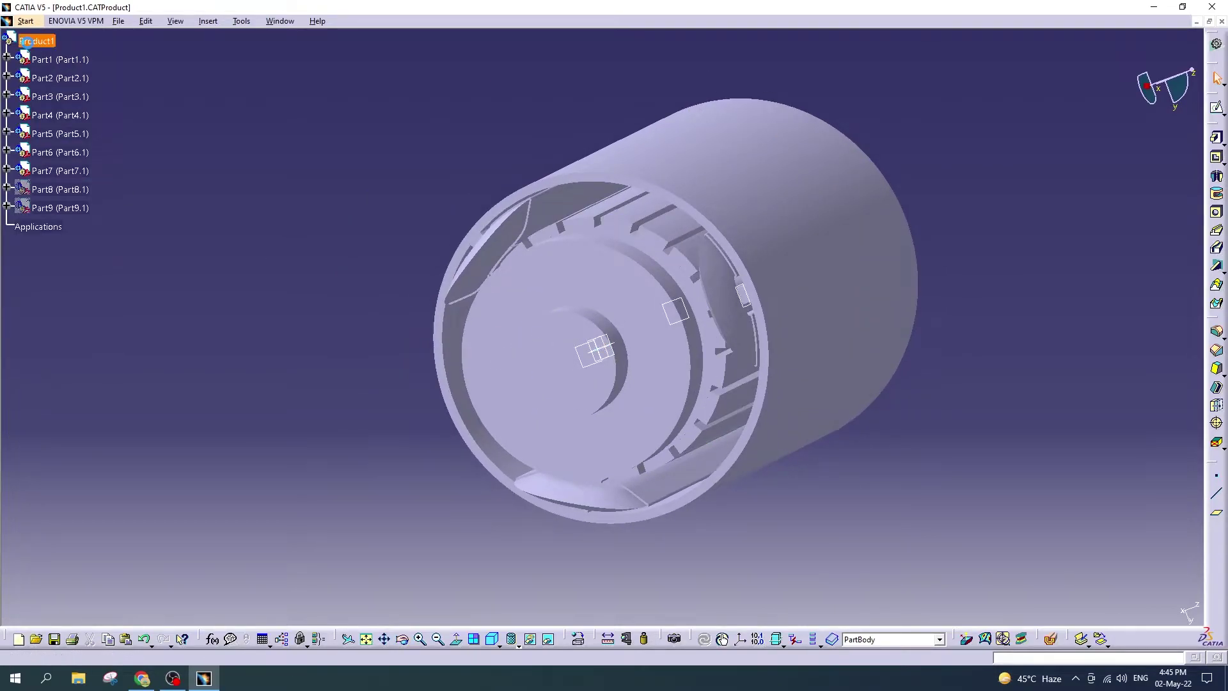
click(119, 26)
click(160, 103)
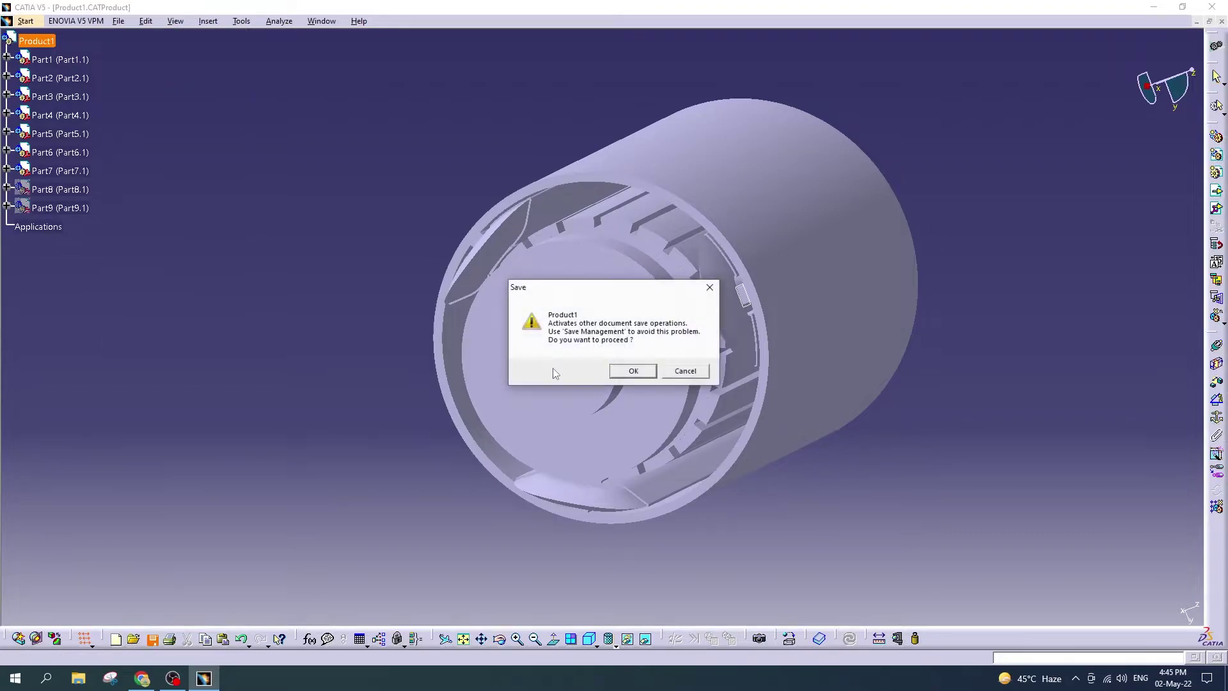
click(619, 375)
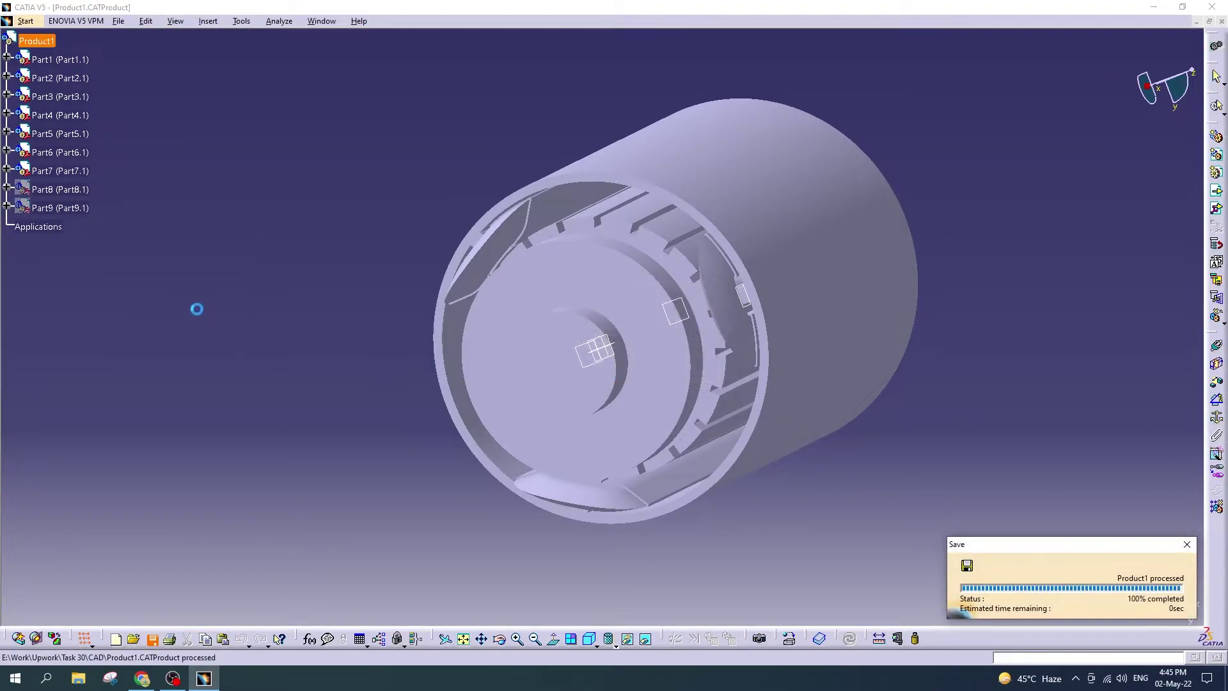
Step: Toggle Part8's and Part9's visibility and save the Product1 assembly again
click(64, 192)
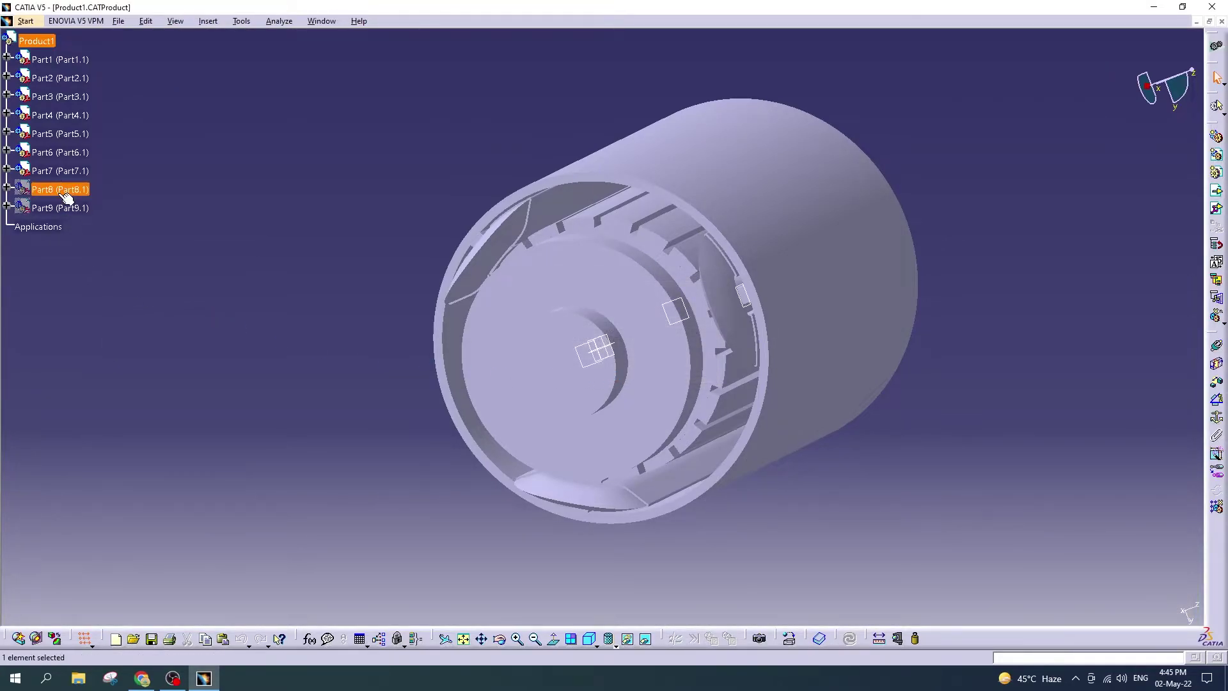
right_click(58, 214)
click(96, 257)
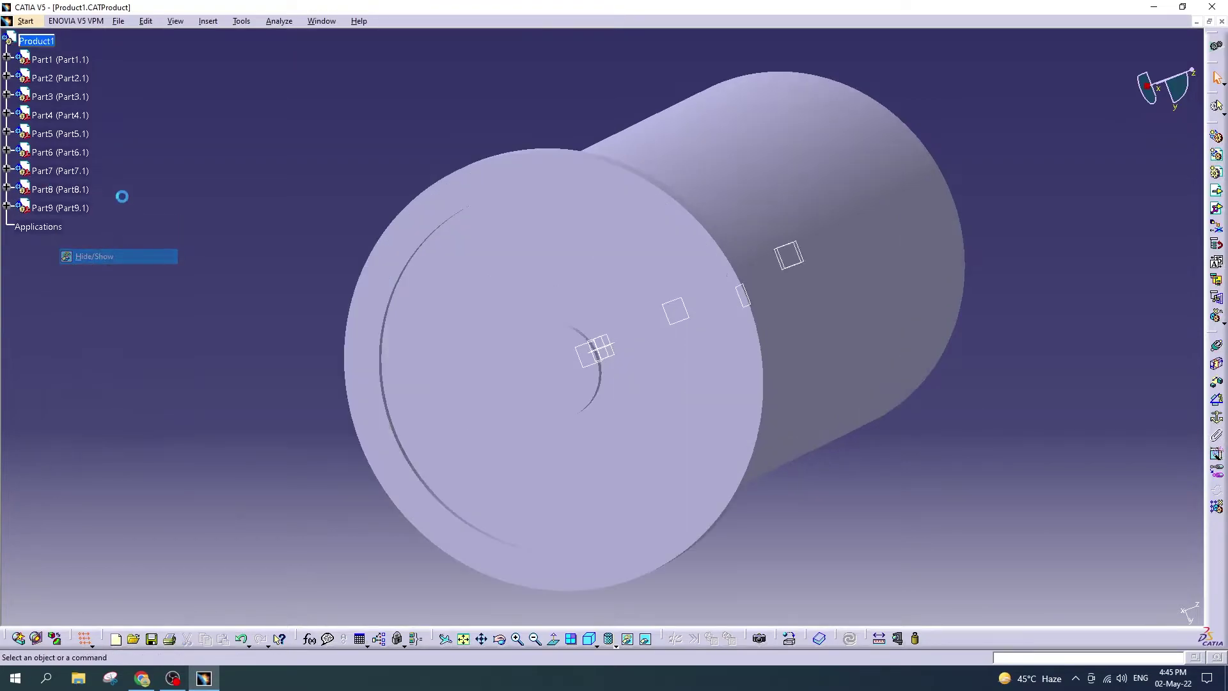
click(39, 41)
click(120, 22)
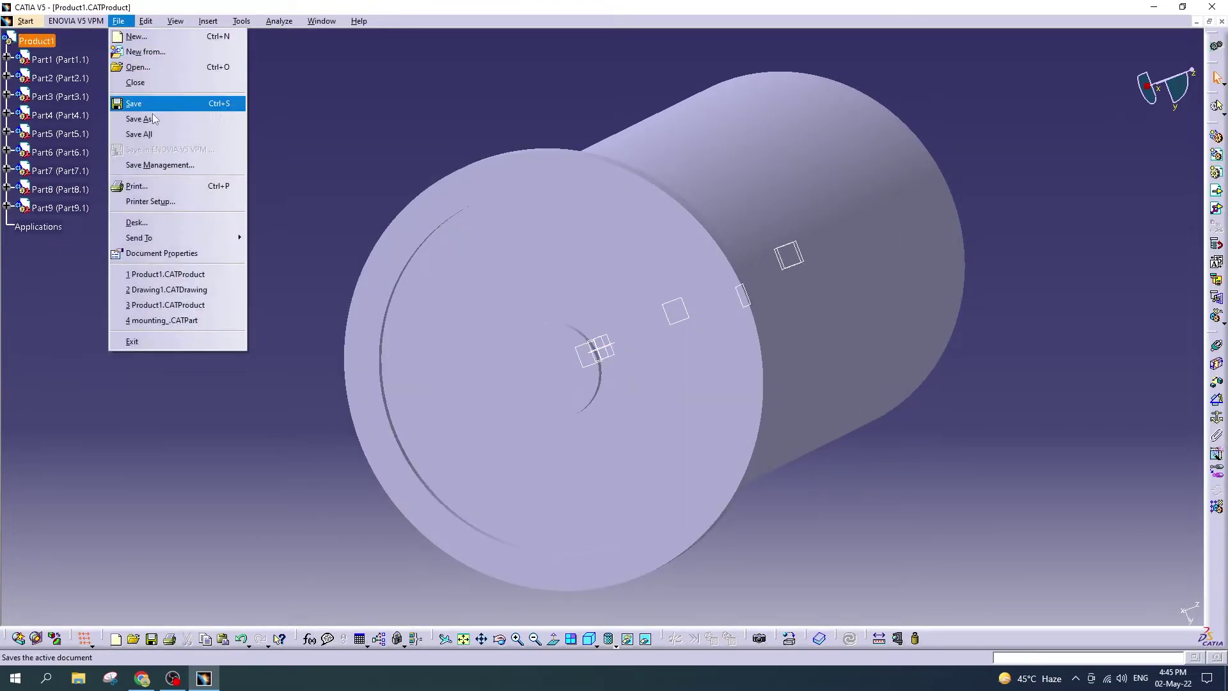
click(157, 102)
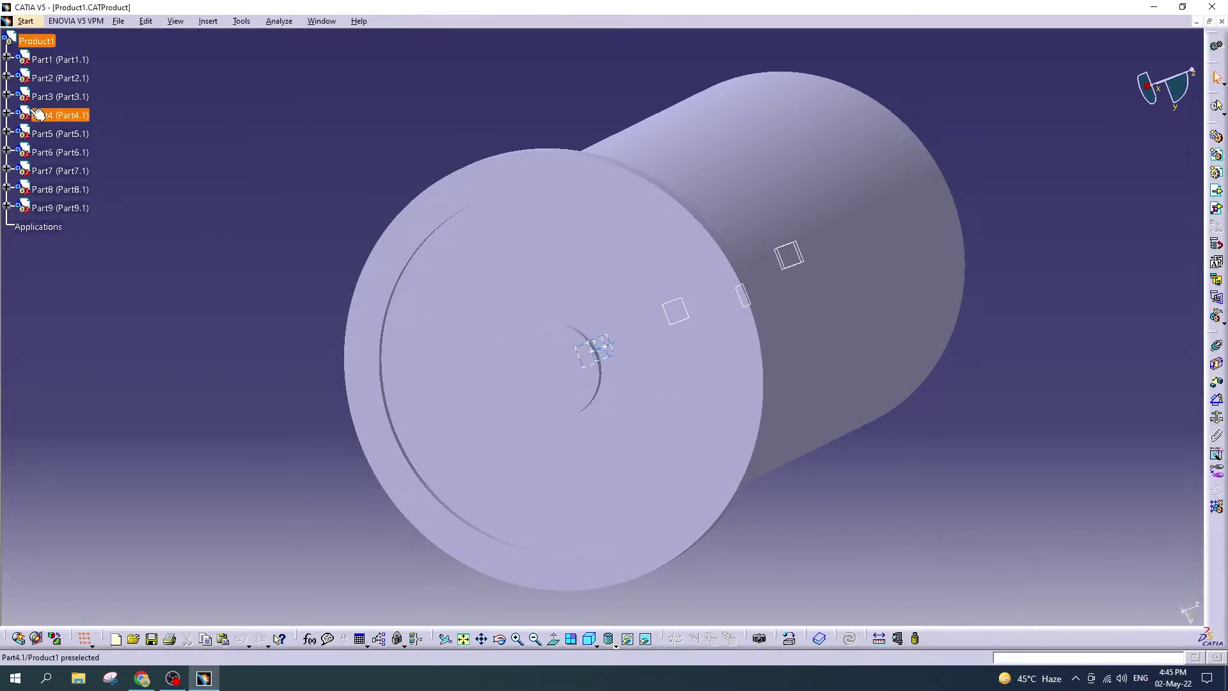
Step: Hide Part8 and Part9 and rotate the view into the housing's open end
click(60, 190)
ctrl+click(61, 208)
right_click(54, 216)
click(84, 256)
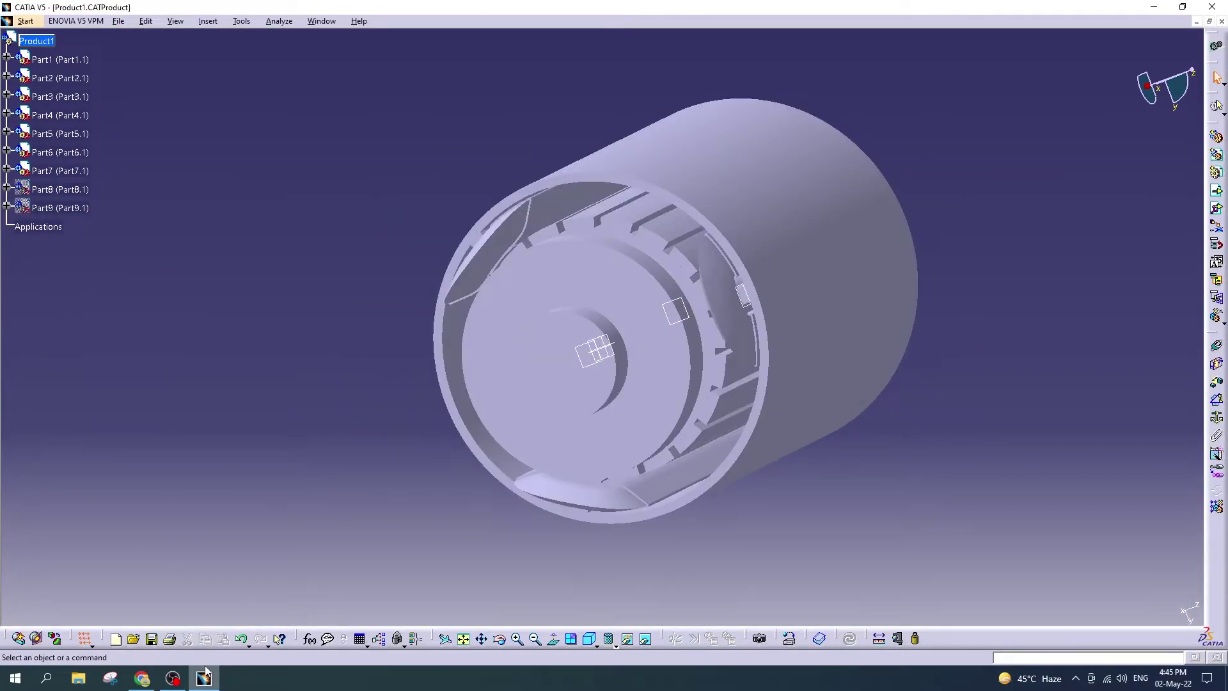
click(499, 640)
drag(517, 405, 573, 384)
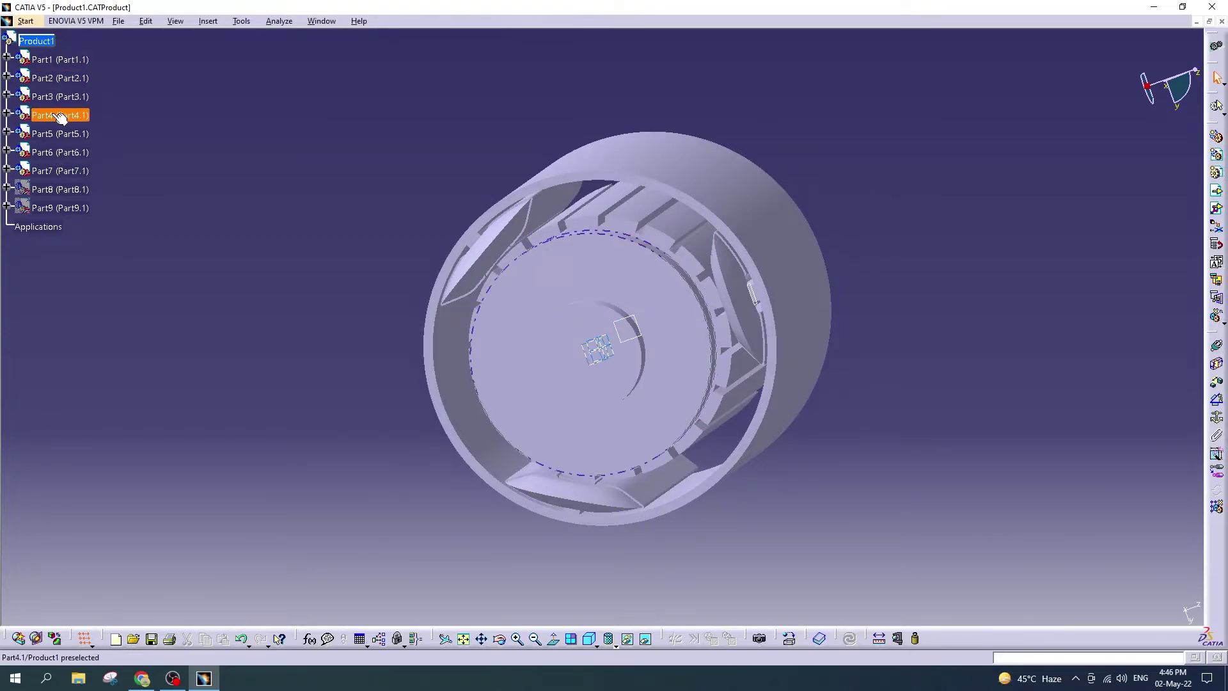
click(7, 131)
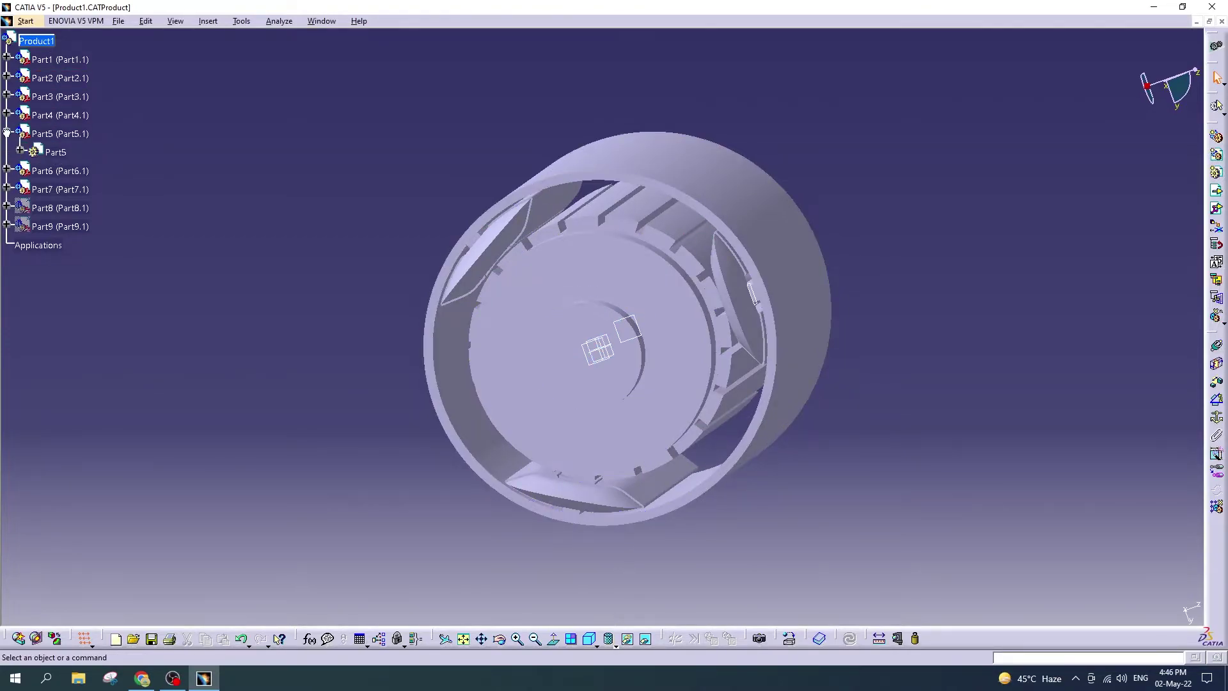
click(19, 150)
click(34, 225)
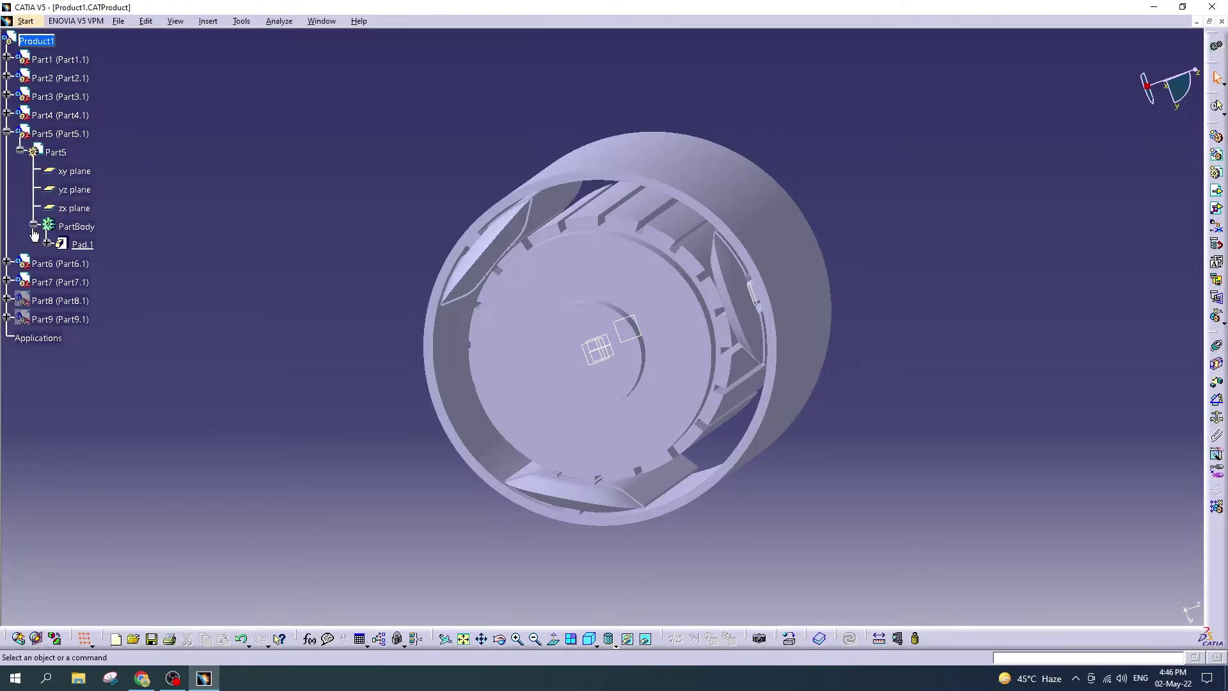
click(47, 244)
double_click(99, 263)
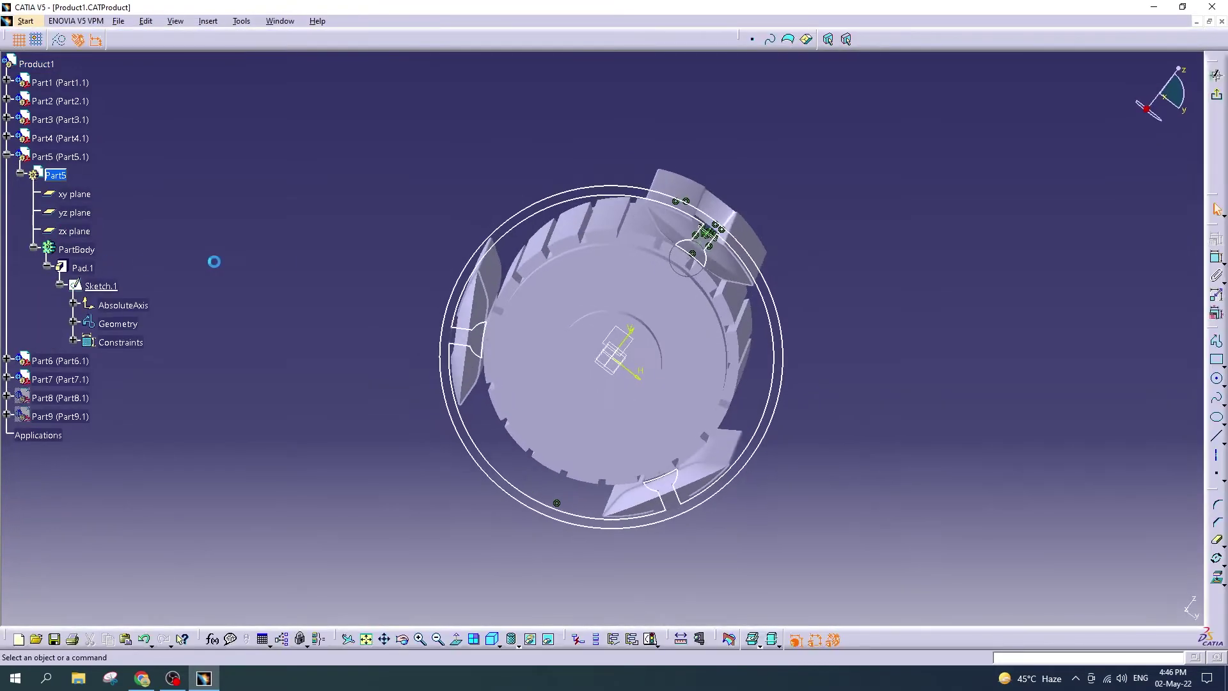
middle_drag(788, 336, 791, 300)
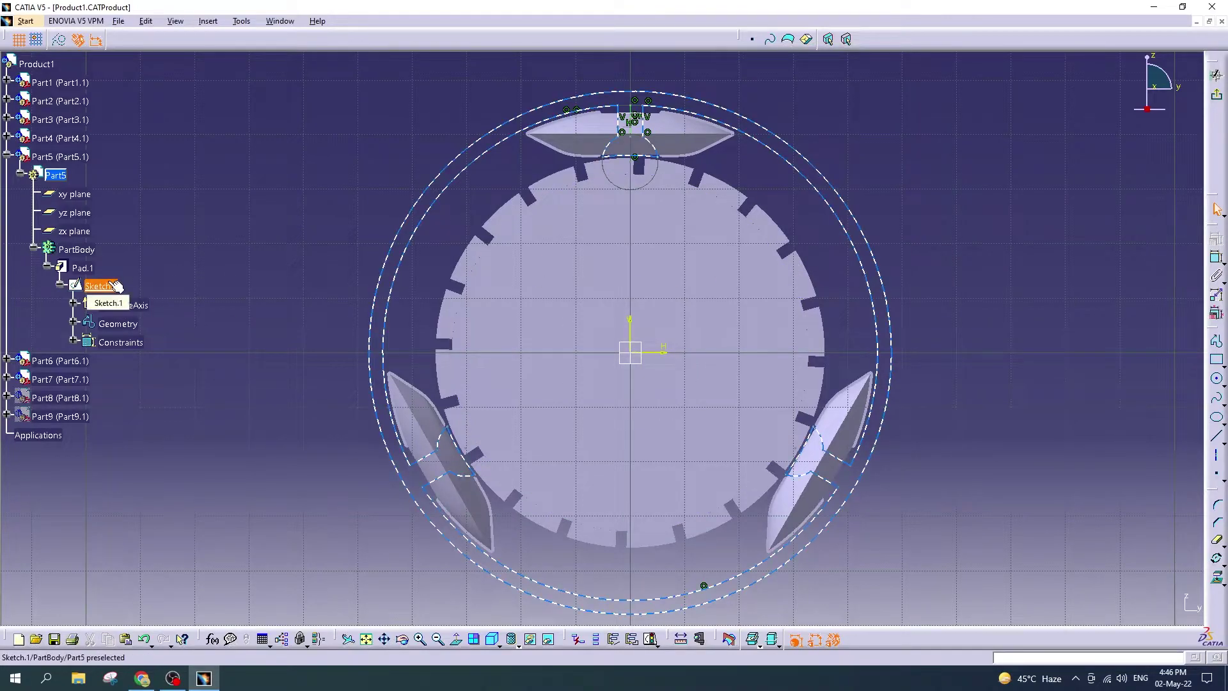
middle_drag(952, 394, 981, 352)
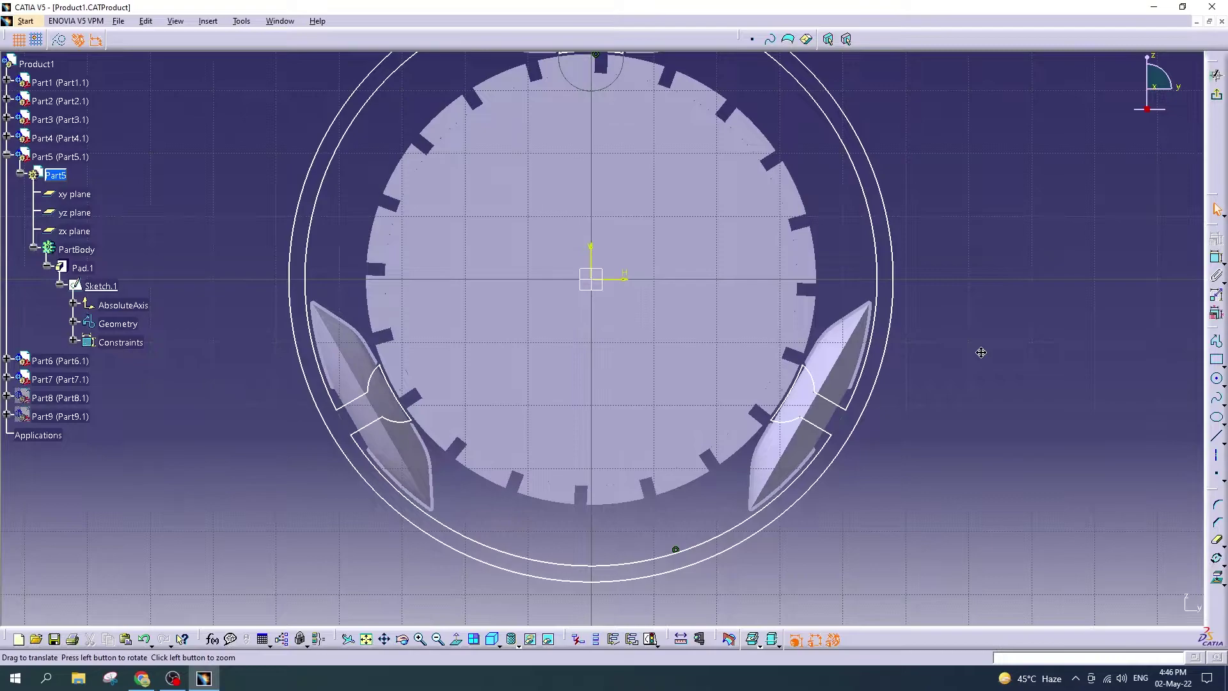
middle_drag(981, 353, 969, 428)
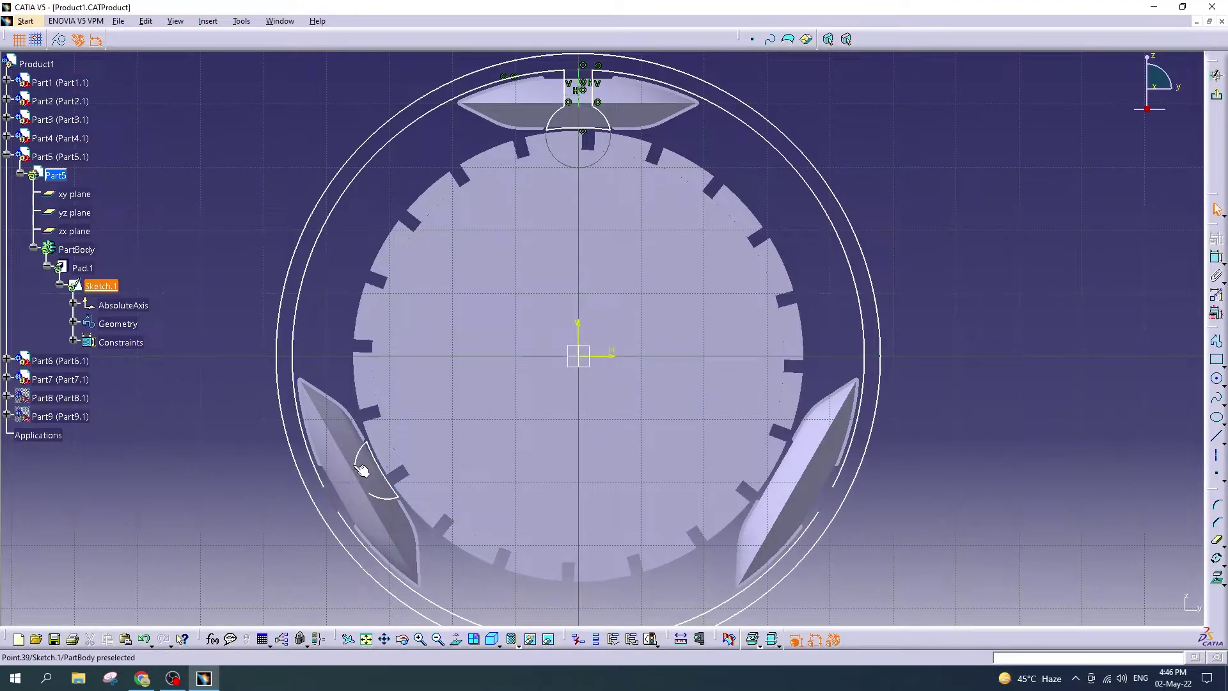
Step: Inspect the left arc's circle definition without changes, then select the top tooth outline
double_click(385, 497)
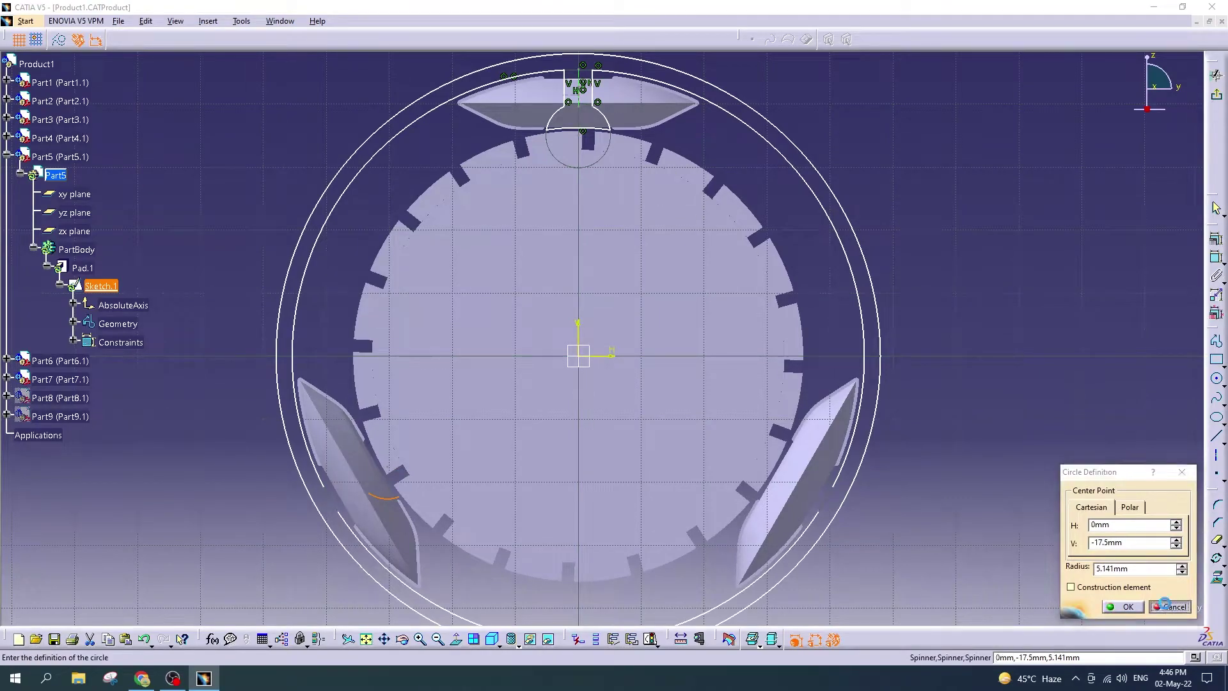
click(1172, 607)
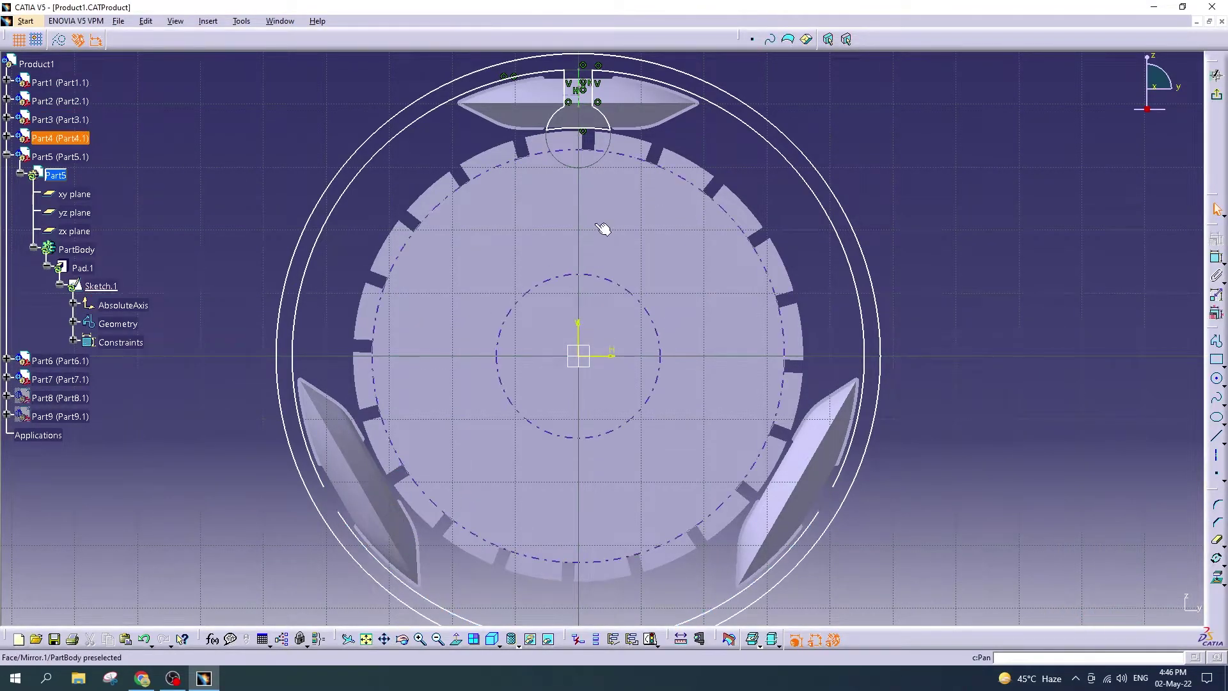
click(601, 113)
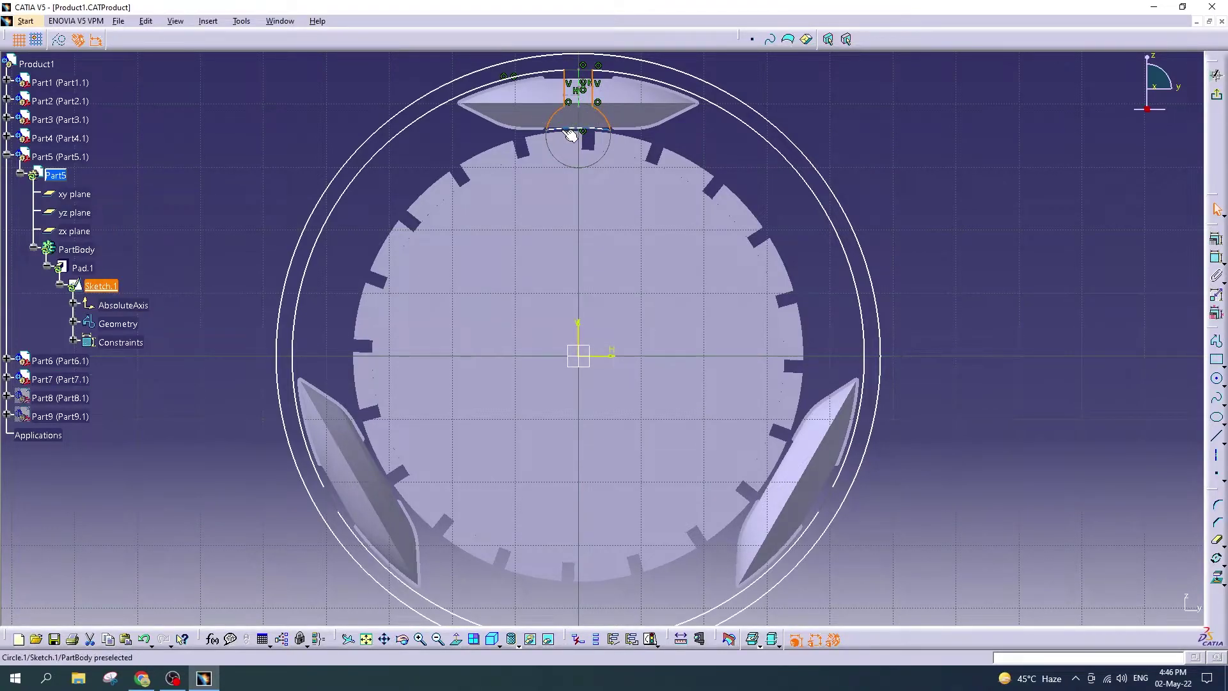
click(208, 21)
mouse_move(320, 129)
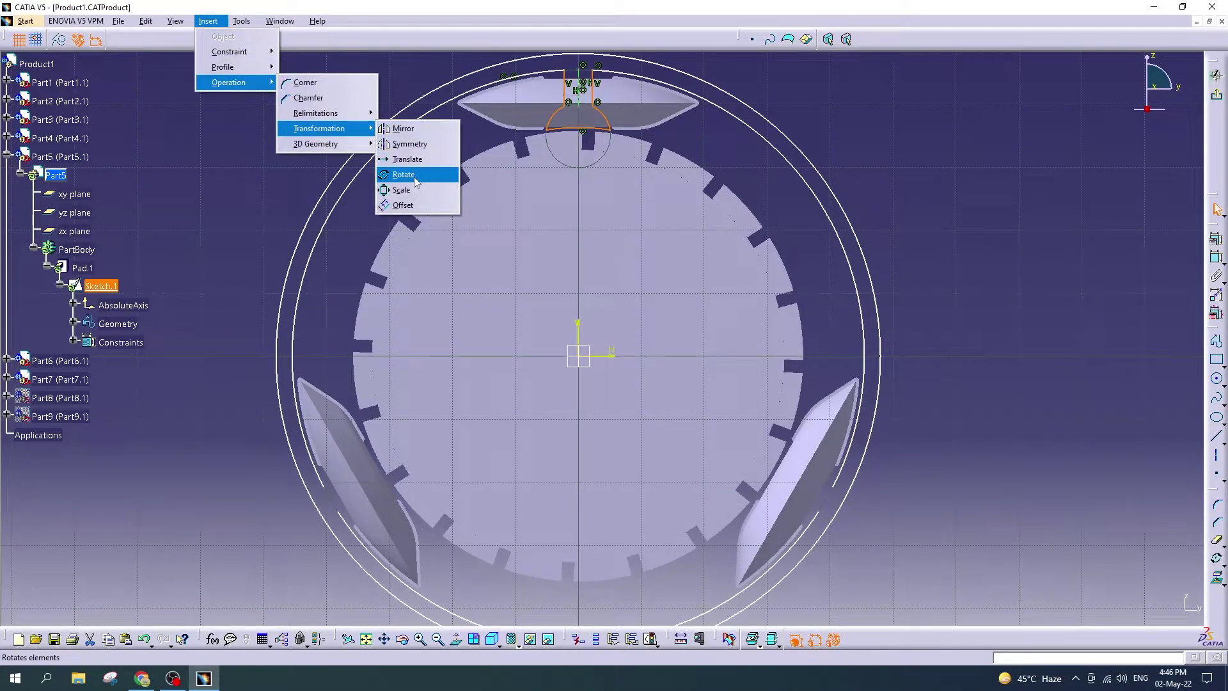
click(416, 180)
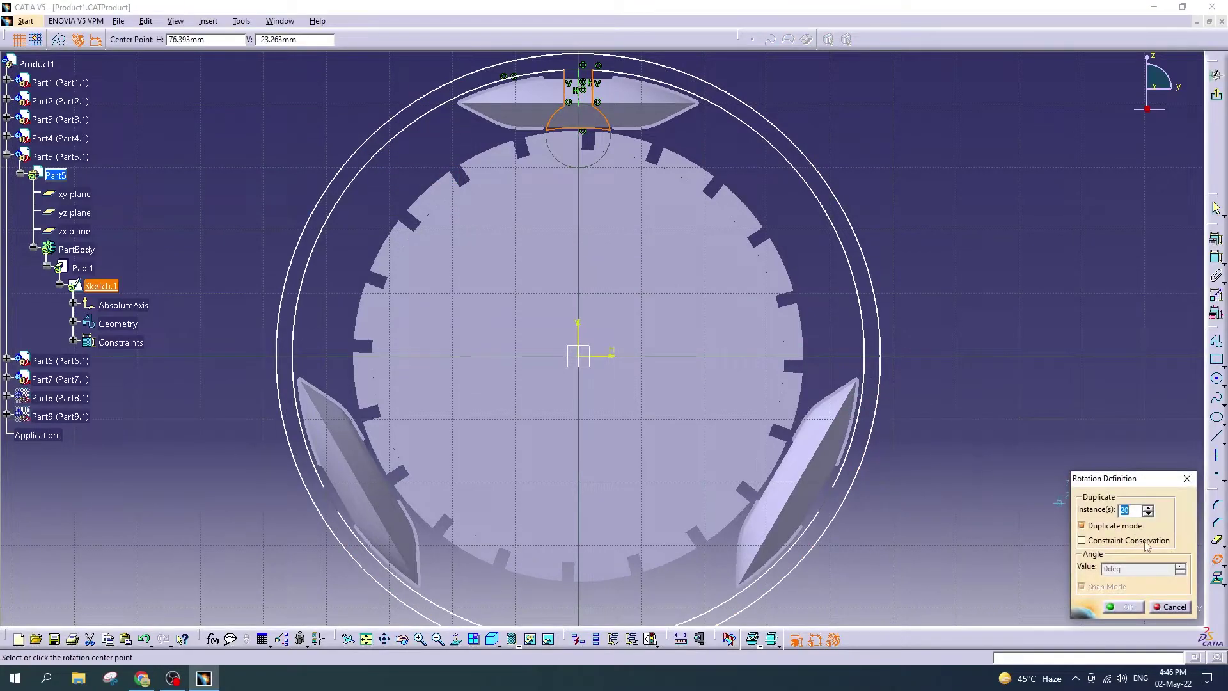
key(Tab)
click(578, 356)
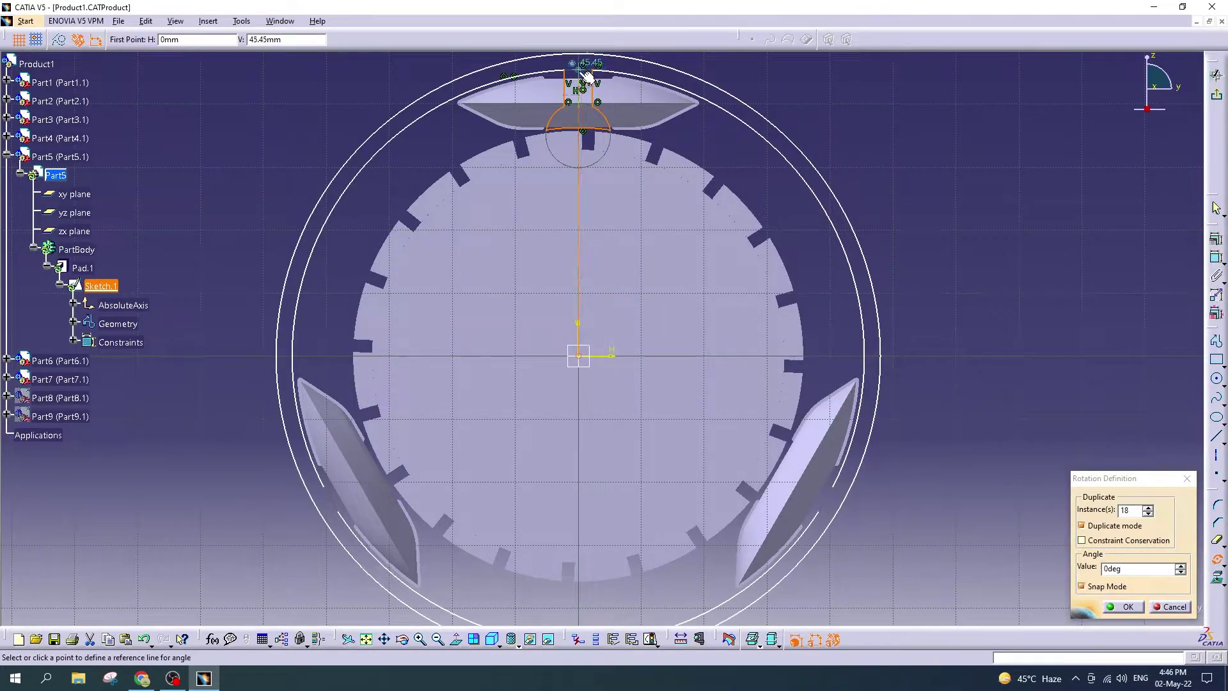
click(583, 71)
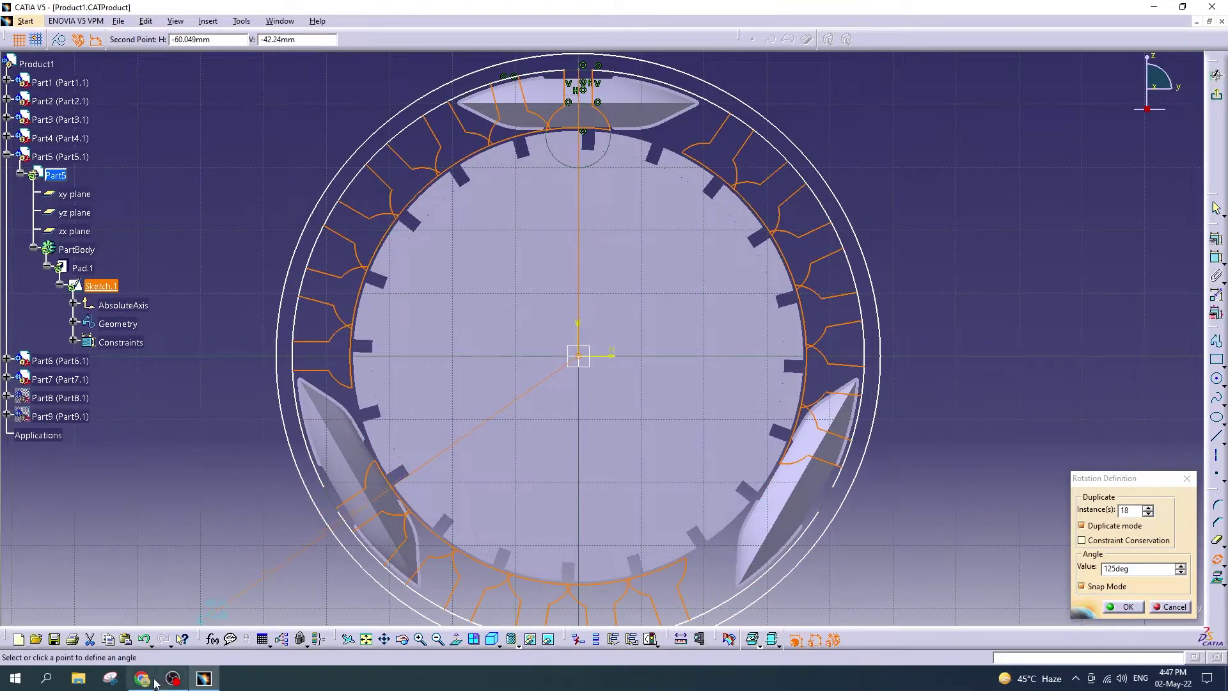
click(1057, 571)
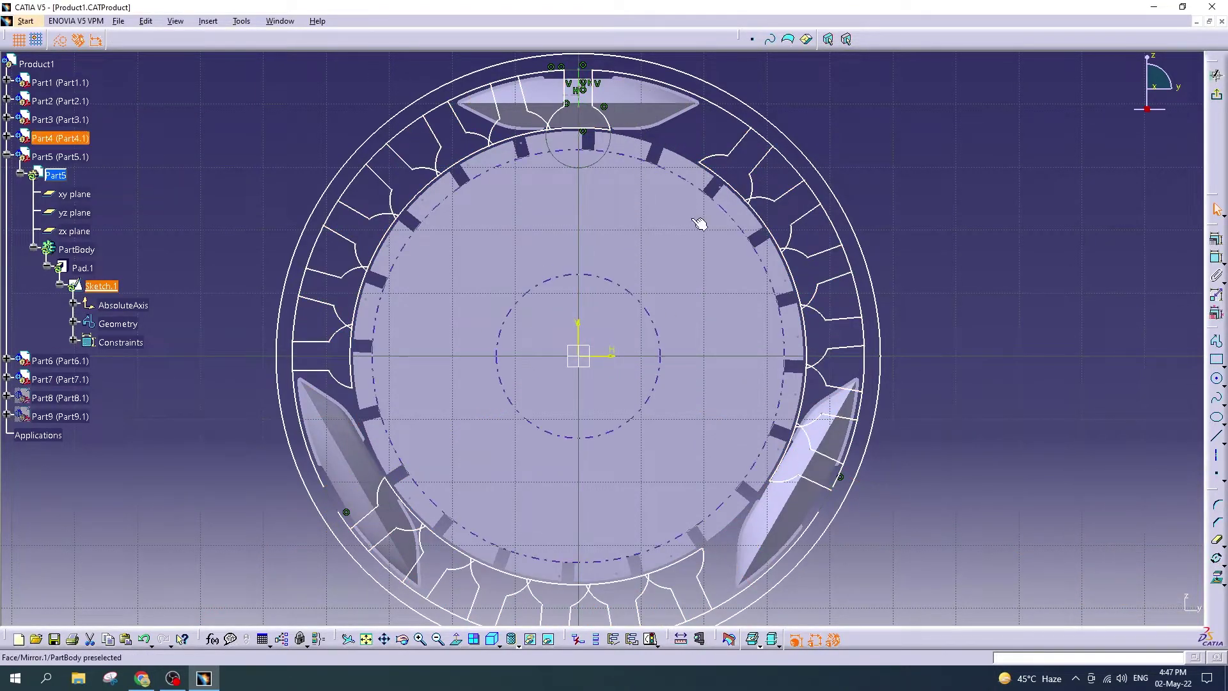
click(958, 436)
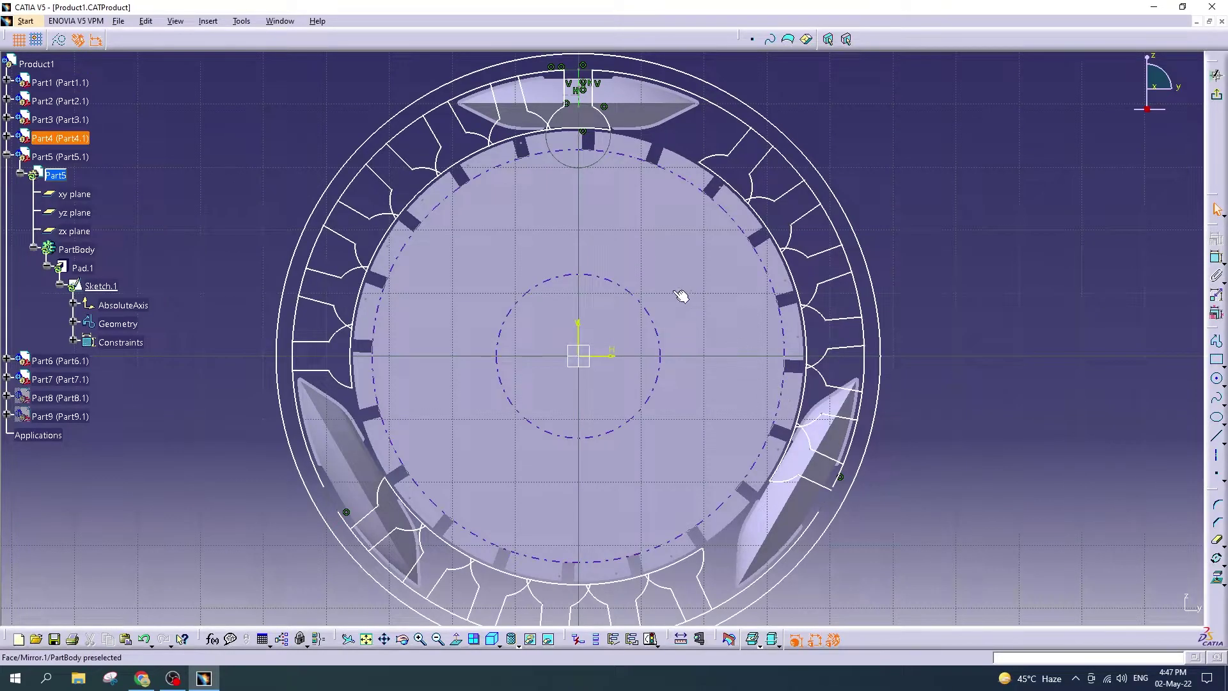
Step: Undo the earlier copies and rotate the top tooth outline about the origin into 18 instances
key(ctrl+z)
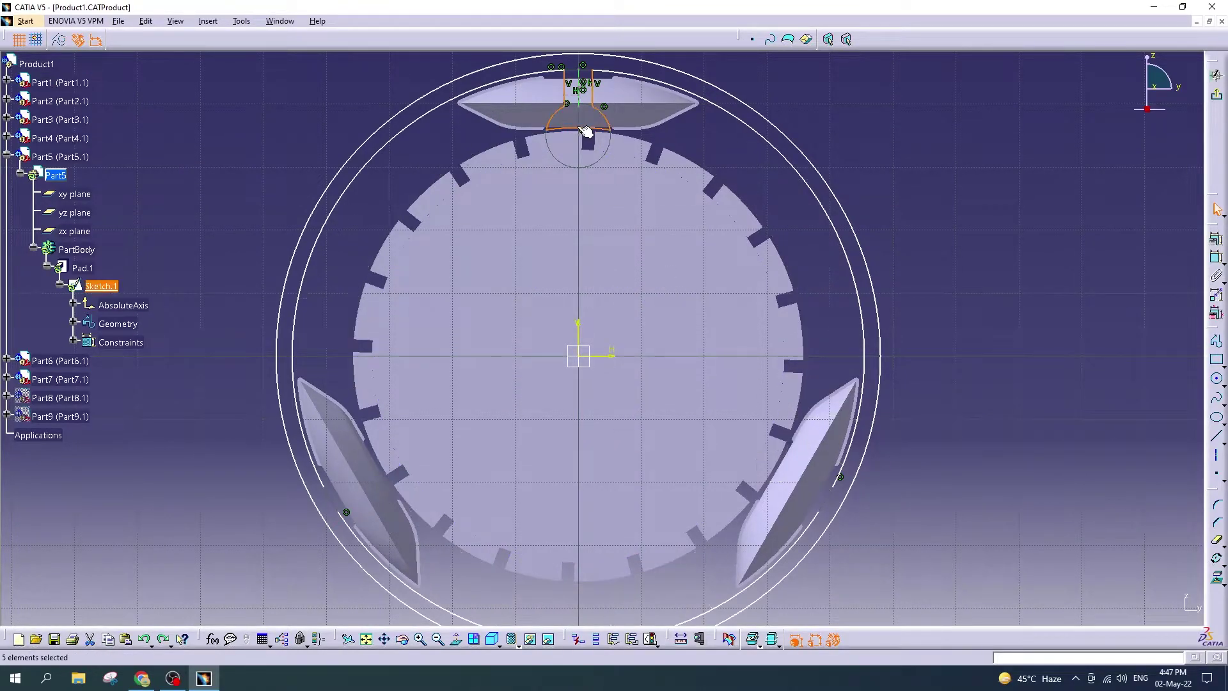
click(208, 21)
mouse_move(228, 83)
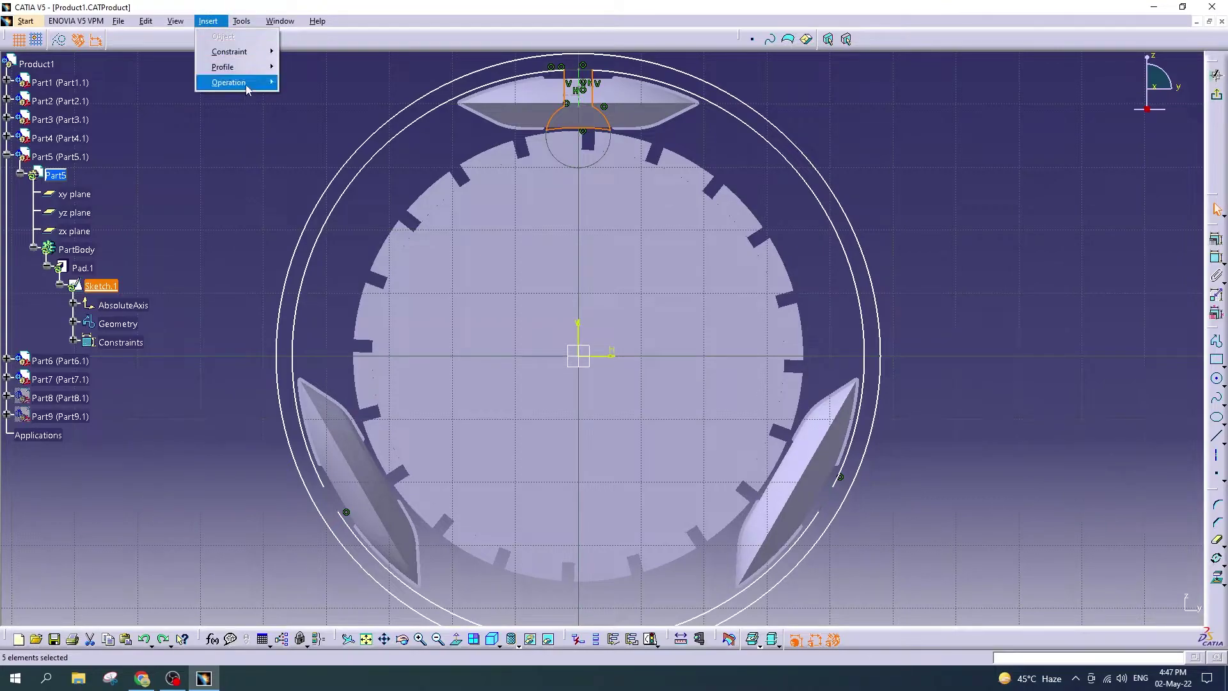
mouse_move(319, 128)
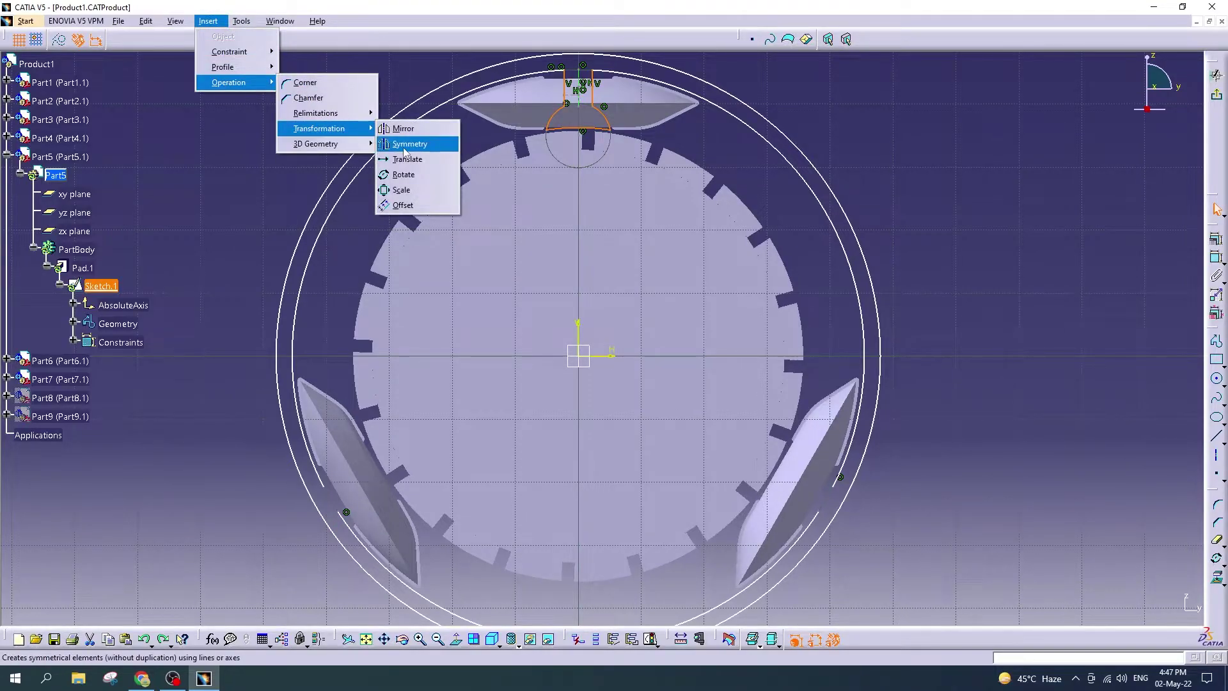
click(403, 174)
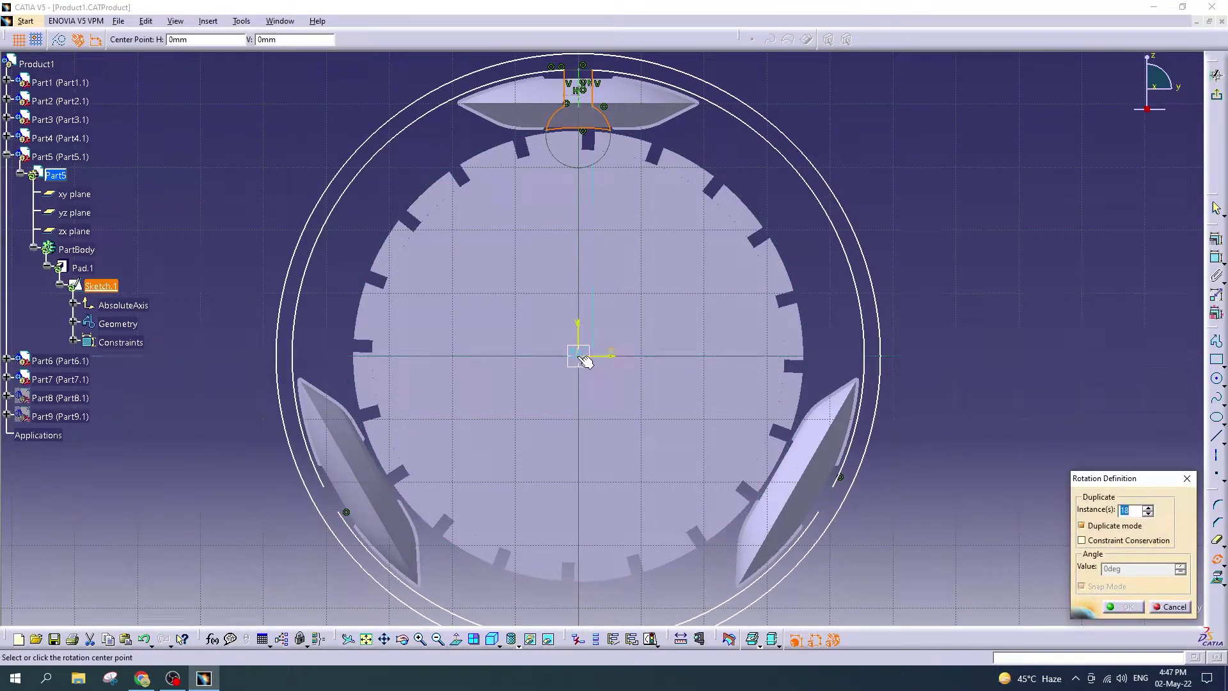
click(578, 356)
click(594, 64)
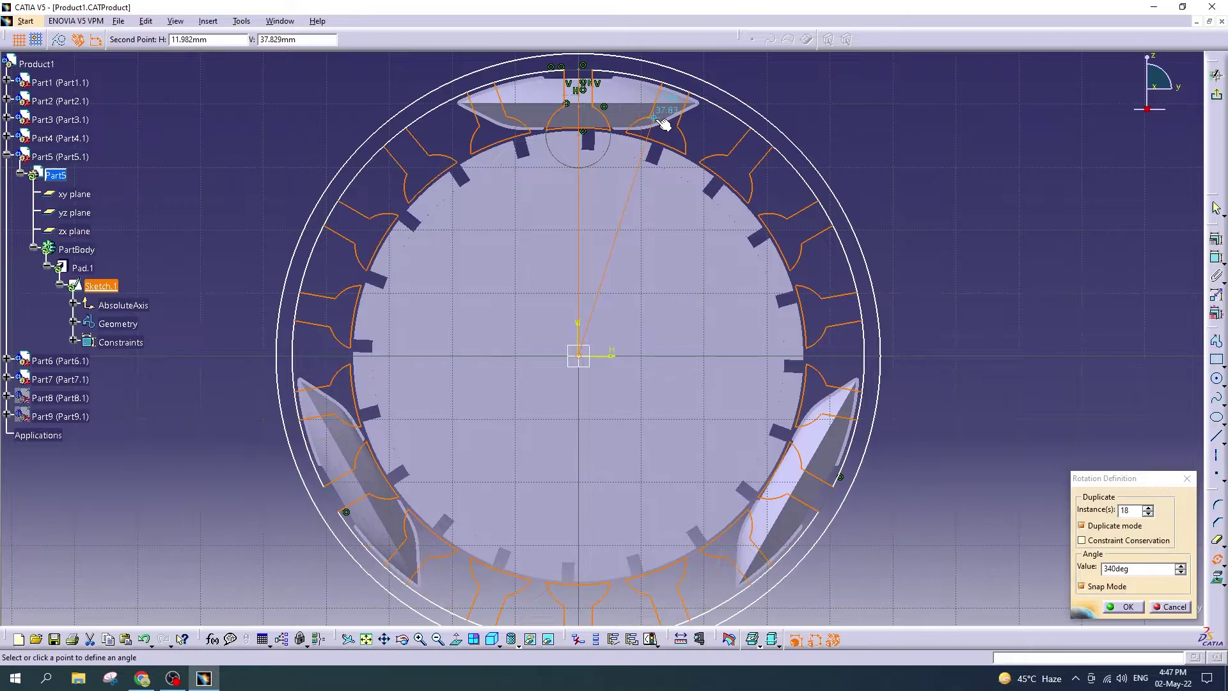
click(1054, 569)
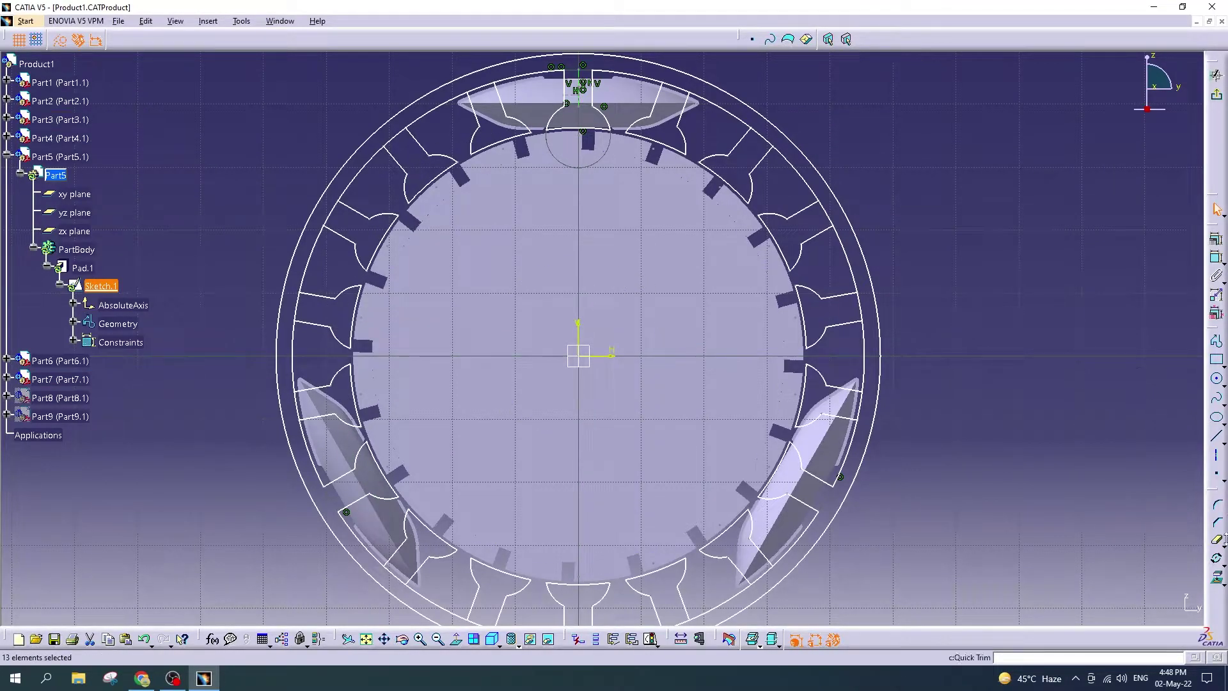
Step: Quick-trim the stray upper-right segments, the right arc and the left inner arc of the ring sketch
key(Escape)
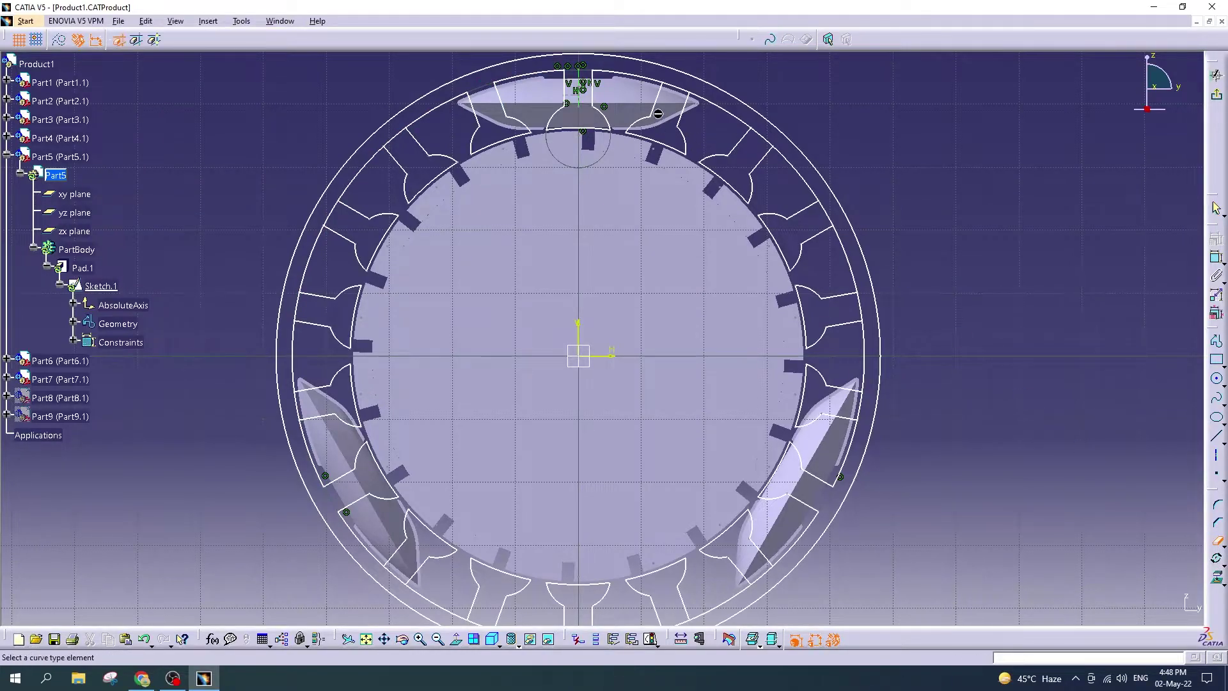
click(1219, 554)
click(761, 147)
click(1209, 555)
click(817, 214)
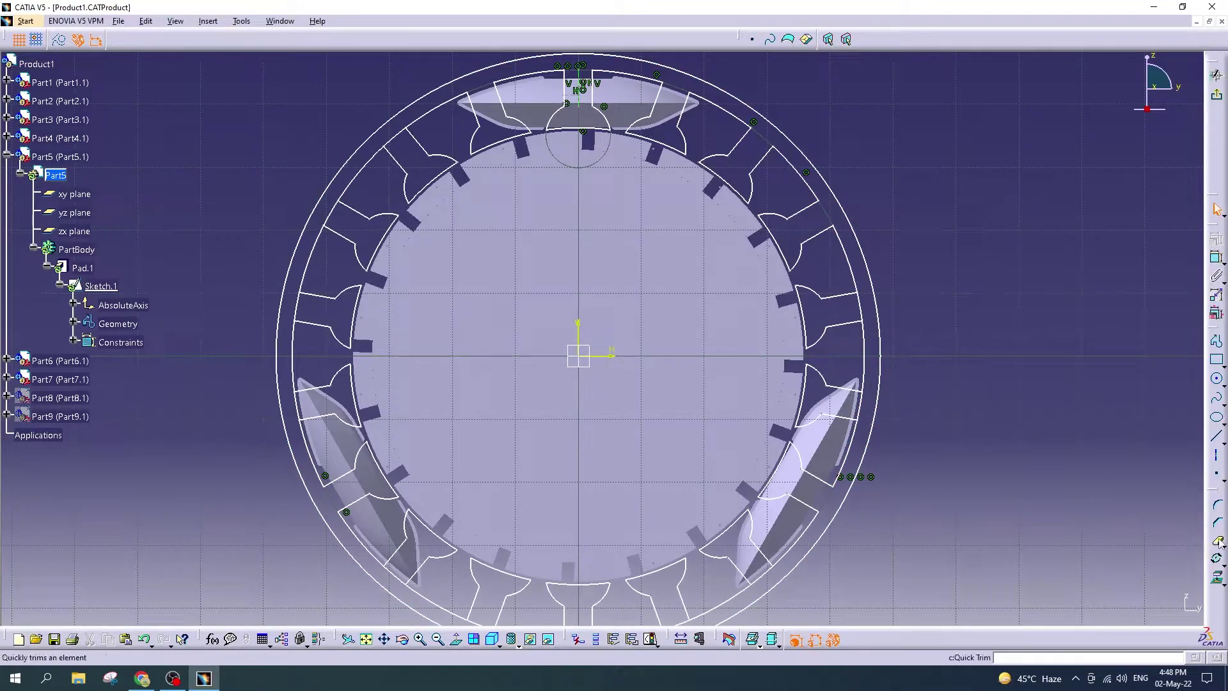
click(1218, 541)
click(867, 310)
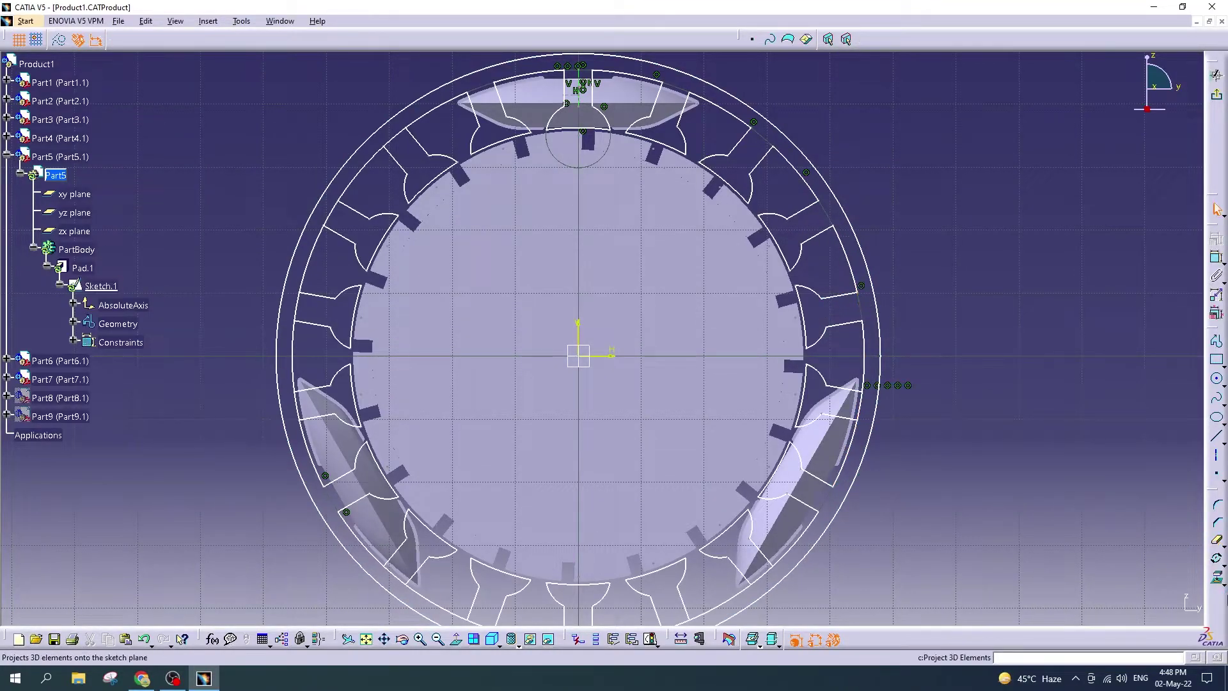
click(405, 143)
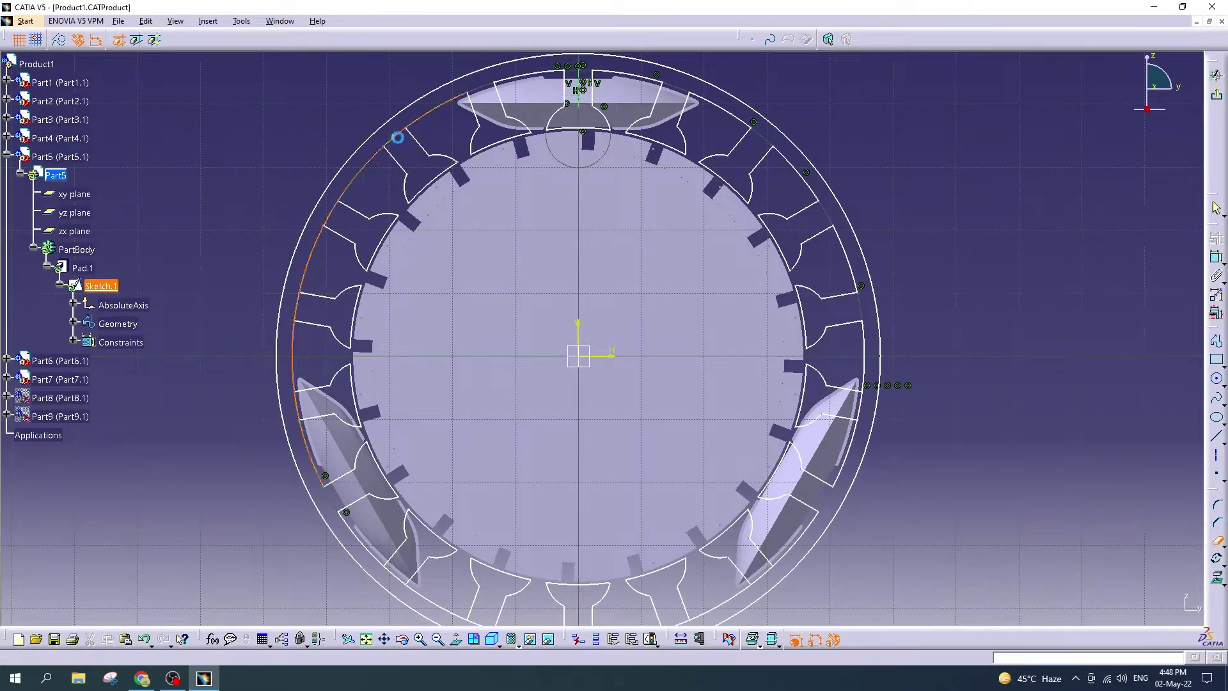
Step: Trim the upper-left outer arc, part of the right inner arc and two lower-left ring segments
click(1217, 504)
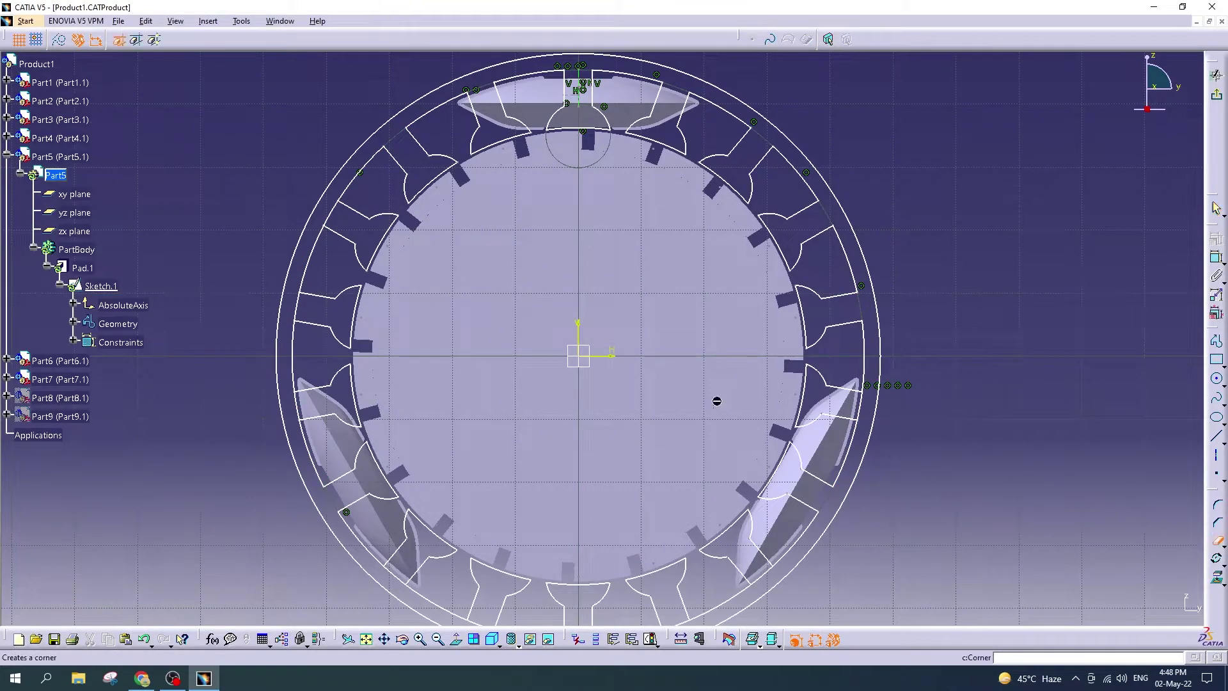
click(331, 204)
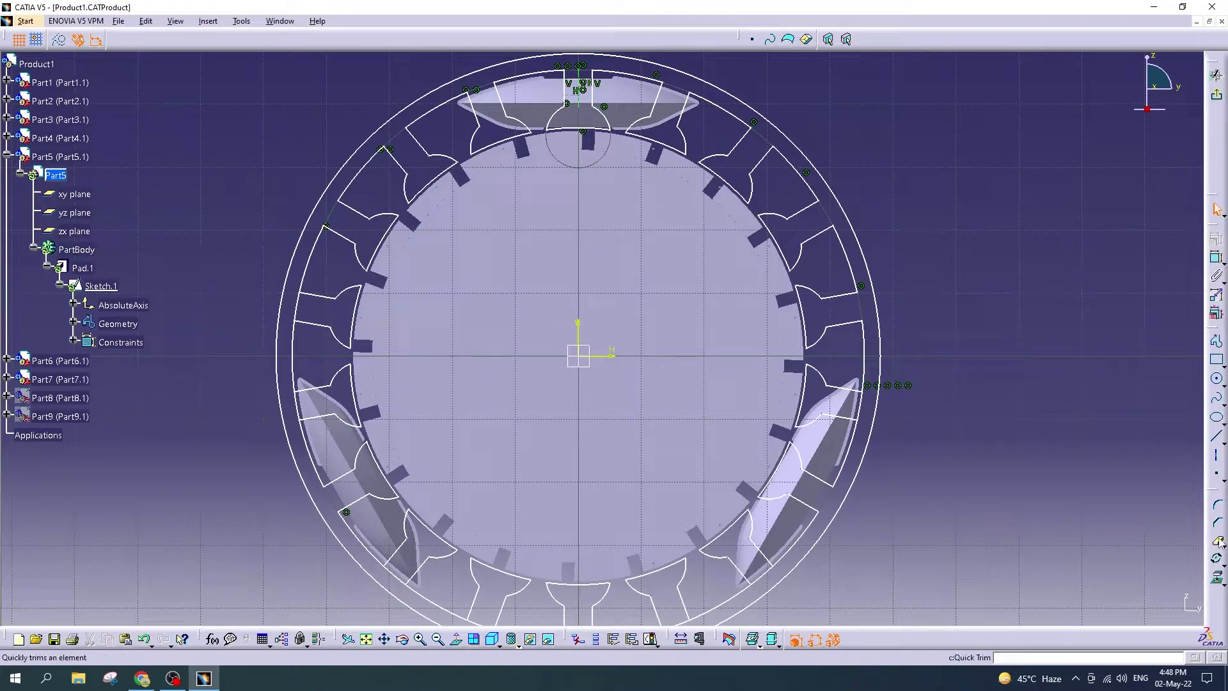
click(865, 403)
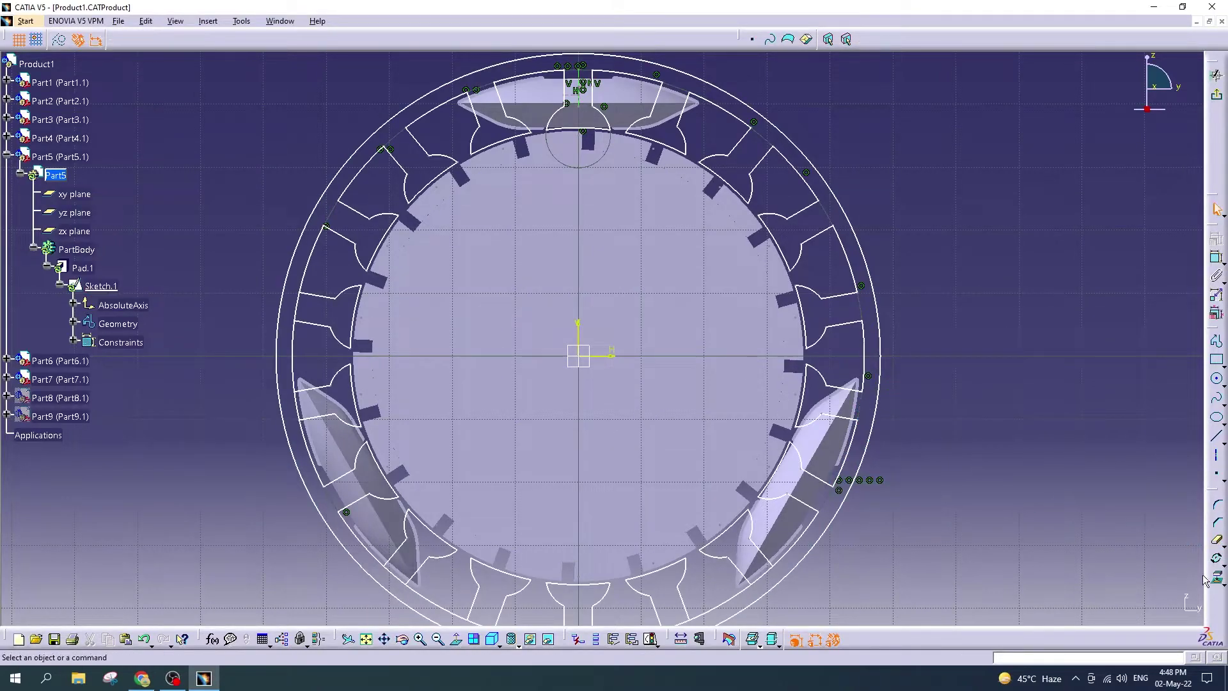
click(1218, 541)
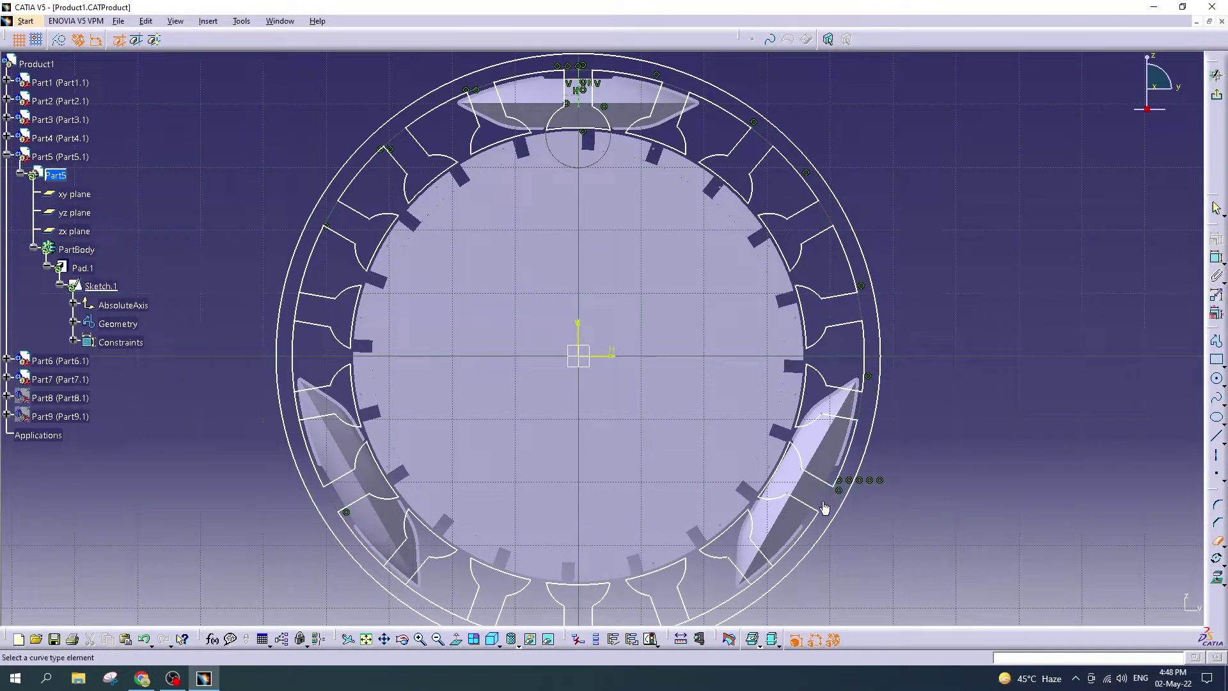
middle_drag(568, 446, 636, 396)
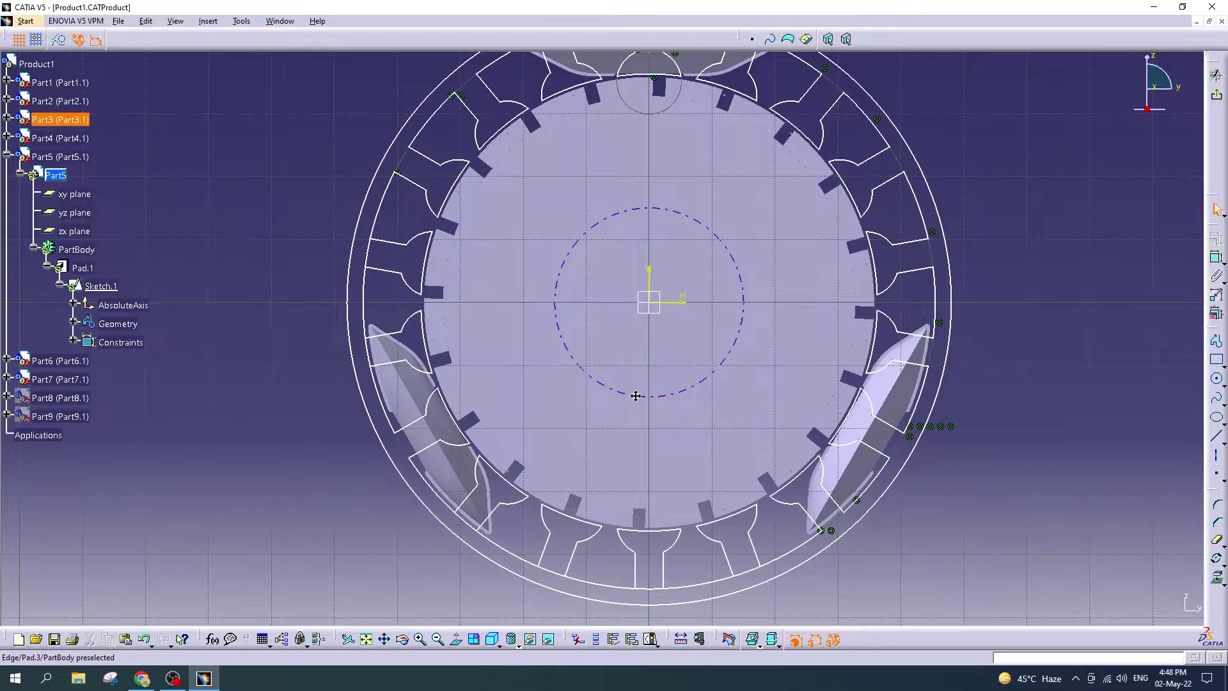
mouse_move(636, 396)
middle_down()
mouse_move(637, 452)
mouse_move(648, 372)
middle_up()
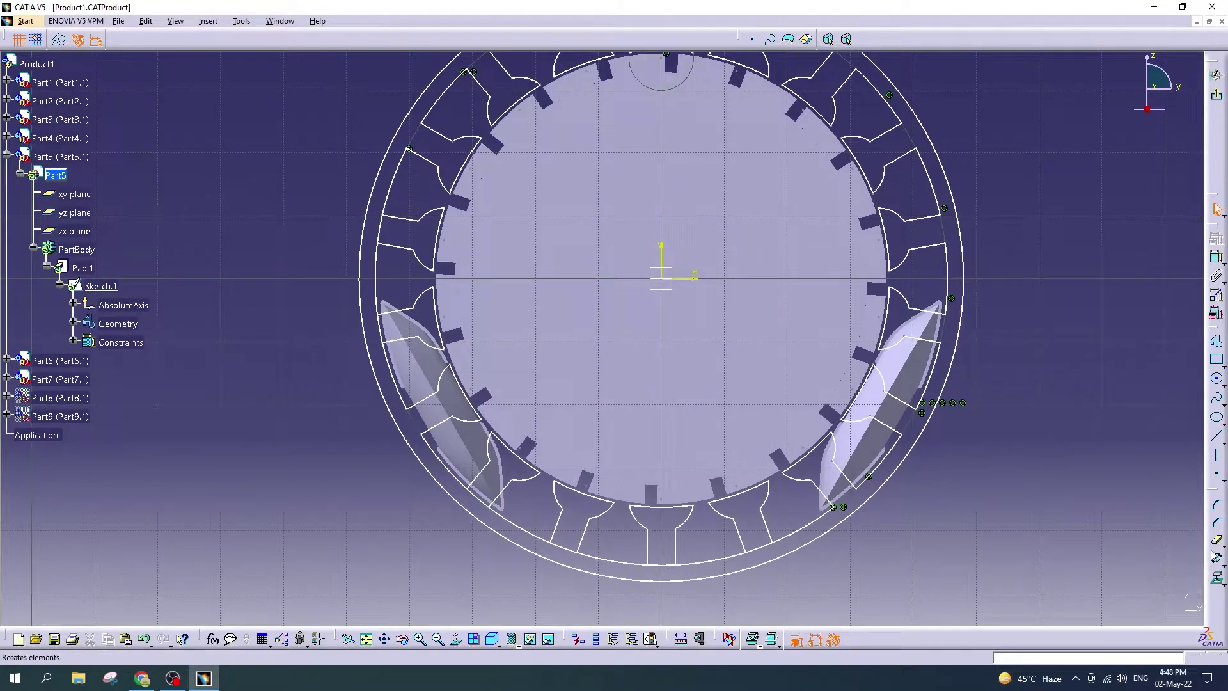
click(1214, 556)
click(767, 547)
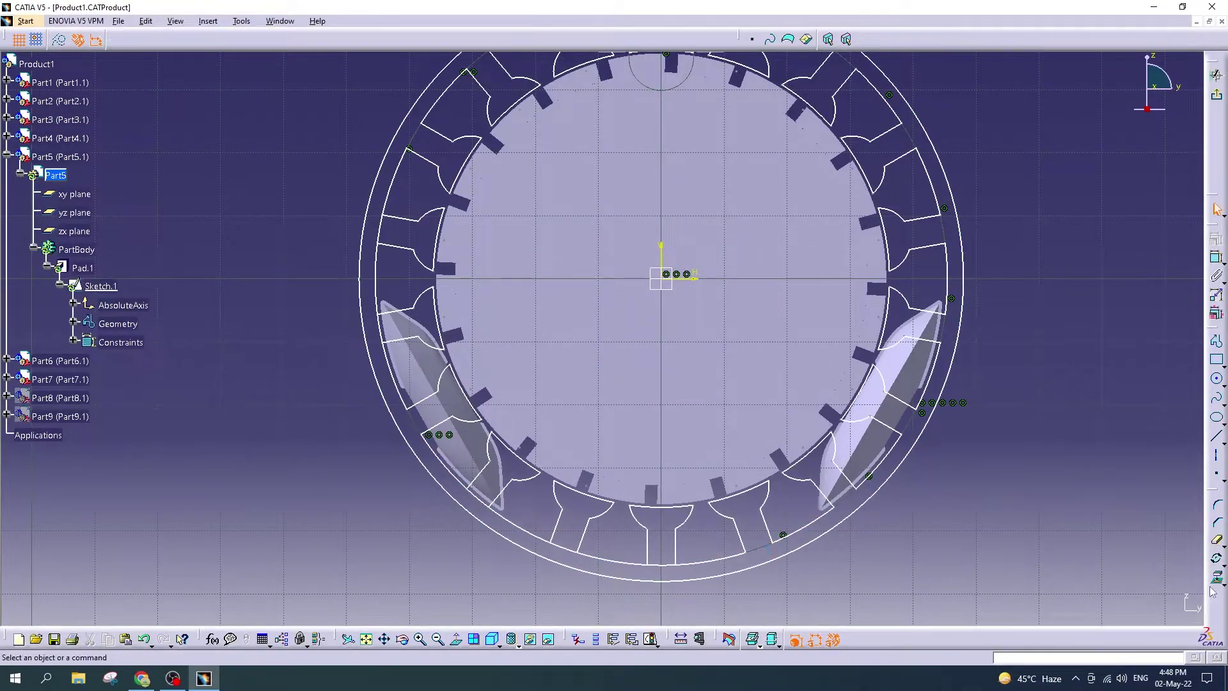
click(774, 571)
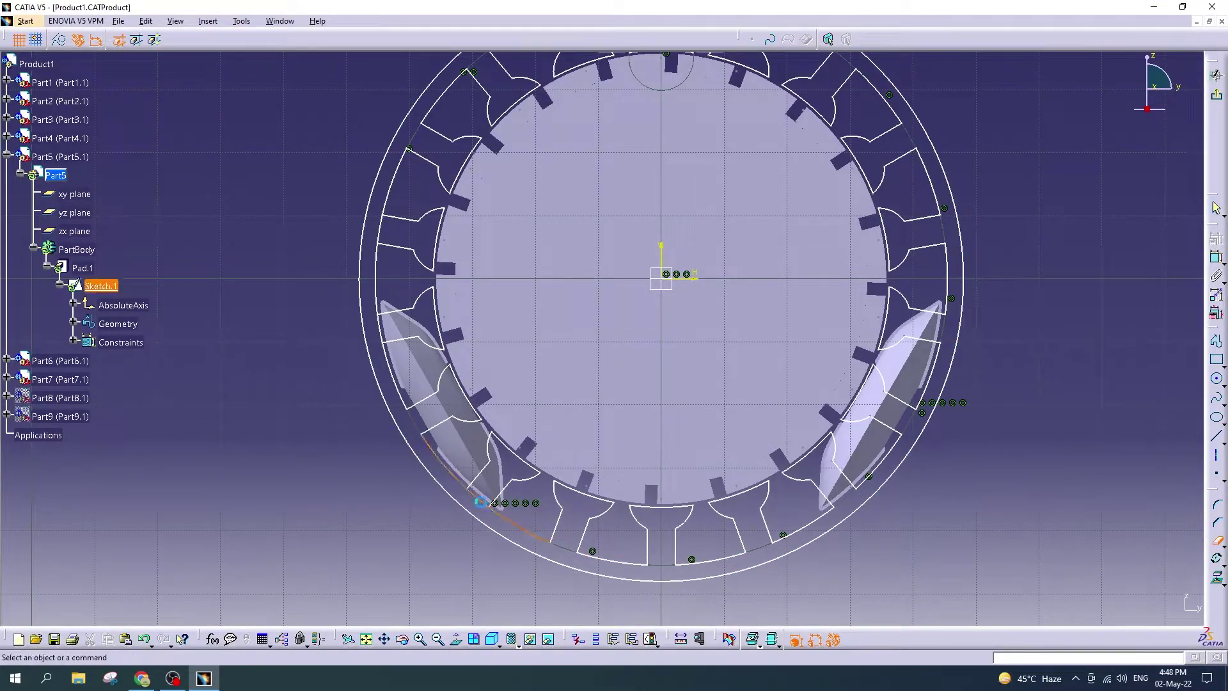
Step: Trim the left ring segment and short left arc, then exit the sketch, triggering the open-contour error
mouse_move(589, 478)
middle_down()
mouse_move(673, 508)
mouse_move(874, 662)
middle_up()
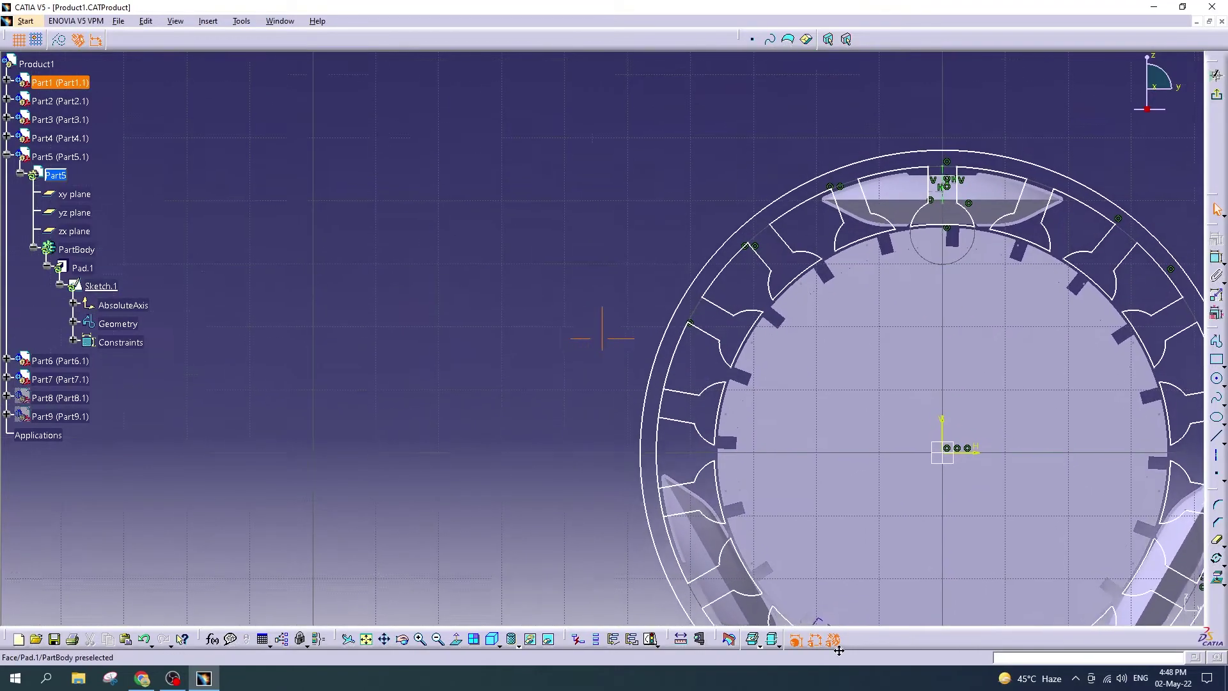
click(1214, 541)
click(689, 545)
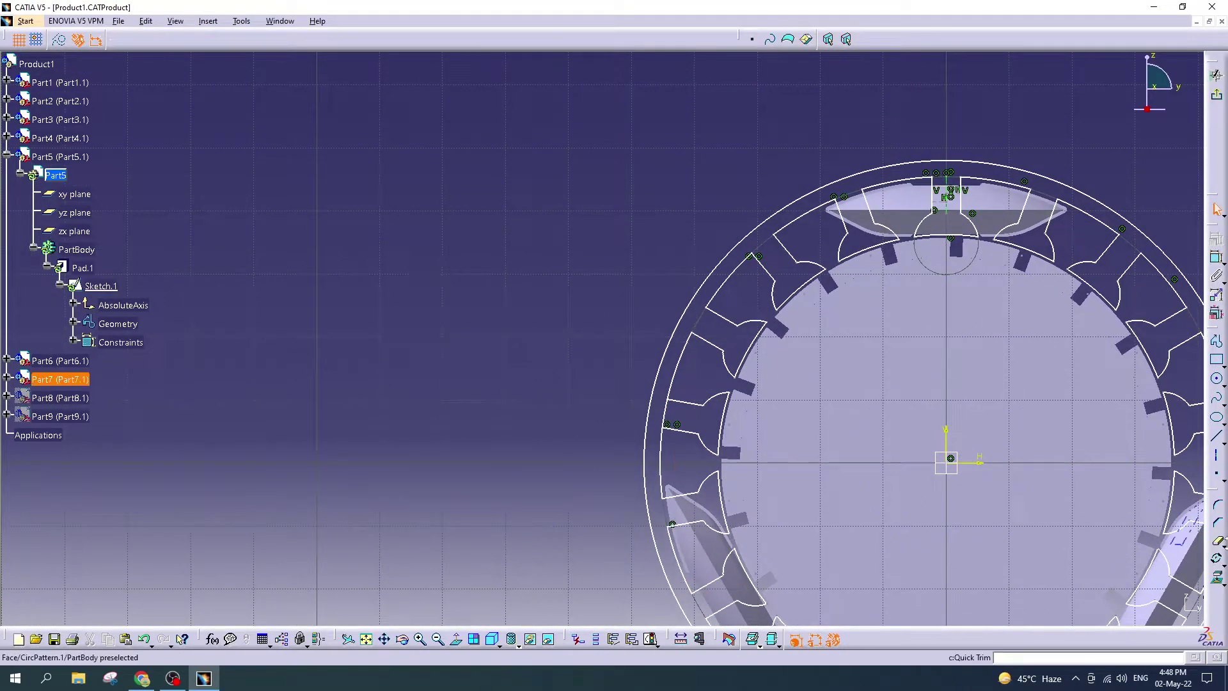
click(672, 425)
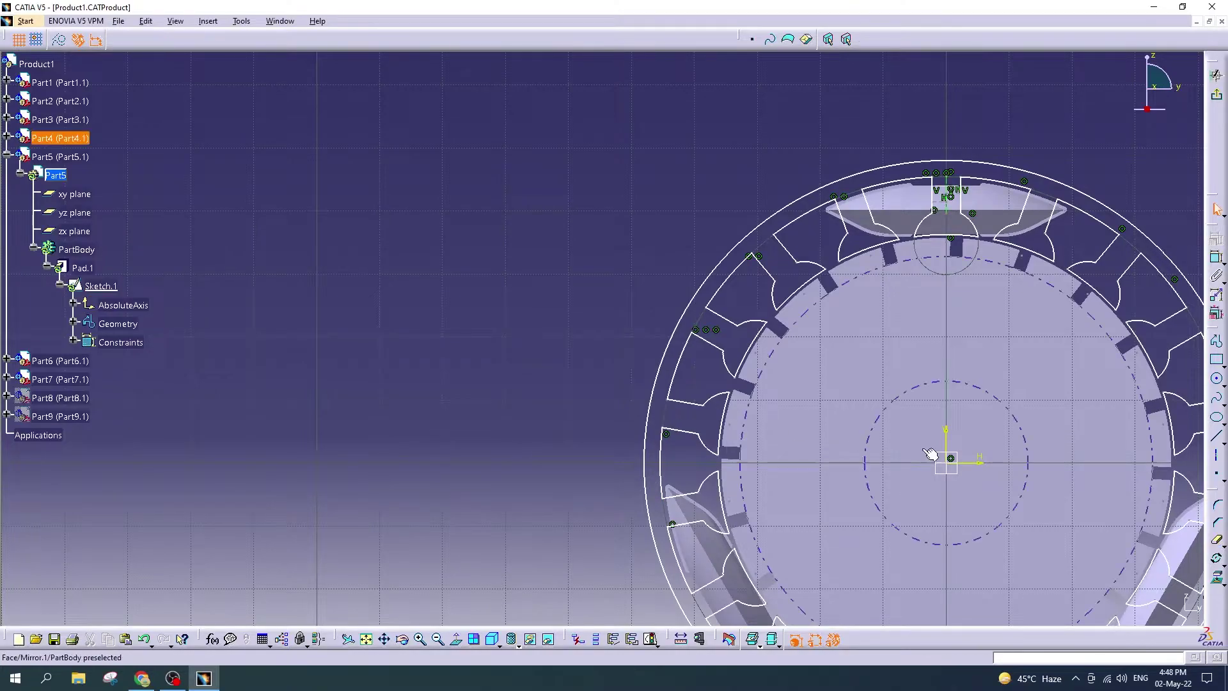
click(1214, 541)
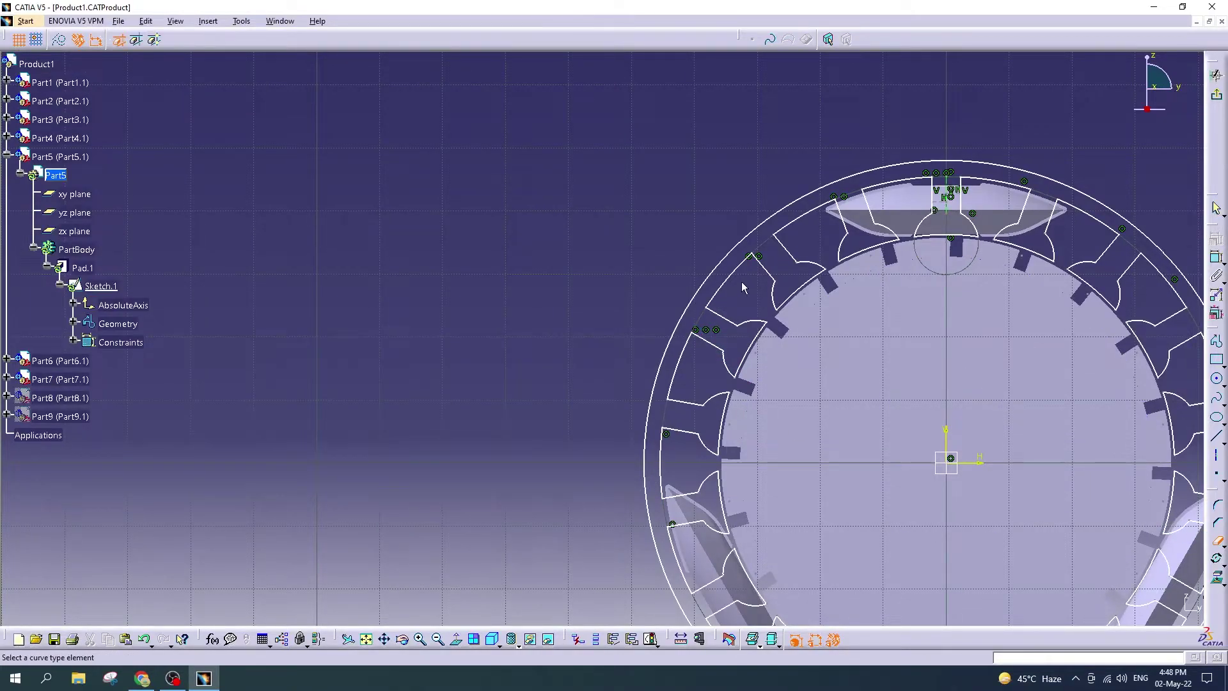
middle_drag(1004, 433, 739, 282)
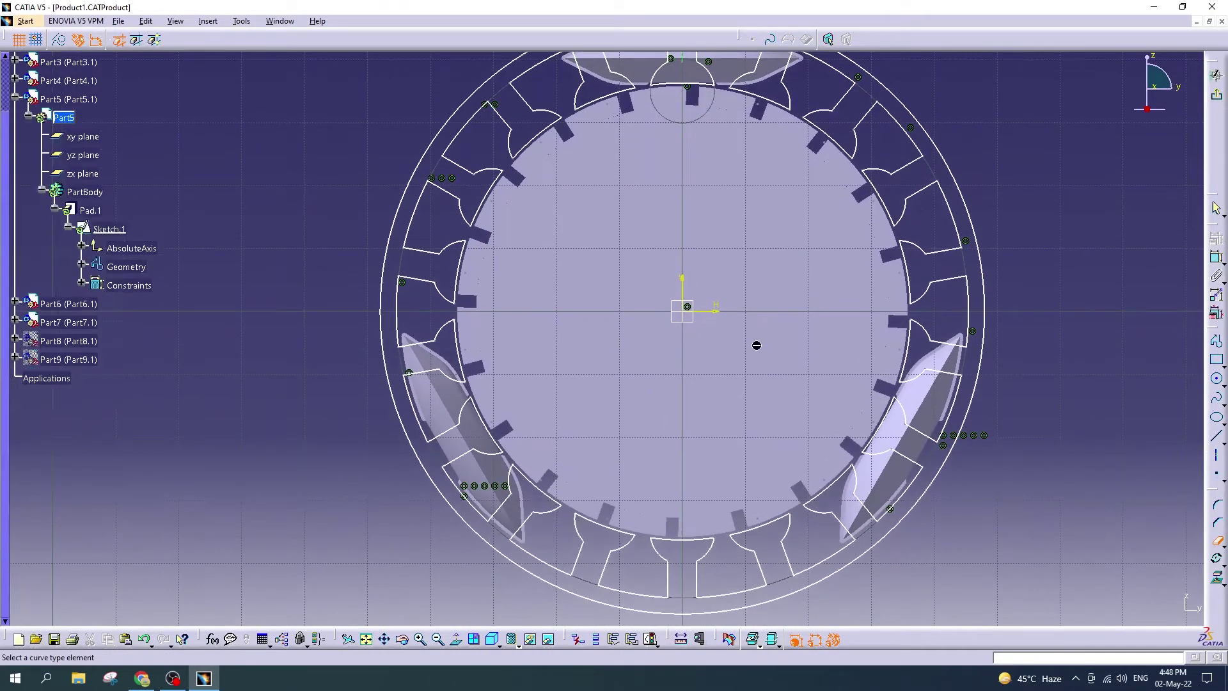
click(1218, 96)
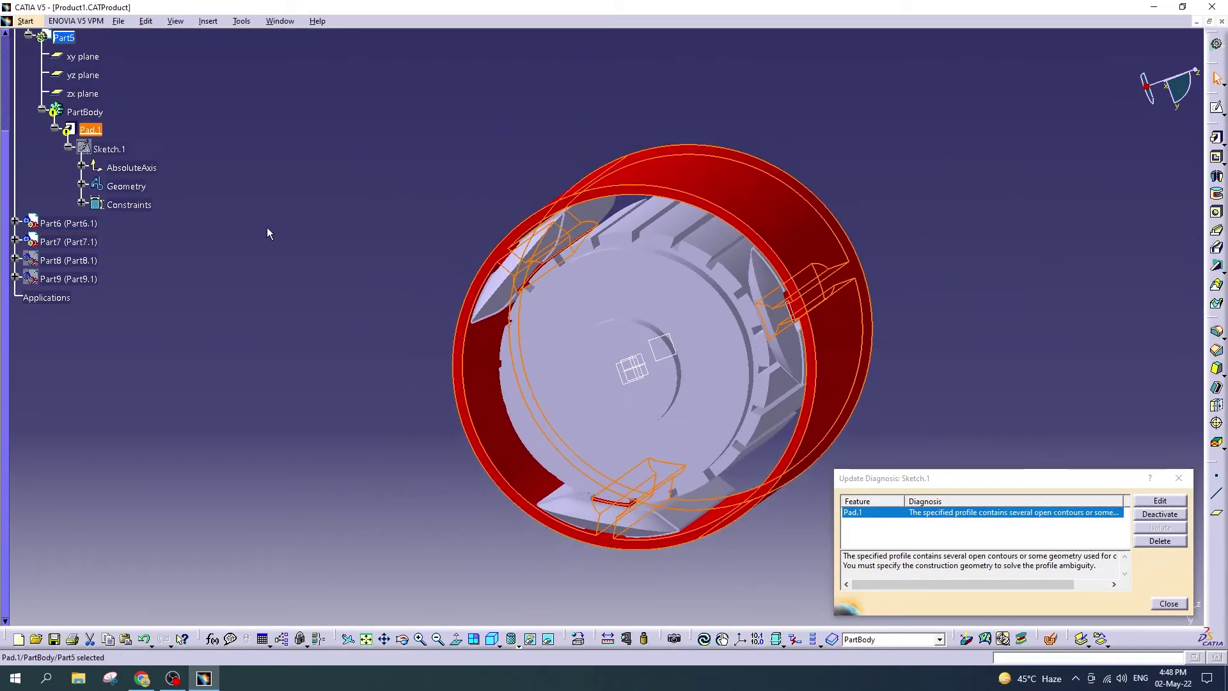
Step: Dismiss the Update Diagnosis report and reopen Part5's Sketch.1 for editing
scroll(85, 282, down, 1)
scroll(85, 282, up, 2)
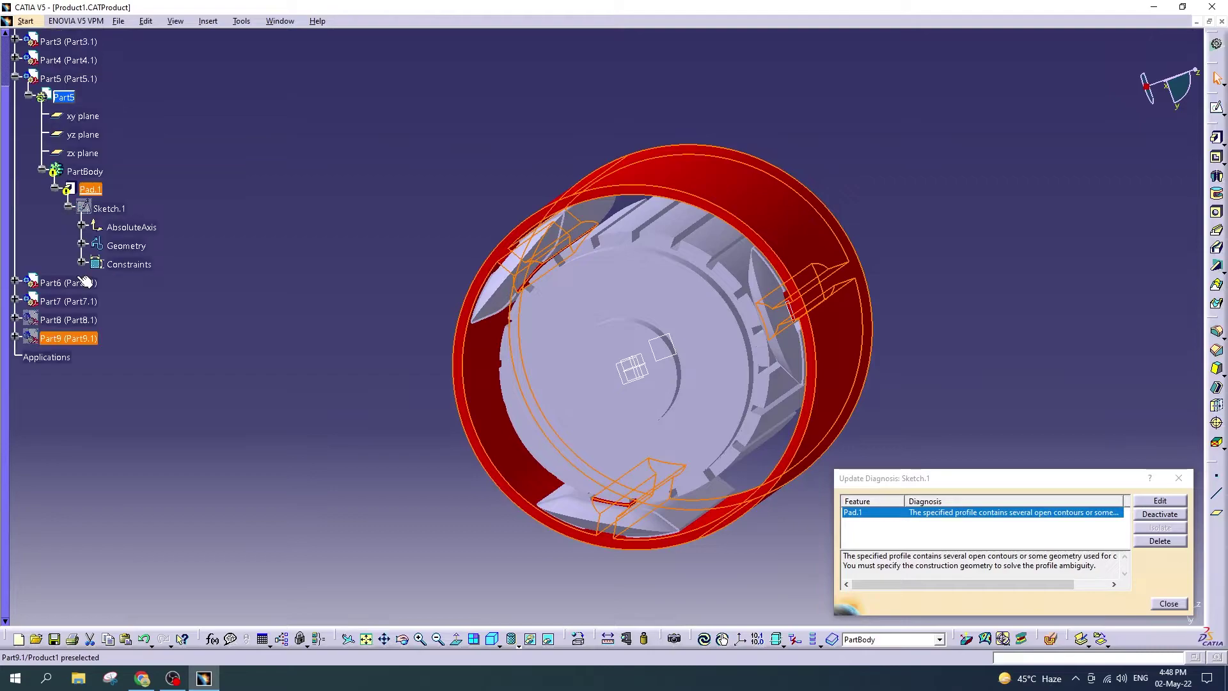
scroll(85, 282, up, 1)
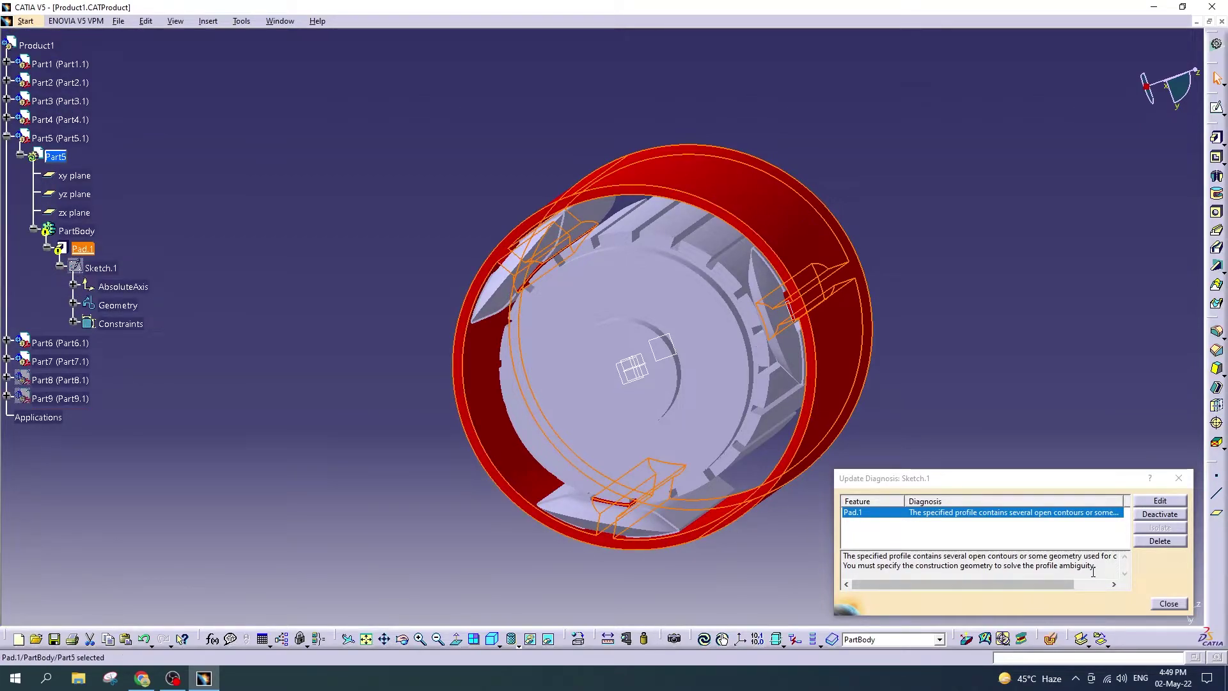
click(1169, 603)
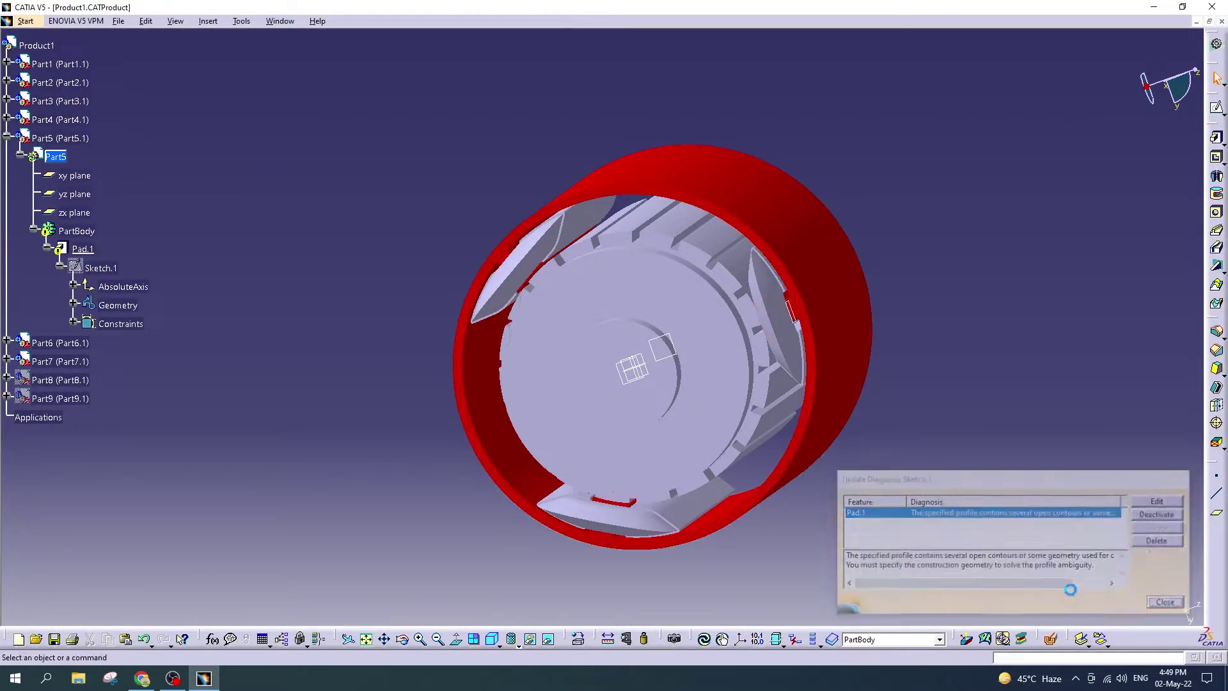
double_click(99, 268)
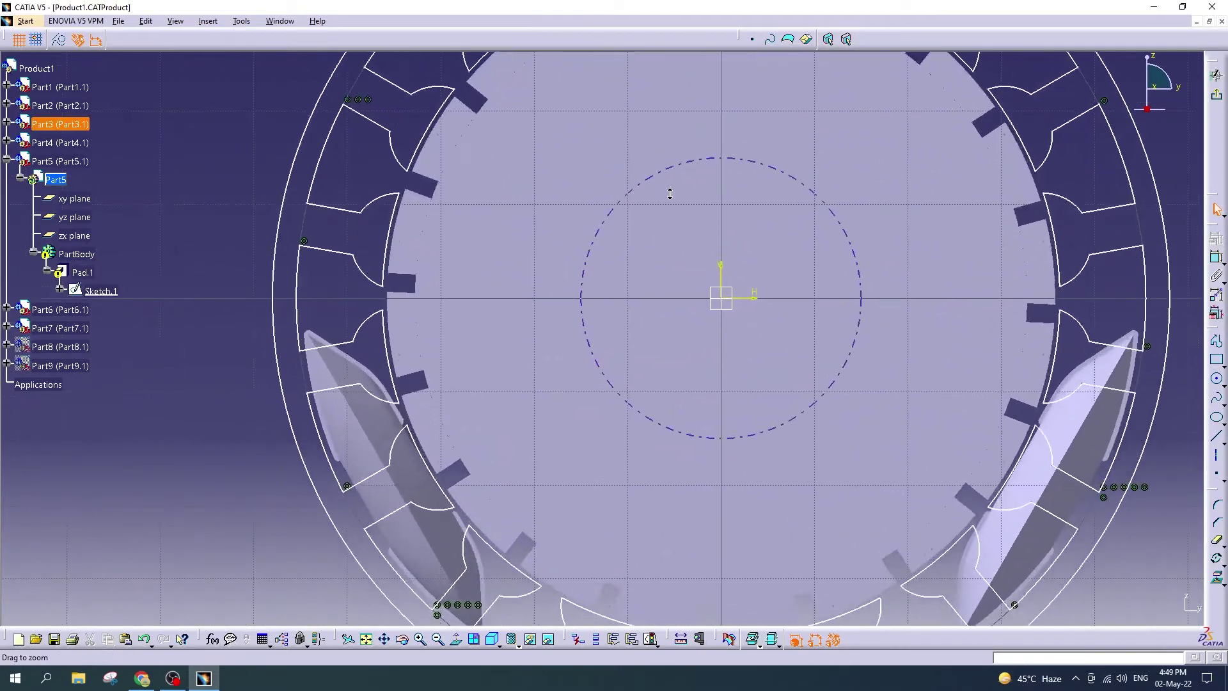
Step: Zoom on the top slot, select its two vertical lines and two arcs, then clear the selection
mouse_move(673, 289)
ctrl+middle_down()
mouse_move(694, 263)
mouse_move(606, 389)
ctrl+middle_up()
click(552, 276)
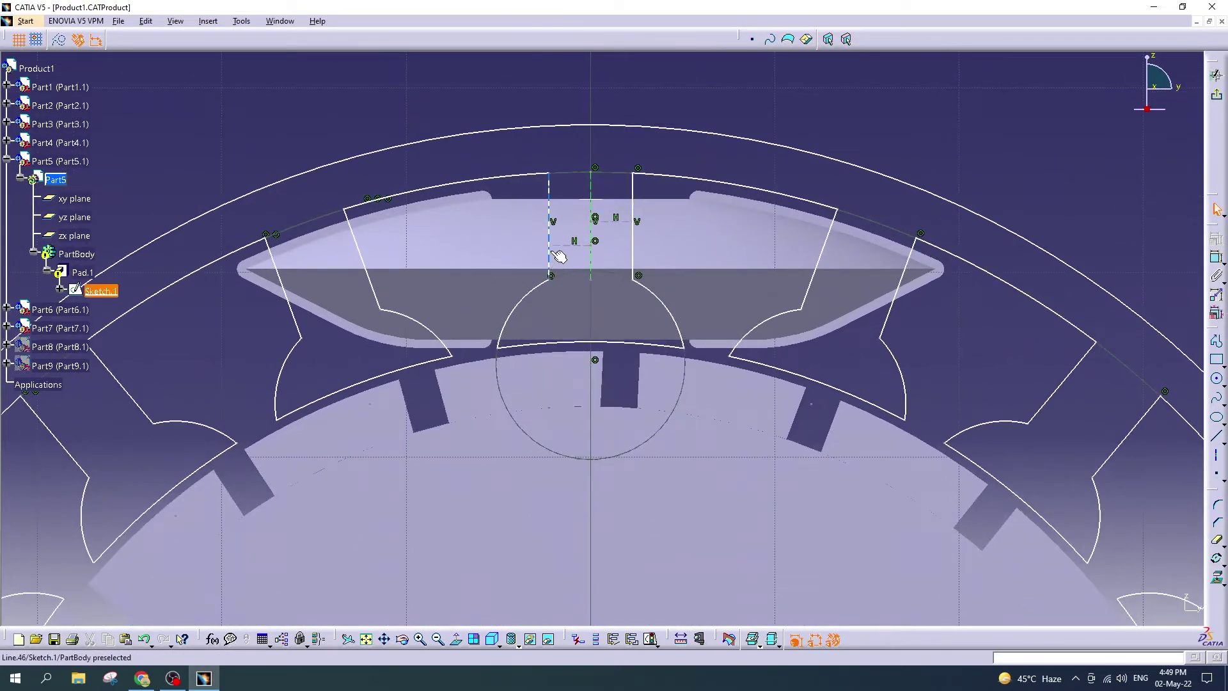
click(548, 259)
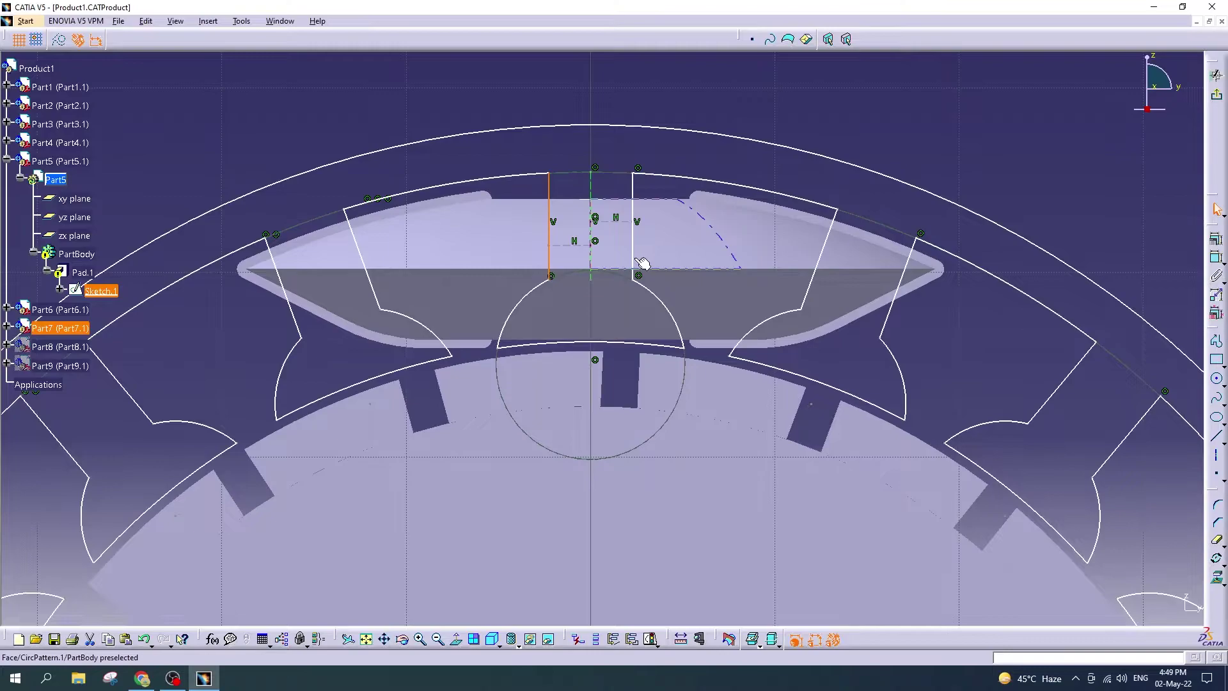
ctrl+click(636, 261)
ctrl+click(655, 295)
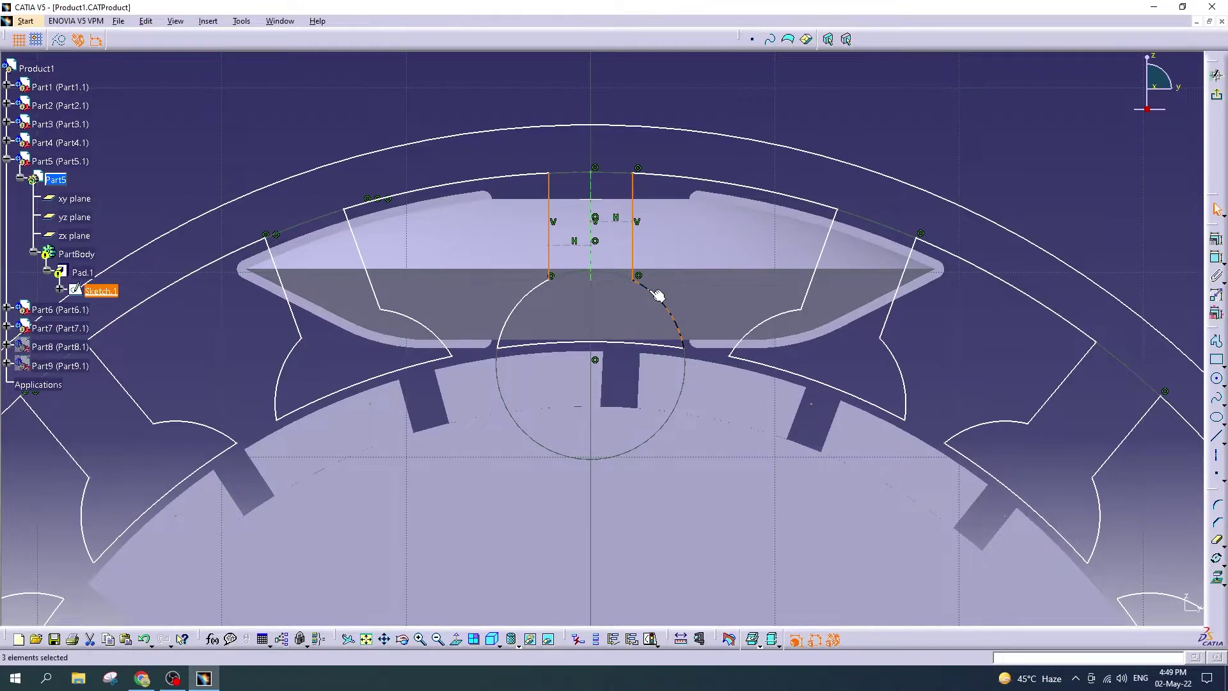
ctrl+click(647, 348)
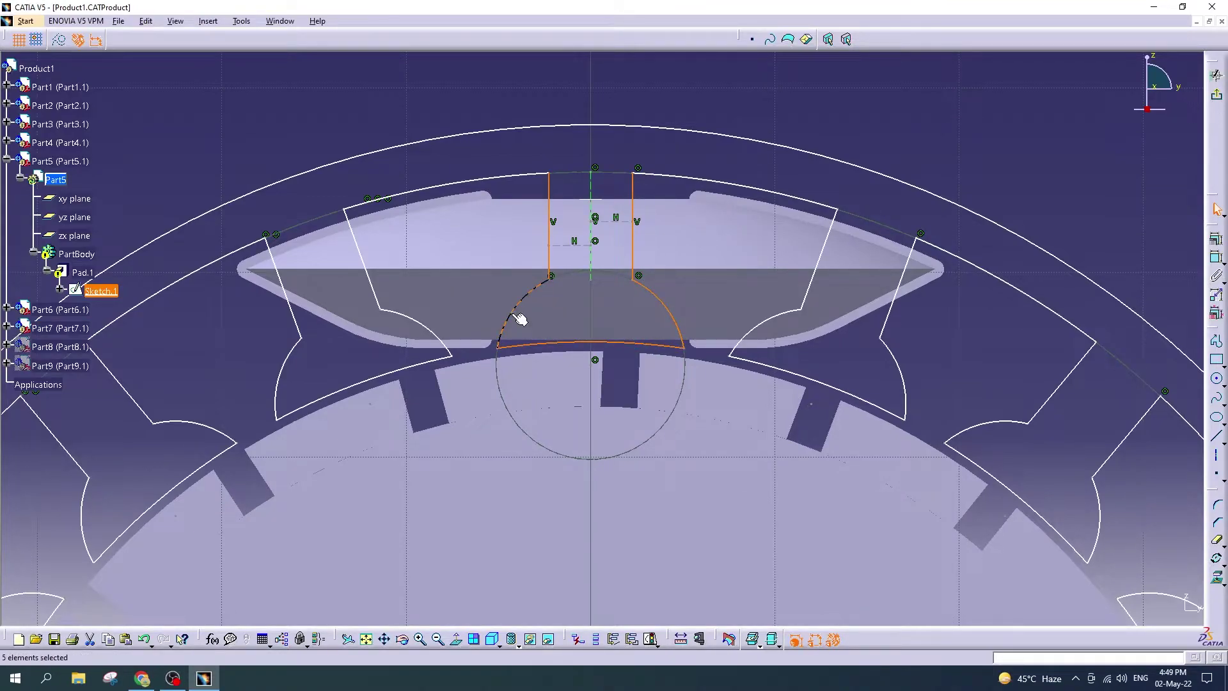
click(514, 320)
Step: Leave the sketch, collapse Part5 in the tree and save the assembly, acknowledging the warning
click(1217, 96)
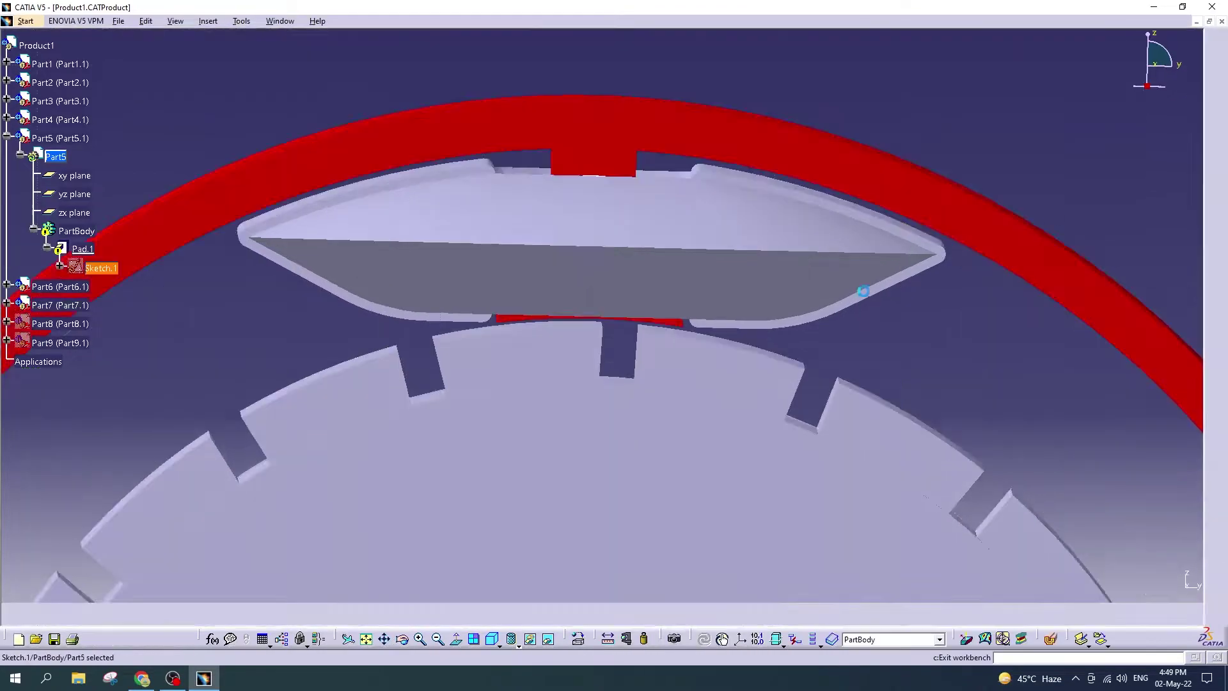
mouse_move(858, 288)
middle_down()
mouse_move(775, 270)
mouse_move(755, 463)
mouse_move(667, 396)
middle_up()
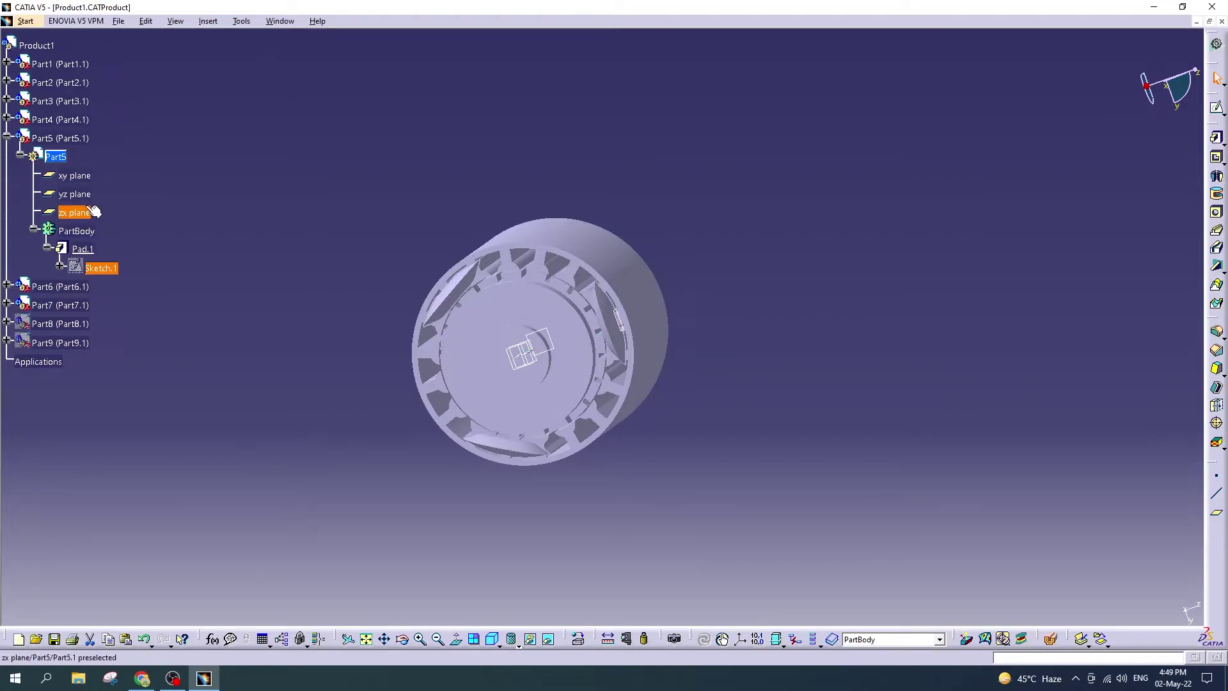
drag(10, 154, 9, 274)
click(7, 255)
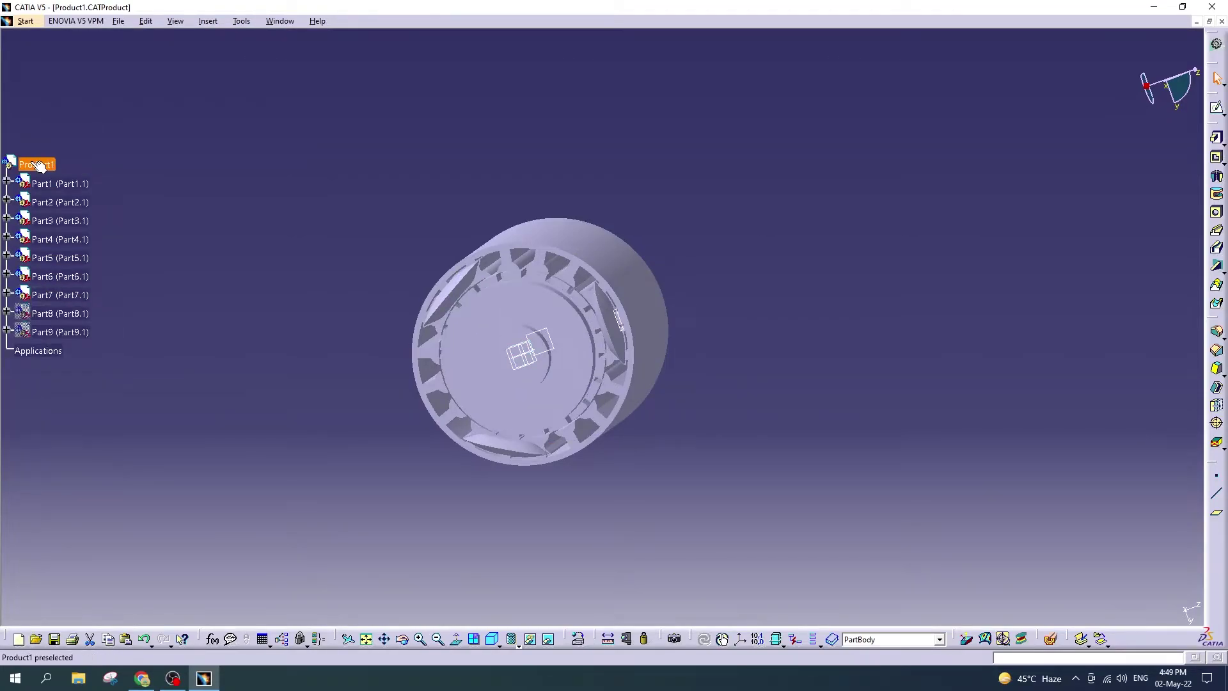
click(119, 21)
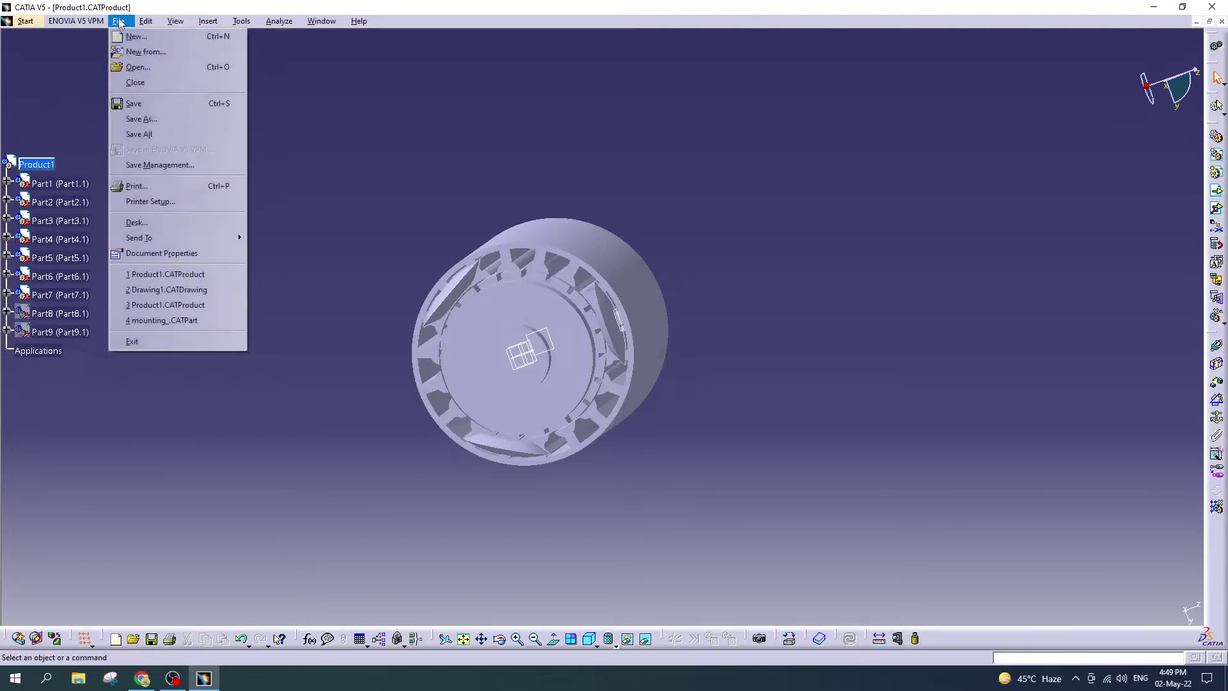
click(149, 106)
click(635, 366)
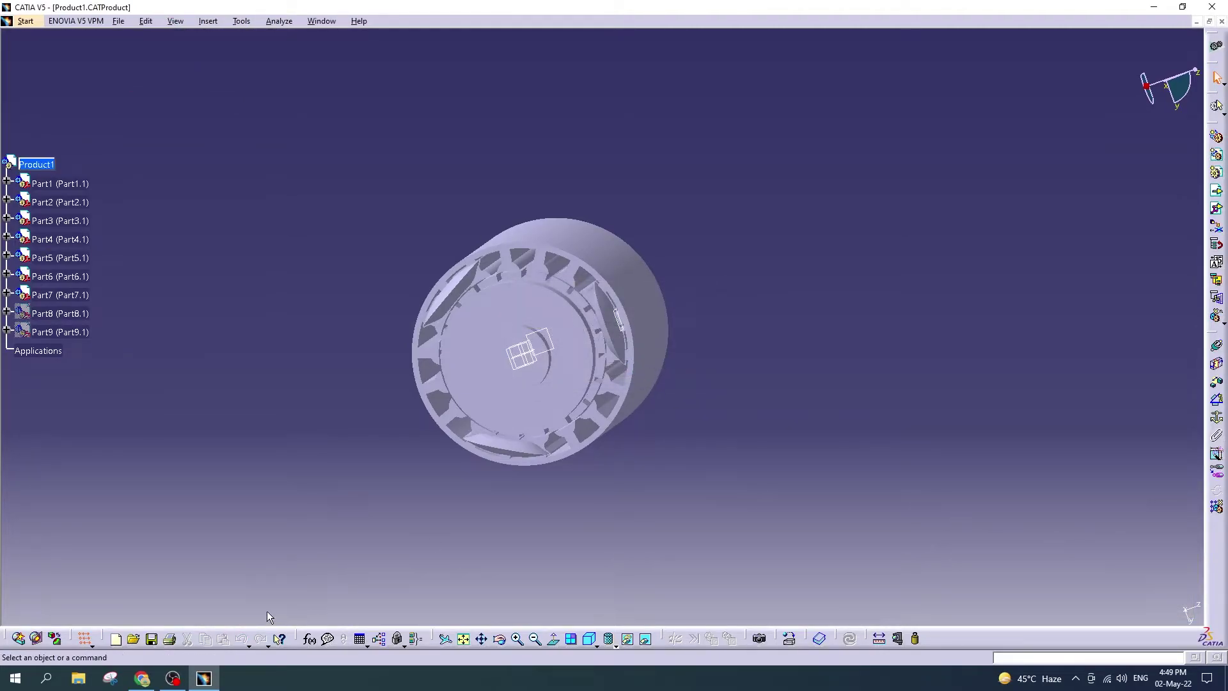
Step: Expand Part6 in the tree and make it the active part
mouse_move(512, 486)
middle_down()
mouse_move(529, 460)
mouse_move(639, 399)
mouse_move(652, 373)
mouse_move(439, 536)
middle_up()
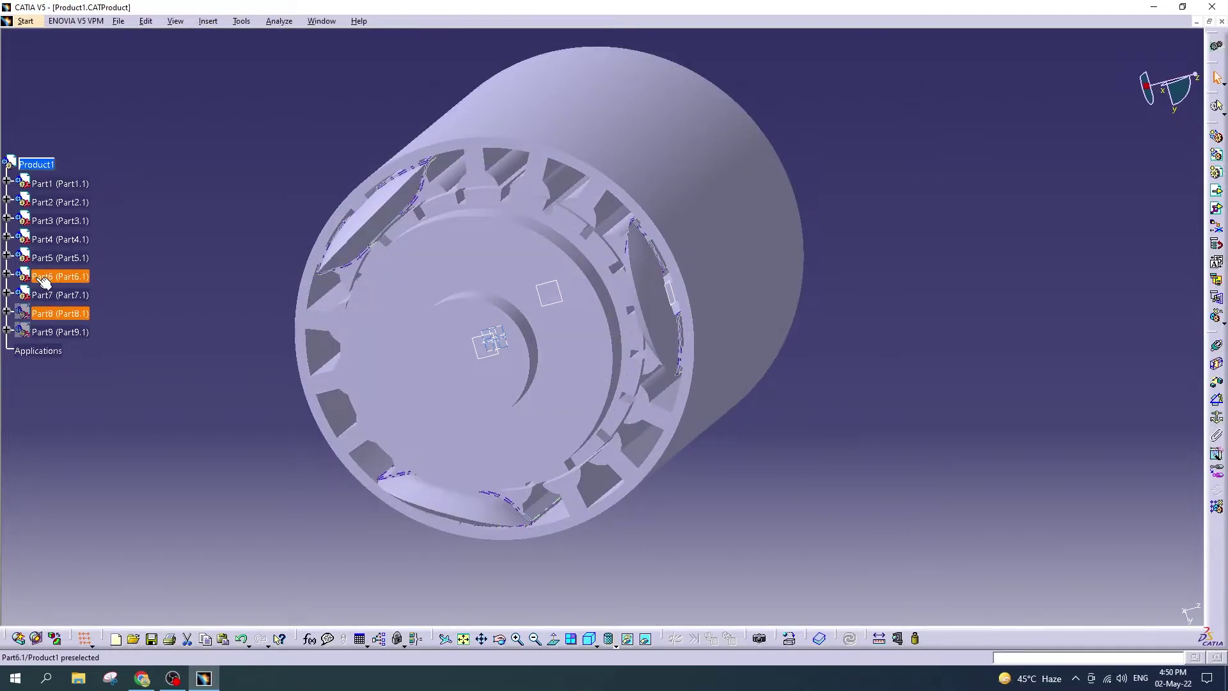
click(7, 276)
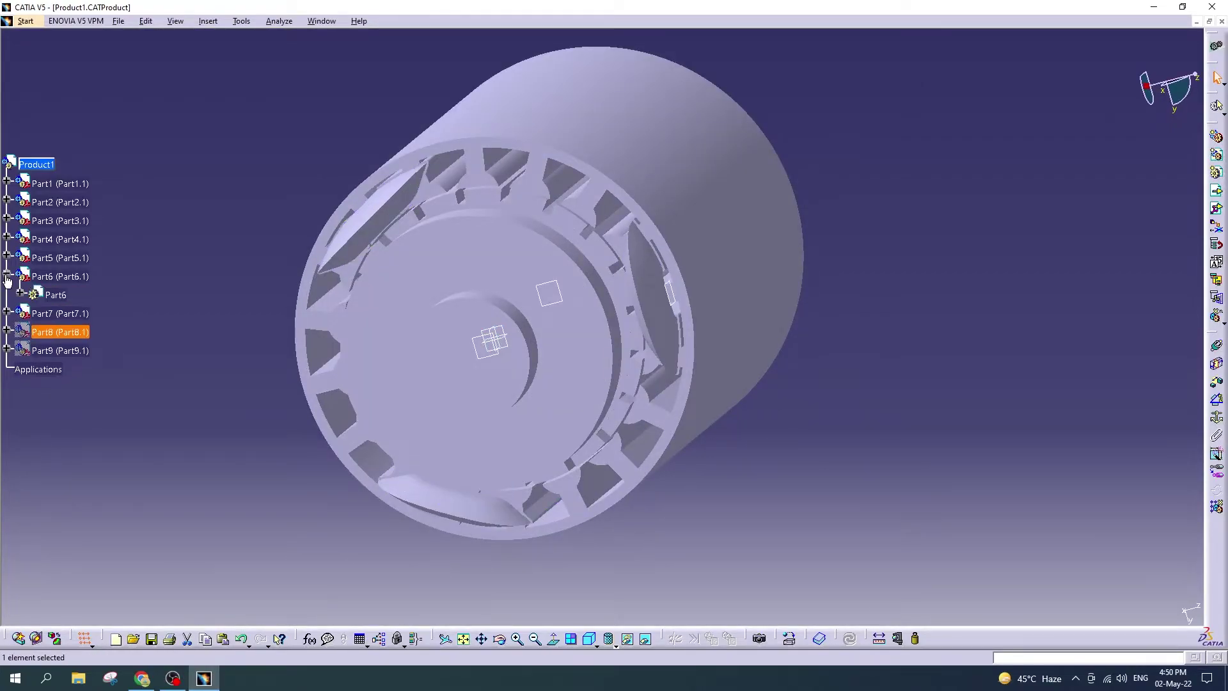
double_click(31, 298)
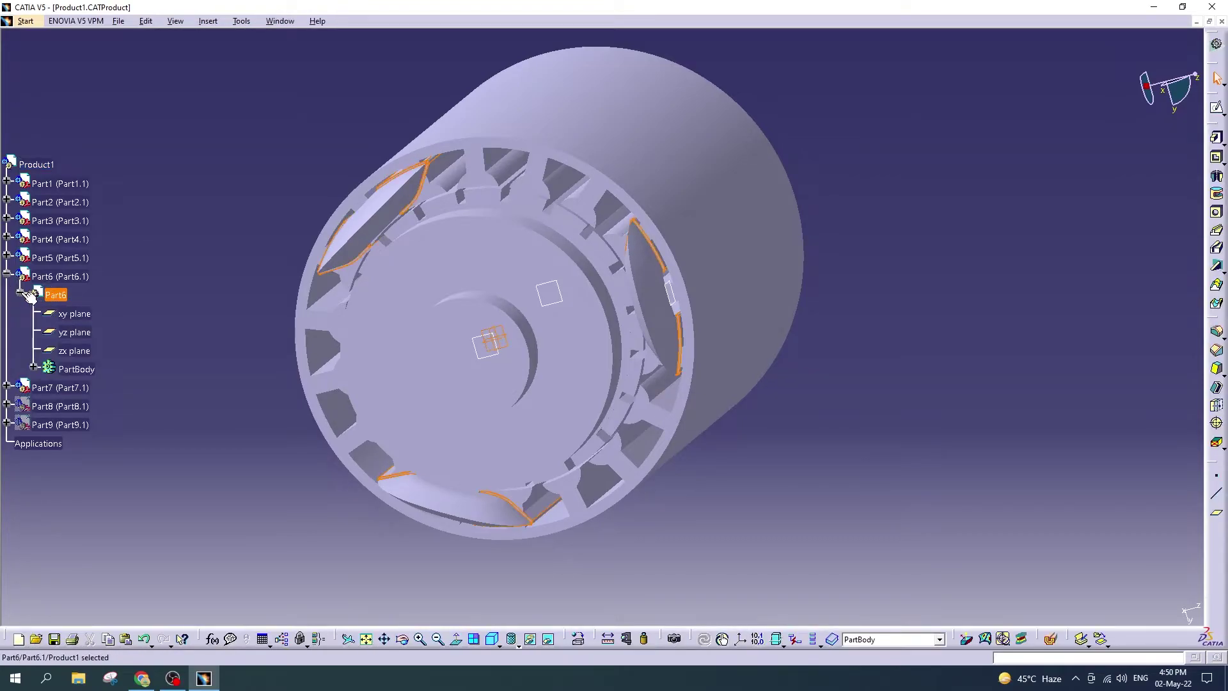
Step: Expand Part6's PartBody, check Shell.1, and expand Pad.1 to reveal its Sketch.1
click(34, 368)
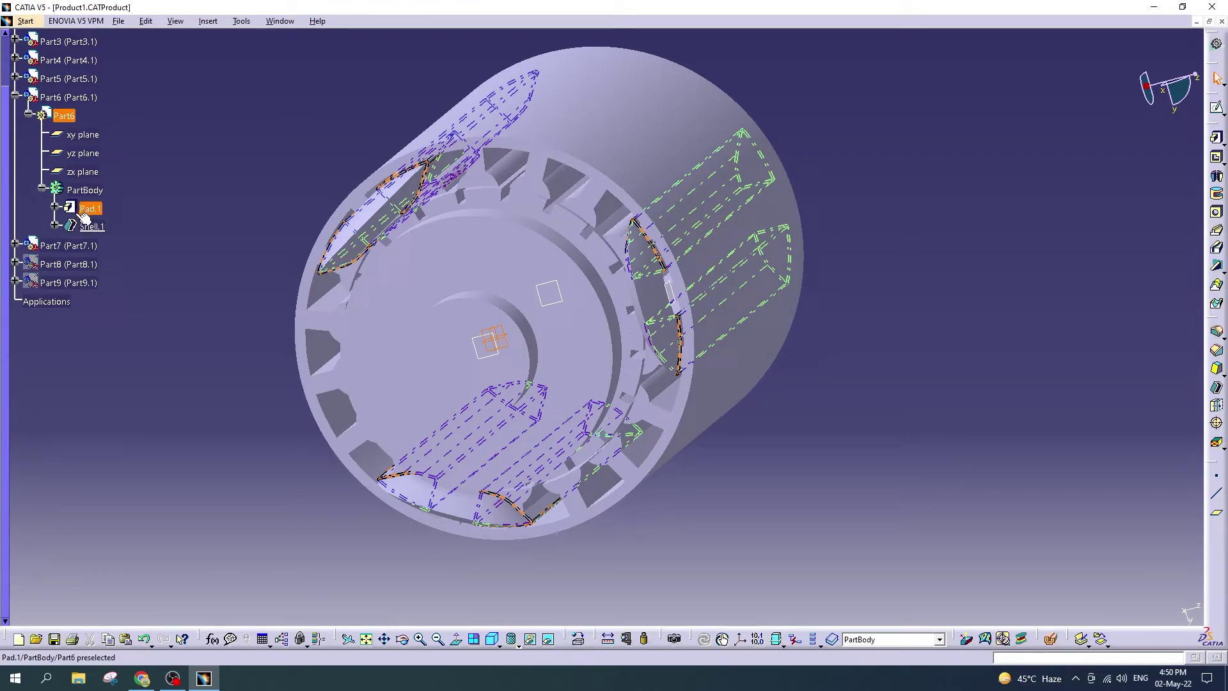
click(56, 225)
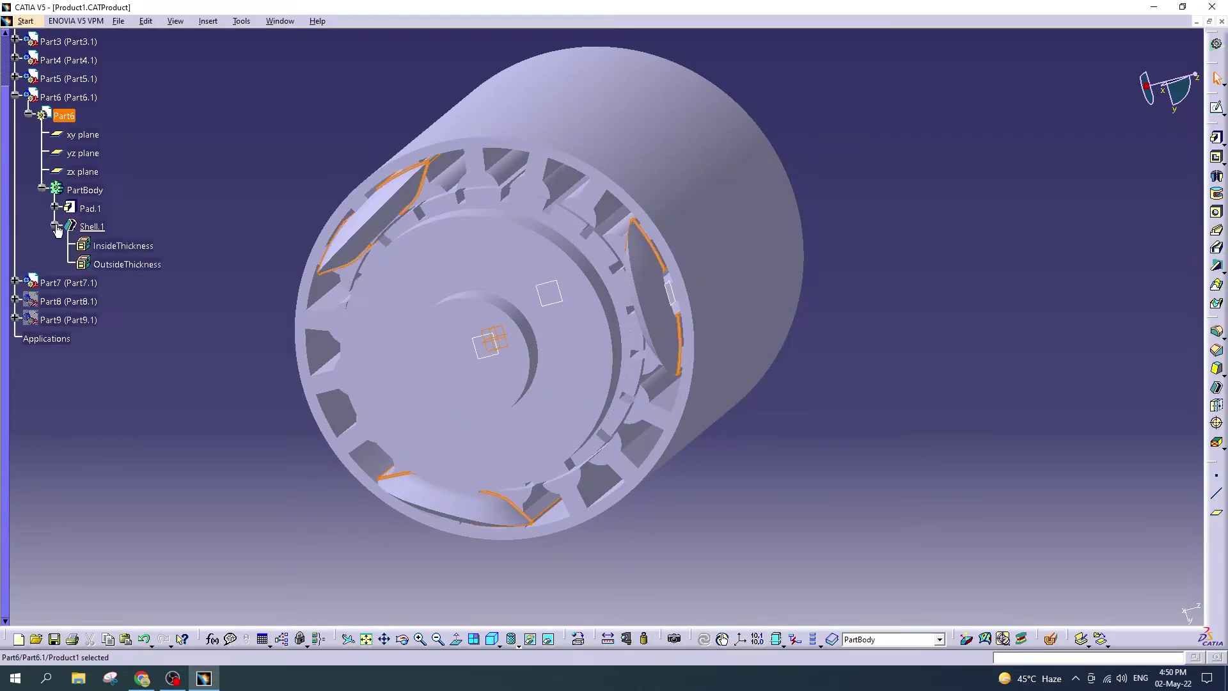
click(55, 208)
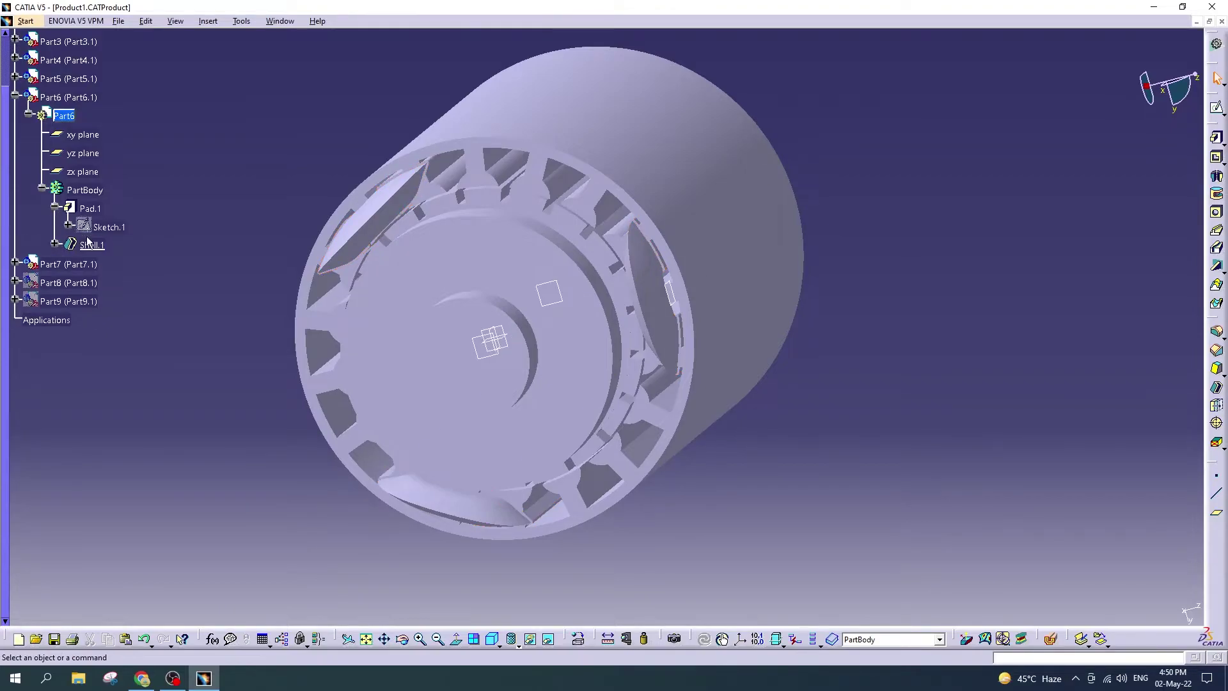
Step: Open Part6's Sketch.1, zoom on the top magnet profile, and hide Part7
double_click(106, 228)
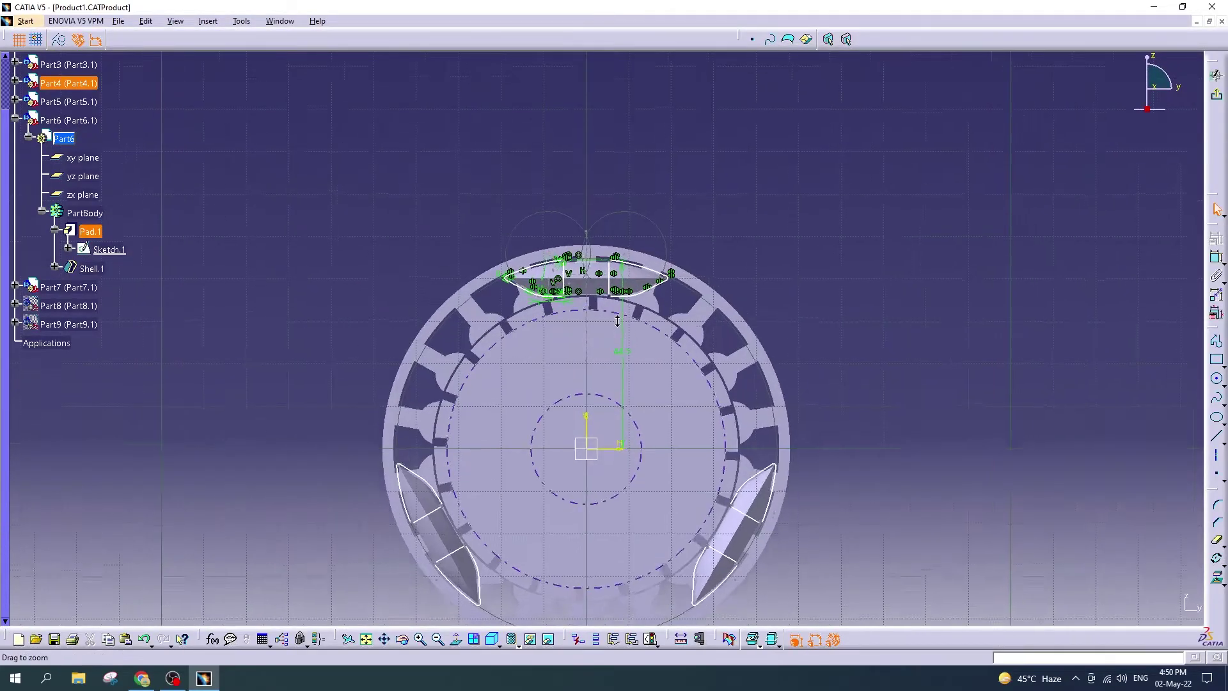
mouse_move(637, 349)
middle_down()
mouse_move(662, 172)
mouse_move(584, 307)
mouse_move(588, 291)
mouse_move(559, 430)
mouse_move(556, 376)
middle_up()
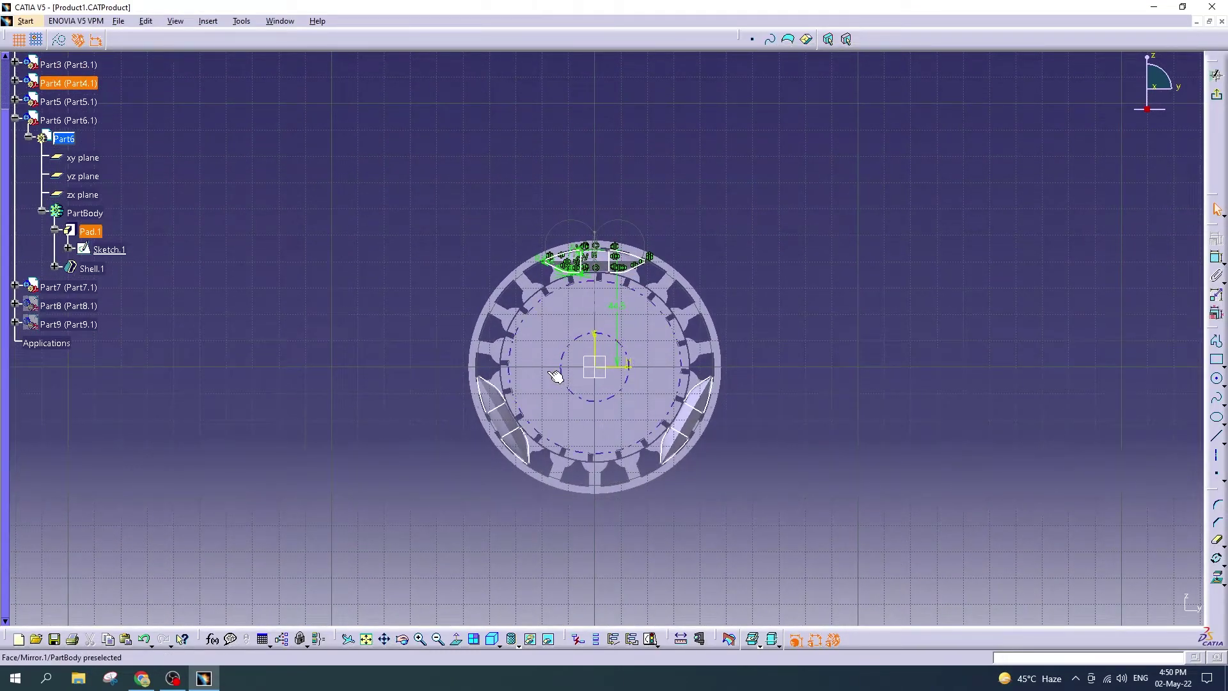
drag(830, 364, 421, 505)
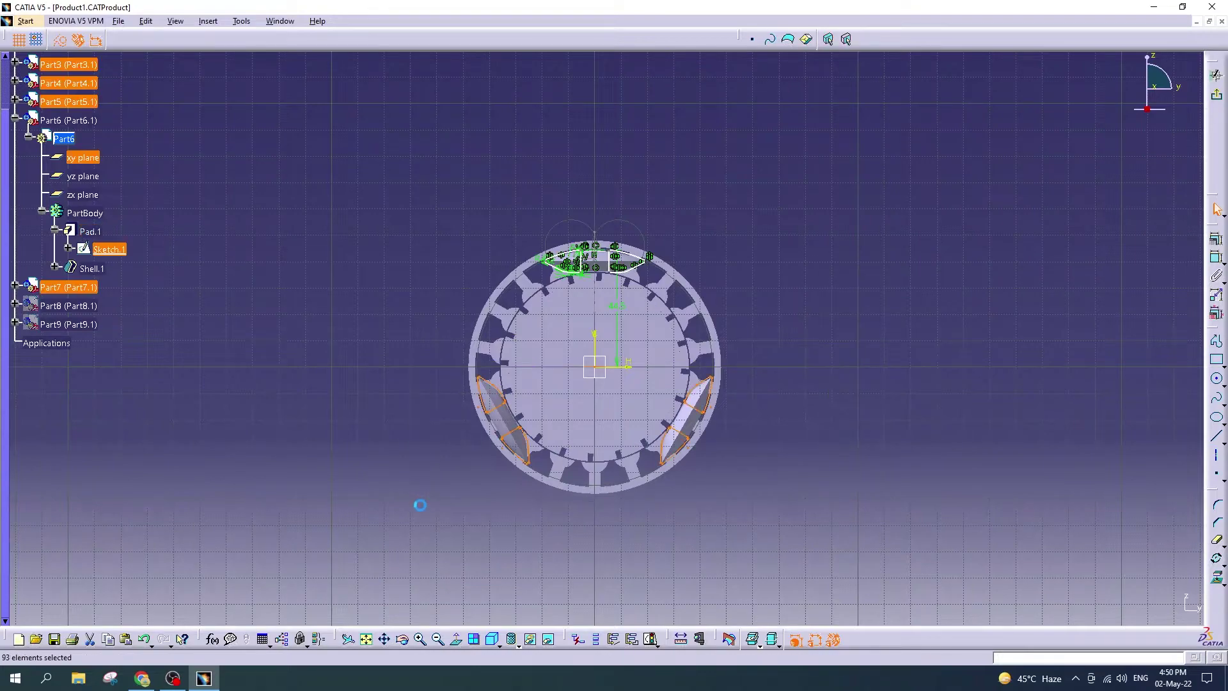
key(Escape)
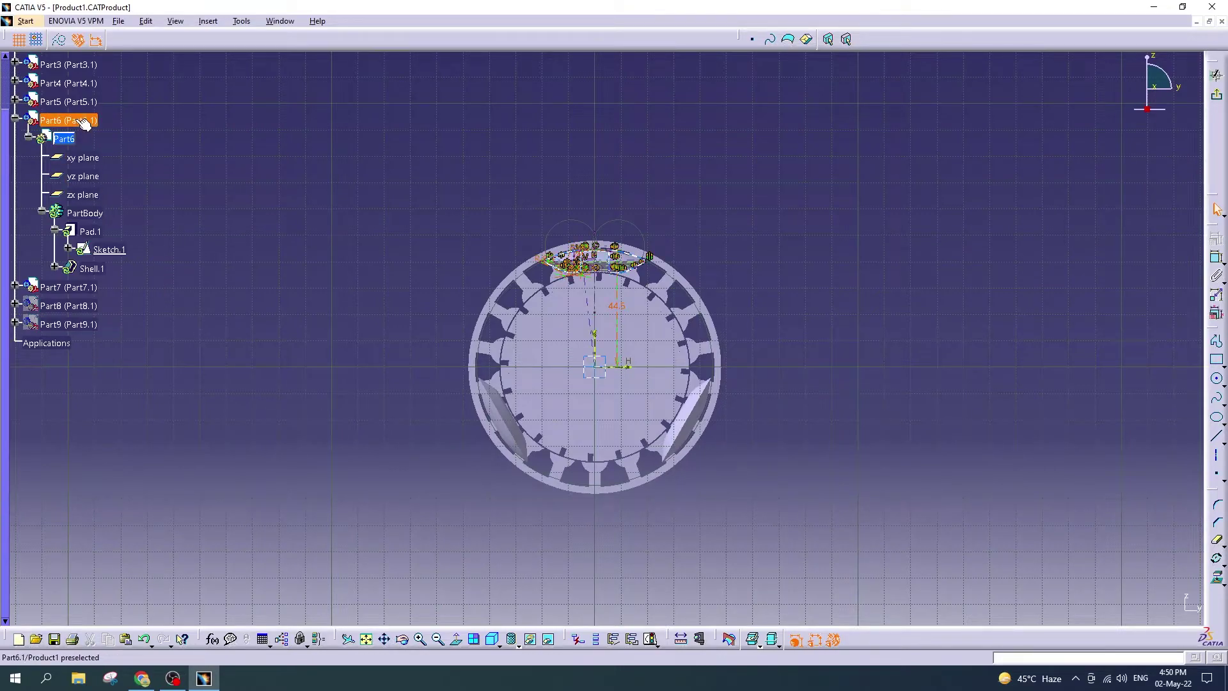
right_click(57, 286)
click(97, 327)
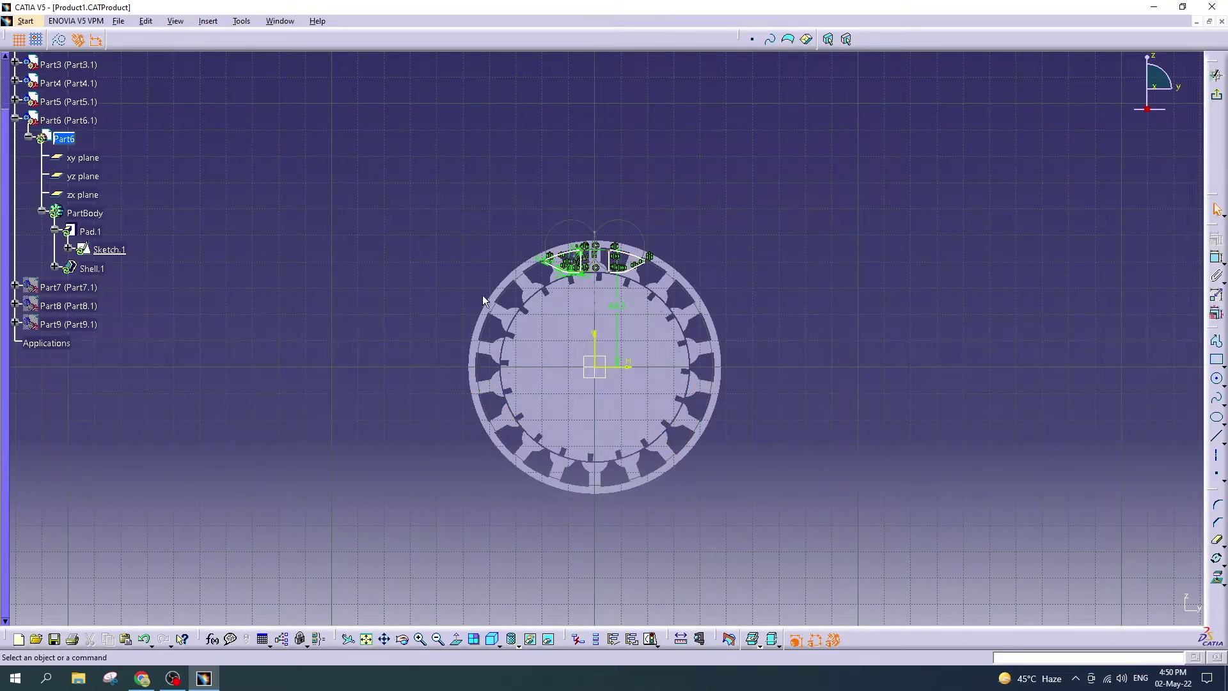
Step: Delete the right-hand magnet profile and the left profile's top-right and bottom-right coincidence constraints
mouse_move(673, 288)
middle_down()
mouse_move(674, 122)
mouse_move(636, 464)
middle_up()
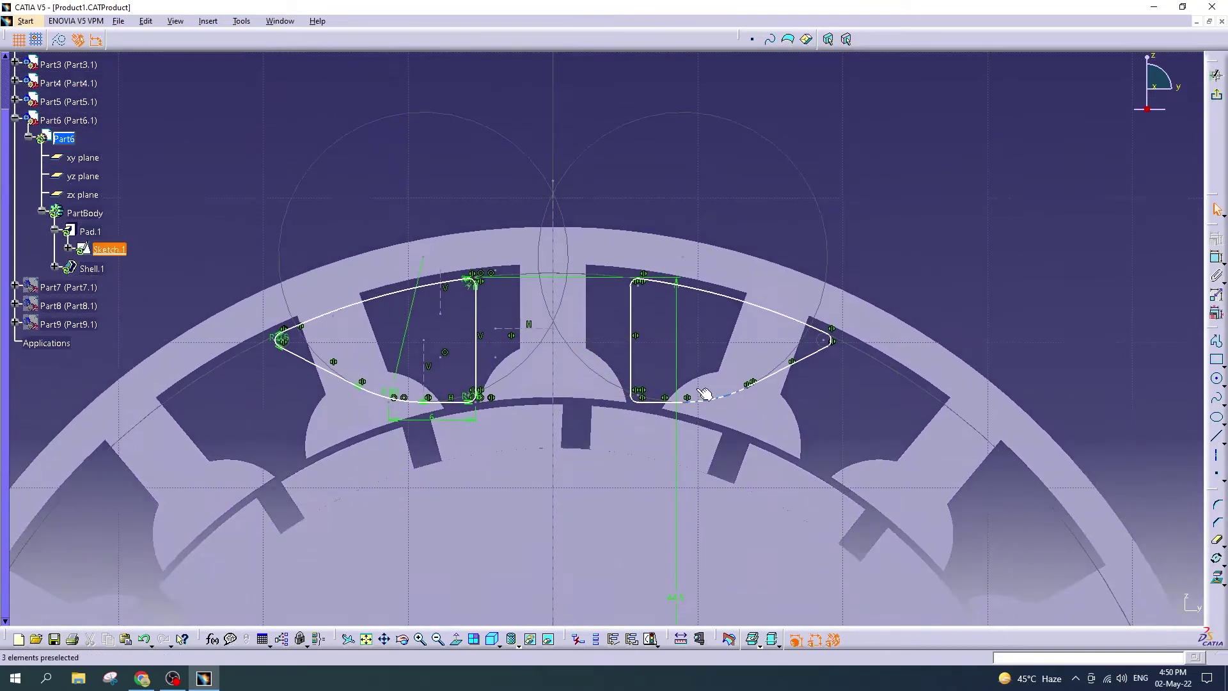
drag(719, 395, 898, 216)
key(Delete)
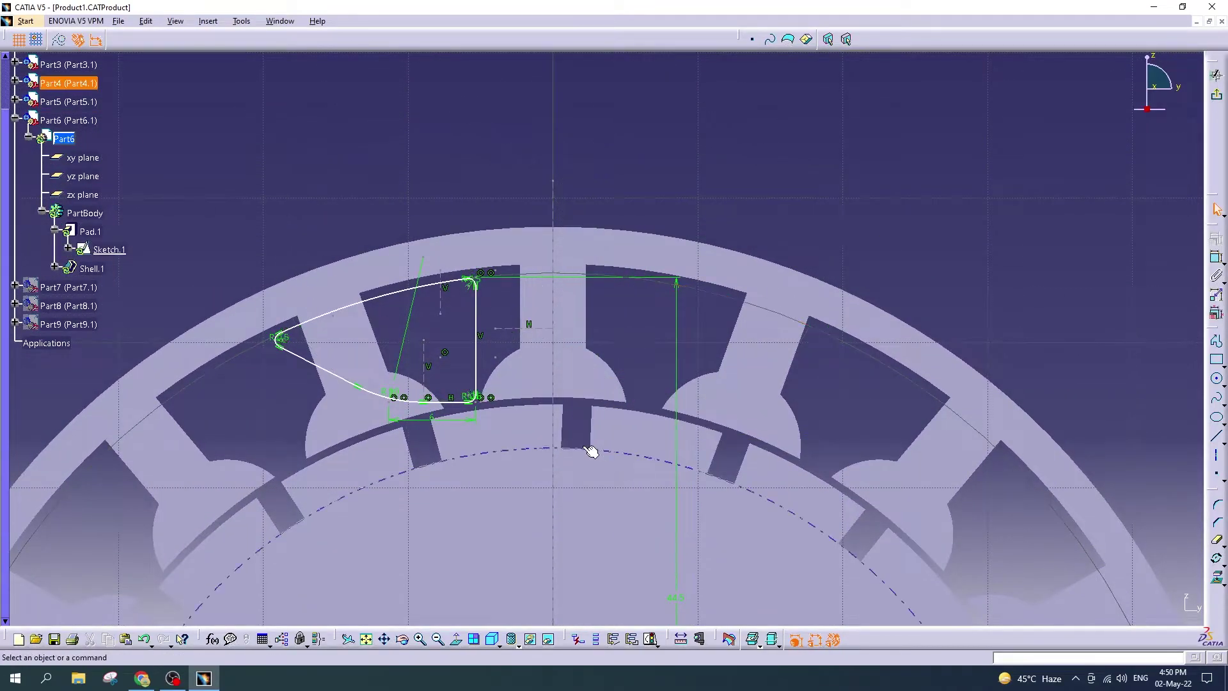
mouse_move(529, 403)
middle_down()
mouse_move(531, 378)
mouse_move(601, 366)
mouse_move(590, 327)
middle_up()
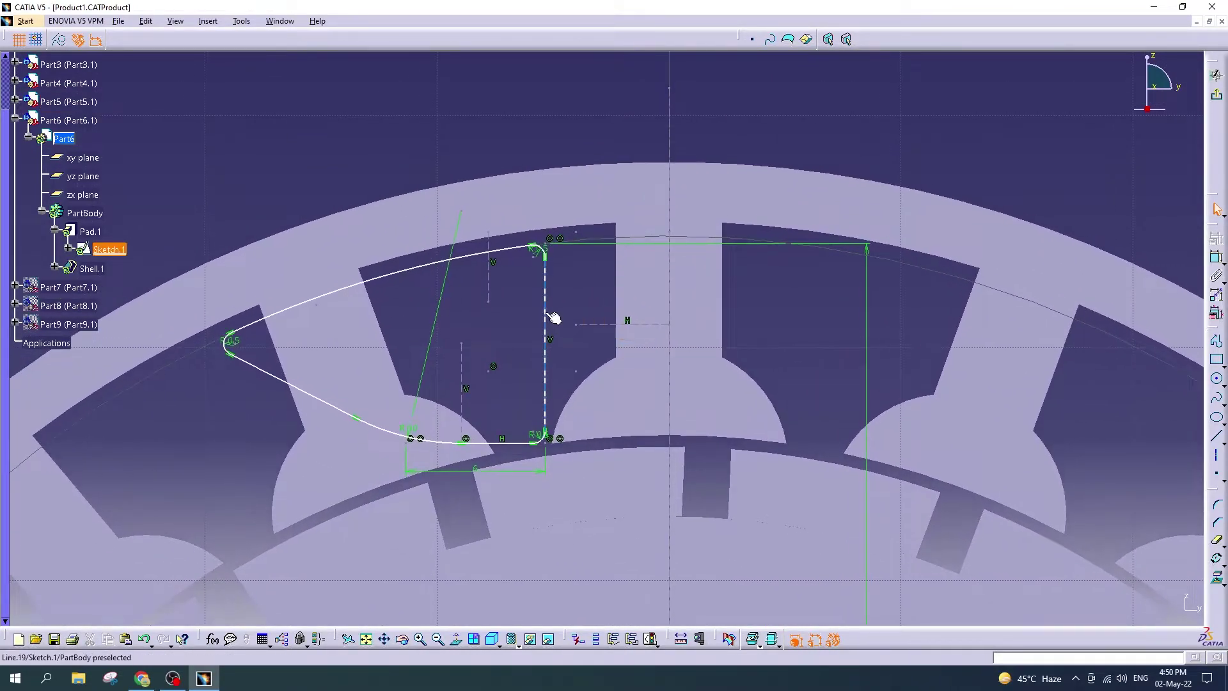
drag(545, 318, 590, 238)
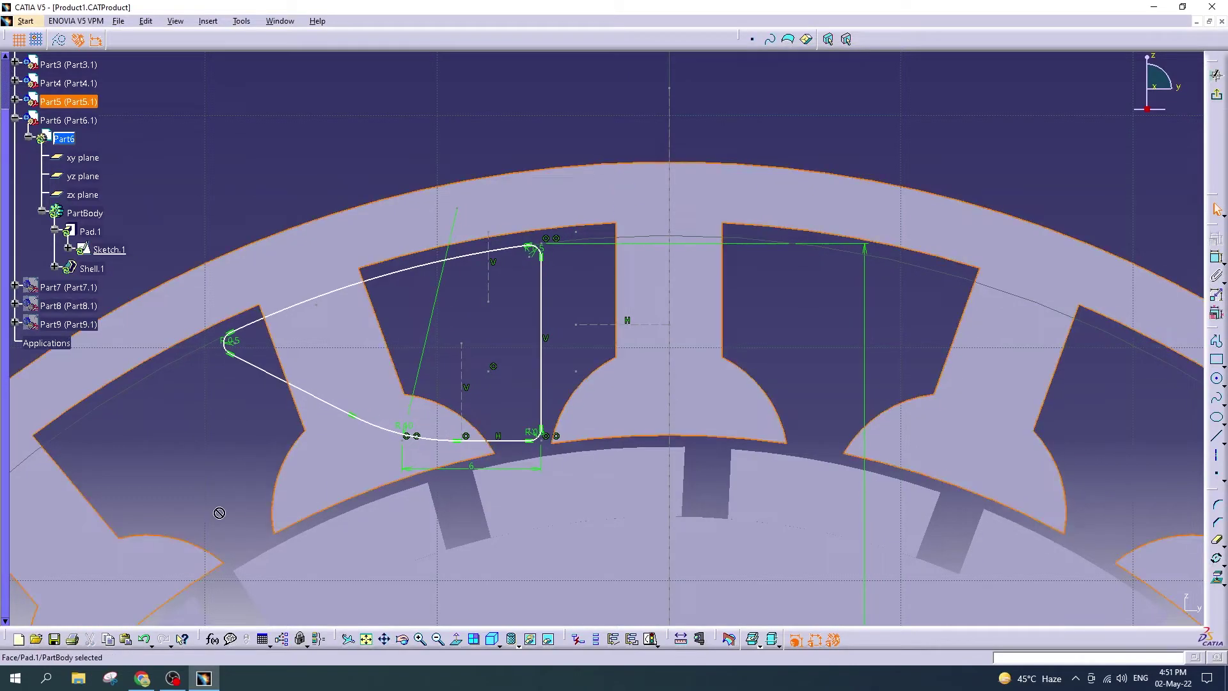
click(556, 241)
key(Delete)
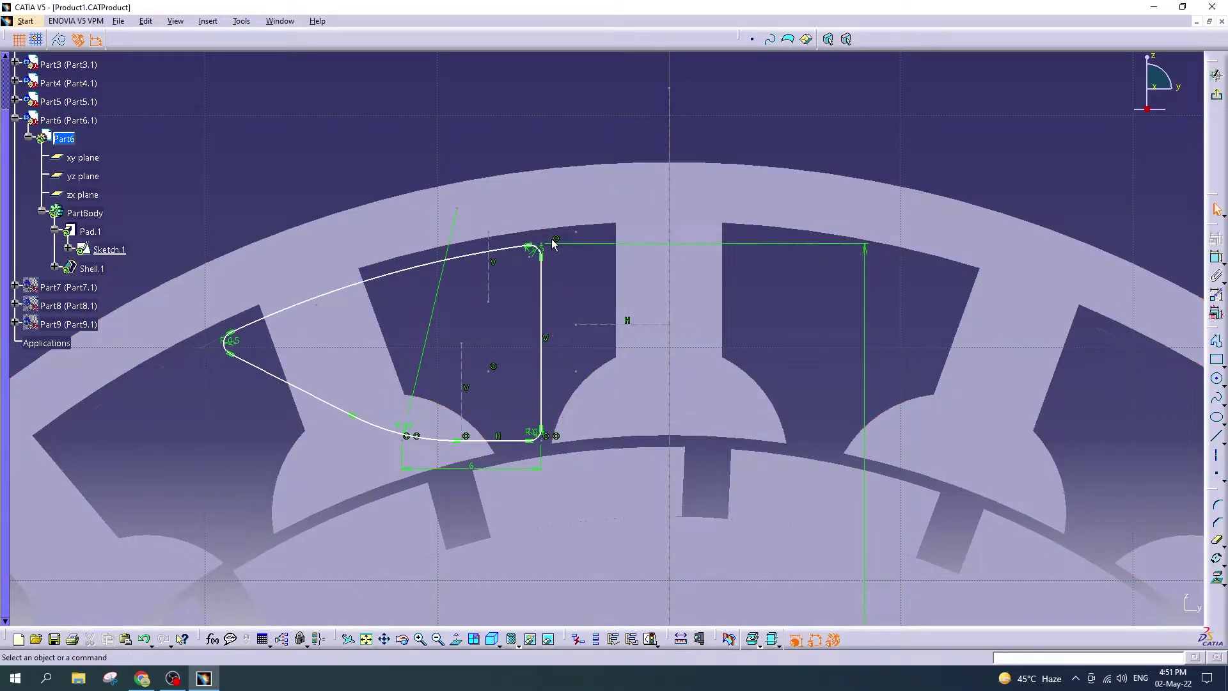
click(556, 435)
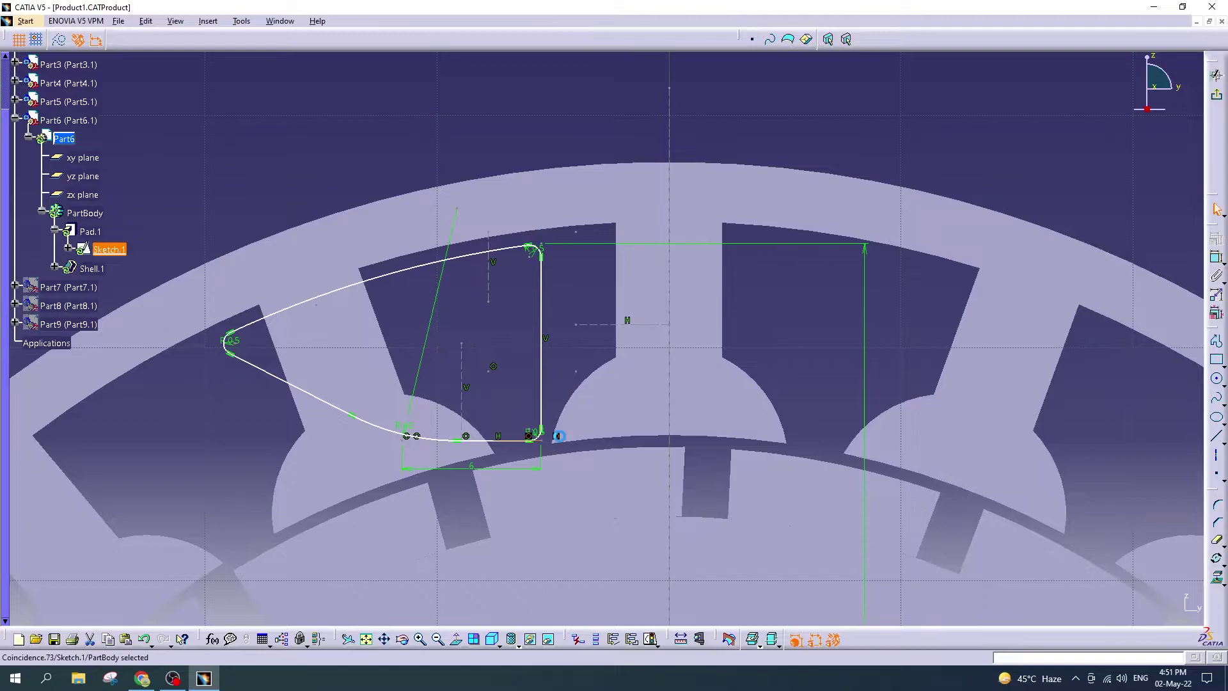
key(Delete)
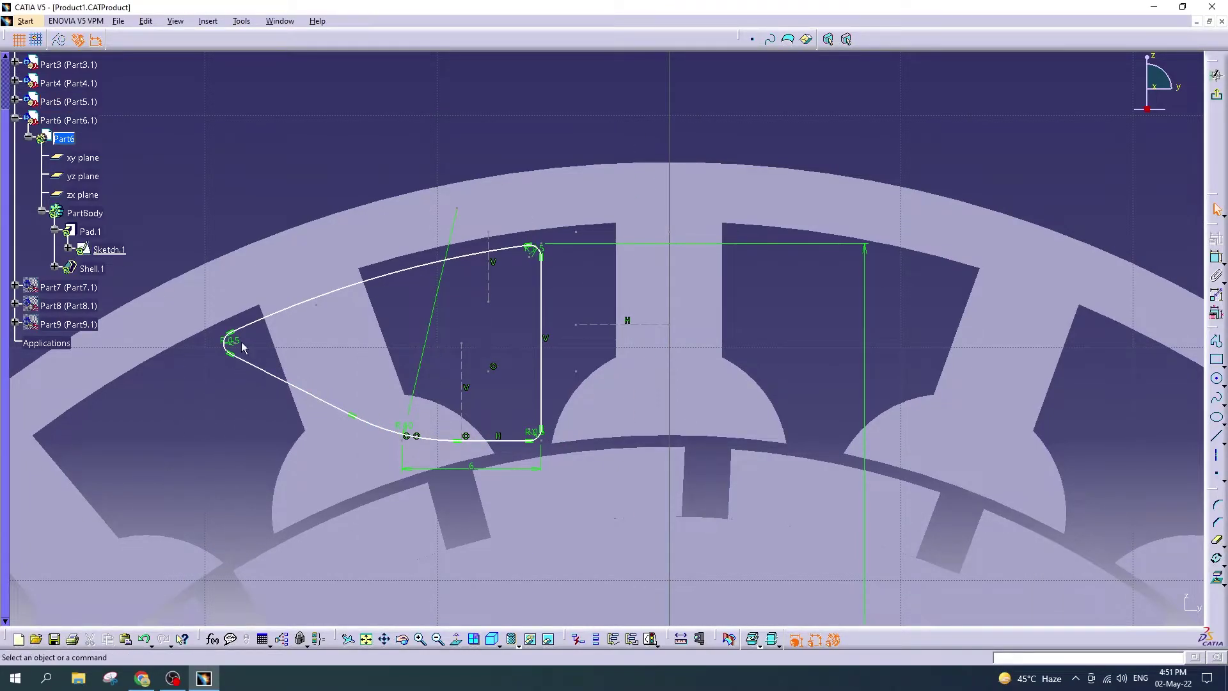
Step: Stretch the profile's right edge into the slot, raise the bottom line, and pull the left tip
drag(396, 280, 460, 259)
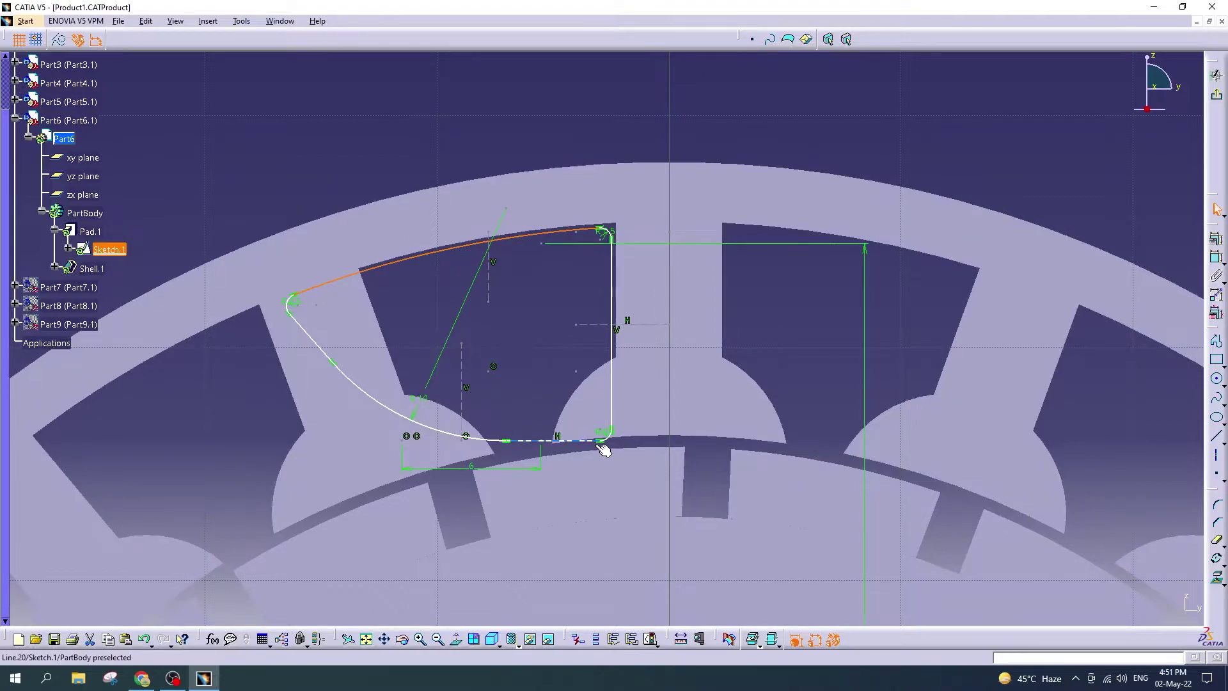
drag(583, 446, 577, 358)
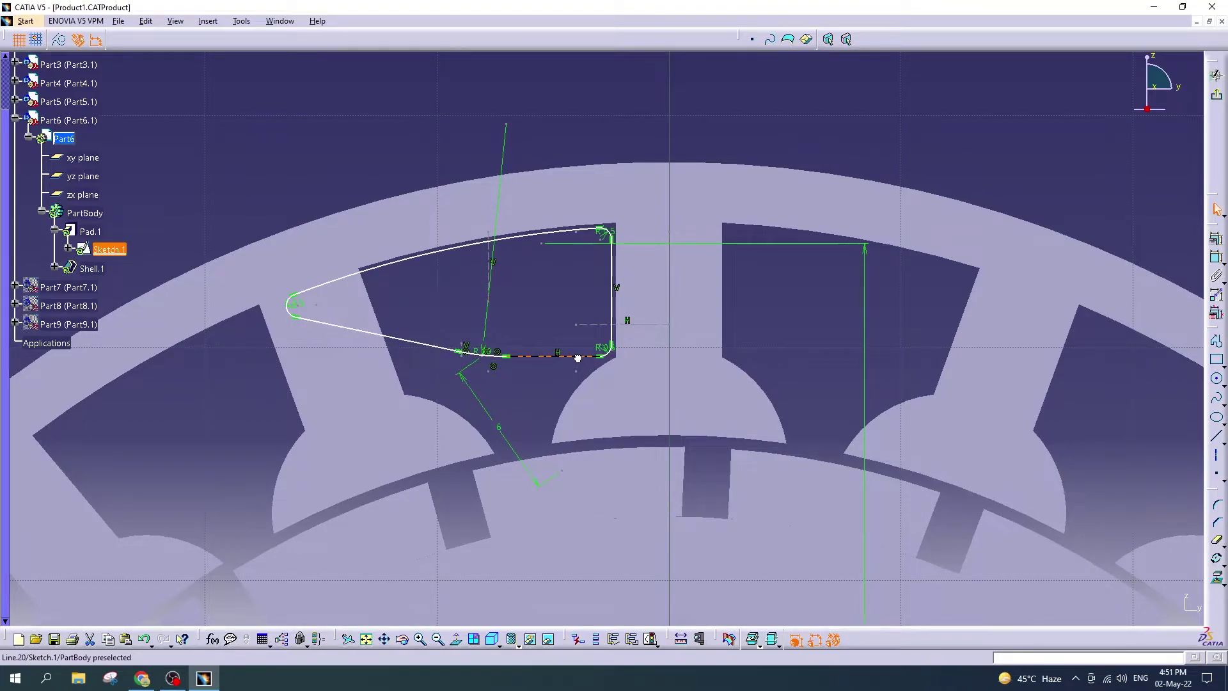
drag(577, 358, 578, 360)
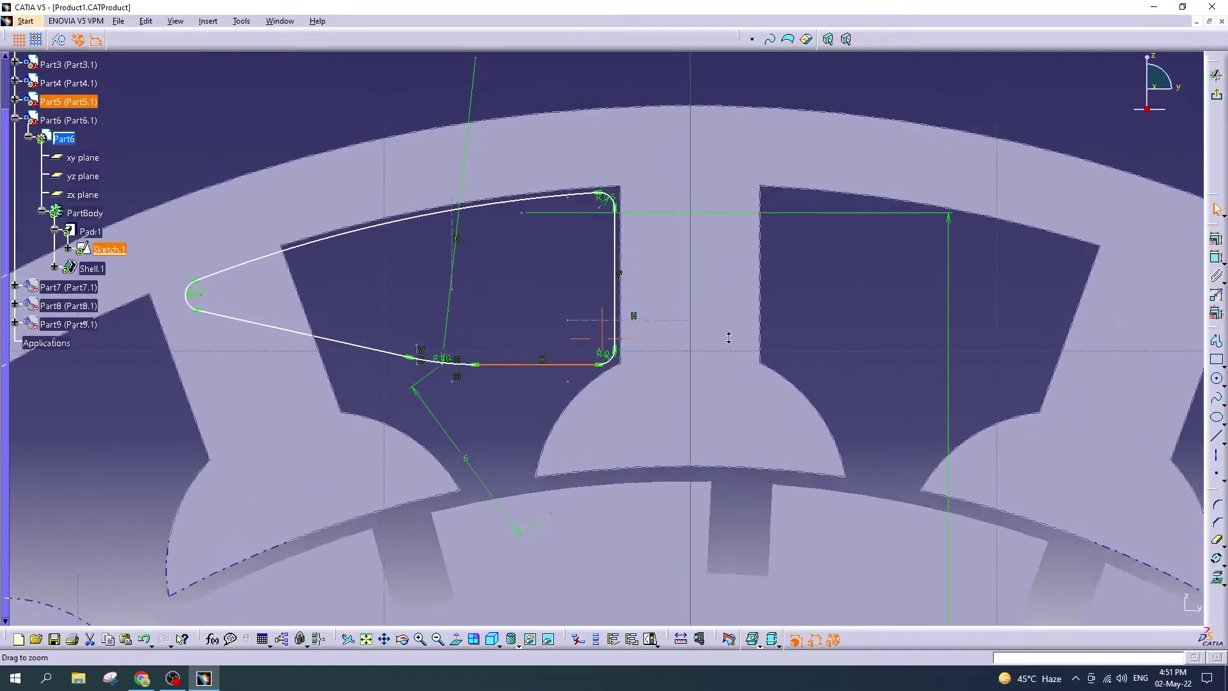
mouse_move(731, 362)
middle_down()
mouse_move(664, 254)
mouse_move(763, 319)
middle_up()
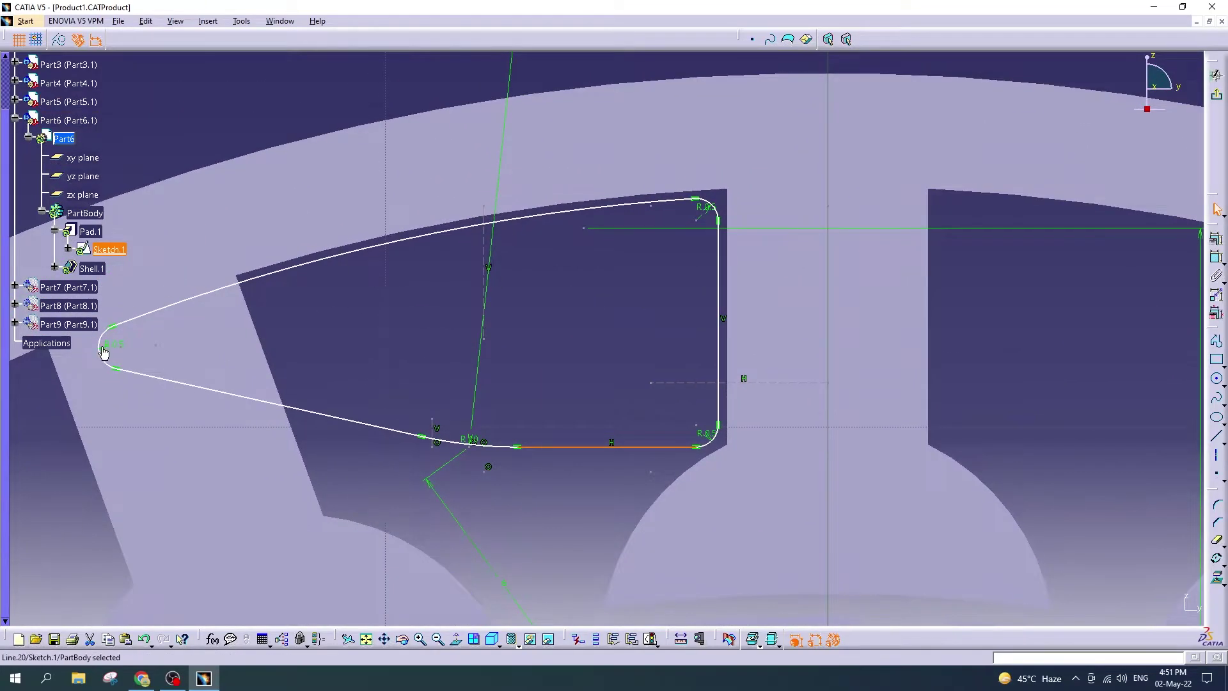
drag(103, 352, 239, 306)
Step: Undo the tip reshaping, then delete the left rounded tip, lower slanted line and bottom-left fillet
key(ctrl+z)
click(613, 272)
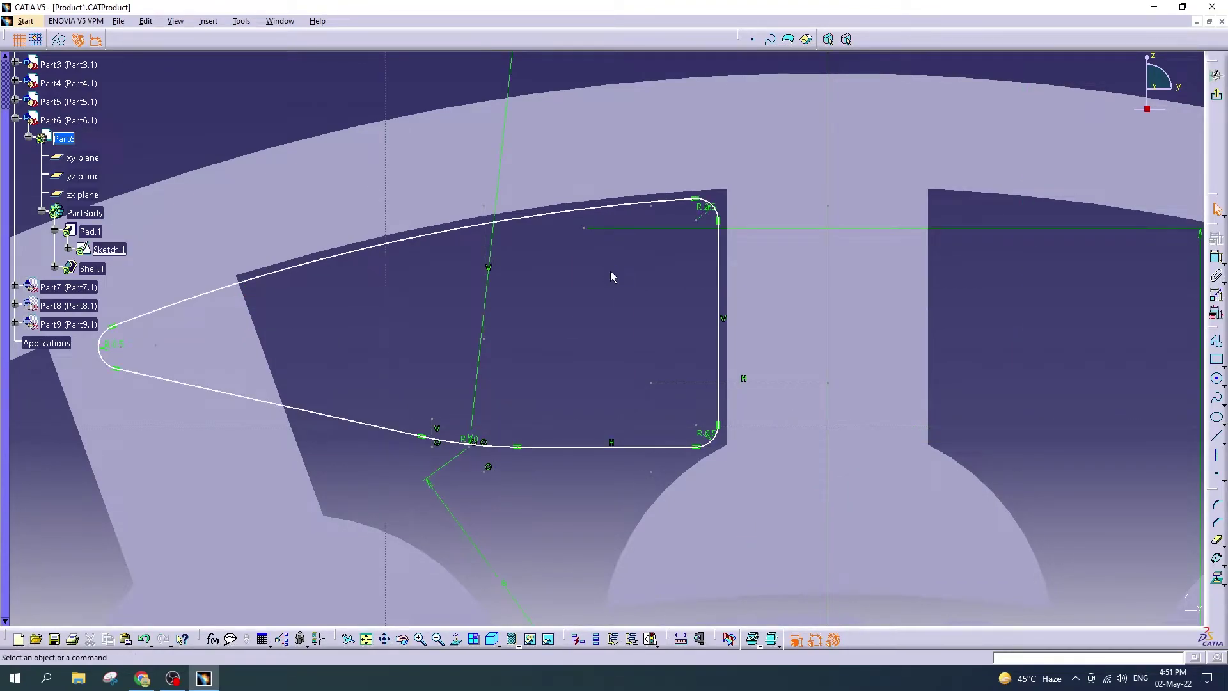
click(100, 334)
key(Delete)
click(170, 384)
key(Delete)
click(438, 442)
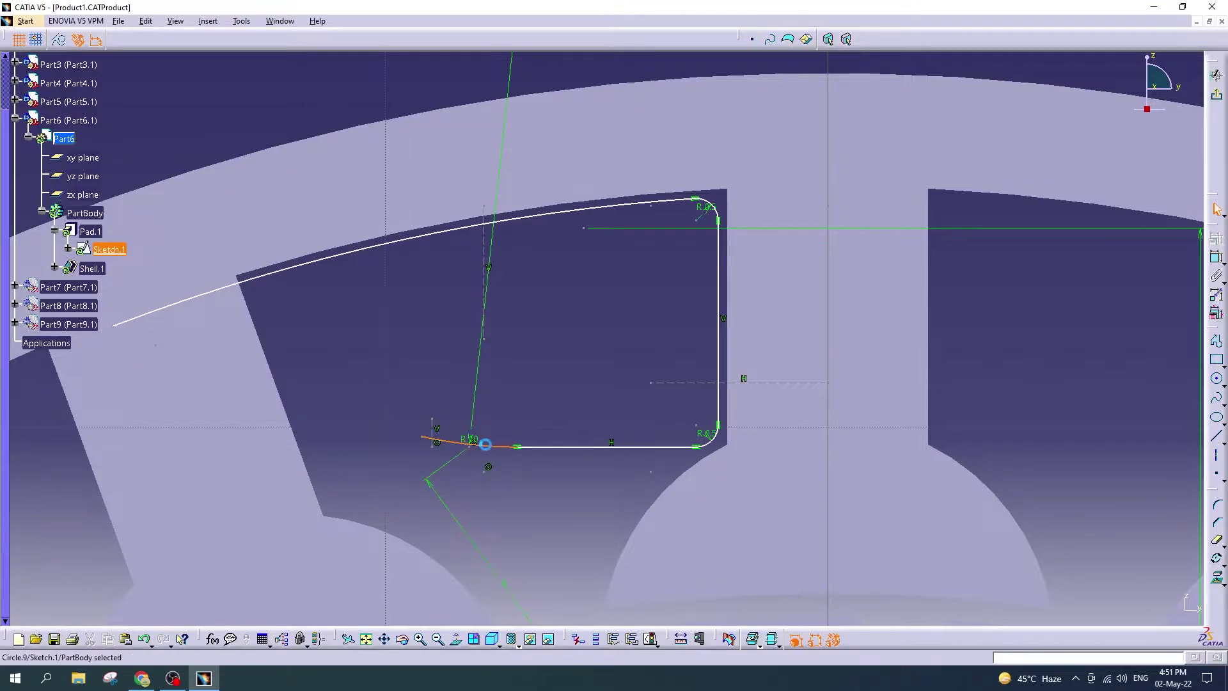
key(Delete)
Step: Delete the bottom line and both construction lines, then move the R0.5 radius dimension up
click(567, 448)
key(Delete)
click(450, 455)
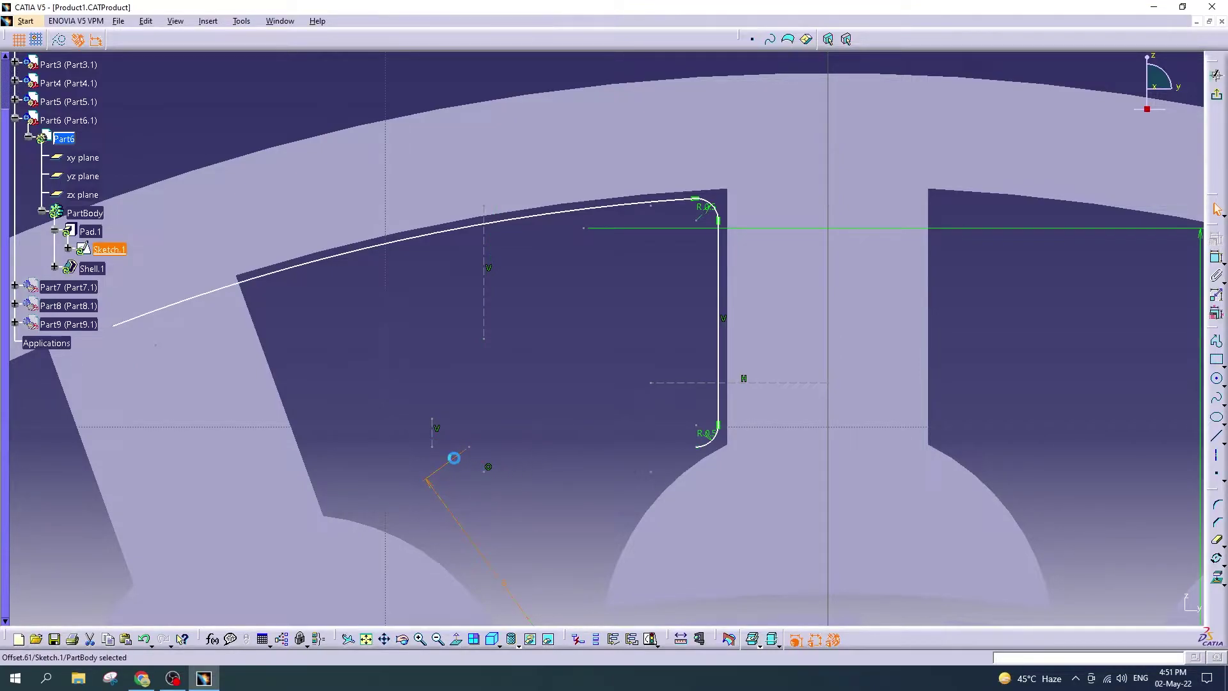
key(Delete)
click(484, 310)
key(Delete)
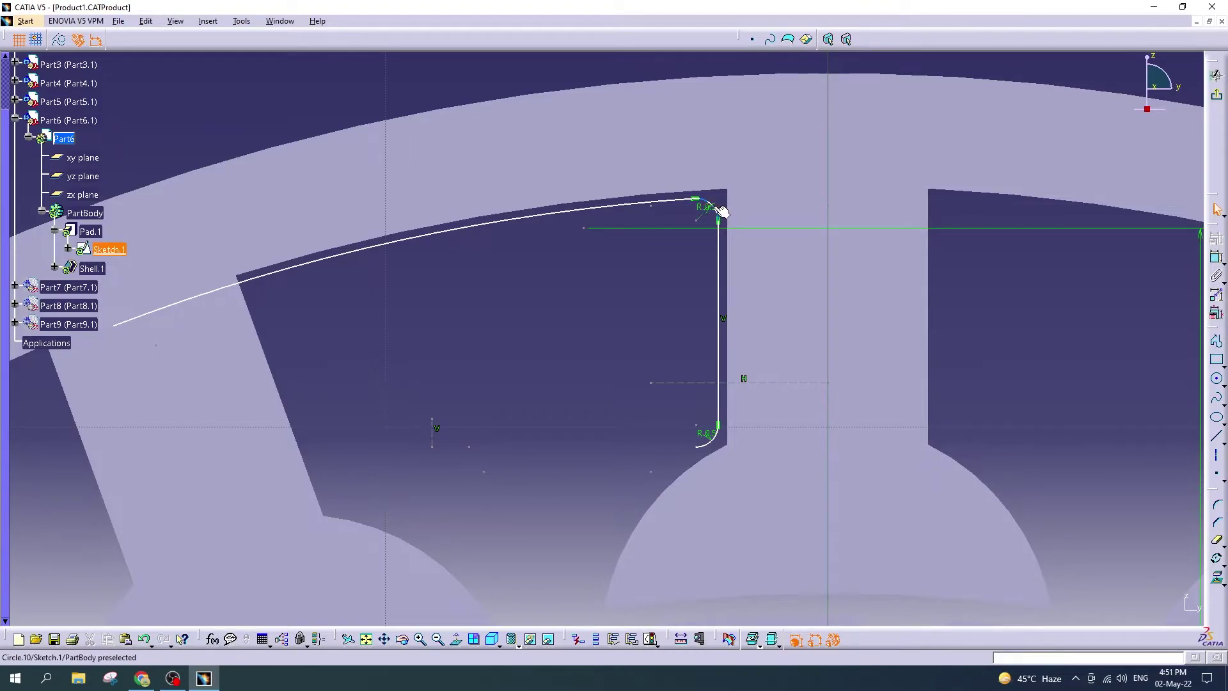
drag(722, 209, 719, 194)
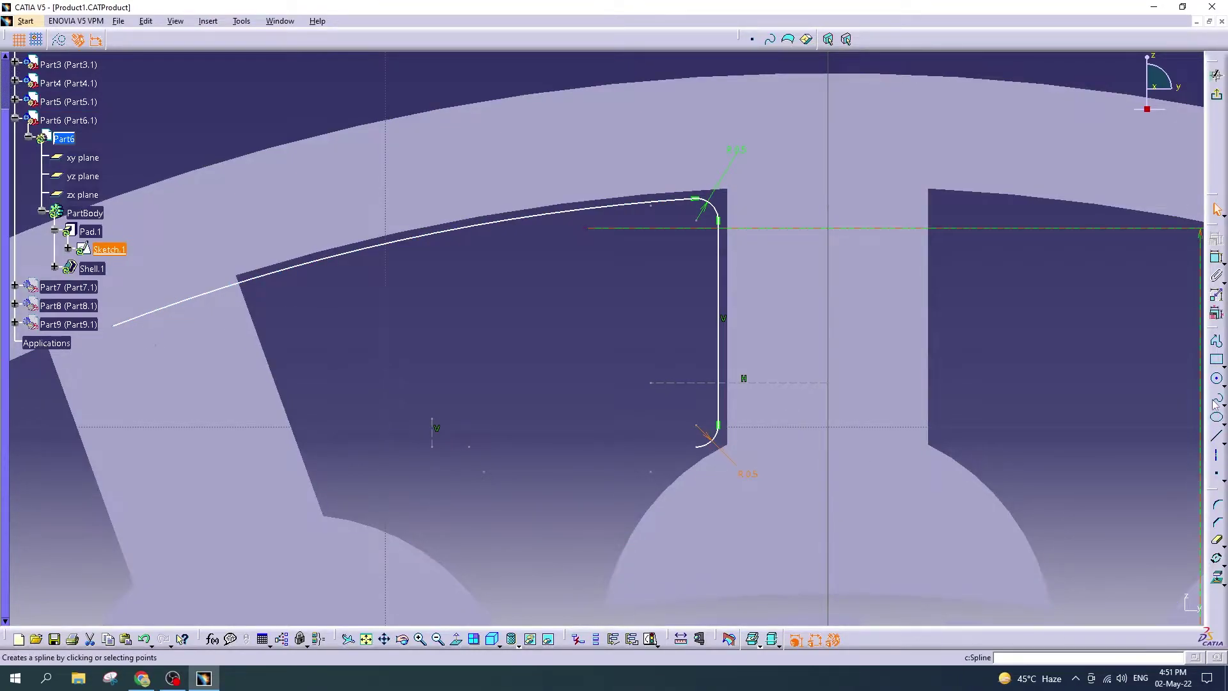
Step: Draw a short horizontal profile line leftward from the lower-right fillet's end
click(1217, 341)
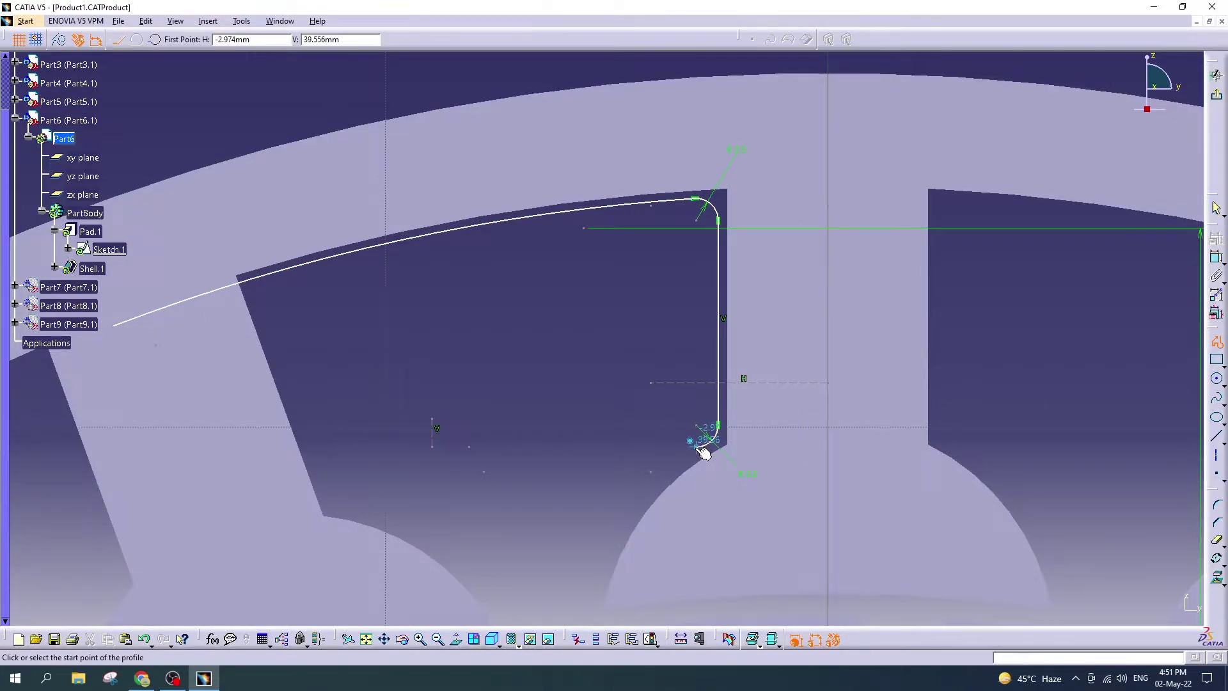
click(698, 448)
text(1)
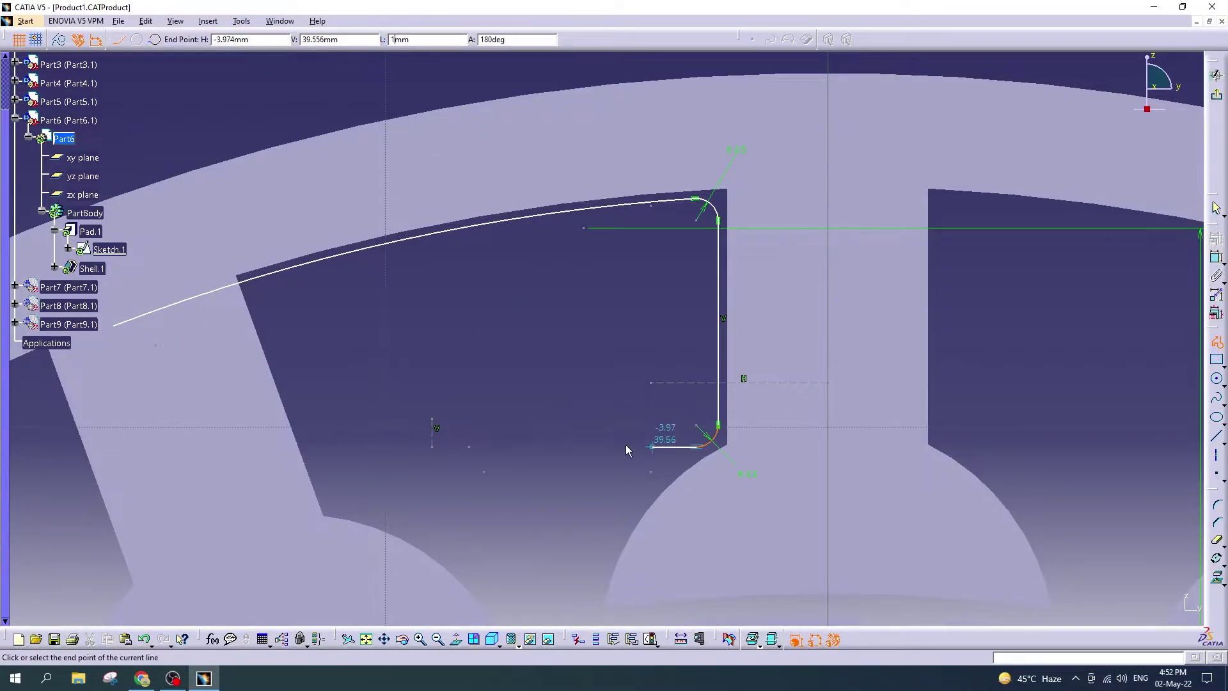
click(653, 447)
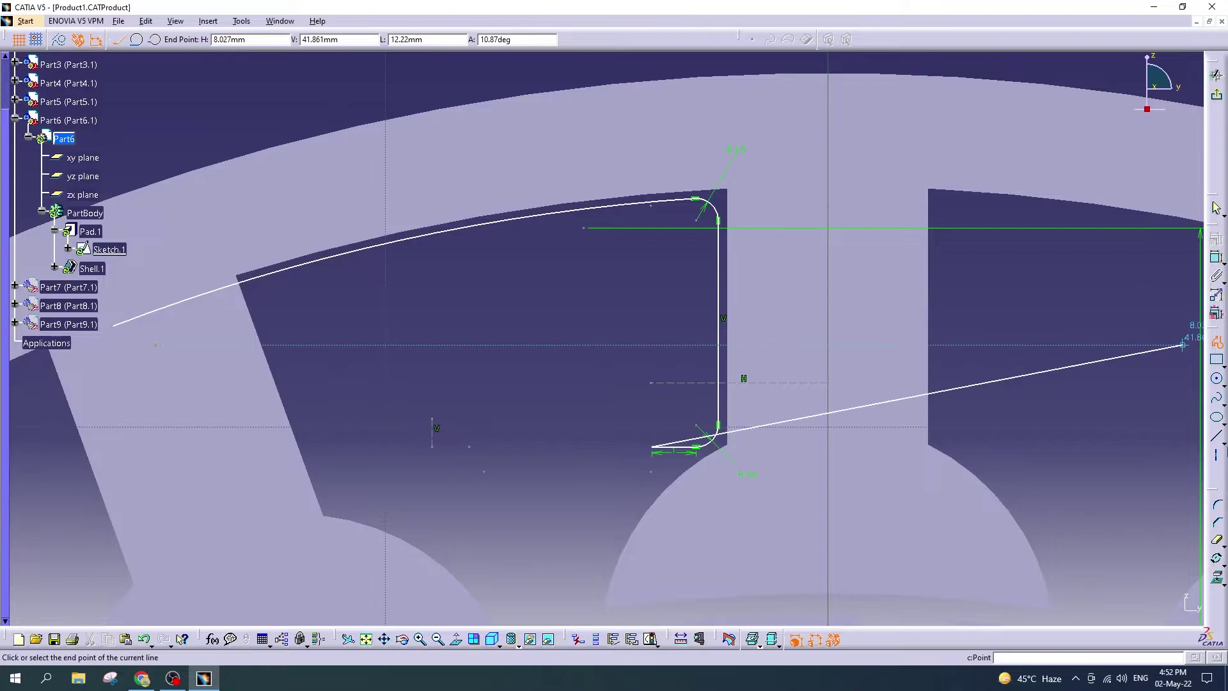
click(1217, 341)
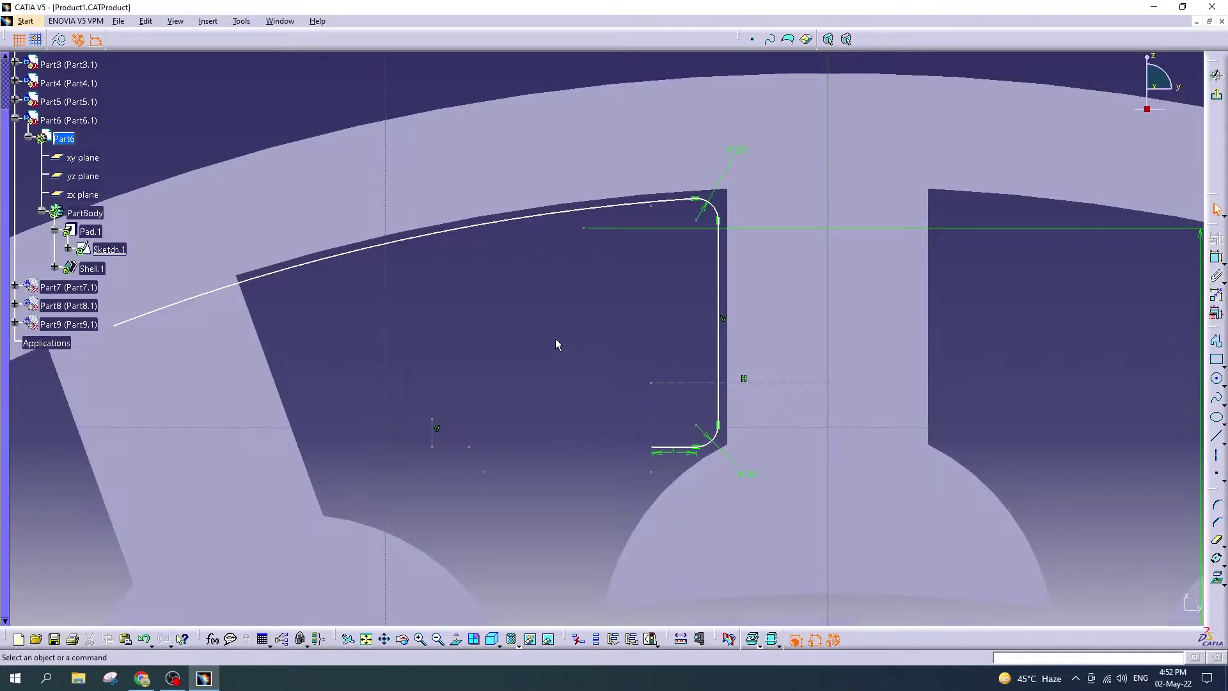
mouse_move(551, 258)
ctrl+middle_down()
mouse_move(579, 330)
mouse_move(579, 301)
ctrl+middle_up()
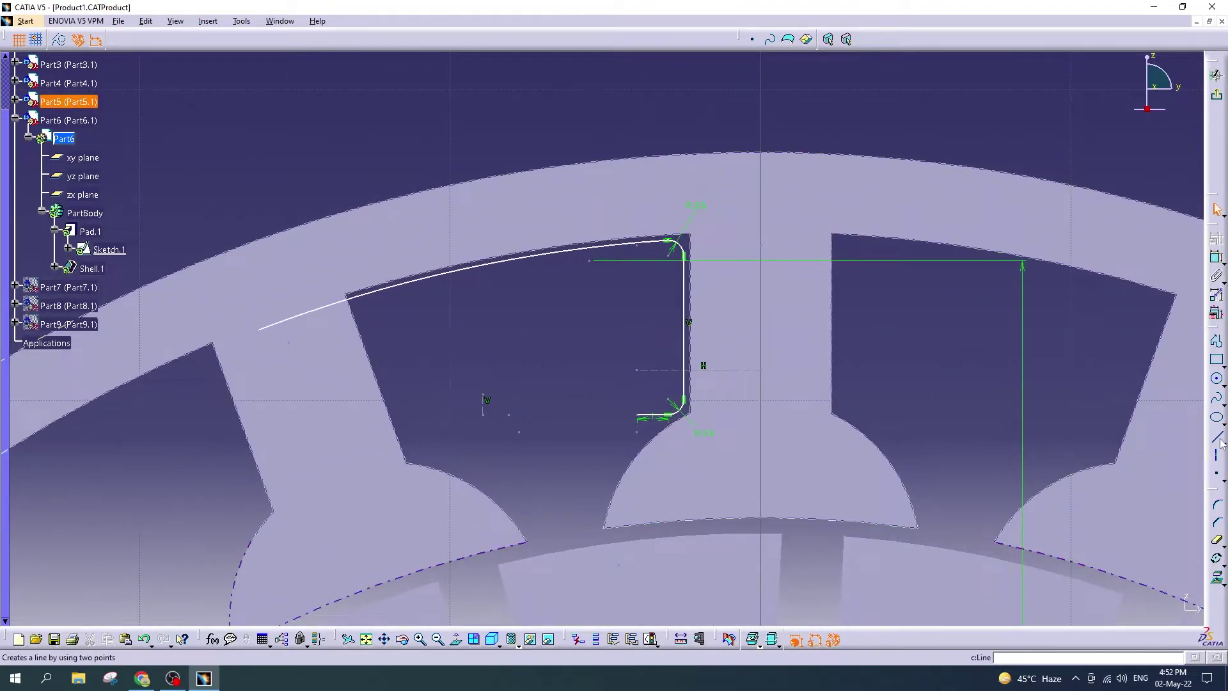
Step: Draw a vertical construction axis through the centre of the stator tooth
click(1217, 436)
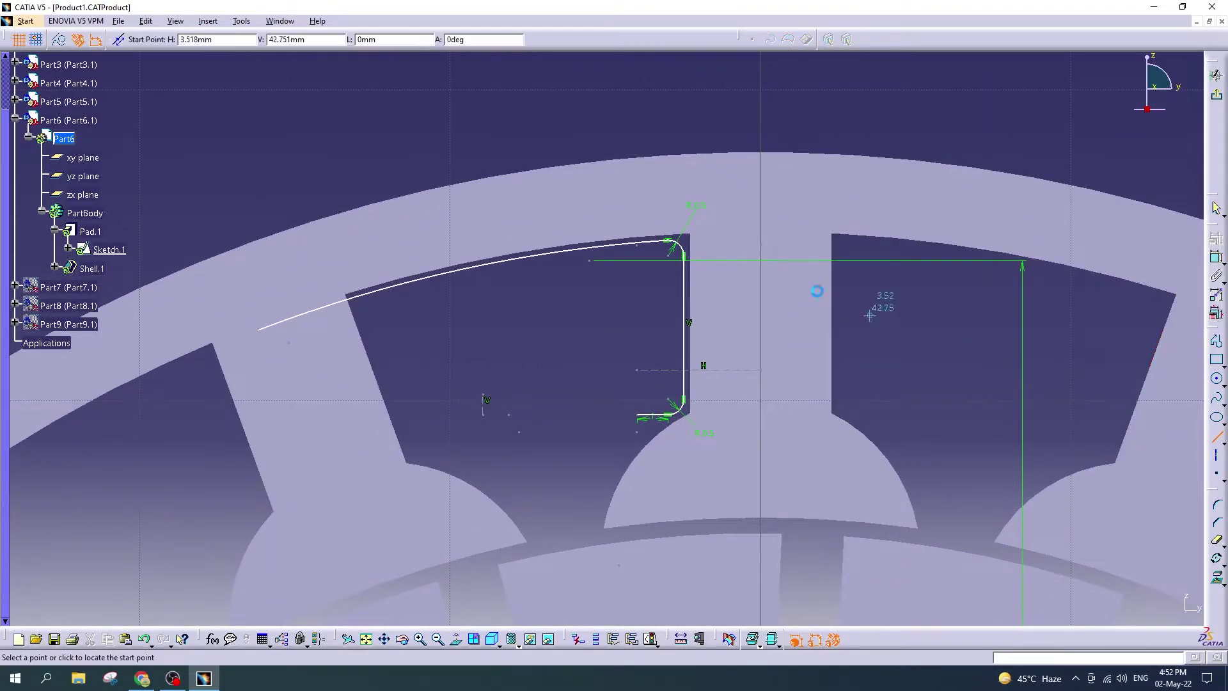
click(765, 205)
click(766, 486)
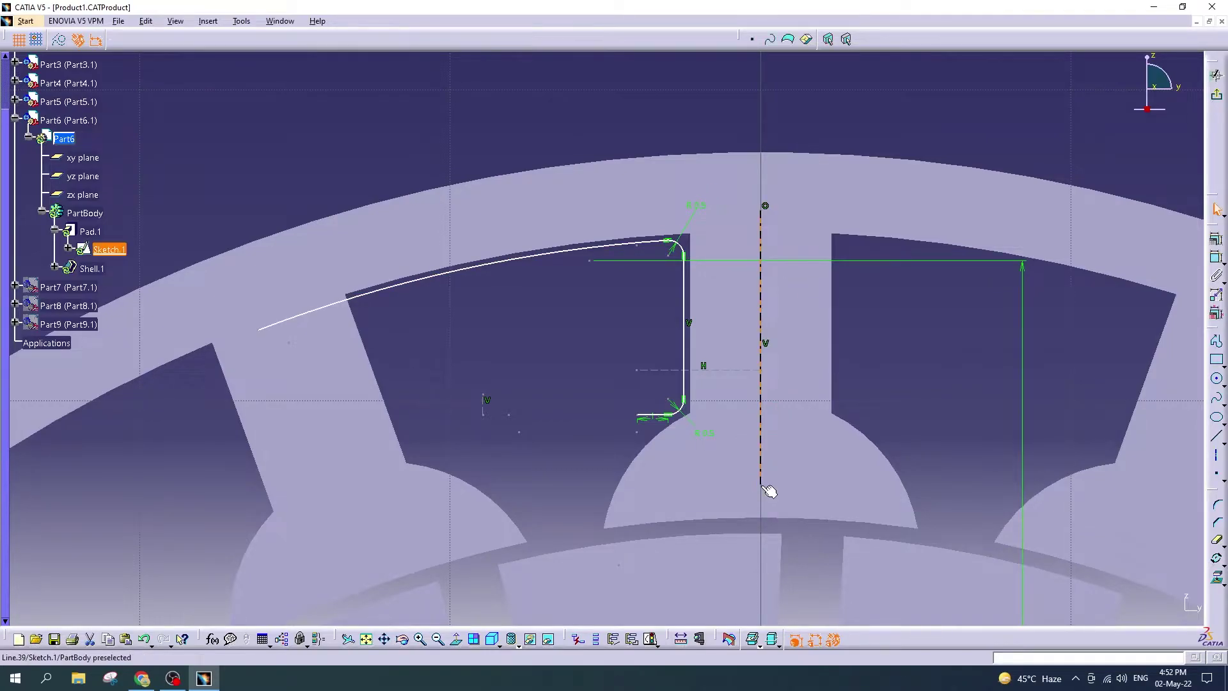
click(69, 42)
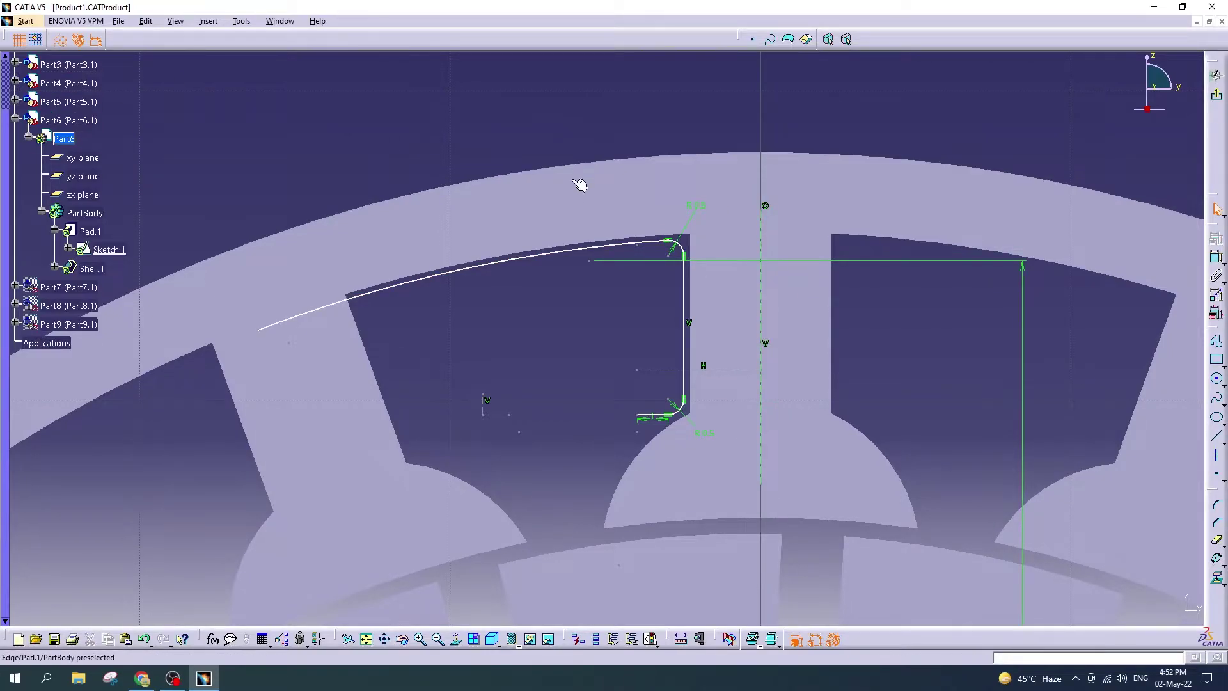
mouse_move(581, 186)
ctrl+middle_down()
mouse_move(591, 308)
mouse_move(643, 322)
mouse_move(576, 327)
mouse_move(680, 382)
ctrl+middle_up()
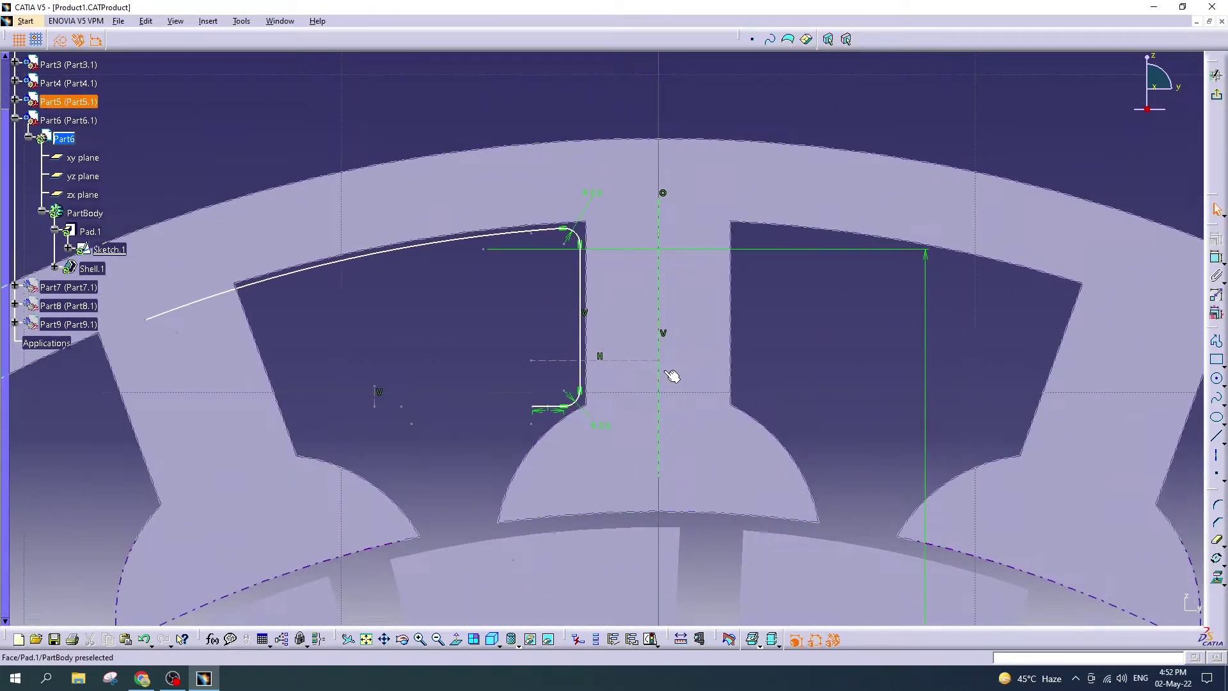
Step: Add a 2.726 mm vertical line at the profile's lower-left end and begin a new profile there
double_click(581, 314)
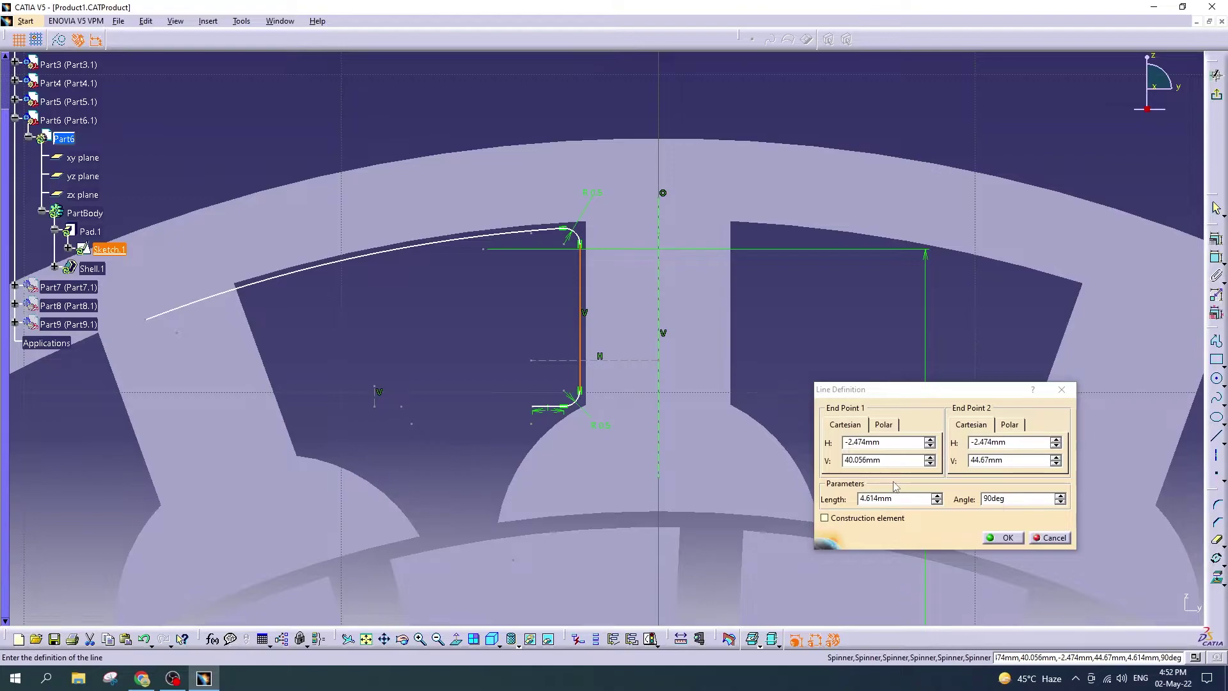
click(1044, 538)
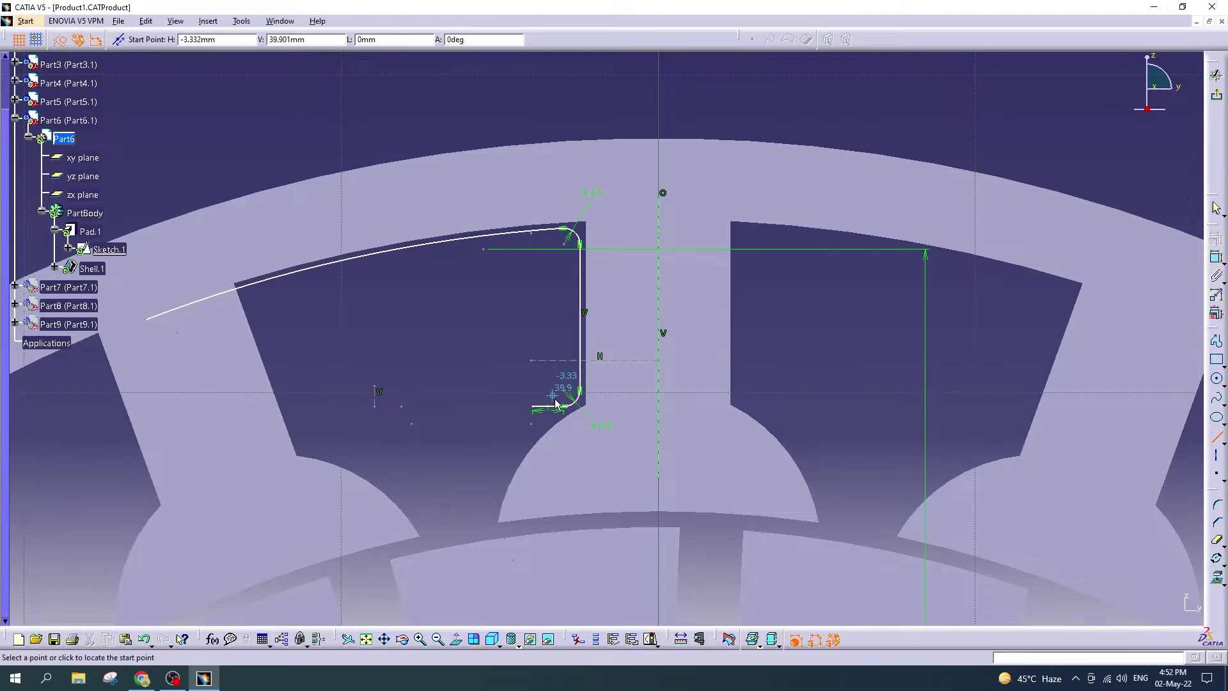
click(548, 320)
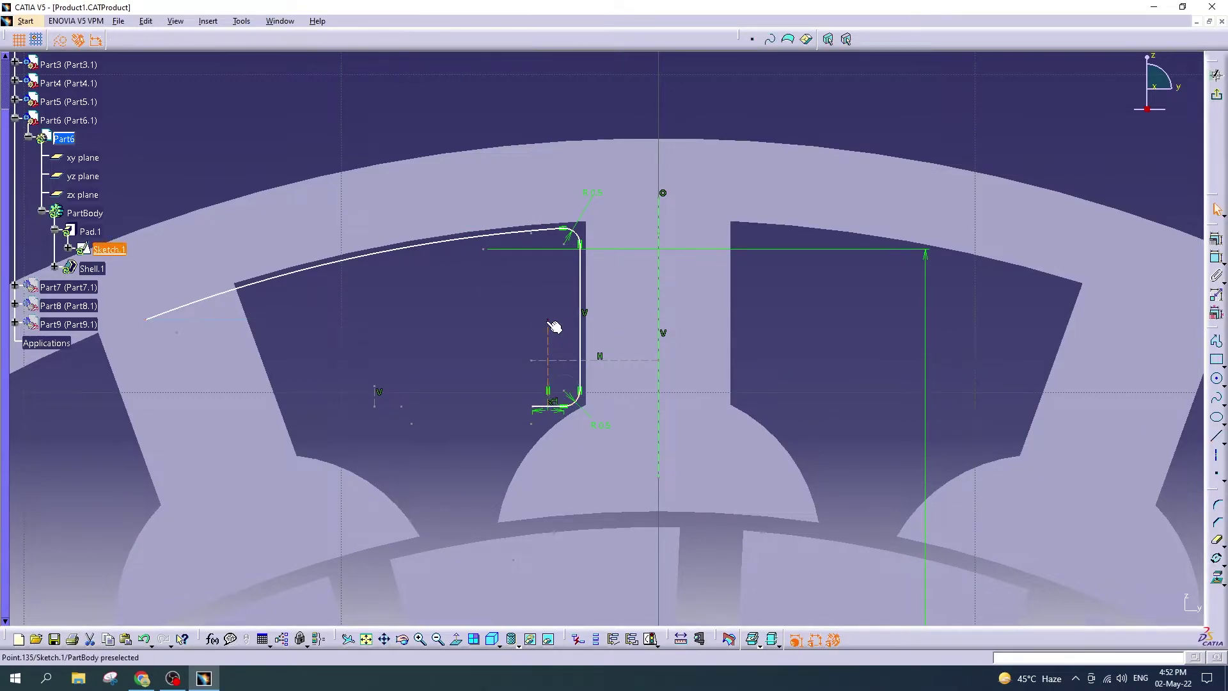
double_click(548, 335)
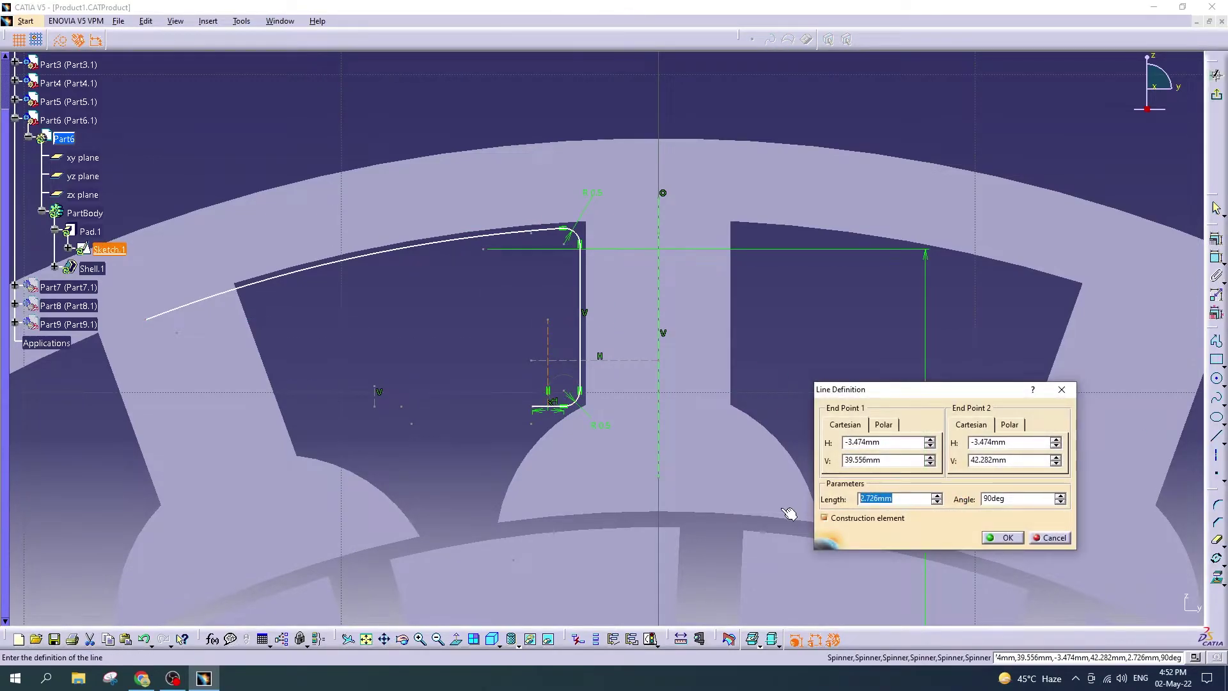
text(2)
key(Return)
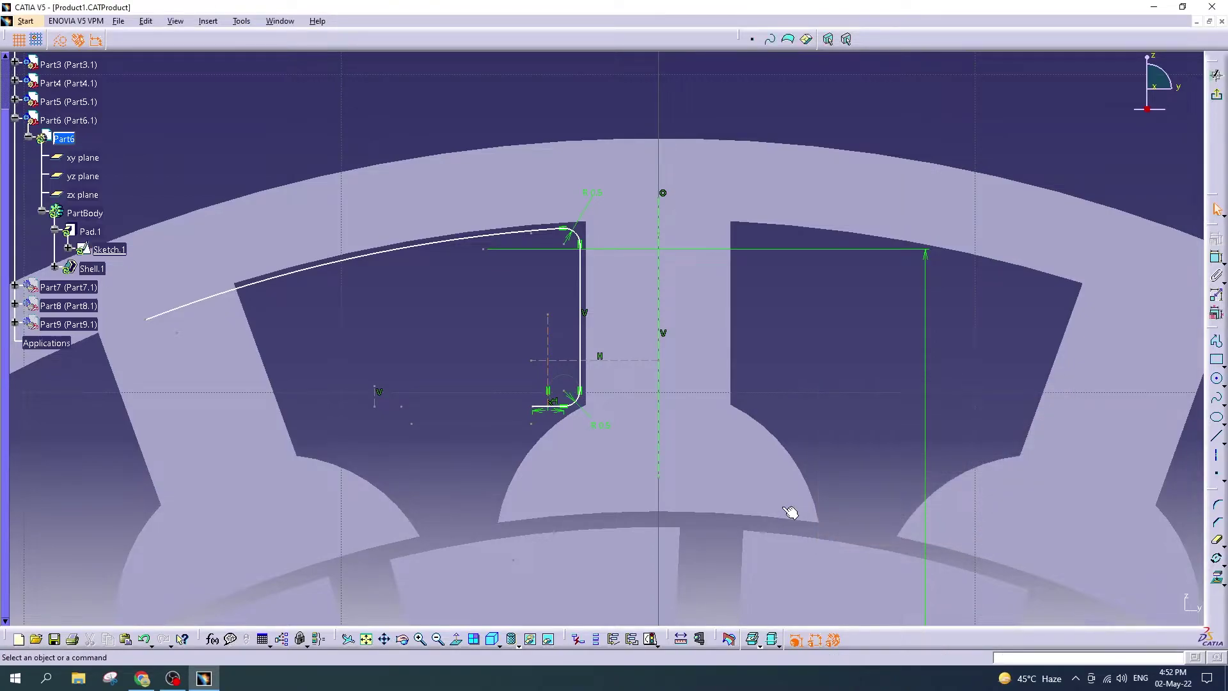
click(1217, 341)
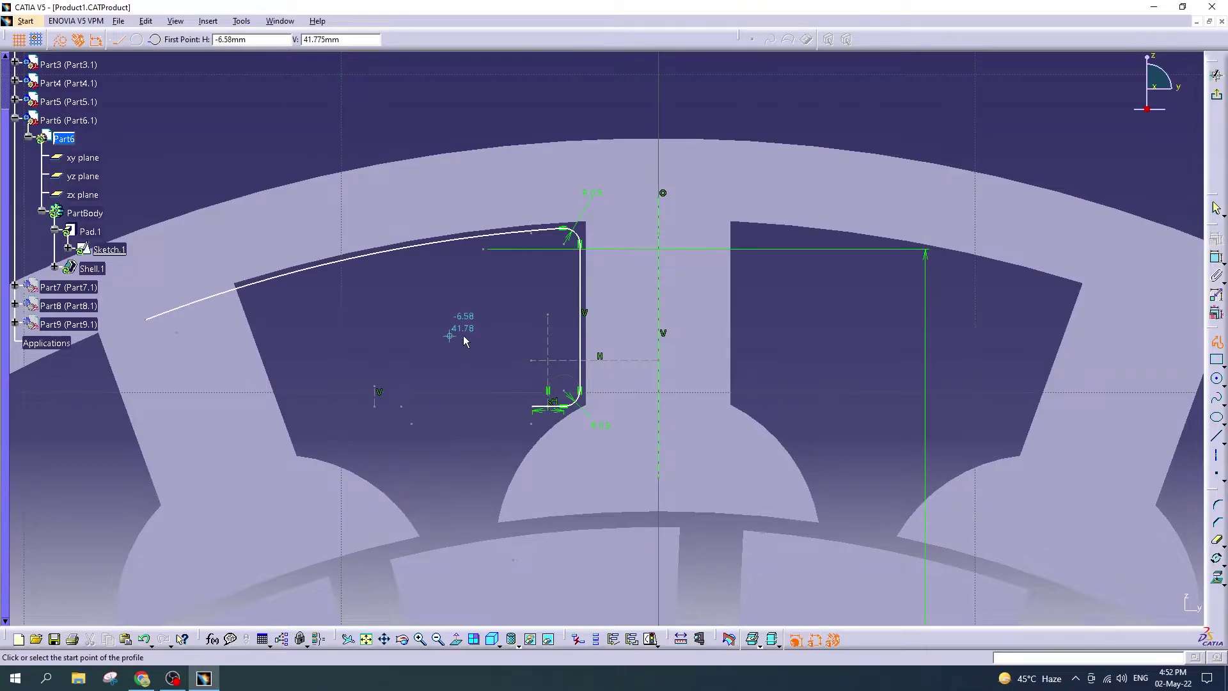
click(532, 407)
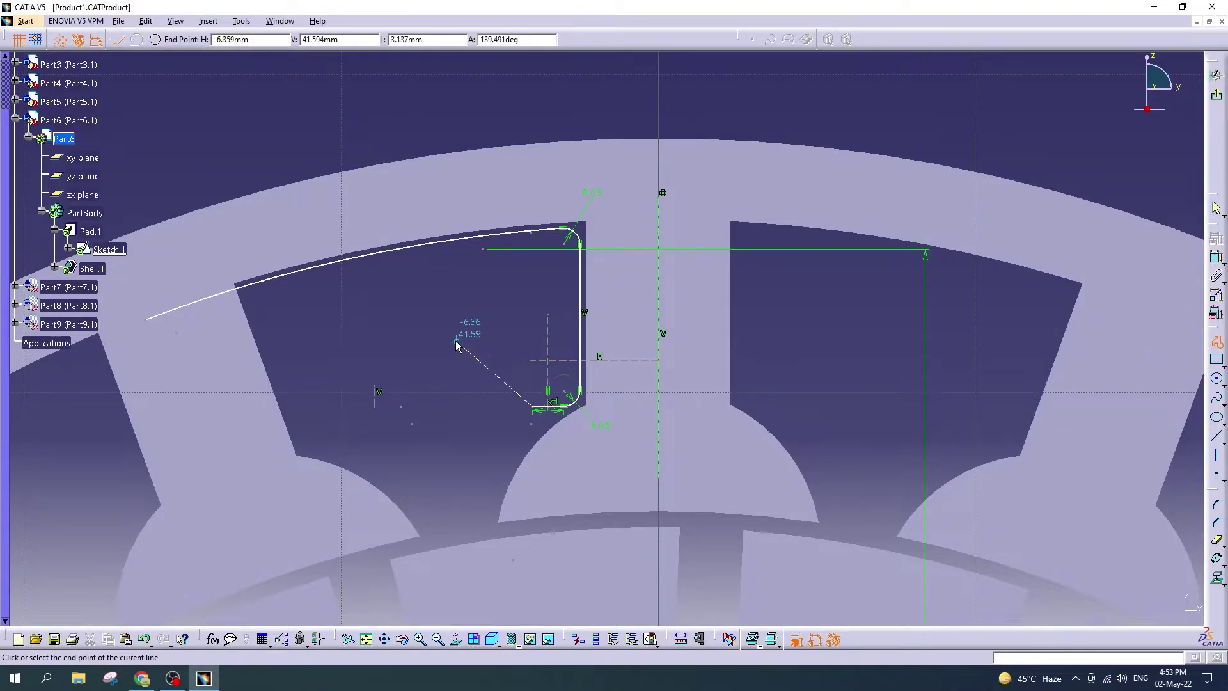
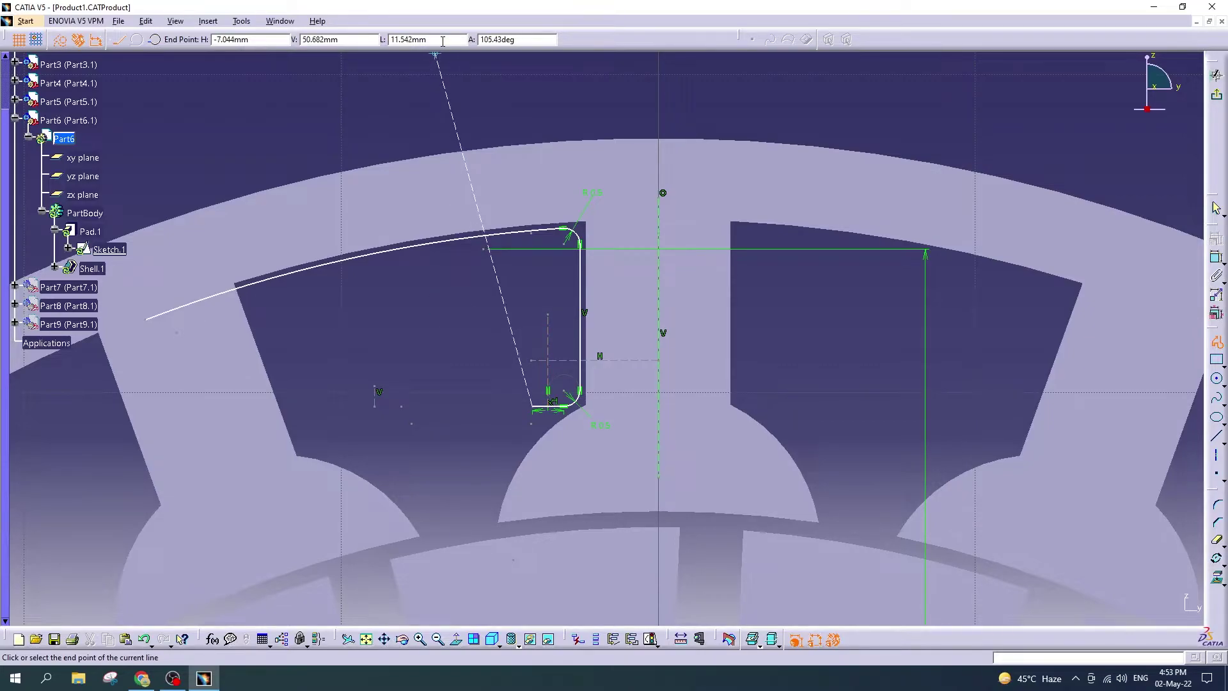
Step: Close the slot profile with a 4 mm slanted segment and a line ending on the outer arc
text(4)
click(438, 318)
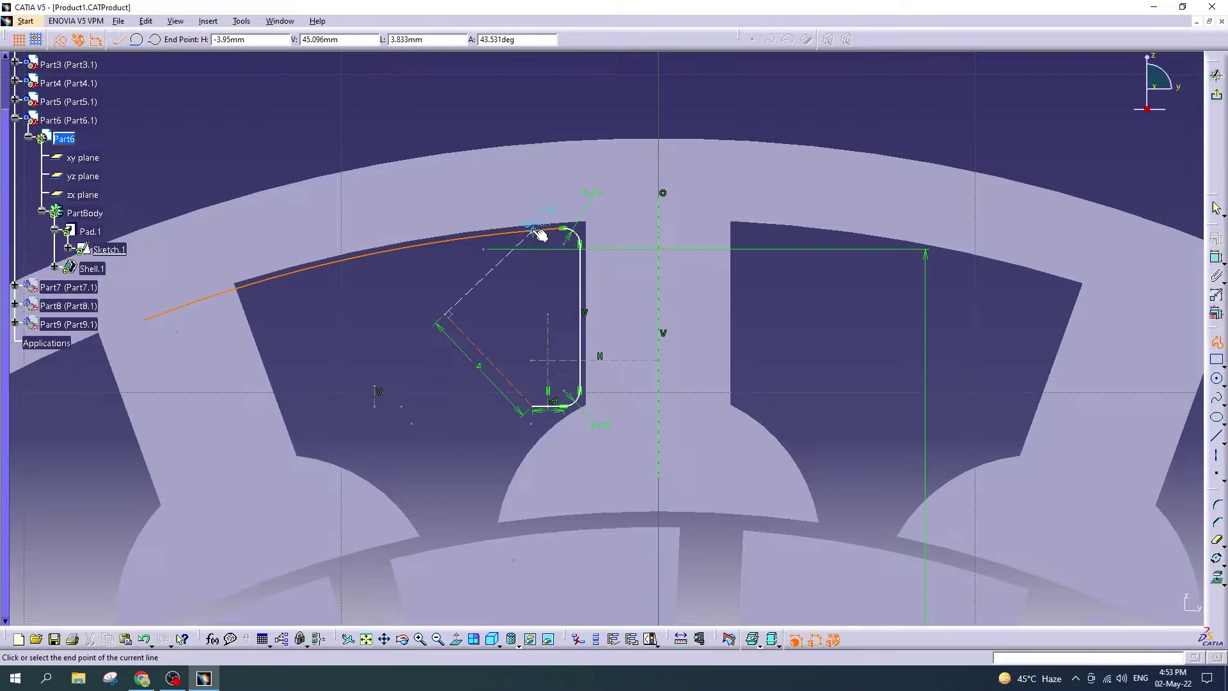
click(536, 229)
key(Escape)
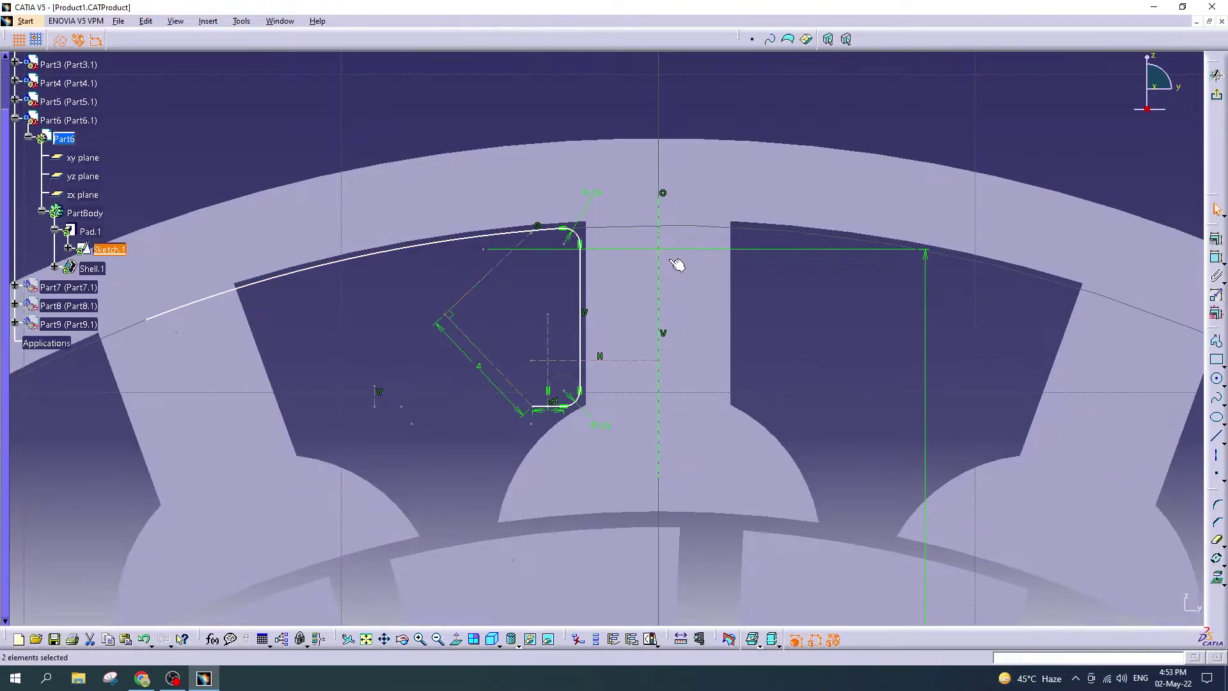
Step: Begin a corner on the upper slanted line of the profile
click(60, 42)
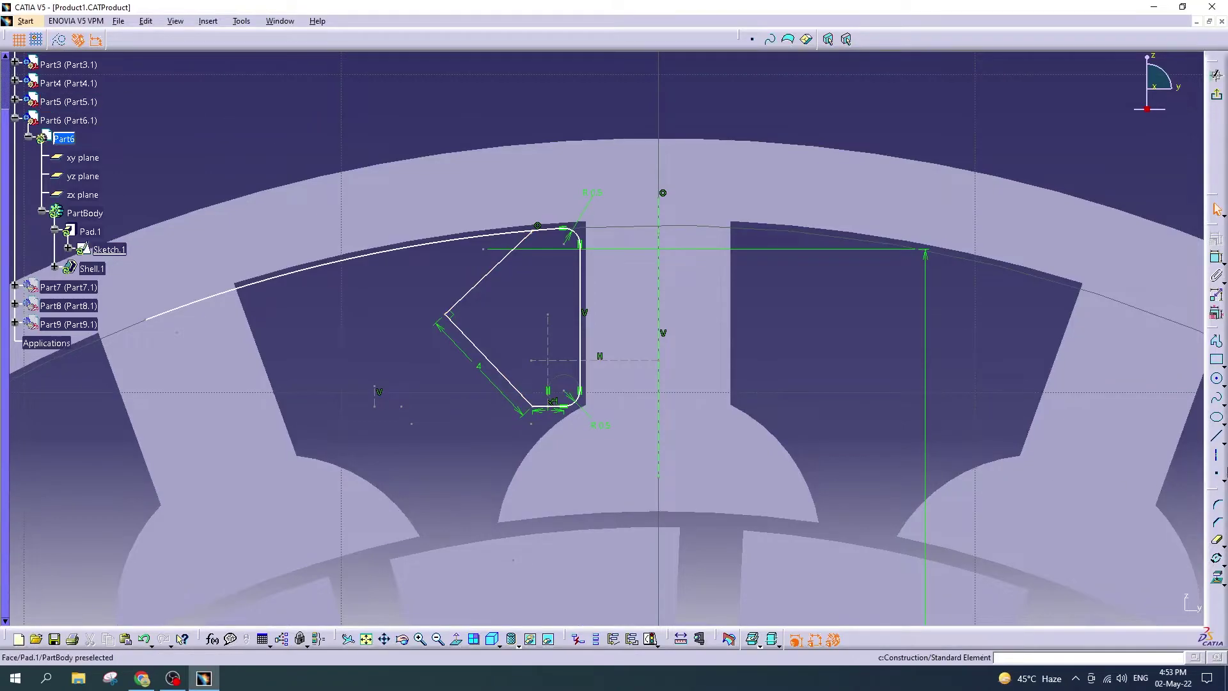
click(1216, 505)
click(478, 286)
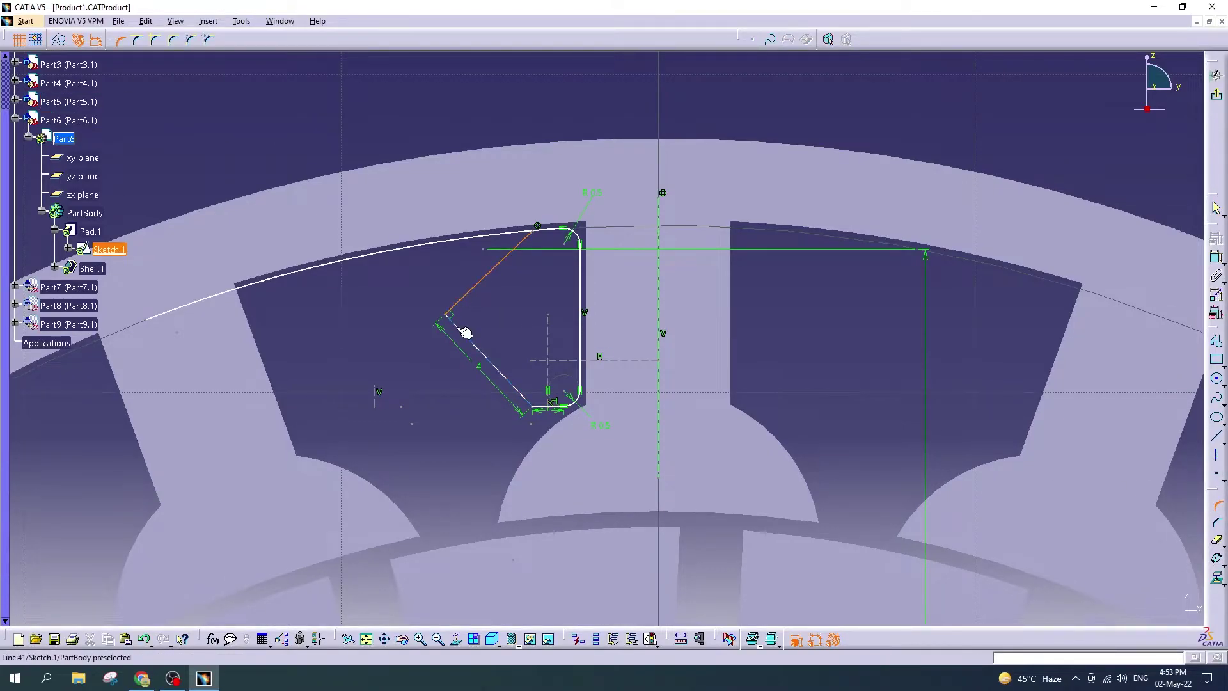
Step: Round the corner between the two slanted lines with radius 0.5
click(465, 332)
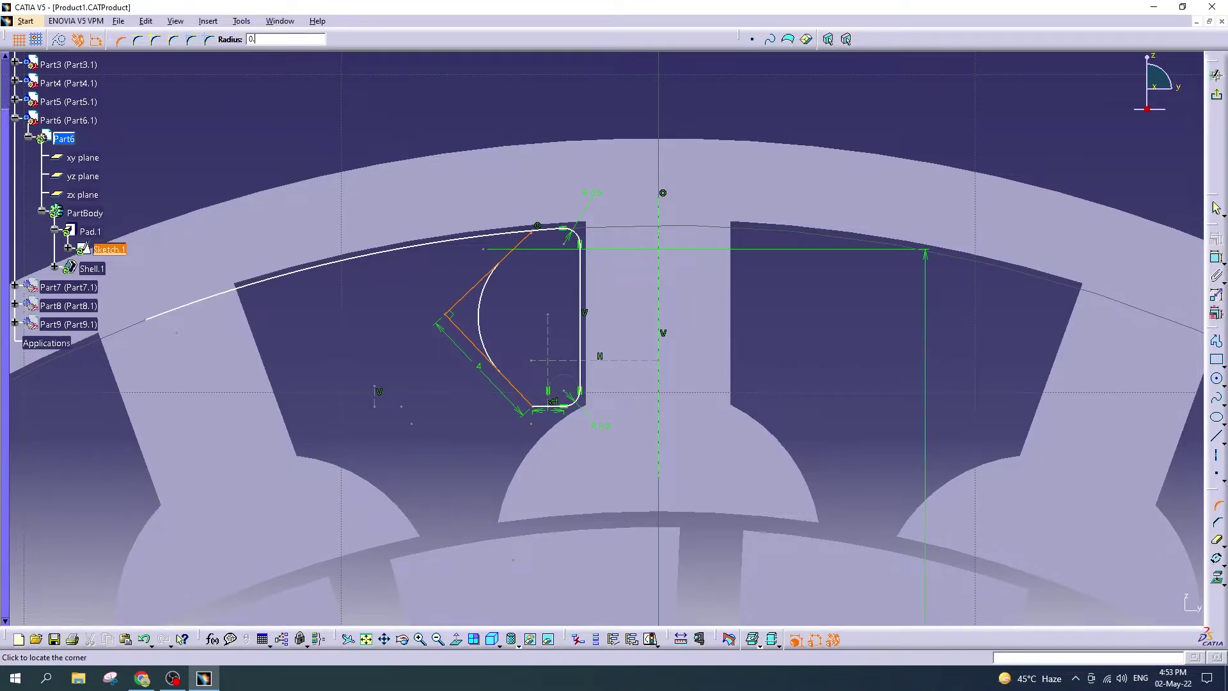
text(5)
key(Return)
click(665, 366)
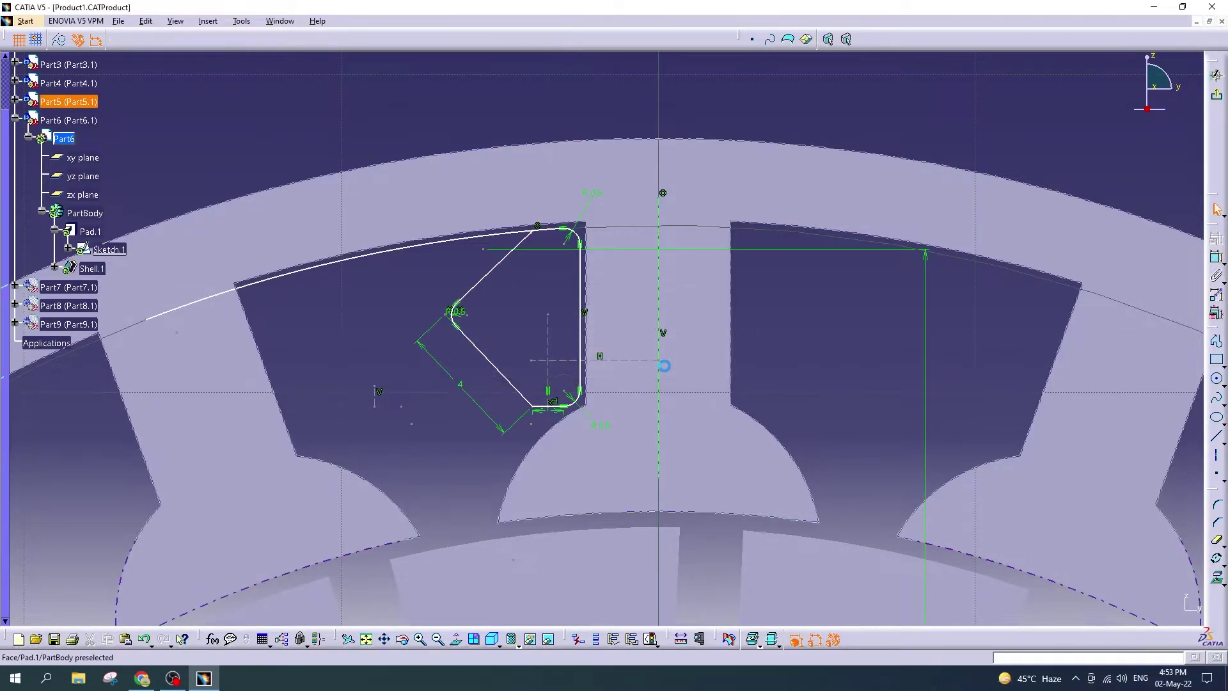
Step: Round the bottom corner with radius 1, accepting the constraint change
click(1218, 506)
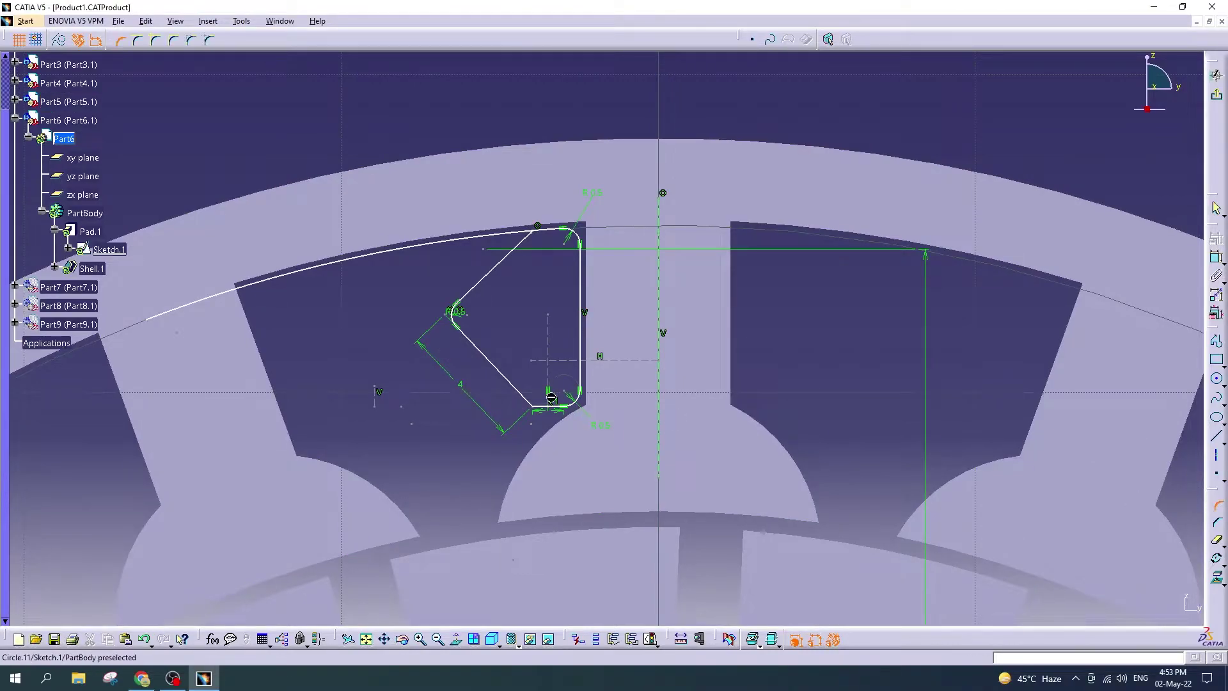
click(534, 403)
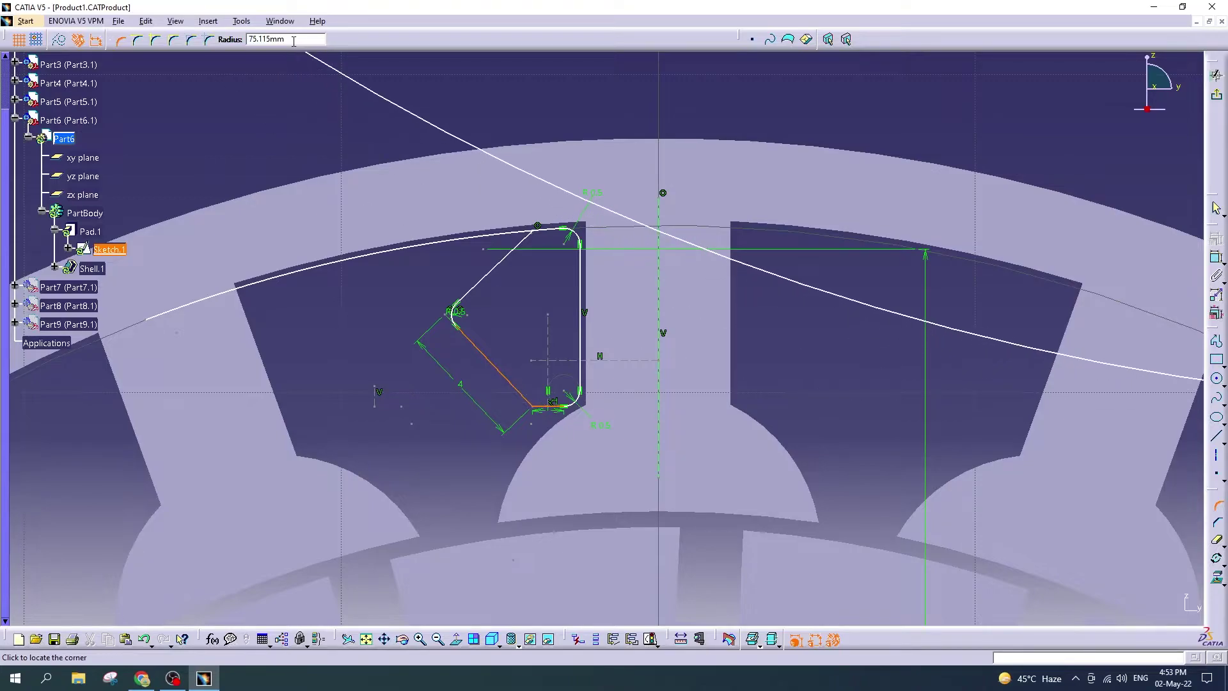
text(1)
key(Return)
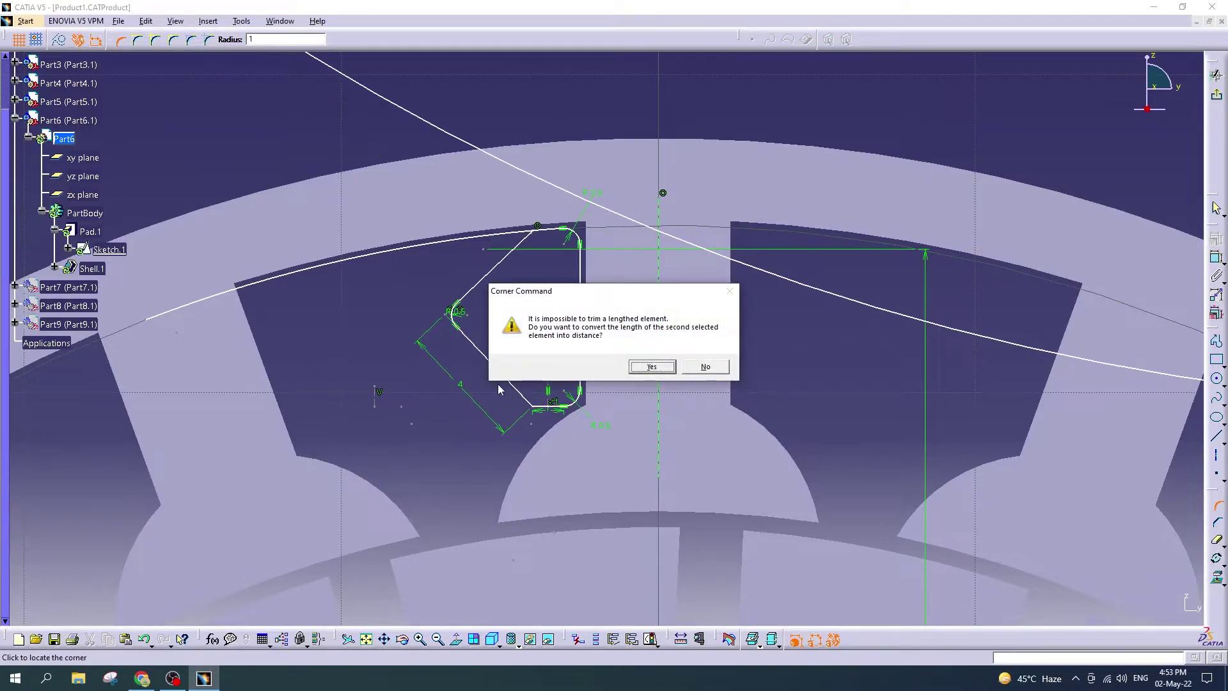
key(Return)
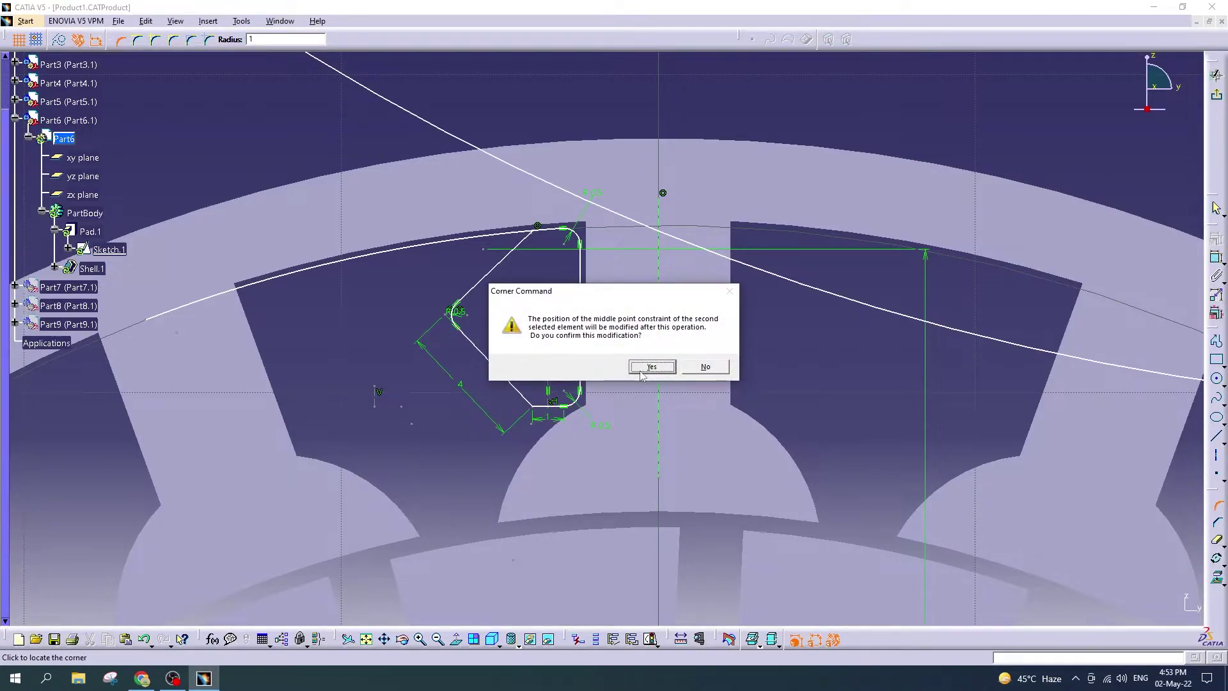
click(641, 371)
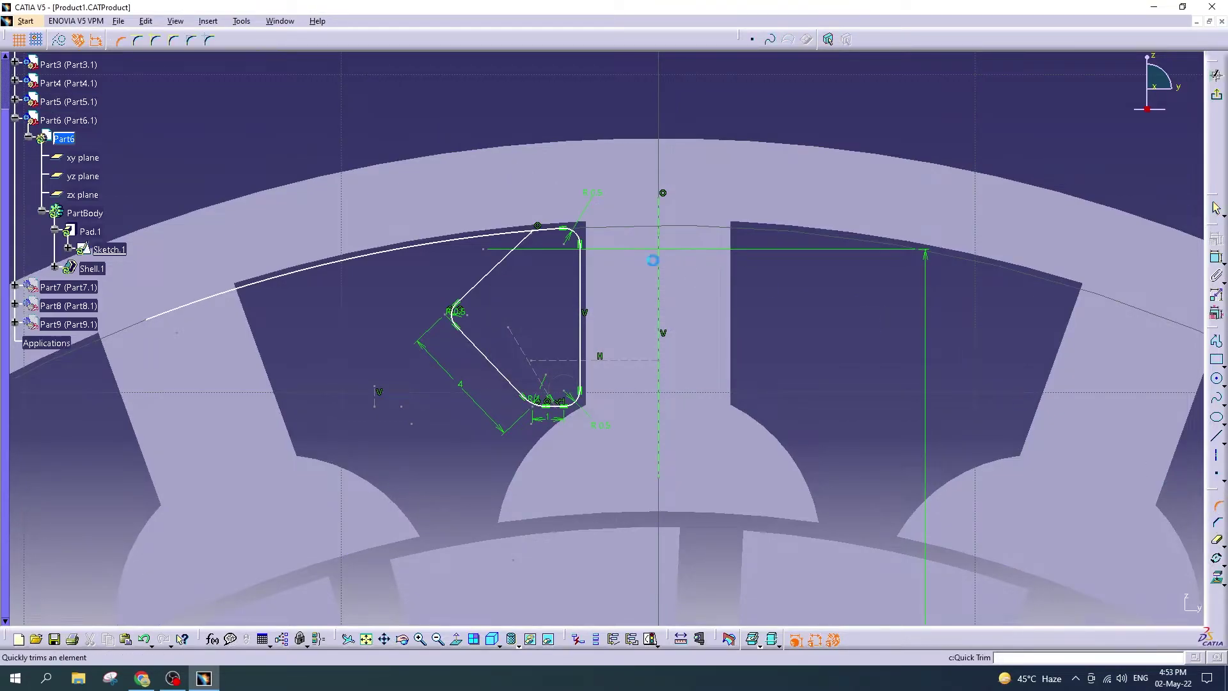
Step: Add radius 1 fillets where the slanted line meets the outer arc and at the top
click(539, 229)
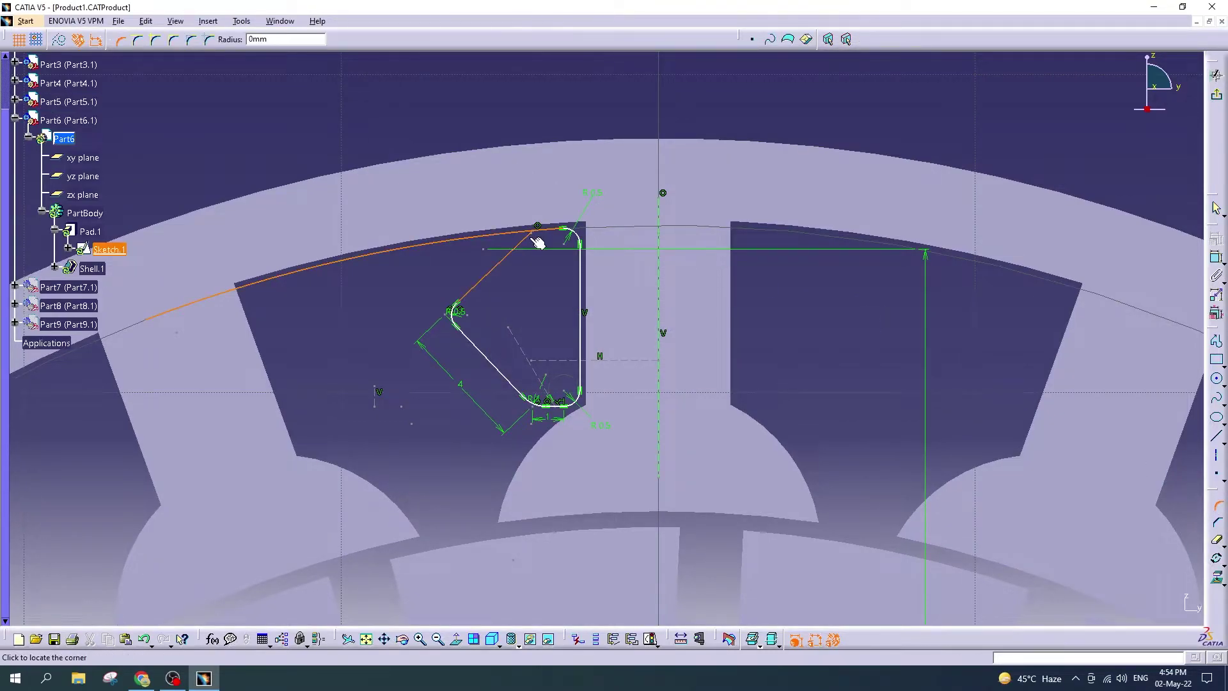
text(1)
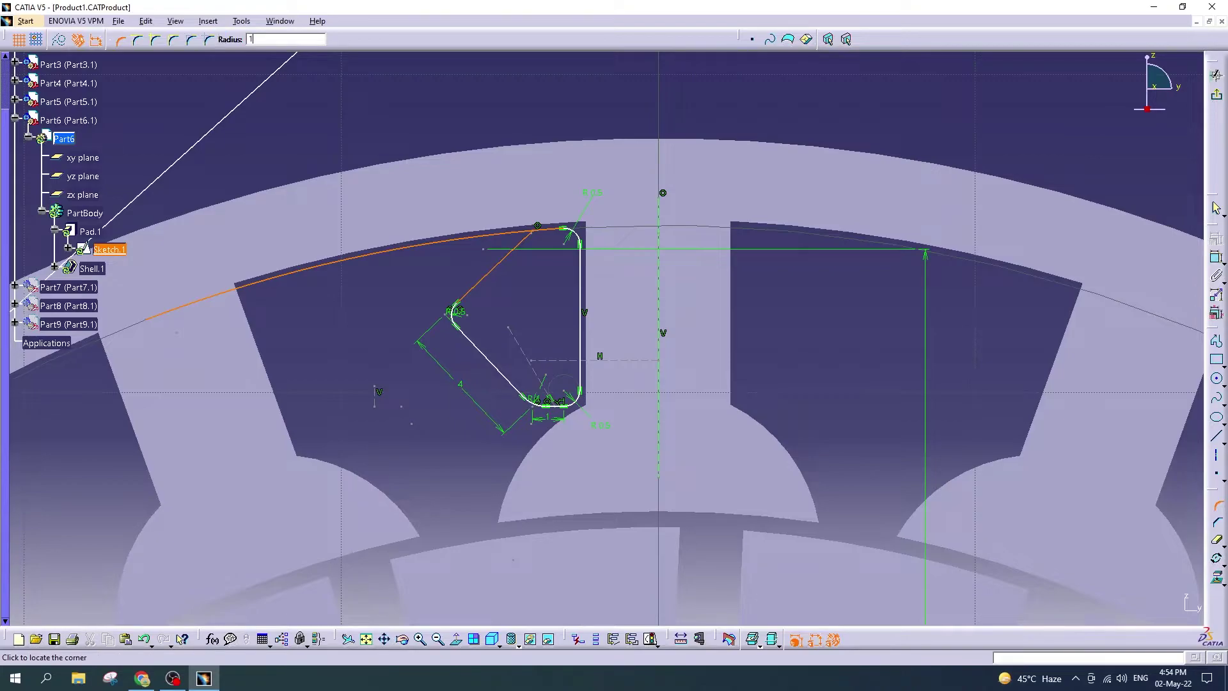
key(Return)
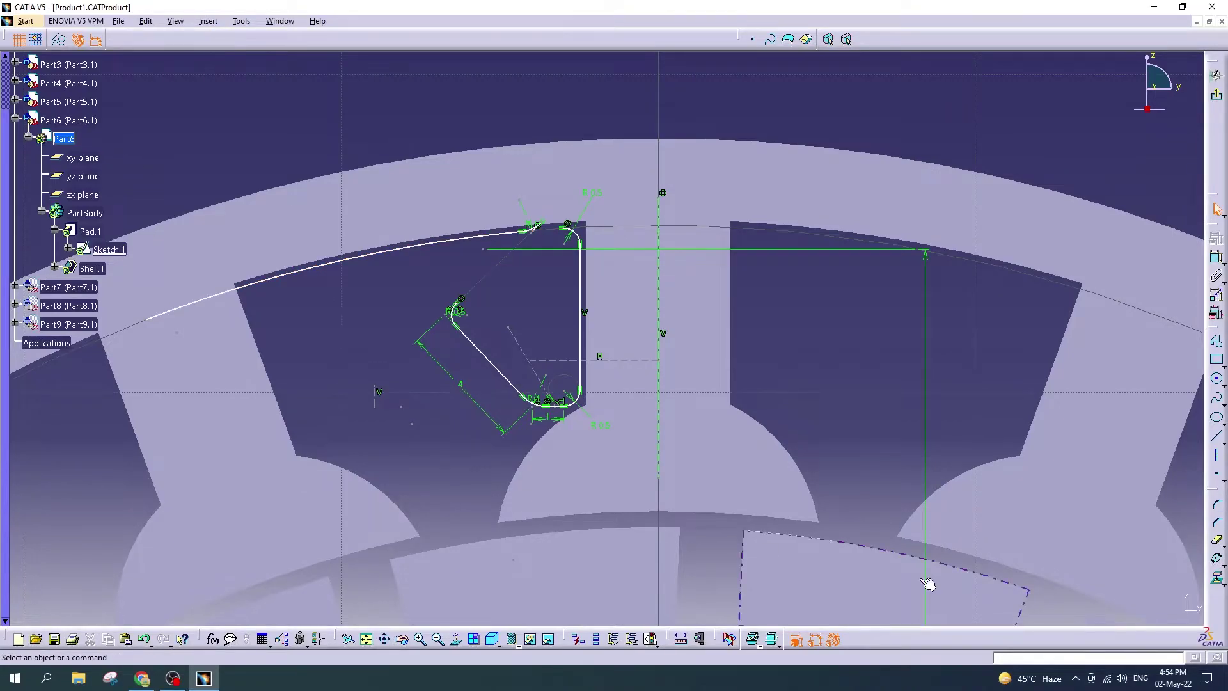
click(539, 236)
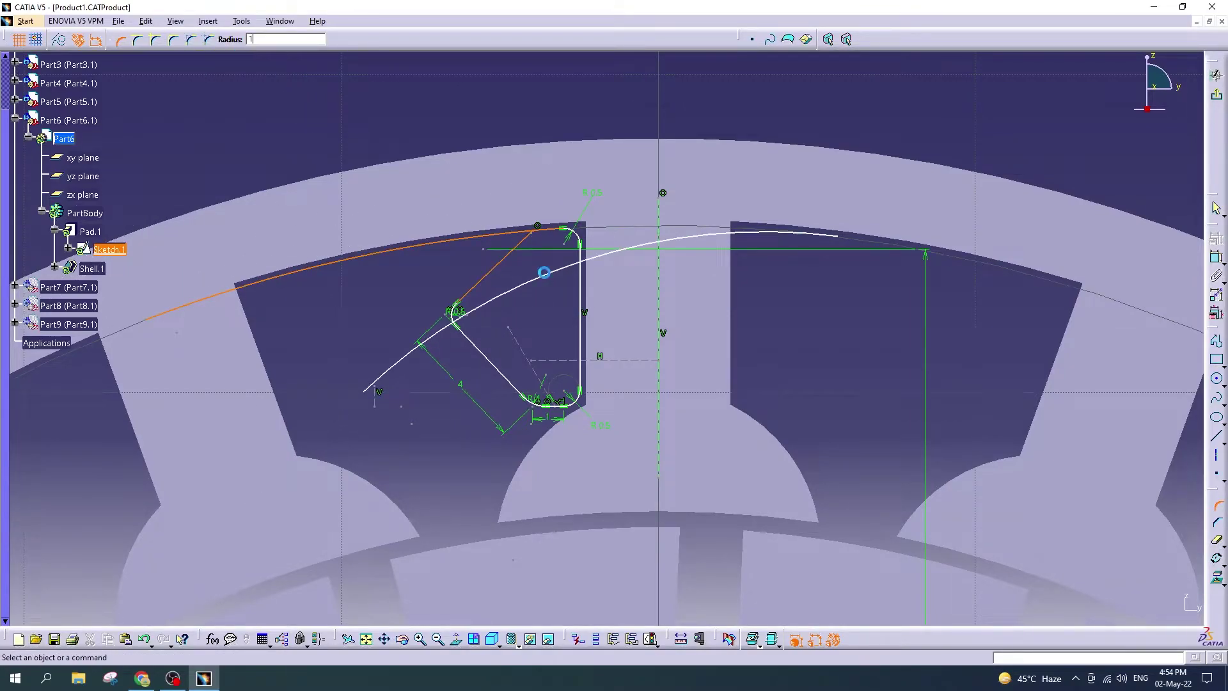
key(Return)
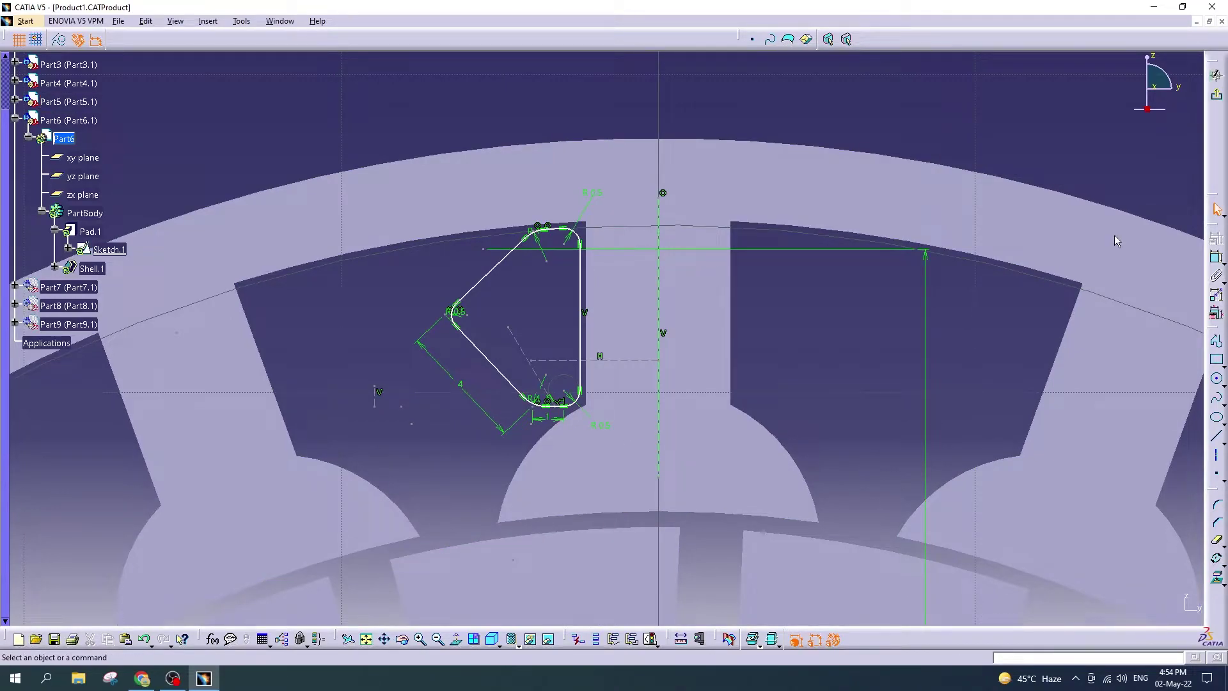
Step: Mirror the whole slot profile about the vertical axis and exit the sketch
mouse_move(698, 81)
mouse_down()
mouse_move(390, 437)
mouse_move(382, 463)
mouse_up()
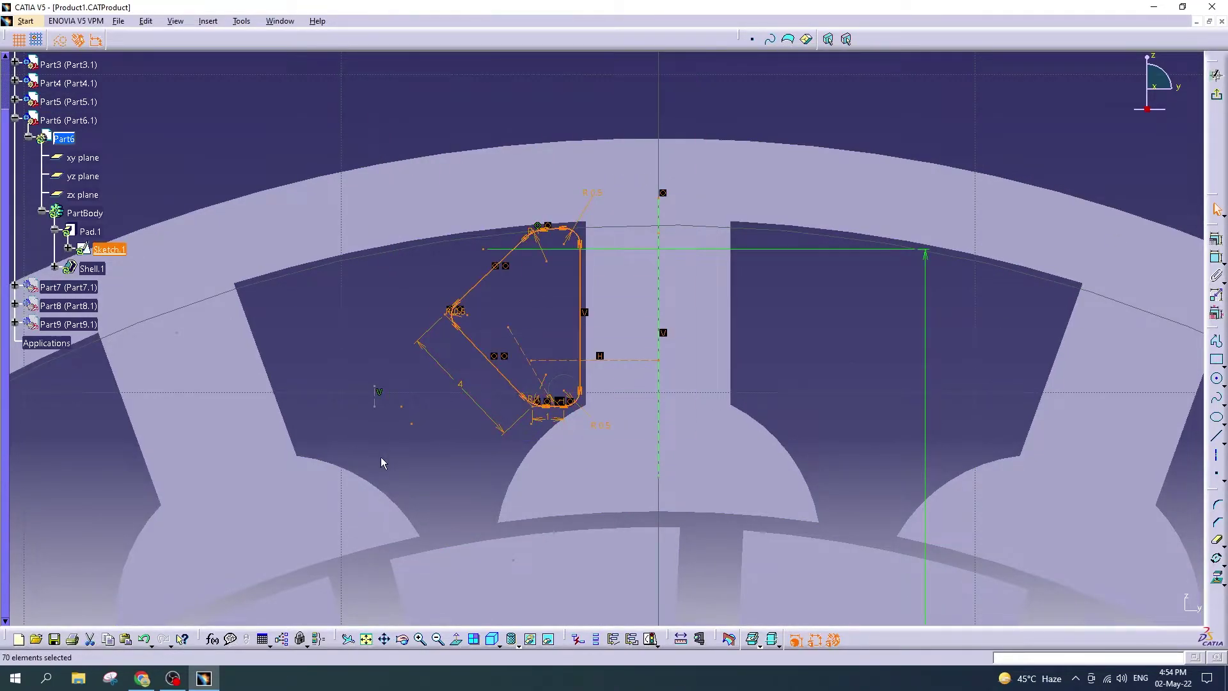
click(218, 23)
mouse_move(228, 82)
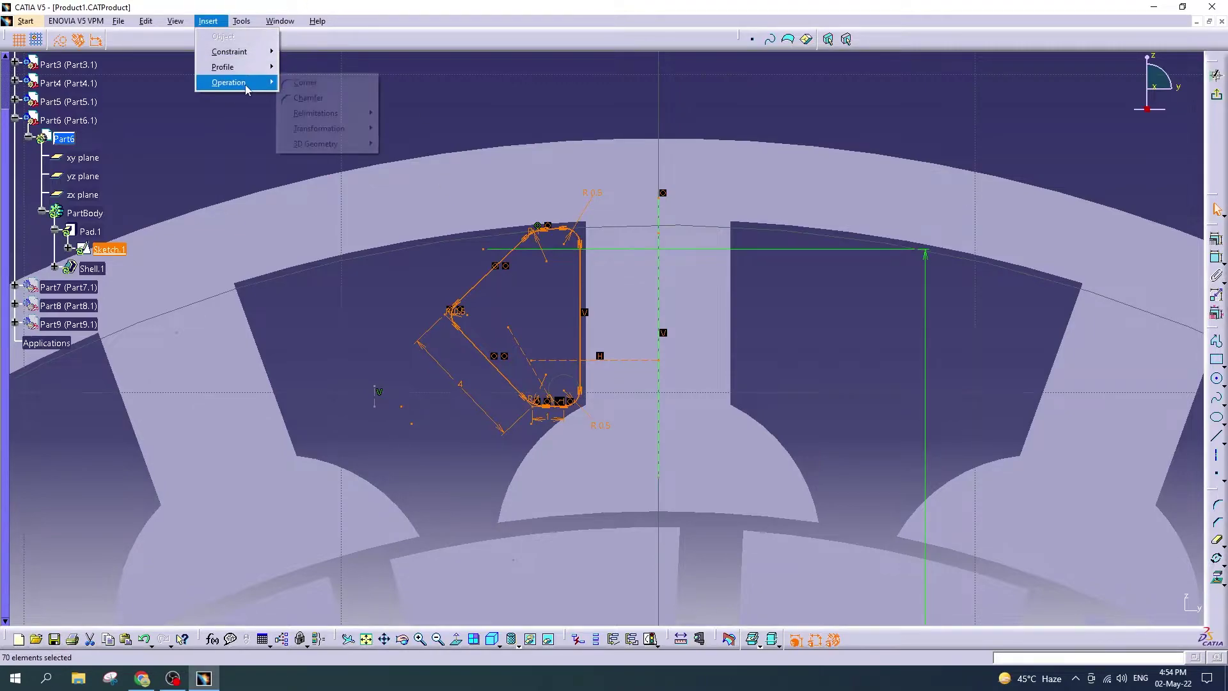
click(418, 129)
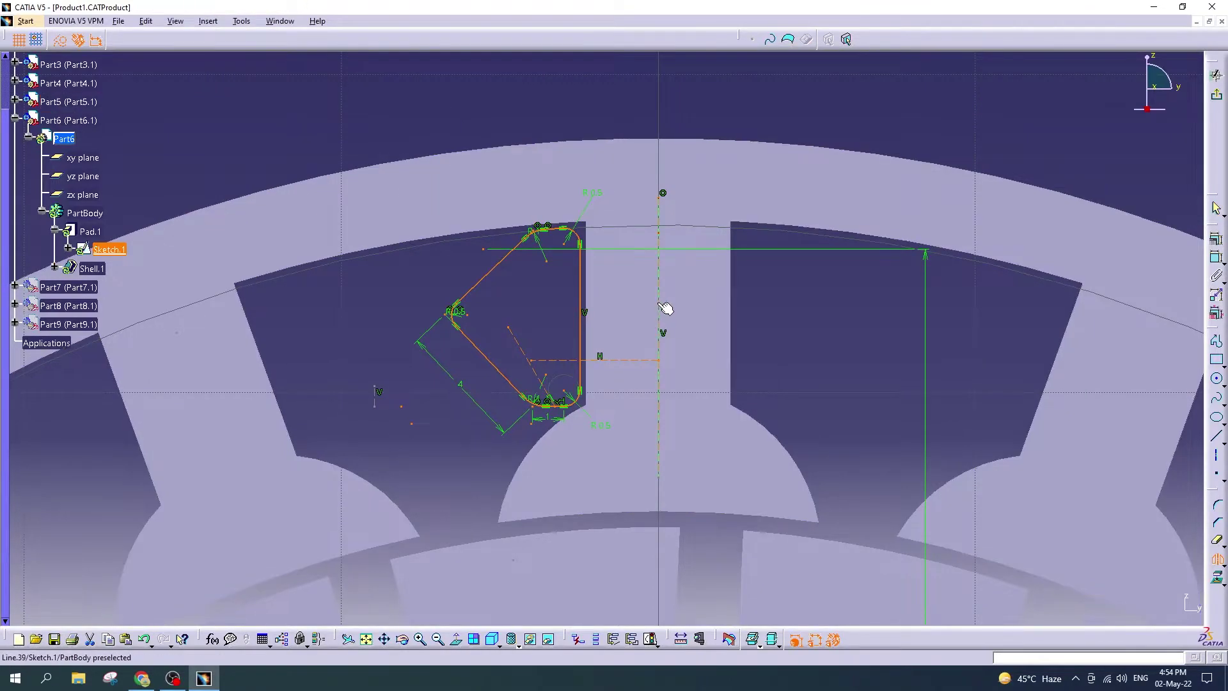
click(659, 305)
mouse_move(858, 174)
middle_down()
mouse_move(824, 294)
mouse_move(744, 174)
middle_up()
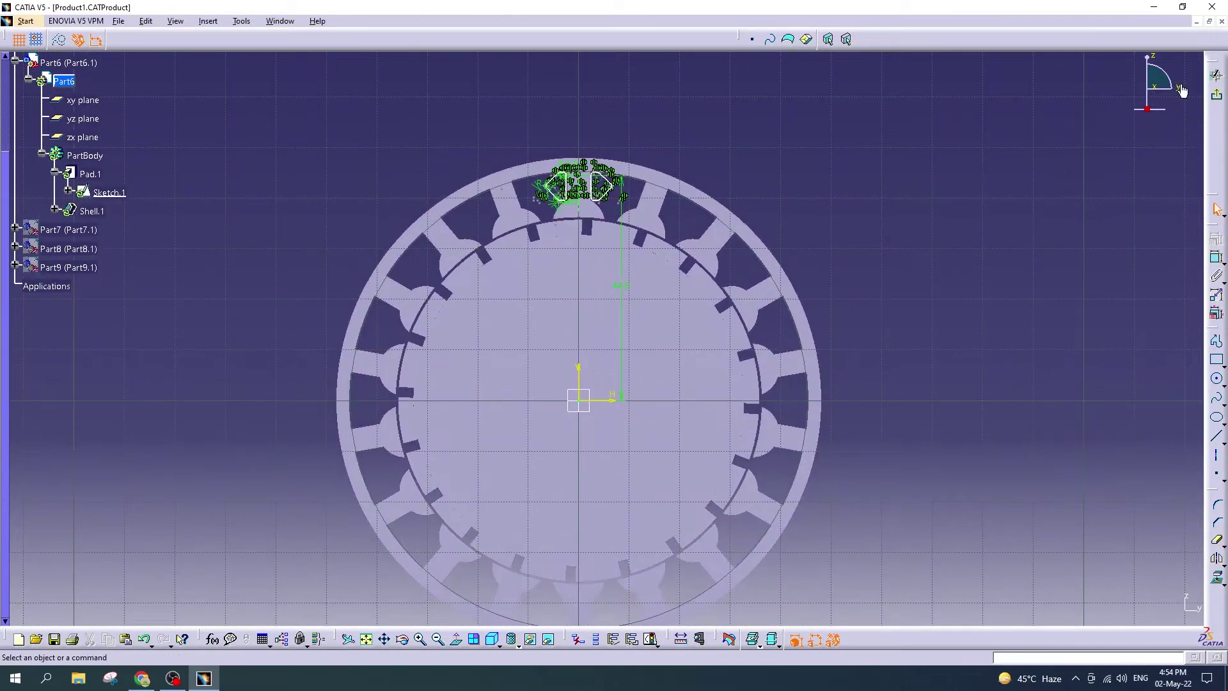
click(1216, 95)
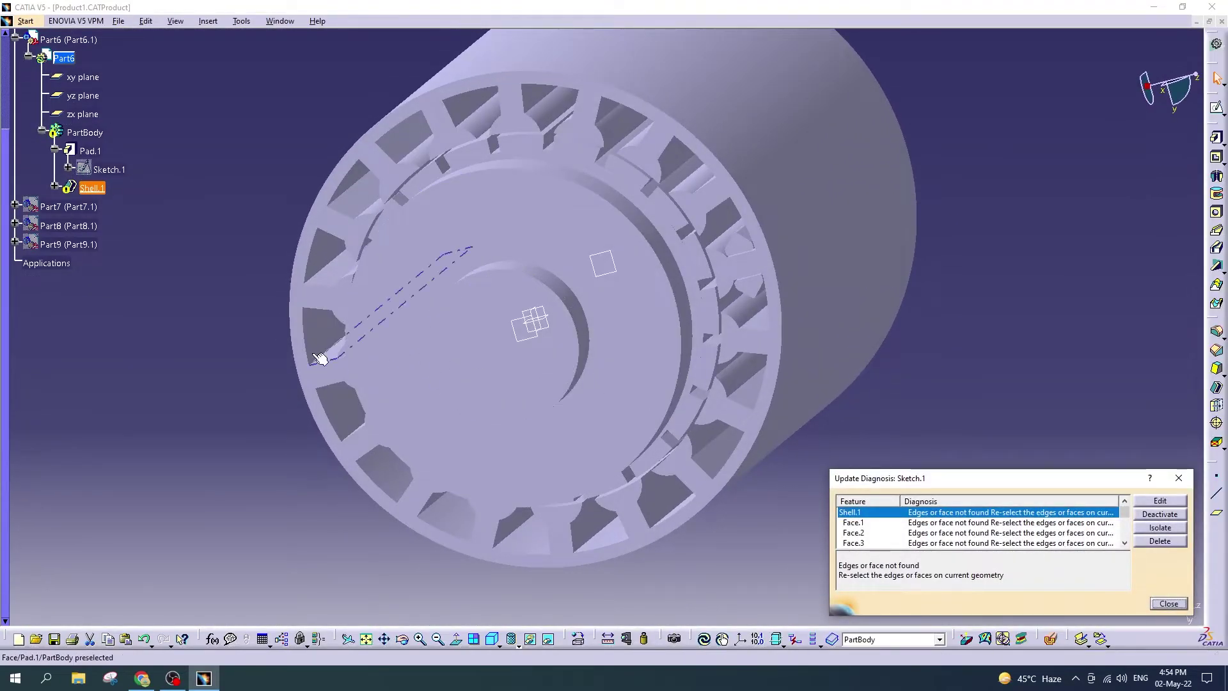
Step: Delete the failing Shell.1 feature
scroll(165, 244, up, 3)
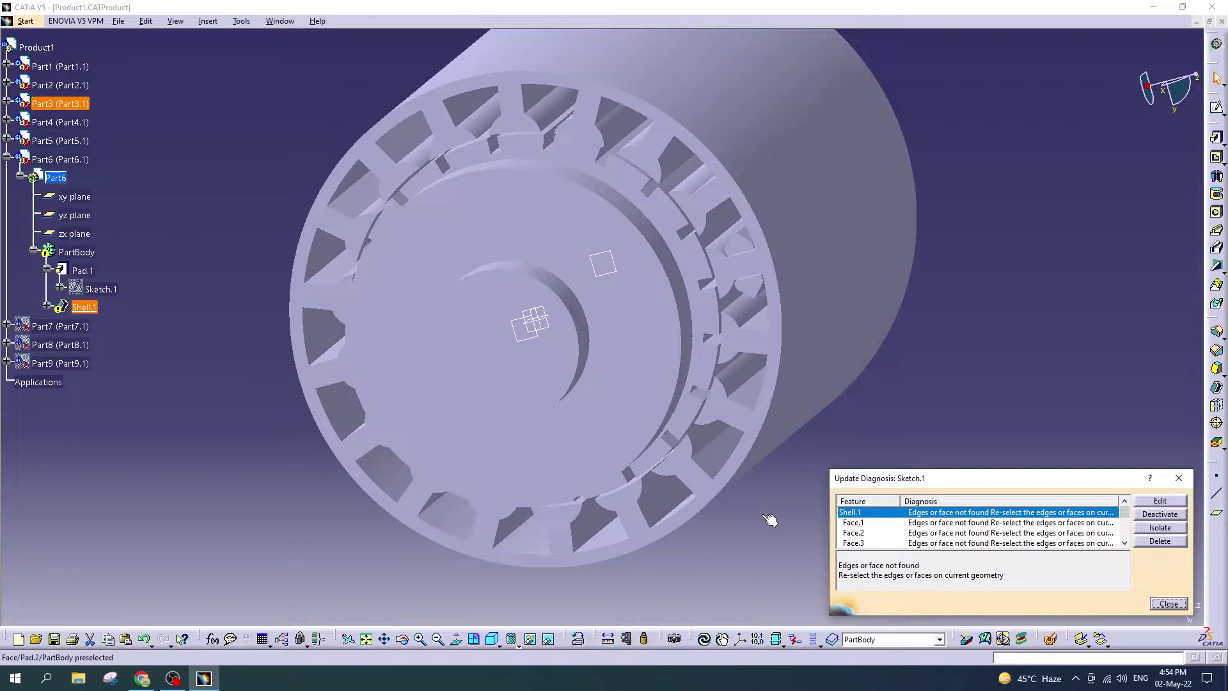
scroll(926, 544, down, 3)
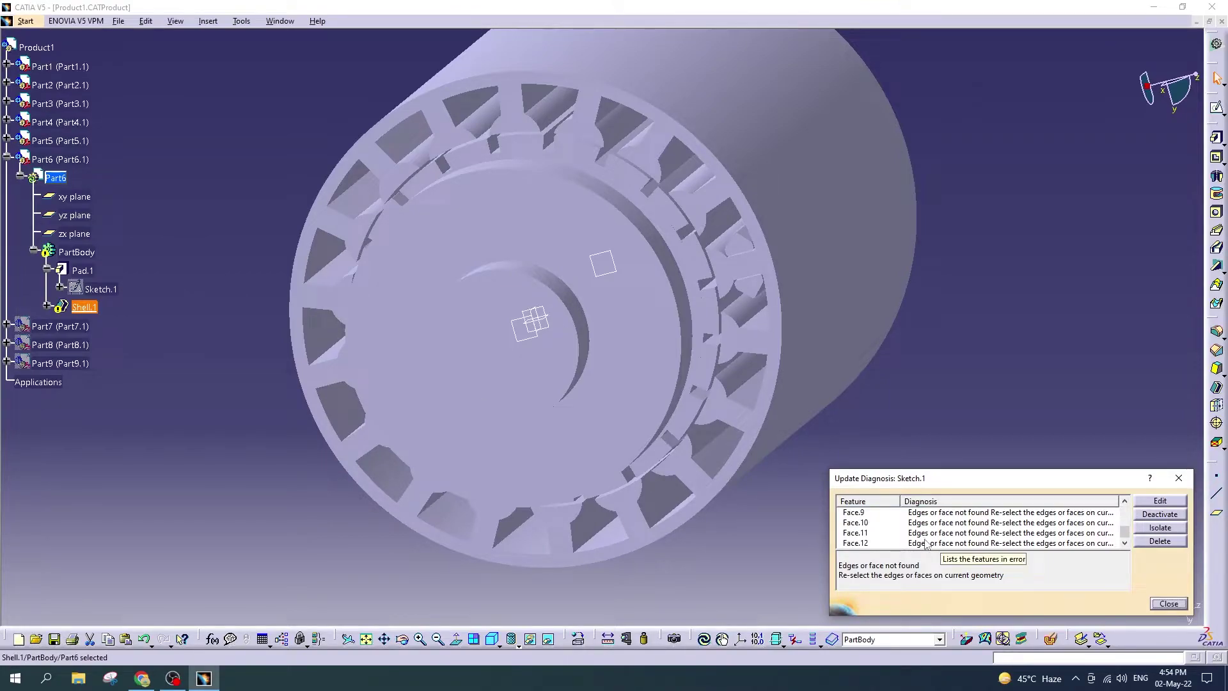
scroll(926, 544, up, 2)
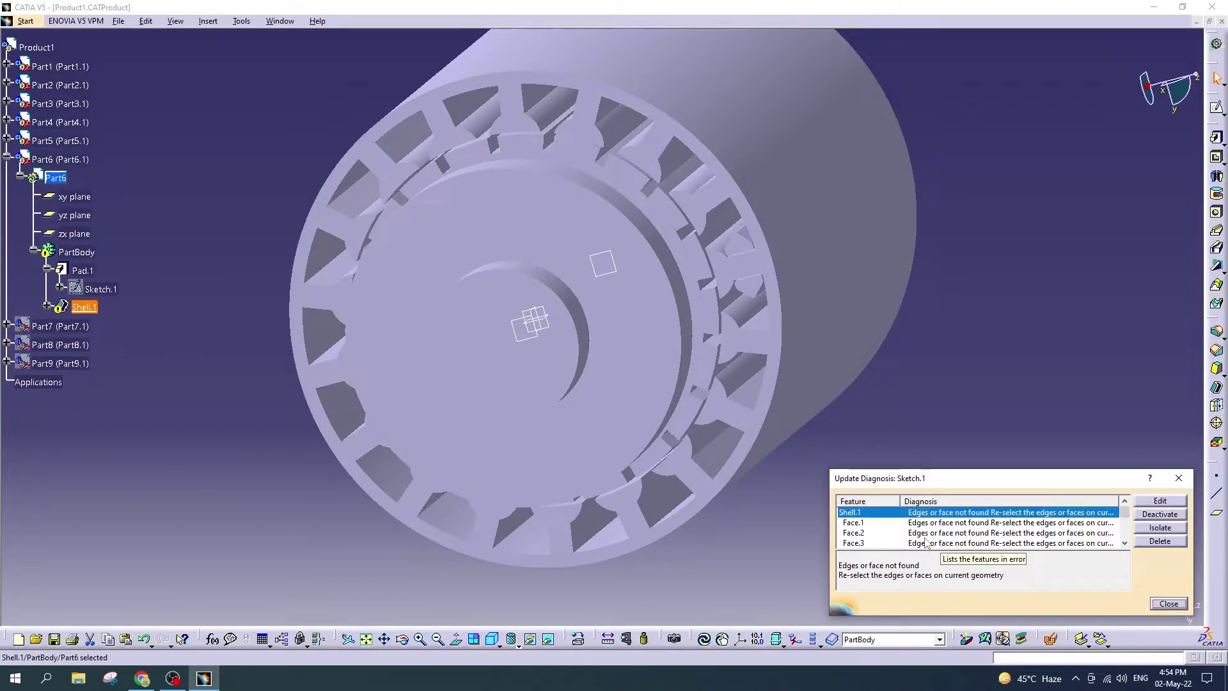
scroll(925, 544, down, 3)
scroll(925, 543, up, 1)
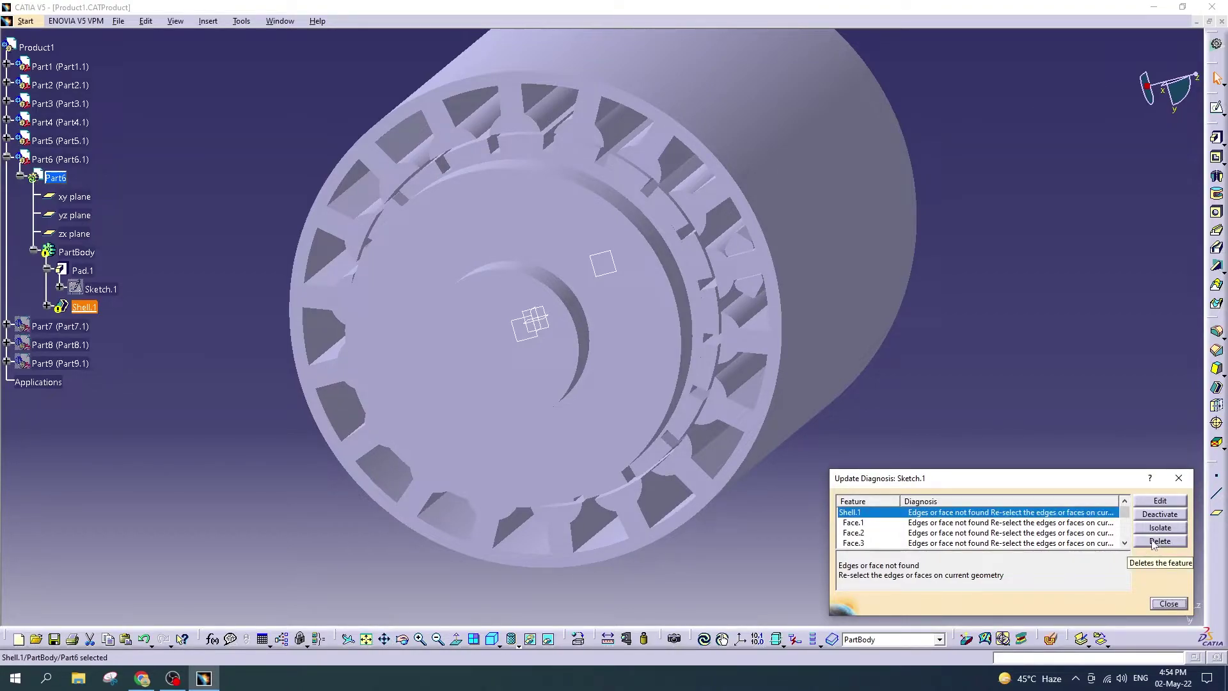
click(1153, 542)
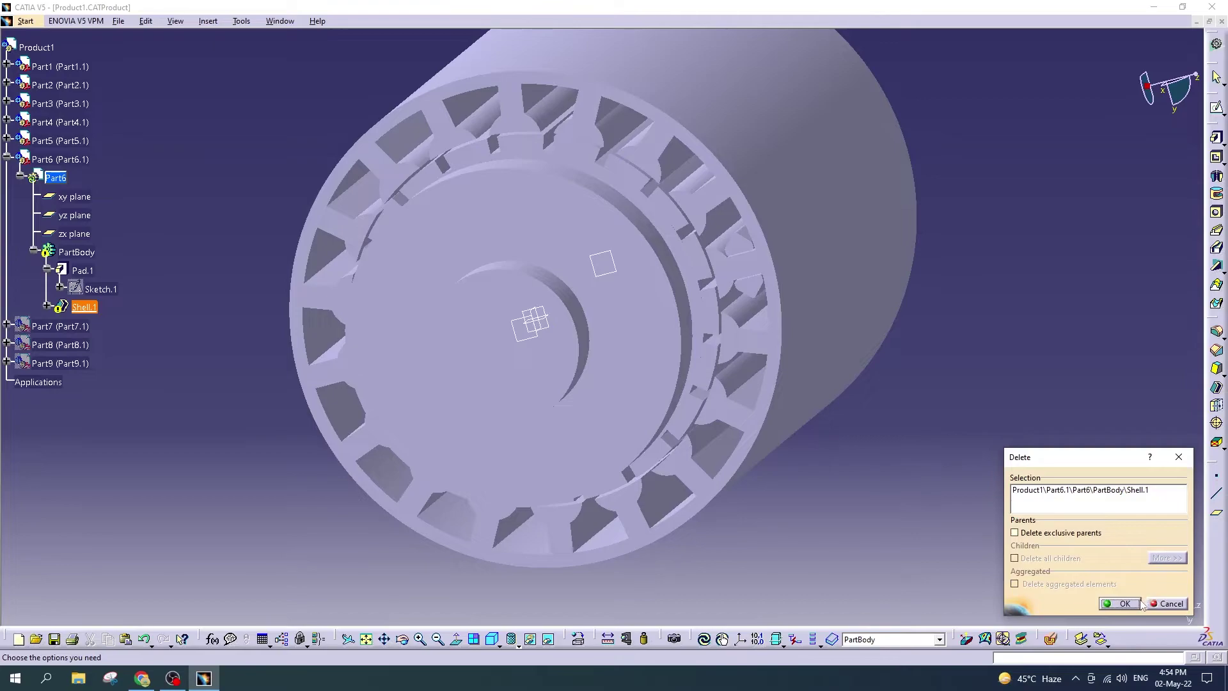
click(1142, 604)
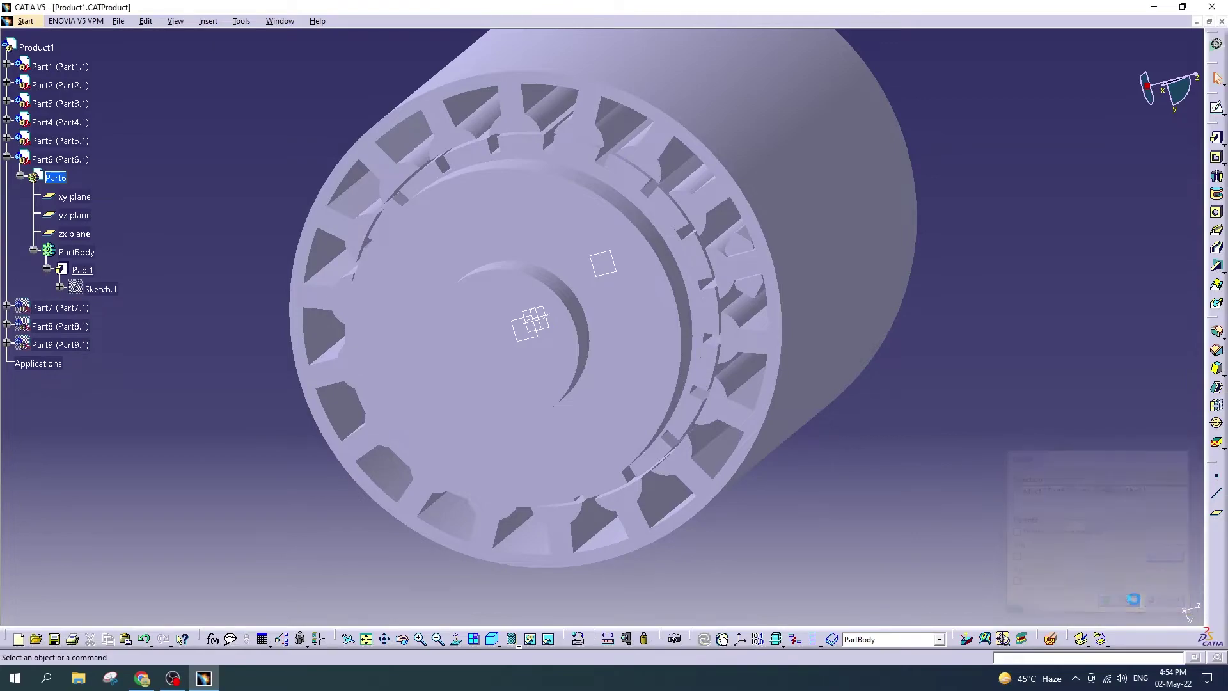
Step: Re-enter and exit Sketch.1, then orbit the stator to face the viewer
double_click(102, 290)
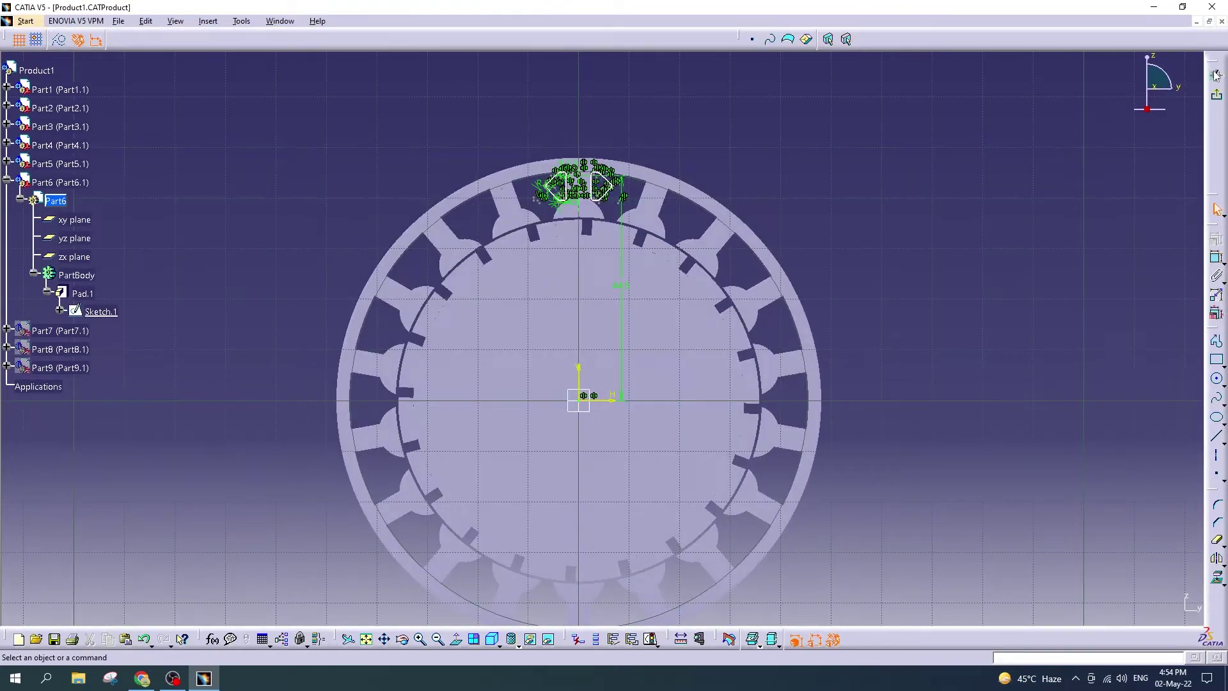
click(1217, 75)
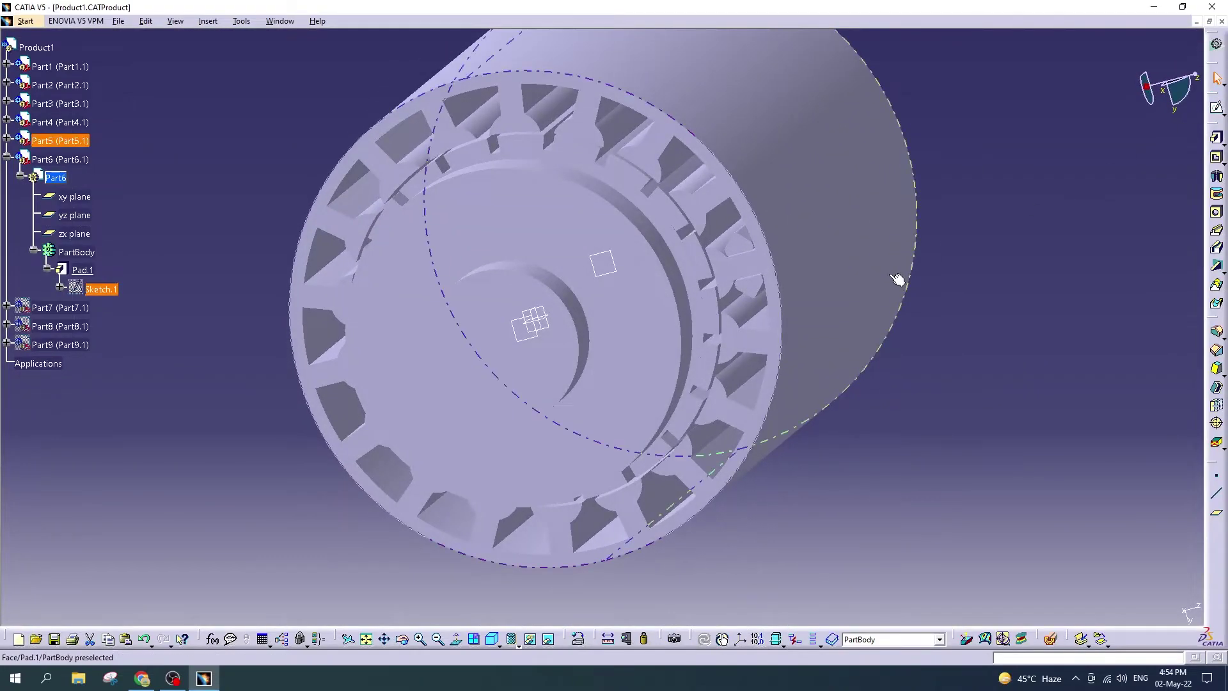
mouse_move(898, 279)
middle_down()
mouse_move(966, 252)
mouse_move(974, 218)
middle_up()
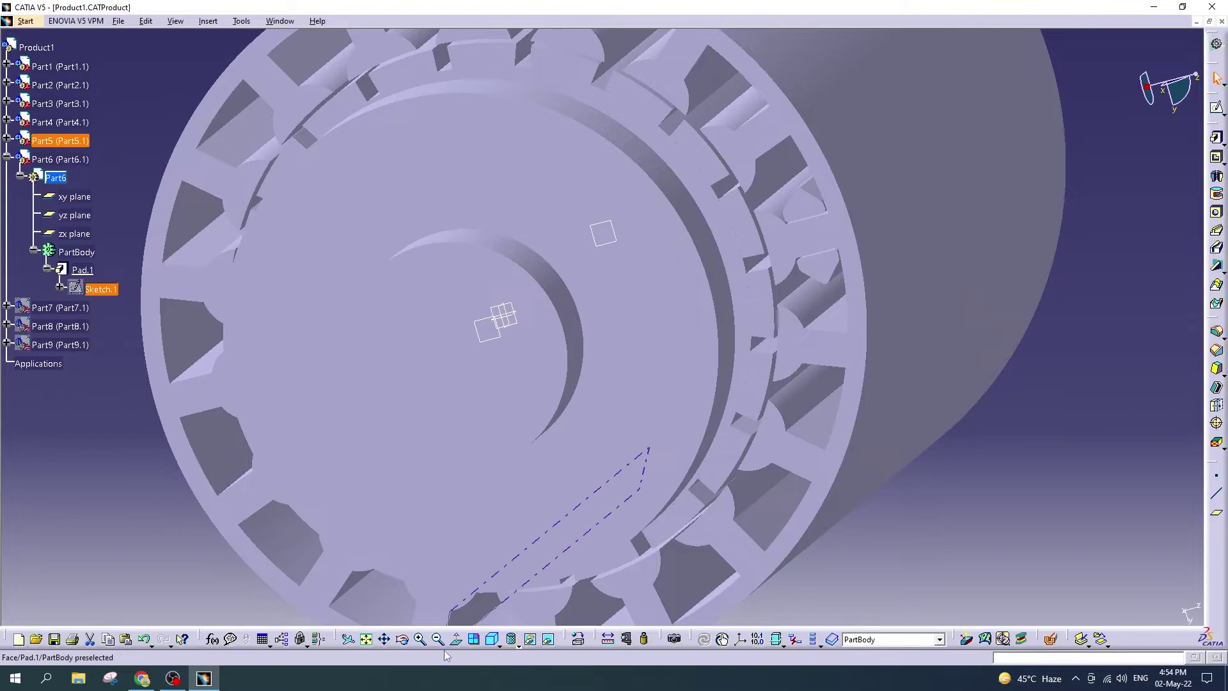
click(403, 639)
mouse_move(920, 260)
mouse_down()
mouse_move(886, 143)
mouse_move(798, 192)
mouse_move(806, 131)
mouse_move(793, 167)
mouse_up()
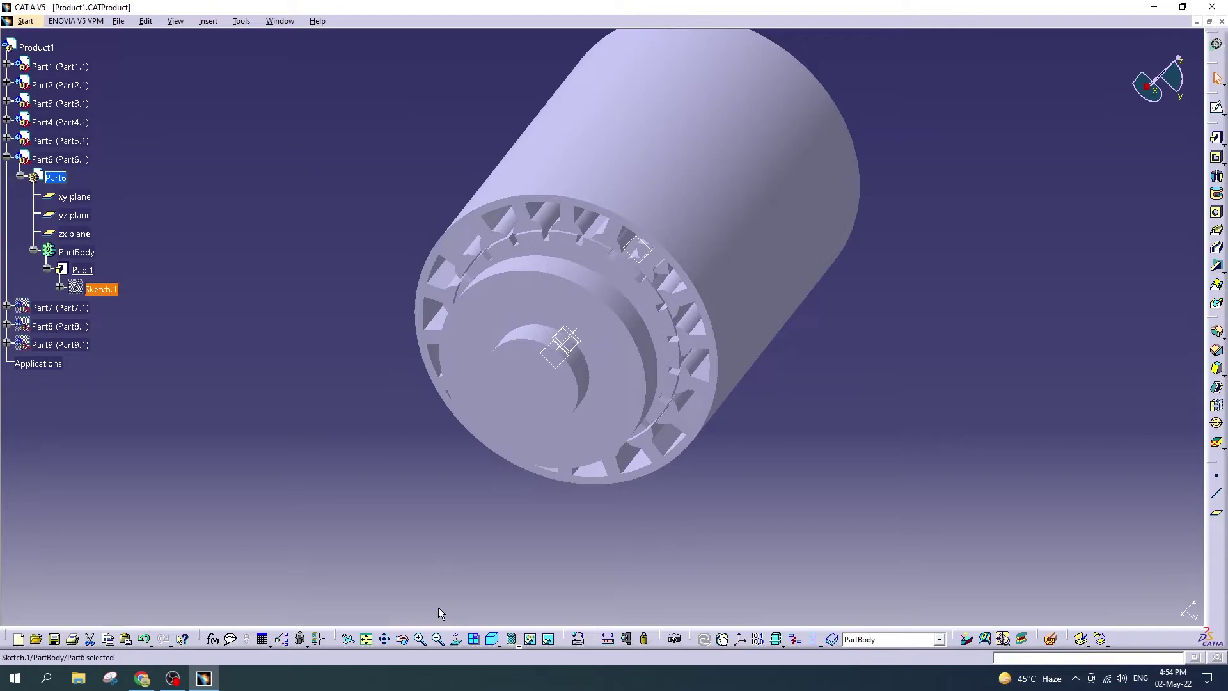
click(402, 638)
mouse_move(486, 416)
mouse_down()
mouse_move(584, 208)
mouse_move(640, 243)
mouse_move(628, 211)
mouse_move(611, 221)
mouse_move(634, 220)
mouse_up()
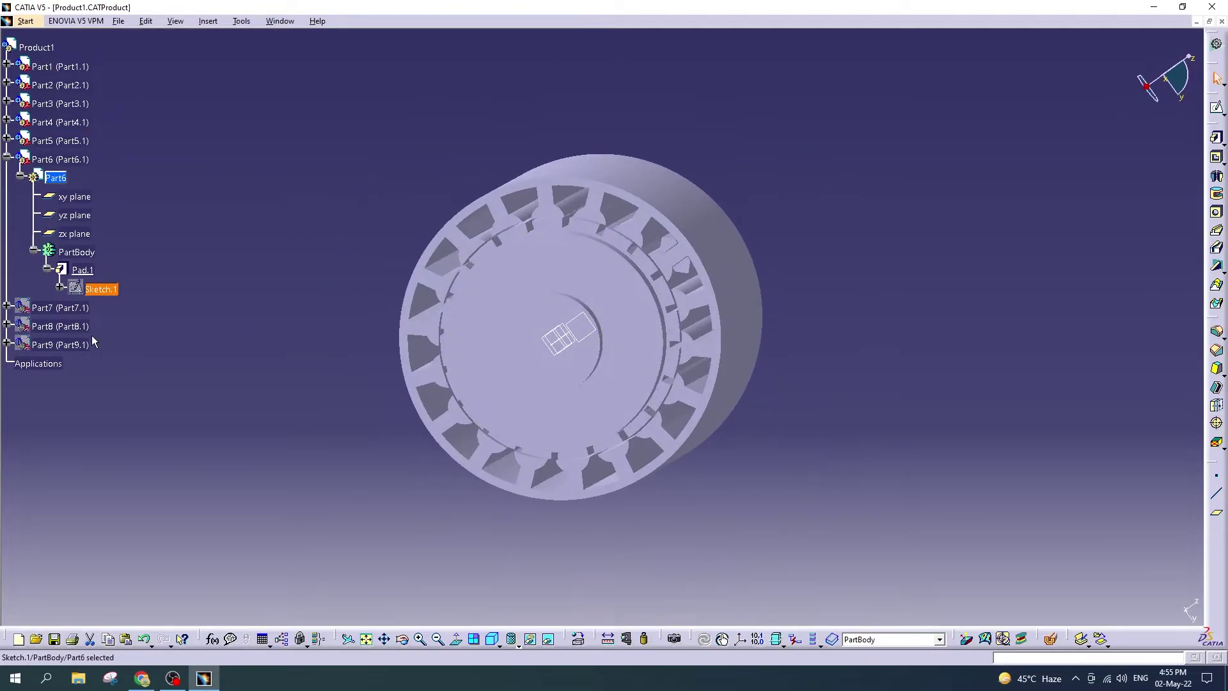
Step: Start a circular pattern of Pad.1 with 18 instances over a 360deg total angle
click(93, 270)
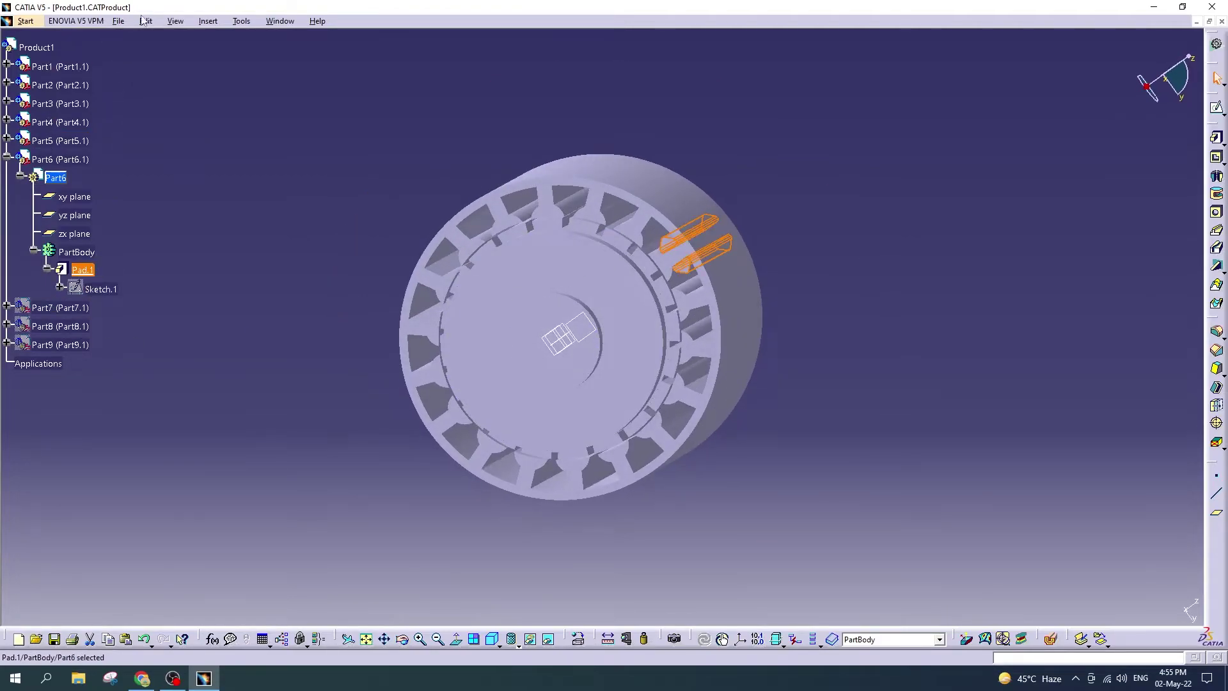
click(216, 22)
mouse_move(252, 253)
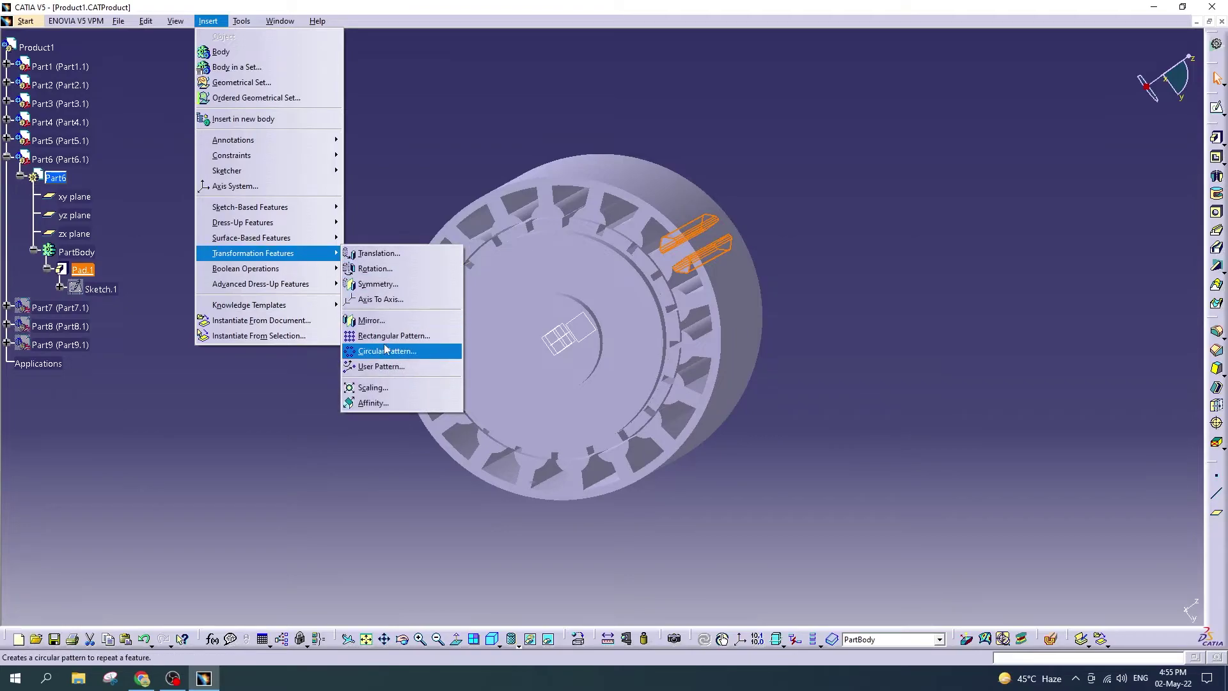
click(383, 351)
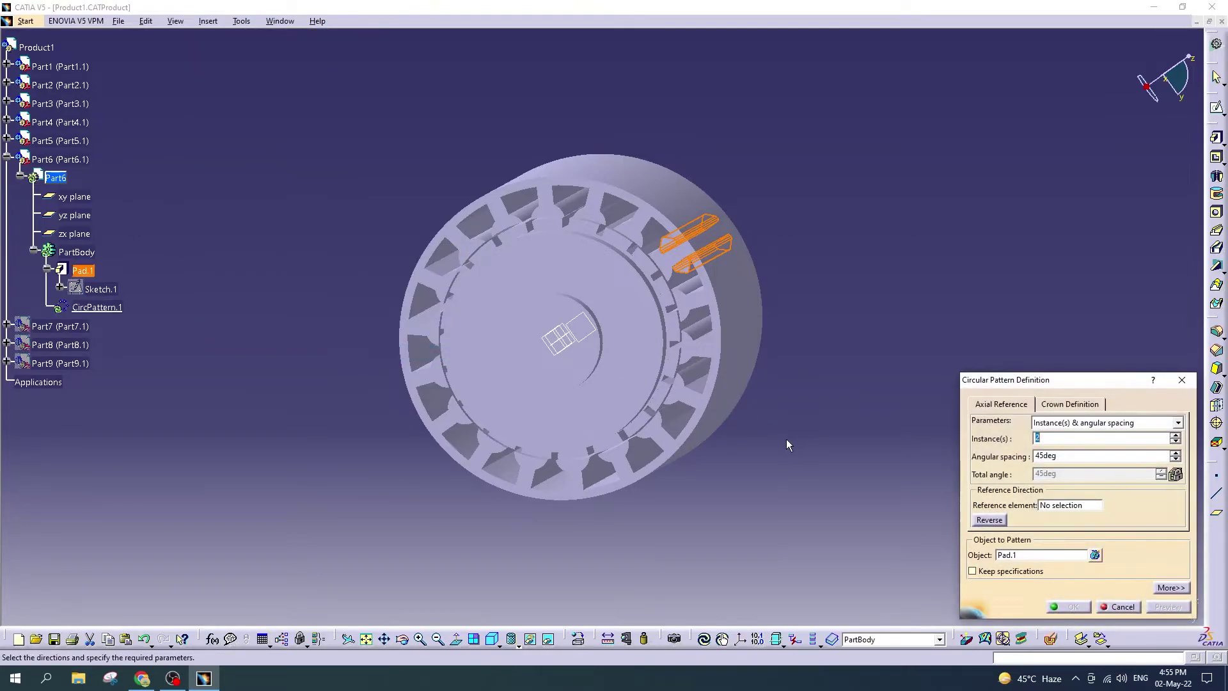
click(1179, 423)
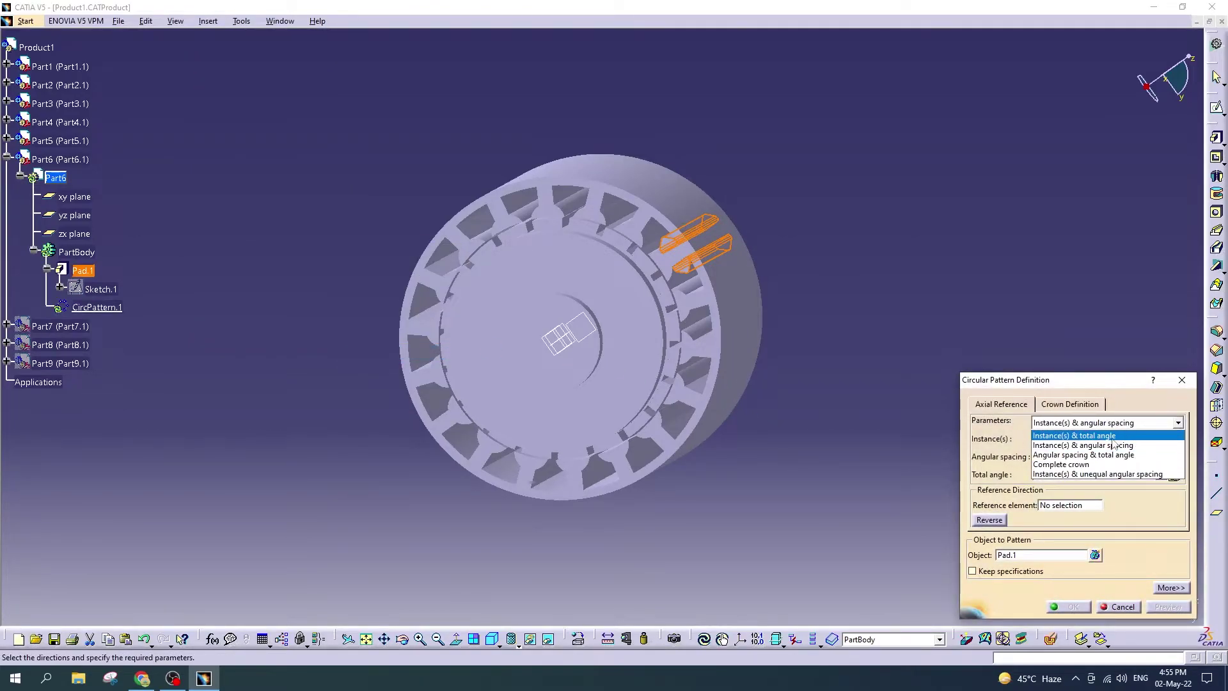
click(1084, 445)
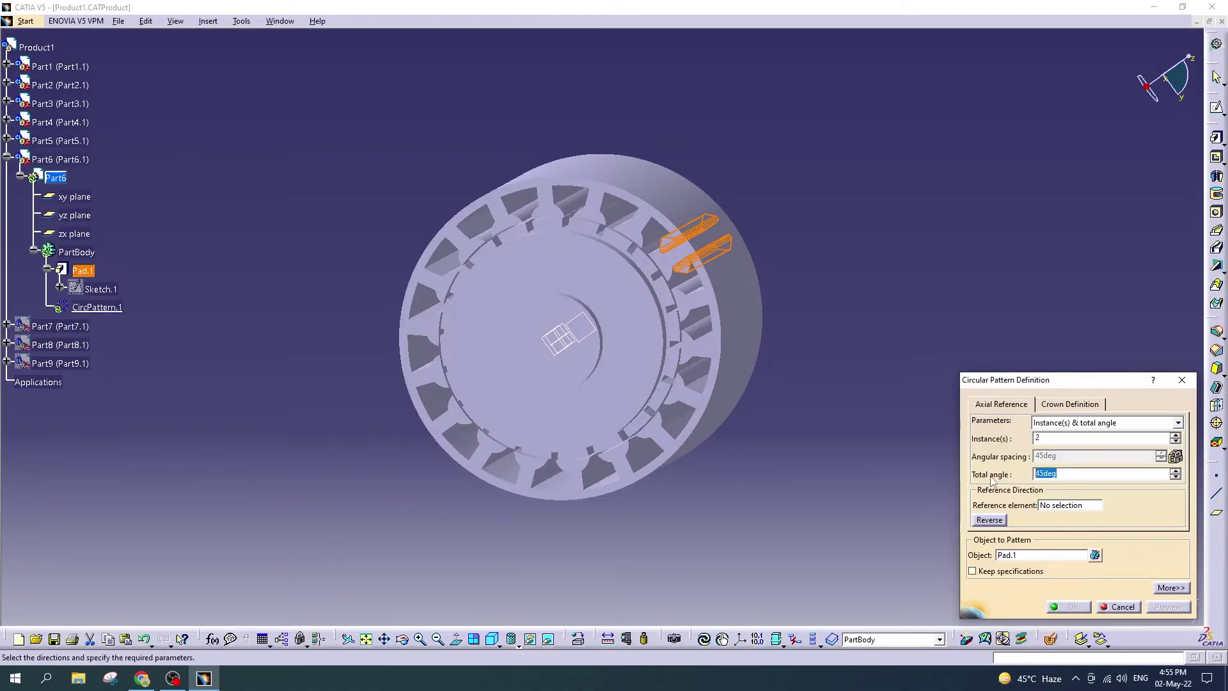
text(360)
click(1043, 437)
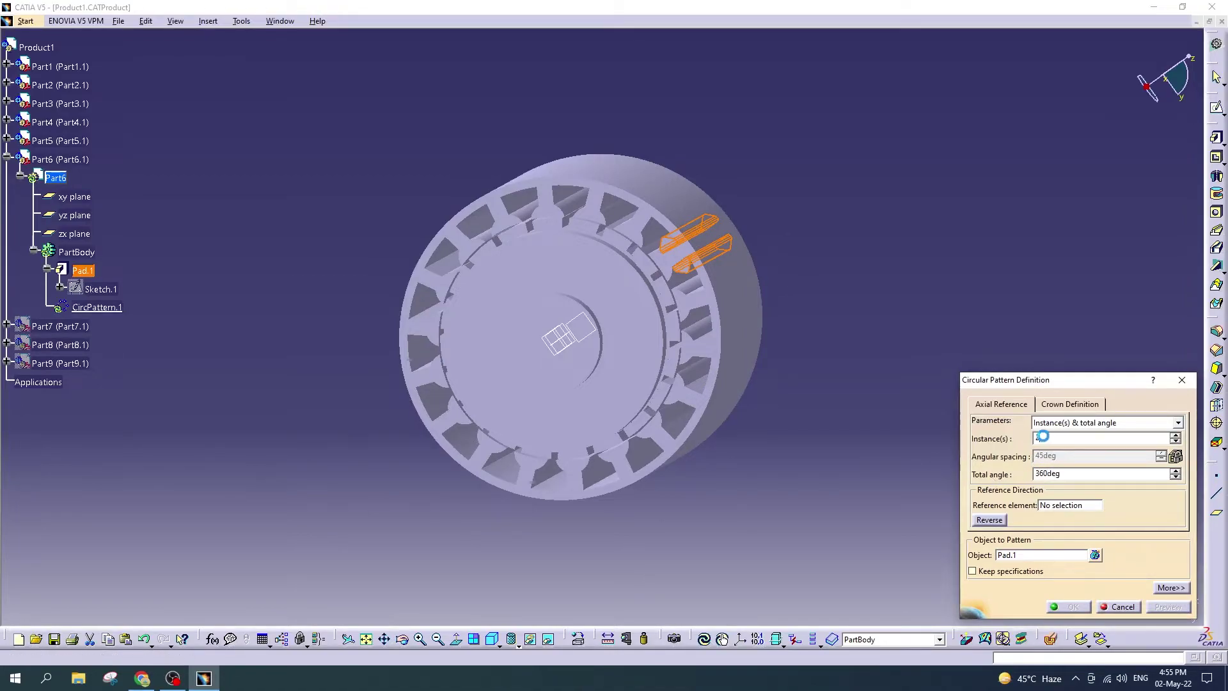
key(BackSpace)
text(18)
key(Return)
Step: Use the yz plane as rotation reference and create the pattern past the overlap warnings
middle_drag(552, 351, 465, 405)
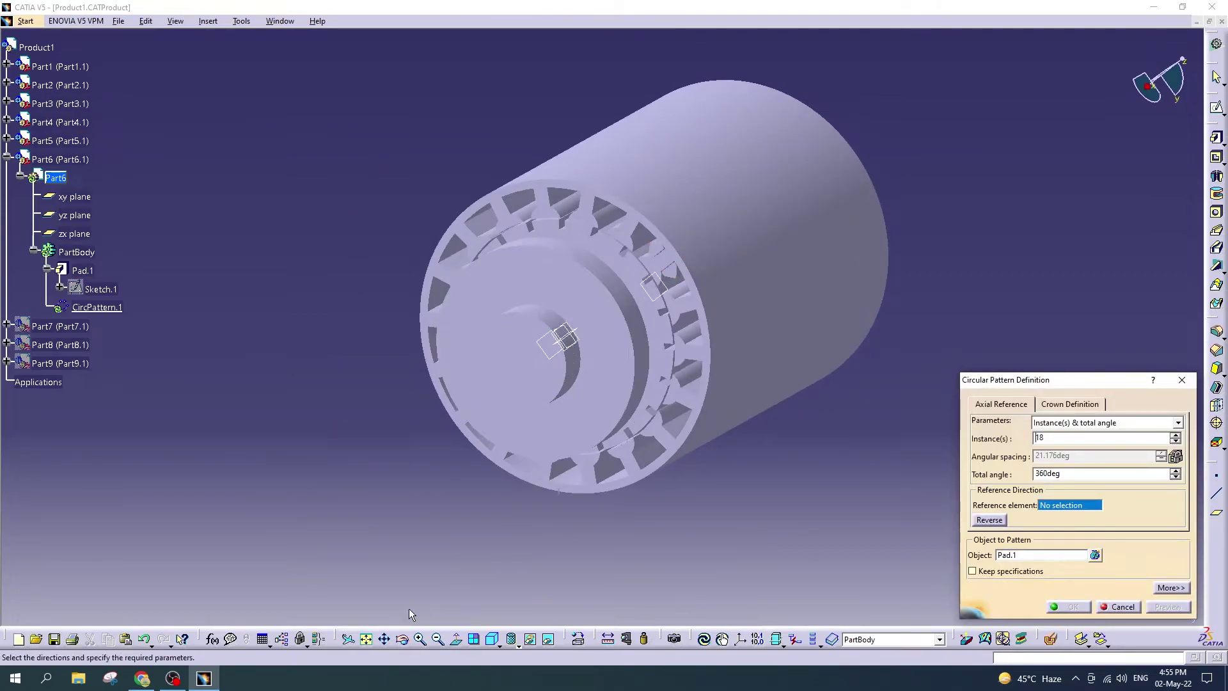
middle_drag(665, 320, 531, 309)
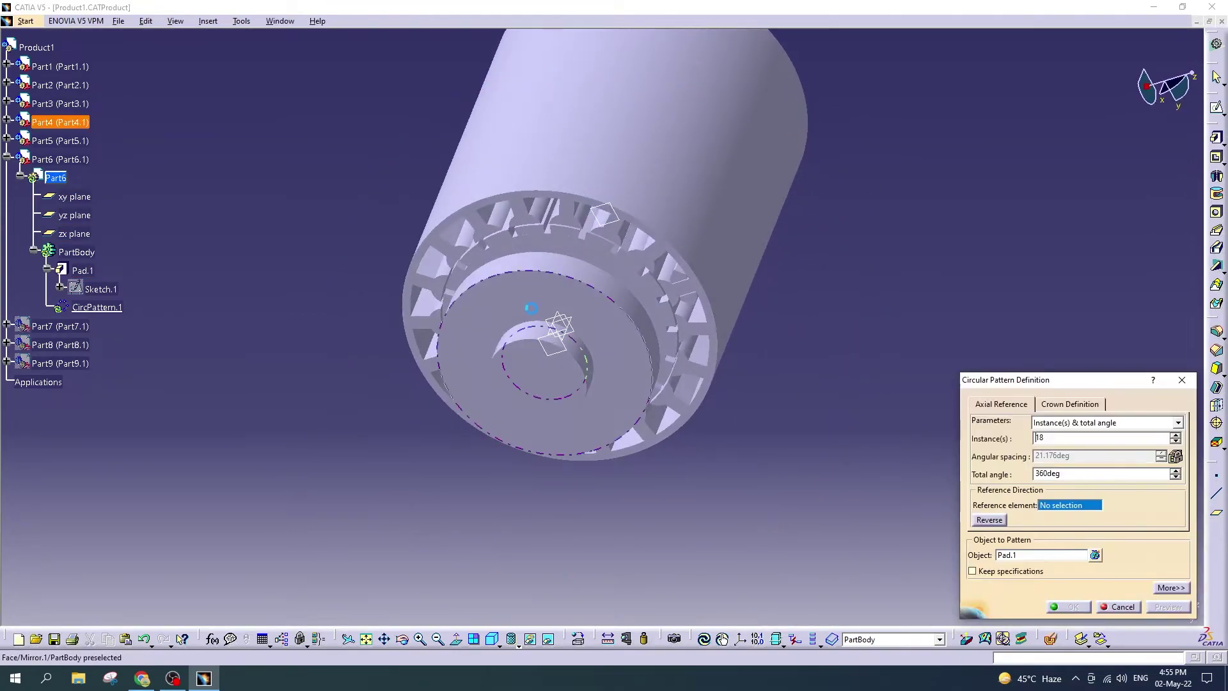
click(617, 389)
click(678, 364)
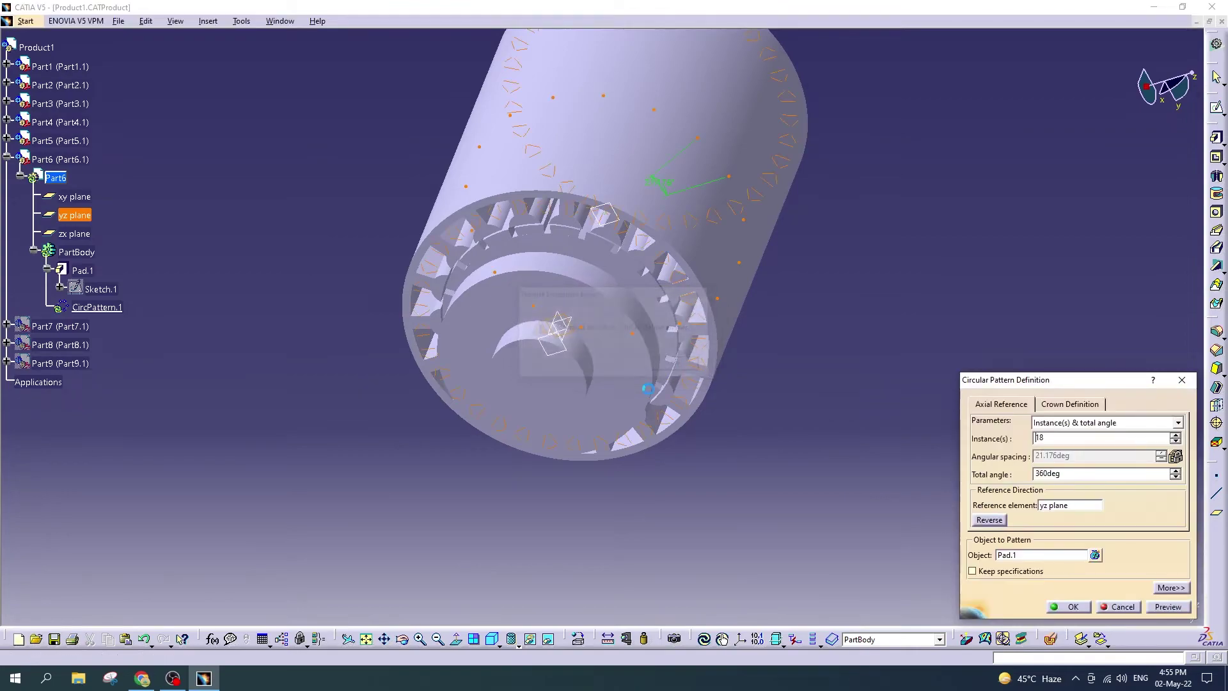
drag(405, 637, 403, 638)
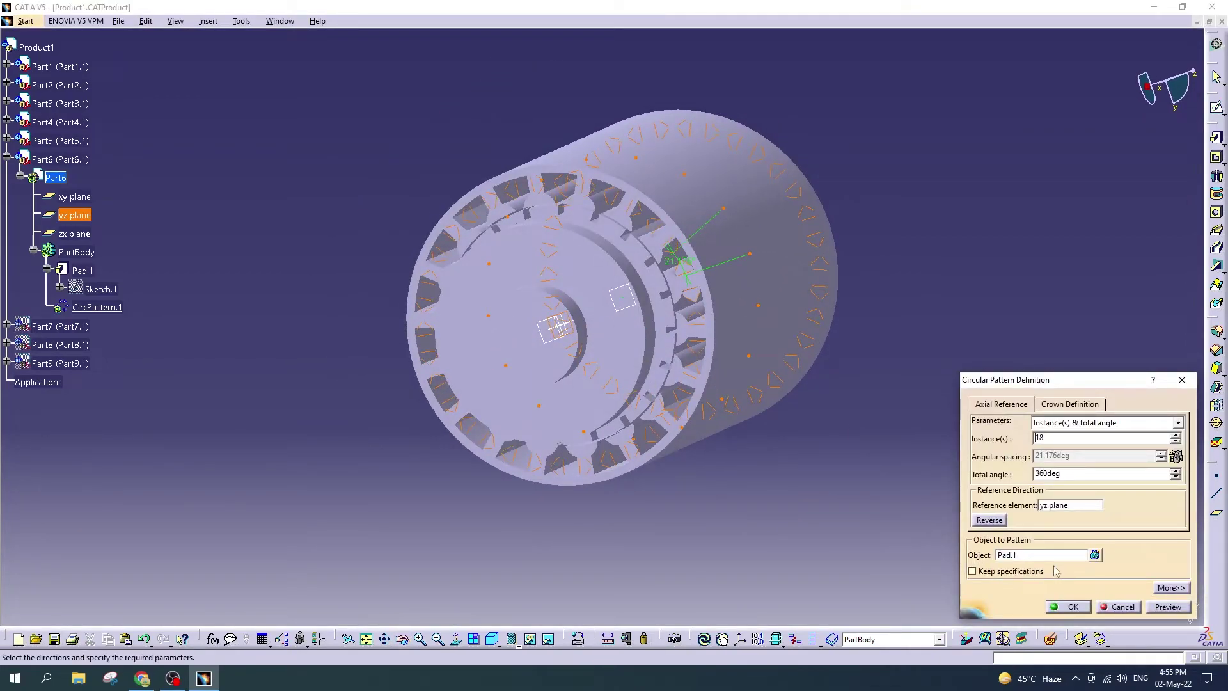
click(1169, 608)
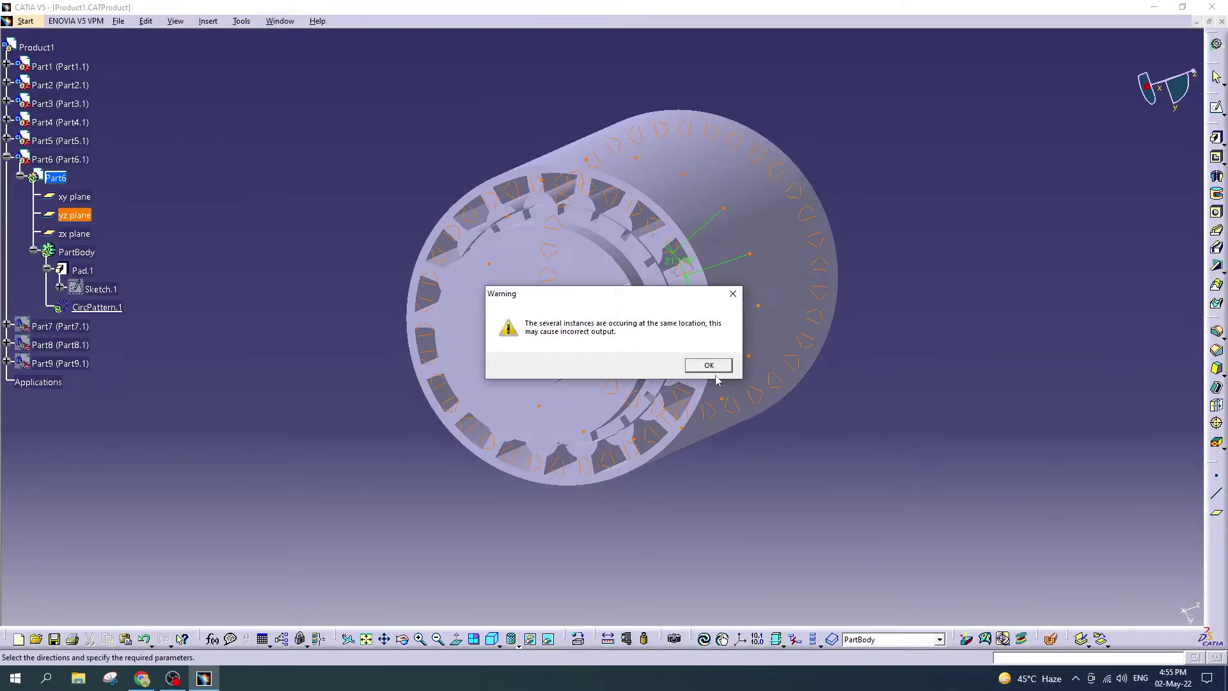
click(712, 362)
click(1072, 606)
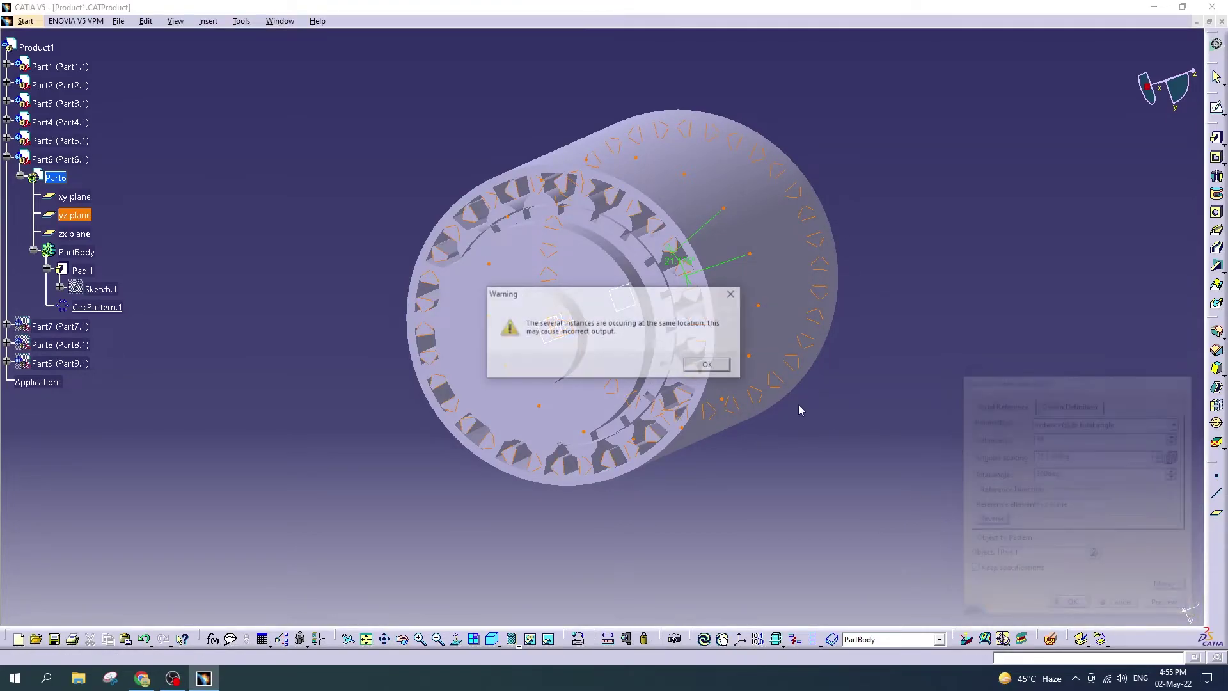
click(708, 363)
Step: Edit CircPattern.1 to 19 instances and confirm past the overlap warnings
click(826, 458)
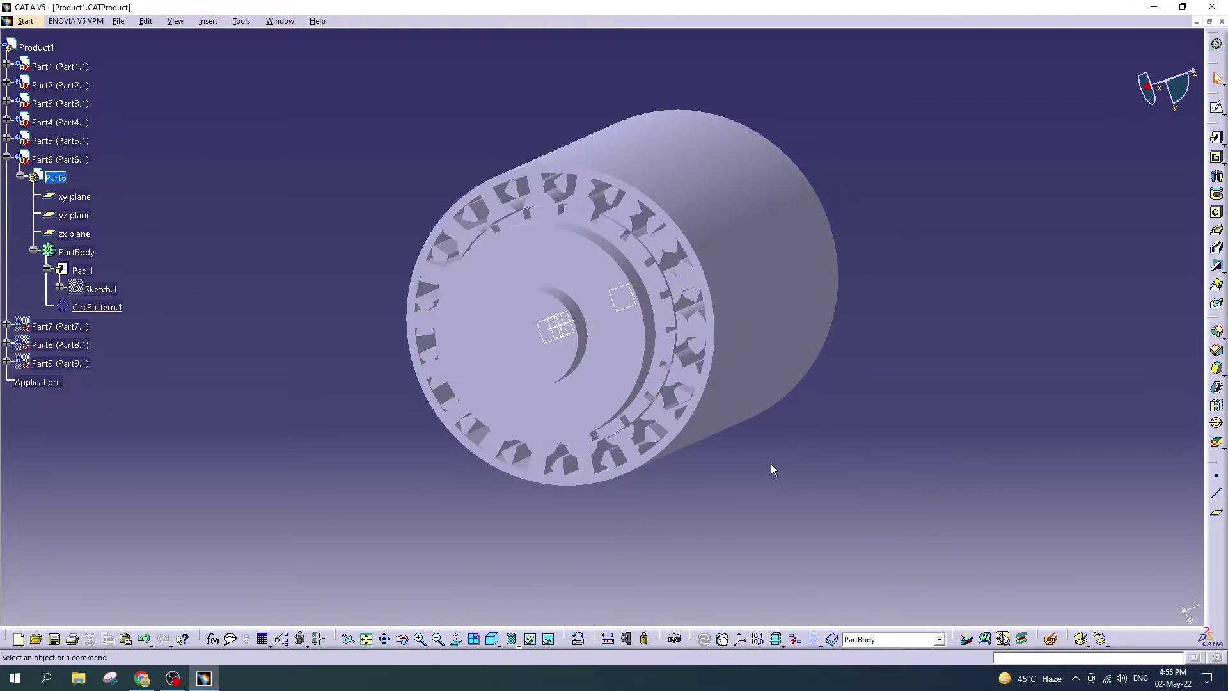
click(420, 639)
drag(608, 349, 590, 382)
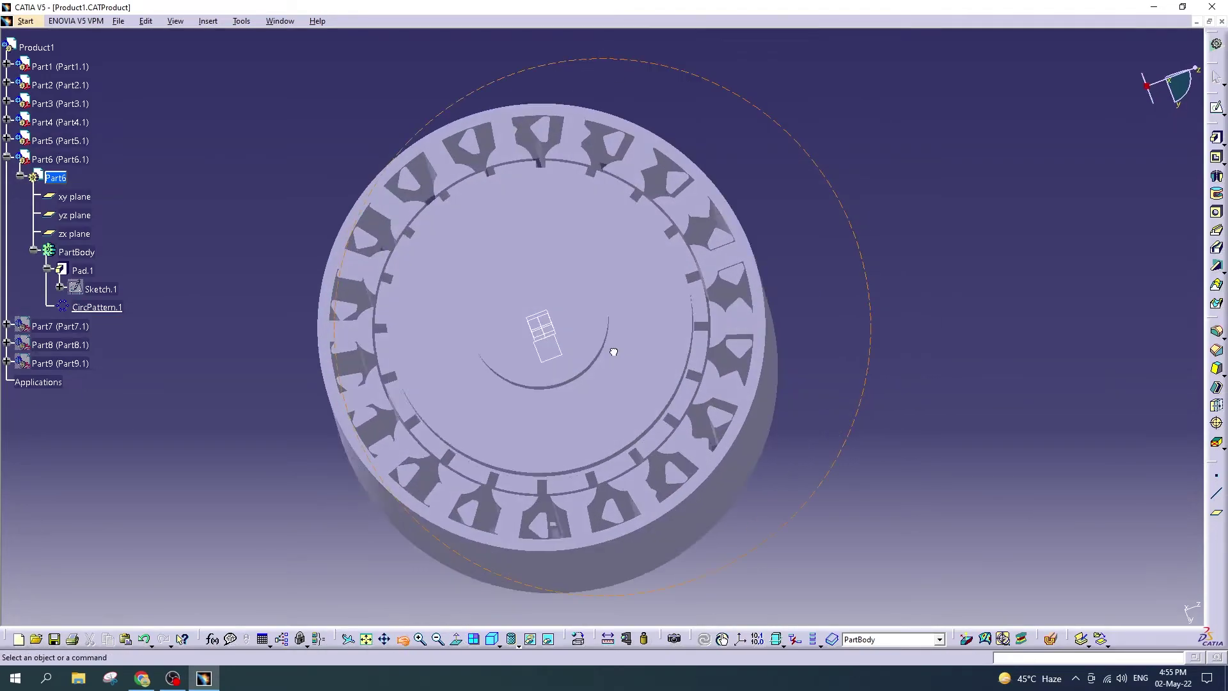
middle_drag(590, 382, 596, 382)
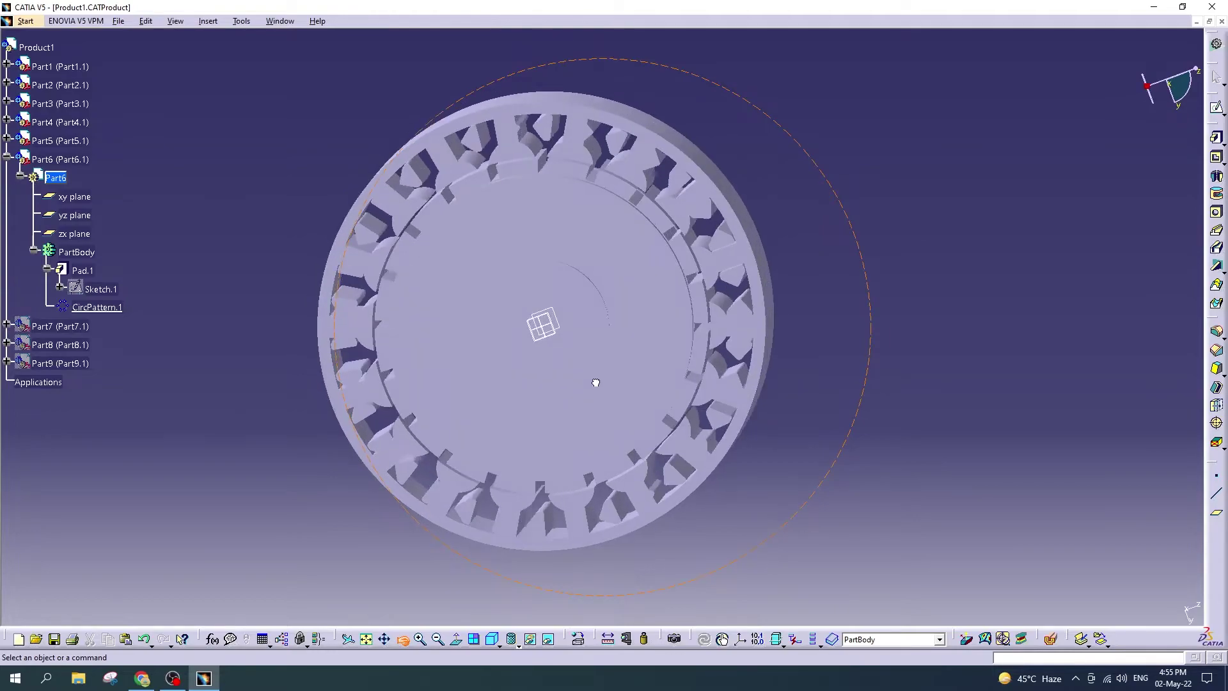
double_click(96, 308)
text(19)
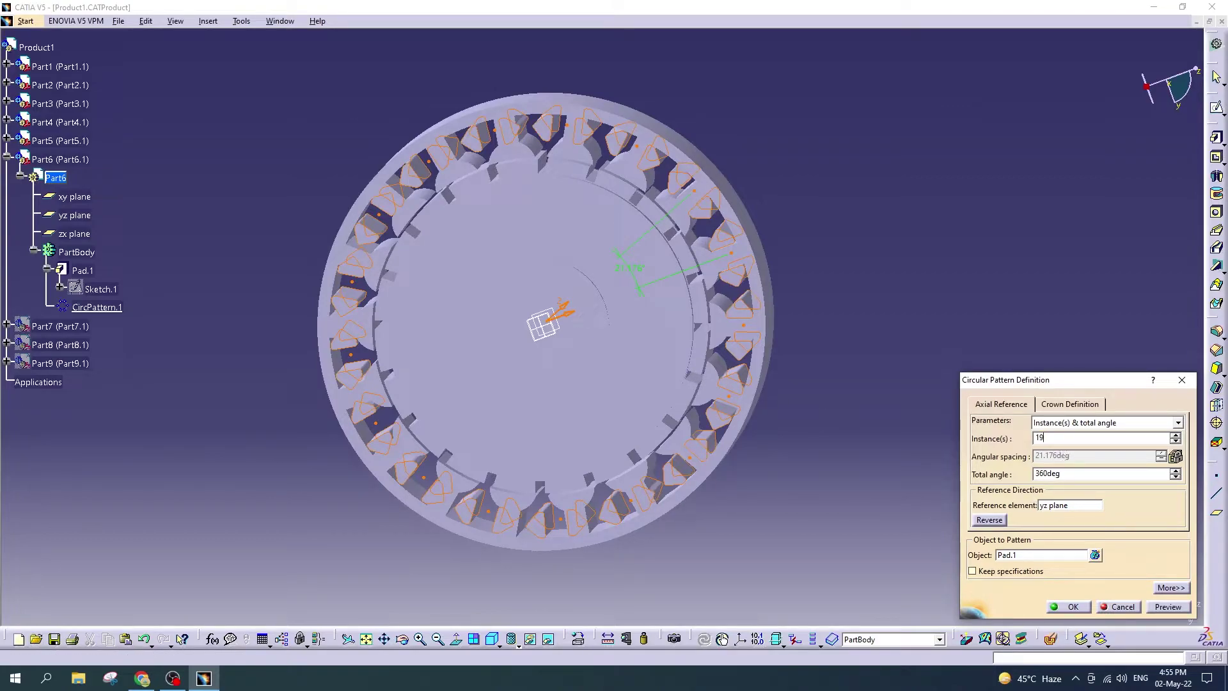
key(Return)
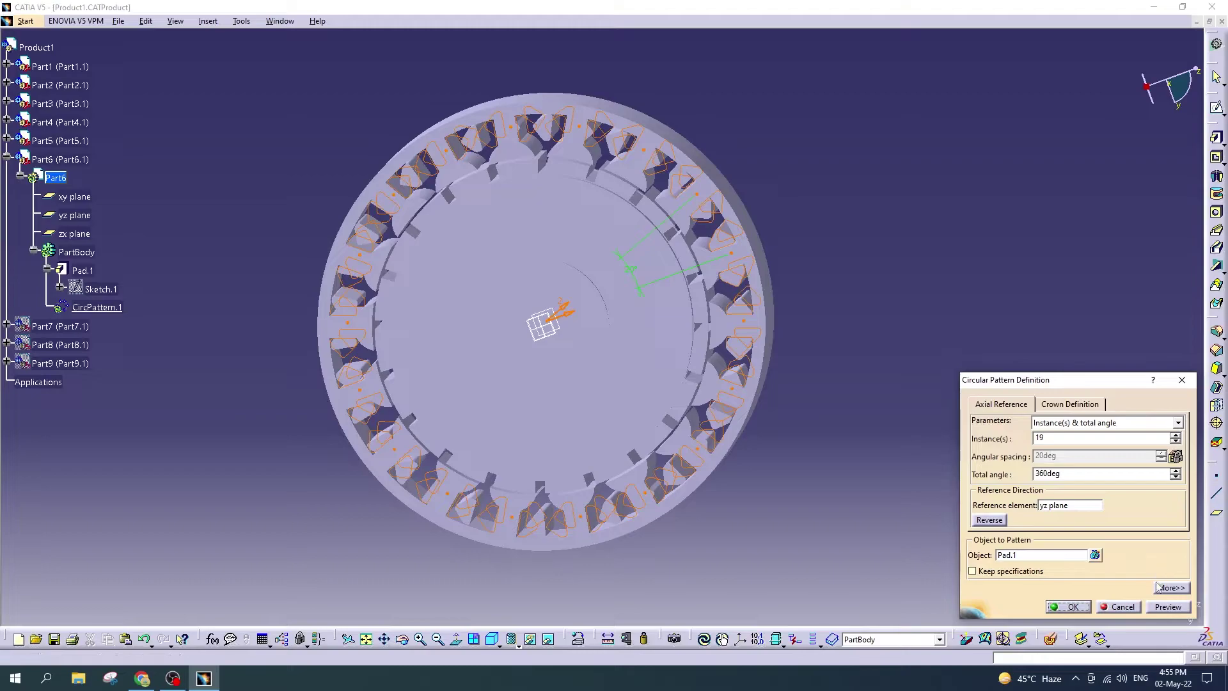
click(1067, 607)
click(696, 367)
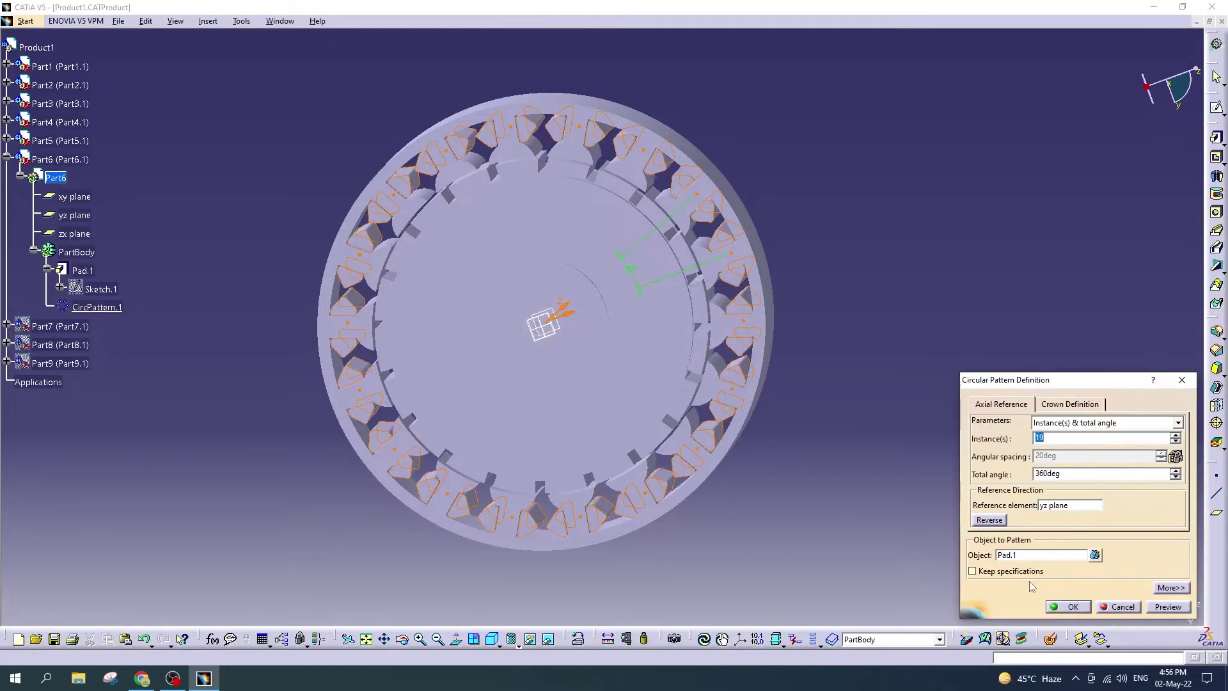
click(1072, 607)
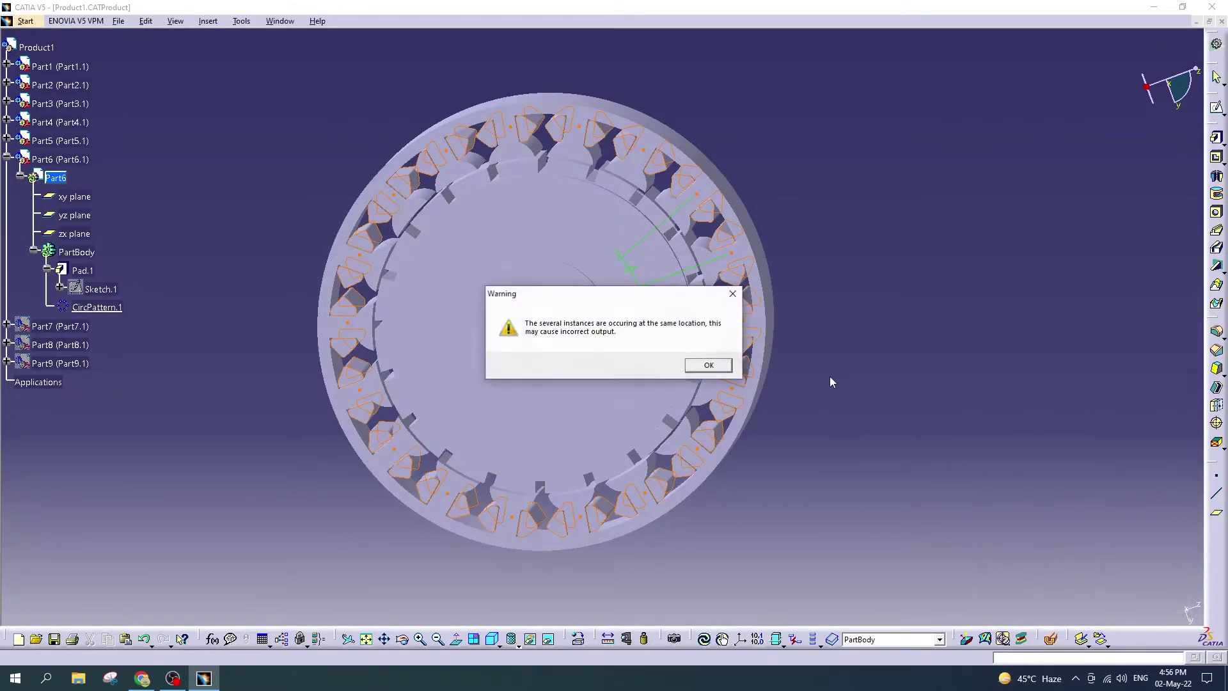
click(708, 366)
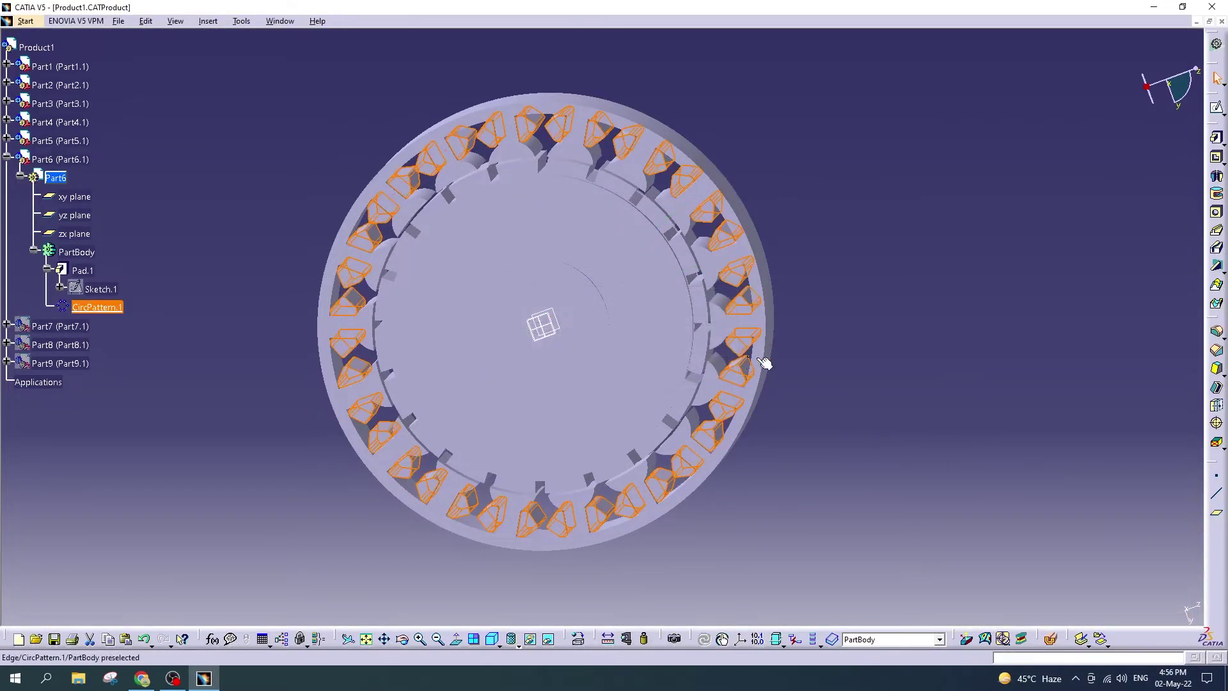
Step: Orbit the stator to inspect the pattern and its side thickness
click(402, 638)
drag(661, 381, 673, 388)
mouse_move(675, 400)
middle_down()
mouse_move(671, 418)
mouse_move(459, 578)
middle_up()
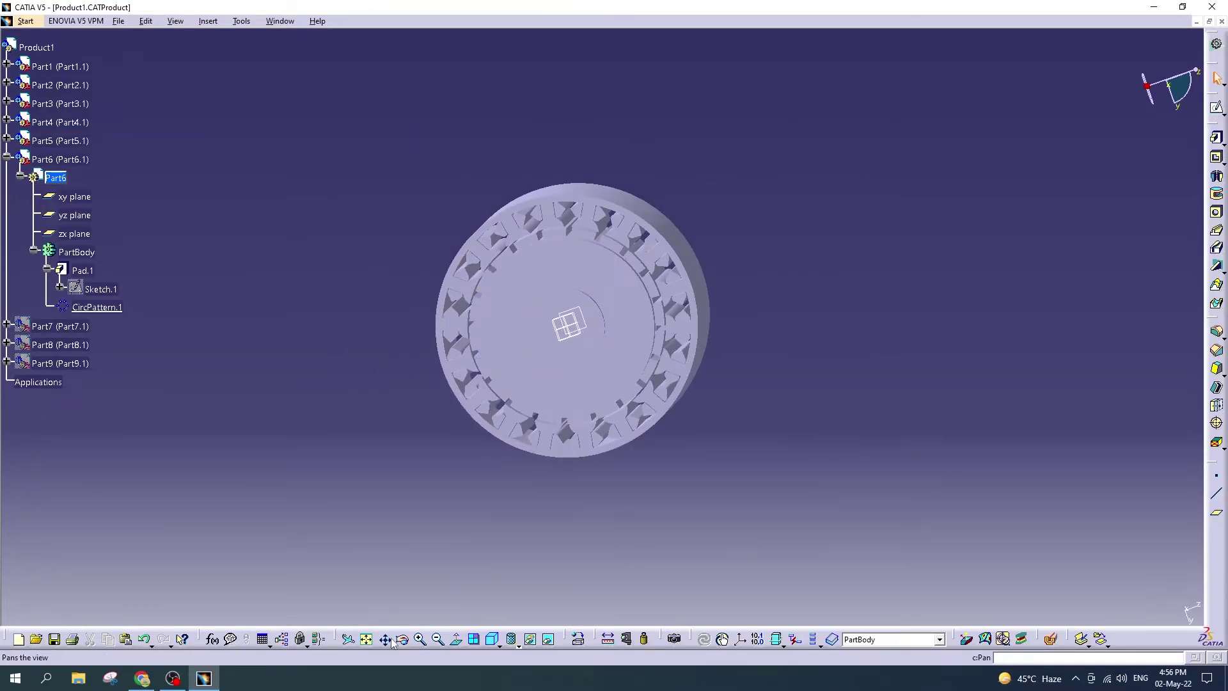
mouse_move(606, 368)
middle_down()
mouse_move(582, 395)
mouse_move(620, 335)
mouse_move(619, 359)
middle_up()
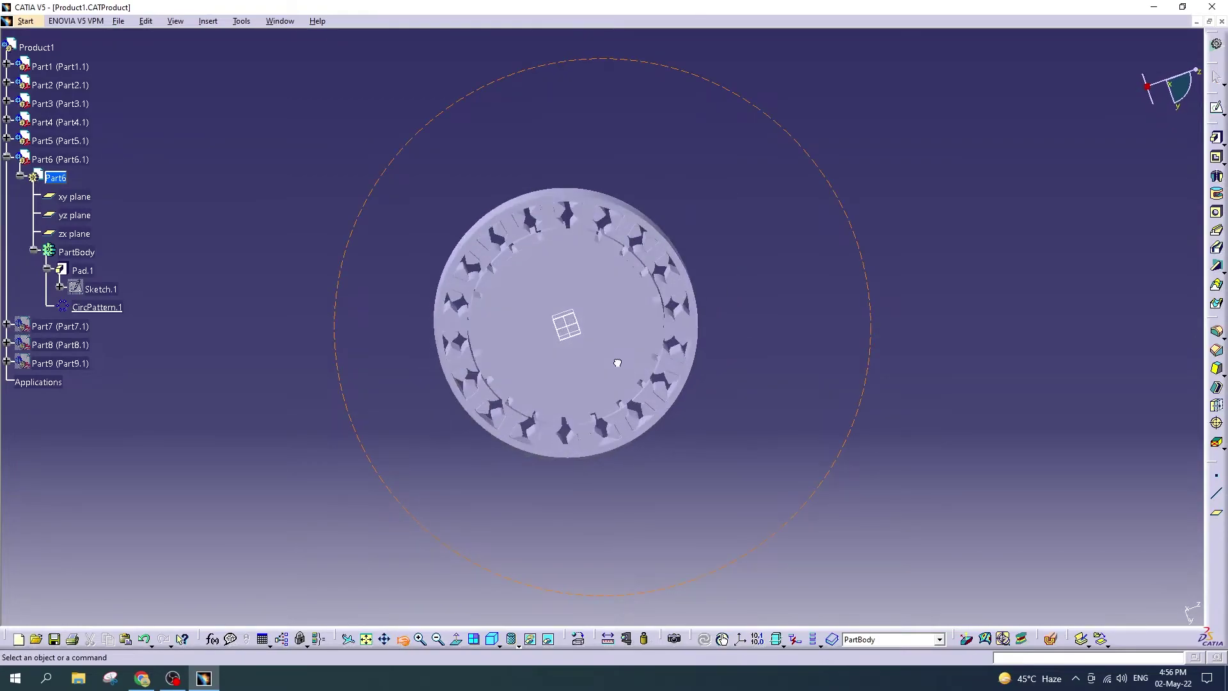
Step: Open Sketch.1, zoom to the slot profiles, drag a rounded corner, then undo the change
double_click(114, 291)
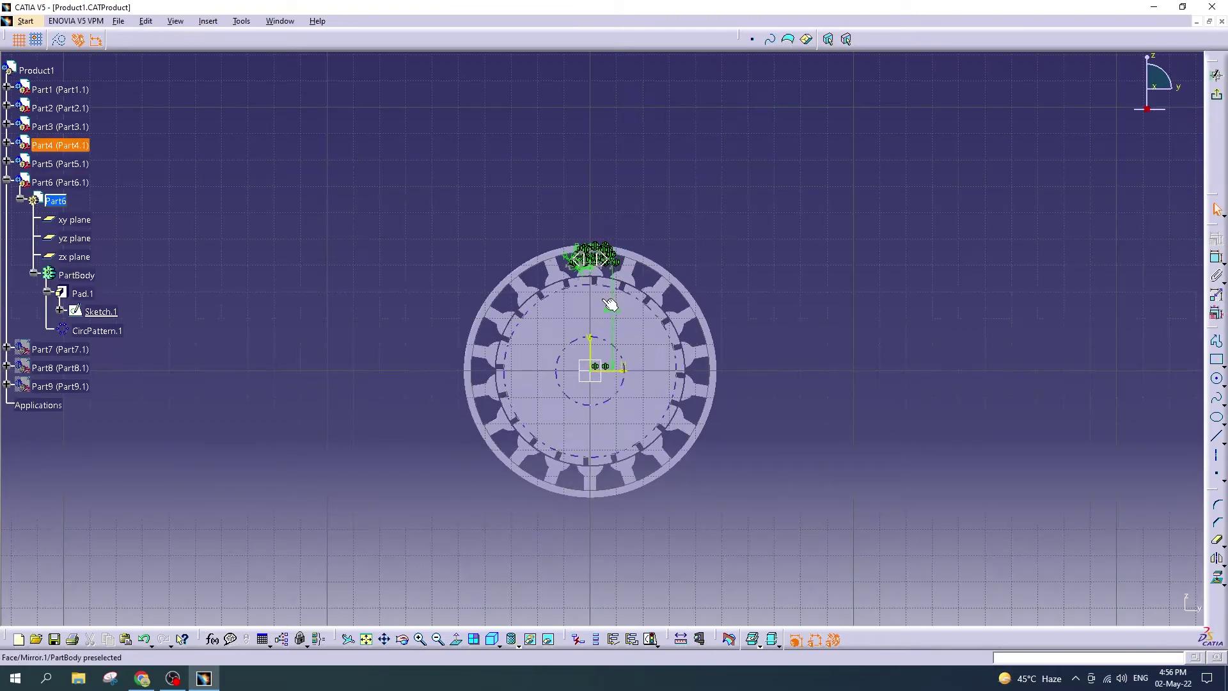
mouse_move(646, 301)
ctrl+middle_down()
mouse_move(646, 162)
mouse_move(650, 332)
mouse_move(686, 582)
ctrl+middle_up()
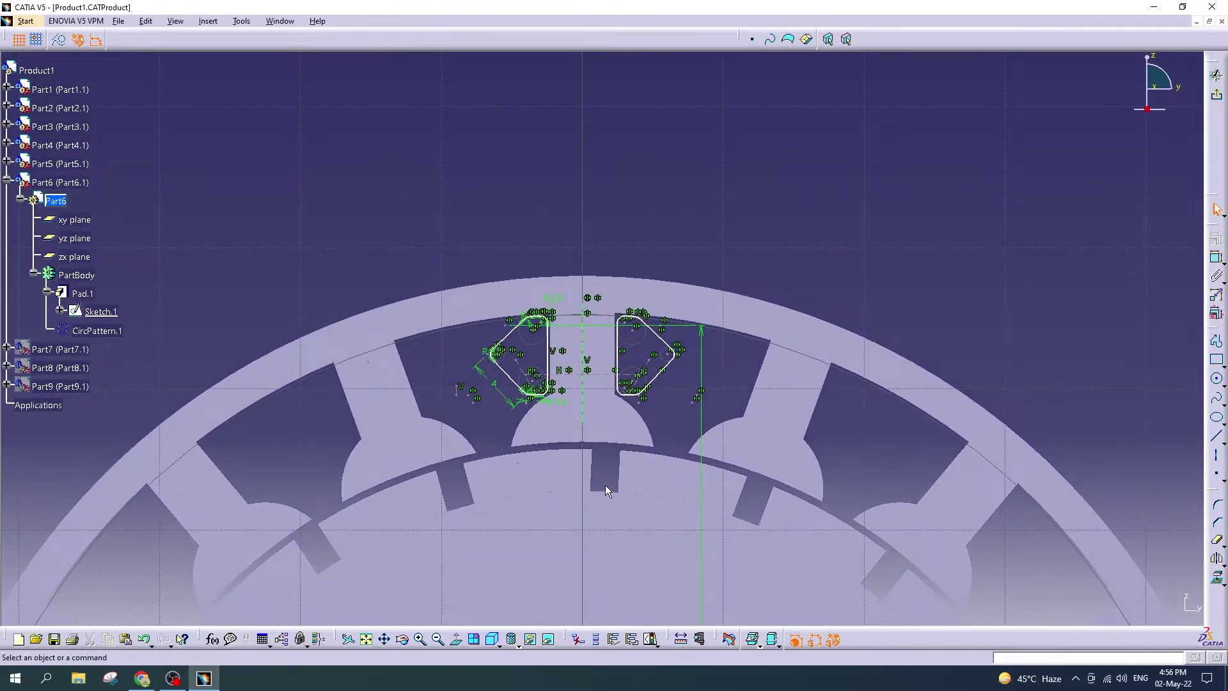
ctrl+middle_drag(606, 489, 620, 358)
middle_drag(545, 431, 691, 342)
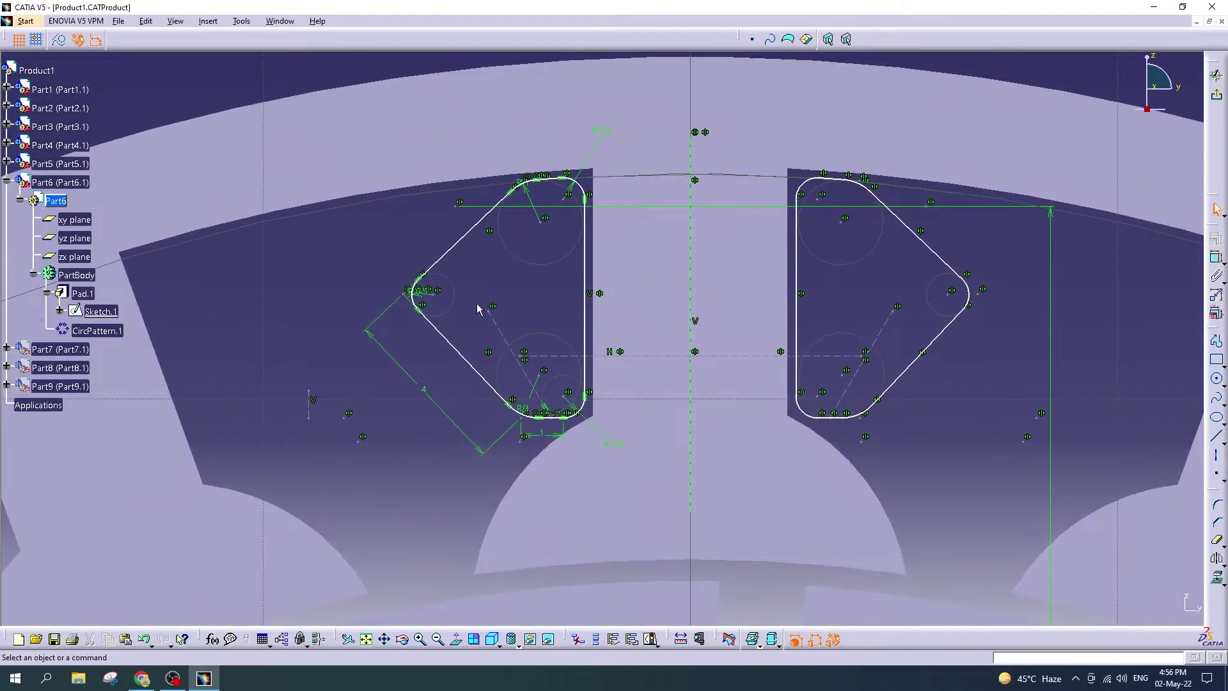
drag(417, 294, 392, 296)
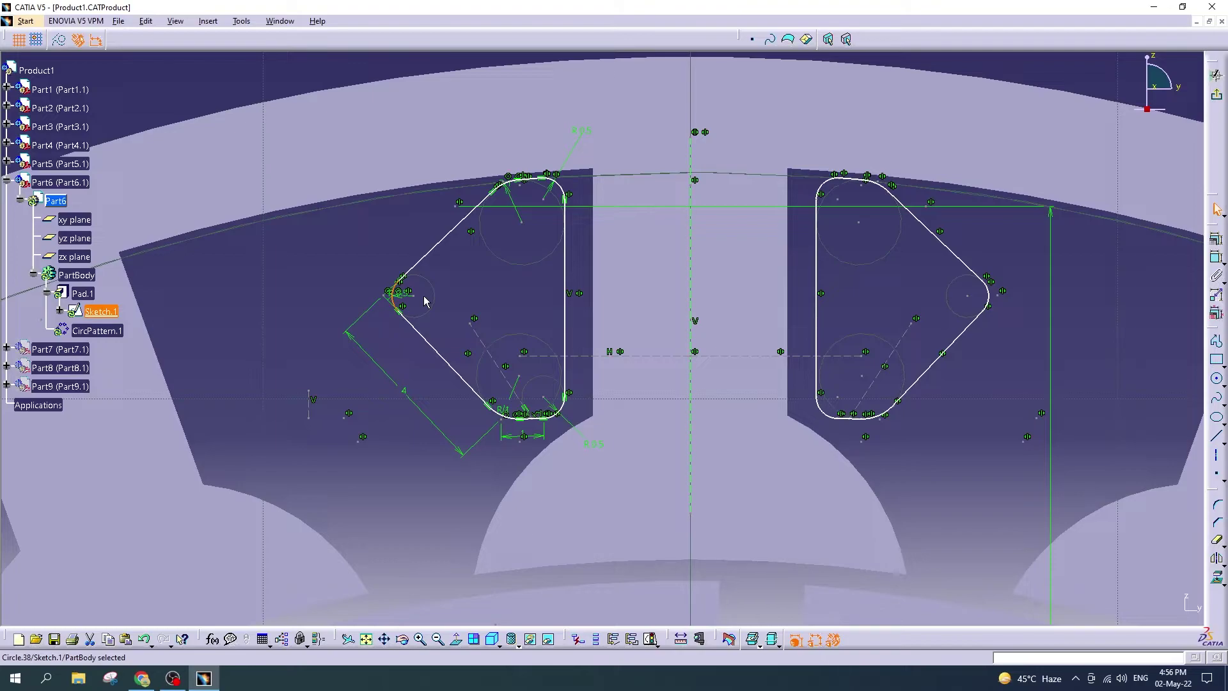
click(425, 302)
key(ctrl+z)
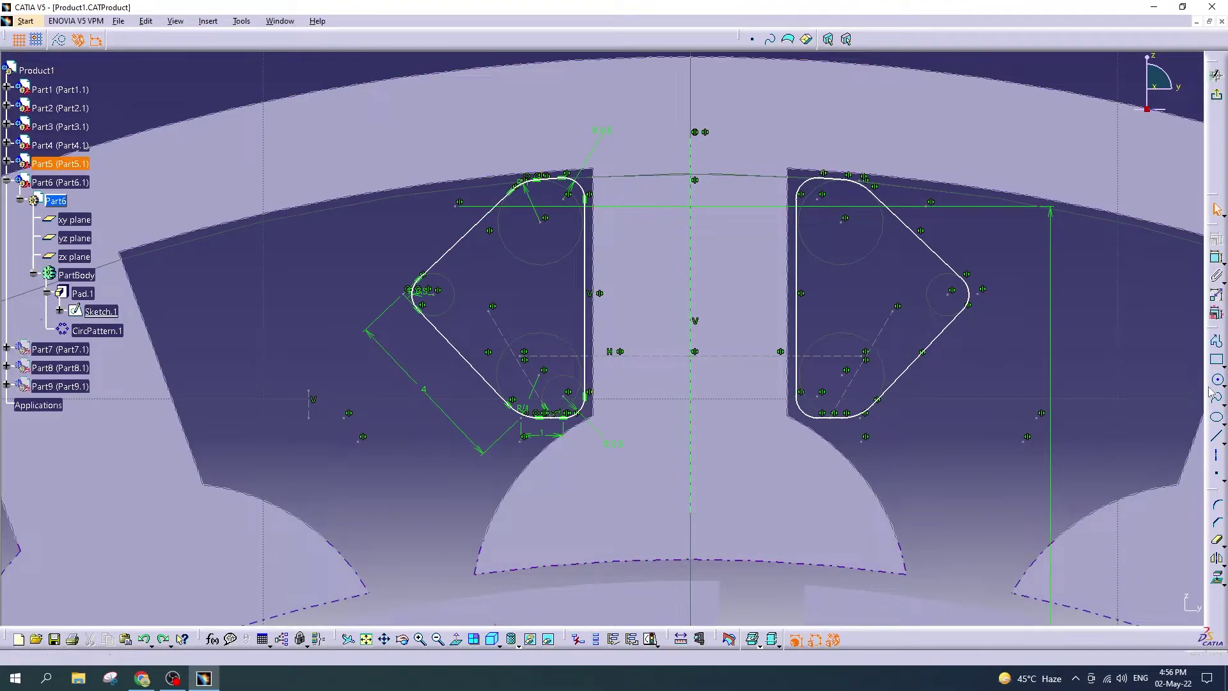
Step: Redraw the left profile's lines and delete the leftover upper-left line
click(1217, 346)
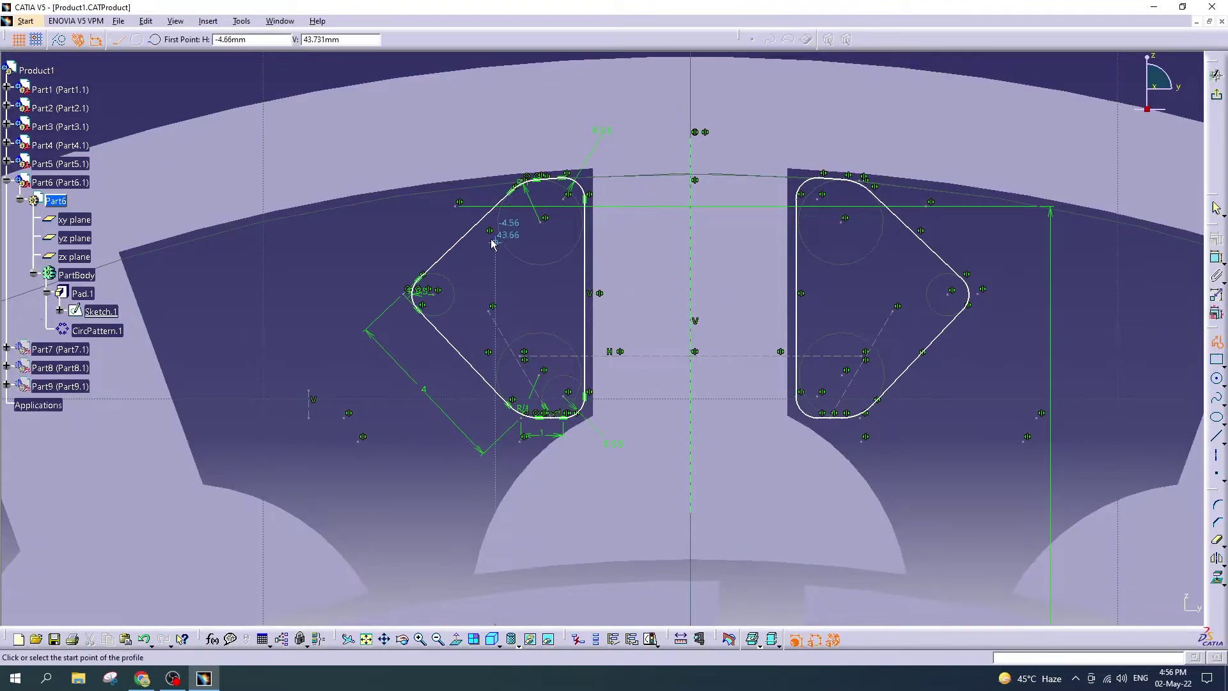
click(517, 188)
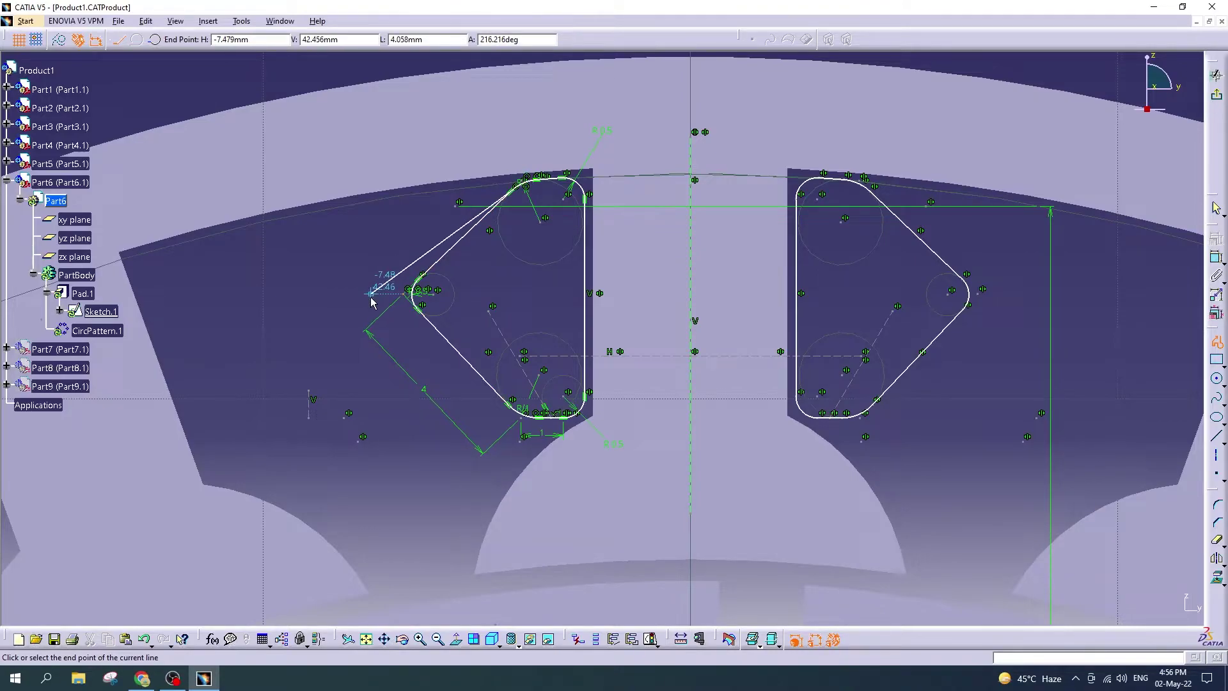
click(371, 295)
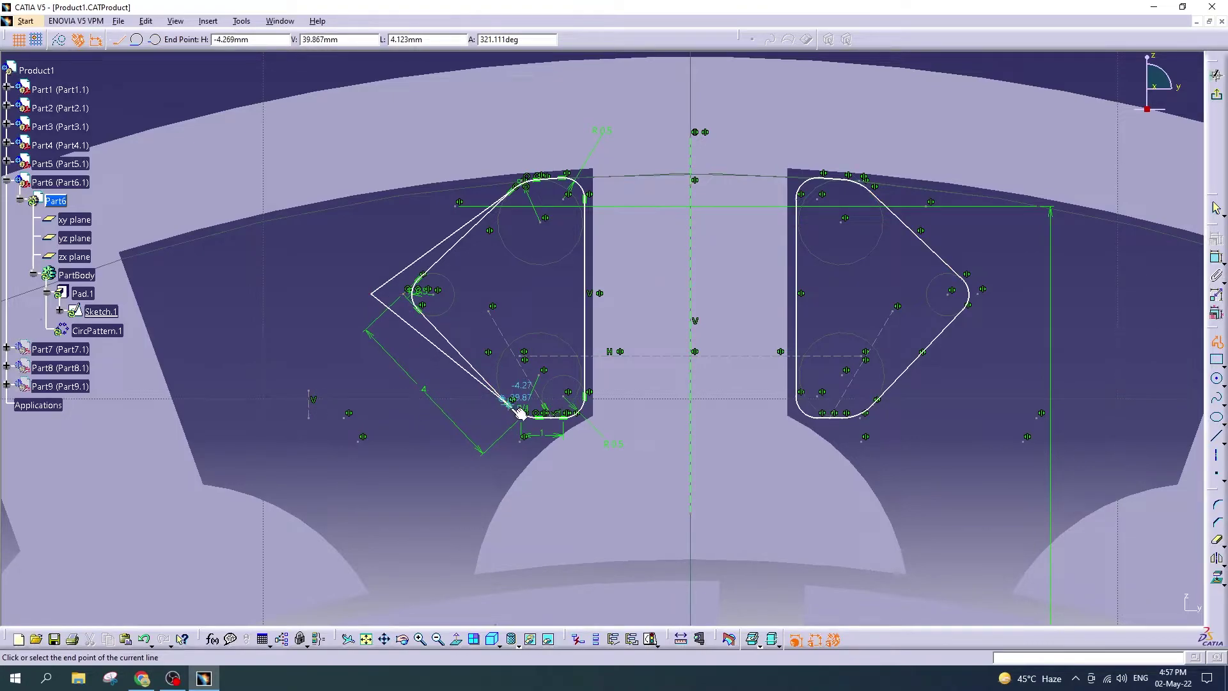
click(516, 408)
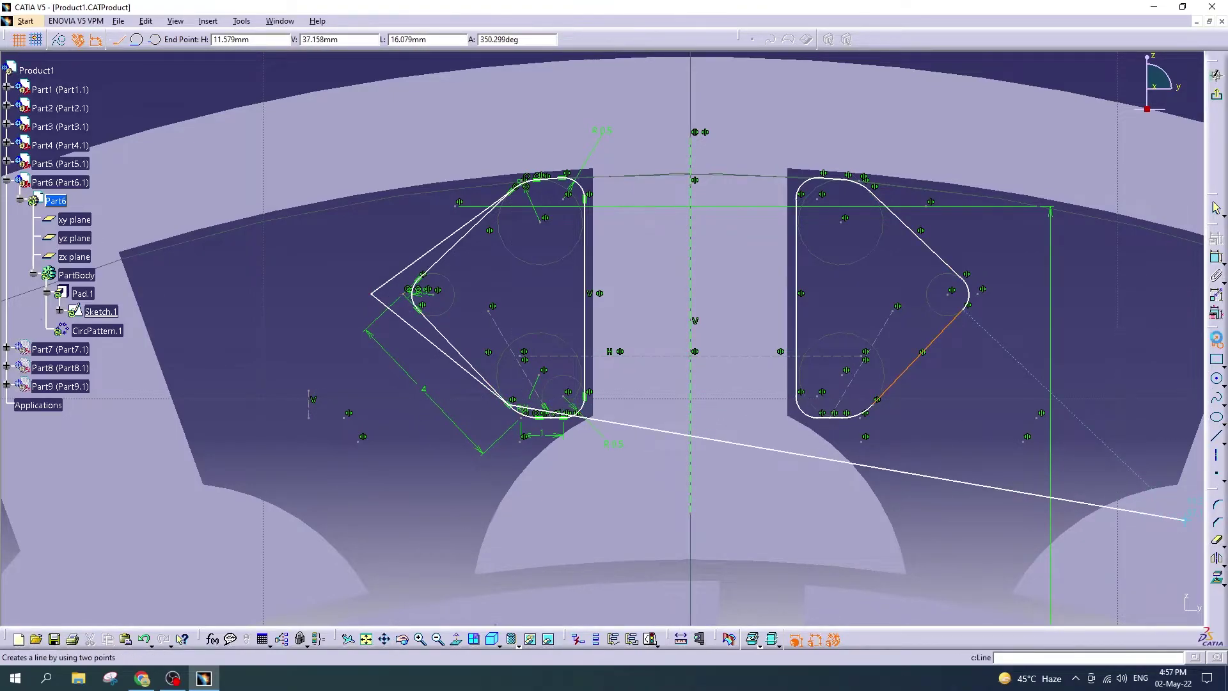
key(Escape)
click(415, 294)
key(Delete)
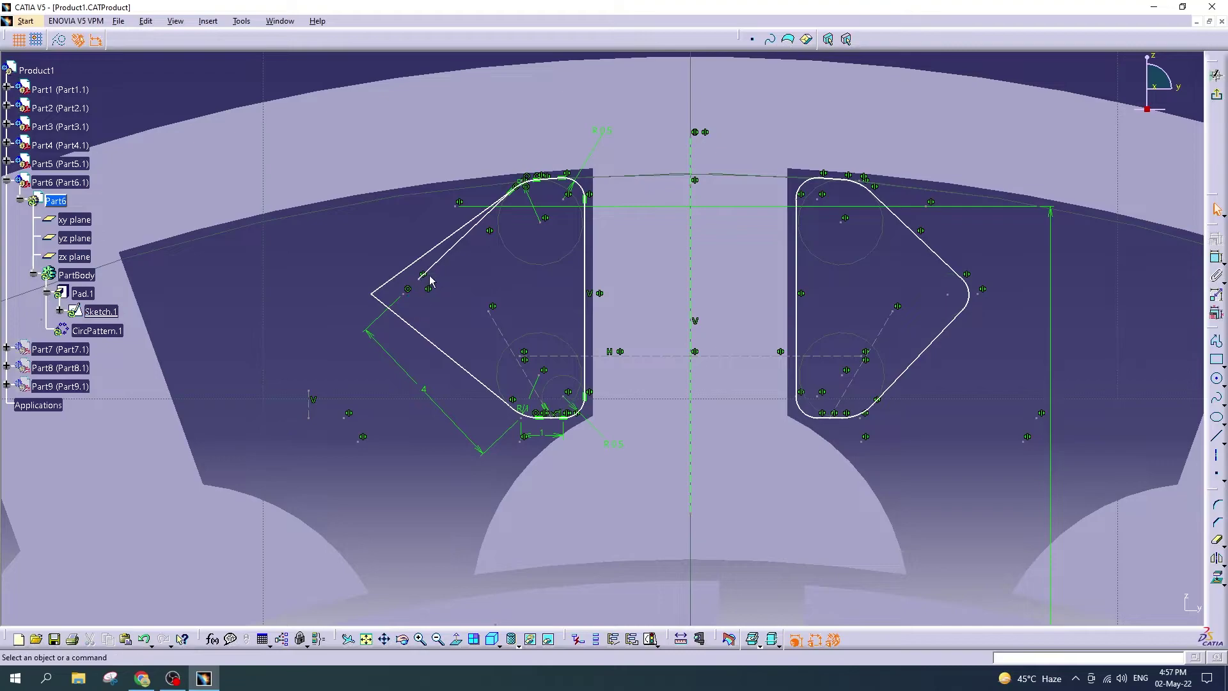
click(429, 277)
key(Delete)
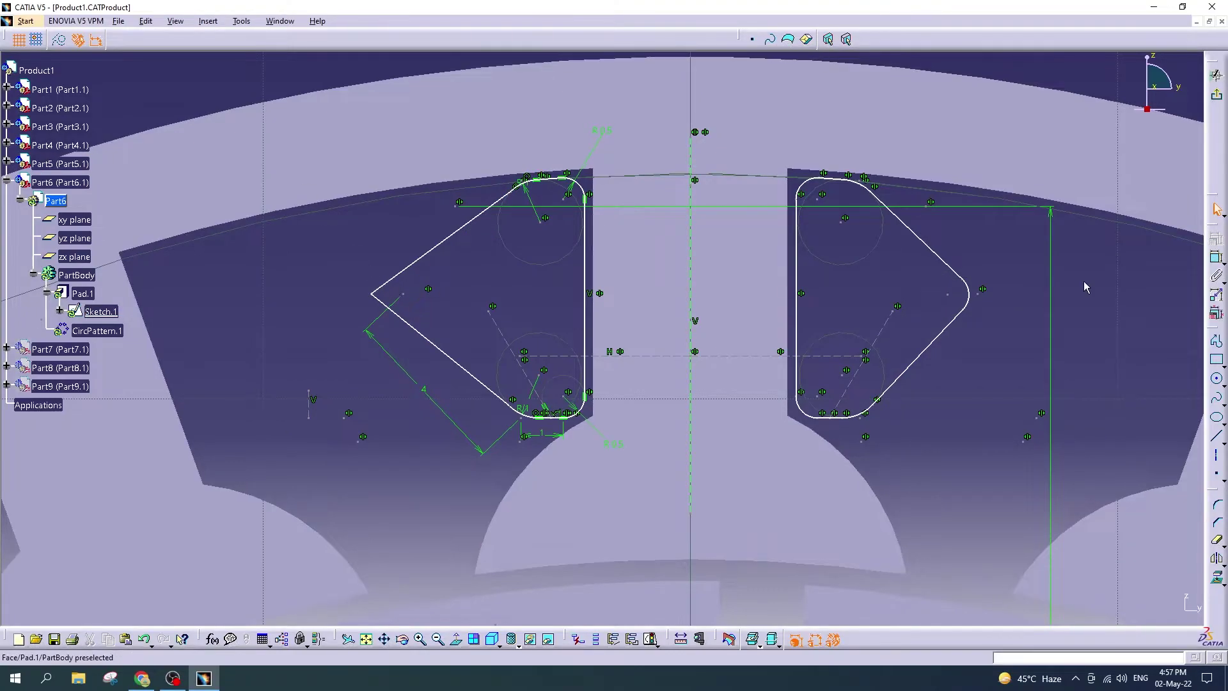
Step: Round the left profile's tip with a 0.5 mm corner
click(1217, 507)
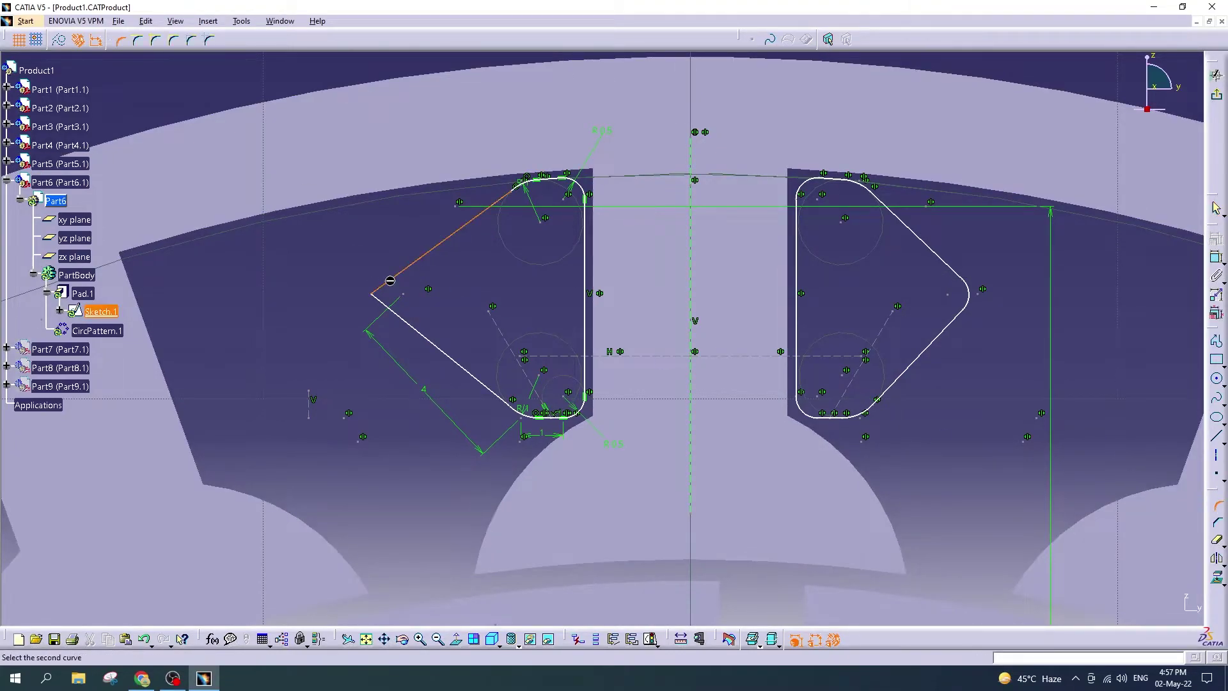
click(372, 295)
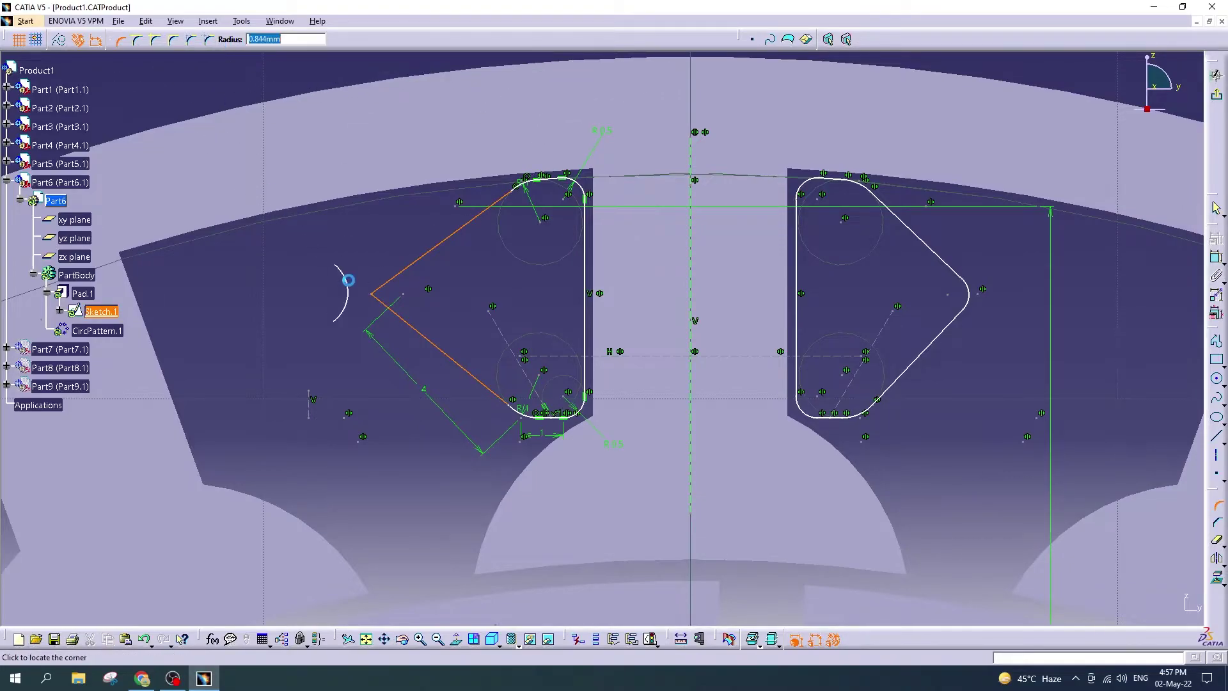
key(Return)
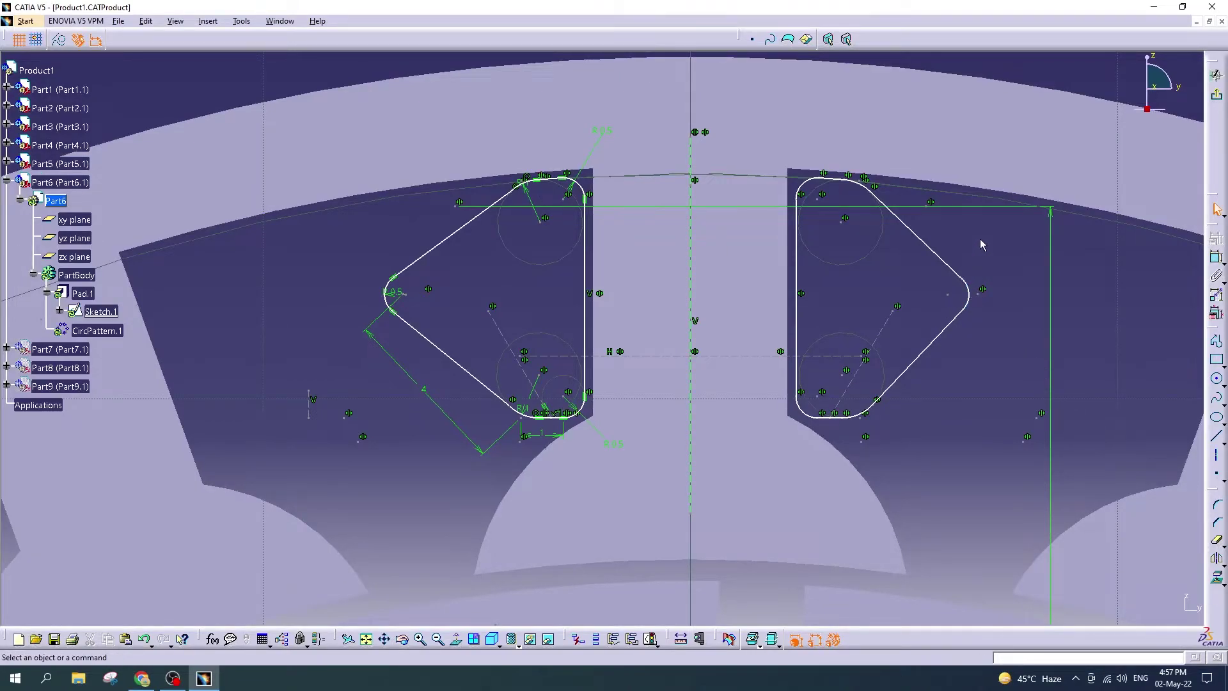
Step: Delete the right-hand slot profile, dismissing the Pad.2 warning
click(1002, 158)
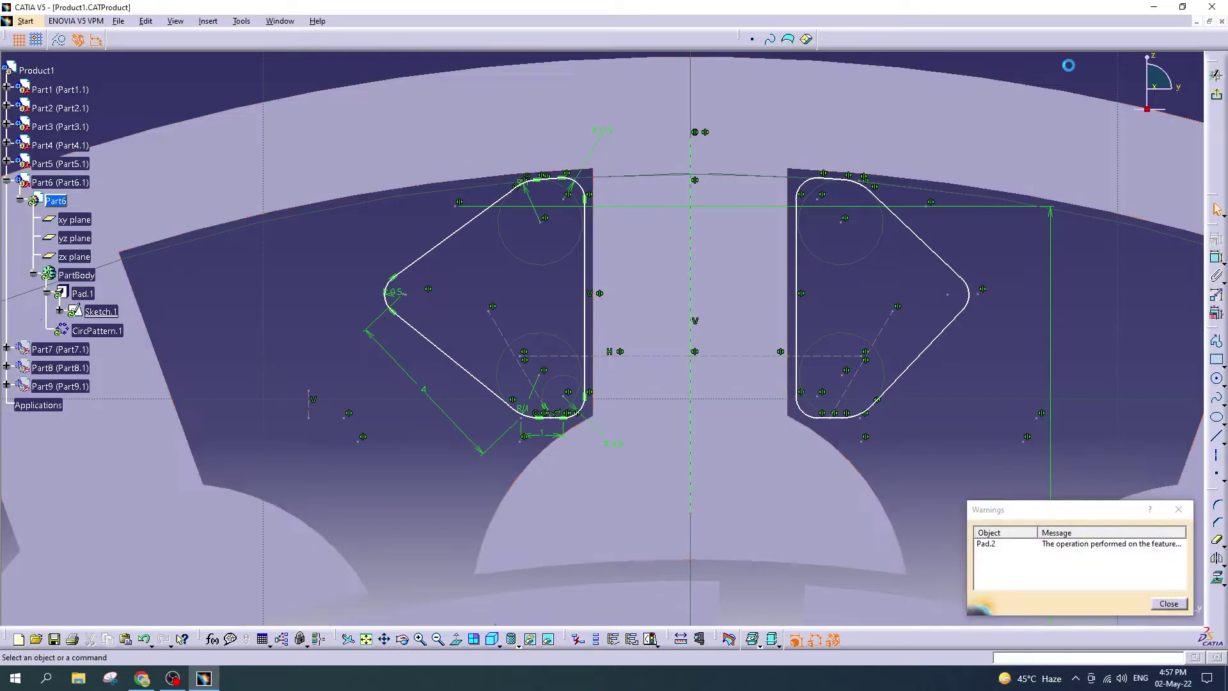
drag(1091, 62, 709, 454)
key(Delete)
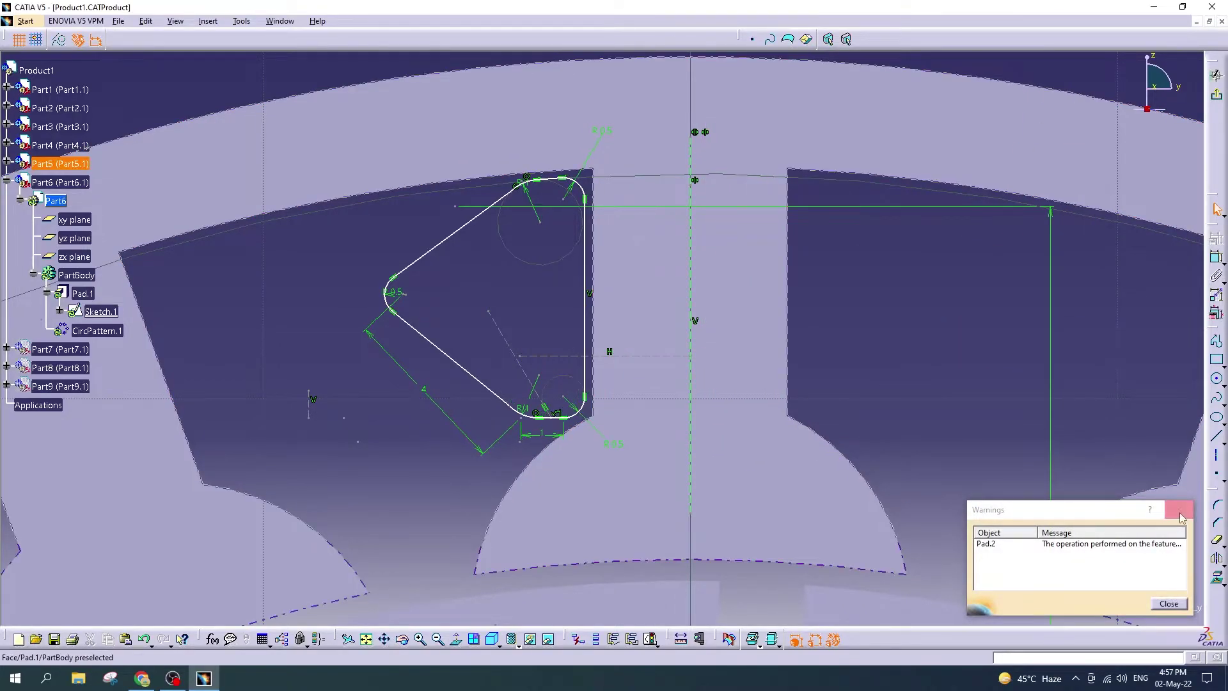
click(1178, 599)
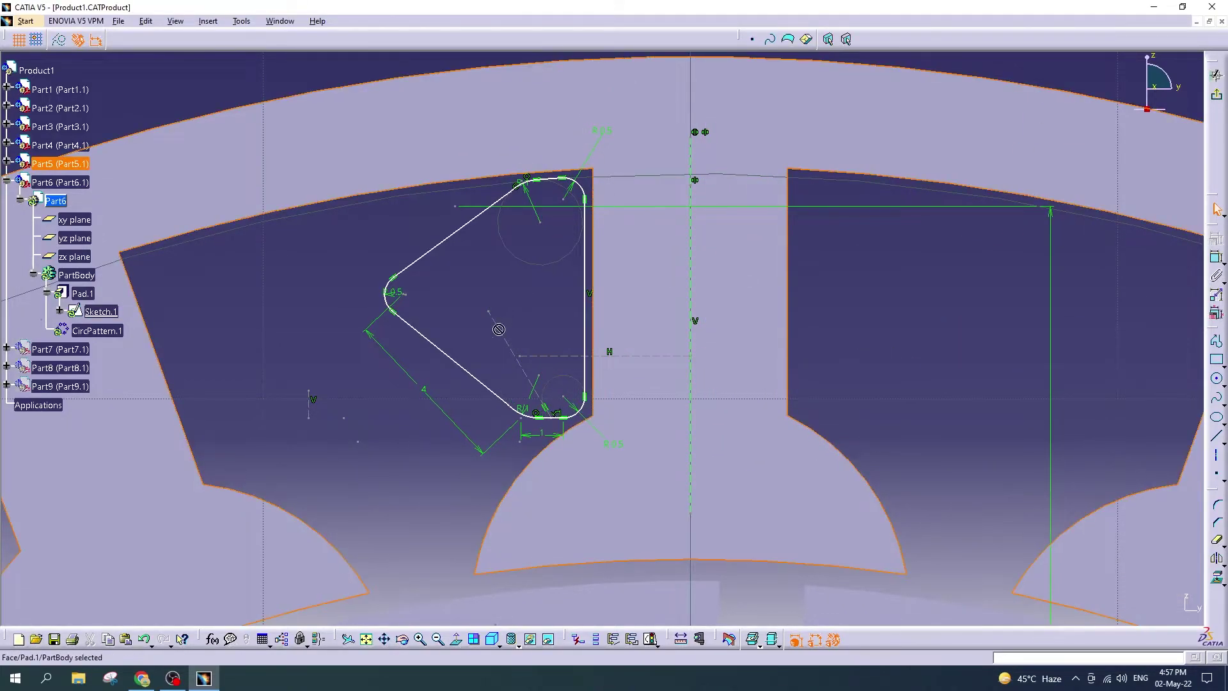
Step: Mirror the left profile about the vertical axis and exit the sketch
drag(318, 64, 611, 468)
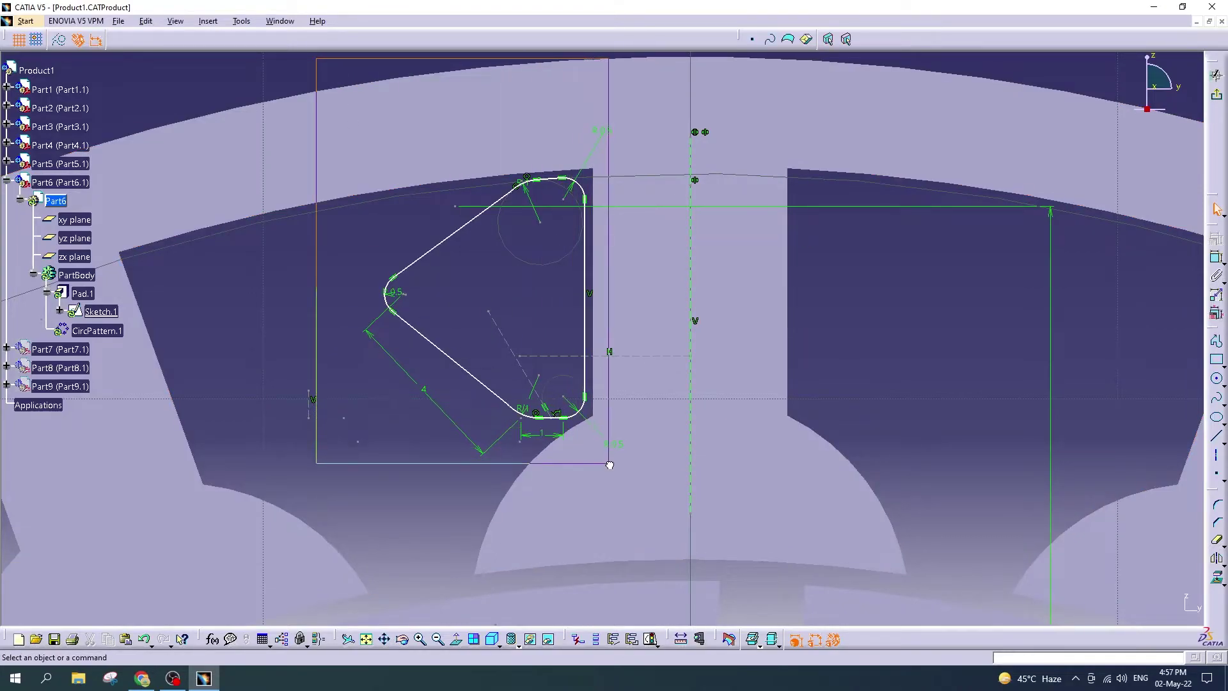
click(207, 21)
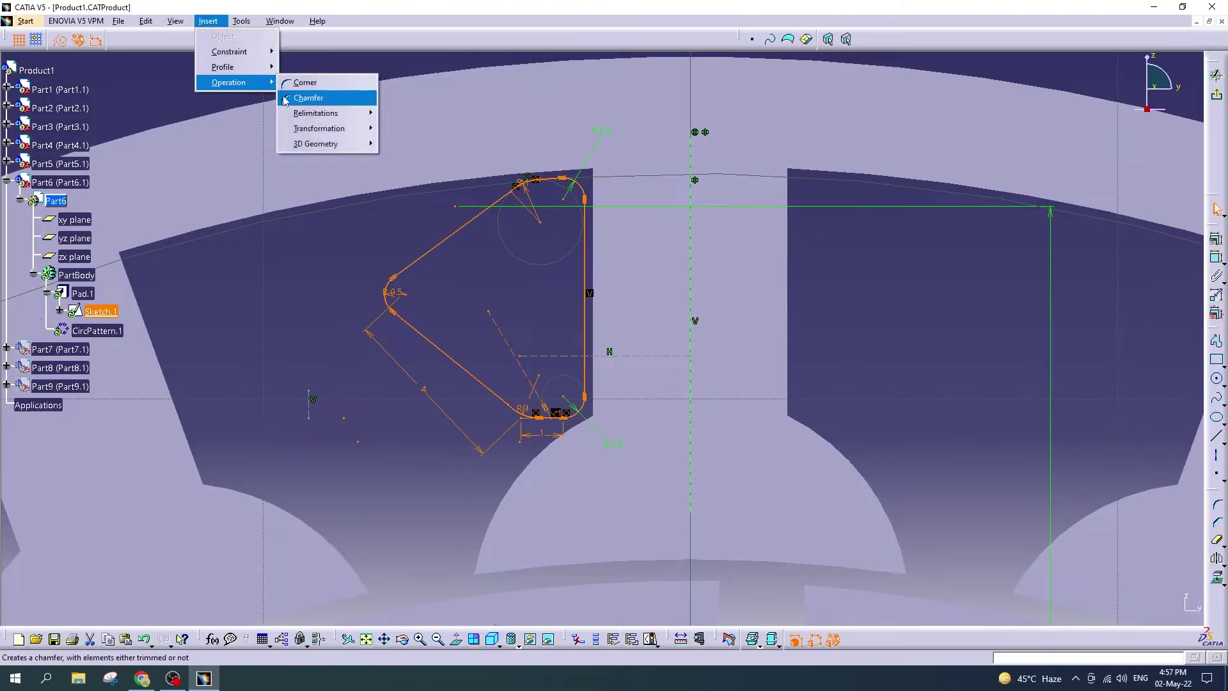
mouse_move(318, 128)
click(383, 129)
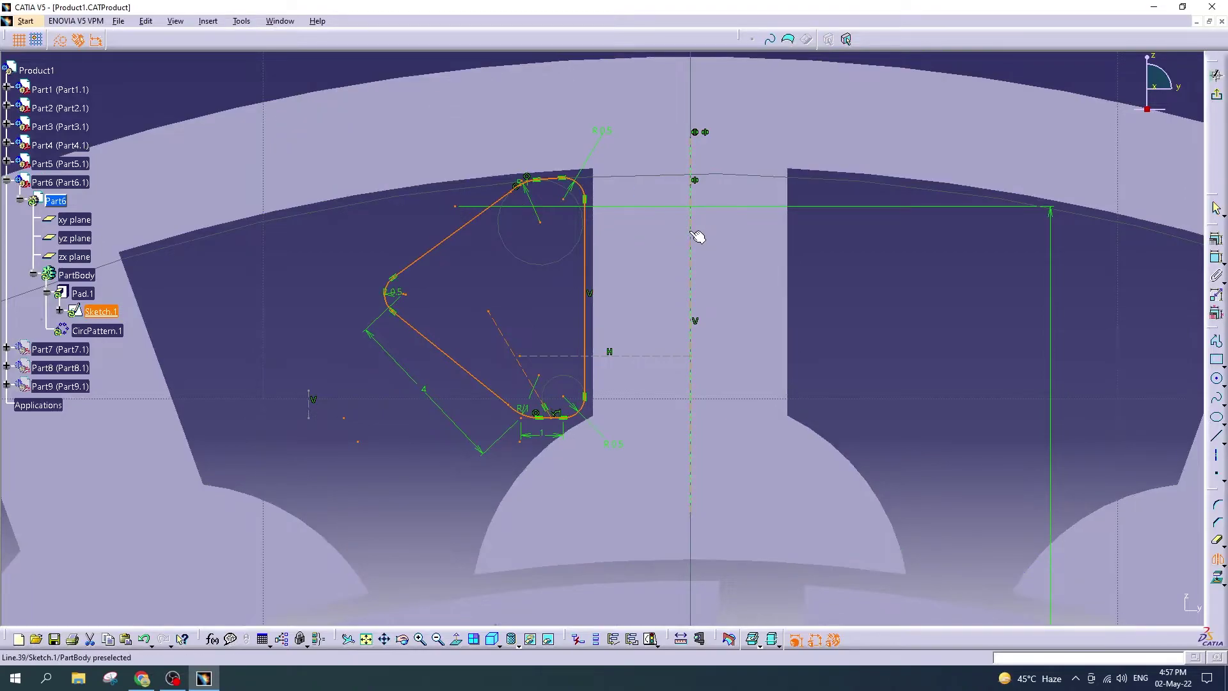
click(692, 239)
click(1217, 96)
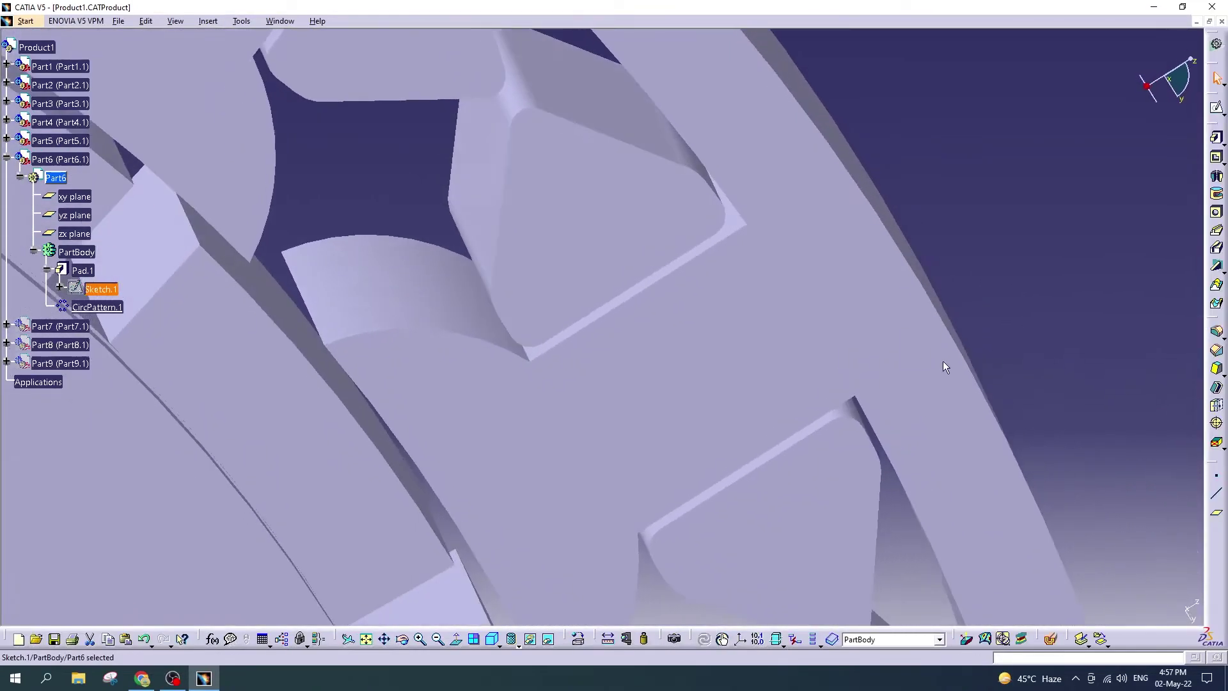
middle_drag(836, 282, 824, 499)
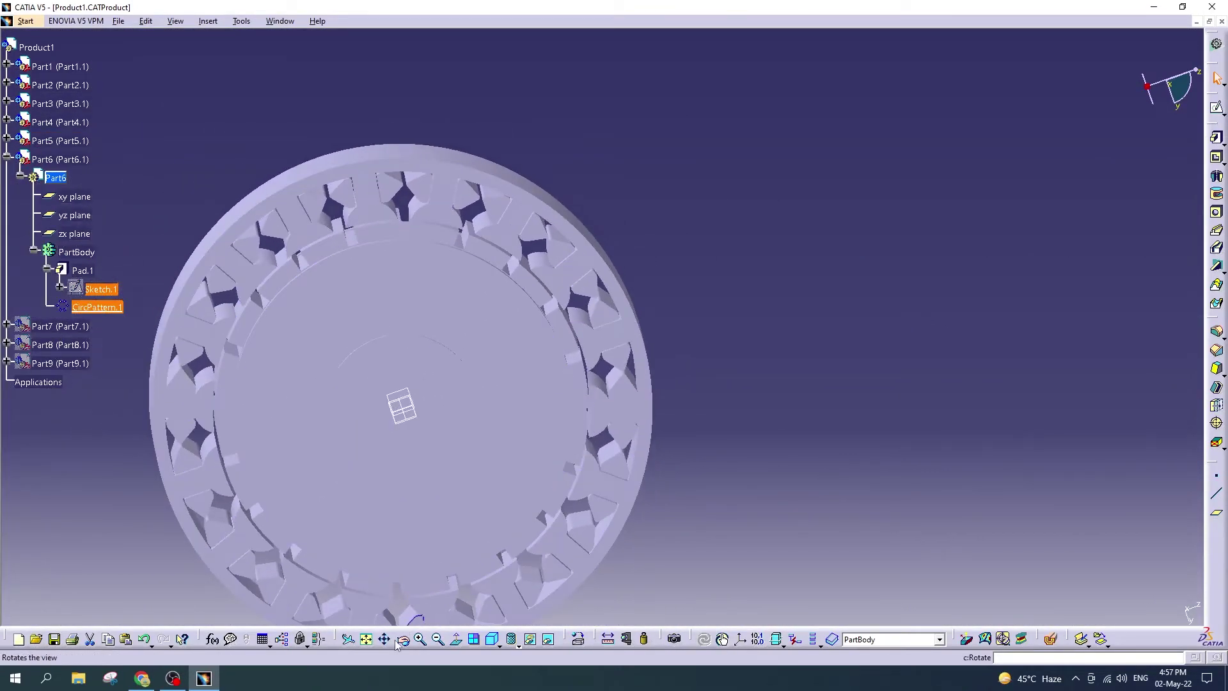
mouse_move(678, 330)
middle_down()
mouse_move(621, 275)
mouse_move(650, 252)
mouse_move(614, 327)
mouse_move(642, 332)
mouse_move(603, 324)
mouse_move(492, 474)
middle_up()
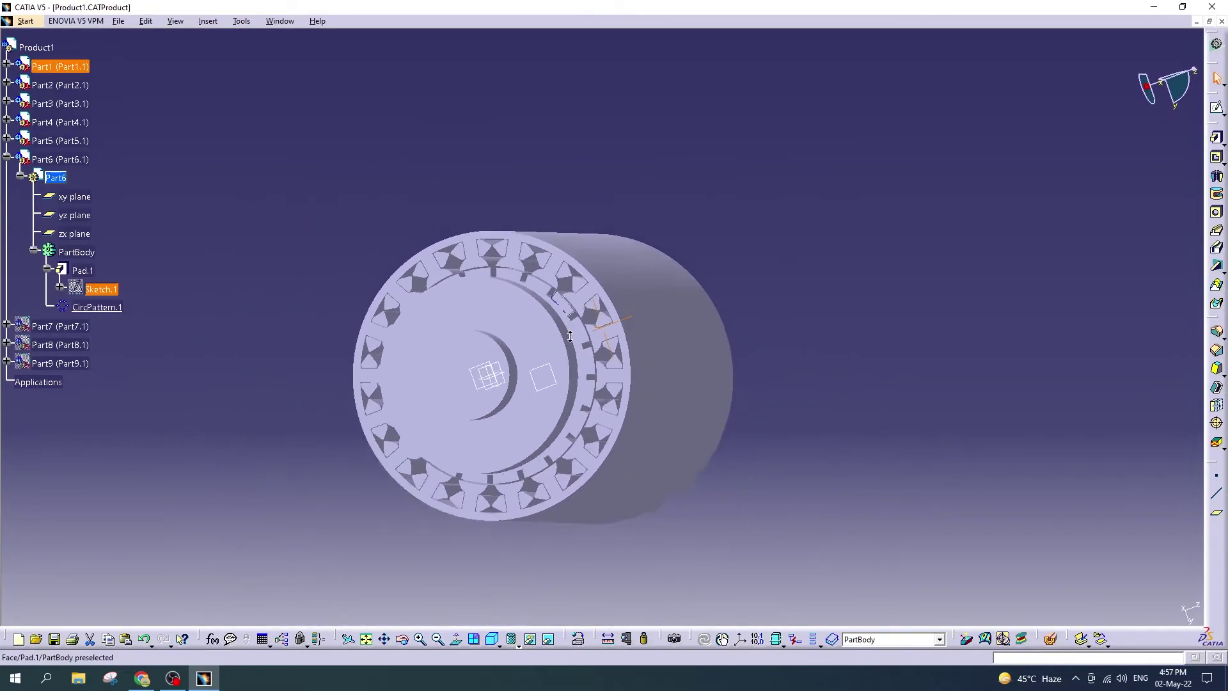
click(404, 644)
mouse_move(575, 384)
mouse_down()
mouse_move(691, 395)
mouse_move(620, 406)
mouse_move(637, 407)
mouse_up()
mouse_move(637, 406)
ctrl+middle_down()
mouse_move(735, 277)
mouse_move(653, 314)
ctrl+middle_up()
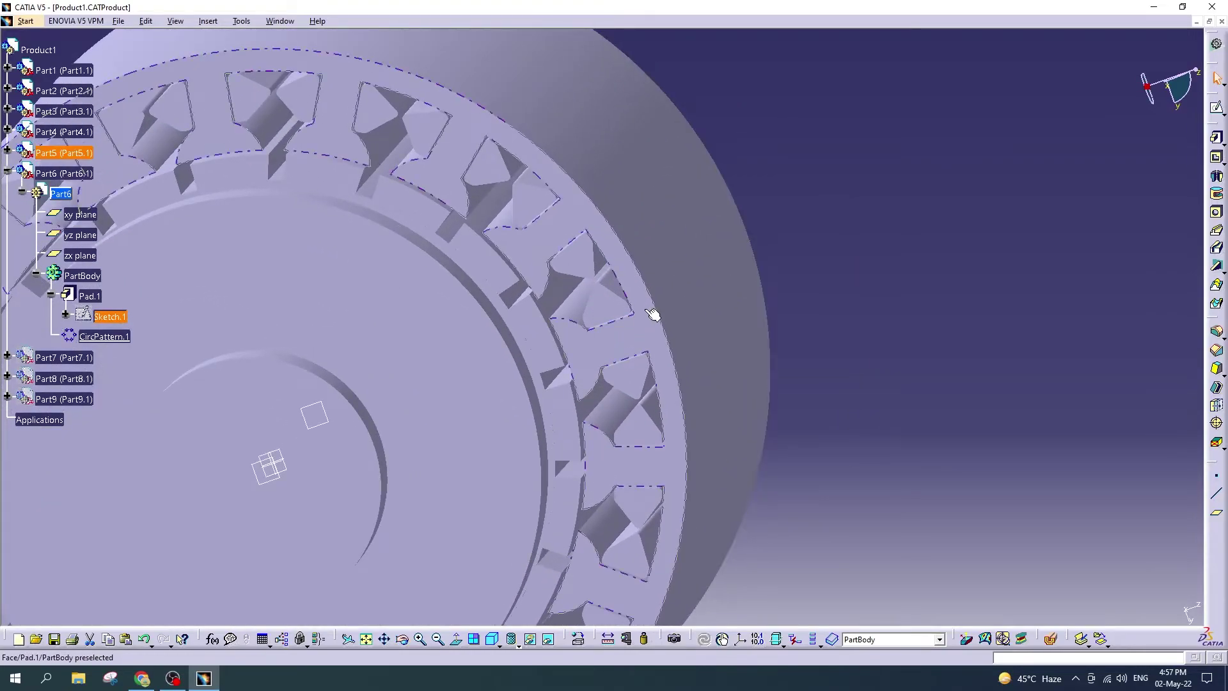
mouse_move(741, 298)
ctrl+middle_down()
mouse_move(746, 358)
mouse_move(696, 281)
mouse_move(699, 257)
ctrl+middle_up()
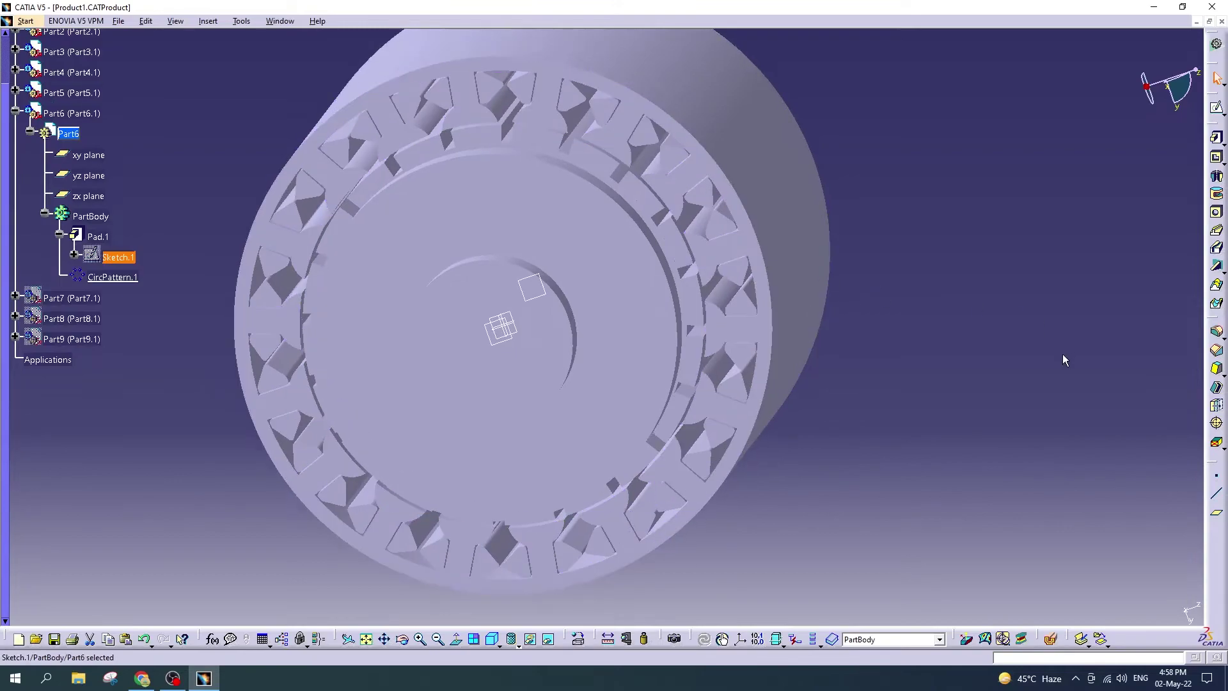
Step: Start a shell and mark the triangular slot faces around the ring for removal
click(1217, 387)
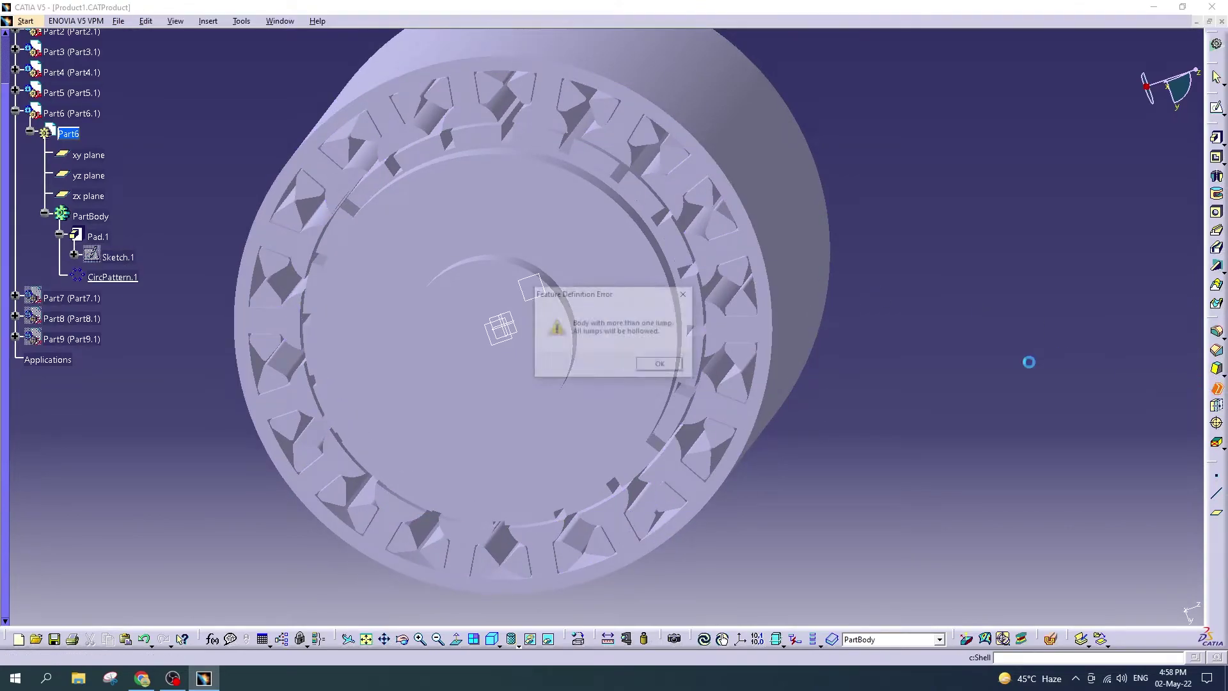
click(661, 367)
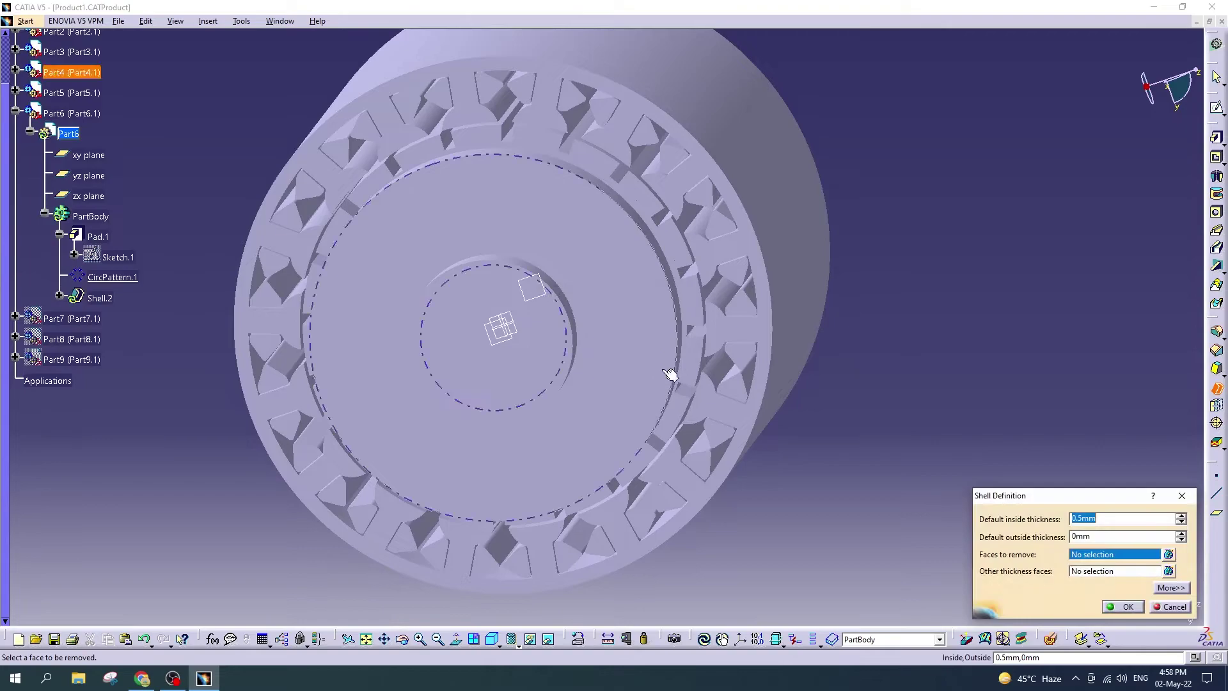
click(703, 195)
click(729, 232)
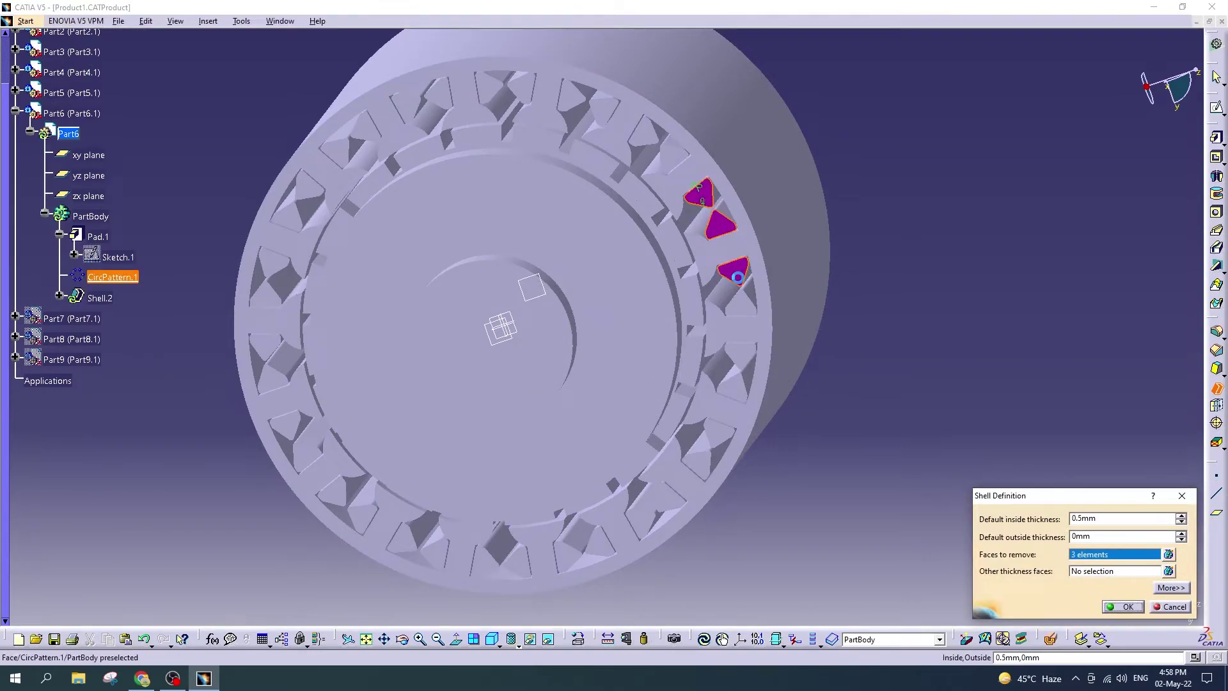
click(733, 389)
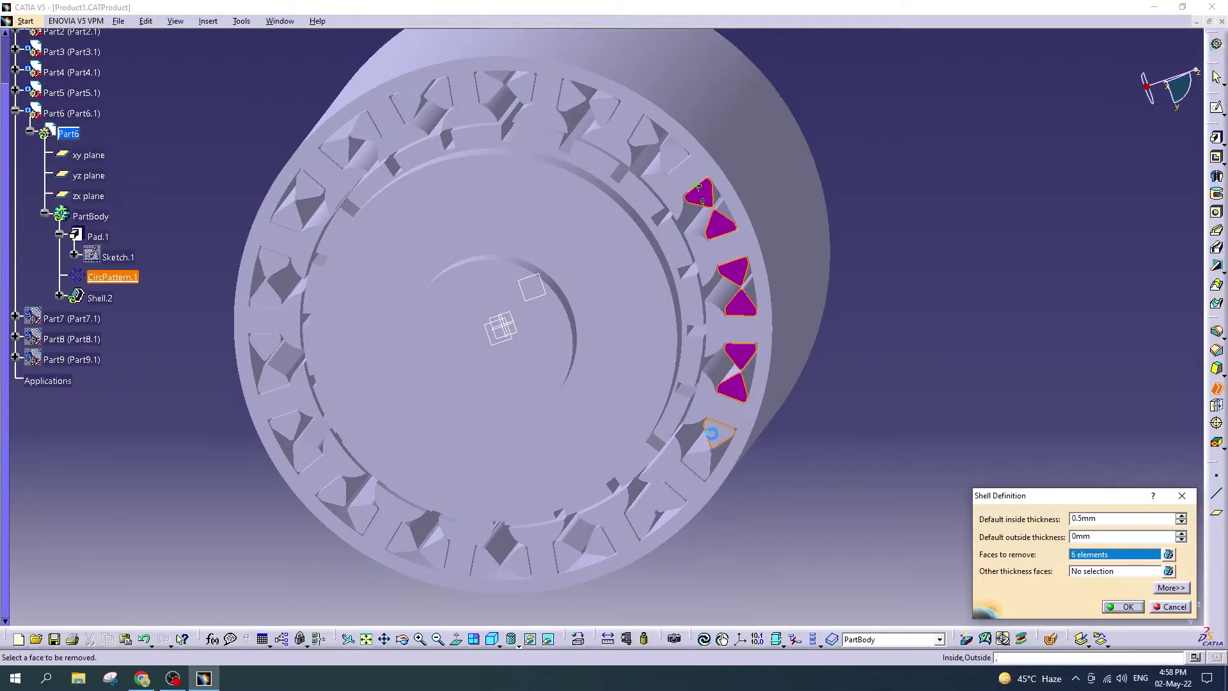
click(718, 433)
click(698, 464)
click(668, 504)
click(642, 522)
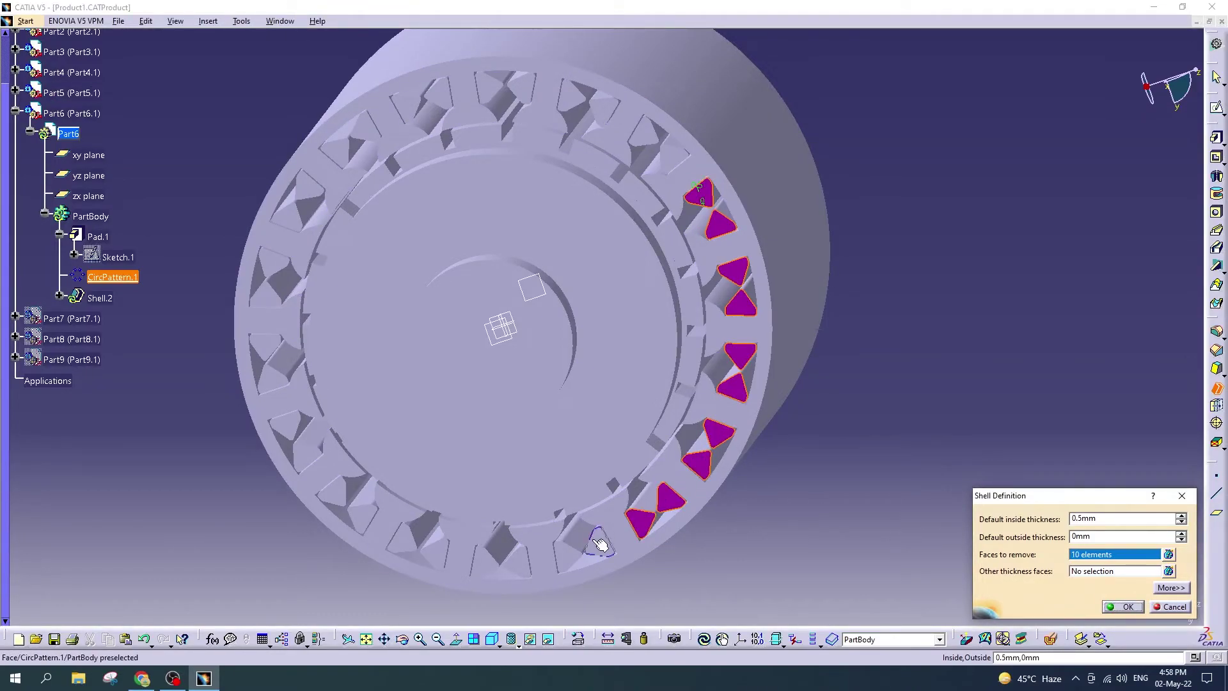
click(598, 541)
click(567, 555)
click(517, 562)
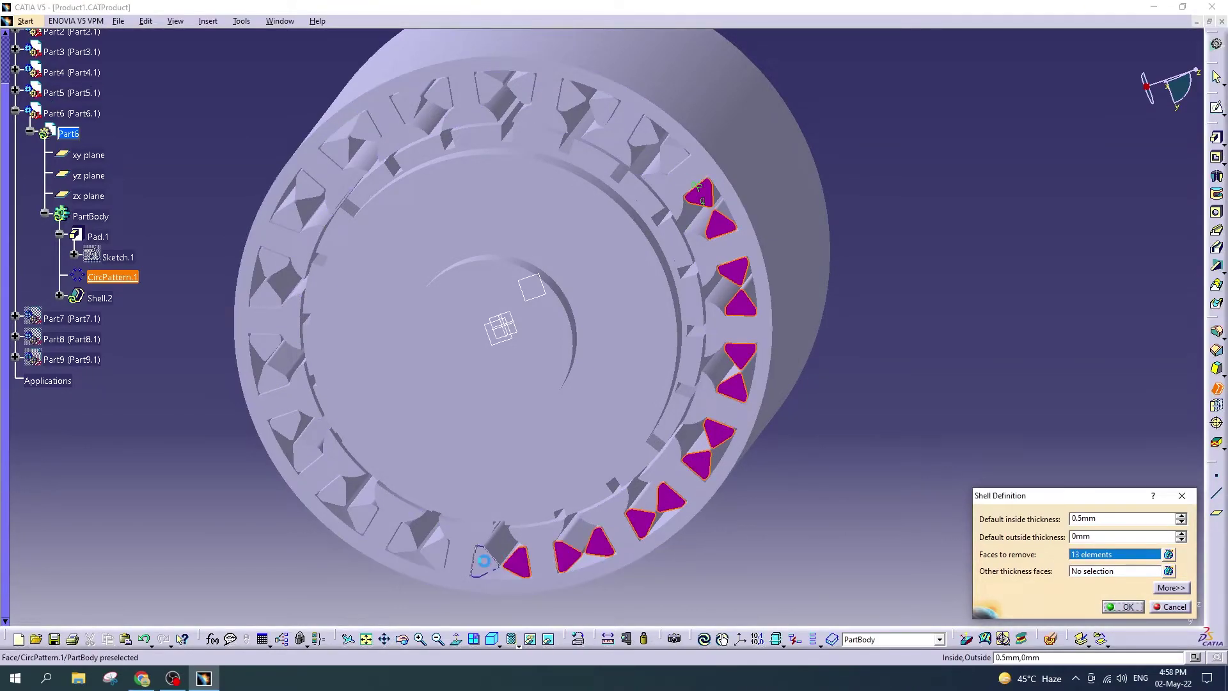
click(362, 517)
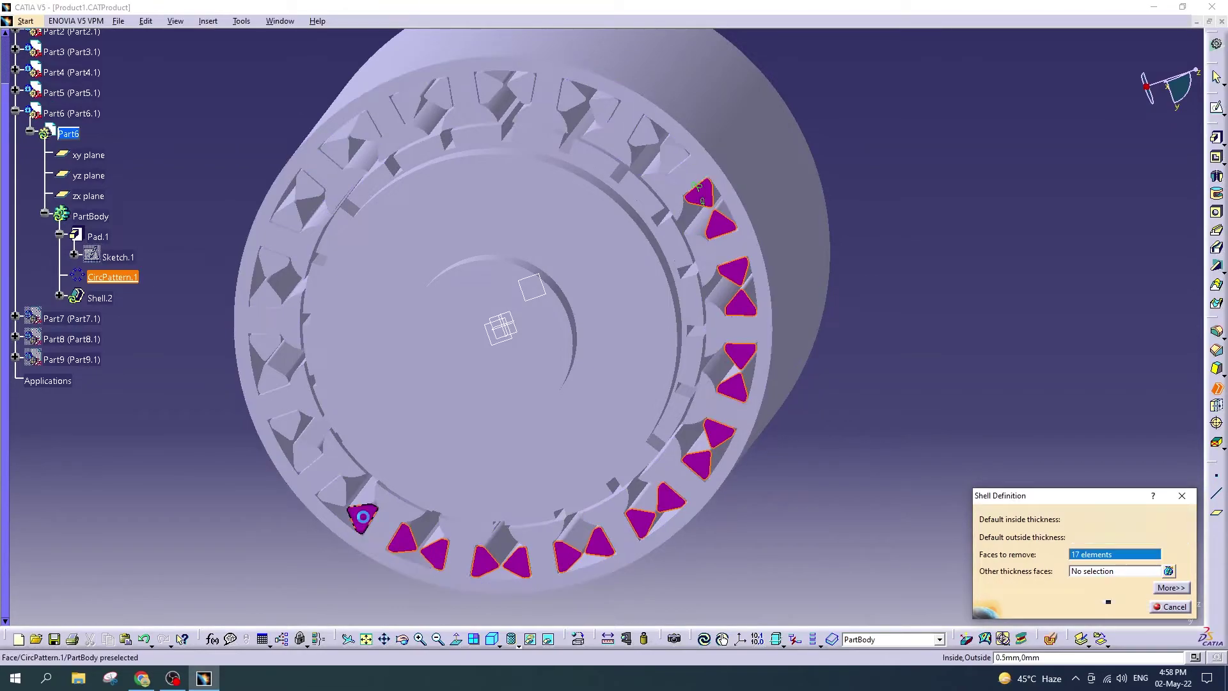
click(332, 493)
click(307, 454)
click(286, 427)
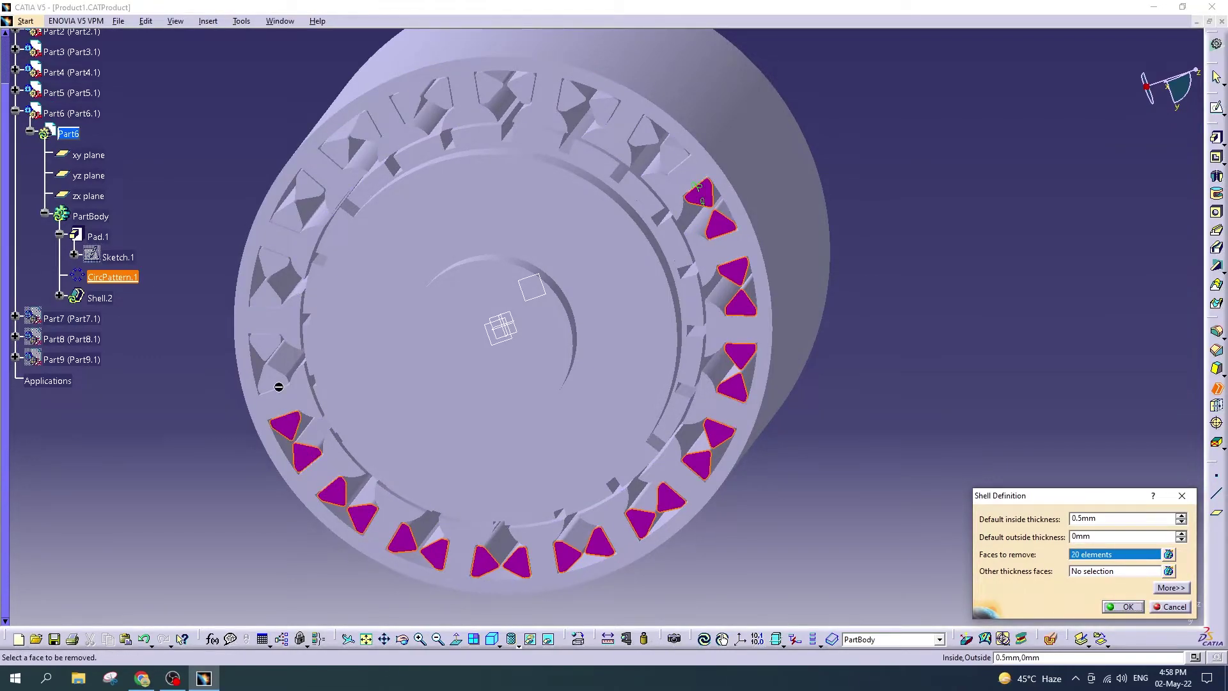
click(270, 369)
click(265, 296)
click(274, 262)
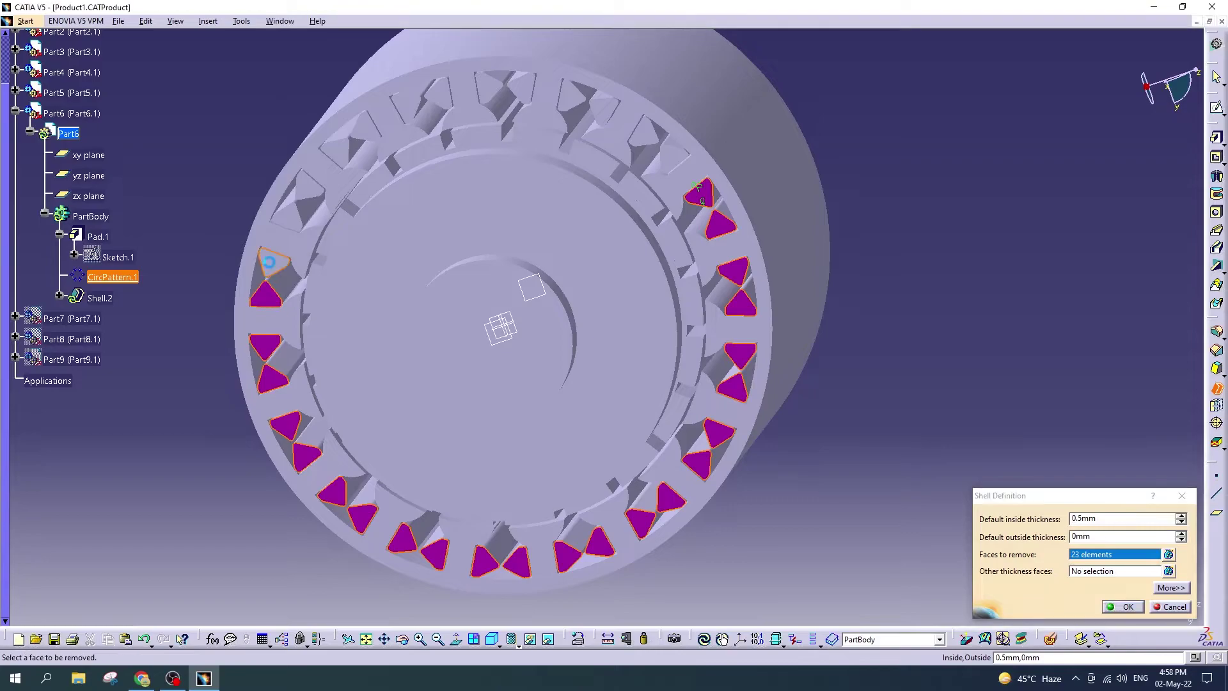
click(287, 217)
click(307, 190)
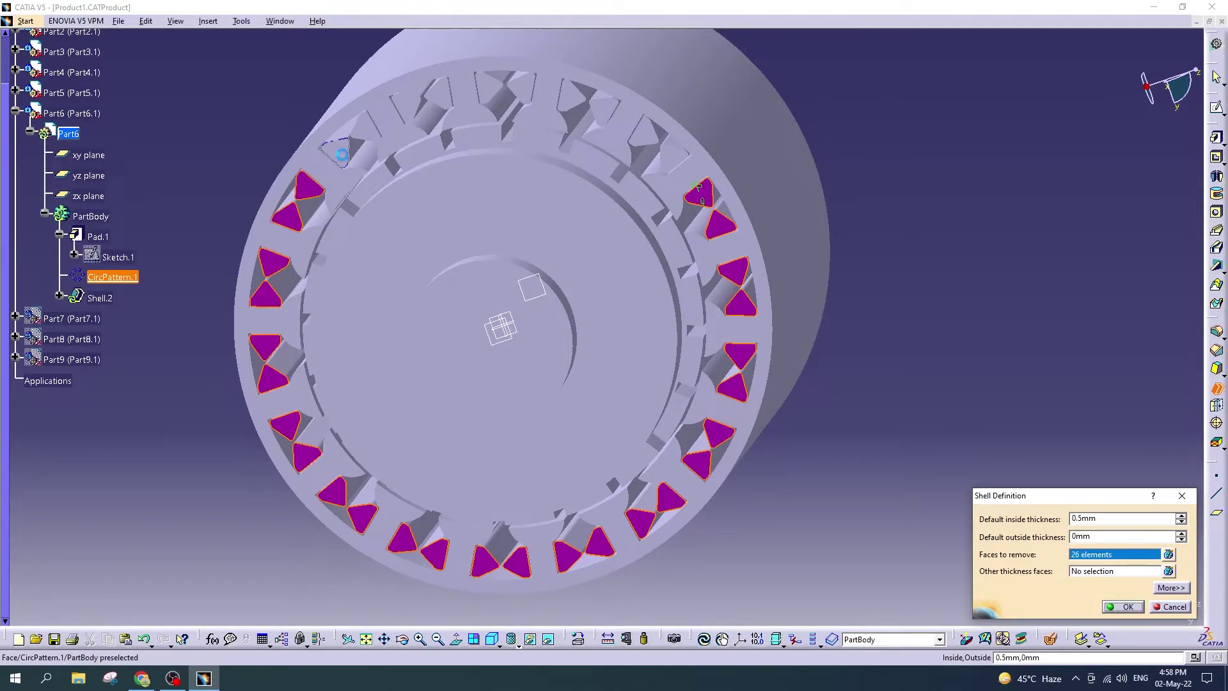
click(366, 130)
click(406, 106)
click(441, 95)
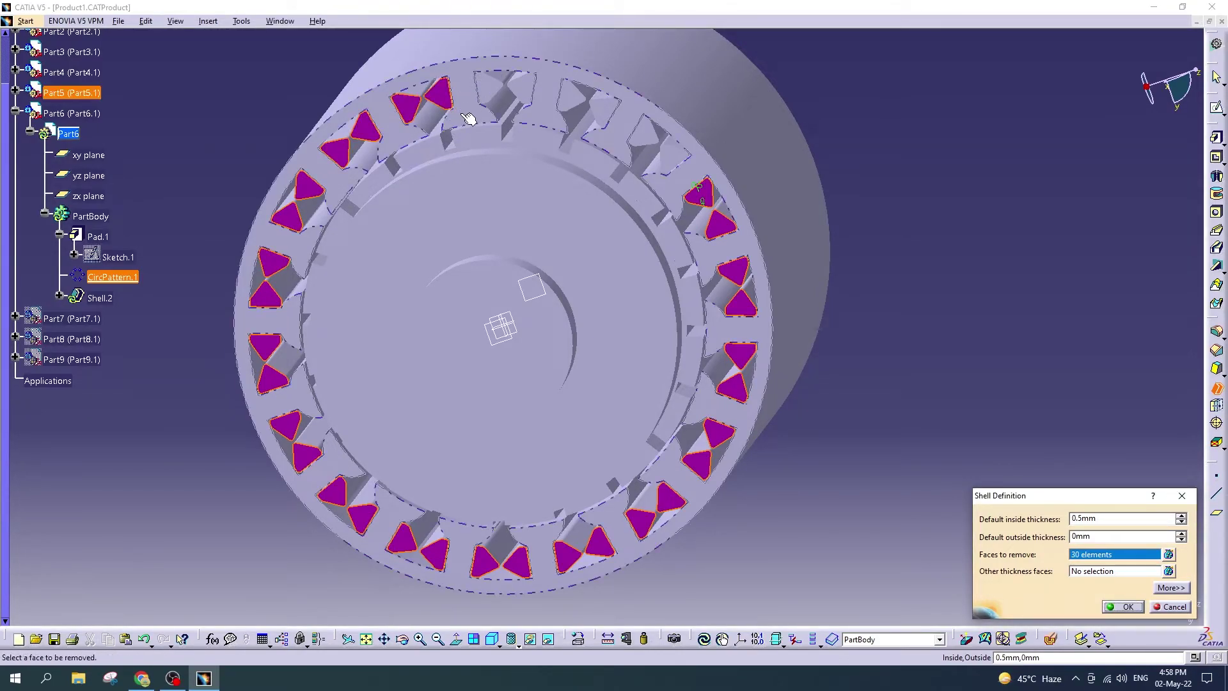
click(529, 90)
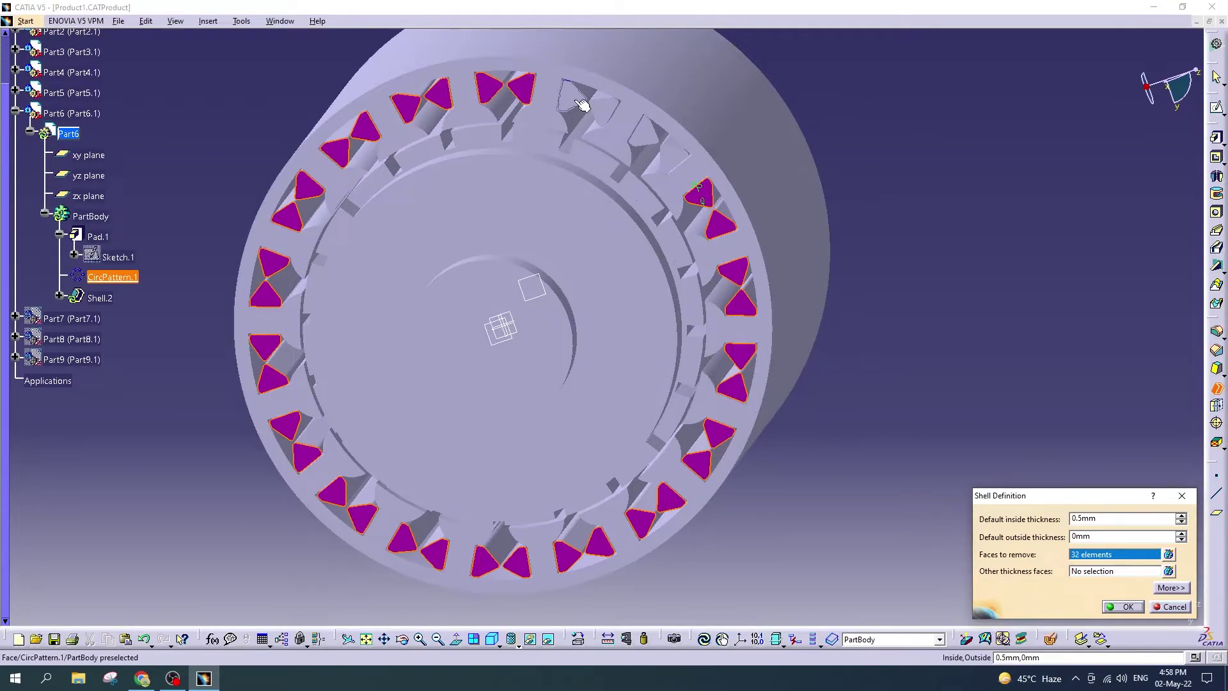
click(608, 112)
click(646, 134)
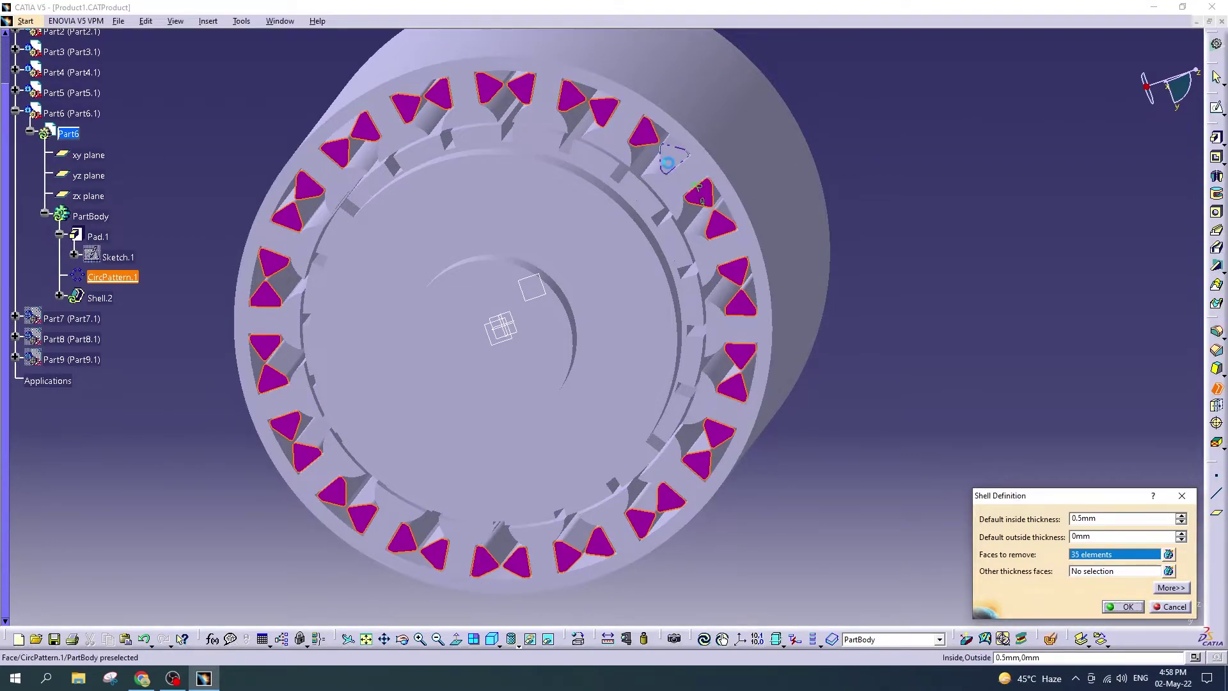
click(668, 157)
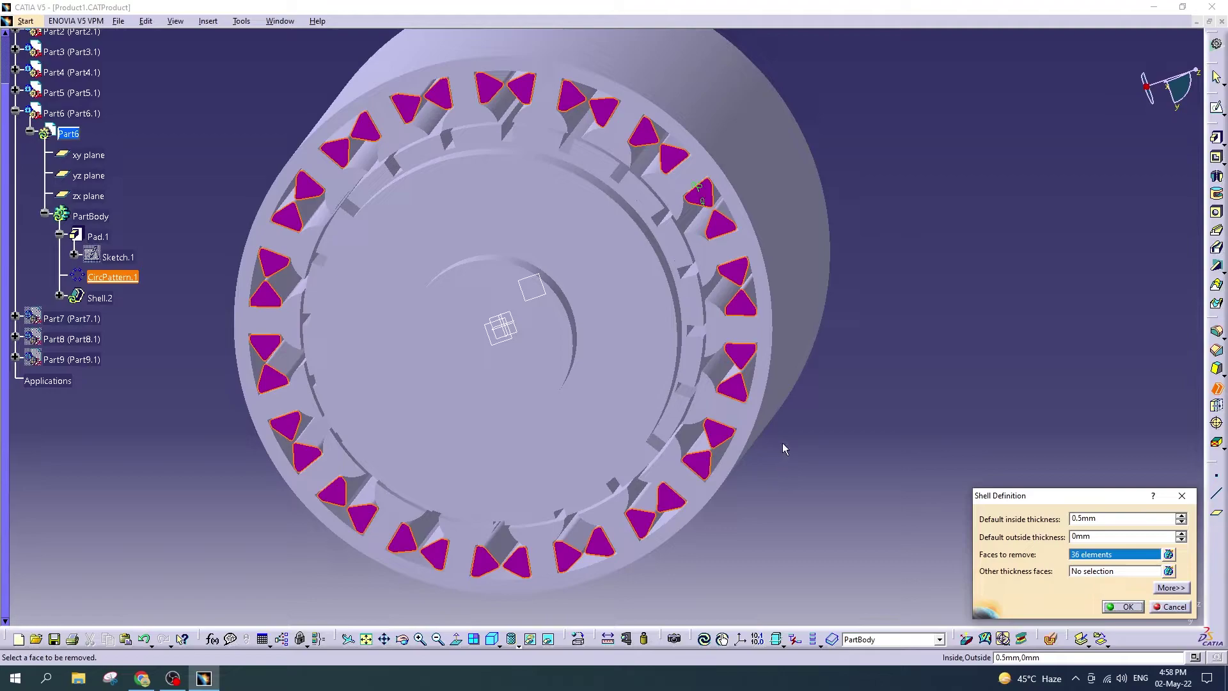
Step: Add the remaining pocket faces to reach 72 removals and apply the 0.5 mm shell
ctrl+middle_drag(786, 447, 444, 658)
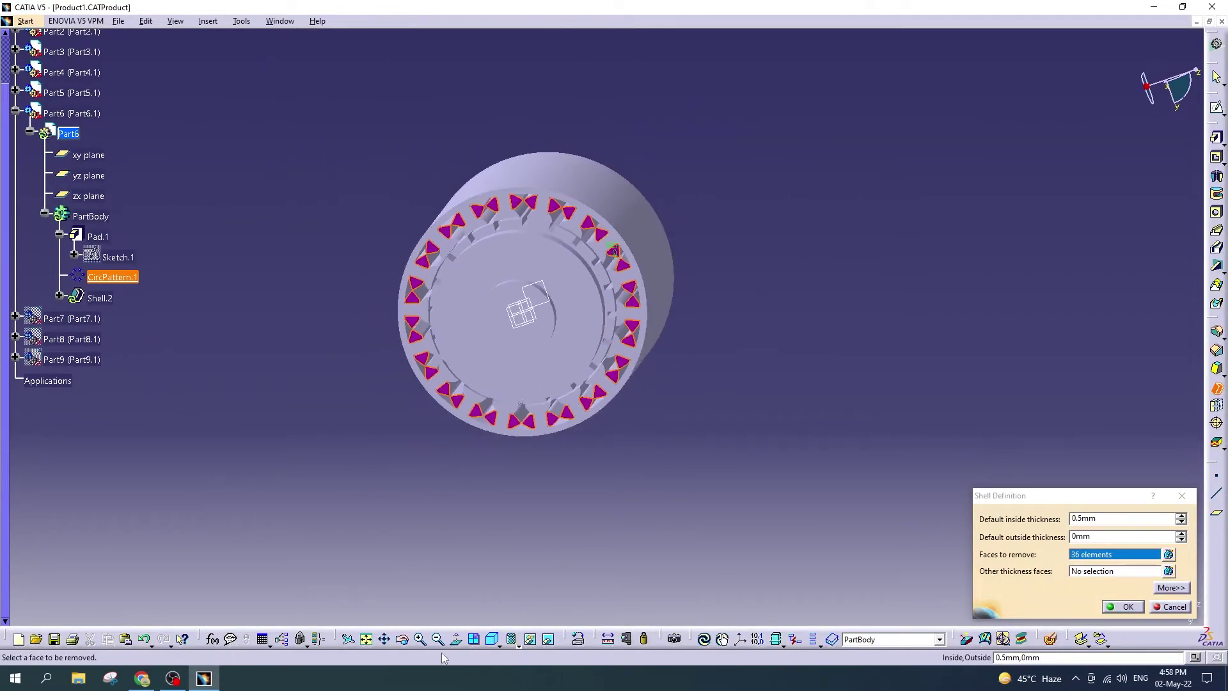
click(402, 640)
mouse_move(702, 280)
mouse_down()
mouse_move(359, 417)
mouse_move(229, 508)
mouse_up()
drag(576, 288, 905, 356)
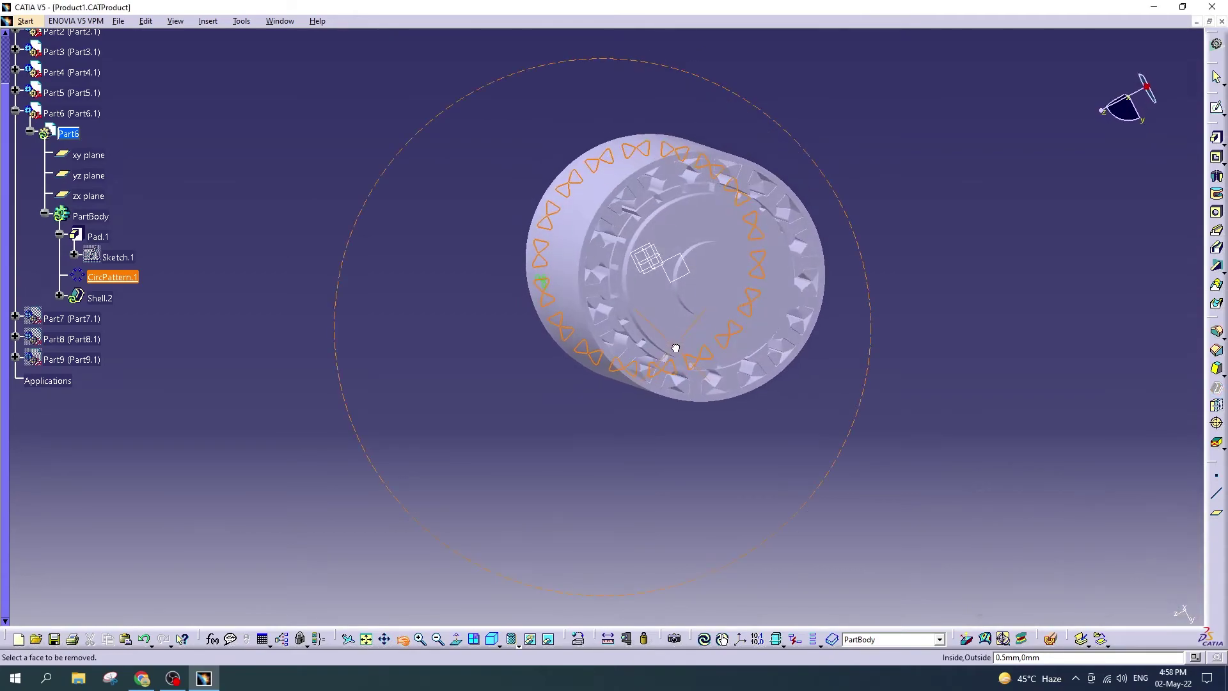
mouse_move(905, 356)
ctrl+middle_down()
mouse_move(966, 277)
mouse_move(792, 310)
ctrl+middle_up()
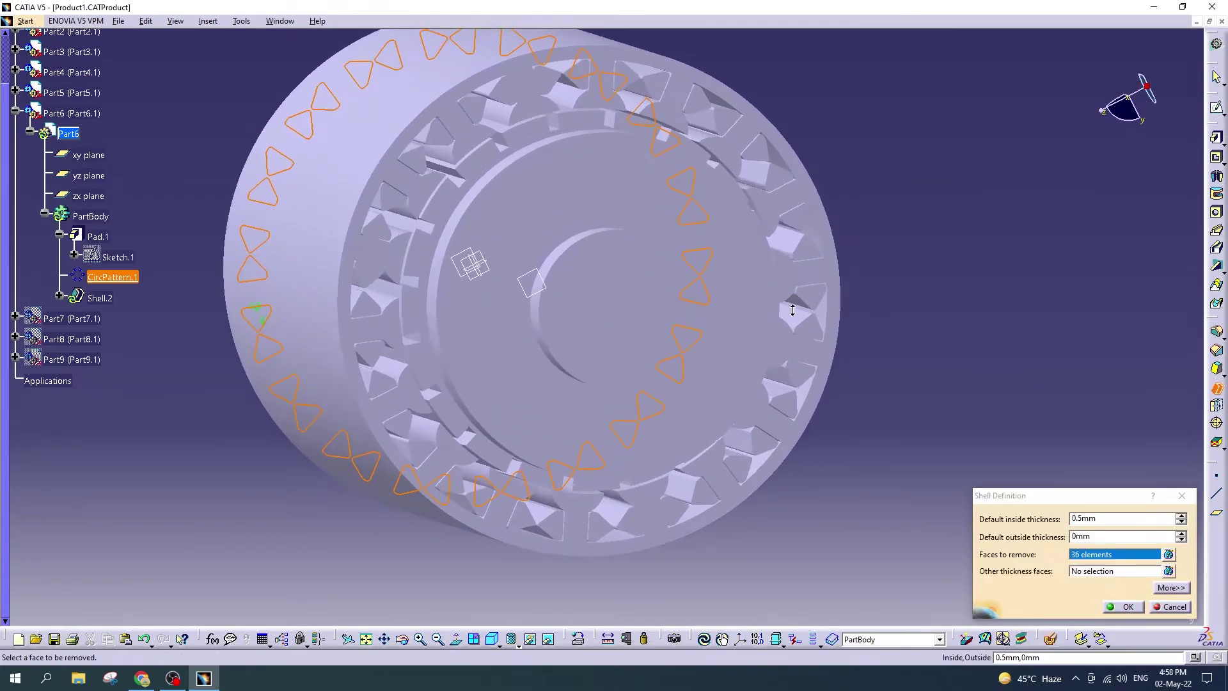
click(626, 77)
click(582, 77)
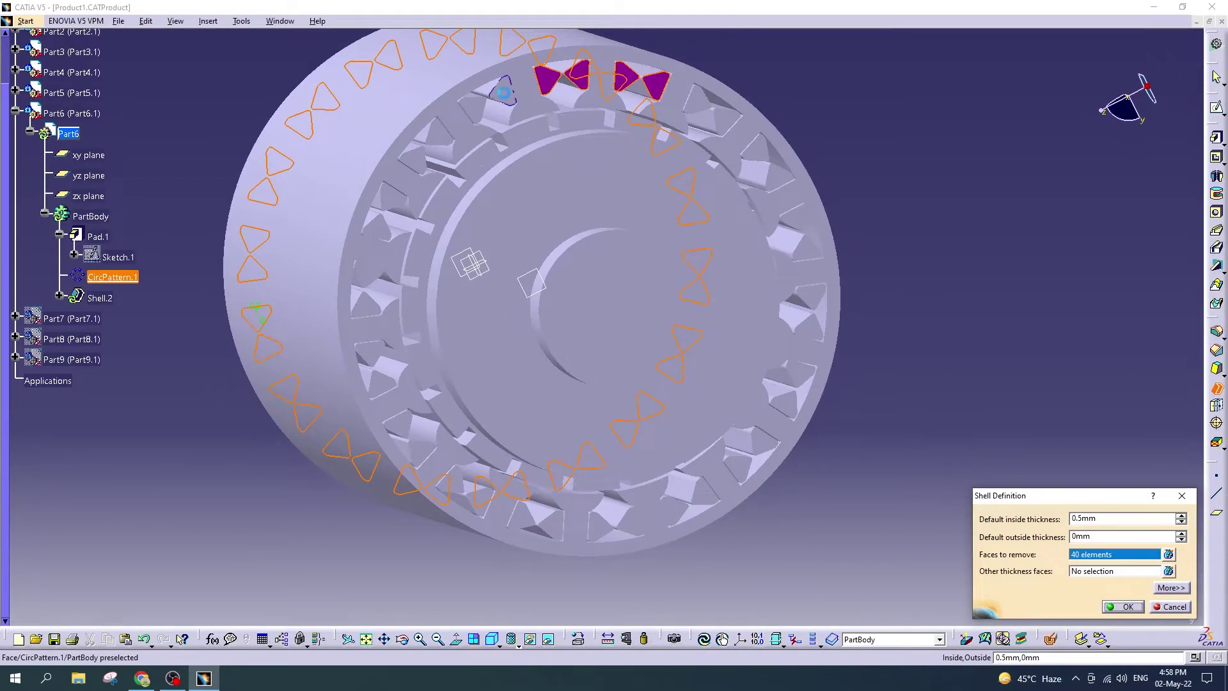
click(472, 108)
click(439, 134)
click(413, 160)
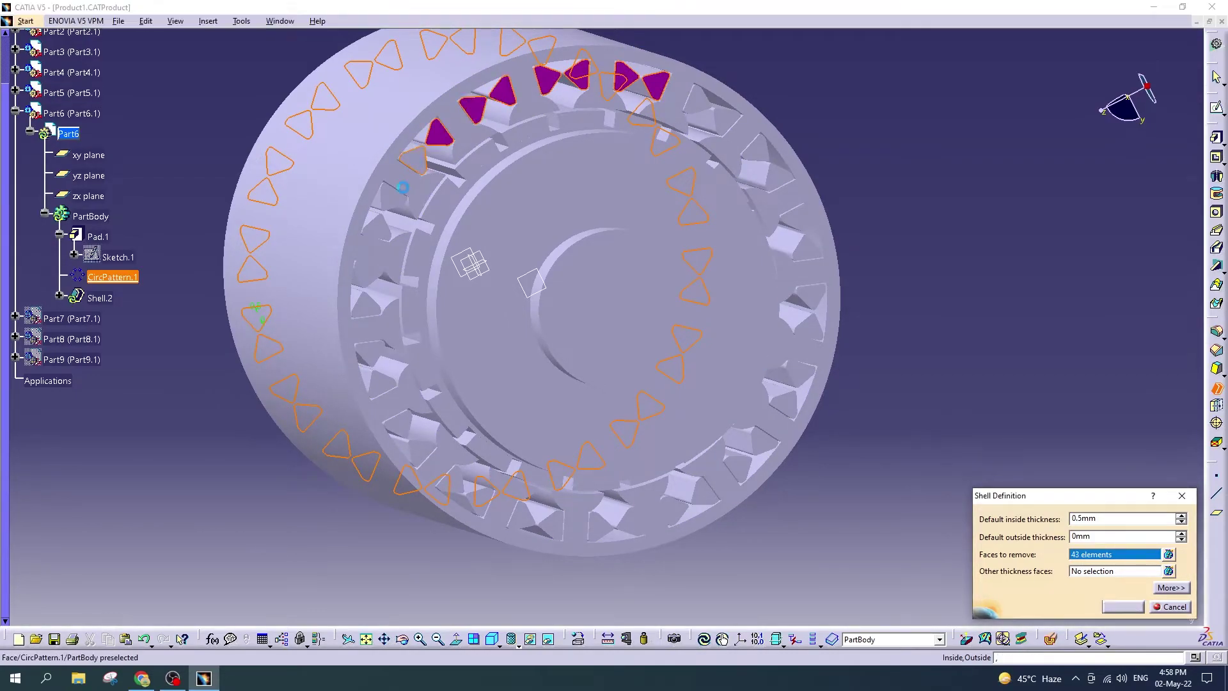
click(392, 197)
click(377, 230)
click(367, 275)
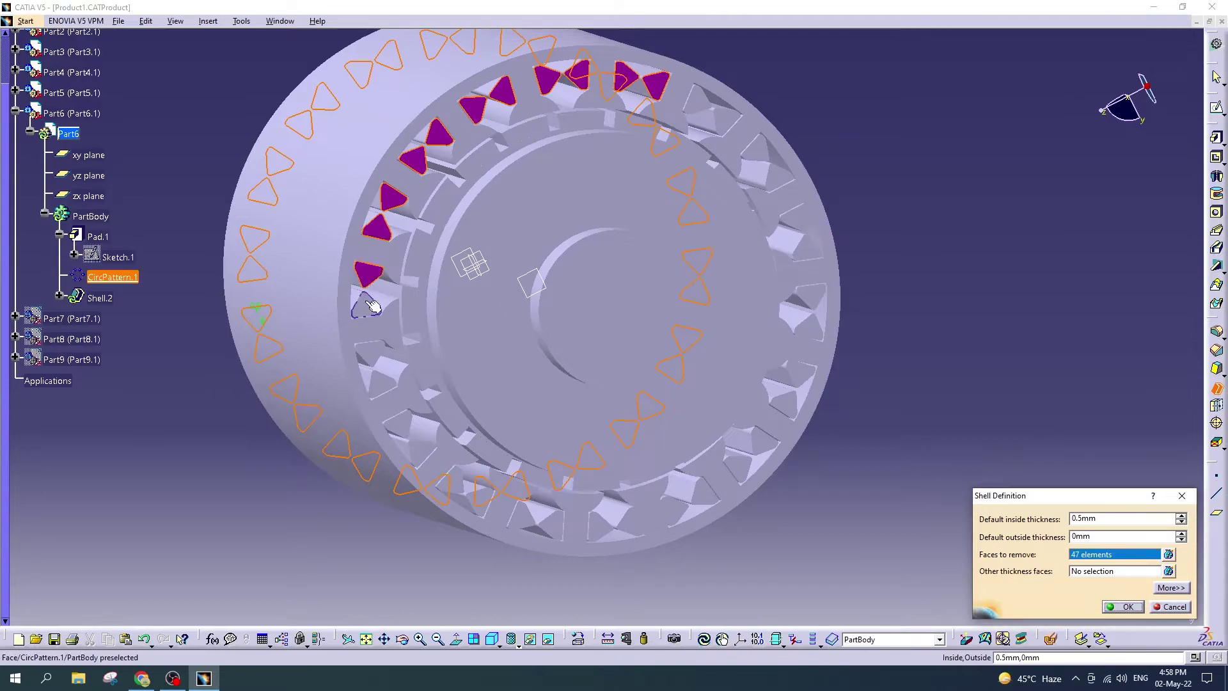
click(365, 308)
click(370, 352)
click(382, 384)
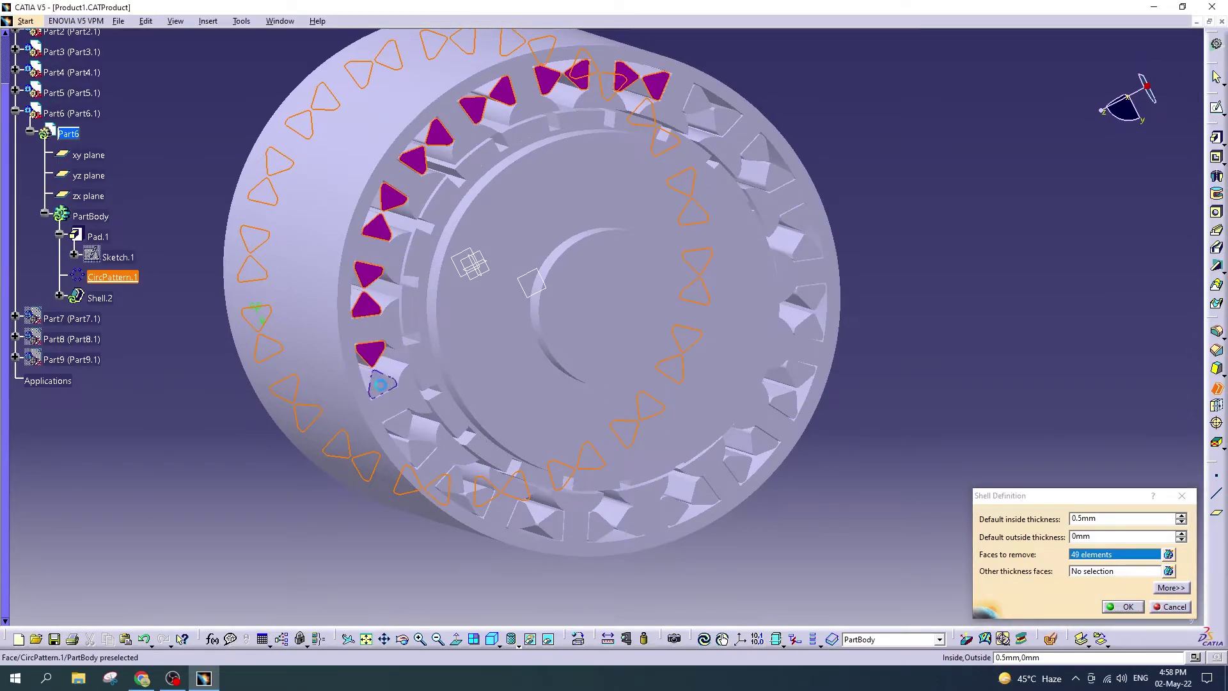
click(399, 425)
click(422, 452)
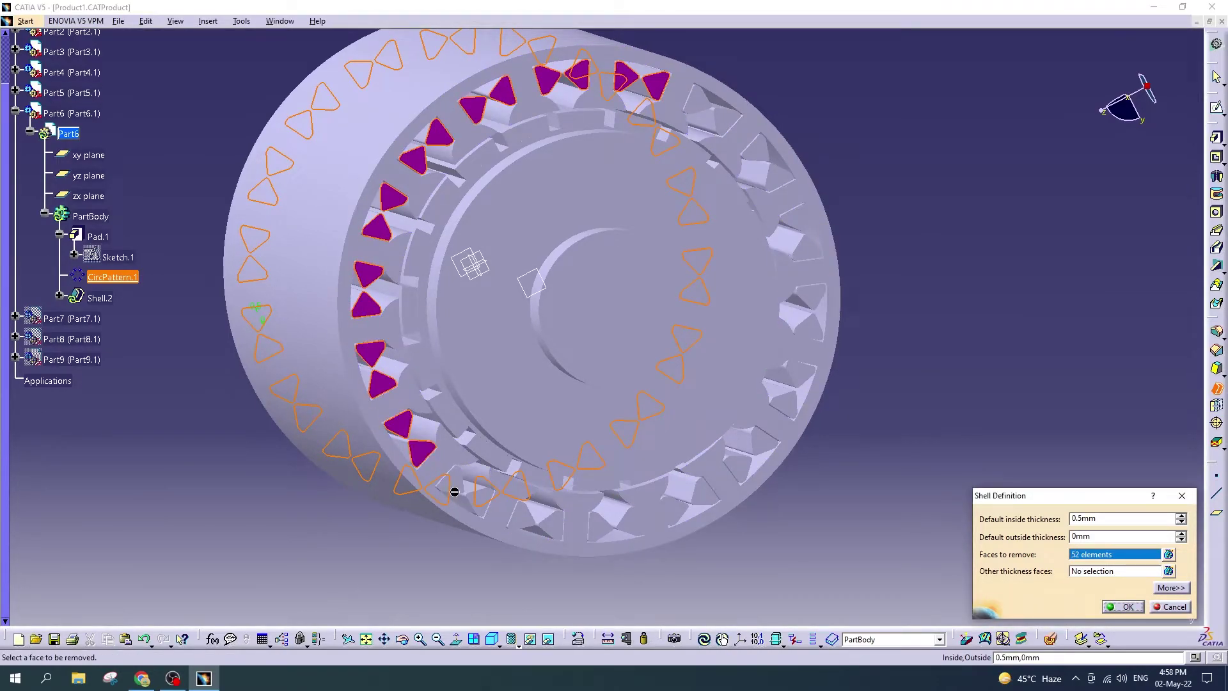
click(452, 480)
click(477, 500)
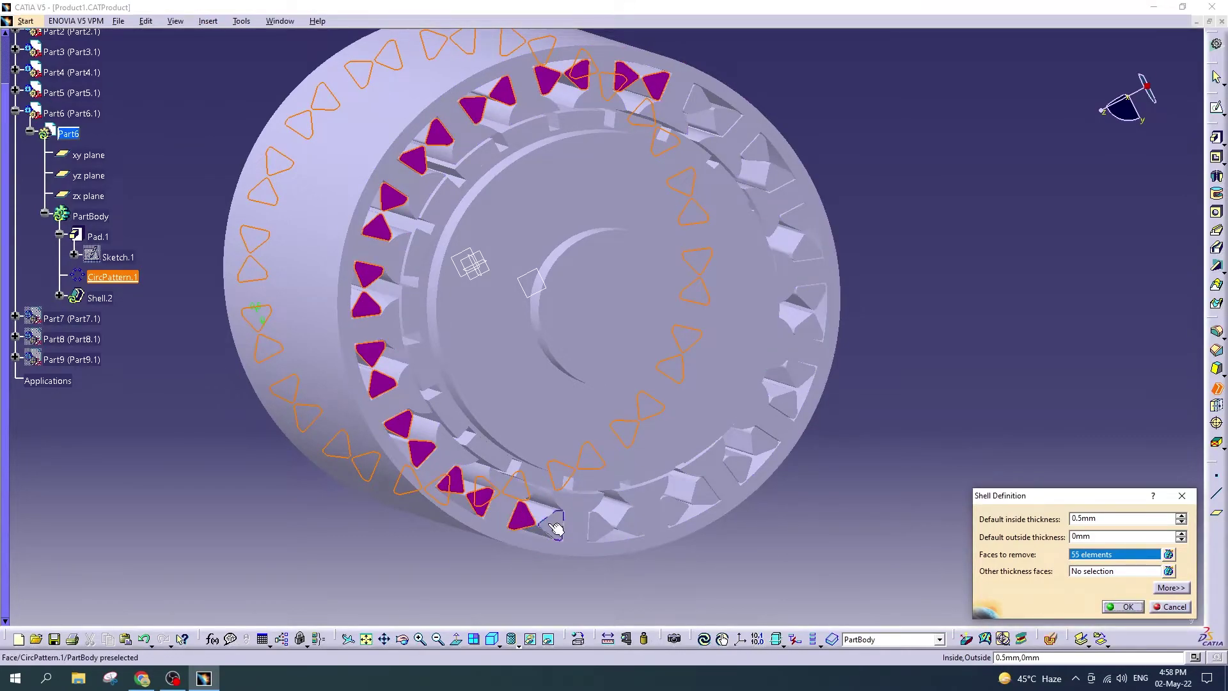
click(556, 528)
click(644, 525)
click(672, 515)
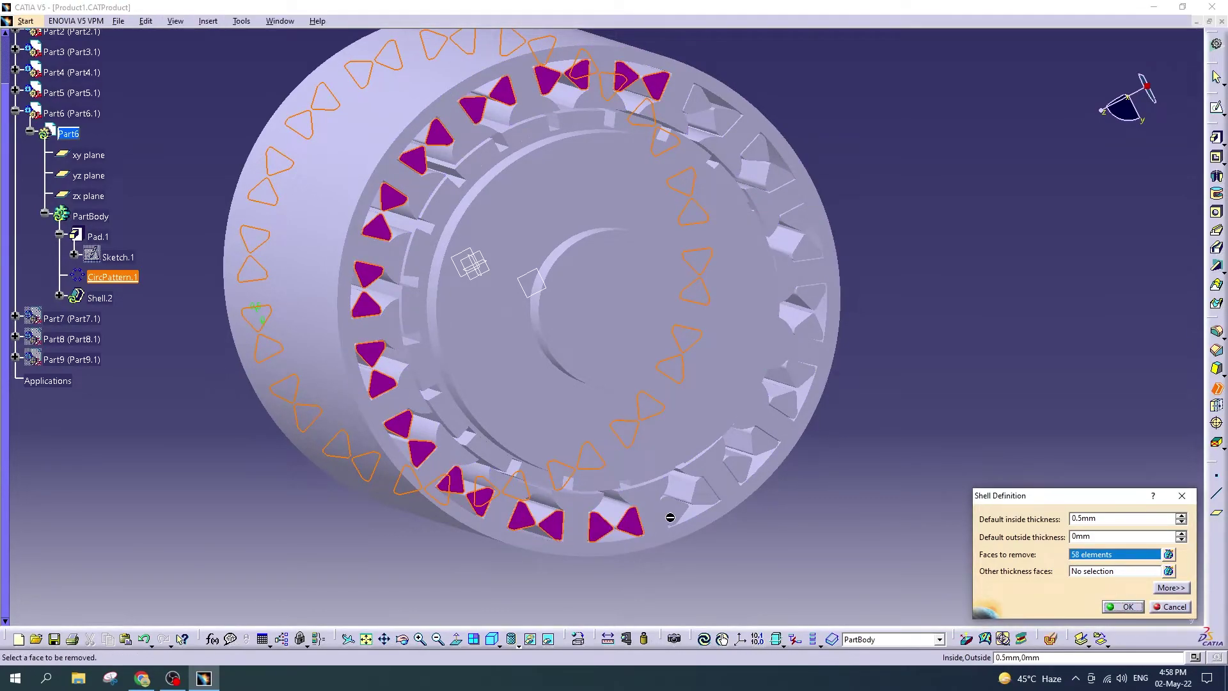
click(704, 493)
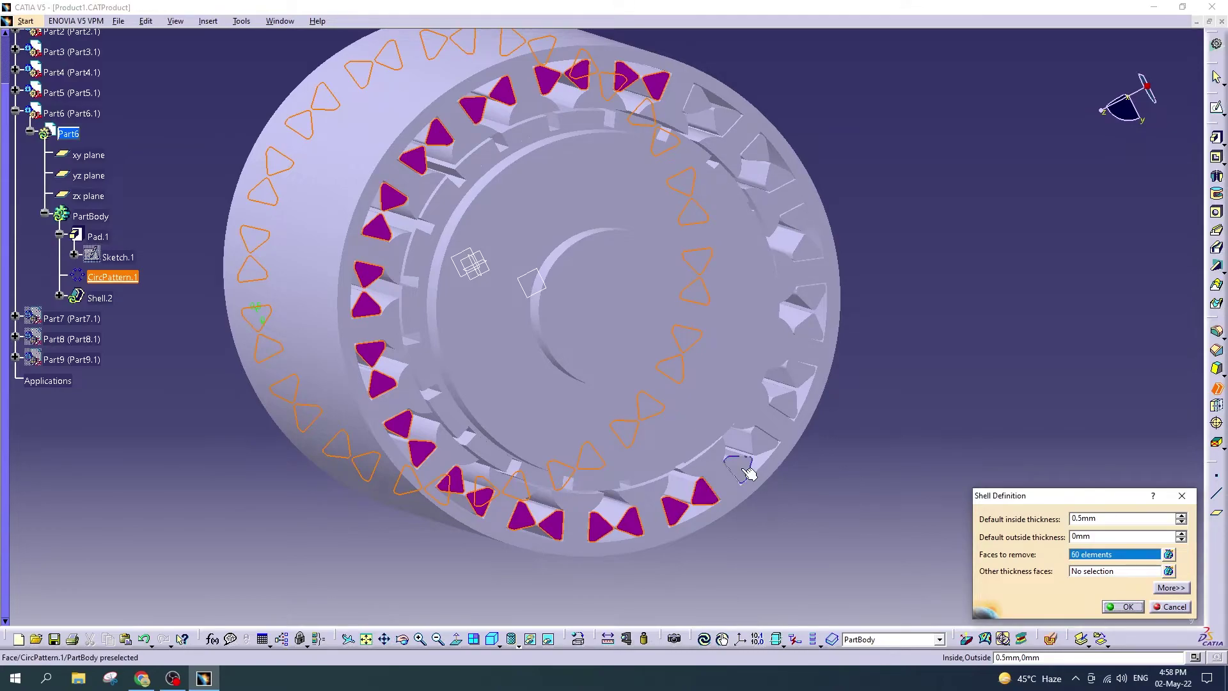
click(742, 469)
click(764, 441)
click(784, 401)
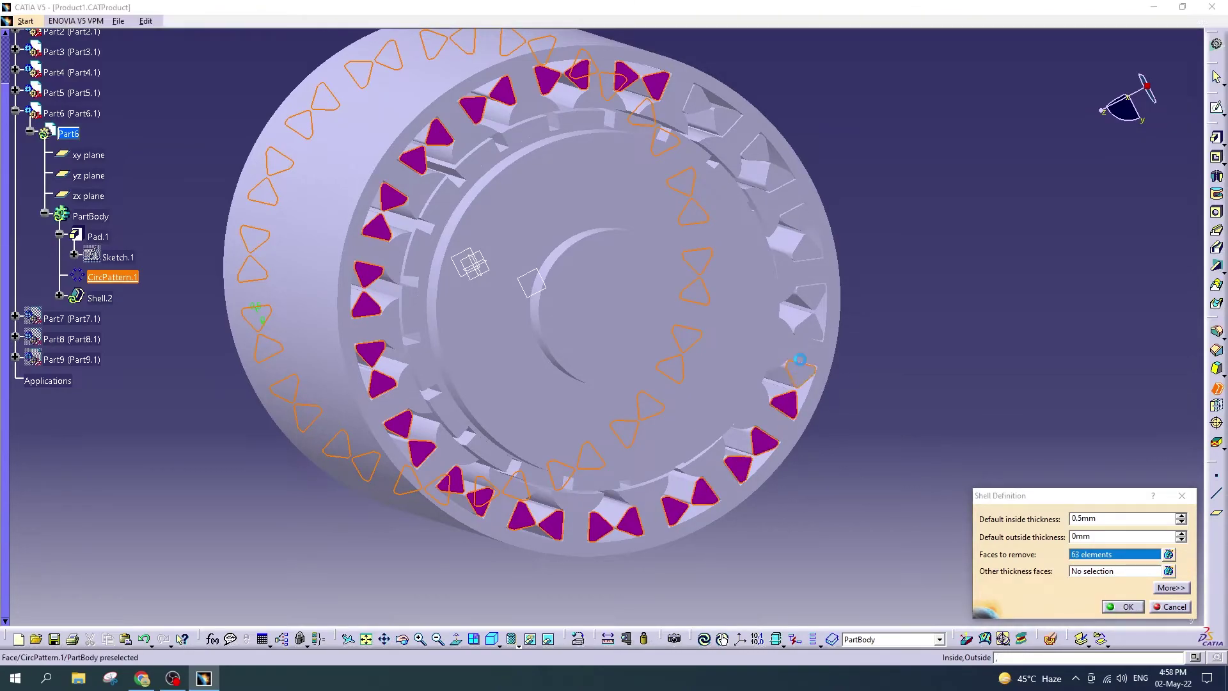
click(800, 375)
click(810, 328)
click(811, 297)
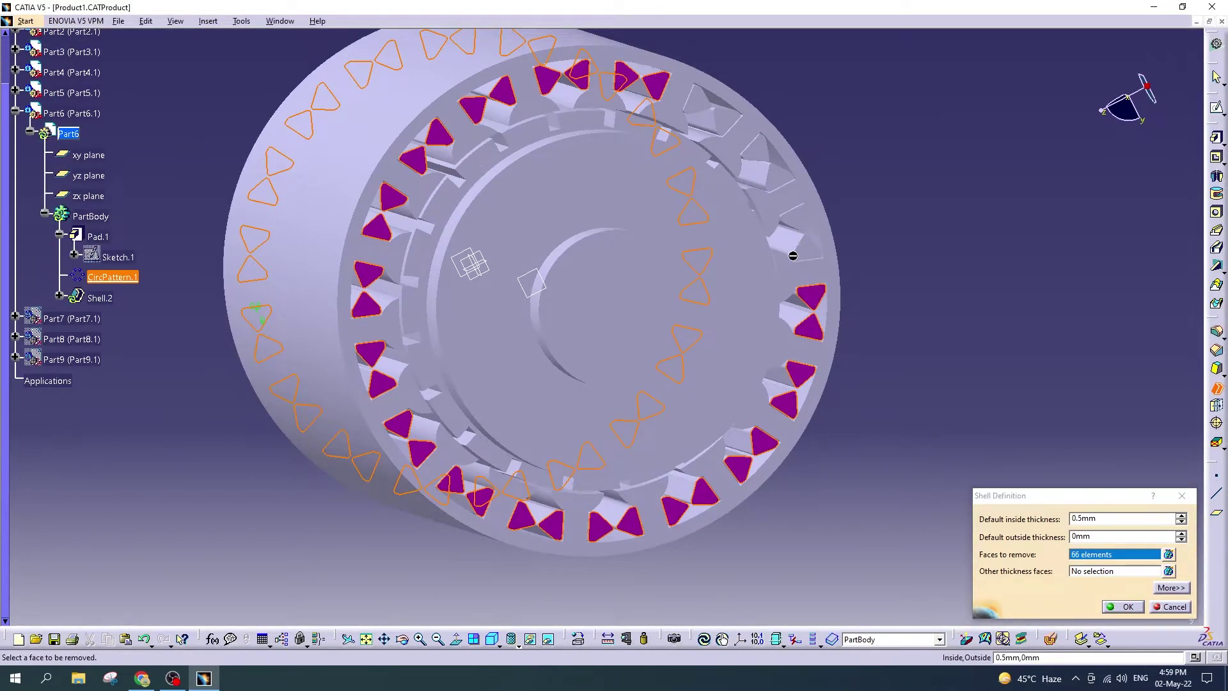
click(699, 99)
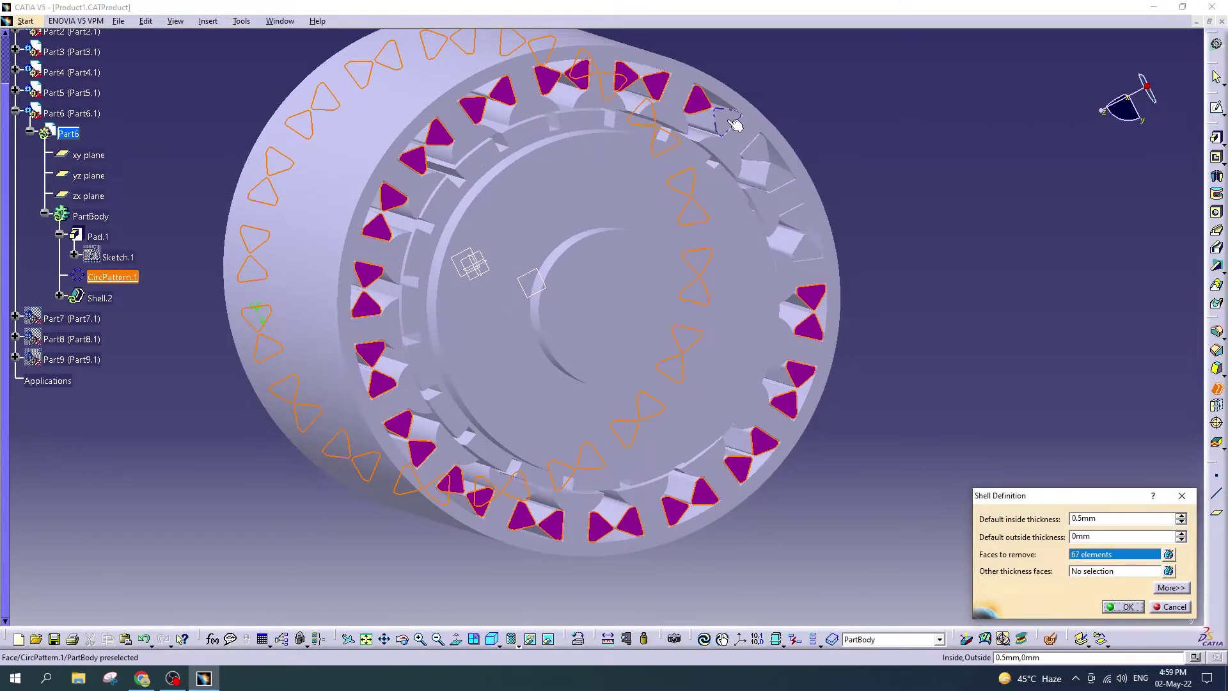
click(726, 121)
click(756, 148)
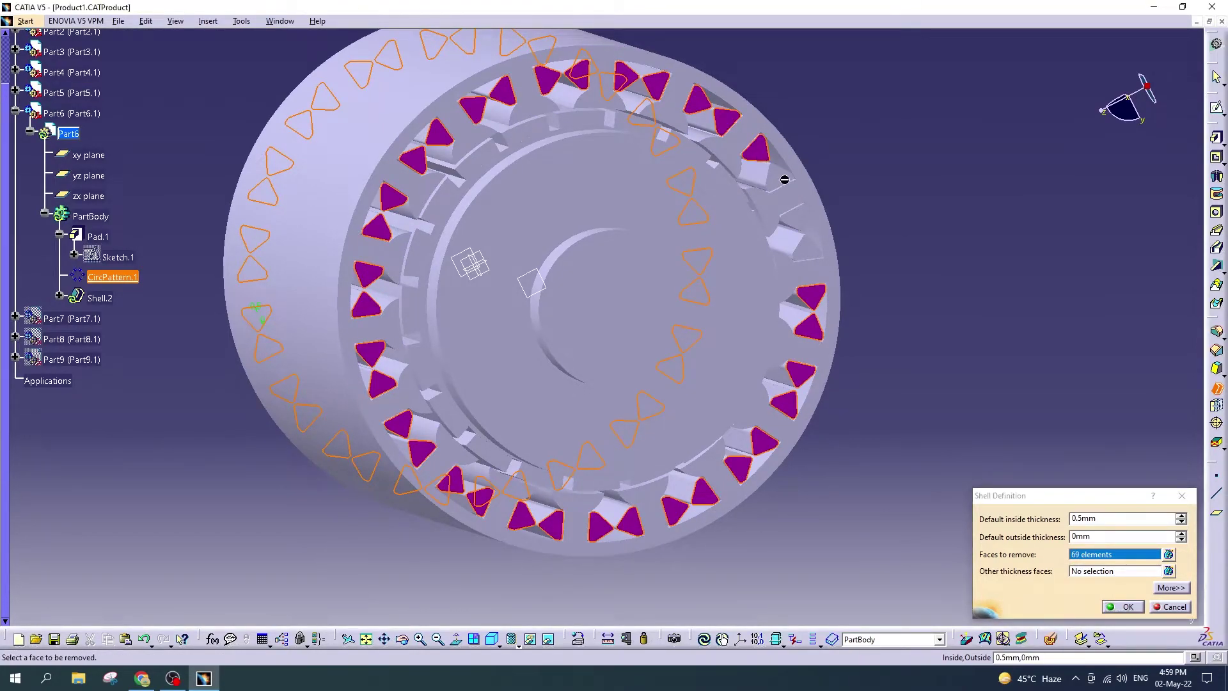
click(782, 173)
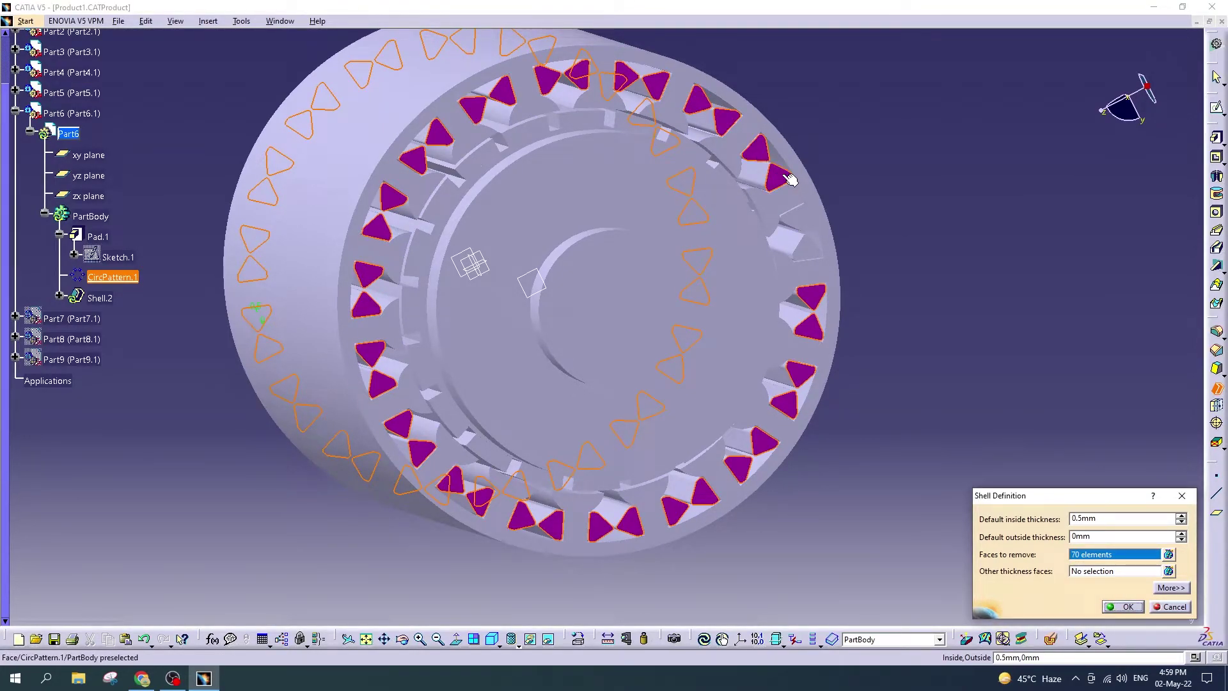
click(808, 220)
click(810, 248)
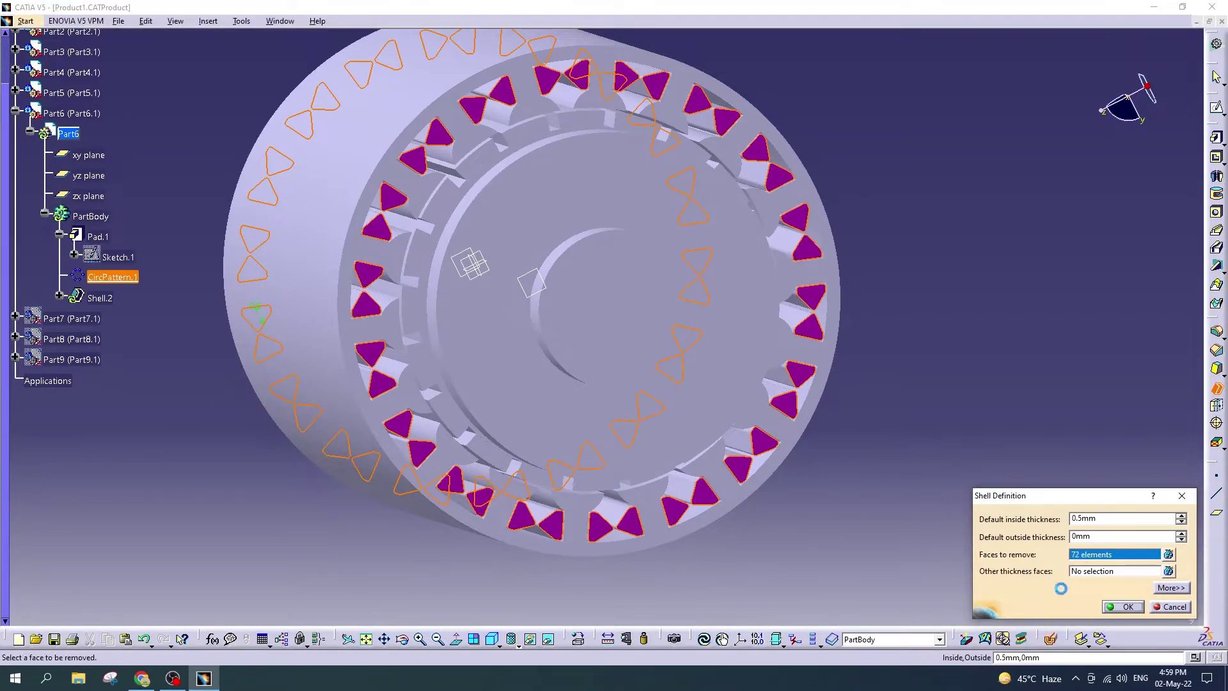
click(1125, 607)
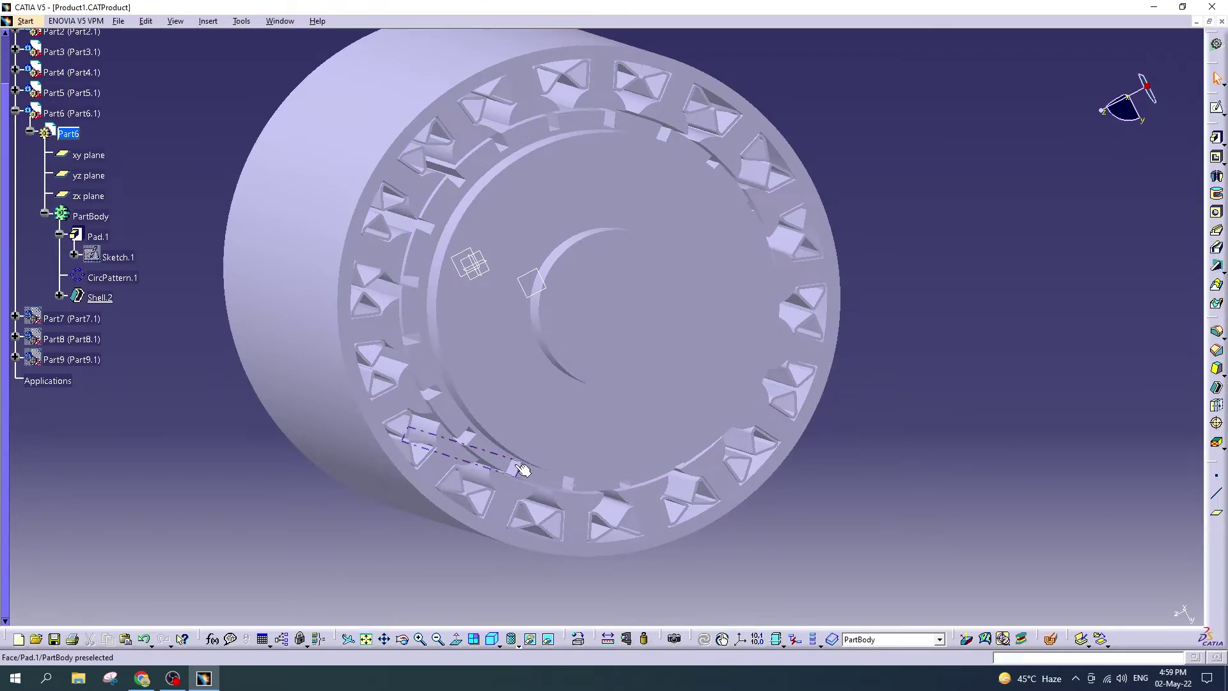
Step: Inspect the shelled part, then save the whole Product1 assembly with its parts
mouse_move(400, 637)
mouse_down()
mouse_move(709, 355)
mouse_move(828, 389)
mouse_move(880, 419)
mouse_move(857, 402)
mouse_up()
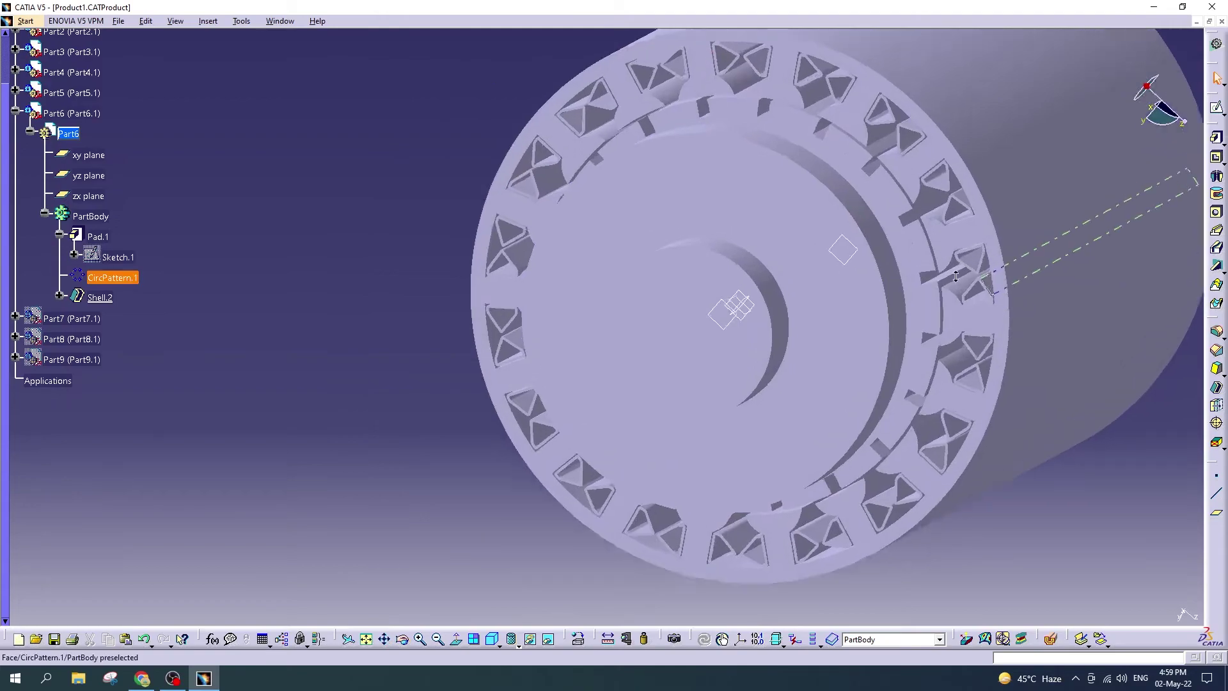
mouse_move(857, 401)
middle_down()
mouse_move(763, 284)
mouse_move(770, 321)
middle_up()
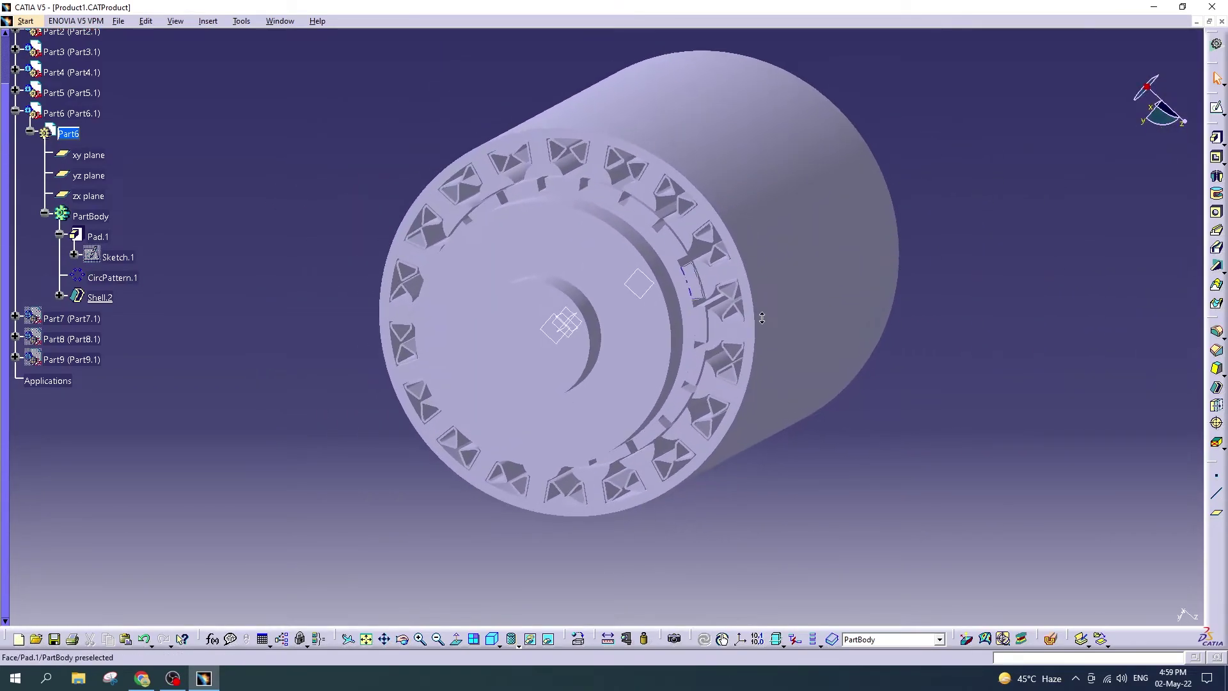
middle_drag(789, 368, 789, 346)
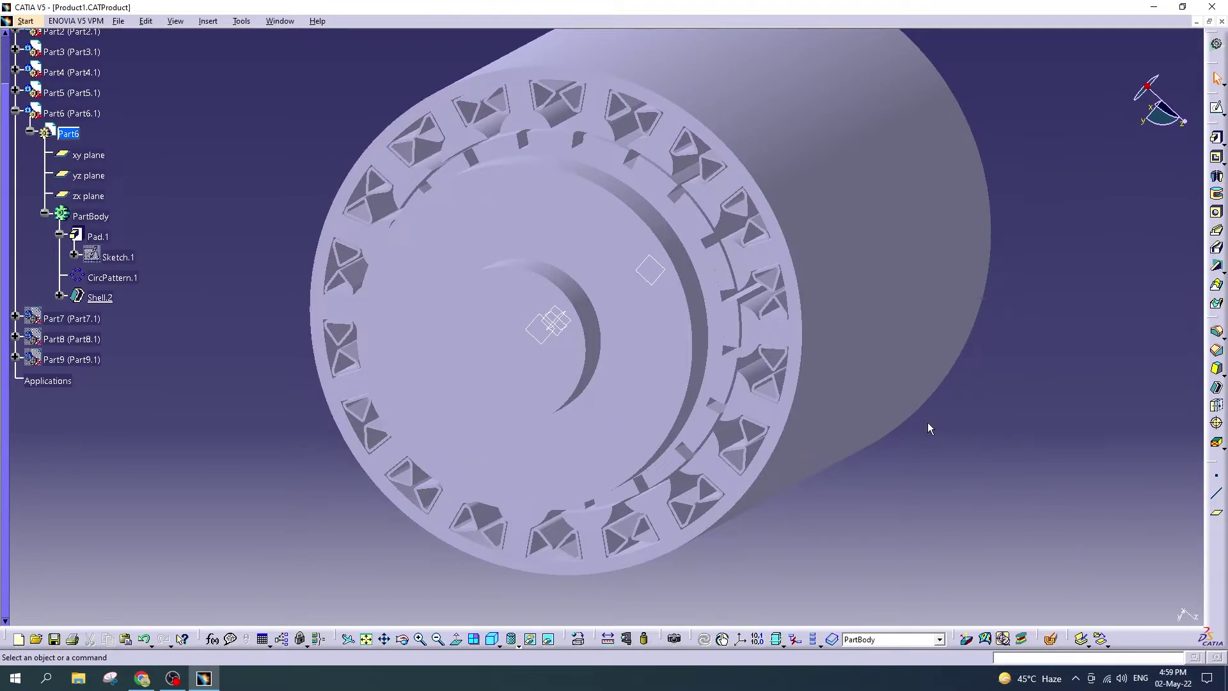
scroll(76, 204, up, 4)
double_click(46, 230)
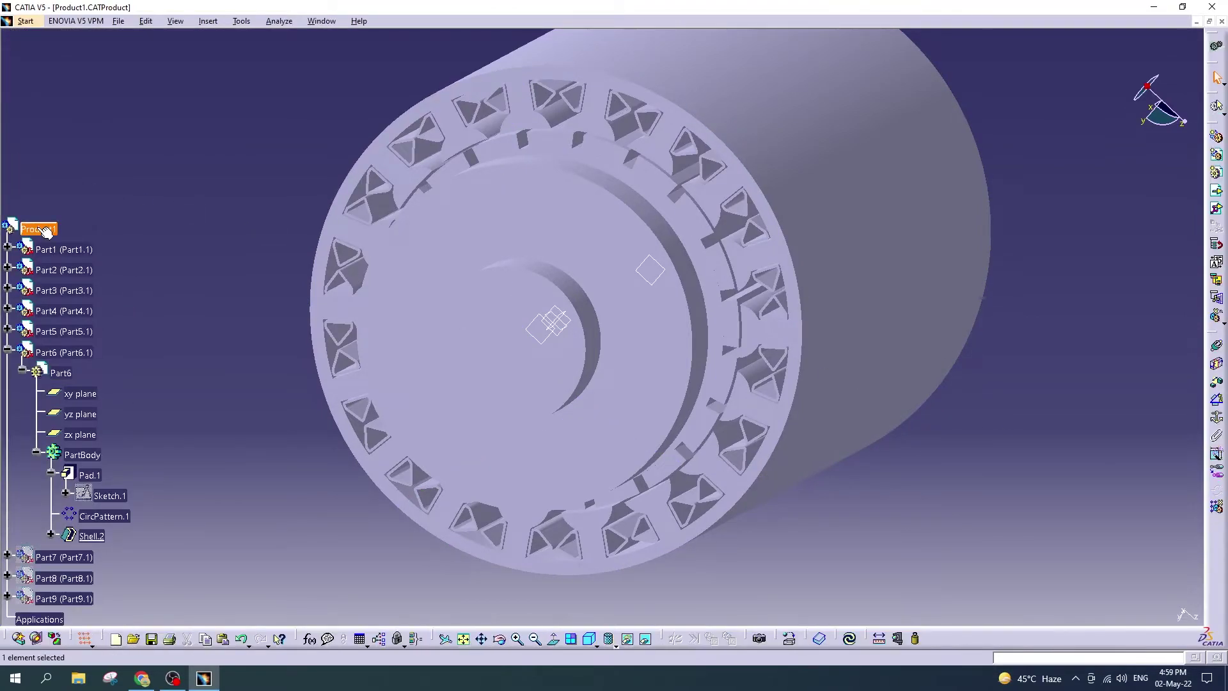
click(134, 103)
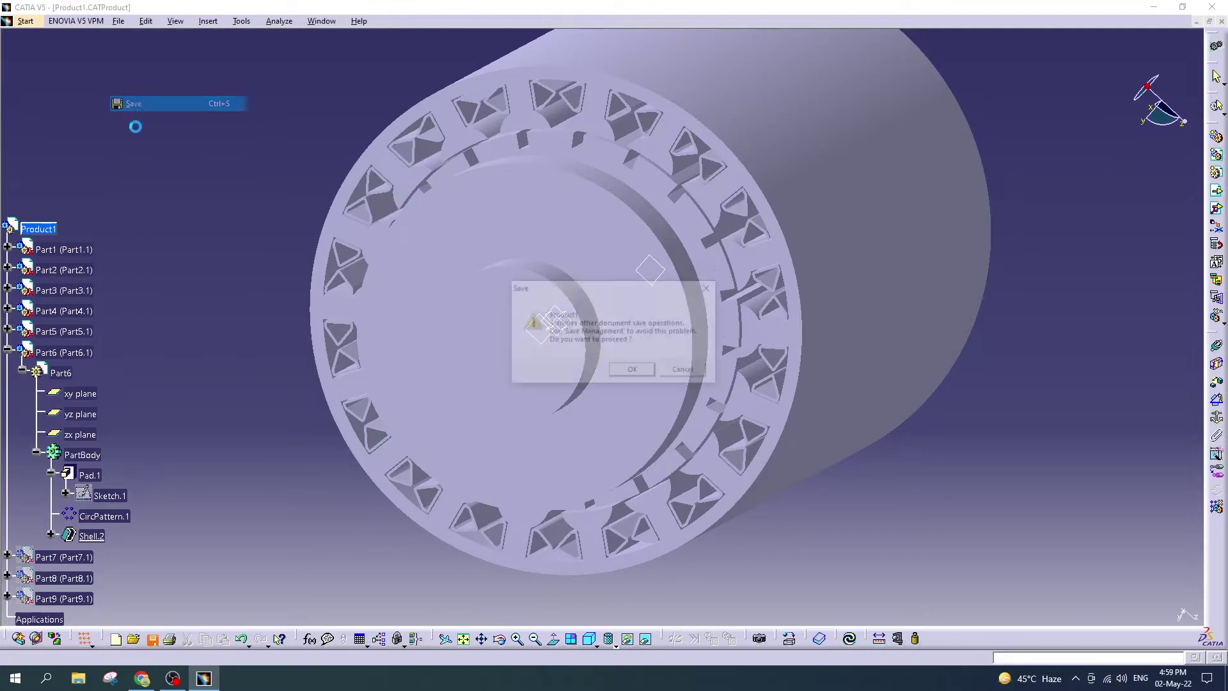
click(635, 373)
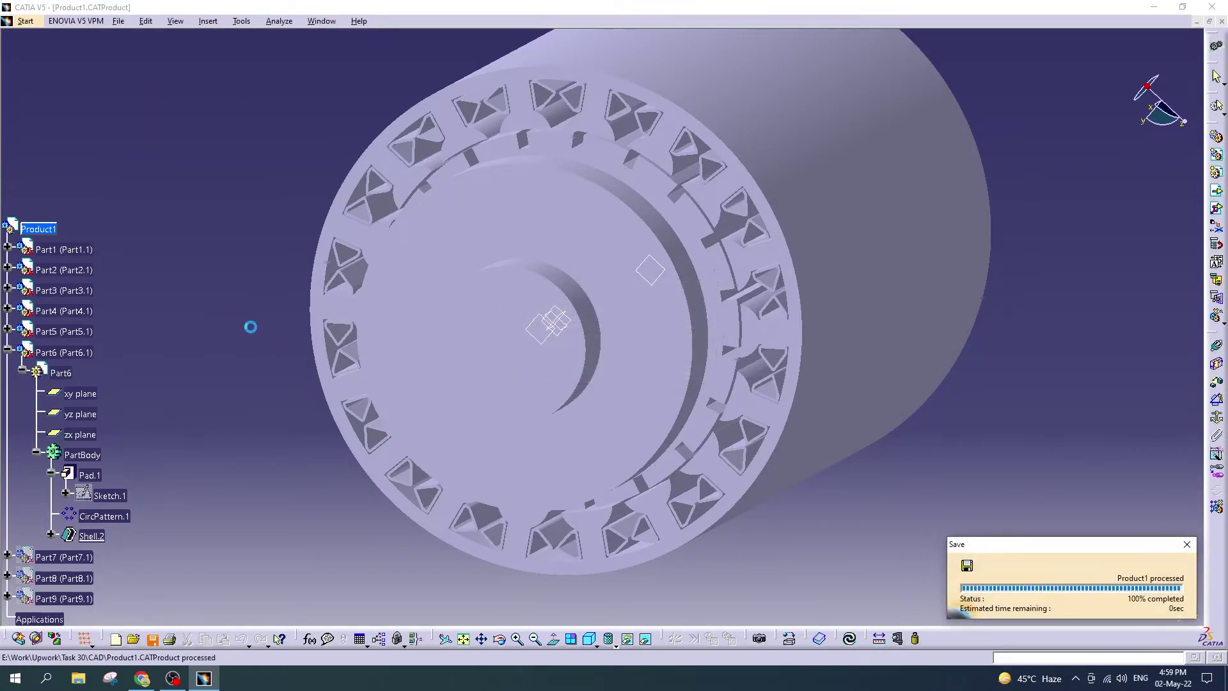
Step: Collapse Part6's feature list and bring up the context menu for Part7
middle_drag(200, 256, 192, 175)
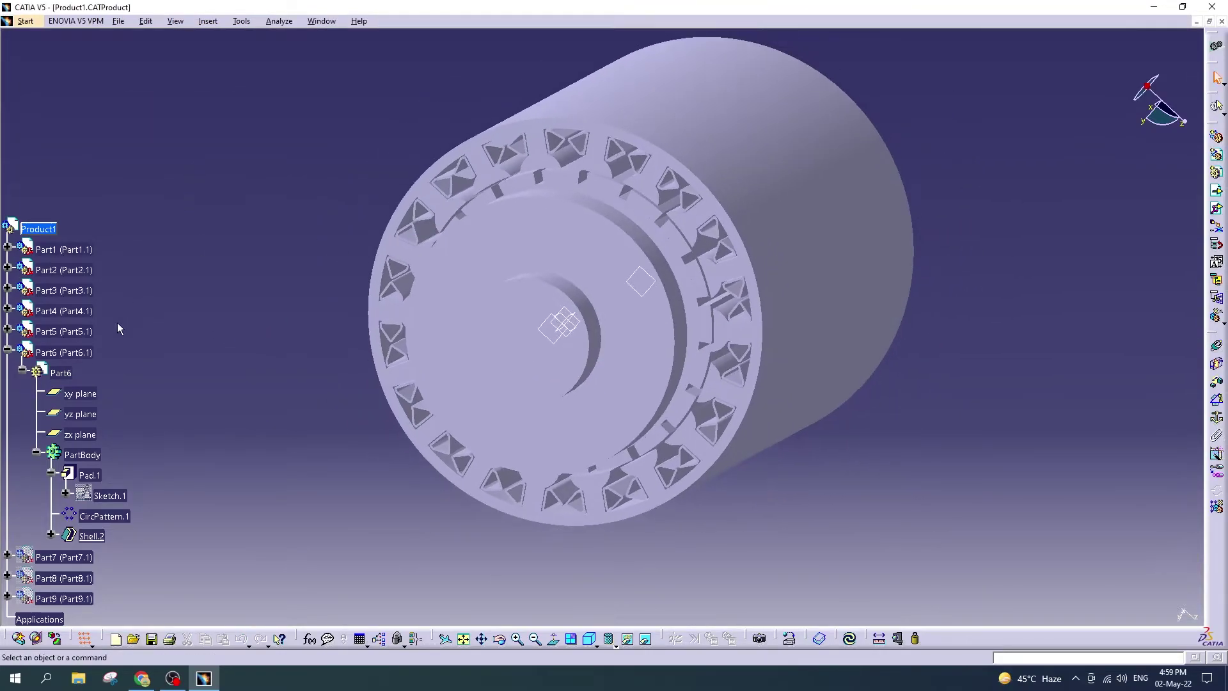
scroll(117, 322, down, 3)
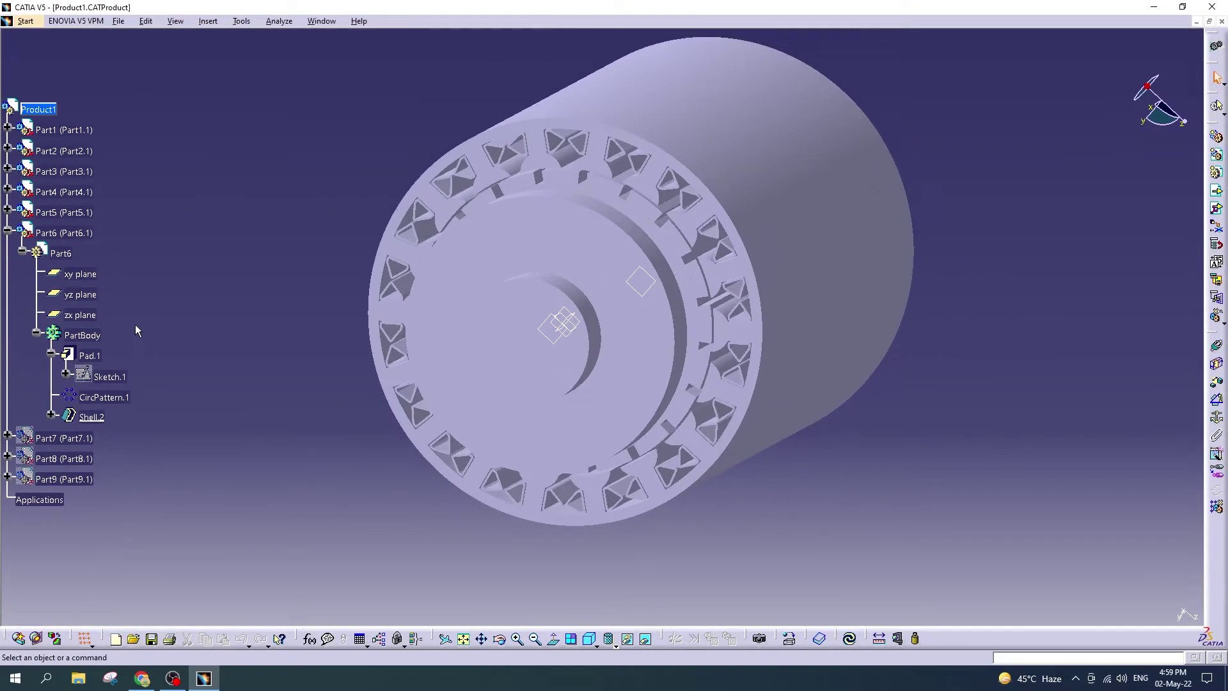
click(8, 231)
click(64, 253)
right_click(64, 253)
Step: Show Part7 and delete the right triangular profile from the sketch
click(115, 289)
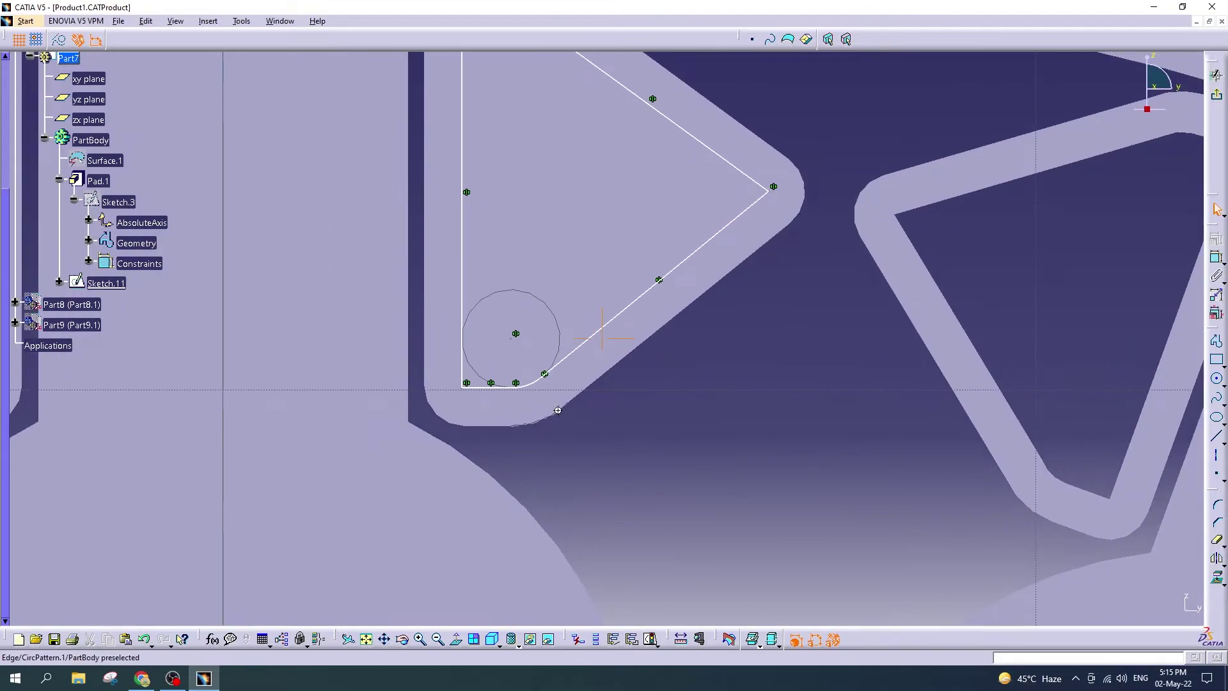
ctrl+middle_drag(515, 534, 792, 124)
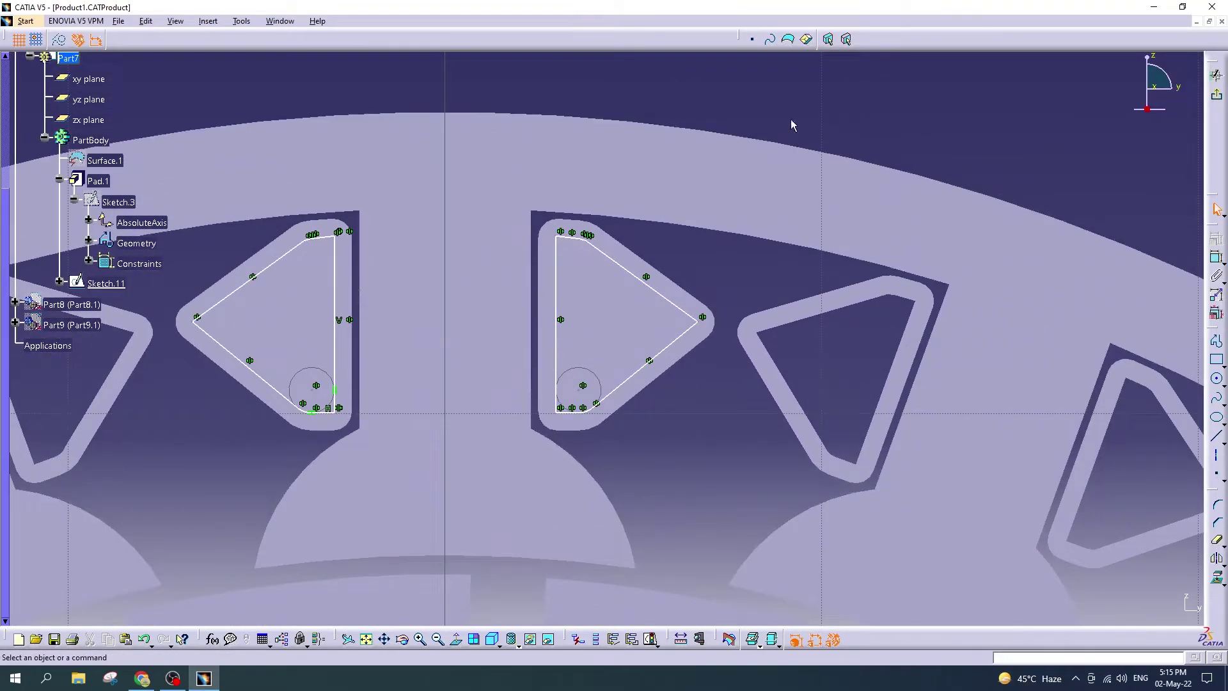
drag(818, 98, 521, 447)
key(Delete)
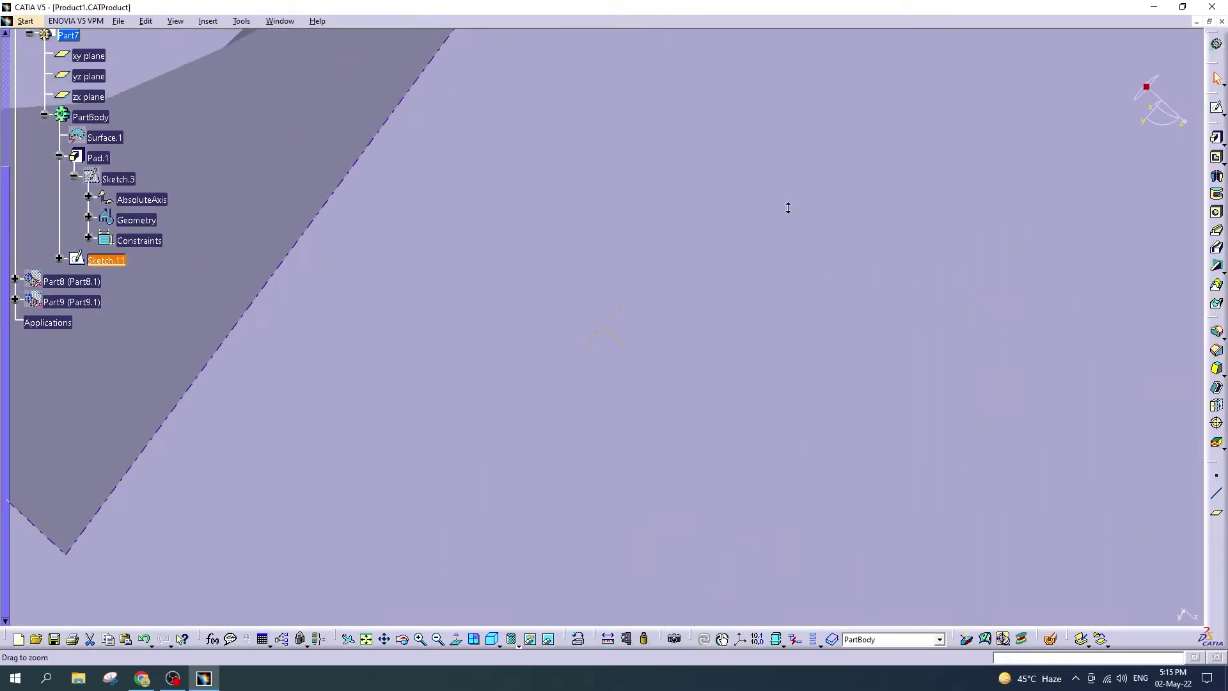
Step: Edit Sketch.11 and fix Point.16 at H -2.937 mm, V 40.025 mm
mouse_move(787, 206)
ctrl+middle_down()
mouse_move(775, 618)
mouse_move(698, 318)
ctrl+middle_up()
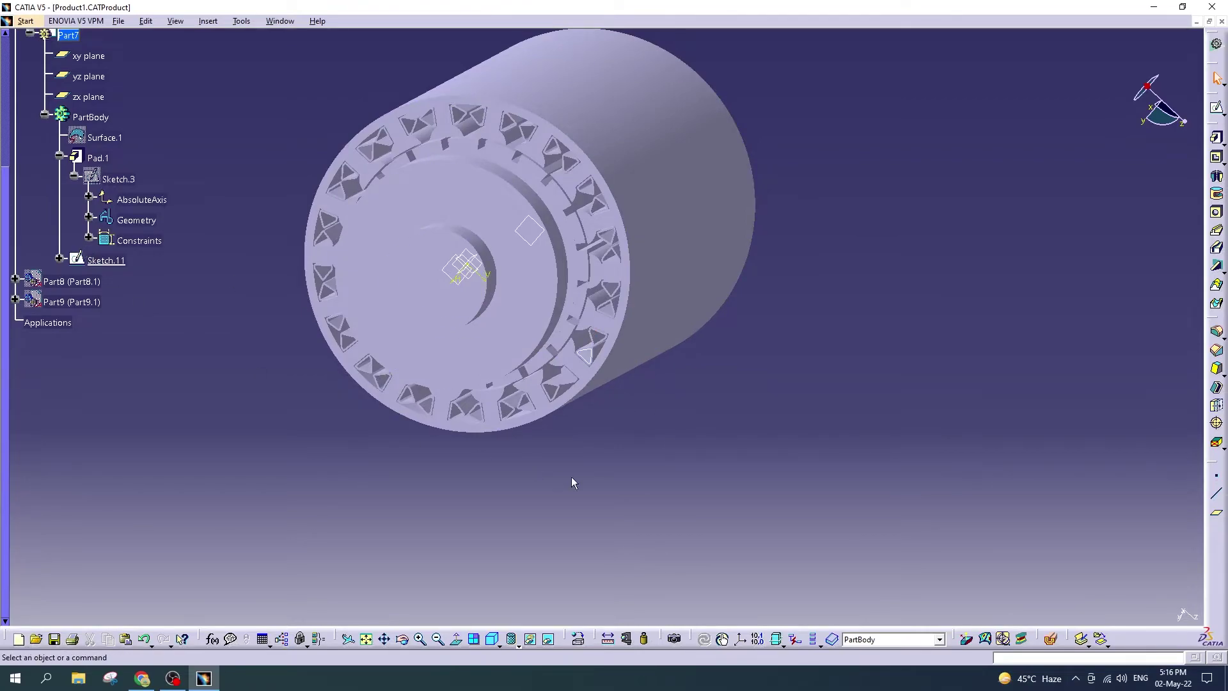
scroll(685, 351, up, 5)
scroll(746, 338, up, 1)
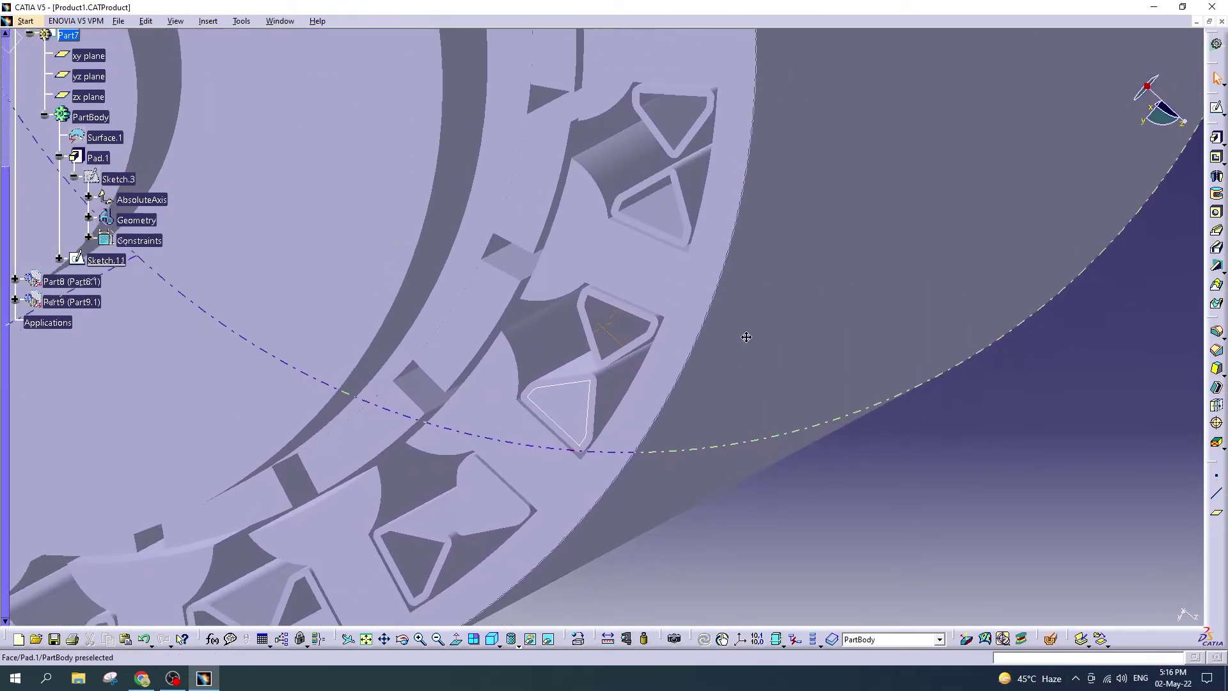
scroll(922, 241, up, 2)
scroll(753, 296, up, 2)
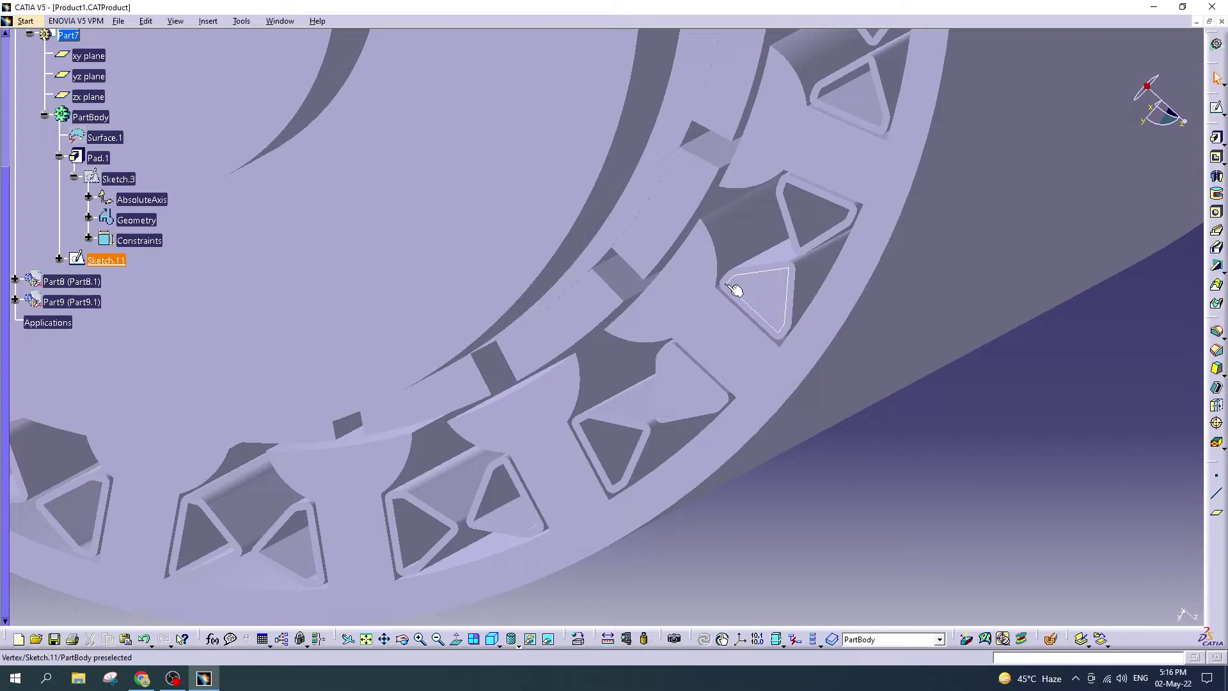
double_click(727, 283)
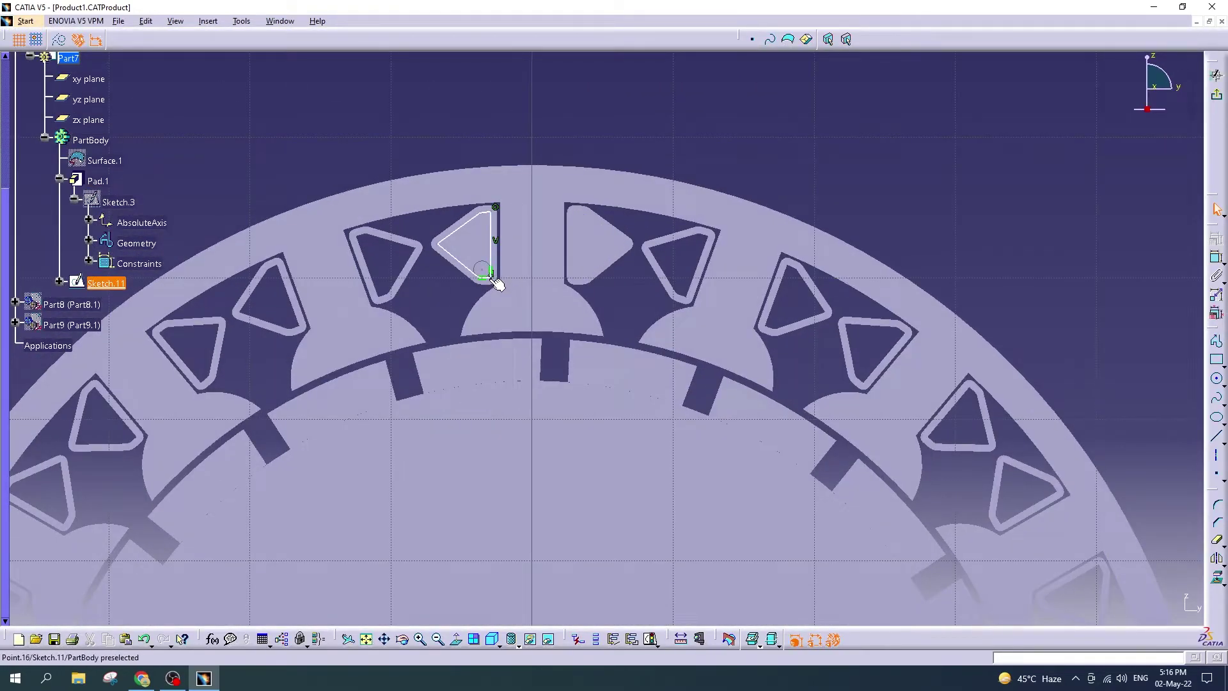
double_click(493, 279)
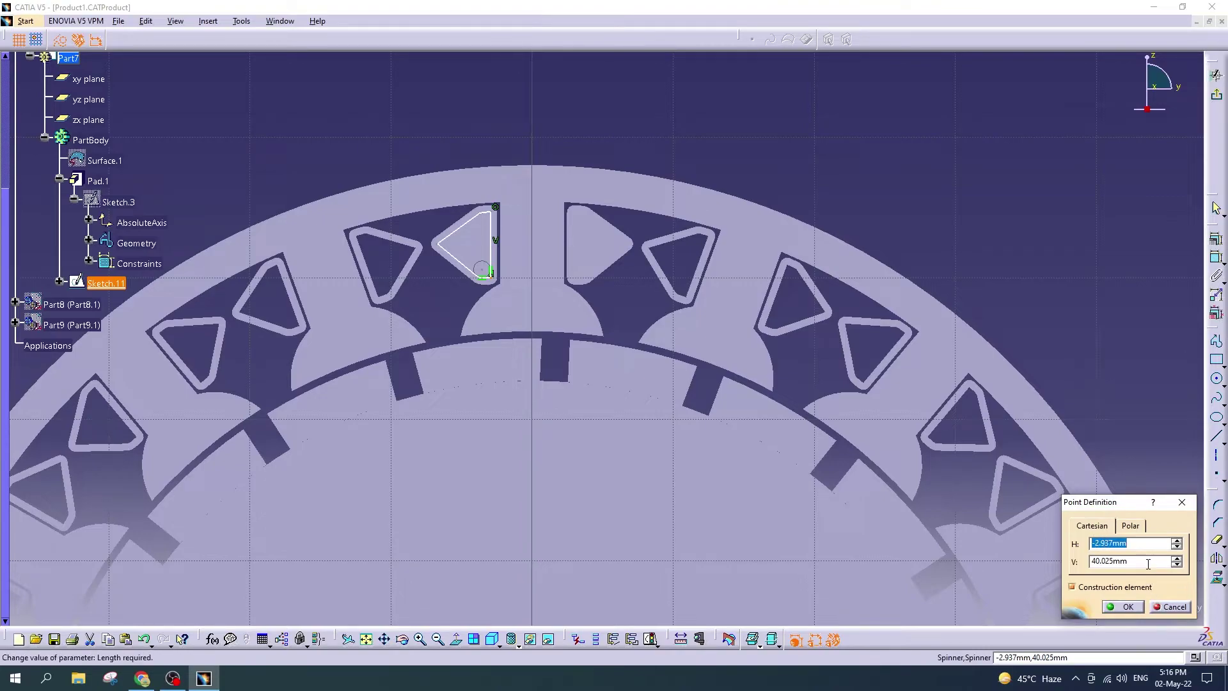
right_click(1126, 561)
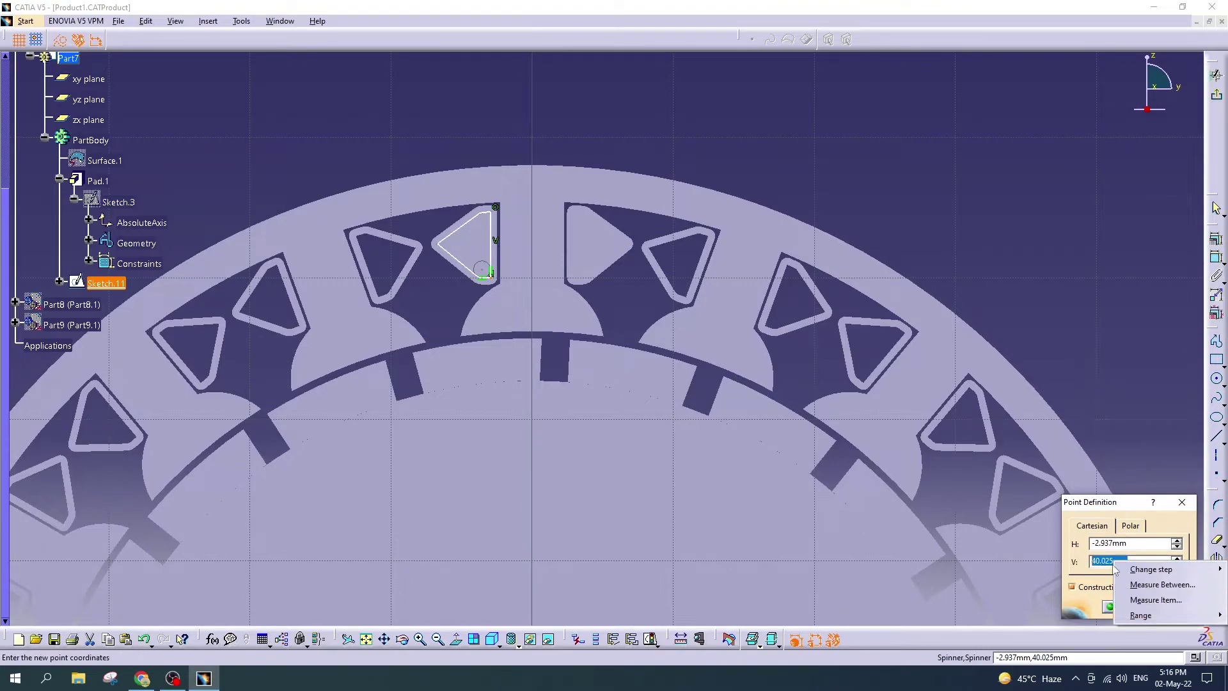
click(1126, 561)
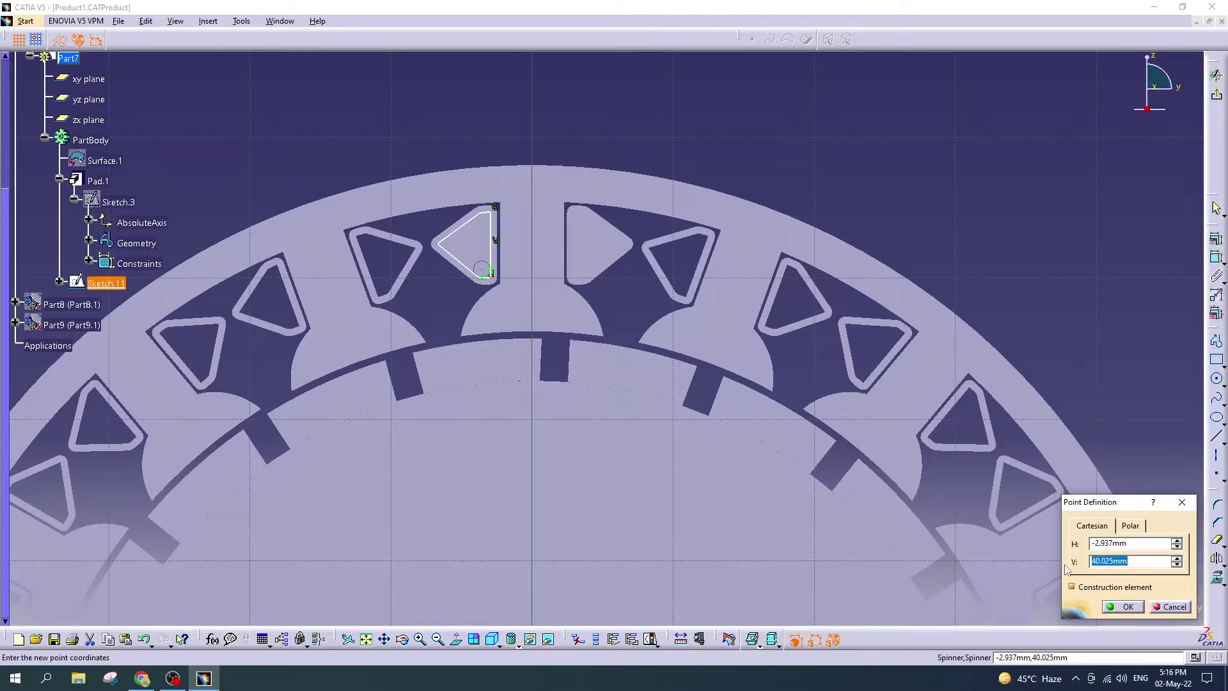
click(1124, 607)
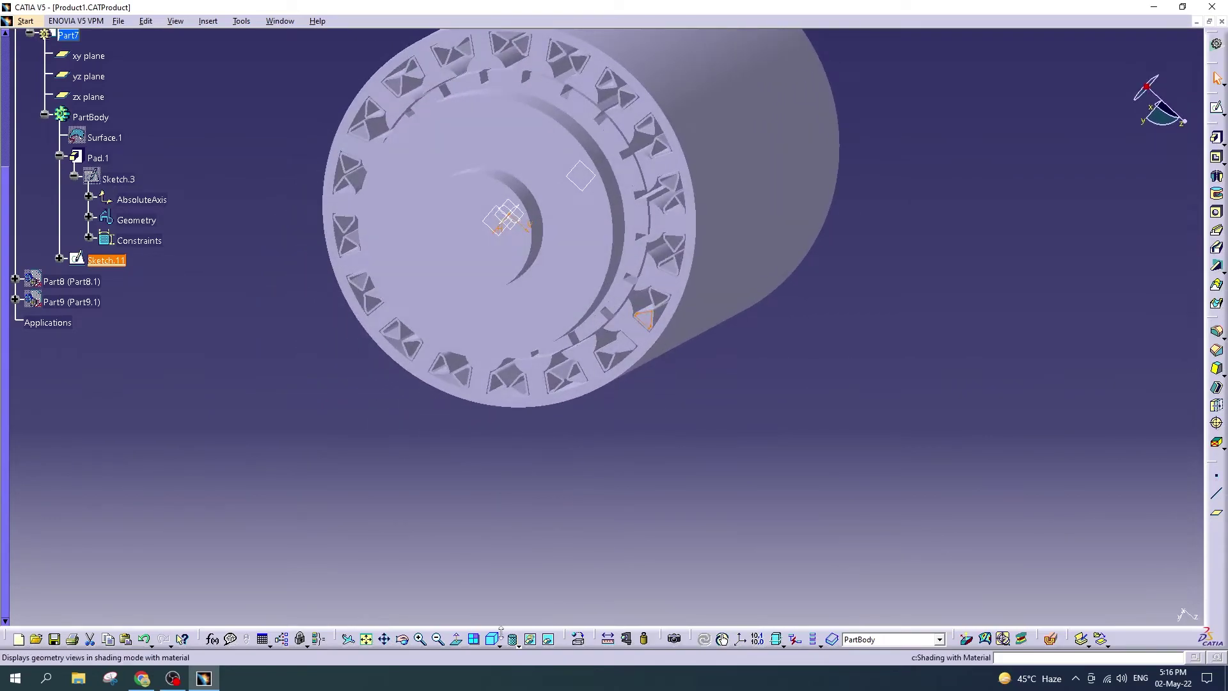
Step: Return to the isometric 3D part and create Plane.5 offset 40.025 mm from the xy plane
click(498, 643)
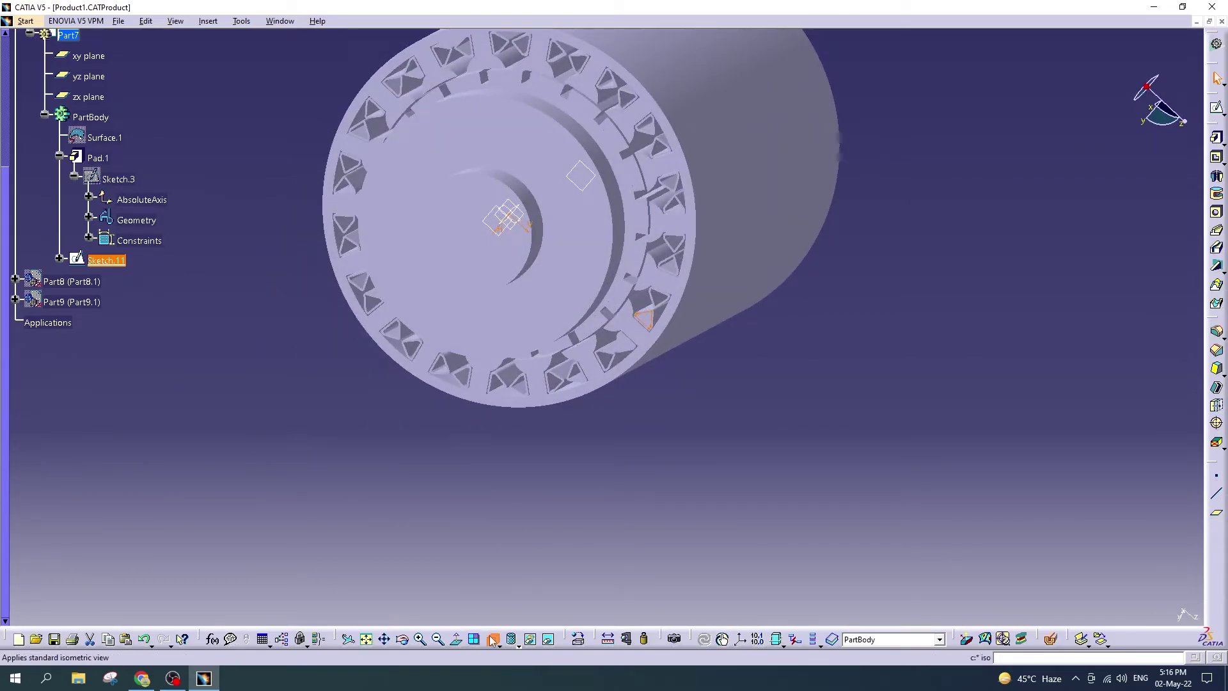
click(492, 640)
mouse_move(576, 521)
middle_down()
mouse_move(639, 397)
mouse_move(598, 460)
middle_up()
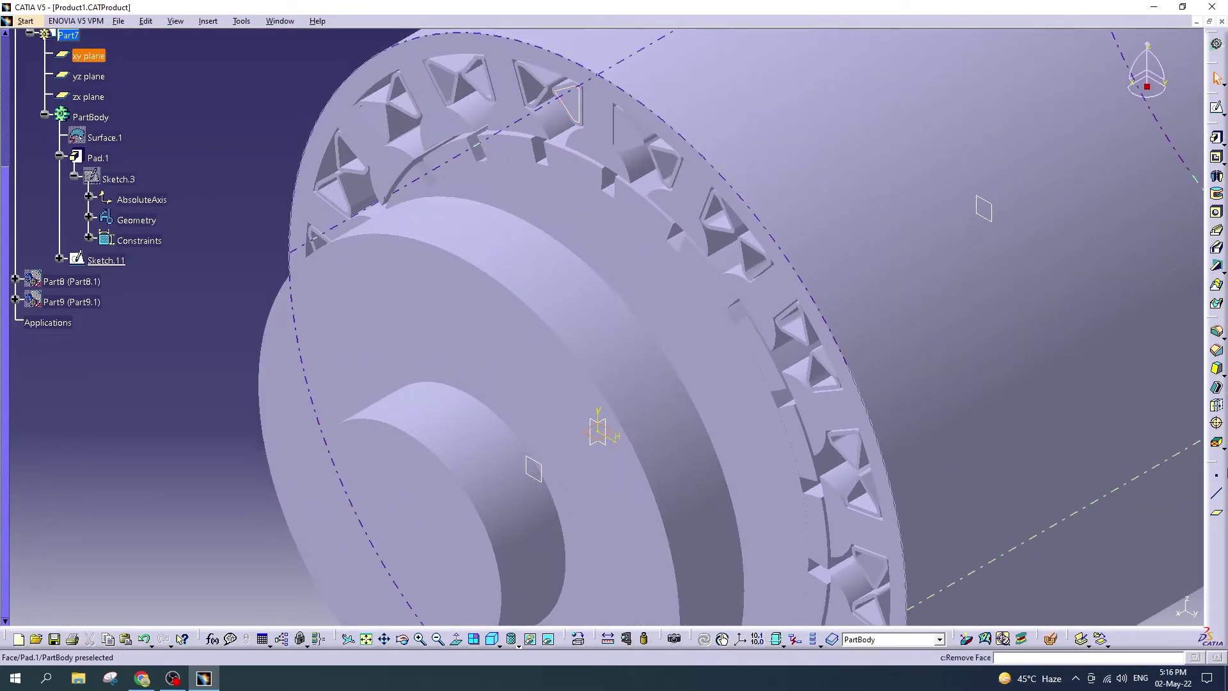
click(1215, 501)
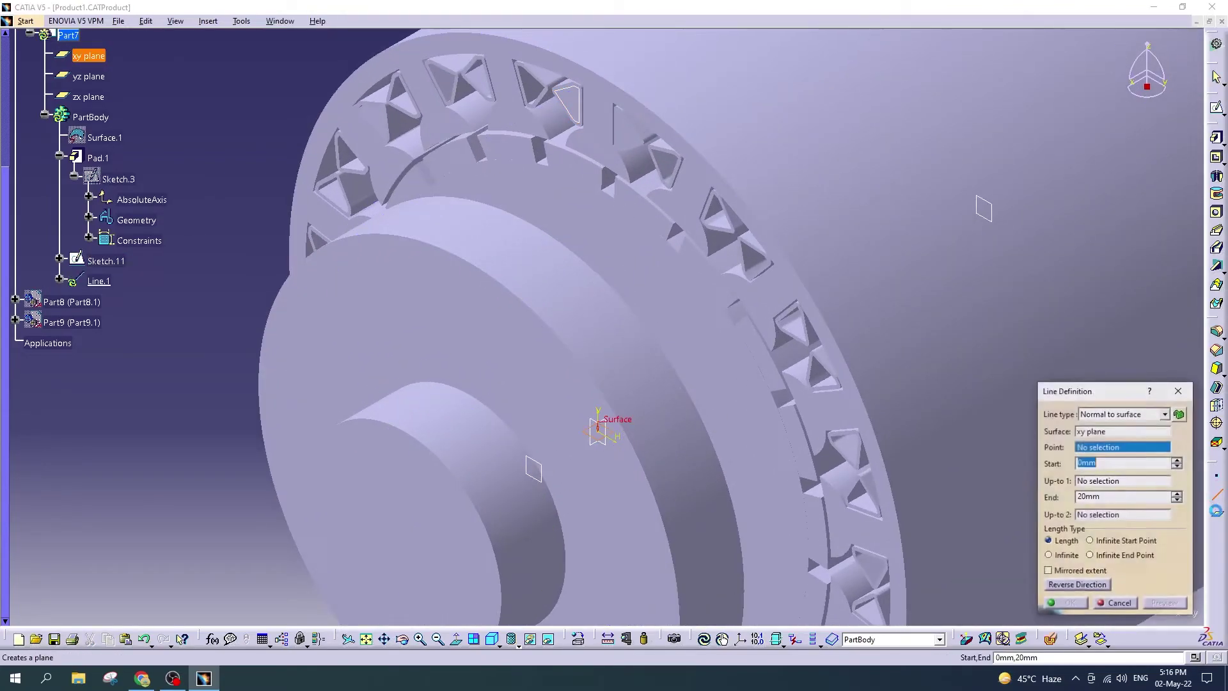
click(1179, 391)
click(1217, 513)
text(40.025)
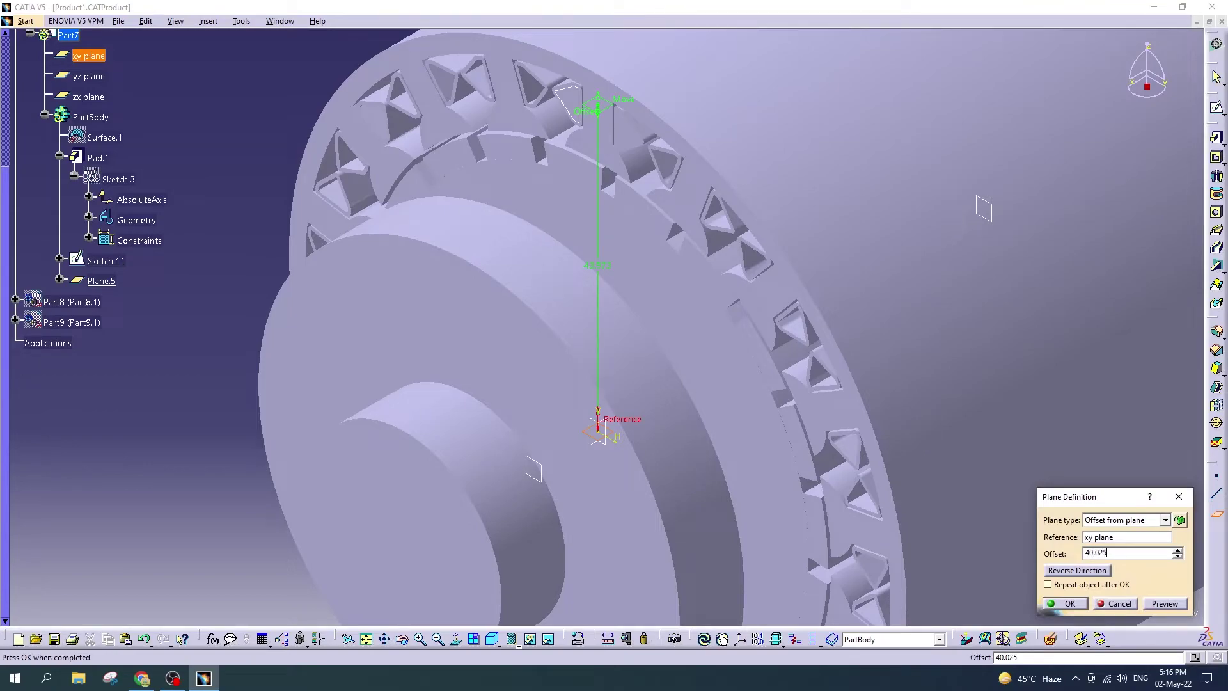
key(Return)
click(598, 135)
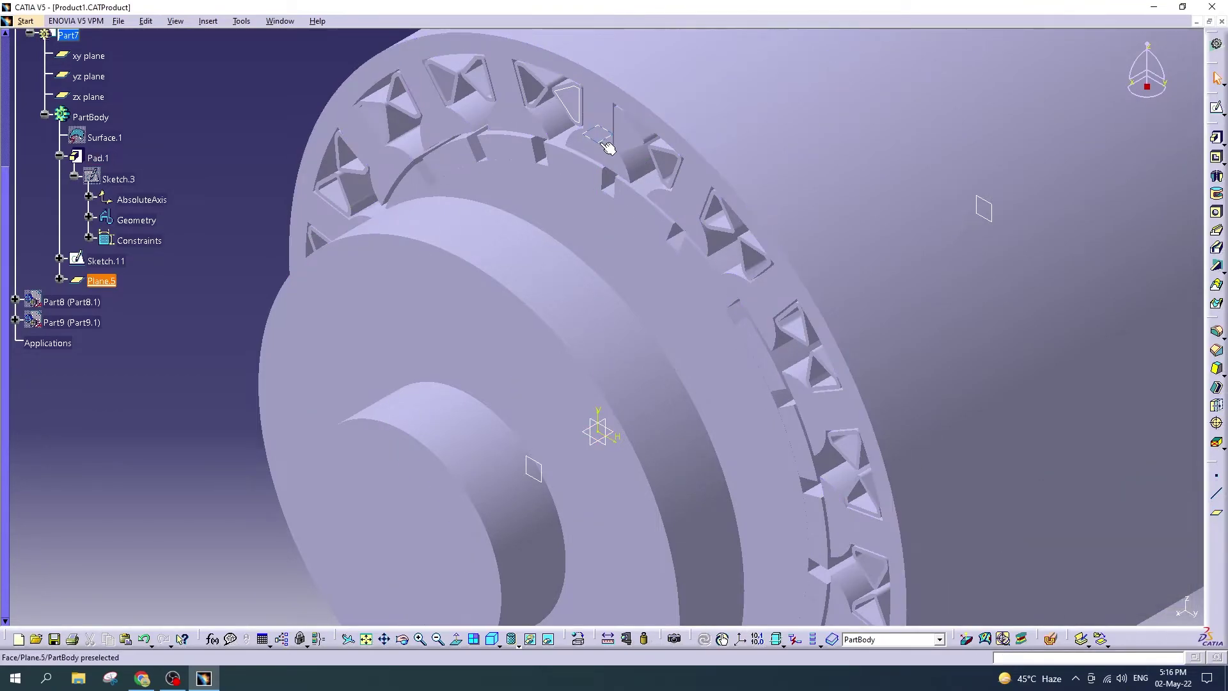
Step: Start Sketch.12 on Plane.5 with a circle centred left of the origin, edge near the origin
click(1216, 111)
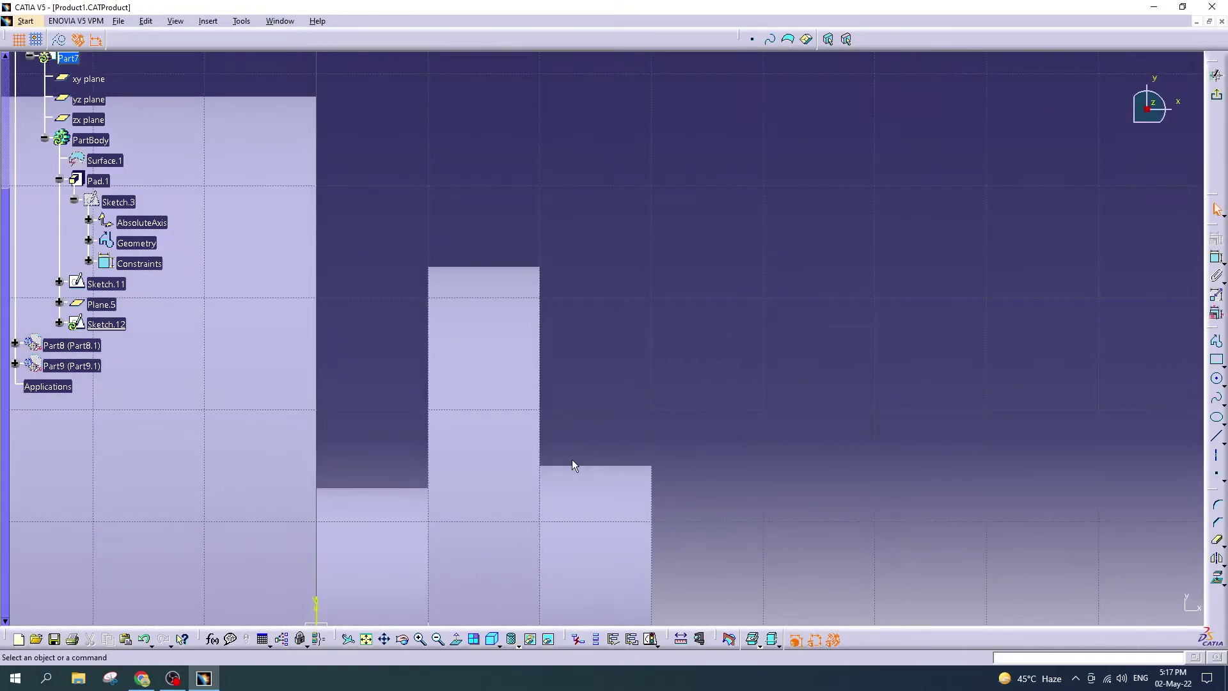
mouse_move(572, 459)
middle_down()
mouse_move(993, 284)
mouse_move(802, 299)
mouse_move(837, 359)
mouse_move(1072, 365)
middle_up()
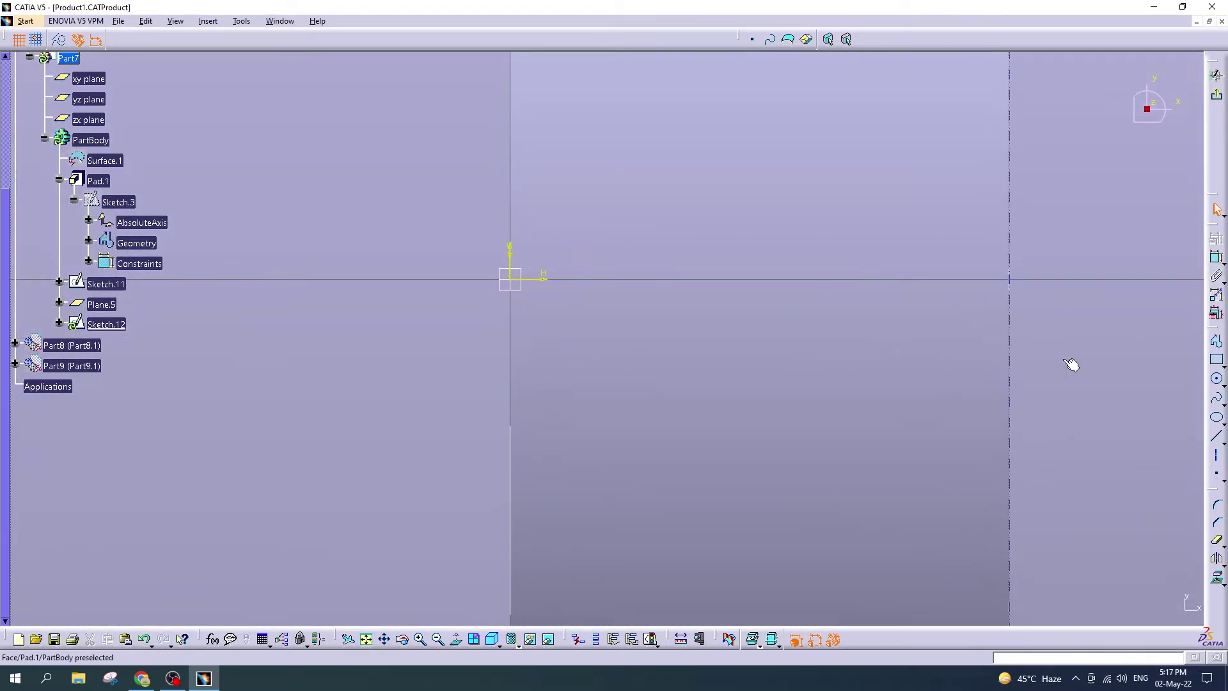
click(1218, 380)
middle_drag(699, 324, 697, 387)
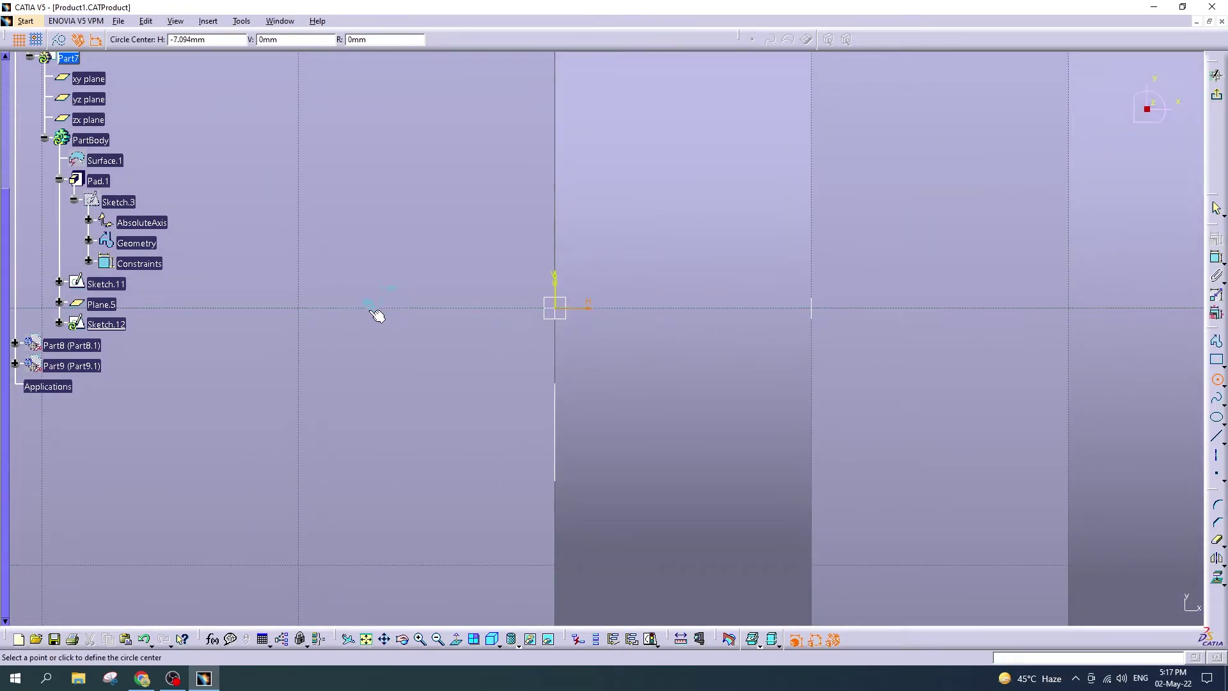
click(362, 308)
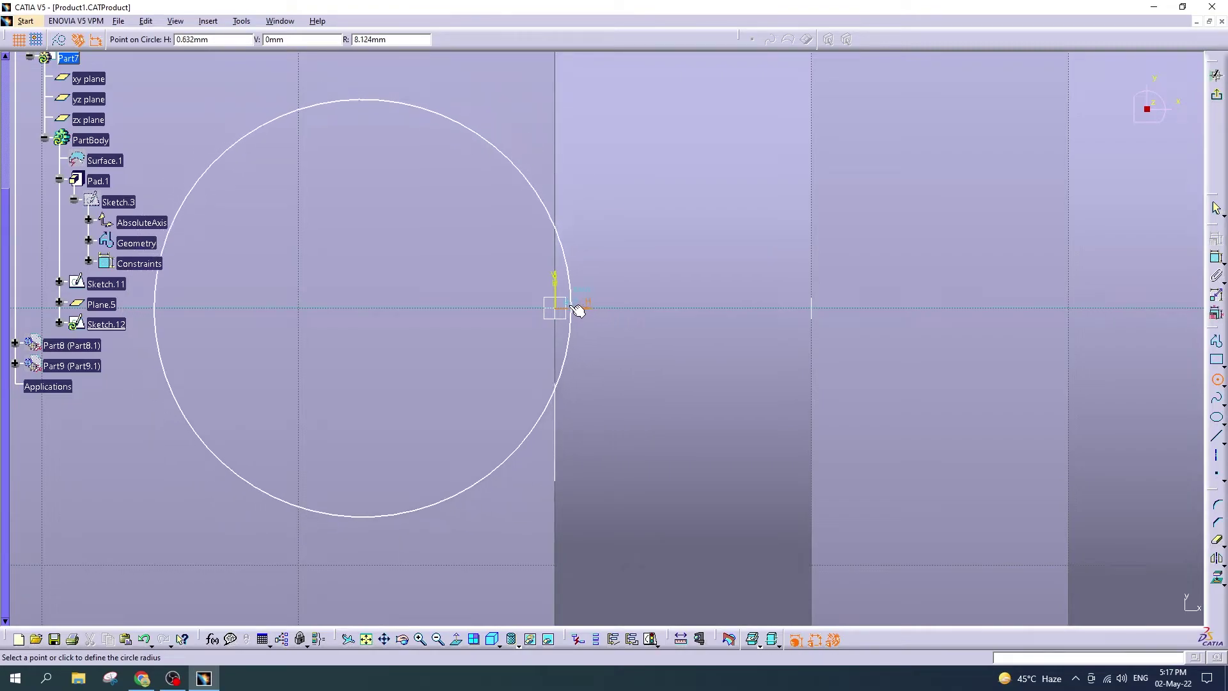
click(578, 310)
Step: Nudge the circle slightly right and check the sketch from a 3D view
middle_drag(625, 409, 636, 324)
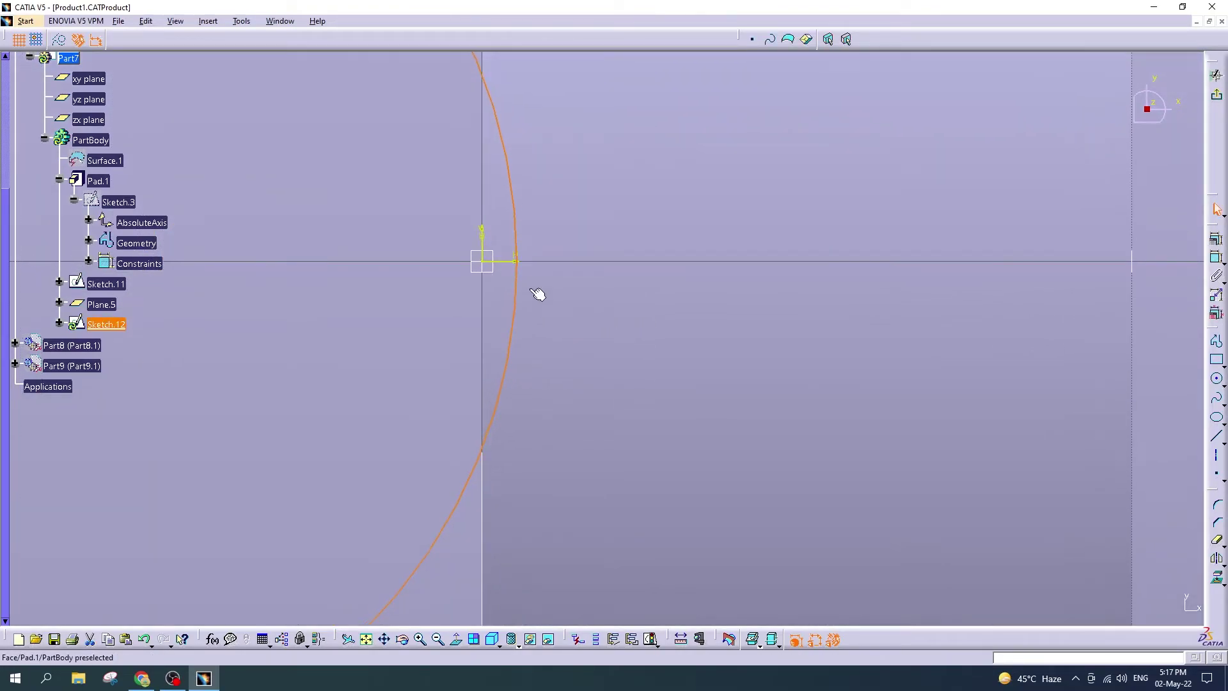
middle_drag(558, 316, 644, 318)
middle_drag(551, 307, 581, 324)
drag(200, 279, 216, 281)
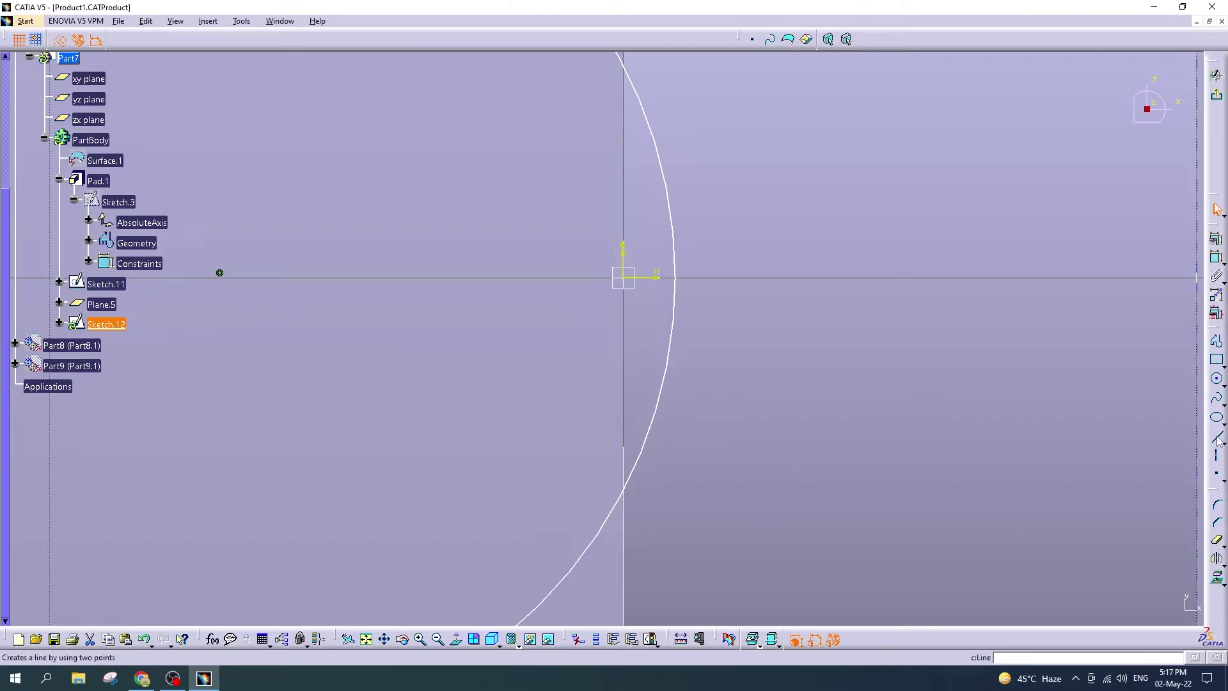
middle_drag(997, 489, 918, 440)
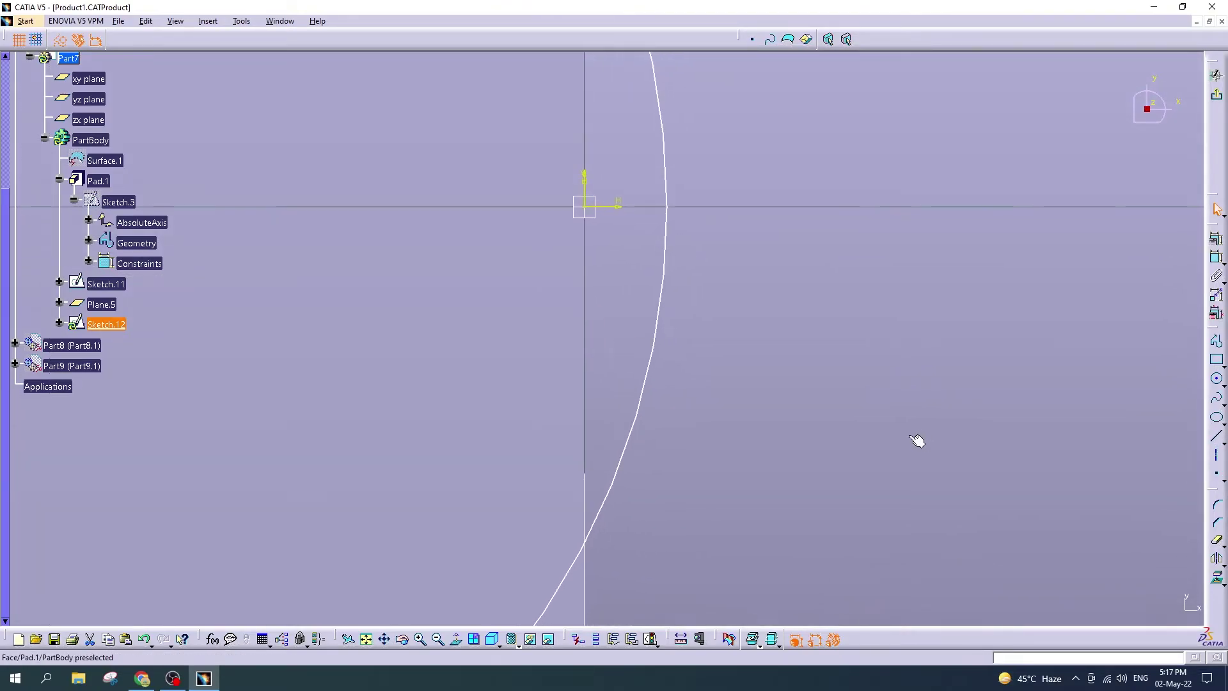
double_click(594, 478)
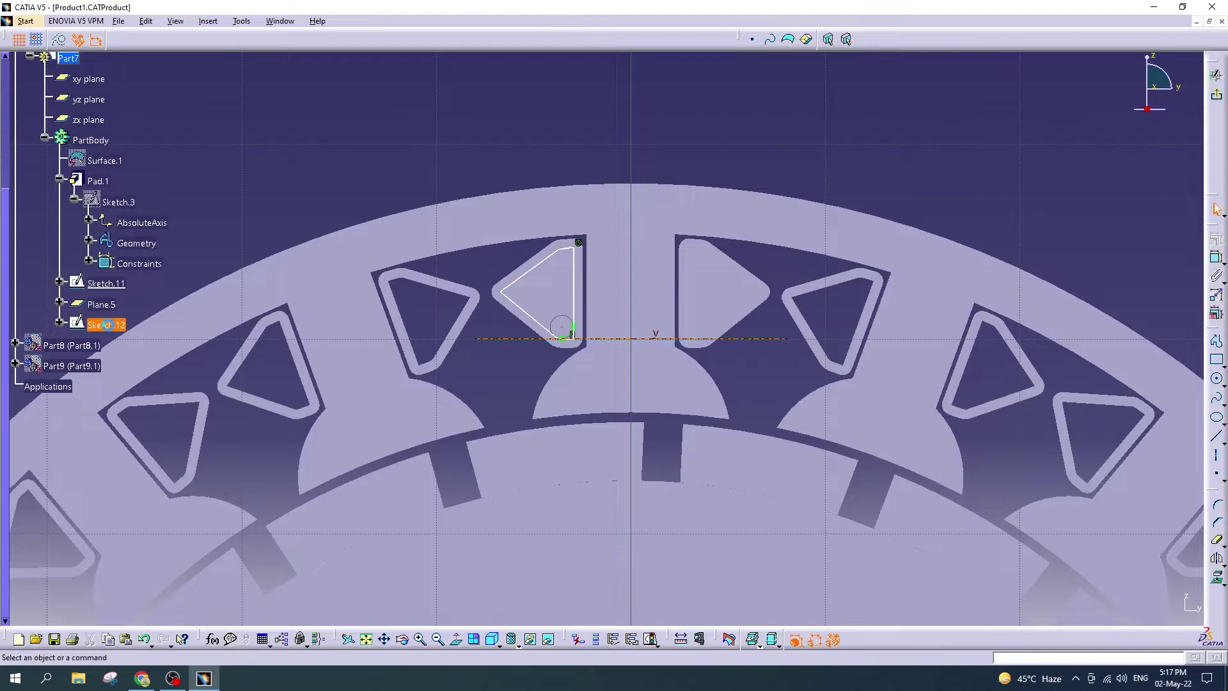
middle_drag(504, 349, 385, 393)
ctrl+middle_drag(530, 415, 709, 419)
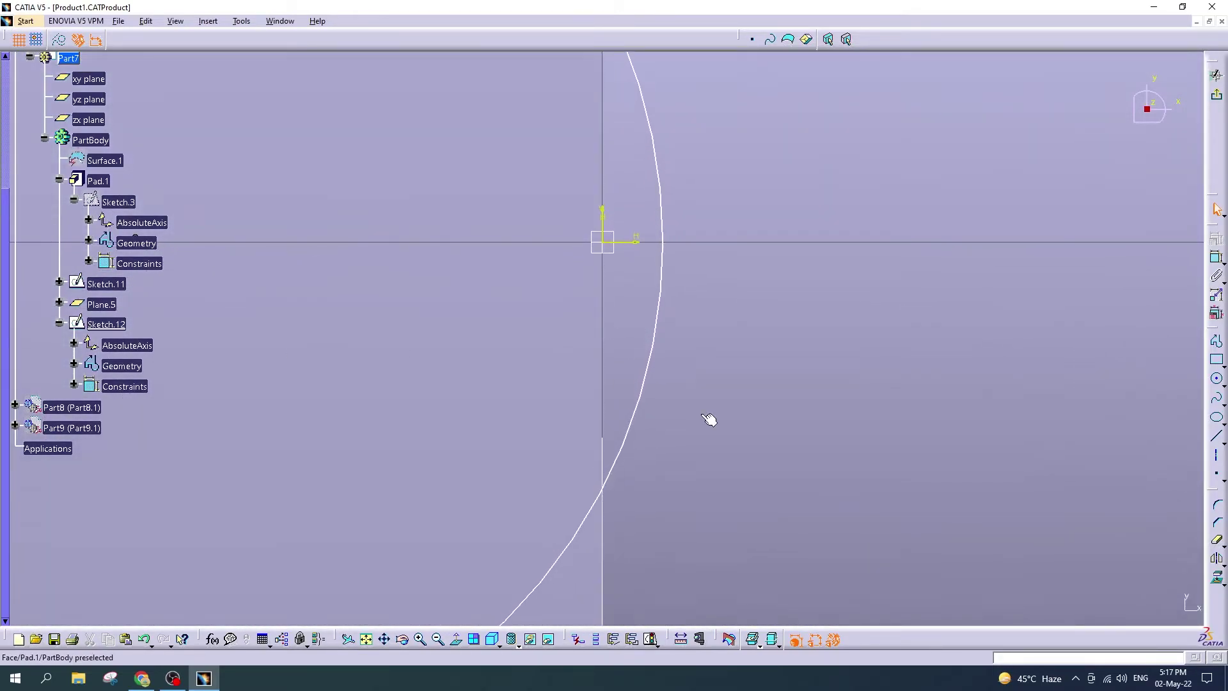
Step: Draw a line ending on the circle, constrain its endpoint coincident, and fix the circle
click(1214, 437)
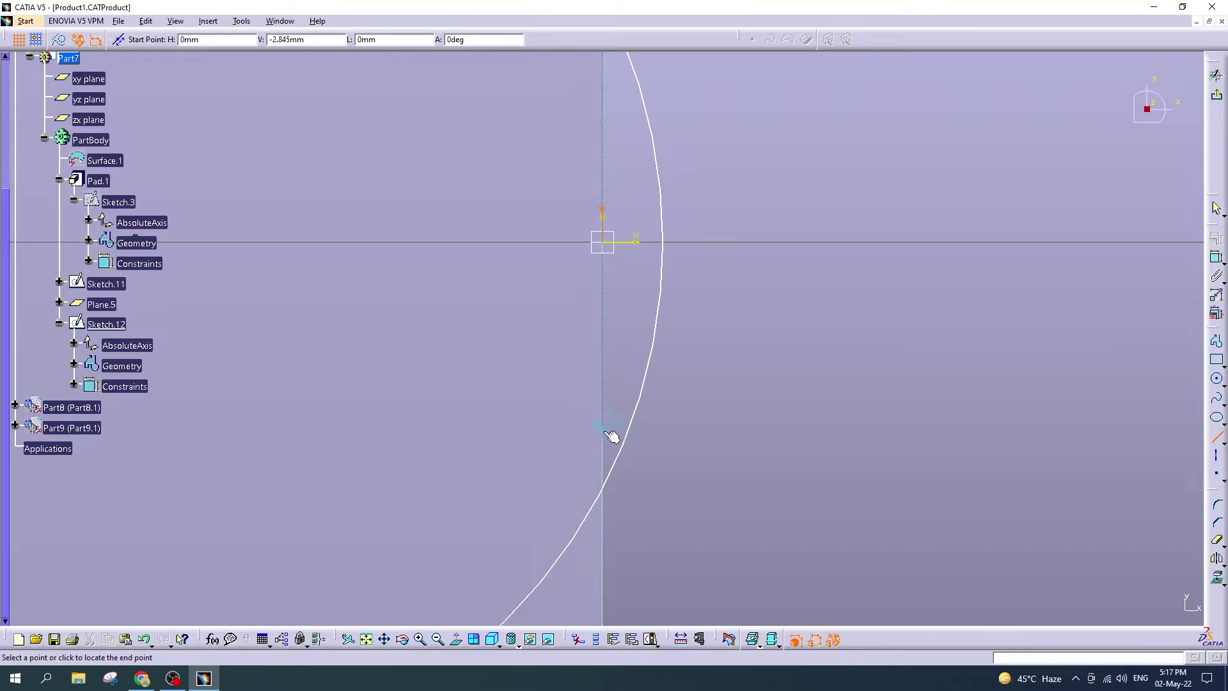
click(645, 390)
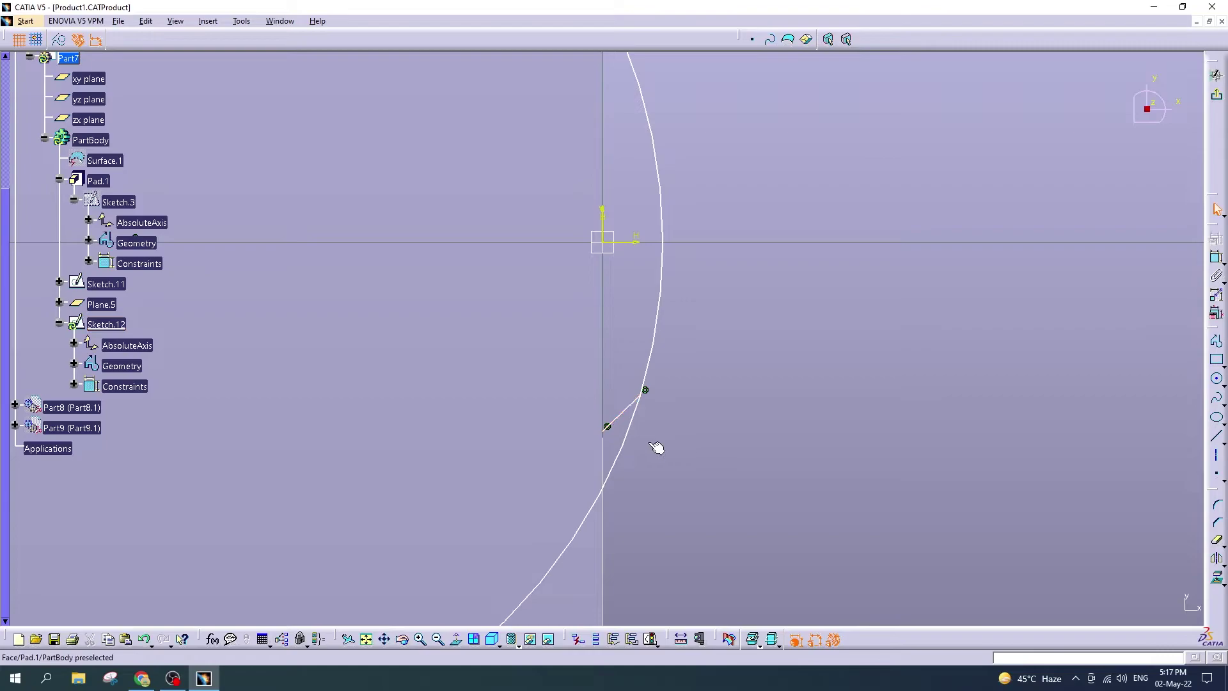
ctrl+middle_drag(657, 448, 609, 354)
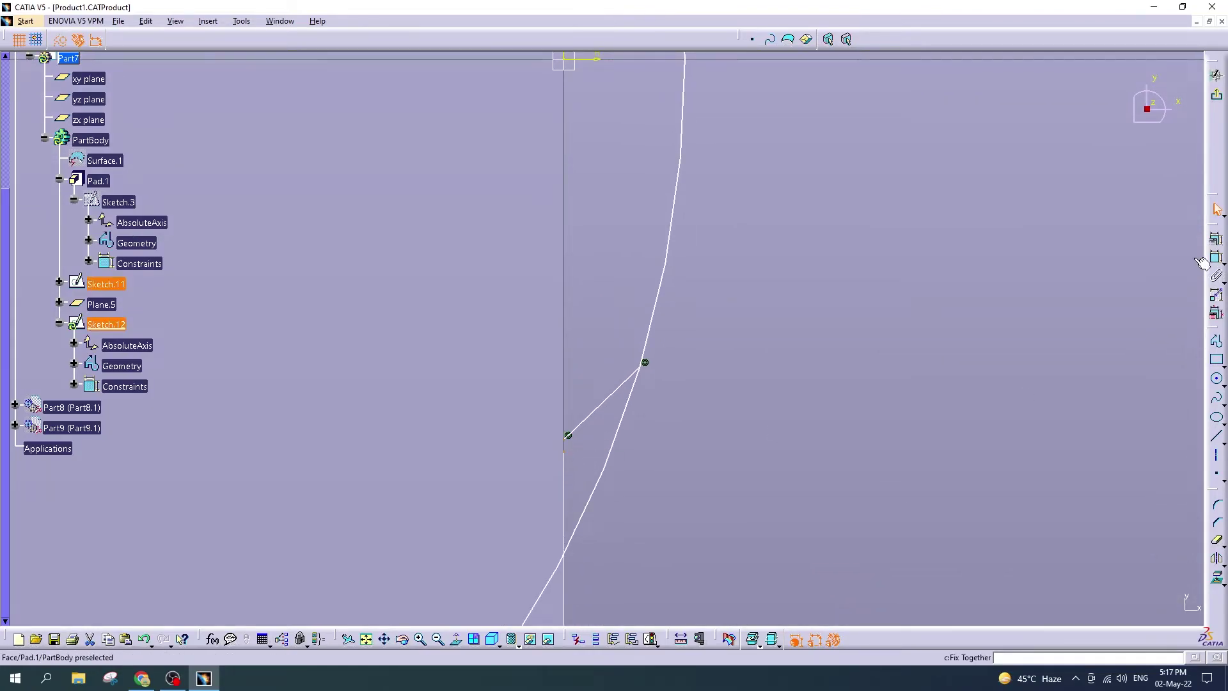
click(1215, 256)
click(1133, 483)
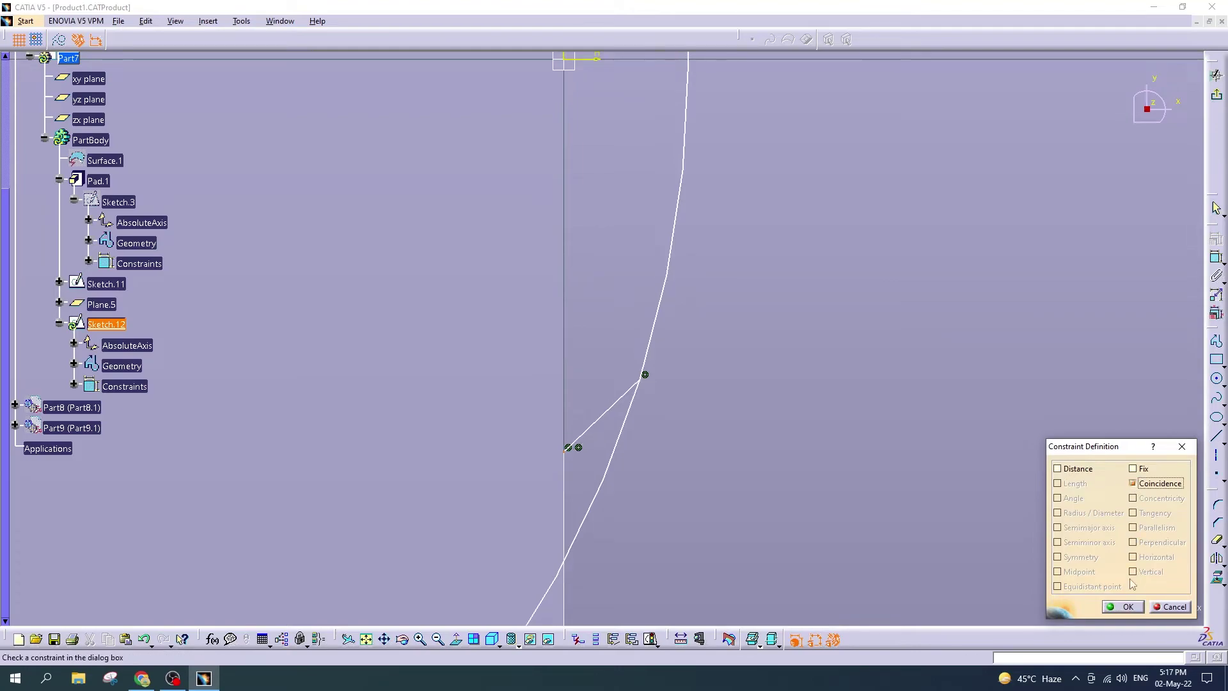
click(1124, 607)
mouse_move(817, 374)
ctrl+middle_down()
mouse_move(787, 451)
mouse_move(755, 443)
ctrl+middle_up()
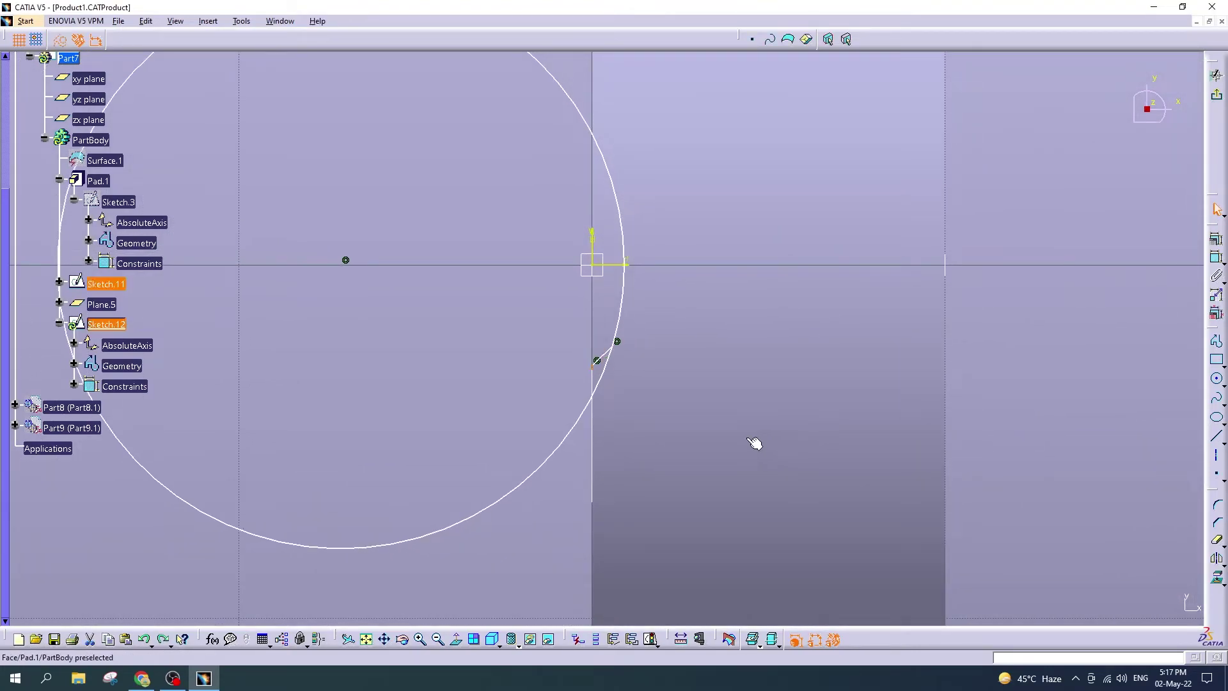
click(607, 384)
click(1216, 239)
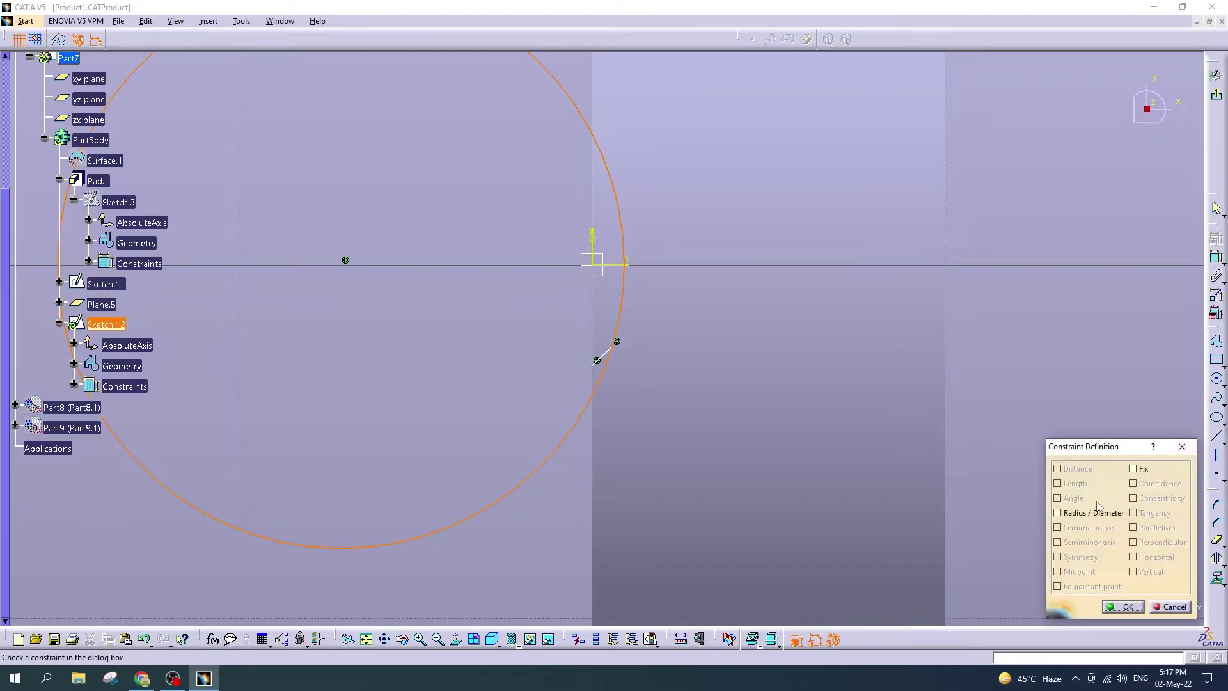
click(1121, 607)
Step: Check the part in 3D, then constrain the line's endpoint to lie on the curve
mouse_move(702, 389)
middle_down()
mouse_move(738, 475)
mouse_move(735, 507)
middle_up()
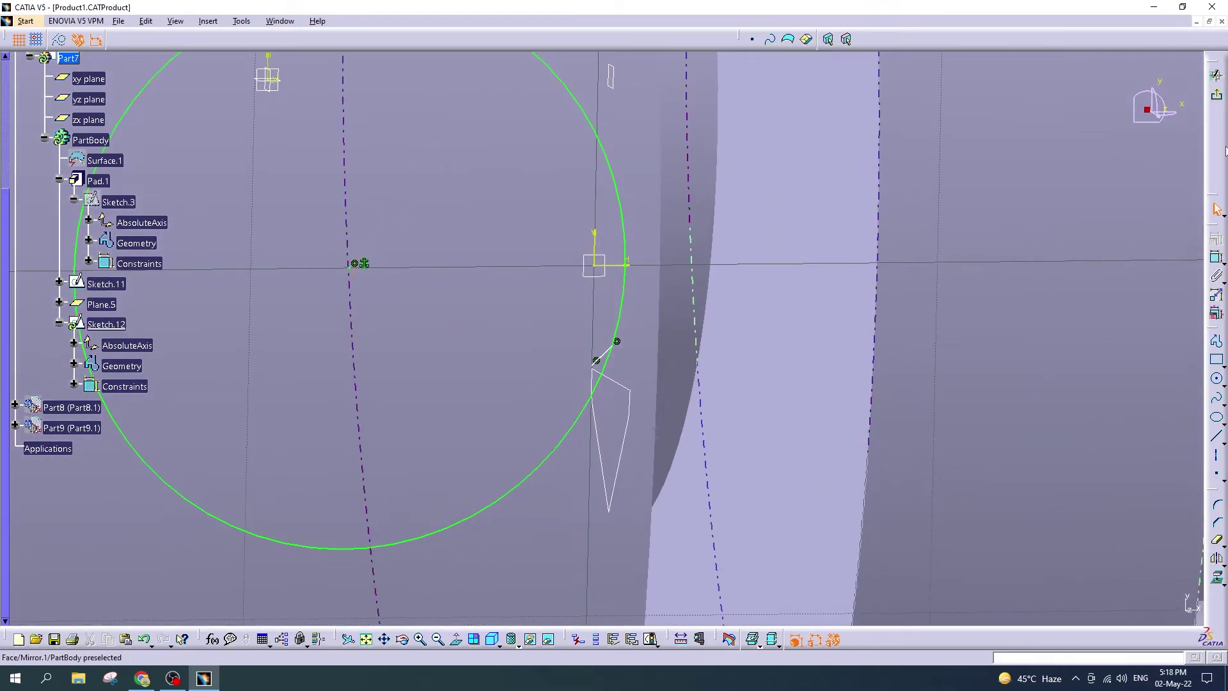
click(1218, 96)
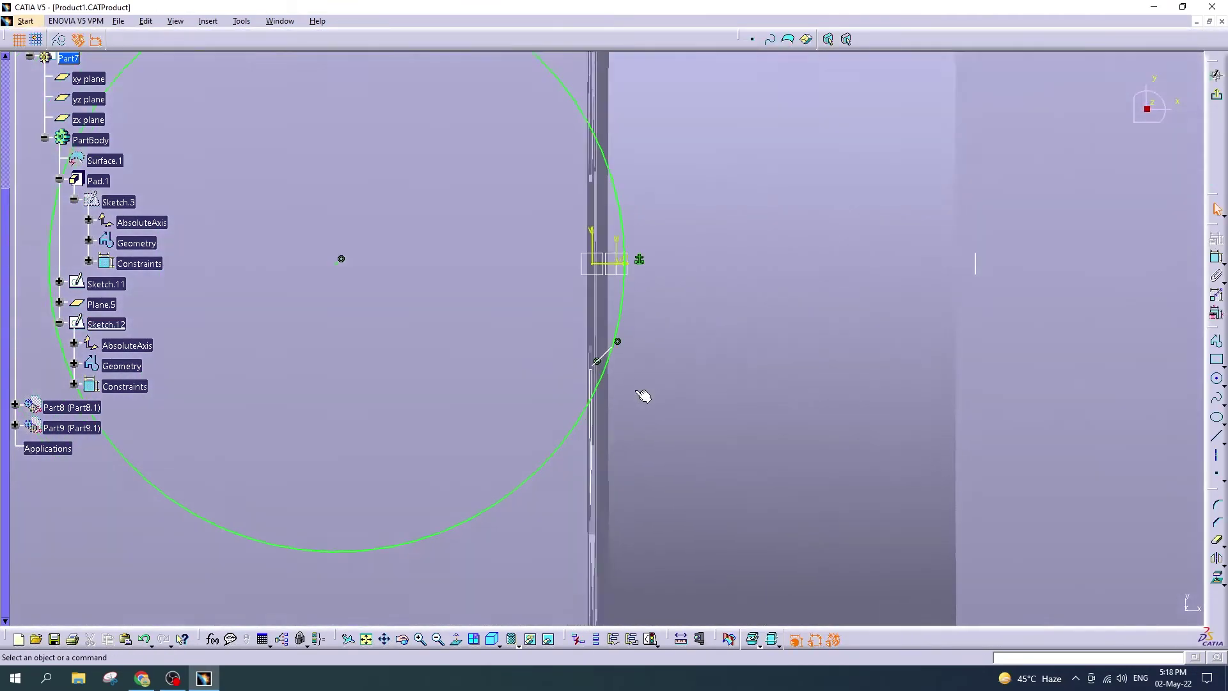
ctrl+middle_drag(645, 394, 669, 225)
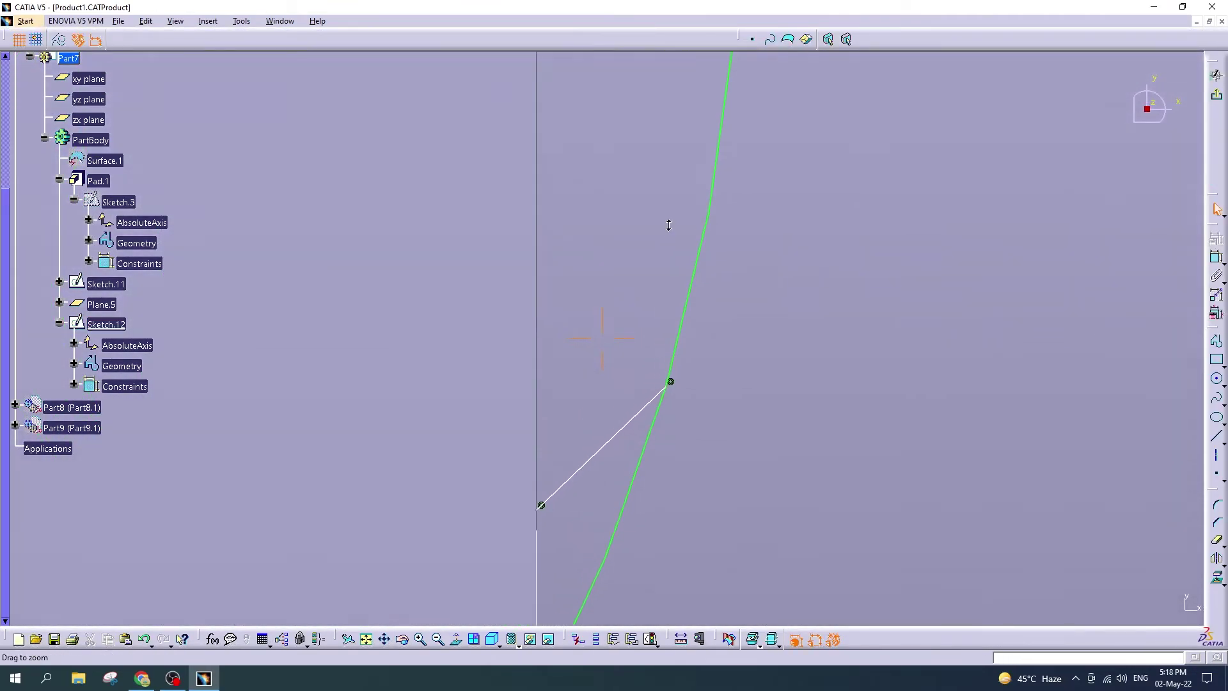
mouse_move(578, 381)
middle_down()
mouse_move(614, 82)
mouse_move(615, 169)
middle_up()
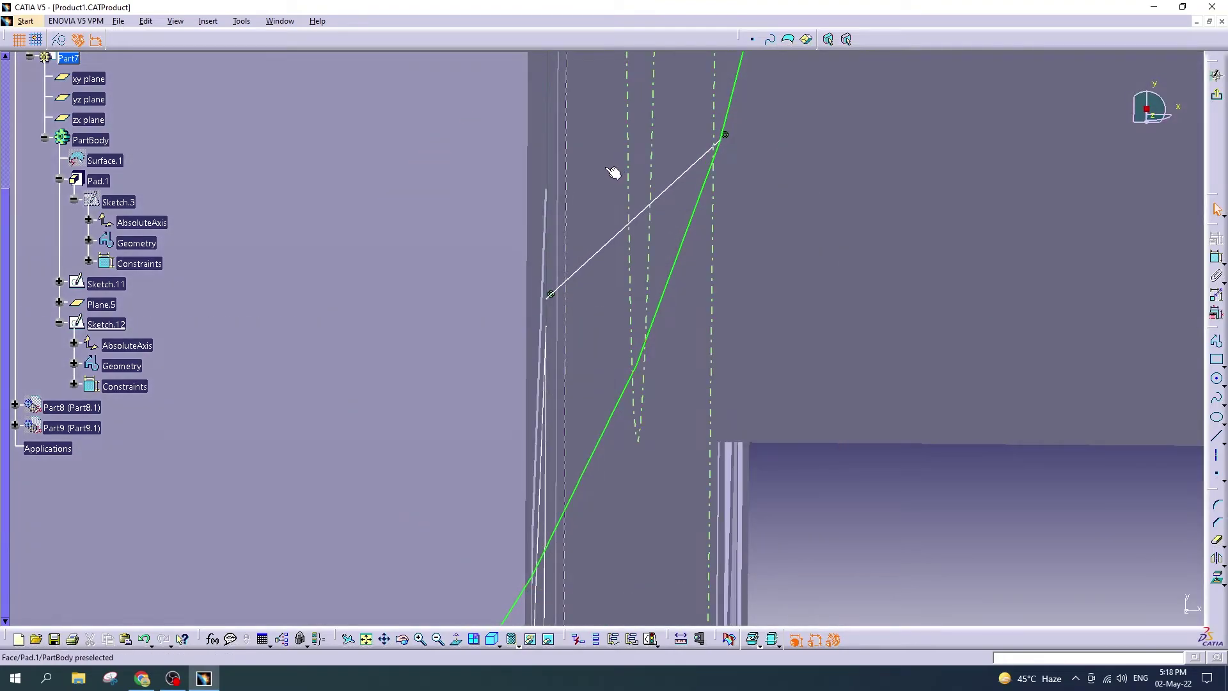
click(1216, 75)
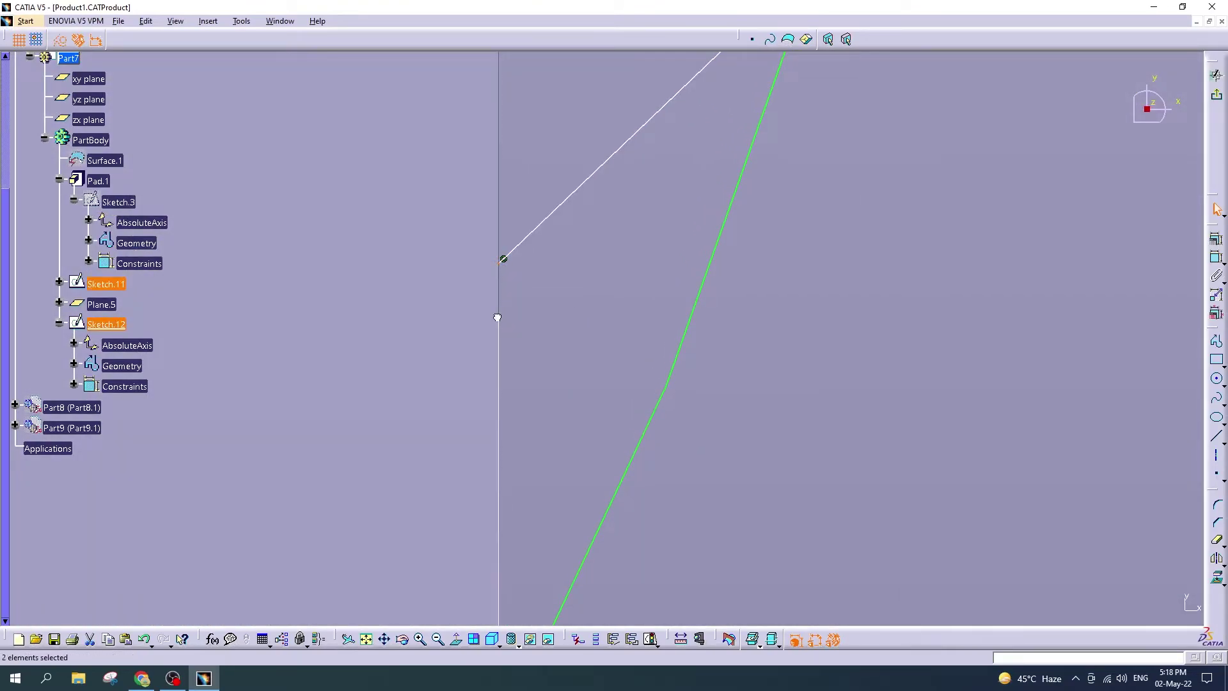
click(1215, 239)
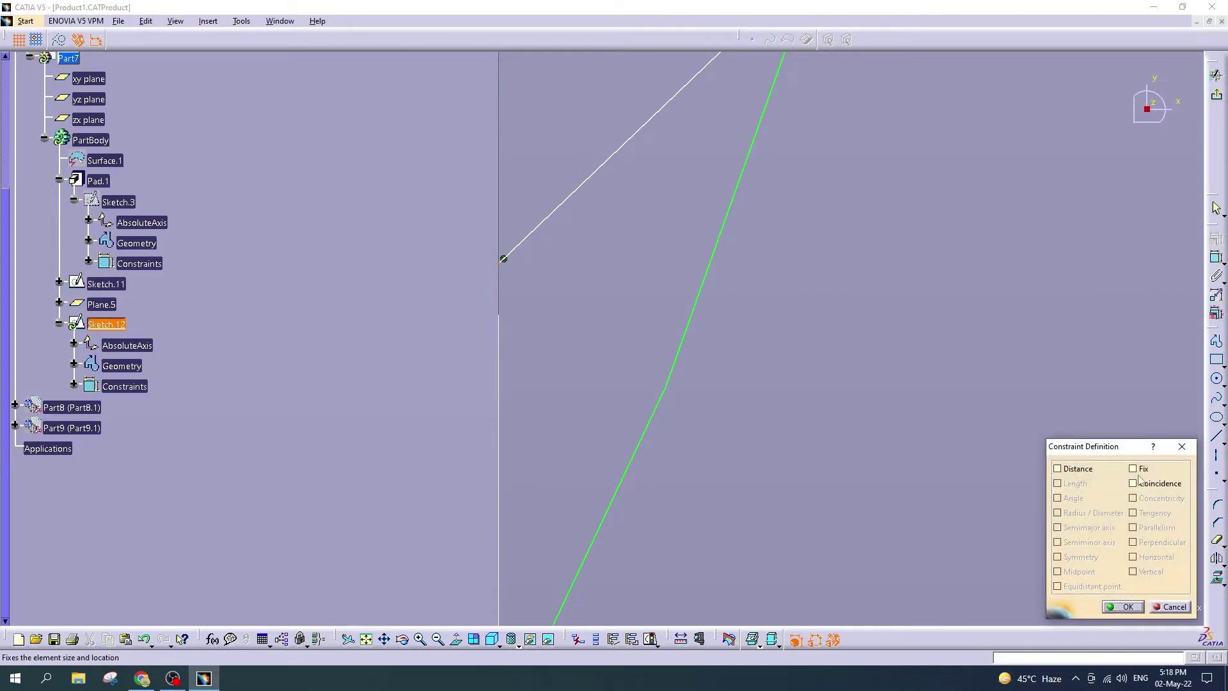
click(1125, 604)
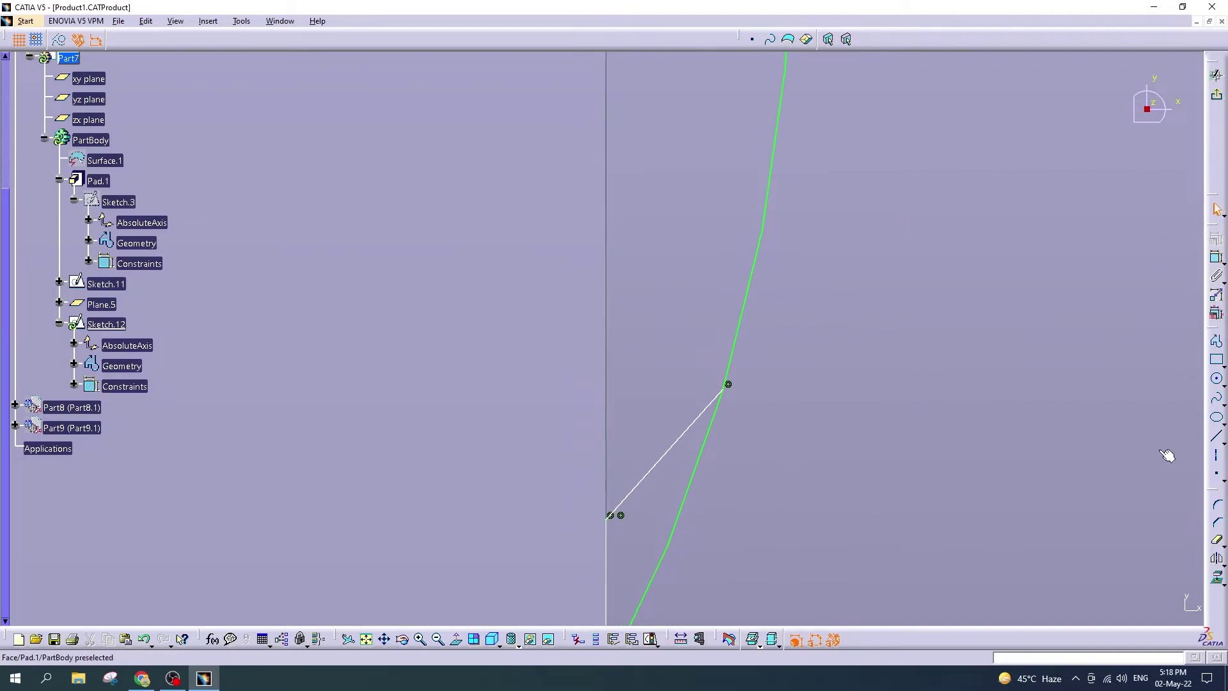
Step: Round the corner between the line and curve and dismiss the paste error message
click(730, 380)
click(732, 397)
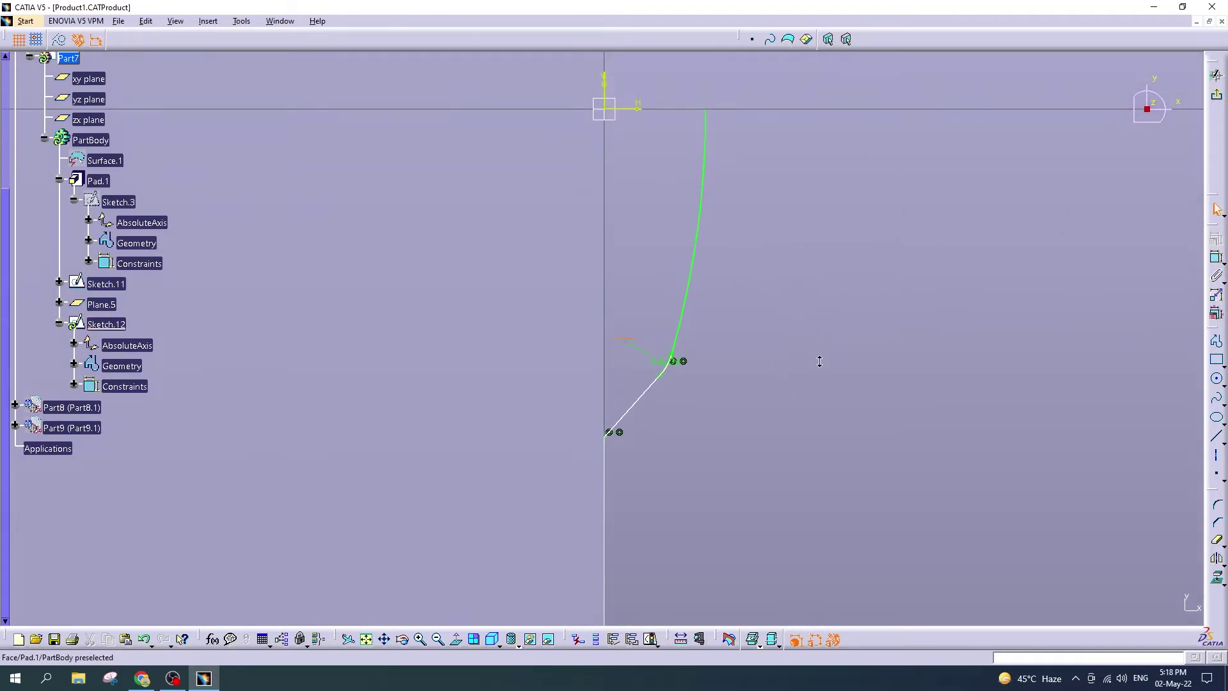
middle_drag(820, 362, 751, 323)
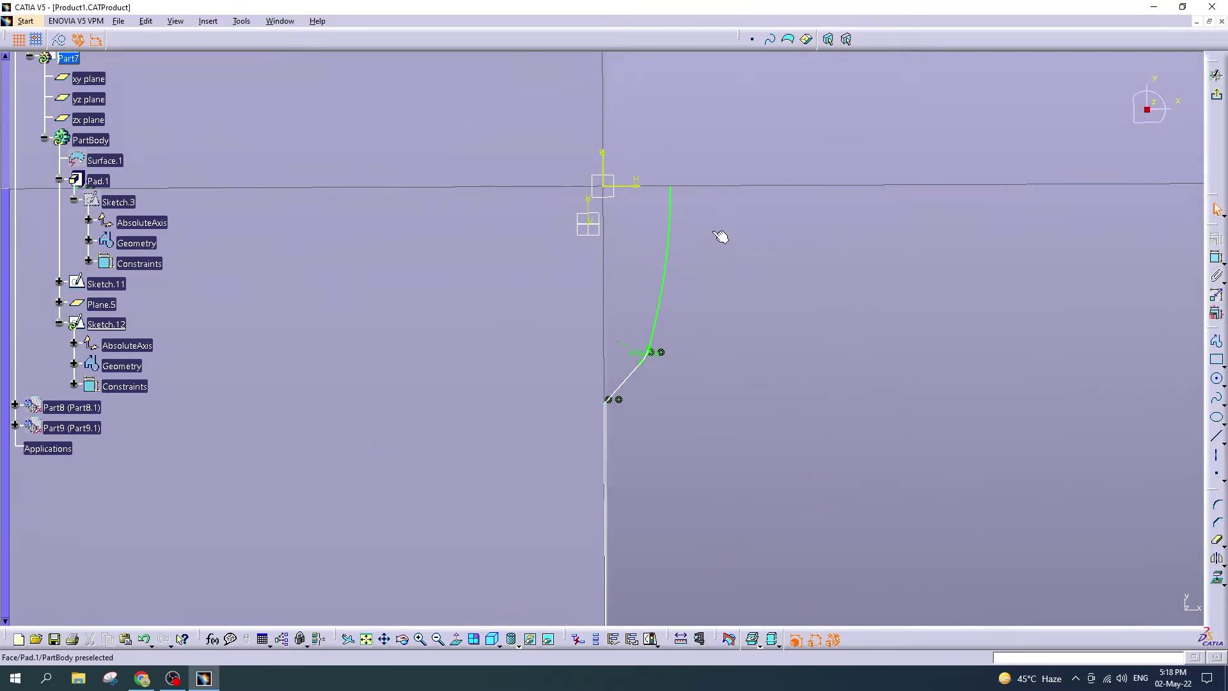
middle_drag(714, 244, 711, 299)
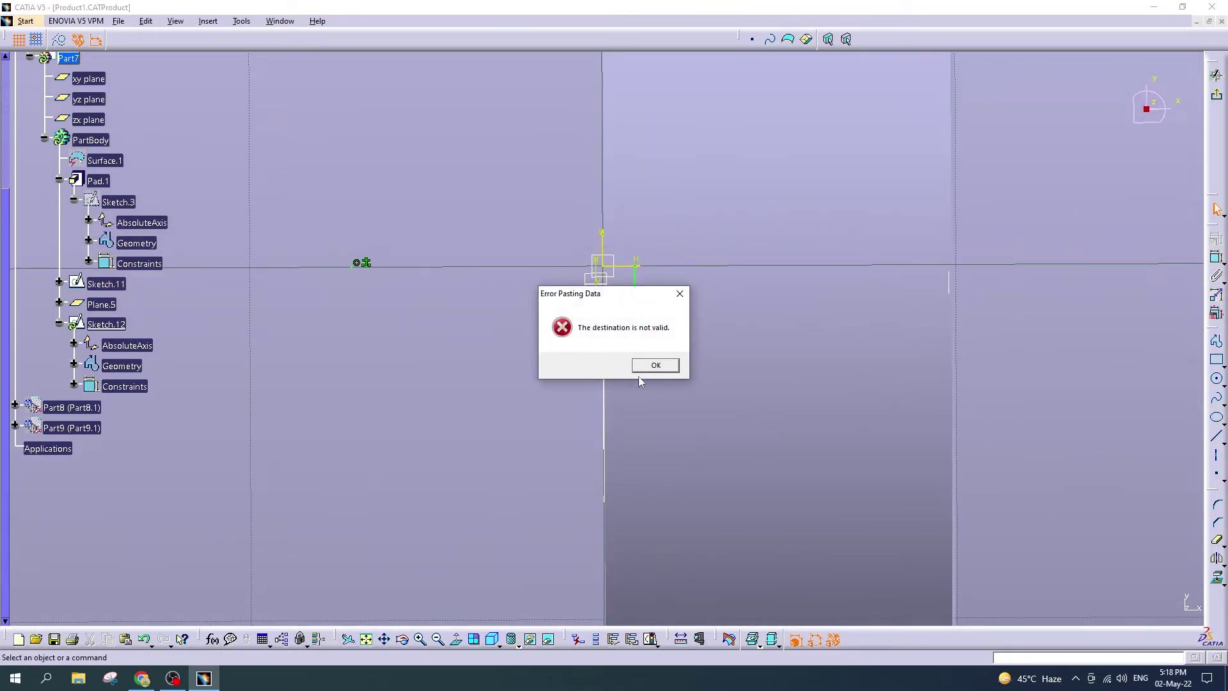
click(680, 293)
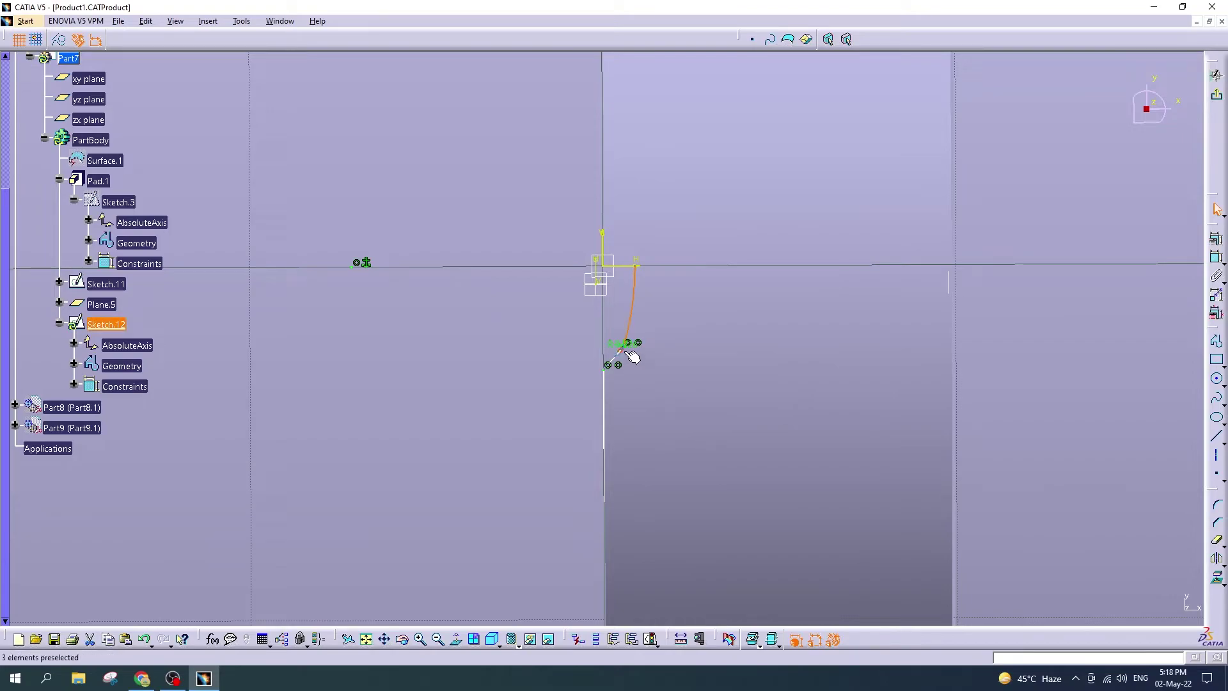
scroll(668, 404, up, 5)
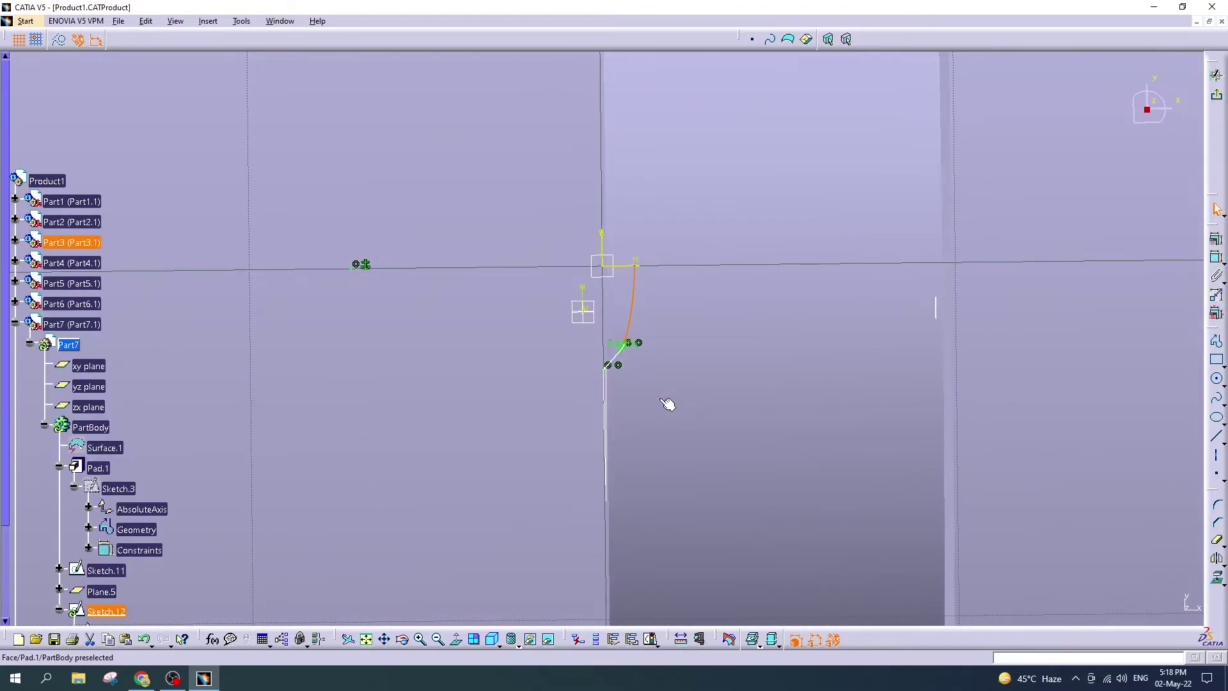
ctrl+middle_drag(672, 326, 704, 205)
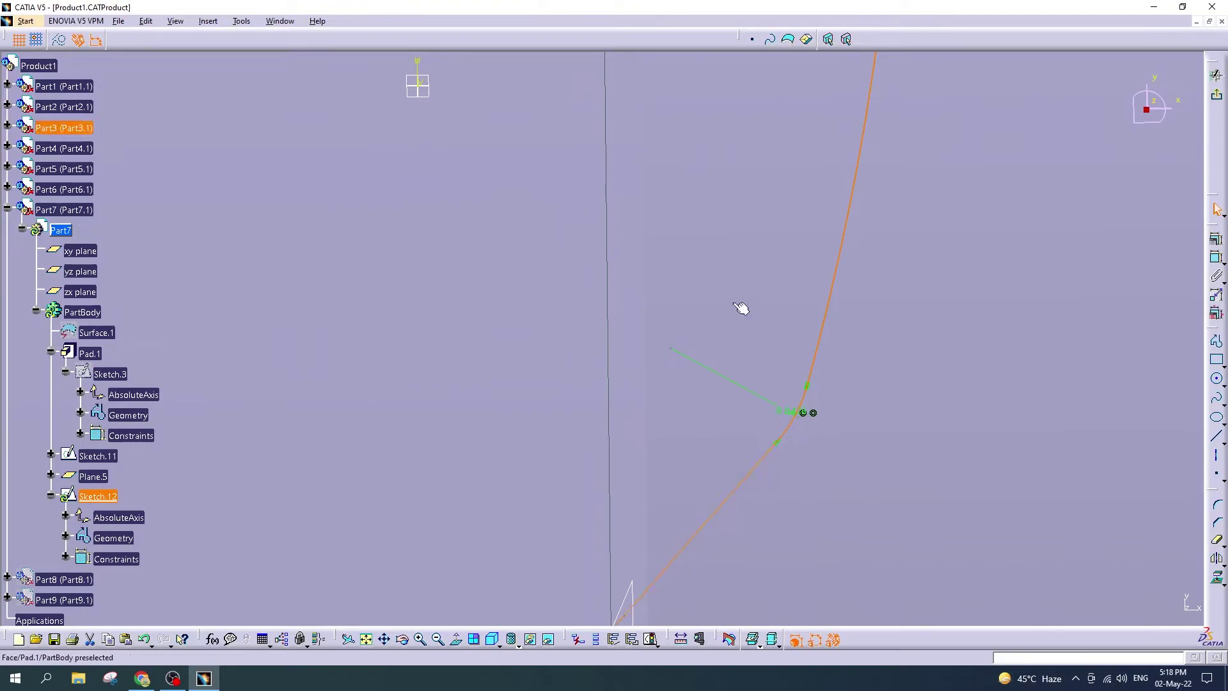
ctrl+middle_drag(740, 310, 741, 494)
Step: Mirror Sketch.12's arc about the horizontal axis with Symmetry
click(208, 21)
mouse_move(320, 129)
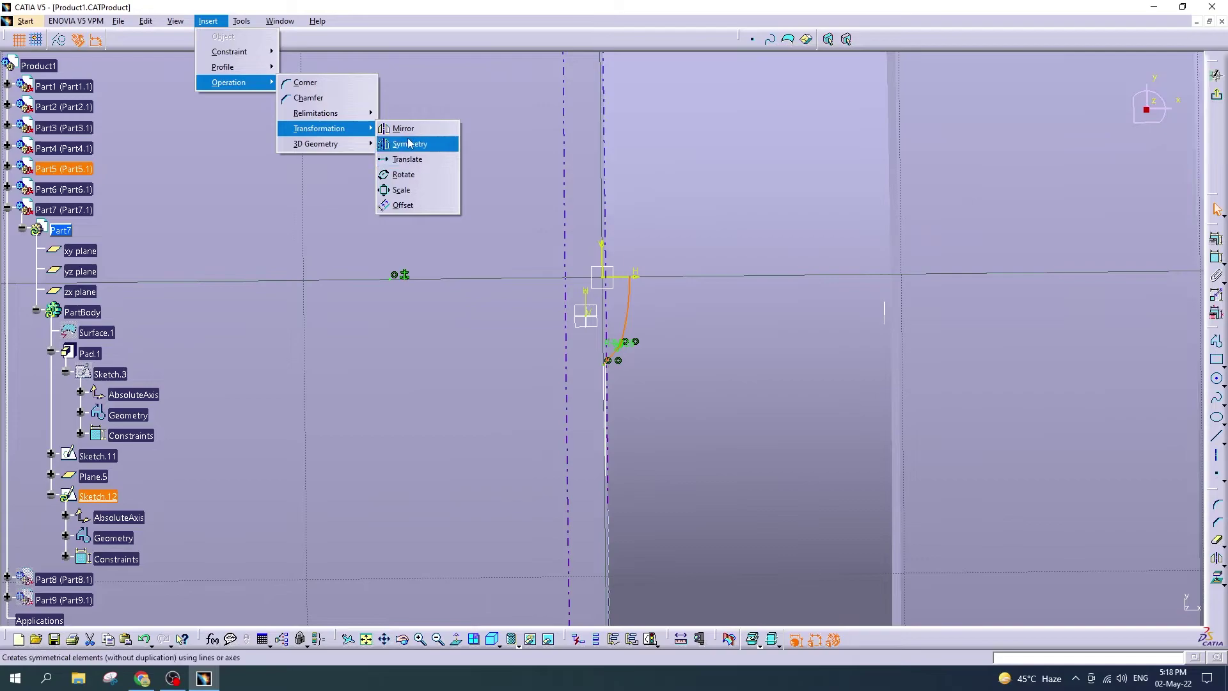
click(410, 143)
click(618, 277)
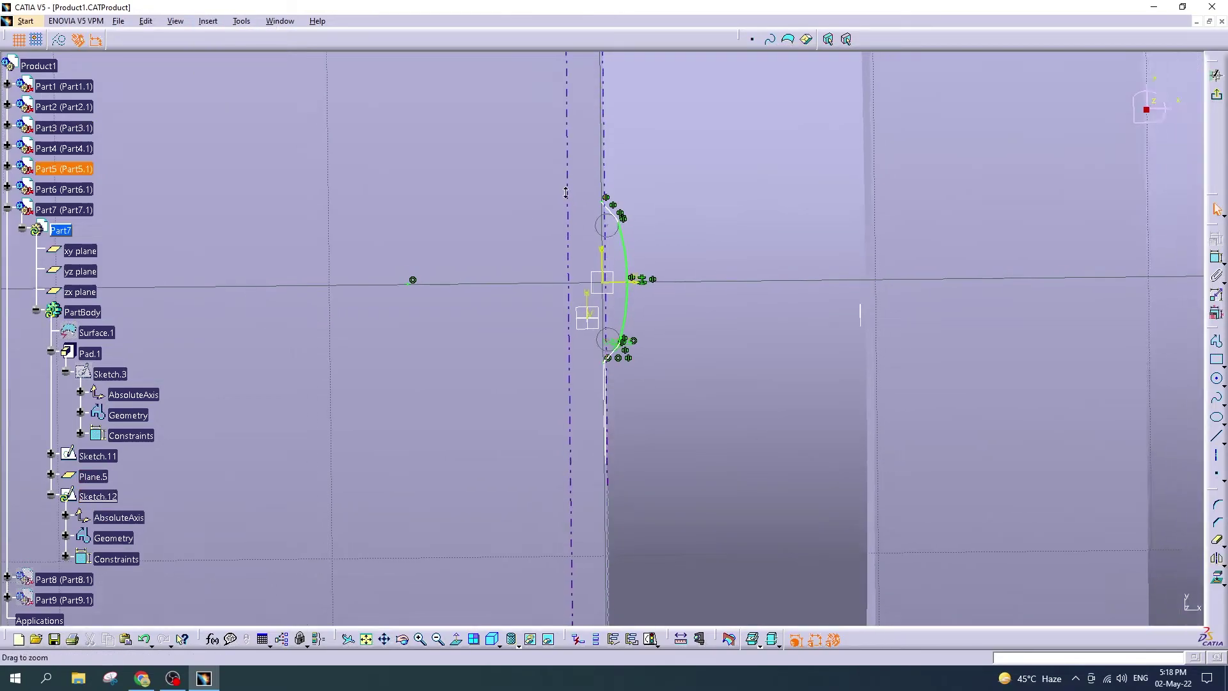
ctrl+middle_drag(618, 277, 631, 341)
Step: Create Rib.3 sweeping the Sketch.11 profile along the Sketch.12 centre curve, then inspect it
click(1217, 93)
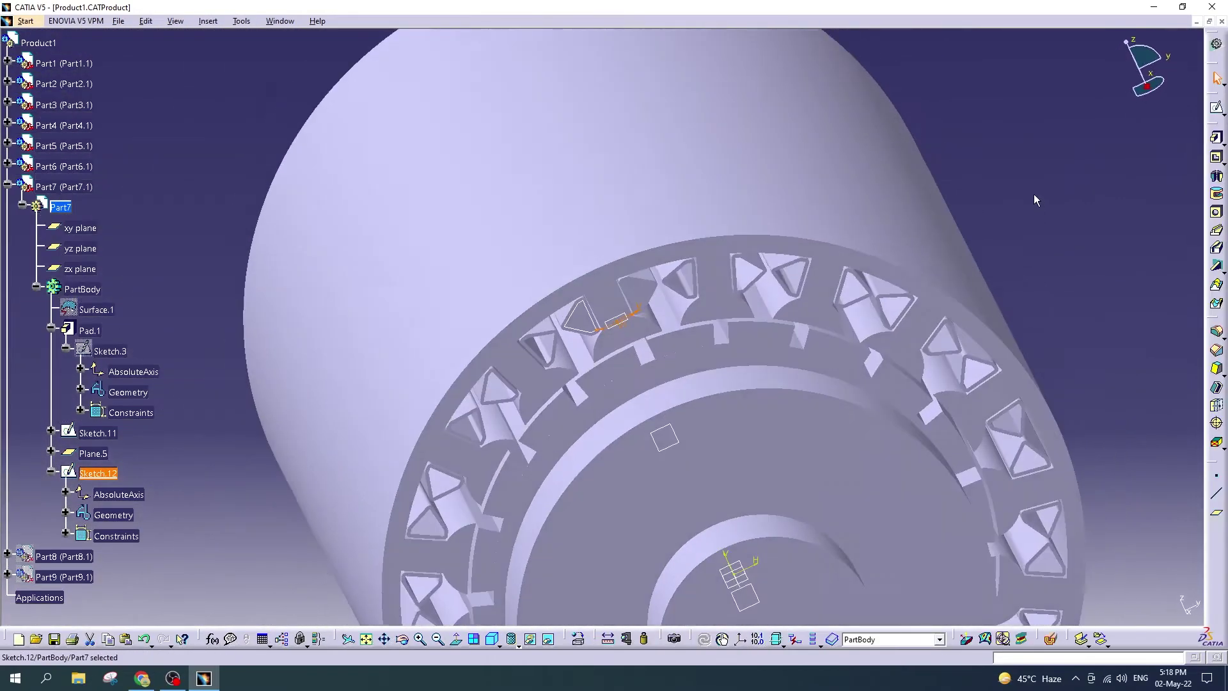
mouse_move(688, 381)
middle_down()
mouse_move(696, 444)
mouse_move(689, 326)
middle_up()
click(492, 638)
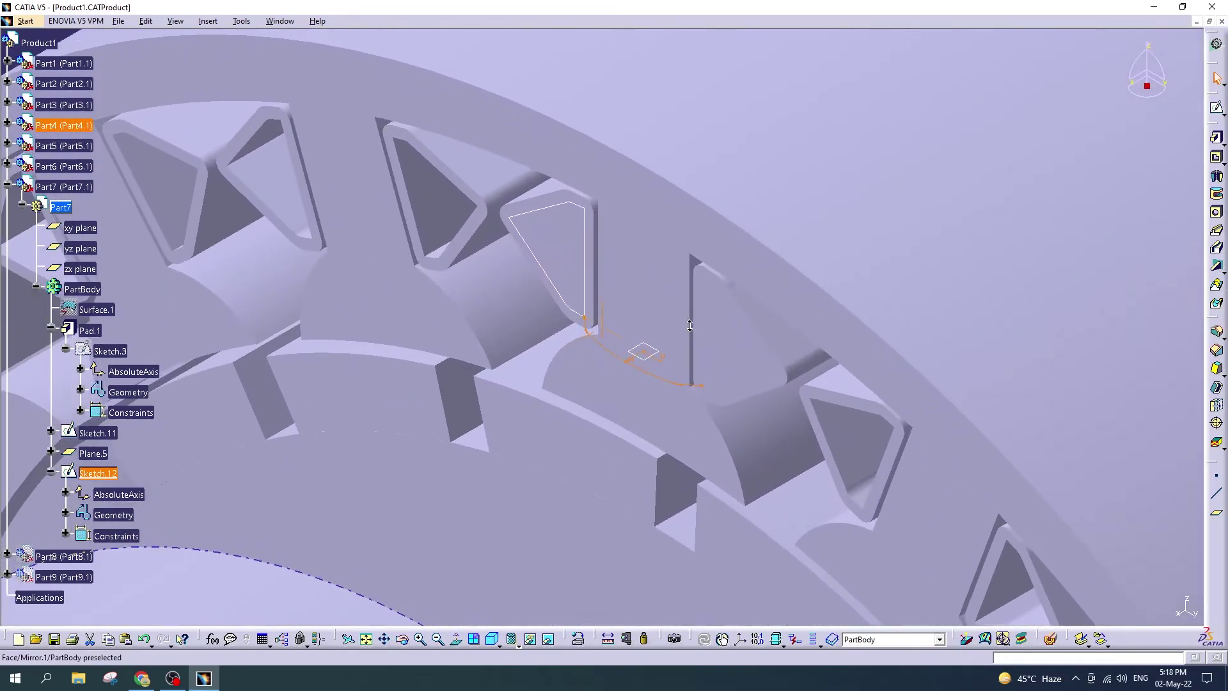
scroll(106, 384, down, 1)
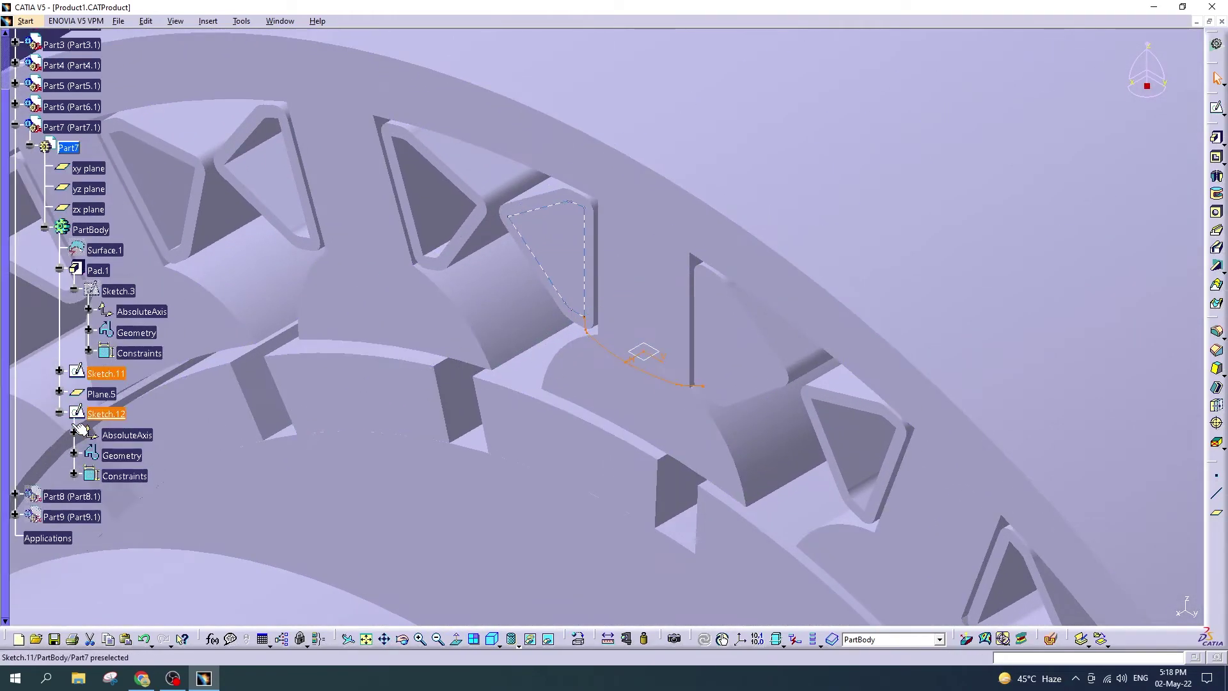
click(103, 377)
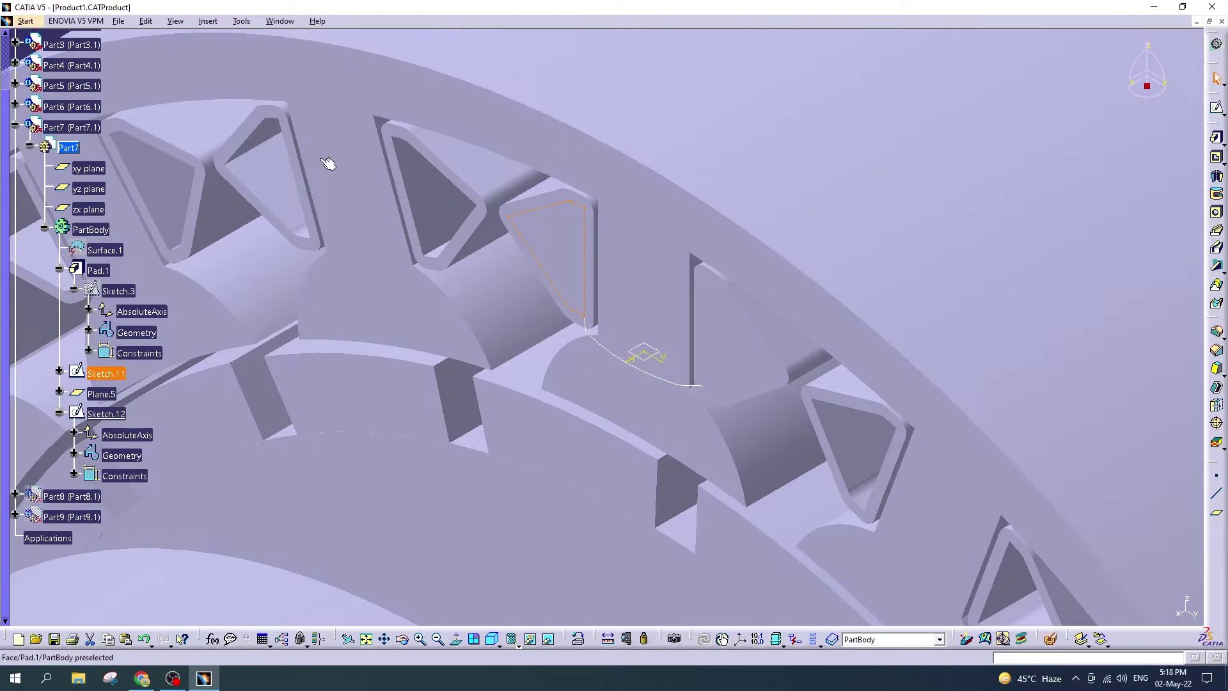
click(1217, 231)
click(616, 358)
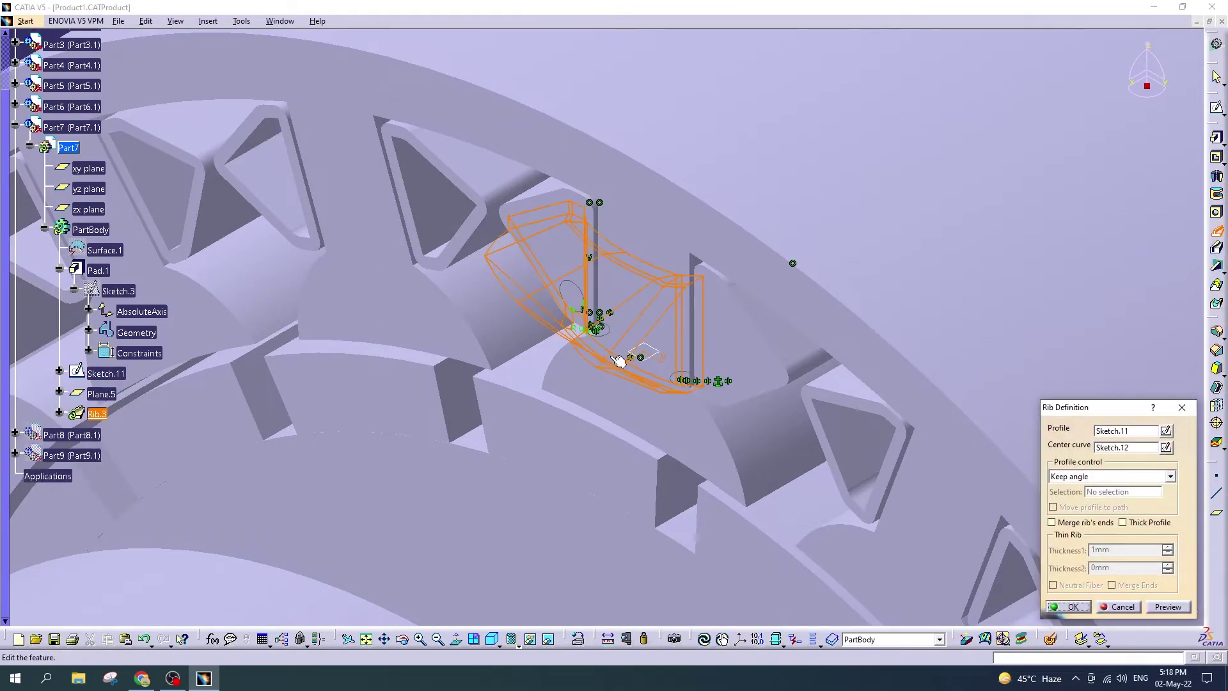
click(1167, 607)
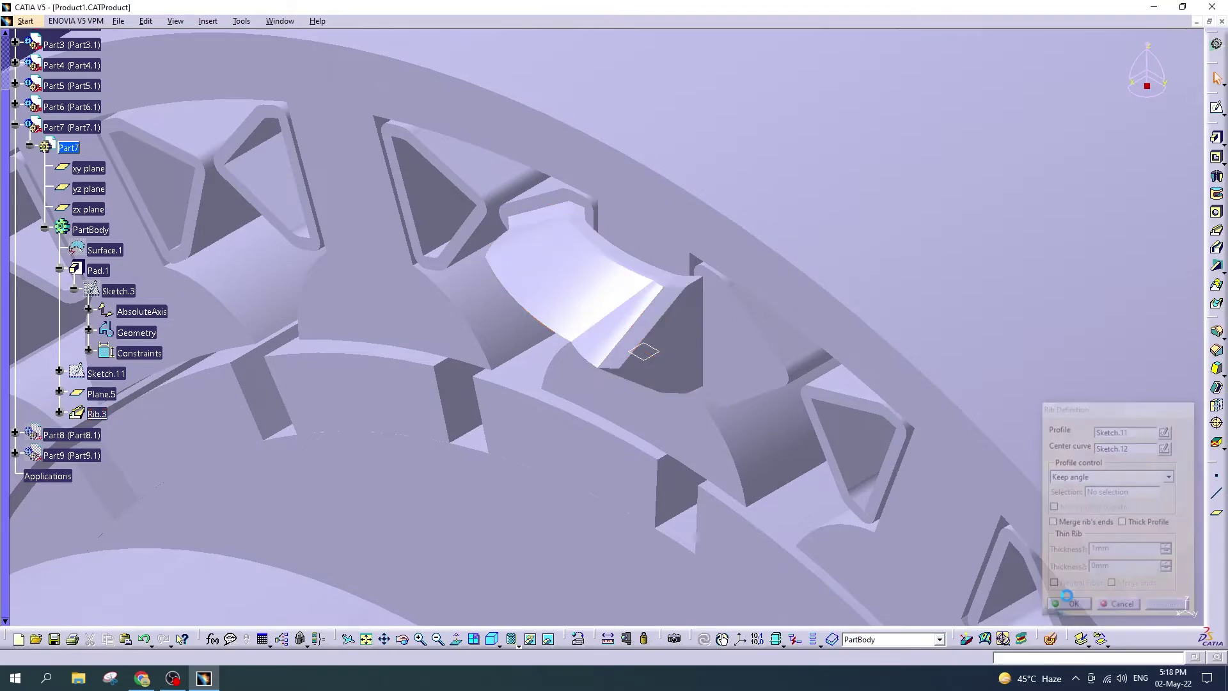
click(1076, 608)
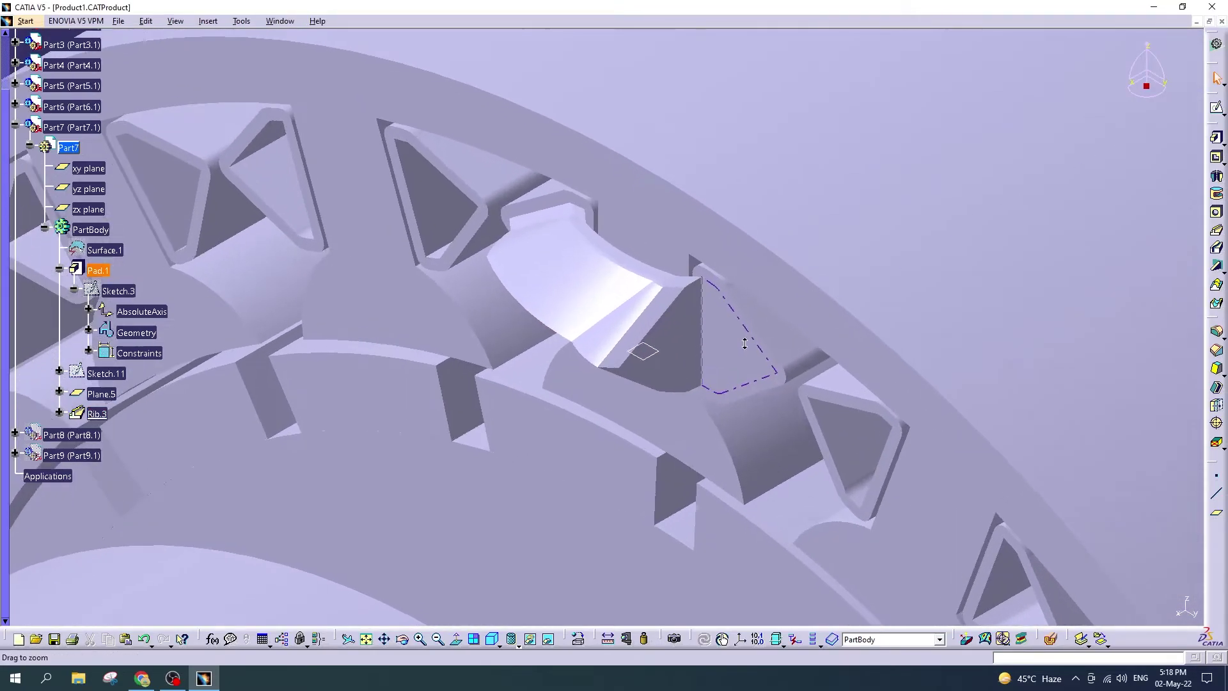
mouse_move(469, 531)
mouse_down()
mouse_move(595, 436)
mouse_move(680, 467)
mouse_move(597, 477)
mouse_move(597, 357)
mouse_move(497, 443)
mouse_up()
mouse_move(496, 442)
middle_down()
mouse_move(466, 447)
mouse_move(576, 424)
mouse_move(734, 282)
mouse_move(754, 206)
mouse_move(638, 313)
mouse_move(590, 416)
mouse_move(587, 467)
mouse_move(581, 430)
middle_up()
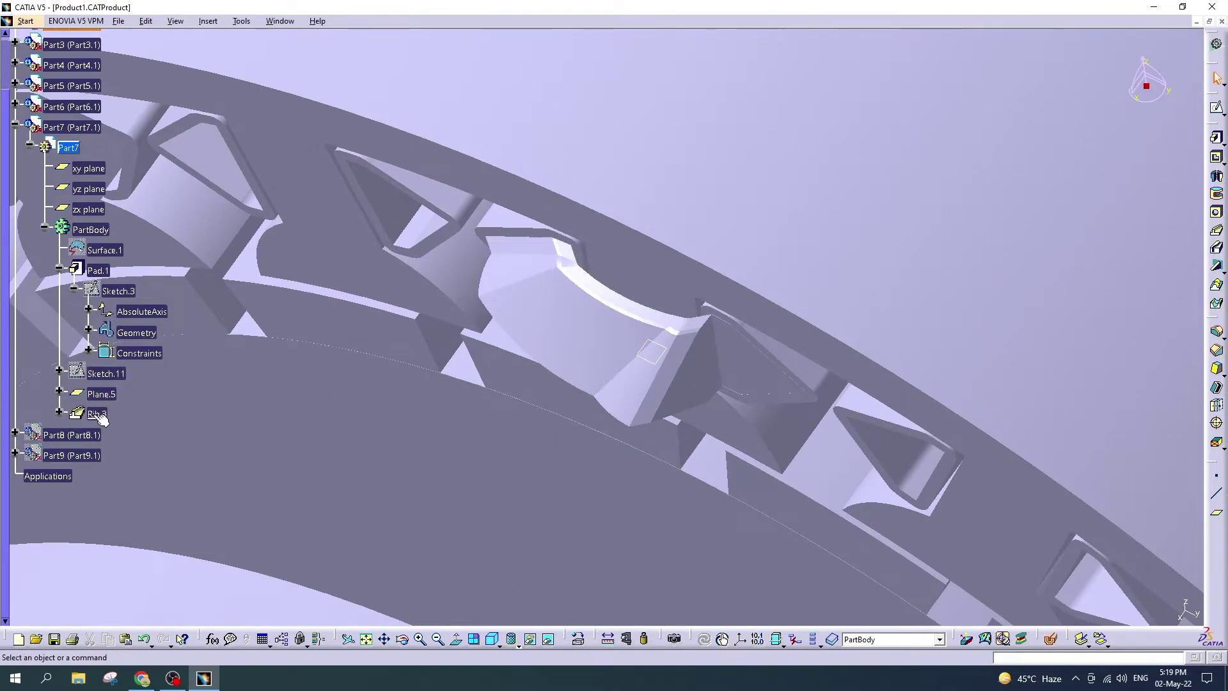
Step: Reopen Sketch.12 and delete the line, the circle and the upper arc segment
double_click(105, 374)
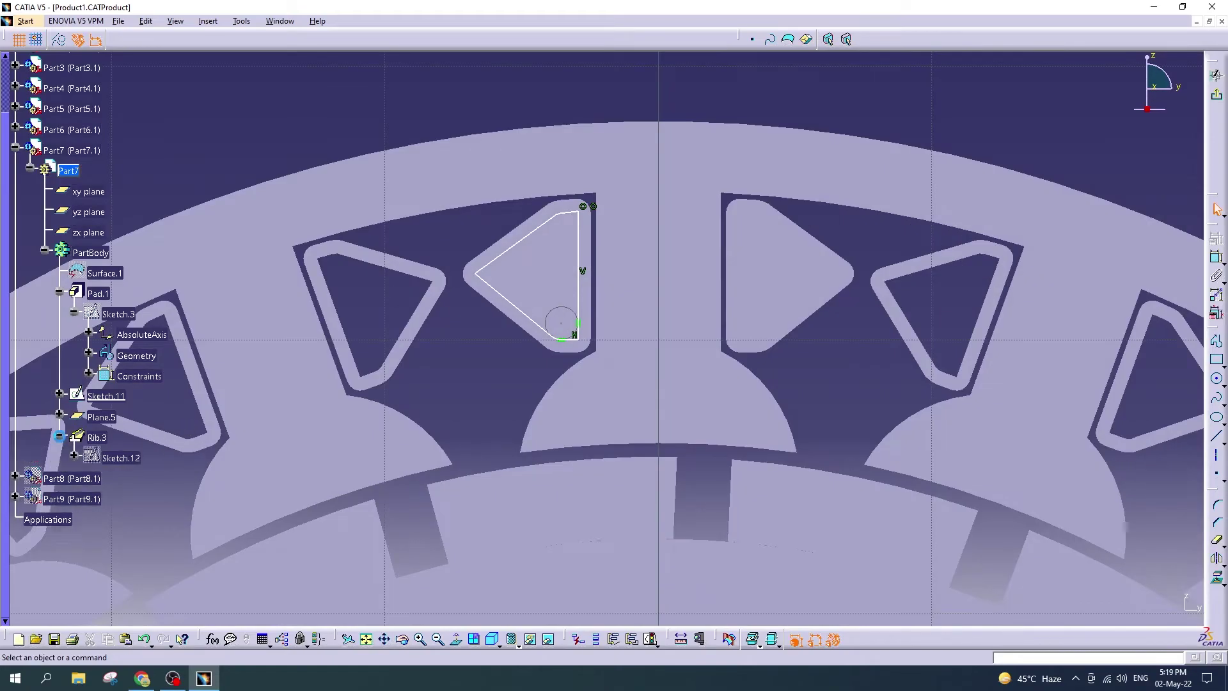
double_click(113, 455)
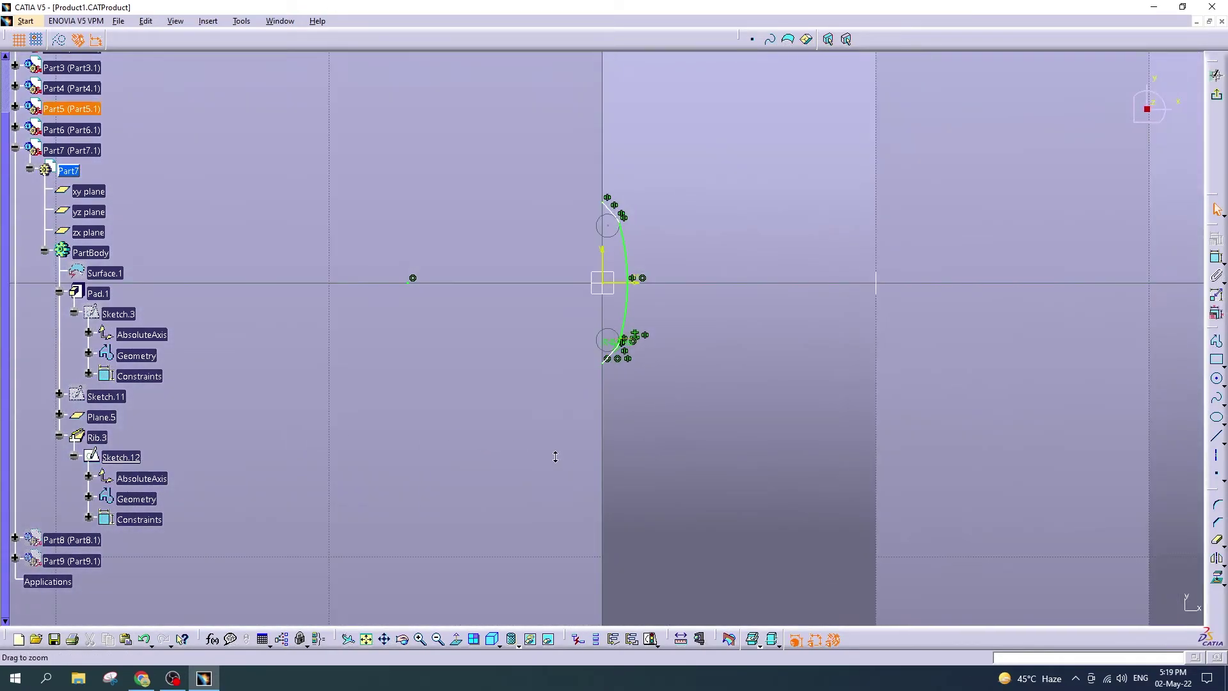
key(Delete)
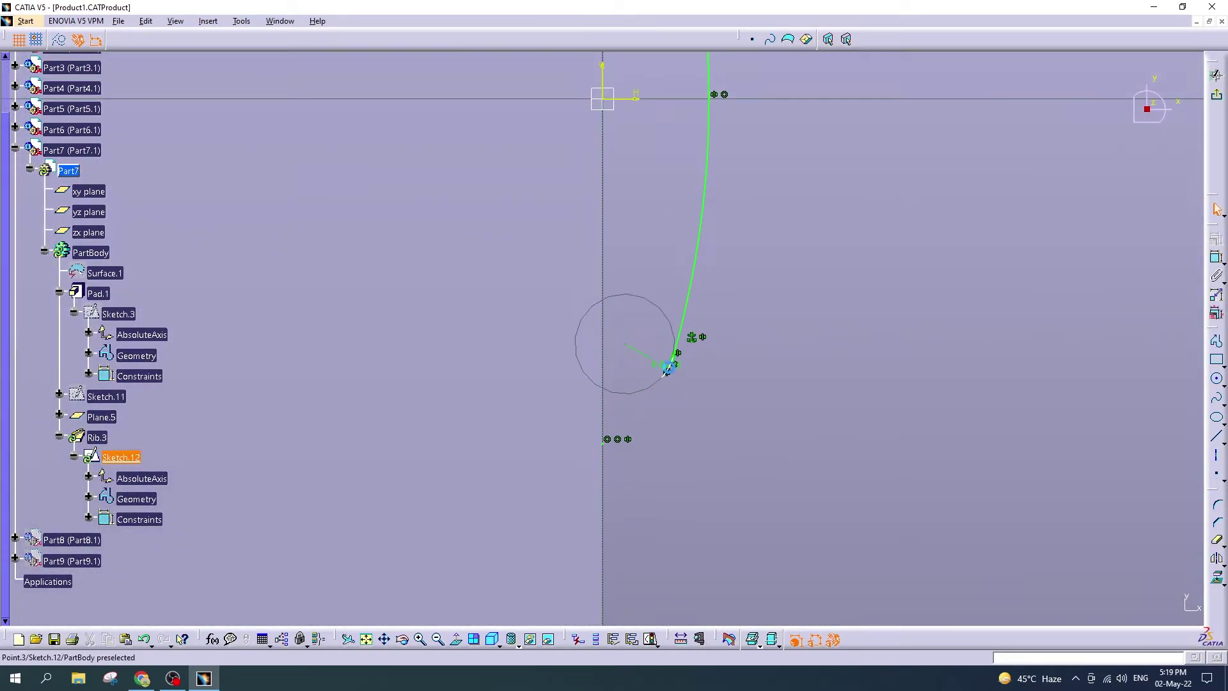
key(Delete)
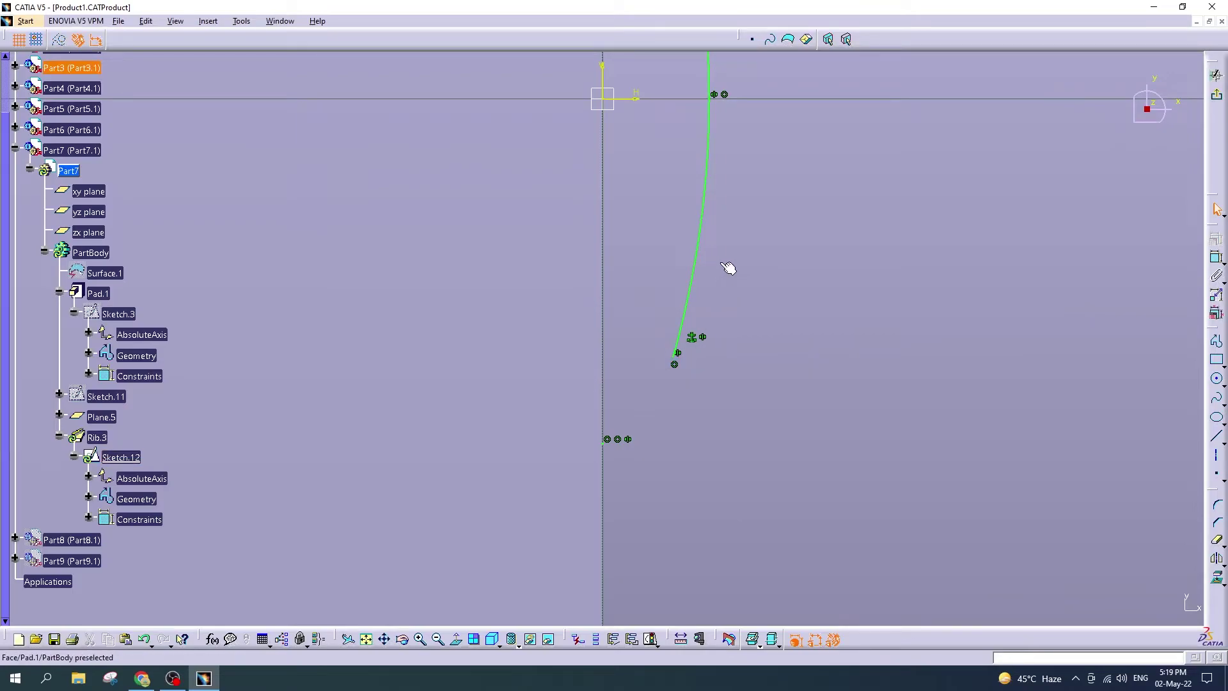
ctrl+middle_drag(728, 268, 760, 282)
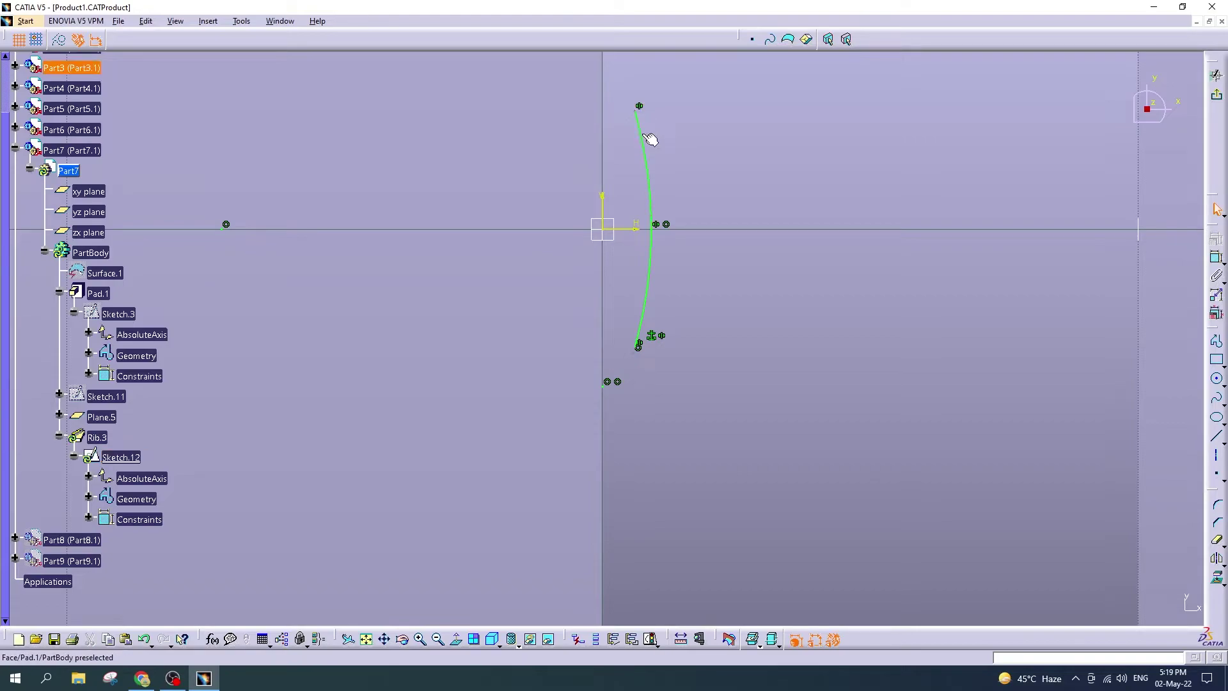
click(659, 210)
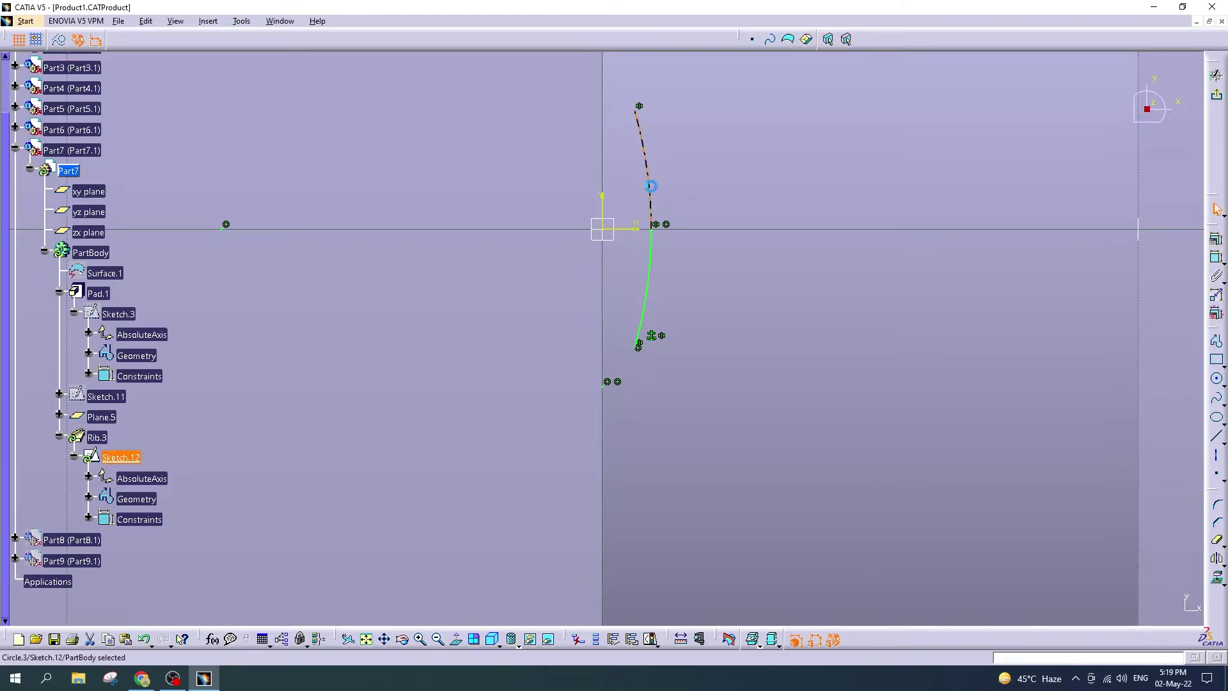
key(Delete)
ctrl+middle_drag(696, 363, 722, 339)
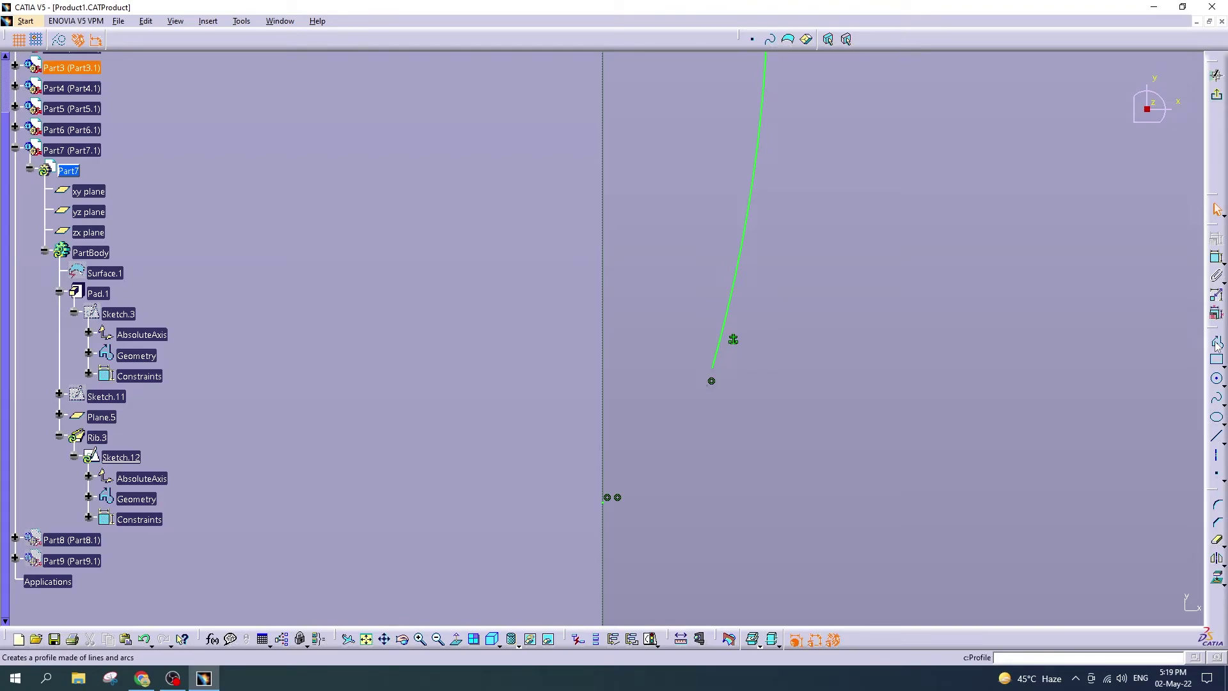
Step: Draw a new straight line and a circle, checking the circle's centre and radius
click(1217, 438)
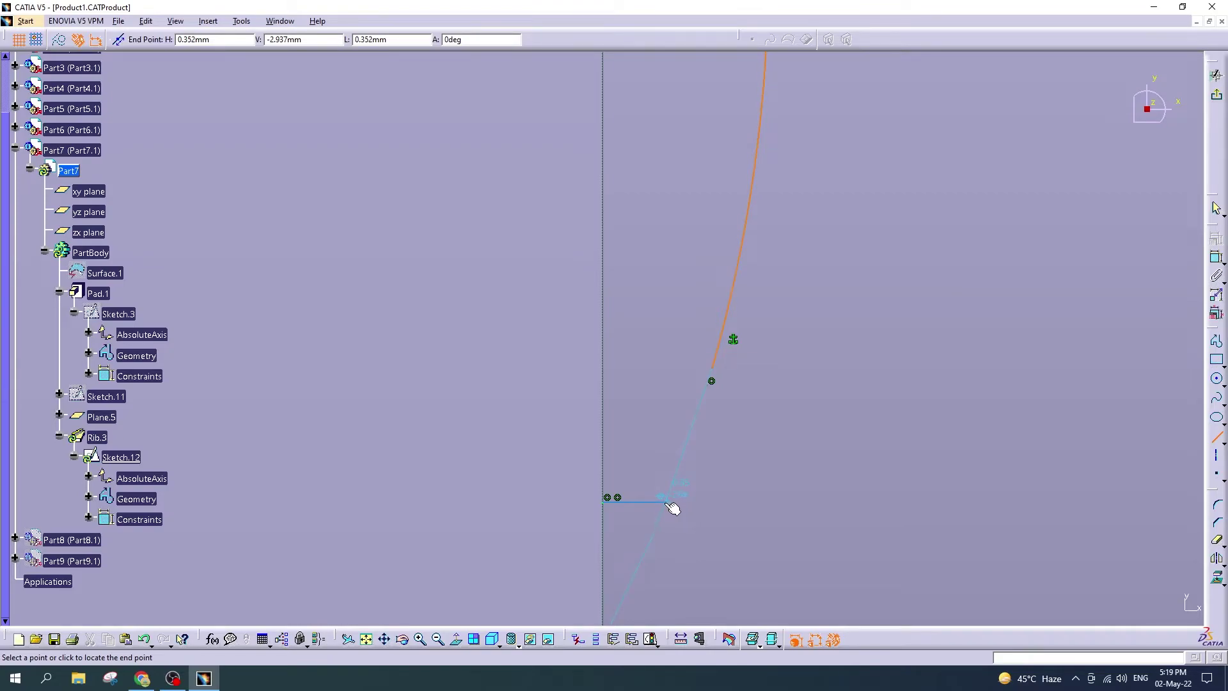
click(669, 505)
scroll(764, 413, down, 3)
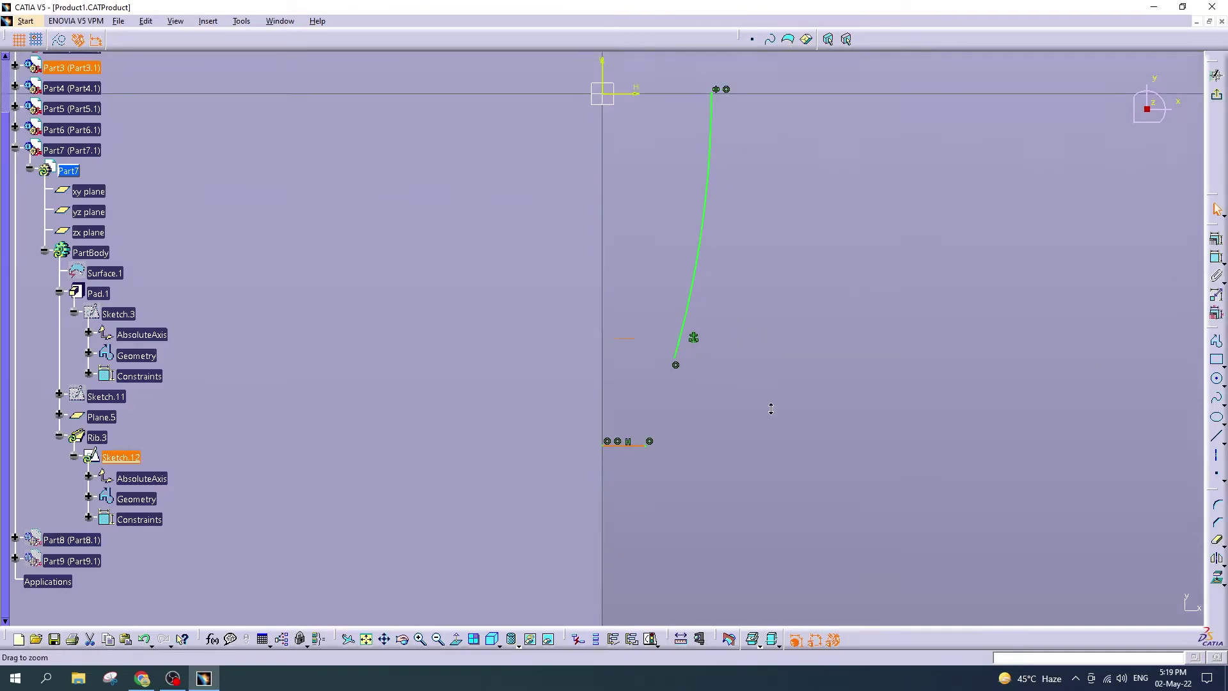
click(1217, 380)
click(172, 210)
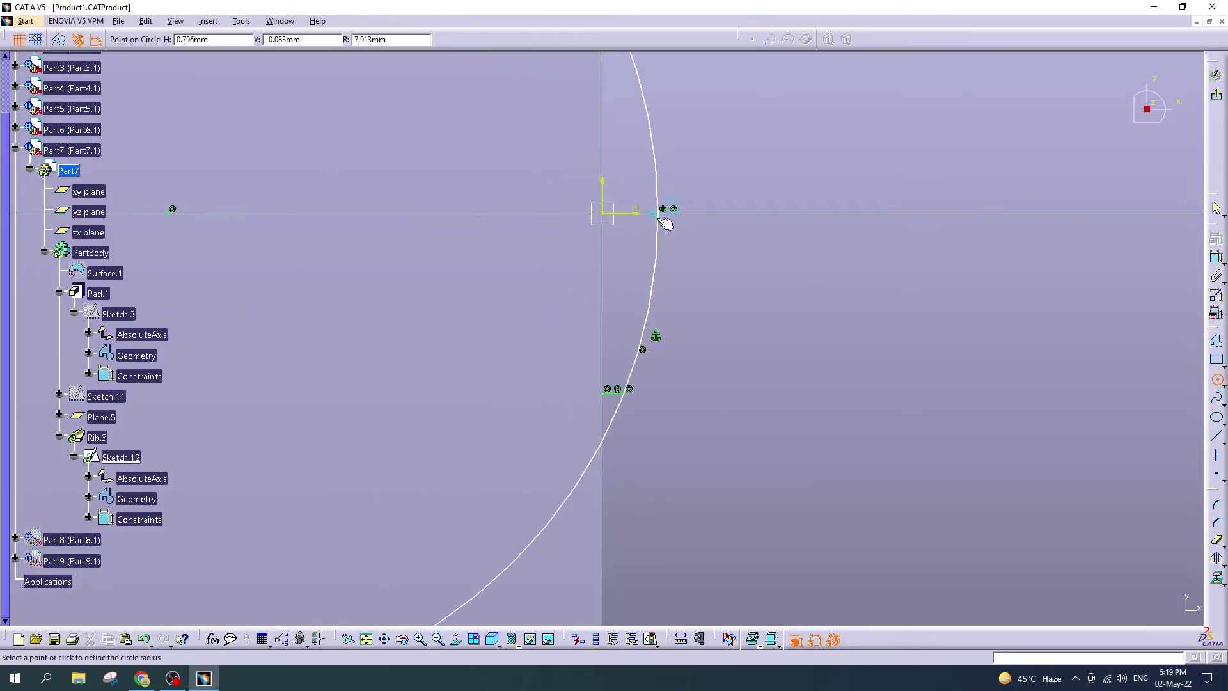
click(631, 391)
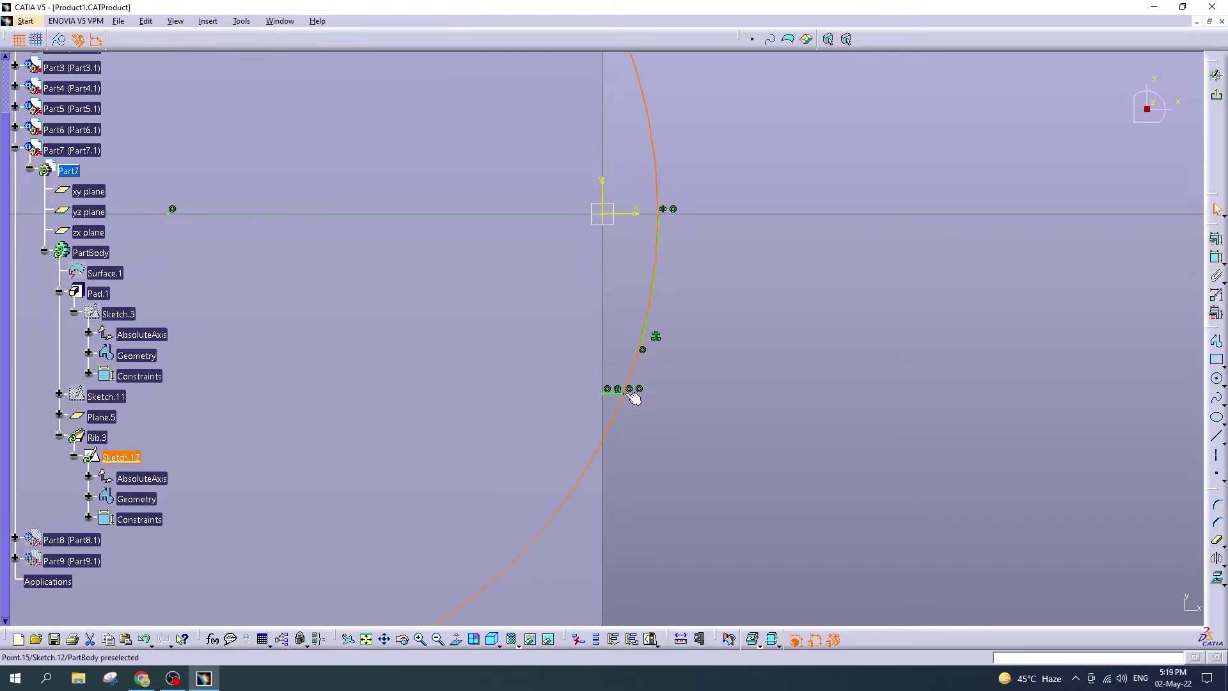
double_click(656, 319)
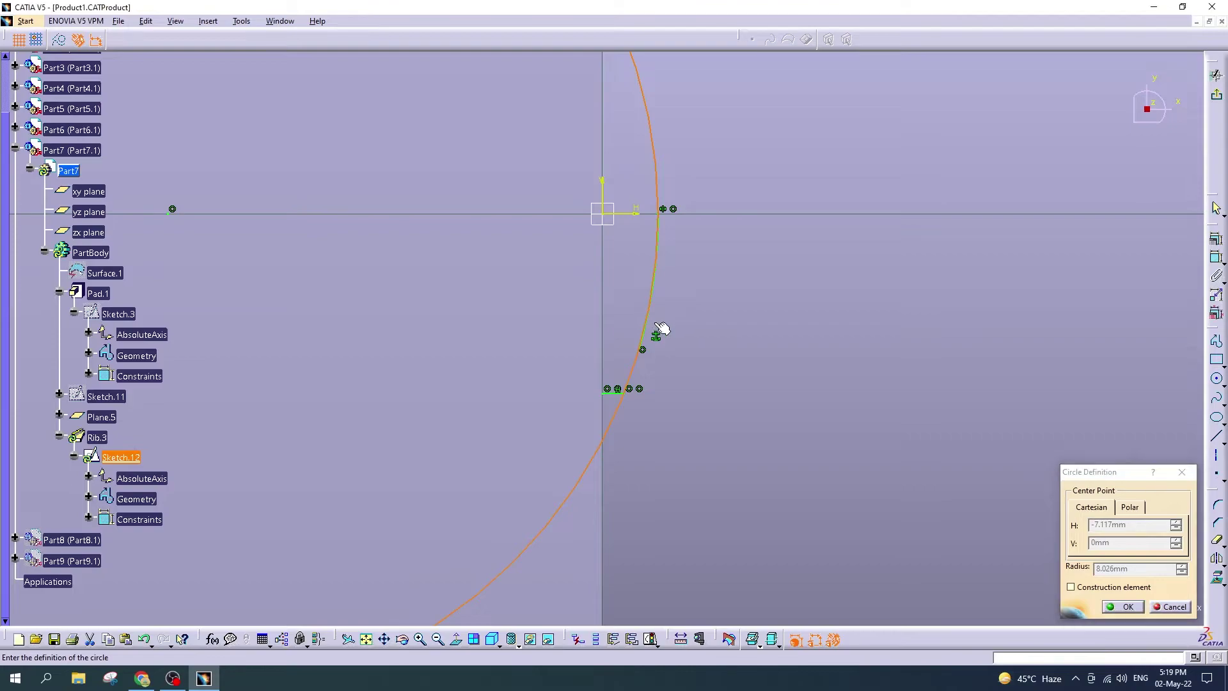
click(1182, 472)
middle_drag(655, 386, 823, 351)
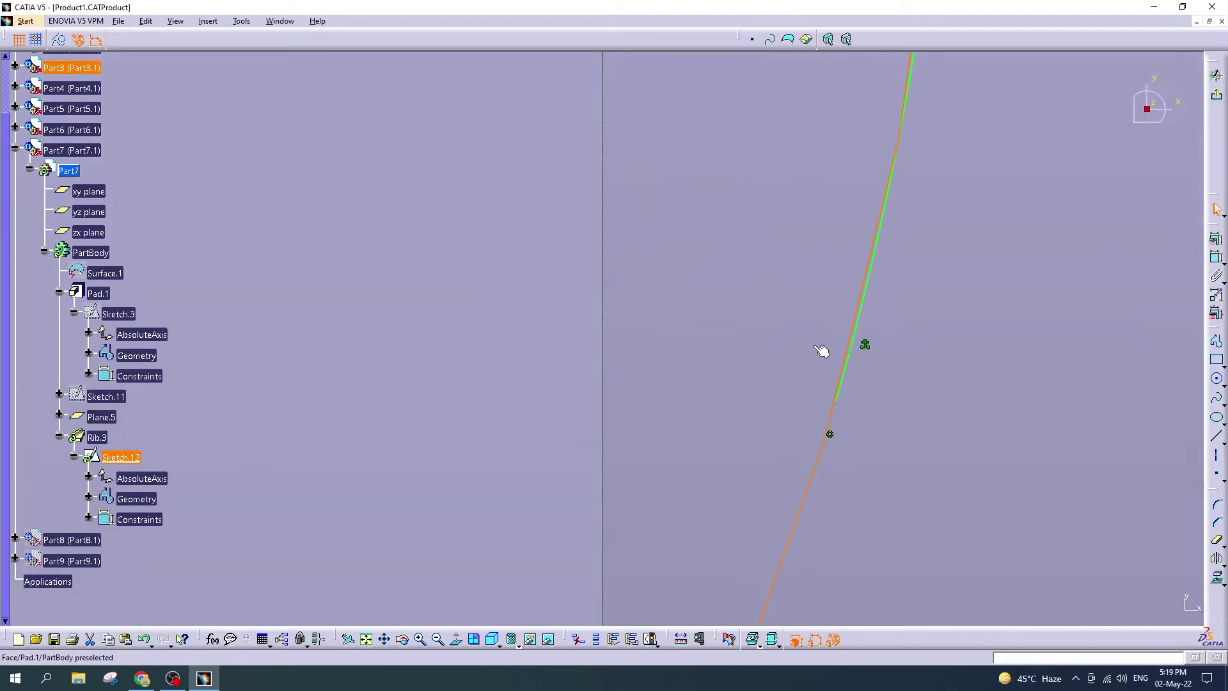
click(889, 383)
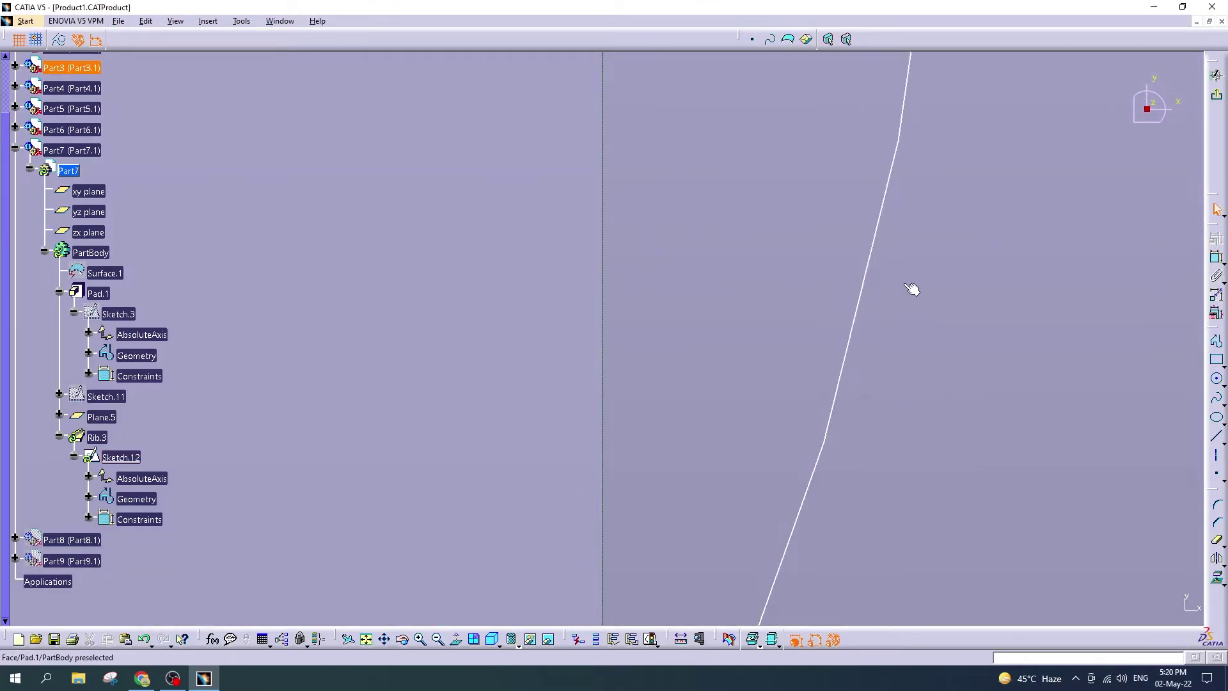
ctrl+middle_drag(915, 280, 1207, 437)
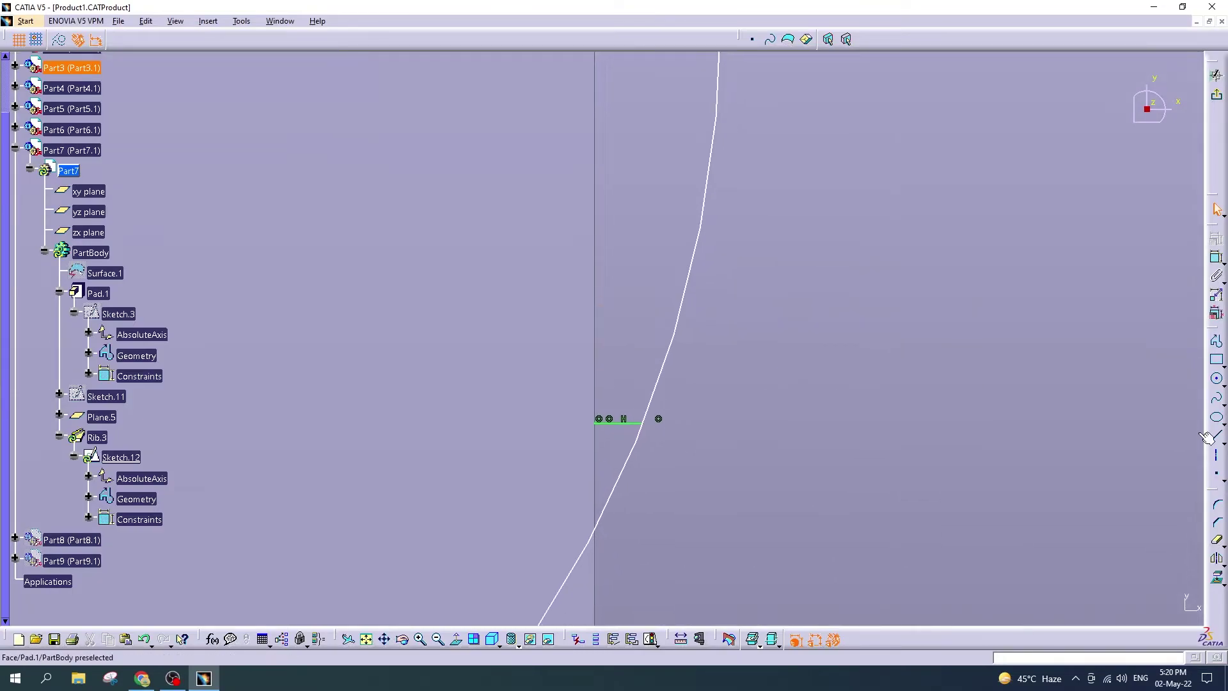
Step: Round the curve-line junction with a 0.1 radius corner and dismiss the paste error
click(1219, 505)
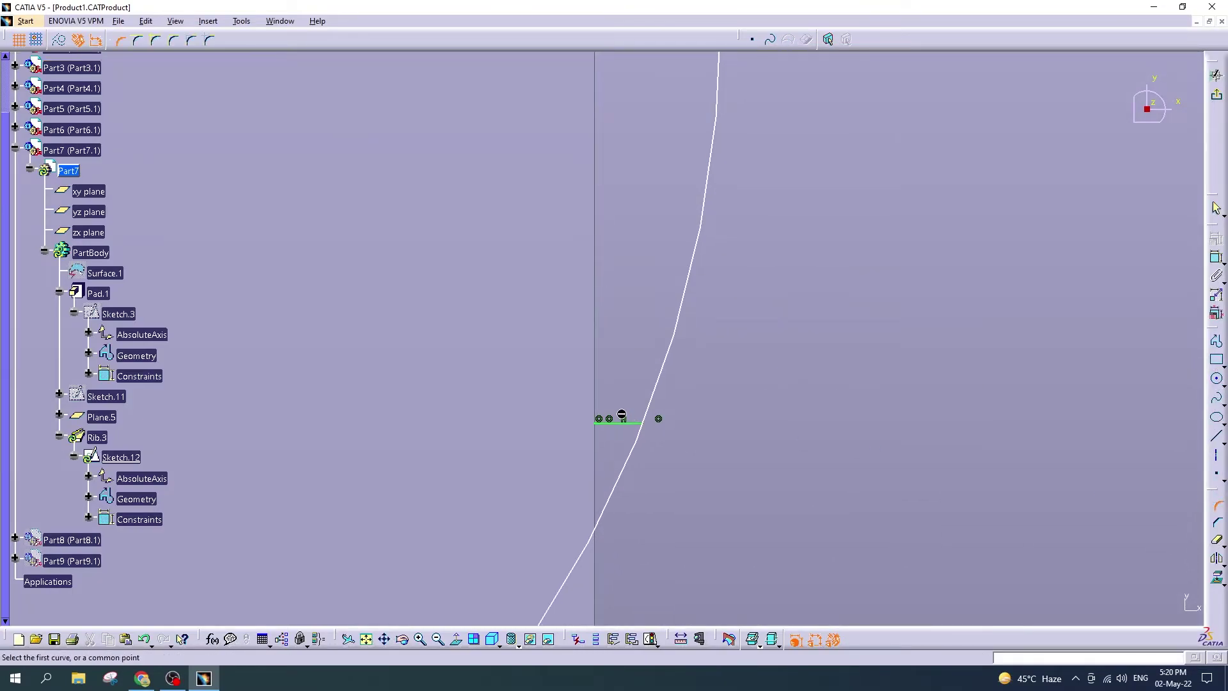
click(640, 422)
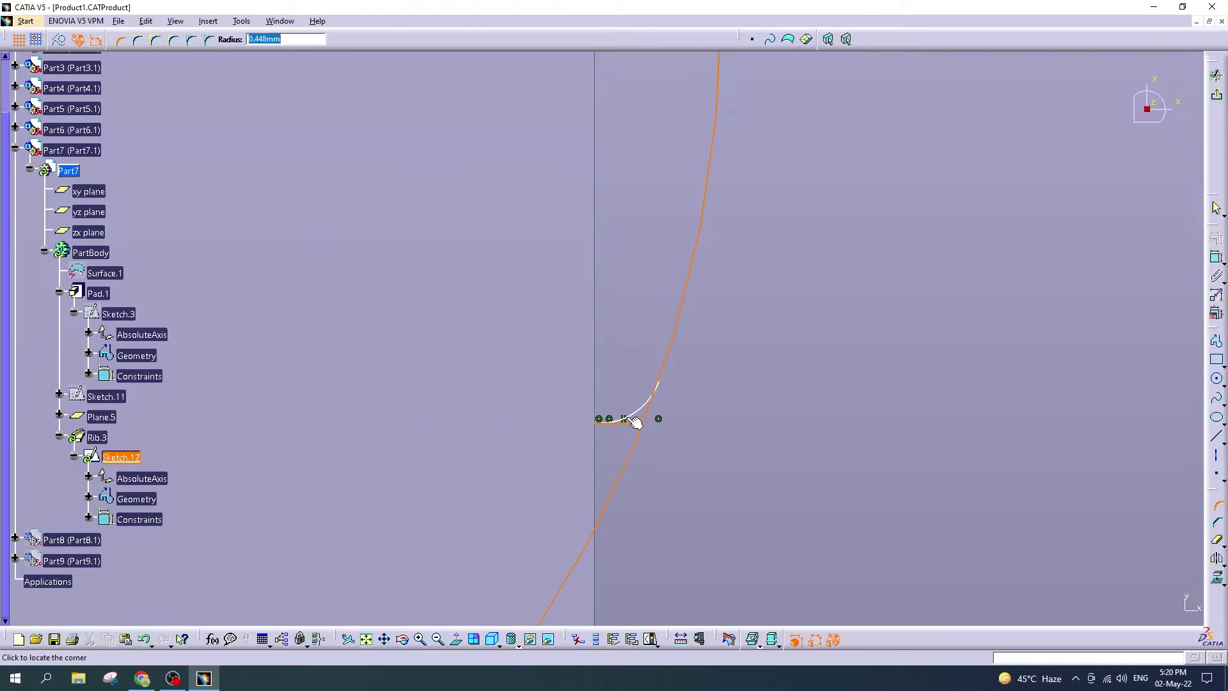
key(Return)
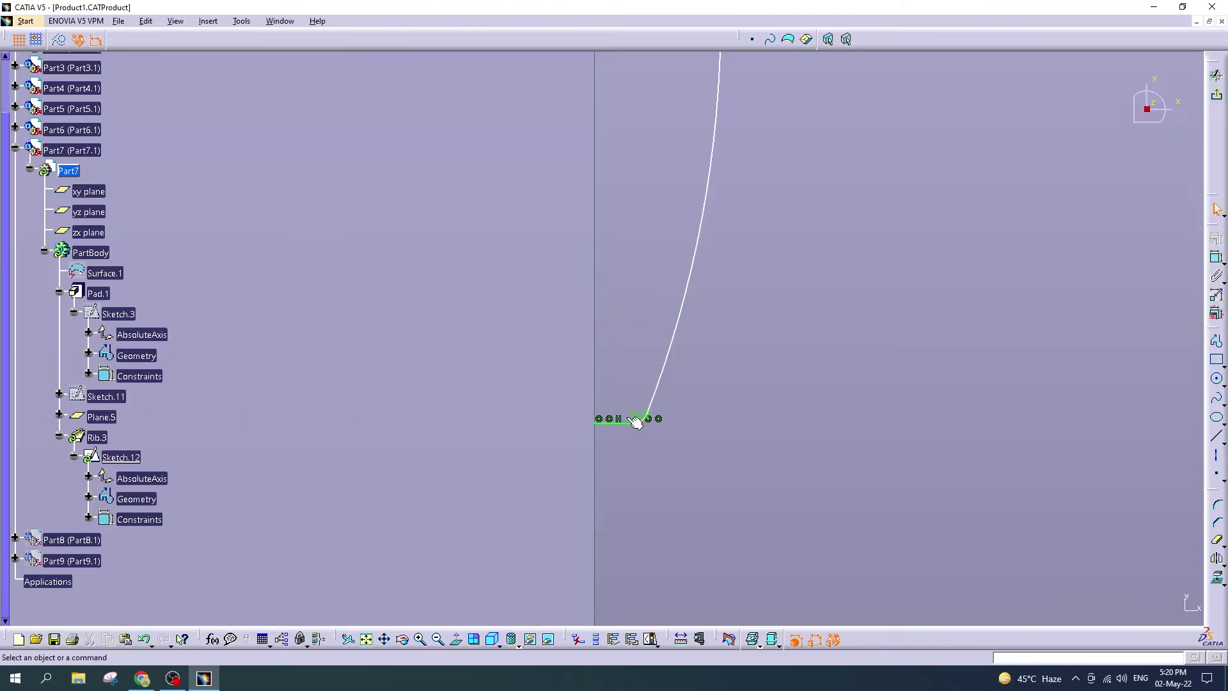
mouse_move(620, 425)
middle_down()
mouse_move(780, 320)
mouse_move(753, 356)
middle_up()
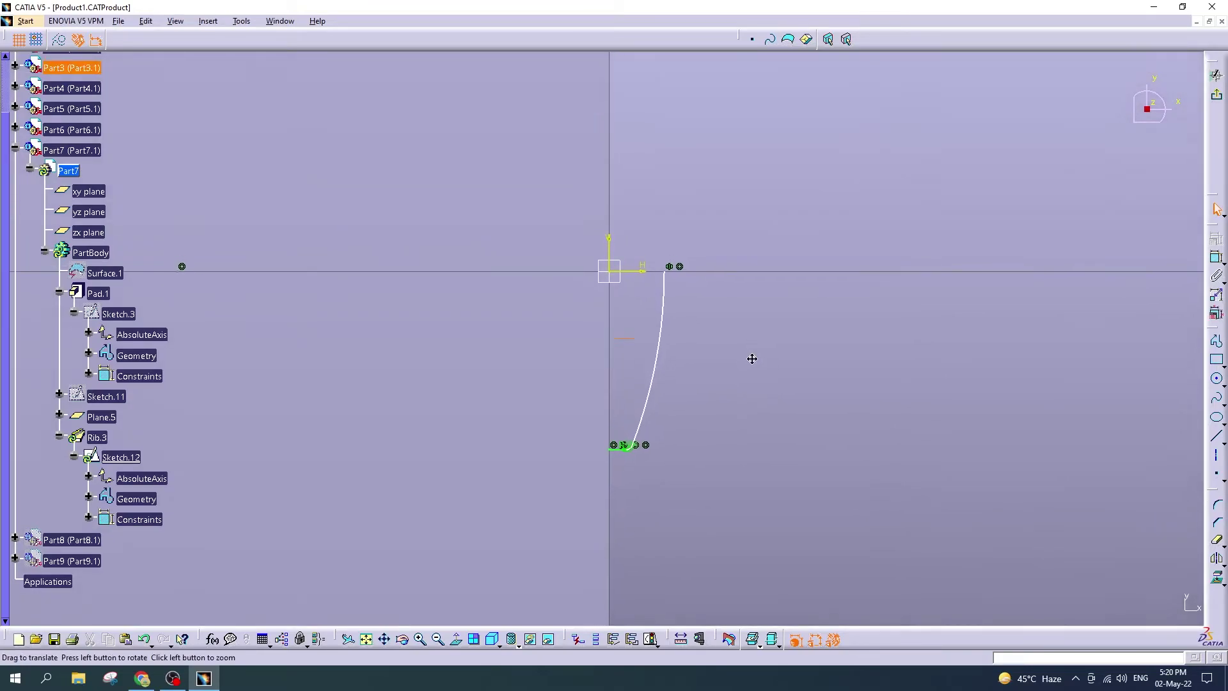
click(653, 390)
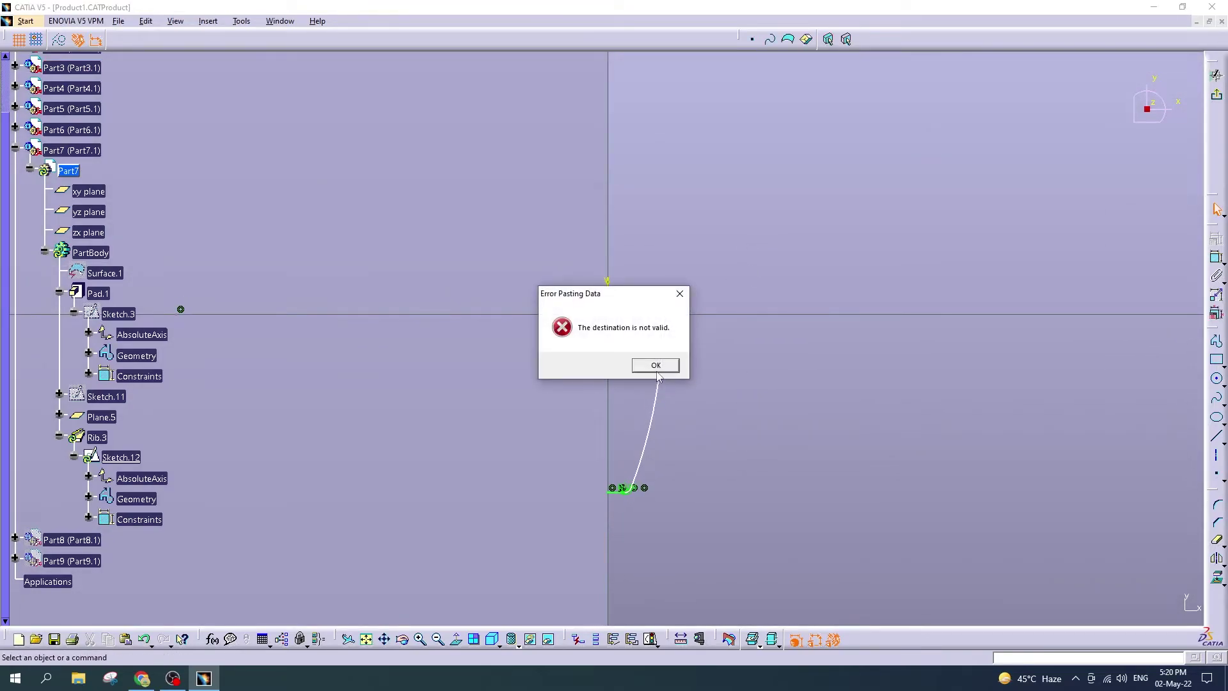
click(680, 293)
mouse_move(676, 413)
ctrl+middle_down()
mouse_move(661, 345)
mouse_move(694, 167)
ctrl+middle_up()
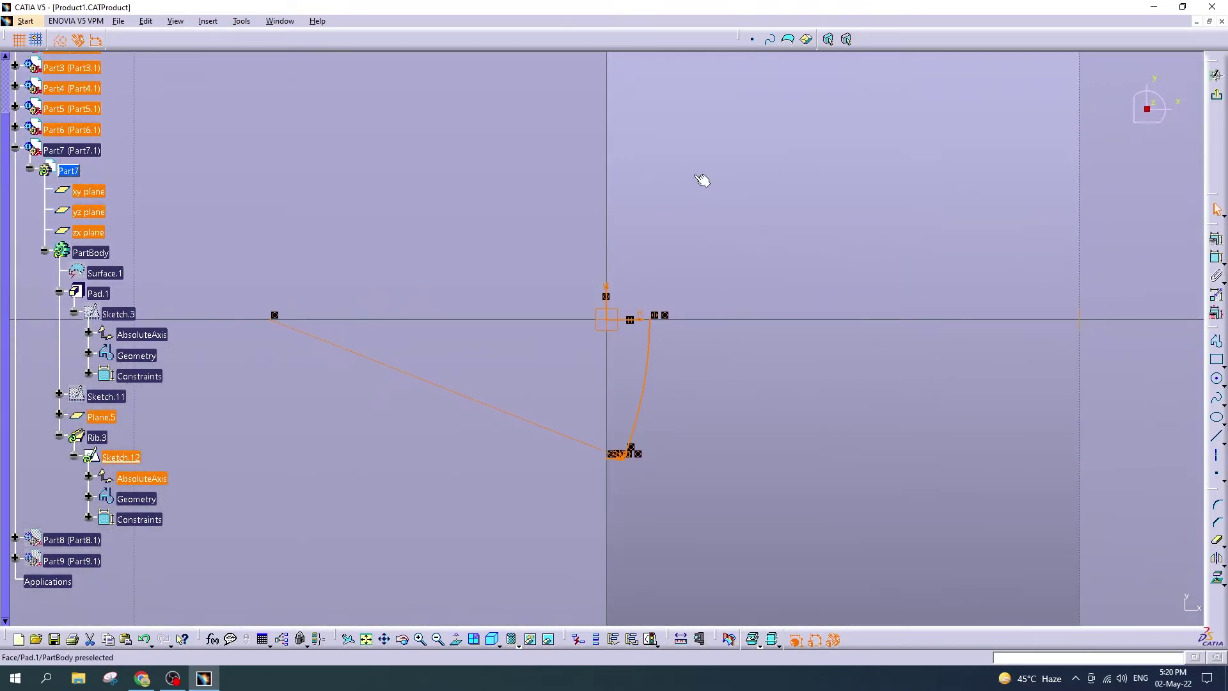
Step: Attempt a mirror of the profile curve about the horizontal axis
click(211, 23)
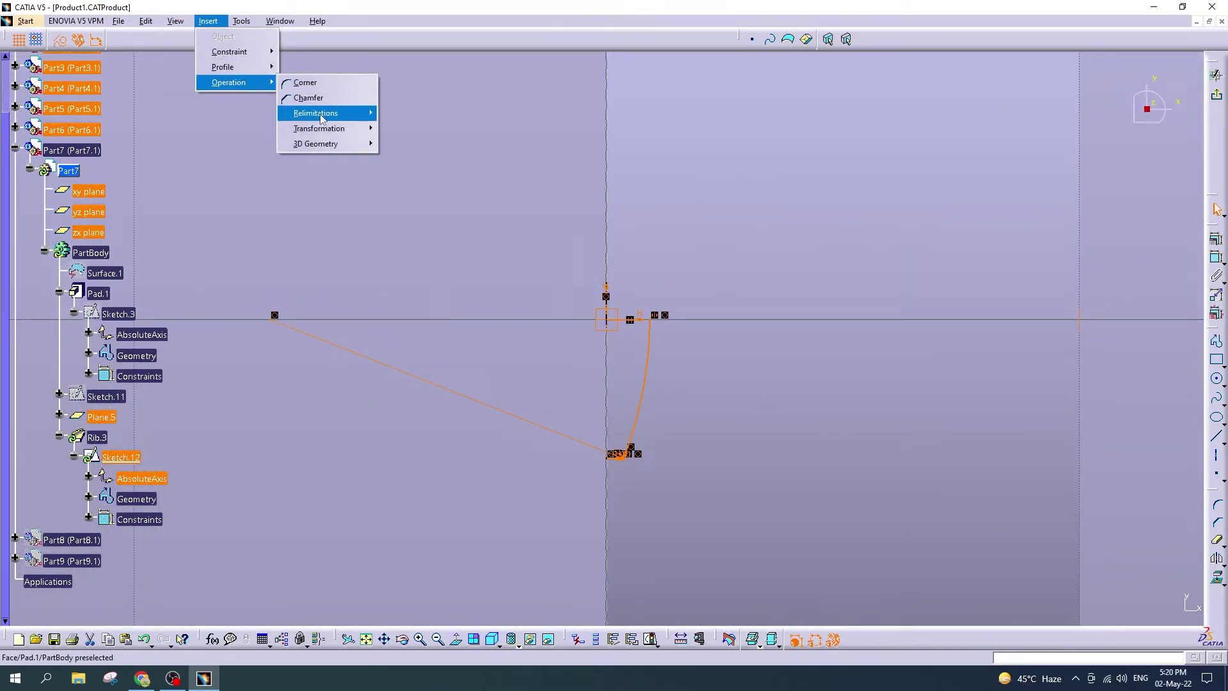
click(399, 128)
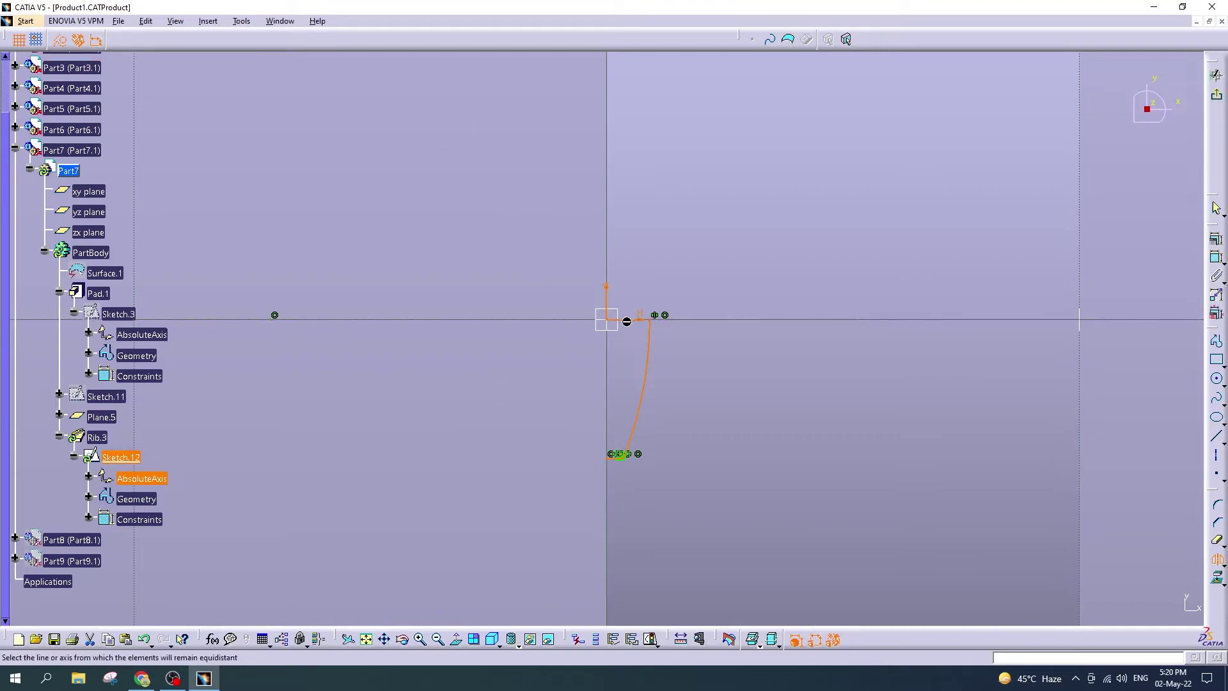
click(637, 318)
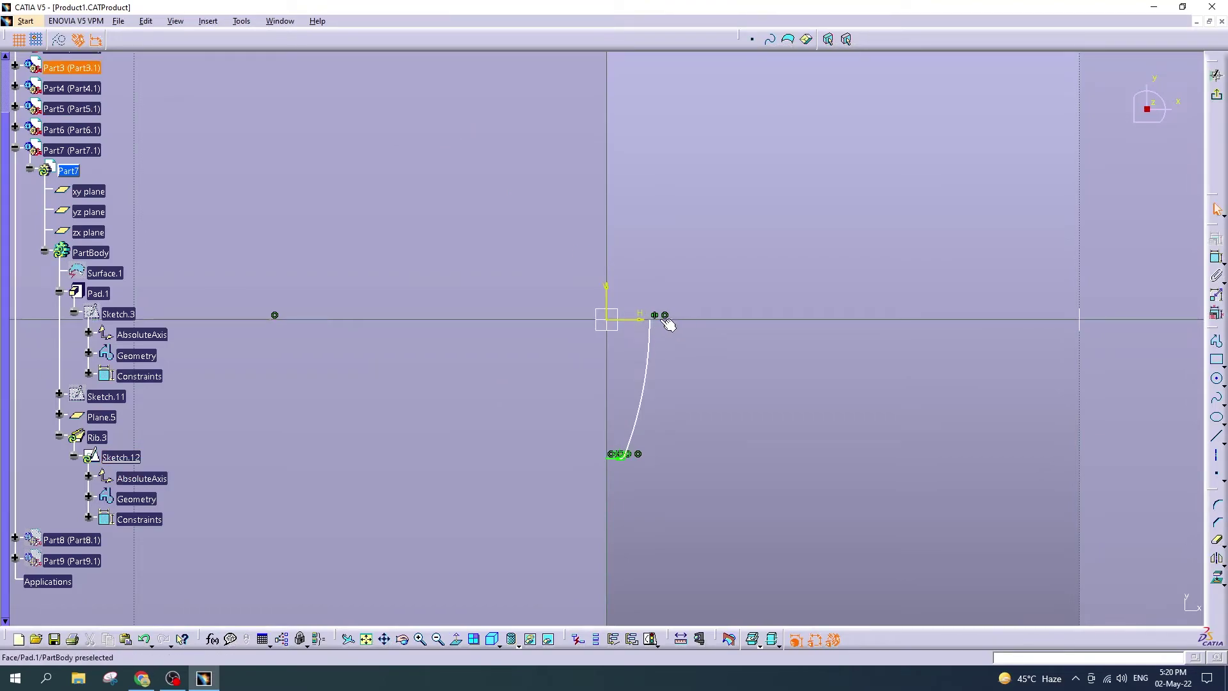
click(645, 390)
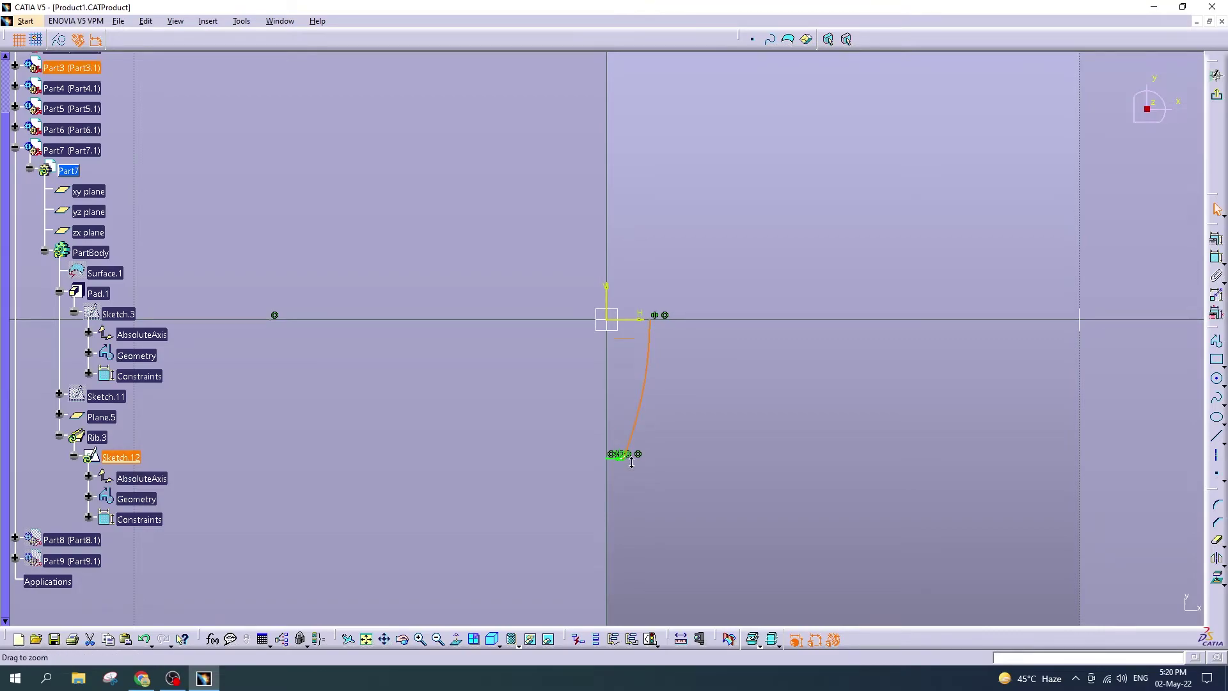
scroll(617, 453, up, 5)
middle_drag(625, 386, 567, 115)
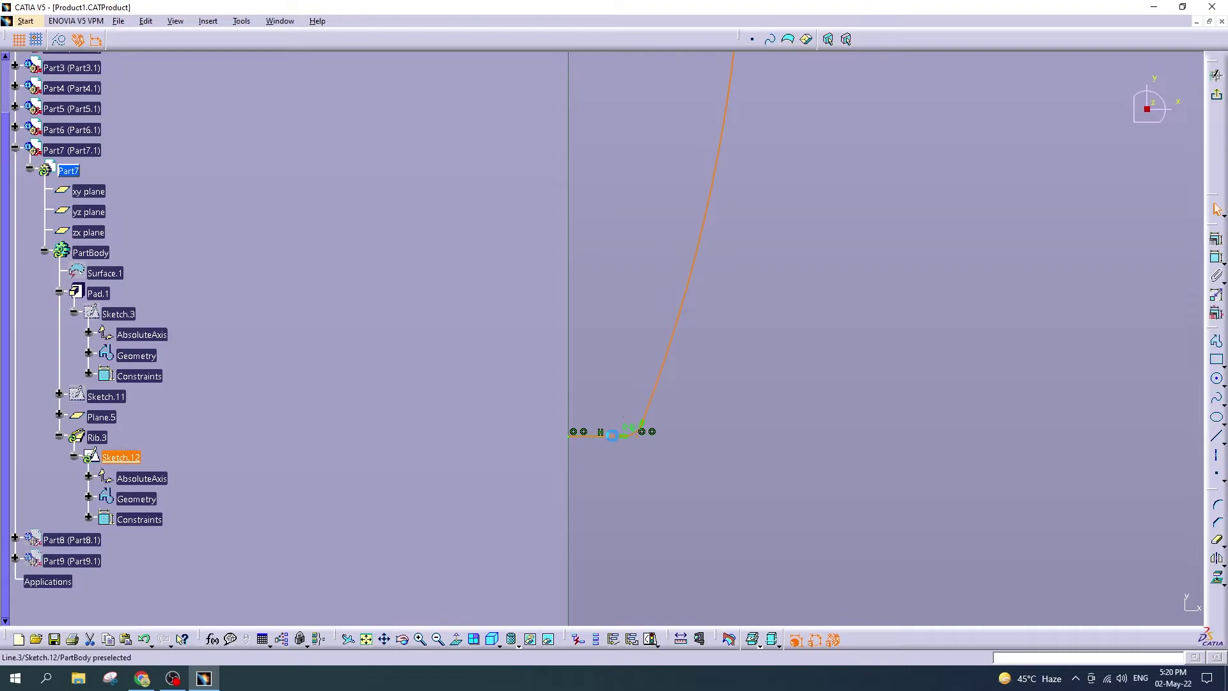
ctrl+middle_drag(554, 302, 577, 415)
Step: Redo the mirror of the curve across the H axis and exit the sketch
click(215, 22)
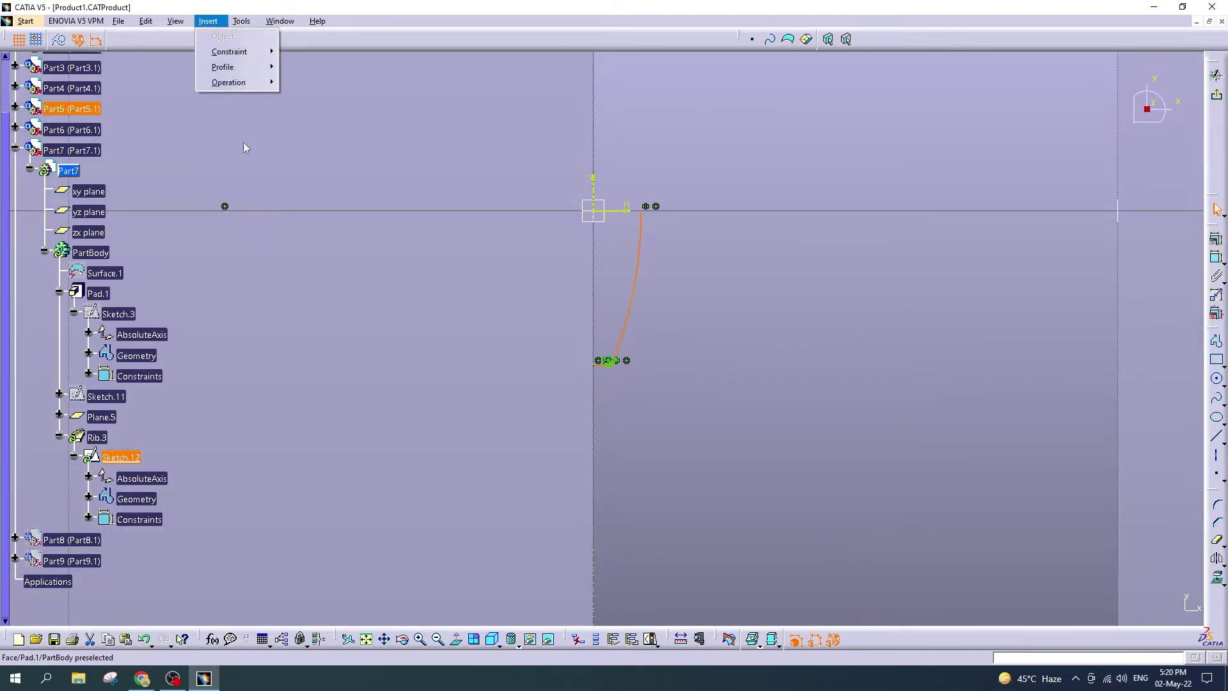
click(411, 142)
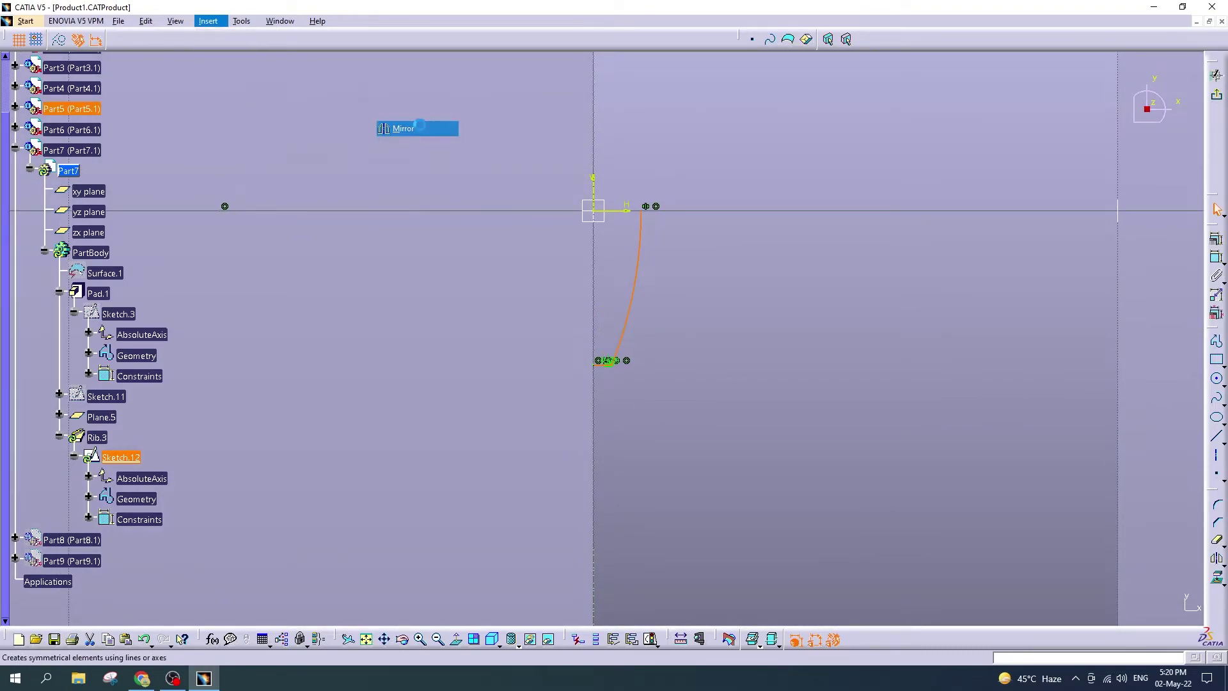
click(625, 214)
click(630, 212)
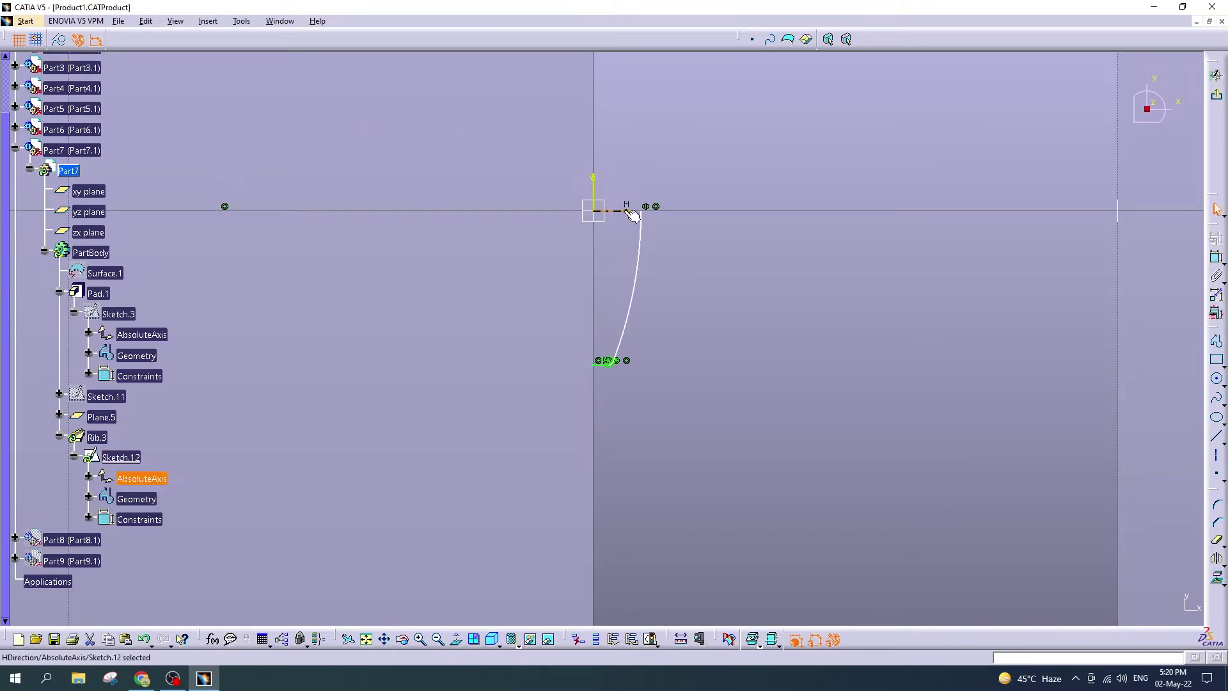
mouse_move(619, 374)
ctrl+middle_down()
mouse_move(640, 252)
mouse_move(615, 317)
ctrl+middle_up()
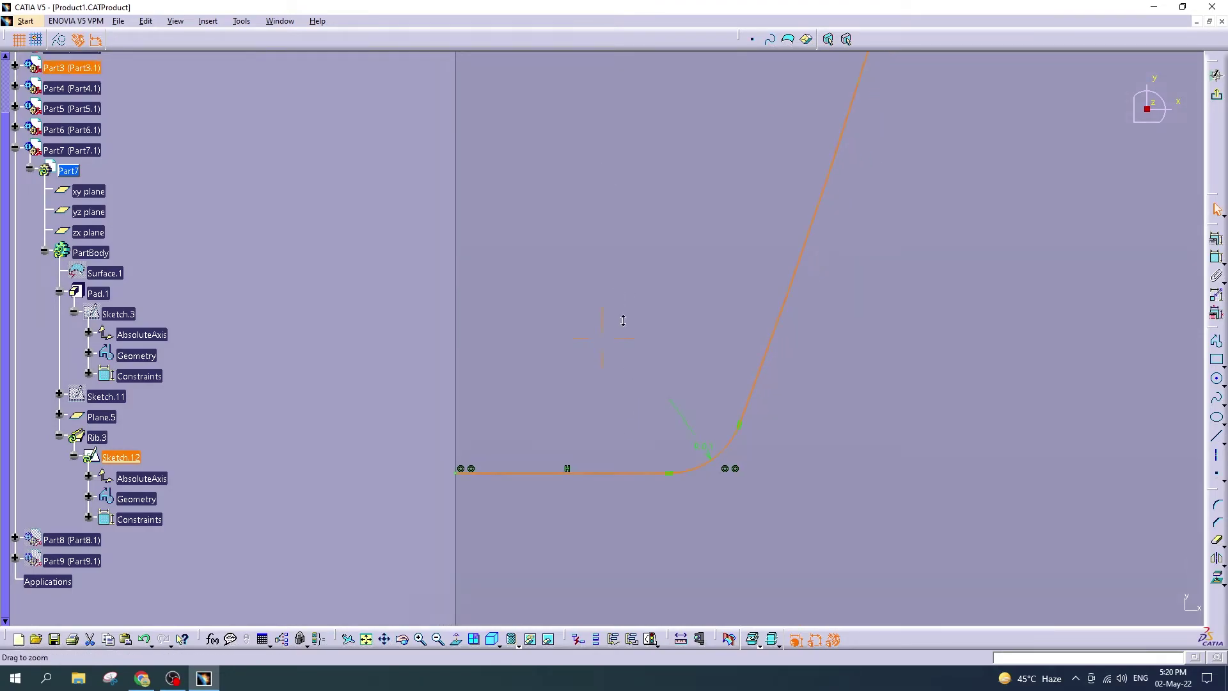
mouse_move(622, 321)
ctrl+middle_down()
mouse_move(643, 474)
mouse_move(608, 247)
mouse_move(630, 366)
ctrl+middle_up()
click(208, 21)
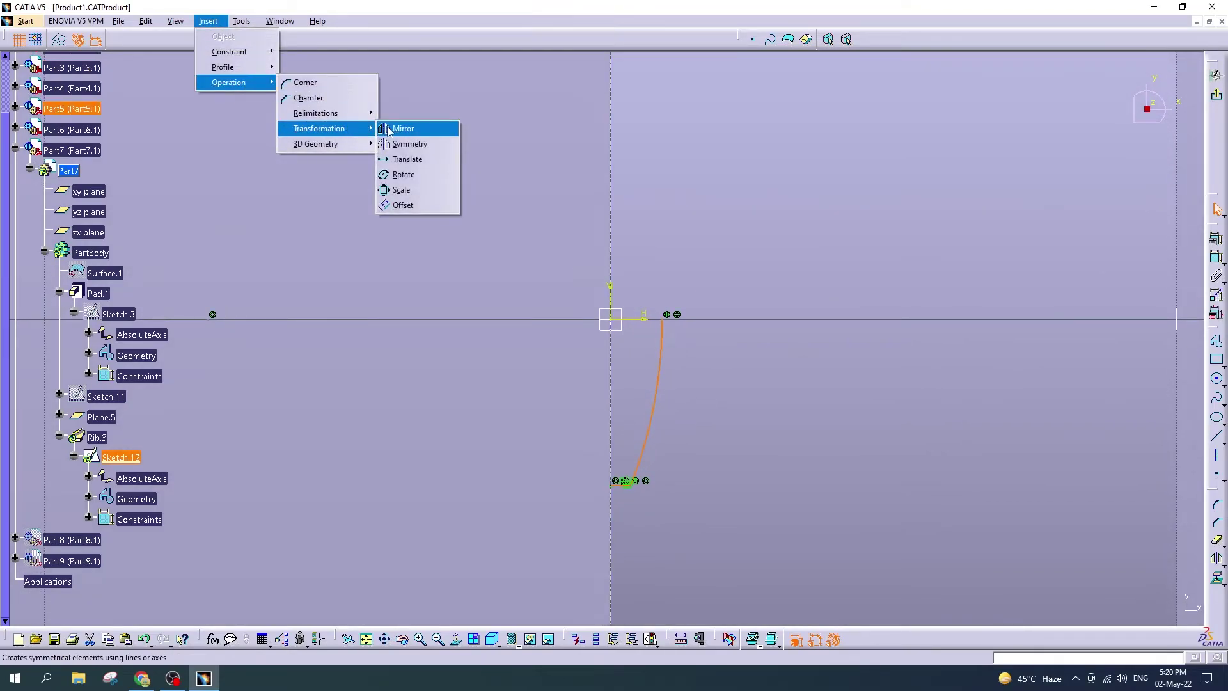
click(403, 129)
click(647, 320)
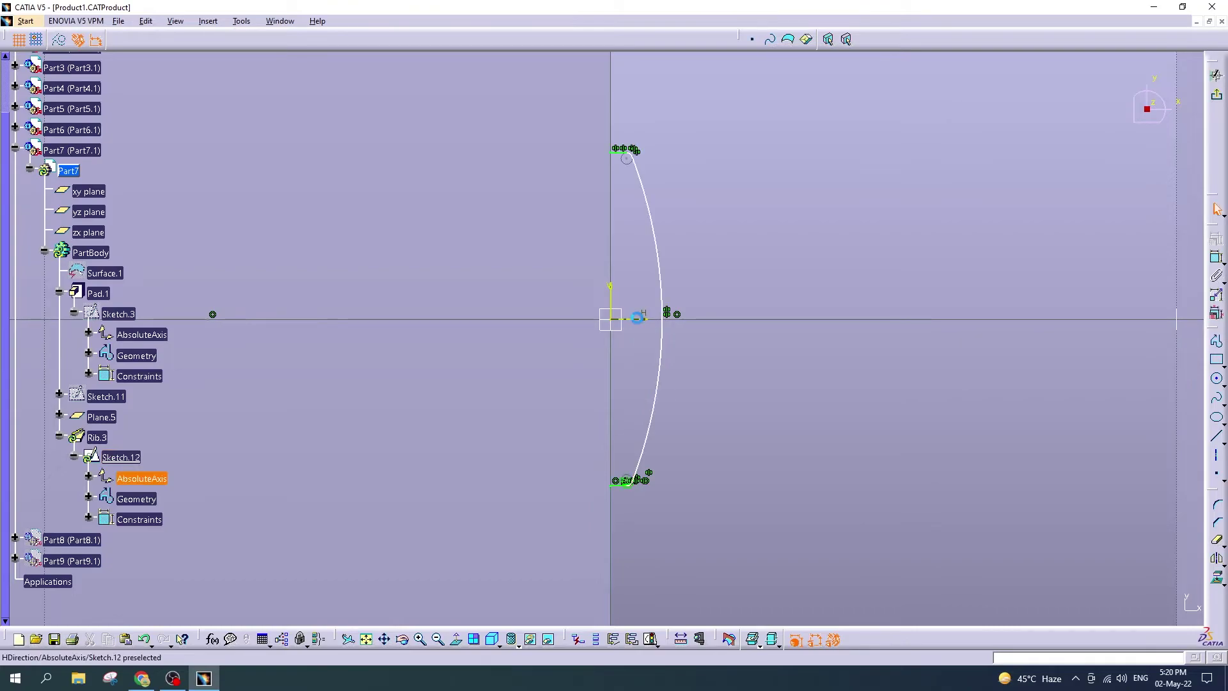
click(1217, 97)
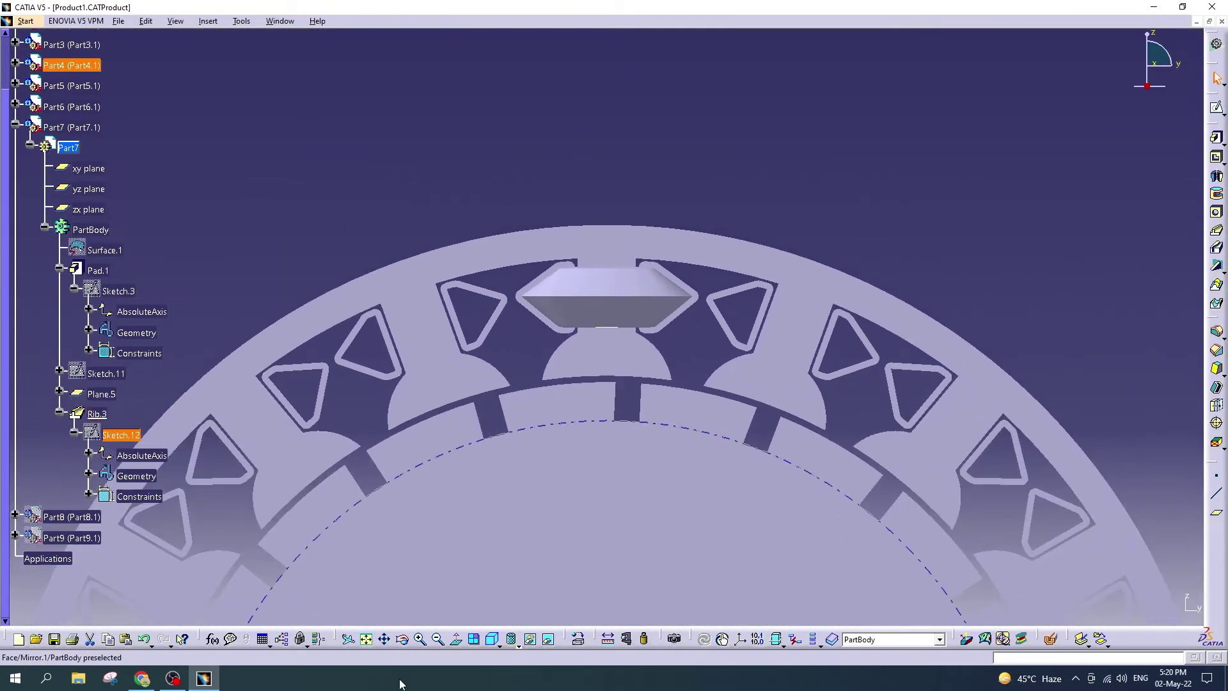
drag(410, 578, 879, 414)
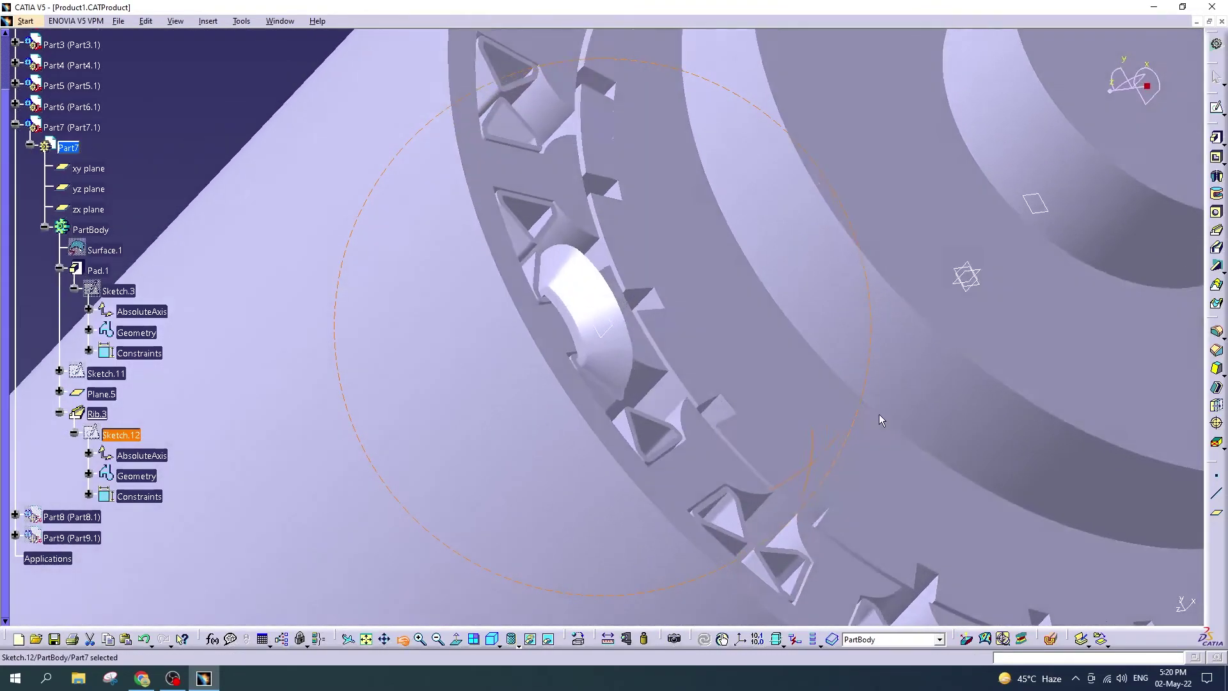
mouse_move(879, 420)
middle_down()
mouse_move(682, 452)
mouse_move(685, 507)
middle_up()
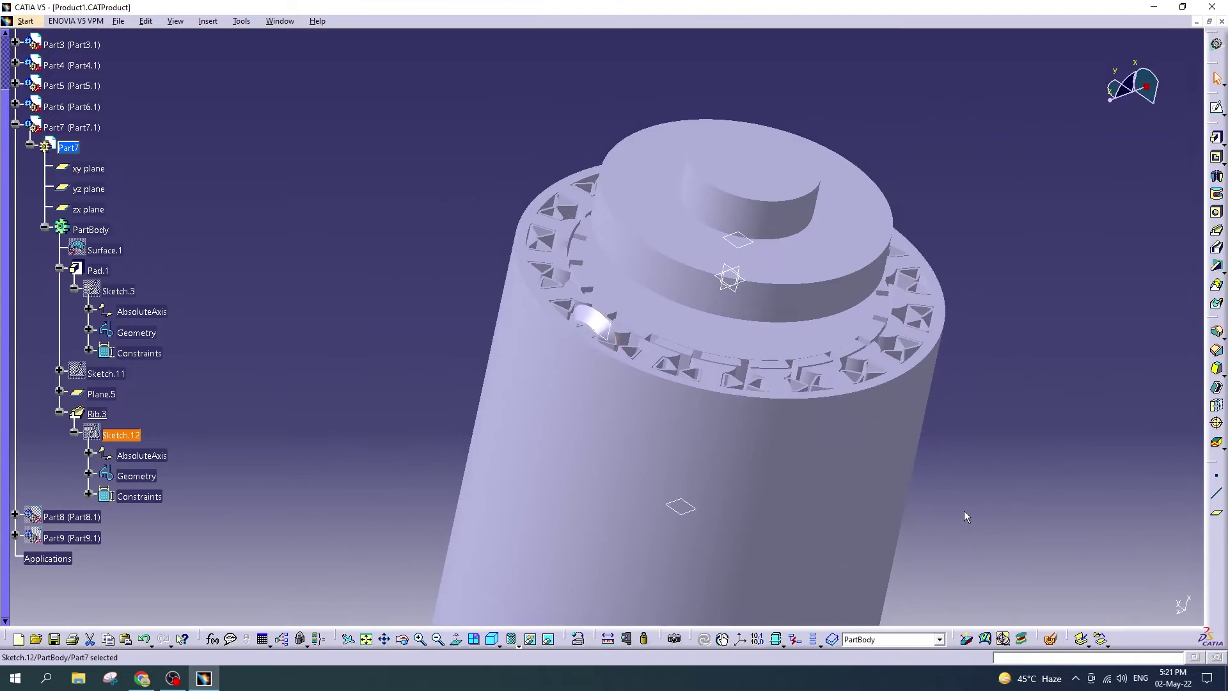
mouse_move(966, 517)
middle_down()
mouse_move(527, 444)
mouse_move(618, 468)
middle_up()
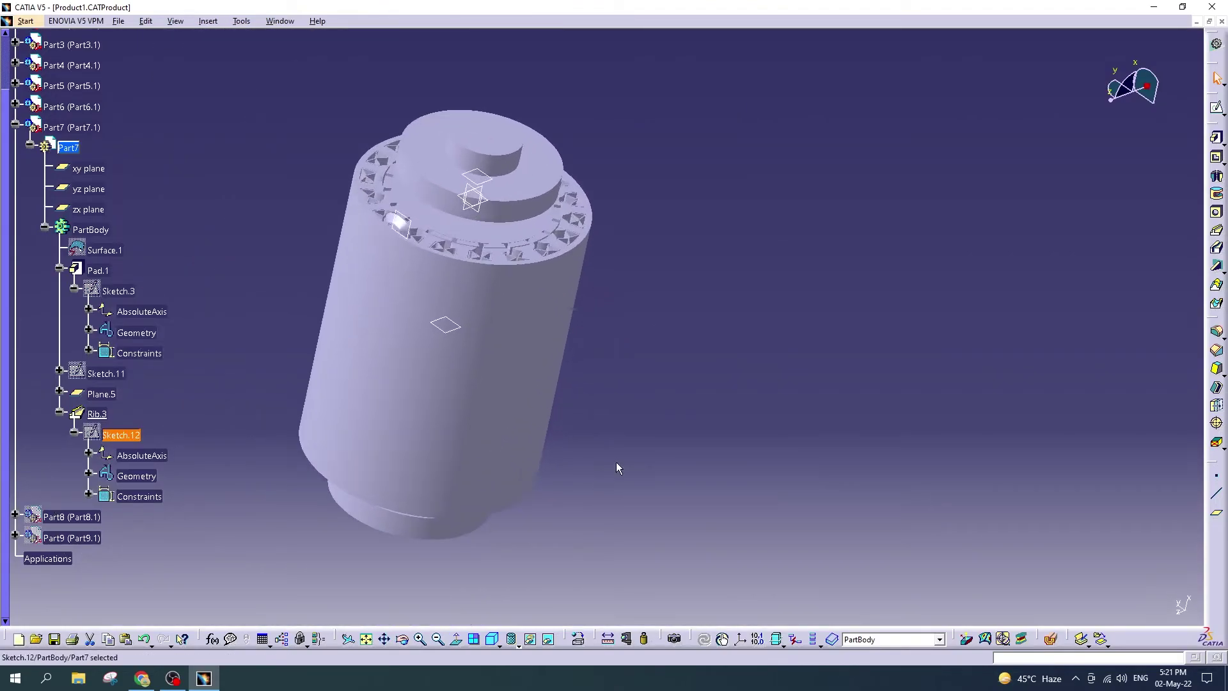
click(403, 639)
mouse_move(417, 497)
mouse_down()
mouse_move(325, 470)
mouse_move(429, 533)
mouse_up()
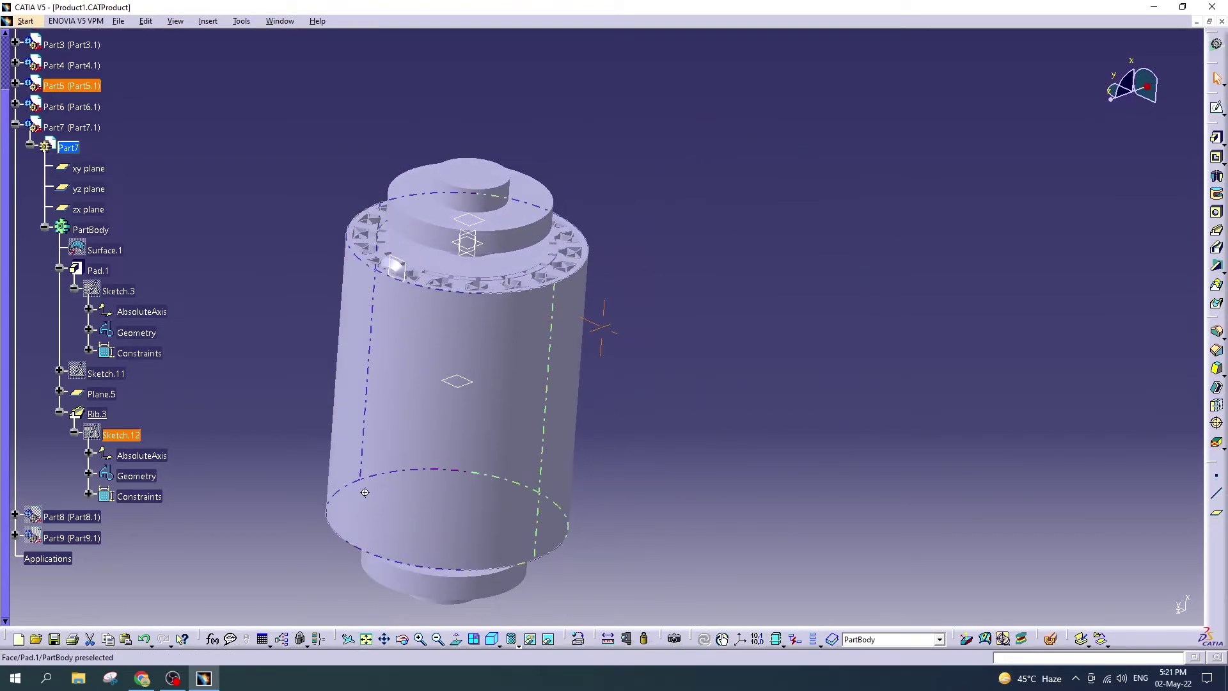
mouse_move(365, 492)
middle_down()
mouse_move(431, 497)
mouse_move(531, 476)
middle_up()
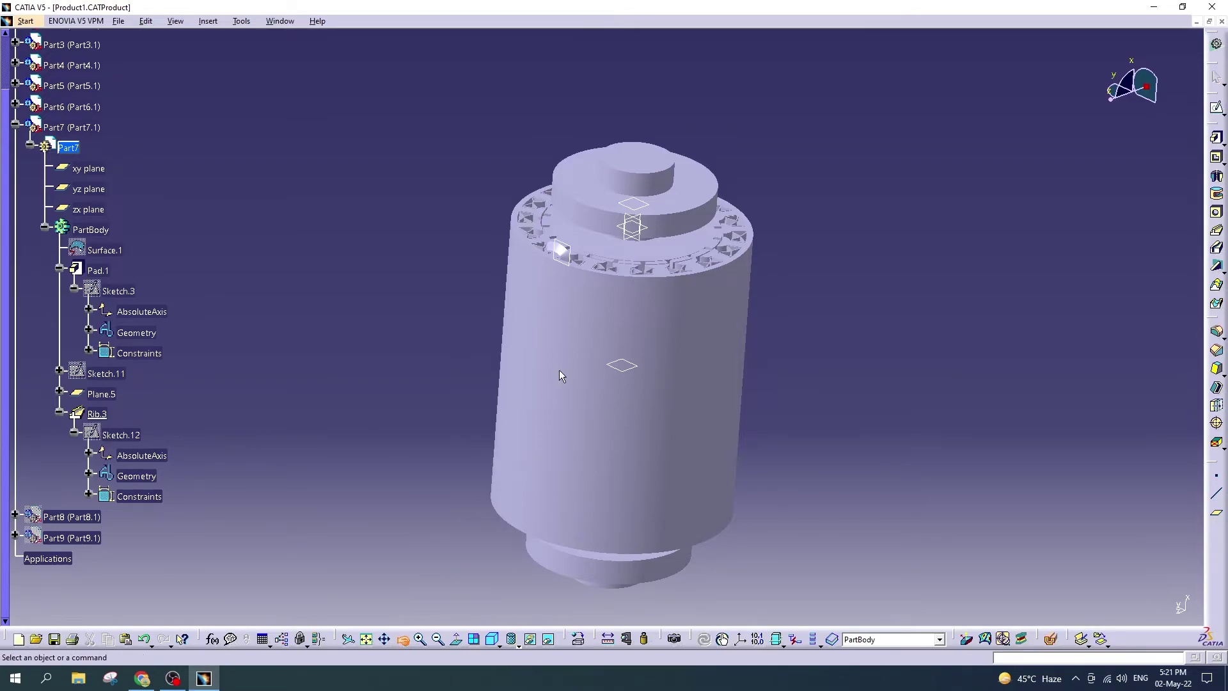
mouse_move(561, 376)
middle_down()
mouse_move(548, 384)
mouse_move(609, 348)
mouse_move(668, 433)
mouse_move(606, 405)
mouse_move(625, 422)
mouse_move(657, 233)
mouse_move(597, 493)
mouse_move(639, 370)
mouse_move(620, 430)
mouse_move(553, 514)
middle_up()
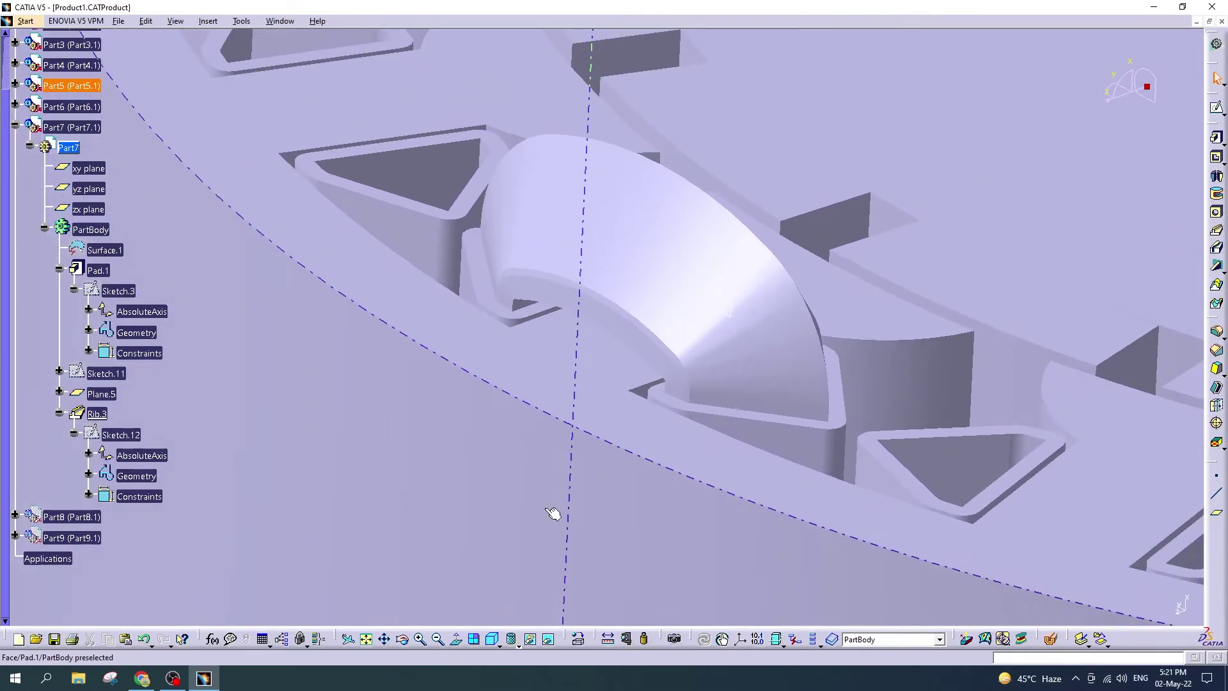
mouse_move(736, 410)
middle_down()
mouse_move(751, 403)
mouse_move(726, 411)
mouse_move(860, 491)
mouse_move(463, 544)
middle_up()
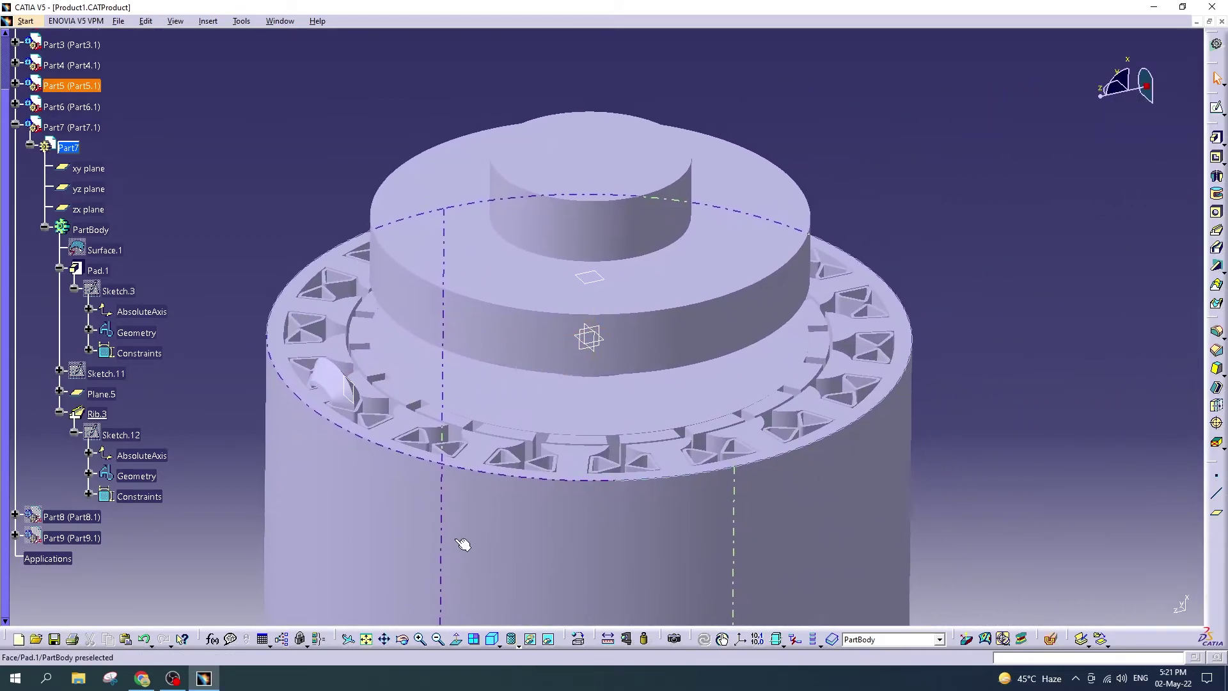
mouse_move(561, 413)
middle_down()
mouse_move(450, 433)
mouse_move(389, 425)
mouse_move(595, 406)
mouse_move(674, 290)
mouse_move(656, 379)
middle_up()
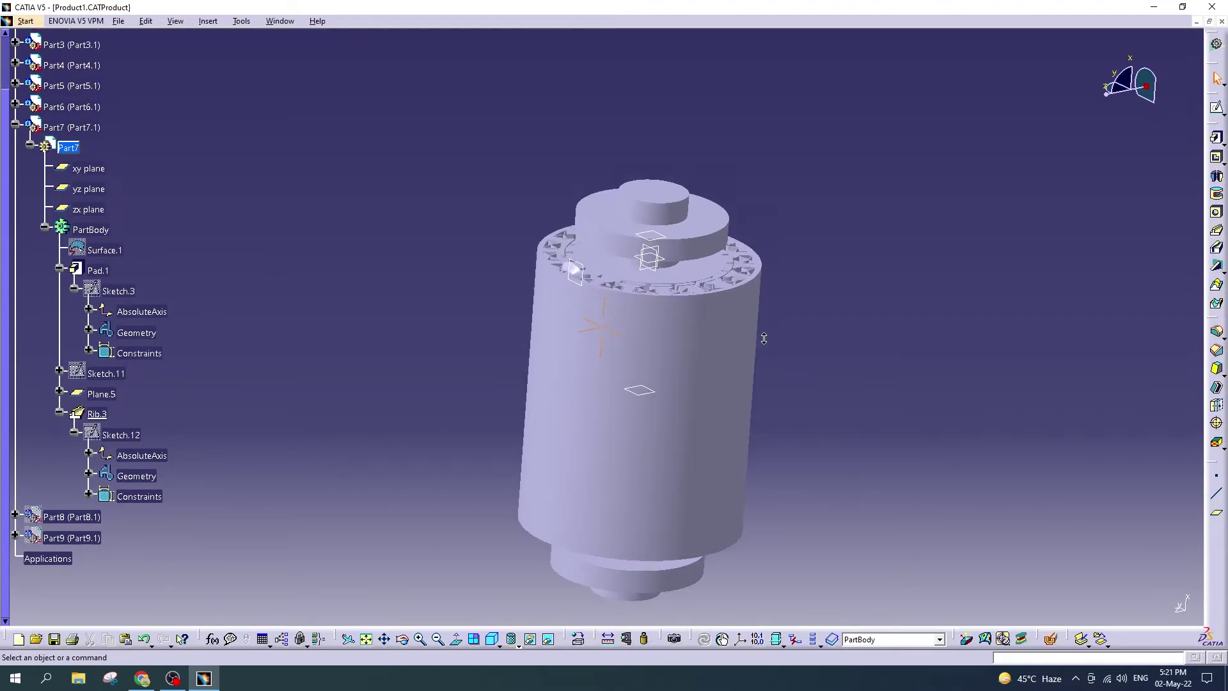
mouse_move(751, 382)
ctrl+middle_down()
mouse_move(767, 320)
mouse_move(773, 341)
mouse_move(812, 258)
mouse_move(798, 312)
ctrl+middle_up()
mouse_move(771, 351)
middle_down()
mouse_move(789, 122)
mouse_move(697, 282)
mouse_move(686, 253)
middle_up()
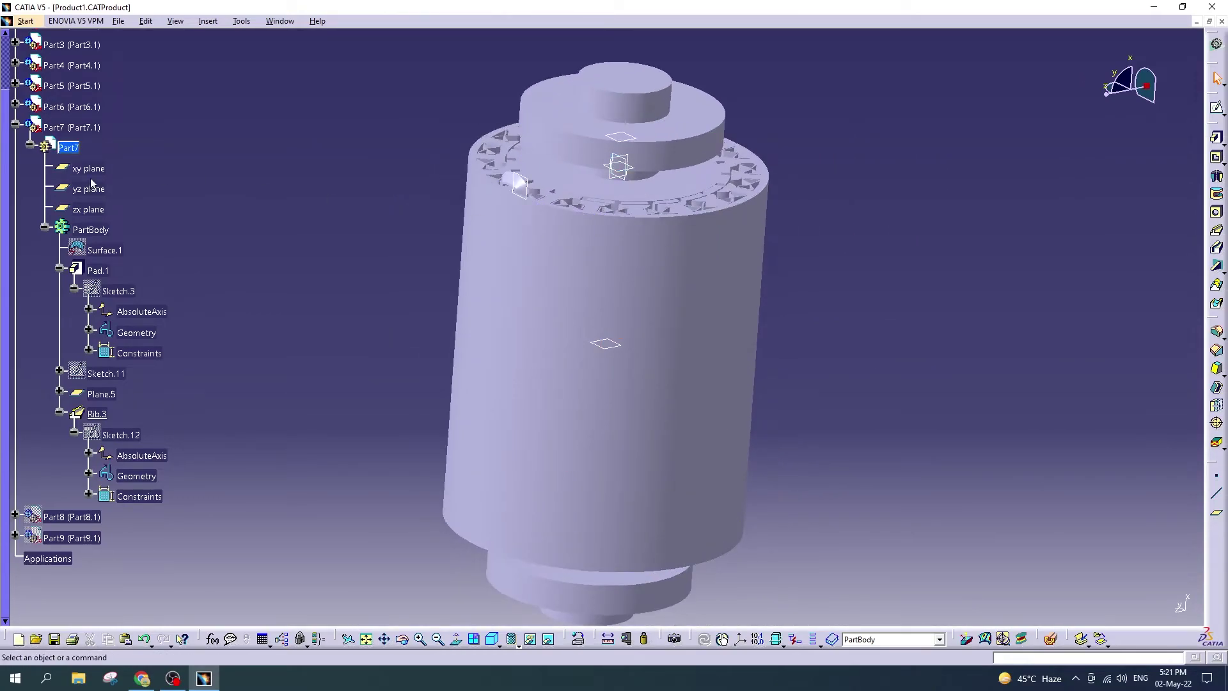
Step: Mirror Rib.3 across Plane.6 as Mirror.3, then rotate the view to check it
click(97, 414)
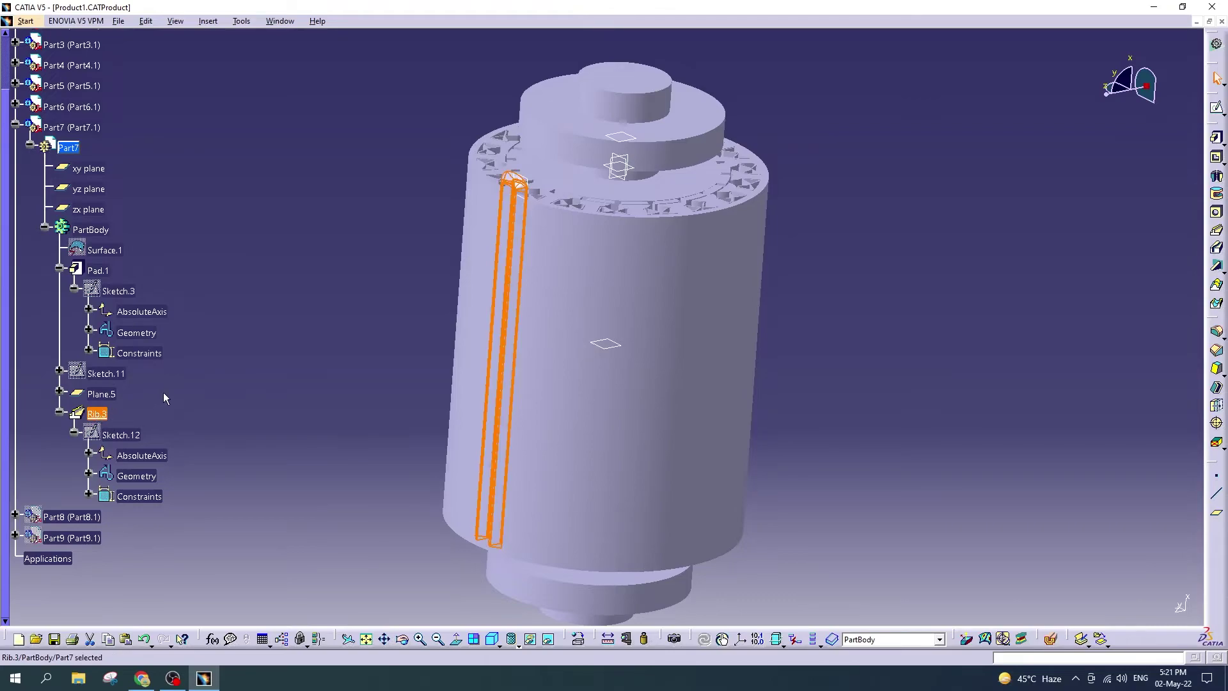
click(206, 22)
mouse_move(252, 254)
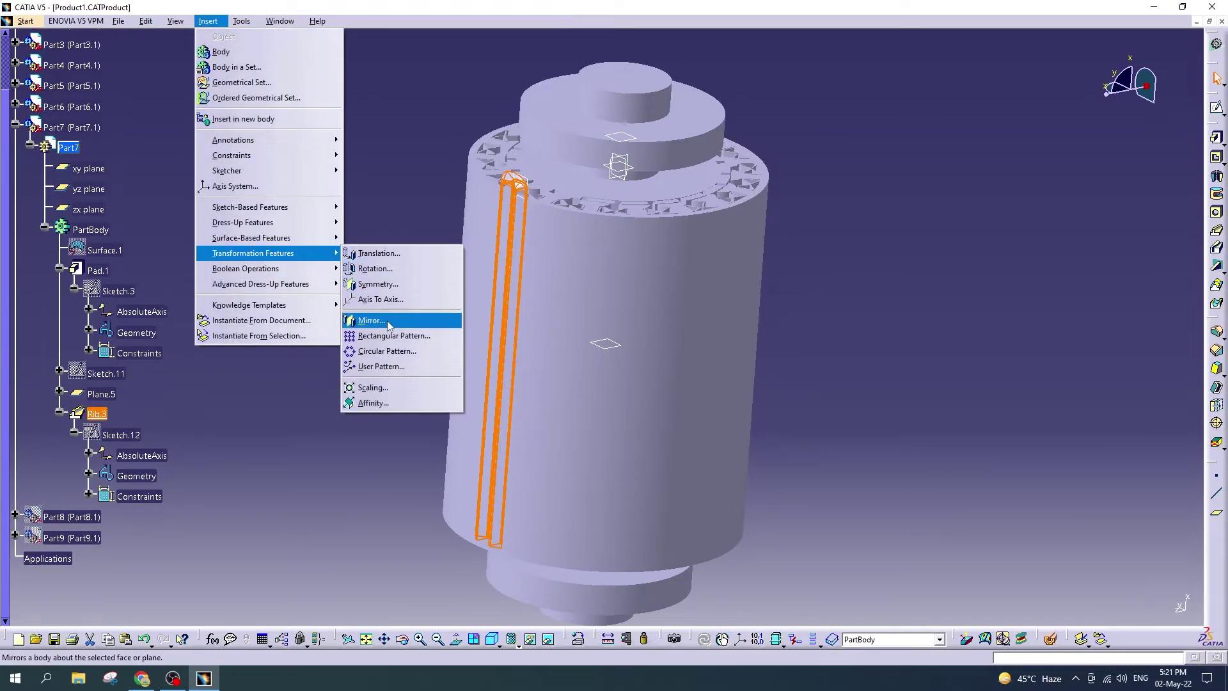
click(371, 320)
click(608, 345)
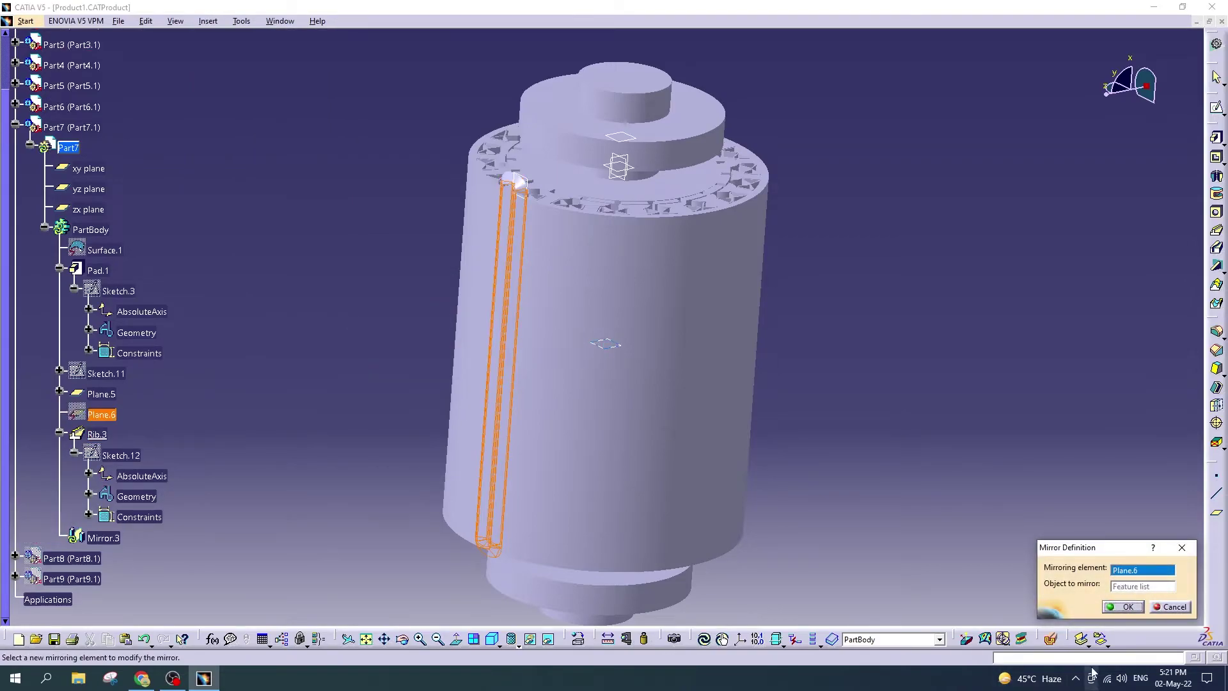
click(1127, 607)
ctrl+middle_drag(896, 397, 517, 611)
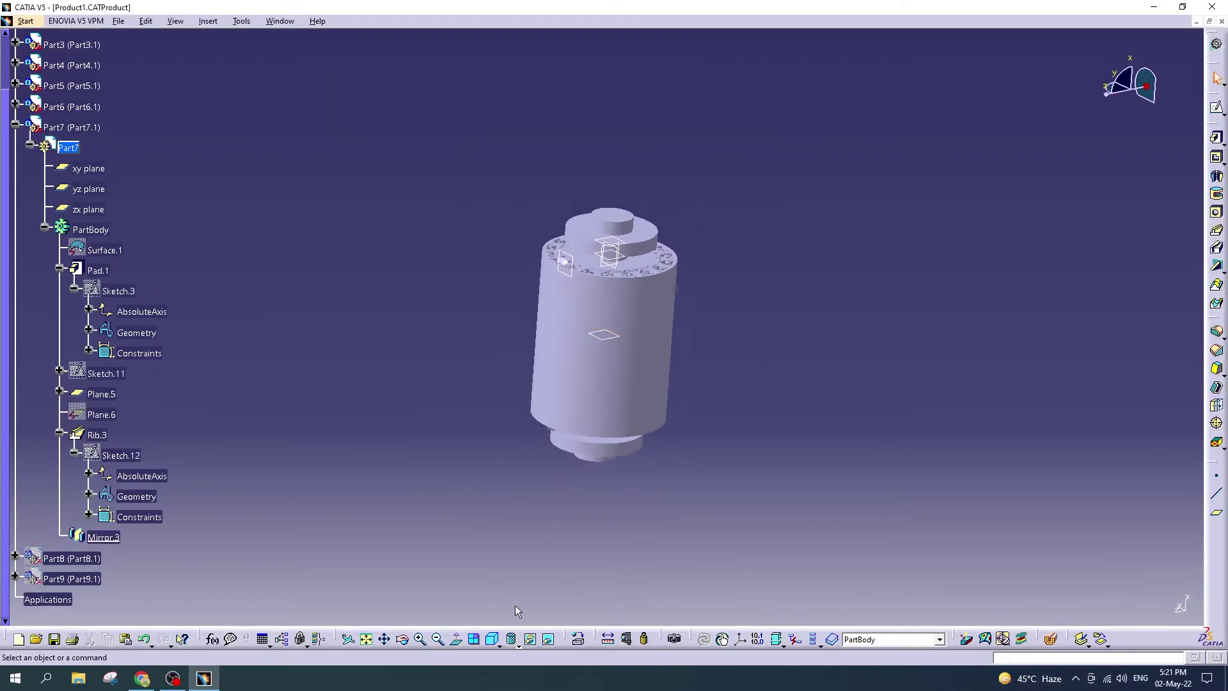
click(404, 640)
mouse_move(510, 466)
mouse_down()
mouse_move(519, 512)
mouse_move(537, 452)
mouse_up()
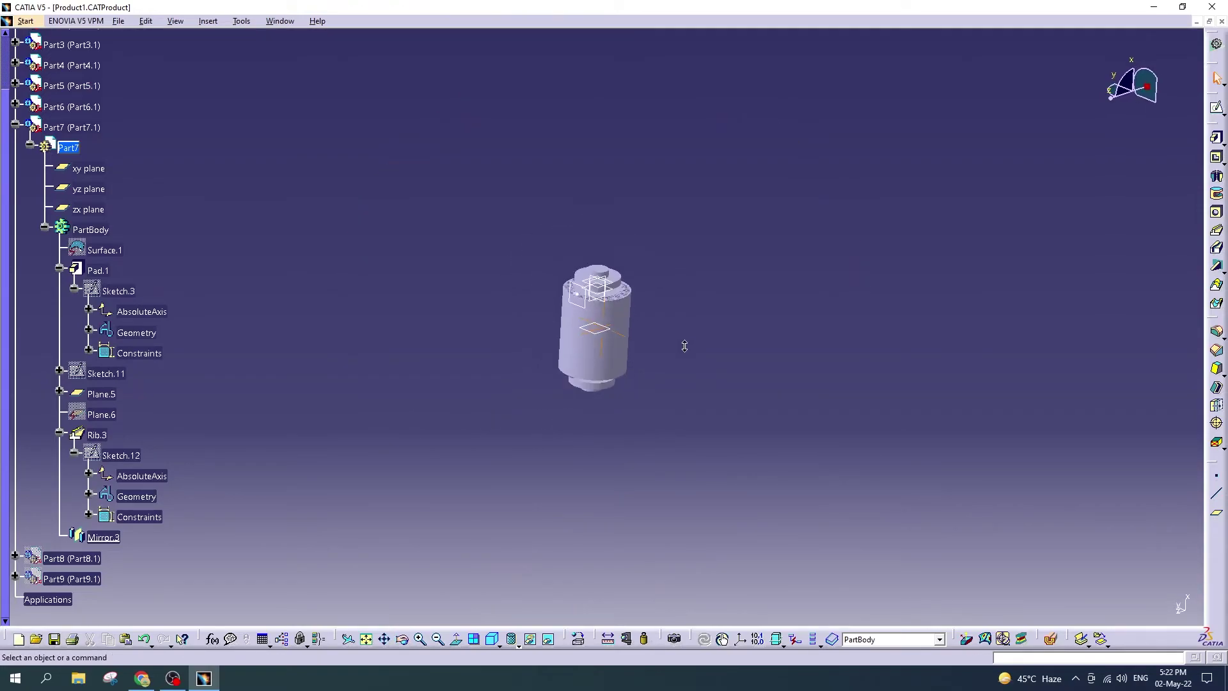
Step: Start a circular pattern of Rib.3 using Instance(s) & total angle with 19 instances
mouse_move(537, 453)
ctrl+middle_down()
mouse_move(702, 247)
mouse_move(761, 397)
mouse_move(612, 307)
ctrl+middle_up()
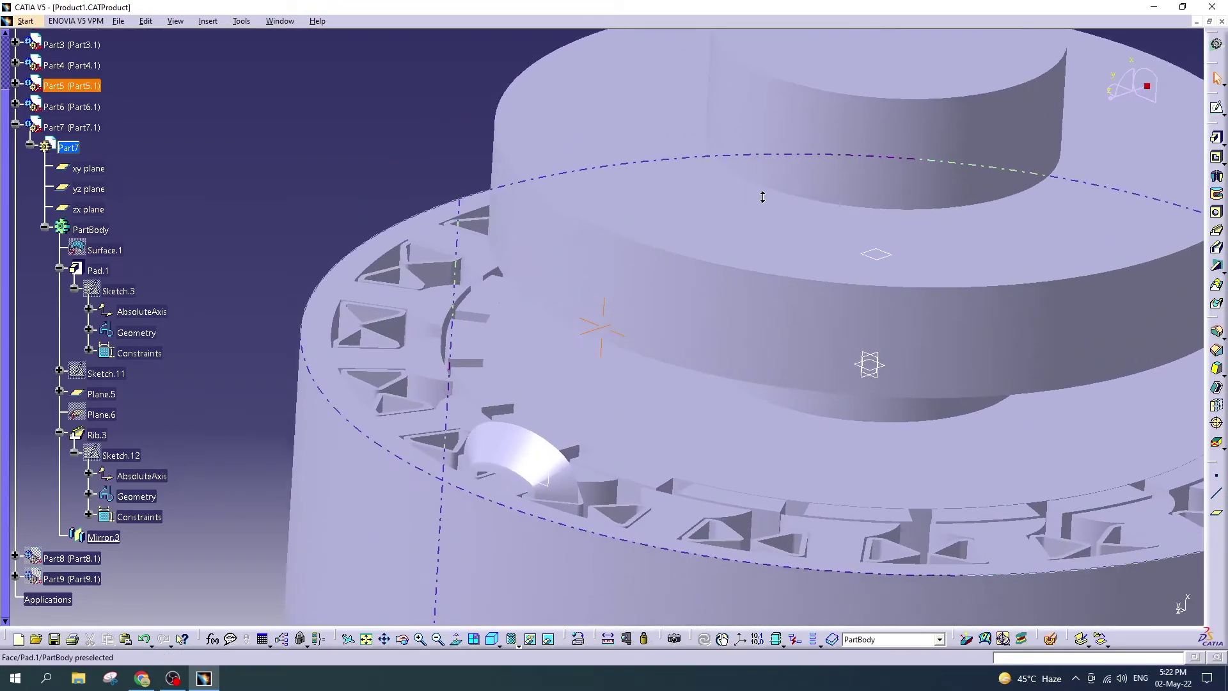
click(97, 435)
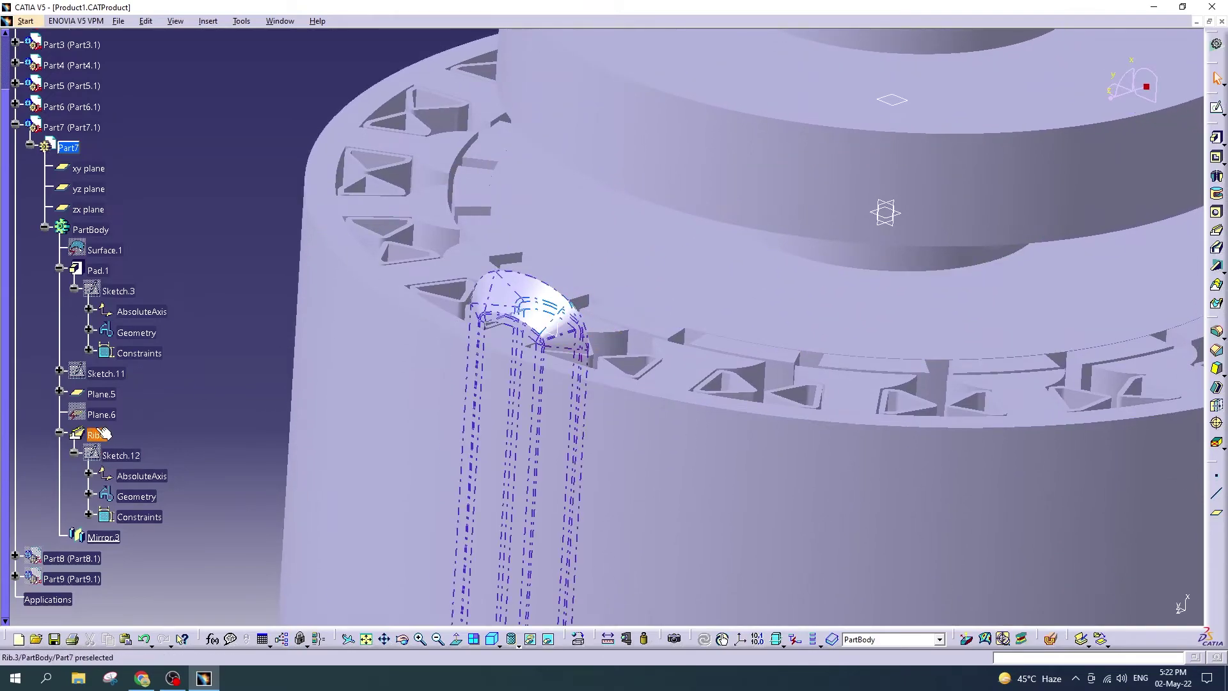
click(208, 21)
mouse_move(252, 254)
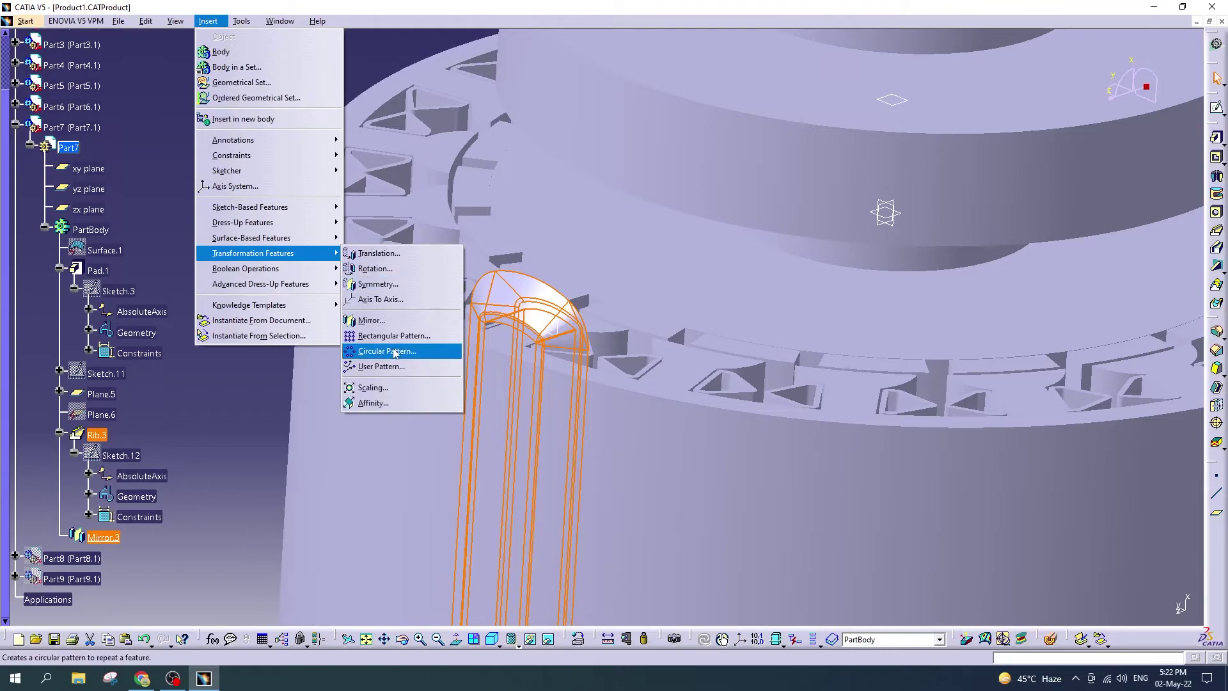
click(387, 351)
click(705, 365)
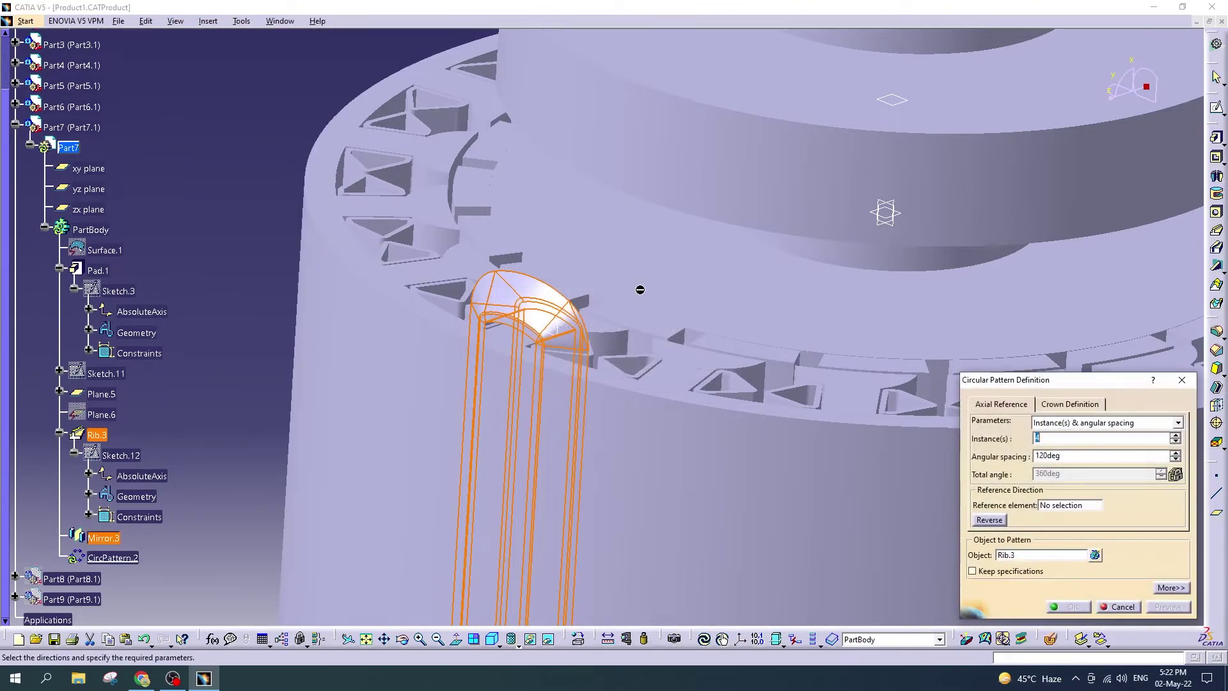
scroll(636, 360, down, 5)
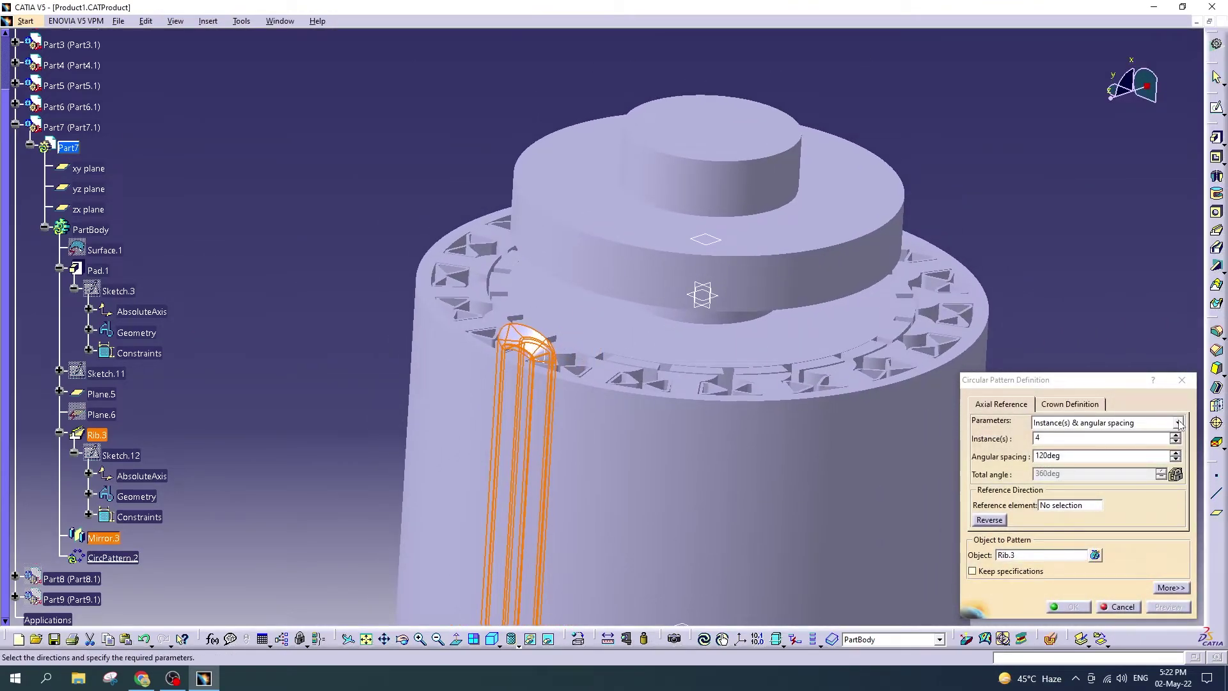
click(1179, 425)
click(1081, 433)
key(Tab)
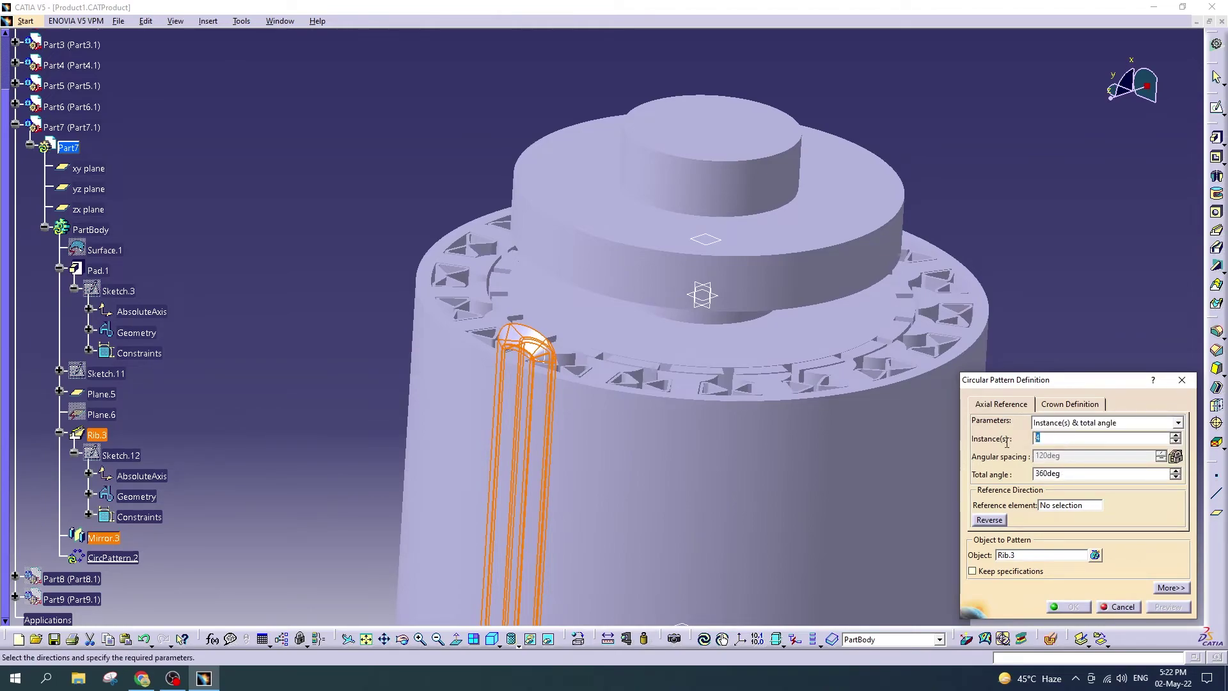
text(19)
key(Return)
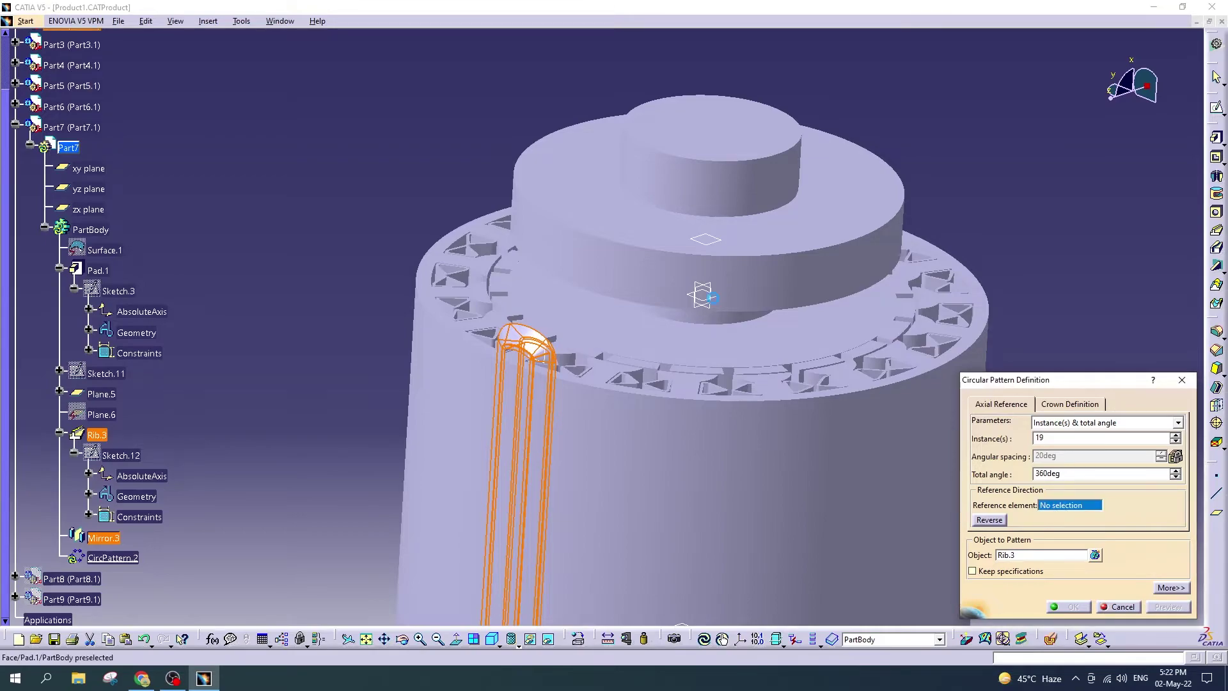
Step: Pick the yz plane as reference, accept the warnings, and inspect CircPattern.2
click(720, 412)
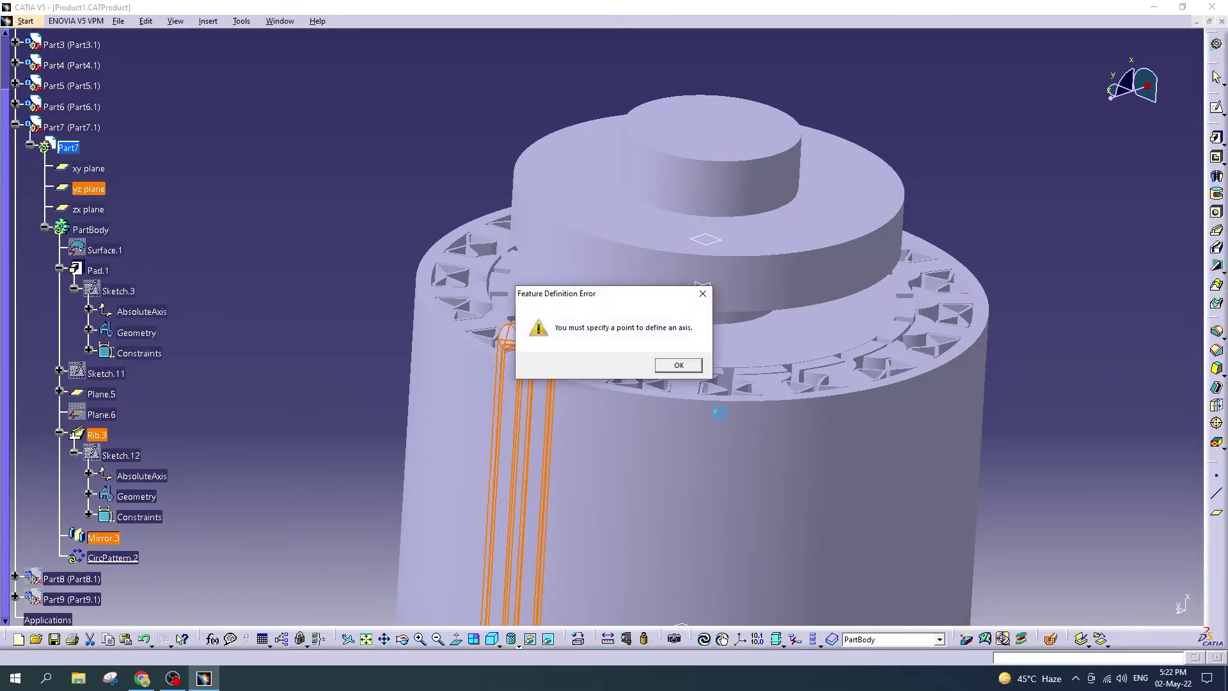
click(677, 363)
click(1055, 607)
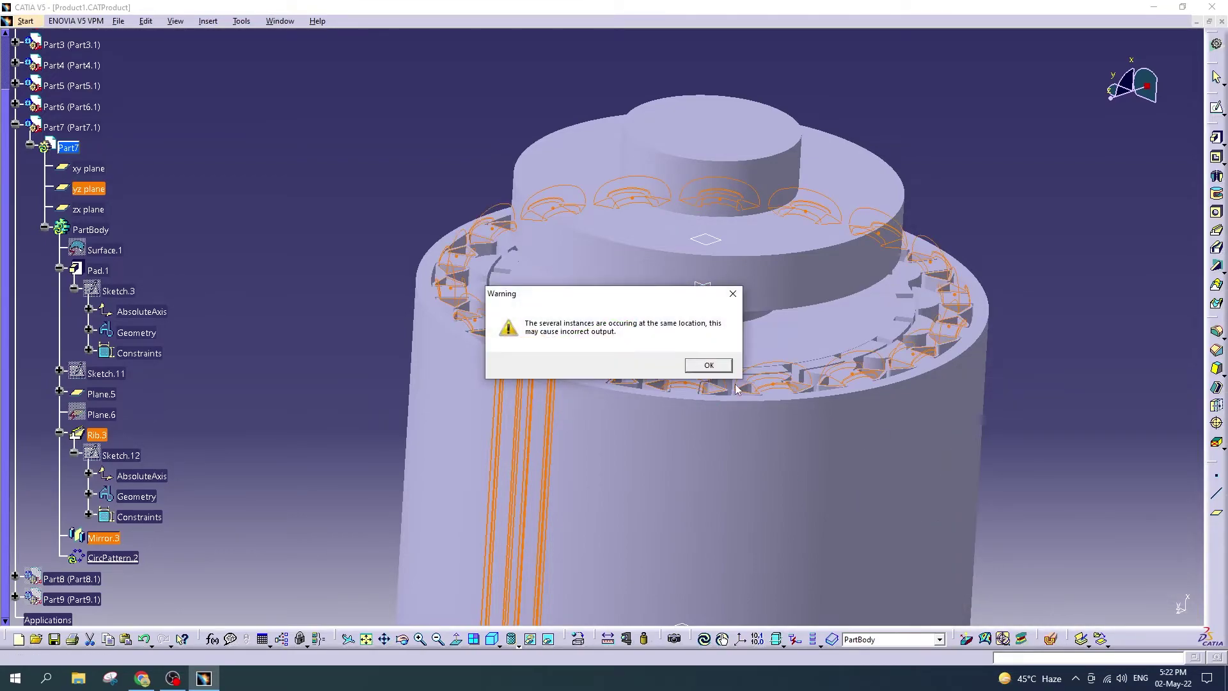
click(707, 362)
click(1019, 302)
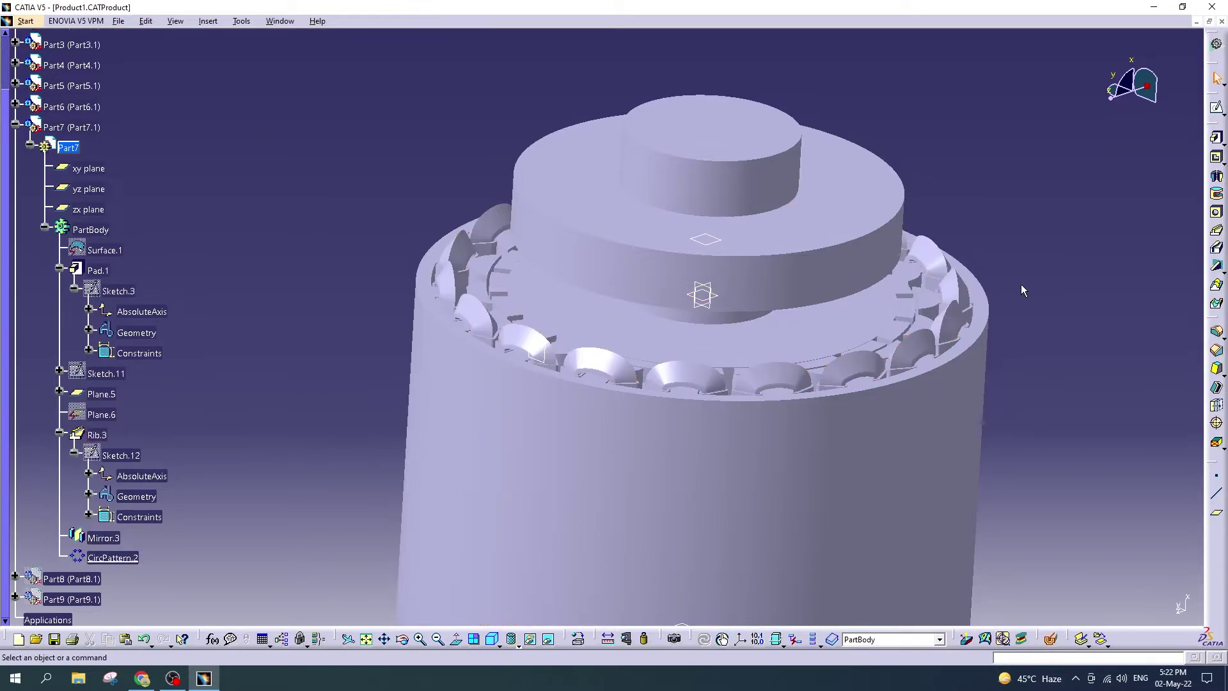
click(401, 640)
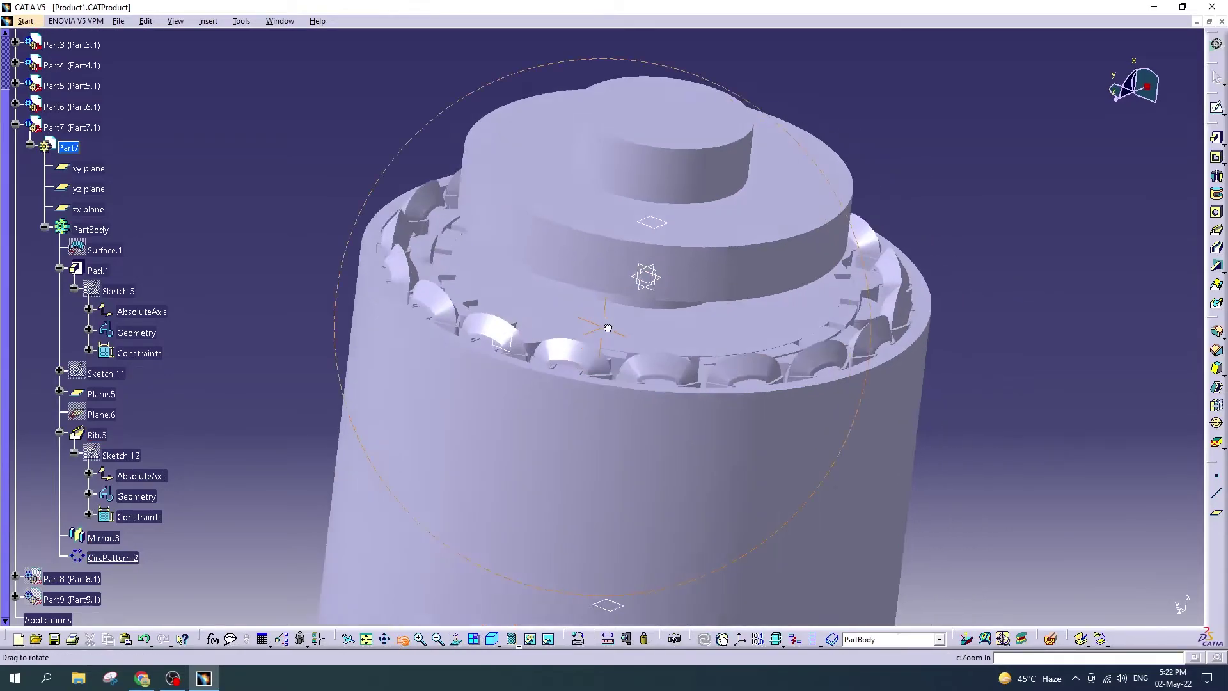
drag(605, 326, 550, 358)
middle_drag(550, 358, 464, 626)
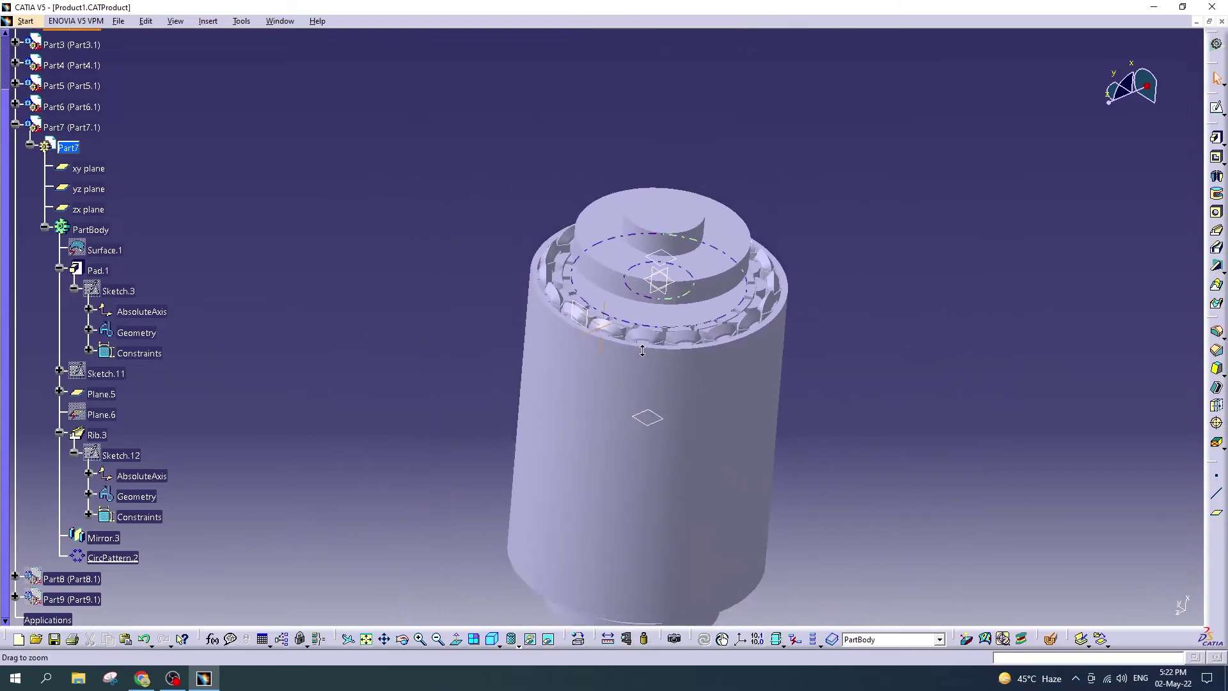
click(401, 640)
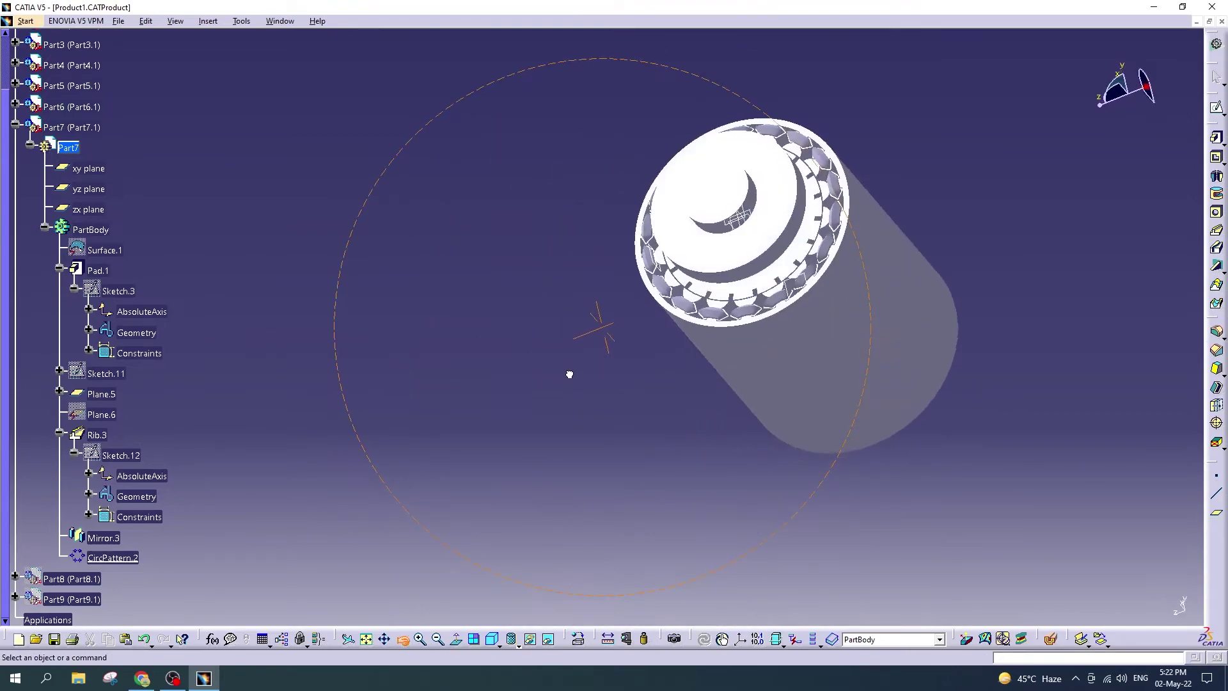
mouse_move(567, 369)
mouse_down()
mouse_move(732, 115)
mouse_move(538, 531)
mouse_up()
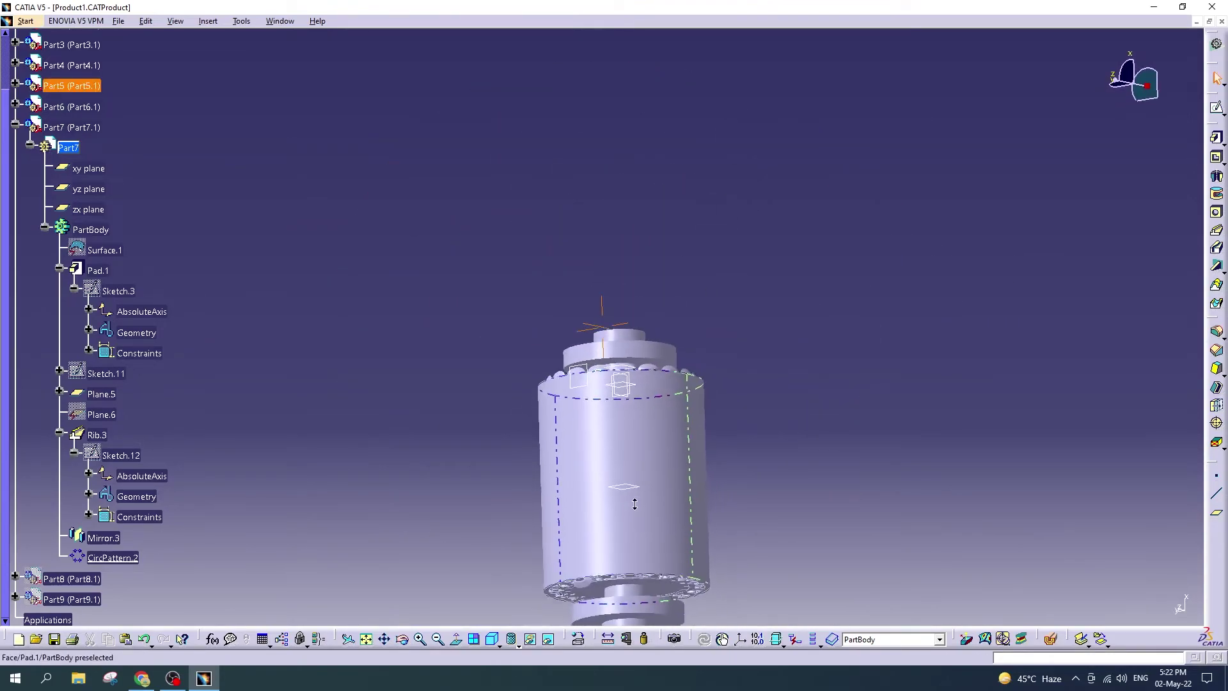
Step: Try mirroring CircPattern.2 and dismiss the resulting transformation error
middle_drag(537, 531, 475, 518)
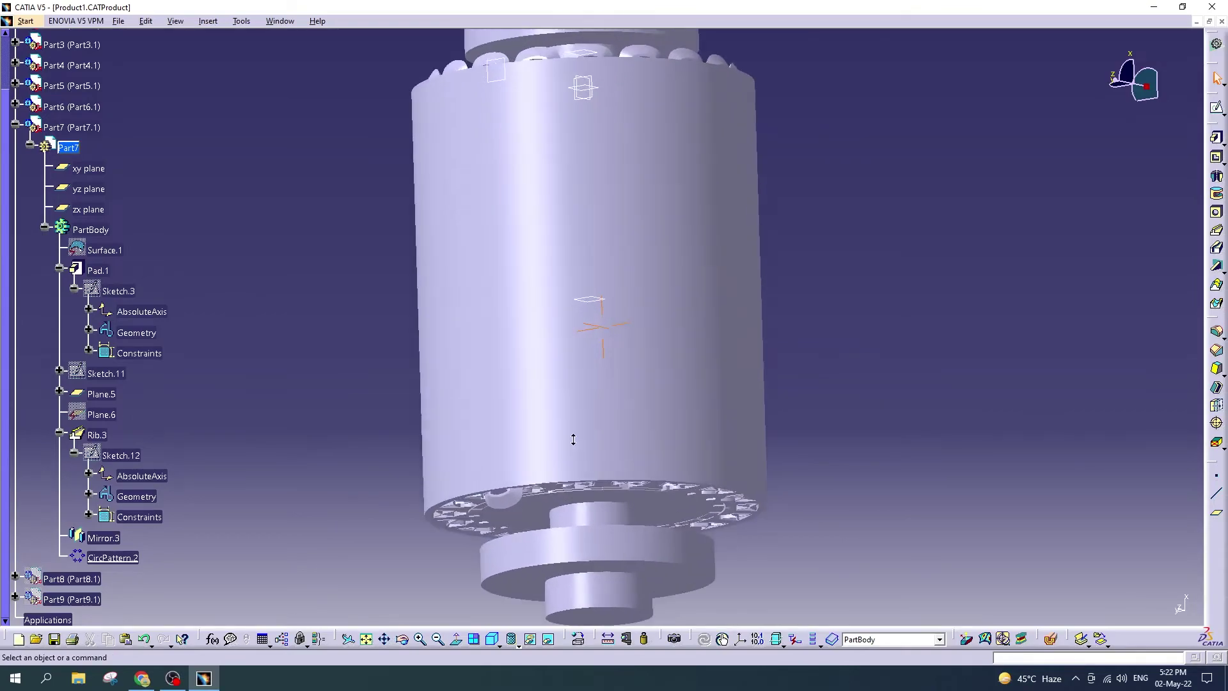
click(401, 641)
drag(546, 293, 500, 221)
mouse_move(484, 241)
middle_down()
mouse_move(616, 226)
mouse_move(602, 192)
middle_up()
click(136, 561)
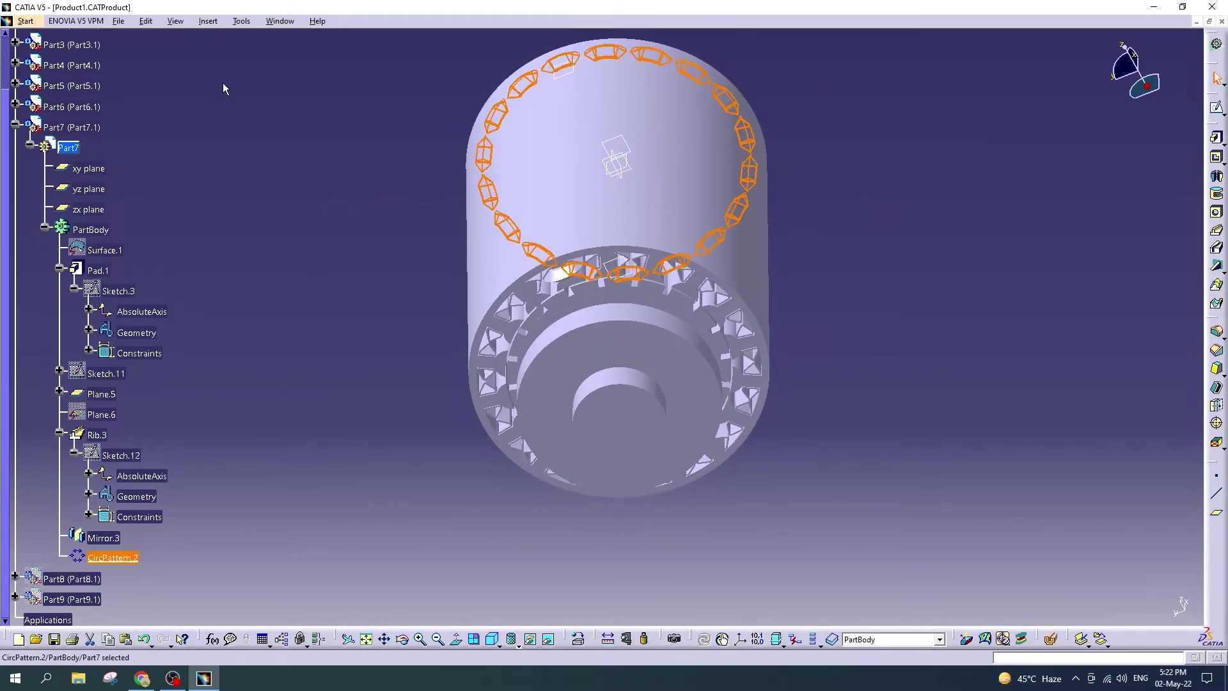
click(208, 23)
mouse_move(252, 253)
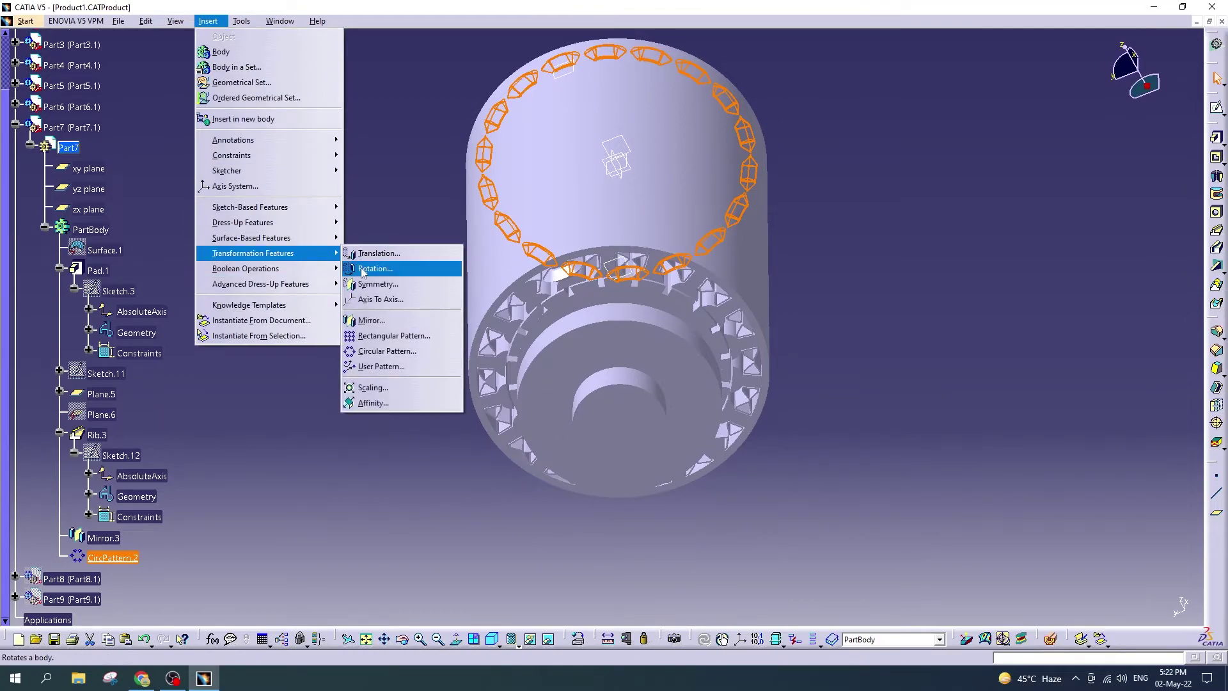
click(383, 320)
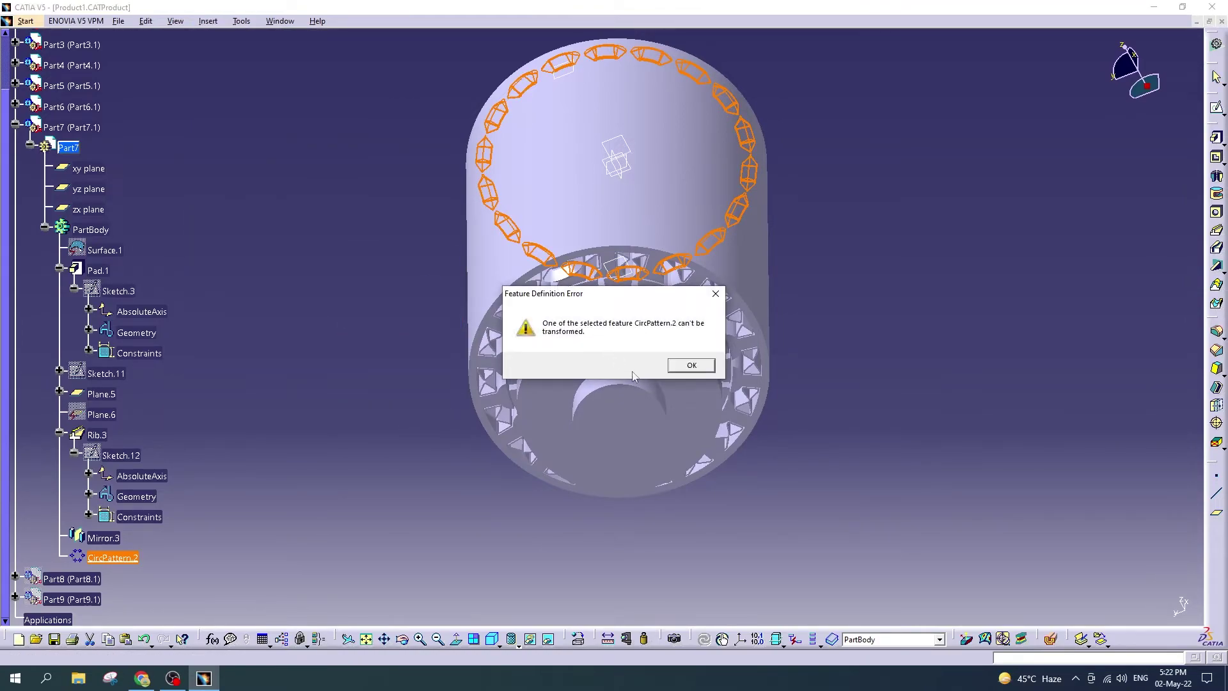
click(686, 373)
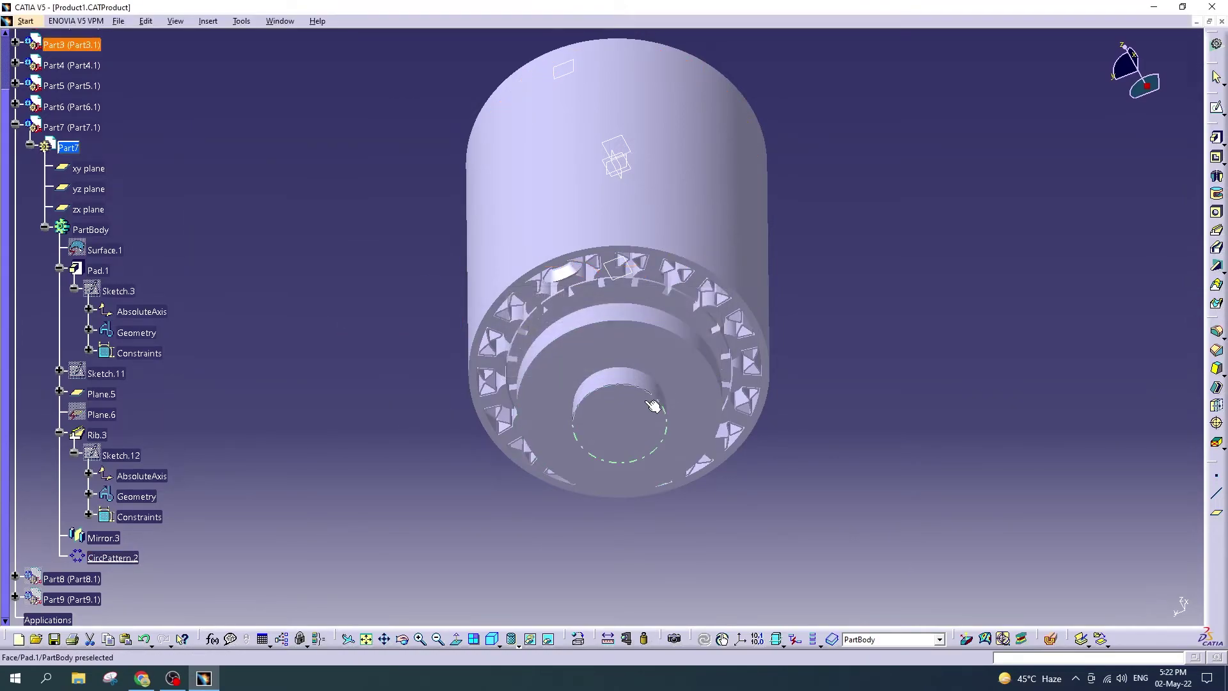
Step: Mirror the current solid about Plane.7 and rotate to inspect the mirrored ribs
click(403, 642)
drag(614, 288, 703, 211)
click(704, 210)
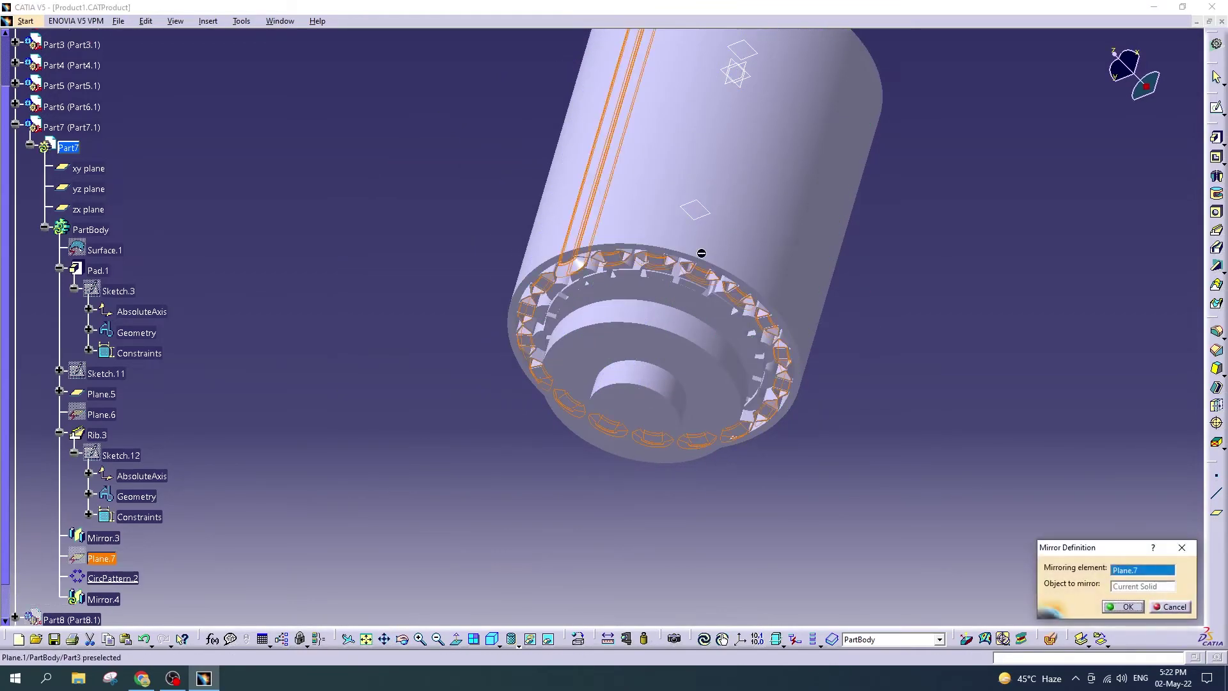
click(1139, 608)
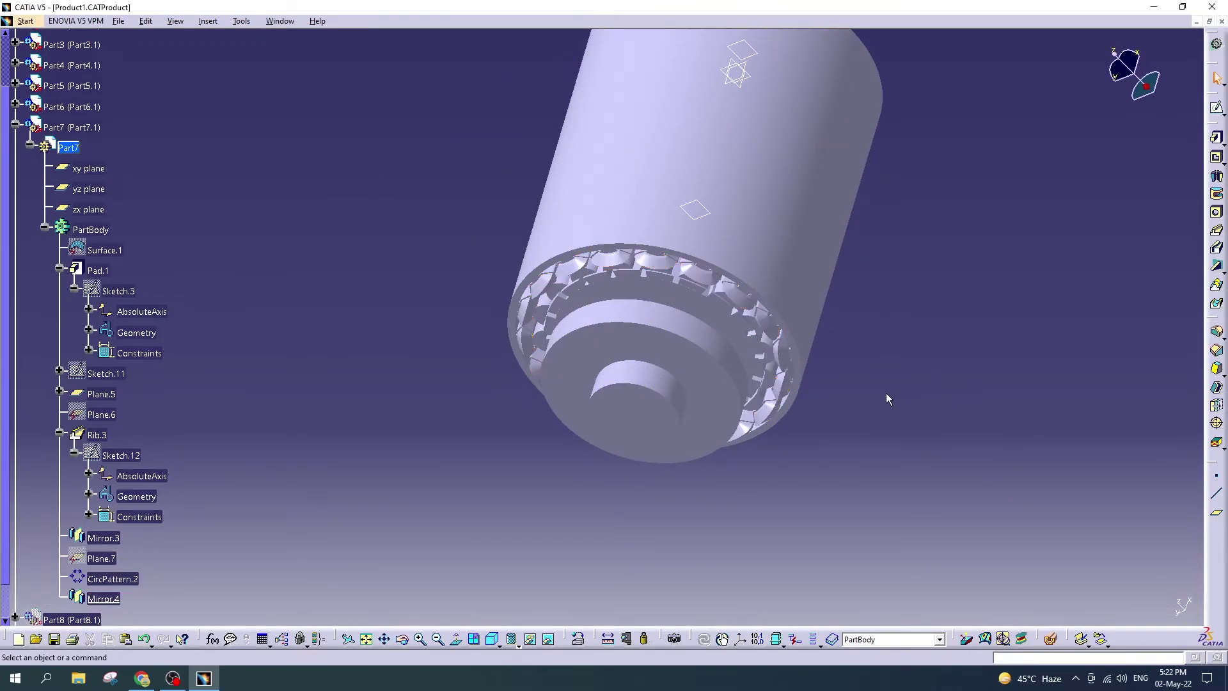
middle_drag(897, 347, 897, 320)
click(404, 647)
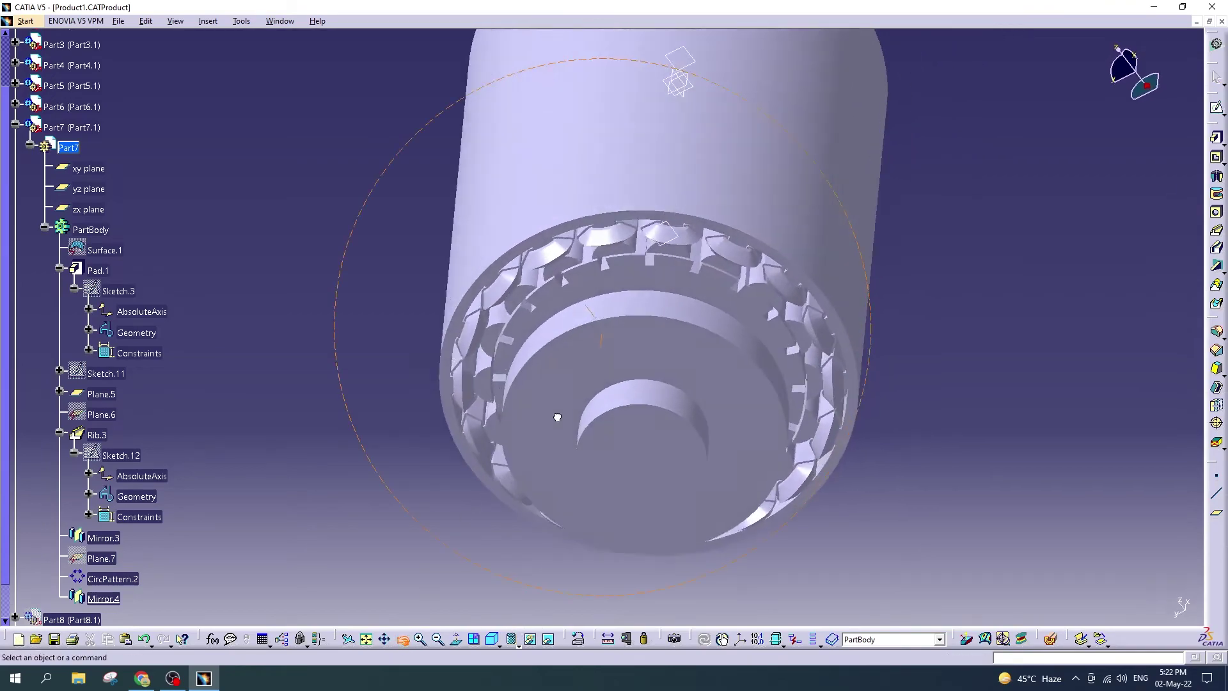
mouse_move(556, 416)
mouse_down()
mouse_move(620, 356)
mouse_move(589, 351)
mouse_move(364, 496)
mouse_up()
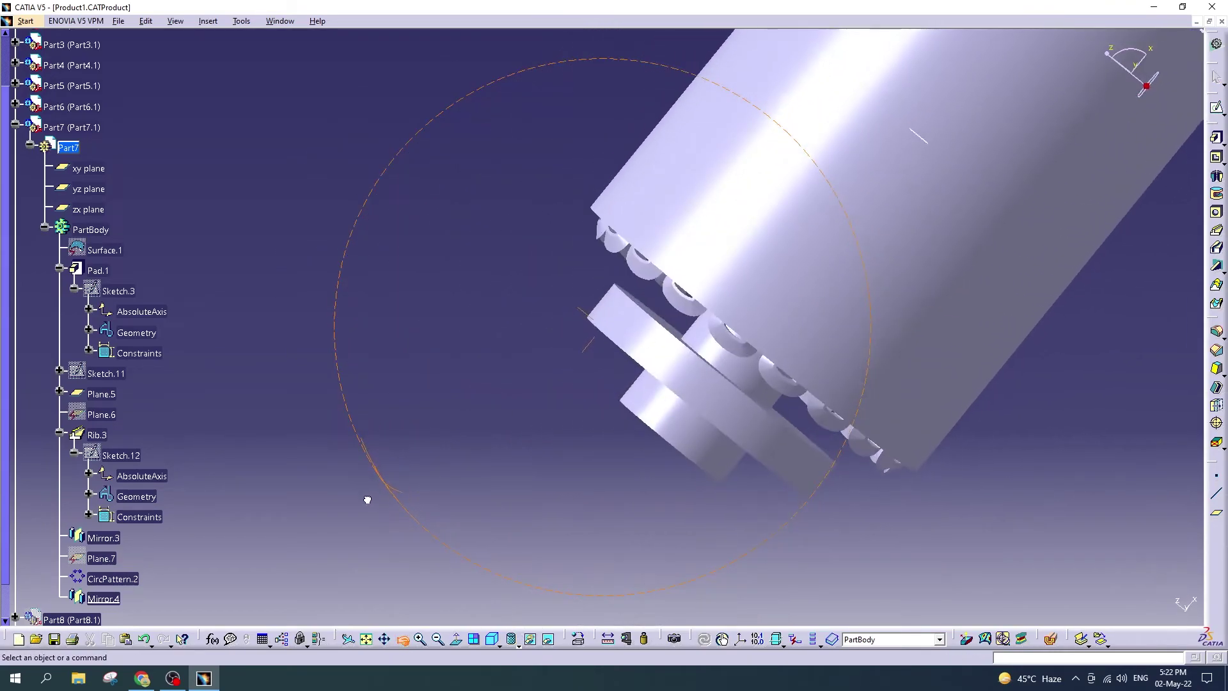
mouse_move(847, 271)
middle_down()
mouse_move(845, 401)
mouse_move(850, 333)
mouse_move(835, 311)
middle_up()
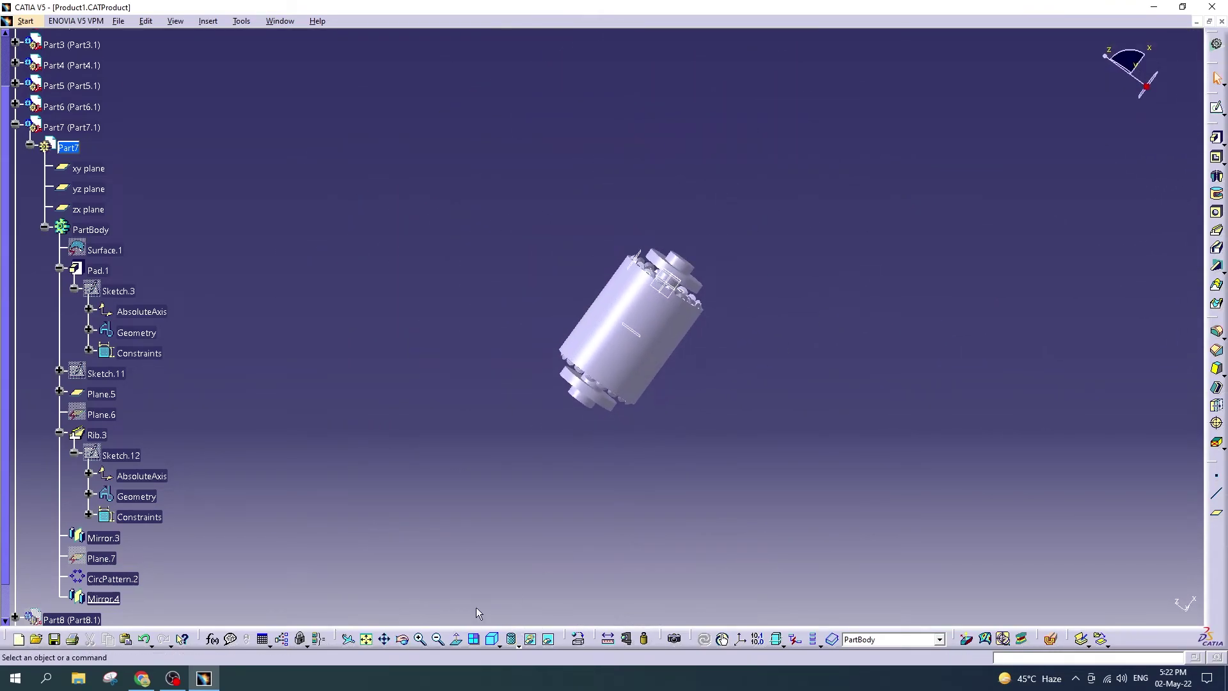
click(405, 648)
mouse_move(512, 416)
mouse_down()
mouse_move(493, 370)
mouse_move(439, 399)
mouse_up()
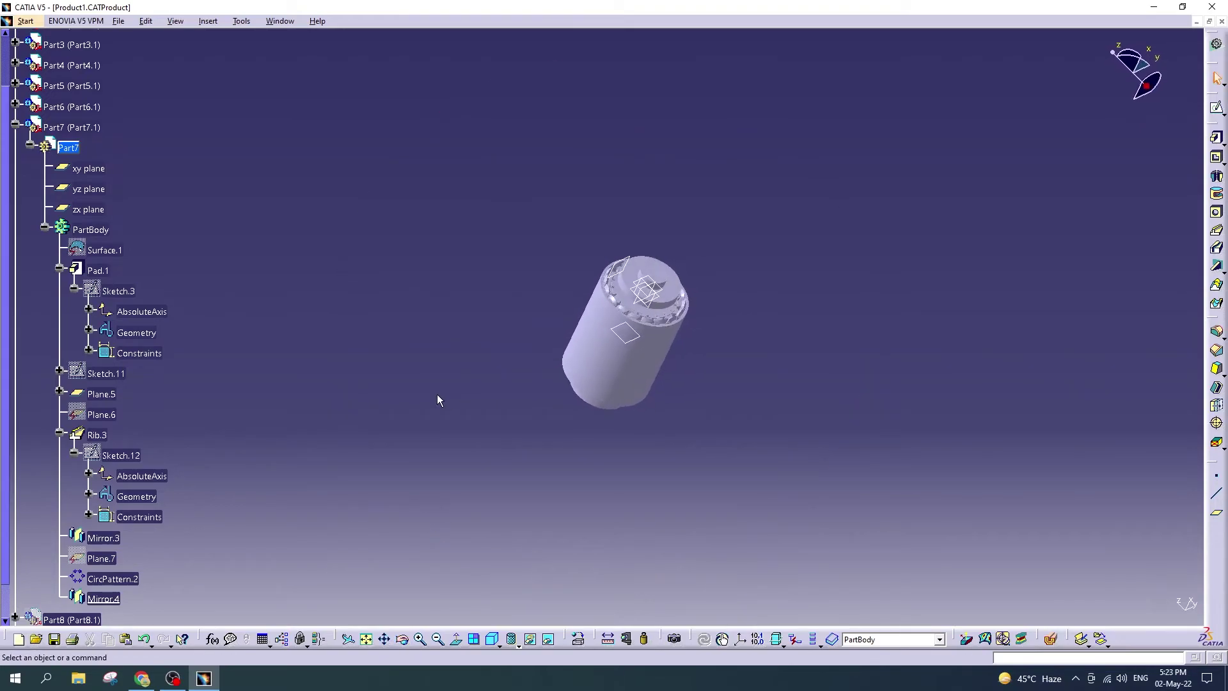
Step: Show Part8 and Part9 again and save the Product1 assembly
click(14, 244)
click(61, 266)
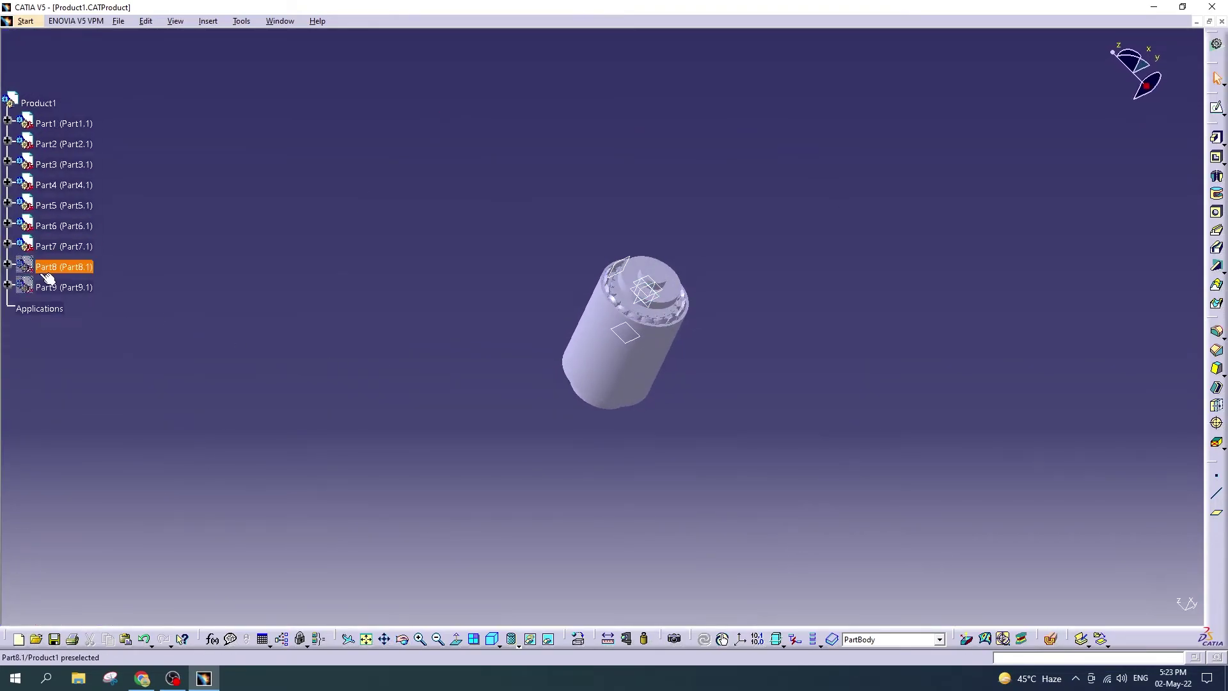
right_click(64, 289)
click(96, 322)
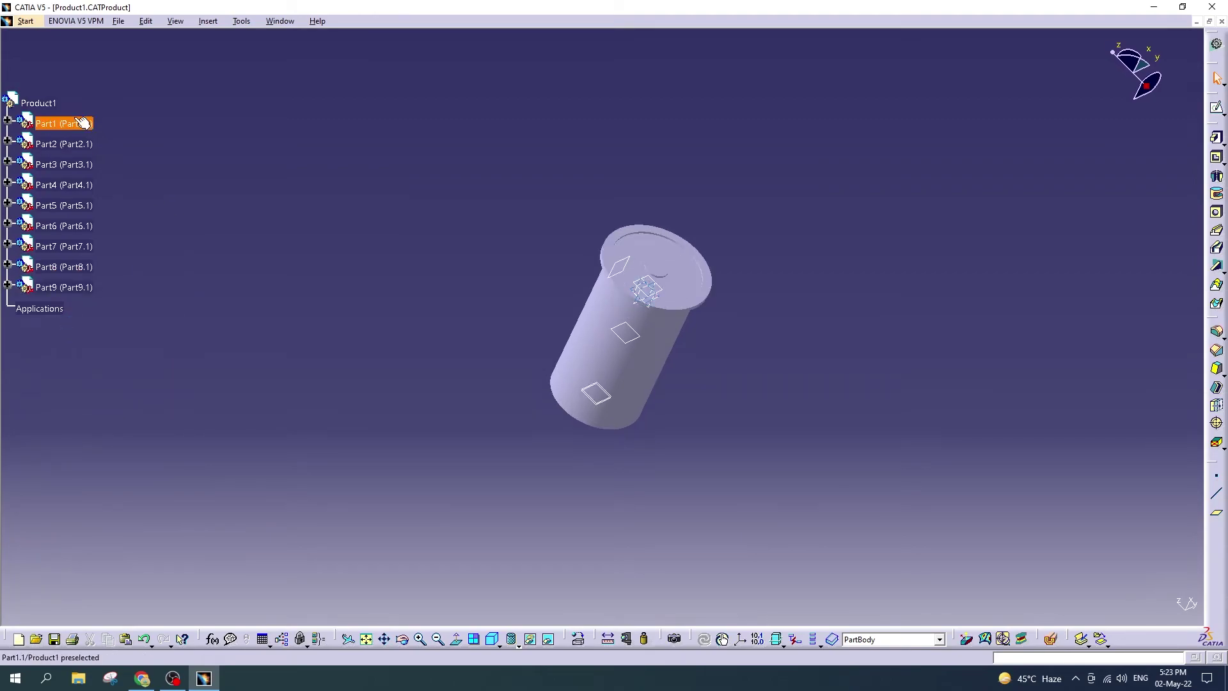
double_click(39, 103)
click(118, 21)
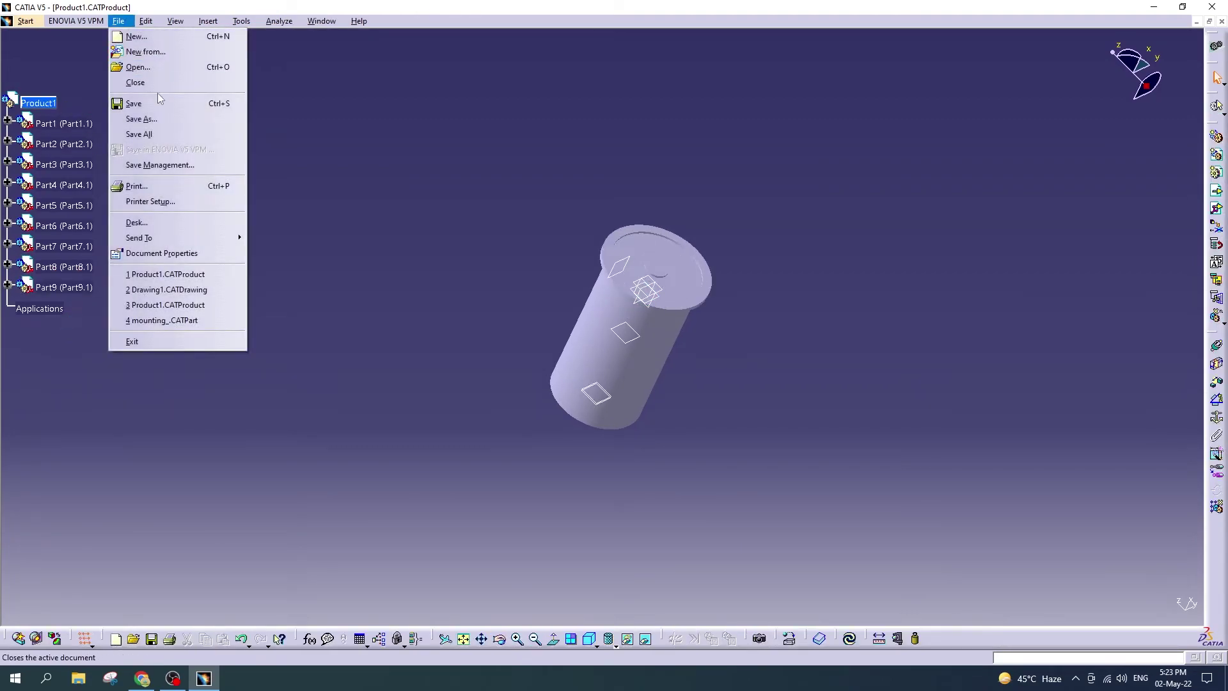
click(131, 101)
click(631, 376)
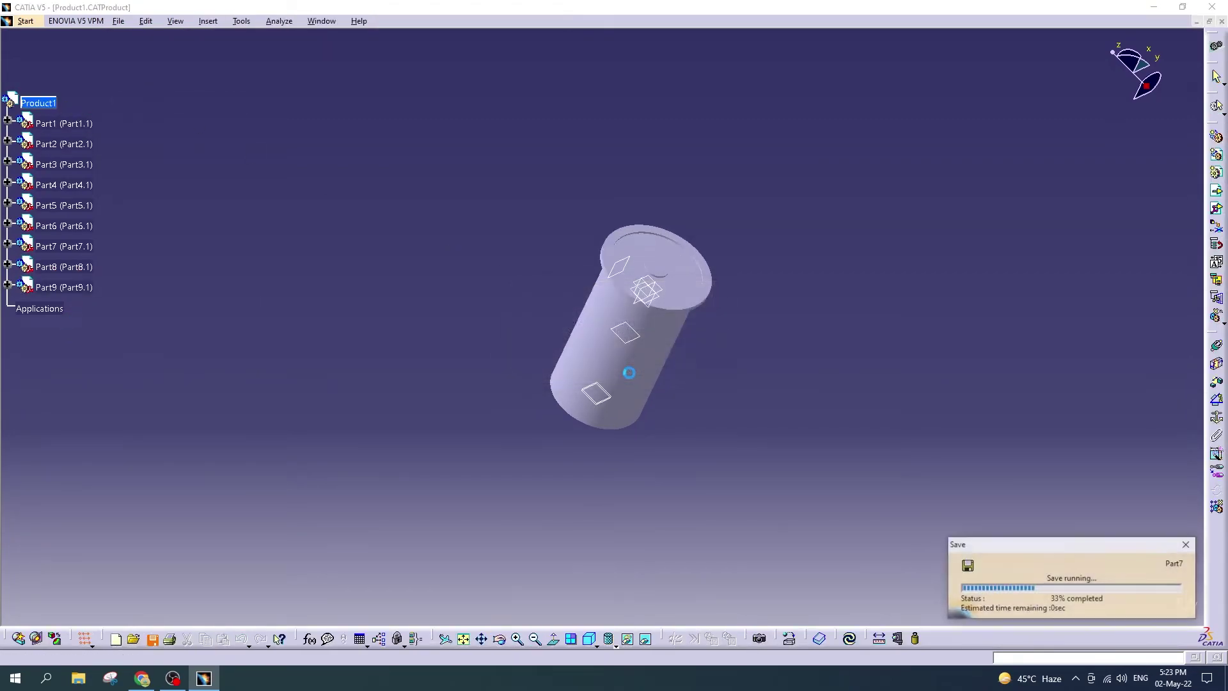
Step: Export Product1 as a STEP (.stp) file, overwriting the existing one
click(118, 21)
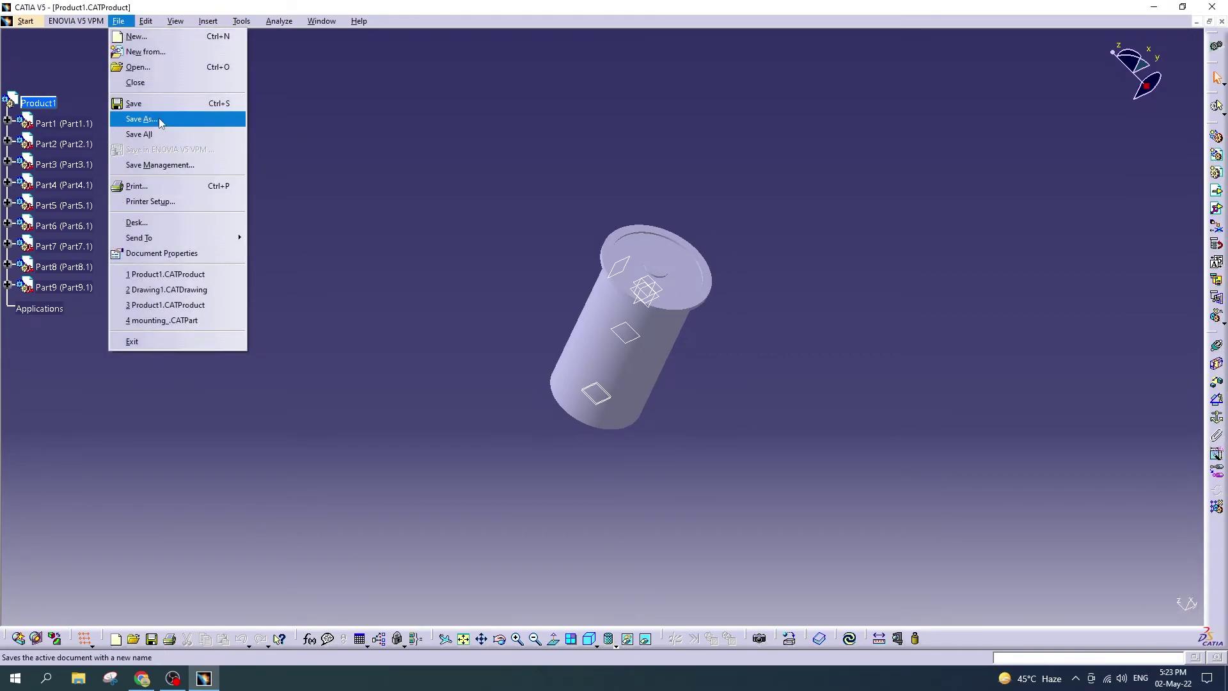
click(574, 421)
click(453, 442)
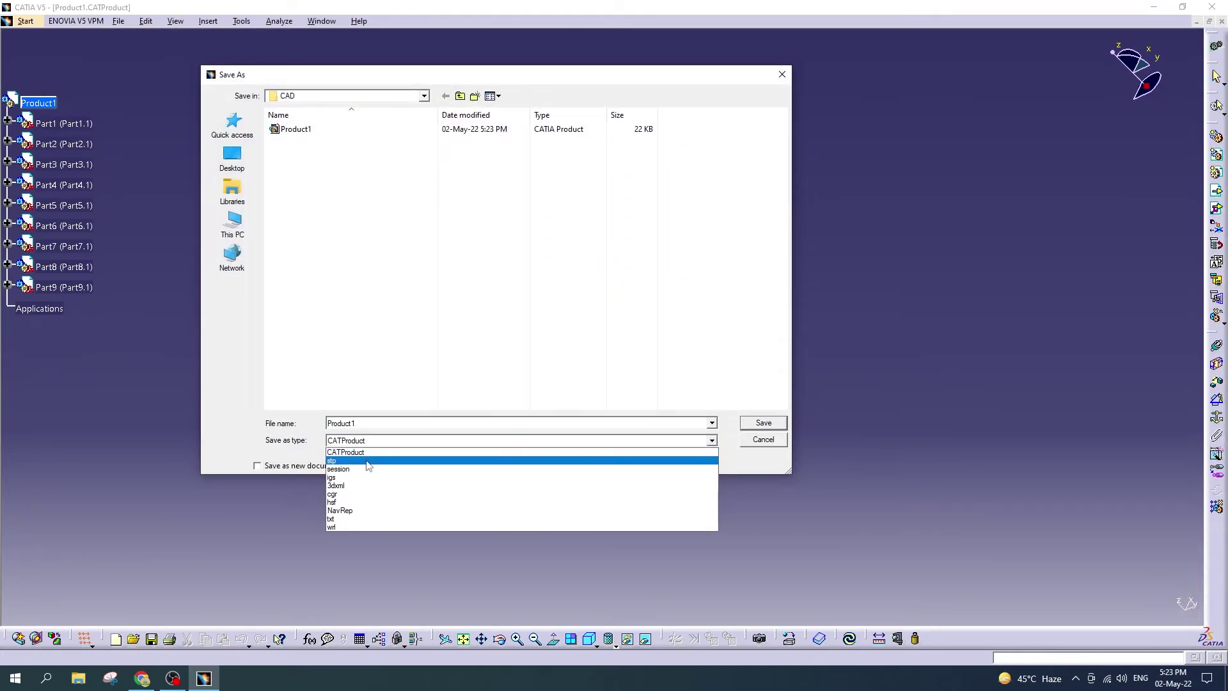
click(358, 499)
click(763, 423)
click(537, 305)
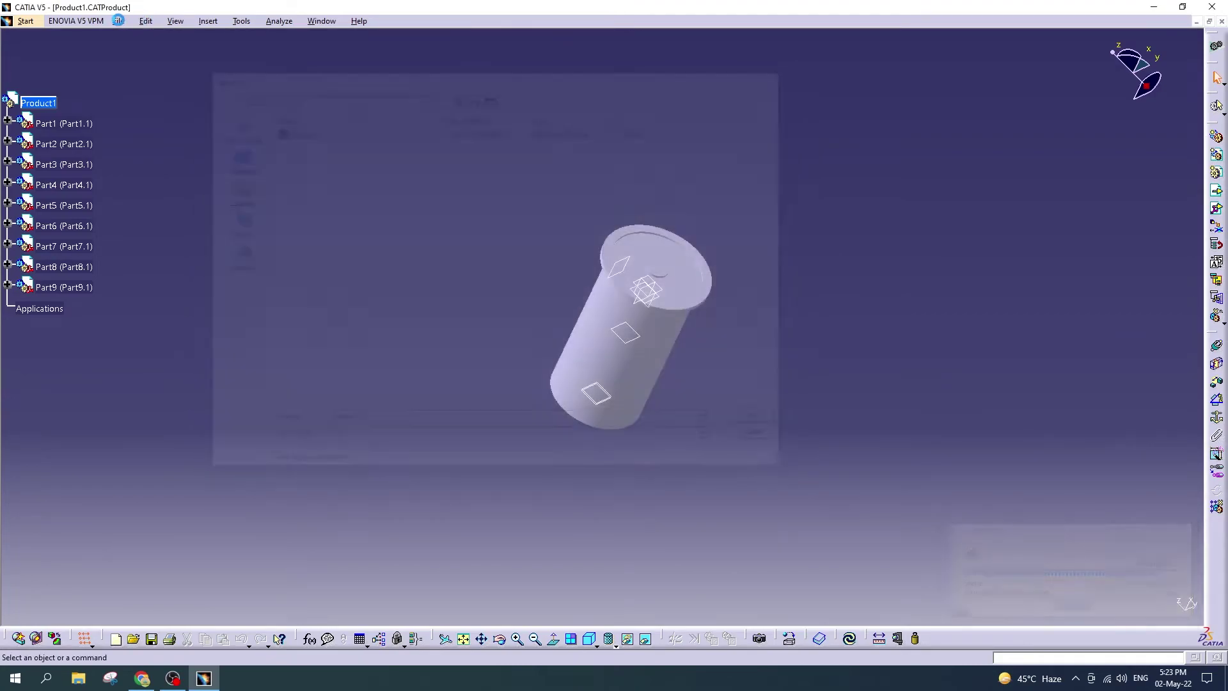
Step: Export Product1 as an IGES (.igs) file, overwriting the existing one
click(118, 21)
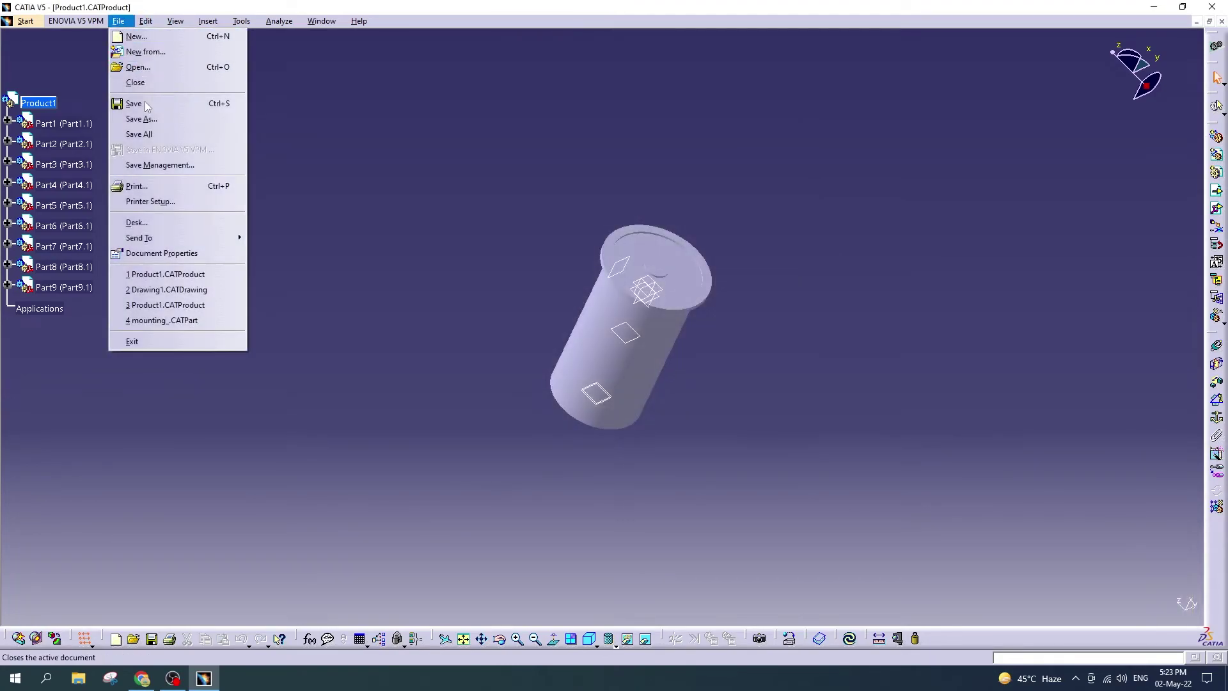
click(172, 123)
click(514, 438)
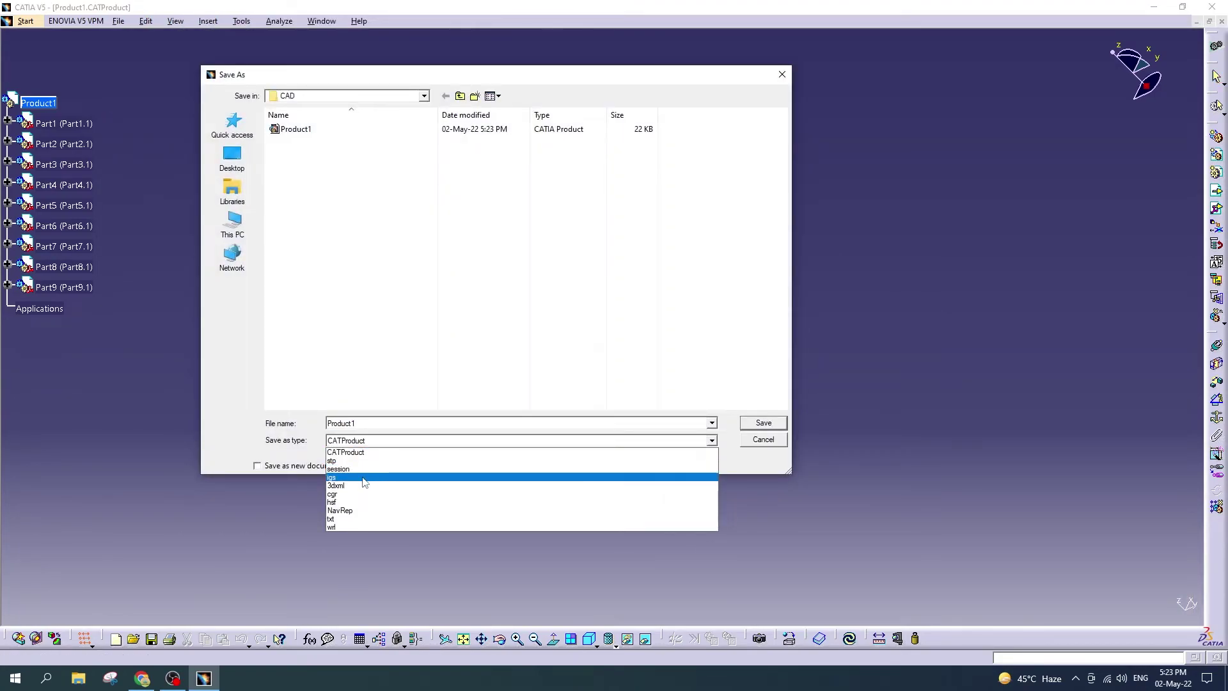
click(365, 474)
key(Return)
click(537, 305)
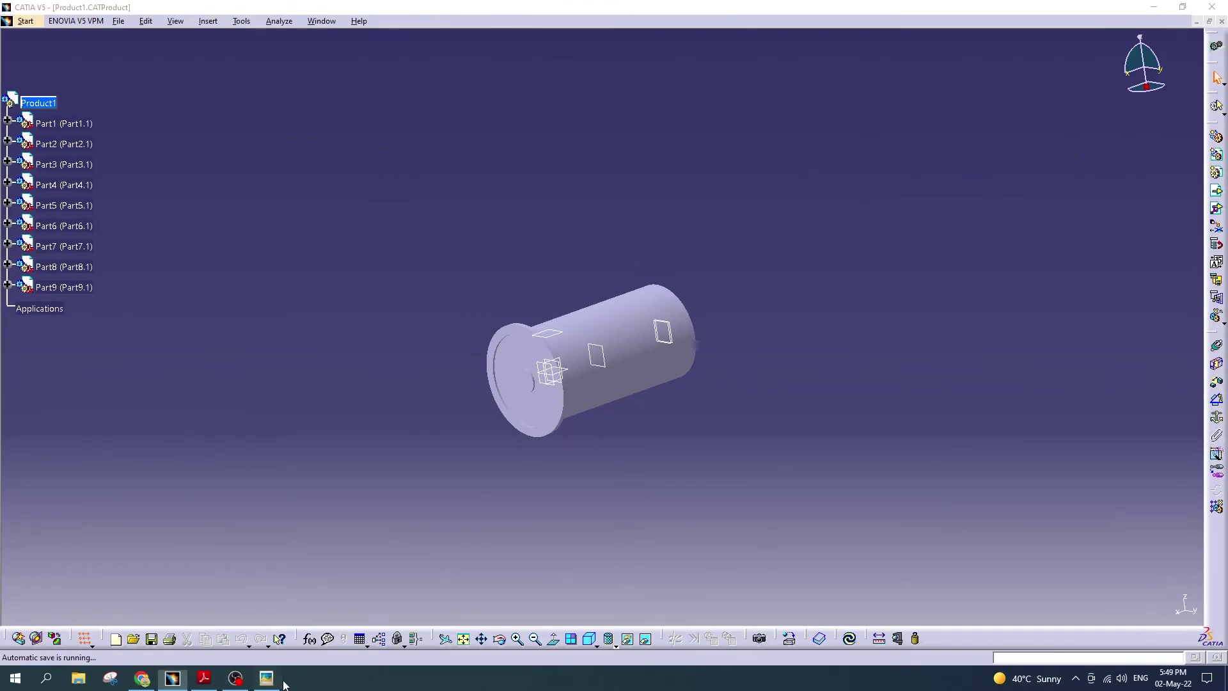
click(275, 682)
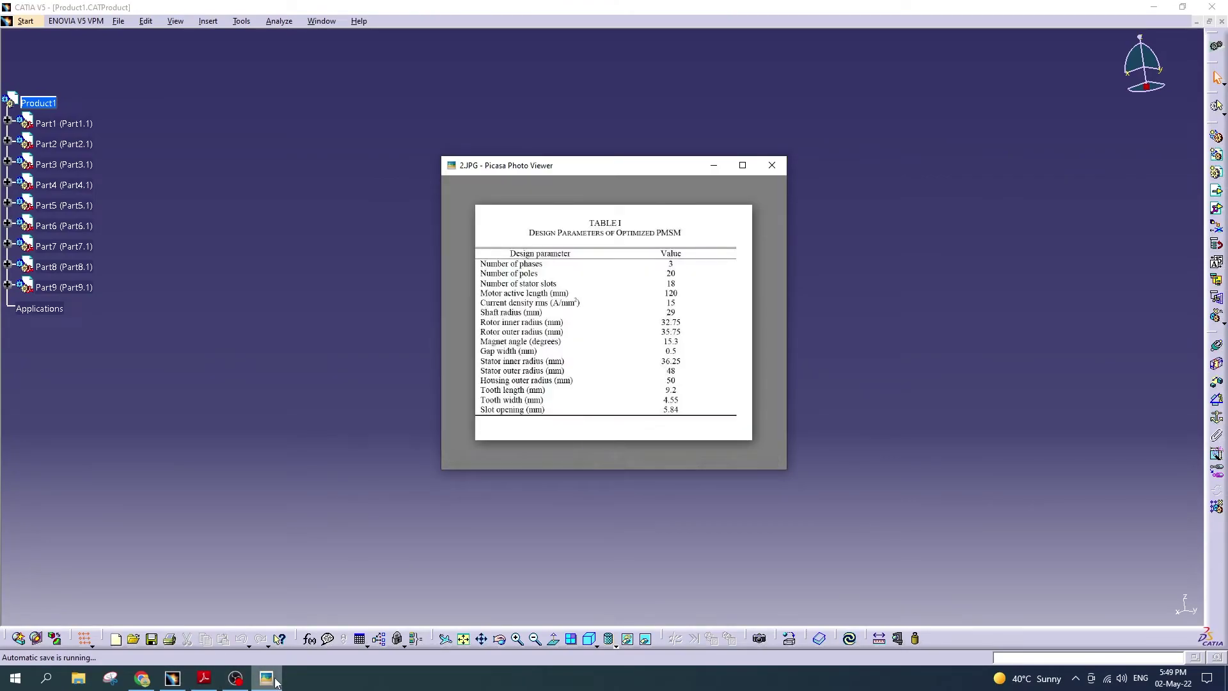
click(768, 168)
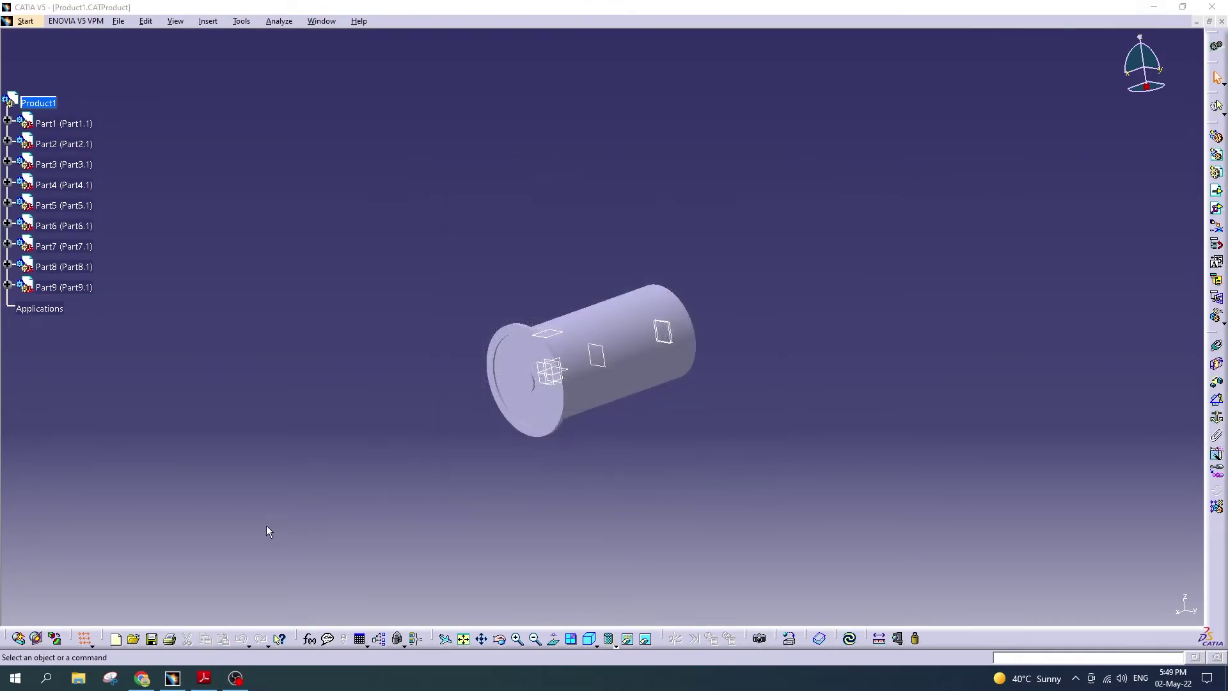
click(204, 678)
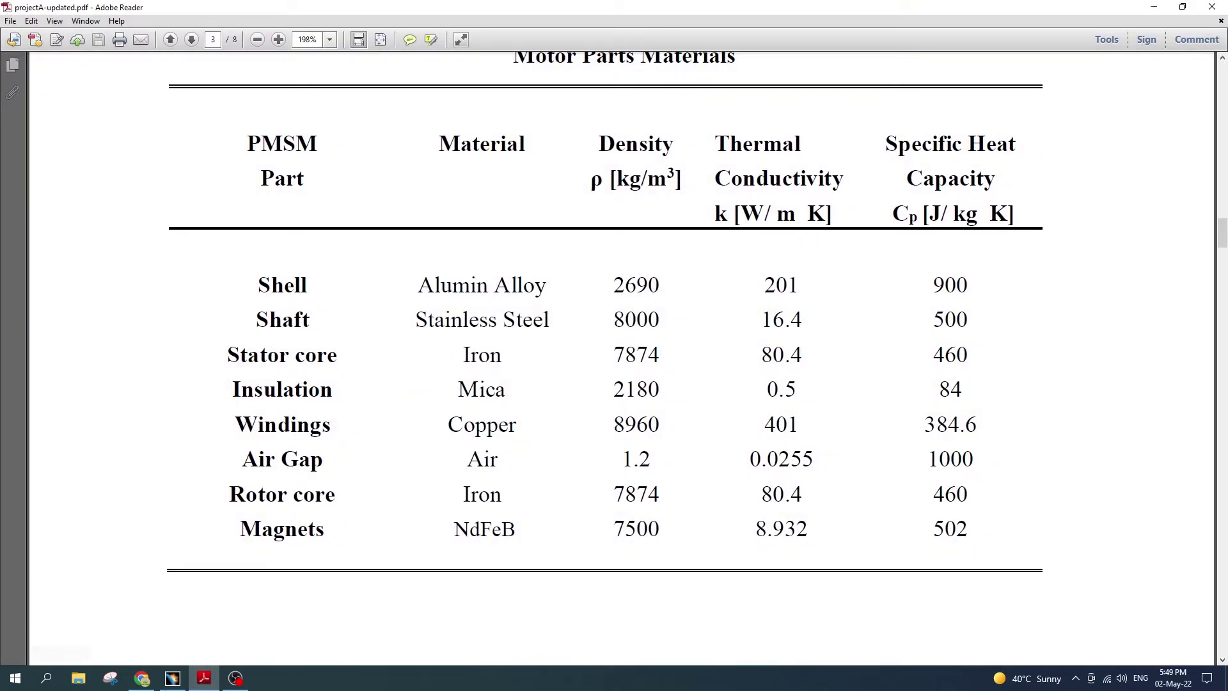
click(172, 678)
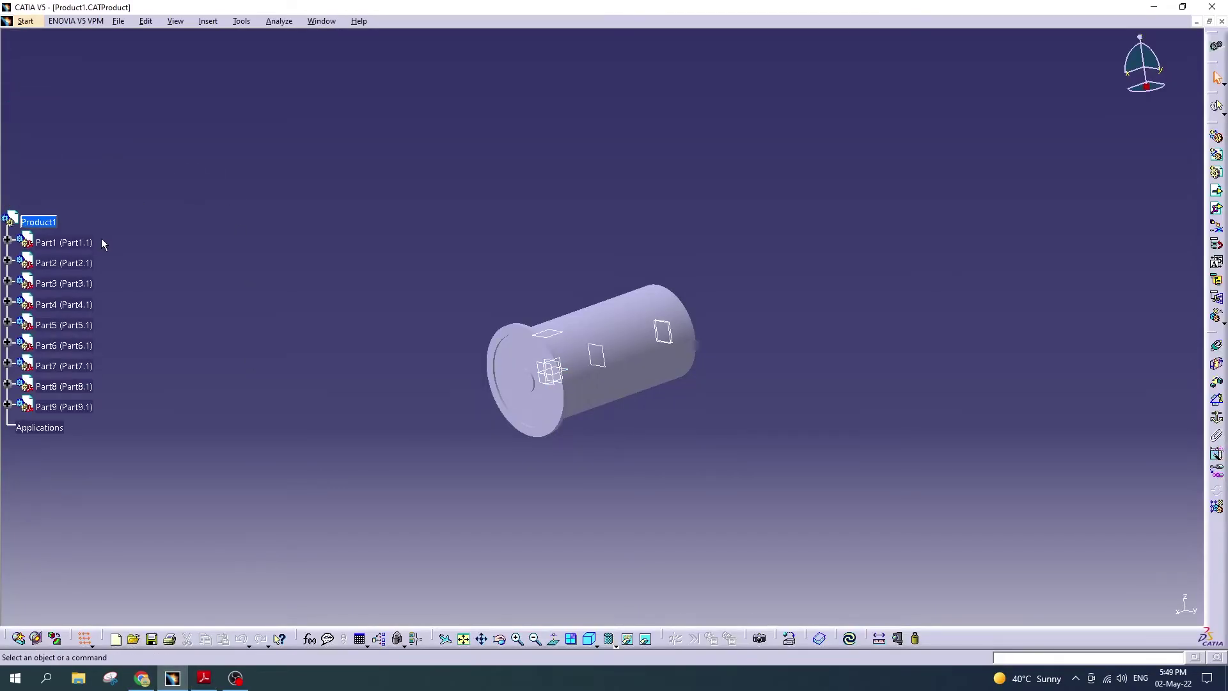
ctrl+middle_drag(571, 384, 605, 294)
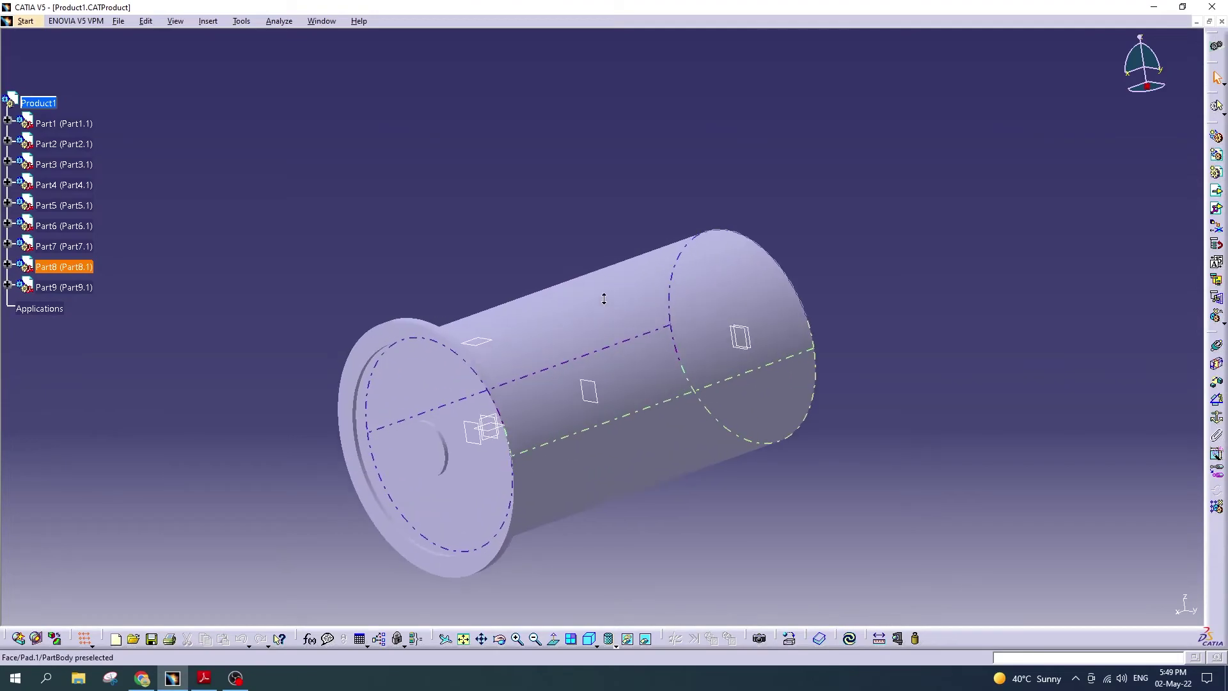
Step: Apply Aluminium from the Metal materials to the Part8 housing
click(790, 638)
drag(811, 167, 652, 112)
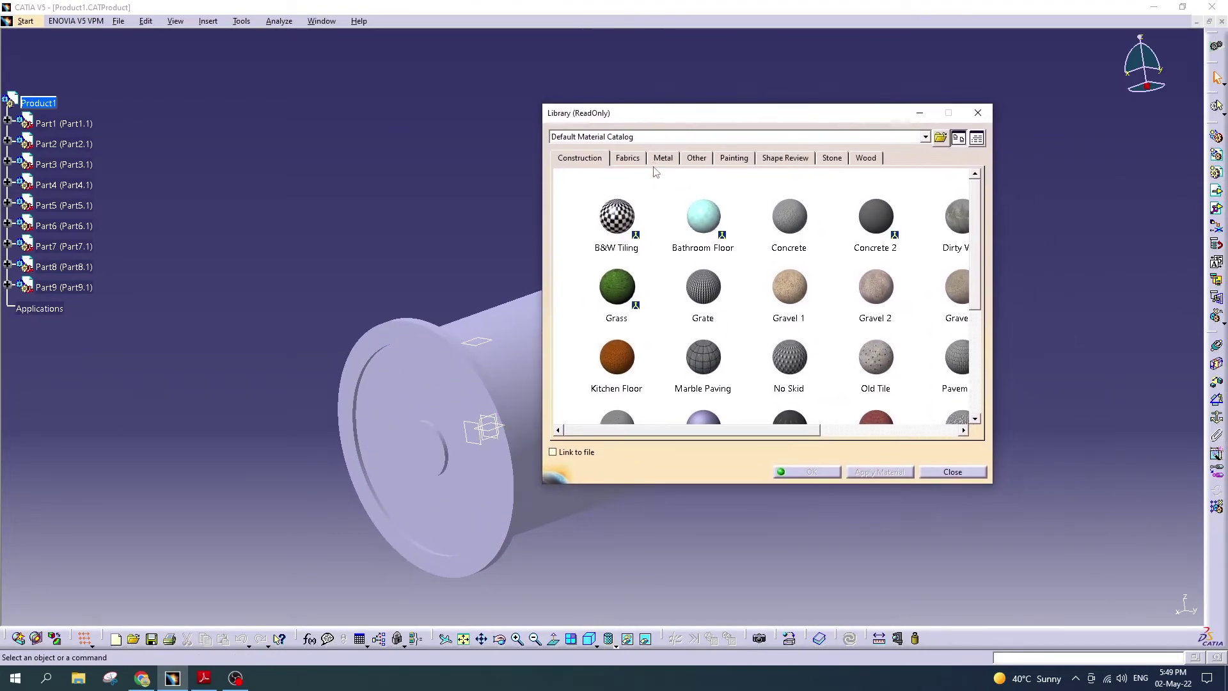
click(662, 157)
click(612, 216)
drag(612, 217, 71, 265)
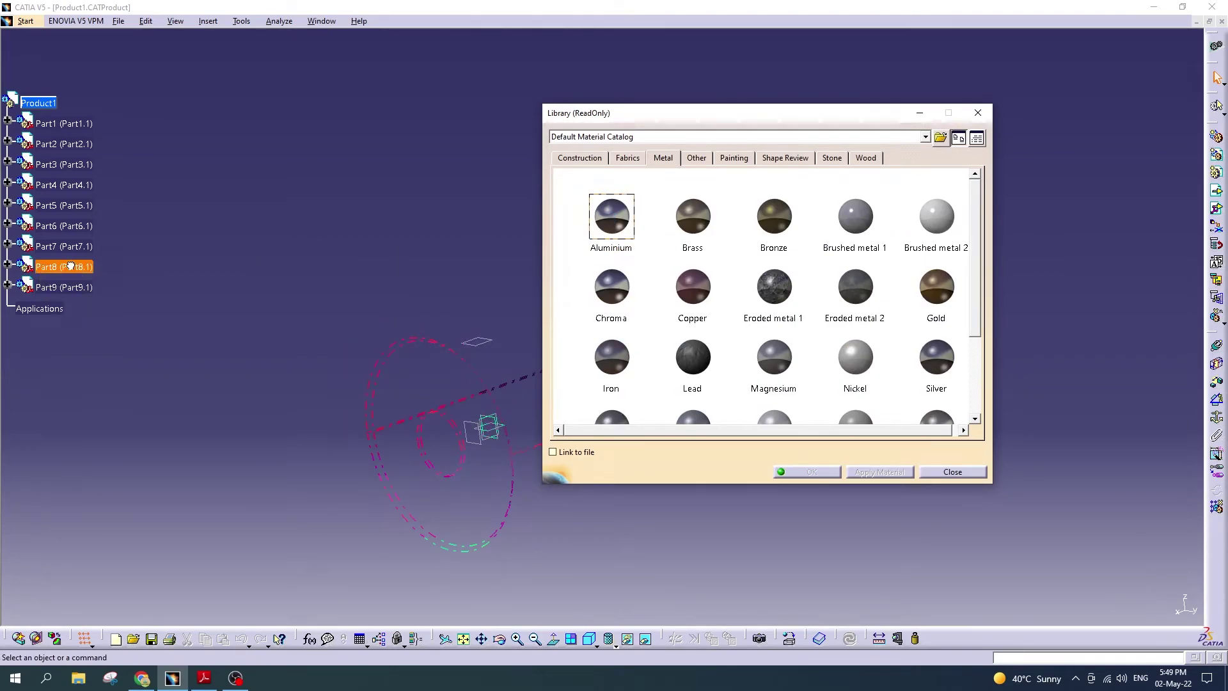
click(348, 255)
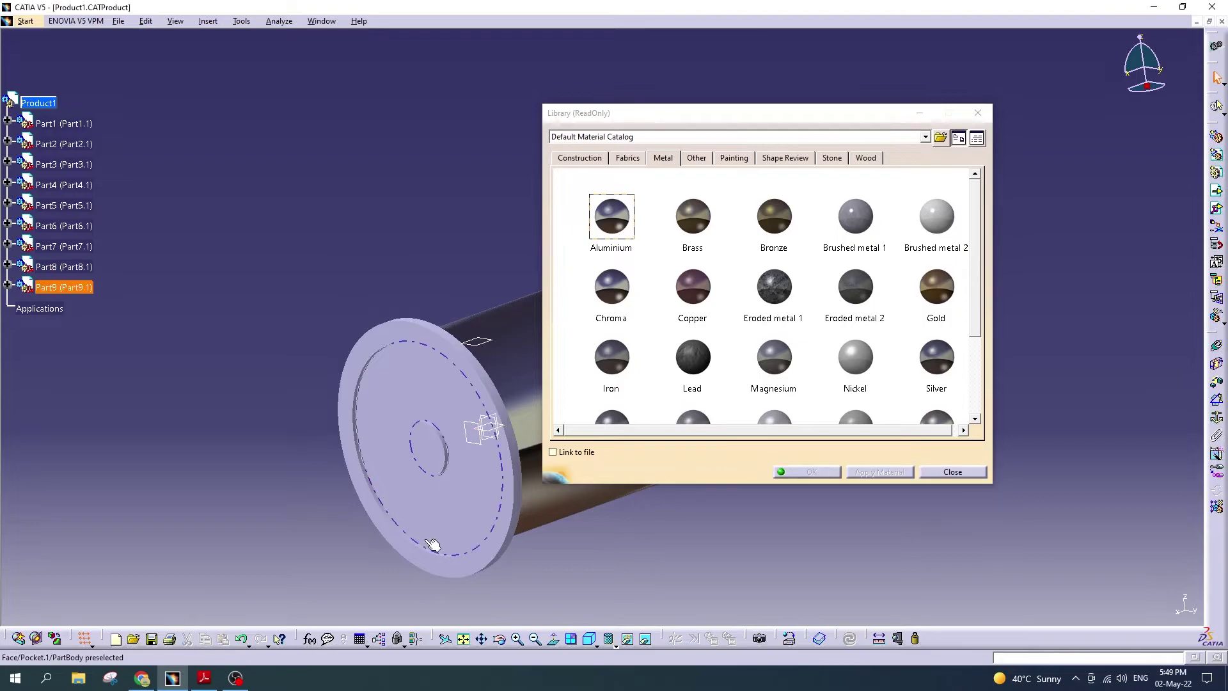
click(209, 683)
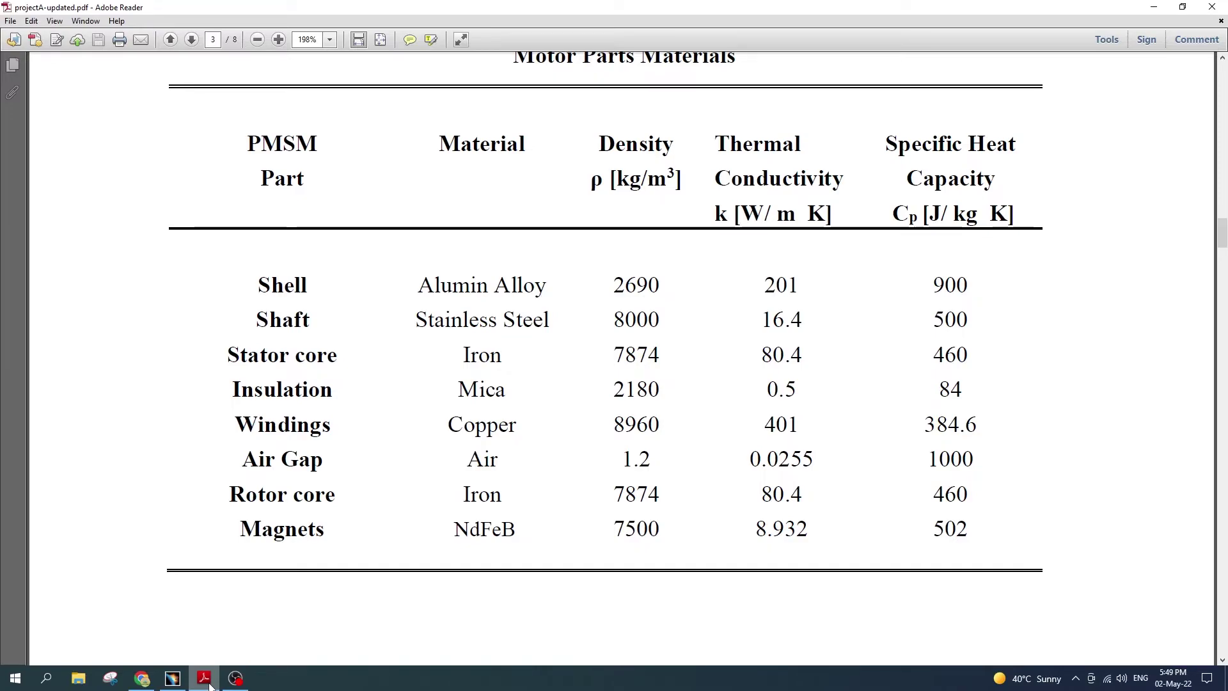
click(210, 683)
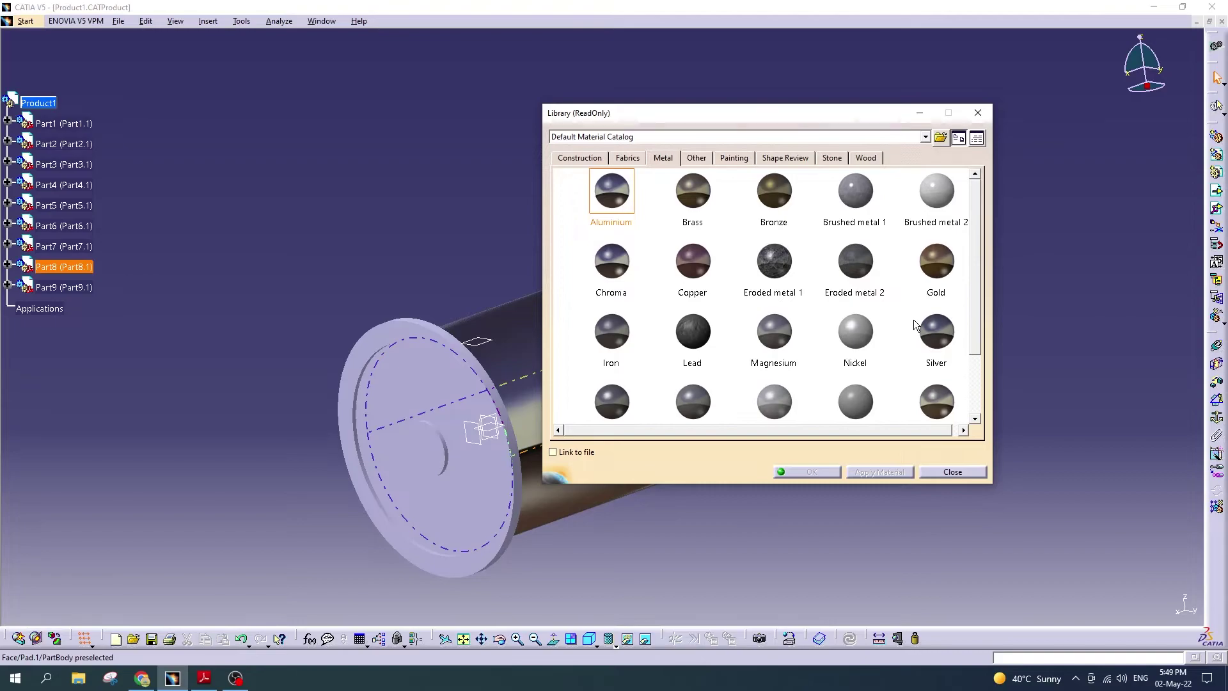
Step: Apply Steel to the Part9 end plate, checking the motor parts materials table
scroll(916, 323, down, 1)
scroll(872, 335, down, 1)
scroll(642, 331, down, 1)
scroll(640, 327, down, 1)
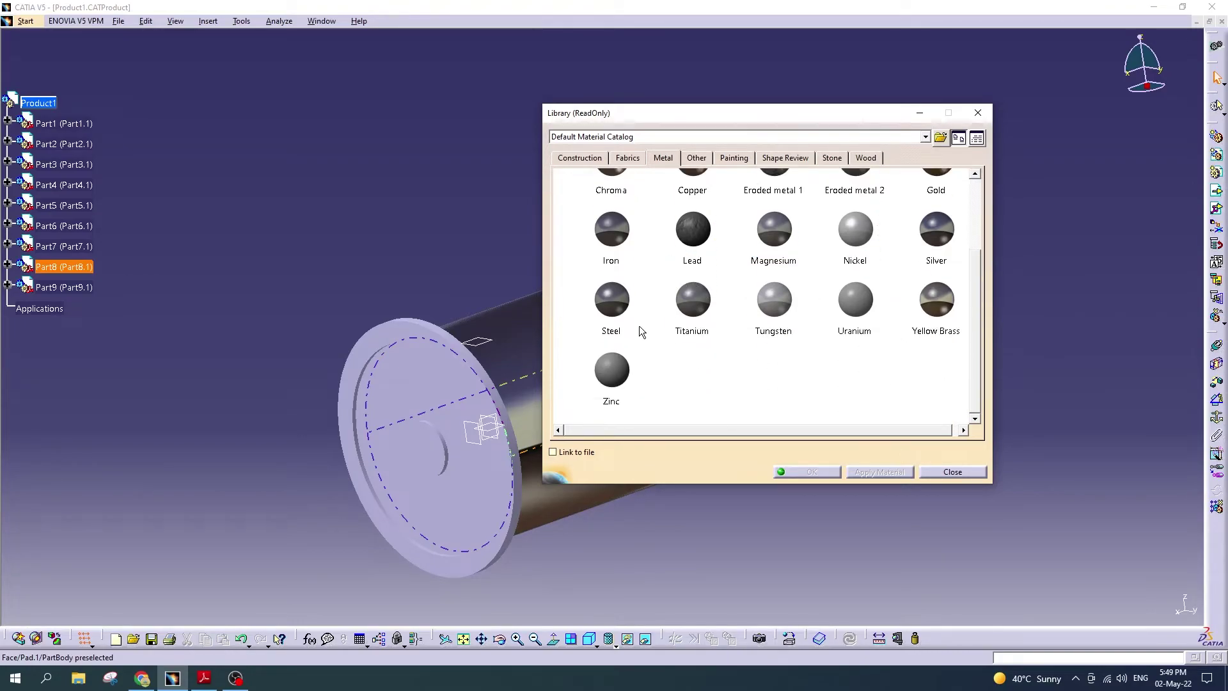
drag(611, 304, 65, 295)
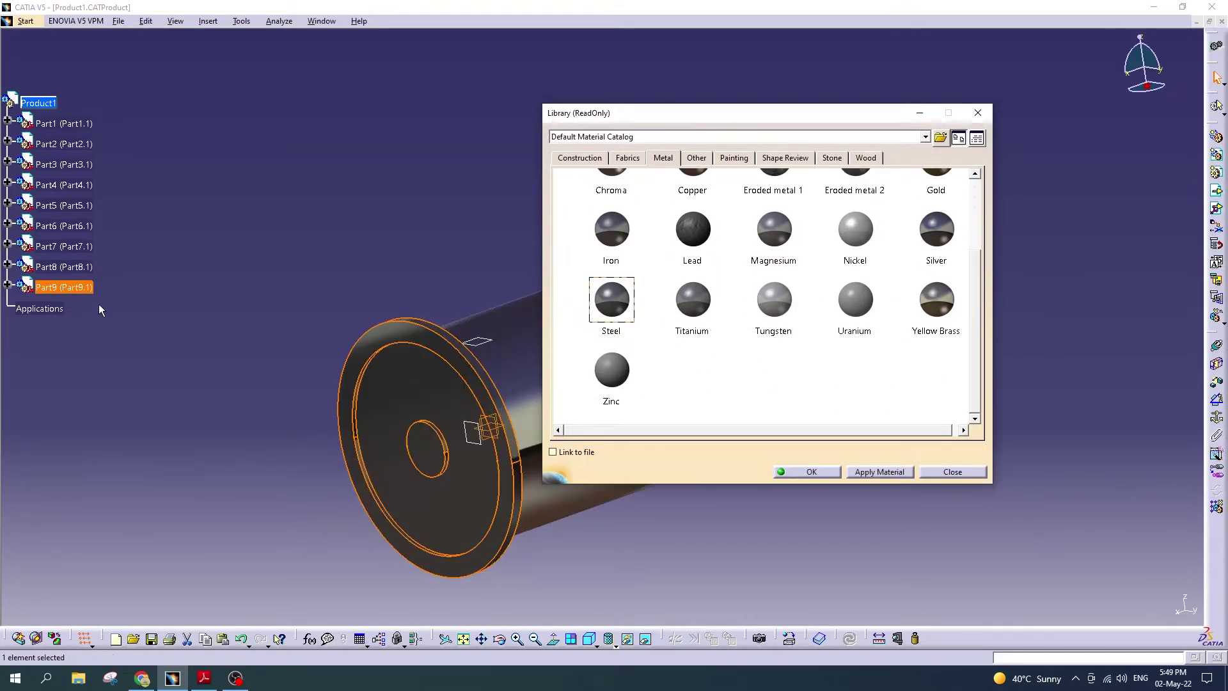
click(302, 471)
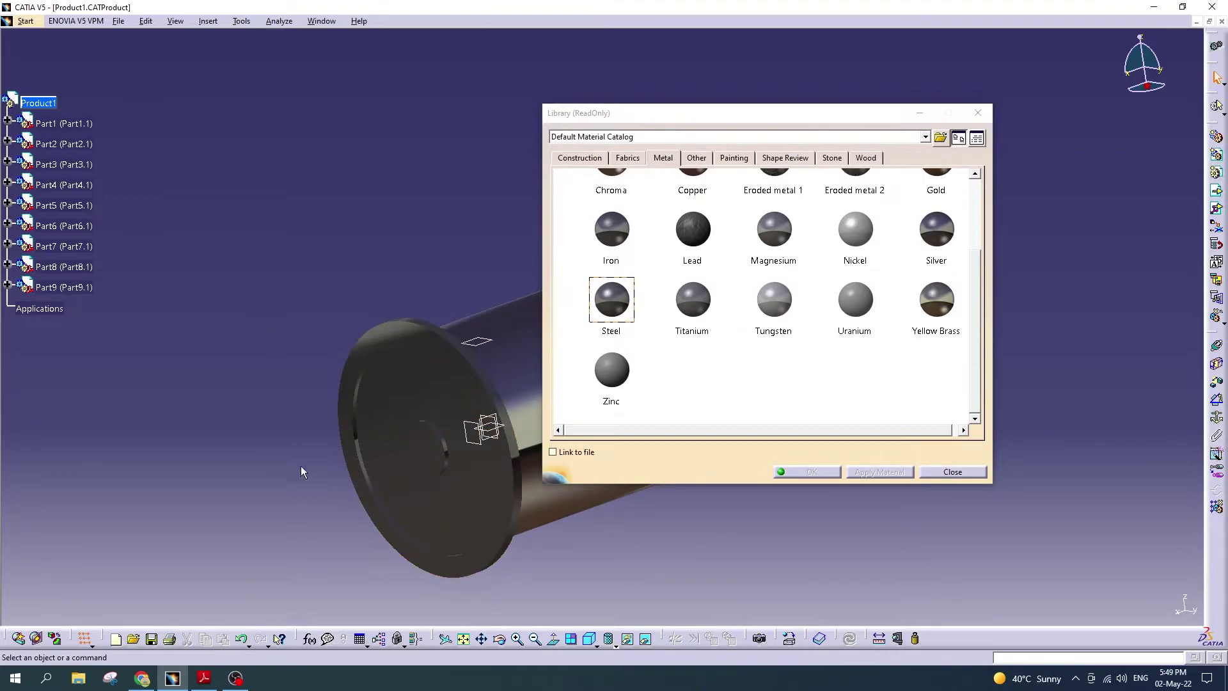
click(204, 678)
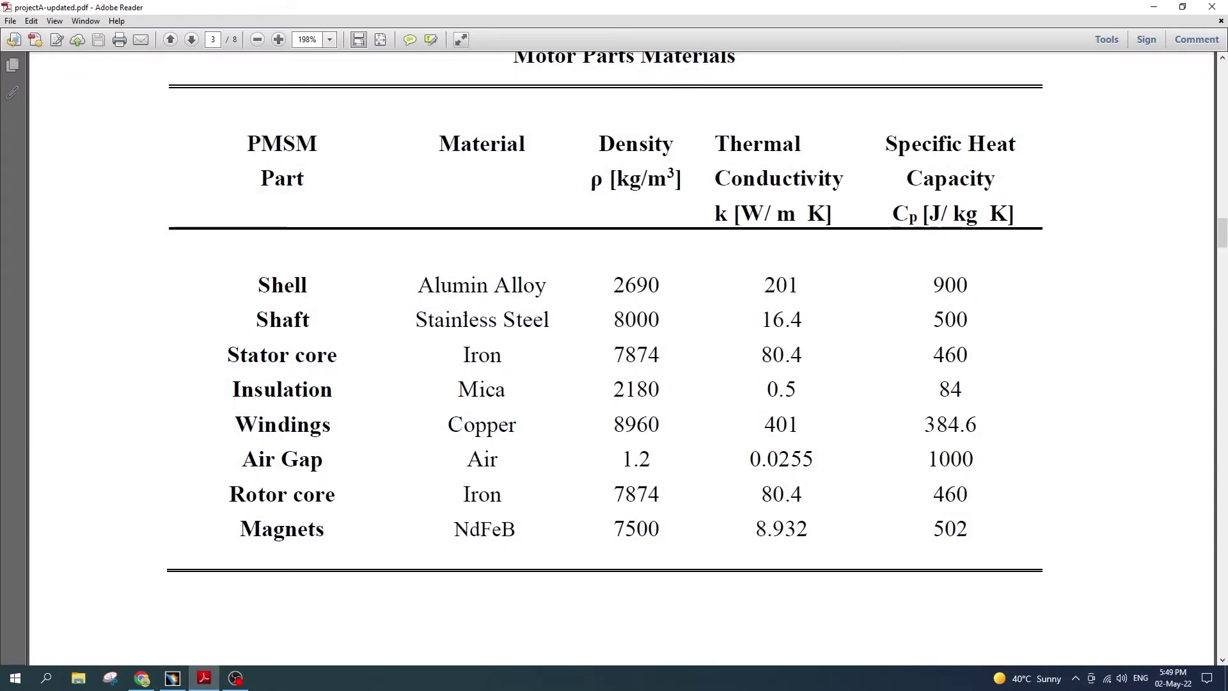
click(173, 679)
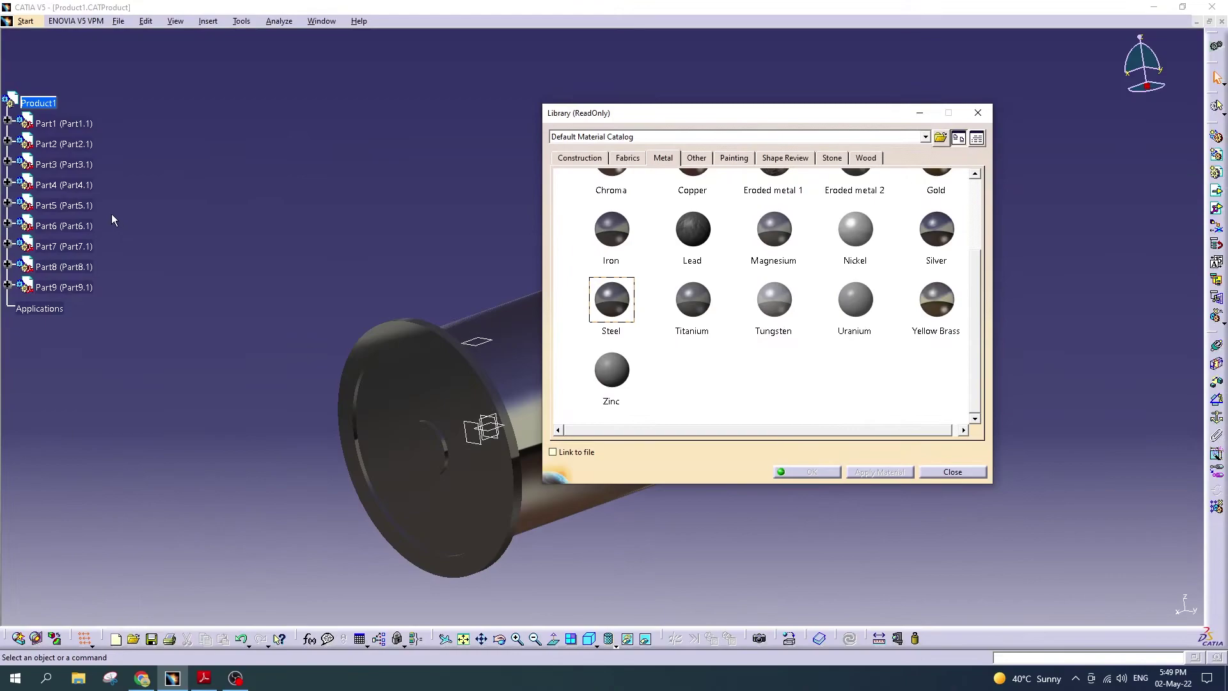
Step: Hide Part8 and Part9 to expose the ribbed stator
click(64, 267)
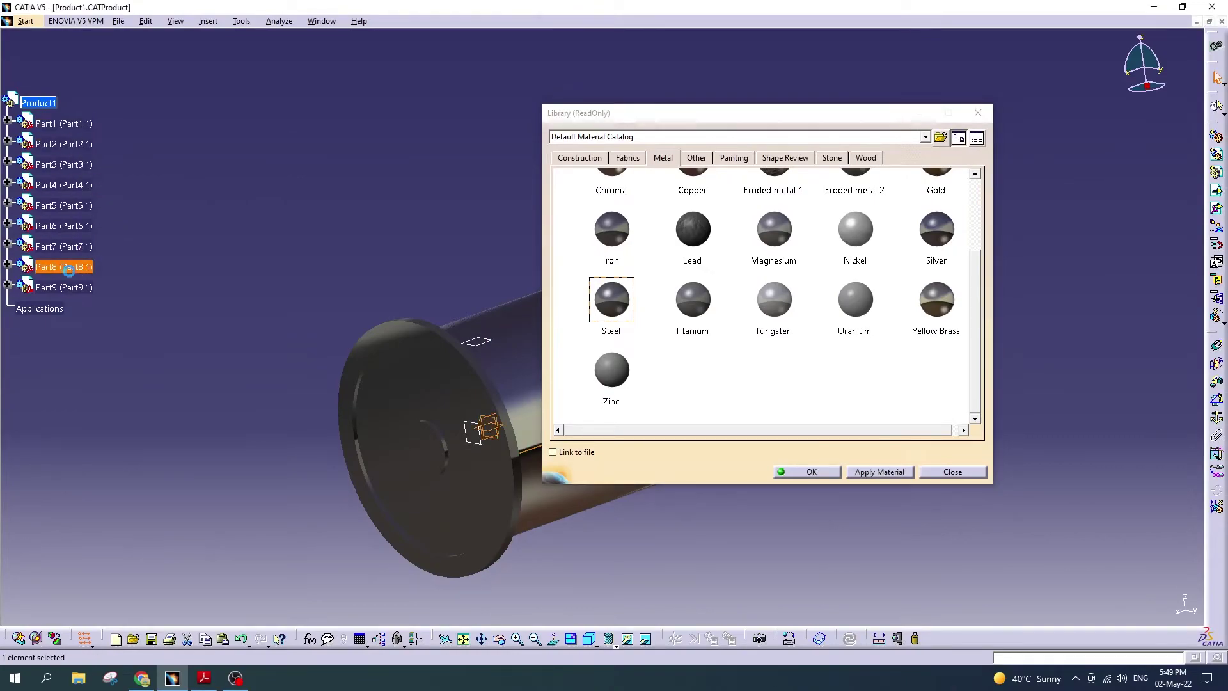
right_click(71, 285)
click(112, 337)
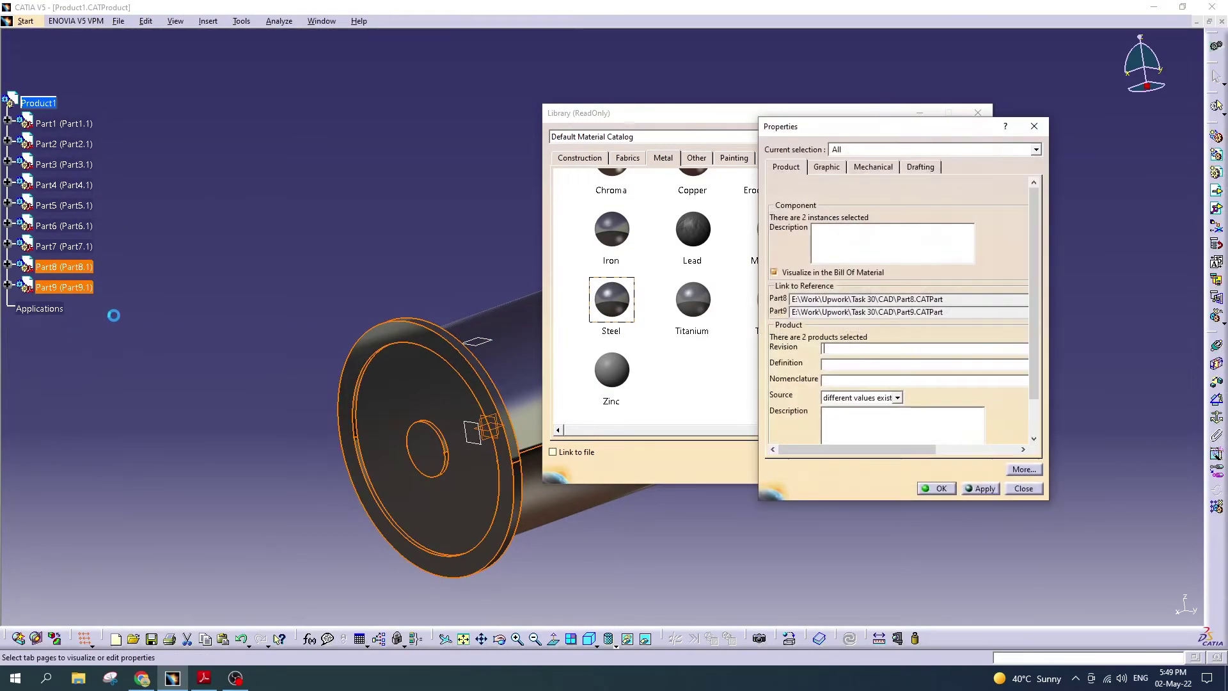
click(1041, 124)
right_click(69, 267)
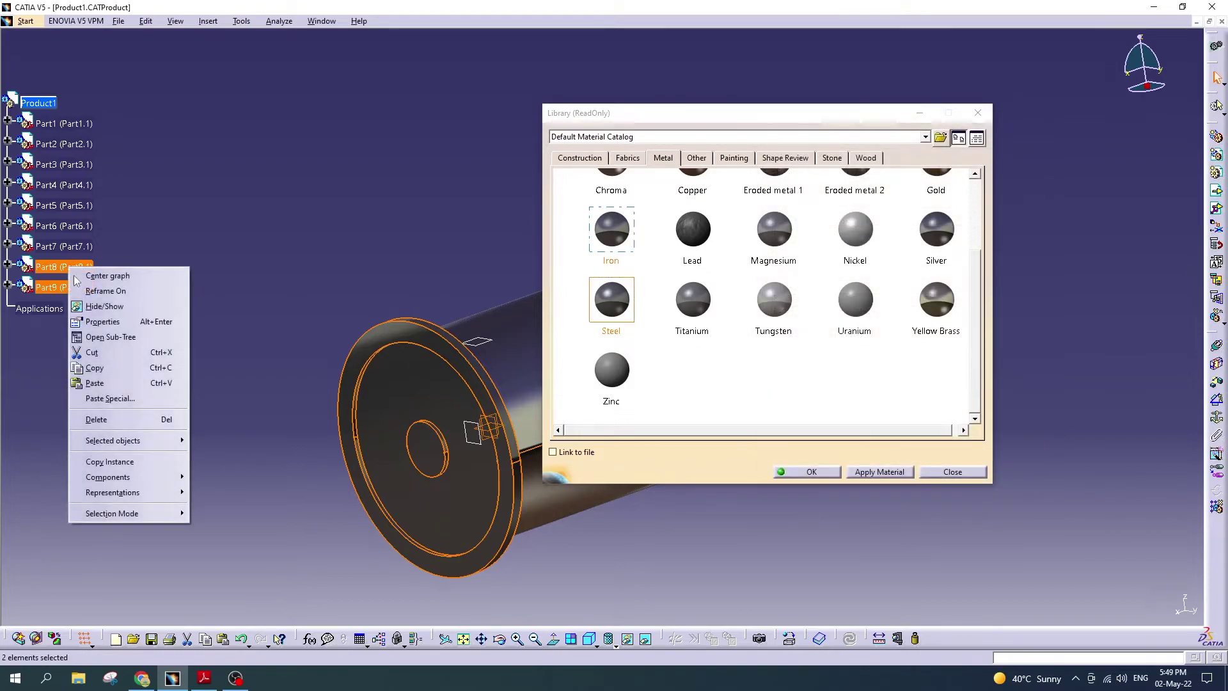
click(93, 306)
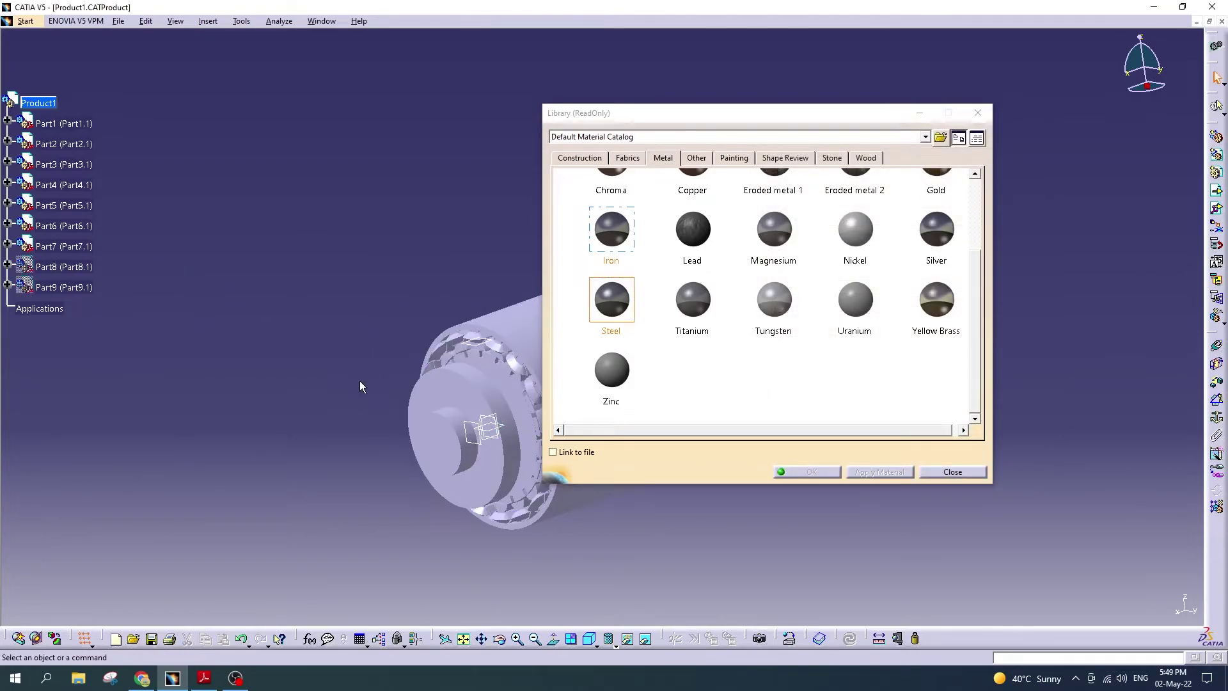
Step: Apply Steel to the Part3 shaft
middle_drag(361, 376, 137, 379)
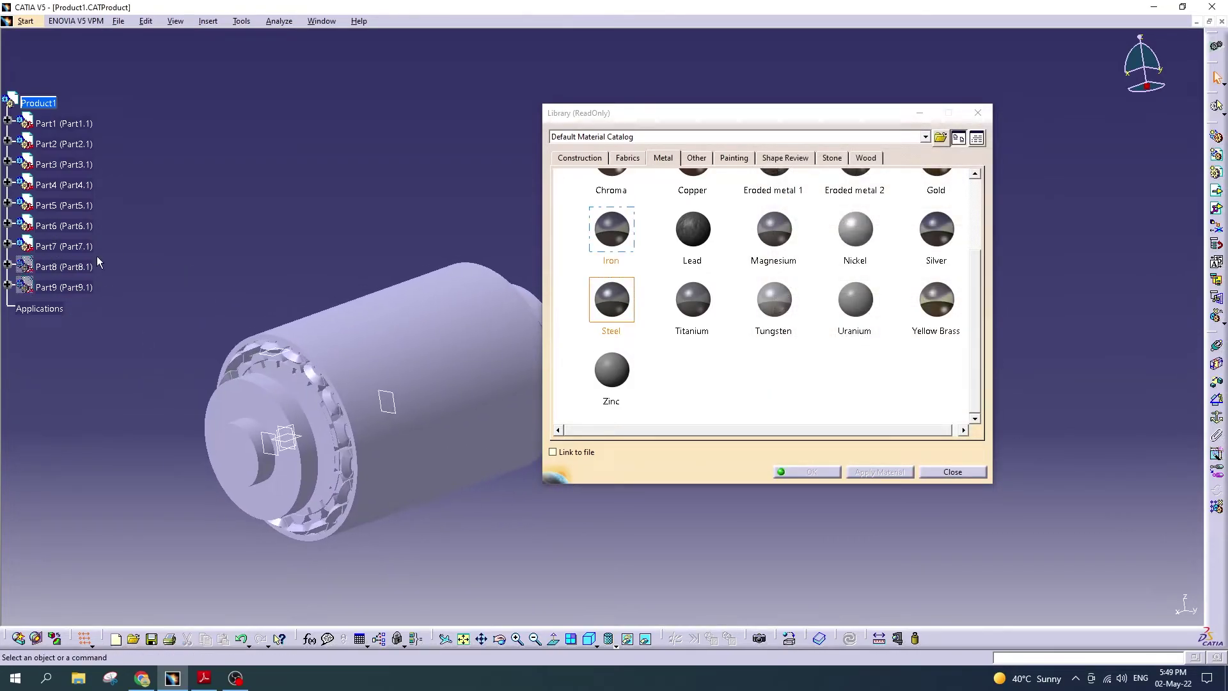
click(62, 144)
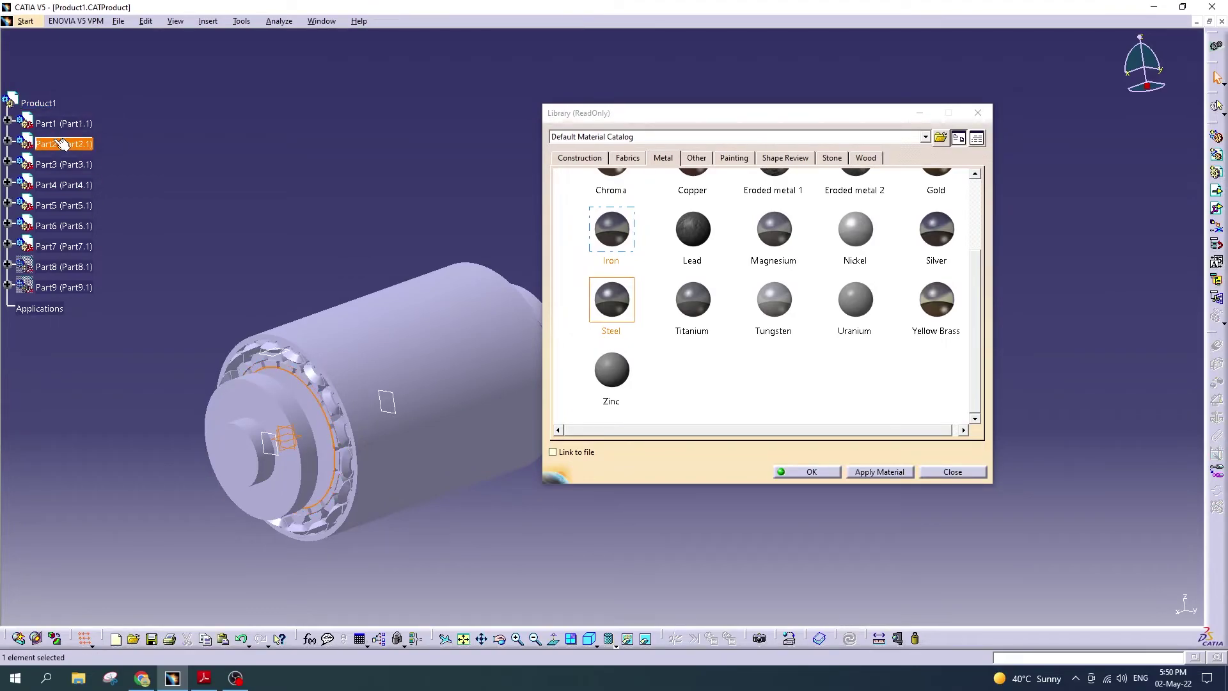
click(66, 165)
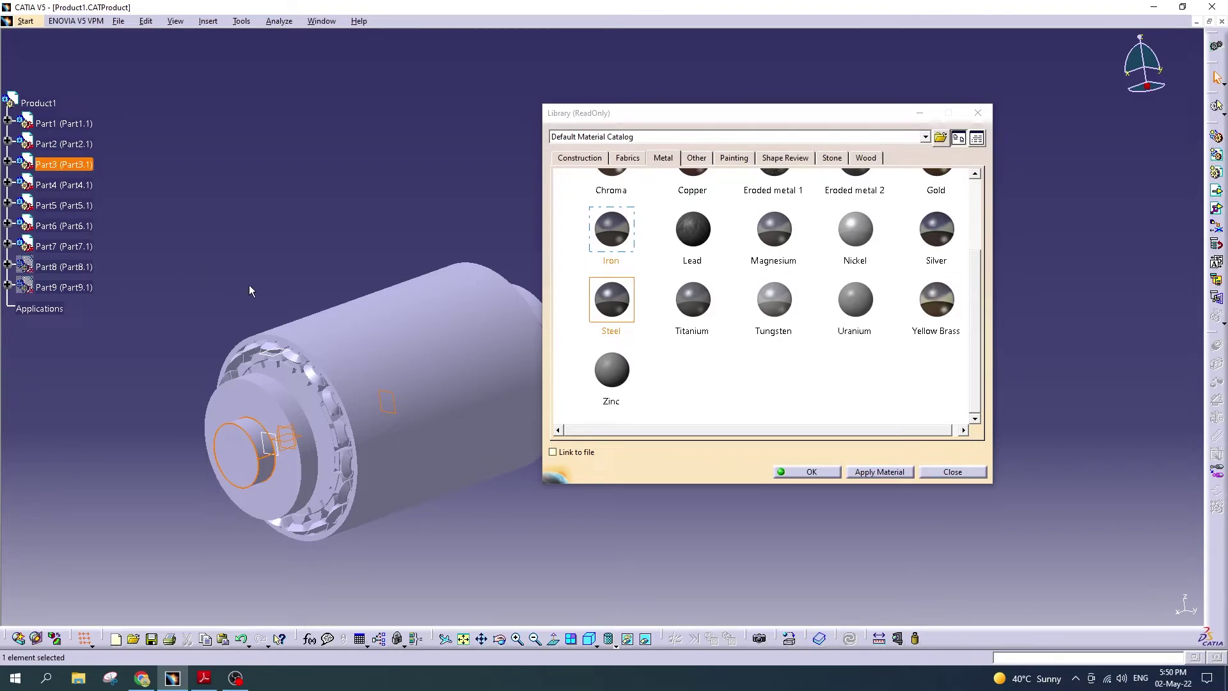
mouse_move(250, 291)
middle_down()
mouse_move(284, 301)
mouse_move(342, 252)
middle_up()
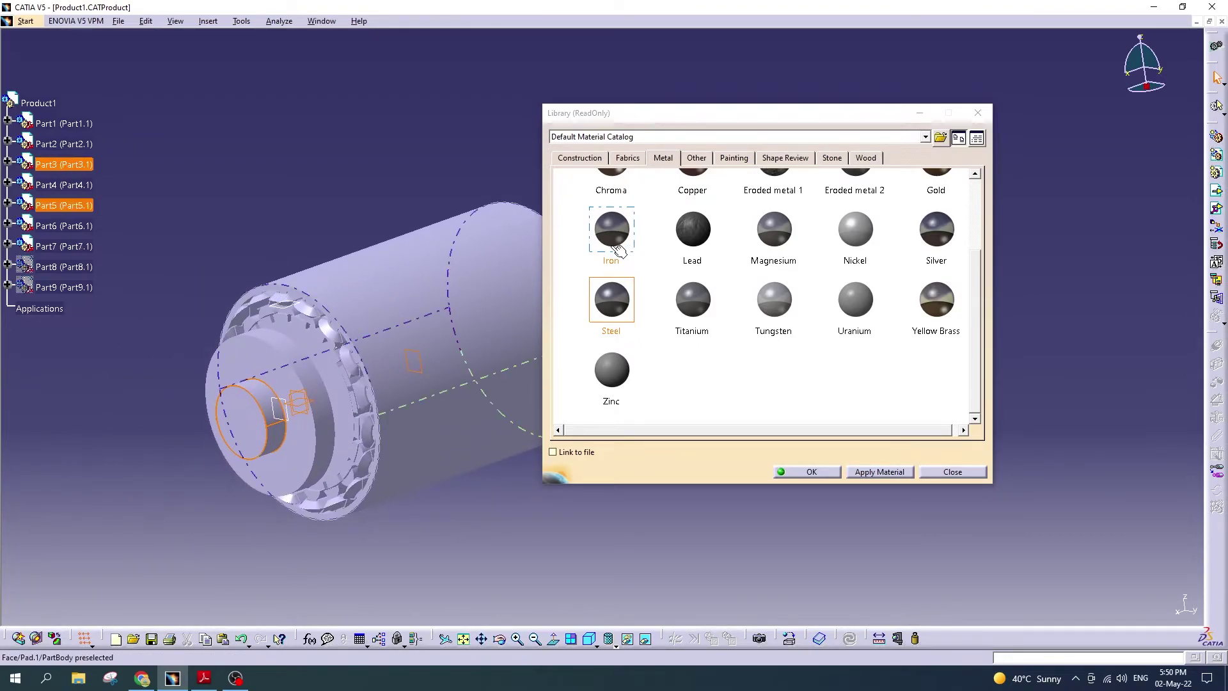
drag(624, 318, 64, 164)
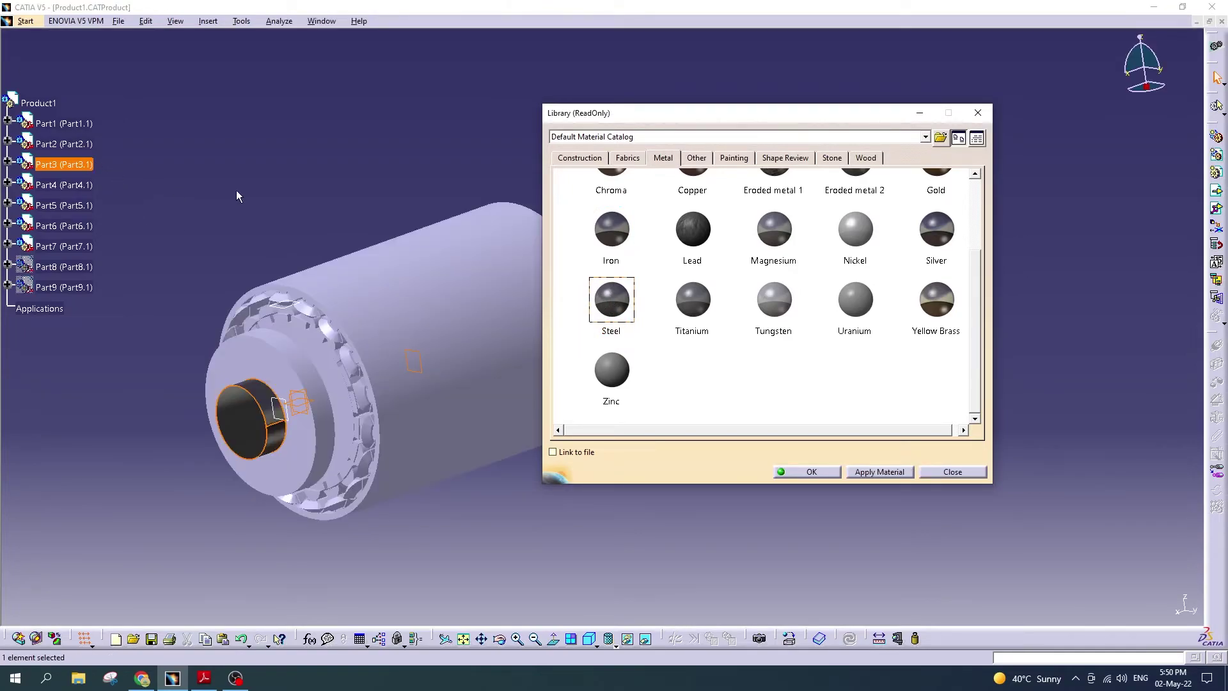
ctrl+click(70, 144)
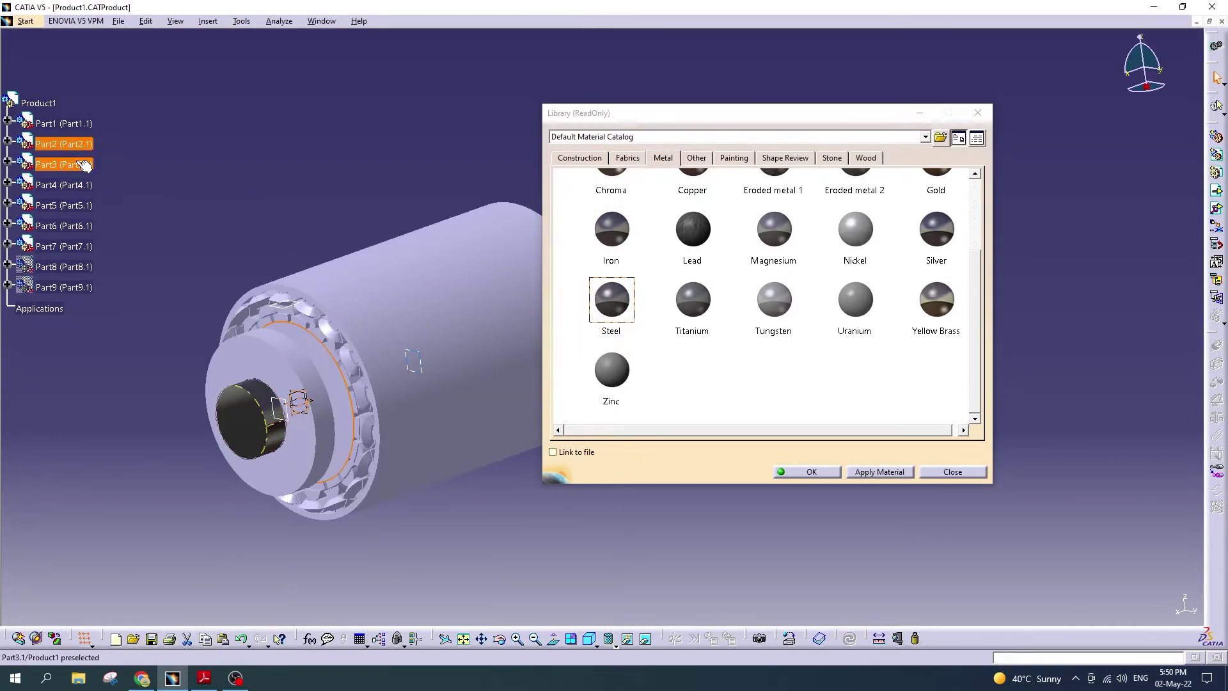
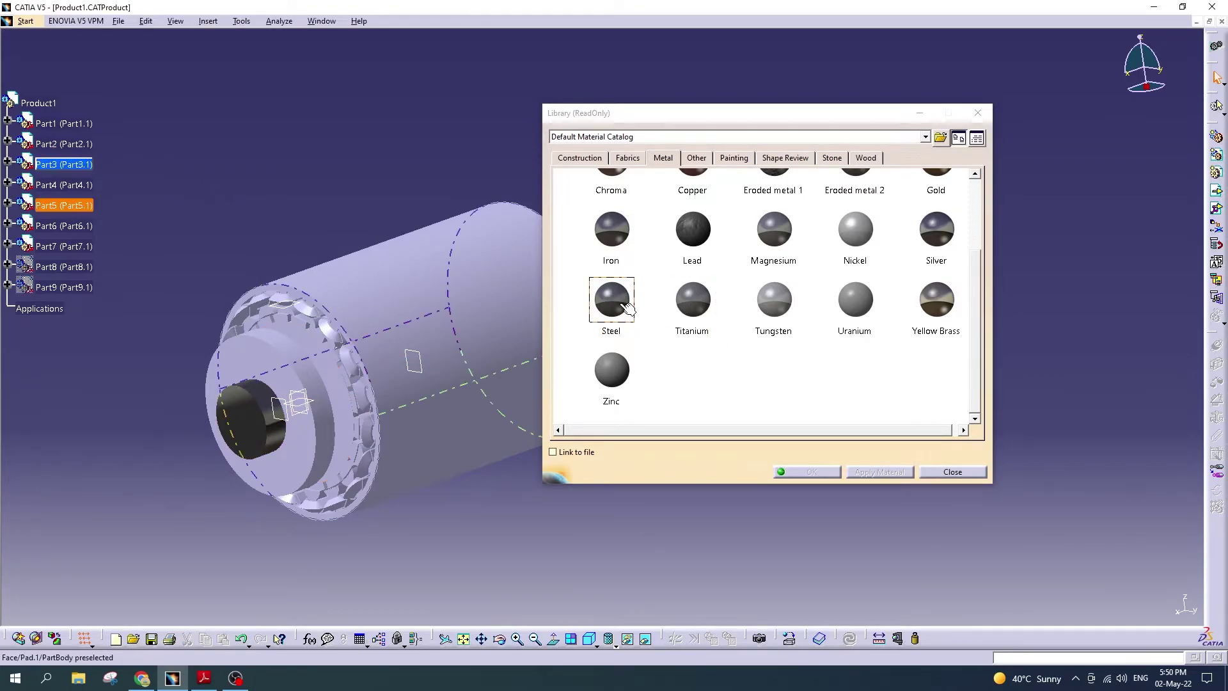
Step: Select Part2 and Part1 in the tree and glance at the motor materials table
click(69, 145)
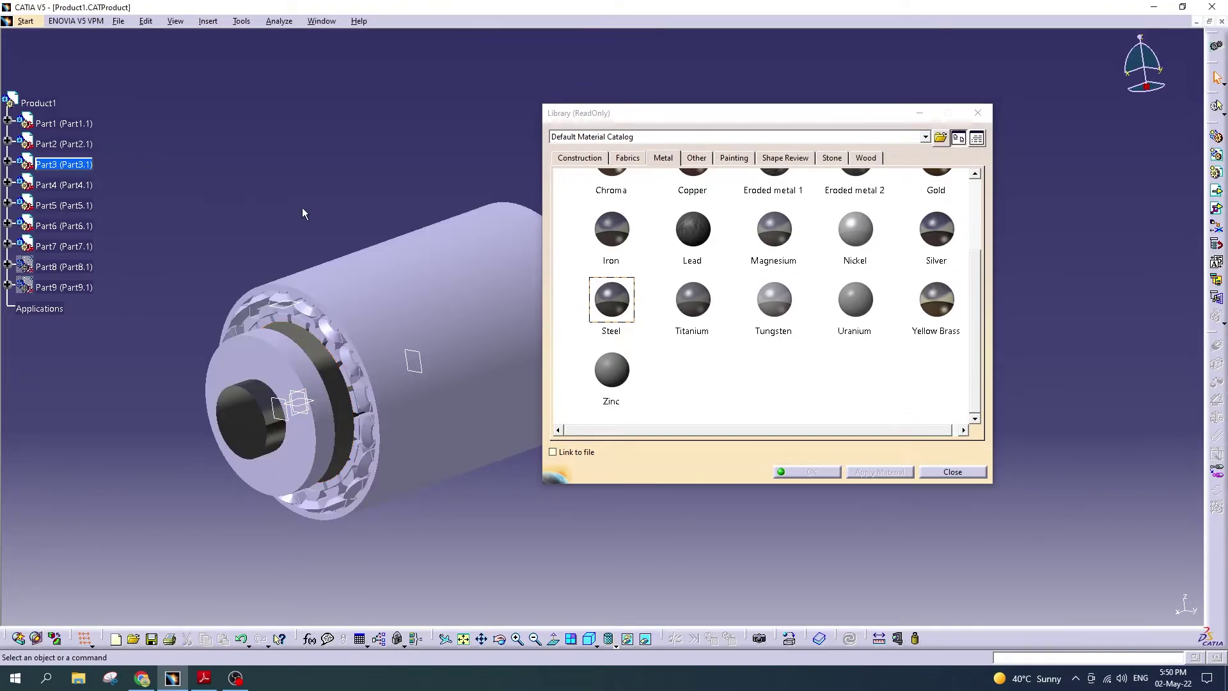
click(64, 124)
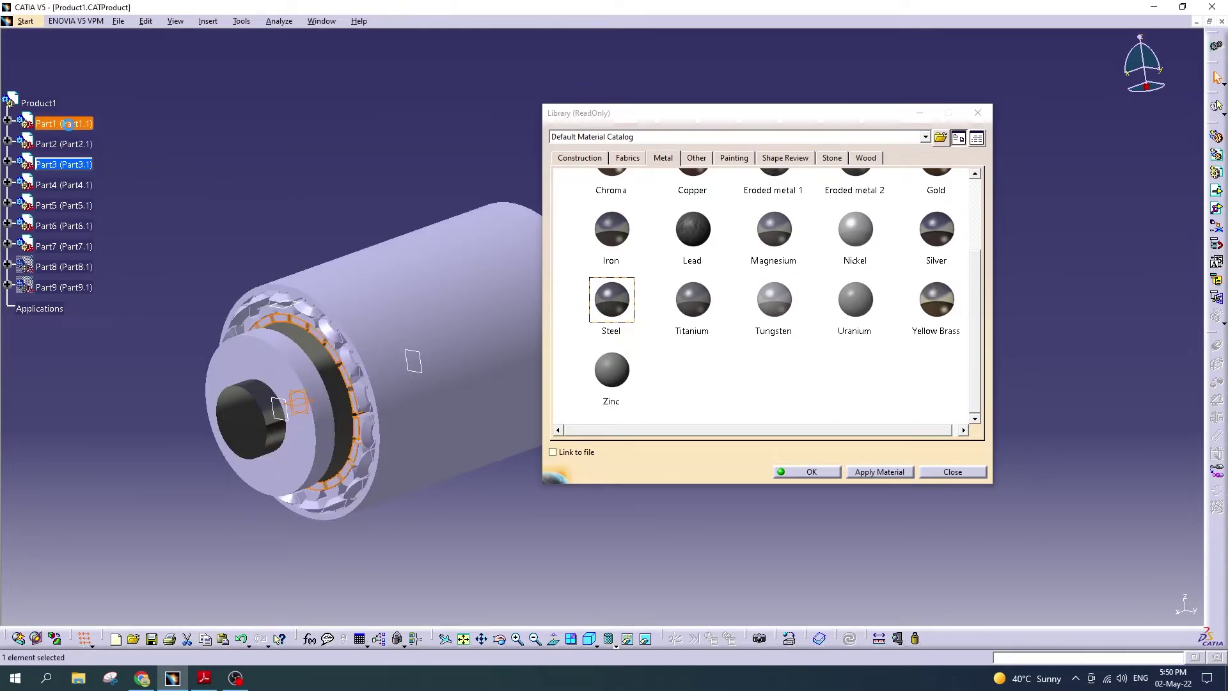
click(205, 679)
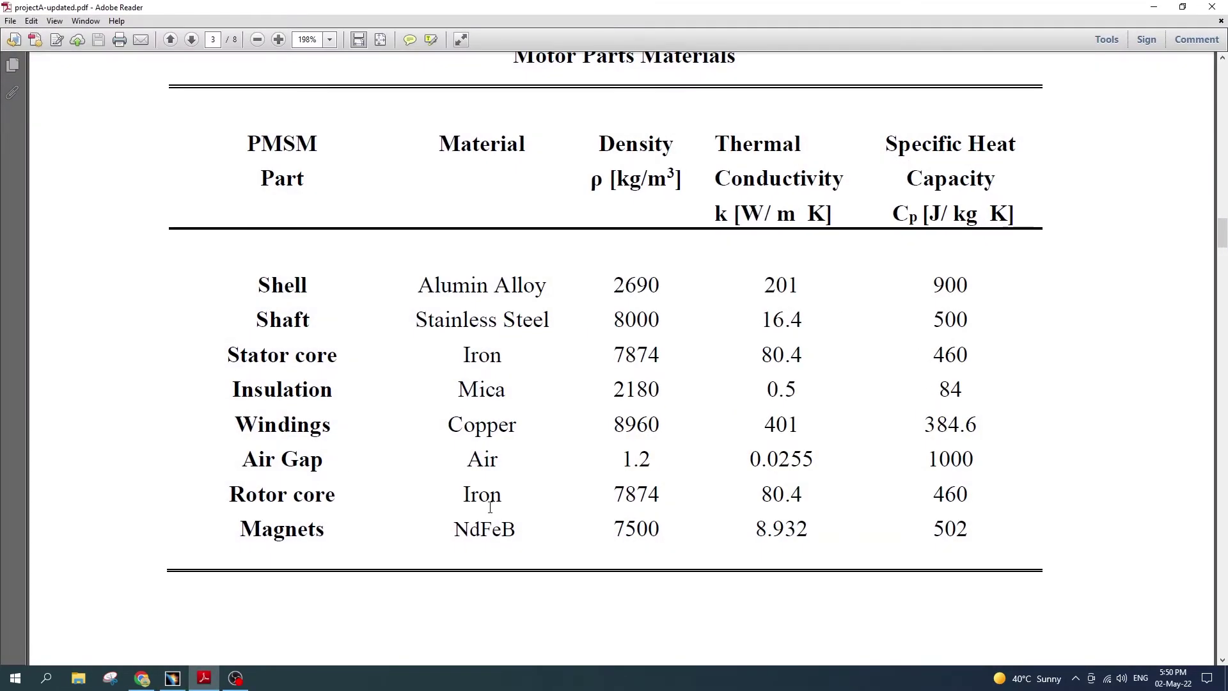
click(205, 677)
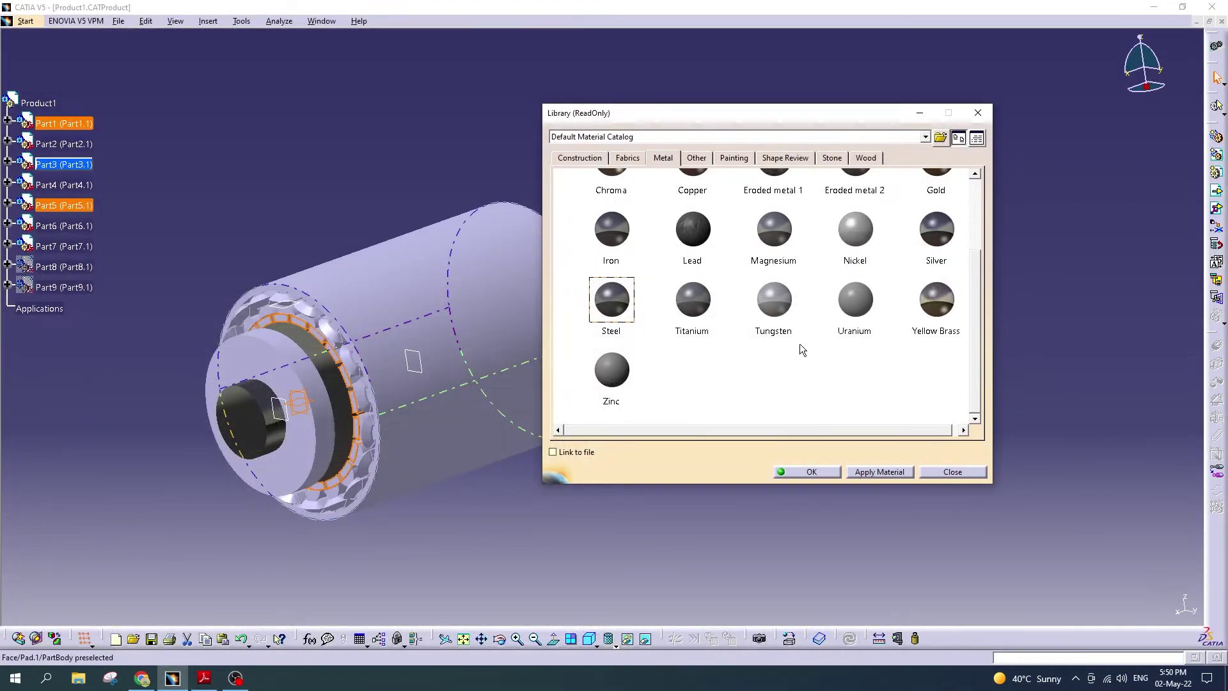
scroll(806, 350, down, 1)
Step: Expand and collapse Part1, Part2 and Part3 in the tree to inspect their materials
click(79, 146)
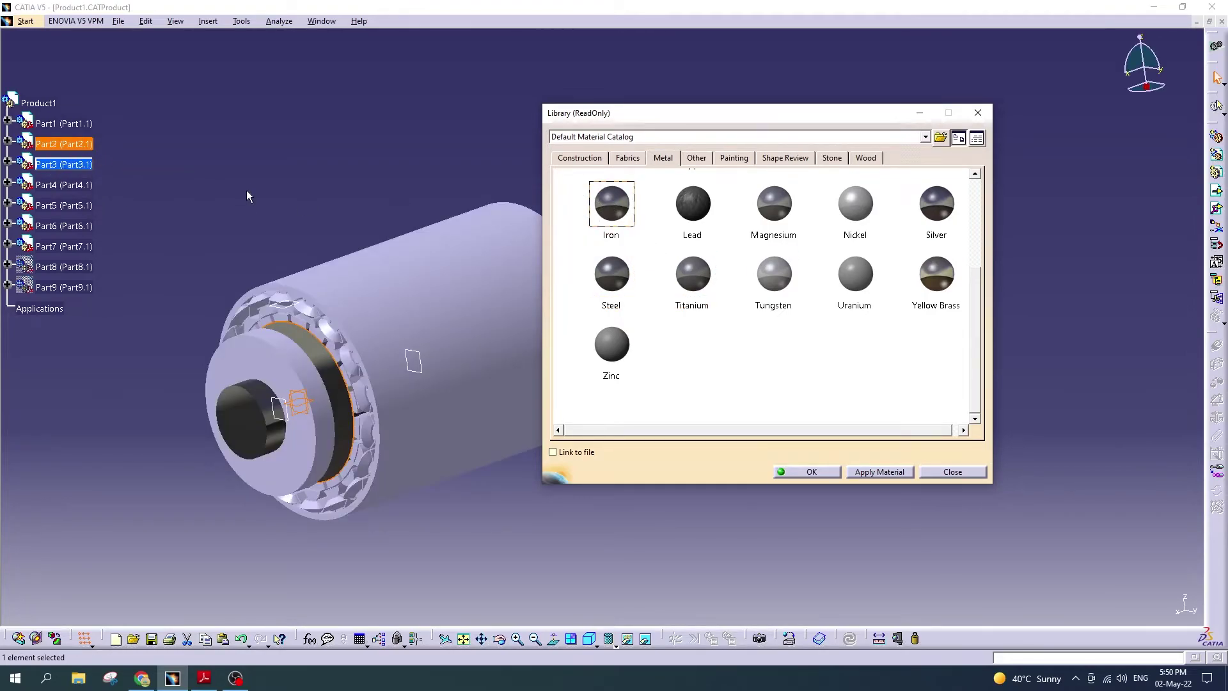
click(139, 170)
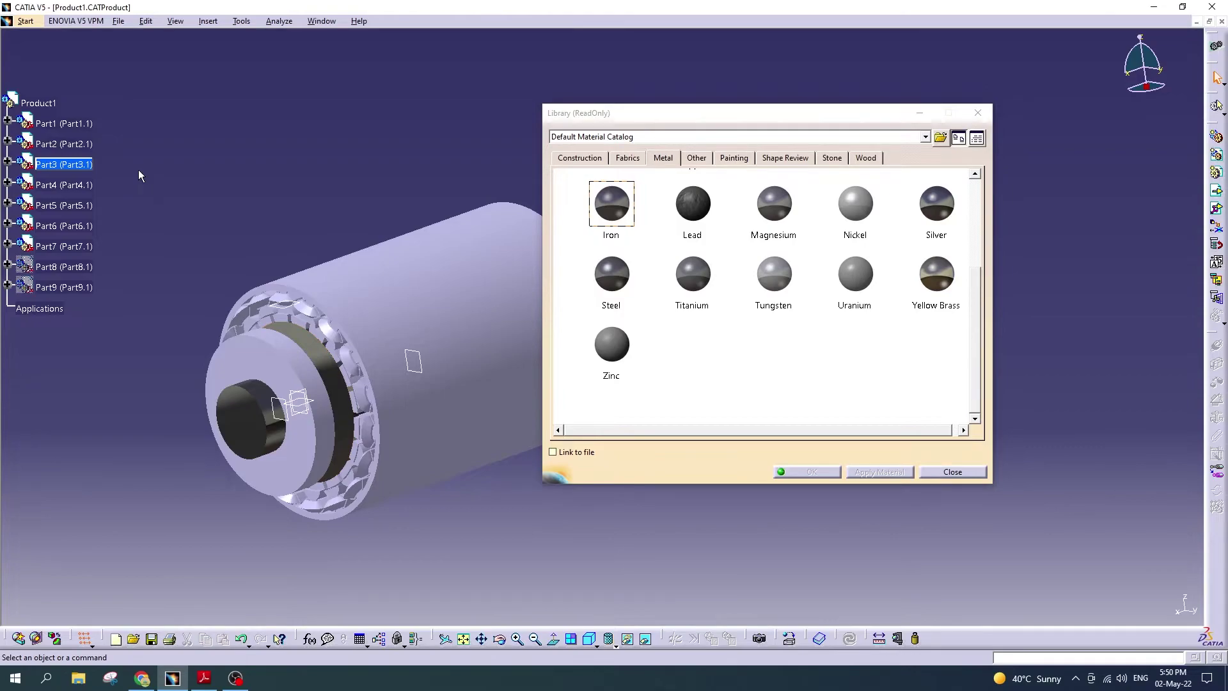
click(49, 166)
click(7, 162)
click(7, 161)
click(8, 121)
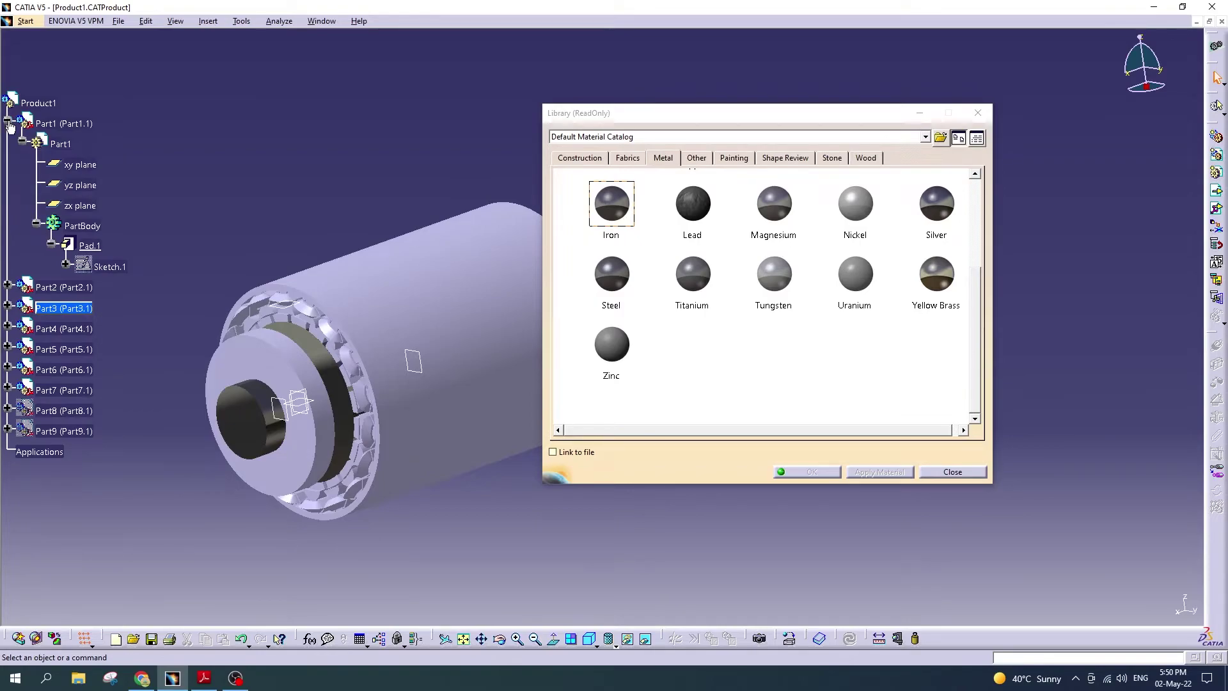
click(8, 123)
click(8, 144)
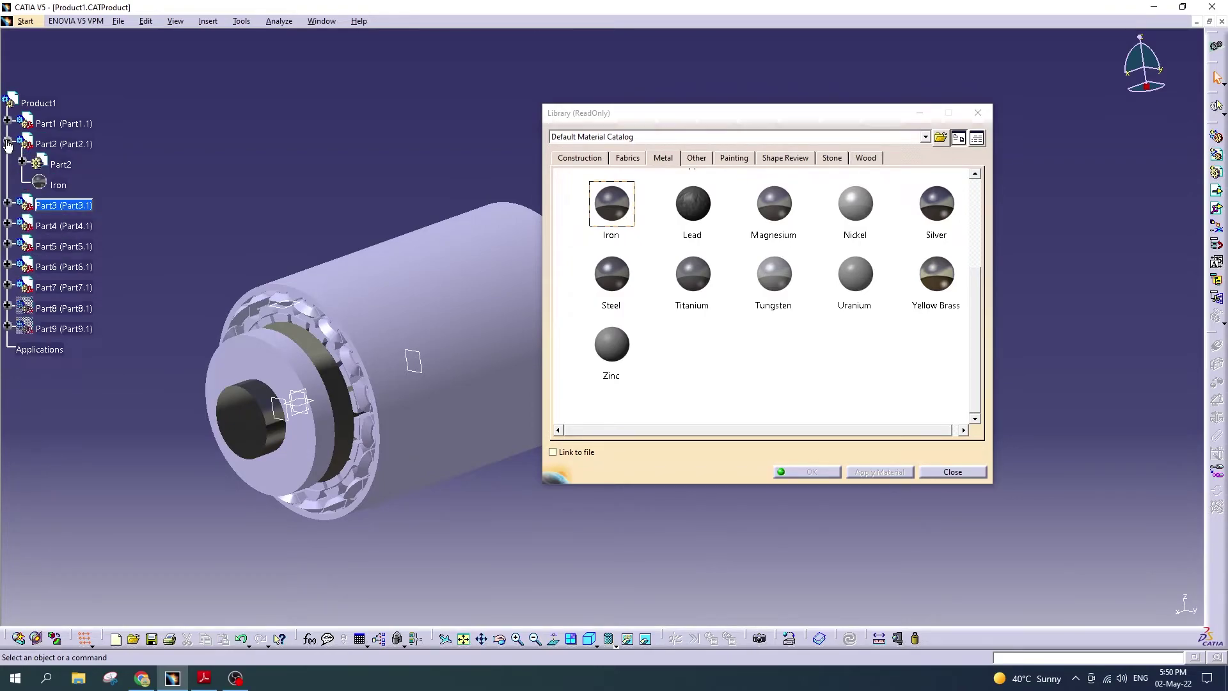
click(8, 143)
Step: Compare Steel and Iron for Part2, keeping Iron, then return to the materials table
click(54, 126)
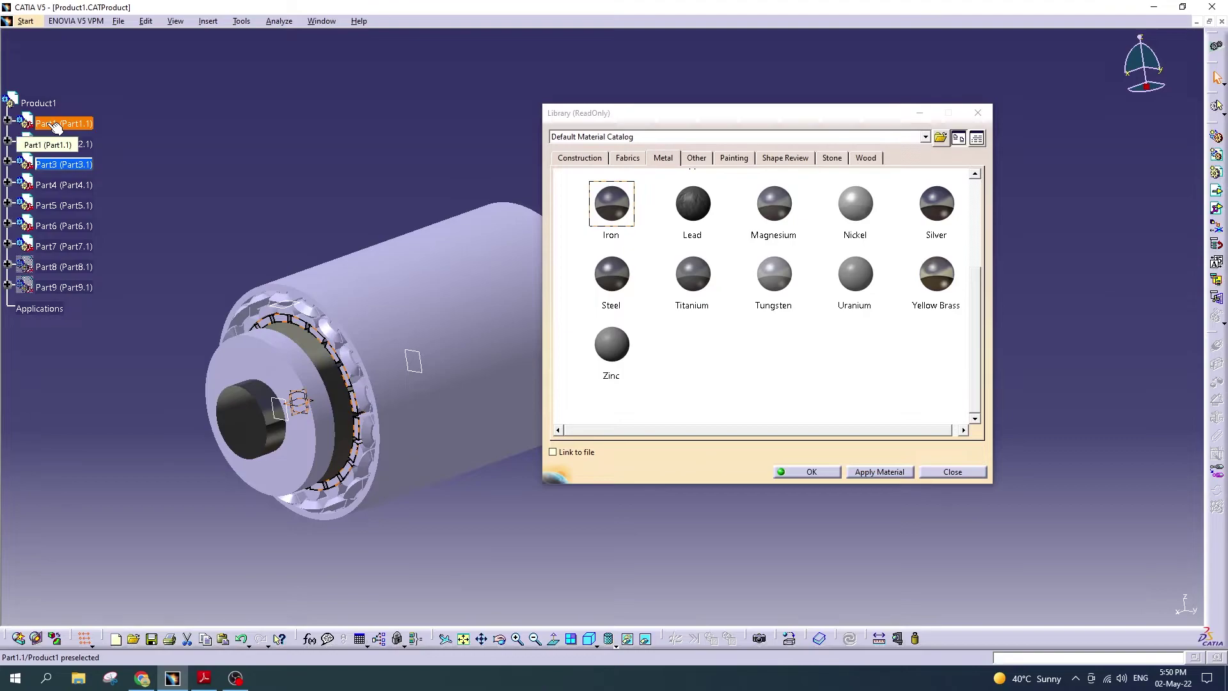
click(7, 143)
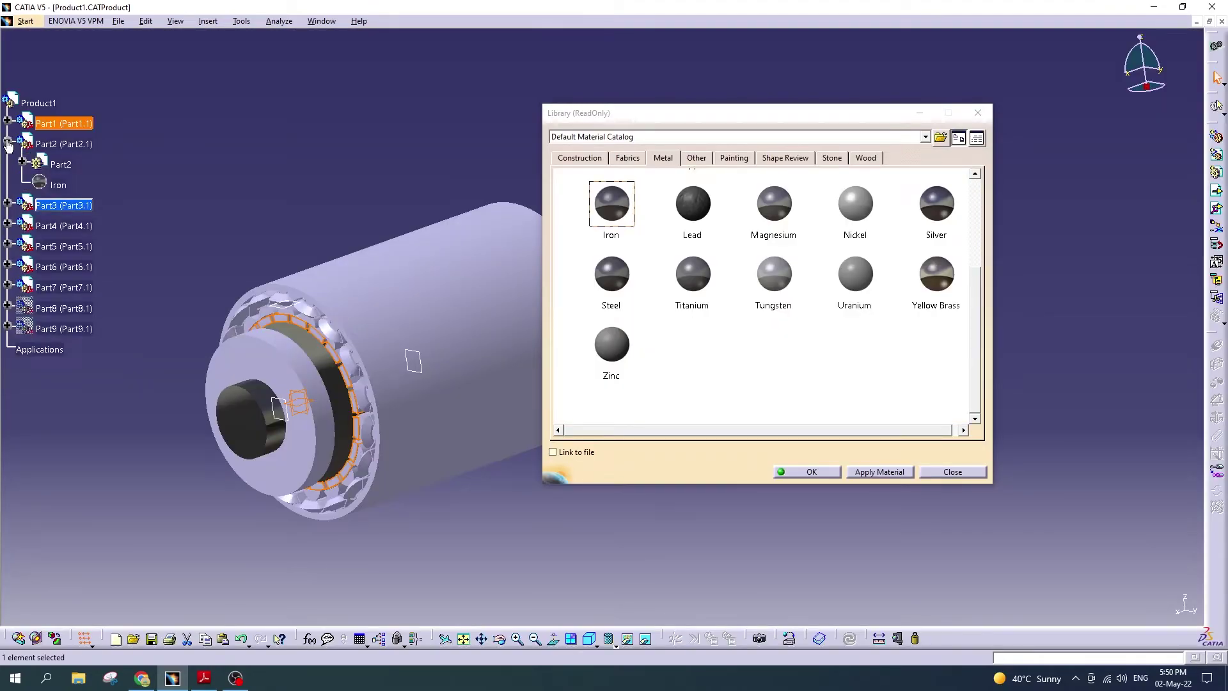
click(8, 143)
click(612, 274)
click(71, 145)
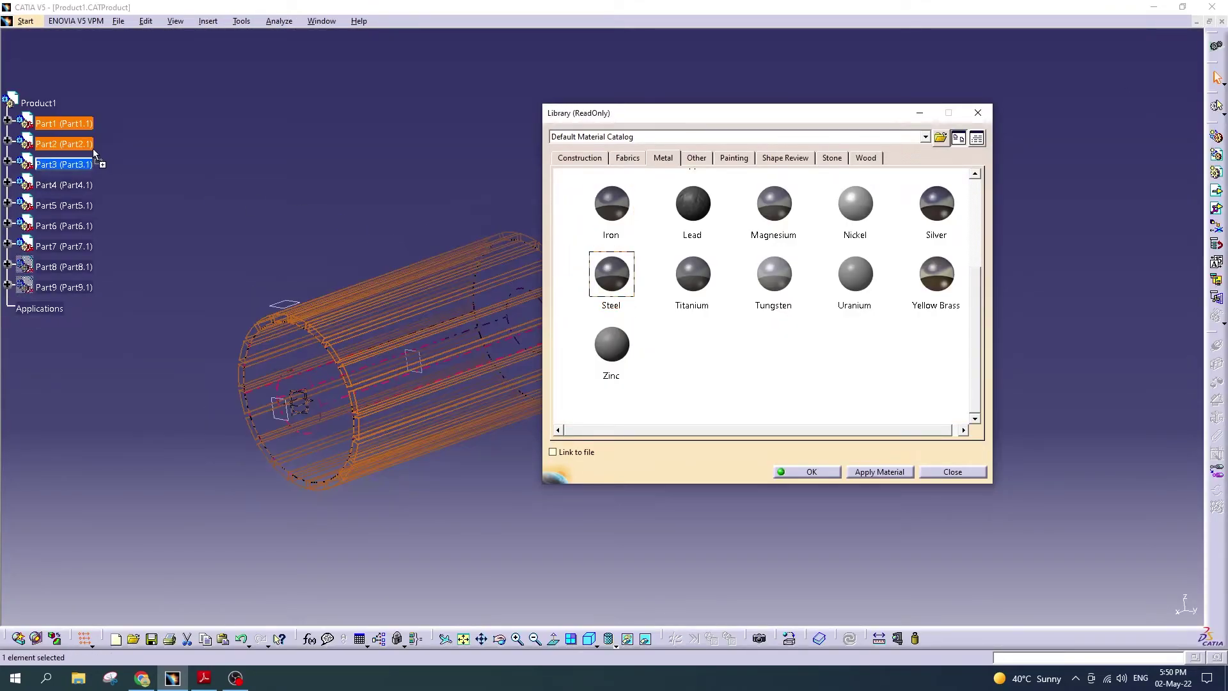
click(611, 203)
click(64, 124)
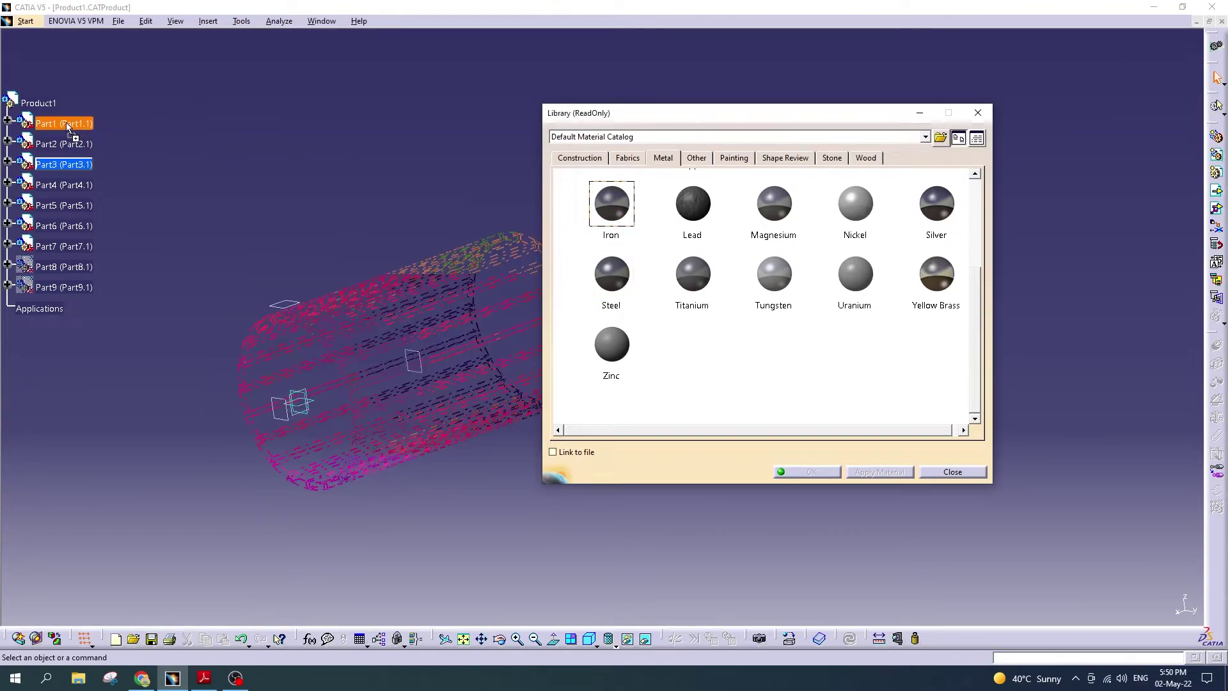
click(268, 161)
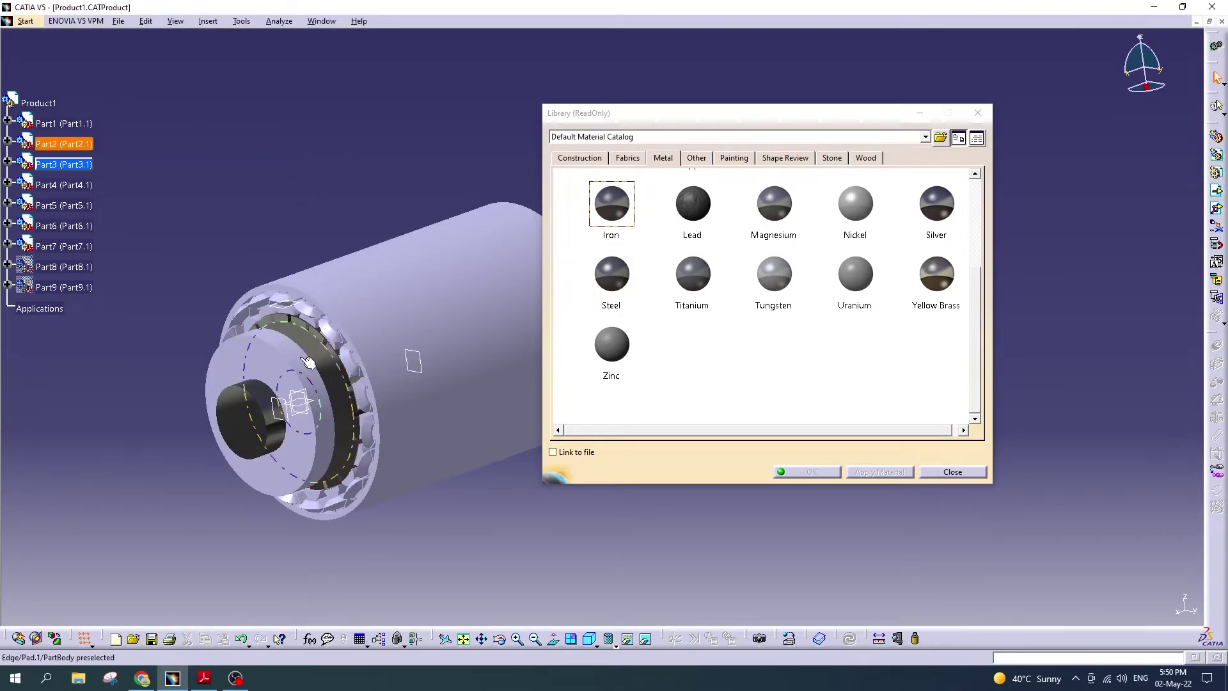
click(206, 681)
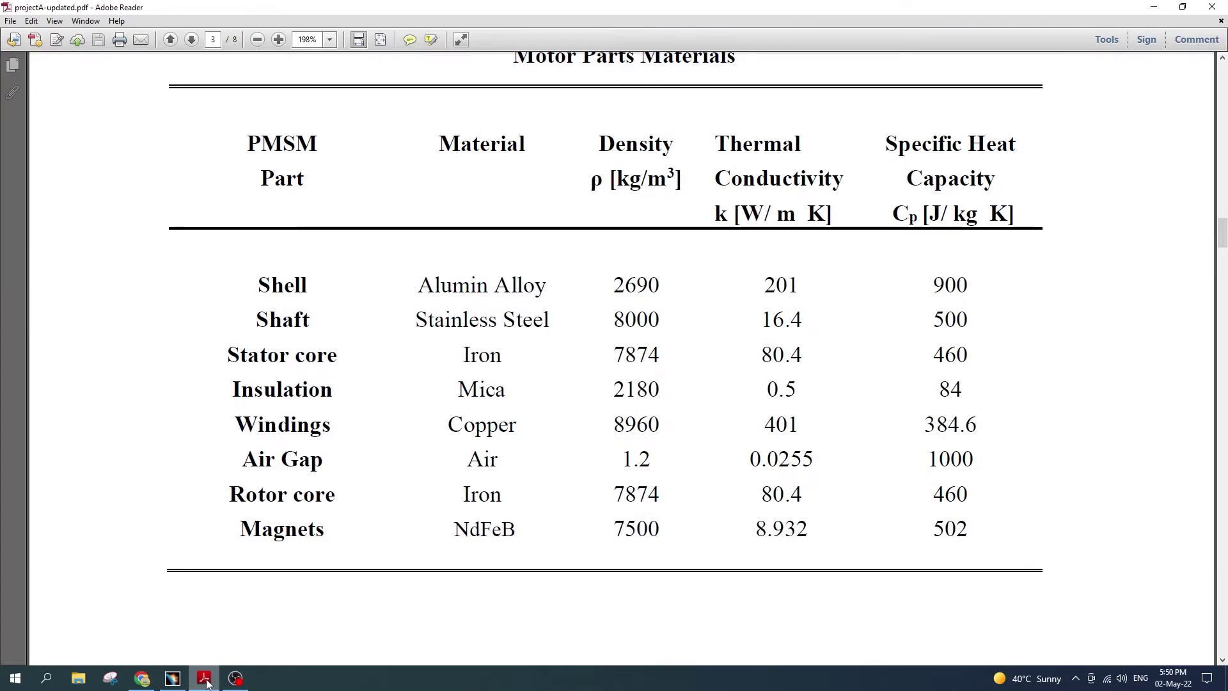
Step: Apply Copper to the Part7 stator windings and compare against the materials table
click(205, 681)
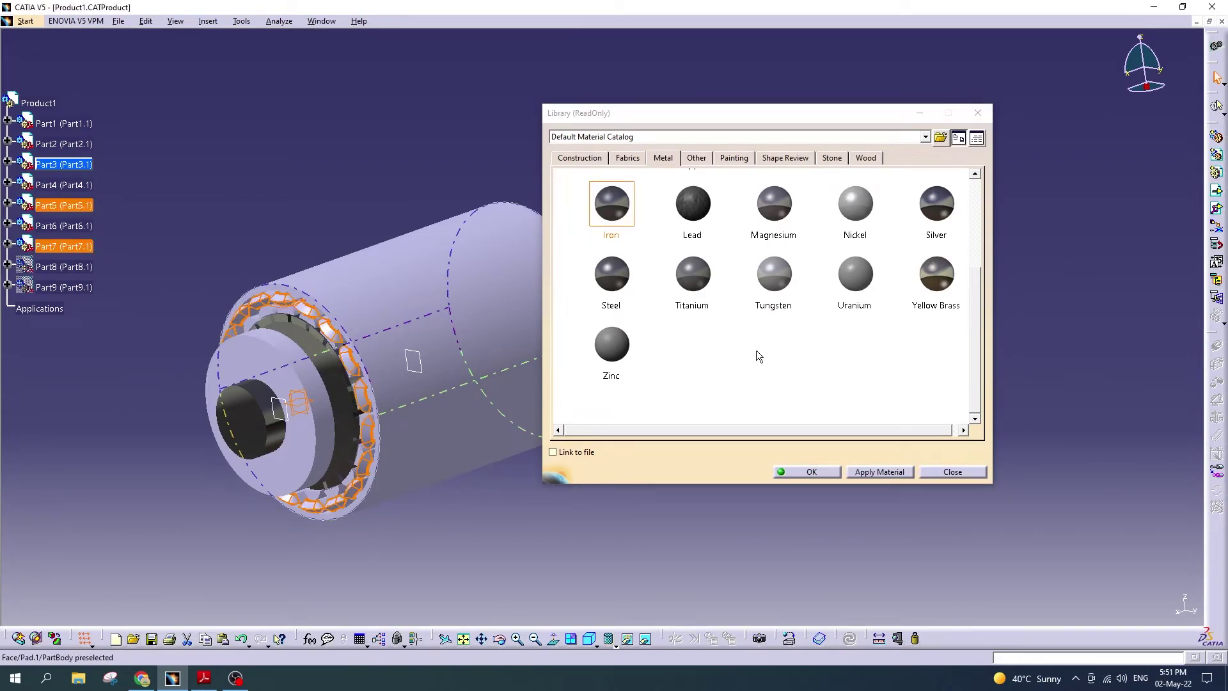
scroll(756, 351, up, 3)
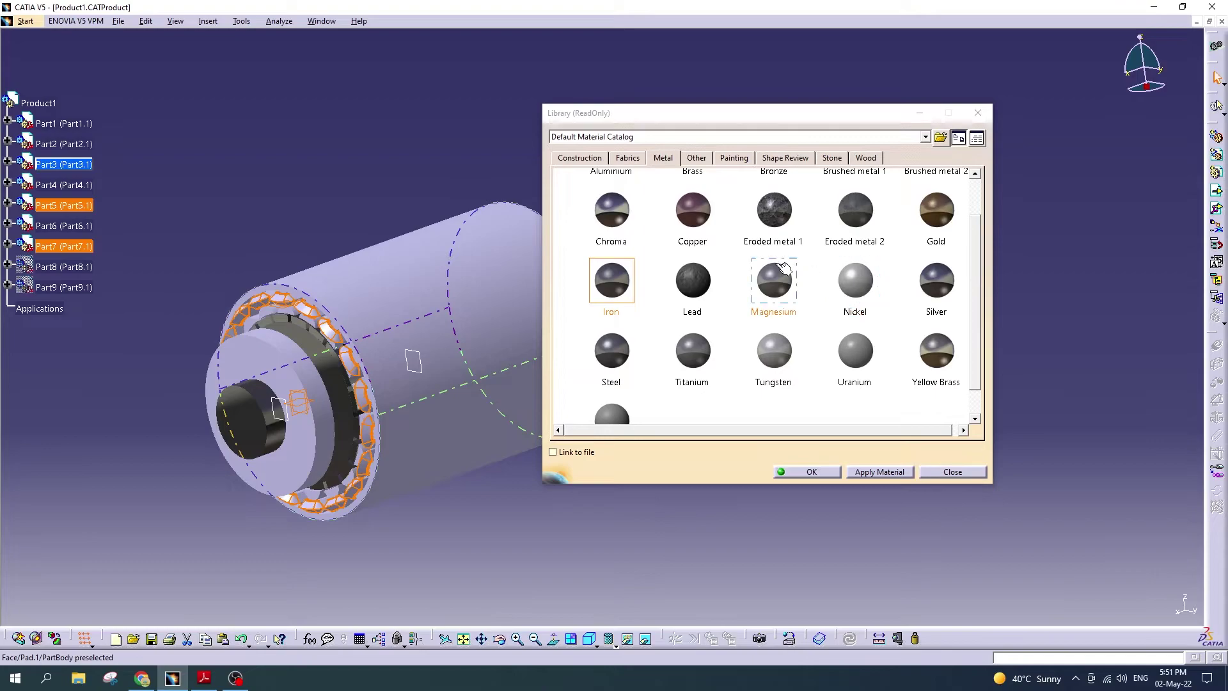
drag(704, 209, 175, 203)
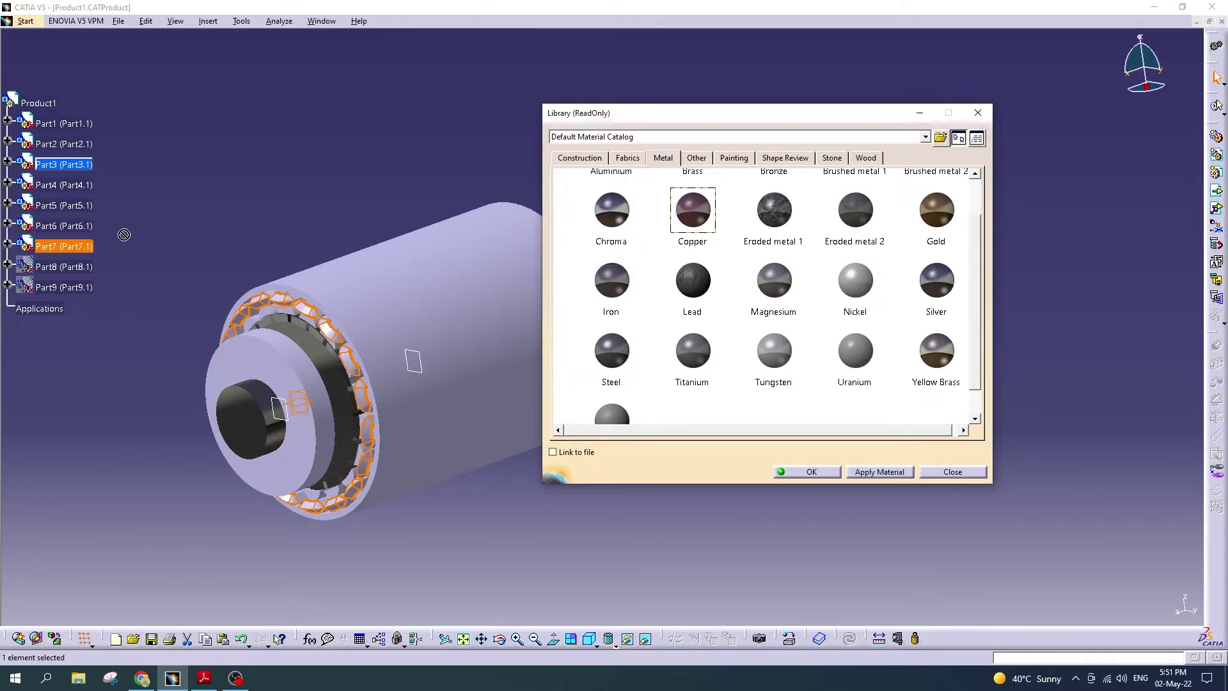
drag(124, 235, 76, 249)
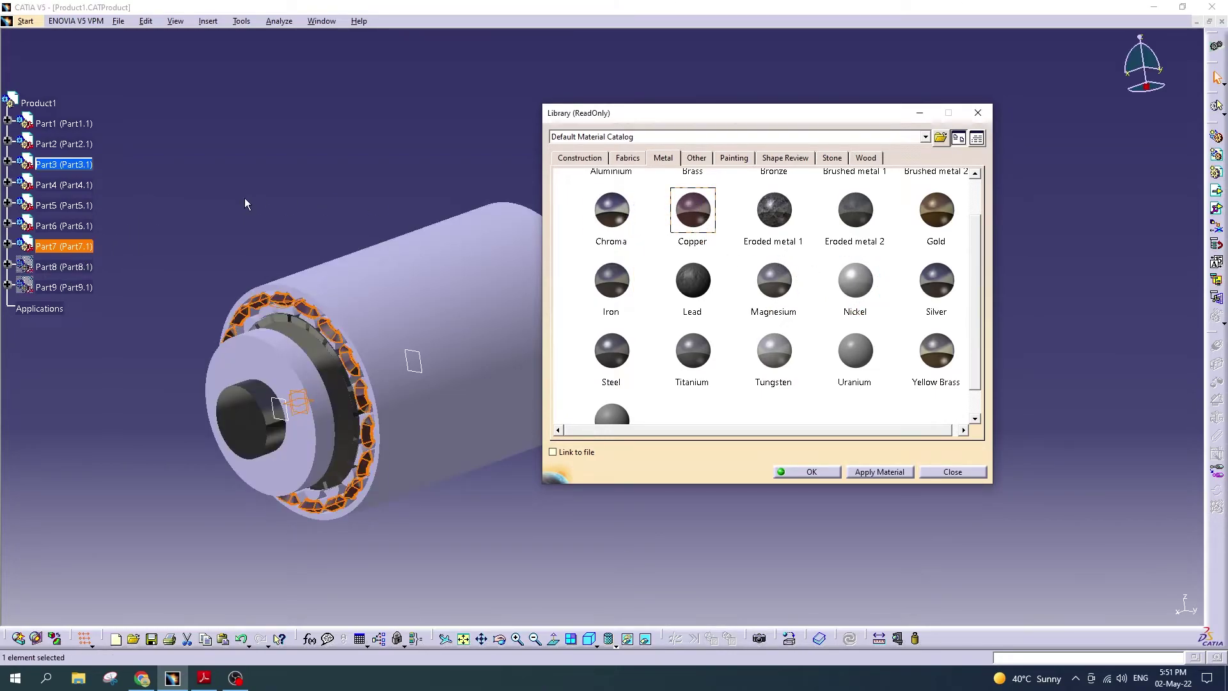
click(167, 289)
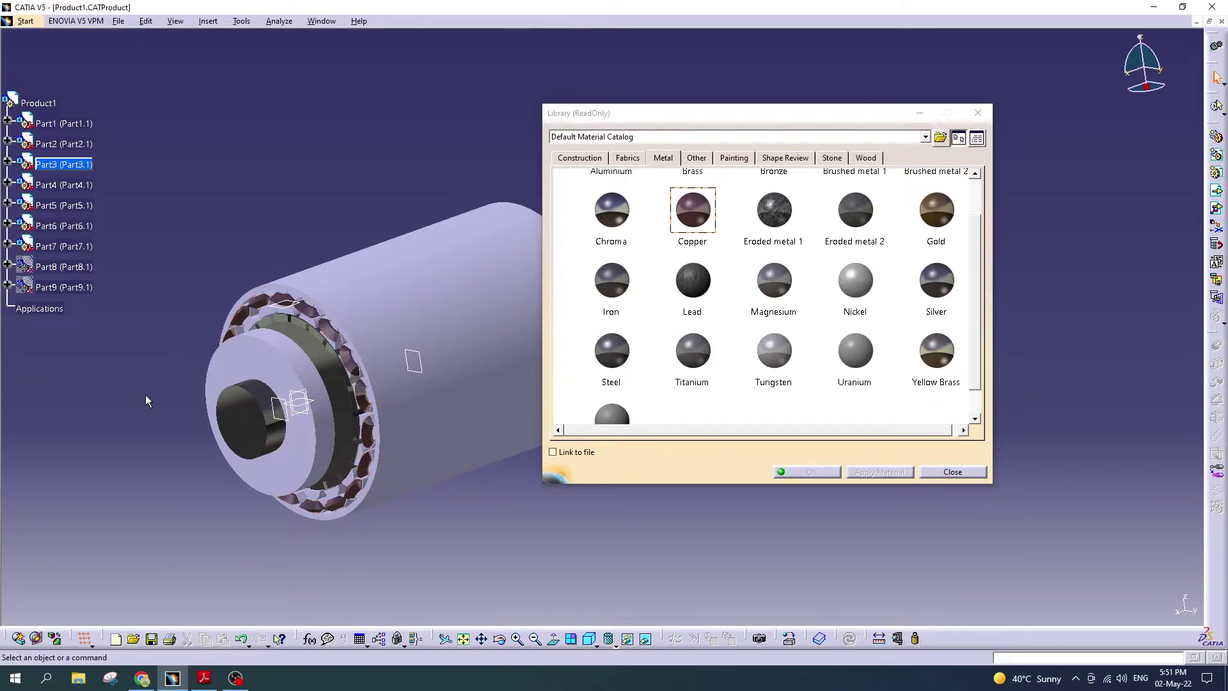
click(205, 686)
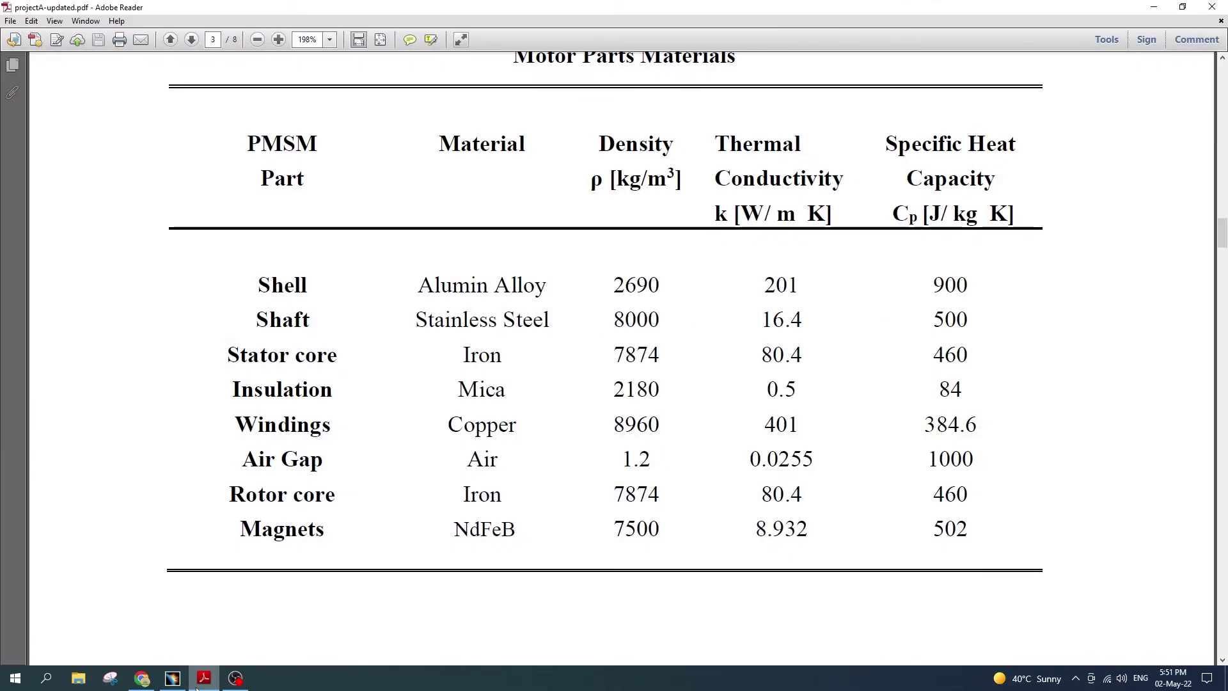
Step: Hide Parts 1, 2, 3 and 7 to expose the motor interior
click(197, 686)
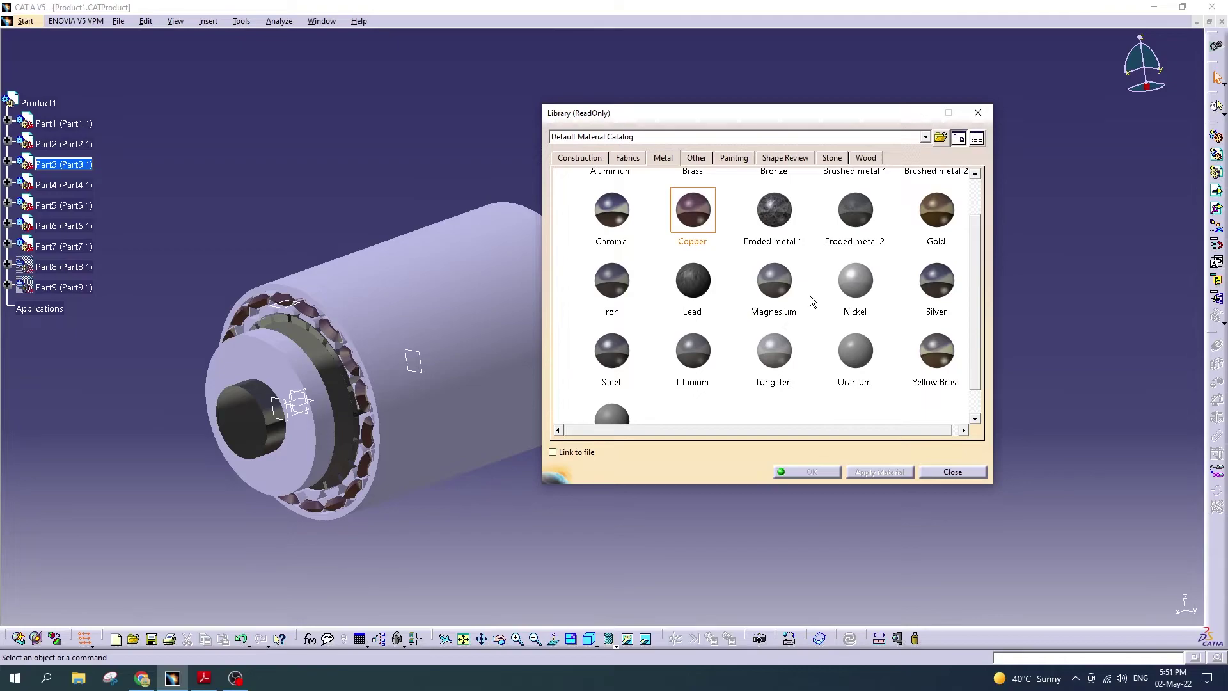
scroll(810, 296, up, 1)
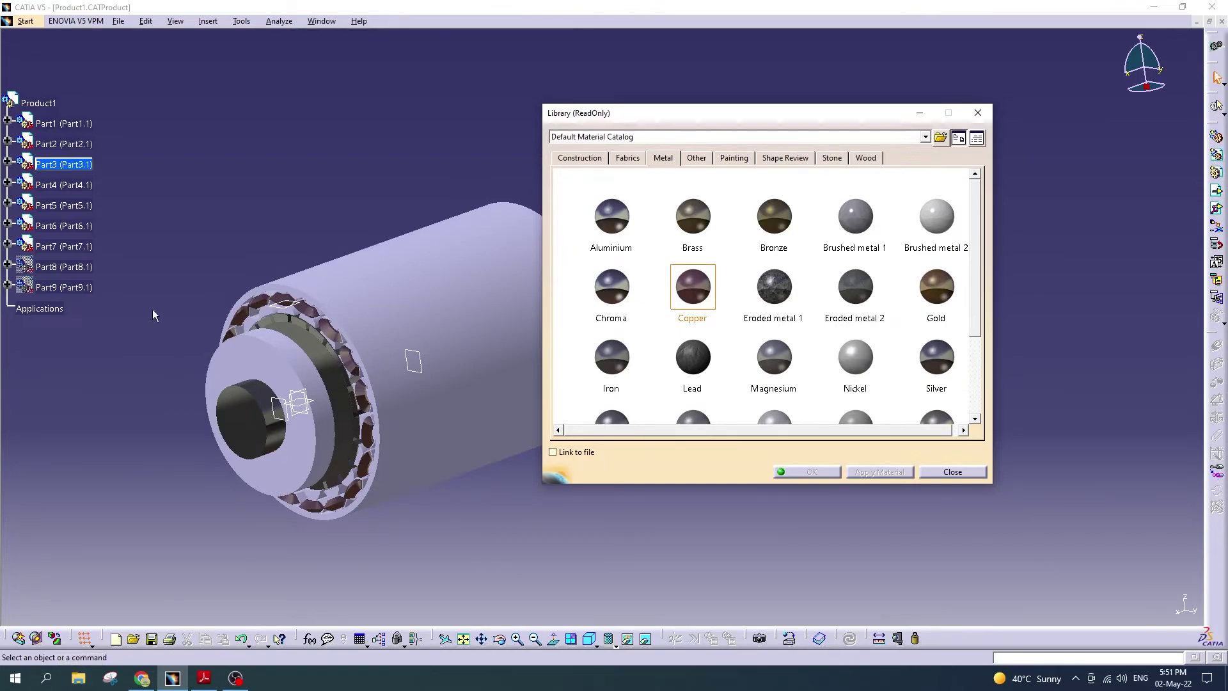
click(77, 249)
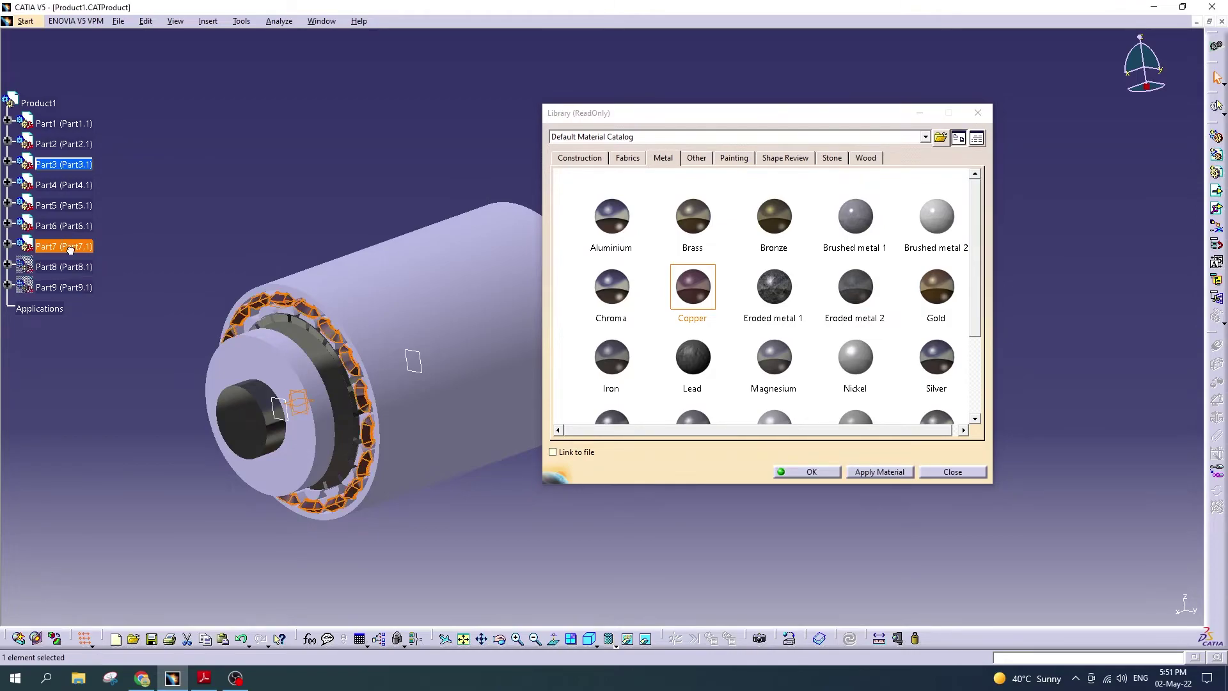
ctrl+click(71, 147)
ctrl+click(64, 124)
ctrl+click(64, 164)
right_click(72, 167)
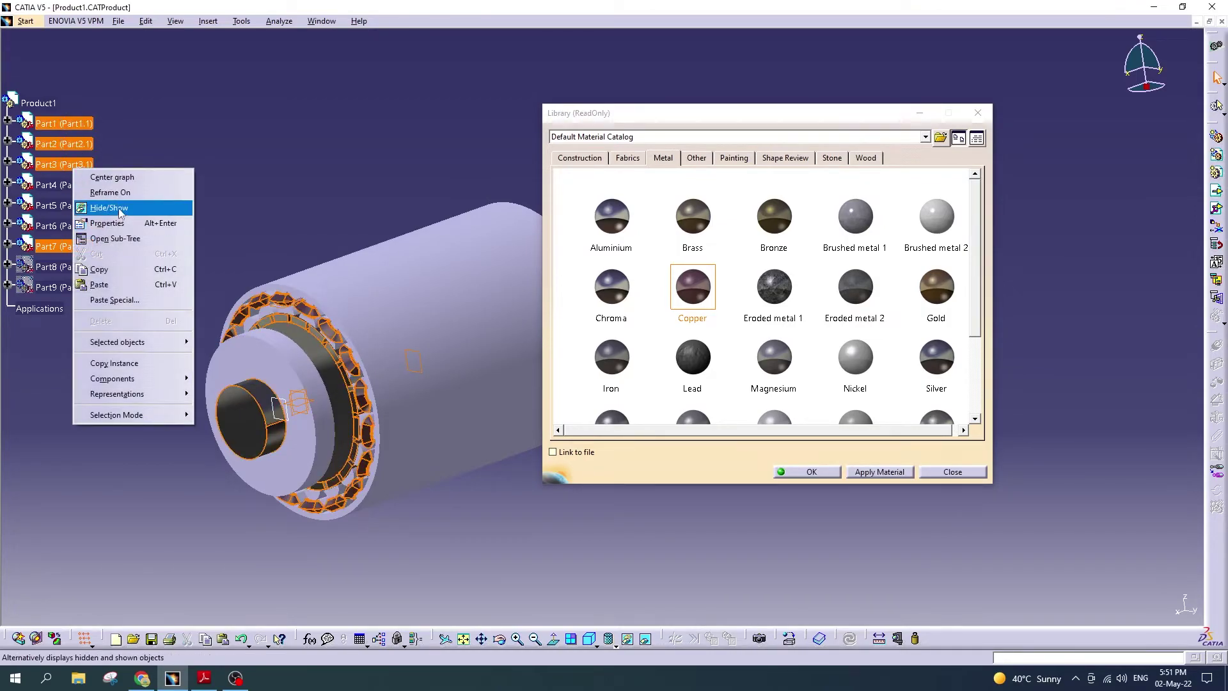
click(120, 211)
click(75, 187)
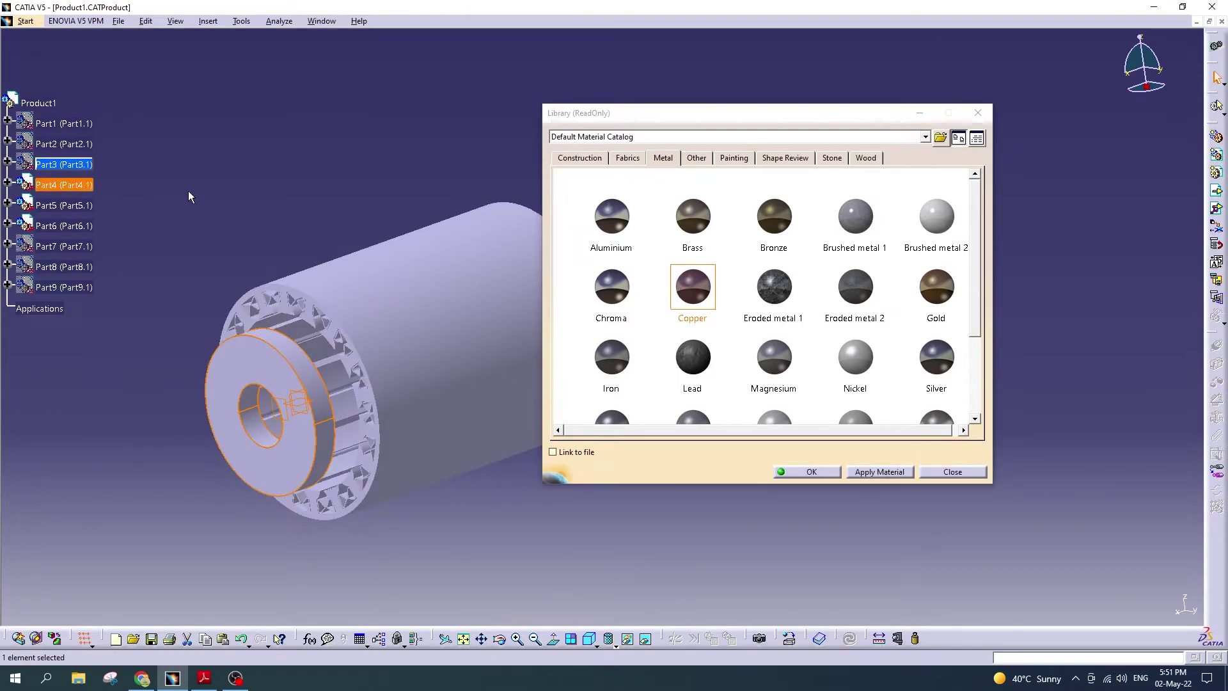
key(Escape)
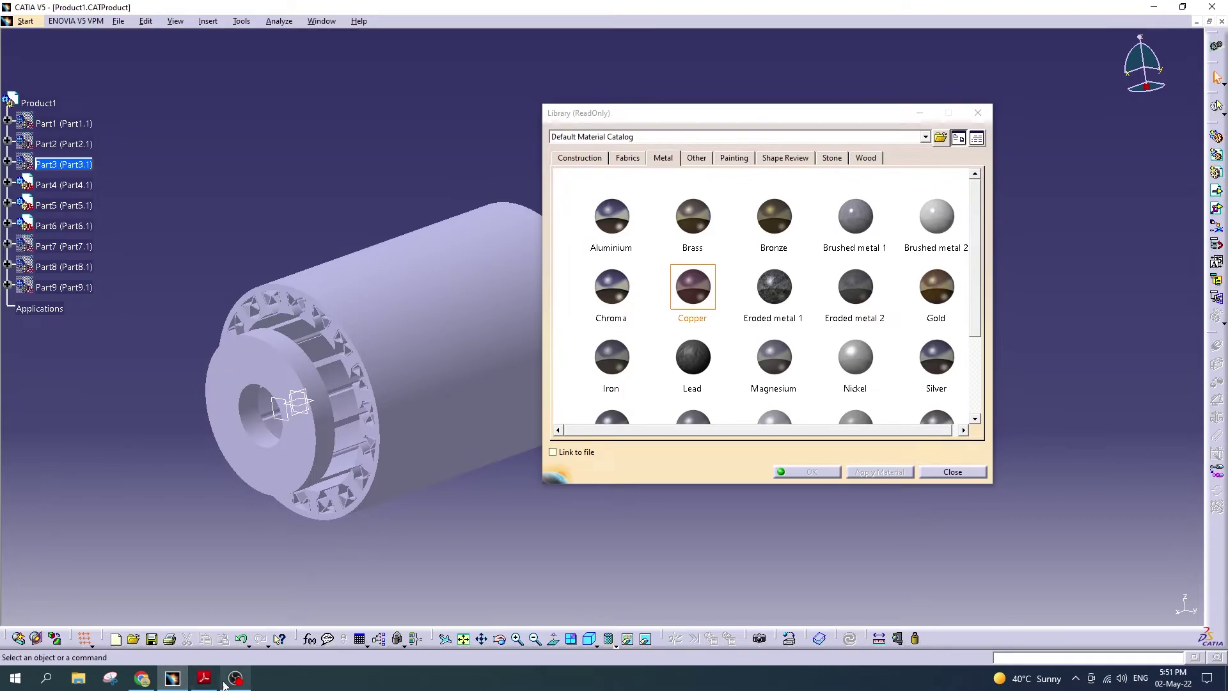
click(204, 678)
Step: Fit the PDF to page width and scroll through the coloured motor figures on page 6
click(380, 40)
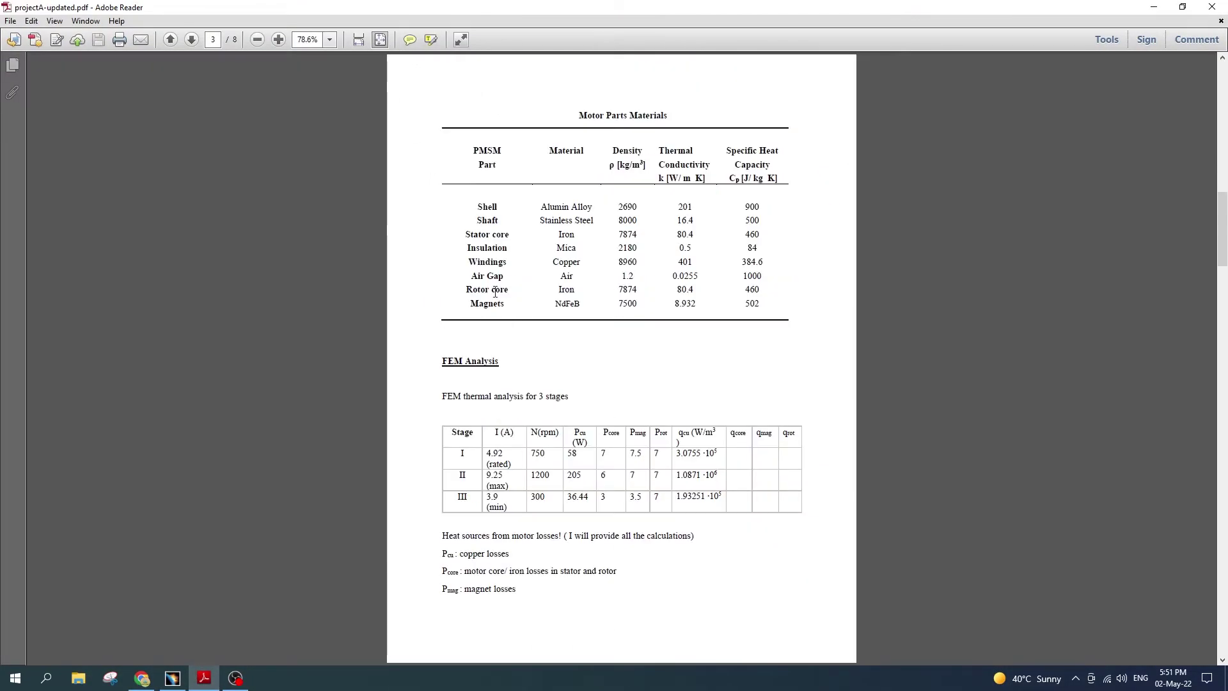
scroll(614, 358, down, 3)
scroll(614, 358, down, 1)
scroll(614, 358, up, 1)
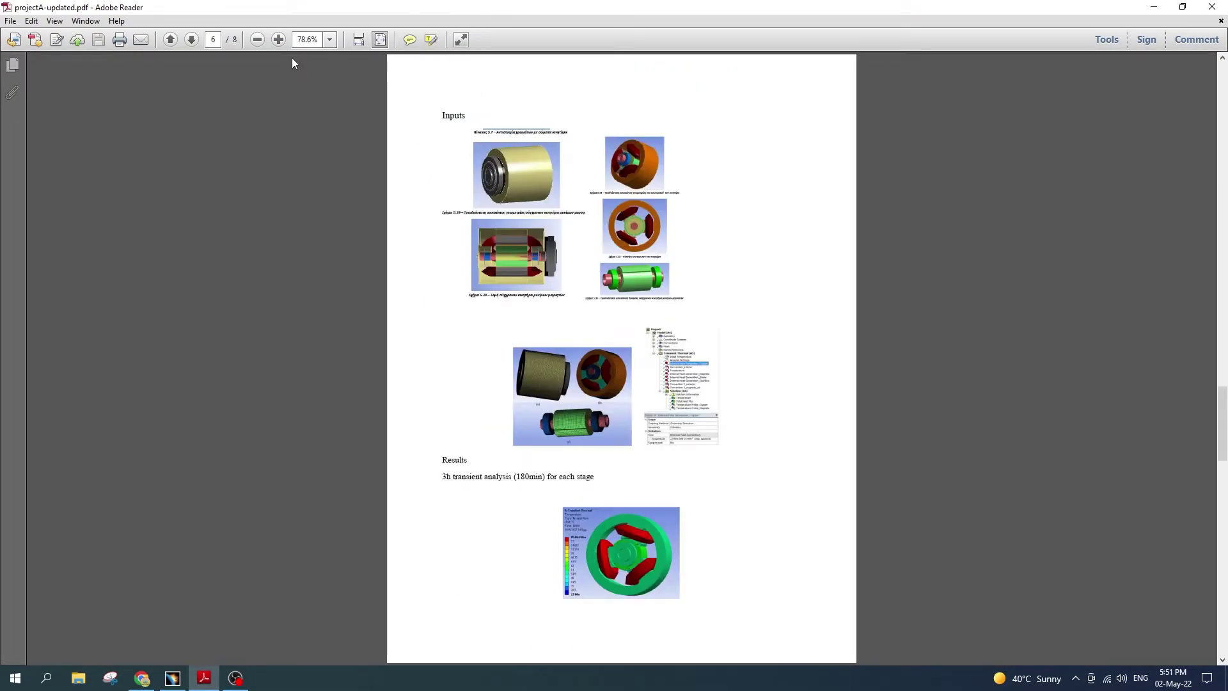
click(359, 40)
scroll(470, 183, down, 2)
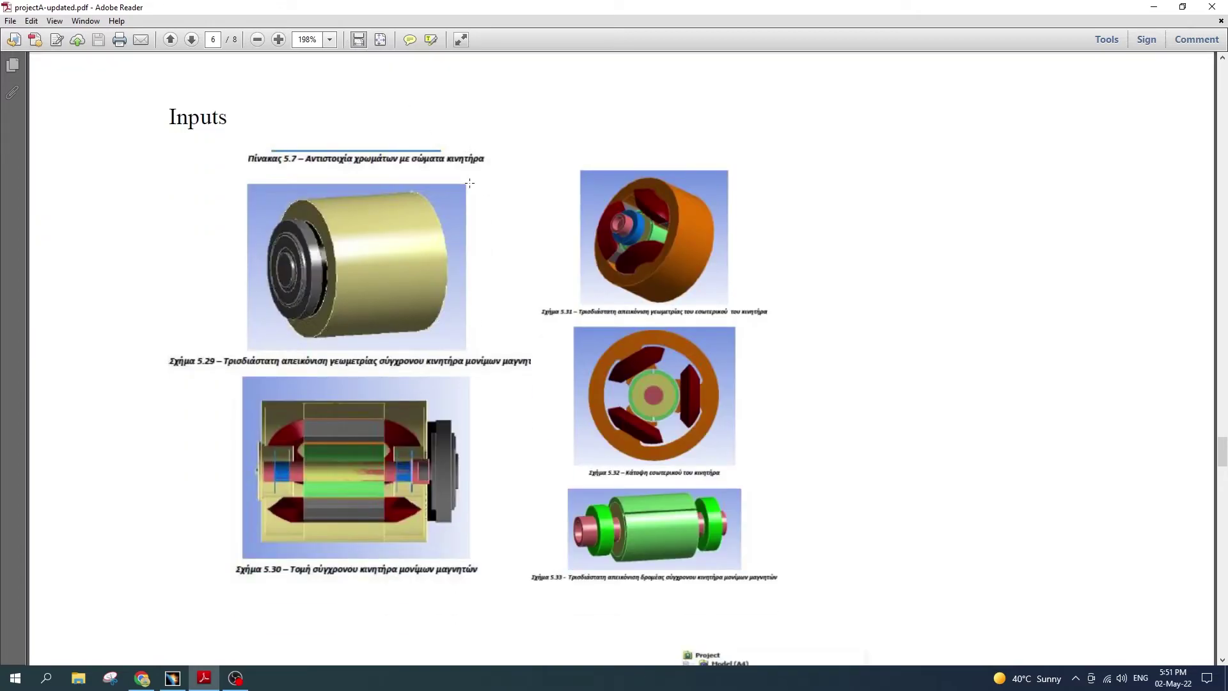
scroll(468, 183, down, 1)
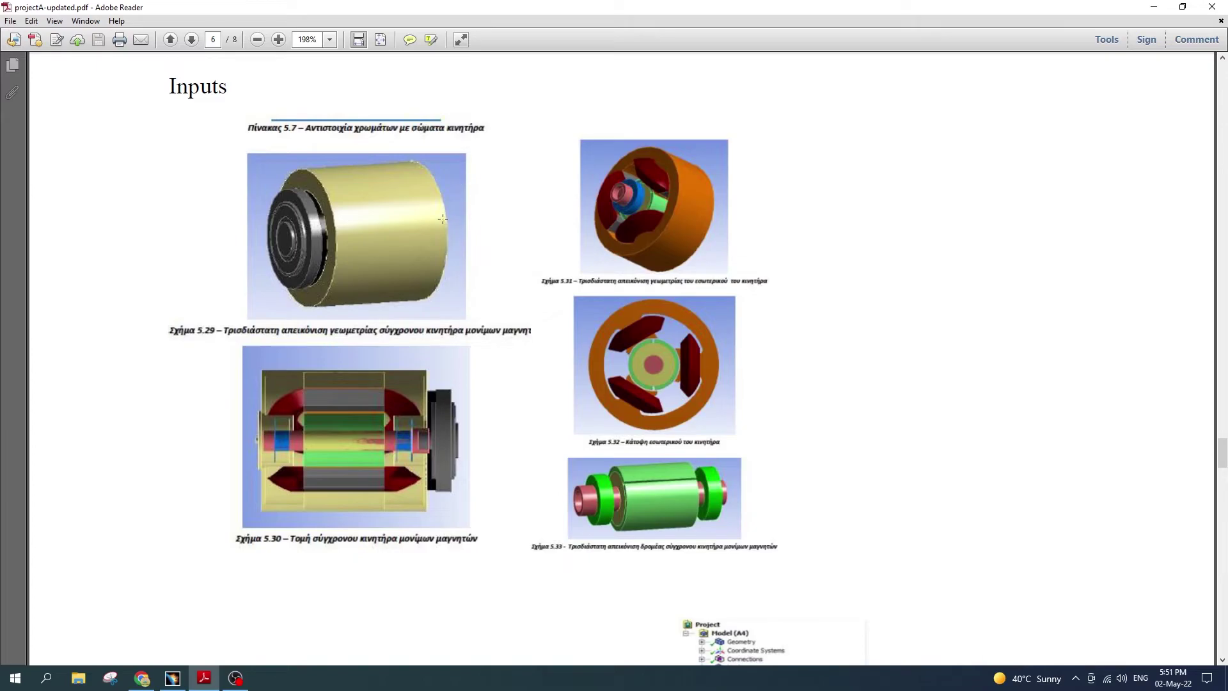
scroll(548, 349, down, 9)
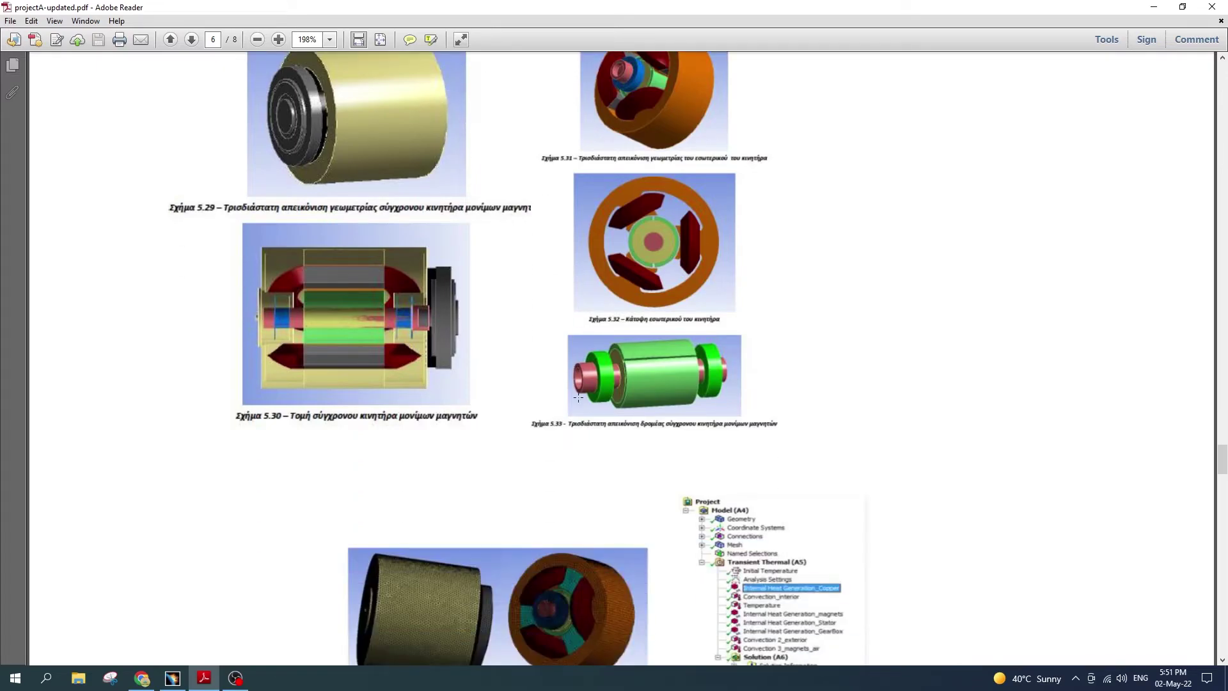
scroll(549, 349, down, 1)
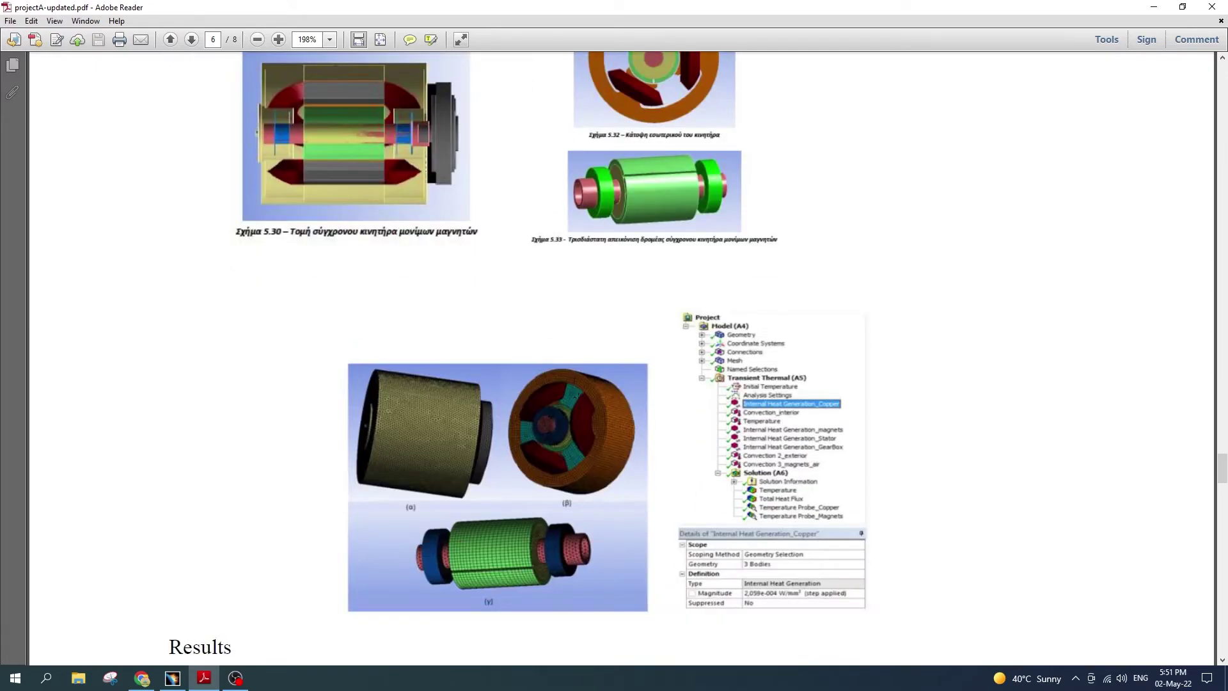
click(1154, 7)
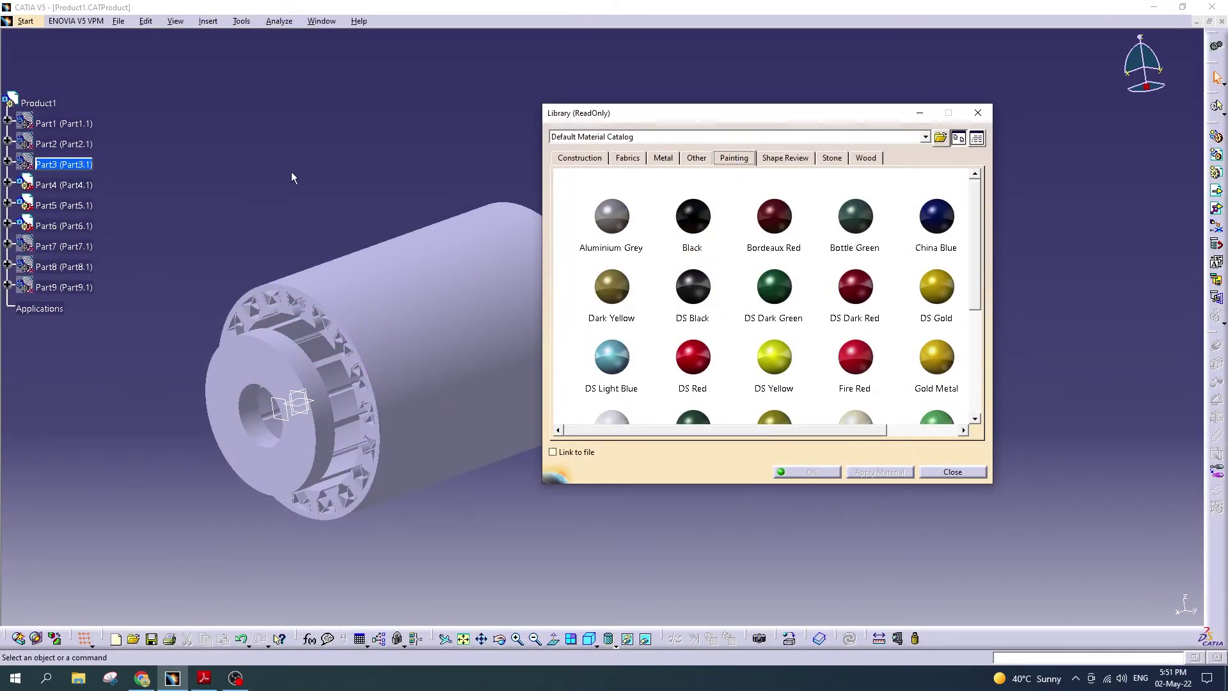
Step: Paint the Part4 washer China Blue and check it against the reference PDF
click(785, 242)
mouse_move(946, 220)
mouse_down()
mouse_move(76, 205)
mouse_move(75, 190)
mouse_up()
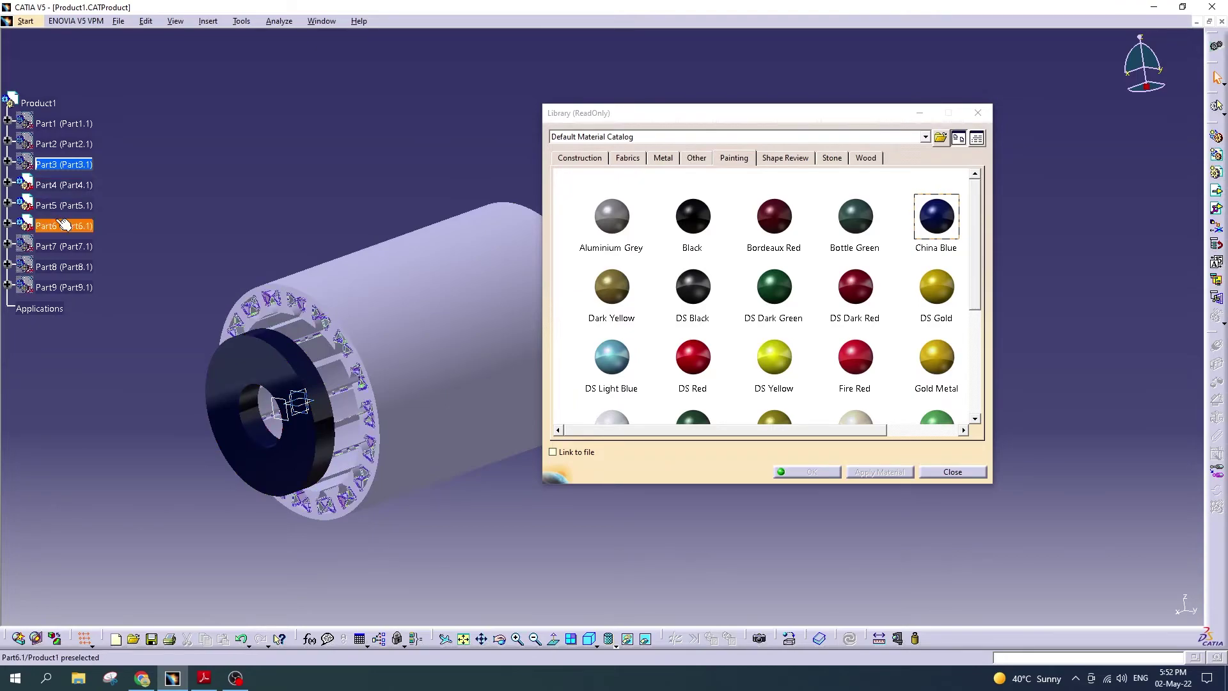
click(204, 678)
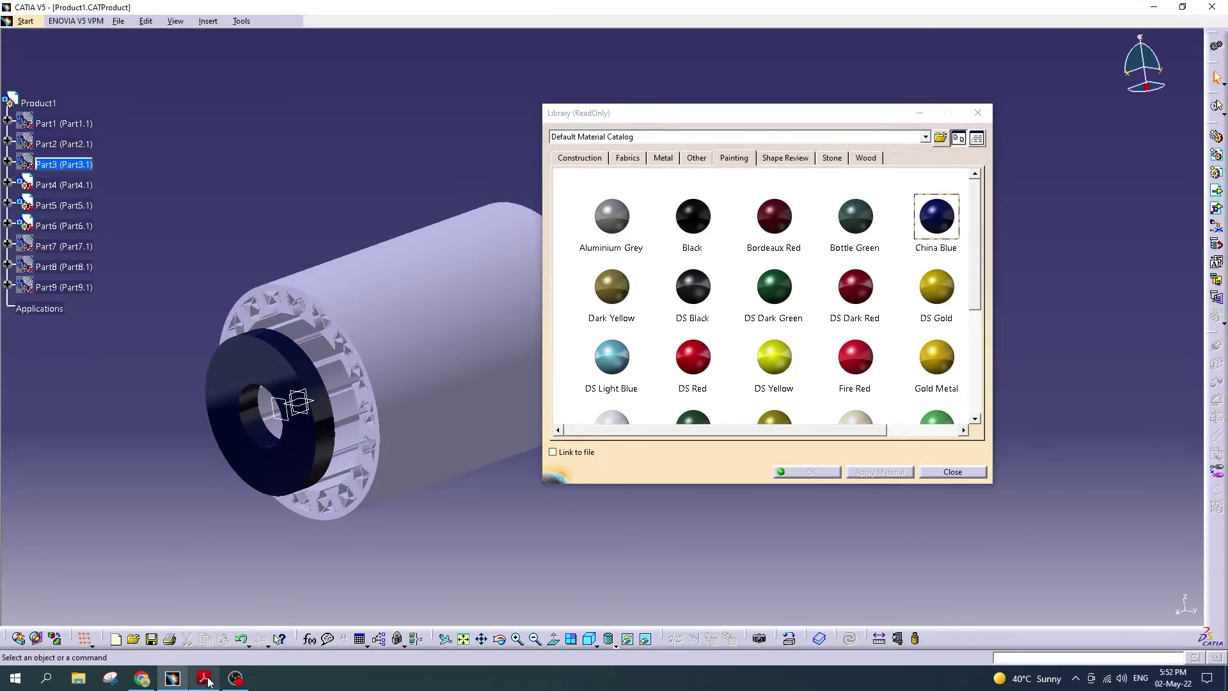
click(380, 40)
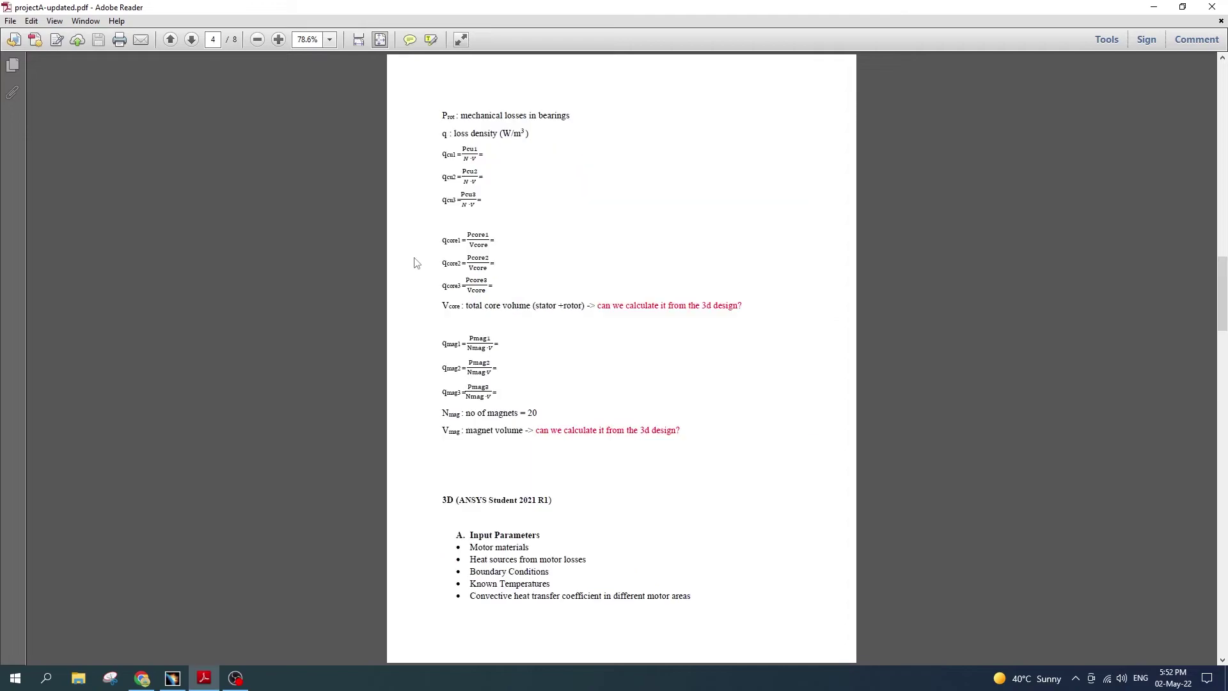
scroll(414, 266, up, 5)
scroll(468, 263, up, 5)
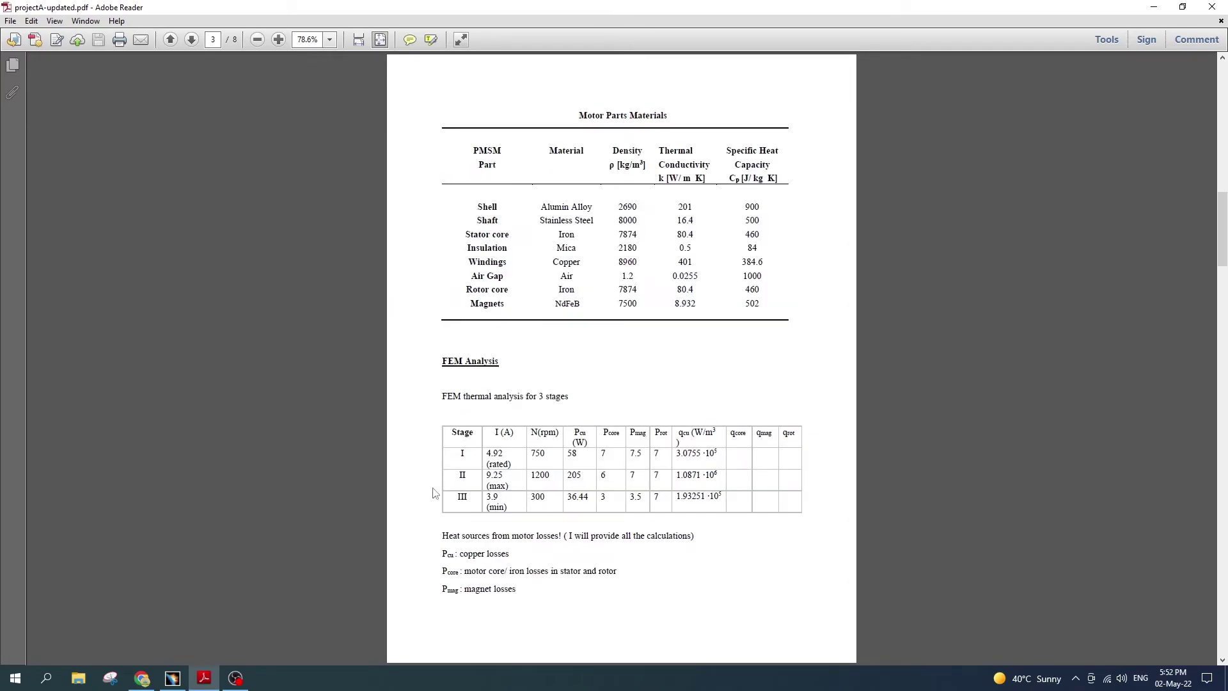
click(172, 678)
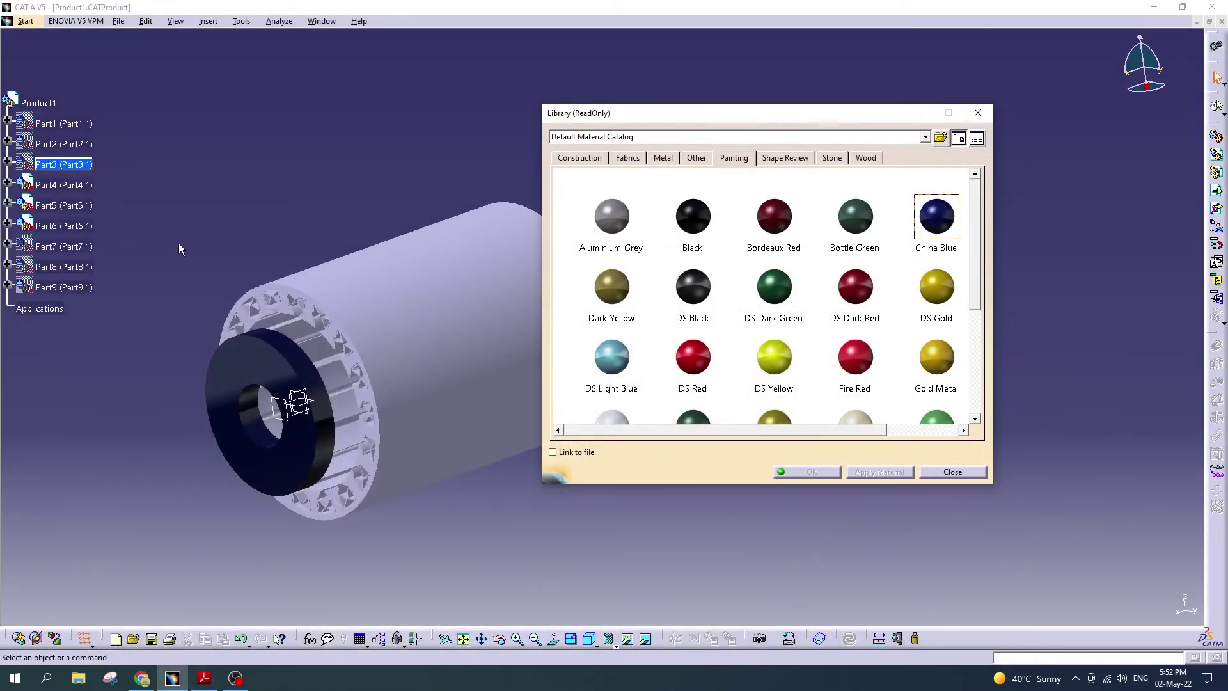
Step: Hide the washer, apply Iron to the Part5 outer cylinder, and hide it too
right_click(64, 185)
click(77, 228)
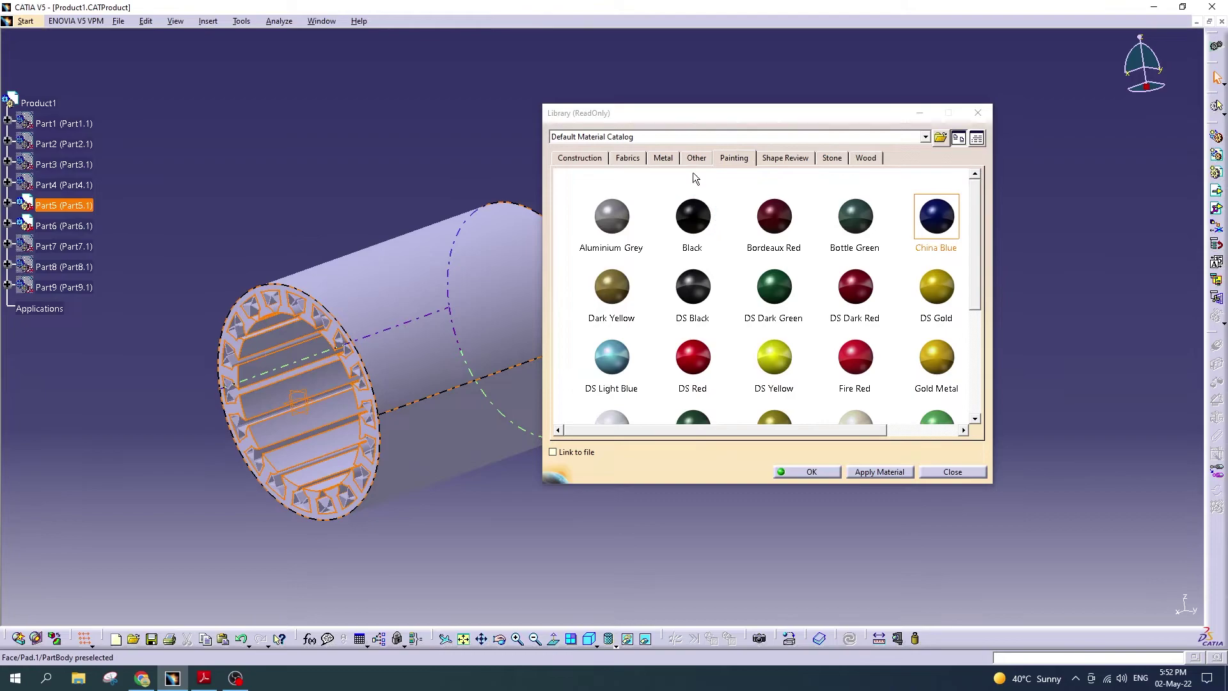
click(663, 157)
scroll(652, 327, down, 3)
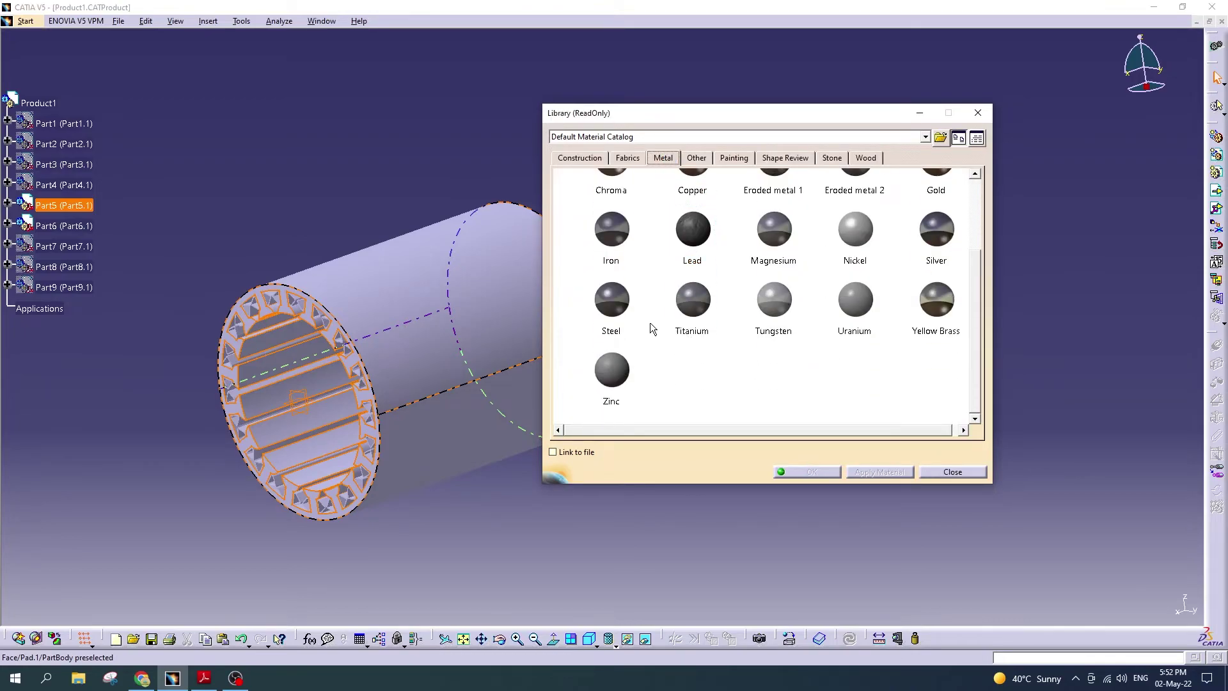
drag(616, 240, 77, 206)
right_click(71, 225)
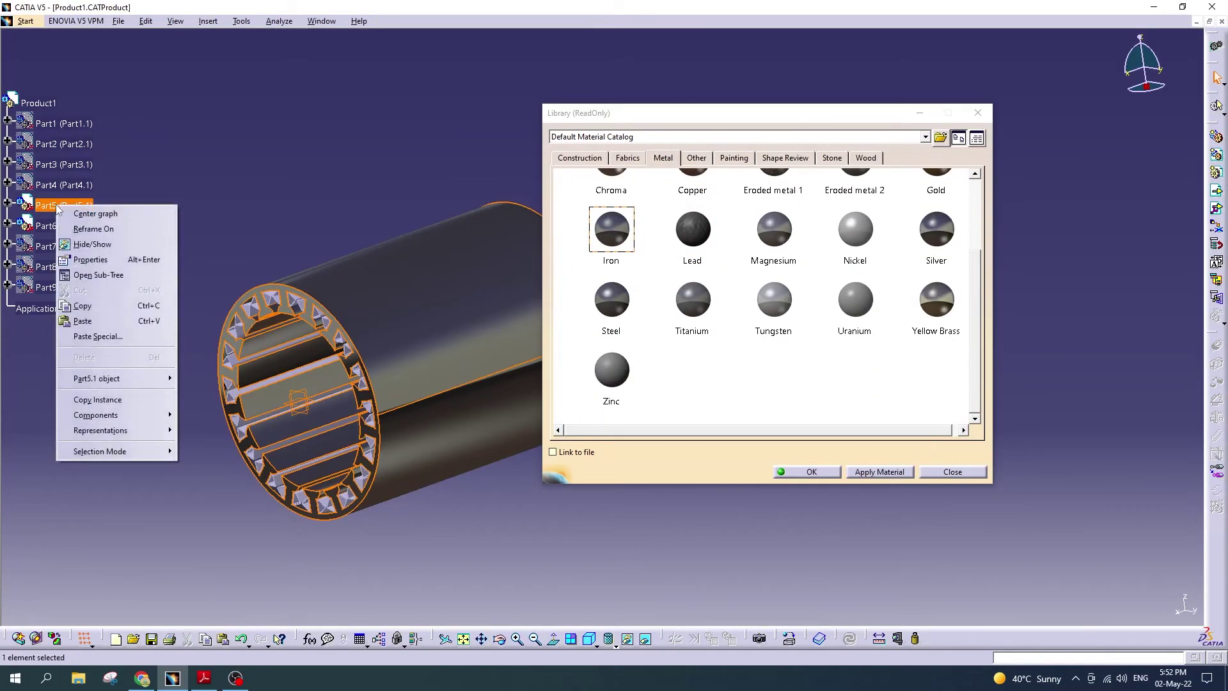
click(80, 244)
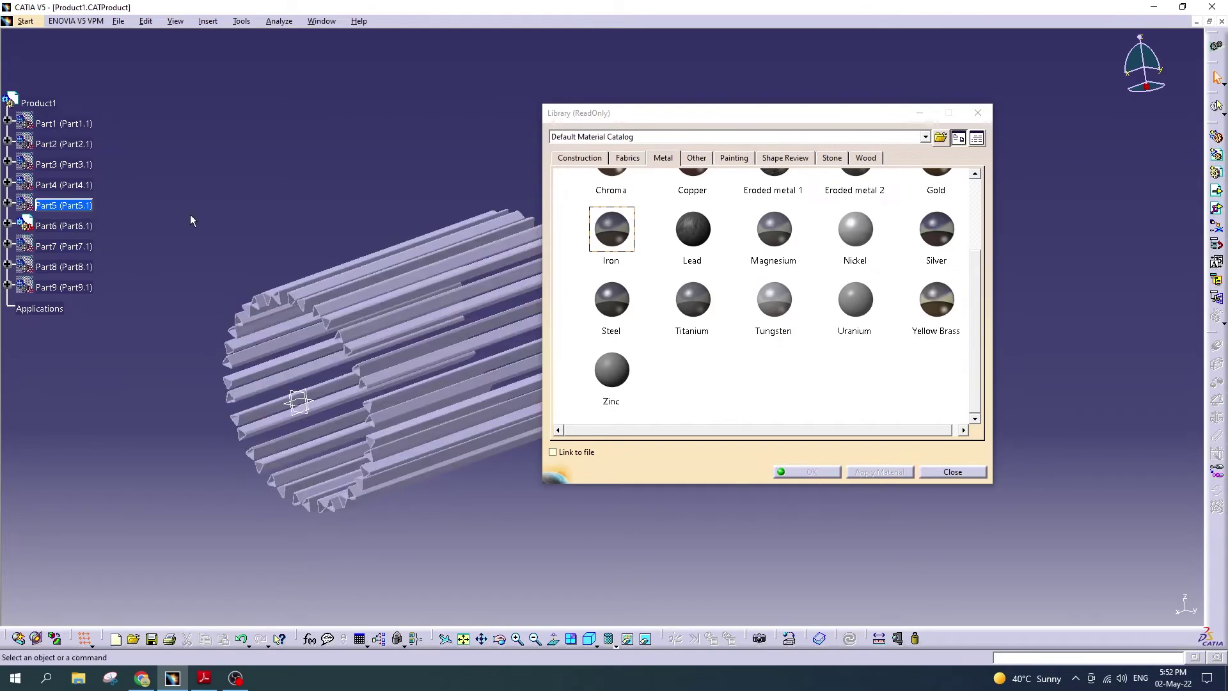
click(877, 291)
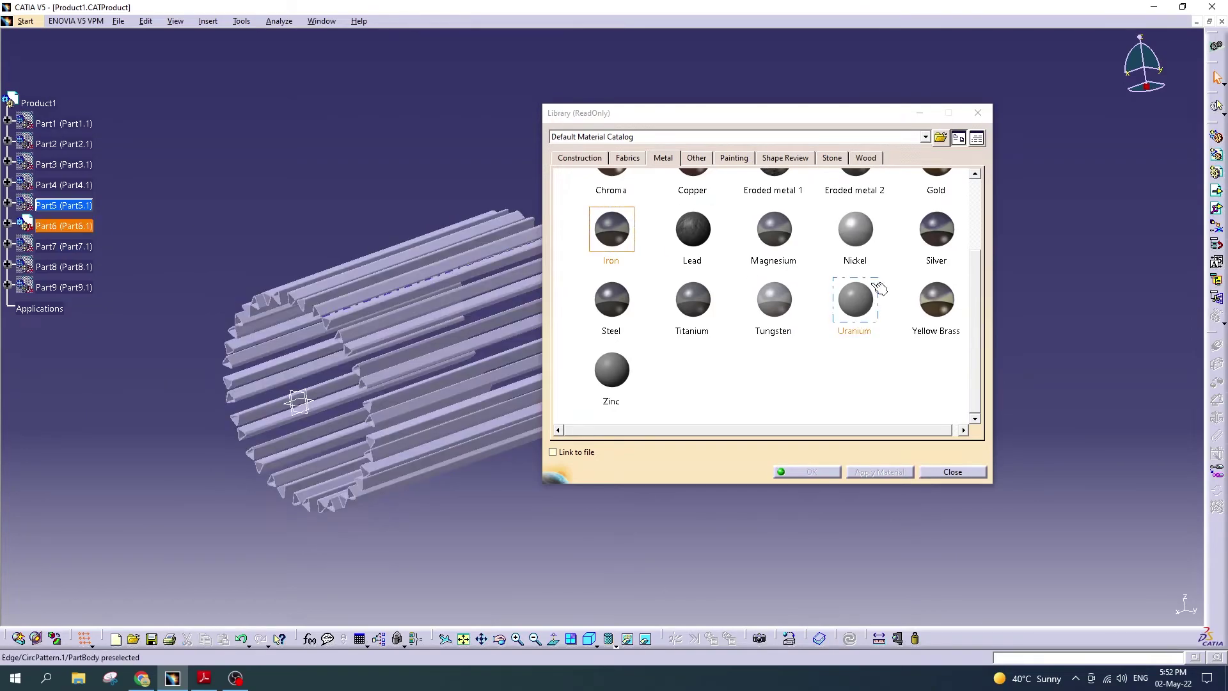
click(195, 682)
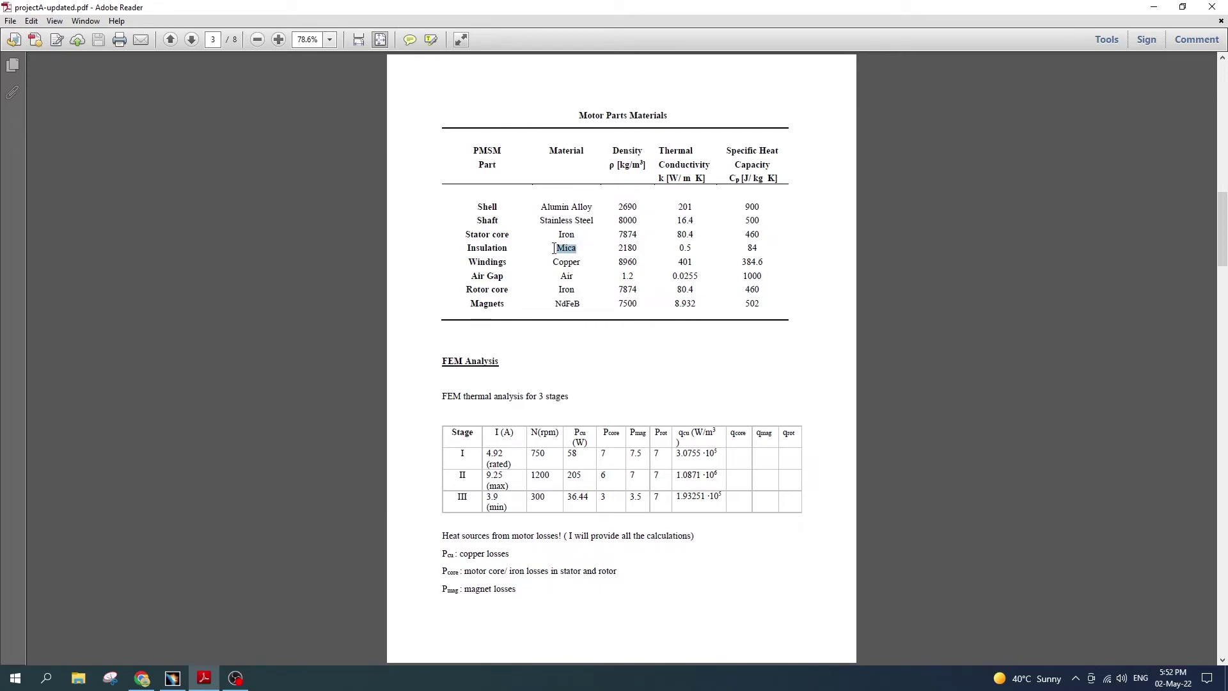
Step: Search Google for 'Mica' copied from the PDF, then close the tab and Adobe Reader
right_click(563, 249)
click(595, 258)
click(142, 678)
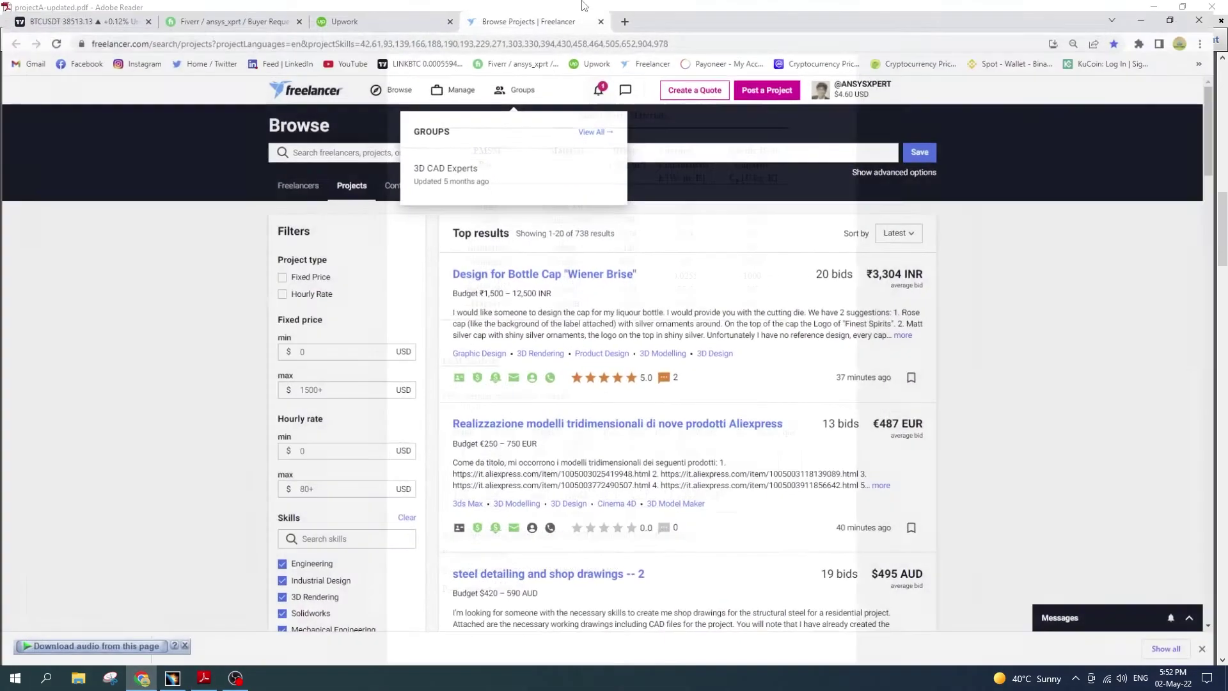
click(631, 11)
key(ctrl+v)
key(Return)
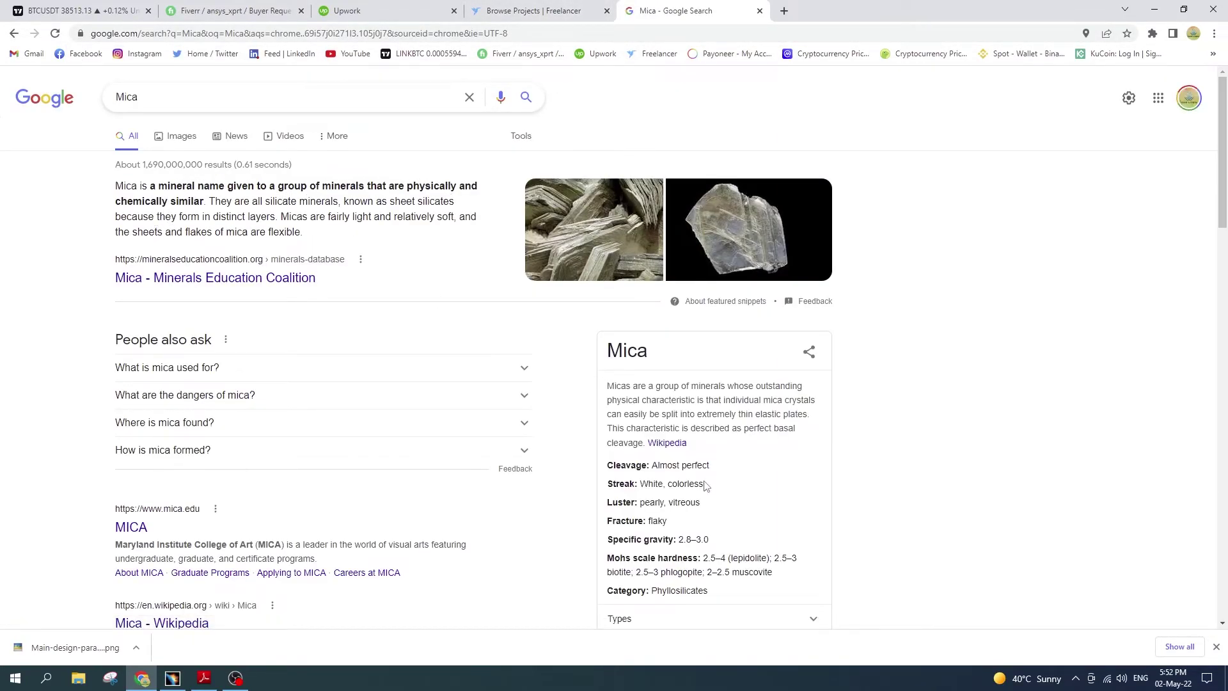
scroll(705, 485, down, 2)
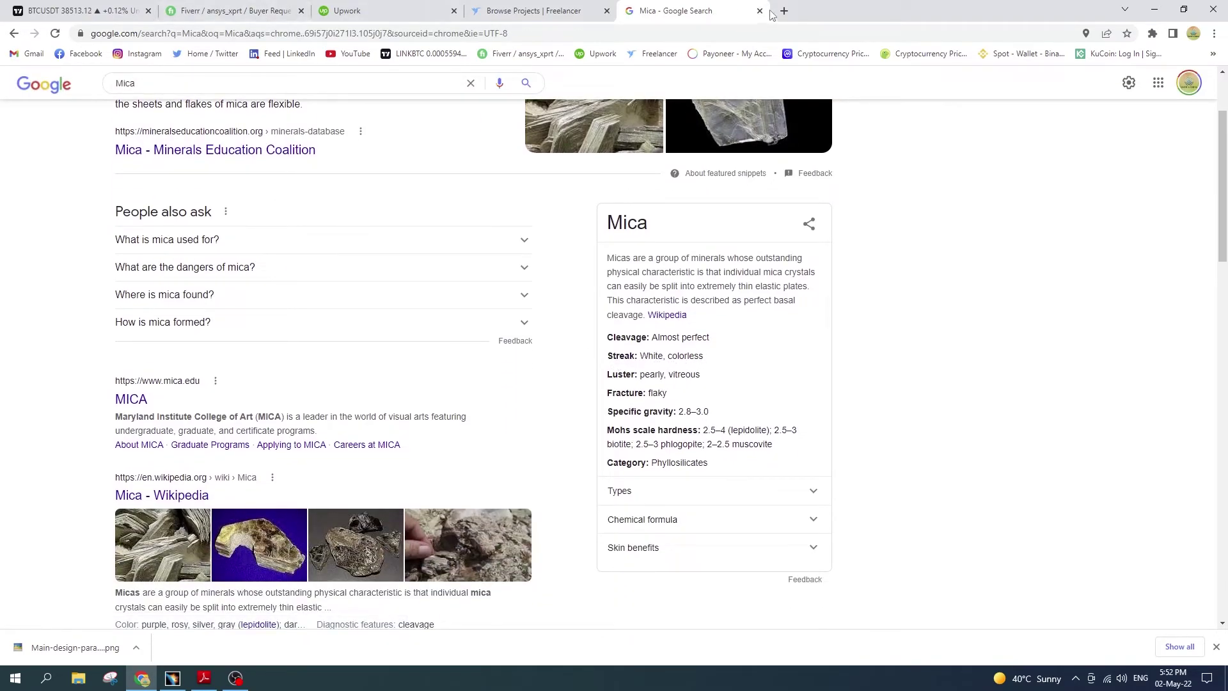
click(760, 11)
click(1155, 9)
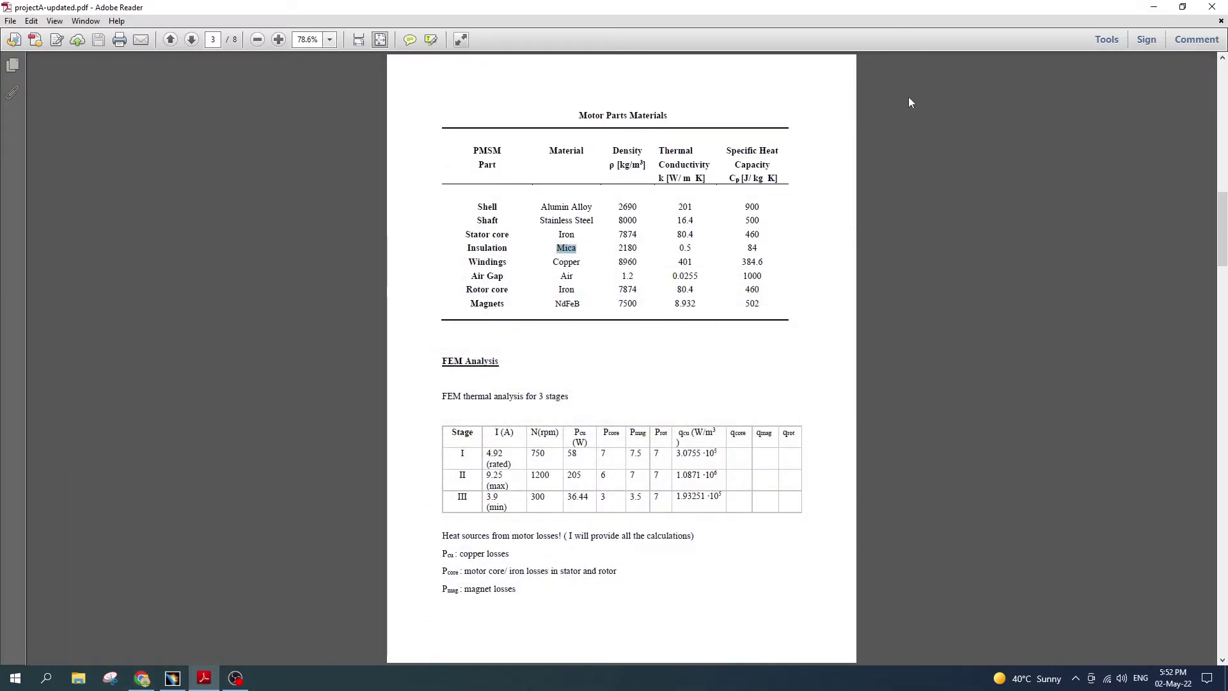
click(1212, 6)
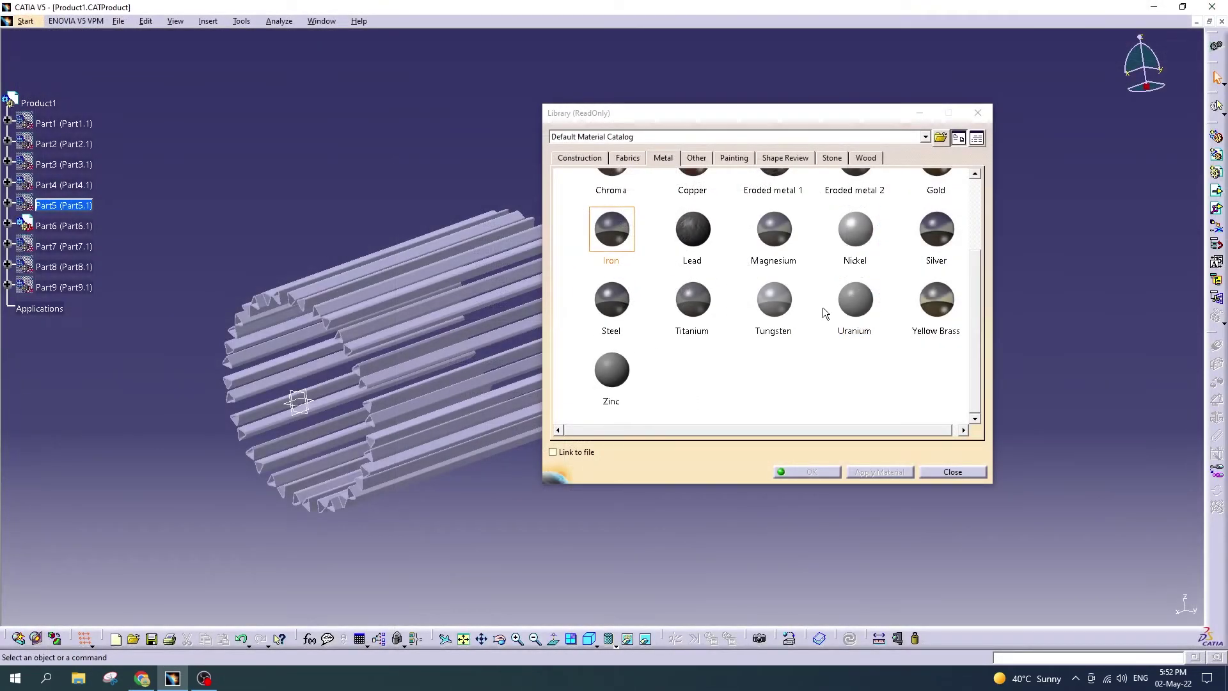
Step: Paint the Part6 bars White from the Painting materials
click(744, 161)
scroll(630, 256, down, 1)
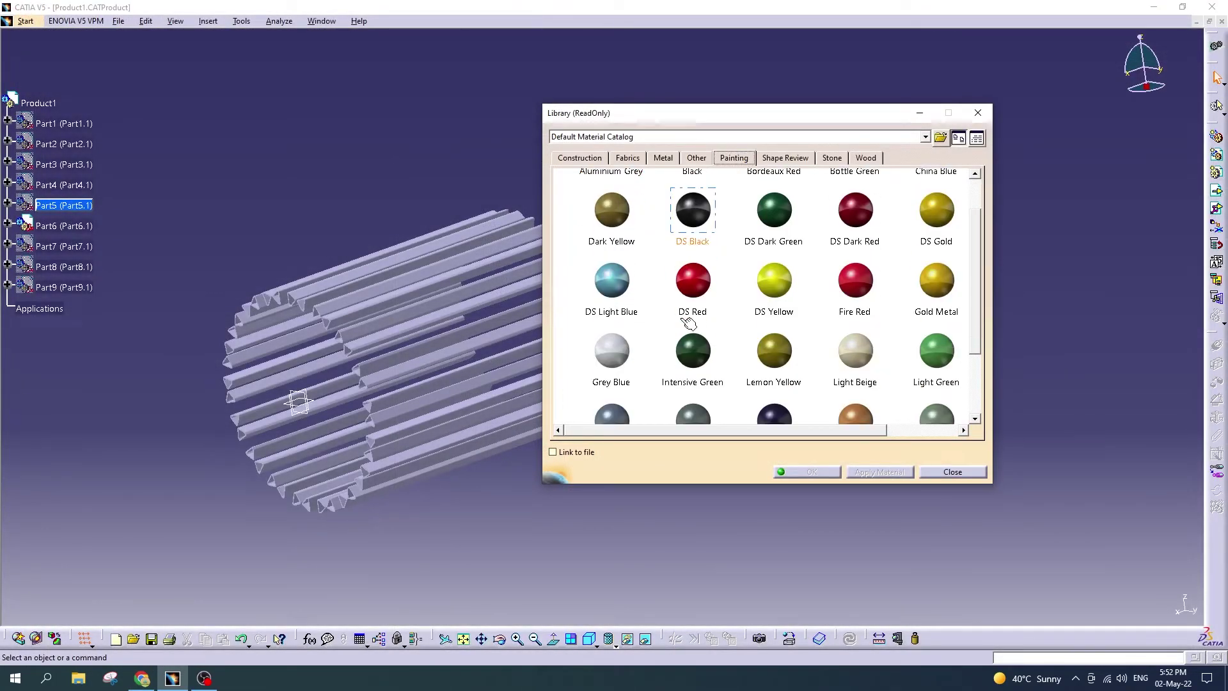
scroll(636, 288, down, 2)
scroll(643, 319, down, 1)
click(775, 363)
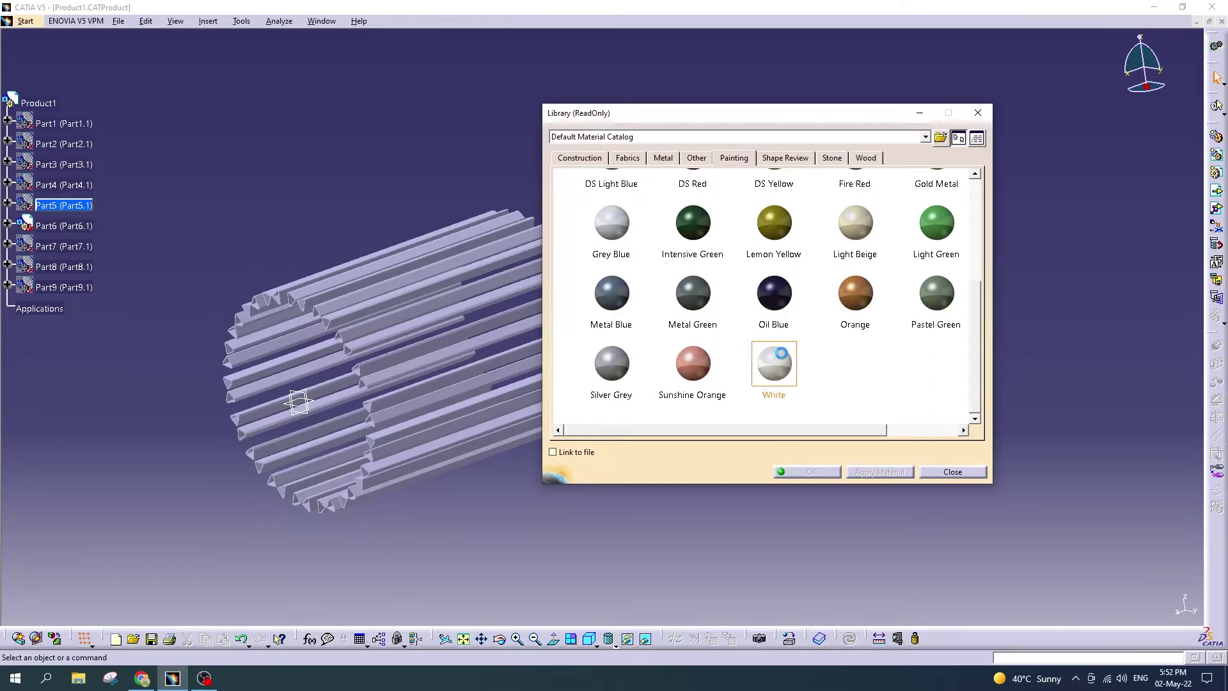
click(384, 320)
click(268, 168)
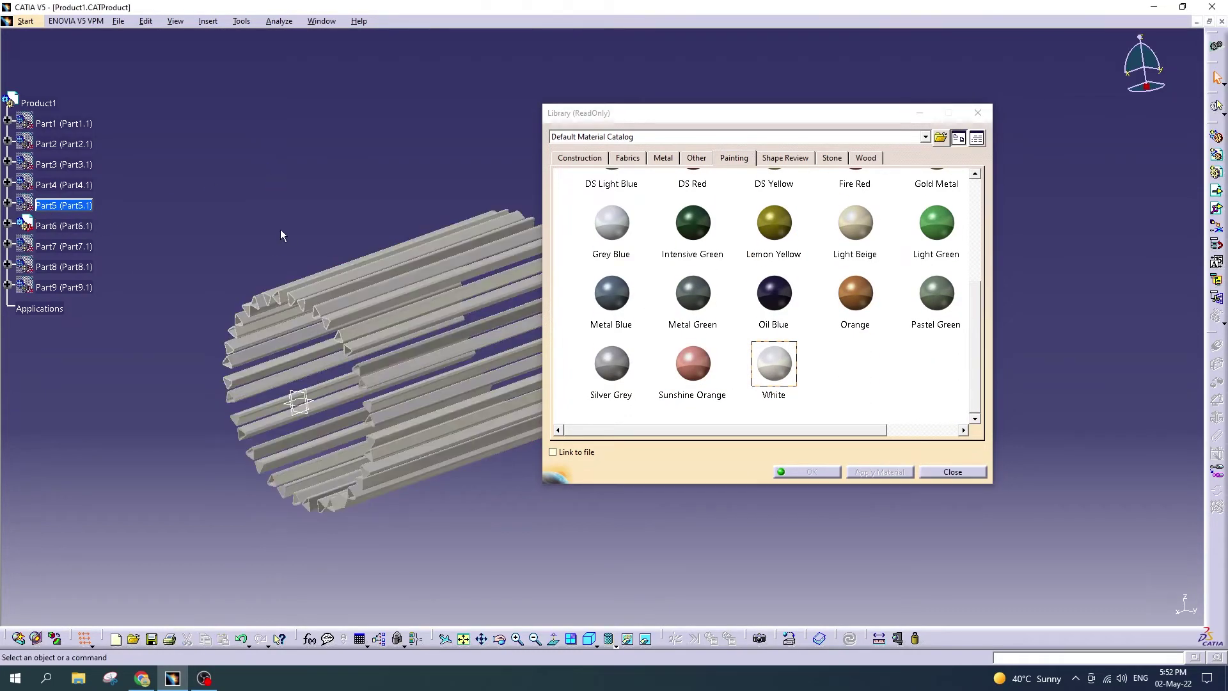
Step: Hide the whole product, swap visibility of Parts 1–9, close the library and zoom out
right_click(40, 103)
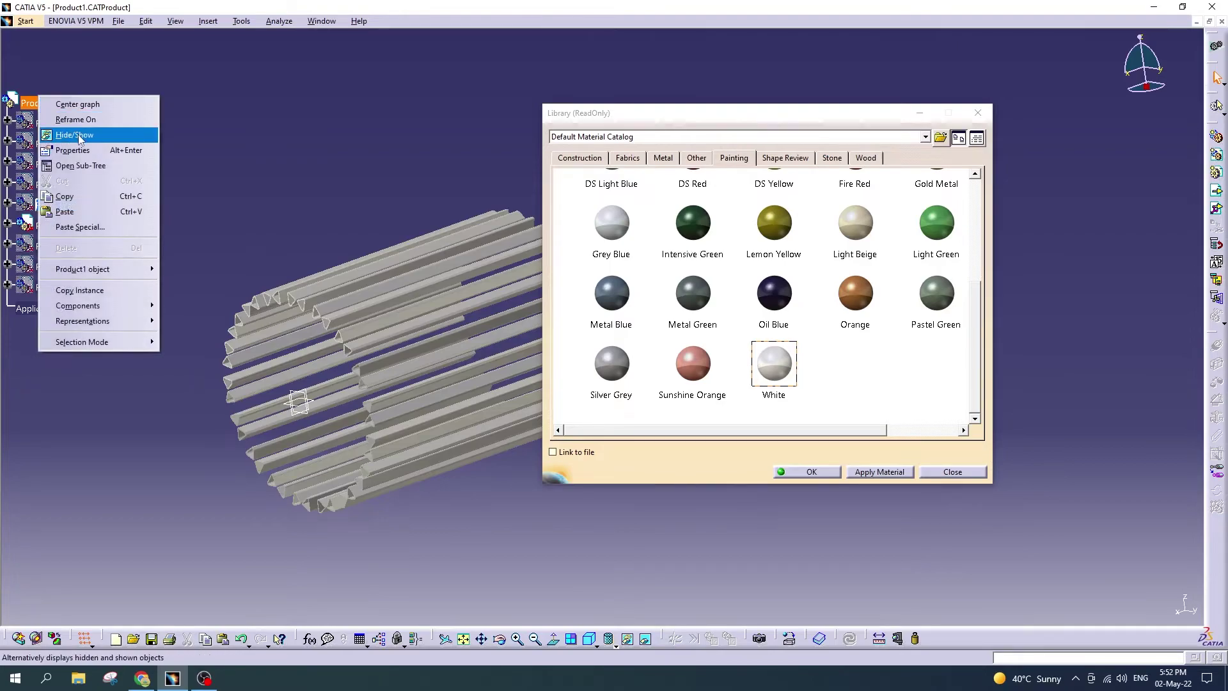
click(74, 134)
right_click(45, 124)
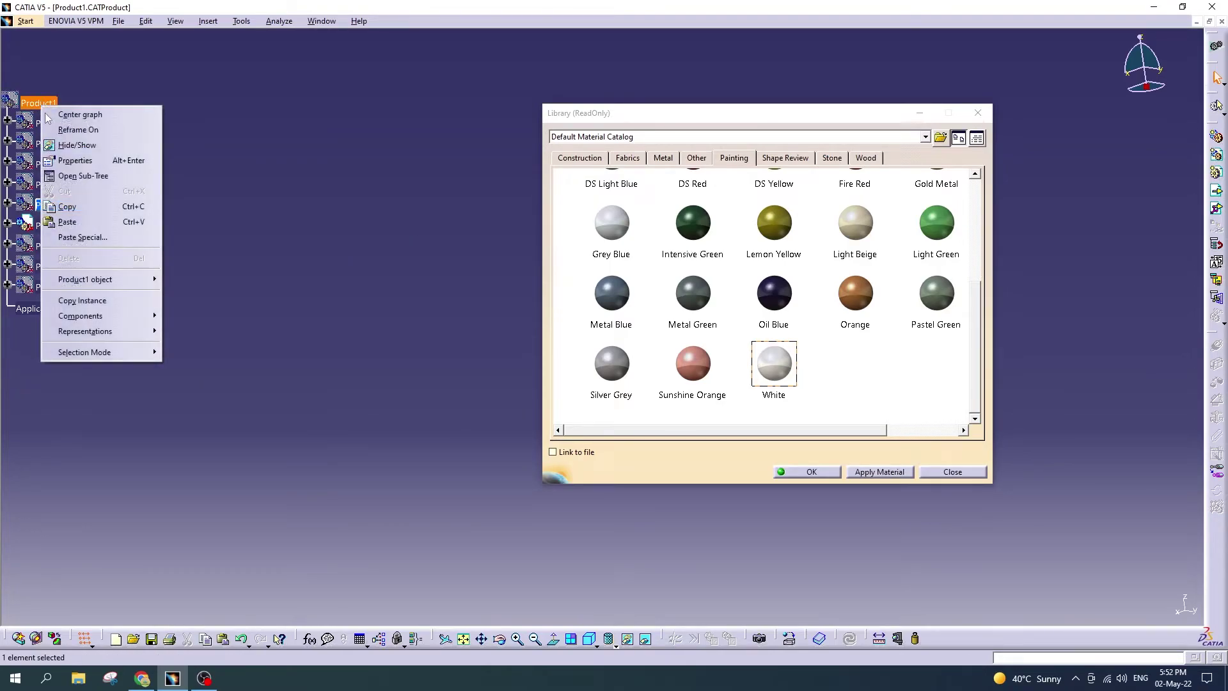
click(63, 142)
ctrl+click(61, 164)
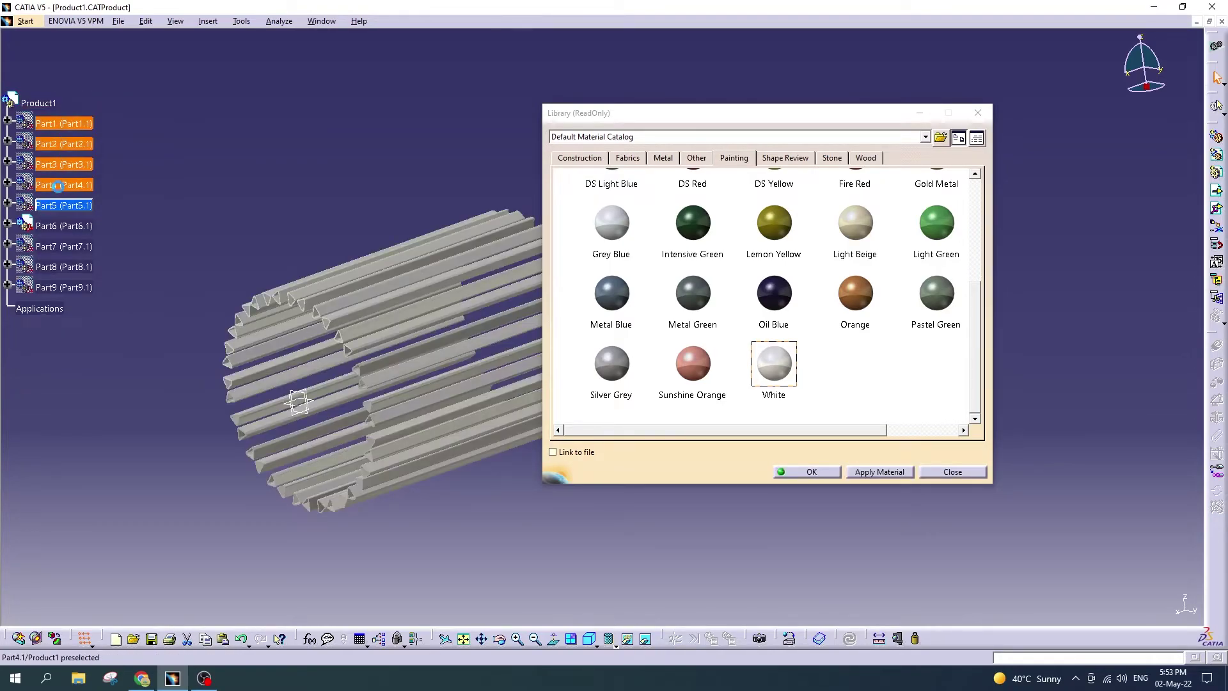
ctrl+click(56, 205)
ctrl+click(53, 227)
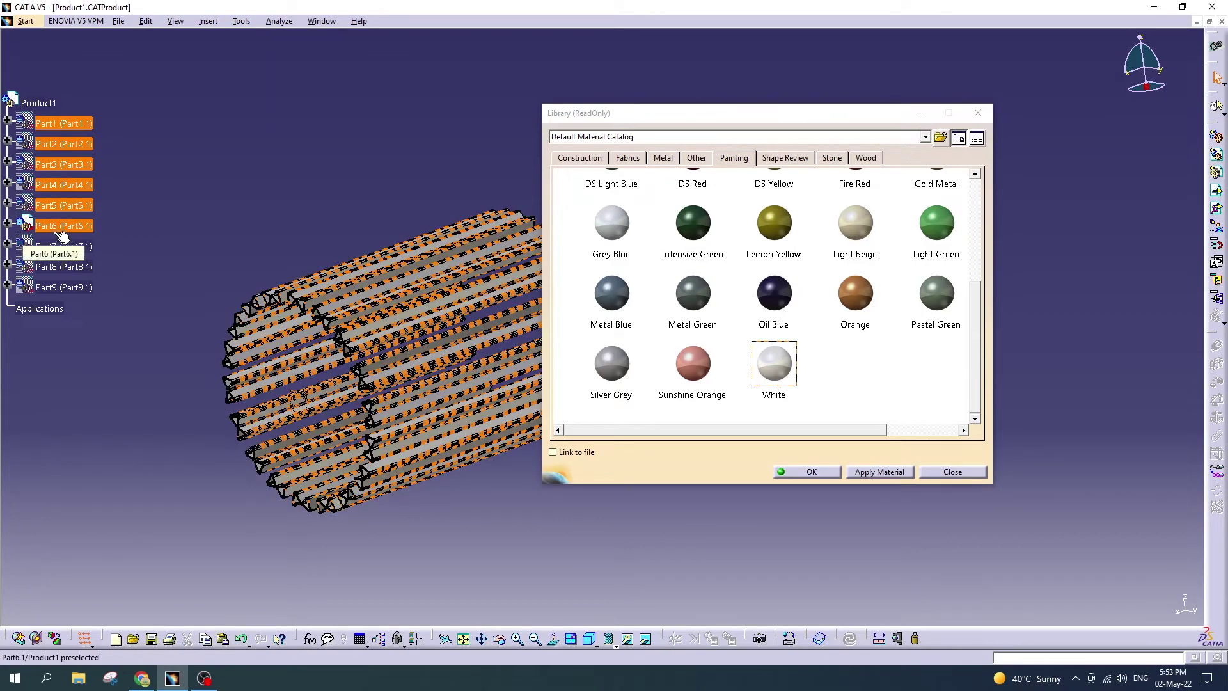
ctrl+click(53, 265)
right_click(61, 288)
click(70, 320)
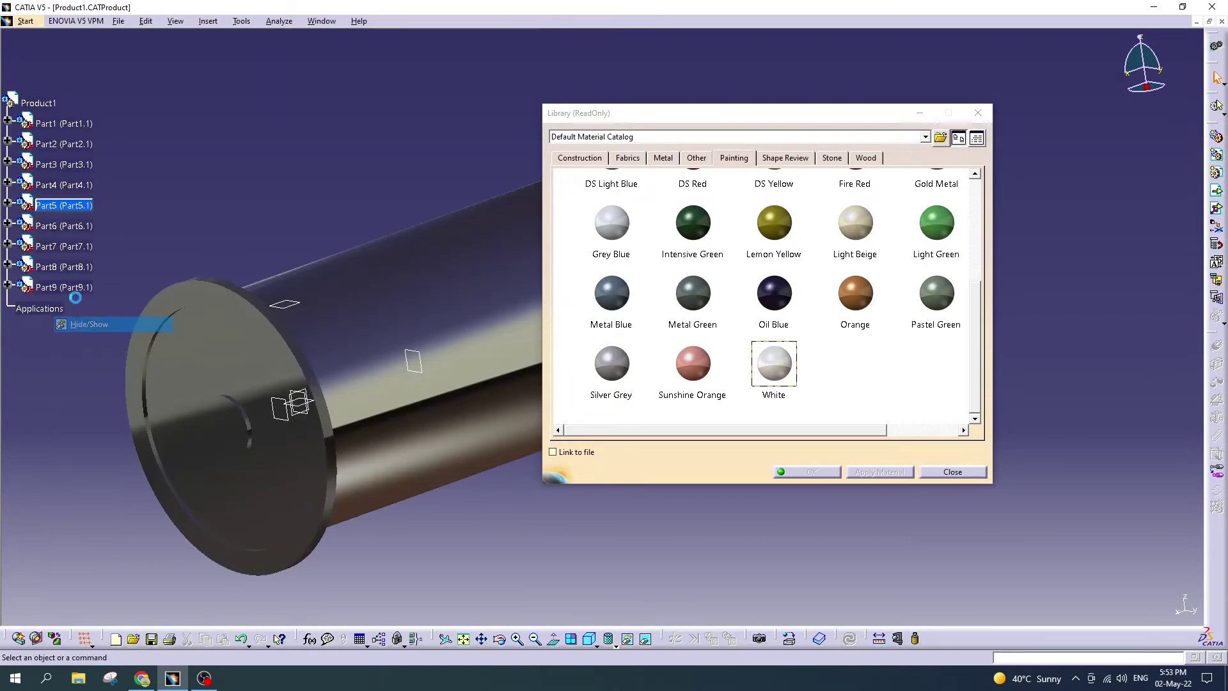
click(952, 472)
middle_drag(610, 301, 607, 327)
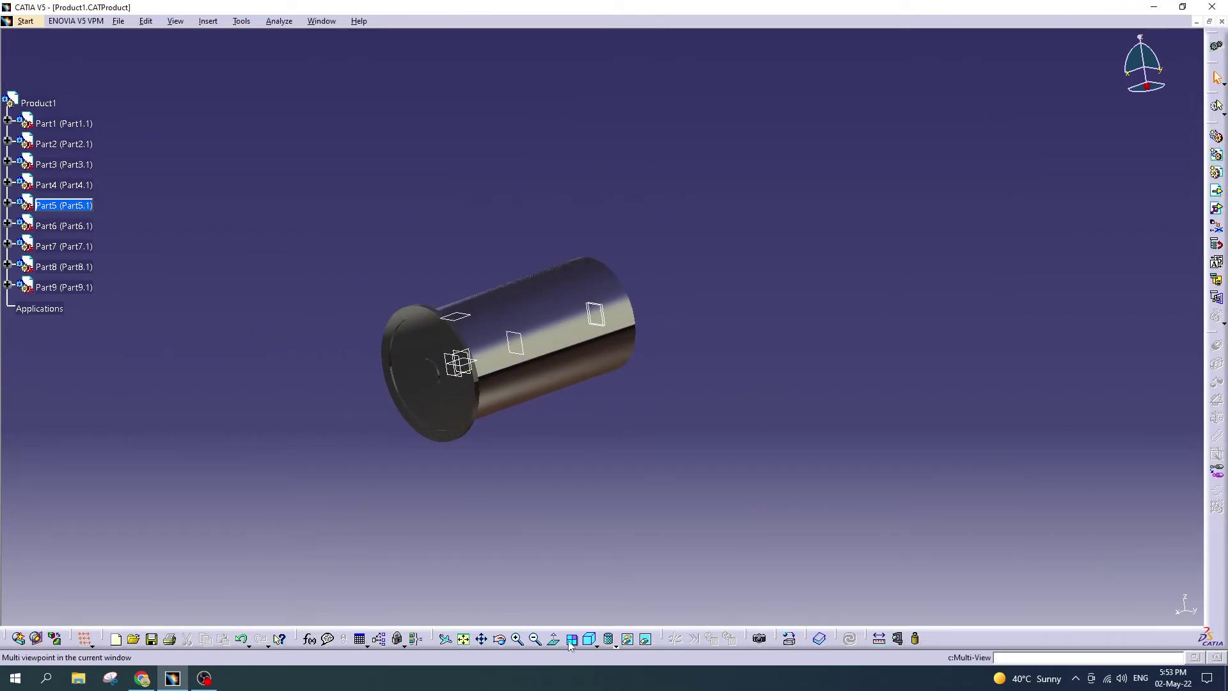
Step: Set an isometric grid-floor scene and orbit and zoom onto the housing
click(589, 638)
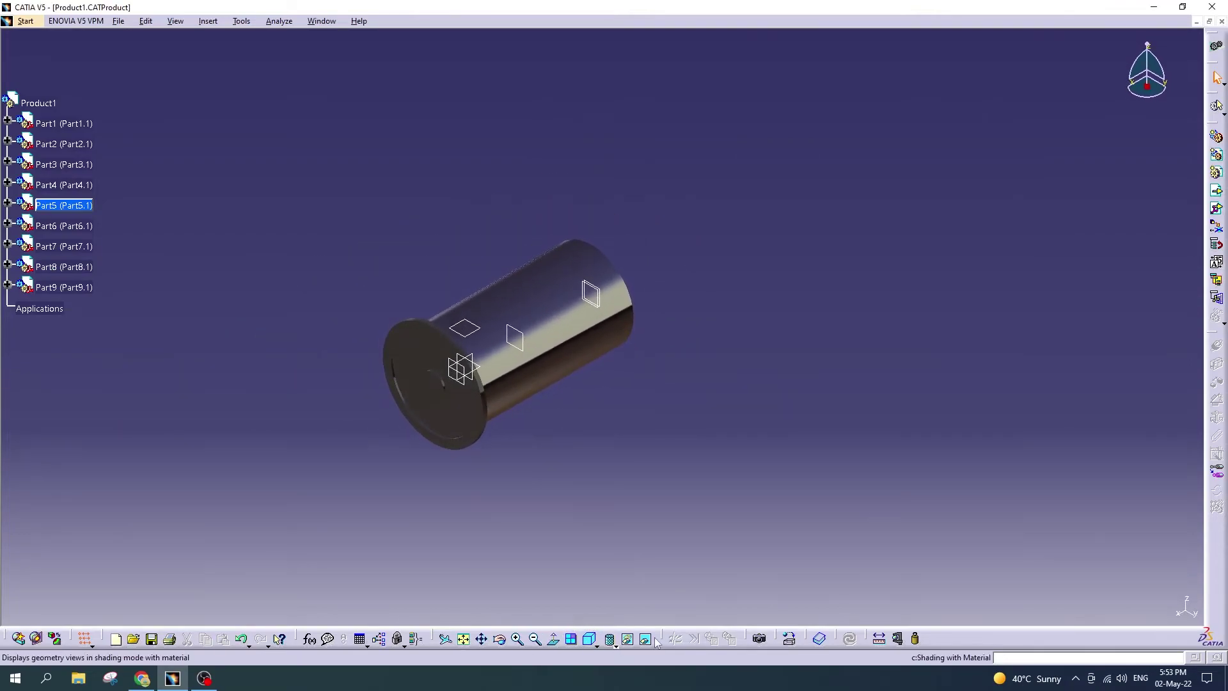
click(761, 639)
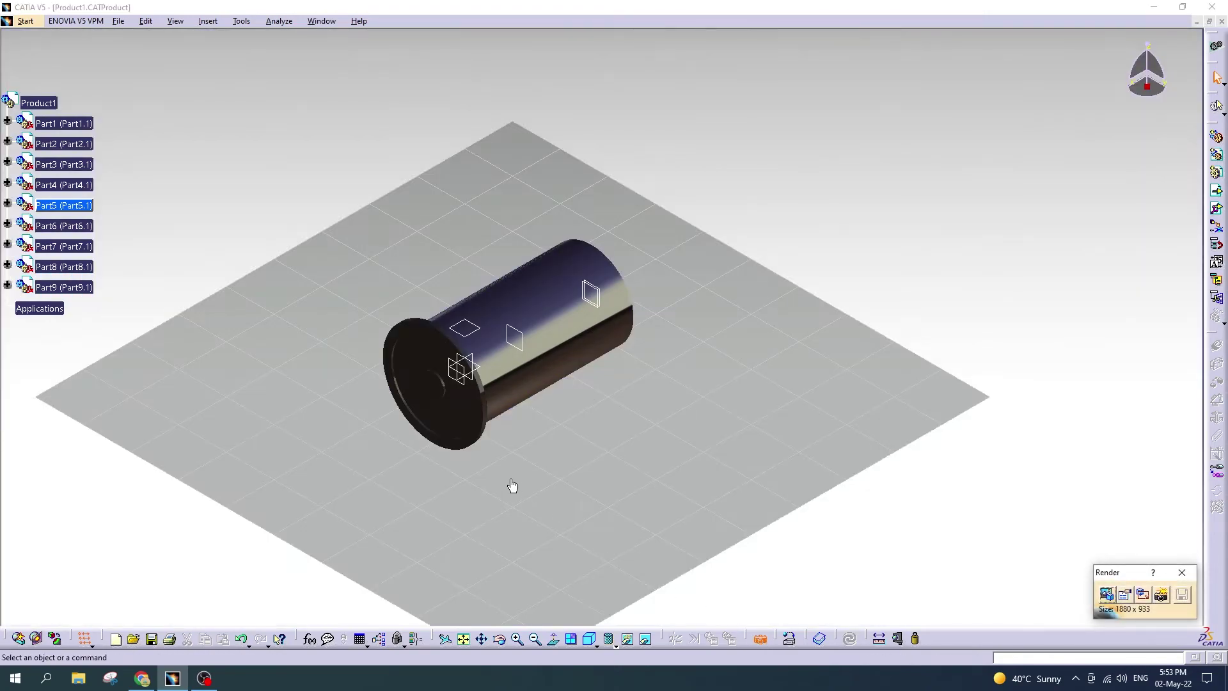
mouse_move(513, 486)
ctrl+middle_down()
mouse_move(525, 467)
mouse_move(678, 440)
ctrl+middle_up()
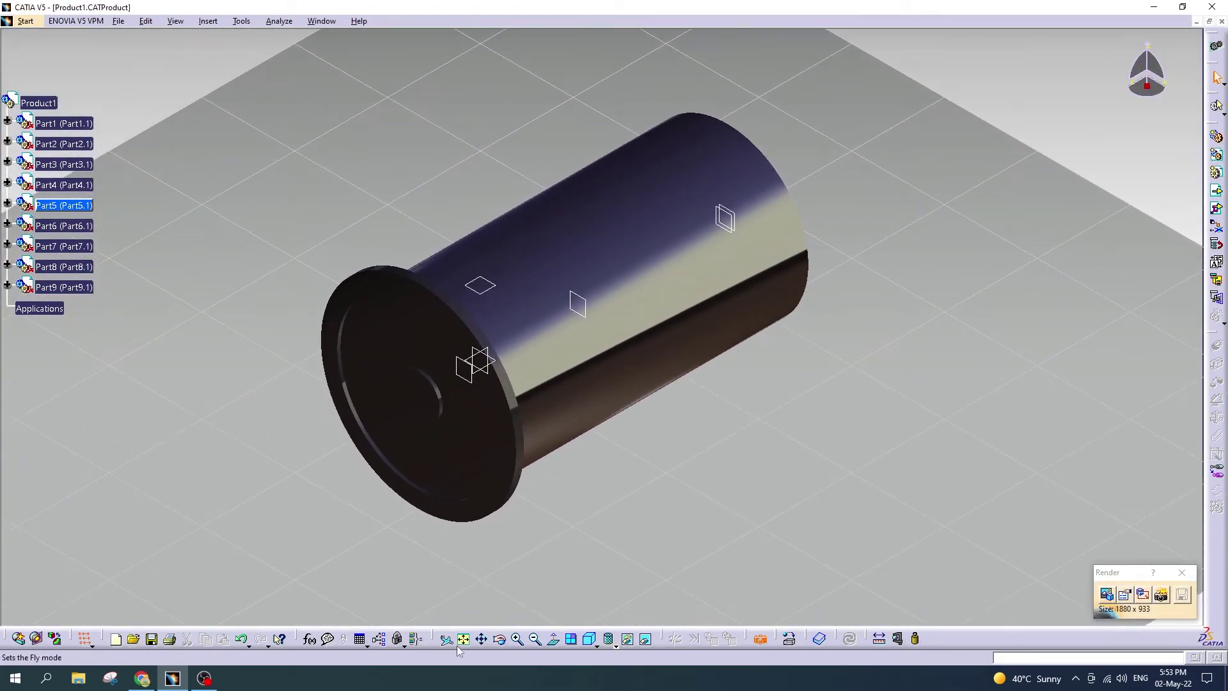
click(429, 356)
click(565, 541)
mouse_move(540, 547)
middle_down()
mouse_move(466, 453)
mouse_move(461, 488)
mouse_move(483, 479)
middle_up()
mouse_move(595, 456)
middle_down()
mouse_move(595, 433)
mouse_move(620, 446)
mouse_move(605, 452)
middle_up()
Step: Render the housing view and save the rendered image to the Desktop
click(1156, 595)
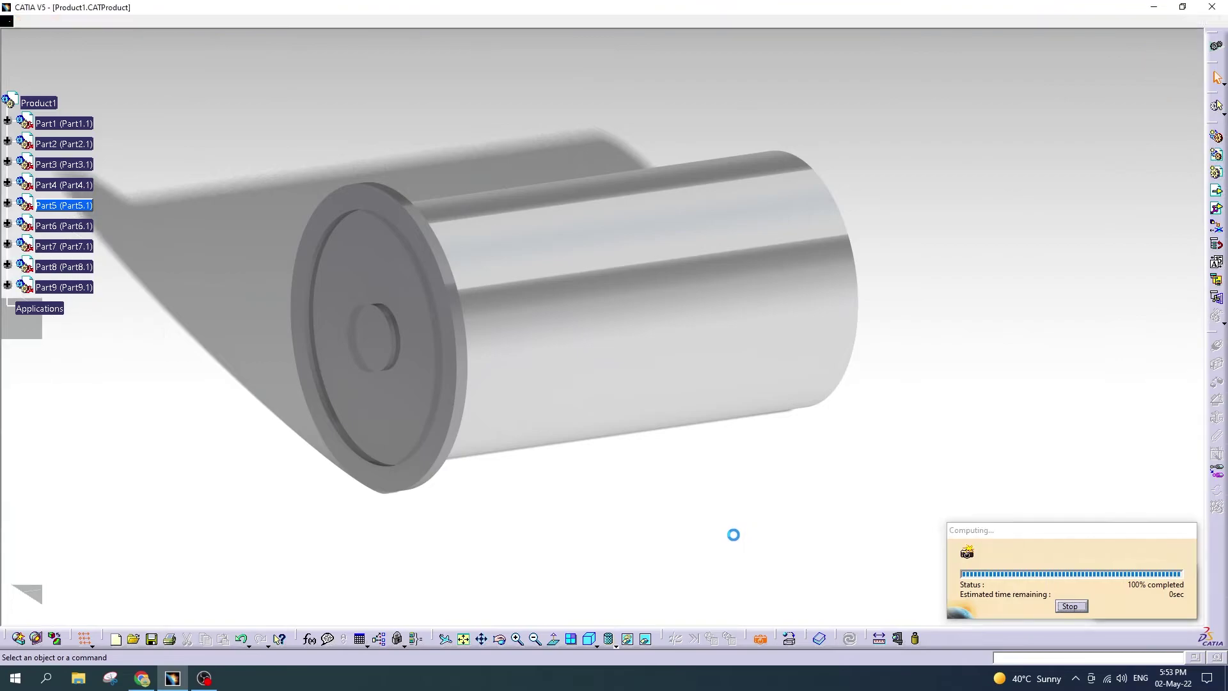
click(1107, 594)
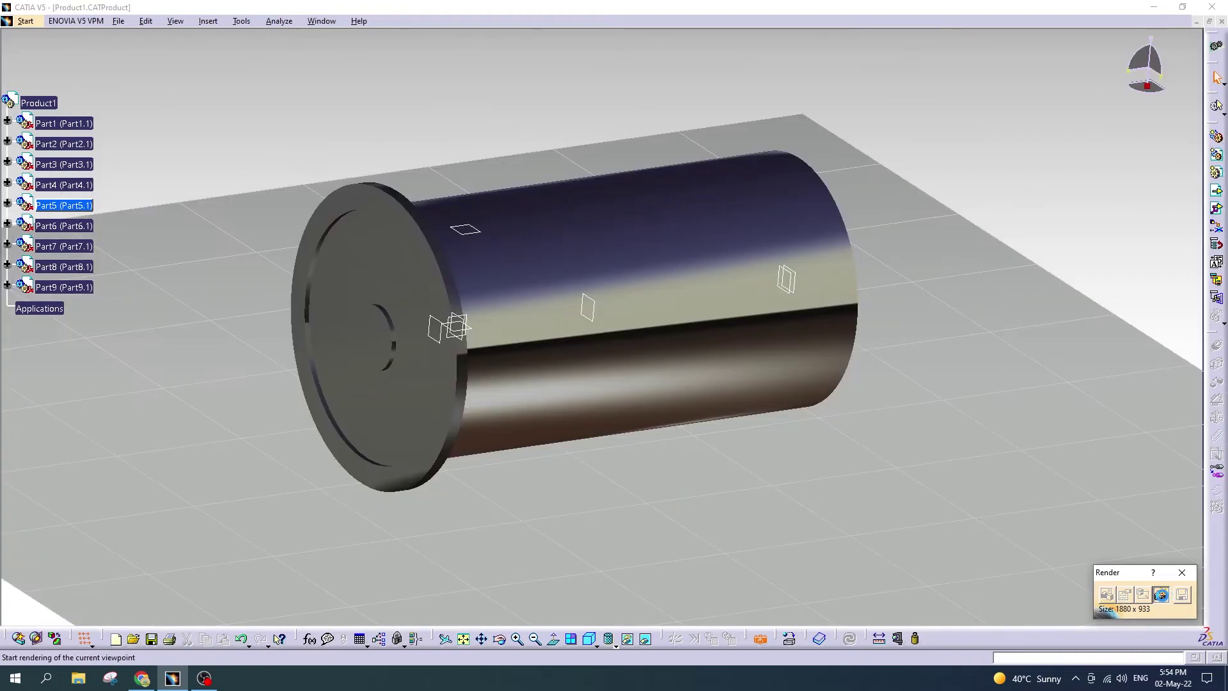
click(1161, 594)
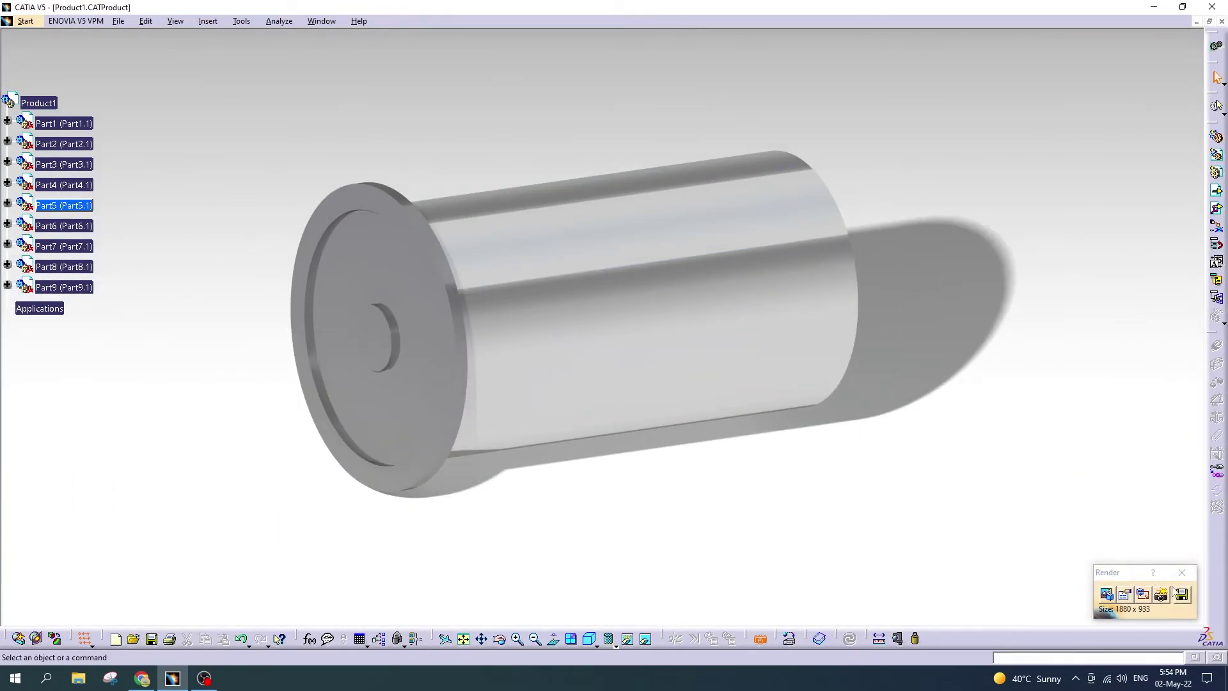
click(1182, 595)
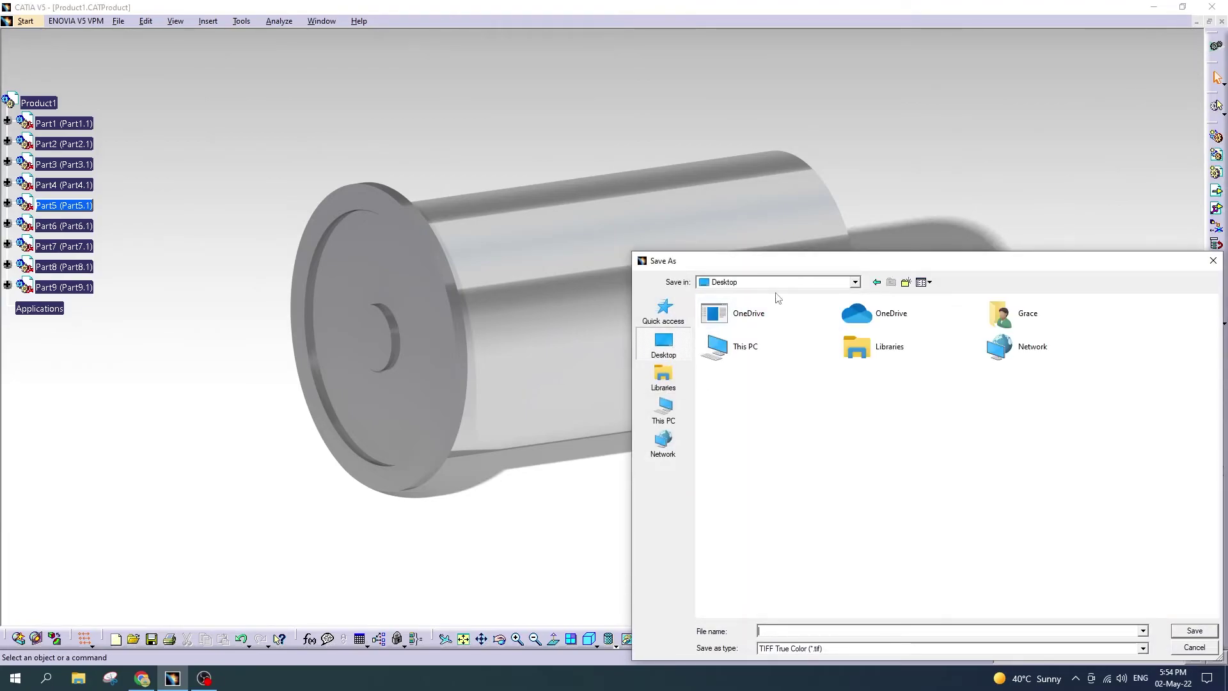
text(1)
click(838, 649)
click(1142, 648)
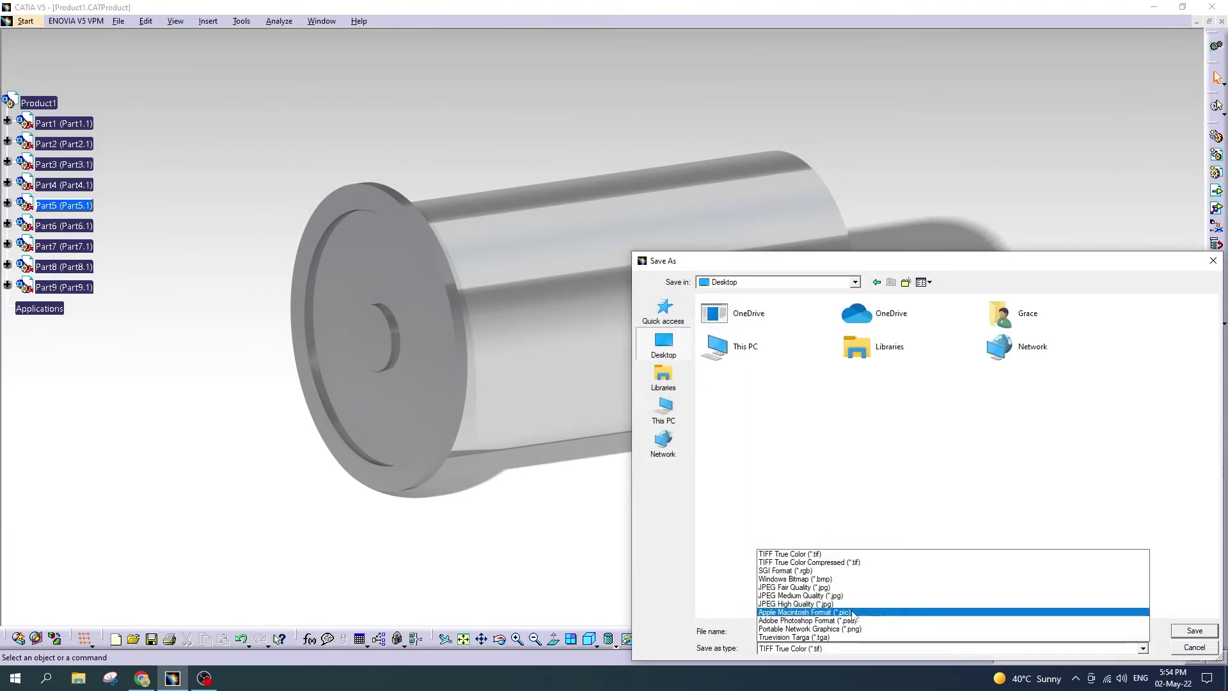
click(850, 603)
key(Return)
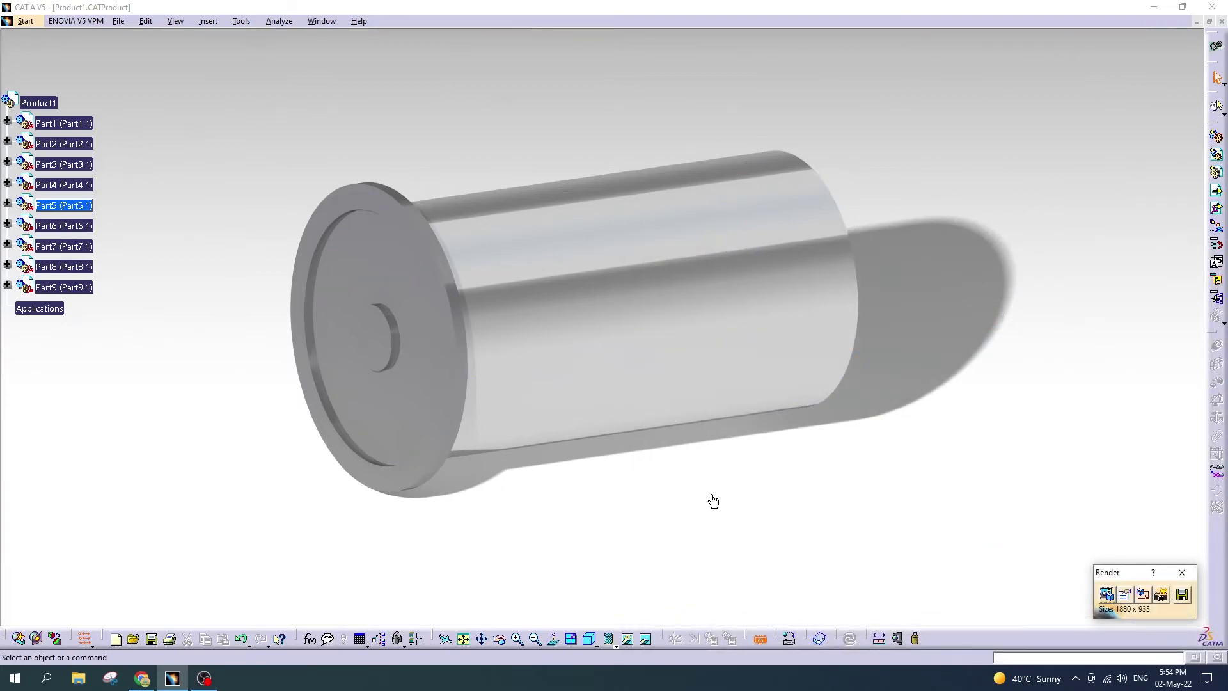
Step: Hide Part9 and the Part8 outer shell, then frame the exposed windings
right_click(63, 205)
key(Escape)
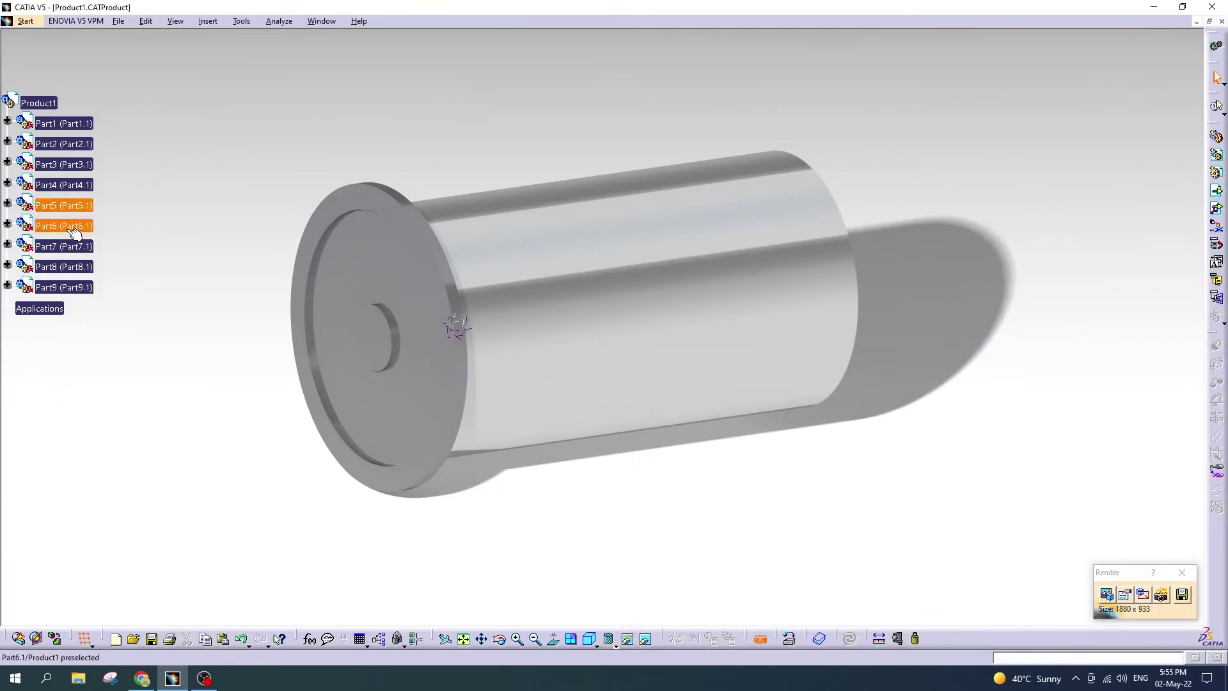
right_click(64, 286)
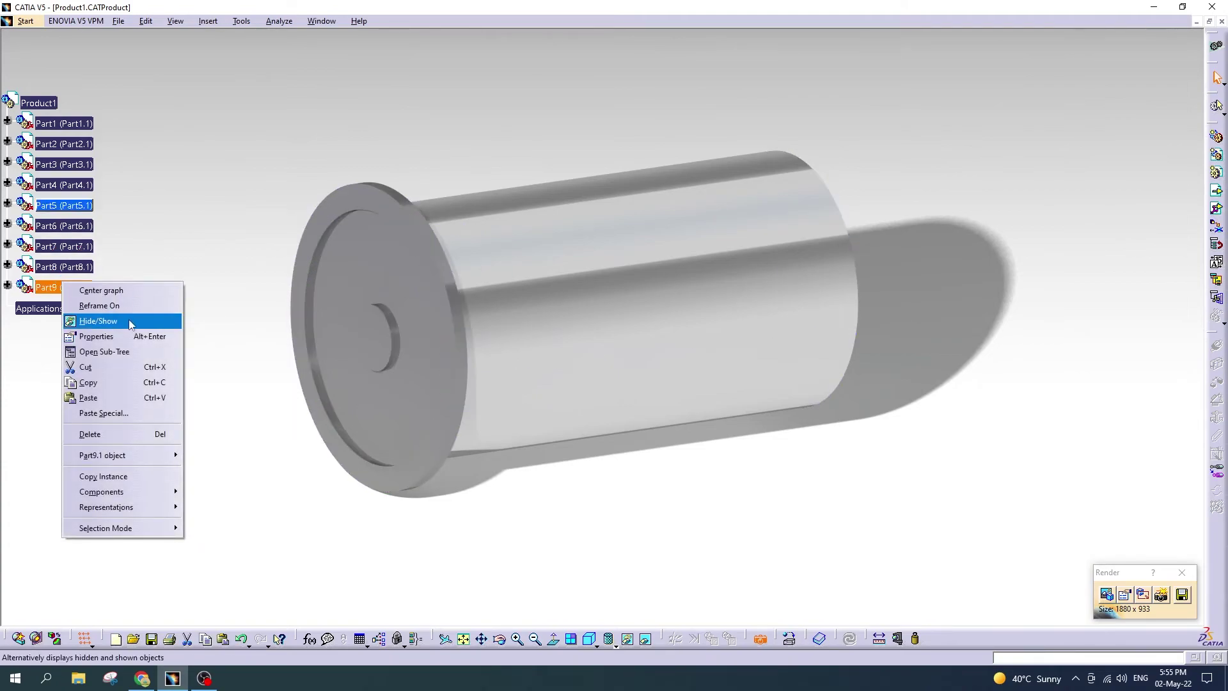
click(131, 322)
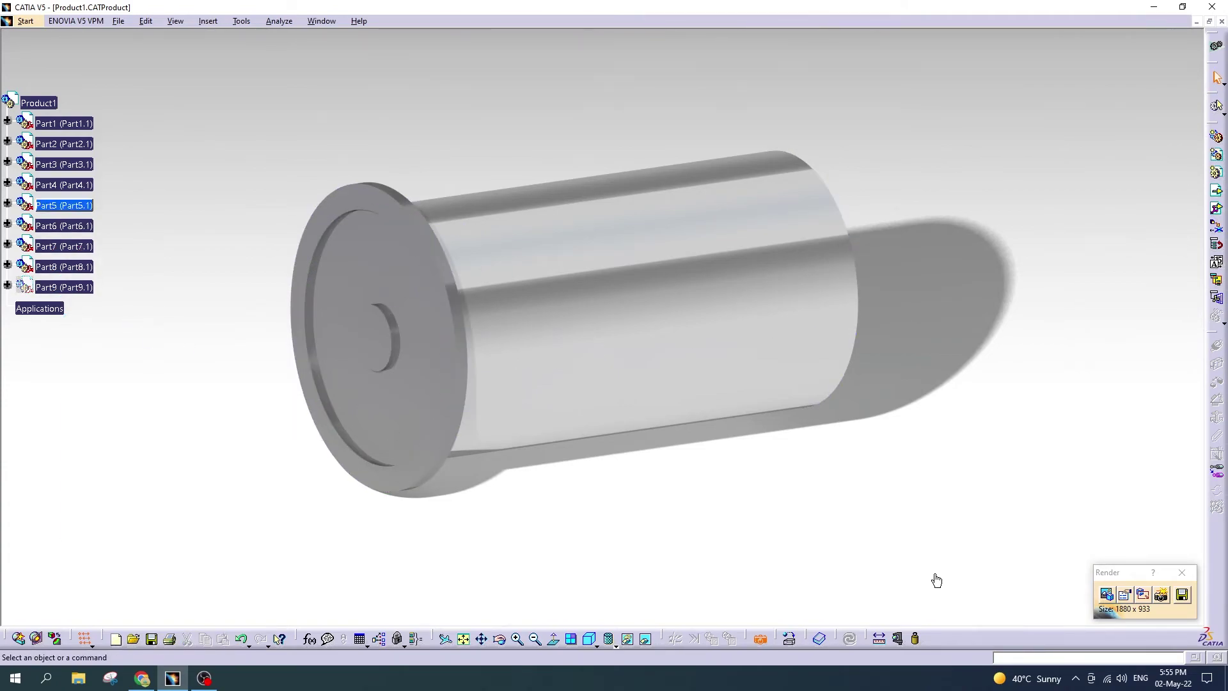
click(759, 640)
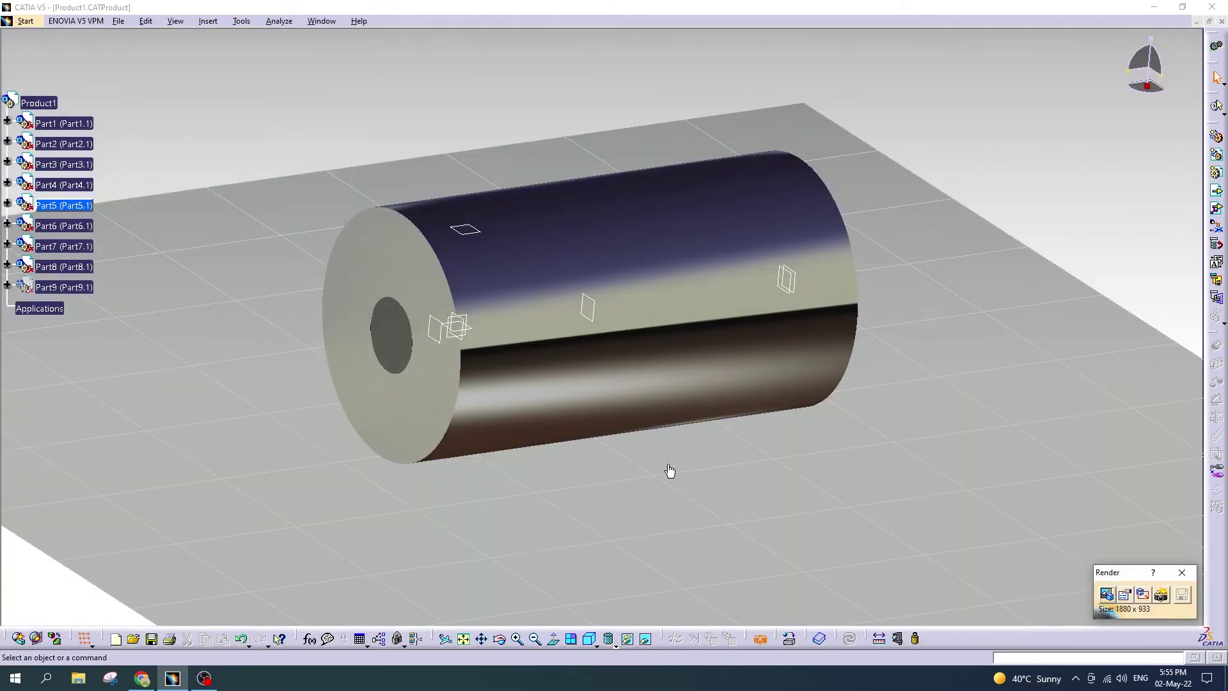
right_click(62, 268)
click(102, 308)
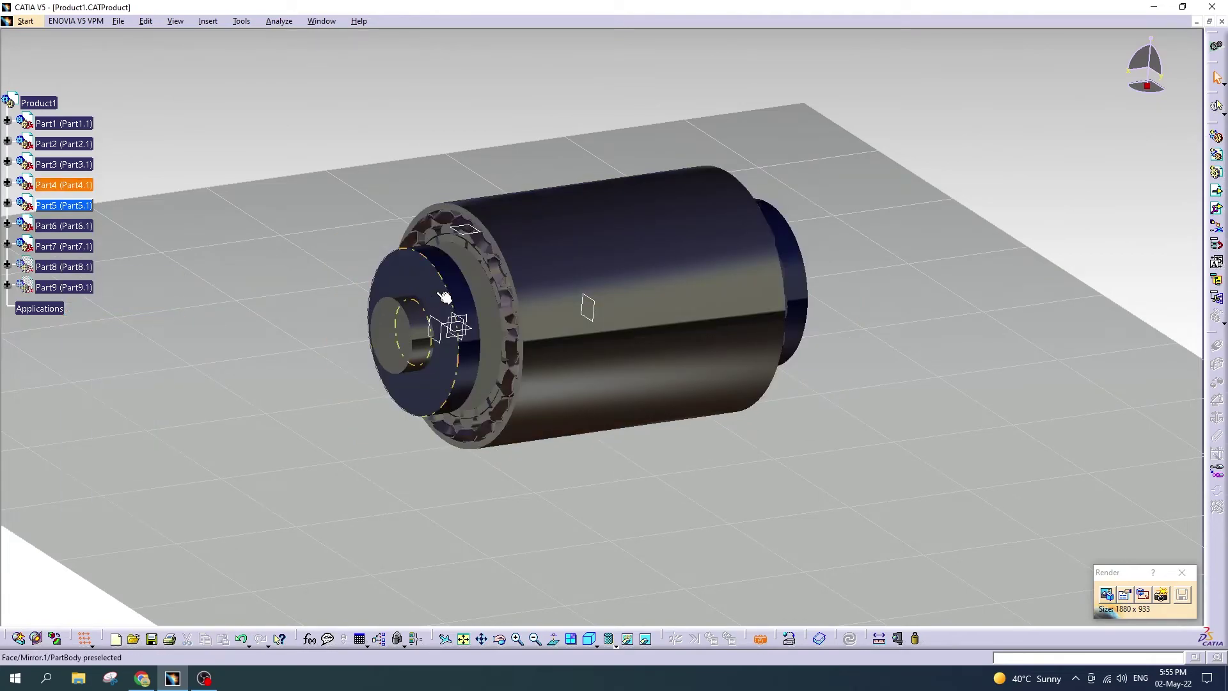
middle_drag(423, 284, 472, 315)
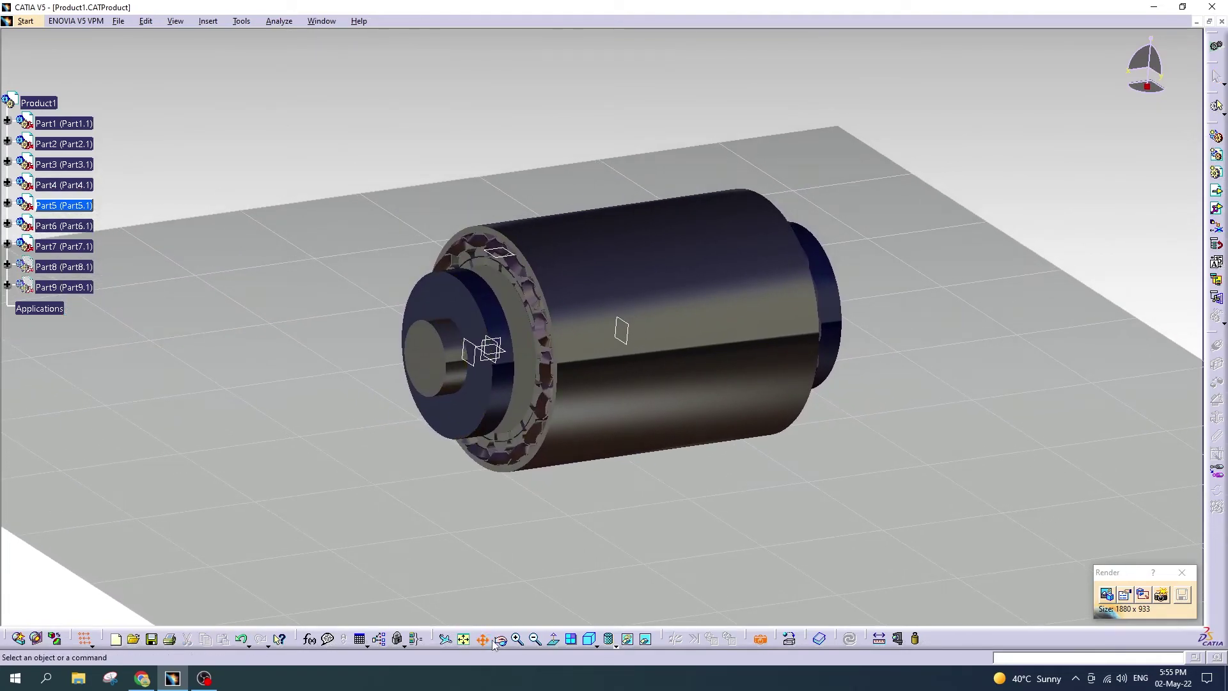
ctrl+middle_drag(509, 402, 576, 416)
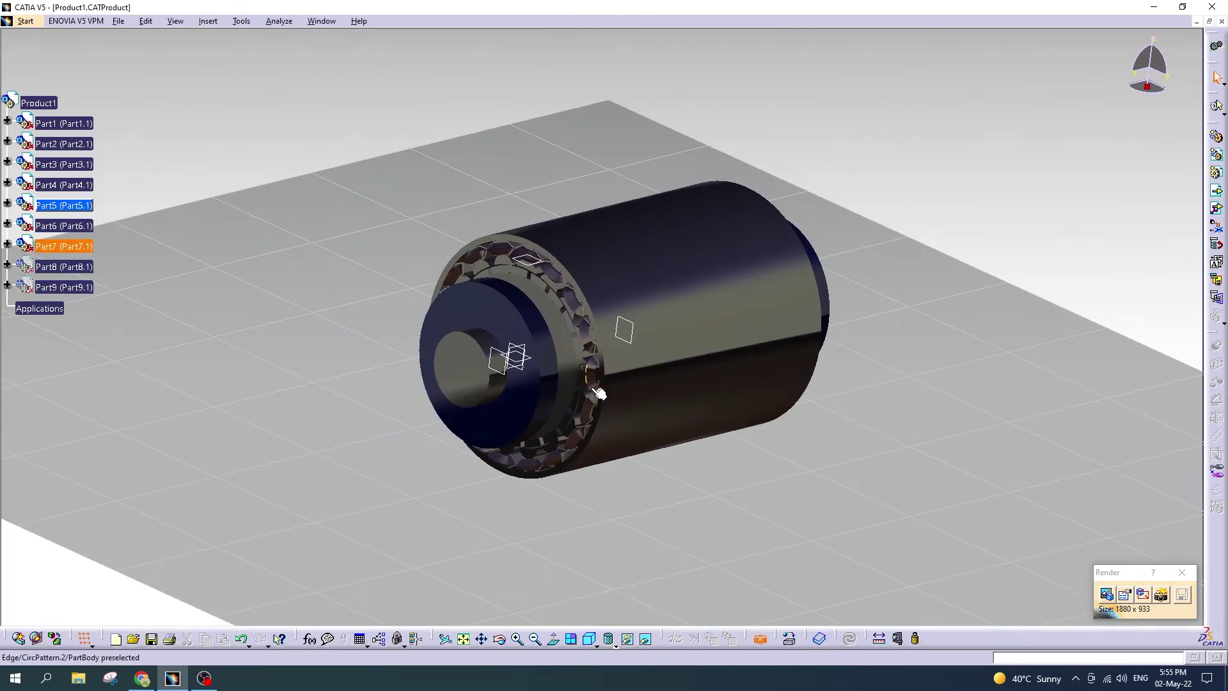
ctrl+middle_drag(685, 440, 701, 411)
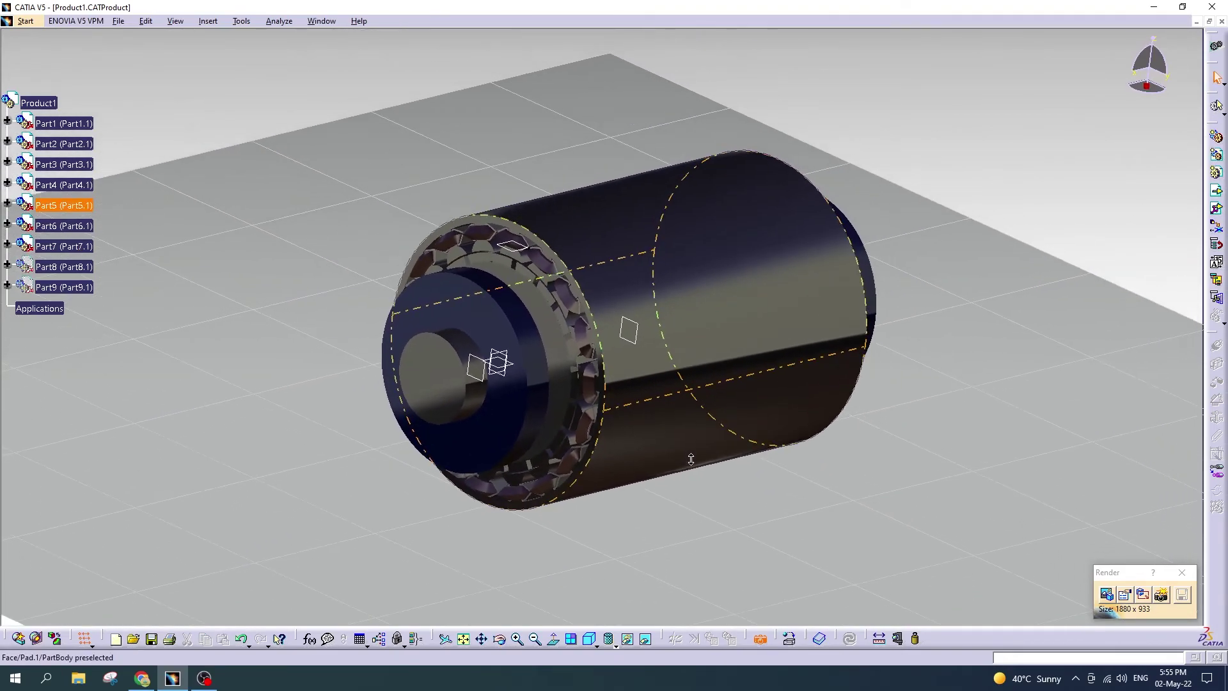
Step: Render the motor and save it to the Desktop as '2' in JPEG High Quality
click(1161, 595)
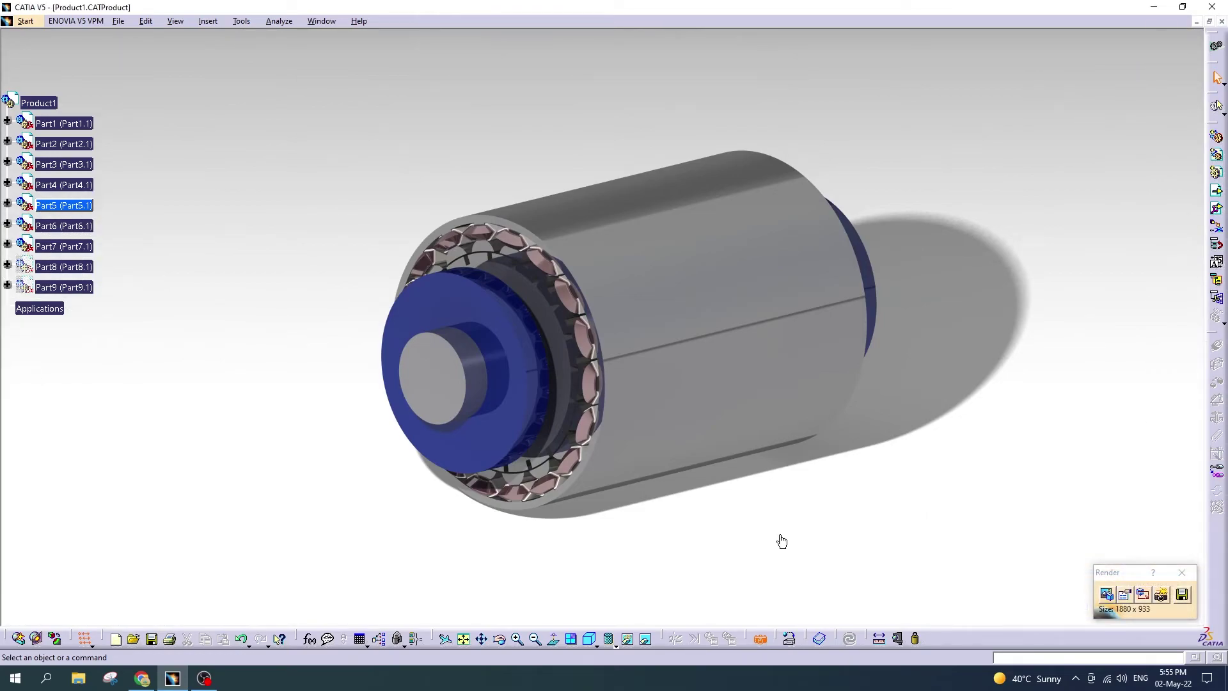
click(1182, 595)
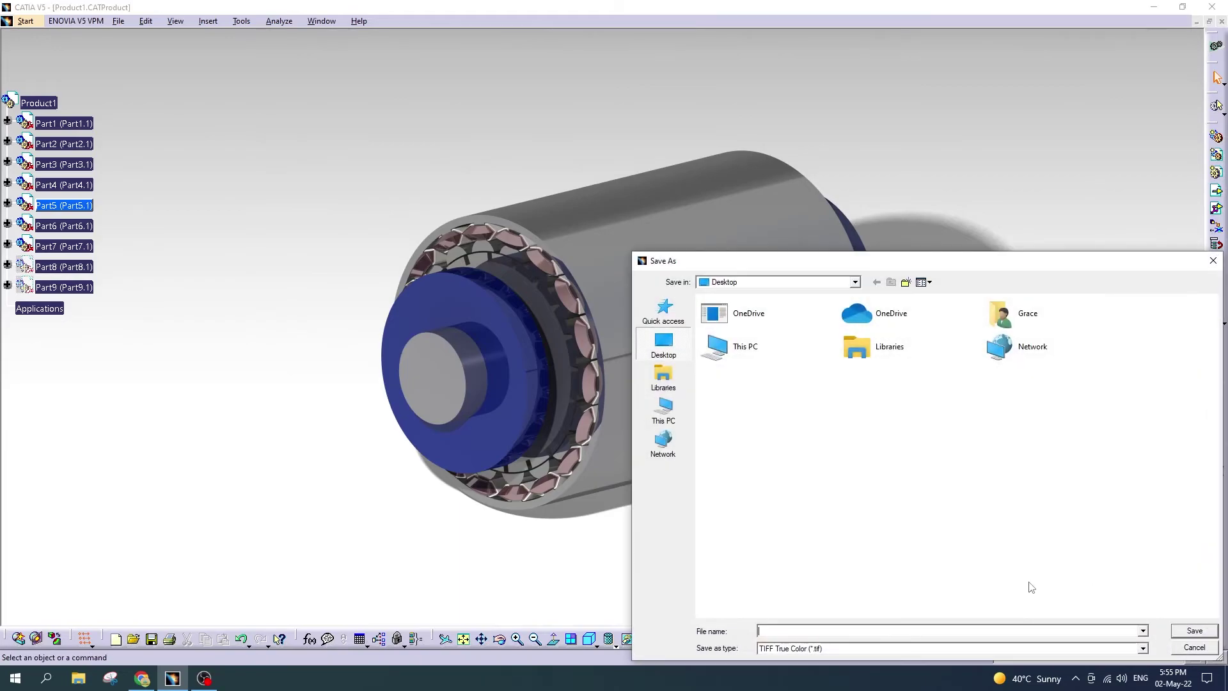
text(2)
click(1143, 648)
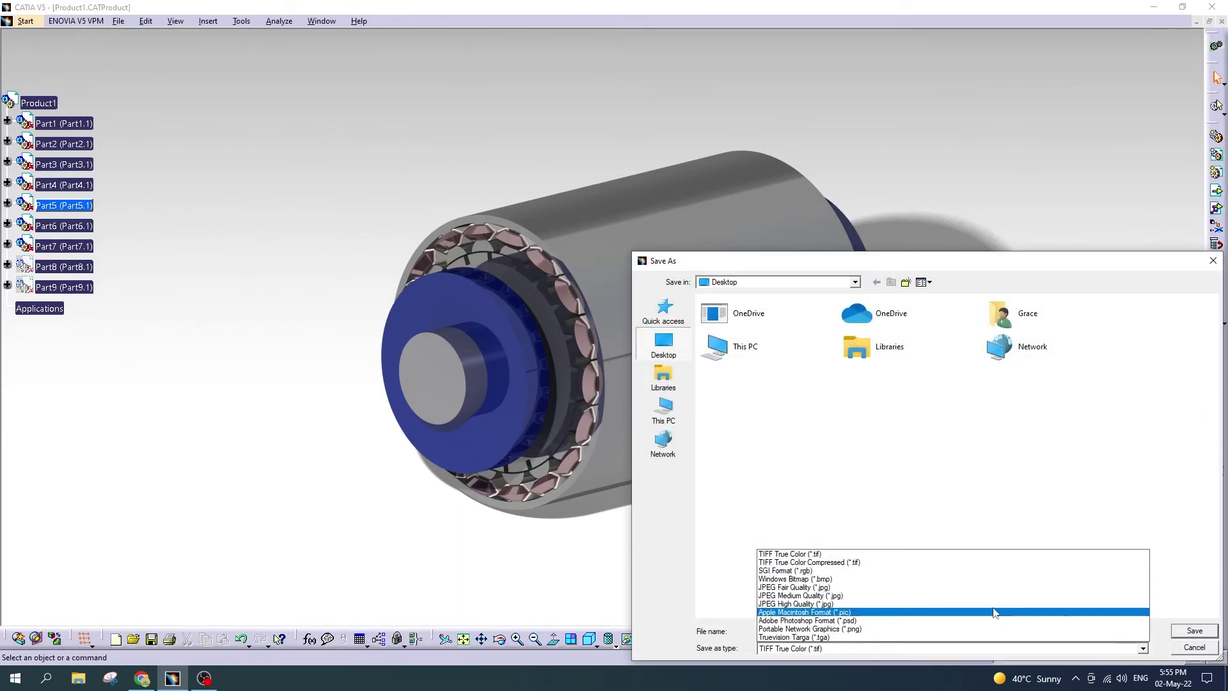
click(1024, 605)
click(1195, 631)
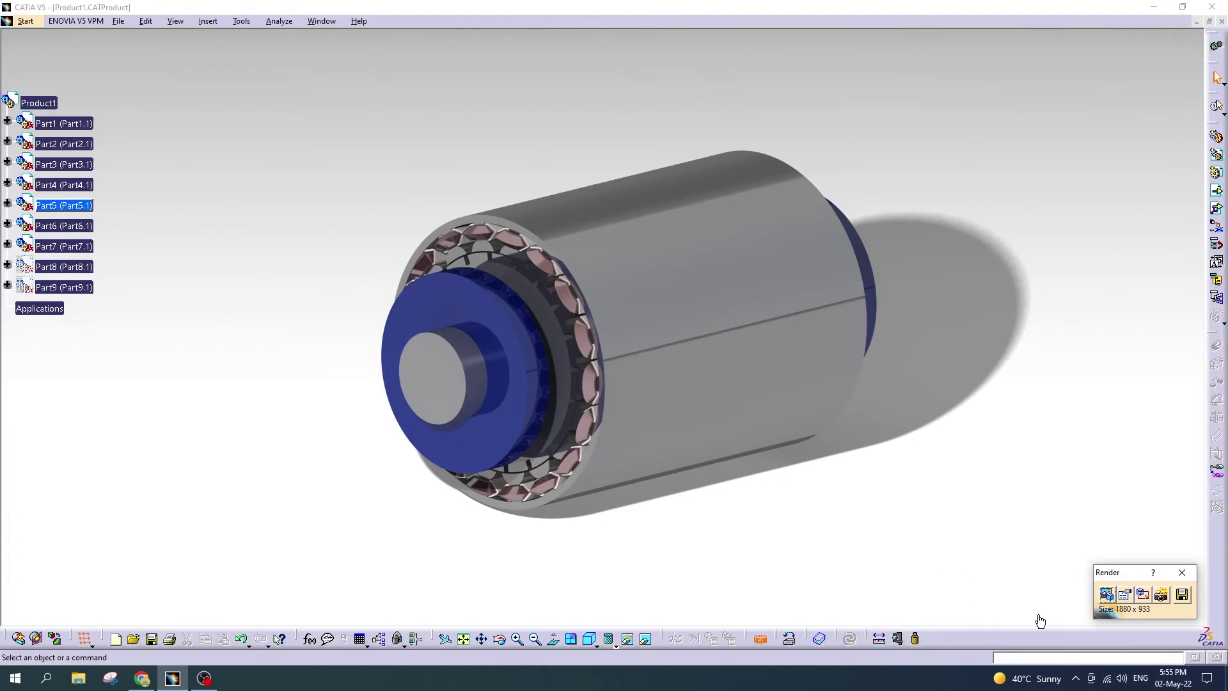
click(499, 639)
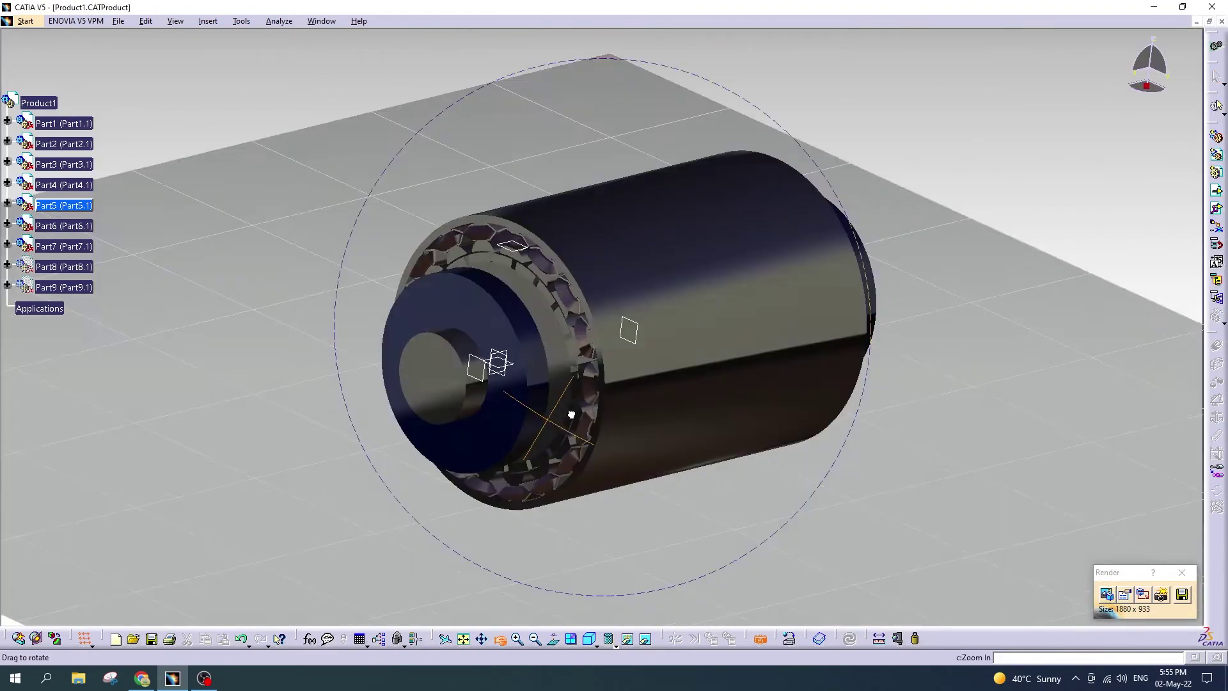
mouse_move(569, 406)
mouse_down()
mouse_move(699, 395)
mouse_move(719, 362)
mouse_up()
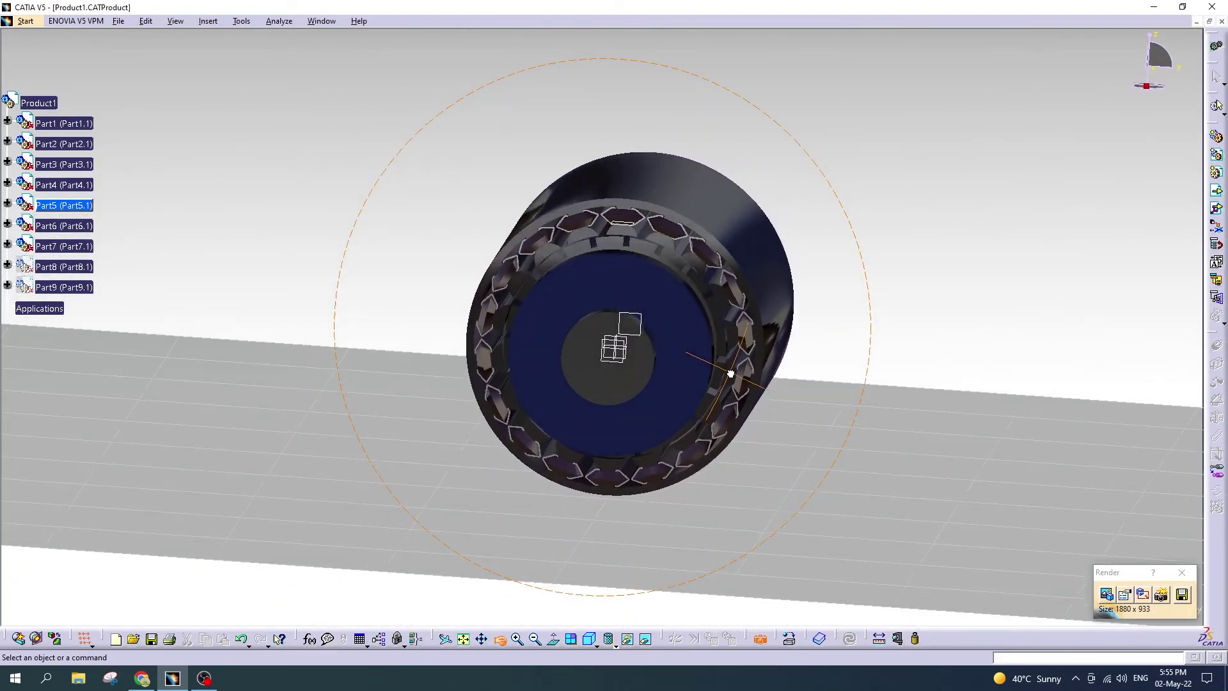
Step: Render an enlarged front view of the stator and rotor and save it as JPEG '3'
click(597, 645)
click(609, 548)
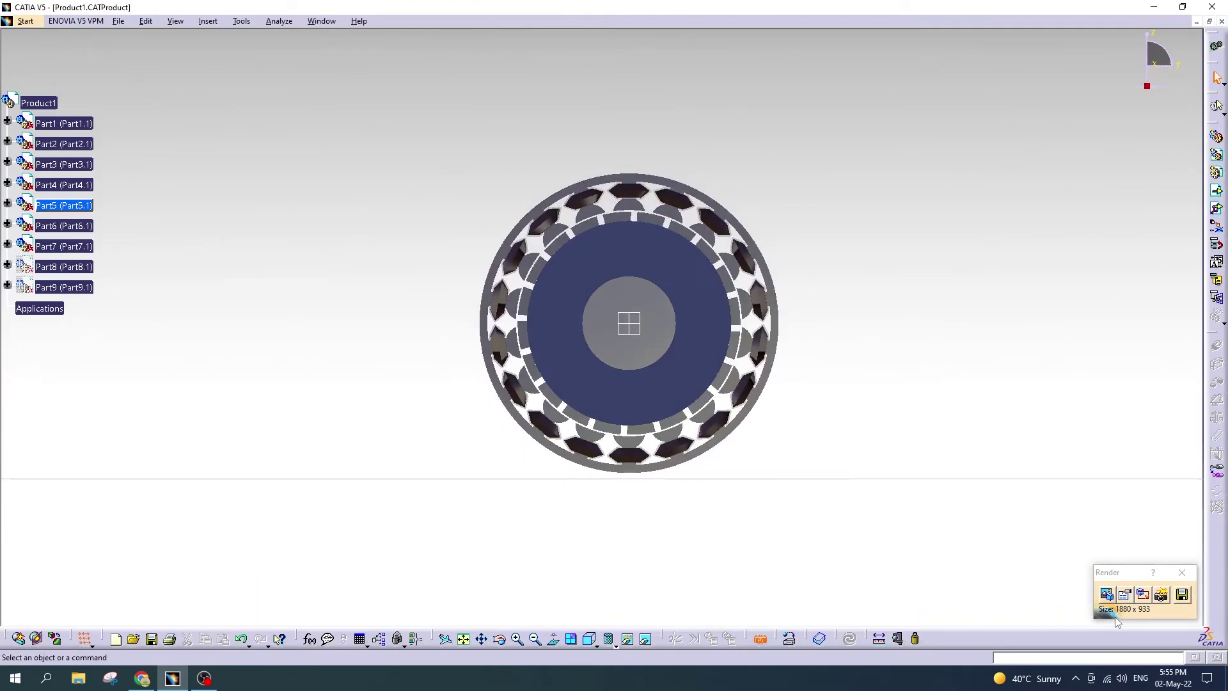
click(1161, 594)
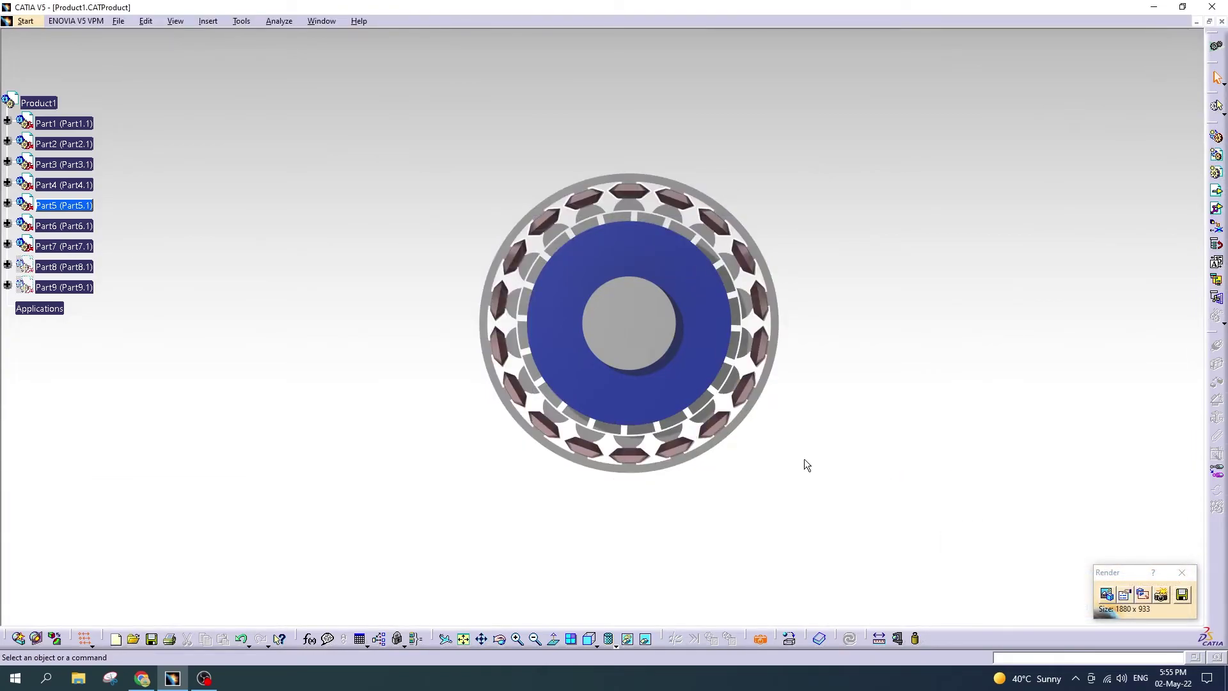
ctrl+middle_drag(805, 460, 838, 417)
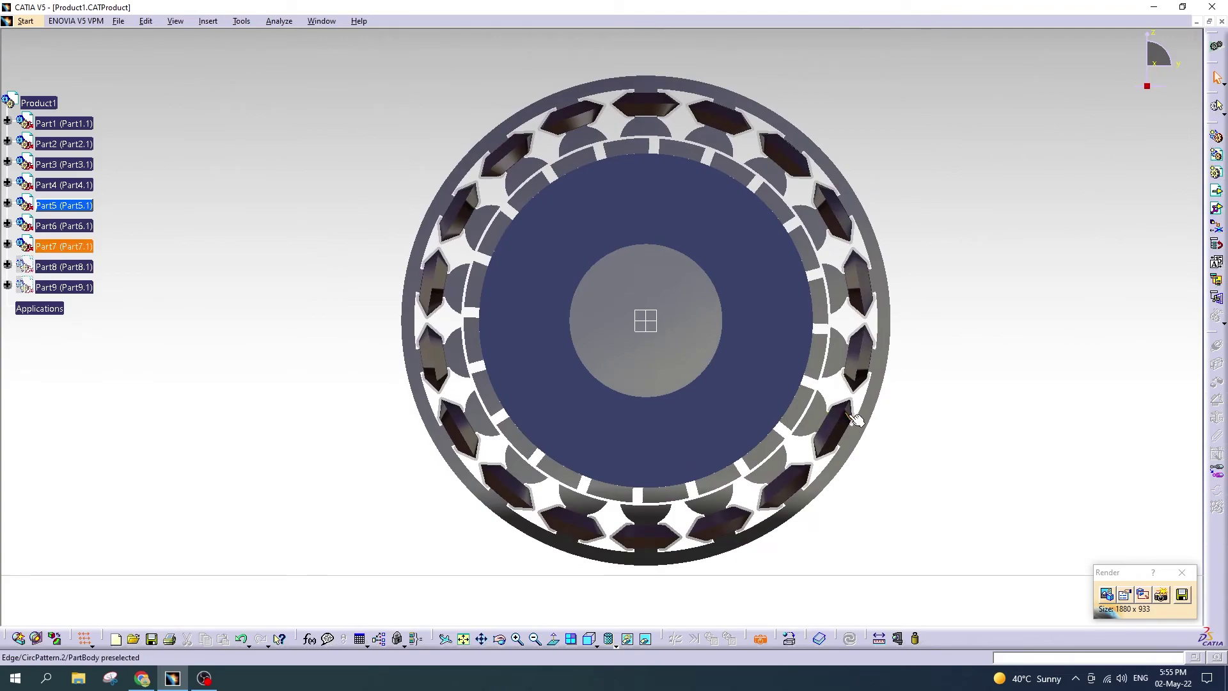
middle_drag(908, 417, 865, 418)
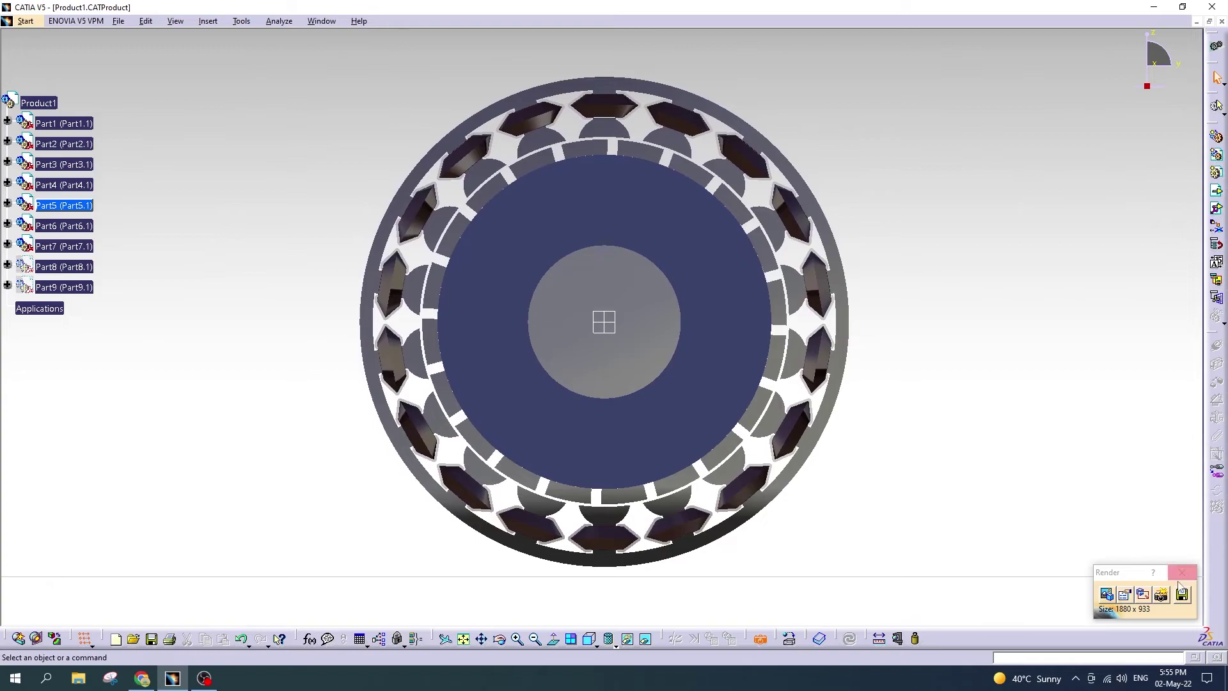
click(1107, 594)
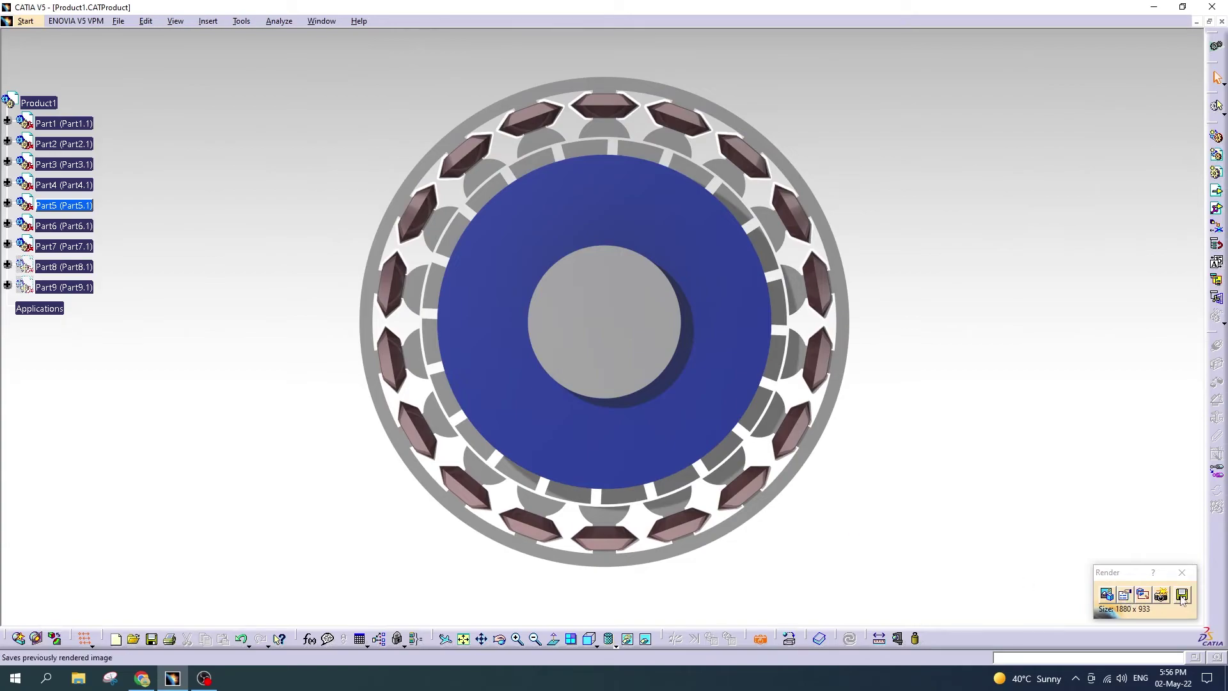
click(1182, 596)
text(3)
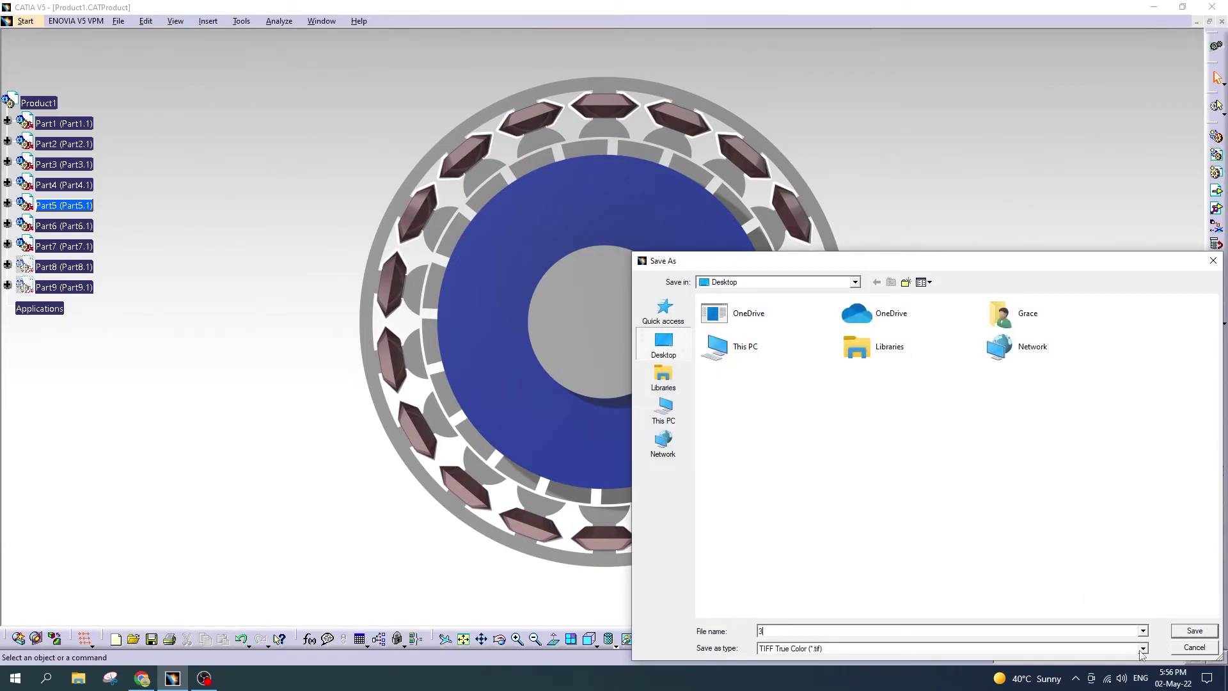
click(1142, 649)
click(1195, 631)
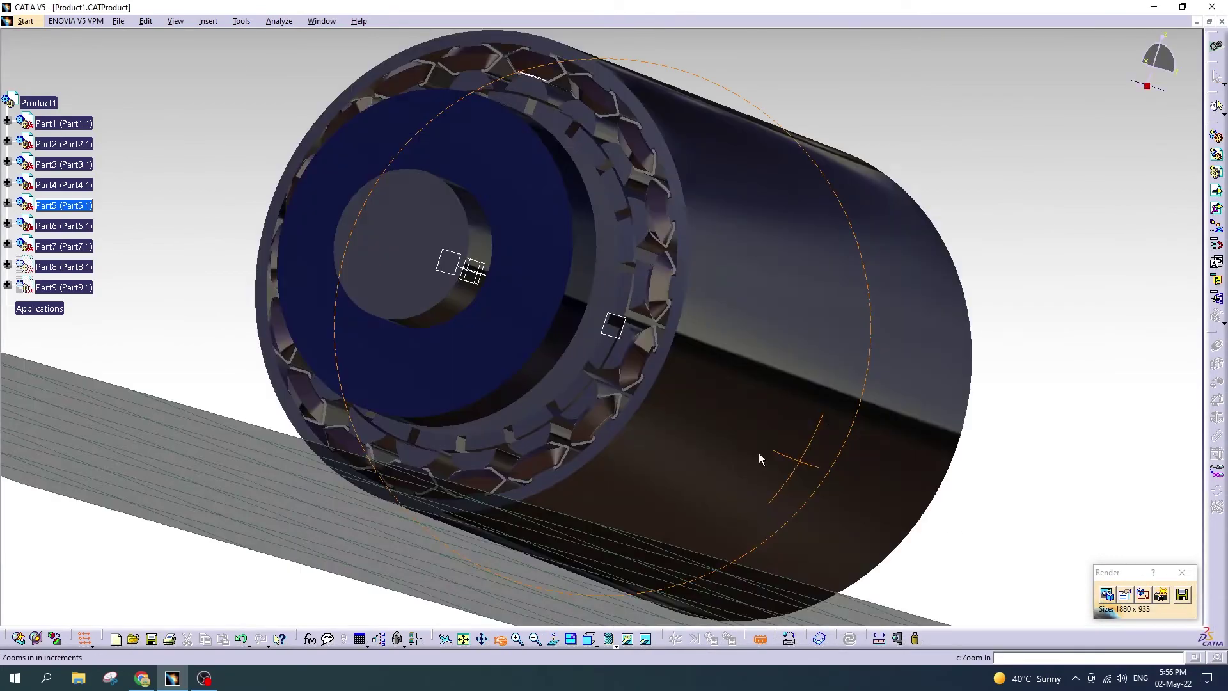
Step: Orient the motor from isometric to an angled, zoomed-in view of its end face
middle_drag(759, 453, 742, 493)
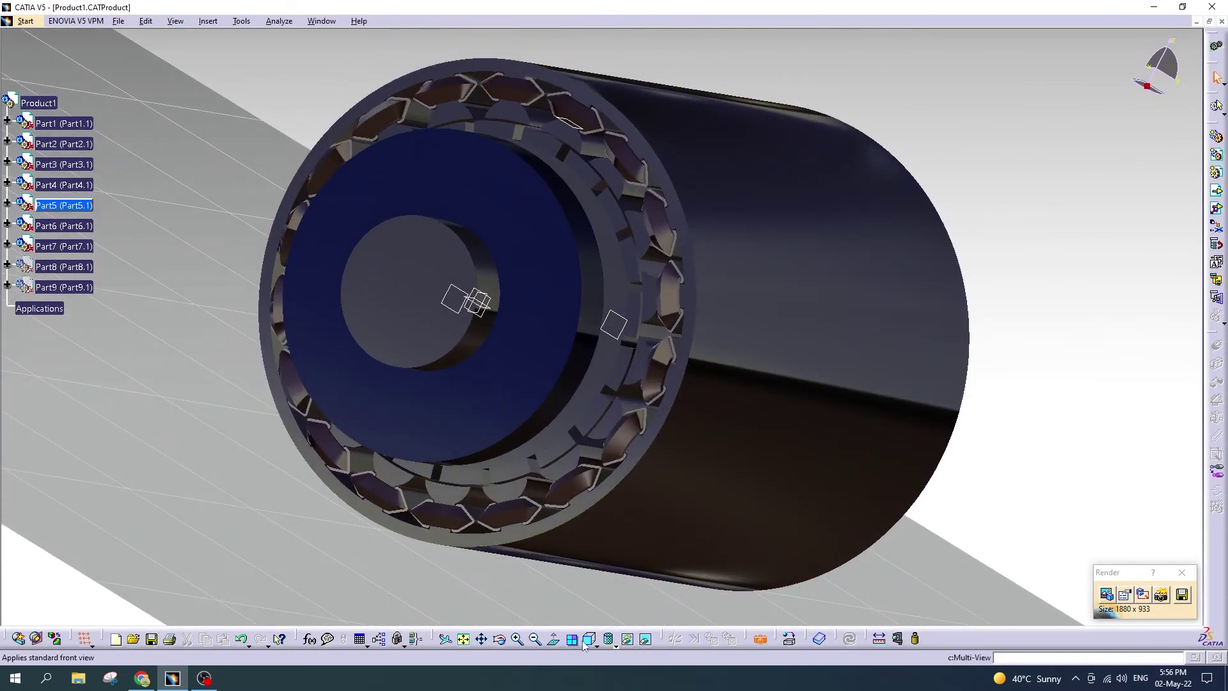
click(595, 645)
click(609, 529)
click(501, 642)
drag(590, 521, 355, 473)
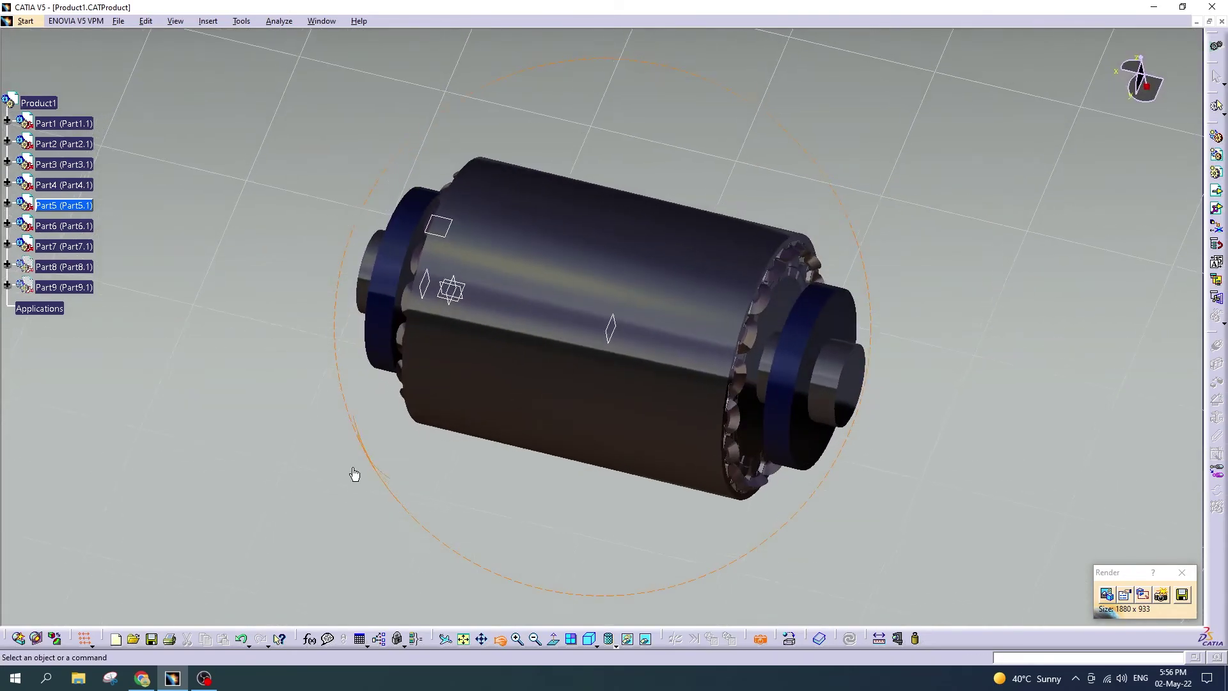
click(500, 642)
drag(562, 411, 451, 352)
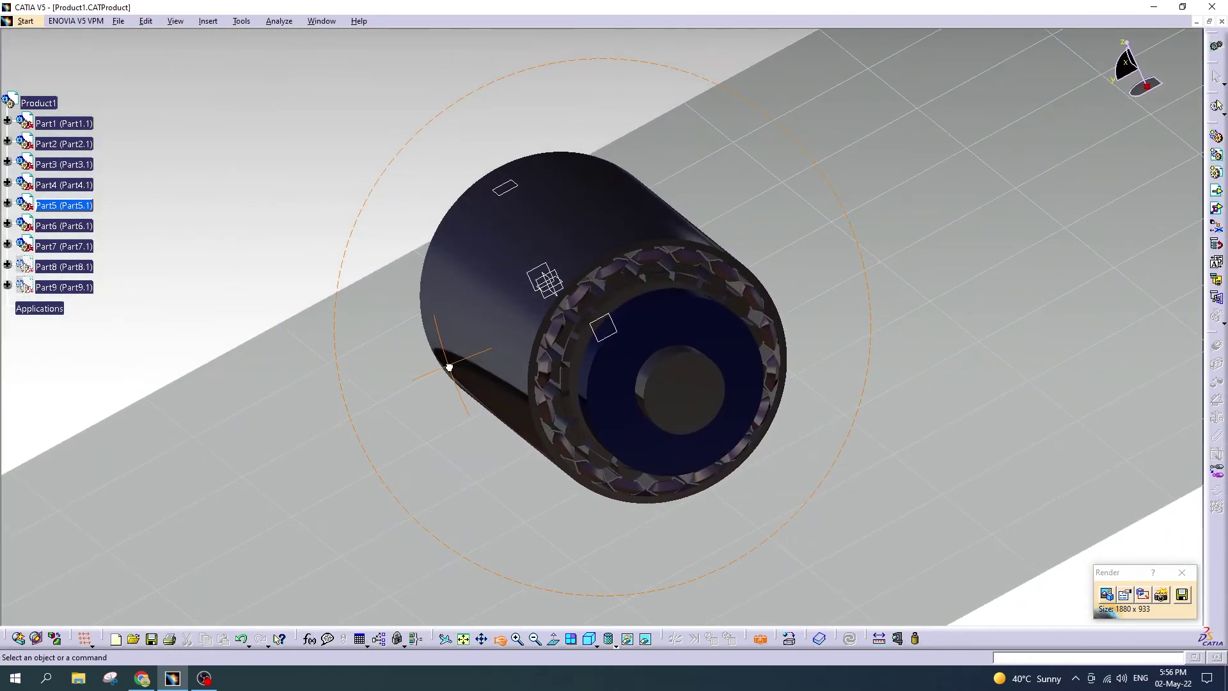
ctrl+middle_drag(691, 480, 666, 430)
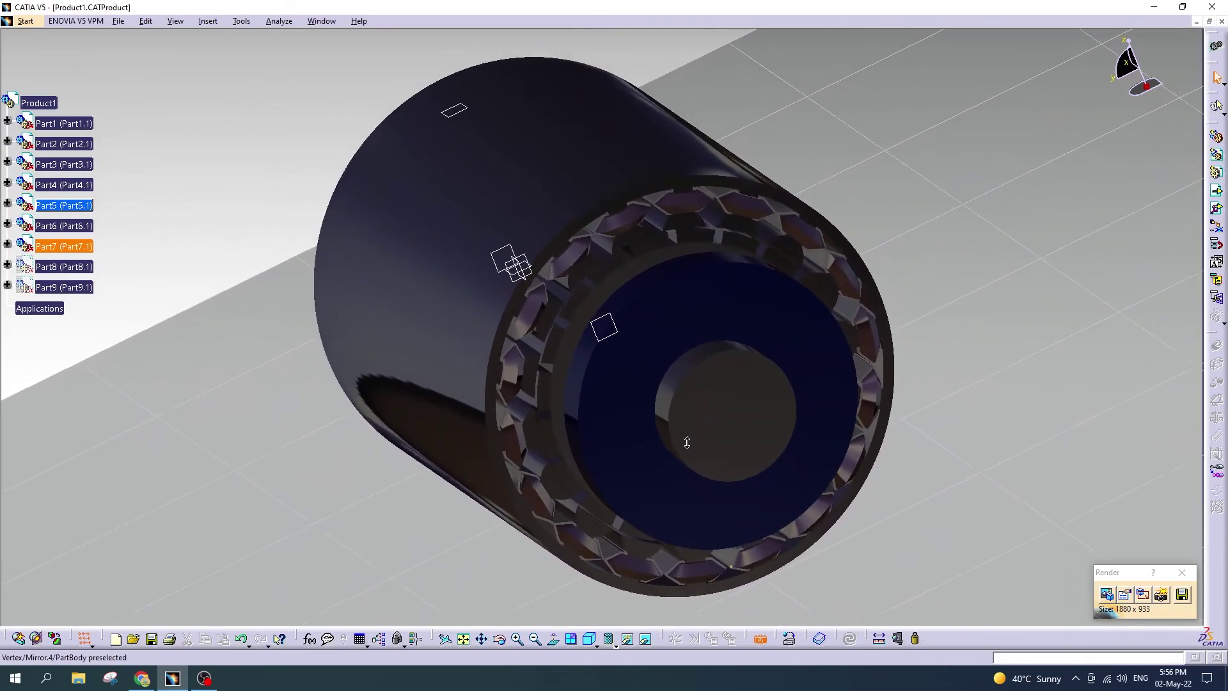
Step: Save the render to the Desktop as JPEG High Quality image 4
click(1182, 594)
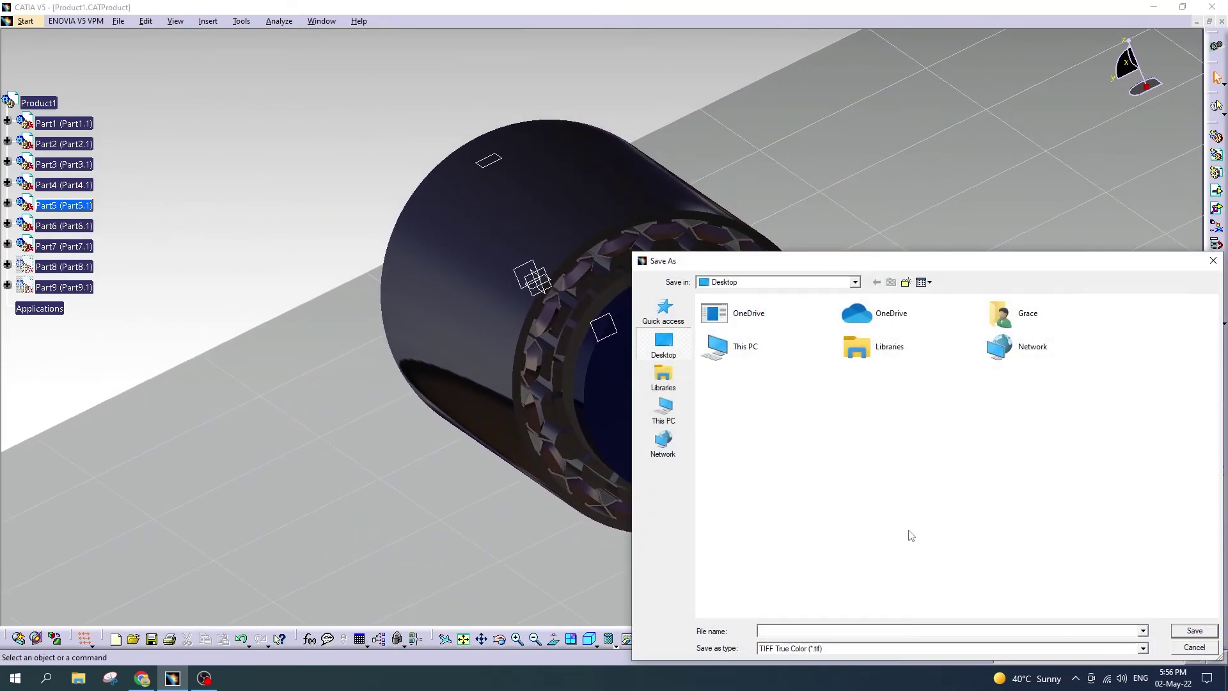
click(1186, 647)
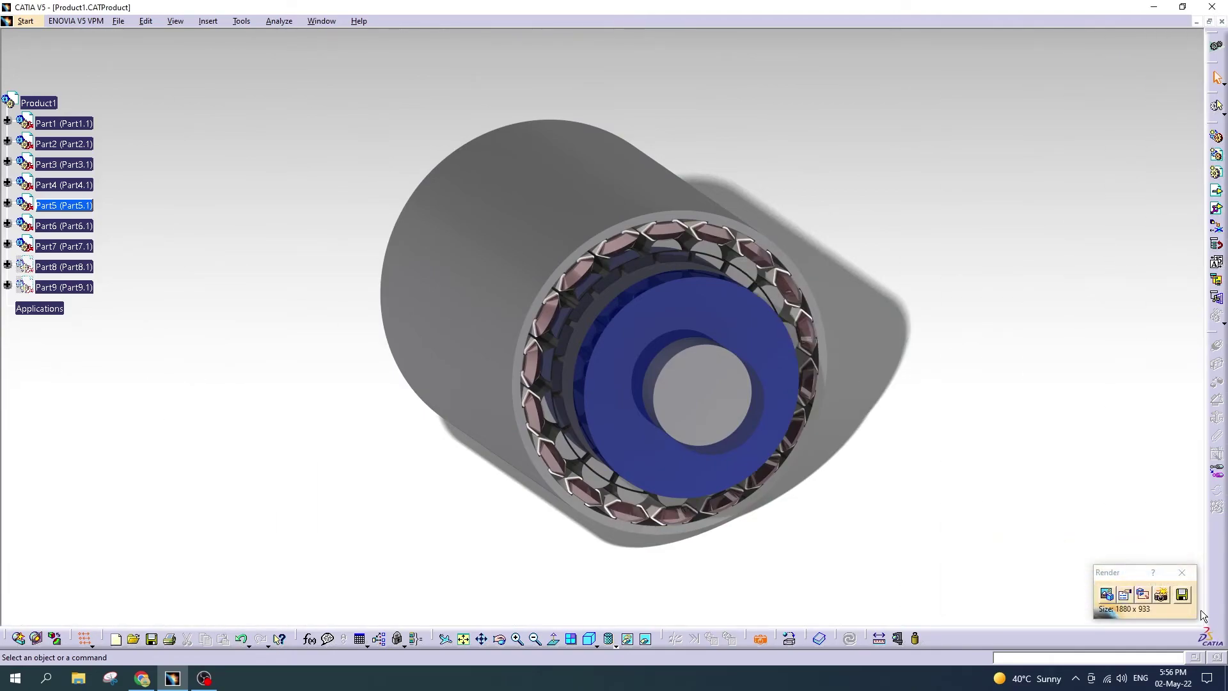
click(1182, 594)
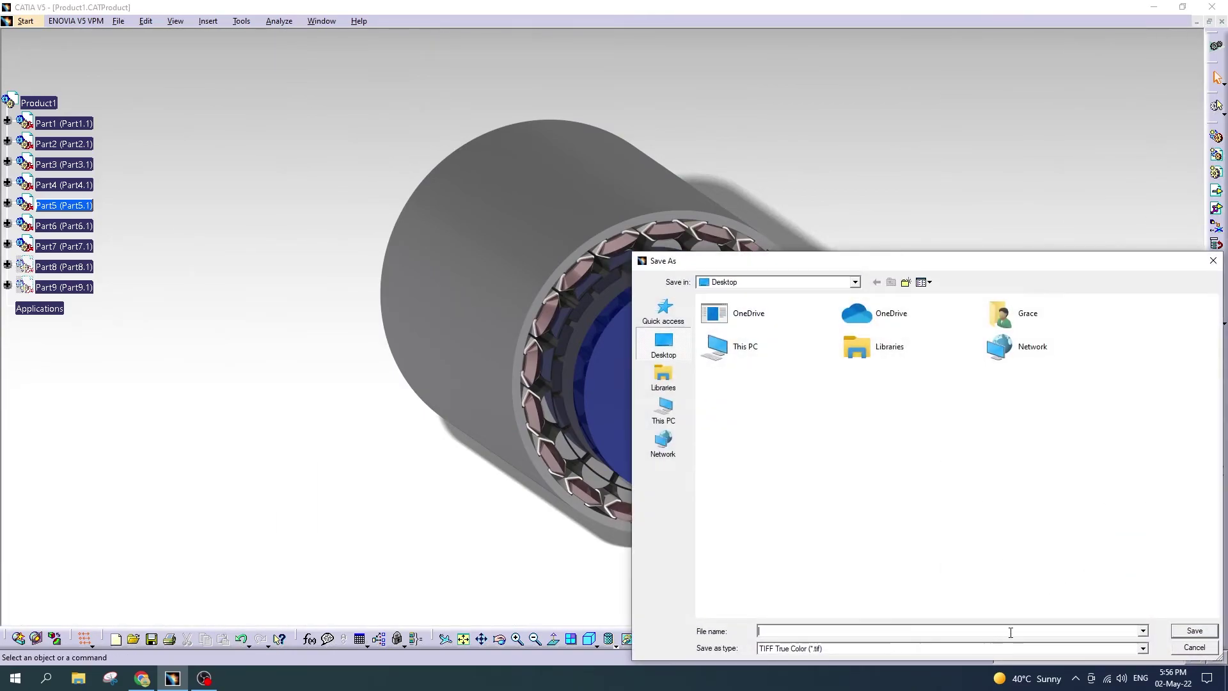
click(1143, 632)
click(1143, 649)
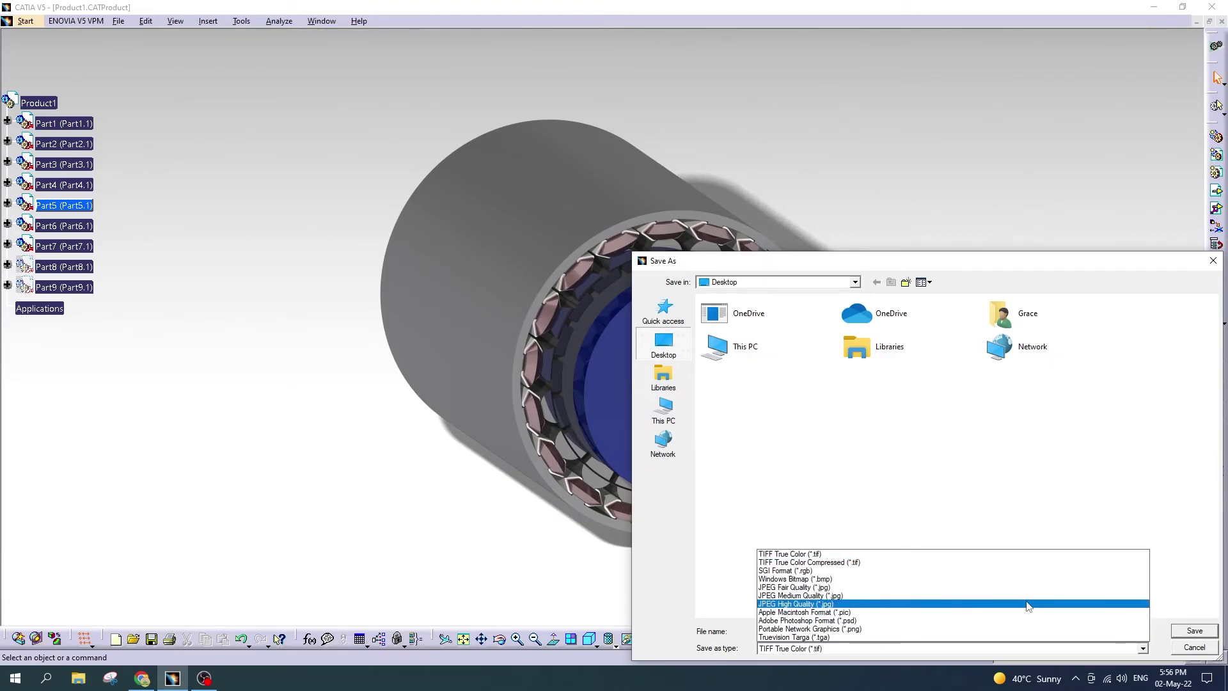
click(1027, 603)
click(921, 633)
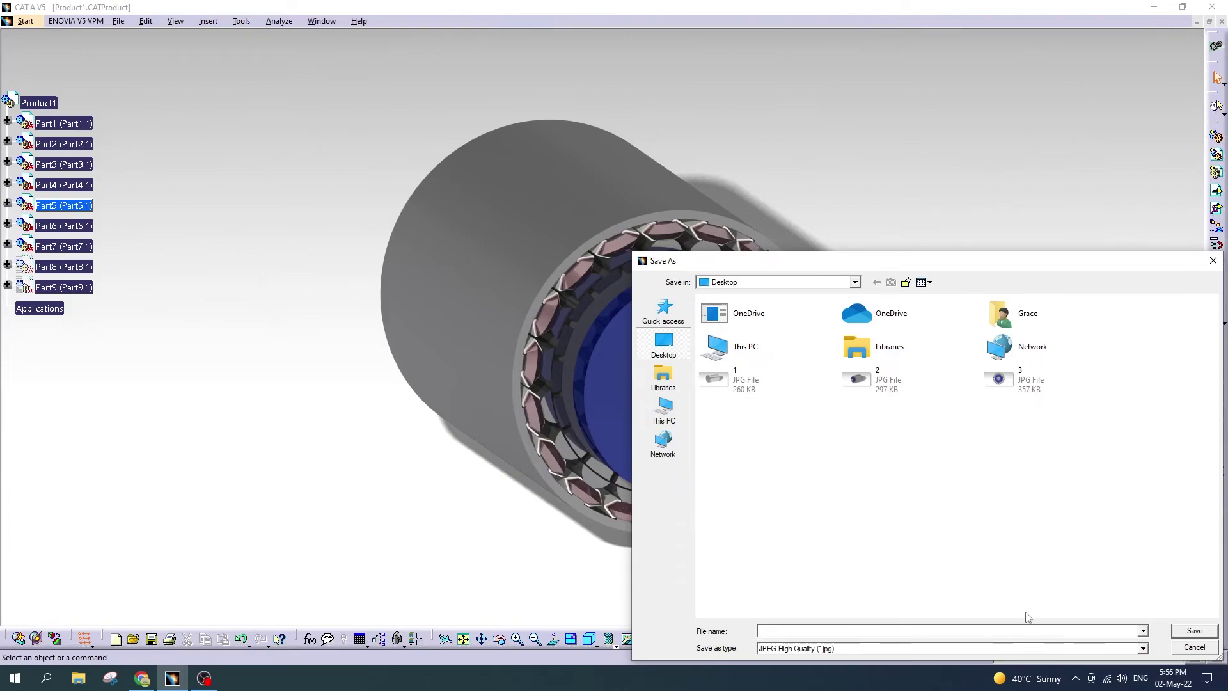
text(4)
click(1195, 631)
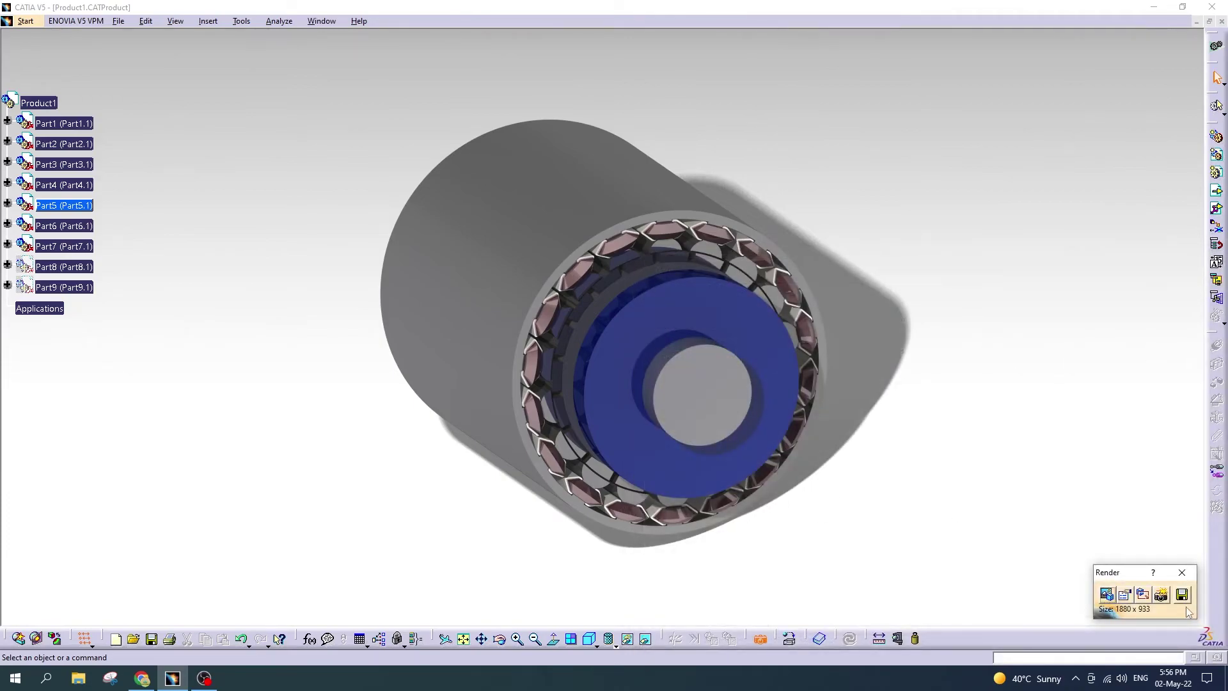
click(488, 306)
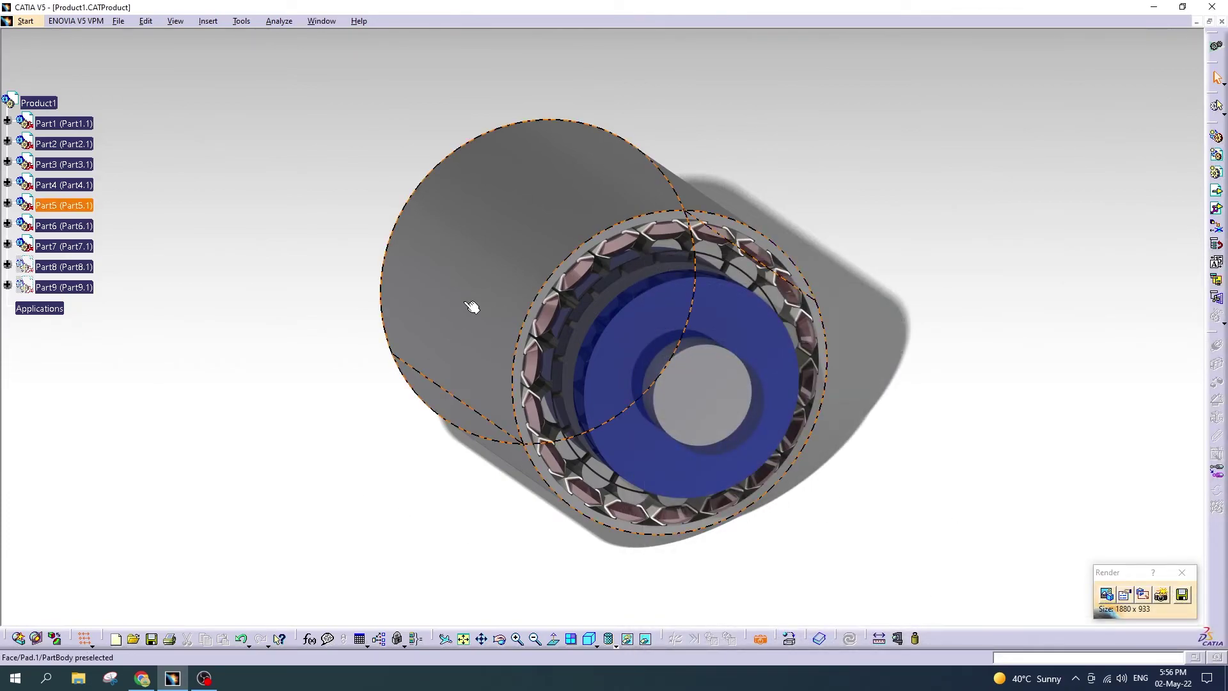
Step: Hide the Part5 housing and frame the rotor at a tilted, zoomed-in isometric angle
right_click(60, 205)
click(97, 246)
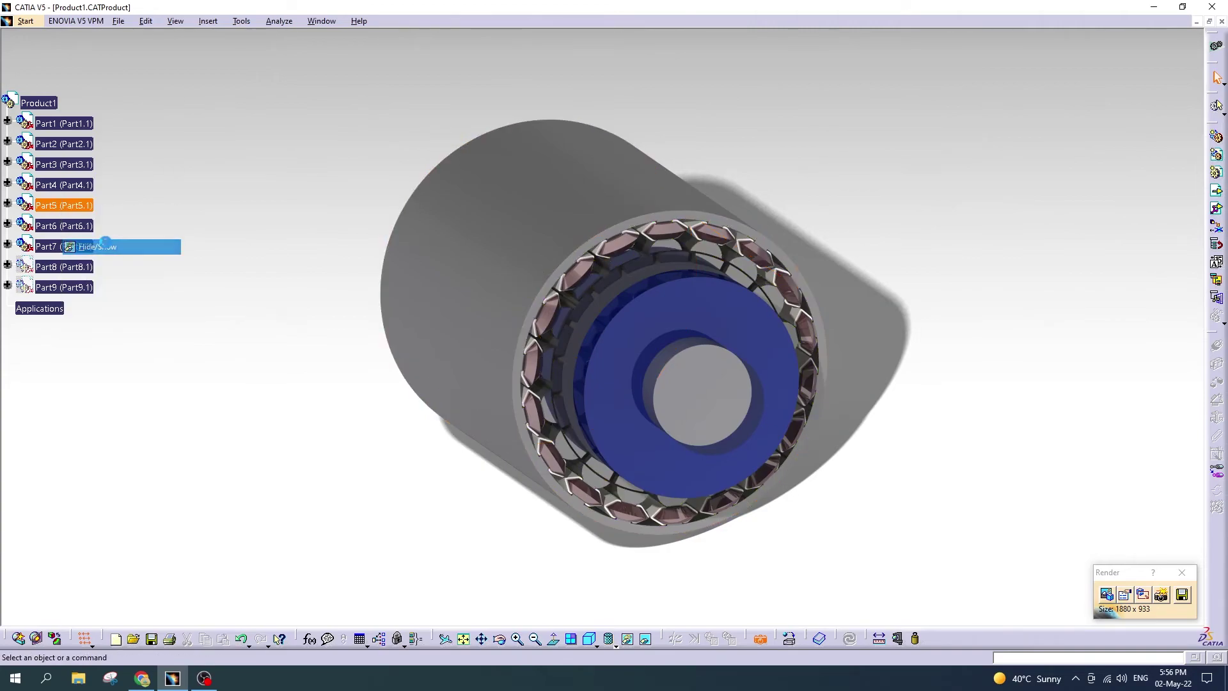
click(590, 638)
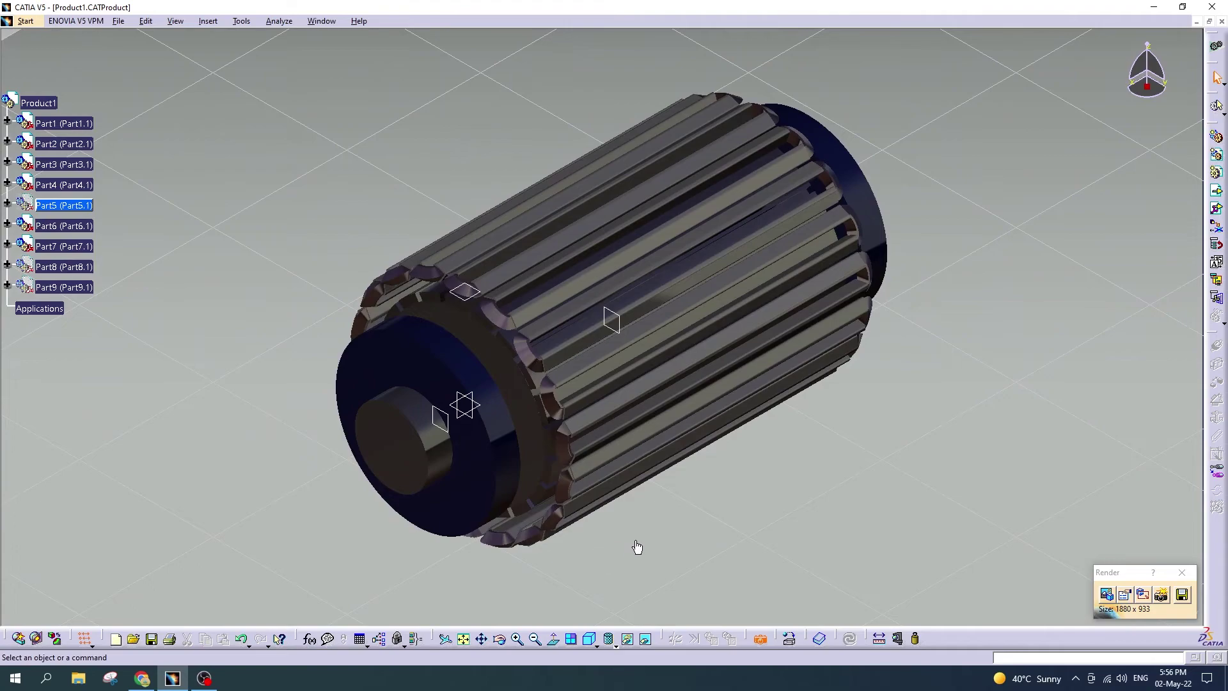
middle_drag(637, 547, 633, 543)
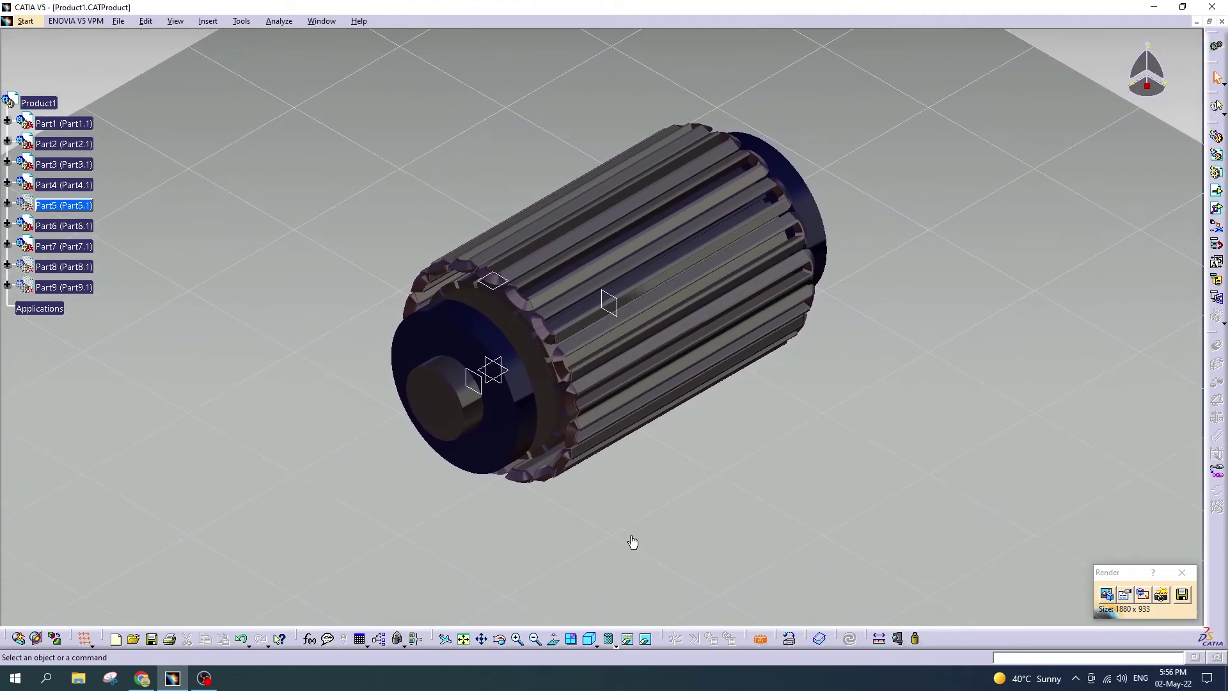
click(500, 639)
drag(530, 554, 676, 427)
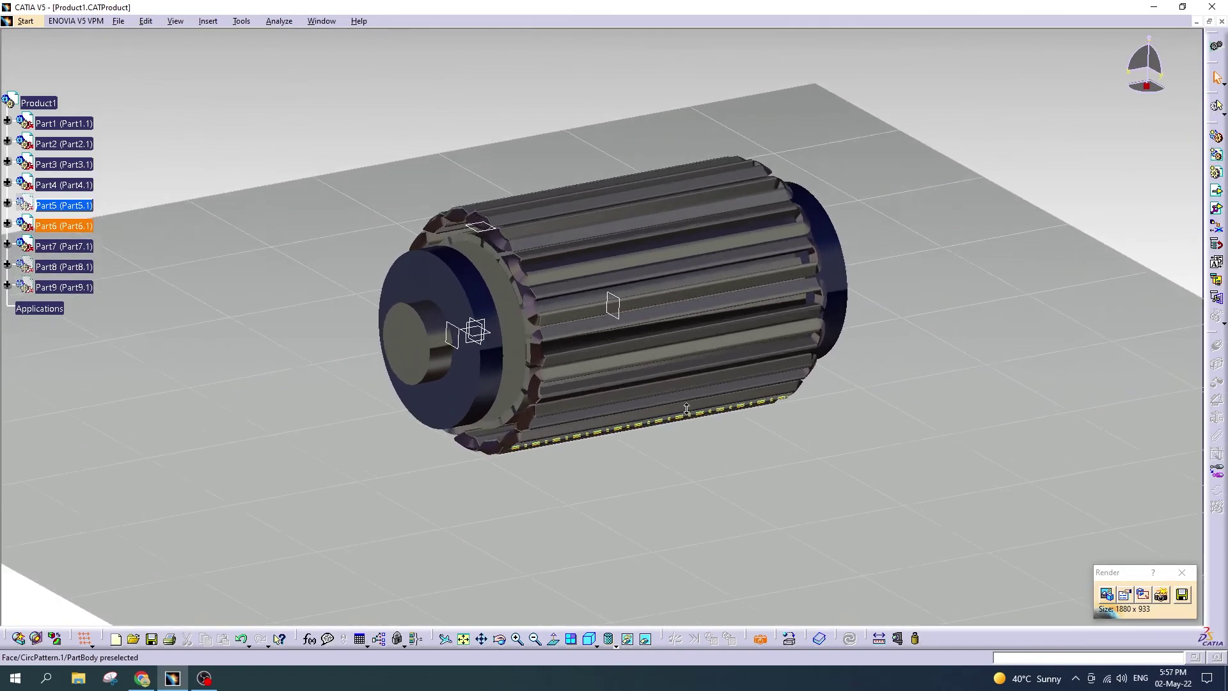
middle_drag(676, 427, 678, 397)
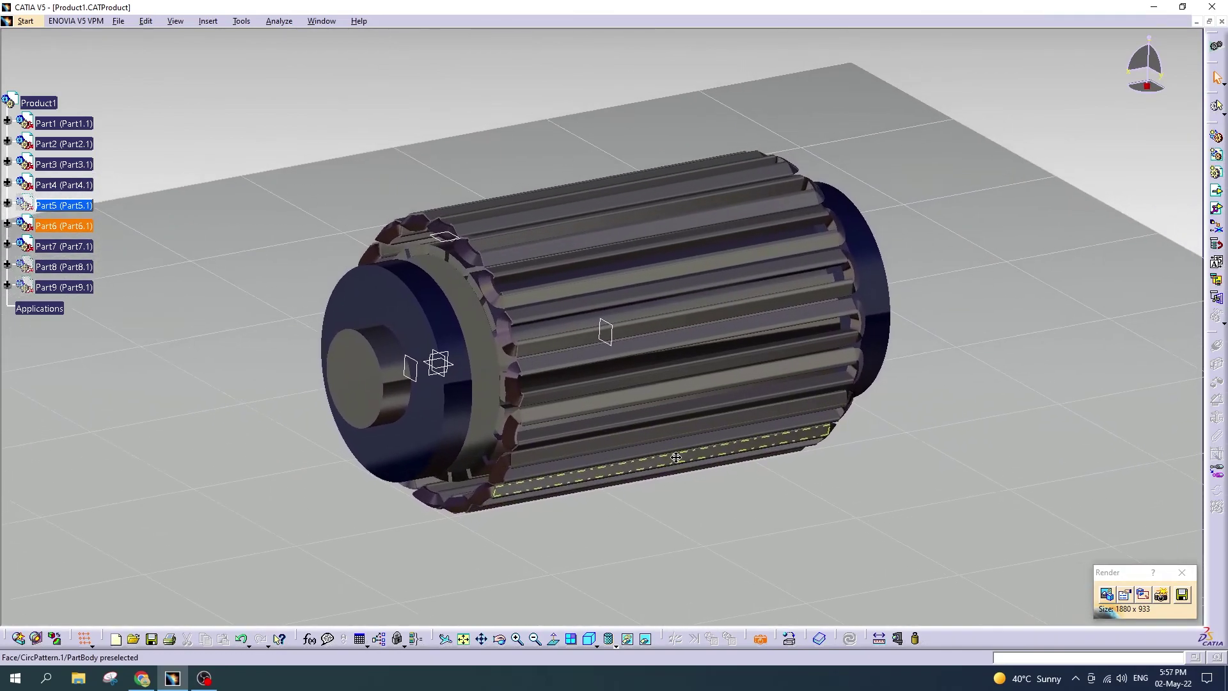
Step: Save the rotor render to the Desktop as JPEG High Quality image 5
click(1183, 594)
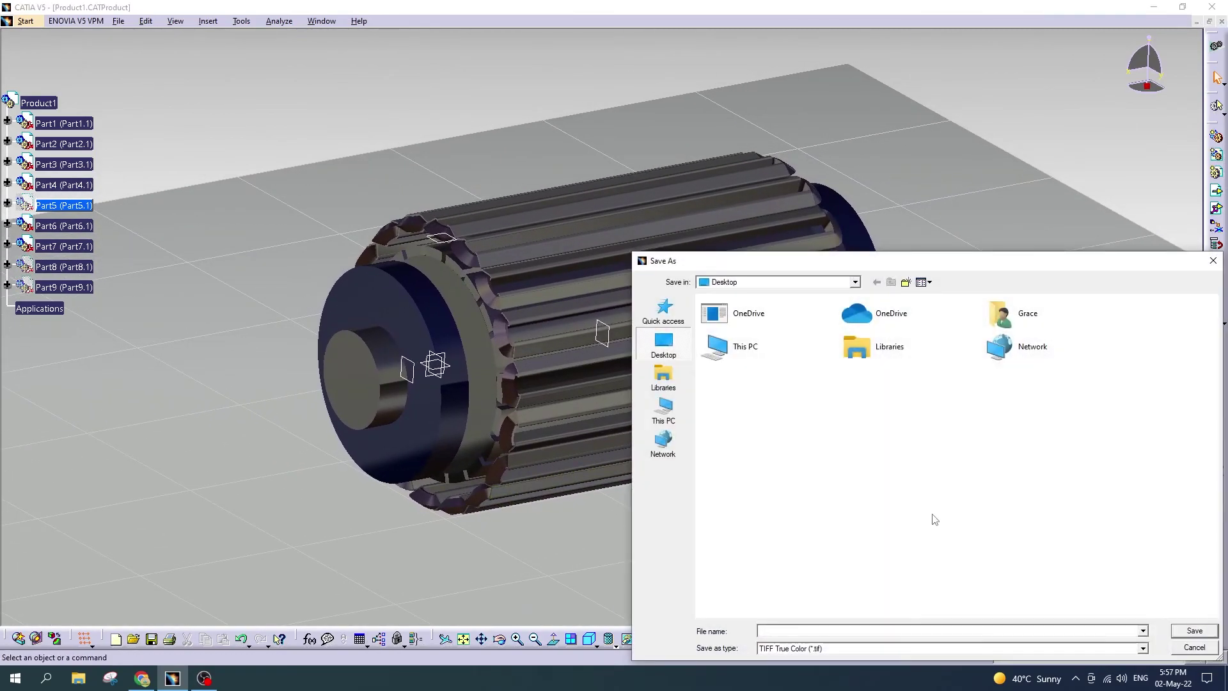
click(1182, 646)
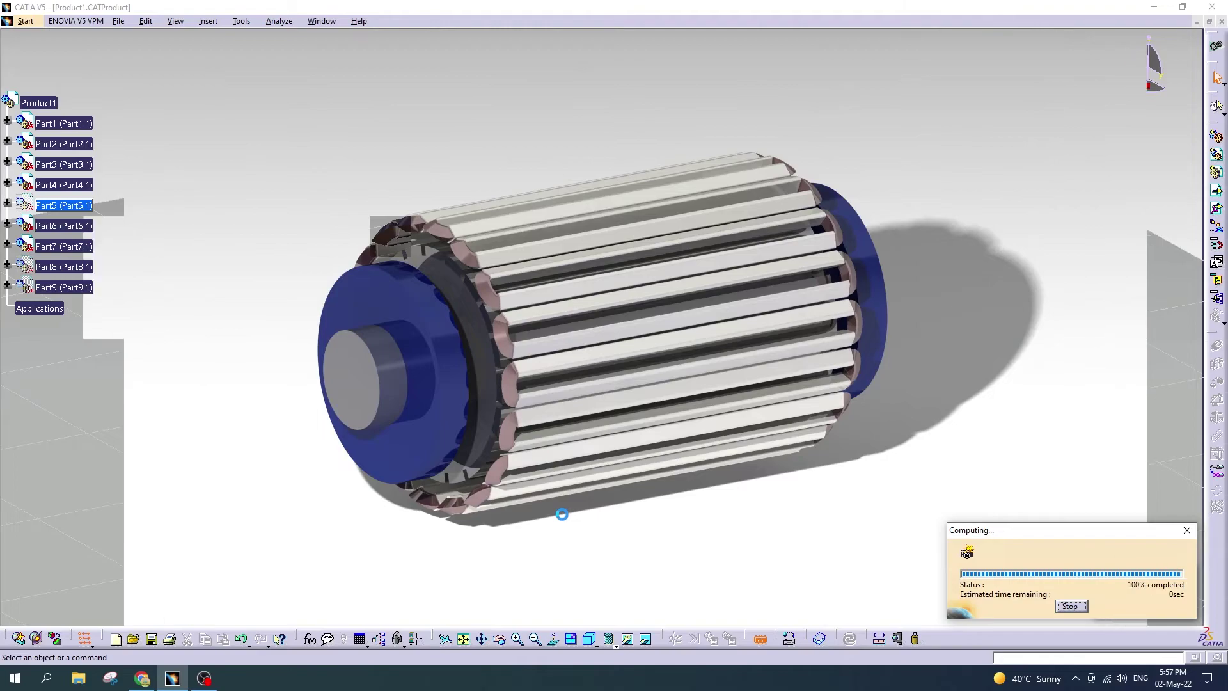
click(1181, 600)
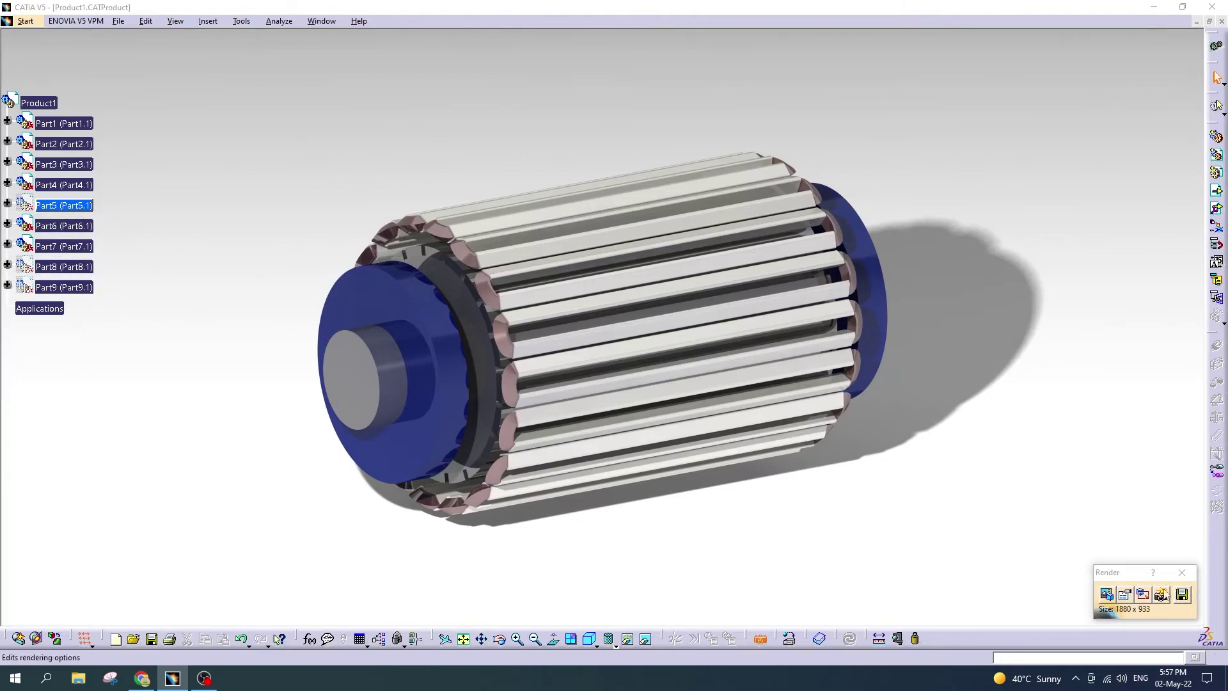
click(1142, 648)
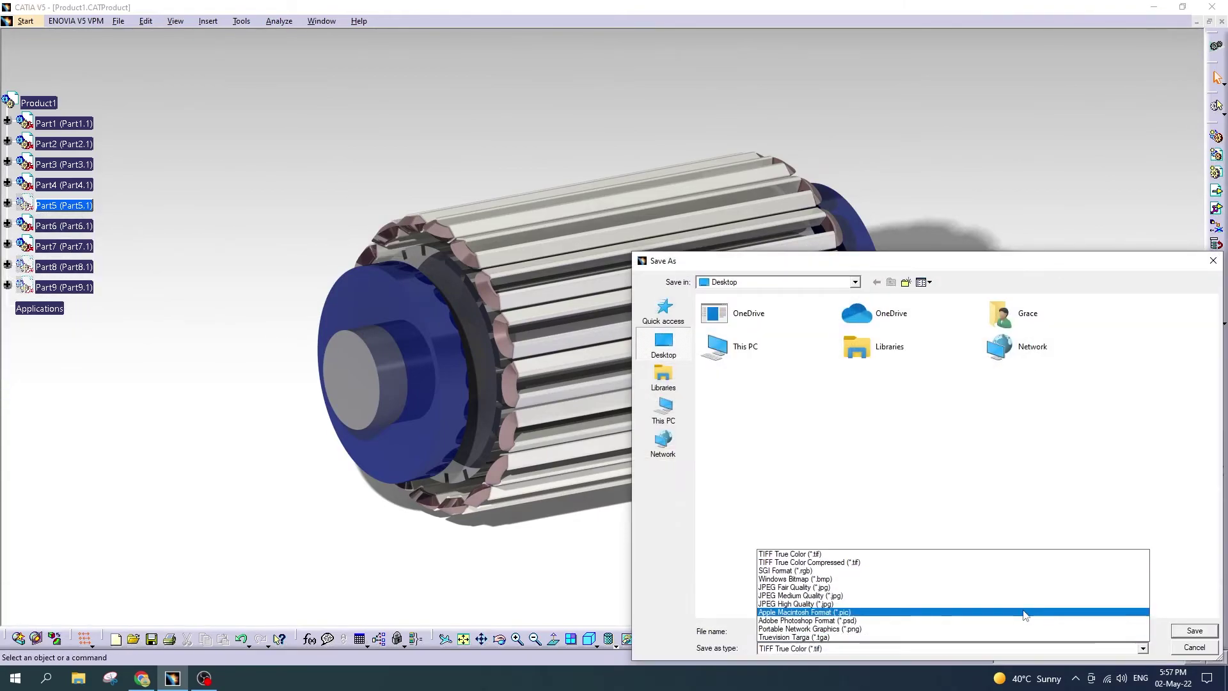
click(992, 599)
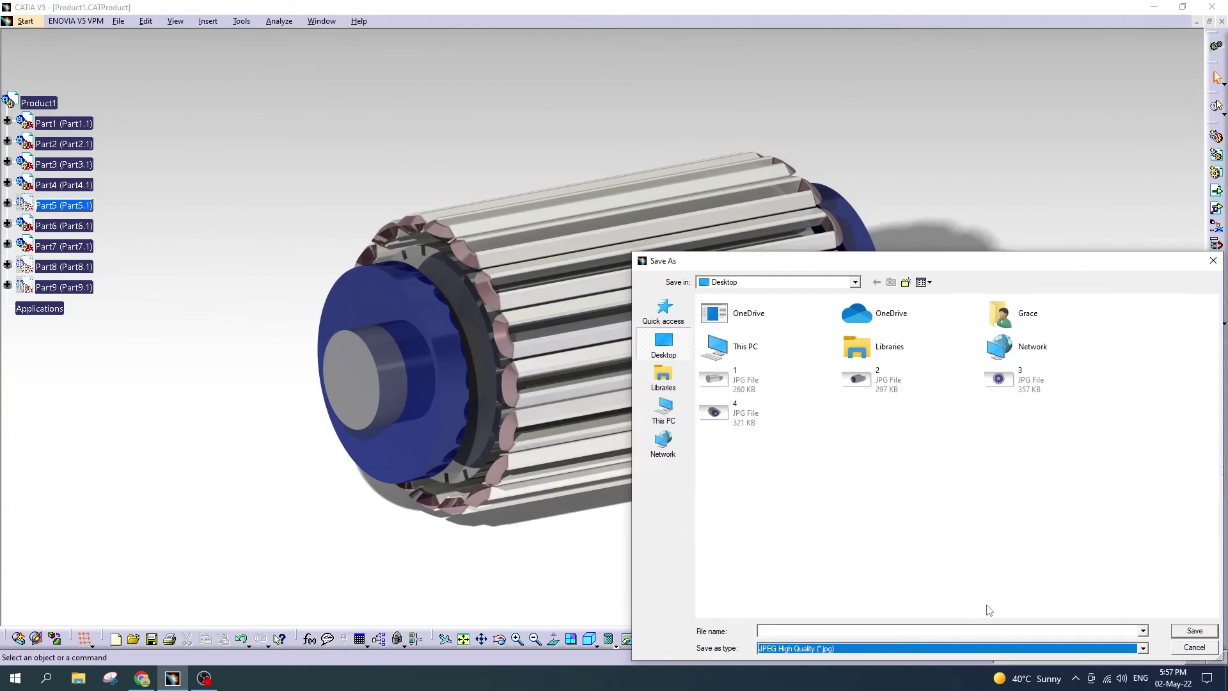
click(1100, 631)
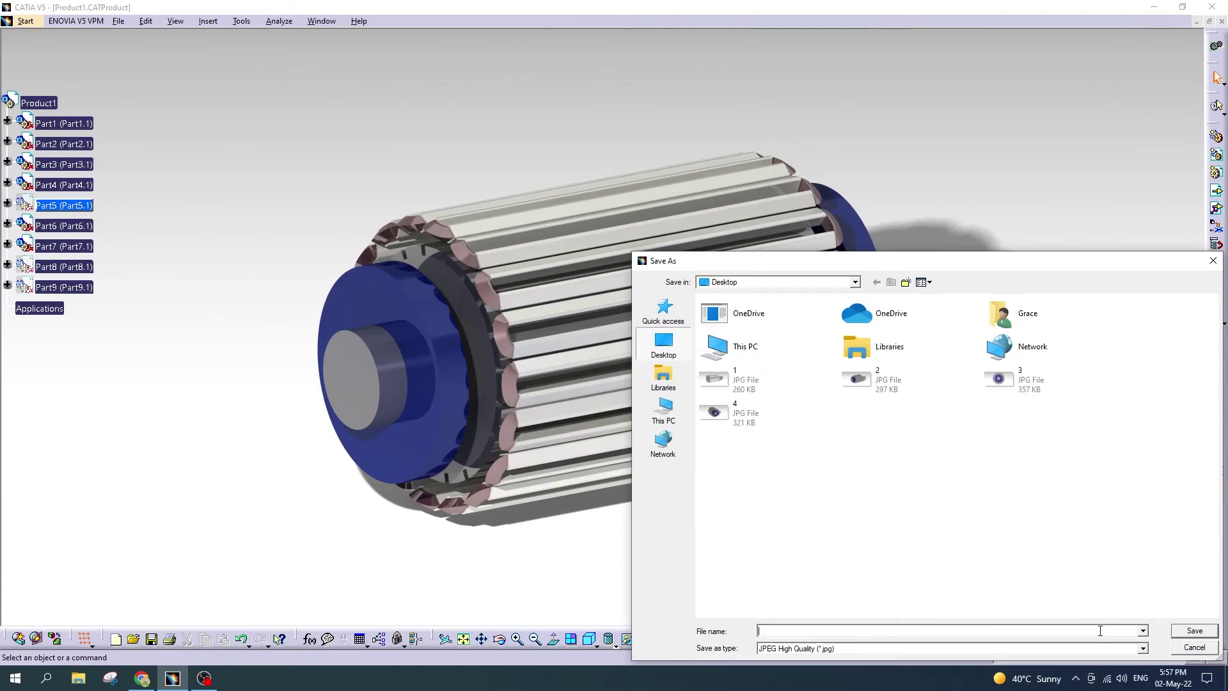
text(5)
click(1196, 632)
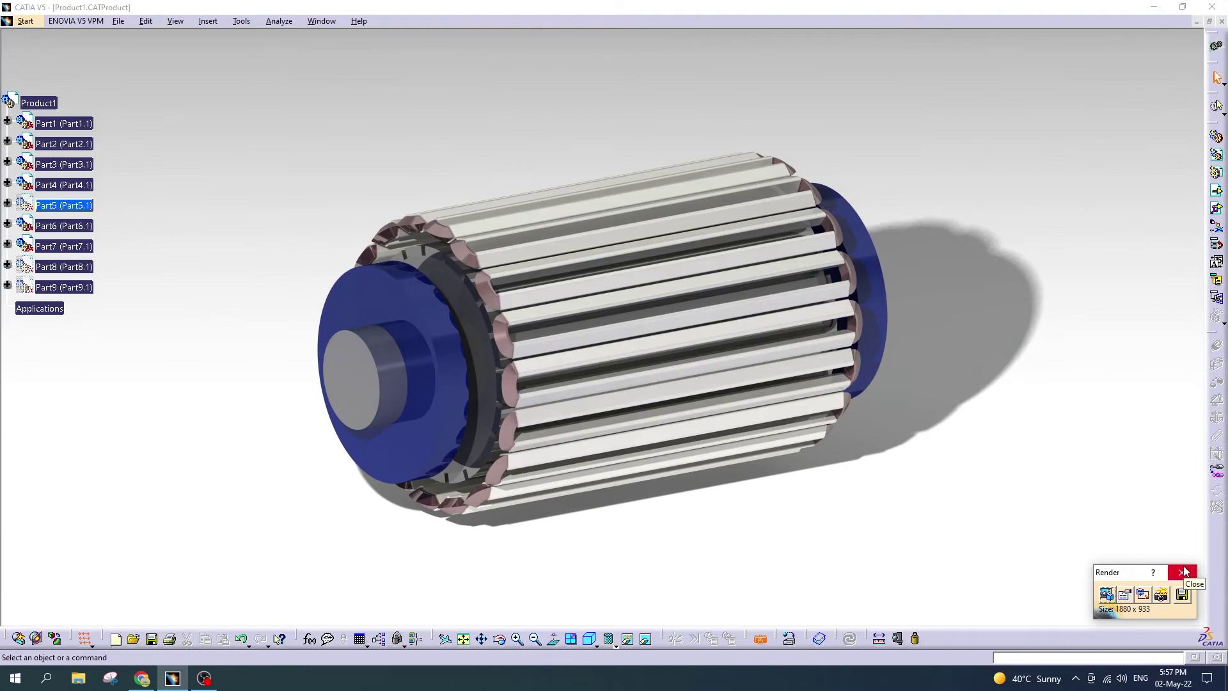
Step: Leave rendering, hide Part4's outer ring, reposition the rotor and render it
click(1185, 572)
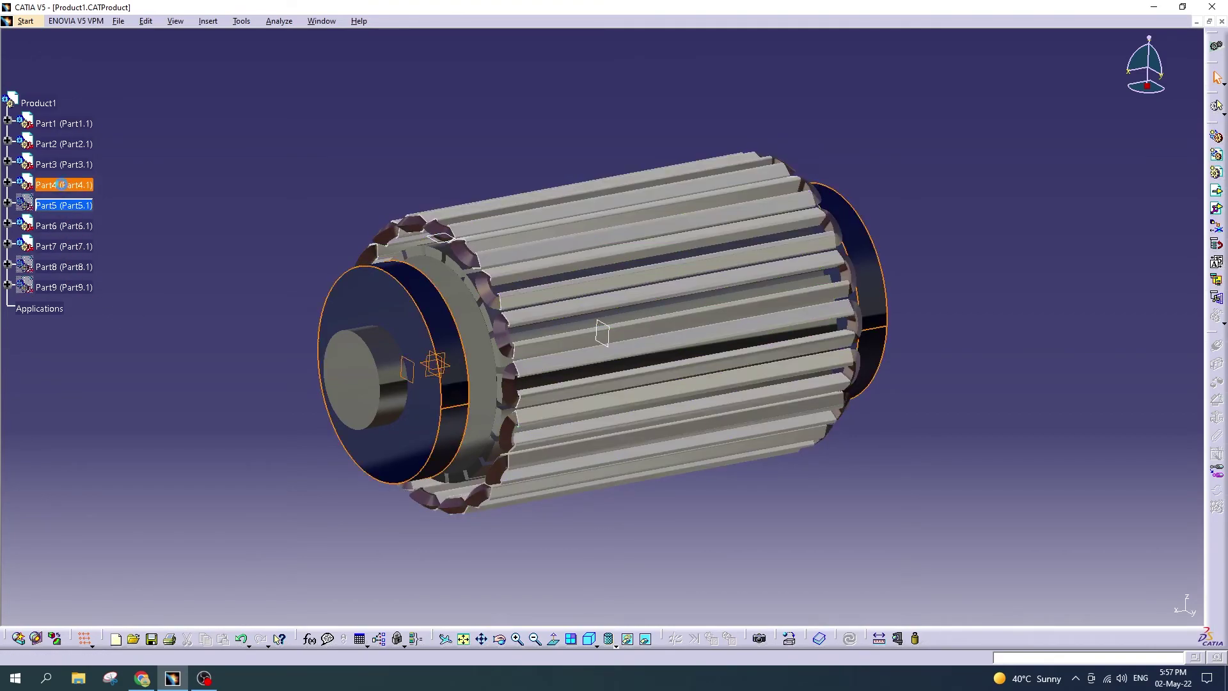
right_click(69, 186)
click(90, 219)
mouse_move(231, 272)
middle_down()
mouse_move(258, 266)
mouse_move(339, 566)
middle_up()
middle_drag(508, 508, 519, 490)
click(760, 639)
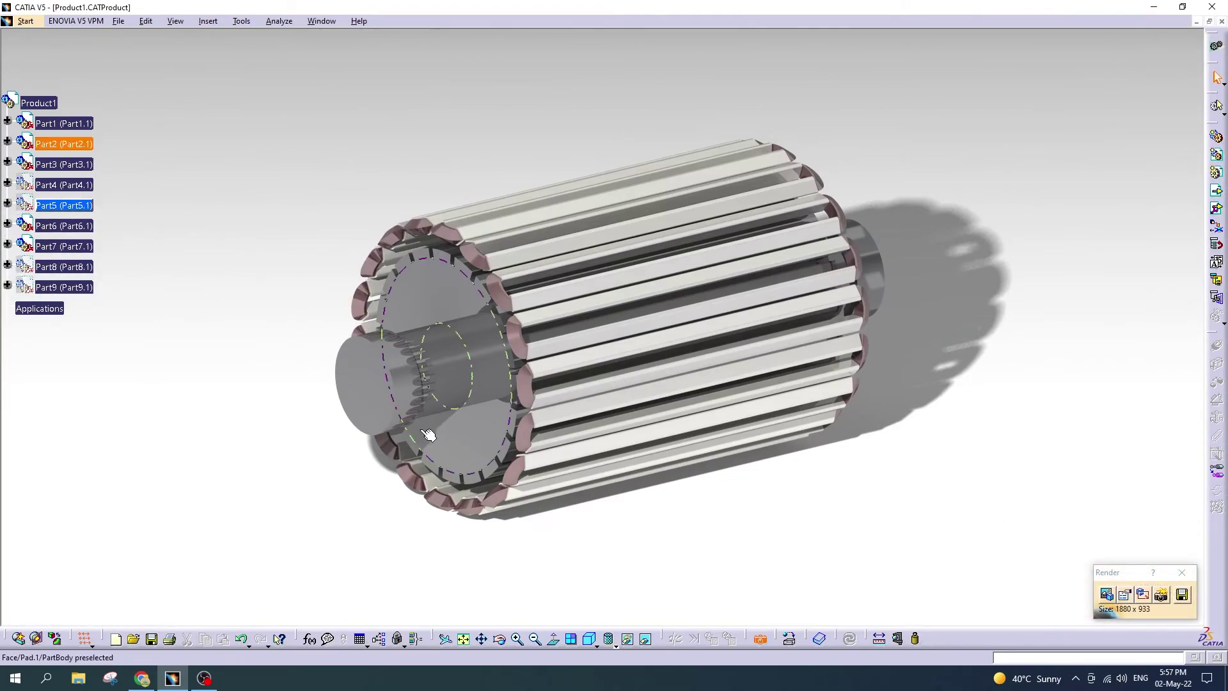
Step: Save the render to the Desktop as JPEG High Quality image 6
click(1182, 596)
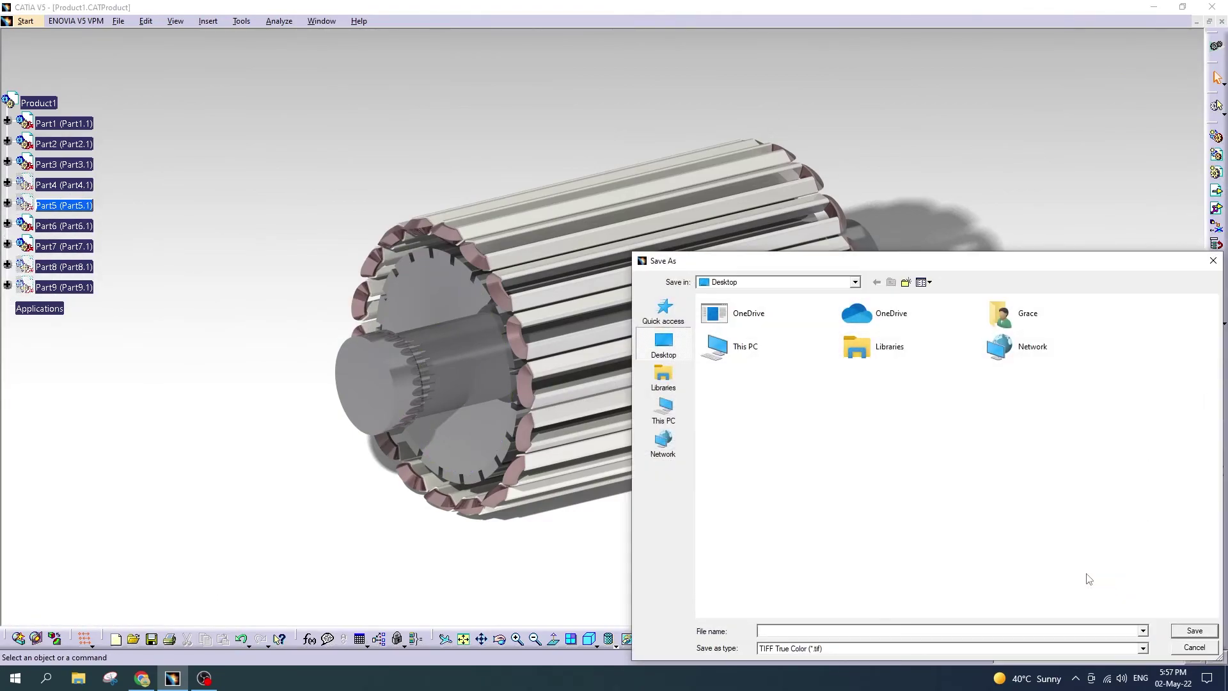
click(979, 650)
click(955, 606)
text(6)
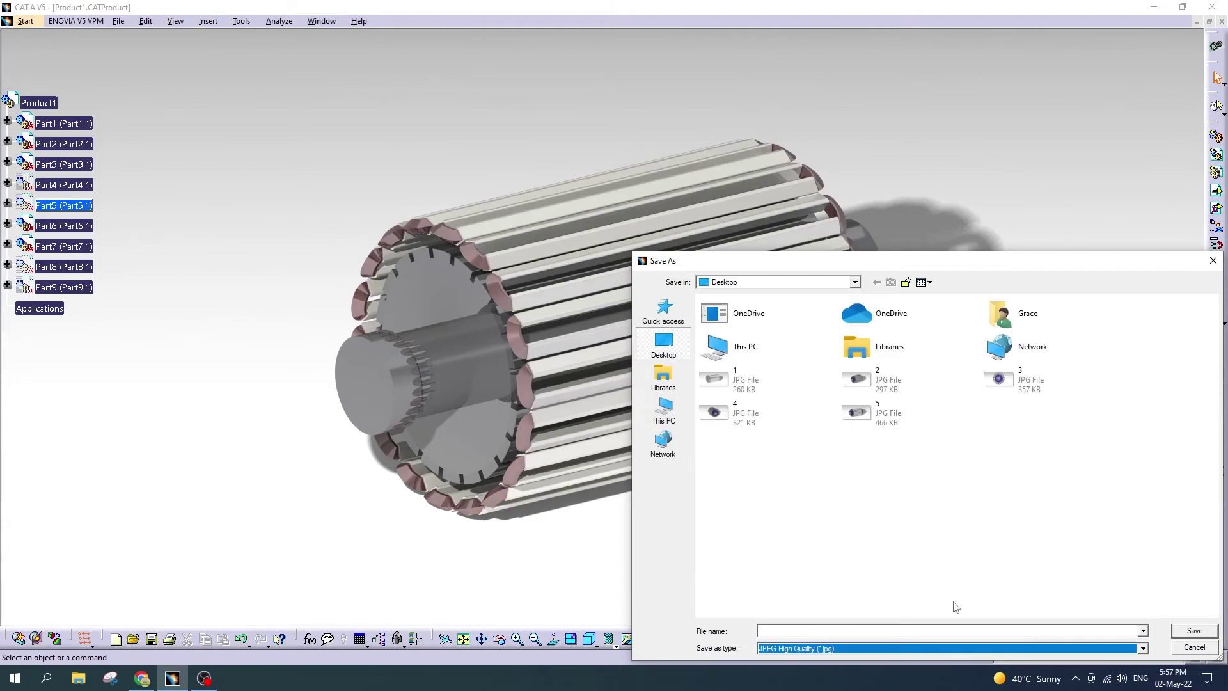
click(1194, 631)
click(84, 211)
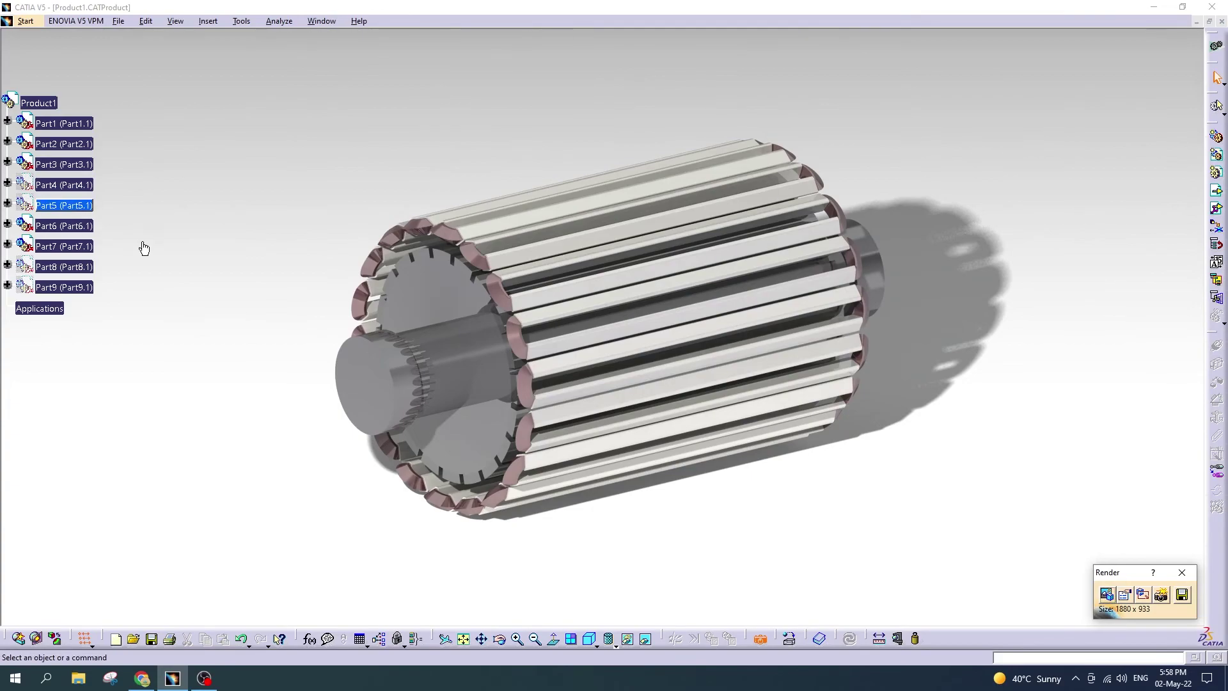
Step: Hide Part6 and Part7 and rotate the rotor core to a new angle
right_click(69, 227)
click(106, 265)
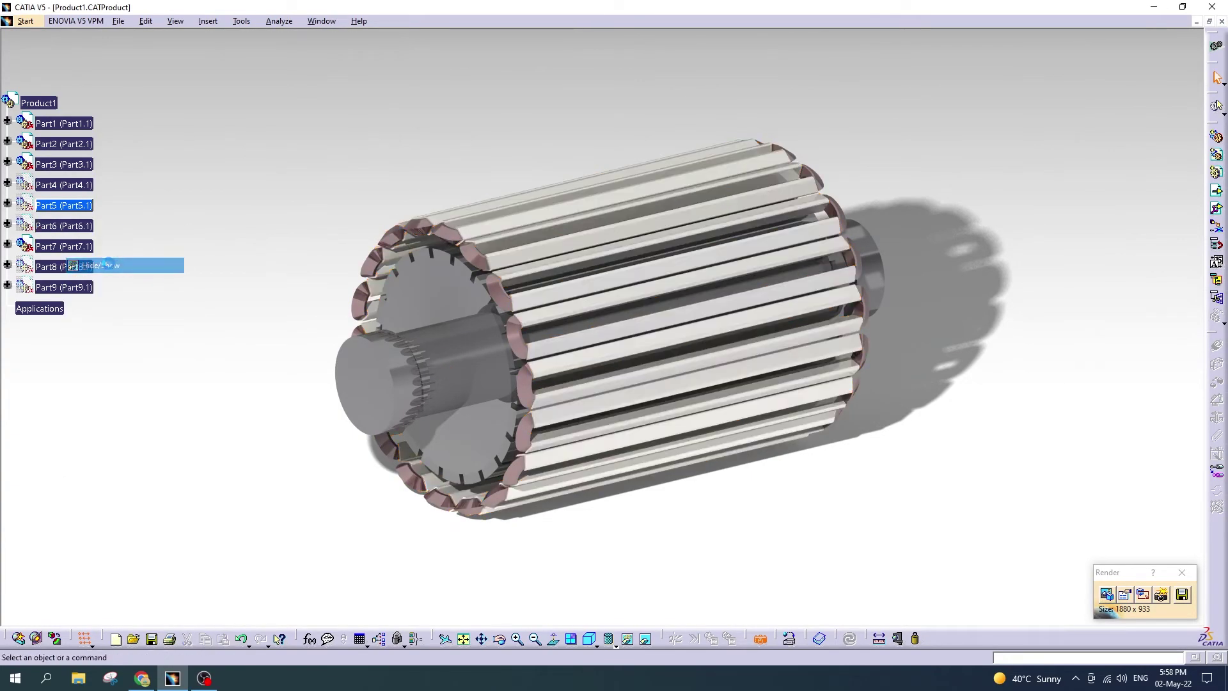
right_click(73, 249)
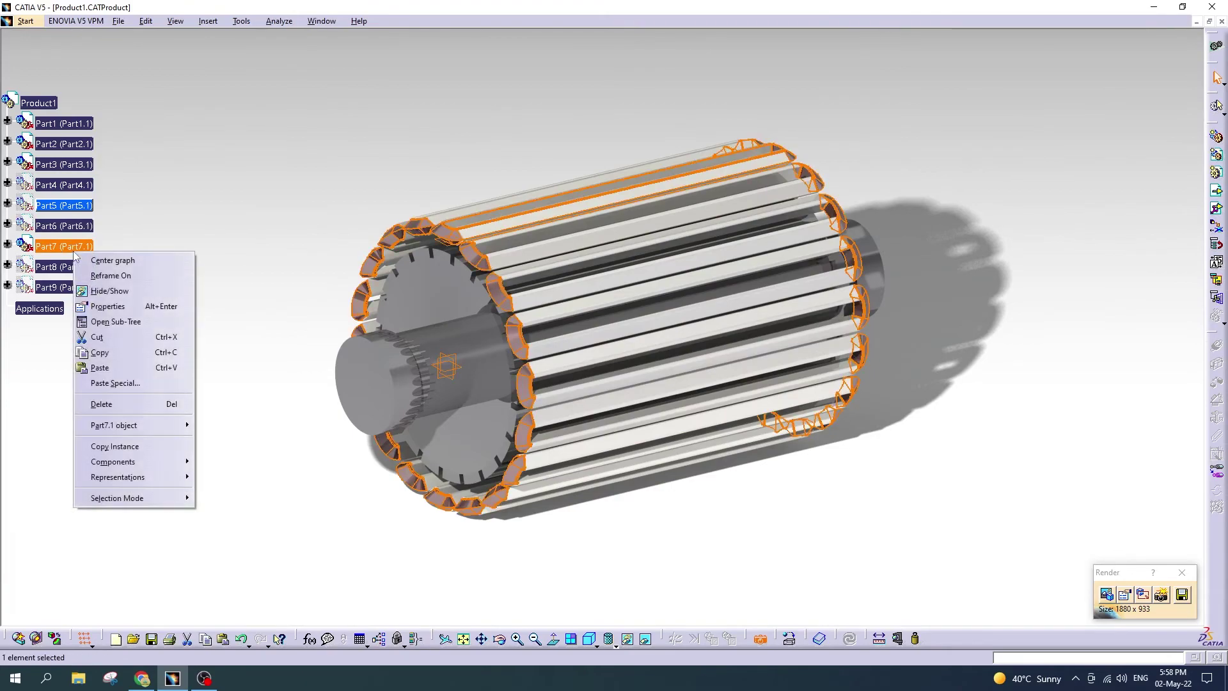
click(125, 291)
click(588, 643)
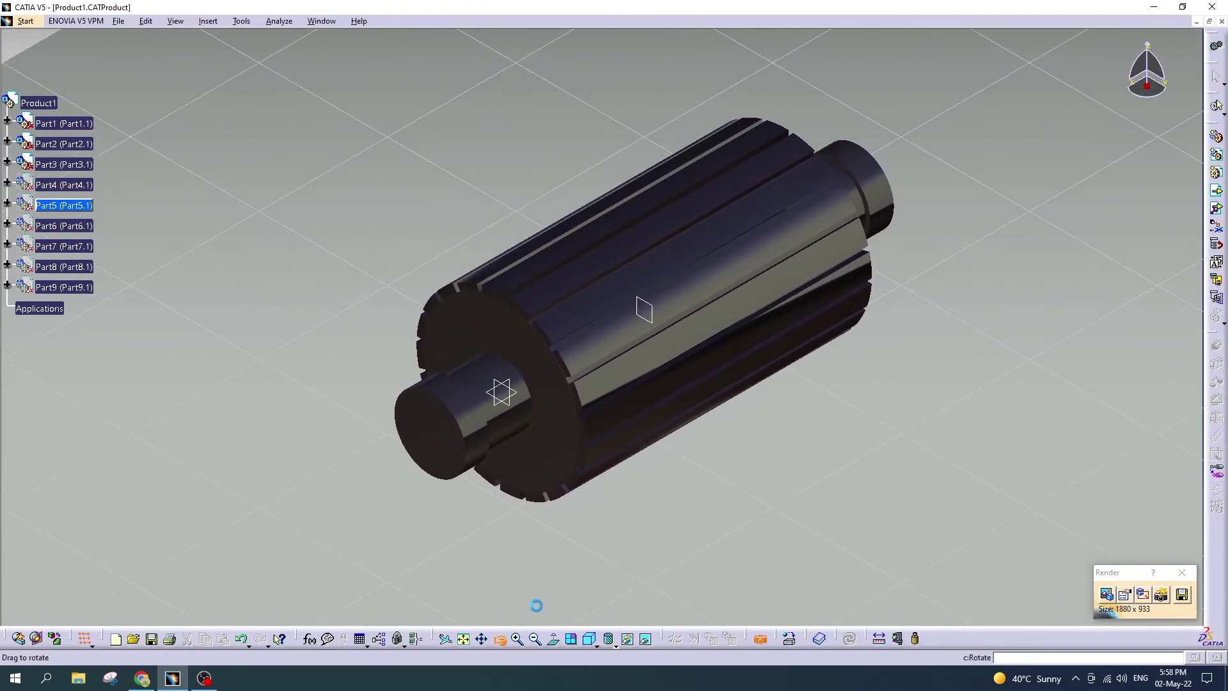
mouse_move(536, 605)
mouse_down()
mouse_move(521, 510)
mouse_move(533, 533)
mouse_move(639, 527)
mouse_move(836, 480)
mouse_move(815, 483)
mouse_up()
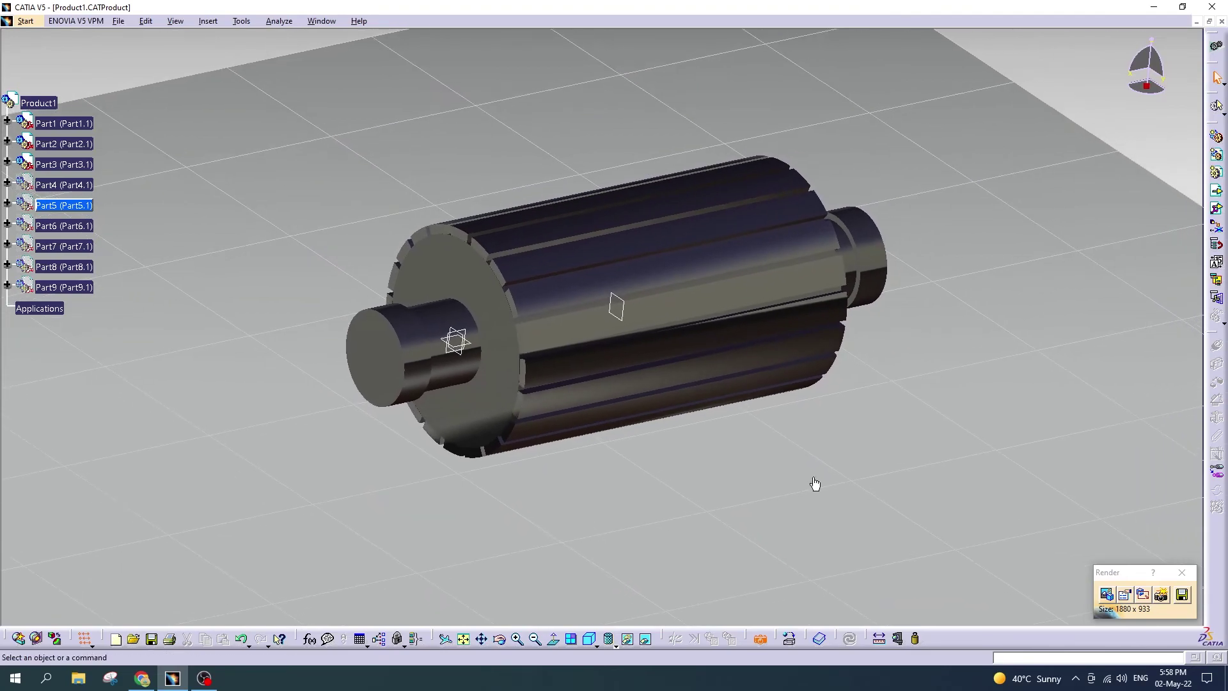
Step: Render the rotor core view without saving, then select Part1
click(1161, 596)
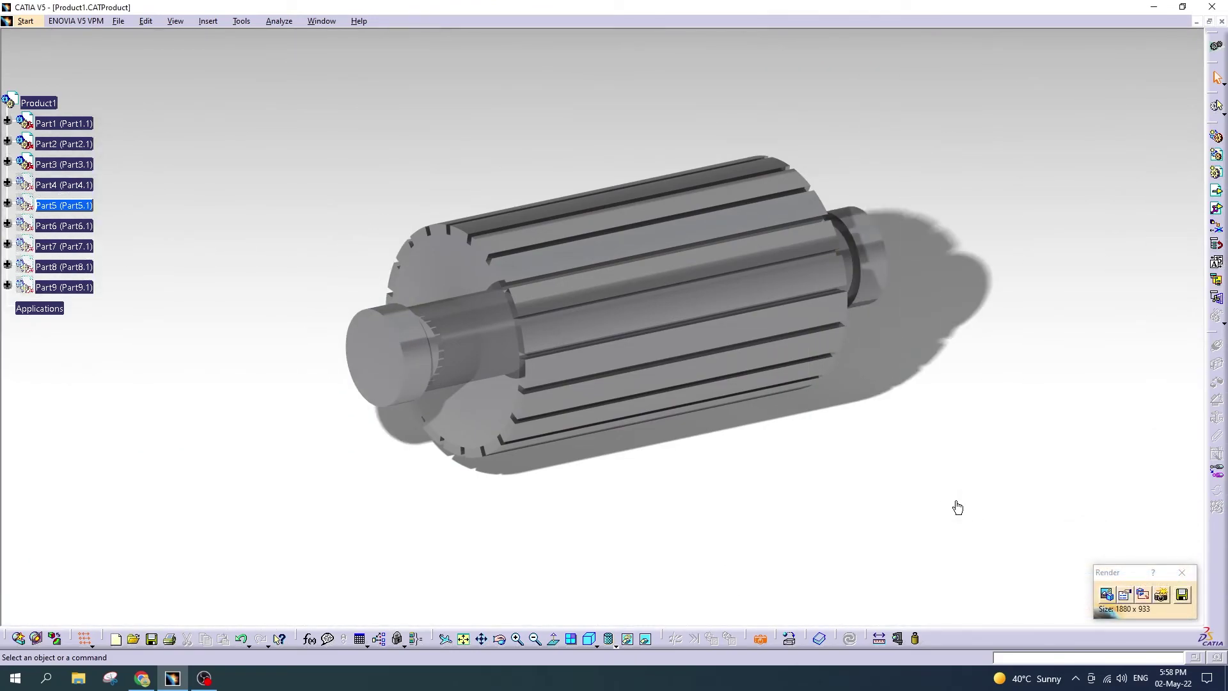
click(1182, 596)
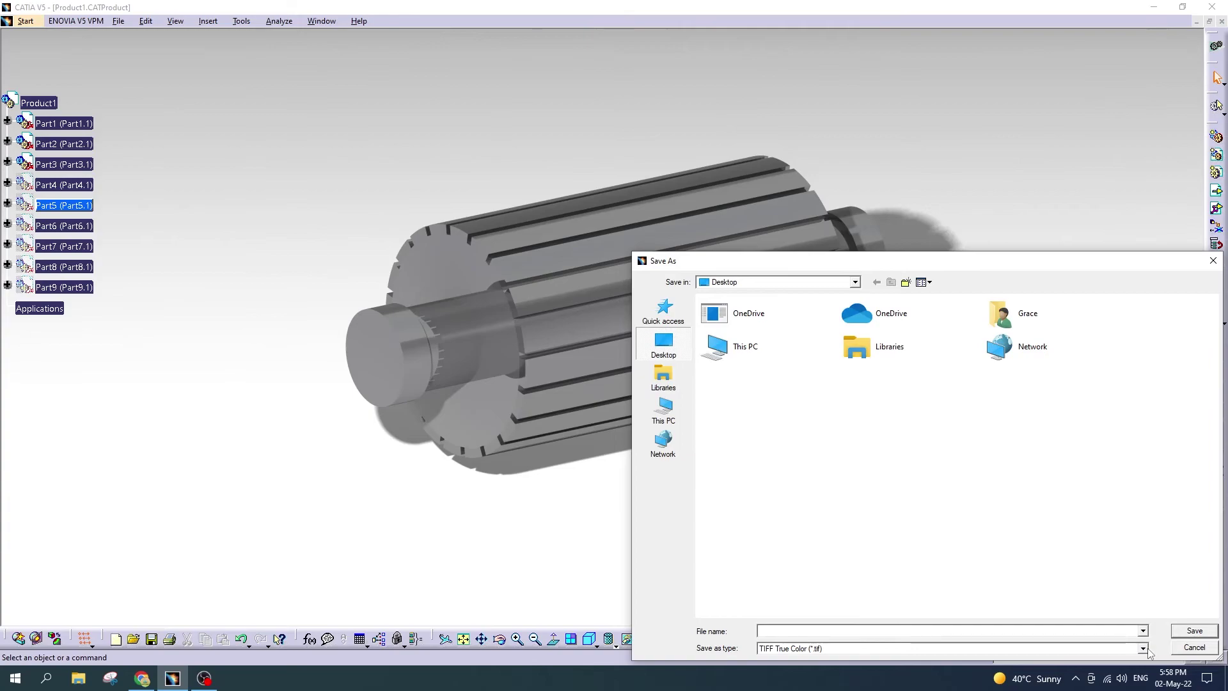
click(1186, 649)
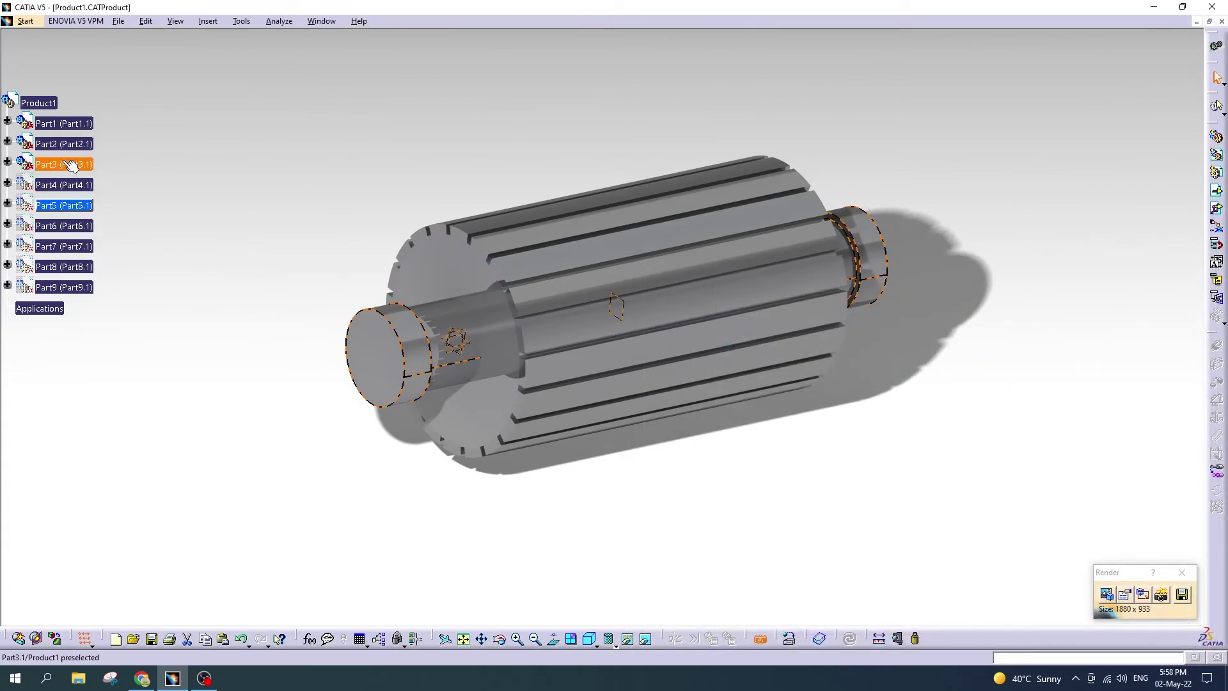
click(64, 123)
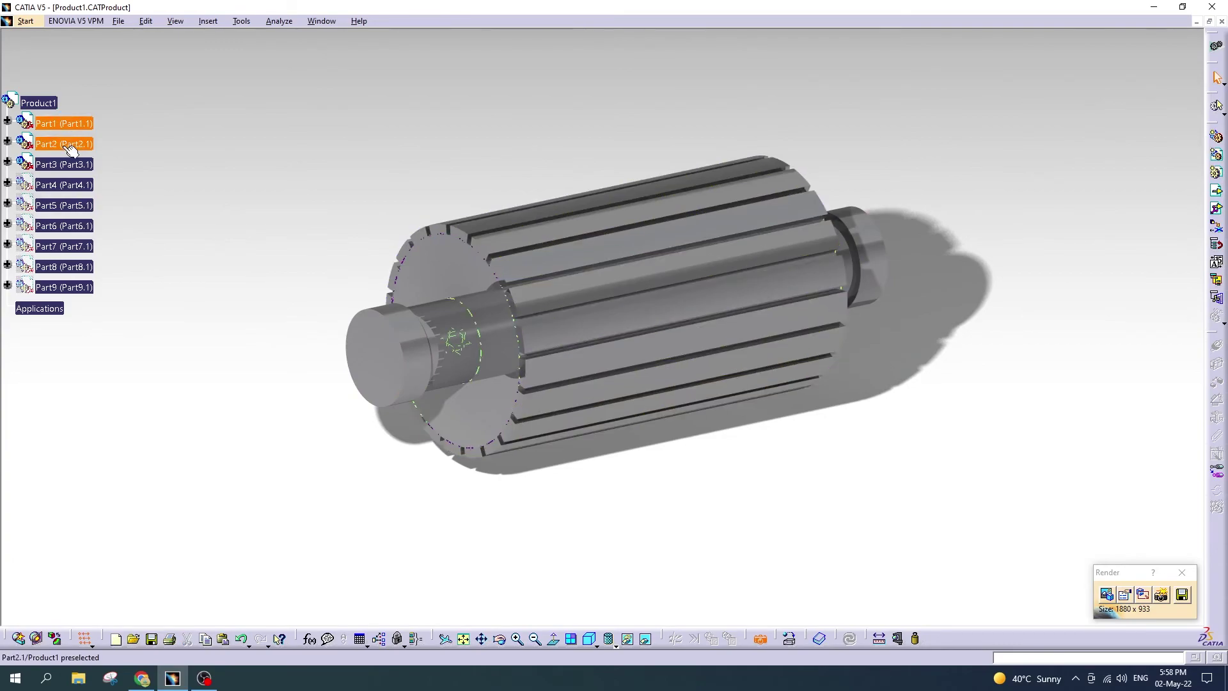
click(64, 124)
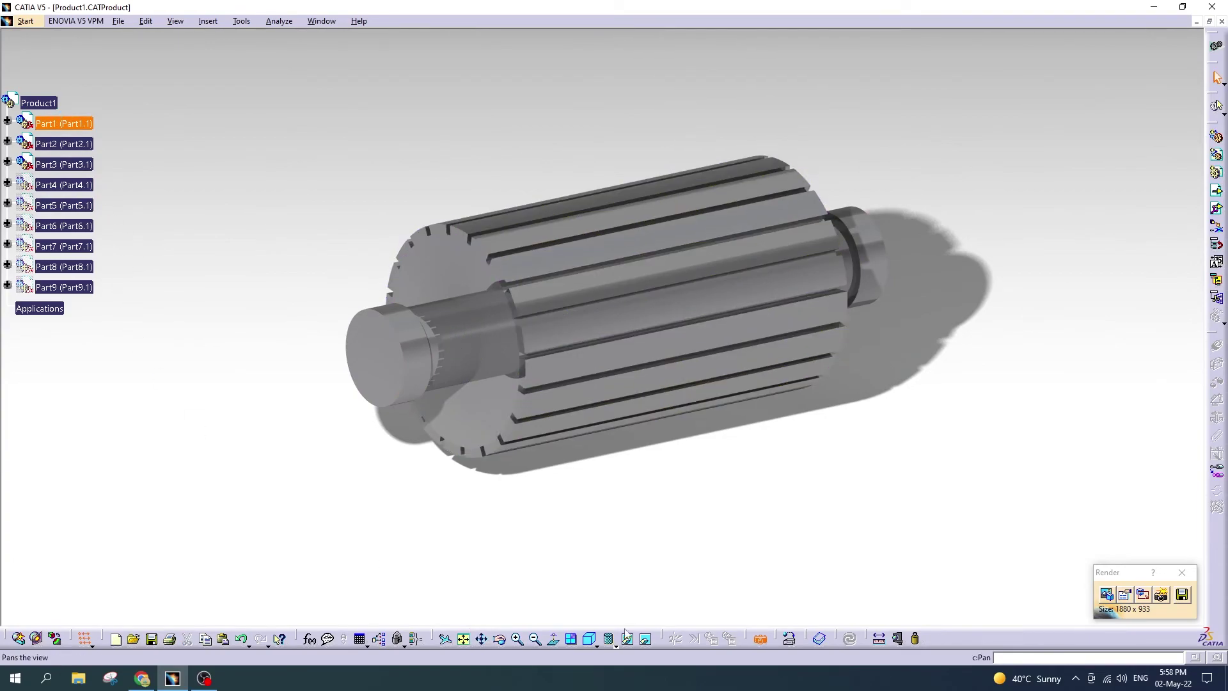
Step: Apply the Black paint material to the Part1 rotor core
click(791, 638)
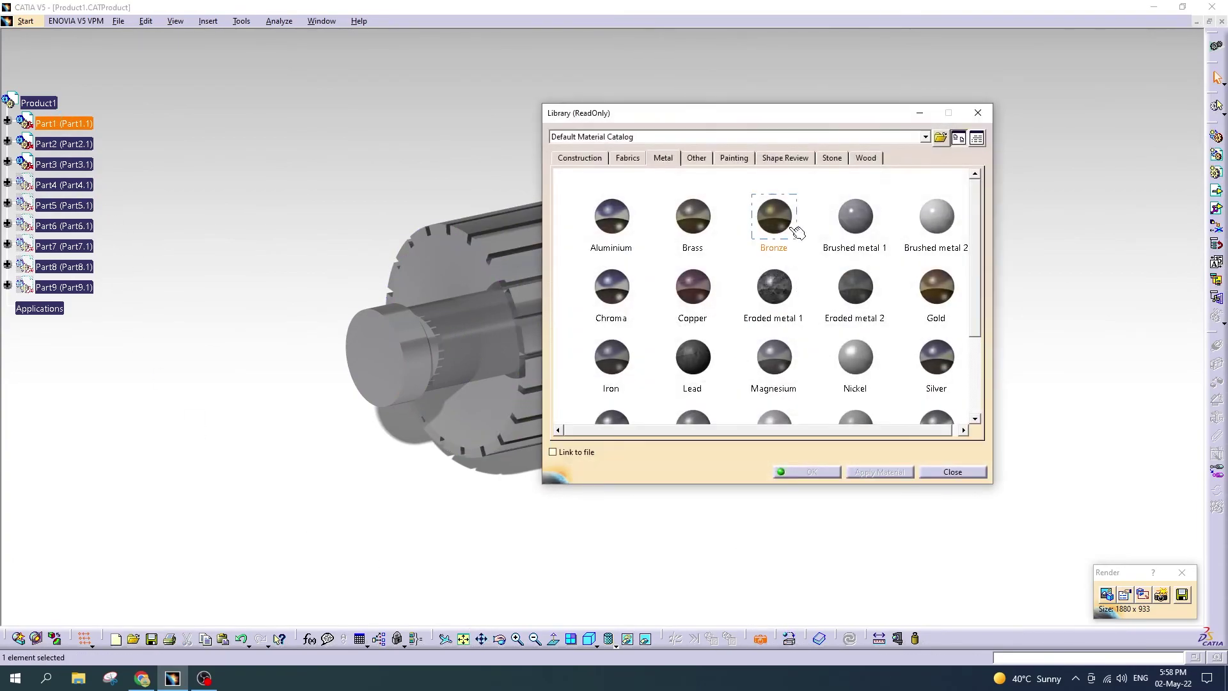
click(721, 158)
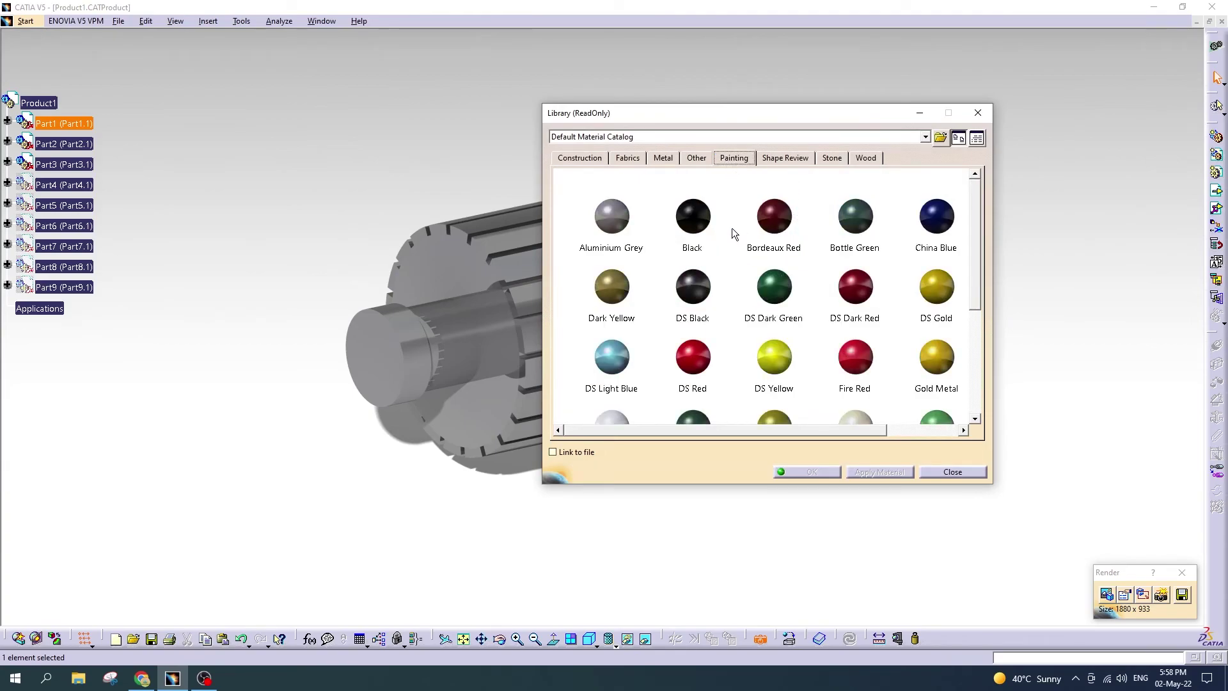
mouse_move(698, 221)
mouse_down()
mouse_move(344, 182)
mouse_move(505, 223)
mouse_up()
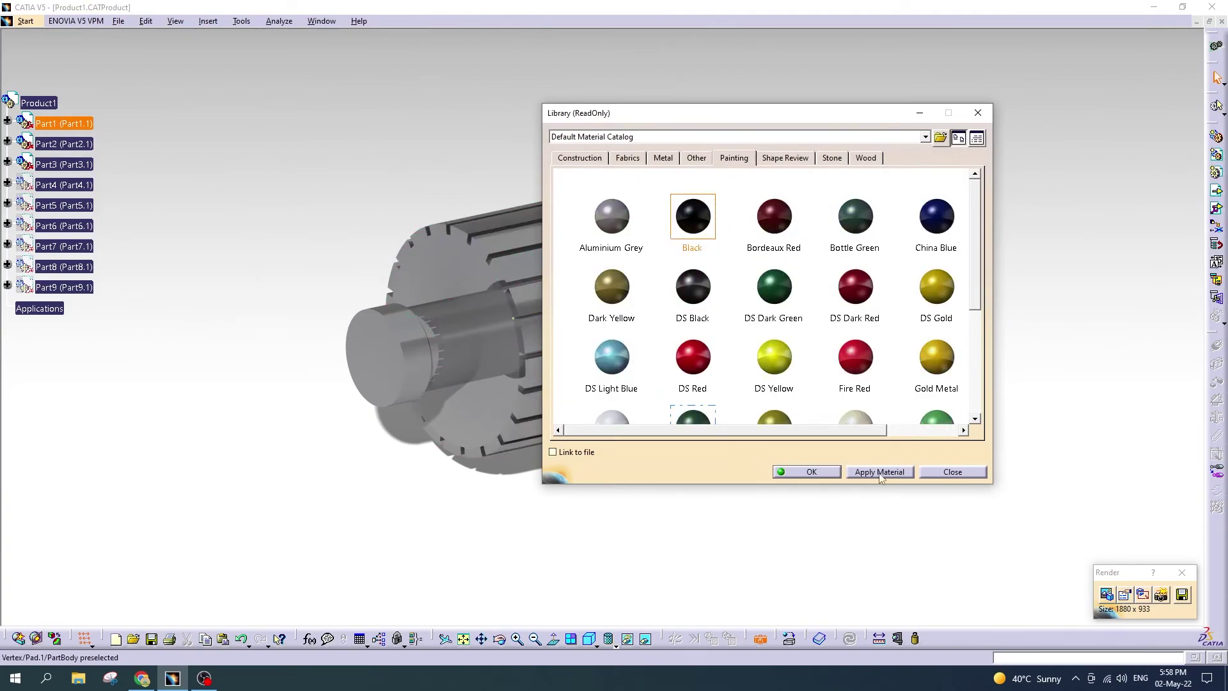
click(825, 474)
Step: Render the black core and save it to the Desktop as JPEG High Quality image 7
click(1162, 595)
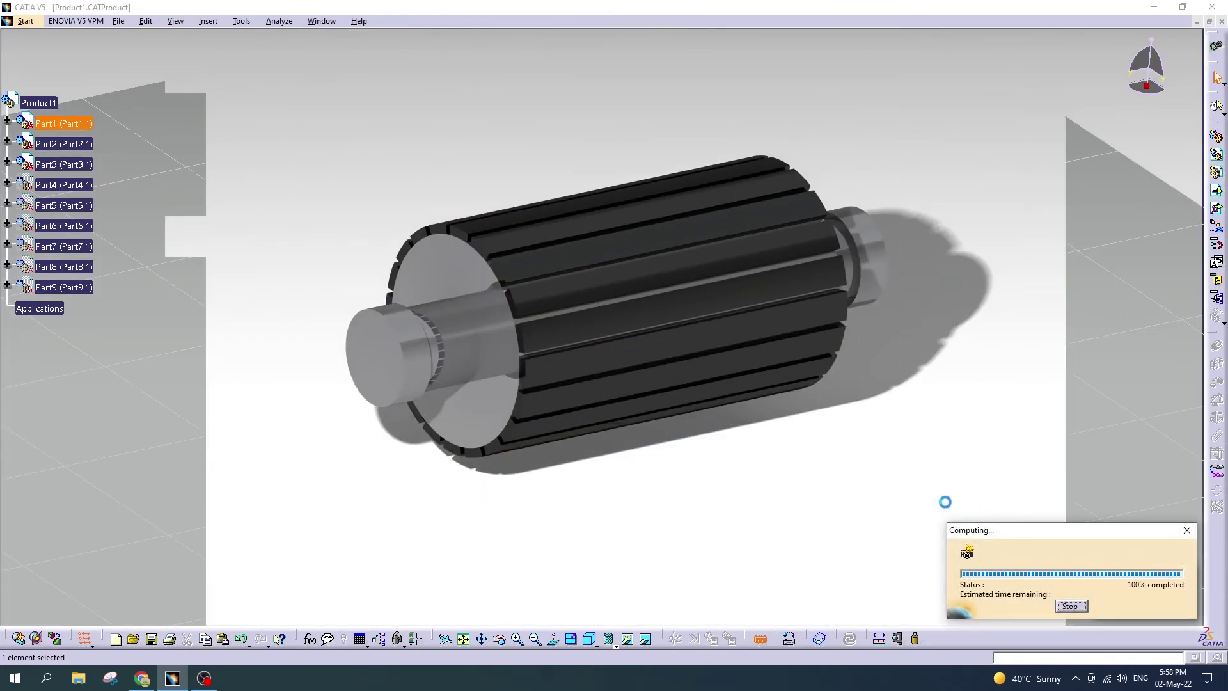
click(1184, 597)
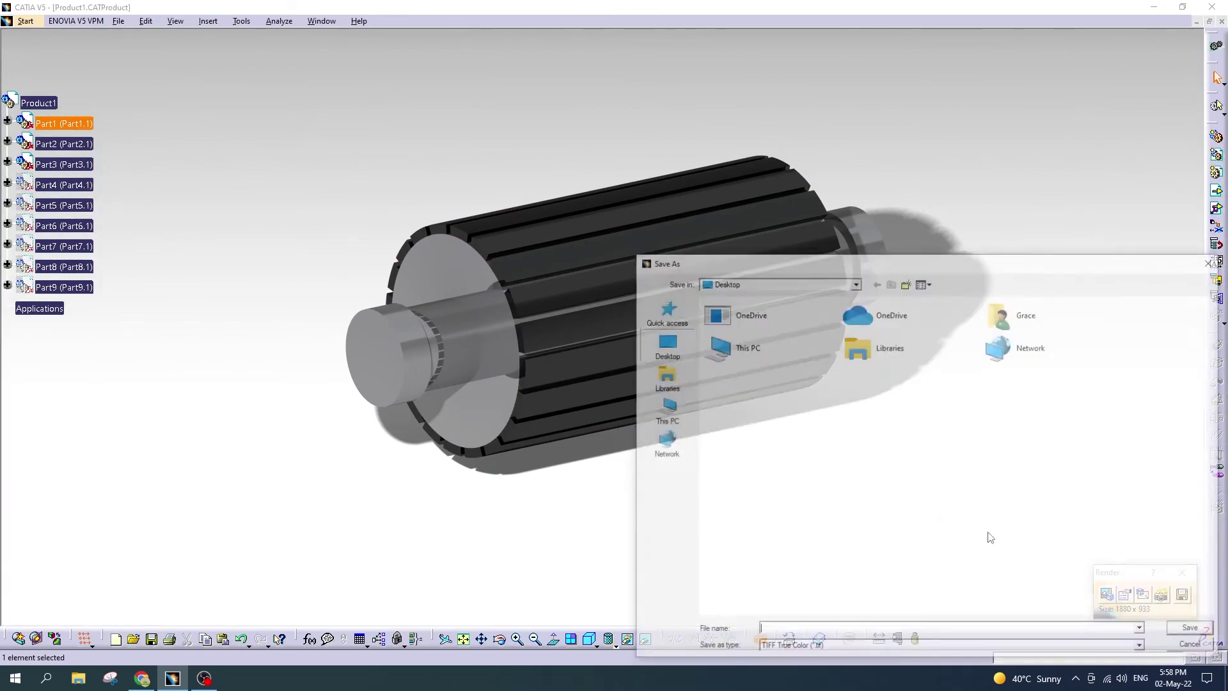
click(874, 649)
click(819, 605)
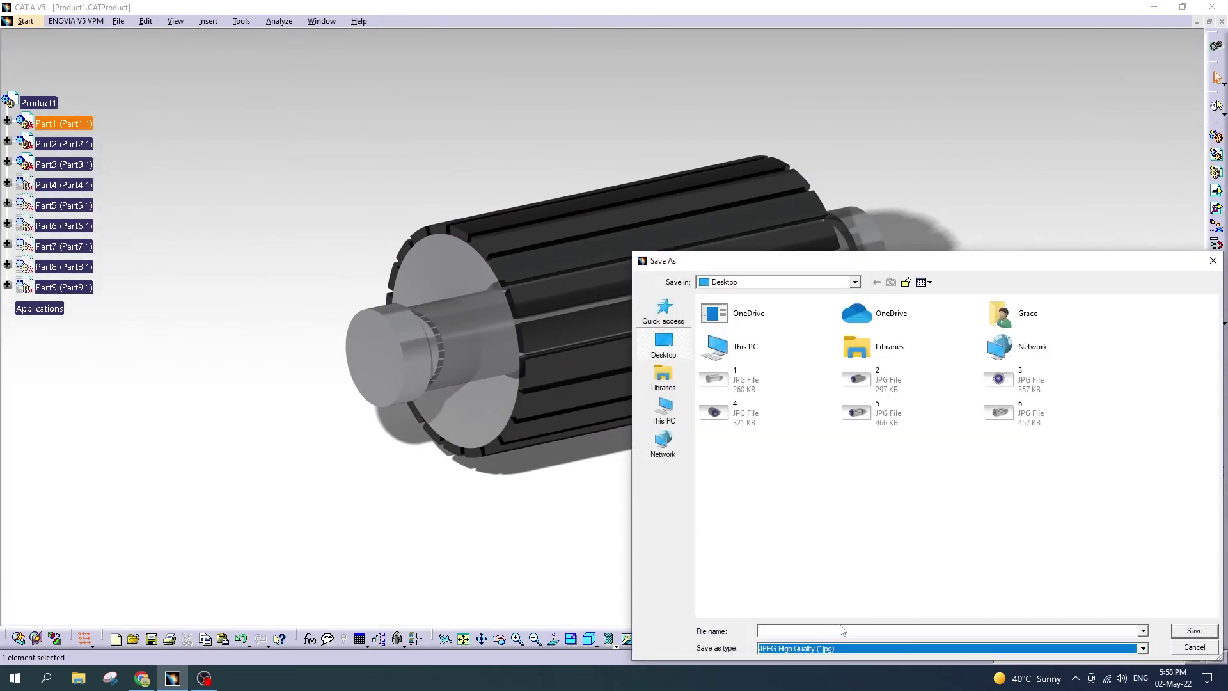
click(939, 631)
text(7)
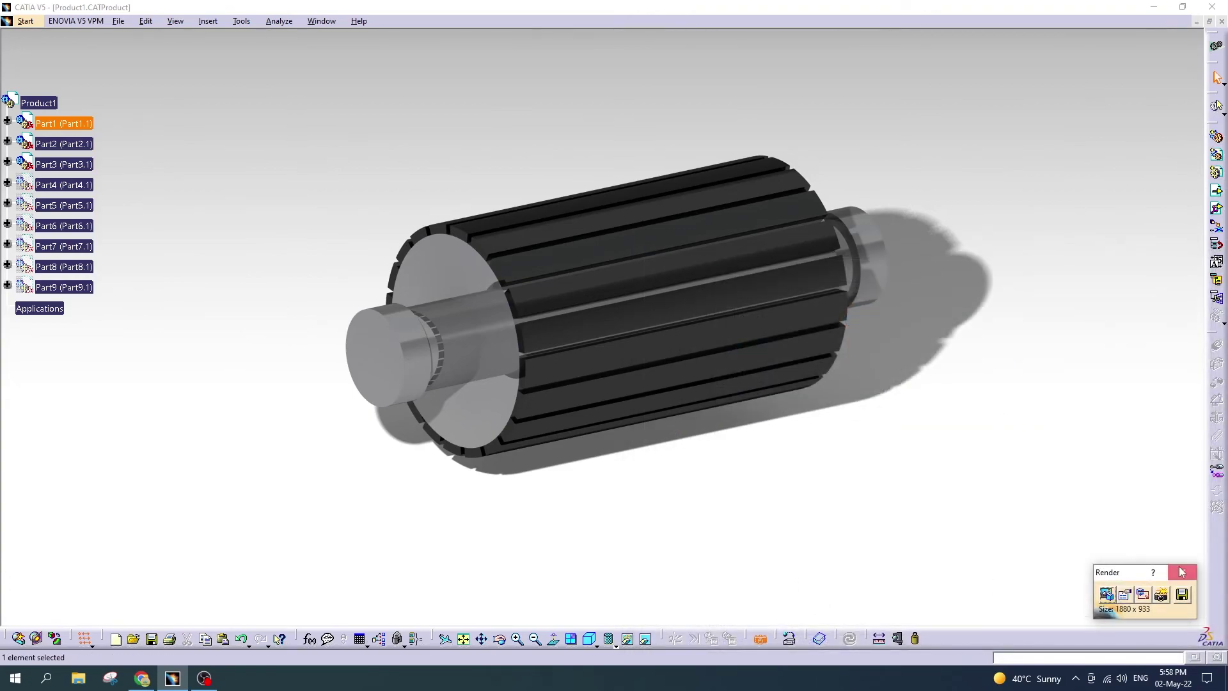
click(1190, 571)
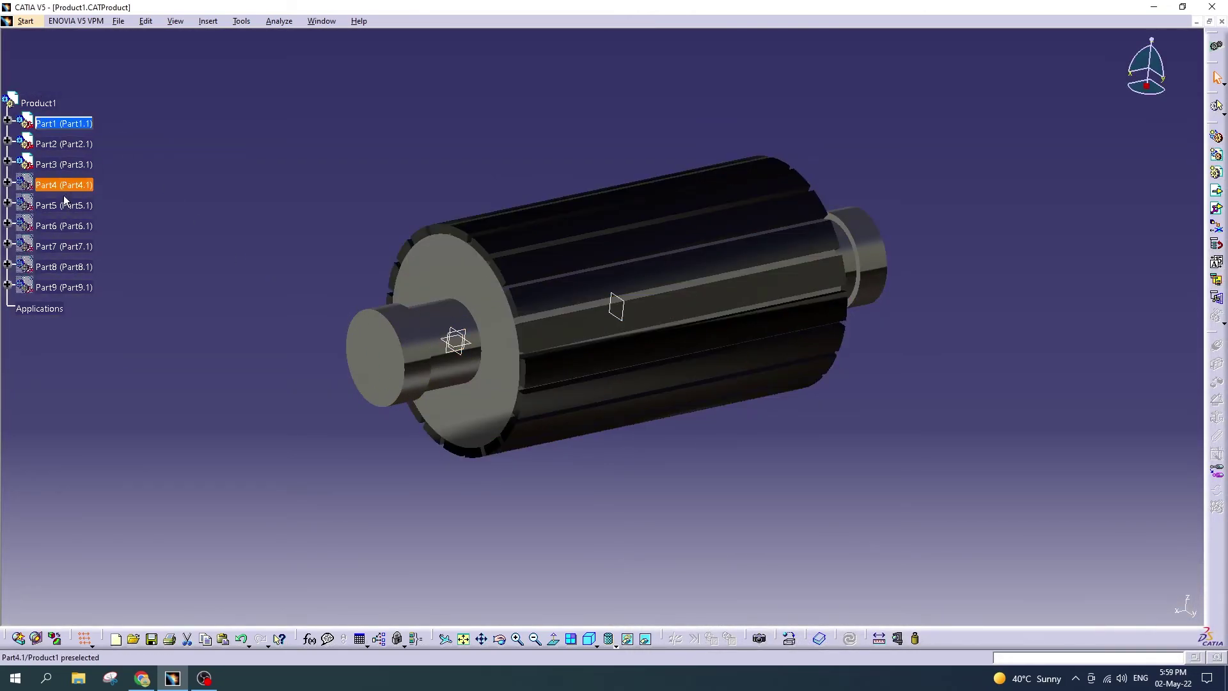
Step: Hide the rotor parts Part4–Part9, leaving the housing, and open Part8 in Part Design
ctrl+click(64, 246)
ctrl+click(64, 287)
right_click(67, 287)
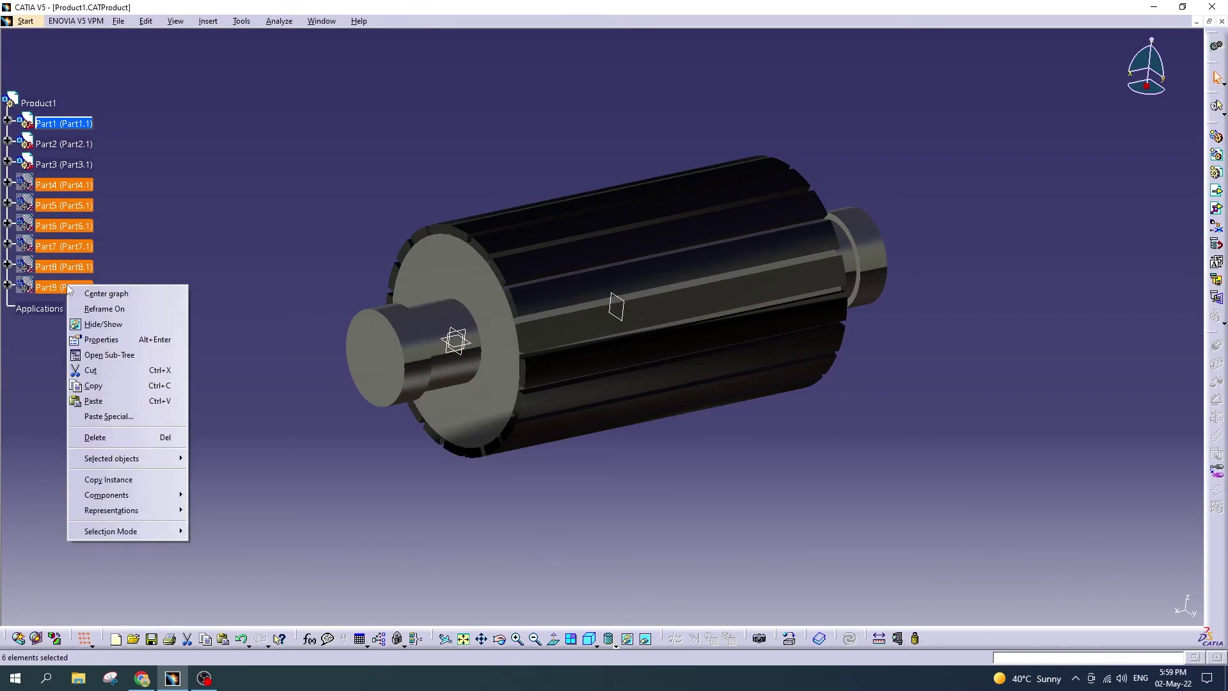
click(117, 325)
middle_drag(171, 266, 572, 357)
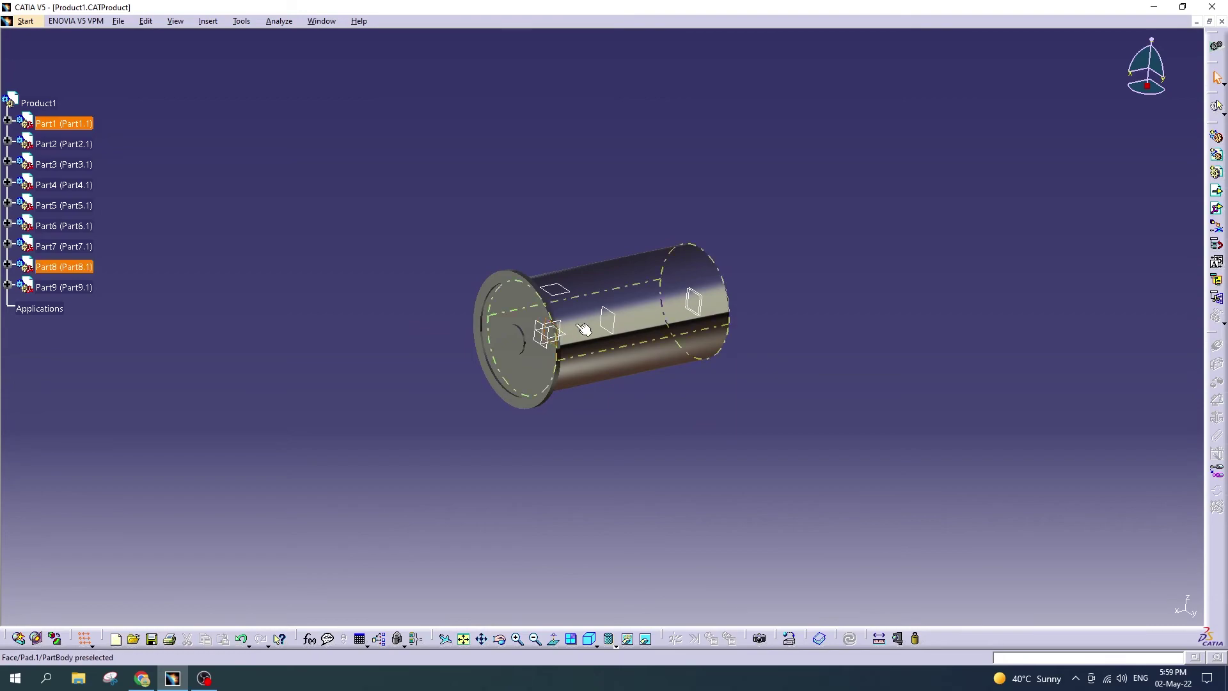
click(712, 301)
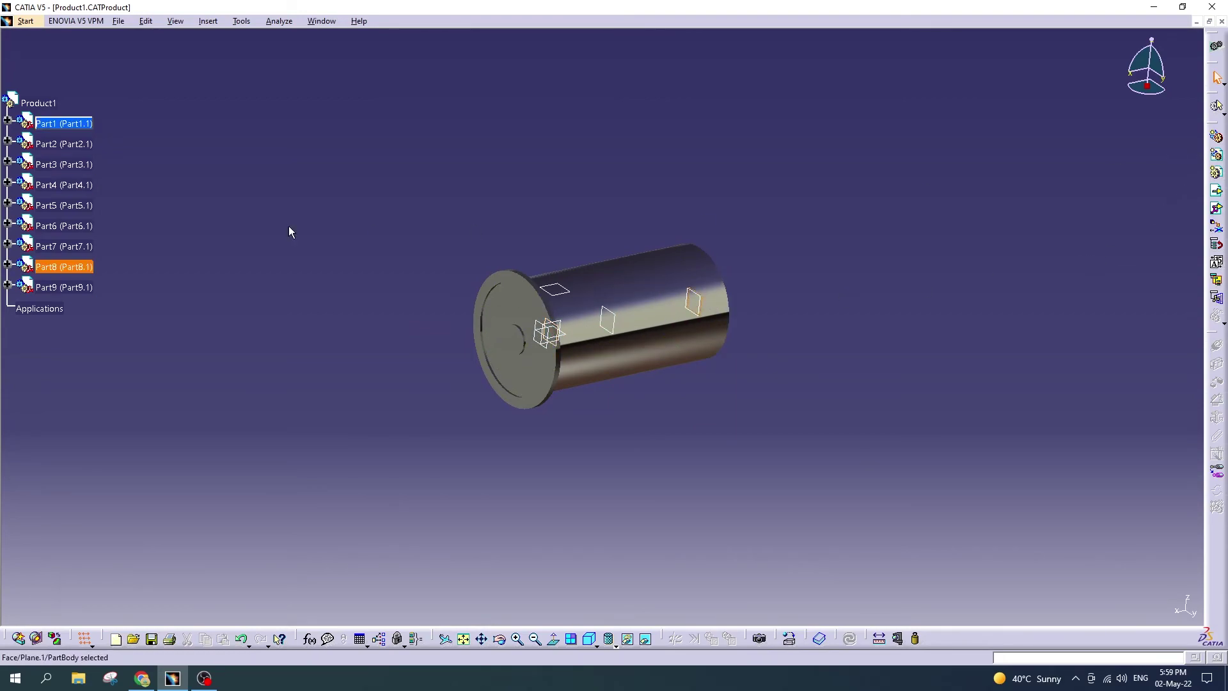
click(7, 267)
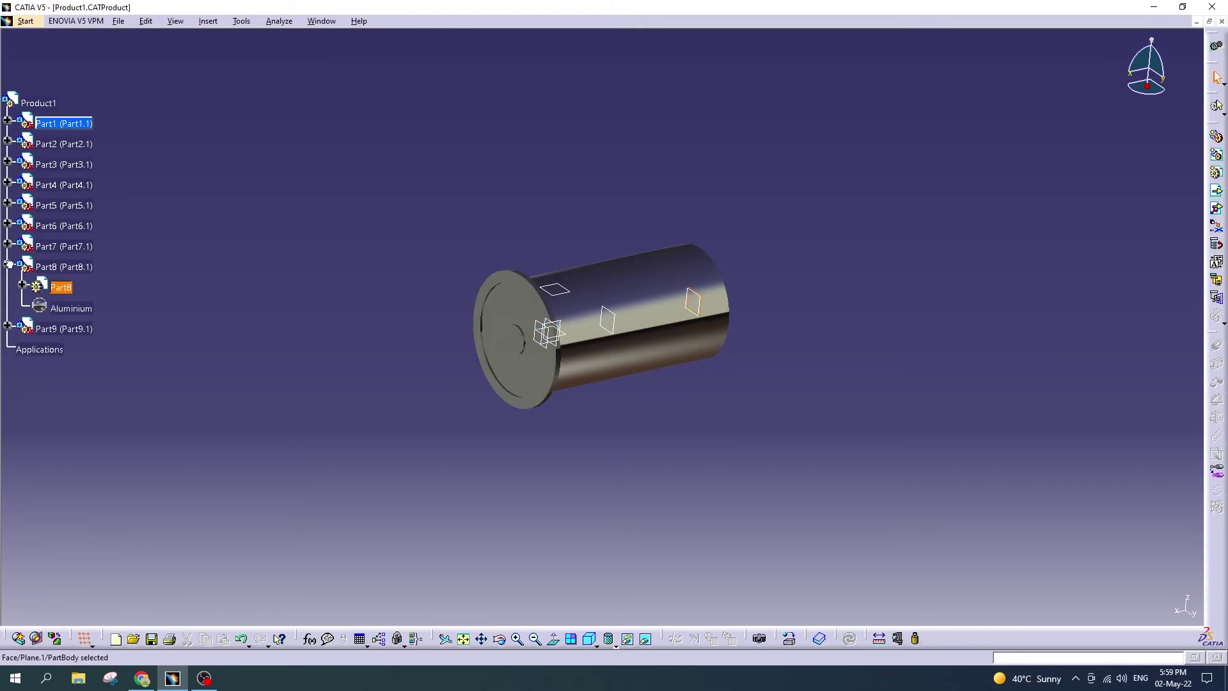
double_click(61, 288)
Step: Create a plane in Part8 offset 100mm from the yz plane
click(569, 421)
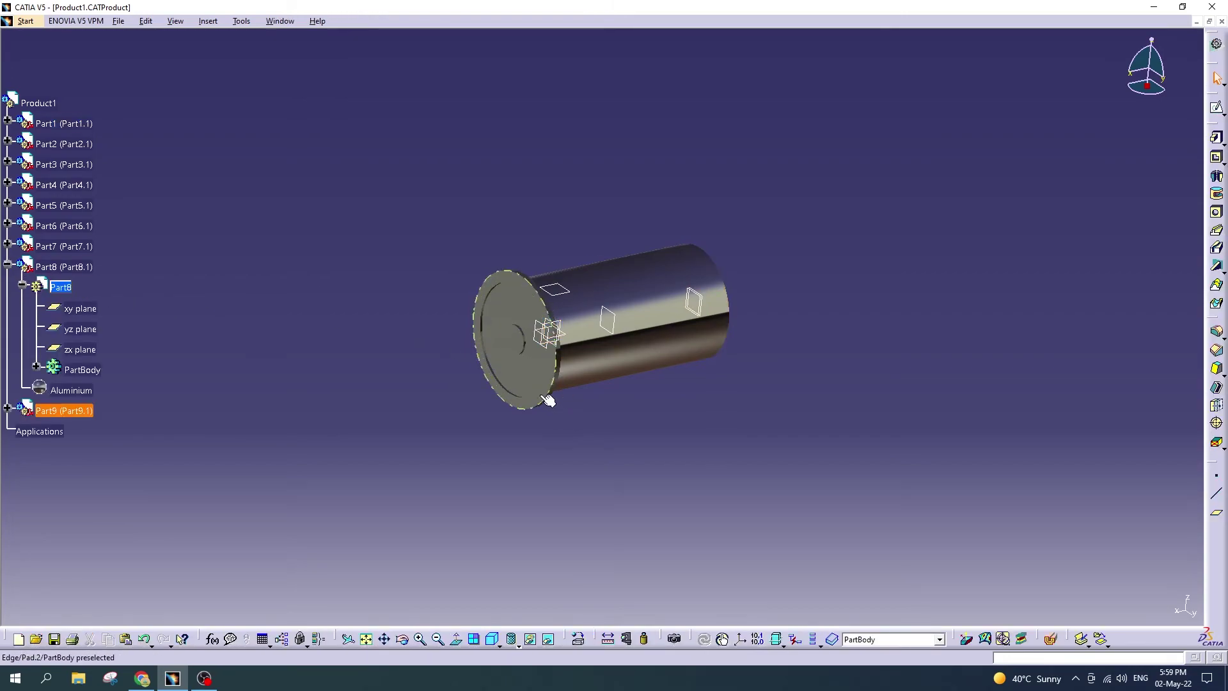
click(613, 314)
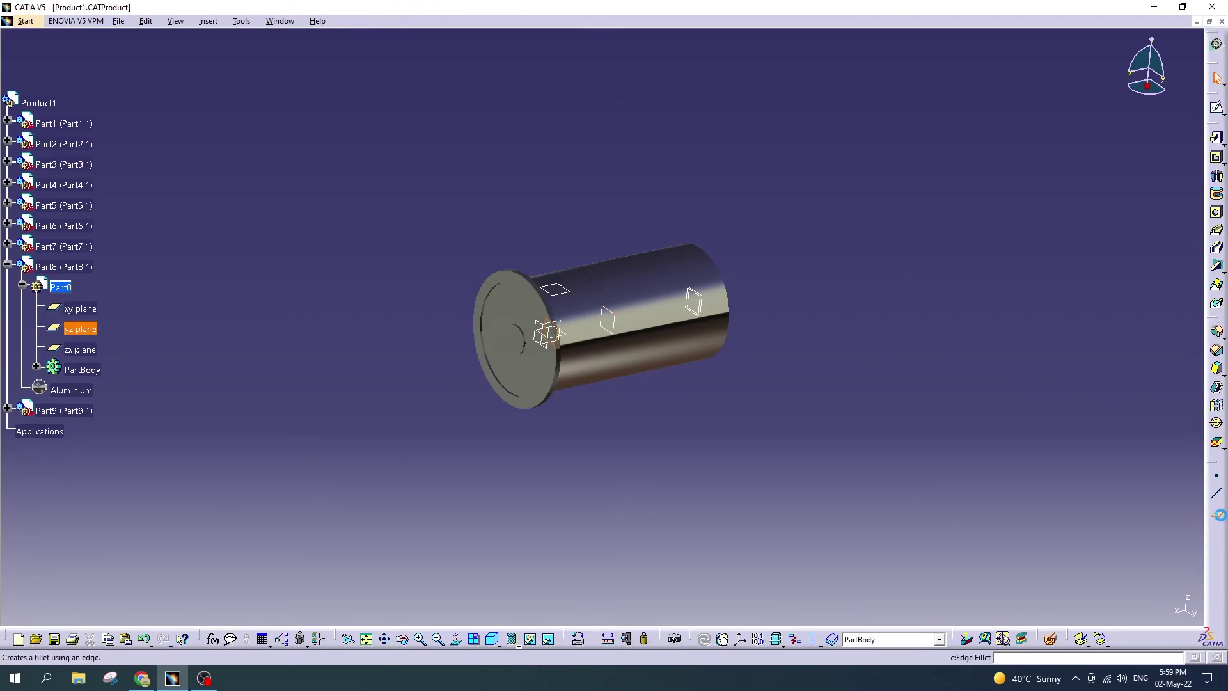
click(1218, 514)
text(50)
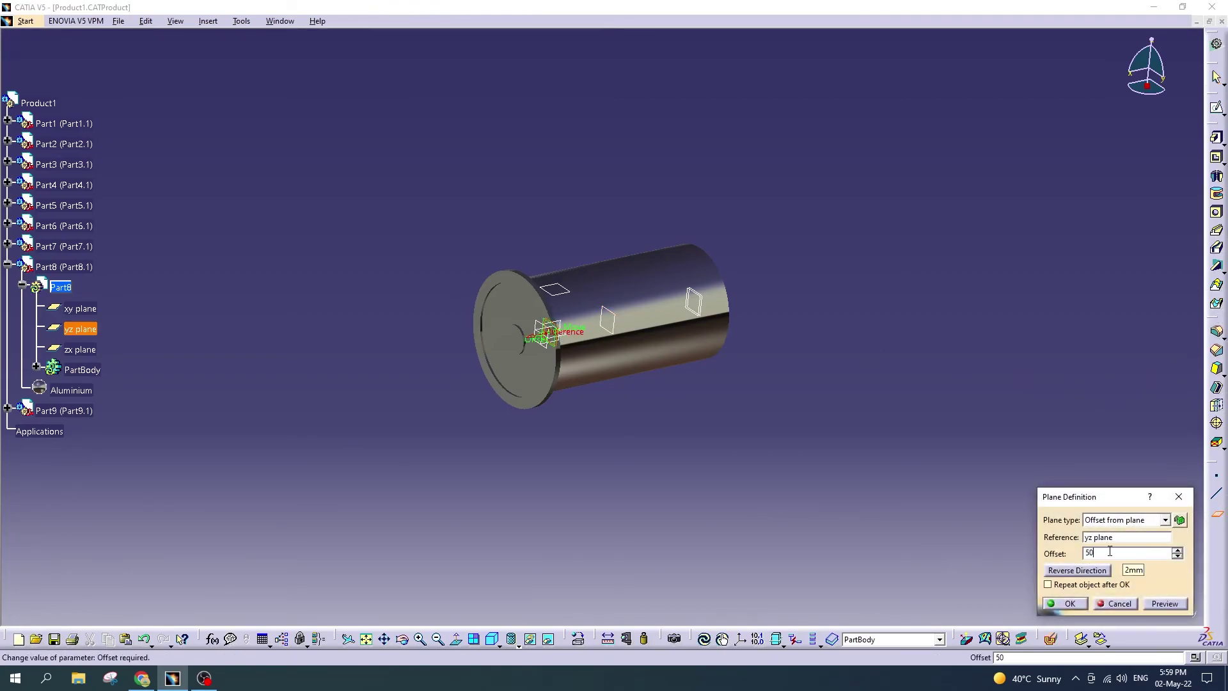
click(903, 550)
click(1163, 604)
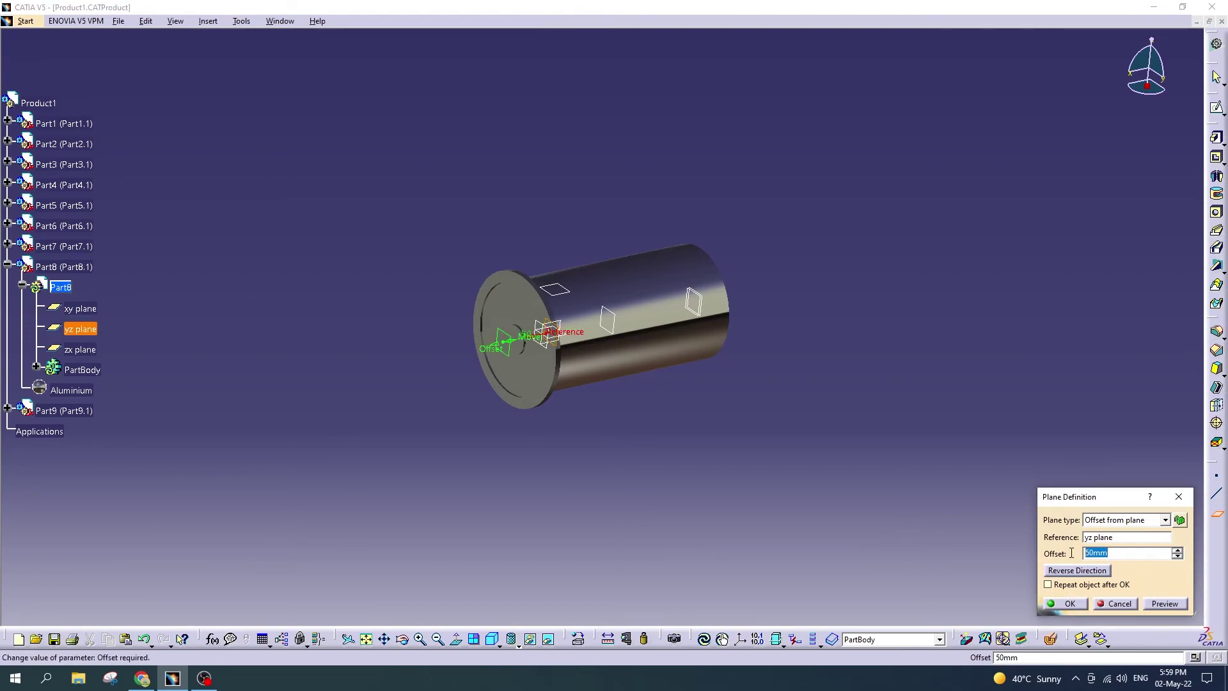
text(100)
click(840, 521)
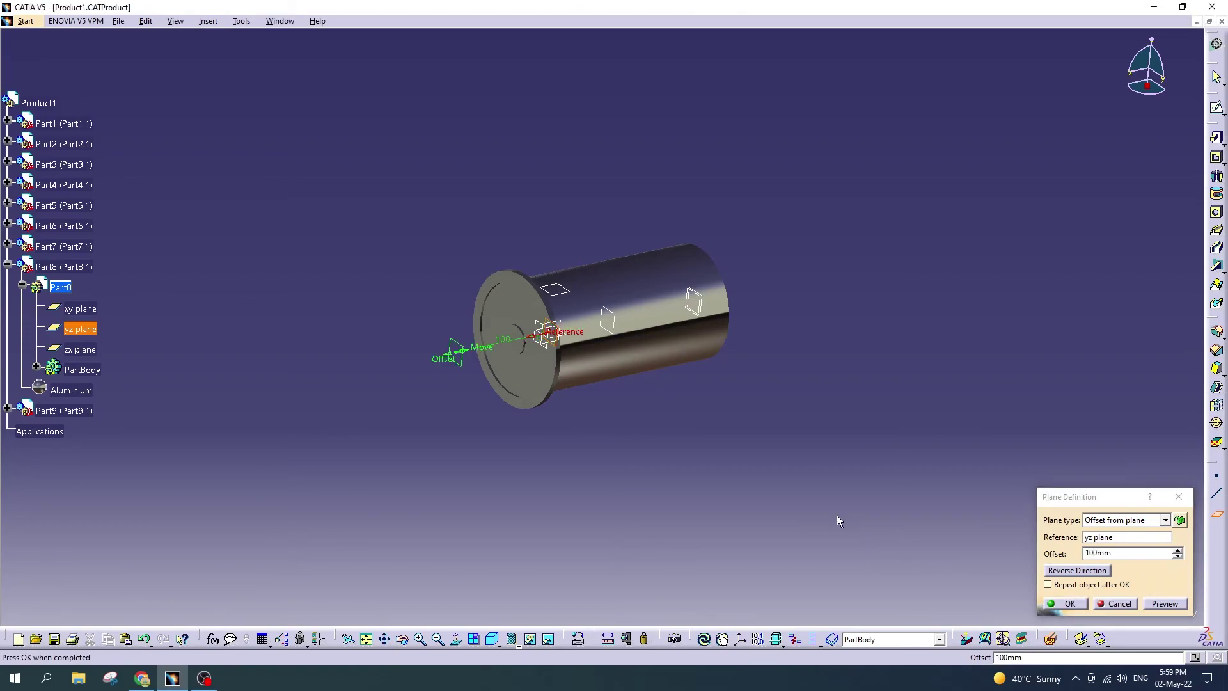
click(1070, 604)
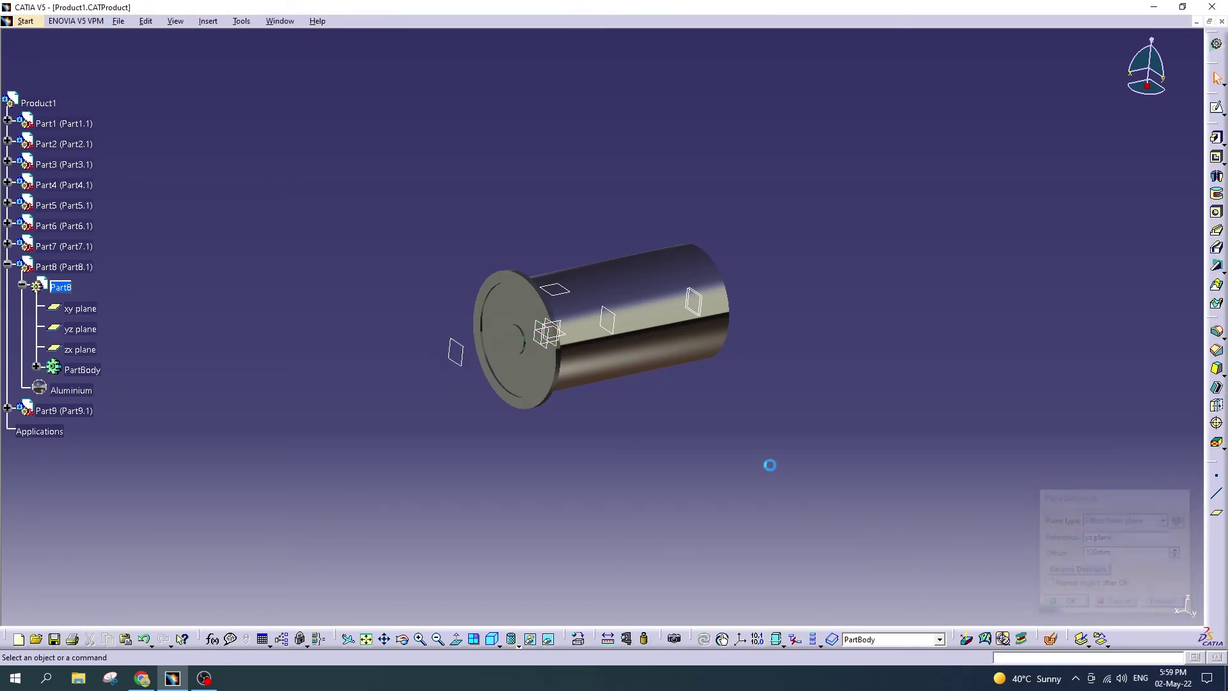
click(462, 349)
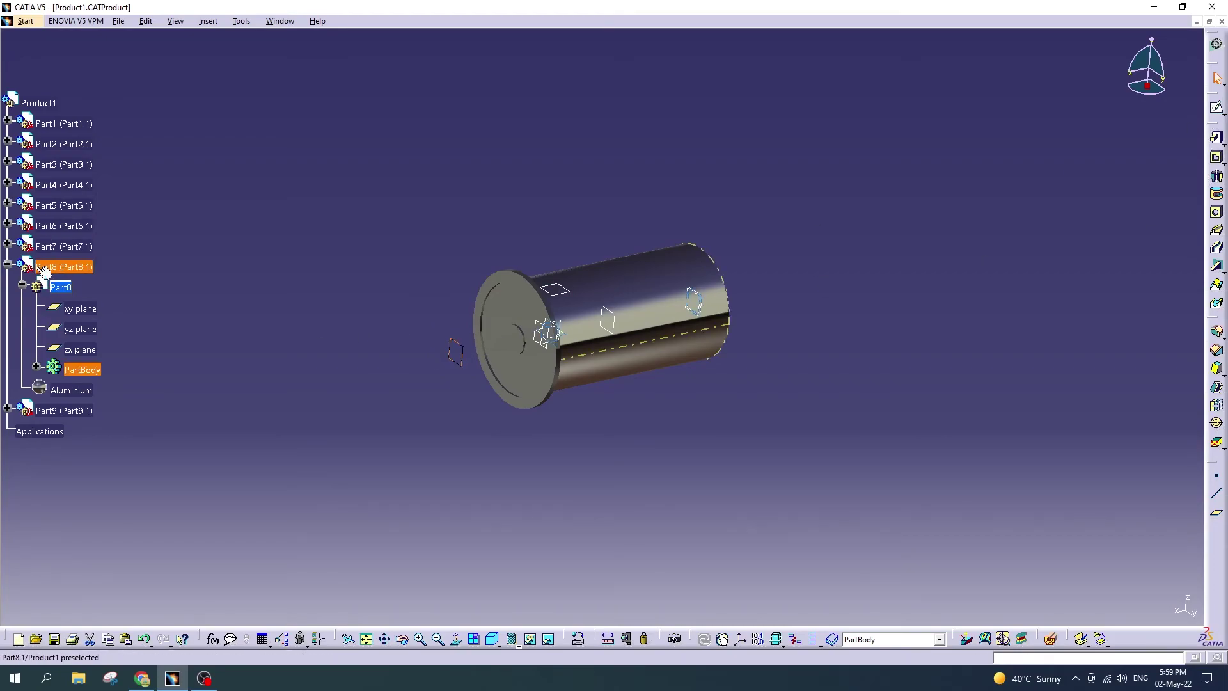
Step: Reactivate Product1 and save the assembly with its linked documents
click(7, 264)
double_click(39, 103)
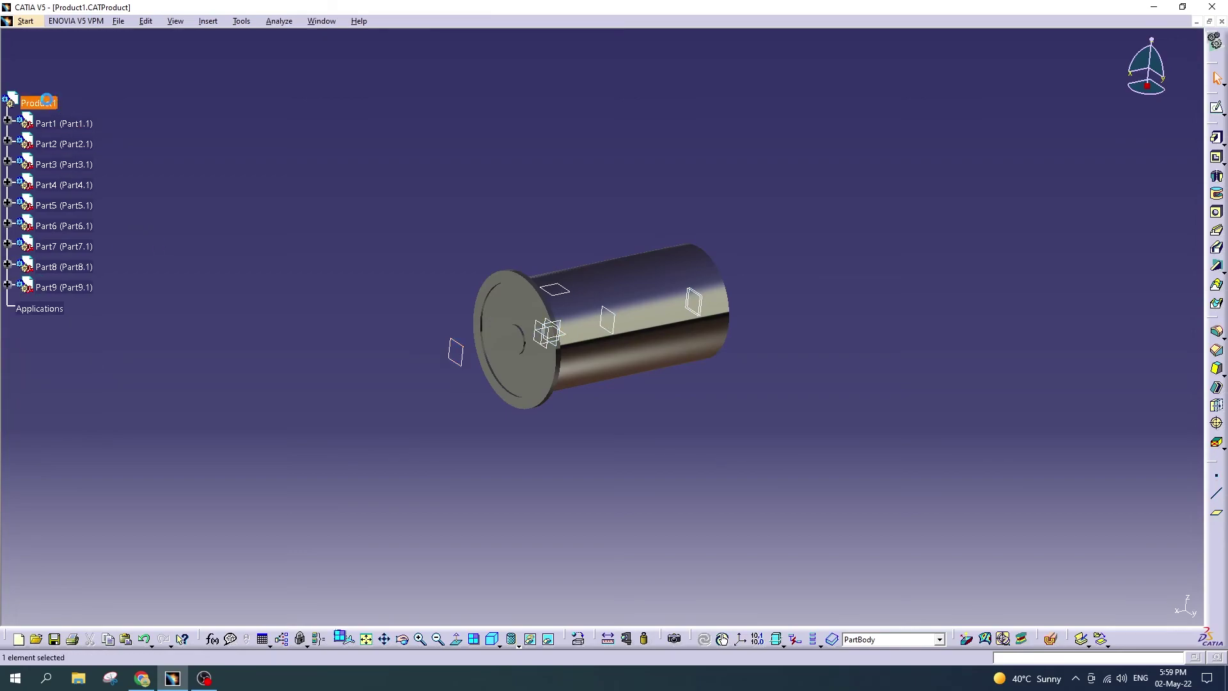
click(118, 22)
click(154, 107)
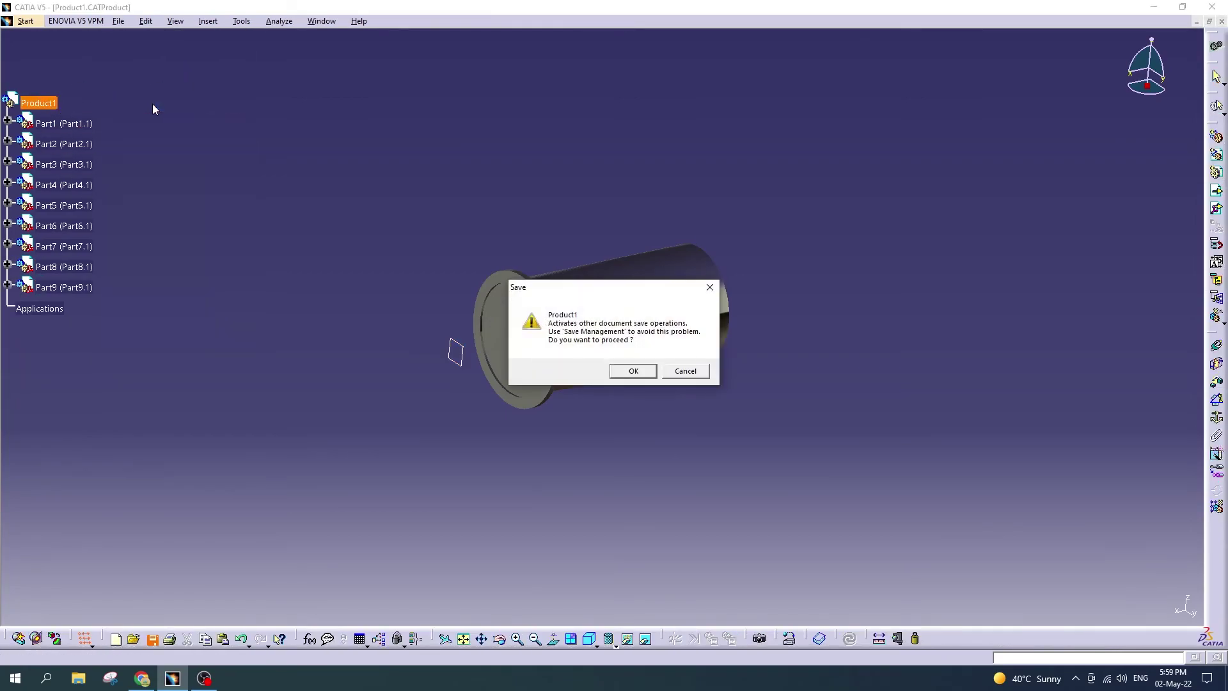
click(633, 371)
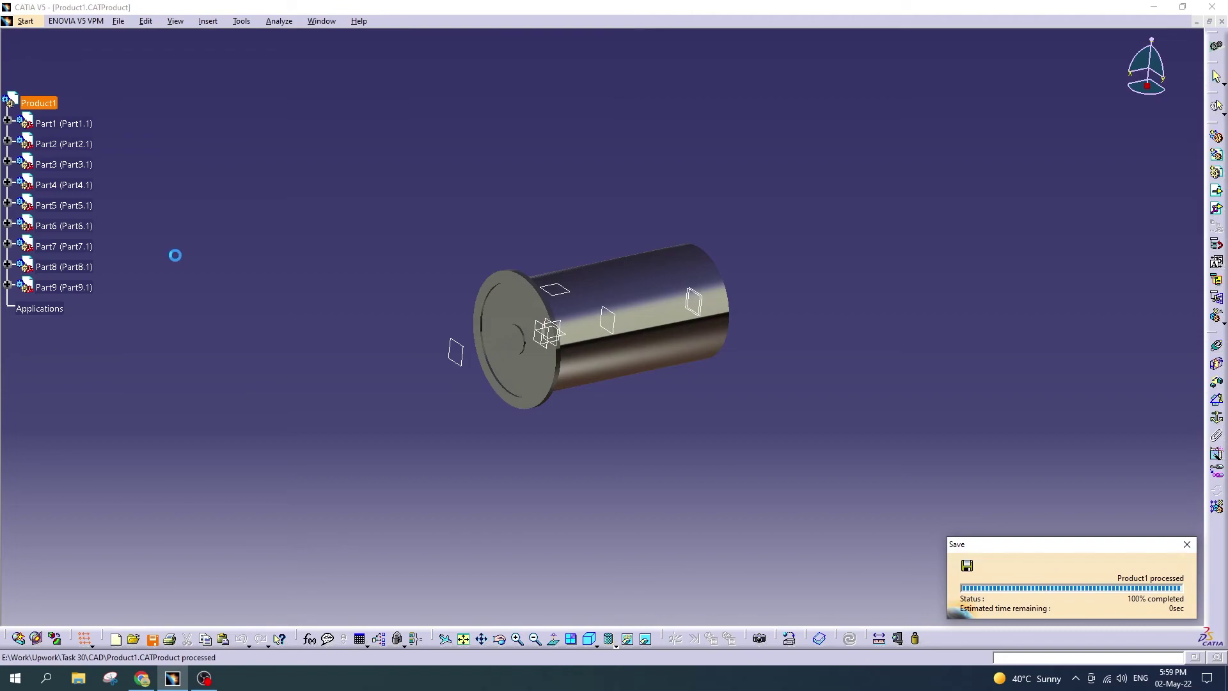
click(456, 346)
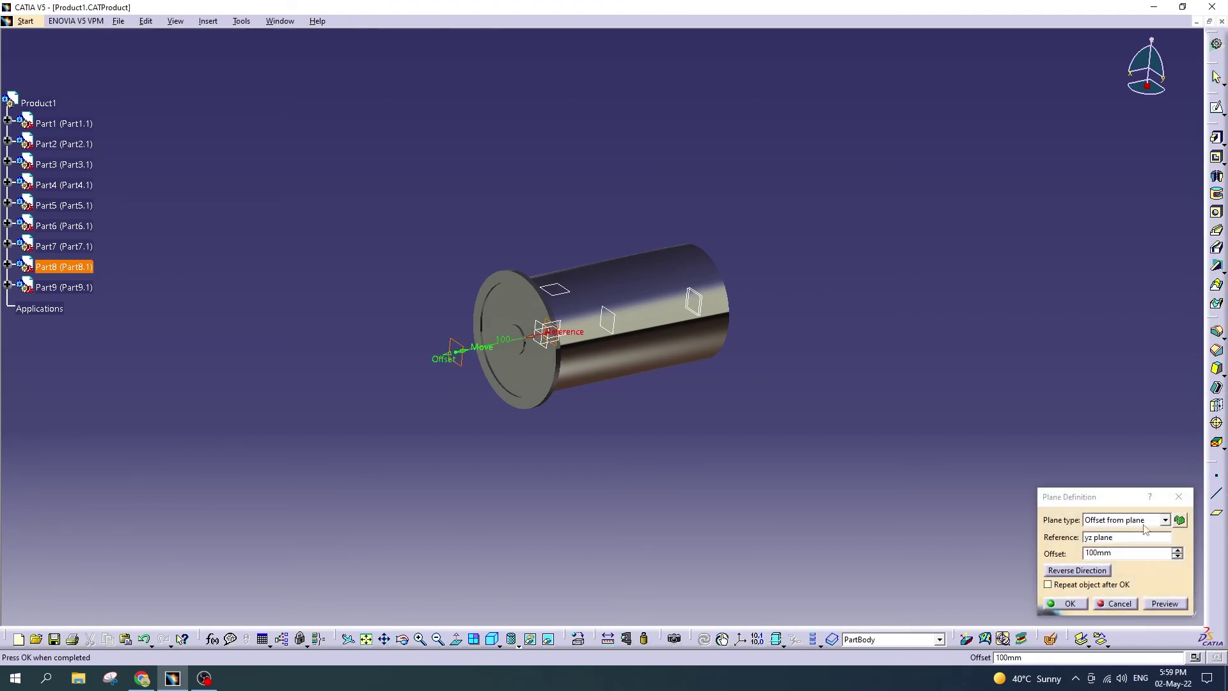
Step: Sketch a rectangle from the origin across the housing circle on the offset plane
click(1184, 496)
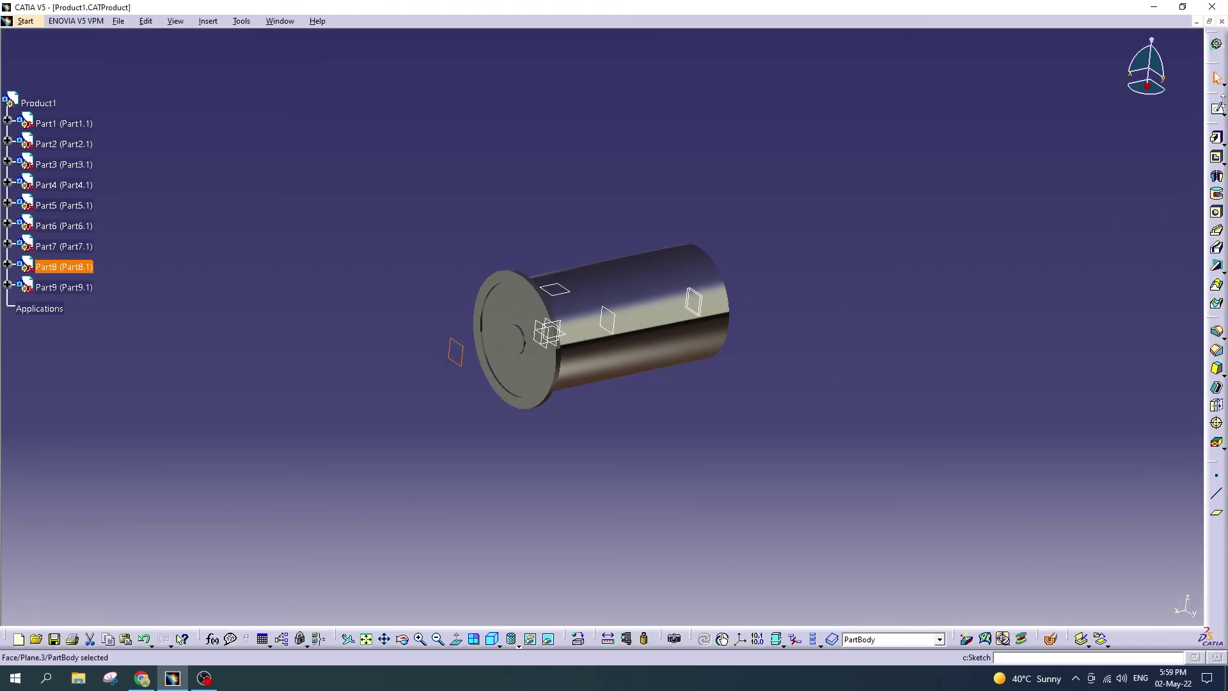
click(1217, 109)
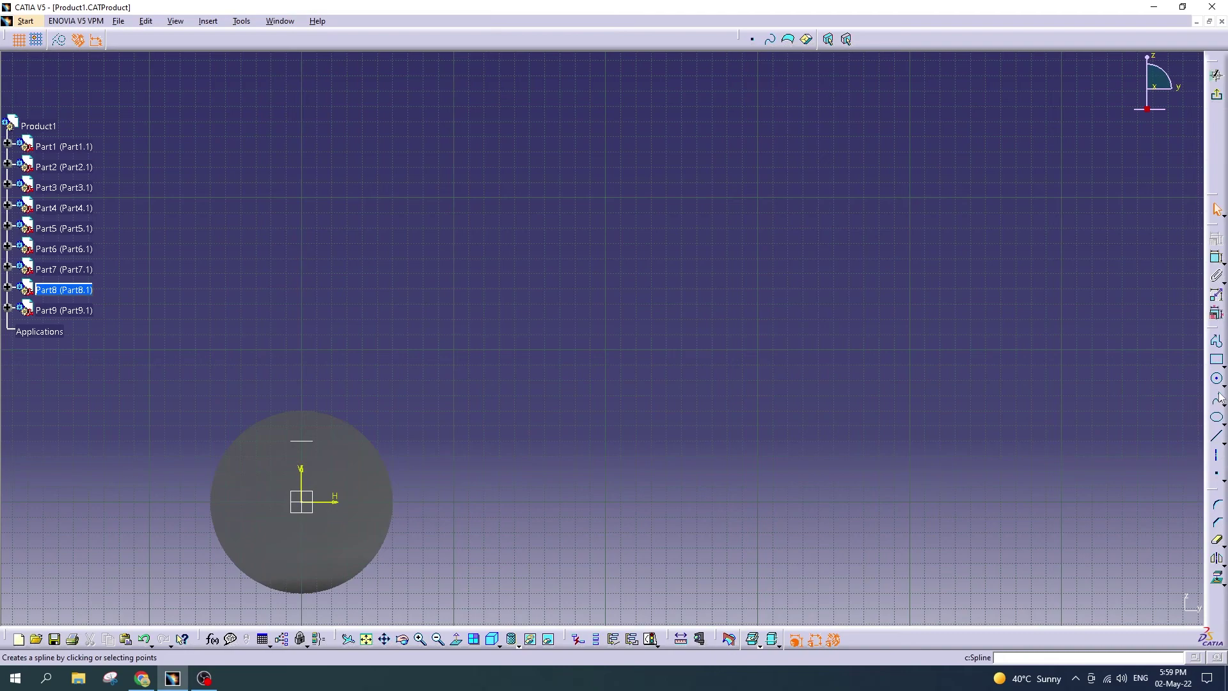
click(1217, 360)
click(301, 502)
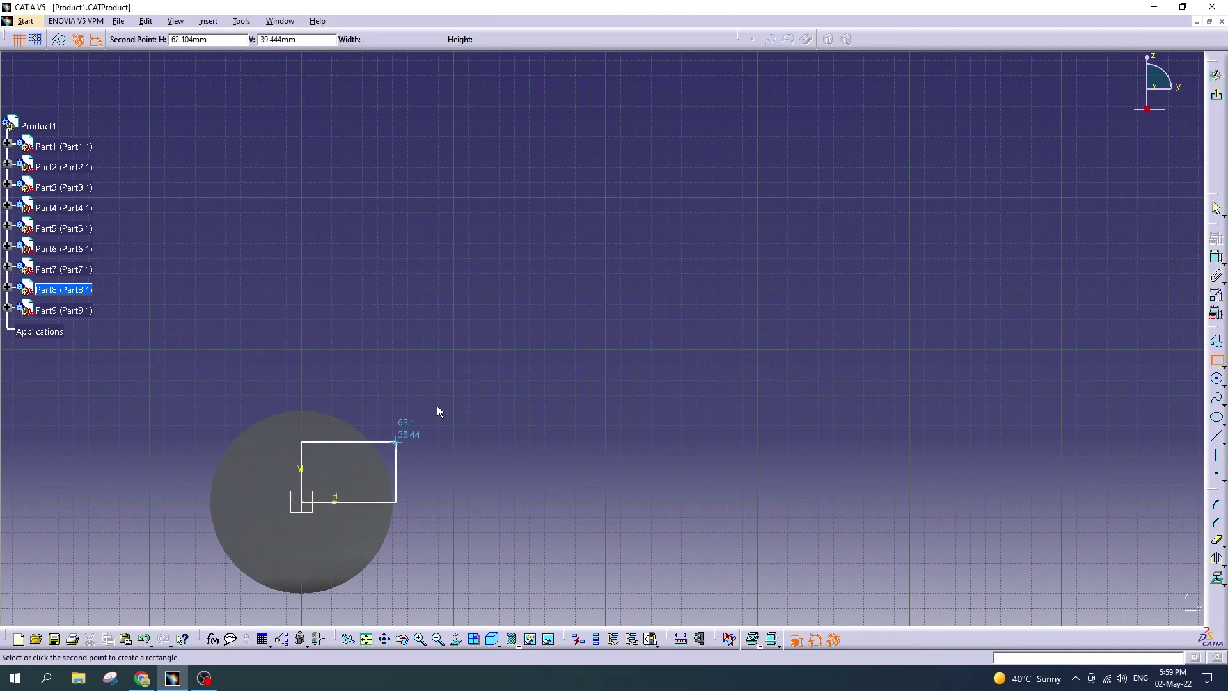
click(468, 376)
click(1217, 95)
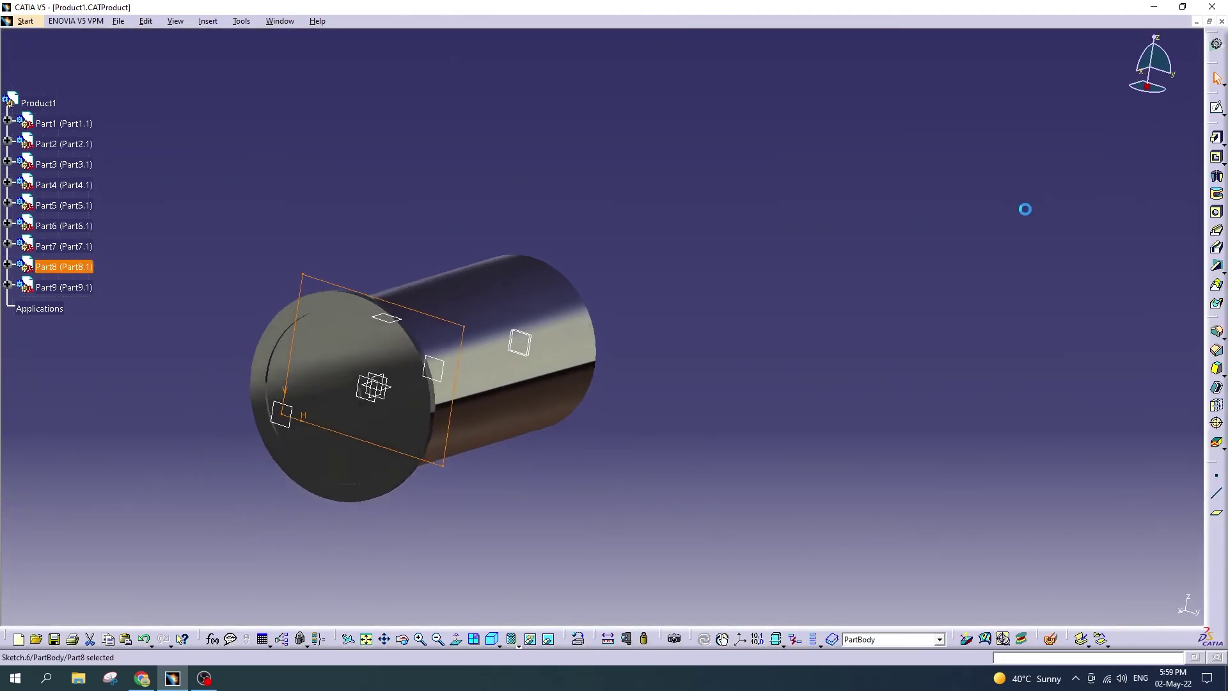
Step: Cut a 50 mm deep pocket from the rectangle sketch
click(1217, 157)
text(50)
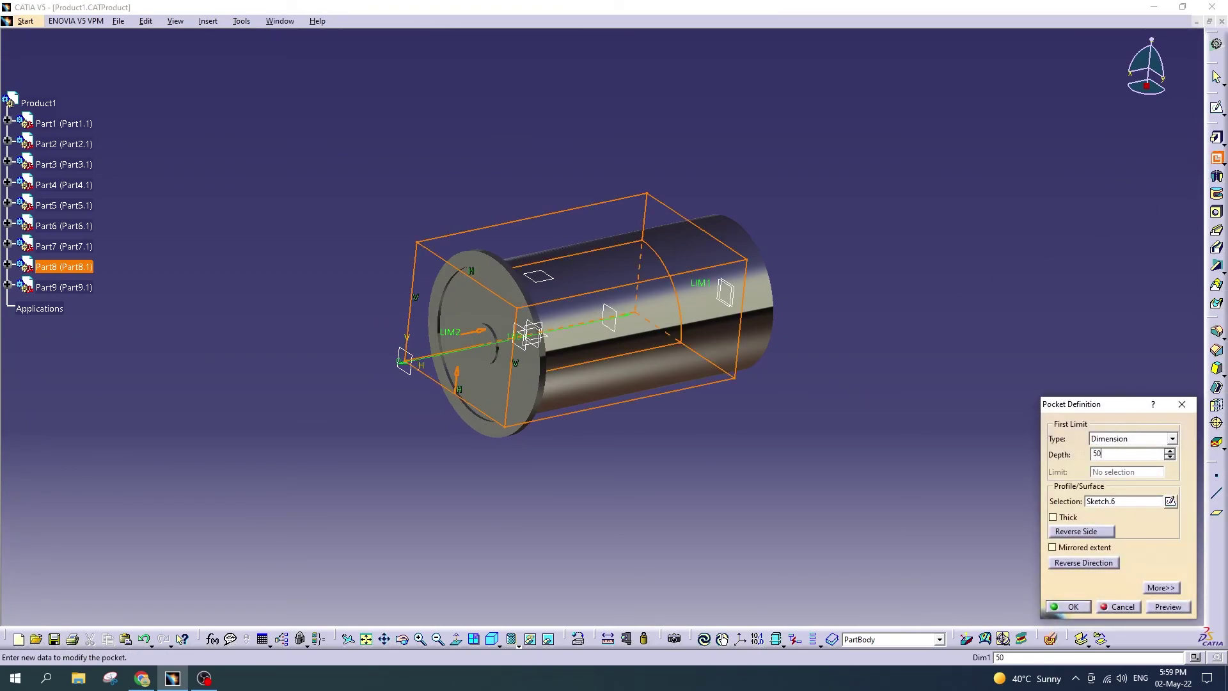
key(Return)
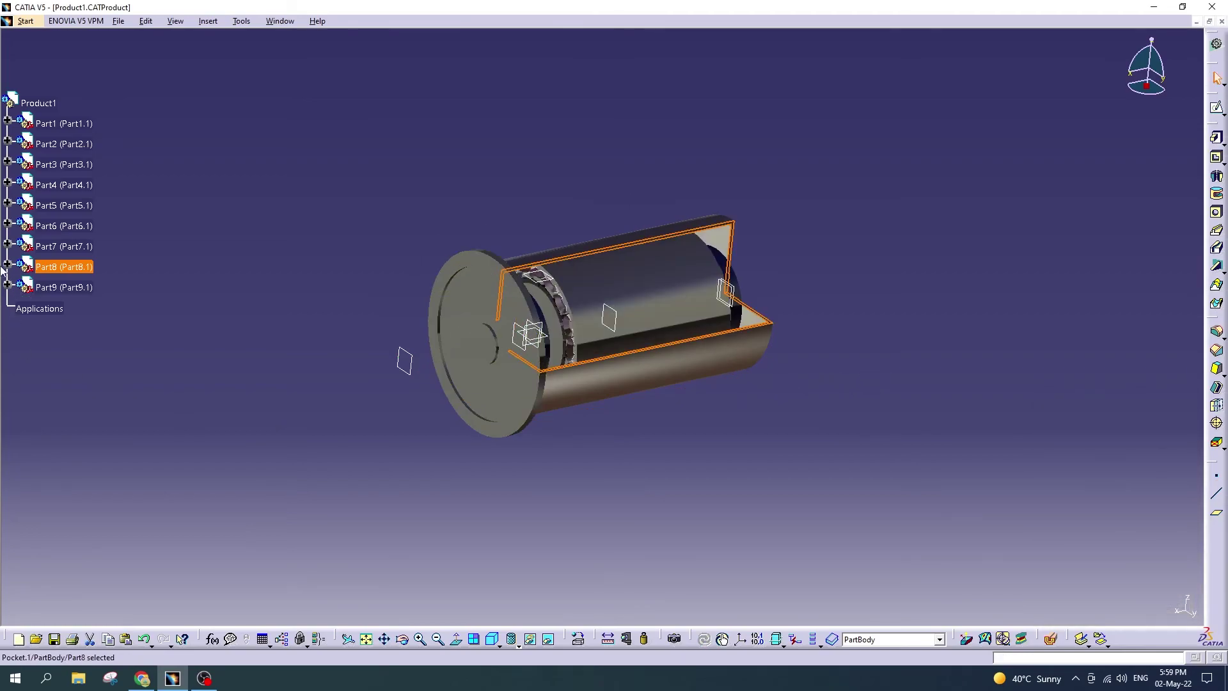
click(7, 265)
Step: Check Pocket.1 in Part8, then update Part9 by isolating its AbsoluteAxis error
click(36, 366)
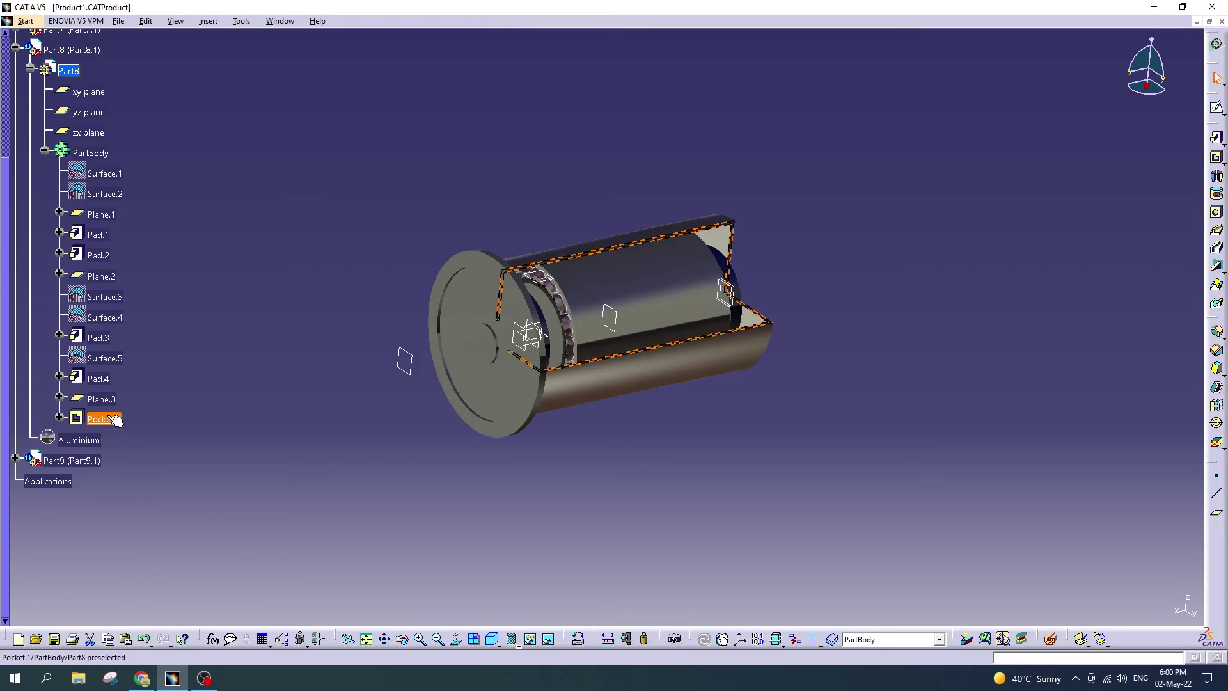
double_click(108, 417)
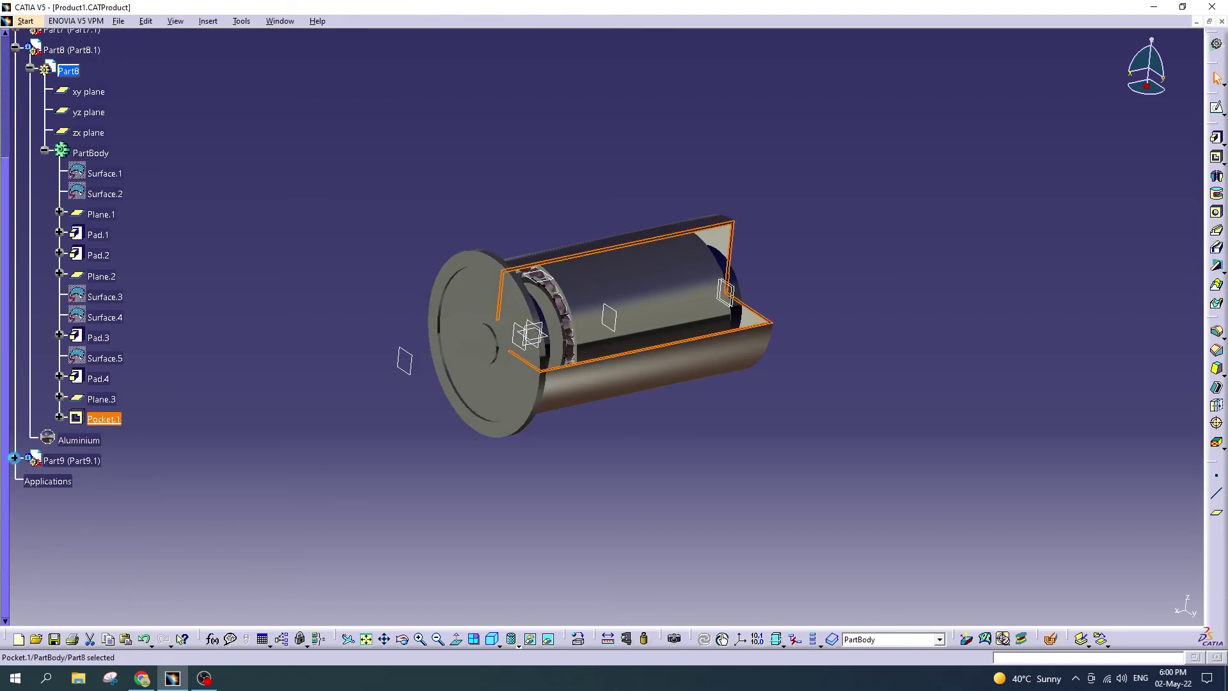
click(14, 458)
double_click(78, 482)
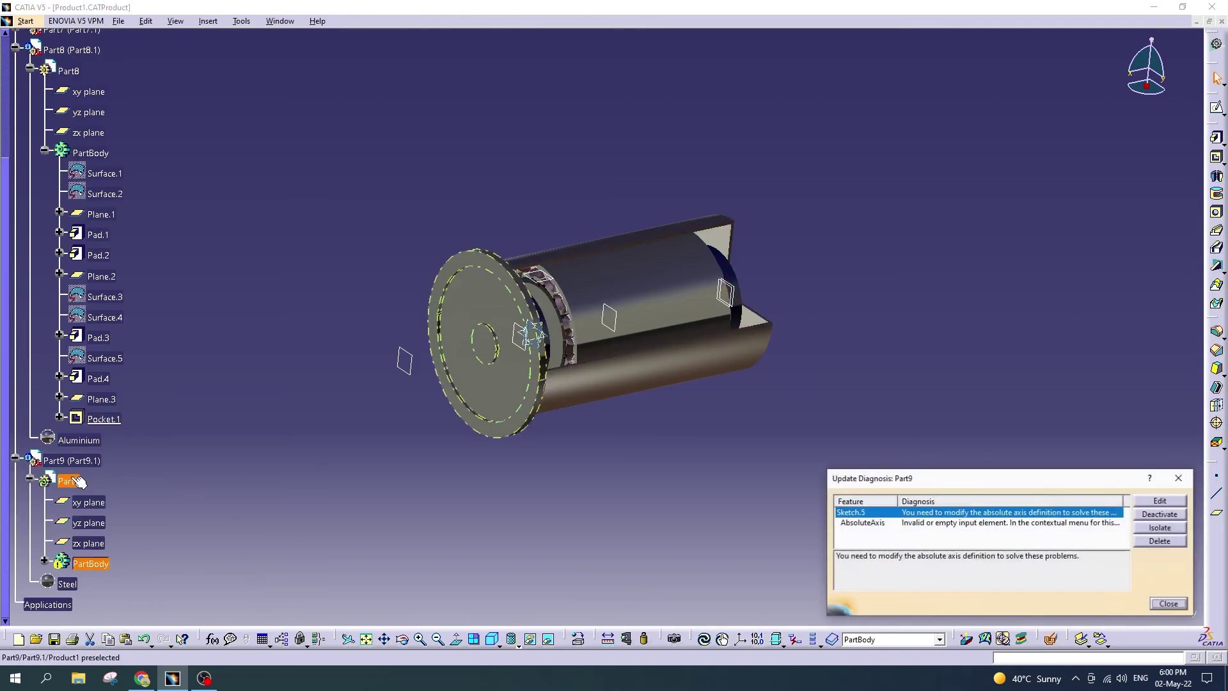
click(1161, 603)
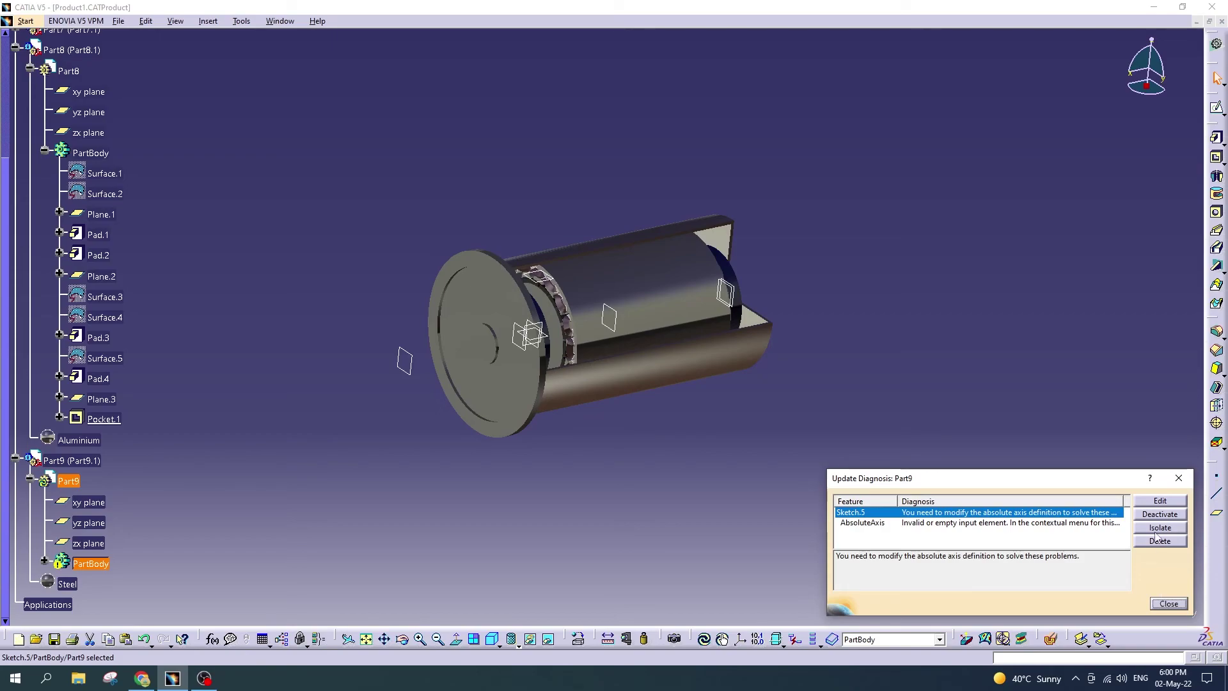
click(1100, 524)
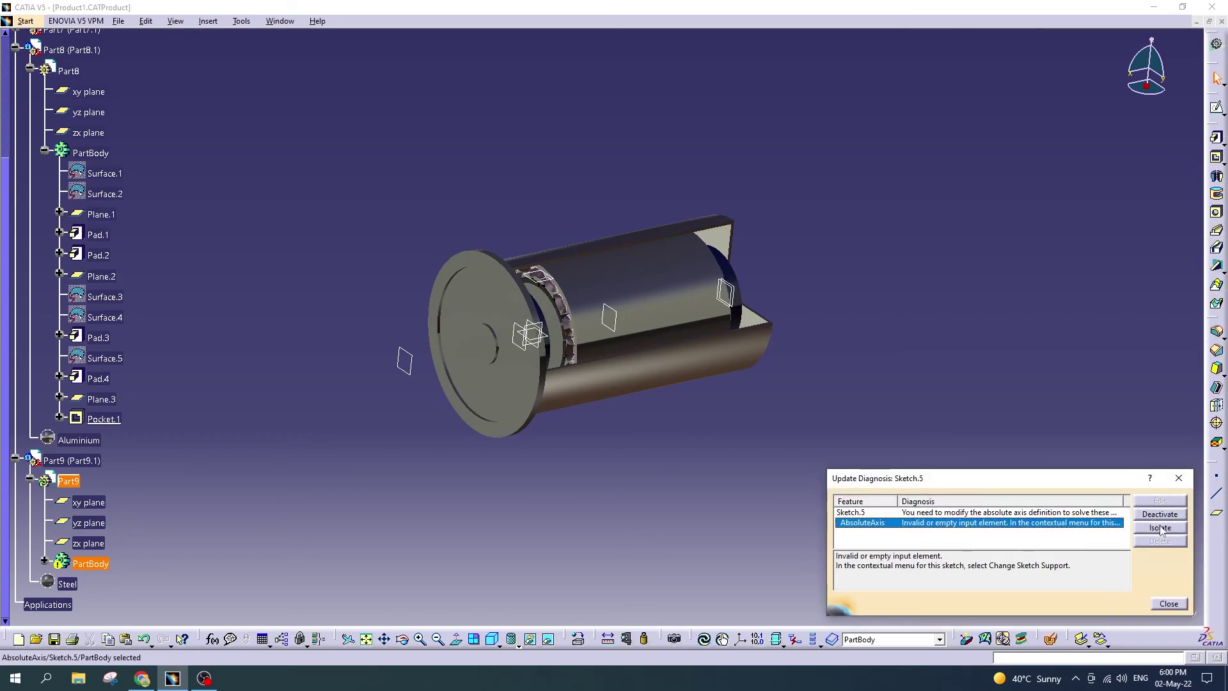
click(1180, 604)
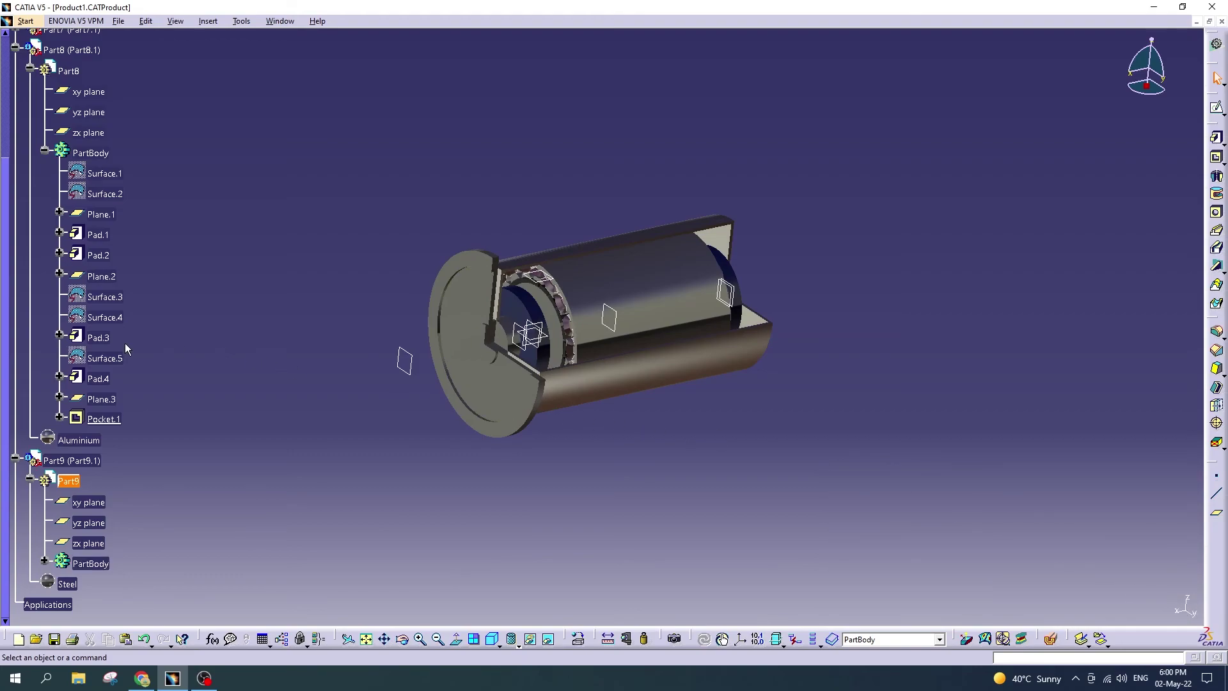
Step: Update Part7 and Part6 by isolating their AbsoluteAxis errors
scroll(23, 312, up, 4)
click(14, 267)
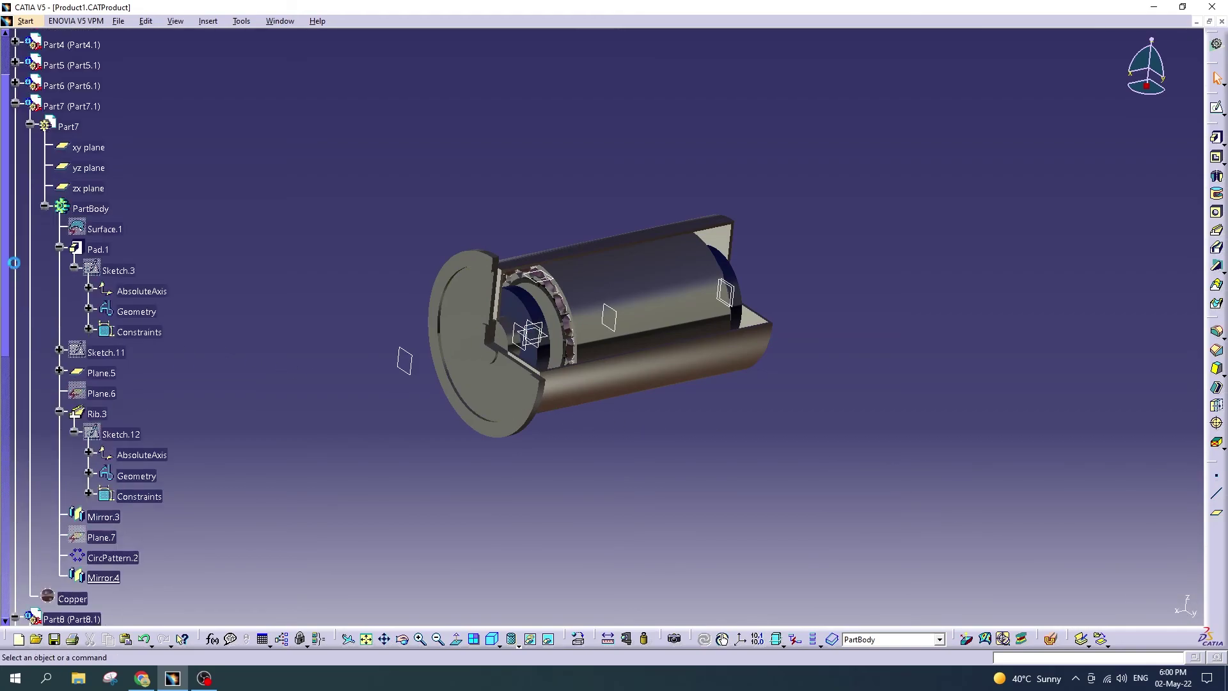
scroll(75, 295, up, 1)
double_click(68, 305)
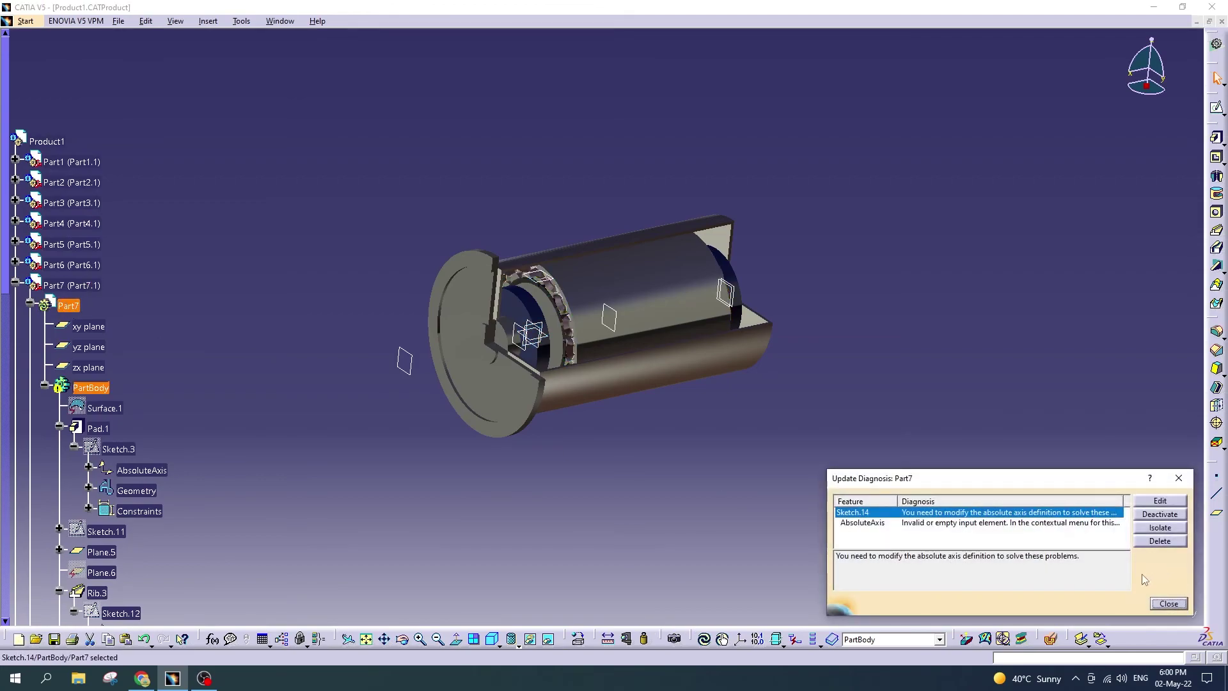
click(1116, 522)
click(1172, 527)
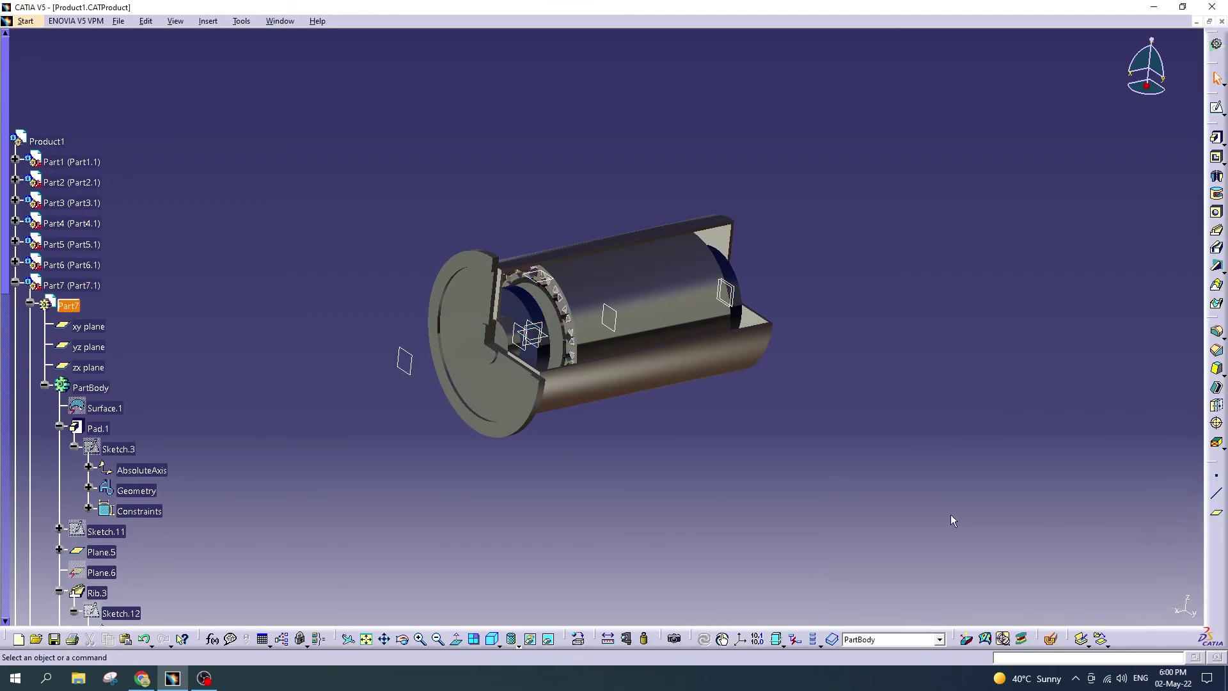
click(15, 261)
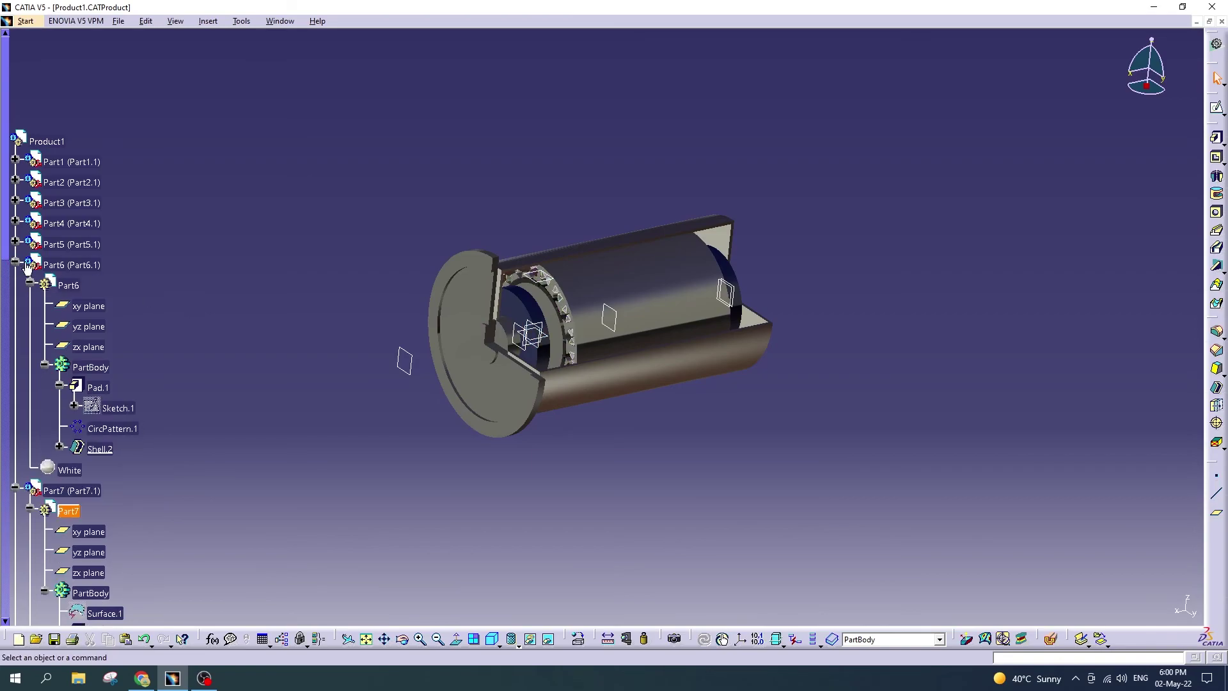
double_click(67, 284)
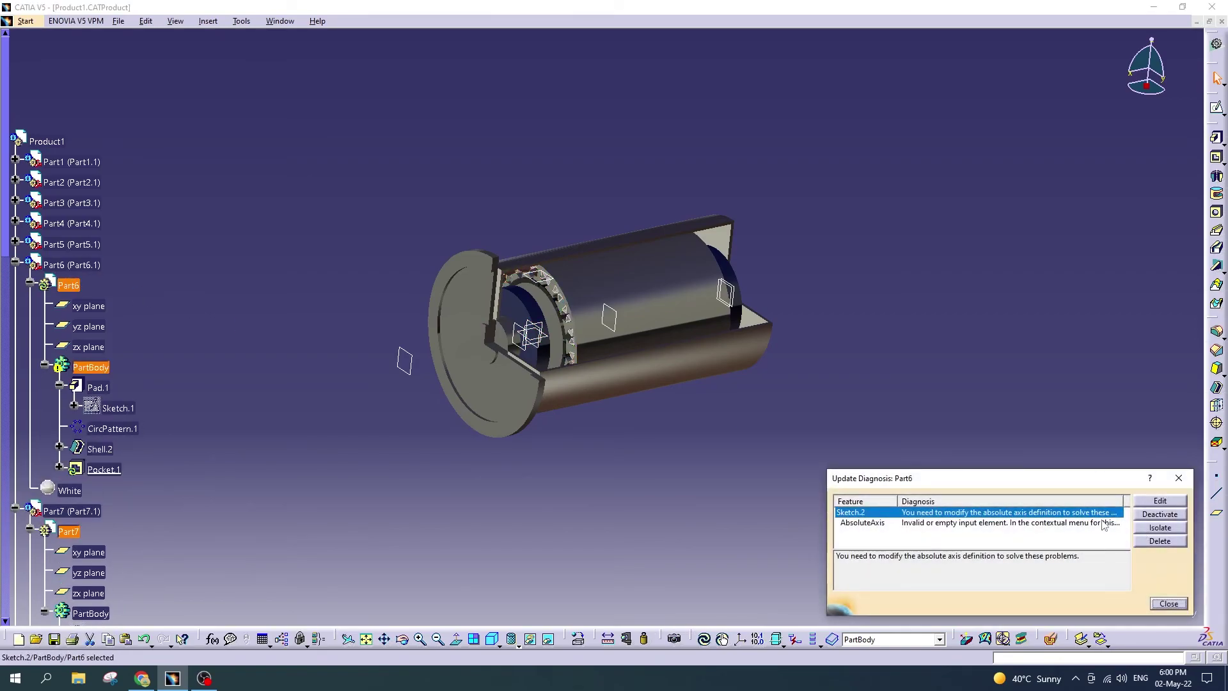
click(1105, 524)
click(1161, 541)
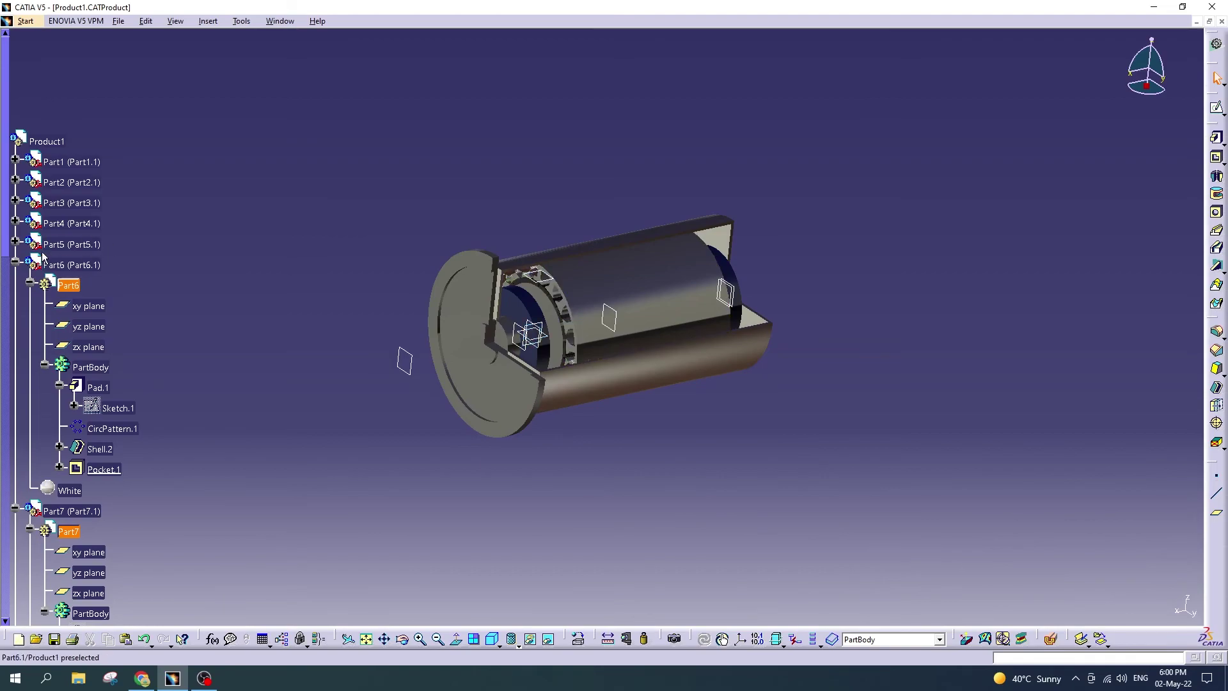
Step: Update Part5 and Part4 by clearing their AbsoluteAxis errors
click(15, 240)
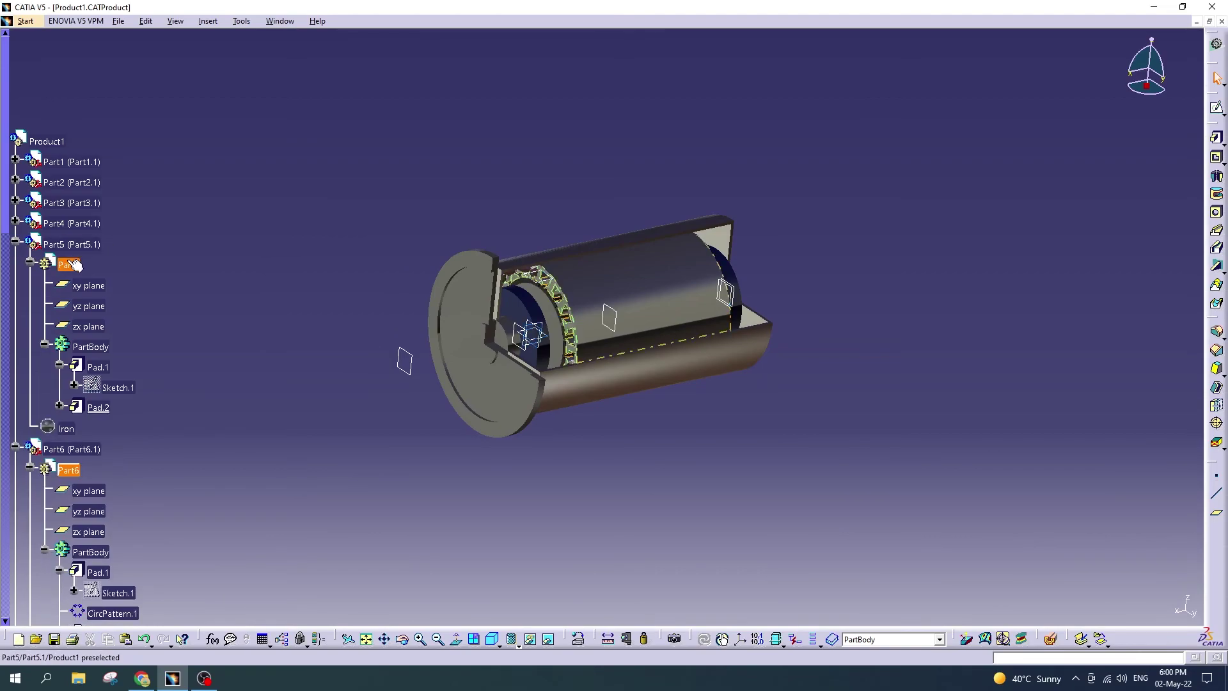
double_click(70, 264)
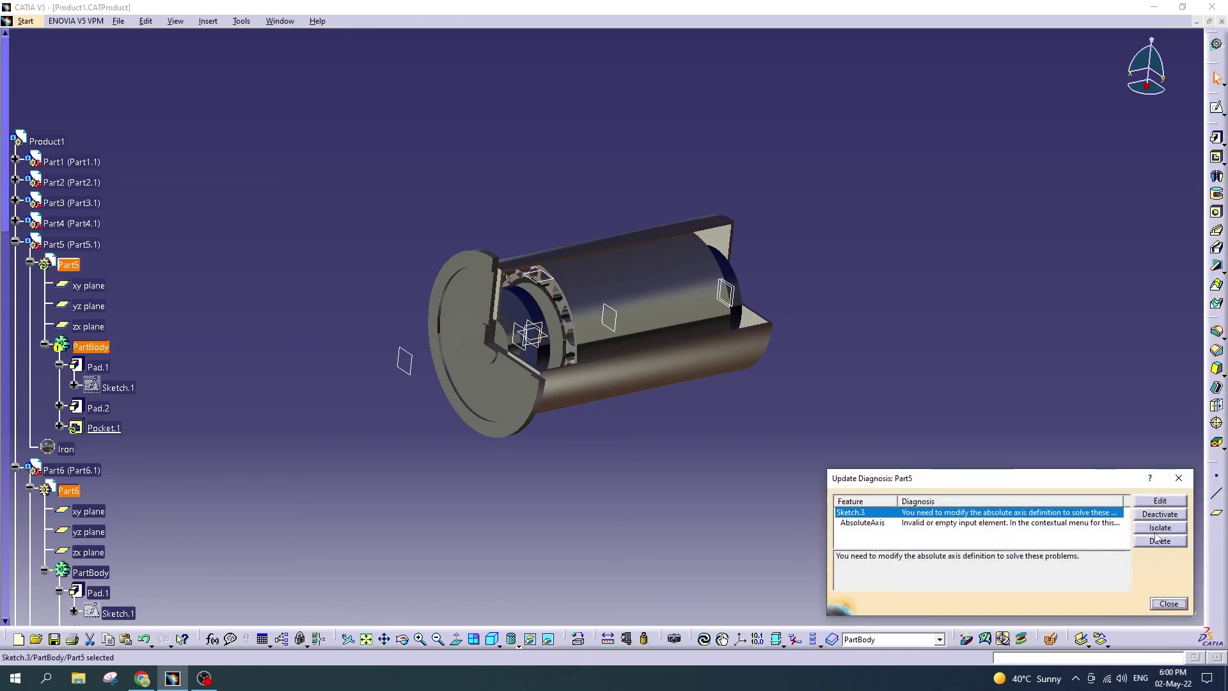
click(1158, 531)
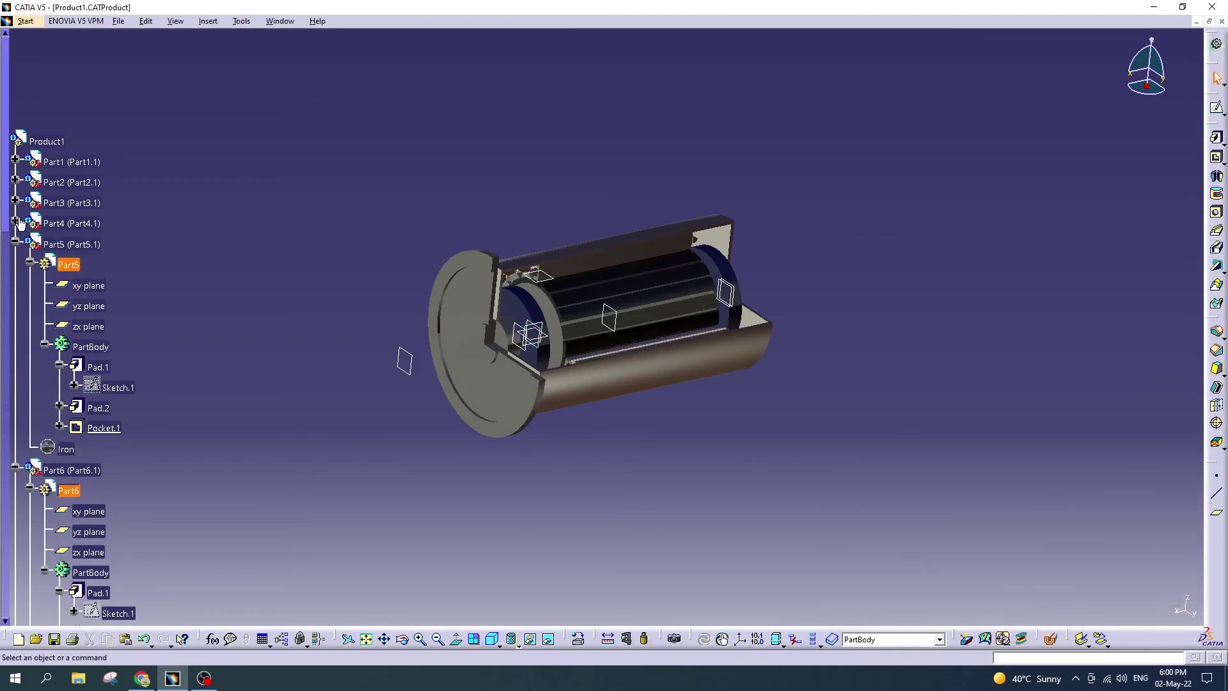
click(15, 221)
double_click(69, 244)
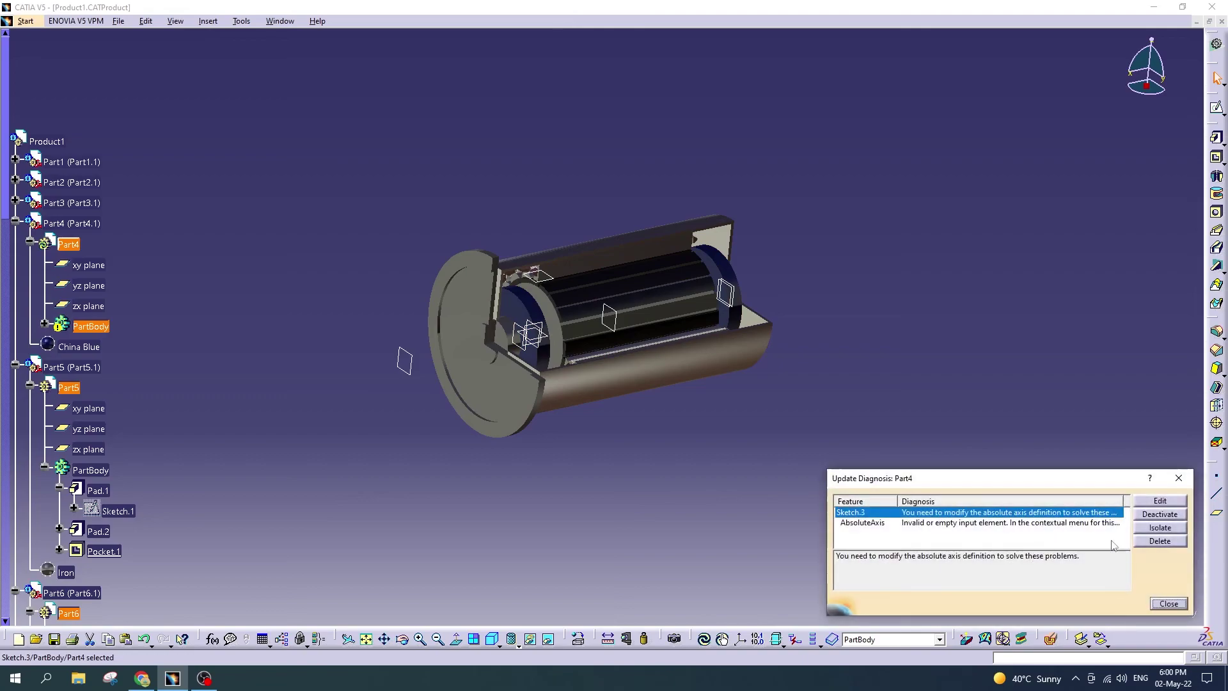
click(1096, 523)
click(1156, 530)
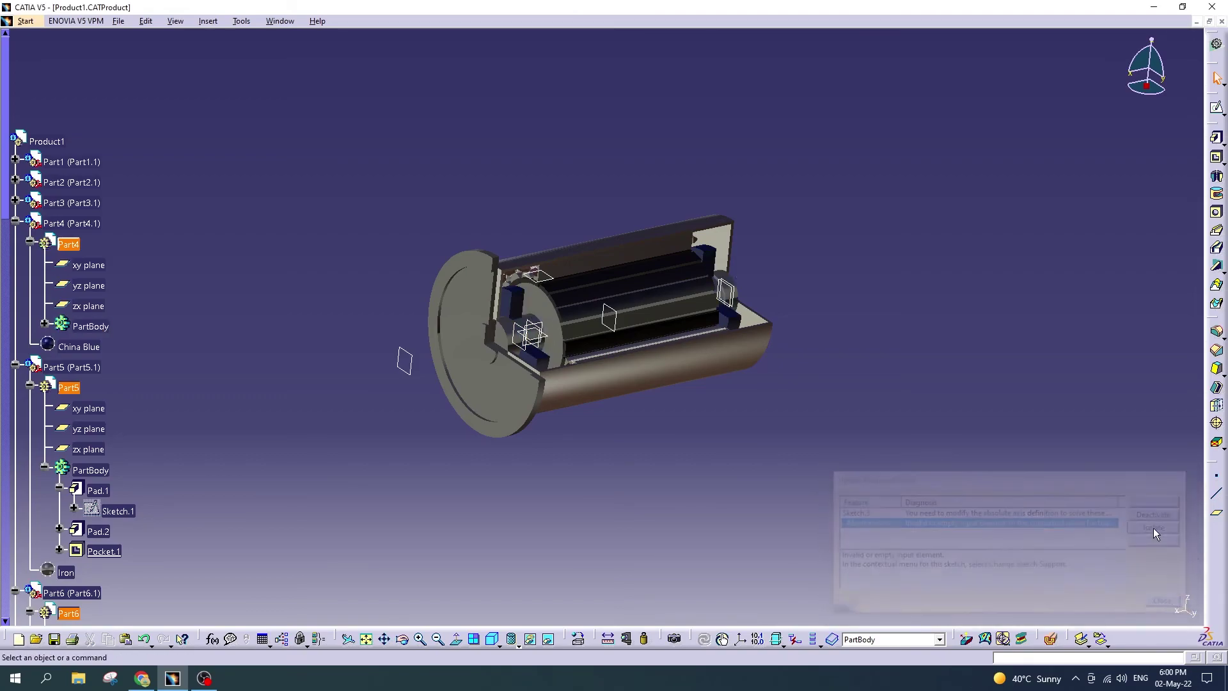
double_click(24, 203)
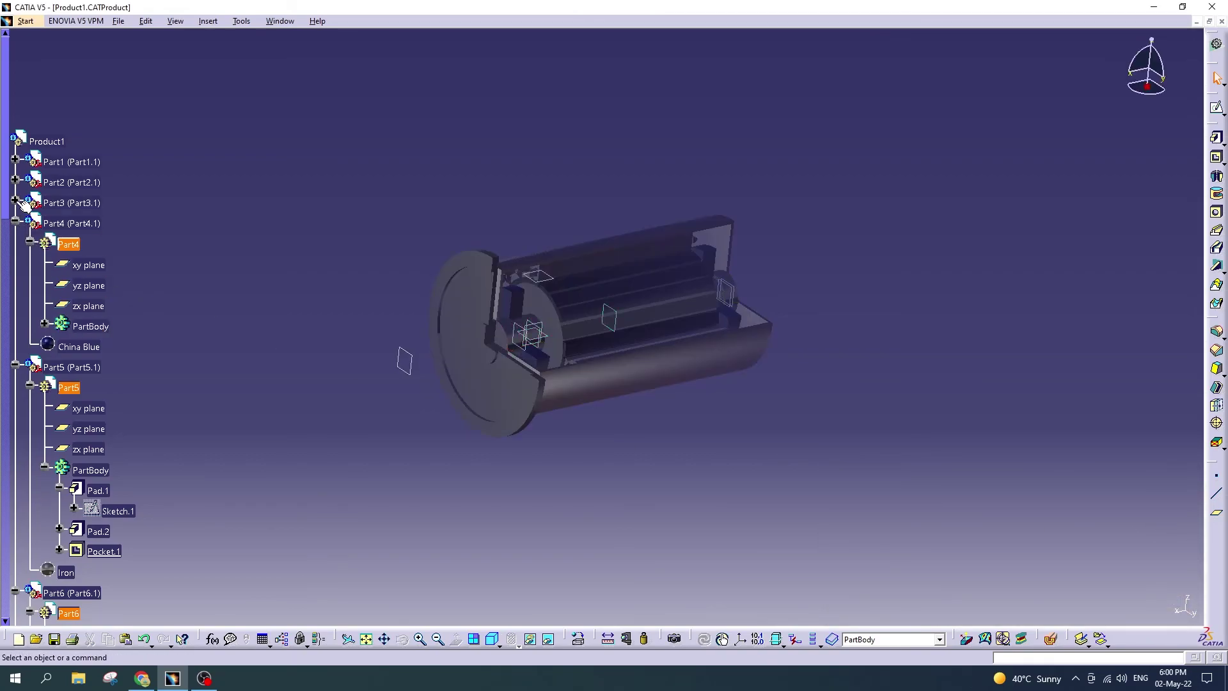
Step: Update Part3 and Part2 by isolating their AbsoluteAxis errors
click(16, 202)
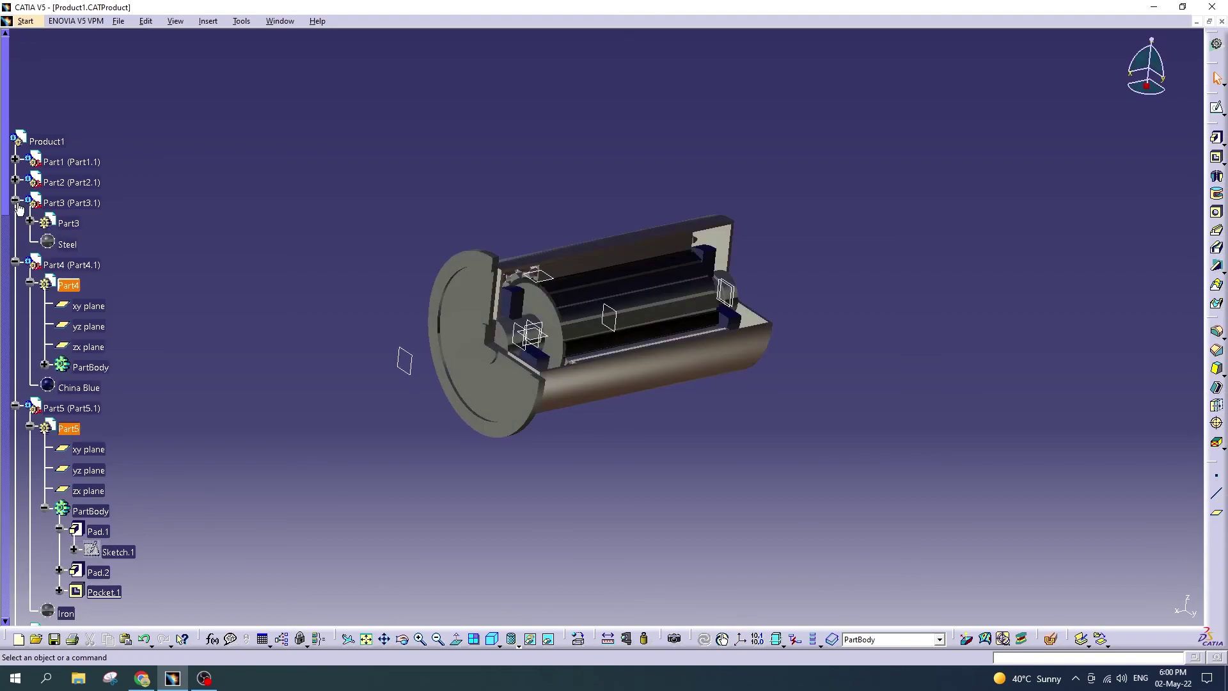
double_click(68, 224)
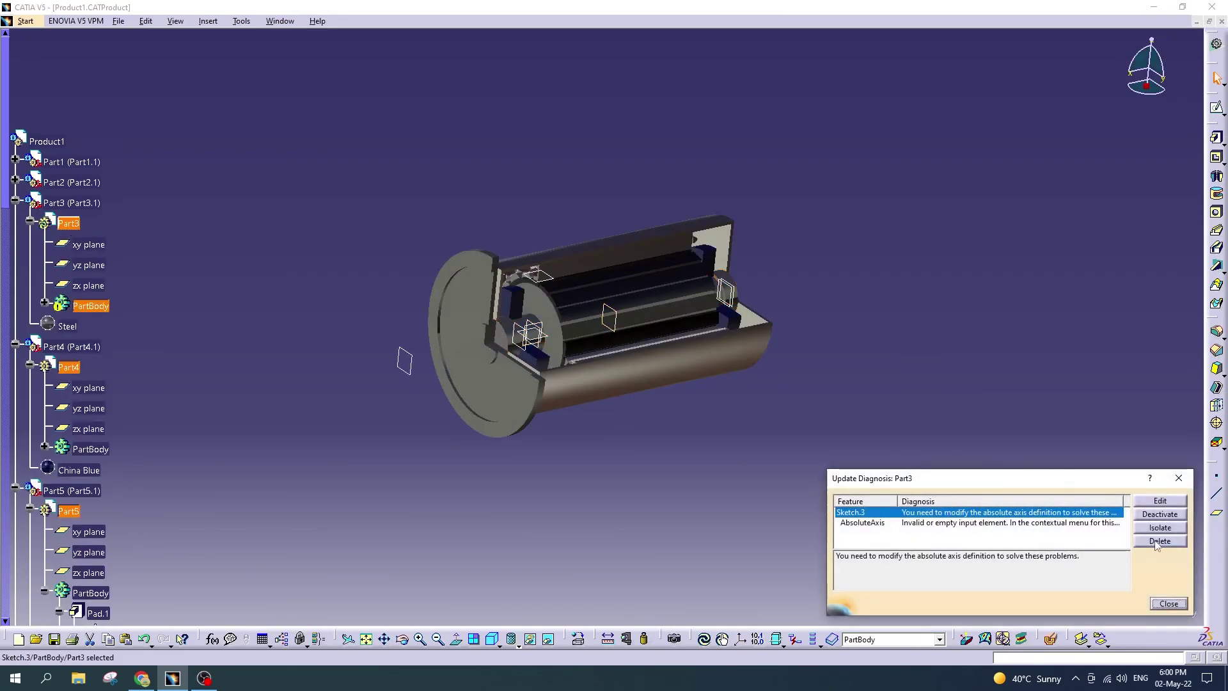
click(1077, 524)
click(1169, 604)
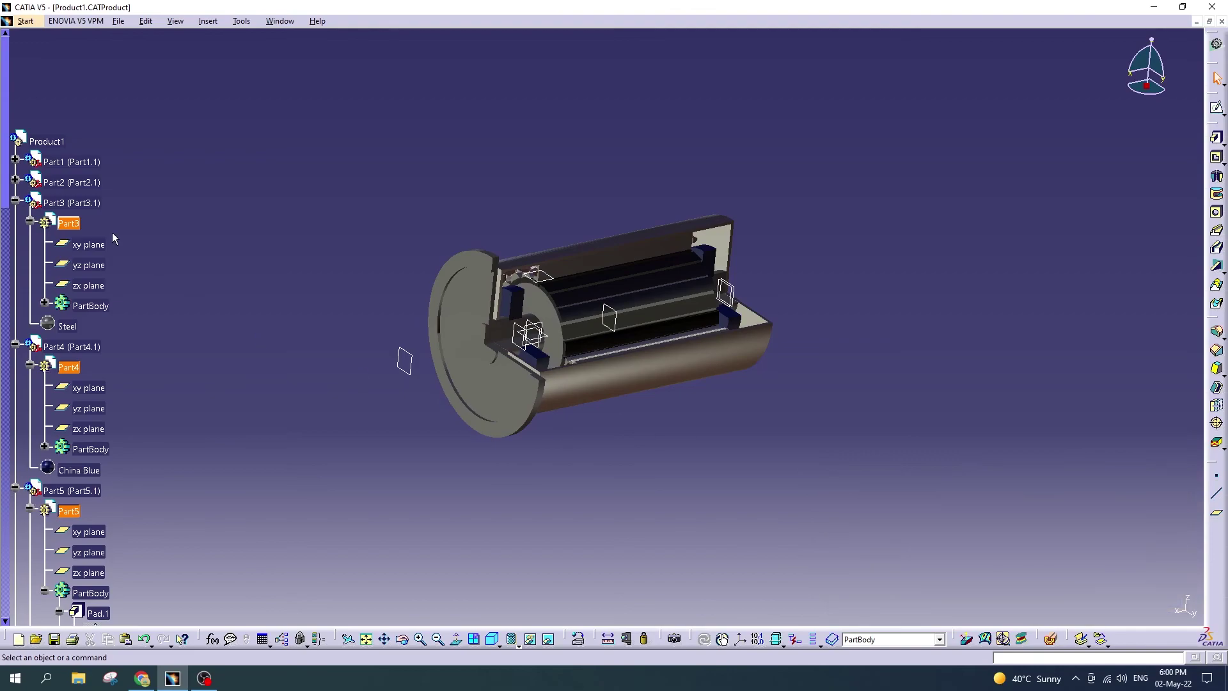
click(16, 182)
double_click(68, 203)
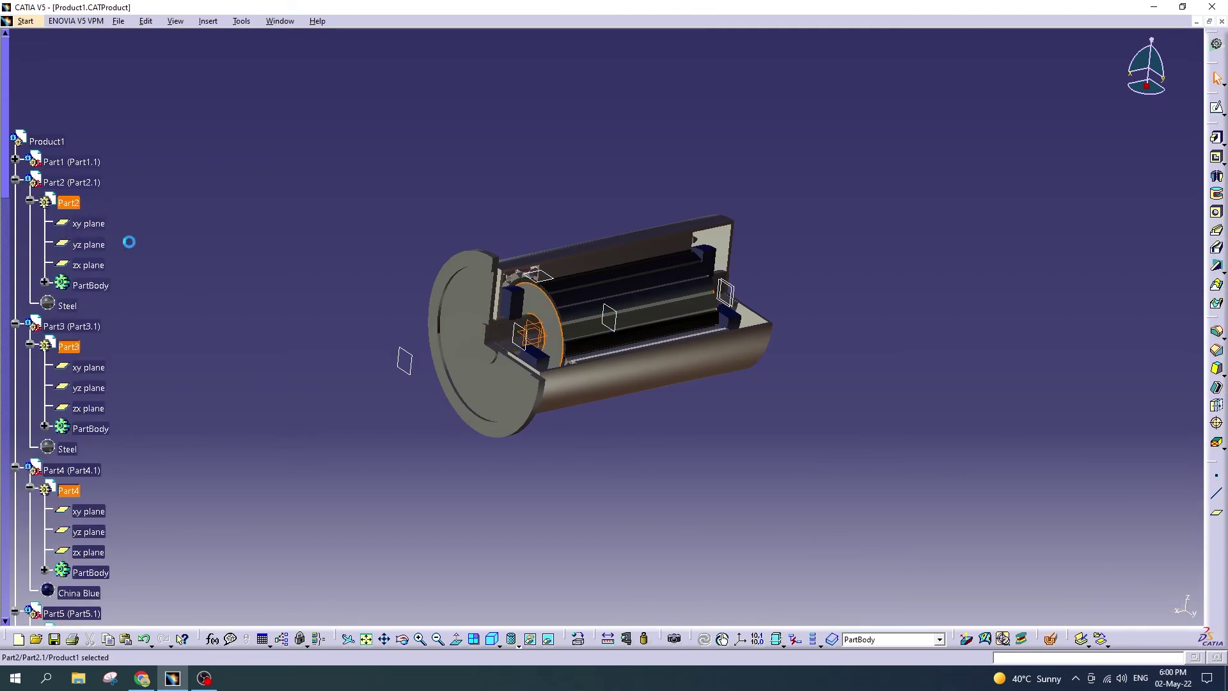
click(1098, 524)
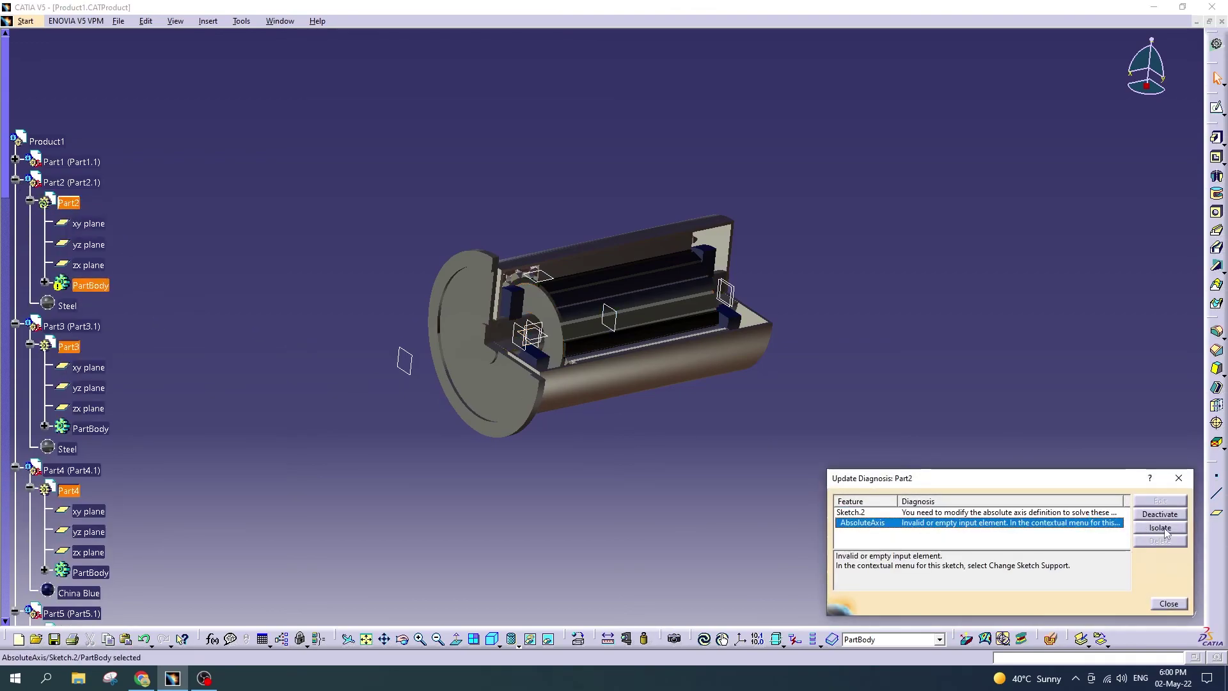
click(1169, 604)
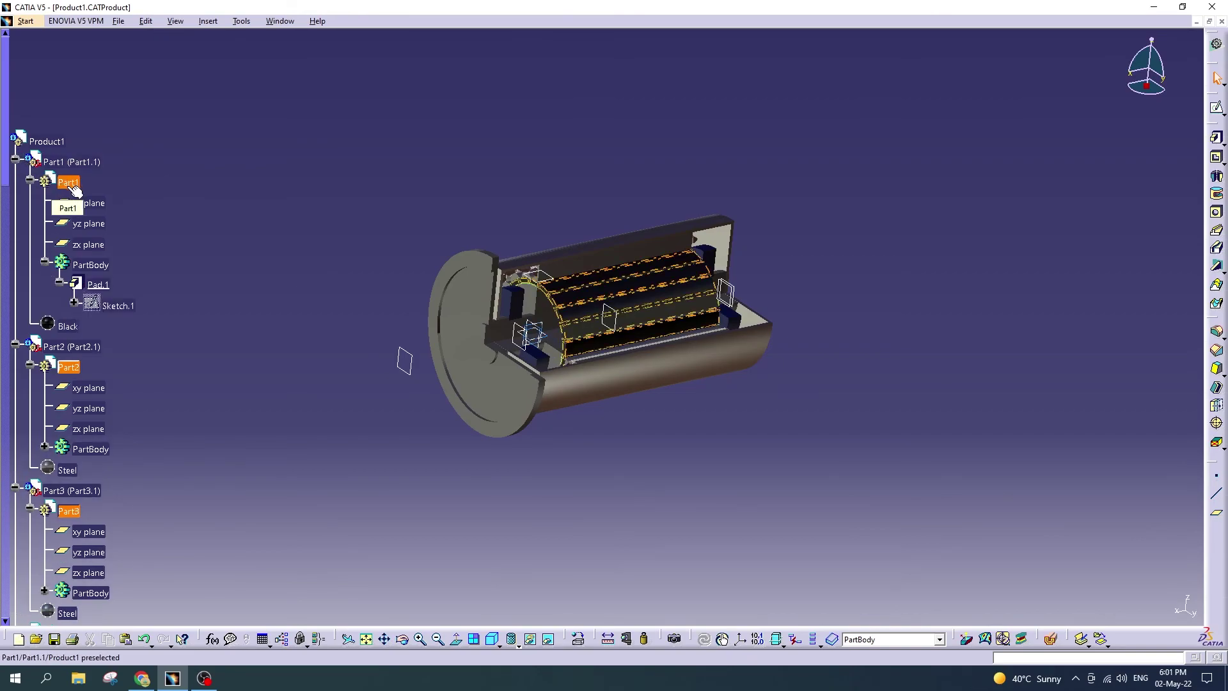
Step: Reorient and zoom the cut-away assembly, then undo to restore the shaft's hub disc
middle_drag(699, 415, 712, 341)
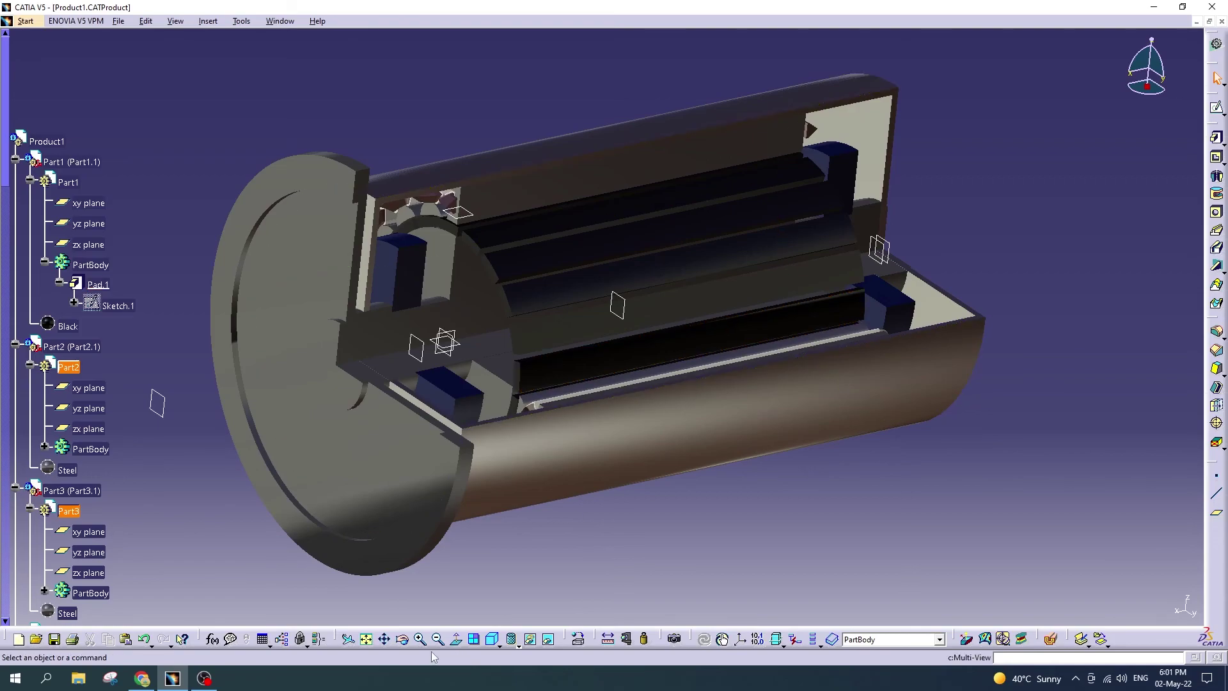
click(402, 639)
drag(410, 397, 500, 393)
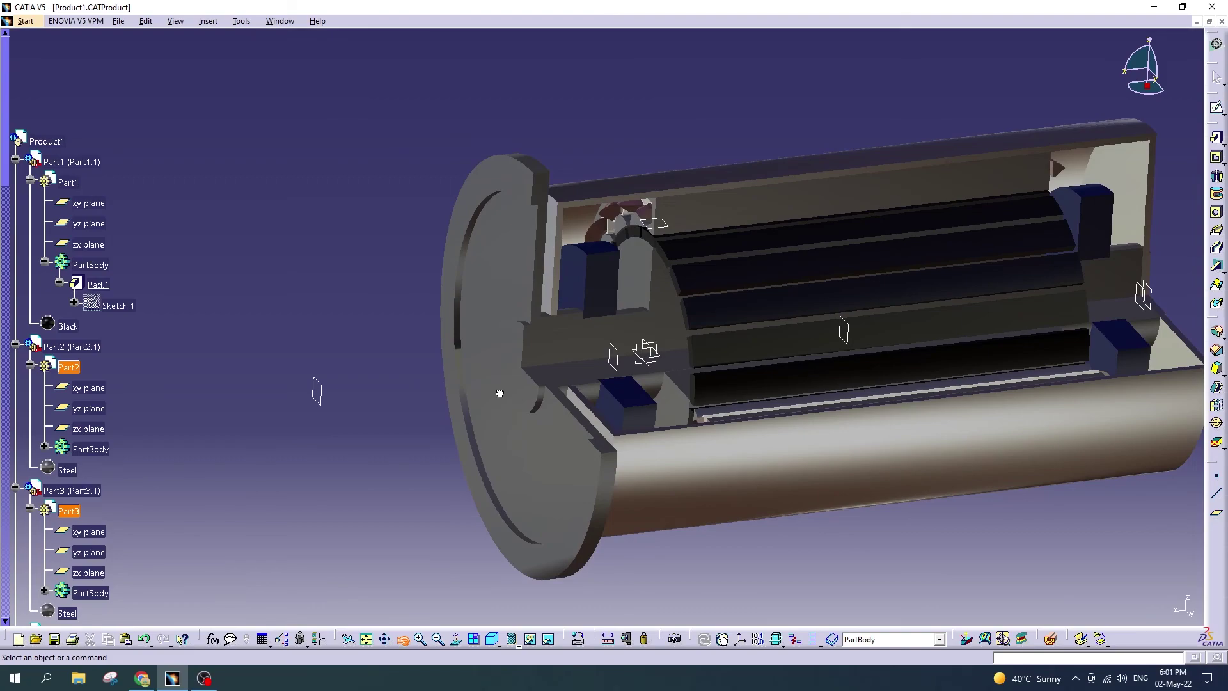
mouse_move(499, 394)
mouse_down()
mouse_move(483, 393)
mouse_move(510, 392)
mouse_move(510, 404)
mouse_up()
key(Escape)
middle_drag(870, 301, 849, 300)
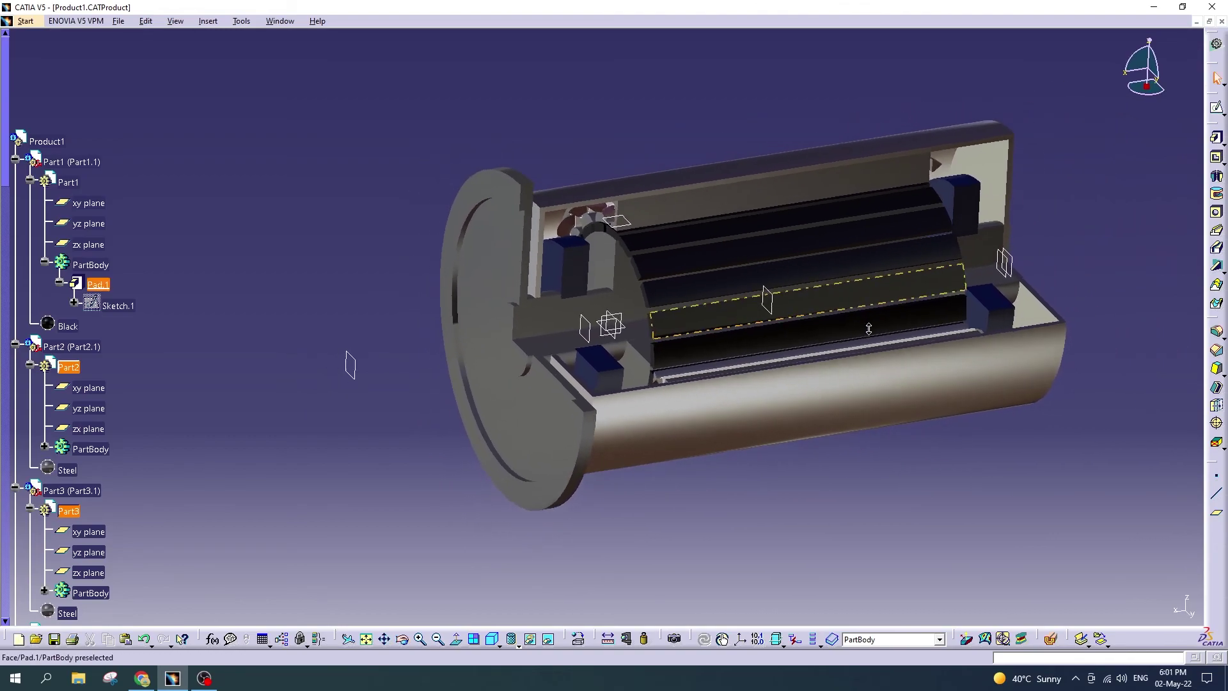
scroll(849, 300, up, 1)
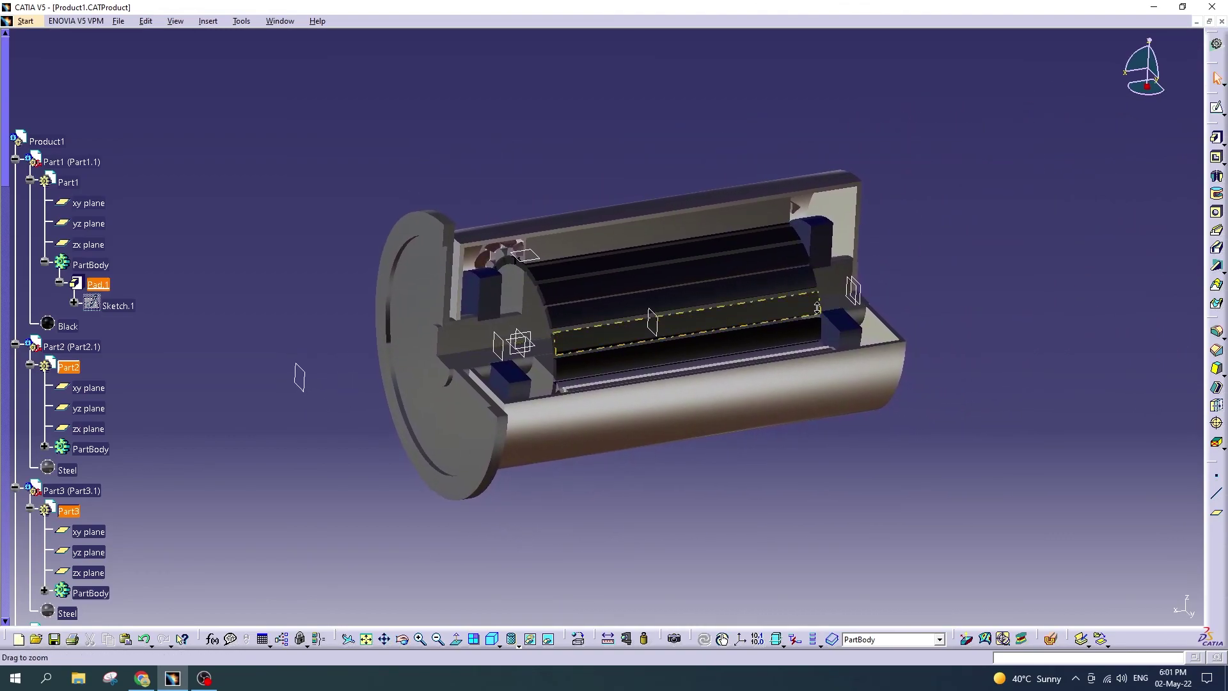
scroll(825, 304, up, 2)
middle_drag(807, 309, 796, 307)
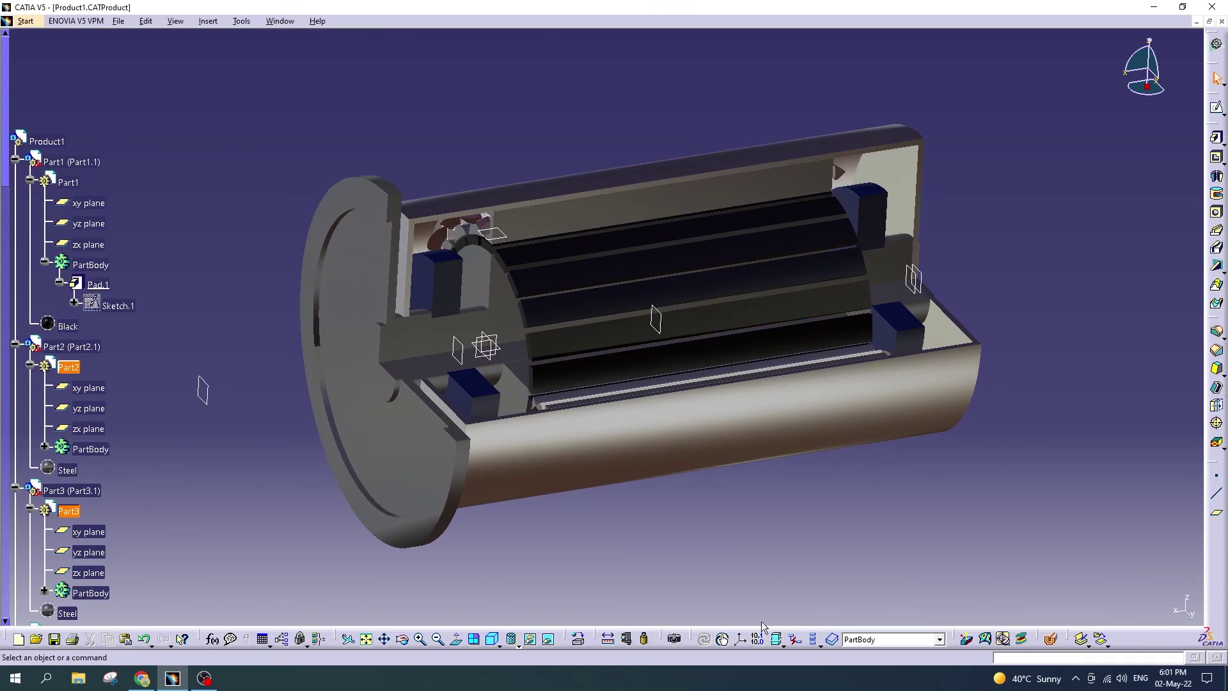
key(ctrl+z)
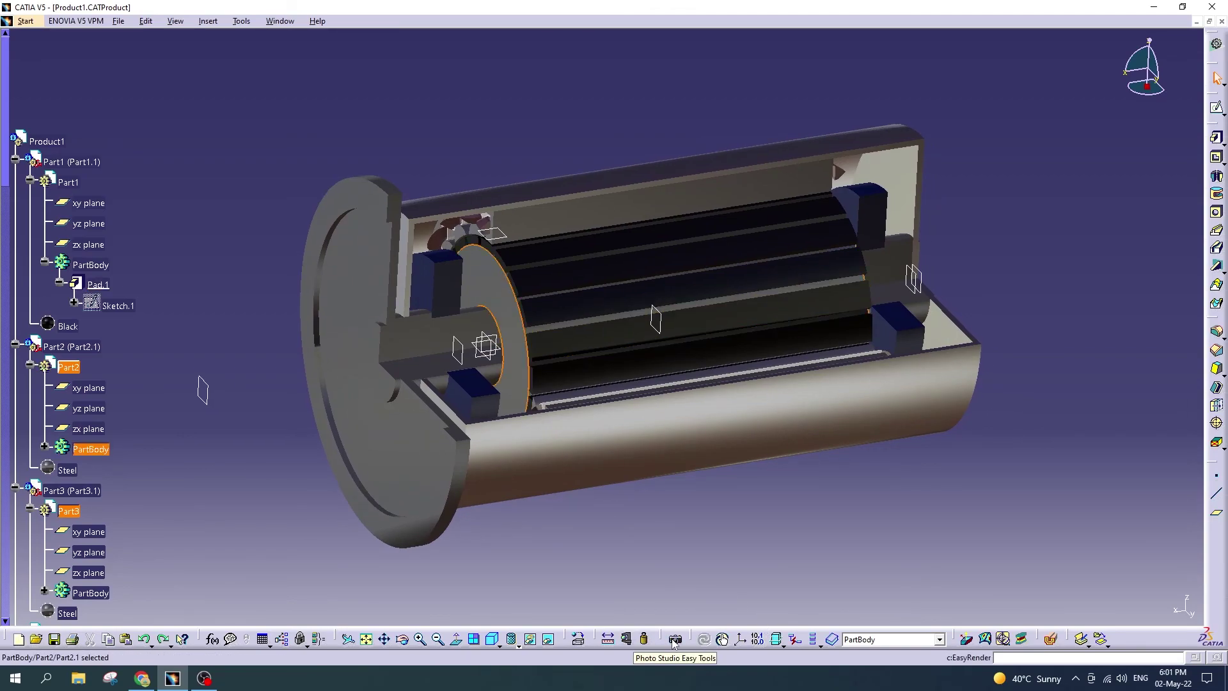
Step: Render the cut-away motor assembly in Photo Studio Easy Tools with a floor shadow
click(674, 641)
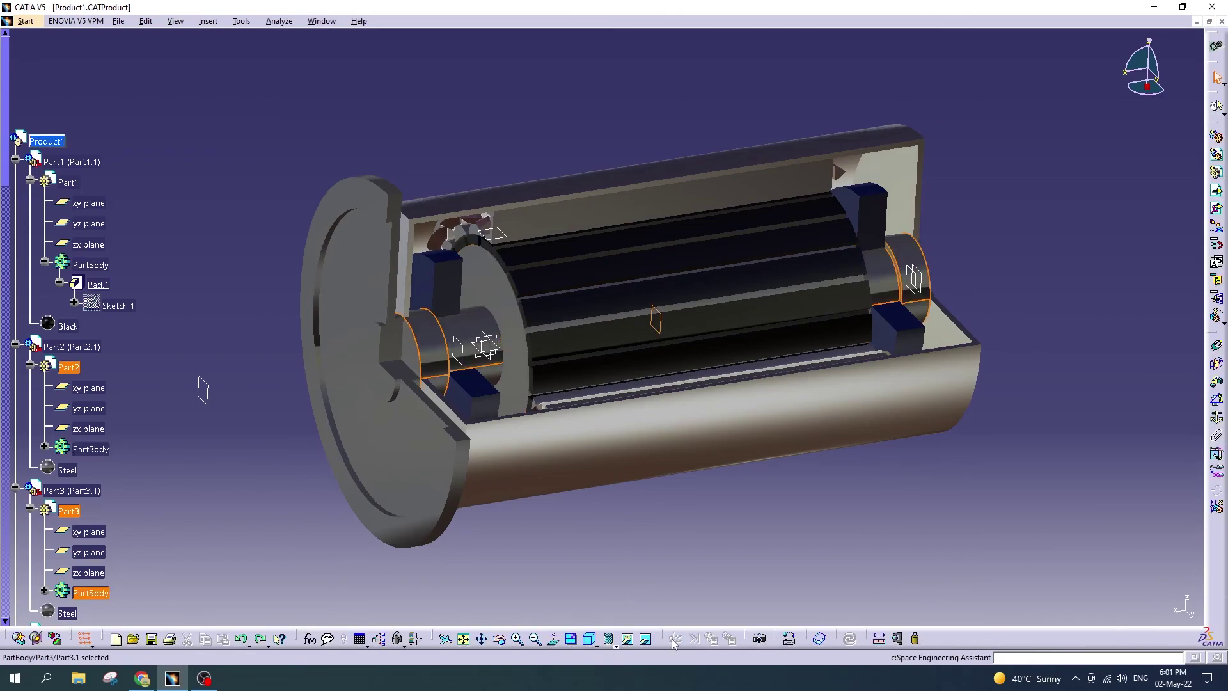
click(672, 562)
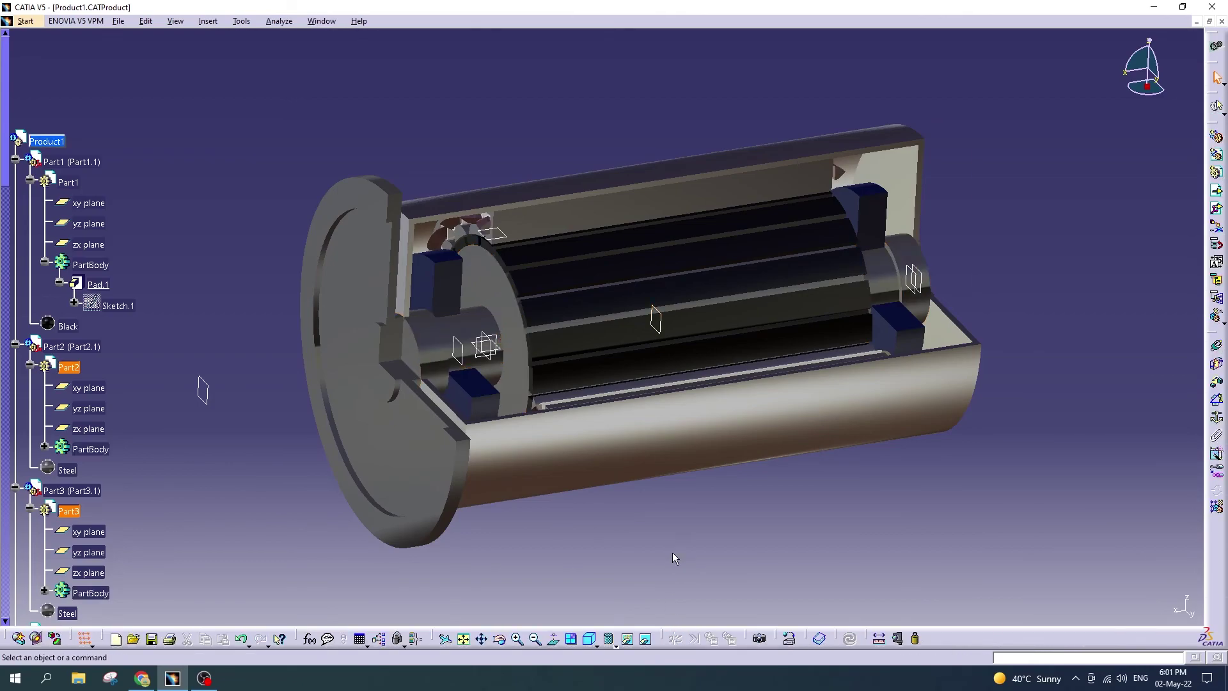
click(757, 638)
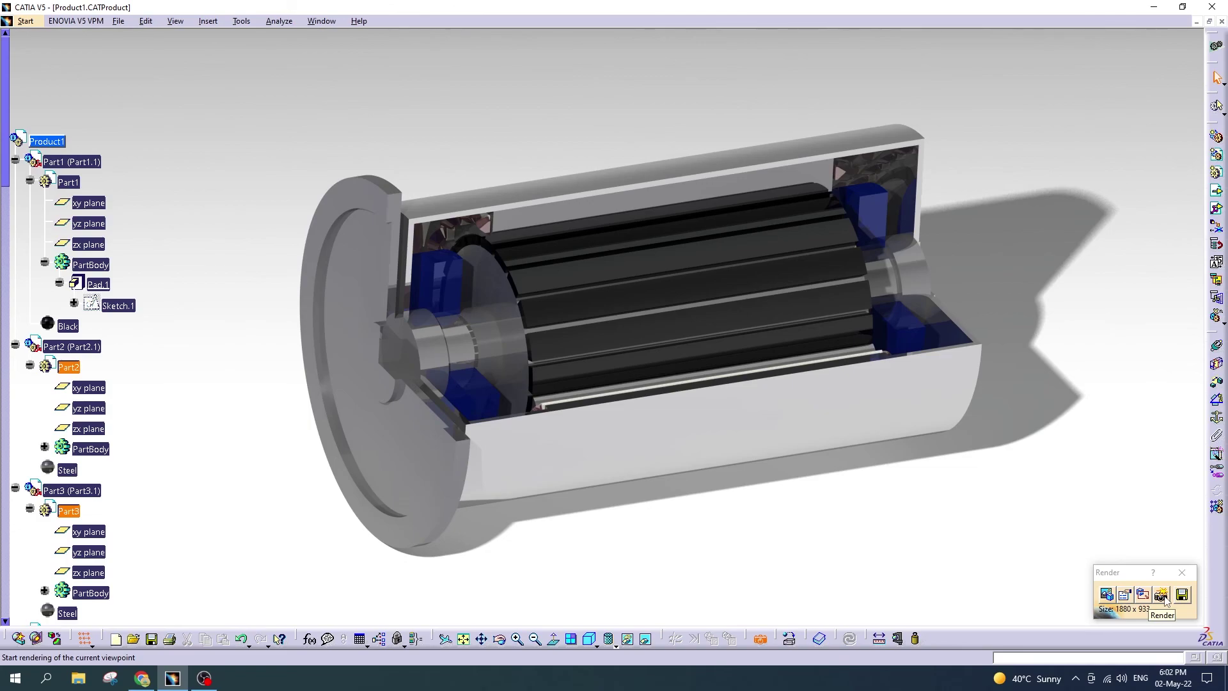
Step: Set the rendered image save type to JPEG High Quality, then close the save window
click(1182, 594)
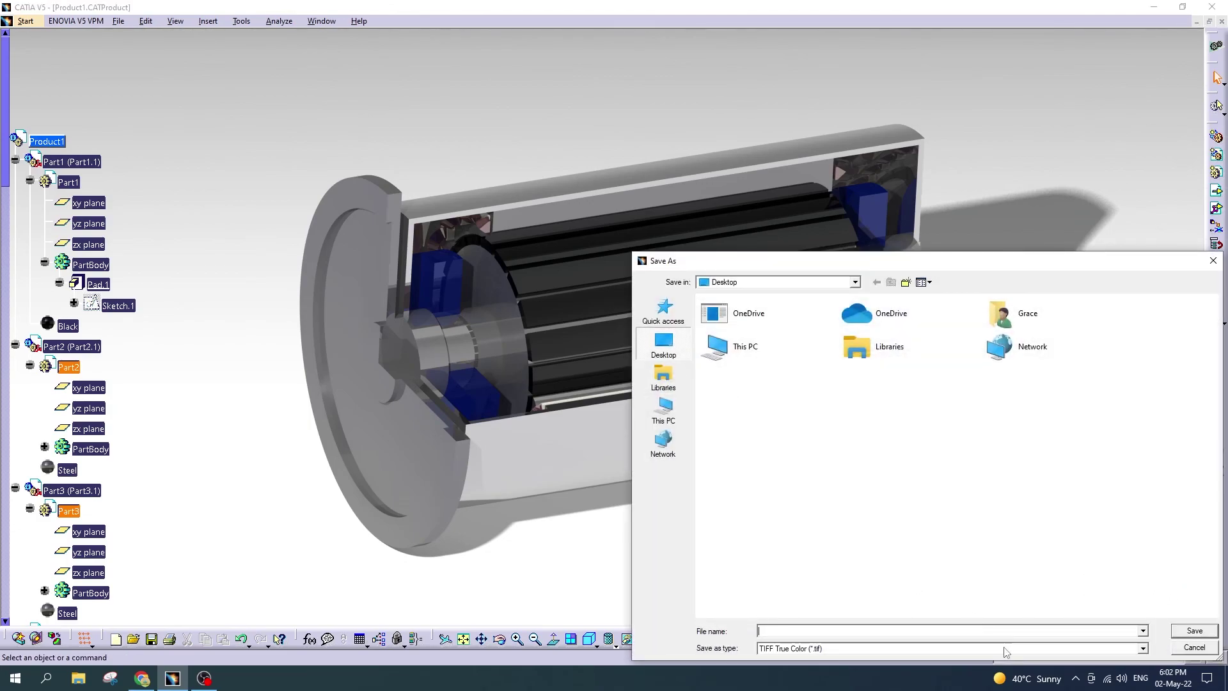
click(1007, 649)
click(883, 606)
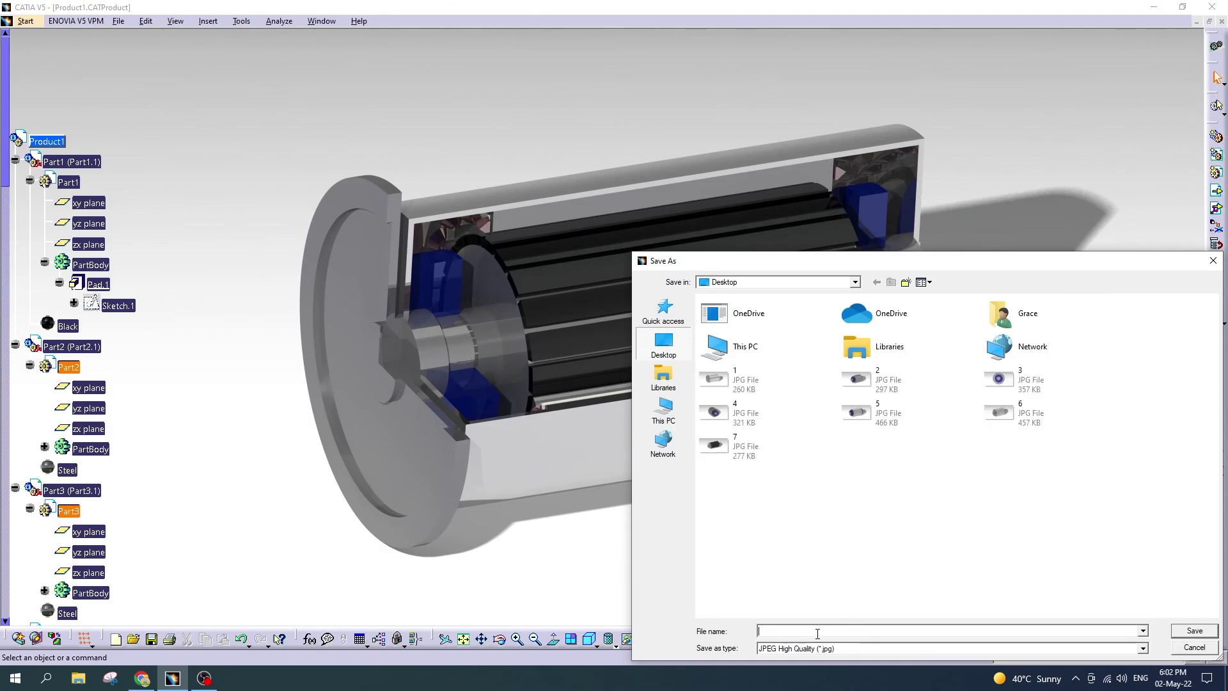
text(8)
click(1194, 631)
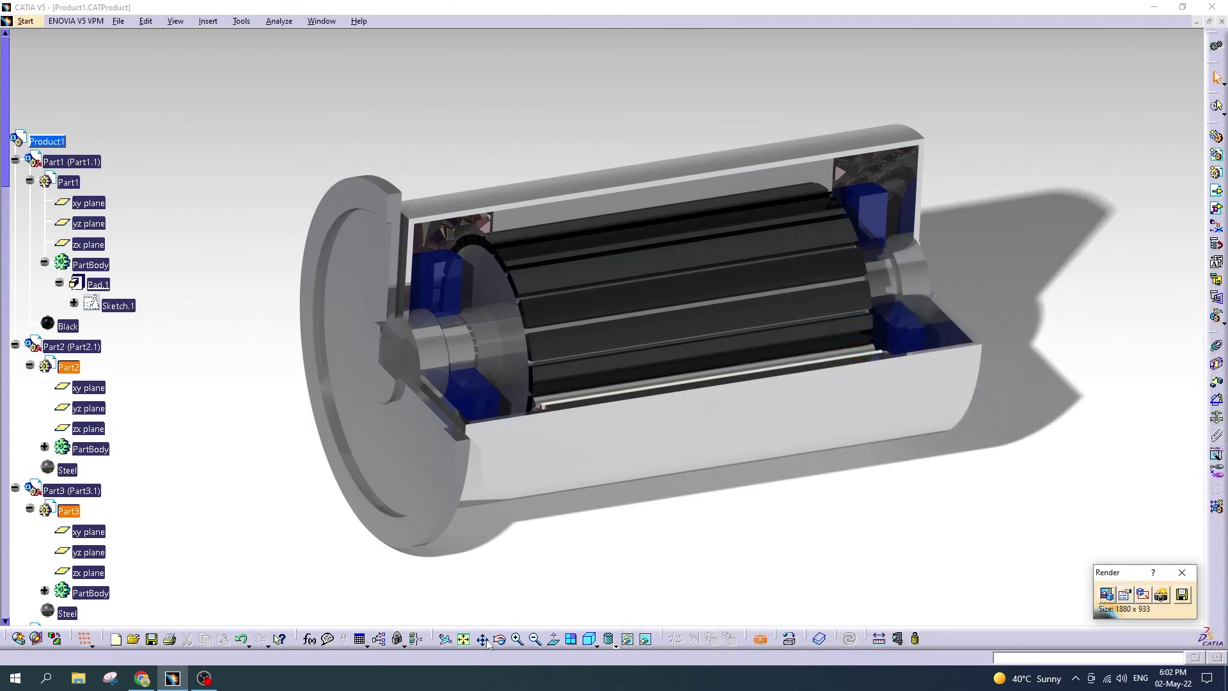
Step: Reframe the motor to a more side-on, centred view and re-render it
middle_drag(640, 397, 779, 410)
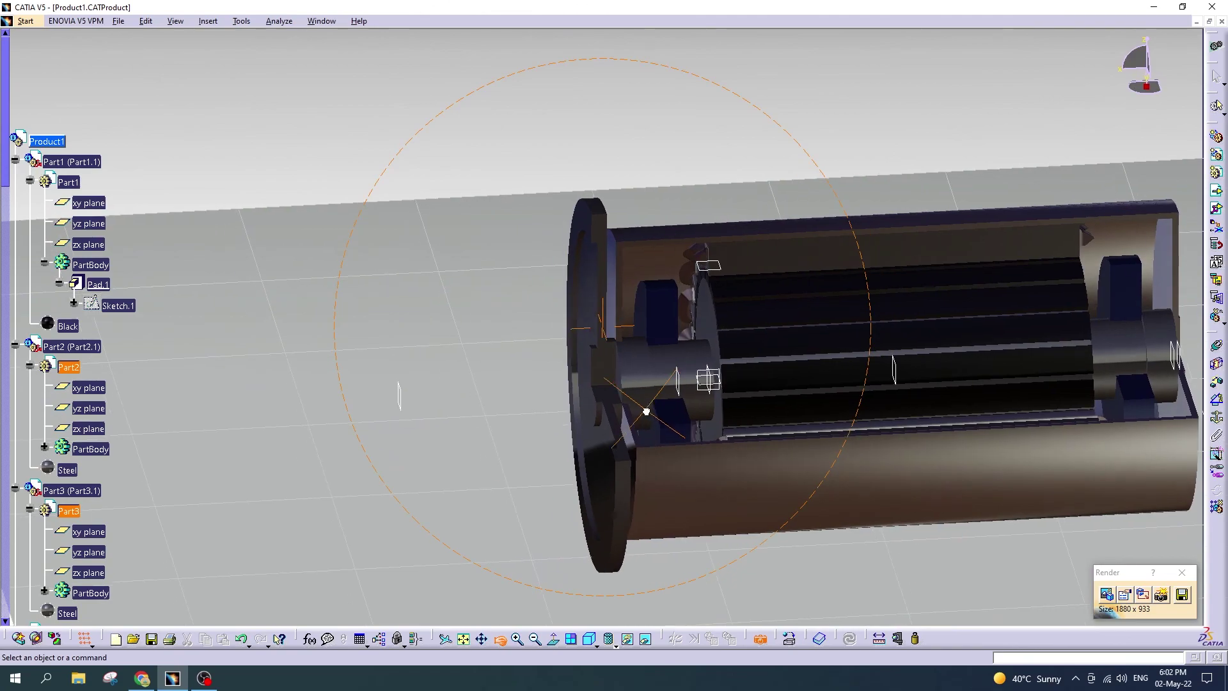
middle_drag(1035, 401, 879, 443)
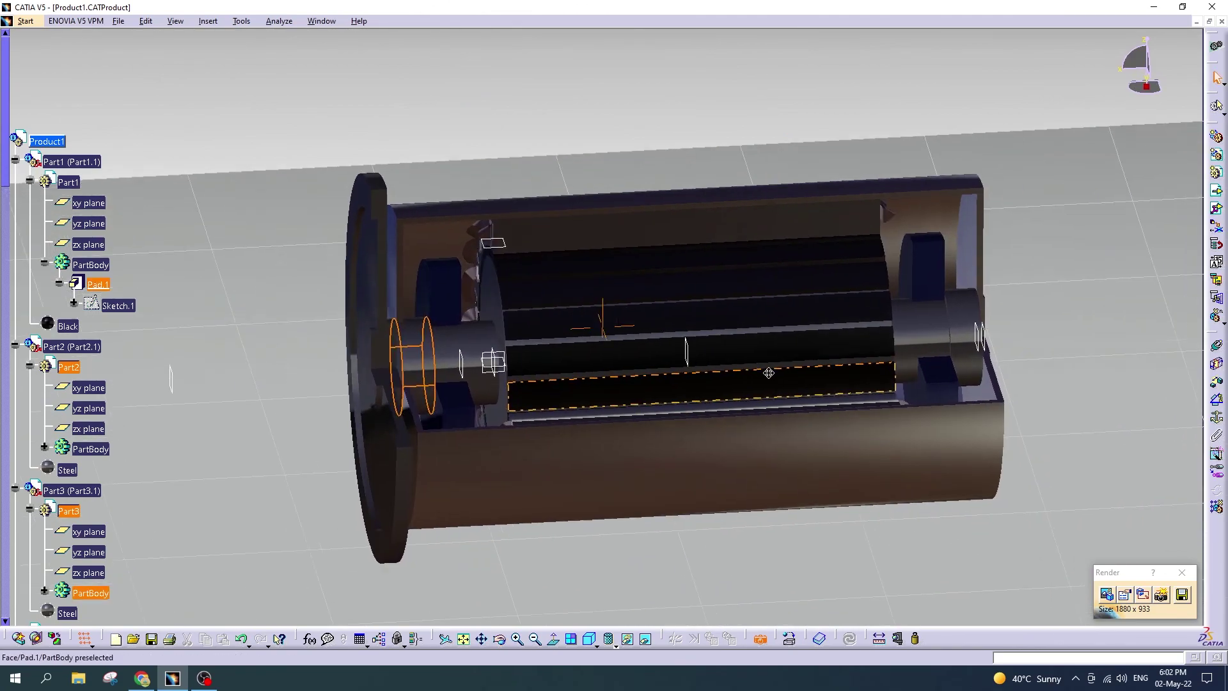
click(1162, 595)
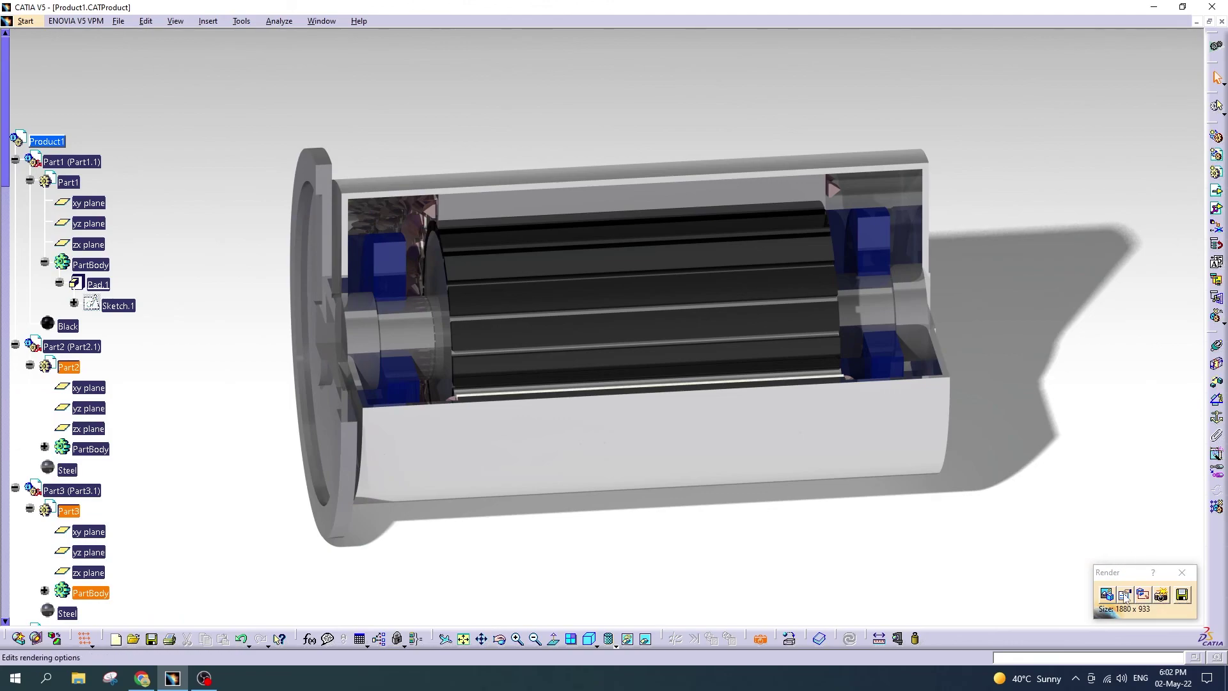
Step: Change the Scene Editor shadow softness value and apply it to the render
click(1124, 595)
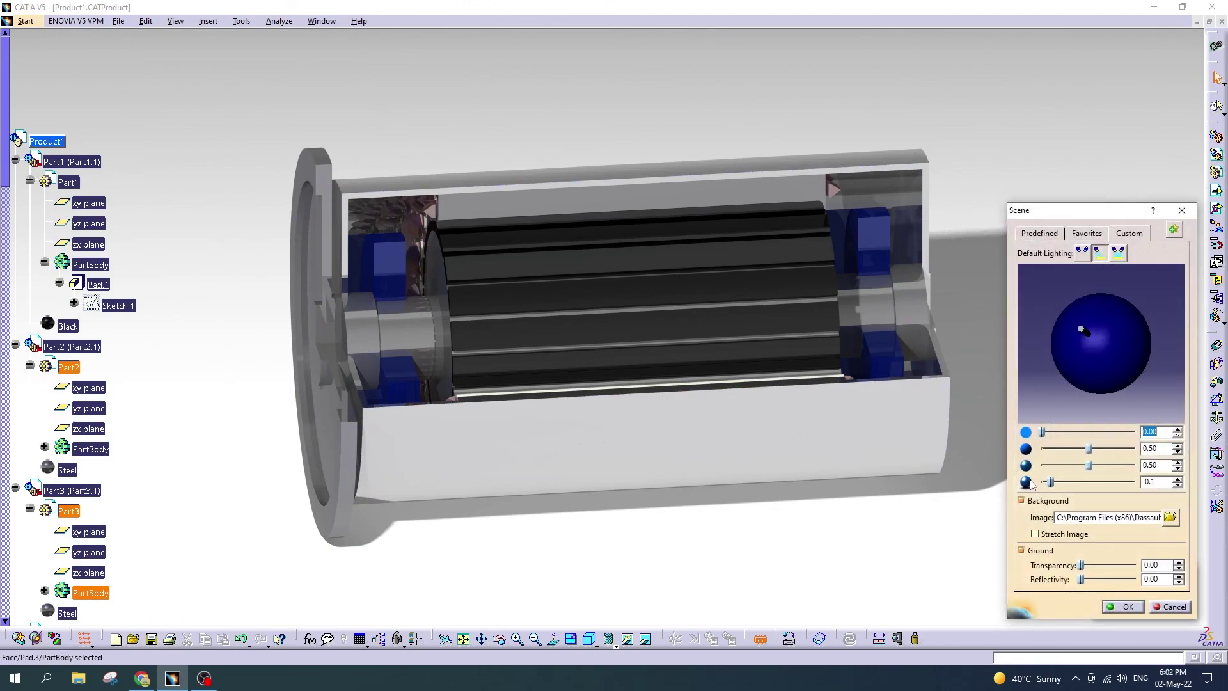
key(Return)
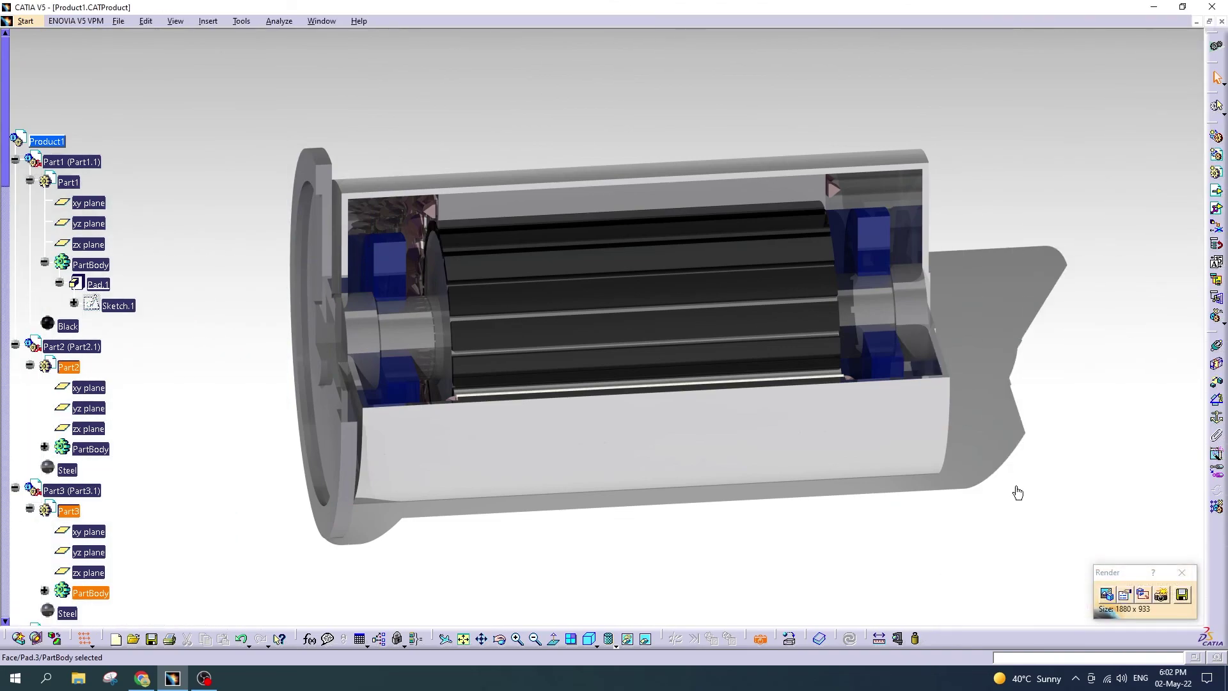
click(1125, 595)
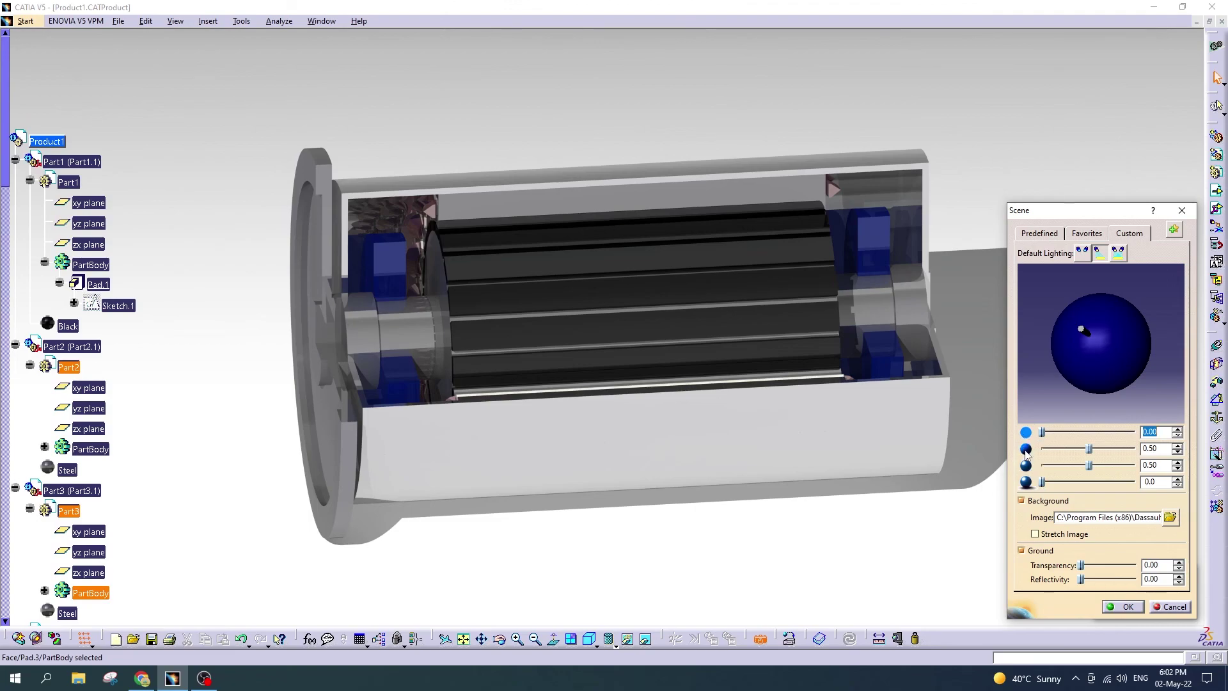
click(1047, 486)
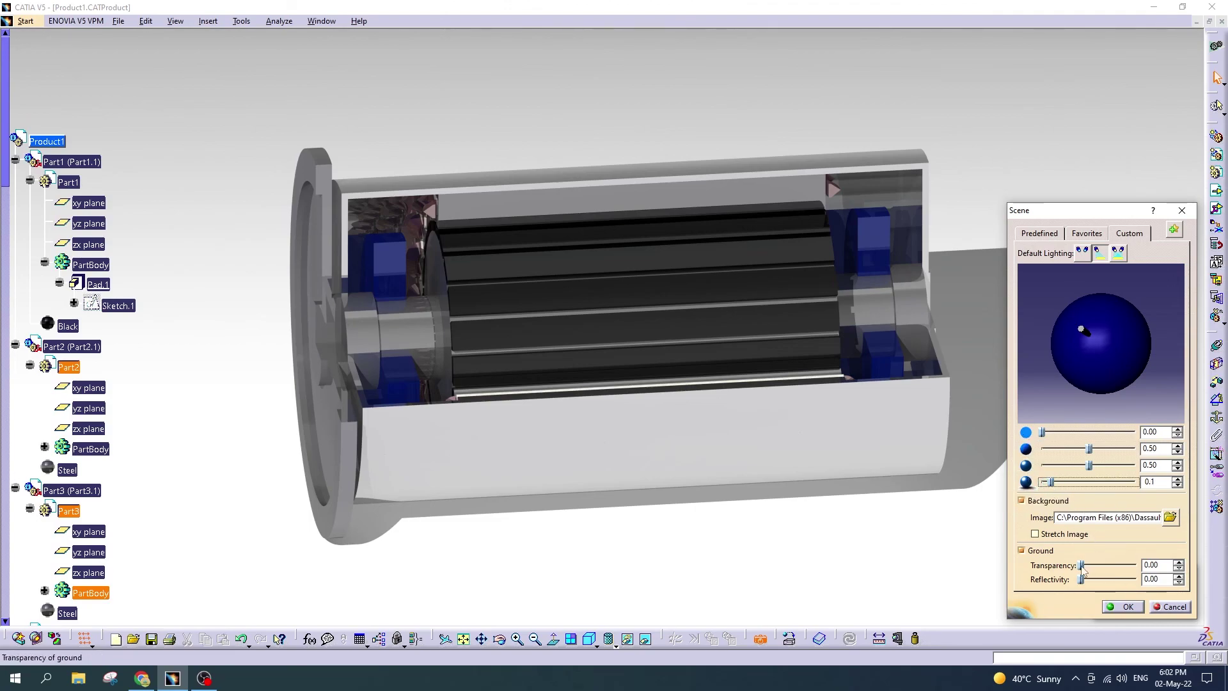
click(1123, 607)
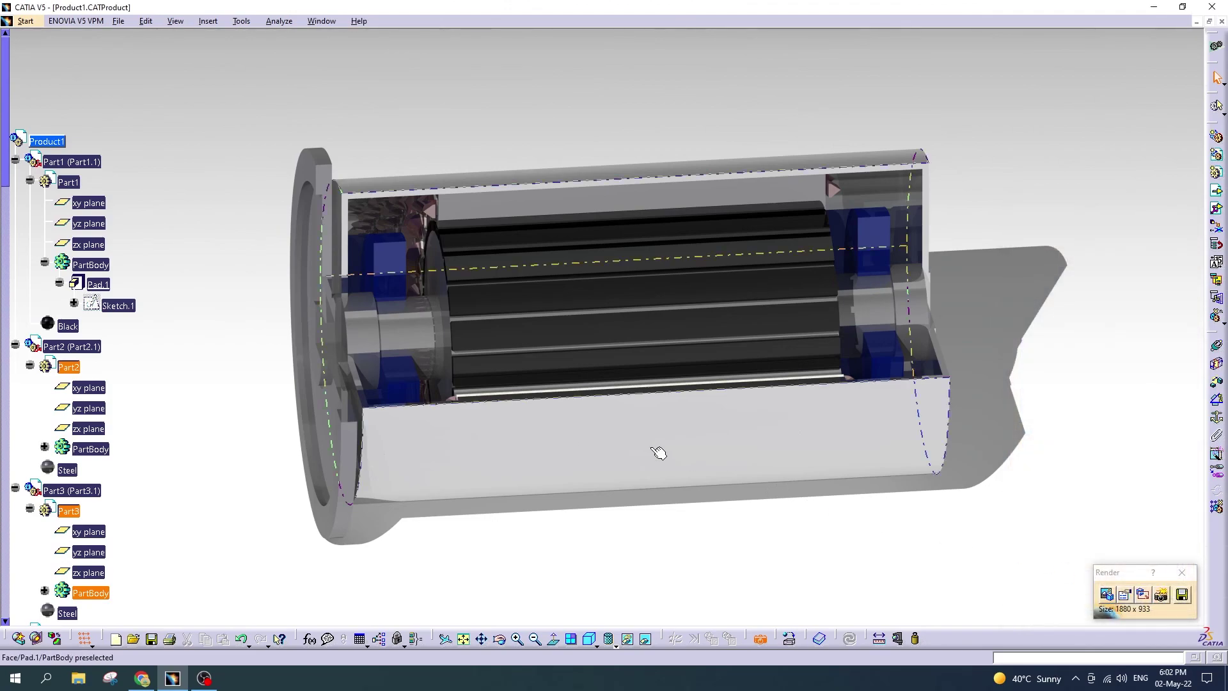
Step: Activate the housing part and dismiss its context menu
double_click(563, 454)
right_click(563, 454)
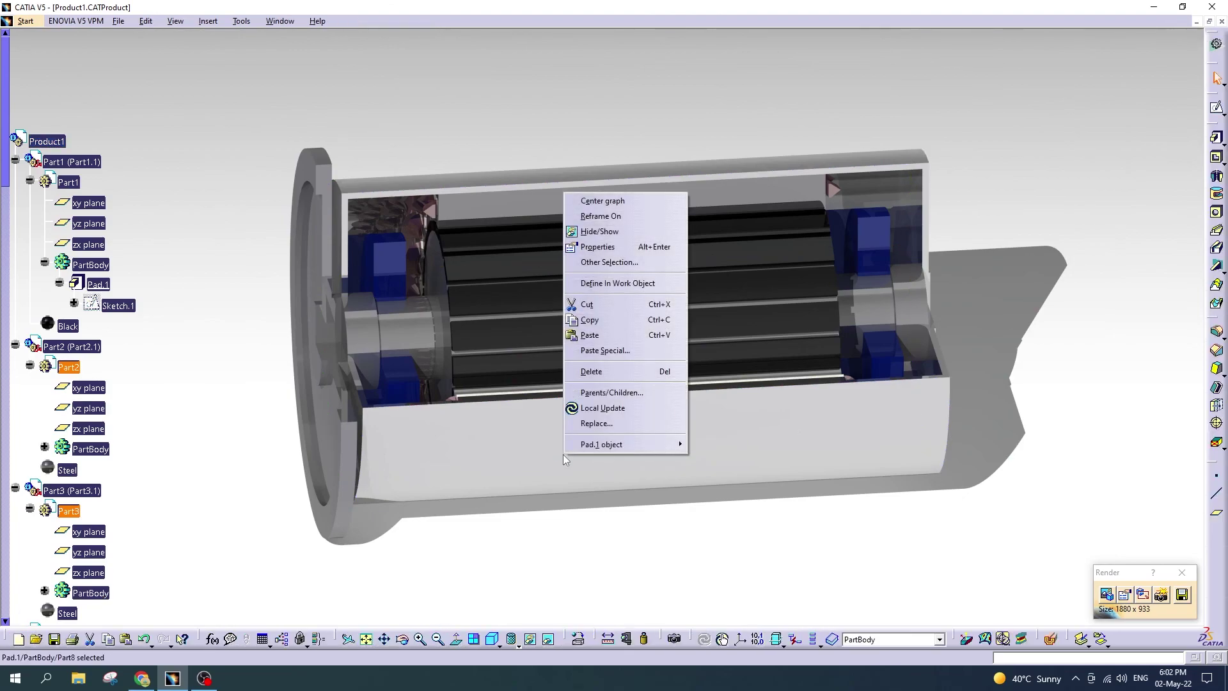
click(1002, 522)
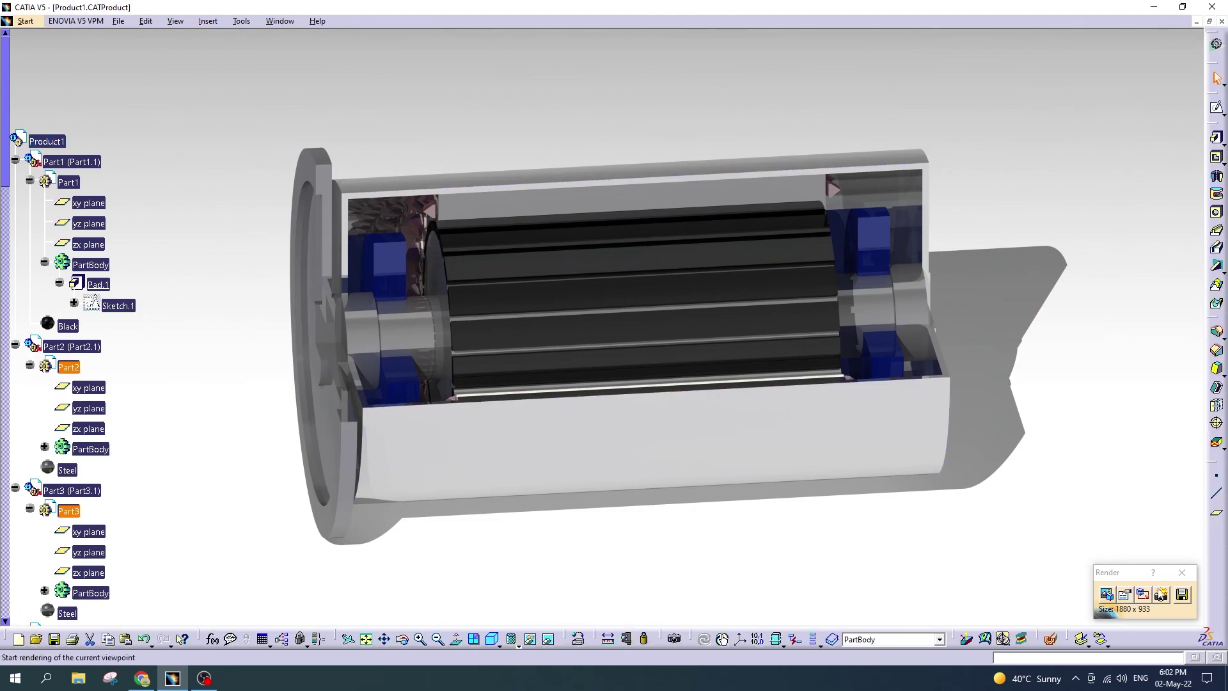
Step: Save the current render as a JPEG High Quality image named 9
click(1175, 596)
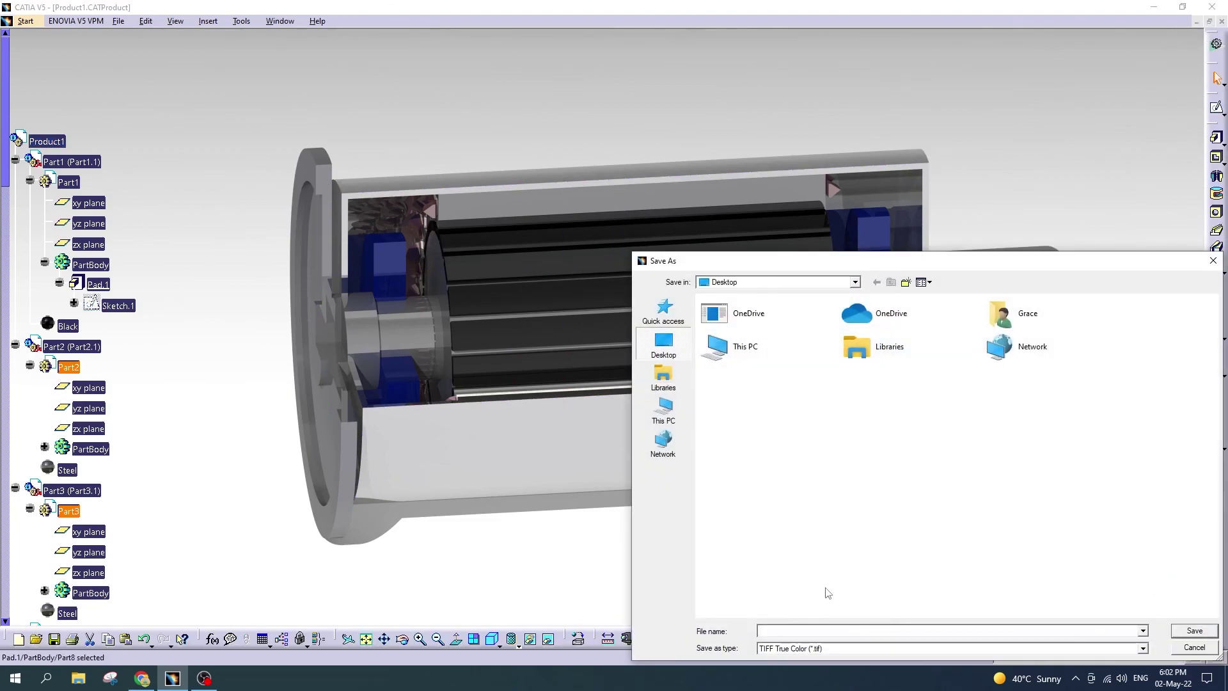
click(854, 649)
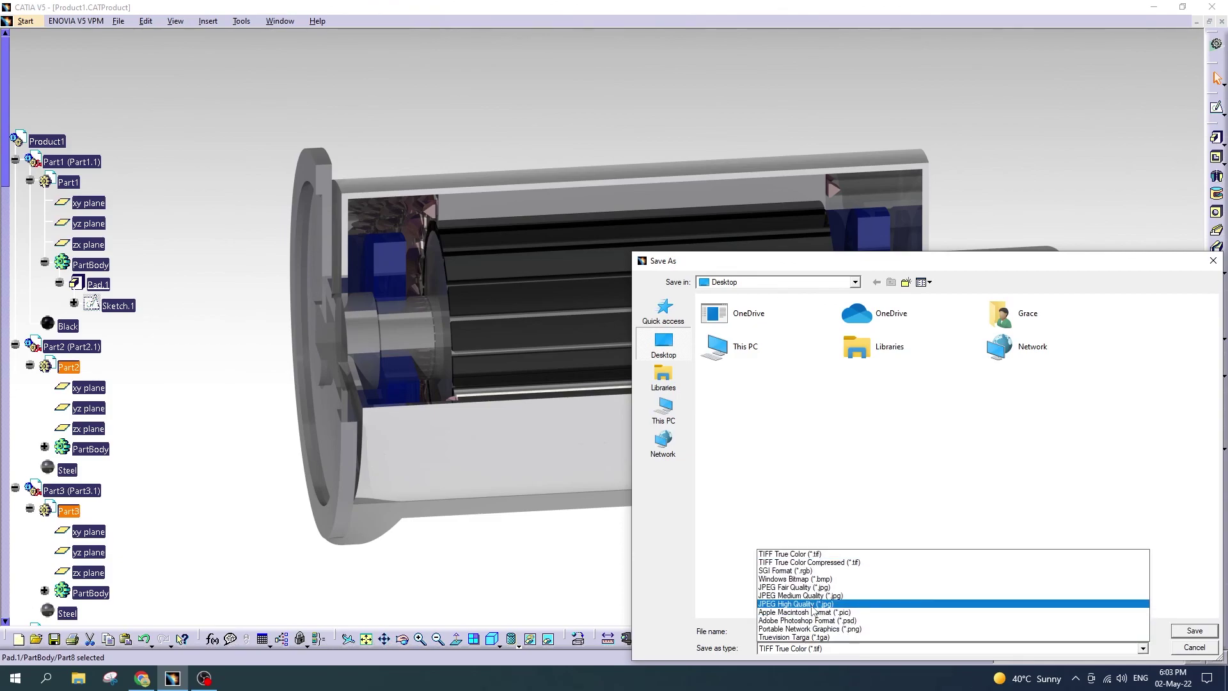
click(812, 606)
click(828, 632)
text(9)
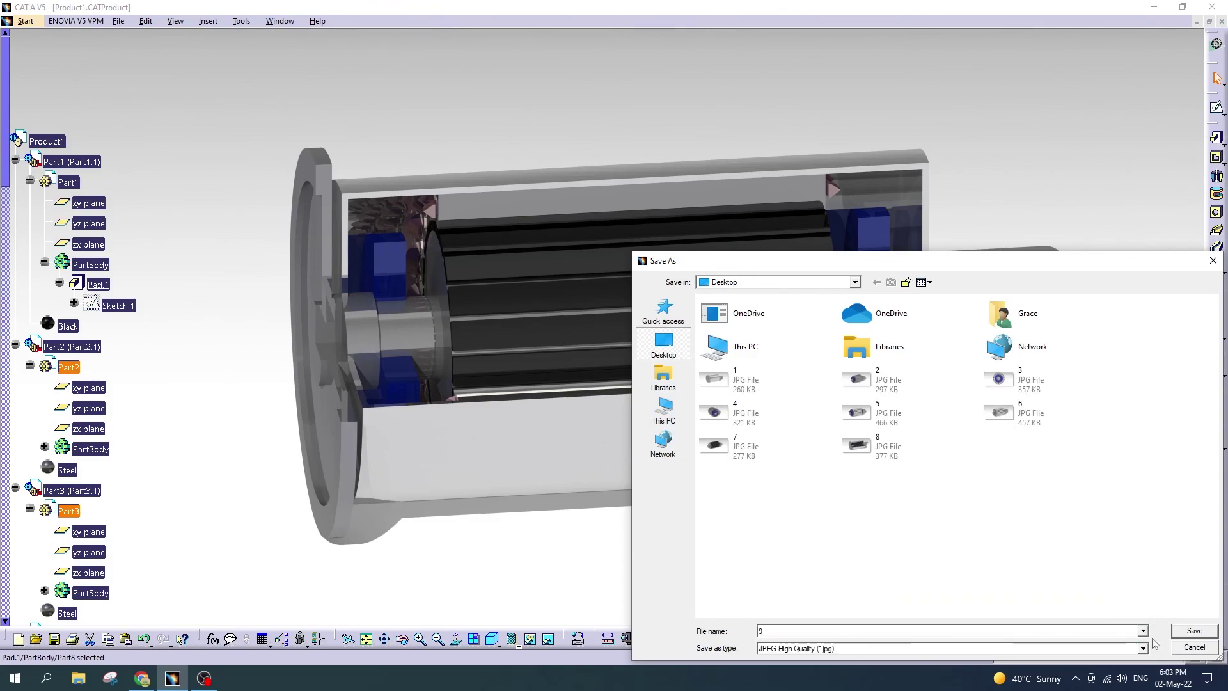